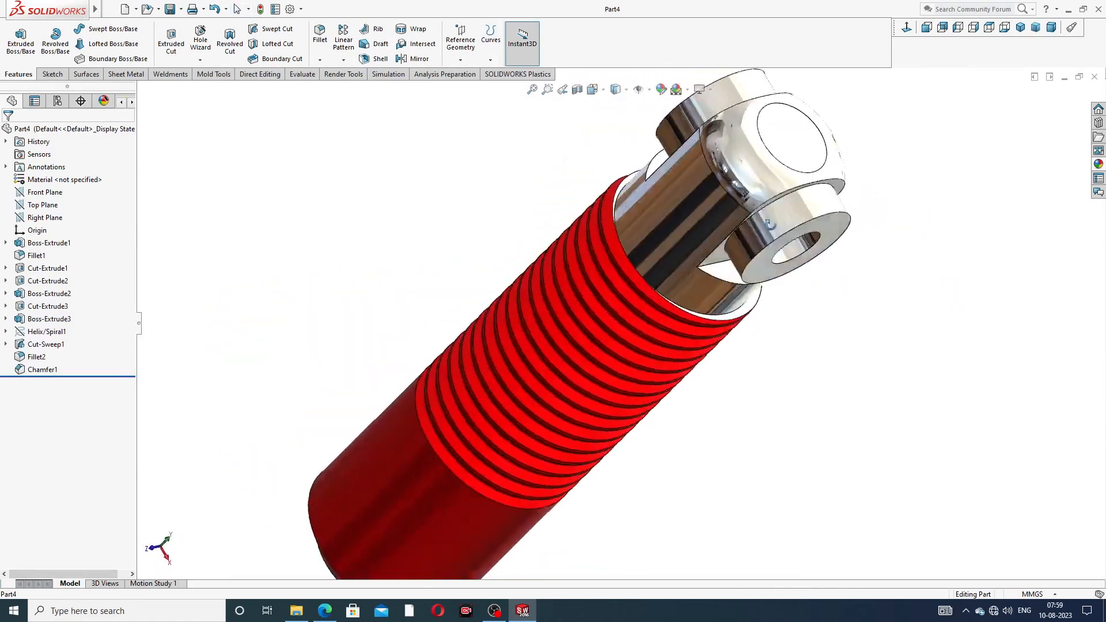
Step: Close the finished threaded rod part and create a new part document
{"action": "middle_click_drag", "start_coordinate": [675, 264], "coordinate": [809, 213]}
{"action": "left_click", "coordinate": [1021, 27]}
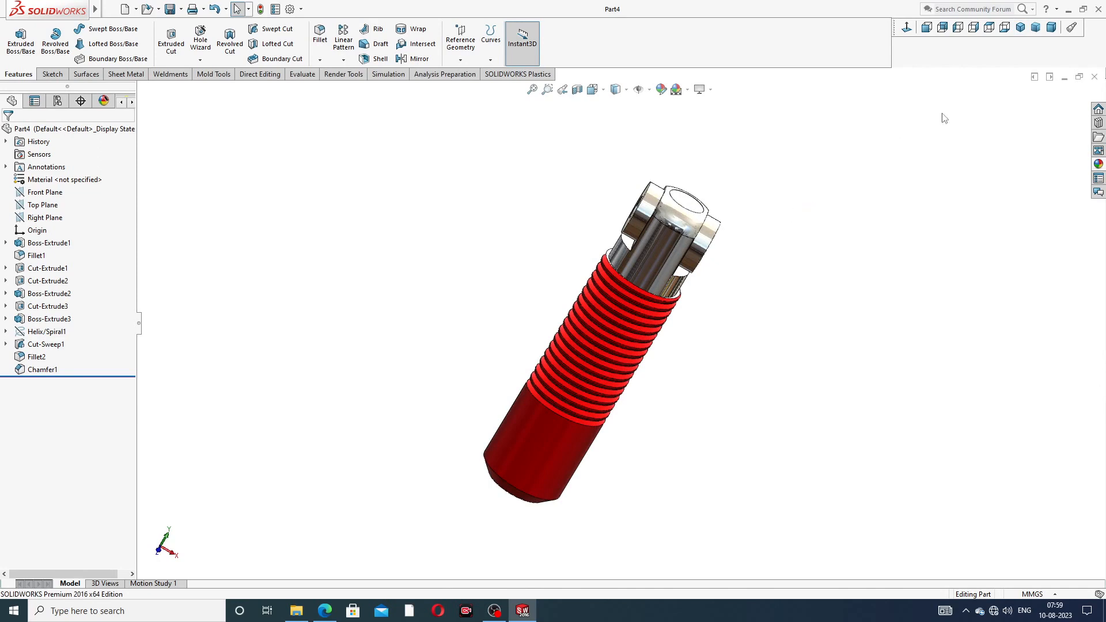
{"action": "left_click", "coordinate": [1094, 77]}
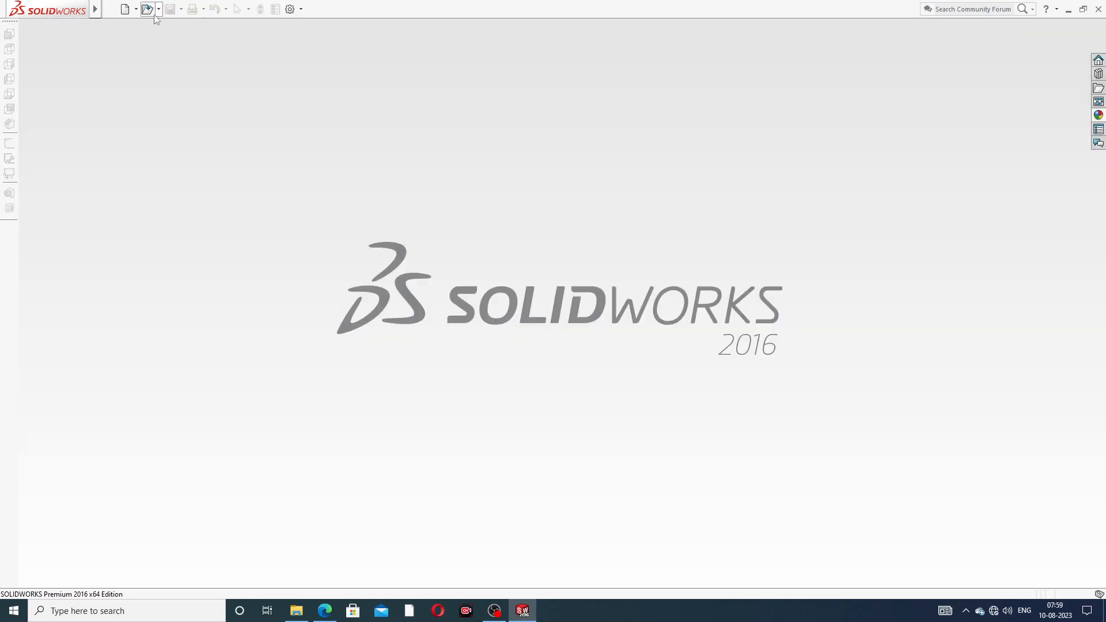
{"action": "left_click", "coordinate": [125, 9]}
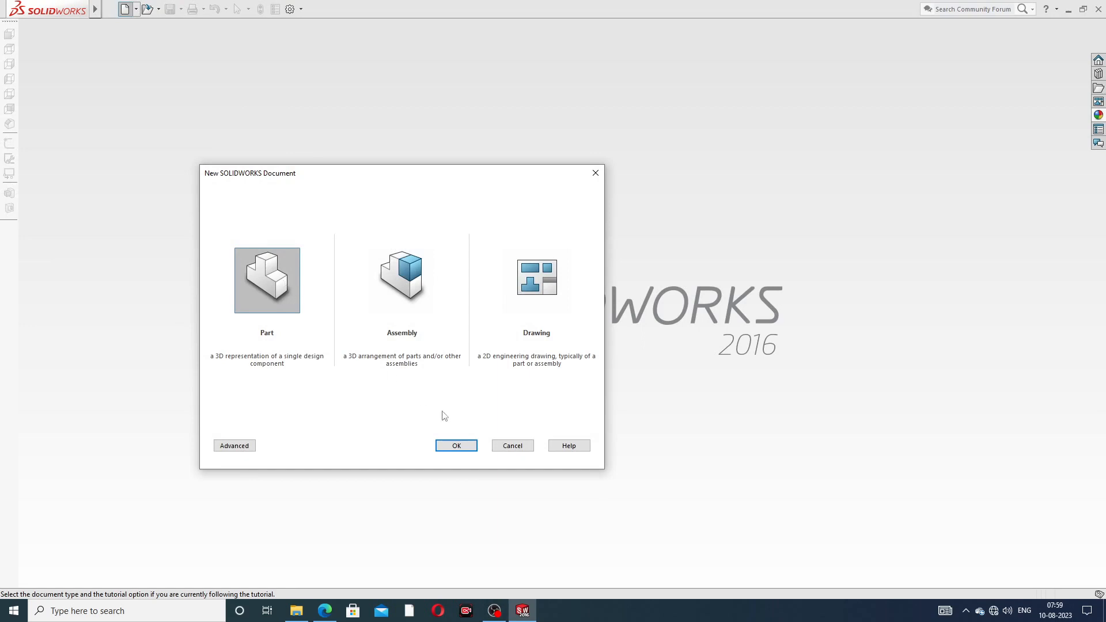
{"action": "left_click", "coordinate": [466, 445]}
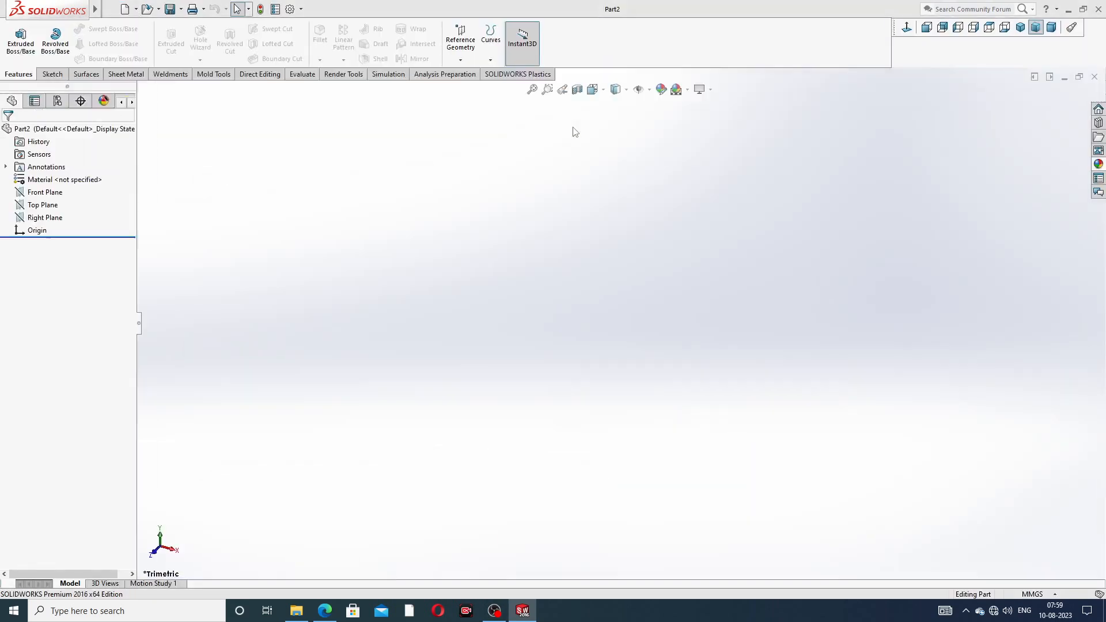
Step: Set the scene to Plain White and raise both the shaded and the wireframe image quality resolutions to the highest setting
{"action": "left_click", "coordinate": [687, 90]}
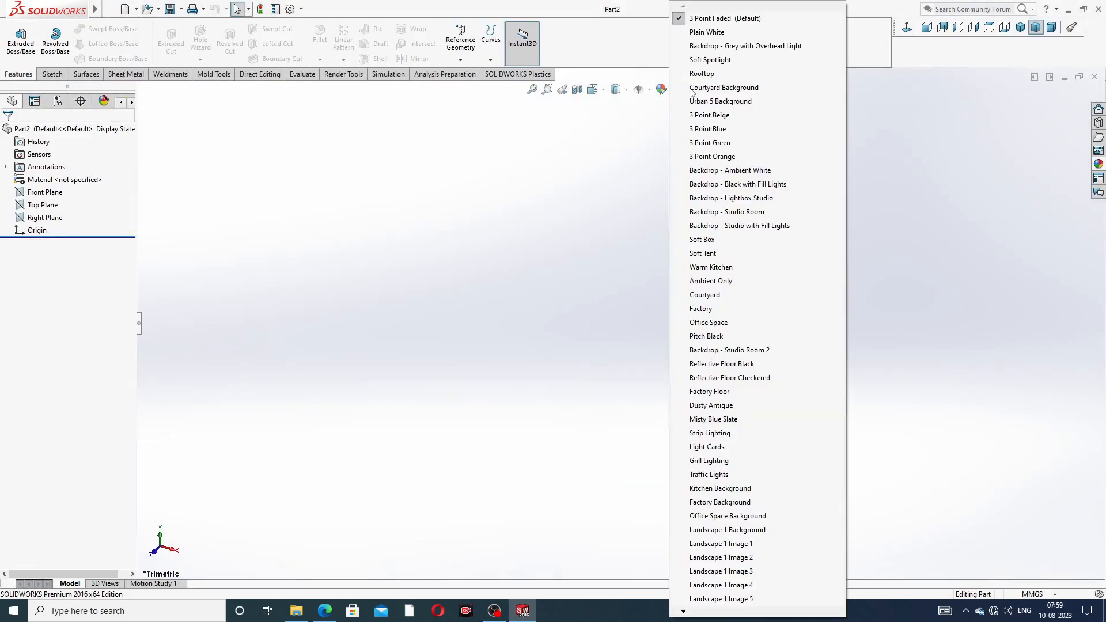
{"action": "left_click", "coordinate": [703, 35]}
{"action": "left_click", "coordinate": [289, 9]}
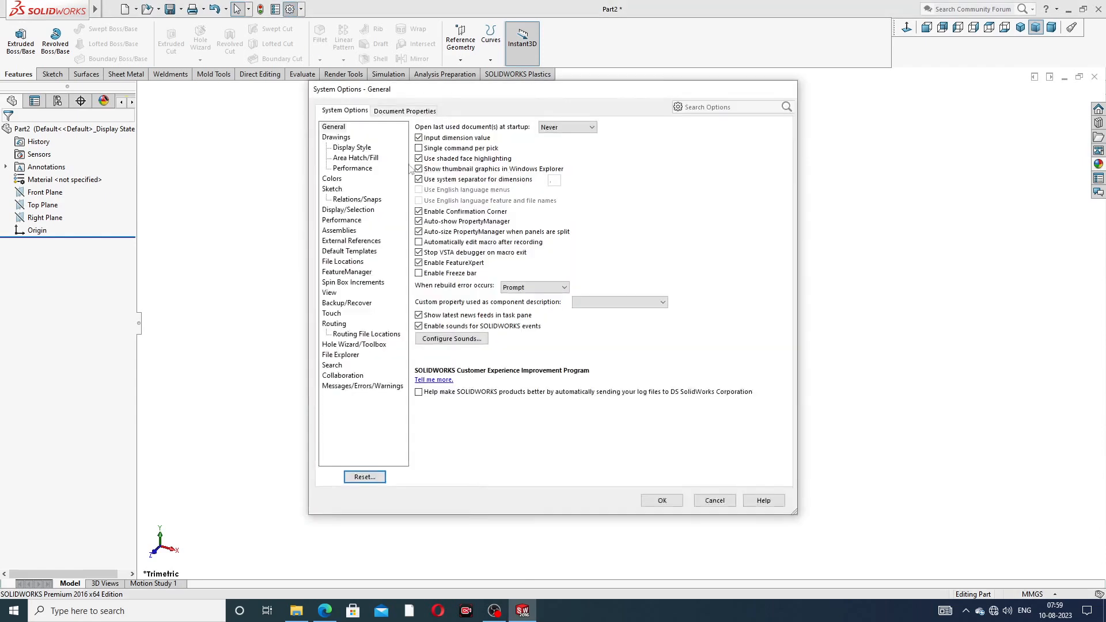
{"action": "left_click", "coordinate": [410, 112]}
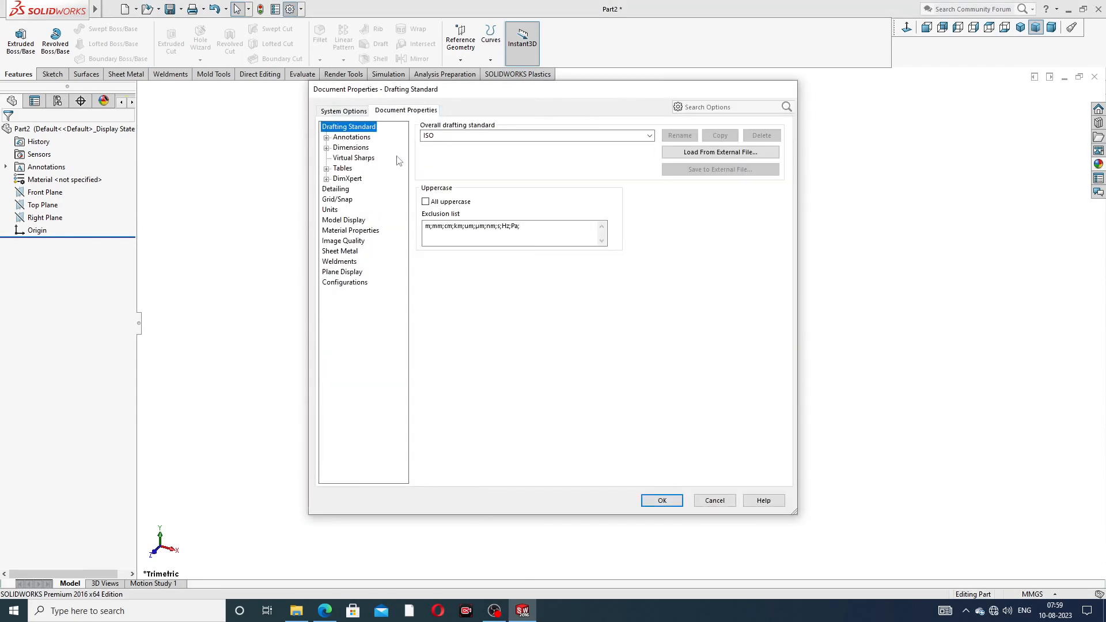
{"action": "left_click", "coordinate": [362, 242]}
{"action": "left_click_drag", "start_coordinate": [517, 145], "coordinate": [646, 151]}
{"action": "left_click_drag", "start_coordinate": [525, 258], "coordinate": [643, 272]}
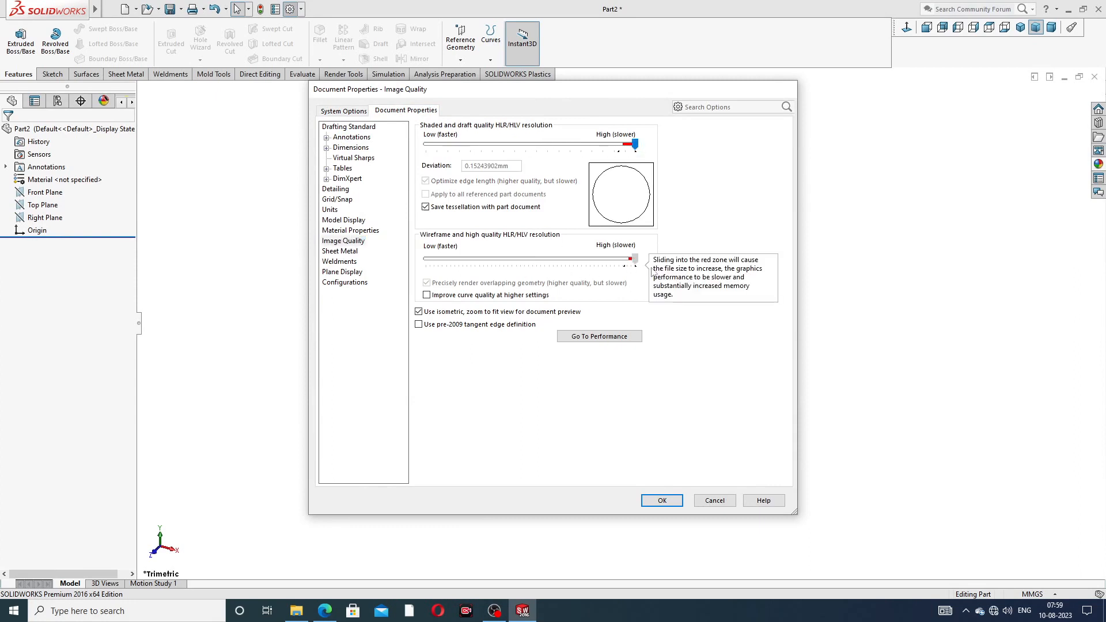
{"action": "left_click", "coordinate": [665, 501]}
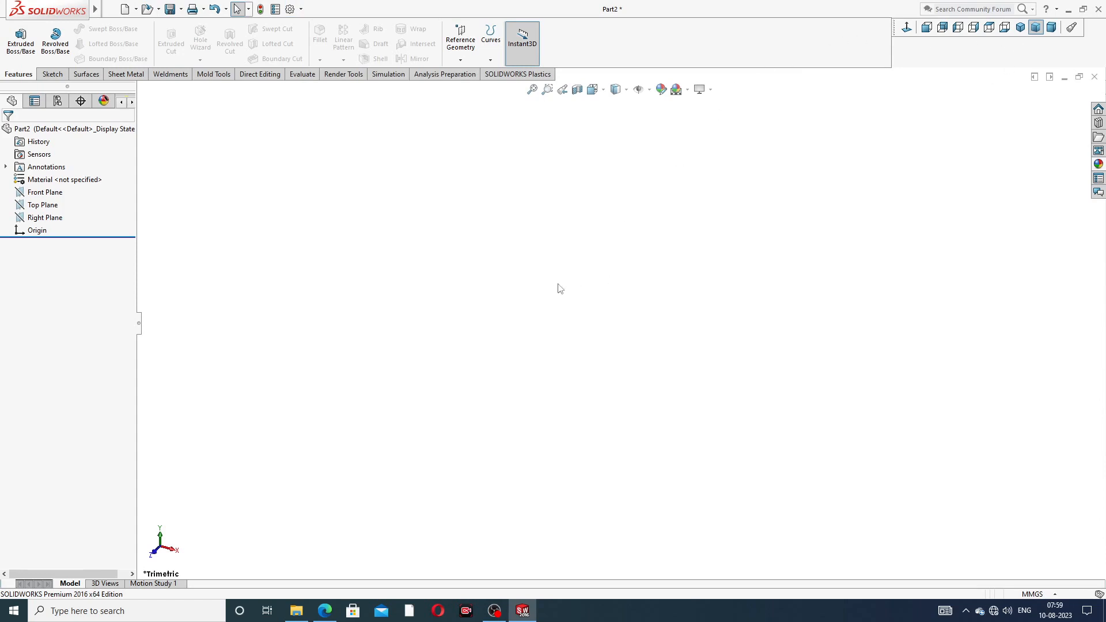
Step: Save the new part as Part5 in the practice shock absorber folder
{"action": "key", "text": "ctrl+s"}
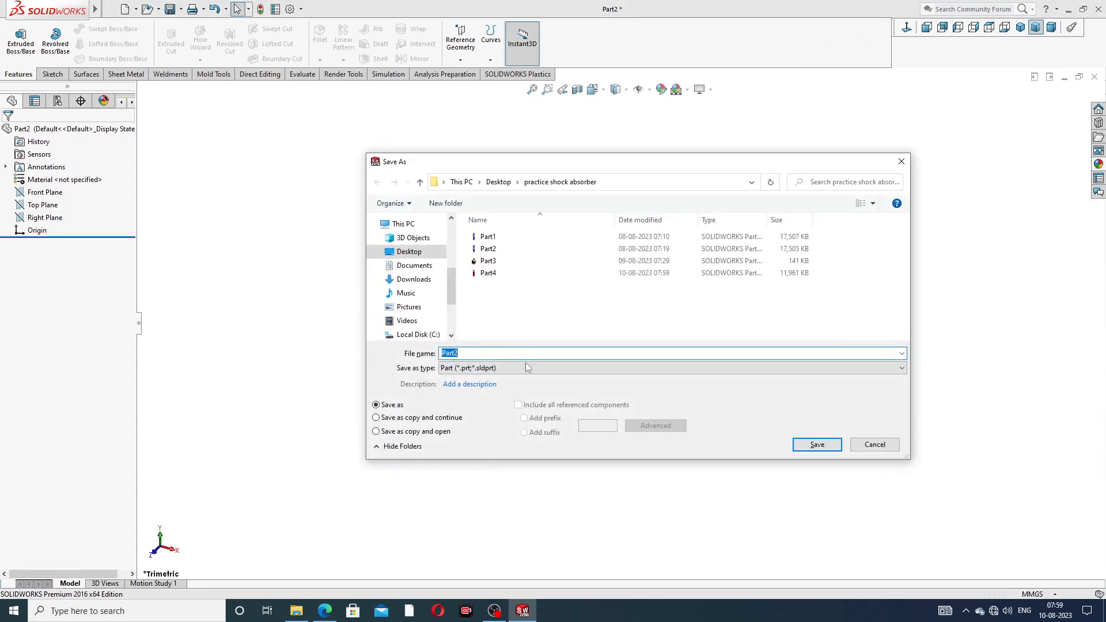
{"action": "key", "text": "BackSpace"}
{"action": "type", "text": "5"}
{"action": "key", "text": "Return"}
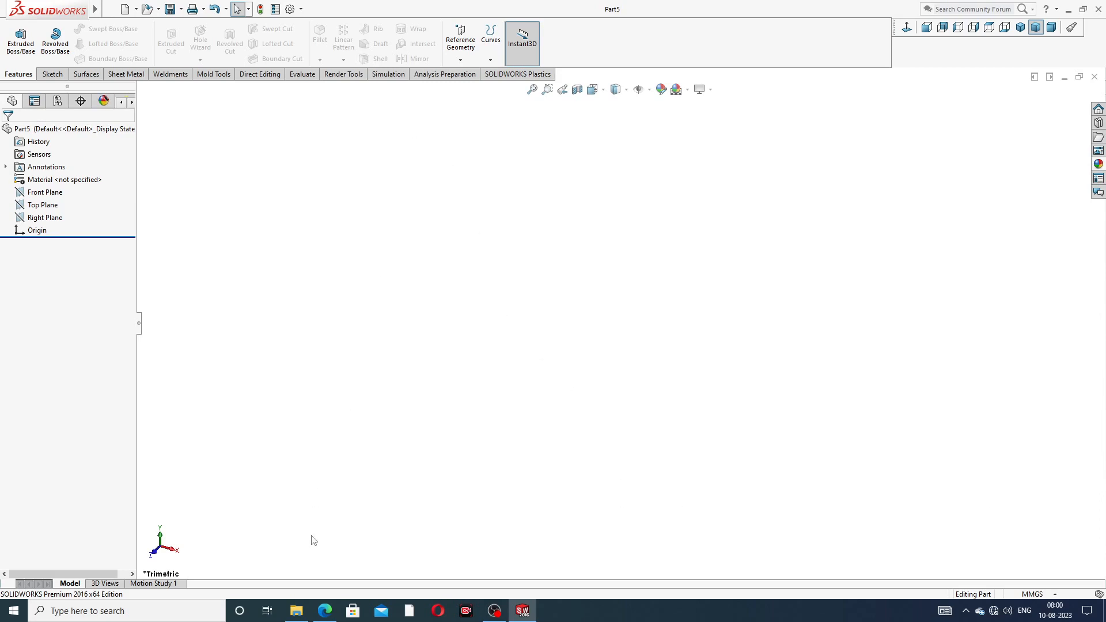
Step: Sketch a circle about 99 mm in diameter on the Top Plane, centred on the origin
{"action": "left_click", "coordinate": [325, 610]}
{"action": "left_click", "coordinate": [50, 206]}
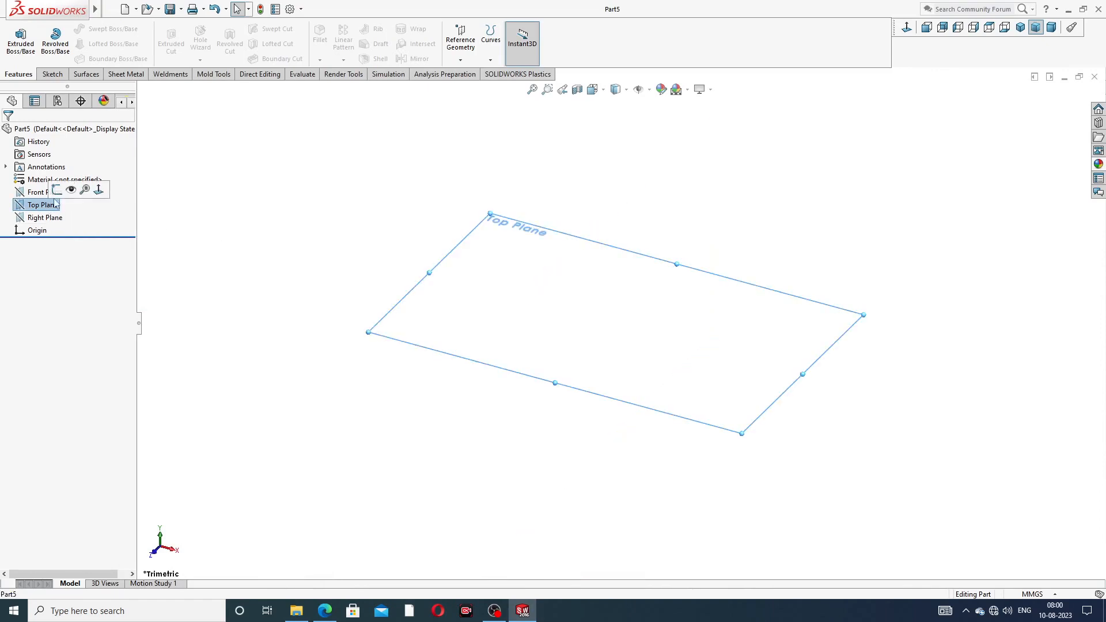
{"action": "left_click", "coordinate": [60, 195]}
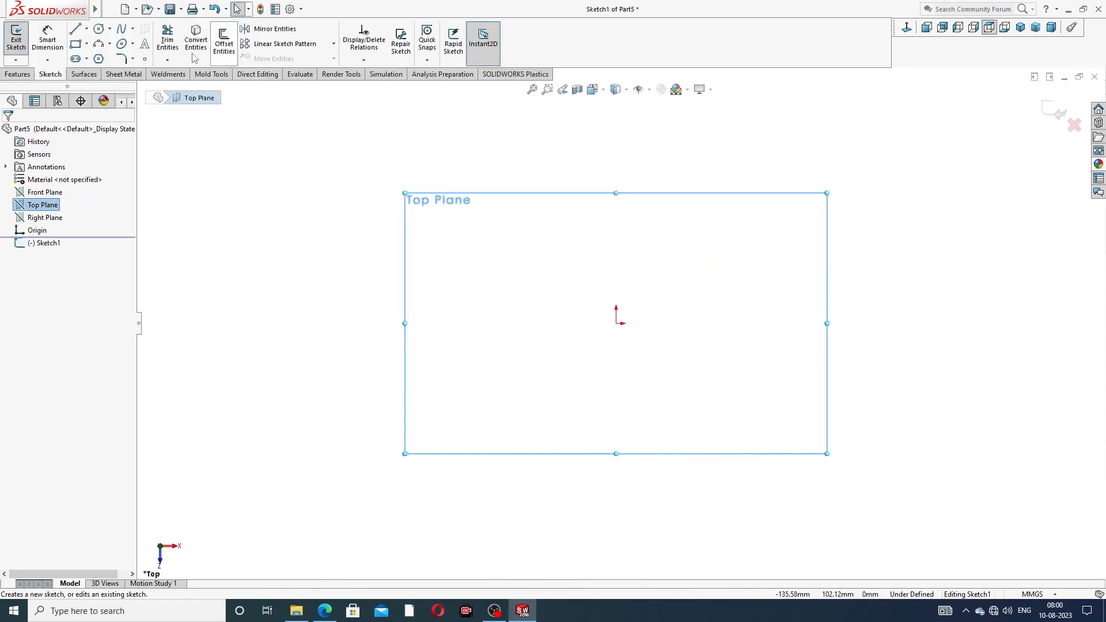
{"action": "left_click", "coordinate": [99, 29]}
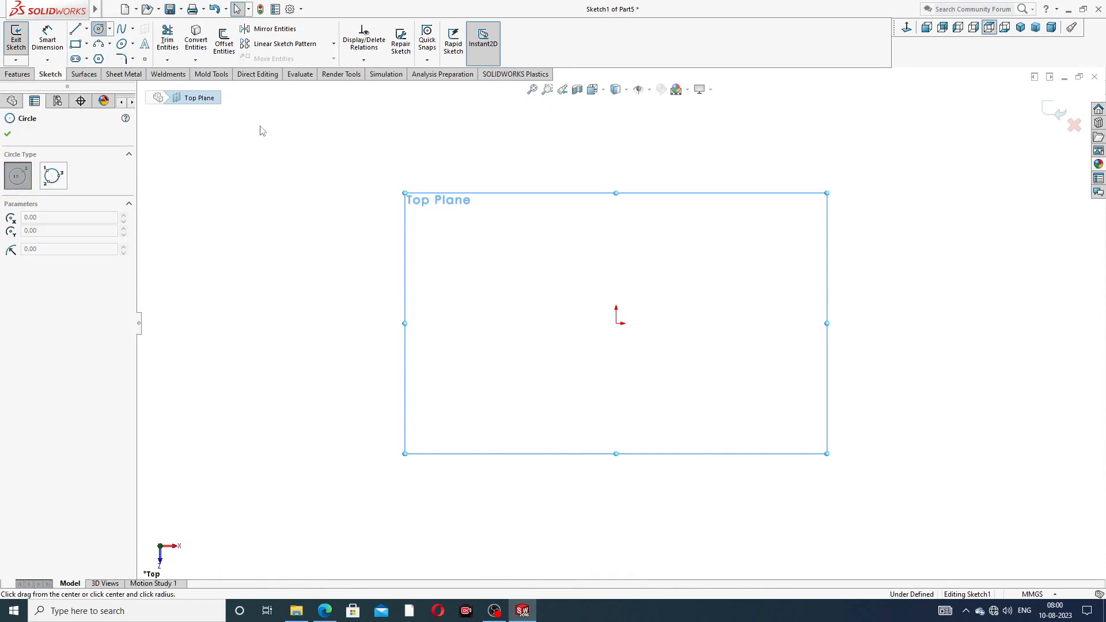
{"action": "left_click", "coordinate": [616, 324]}
{"action": "left_click", "coordinate": [666, 217]}
{"action": "right_click", "coordinate": [749, 182]}
{"action": "left_click", "coordinate": [782, 190]}
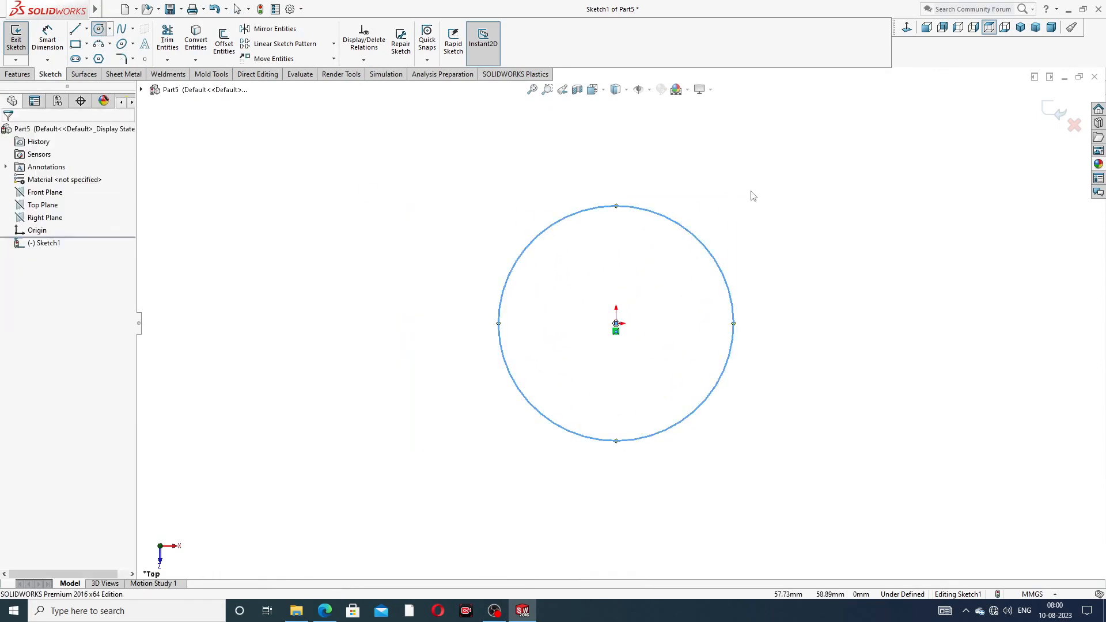
Step: Dimension the circle's diameter as 24 mm
{"action": "left_click", "coordinate": [48, 38]}
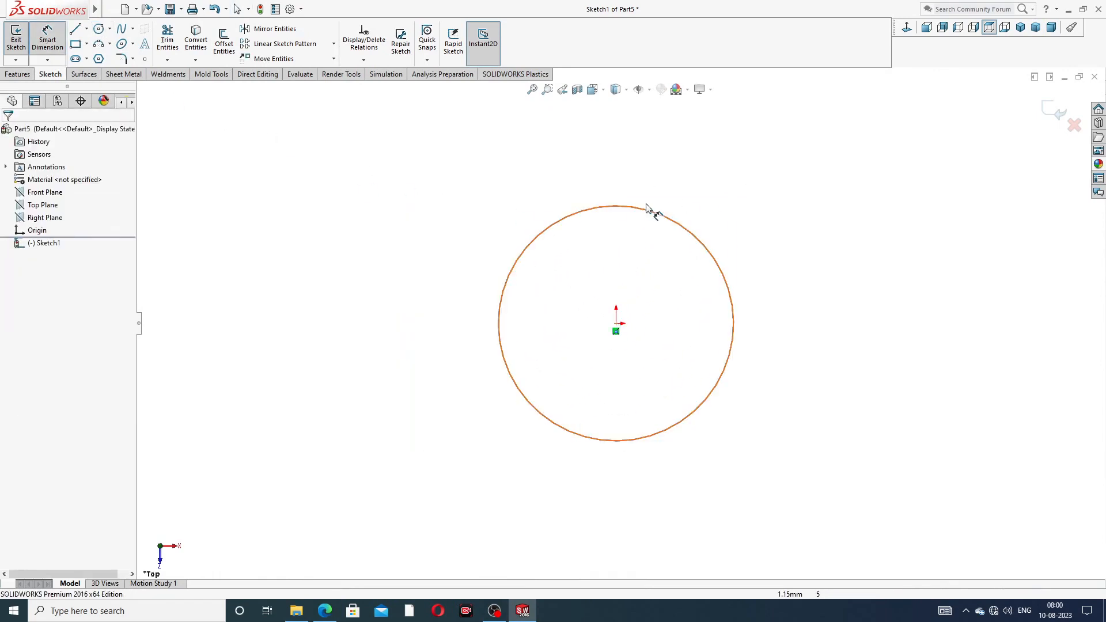
{"action": "left_click", "coordinate": [678, 222]}
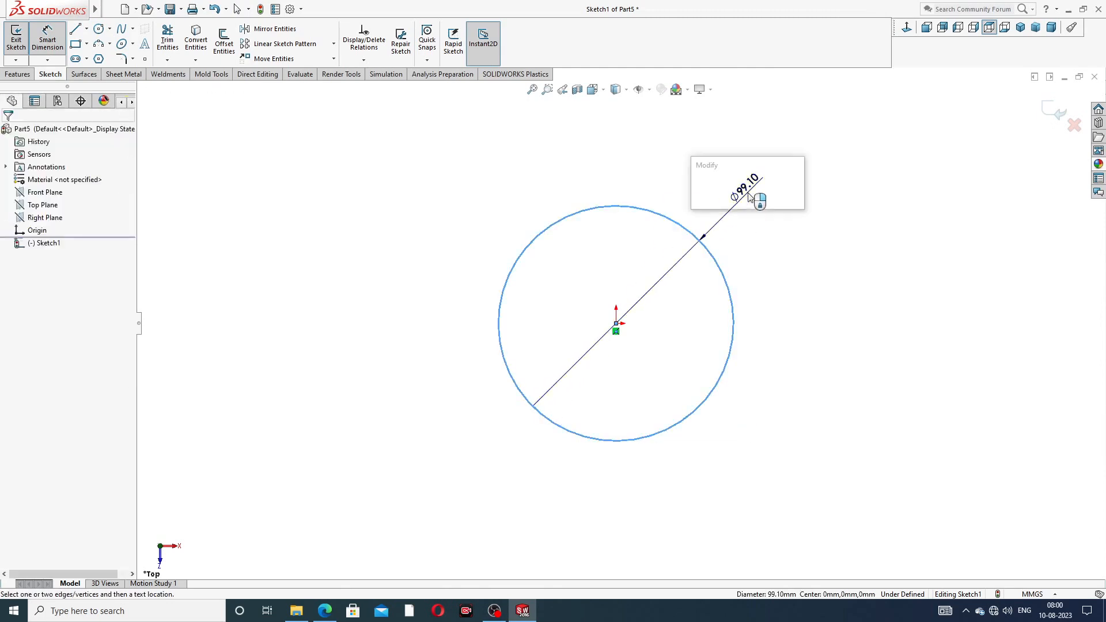
{"action": "left_click", "coordinate": [751, 196]}
{"action": "type", "text": "24"}
{"action": "key", "text": "Return"}
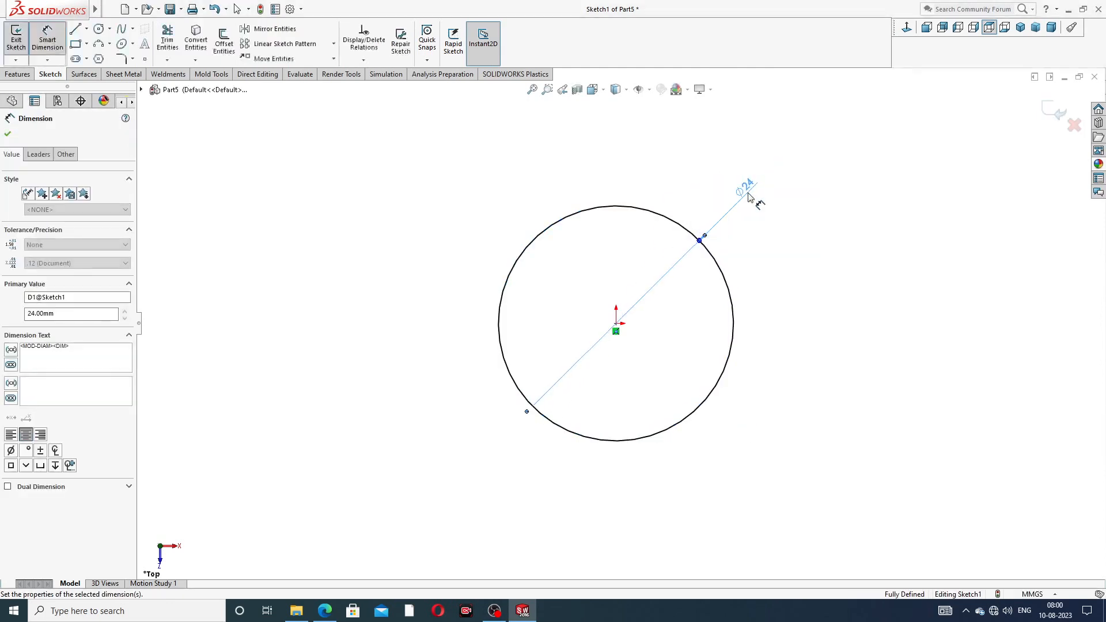
{"action": "left_click", "coordinate": [777, 209]}
{"action": "right_click", "coordinate": [395, 185]}
{"action": "left_click", "coordinate": [424, 190]}
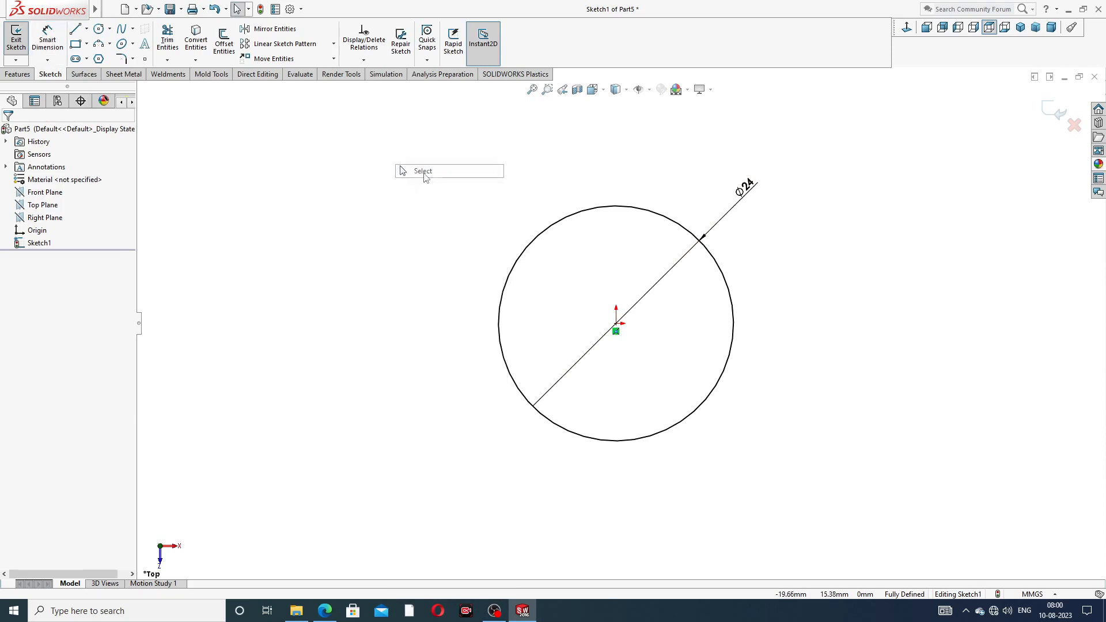
Step: Extrude the circle as a blind boss 108.93 mm deep from the sketch plane
{"action": "left_click", "coordinate": [19, 75]}
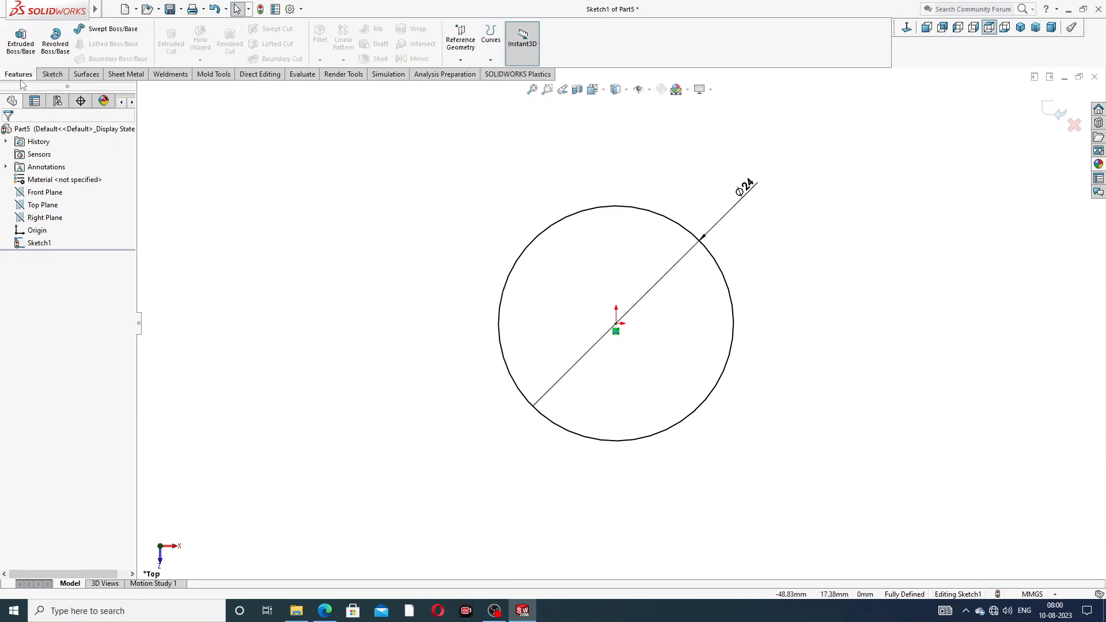
{"action": "left_click", "coordinate": [21, 40]}
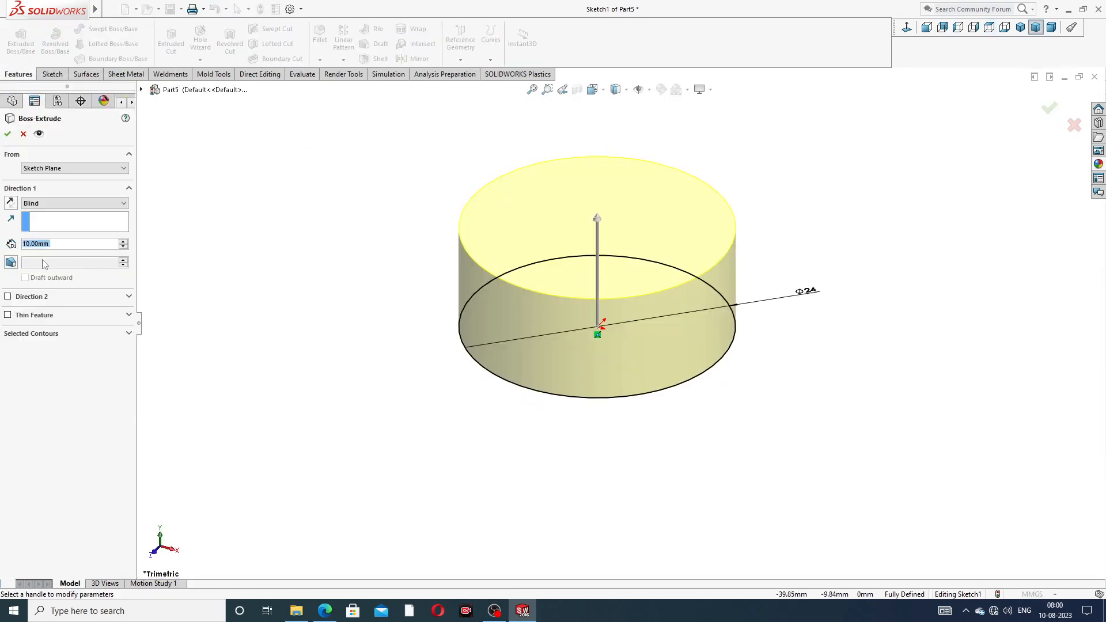
{"action": "type", "text": "1"}
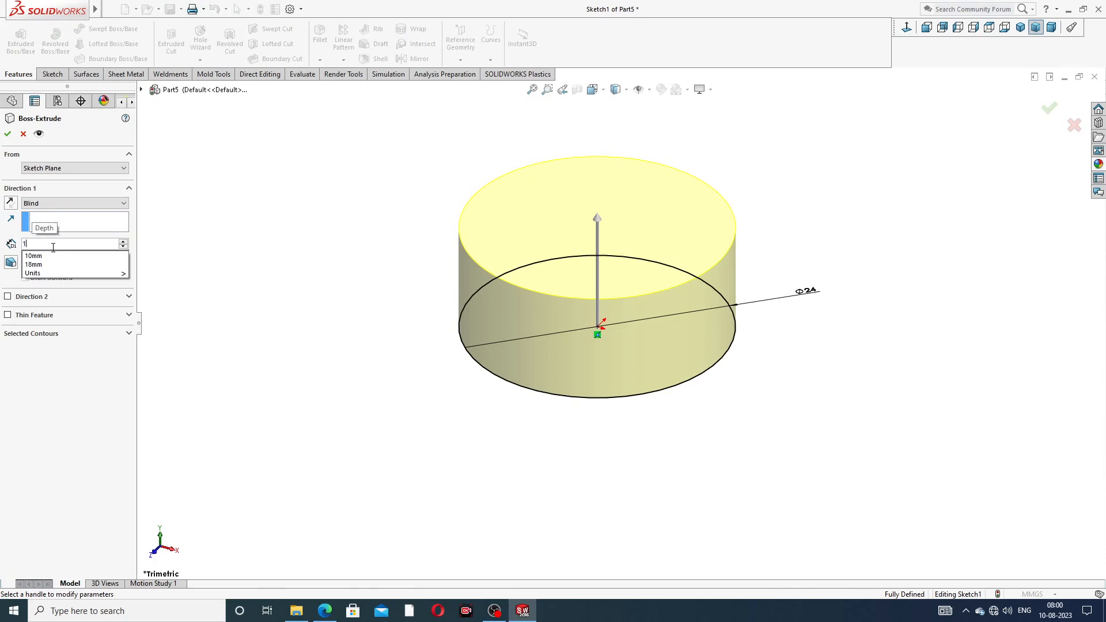
{"action": "type", "text": "08"}
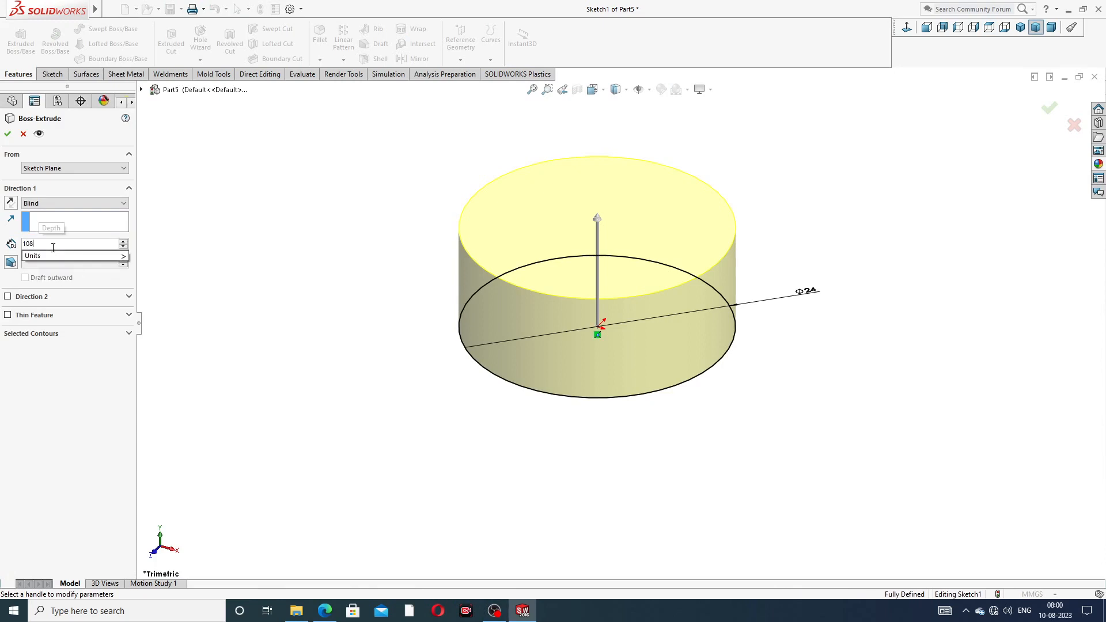
{"action": "type", "text": ".93"}
{"action": "key", "text": "Return"}
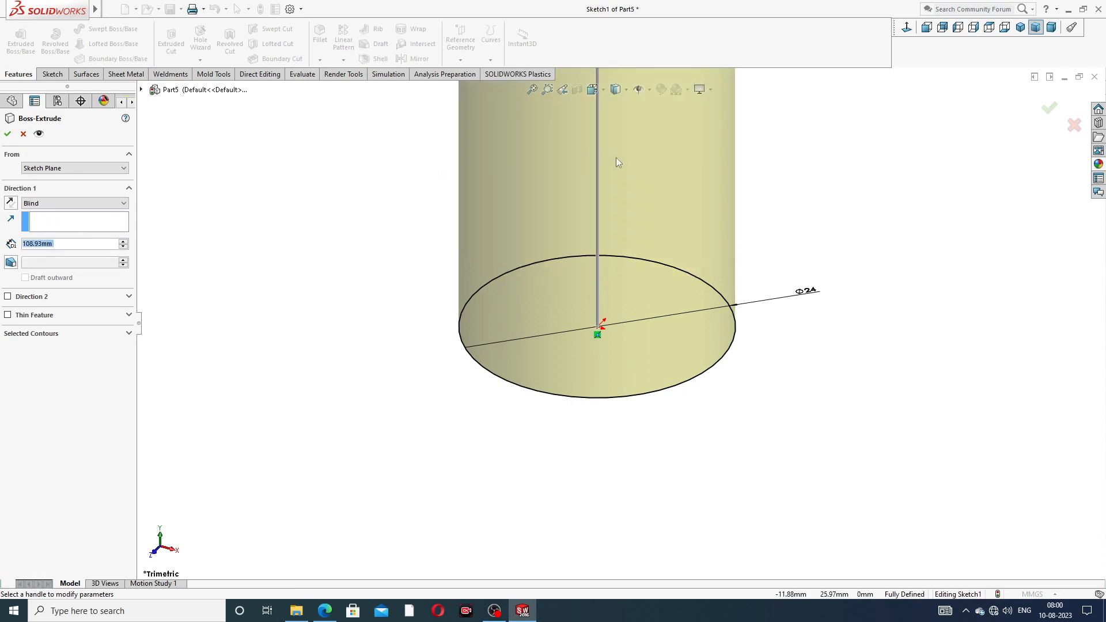
{"action": "scroll", "coordinate": [620, 159], "scroll_direction": "up", "scroll_amount": 4}
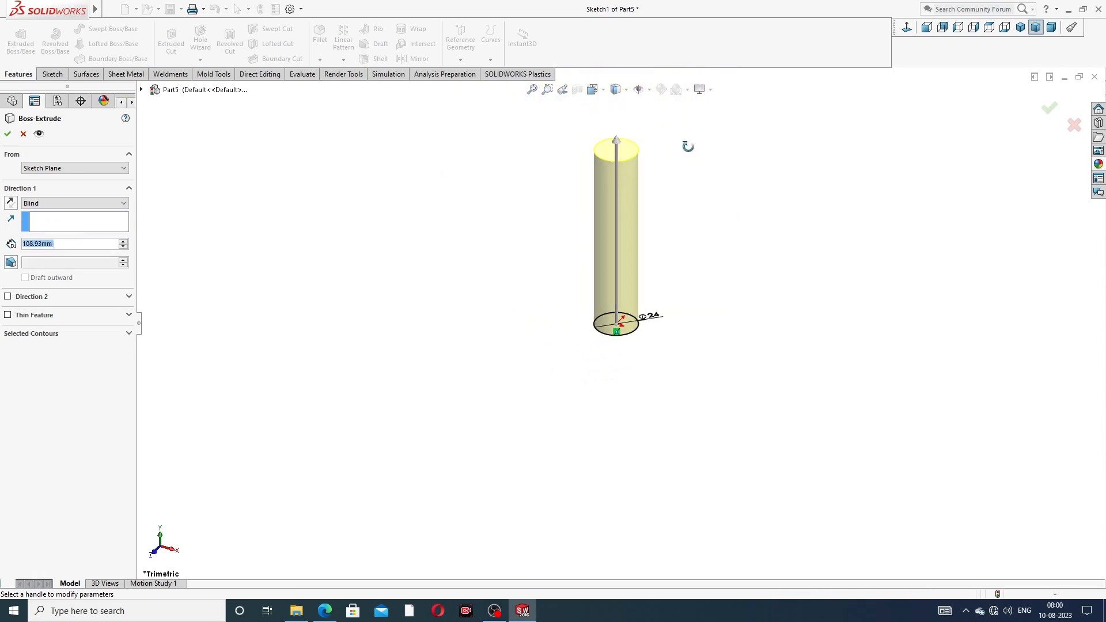
{"action": "middle_click_drag", "start_coordinate": [672, 144], "coordinate": [703, 128]}
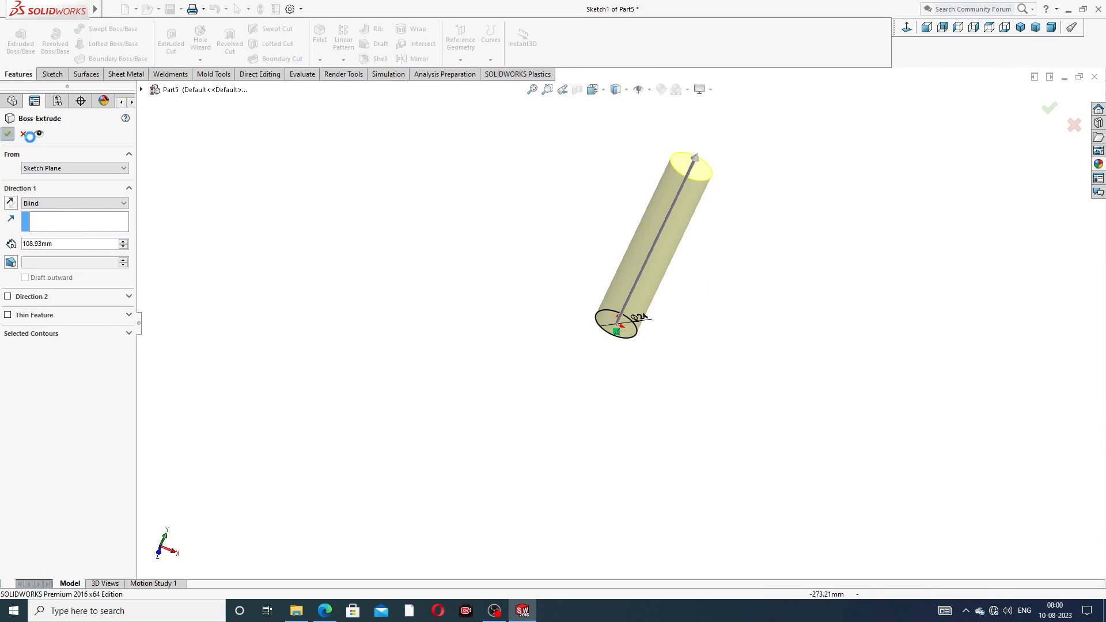
{"action": "left_click", "coordinate": [7, 134]}
{"action": "left_click", "coordinate": [744, 127]}
Step: Check the top rod drawing in the browser and round the cylinder's upper end edge with a 6 mm symmetric fillet
{"action": "middle_click_drag", "start_coordinate": [707, 217], "coordinate": [727, 157]}
{"action": "scroll", "coordinate": [714, 197], "scroll_direction": "down", "scroll_amount": 2}
{"action": "scroll", "coordinate": [714, 197], "scroll_direction": "down", "scroll_amount": 1}
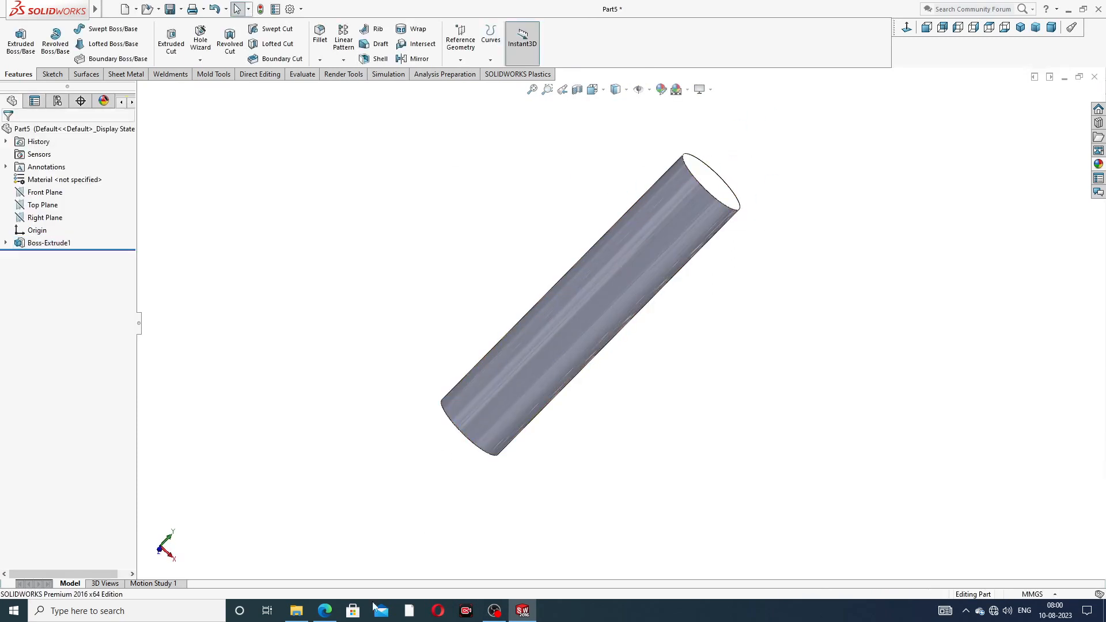
{"action": "left_click", "coordinate": [326, 610]}
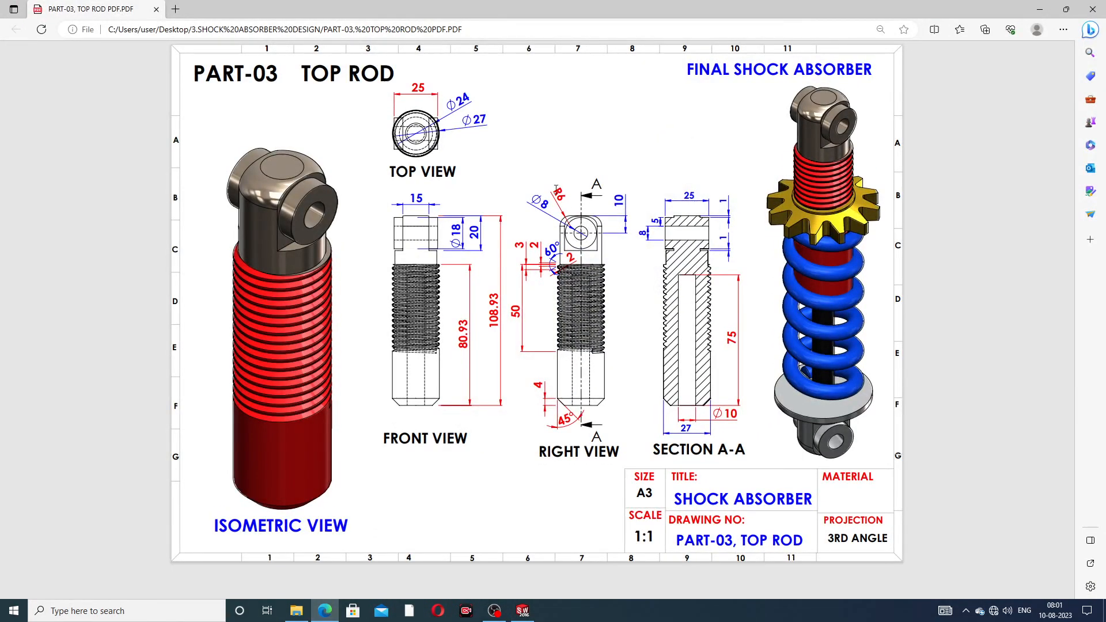
{"action": "left_click", "coordinate": [325, 611]}
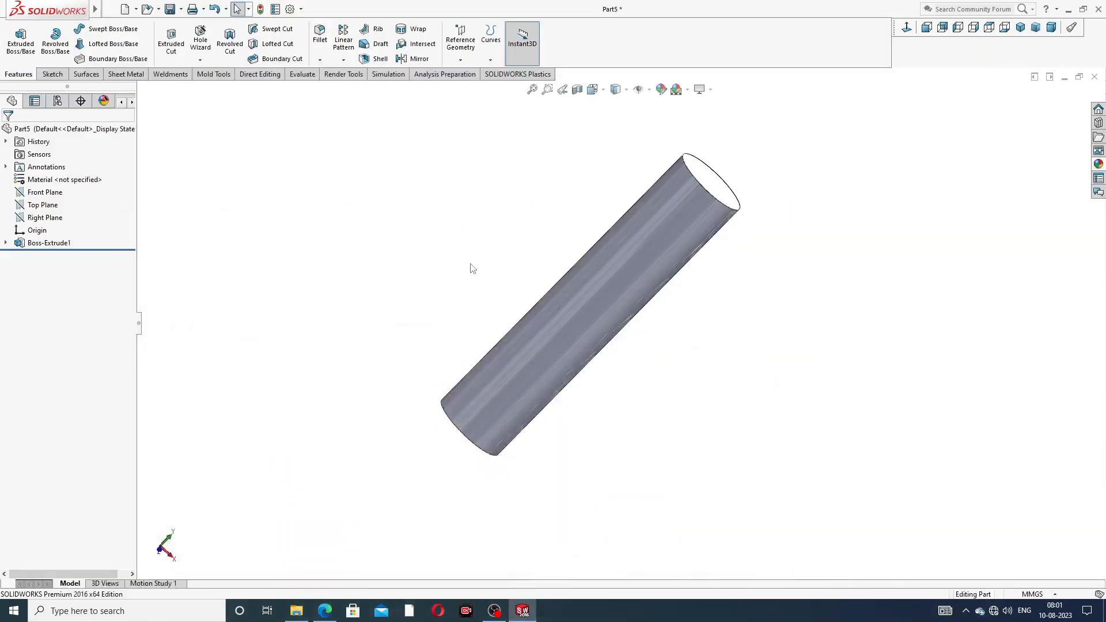
{"action": "left_click", "coordinate": [319, 36]}
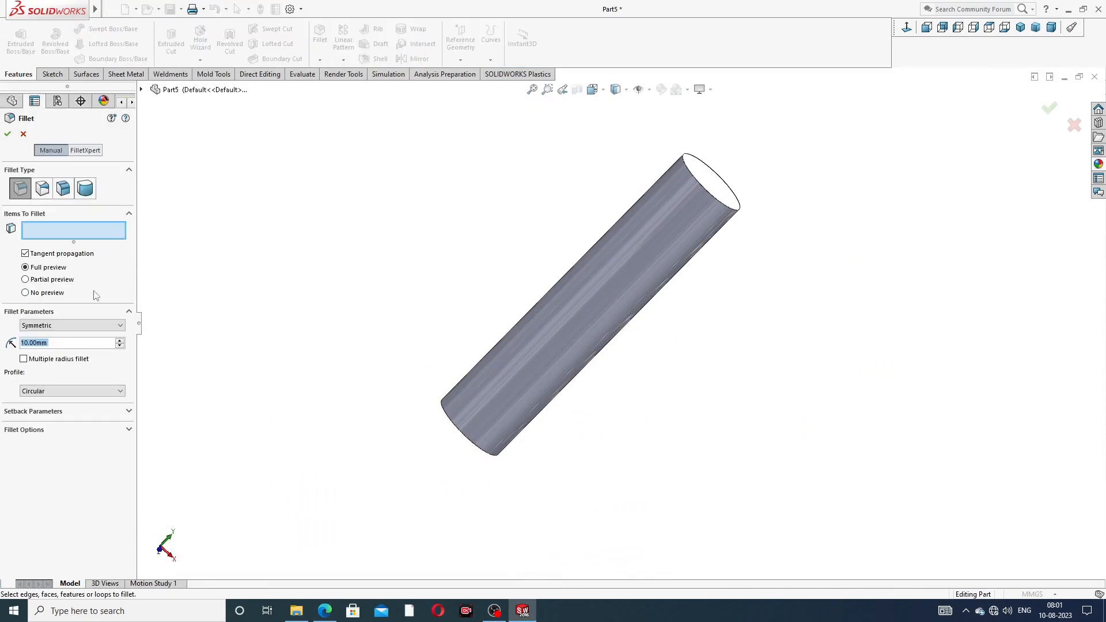
{"action": "type", "text": "6"}
{"action": "key", "text": "Return"}
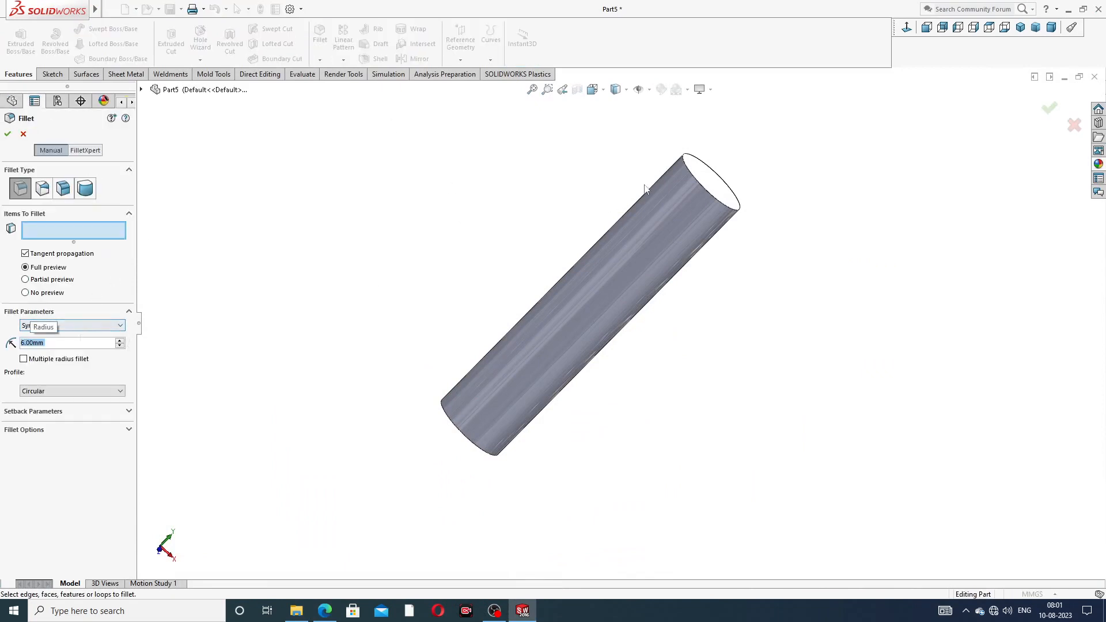
{"action": "left_click", "coordinate": [698, 186]}
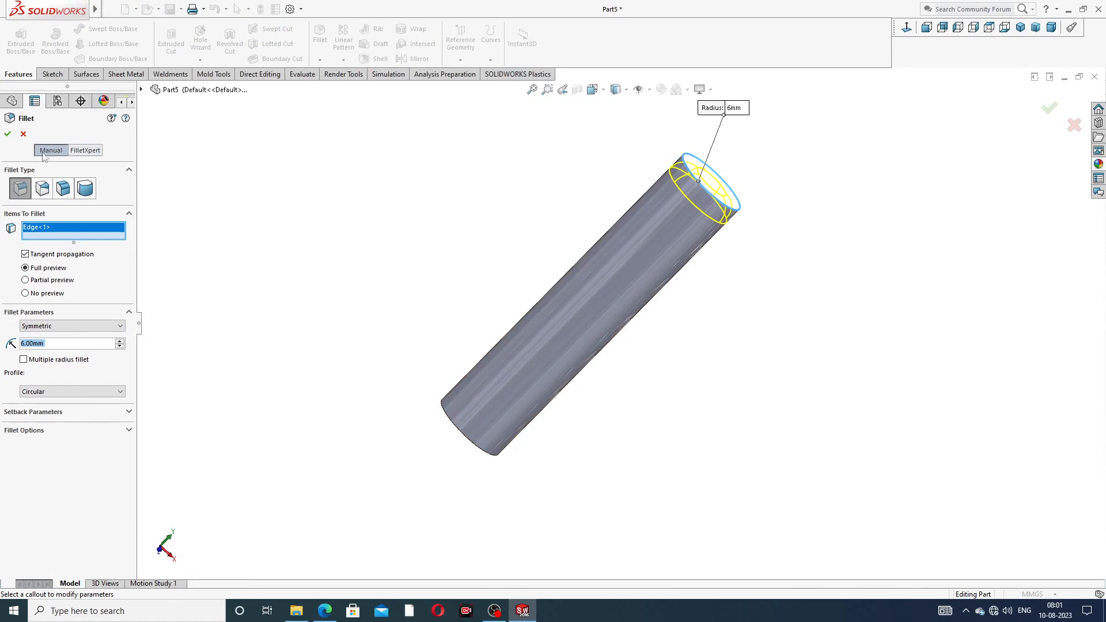
{"action": "left_click", "coordinate": [7, 135]}
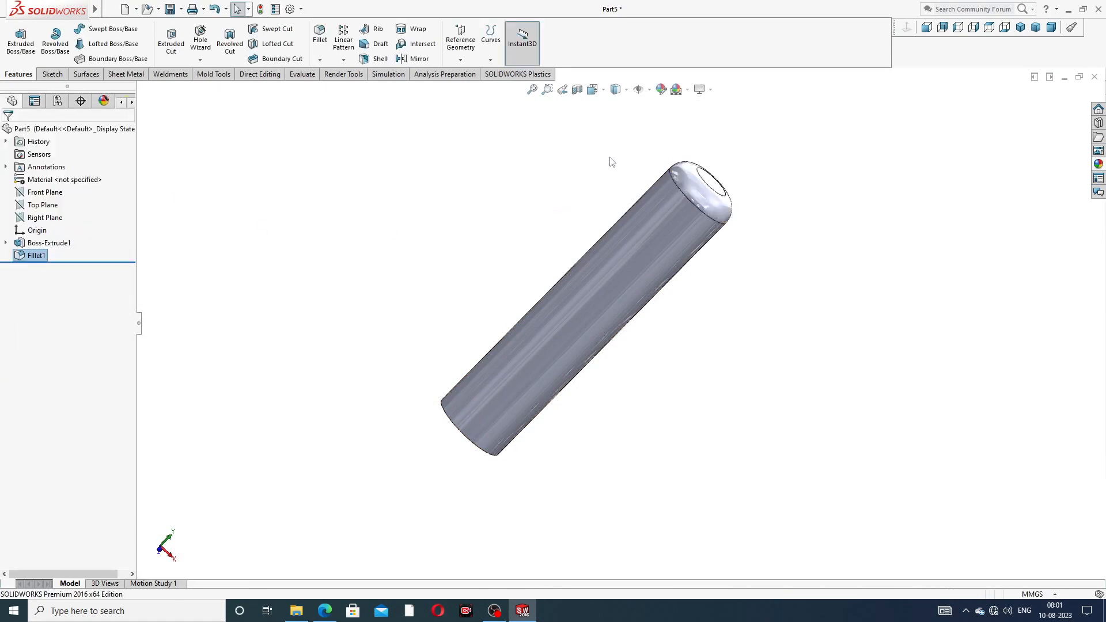
Step: Check the top rod drawing in the browser, then open a new sketch on the Front Plane in normal view
{"action": "middle_click_drag", "start_coordinate": [733, 240], "coordinate": [713, 189]}
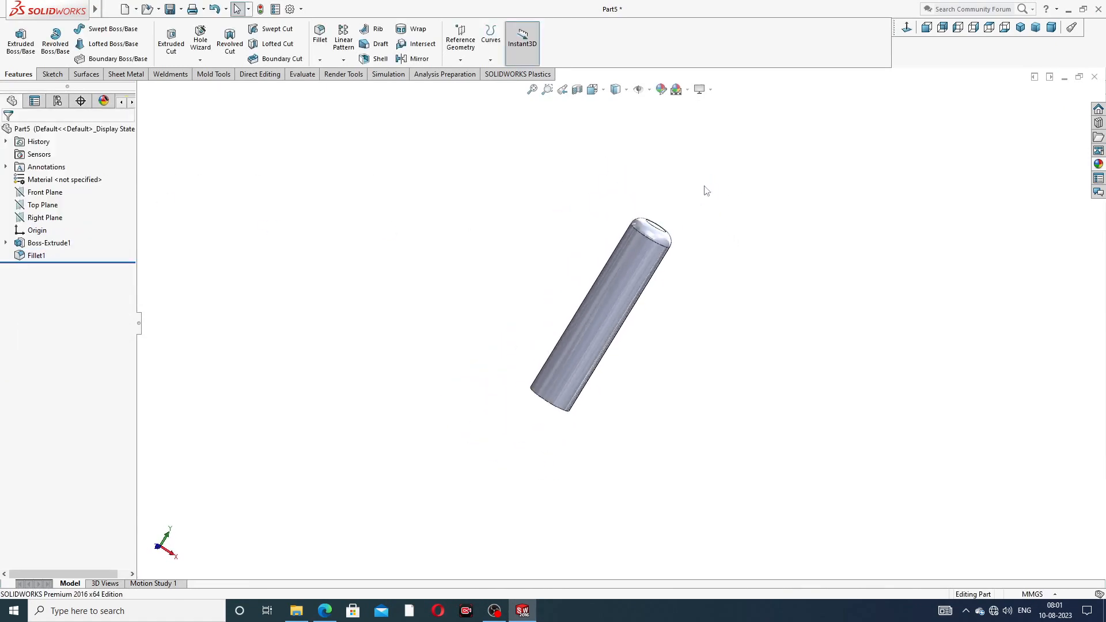
{"action": "left_click", "coordinate": [324, 610]}
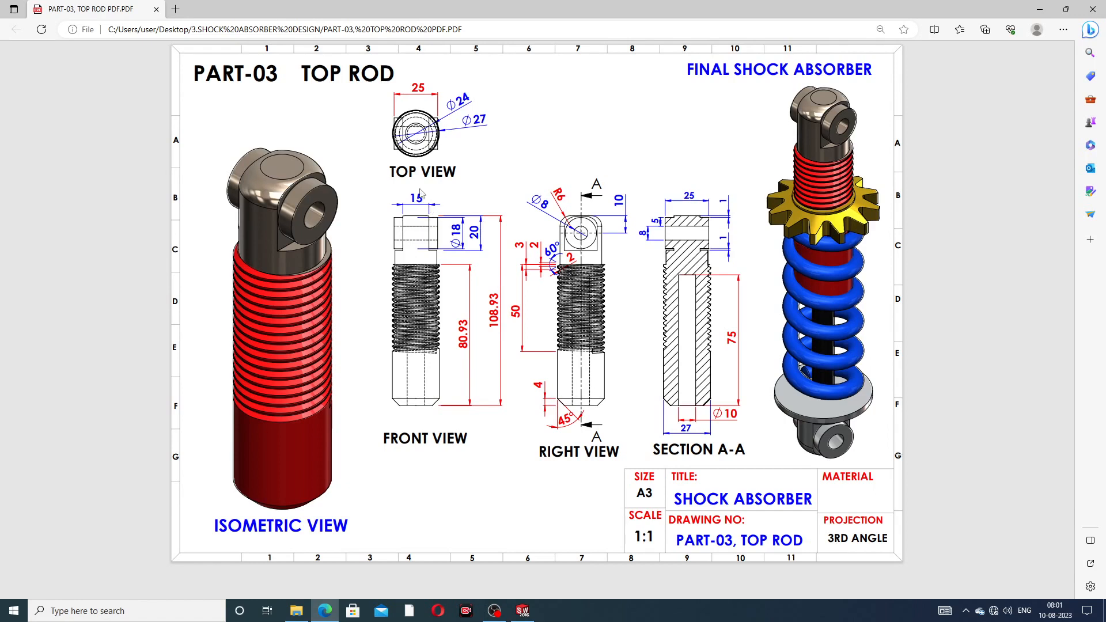
{"action": "left_click", "coordinate": [324, 610]}
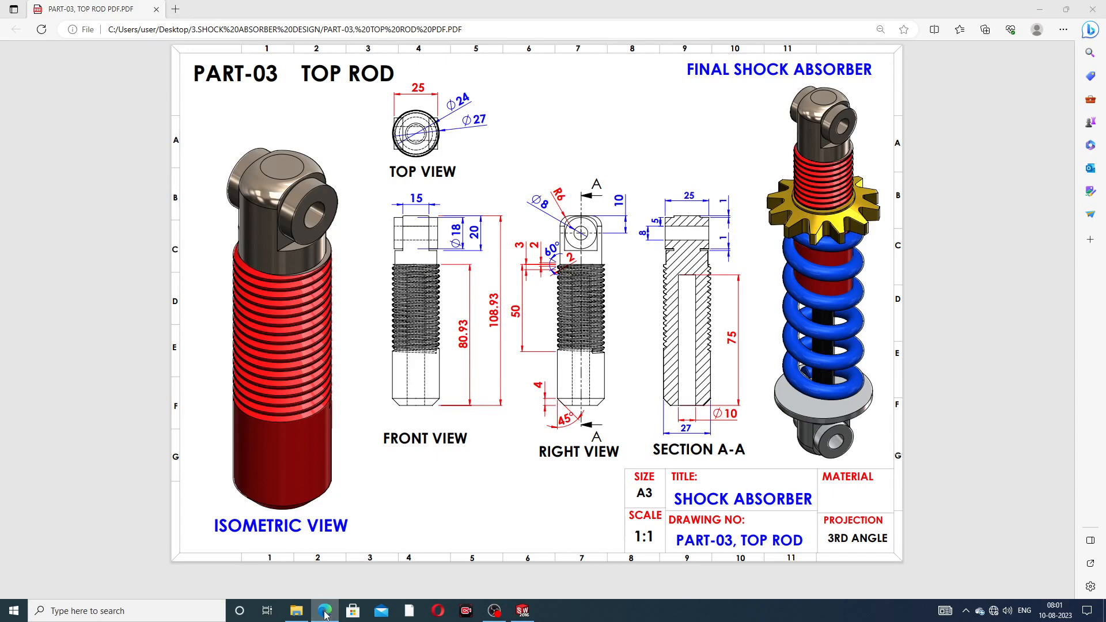
{"action": "mouse_move", "coordinate": [628, 233]}
{"action": "middle_mouse_down"}
{"action": "mouse_move", "coordinate": [607, 208]}
{"action": "mouse_move", "coordinate": [646, 223]}
{"action": "mouse_move", "coordinate": [631, 221]}
{"action": "middle_mouse_up"}
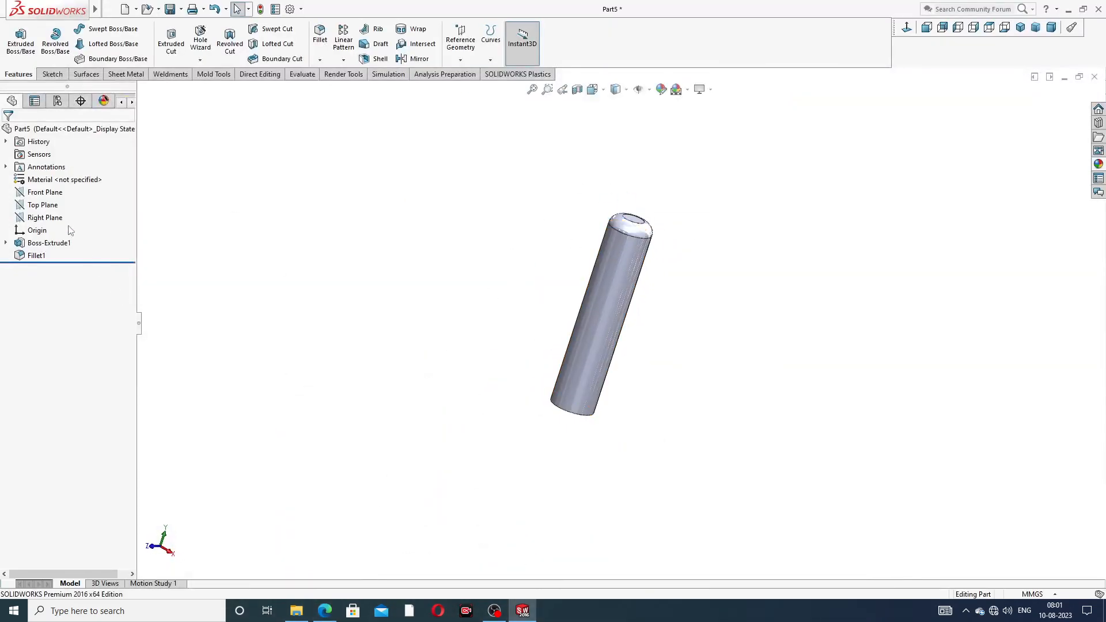
{"action": "left_click", "coordinate": [54, 196]}
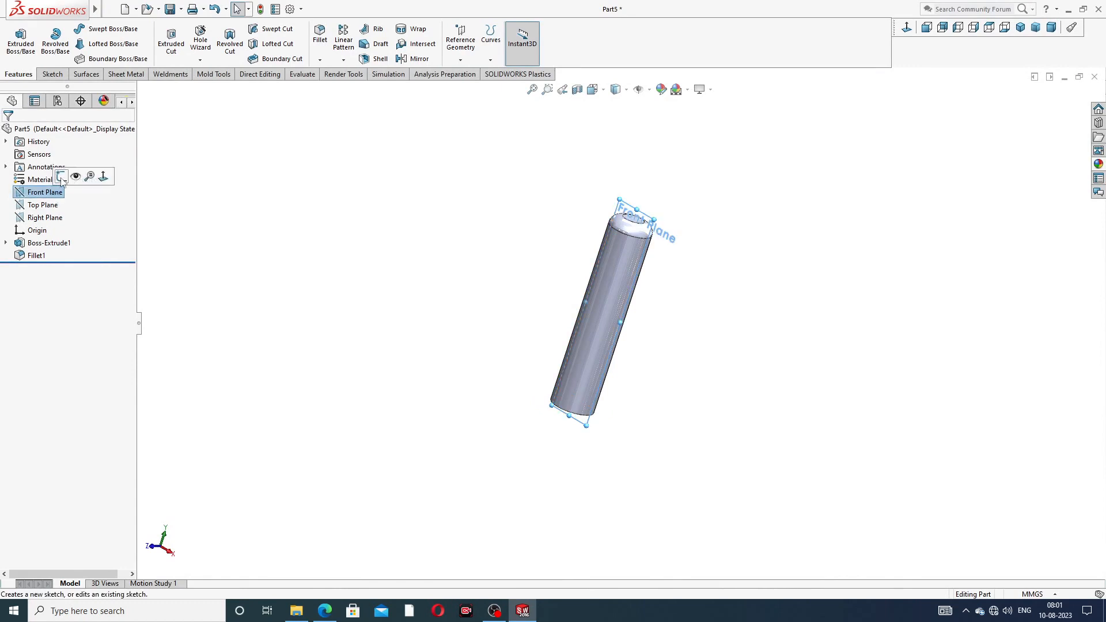
{"action": "left_click", "coordinate": [62, 180]}
{"action": "left_click", "coordinate": [906, 27]}
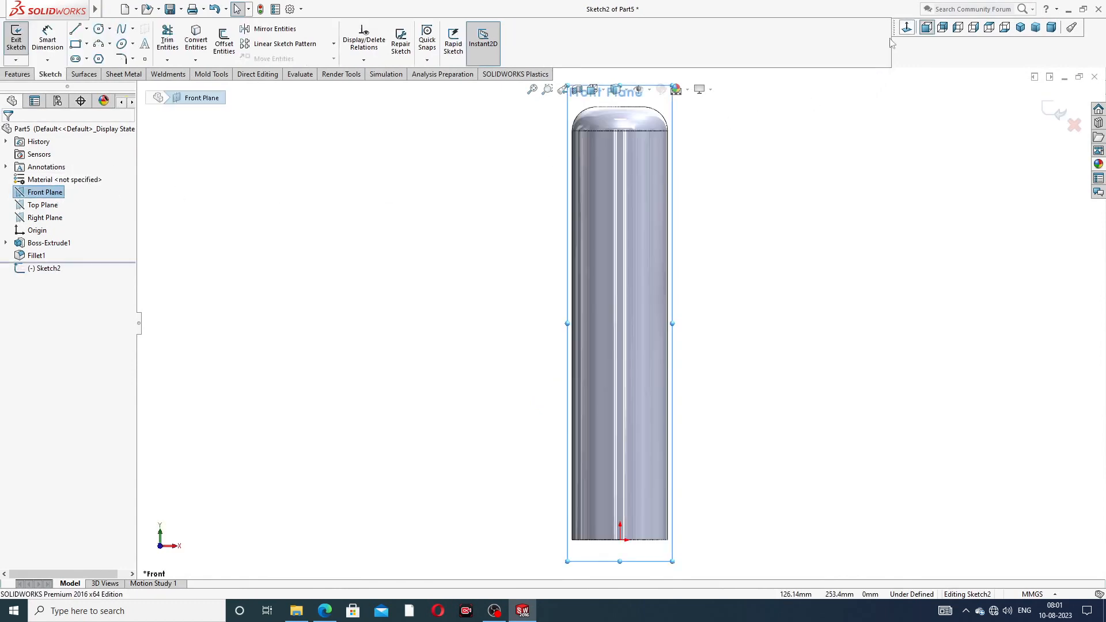
Step: Sketch a vertical centreline down from the midpoint of the rod's upper edge
{"action": "scroll", "coordinate": [650, 150], "scroll_direction": "down", "scroll_amount": 2}
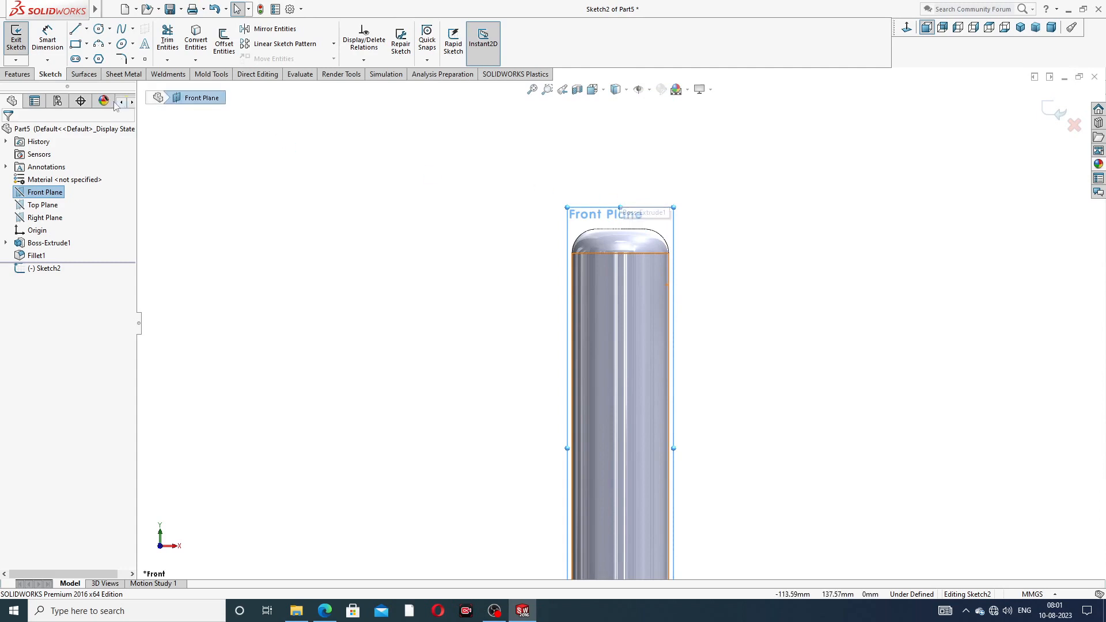
{"action": "left_click", "coordinate": [86, 28]}
{"action": "left_click", "coordinate": [104, 57]}
{"action": "scroll", "coordinate": [566, 284], "scroll_direction": "down", "scroll_amount": 1}
{"action": "scroll", "coordinate": [567, 281], "scroll_direction": "down", "scroll_amount": 3}
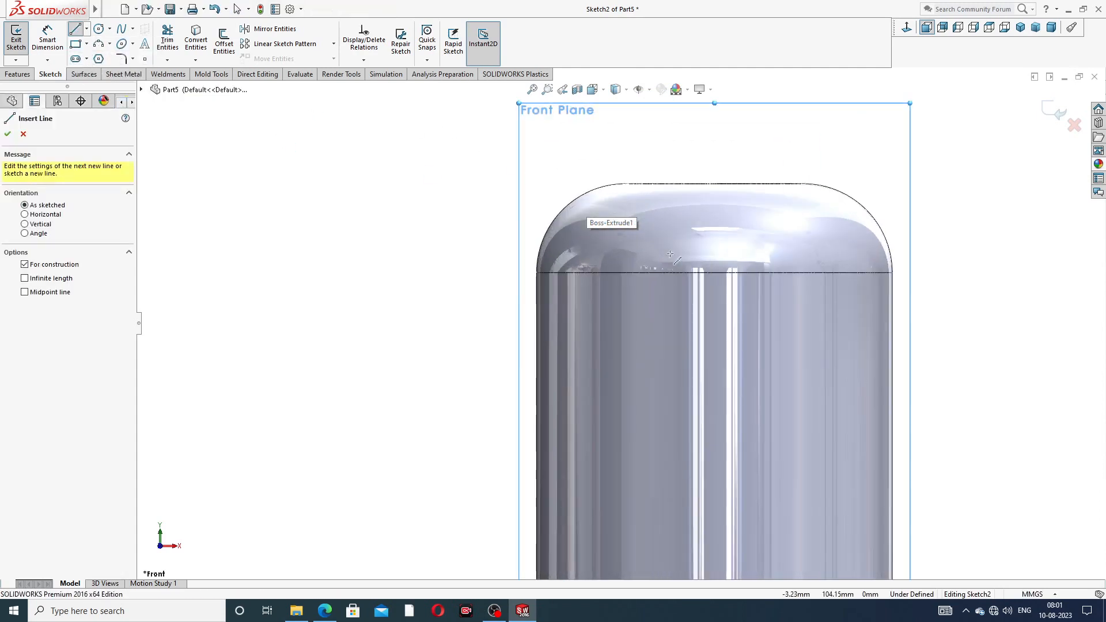
{"action": "left_click", "coordinate": [713, 184]}
{"action": "left_click", "coordinate": [715, 506]}
{"action": "right_click", "coordinate": [779, 422]}
{"action": "left_click", "coordinate": [814, 434]}
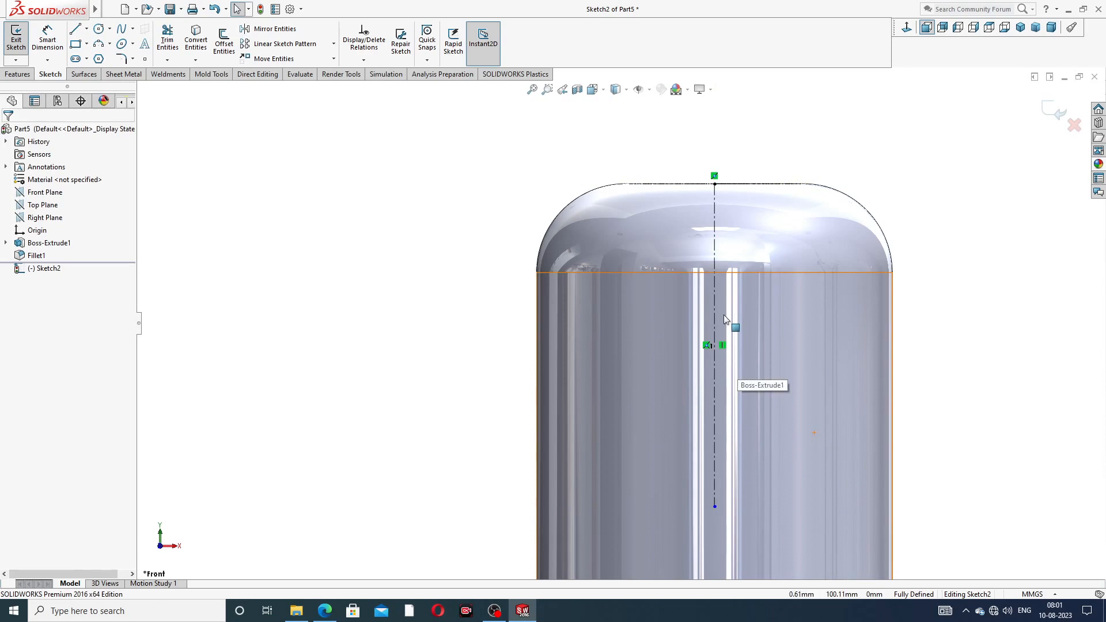
Step: Sketch a corner rectangle about 13 mm wide and 23 mm high to the right of the centreline, starting on the rod's upper edge
{"action": "left_click", "coordinate": [86, 44]}
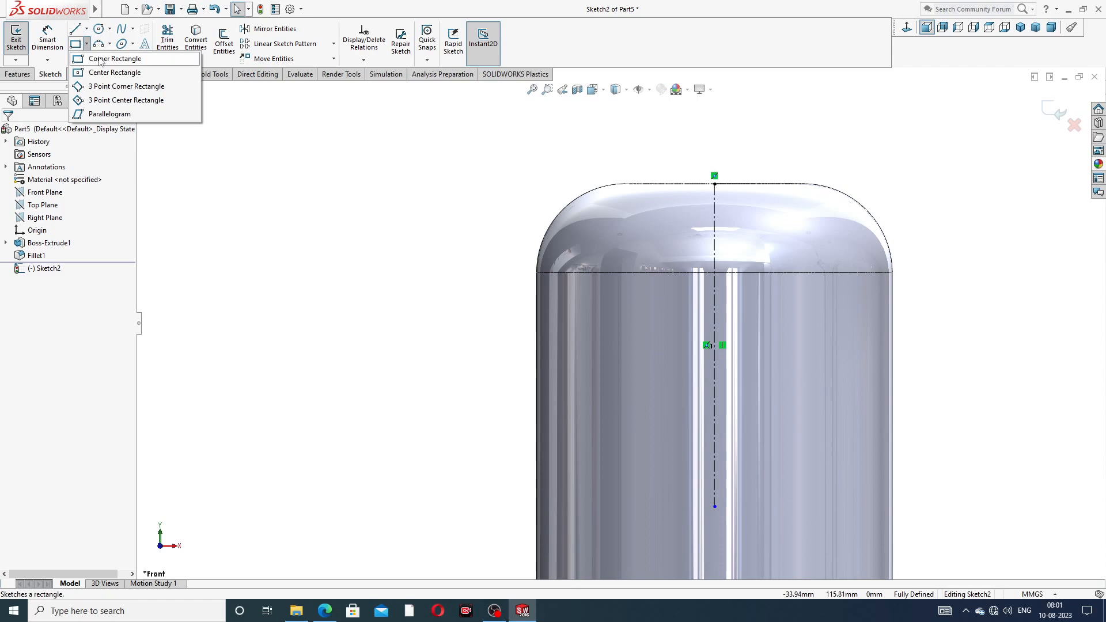
{"action": "left_click", "coordinate": [99, 59]}
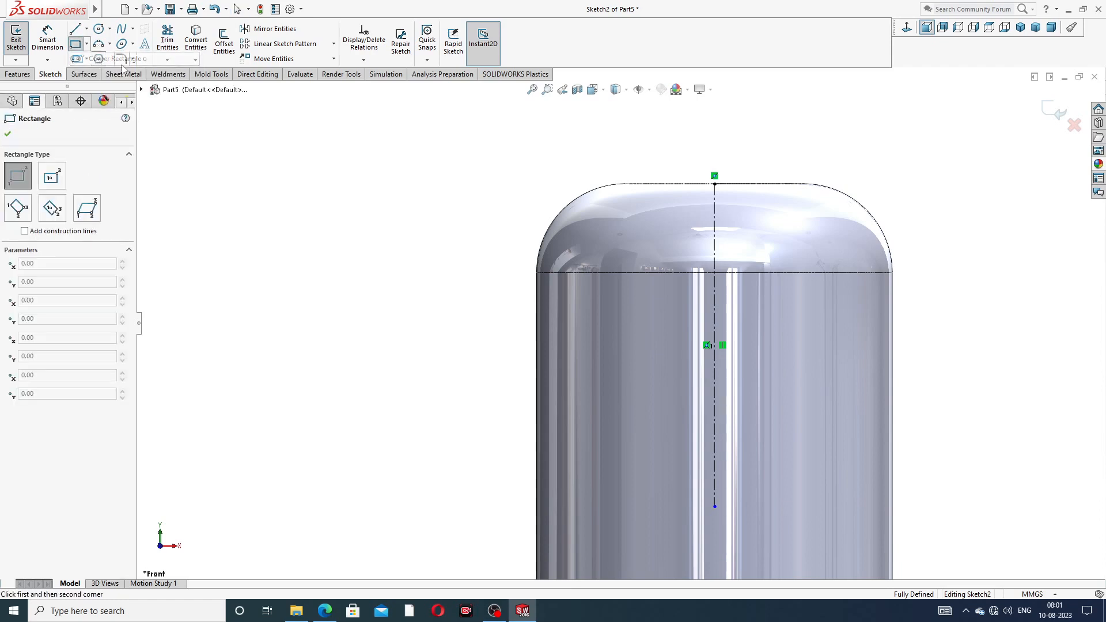
{"action": "left_click", "coordinate": [738, 183]}
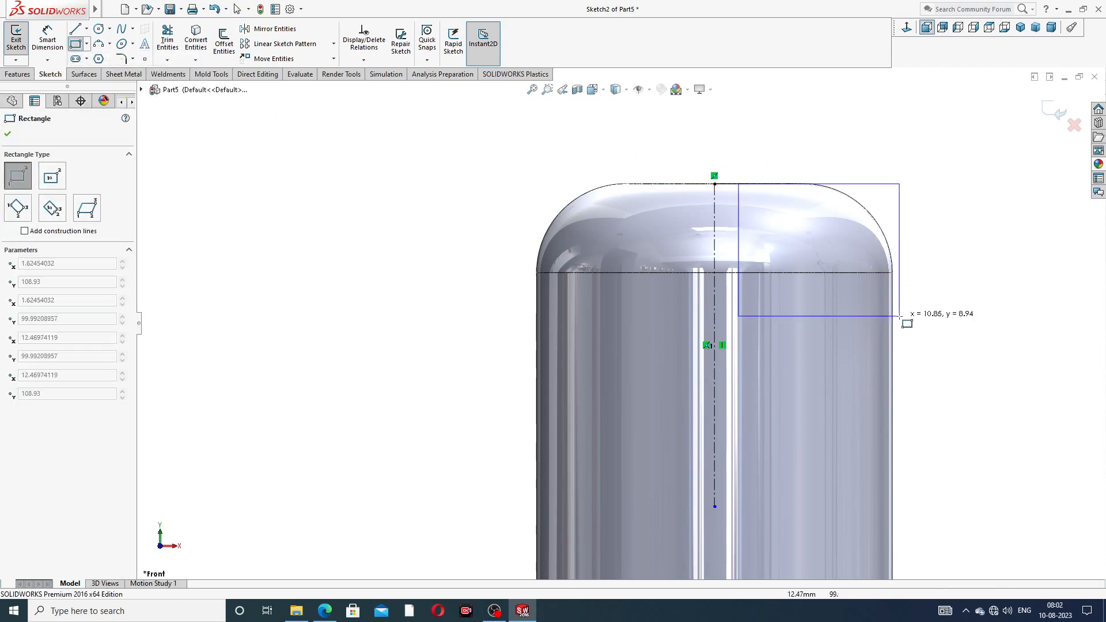
{"action": "left_click", "coordinate": [930, 521]}
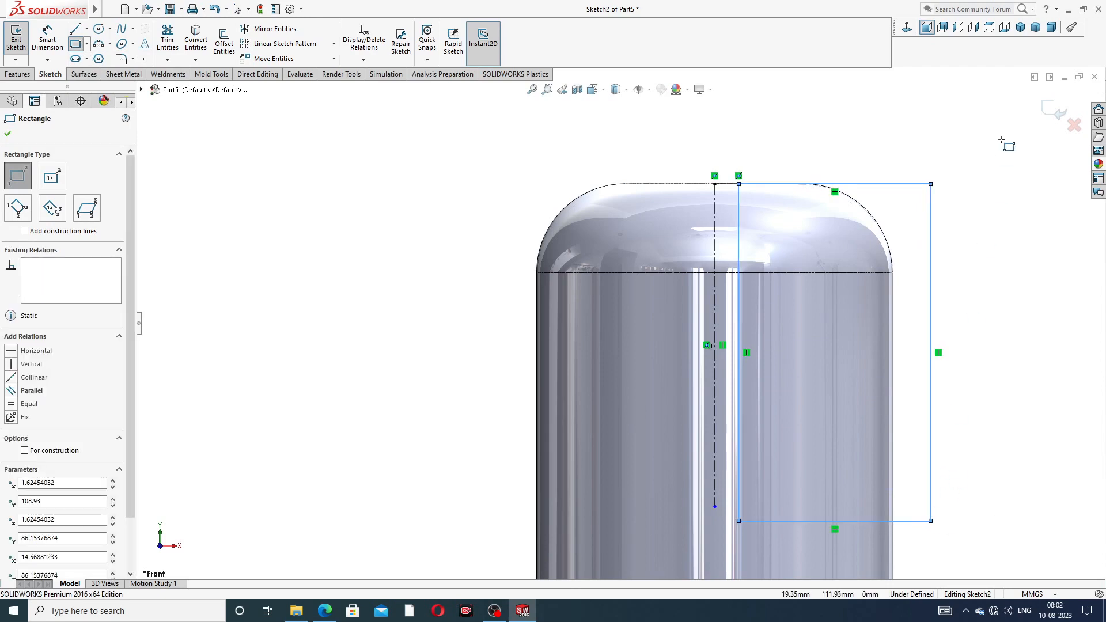
{"action": "right_click", "coordinate": [999, 158]}
{"action": "left_click", "coordinate": [1016, 162]}
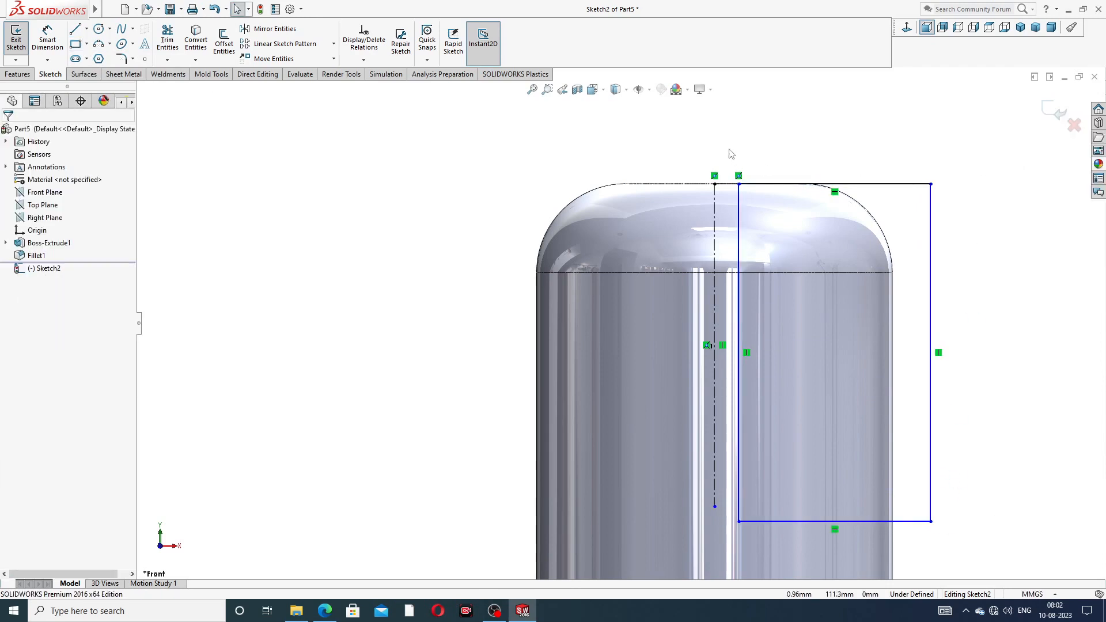
Step: Mirror the rectangle's four lines about the vertical centreline, keeping the original
{"action": "mouse_move", "coordinate": [726, 142]}
{"action": "left_mouse_down"}
{"action": "mouse_move", "coordinate": [943, 153]}
{"action": "mouse_move", "coordinate": [1012, 424]}
{"action": "mouse_move", "coordinate": [950, 552]}
{"action": "mouse_move", "coordinate": [792, 546]}
{"action": "mouse_move", "coordinate": [731, 535]}
{"action": "mouse_move", "coordinate": [735, 526]}
{"action": "left_mouse_up"}
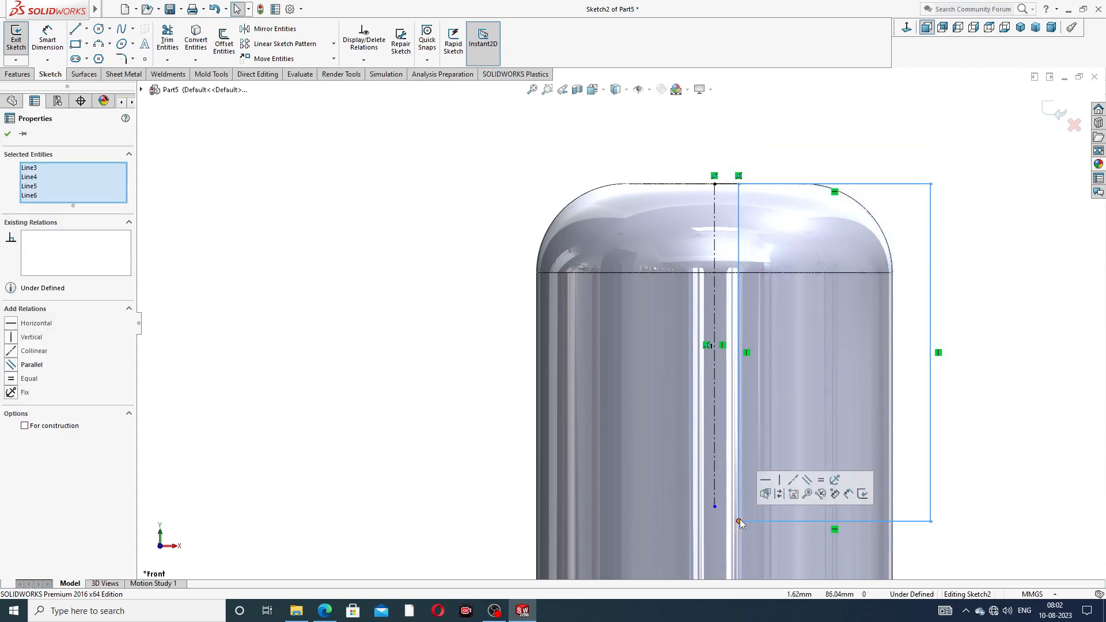
{"action": "left_click", "coordinate": [270, 29]}
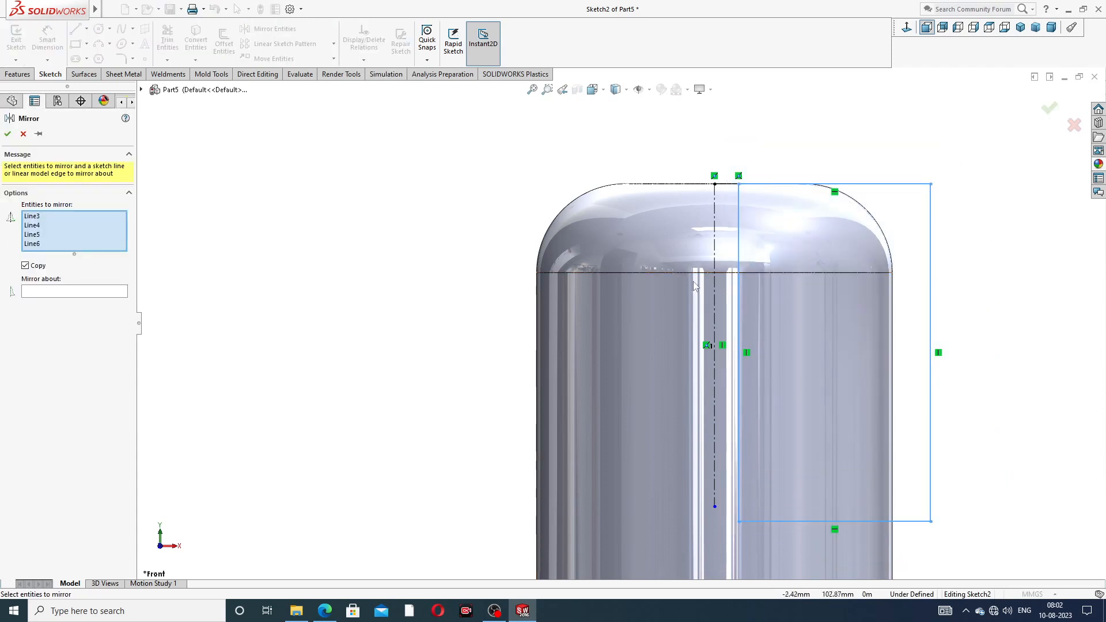
{"action": "left_click", "coordinate": [714, 262]}
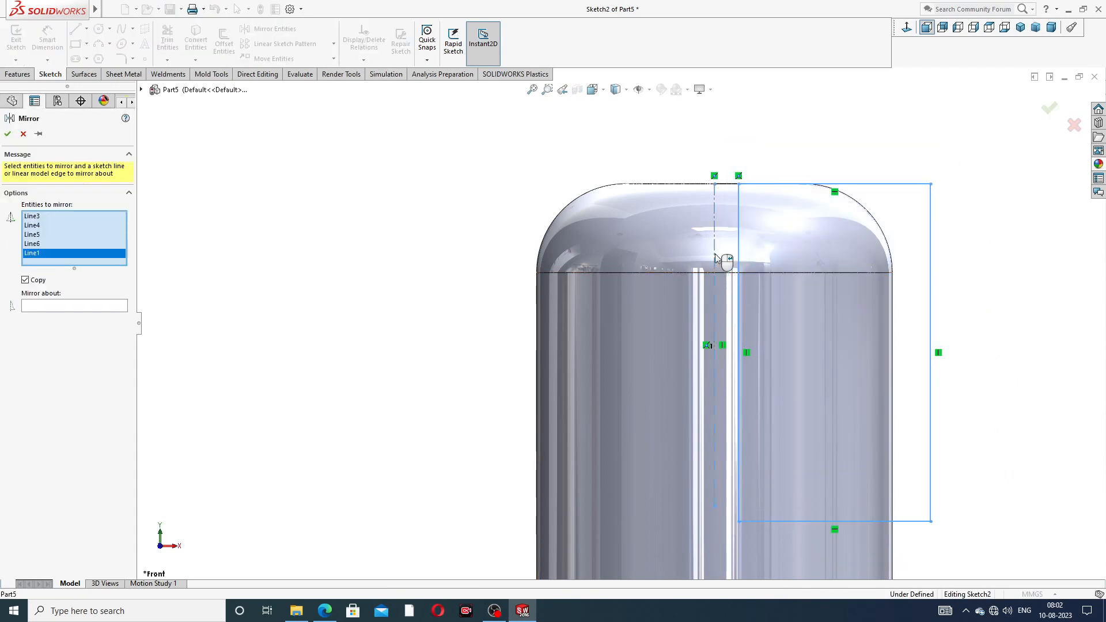
{"action": "left_click", "coordinate": [119, 306]}
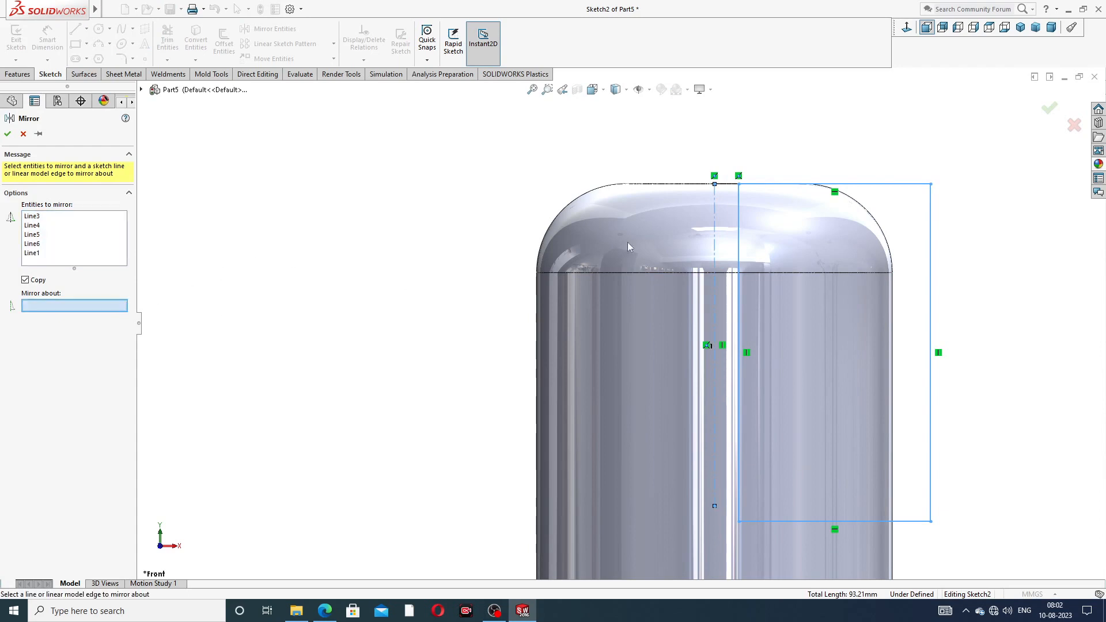
{"action": "left_click", "coordinate": [714, 225]}
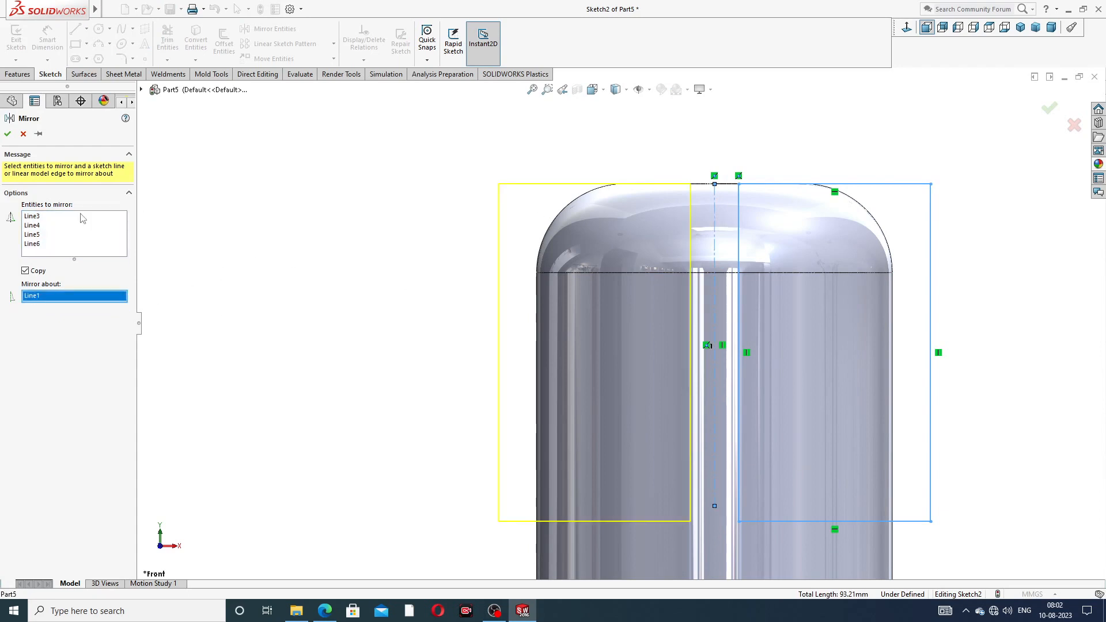
{"action": "left_click", "coordinate": [7, 133]}
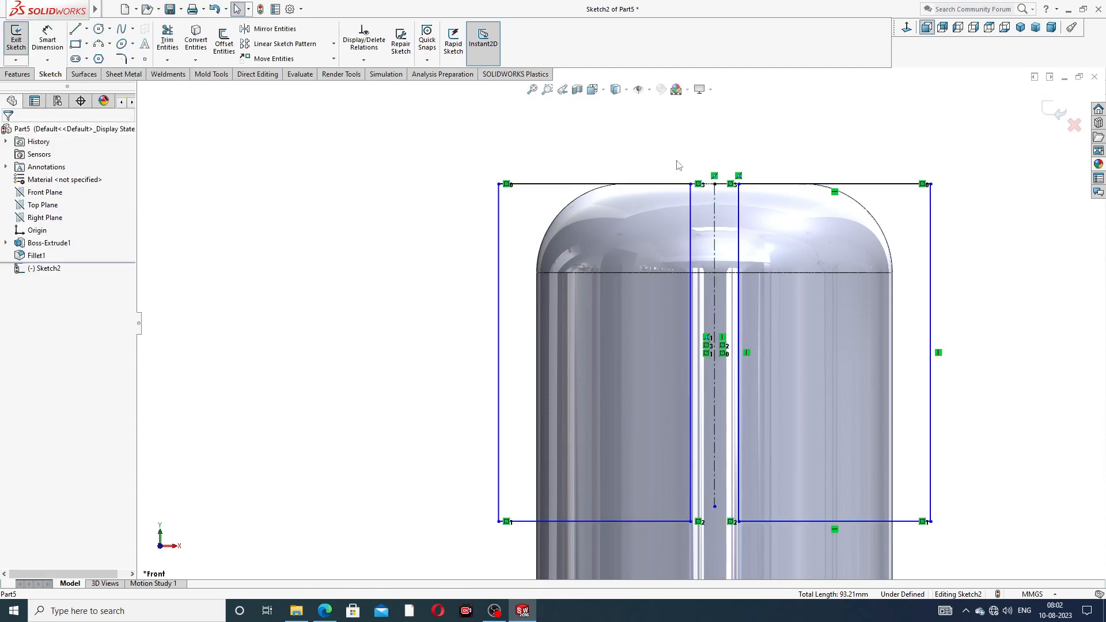
Step: Dimension the height of the right rectangle's outer edge as 20 mm
{"action": "scroll", "coordinate": [685, 163], "scroll_direction": "up", "scroll_amount": 3}
{"action": "left_click", "coordinate": [47, 40]}
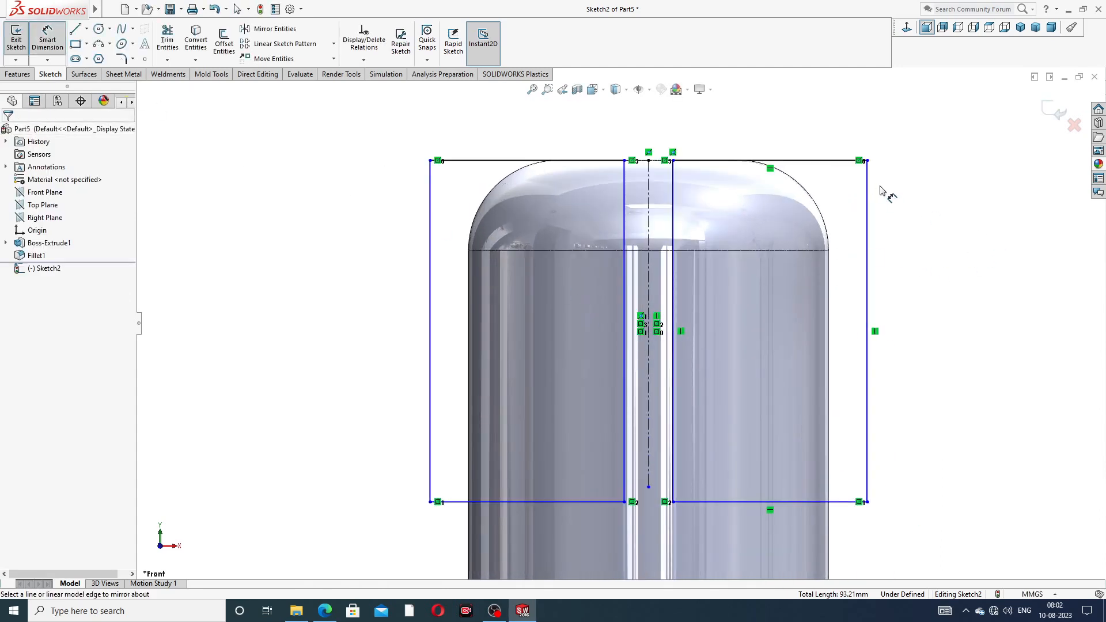
{"action": "left_click", "coordinate": [867, 206]}
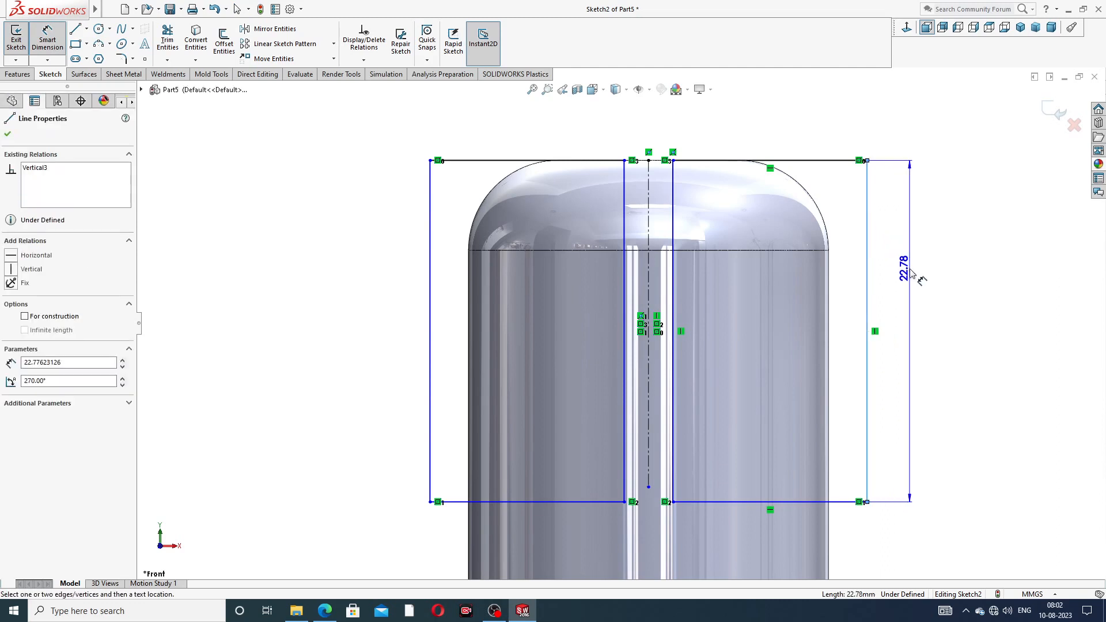
{"action": "left_click", "coordinate": [910, 270]}
{"action": "type", "text": "20"}
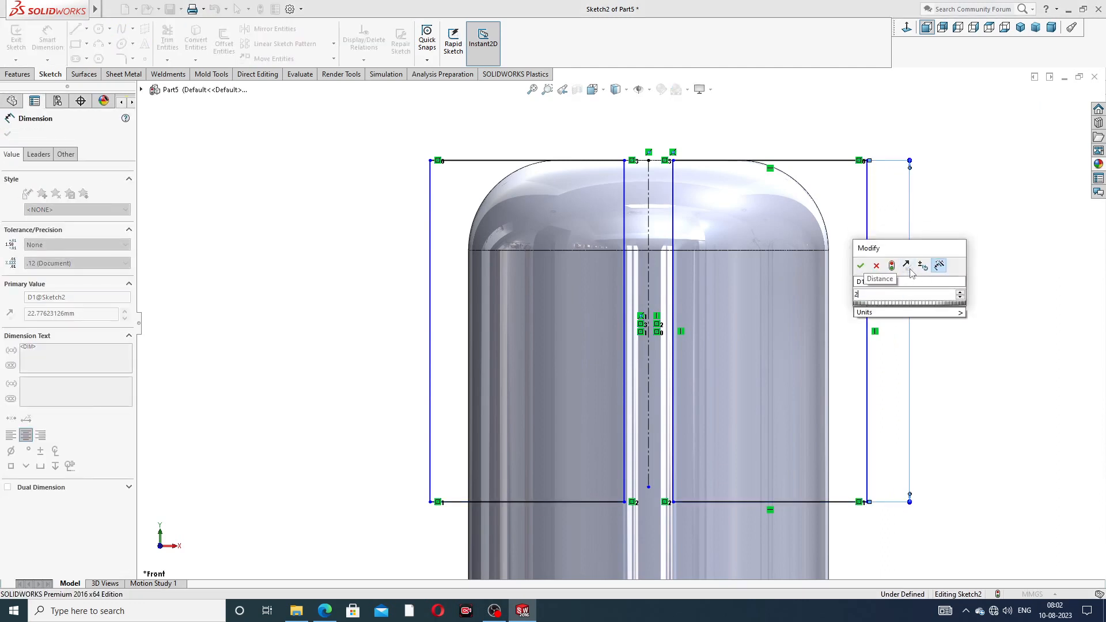
{"action": "key", "text": "Return"}
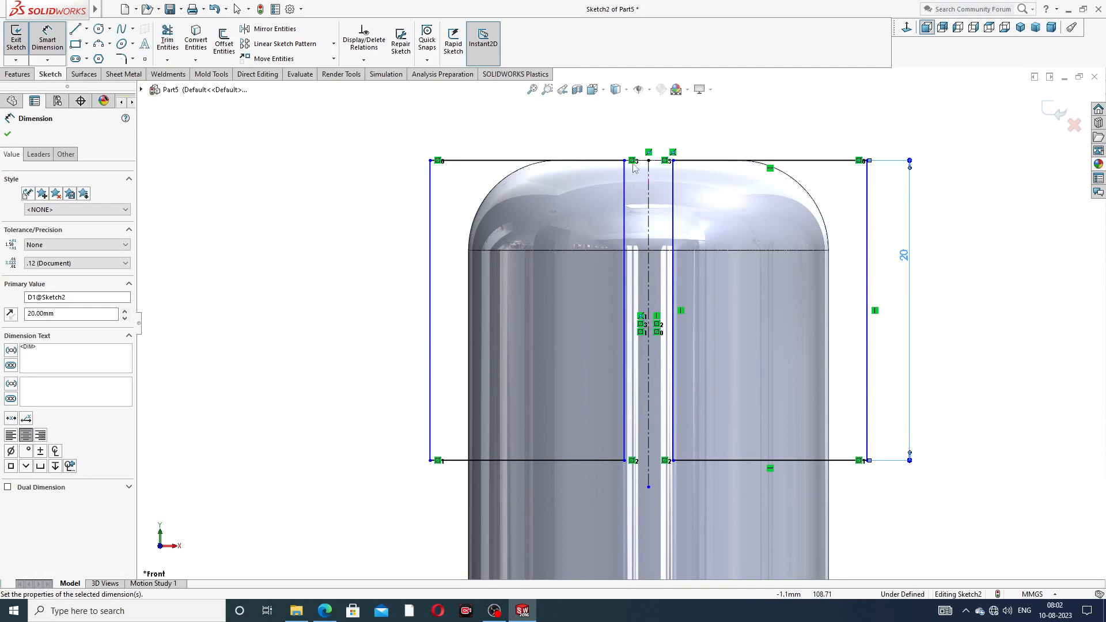
Step: Dimension the distance between the two rectangles' inner upper corners as 15 mm
{"action": "scroll", "coordinate": [691, 175], "scroll_direction": "down", "scroll_amount": 3}
{"action": "left_click", "coordinate": [573, 178]}
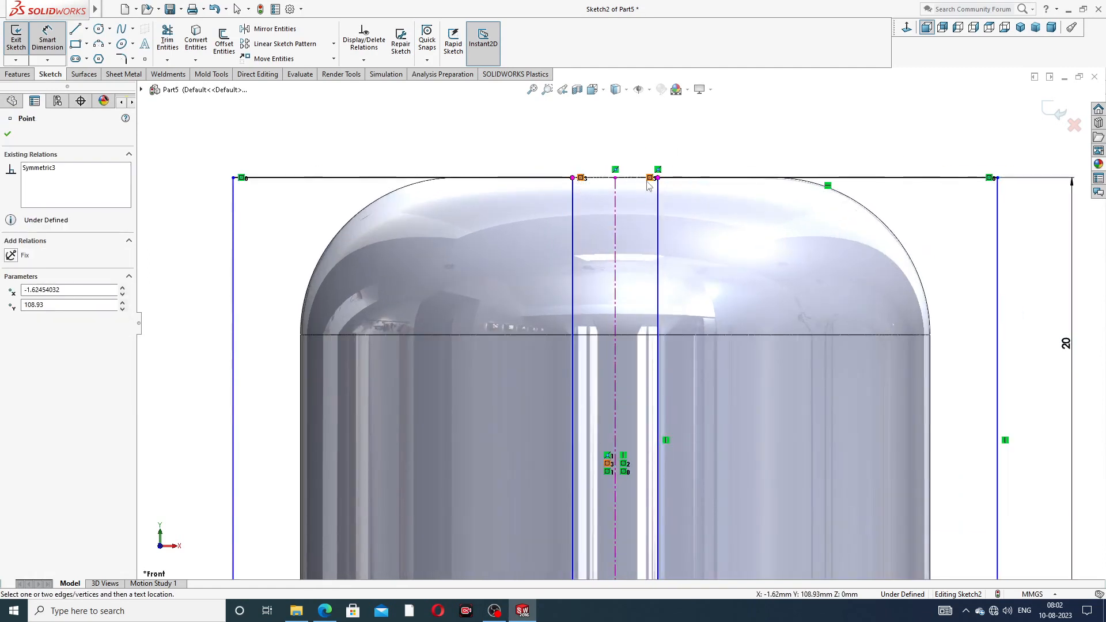
{"action": "left_click", "coordinate": [658, 179]}
{"action": "left_click", "coordinate": [614, 156]}
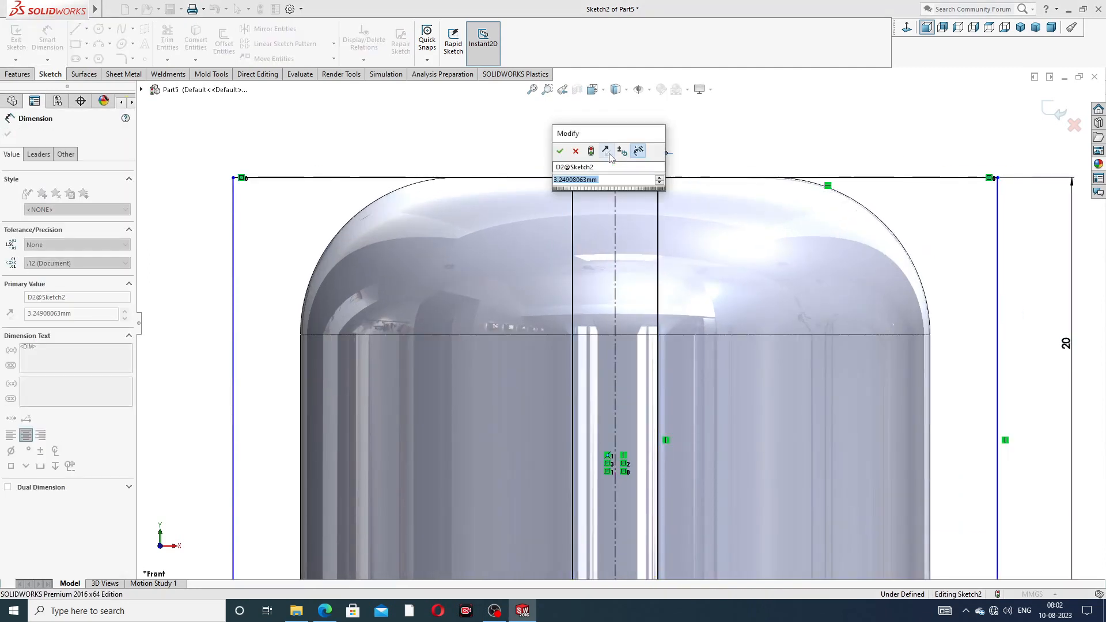
{"action": "type", "text": "15"}
{"action": "key", "text": "Return"}
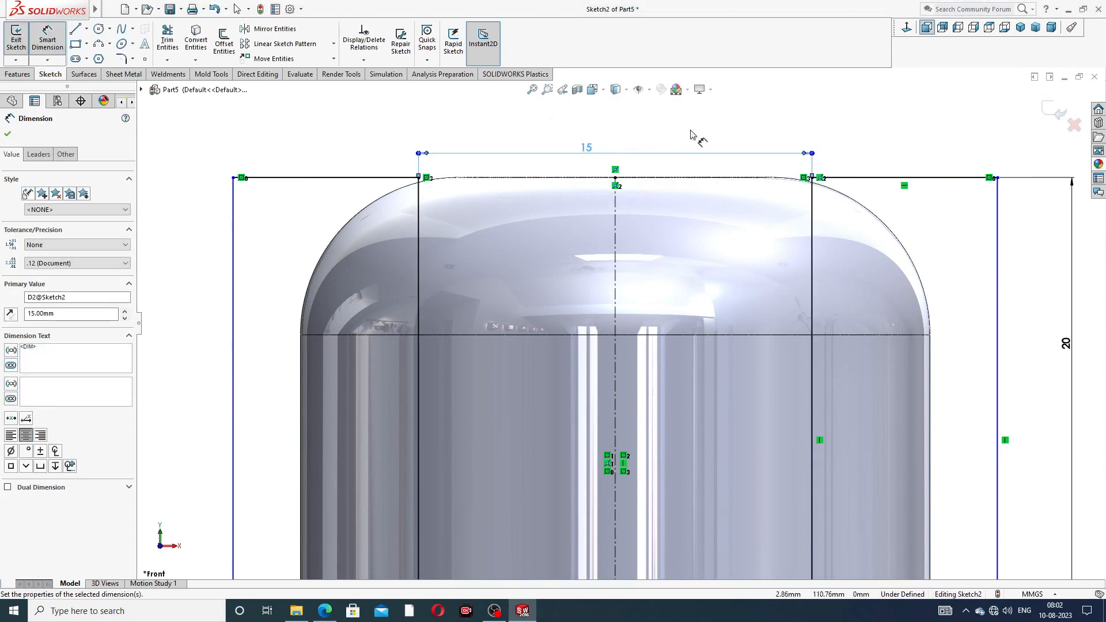
{"action": "scroll", "coordinate": [693, 136], "scroll_direction": "up", "scroll_amount": 3}
{"action": "scroll", "coordinate": [735, 316], "scroll_direction": "down", "scroll_amount": 2}
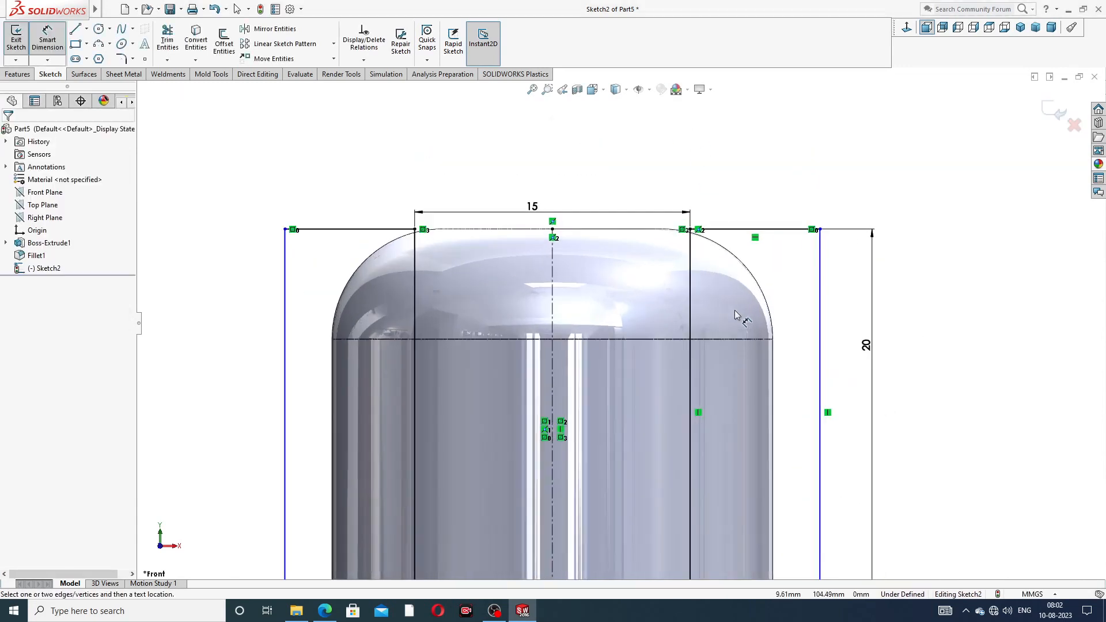
{"action": "scroll", "coordinate": [733, 178], "scroll_direction": "up", "scroll_amount": 2}
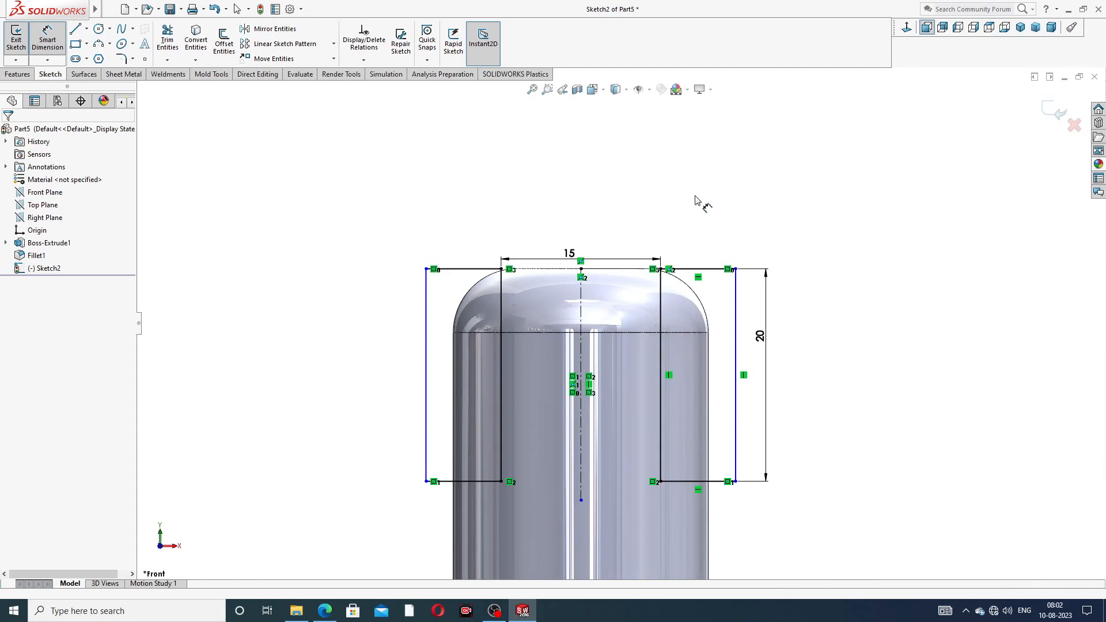
{"action": "right_click", "coordinate": [693, 227]}
{"action": "left_click", "coordinate": [742, 167]}
Step: Stretch both mirrored rectangles outward to about 11 mm wide and move the 15 mm dimension further above the rod
{"action": "left_click_drag", "start_coordinate": [427, 305], "coordinate": [382, 308]}
{"action": "left_click", "coordinate": [651, 189]}
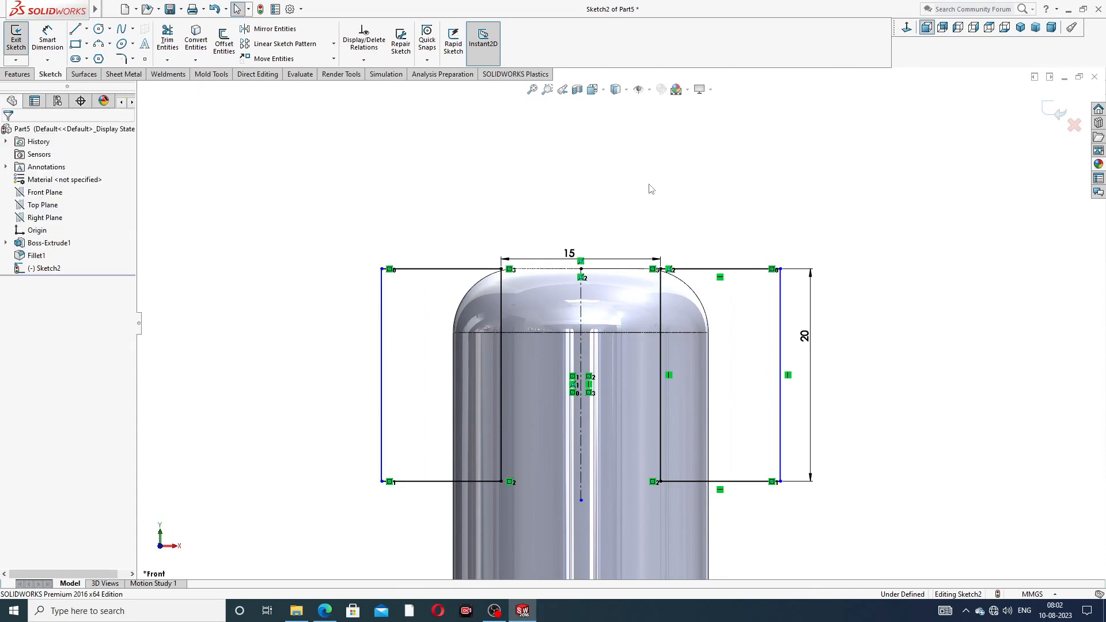
{"action": "left_click_drag", "start_coordinate": [570, 254], "coordinate": [575, 237]}
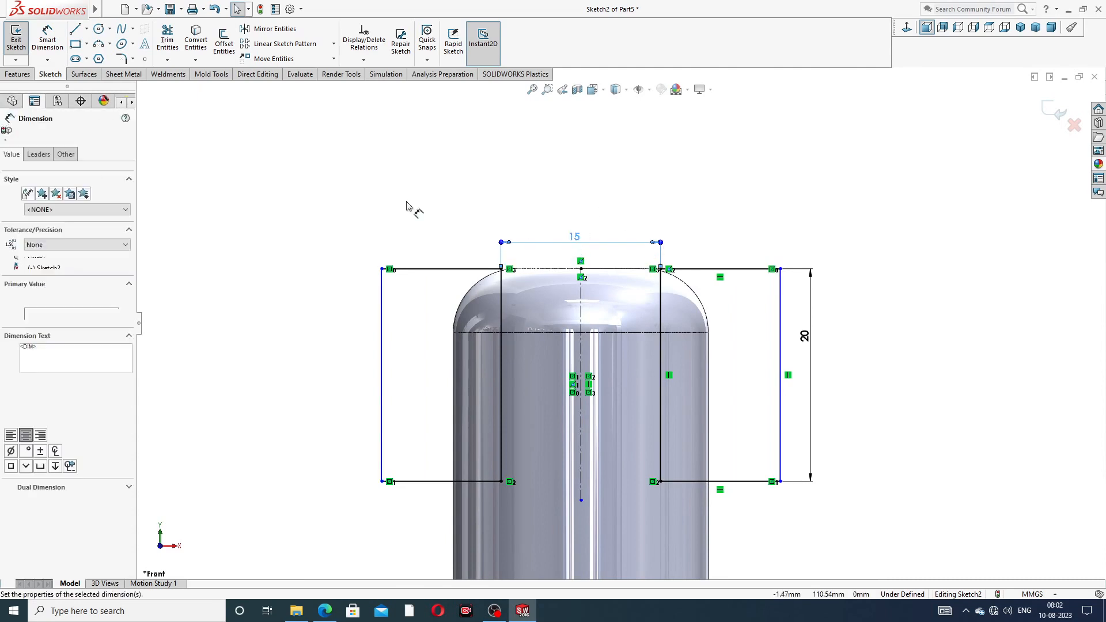
Step: Dimension the left rectangle's upper edge at its drawn width and move that dimension slightly higher
{"action": "left_click", "coordinate": [47, 38]}
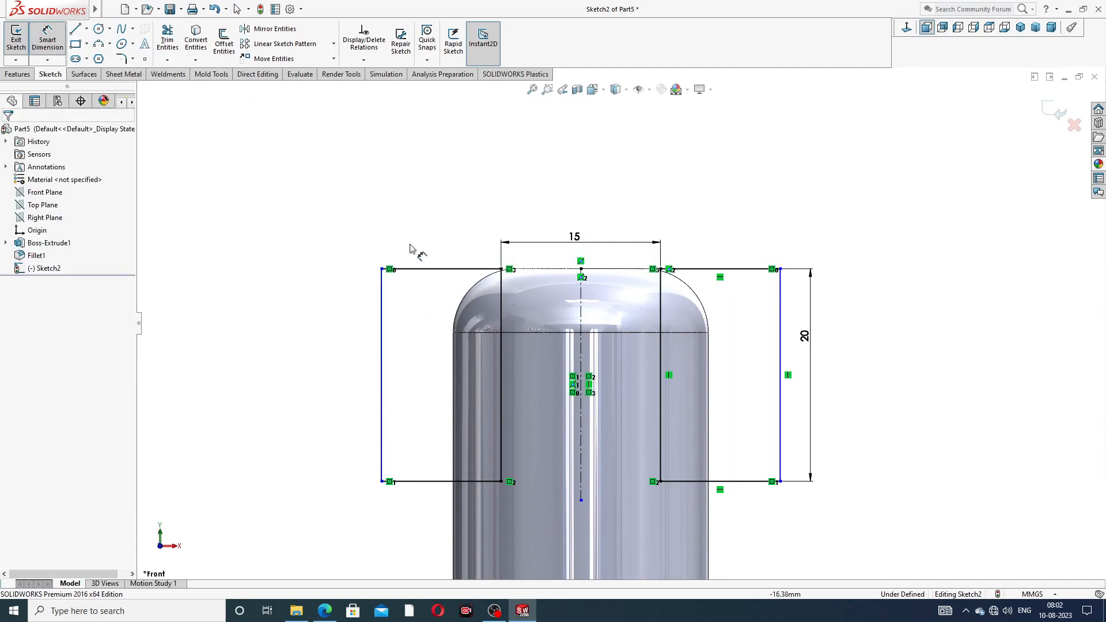
{"action": "left_click", "coordinate": [438, 269]}
{"action": "left_click", "coordinate": [437, 258]}
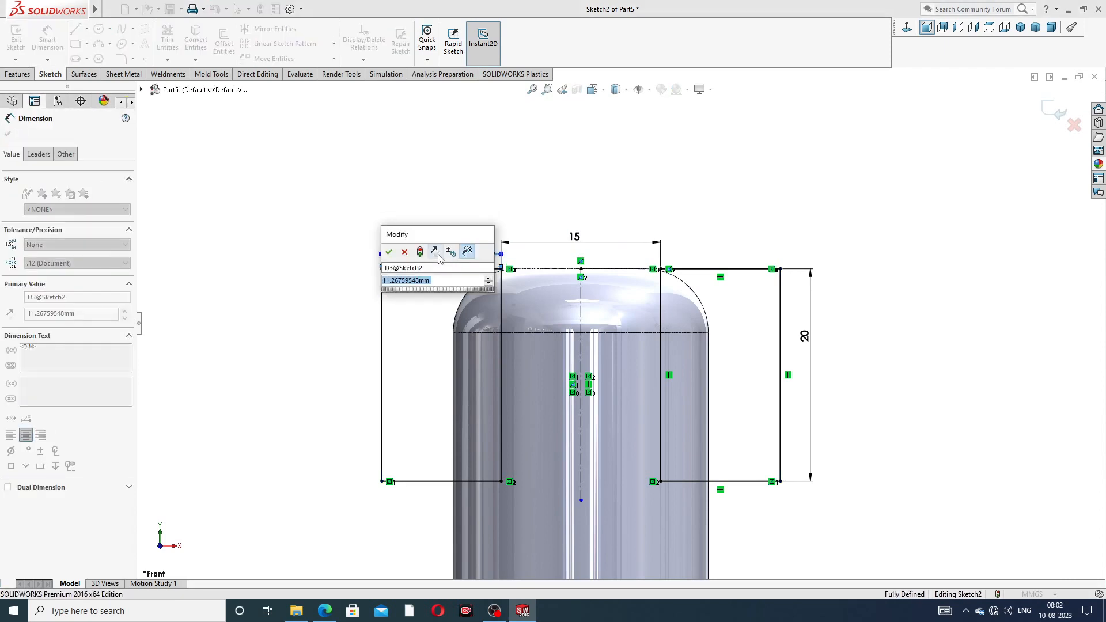
{"action": "left_click", "coordinate": [389, 256]}
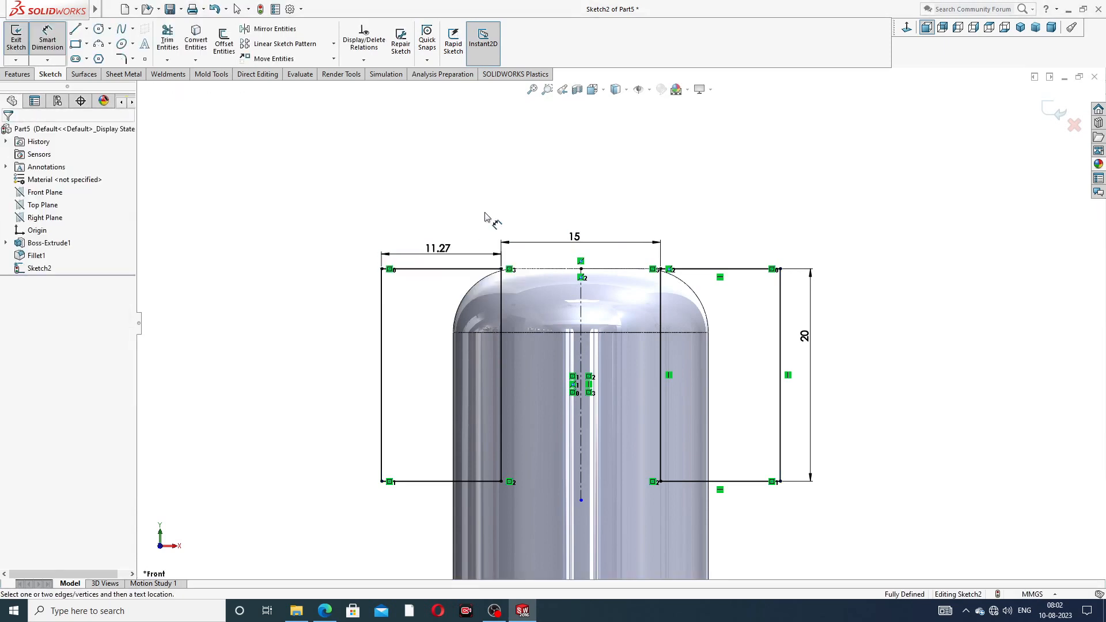
{"action": "left_click", "coordinate": [437, 245]}
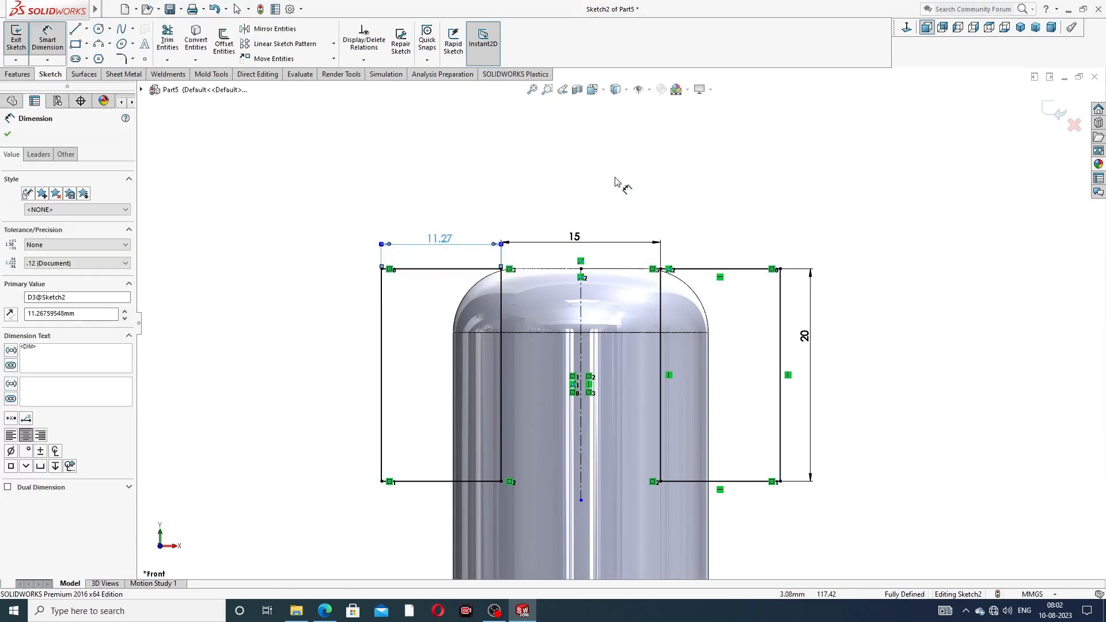
Step: Move the 20 mm height dimension slightly lower beside the right rectangle
{"action": "right_click", "coordinate": [616, 185]}
{"action": "left_click", "coordinate": [645, 171]}
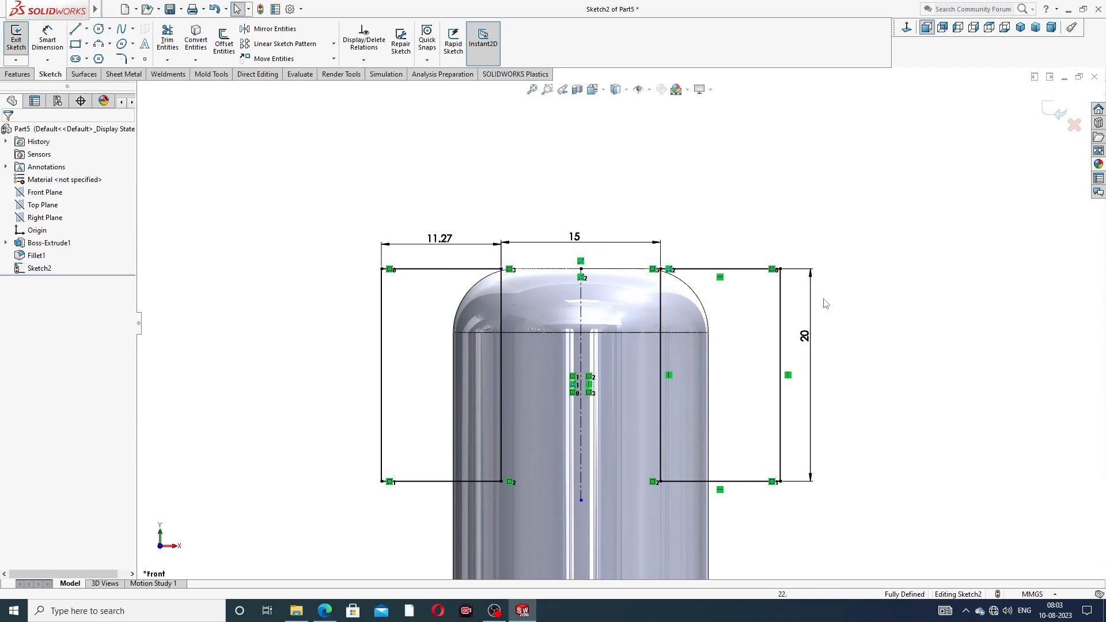
{"action": "left_click_drag", "start_coordinate": [805, 337], "coordinate": [810, 380]}
{"action": "left_click", "coordinate": [594, 206]}
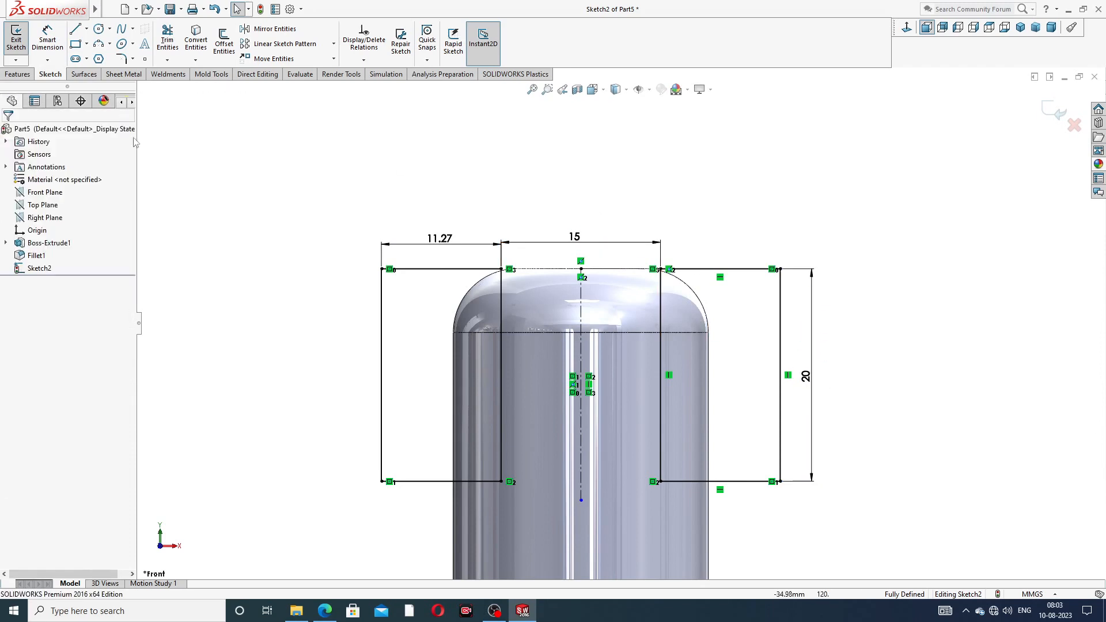
Step: Cut both side rectangles through the rod's upper end with an Extruded Cut set to Through All - Both
{"action": "left_click", "coordinate": [17, 75]}
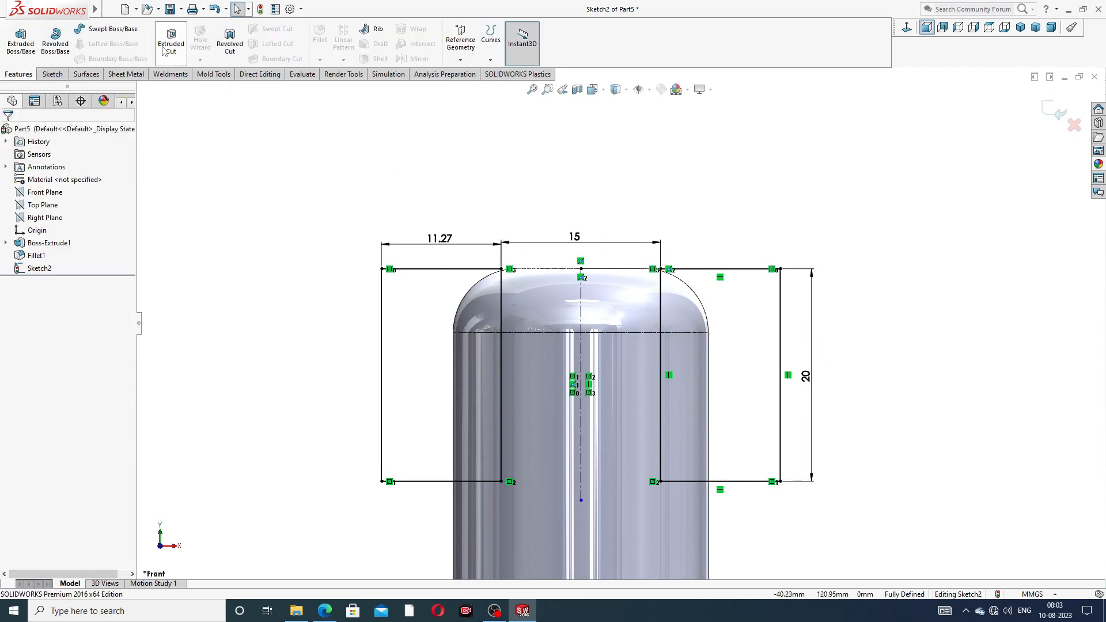
{"action": "left_click", "coordinate": [164, 49]}
{"action": "left_click", "coordinate": [76, 204]}
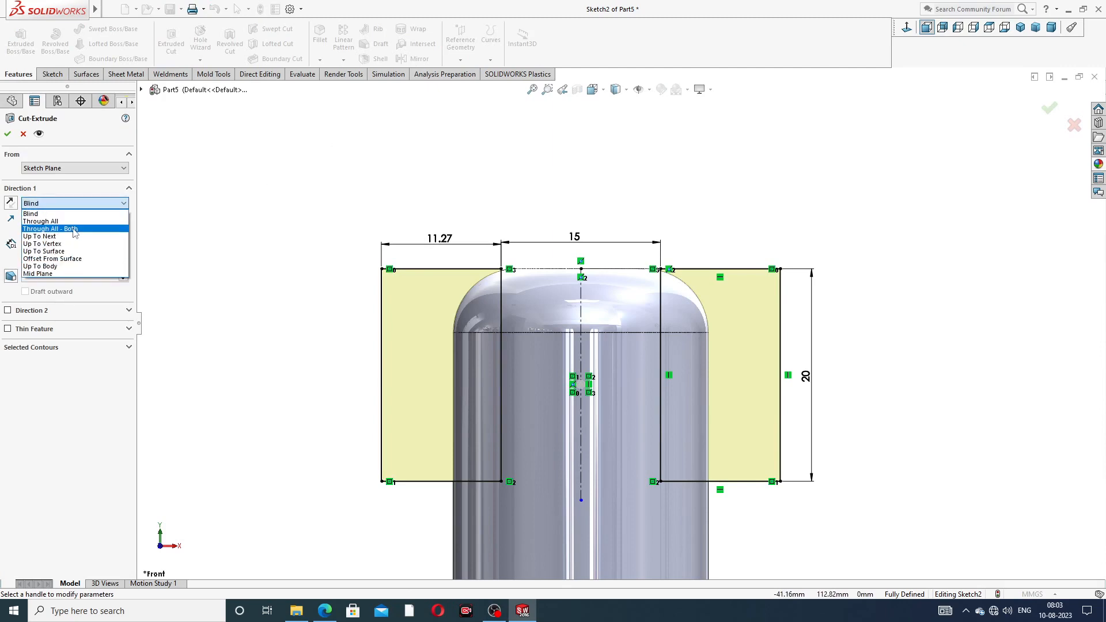
{"action": "left_click", "coordinate": [73, 230]}
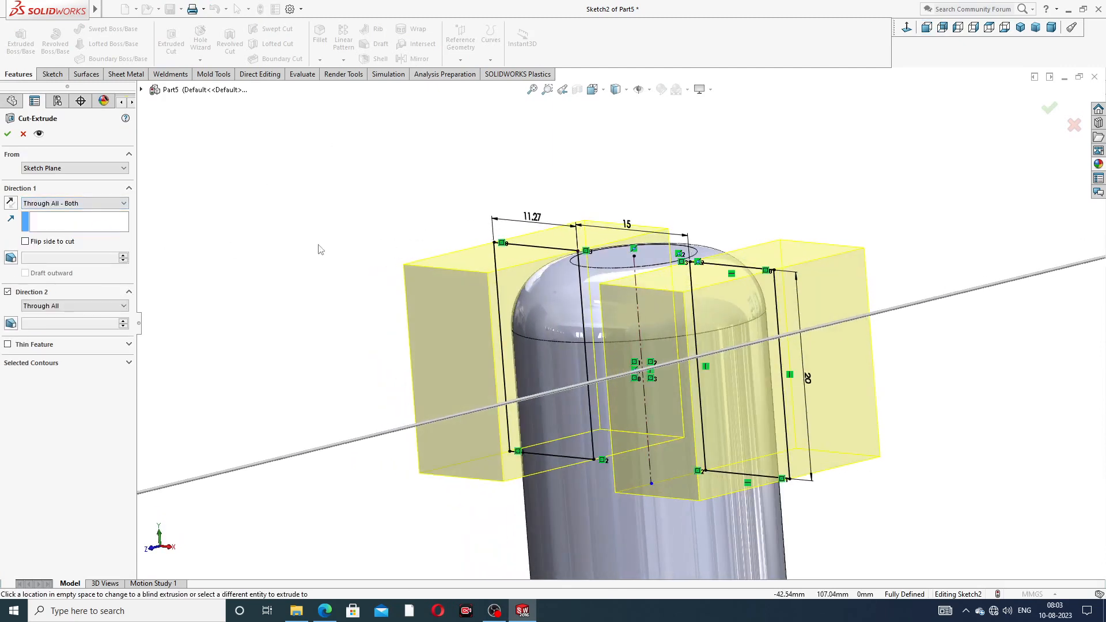
{"action": "left_click", "coordinate": [8, 134]}
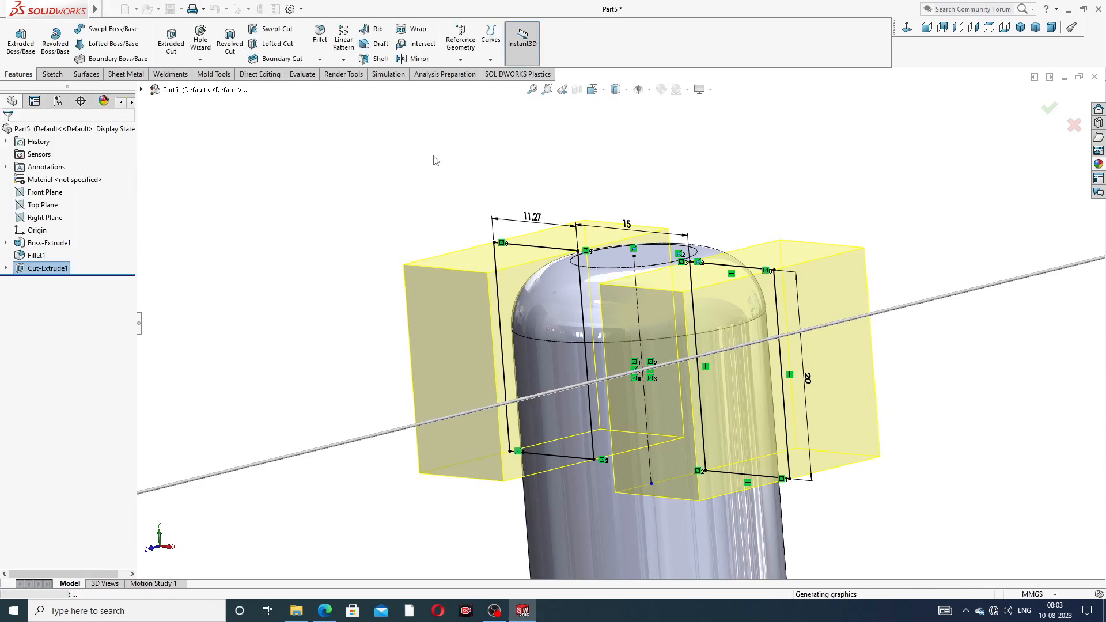
Step: Start a sketch on the flat side face left by the cut and view it straight on
{"action": "scroll", "coordinate": [540, 283], "scroll_direction": "up", "scroll_amount": 3}
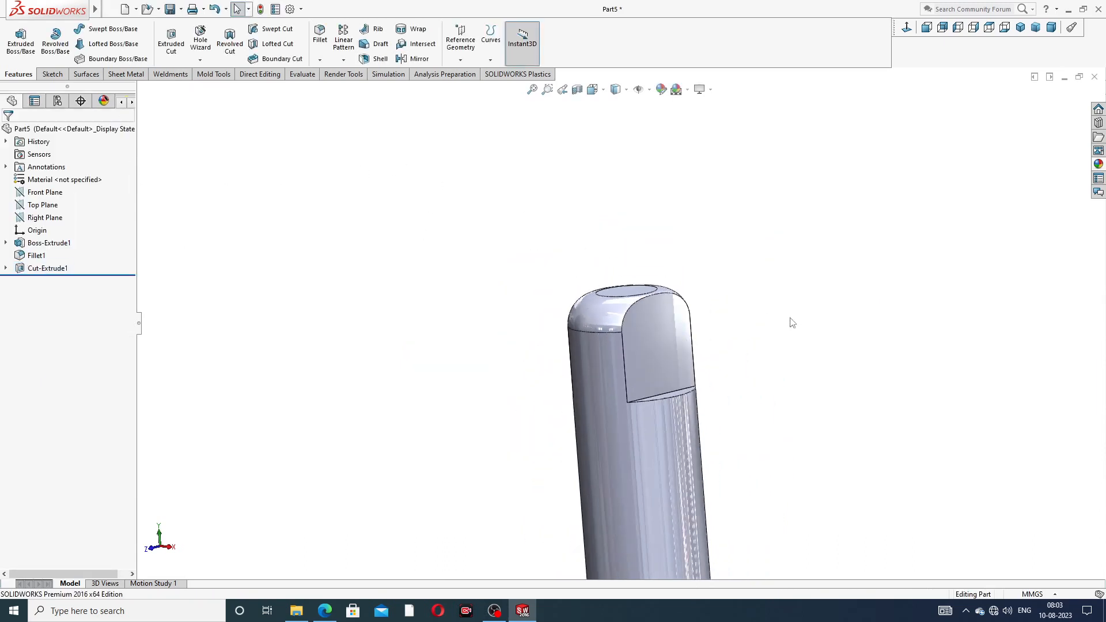
{"action": "scroll", "coordinate": [792, 323], "scroll_direction": "up", "scroll_amount": 3}
{"action": "middle_click_drag", "start_coordinate": [565, 301], "coordinate": [621, 334]}
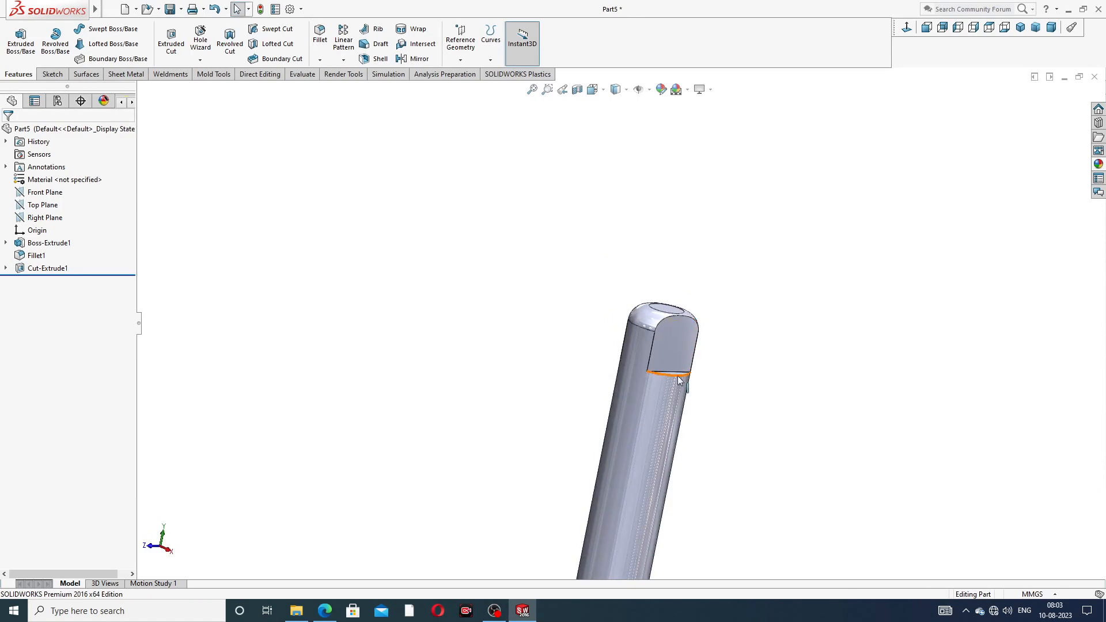
{"action": "left_click", "coordinate": [675, 341]}
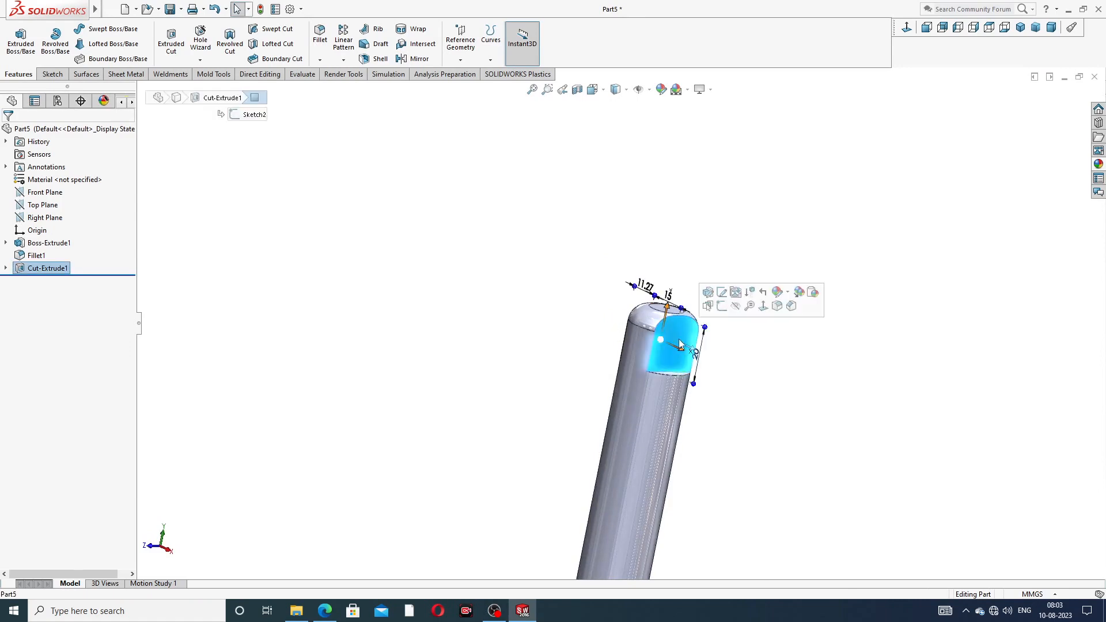
{"action": "left_click", "coordinate": [720, 304]}
{"action": "left_click", "coordinate": [906, 27]}
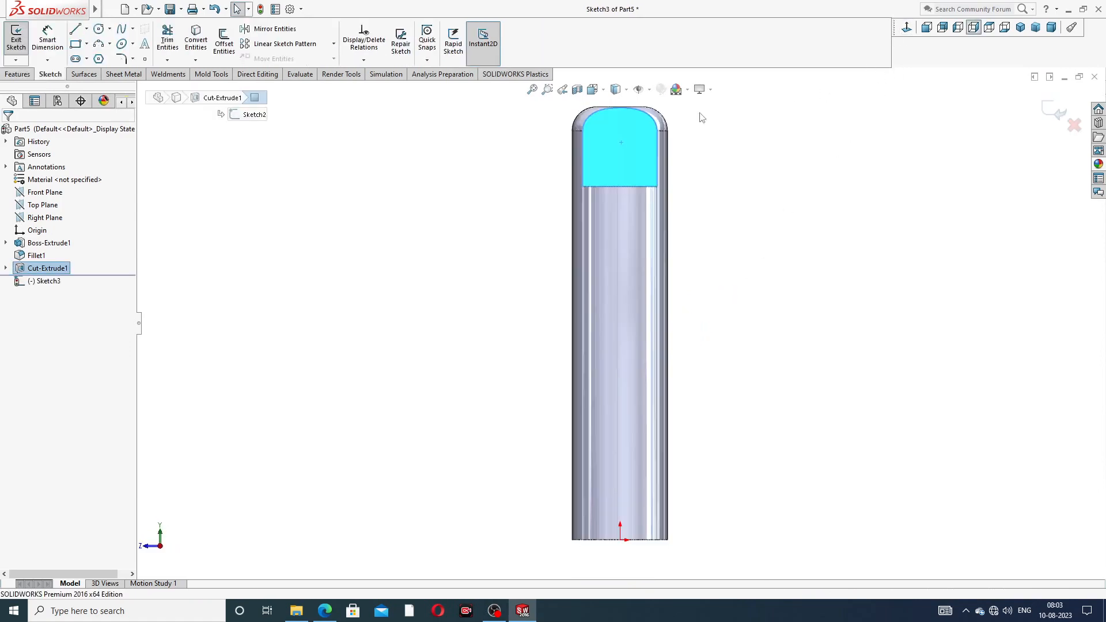
{"action": "scroll", "coordinate": [622, 185], "scroll_direction": "up", "scroll_amount": 2}
{"action": "scroll", "coordinate": [624, 222], "scroll_direction": "down", "scroll_amount": 3}
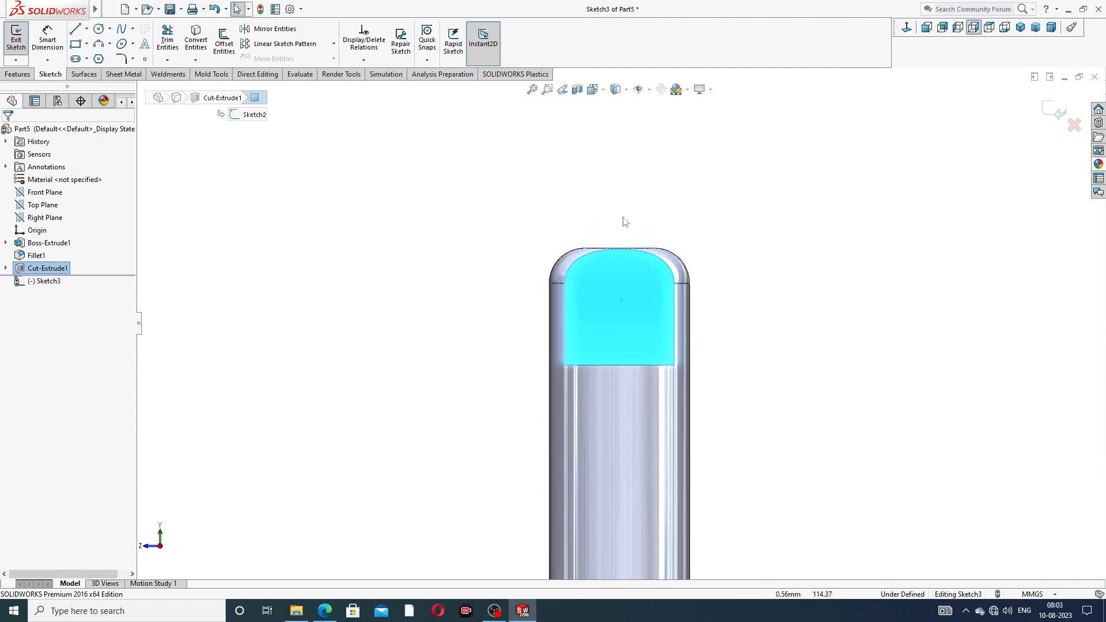
Step: Draw a vertical centerline from the midpoint of the rod's top edge down into the flat face
{"action": "left_click", "coordinate": [85, 28]}
{"action": "left_click", "coordinate": [98, 57]}
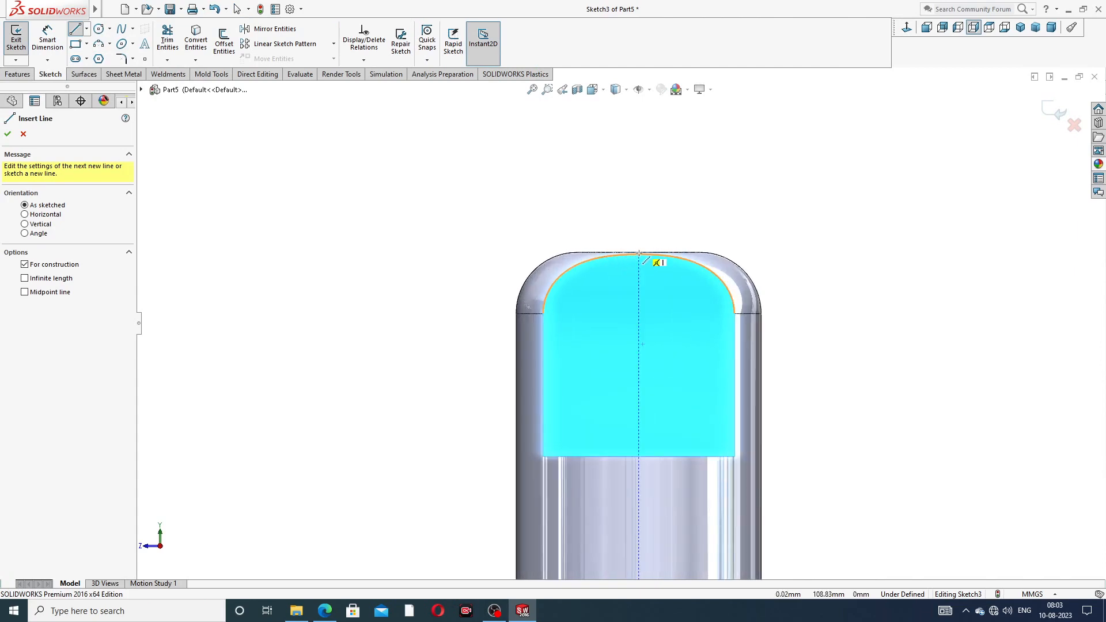
{"action": "scroll", "coordinate": [648, 275], "scroll_direction": "down", "scroll_amount": 5}
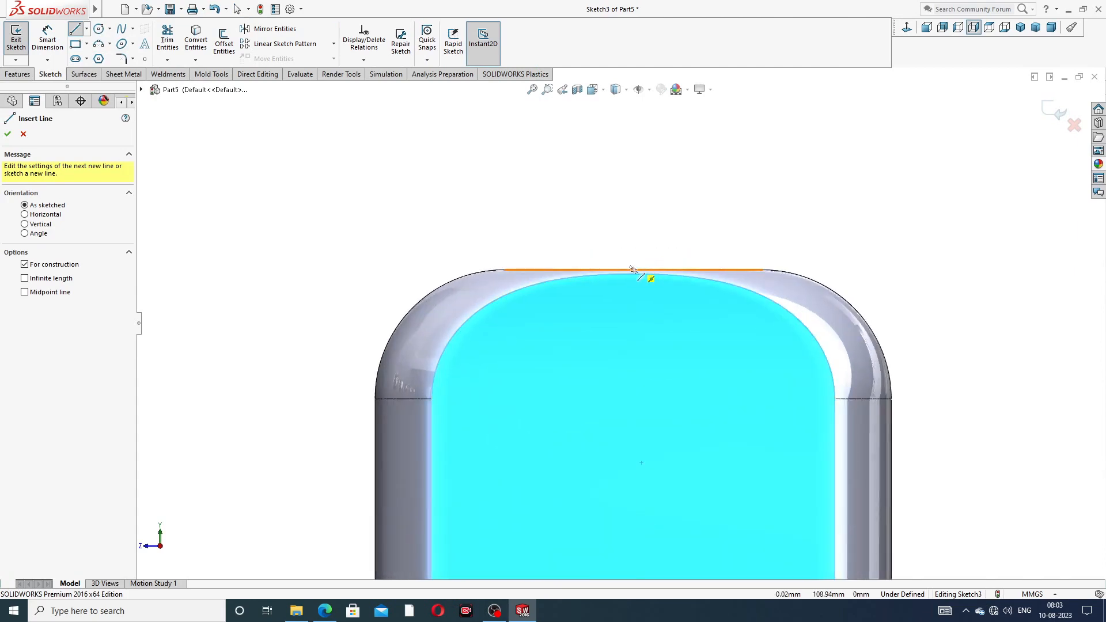
{"action": "left_click", "coordinate": [633, 271]}
{"action": "scroll", "coordinate": [619, 324], "scroll_direction": "up", "scroll_amount": 3}
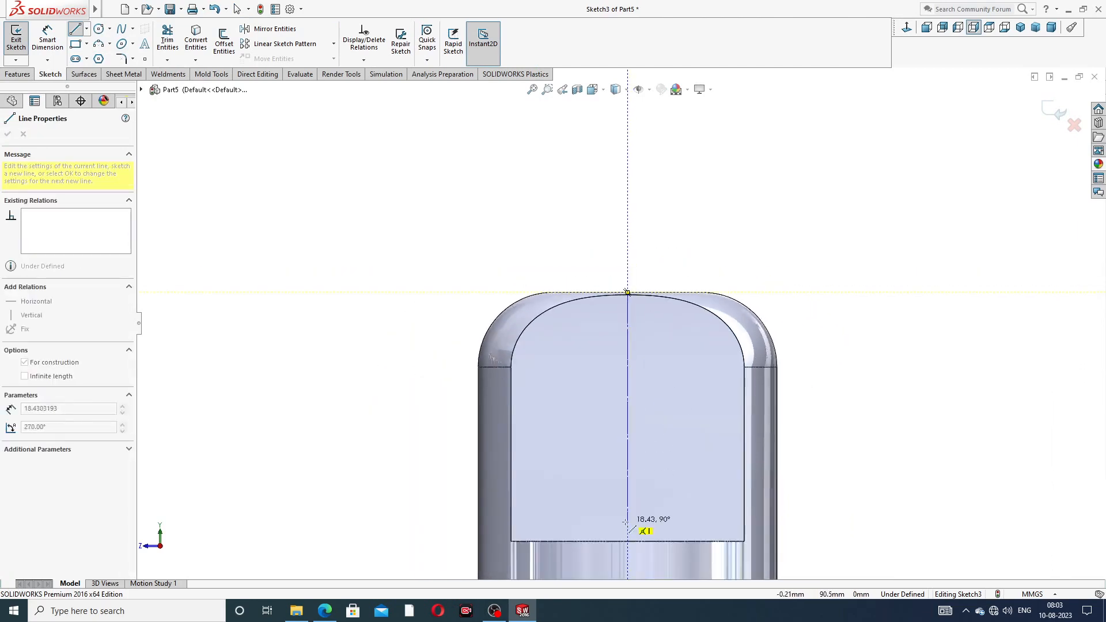
{"action": "left_click", "coordinate": [627, 442]}
{"action": "right_click", "coordinate": [698, 326]}
{"action": "left_click", "coordinate": [696, 329]}
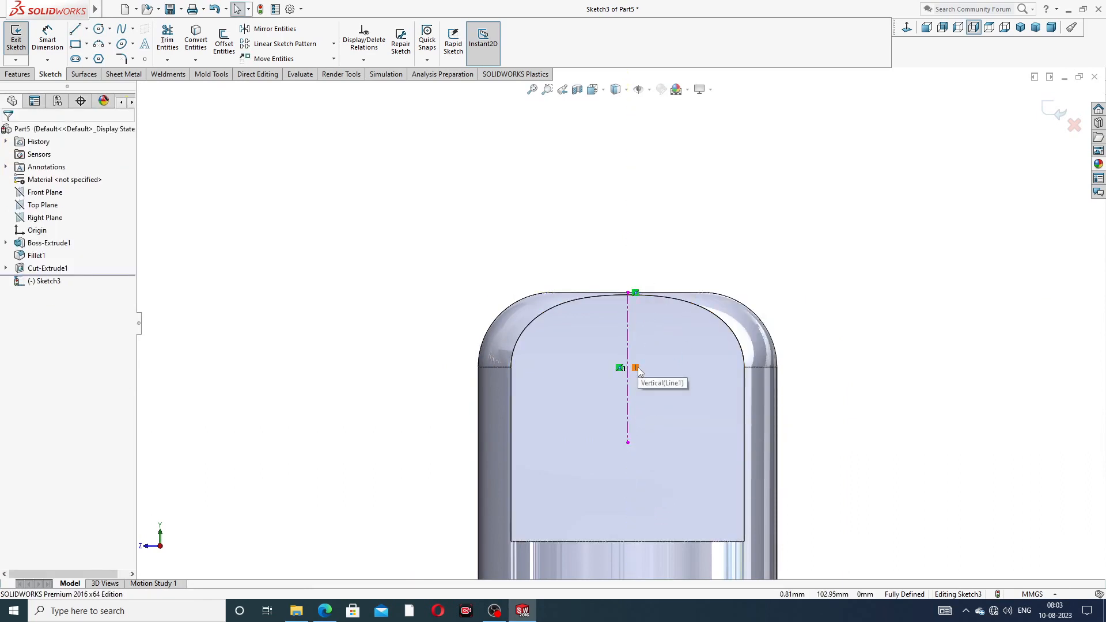
Step: Sketch a circle about 6.3 mm in diameter centred on the vertical centerline
{"action": "left_click", "coordinate": [99, 30]}
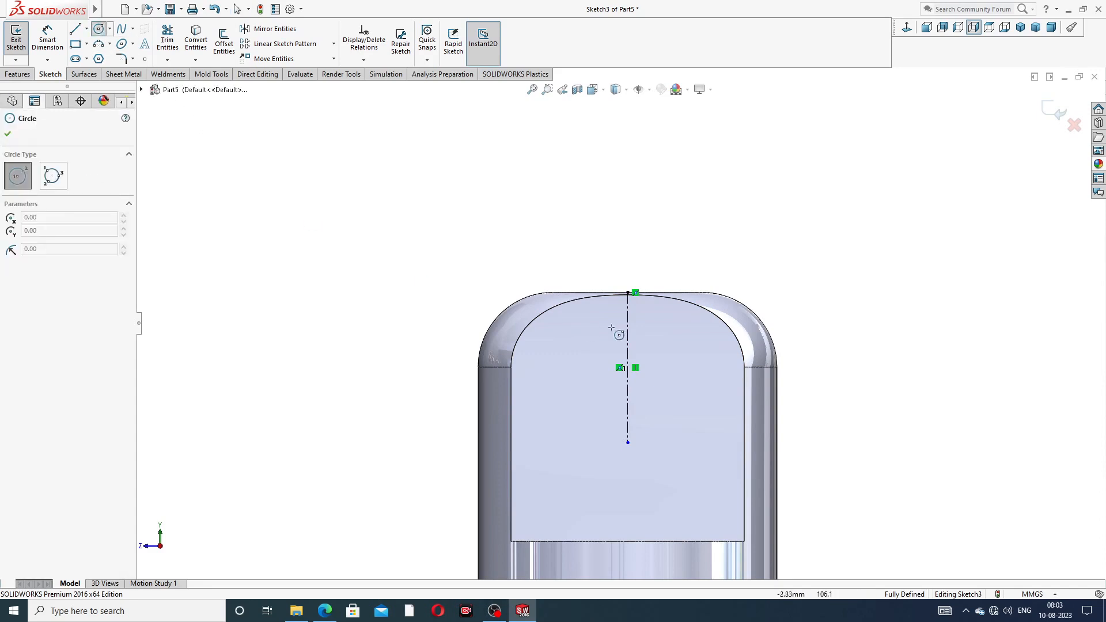
{"action": "left_click", "coordinate": [627, 375]}
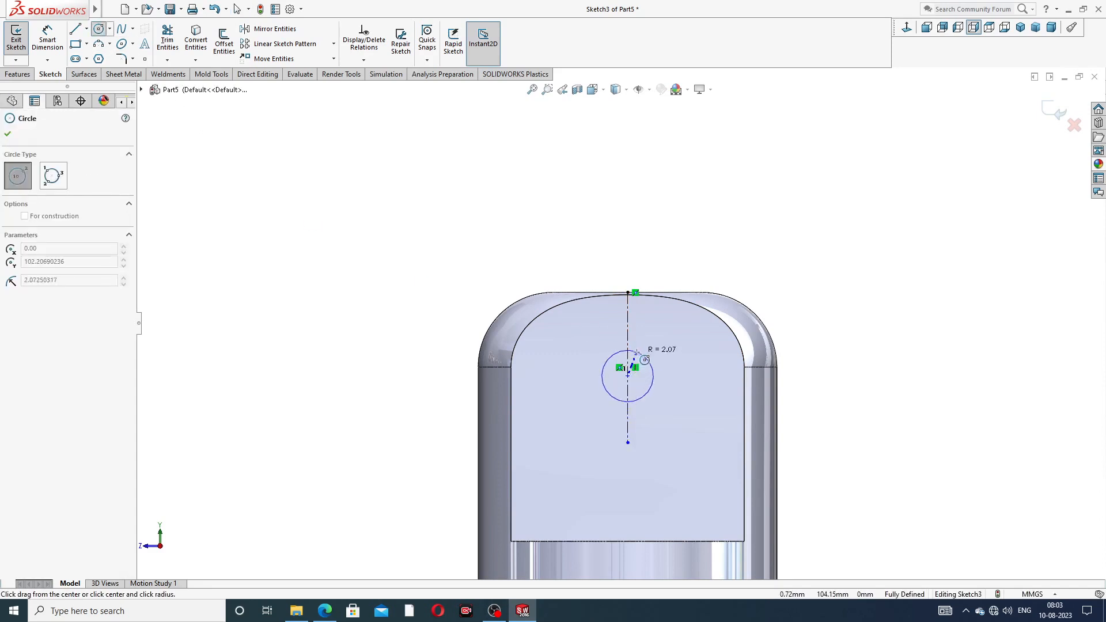
{"action": "left_click", "coordinate": [651, 344]}
{"action": "right_click", "coordinate": [716, 287]}
{"action": "left_click", "coordinate": [741, 289]}
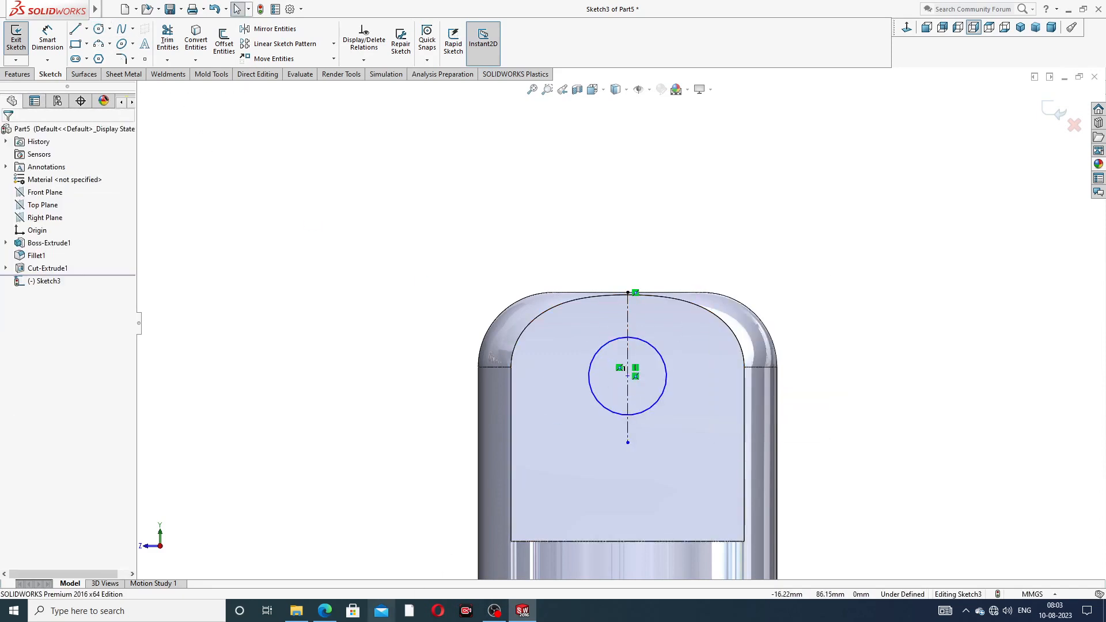
Step: Check the hole size in the Part-03 PDF drawing and dimension the circle's diameter as 8 mm
{"action": "left_click", "coordinate": [325, 610]}
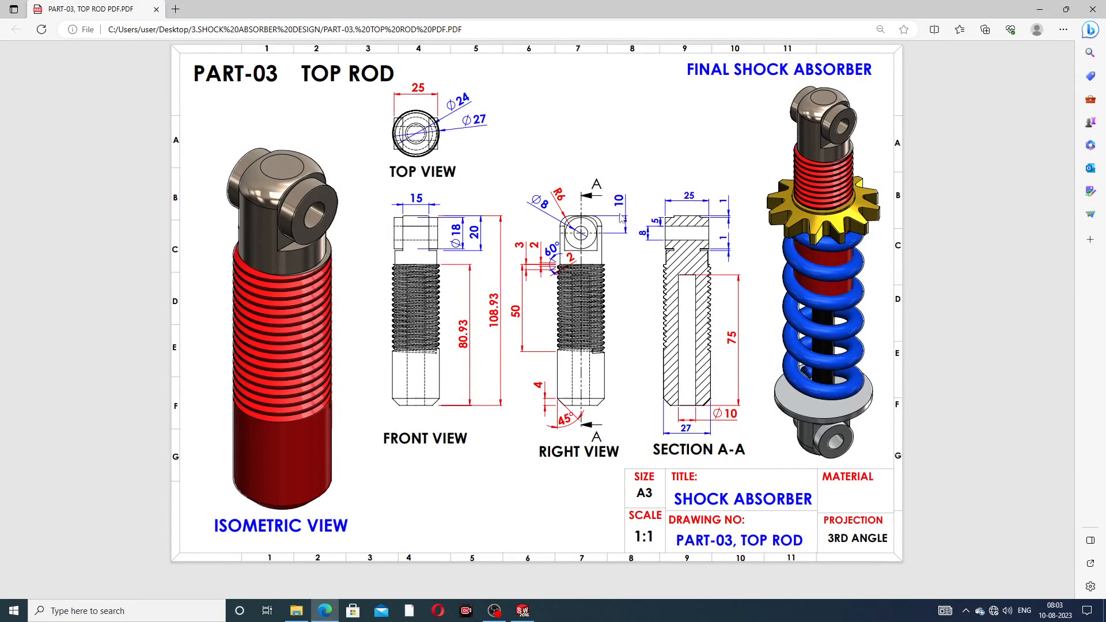
{"action": "left_click", "coordinate": [333, 611]}
{"action": "left_click", "coordinate": [47, 38]}
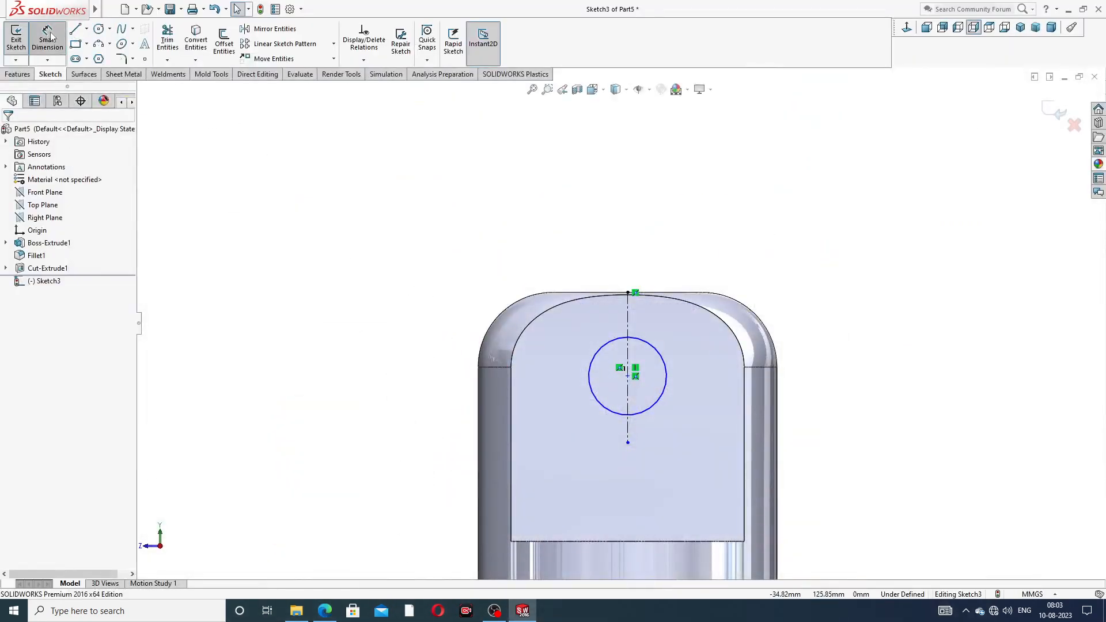
{"action": "left_click", "coordinate": [662, 357]}
{"action": "left_click", "coordinate": [711, 250]}
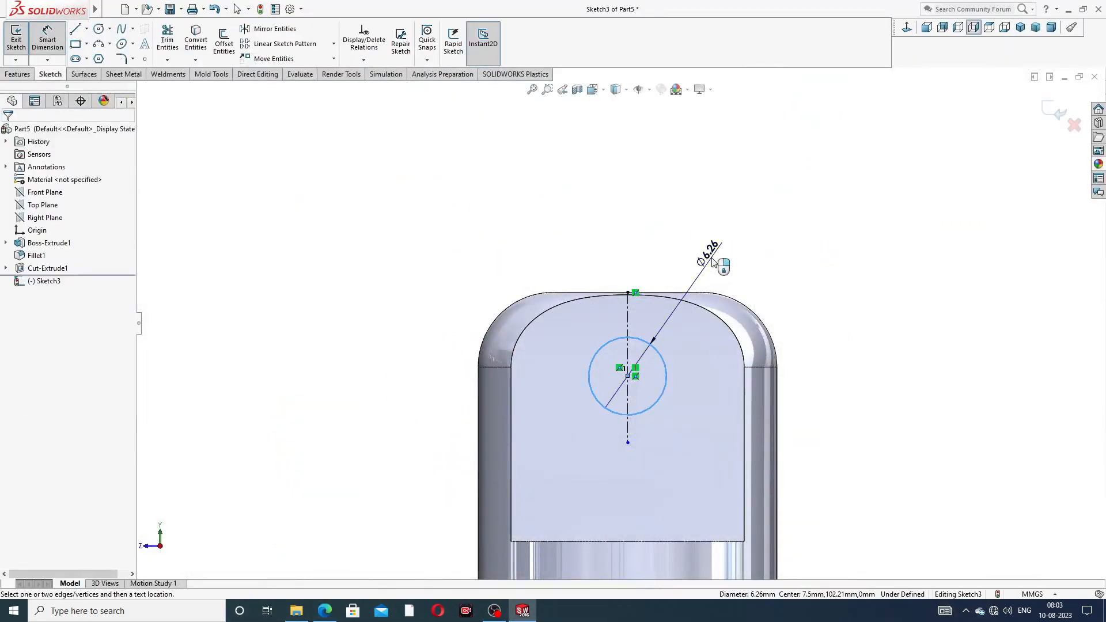
{"action": "type", "text": "1"}
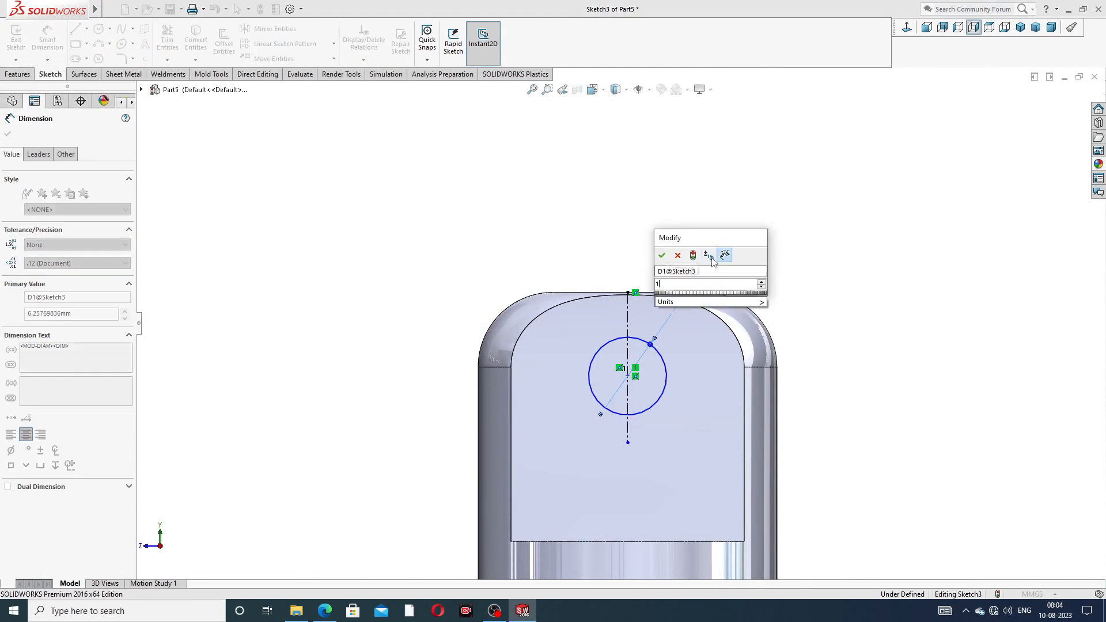
{"action": "key", "text": "BackSpace"}
{"action": "type", "text": "8"}
{"action": "key", "text": "Return"}
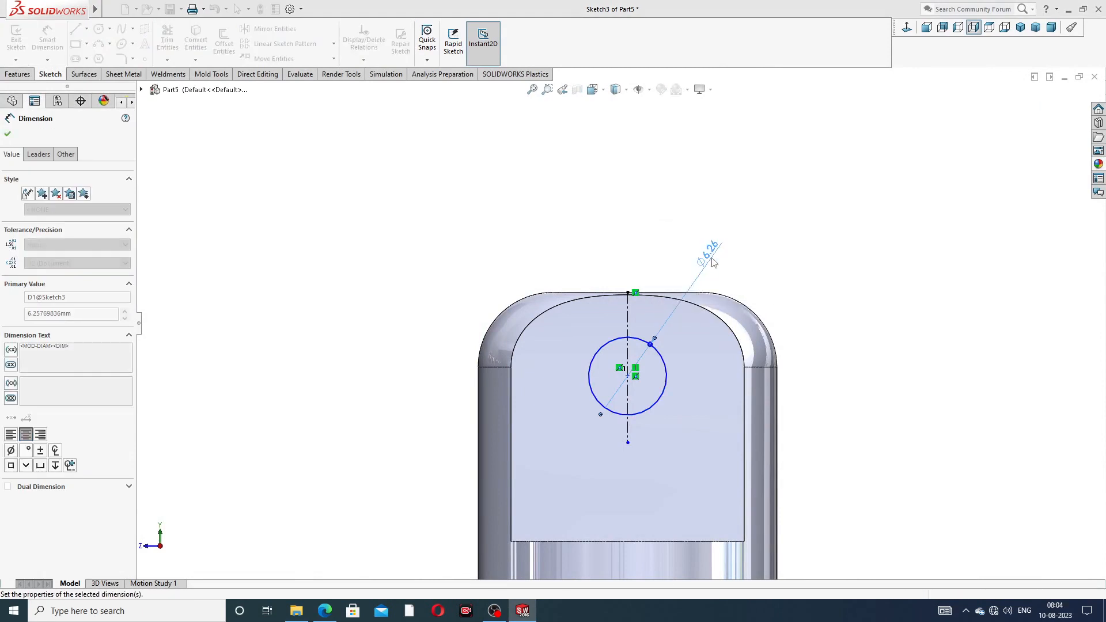
{"action": "left_click", "coordinate": [738, 223]}
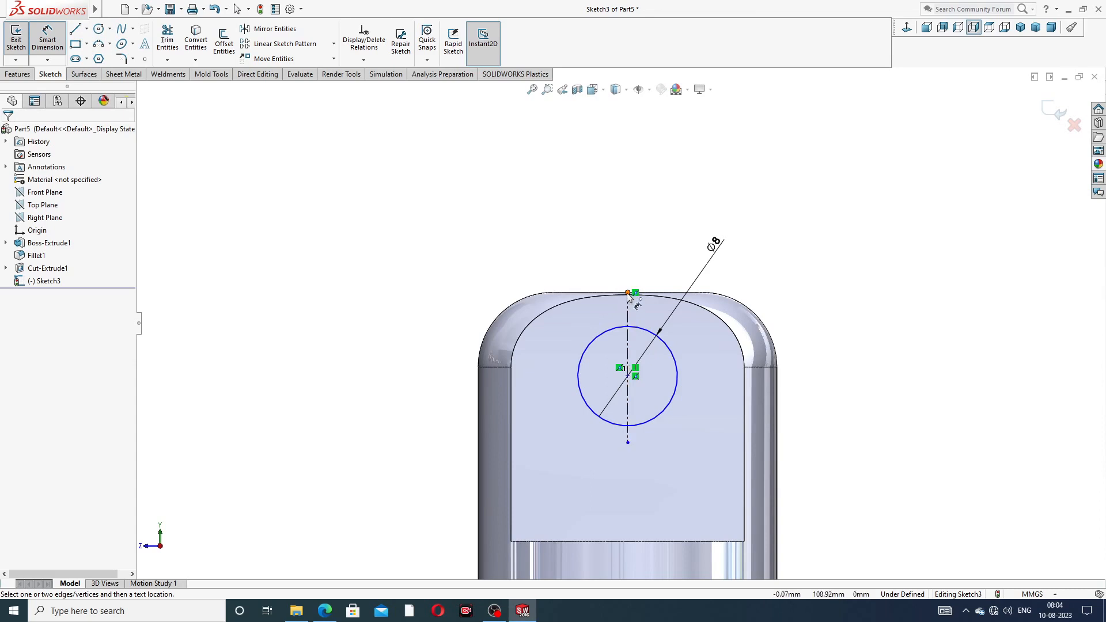
Step: Dimension the distance from the rod's top edge to the circle's center as 10 mm
{"action": "left_click", "coordinate": [646, 294]}
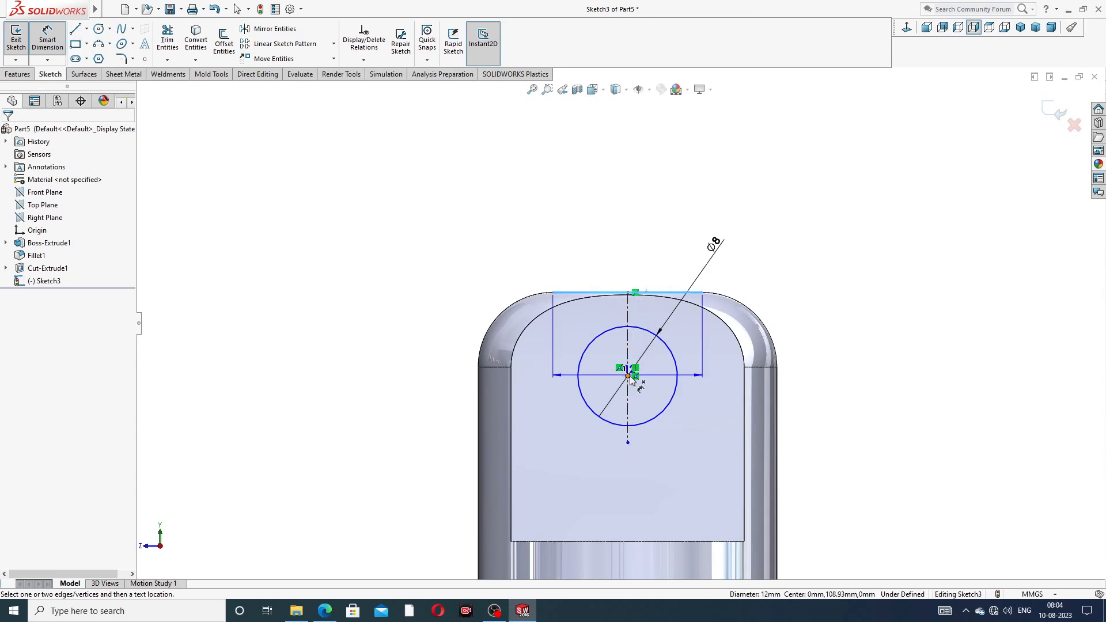
{"action": "left_click", "coordinate": [628, 376]}
{"action": "left_click", "coordinate": [785, 339]}
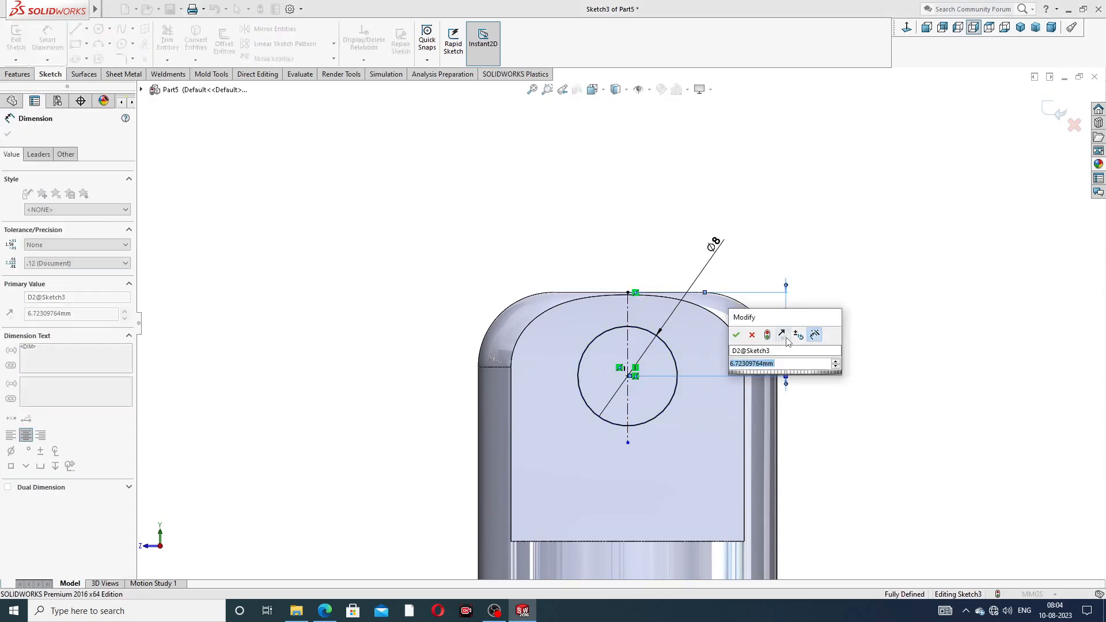
{"action": "type", "text": "10"}
{"action": "key", "text": "Return"}
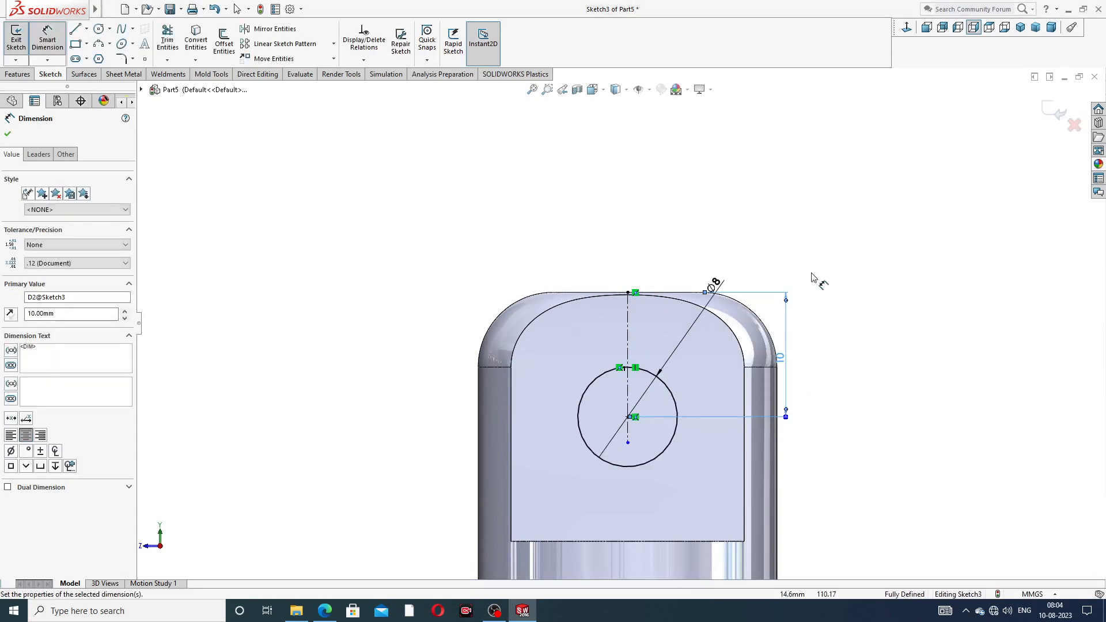
{"action": "right_click", "coordinate": [810, 202]}
{"action": "left_click", "coordinate": [839, 171]}
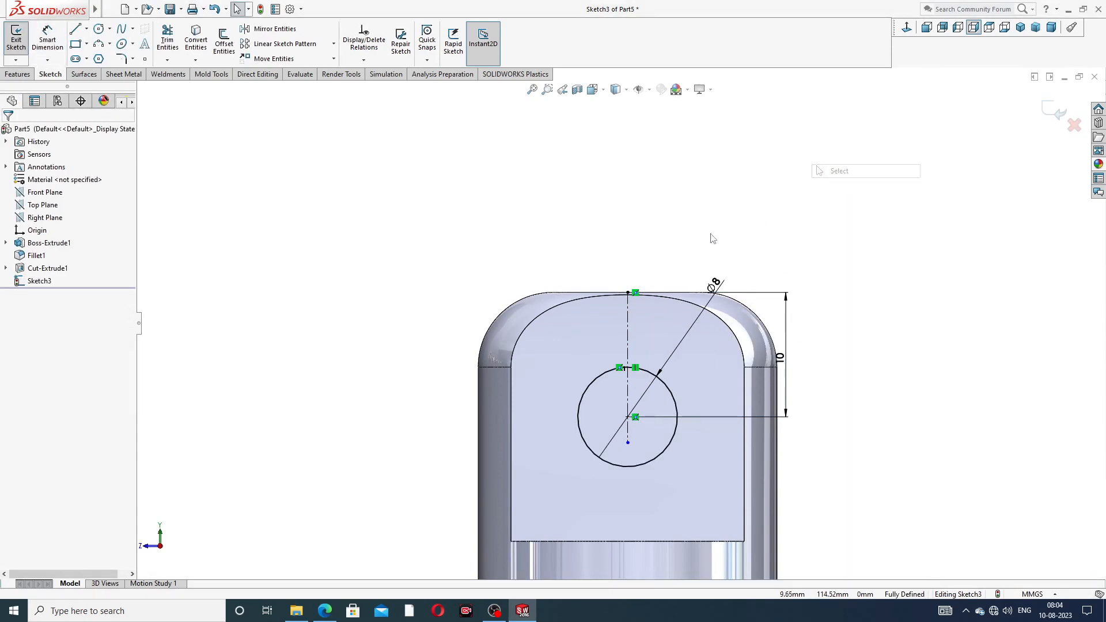
Step: Cut the 8 mm circle through the rod's flattened end with an Extruded Cut set to Through All - Both
{"action": "left_click", "coordinate": [18, 74]}
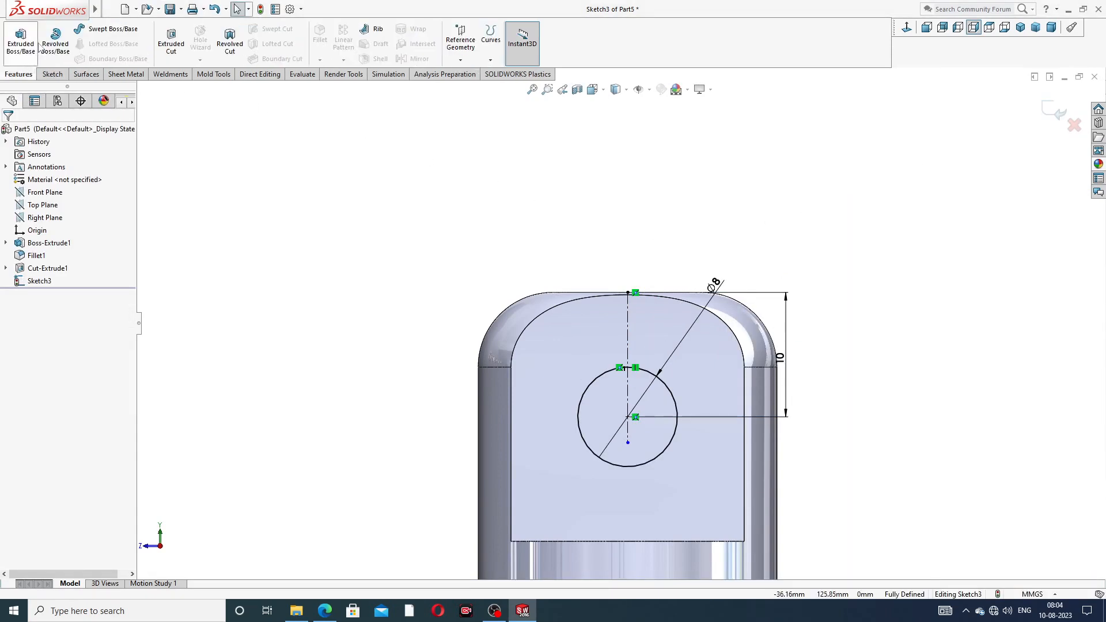
{"action": "left_click", "coordinate": [171, 41]}
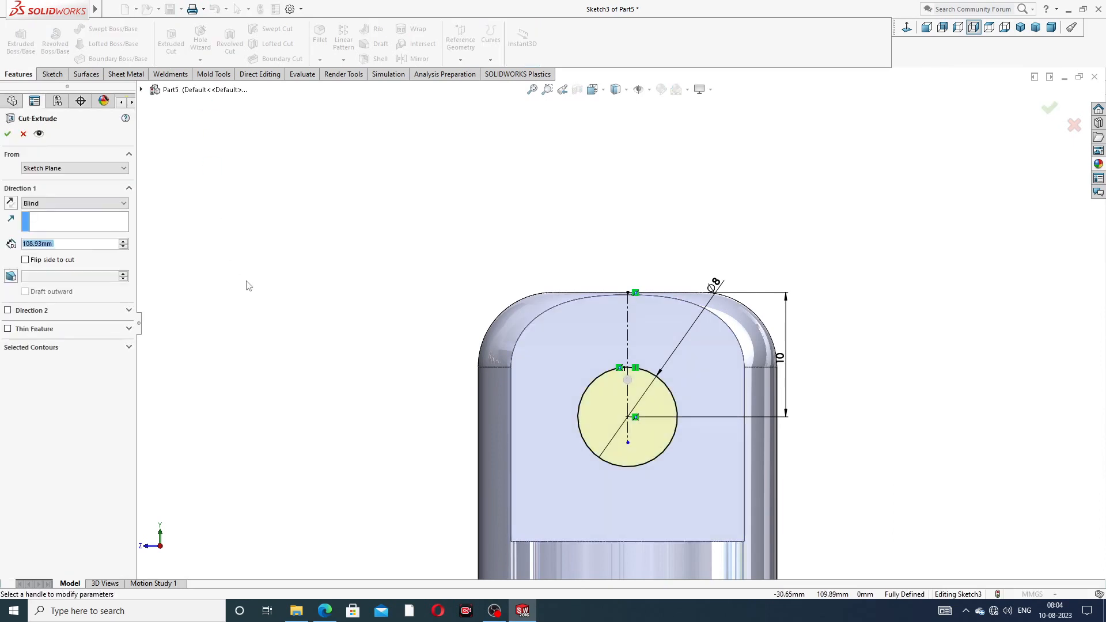
{"action": "left_click", "coordinate": [74, 202]}
{"action": "left_click", "coordinate": [63, 228]}
{"action": "middle_click_drag", "start_coordinate": [247, 324], "coordinate": [89, 259]}
{"action": "left_click", "coordinate": [8, 134]}
Step: Consult the Part-03 PDF drawing and start a new sketch on the Right Plane
{"action": "key", "text": "z"}
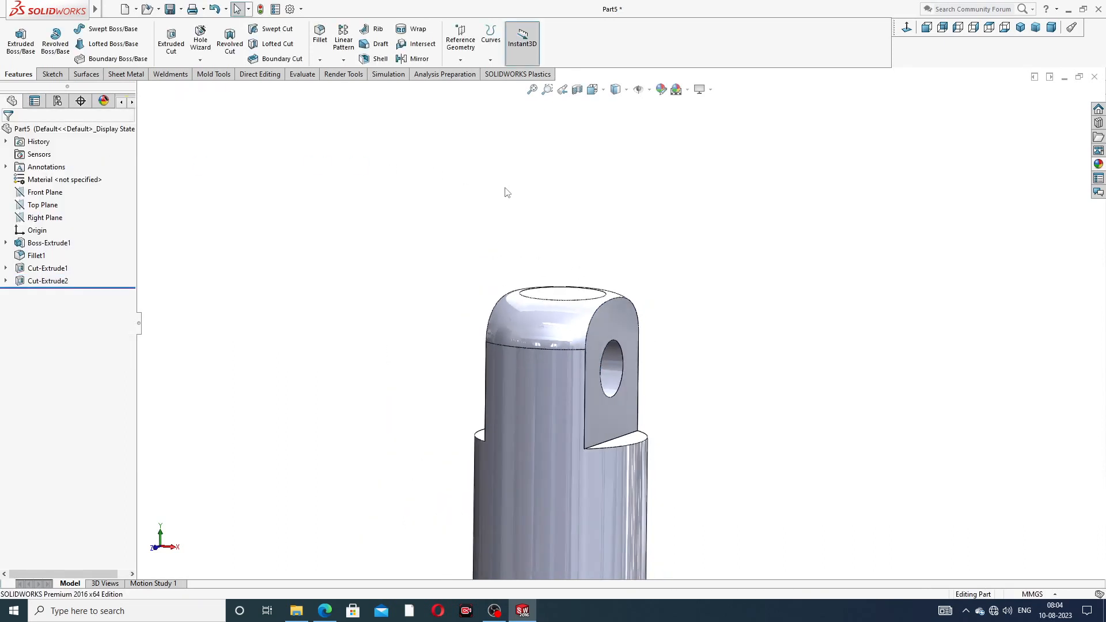
{"action": "middle_click_drag", "start_coordinate": [676, 270], "coordinate": [624, 291]}
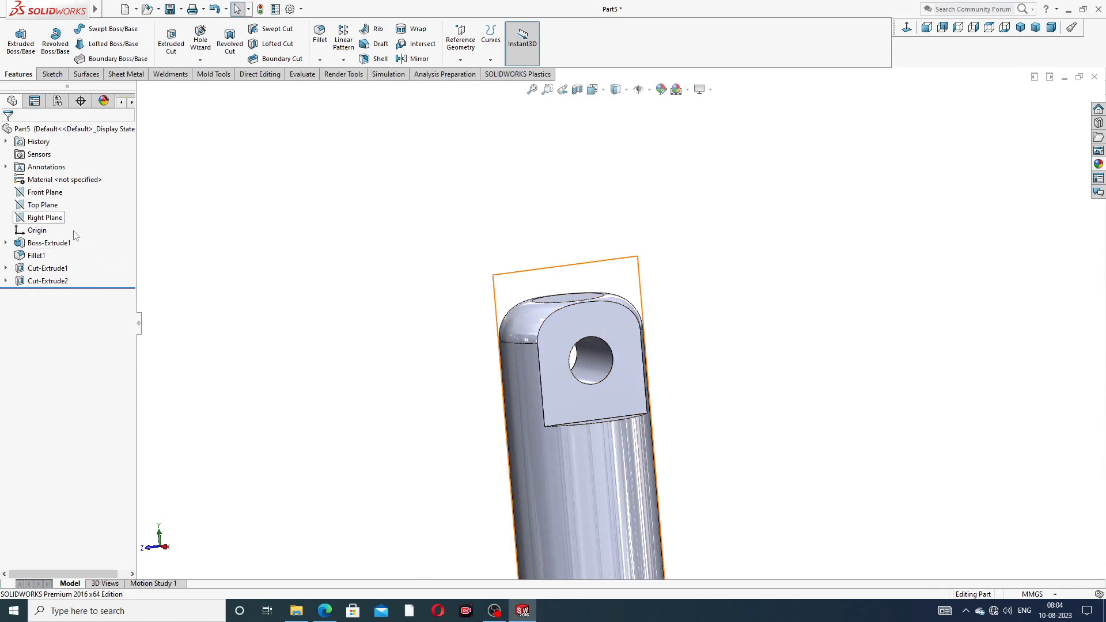
{"action": "middle_click_drag", "start_coordinate": [441, 396], "coordinate": [631, 442]}
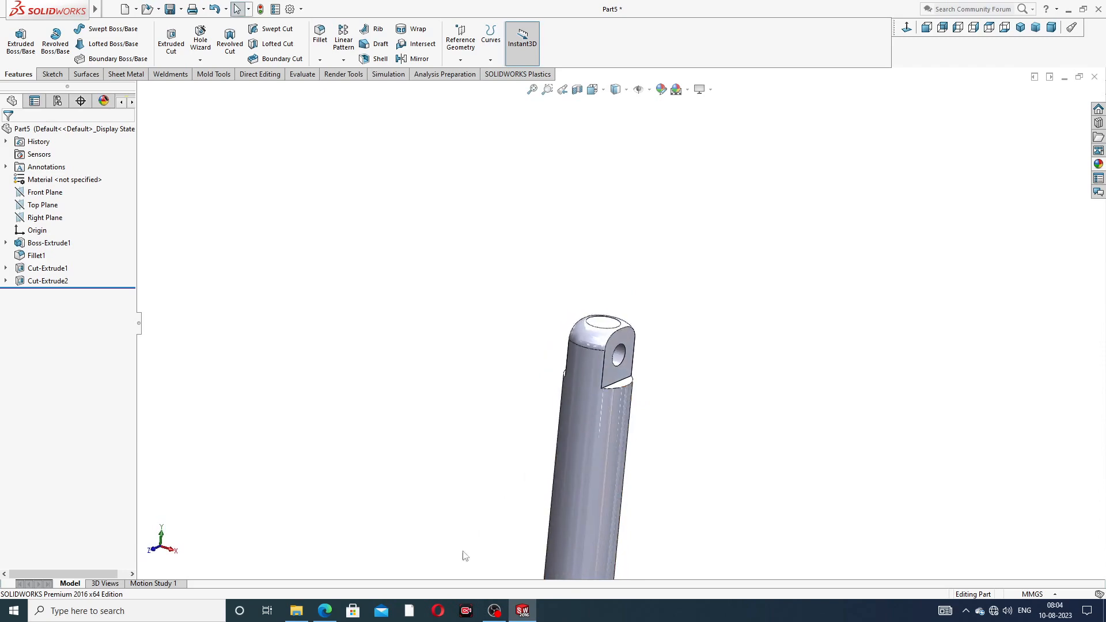
{"action": "left_click", "coordinate": [325, 610]}
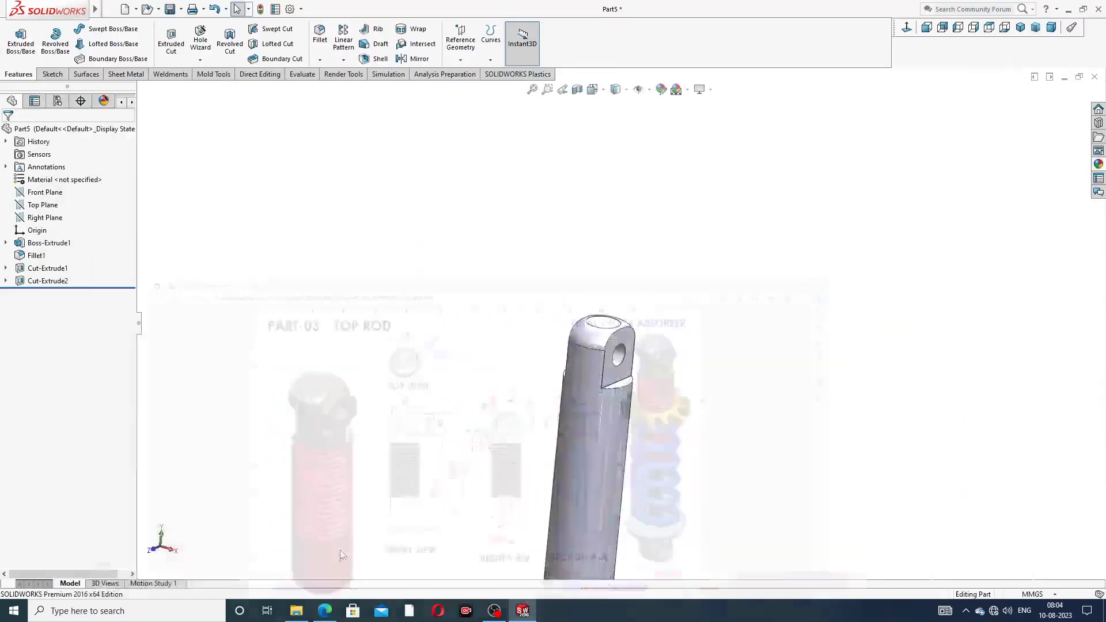
{"action": "left_click", "coordinate": [56, 218]}
{"action": "left_click", "coordinate": [64, 204]}
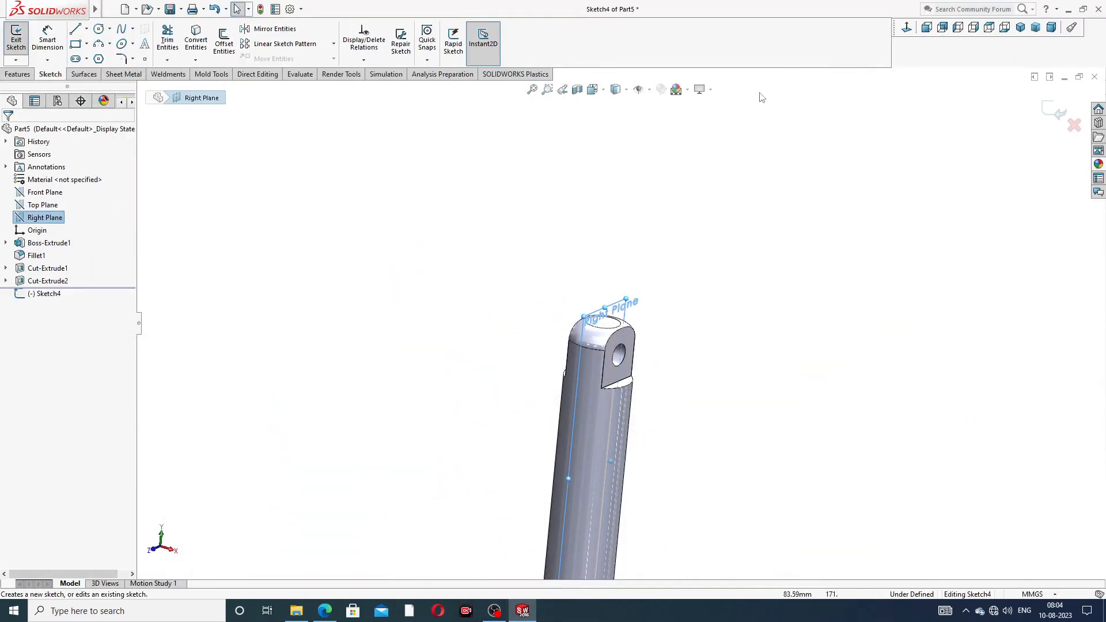
Step: Sketch a circle about 16.5 mm in diameter concentric with the cross hole and convert the hole's edge into the sketch
{"action": "left_click", "coordinate": [905, 28]}
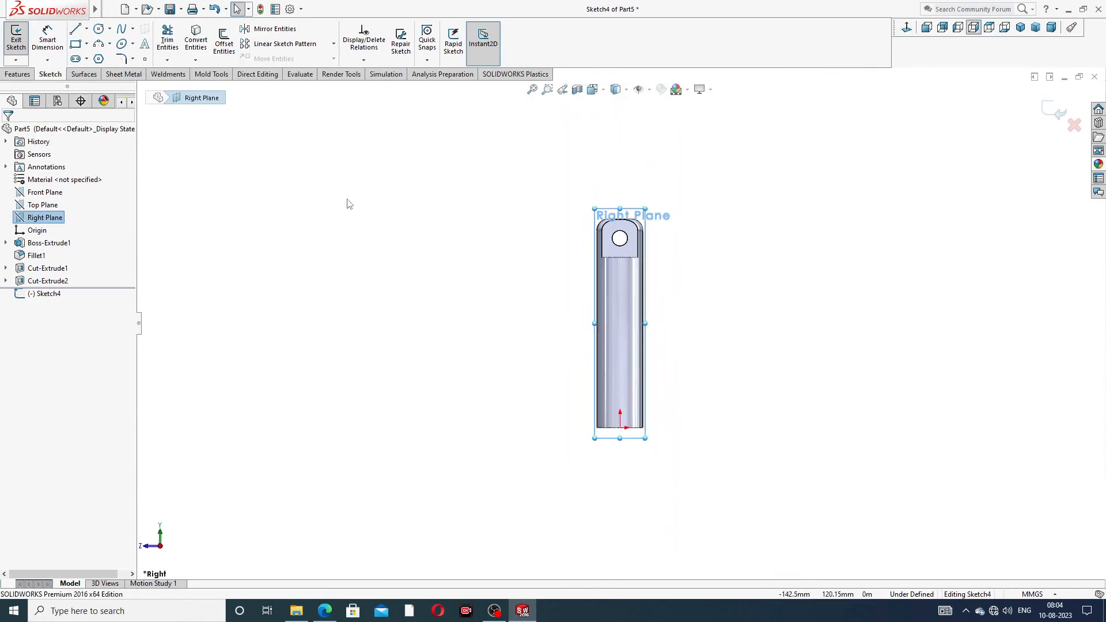
{"action": "left_click", "coordinate": [110, 29]}
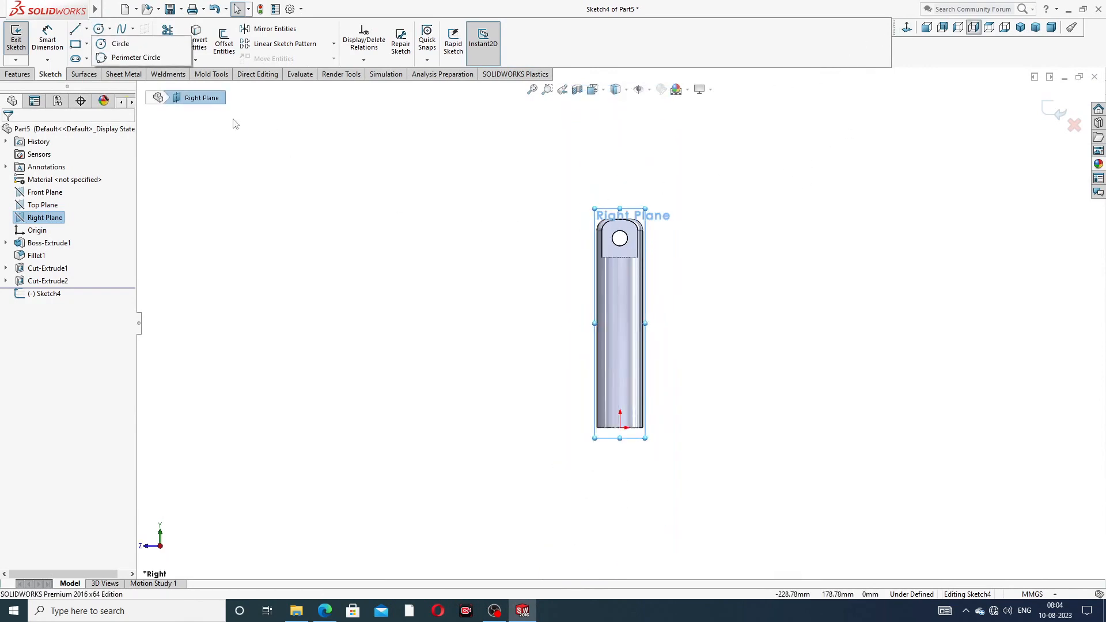
{"action": "left_click", "coordinate": [121, 44]}
{"action": "scroll", "coordinate": [657, 233], "scroll_direction": "down", "scroll_amount": 5}
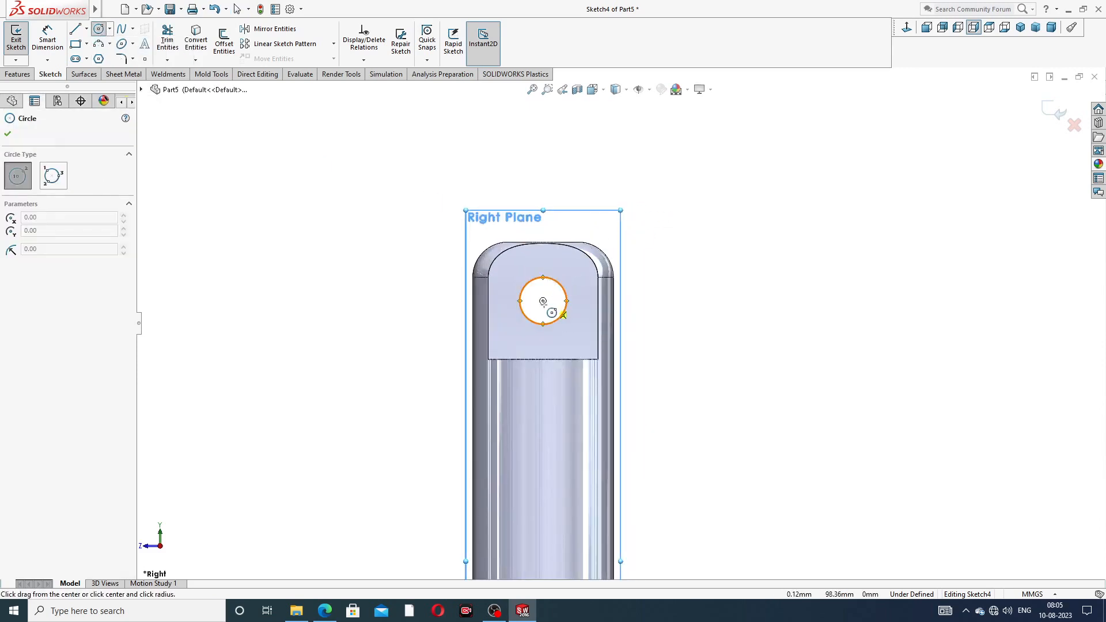
{"action": "left_click", "coordinate": [543, 301]}
{"action": "left_click", "coordinate": [577, 267]}
{"action": "right_click", "coordinate": [612, 221]}
{"action": "left_click", "coordinate": [629, 223]}
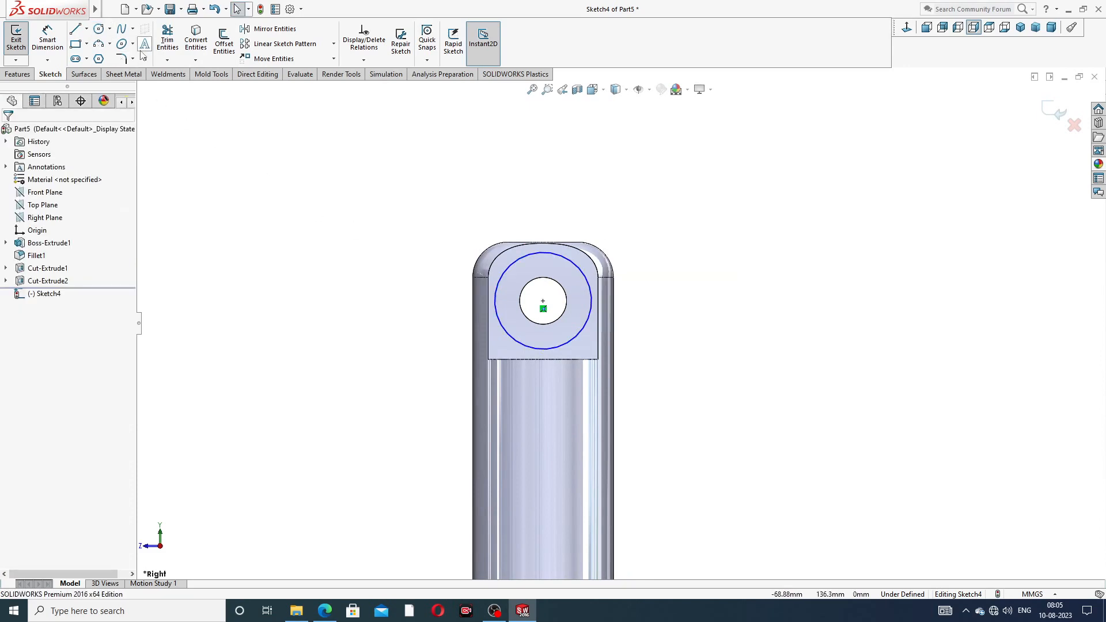
{"action": "left_click", "coordinate": [547, 278]}
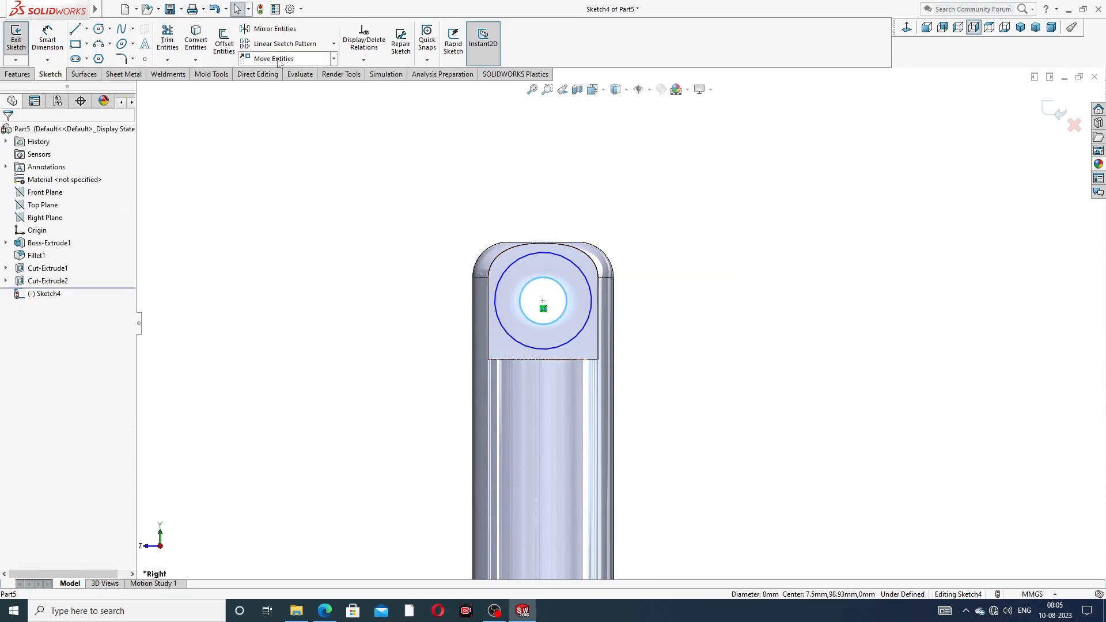
{"action": "key", "text": "Escape"}
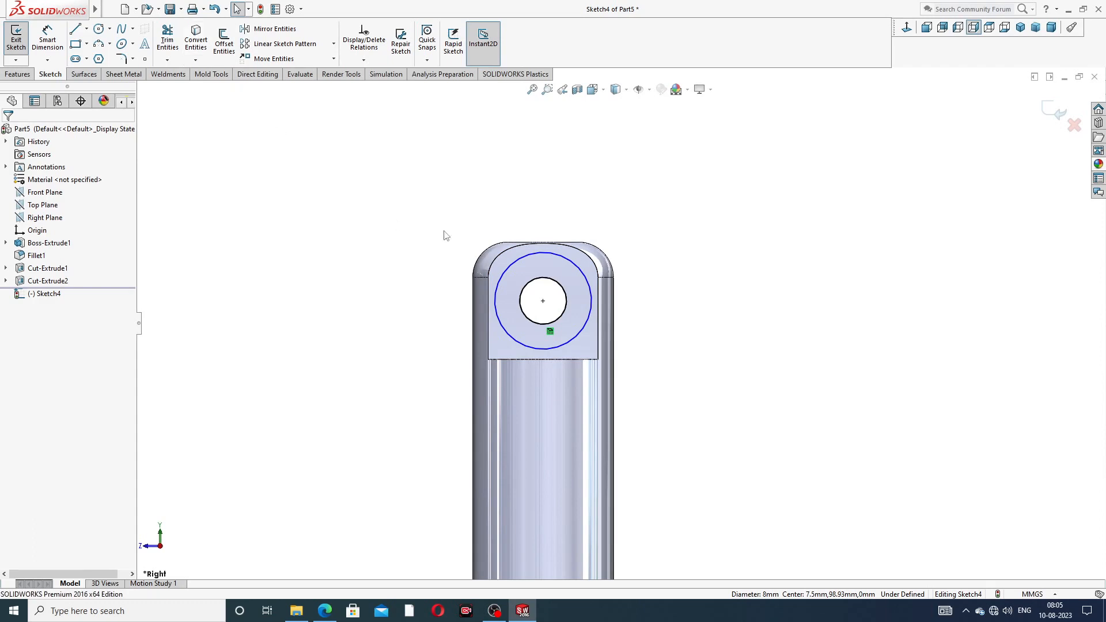
Step: Dimension the outer circle's diameter as 18 mm
{"action": "left_click", "coordinate": [48, 37]}
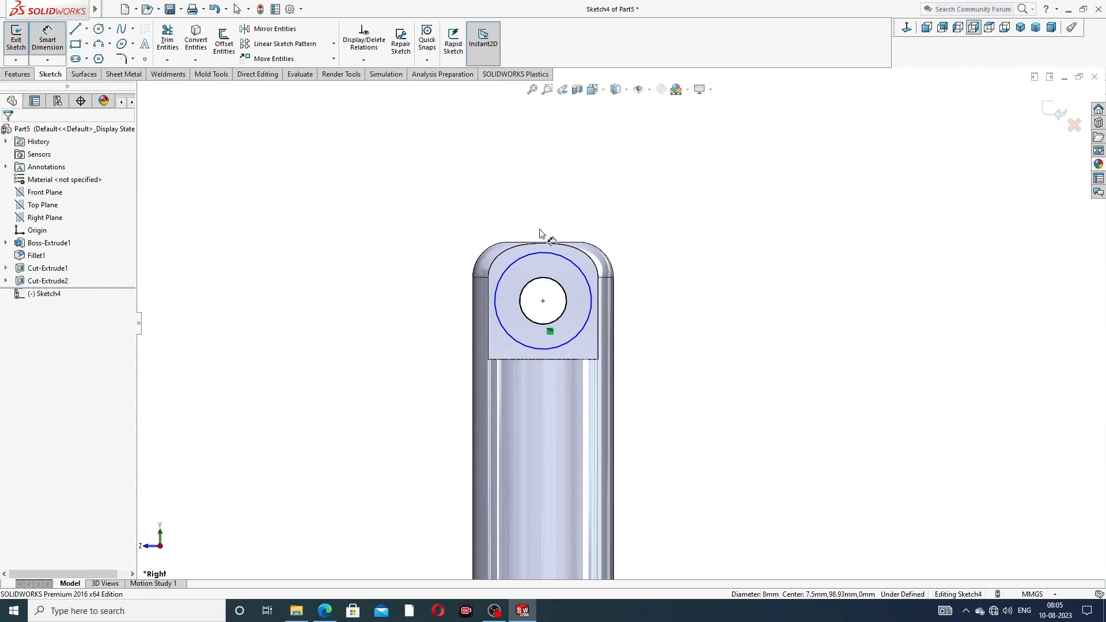
{"action": "left_click", "coordinate": [544, 253]}
{"action": "left_click", "coordinate": [659, 230]}
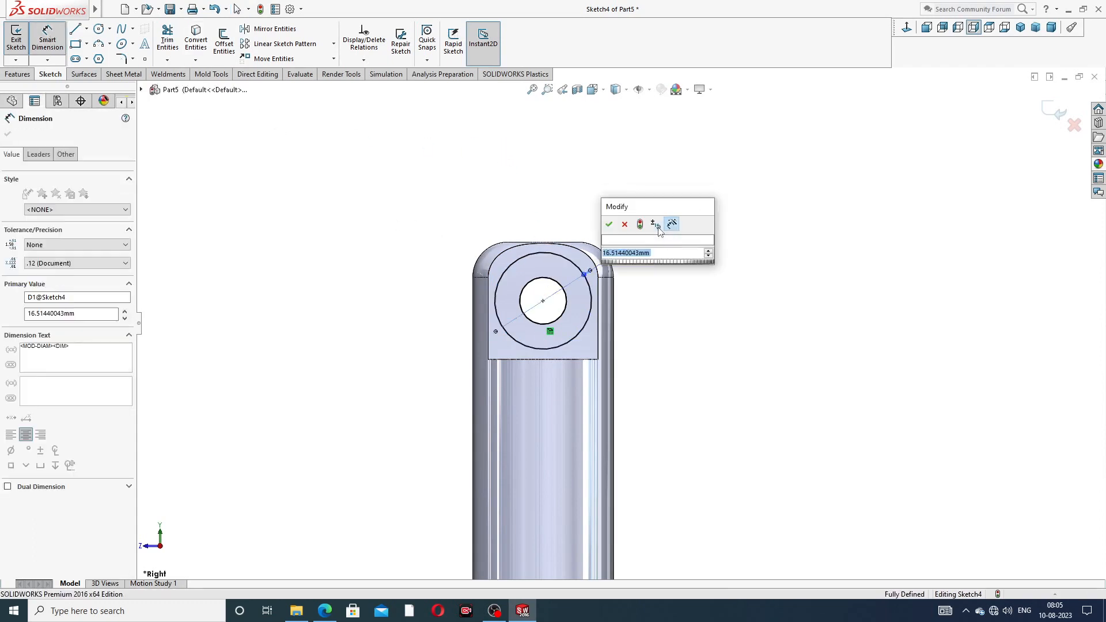
{"action": "type", "text": "18"}
{"action": "key", "text": "Return"}
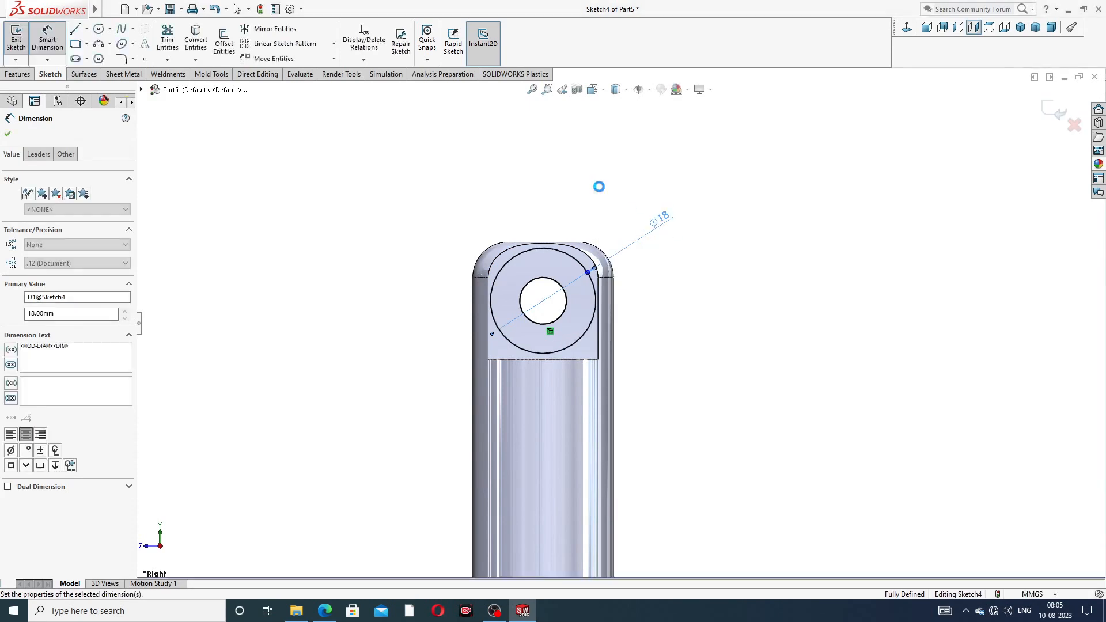
{"action": "left_click", "coordinate": [617, 200]}
{"action": "scroll", "coordinate": [540, 314], "scroll_direction": "down", "scroll_amount": 2}
{"action": "right_click", "coordinate": [793, 126]}
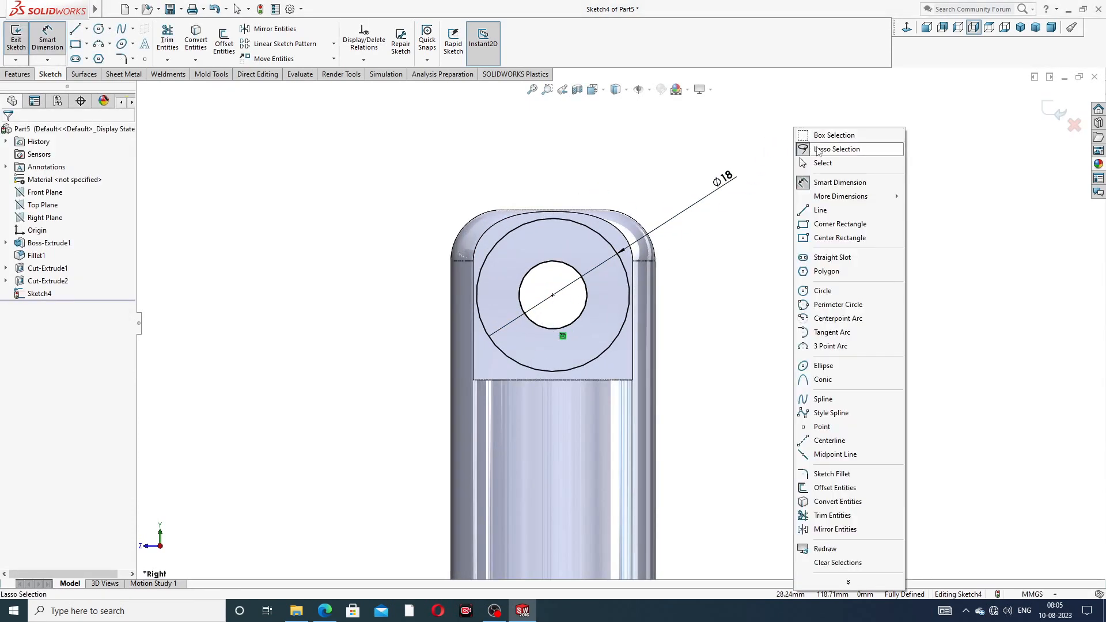
{"action": "left_click", "coordinate": [822, 163]}
Step: Extrude the ring-shaped profile as a boss 25 mm deep with the Mid Plane end condition, merged with the rod
{"action": "left_click", "coordinate": [18, 75]}
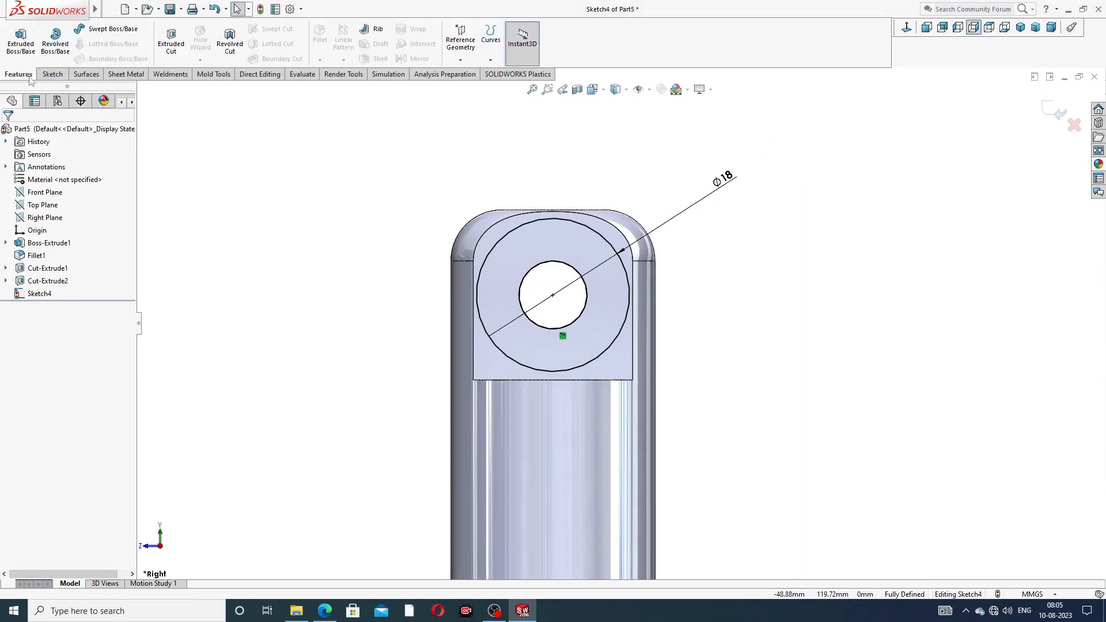
{"action": "left_click", "coordinate": [20, 41]}
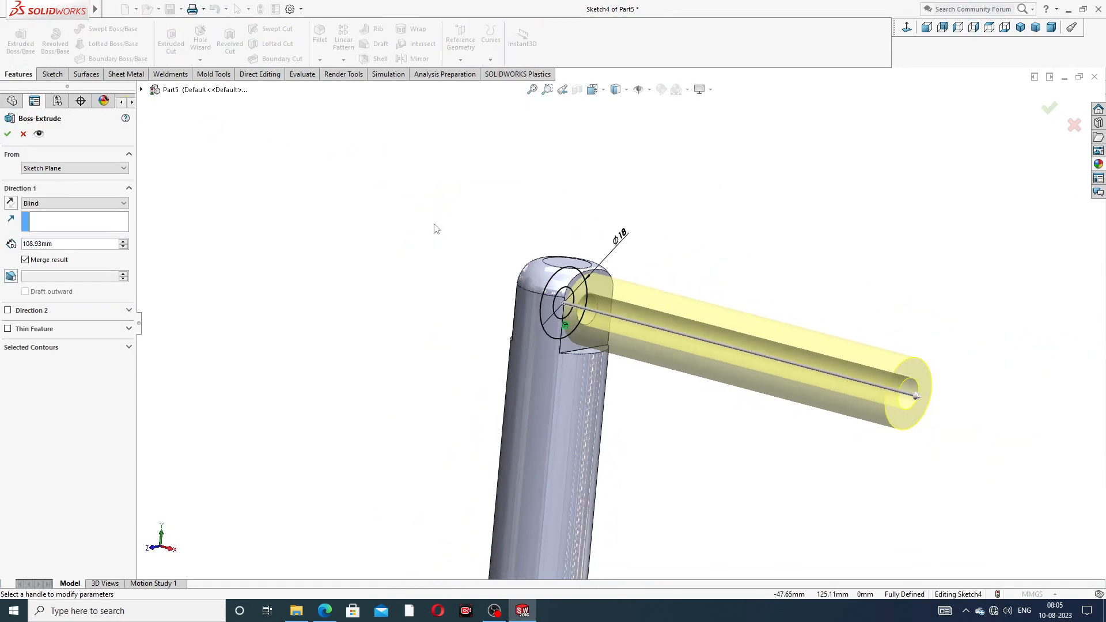
{"action": "left_click", "coordinate": [72, 205]}
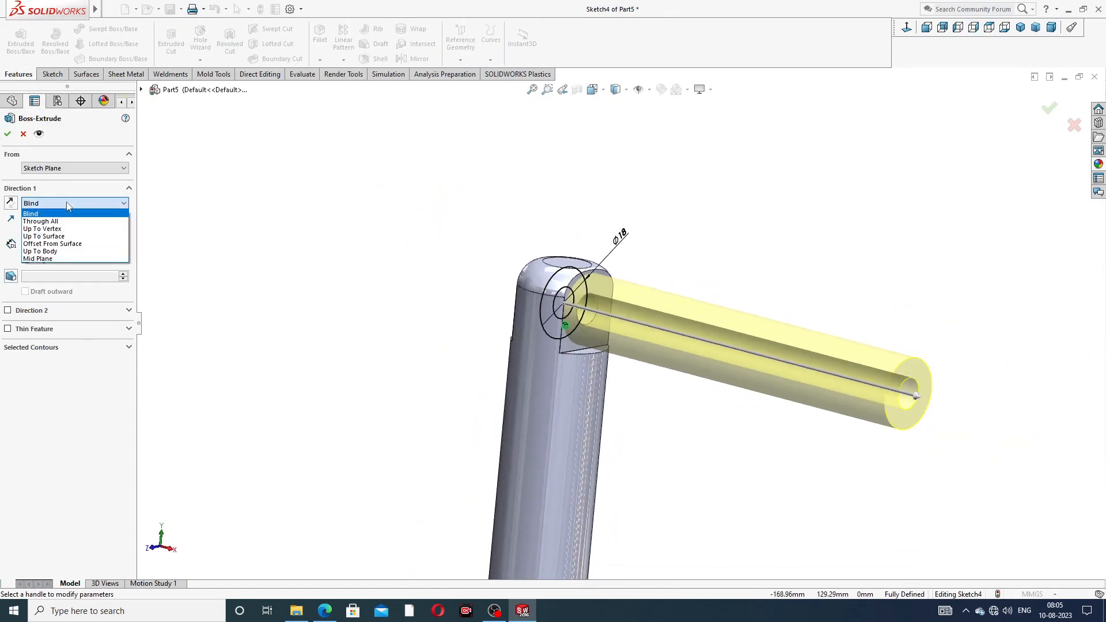
{"action": "left_click", "coordinate": [62, 259]}
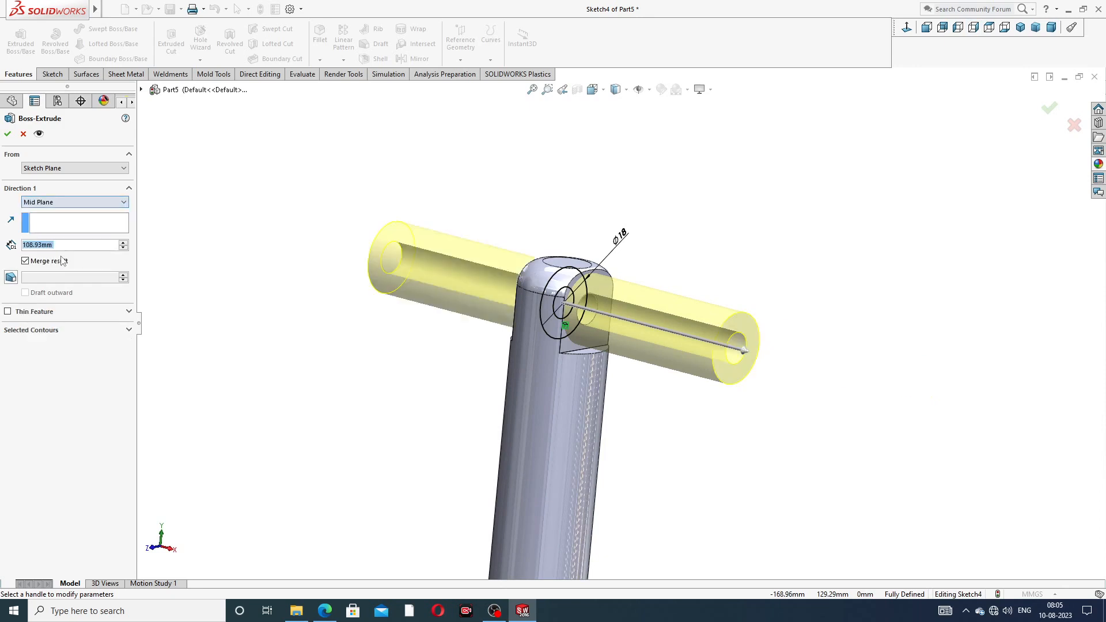
{"action": "type", "text": "2"}
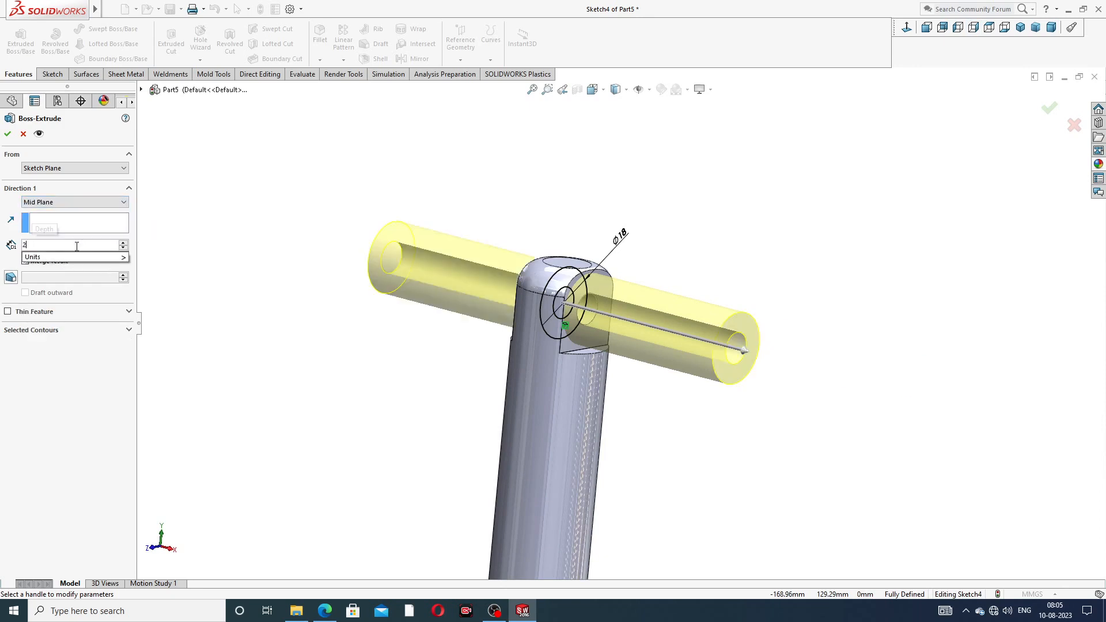
{"action": "type", "text": "5"}
{"action": "key", "text": "Return"}
{"action": "left_click", "coordinate": [8, 133]}
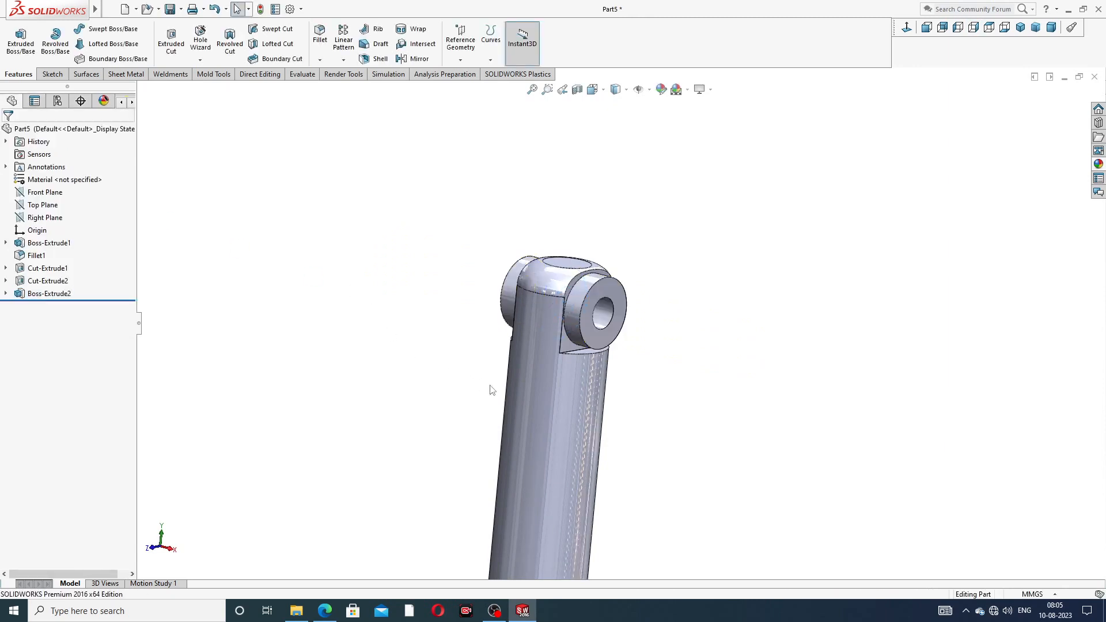
Step: Consult the Part-03 PDF drawing and start a sketch on the rod's flat bottom face, viewed normal to it
{"action": "middle_click_drag", "start_coordinate": [502, 395], "coordinate": [486, 372]}
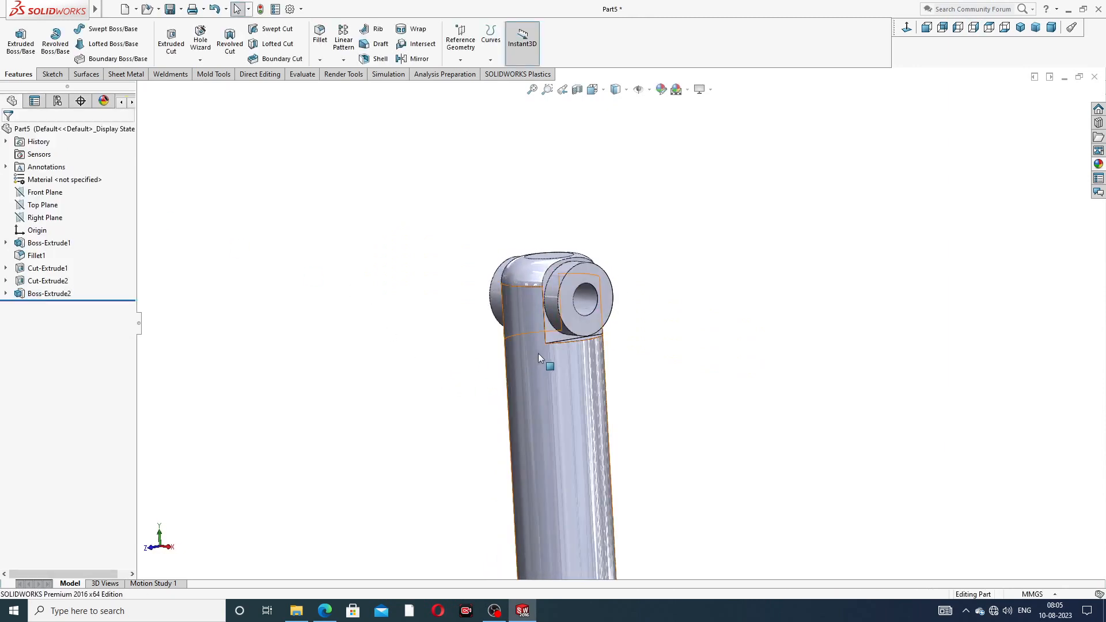
{"action": "scroll", "coordinate": [537, 355], "scroll_direction": "down", "scroll_amount": 1}
{"action": "scroll", "coordinate": [583, 317], "scroll_direction": "down", "scroll_amount": 1}
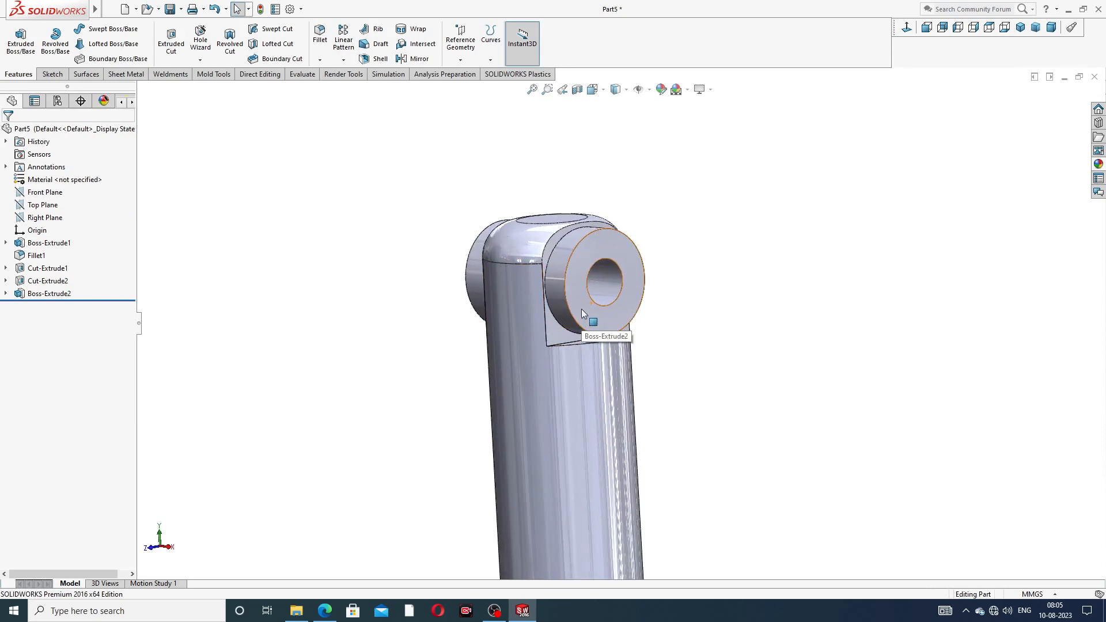
{"action": "scroll", "coordinate": [582, 310], "scroll_direction": "up", "scroll_amount": 3}
{"action": "scroll", "coordinate": [601, 330], "scroll_direction": "up", "scroll_amount": 1}
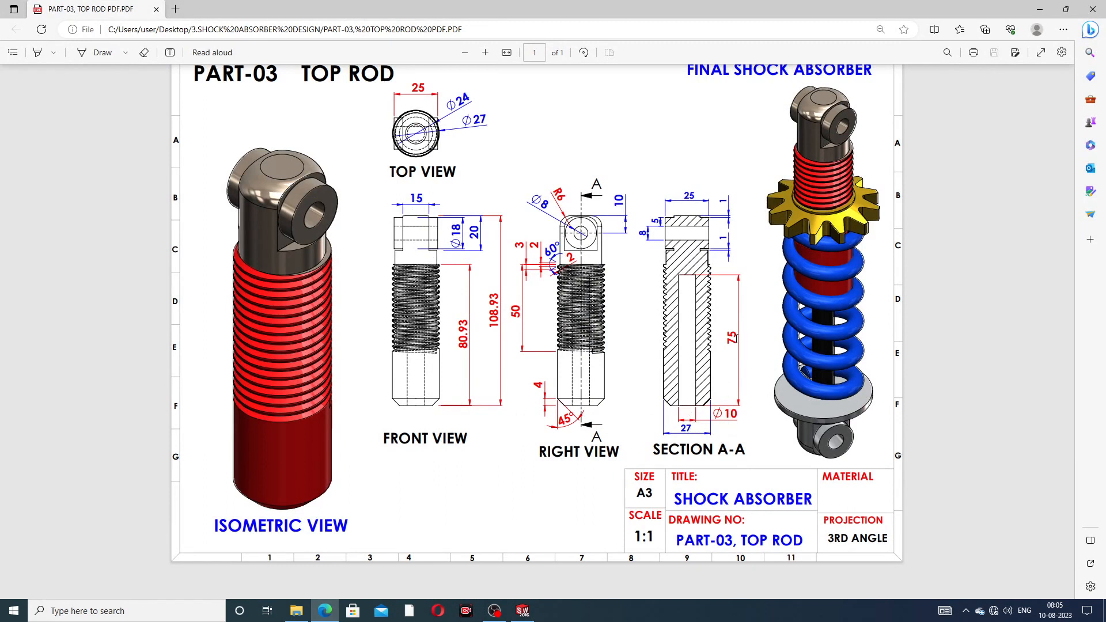
{"action": "left_click", "coordinate": [325, 611]}
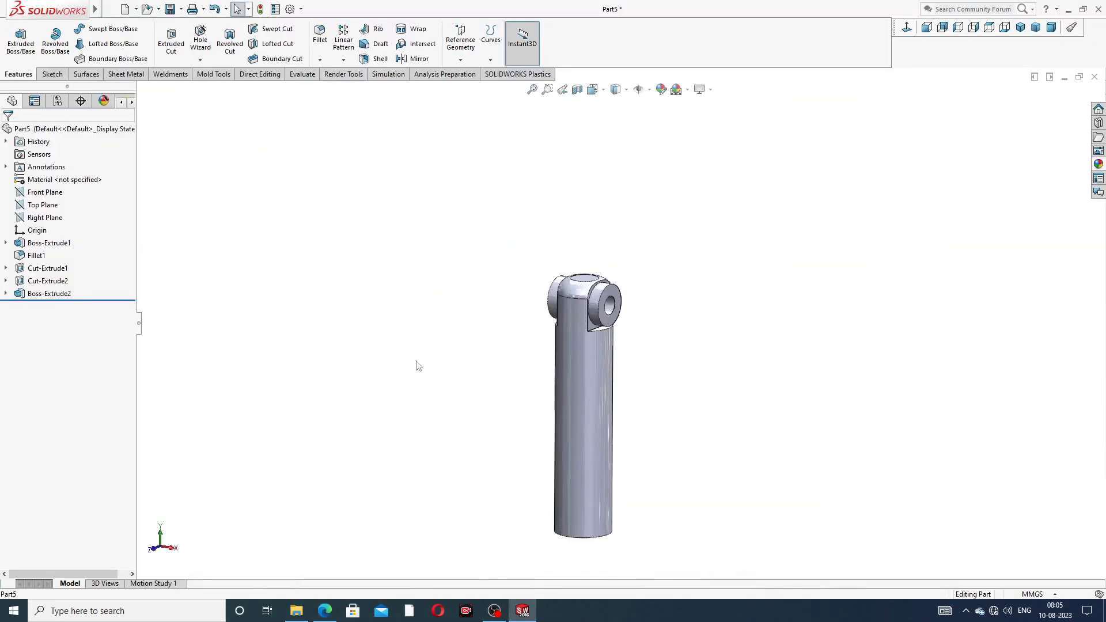
{"action": "middle_click_drag", "start_coordinate": [604, 439], "coordinate": [664, 207]}
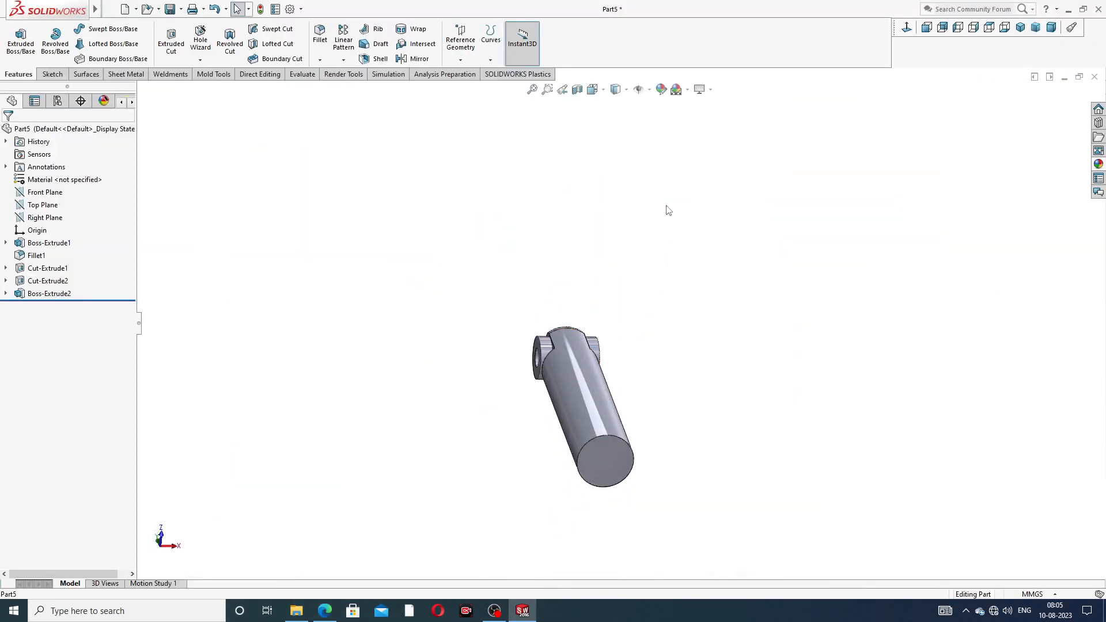
{"action": "left_click", "coordinate": [600, 465]}
{"action": "left_click", "coordinate": [662, 449]}
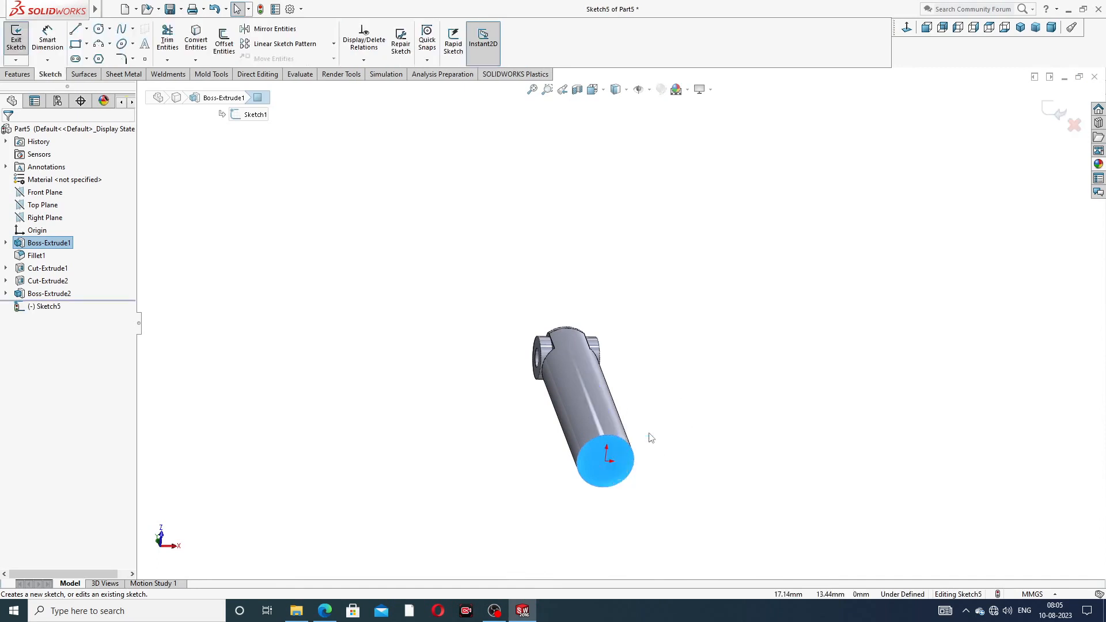
{"action": "left_click", "coordinate": [906, 27]}
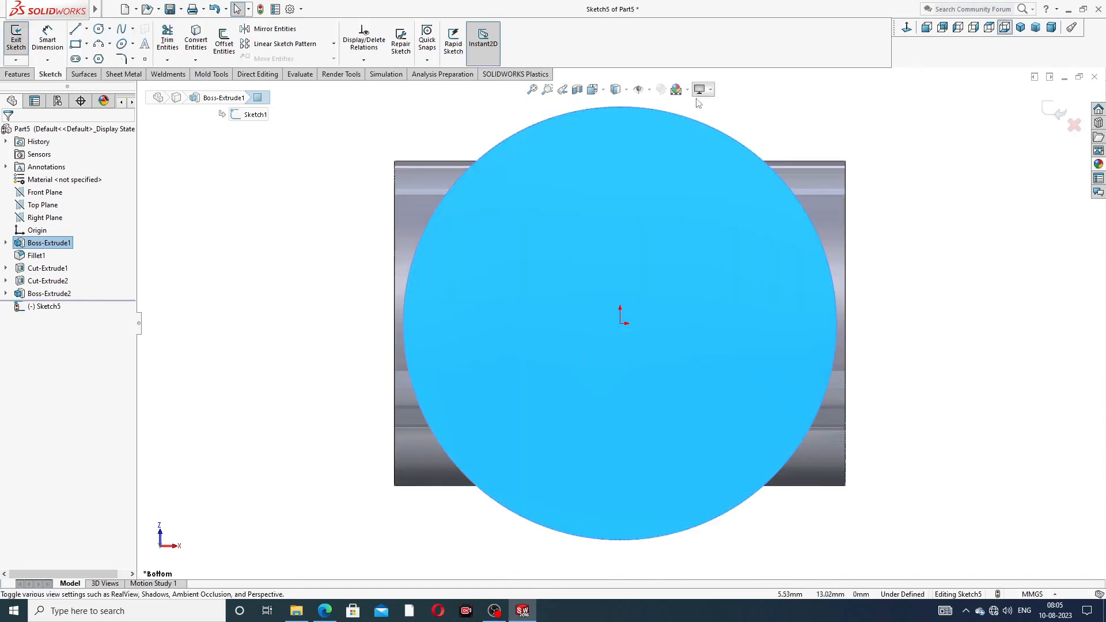
Step: Sketch a circle about 11.3 mm in diameter centered on the origin of the rod's bottom face
{"action": "left_click", "coordinate": [99, 28]}
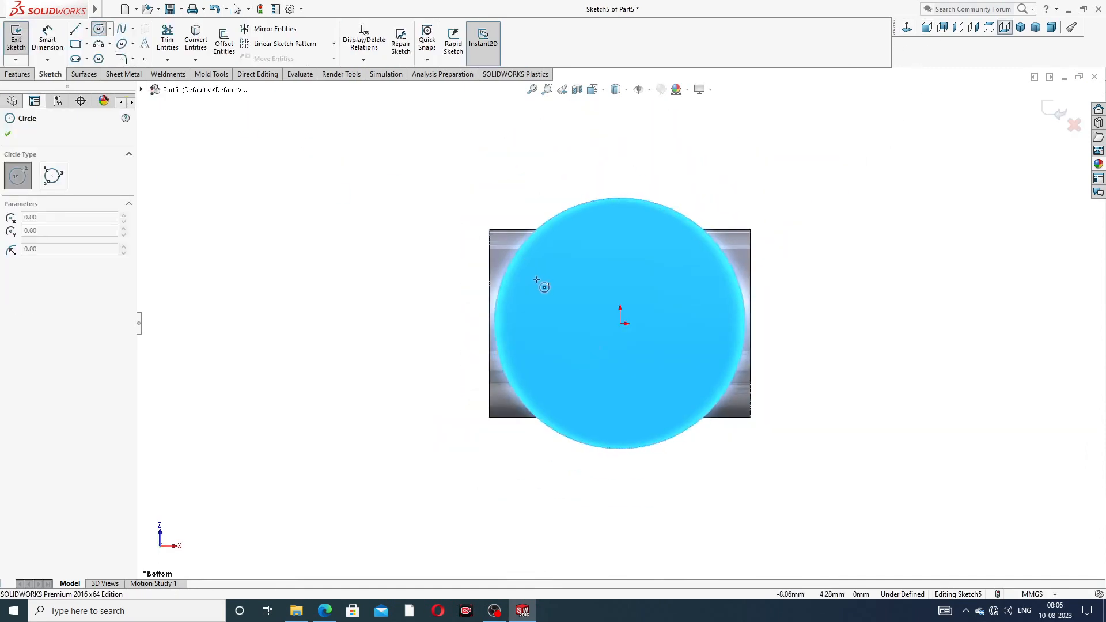
{"action": "left_click", "coordinate": [619, 323]}
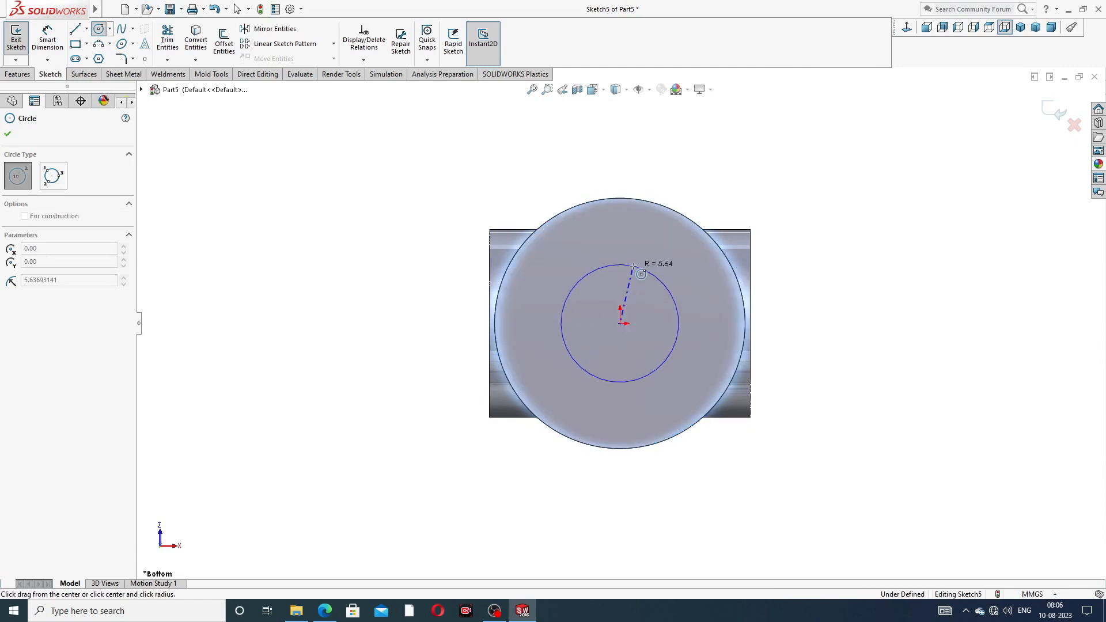
{"action": "left_click", "coordinate": [627, 264]}
{"action": "right_click", "coordinate": [651, 255]}
{"action": "left_click", "coordinate": [671, 261]}
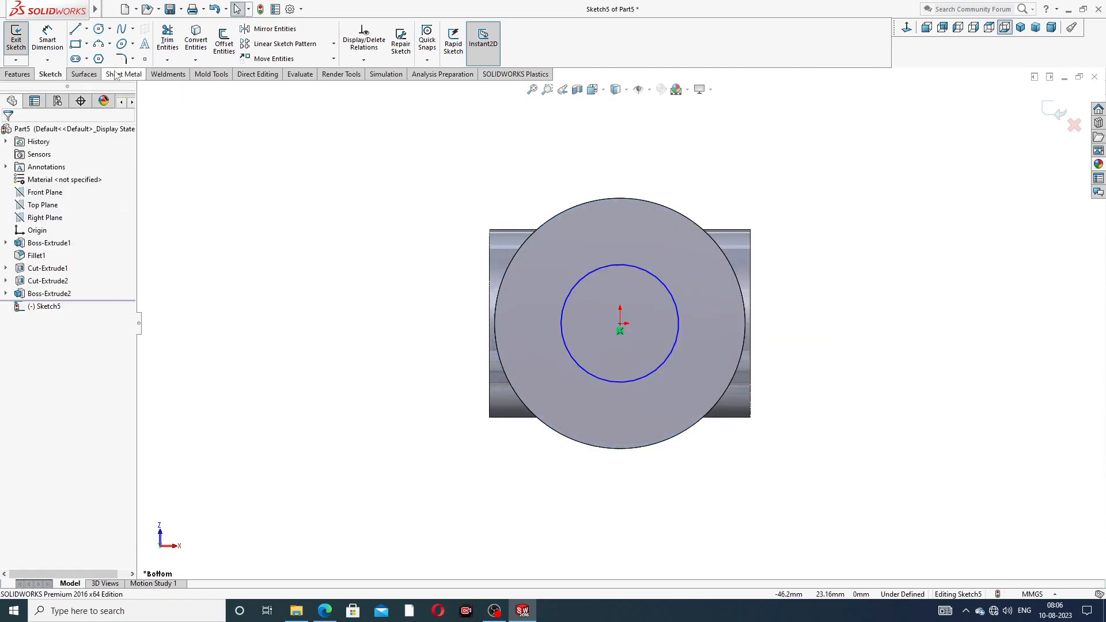
Step: Dimension the diameter of the circle on the bottom face as 10 mm
{"action": "left_click", "coordinate": [47, 40]}
{"action": "left_click", "coordinate": [634, 264]}
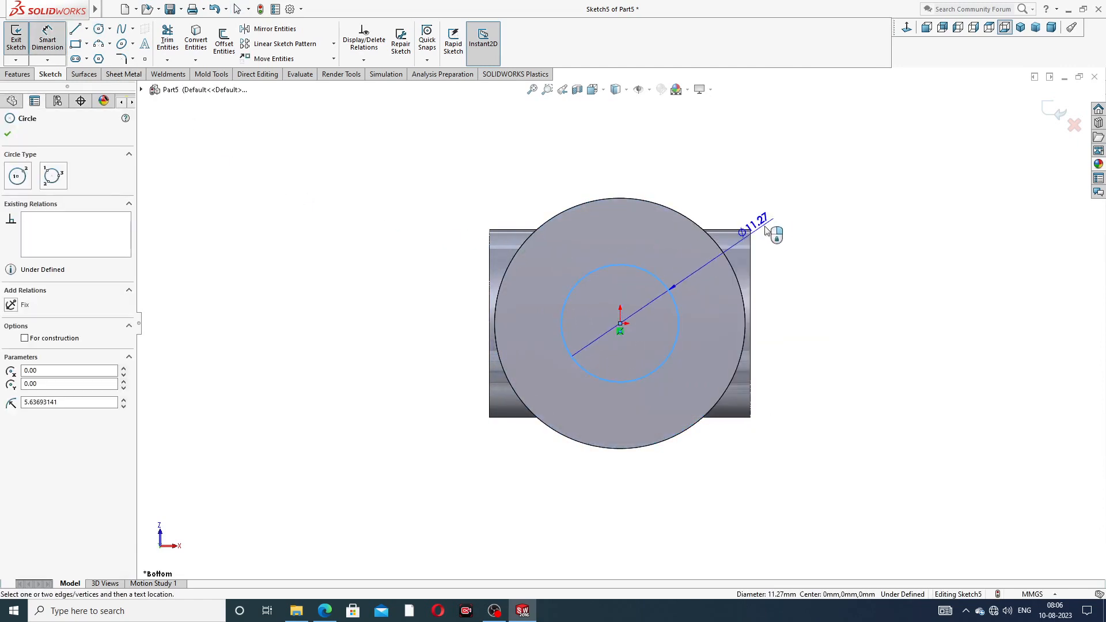
{"action": "left_click", "coordinate": [772, 229]}
{"action": "type", "text": "10"}
{"action": "key", "text": "Return"}
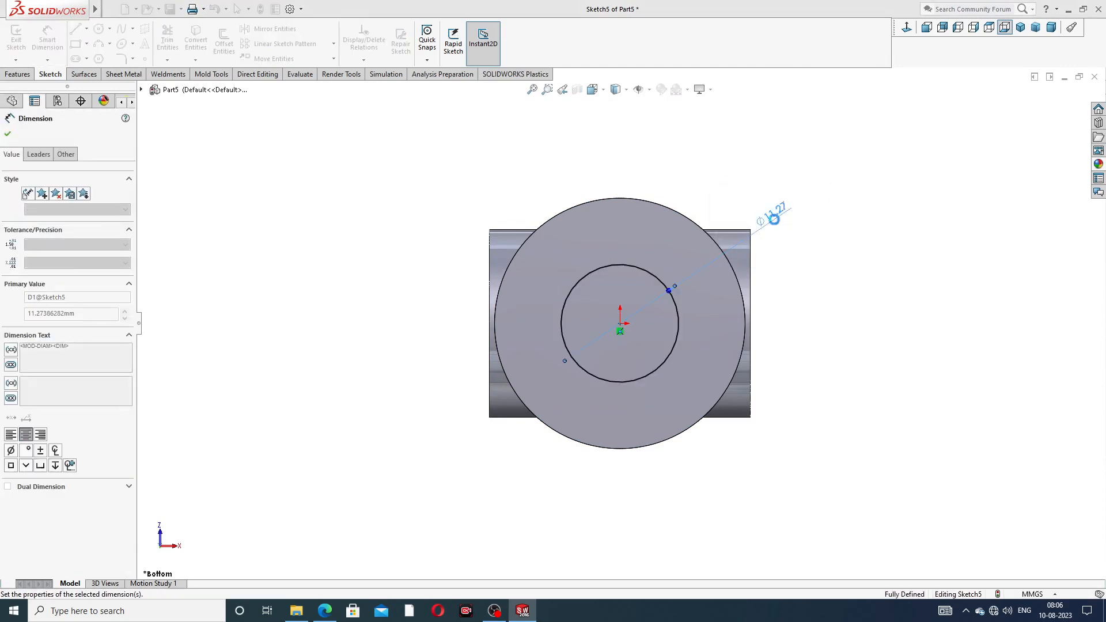
{"action": "right_click", "coordinate": [707, 163]}
{"action": "left_click", "coordinate": [721, 170]}
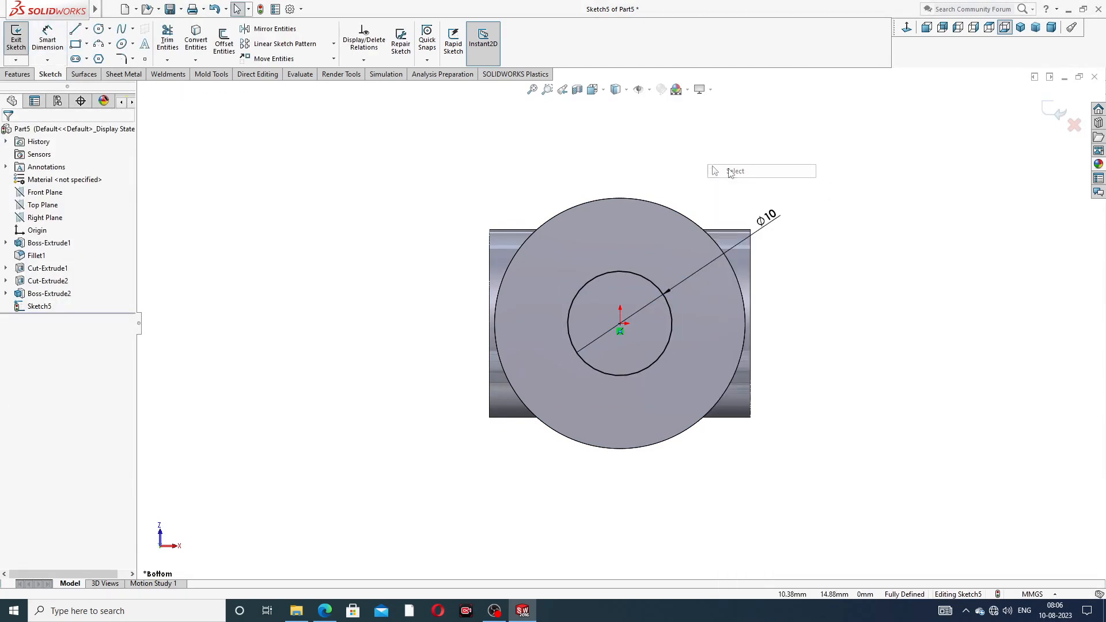
Step: Cut the 10 mm circle into the rod with a Blind Extruded Cut 75 mm deep
{"action": "left_click", "coordinate": [18, 75]}
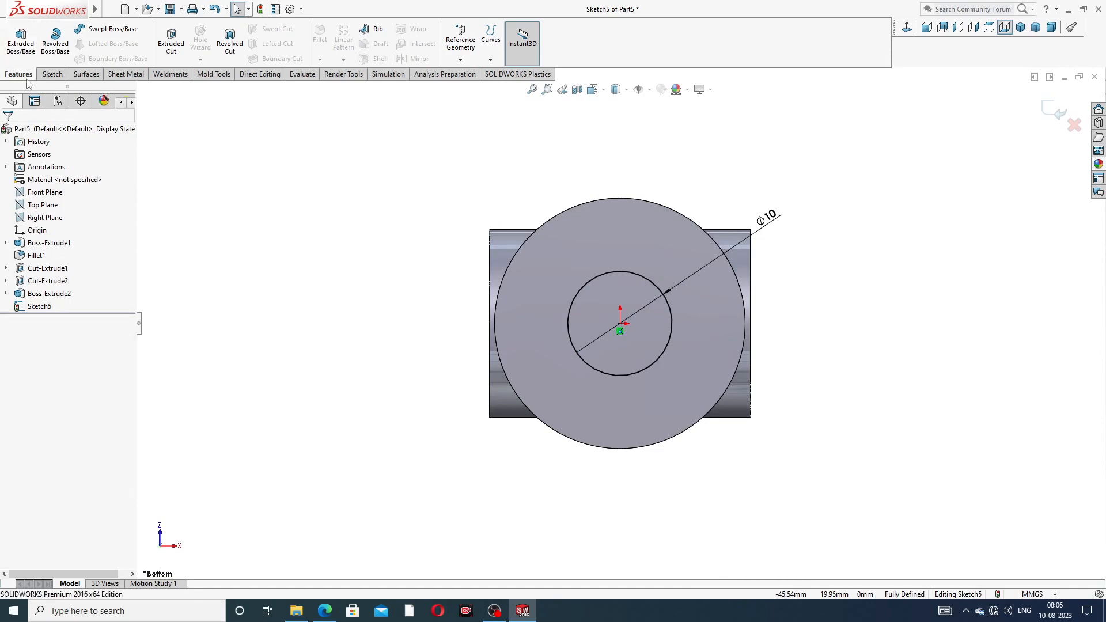
{"action": "left_click", "coordinate": [171, 47]}
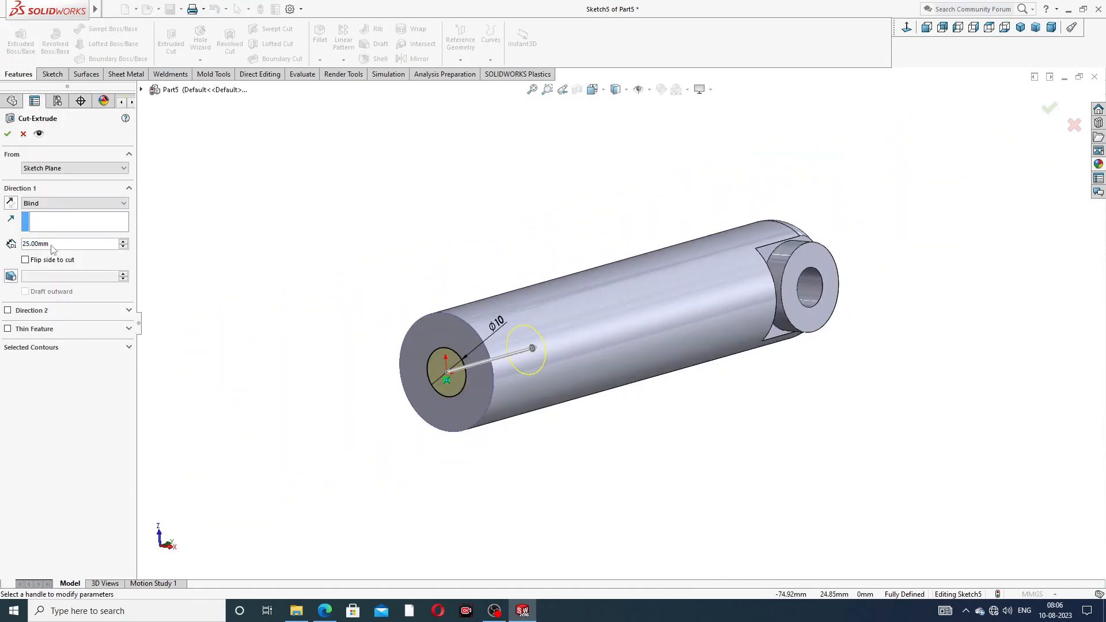
{"action": "left_click_drag", "start_coordinate": [52, 248], "coordinate": [2, 250]}
{"action": "type", "text": "75"}
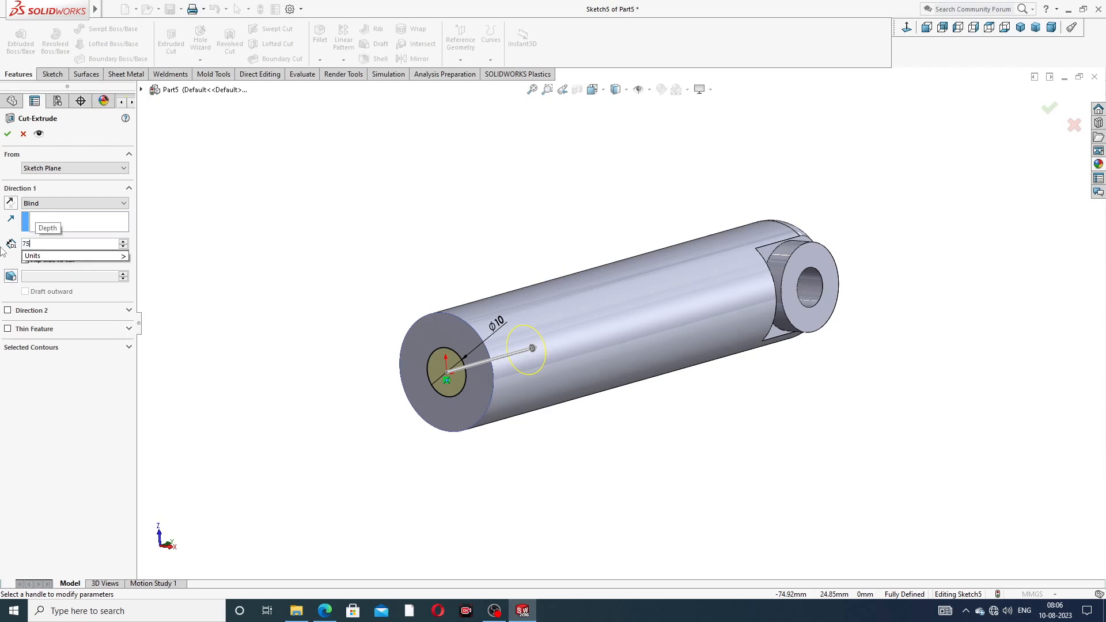
{"action": "key", "text": "Return"}
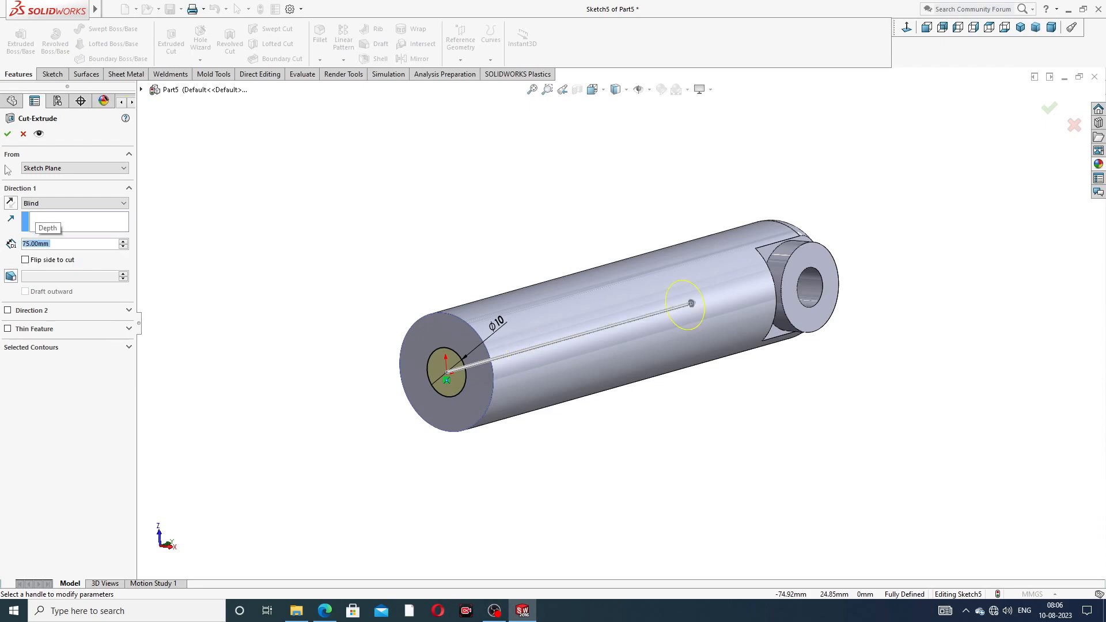
{"action": "left_click", "coordinate": [8, 134]}
{"action": "left_click", "coordinate": [337, 209]}
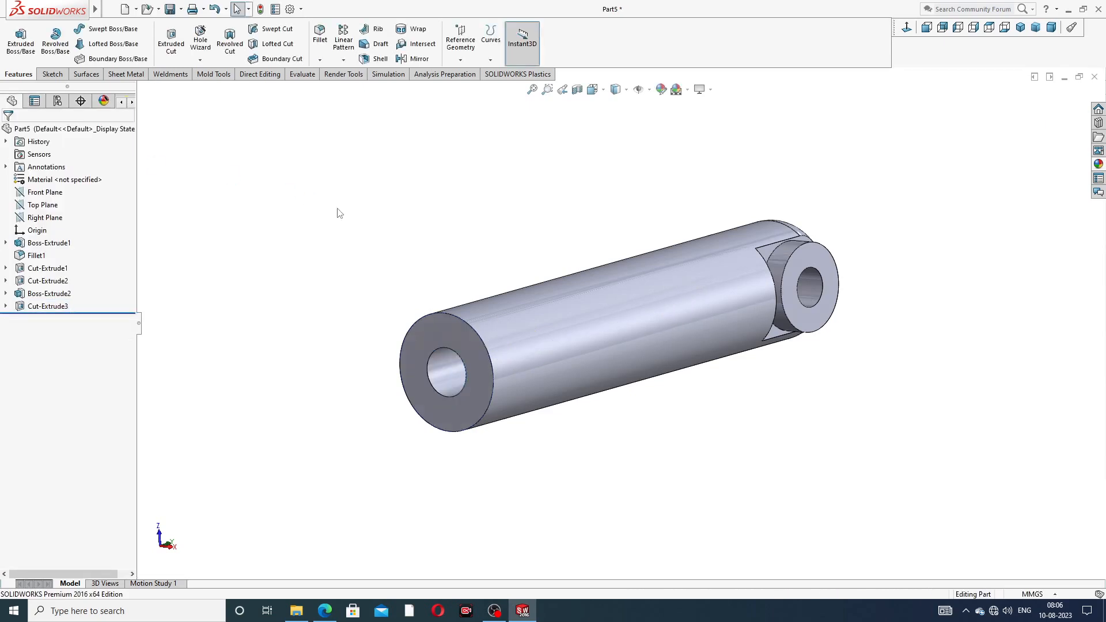
{"action": "mouse_move", "coordinate": [479, 330]}
{"action": "middle_mouse_down"}
{"action": "mouse_move", "coordinate": [457, 329]}
{"action": "mouse_move", "coordinate": [447, 343]}
{"action": "mouse_move", "coordinate": [481, 335]}
{"action": "middle_mouse_up"}
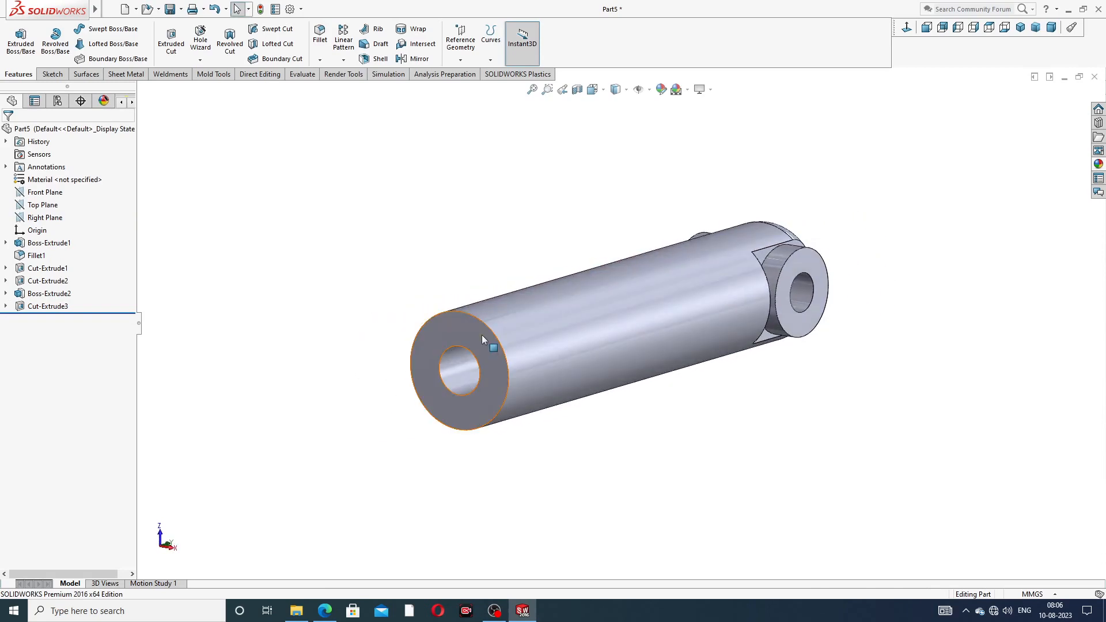
Step: Consult the top rod PDF drawing and dimension the outer circle on the rod's bottom face to 27 mm in diameter
{"action": "left_click", "coordinate": [325, 611]}
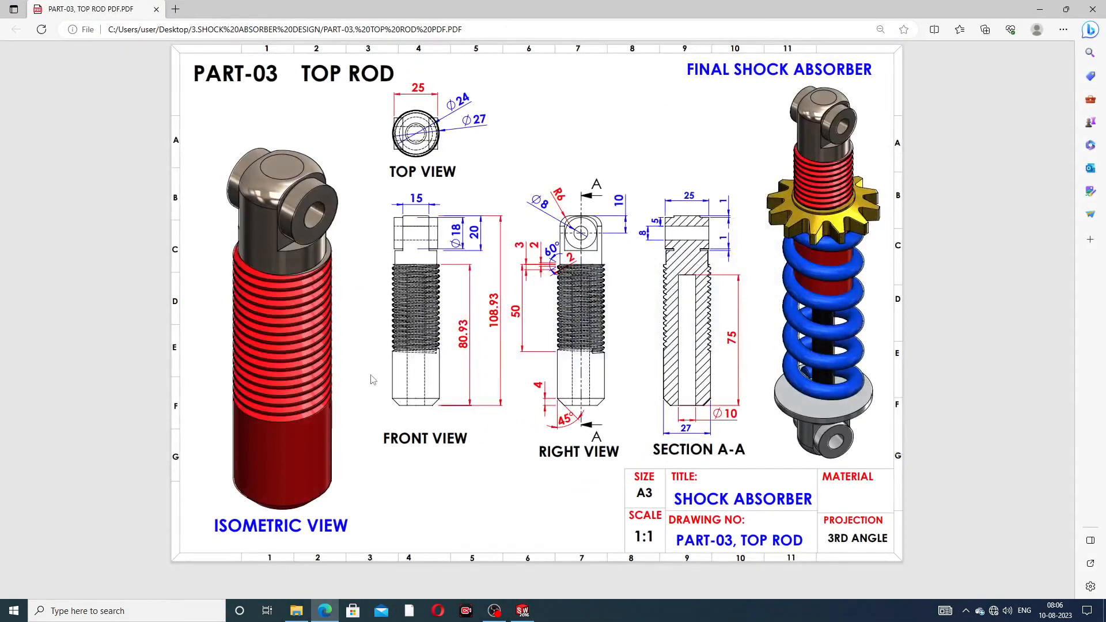
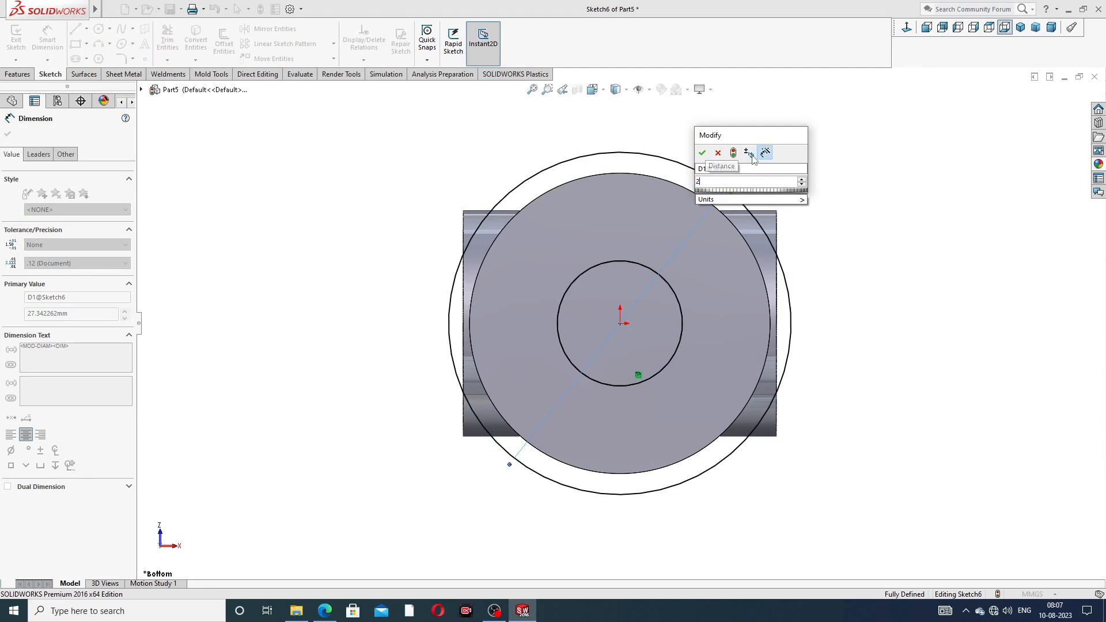
{"action": "key", "text": "Return"}
{"action": "right_click", "coordinate": [802, 151]}
{"action": "left_click", "coordinate": [820, 153]}
Step: Extrude the 27 mm circle as a Blind boss 80.93 mm deep, reversed toward the eye end and merged with the rod
{"action": "left_click", "coordinate": [18, 75]}
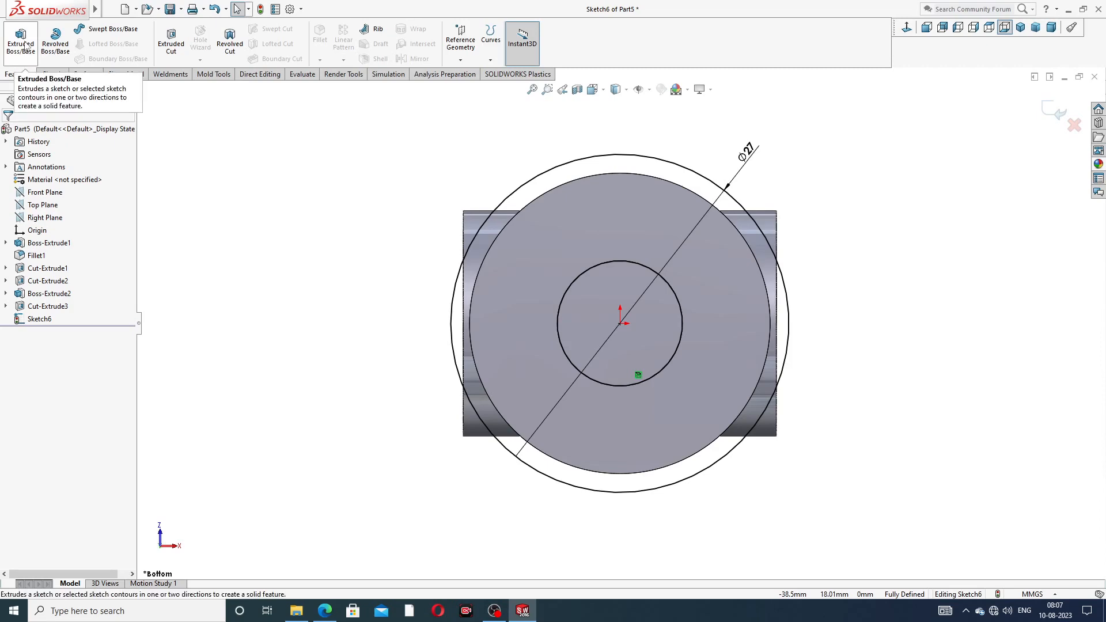
{"action": "left_click", "coordinate": [24, 43]}
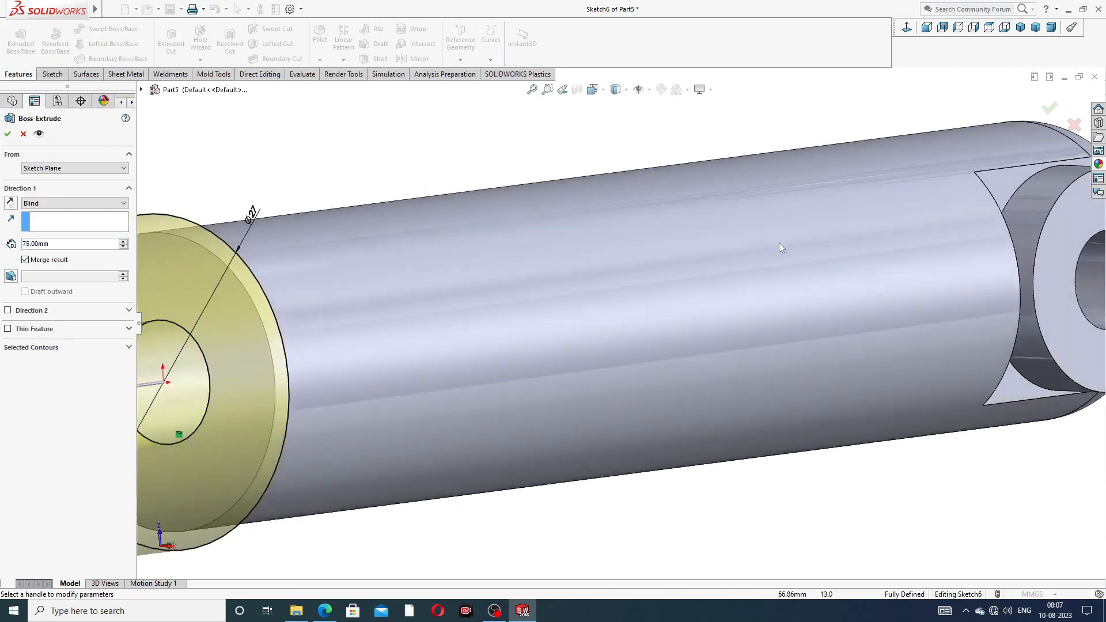
{"action": "scroll", "coordinate": [779, 243], "scroll_direction": "up", "scroll_amount": 3}
{"action": "scroll", "coordinate": [437, 247], "scroll_direction": "up", "scroll_amount": 3}
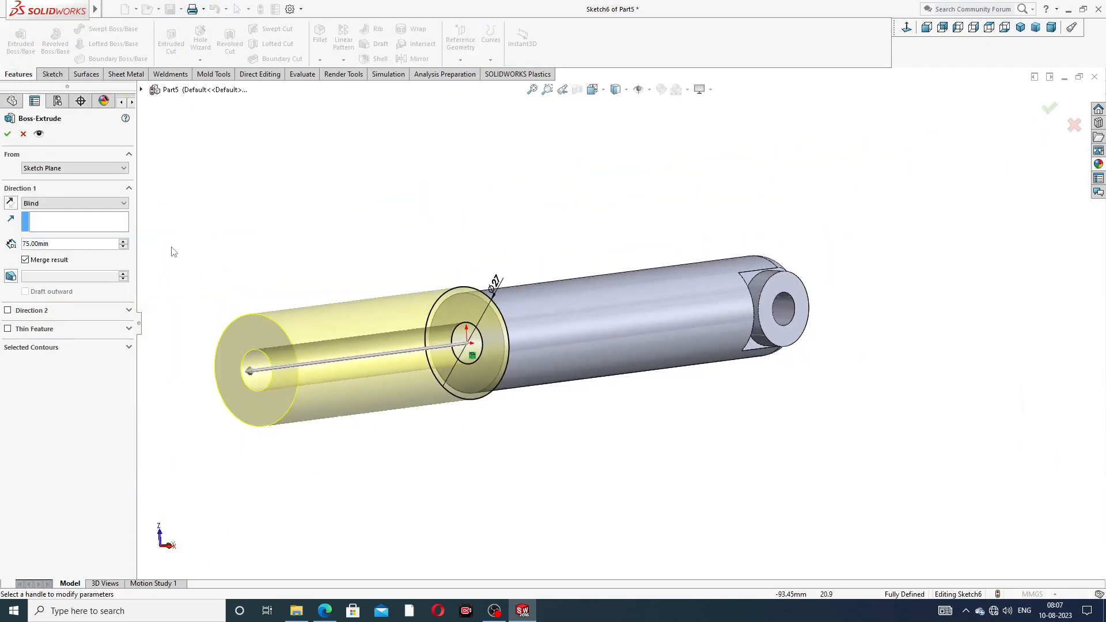
{"action": "left_click", "coordinate": [10, 203]}
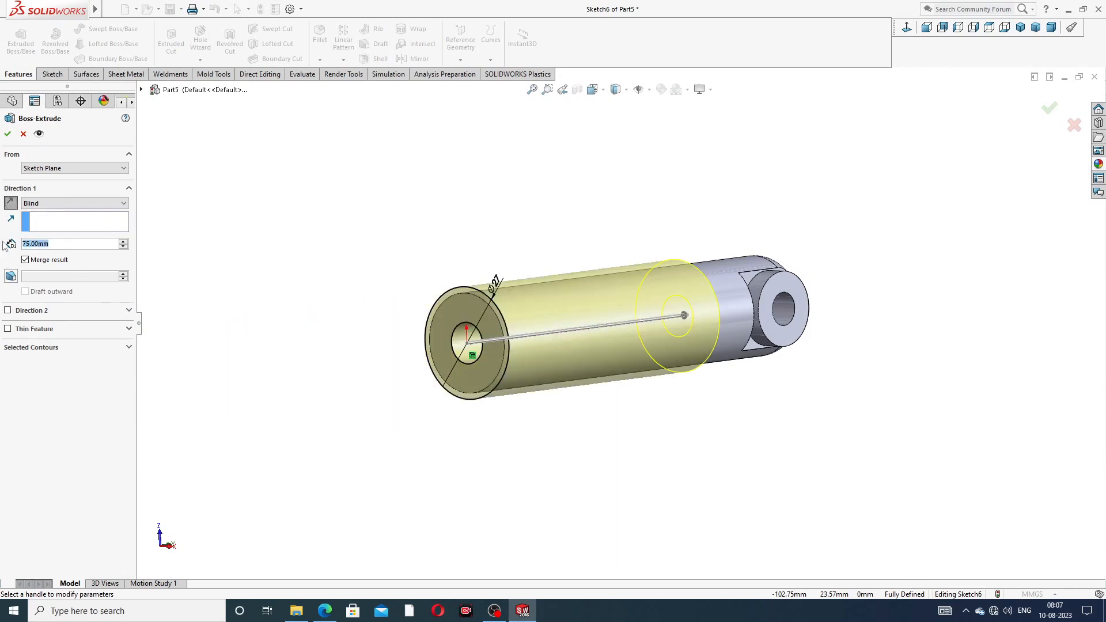
{"action": "type", "text": "80.93"}
{"action": "key", "text": "Return"}
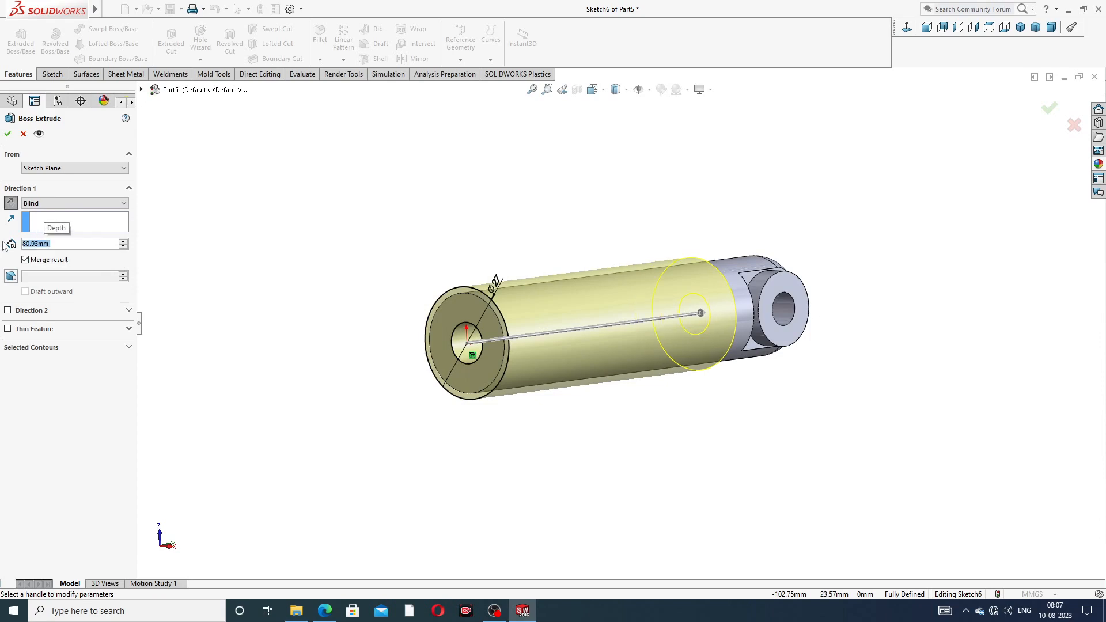
{"action": "middle_click_drag", "start_coordinate": [533, 296], "coordinate": [547, 313]}
{"action": "left_click", "coordinate": [8, 134]}
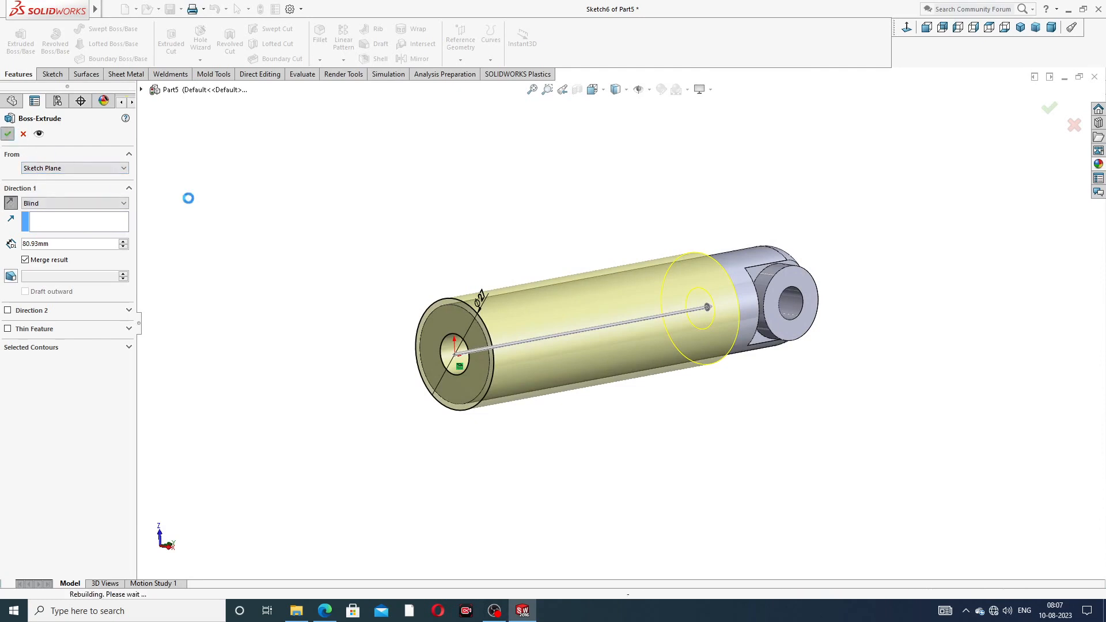
{"action": "left_click", "coordinate": [507, 232]}
{"action": "middle_click_drag", "start_coordinate": [731, 226], "coordinate": [595, 303]}
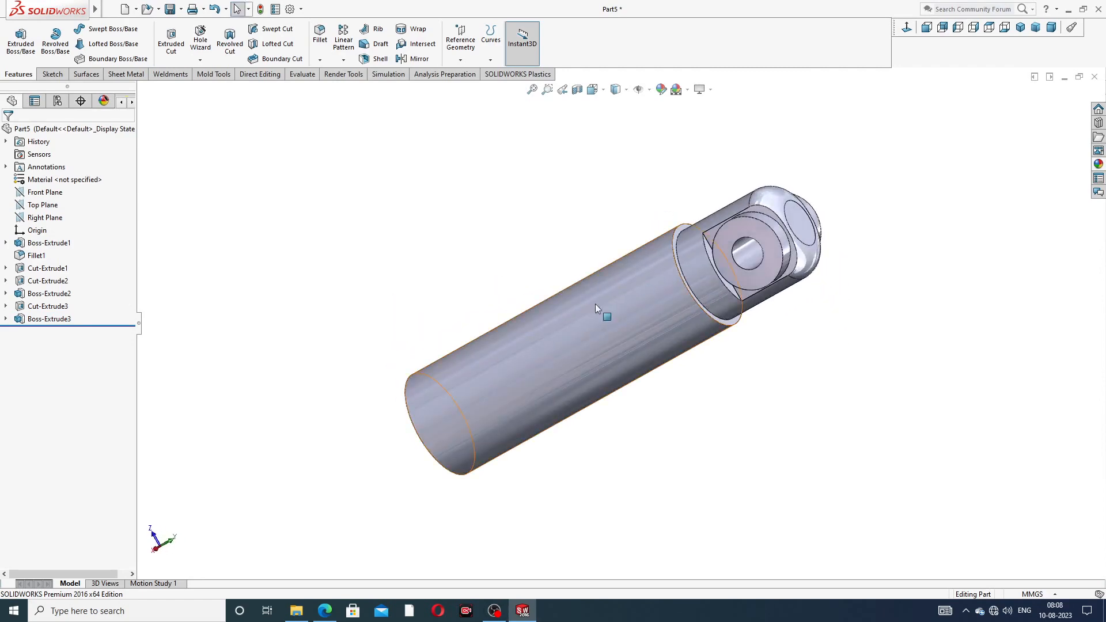
Step: Check the chamfer size in the PDF drawing and apply a 4 mm, 45-degree chamfer to the outer edge of the rod's bottom end
{"action": "left_click", "coordinate": [326, 611]}
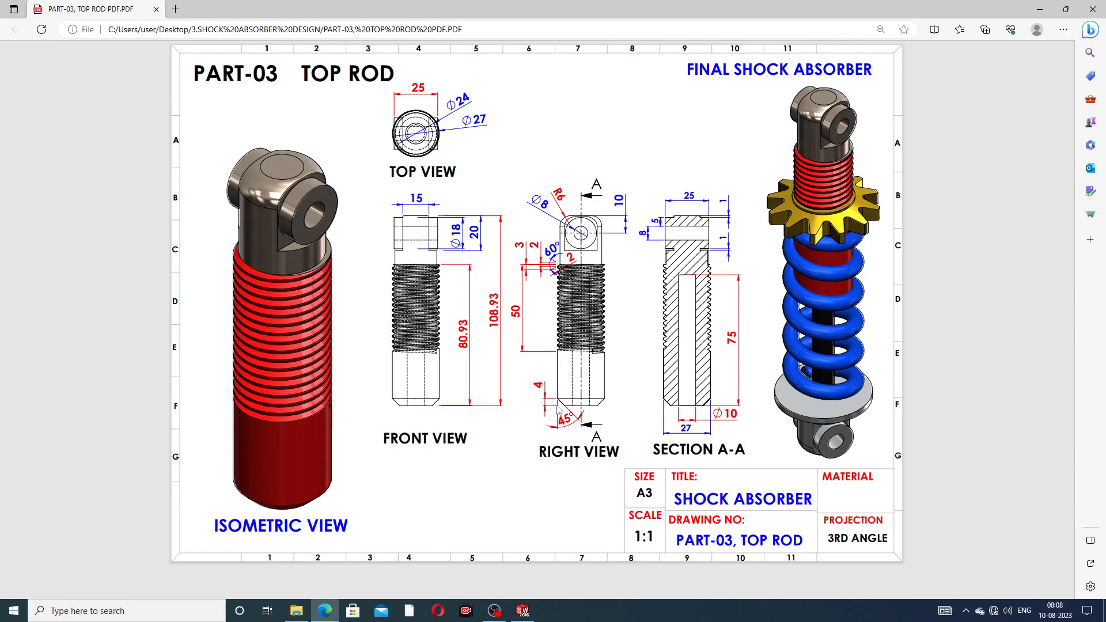
{"action": "left_click", "coordinate": [326, 611]}
{"action": "middle_click_drag", "start_coordinate": [597, 265], "coordinate": [663, 222]}
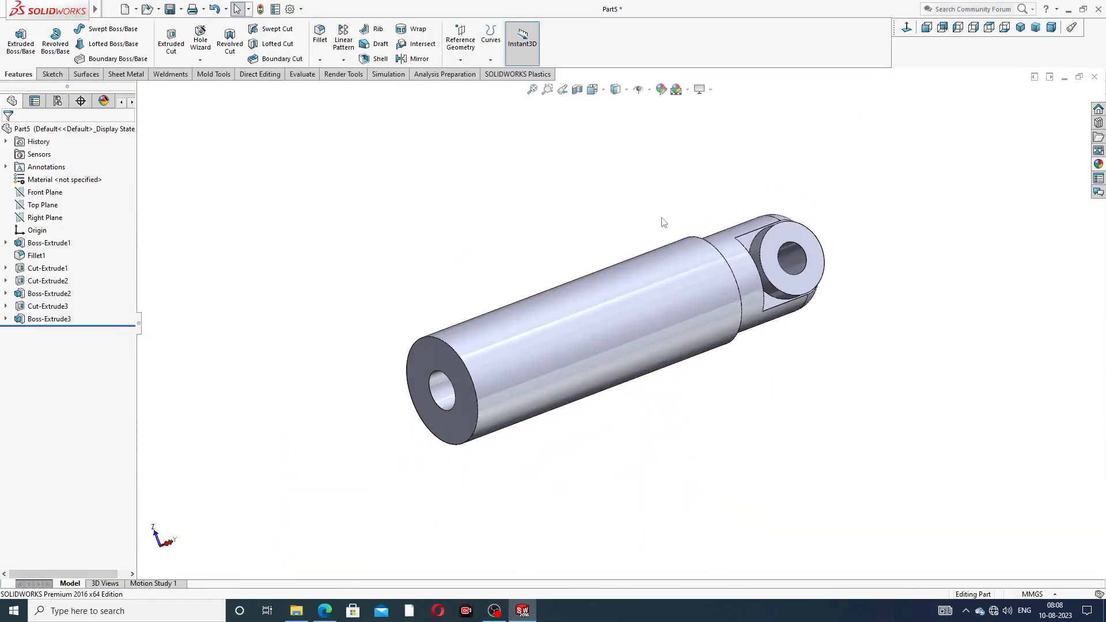
{"action": "left_click", "coordinate": [319, 60]}
{"action": "left_click", "coordinate": [344, 88]}
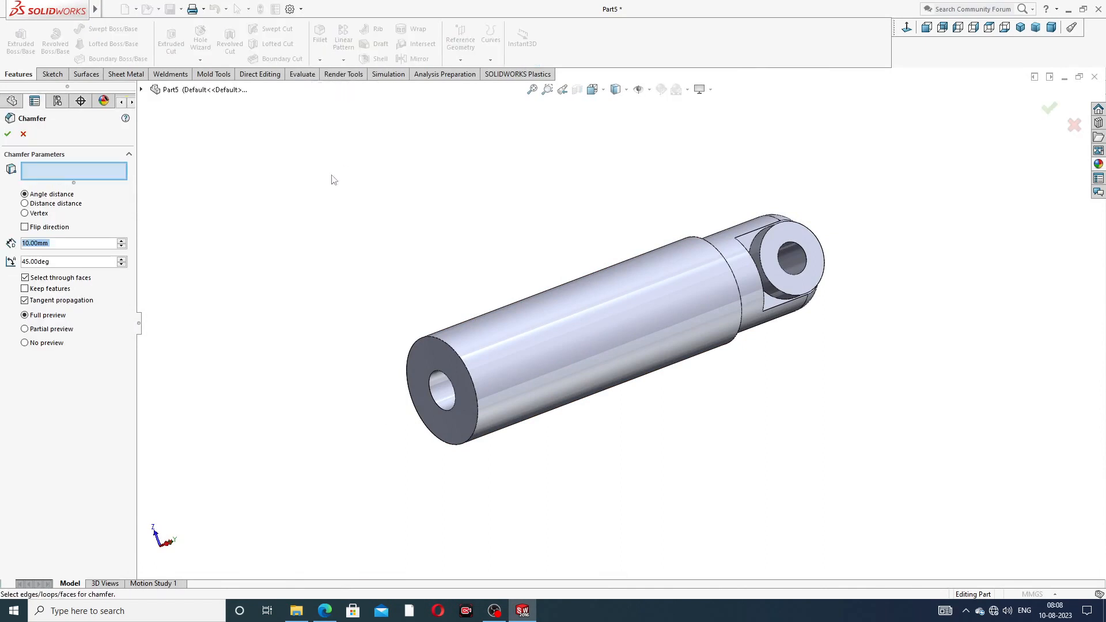
{"action": "type", "text": "4"}
{"action": "key", "text": "Return"}
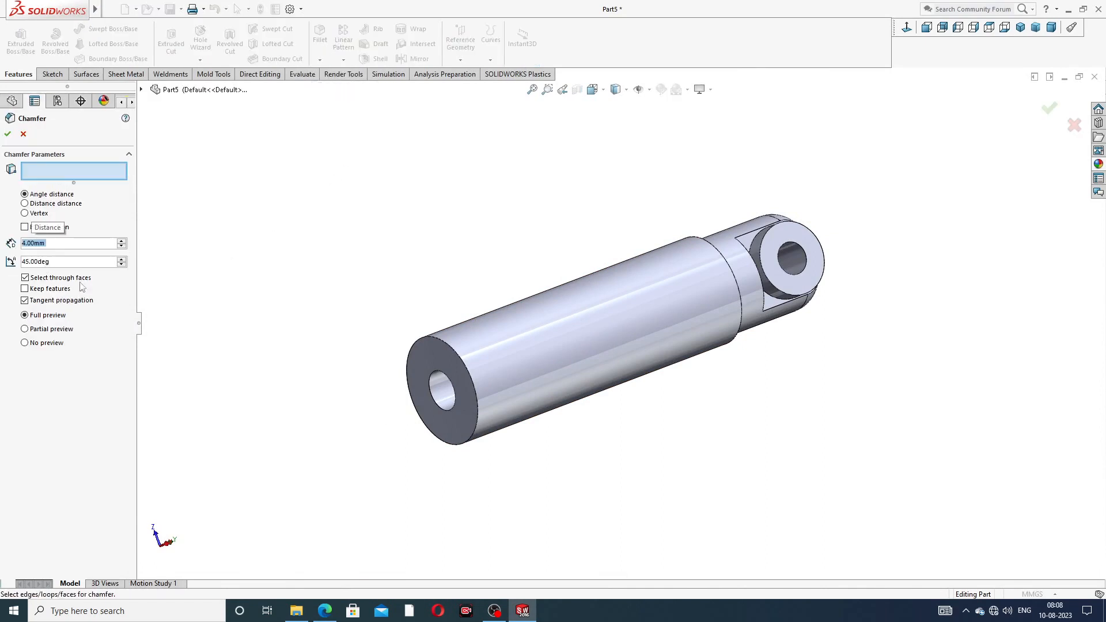
{"action": "left_click", "coordinate": [440, 339]}
{"action": "left_click", "coordinate": [8, 134]}
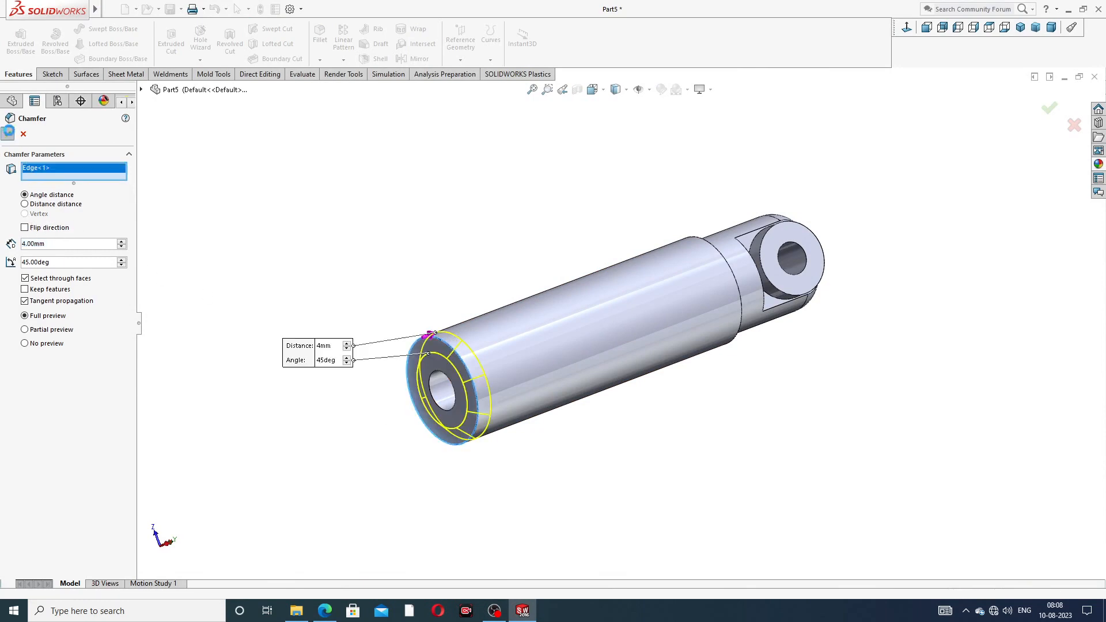
{"action": "middle_click_drag", "start_coordinate": [525, 316], "coordinate": [672, 266]}
{"action": "middle_click_drag", "start_coordinate": [681, 221], "coordinate": [647, 254]}
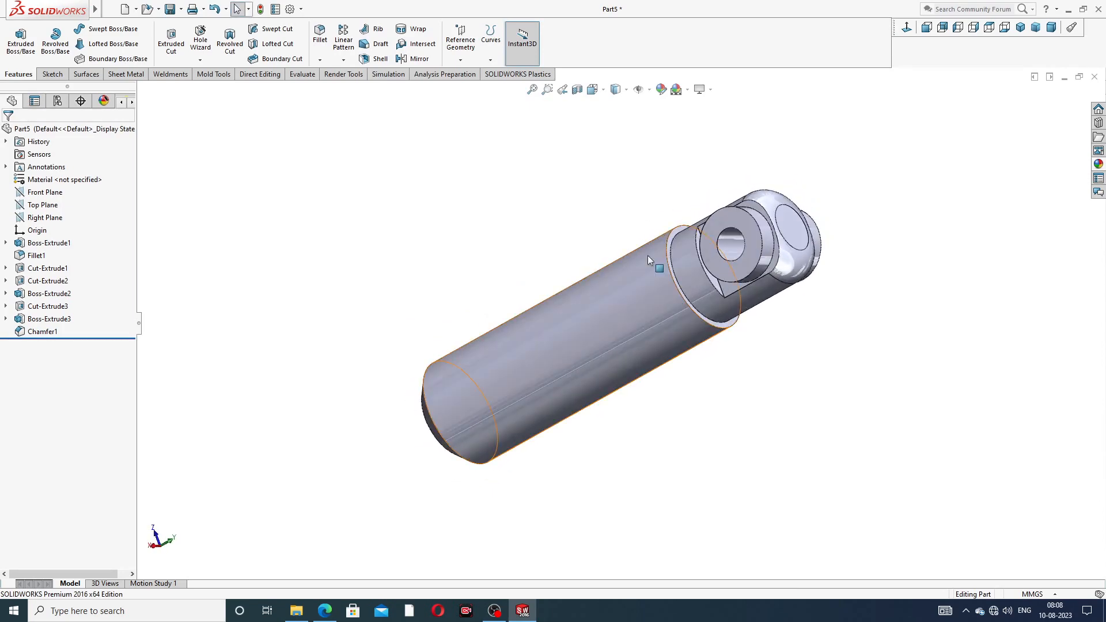
Step: Consult the PDF drawing, start a sketch on the ring-shaped shoulder face below the side bosses, and convert its outer edge into a sketch circle
{"action": "left_click", "coordinate": [324, 610]}
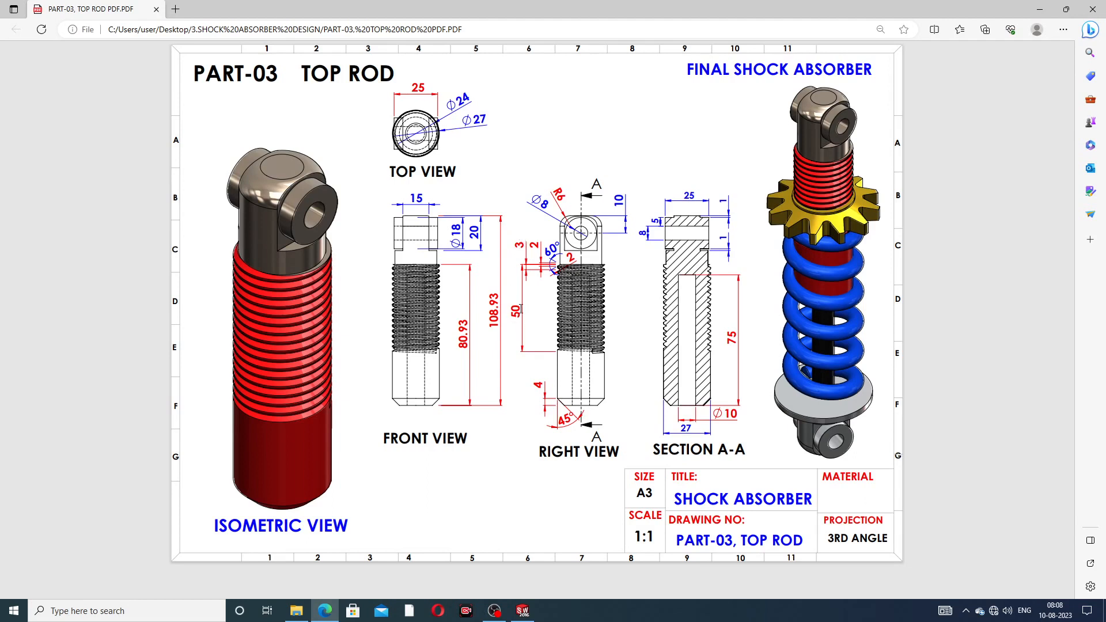
{"action": "left_click", "coordinate": [324, 611]}
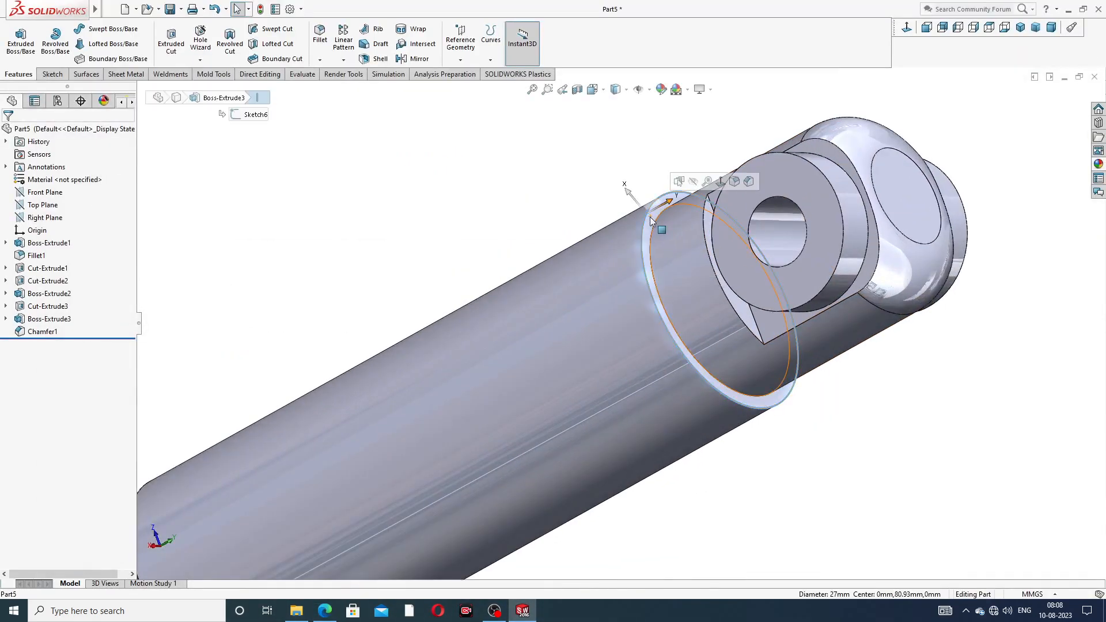
{"action": "left_click", "coordinate": [655, 212]}
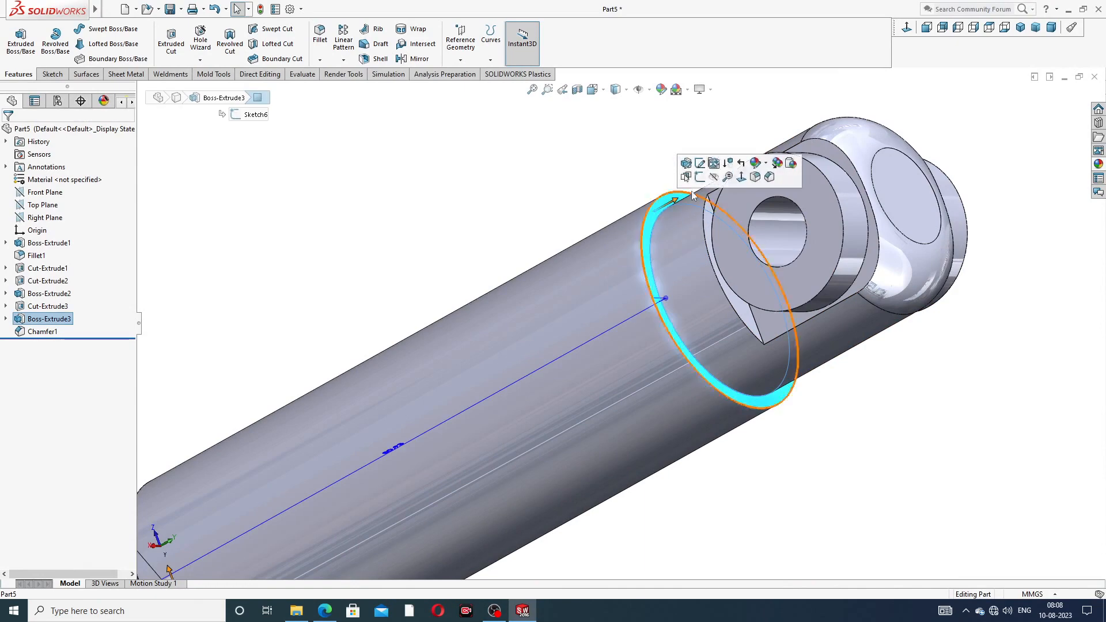
{"action": "left_click", "coordinate": [708, 176]}
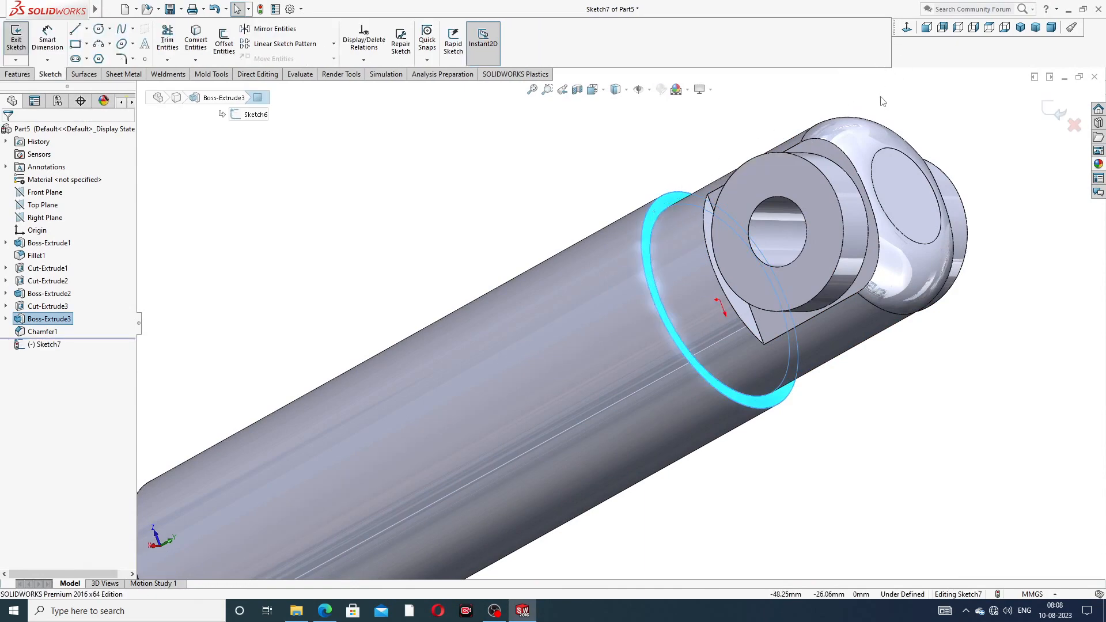
{"action": "scroll", "coordinate": [613, 234], "scroll_direction": "down", "scroll_amount": 4}
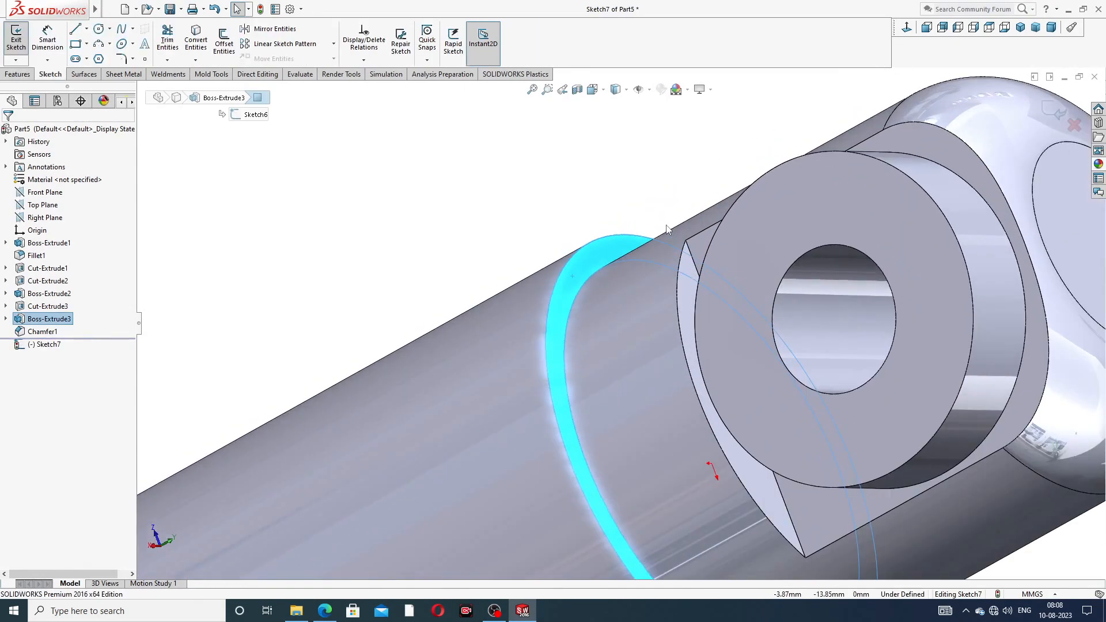
{"action": "left_click", "coordinate": [614, 234]}
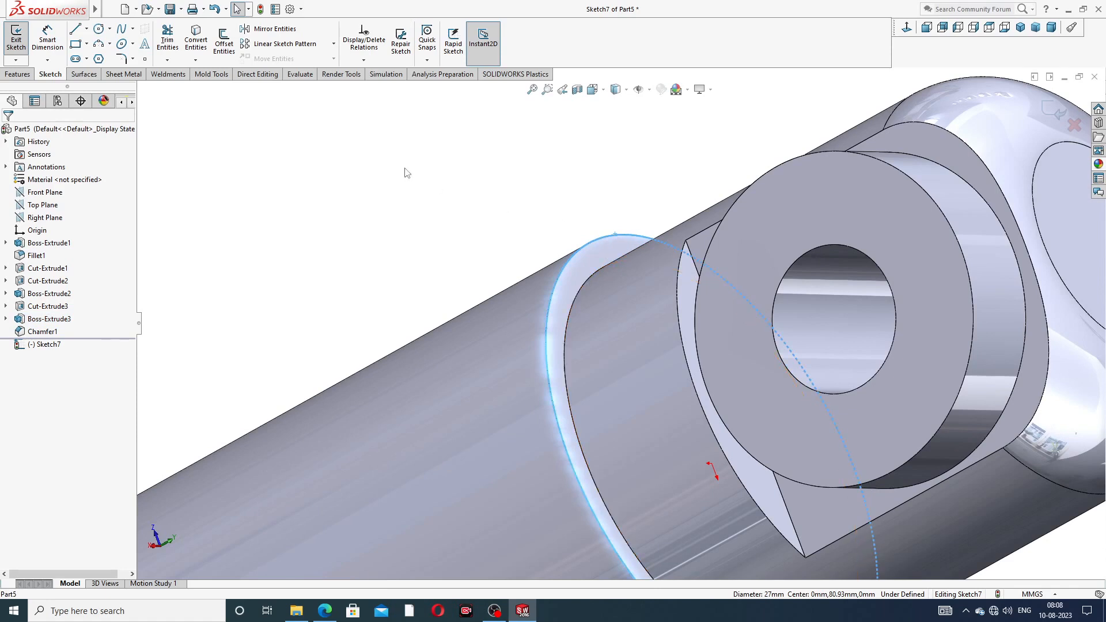
{"action": "left_click", "coordinate": [195, 40]}
{"action": "scroll", "coordinate": [483, 234], "scroll_direction": "up", "scroll_amount": 3}
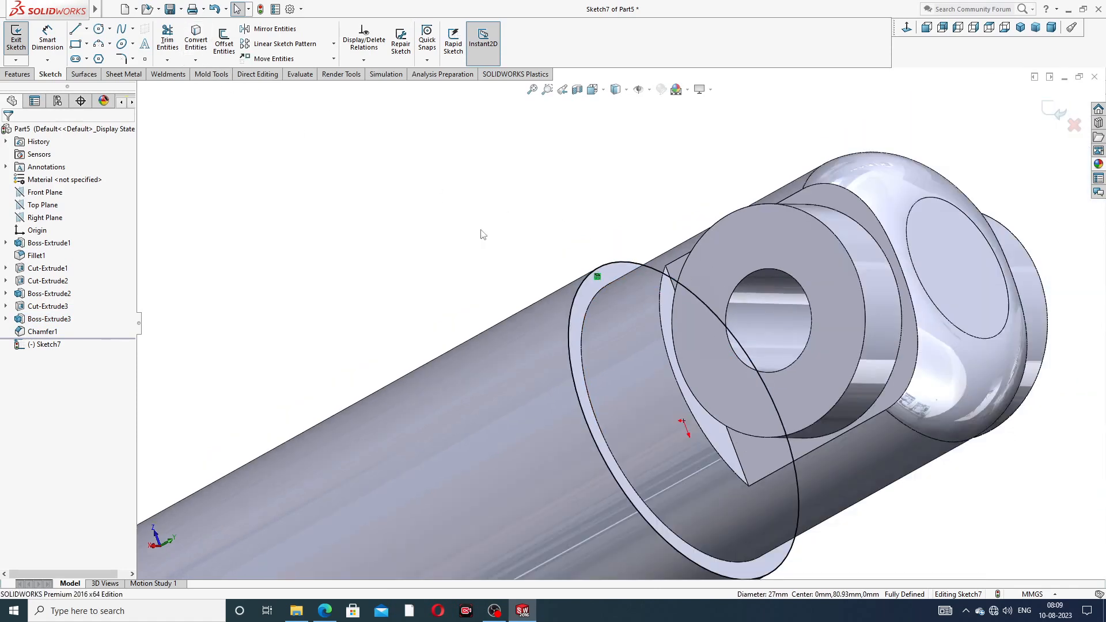
Step: Create a clockwise constant-pitch helix from the shoulder circle, defined by Height and Pitch: 50 mm height, 3 mm pitch, 0-degree start angle, reversed along the rod
{"action": "left_click", "coordinate": [18, 76]}
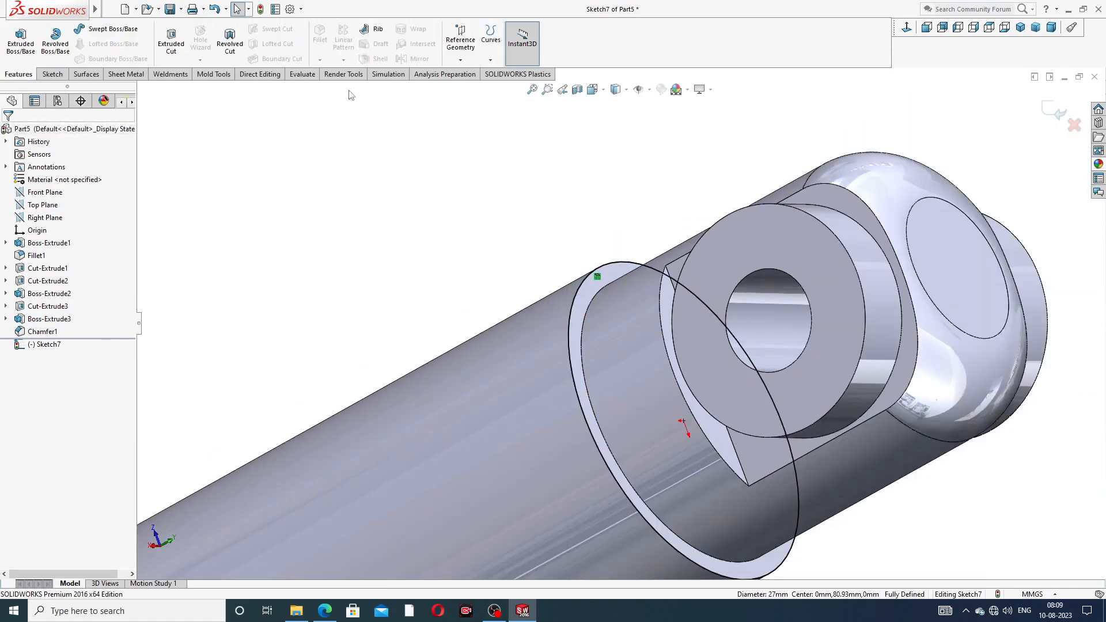
{"action": "left_click", "coordinate": [490, 60]}
{"action": "left_click", "coordinate": [512, 108]}
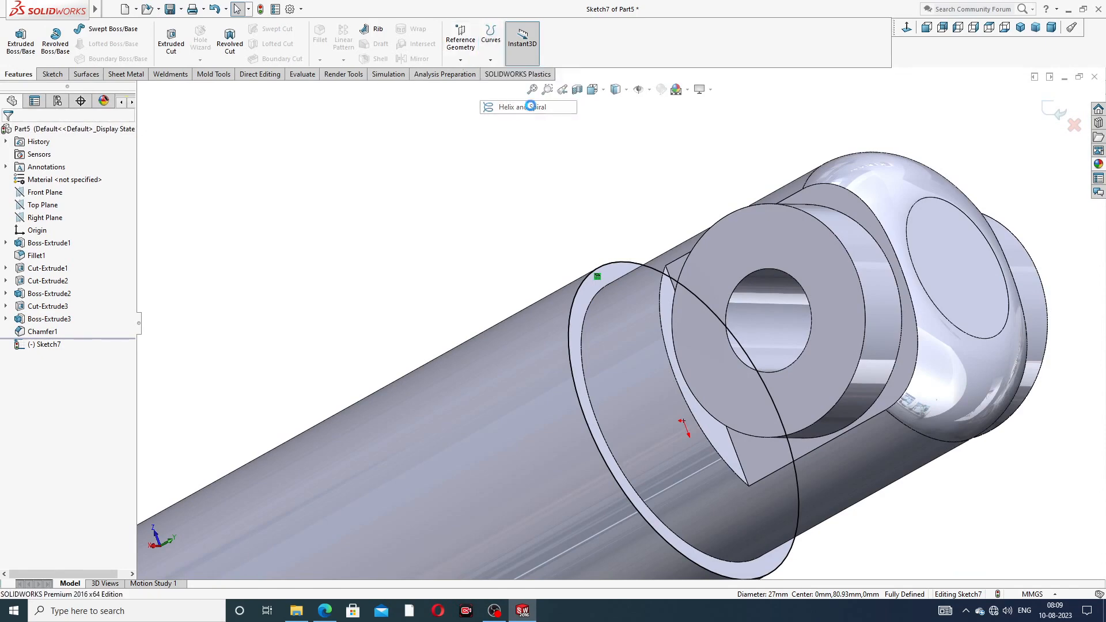
{"action": "scroll", "coordinate": [386, 153], "scroll_direction": "up", "scroll_amount": 3}
{"action": "scroll", "coordinate": [445, 279], "scroll_direction": "up", "scroll_amount": 2}
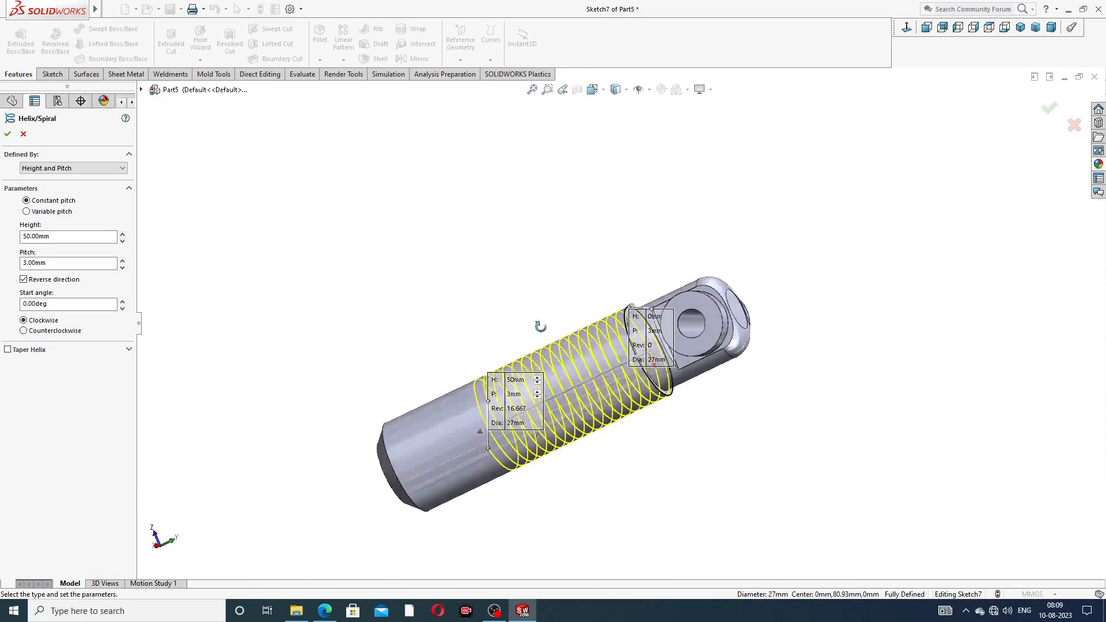
{"action": "scroll", "coordinate": [533, 324], "scroll_direction": "down", "scroll_amount": 3}
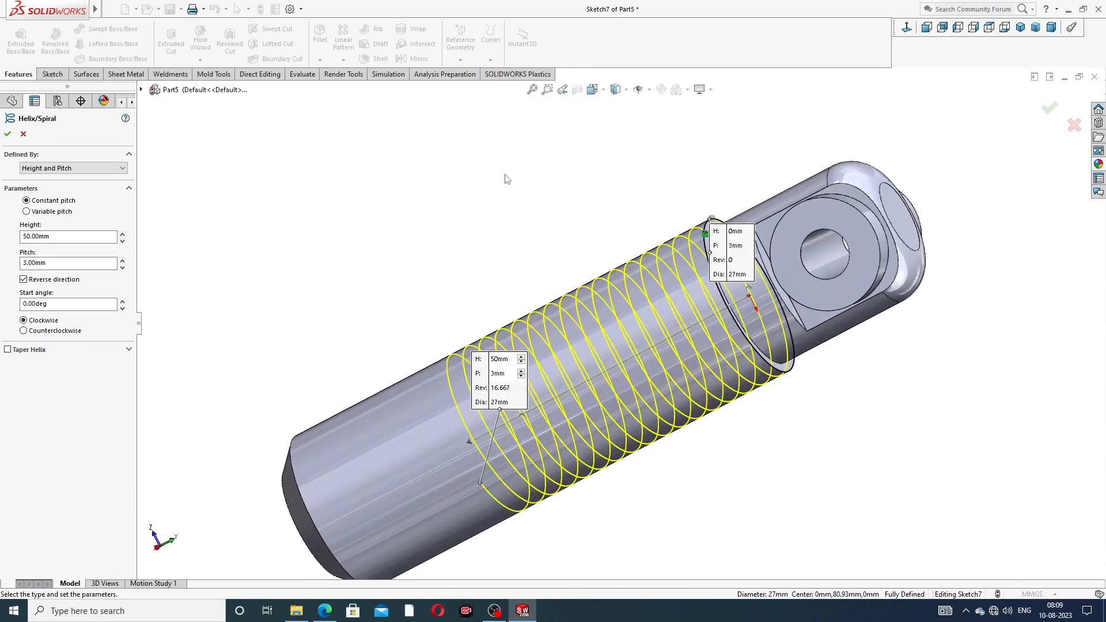
{"action": "left_click", "coordinate": [82, 169]}
{"action": "left_click", "coordinate": [79, 194]}
{"action": "left_click", "coordinate": [51, 281]}
{"action": "left_click", "coordinate": [51, 282]}
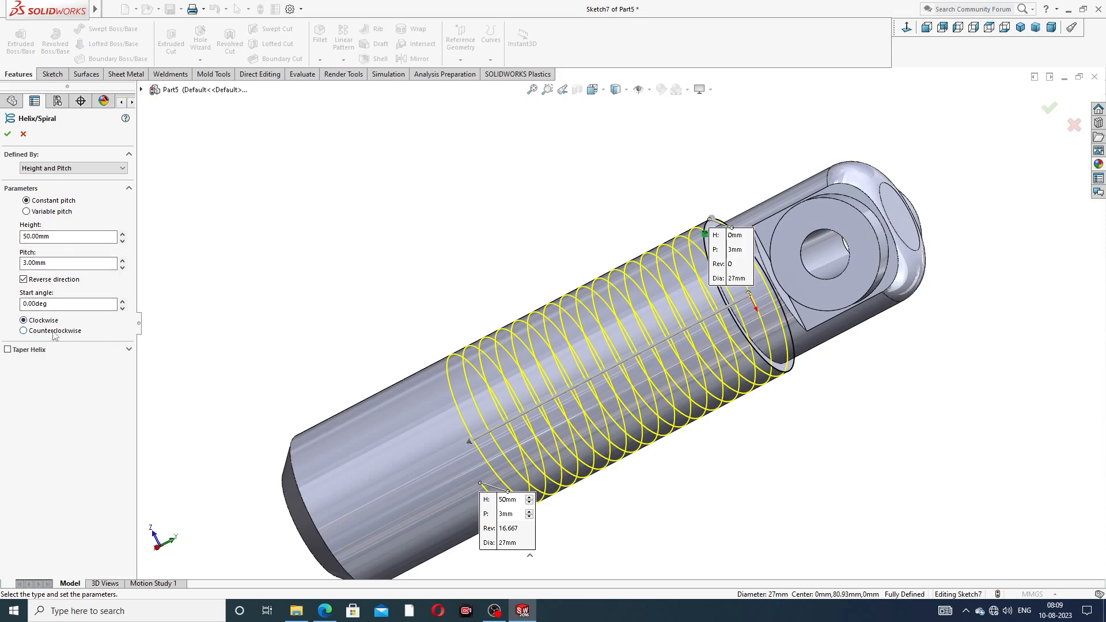
{"action": "scroll", "coordinate": [493, 350], "scroll_direction": "up", "scroll_amount": 3}
{"action": "middle_click_drag", "start_coordinate": [504, 347], "coordinate": [525, 322]}
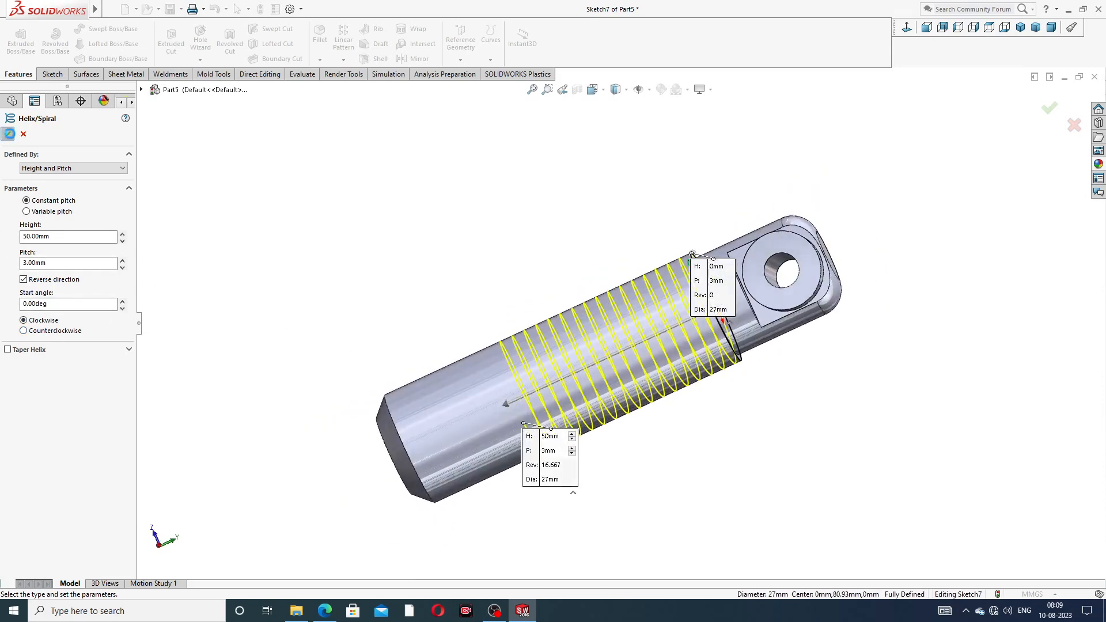
{"action": "left_click", "coordinate": [9, 135]}
Step: Select the Right Plane and view it face-on near the shoulder where the helix begins, ready for sketching
{"action": "middle_click_drag", "start_coordinate": [580, 252], "coordinate": [592, 321]}
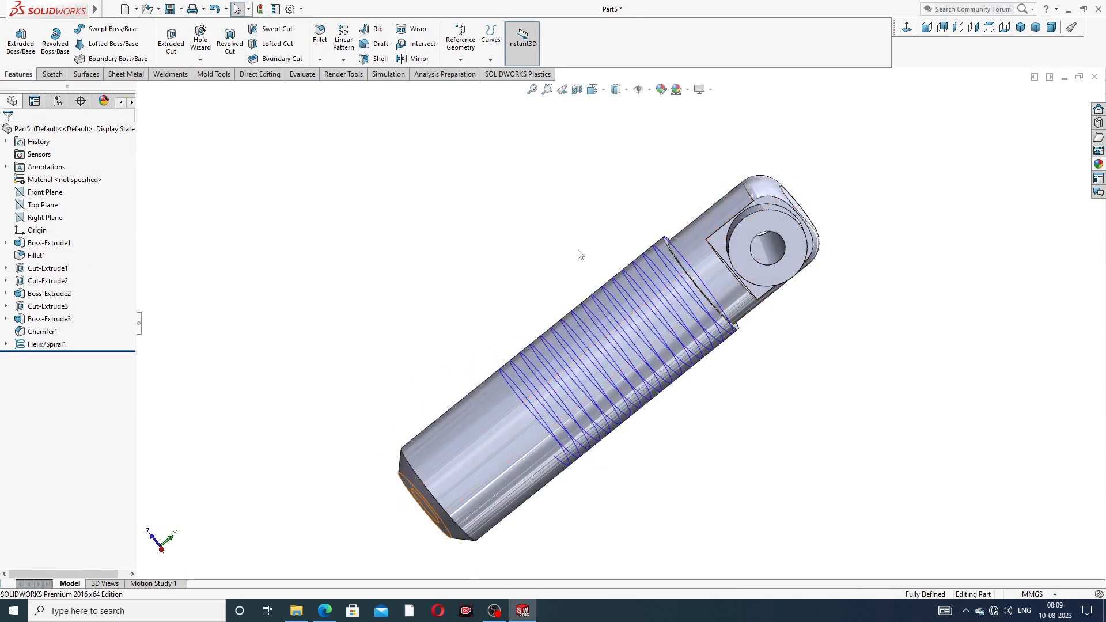
{"action": "scroll", "coordinate": [608, 255], "scroll_direction": "up", "scroll_amount": 3}
{"action": "middle_click_drag", "start_coordinate": [620, 267], "coordinate": [632, 270]}
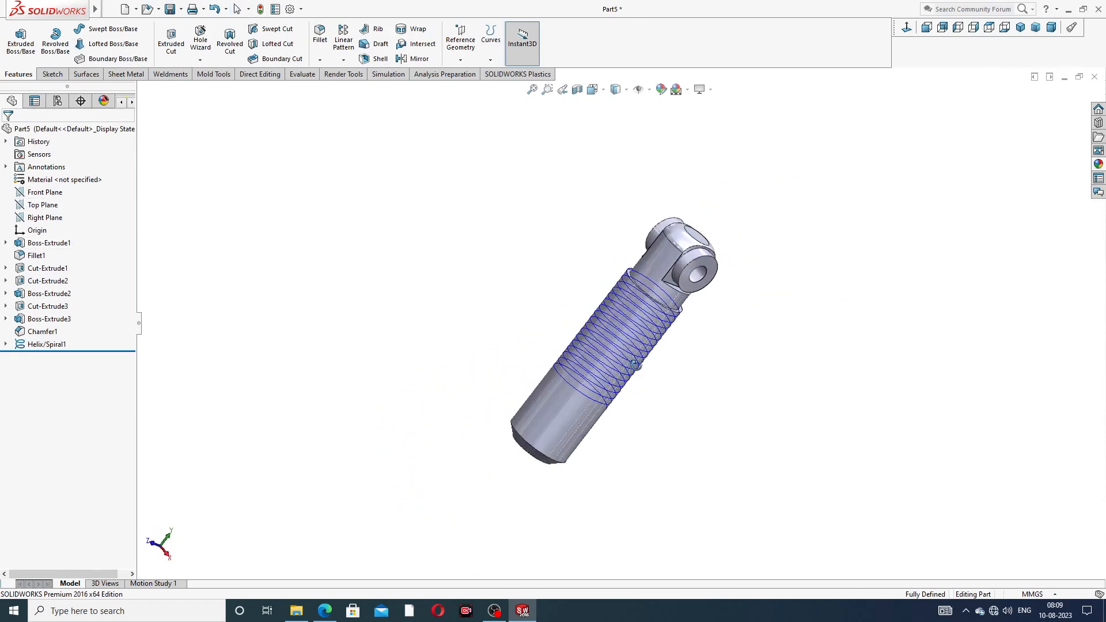
{"action": "scroll", "coordinate": [632, 269], "scroll_direction": "down", "scroll_amount": 3}
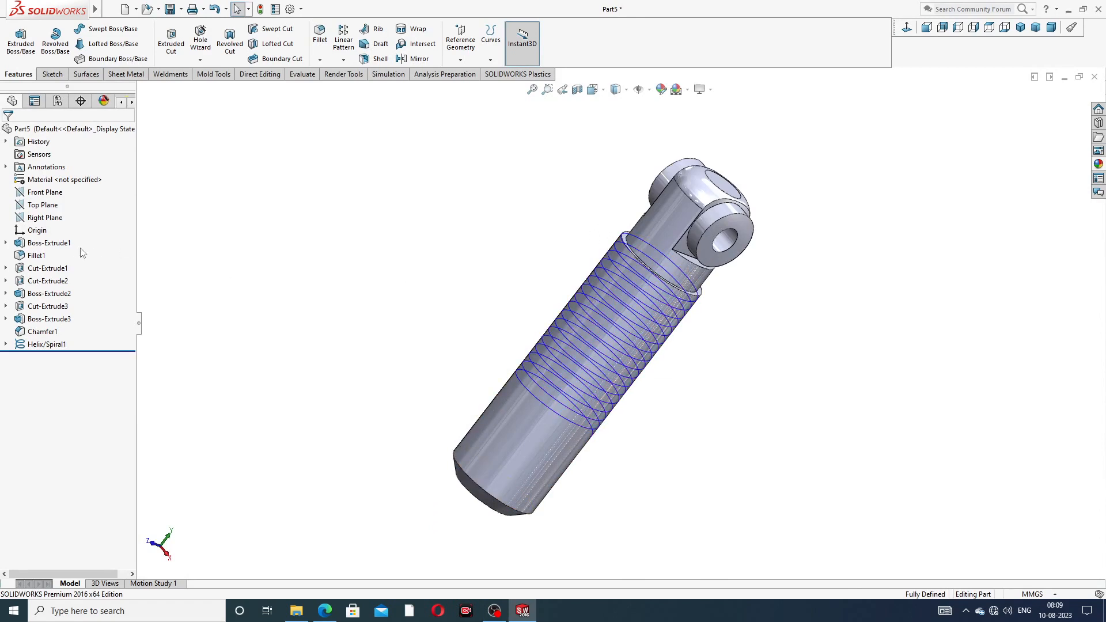
{"action": "left_click", "coordinate": [55, 221]}
{"action": "left_click", "coordinate": [62, 221]}
{"action": "left_click", "coordinate": [906, 27]}
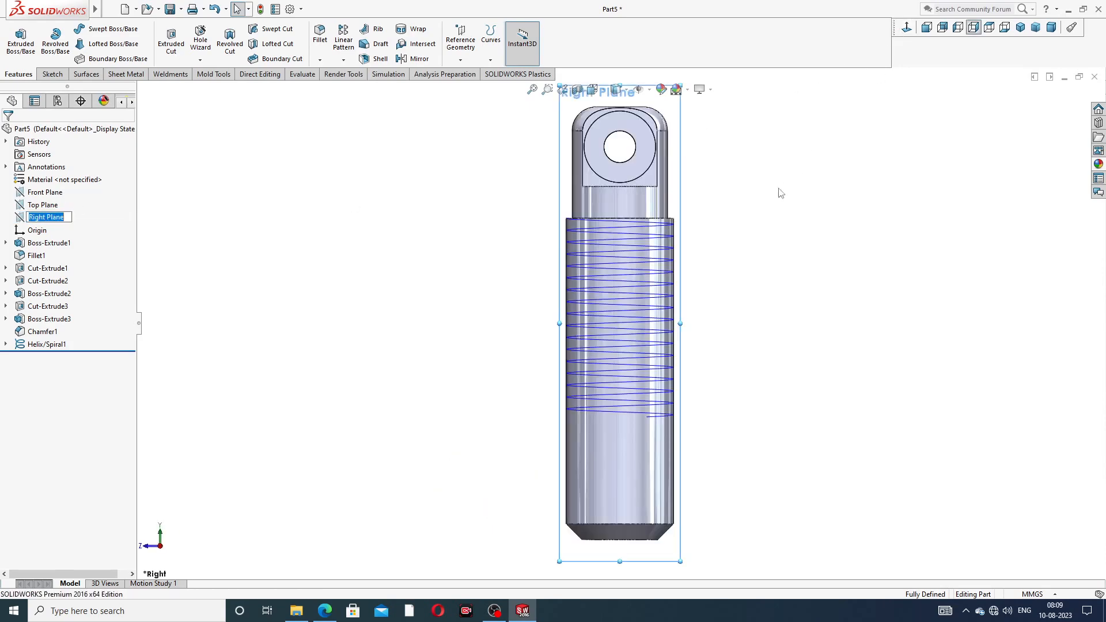
{"action": "scroll", "coordinate": [602, 243], "scroll_direction": "down", "scroll_amount": 5}
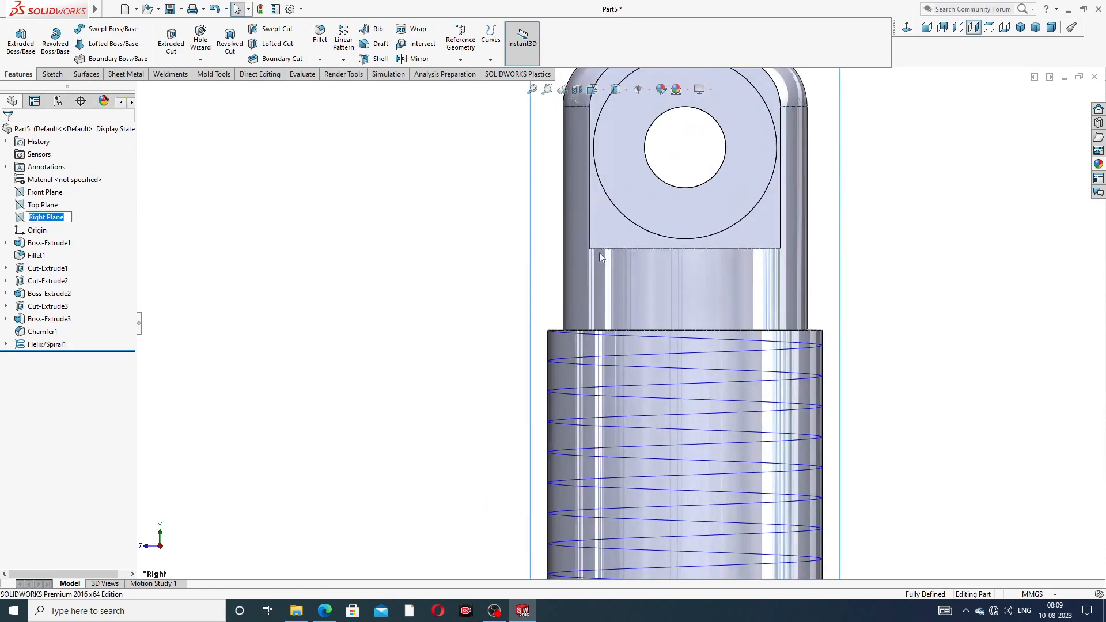
{"action": "scroll", "coordinate": [593, 283], "scroll_direction": "up", "scroll_amount": 3}
{"action": "scroll", "coordinate": [587, 330], "scroll_direction": "down", "scroll_amount": 4}
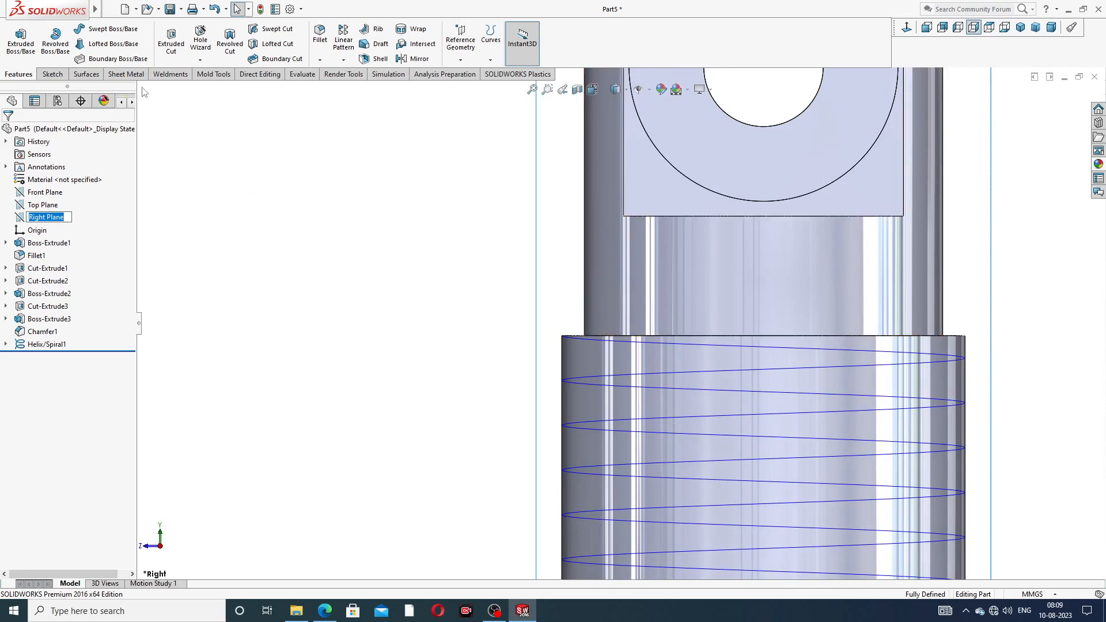
{"action": "left_click", "coordinate": [52, 74]}
Step: Sketch a closed triangle on the Right Plane beside the shoulder, with a vertical side about 4.1 mm long and its apex facing the rod
{"action": "left_click", "coordinate": [75, 29]}
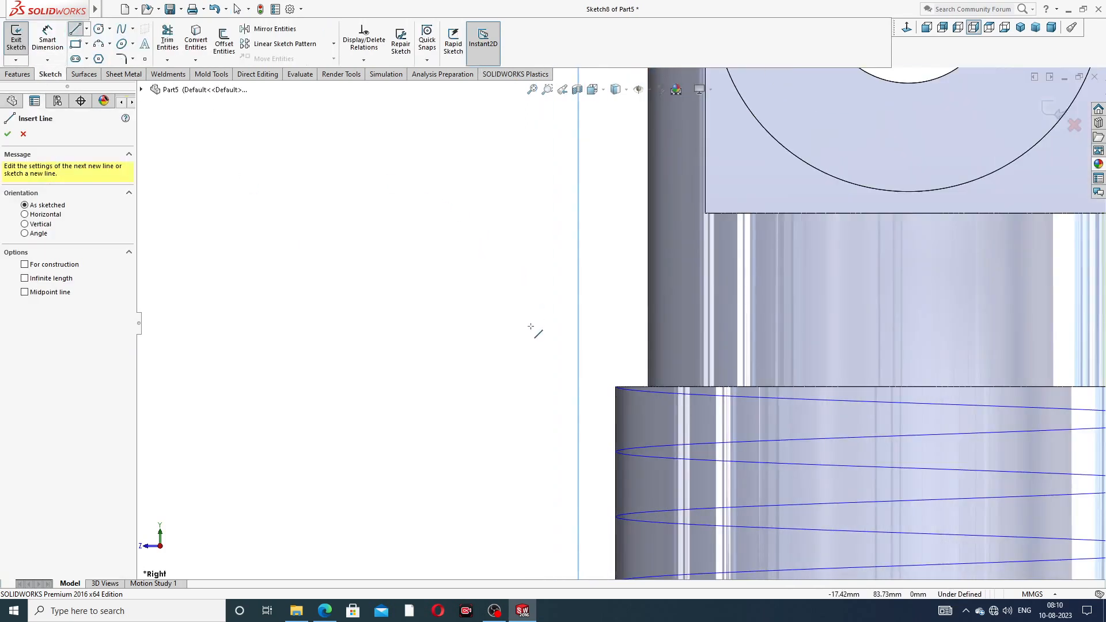
{"action": "left_click", "coordinate": [503, 341]}
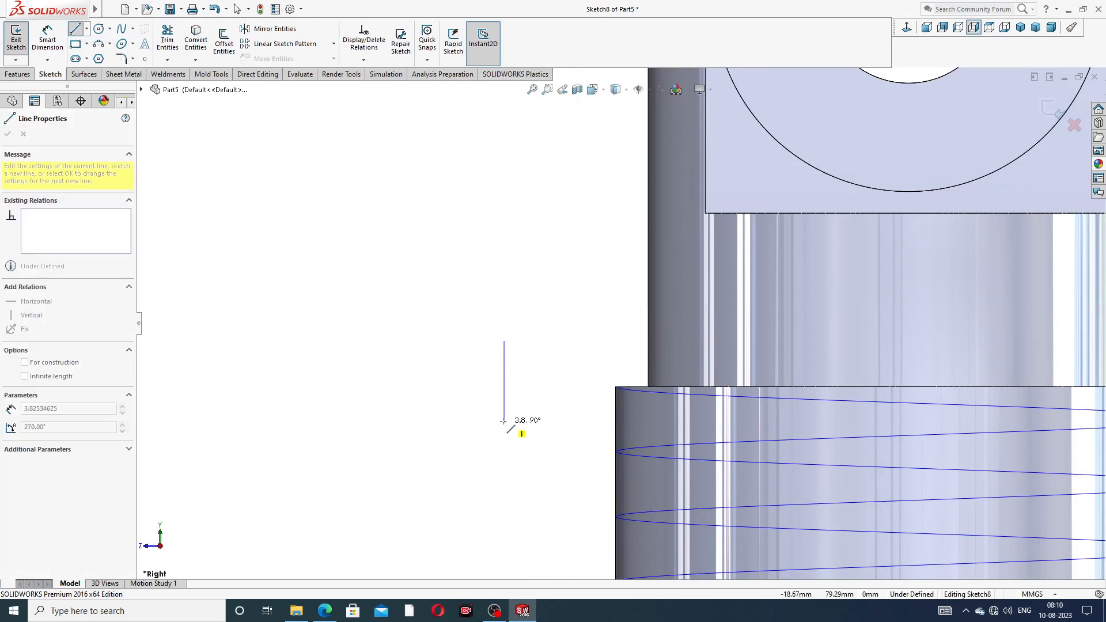
{"action": "left_click", "coordinate": [504, 429]}
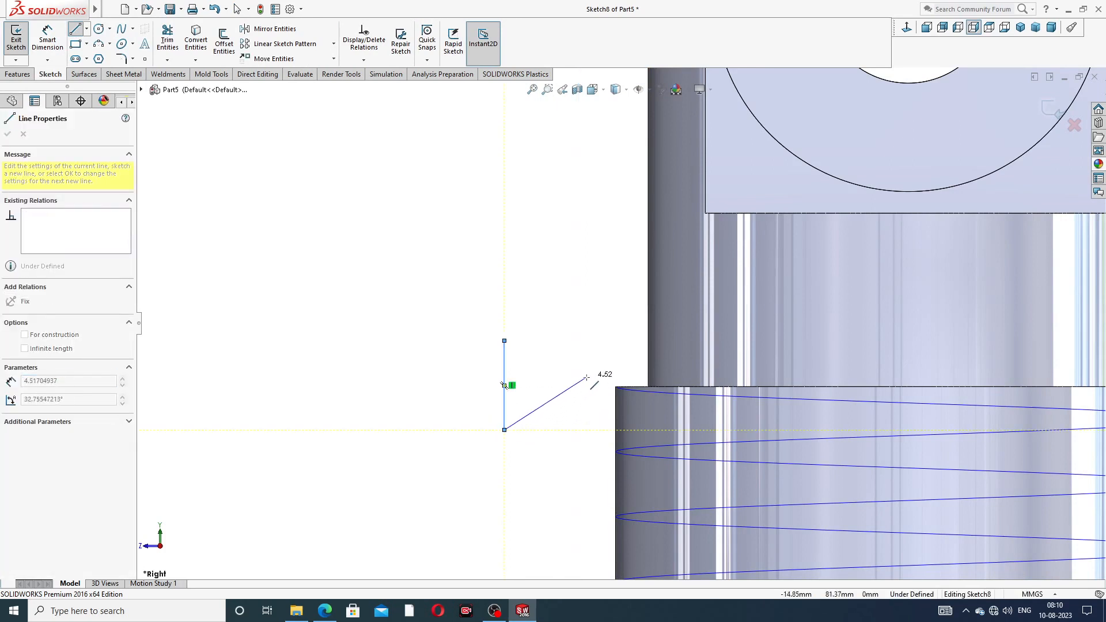
{"action": "left_click", "coordinate": [585, 384]}
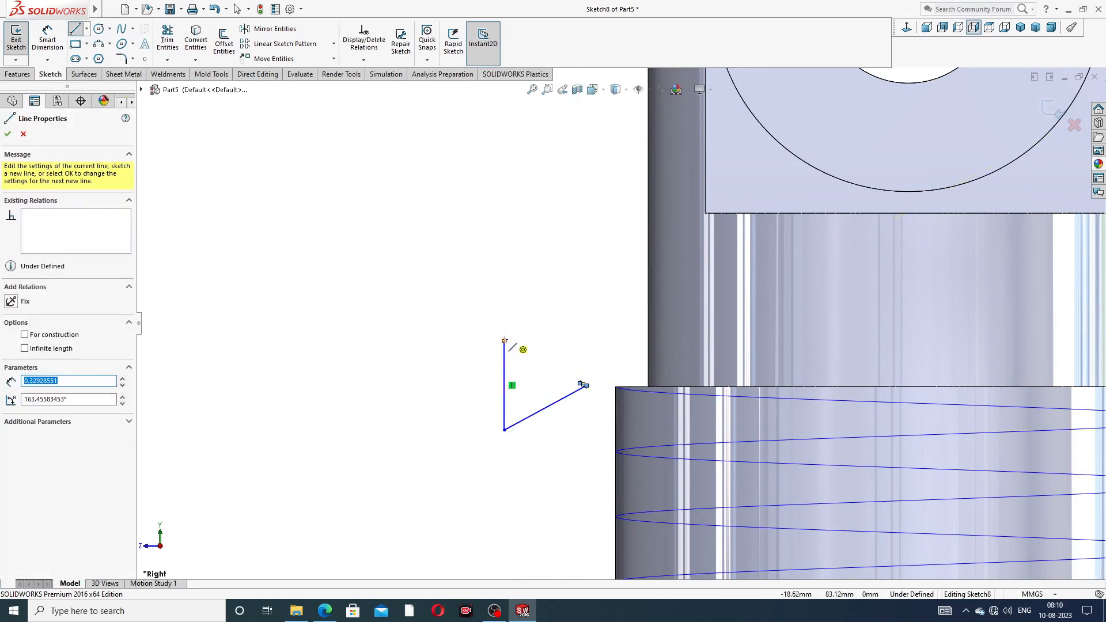
{"action": "right_click", "coordinate": [521, 280]}
{"action": "left_click", "coordinate": [549, 286]}
{"action": "left_click_drag", "start_coordinate": [580, 384], "coordinate": [504, 341]}
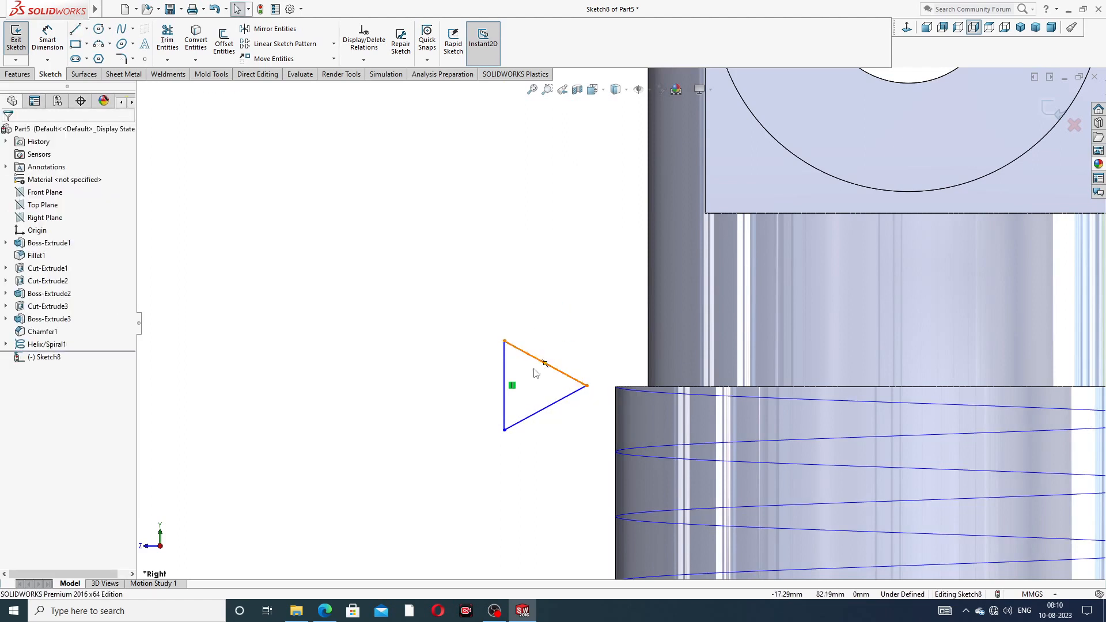
Step: Add a horizontal centerline from the midpoint of the triangle's vertical side to its apex
{"action": "scroll", "coordinate": [583, 443], "scroll_direction": "down", "scroll_amount": 3}
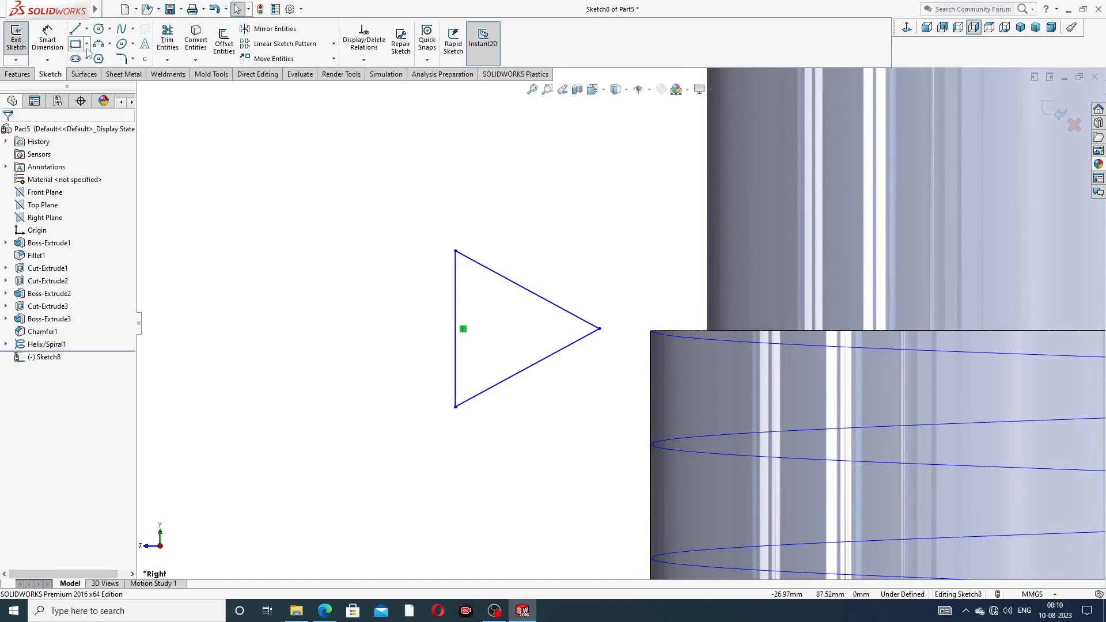
{"action": "left_click", "coordinate": [86, 28]}
{"action": "left_click", "coordinate": [103, 57]}
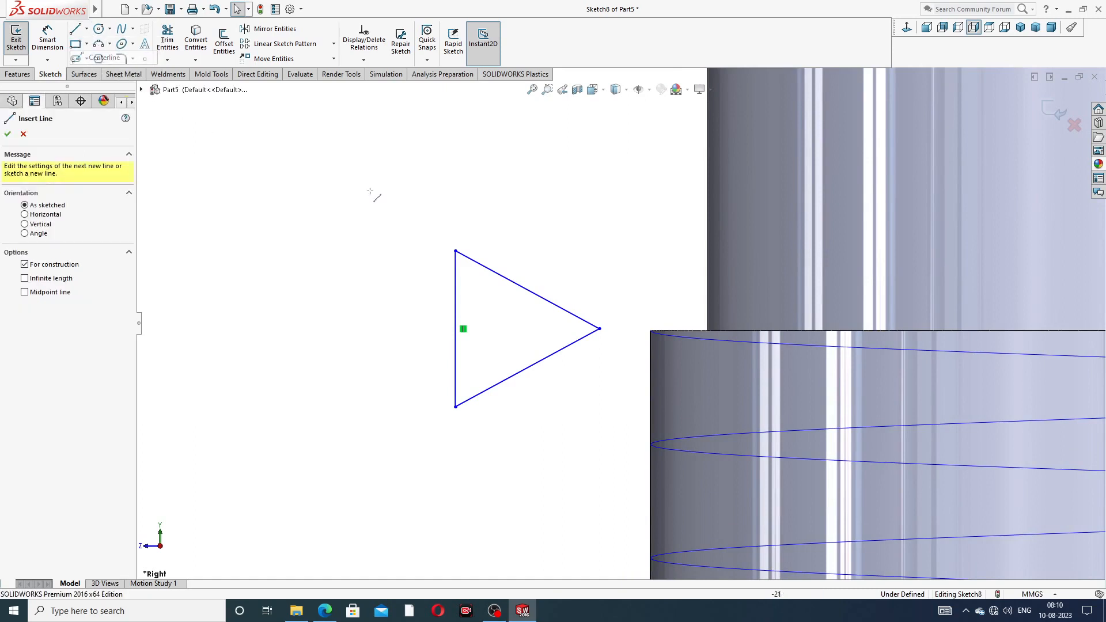
{"action": "left_click_drag", "start_coordinate": [455, 328], "coordinate": [599, 328]}
{"action": "right_click", "coordinate": [611, 280]}
{"action": "left_click", "coordinate": [633, 289]}
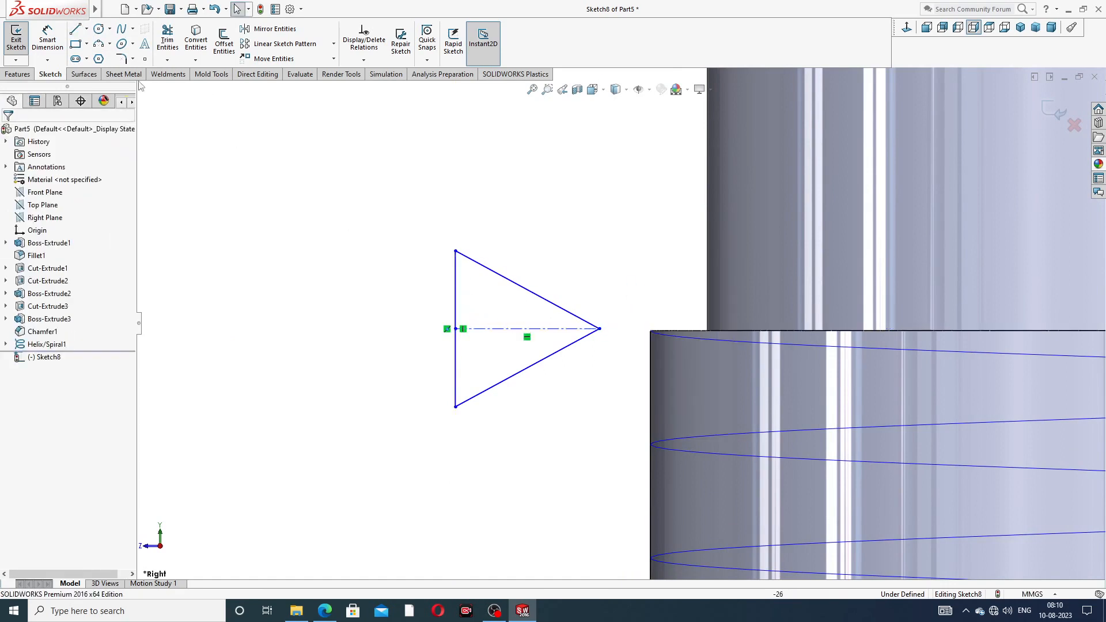
Step: Dimension the triangle's vertical side and its lower sloping side to 2 mm each
{"action": "left_click", "coordinate": [47, 40]}
{"action": "left_click", "coordinate": [456, 287]}
{"action": "left_click", "coordinate": [437, 318]}
{"action": "type", "text": "2"}
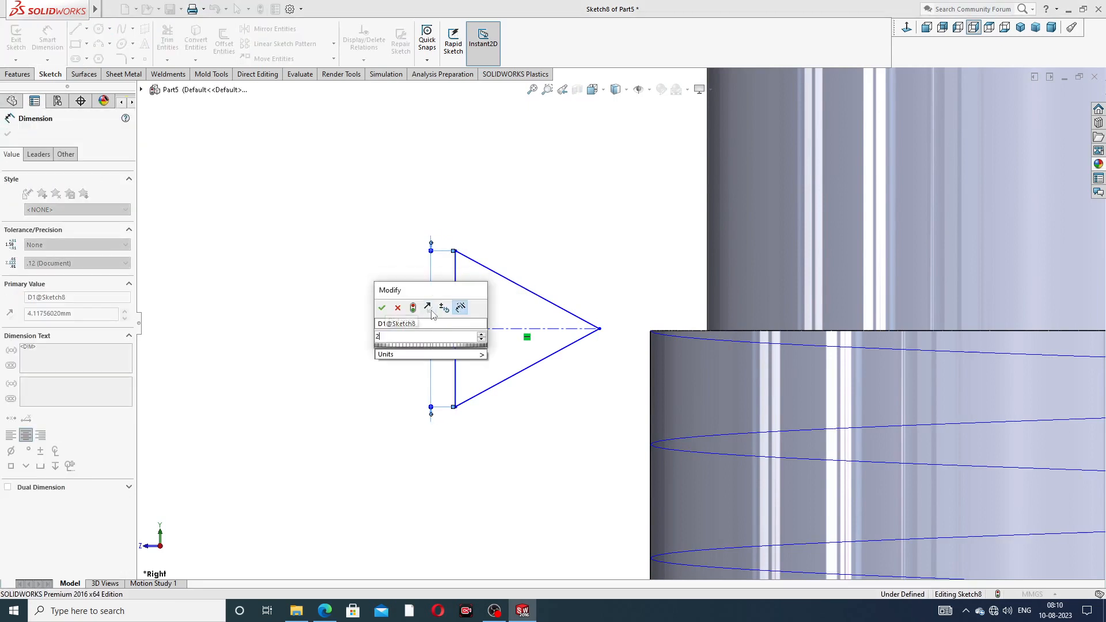
{"action": "key", "text": "Return"}
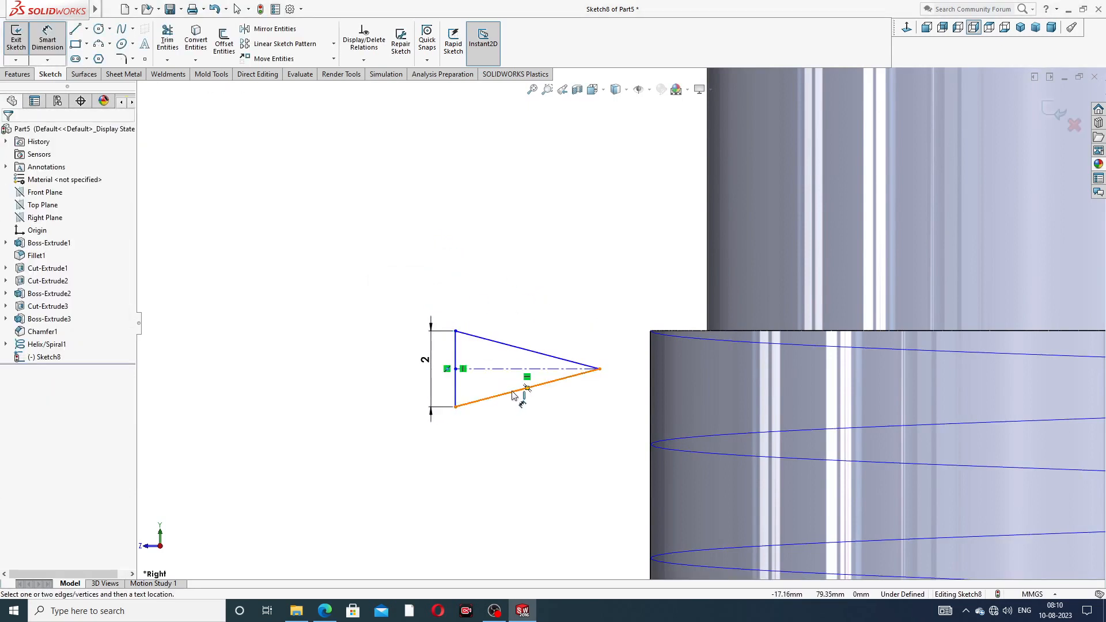
{"action": "left_click", "coordinate": [514, 395]}
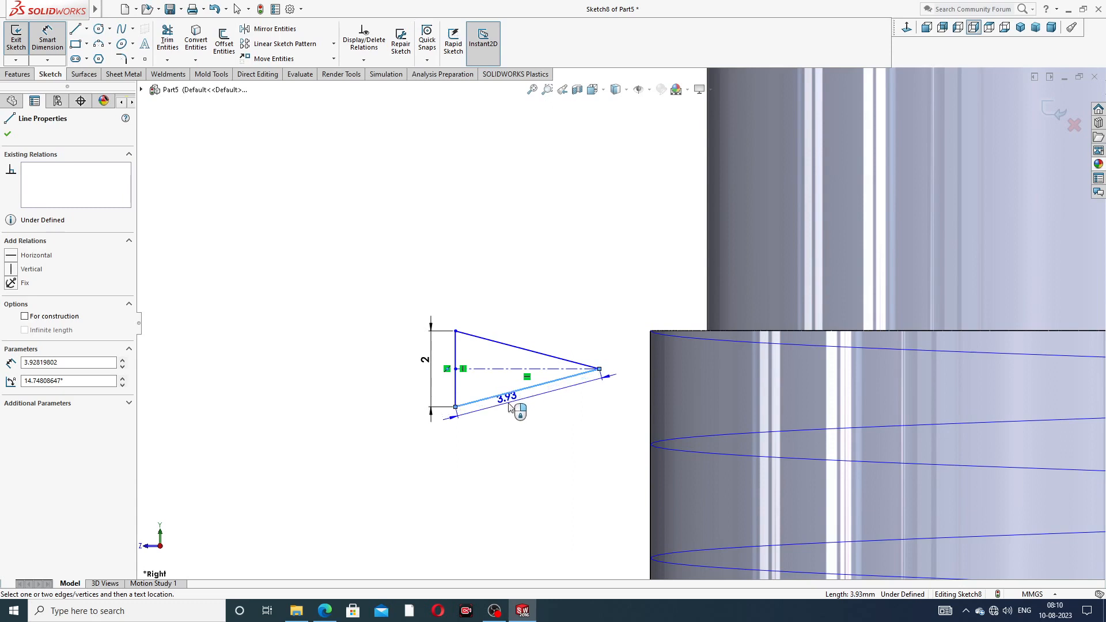
{"action": "left_click", "coordinate": [509, 408]}
{"action": "type", "text": "2"}
{"action": "key", "text": "Return"}
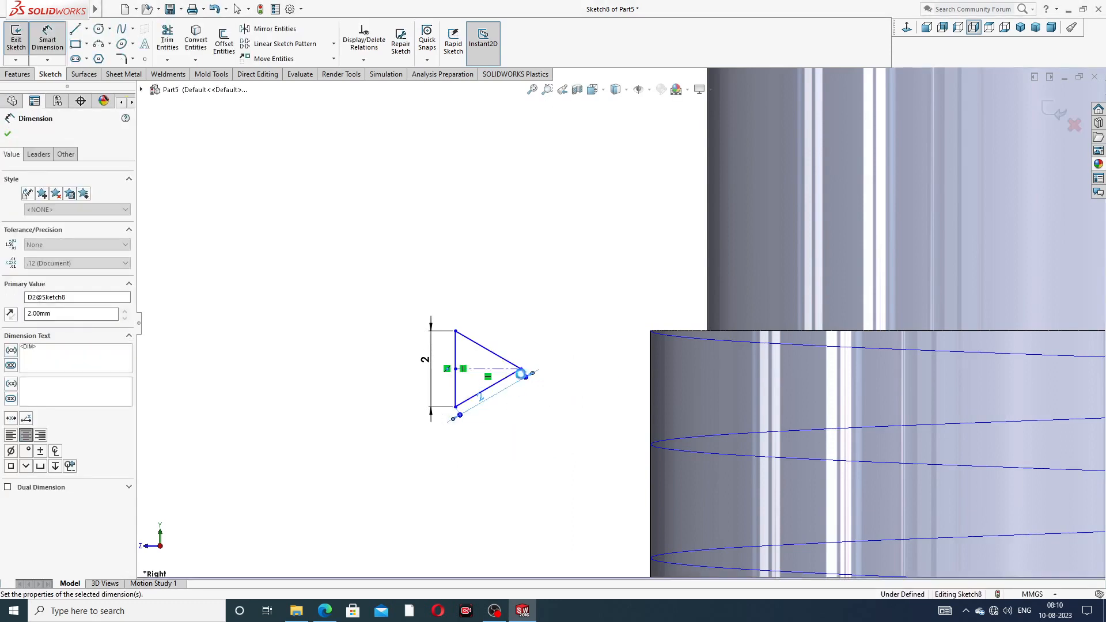
Step: Try to add an angle dimension between the triangle's two sloping sides
{"action": "scroll", "coordinate": [518, 332], "scroll_direction": "up", "scroll_amount": 3}
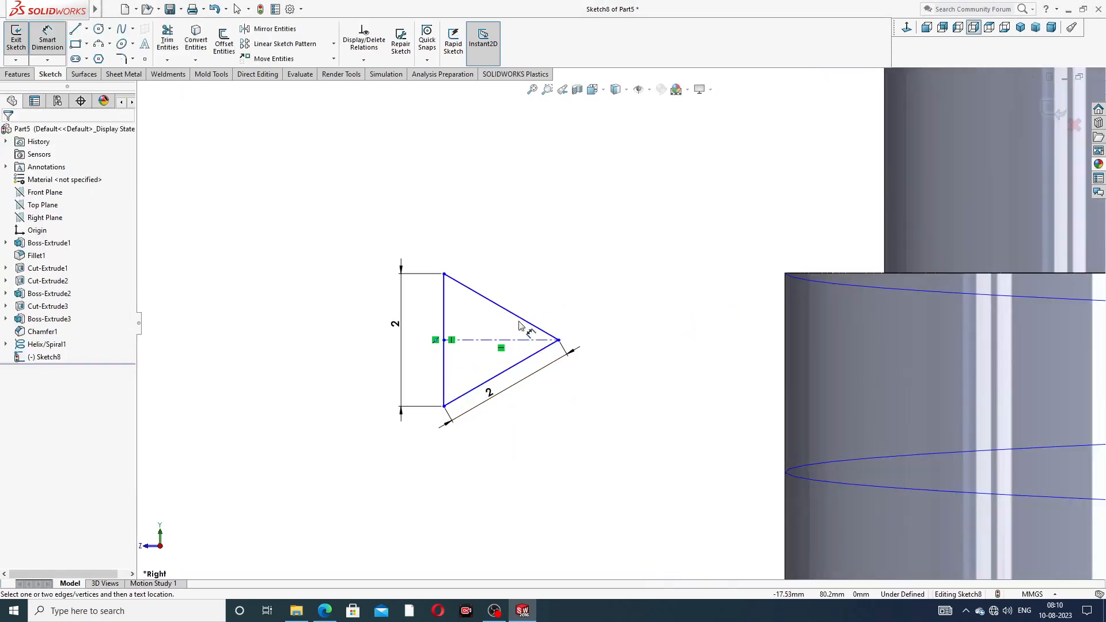
{"action": "left_click", "coordinate": [534, 327]}
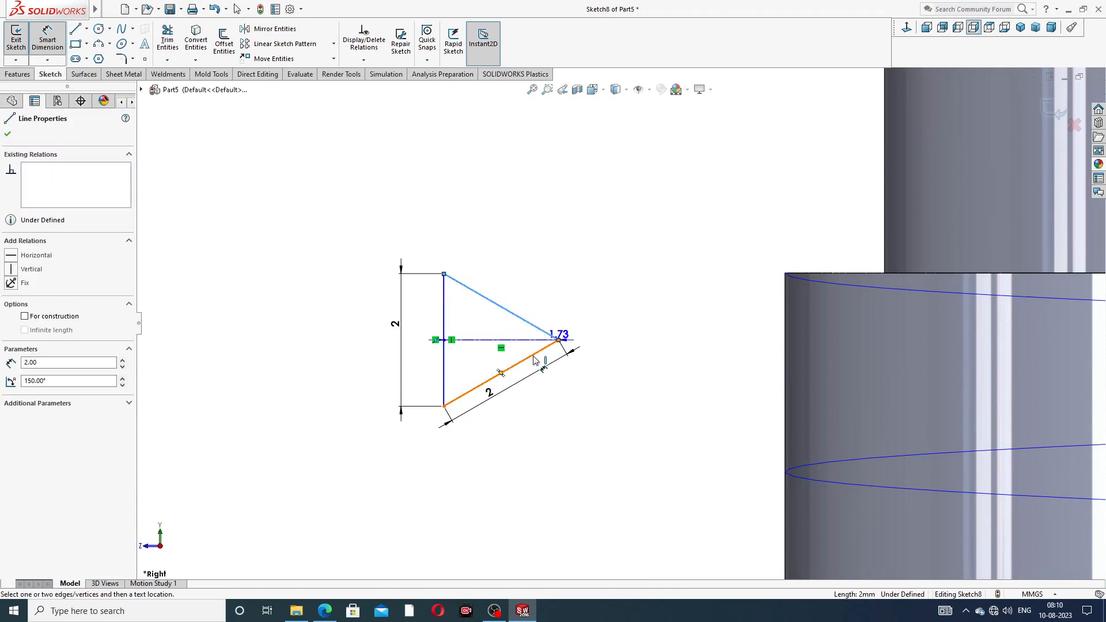
{"action": "left_click", "coordinate": [541, 351]}
{"action": "left_click", "coordinate": [524, 345]}
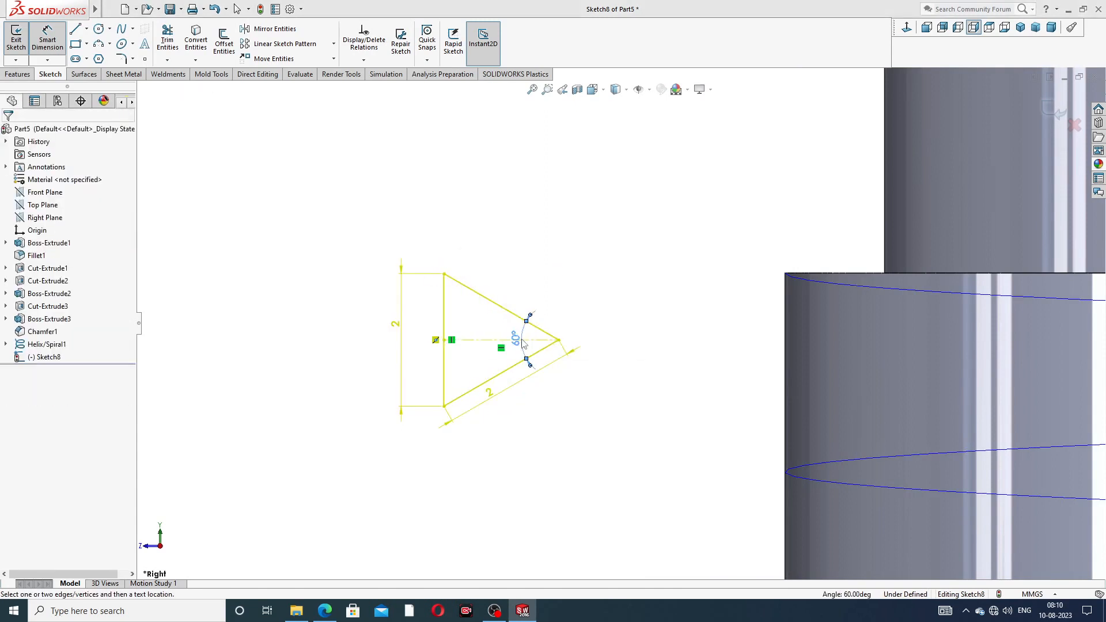
{"action": "left_click", "coordinate": [642, 259]}
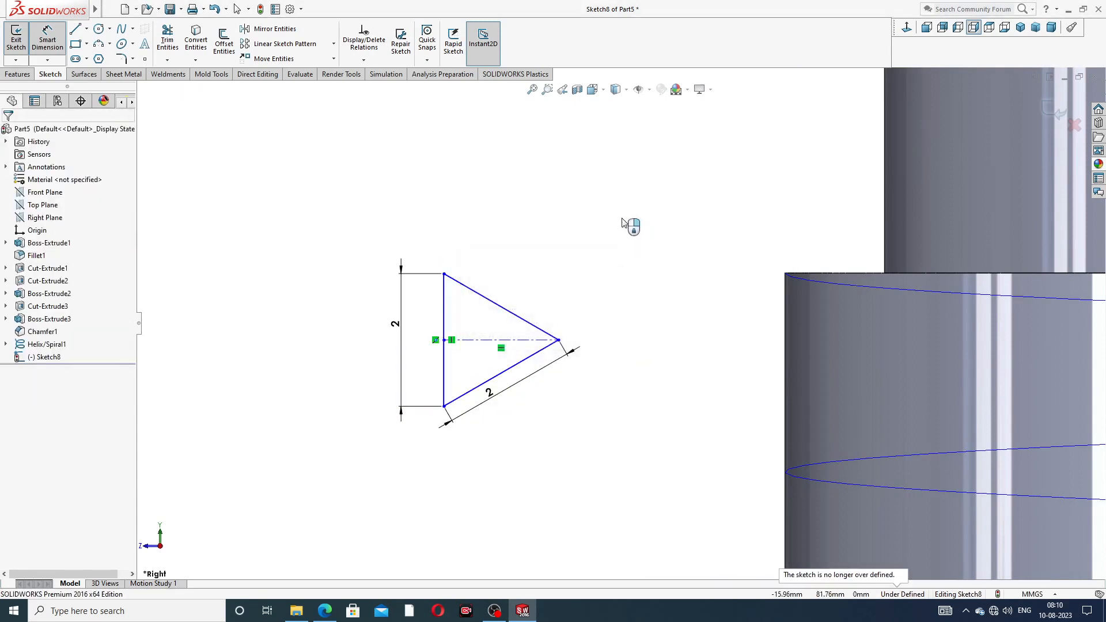
{"action": "right_click", "coordinate": [622, 223]}
{"action": "left_click", "coordinate": [639, 171]}
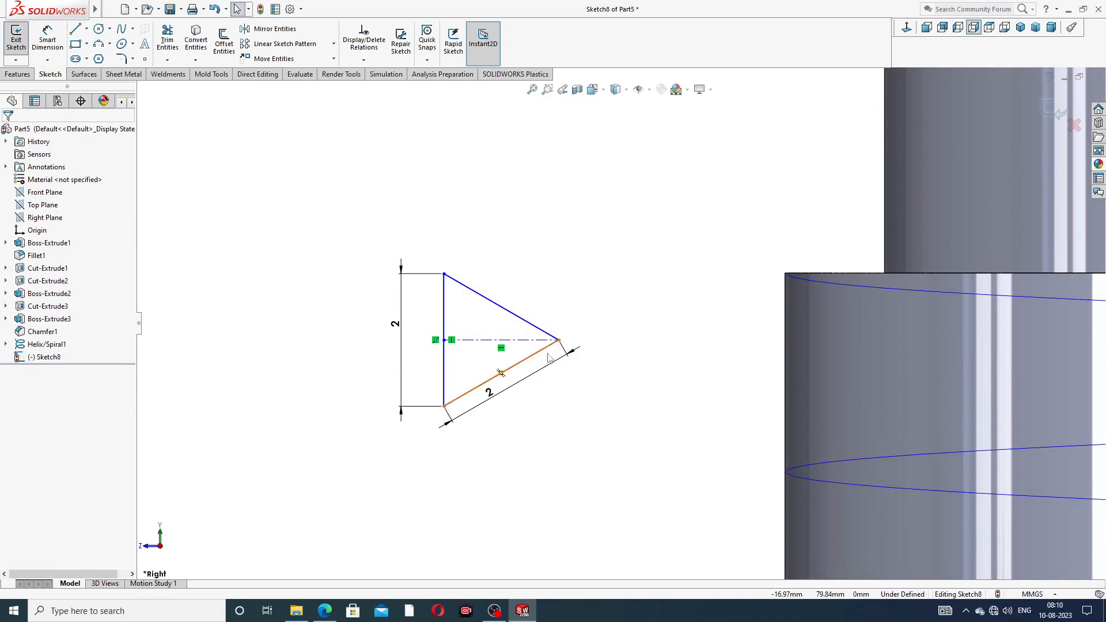
Step: Reposition the dimensions of the triangle's vertical side and lower sloping side for a tidier layout
{"action": "scroll", "coordinate": [544, 368], "scroll_direction": "down", "scroll_amount": 2}
{"action": "scroll", "coordinate": [544, 367], "scroll_direction": "down", "scroll_amount": 1}
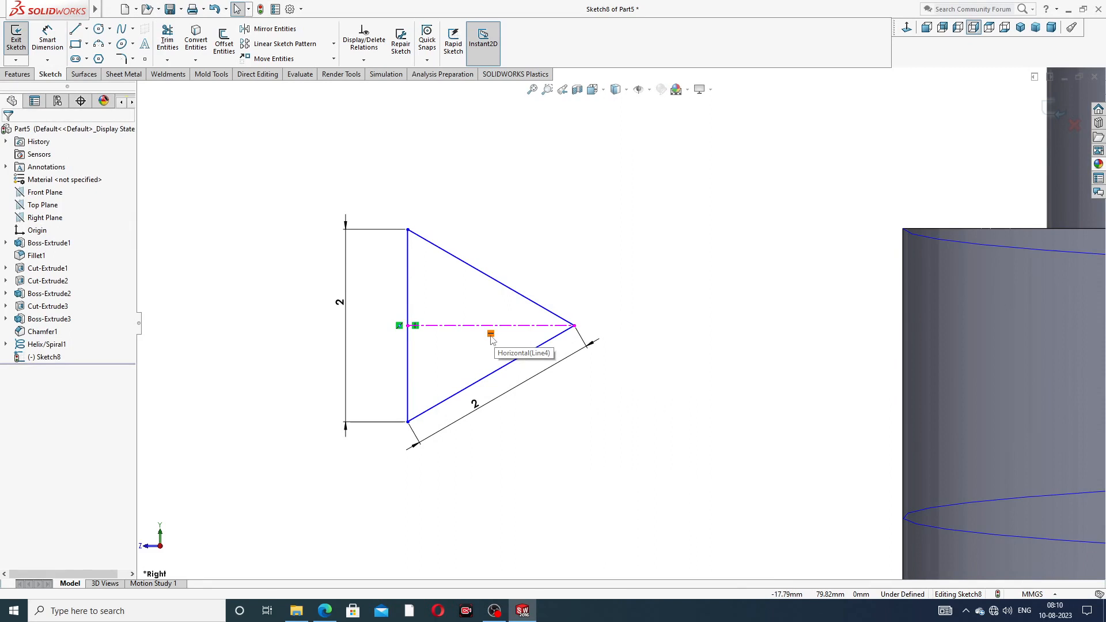
{"action": "left_click_drag", "start_coordinate": [342, 308], "coordinate": [368, 334]}
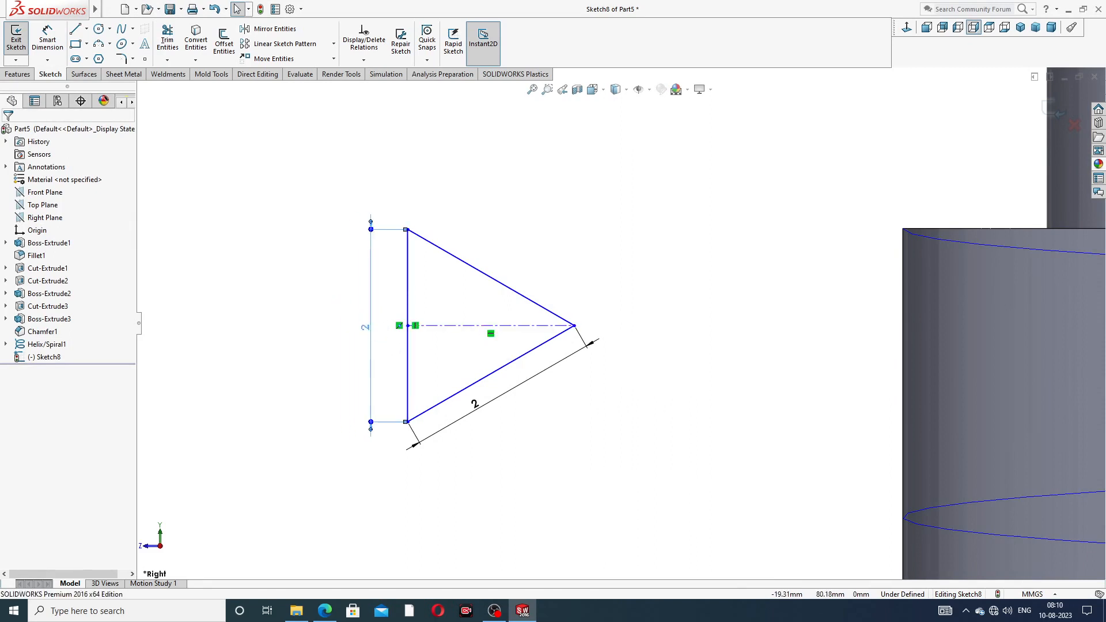
{"action": "left_click", "coordinate": [518, 394]}
{"action": "key", "text": "Escape"}
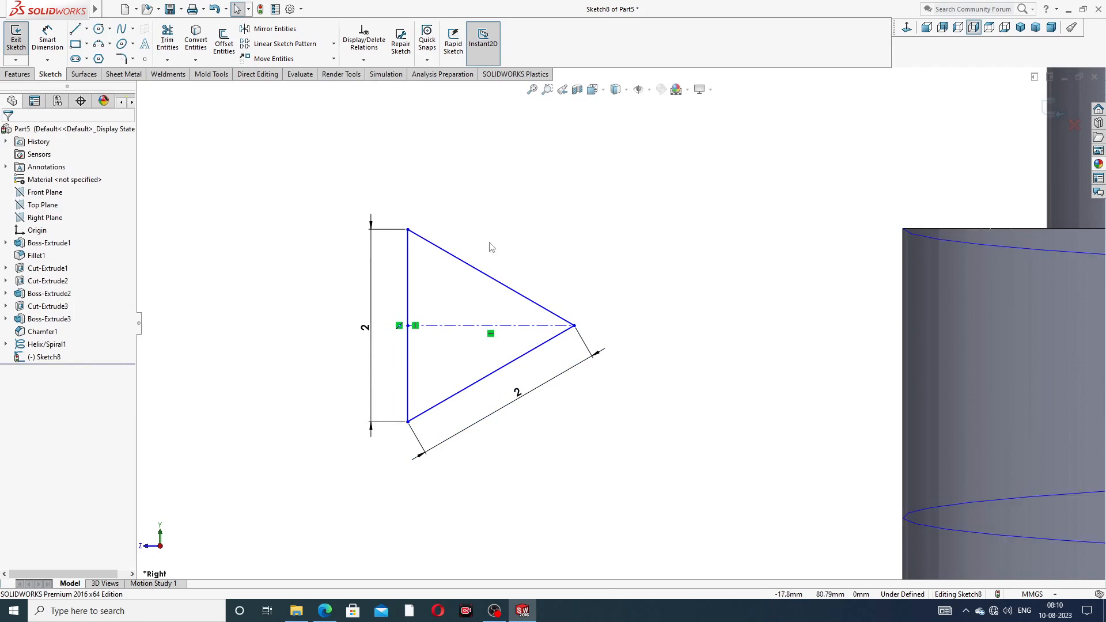
Step: Add a Pierce relation between the midpoint of the triangle's vertical side and the helix, and exit the sketch
{"action": "left_click", "coordinate": [408, 326]}
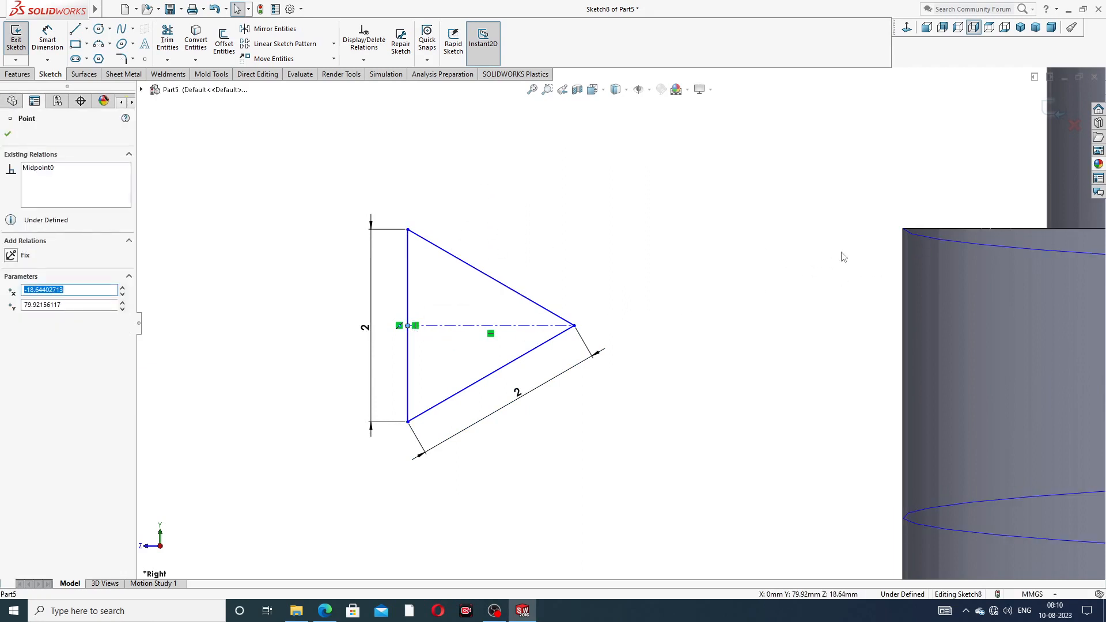
{"action": "left_click", "coordinate": [941, 240]}
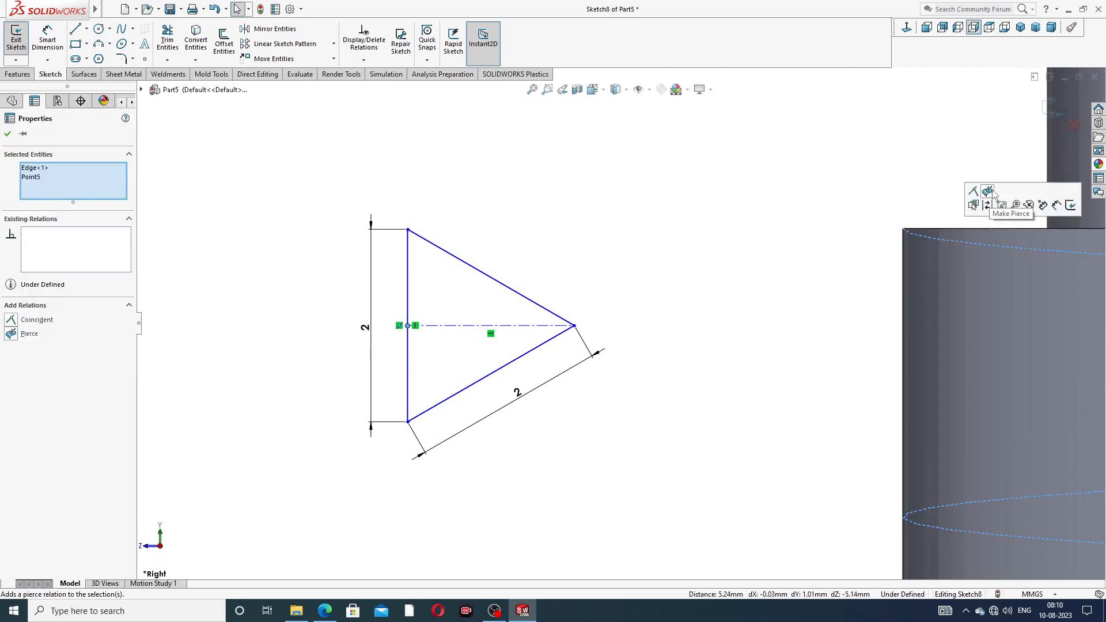
{"action": "left_click", "coordinate": [988, 192]}
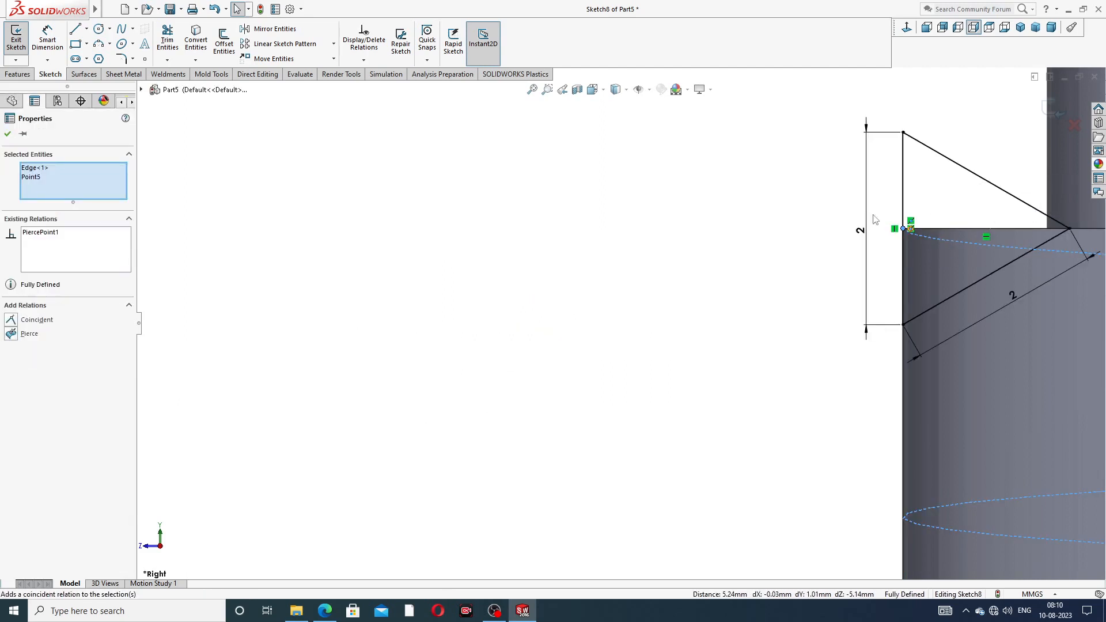
{"action": "left_click", "coordinate": [764, 242]}
{"action": "scroll", "coordinate": [830, 235], "scroll_direction": "up", "scroll_amount": 5}
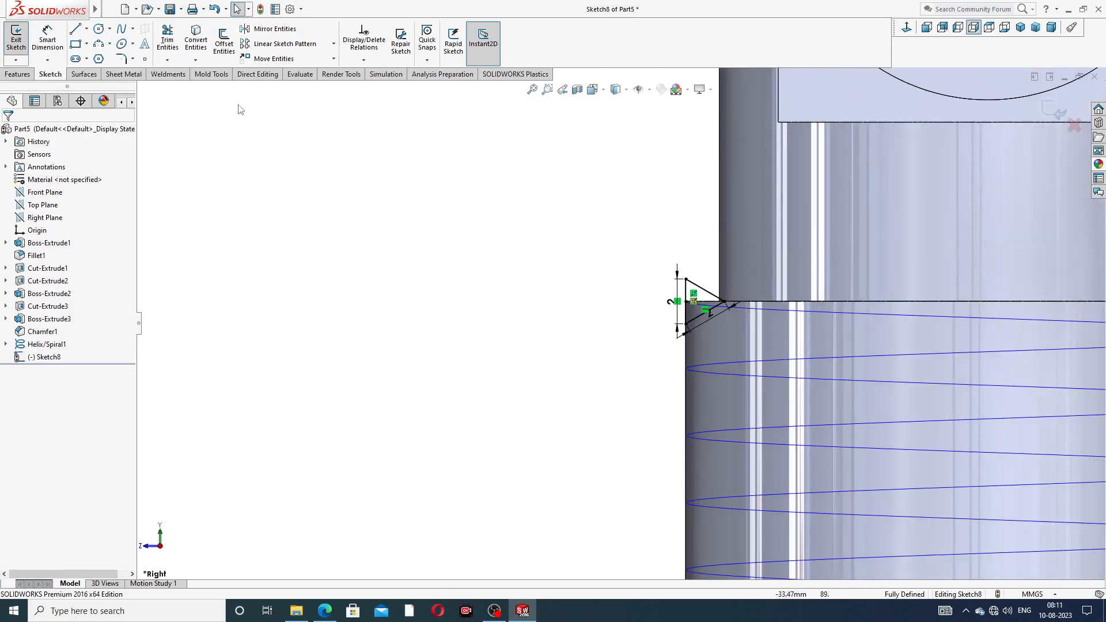
{"action": "scroll", "coordinate": [599, 166], "scroll_direction": "up", "scroll_amount": 4}
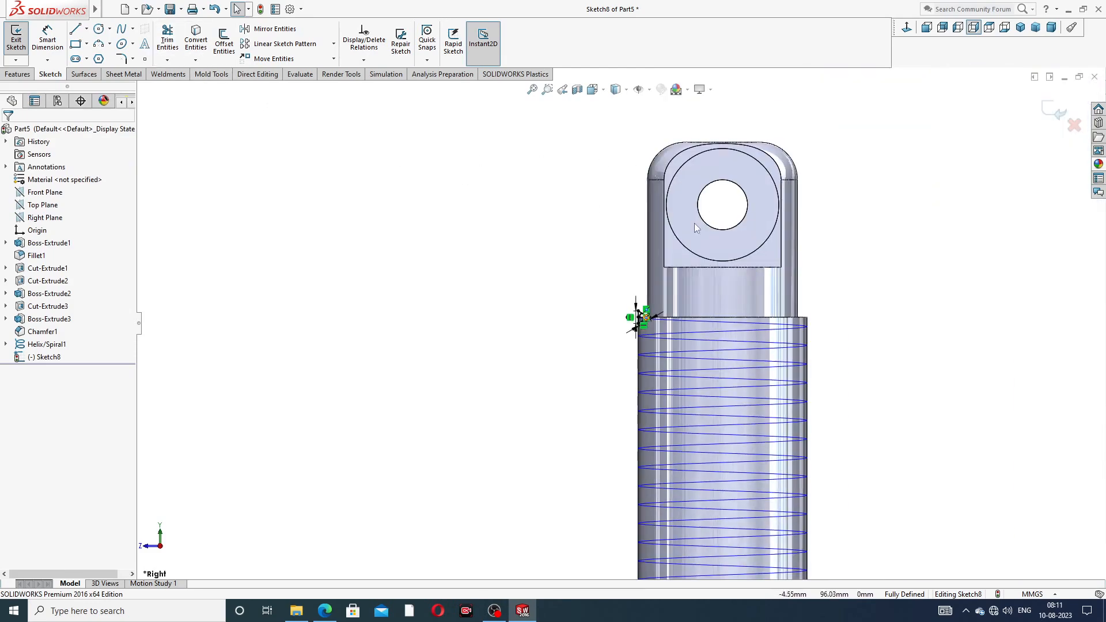
{"action": "left_click", "coordinate": [1059, 113]}
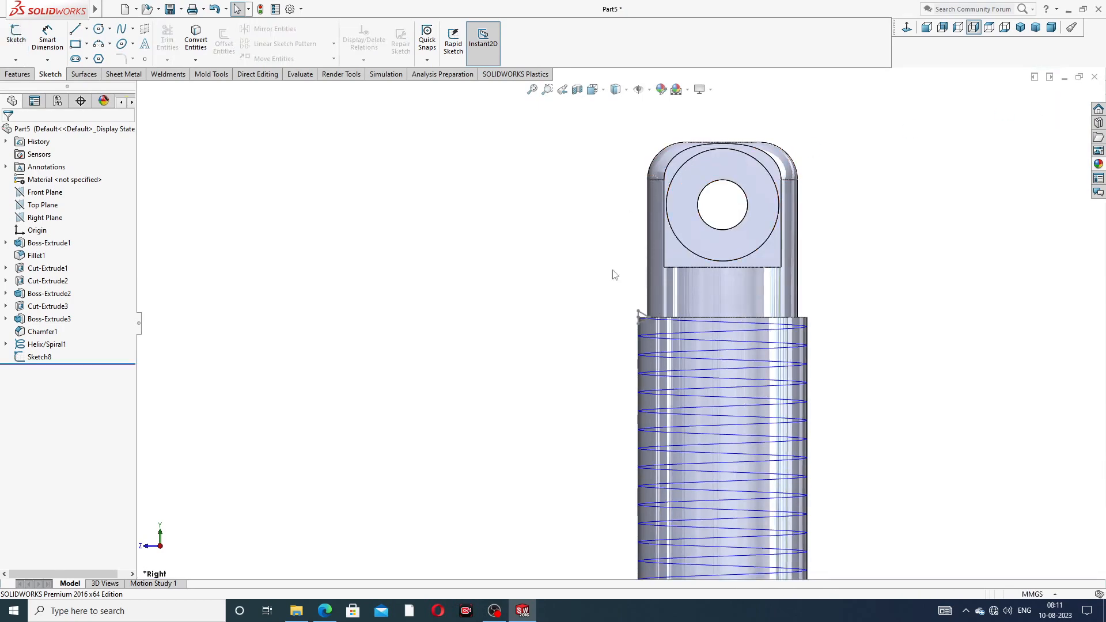
Step: Make a swept cut of the triangular sketch along the helix to form the rod's external thread
{"action": "scroll", "coordinate": [636, 370], "scroll_direction": "down", "scroll_amount": 2}
{"action": "scroll", "coordinate": [636, 370], "scroll_direction": "down", "scroll_amount": 1}
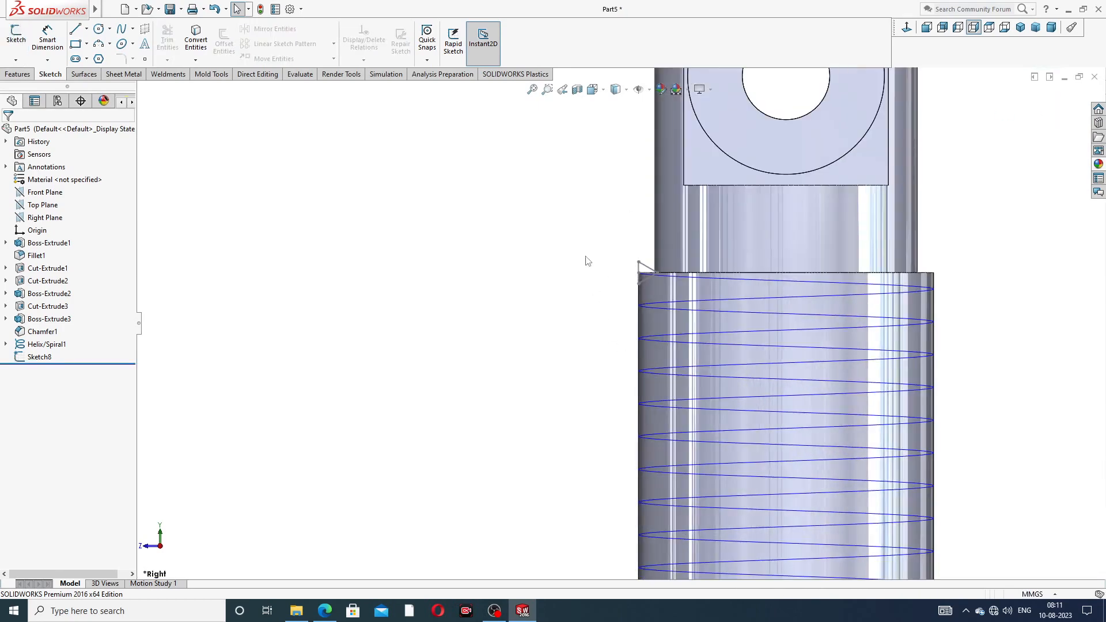
{"action": "left_click", "coordinate": [39, 356]}
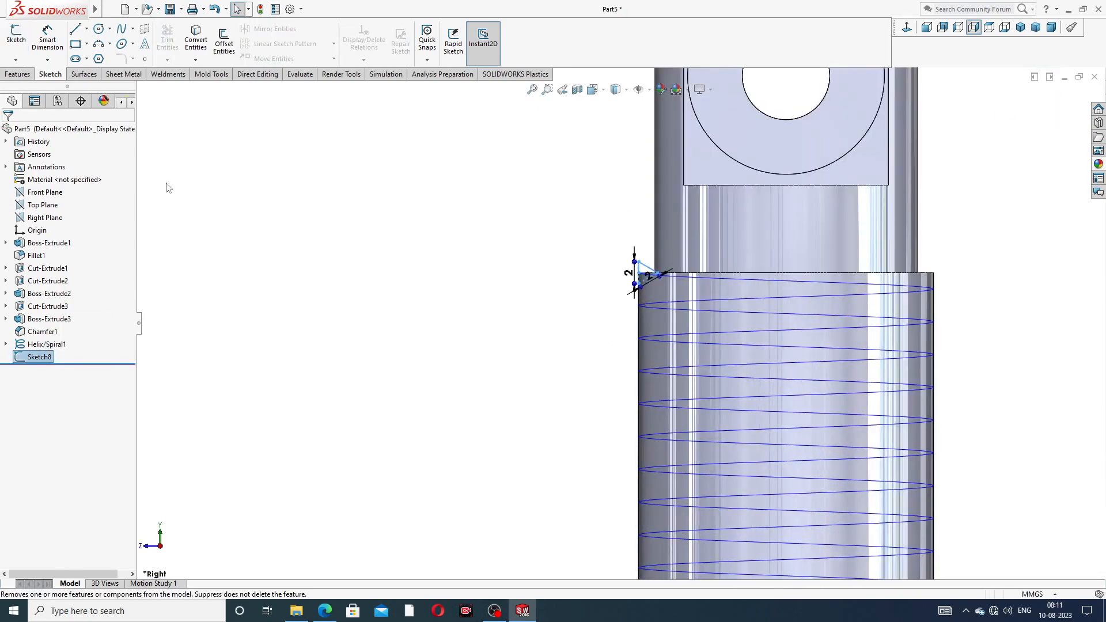
{"action": "left_click", "coordinate": [20, 75]}
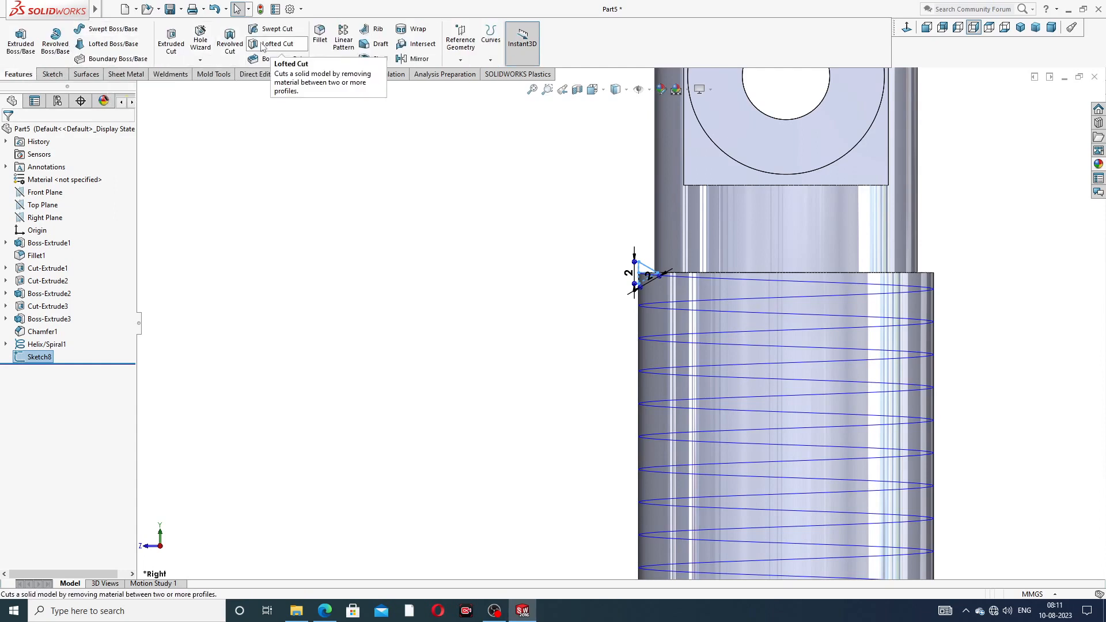
{"action": "left_click", "coordinate": [276, 30]}
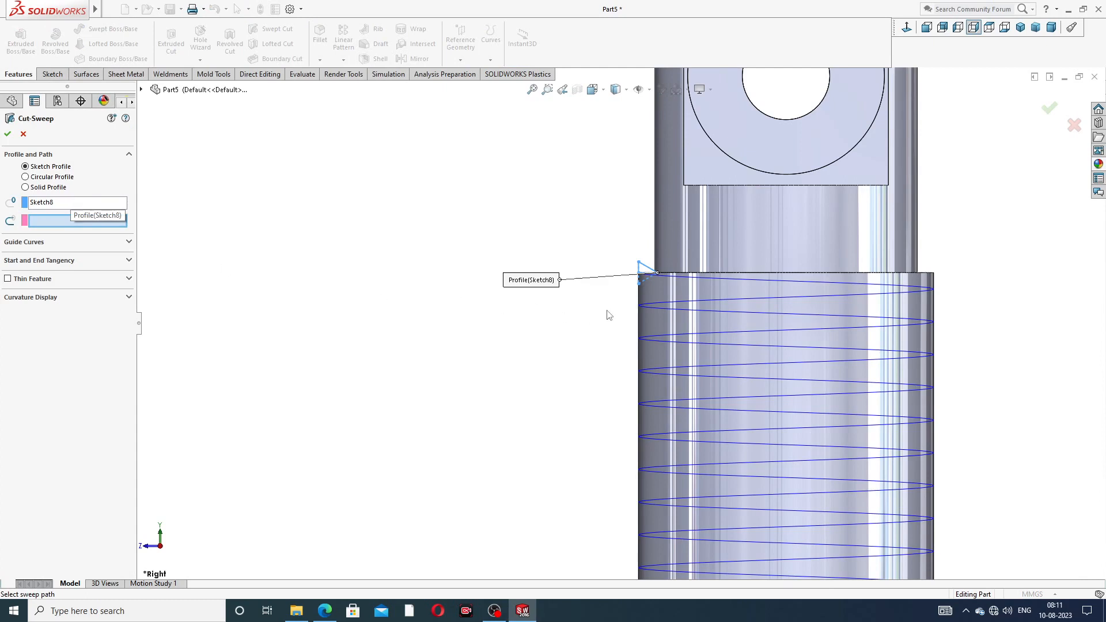
{"action": "left_click", "coordinate": [722, 298]}
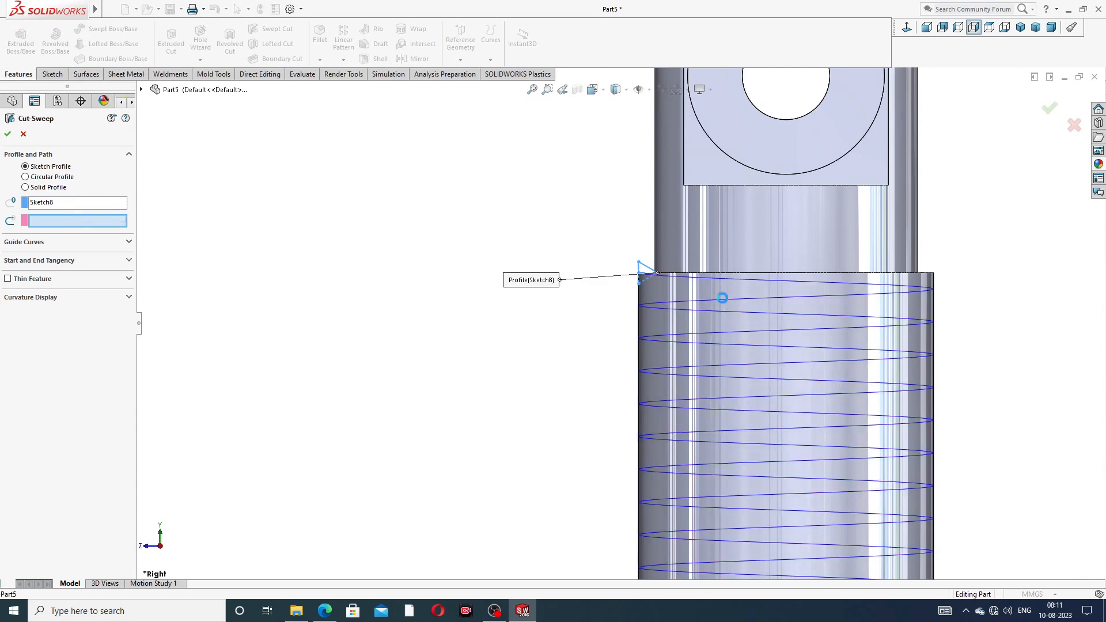
{"action": "scroll", "coordinate": [724, 302], "scroll_direction": "up", "scroll_amount": 5}
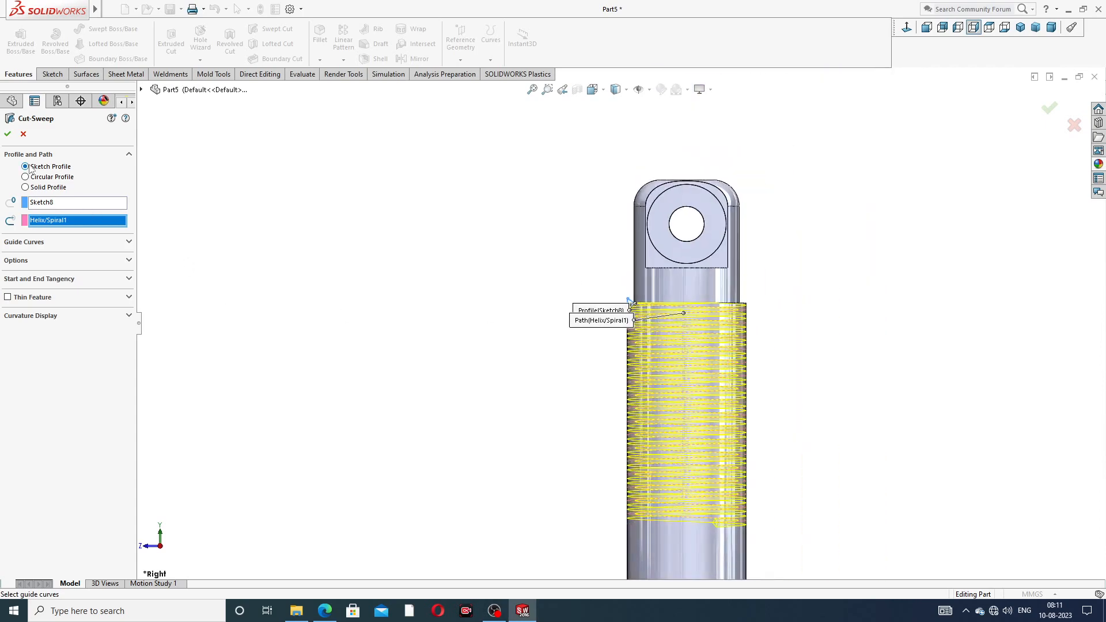
{"action": "left_click", "coordinate": [7, 134]}
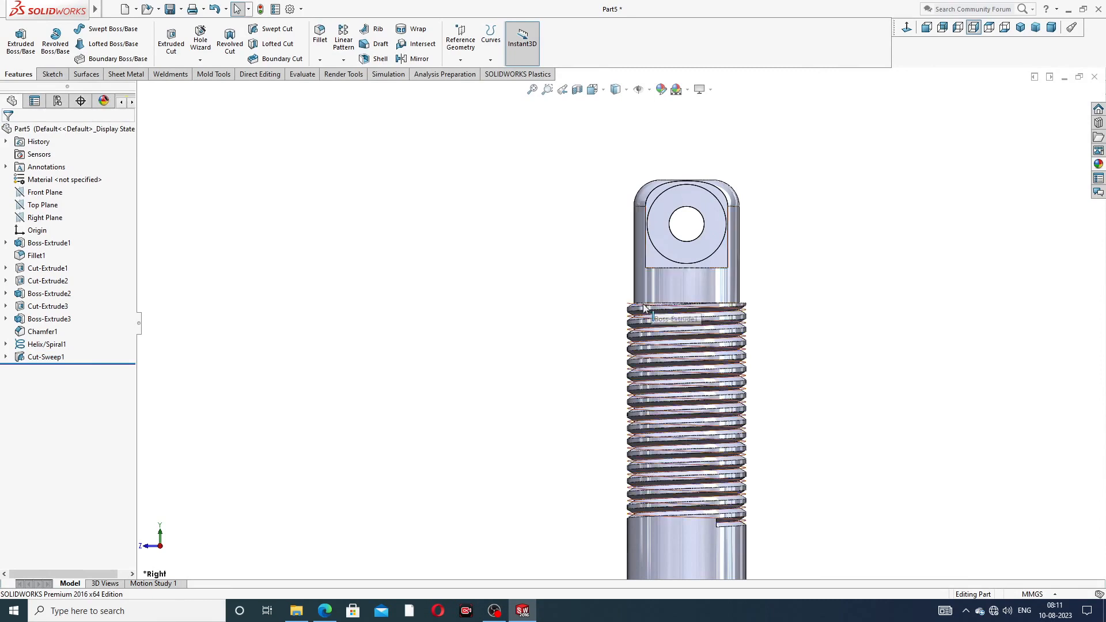
Step: Hide the helix curve around the thread
{"action": "scroll", "coordinate": [645, 309], "scroll_direction": "down", "scroll_amount": 5}
{"action": "left_click", "coordinate": [573, 321]}
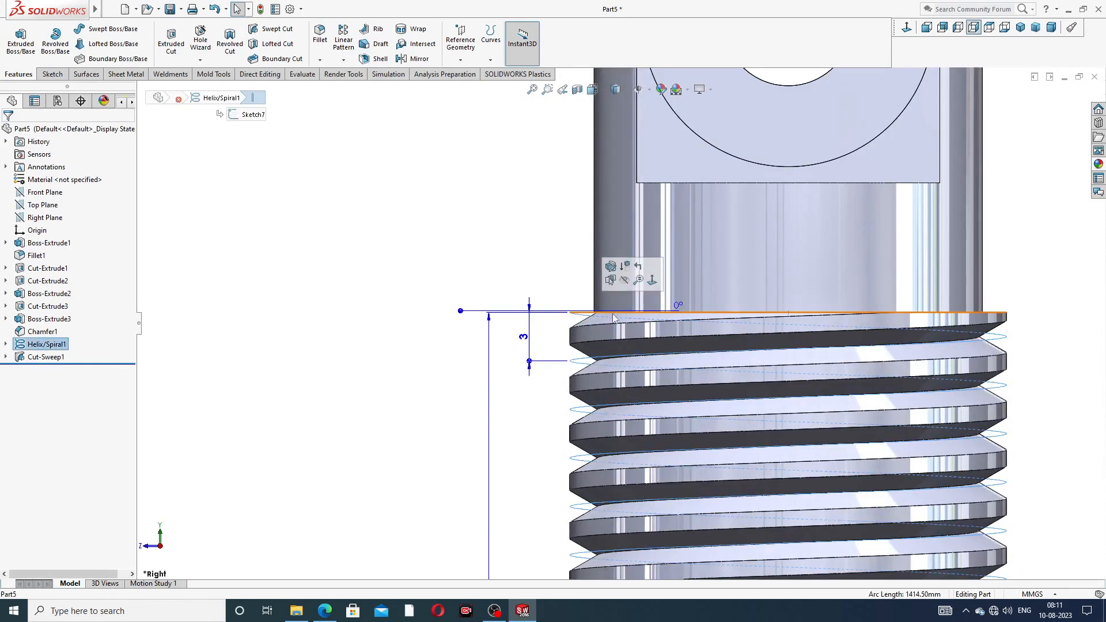
{"action": "left_click", "coordinate": [625, 279]}
{"action": "scroll", "coordinate": [631, 329], "scroll_direction": "up", "scroll_amount": 6}
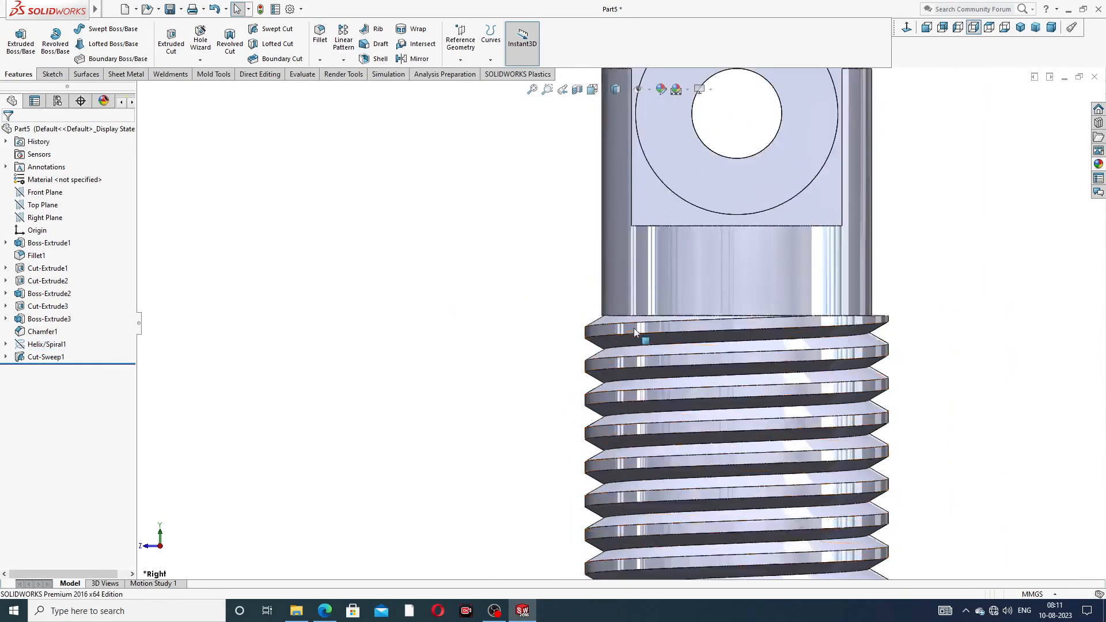
Step: Fillet the helical edge of the thread crest with a symmetric 0.75 mm radius
{"action": "middle_click_drag", "start_coordinate": [667, 364], "coordinate": [646, 396]}
{"action": "scroll", "coordinate": [646, 396], "scroll_direction": "down", "scroll_amount": 4}
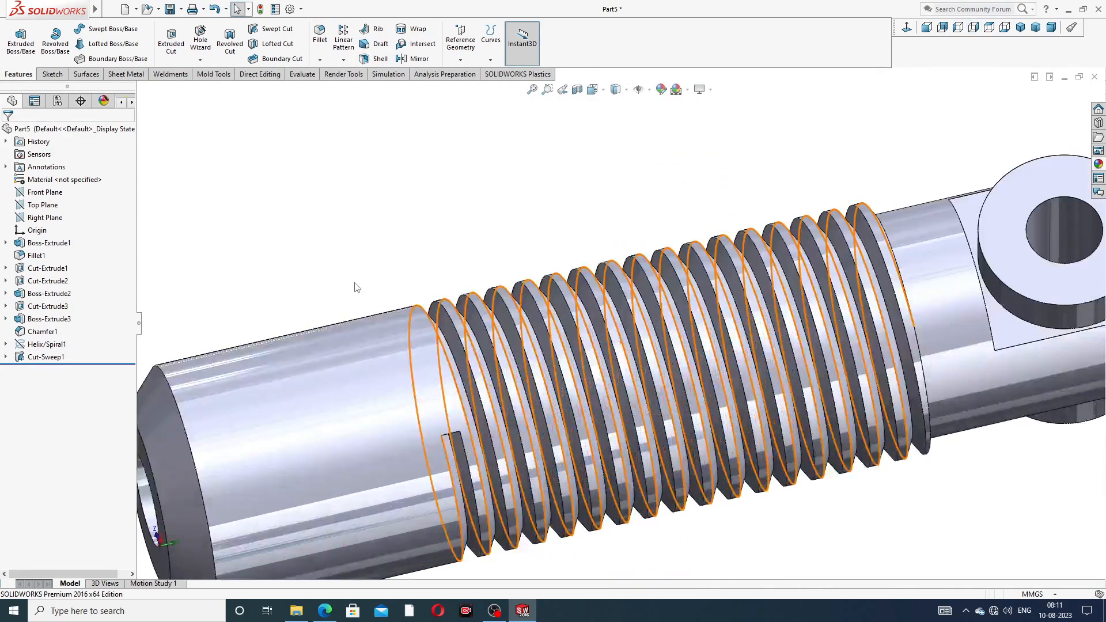
{"action": "scroll", "coordinate": [646, 396], "scroll_direction": "up", "scroll_amount": 4}
{"action": "scroll", "coordinate": [600, 401], "scroll_direction": "down", "scroll_amount": 1}
{"action": "scroll", "coordinate": [599, 401], "scroll_direction": "down", "scroll_amount": 3}
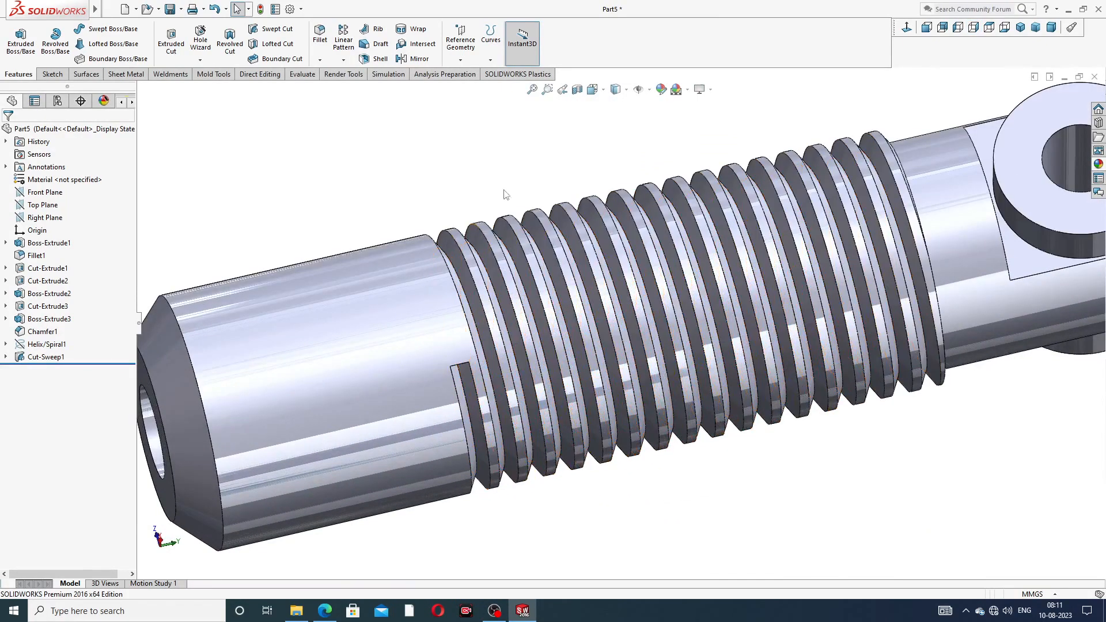
{"action": "left_click", "coordinate": [319, 35]}
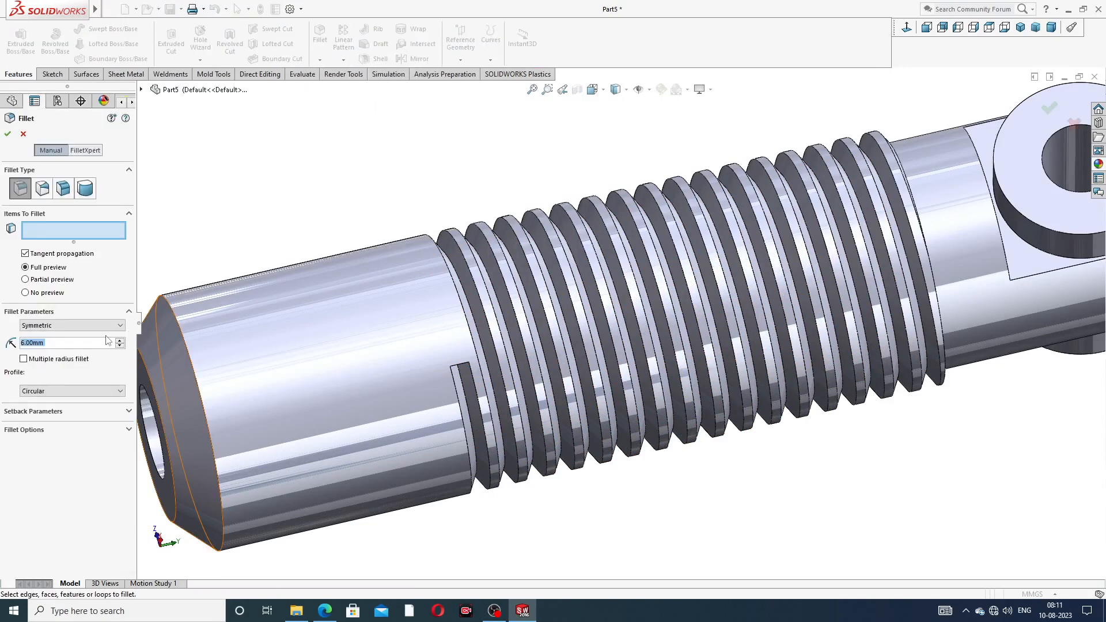
{"action": "left_click", "coordinate": [106, 340]}
{"action": "type", "text": ".7"}
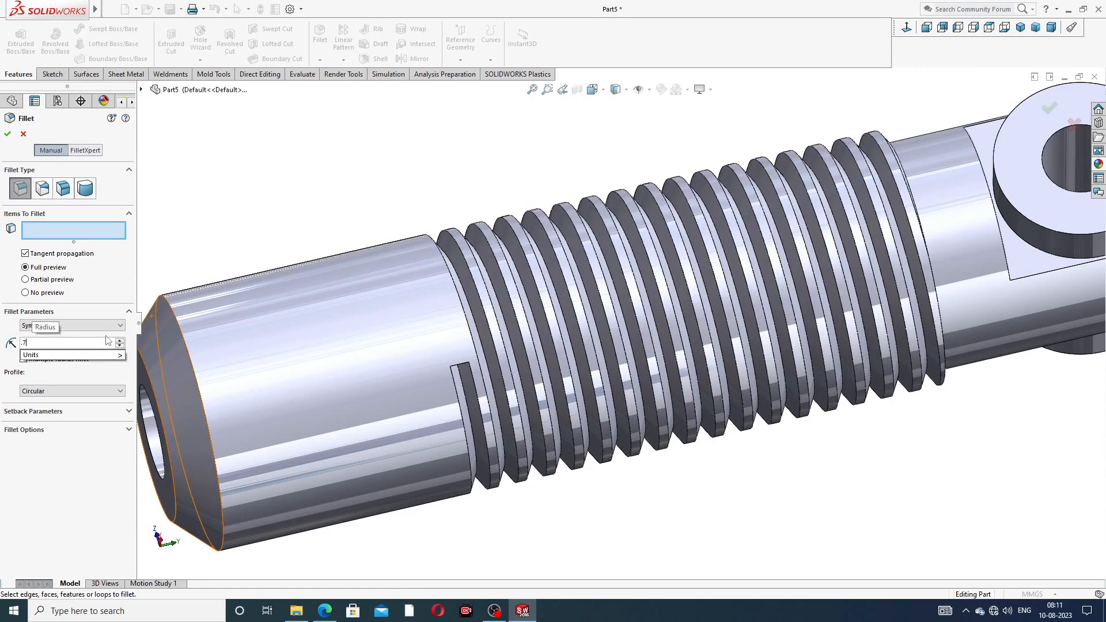
{"action": "key", "text": "Return"}
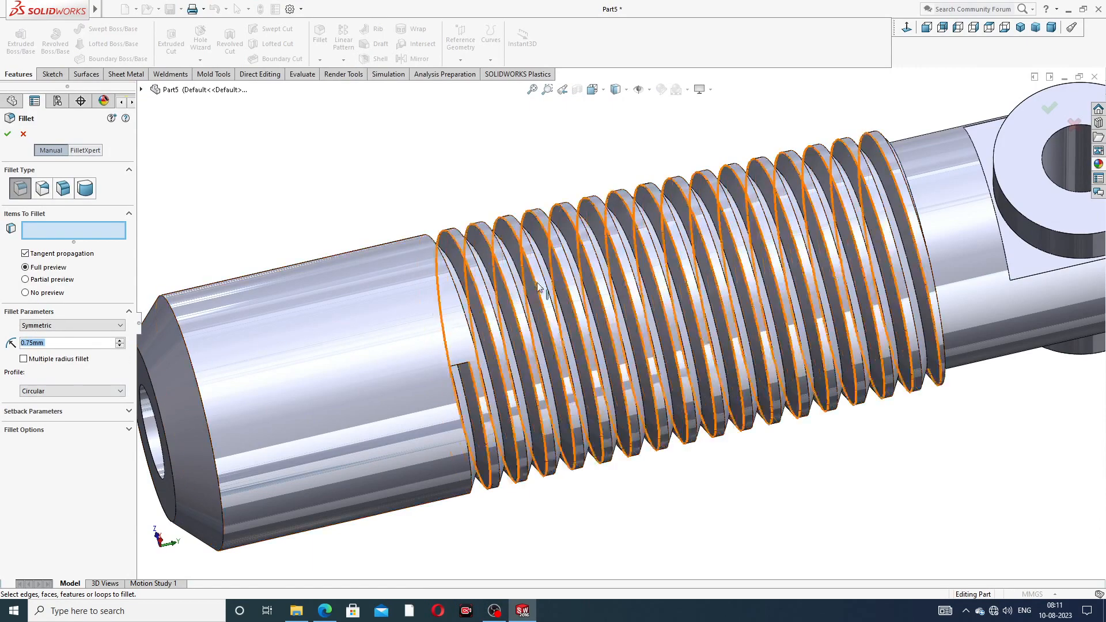
{"action": "scroll", "coordinate": [538, 286], "scroll_direction": "down", "scroll_amount": 3}
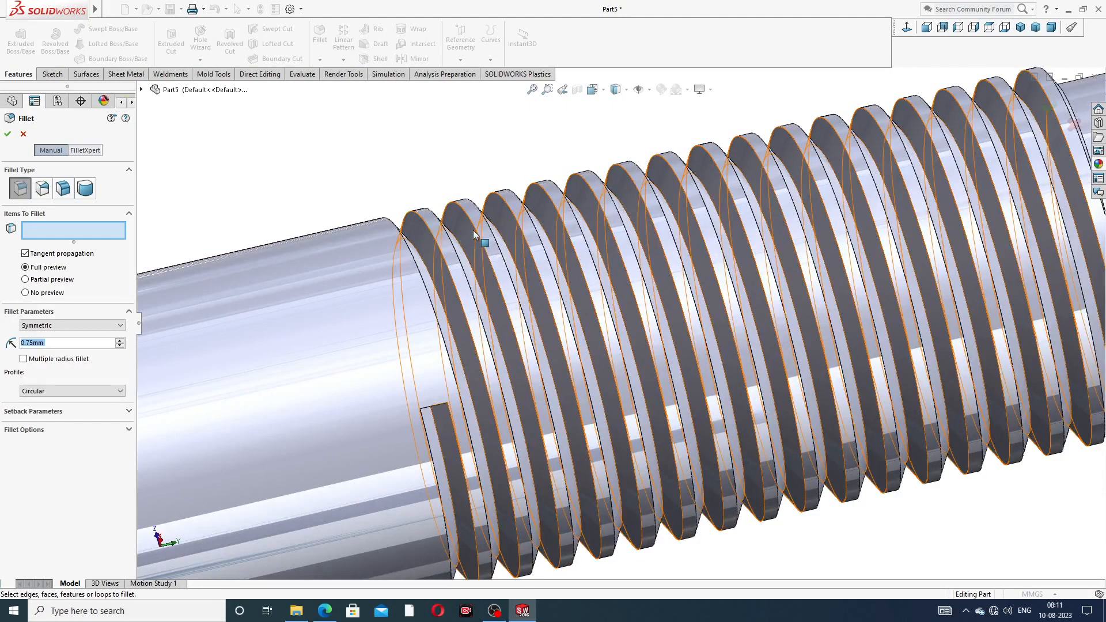
{"action": "left_click", "coordinate": [473, 229]}
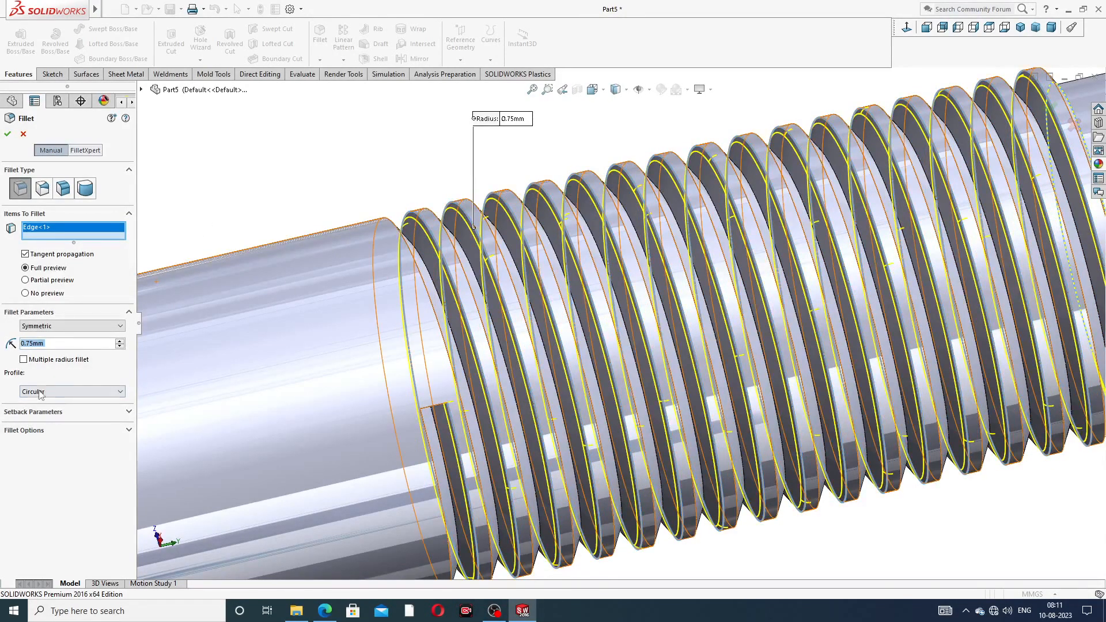
{"action": "left_click", "coordinate": [7, 134]}
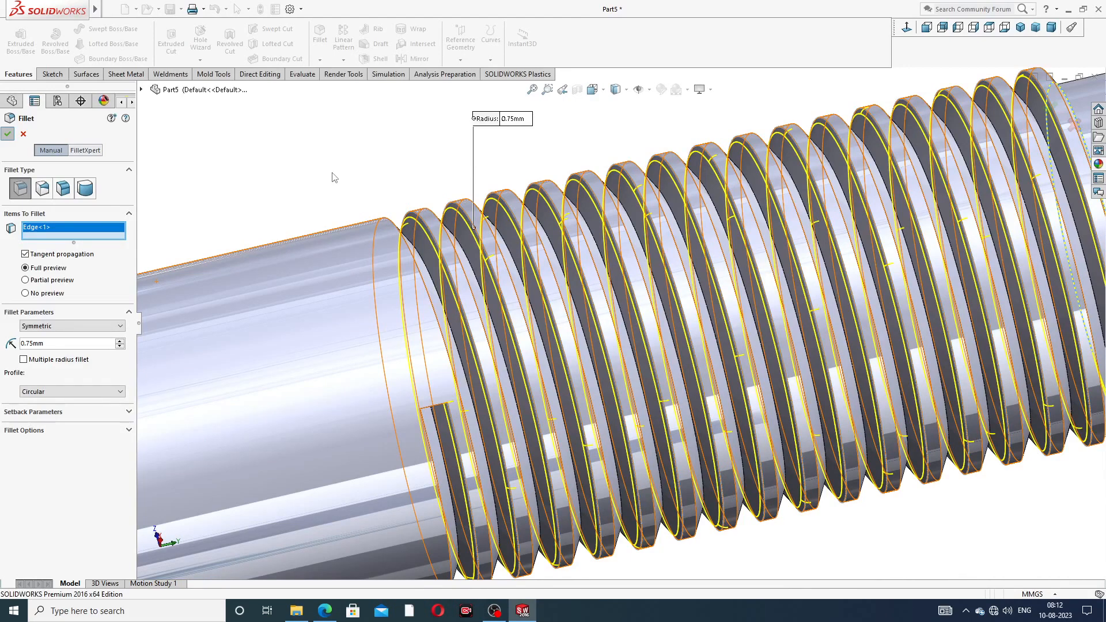
{"action": "key", "text": "Return"}
{"action": "key", "text": "f"}
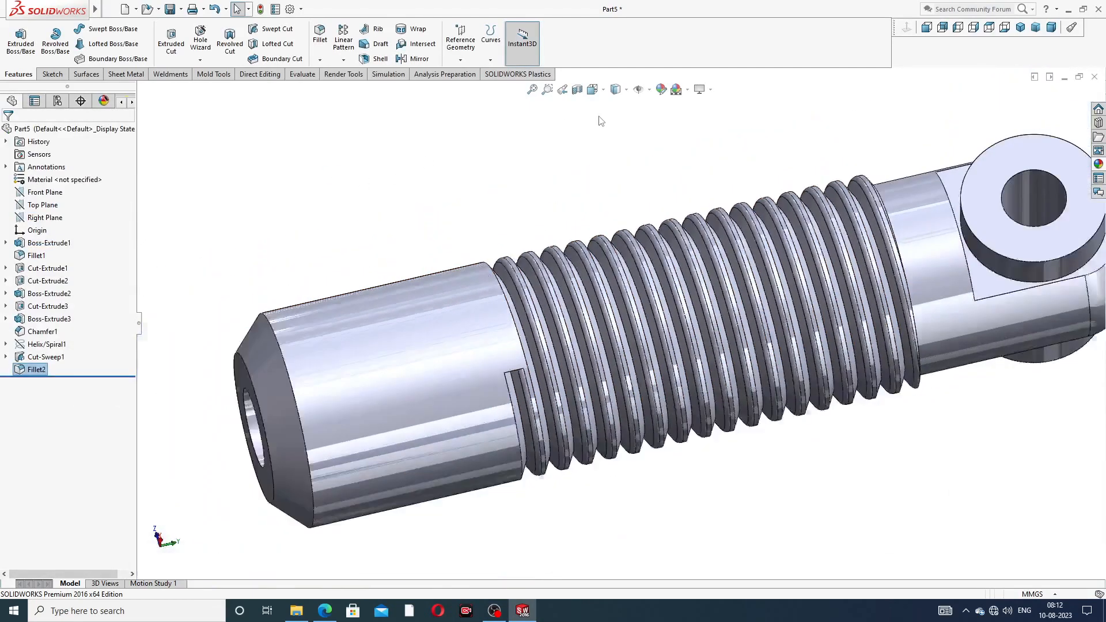
Step: Inspect the threaded rod and check it against the Part-03 top rod PDF drawing in Edge, including the colours
{"action": "middle_click_drag", "start_coordinate": [712, 254], "coordinate": [676, 240]}
{"action": "scroll", "coordinate": [601, 342], "scroll_direction": "down", "scroll_amount": 3}
{"action": "middle_click_drag", "start_coordinate": [908, 334], "coordinate": [790, 267]}
{"action": "scroll", "coordinate": [985, 223], "scroll_direction": "up", "scroll_amount": 3}
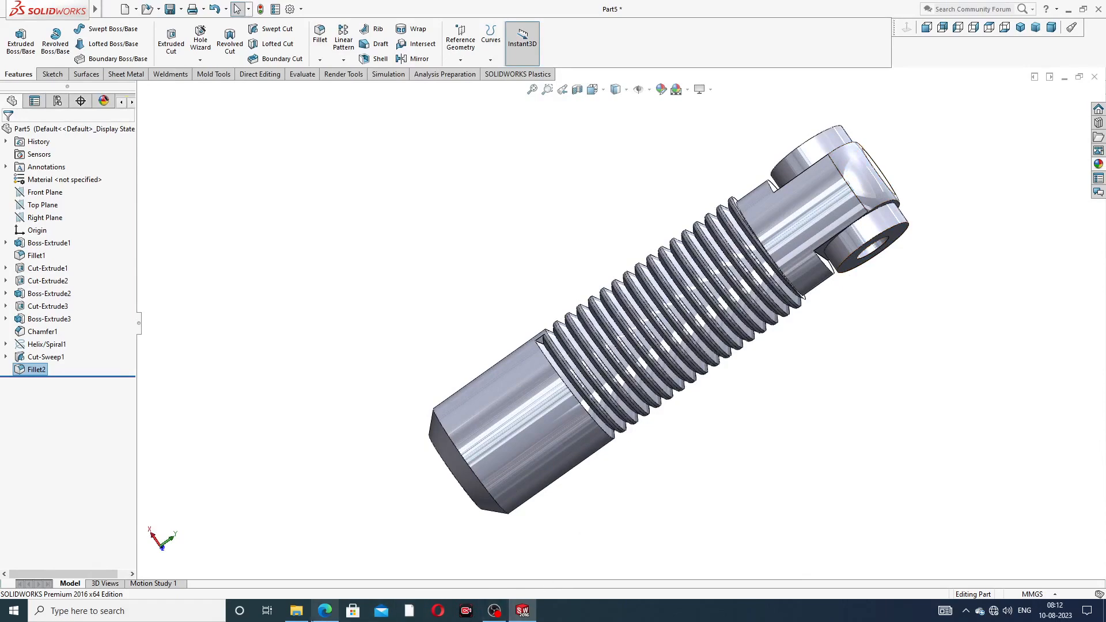
{"action": "left_click", "coordinate": [330, 616]}
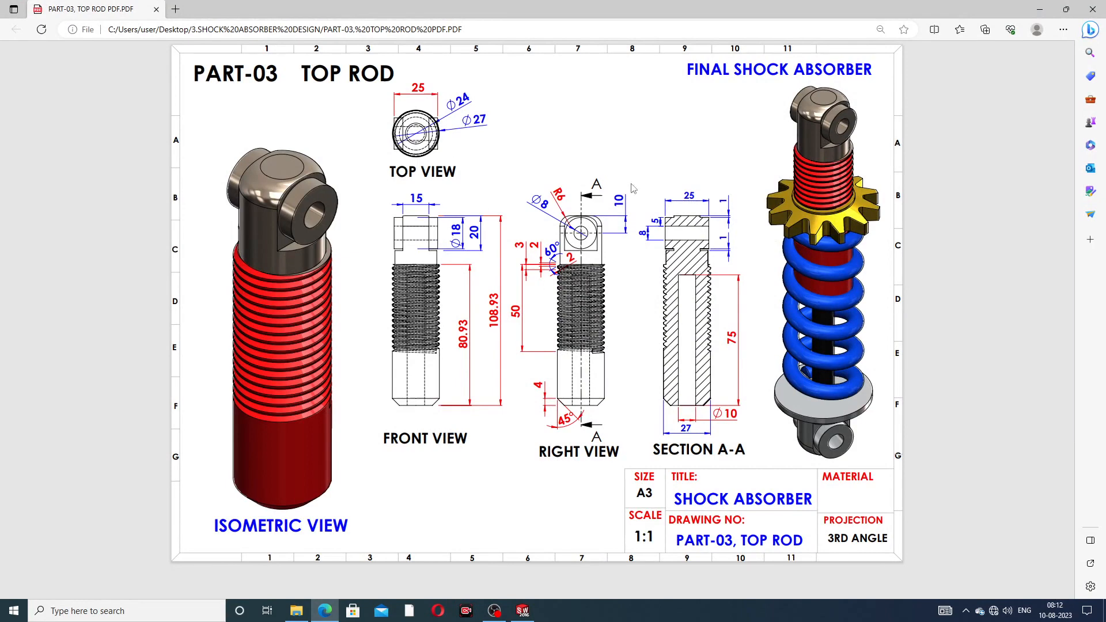
{"action": "left_click", "coordinate": [325, 615]}
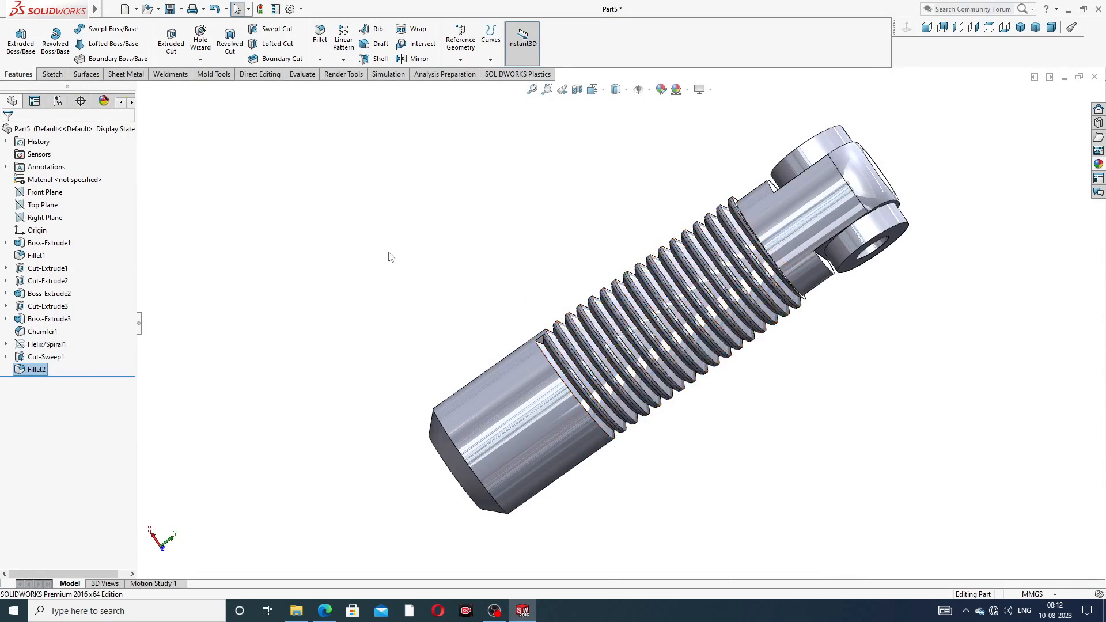
Step: Apply the candy apple red painted appearance to the swept thread cut, the lower cylindrical body, its end chamfer and end face
{"action": "left_click", "coordinate": [57, 358]}
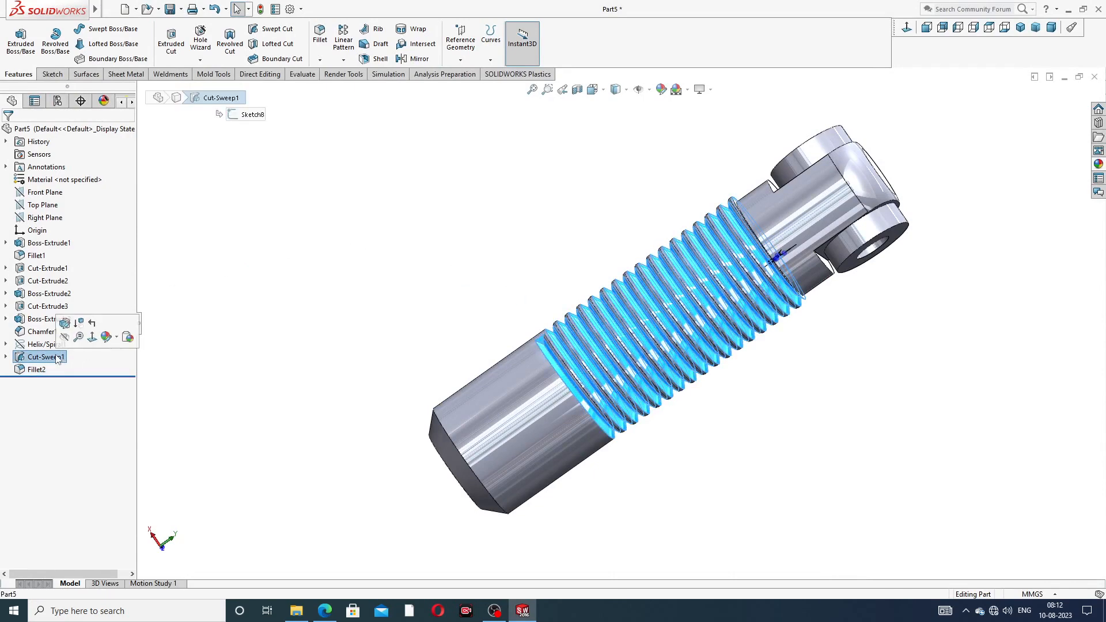
{"action": "left_click", "coordinate": [457, 410], "text": "ctrl"}
{"action": "middle_click_drag", "start_coordinate": [441, 400], "coordinate": [618, 271]}
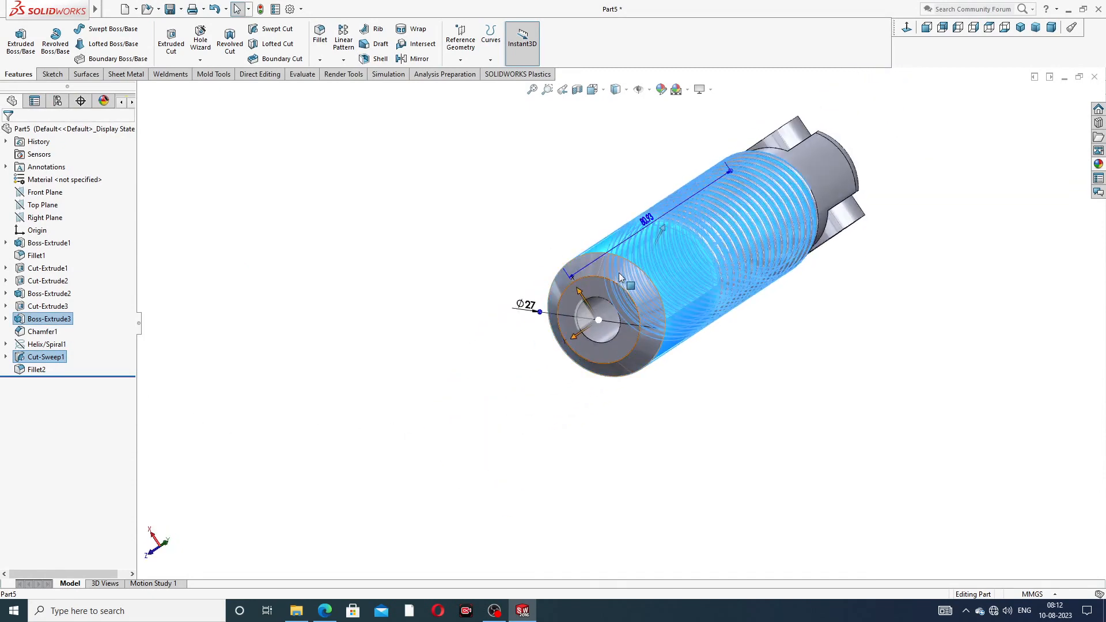
{"action": "left_click", "coordinate": [618, 272], "text": "ctrl"}
{"action": "left_click", "coordinate": [603, 288], "text": "ctrl"}
{"action": "middle_click_drag", "start_coordinate": [838, 181], "coordinate": [645, 266]}
{"action": "left_click", "coordinate": [1098, 163]}
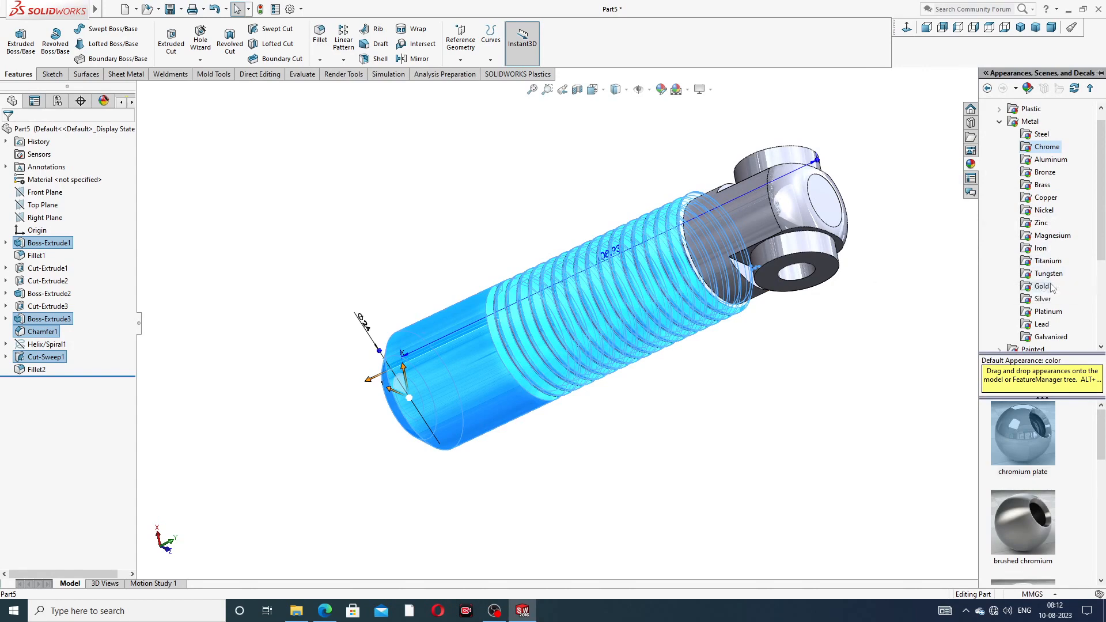
{"action": "left_click", "coordinate": [1032, 349]}
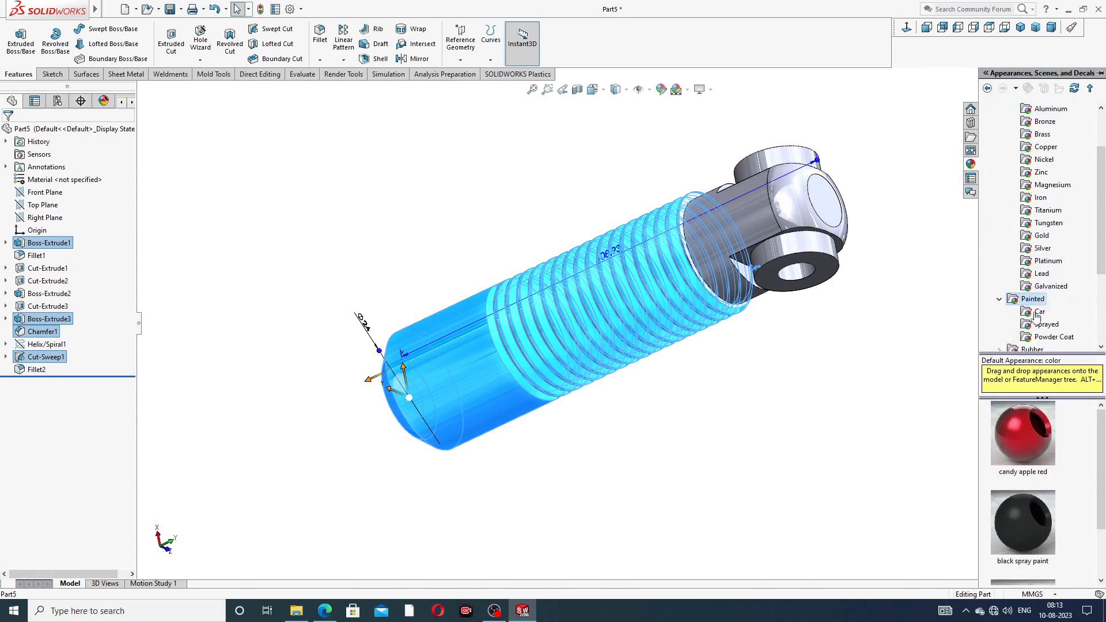
{"action": "double_click", "coordinate": [1024, 423]}
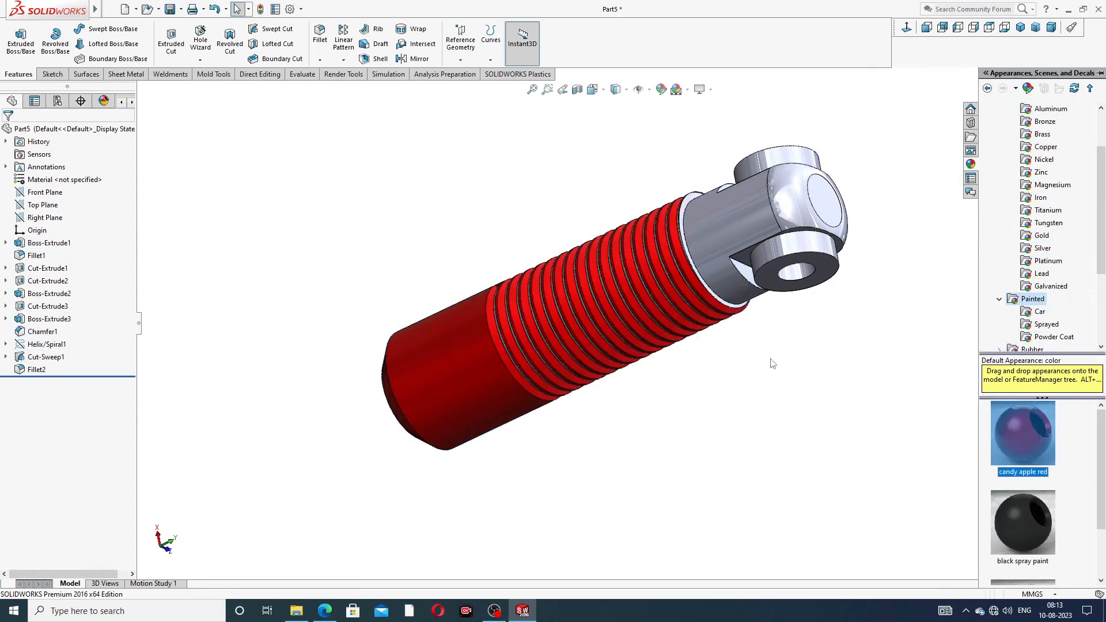
Step: Apply the candy apple red appearance to the filleted face of the thread crest
{"action": "scroll", "coordinate": [623, 312], "scroll_direction": "up", "scroll_amount": 5}
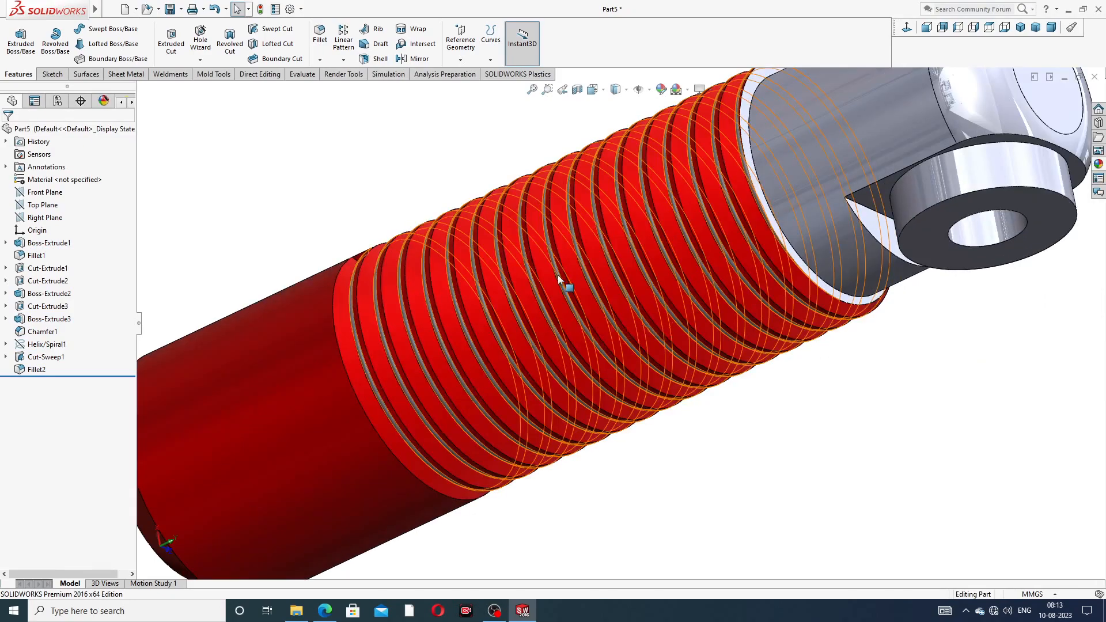
{"action": "middle_click_drag", "start_coordinate": [562, 275], "coordinate": [579, 272]}
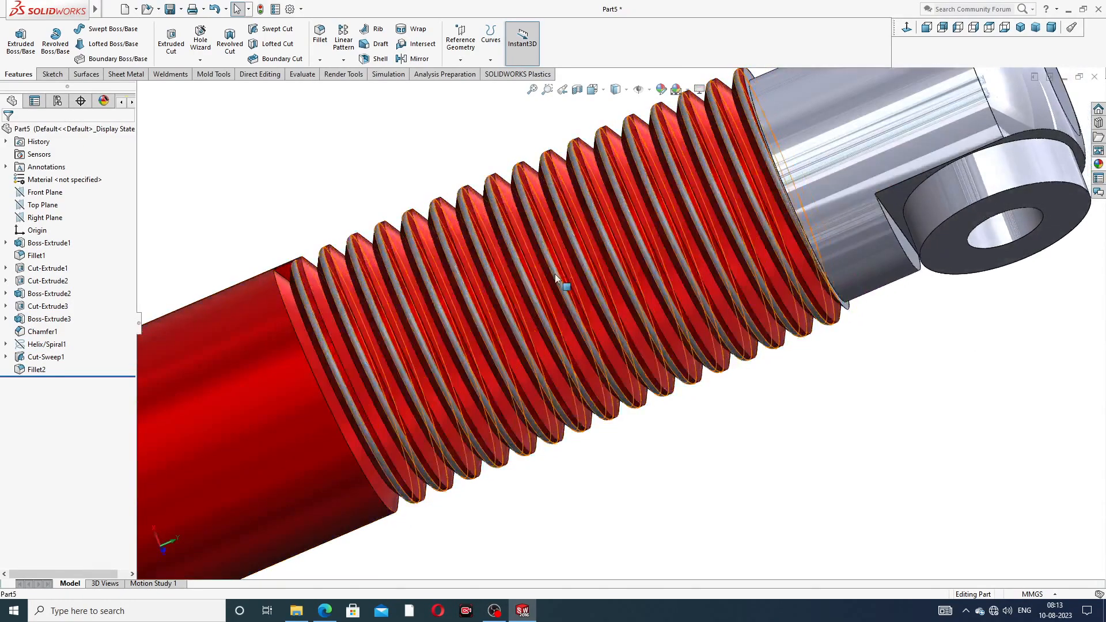
{"action": "left_click", "coordinate": [555, 274]}
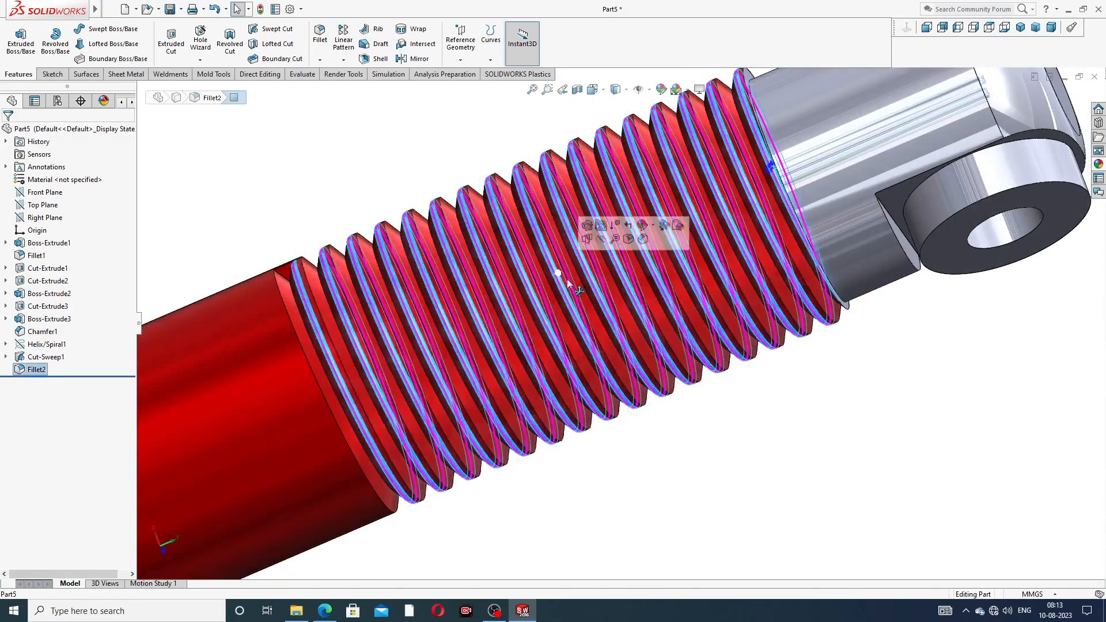
{"action": "left_click", "coordinate": [1098, 164]}
{"action": "double_click", "coordinate": [1007, 437]}
{"action": "scroll", "coordinate": [514, 265], "scroll_direction": "up", "scroll_amount": 4}
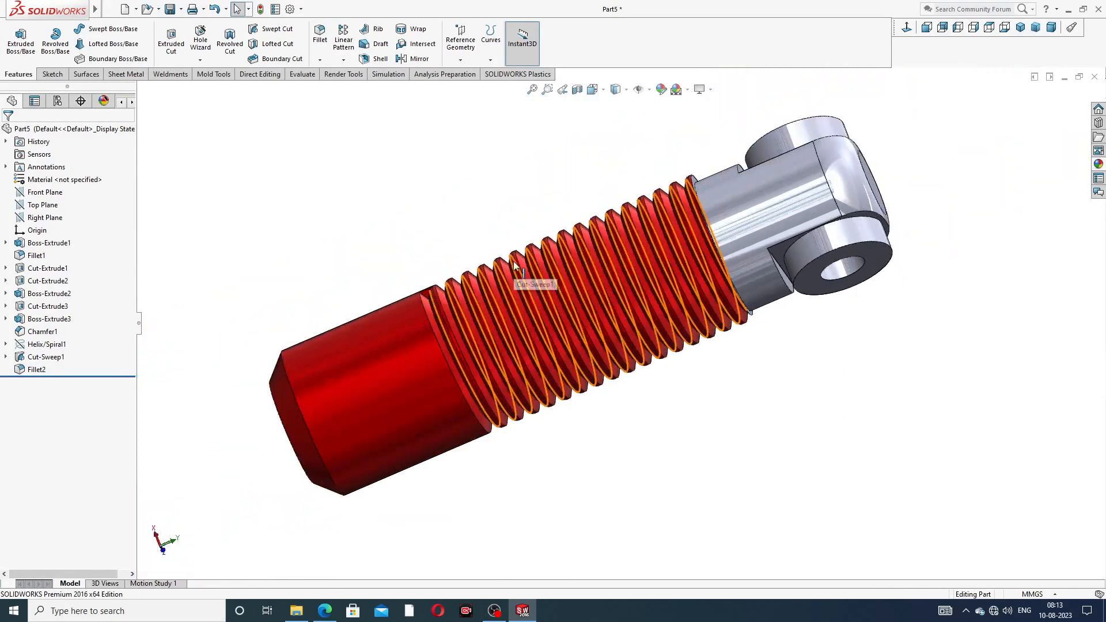
Step: Apply the chromium plate appearance to the head's neck, fillet, lug rims and pin hole, the annular shoulder above the thread, and the 10 mm bore
{"action": "middle_click_drag", "start_coordinate": [515, 267], "coordinate": [702, 216]}
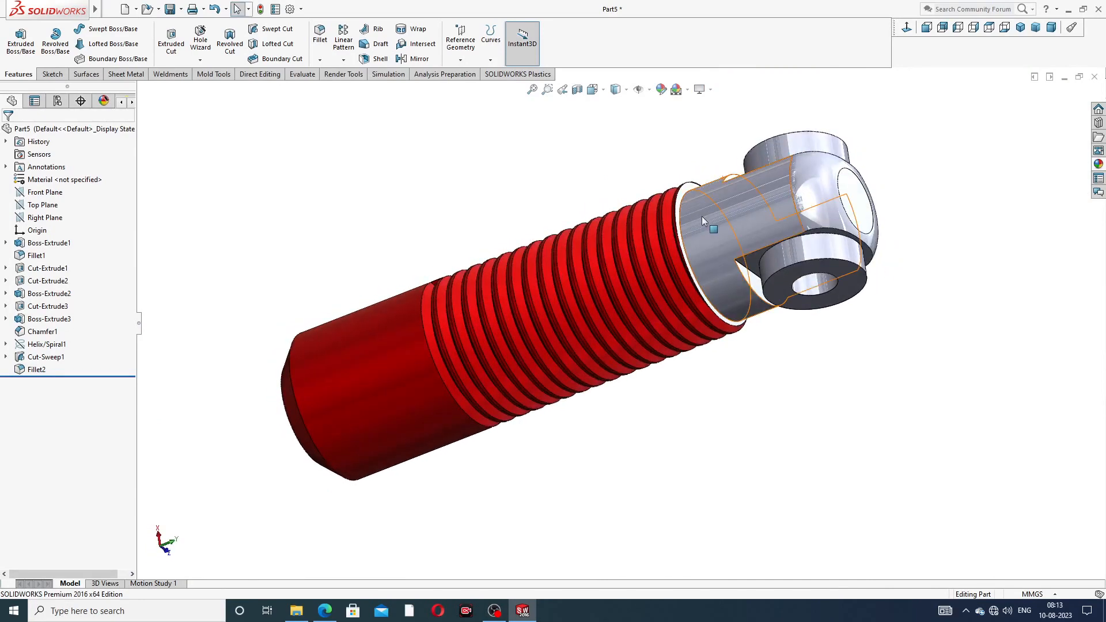
{"action": "left_click", "coordinate": [720, 207]}
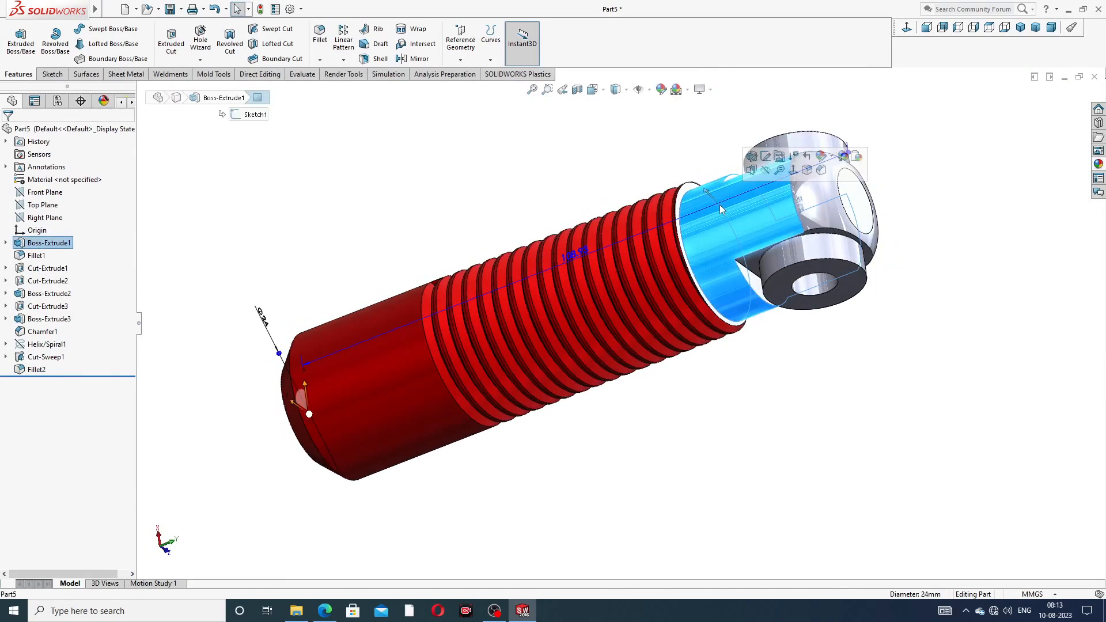
{"action": "left_click", "coordinate": [821, 191], "text": "ctrl"}
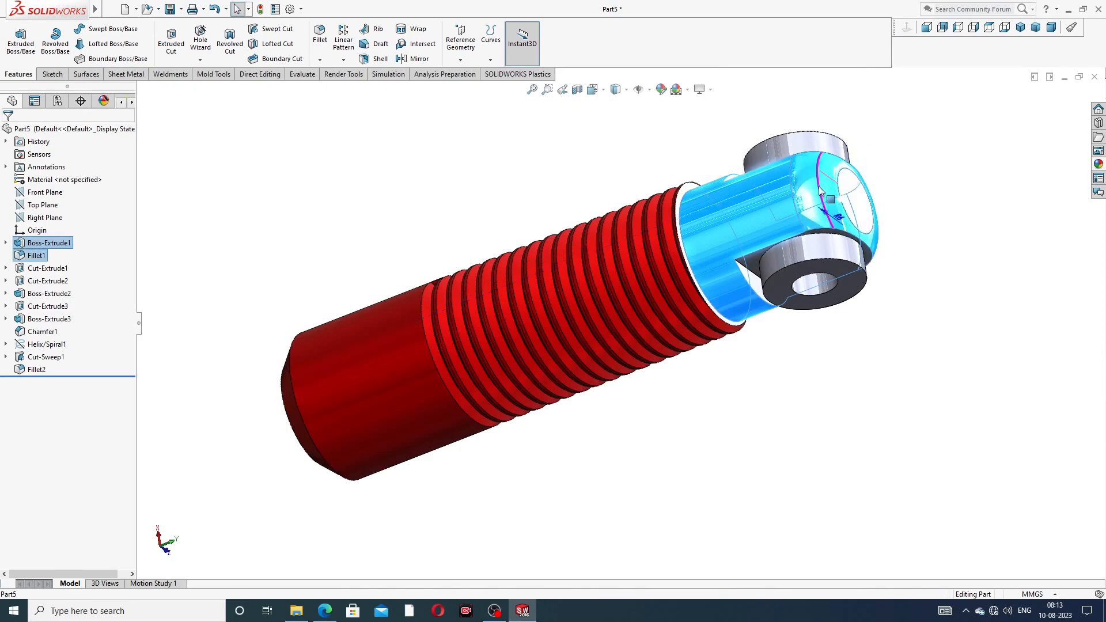
{"action": "left_click", "coordinate": [795, 144], "text": "ctrl"}
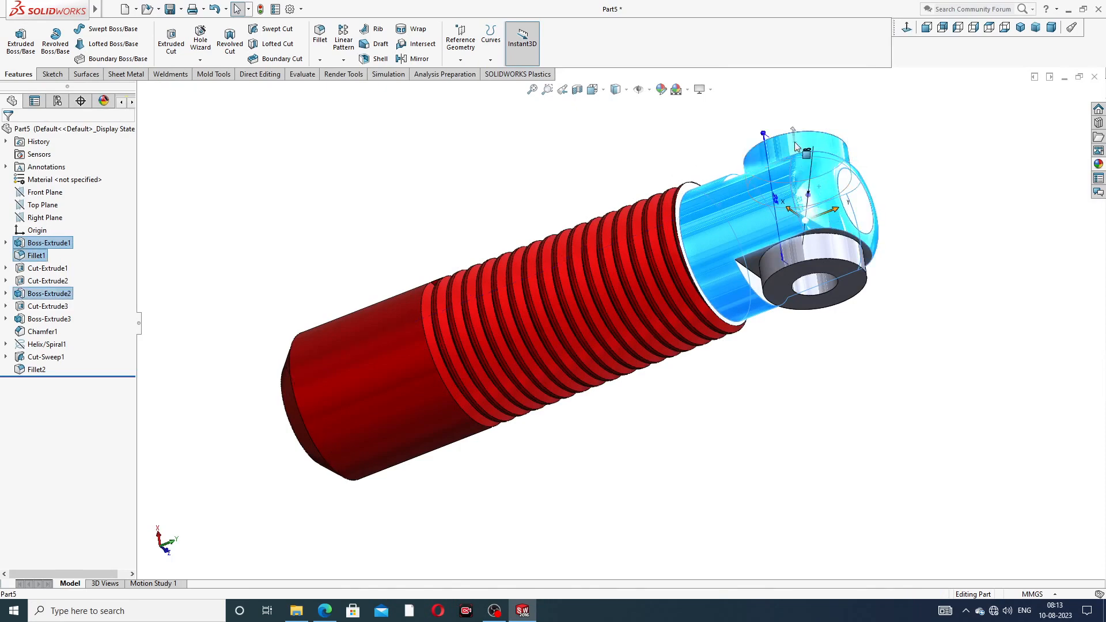
{"action": "left_click", "coordinate": [817, 285], "text": "ctrl"}
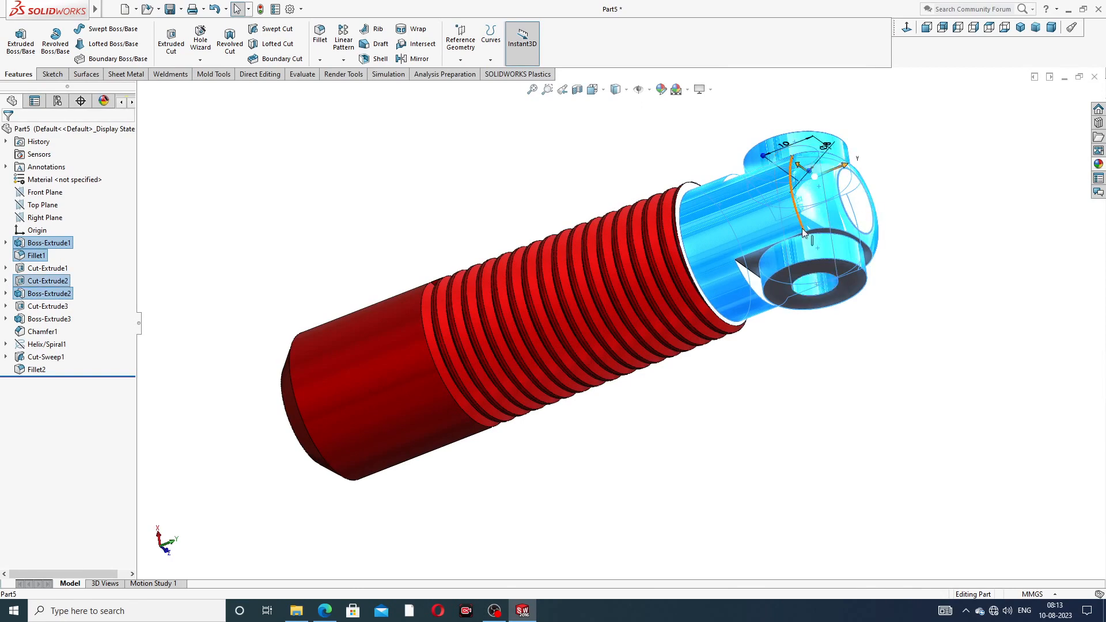
{"action": "scroll", "coordinate": [861, 211], "scroll_direction": "down", "scroll_amount": 4}
{"action": "scroll", "coordinate": [858, 213], "scroll_direction": "up", "scroll_amount": 1}
{"action": "middle_click_drag", "start_coordinate": [857, 216], "coordinate": [814, 214], "text": "ctrl"}
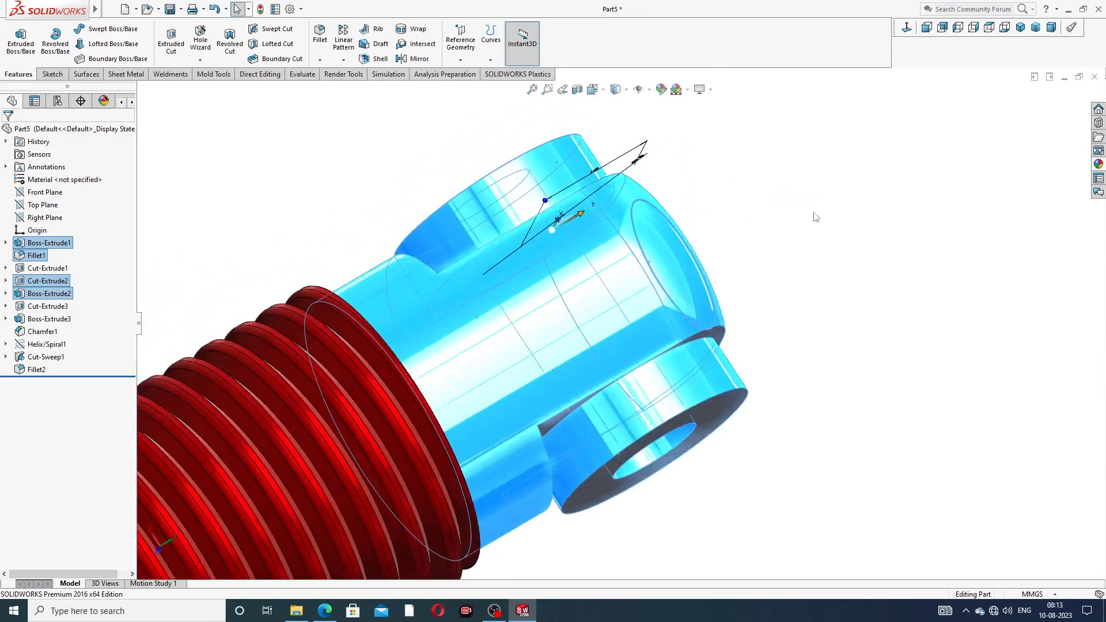
{"action": "middle_click_drag", "start_coordinate": [695, 252], "coordinate": [551, 284]}
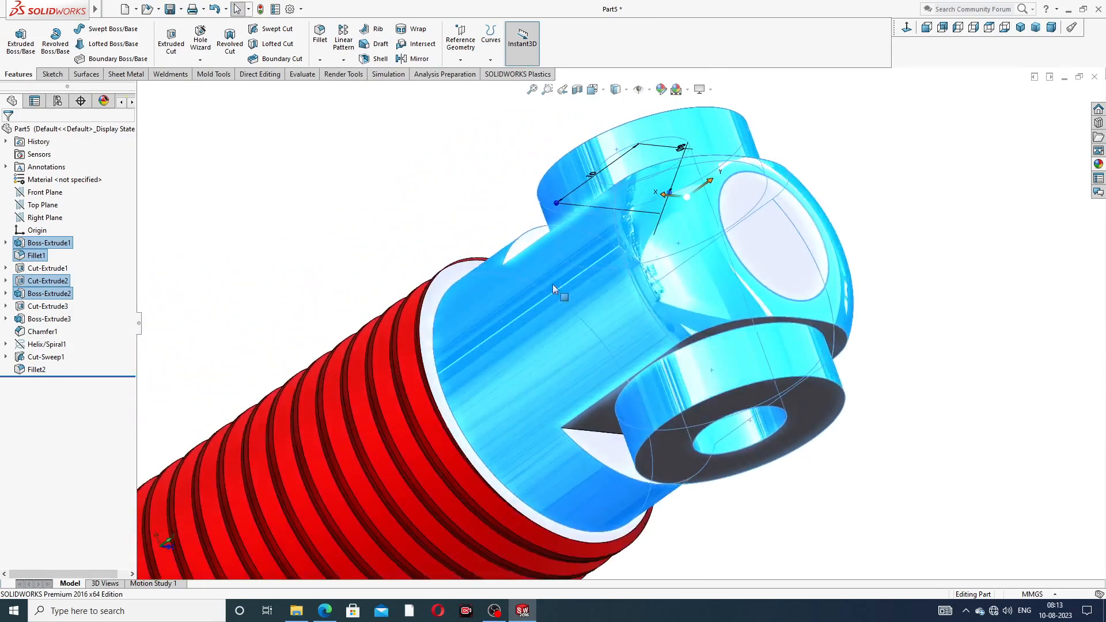
{"action": "left_click", "coordinate": [450, 279], "text": "ctrl"}
{"action": "scroll", "coordinate": [415, 321], "scroll_direction": "up", "scroll_amount": 5}
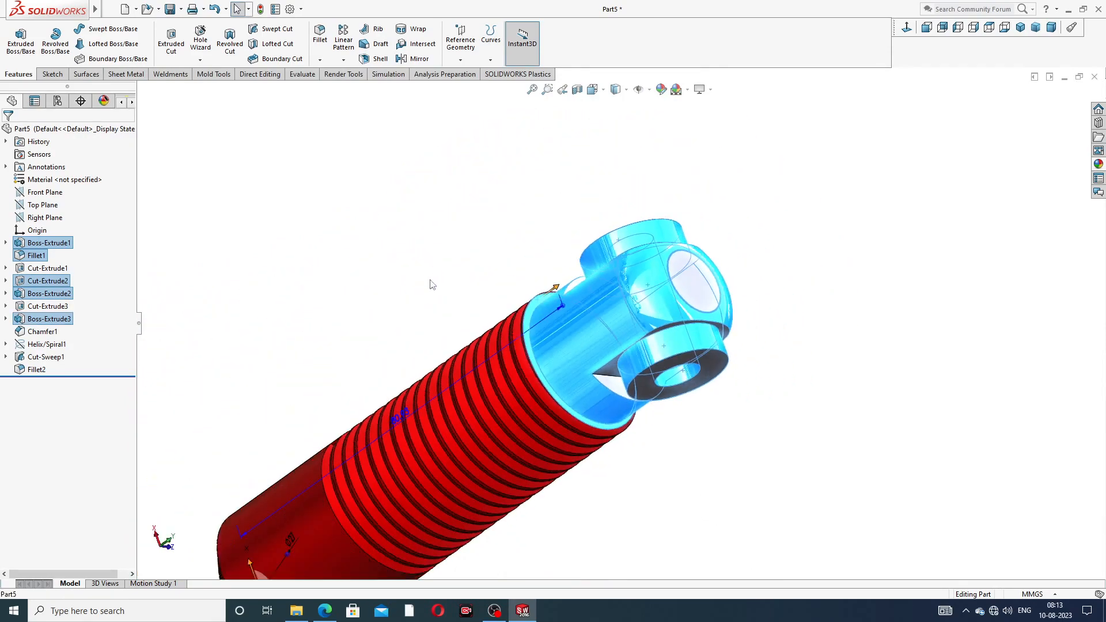
{"action": "middle_click_drag", "start_coordinate": [413, 317], "coordinate": [557, 238]}
{"action": "scroll", "coordinate": [490, 452], "scroll_direction": "down", "scroll_amount": 4}
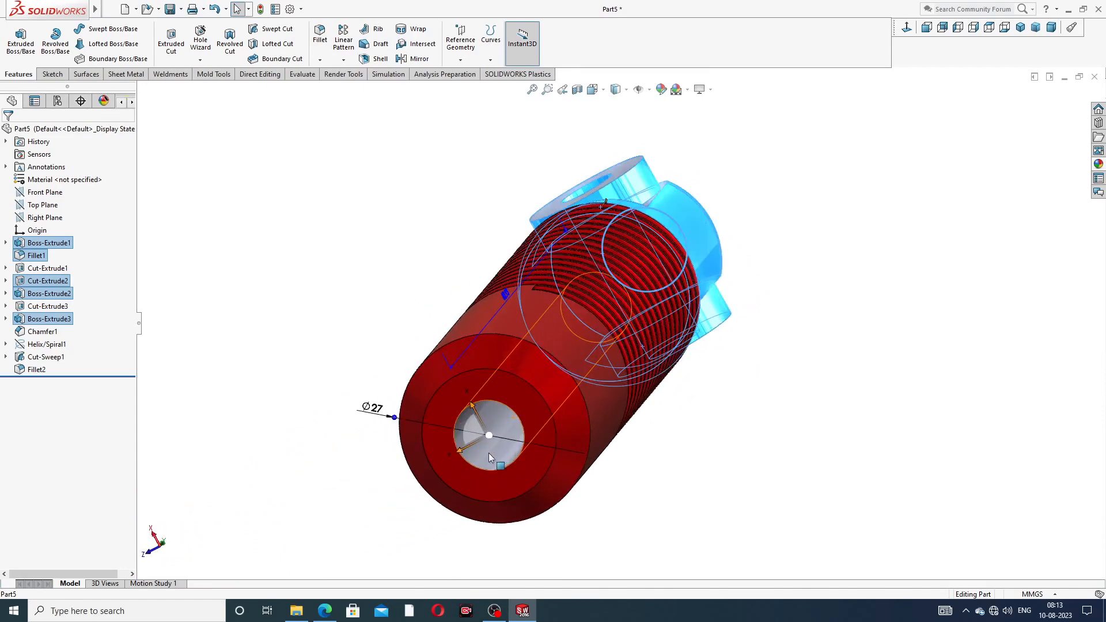
{"action": "left_click", "coordinate": [506, 419], "text": "ctrl"}
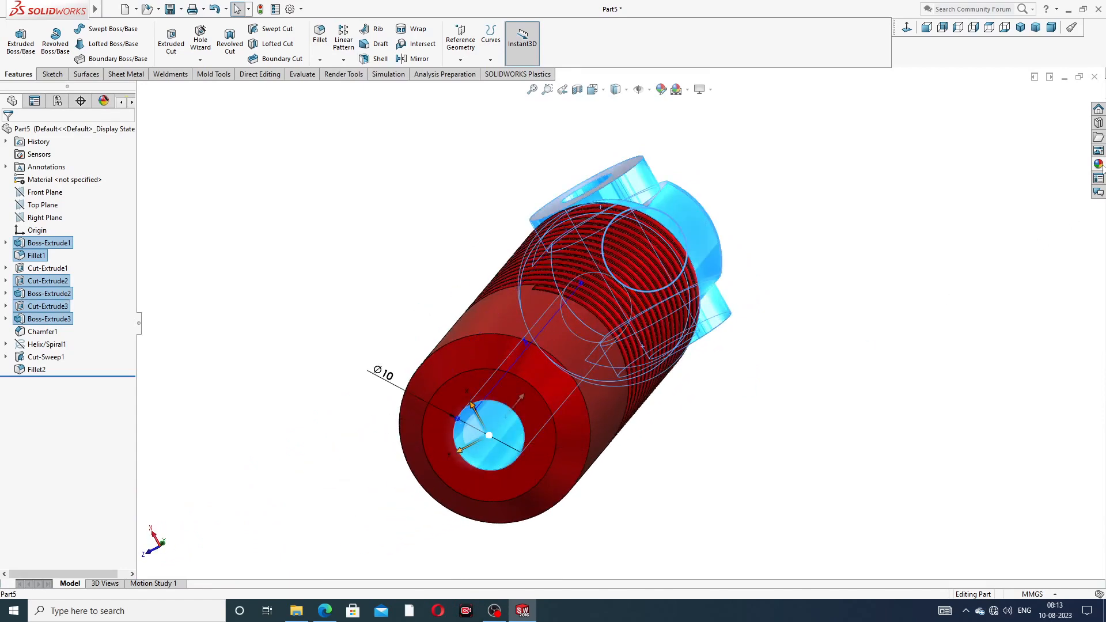
{"action": "left_click", "coordinate": [1100, 165]}
{"action": "left_click", "coordinate": [1044, 122]}
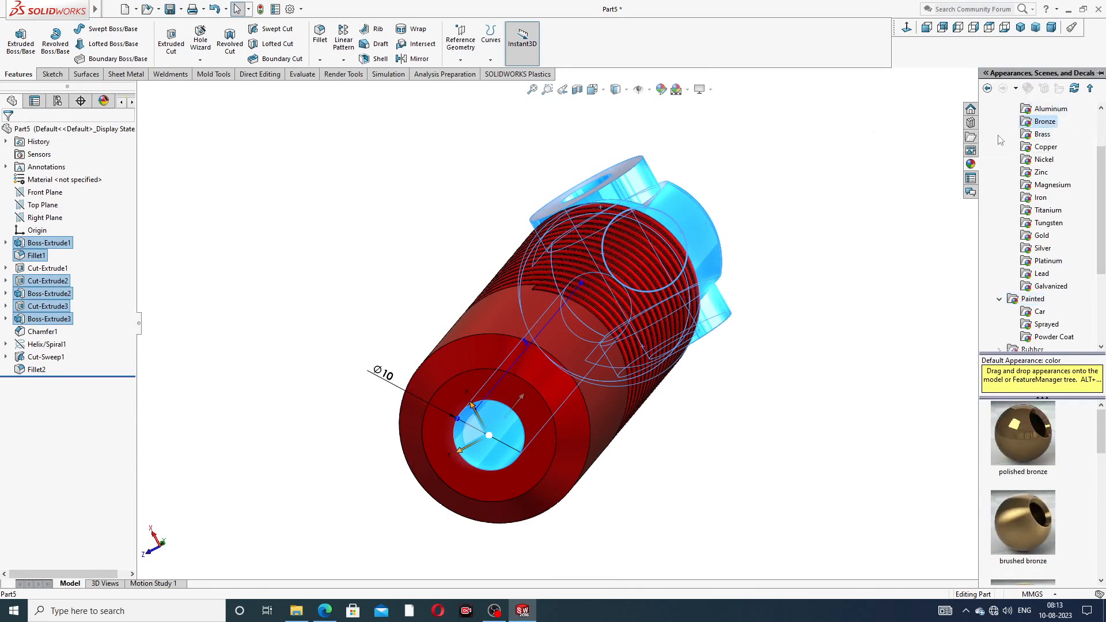
{"action": "left_click", "coordinate": [1040, 150]}
{"action": "scroll", "coordinate": [1008, 158], "scroll_direction": "up", "scroll_amount": 2}
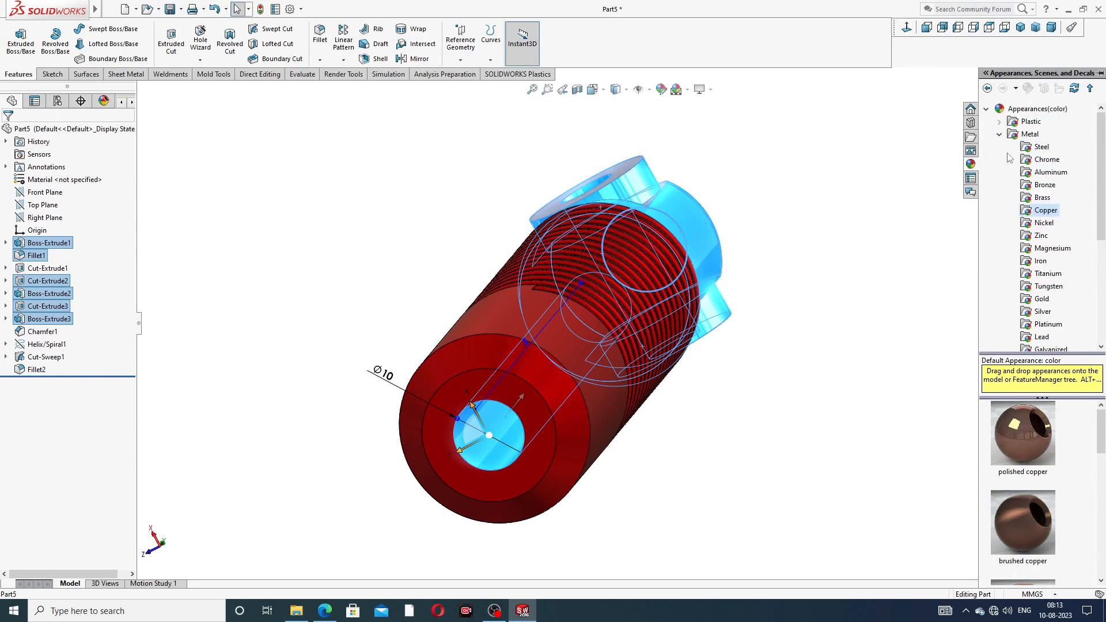
{"action": "left_click", "coordinate": [1047, 160]}
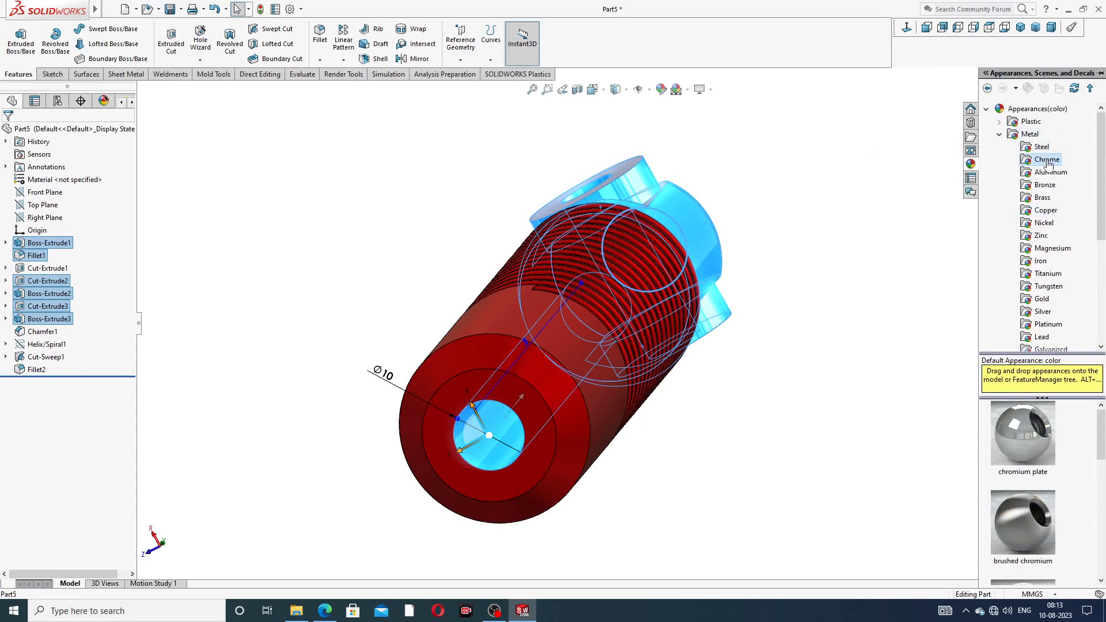
{"action": "left_click", "coordinate": [1042, 447]}
Step: Apply the chromium plate appearance to the flat circular face at the end of the rod's head
{"action": "middle_click_drag", "start_coordinate": [849, 248], "coordinate": [759, 272]}
{"action": "scroll", "coordinate": [815, 252], "scroll_direction": "up", "scroll_amount": 4}
{"action": "middle_click_drag", "start_coordinate": [816, 252], "coordinate": [732, 328]}
{"action": "left_click", "coordinate": [695, 319]}
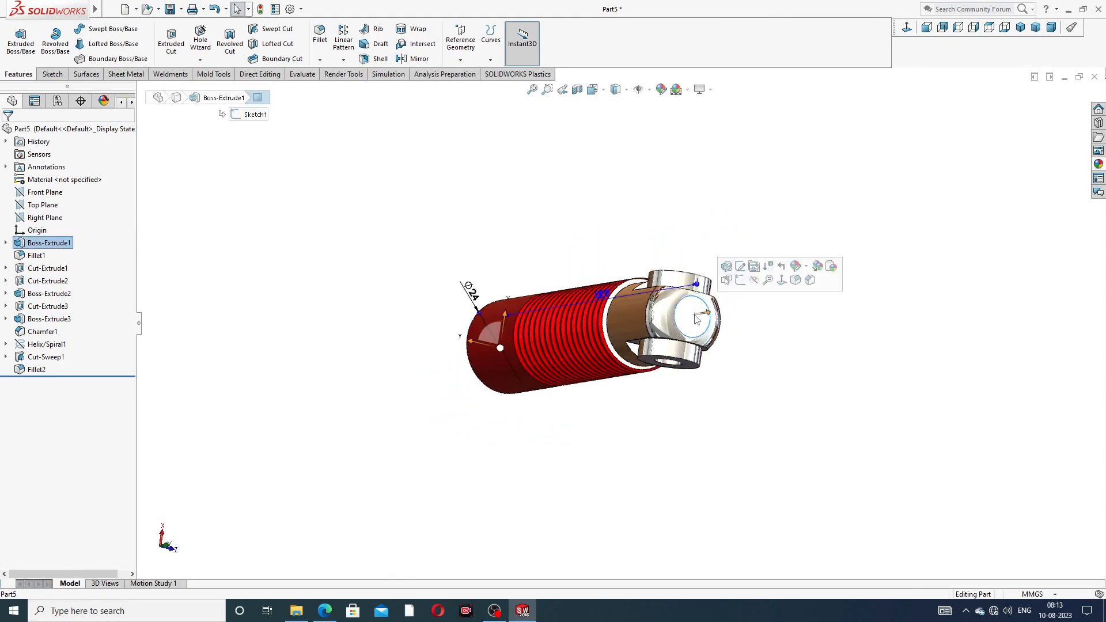
{"action": "left_click", "coordinate": [1098, 164]}
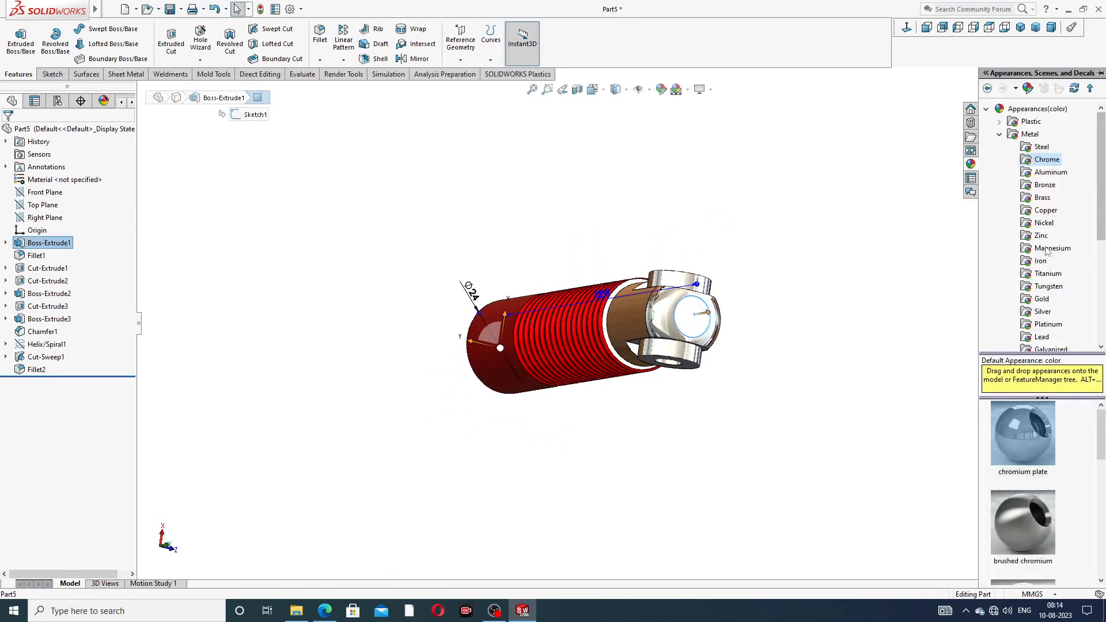
{"action": "double_click", "coordinate": [1029, 434]}
{"action": "left_click", "coordinate": [868, 380]}
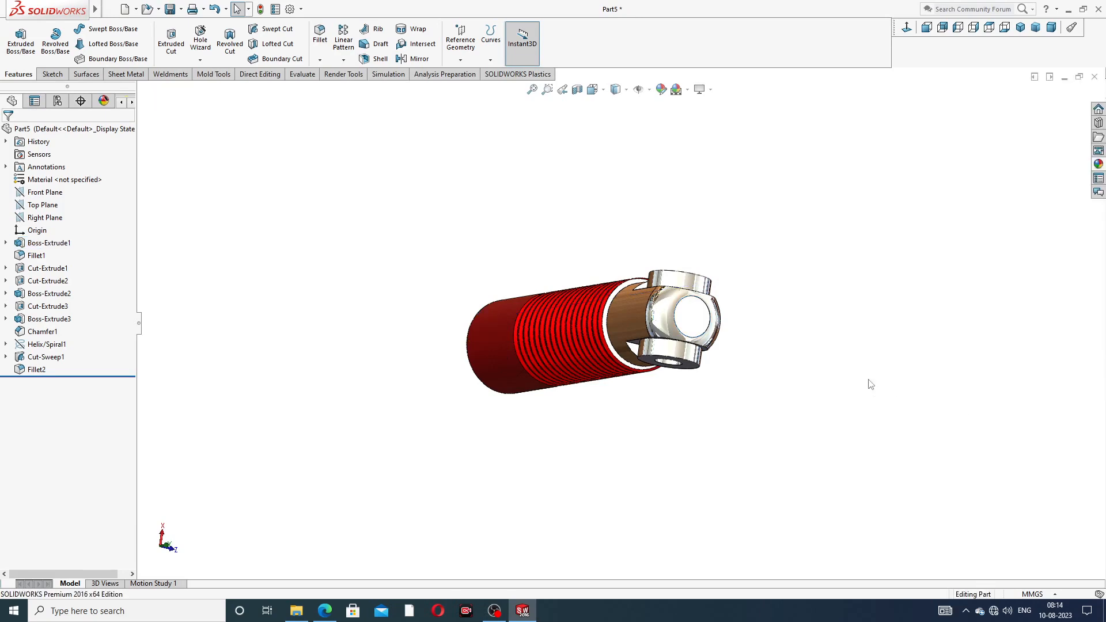
Step: Inspect the coloured top rod from several directions and in isometric view, checking the red thread and chrome head
{"action": "middle_click_drag", "start_coordinate": [738, 311], "coordinate": [754, 421]}
{"action": "scroll", "coordinate": [654, 305], "scroll_direction": "down", "scroll_amount": 5}
{"action": "scroll", "coordinate": [598, 361], "scroll_direction": "down", "scroll_amount": 3}
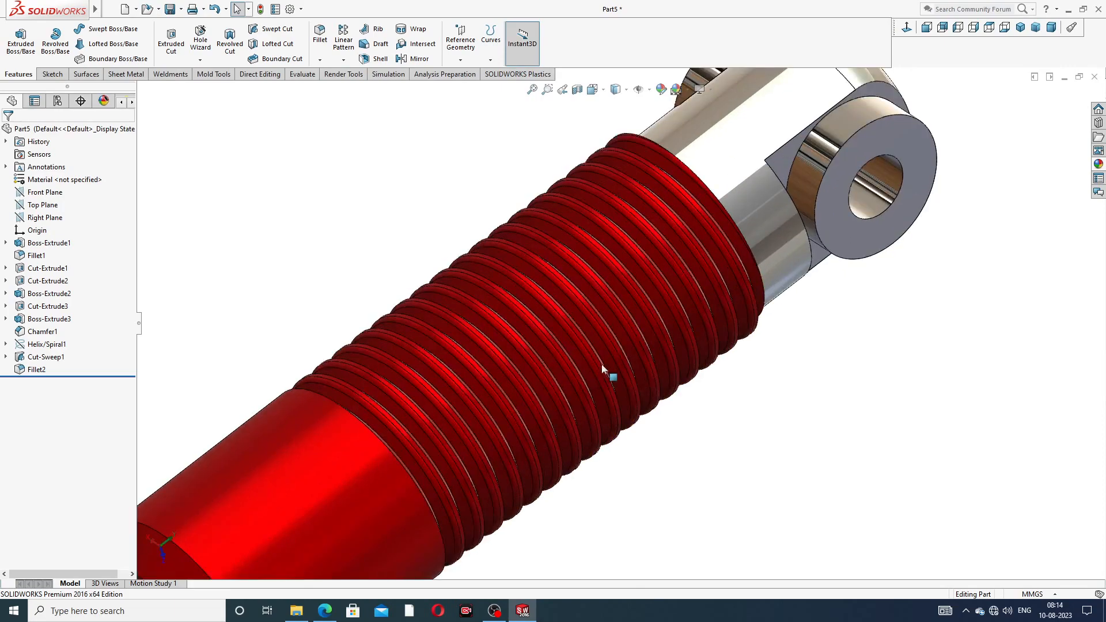
{"action": "middle_click_drag", "start_coordinate": [606, 367], "coordinate": [836, 229]}
{"action": "scroll", "coordinate": [751, 353], "scroll_direction": "up", "scroll_amount": 5}
{"action": "left_click", "coordinate": [1019, 27]}
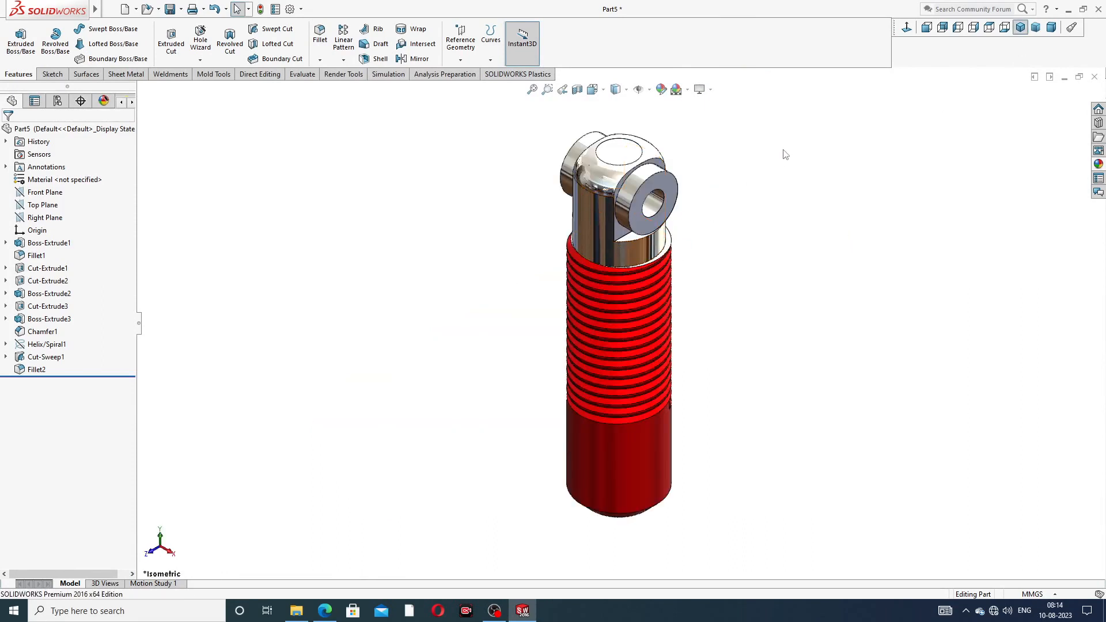
{"action": "middle_click_drag", "start_coordinate": [698, 202], "coordinate": [716, 237]}
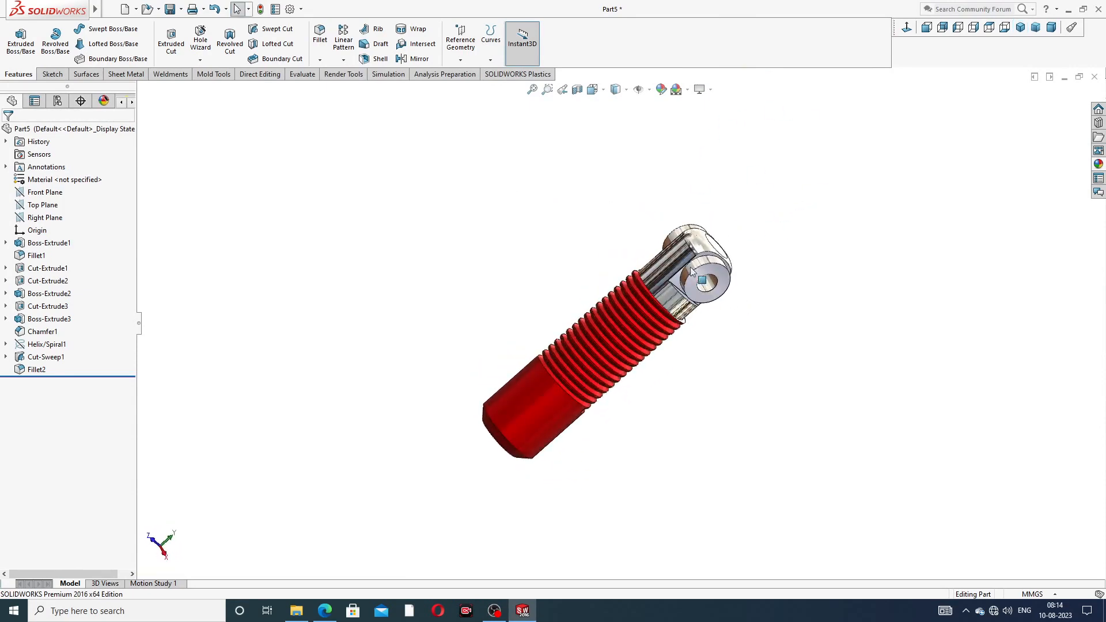
{"action": "scroll", "coordinate": [642, 378], "scroll_direction": "down", "scroll_amount": 3}
{"action": "middle_click_drag", "start_coordinate": [730, 276], "coordinate": [747, 313]}
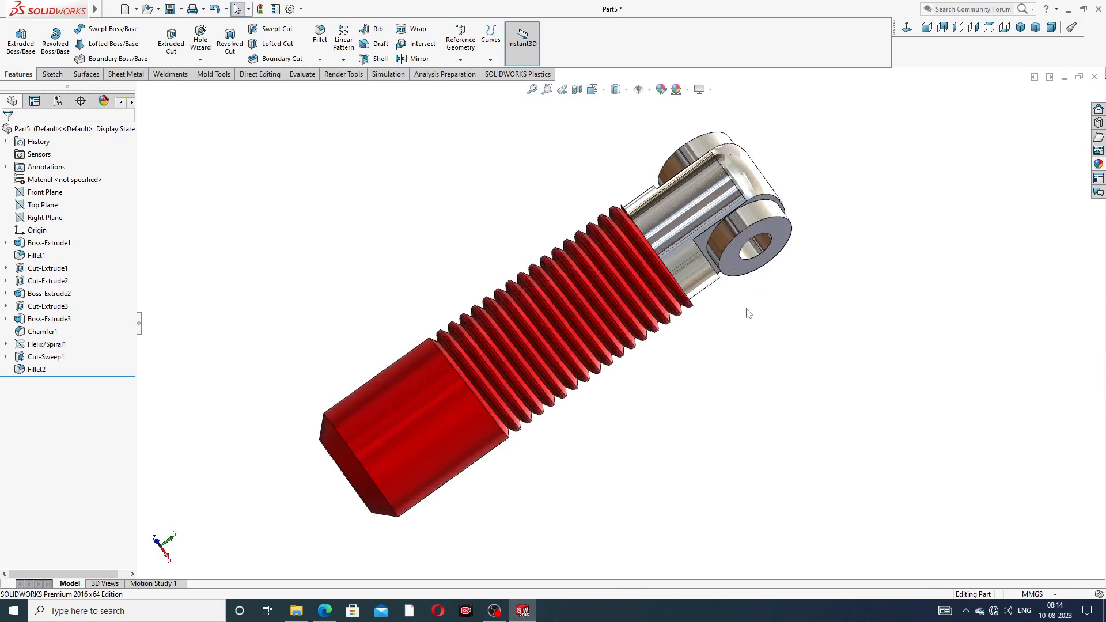
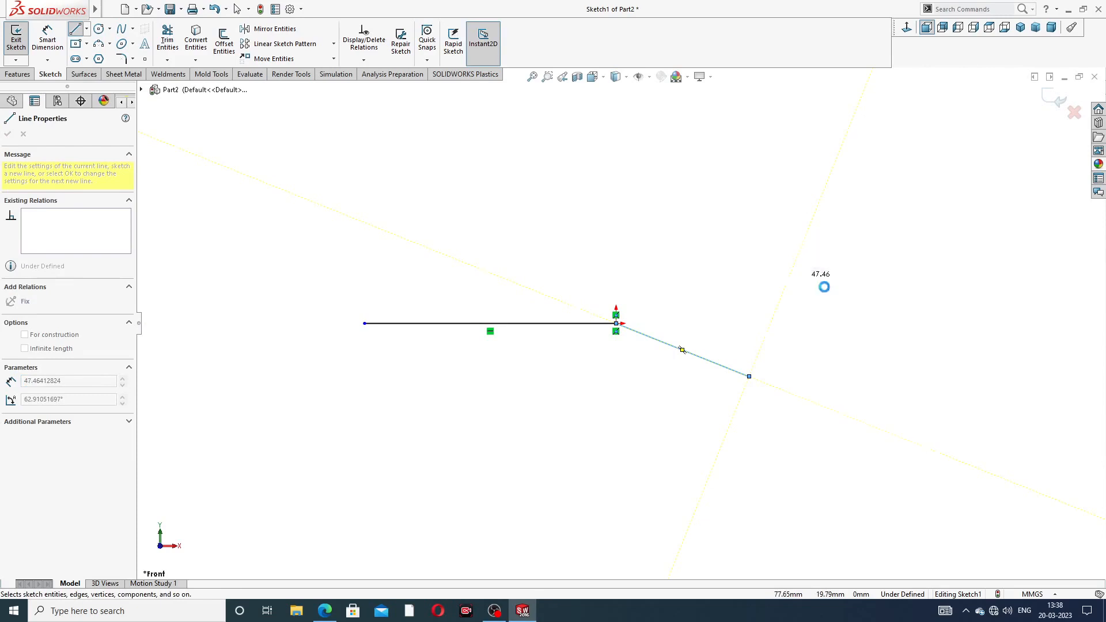
Step: Sketch a separate line about 66 mm long, rising at about 19°, above and clear of the origin
{"action": "left_click", "coordinate": [77, 30]}
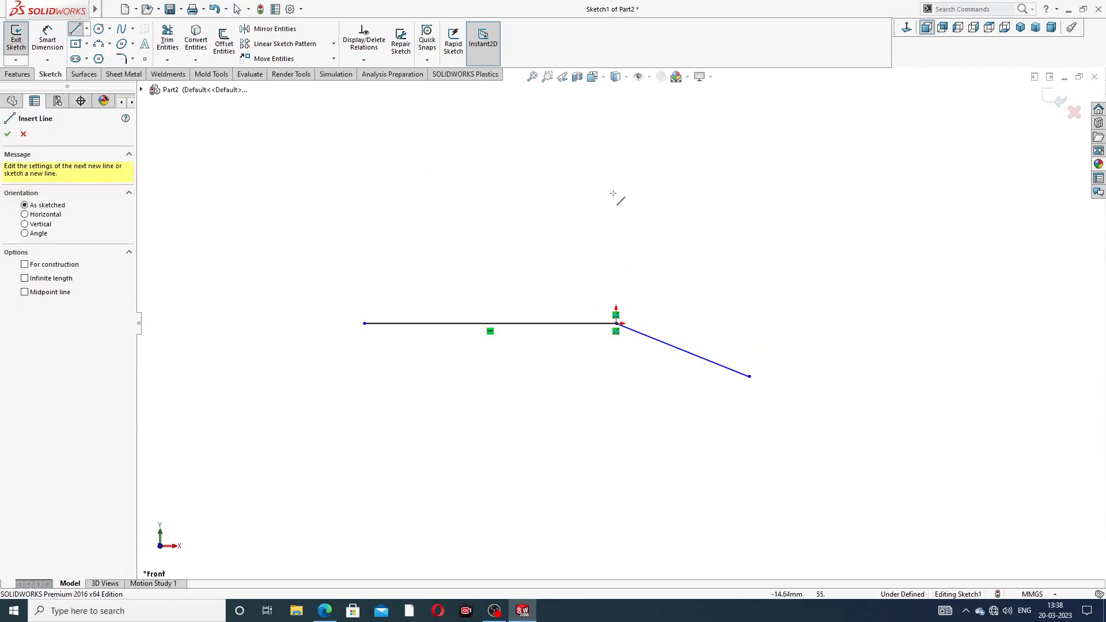
{"action": "left_click", "coordinate": [677, 246]}
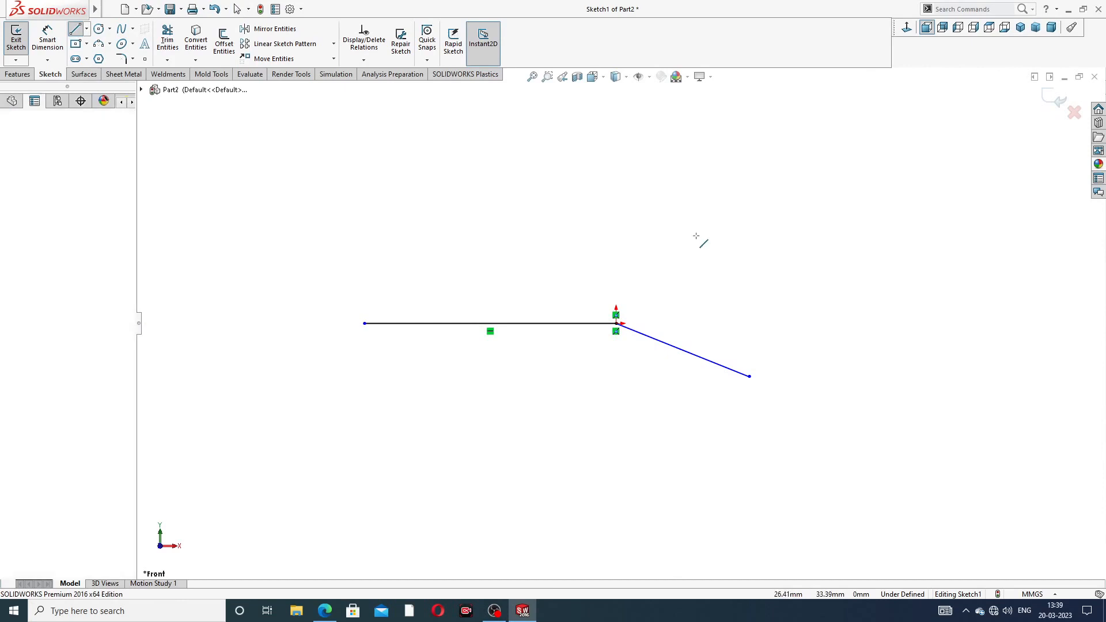
{"action": "left_click", "coordinate": [824, 196]}
{"action": "right_click", "coordinate": [825, 154]}
{"action": "left_click", "coordinate": [867, 170]}
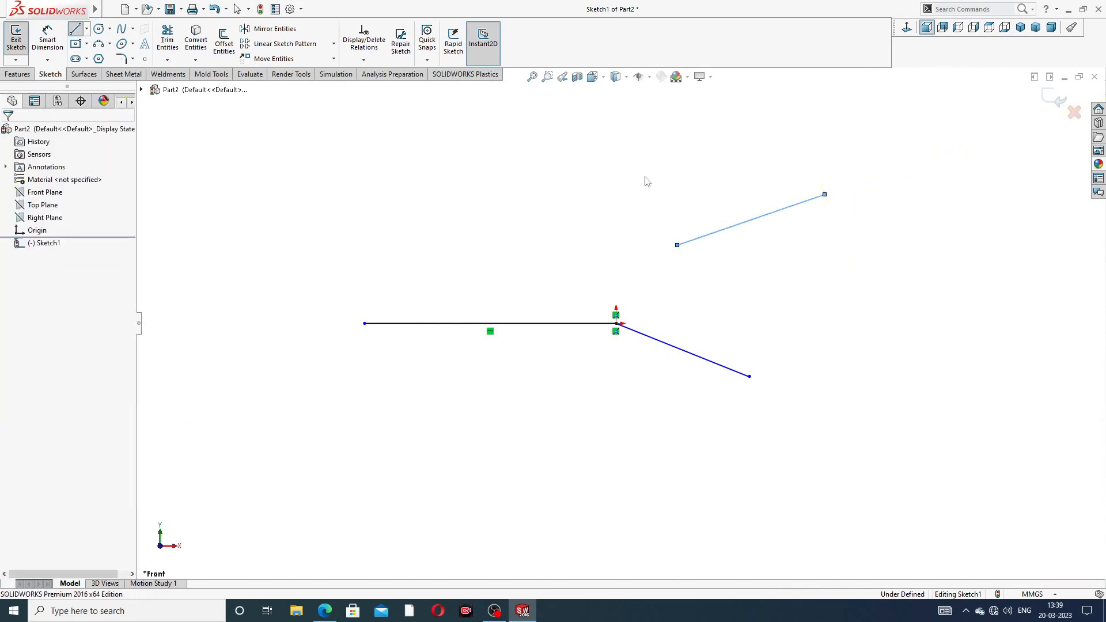
Step: Sketch a horizontal centerline about 73 mm long from the origin, on the side opposite the existing horizontal line
{"action": "left_click", "coordinate": [86, 29]}
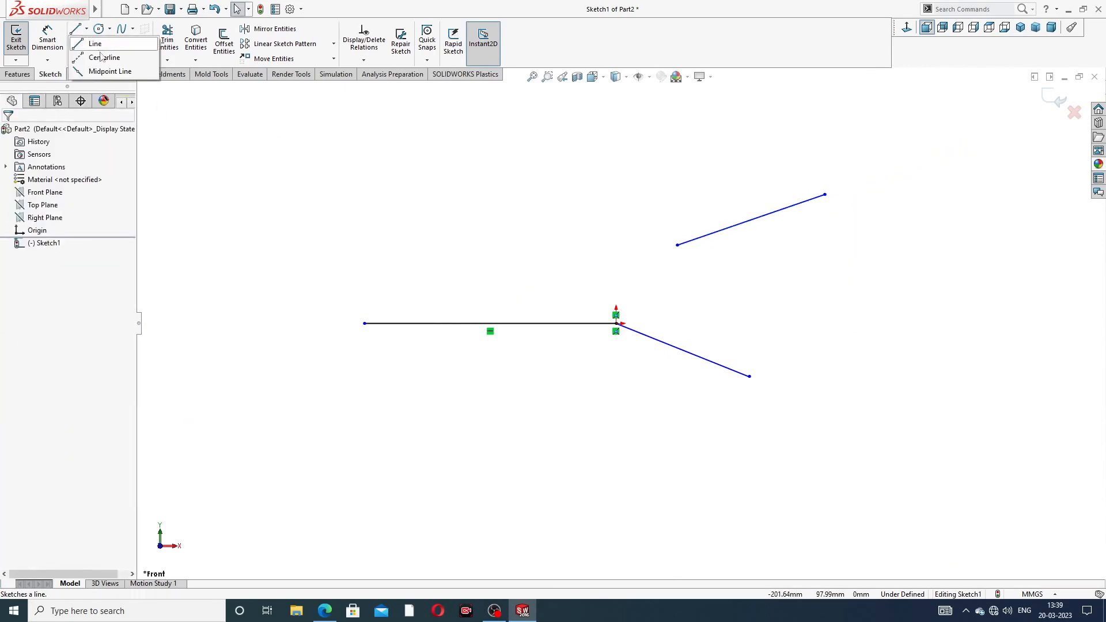
{"action": "left_click", "coordinate": [95, 55]}
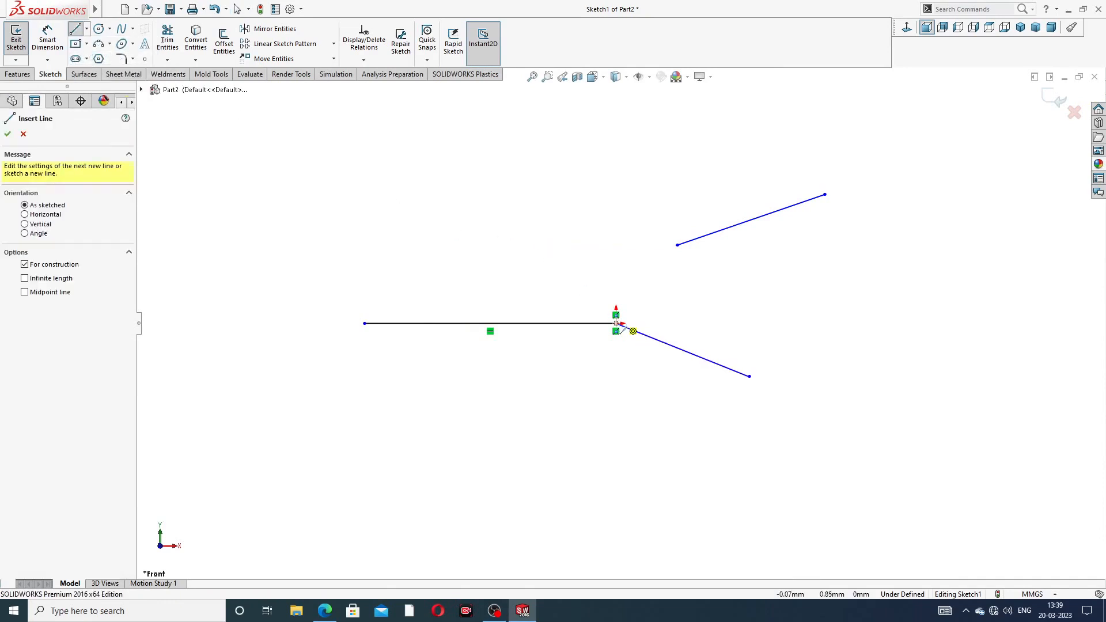
{"action": "left_click", "coordinate": [616, 323]}
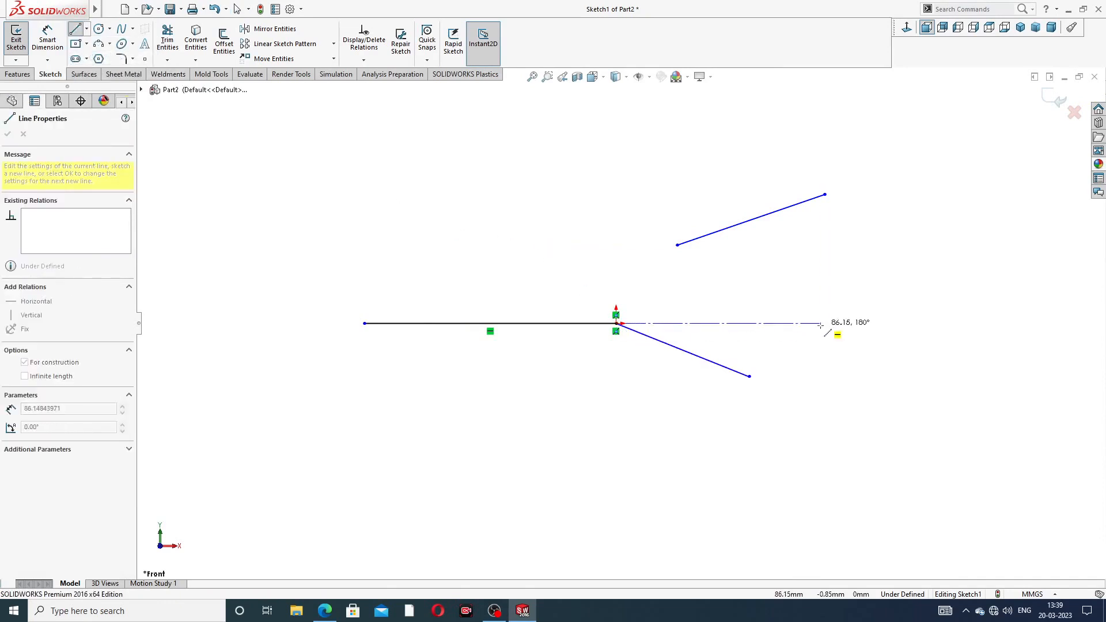
{"action": "left_click", "coordinate": [789, 323]}
{"action": "right_click", "coordinate": [807, 251]}
{"action": "left_click", "coordinate": [834, 294]}
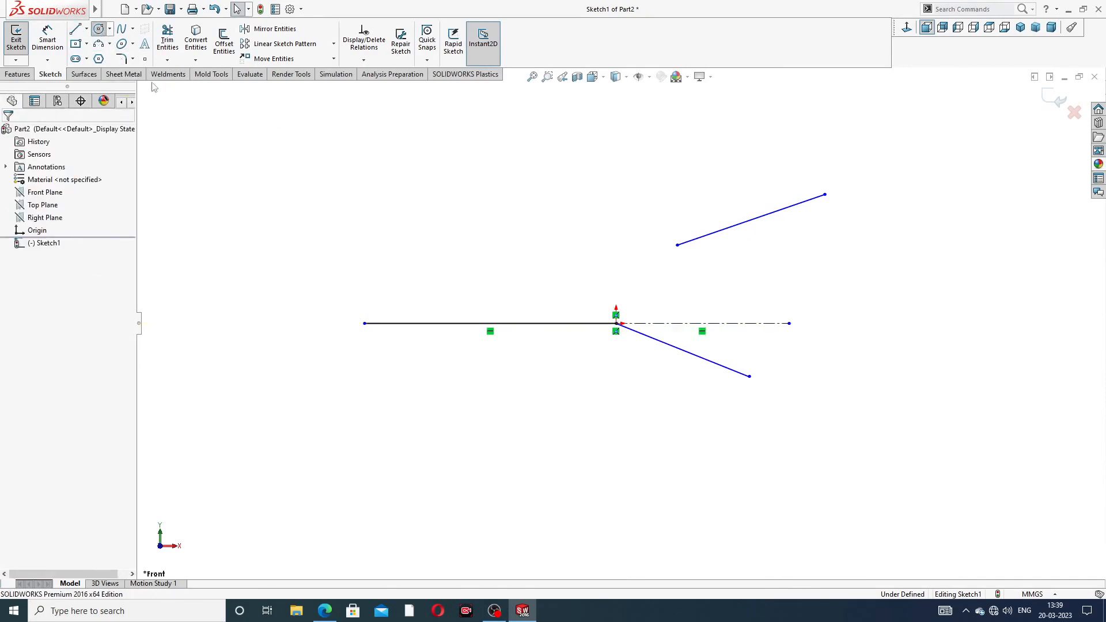
Step: Sketch a circle of about 51 mm radius centred on the free end of the centerline
{"action": "left_click", "coordinate": [789, 323]}
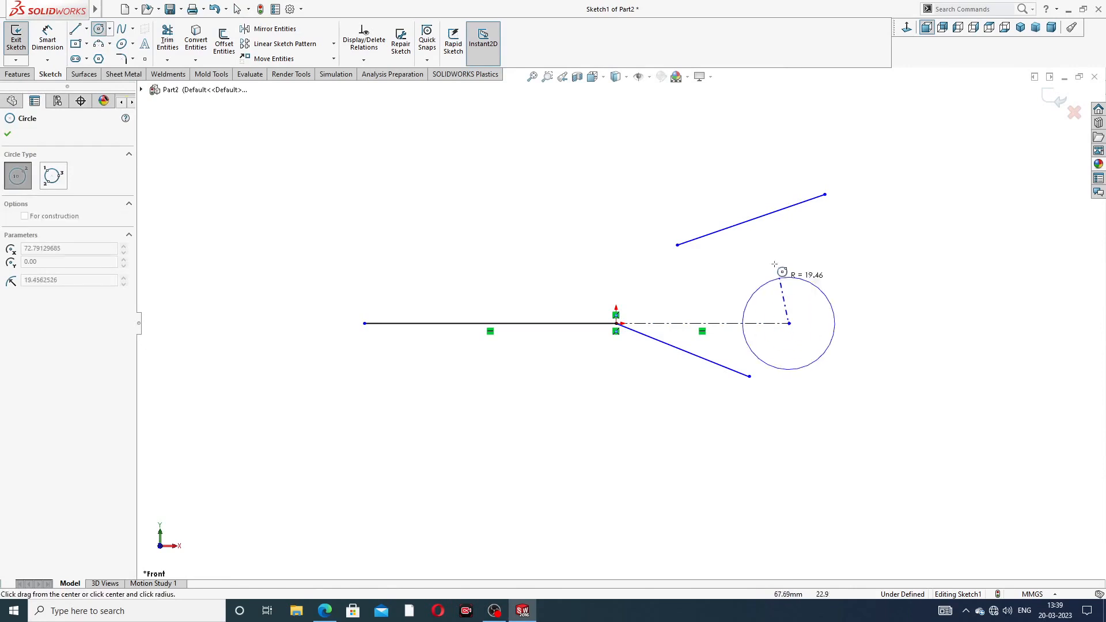
{"action": "left_click", "coordinate": [752, 217]}
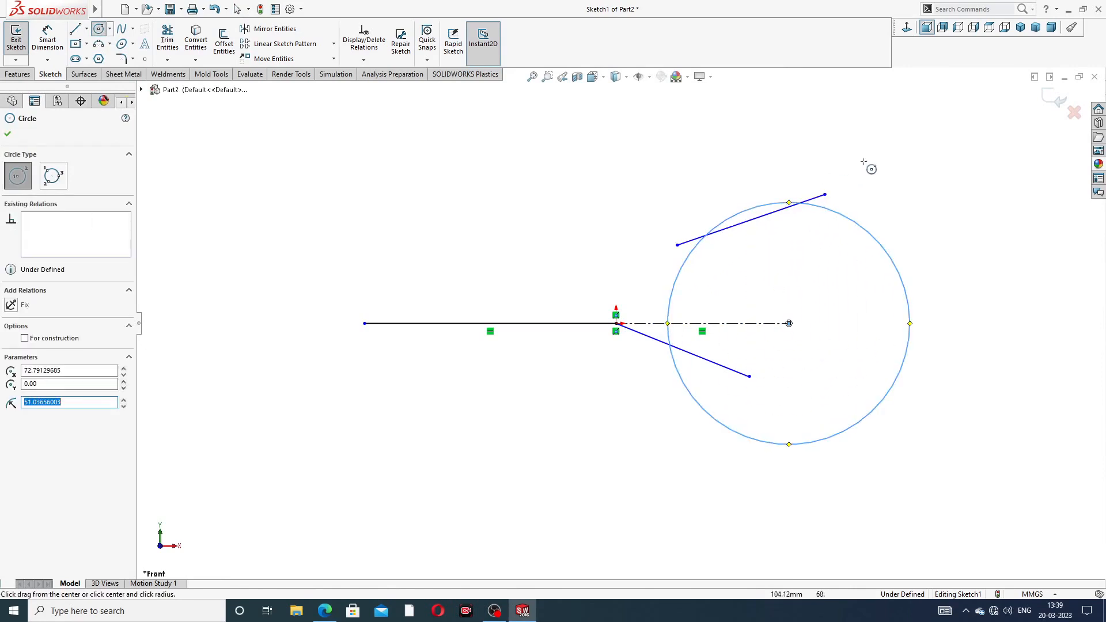
{"action": "right_click", "coordinate": [869, 165]}
{"action": "left_click", "coordinate": [886, 173]}
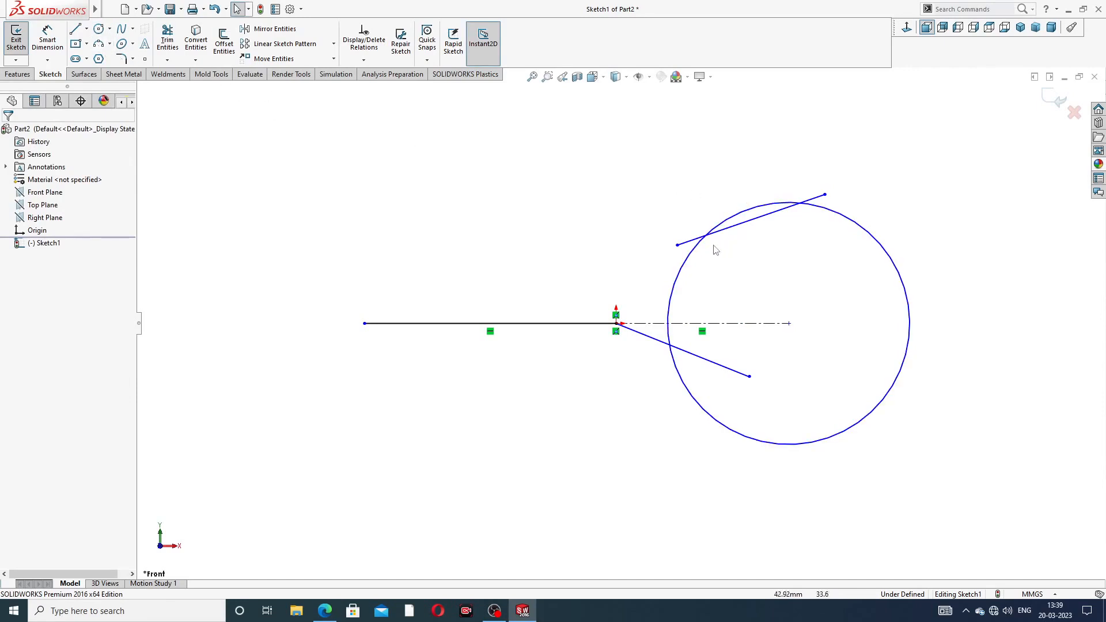
Step: Make the circle tangent to the separate upper line and to the lower inclined line from the origin
{"action": "left_click", "coordinate": [743, 222]}
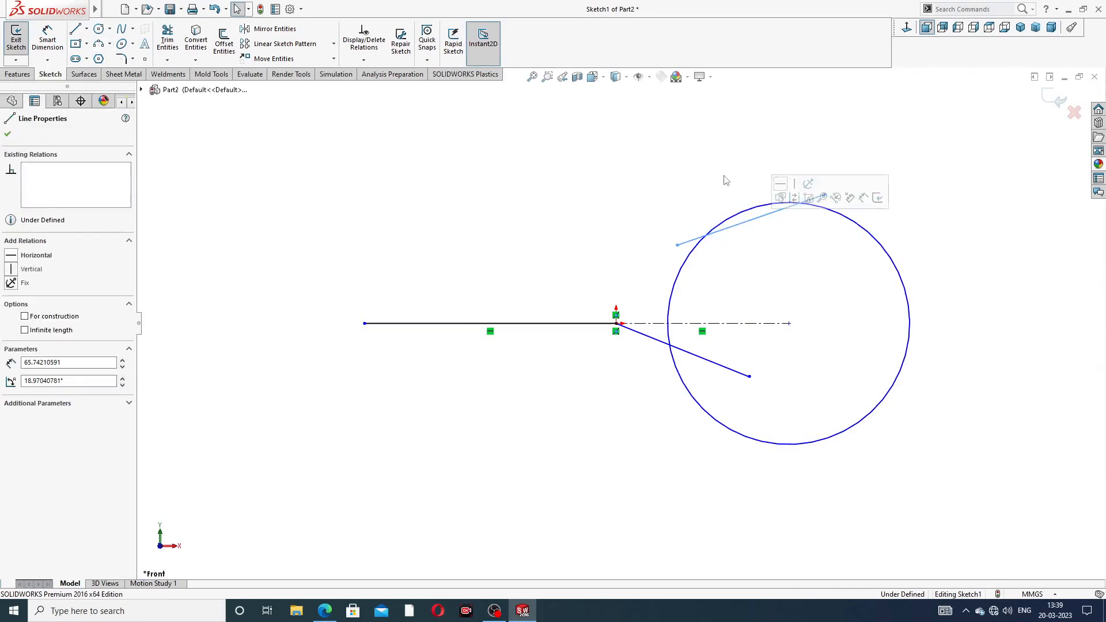
{"action": "left_click", "coordinate": [719, 196]}
{"action": "left_click_drag", "start_coordinate": [721, 227], "coordinate": [709, 253]}
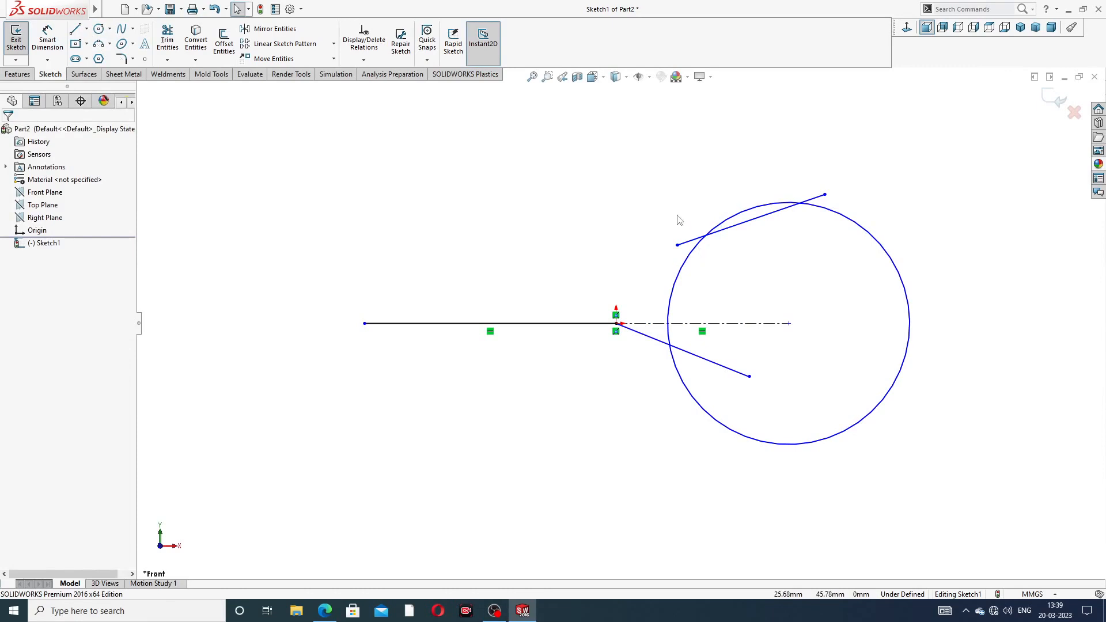
{"action": "left_click_drag", "start_coordinate": [678, 217], "coordinate": [732, 254]}
{"action": "left_click", "coordinate": [764, 207]}
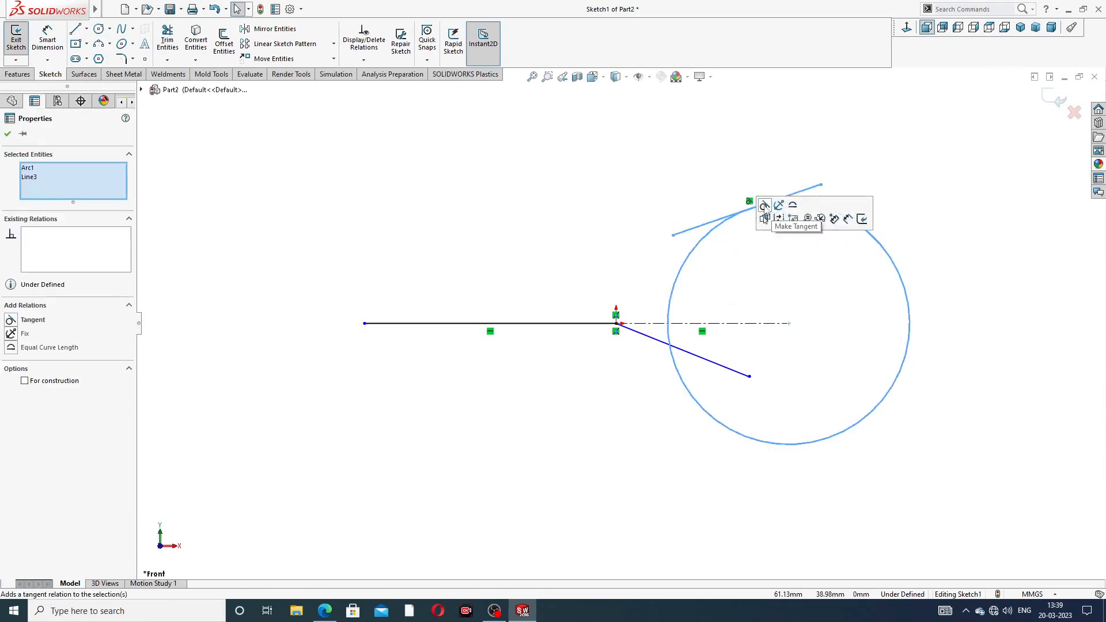
{"action": "left_click", "coordinate": [708, 166]}
{"action": "mouse_move", "coordinate": [643, 390]}
{"action": "left_mouse_down"}
{"action": "mouse_move", "coordinate": [709, 362]}
{"action": "mouse_move", "coordinate": [717, 346]}
{"action": "left_mouse_up"}
{"action": "left_click", "coordinate": [738, 295]}
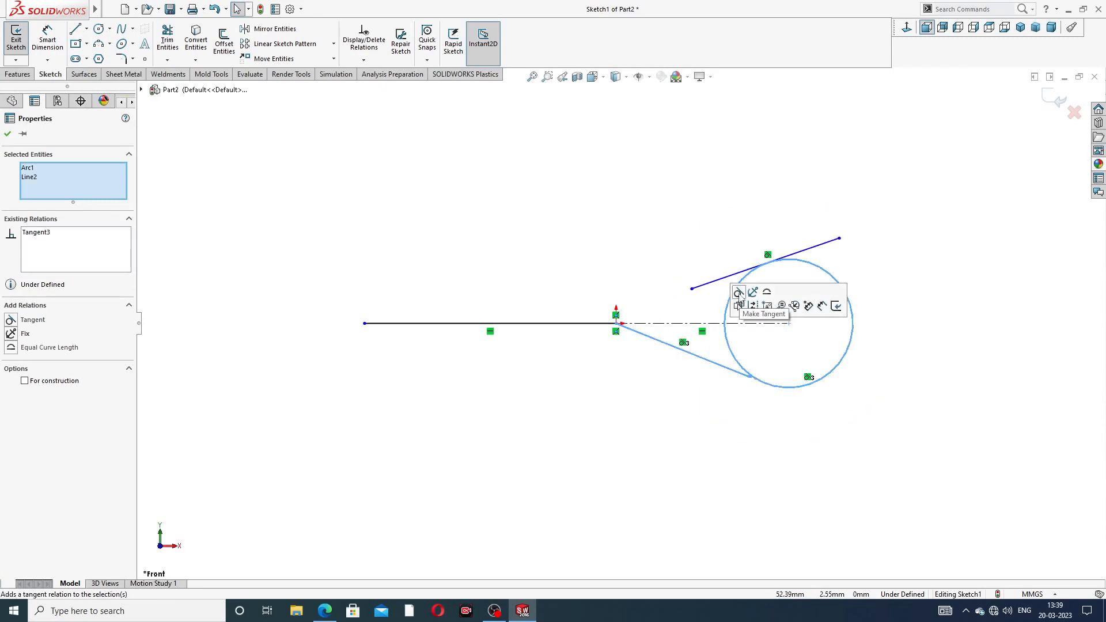
Step: Make the free end of the lower inclined line coincident with the circle
{"action": "left_click", "coordinate": [744, 223]}
{"action": "scroll", "coordinate": [769, 375], "scroll_direction": "down", "scroll_amount": 7}
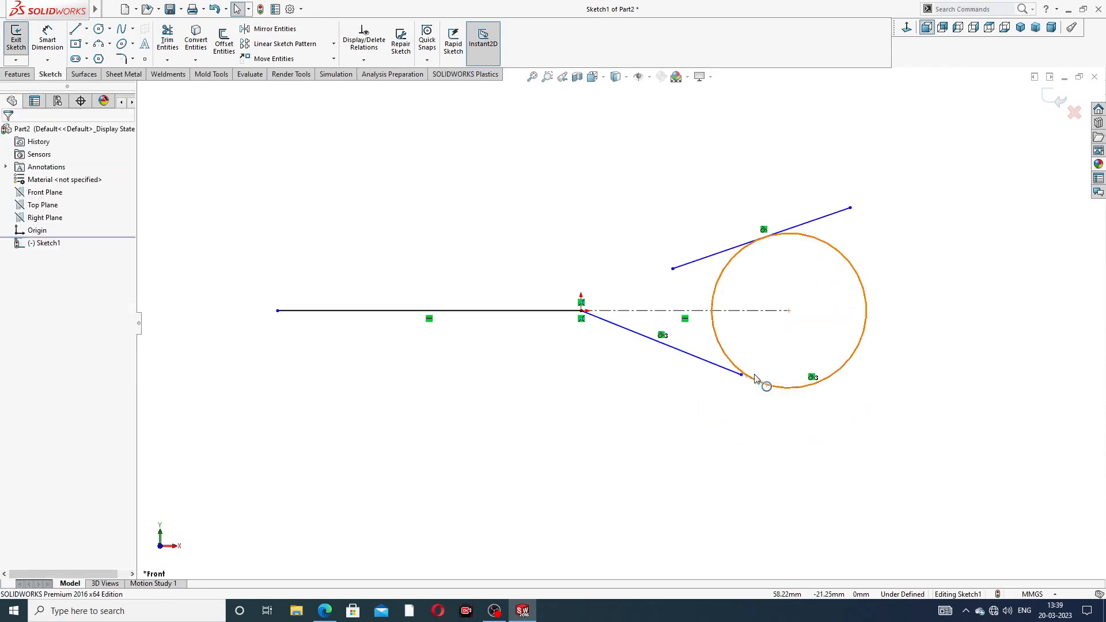
{"action": "left_click_drag", "start_coordinate": [675, 354], "coordinate": [766, 374]}
{"action": "left_click", "coordinate": [678, 392]}
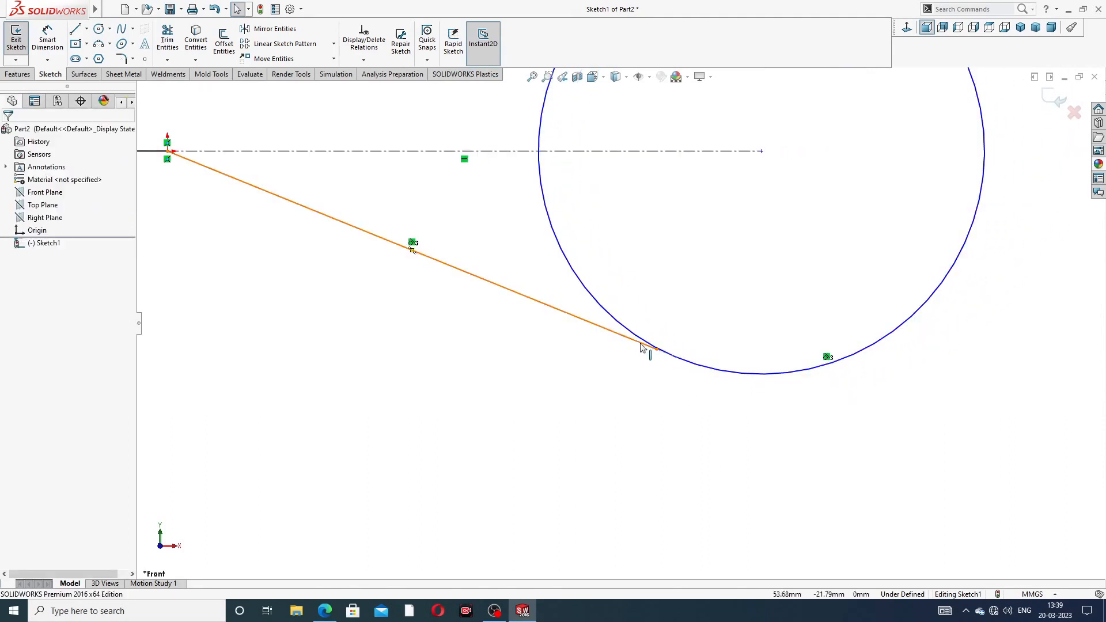
{"action": "left_click", "coordinate": [656, 350]}
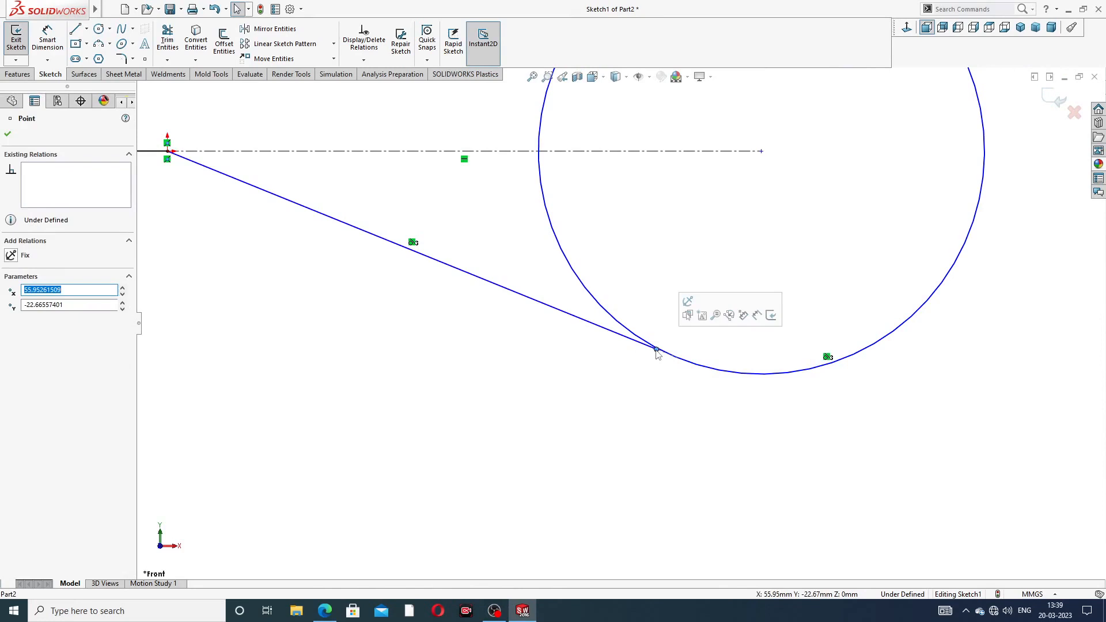
{"action": "left_click", "coordinate": [634, 337], "text": "ctrl"}
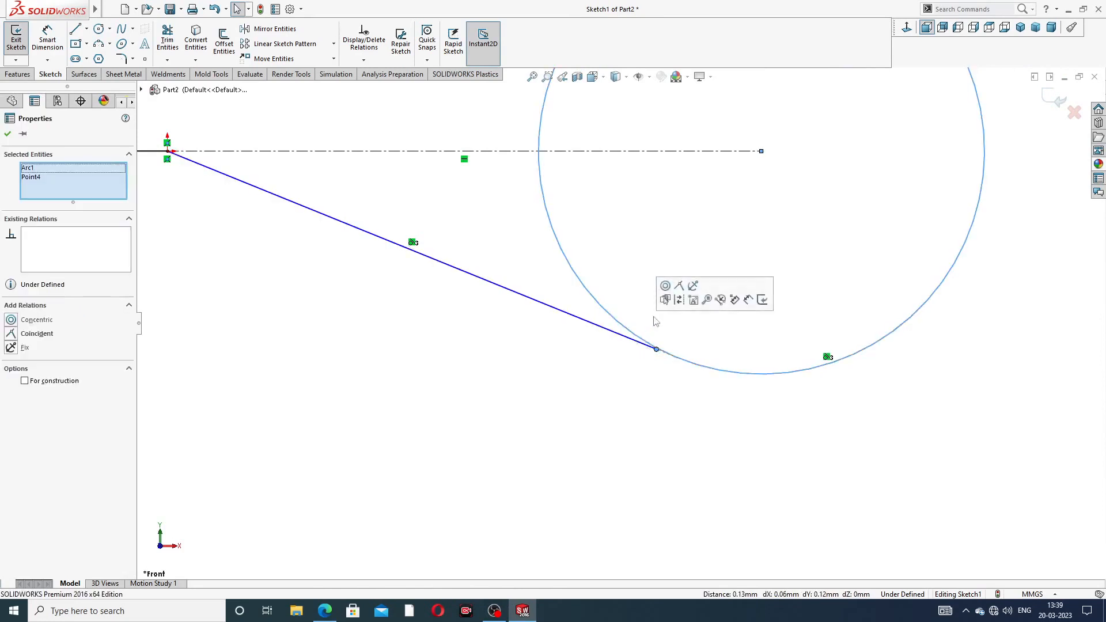
{"action": "left_click", "coordinate": [681, 286]}
{"action": "left_click", "coordinate": [654, 375]}
{"action": "scroll", "coordinate": [668, 227], "scroll_direction": "up", "scroll_amount": 2}
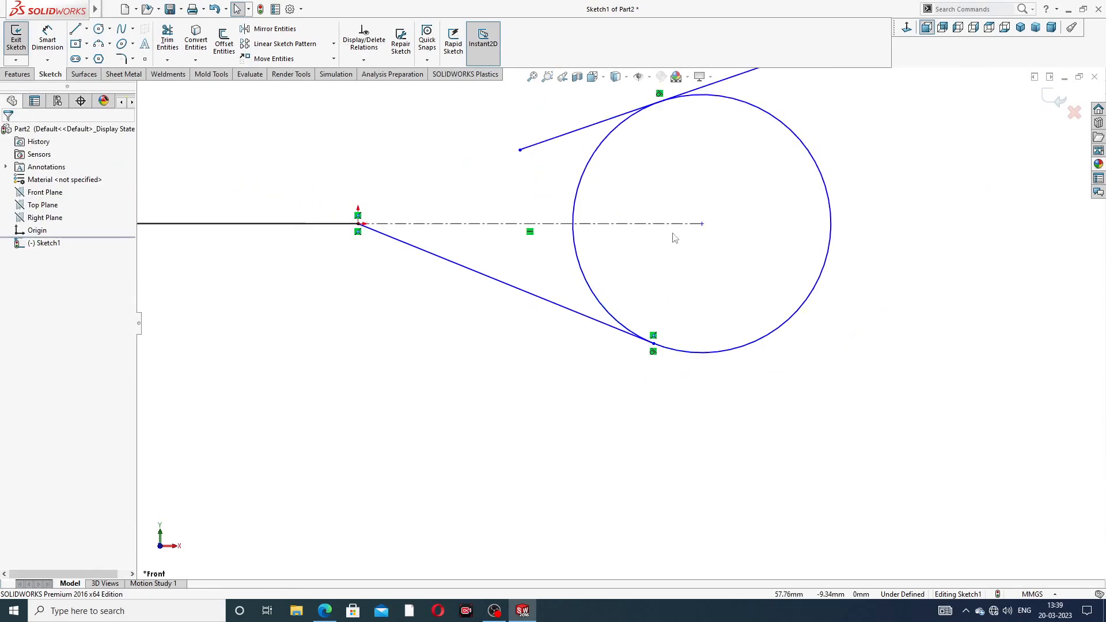
{"action": "scroll", "coordinate": [620, 318], "scroll_direction": "up", "scroll_amount": 2}
{"action": "scroll", "coordinate": [492, 284], "scroll_direction": "down", "scroll_amount": 2}
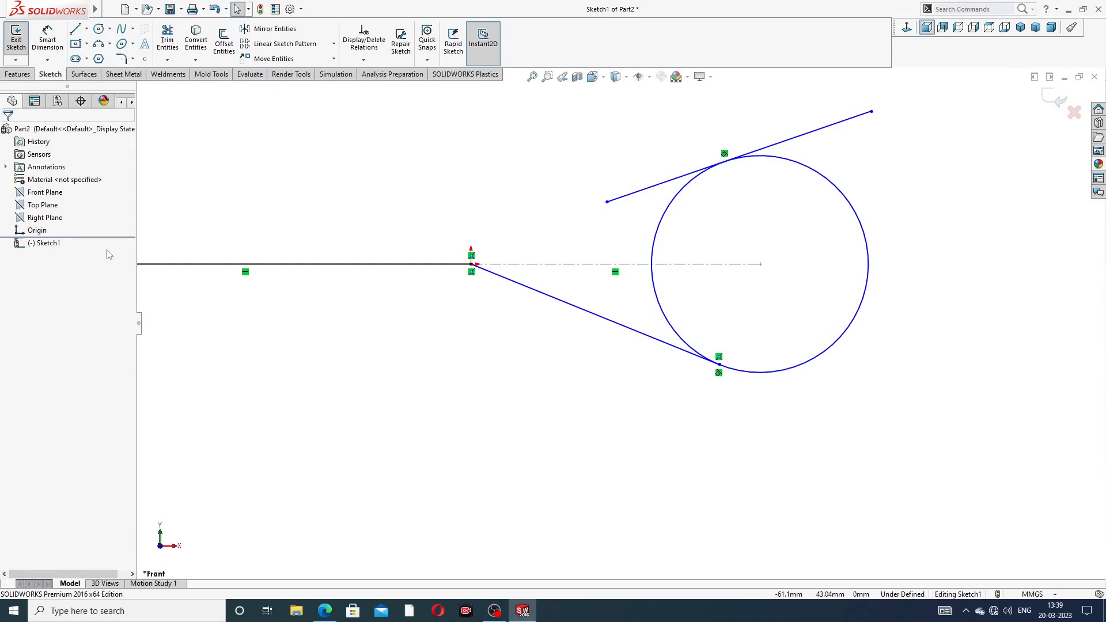
Step: Check the foundation bolt PDF drawing in Edge and dimension the circle in SOLIDWORKS with a diameter of 30 mm
{"action": "left_click", "coordinate": [325, 611]}
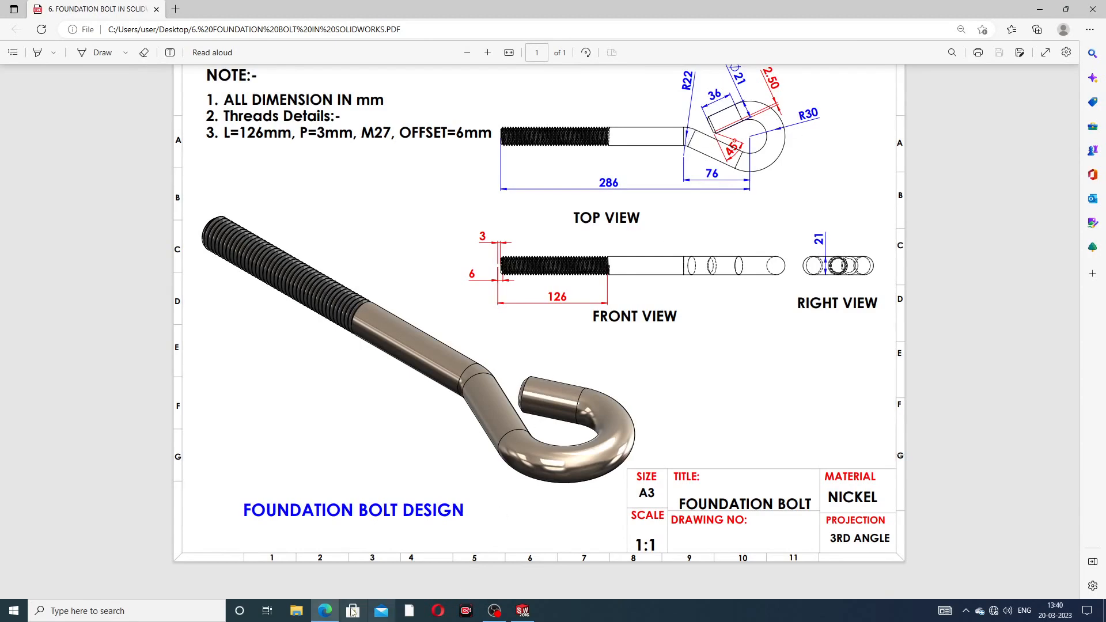
{"action": "left_click", "coordinate": [326, 614]}
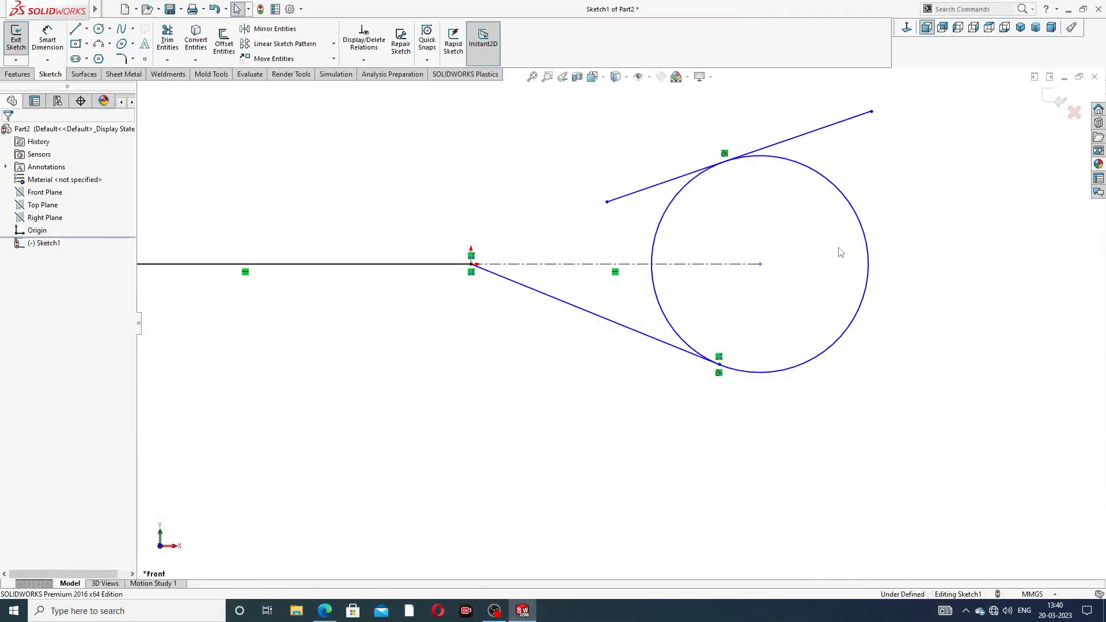
{"action": "left_click", "coordinate": [47, 38]}
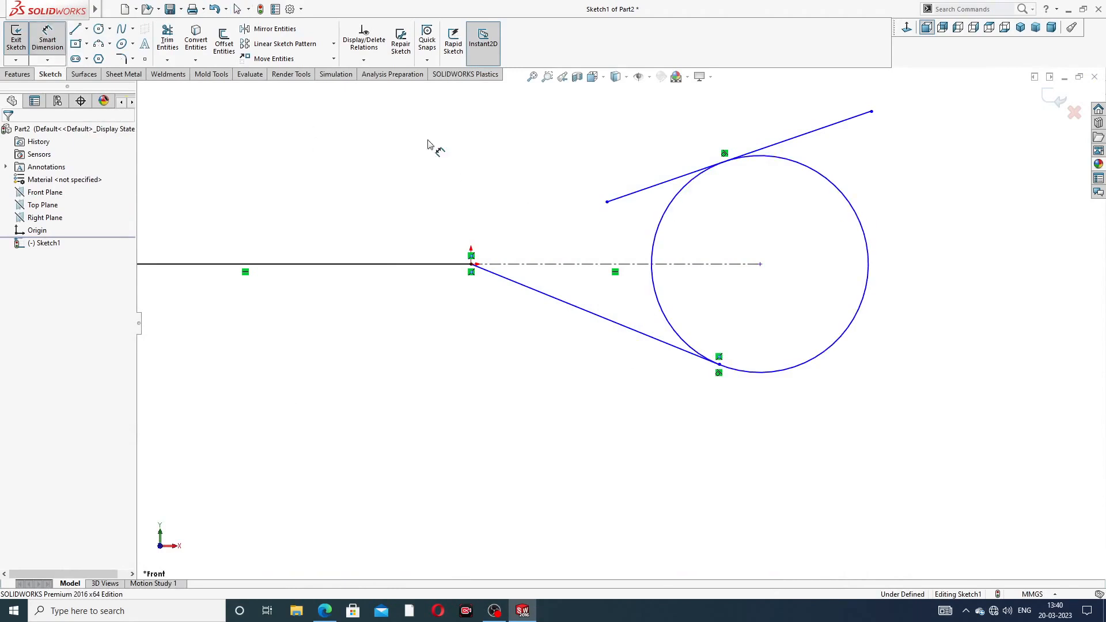
{"action": "left_click", "coordinate": [842, 196]}
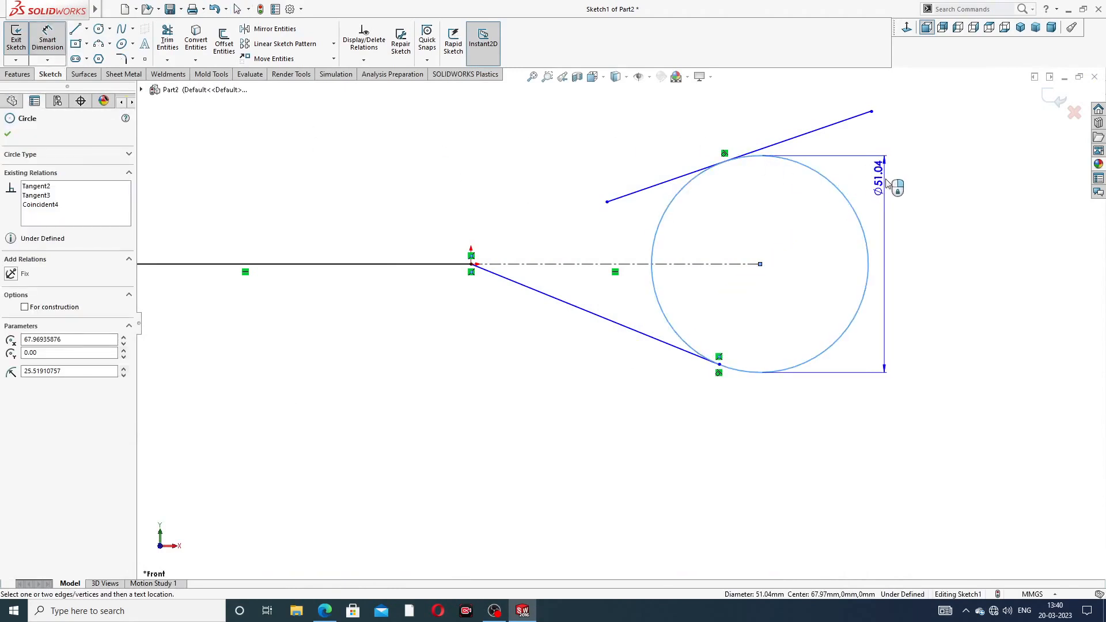
{"action": "left_click", "coordinate": [908, 155]}
{"action": "type", "text": "30"}
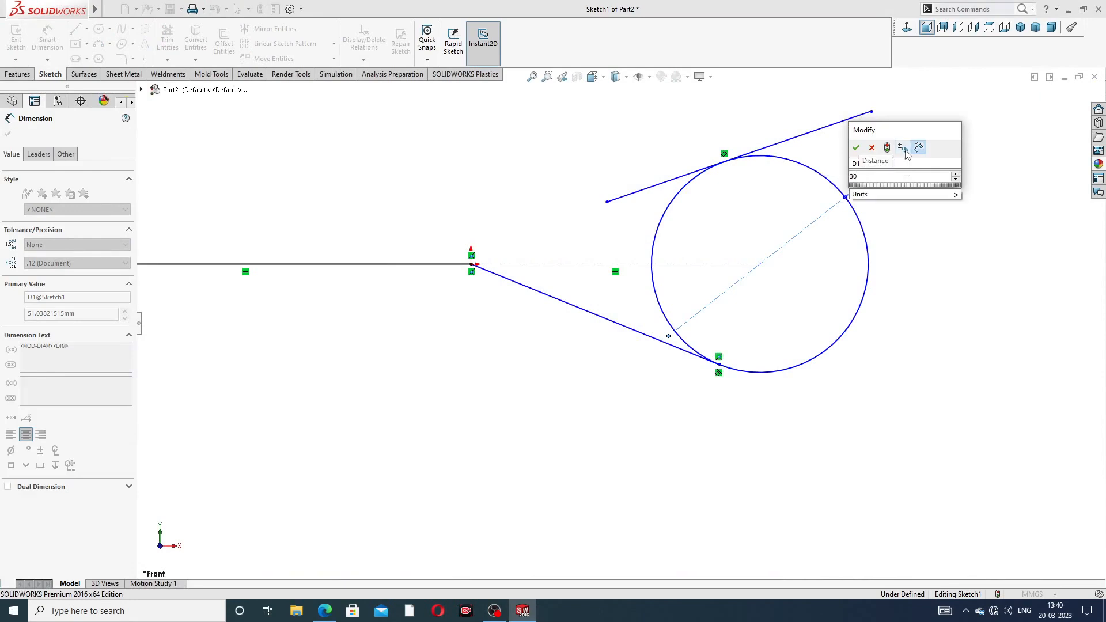
{"action": "key", "text": "Return"}
{"action": "left_click", "coordinate": [930, 193]}
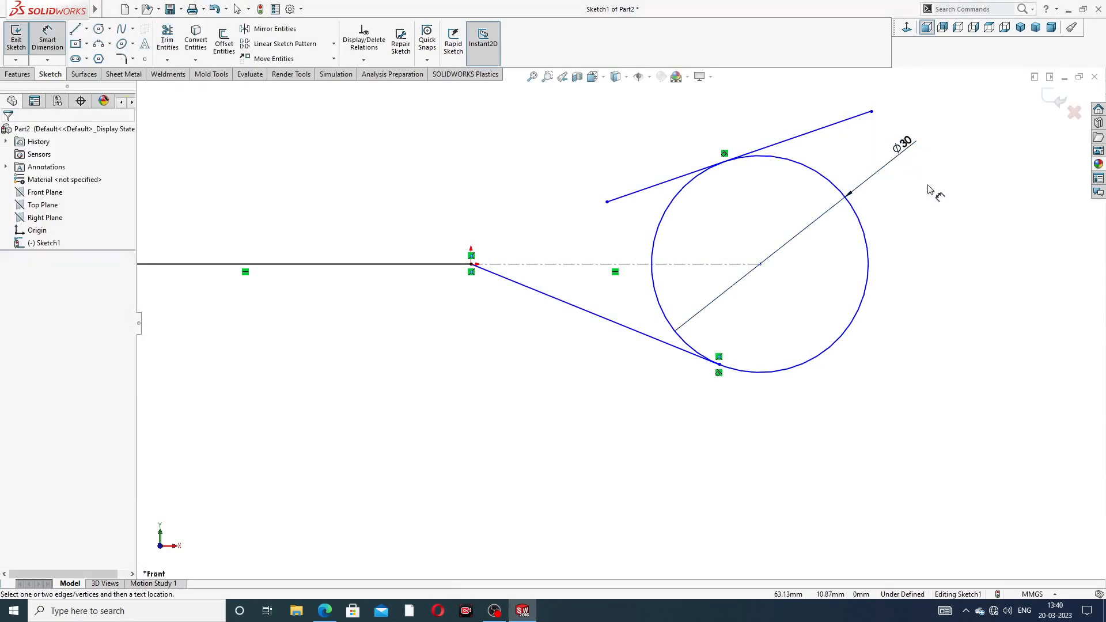
{"action": "scroll", "coordinate": [468, 265], "scroll_direction": "down", "scroll_amount": 3}
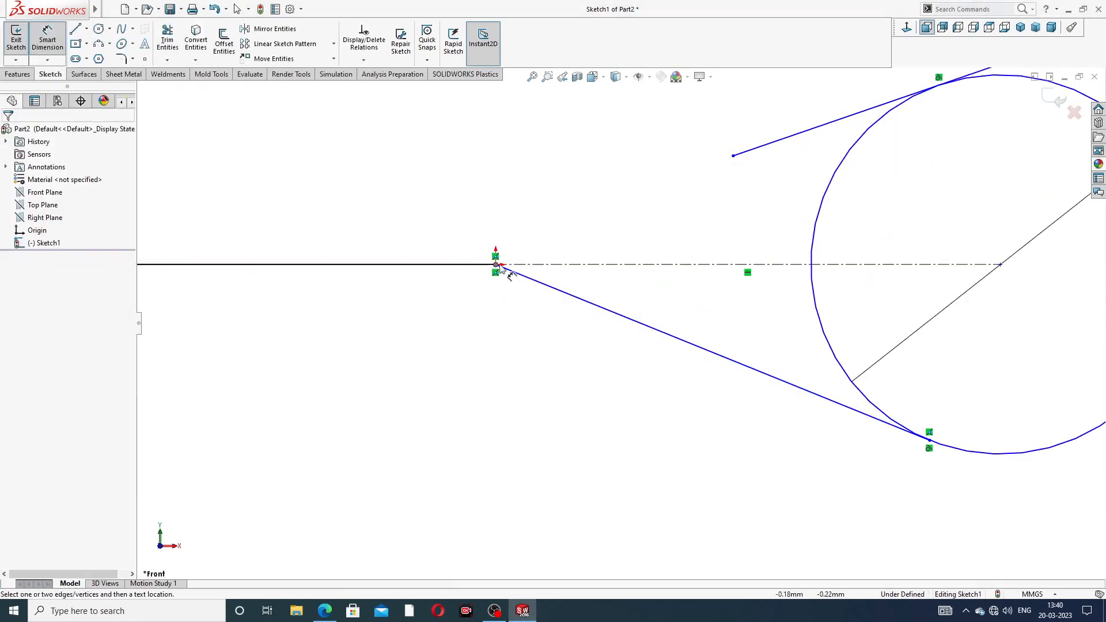
{"action": "right_click", "coordinate": [457, 170]}
{"action": "left_click", "coordinate": [490, 171]}
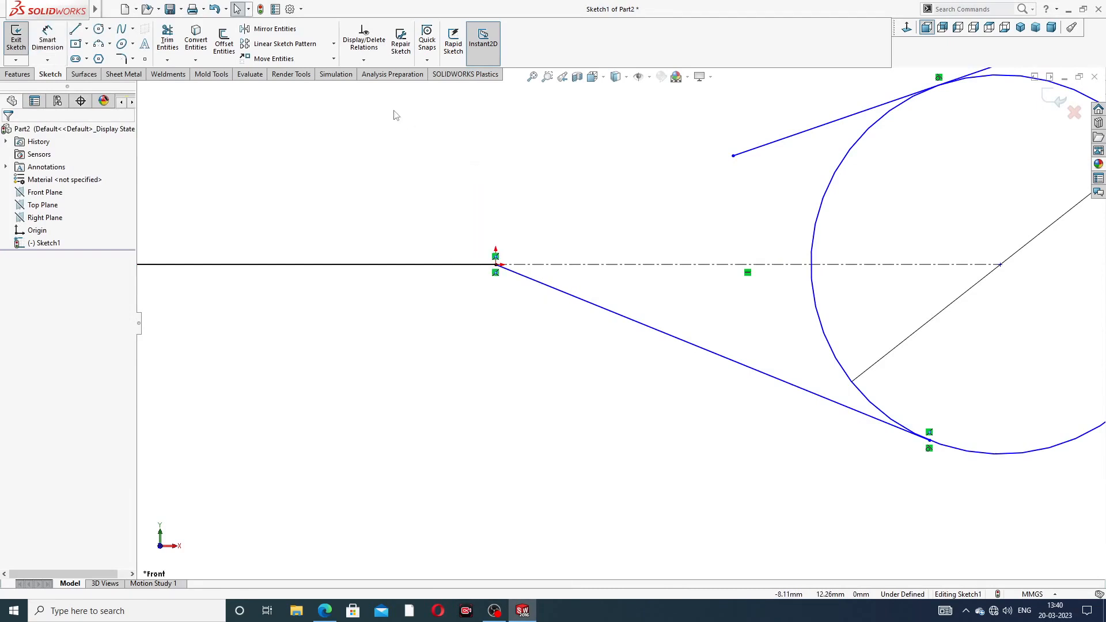
Step: Add a 22 mm sketch fillet at the origin corner between the horizontal line and the lower inclined line
{"action": "left_click", "coordinate": [18, 74]}
{"action": "left_click", "coordinate": [53, 74]}
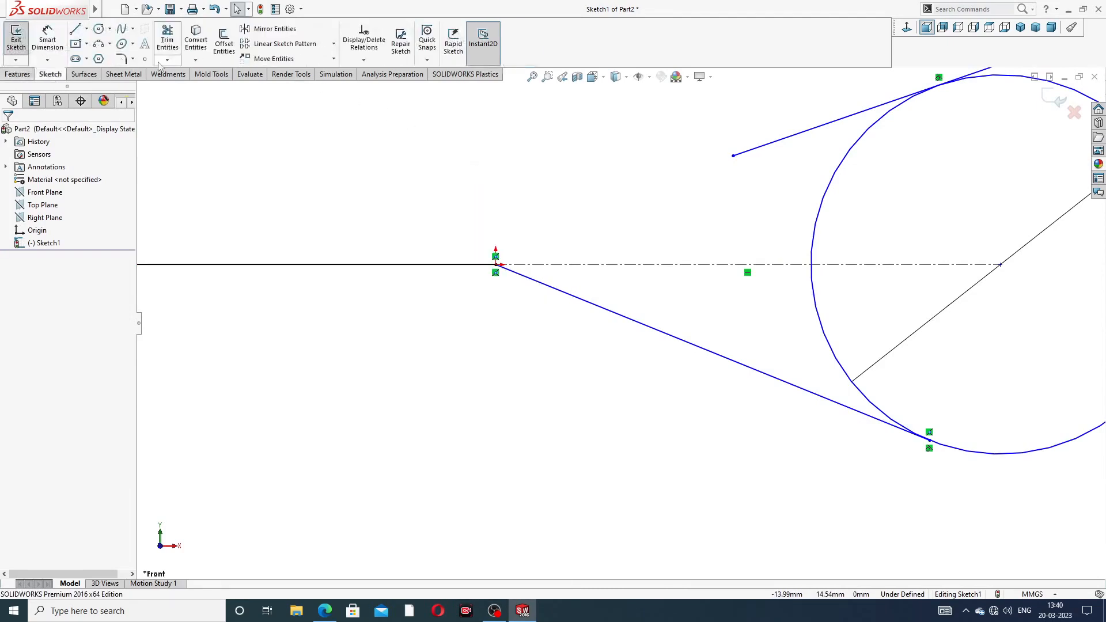
{"action": "left_click", "coordinate": [133, 59]}
{"action": "left_click", "coordinate": [151, 73]}
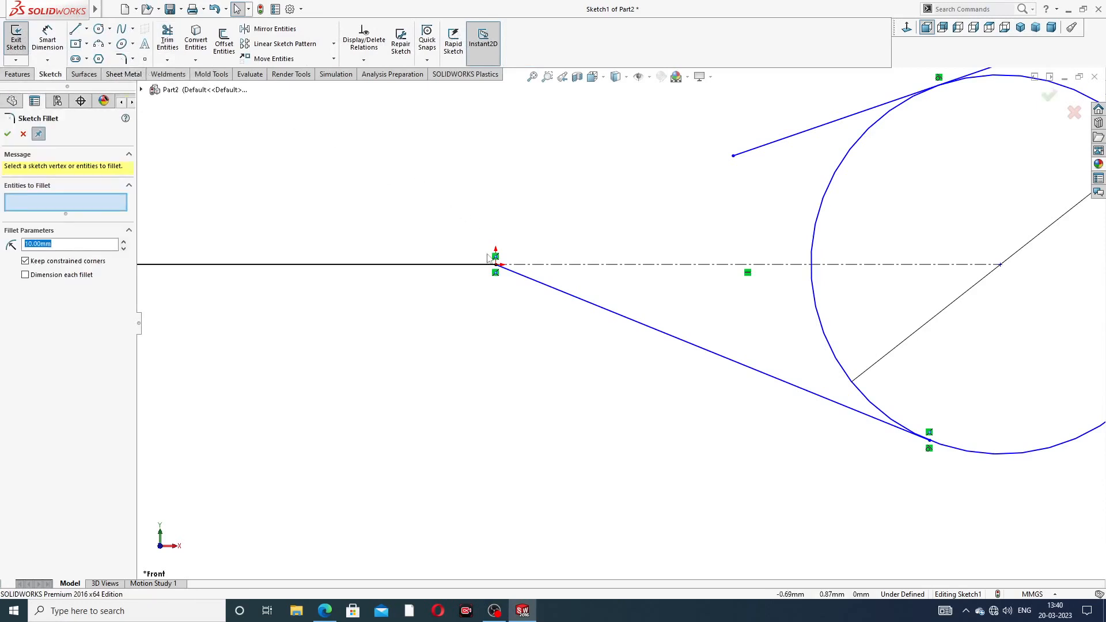
{"action": "scroll", "coordinate": [461, 248], "scroll_direction": "down", "scroll_amount": 3}
{"action": "left_click", "coordinate": [538, 290]}
{"action": "left_click", "coordinate": [82, 242]}
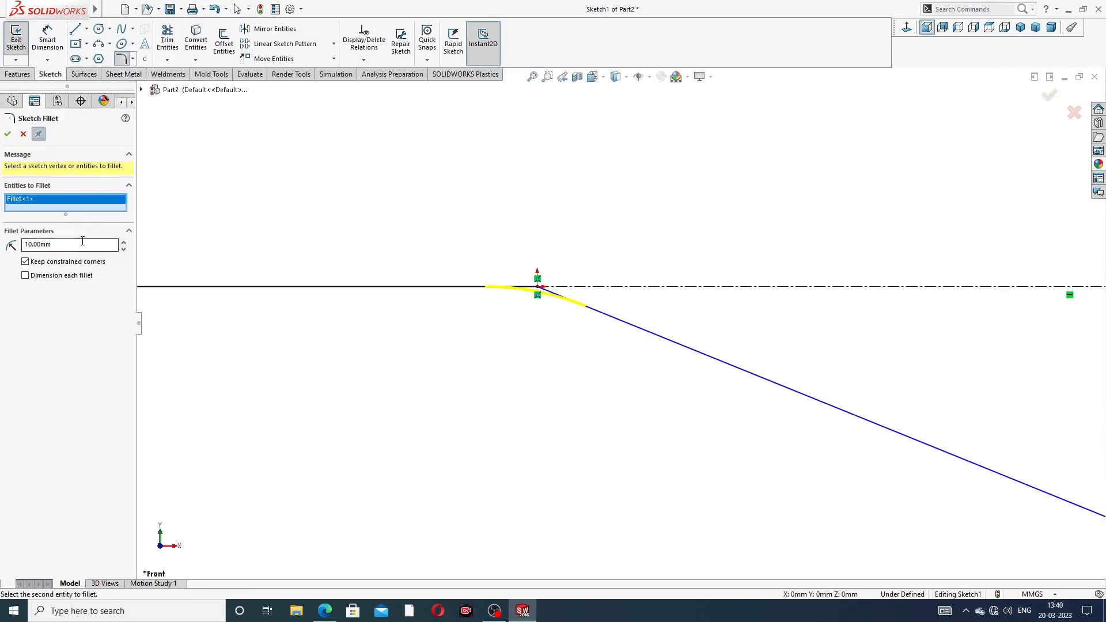
{"action": "double_click", "coordinate": [48, 245]}
{"action": "type", "text": "22"}
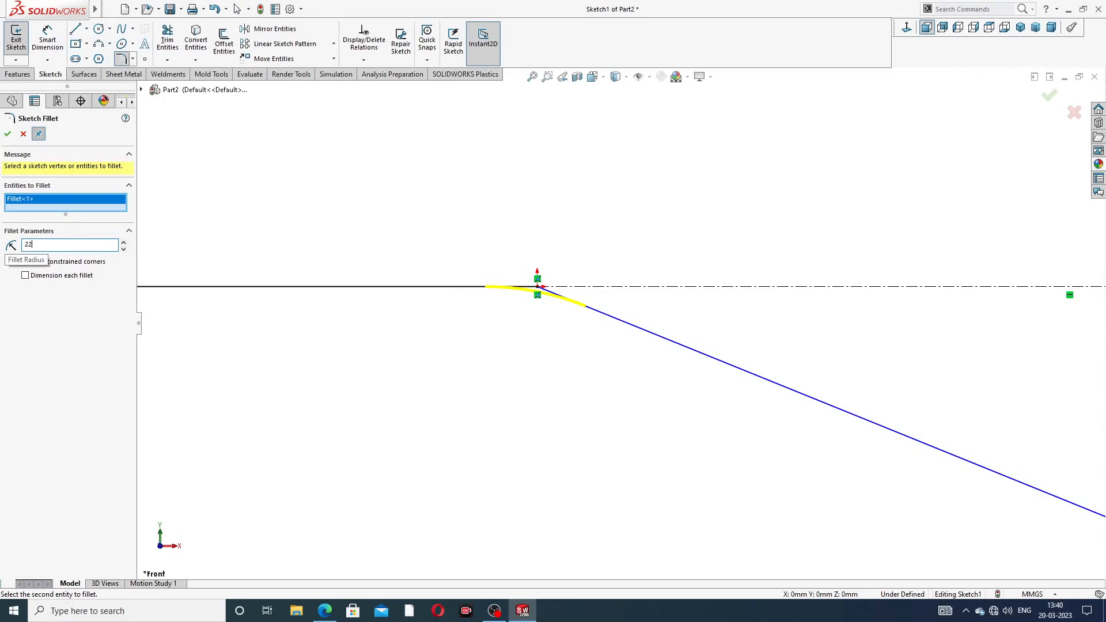
{"action": "key", "text": "Return"}
{"action": "left_click", "coordinate": [7, 134]}
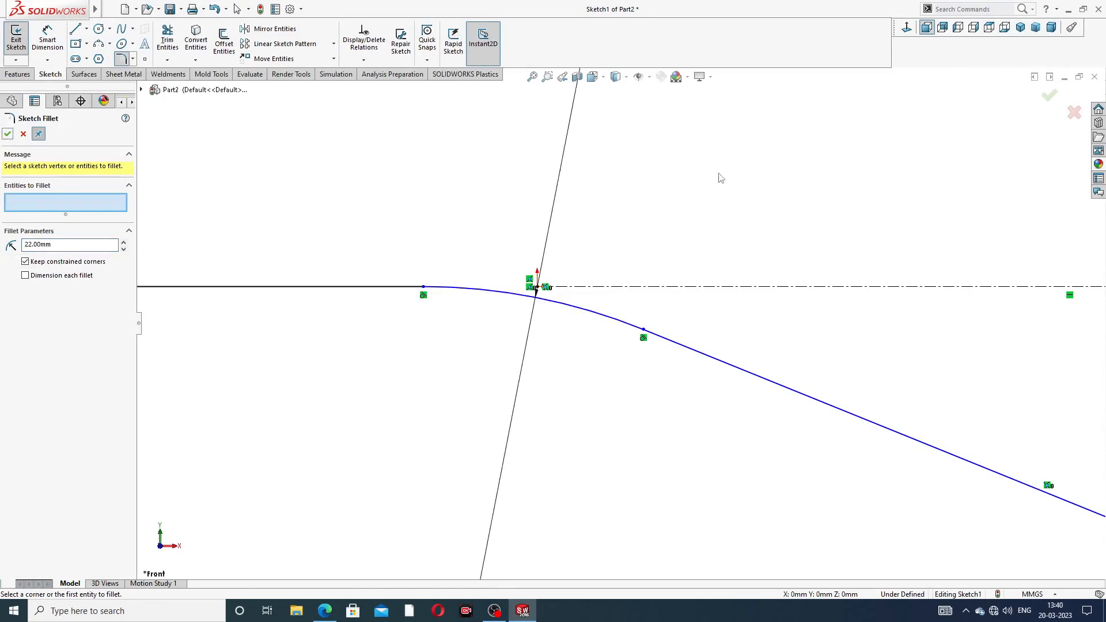
{"action": "scroll", "coordinate": [725, 187], "scroll_direction": "up", "scroll_amount": 5}
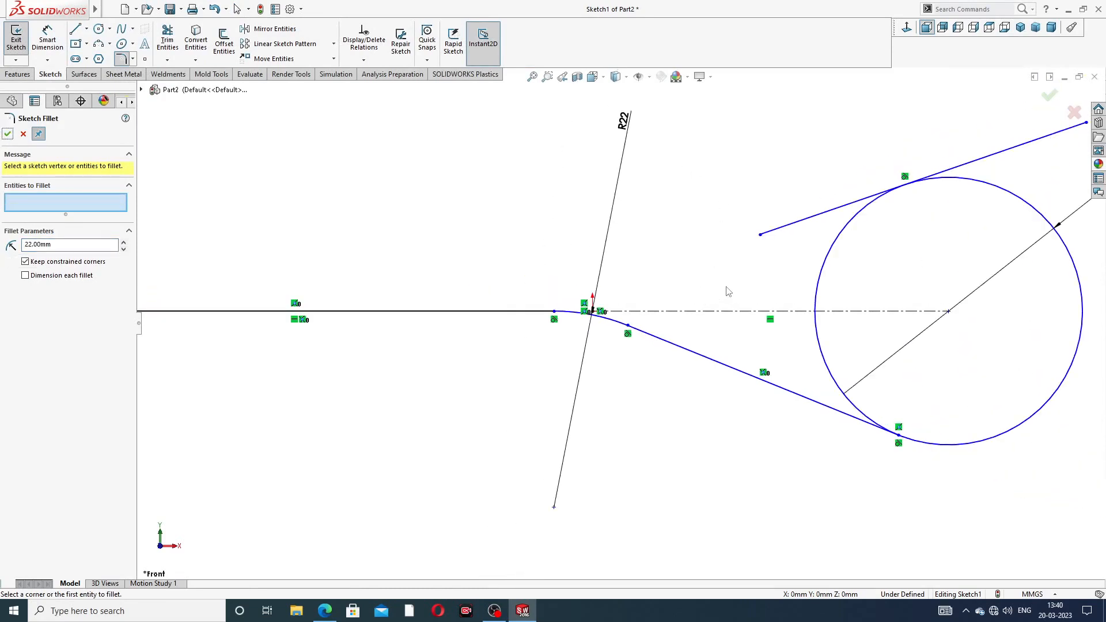
{"action": "scroll", "coordinate": [806, 294], "scroll_direction": "up", "scroll_amount": 1}
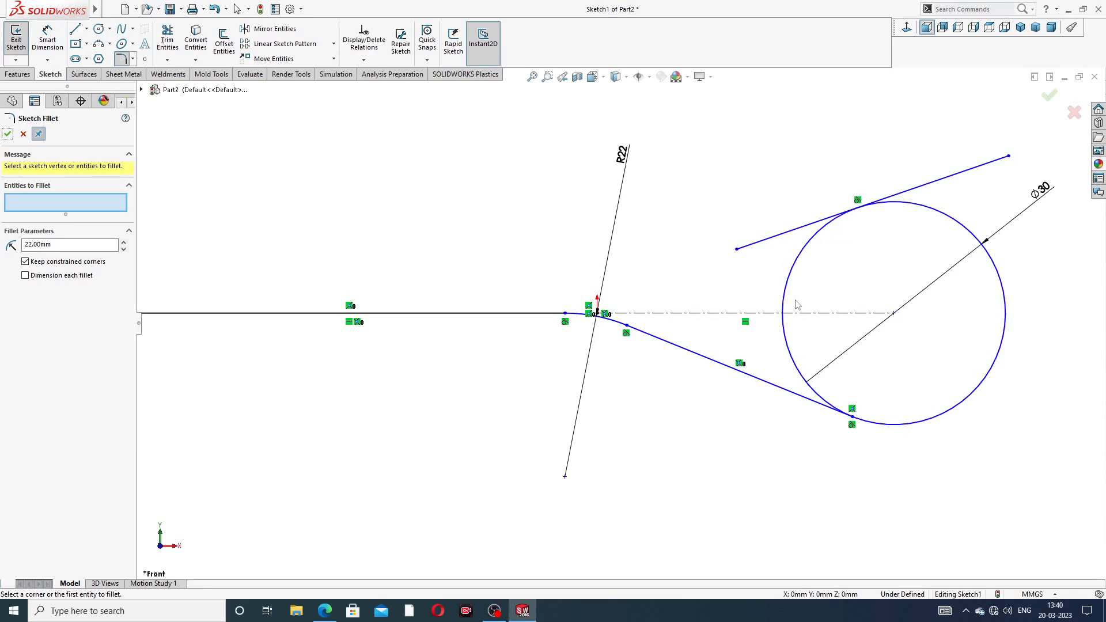
{"action": "left_click", "coordinate": [7, 134]}
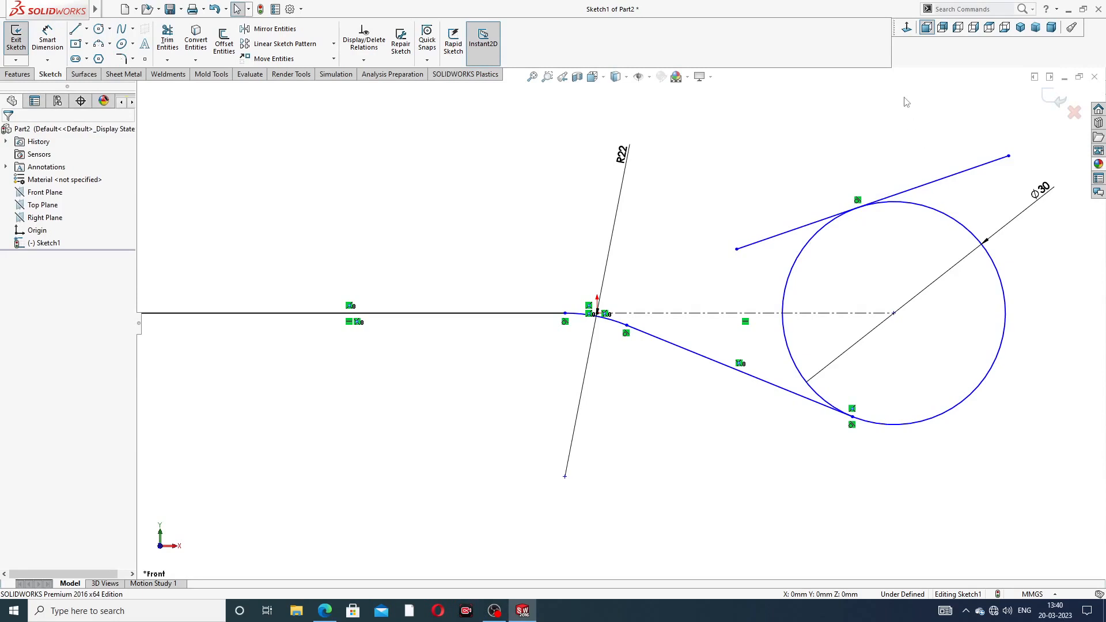
Step: Trim the upper line beyond its tangent point and the circle's arc facing the origin, leaving an open hook profile
{"action": "left_click", "coordinate": [167, 39]}
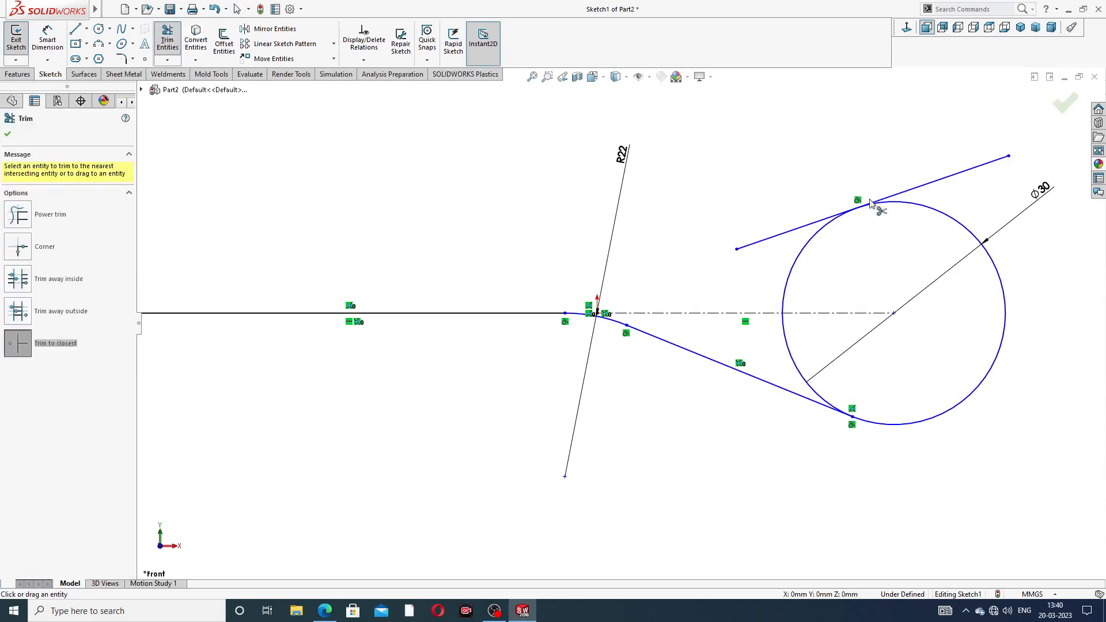
{"action": "left_click", "coordinate": [930, 185]}
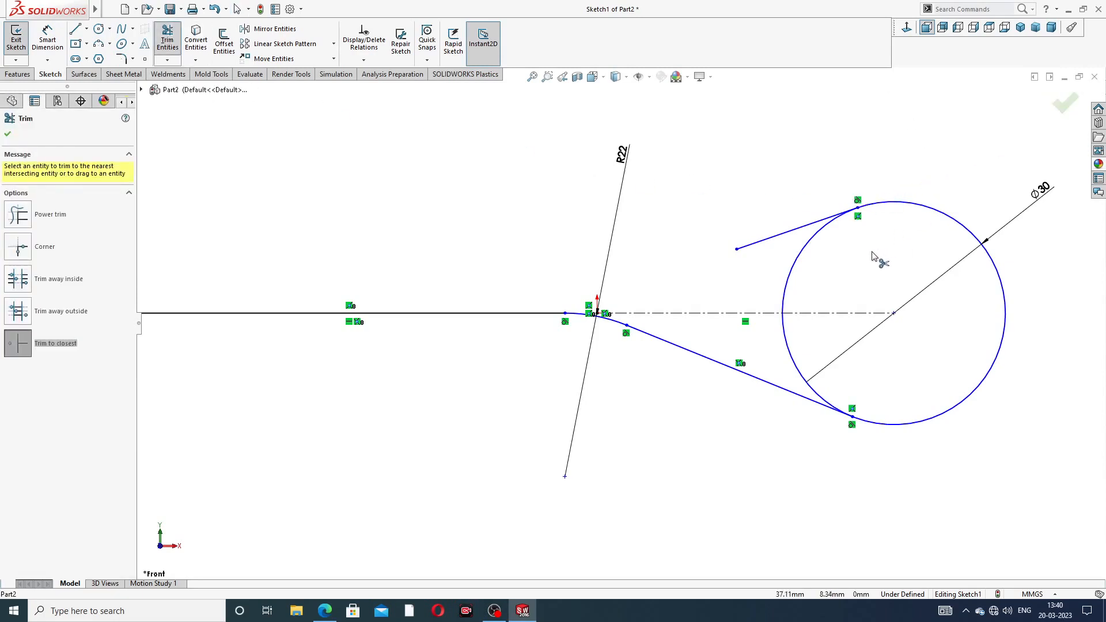
{"action": "scroll", "coordinate": [876, 253], "scroll_direction": "down", "scroll_amount": 3}
{"action": "left_click", "coordinate": [770, 248]}
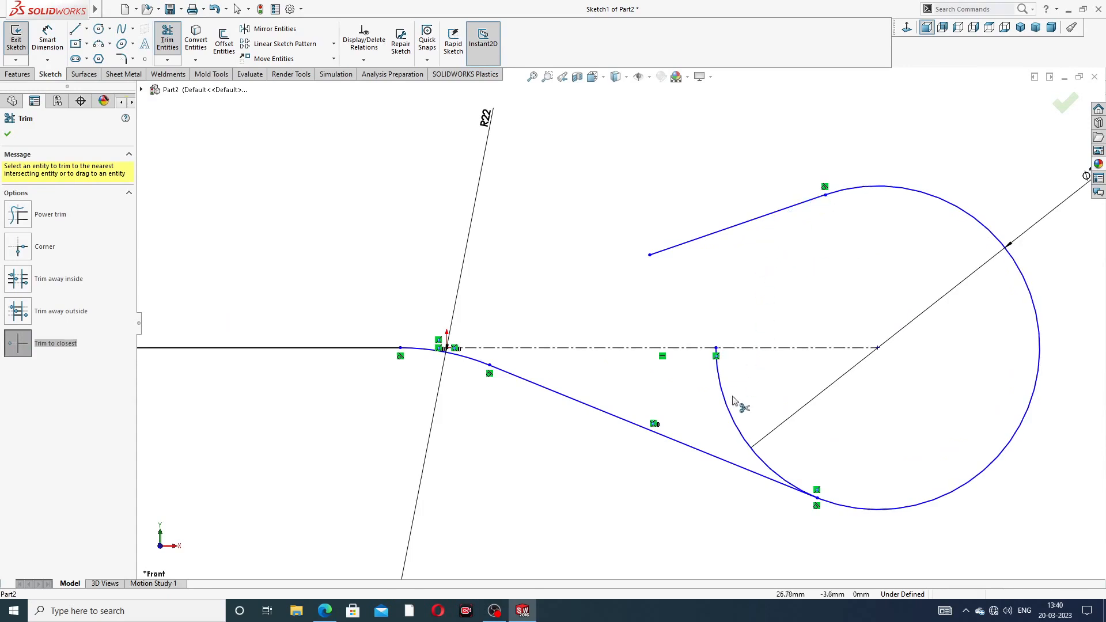
{"action": "left_click", "coordinate": [723, 396]}
{"action": "scroll", "coordinate": [839, 429], "scroll_direction": "up", "scroll_amount": 3}
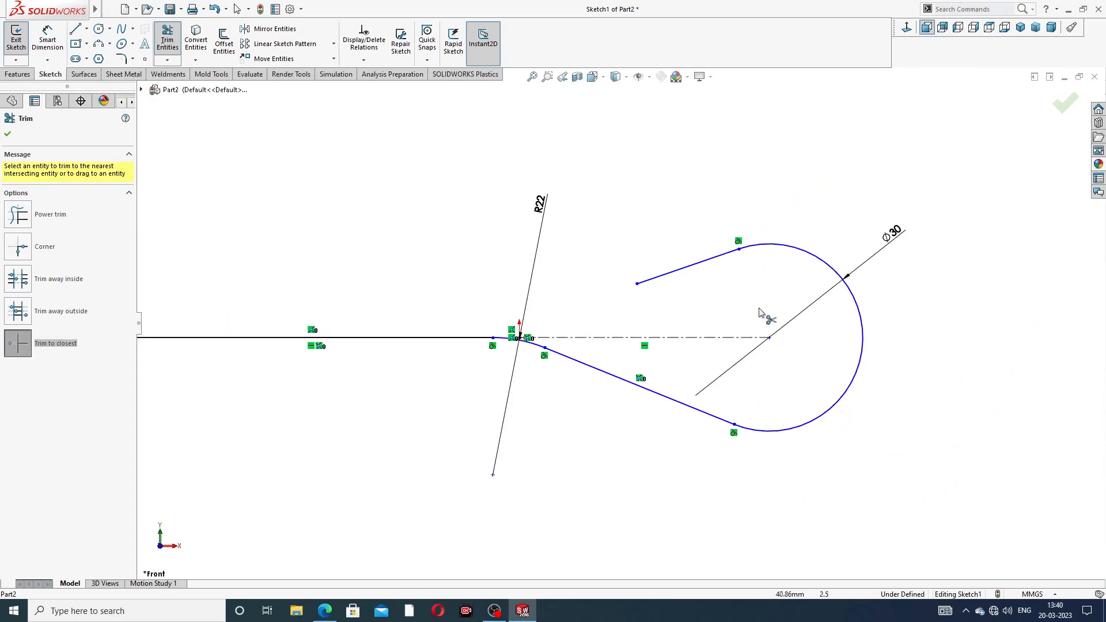
{"action": "scroll", "coordinate": [531, 352], "scroll_direction": "down", "scroll_amount": 2}
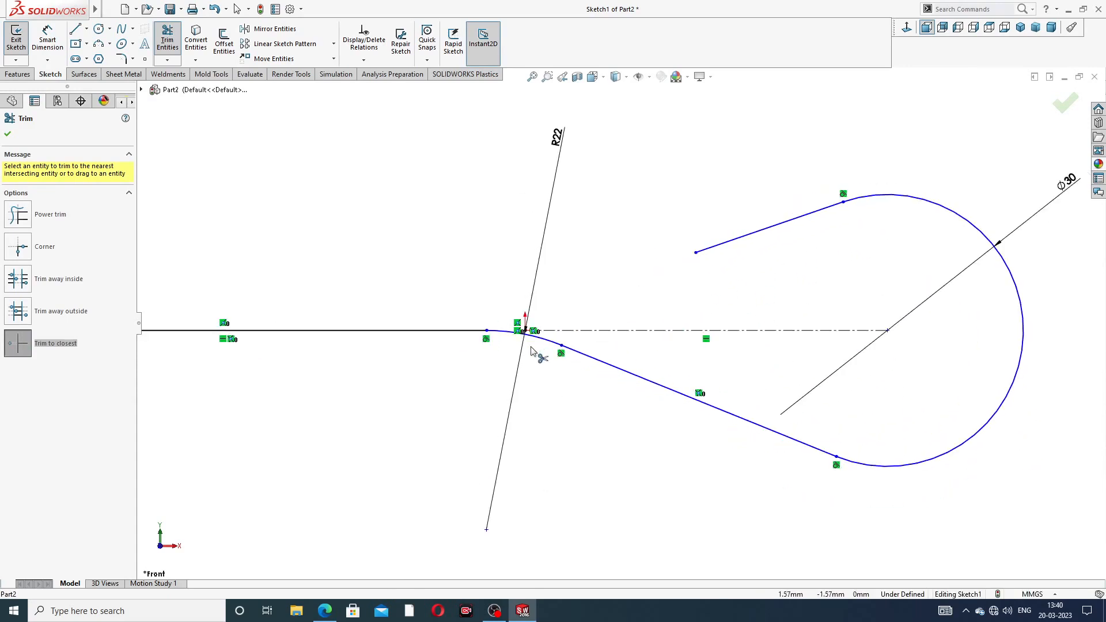
{"action": "right_click", "coordinate": [607, 198]}
{"action": "left_click", "coordinate": [633, 170]}
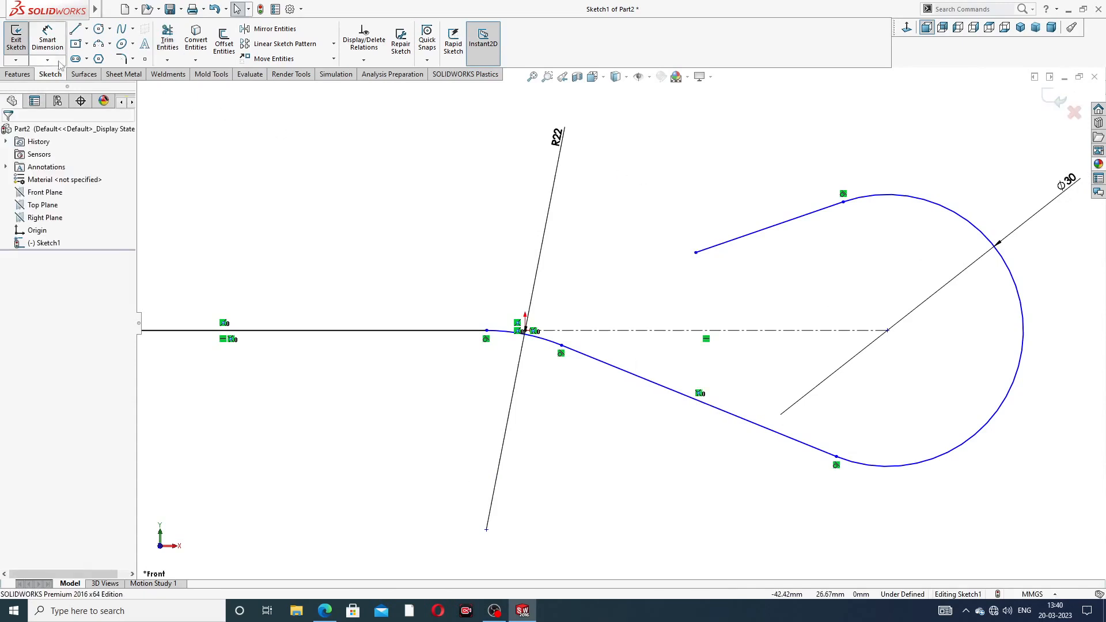
Step: Check the foundation bolt PDF drawing in Edge and dimension the upper inclined line's length as 36 mm in SOLIDWORKS
{"action": "left_click", "coordinate": [47, 41]}
{"action": "left_click", "coordinate": [740, 237]}
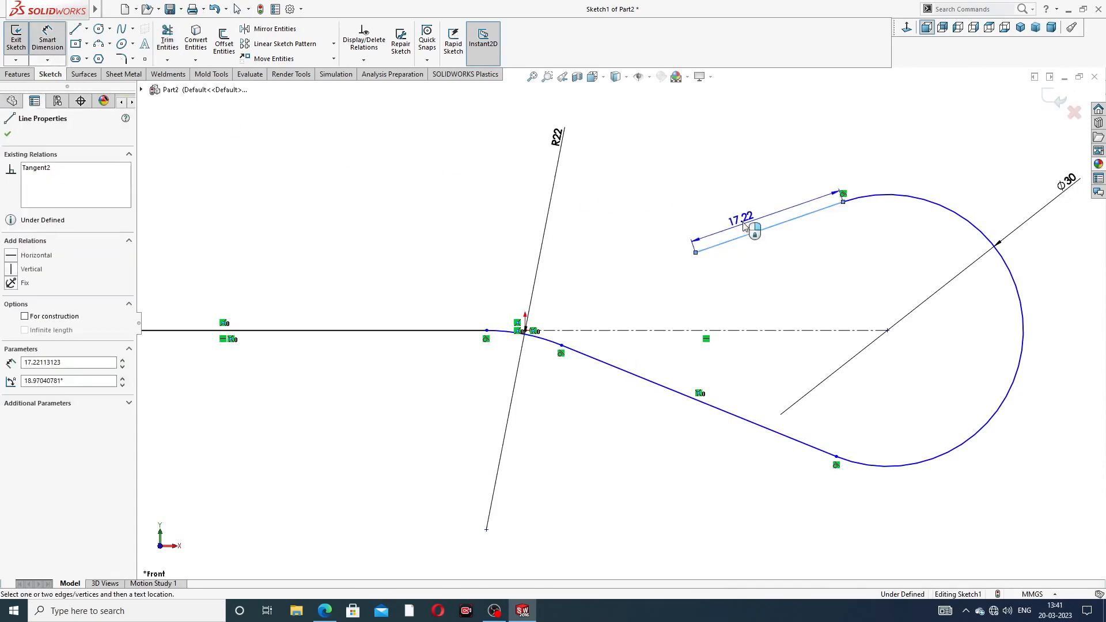
{"action": "left_click", "coordinate": [749, 205]}
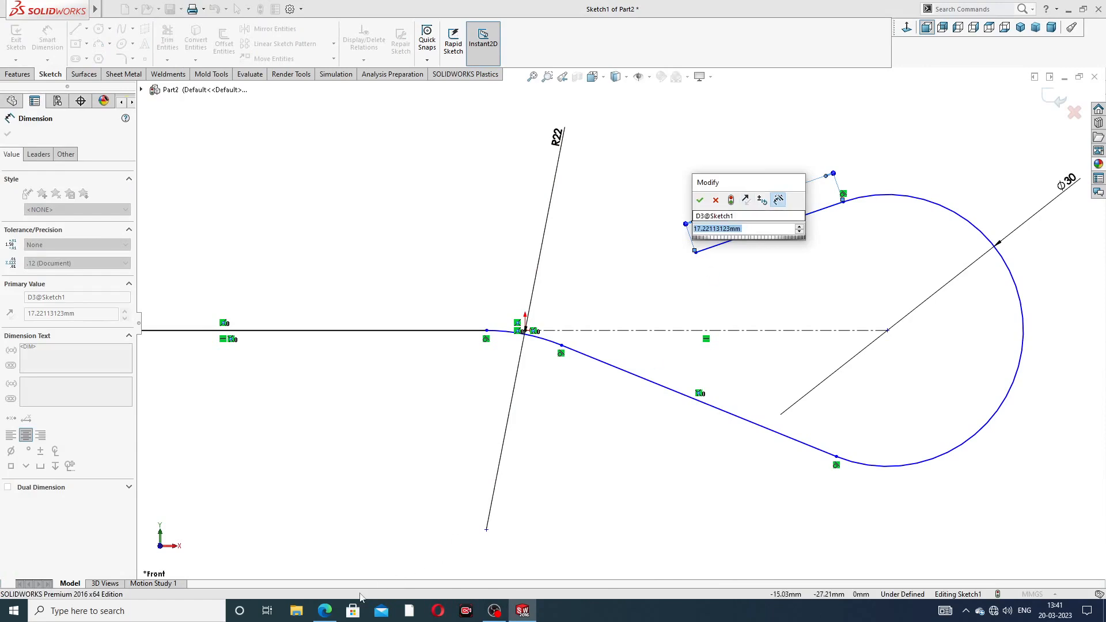
{"action": "left_click", "coordinate": [324, 610]}
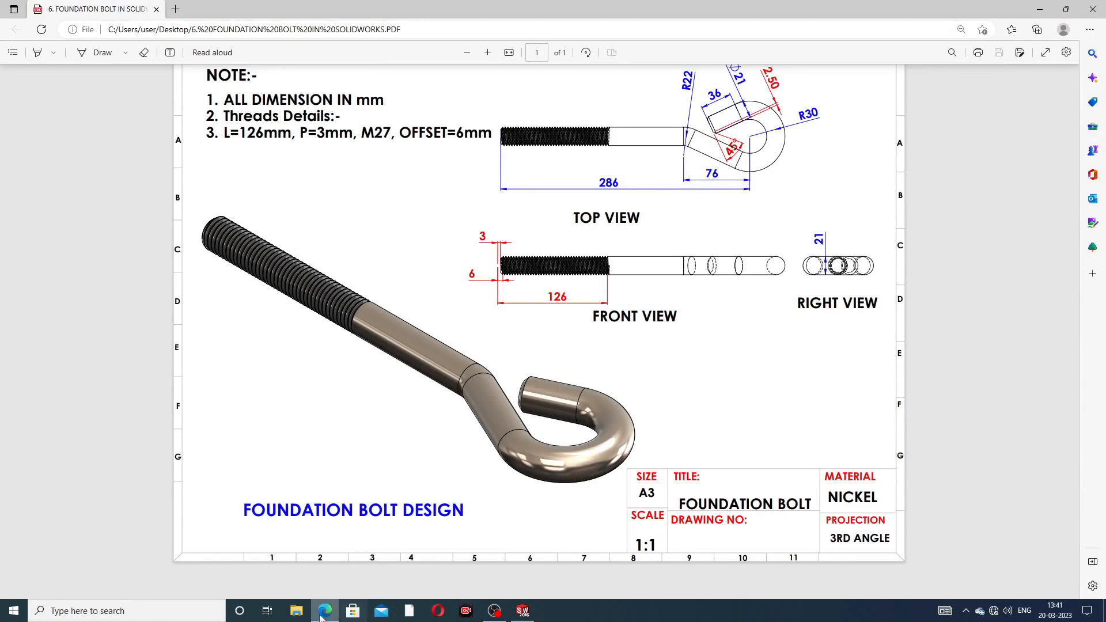
{"action": "left_click", "coordinate": [523, 611]}
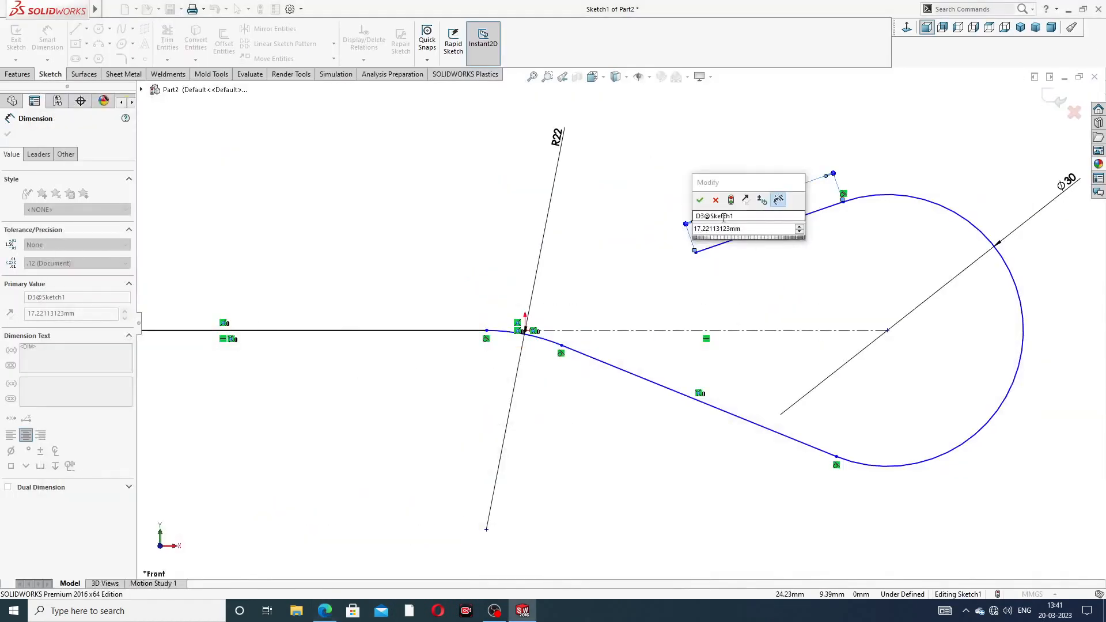
{"action": "left_click_drag", "start_coordinate": [748, 230], "coordinate": [715, 235]}
{"action": "type", "text": "37"}
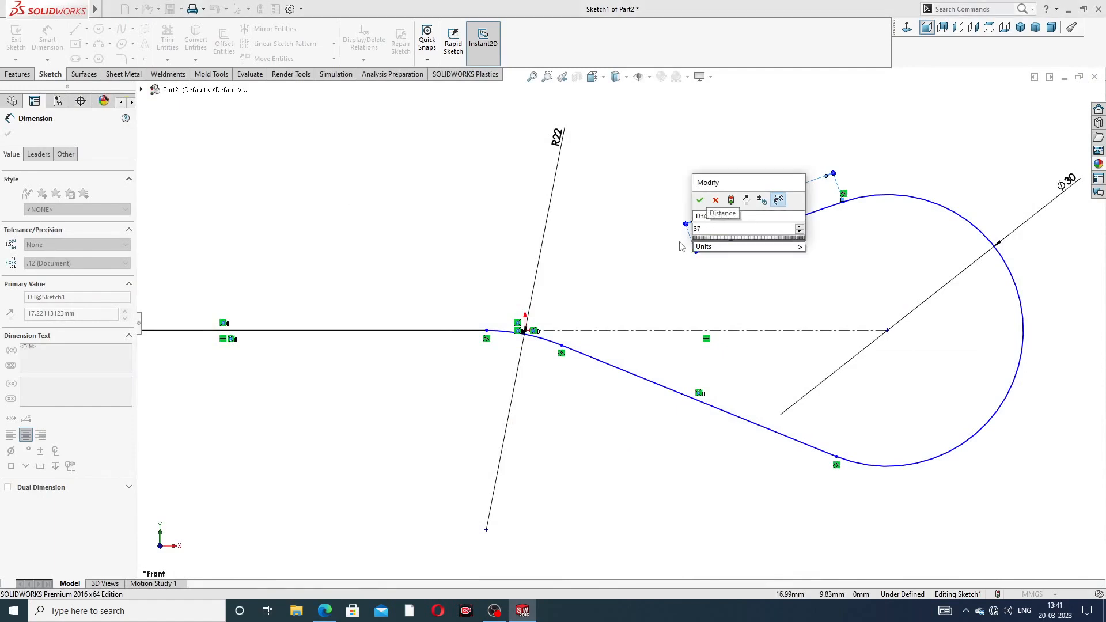
{"action": "key", "text": "BackSpace"}
{"action": "type", "text": "6"}
{"action": "key", "text": "Return"}
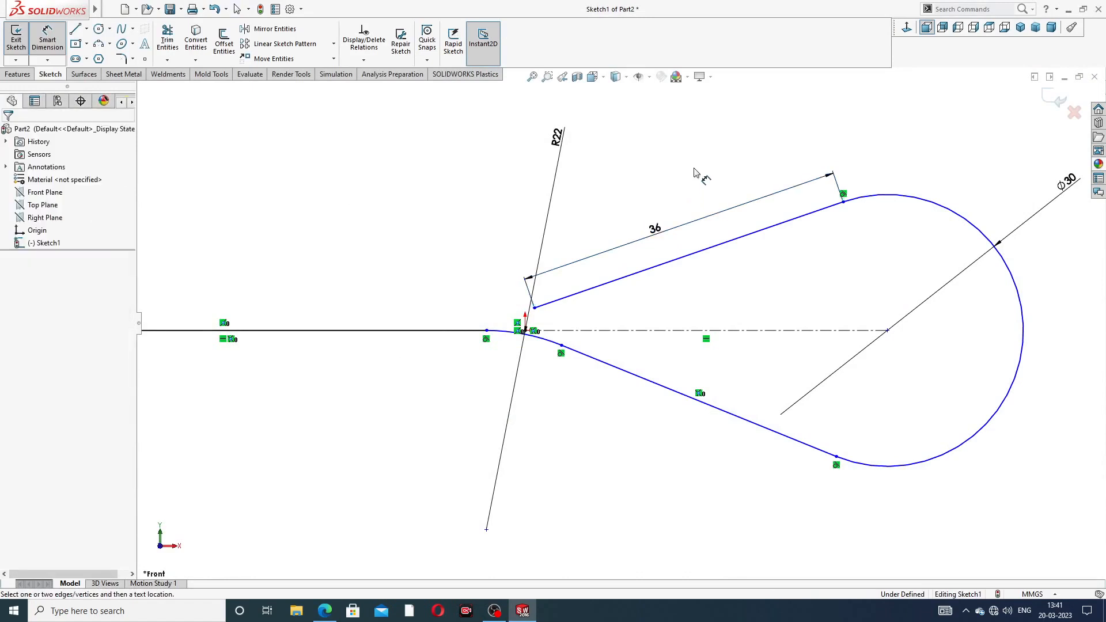
{"action": "scroll", "coordinate": [669, 271], "scroll_direction": "up", "scroll_amount": 4}
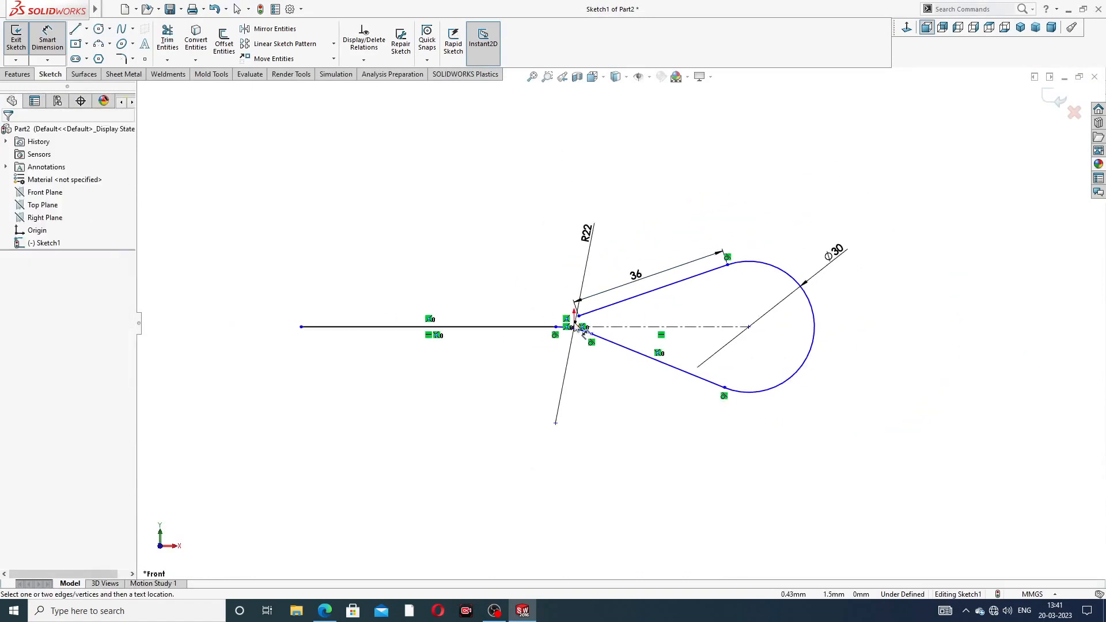
Step: Dimension the horizontal distance from the fillet's start on the horizontal line to the hook arc's centre as 76 mm
{"action": "scroll", "coordinate": [563, 348], "scroll_direction": "down", "scroll_amount": 3}
{"action": "scroll", "coordinate": [563, 348], "scroll_direction": "down", "scroll_amount": 1}
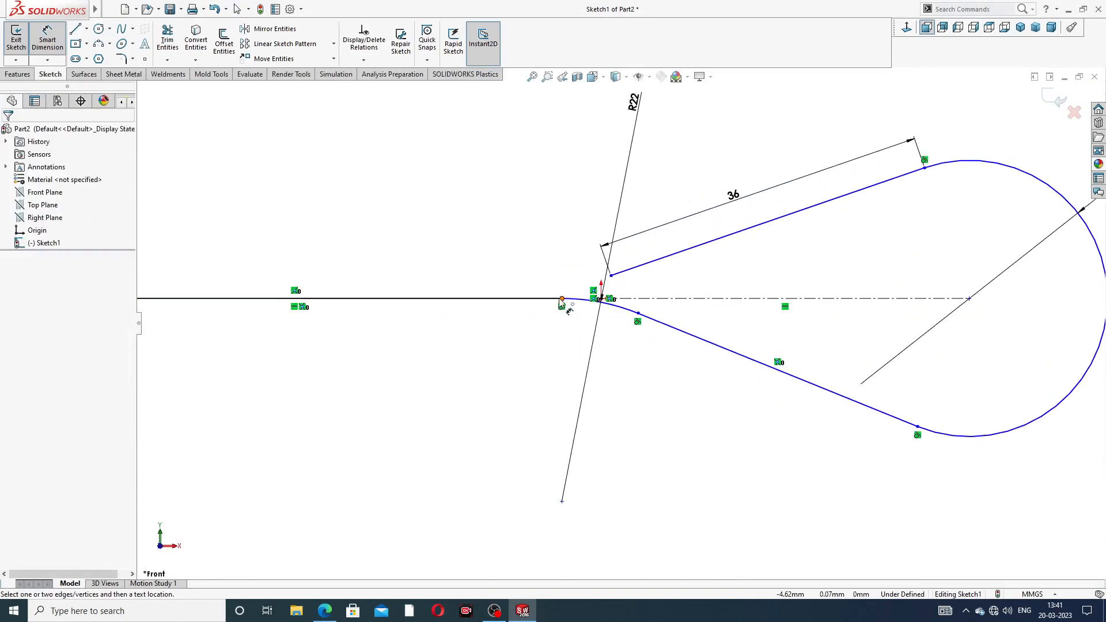
{"action": "left_click", "coordinate": [561, 298]}
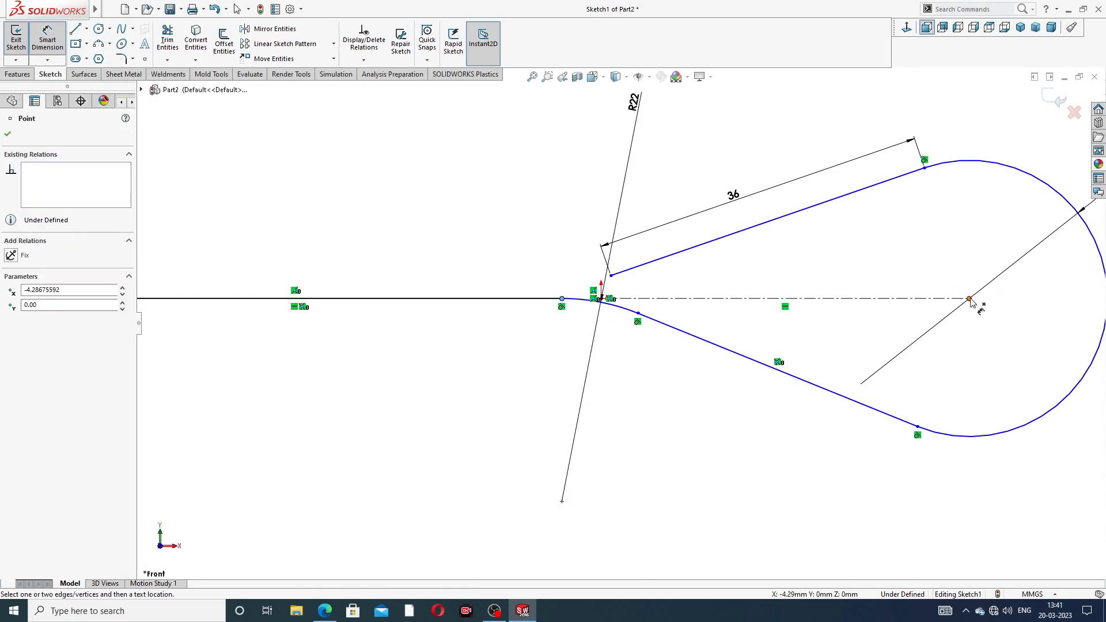
{"action": "left_click", "coordinate": [969, 299]}
{"action": "left_click", "coordinate": [752, 442]}
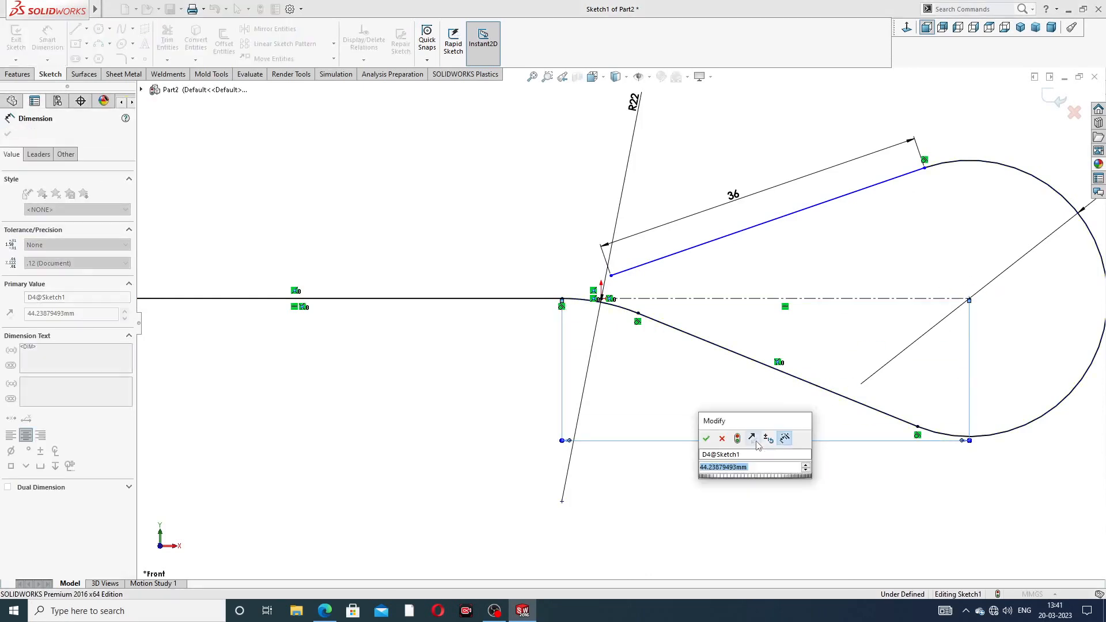
{"action": "type", "text": "76"}
{"action": "key", "text": "Return"}
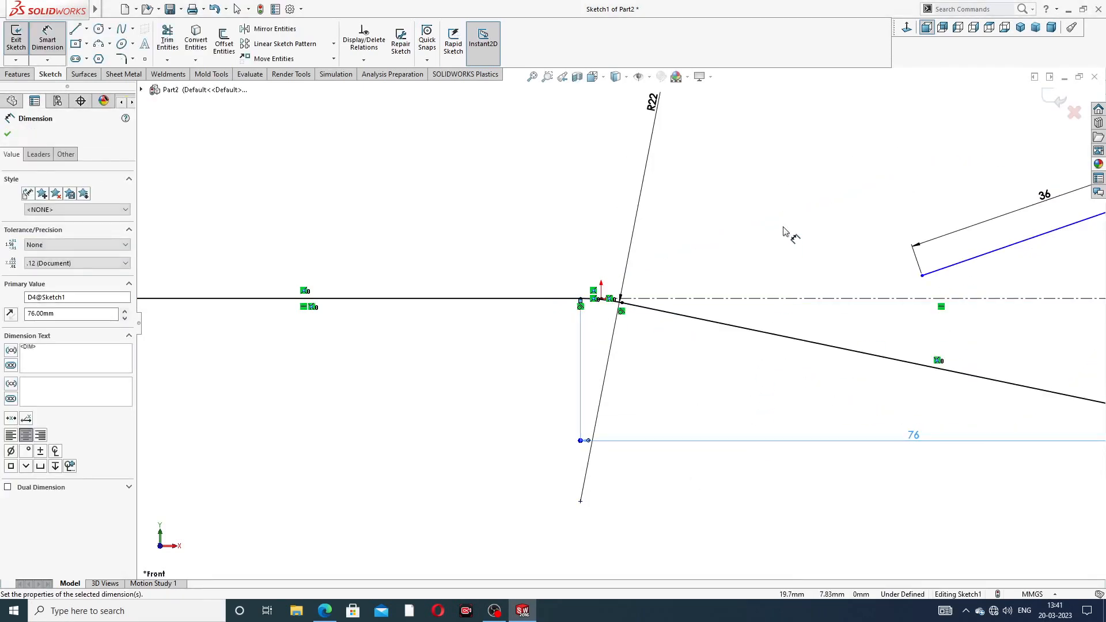
{"action": "left_click", "coordinate": [783, 231]}
Step: Dimension the overall distance from the horizontal line's free end to the hook arc's centre as 286 mm
{"action": "scroll", "coordinate": [793, 232], "scroll_direction": "up", "scroll_amount": 6}
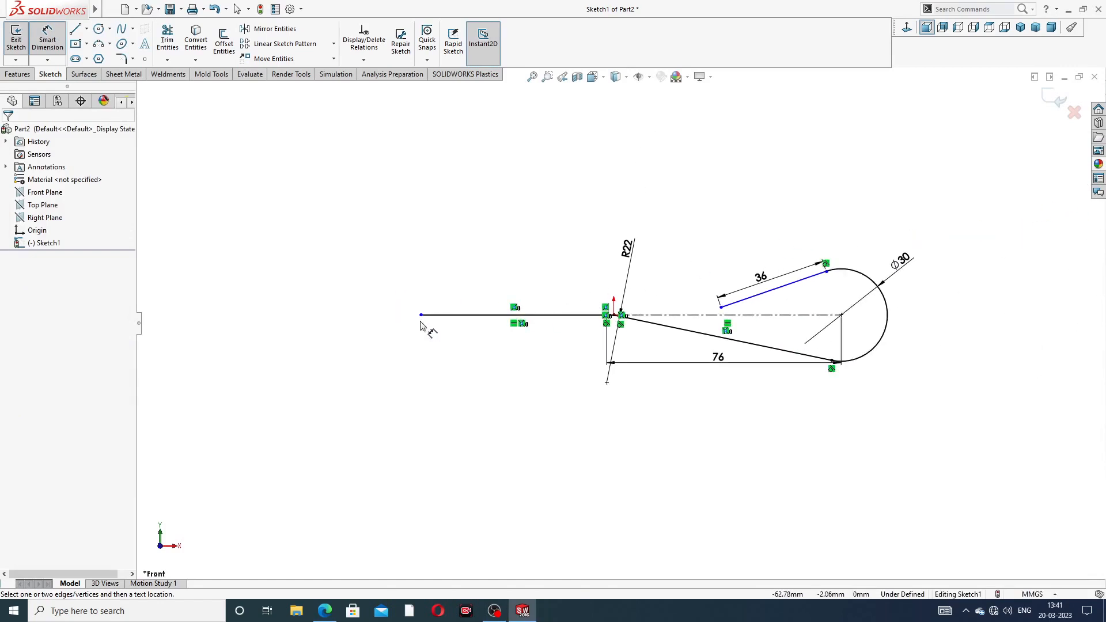
{"action": "left_click", "coordinate": [421, 316]}
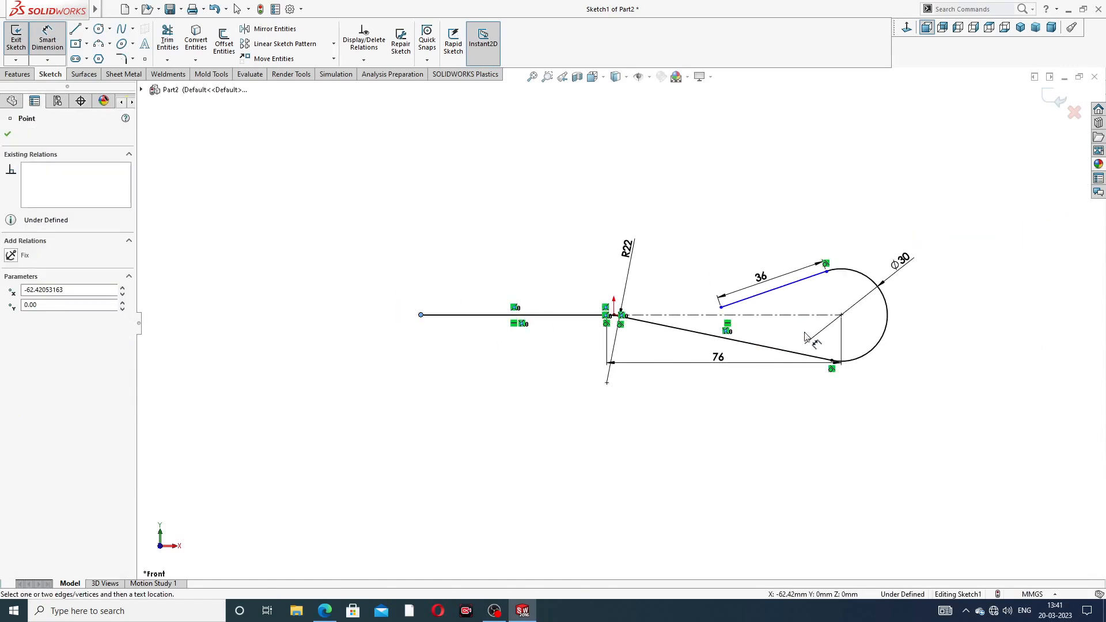
{"action": "left_click", "coordinate": [842, 316]}
{"action": "left_click", "coordinate": [633, 431]}
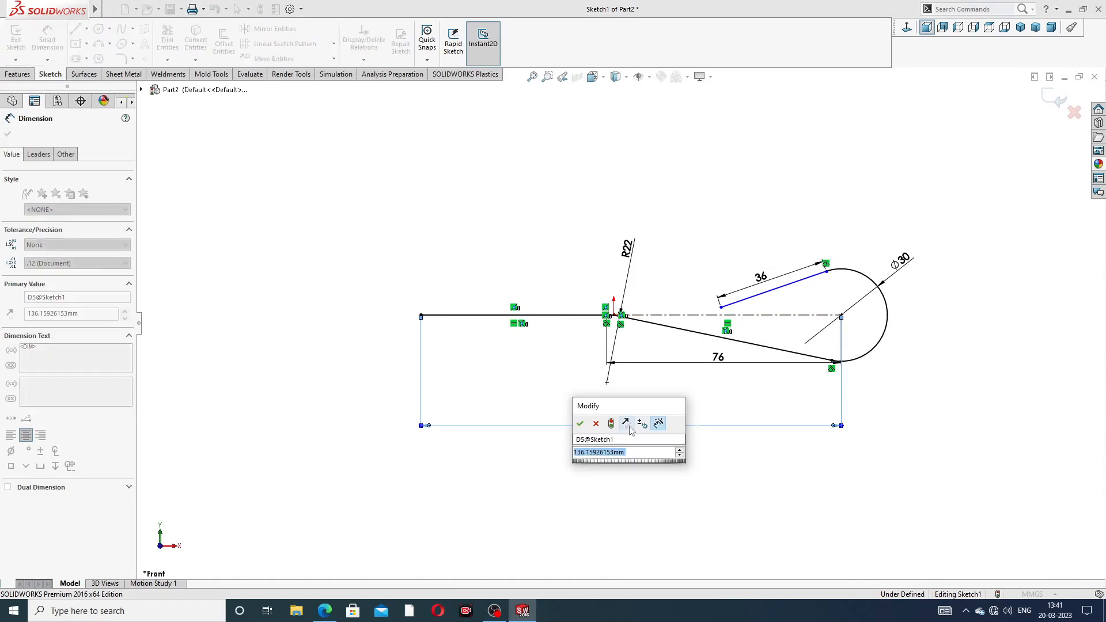
{"action": "type", "text": "286"}
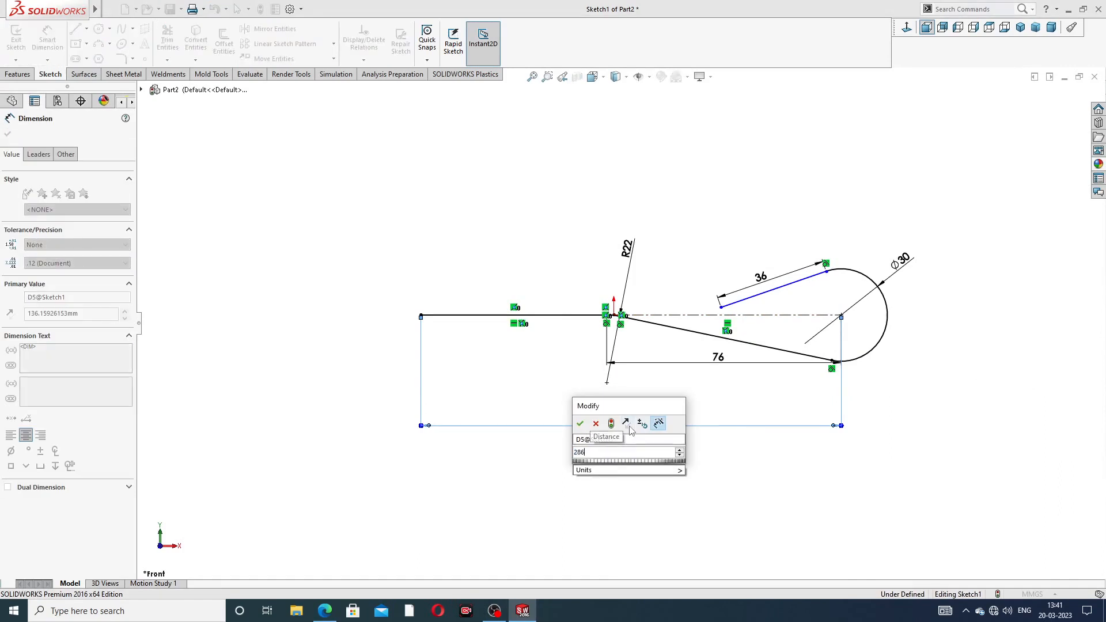
{"action": "key", "text": "Return"}
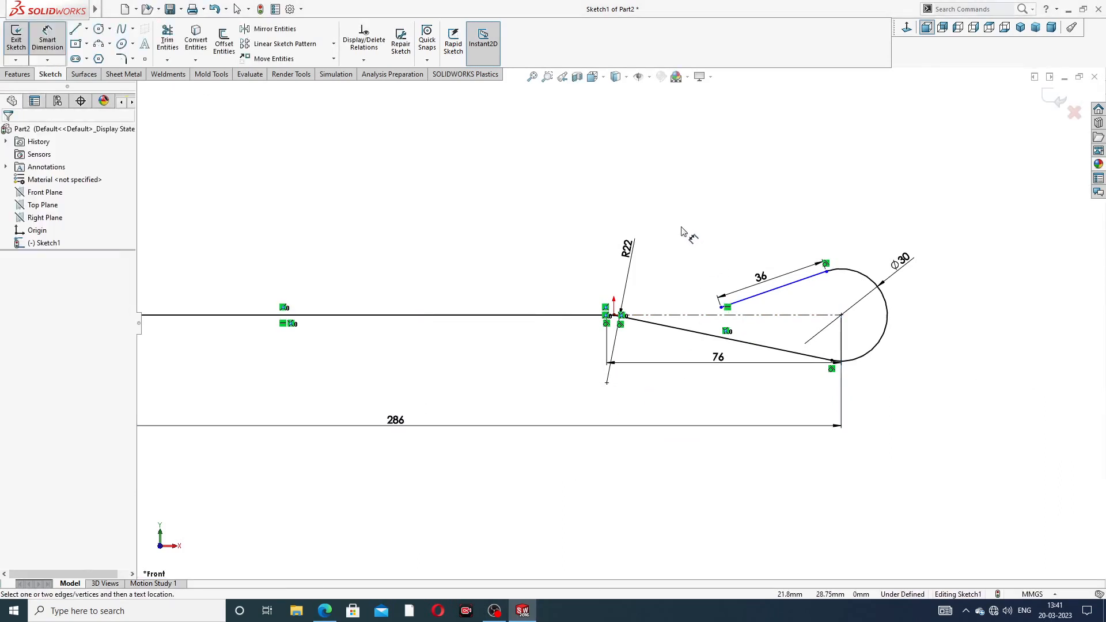
Step: Check the foundation bolt PDF drawing in Edge and set the hook arc's diameter to 60 mm in SOLIDWORKS
{"action": "scroll", "coordinate": [681, 229], "scroll_direction": "up", "scroll_amount": 4}
{"action": "middle_click_drag", "start_coordinate": [429, 284], "coordinate": [430, 307]}
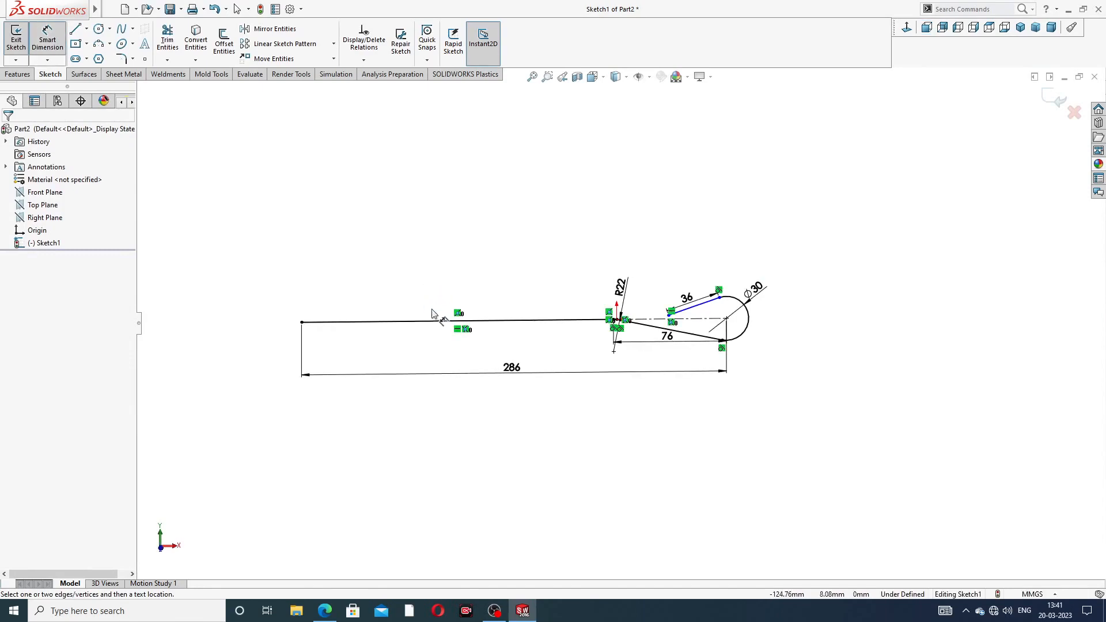
{"action": "left_click", "coordinate": [326, 610]}
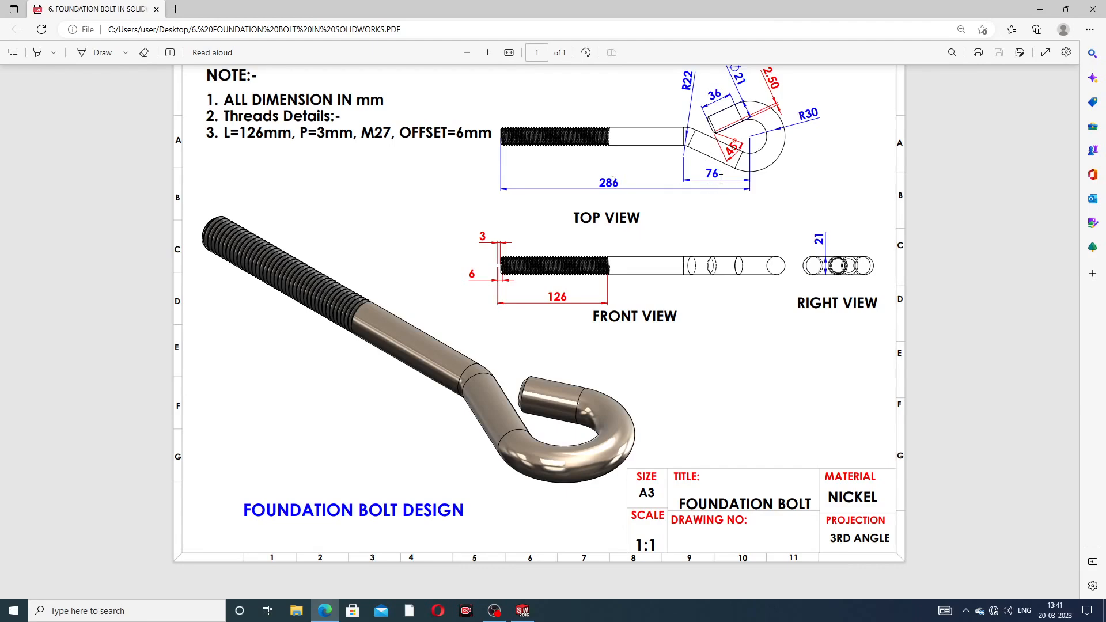
{"action": "left_click", "coordinate": [326, 612]}
{"action": "left_click", "coordinate": [518, 367]}
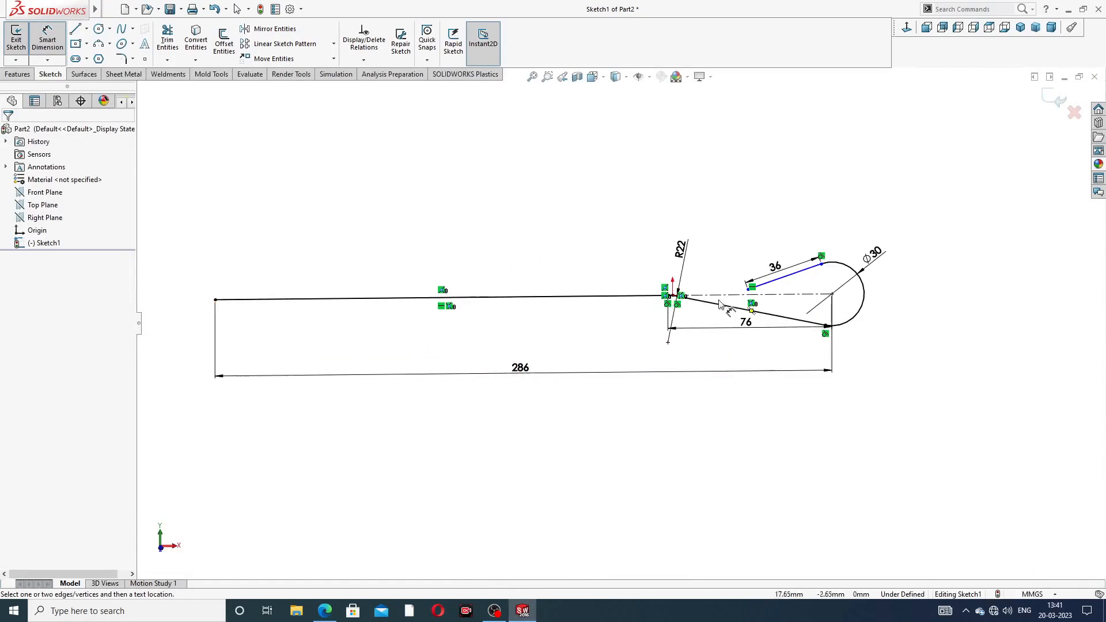
{"action": "scroll", "coordinate": [594, 338], "scroll_direction": "down", "scroll_amount": 4}
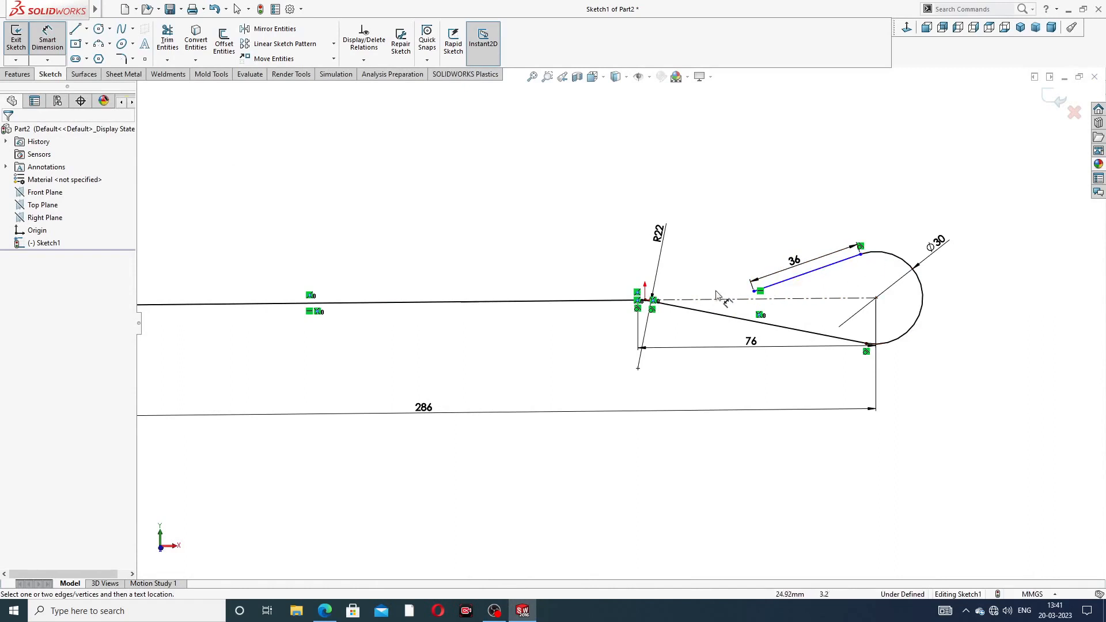
{"action": "scroll", "coordinate": [671, 314], "scroll_direction": "down", "scroll_amount": 2}
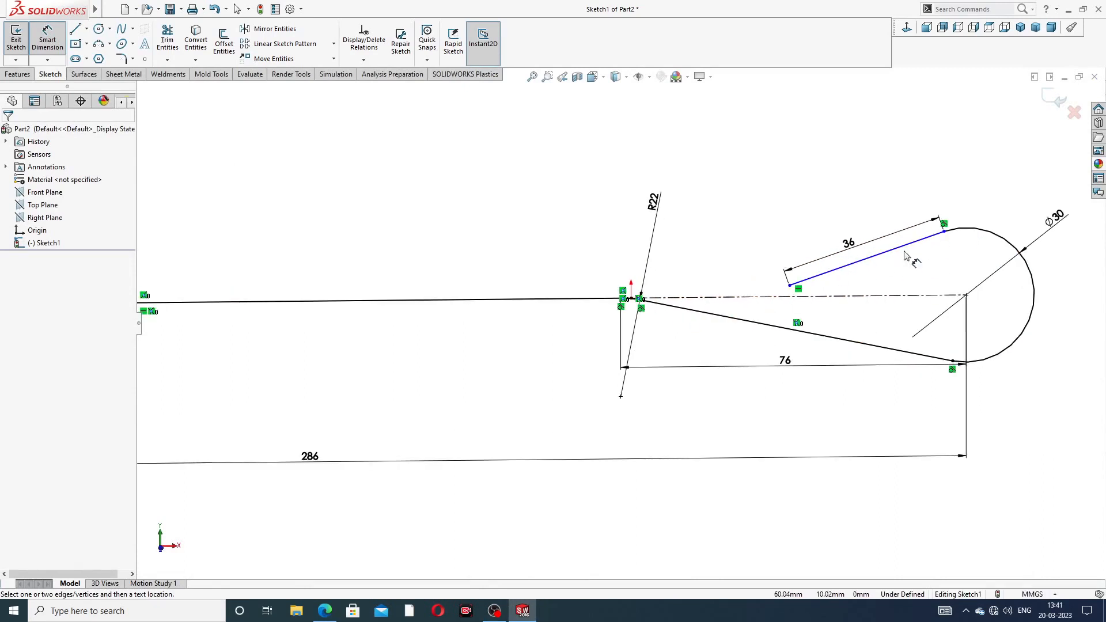
{"action": "scroll", "coordinate": [691, 346], "scroll_direction": "up", "scroll_amount": 2}
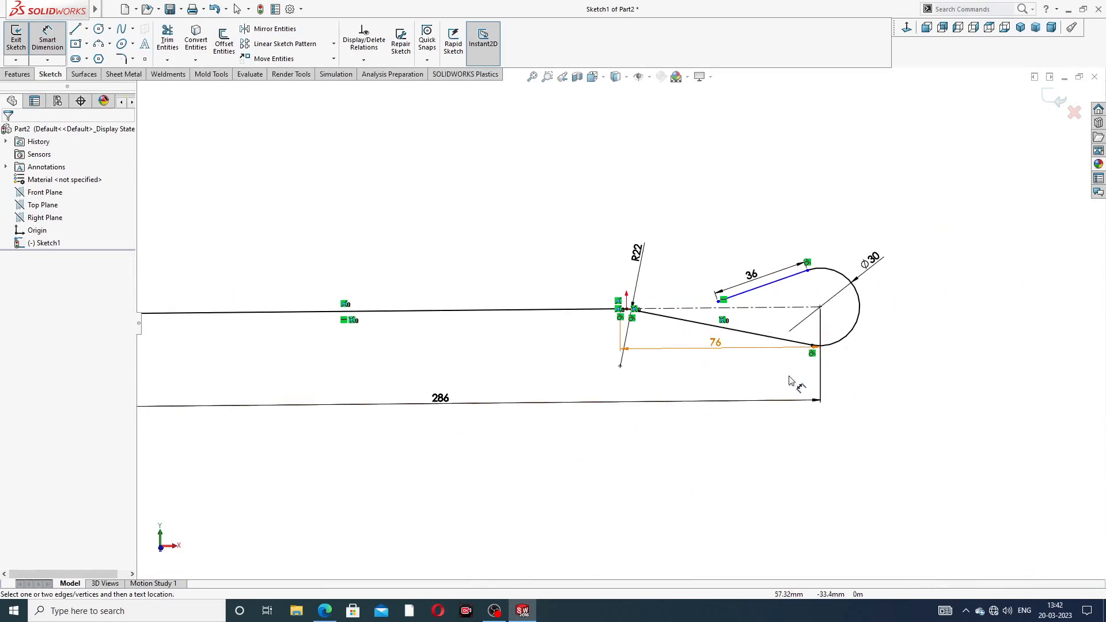
{"action": "double_click", "coordinate": [872, 260]}
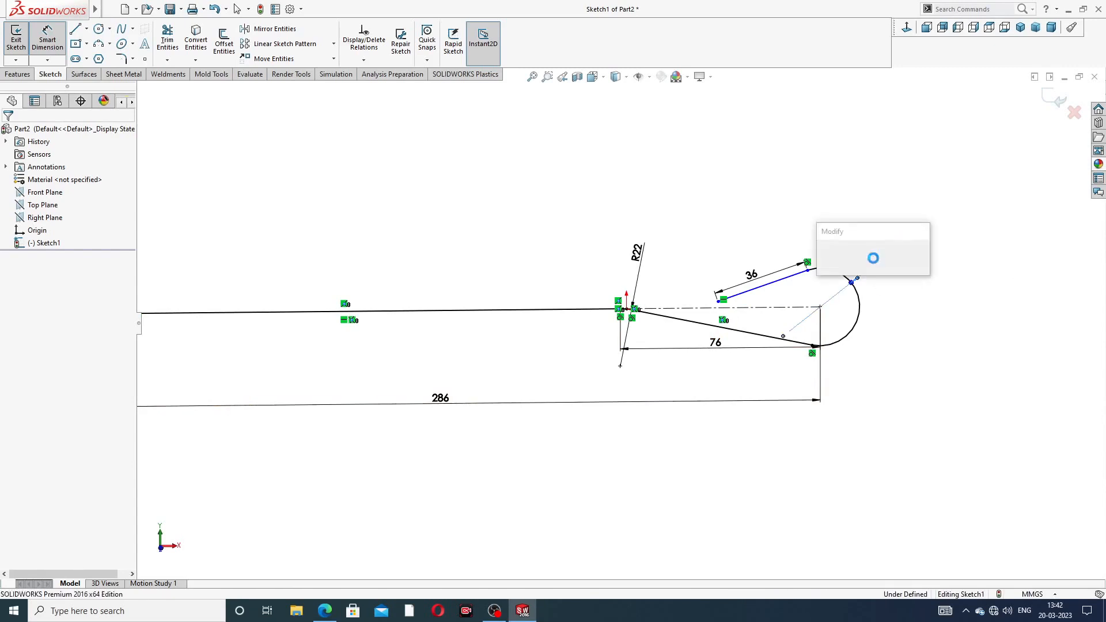
{"action": "type", "text": "60"}
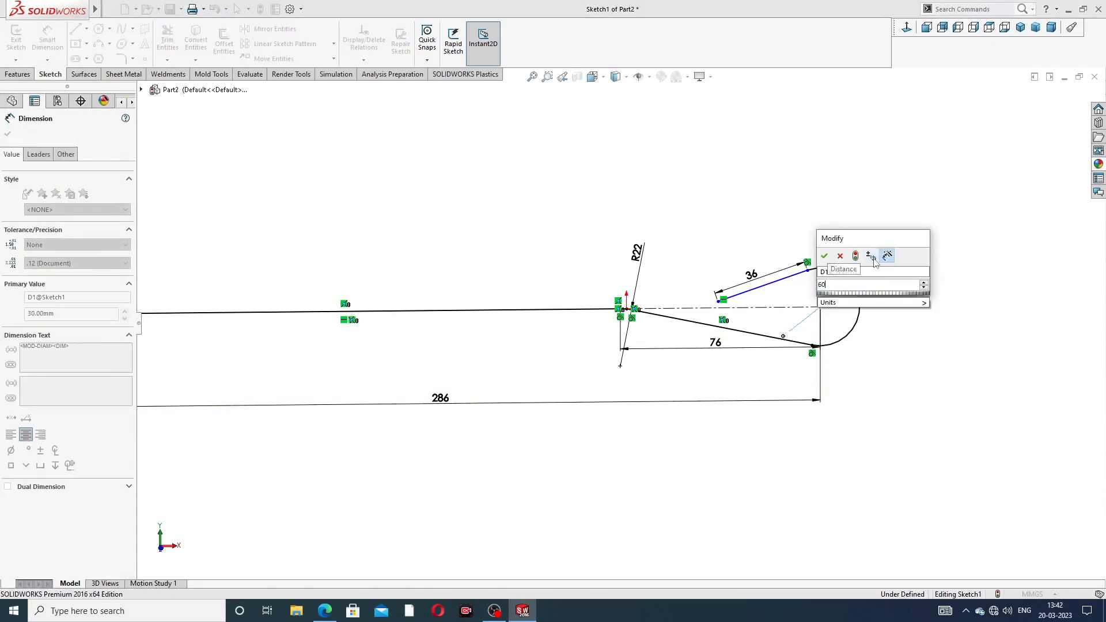
{"action": "key", "text": "Return"}
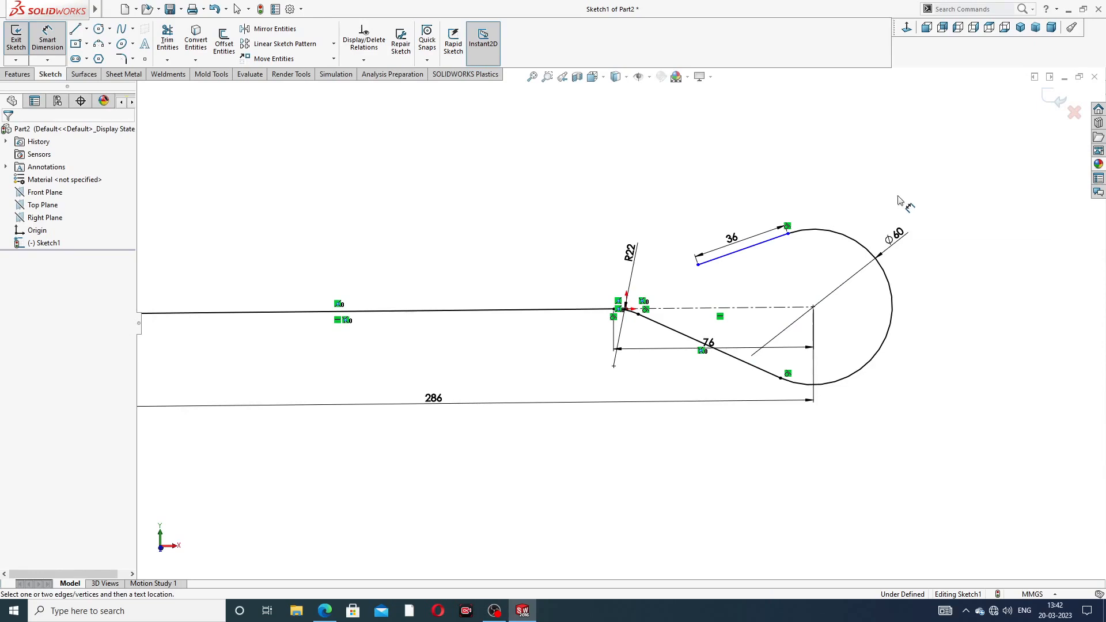
Step: Check the PDF drawing in Edge again and delete the tangent relation between the upper inclined line and the hook arc in SOLIDWORKS
{"action": "left_click", "coordinate": [325, 611]}
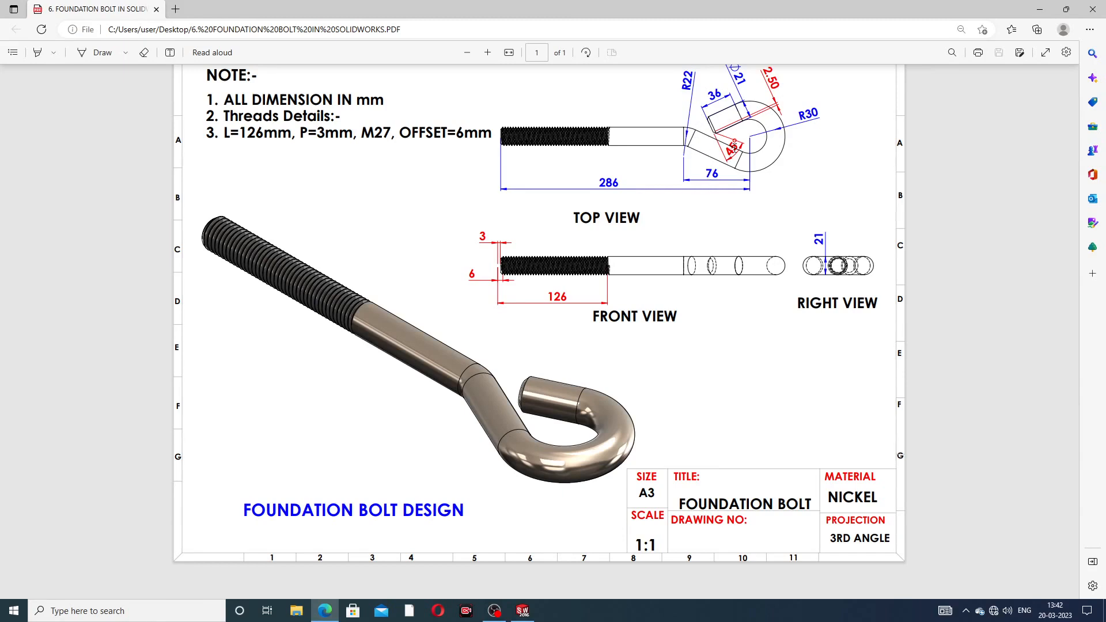
{"action": "left_click", "coordinate": [329, 613]}
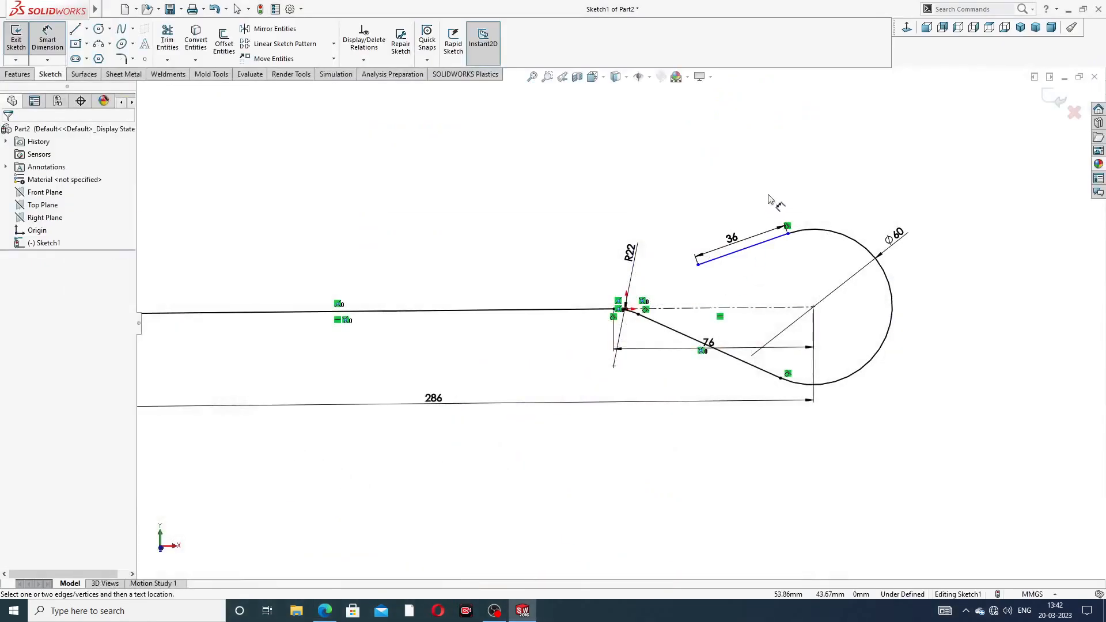
{"action": "right_click", "coordinate": [804, 198]}
{"action": "left_click", "coordinate": [840, 174]}
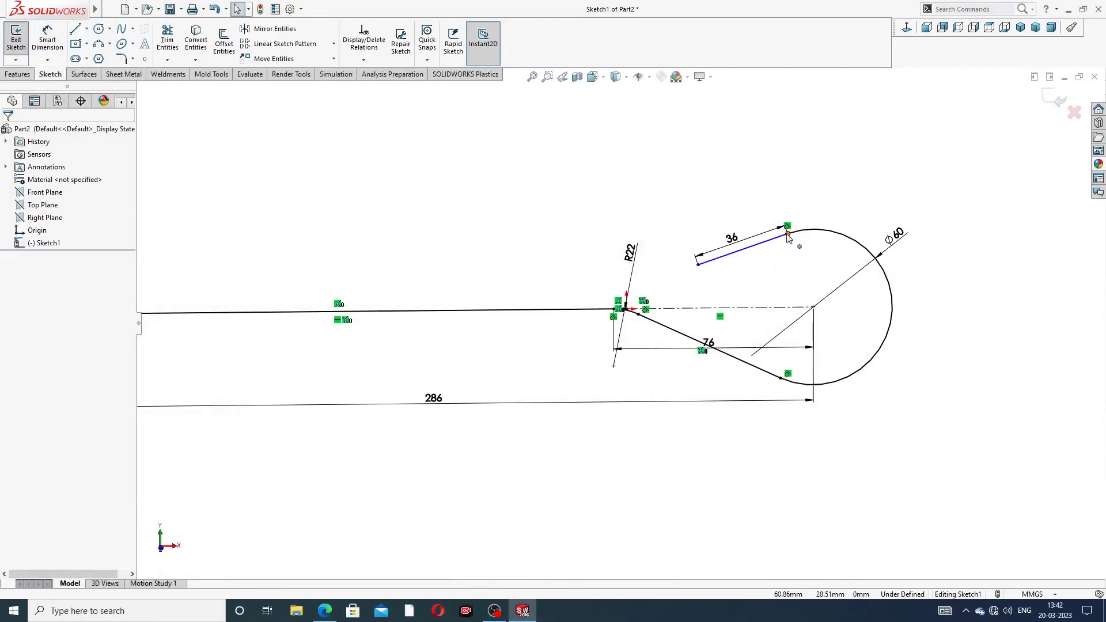
{"action": "left_click", "coordinate": [787, 234]}
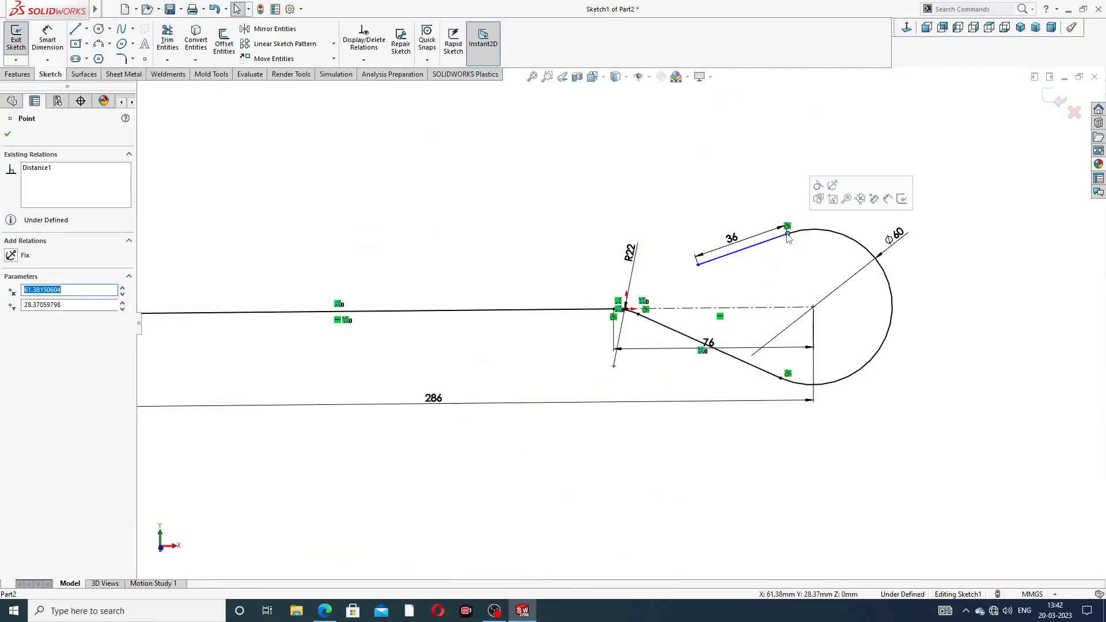
{"action": "left_click", "coordinate": [760, 184]}
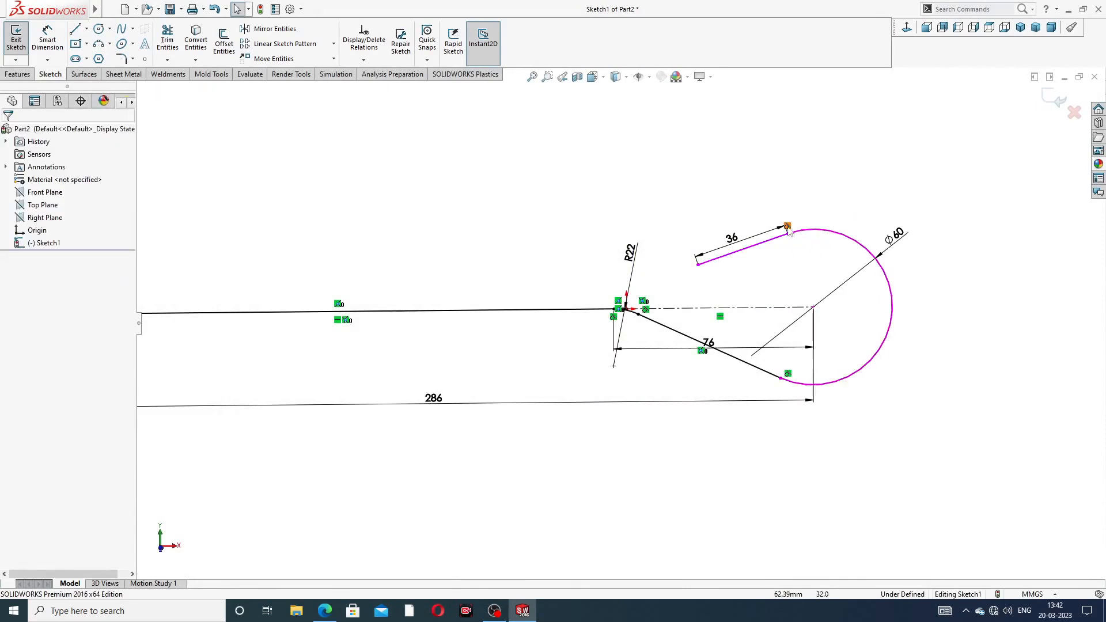
{"action": "scroll", "coordinate": [788, 229], "scroll_direction": "down", "scroll_amount": 3}
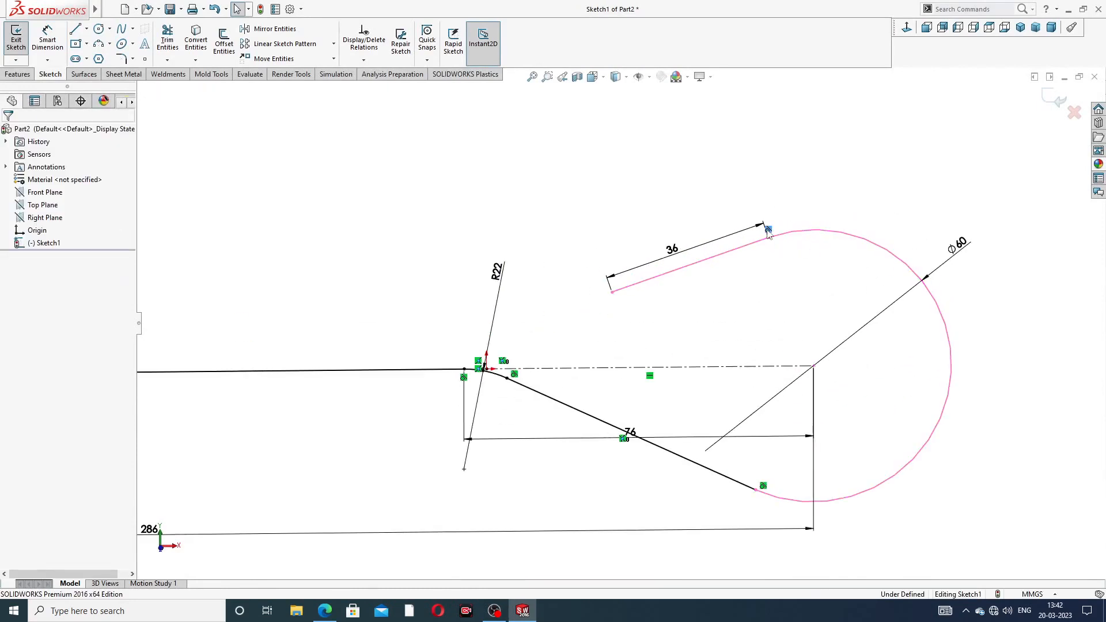
{"action": "left_click", "coordinate": [768, 234]}
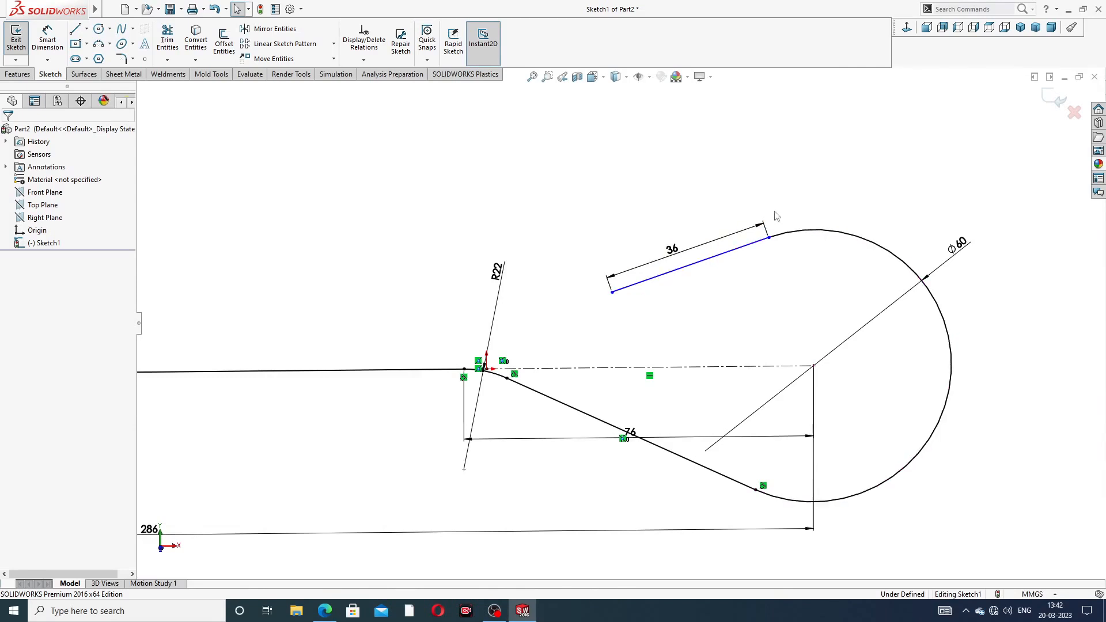
Step: Add a tangent relation between the 36 mm upper inclined line and the hook arc
{"action": "scroll", "coordinate": [777, 218], "scroll_direction": "down", "scroll_amount": 3}
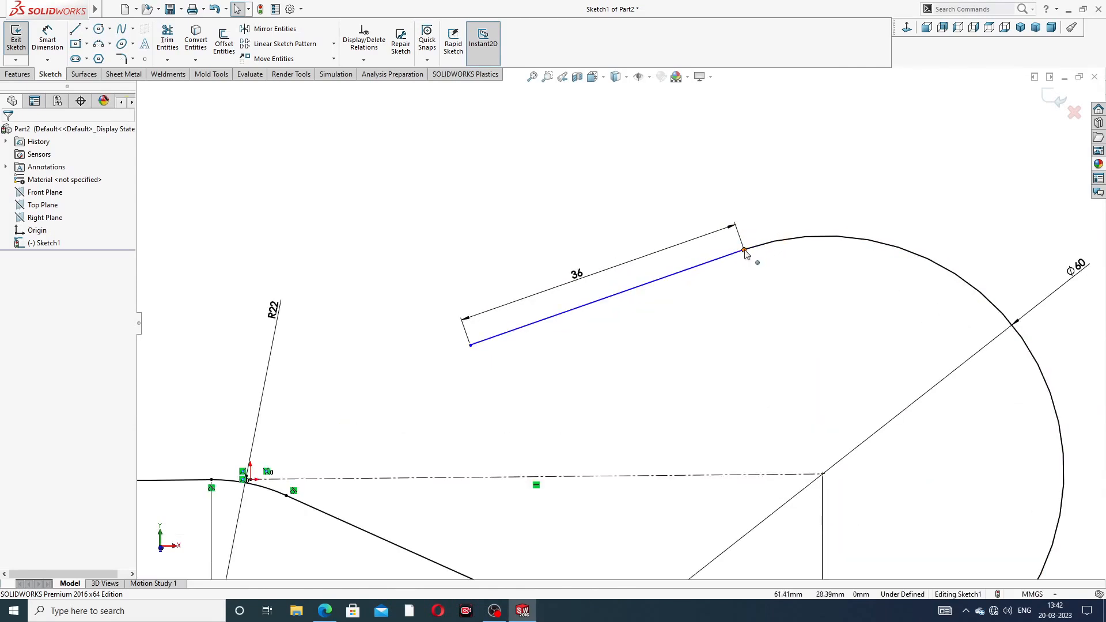
{"action": "left_click", "coordinate": [744, 251]}
{"action": "left_click", "coordinate": [765, 244], "text": "ctrl"}
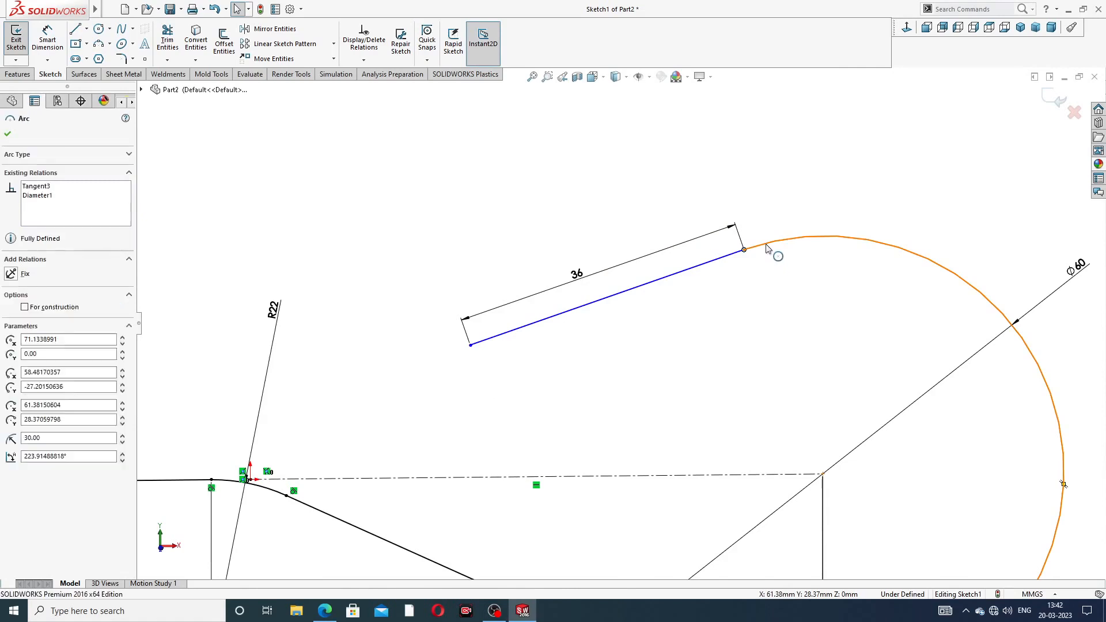
{"action": "left_click", "coordinate": [763, 184]}
{"action": "left_click", "coordinate": [607, 297]}
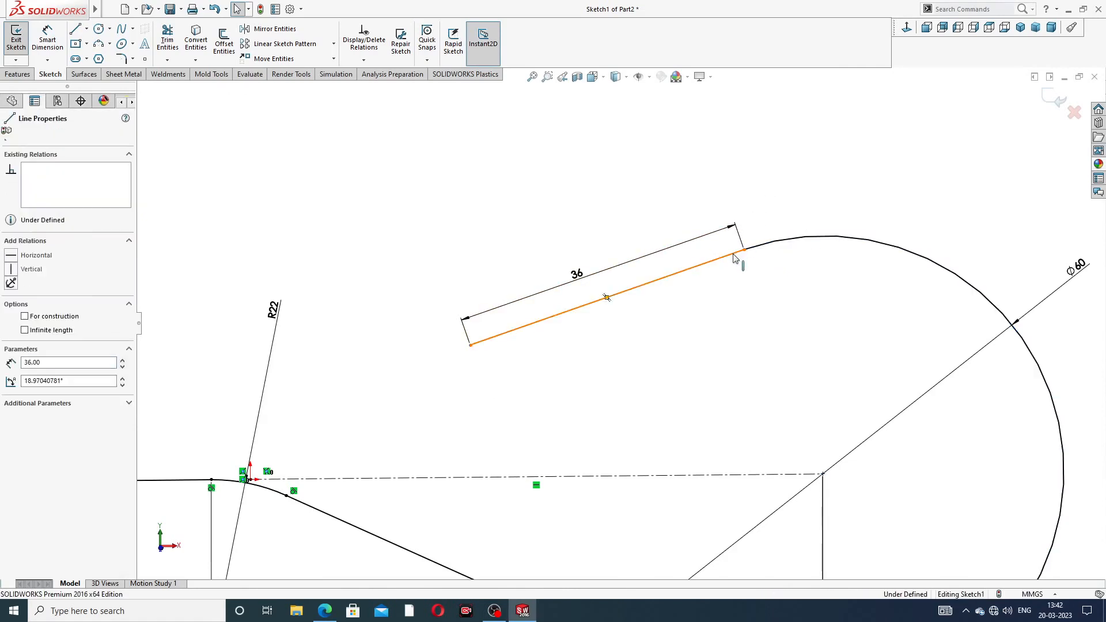
{"action": "left_click", "coordinate": [784, 238], "text": "ctrl"}
{"action": "left_click", "coordinate": [791, 195]}
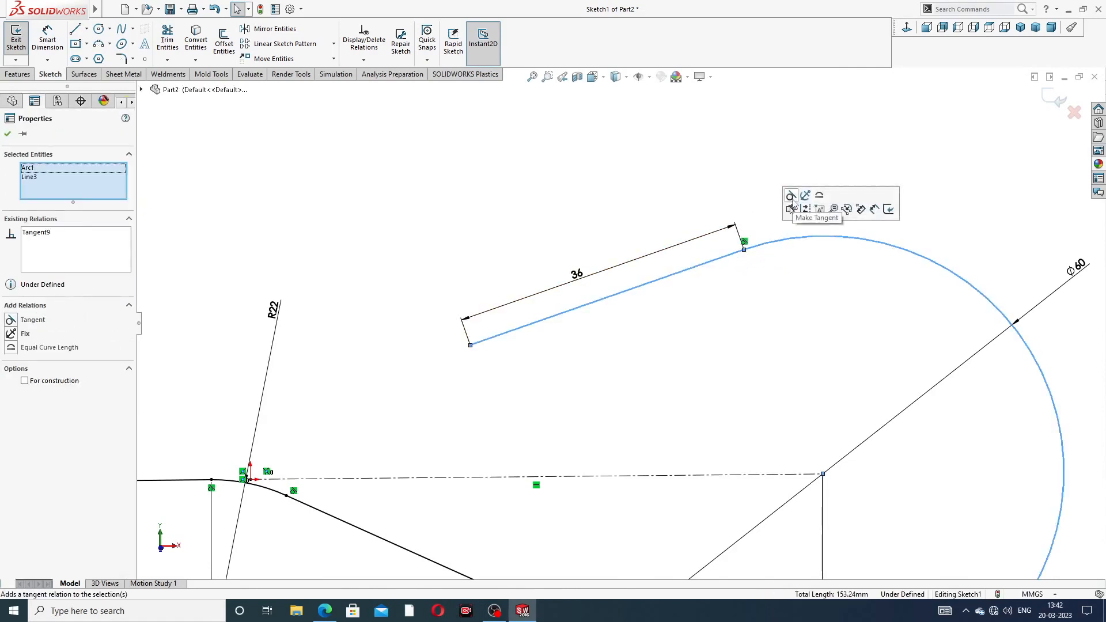
{"action": "left_click", "coordinate": [812, 216]}
Step: Move the 286 mm overall dimension farther below the sketch and the 60 mm diameter dimension farther outside the hook arc
{"action": "scroll", "coordinate": [848, 269], "scroll_direction": "up", "scroll_amount": 3}
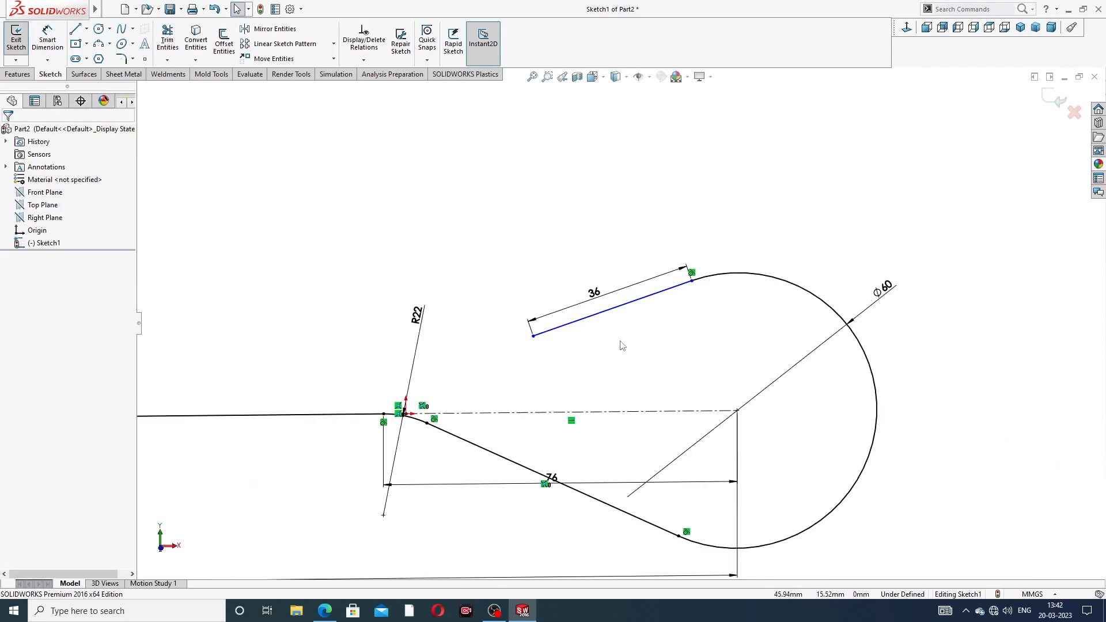
{"action": "scroll", "coordinate": [621, 345], "scroll_direction": "up", "scroll_amount": 2}
{"action": "scroll", "coordinate": [567, 372], "scroll_direction": "down", "scroll_amount": 2}
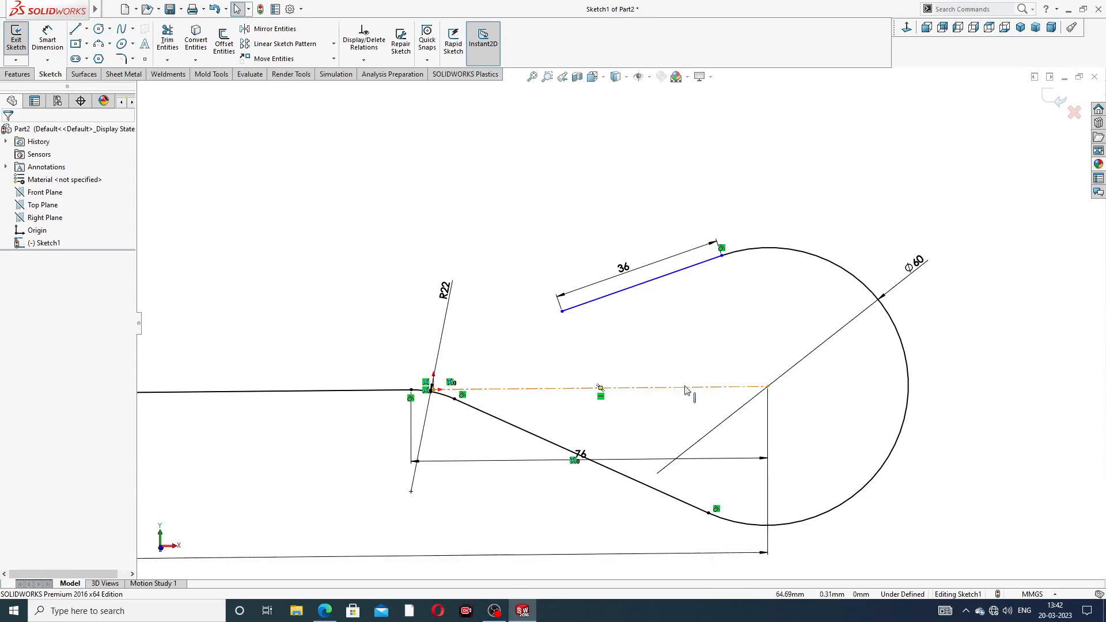
{"action": "scroll", "coordinate": [538, 400], "scroll_direction": "up", "scroll_amount": 3}
{"action": "scroll", "coordinate": [538, 400], "scroll_direction": "up", "scroll_amount": 3}
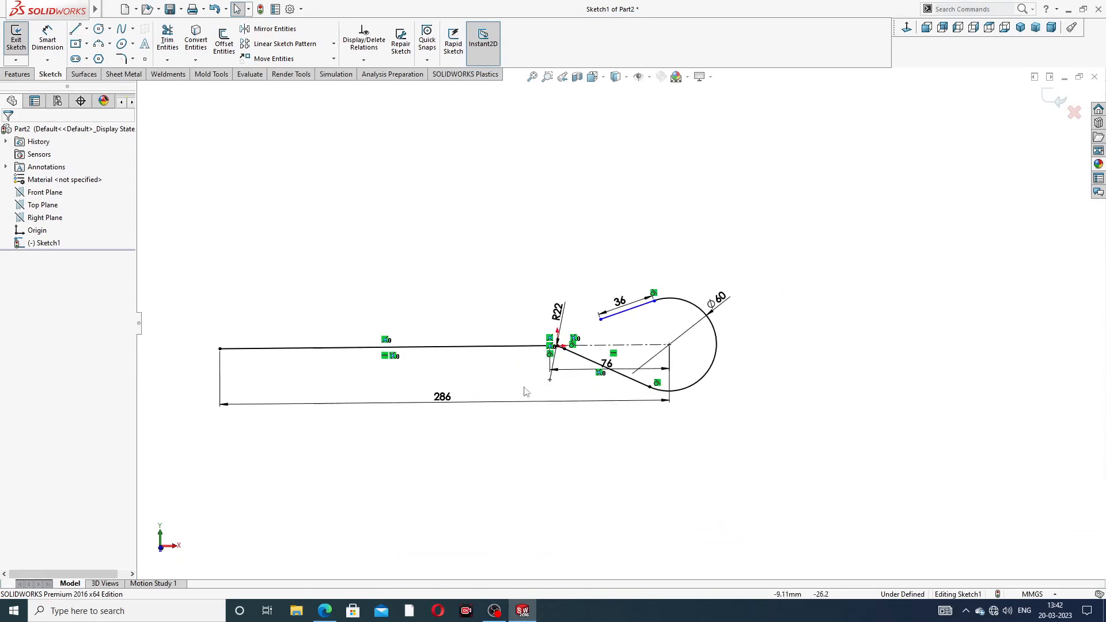
{"action": "scroll", "coordinate": [494, 383], "scroll_direction": "down", "scroll_amount": 2}
{"action": "scroll", "coordinate": [453, 318], "scroll_direction": "up", "scroll_amount": 3}
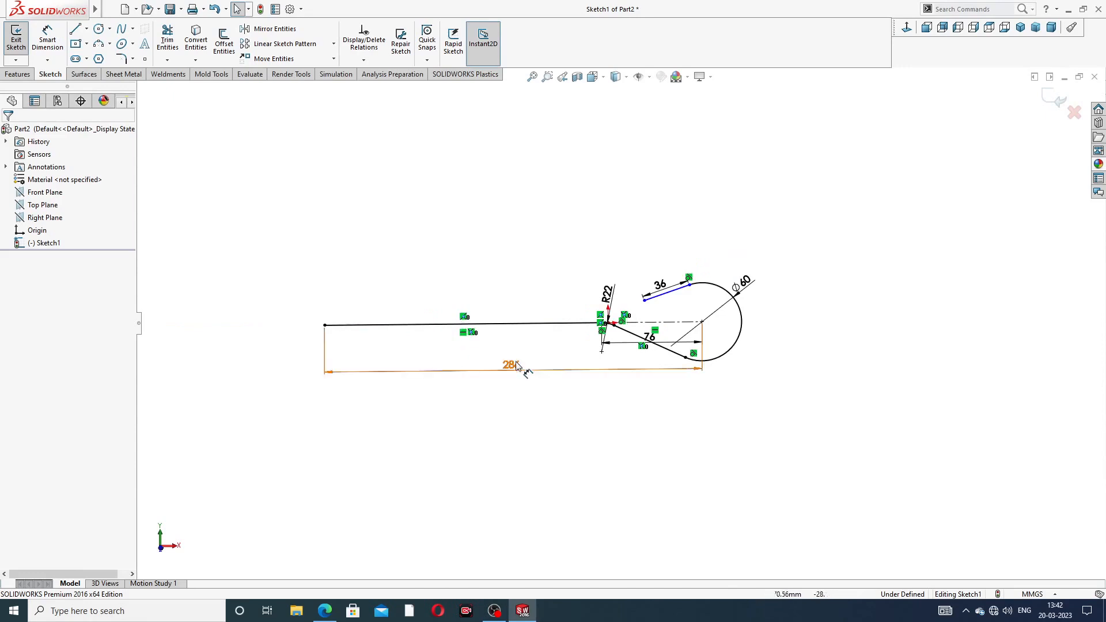
{"action": "left_click_drag", "start_coordinate": [515, 363], "coordinate": [496, 376]}
{"action": "left_click", "coordinate": [497, 379]}
{"action": "scroll", "coordinate": [671, 354], "scroll_direction": "down", "scroll_amount": 2}
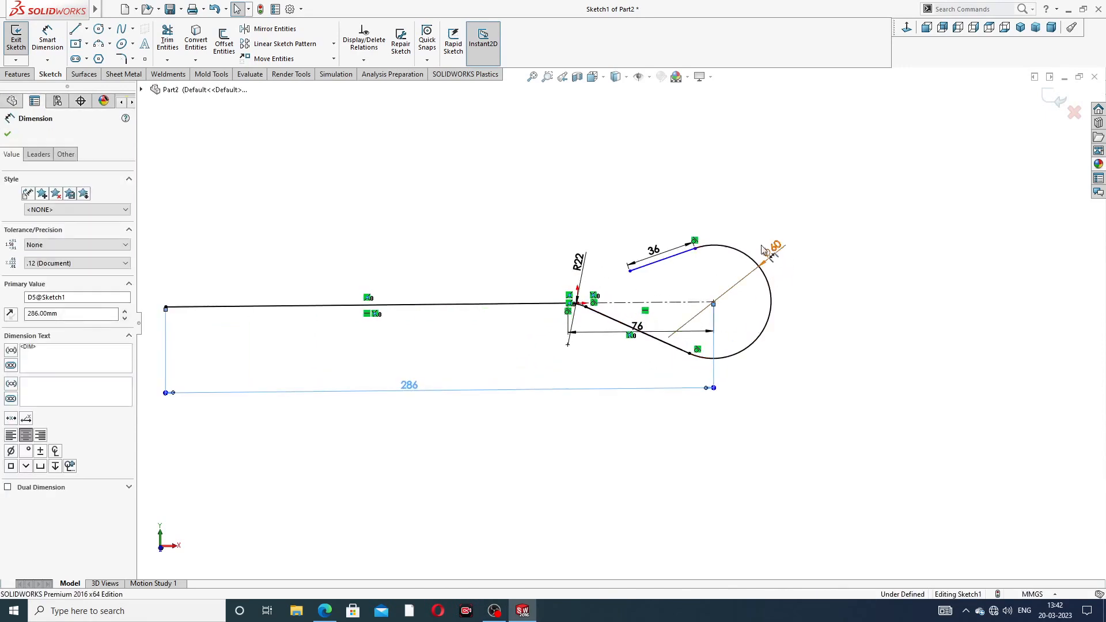
{"action": "left_click_drag", "start_coordinate": [774, 248], "coordinate": [787, 231]}
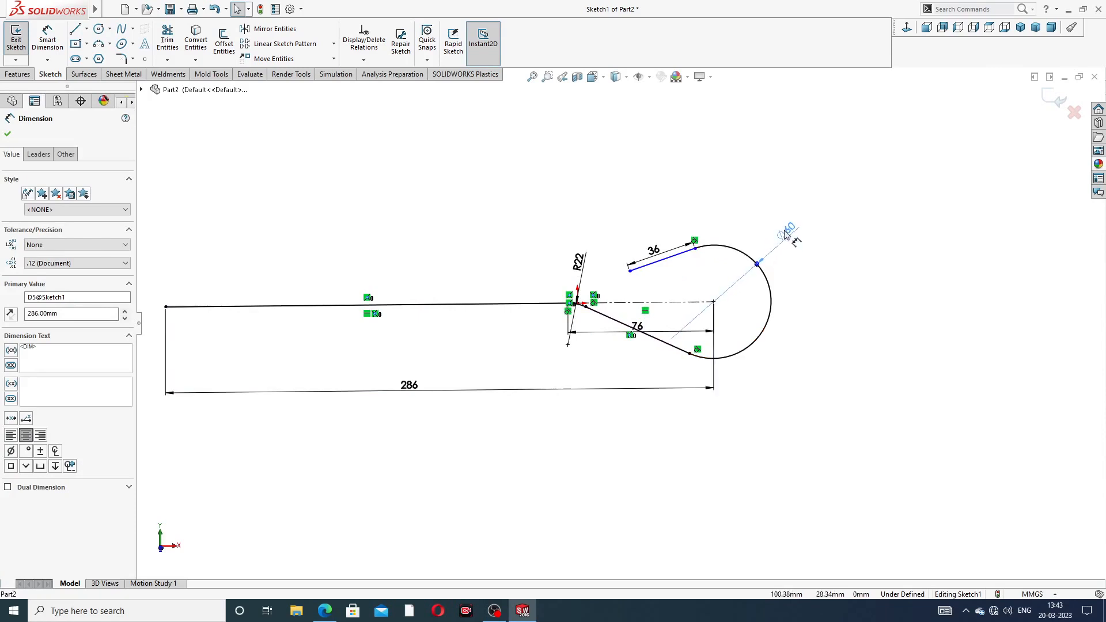
Step: Inspect the path sketch, check it against the foundation bolt PDF drawing in Edge, and exit the sketch in SOLIDWORKS
{"action": "left_click", "coordinate": [796, 287]}
{"action": "scroll", "coordinate": [641, 305], "scroll_direction": "down", "scroll_amount": 5}
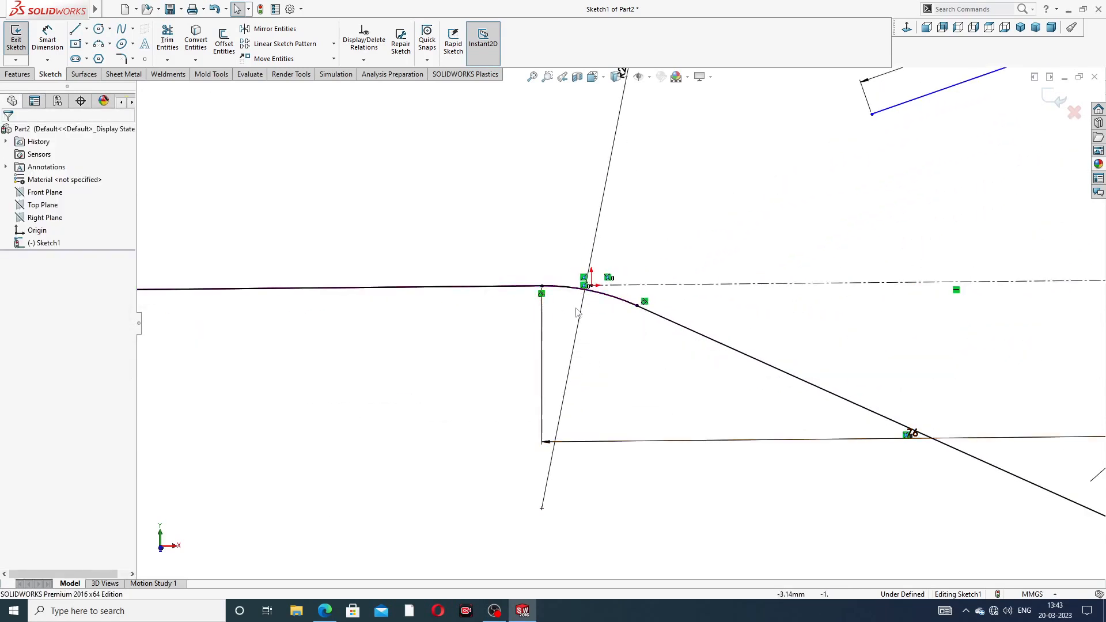
{"action": "scroll", "coordinate": [636, 322], "scroll_direction": "up", "scroll_amount": 2}
{"action": "scroll", "coordinate": [636, 323], "scroll_direction": "up", "scroll_amount": 3}
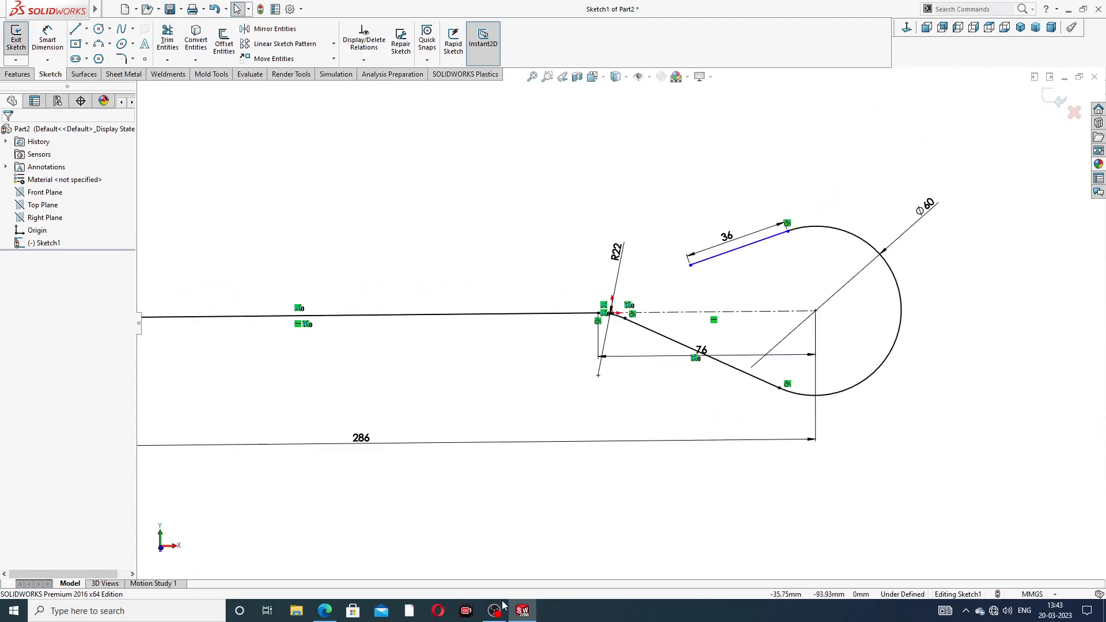
{"action": "left_click", "coordinate": [325, 610]}
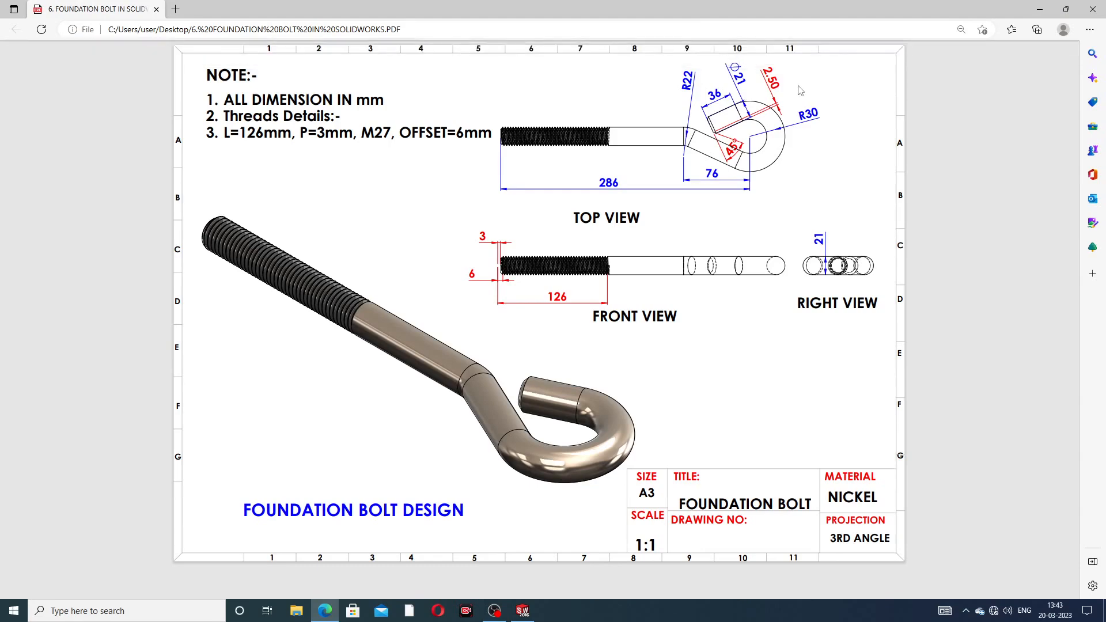
{"action": "left_click", "coordinate": [324, 611]}
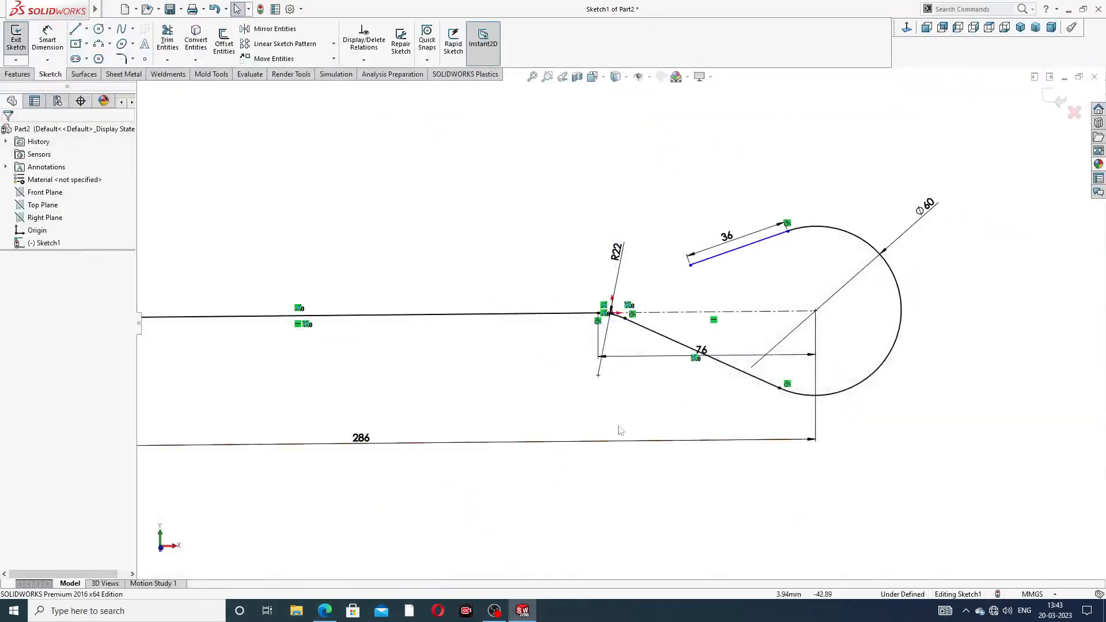
{"action": "left_click", "coordinate": [1049, 96]}
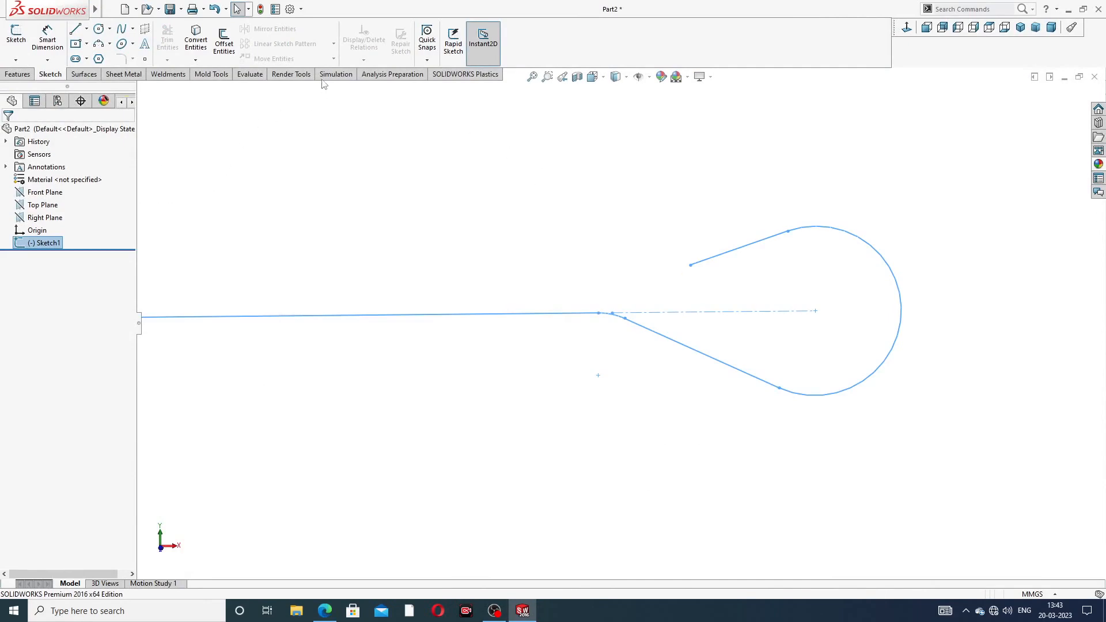
Step: Create a reference plane coincident with the free endpoint of the upper inclined line and perpendicular to that line
{"action": "left_click", "coordinate": [18, 74]}
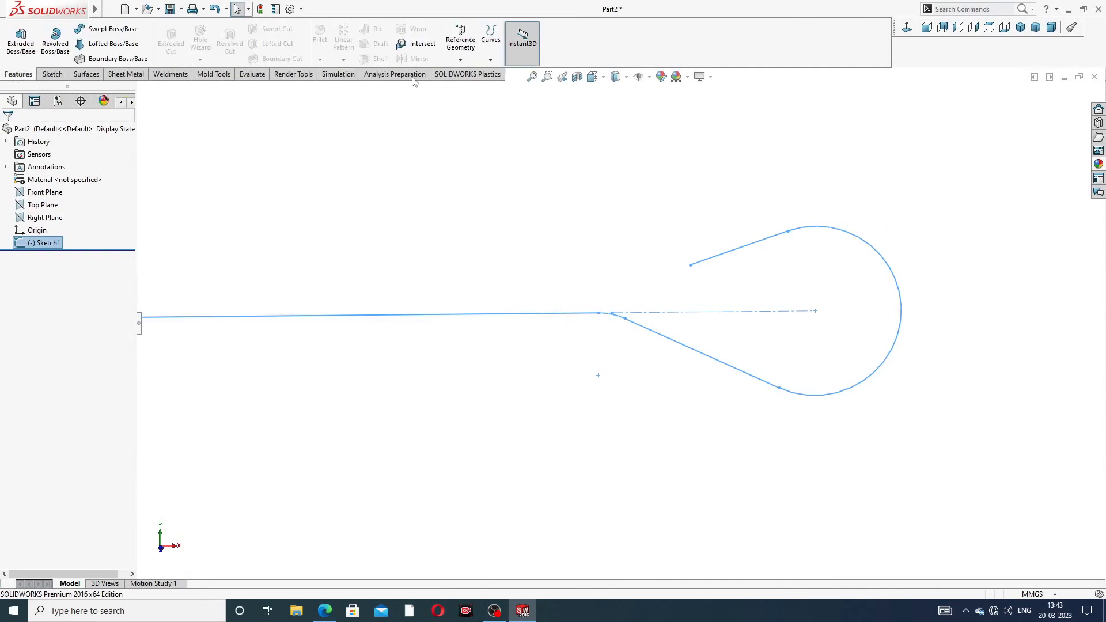
{"action": "left_click", "coordinate": [461, 59]}
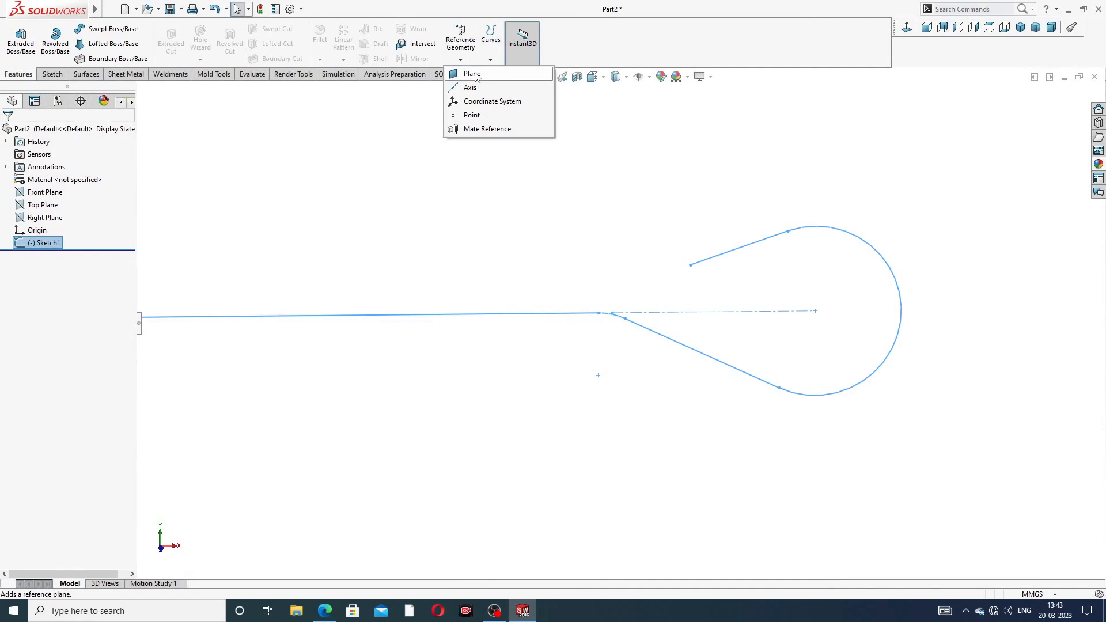
{"action": "left_click", "coordinate": [475, 77]}
{"action": "scroll", "coordinate": [688, 299], "scroll_direction": "down", "scroll_amount": 2}
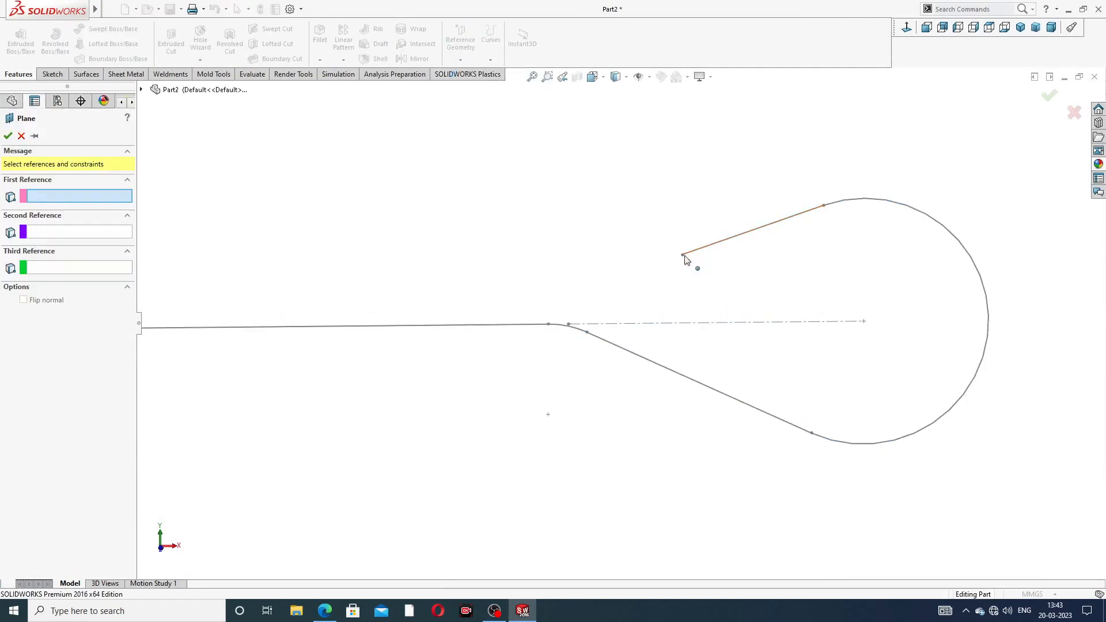
{"action": "left_click", "coordinate": [683, 255]}
{"action": "left_click", "coordinate": [714, 244]}
{"action": "scroll", "coordinate": [697, 270], "scroll_direction": "up", "scroll_amount": 2}
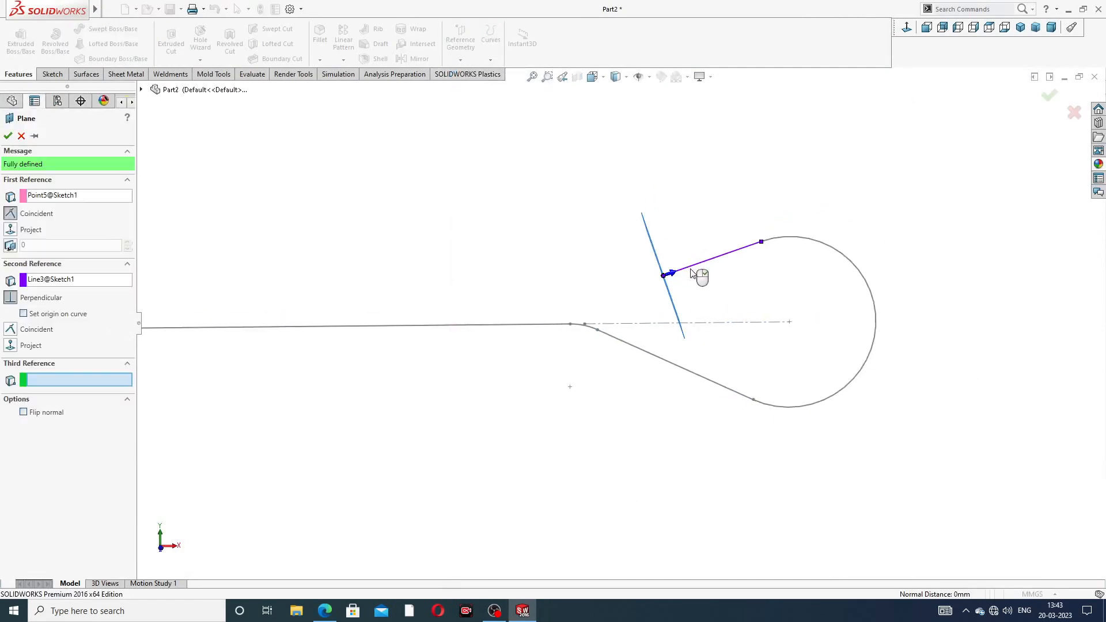
{"action": "middle_click_drag", "start_coordinate": [693, 273], "coordinate": [722, 267]}
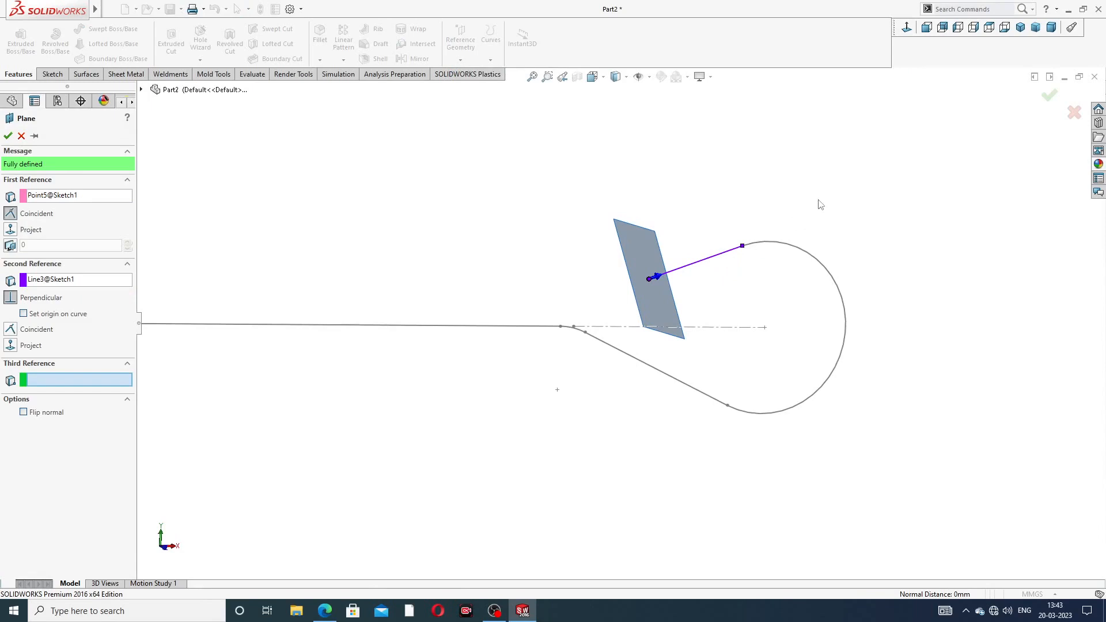
{"action": "left_click", "coordinate": [1048, 97]}
Step: Start a sketch on the new reference plane at the hook's free end
{"action": "left_click", "coordinate": [670, 261]}
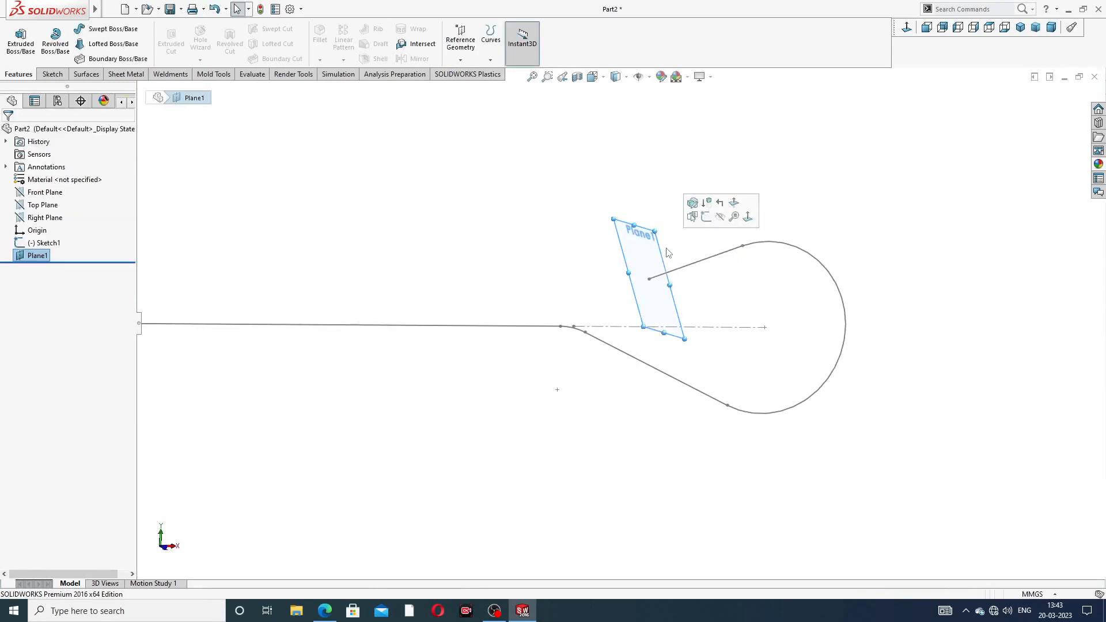
{"action": "left_click", "coordinate": [706, 217]}
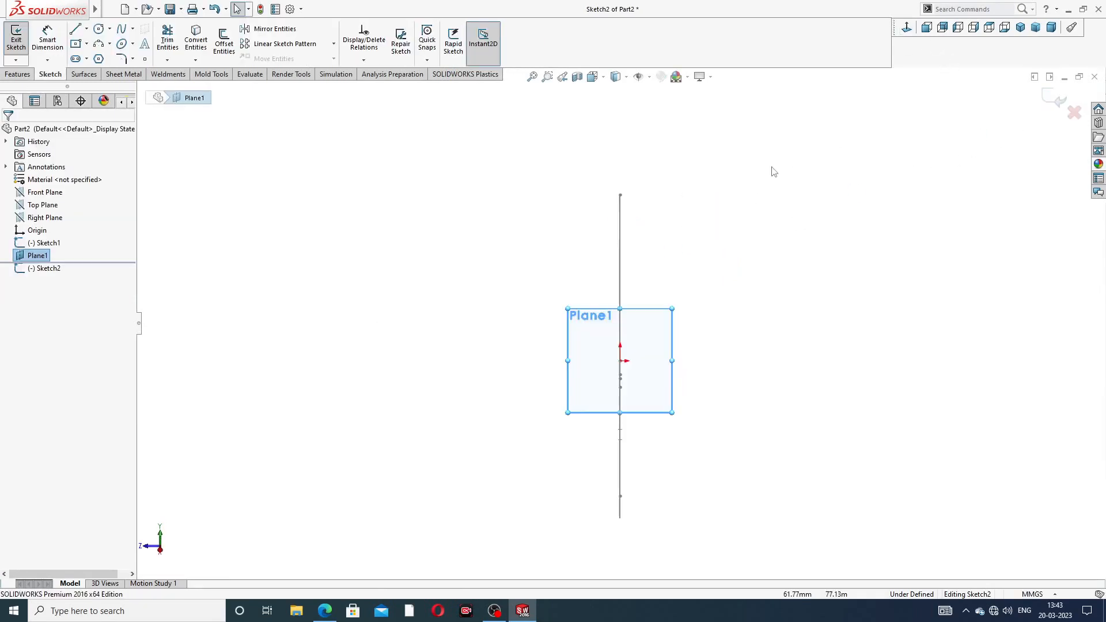
{"action": "scroll", "coordinate": [640, 362], "scroll_direction": "down", "scroll_amount": 2}
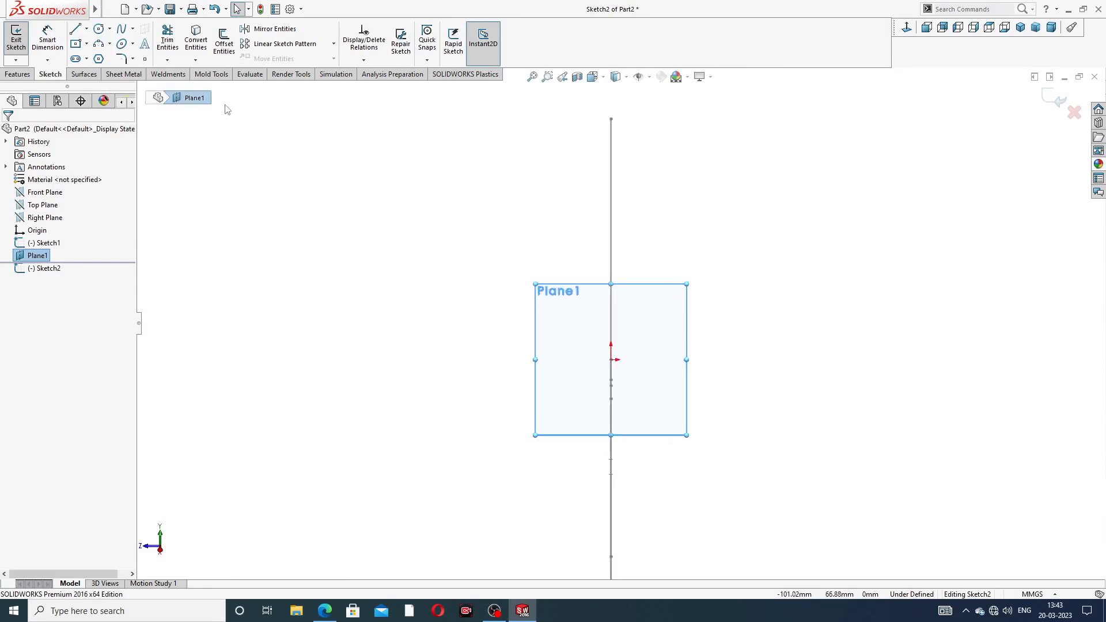
{"action": "left_click", "coordinate": [98, 29]}
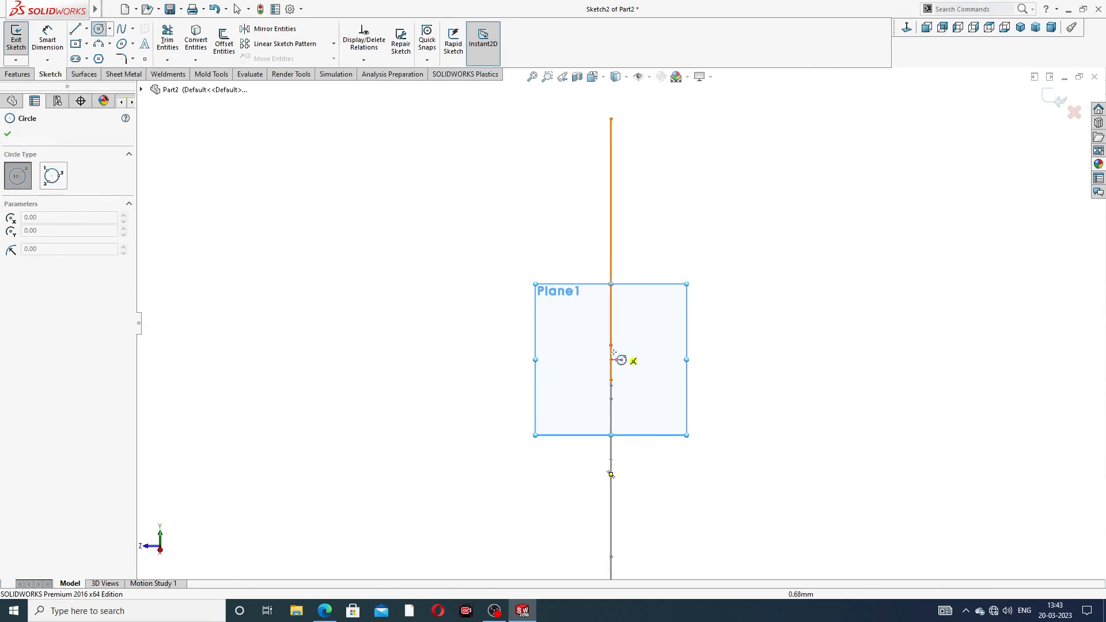
{"action": "right_click", "coordinate": [836, 171]}
{"action": "left_click", "coordinate": [863, 183]}
Step: Sketch a circle about 19 mm in diameter on the reference plane, centred on the path's free endpoint
{"action": "middle_click_drag", "start_coordinate": [774, 297], "coordinate": [740, 313]}
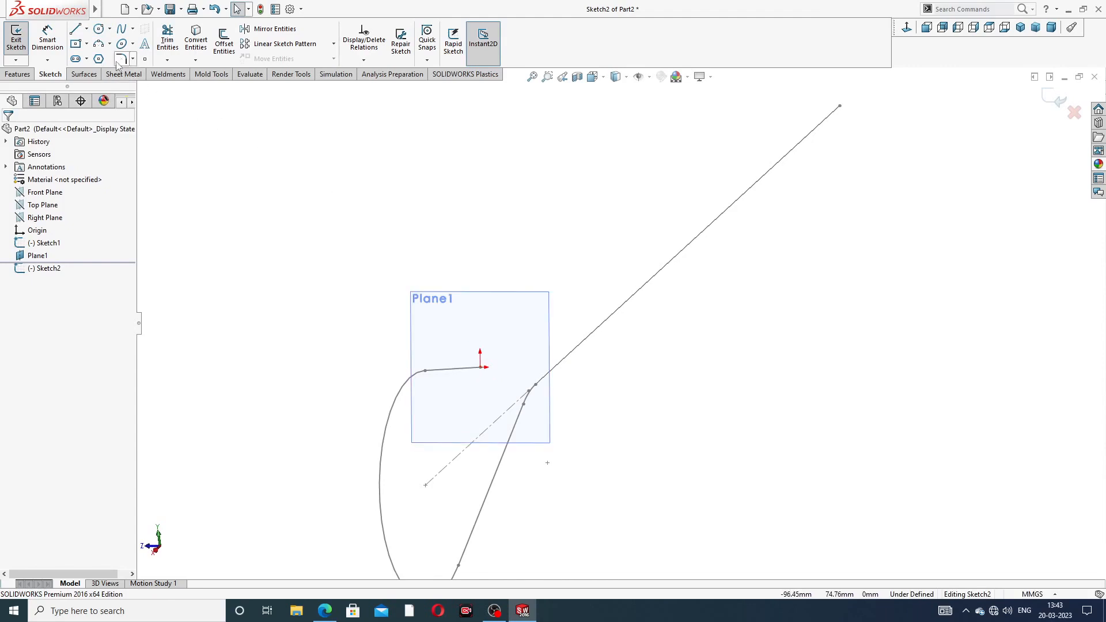
{"action": "left_click", "coordinate": [99, 28]}
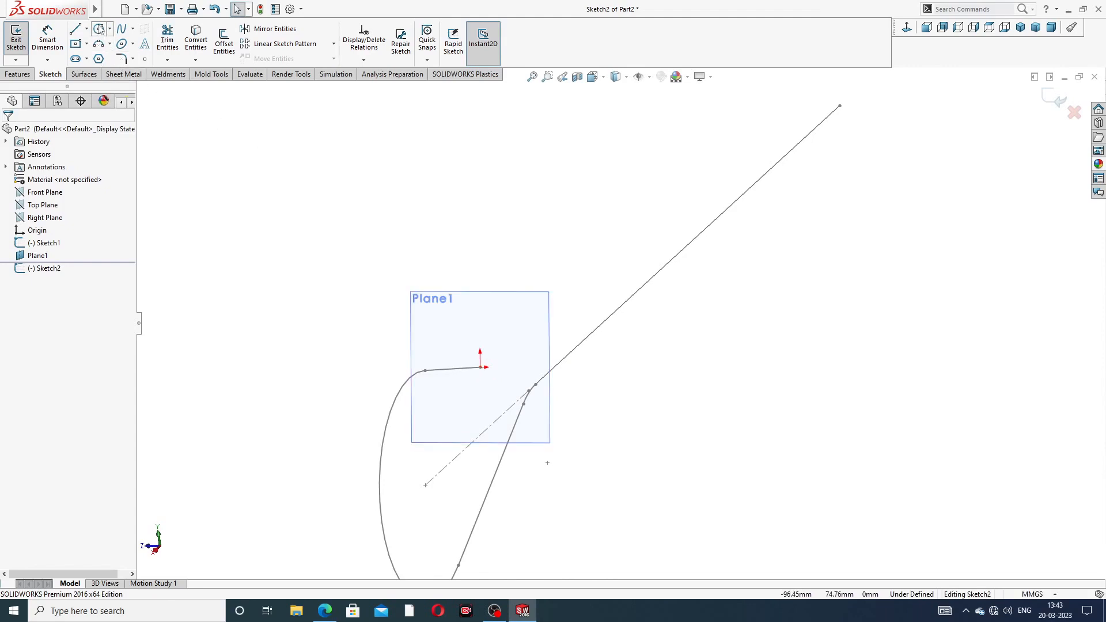
{"action": "left_click", "coordinate": [480, 367]}
{"action": "left_click", "coordinate": [493, 335]}
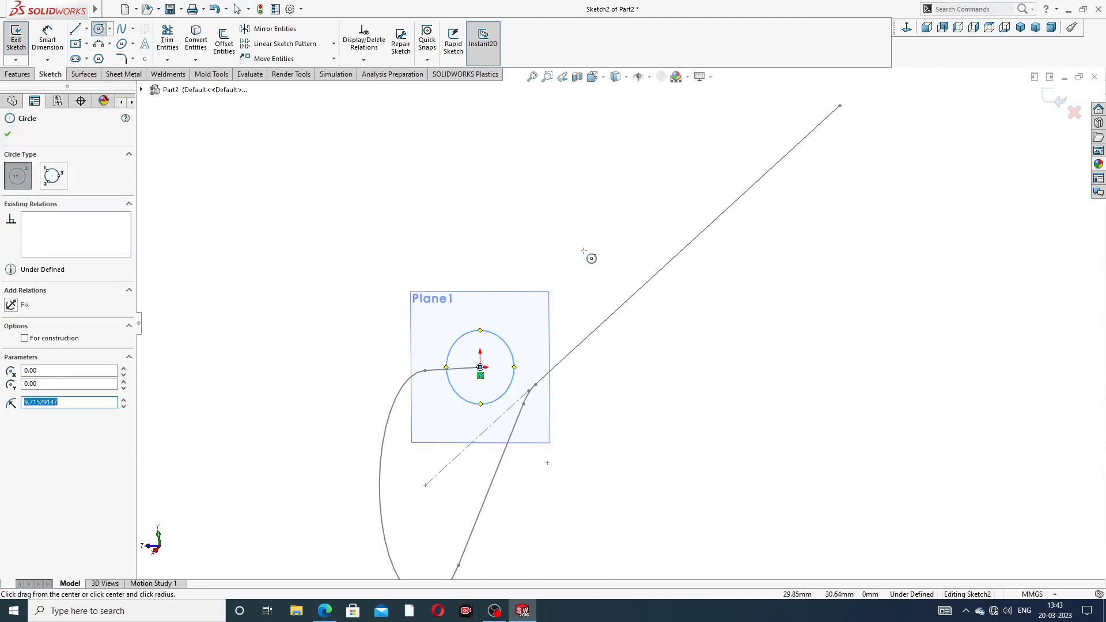
{"action": "right_click", "coordinate": [583, 251]}
{"action": "left_click", "coordinate": [608, 259]}
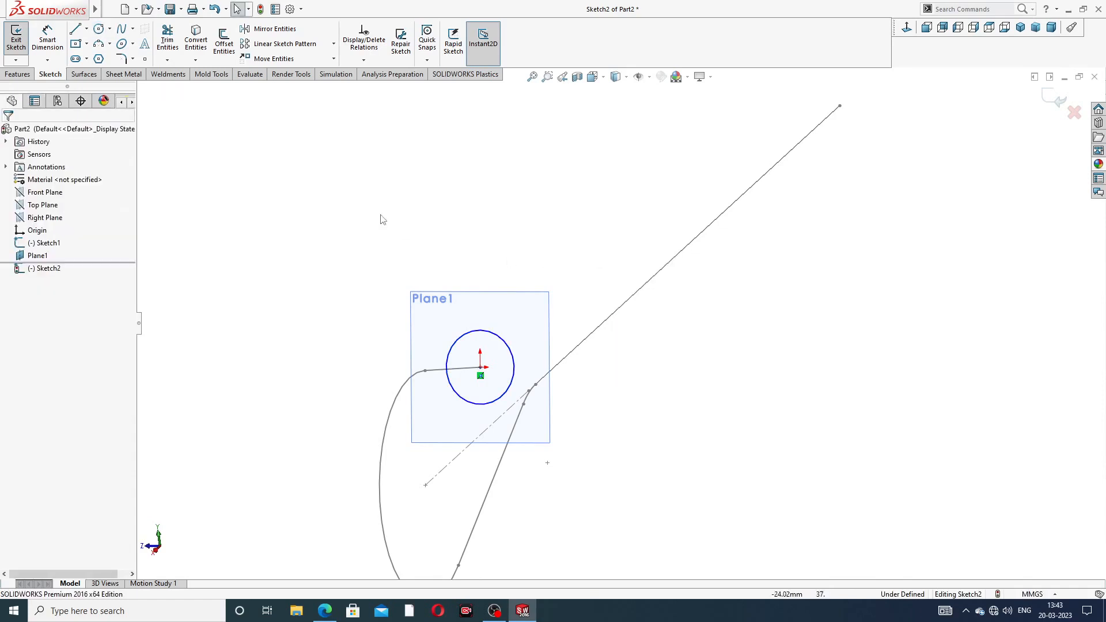
Step: Dimension the profile circle's diameter as 21 mm and exit the sketch
{"action": "left_click", "coordinate": [48, 40]}
{"action": "left_click", "coordinate": [501, 340]}
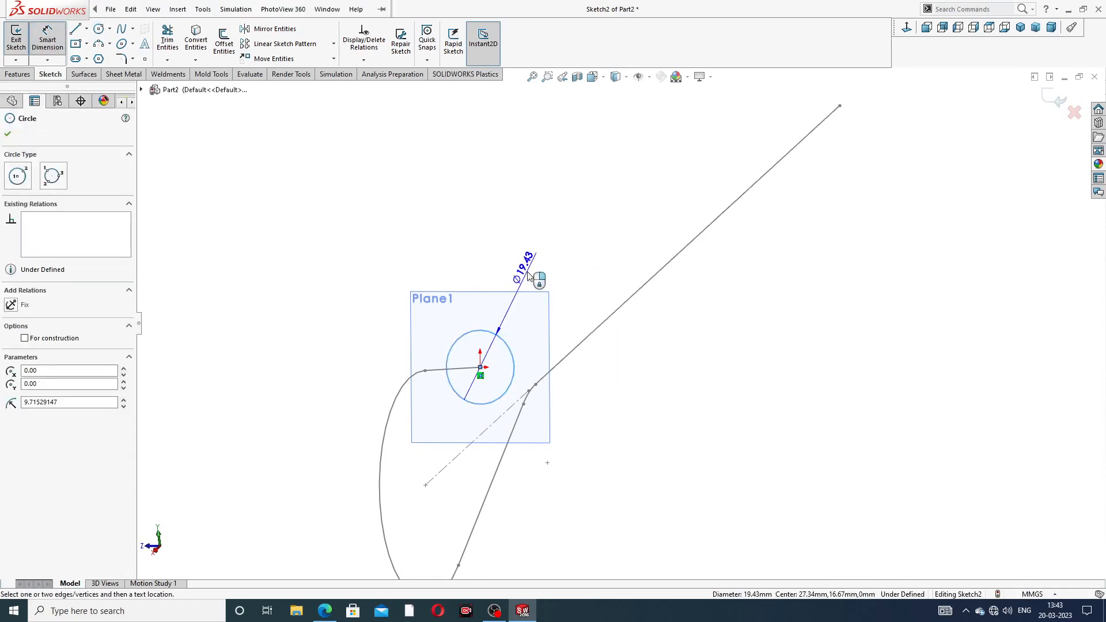
{"action": "left_click", "coordinate": [528, 276]}
{"action": "type", "text": "21"}
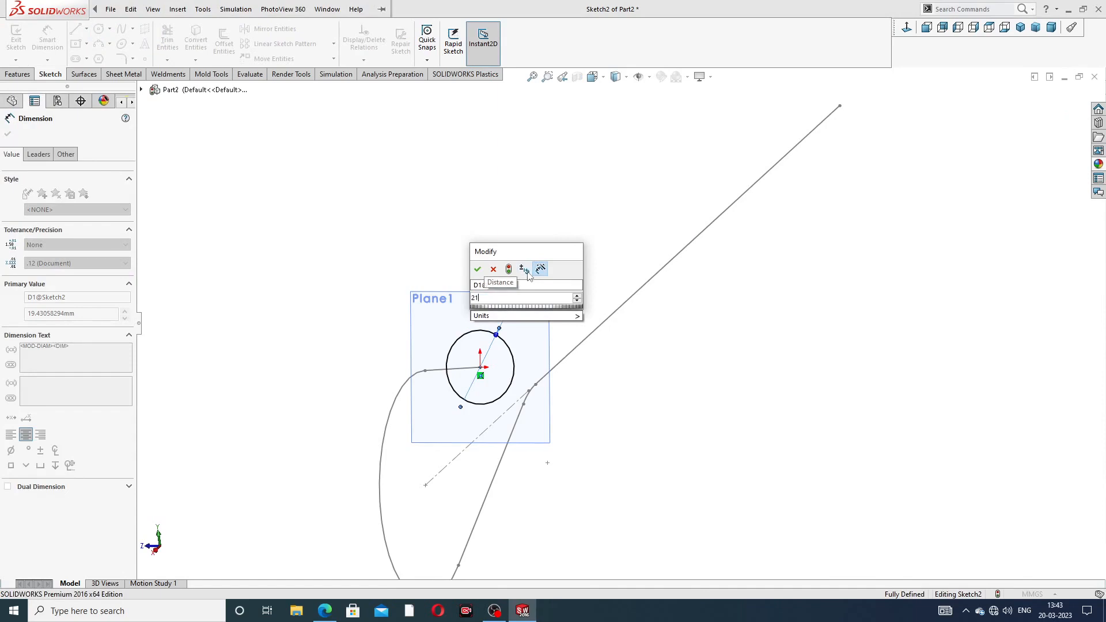
{"action": "key", "text": "Return"}
{"action": "right_click", "coordinate": [598, 249]}
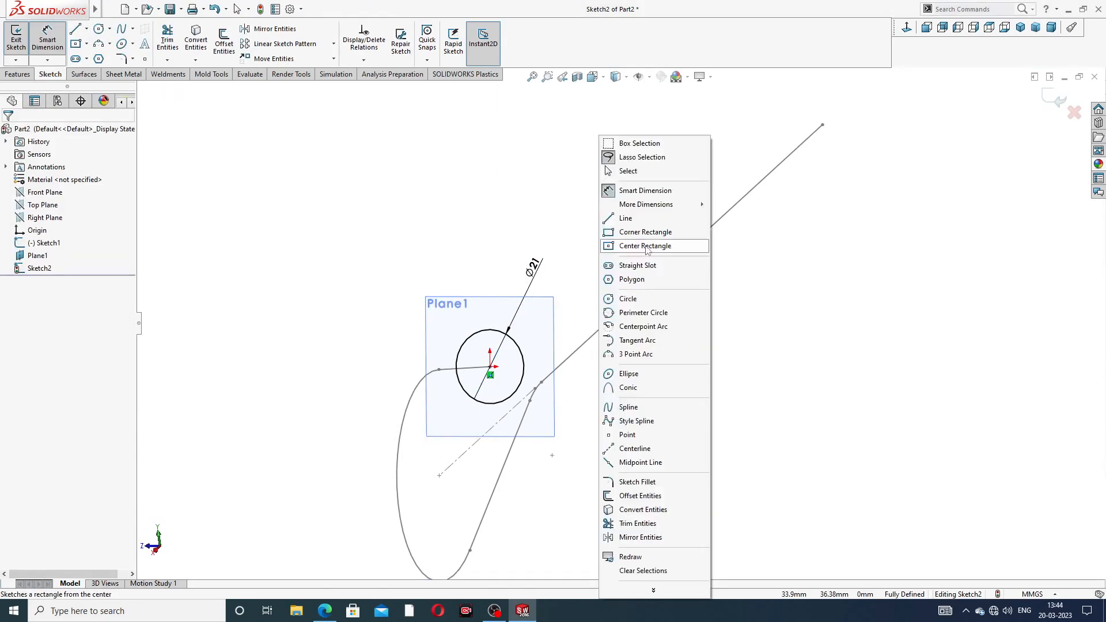
{"action": "left_click", "coordinate": [637, 172]}
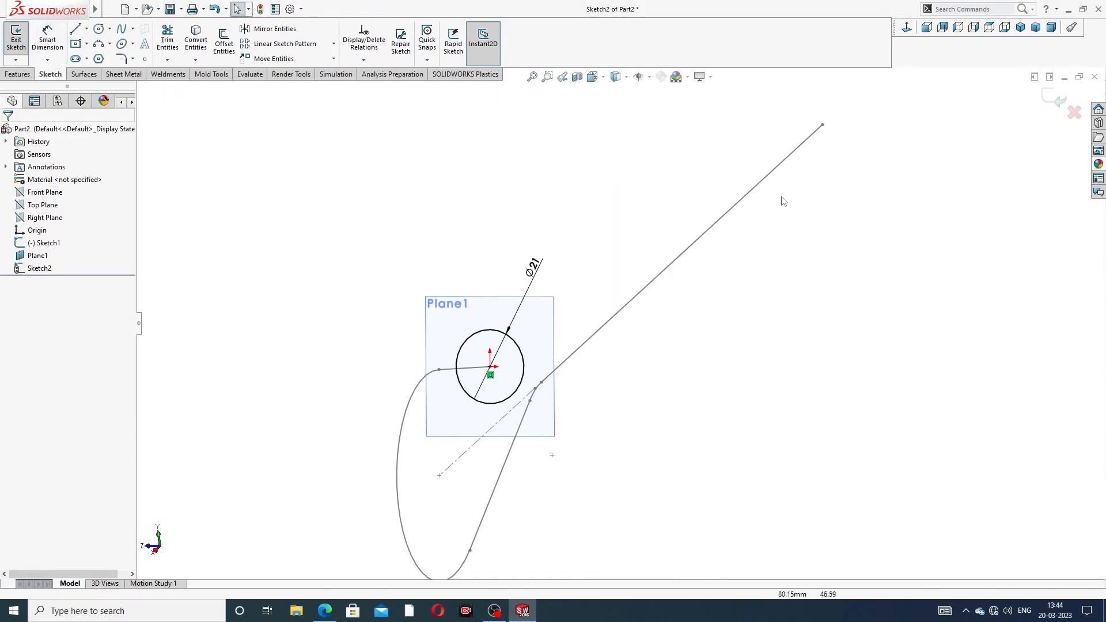
{"action": "left_click", "coordinate": [1059, 100]}
Step: Create a swept boss using the 21 mm circle sketch as the profile and the hook-shaped sketch as the path
{"action": "mouse_move", "coordinate": [631, 291]}
{"action": "middle_mouse_down"}
{"action": "mouse_move", "coordinate": [609, 253]}
{"action": "mouse_move", "coordinate": [561, 249]}
{"action": "middle_mouse_up"}
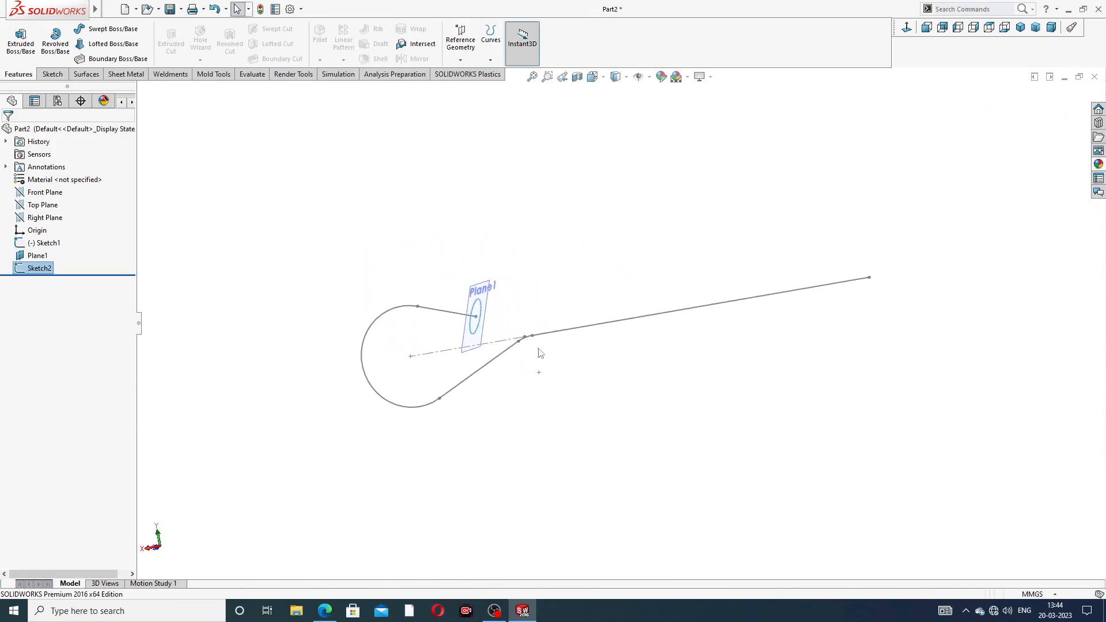
{"action": "scroll", "coordinate": [540, 353], "scroll_direction": "down", "scroll_amount": 5}
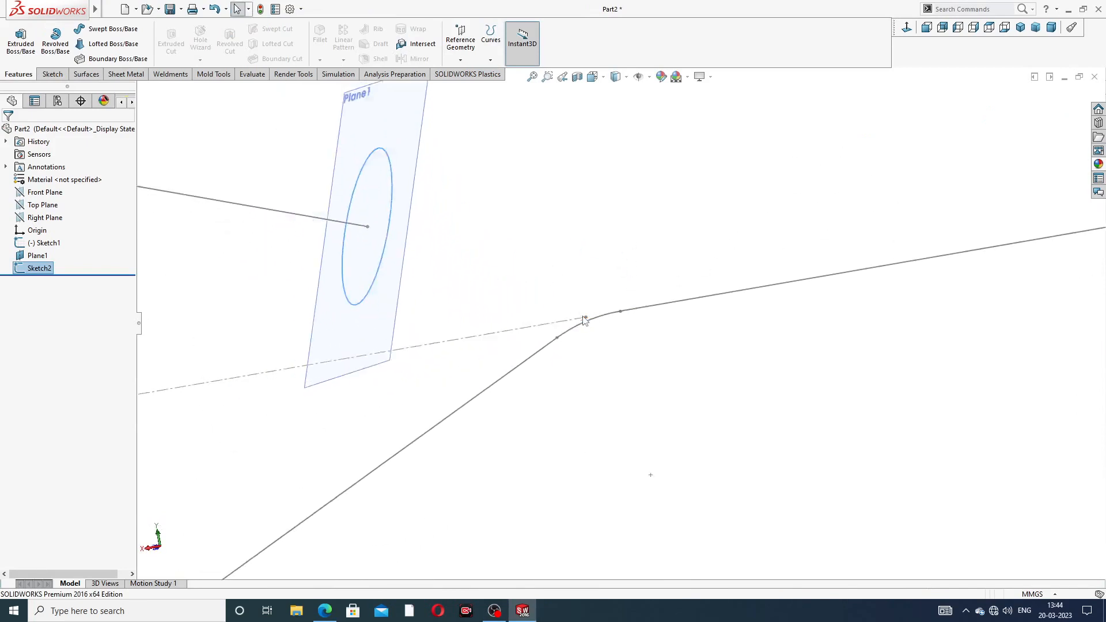
{"action": "scroll", "coordinate": [584, 321], "scroll_direction": "up", "scroll_amount": 4}
{"action": "middle_click_drag", "start_coordinate": [582, 321], "coordinate": [547, 313]}
{"action": "scroll", "coordinate": [549, 312], "scroll_direction": "down", "scroll_amount": 2}
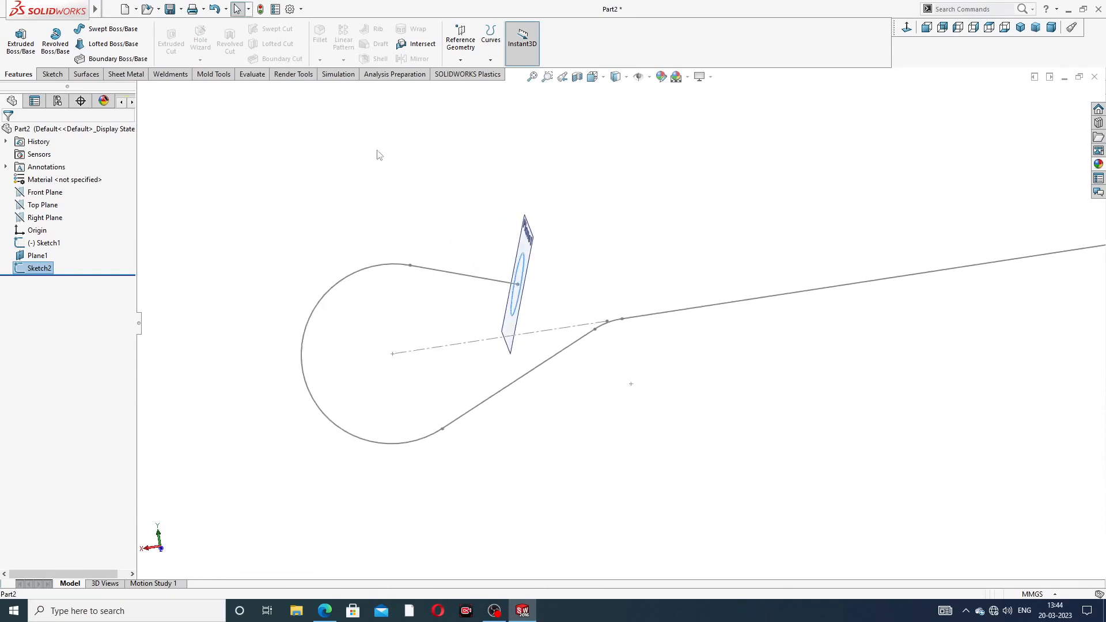
{"action": "left_click", "coordinate": [112, 30]}
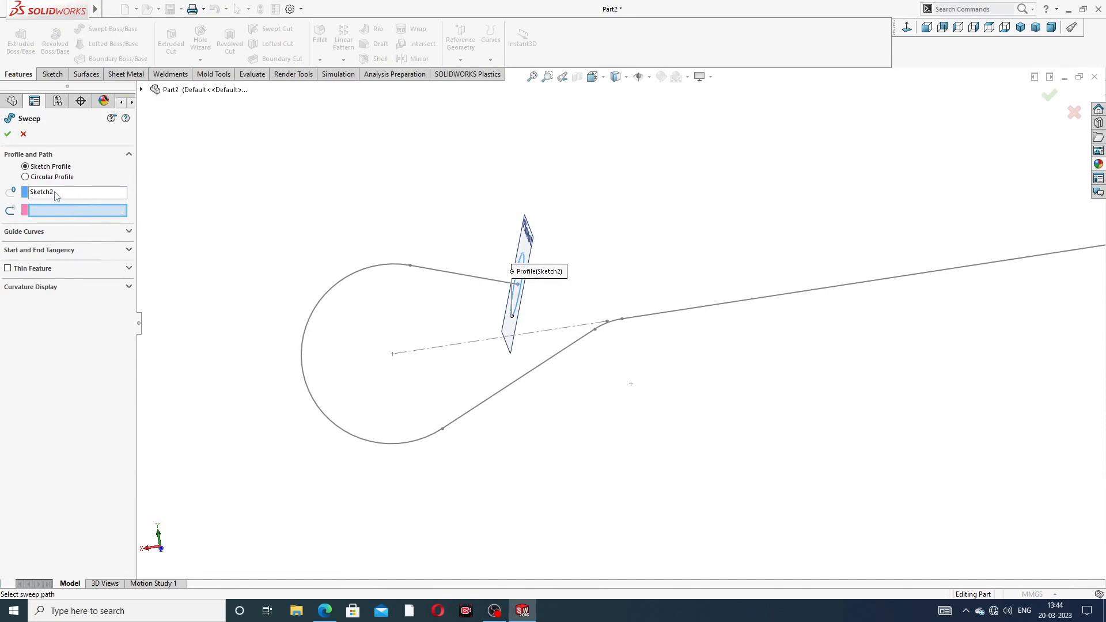
{"action": "left_click", "coordinate": [435, 276]}
{"action": "scroll", "coordinate": [685, 293], "scroll_direction": "up", "scroll_amount": 3}
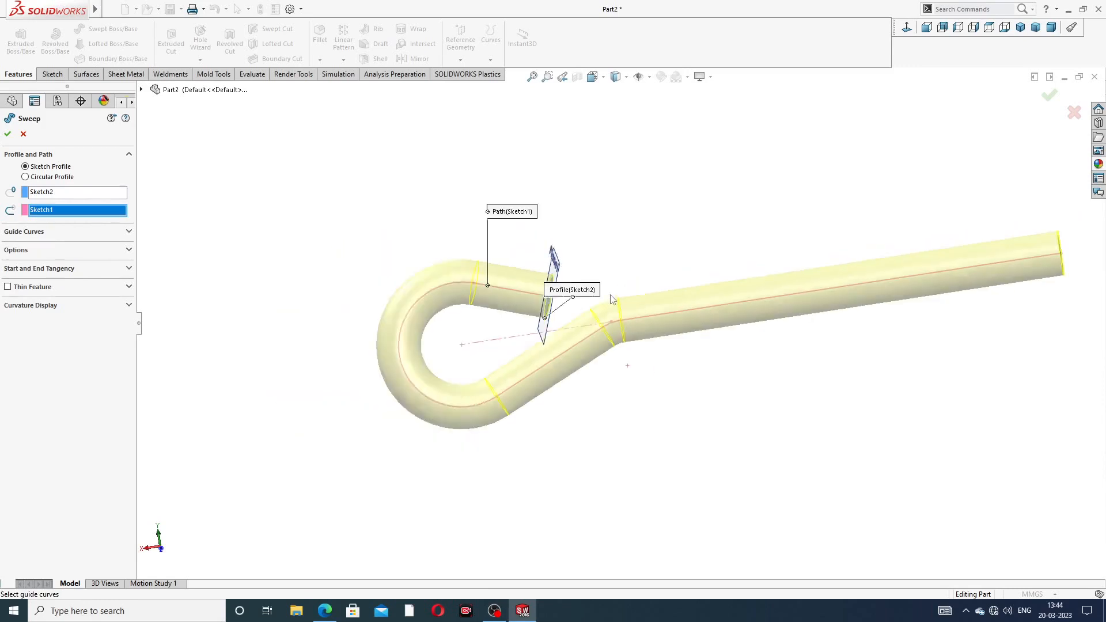
{"action": "middle_click_drag", "start_coordinate": [684, 289], "coordinate": [682, 344]}
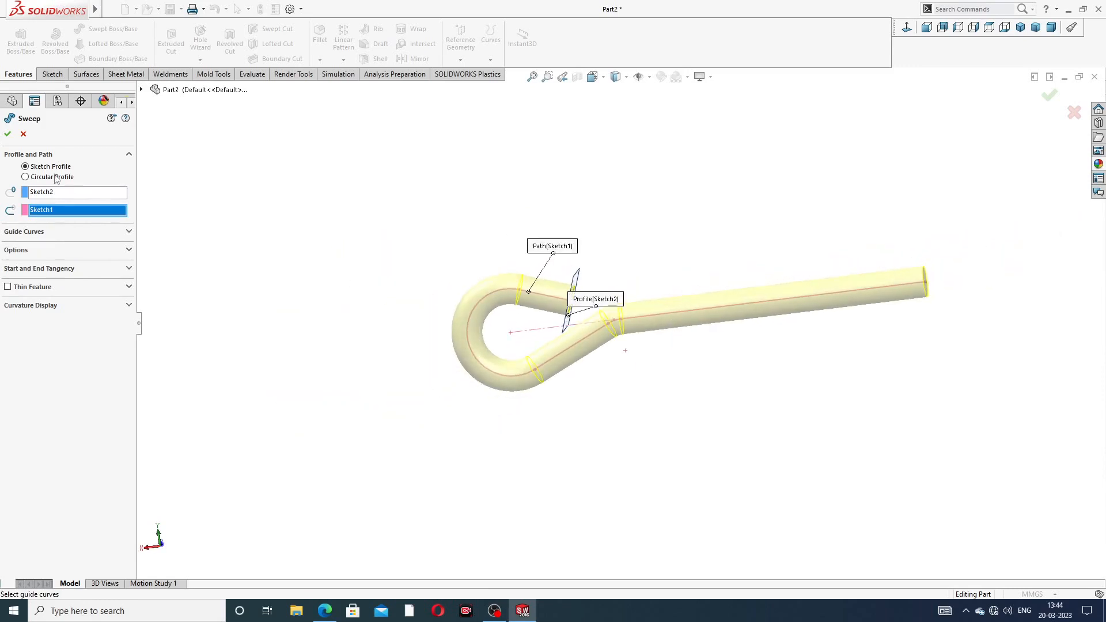
{"action": "left_click", "coordinate": [7, 135]}
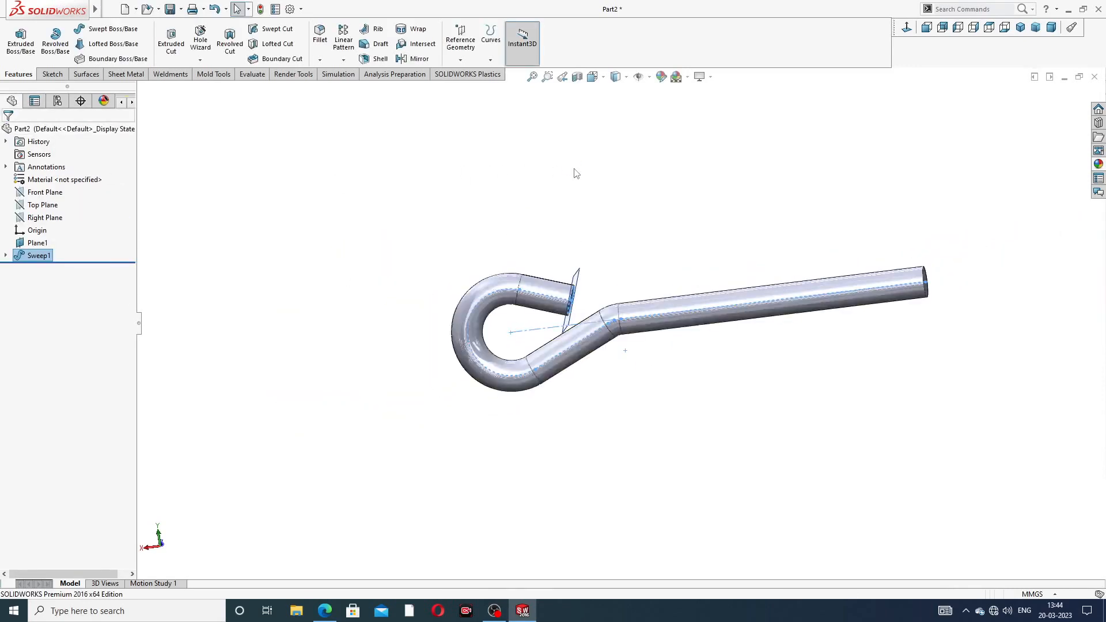
Step: Hide the reference plane at the hook's free end
{"action": "middle_click_drag", "start_coordinate": [650, 339], "coordinate": [427, 427]}
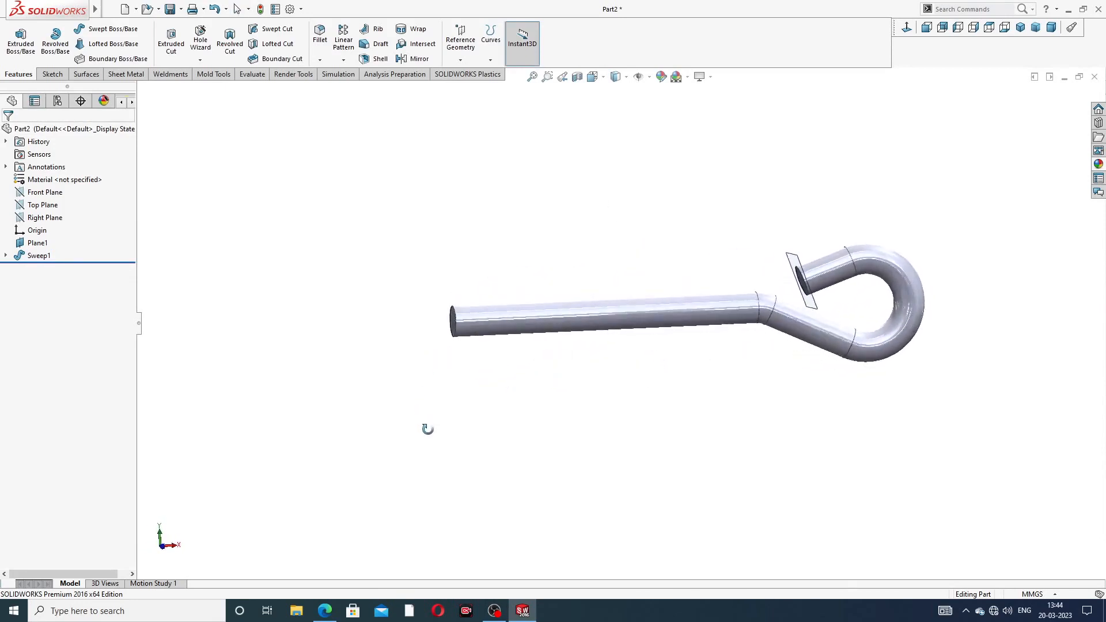
{"action": "scroll", "coordinate": [813, 308], "scroll_direction": "down", "scroll_amount": 5}
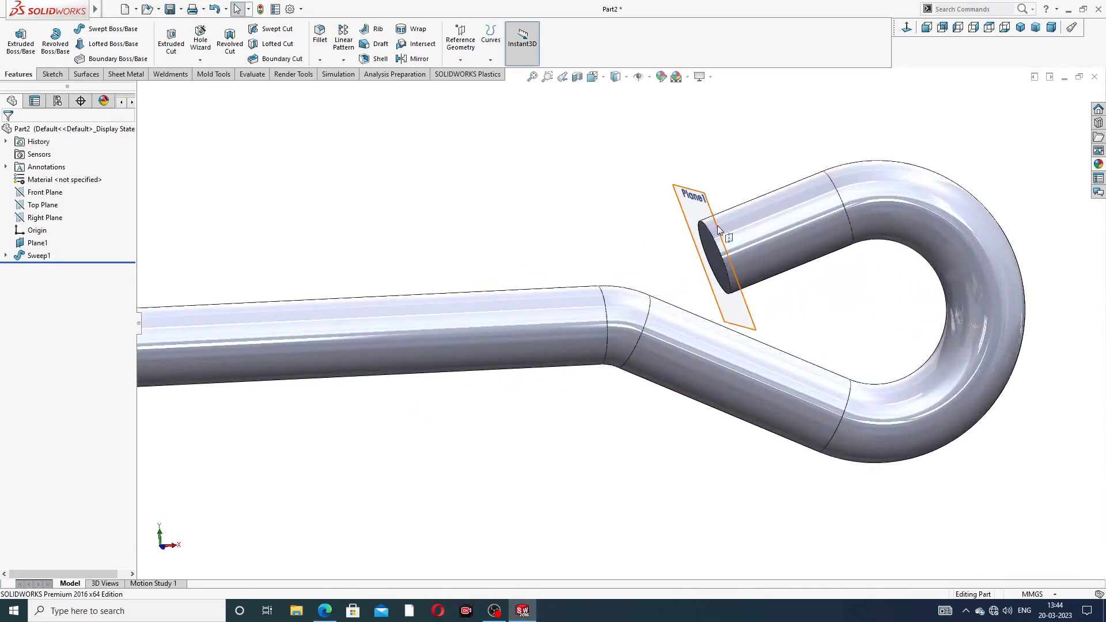
{"action": "left_click", "coordinate": [719, 230]}
{"action": "left_click", "coordinate": [777, 191]}
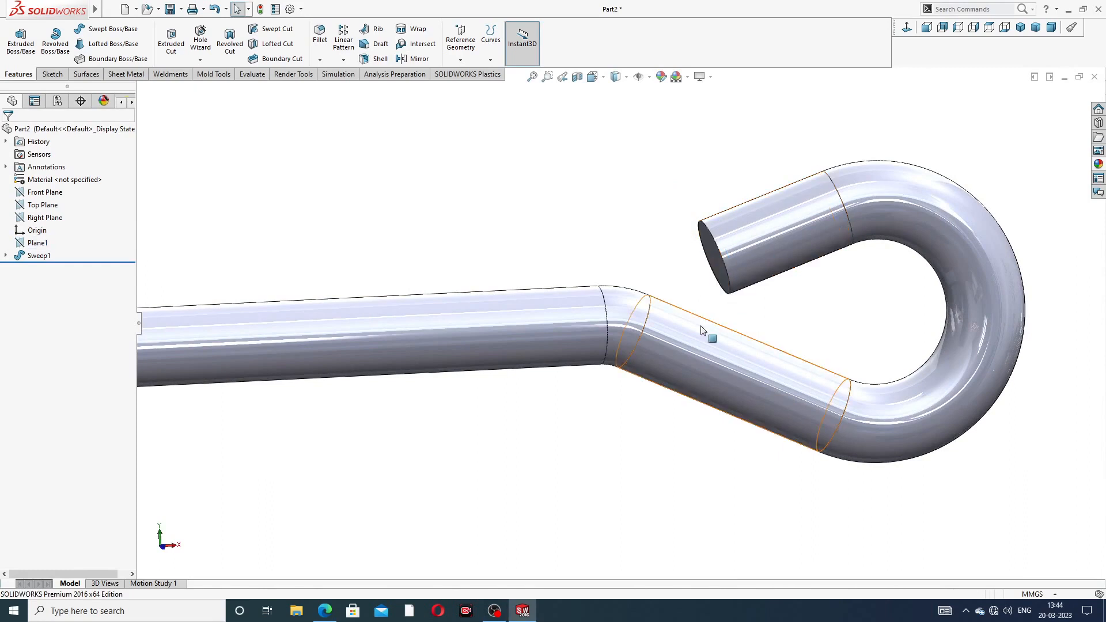
Step: Check the chamfer size in the PDF drawing in Edge and set up an angle-distance chamfer of 2.5 mm in SOLIDWORKS
{"action": "scroll", "coordinate": [701, 329], "scroll_direction": "up", "scroll_amount": 3}
{"action": "scroll", "coordinate": [569, 304], "scroll_direction": "up", "scroll_amount": 2}
{"action": "middle_click_drag", "start_coordinate": [531, 305], "coordinate": [509, 282]}
{"action": "scroll", "coordinate": [423, 337], "scroll_direction": "down", "scroll_amount": 2}
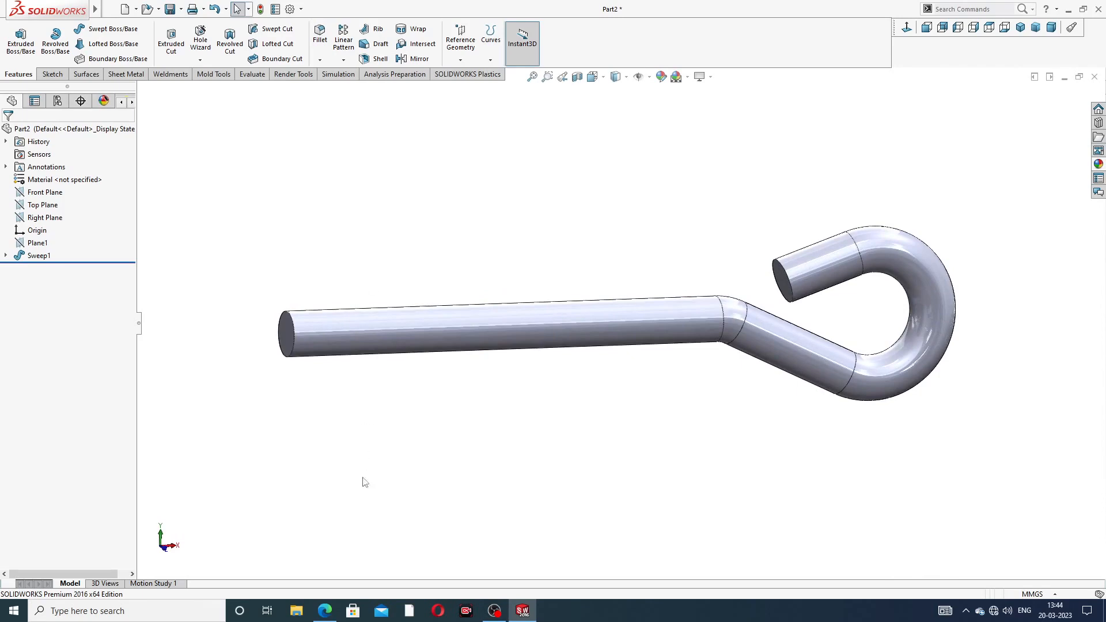
{"action": "left_click", "coordinate": [325, 611]}
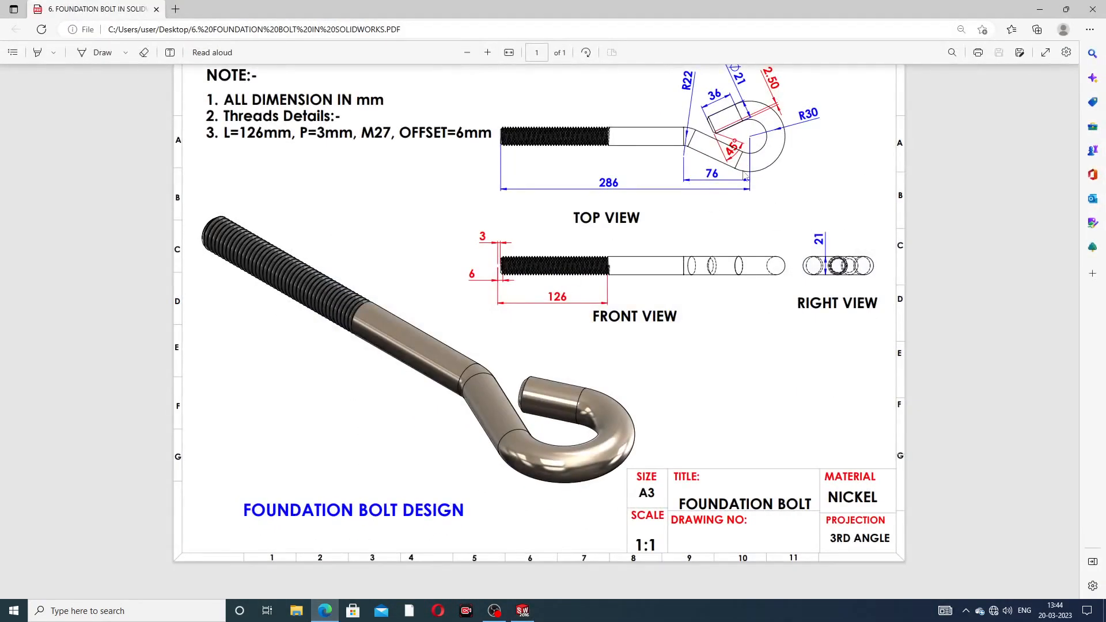
{"action": "left_click", "coordinate": [324, 610]}
{"action": "left_click", "coordinate": [320, 60]}
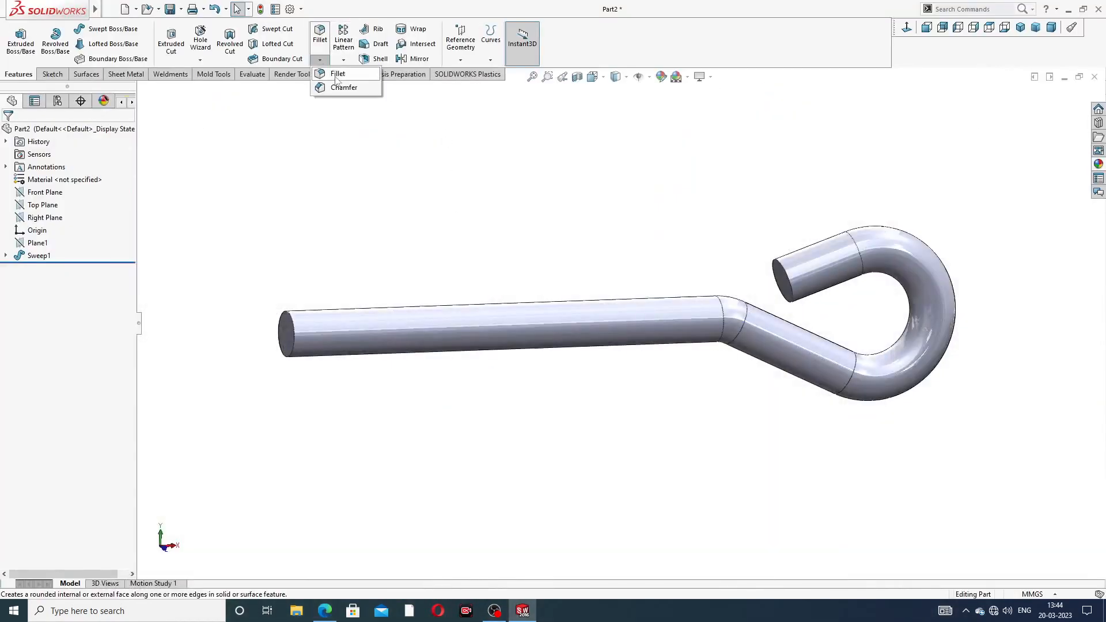
{"action": "left_click", "coordinate": [344, 88]}
{"action": "scroll", "coordinate": [344, 286], "scroll_direction": "down", "scroll_amount": 2}
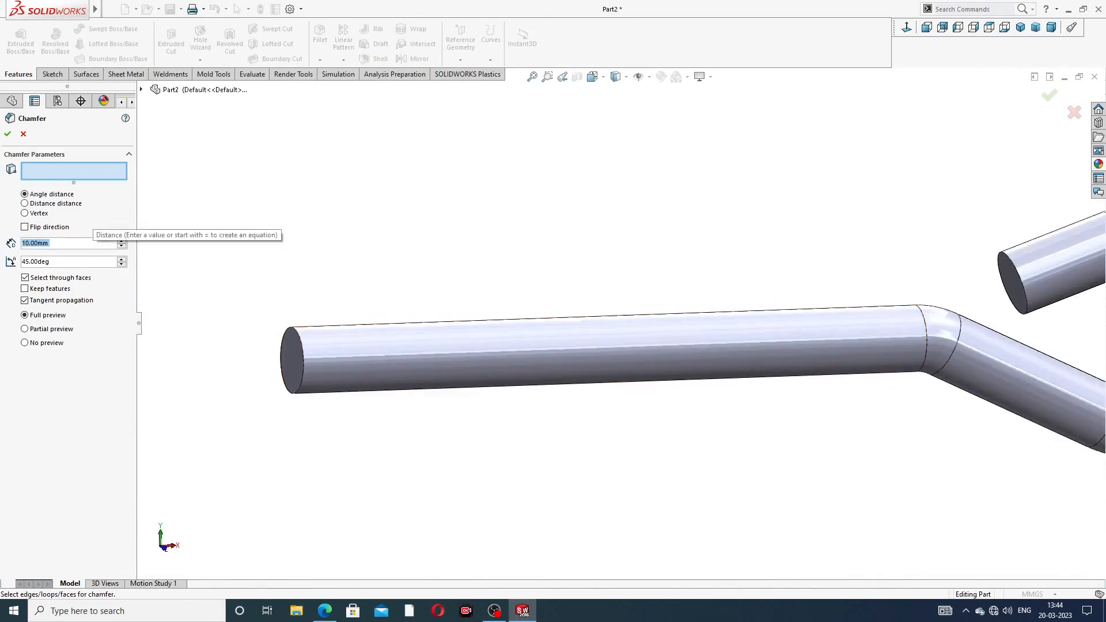
{"action": "type", "text": "2.5"}
{"action": "key", "text": "Return"}
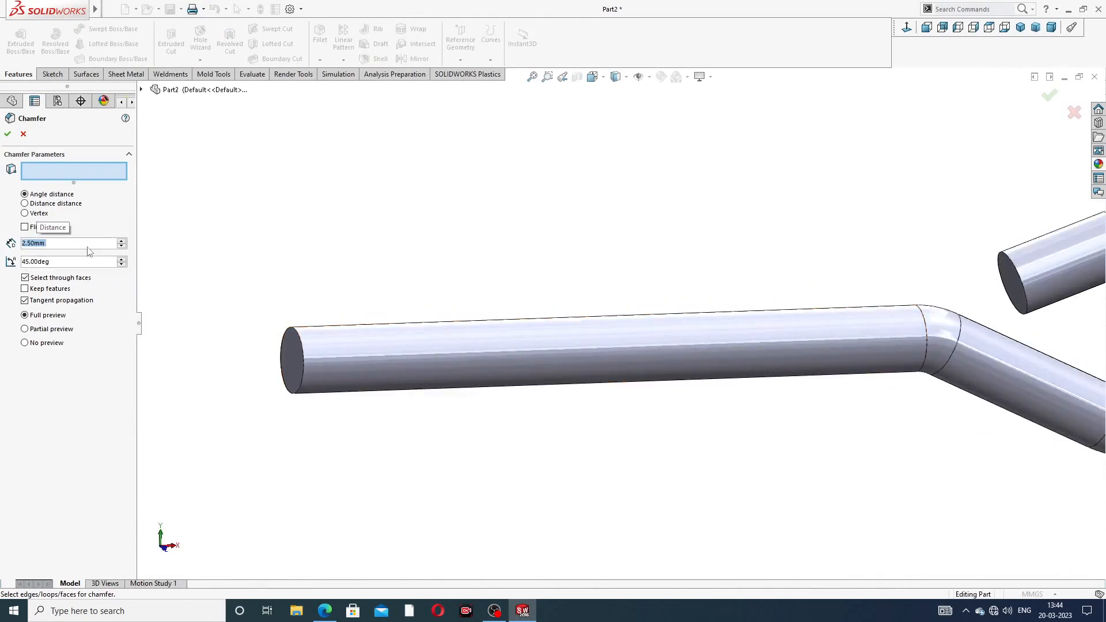
Step: Chamfer the circular end edges of the straight shank and the hook at 2.5 mm and 45 degrees
{"action": "scroll", "coordinate": [303, 346], "scroll_direction": "down", "scroll_amount": 1}
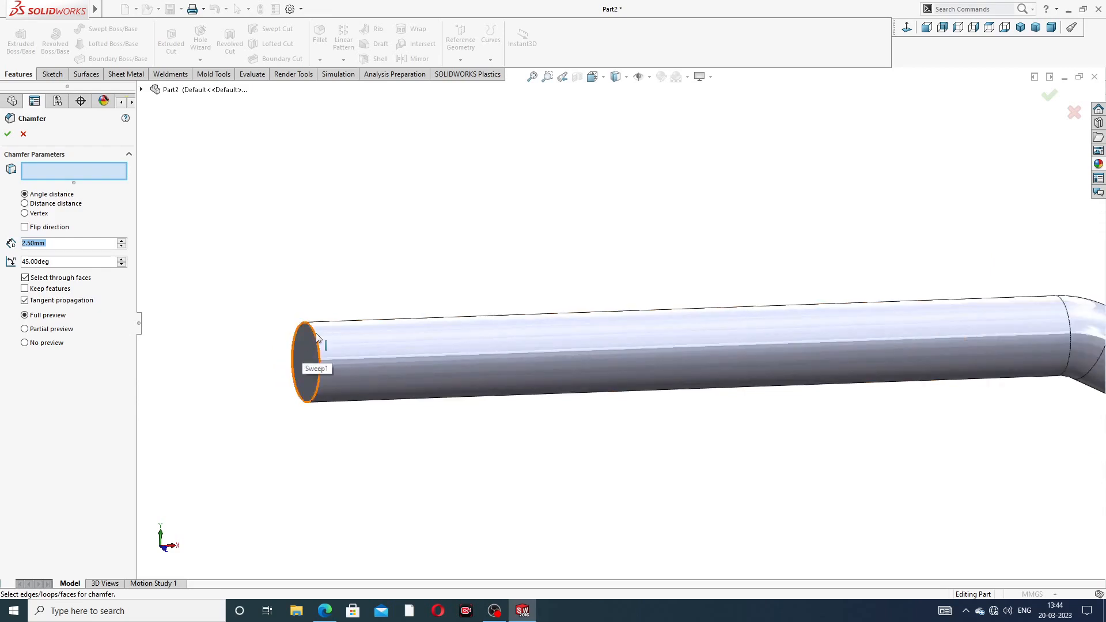
{"action": "left_click", "coordinate": [316, 337]}
{"action": "scroll", "coordinate": [683, 328], "scroll_direction": "up", "scroll_amount": 3}
{"action": "scroll", "coordinate": [887, 293], "scroll_direction": "down", "scroll_amount": 2}
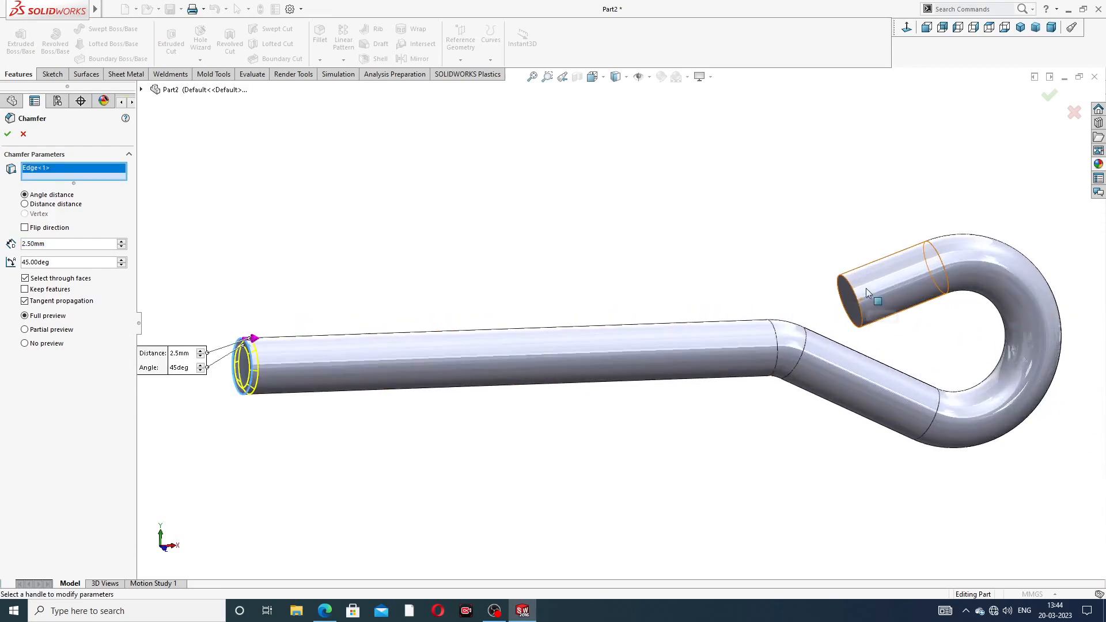
{"action": "left_click", "coordinate": [850, 288]}
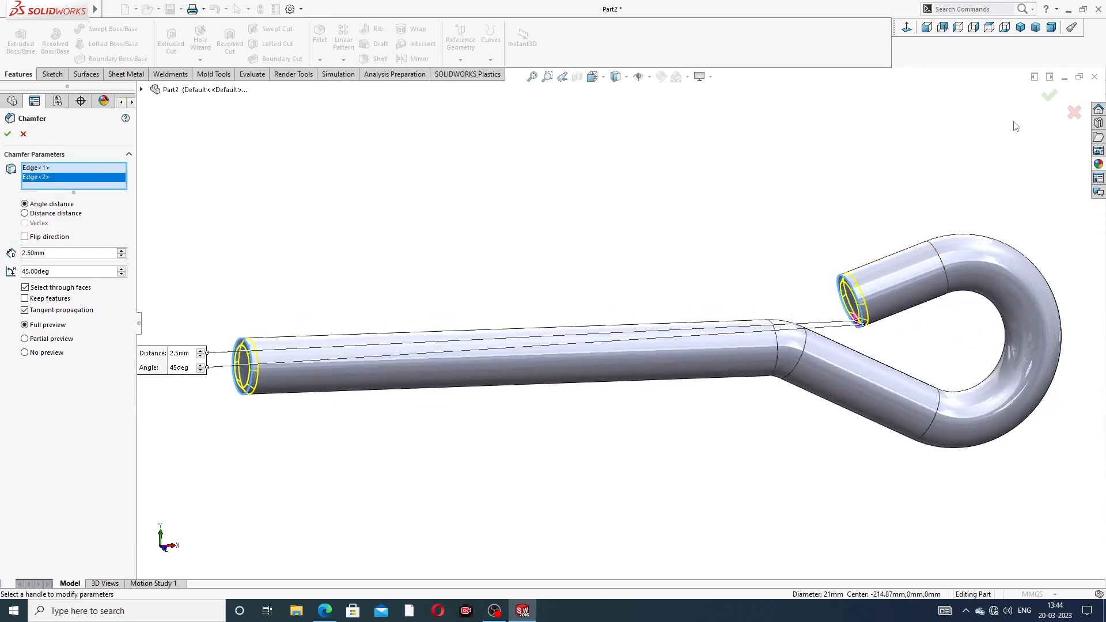
{"action": "left_click", "coordinate": [1049, 96]}
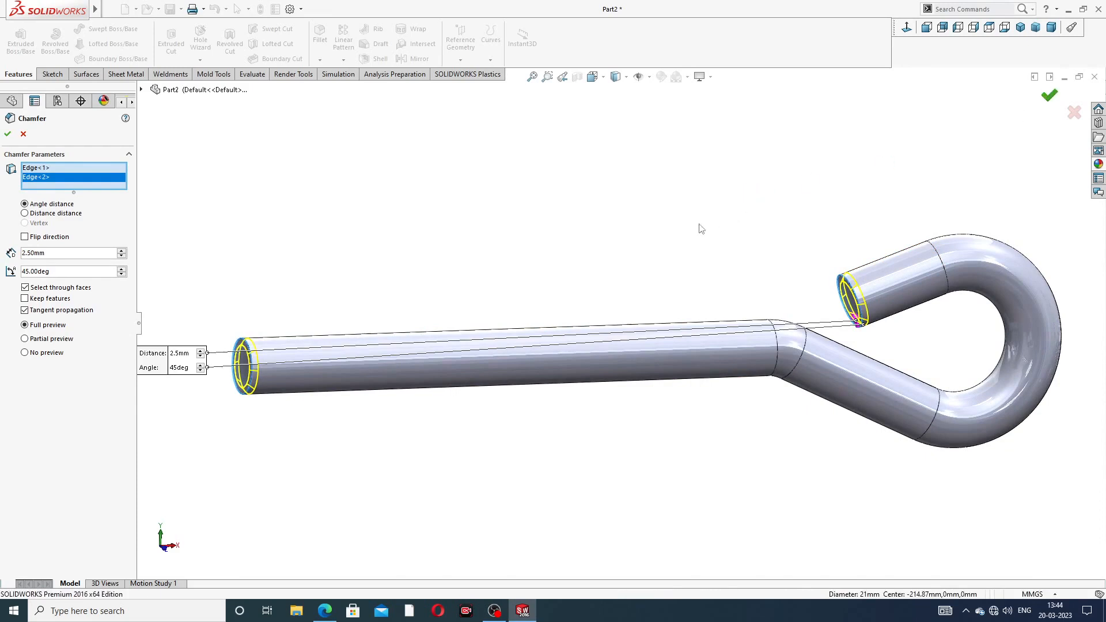
Step: Apply the polished nickel metal appearance to the whole bolt
{"action": "scroll", "coordinate": [709, 254], "scroll_direction": "up", "scroll_amount": 2}
{"action": "middle_click_drag", "start_coordinate": [735, 267], "coordinate": [701, 207]}
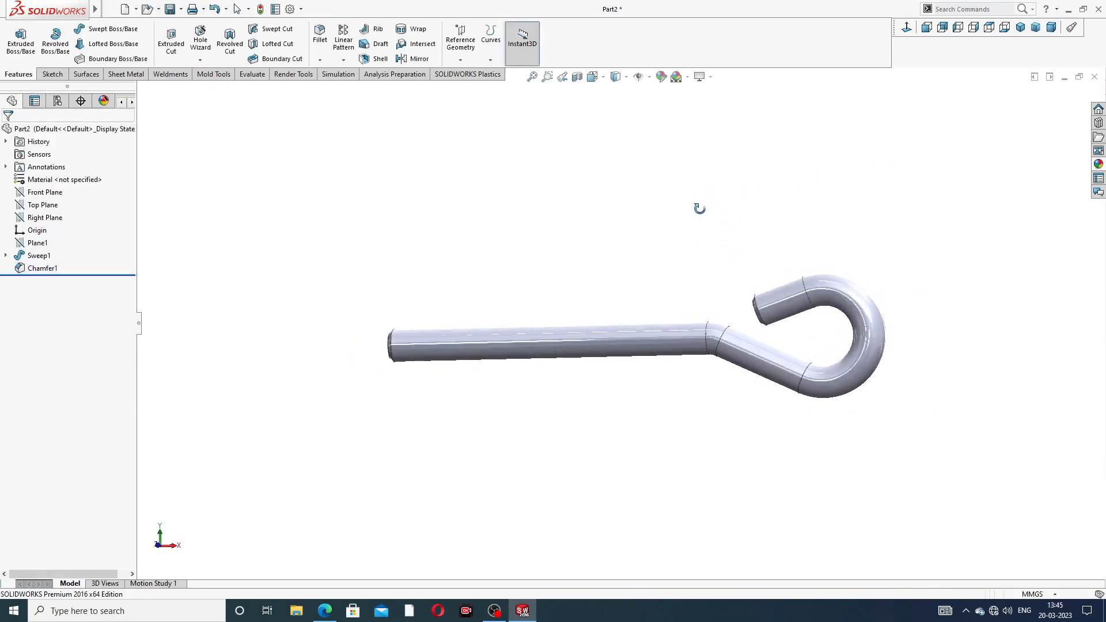
{"action": "left_click", "coordinate": [1098, 165]}
{"action": "double_click", "coordinate": [1018, 366]}
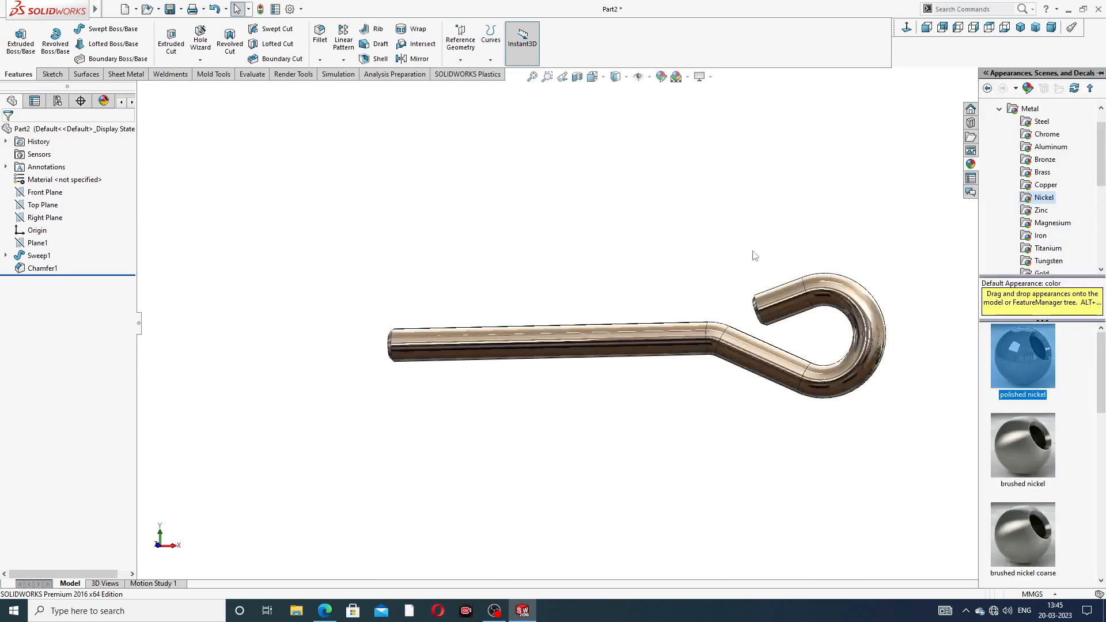
{"action": "left_click", "coordinate": [651, 283]}
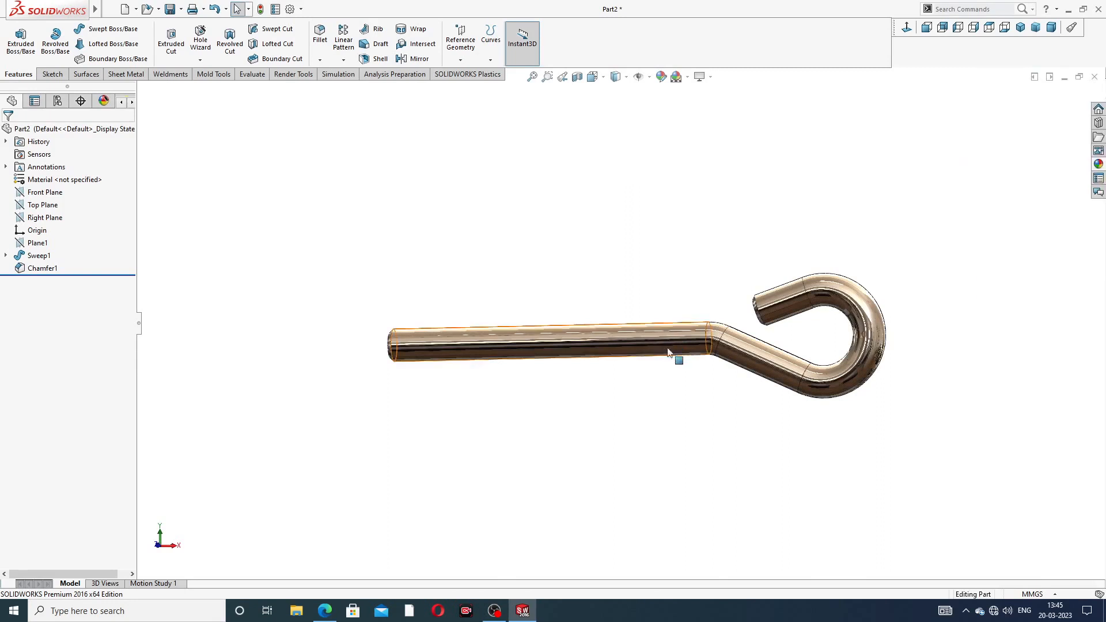
{"action": "middle_click_drag", "start_coordinate": [674, 357], "coordinate": [695, 411]}
{"action": "scroll", "coordinate": [585, 394], "scroll_direction": "down", "scroll_amount": 2}
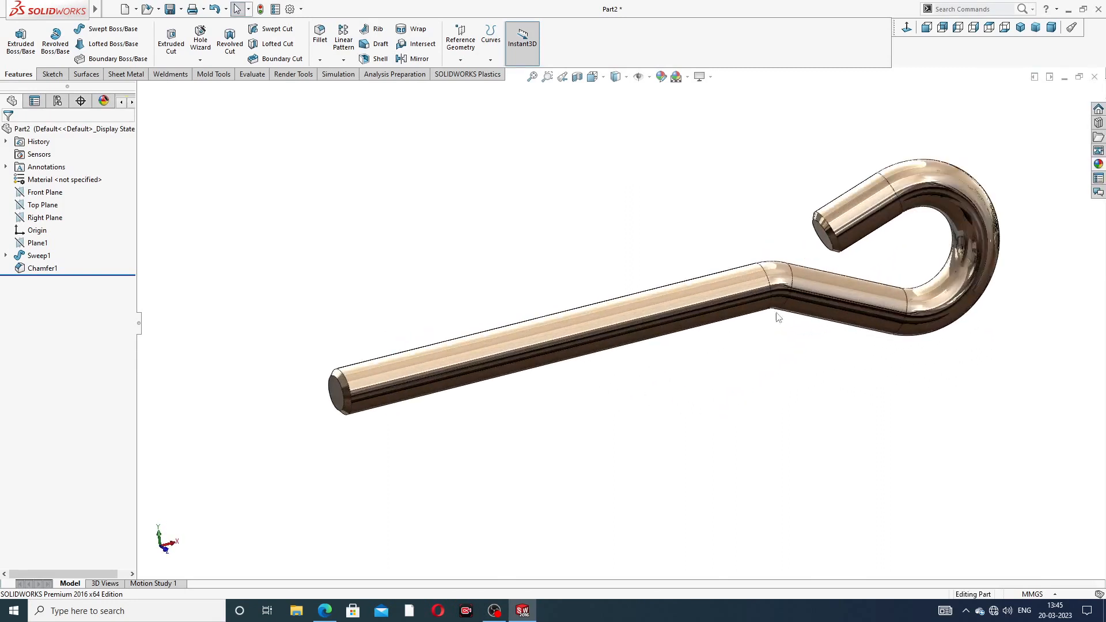
{"action": "middle_click_drag", "start_coordinate": [817, 287], "coordinate": [830, 297]}
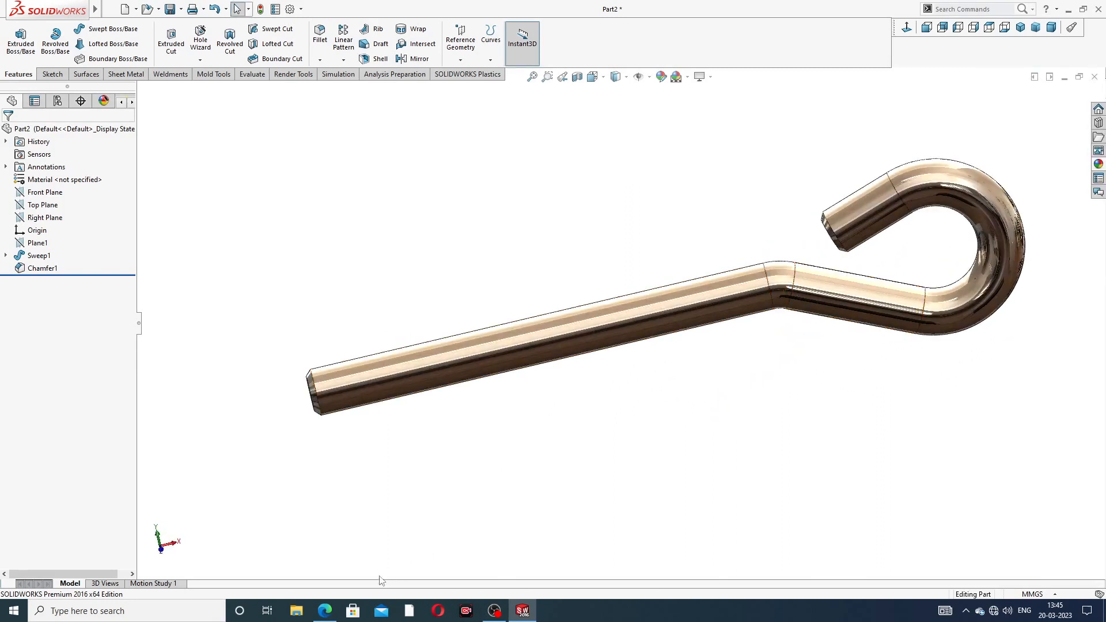
Step: Consult the foundation bolt drawing PDF and start a Thread on the shank's outer chamfer edge with a blind depth of 126 mm
{"action": "left_click", "coordinate": [325, 611]}
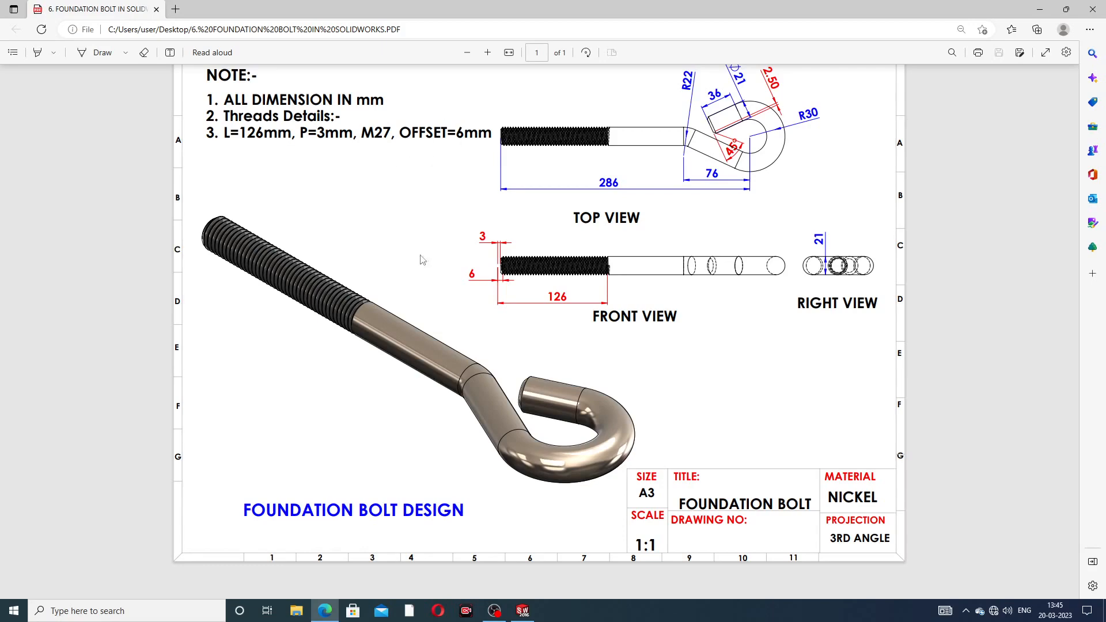
{"action": "left_click", "coordinate": [325, 611]}
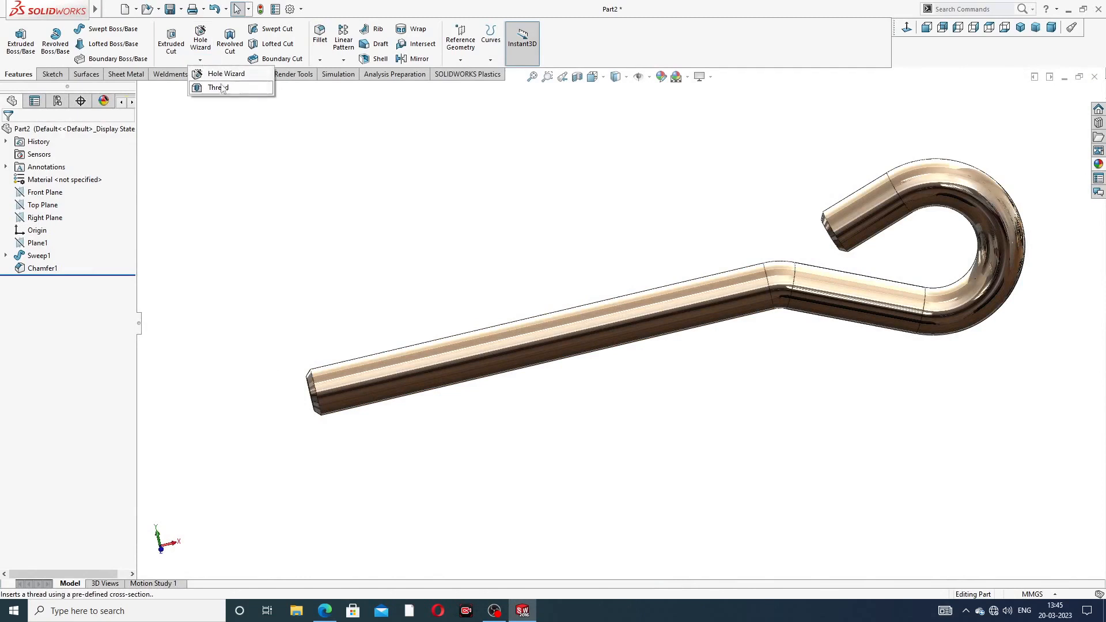
{"action": "left_click", "coordinate": [220, 87]}
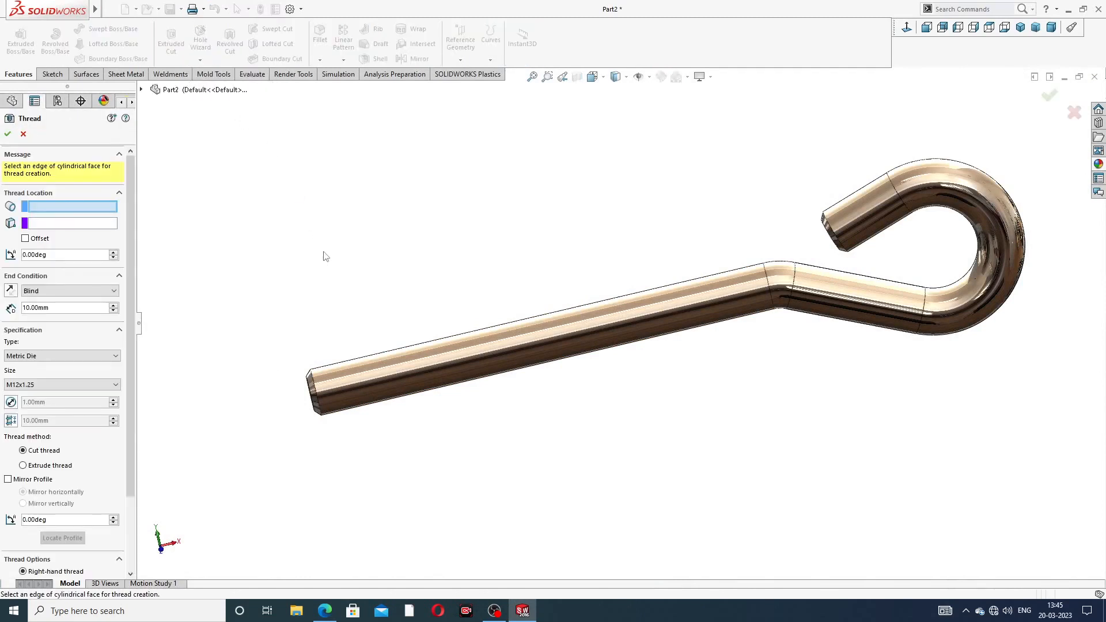
{"action": "scroll", "coordinate": [323, 252], "scroll_direction": "up", "scroll_amount": 2}
{"action": "middle_click_drag", "start_coordinate": [370, 270], "coordinate": [424, 259]}
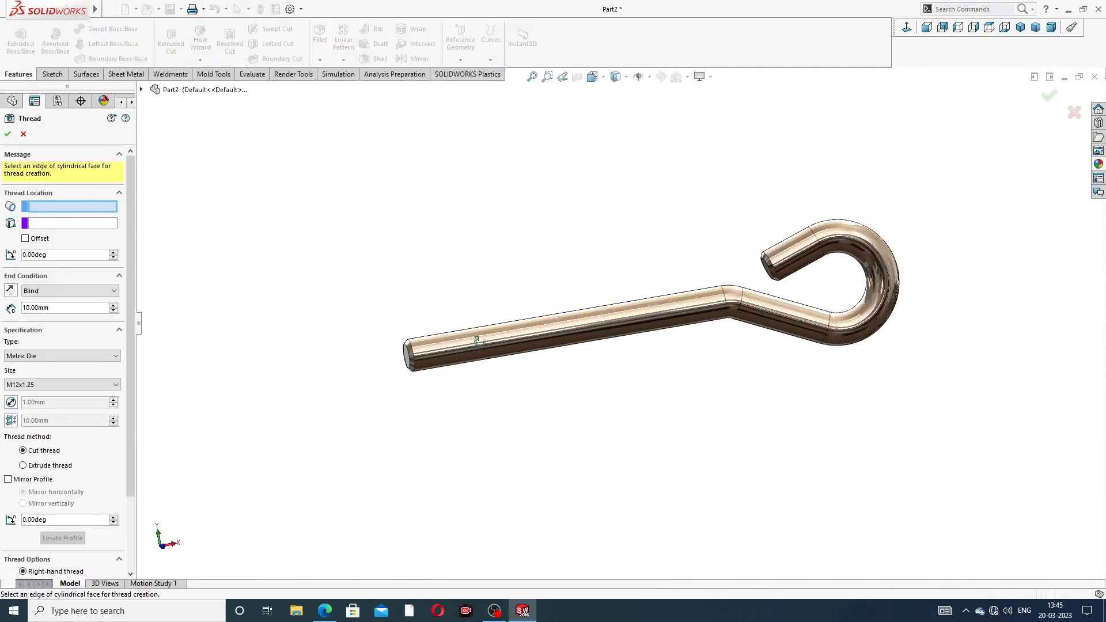
{"action": "scroll", "coordinate": [452, 369], "scroll_direction": "down", "scroll_amount": 3}
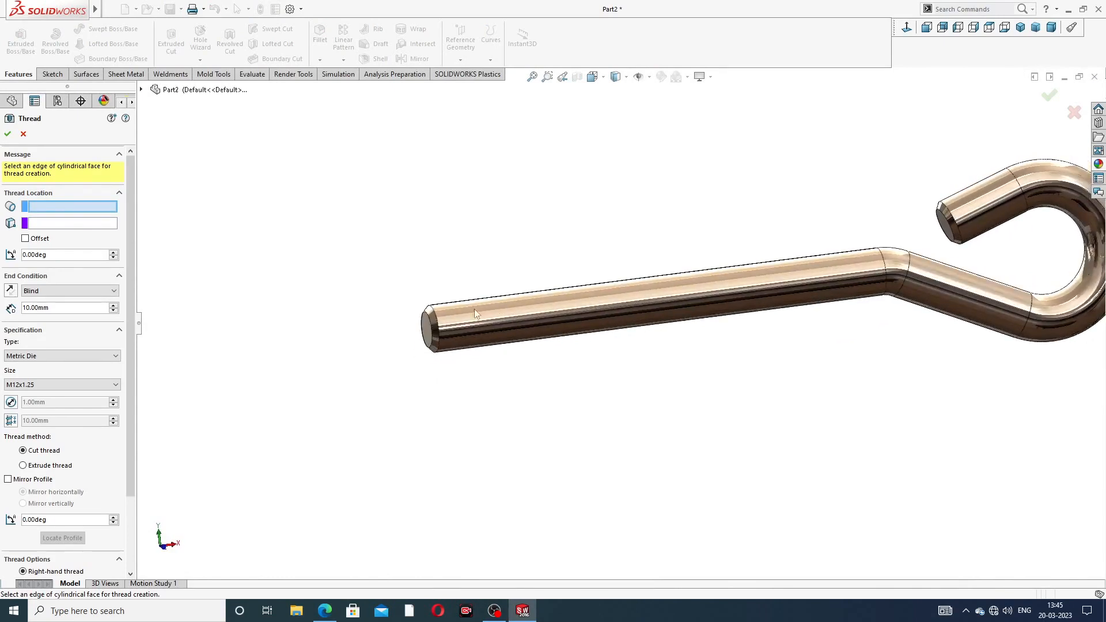
{"action": "scroll", "coordinate": [475, 314], "scroll_direction": "down", "scroll_amount": 2}
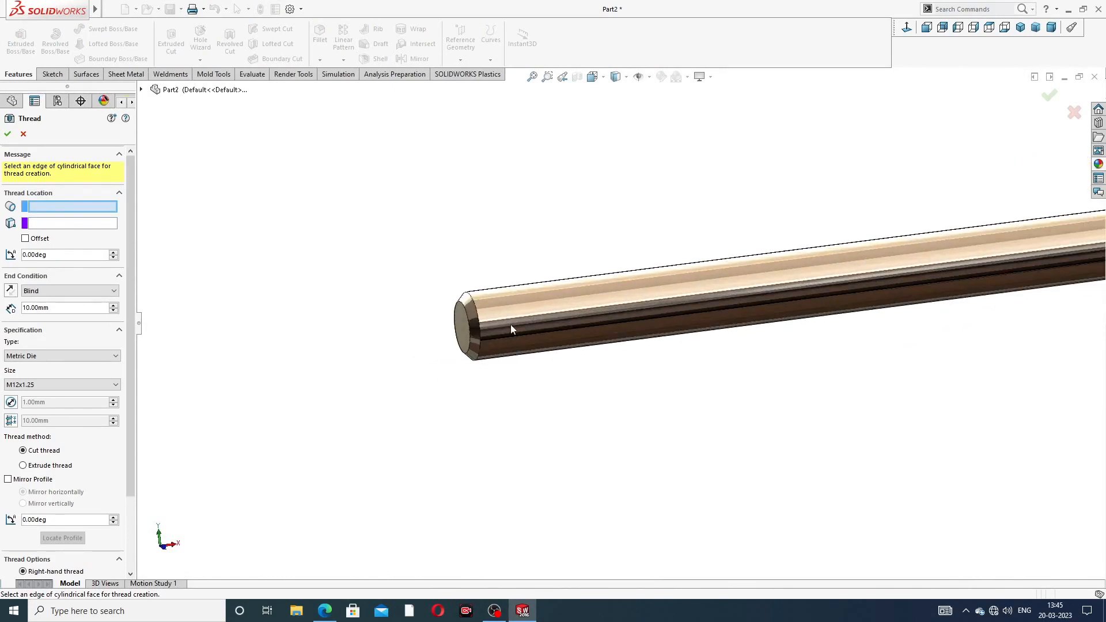
{"action": "left_click", "coordinate": [476, 306]}
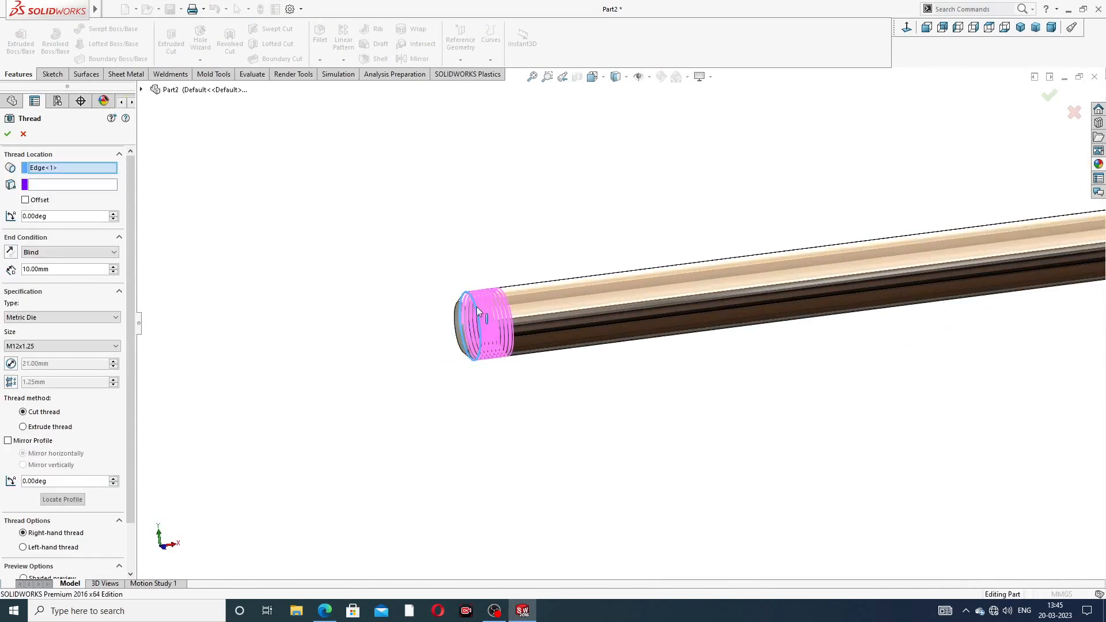
{"action": "double_click", "coordinate": [61, 269]}
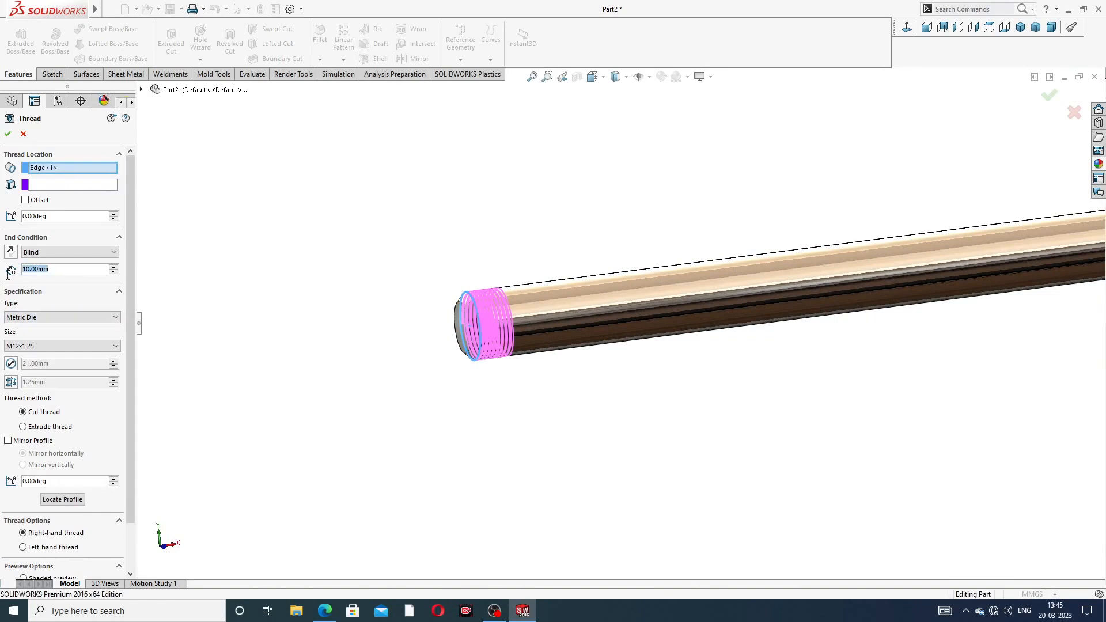
{"action": "type", "text": "126"}
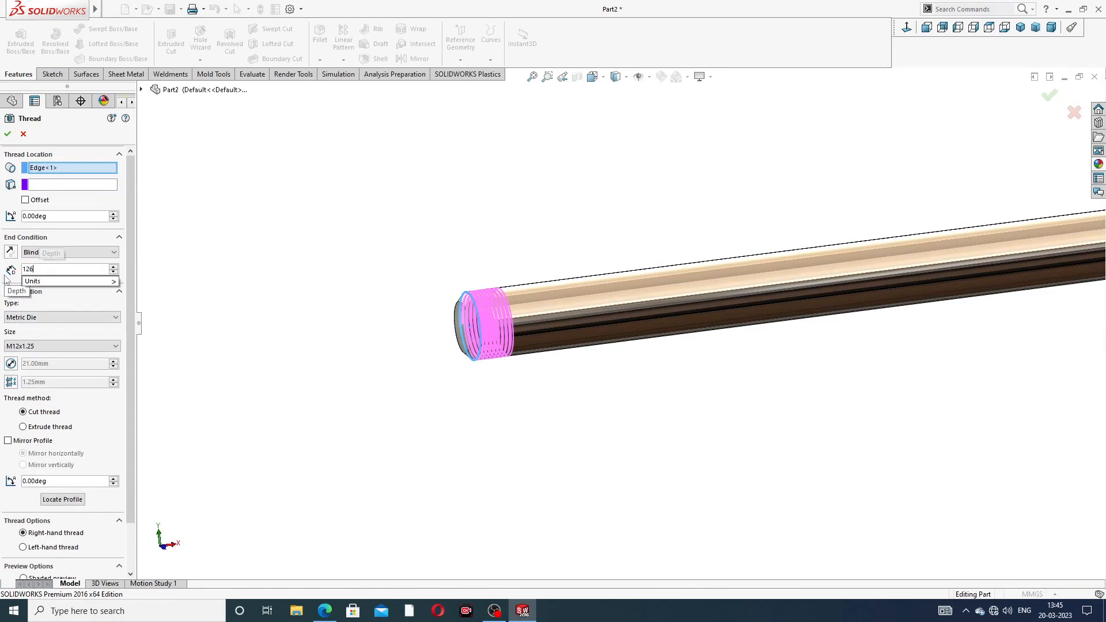
{"action": "key", "text": "Return"}
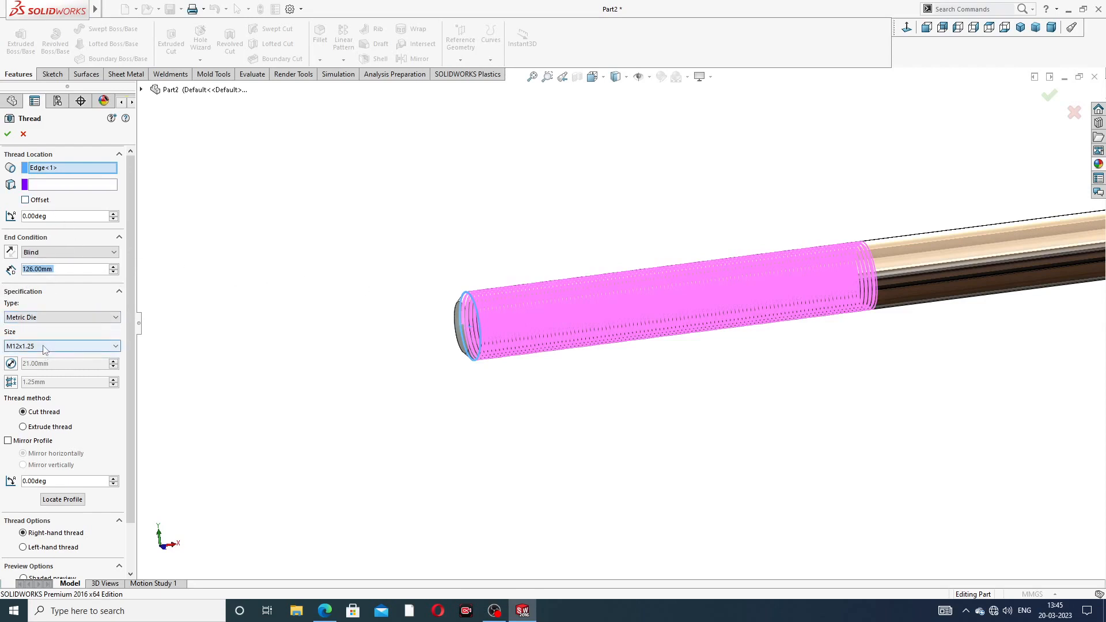
Step: Check the thread specification in the drawing PDF and set the Metric Die thread size to M27x3.0
{"action": "left_click", "coordinate": [325, 610]}
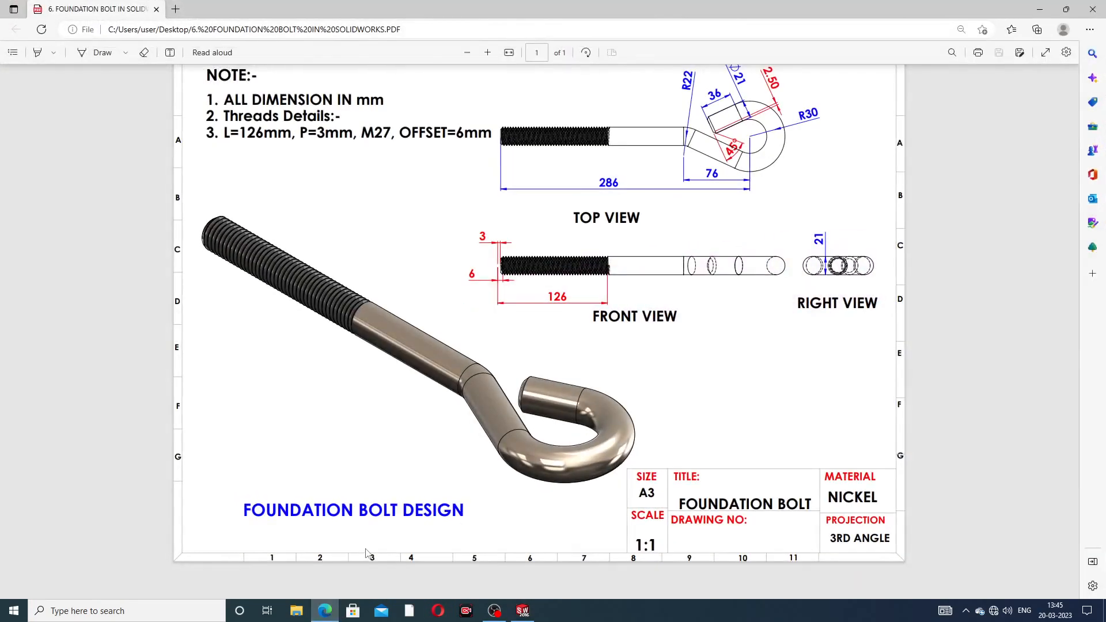
{"action": "left_click", "coordinate": [325, 610]}
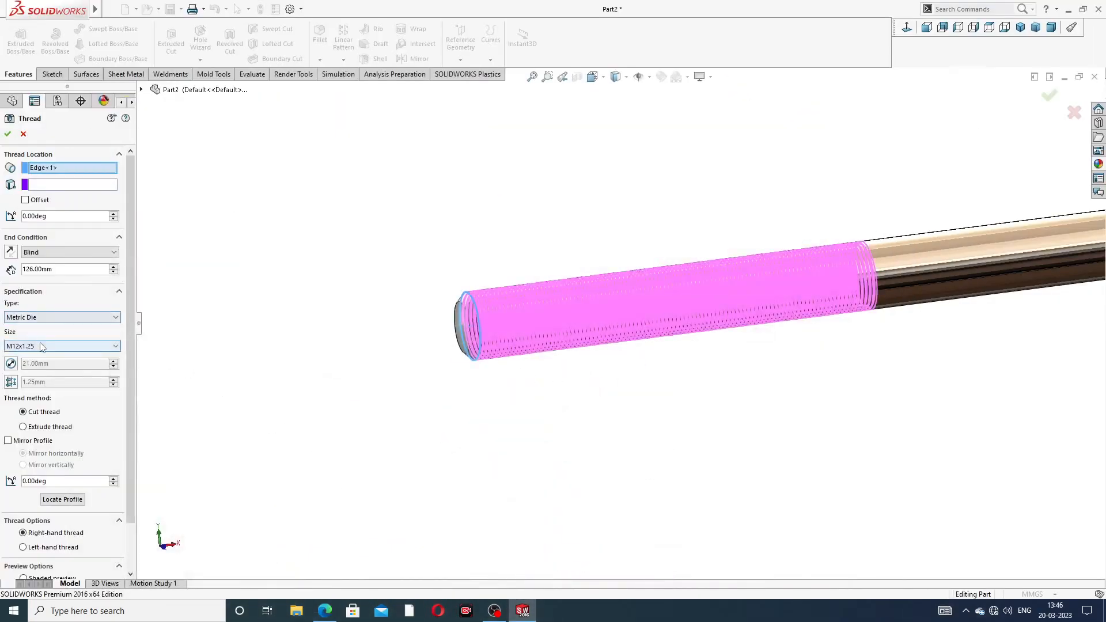
{"action": "left_click", "coordinate": [41, 345]}
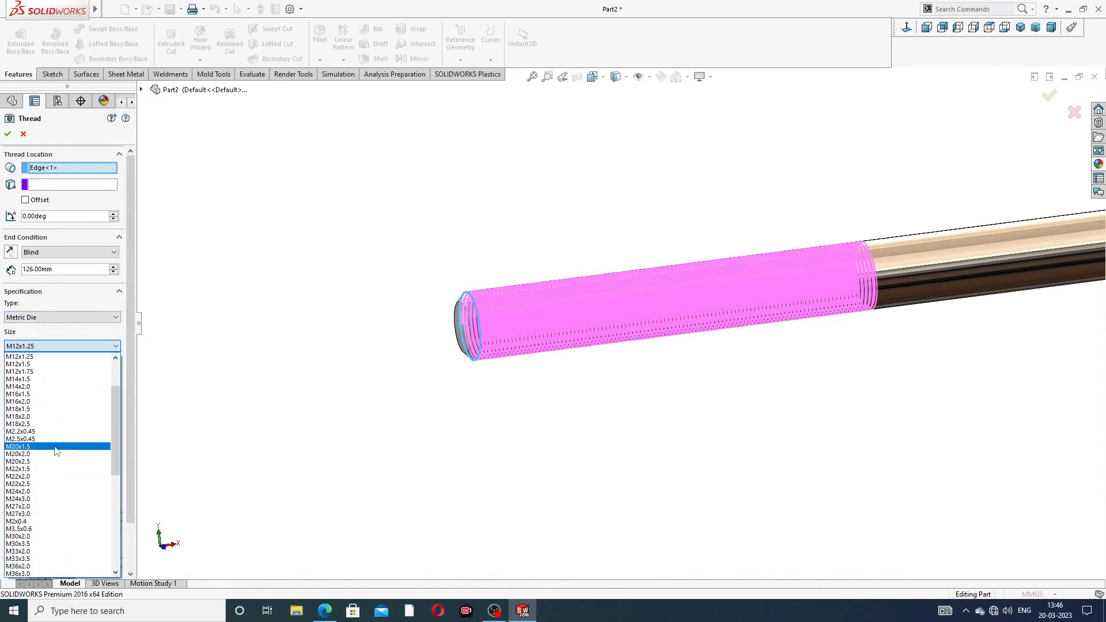
{"action": "scroll", "coordinate": [56, 451], "scroll_direction": "down", "scroll_amount": 1}
{"action": "scroll", "coordinate": [55, 449], "scroll_direction": "down", "scroll_amount": 3}
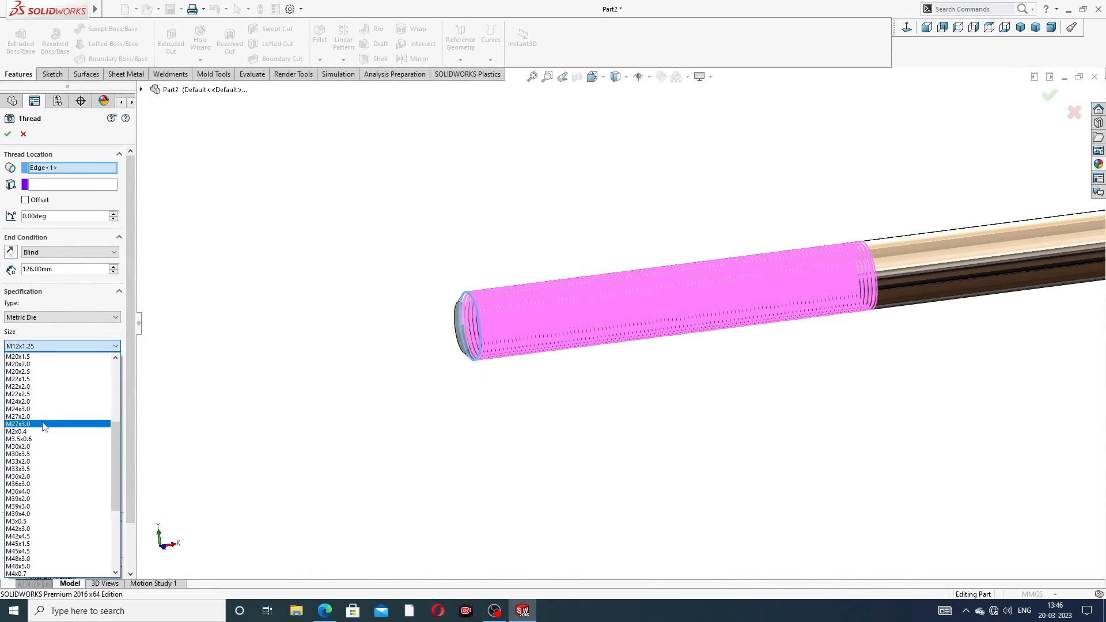
{"action": "left_click", "coordinate": [44, 424]}
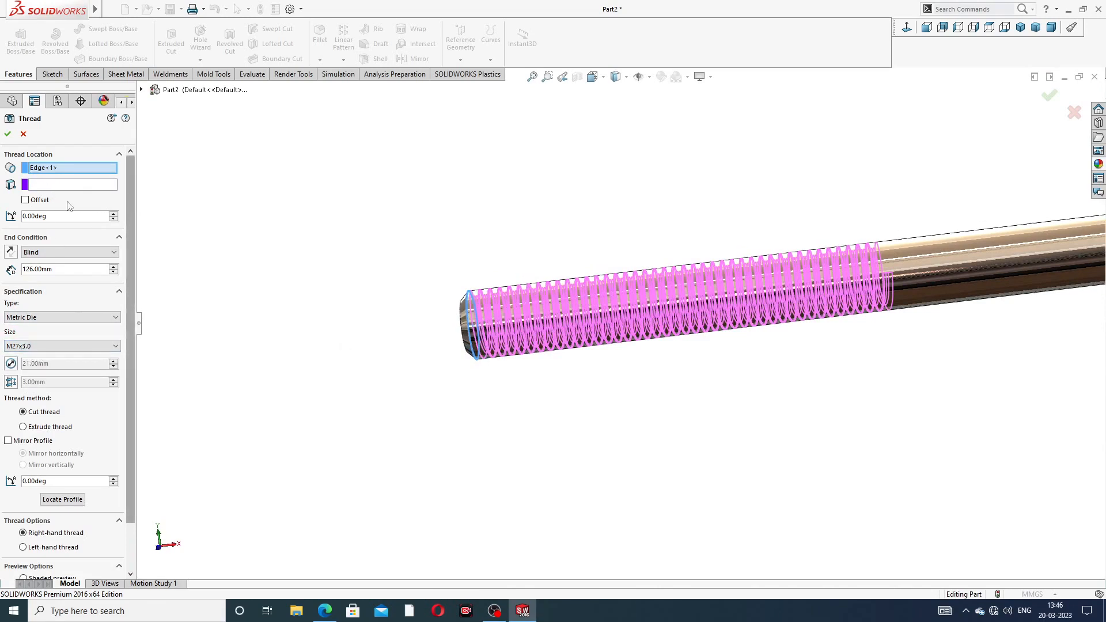
Step: Offset the thread start by 6 mm and reverse the offset direction so it begins beyond the shank's end
{"action": "left_click", "coordinate": [25, 200]}
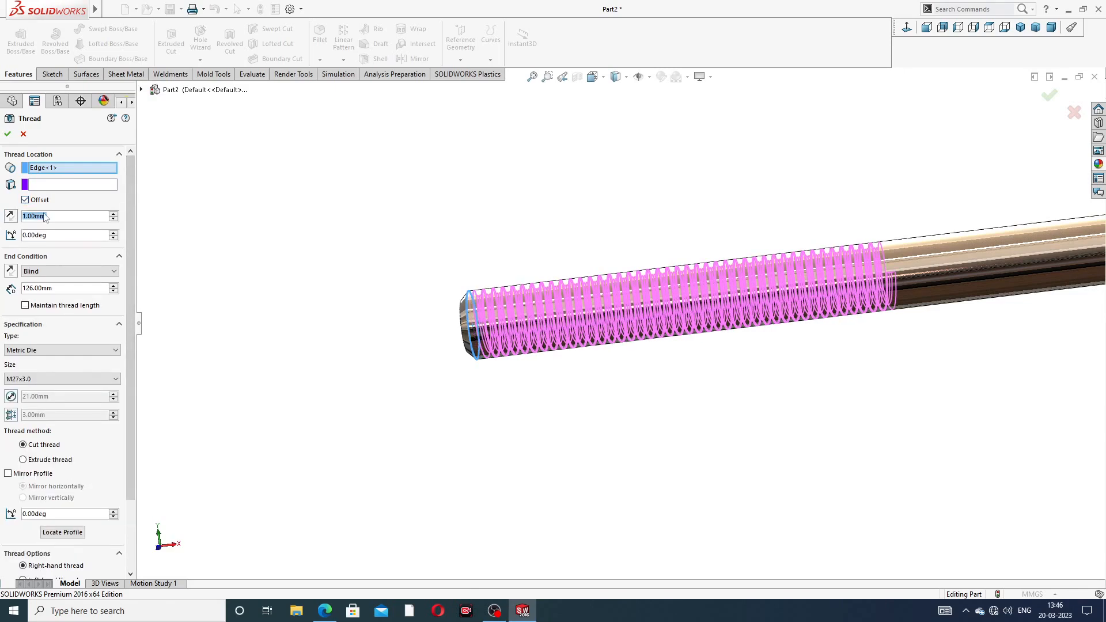
{"action": "type", "text": "6"}
{"action": "mouse_move", "coordinate": [49, 241]}
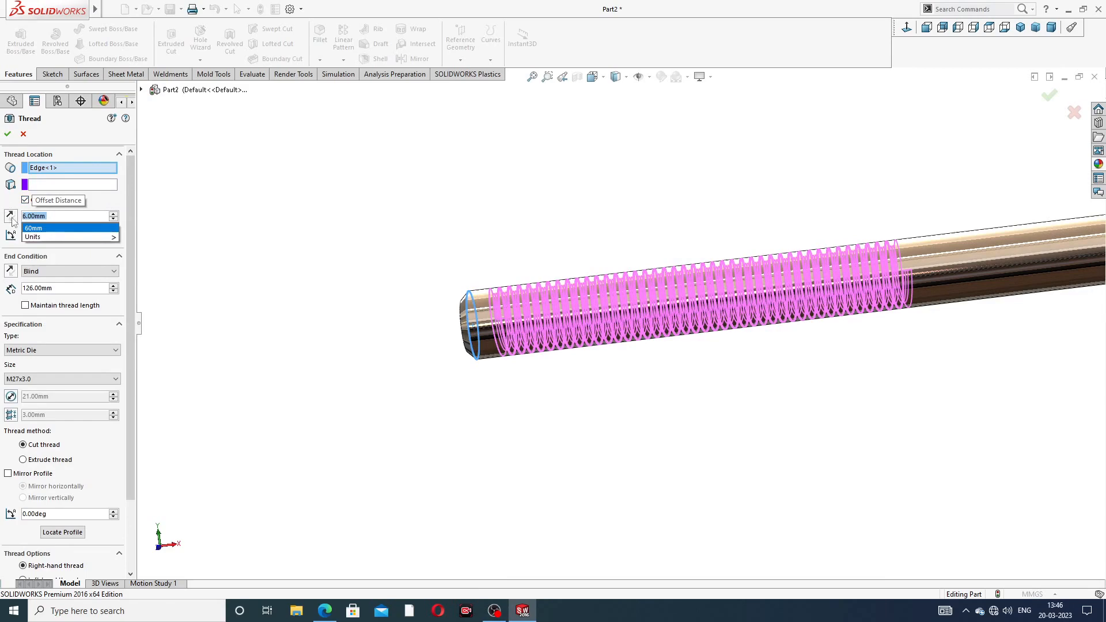
{"action": "key", "text": "Return"}
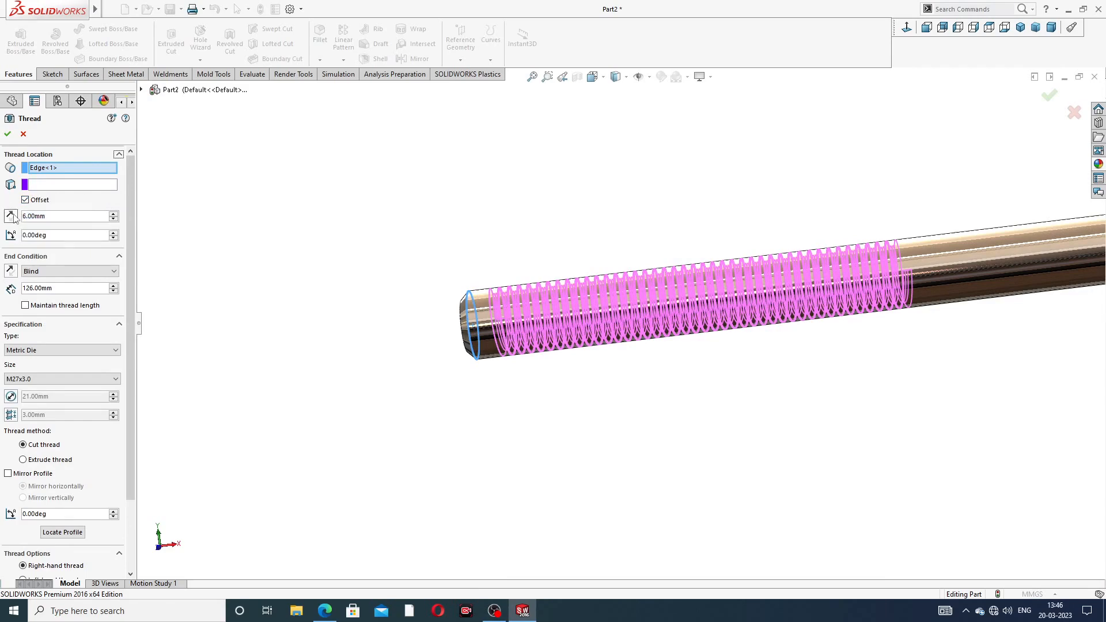
{"action": "left_click", "coordinate": [10, 216]}
{"action": "middle_click_drag", "start_coordinate": [387, 248], "coordinate": [416, 230]}
{"action": "scroll", "coordinate": [687, 321], "scroll_direction": "down", "scroll_amount": 1}
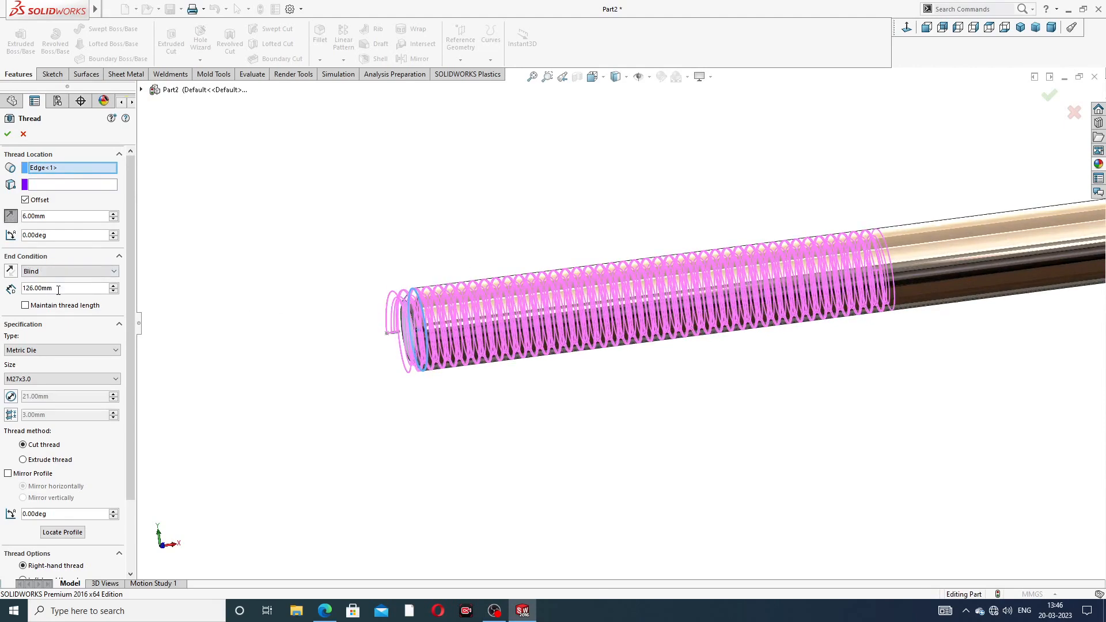
Step: Compare the thread settings with the drawing PDF, review the remaining options and create the cut thread
{"action": "left_click", "coordinate": [325, 612]}
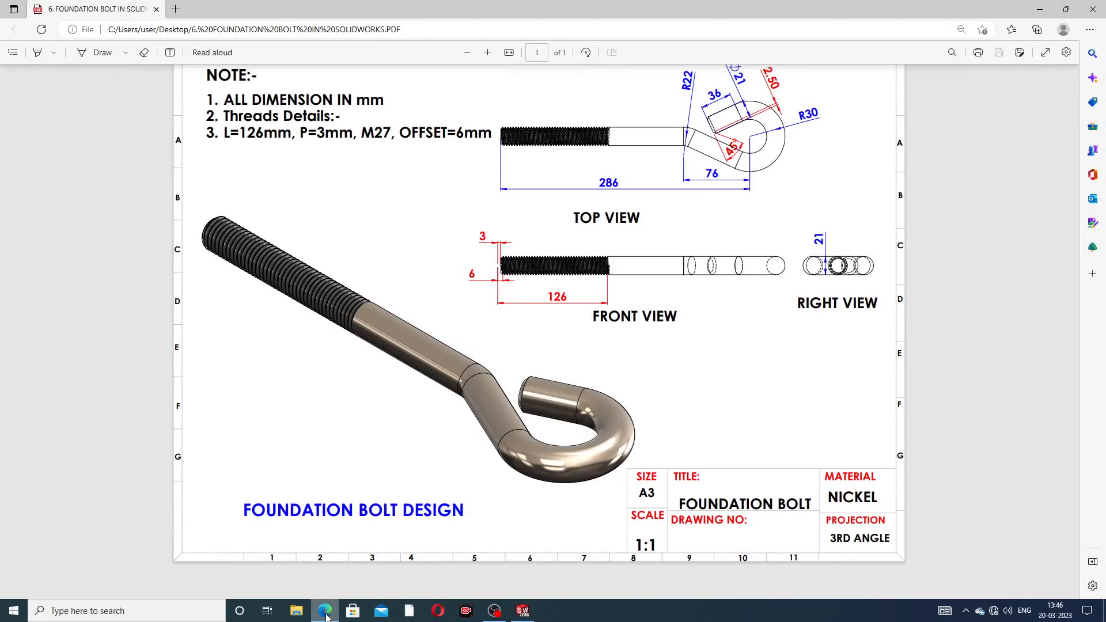
{"action": "left_click", "coordinate": [326, 614]}
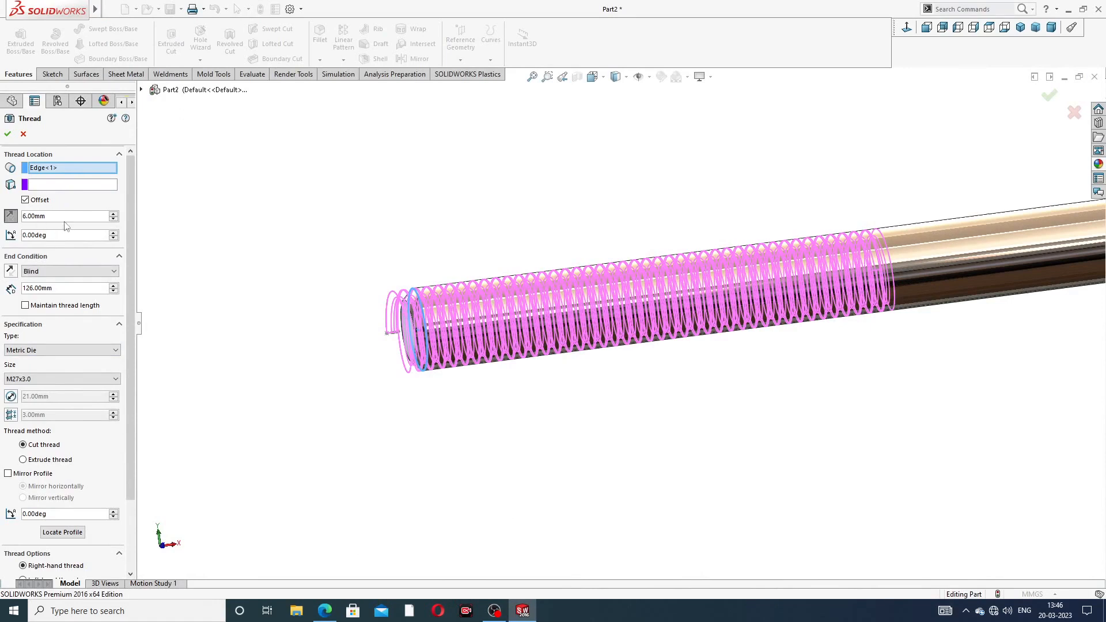
{"action": "left_click_drag", "start_coordinate": [129, 216], "coordinate": [130, 295]}
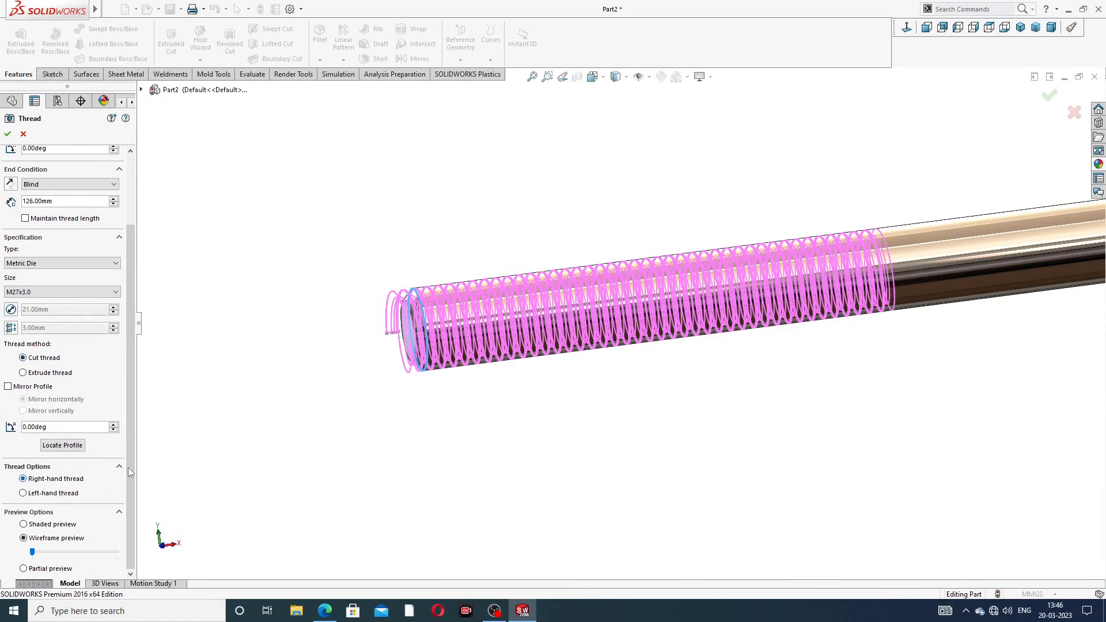
{"action": "left_click", "coordinate": [7, 134]}
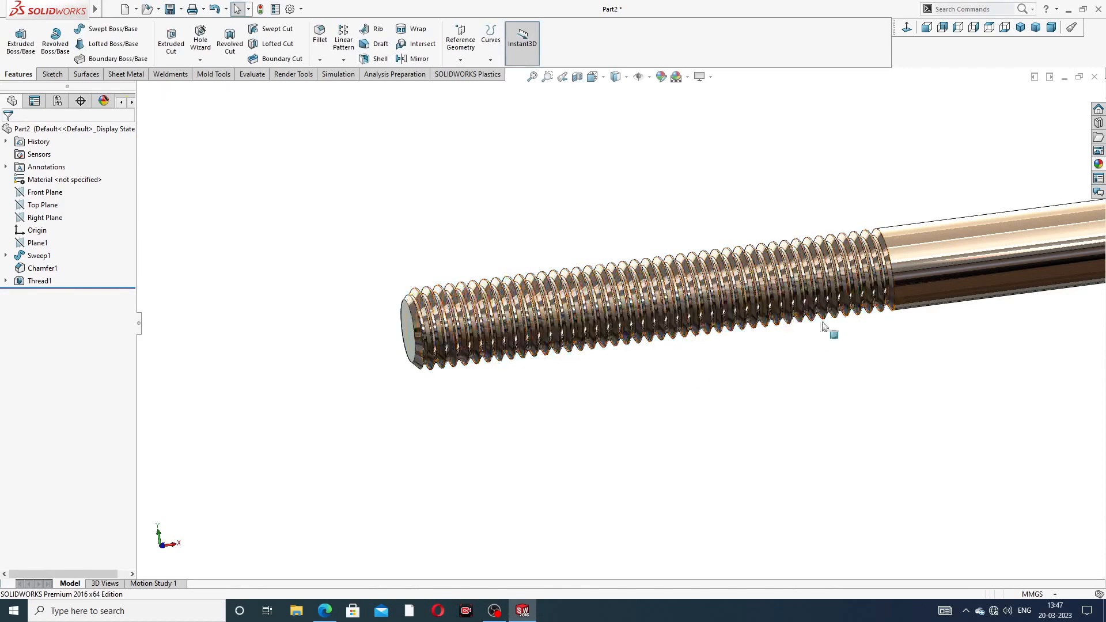
Step: Apply a grey colour (RGB 128, 128, 128) to the thread feature only
{"action": "key", "text": "z"}
{"action": "key", "text": "z"}
{"action": "middle_click_drag", "start_coordinate": [872, 289], "coordinate": [852, 242]}
{"action": "scroll", "coordinate": [751, 302], "scroll_direction": "down", "scroll_amount": 4}
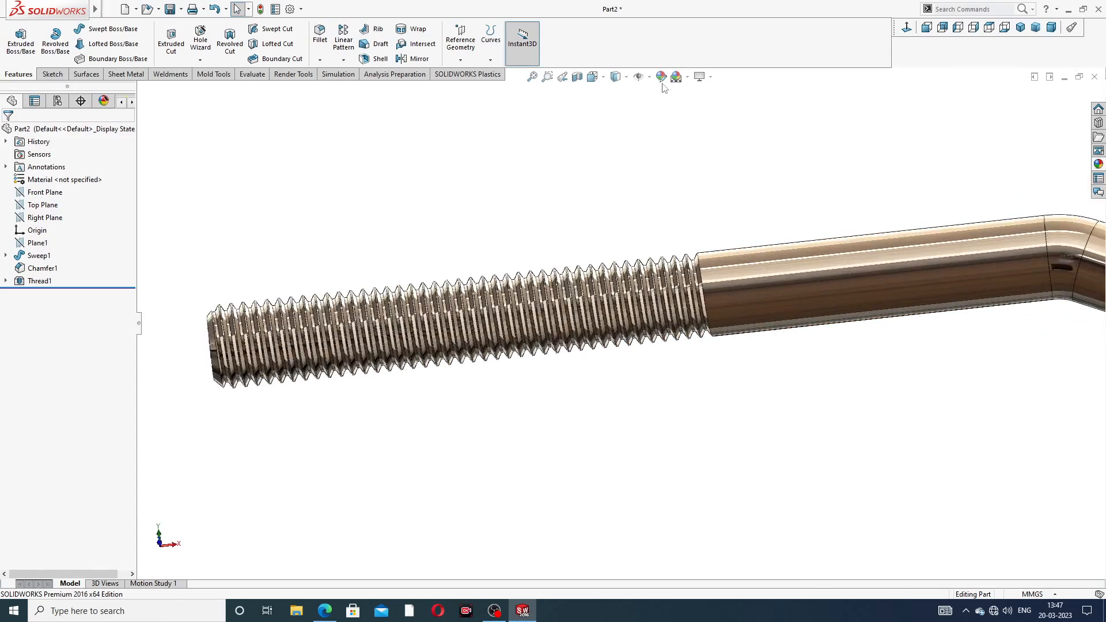
{"action": "left_click", "coordinate": [39, 281]}
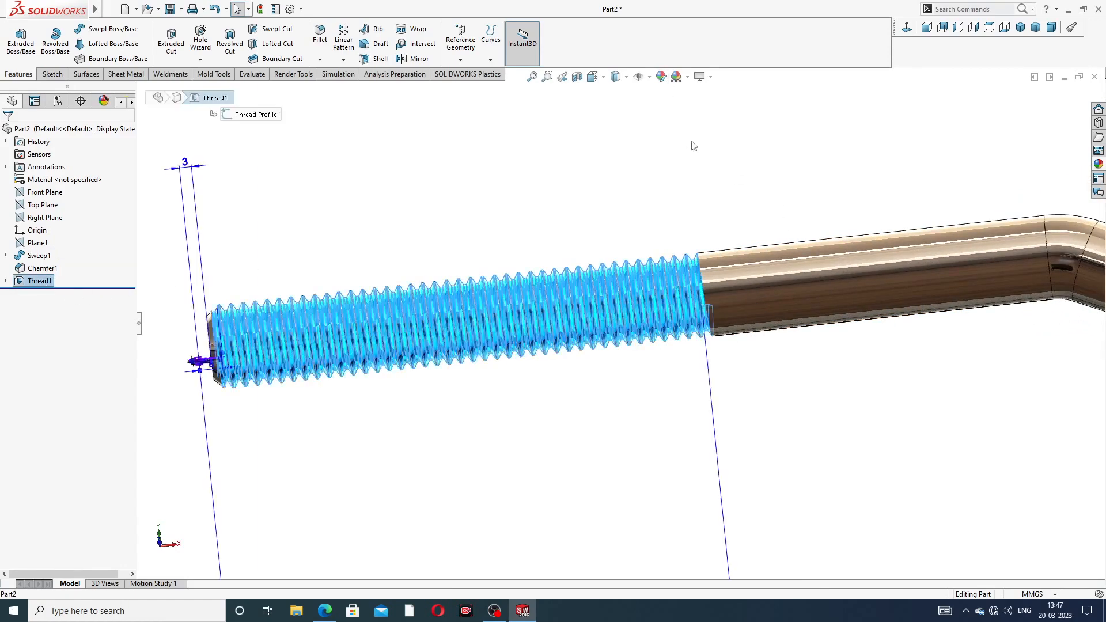
{"action": "left_click", "coordinate": [661, 77]}
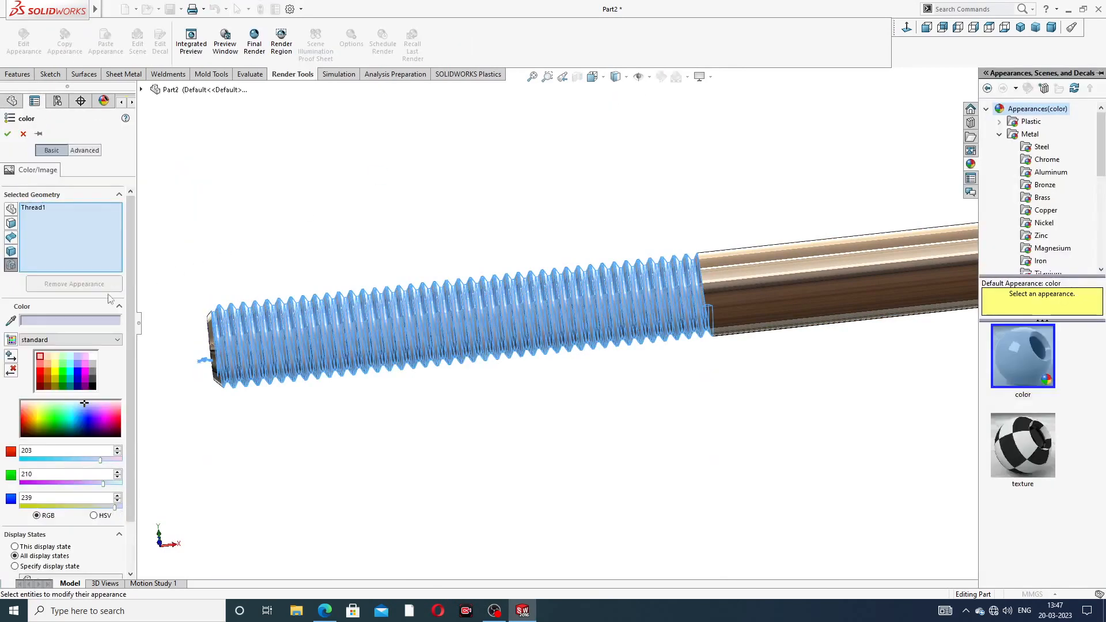
{"action": "left_click", "coordinate": [92, 371]}
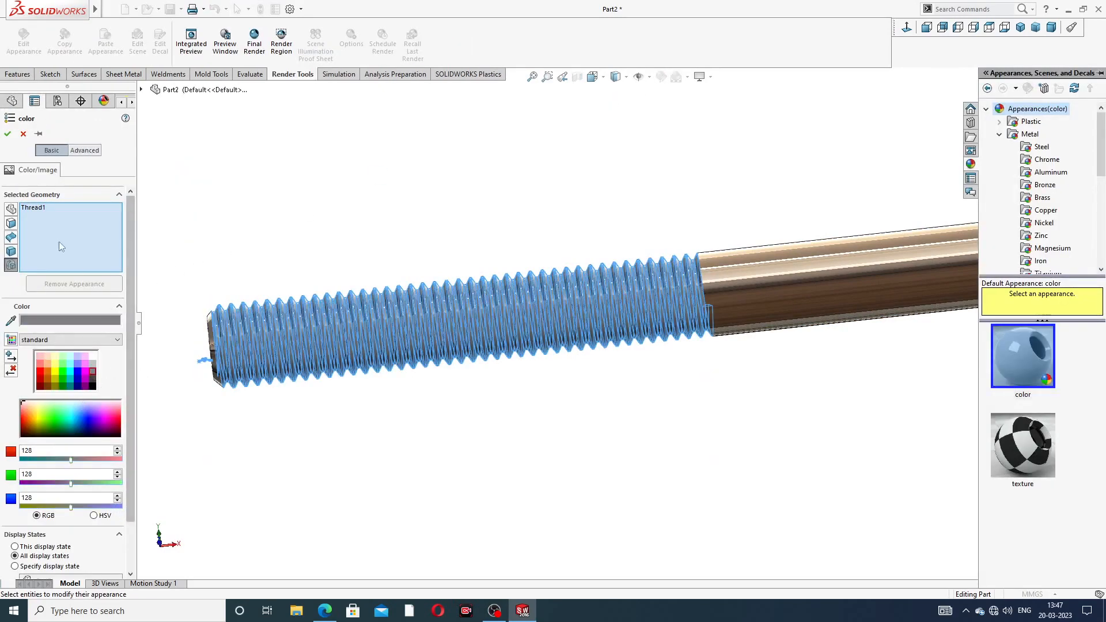
{"action": "left_click", "coordinate": [7, 133]}
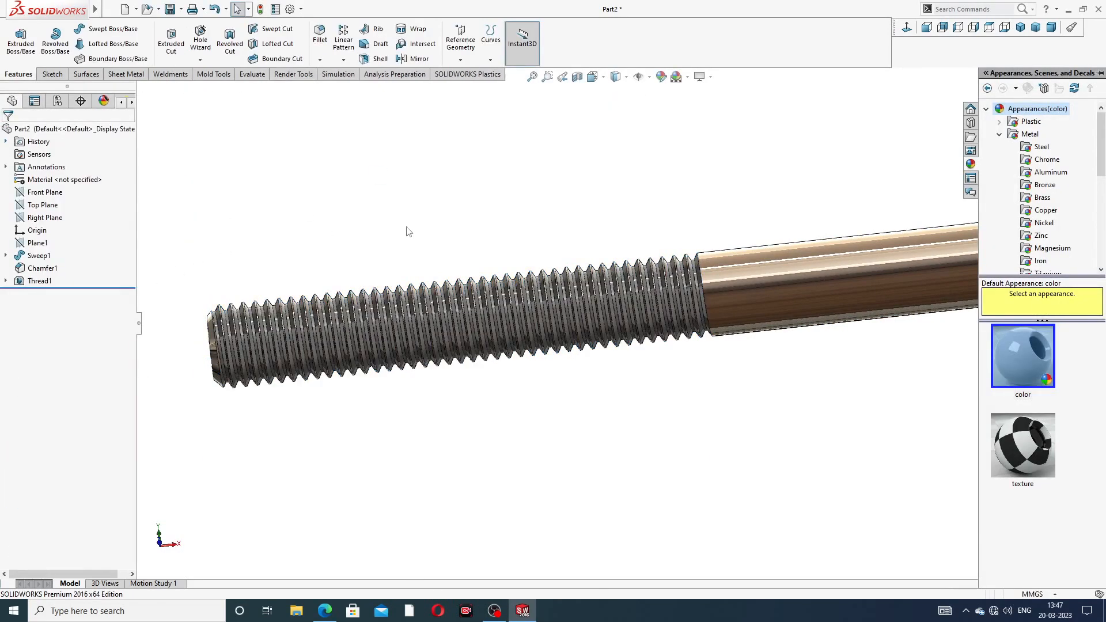
Step: Examine the finished foundation bolt, including its grey thread, the thread's end on the shank and the hooked end
{"action": "scroll", "coordinate": [724, 303], "scroll_direction": "up", "scroll_amount": 5}
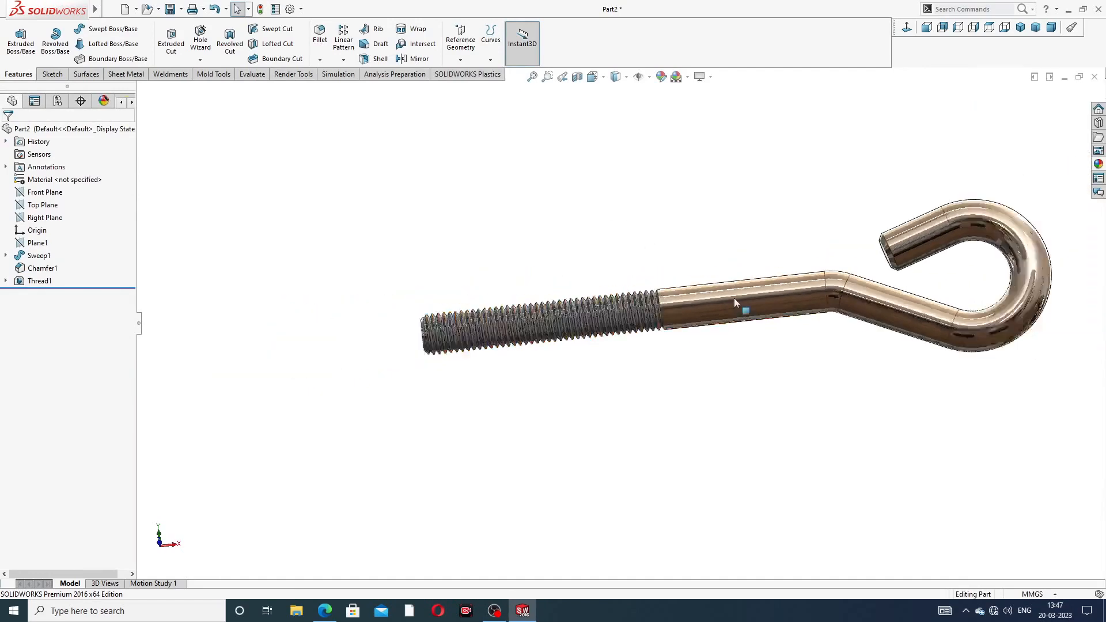
{"action": "middle_click_drag", "start_coordinate": [734, 306], "coordinate": [694, 372]}
{"action": "scroll", "coordinate": [659, 355], "scroll_direction": "down", "scroll_amount": 8}
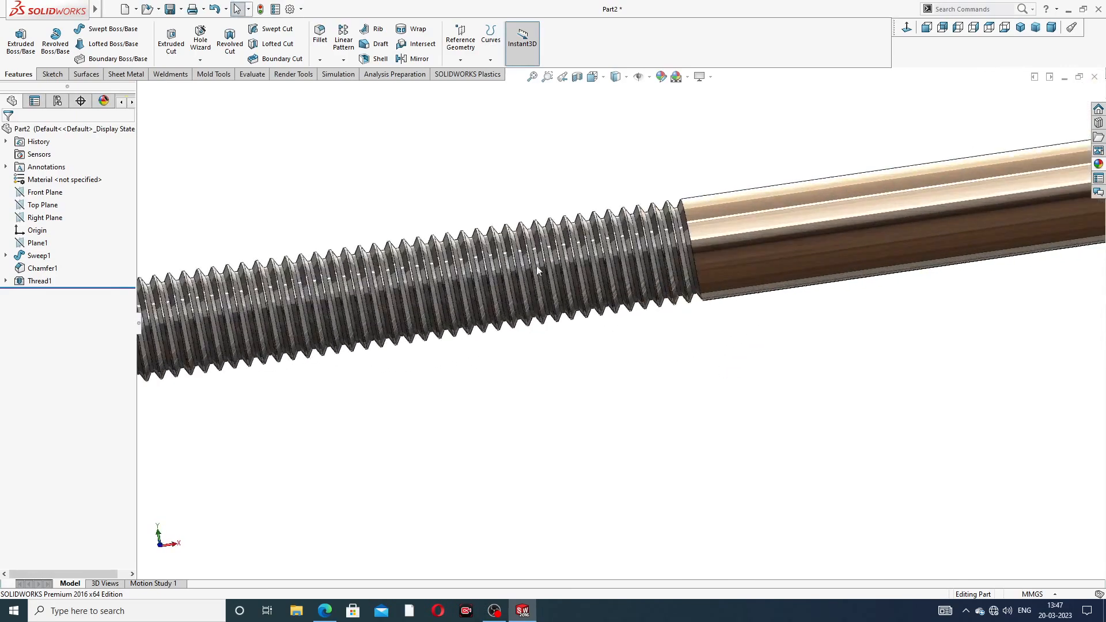
{"action": "scroll", "coordinate": [592, 257], "scroll_direction": "down", "scroll_amount": 4}
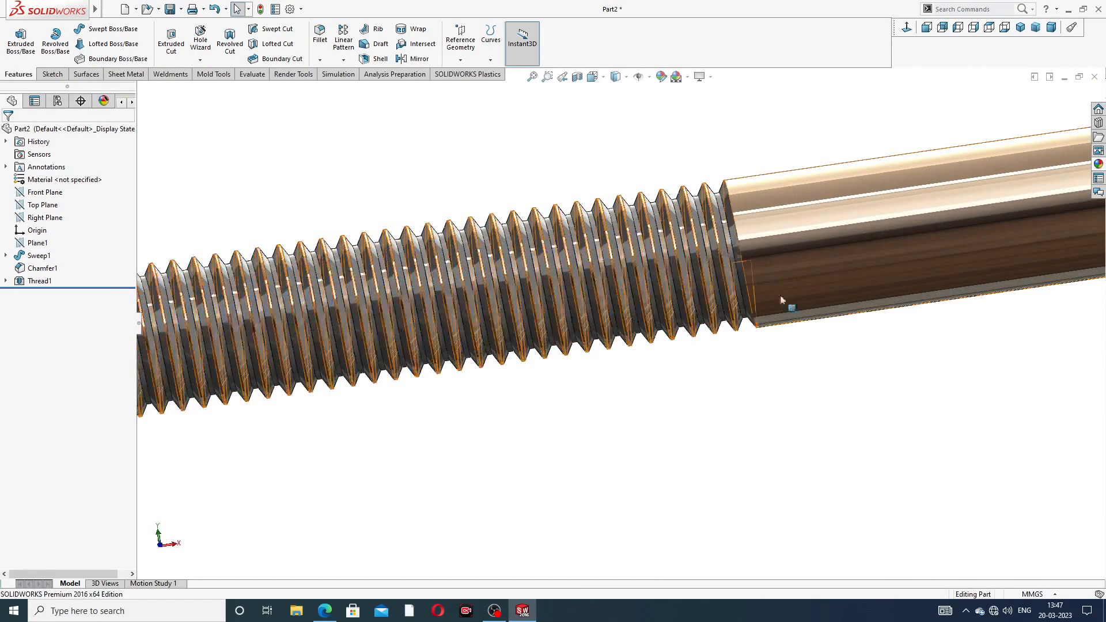
{"action": "scroll", "coordinate": [793, 306], "scroll_direction": "up", "scroll_amount": 10}
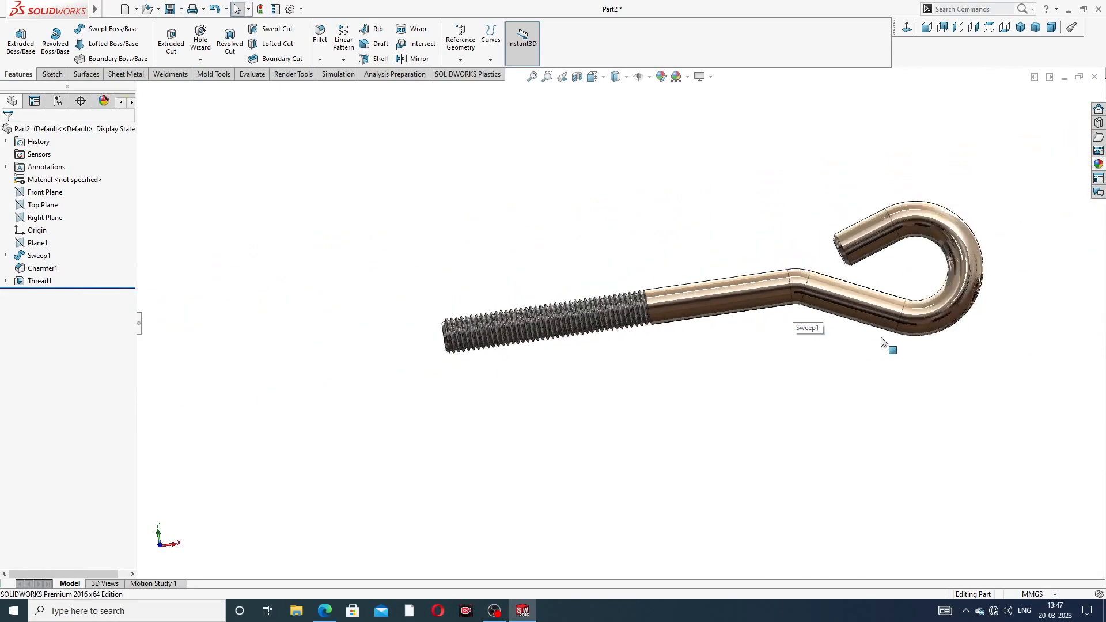
{"action": "mouse_move", "coordinate": [883, 345]}
{"action": "middle_mouse_down"}
{"action": "mouse_move", "coordinate": [933, 380]}
{"action": "mouse_move", "coordinate": [903, 387]}
{"action": "mouse_move", "coordinate": [898, 348]}
{"action": "middle_mouse_up"}
{"action": "scroll", "coordinate": [896, 348], "scroll_direction": "down", "scroll_amount": 3}
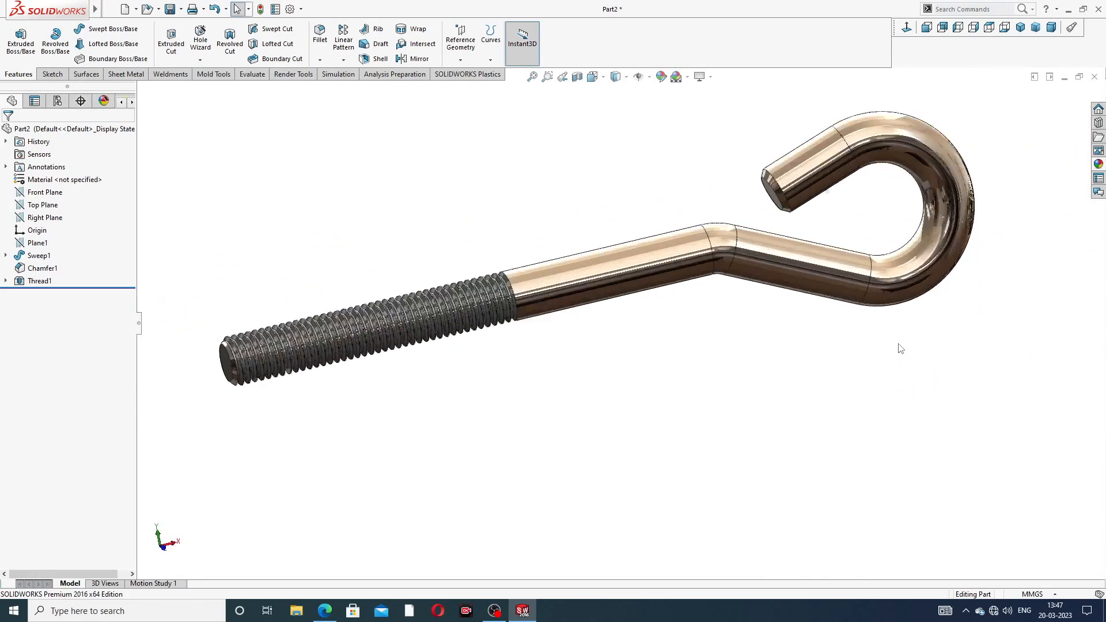
{"action": "scroll", "coordinate": [648, 211], "scroll_direction": "up", "scroll_amount": 1}
{"action": "scroll", "coordinate": [626, 209], "scroll_direction": "down", "scroll_amount": 2}
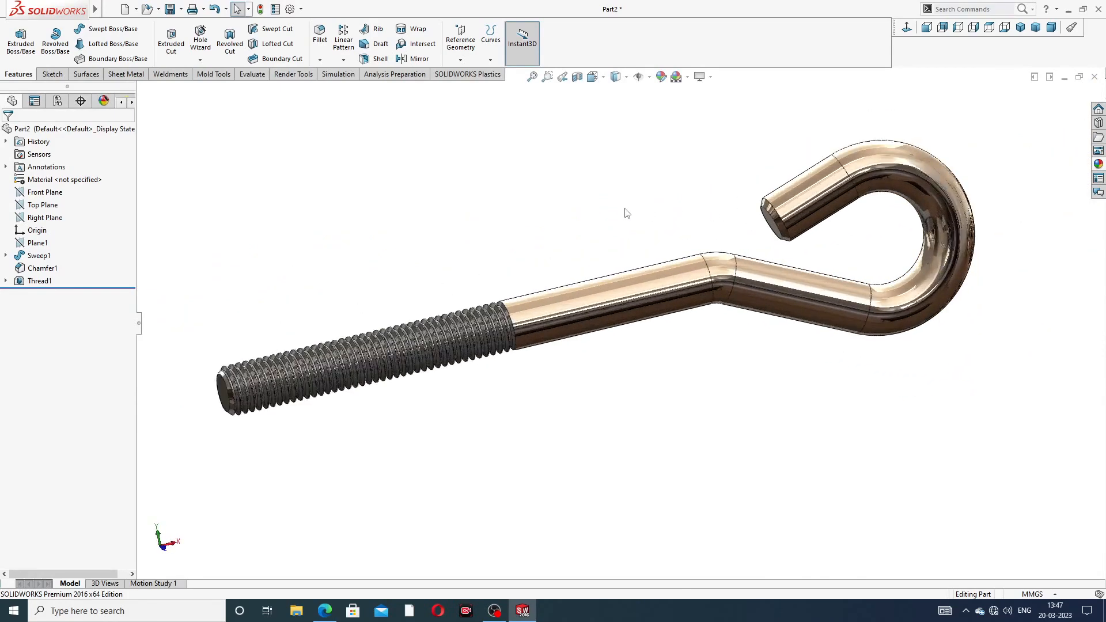
{"action": "scroll", "coordinate": [639, 224], "scroll_direction": "up", "scroll_amount": 1}
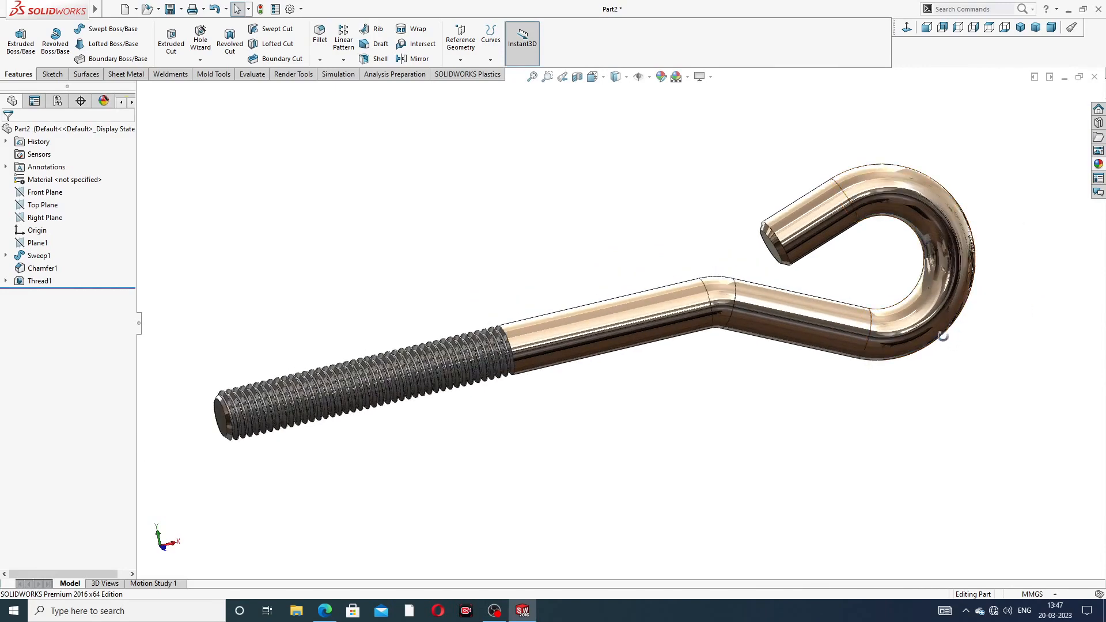
{"action": "middle_click_drag", "start_coordinate": [945, 328], "coordinate": [941, 365]}
{"action": "scroll", "coordinate": [703, 372], "scroll_direction": "down", "scroll_amount": 1}
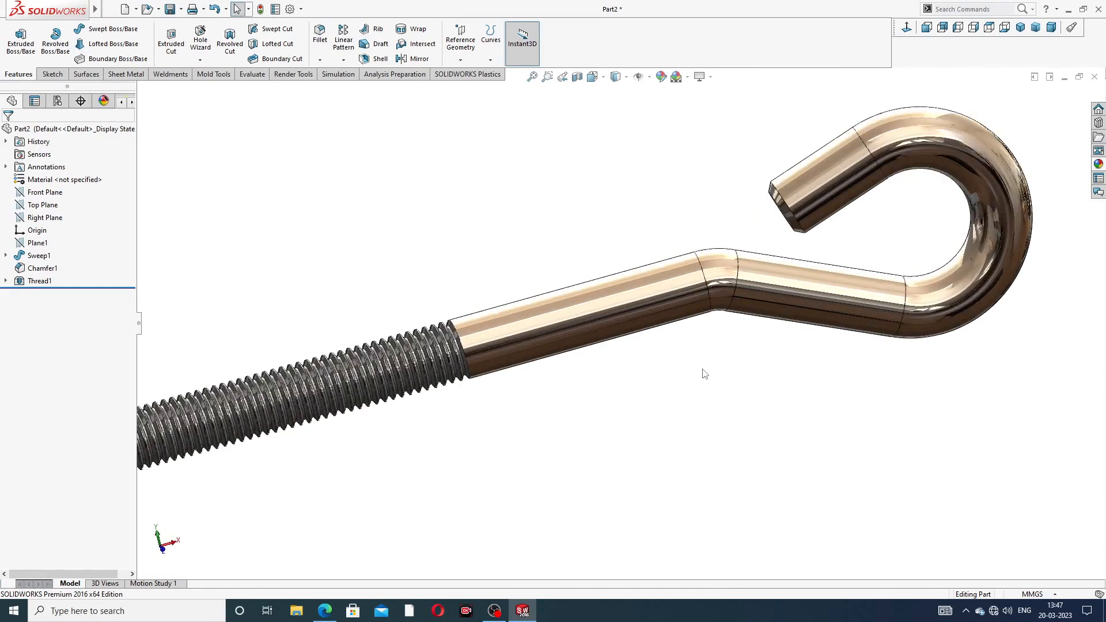
{"action": "scroll", "coordinate": [703, 374], "scroll_direction": "up", "scroll_amount": 1}
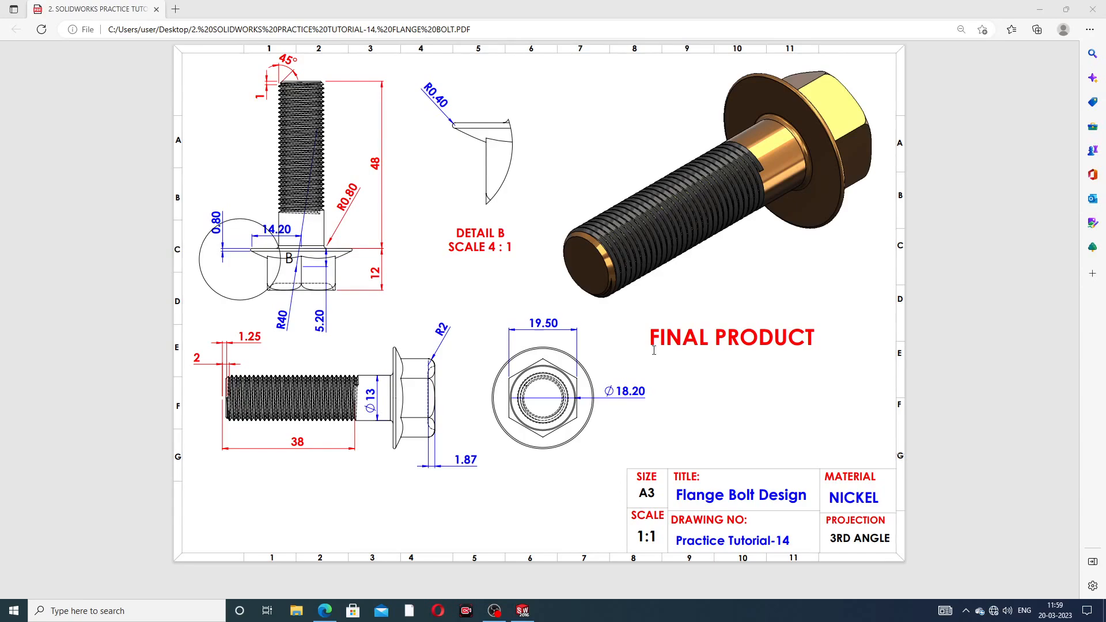
Step: Switch from the drawing PDF to SOLIDWORKS and examine the finished flange bolt's head, flange and thread, including in isometric view
{"action": "left_click", "coordinate": [526, 612]}
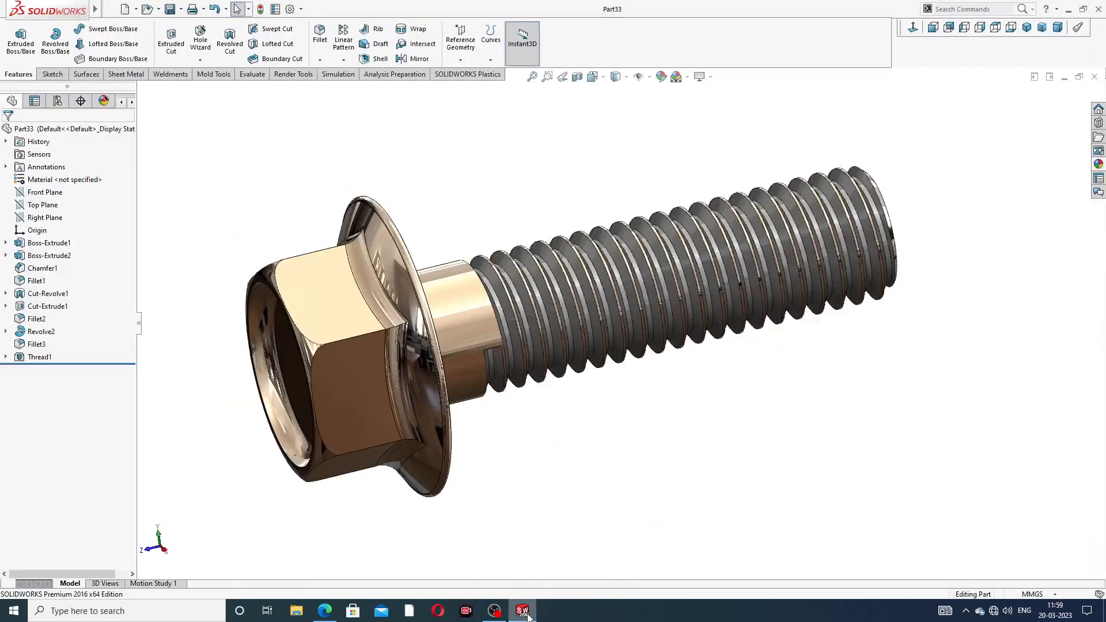
{"action": "middle_click_drag", "start_coordinate": [679, 388], "coordinate": [566, 368]}
{"action": "scroll", "coordinate": [654, 345], "scroll_direction": "up", "scroll_amount": 2}
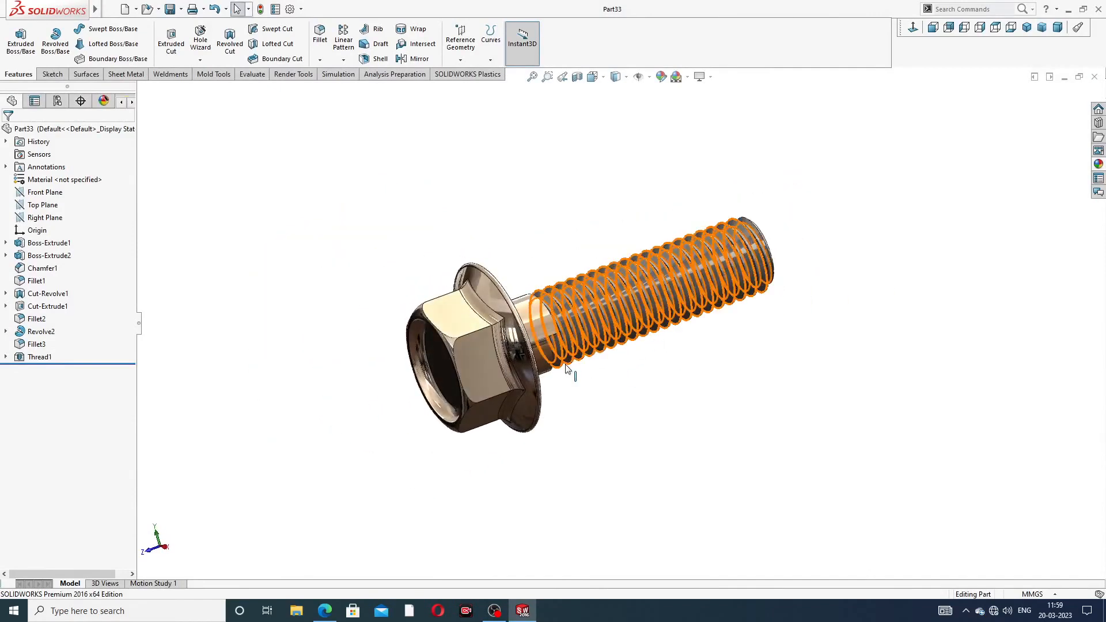
{"action": "scroll", "coordinate": [566, 369], "scroll_direction": "down", "scroll_amount": 2}
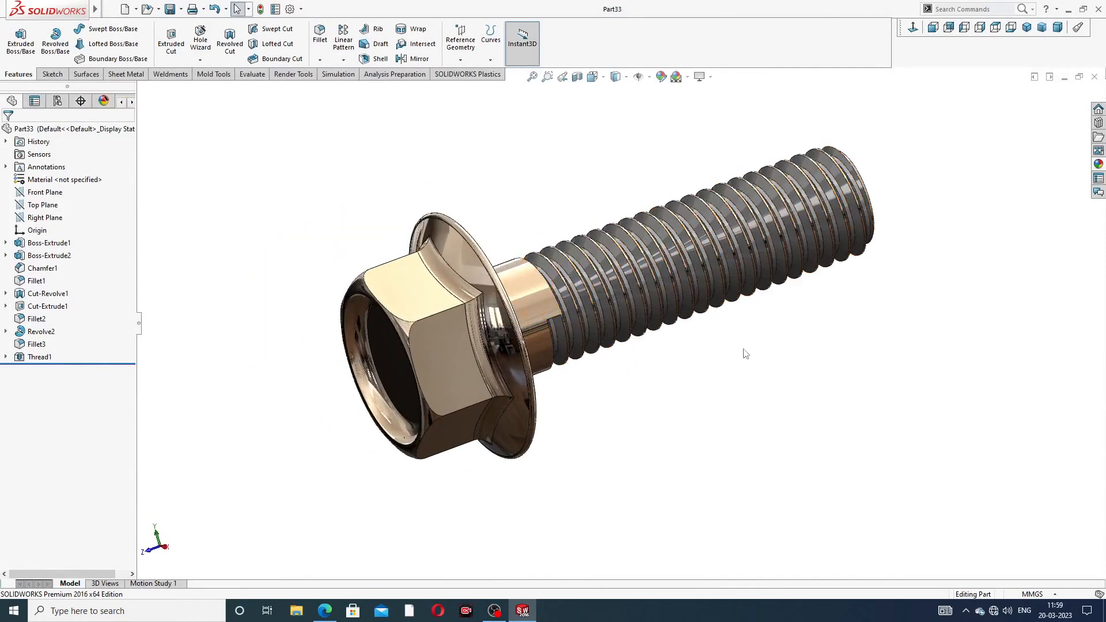
{"action": "scroll", "coordinate": [745, 354], "scroll_direction": "up", "scroll_amount": 2}
{"action": "middle_click_drag", "start_coordinate": [743, 350], "coordinate": [765, 311]}
{"action": "scroll", "coordinate": [482, 298], "scroll_direction": "down", "scroll_amount": 2}
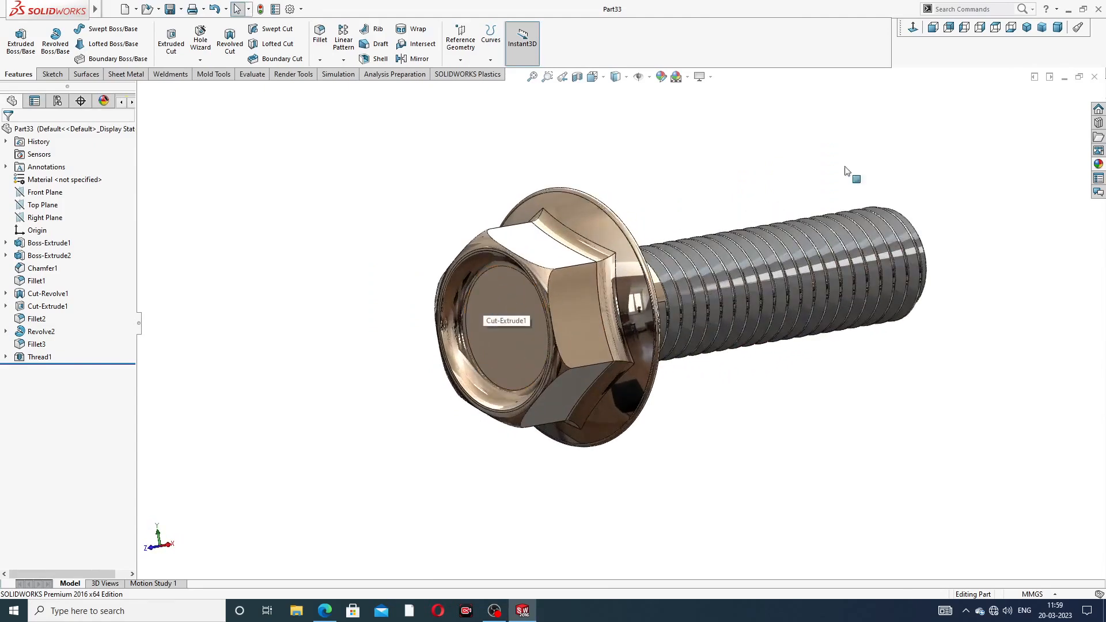
{"action": "left_click", "coordinate": [1026, 27]}
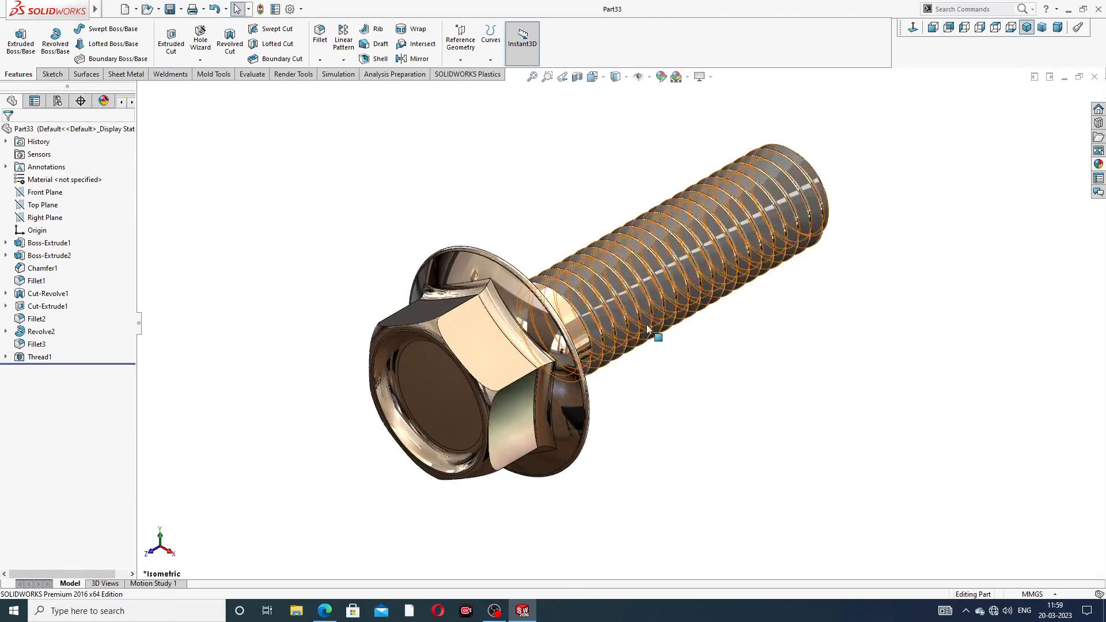
{"action": "scroll", "coordinate": [662, 327], "scroll_direction": "down", "scroll_amount": 2}
{"action": "middle_click_drag", "start_coordinate": [705, 333], "coordinate": [687, 276]}
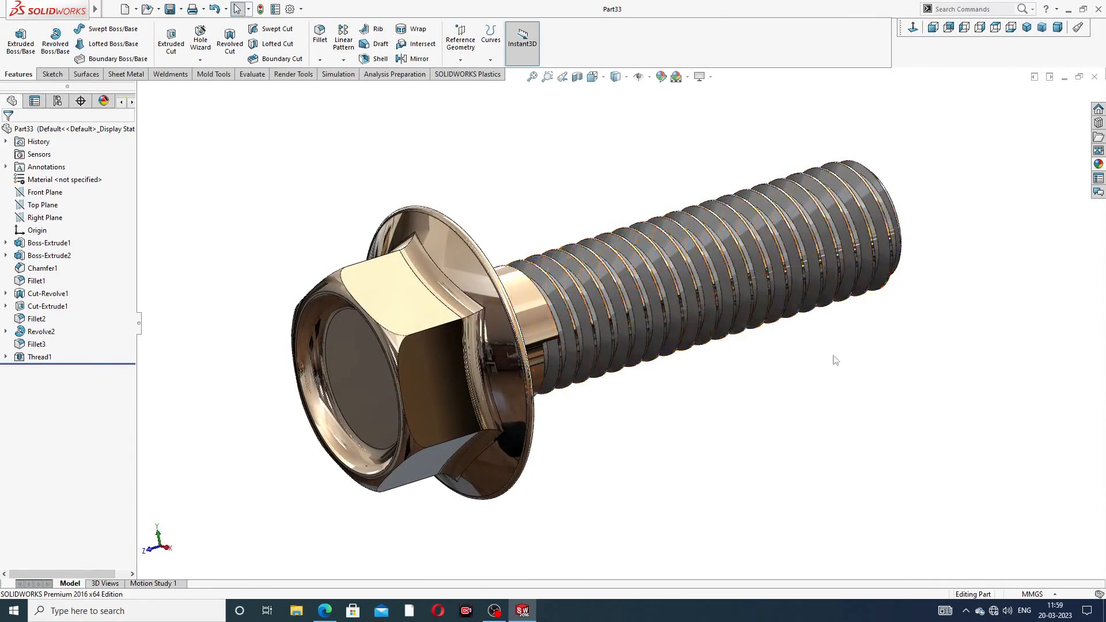
Step: Close the finished flange bolt model and create a new part
{"action": "left_click", "coordinate": [1094, 77]}
{"action": "left_click", "coordinate": [125, 9]}
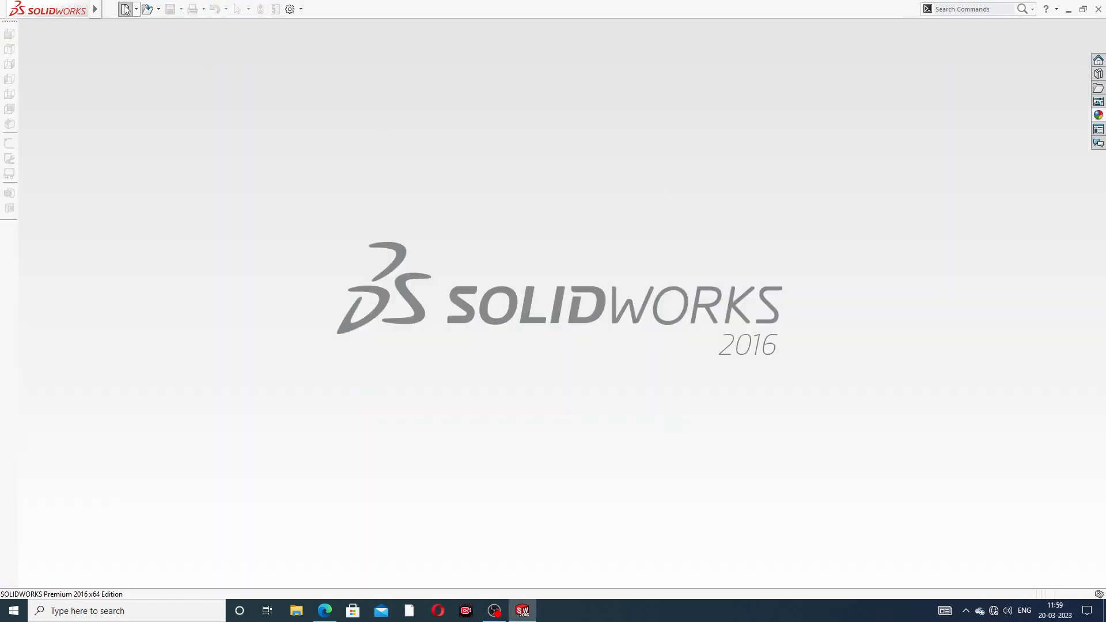
{"action": "left_click", "coordinate": [455, 445]}
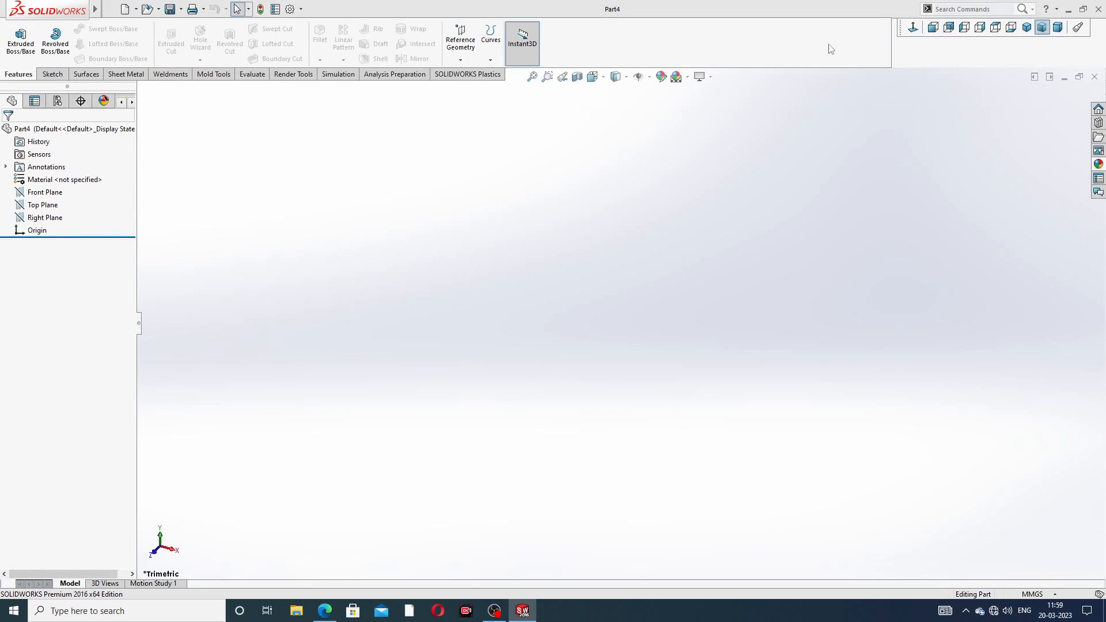
Step: Give the new part a plain white scene and set both its shaded and wireframe image quality resolutions to the highest level
{"action": "left_click", "coordinate": [677, 77]}
{"action": "left_click", "coordinate": [707, 35]}
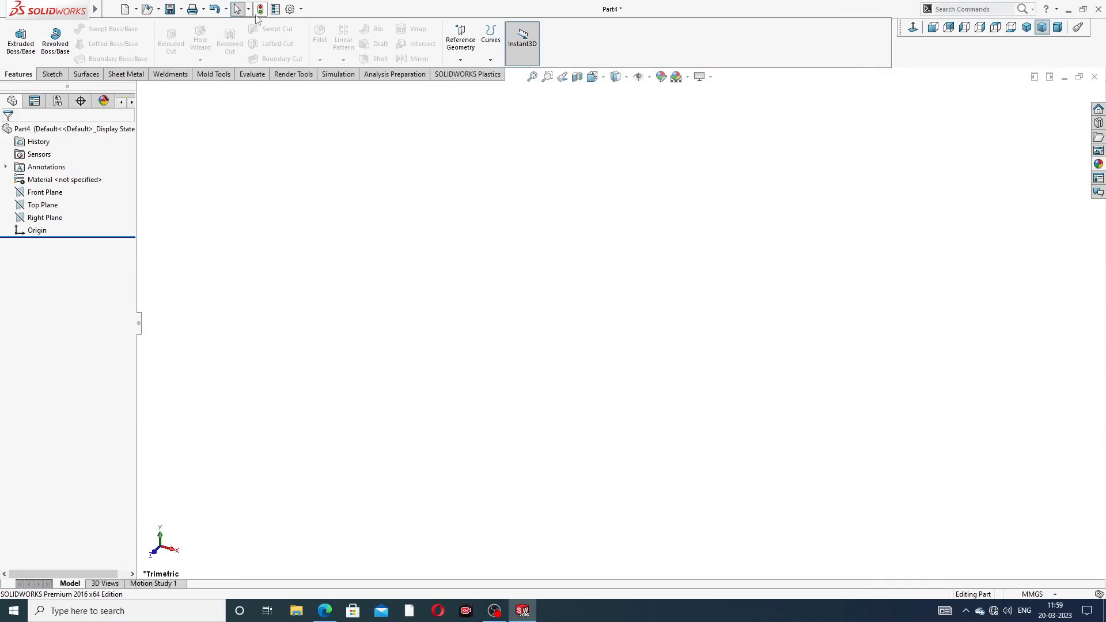
{"action": "left_click", "coordinate": [292, 8]}
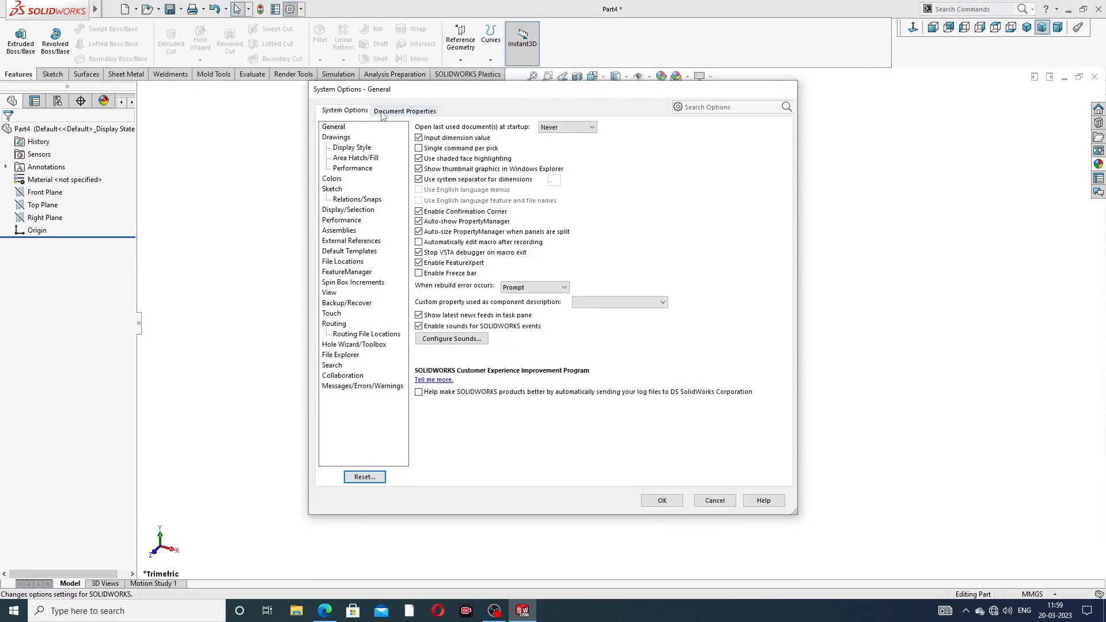
{"action": "left_click", "coordinate": [397, 111]}
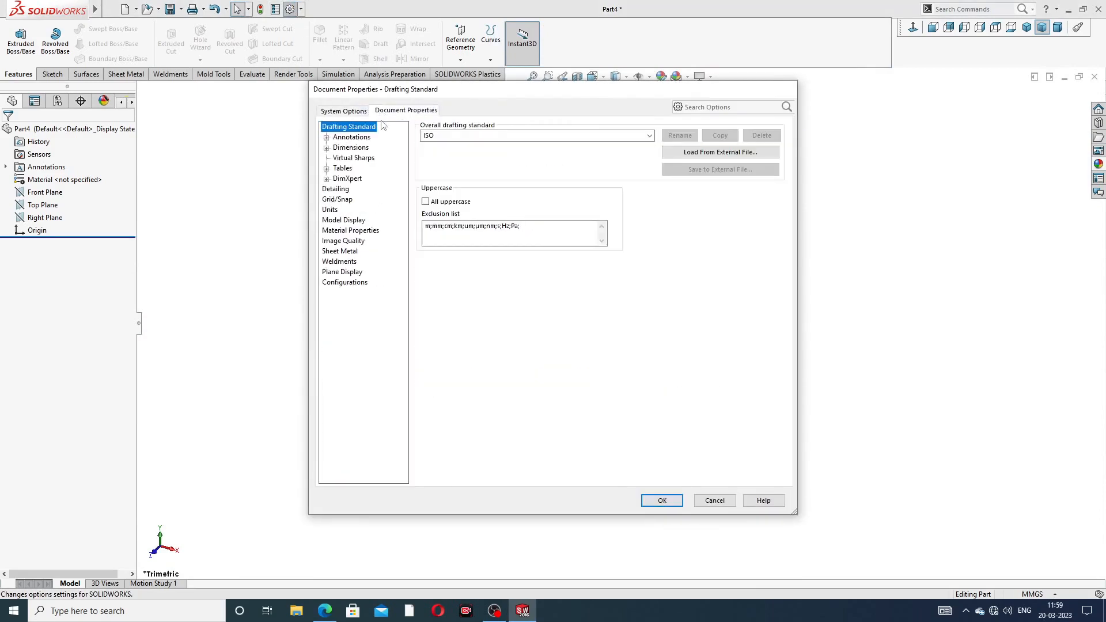
{"action": "left_click", "coordinate": [344, 242]}
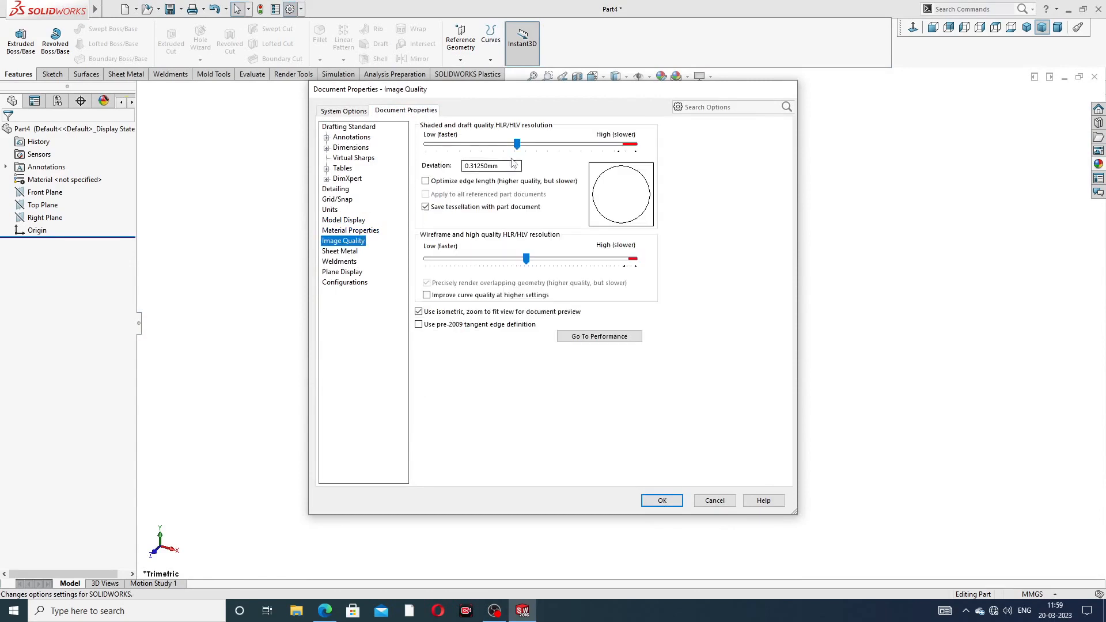
{"action": "left_click_drag", "start_coordinate": [517, 144], "coordinate": [635, 151]}
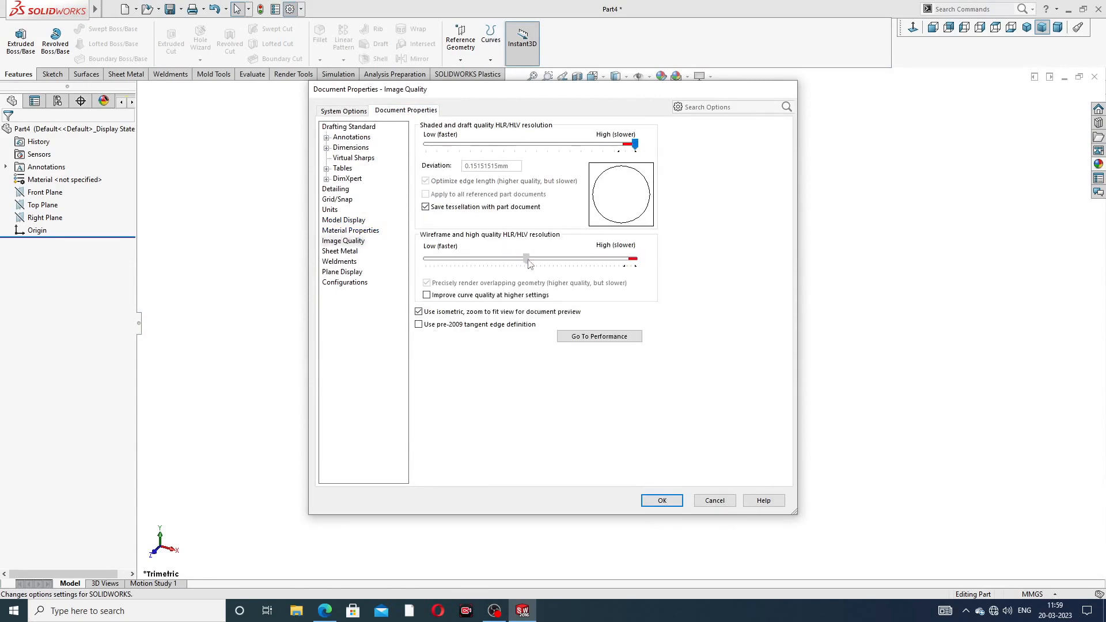
{"action": "left_click_drag", "start_coordinate": [526, 258], "coordinate": [634, 270]}
{"action": "left_click", "coordinate": [663, 500]}
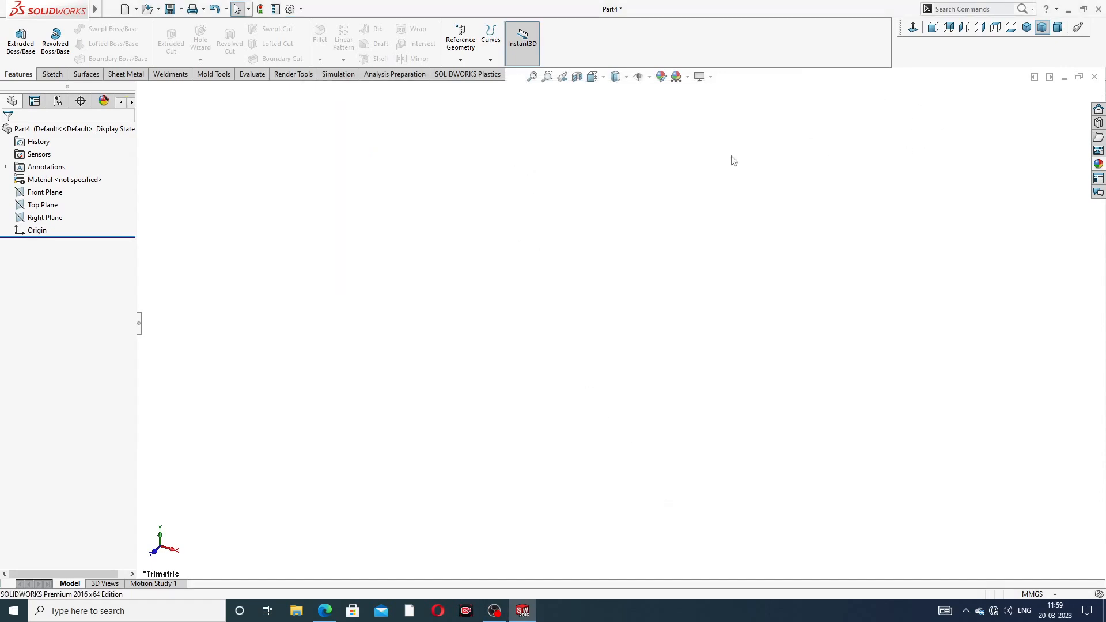
Step: Consult the flange bolt drawing PDF and sketch a six-sided, inscribed-circle polygon on the Front Plane, centred on the origin with a vertex roughly above it
{"action": "left_click", "coordinate": [324, 610]}
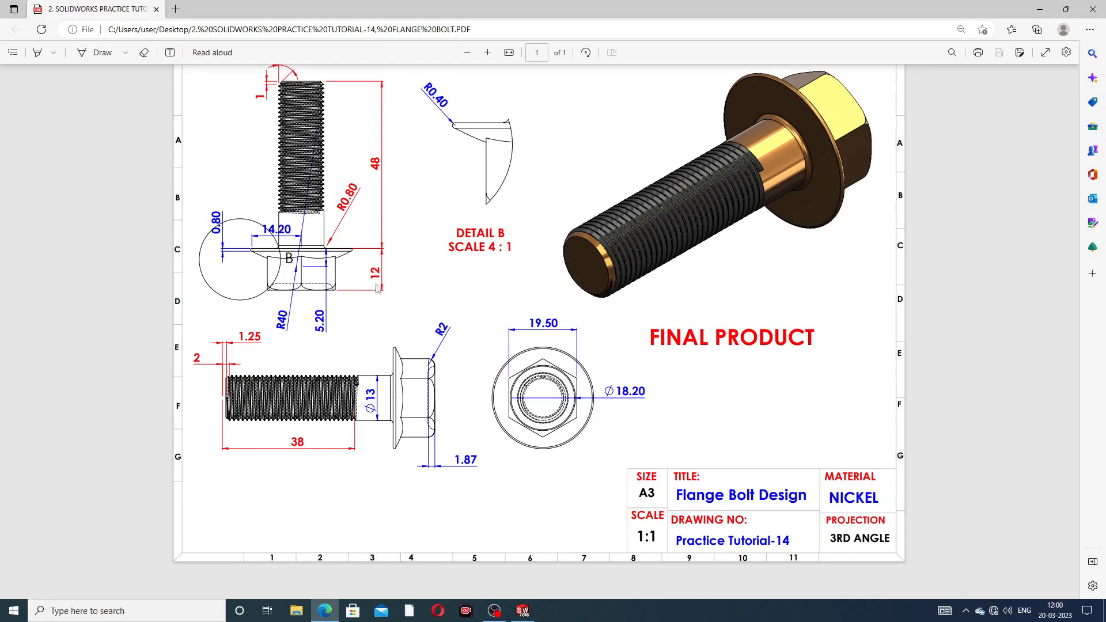
{"action": "left_click", "coordinate": [325, 611]}
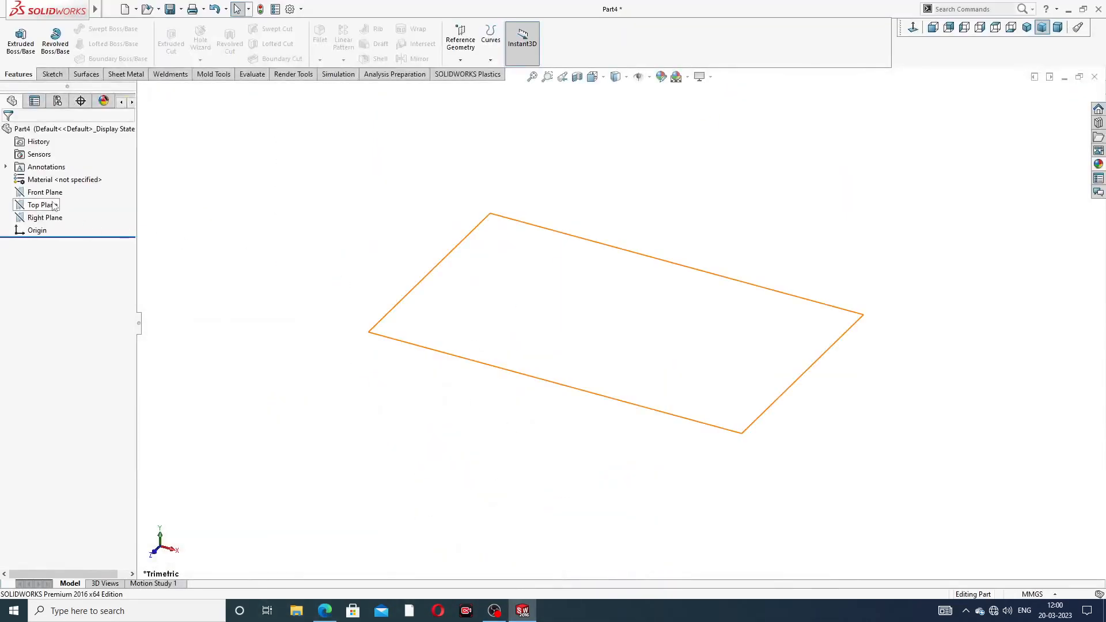
{"action": "left_click", "coordinate": [59, 193]}
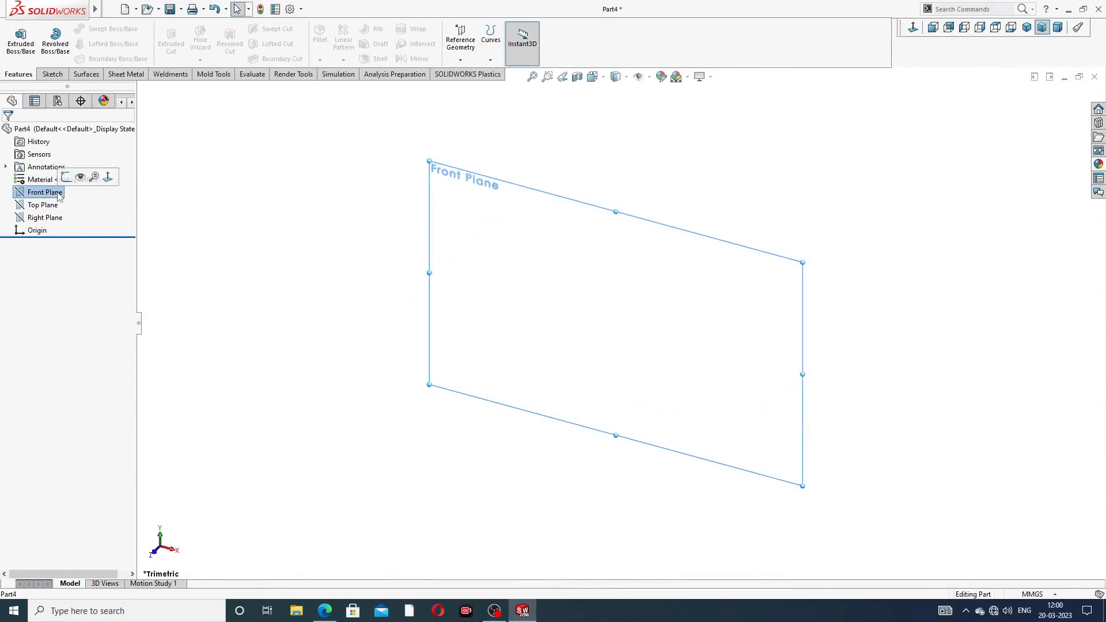
{"action": "left_click", "coordinate": [65, 177]}
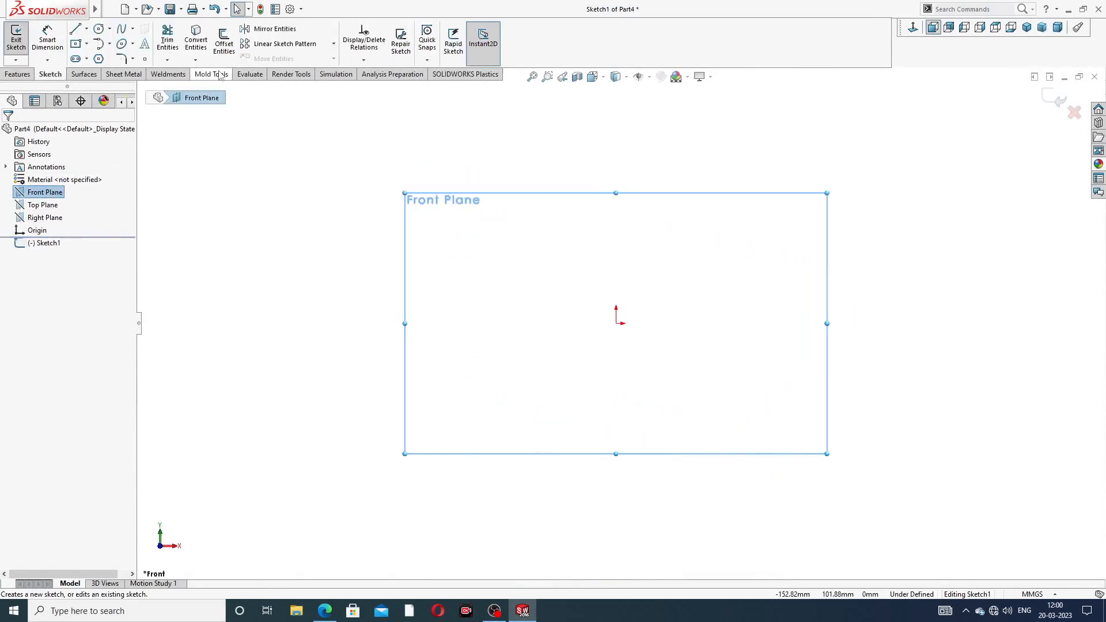
{"action": "left_click", "coordinate": [98, 59]}
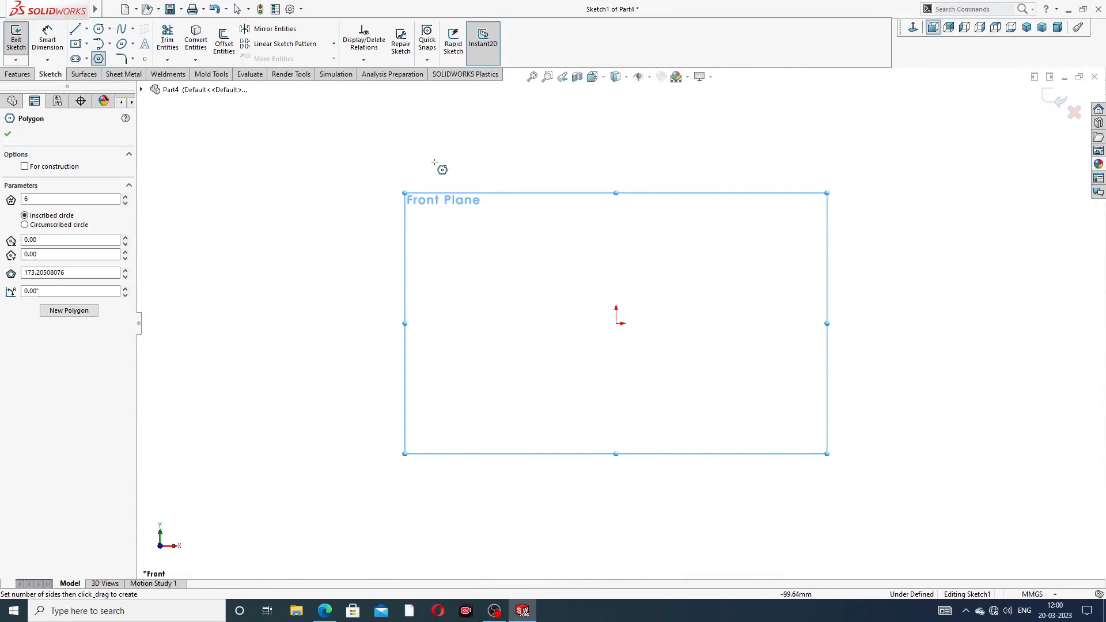
{"action": "left_click", "coordinate": [616, 322]}
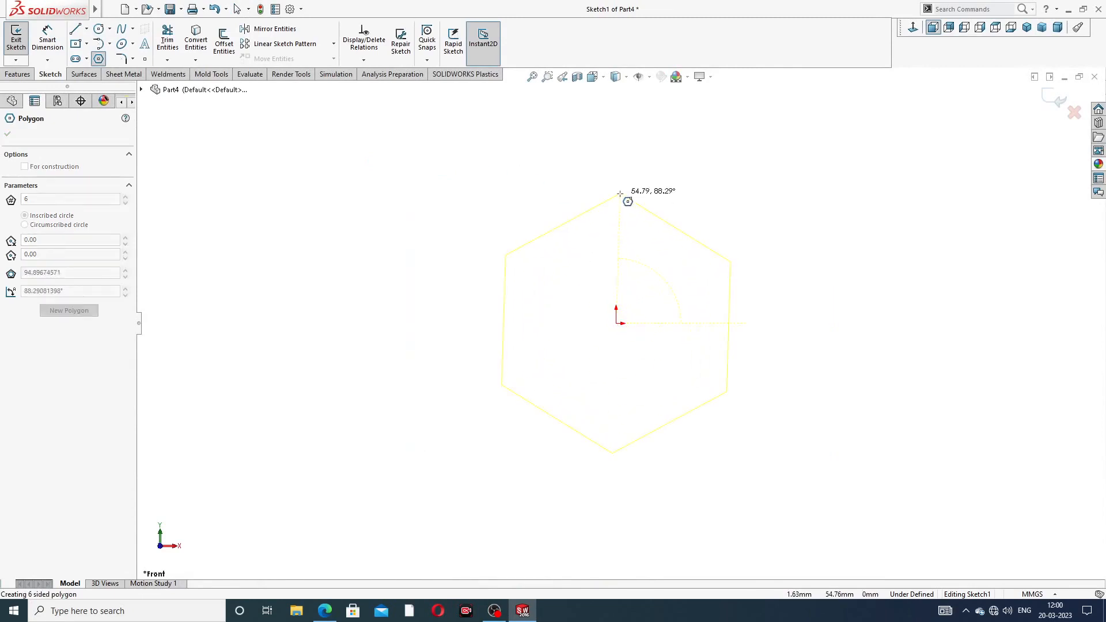
{"action": "left_click", "coordinate": [620, 184]}
{"action": "right_click", "coordinate": [738, 160]}
{"action": "left_click", "coordinate": [766, 166]}
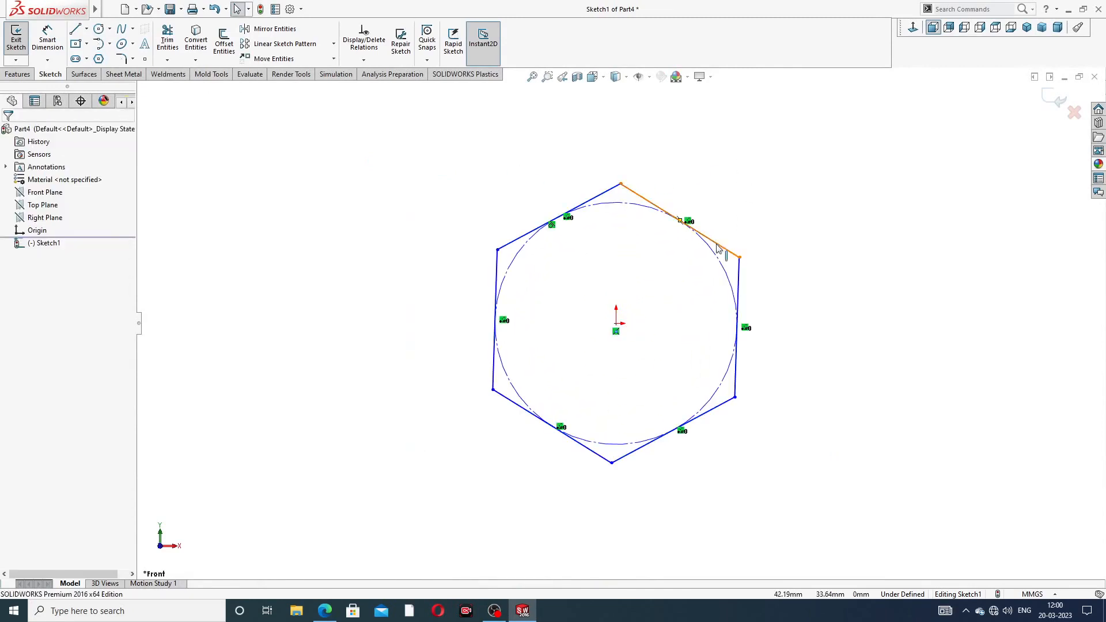
Step: Enlarge the hexagon slightly and add a vertical relation to its left side
{"action": "left_click_drag", "start_coordinate": [719, 246], "coordinate": [703, 241]}
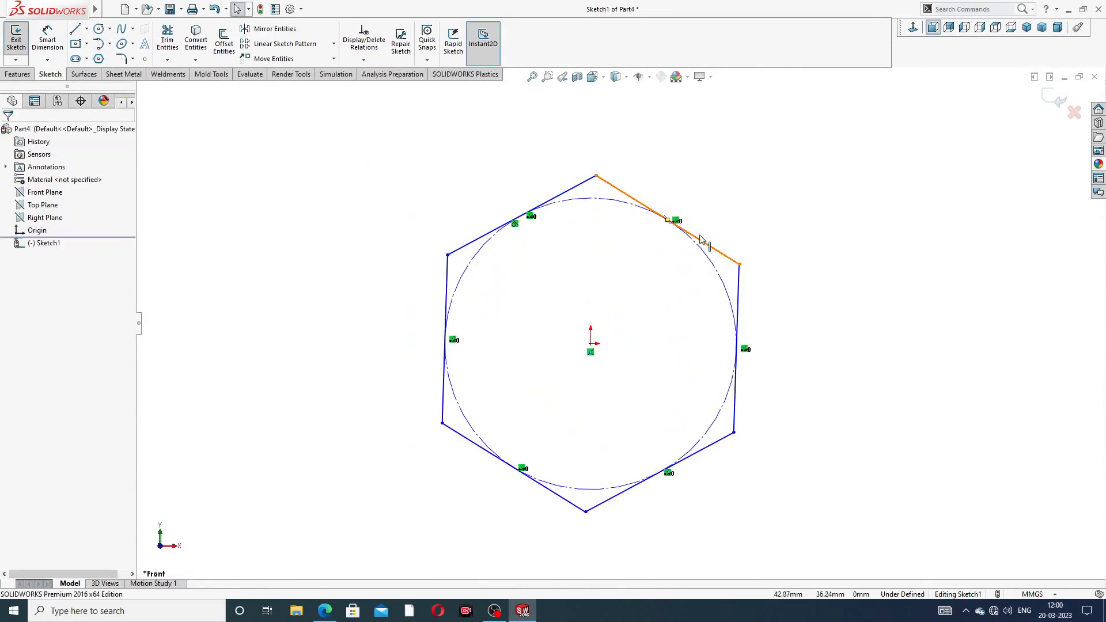
{"action": "left_click", "coordinate": [447, 278]}
{"action": "left_click", "coordinate": [492, 224]}
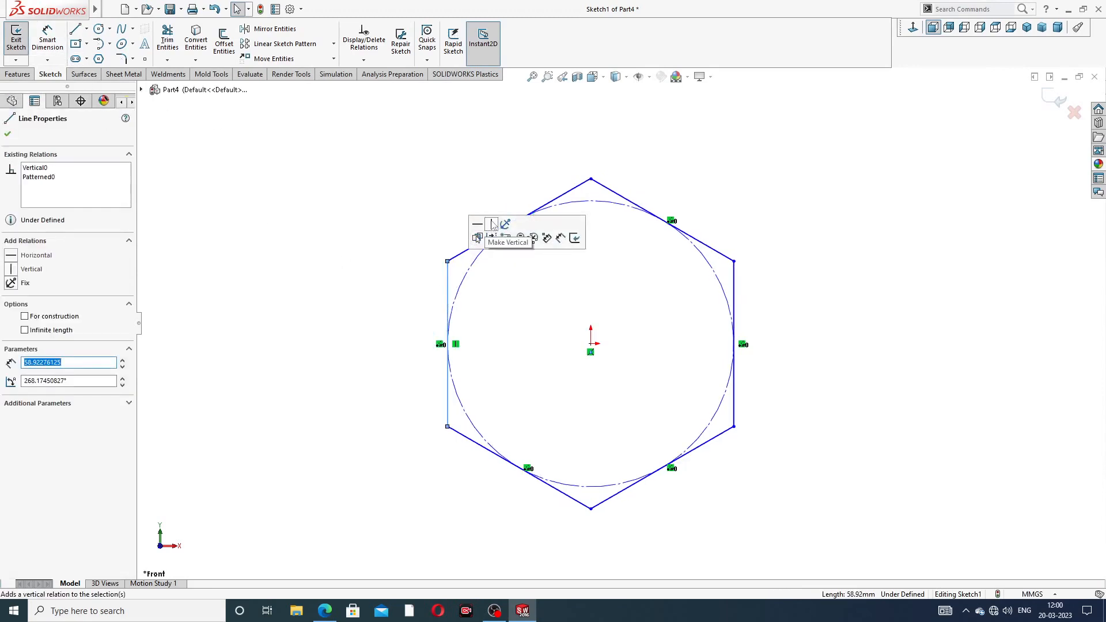
{"action": "left_click", "coordinate": [415, 178]}
Step: Dimension the hexagon's width across its two vertical sides as 19.5 mm
{"action": "left_click", "coordinate": [47, 40]}
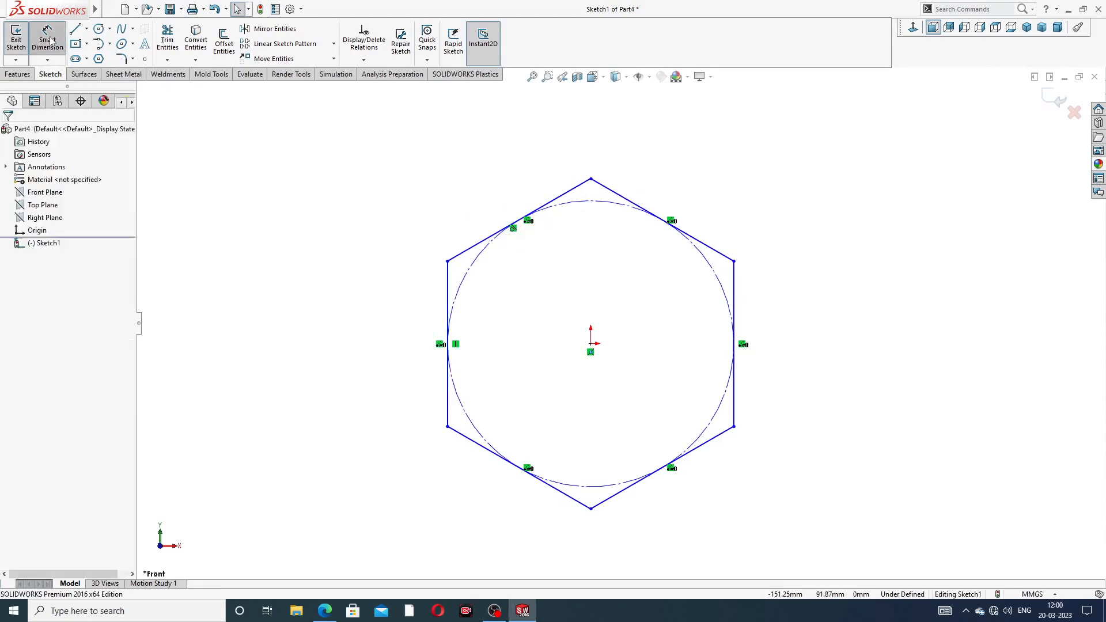
{"action": "left_click", "coordinate": [448, 292]}
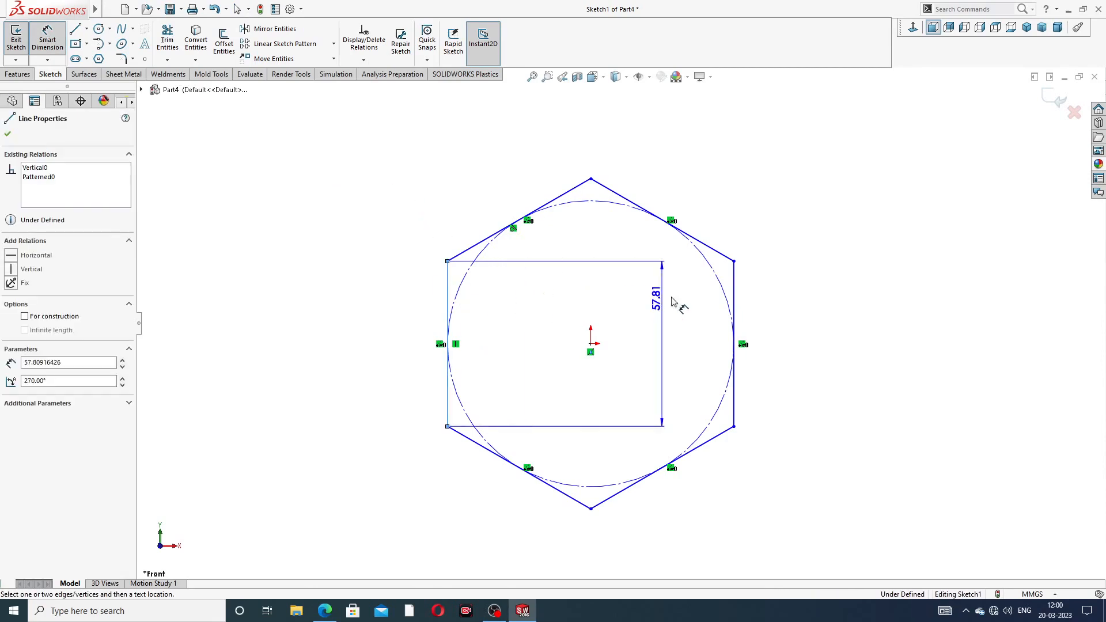
{"action": "left_click", "coordinate": [733, 279]}
{"action": "left_click", "coordinate": [605, 173]}
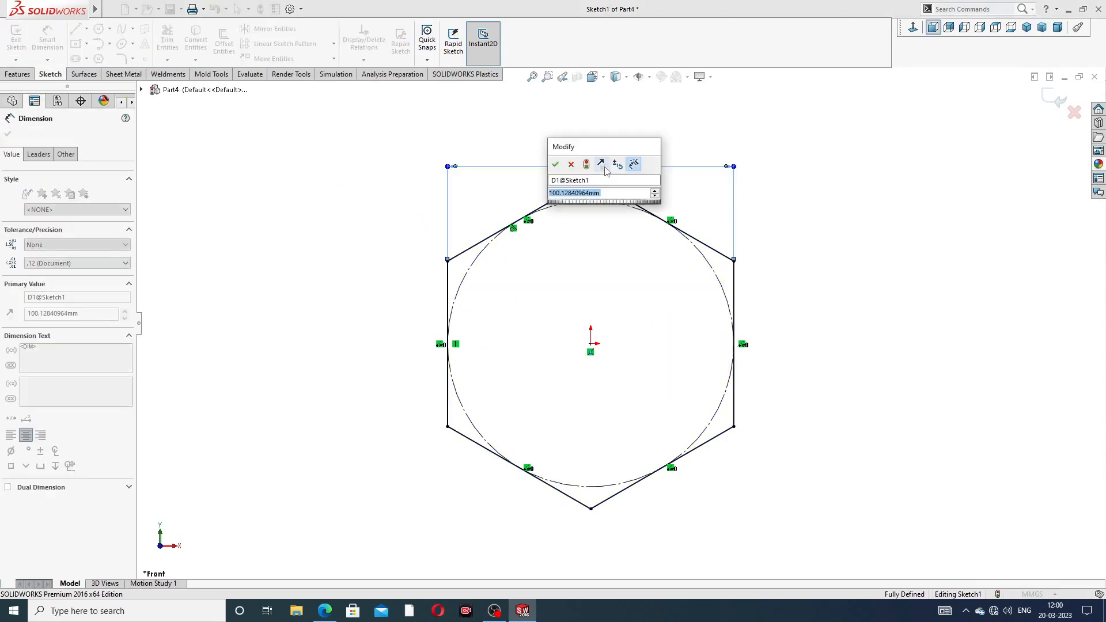
{"action": "type", "text": "19.5"}
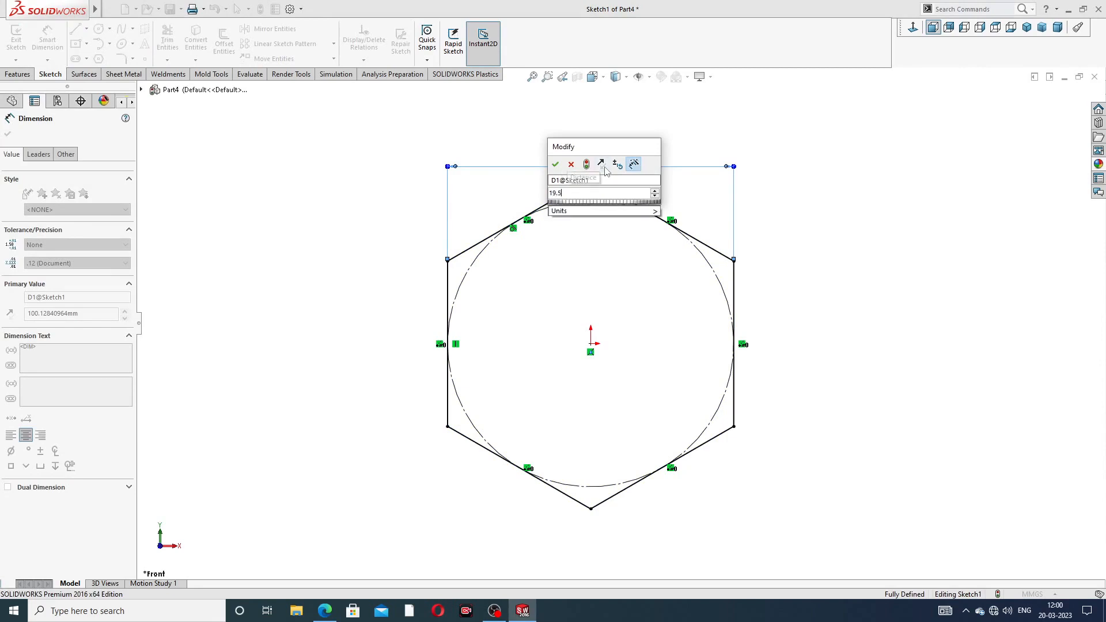
{"action": "key", "text": "Return"}
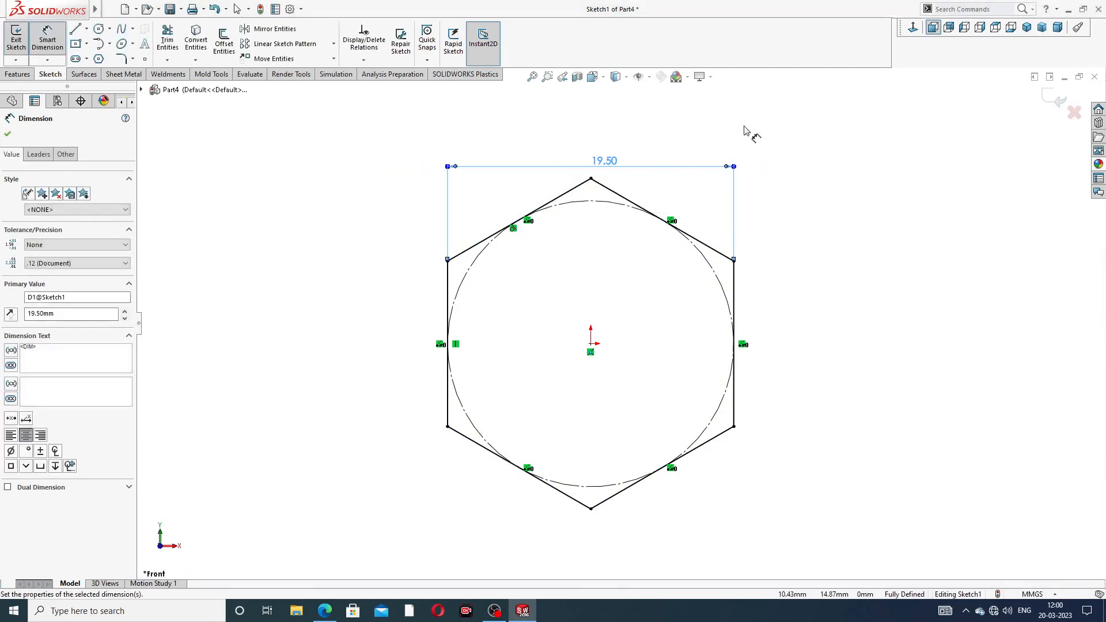
{"action": "key", "text": "Escape"}
{"action": "right_click", "coordinate": [781, 180]}
{"action": "left_click", "coordinate": [827, 171]}
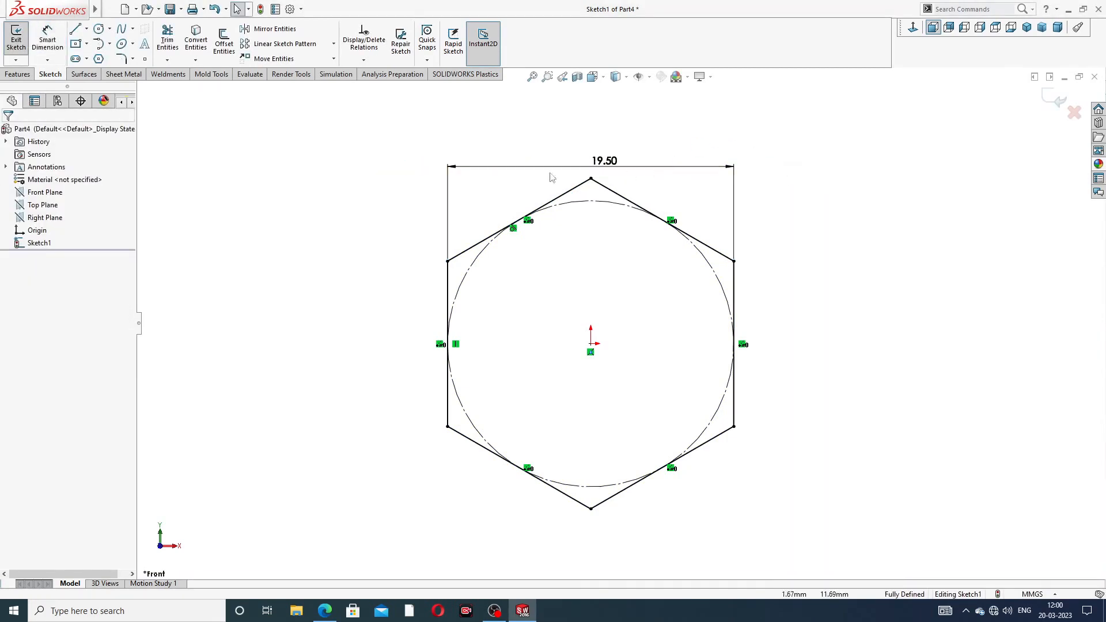
Step: Extrude the hexagon sketch as a blind boss 12 mm deep to form the bolt head
{"action": "left_click", "coordinate": [18, 74]}
{"action": "left_click", "coordinate": [20, 40]}
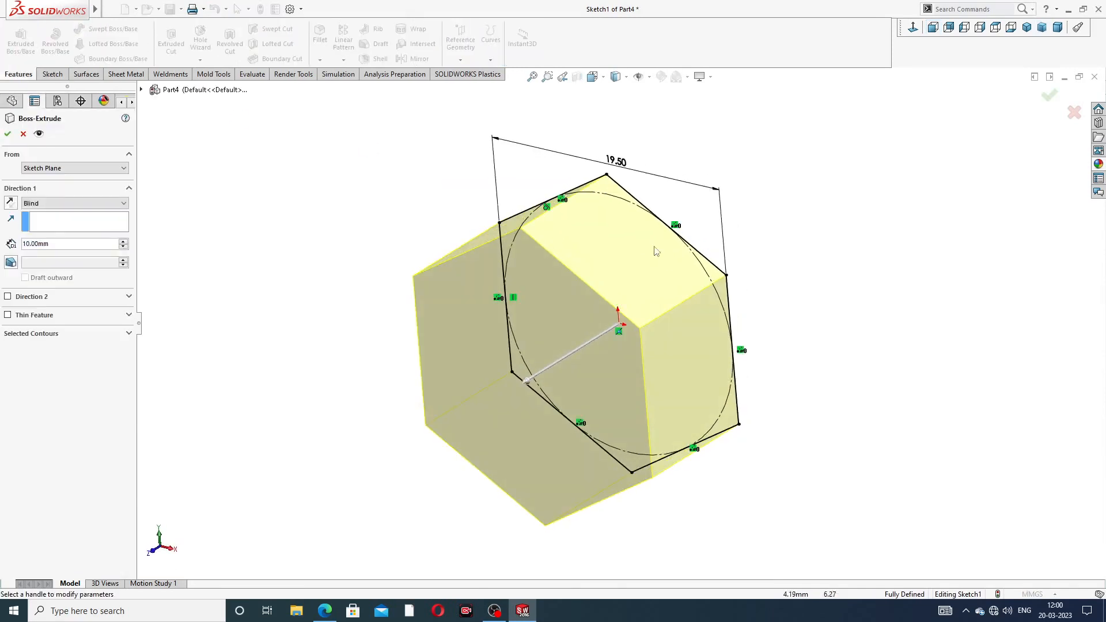
{"action": "left_click_drag", "start_coordinate": [57, 244], "coordinate": [7, 240]}
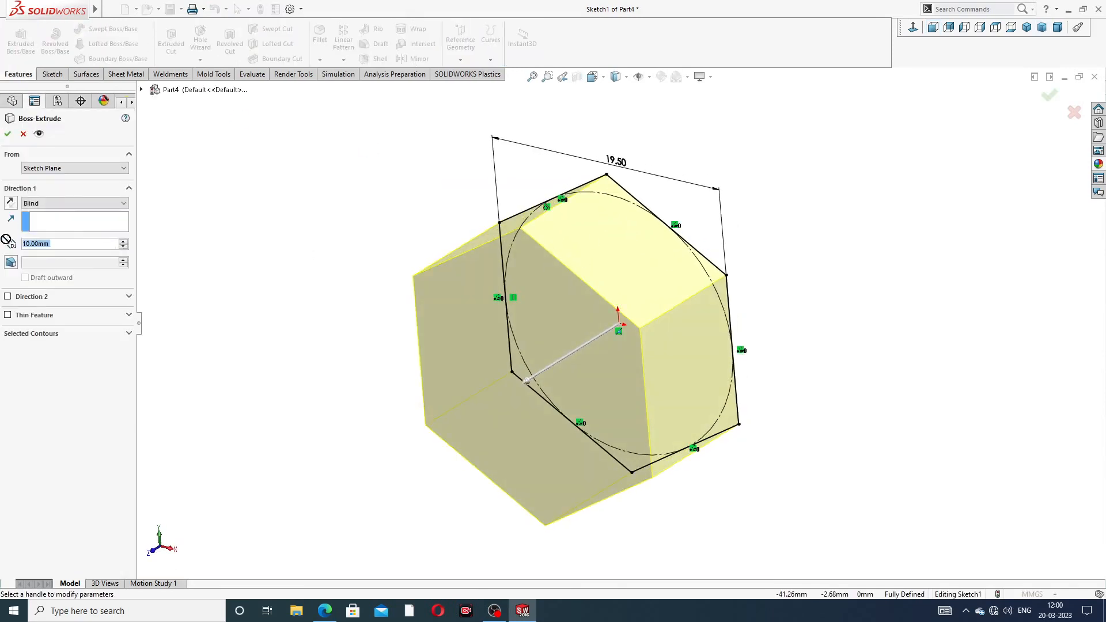
{"action": "type", "text": "12"}
{"action": "key", "text": "Return"}
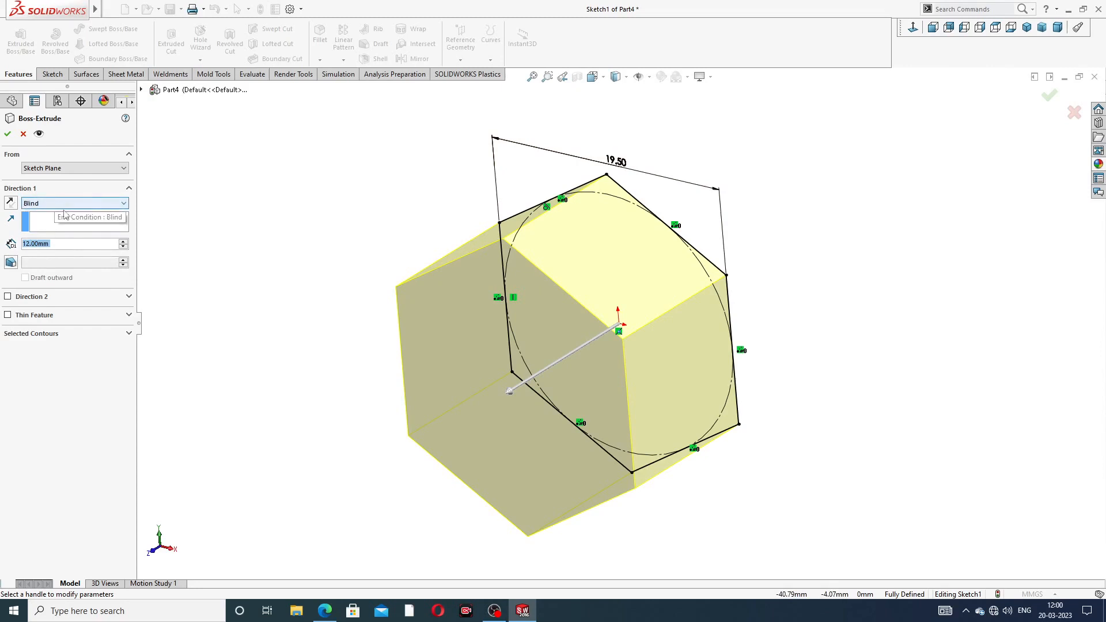
{"action": "left_click", "coordinate": [7, 134]}
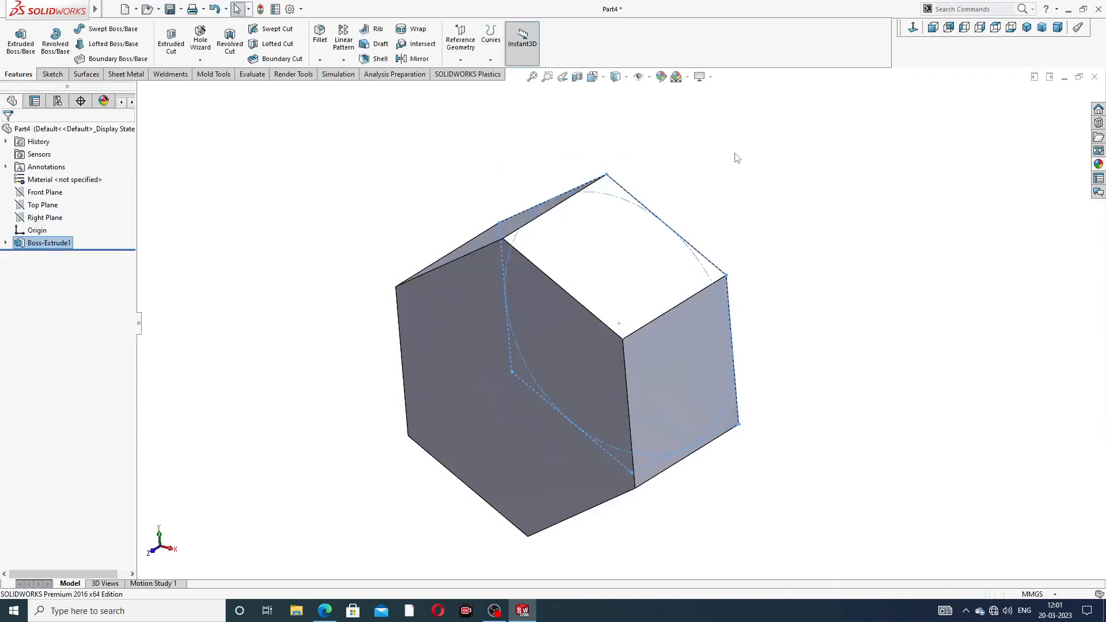
Step: Start a sketch on the head's back hexagonal face and draw a circle about 13.4 mm in diameter centred on the origin
{"action": "middle_click_drag", "start_coordinate": [726, 245], "coordinate": [622, 270]}
{"action": "left_click", "coordinate": [626, 283]}
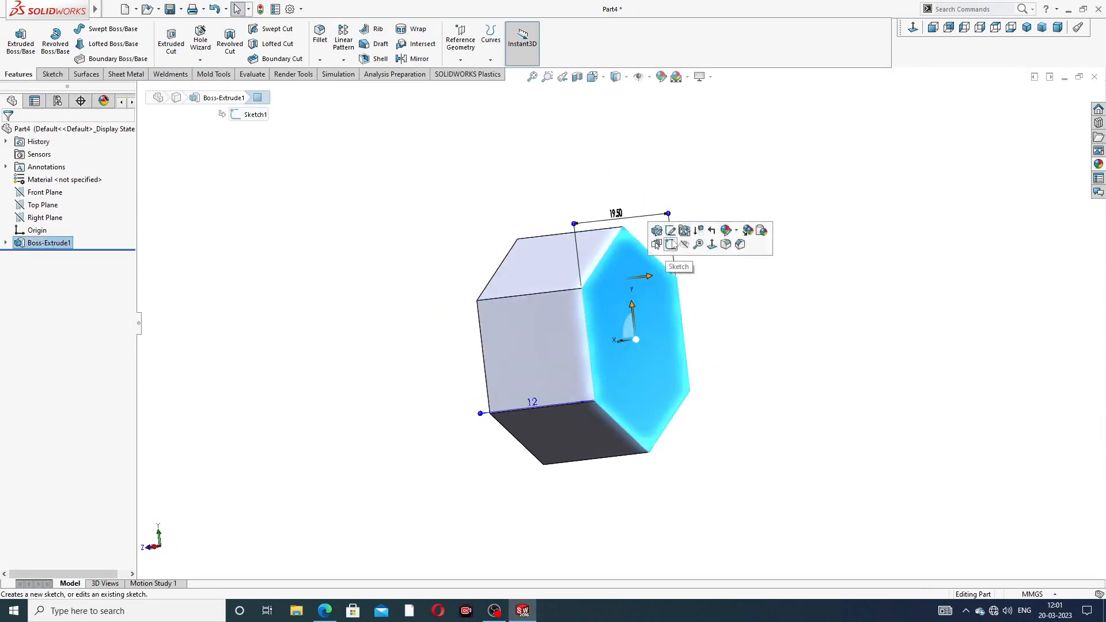
{"action": "left_click", "coordinate": [671, 245]}
{"action": "left_click", "coordinate": [913, 28]}
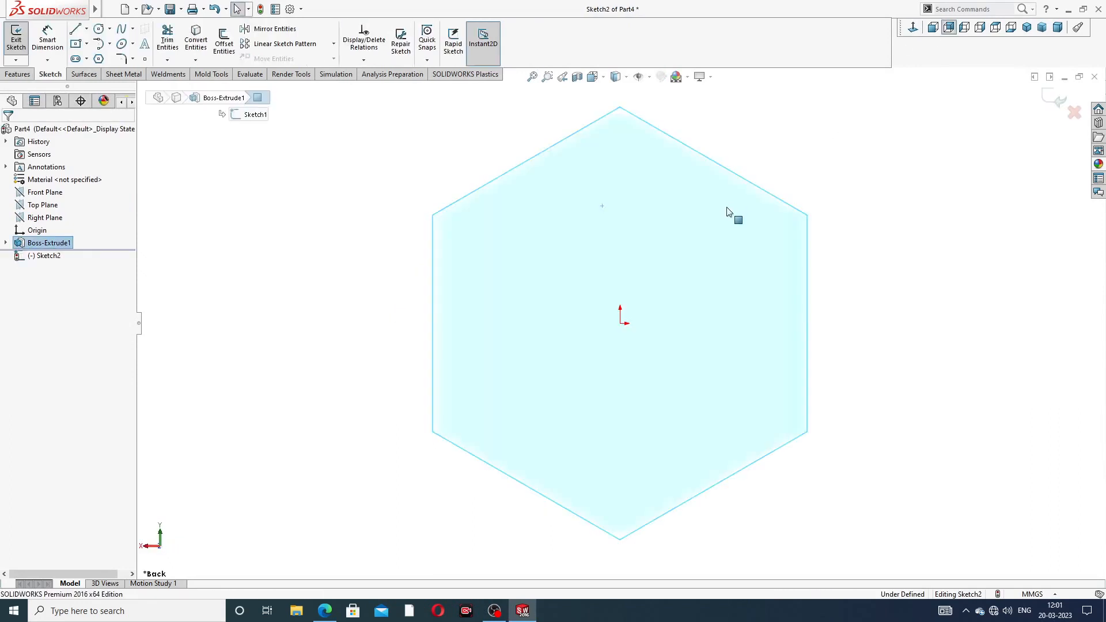
{"action": "left_click", "coordinate": [99, 28]}
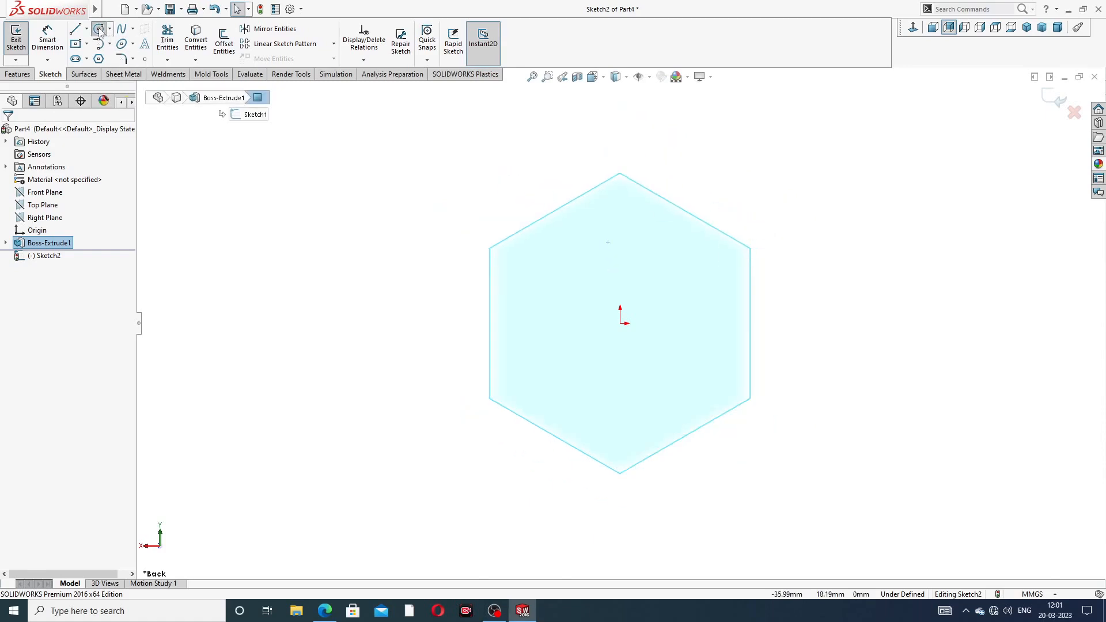
{"action": "left_click", "coordinate": [620, 323]}
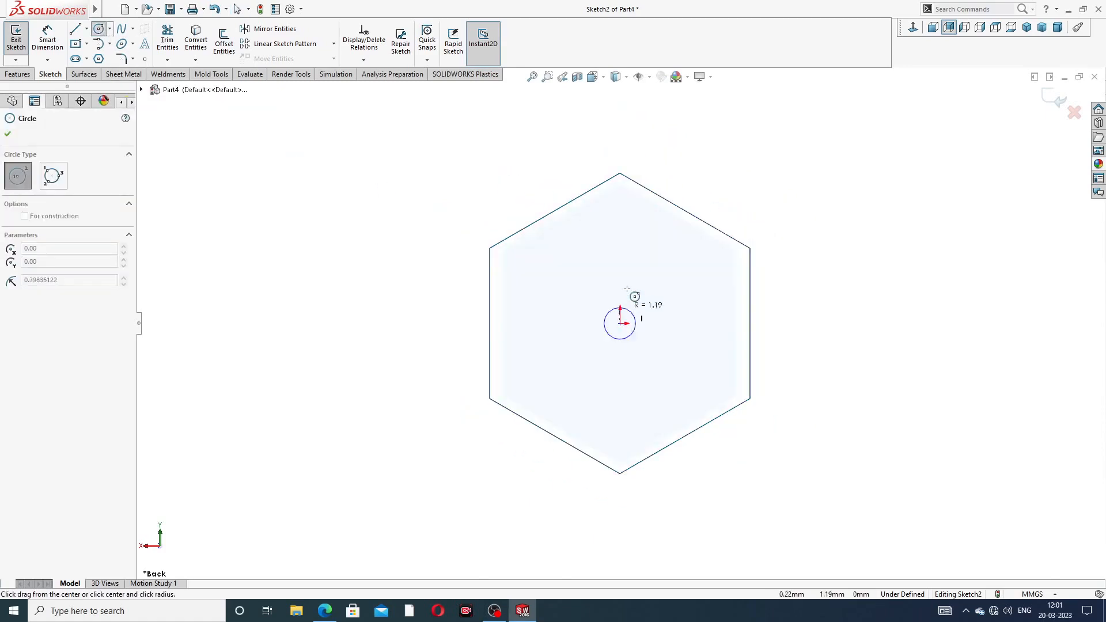
{"action": "left_click", "coordinate": [647, 235]}
{"action": "right_click", "coordinate": [697, 184]}
{"action": "left_click", "coordinate": [724, 190]}
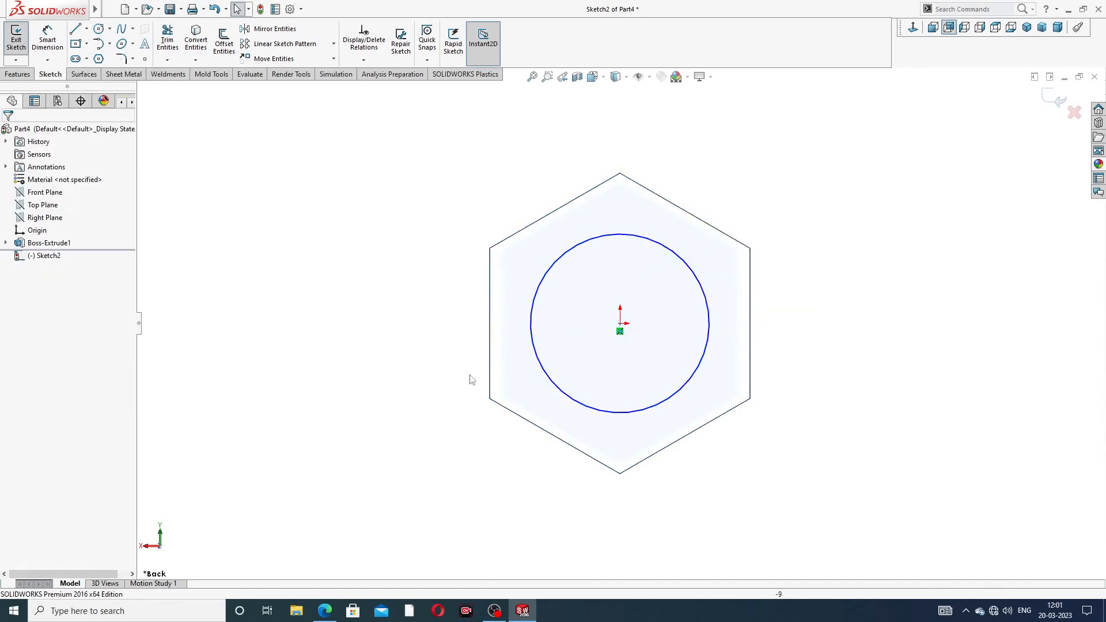
Step: Check the shank size in the flange bolt drawing PDF and dimension the circle's diameter as 13 mm
{"action": "left_click", "coordinate": [324, 610]}
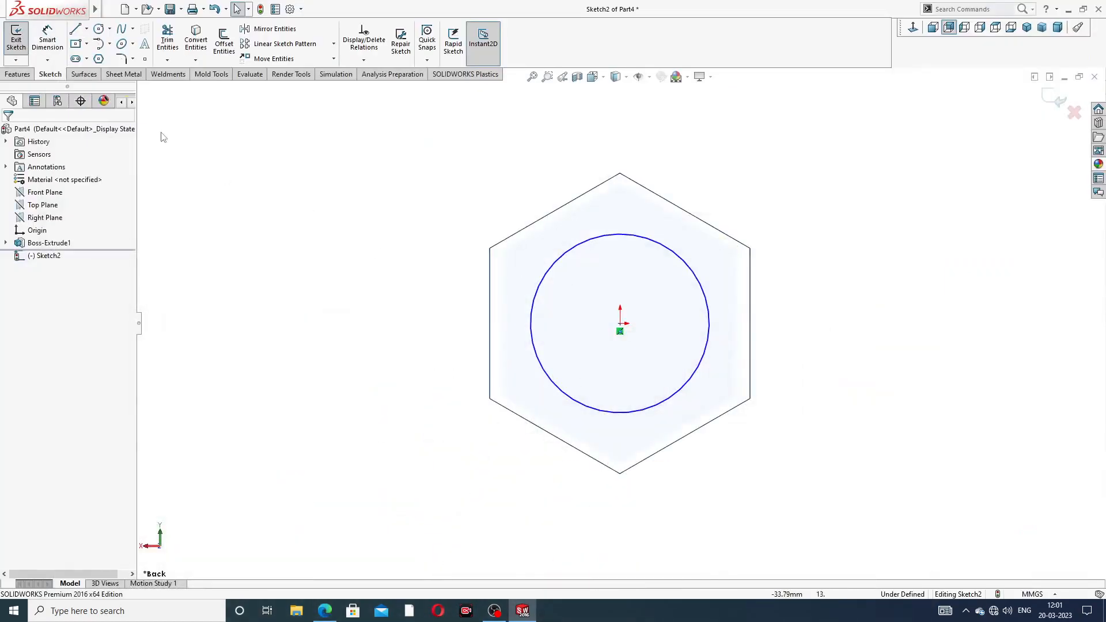
{"action": "left_click", "coordinate": [47, 39]}
{"action": "left_click", "coordinate": [629, 249]}
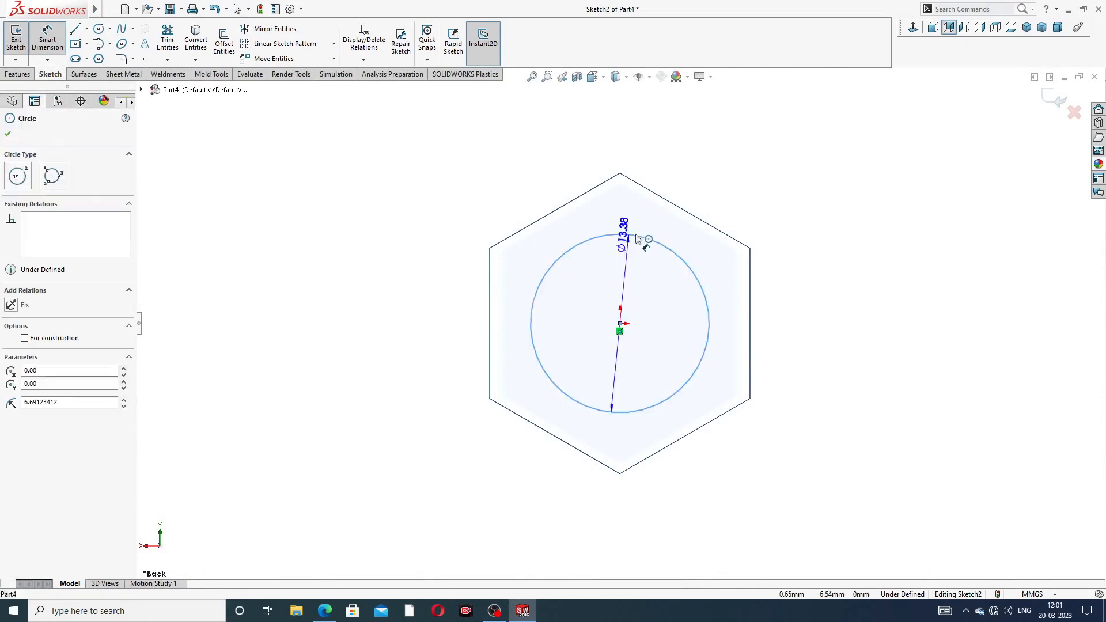
{"action": "left_click", "coordinate": [730, 209]}
{"action": "type", "text": "1"}
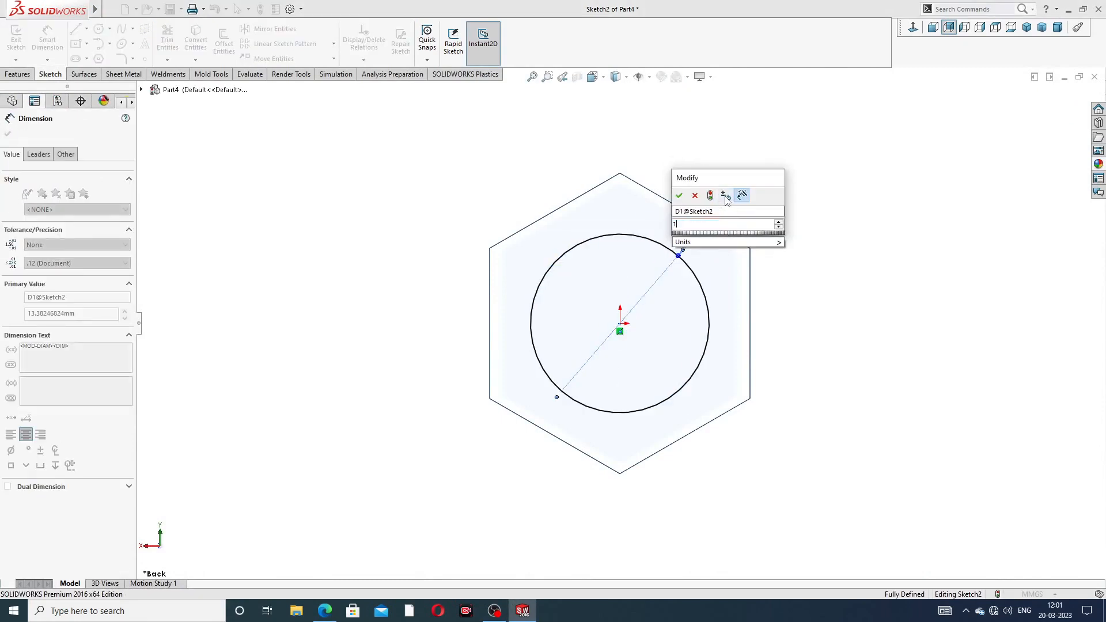
{"action": "type", "text": "3"}
{"action": "key", "text": "Return"}
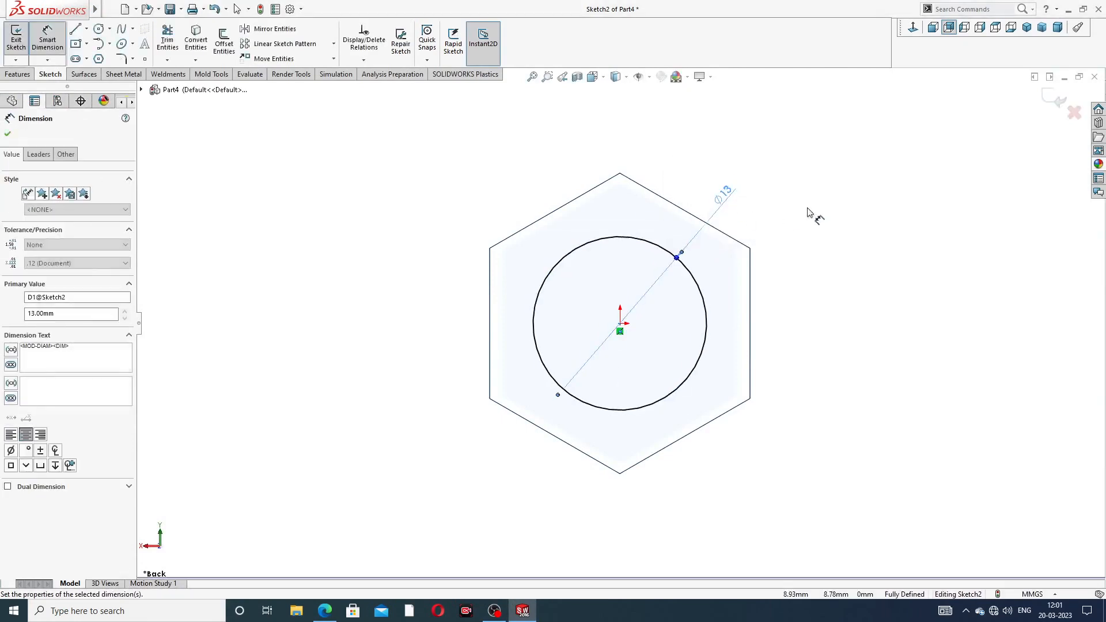
{"action": "right_click", "coordinate": [410, 193]}
{"action": "left_click", "coordinate": [458, 171]}
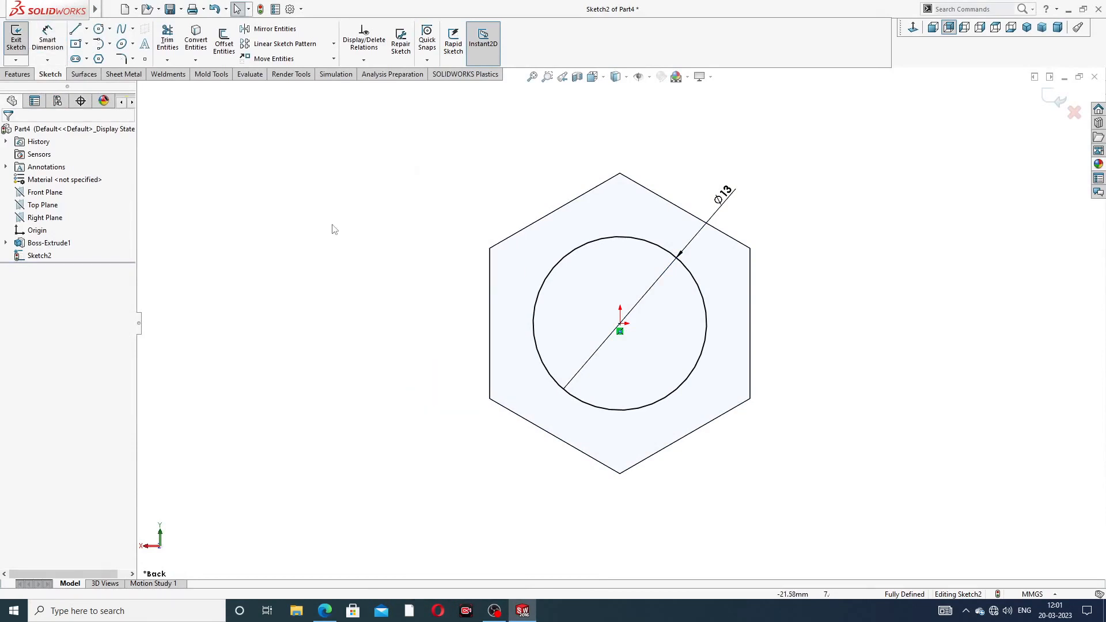
Step: Extrude the circle 48 mm away from the hexagonal head as a merged blind boss to form the shank
{"action": "middle_click_drag", "start_coordinate": [333, 228], "coordinate": [435, 236]}
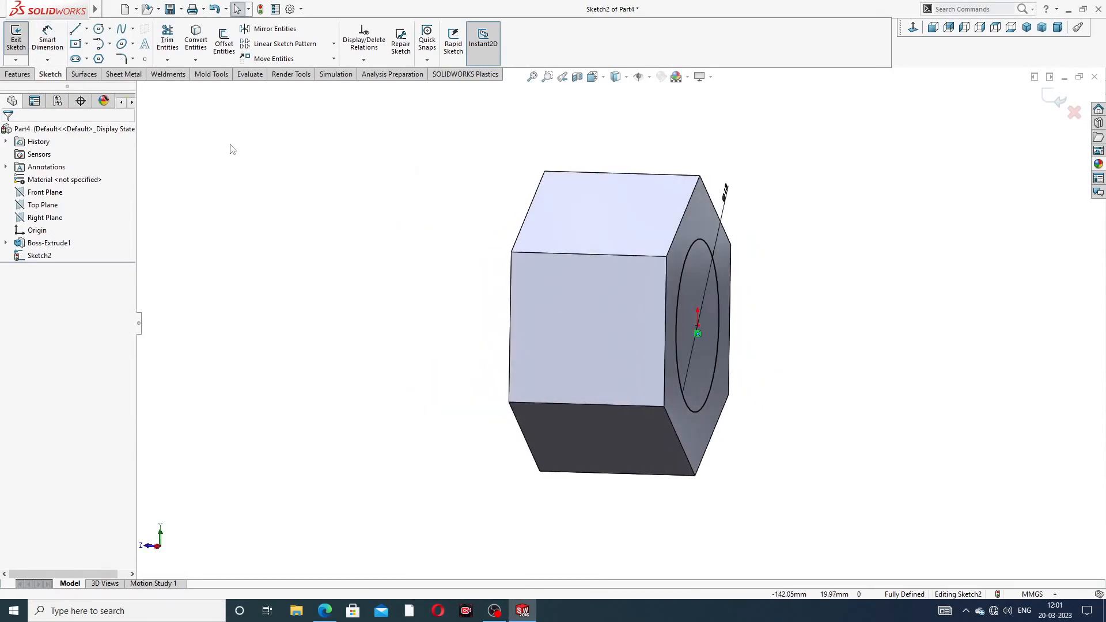
{"action": "left_click", "coordinate": [18, 75]}
{"action": "left_click", "coordinate": [29, 46]}
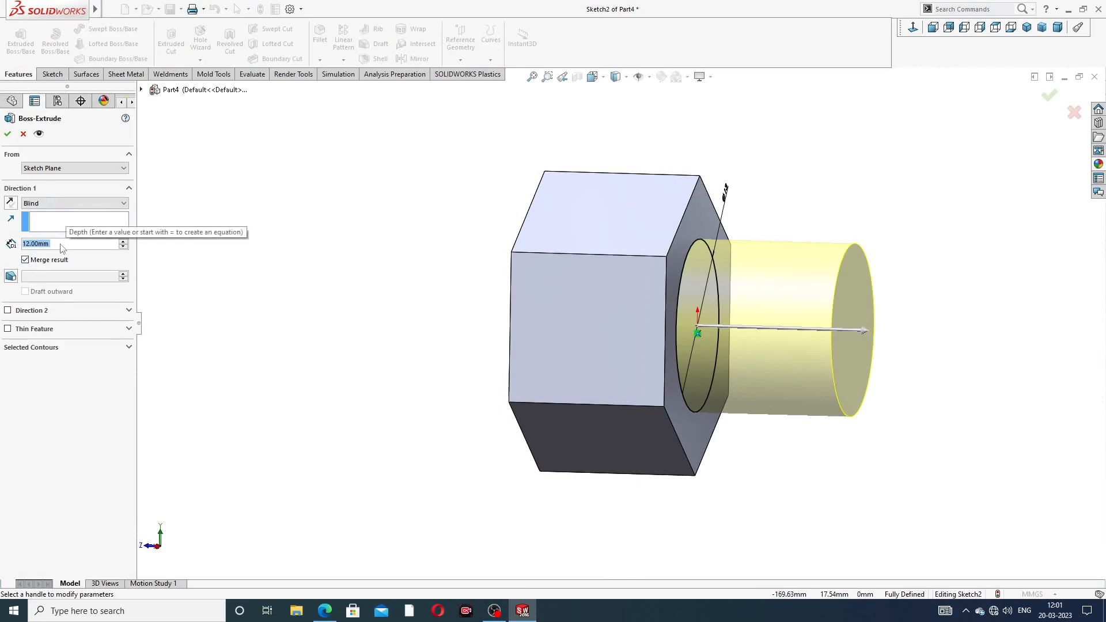
{"action": "type", "text": "48"}
{"action": "key", "text": "Return"}
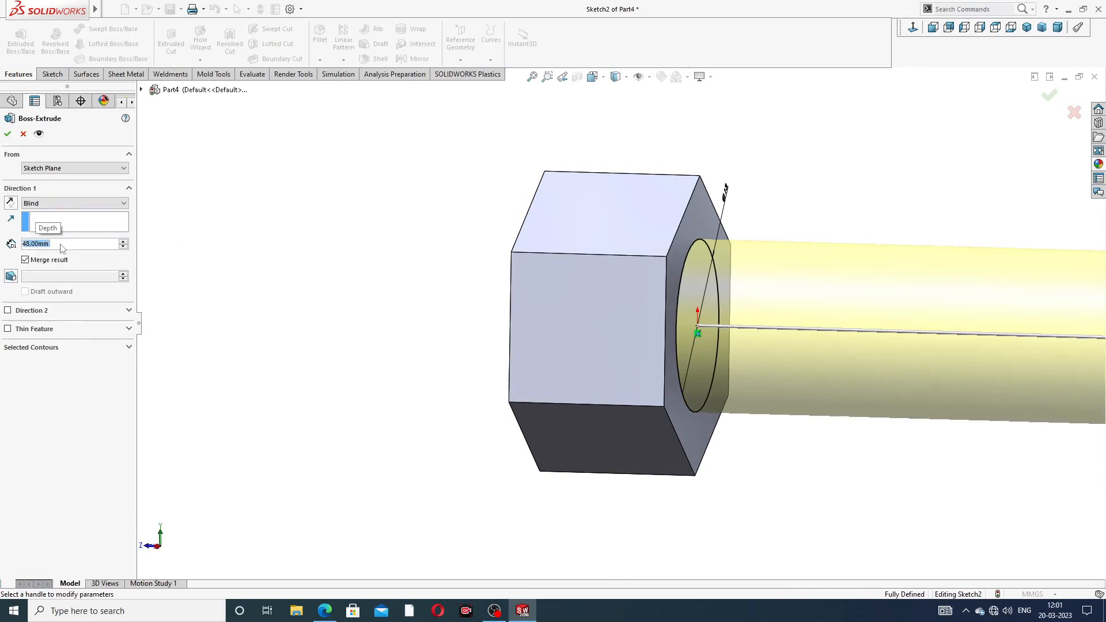
{"action": "scroll", "coordinate": [605, 288], "scroll_direction": "up", "scroll_amount": 3}
{"action": "scroll", "coordinate": [658, 292], "scroll_direction": "up", "scroll_amount": 2}
{"action": "mouse_move", "coordinate": [658, 291]}
{"action": "middle_mouse_down"}
{"action": "mouse_move", "coordinate": [728, 326]}
{"action": "mouse_move", "coordinate": [675, 284]}
{"action": "middle_mouse_up"}
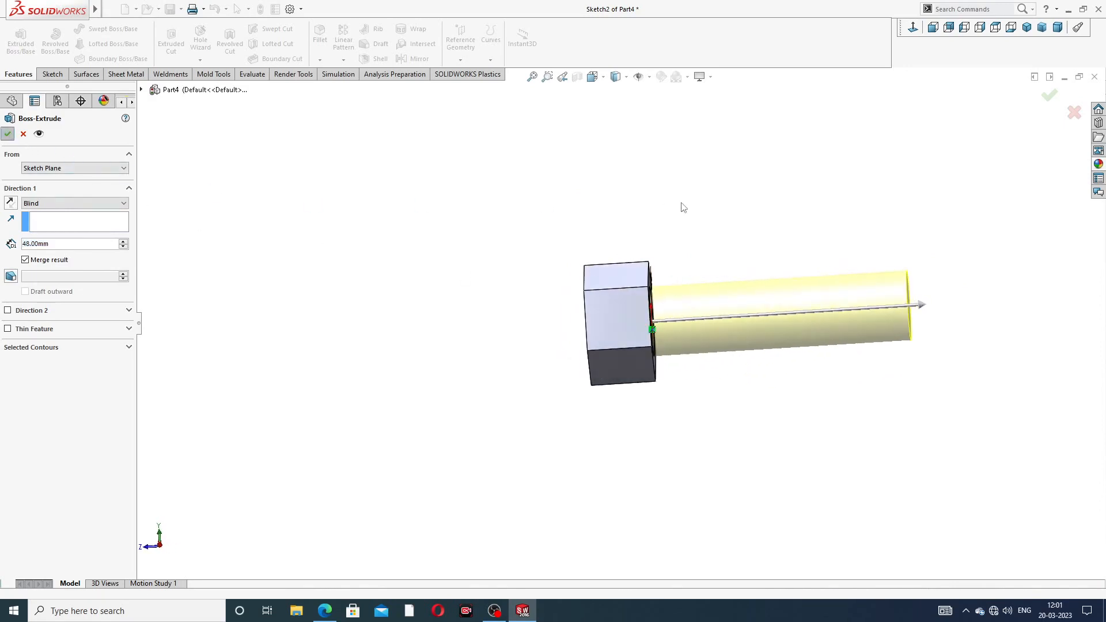
{"action": "left_click", "coordinate": [8, 133]}
{"action": "middle_click_drag", "start_coordinate": [696, 336], "coordinate": [627, 294]}
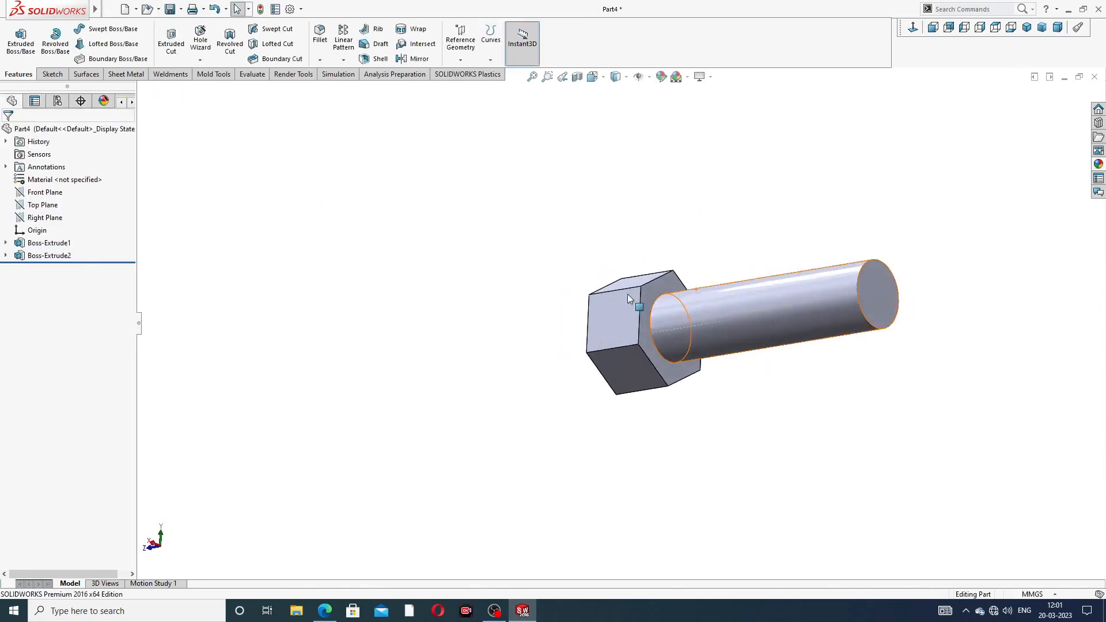
{"action": "scroll", "coordinate": [714, 330], "scroll_direction": "down", "scroll_amount": 2}
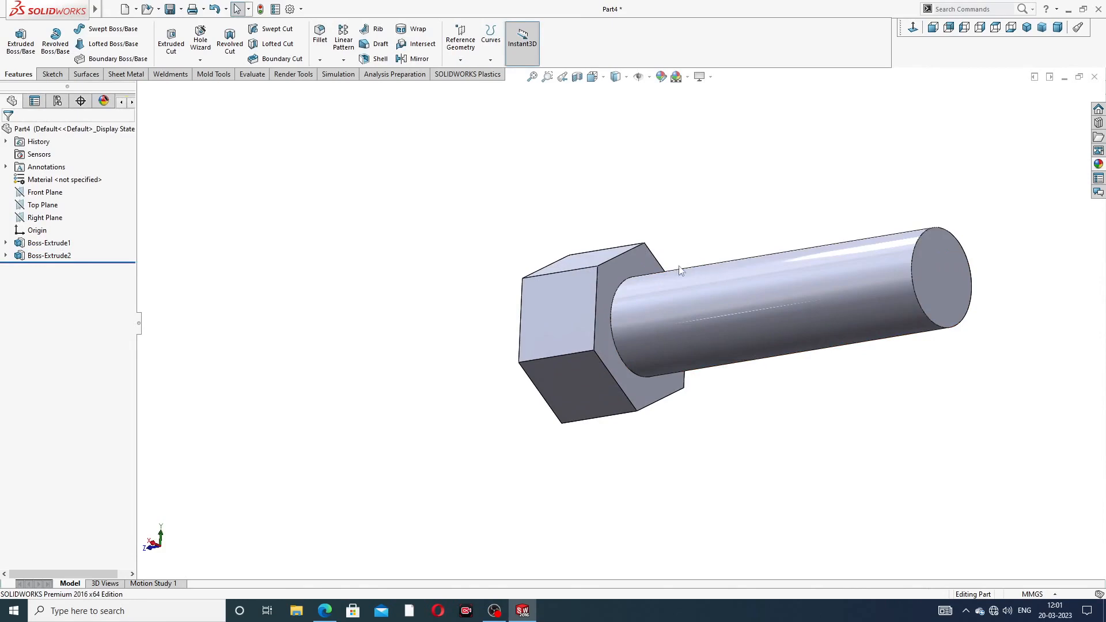
Step: Check the fillet size in the flange bolt drawing PDF and round the edge between shank and hexagonal head with a 0.8 mm fillet
{"action": "left_click", "coordinate": [324, 610]}
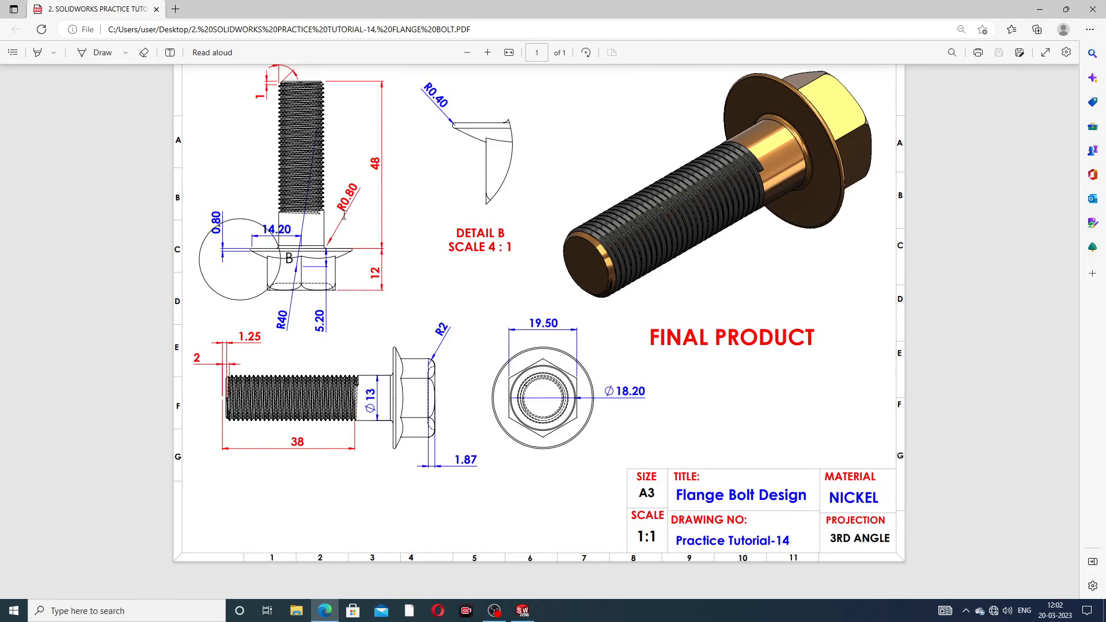
{"action": "left_click", "coordinate": [324, 611]}
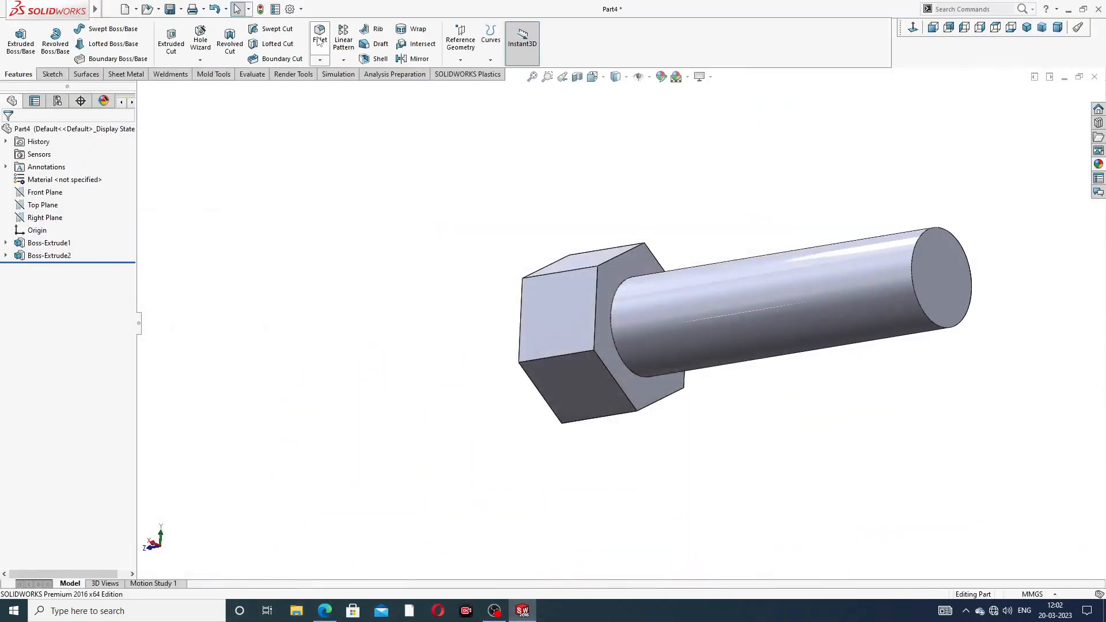
{"action": "left_click", "coordinate": [318, 40]}
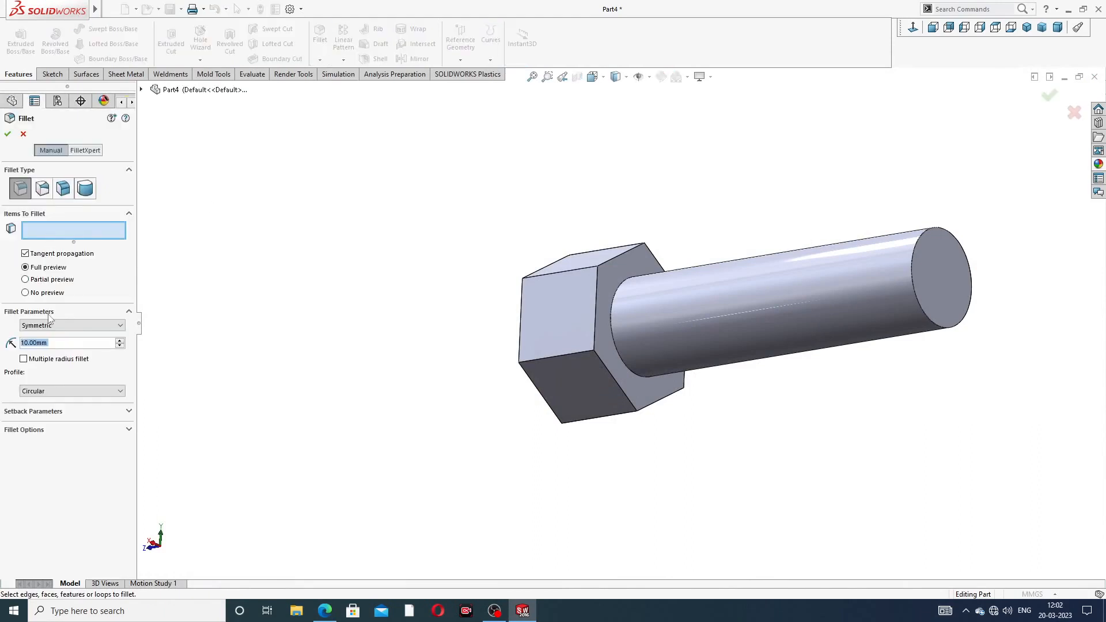
{"action": "type", "text": ".8cm"}
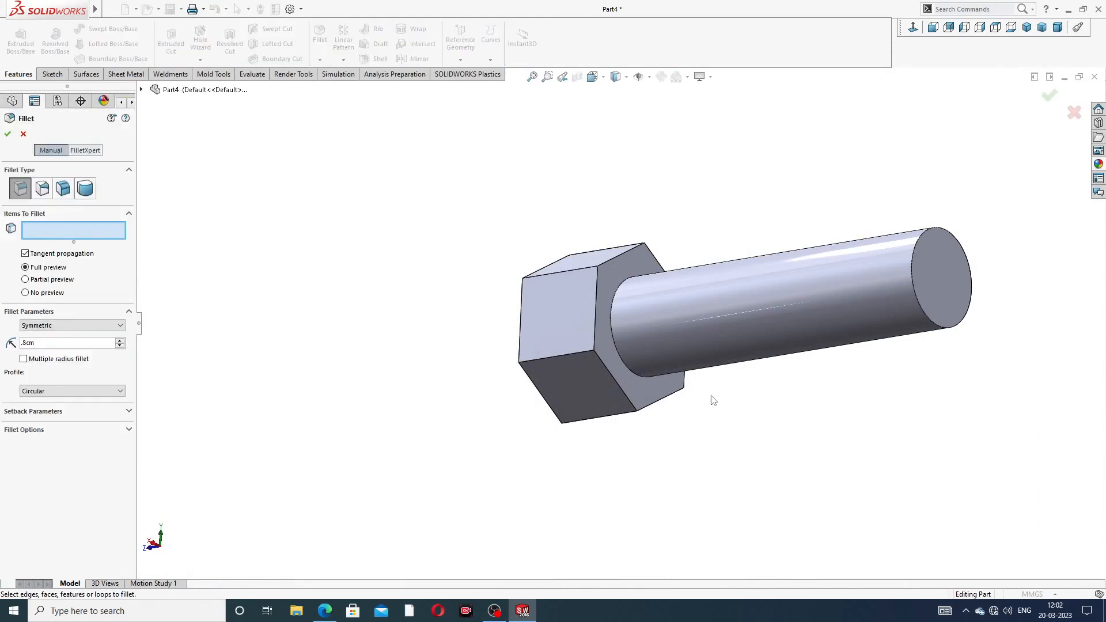
{"action": "scroll", "coordinate": [714, 400], "scroll_direction": "down", "scroll_amount": 3}
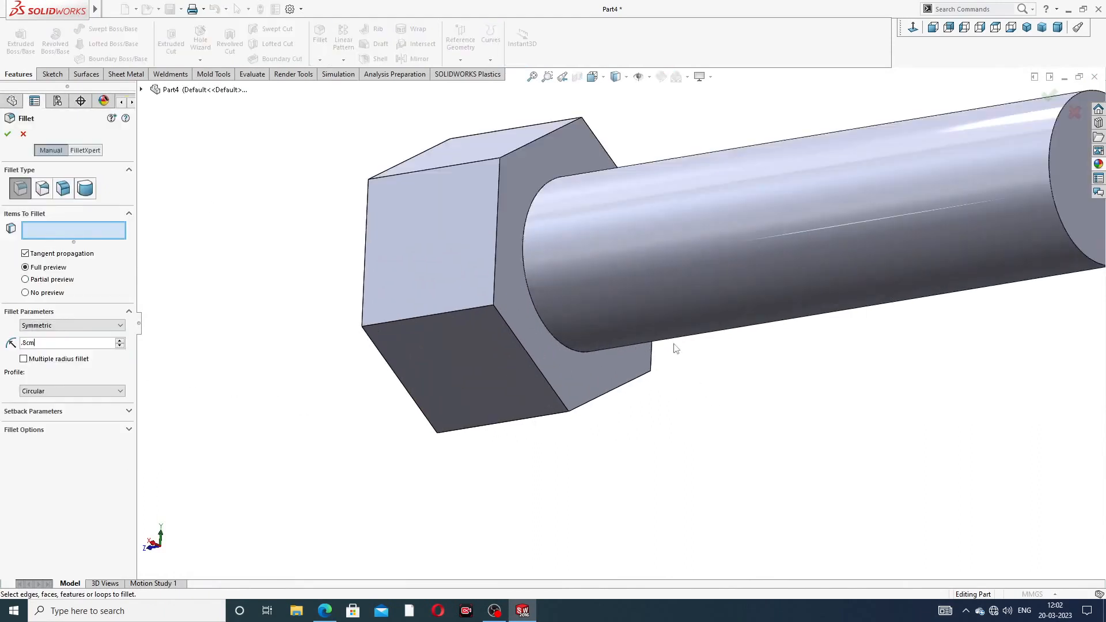
{"action": "left_click", "coordinate": [534, 204]}
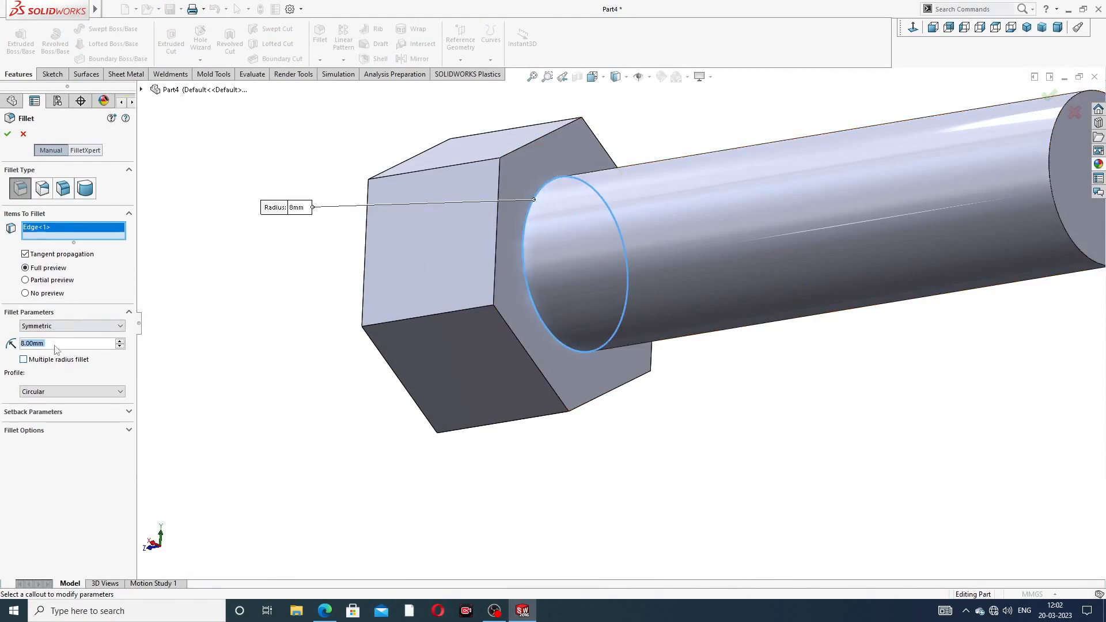
{"action": "type", "text": ".8"}
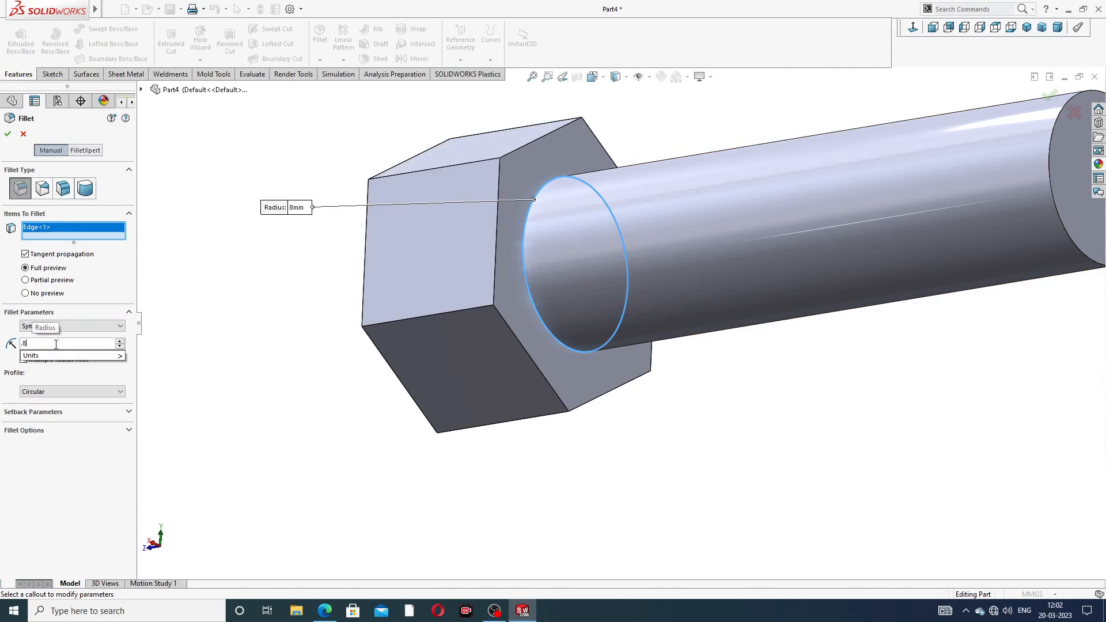
{"action": "key", "text": "Return"}
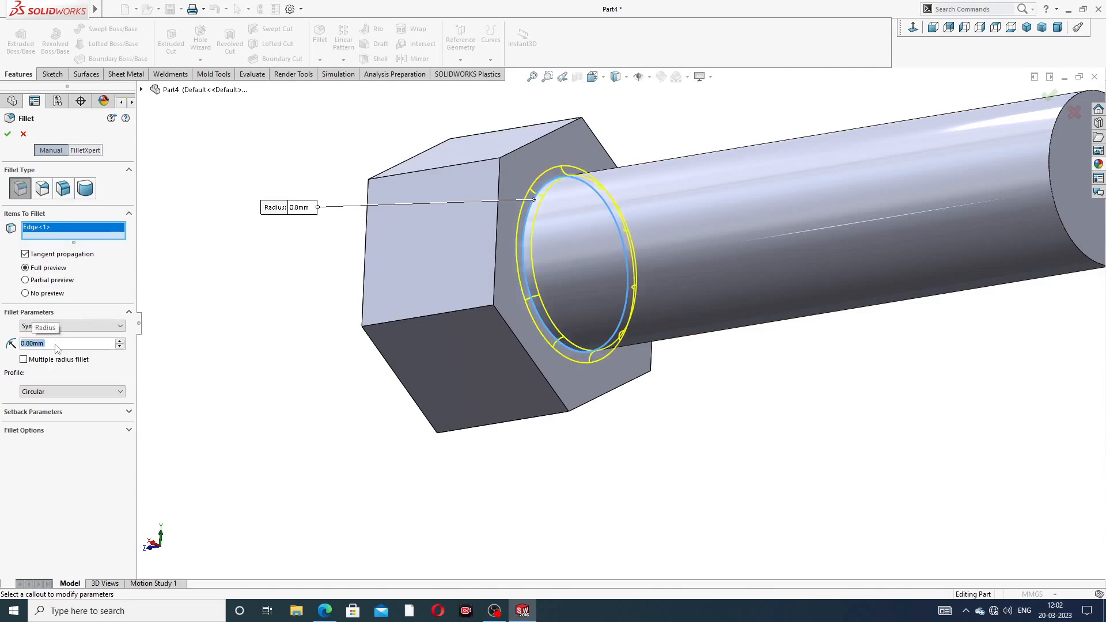
{"action": "left_click", "coordinate": [8, 134]}
{"action": "scroll", "coordinate": [735, 264], "scroll_direction": "up", "scroll_amount": 2}
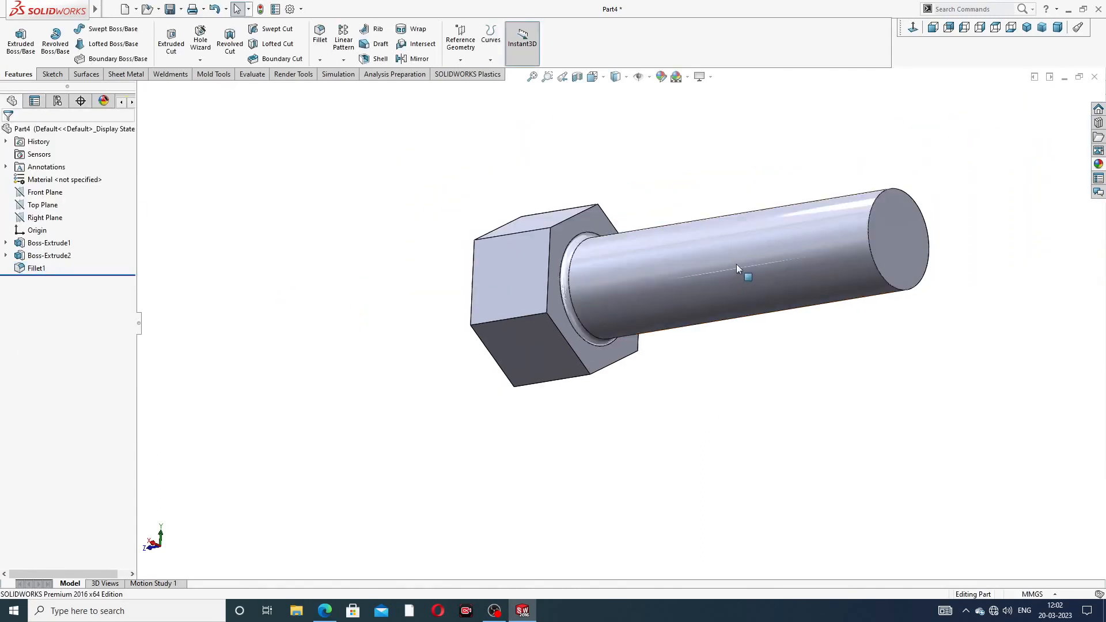
Step: Chamfer the circular edge at the shank's free end with a 1 mm distance and a 45° angle
{"action": "scroll", "coordinate": [854, 224], "scroll_direction": "down", "scroll_amount": 2}
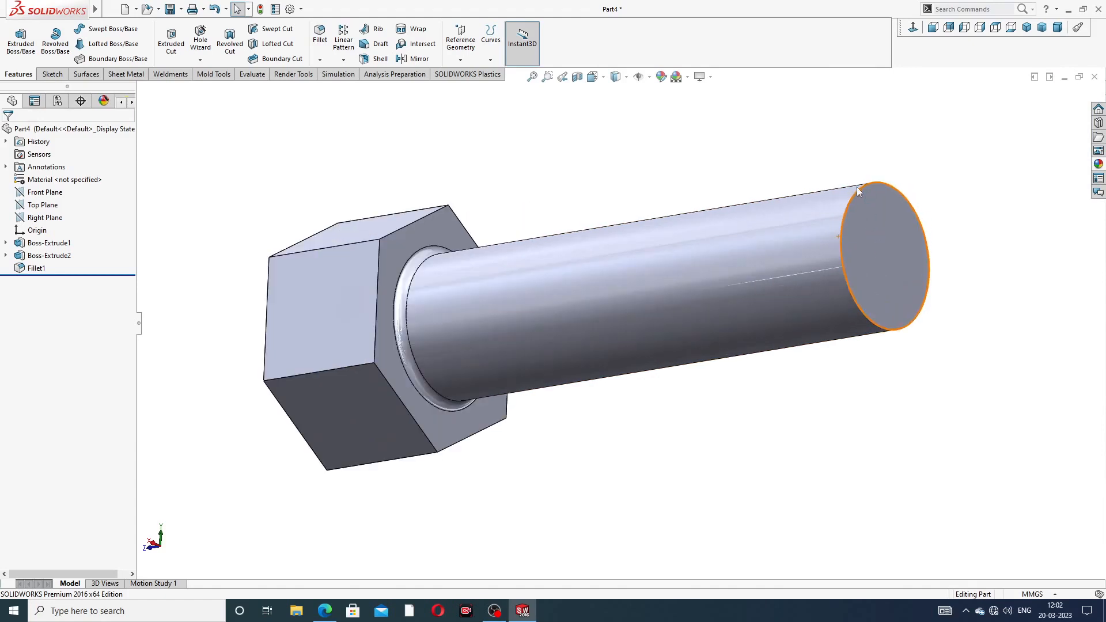
{"action": "left_click", "coordinate": [319, 59]}
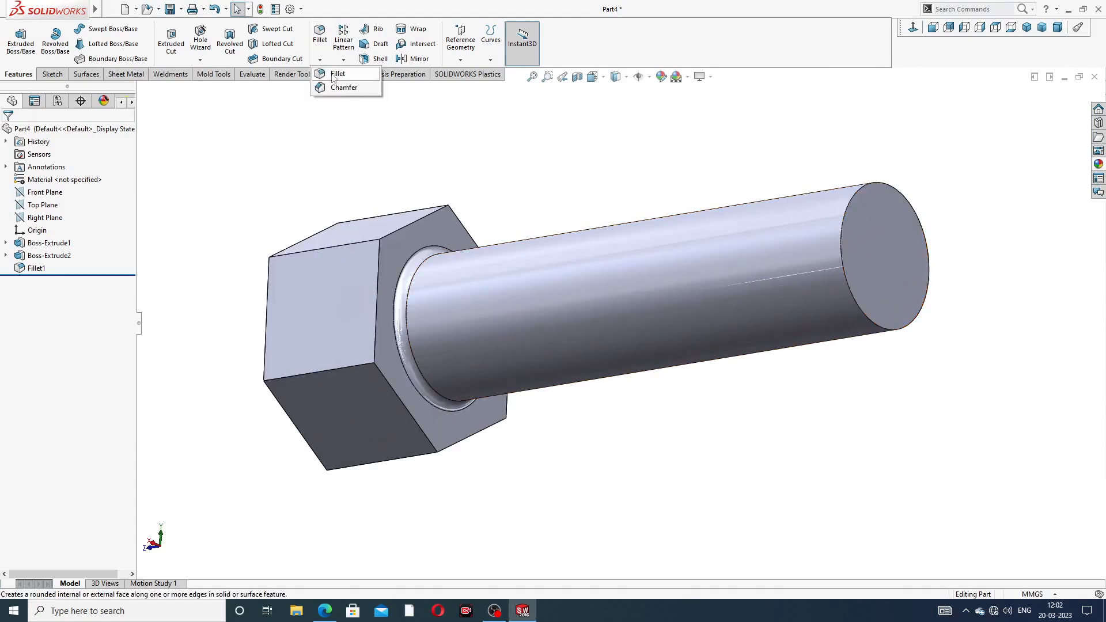
{"action": "left_click", "coordinate": [340, 87]}
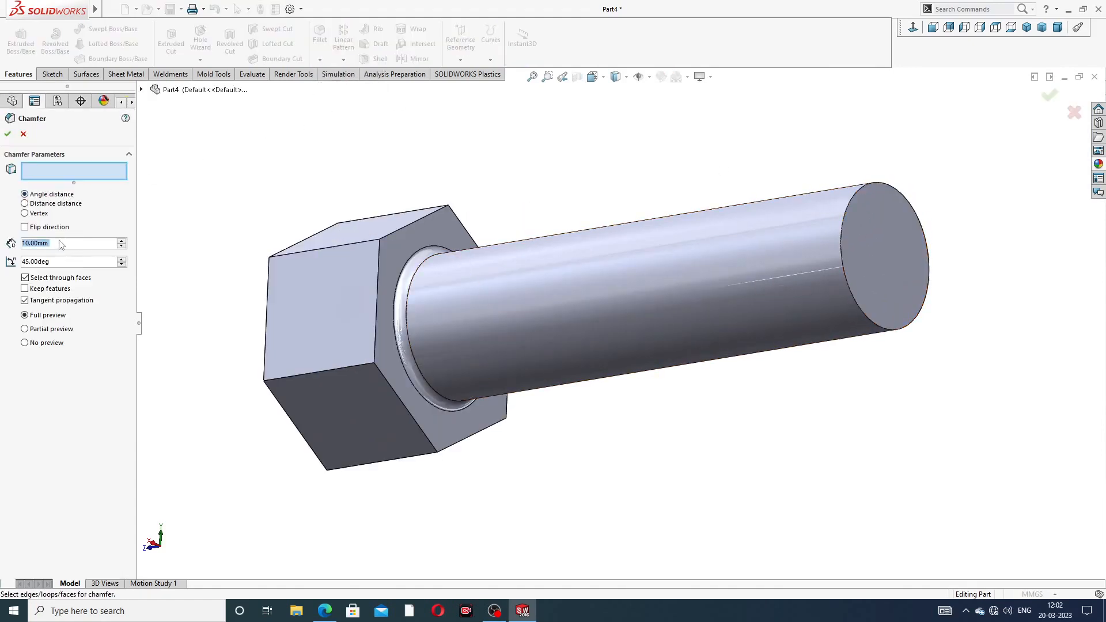
{"action": "type", "text": "1"}
{"action": "key", "text": "Return"}
{"action": "left_click", "coordinate": [858, 190]}
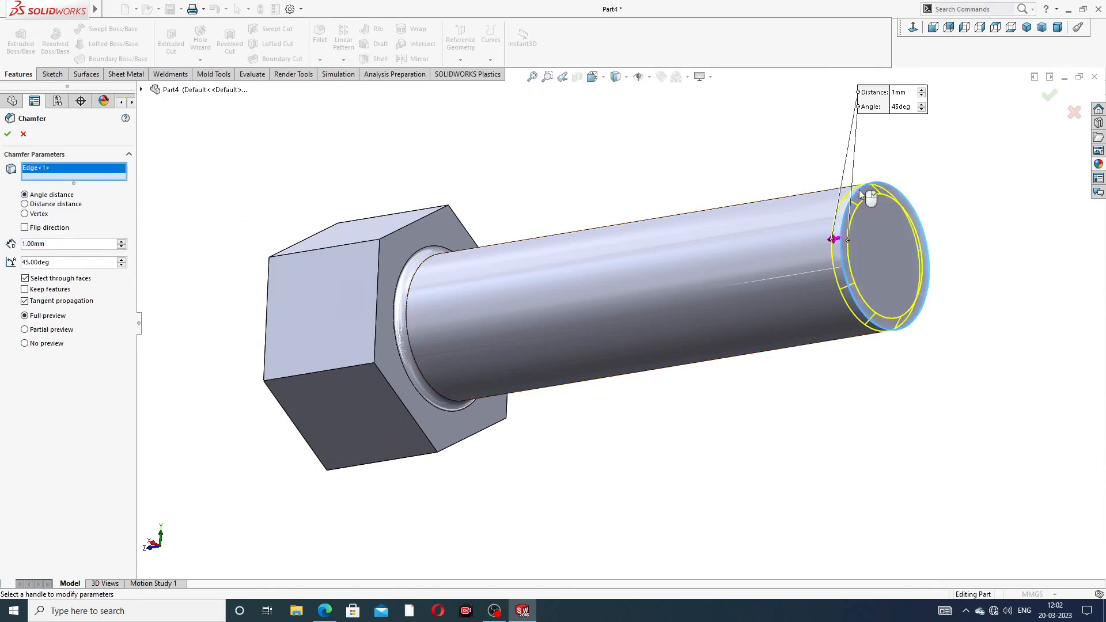
{"action": "left_click", "coordinate": [1048, 97]}
{"action": "scroll", "coordinate": [790, 178], "scroll_direction": "up", "scroll_amount": 2}
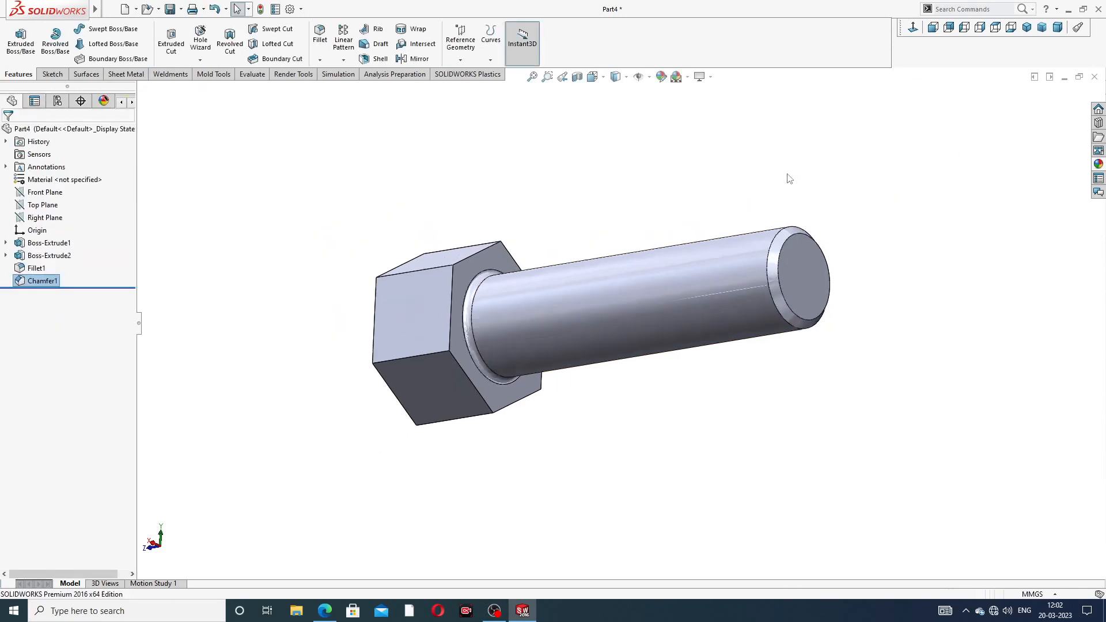
Step: Apply the polished nickel appearance from the metal appearances to the whole bolt
{"action": "left_click", "coordinate": [1098, 165]}
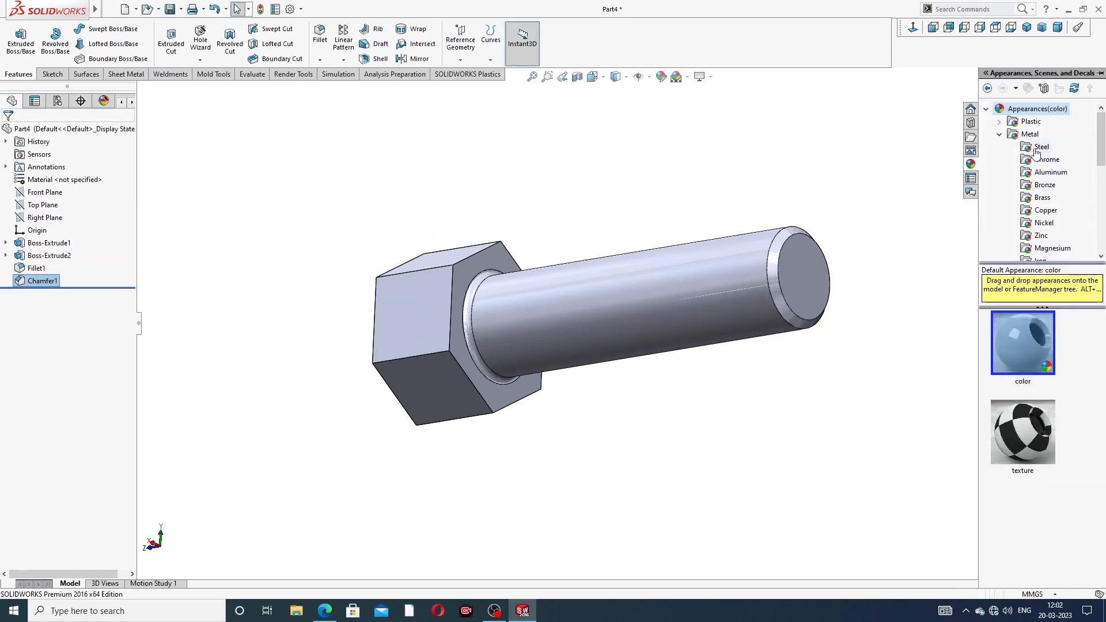
{"action": "left_click", "coordinate": [1053, 229]}
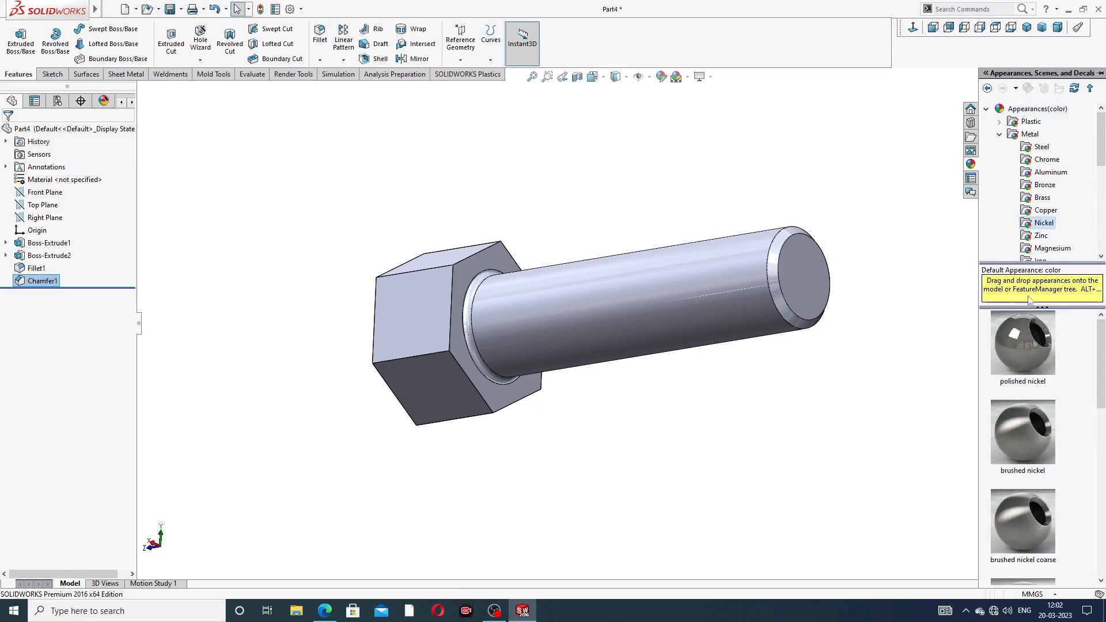
{"action": "left_click", "coordinate": [1026, 358]}
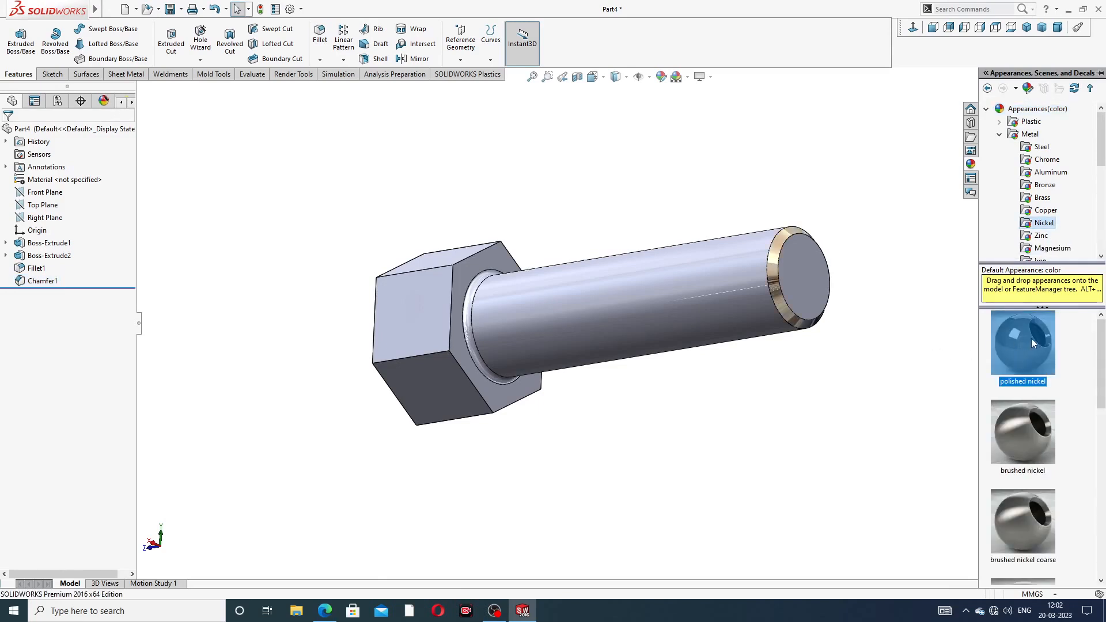
{"action": "left_click_drag", "start_coordinate": [1031, 340], "coordinate": [773, 342]}
{"action": "scroll", "coordinate": [662, 353], "scroll_direction": "up", "scroll_amount": 2}
{"action": "middle_click_drag", "start_coordinate": [667, 366], "coordinate": [692, 360]}
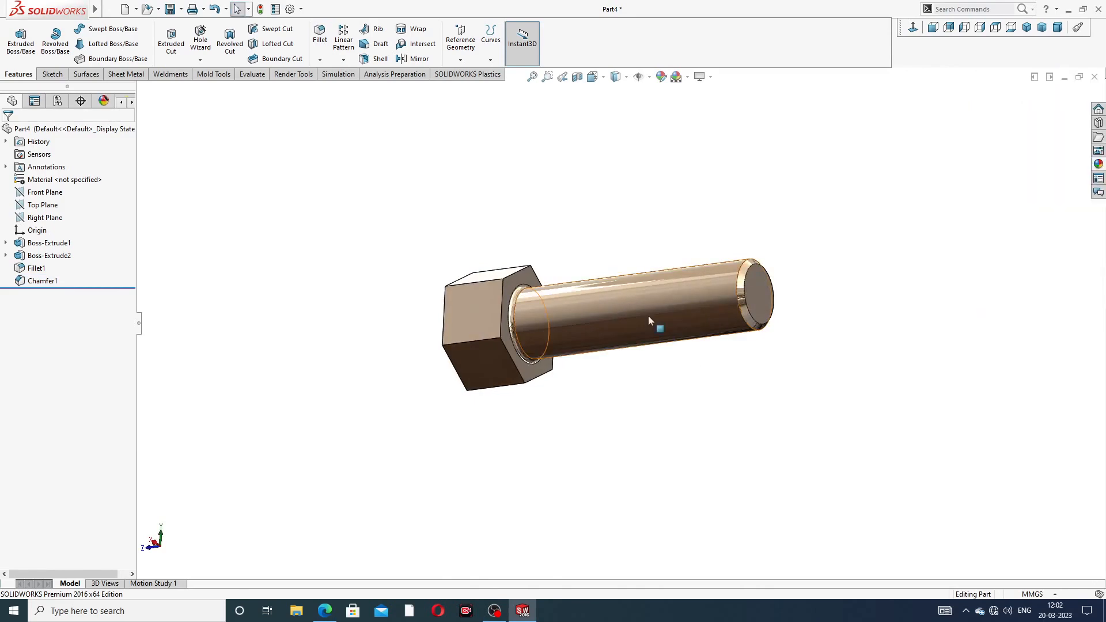
{"action": "scroll", "coordinate": [648, 320], "scroll_direction": "down", "scroll_amount": 2}
{"action": "scroll", "coordinate": [455, 300], "scroll_direction": "up", "scroll_amount": 2}
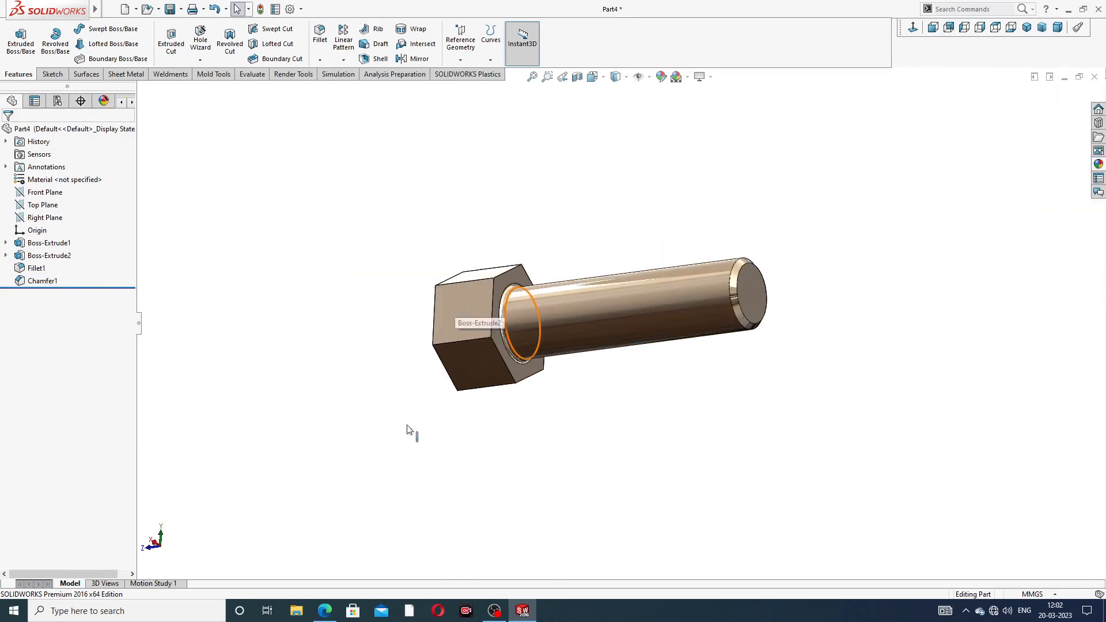
Step: Check the bolt head details in the flange bolt drawing PDF and start a sketch on the Right Plane, viewed straight on
{"action": "left_click", "coordinate": [324, 610]}
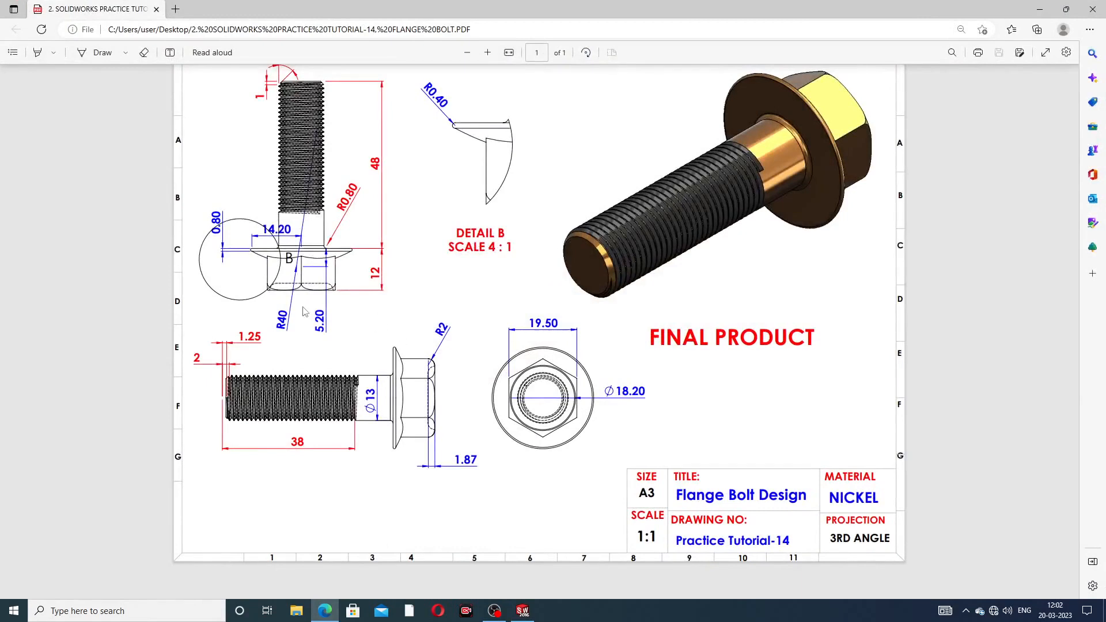
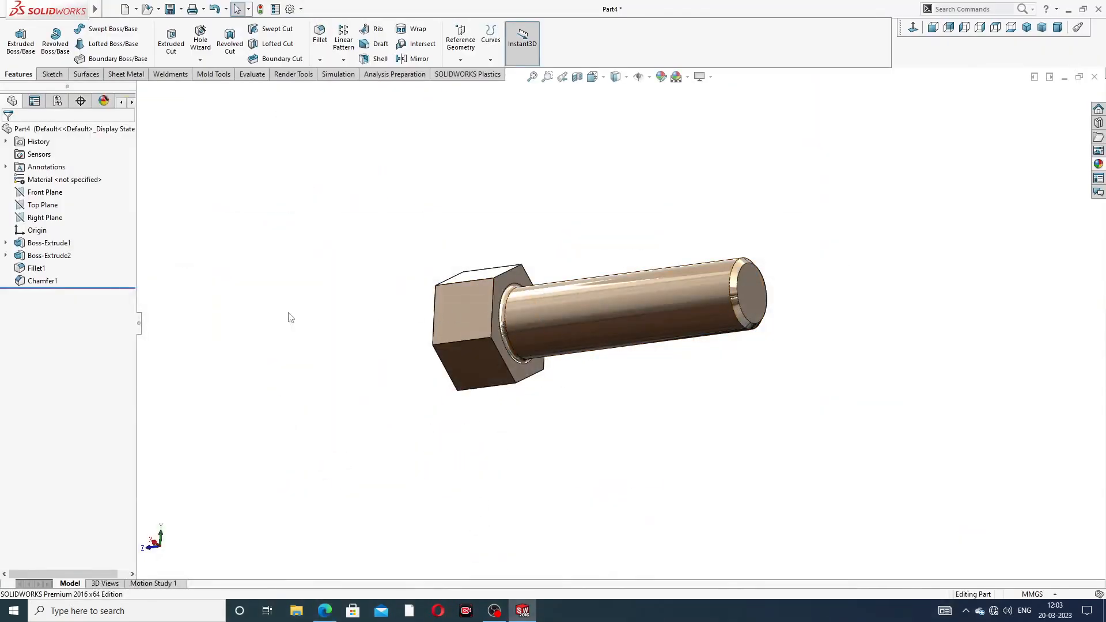
{"action": "left_click", "coordinate": [44, 219]}
{"action": "left_click", "coordinate": [52, 207]}
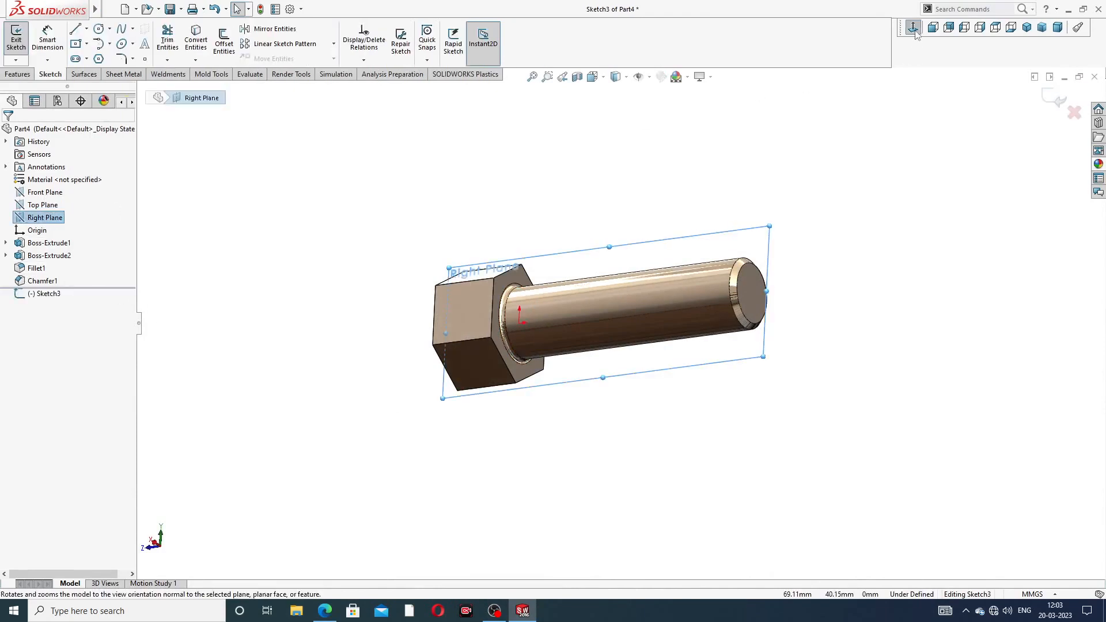
{"action": "left_click", "coordinate": [914, 30]}
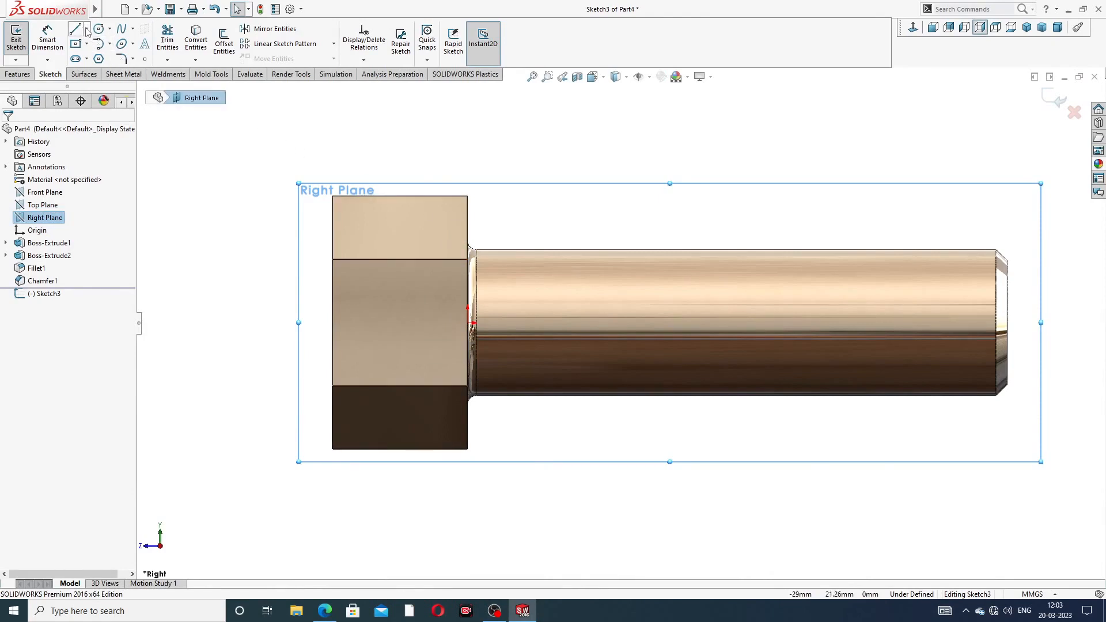
Step: Draw a three-point arc about 5 mm in radius across the head's upper outer corner, from its end face to its top edge
{"action": "left_click", "coordinate": [110, 43]}
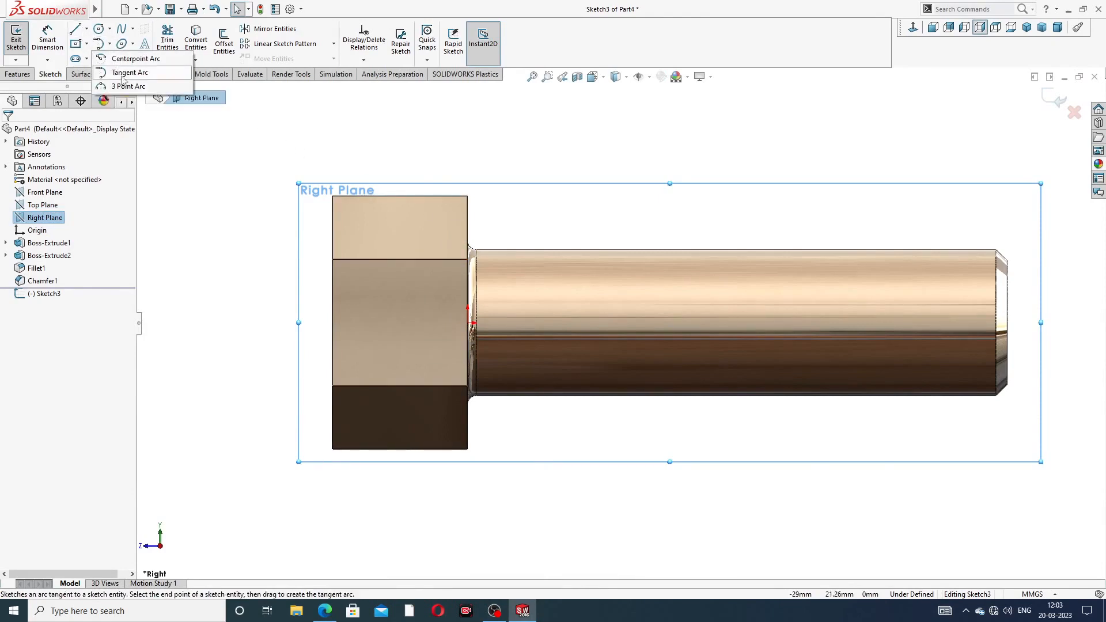
{"action": "left_click", "coordinate": [129, 86]}
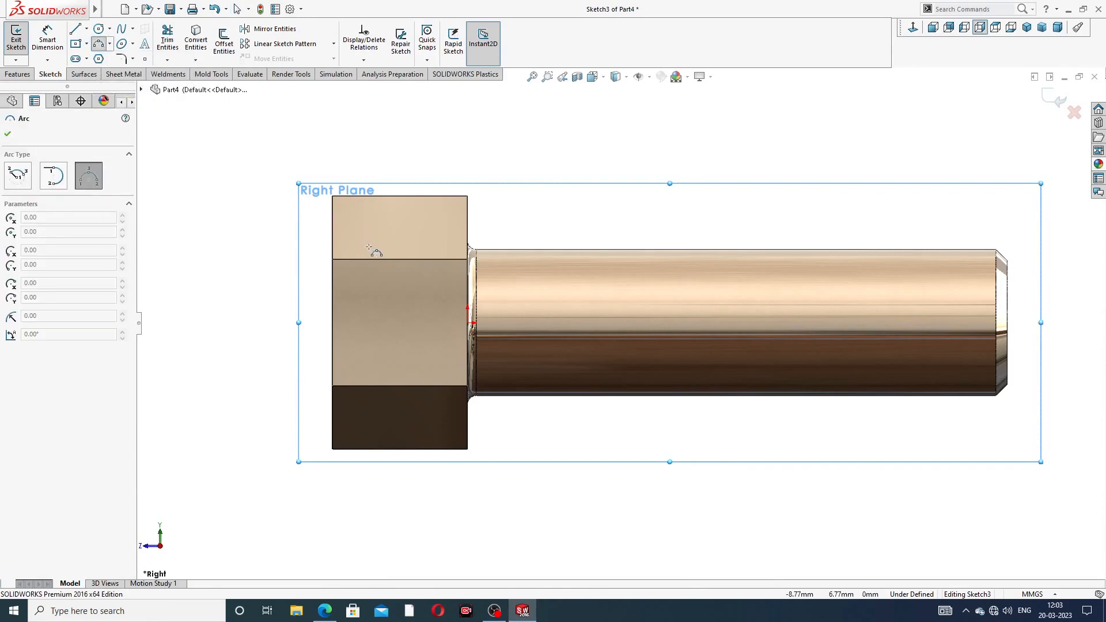
{"action": "scroll", "coordinate": [375, 249], "scroll_direction": "down", "scroll_amount": 4}
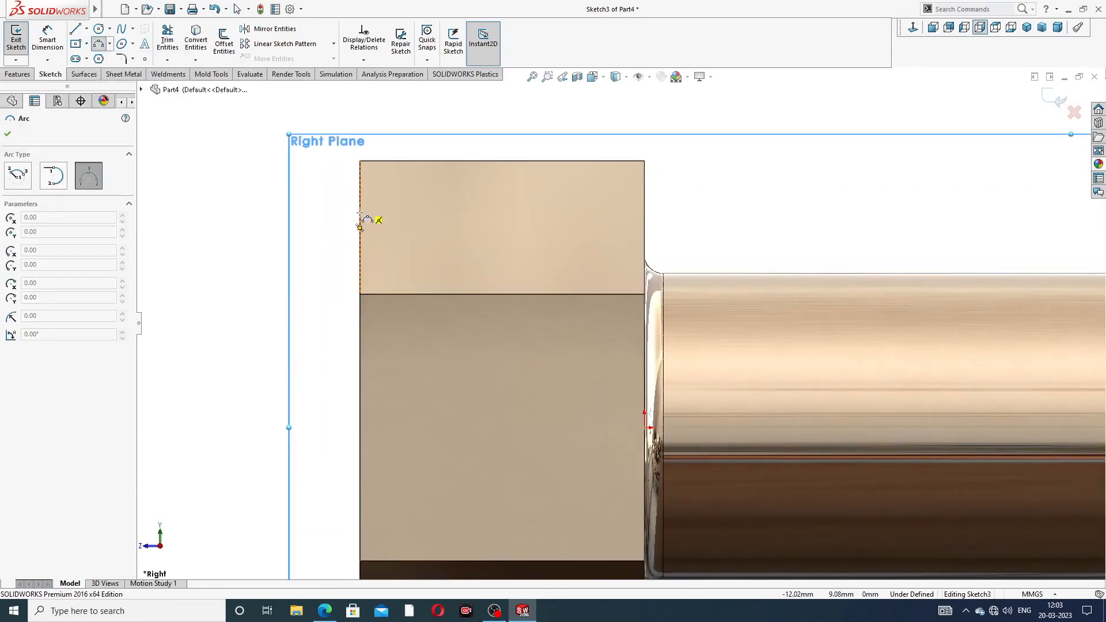
{"action": "left_click", "coordinate": [360, 213]}
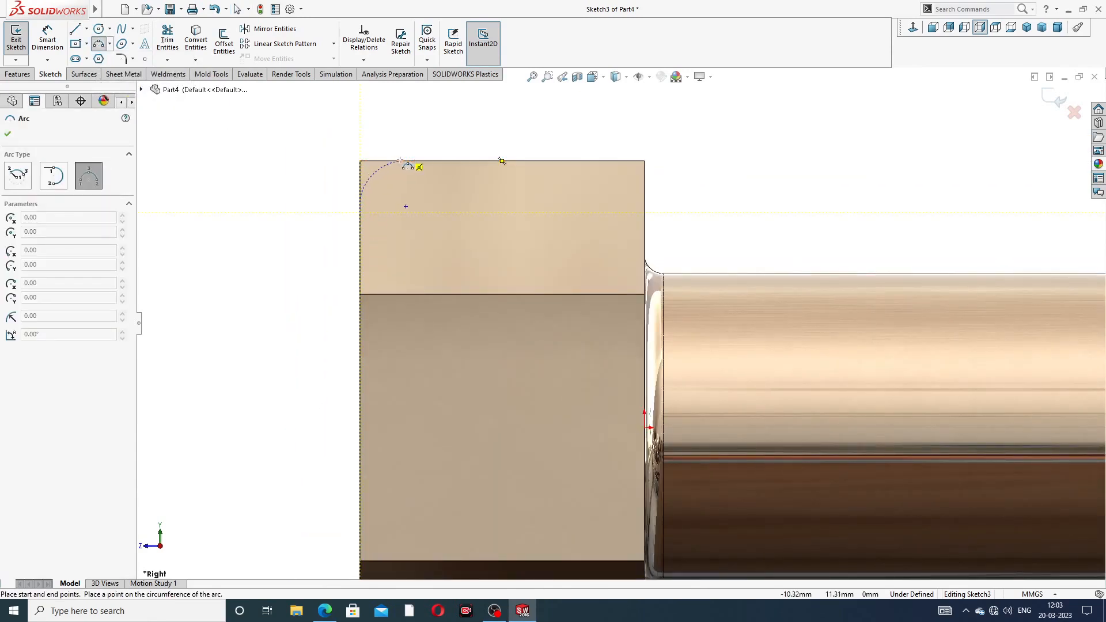
{"action": "left_click", "coordinate": [401, 161]}
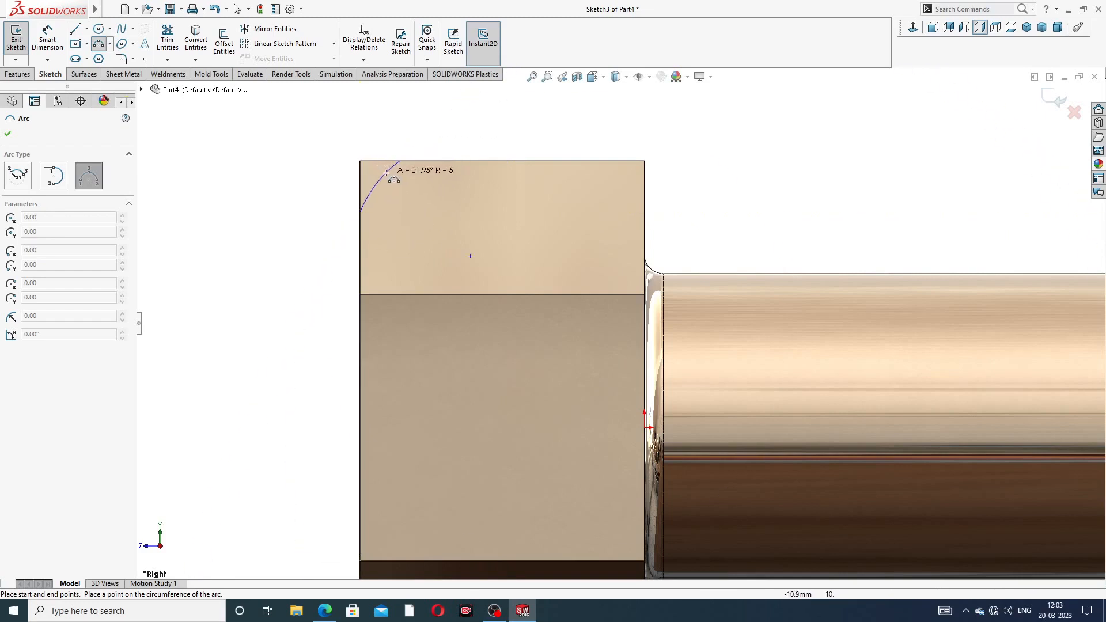
{"action": "left_click", "coordinate": [386, 172]}
{"action": "right_click", "coordinate": [455, 138]}
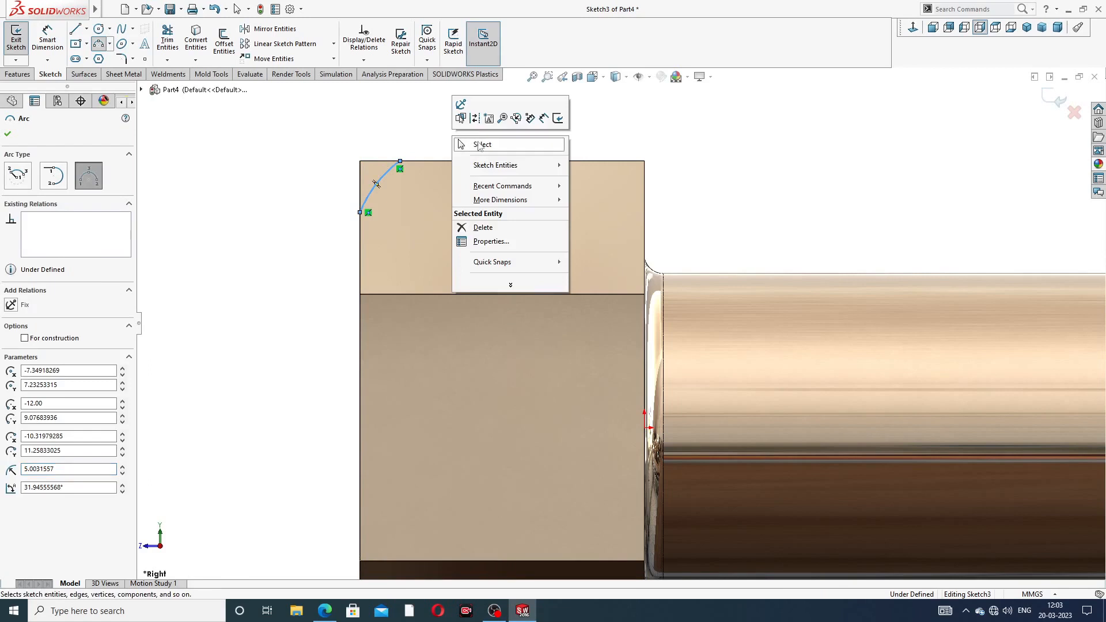
{"action": "left_click", "coordinate": [478, 144]}
Step: Draw a horizontal line about 1.7 mm long from the arc's upper end to the head corner and a vertical line down to the arc's lower end
{"action": "scroll", "coordinate": [382, 189], "scroll_direction": "down", "scroll_amount": 5}
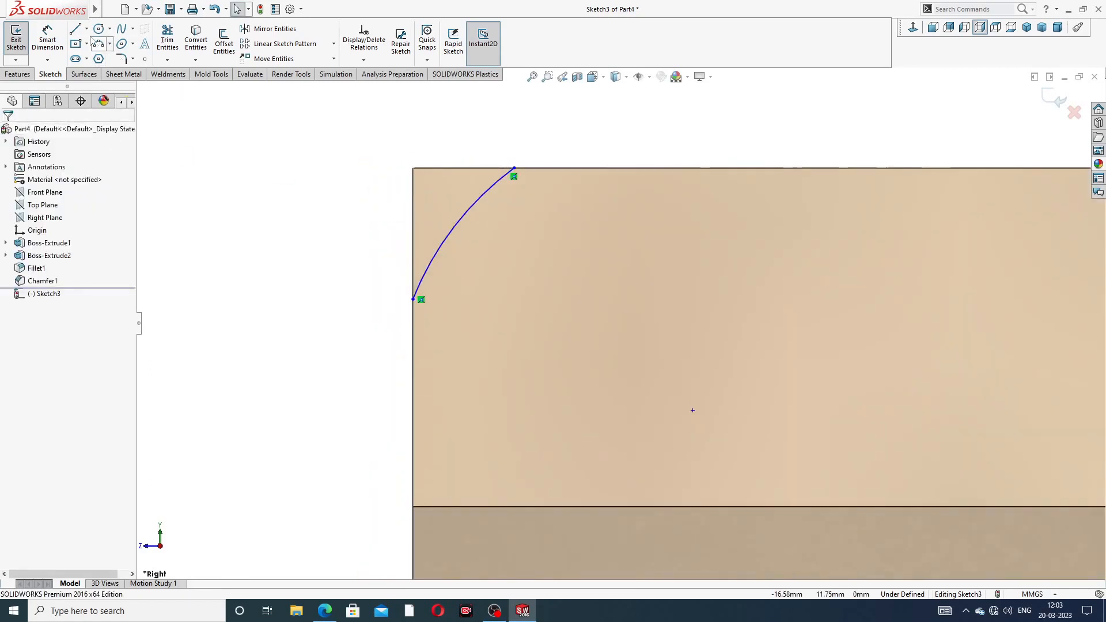
{"action": "left_click", "coordinate": [75, 29]}
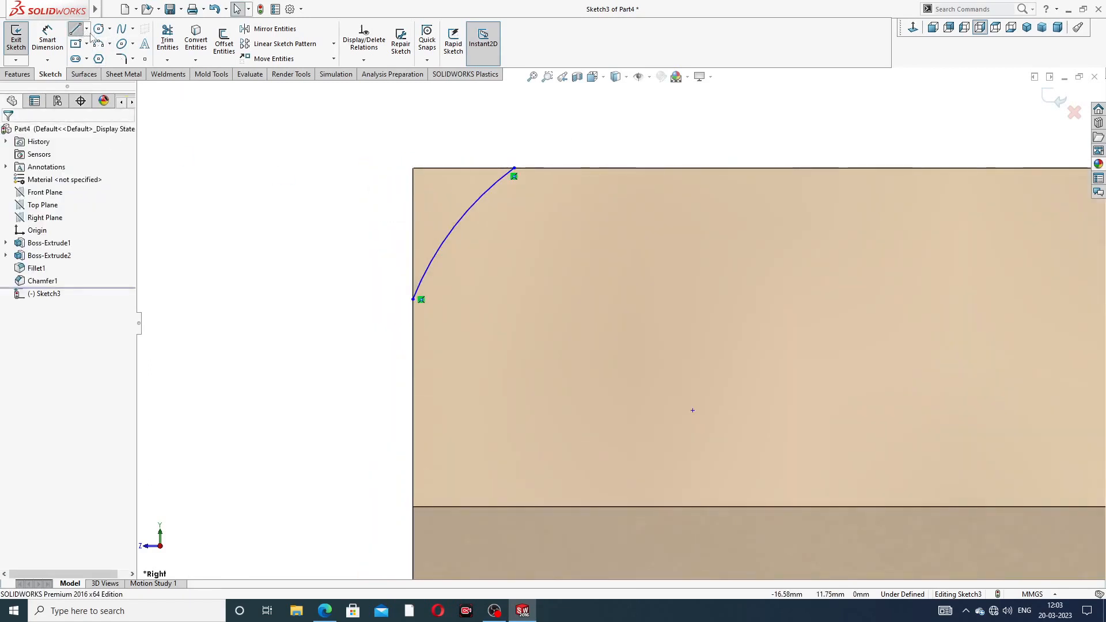
{"action": "left_click", "coordinate": [514, 168]}
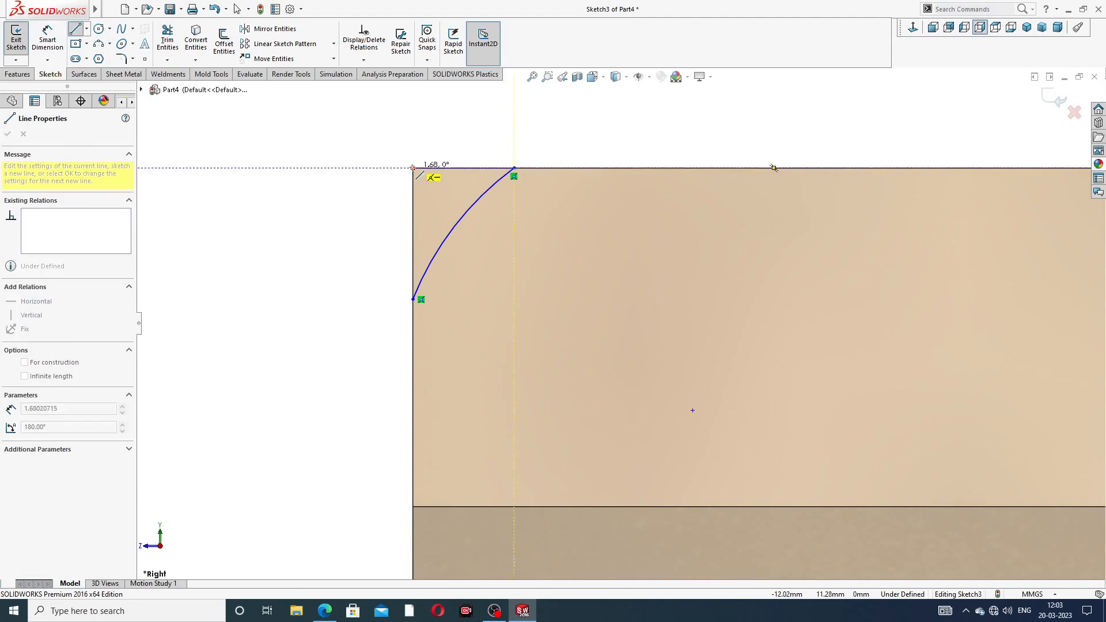
{"action": "left_click", "coordinate": [413, 167]}
{"action": "left_click", "coordinate": [412, 300]}
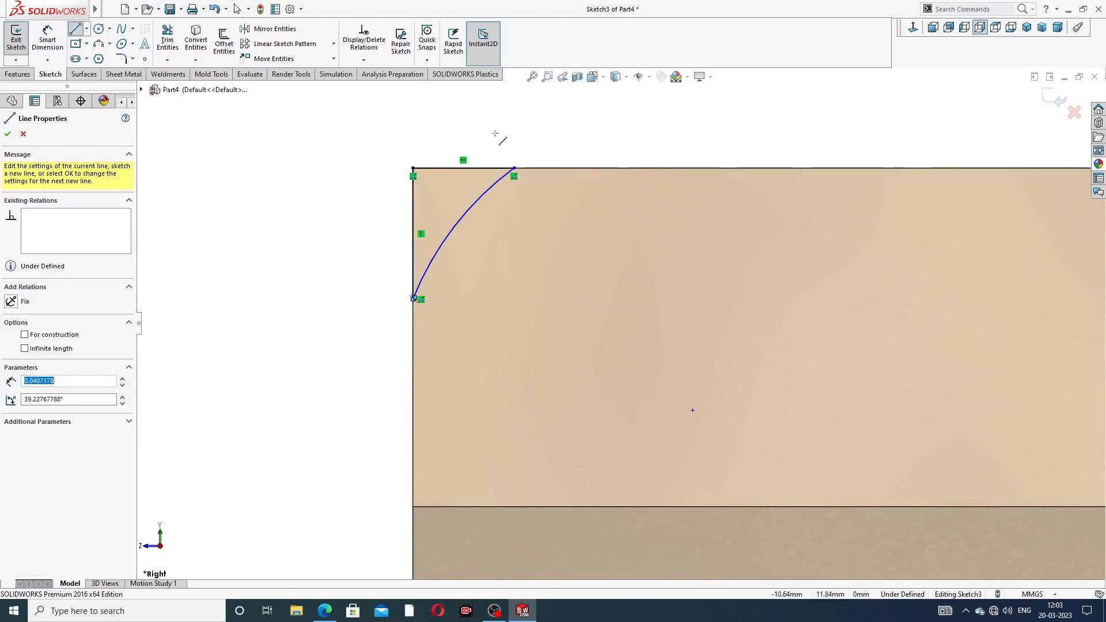
{"action": "right_click", "coordinate": [496, 132]}
{"action": "left_click", "coordinate": [530, 142]}
Step: Make the horizontal and vertical lines meeting at the head corner equal in length
{"action": "scroll", "coordinate": [468, 204], "scroll_direction": "down", "scroll_amount": 3}
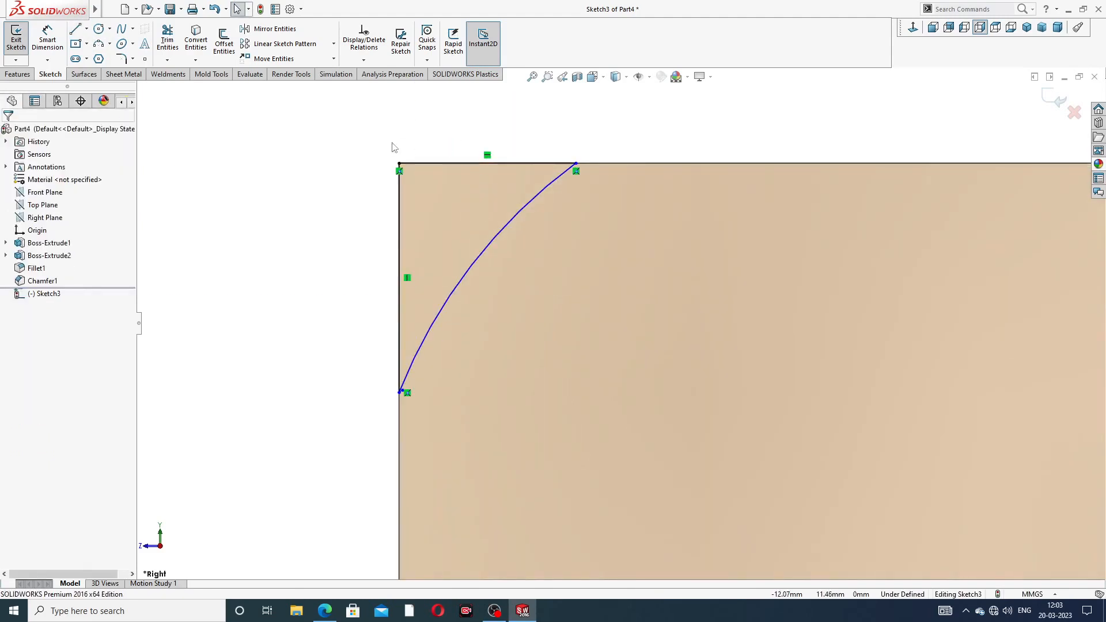
{"action": "left_click_drag", "start_coordinate": [369, 156], "coordinate": [439, 174]}
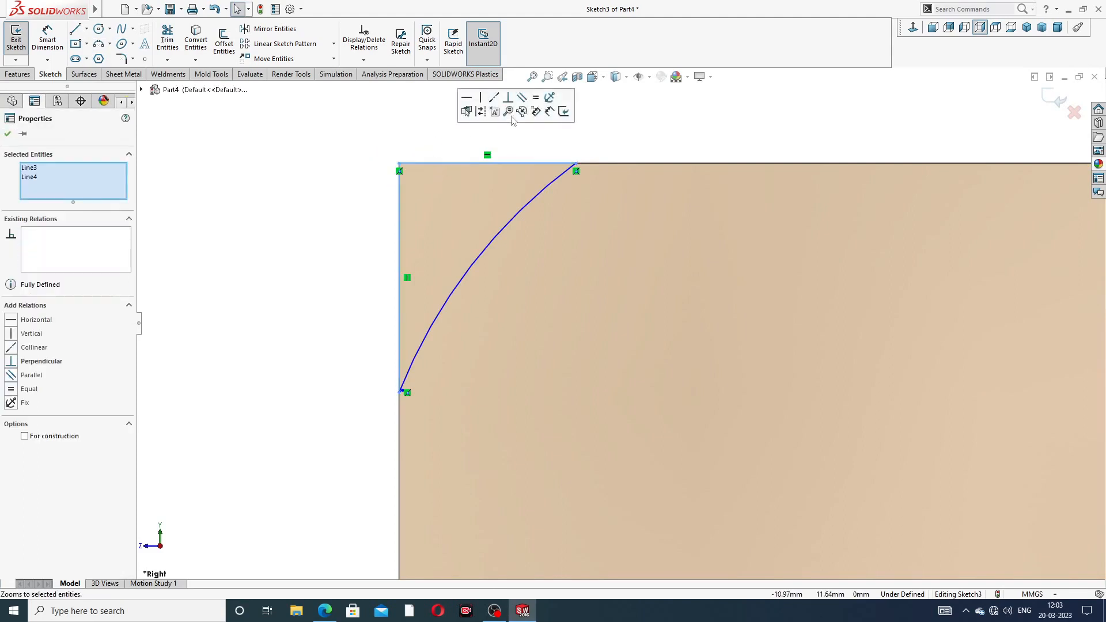
{"action": "left_click", "coordinate": [536, 99]}
{"action": "left_click", "coordinate": [642, 178]}
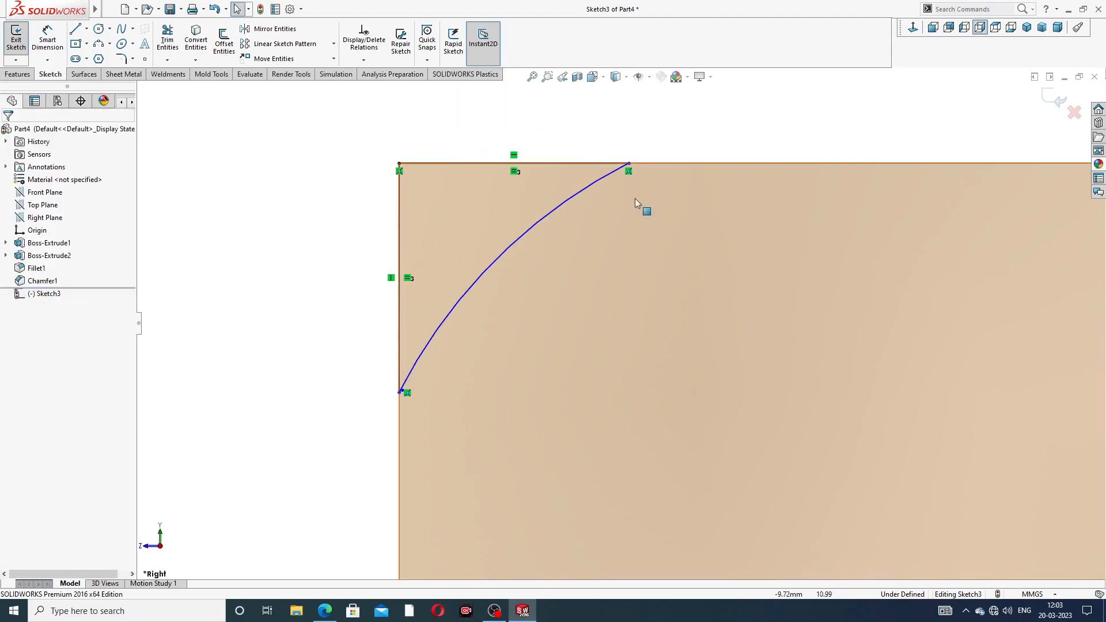
Step: Dimension the corner arc's radius and set it to 2 mm
{"action": "scroll", "coordinate": [563, 260], "scroll_direction": "up", "scroll_amount": 5}
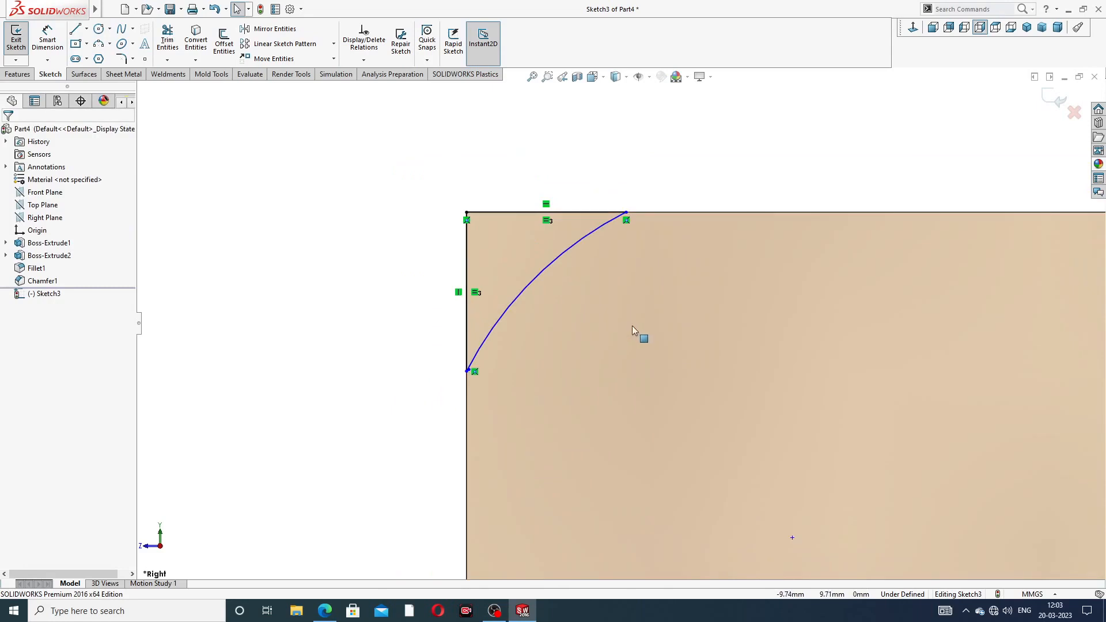
{"action": "scroll", "coordinate": [614, 298], "scroll_direction": "down", "scroll_amount": 4}
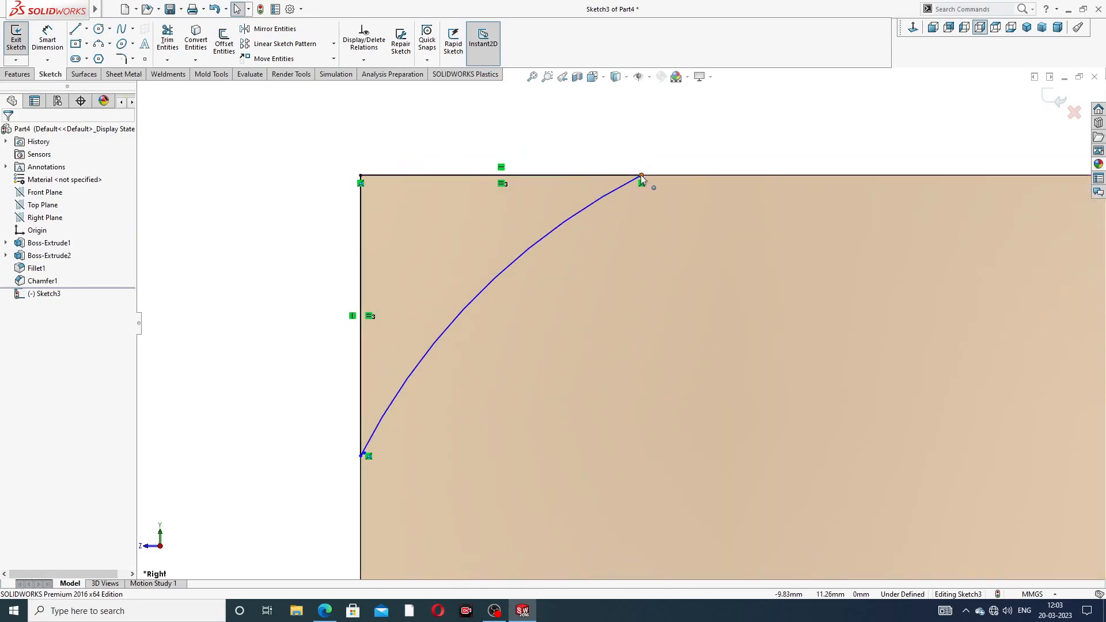
{"action": "left_click", "coordinate": [49, 39]}
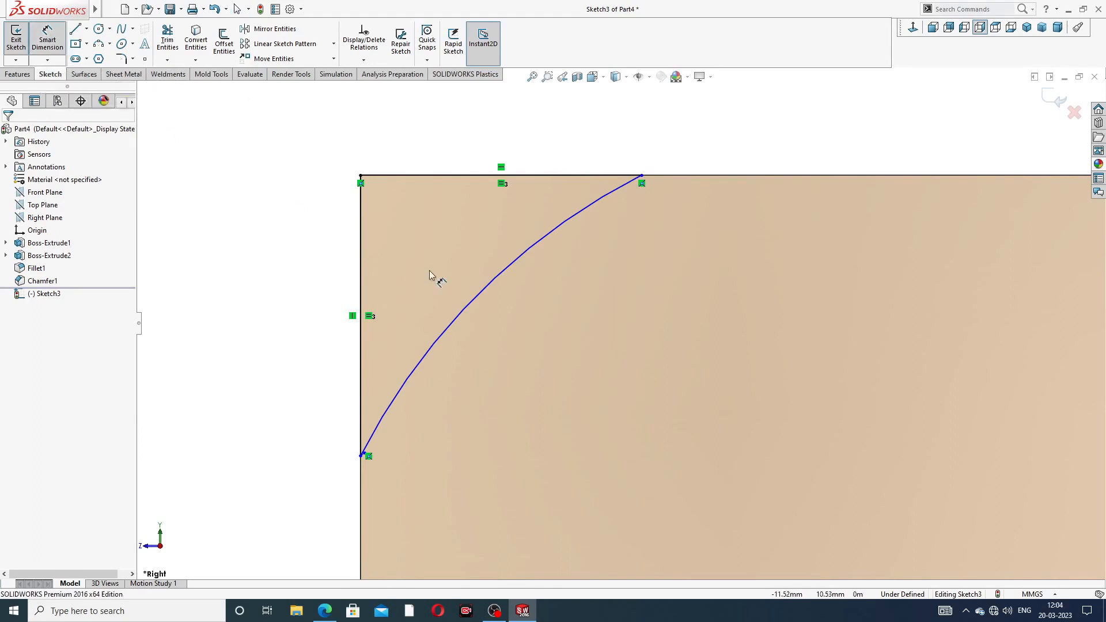
{"action": "left_click", "coordinate": [483, 286]}
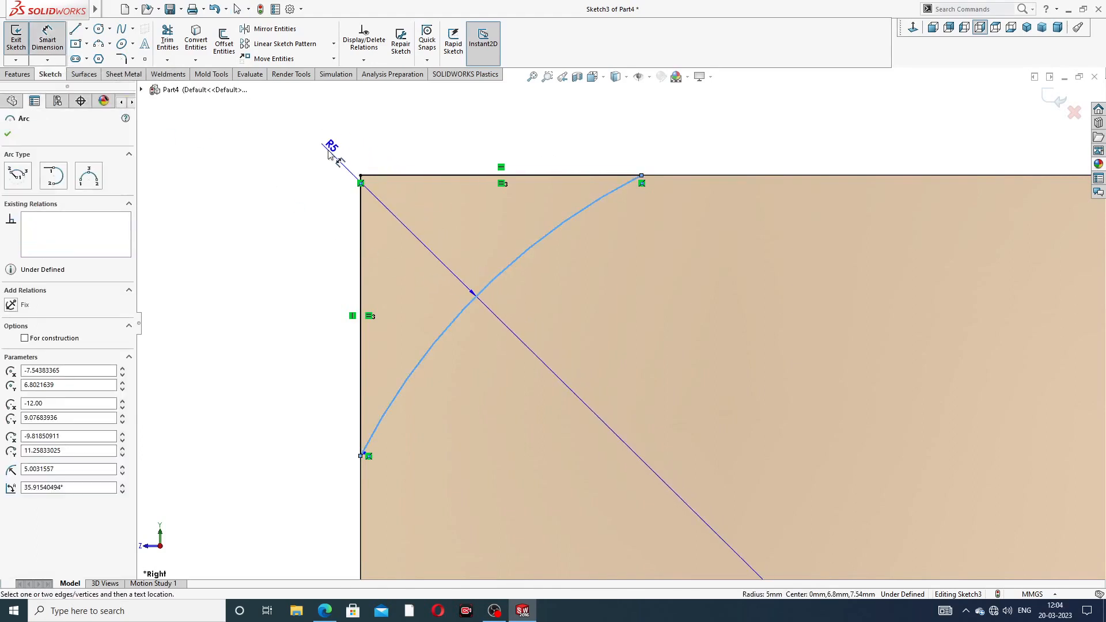
{"action": "left_click", "coordinate": [329, 150]}
{"action": "type", "text": "2"}
{"action": "key", "text": "Return"}
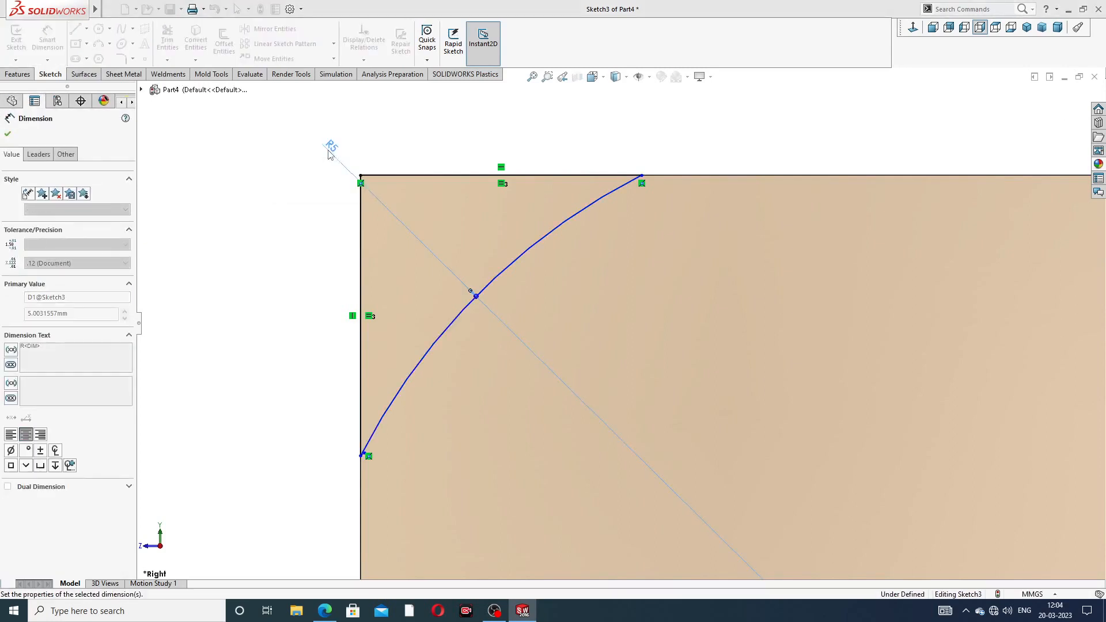
{"action": "scroll", "coordinate": [327, 214], "scroll_direction": "up", "scroll_amount": 3}
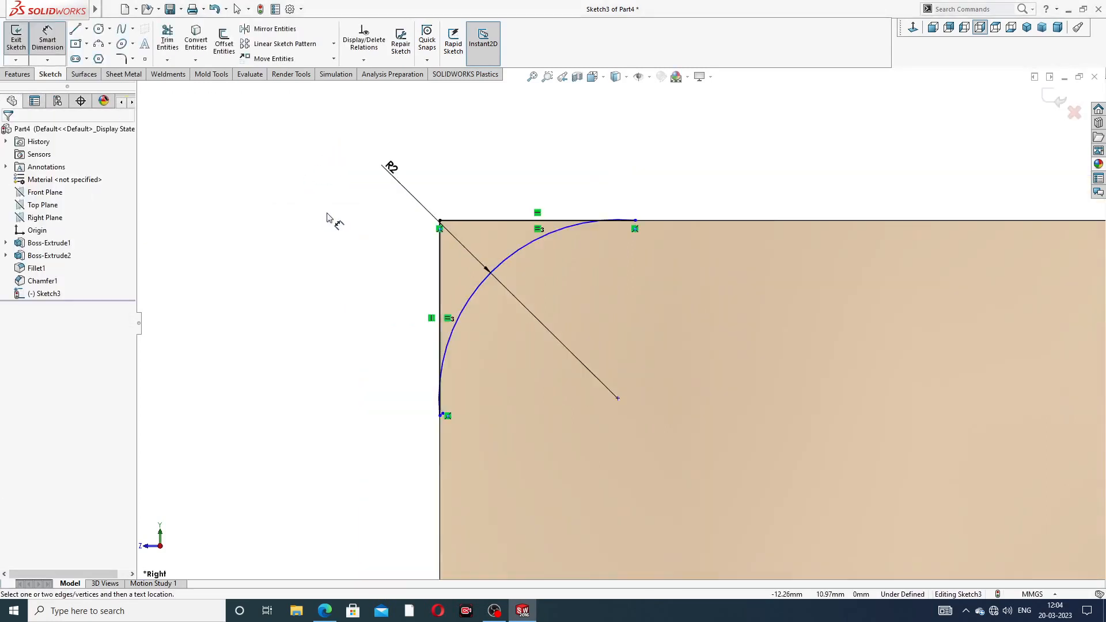
{"action": "right_click", "coordinate": [608, 195]}
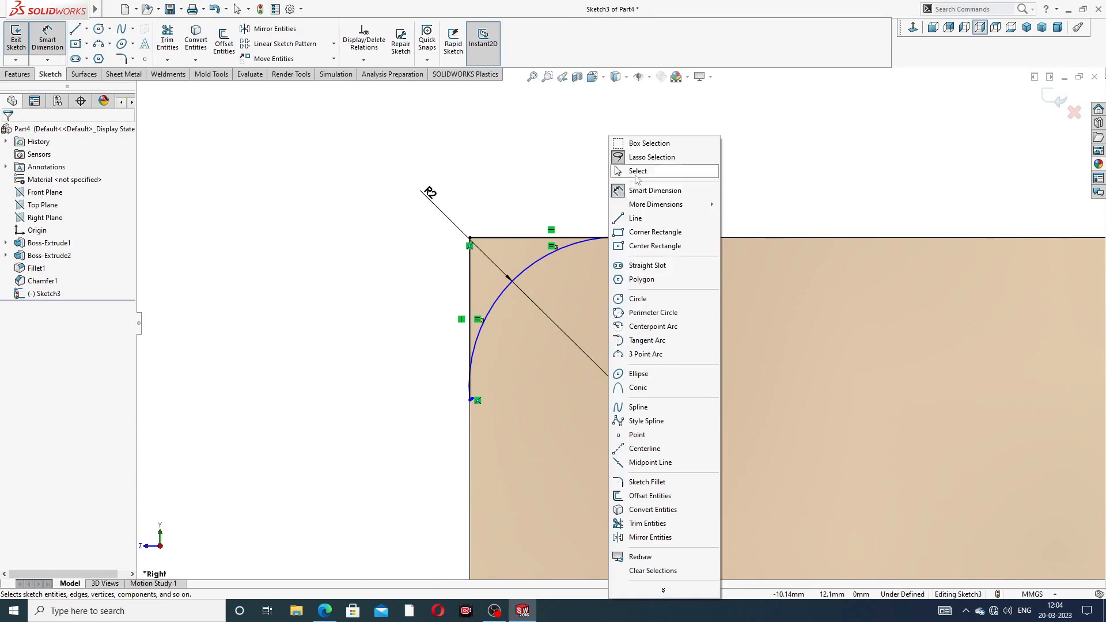
{"action": "left_click", "coordinate": [638, 171]}
Step: Add a vertical relation between the arc's end point on the head's top edge and the arc's centre point
{"action": "scroll", "coordinate": [562, 288], "scroll_direction": "down", "scroll_amount": 3}
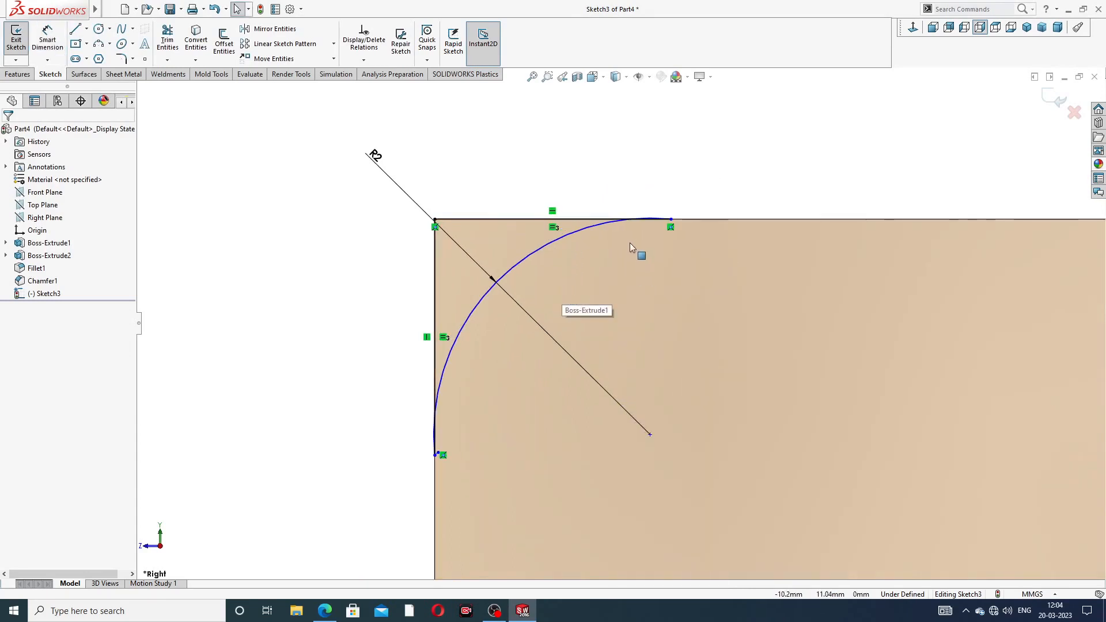
{"action": "left_click", "coordinate": [670, 219]}
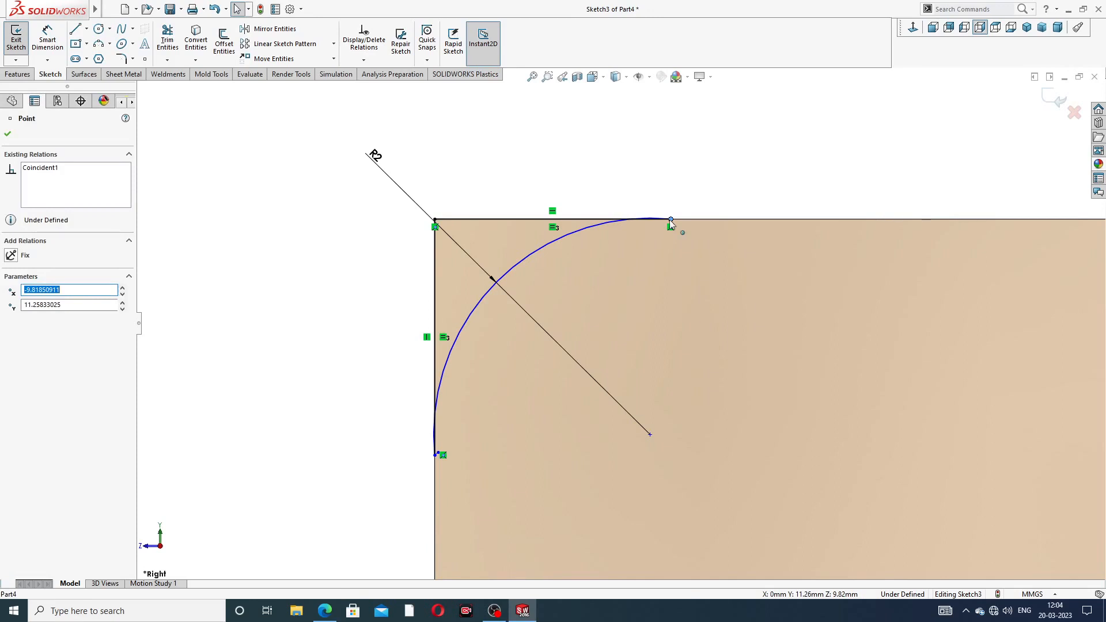
{"action": "left_click", "coordinate": [651, 433], "text": "ctrl"}
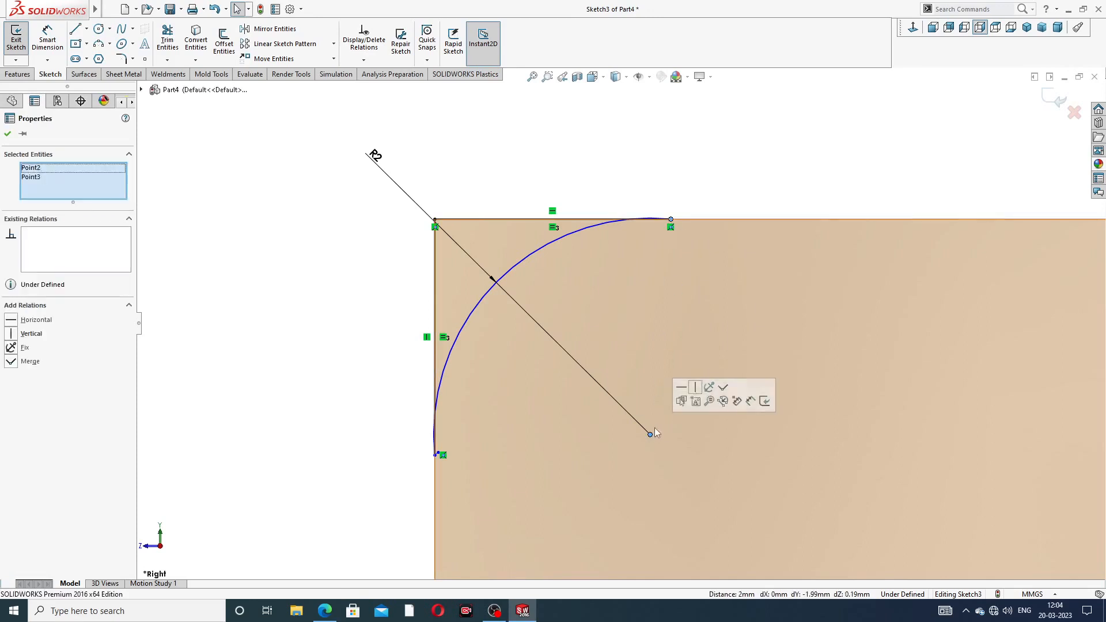
{"action": "left_click", "coordinate": [695, 387]}
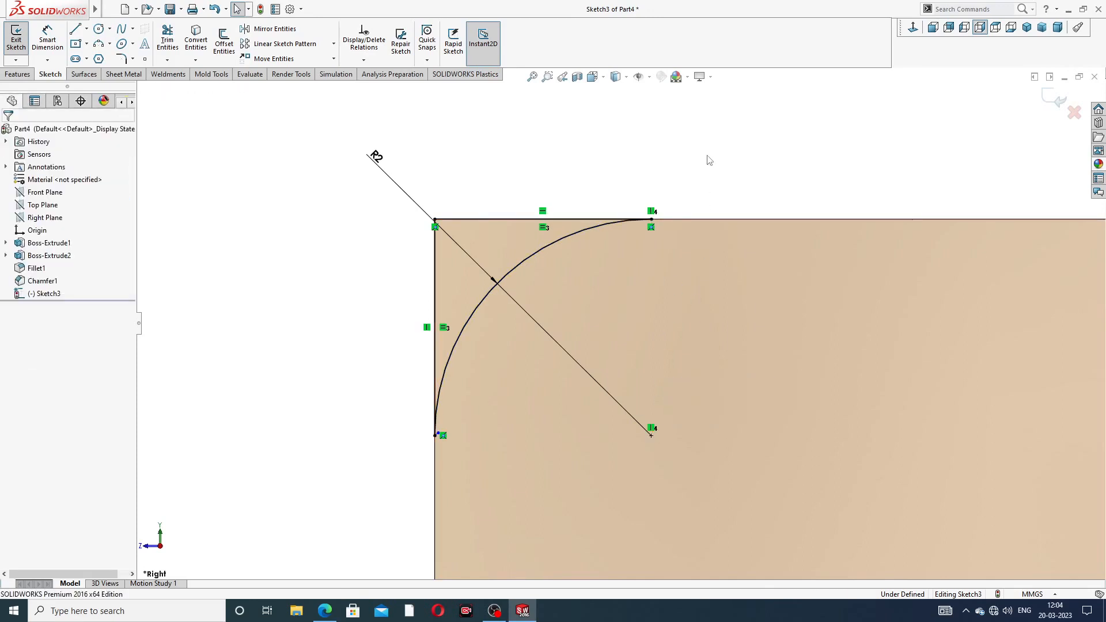
Step: Draw a horizontal centerline about 16.5 mm long along the bolt axis through the origin, extending past both faces of the head
{"action": "scroll", "coordinate": [612, 311], "scroll_direction": "up", "scroll_amount": 5}
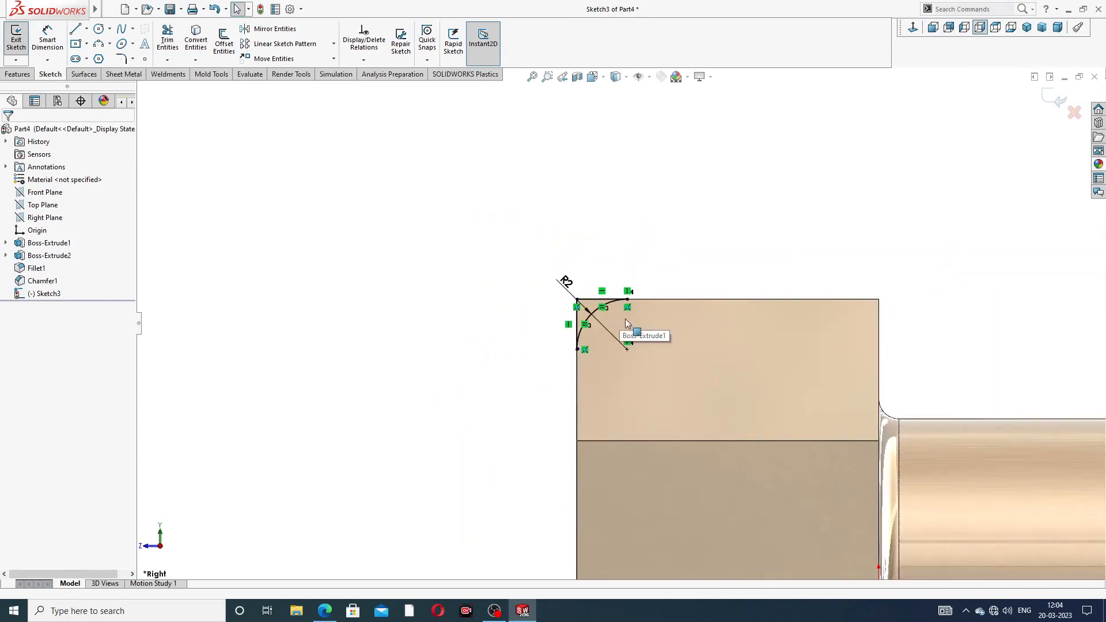
{"action": "scroll", "coordinate": [642, 354], "scroll_direction": "up", "scroll_amount": 3}
{"action": "scroll", "coordinate": [704, 442], "scroll_direction": "down", "scroll_amount": 3}
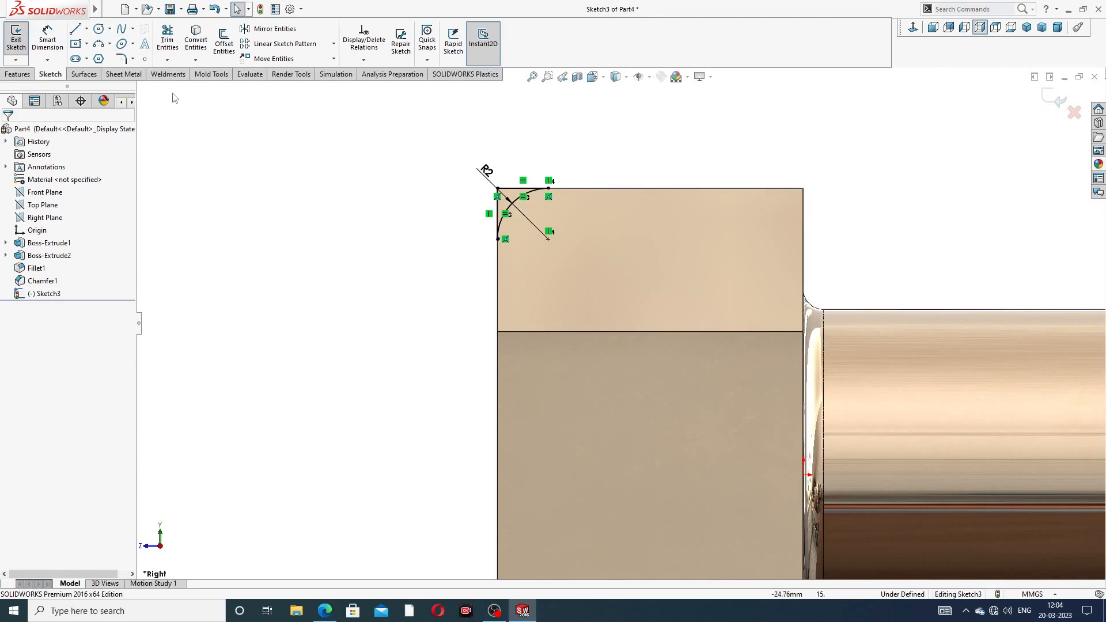
{"action": "left_click", "coordinate": [19, 77]}
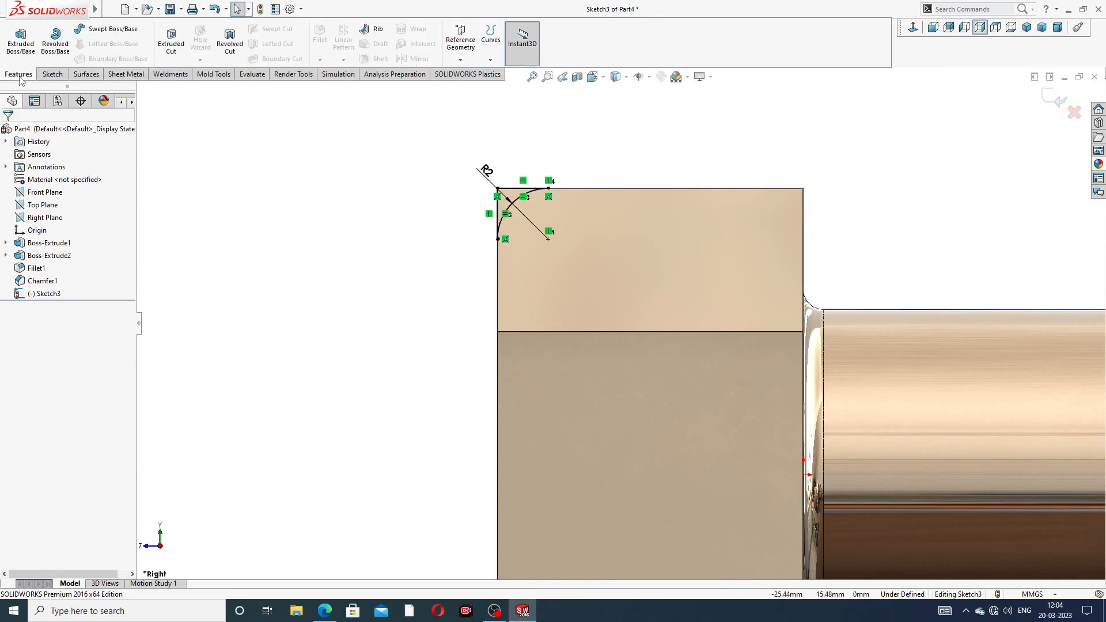
{"action": "left_click", "coordinate": [53, 74]}
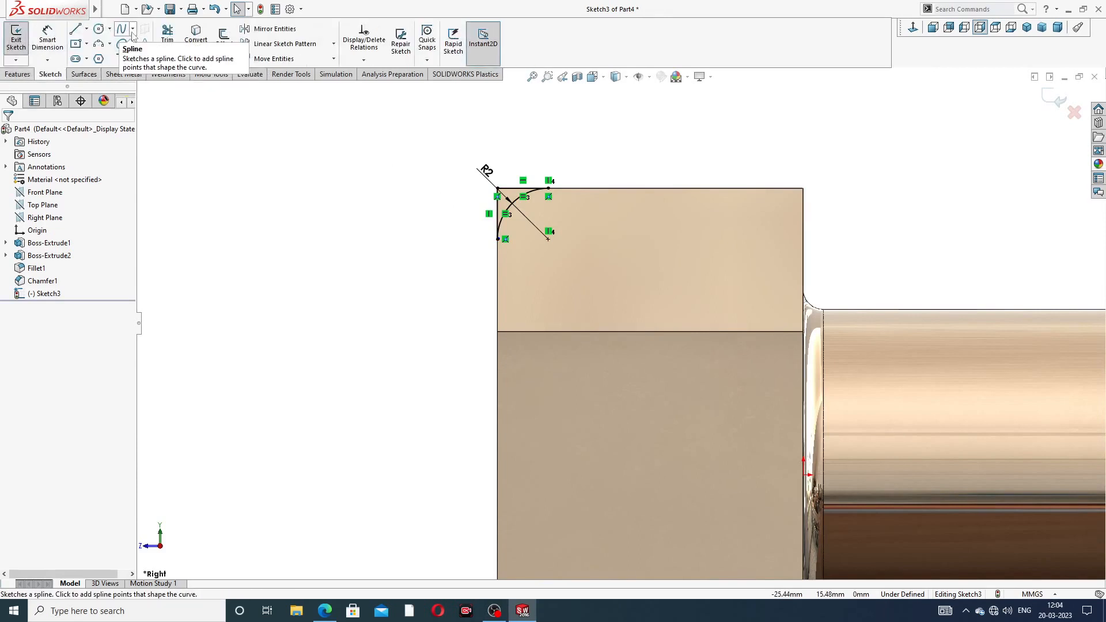
{"action": "left_click", "coordinate": [80, 30]}
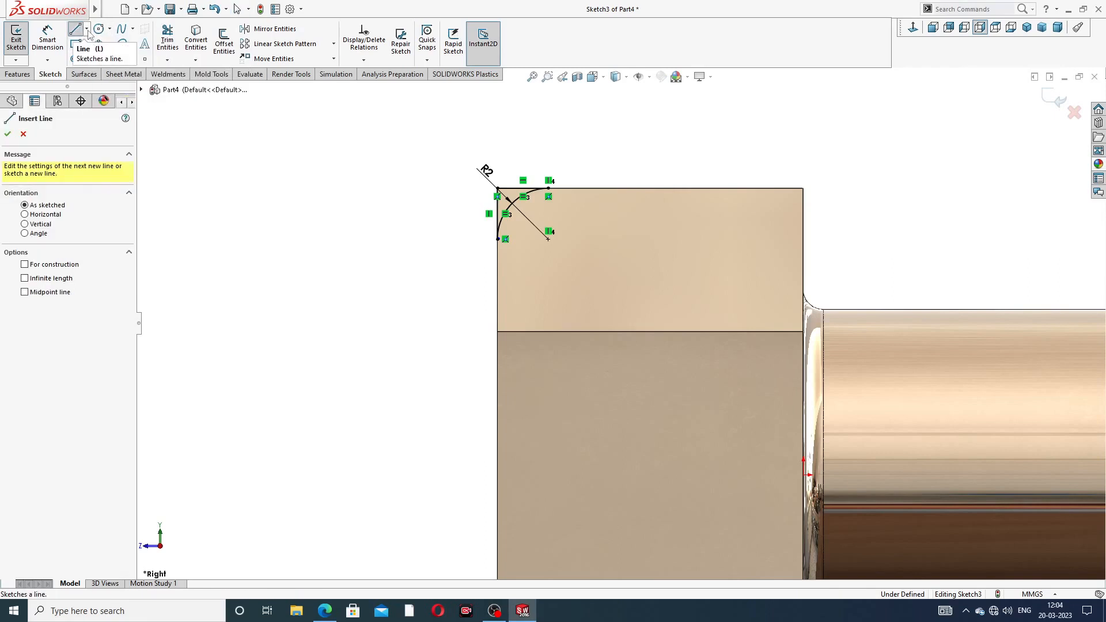
{"action": "left_click", "coordinate": [86, 30]}
{"action": "left_click", "coordinate": [99, 57]}
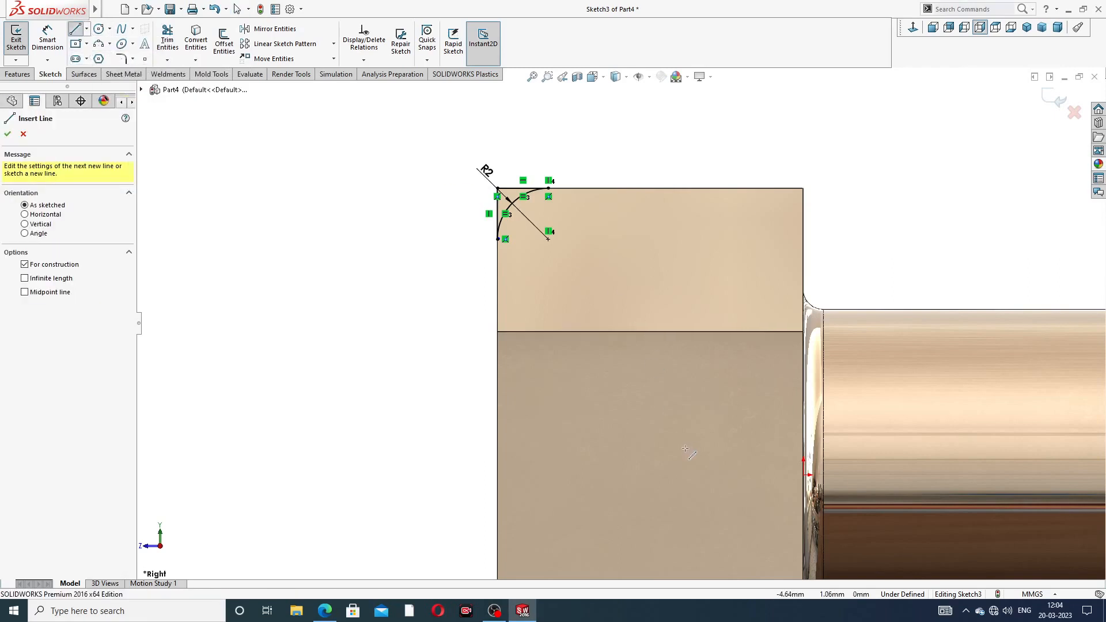
{"action": "scroll", "coordinate": [685, 449], "scroll_direction": "down", "scroll_amount": 2}
{"action": "scroll", "coordinate": [621, 323], "scroll_direction": "up", "scroll_amount": 4}
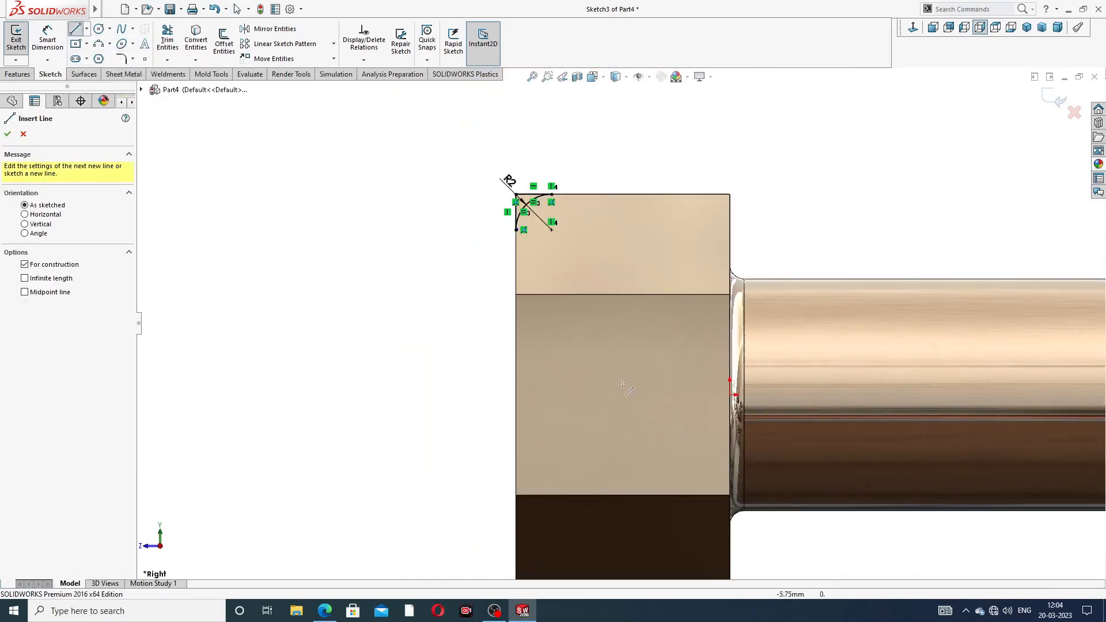
{"action": "left_click", "coordinate": [495, 395]}
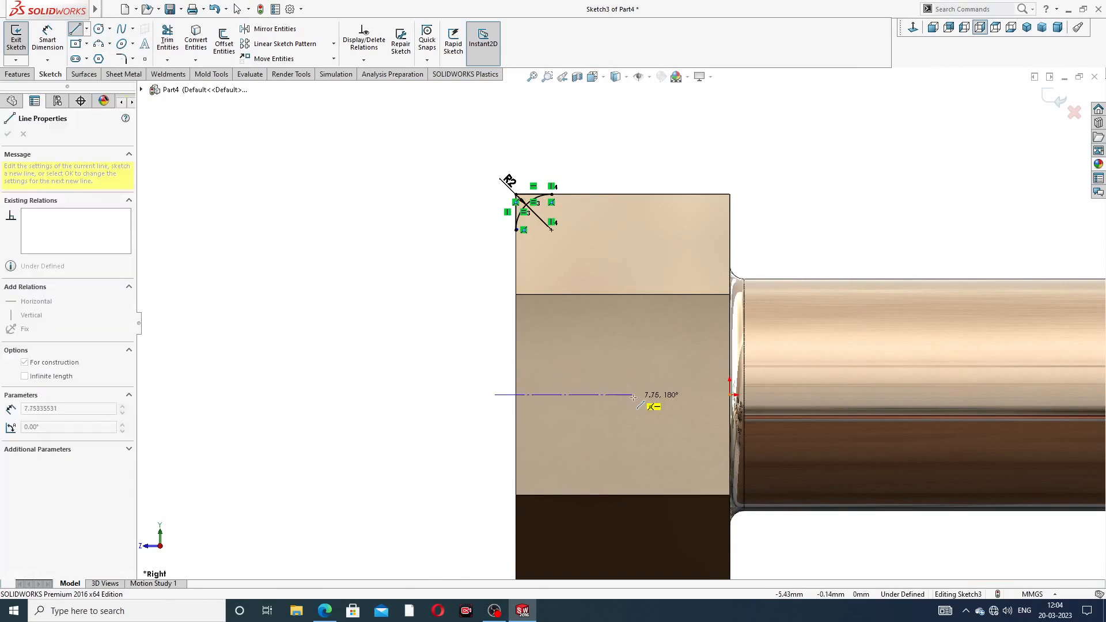
{"action": "left_click", "coordinate": [789, 395]}
{"action": "right_click", "coordinate": [839, 264]}
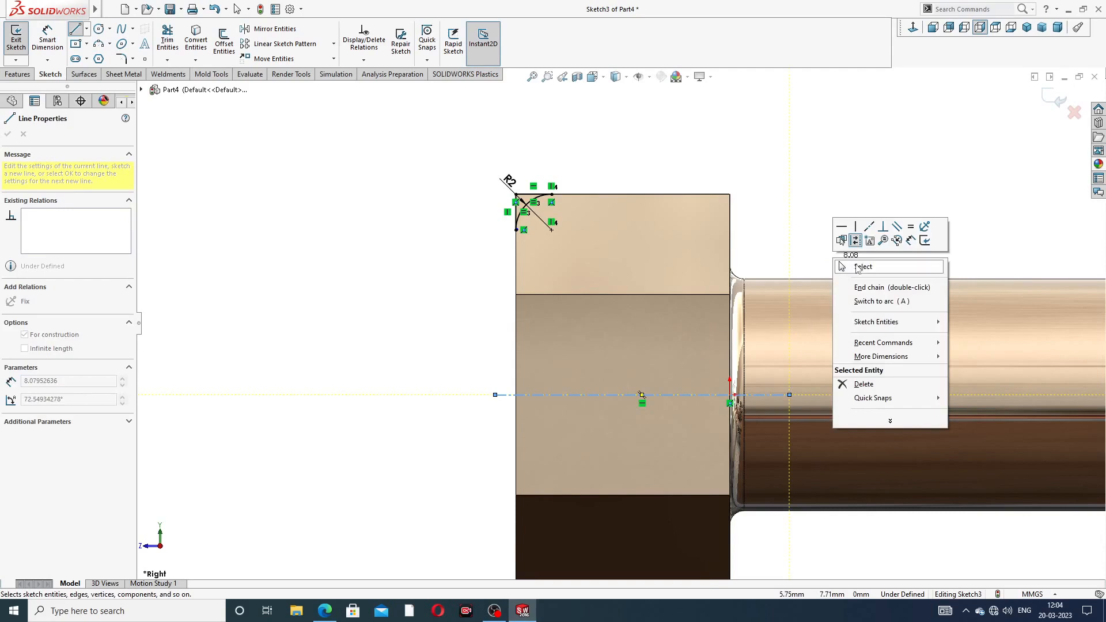
{"action": "left_click", "coordinate": [841, 266]}
{"action": "scroll", "coordinate": [756, 381], "scroll_direction": "down", "scroll_amount": 1}
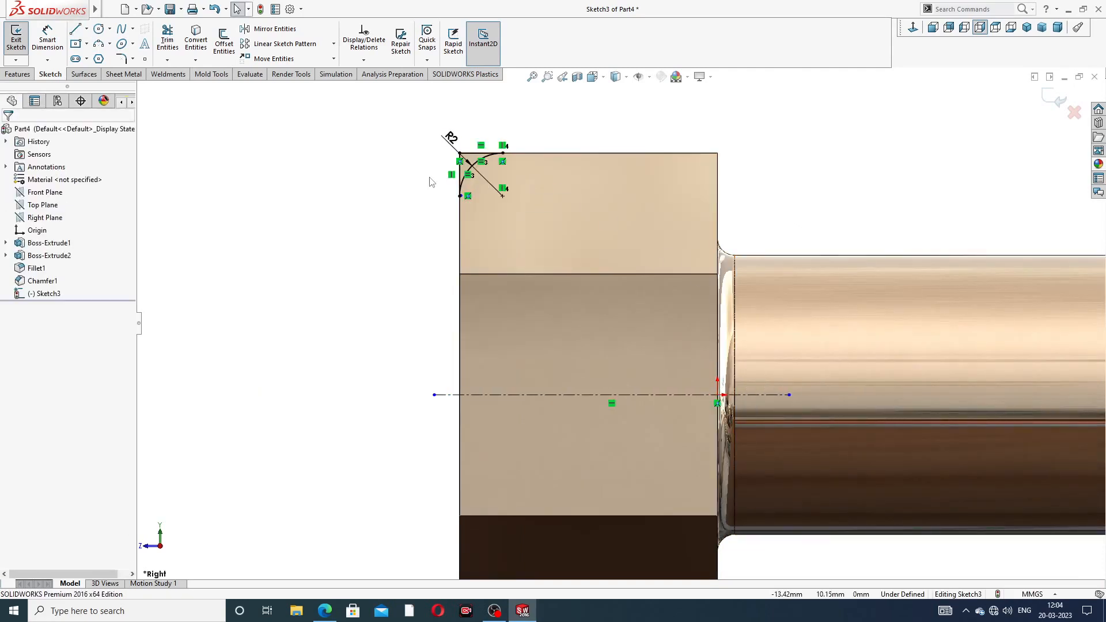
{"action": "left_click", "coordinate": [17, 74]}
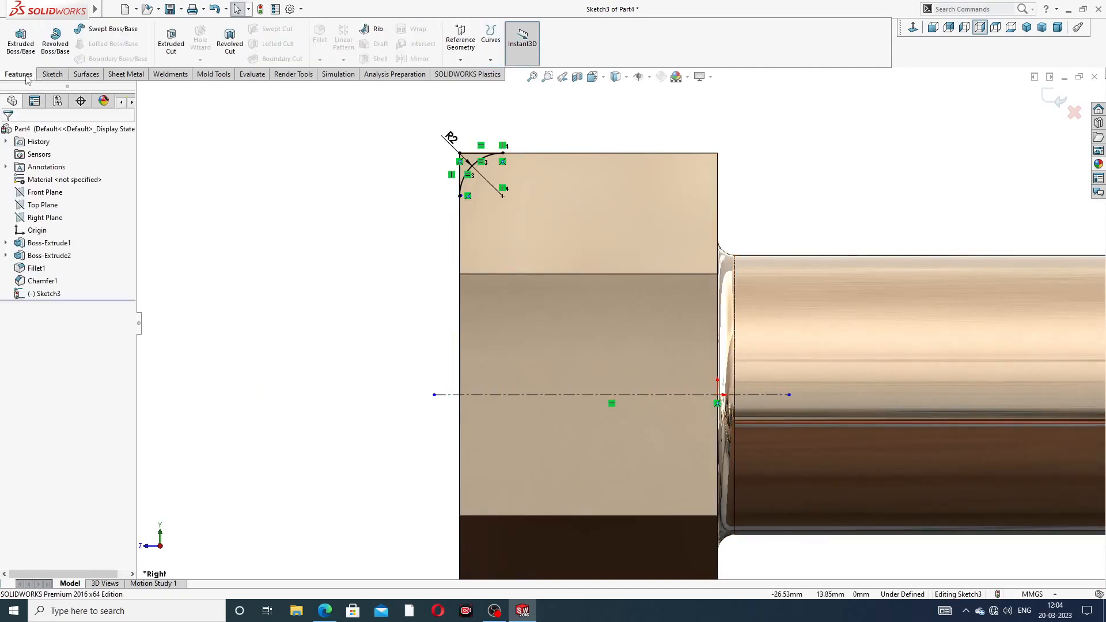
{"action": "left_click", "coordinate": [231, 49]}
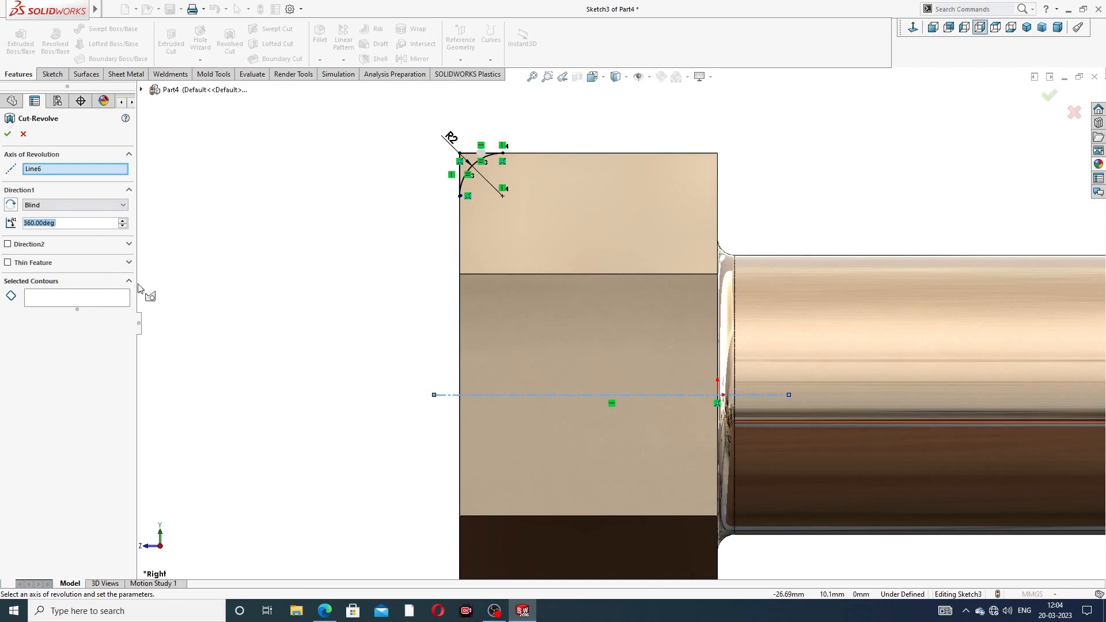
{"action": "mouse_move", "coordinate": [451, 229]}
{"action": "middle_mouse_down"}
{"action": "mouse_move", "coordinate": [470, 240]}
{"action": "mouse_move", "coordinate": [547, 222]}
{"action": "middle_mouse_up"}
{"action": "scroll", "coordinate": [500, 230], "scroll_direction": "down", "scroll_amount": 2}
{"action": "scroll", "coordinate": [499, 233], "scroll_direction": "down", "scroll_amount": 2}
{"action": "scroll", "coordinate": [539, 263], "scroll_direction": "up", "scroll_amount": 2}
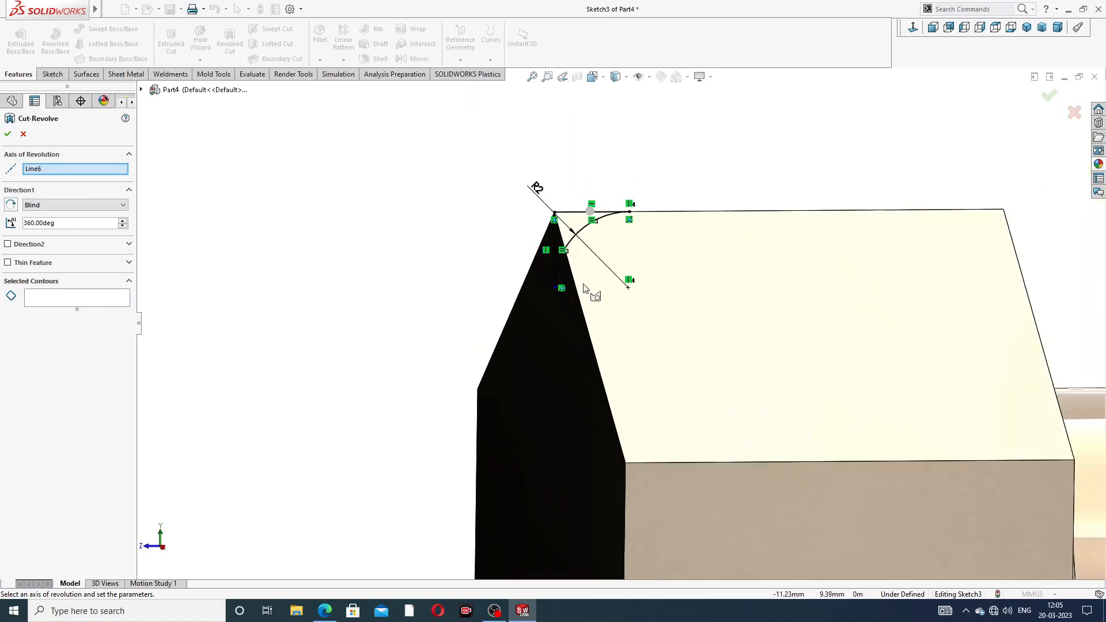
{"action": "middle_click_drag", "start_coordinate": [583, 284], "coordinate": [559, 272]}
{"action": "right_click", "coordinate": [586, 157]}
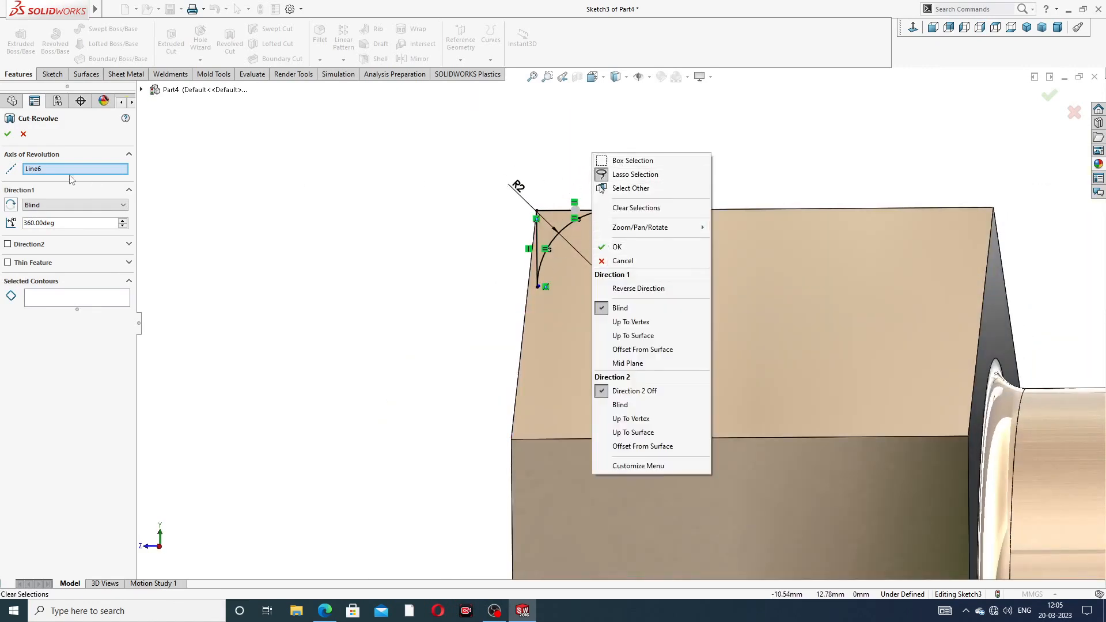
{"action": "left_click", "coordinate": [891, 91]}
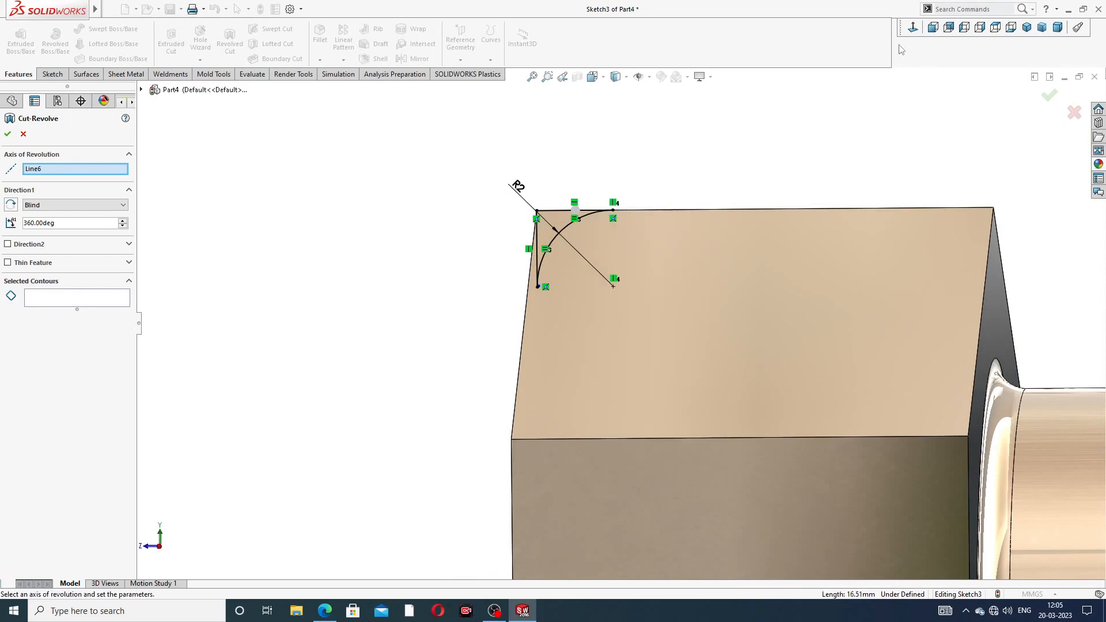
{"action": "left_click", "coordinate": [978, 27]}
{"action": "scroll", "coordinate": [360, 254], "scroll_direction": "down", "scroll_amount": 10}
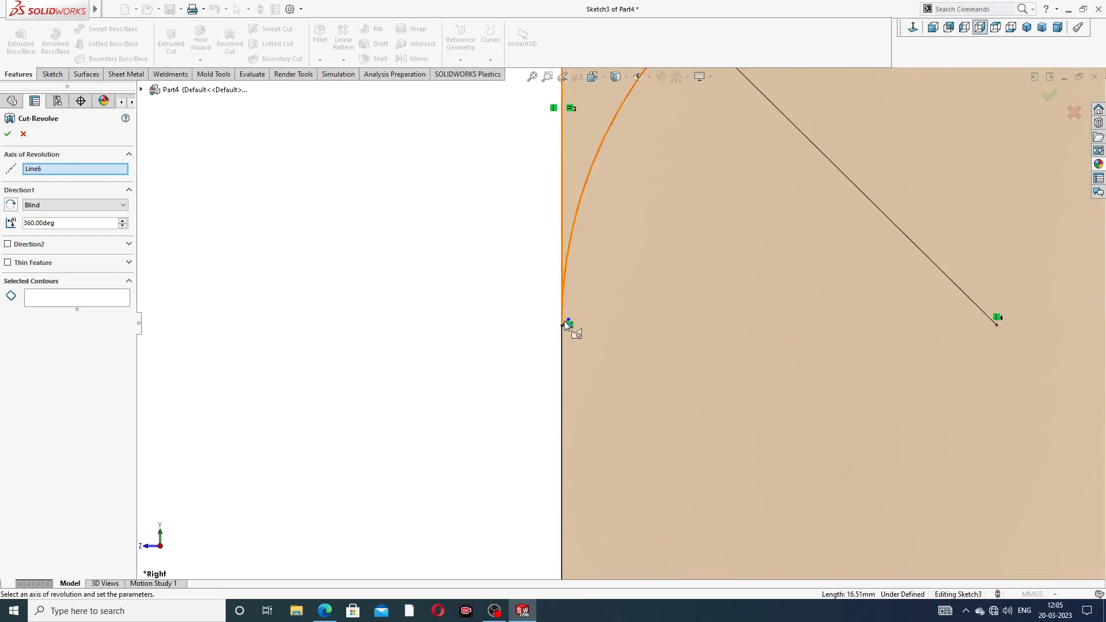
{"action": "middle_click_drag", "start_coordinate": [599, 326], "coordinate": [603, 318]}
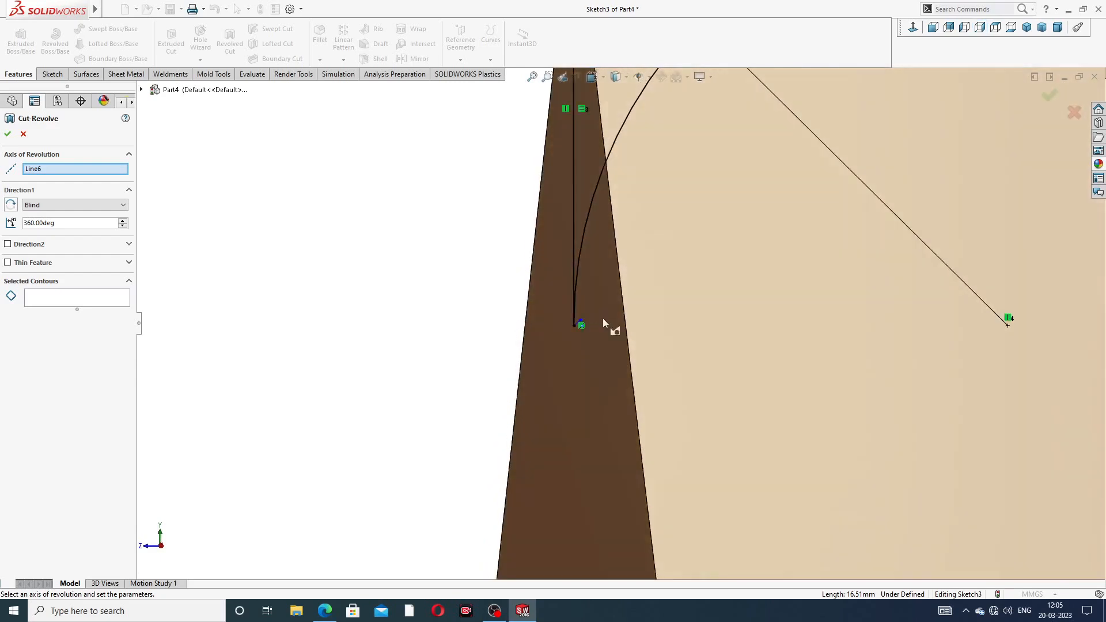
{"action": "scroll", "coordinate": [581, 322], "scroll_direction": "down", "scroll_amount": 8}
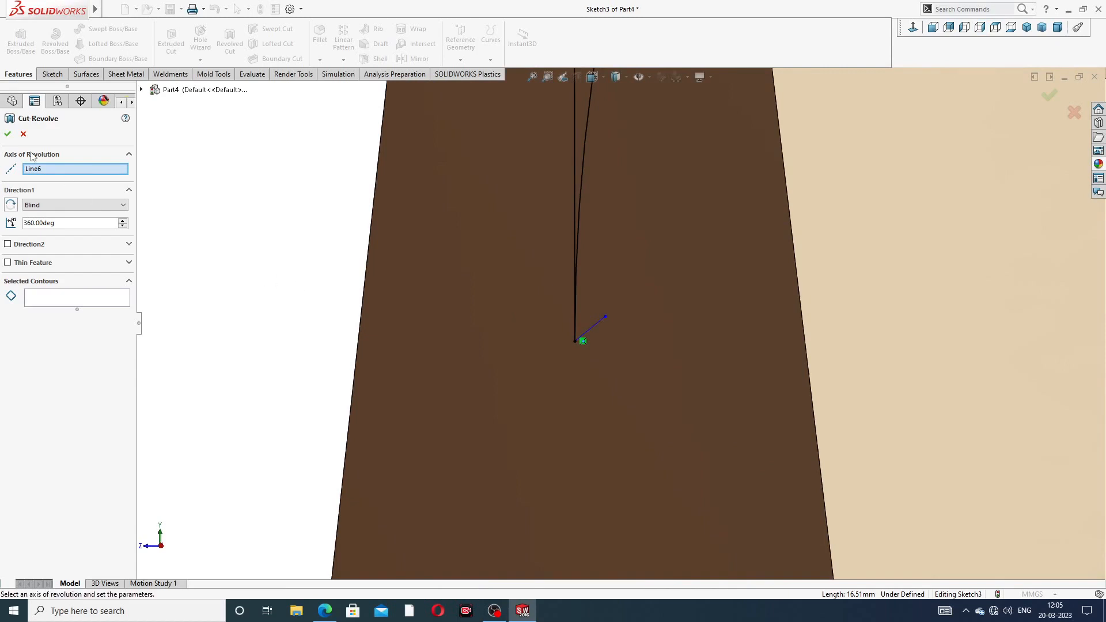
{"action": "left_click", "coordinate": [24, 135]}
Step: Delete the tiny stray sketch line attached to the lower end point of the corner arc
{"action": "left_click", "coordinate": [603, 319]}
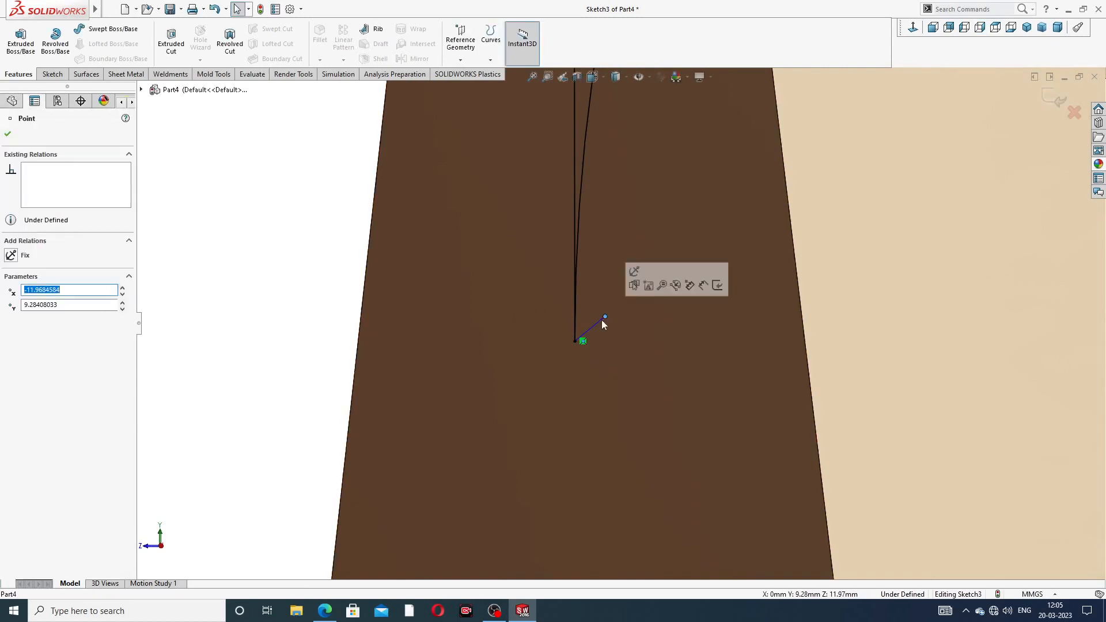
{"action": "left_click", "coordinate": [598, 323]}
{"action": "key", "text": "Delete"}
{"action": "scroll", "coordinate": [610, 305], "scroll_direction": "up", "scroll_amount": 6}
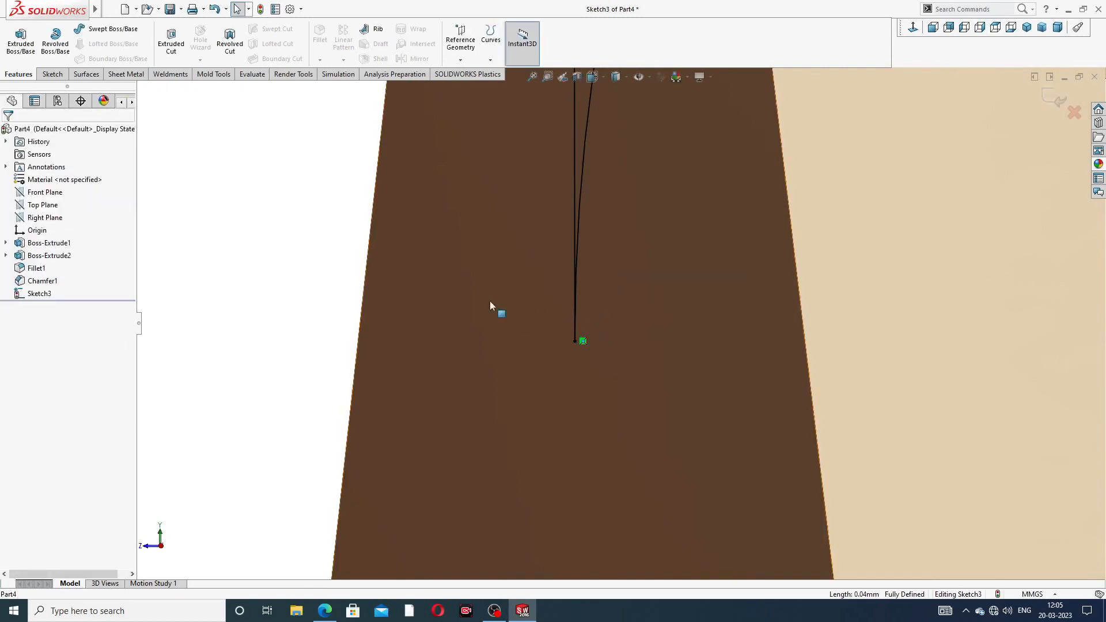
{"action": "scroll", "coordinate": [659, 217], "scroll_direction": "up", "scroll_amount": 3}
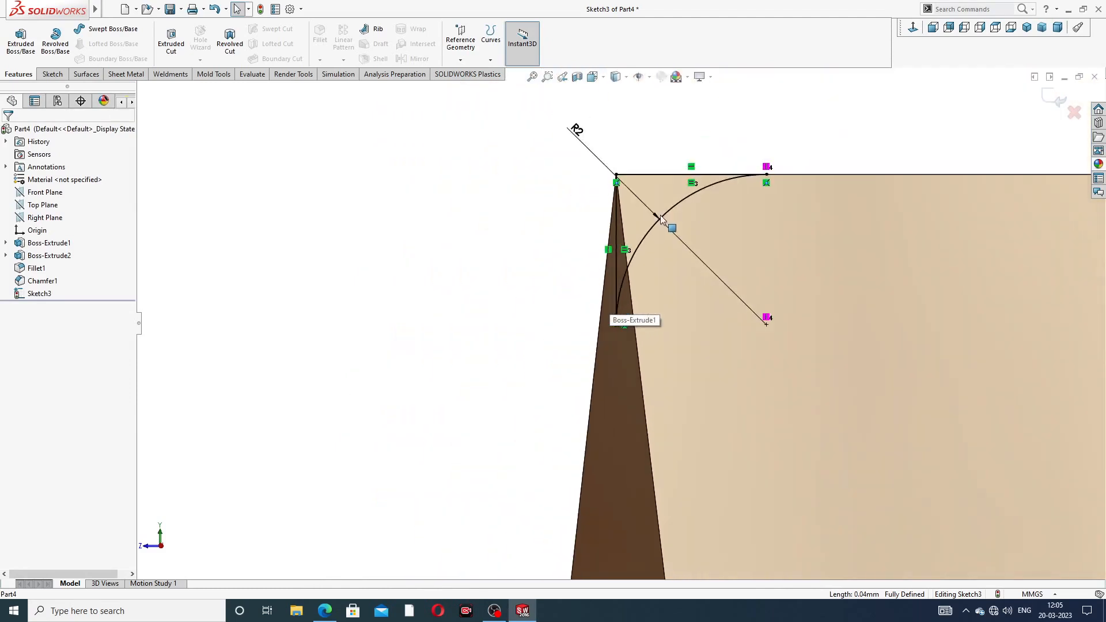
{"action": "scroll", "coordinate": [788, 226], "scroll_direction": "down", "scroll_amount": 2}
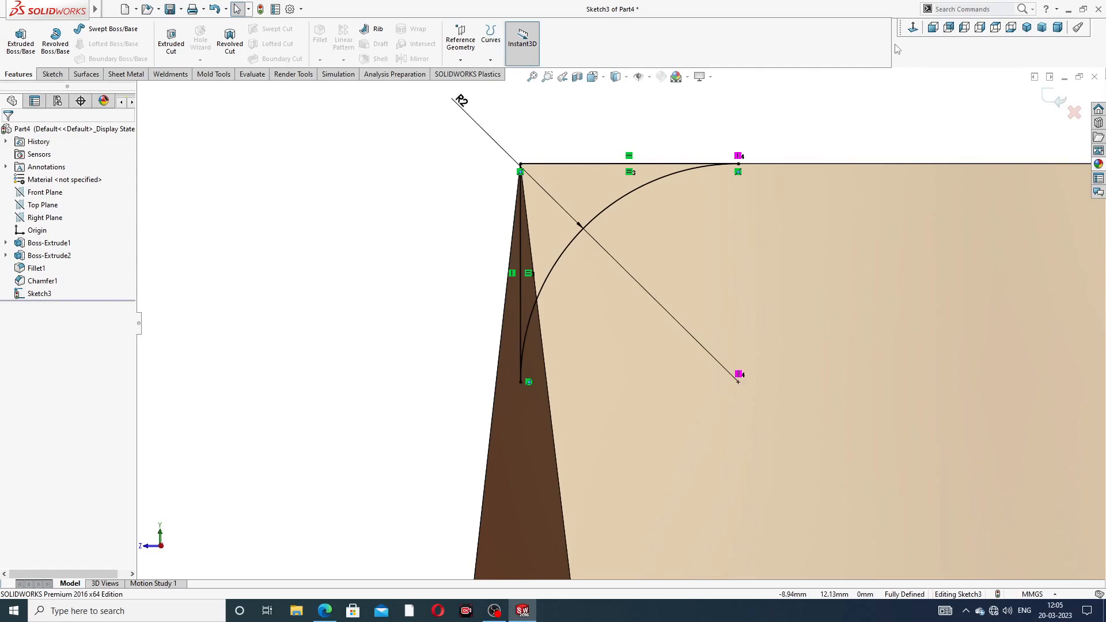
Step: Cut the corner arc profile from the hexagonal head with a 360-degree Revolved Cut about the horizontal centerline
{"action": "left_click", "coordinate": [980, 27]}
{"action": "scroll", "coordinate": [386, 315], "scroll_direction": "down", "scroll_amount": 3}
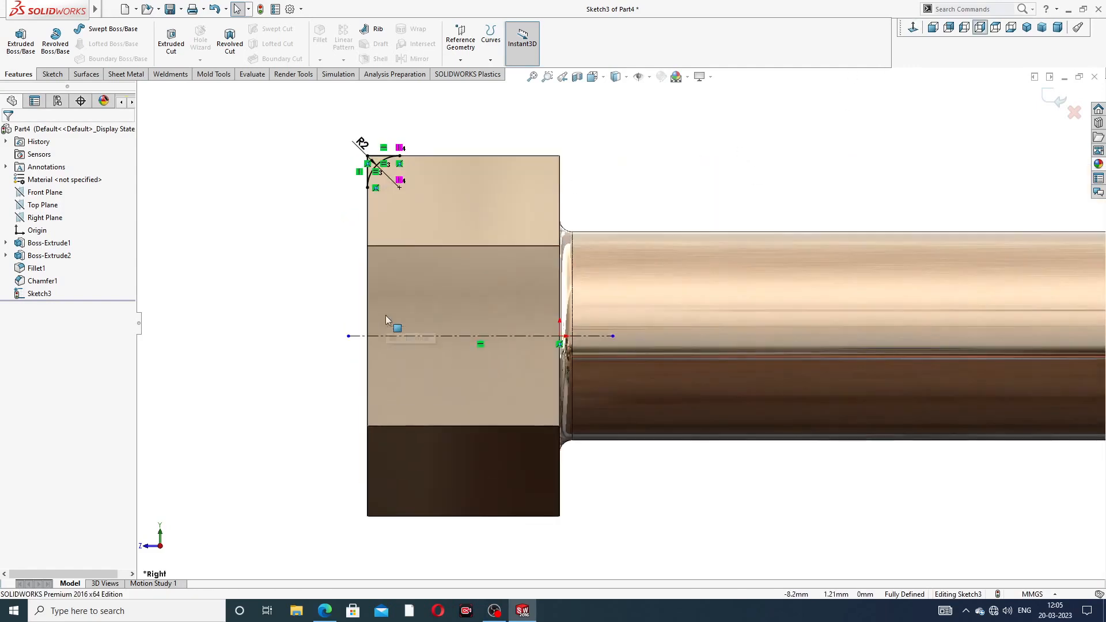
{"action": "scroll", "coordinate": [394, 201], "scroll_direction": "down", "scroll_amount": 2}
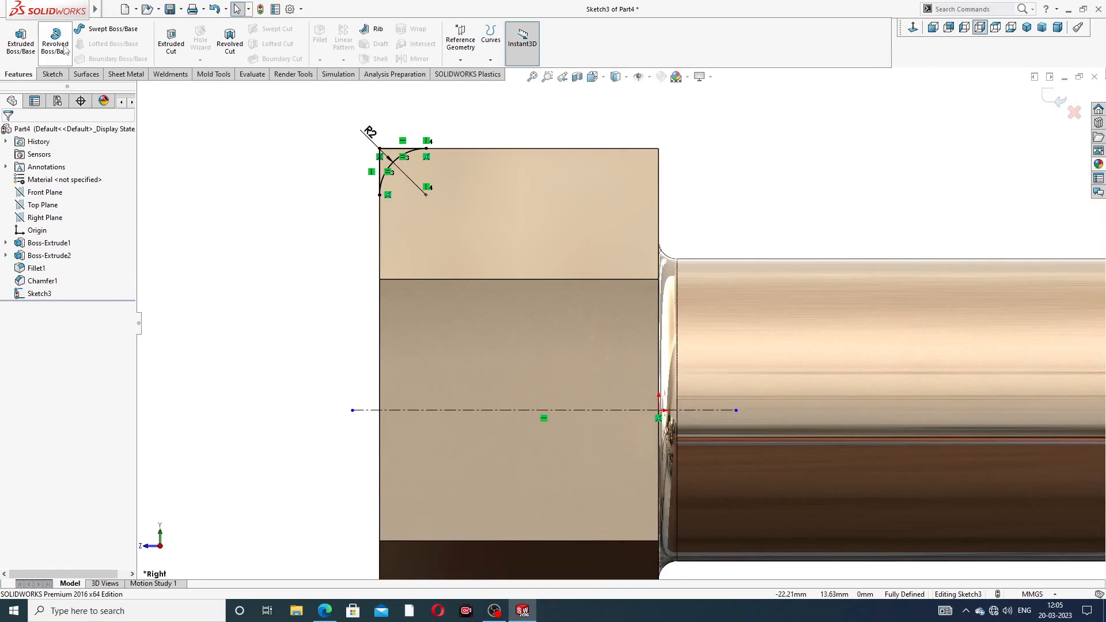
{"action": "left_click", "coordinate": [228, 41]}
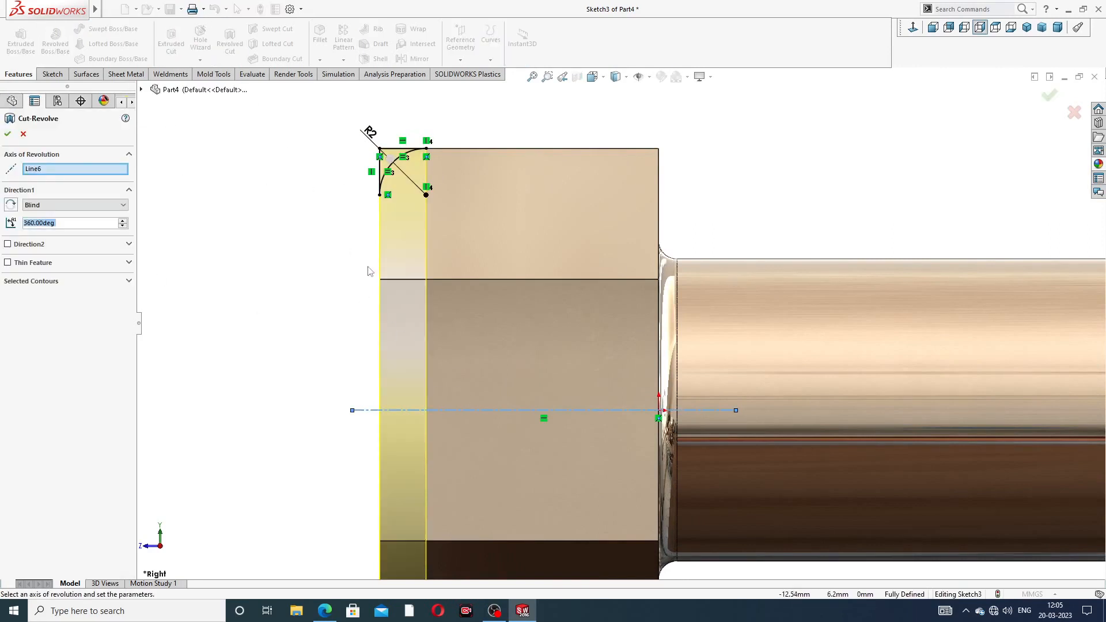
{"action": "middle_click_drag", "start_coordinate": [370, 271], "coordinate": [393, 273]}
{"action": "scroll", "coordinate": [393, 277], "scroll_direction": "up", "scroll_amount": 3}
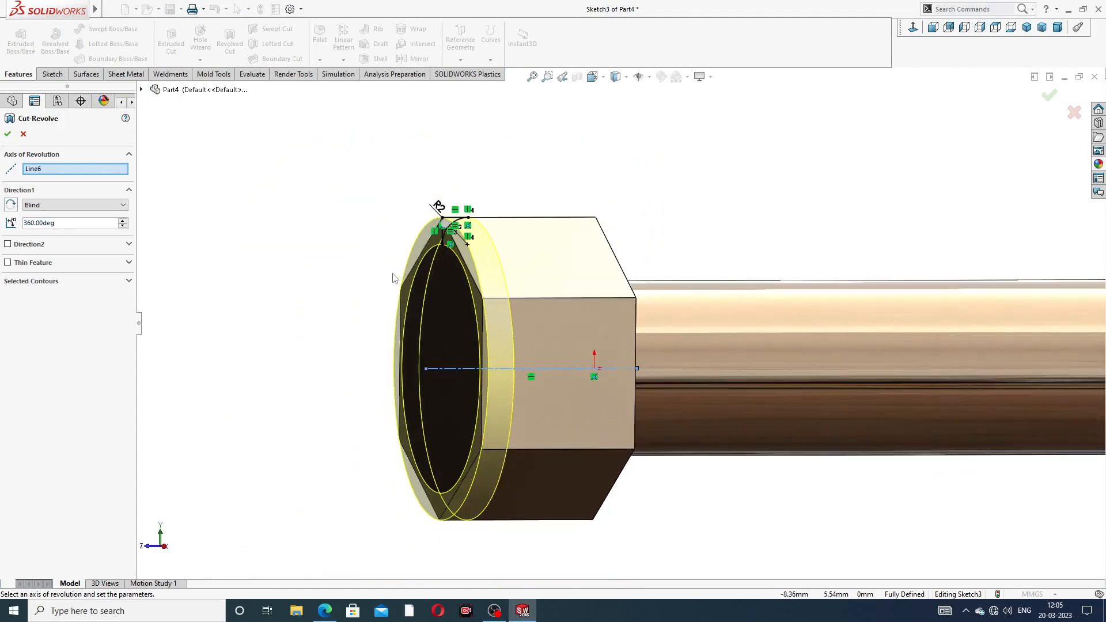
{"action": "left_click", "coordinate": [8, 134]}
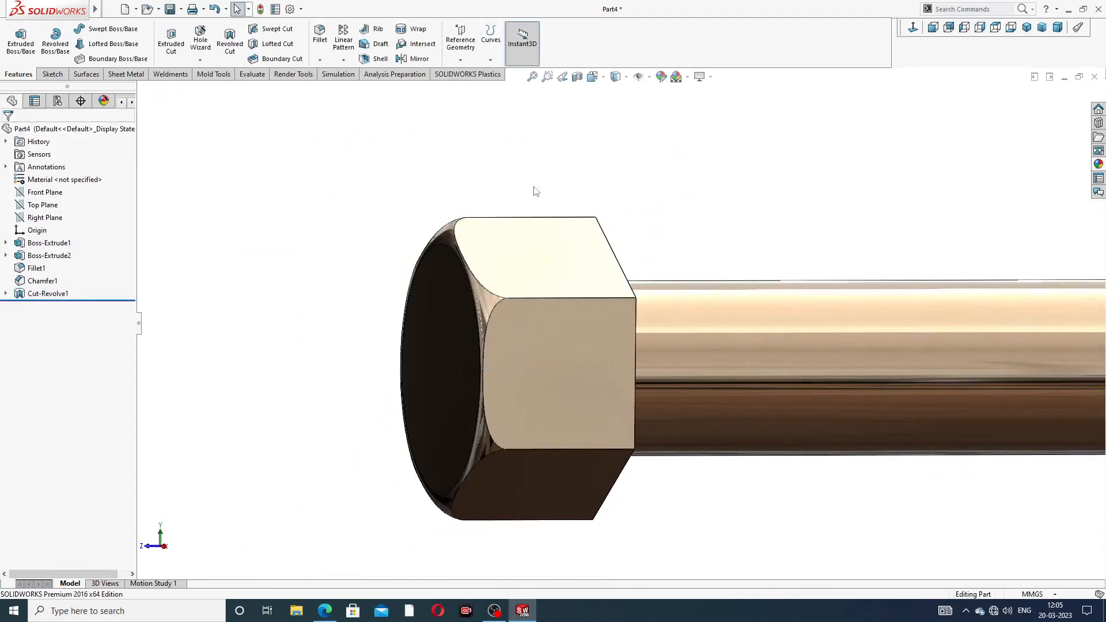
Step: Examine the rounded head corners and the fillet between head and shank from several angles
{"action": "scroll", "coordinate": [533, 255], "scroll_direction": "up", "scroll_amount": 1}
{"action": "scroll", "coordinate": [515, 321], "scroll_direction": "down", "scroll_amount": 3}
{"action": "mouse_move", "coordinate": [560, 300]}
{"action": "middle_mouse_down"}
{"action": "mouse_move", "coordinate": [535, 271]}
{"action": "mouse_move", "coordinate": [575, 284]}
{"action": "middle_mouse_up"}
{"action": "scroll", "coordinate": [510, 337], "scroll_direction": "up", "scroll_amount": 3}
{"action": "scroll", "coordinate": [581, 361], "scroll_direction": "down", "scroll_amount": 2}
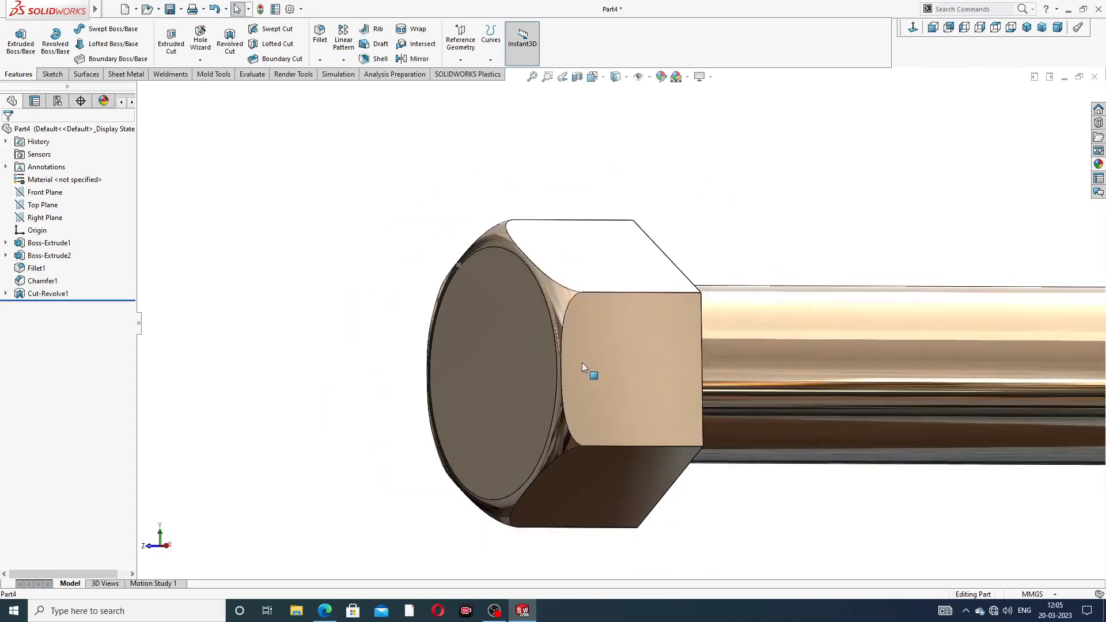
{"action": "middle_click_drag", "start_coordinate": [588, 362], "coordinate": [657, 335]}
{"action": "scroll", "coordinate": [658, 336], "scroll_direction": "down", "scroll_amount": 5}
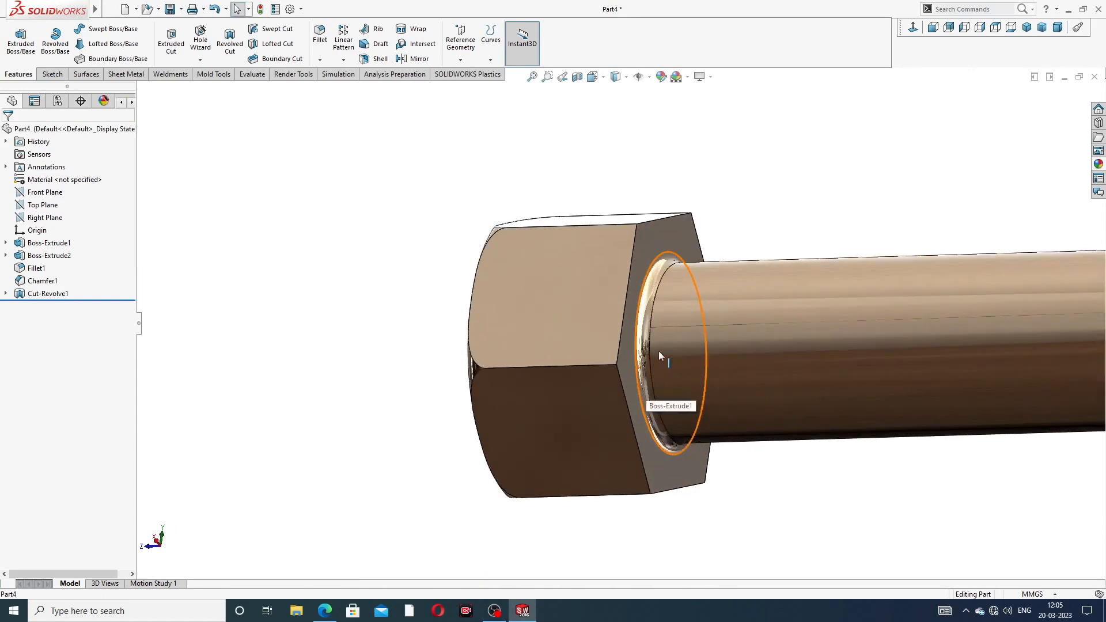
{"action": "middle_click_drag", "start_coordinate": [557, 326], "coordinate": [630, 328]}
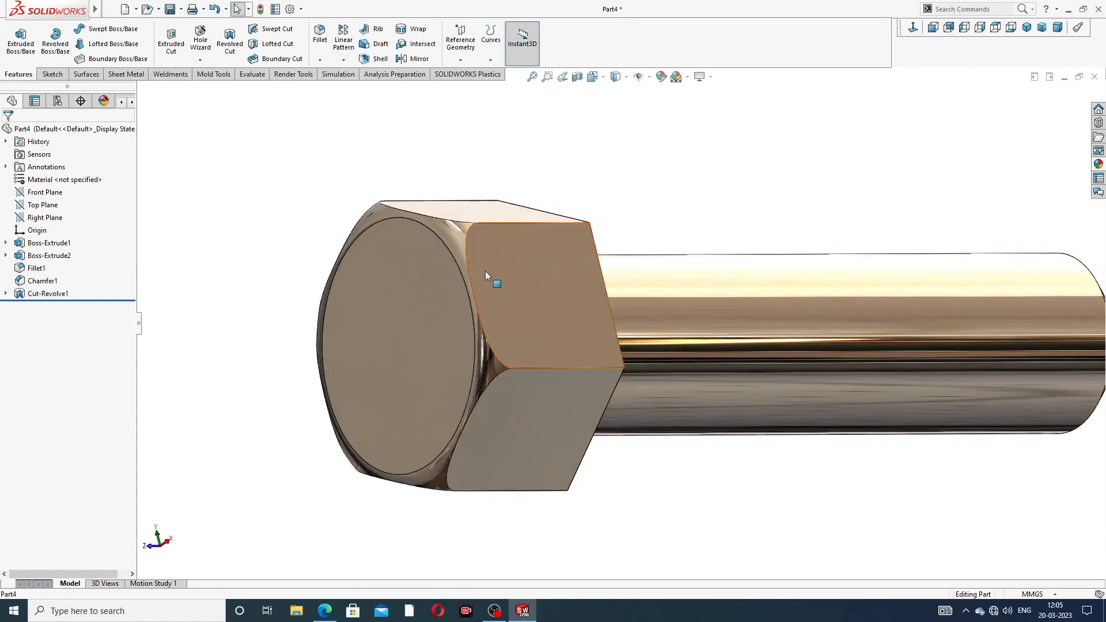
Step: Start a sketch on the head's round end face and draw a circle about 15.4 mm in diameter centred on the origin
{"action": "left_click", "coordinate": [432, 281]}
{"action": "left_click", "coordinate": [478, 245]}
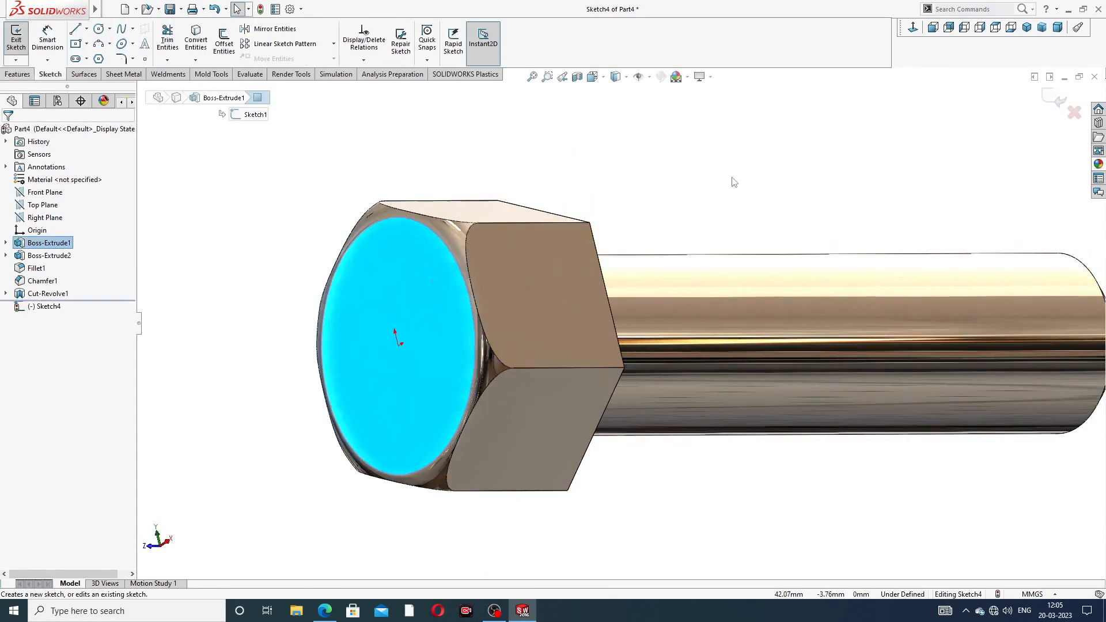
{"action": "left_click", "coordinate": [912, 28]}
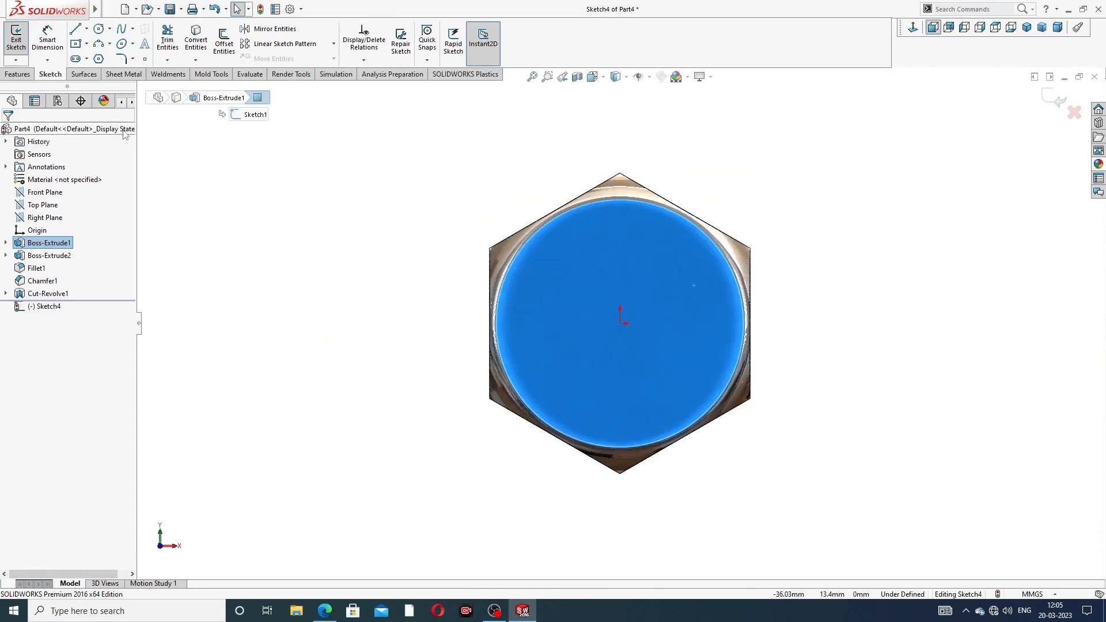
{"action": "left_click", "coordinate": [98, 29]}
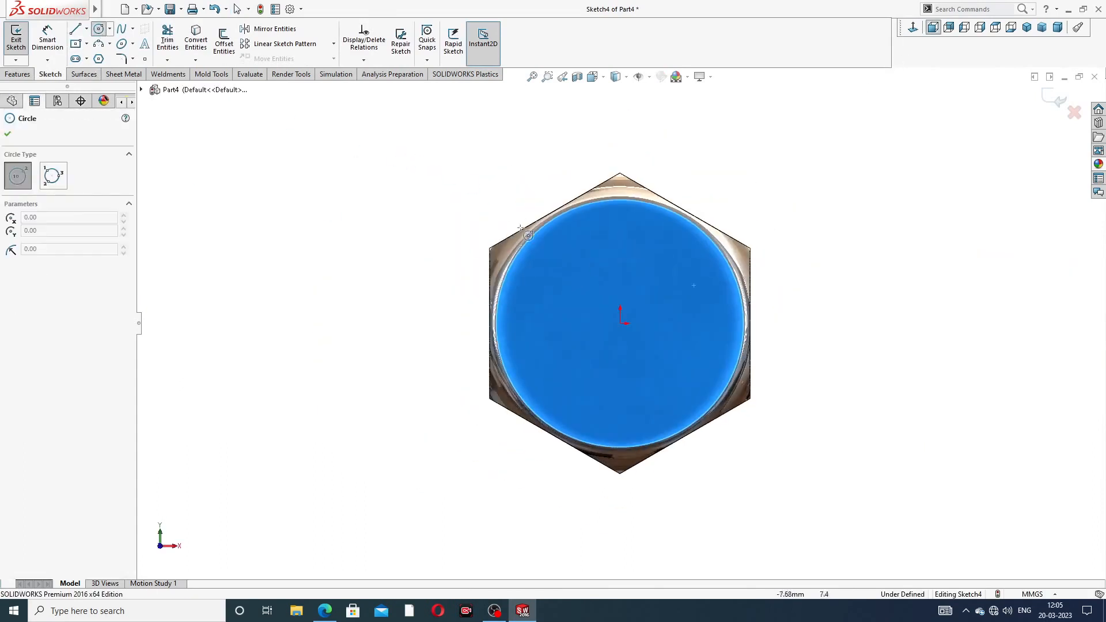
{"action": "left_click", "coordinate": [620, 324]}
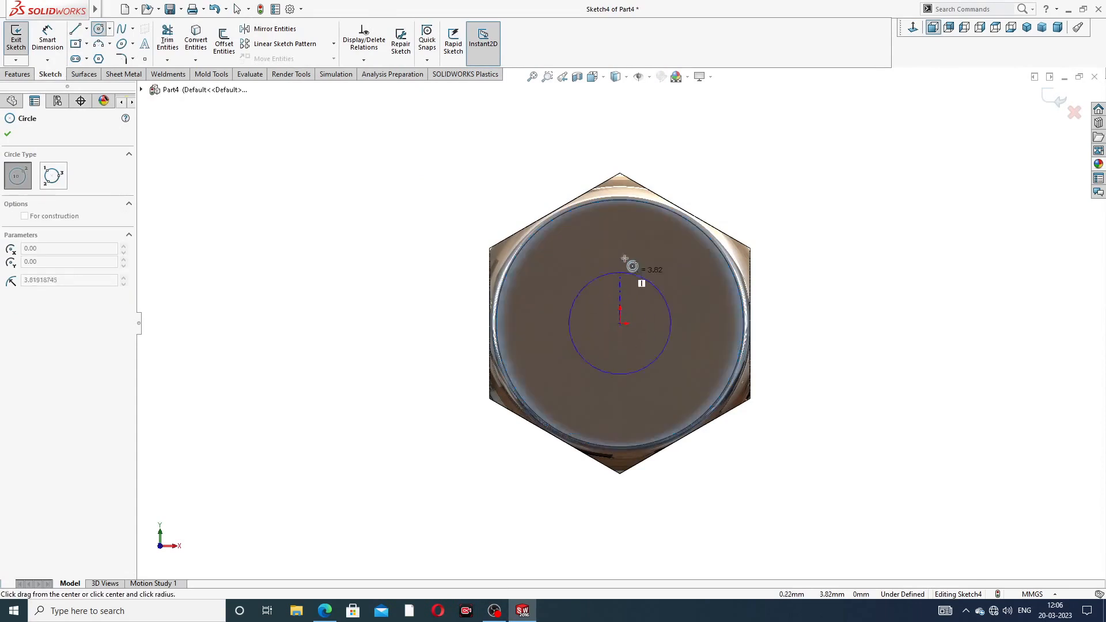
{"action": "left_click", "coordinate": [633, 221]}
{"action": "right_click", "coordinate": [675, 189]}
{"action": "left_click", "coordinate": [706, 193]}
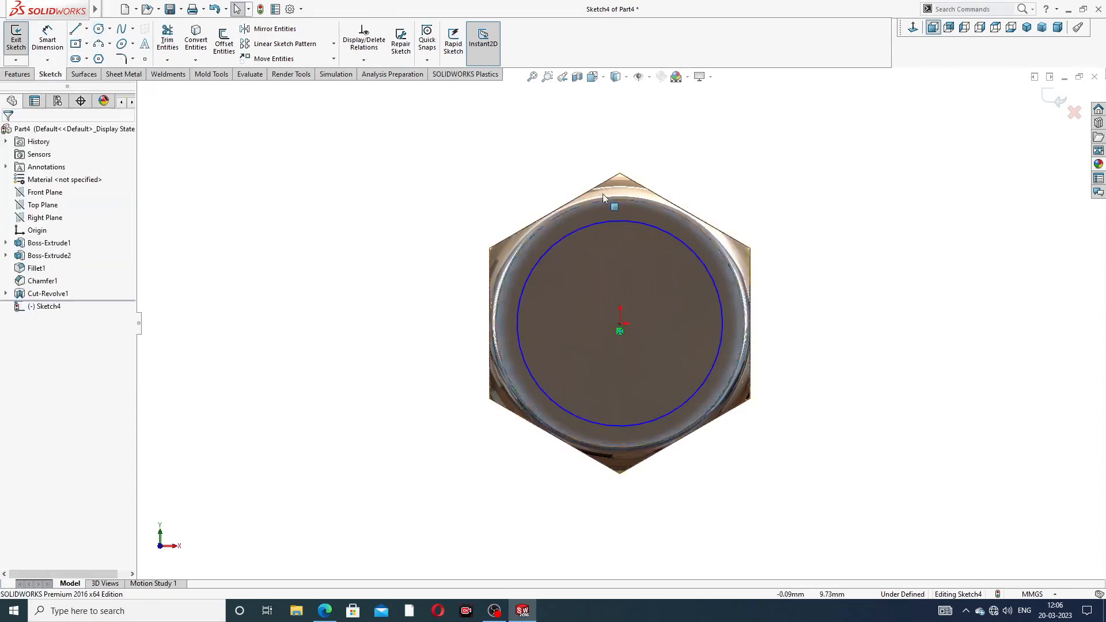
Step: Dimension the circle's diameter on the head's end face and set it to 18.2 mm
{"action": "left_click", "coordinate": [47, 39]}
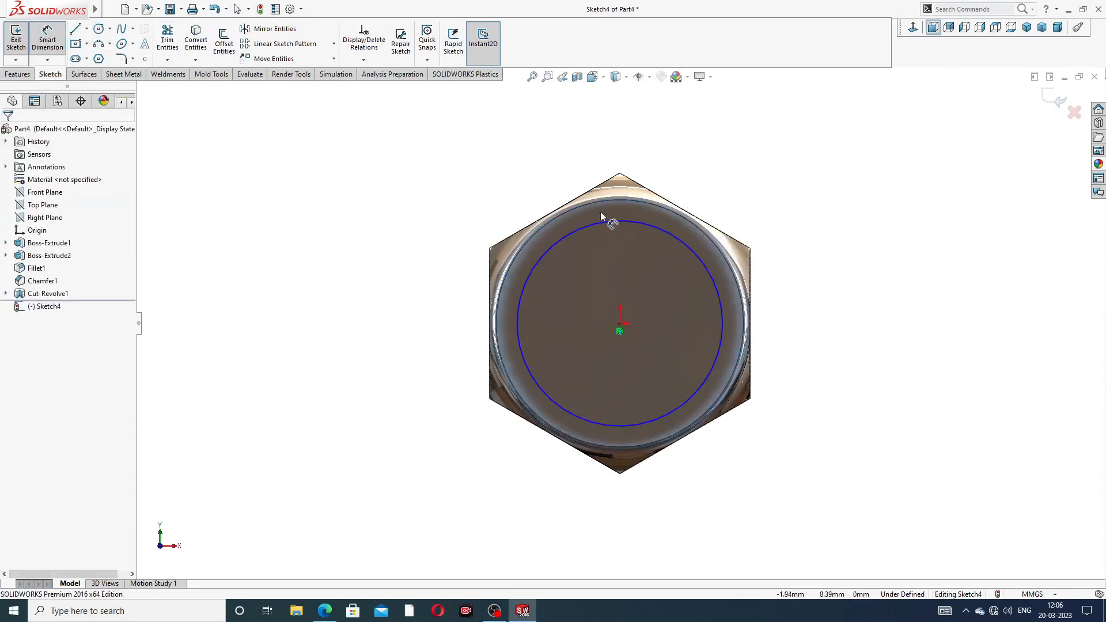
{"action": "left_click", "coordinate": [659, 222]}
{"action": "left_click", "coordinate": [738, 171]}
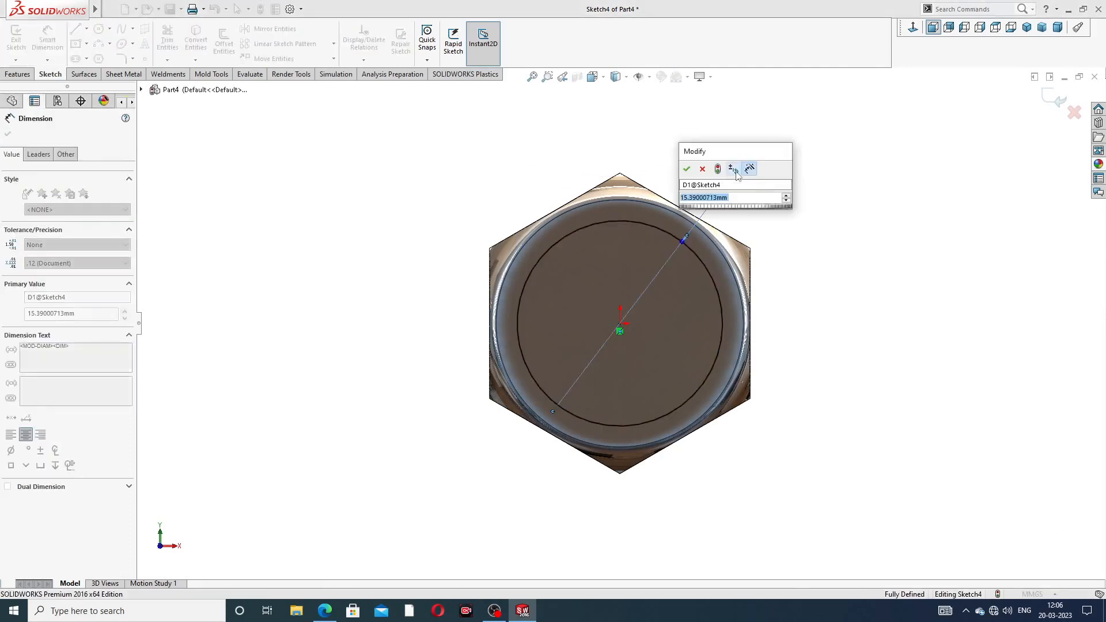
{"action": "type", "text": "18"}
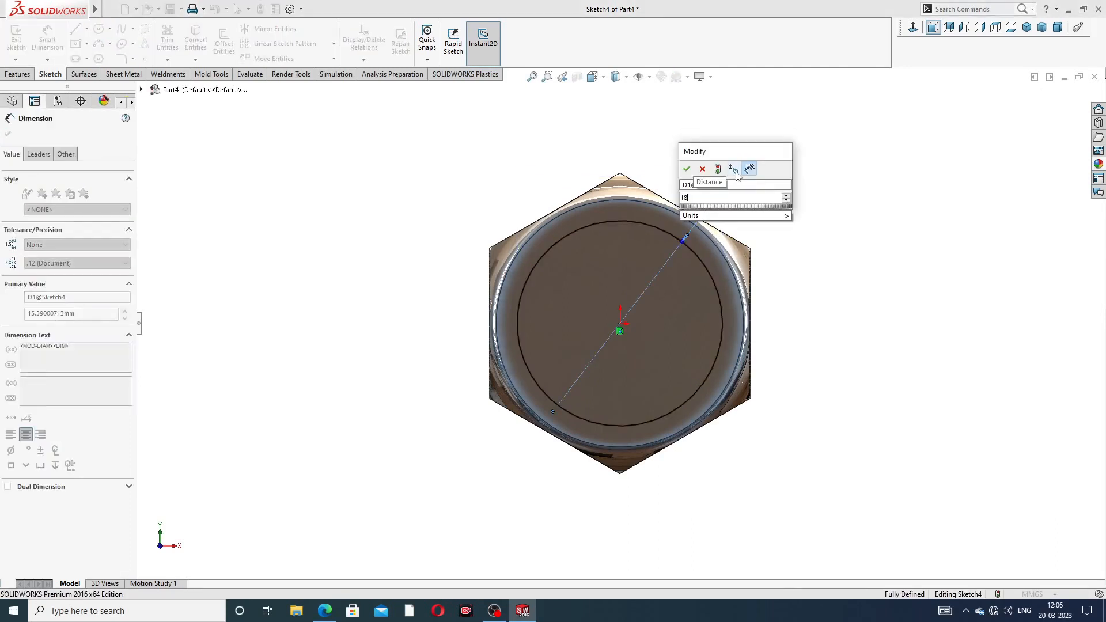
{"action": "type", "text": "."}
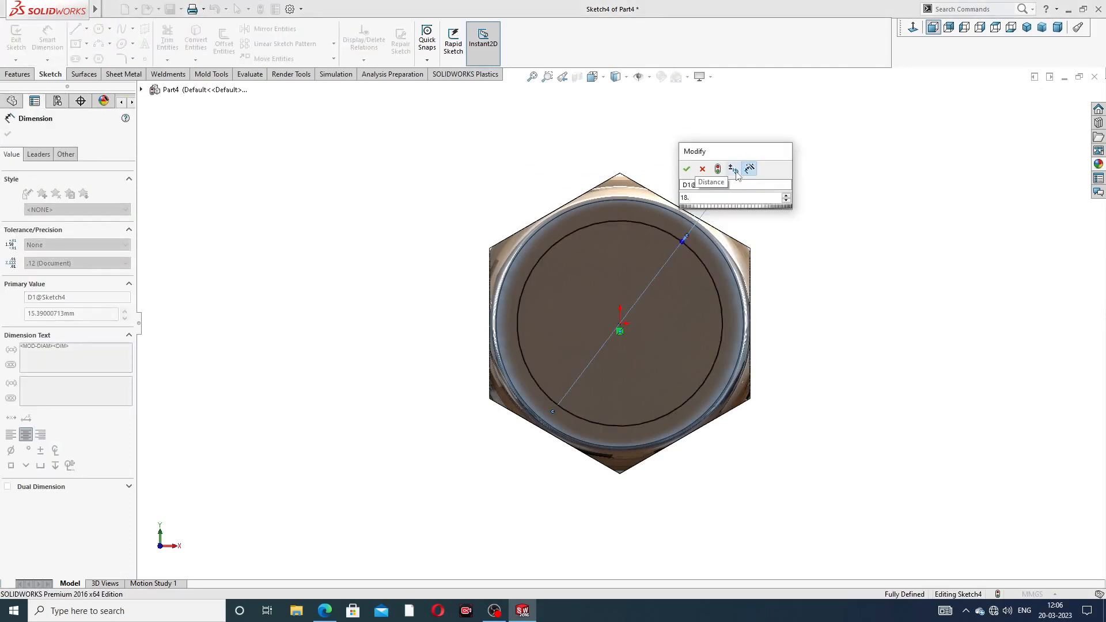
{"action": "type", "text": "2"}
{"action": "key", "text": "Return"}
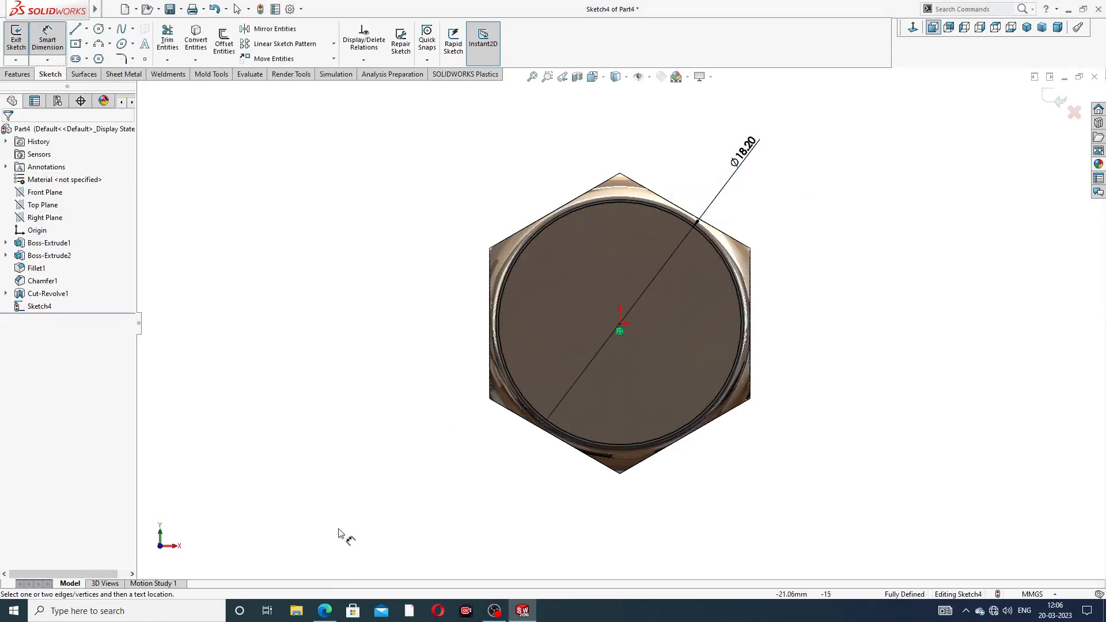
Step: Check the recess depth in the PDF drawing and start a blind Extruded Cut of the end-face circle with a depth of 1.87 mm
{"action": "left_click", "coordinate": [324, 610]}
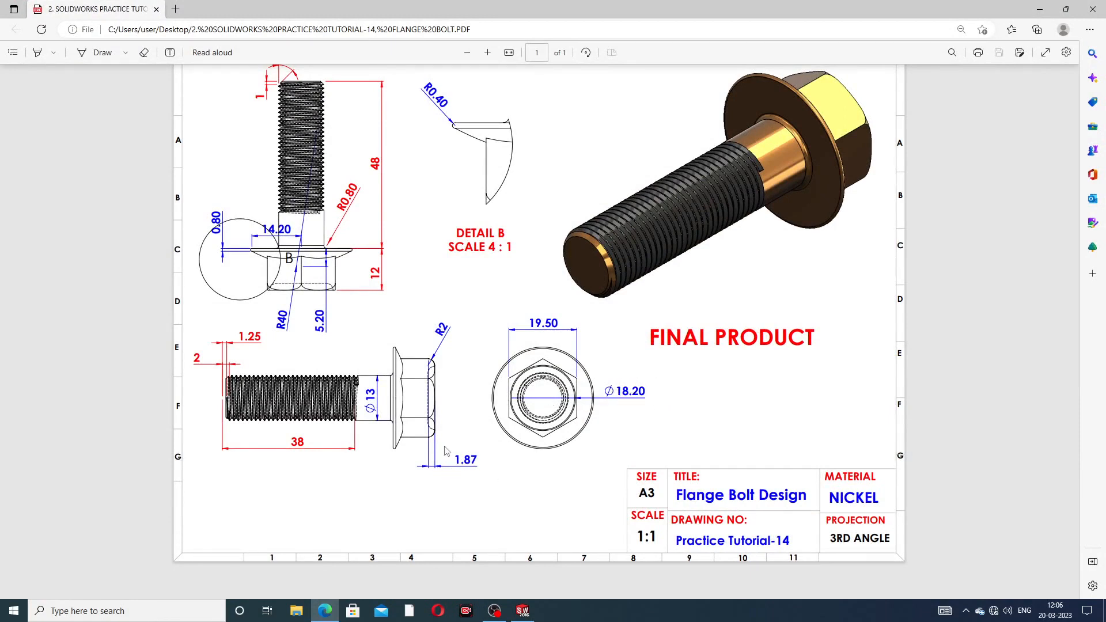
{"action": "mouse_move", "coordinate": [331, 614]}
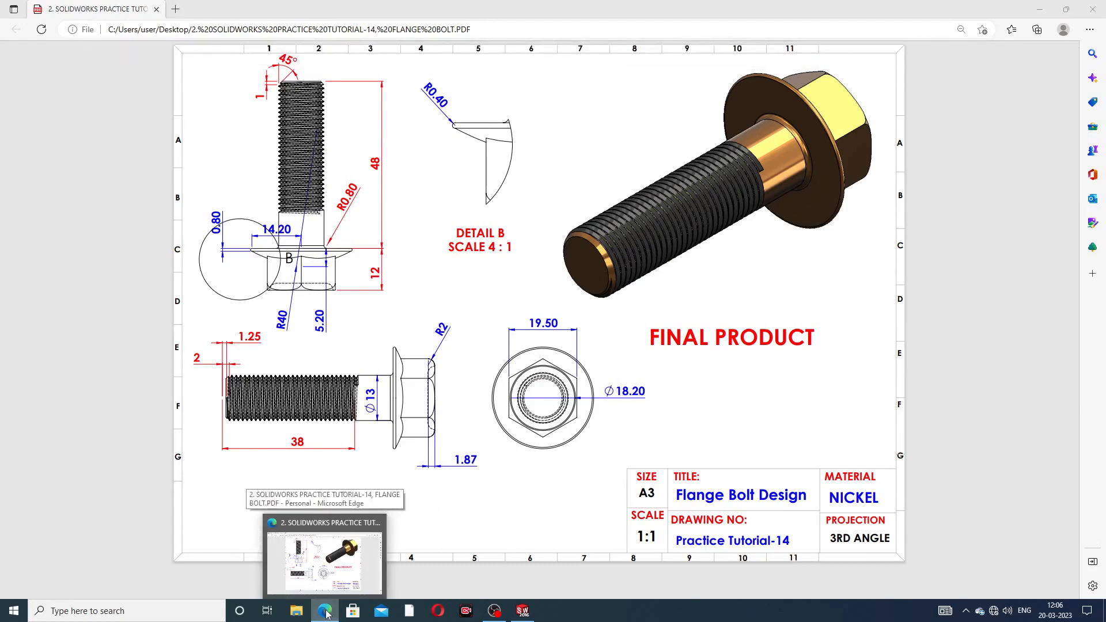
{"action": "left_click", "coordinate": [325, 610]}
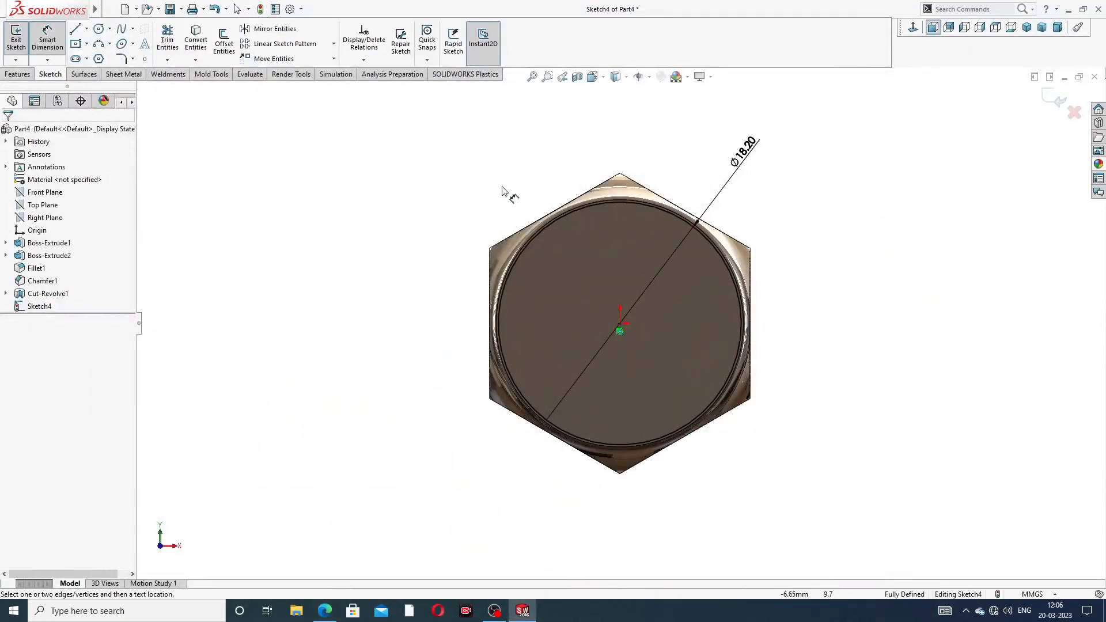
{"action": "left_click", "coordinate": [25, 74]}
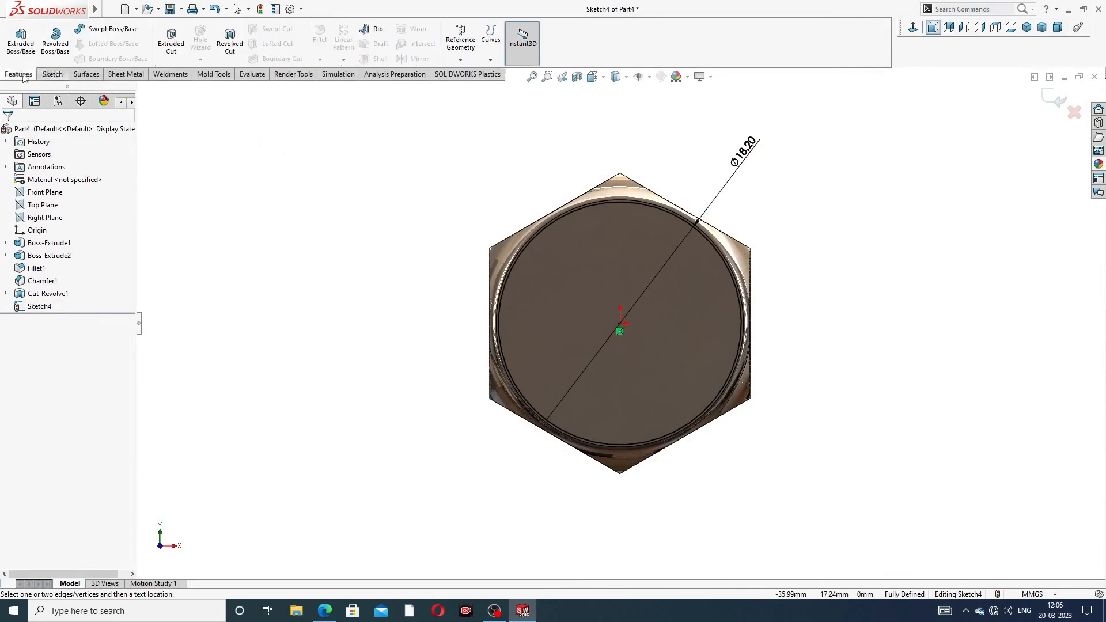
{"action": "left_click", "coordinate": [170, 43]}
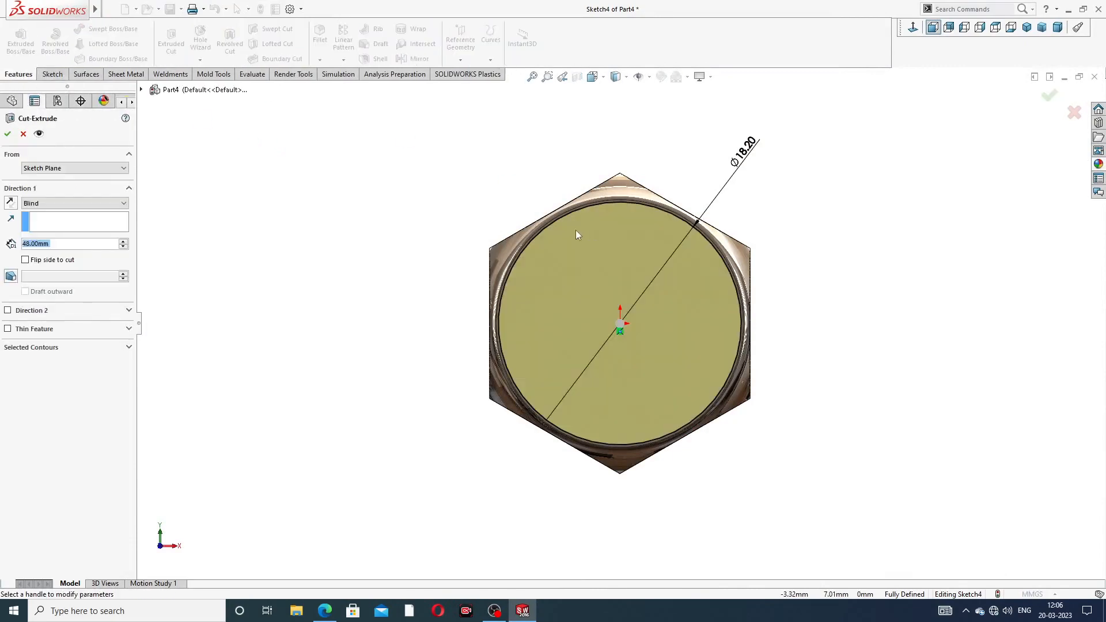
{"action": "middle_click_drag", "start_coordinate": [566, 235], "coordinate": [506, 228]}
{"action": "scroll", "coordinate": [506, 228], "scroll_direction": "up", "scroll_amount": 3}
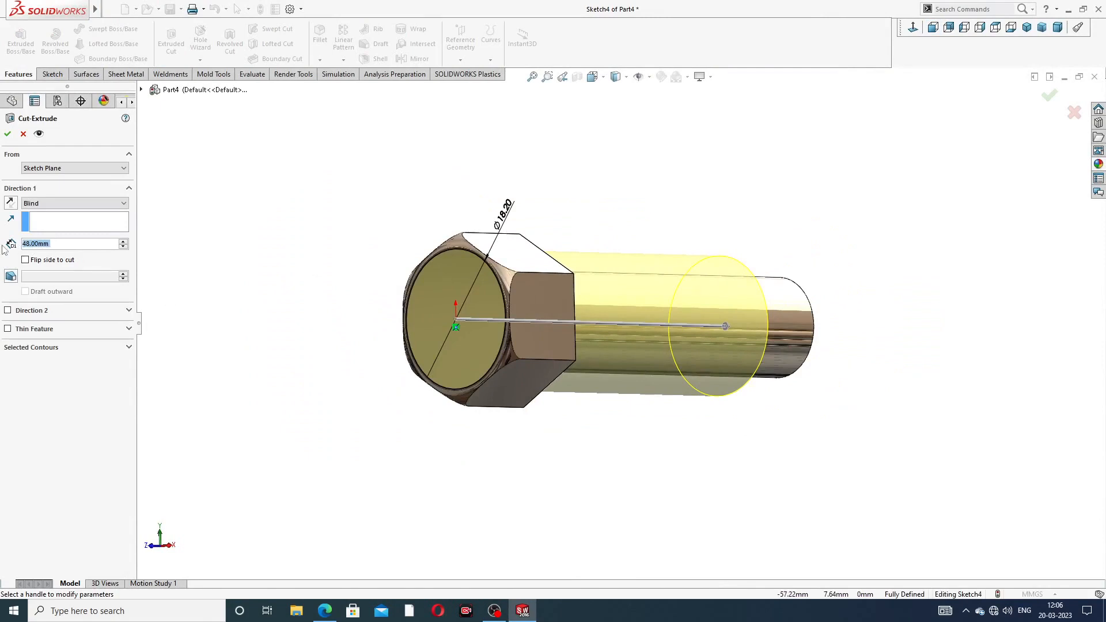
{"action": "type", "text": "1.87"}
{"action": "key", "text": "Return"}
{"action": "scroll", "coordinate": [497, 291], "scroll_direction": "down", "scroll_amount": 4}
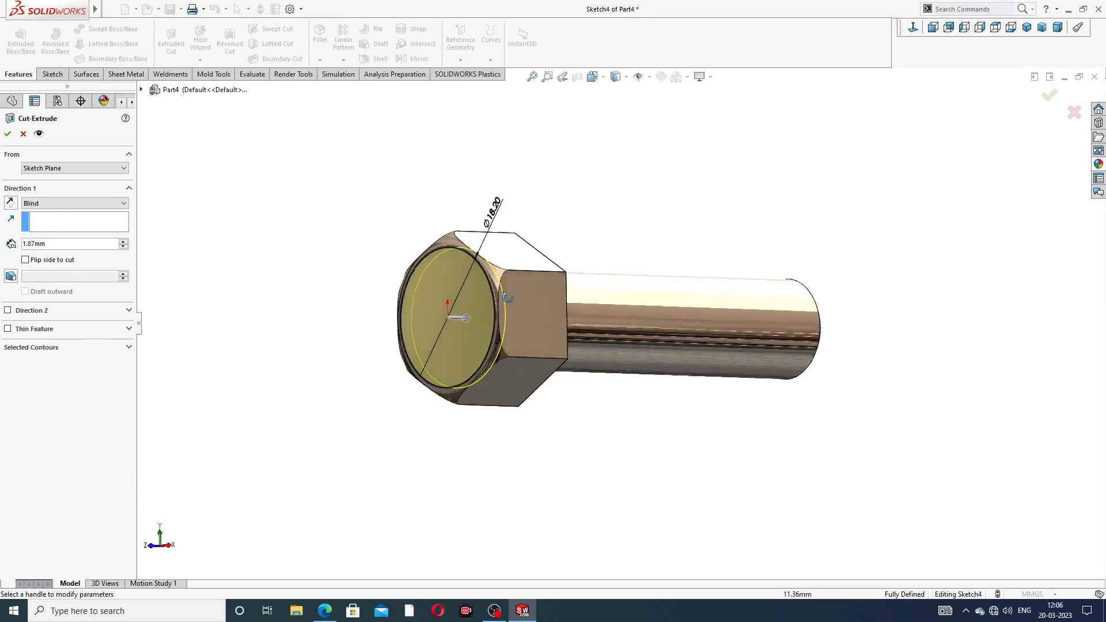
{"action": "mouse_move", "coordinate": [499, 286]}
{"action": "middle_mouse_down"}
{"action": "mouse_move", "coordinate": [464, 276]}
{"action": "mouse_move", "coordinate": [478, 283]}
{"action": "middle_mouse_up"}
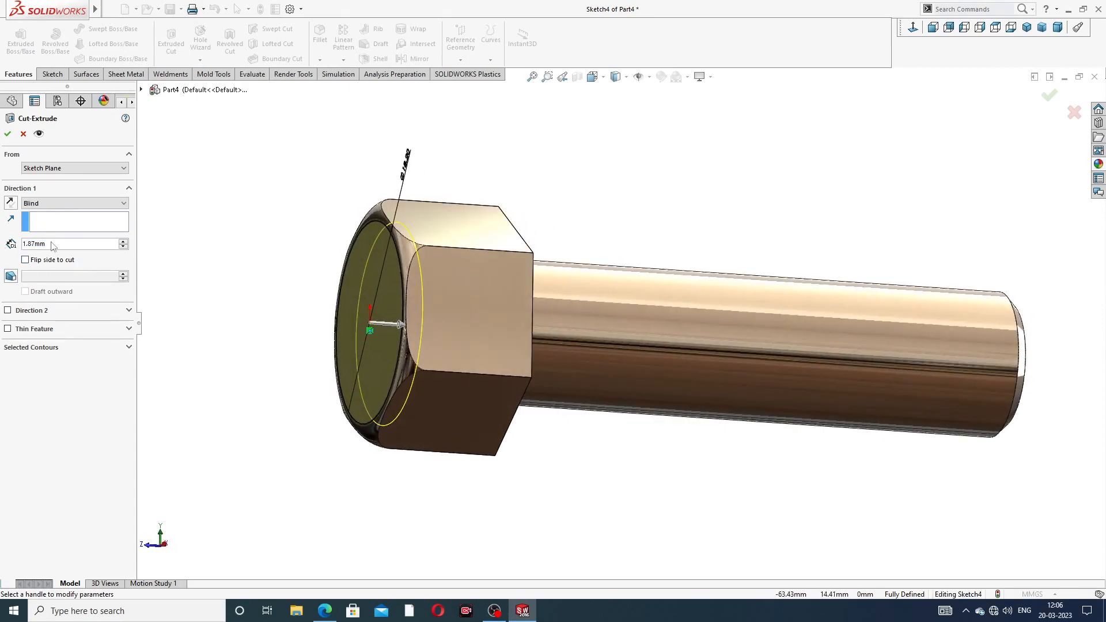
Step: Set the cut depth to 2.87 mm and finish the circular recess in the head's end face
{"action": "type", "text": "2"}
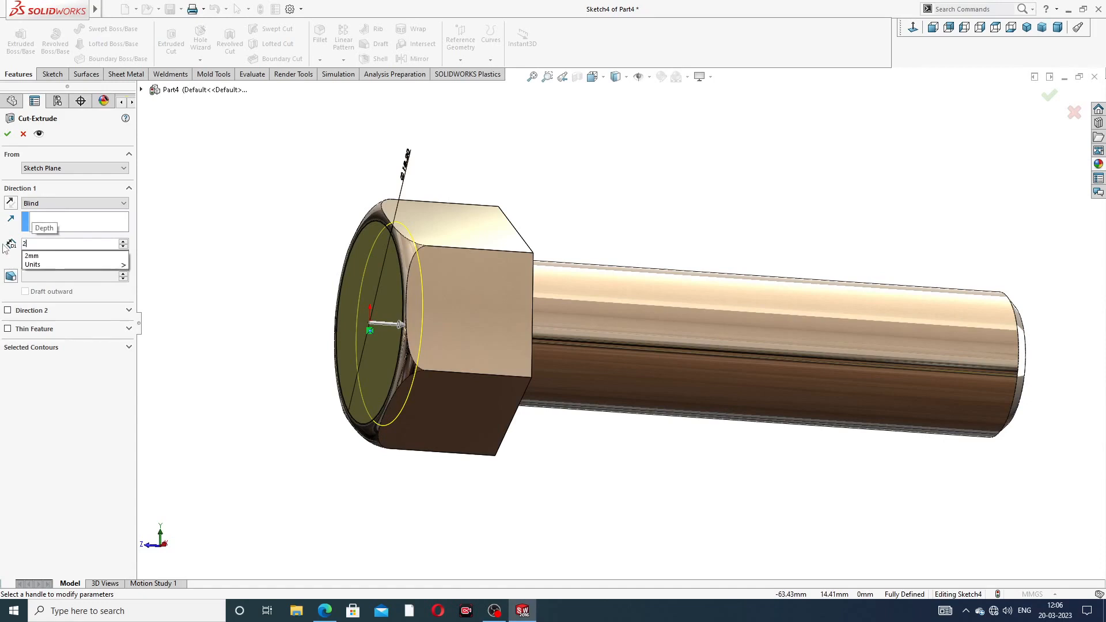
{"action": "type", "text": ".87"}
{"action": "key", "text": "Return"}
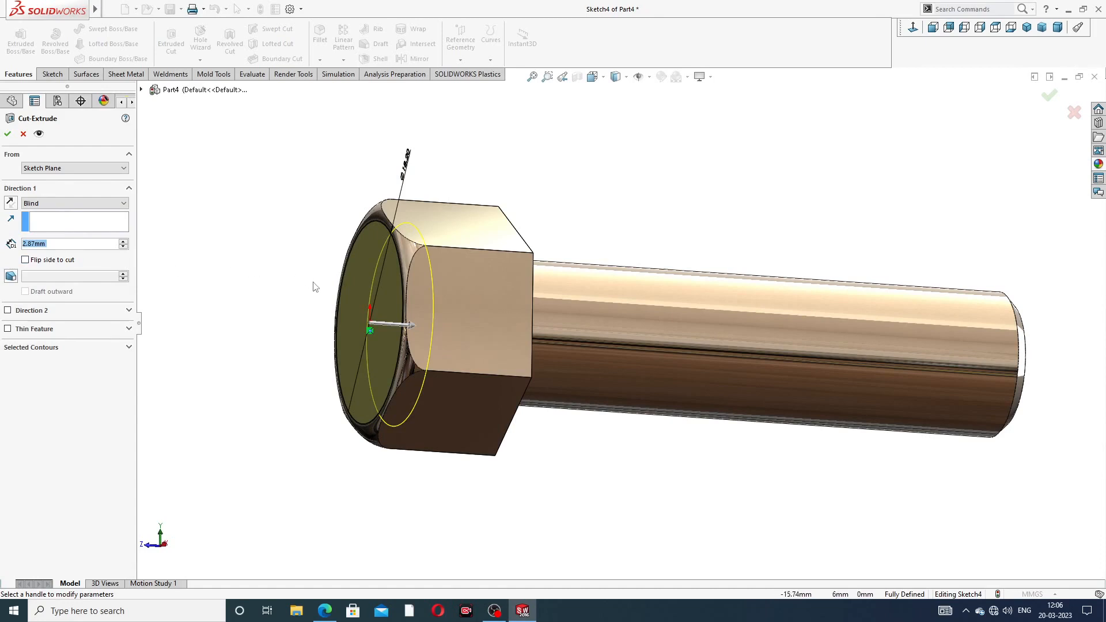
{"action": "middle_click_drag", "start_coordinate": [313, 283], "coordinate": [306, 300]}
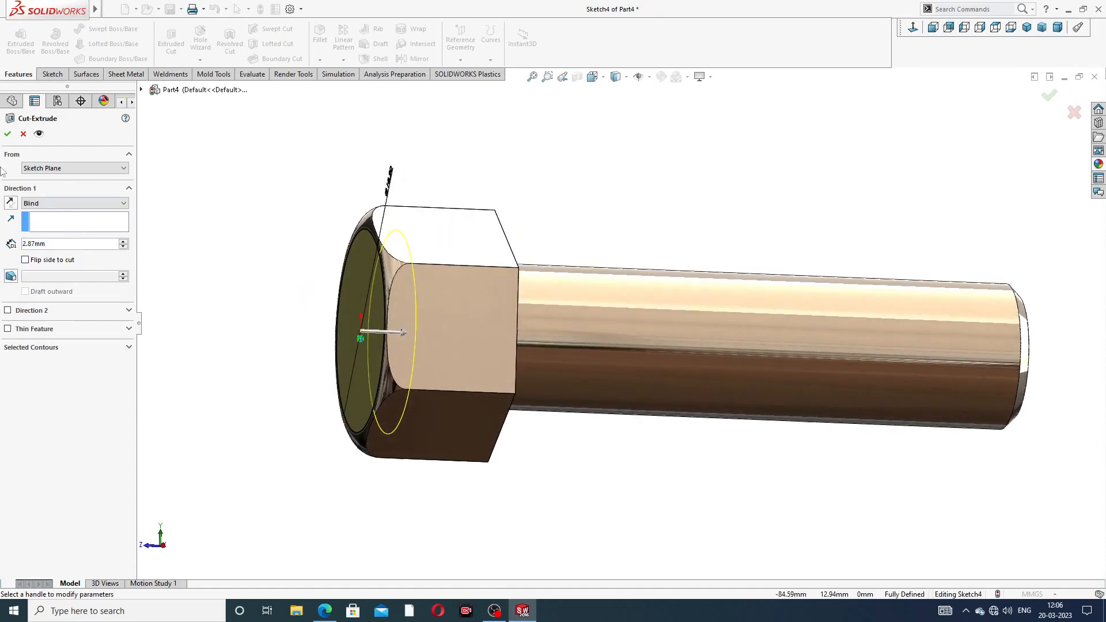
{"action": "left_click", "coordinate": [8, 134]}
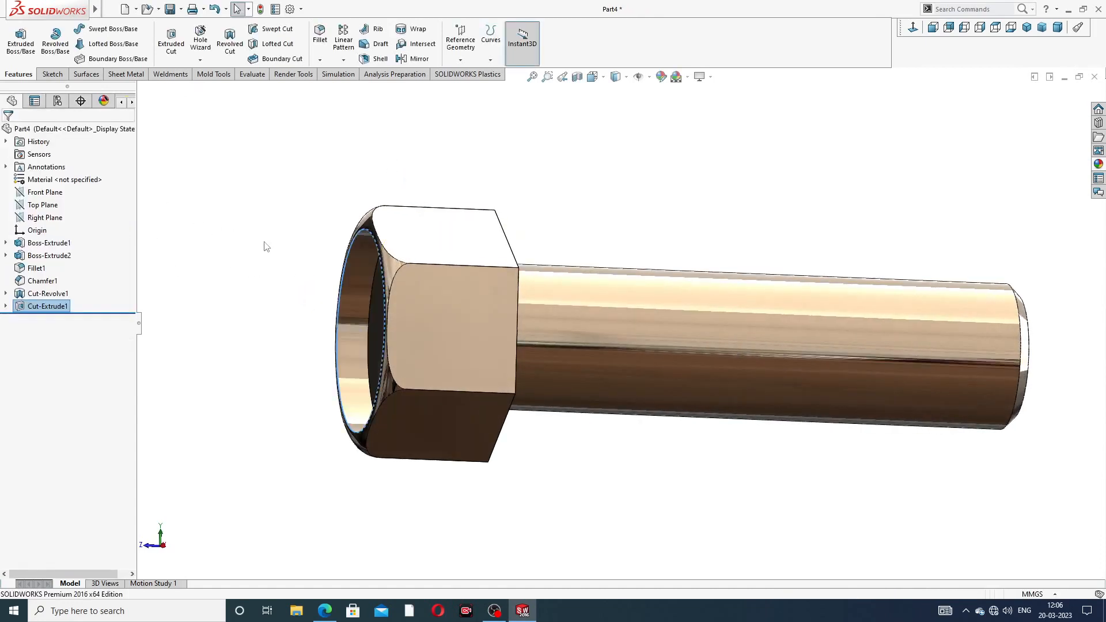
Step: Fillet the circular edge at the floor of the head's recess with a 2 mm radius
{"action": "middle_click_drag", "start_coordinate": [362, 331], "coordinate": [517, 221]}
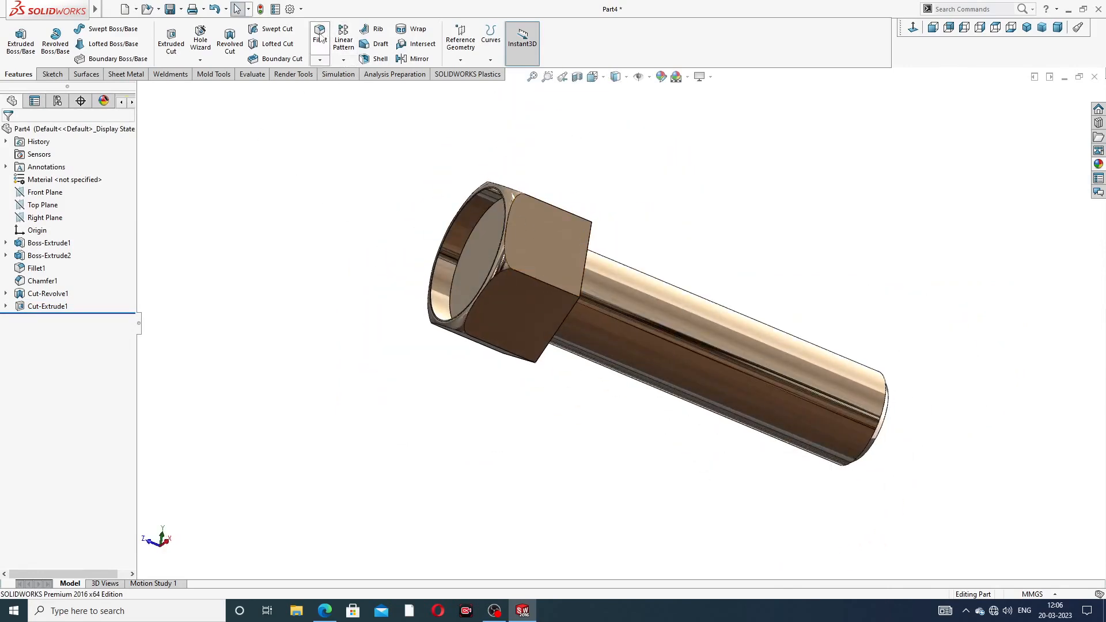
{"action": "left_click", "coordinate": [319, 34]}
{"action": "scroll", "coordinate": [289, 286], "scroll_direction": "down", "scroll_amount": 2}
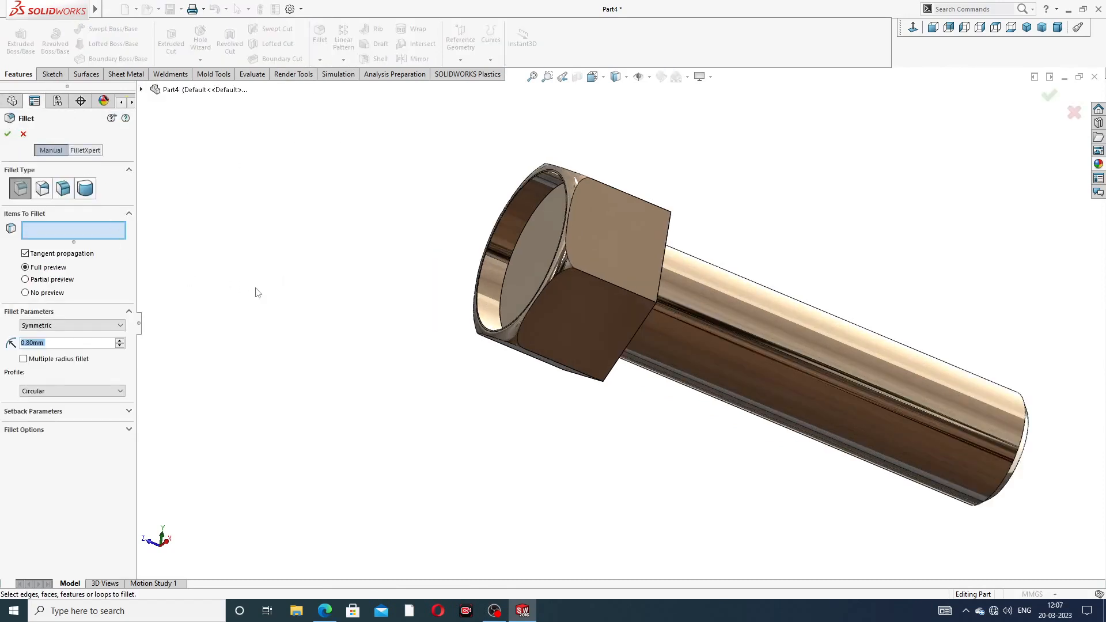
{"action": "type", "text": "2"}
{"action": "key", "text": "Return"}
{"action": "left_click", "coordinate": [523, 229]}
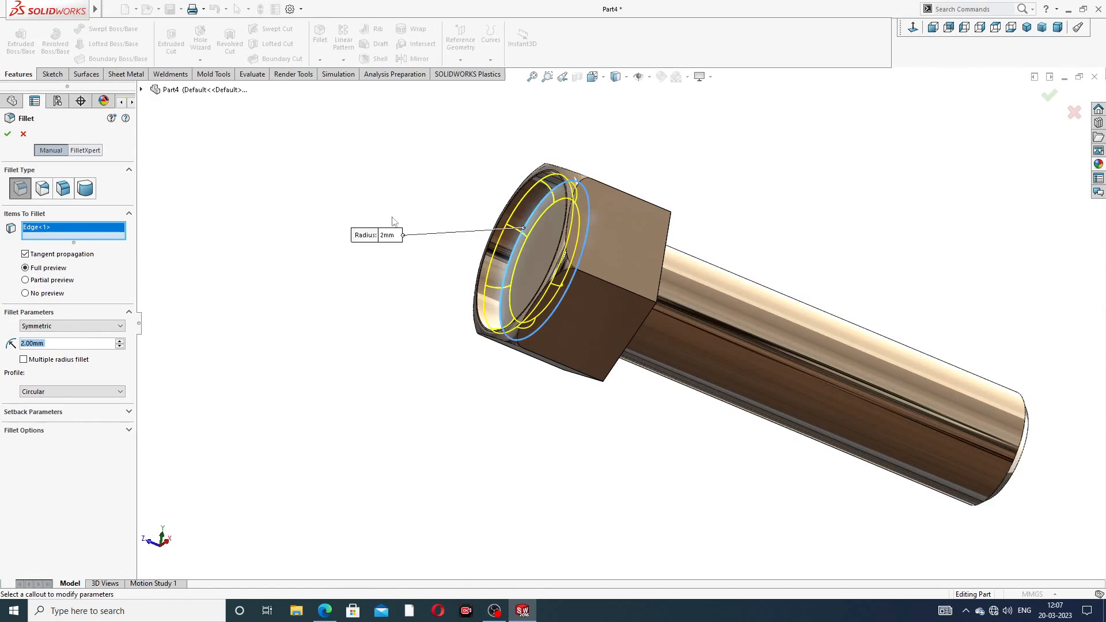
{"action": "left_click", "coordinate": [8, 135]}
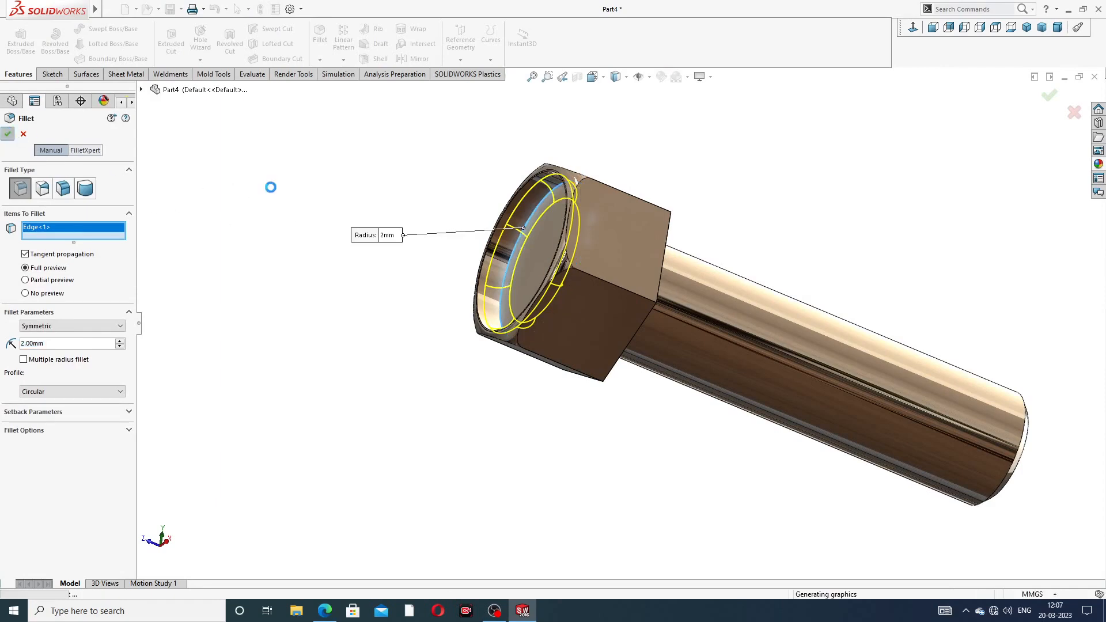
{"action": "middle_click_drag", "start_coordinate": [677, 239], "coordinate": [661, 269]}
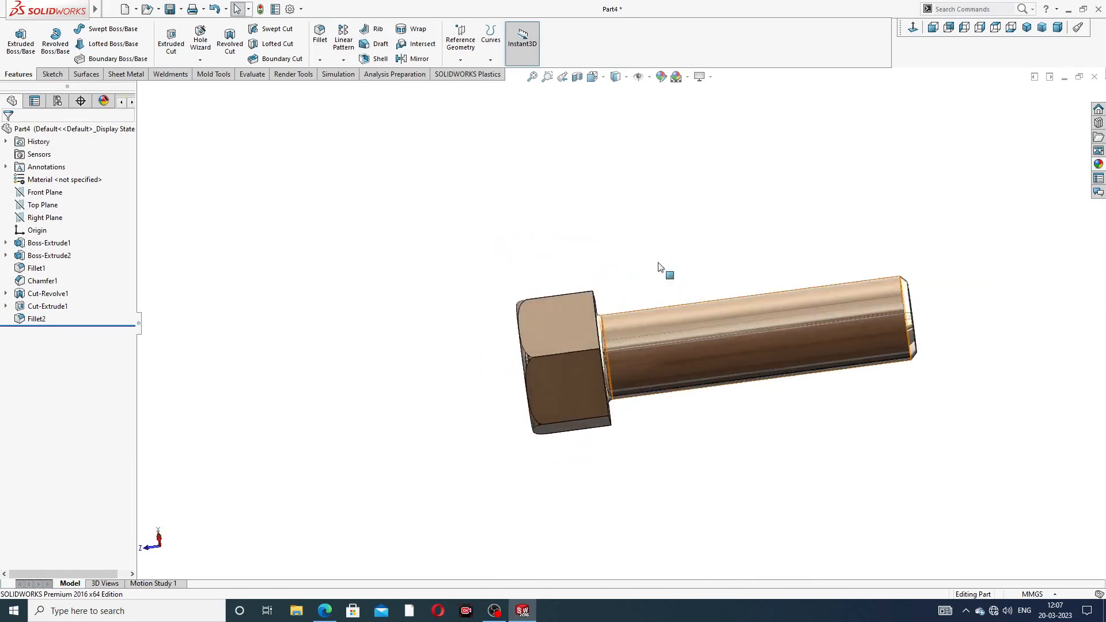
Step: Consult the flange dimensions in the PDF drawing and start a sketch on the Top Plane, viewed straight on
{"action": "left_click", "coordinate": [324, 610]}
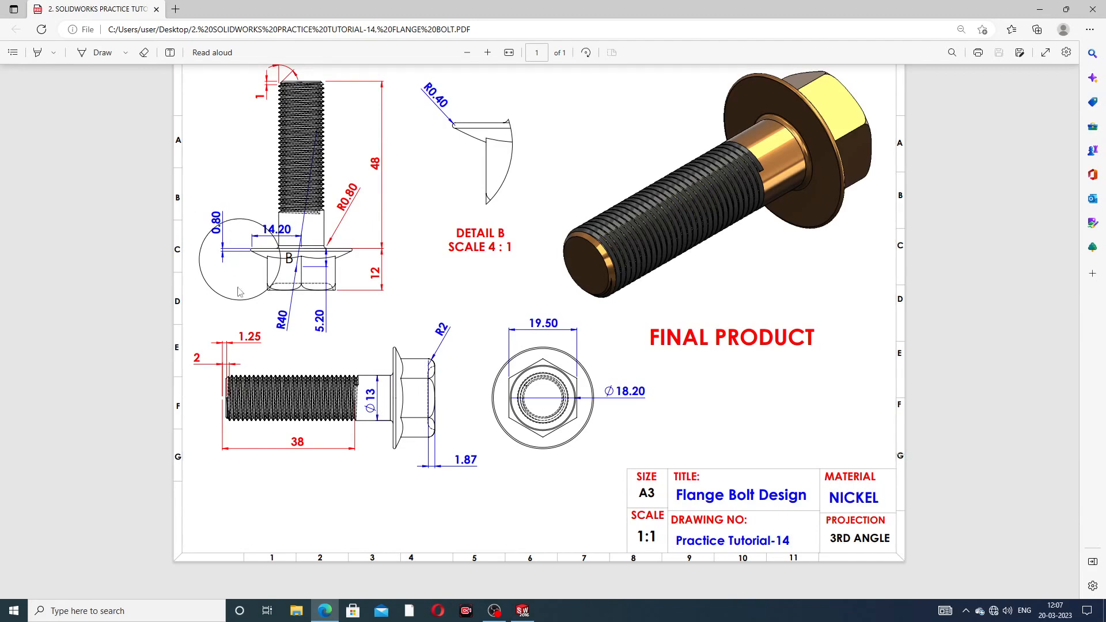
{"action": "mouse_move", "coordinate": [326, 613]}
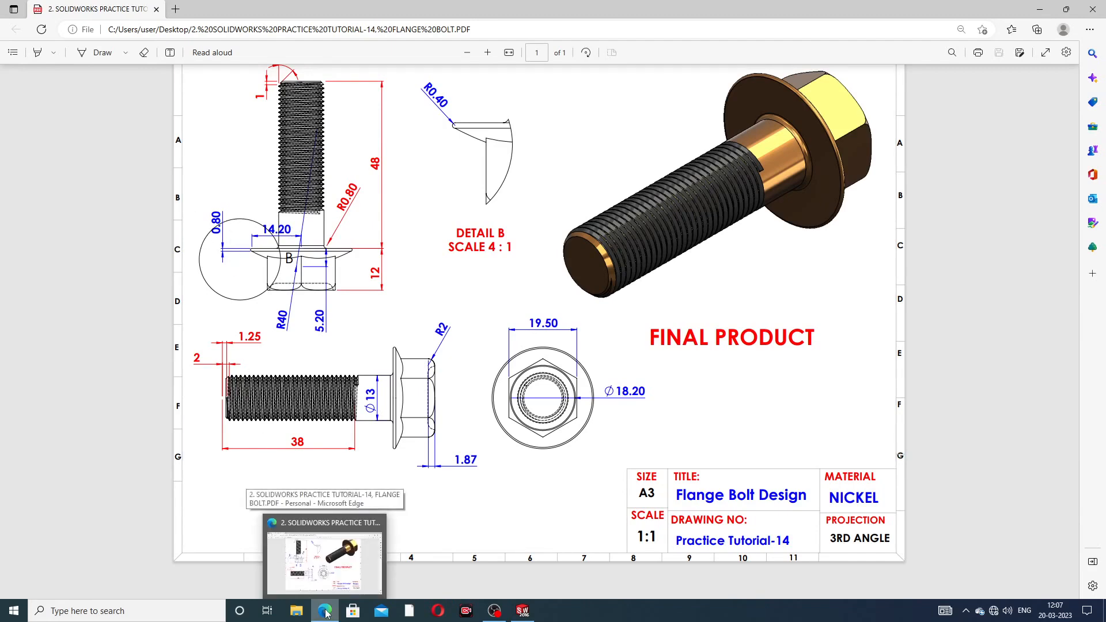
{"action": "left_click", "coordinate": [326, 613]}
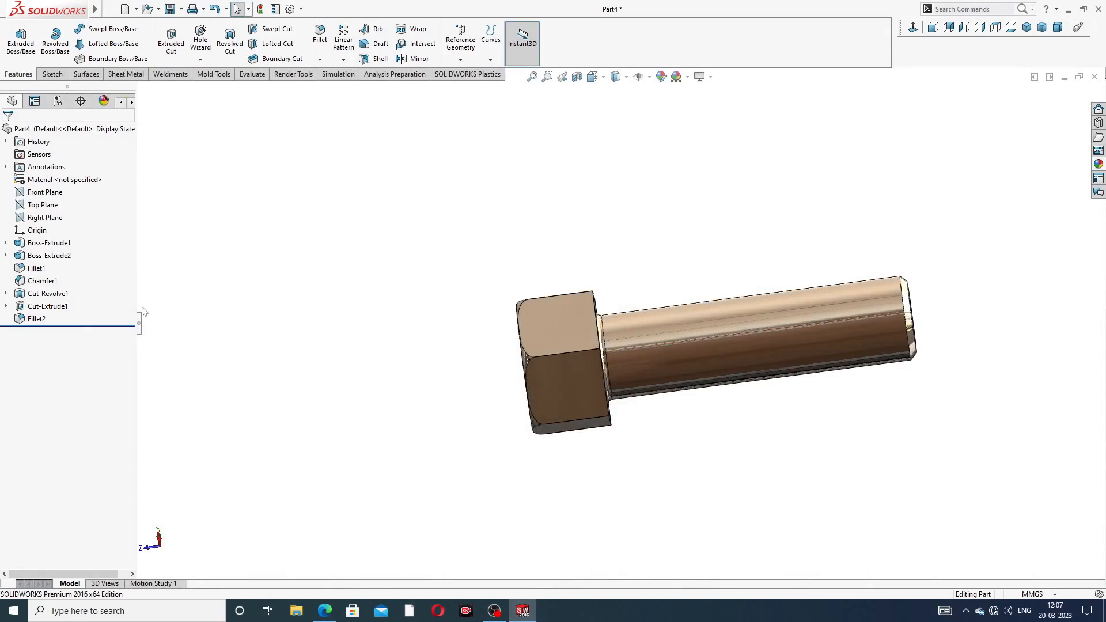
{"action": "left_click", "coordinate": [46, 206]}
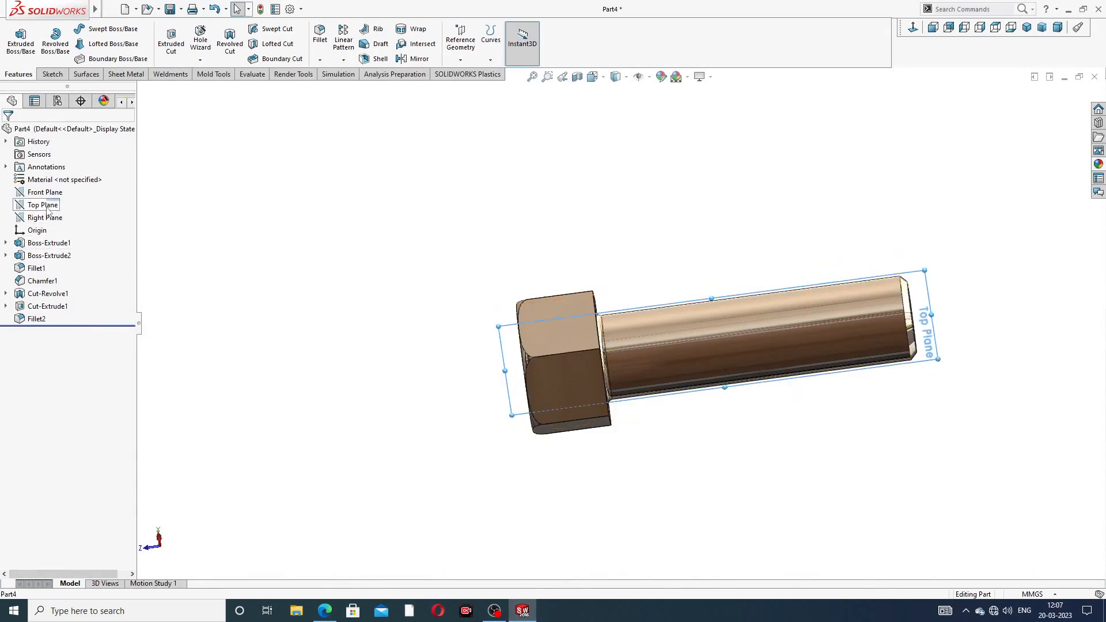
{"action": "left_click", "coordinate": [57, 195]}
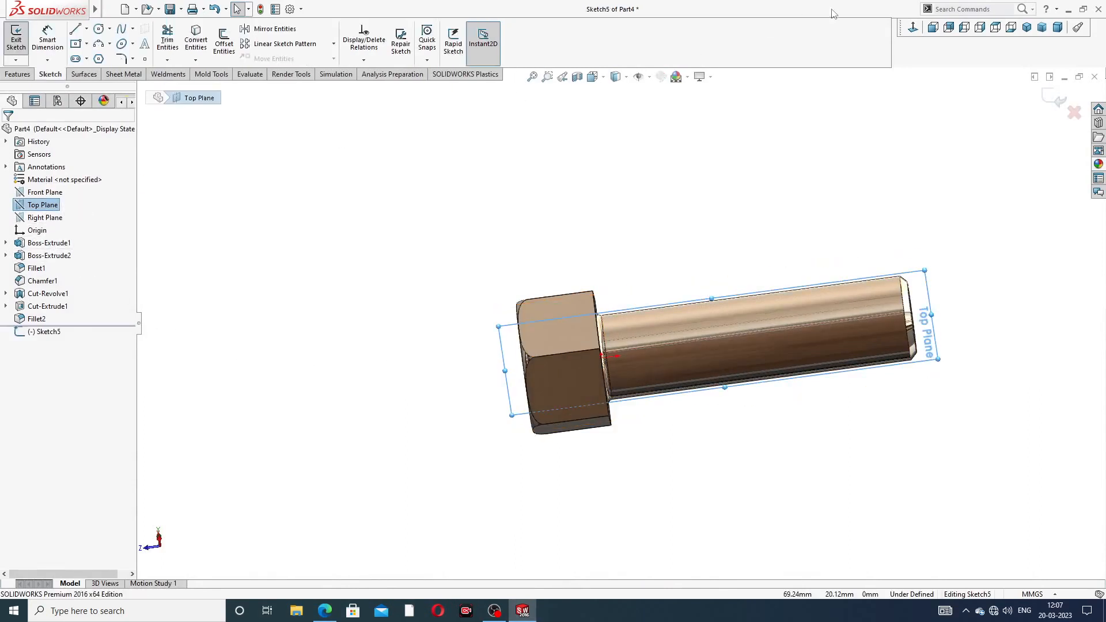
{"action": "left_click", "coordinate": [909, 31]}
{"action": "scroll", "coordinate": [623, 499], "scroll_direction": "down", "scroll_amount": 5}
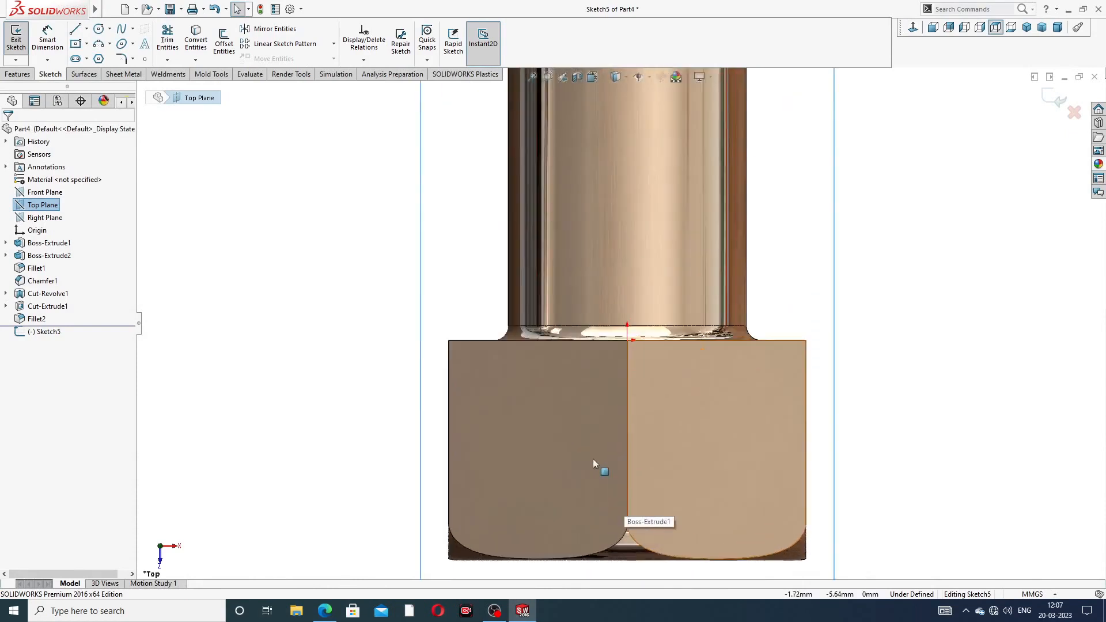
{"action": "scroll", "coordinate": [593, 458], "scroll_direction": "down", "scroll_amount": 2}
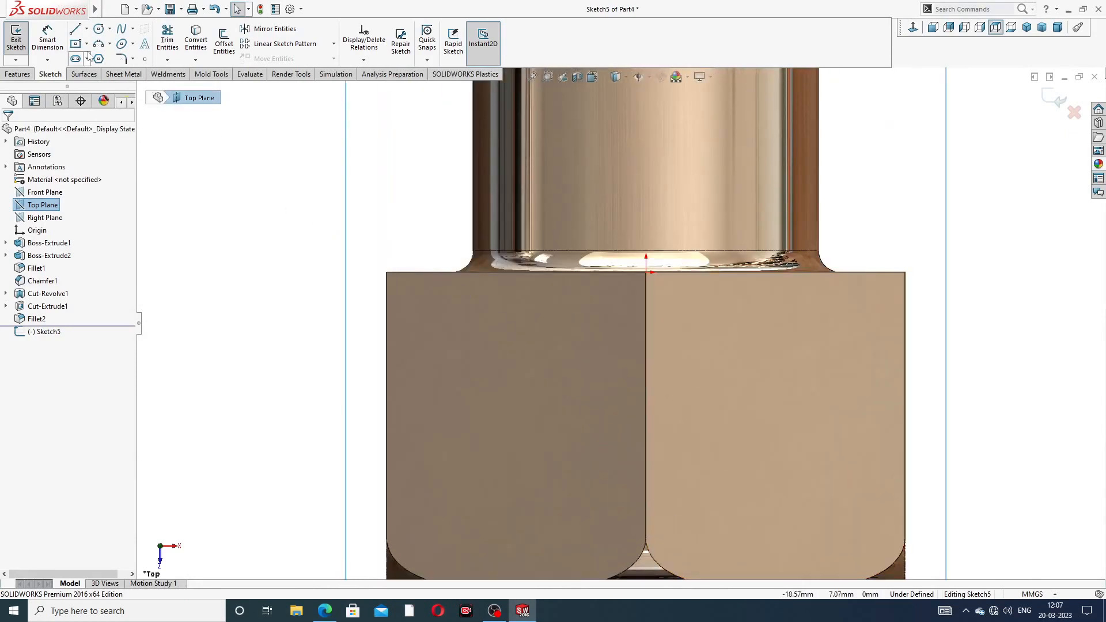
Step: Sketch a horizontal line about 13 mm long from the origin past the head's left side, ending in a short downward vertical line
{"action": "left_click", "coordinate": [75, 29]}
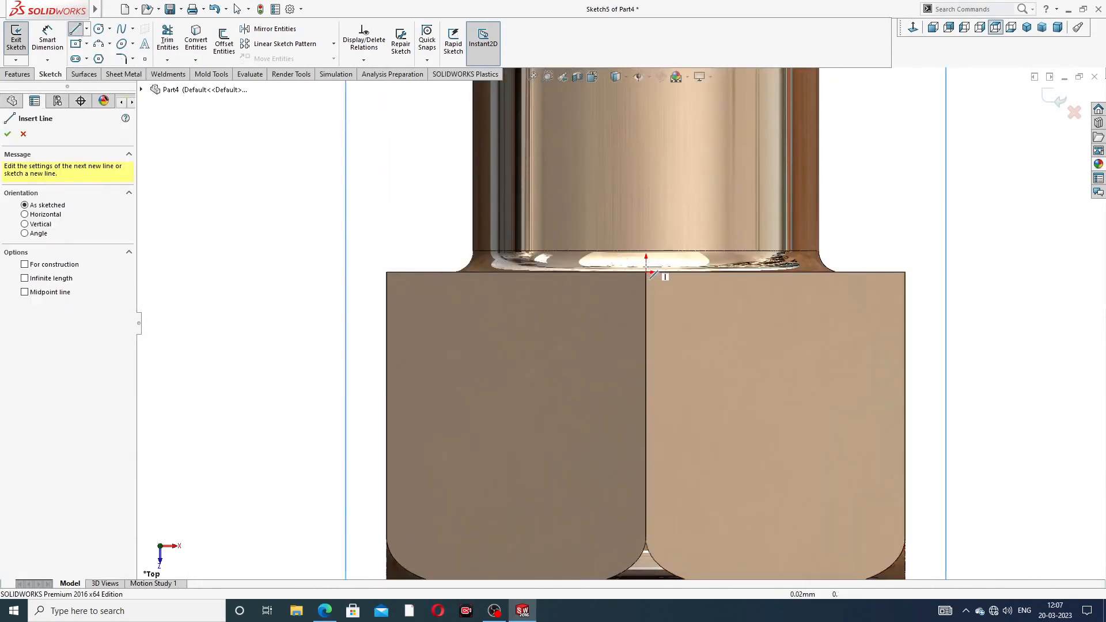
{"action": "left_click", "coordinate": [646, 273]}
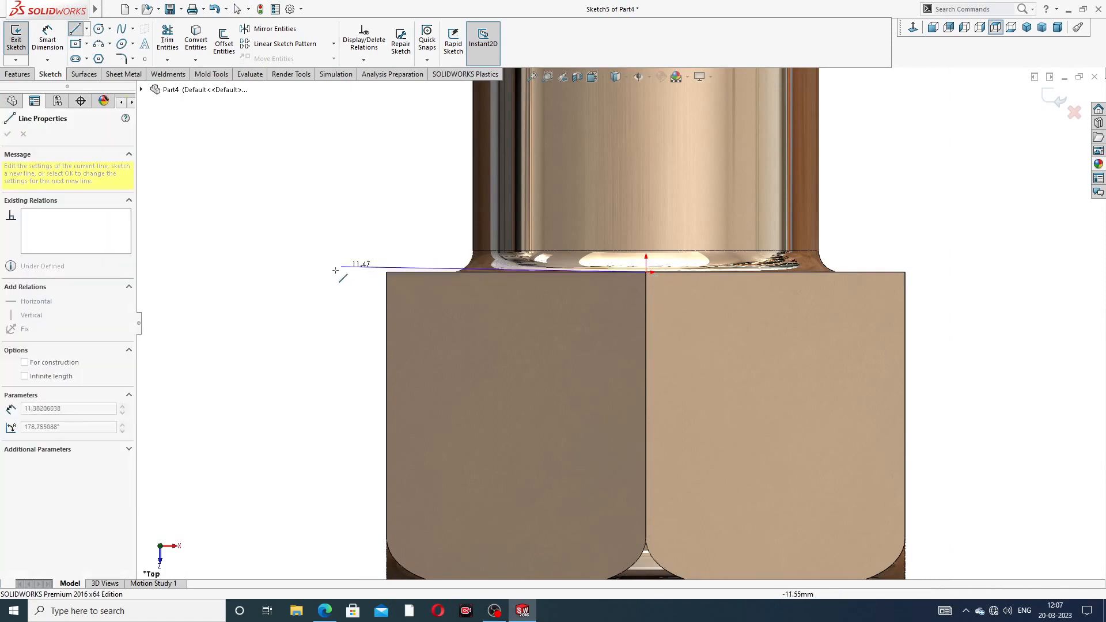
{"action": "left_click", "coordinate": [299, 272]}
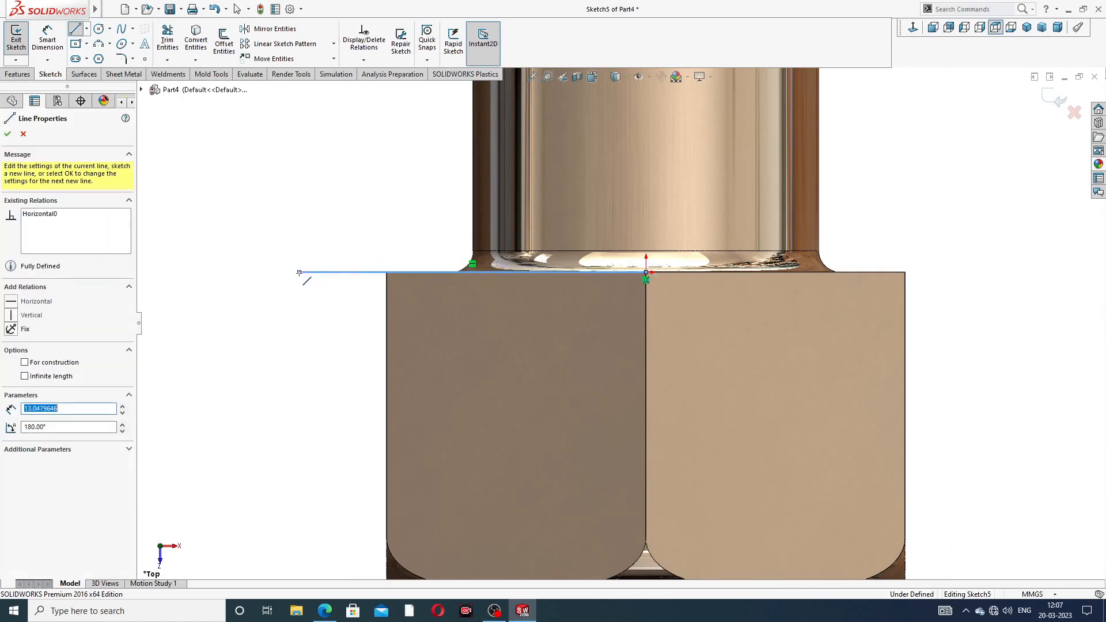
{"action": "left_click", "coordinate": [299, 316]}
{"action": "right_click", "coordinate": [363, 225]}
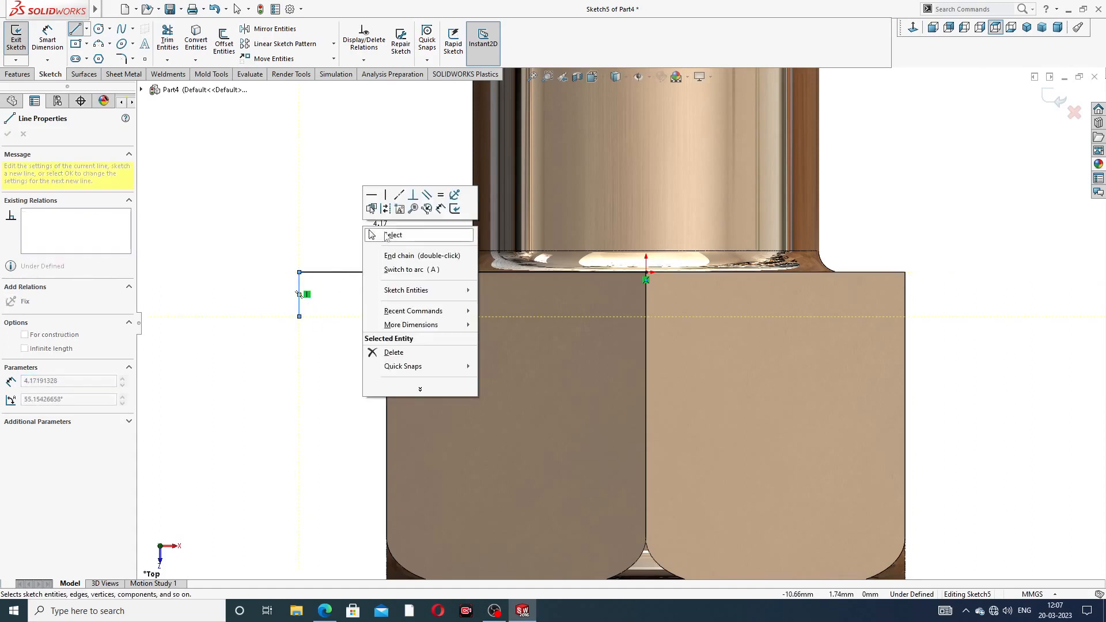
{"action": "left_click", "coordinate": [382, 235]}
Step: Sketch a vertical line from the origin down the head's centre edge and stretch it to about 4 mm long
{"action": "left_click", "coordinate": [75, 29]}
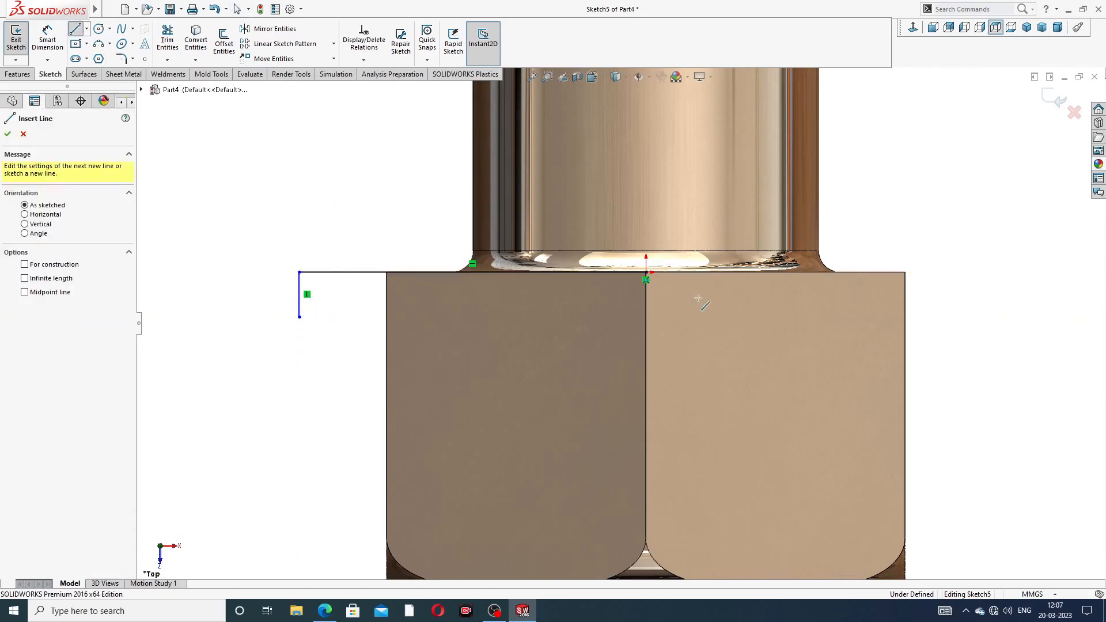
{"action": "left_click", "coordinate": [646, 279]}
{"action": "left_click", "coordinate": [646, 357]}
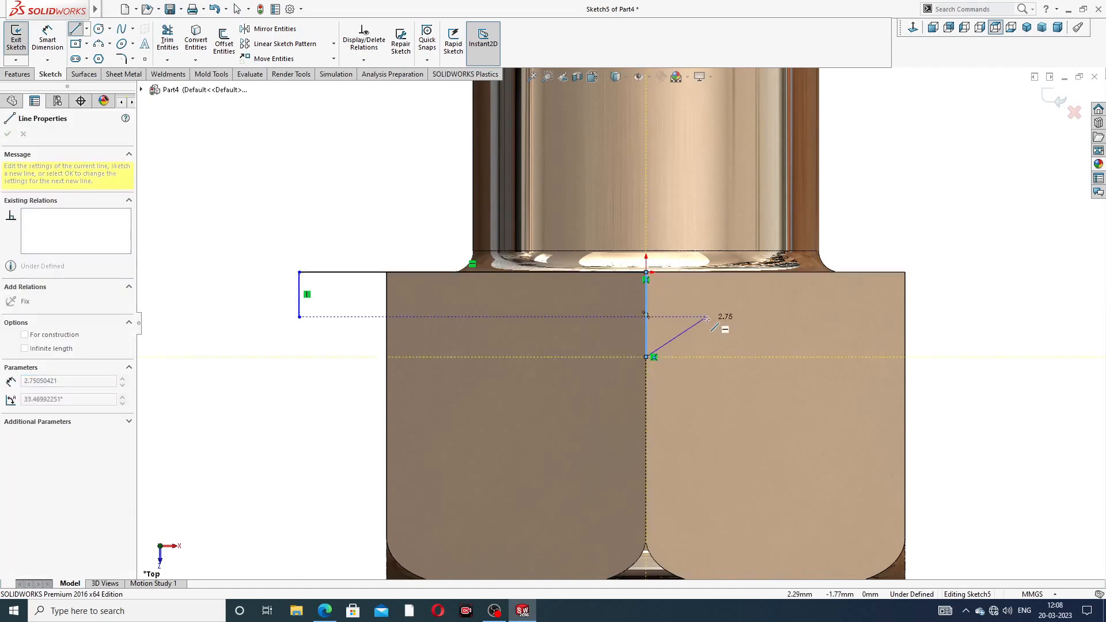
{"action": "right_click", "coordinate": [710, 316]}
{"action": "left_click", "coordinate": [720, 333]}
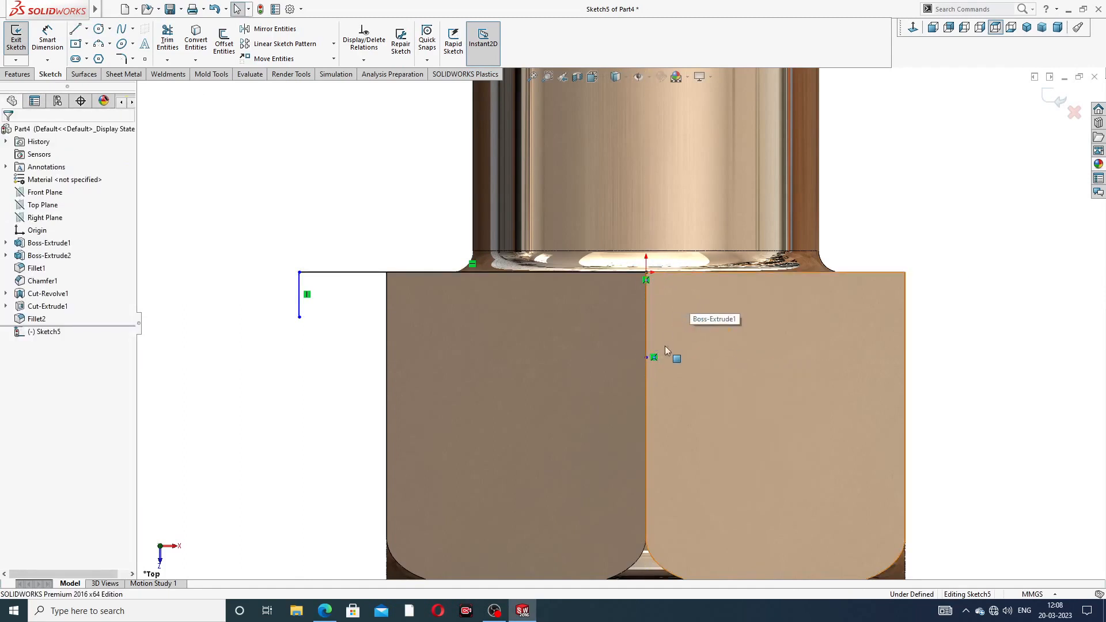
{"action": "left_click_drag", "start_coordinate": [645, 358], "coordinate": [646, 383]}
{"action": "left_click", "coordinate": [933, 239]}
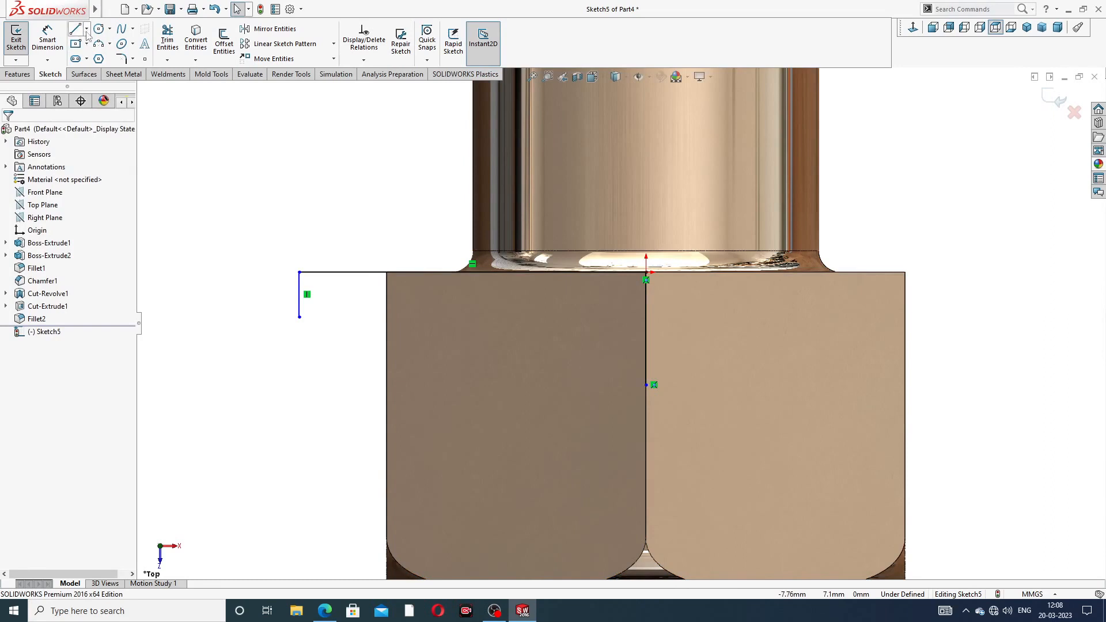
Step: Sketch a tangent arc from the lower end of the centre vertical line to the lower end of the short outer line
{"action": "left_click", "coordinate": [110, 44]}
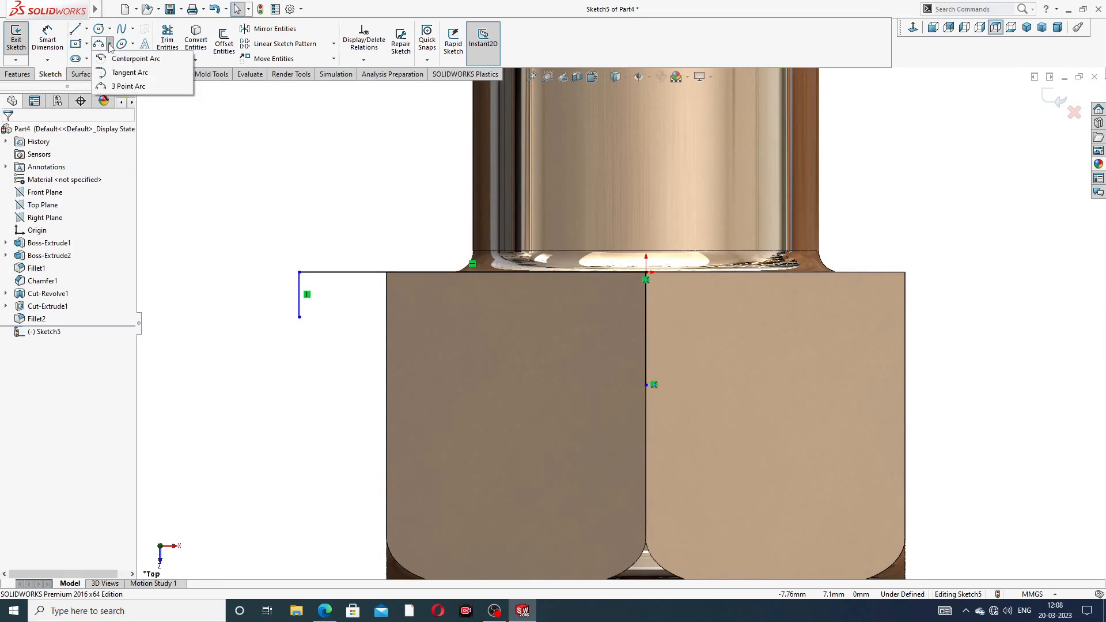
{"action": "left_click", "coordinate": [129, 72]}
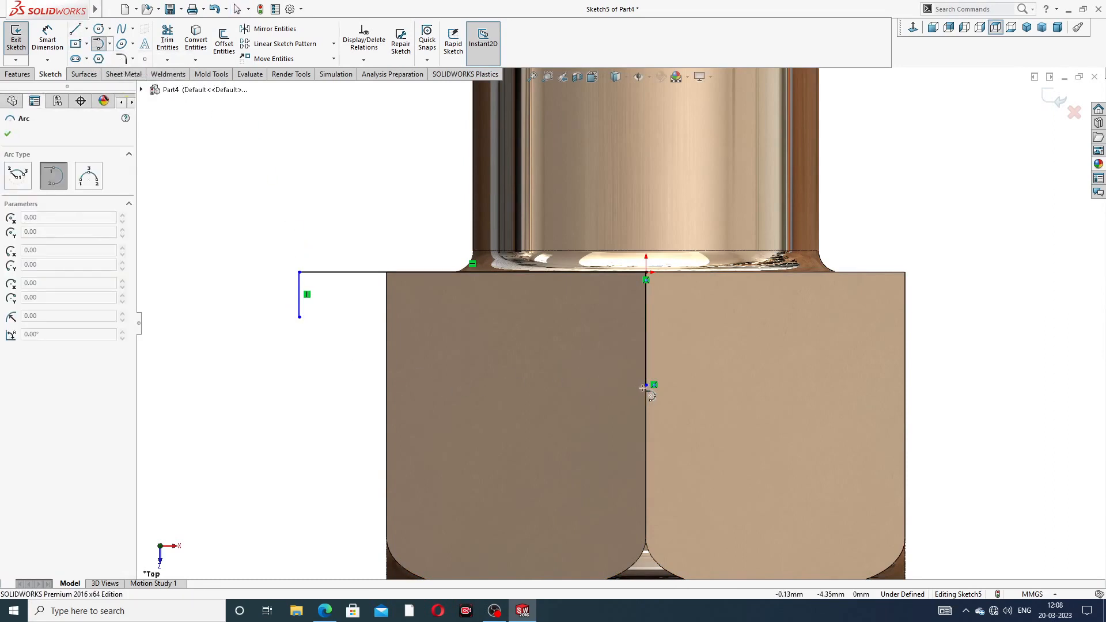
{"action": "left_click", "coordinate": [645, 385]}
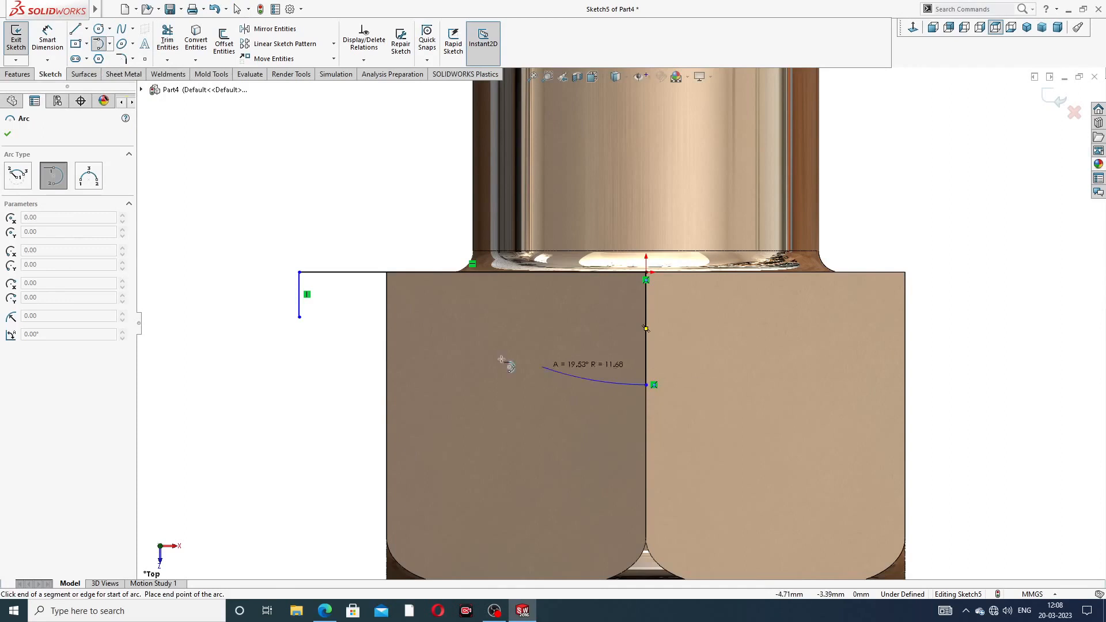
{"action": "left_click", "coordinate": [300, 316]}
{"action": "right_click", "coordinate": [346, 206]}
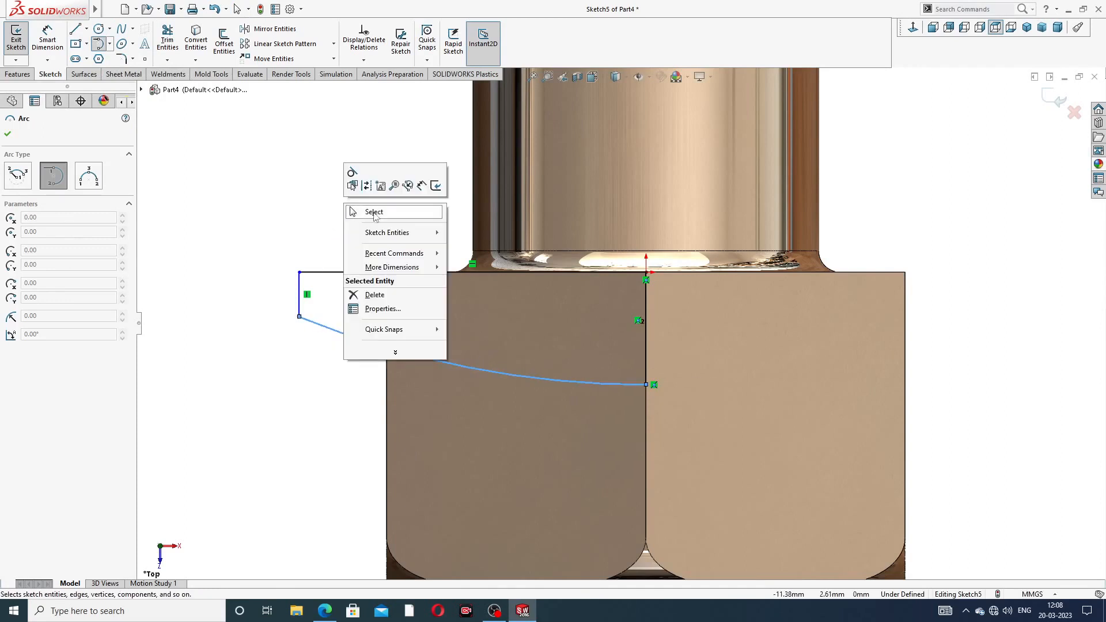
{"action": "left_click", "coordinate": [374, 217]}
Step: Dimension the flange profile's horizontal line at 14.2 mm, checking the value in the PDF drawing
{"action": "left_click", "coordinate": [48, 39]}
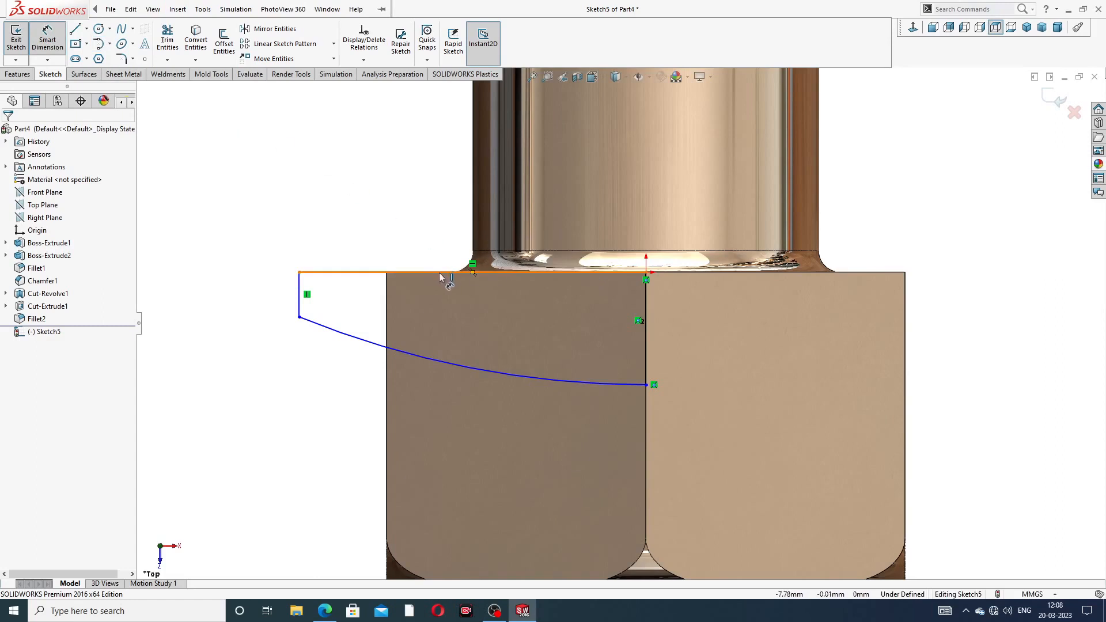
{"action": "left_click", "coordinate": [440, 274]}
{"action": "left_click", "coordinate": [451, 256]}
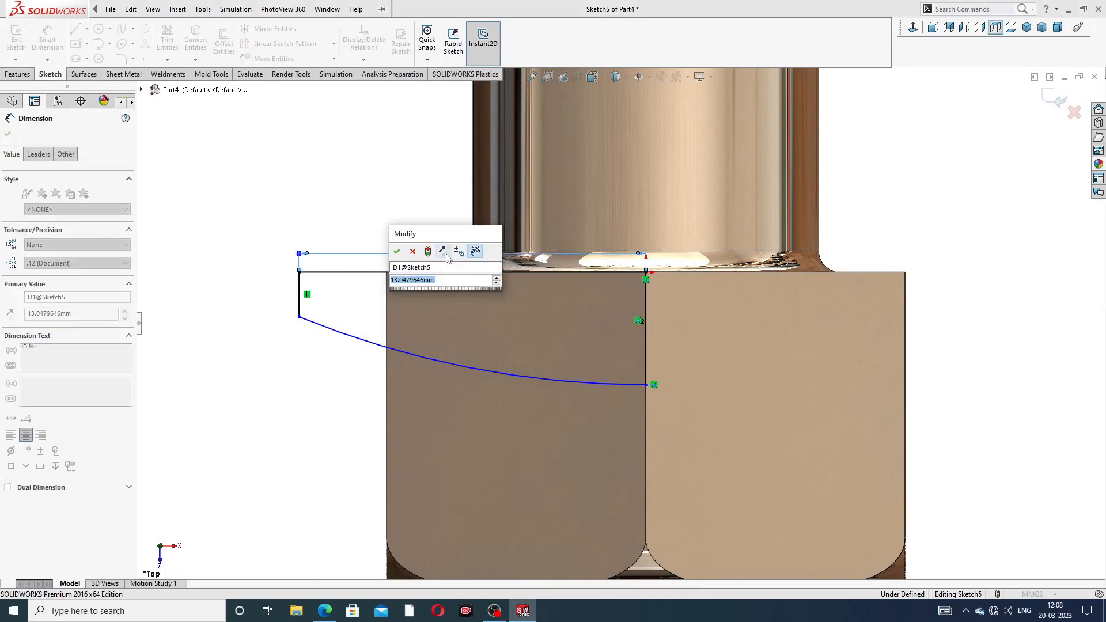
{"action": "type", "text": "14."}
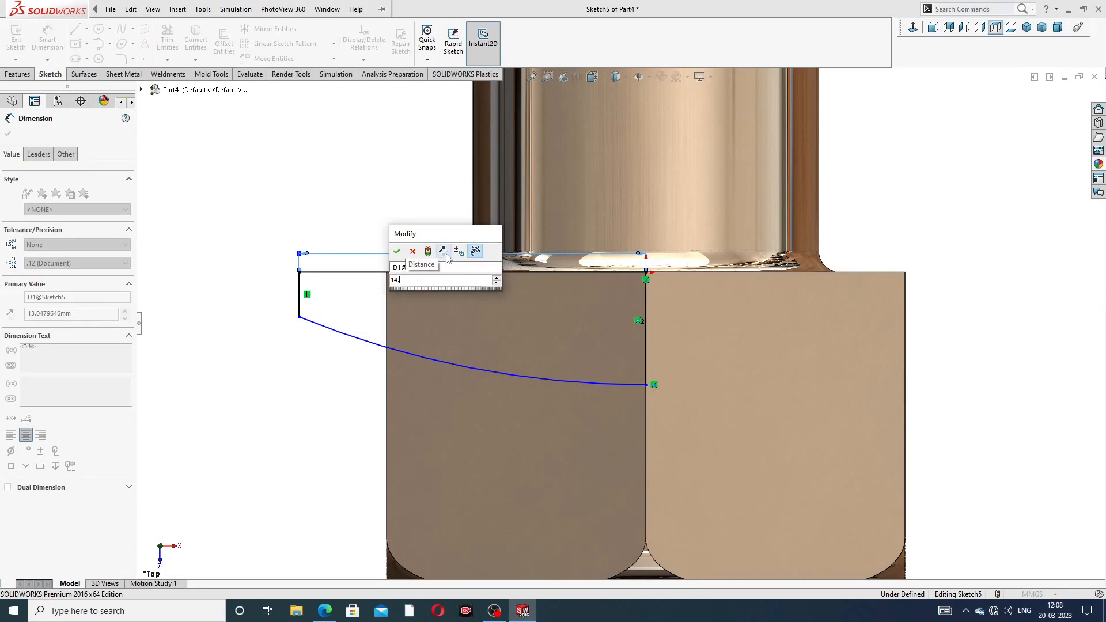
{"action": "left_click", "coordinate": [324, 610]}
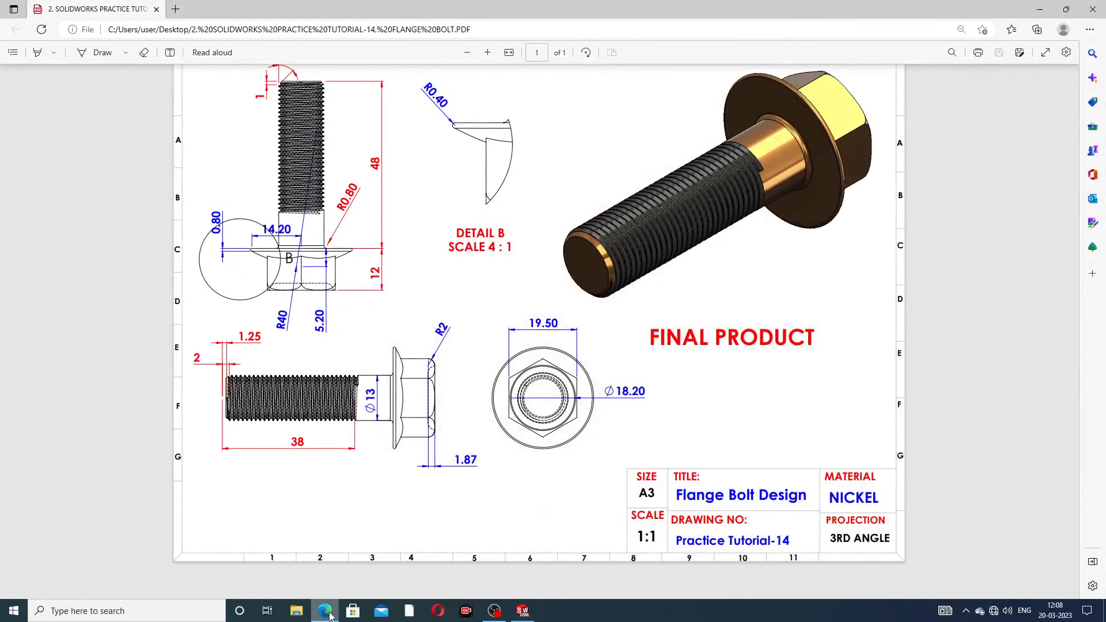
{"action": "left_click", "coordinate": [326, 611]}
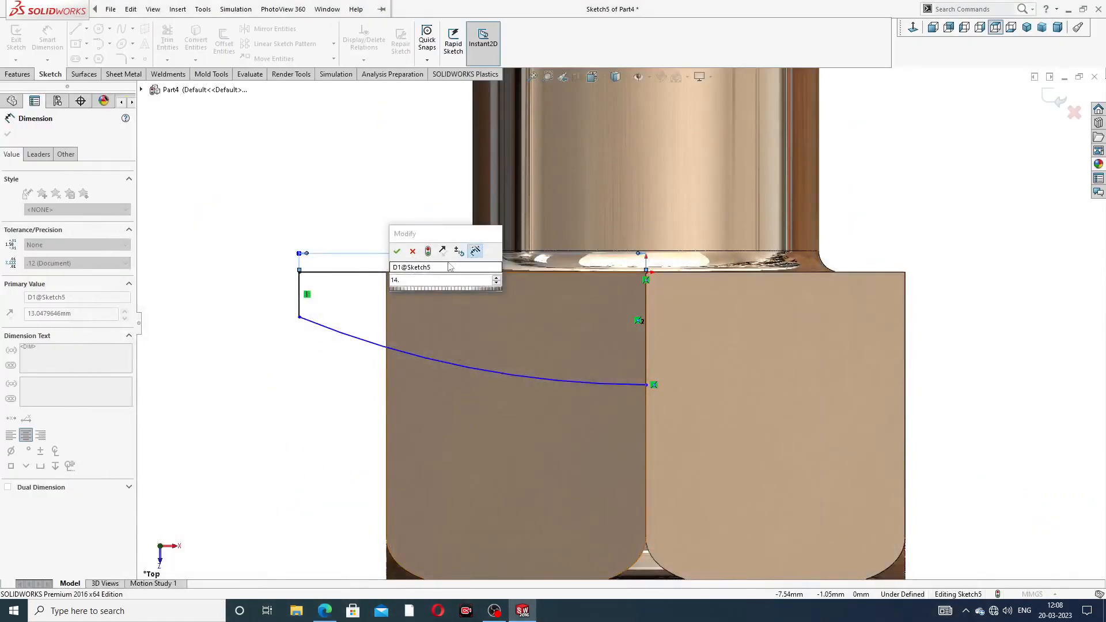
{"action": "left_click", "coordinate": [409, 281]}
{"action": "key", "text": "BackSpace"}
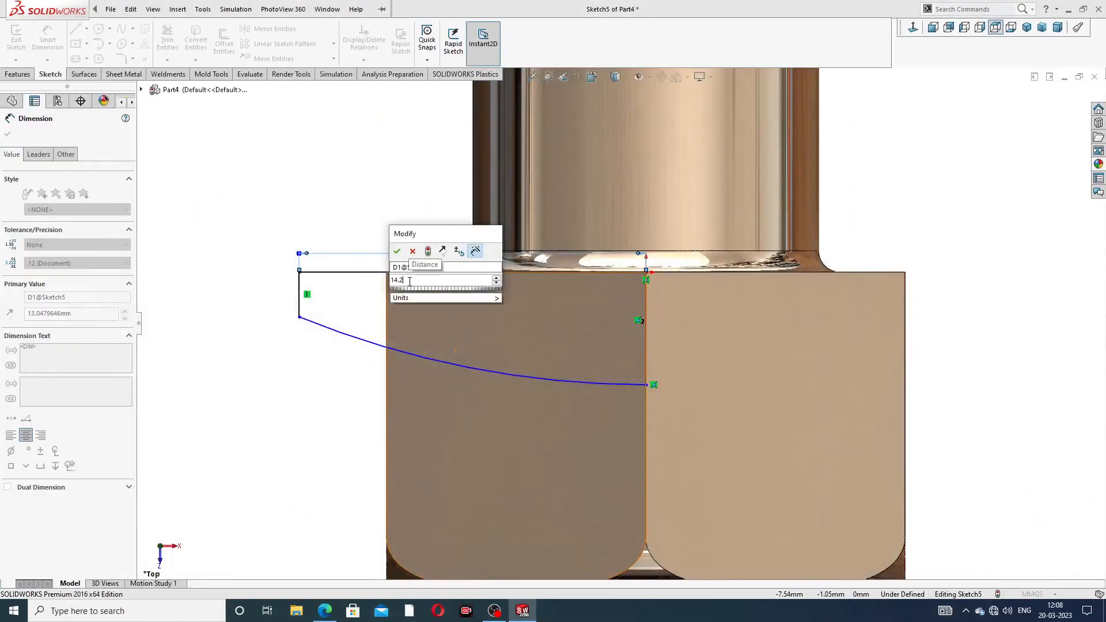
{"action": "type", "text": "2"}
{"action": "key", "text": "Return"}
Step: Dimension the vertical centre line of the flange profile at 5.2 mm
{"action": "left_click", "coordinate": [645, 309]}
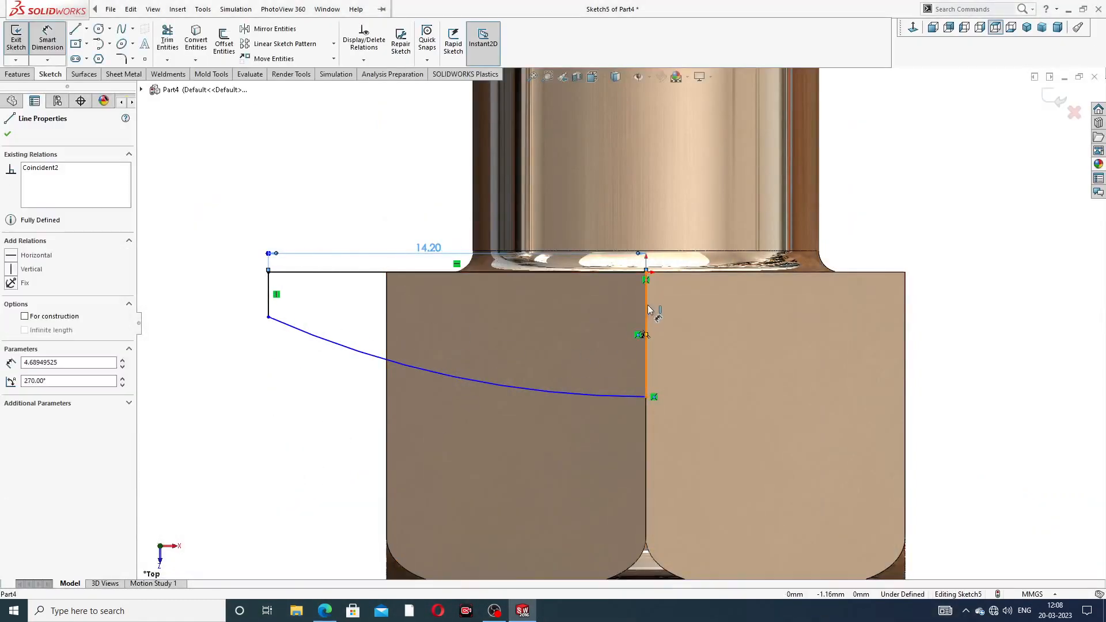
{"action": "left_click", "coordinate": [663, 330]}
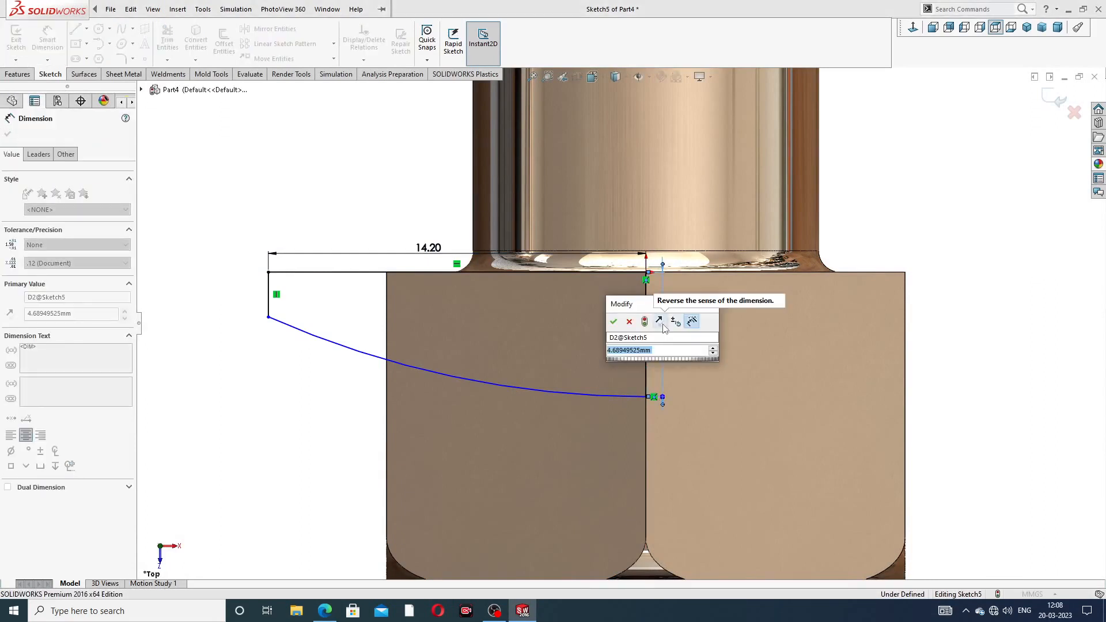
{"action": "type", "text": "5.2"}
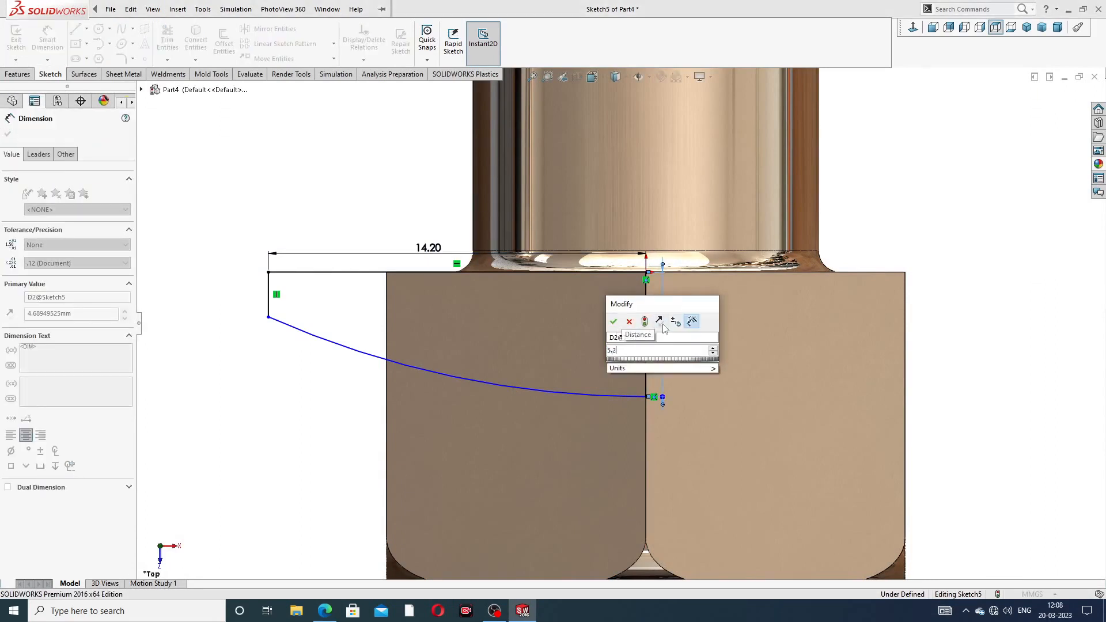
{"action": "key", "text": "Return"}
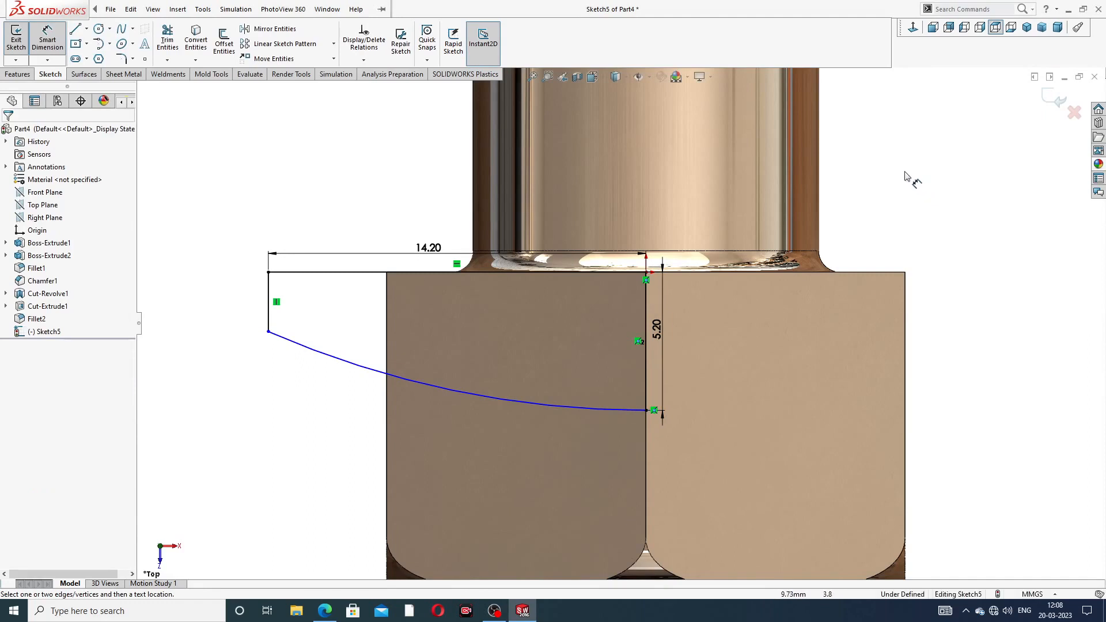
Step: Dimension the flange arc with a 40 mm radius and delete that dimension
{"action": "left_click", "coordinate": [474, 392]}
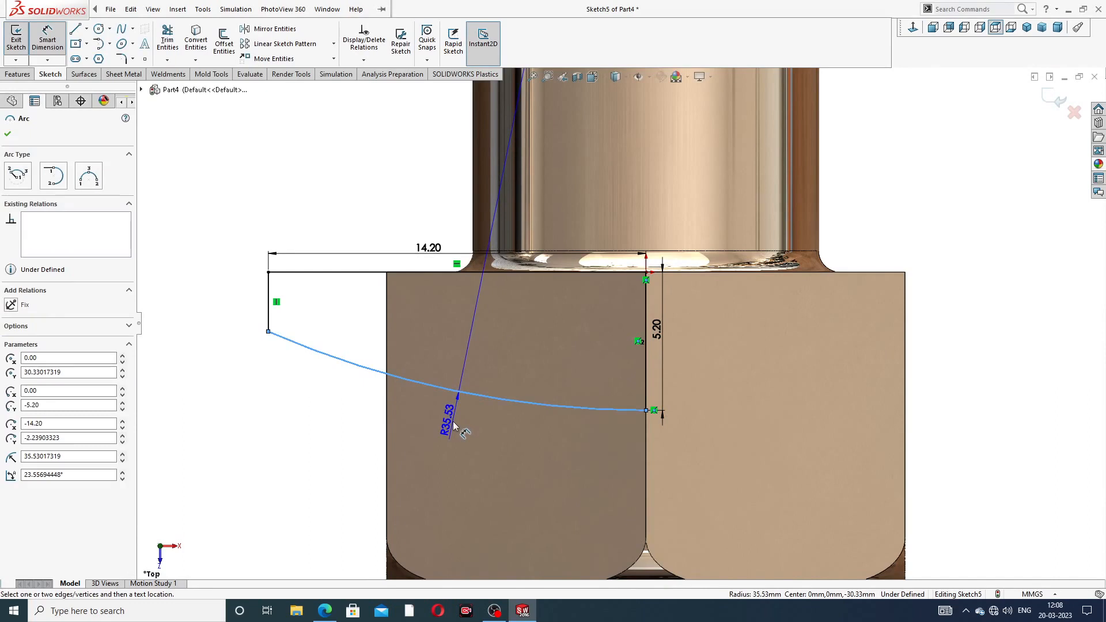
{"action": "left_click", "coordinate": [453, 425]}
{"action": "type", "text": "4"}
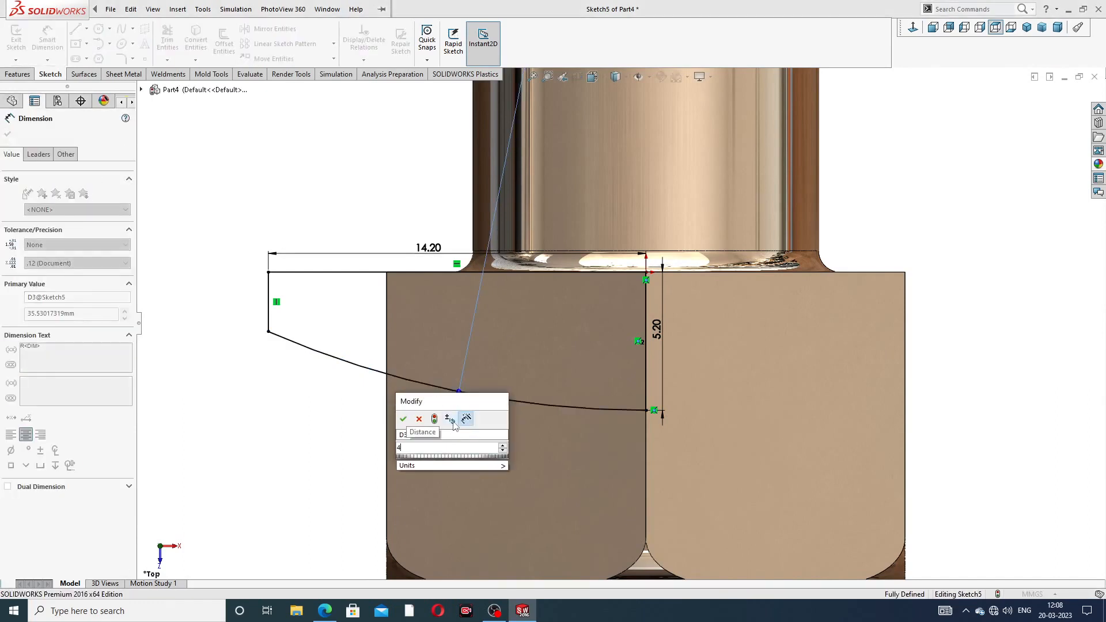
{"action": "type", "text": "0"}
{"action": "key", "text": "Return"}
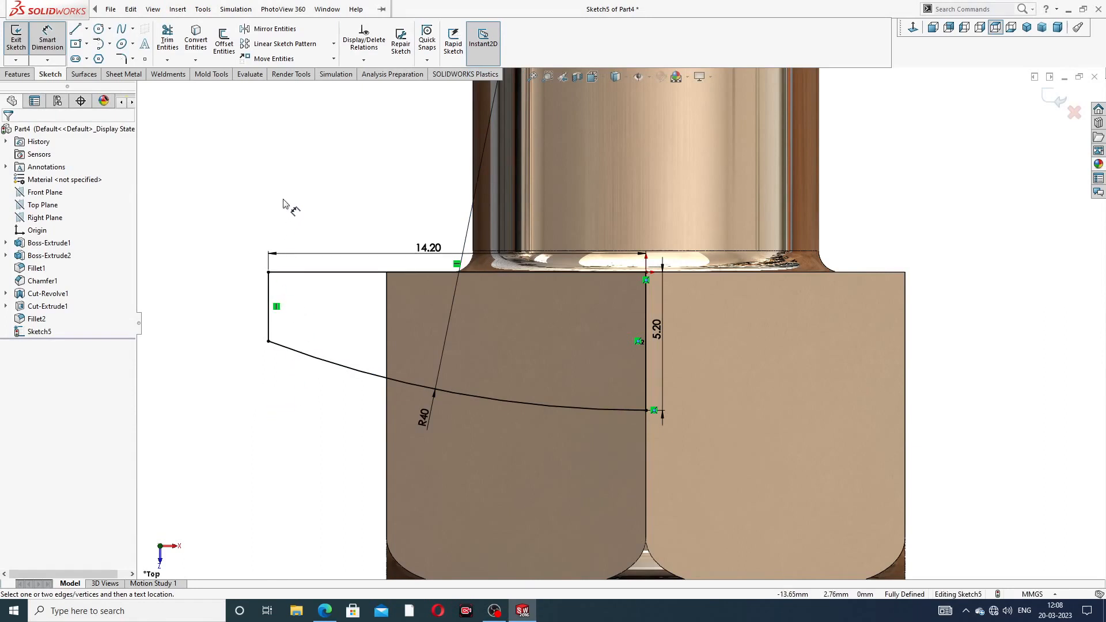
{"action": "right_click", "coordinate": [283, 204]}
{"action": "left_click", "coordinate": [314, 171]}
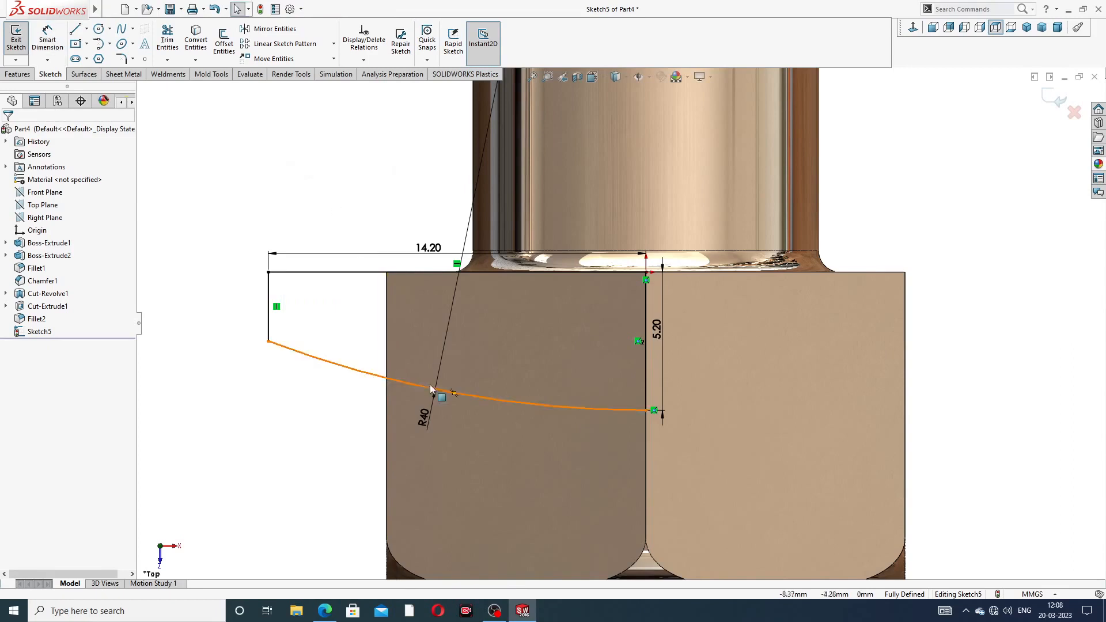
{"action": "left_click", "coordinate": [442, 356]}
{"action": "key", "text": "Delete"}
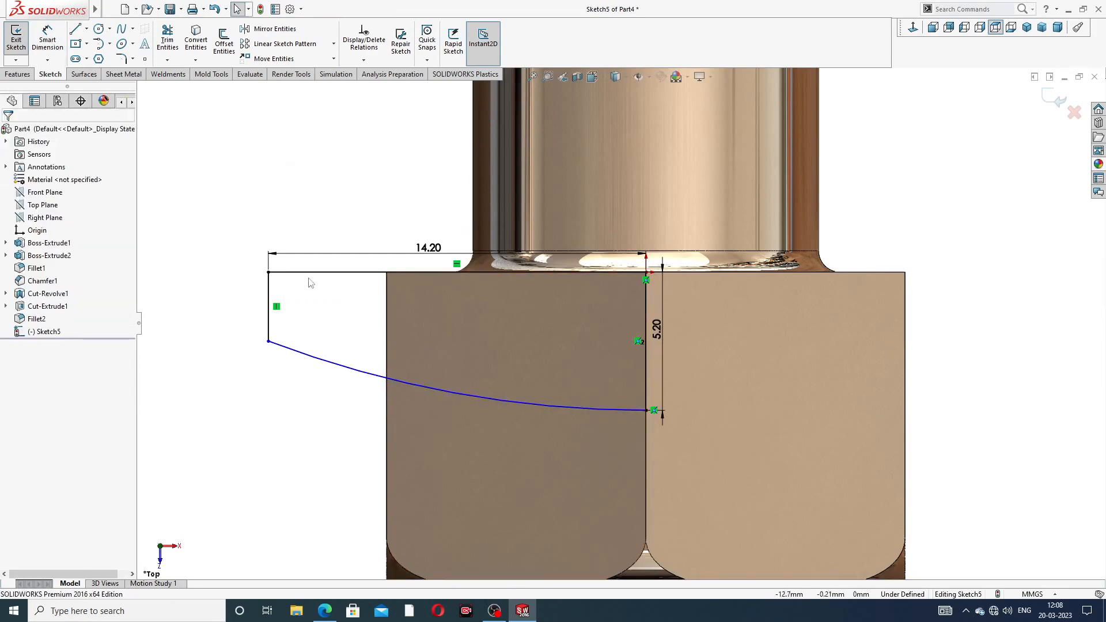
Step: Dimension the short vertical line at the flange's outer end at 0.8 mm
{"action": "left_click", "coordinate": [47, 40]}
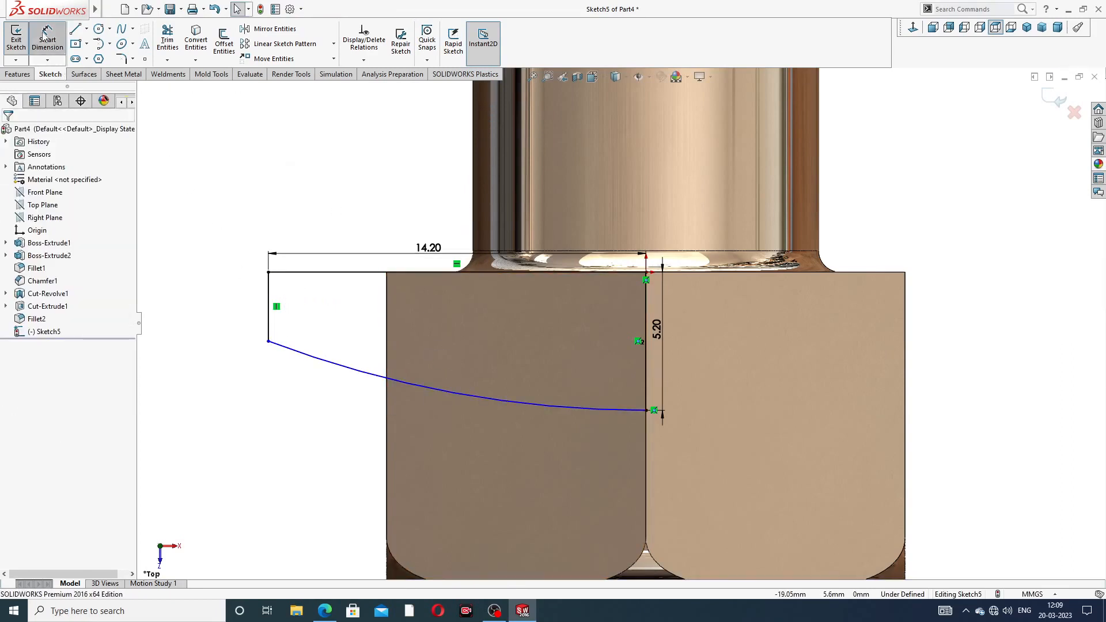
{"action": "left_click", "coordinate": [269, 294]}
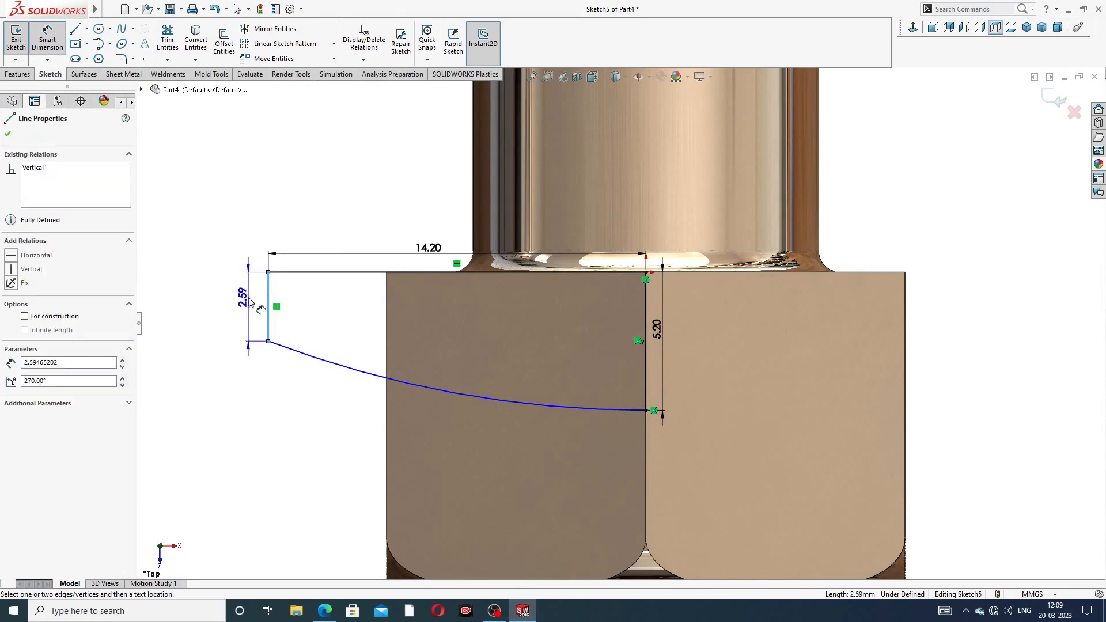
{"action": "left_click", "coordinate": [246, 304]}
{"action": "type", "text": "."}
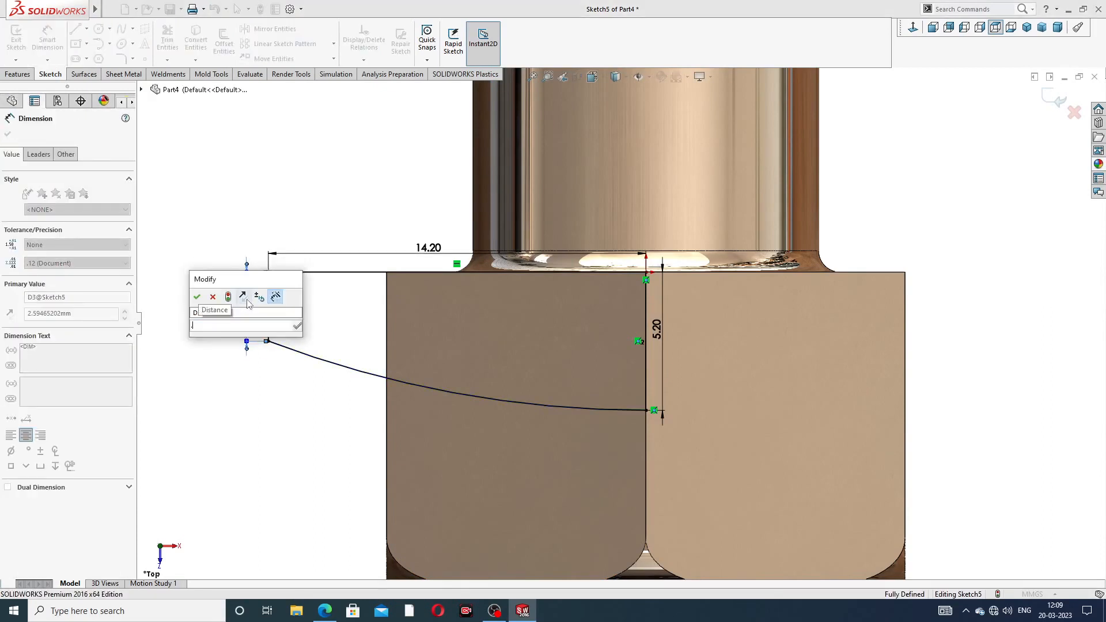
{"action": "type", "text": "8"}
{"action": "key", "text": "Return"}
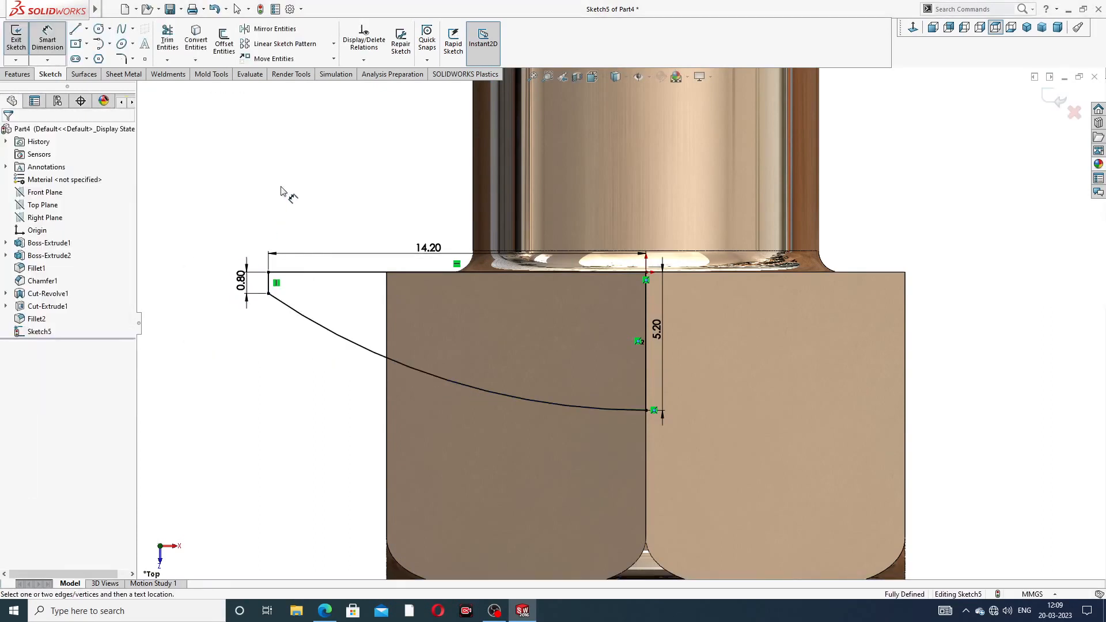
{"action": "scroll", "coordinate": [306, 300], "scroll_direction": "down", "scroll_amount": 3}
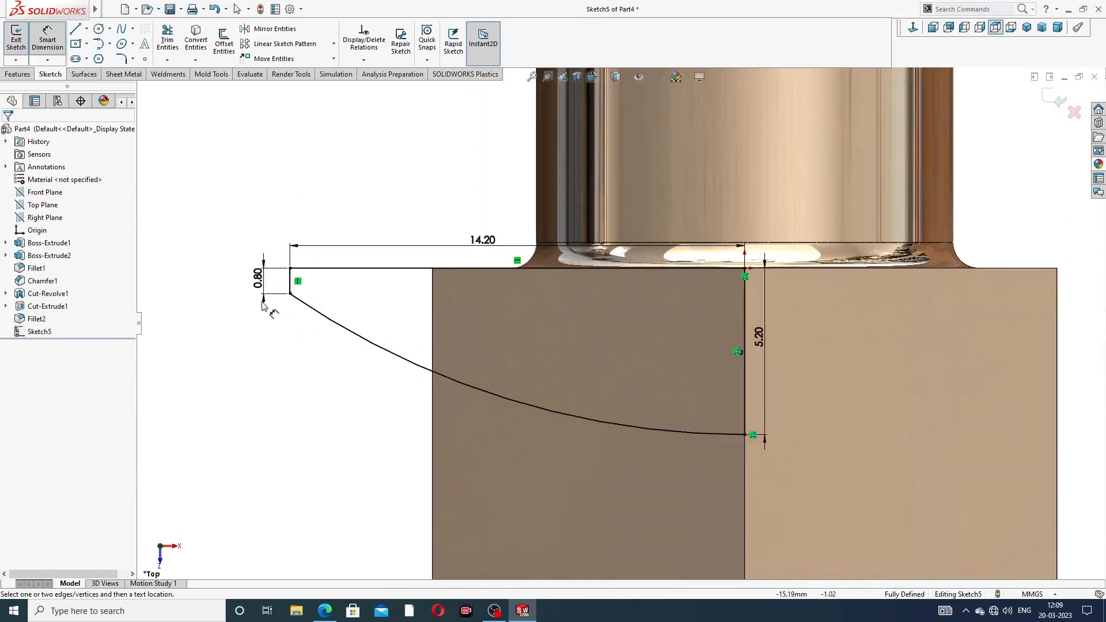
{"action": "scroll", "coordinate": [310, 302], "scroll_direction": "down", "scroll_amount": 3}
{"action": "right_click", "coordinate": [378, 129]}
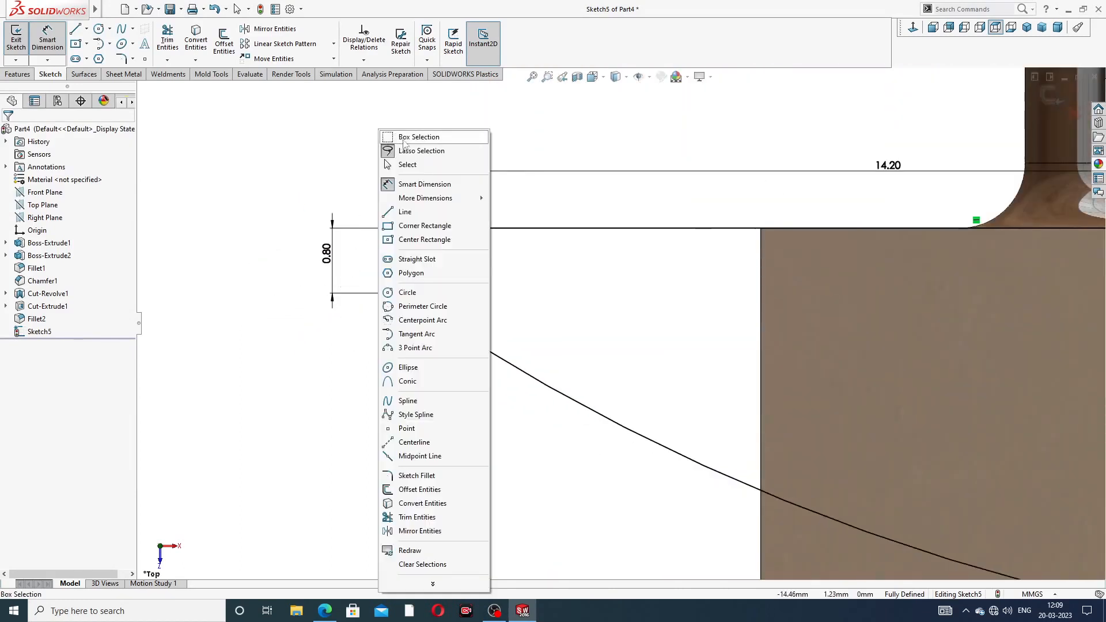
{"action": "left_click", "coordinate": [416, 166]}
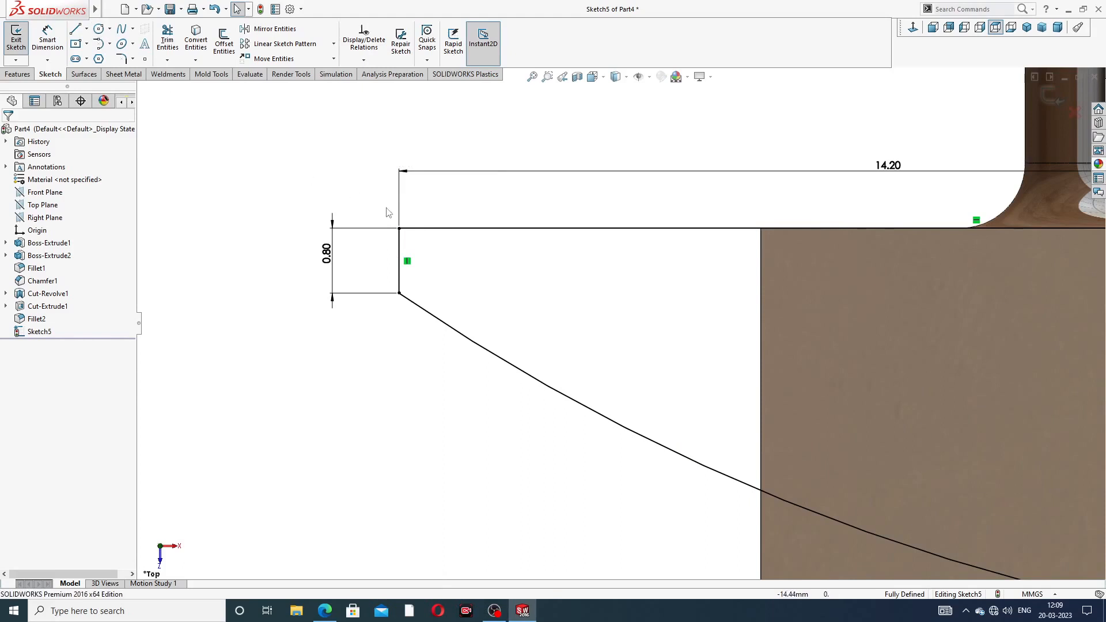
Step: Sketch a circle of 0.4 mm radius centred on the midpoint of the short outer line, reaching its upper endpoint
{"action": "scroll", "coordinate": [388, 212], "scroll_direction": "down", "scroll_amount": 3}
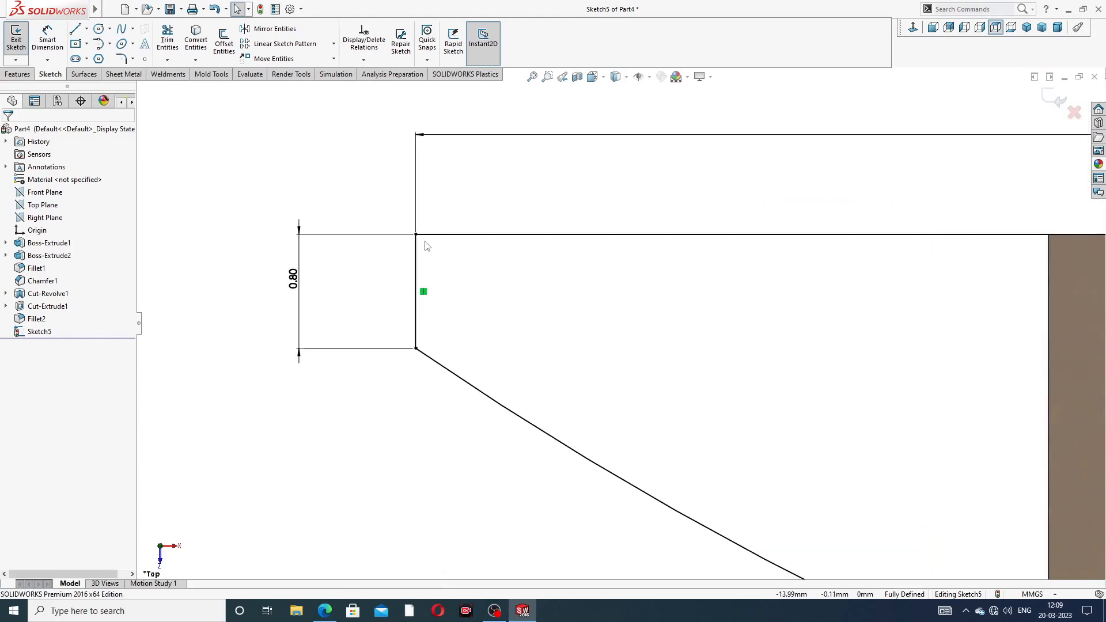
{"action": "left_click", "coordinate": [416, 292]}
{"action": "left_click", "coordinate": [178, 133]}
{"action": "left_click", "coordinate": [98, 28]}
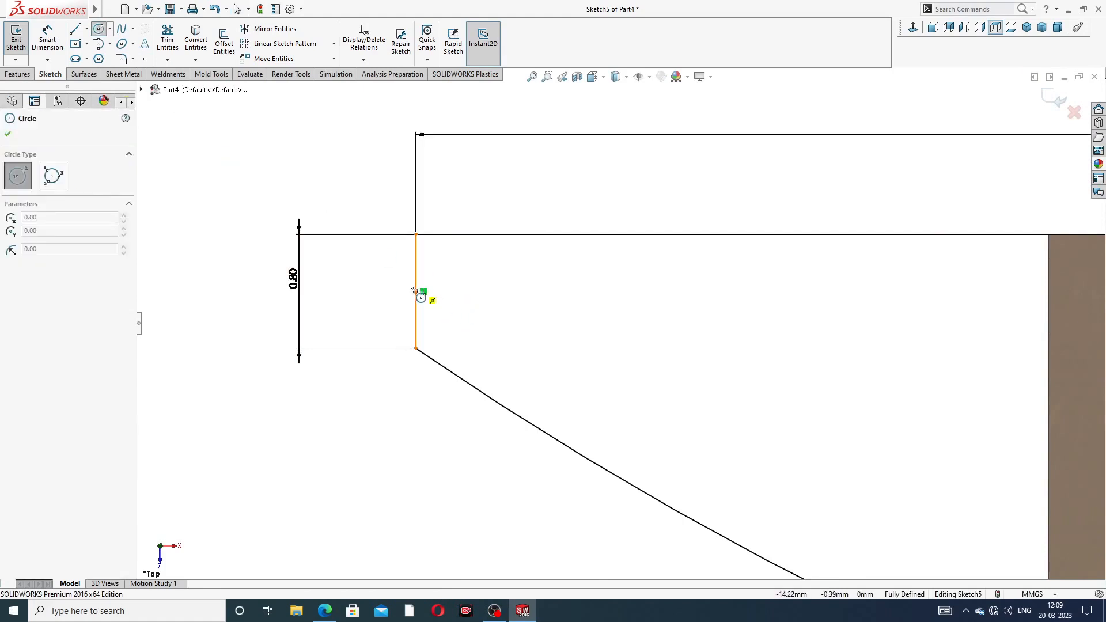
{"action": "left_click_drag", "start_coordinate": [415, 291], "coordinate": [416, 234]}
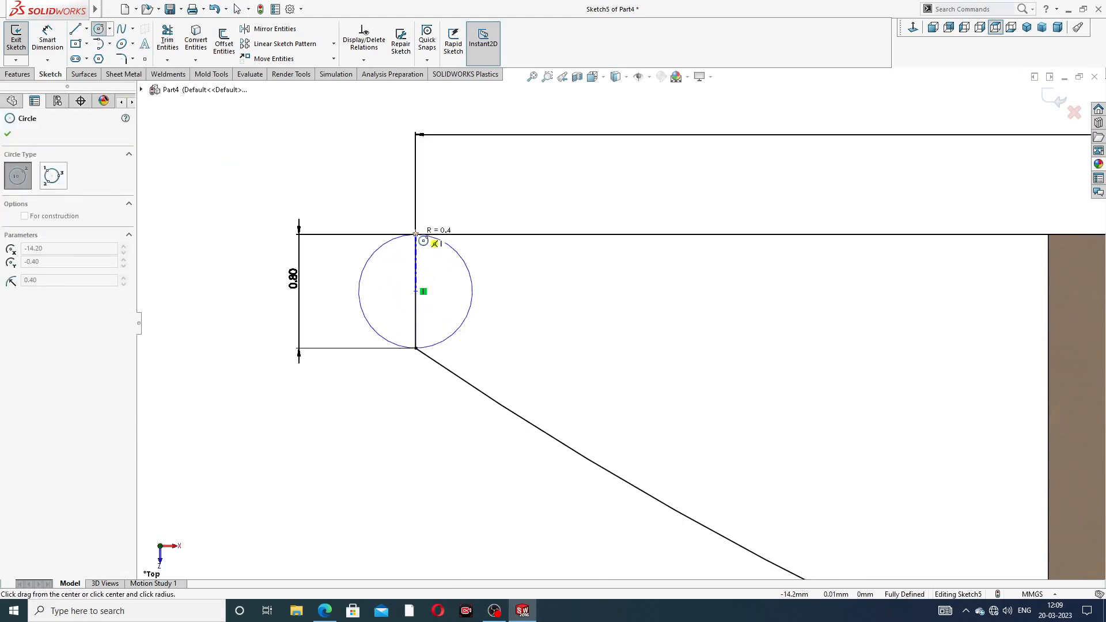
{"action": "right_click", "coordinate": [369, 176]}
{"action": "left_click", "coordinate": [391, 180]}
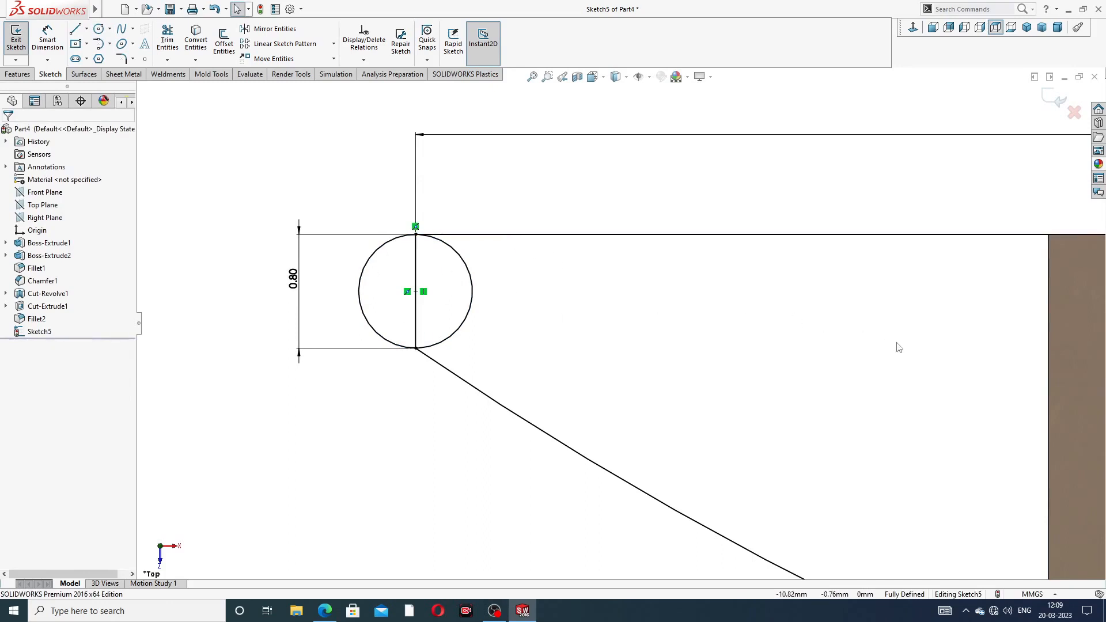
Step: Start a revolved boss from the flange sketch with the vertical centre line as the axis of revolution
{"action": "scroll", "coordinate": [897, 343], "scroll_direction": "up", "scroll_amount": 3}
{"action": "scroll", "coordinate": [896, 337], "scroll_direction": "up", "scroll_amount": 3}
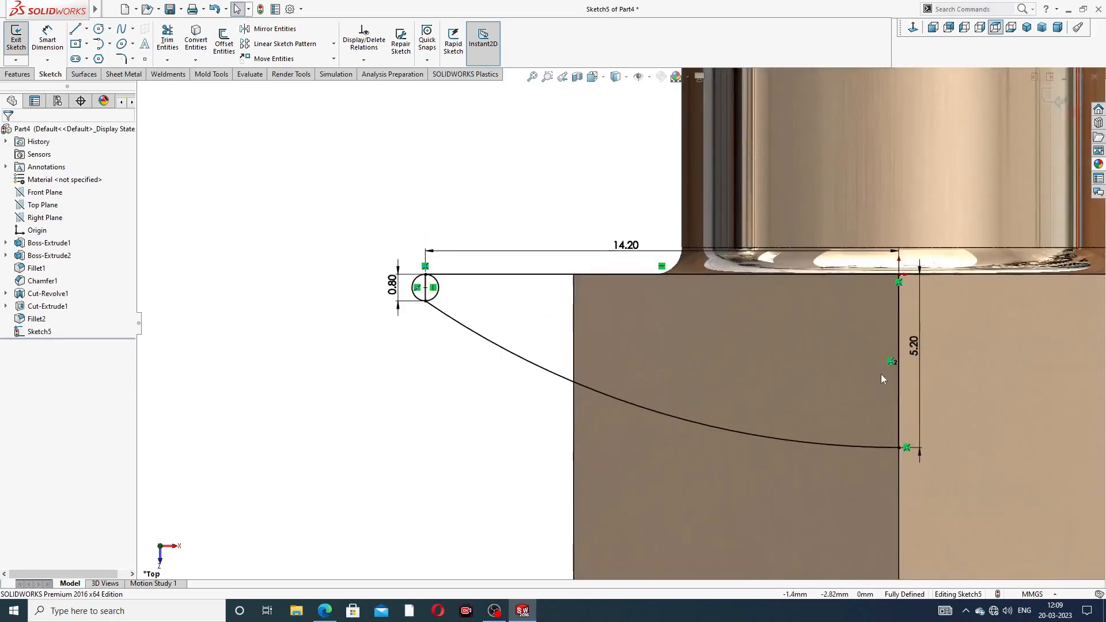
{"action": "left_click", "coordinate": [18, 75]}
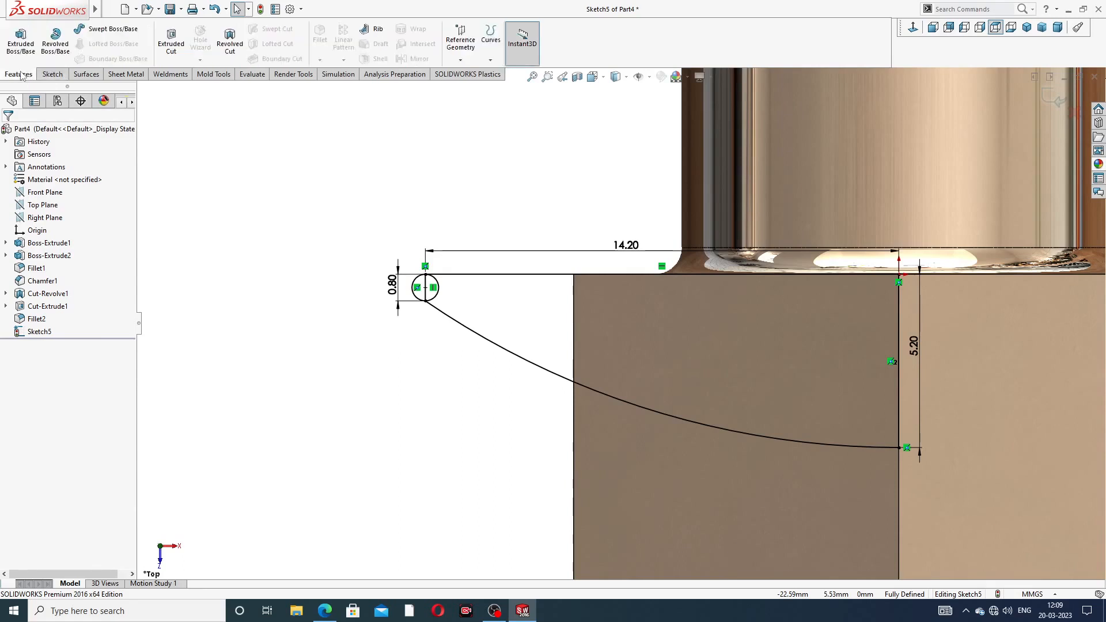
{"action": "left_click", "coordinate": [61, 49]}
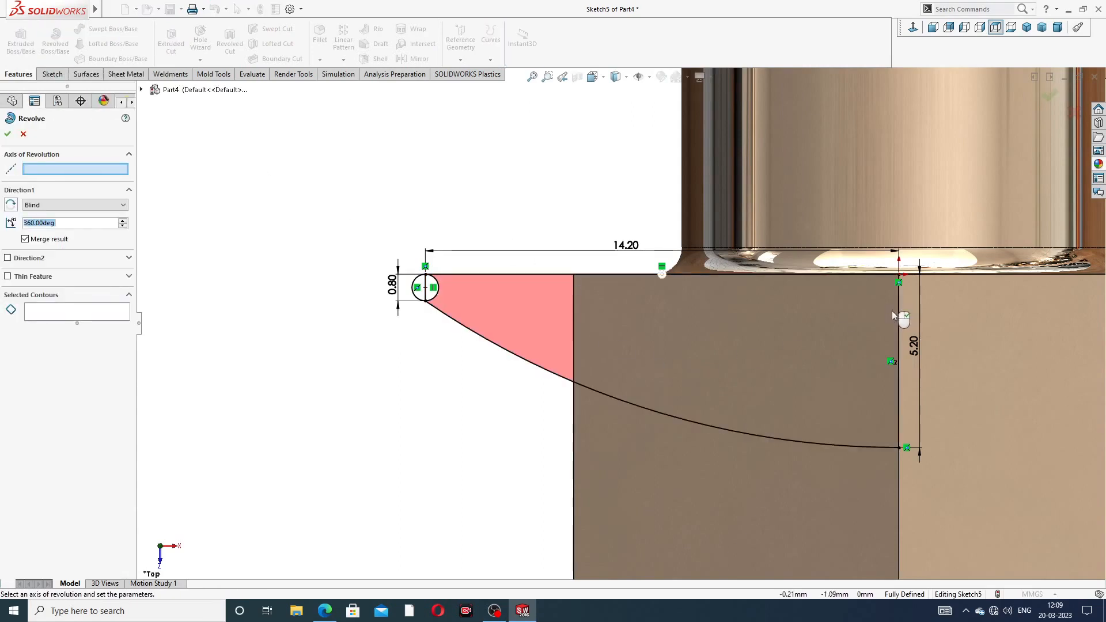
{"action": "left_click", "coordinate": [901, 347]}
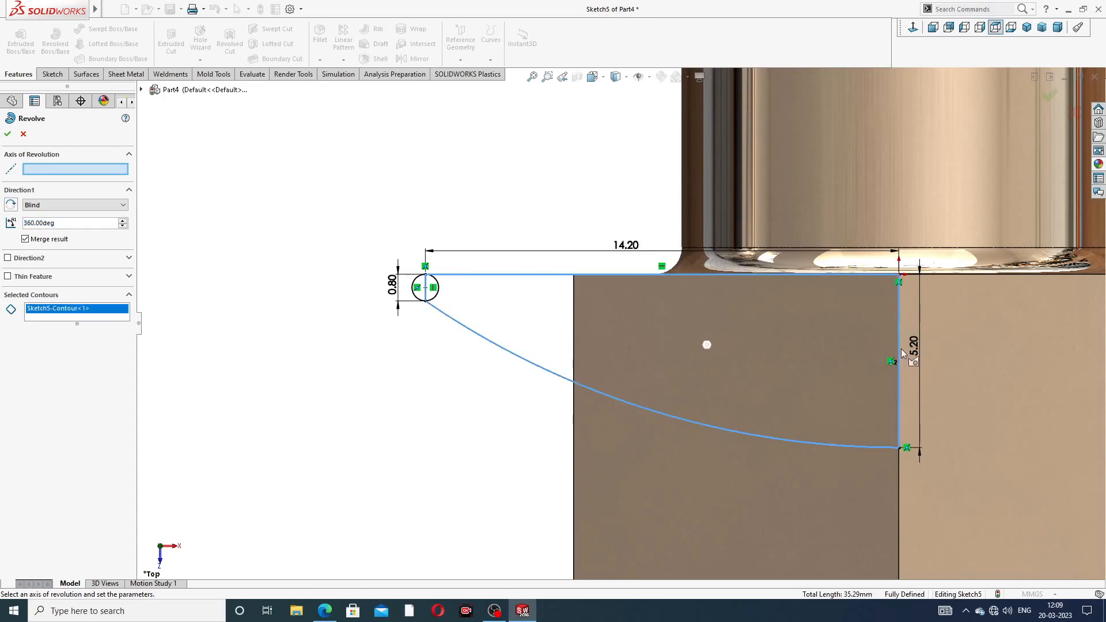
{"action": "right_click", "coordinate": [79, 311]}
{"action": "left_click", "coordinate": [115, 319]}
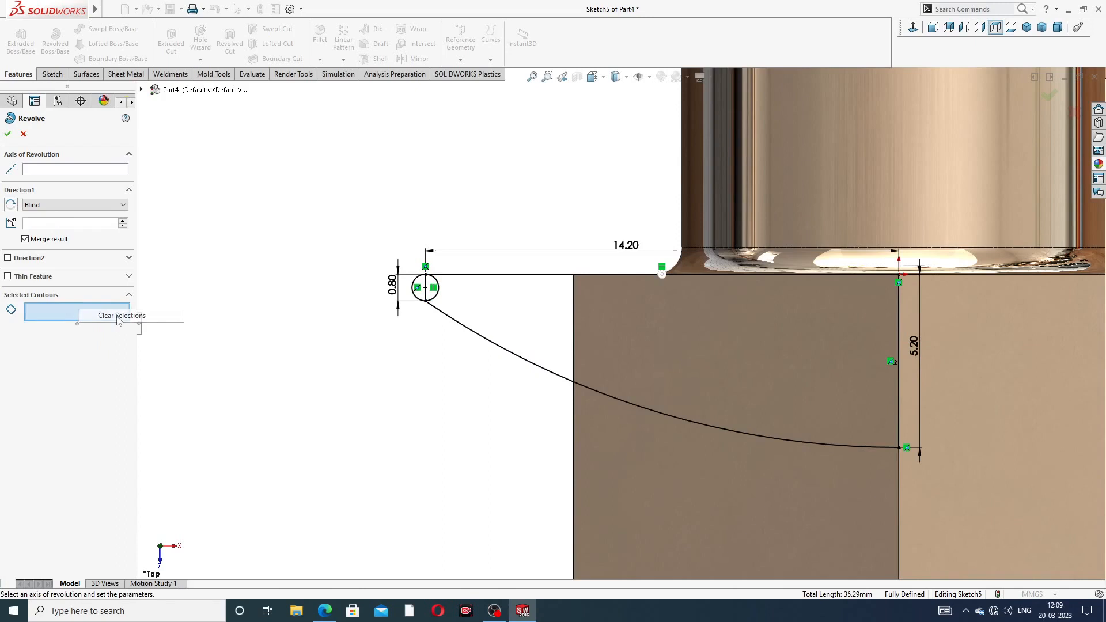
{"action": "left_click", "coordinate": [77, 172]}
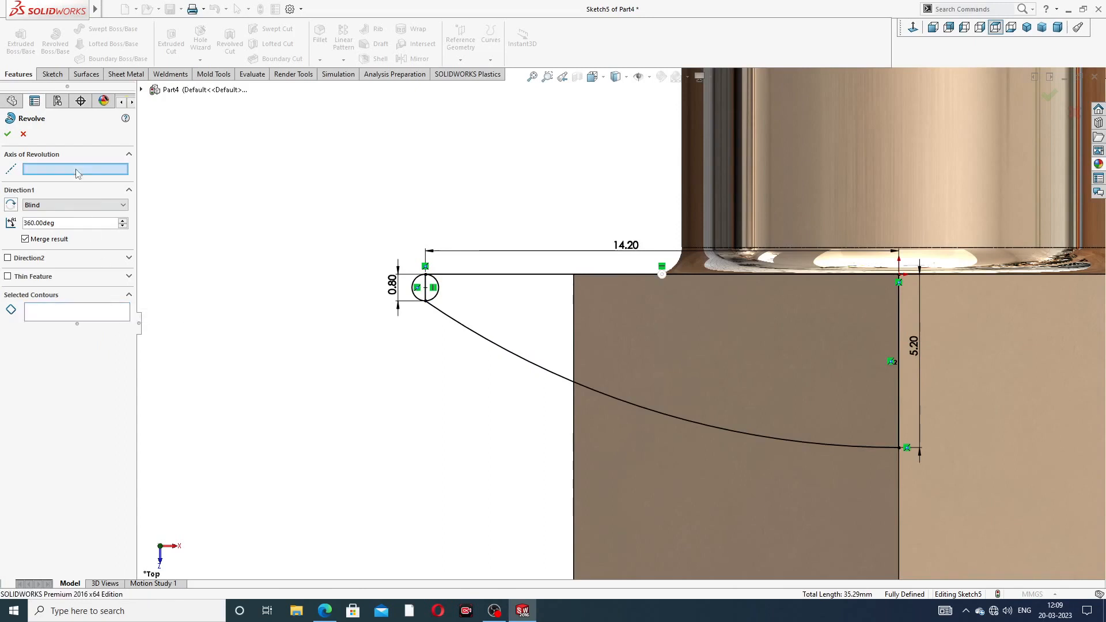
{"action": "left_click", "coordinate": [898, 307]}
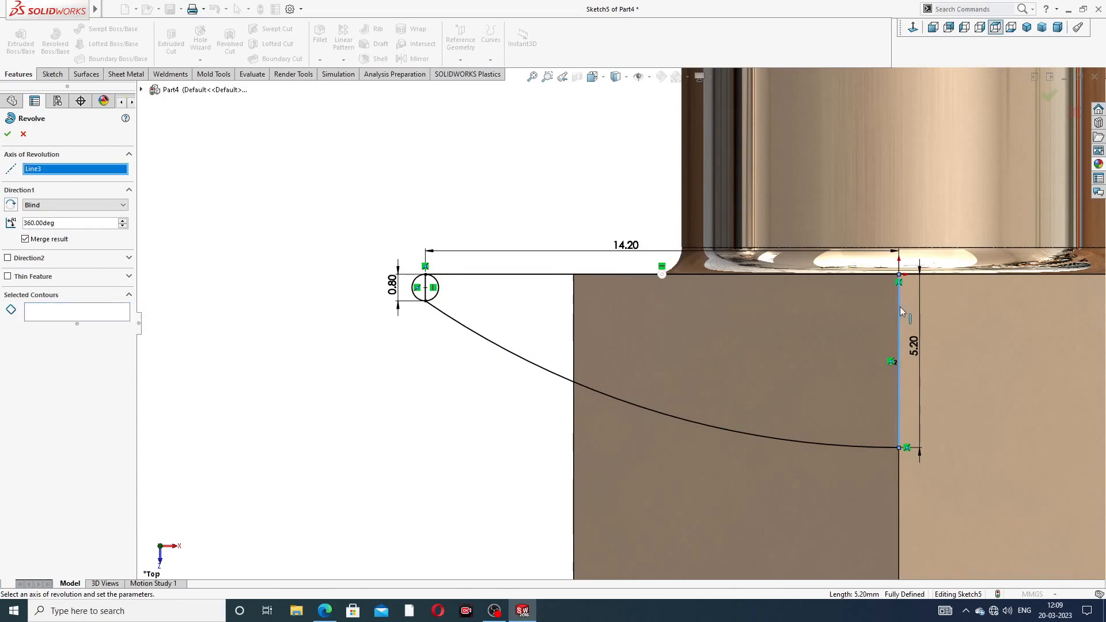
Step: Revolve the flange profile region and both halves of the outer end circle 360 degrees, merging the result
{"action": "left_click", "coordinate": [69, 316]}
{"action": "left_click", "coordinate": [528, 303]}
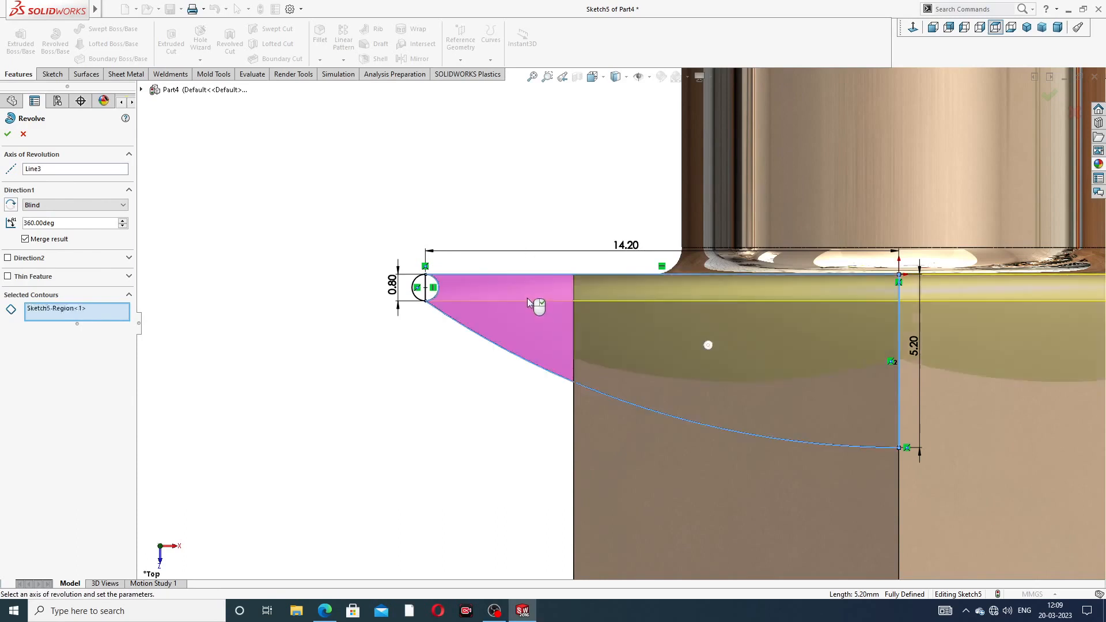
{"action": "scroll", "coordinate": [461, 299], "scroll_direction": "down", "scroll_amount": 8}
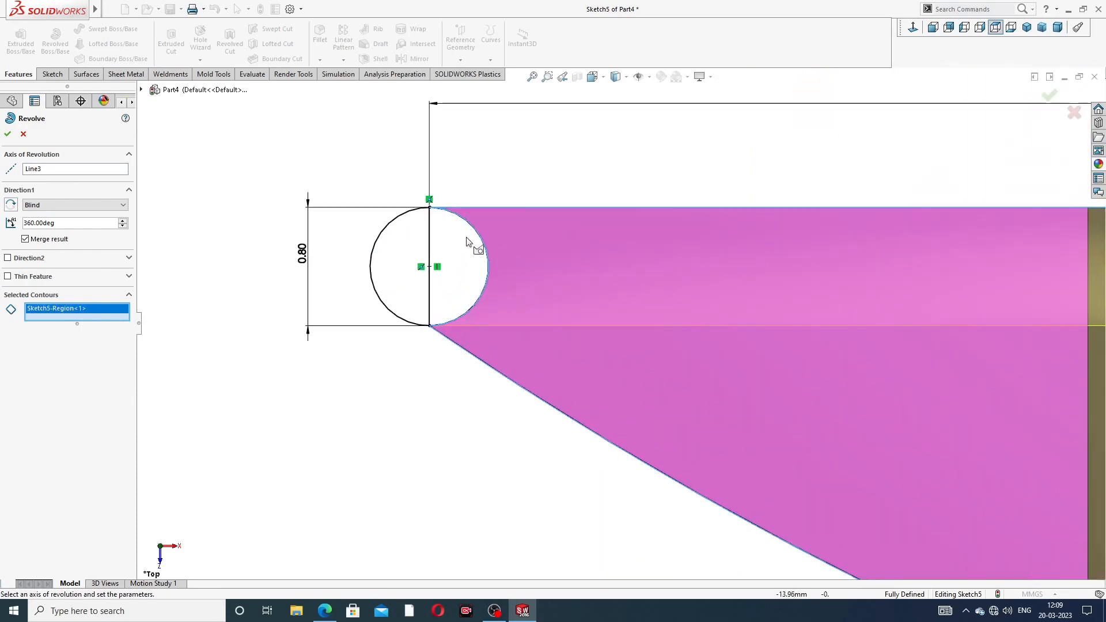
{"action": "left_click", "coordinate": [444, 248]}
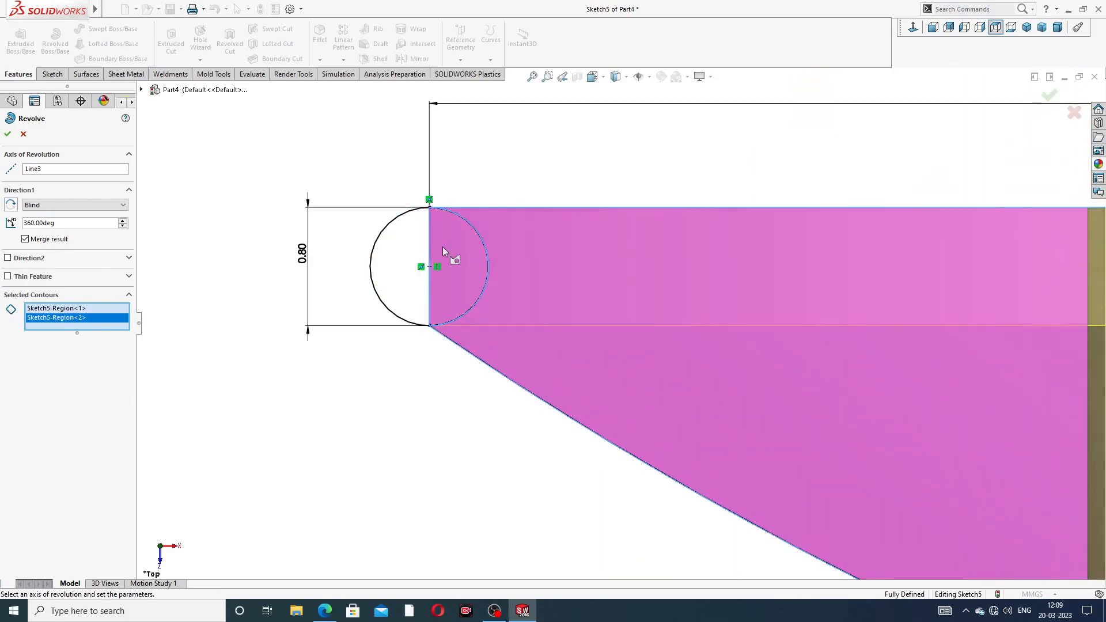
{"action": "left_click", "coordinate": [423, 246]}
{"action": "scroll", "coordinate": [704, 330], "scroll_direction": "up", "scroll_amount": 5}
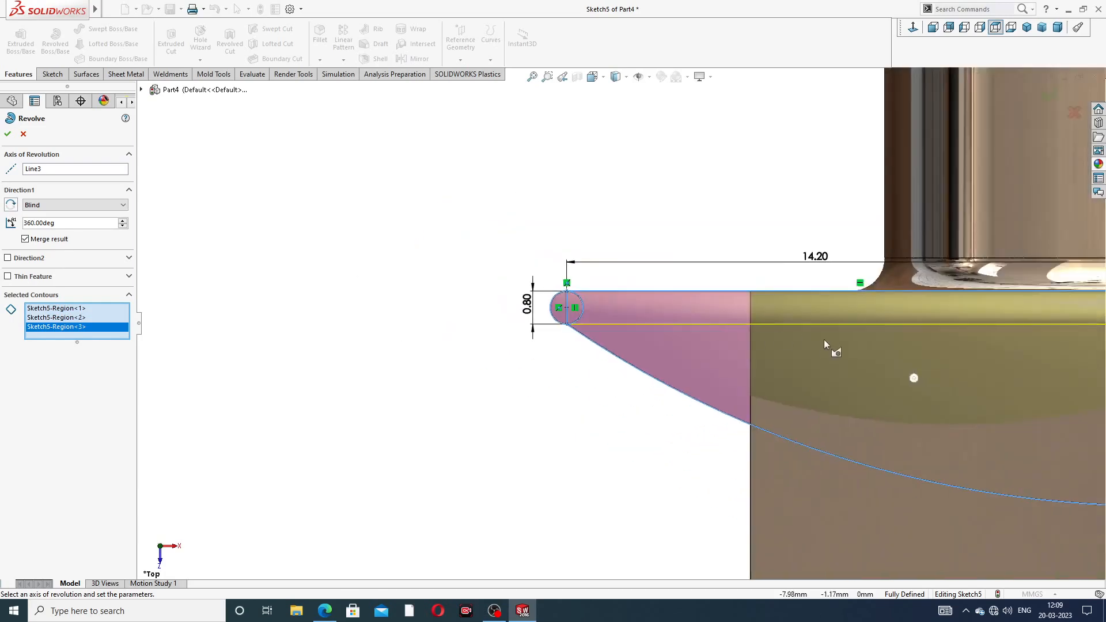
{"action": "mouse_move", "coordinate": [823, 344]}
{"action": "middle_mouse_down"}
{"action": "mouse_move", "coordinate": [864, 331]}
{"action": "mouse_move", "coordinate": [890, 386]}
{"action": "mouse_move", "coordinate": [916, 406]}
{"action": "middle_mouse_up"}
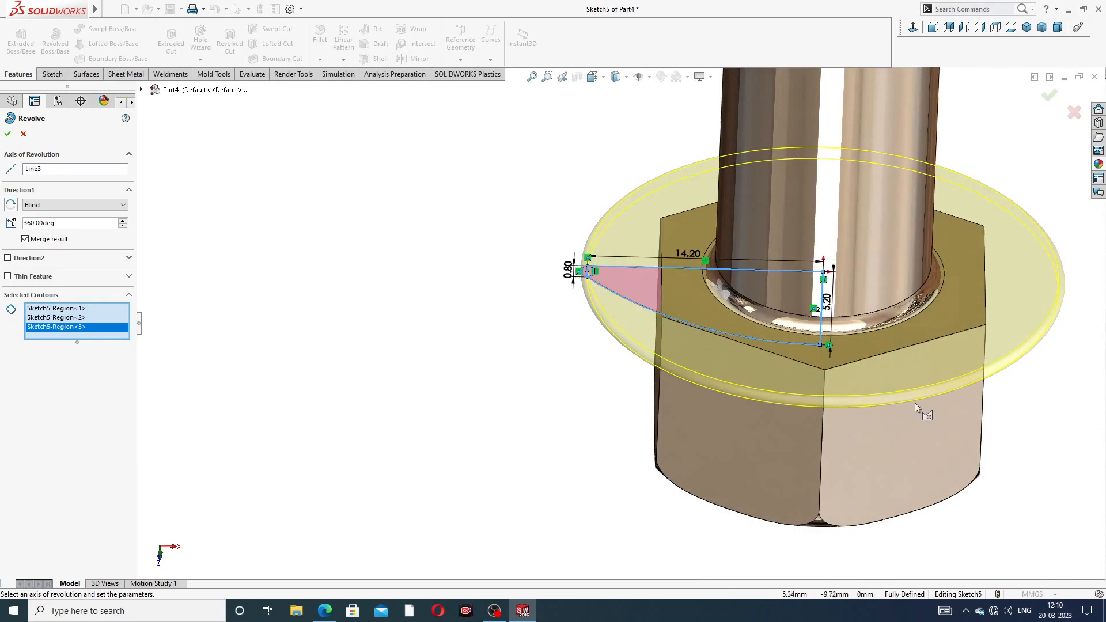
{"action": "scroll", "coordinate": [969, 358], "scroll_direction": "down", "scroll_amount": 1}
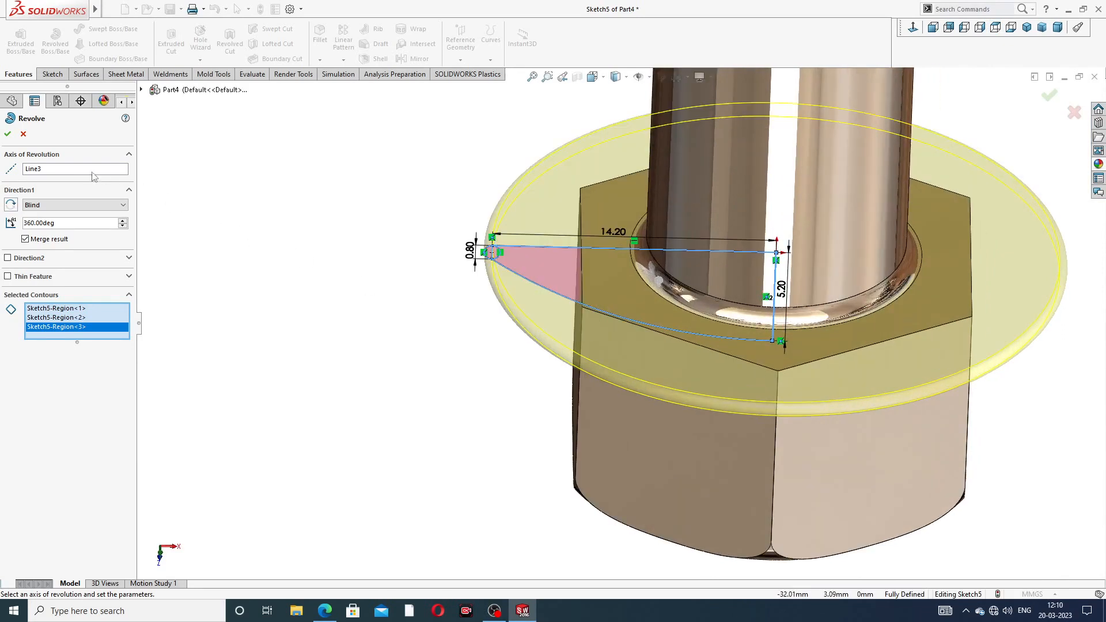
{"action": "left_click", "coordinate": [8, 134]}
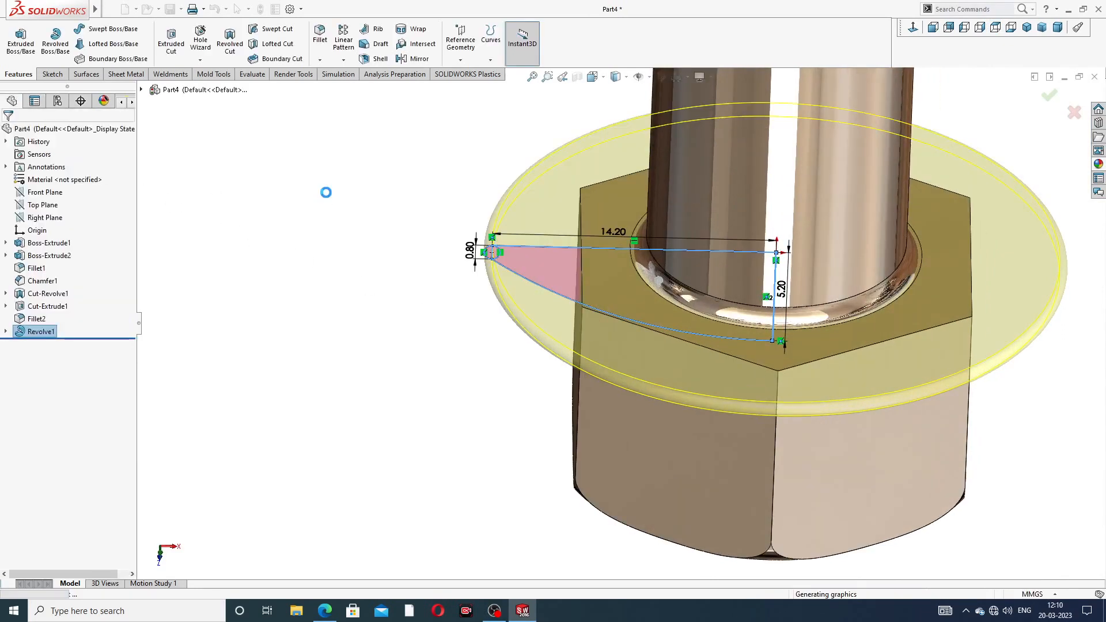
{"action": "left_click", "coordinate": [329, 196]}
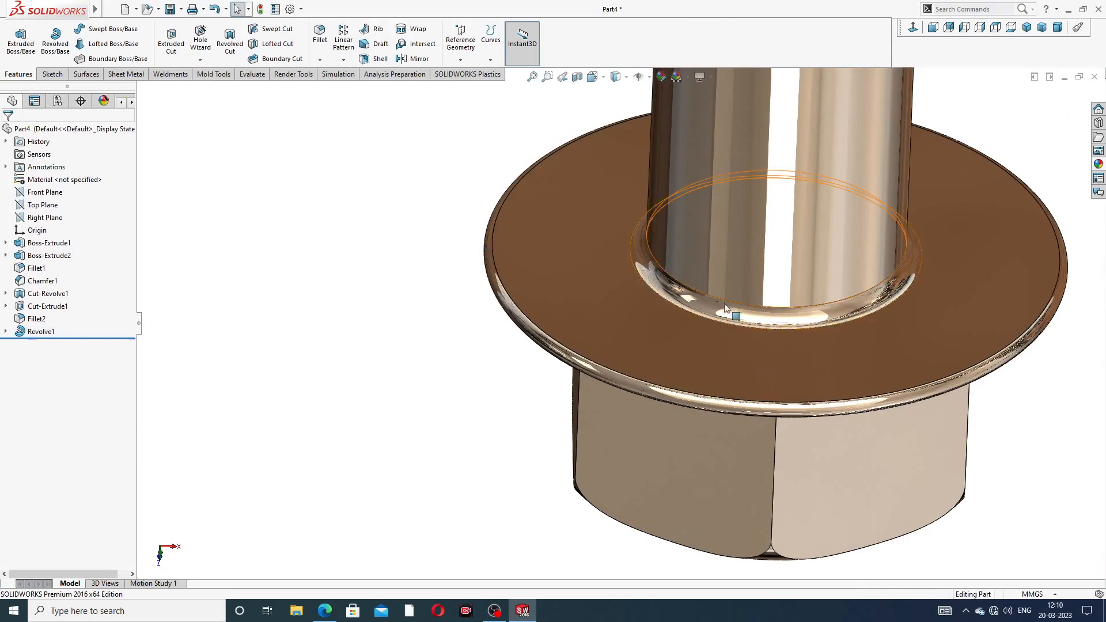
Step: Fillet the six edges where the hexagonal head meets the flange with a symmetric 2 mm radius
{"action": "scroll", "coordinate": [734, 295], "scroll_direction": "up", "scroll_amount": 6}
{"action": "middle_click_drag", "start_coordinate": [716, 238], "coordinate": [758, 304]}
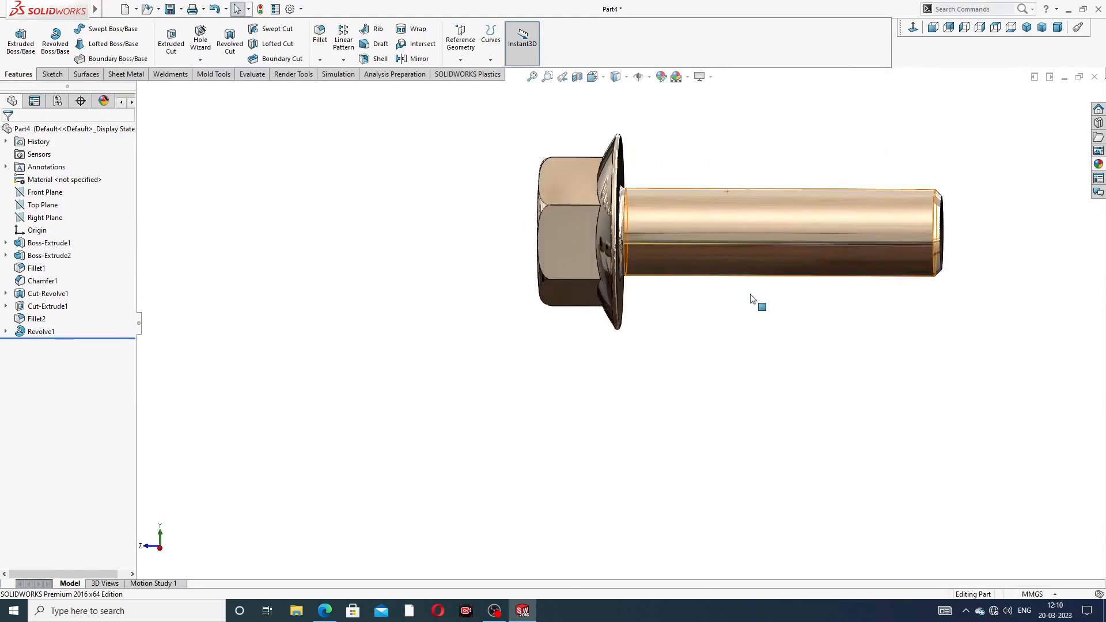
{"action": "scroll", "coordinate": [567, 209], "scroll_direction": "down", "scroll_amount": 3}
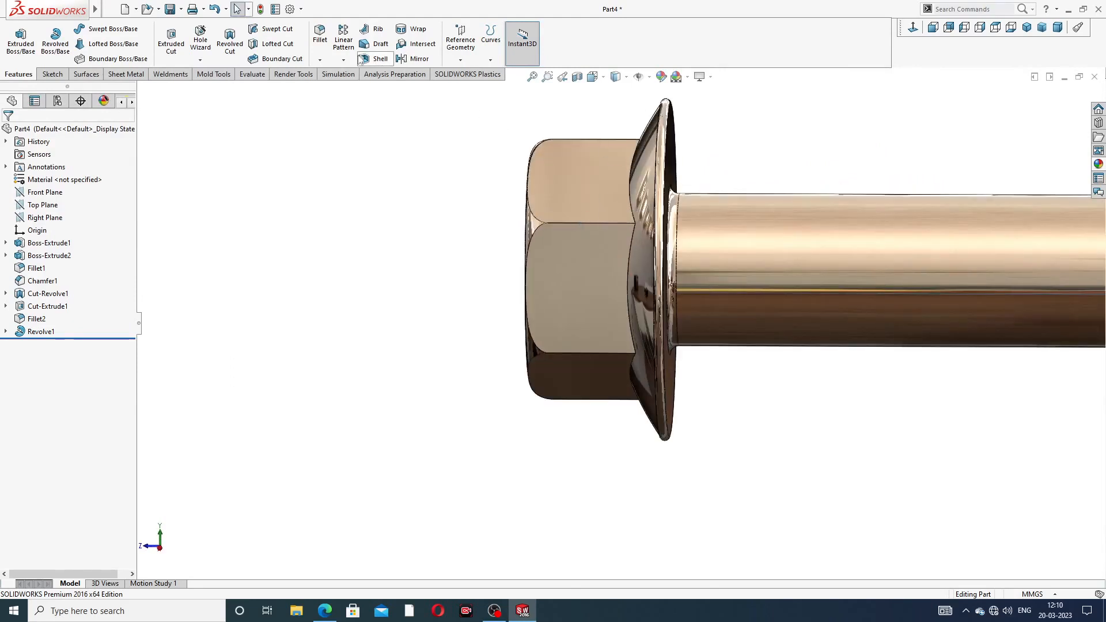
{"action": "left_click", "coordinate": [320, 36]}
{"action": "scroll", "coordinate": [659, 184], "scroll_direction": "down", "scroll_amount": 1}
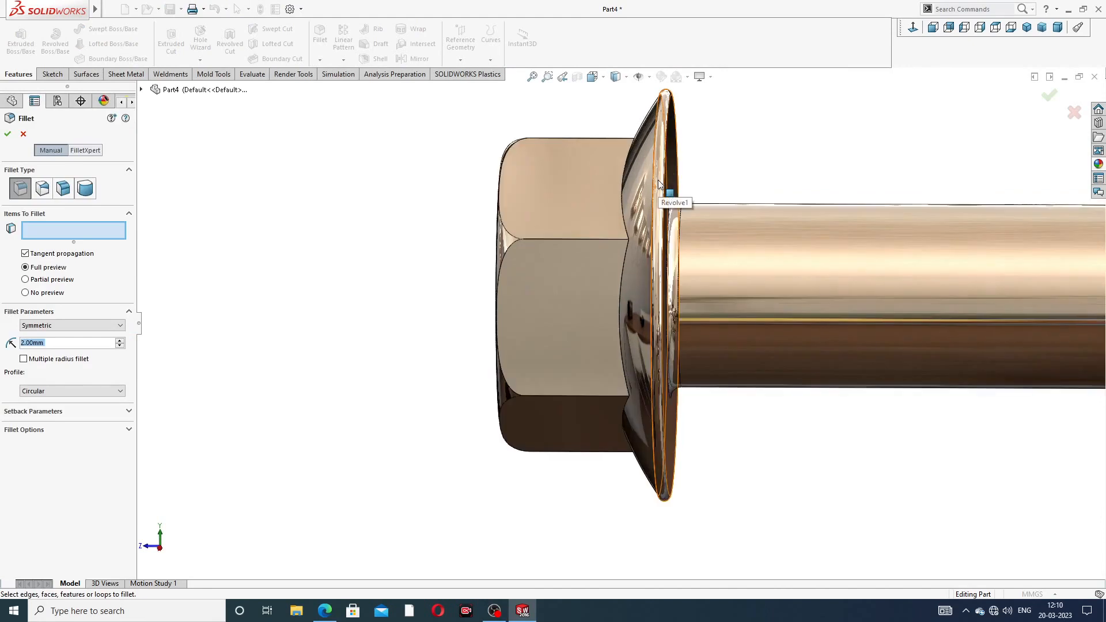
{"action": "middle_click_drag", "start_coordinate": [636, 208], "coordinate": [742, 161]}
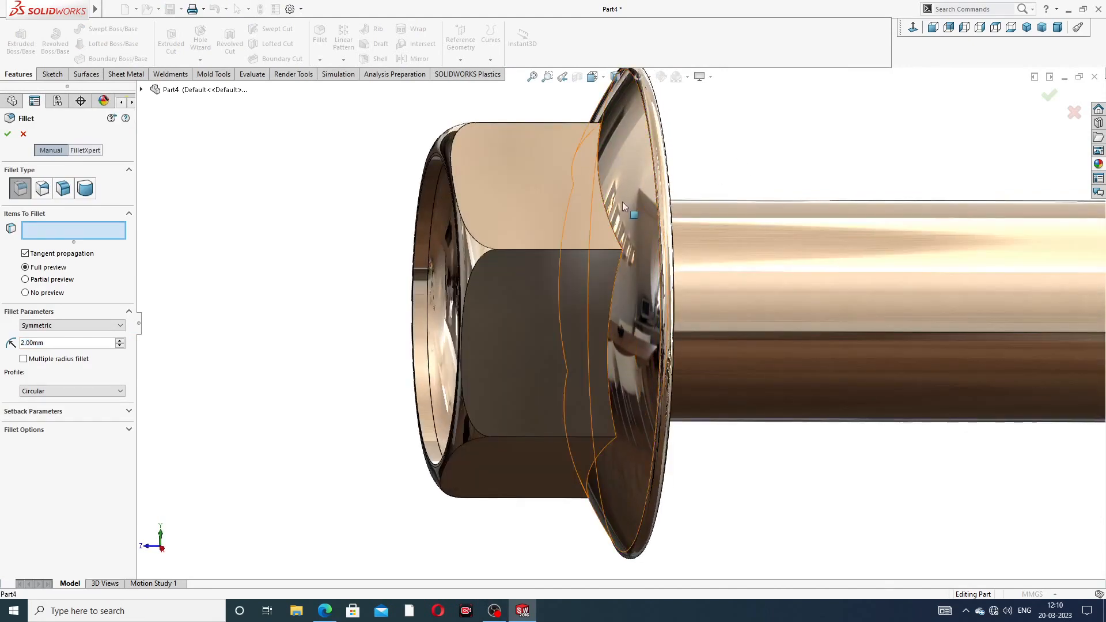
{"action": "left_click", "coordinate": [604, 205]}
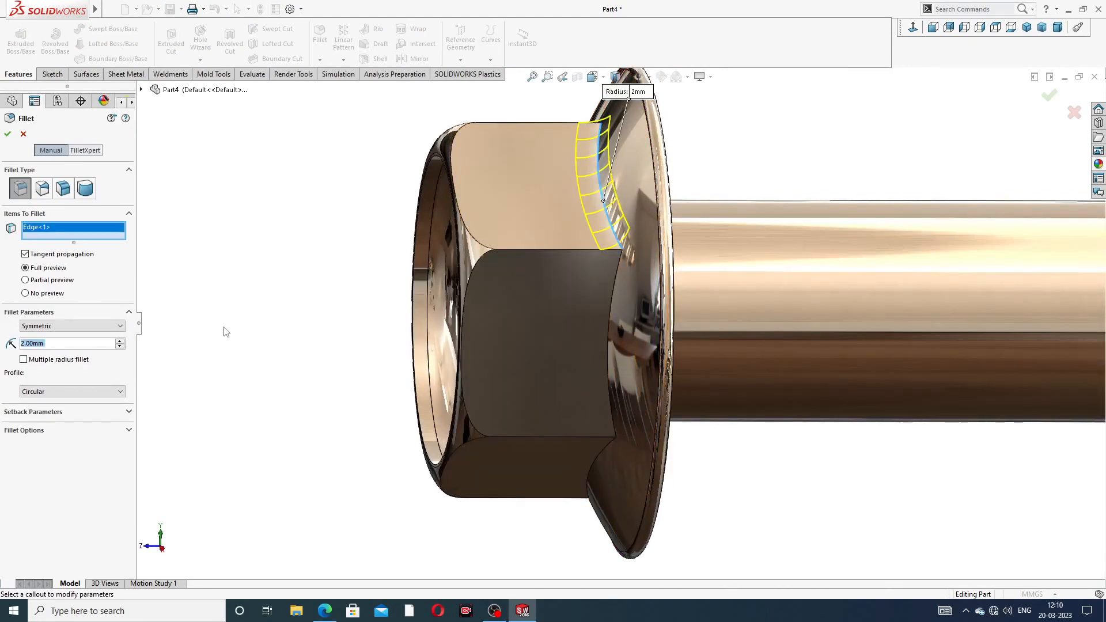
{"action": "left_click", "coordinate": [615, 325]}
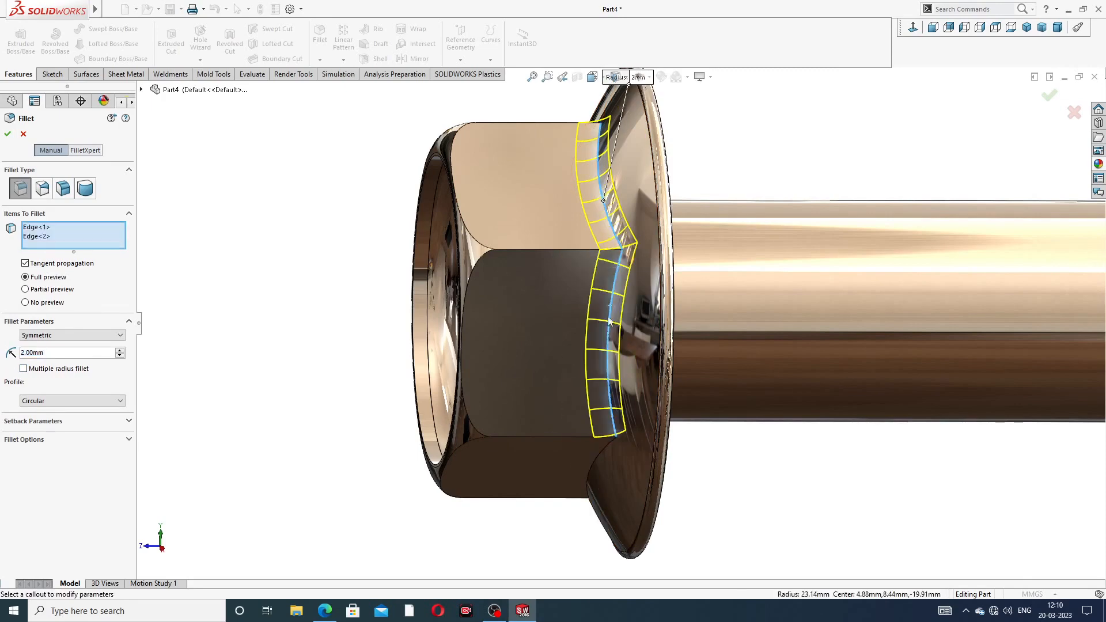
{"action": "middle_click_drag", "start_coordinate": [612, 397], "coordinate": [614, 455]}
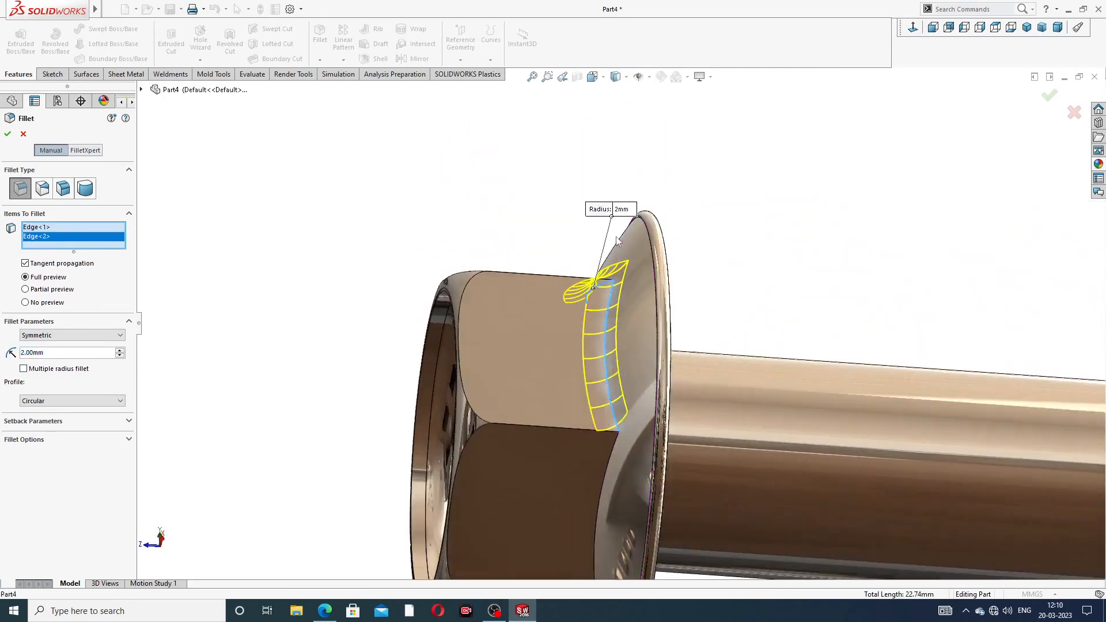
{"action": "left_click", "coordinate": [614, 455]}
{"action": "middle_click_drag", "start_coordinate": [570, 483], "coordinate": [601, 403]}
{"action": "scroll", "coordinate": [586, 468], "scroll_direction": "up", "scroll_amount": 5}
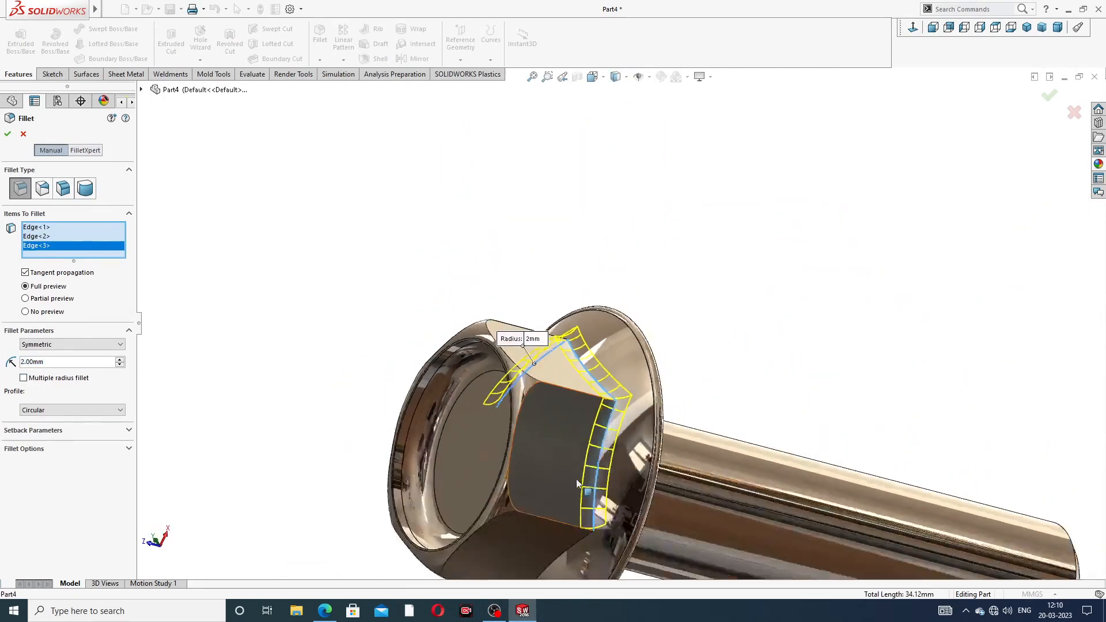
{"action": "middle_click_drag", "start_coordinate": [586, 468], "coordinate": [591, 449]}
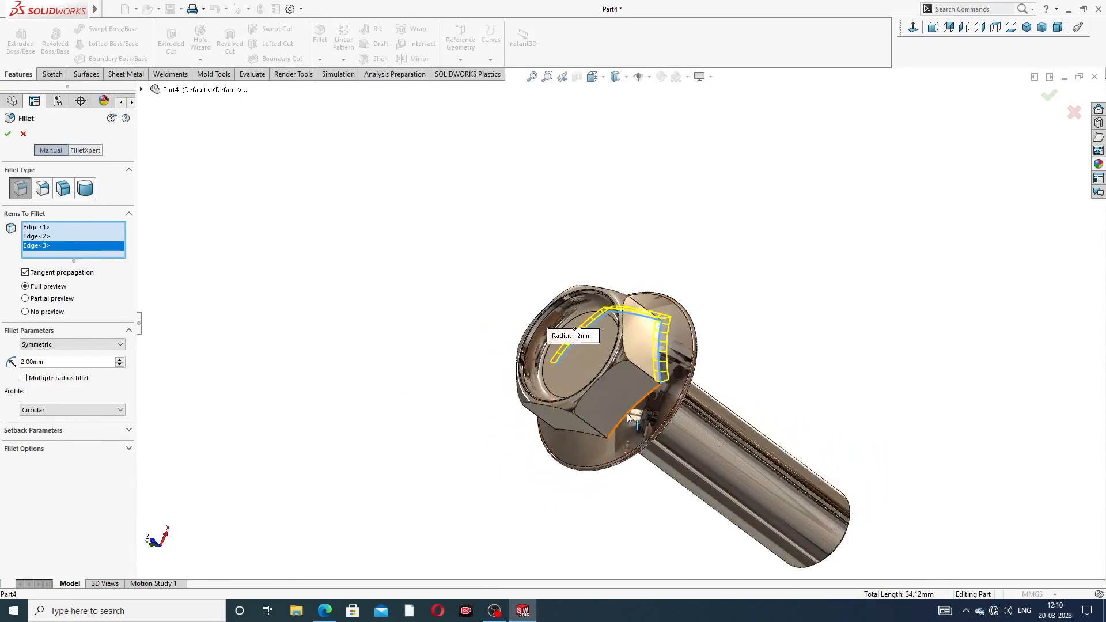
{"action": "left_click", "coordinate": [592, 447]}
{"action": "scroll", "coordinate": [592, 446], "scroll_direction": "down", "scroll_amount": 2}
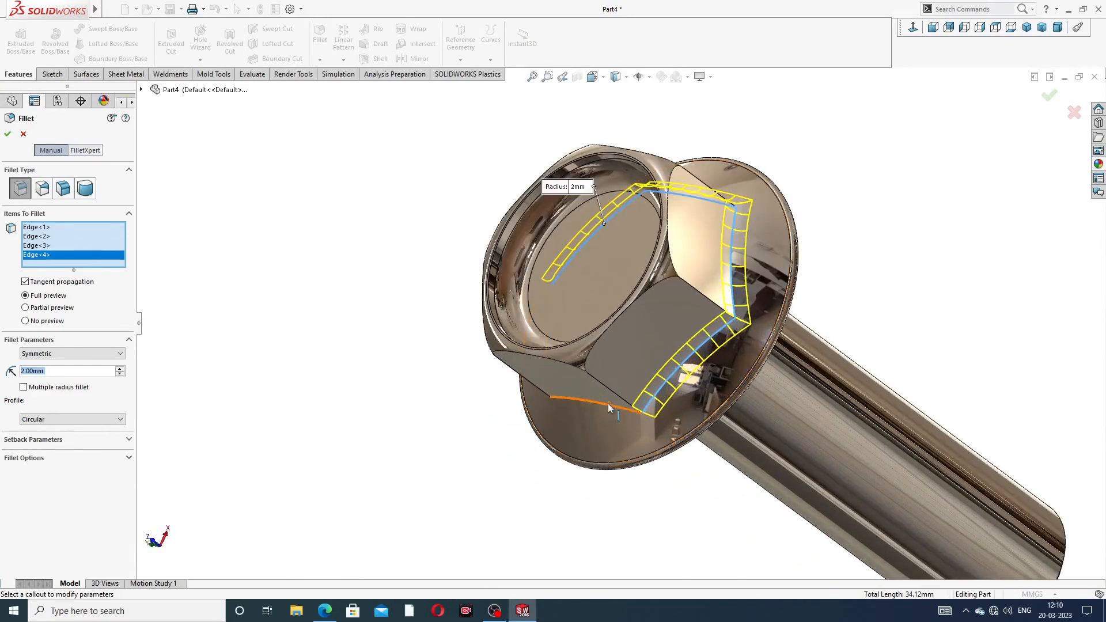
{"action": "left_click", "coordinate": [561, 413]}
{"action": "middle_click_drag", "start_coordinate": [562, 413], "coordinate": [494, 360]}
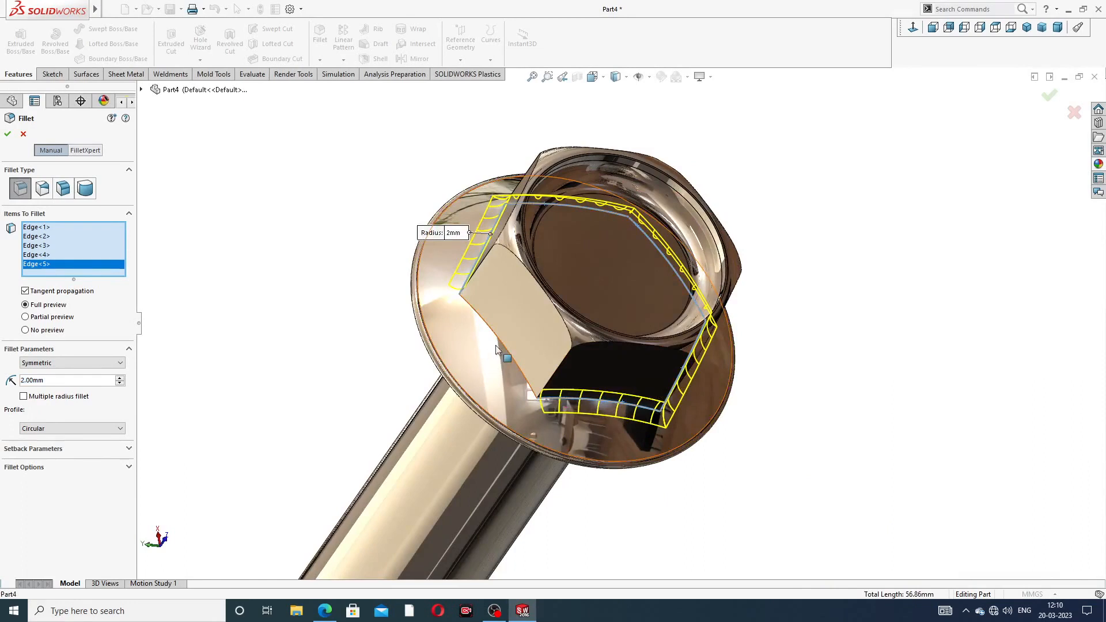
{"action": "left_click", "coordinate": [499, 340]}
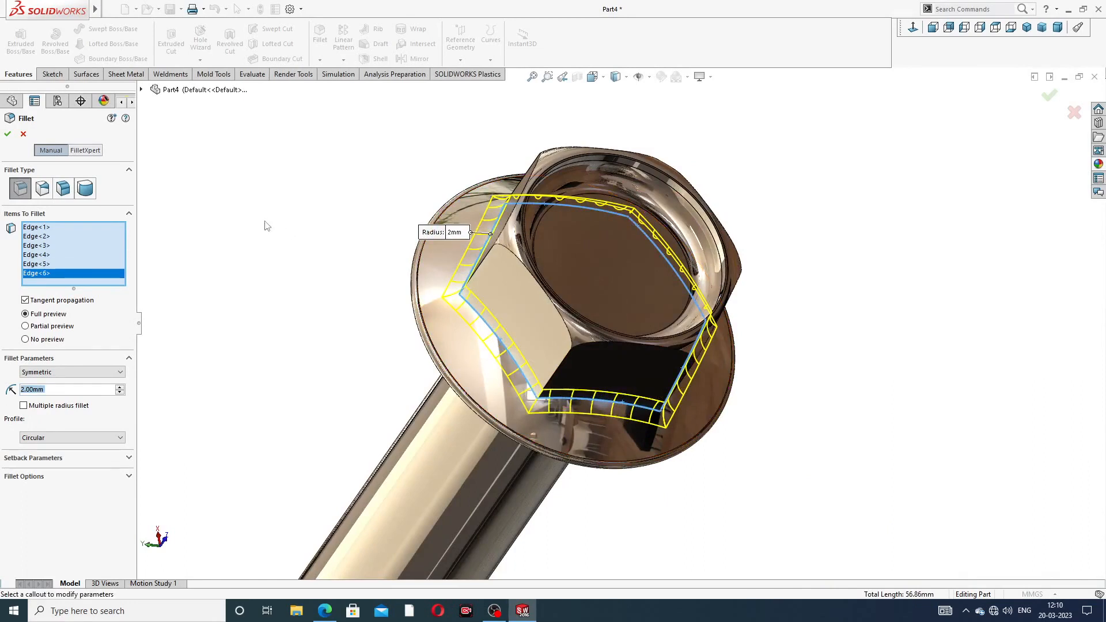
{"action": "left_click", "coordinate": [8, 134]}
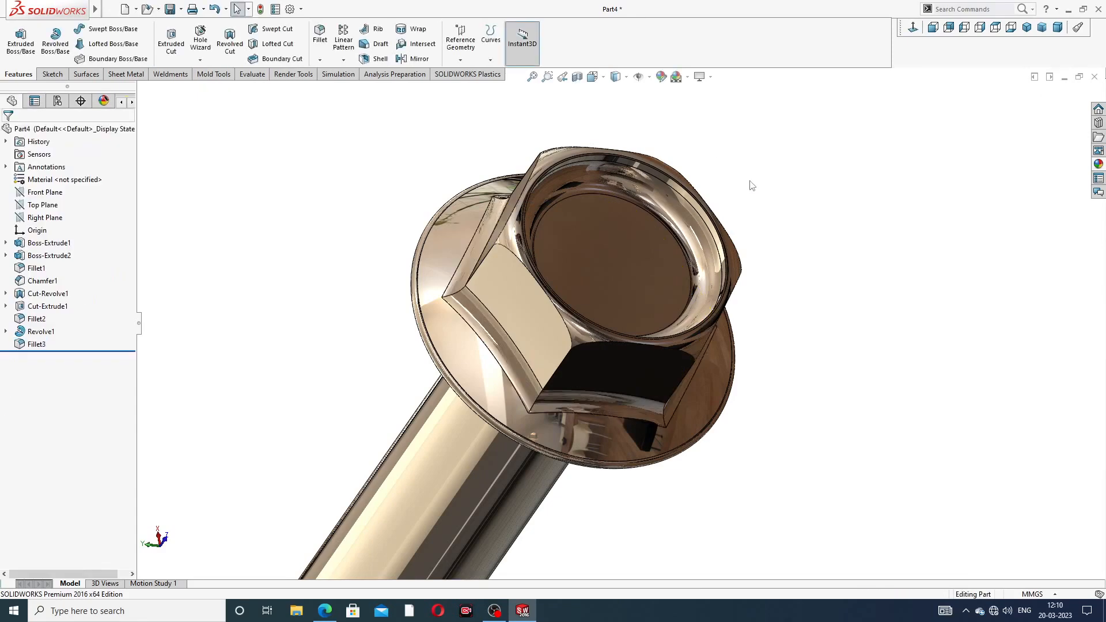
Step: Inspect the bolt's filleted head, flange and plain shank from several directions
{"action": "key", "text": "f"}
{"action": "middle_click_drag", "start_coordinate": [748, 198], "coordinate": [548, 309]}
{"action": "scroll", "coordinate": [538, 355], "scroll_direction": "down", "scroll_amount": 5}
{"action": "scroll", "coordinate": [538, 355], "scroll_direction": "up", "scroll_amount": 4}
{"action": "middle_click_drag", "start_coordinate": [538, 354], "coordinate": [567, 306]}
{"action": "middle_click_drag", "start_coordinate": [749, 367], "coordinate": [802, 325]}
{"action": "scroll", "coordinate": [829, 405], "scroll_direction": "down", "scroll_amount": 3}
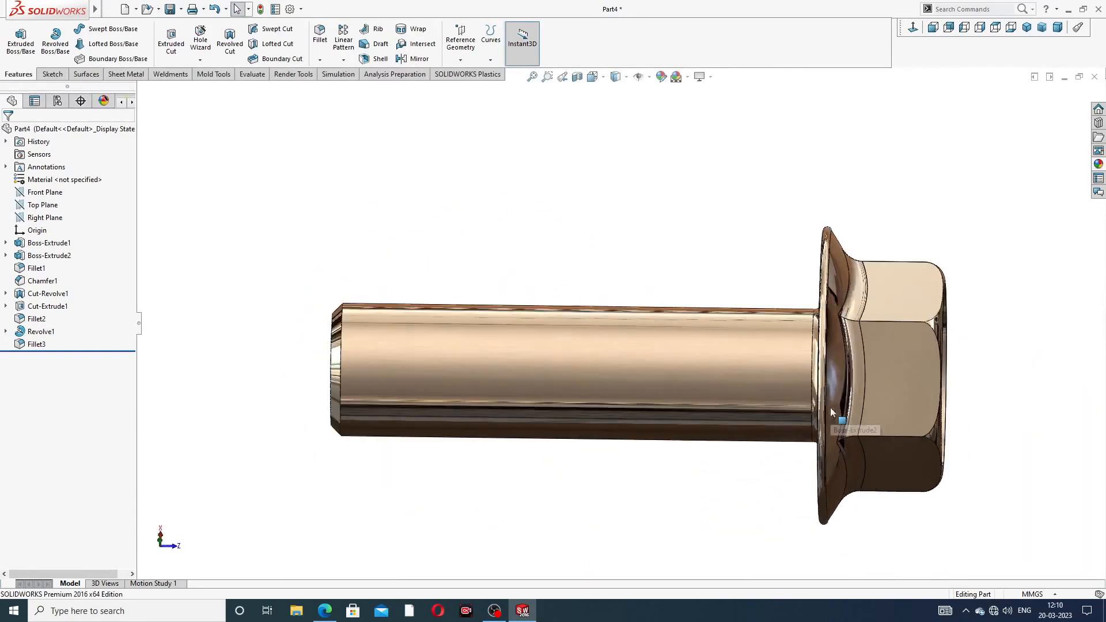
{"action": "middle_click_drag", "start_coordinate": [830, 406], "coordinate": [856, 452]}
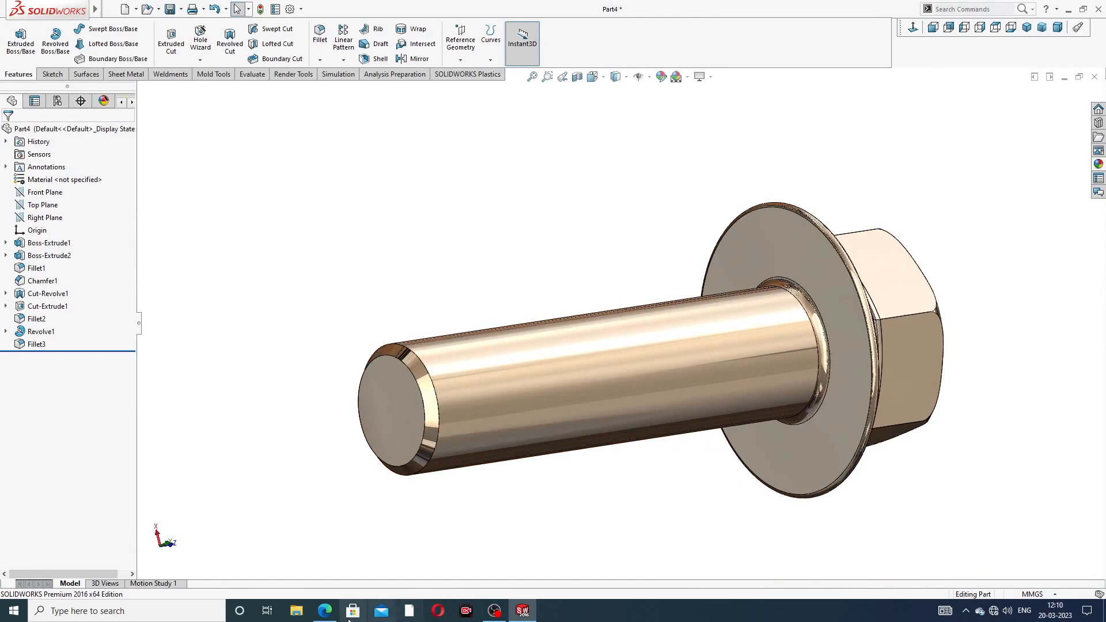
Step: Switch to the flange bolt PDF in Microsoft Edge and check the thread dimensions against the modelled shank
{"action": "left_click", "coordinate": [324, 610]}
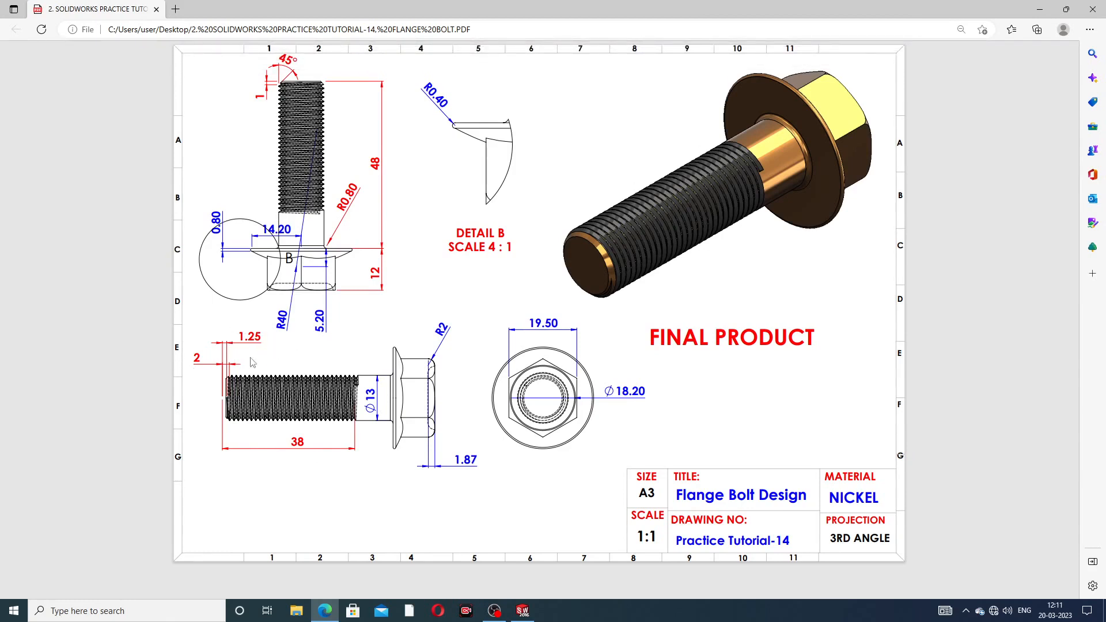
{"action": "mouse_move", "coordinate": [327, 615]}
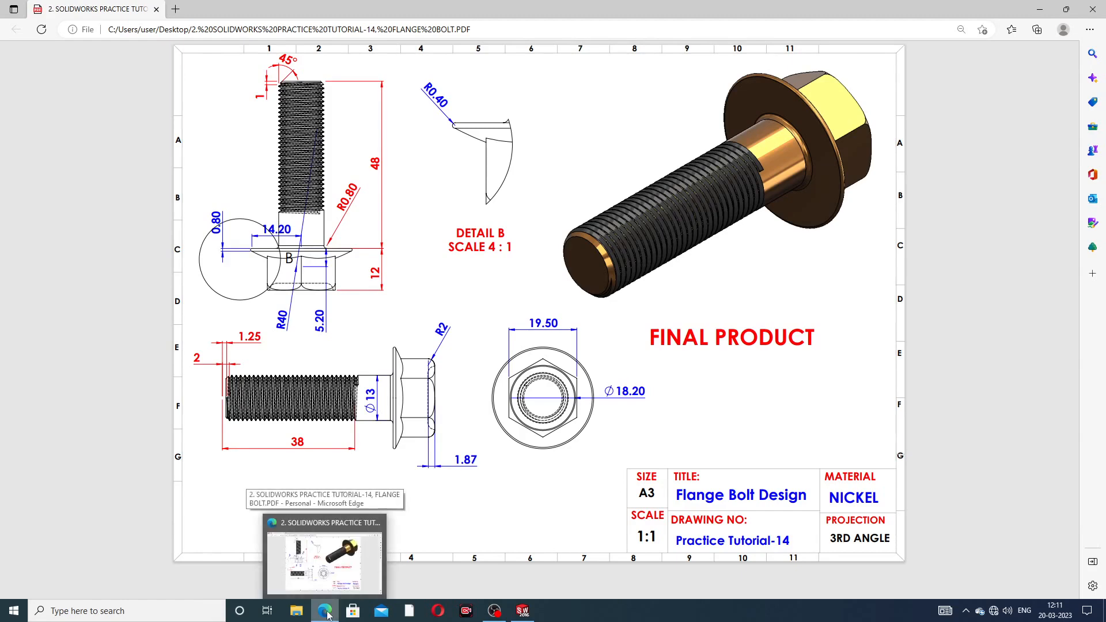
{"action": "left_click", "coordinate": [327, 615]}
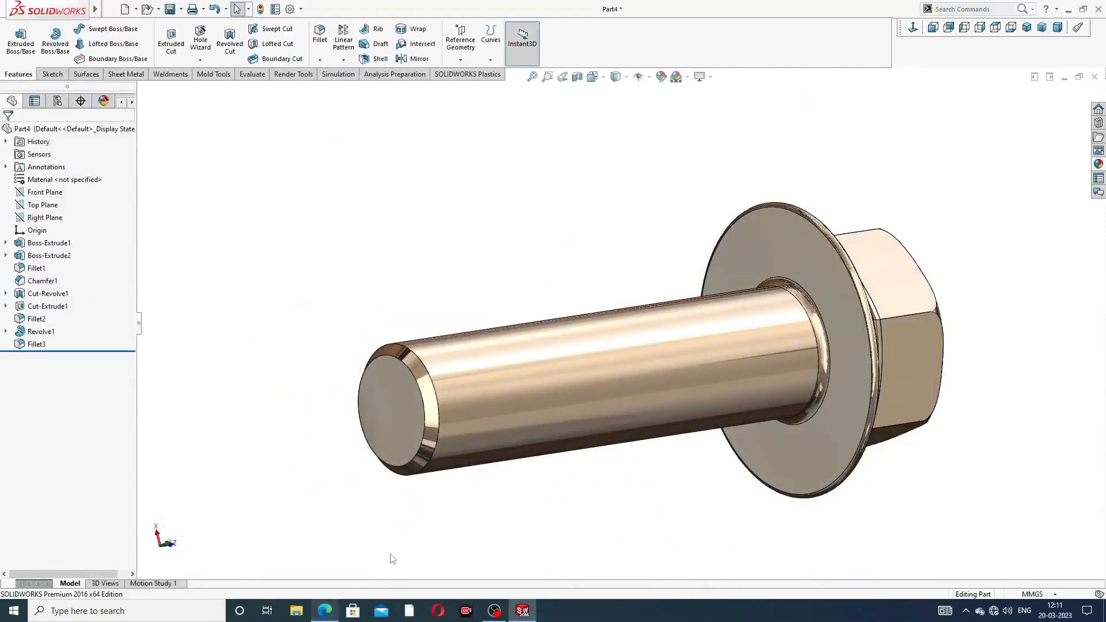
{"action": "scroll", "coordinate": [499, 395], "scroll_direction": "down", "scroll_amount": 5}
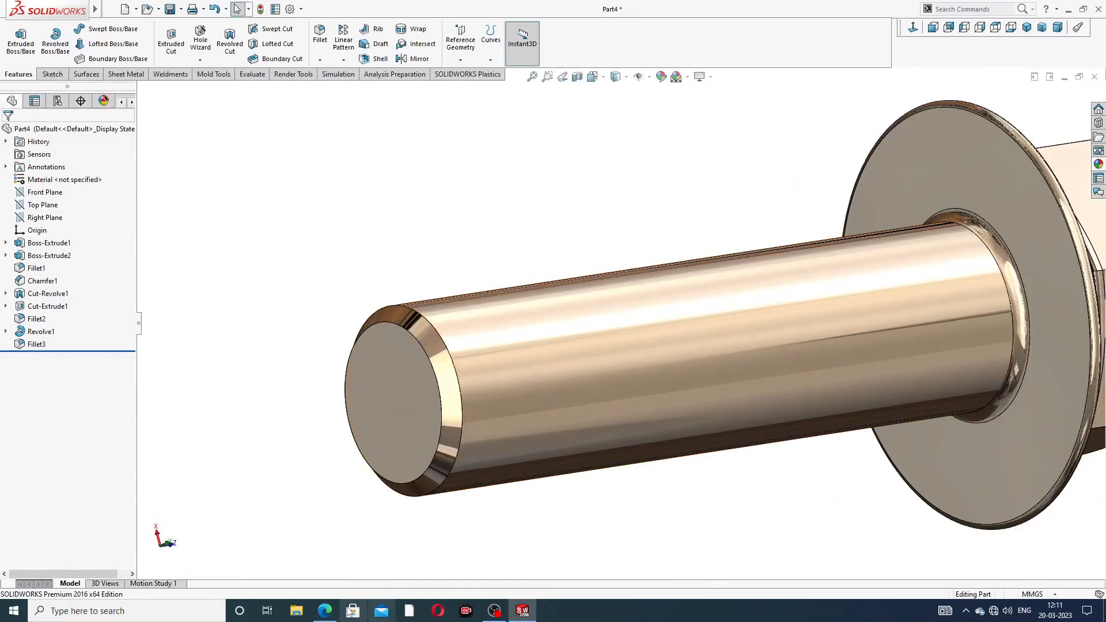
{"action": "left_click", "coordinate": [325, 611]}
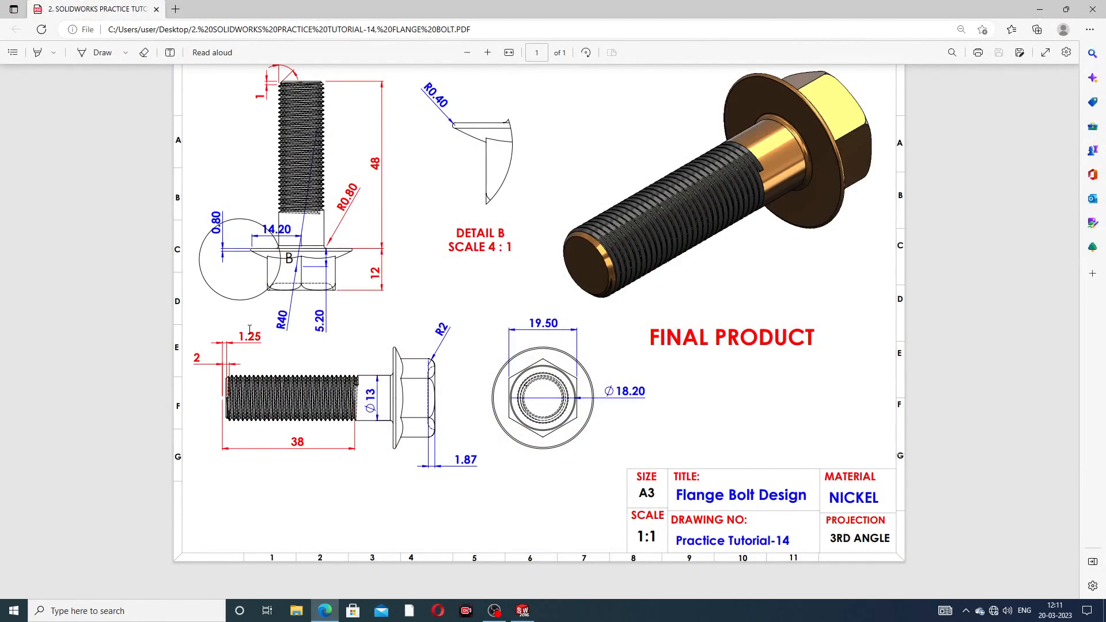
Step: Switch to SOLIDWORKS and start a Thread with a 38 mm blind depth on the outer circular edge of the shank's end chamfer
{"action": "left_click", "coordinate": [325, 612]}
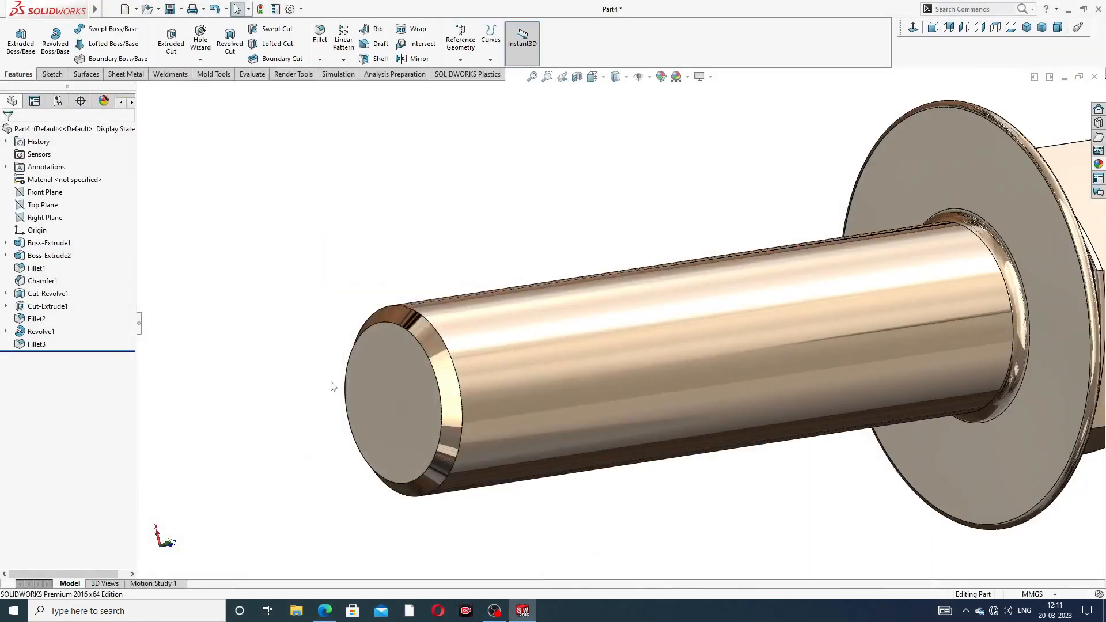
{"action": "left_click", "coordinate": [200, 60]}
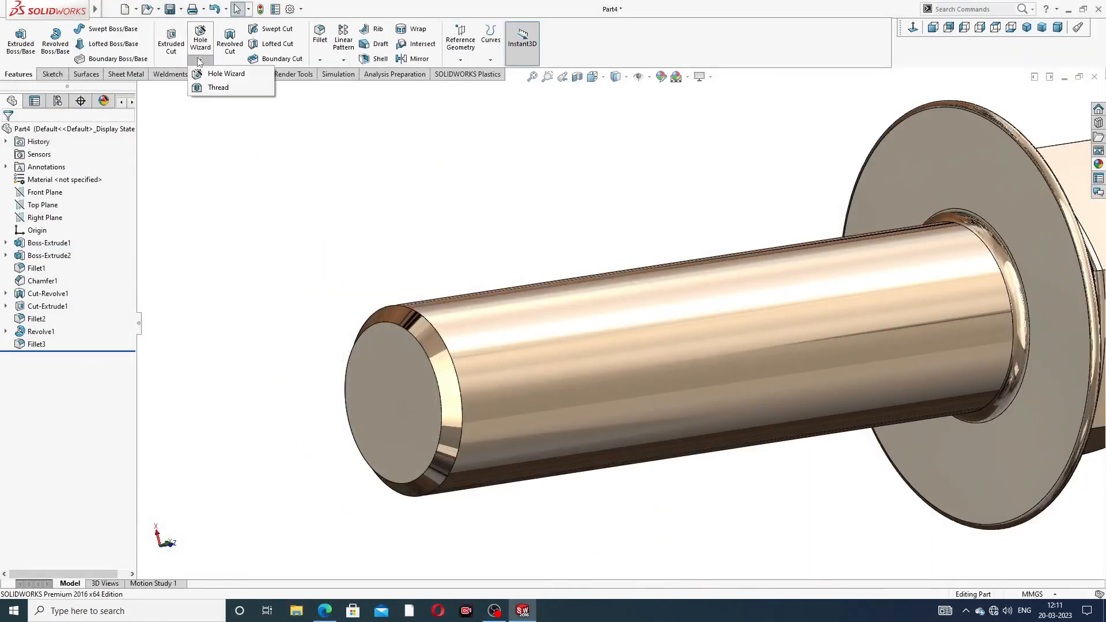
{"action": "left_click", "coordinate": [219, 88]}
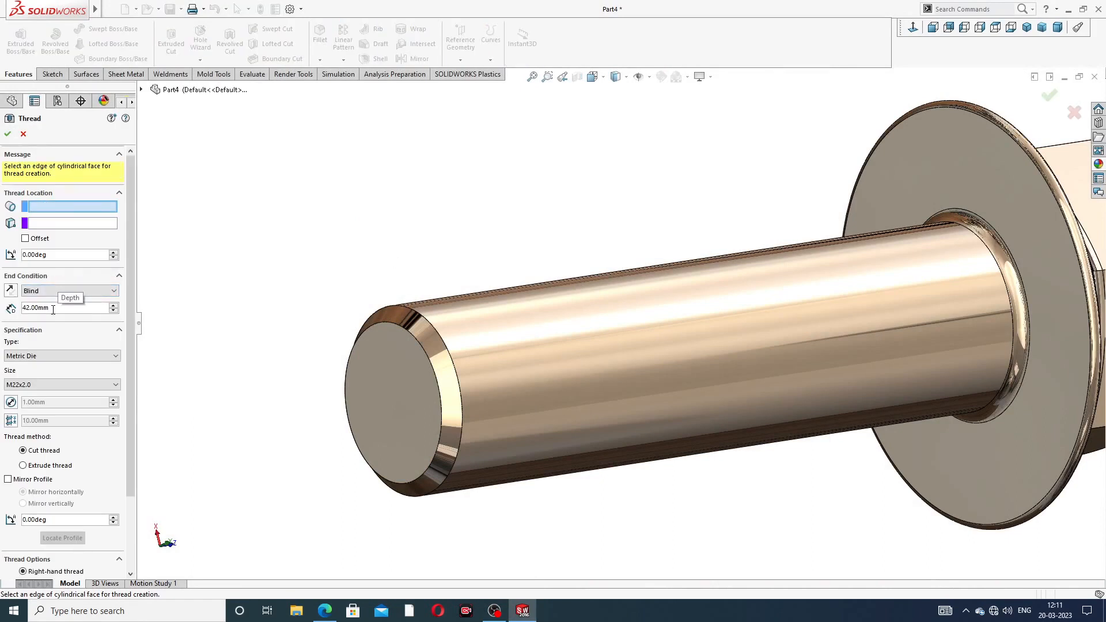
{"action": "left_click_drag", "start_coordinate": [53, 310], "coordinate": [26, 311]}
{"action": "type", "text": "38"}
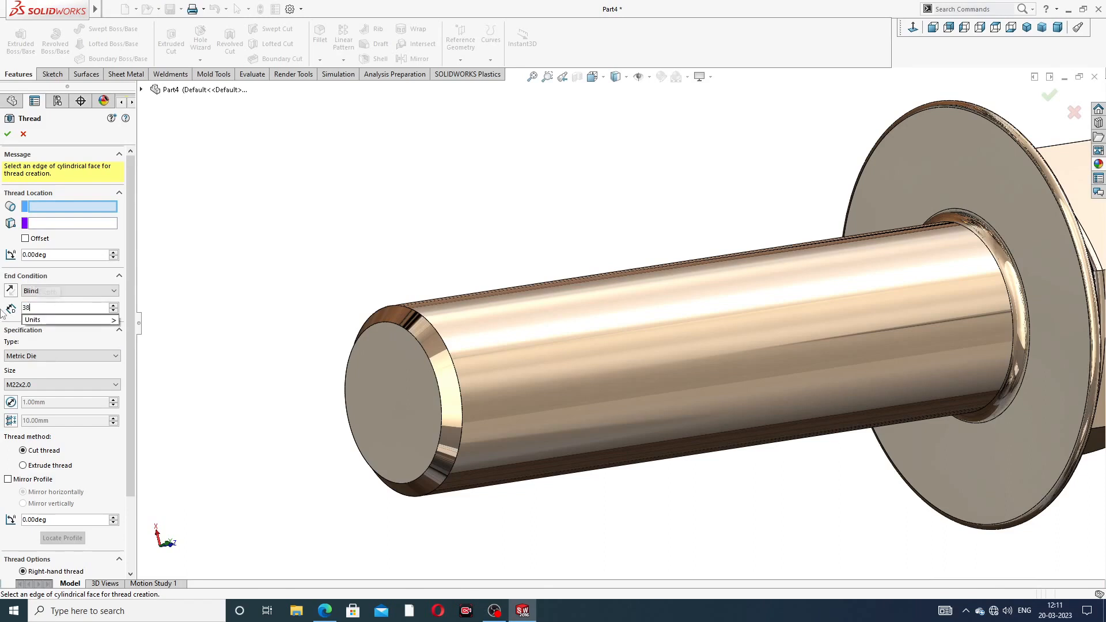
{"action": "key", "text": "Return"}
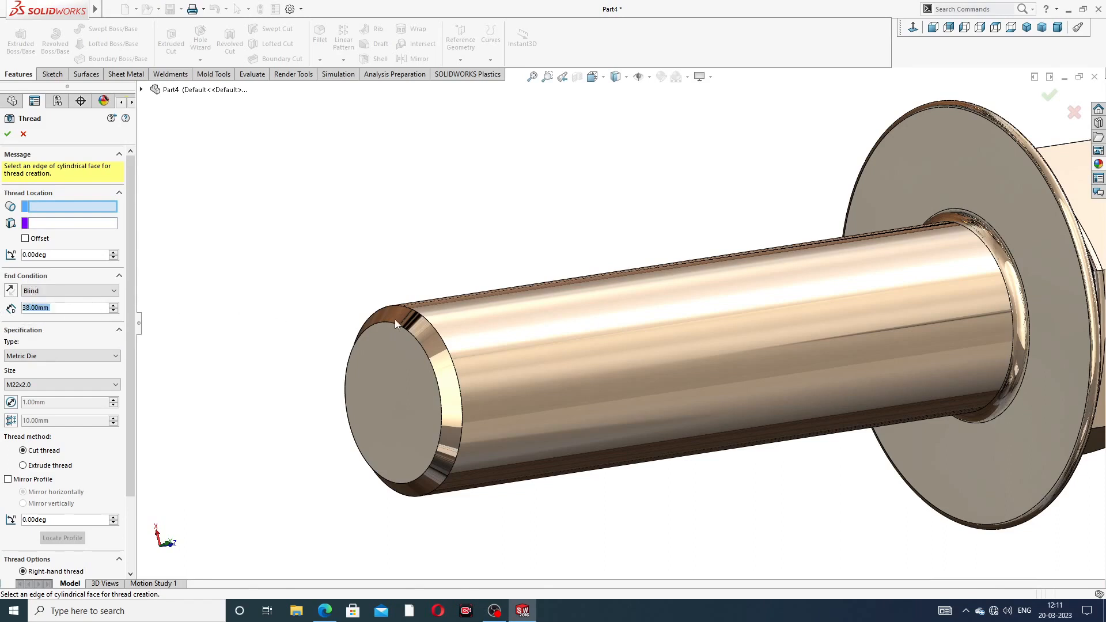
{"action": "left_click", "coordinate": [432, 326]}
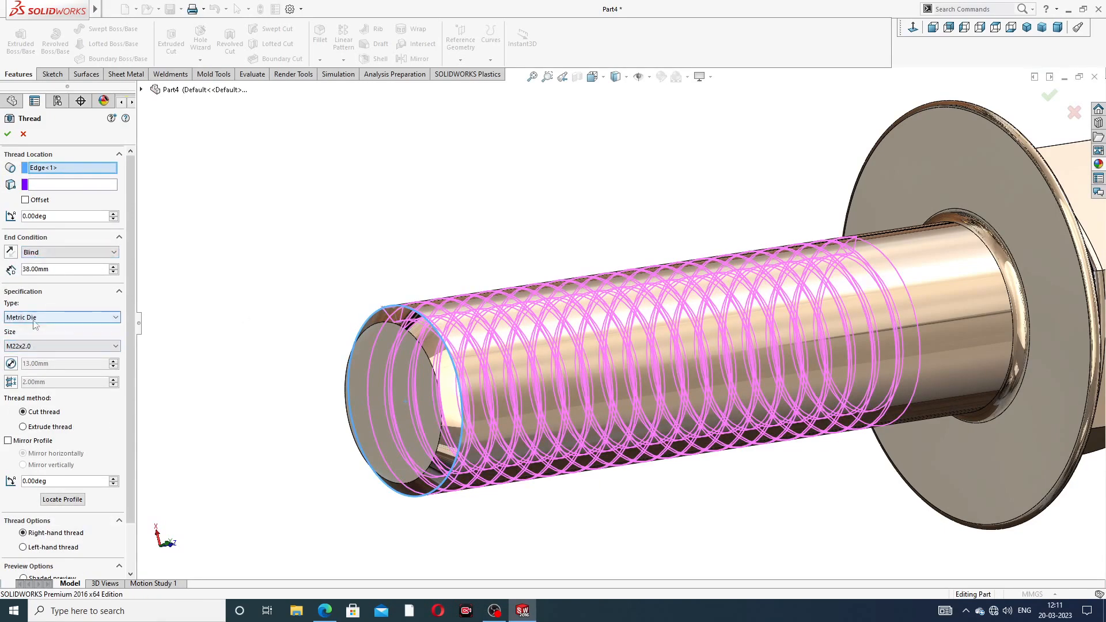
Step: Set the Metric Die thread size to M12x1.25 and check the preview along the shank
{"action": "left_click", "coordinate": [46, 346]}
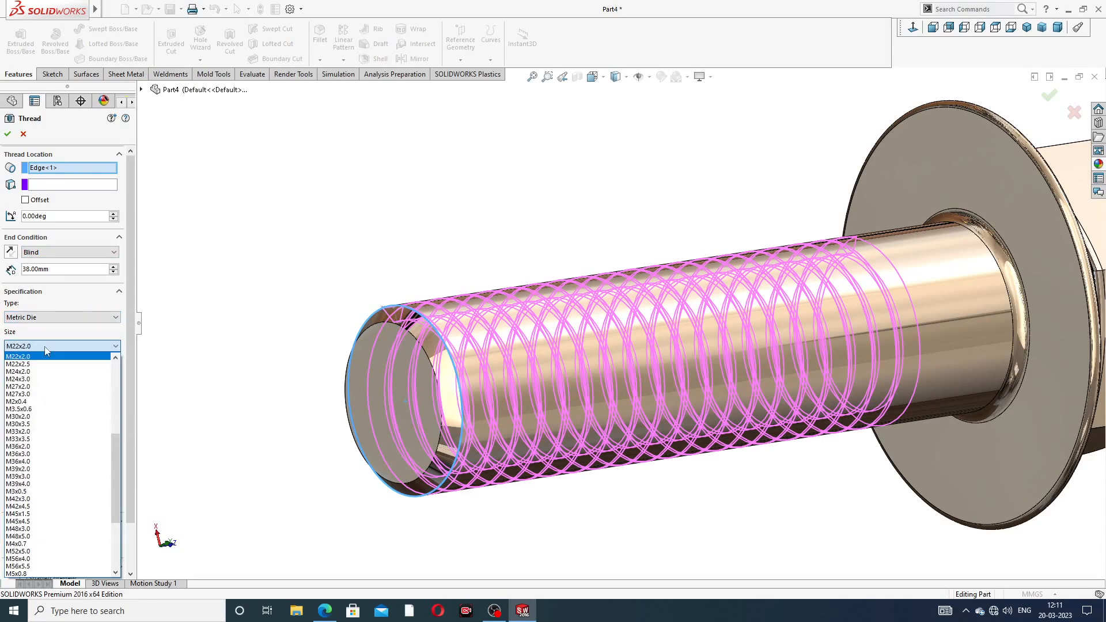
{"action": "scroll", "coordinate": [48, 381], "scroll_direction": "up", "scroll_amount": 2}
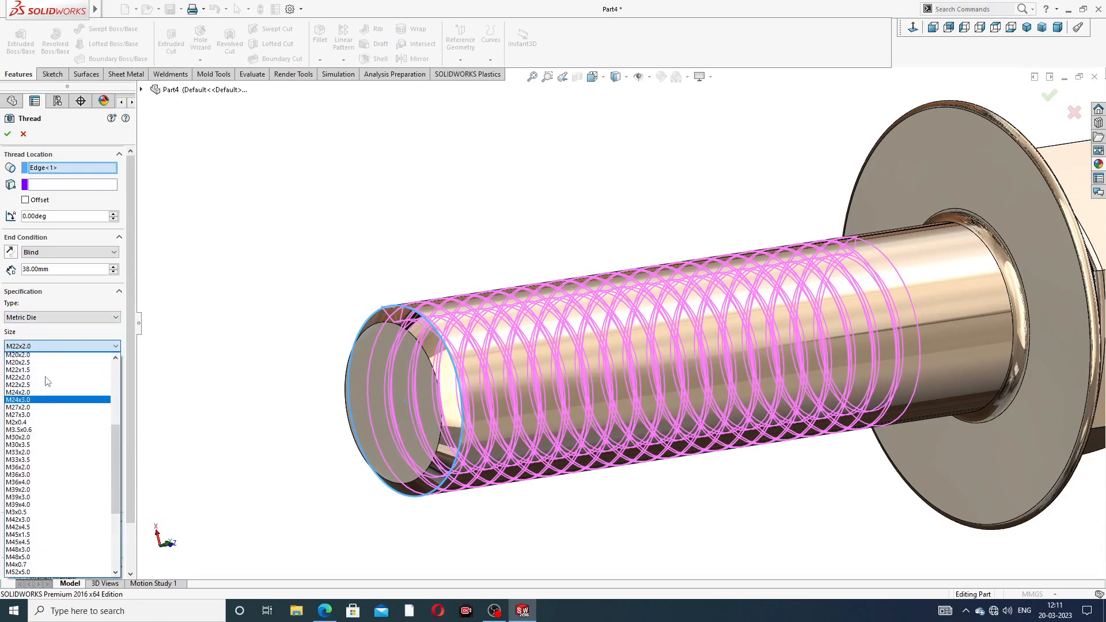
{"action": "scroll", "coordinate": [49, 383], "scroll_direction": "up", "scroll_amount": 3}
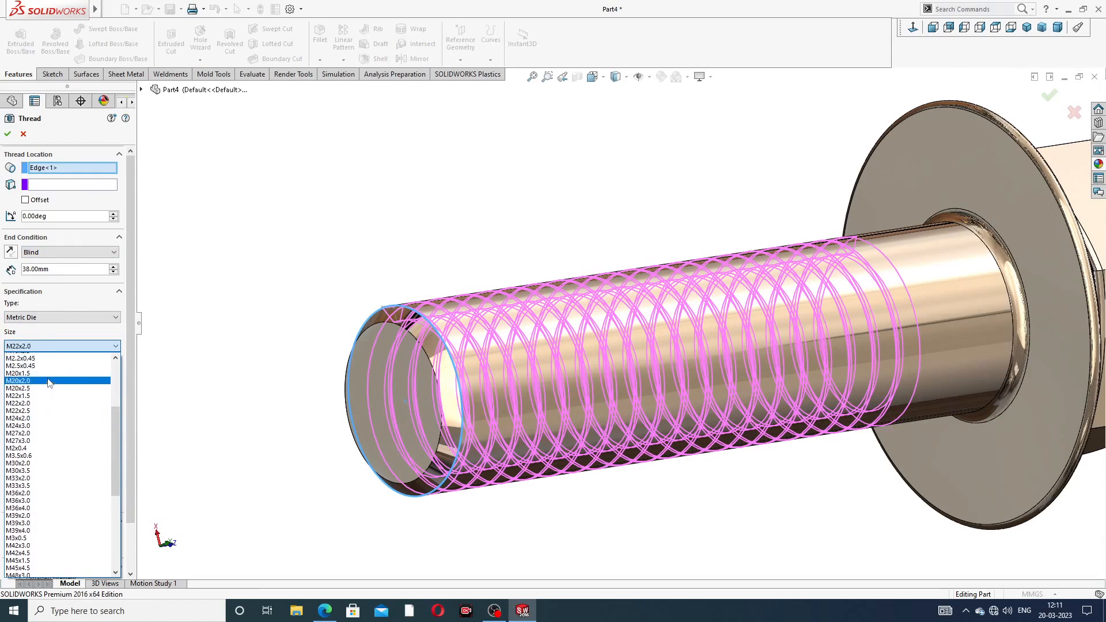
{"action": "scroll", "coordinate": [49, 383], "scroll_direction": "up", "scroll_amount": 1}
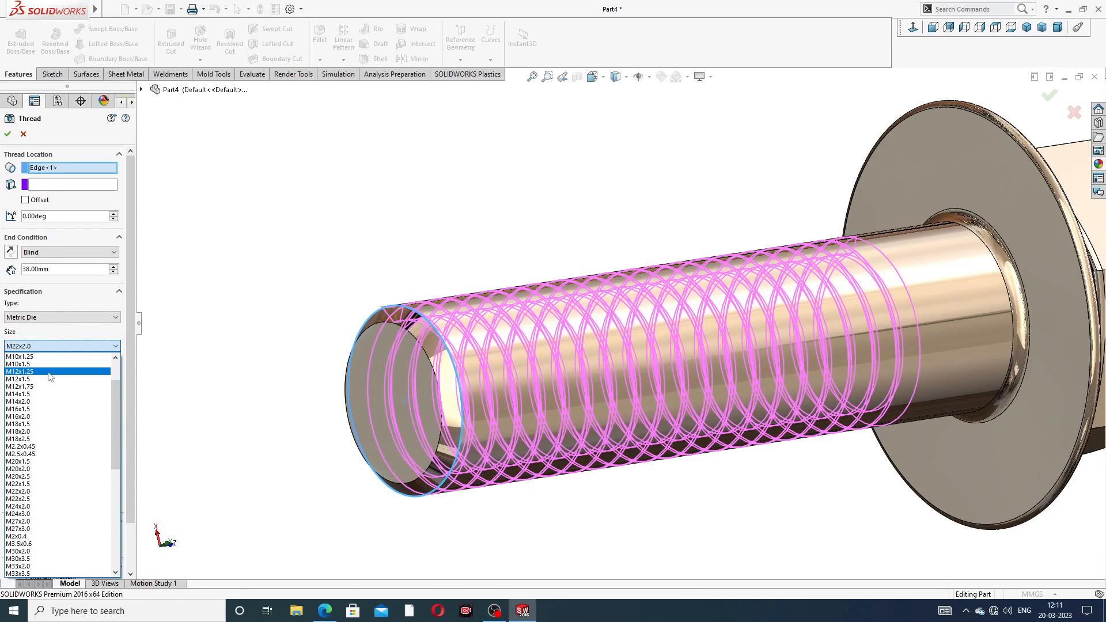
{"action": "left_click", "coordinate": [50, 372]}
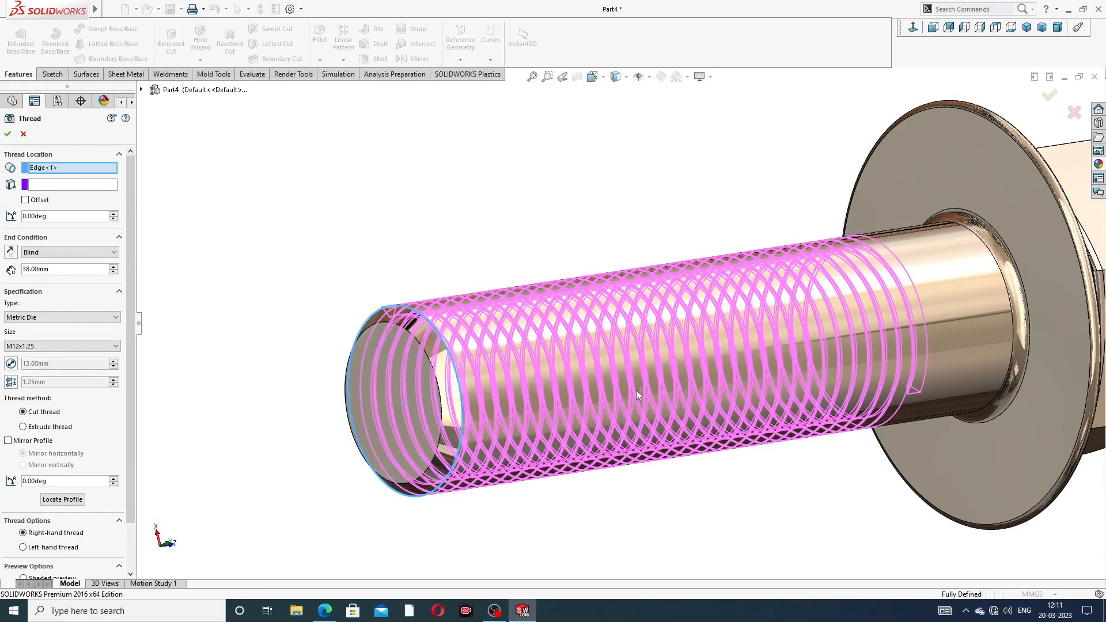
{"action": "middle_click_drag", "start_coordinate": [636, 394], "coordinate": [609, 396]}
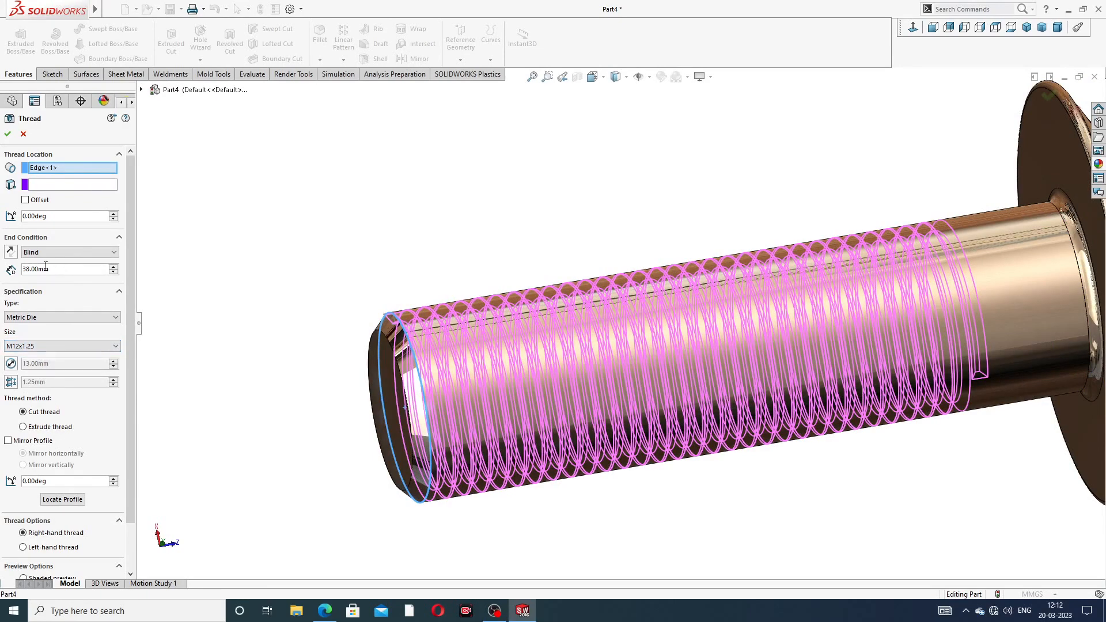
Step: Offset the thread start by 2 mm, reversing the direction so it begins outside the shank's chamfered end
{"action": "left_click", "coordinate": [26, 200]}
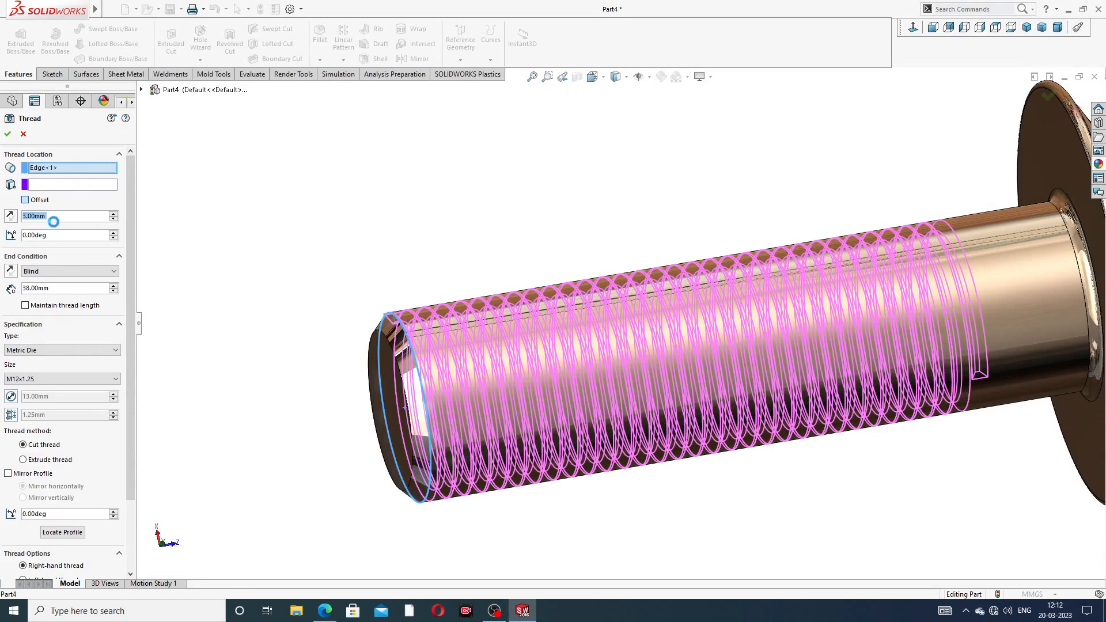
{"action": "left_click", "coordinate": [10, 215]}
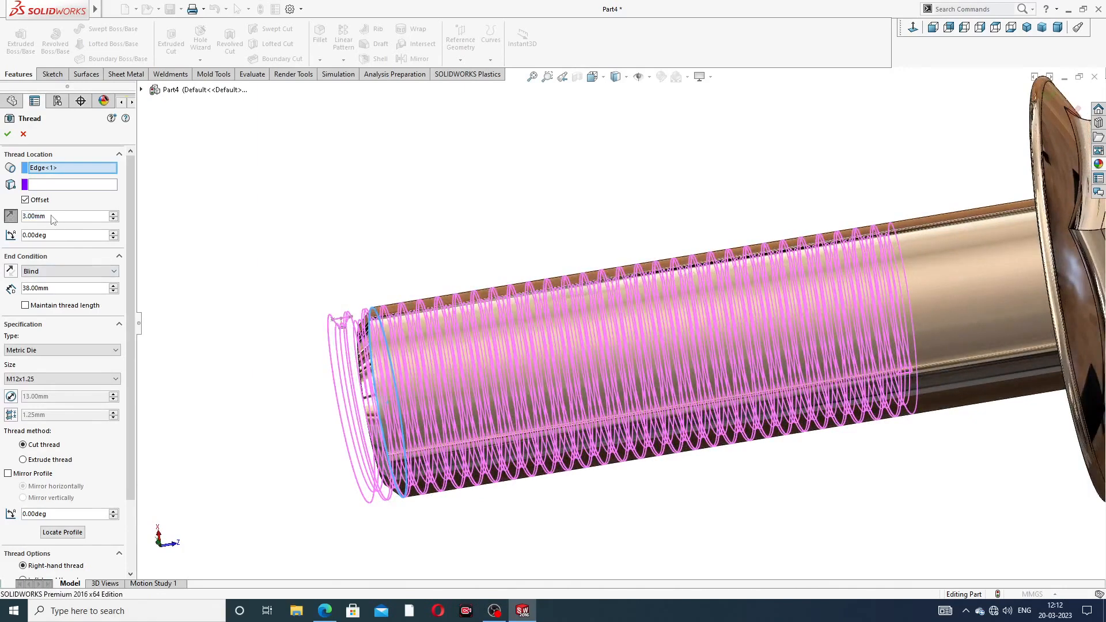
{"action": "double_click", "coordinate": [30, 221]}
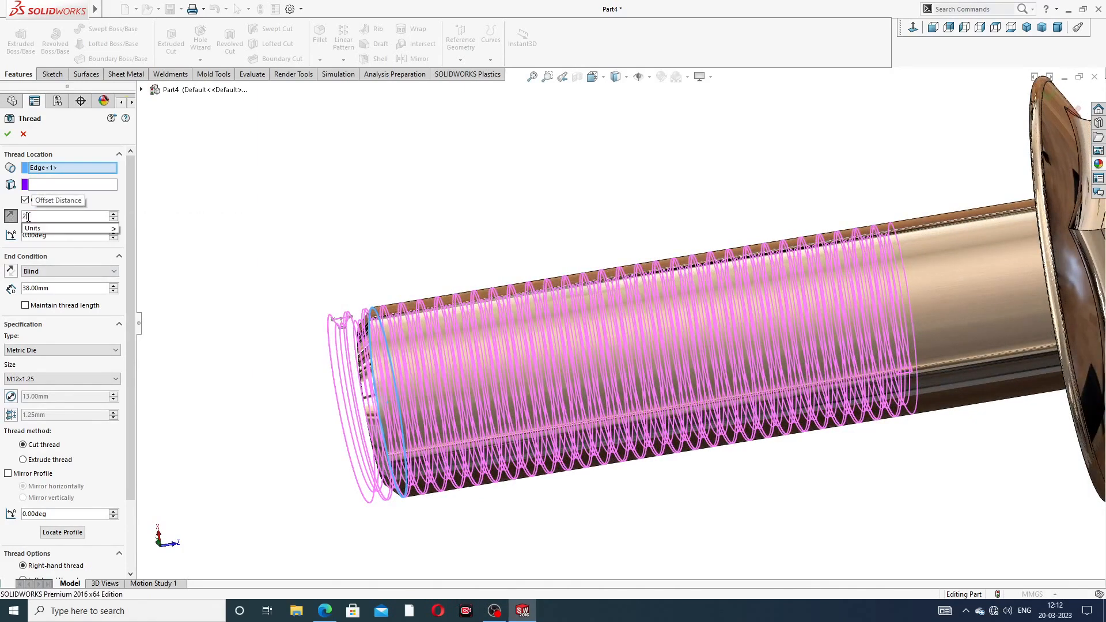
{"action": "type", "text": "2"}
{"action": "key", "text": "Return"}
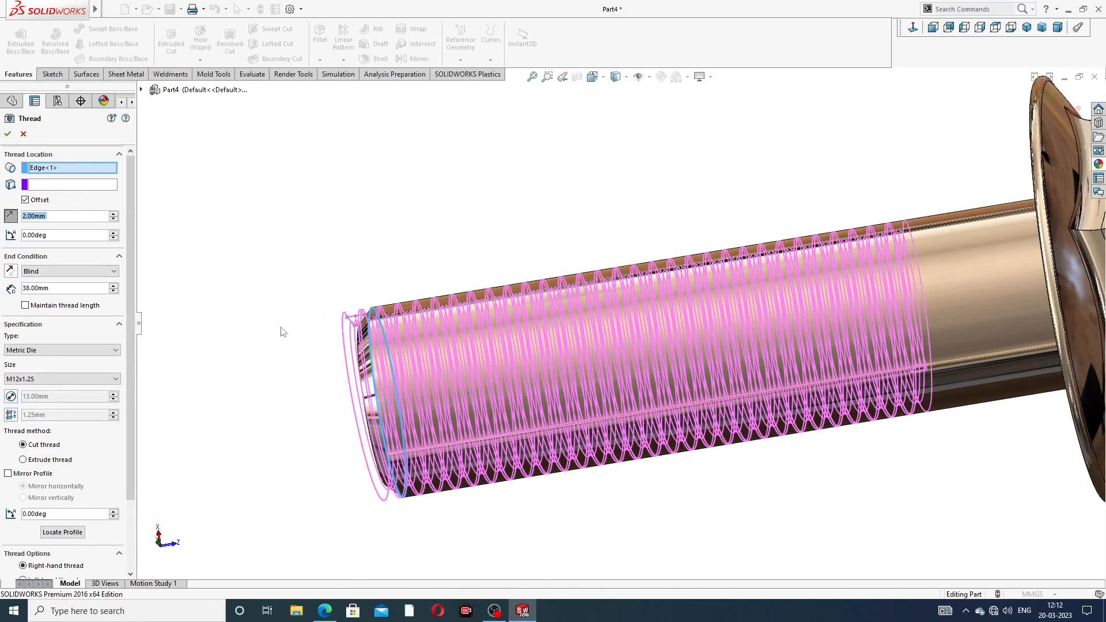
{"action": "middle_click_drag", "start_coordinate": [285, 333], "coordinate": [346, 277]}
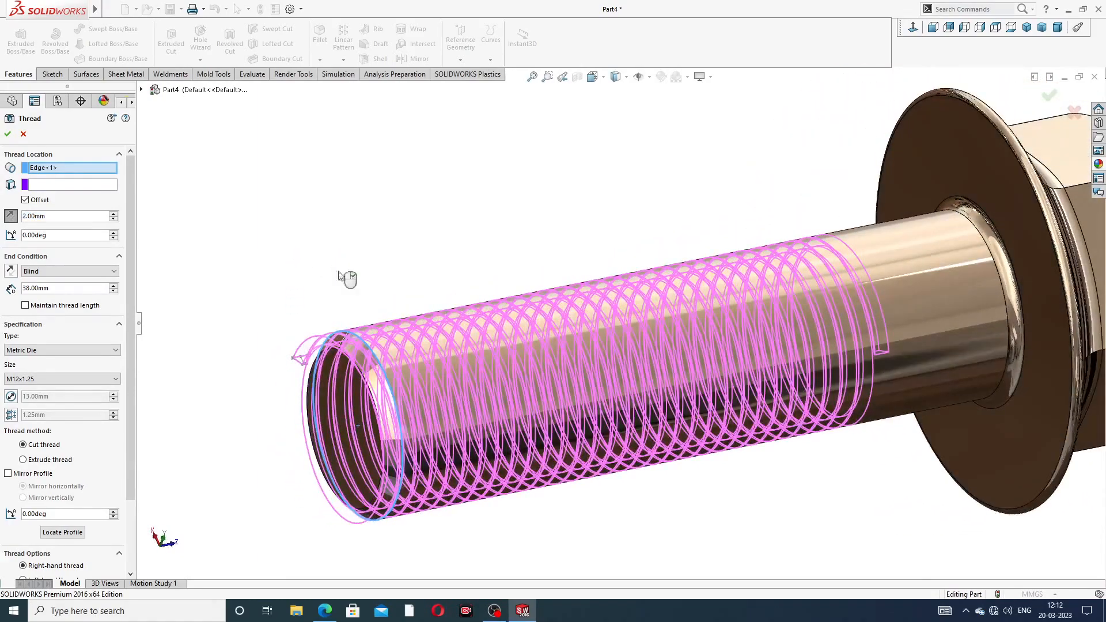
Step: Set the blind thread depth to 40 mm and create the cut thread on the shank
{"action": "left_click_drag", "start_coordinate": [61, 288], "coordinate": [1, 292]}
{"action": "type", "text": "40"}
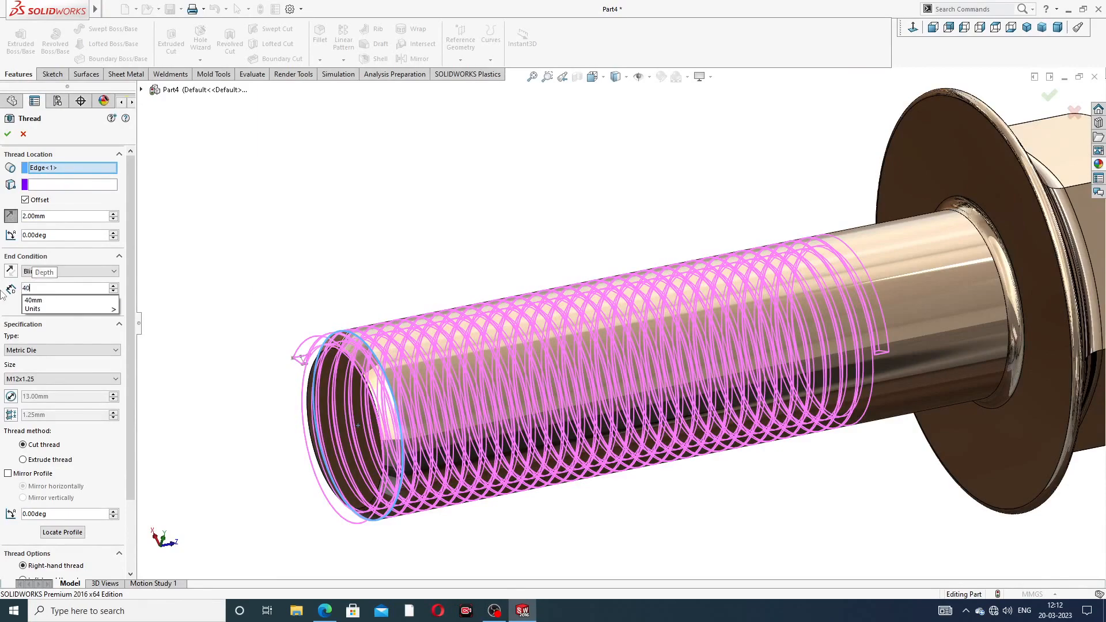
{"action": "key", "text": "Return"}
{"action": "middle_click_drag", "start_coordinate": [647, 308], "coordinate": [734, 313]}
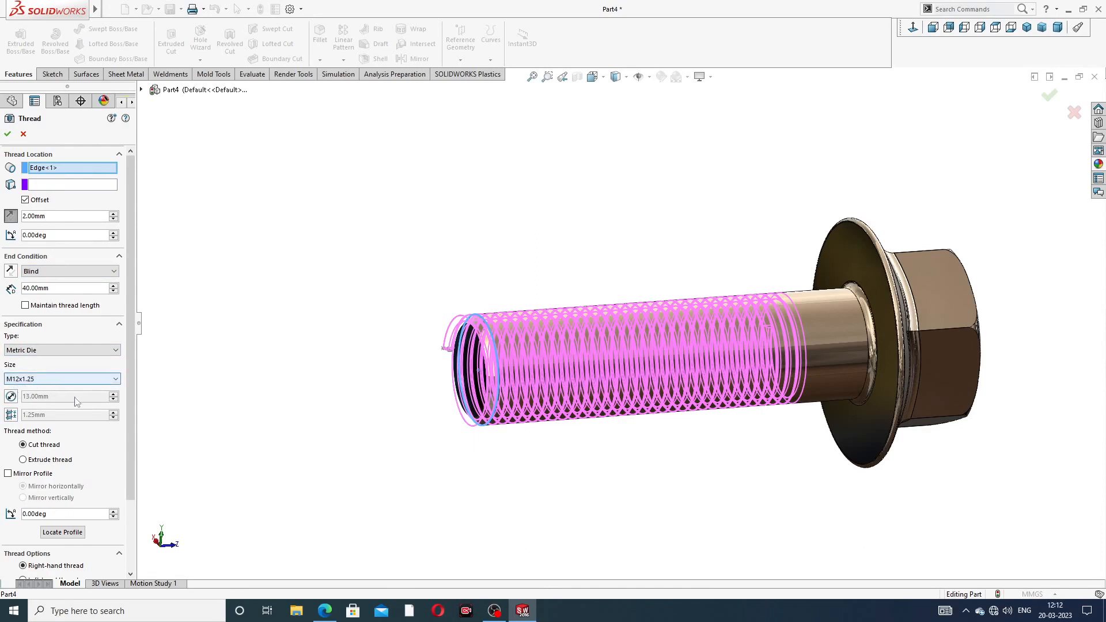
{"action": "scroll", "coordinate": [58, 397], "scroll_direction": "down", "scroll_amount": 3}
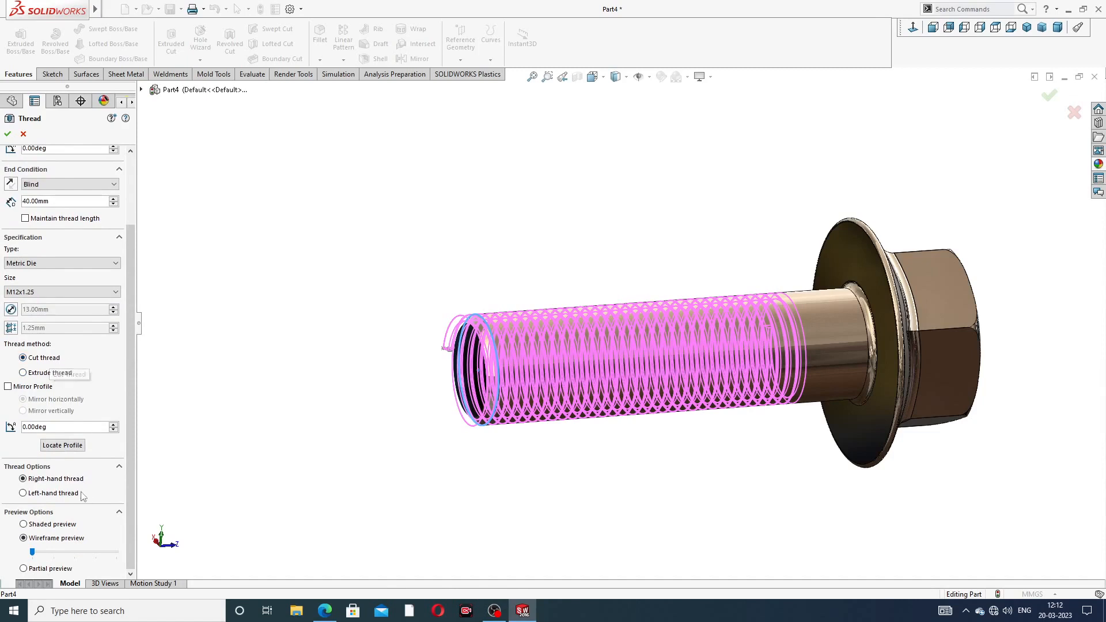
{"action": "left_click", "coordinate": [7, 134]}
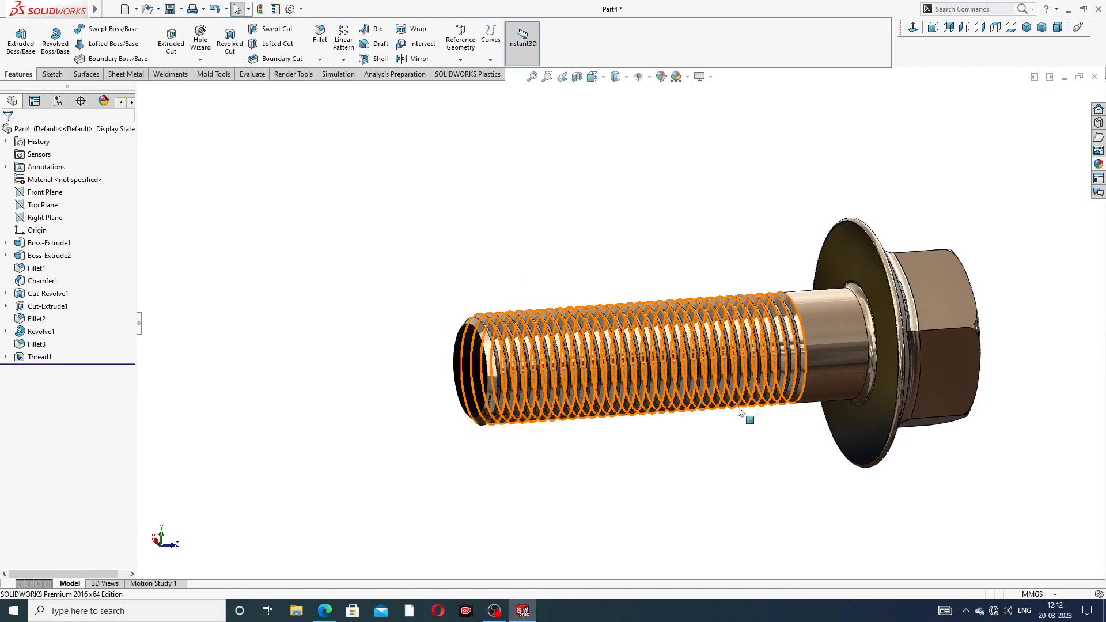
Step: Inspect the cut thread from several directions, including its start at the chamfered end and its run-out near the flange
{"action": "middle_click_drag", "start_coordinate": [701, 439], "coordinate": [694, 417]}
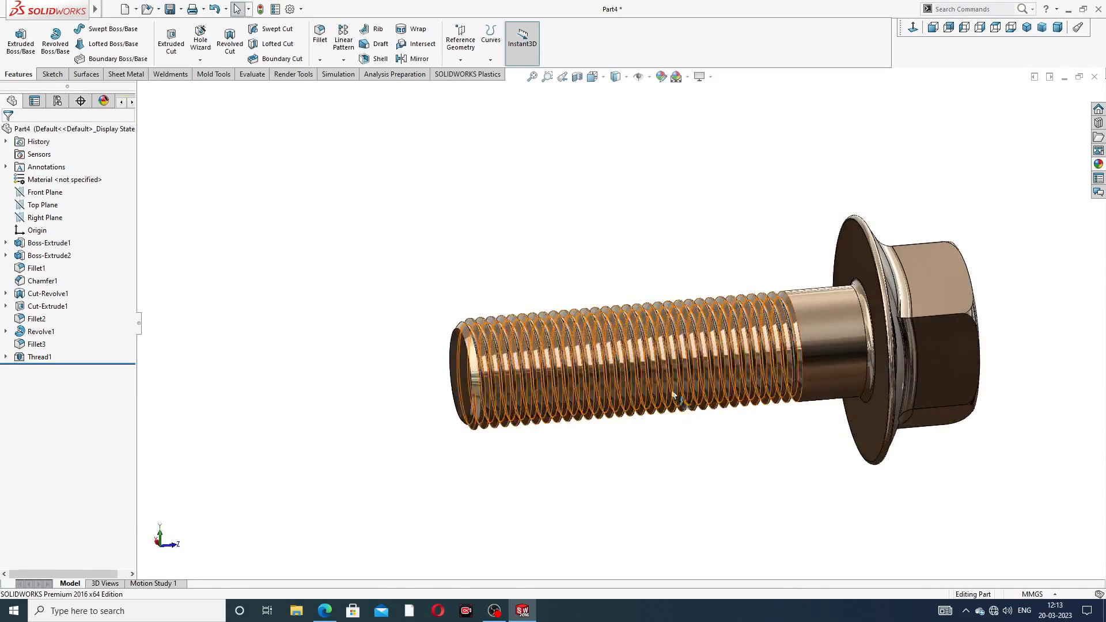
{"action": "scroll", "coordinate": [538, 387], "scroll_direction": "down", "scroll_amount": 6}
{"action": "scroll", "coordinate": [394, 388], "scroll_direction": "up", "scroll_amount": 5}
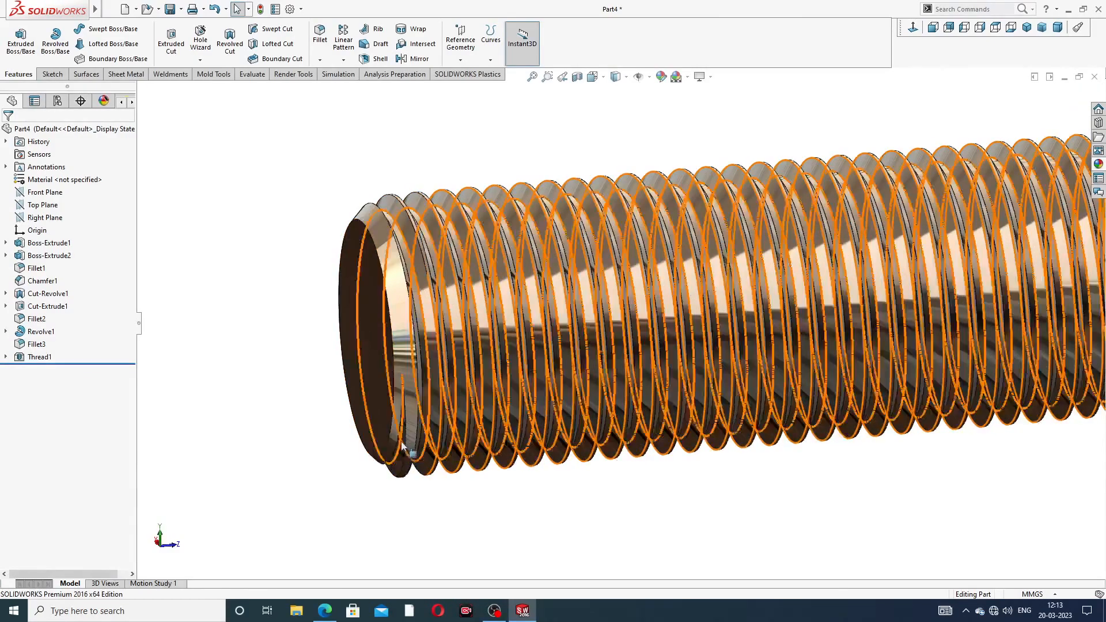
{"action": "middle_click_drag", "start_coordinate": [454, 369], "coordinate": [607, 260]}
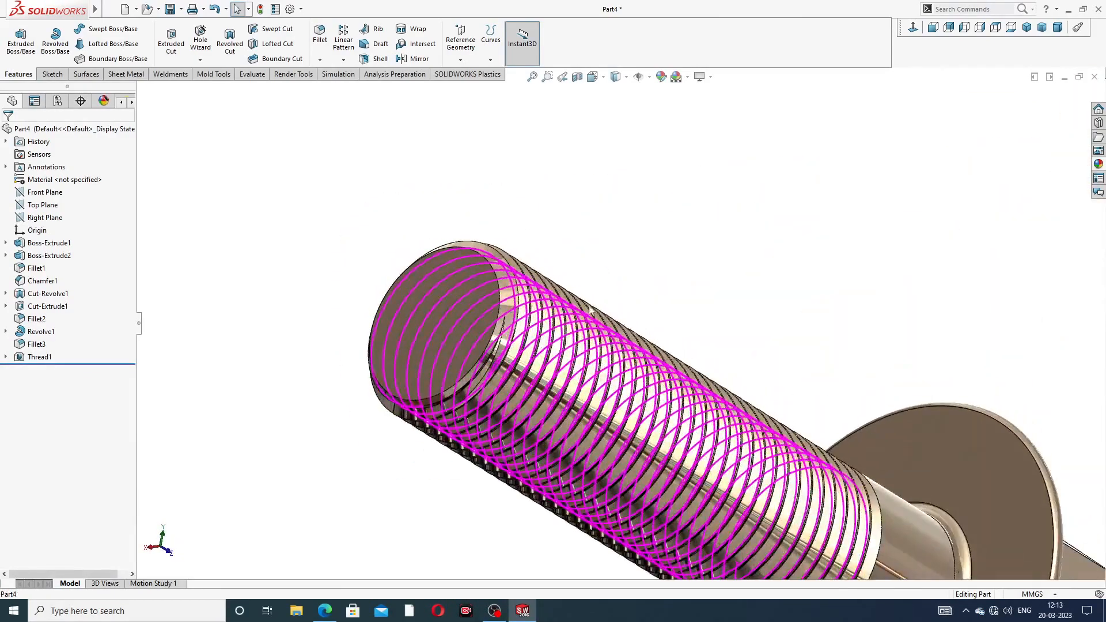
{"action": "scroll", "coordinate": [514, 408], "scroll_direction": "up", "scroll_amount": 2}
{"action": "middle_click_drag", "start_coordinate": [527, 414], "coordinate": [440, 406]}
{"action": "middle_click_drag", "start_coordinate": [826, 382], "coordinate": [734, 363]}
{"action": "middle_click_drag", "start_coordinate": [785, 465], "coordinate": [883, 403]}
{"action": "scroll", "coordinate": [603, 486], "scroll_direction": "up", "scroll_amount": 4}
{"action": "scroll", "coordinate": [603, 486], "scroll_direction": "down", "scroll_amount": 3}
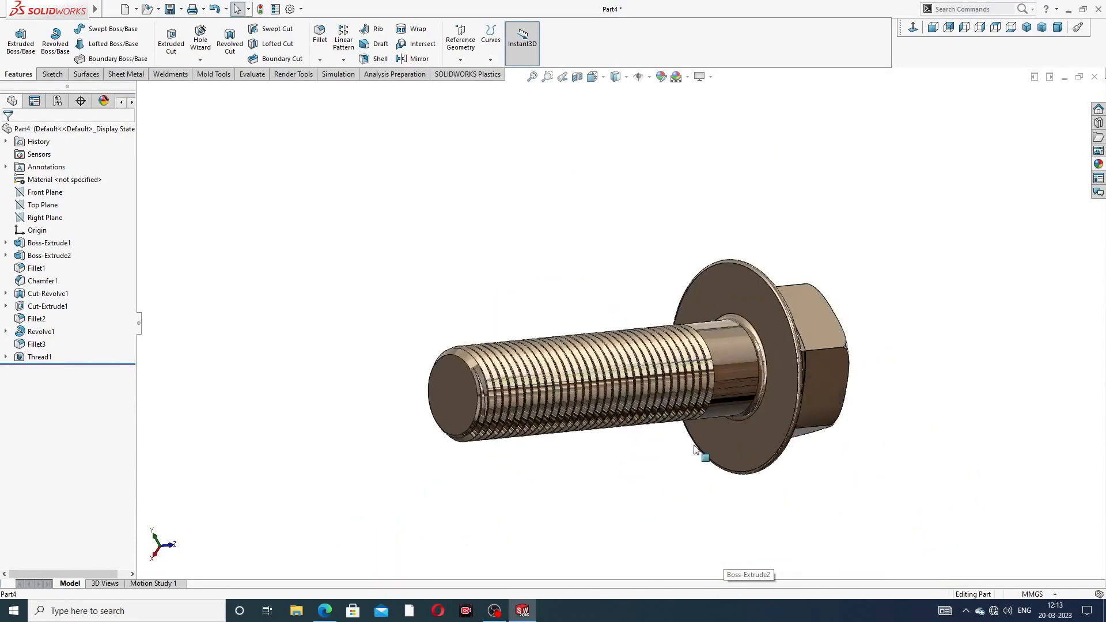
{"action": "scroll", "coordinate": [697, 450], "scroll_direction": "down", "scroll_amount": 2}
{"action": "middle_click_drag", "start_coordinate": [664, 269], "coordinate": [614, 276]}
{"action": "scroll", "coordinate": [559, 346], "scroll_direction": "down", "scroll_amount": 1}
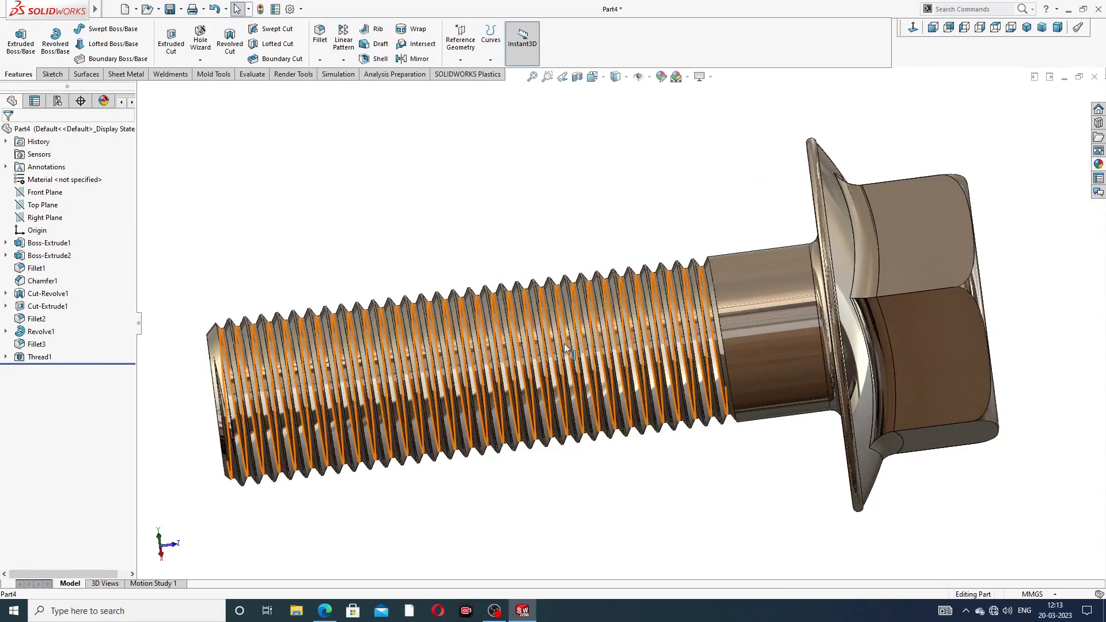
Step: Apply a grey colour appearance (RGB 128, 128, 128) to the thread feature only
{"action": "left_click", "coordinate": [34, 357]}
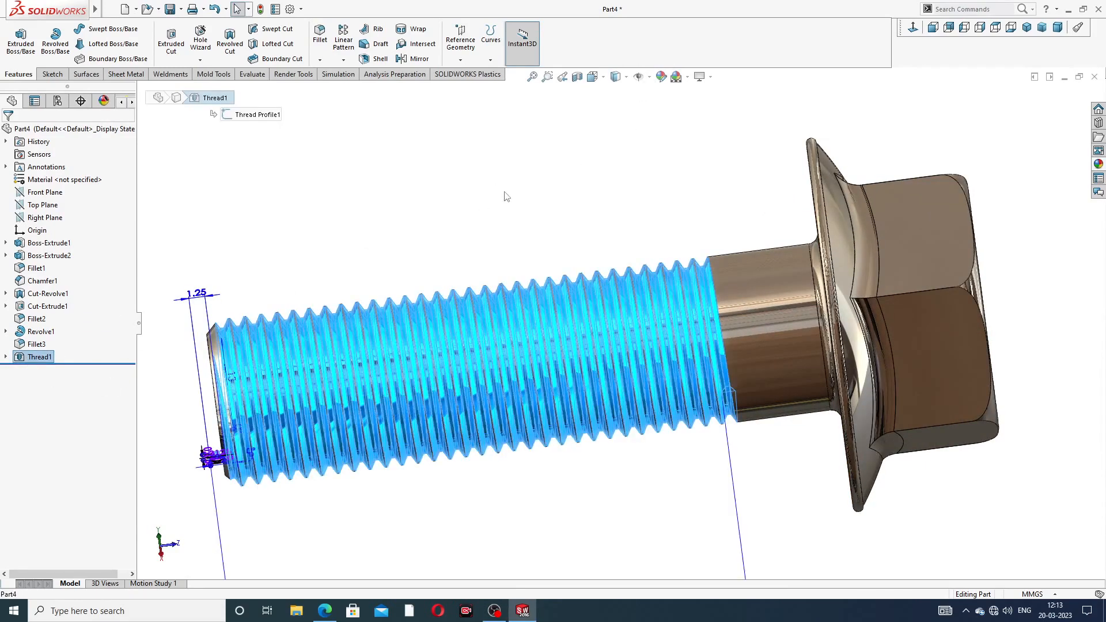
{"action": "left_click", "coordinate": [661, 76]}
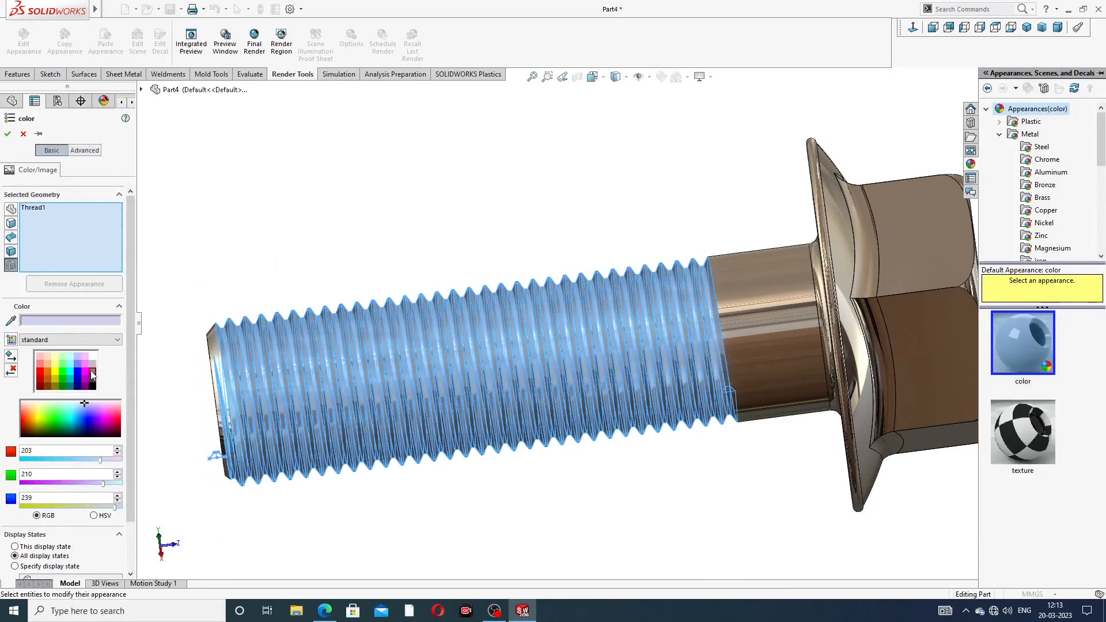
{"action": "left_click", "coordinate": [90, 377]}
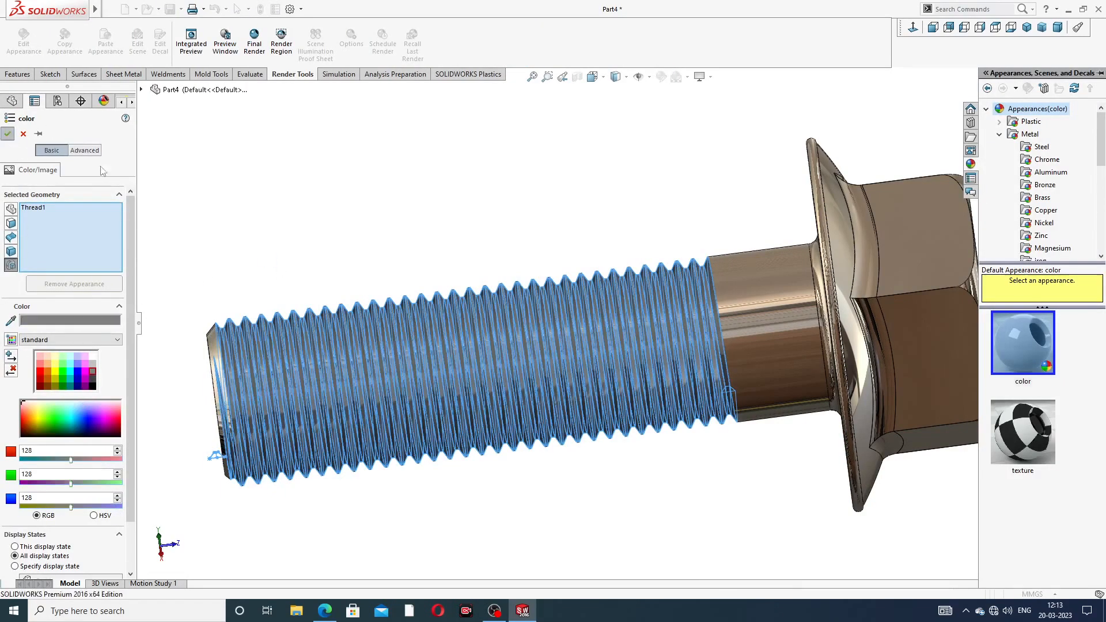
{"action": "left_click", "coordinate": [7, 133]}
Step: Examine the finished bolt from several directions, comparing the grey thread with the shank, flange and hexagonal head
{"action": "scroll", "coordinate": [565, 227], "scroll_direction": "up", "scroll_amount": 3}
{"action": "mouse_move", "coordinate": [565, 227]}
{"action": "middle_mouse_down"}
{"action": "mouse_move", "coordinate": [554, 245]}
{"action": "mouse_move", "coordinate": [594, 217]}
{"action": "mouse_move", "coordinate": [562, 215]}
{"action": "mouse_move", "coordinate": [580, 224]}
{"action": "middle_mouse_up"}
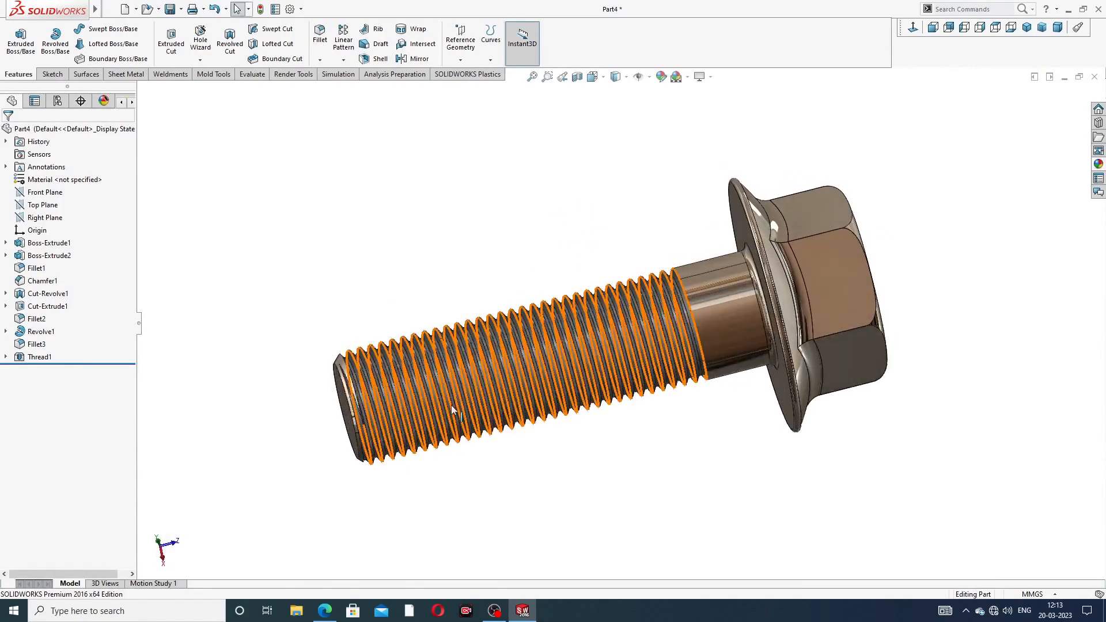
{"action": "scroll", "coordinate": [451, 405], "scroll_direction": "down", "scroll_amount": 1}
{"action": "scroll", "coordinate": [451, 406], "scroll_direction": "down", "scroll_amount": 1}
{"action": "scroll", "coordinate": [727, 268], "scroll_direction": "up", "scroll_amount": 1}
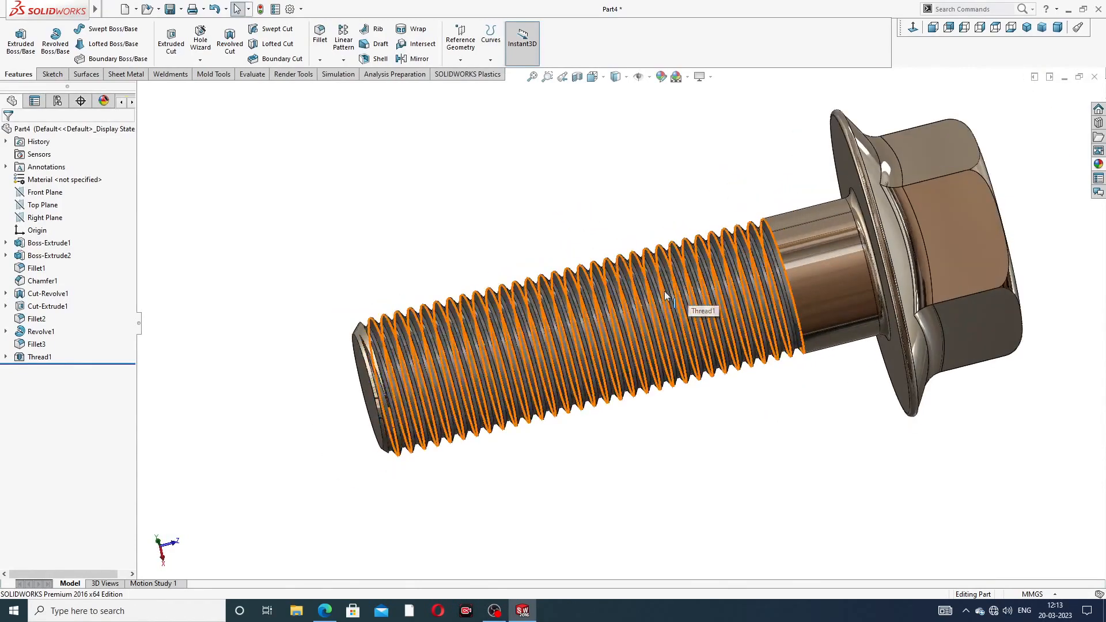
{"action": "scroll", "coordinate": [676, 293], "scroll_direction": "up", "scroll_amount": 1}
{"action": "middle_click_drag", "start_coordinate": [677, 297], "coordinate": [672, 254]}
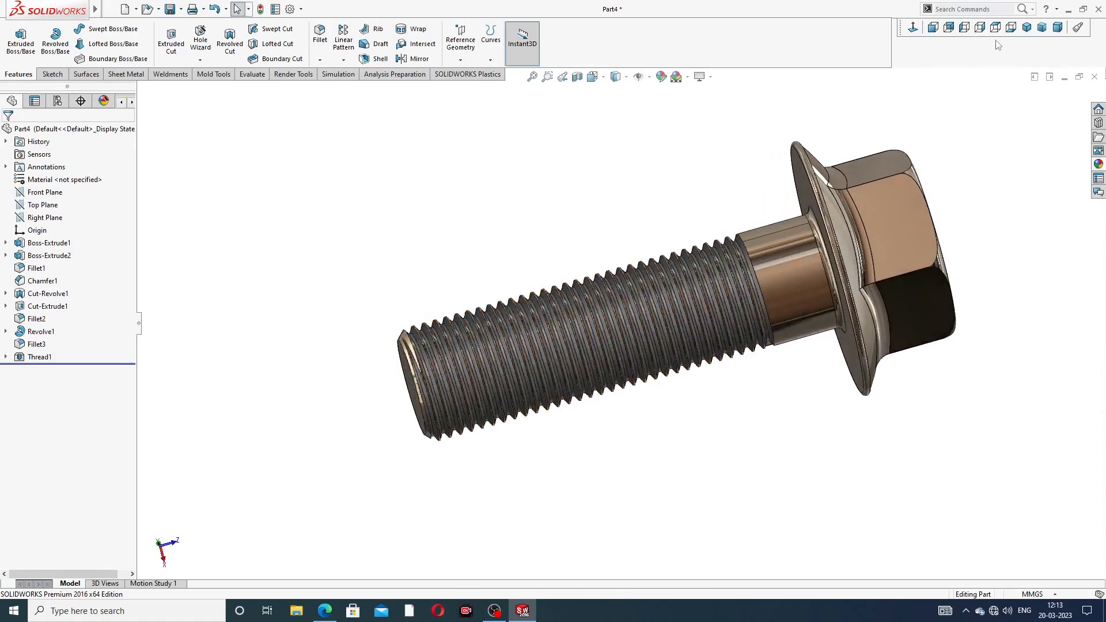
{"action": "scroll", "coordinate": [852, 254], "scroll_direction": "down", "scroll_amount": 2}
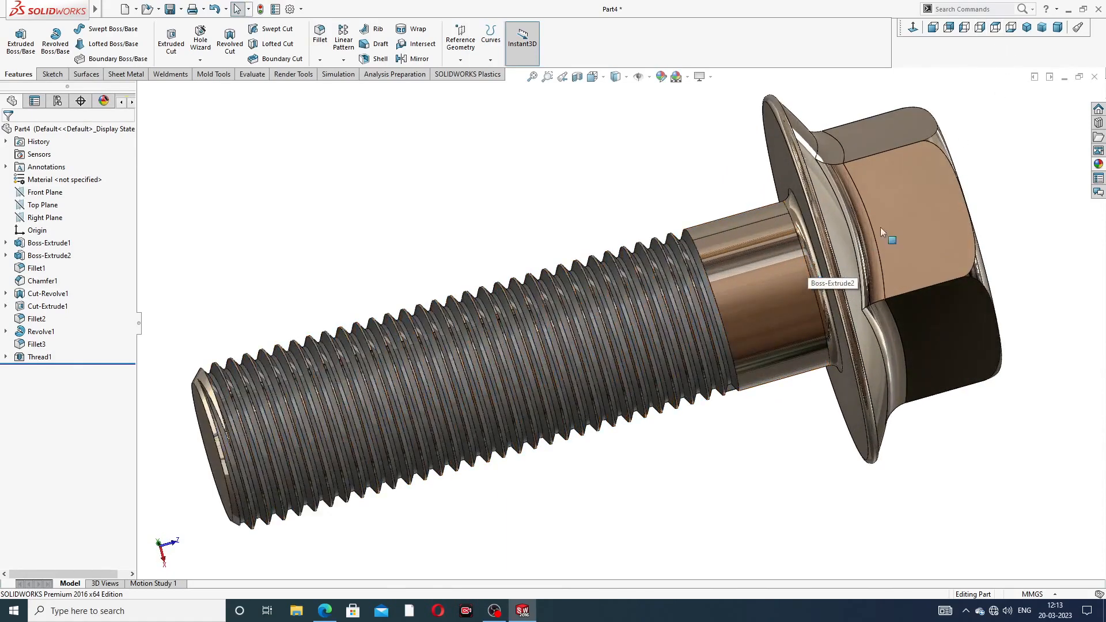
{"action": "middle_click_drag", "start_coordinate": [990, 240], "coordinate": [819, 334]}
{"action": "scroll", "coordinate": [818, 291], "scroll_direction": "up", "scroll_amount": 2}
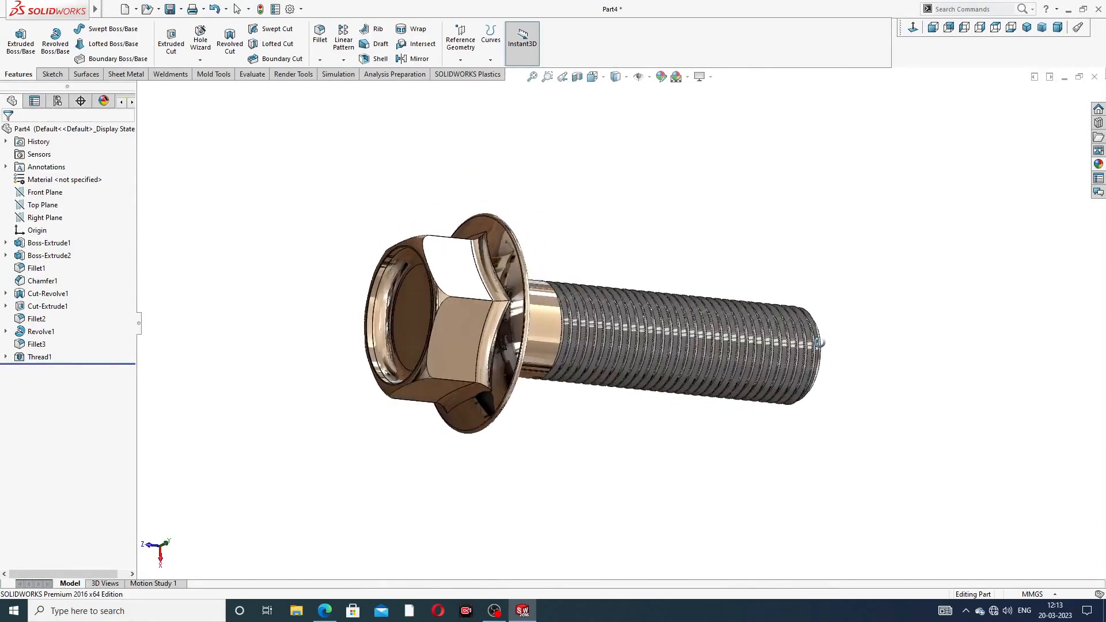
{"action": "scroll", "coordinate": [724, 334], "scroll_direction": "down", "scroll_amount": 2}
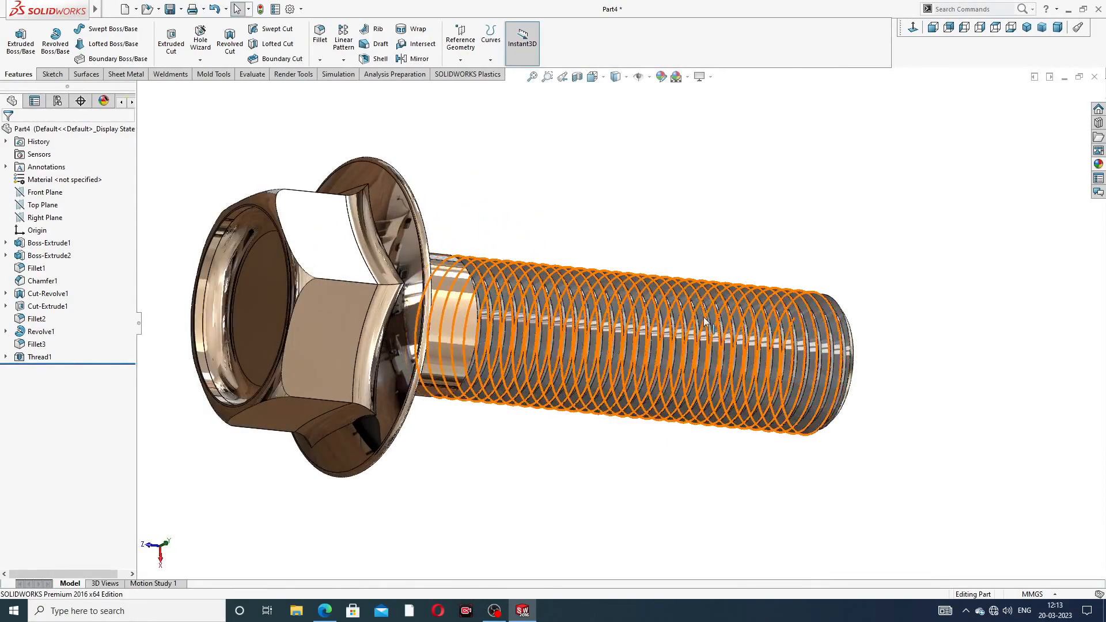
Step: Inspect the flange bolt's recessed hexagonal head and flange up close at an angle
{"action": "middle_click_drag", "start_coordinate": [706, 318], "coordinate": [704, 346]}
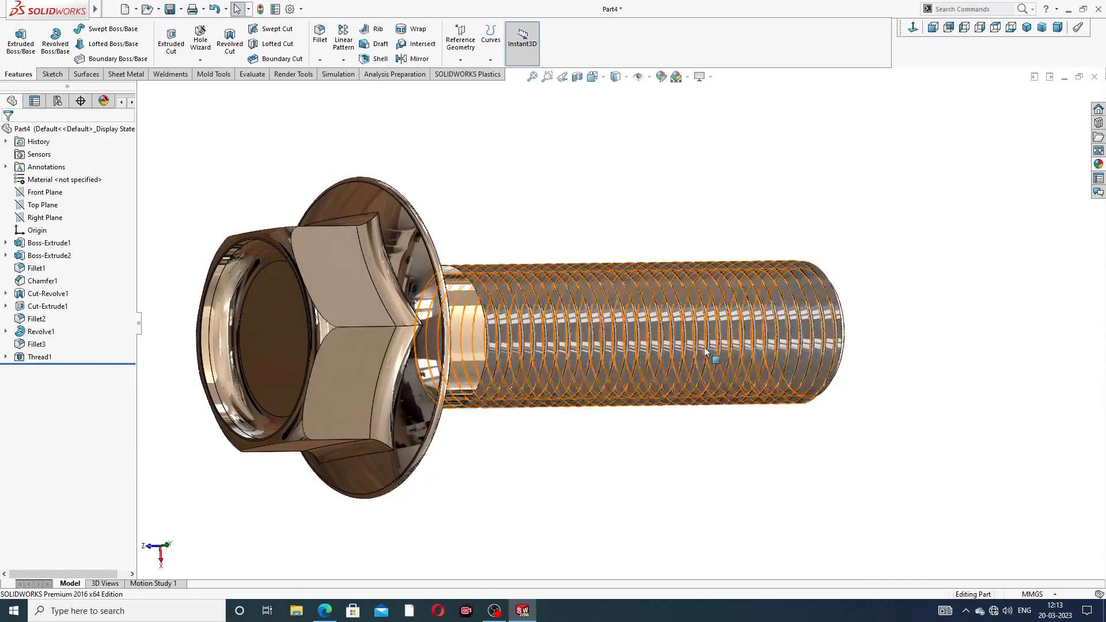
{"action": "middle_click_drag", "start_coordinate": [389, 293], "coordinate": [433, 413]}
{"action": "scroll", "coordinate": [437, 415], "scroll_direction": "down", "scroll_amount": 3}
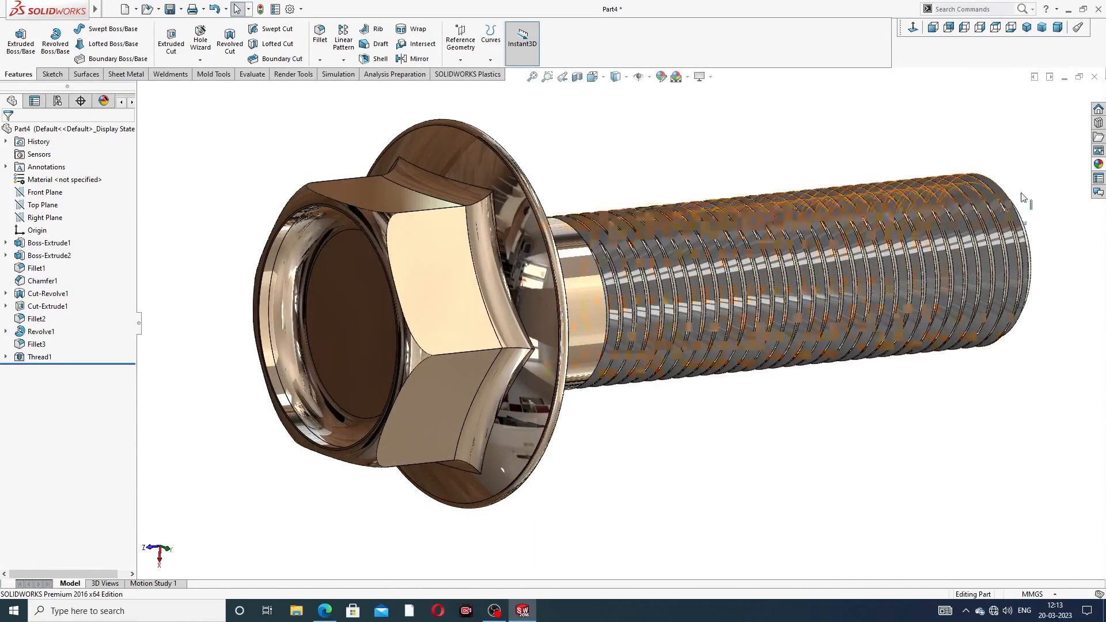
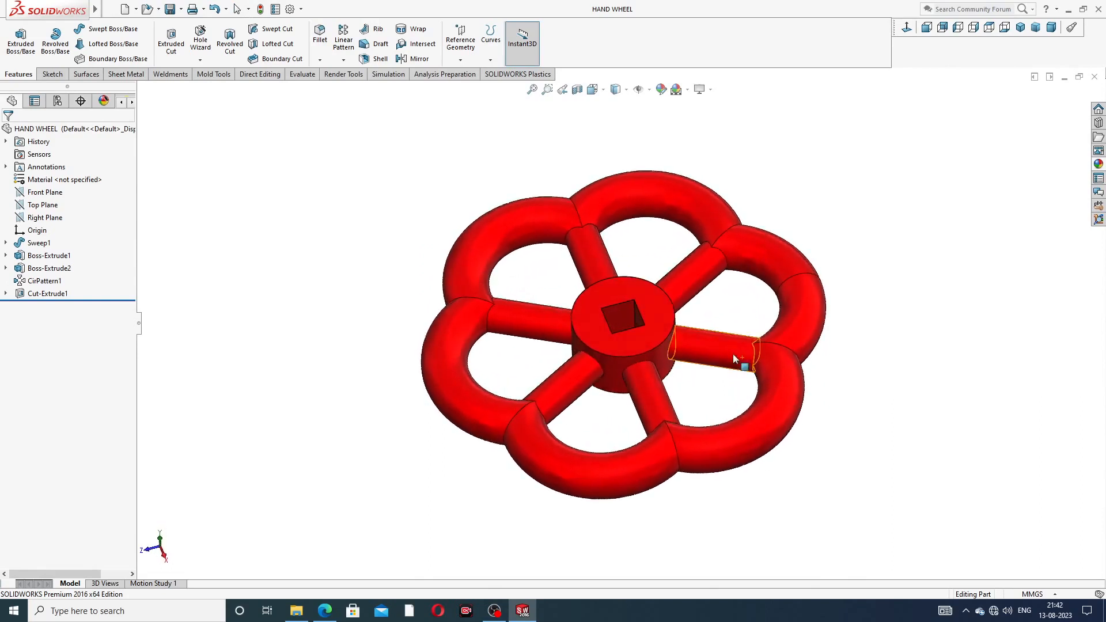
Step: Examine the finished hand wheel's lobed rim, six spokes and square hub hole
{"action": "scroll", "coordinate": [651, 354], "scroll_direction": "down", "scroll_amount": 1}
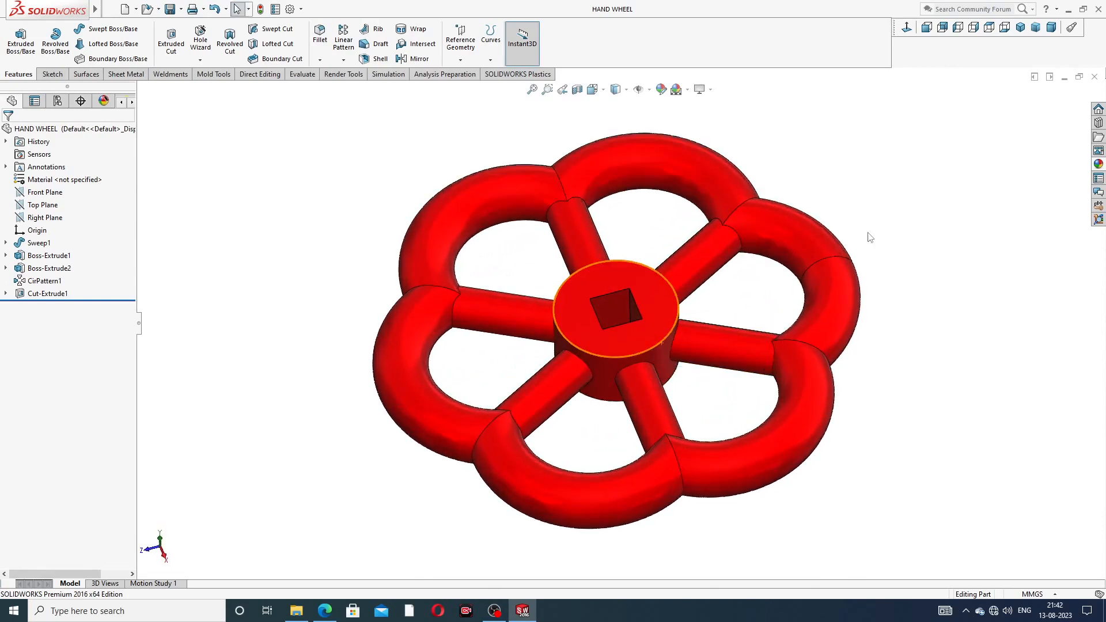
{"action": "key", "text": "f"}
{"action": "middle_click_drag", "start_coordinate": [672, 301], "coordinate": [683, 348]}
{"action": "scroll", "coordinate": [682, 352], "scroll_direction": "down", "scroll_amount": 2}
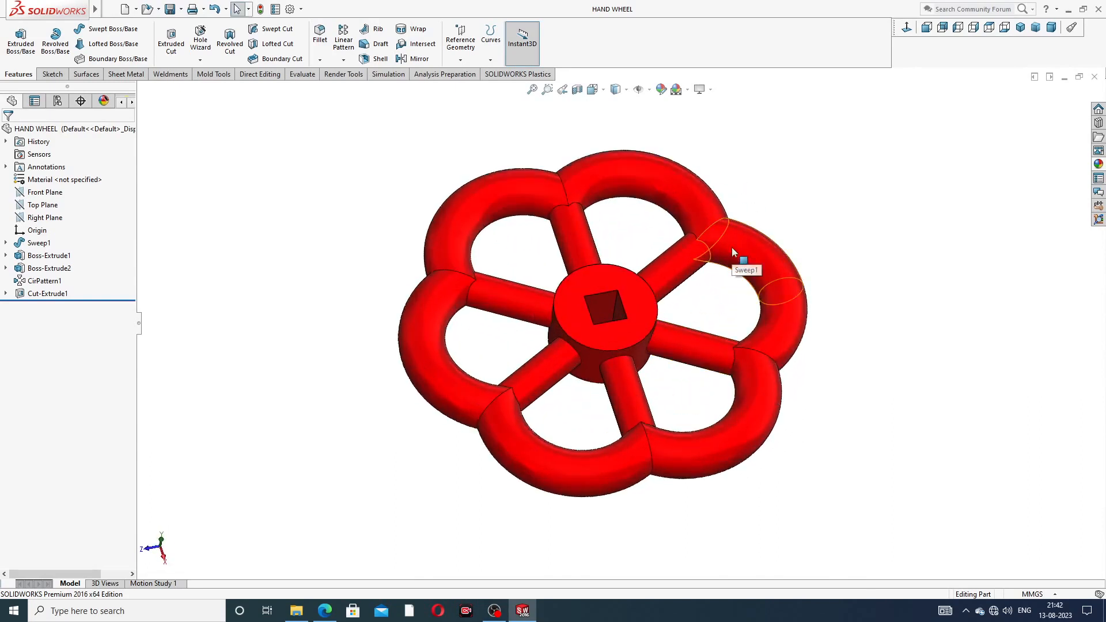
{"action": "scroll", "coordinate": [766, 221], "scroll_direction": "up", "scroll_amount": 2}
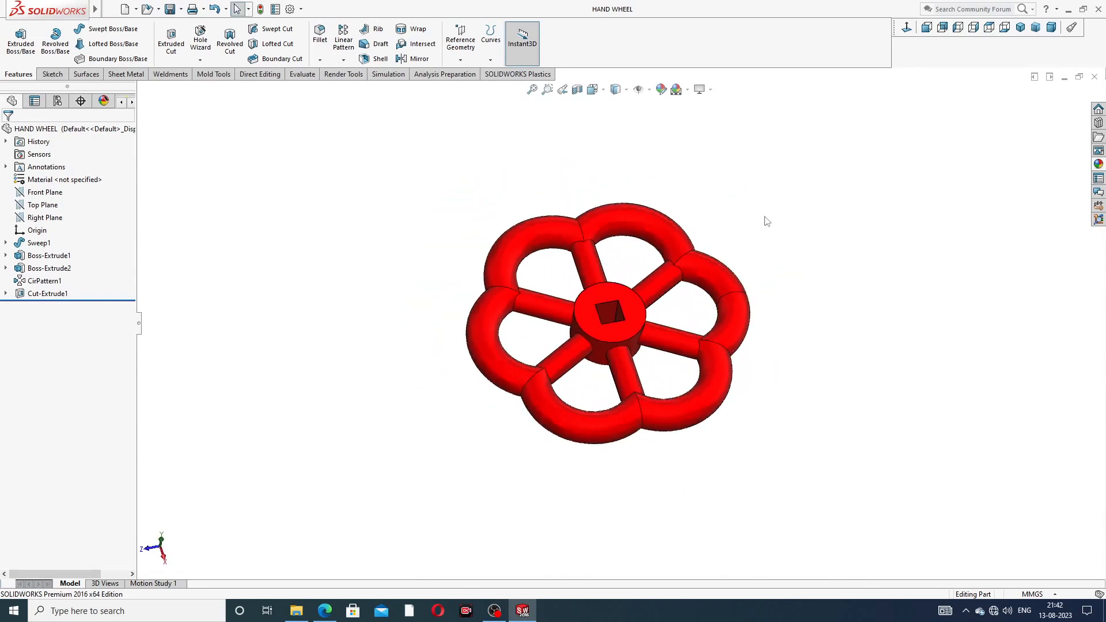
{"action": "scroll", "coordinate": [570, 342], "scroll_direction": "down", "scroll_amount": 2}
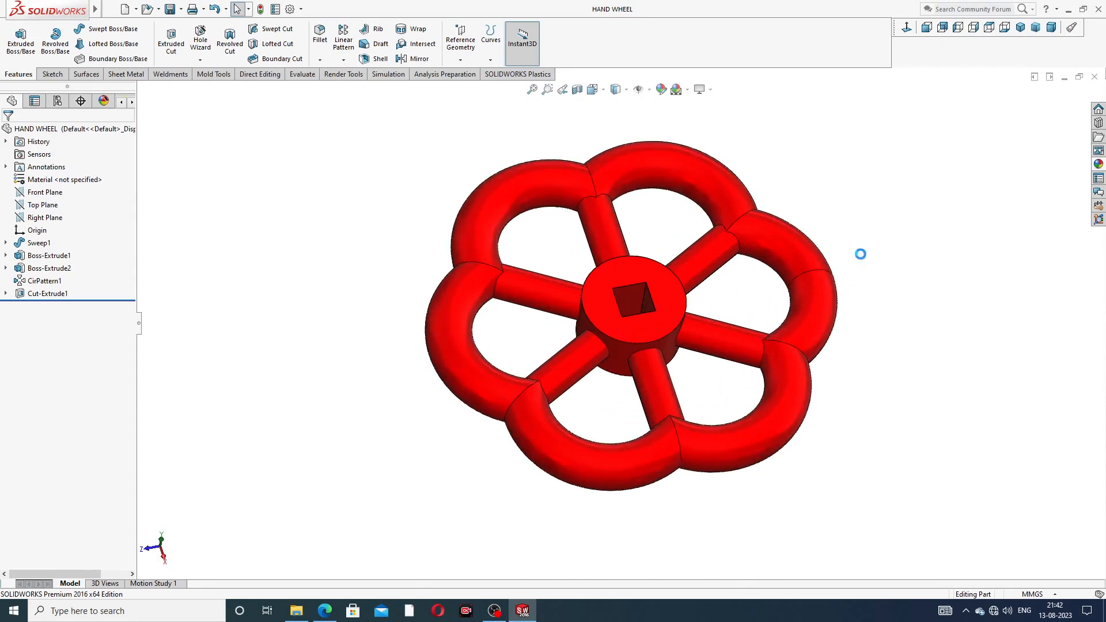
Step: Close the hand wheel part and create a new part document with the Plain White scene
{"action": "left_click", "coordinate": [1093, 76]}
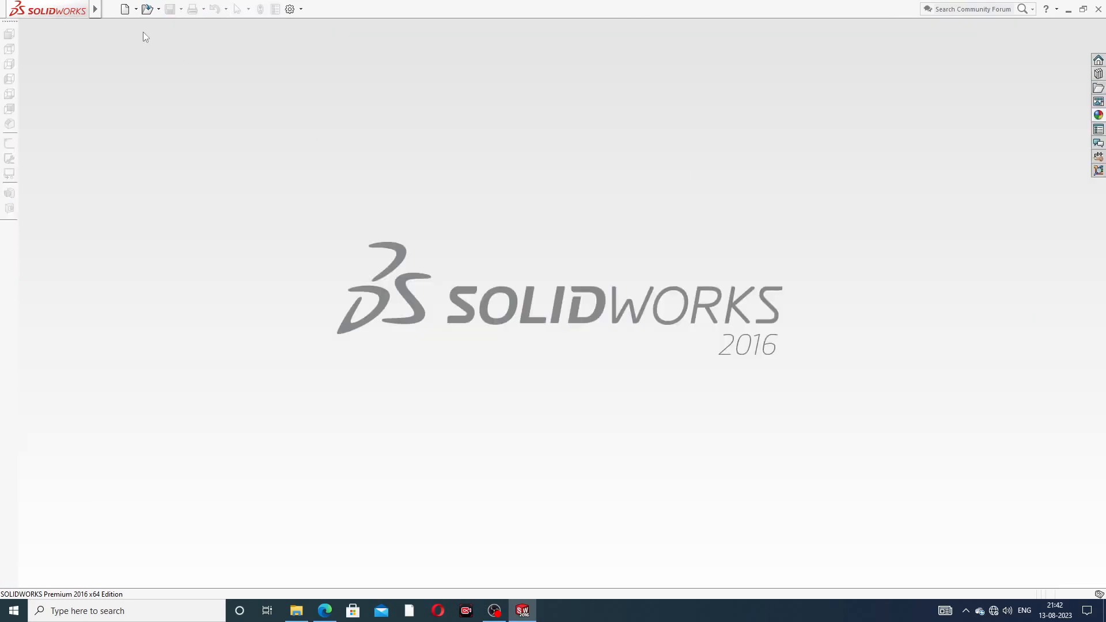
{"action": "left_click", "coordinate": [125, 9]}
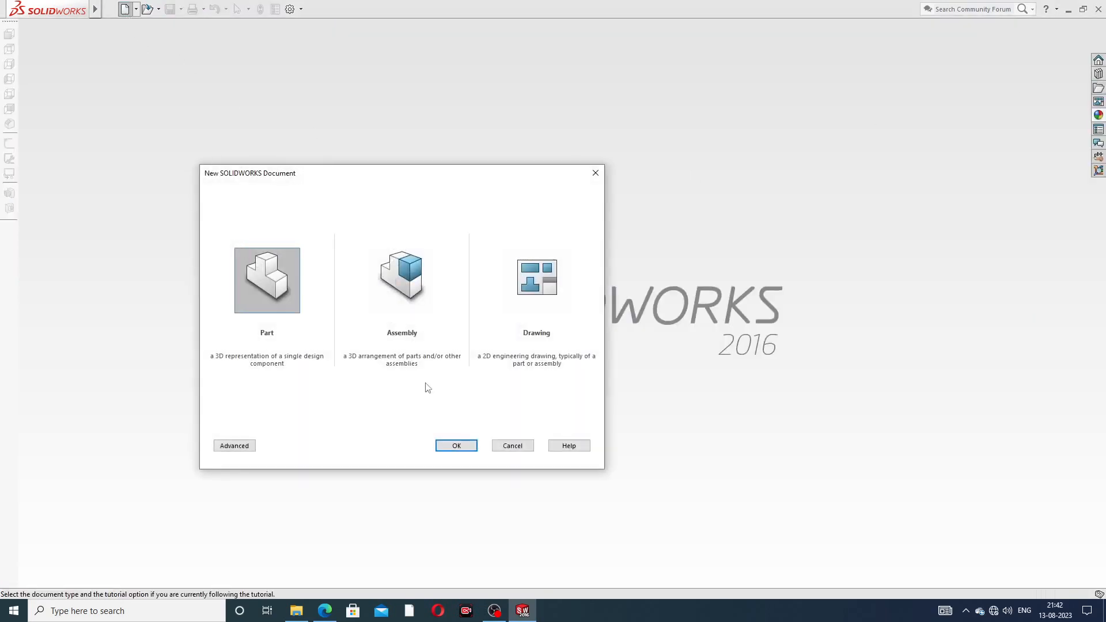
{"action": "left_click", "coordinate": [447, 446]}
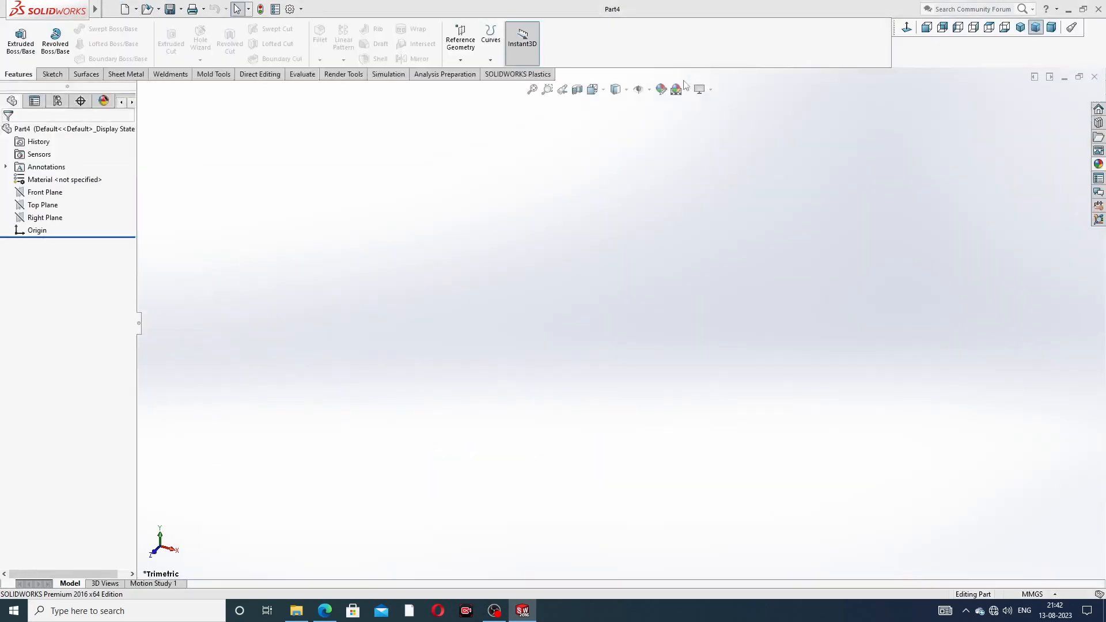
{"action": "left_click", "coordinate": [684, 89]}
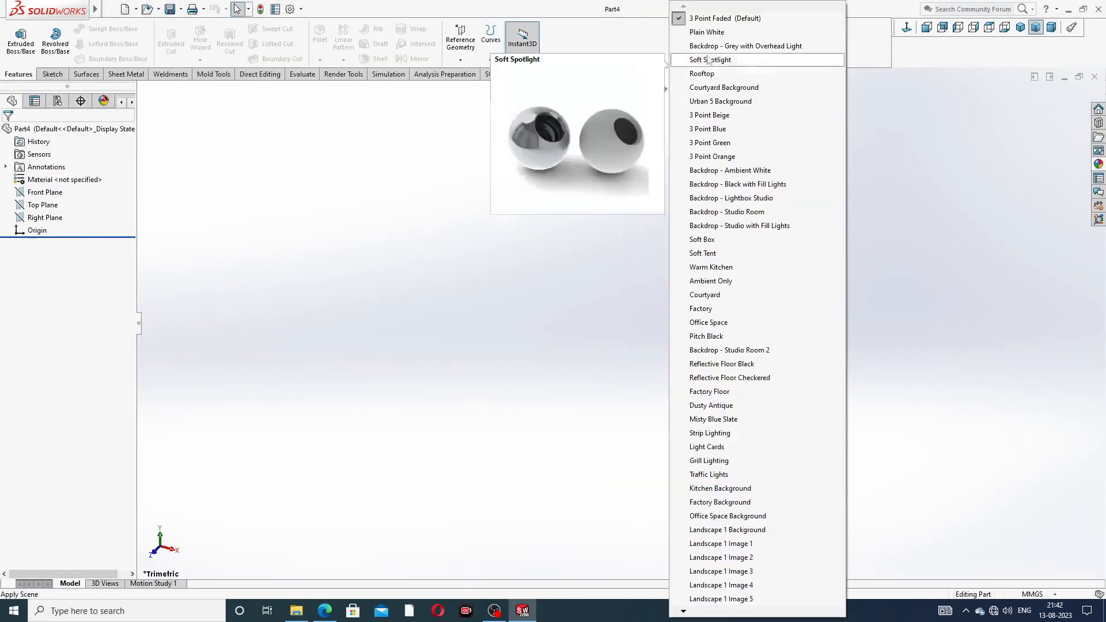
{"action": "left_click", "coordinate": [712, 33]}
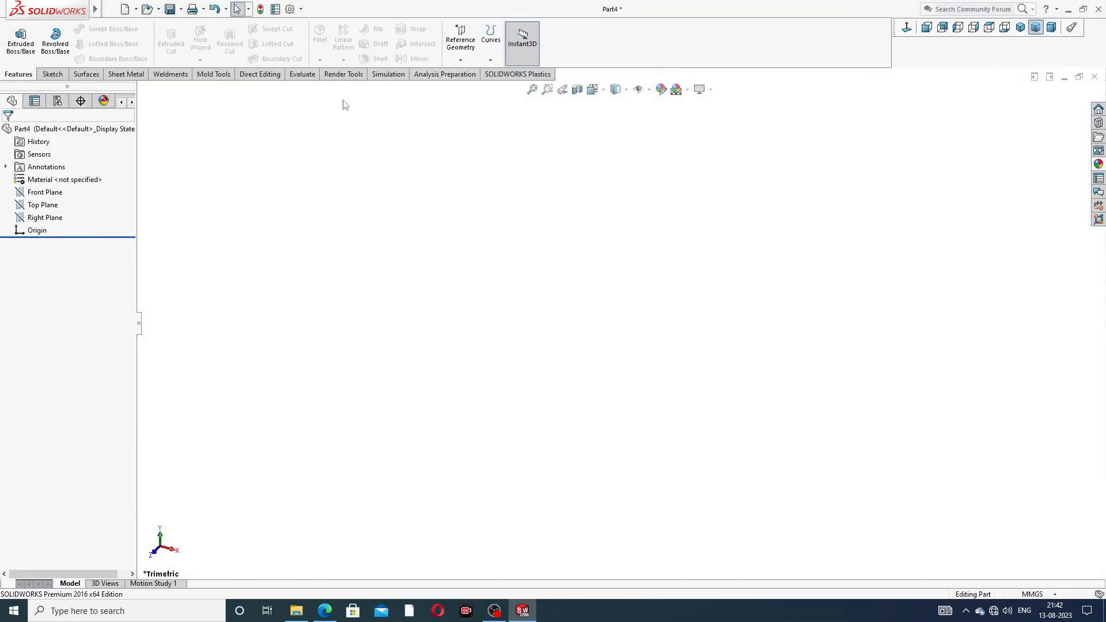
Step: Raise both the shaded and the wireframe image quality resolutions to the high end in the document properties
{"action": "left_click", "coordinate": [290, 10]}
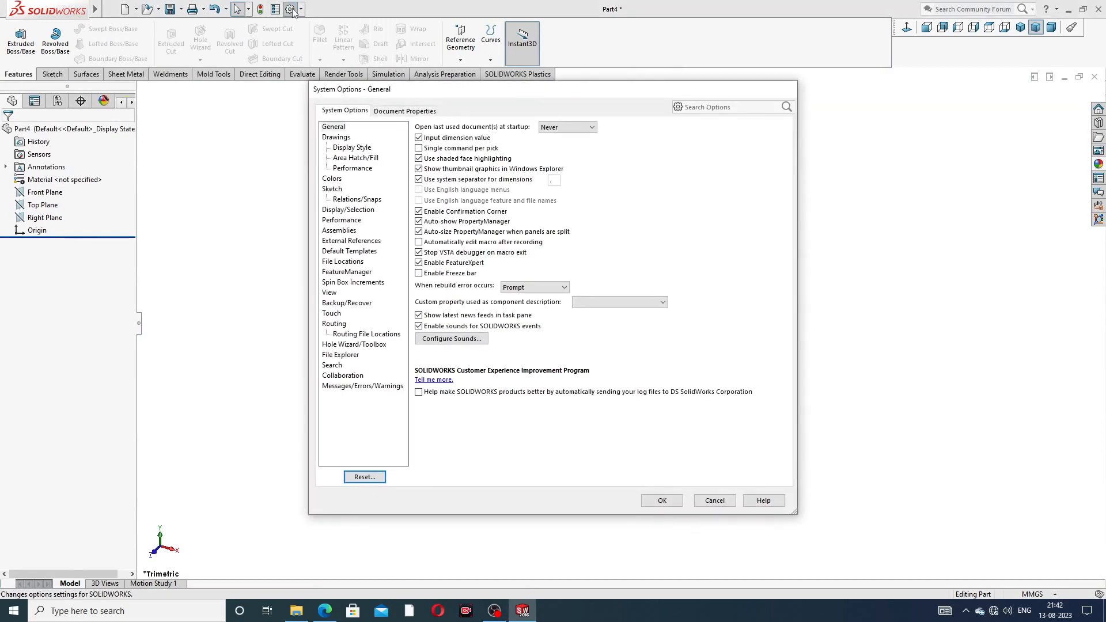
{"action": "left_click", "coordinate": [397, 111]}
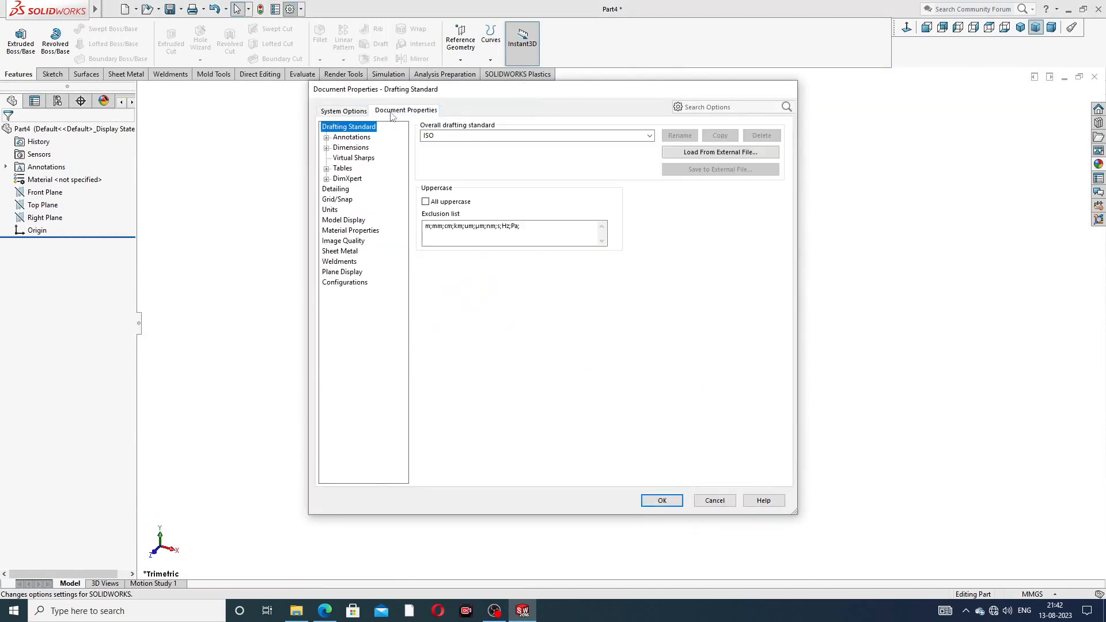
{"action": "left_click", "coordinate": [353, 242]}
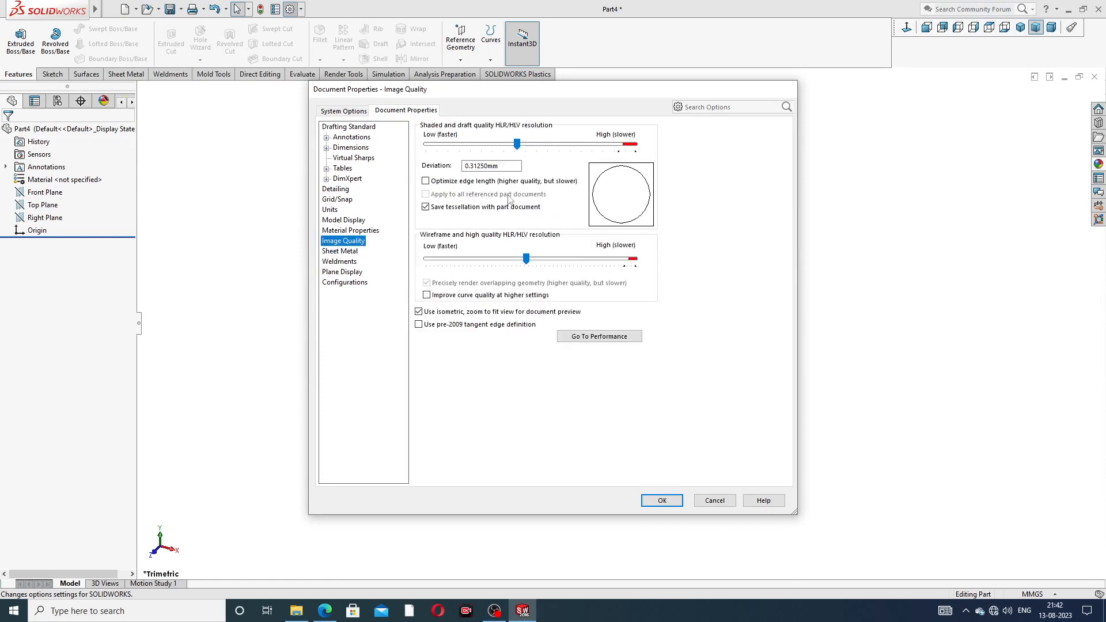
{"action": "left_click_drag", "start_coordinate": [516, 144], "coordinate": [634, 144]}
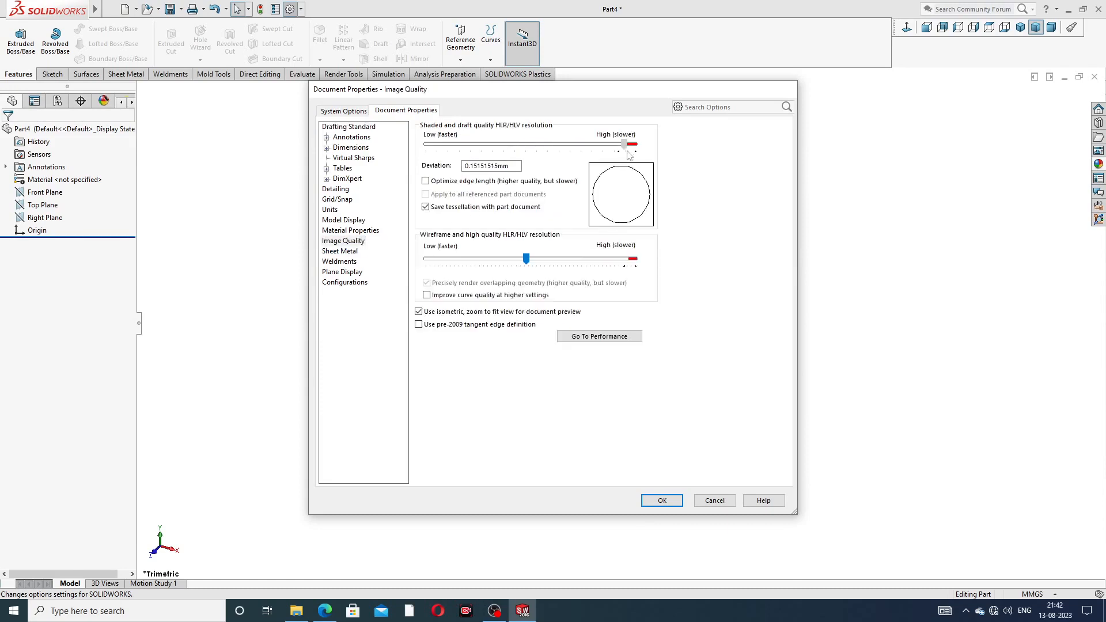
{"action": "left_click_drag", "start_coordinate": [528, 261], "coordinate": [634, 259]}
{"action": "left_click", "coordinate": [661, 500]}
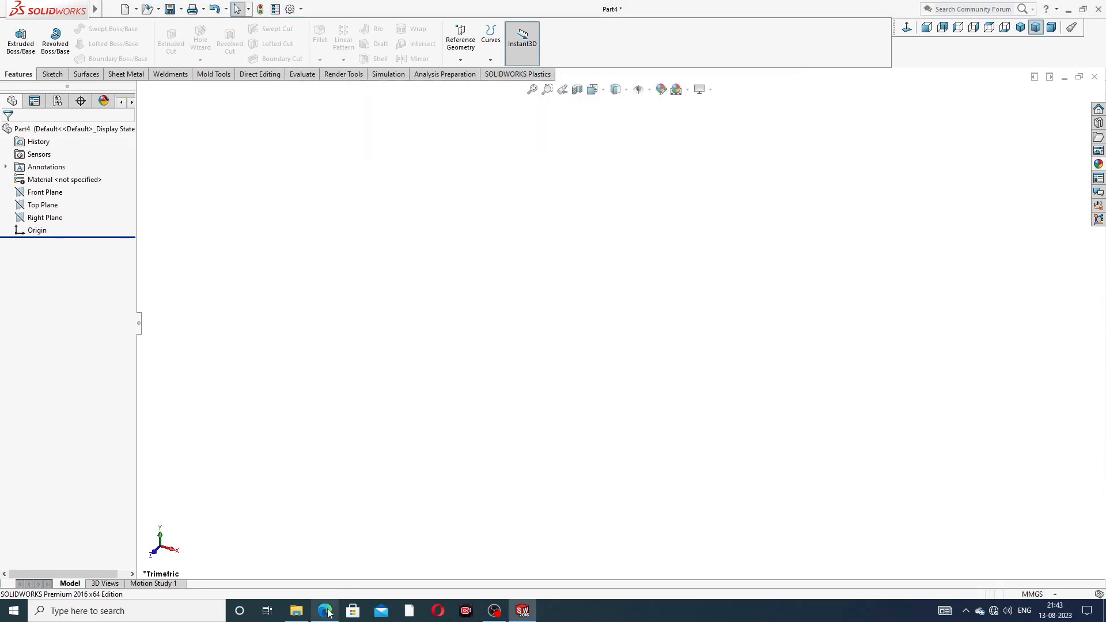
Step: Switch to the PART-06 hand wheel PDF in the browser, read its dimensions, and return to SOLIDWORKS
{"action": "mouse_move", "coordinate": [339, 606]}
{"action": "left_click", "coordinate": [385, 549]}
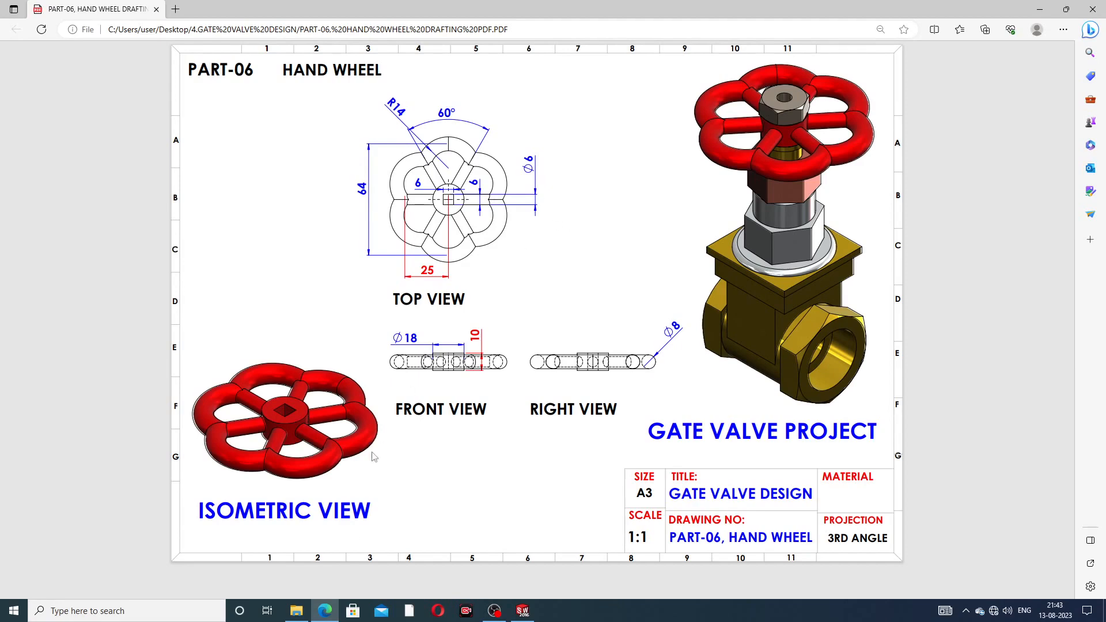
{"action": "left_click", "coordinate": [325, 611]}
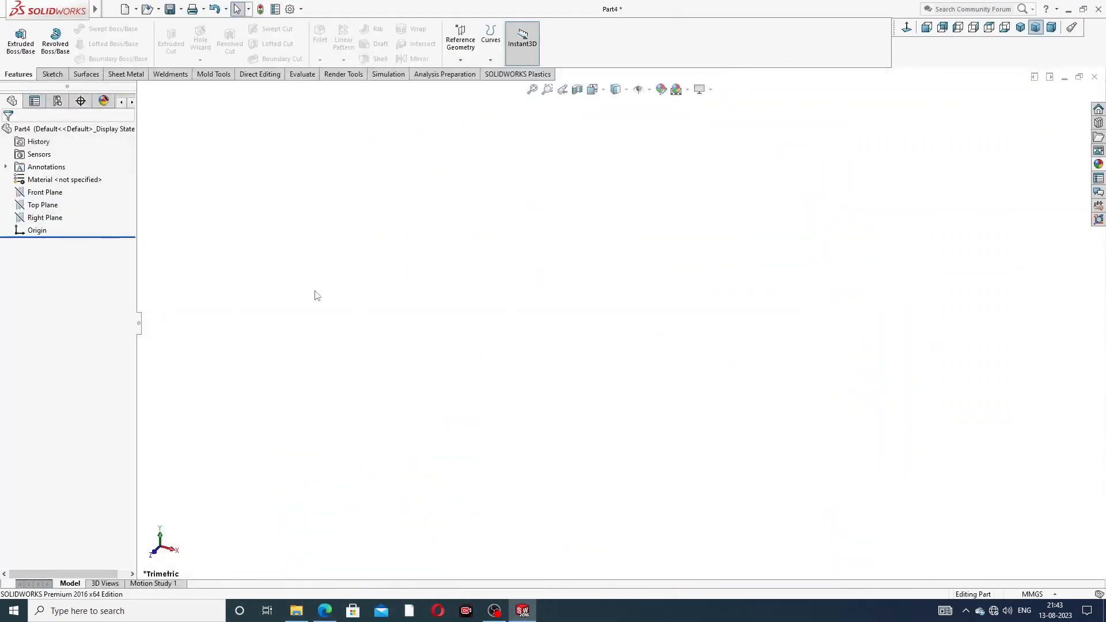
Step: Start a sketch on the Top Plane and draw a vertical centerline about 120 mm long through the origin
{"action": "left_click", "coordinate": [51, 206]}
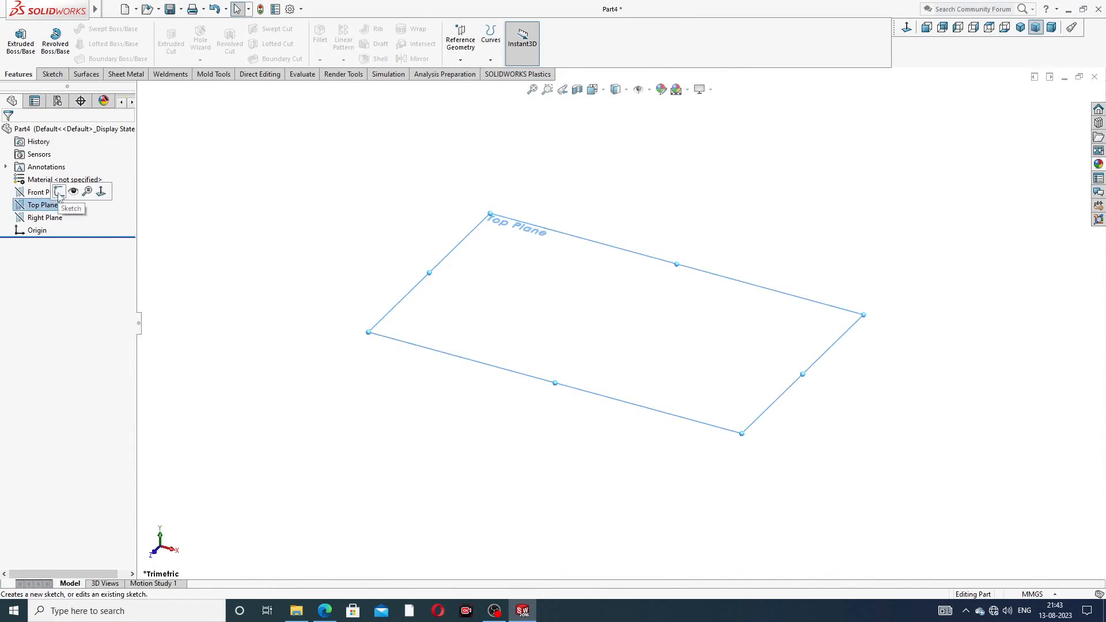
{"action": "left_click", "coordinate": [59, 188]}
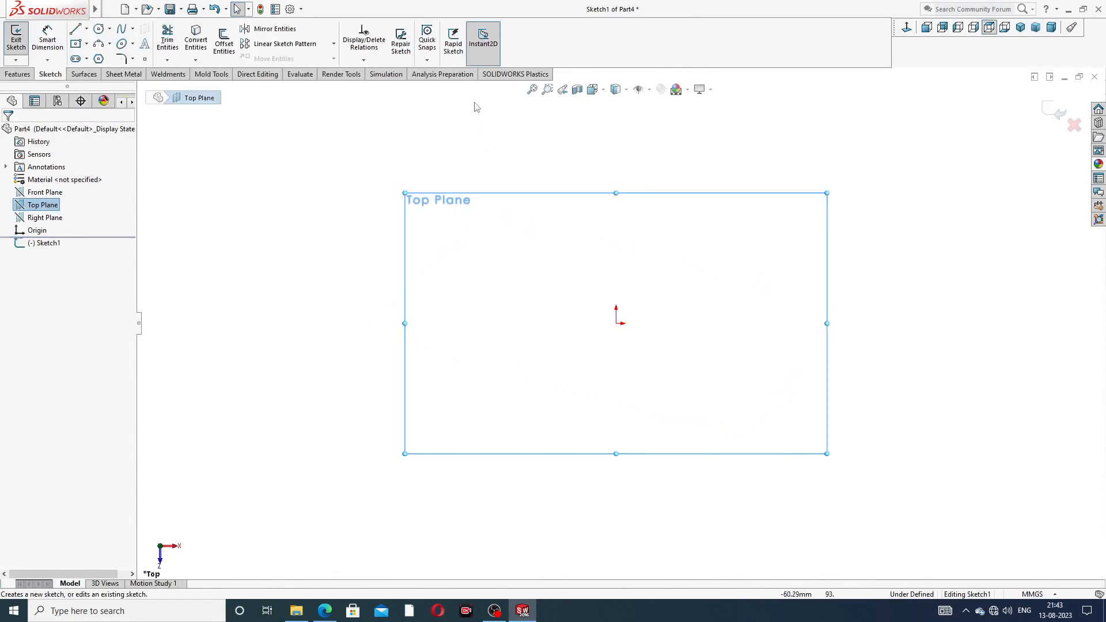
{"action": "left_click", "coordinate": [109, 29]}
{"action": "left_click", "coordinate": [87, 29]}
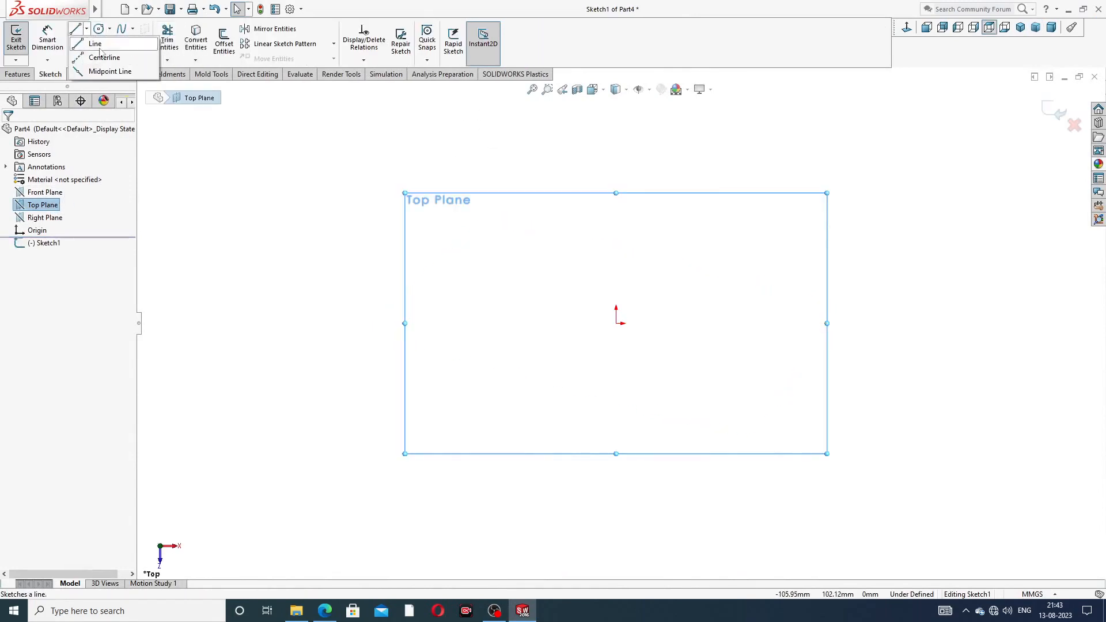
{"action": "left_click", "coordinate": [118, 57]}
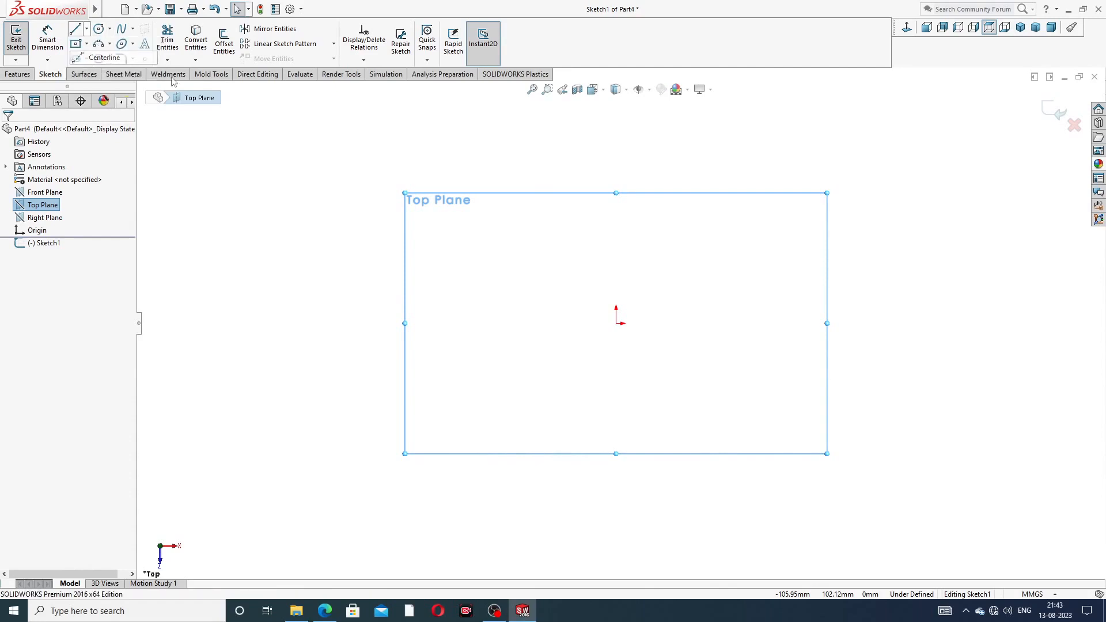
{"action": "left_click", "coordinate": [616, 165]}
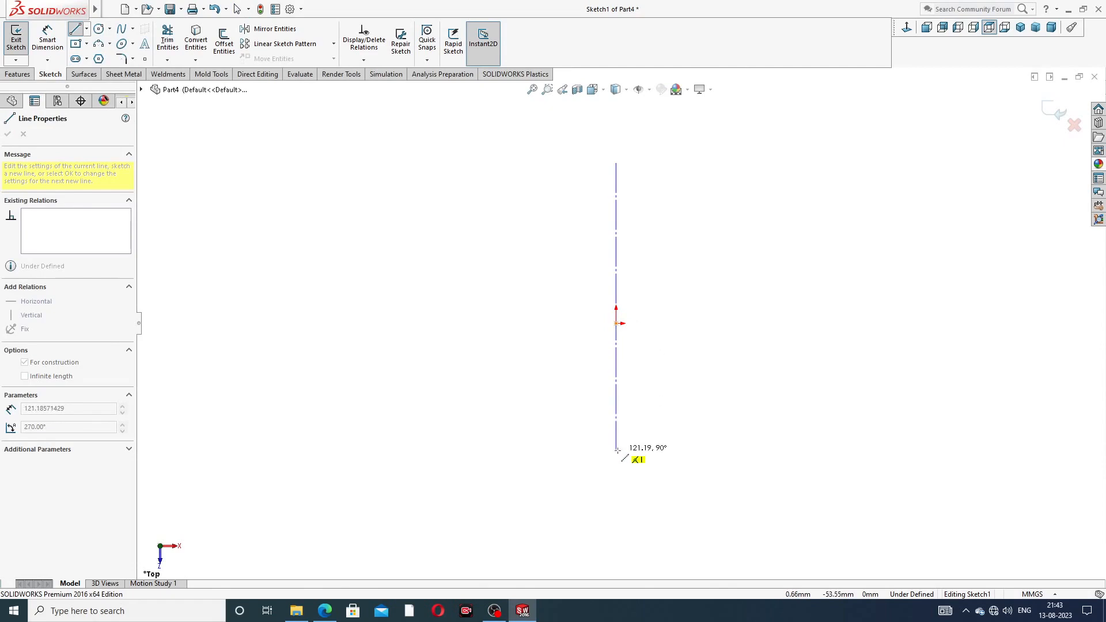
{"action": "left_click", "coordinate": [615, 448]}
{"action": "right_click", "coordinate": [685, 358]}
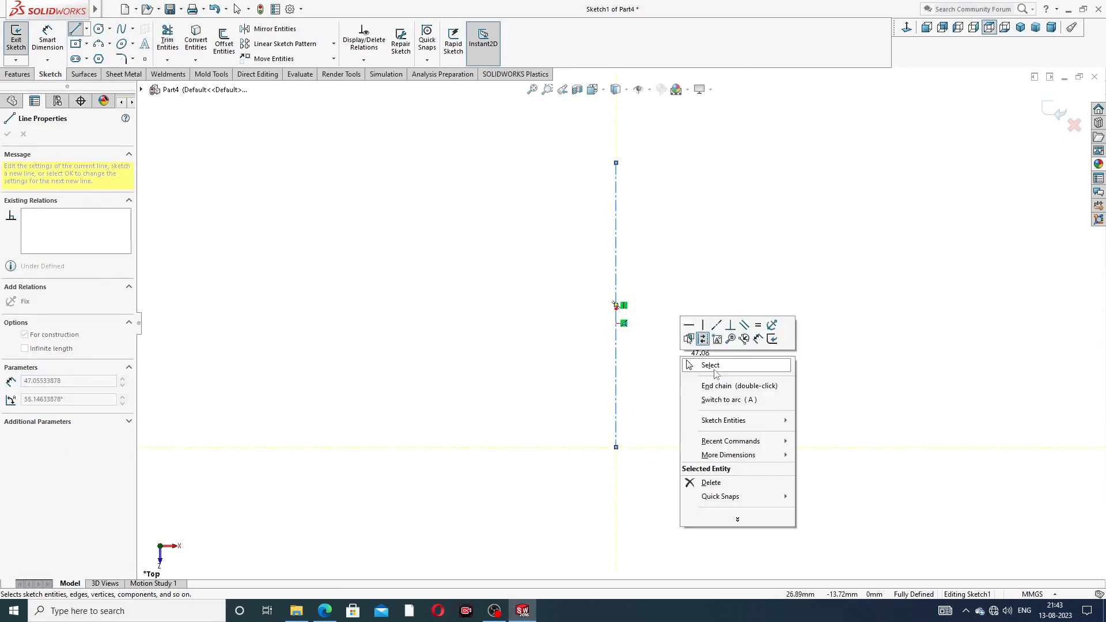
{"action": "left_click", "coordinate": [685, 362]}
Step: Add a midpoint relation between the vertical centerline and the origin
{"action": "left_click", "coordinate": [616, 270]}
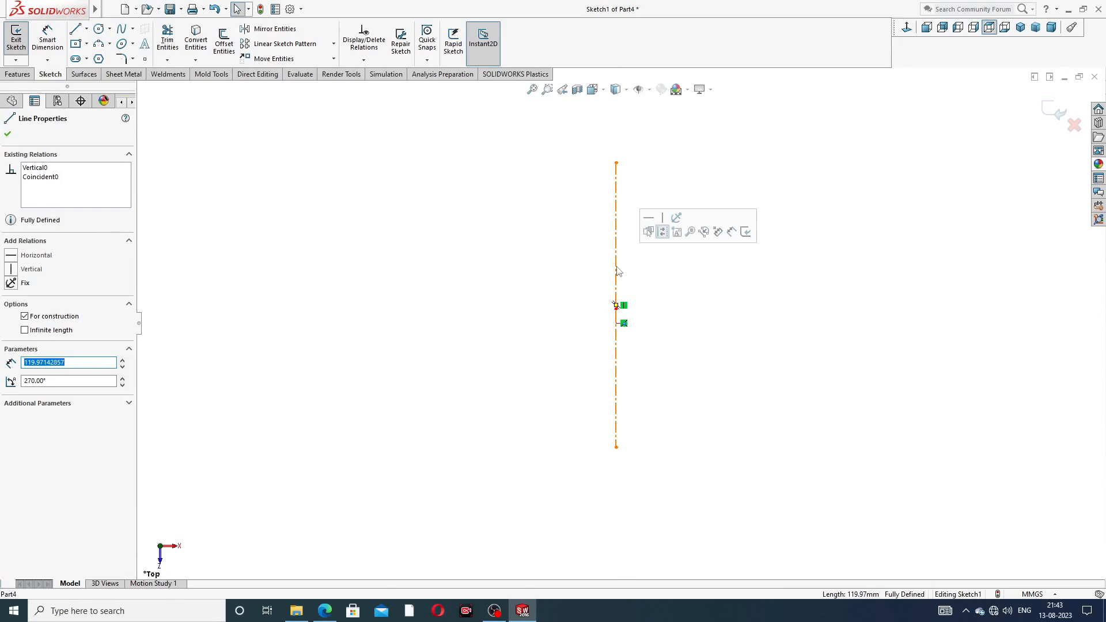
{"action": "left_click", "coordinate": [617, 324], "text": "ctrl"}
{"action": "left_click", "coordinate": [646, 287]}
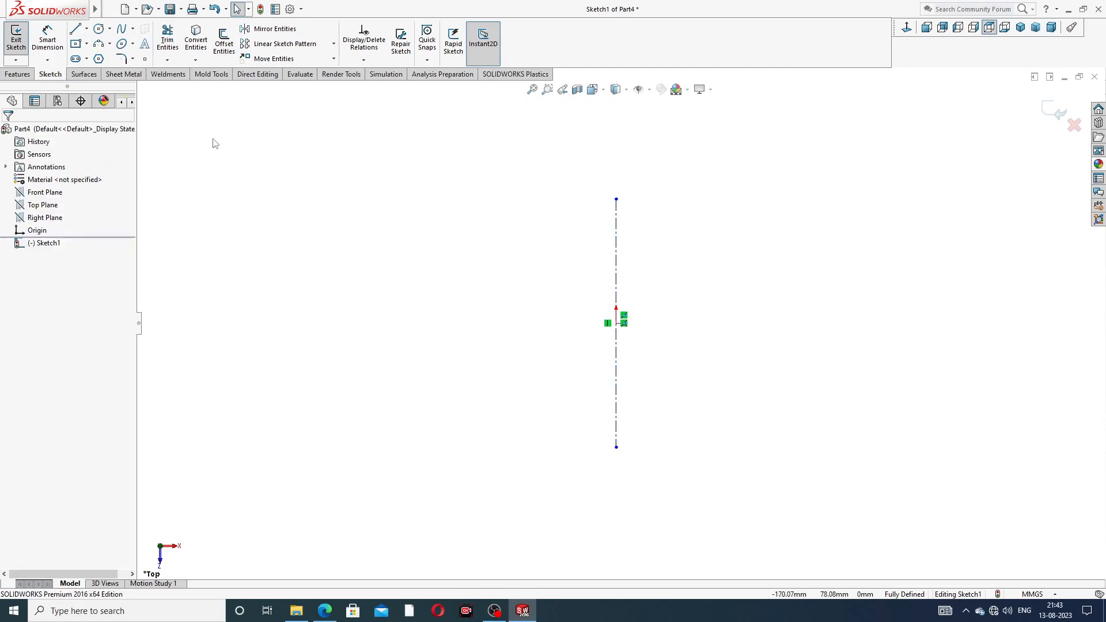
Step: Draw a horizontal centerline about 107 mm long through the origin, crossing the vertical centerline
{"action": "left_click", "coordinate": [86, 28]}
{"action": "left_click", "coordinate": [103, 58]}
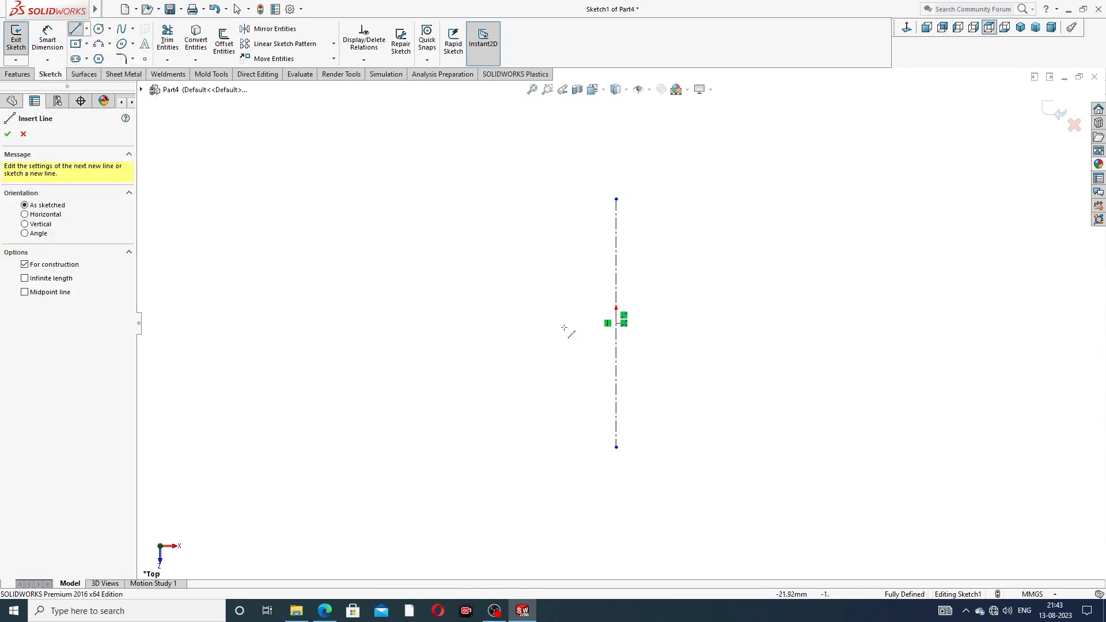
{"action": "left_click", "coordinate": [492, 323]}
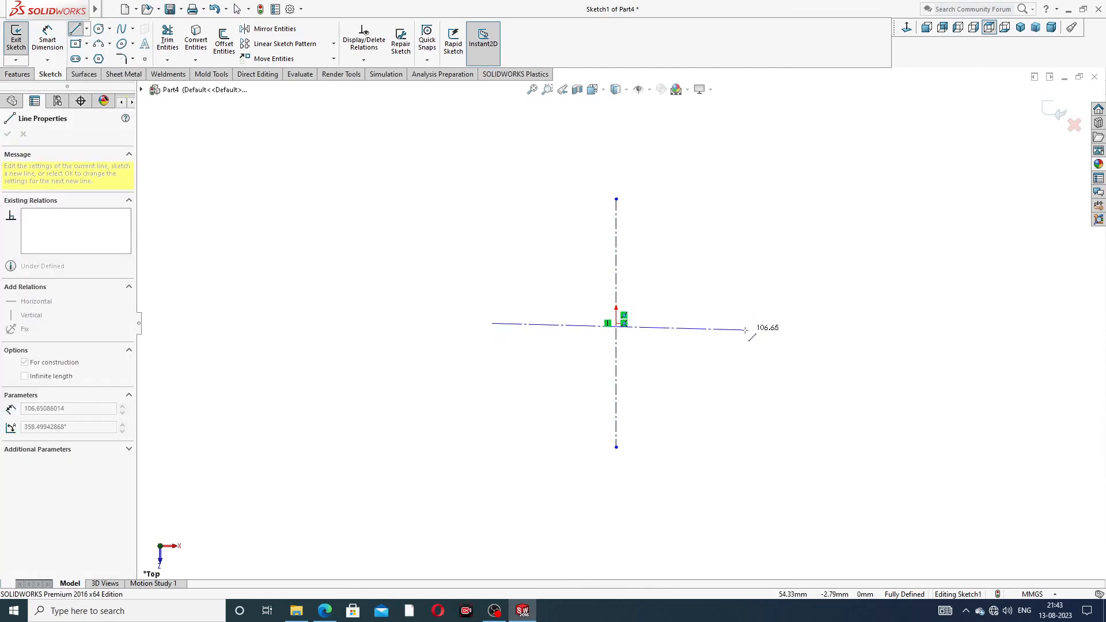
{"action": "left_click", "coordinate": [745, 323]}
{"action": "right_click", "coordinate": [770, 272]}
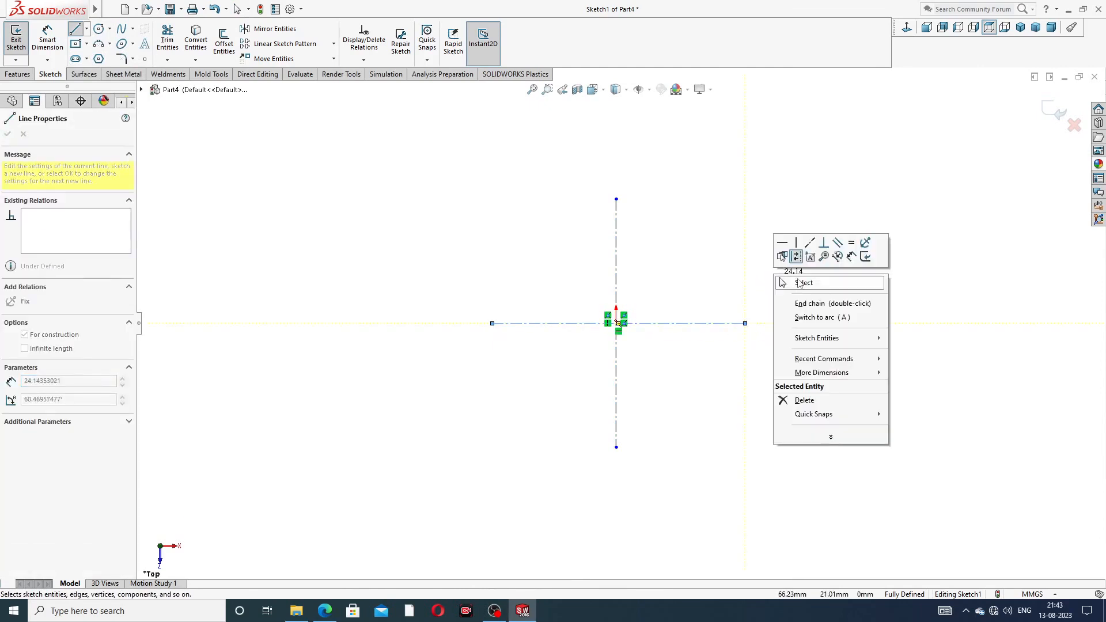
{"action": "left_click", "coordinate": [798, 284]}
Step: Dimension the vertical centerline's length as 64 mm
{"action": "left_click", "coordinate": [48, 39]}
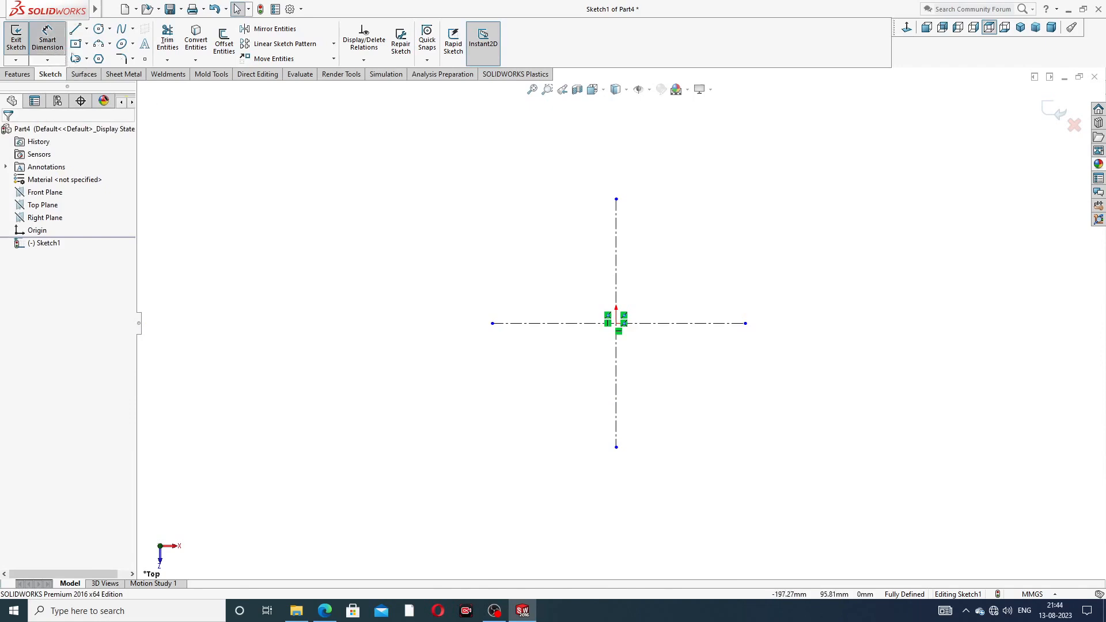
{"action": "left_click", "coordinate": [615, 254]}
{"action": "left_click", "coordinate": [565, 290]}
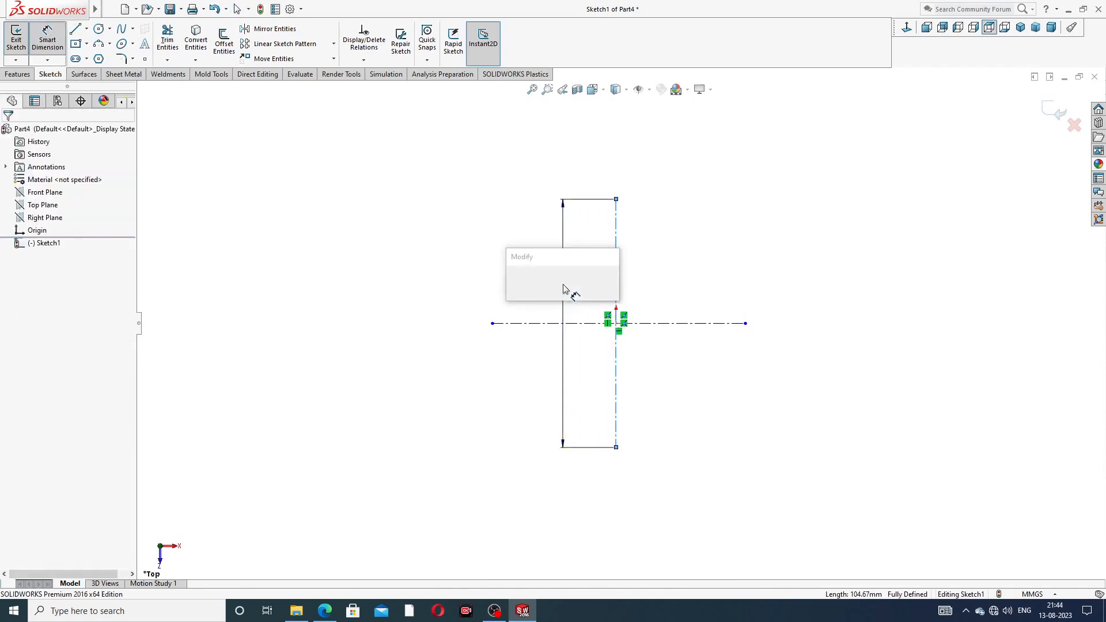
{"action": "type", "text": "64"}
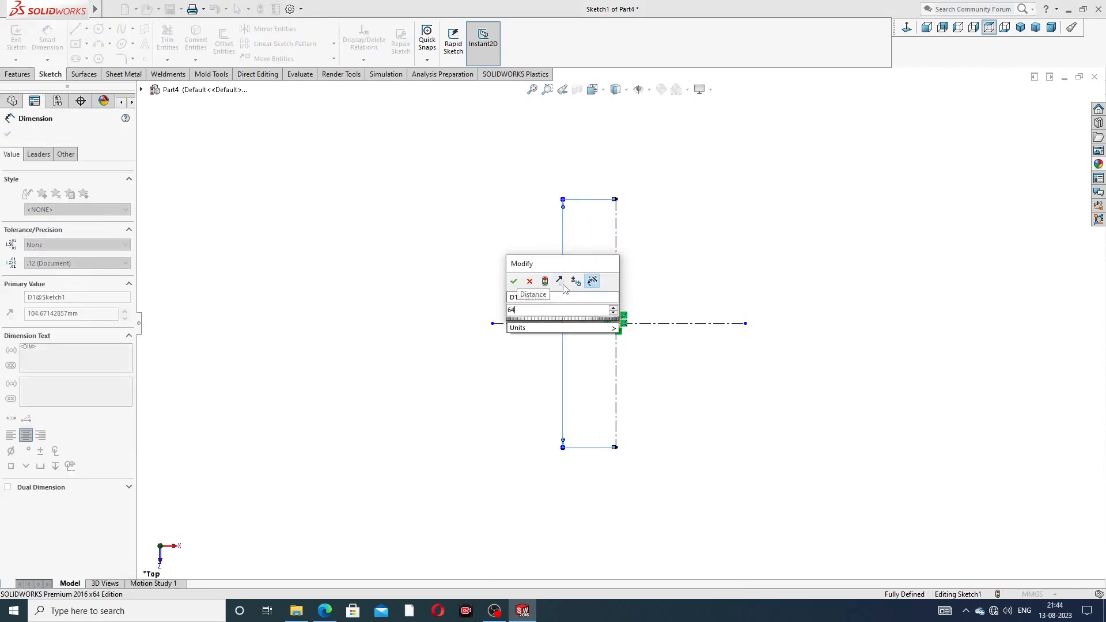
{"action": "key", "text": "Return"}
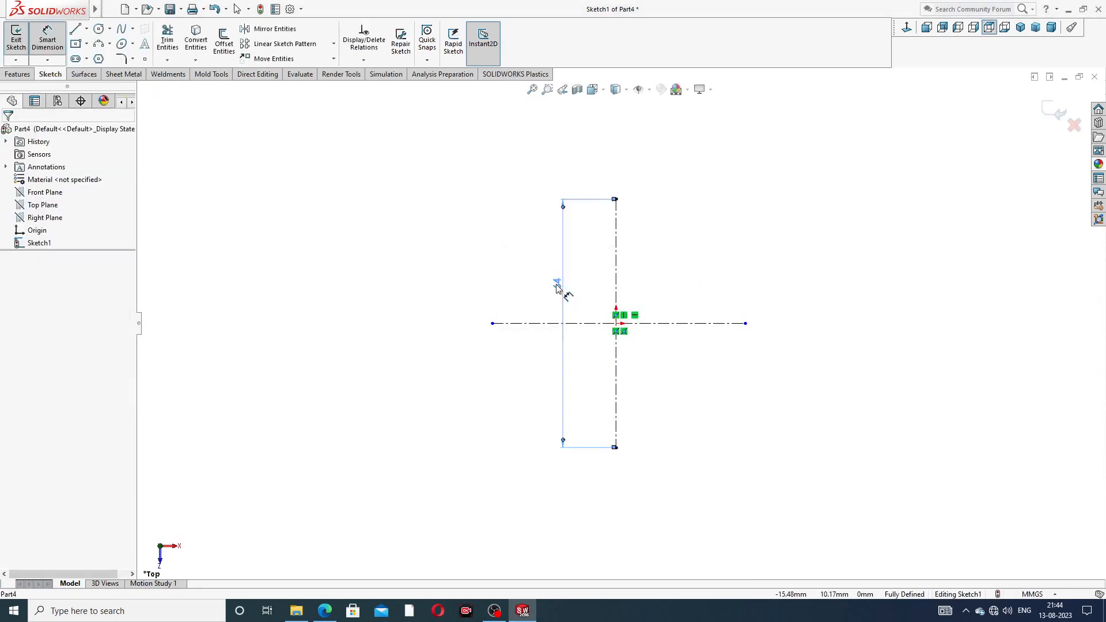
{"action": "right_click", "coordinate": [434, 199]}
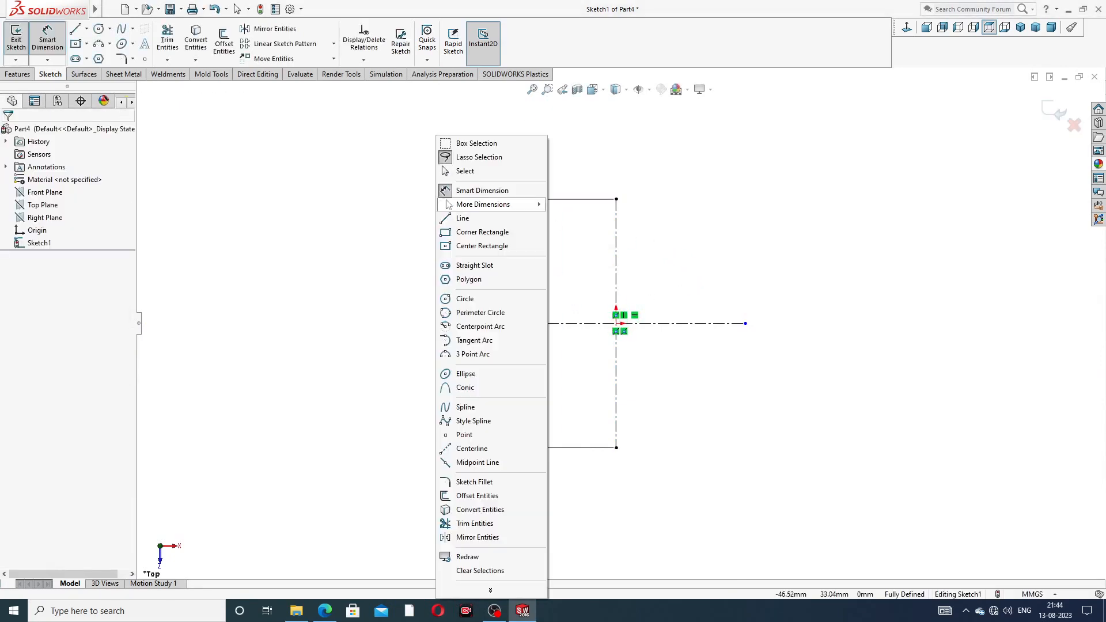
Step: After consulting the hand wheel drawing, draw a V of two solid lines from the origin, about 41 mm up-right and 37 mm up-left
{"action": "left_click", "coordinate": [467, 169]}
{"action": "left_click", "coordinate": [324, 611]}
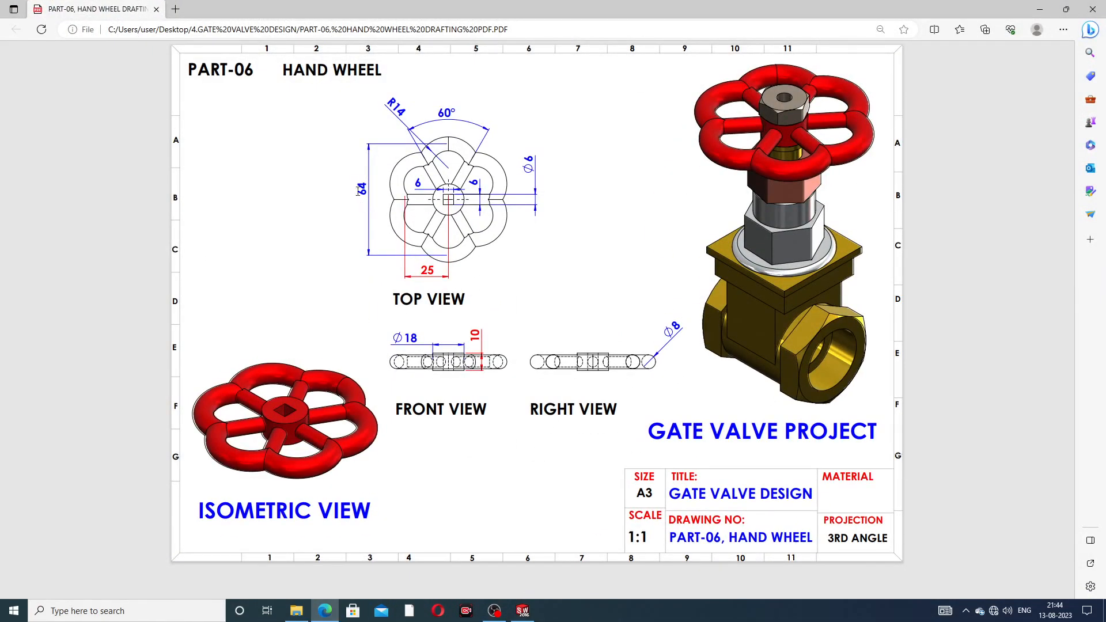
{"action": "left_click", "coordinate": [324, 610]}
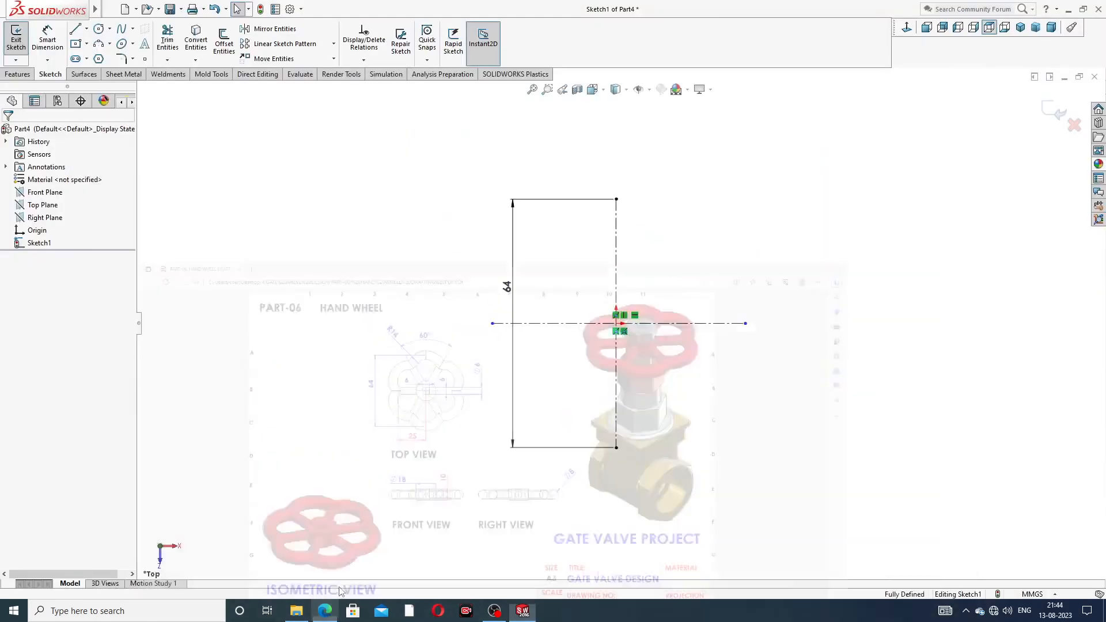
{"action": "left_click", "coordinate": [75, 29]}
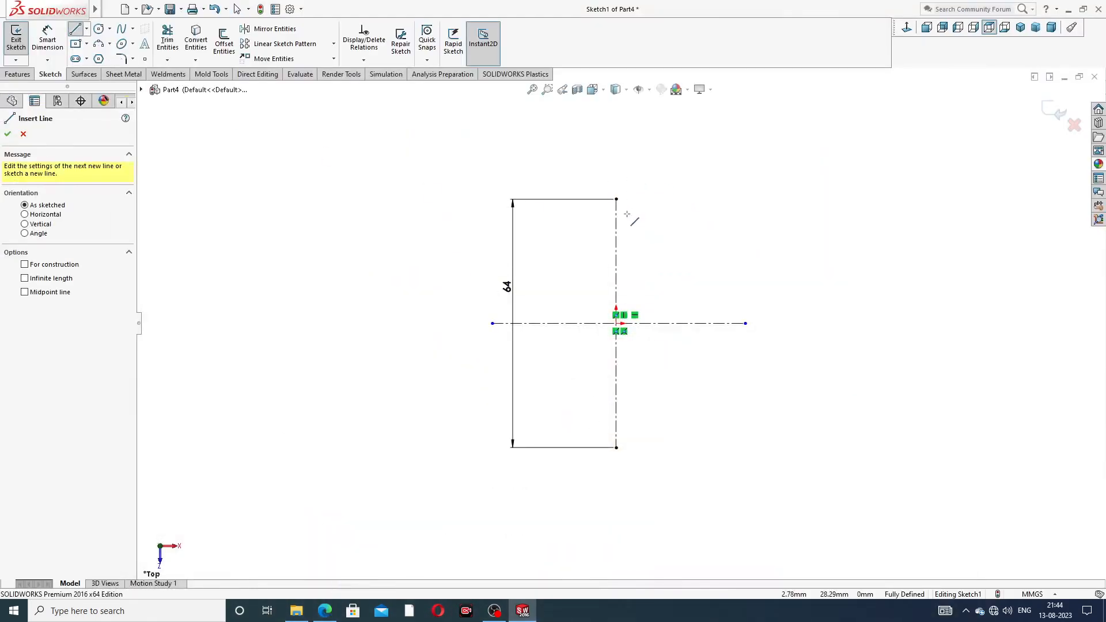
{"action": "left_click", "coordinate": [719, 199]}
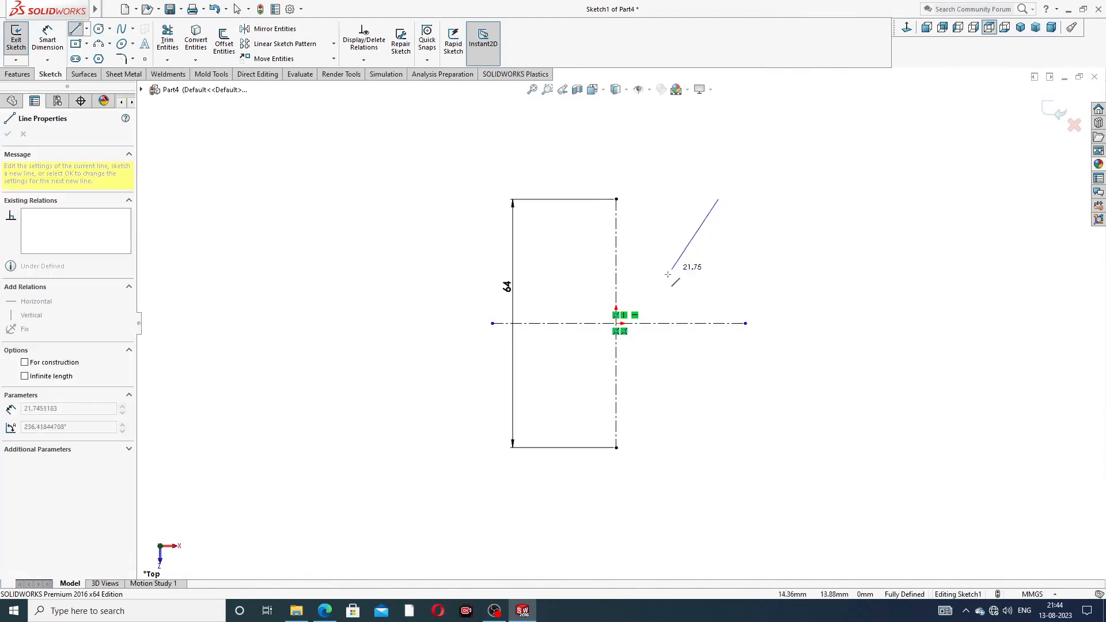
{"action": "left_click", "coordinate": [617, 322]}
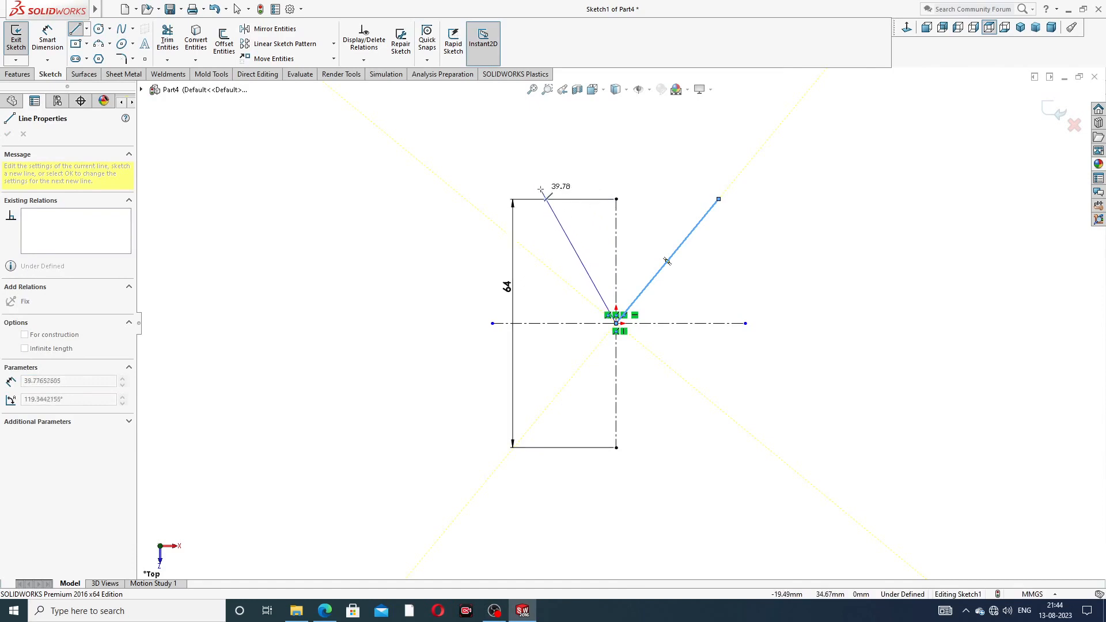
{"action": "left_click", "coordinate": [530, 207]}
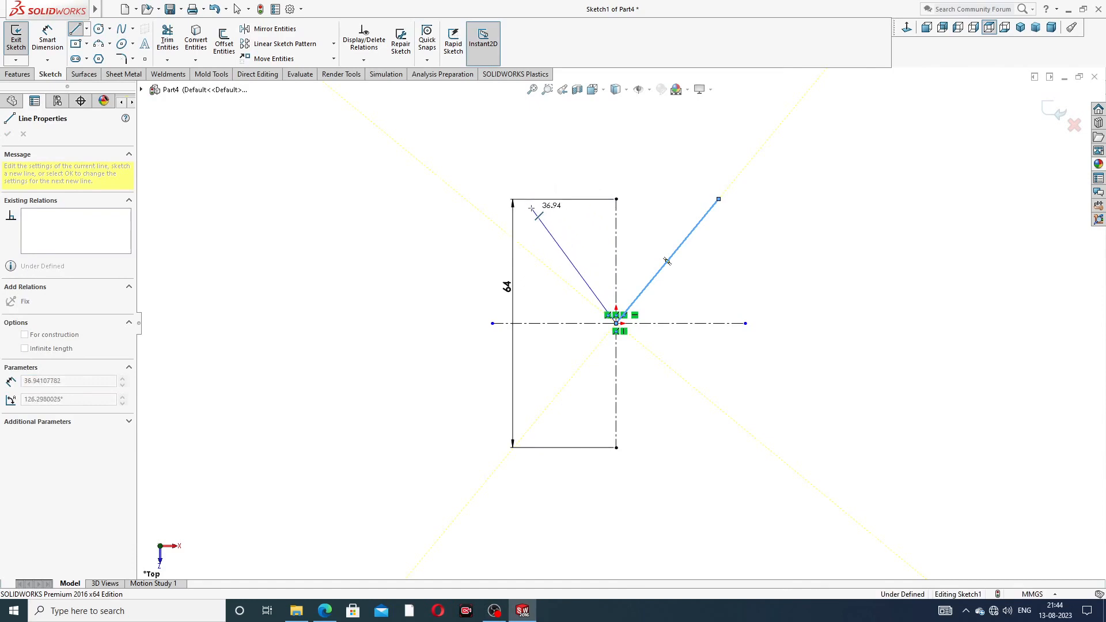
{"action": "right_click", "coordinate": [609, 167]}
{"action": "left_click", "coordinate": [642, 182]}
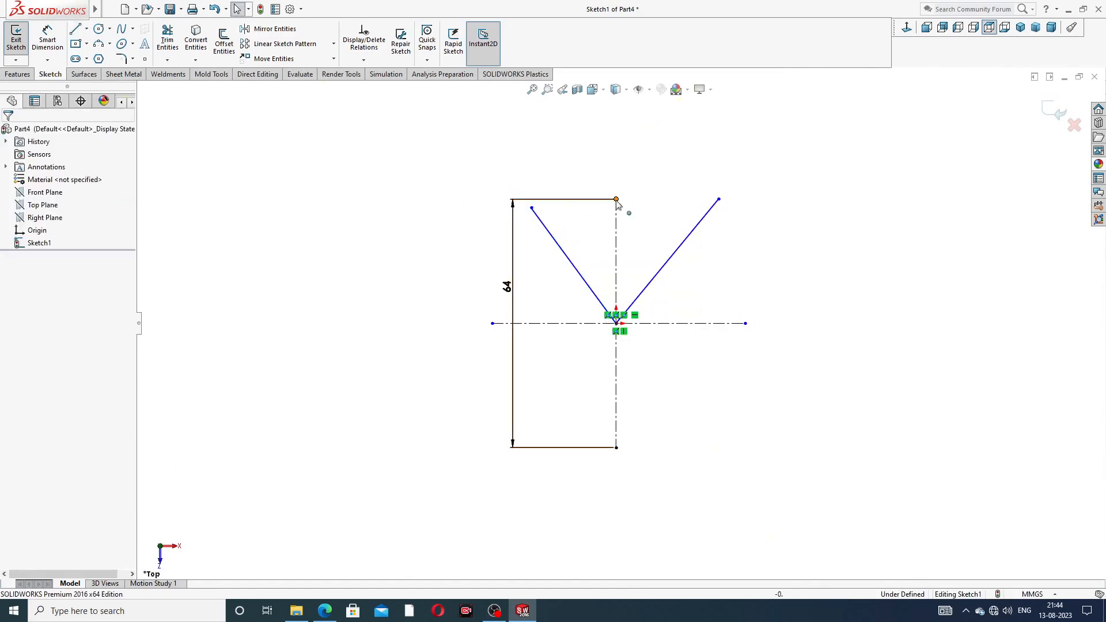
Step: Draw a three-point arc bulging upward between the upper endpoints of the two slanted lines, with a radius of about 31 mm
{"action": "left_click", "coordinate": [110, 44]}
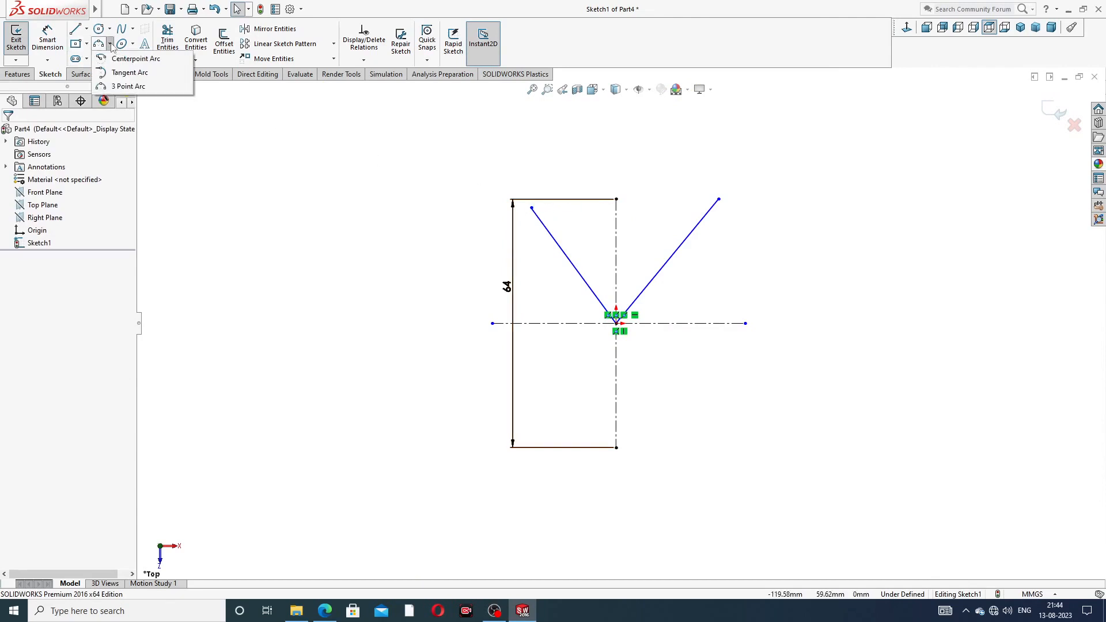
{"action": "left_click", "coordinate": [127, 87]}
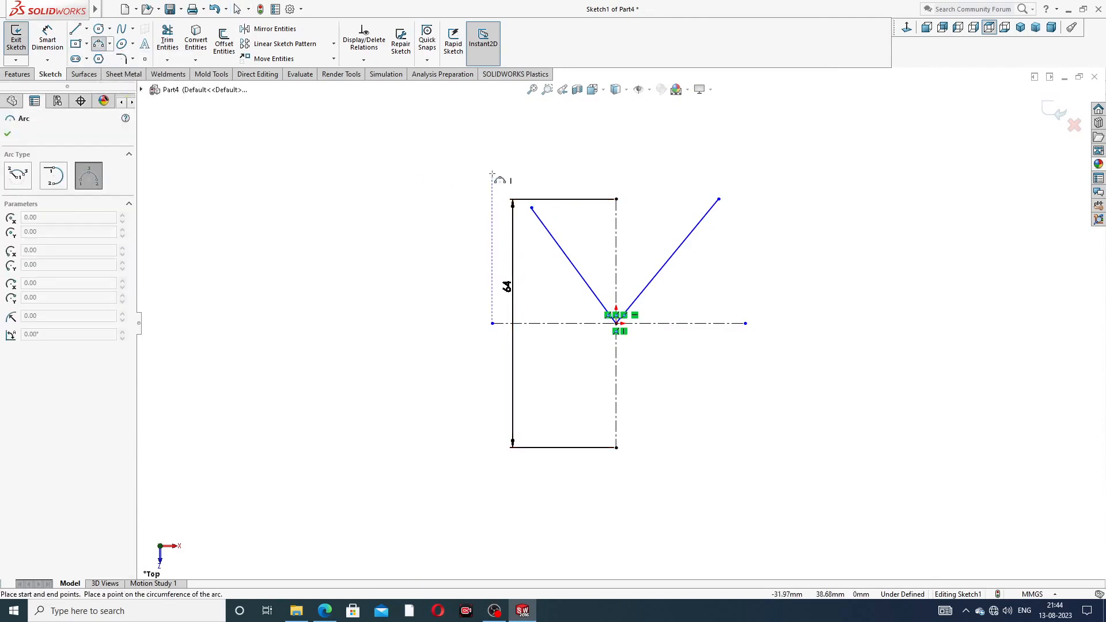
{"action": "left_click", "coordinate": [531, 208]}
{"action": "left_click", "coordinate": [718, 199]}
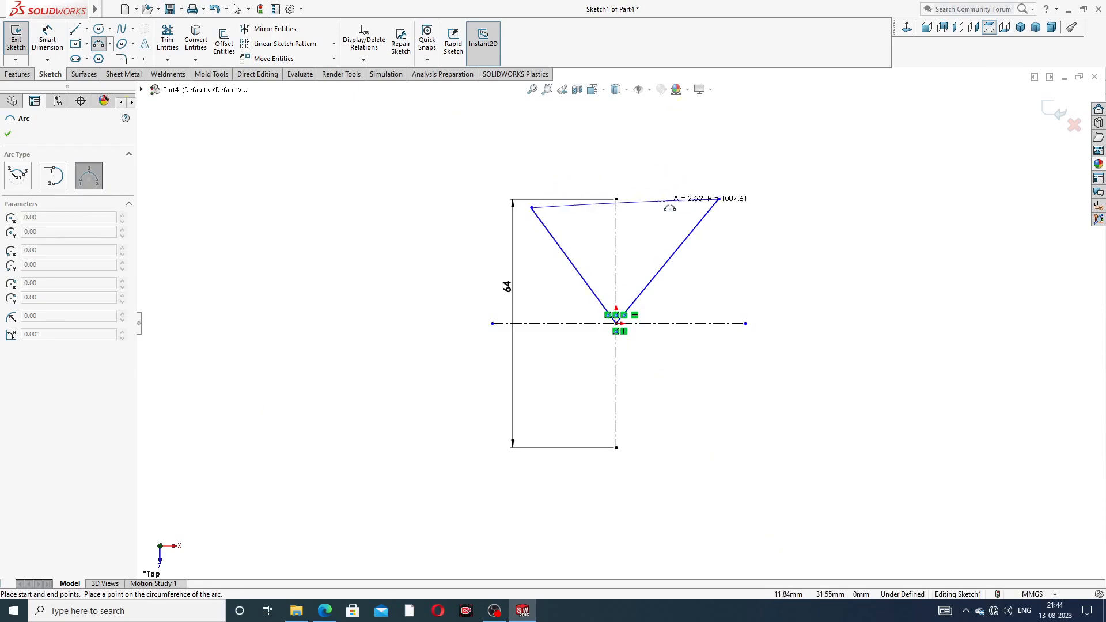
{"action": "left_click", "coordinate": [654, 162]}
{"action": "right_click", "coordinate": [730, 148]}
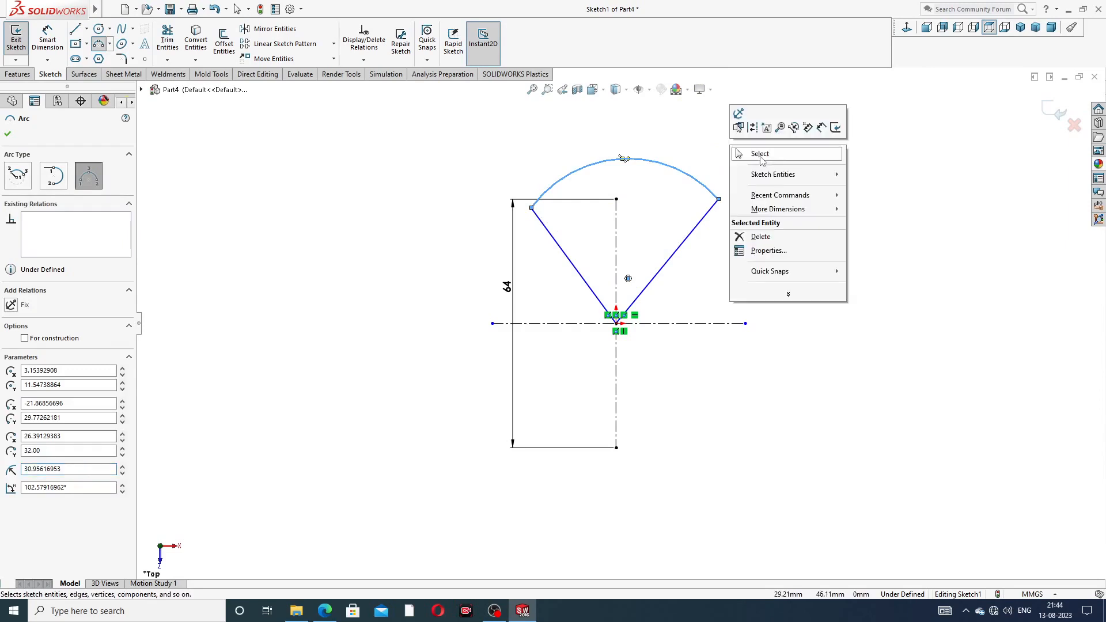
{"action": "left_click", "coordinate": [760, 155]}
{"action": "scroll", "coordinate": [608, 182], "scroll_direction": "down", "scroll_amount": 1}
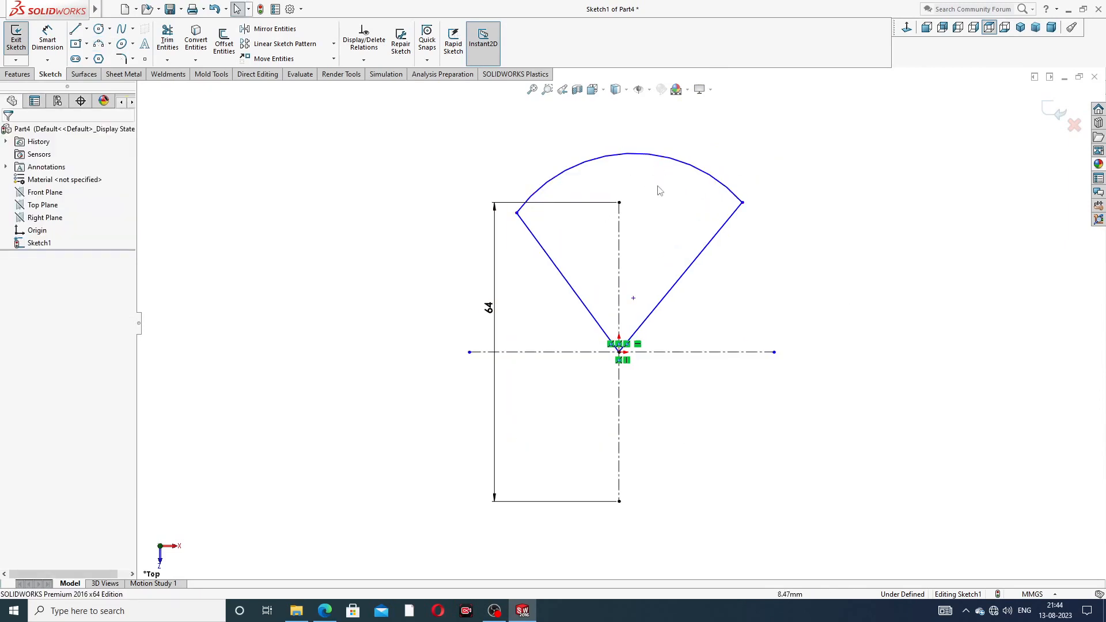
Step: Make the two slanted lines symmetric about the vertical centerline
{"action": "left_click", "coordinate": [563, 278]}
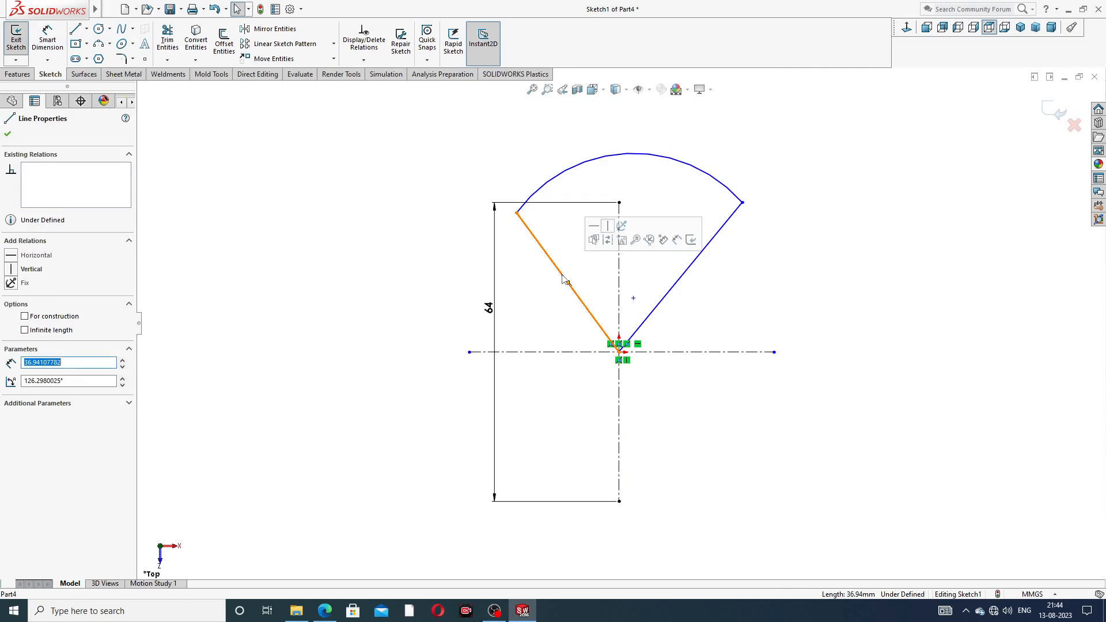
{"action": "left_click", "coordinate": [619, 268], "text": "ctrl"}
{"action": "left_click", "coordinate": [683, 277], "text": "ctrl"}
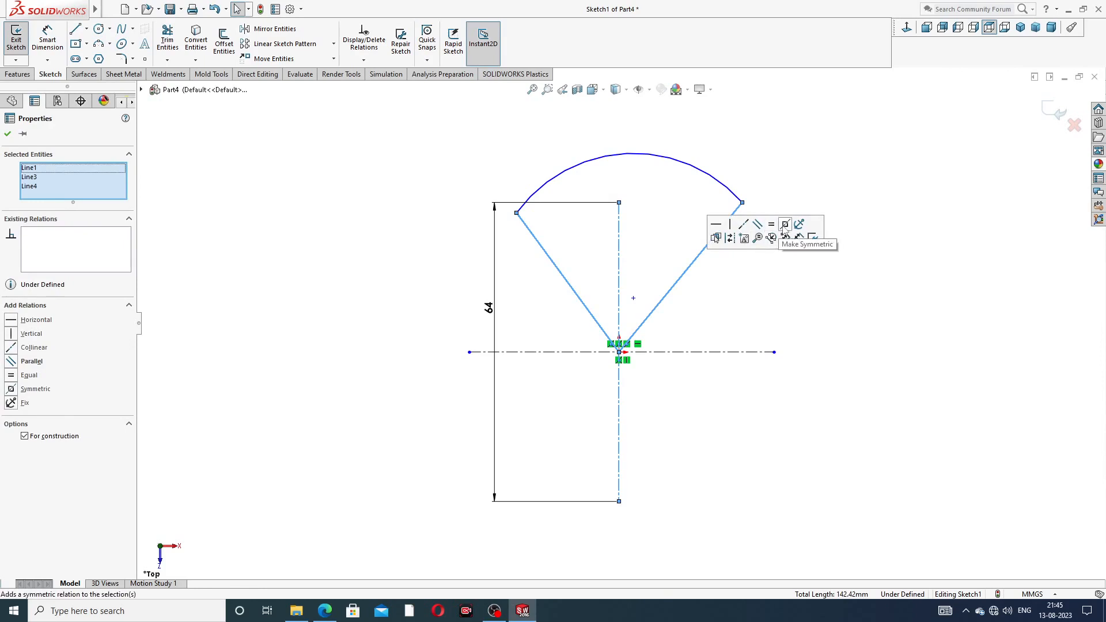
{"action": "left_click", "coordinate": [785, 225]}
{"action": "left_click", "coordinate": [753, 284]}
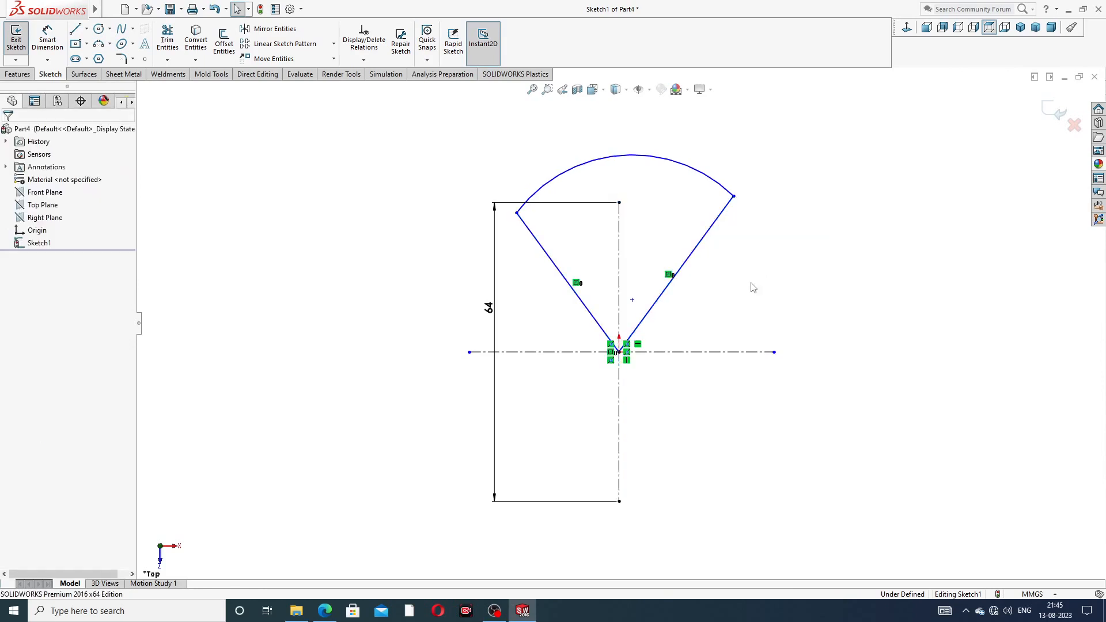
Step: Add an equal-length relation between the two slanted lines
{"action": "left_click", "coordinate": [554, 268]}
{"action": "left_click", "coordinate": [702, 246], "text": "ctrl"}
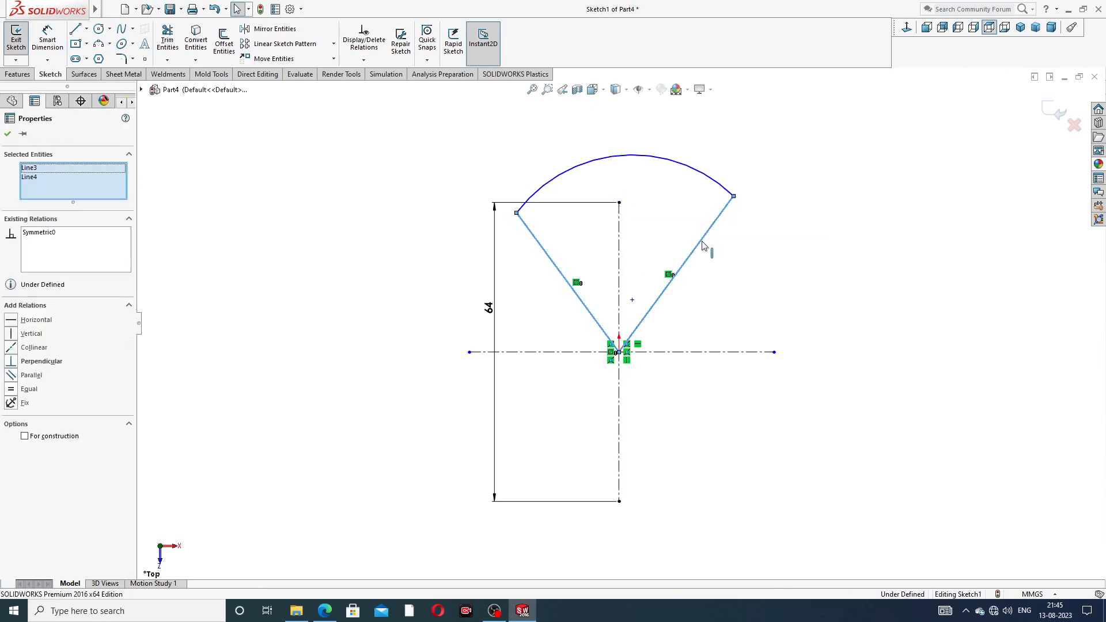
{"action": "left_click", "coordinate": [802, 194]}
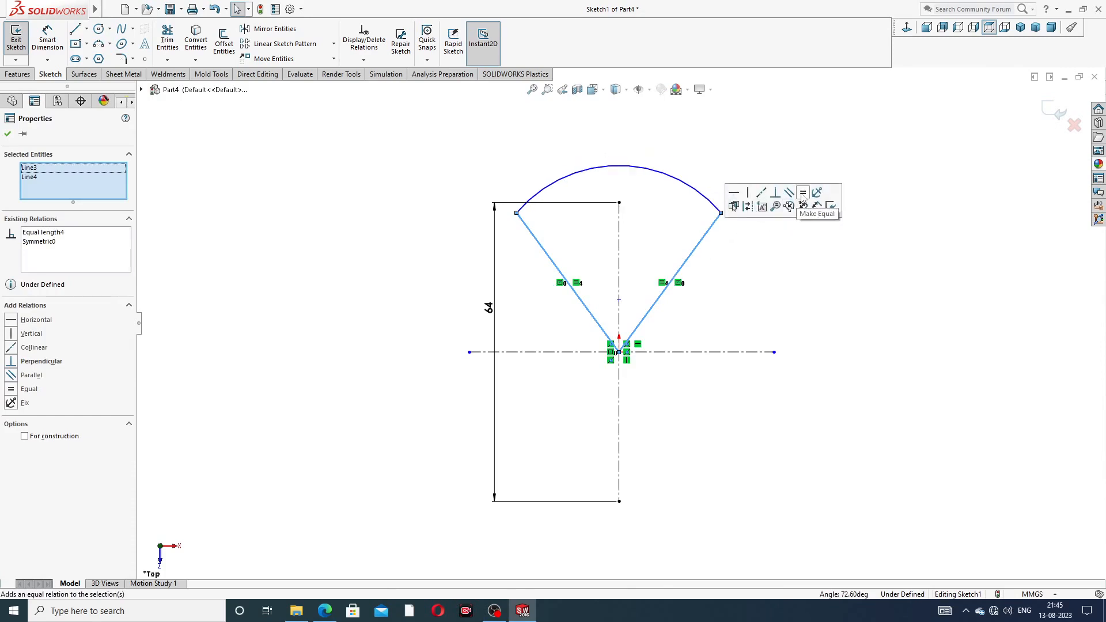
{"action": "left_click", "coordinate": [772, 154]}
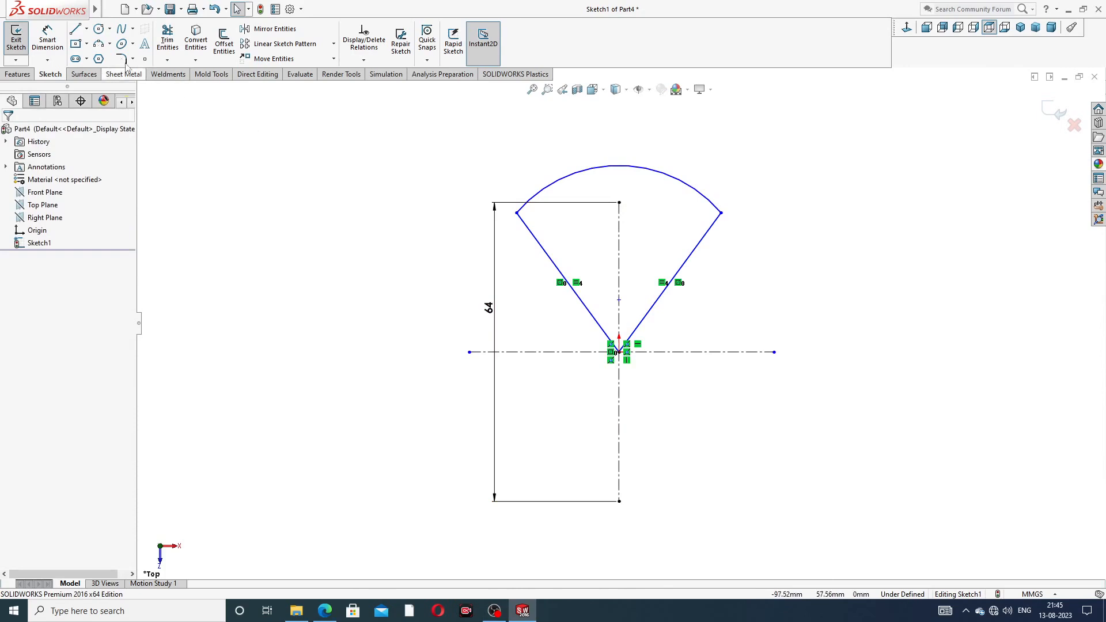
Step: Dimension the radius of the arc joining the upper ends of the slanted lines
{"action": "left_click", "coordinate": [47, 39]}
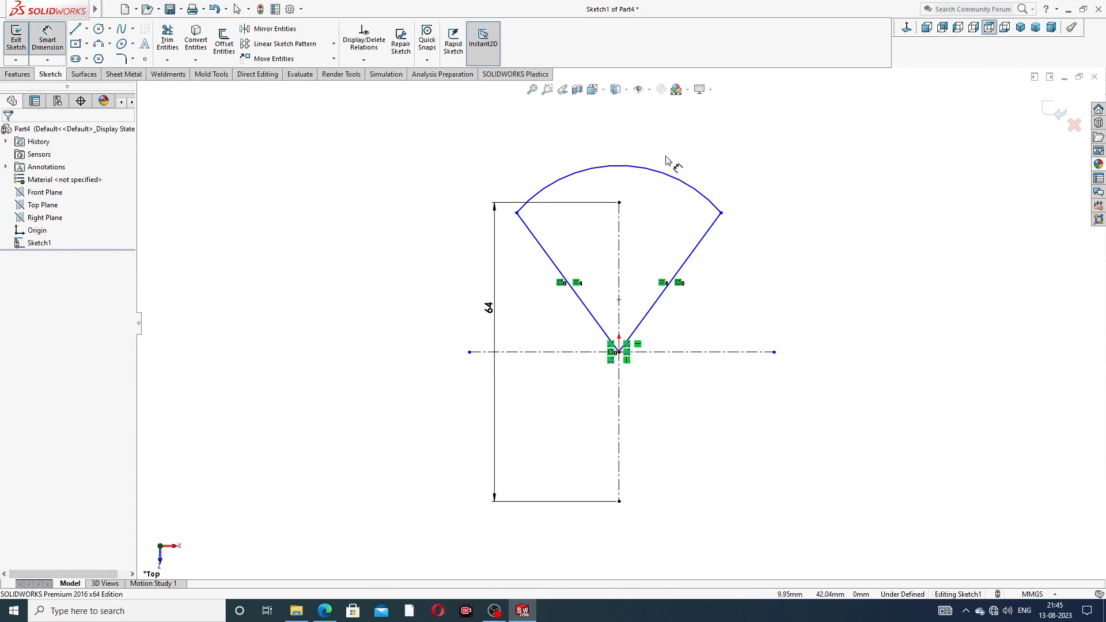
{"action": "left_click", "coordinate": [675, 179]}
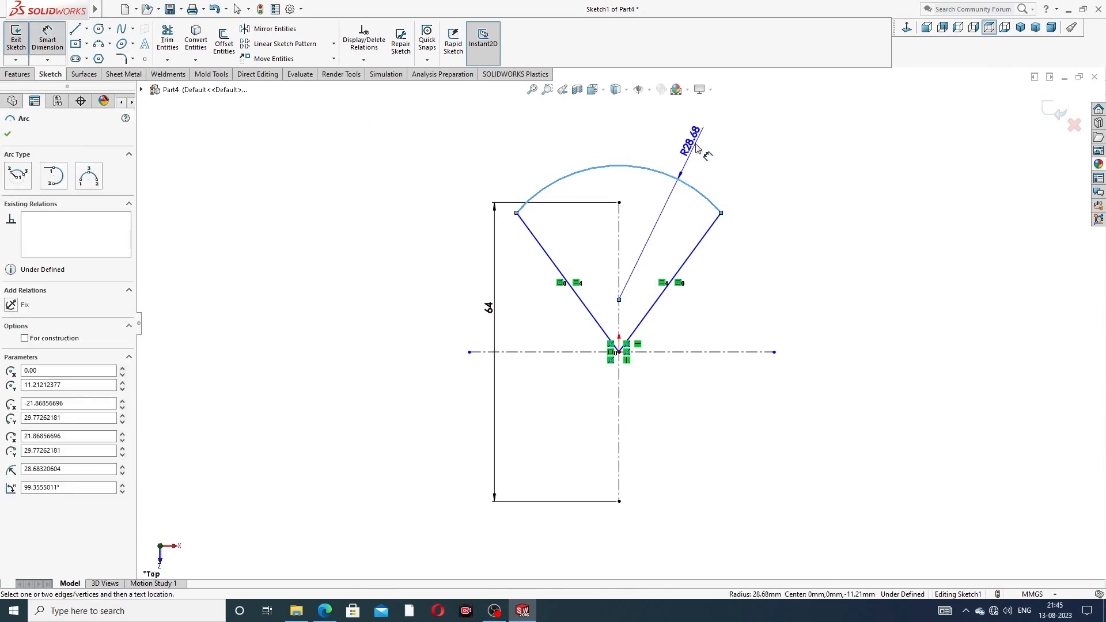
Step: Place a radius dimension on the upper arc and set it to 14 mm
{"action": "left_click", "coordinate": [697, 148]}
{"action": "type", "text": "1"}
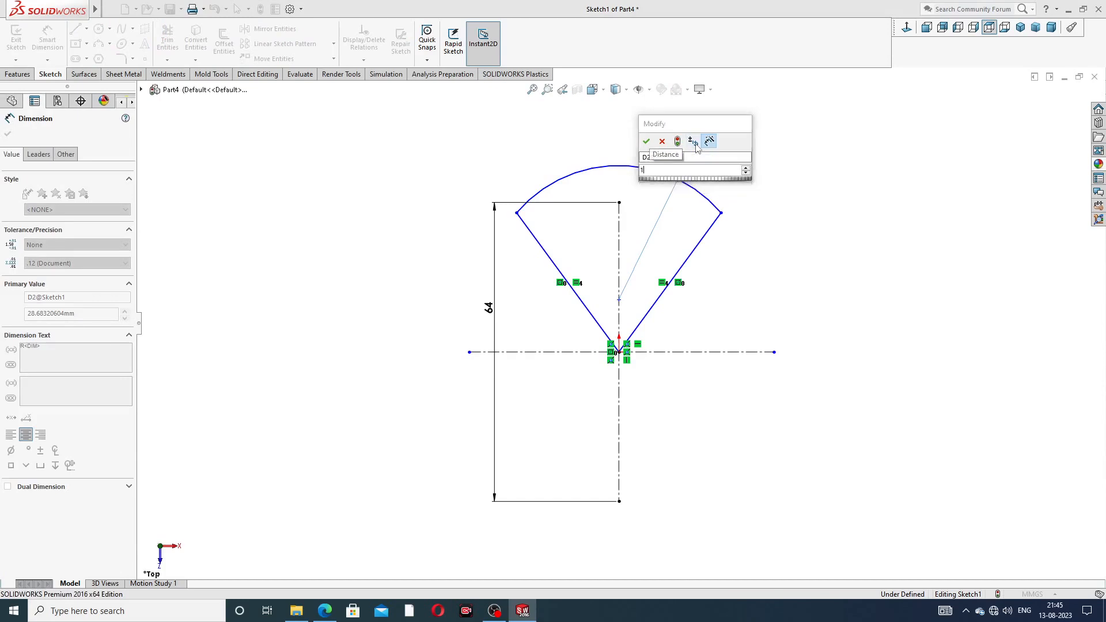
{"action": "type", "text": "4"}
{"action": "key", "text": "Return"}
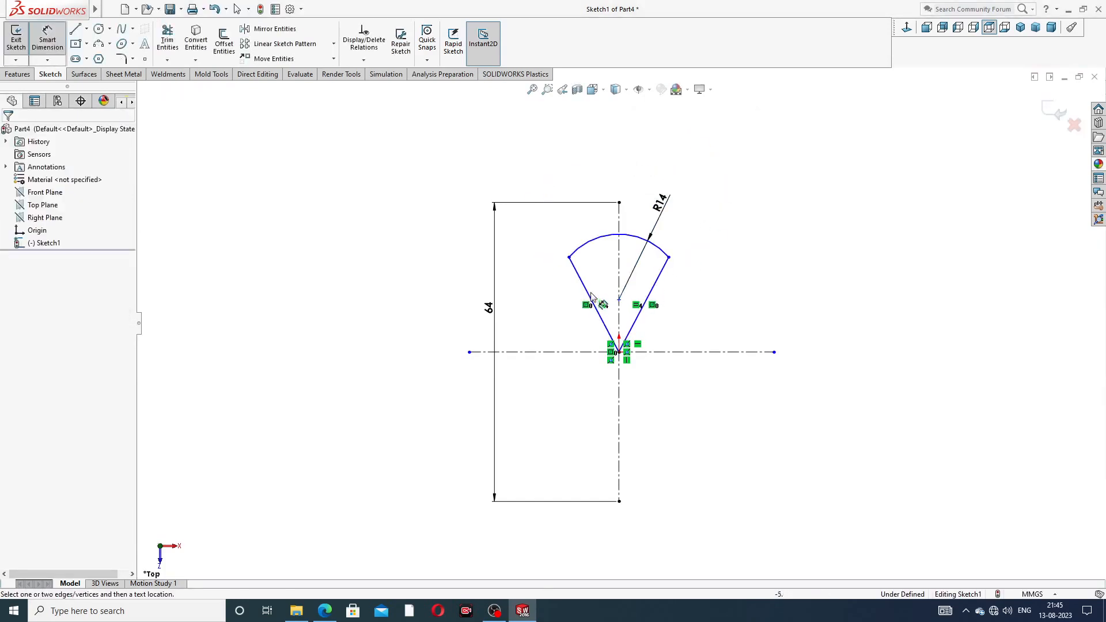
Step: Dimension the angle between the two slanted lines above the arc and set it to 60°
{"action": "left_click", "coordinate": [591, 296]}
{"action": "left_click", "coordinate": [655, 286]}
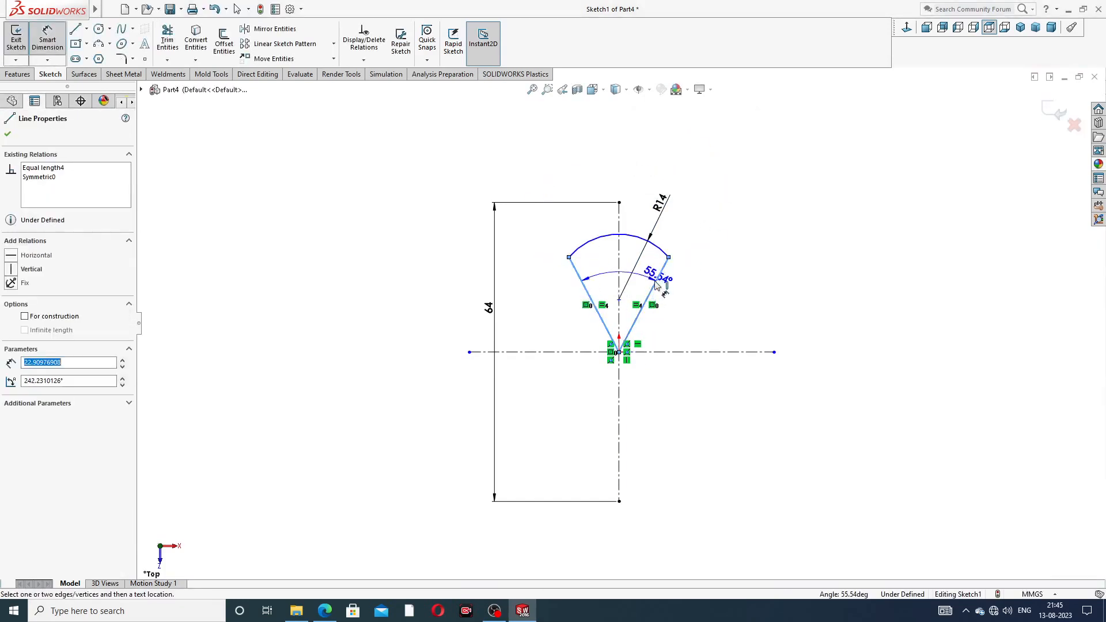
{"action": "left_click", "coordinate": [622, 173]}
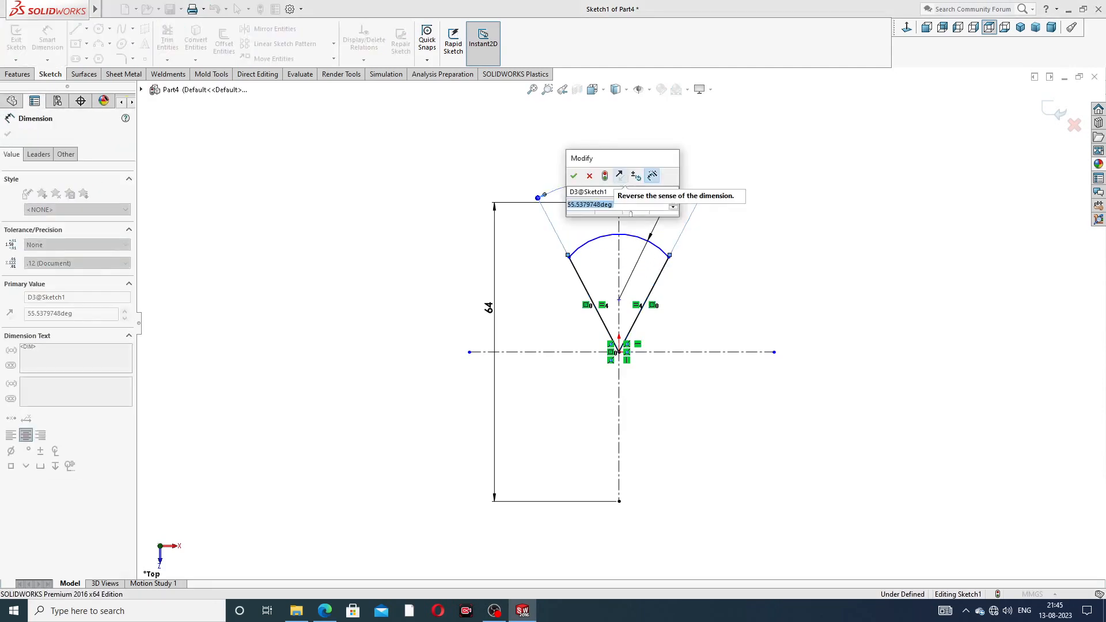
{"action": "type", "text": "60"}
{"action": "key", "text": "Return"}
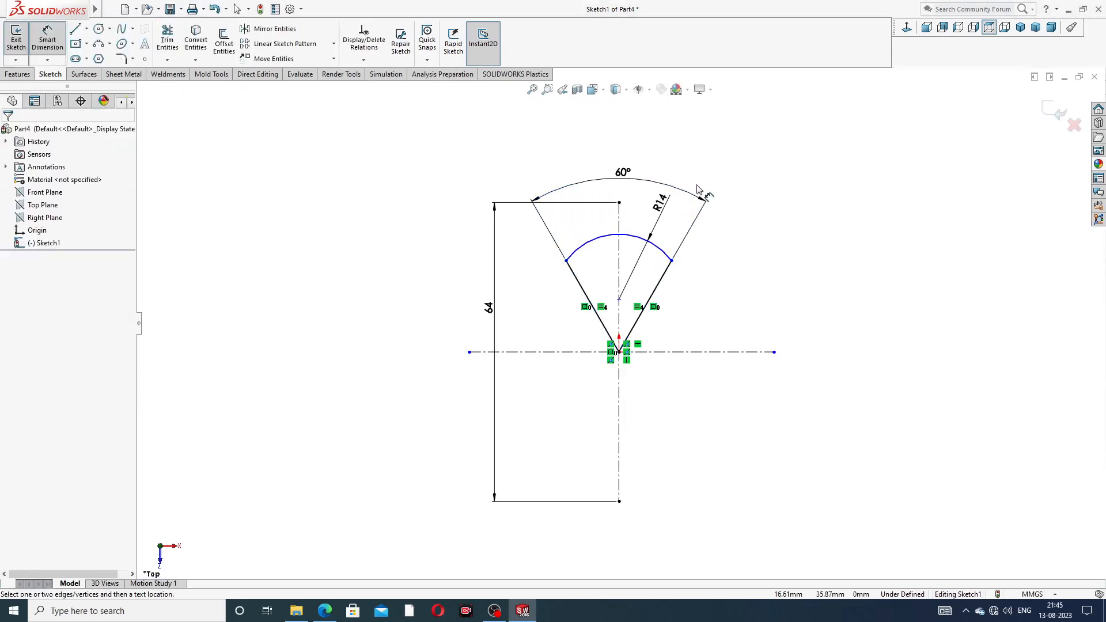
{"action": "right_click", "coordinate": [711, 179]}
{"action": "left_click", "coordinate": [724, 170]}
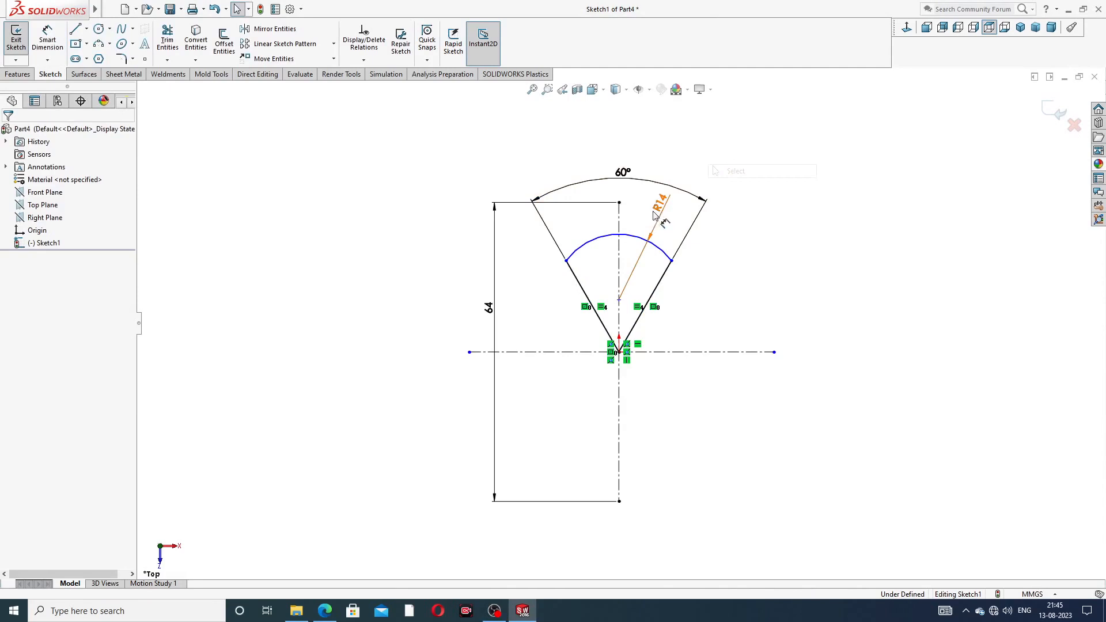
Step: Make the upper endpoint of the vertical centerline coincident with the 14 mm radius arc
{"action": "left_click", "coordinate": [620, 203]}
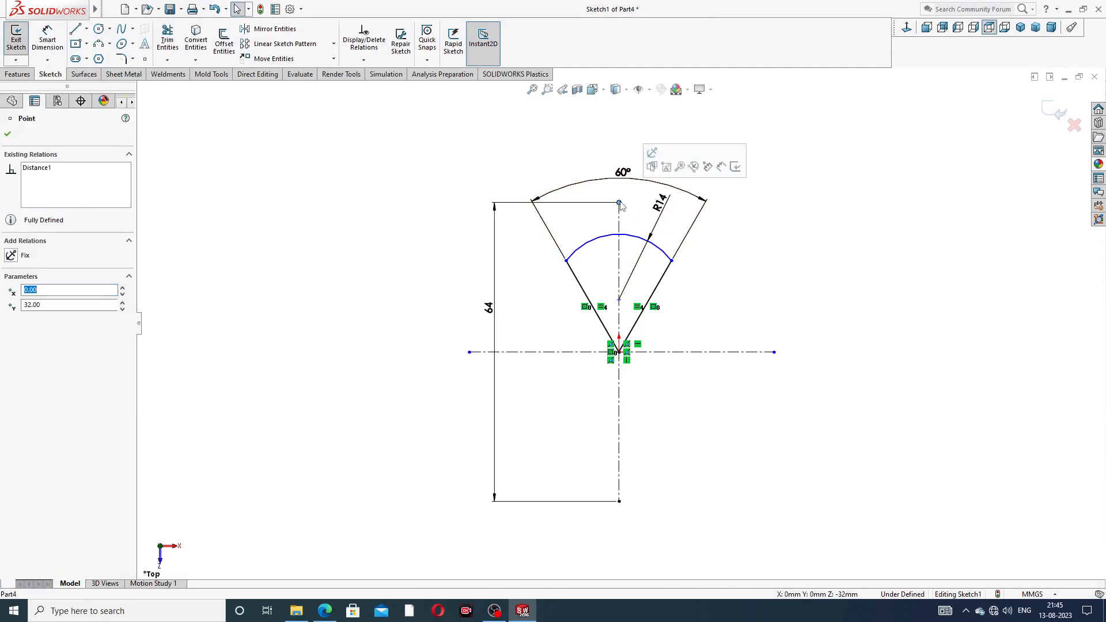
{"action": "left_click", "coordinate": [630, 240], "text": "ctrl"}
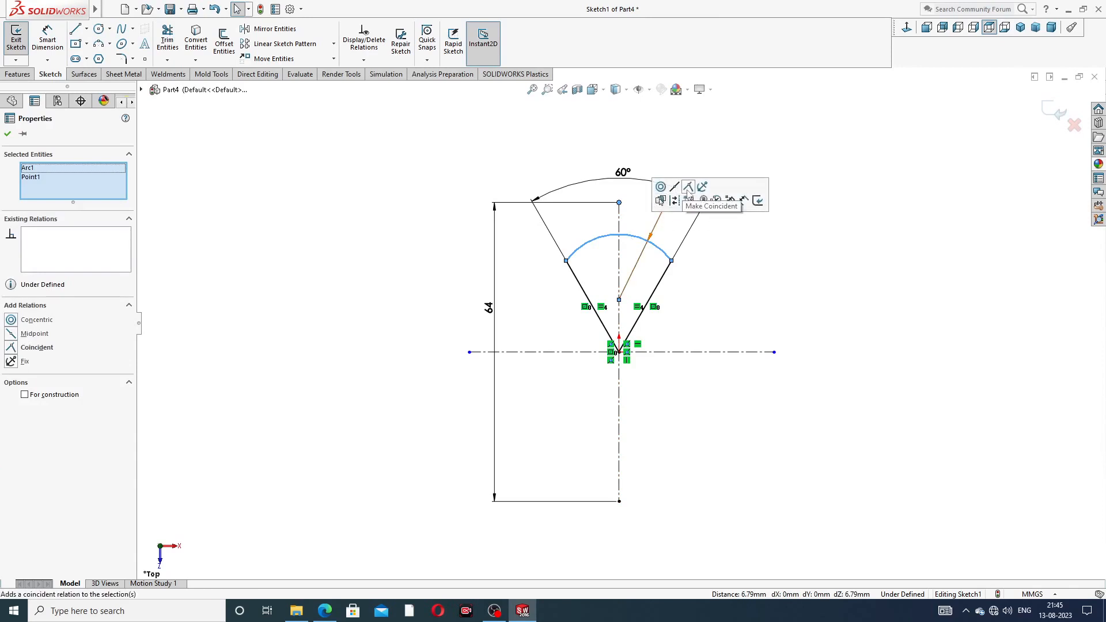
{"action": "left_click", "coordinate": [688, 187]}
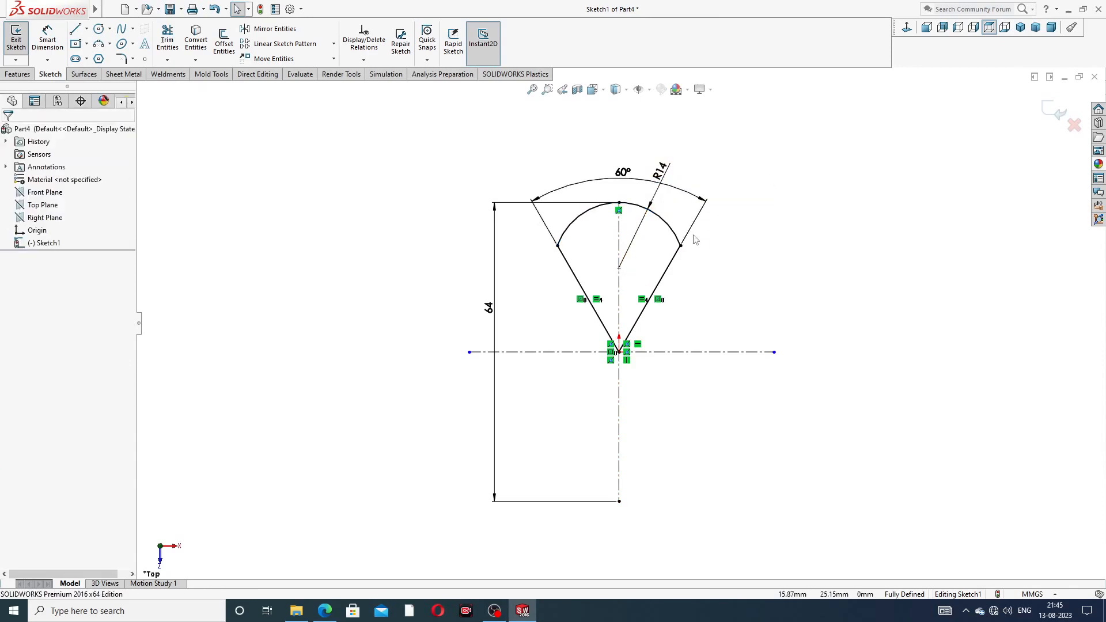
{"action": "scroll", "coordinate": [652, 267], "scroll_direction": "down", "scroll_amount": 2}
{"action": "left_click_drag", "start_coordinate": [664, 161], "coordinate": [622, 150]}
{"action": "left_click", "coordinate": [783, 154]}
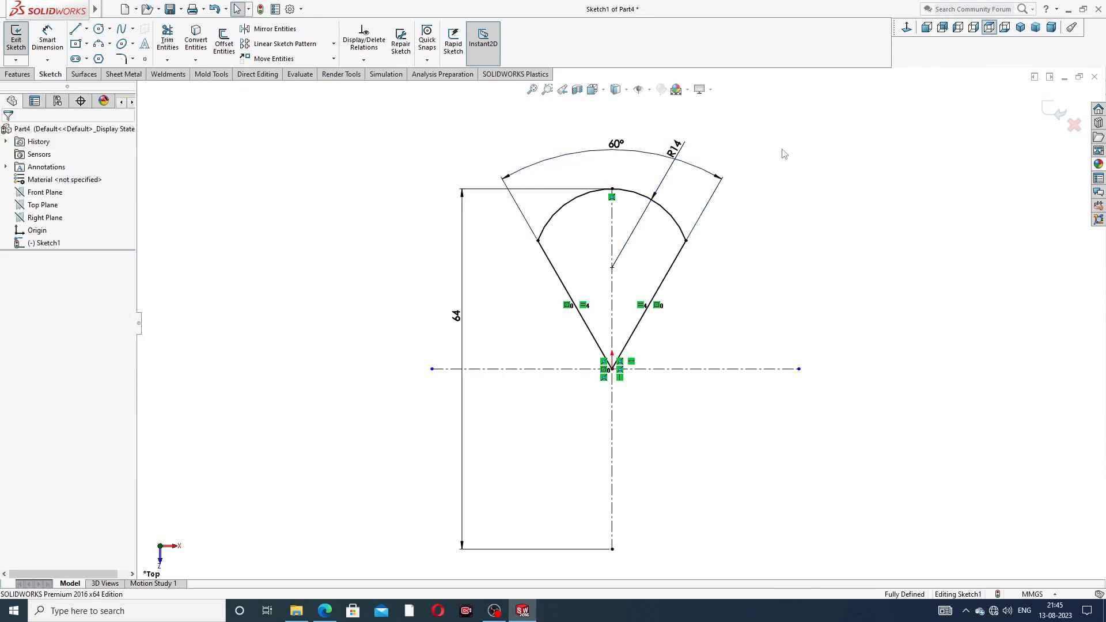
Step: Create a circular sketch pattern of the arc and both slanted lines about the origin, with 6 equally spaced instances over 360°
{"action": "left_click", "coordinate": [334, 44]}
{"action": "left_click", "coordinate": [320, 74]}
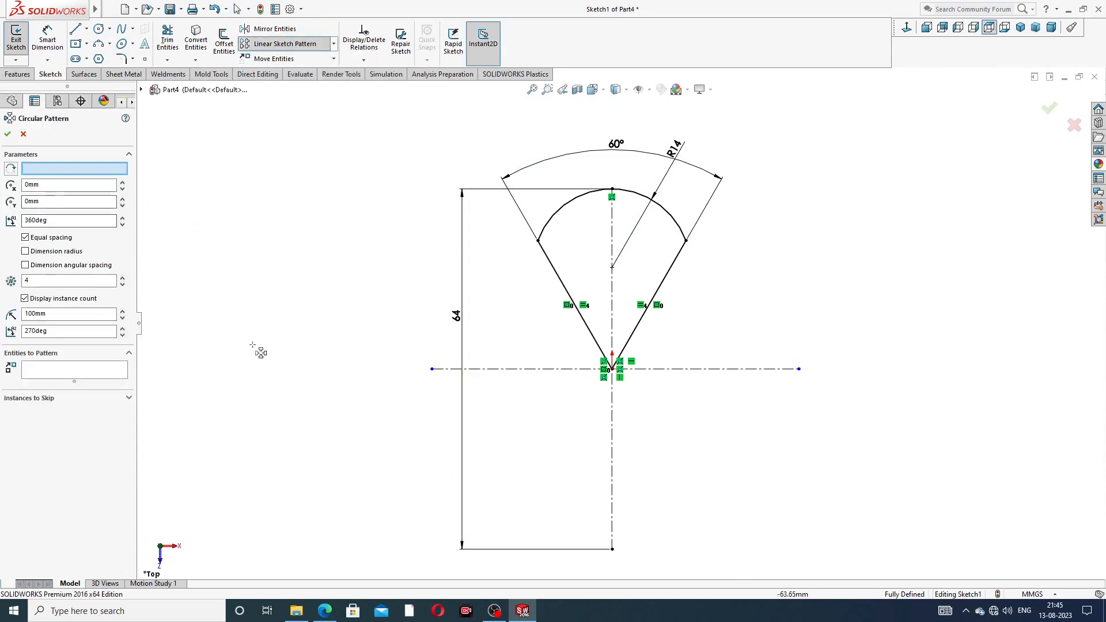
{"action": "left_click", "coordinate": [74, 370]}
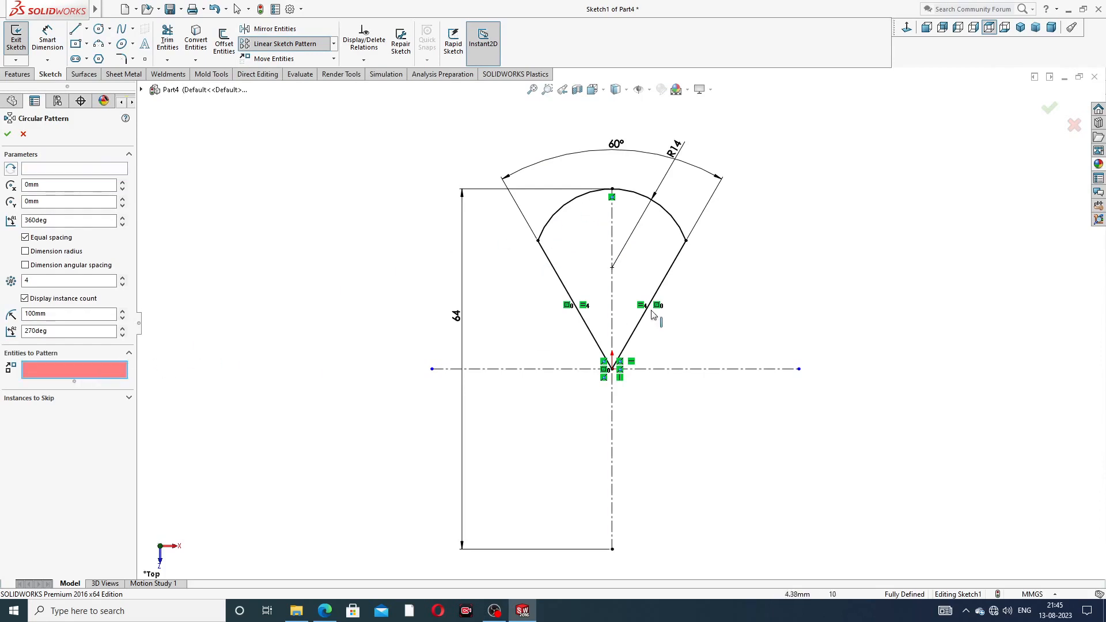
{"action": "left_click", "coordinate": [666, 218]}
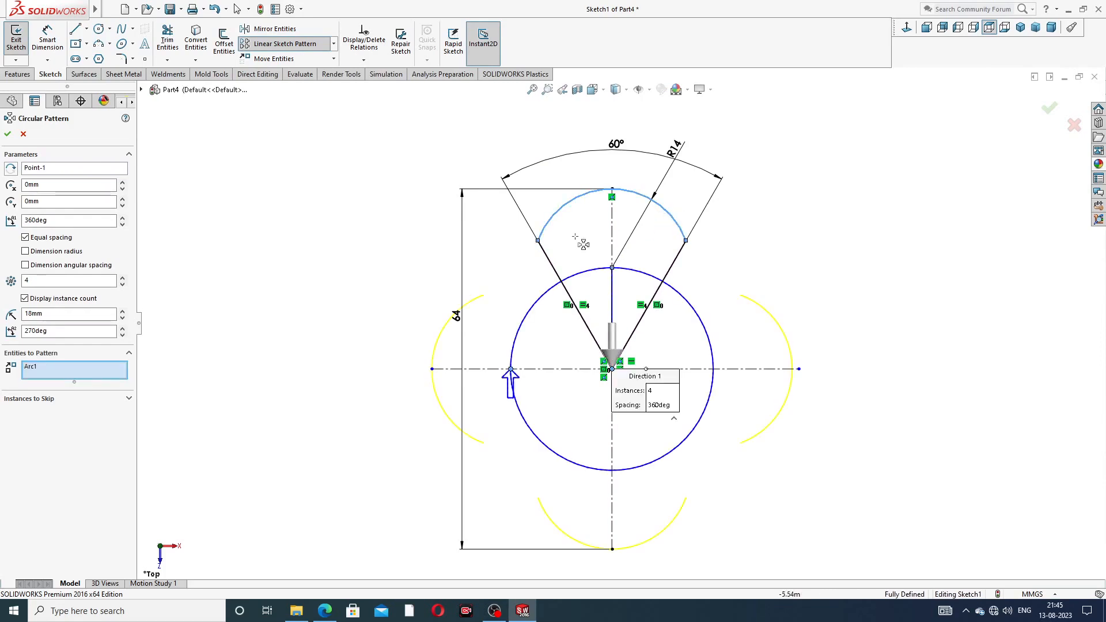
{"action": "left_click", "coordinate": [554, 271]}
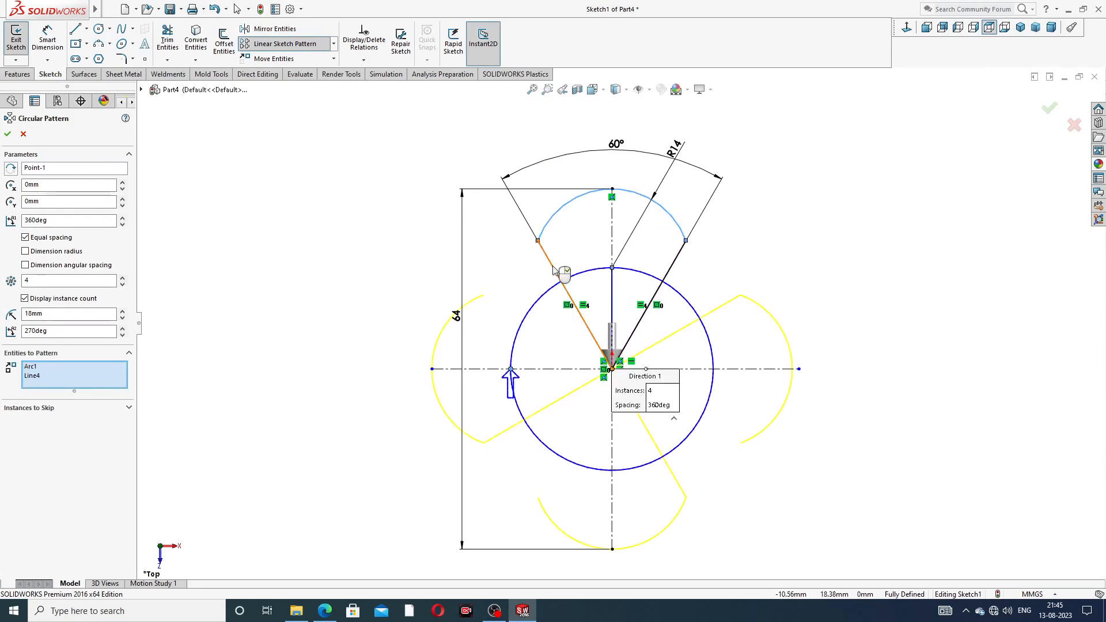
{"action": "left_click", "coordinate": [663, 290]}
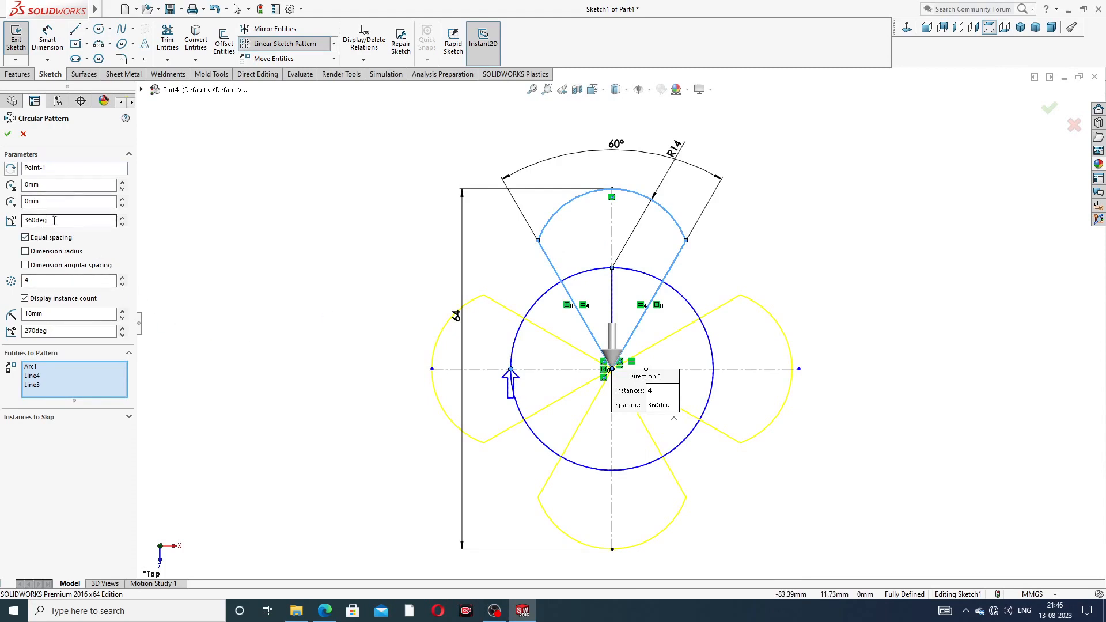
{"action": "left_click", "coordinate": [122, 278]}
{"action": "left_click", "coordinate": [122, 278]}
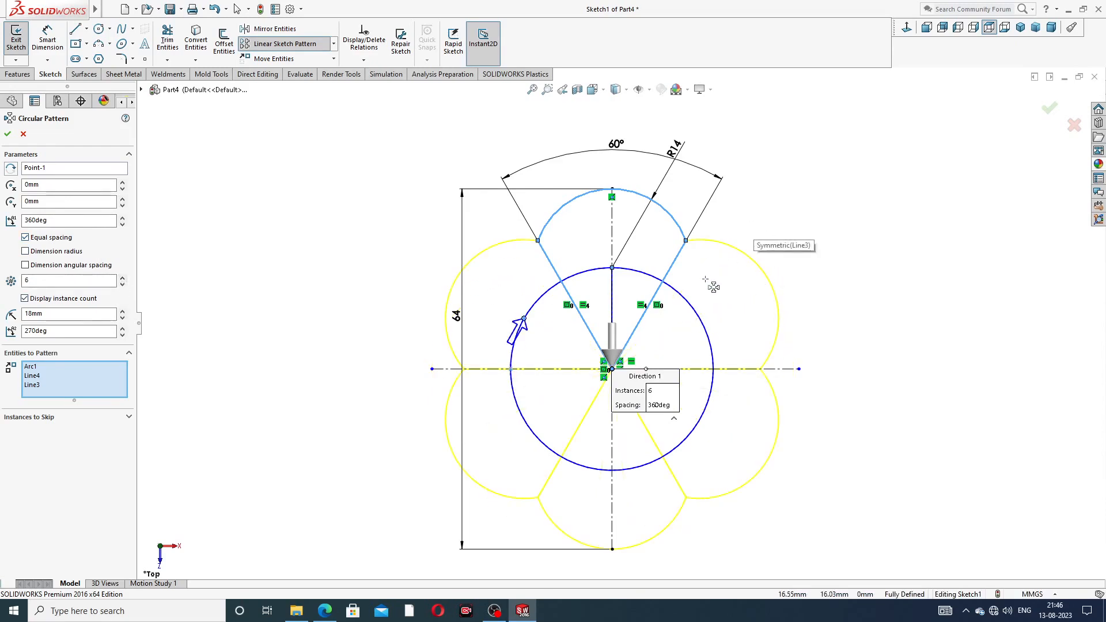
{"action": "scroll", "coordinate": [705, 279], "scroll_direction": "up", "scroll_amount": 2}
{"action": "scroll", "coordinate": [626, 424], "scroll_direction": "down", "scroll_amount": 1}
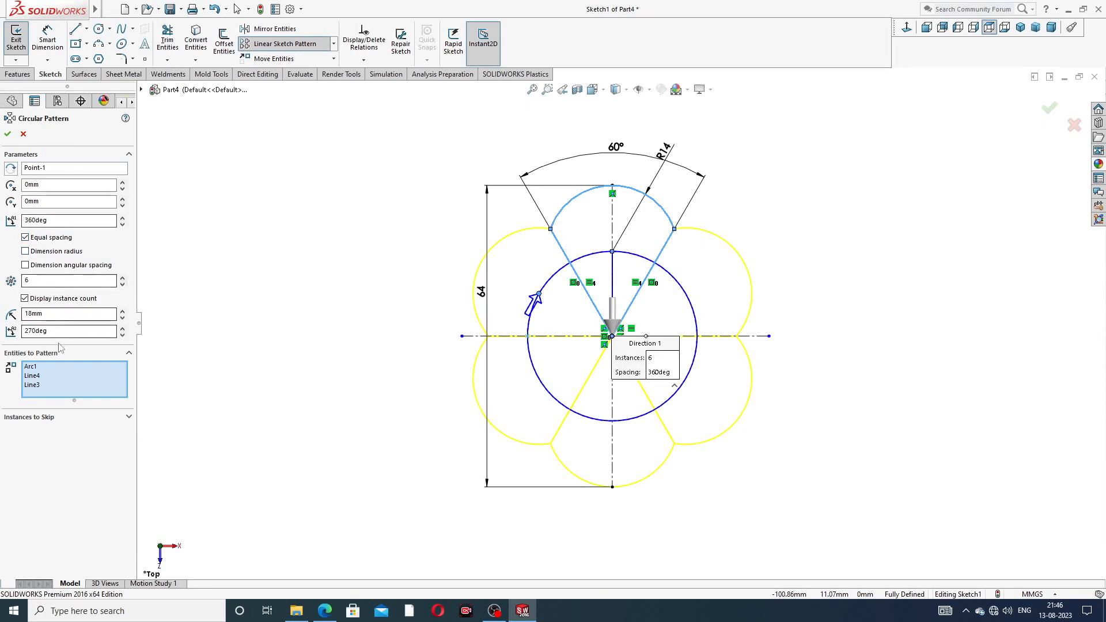
{"action": "left_click", "coordinate": [7, 135]}
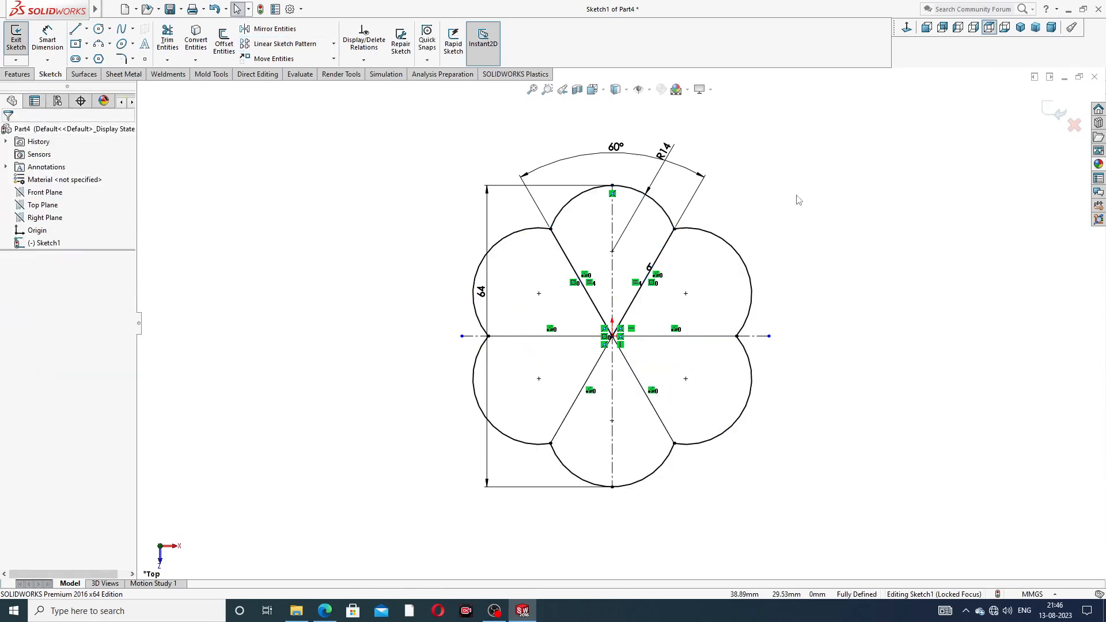
Step: Reposition the R14 dimension clear of the petal outline and exit the sketch
{"action": "scroll", "coordinate": [801, 189], "scroll_direction": "up", "scroll_amount": 2}
{"action": "left_click_drag", "start_coordinate": [651, 207], "coordinate": [664, 191]}
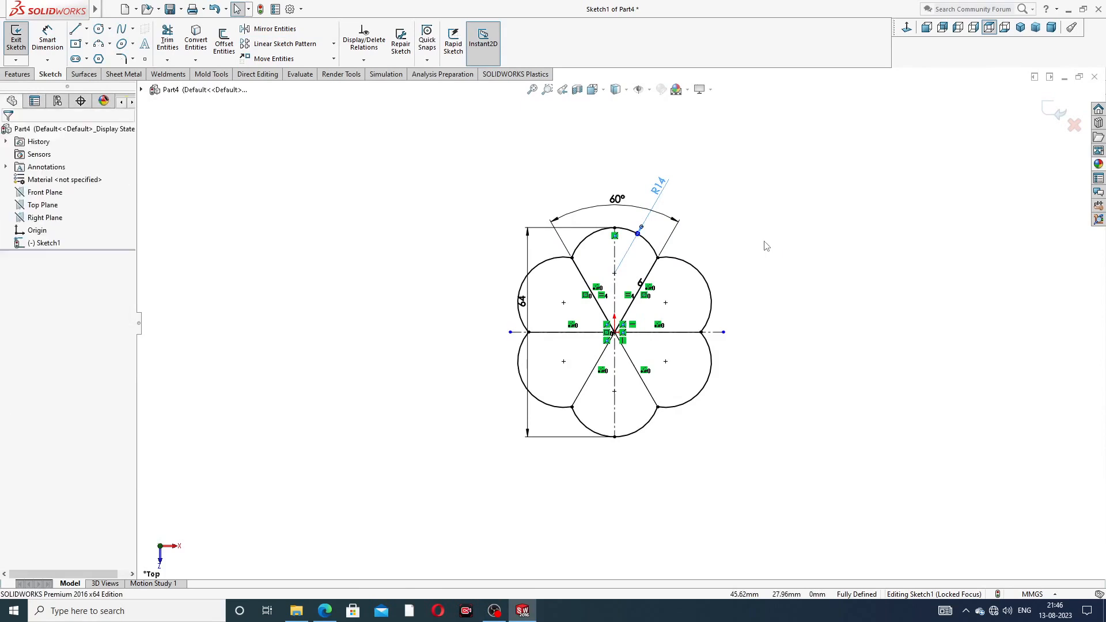
{"action": "left_click", "coordinate": [1052, 115]}
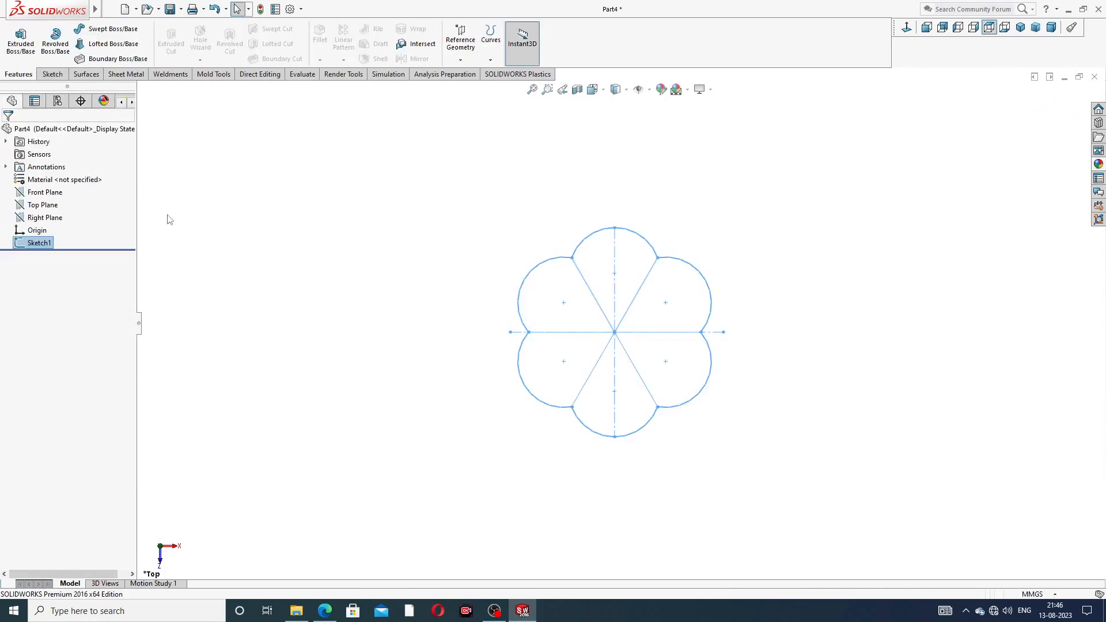
Step: Start a new sketch on the Right Plane and show it in the right view
{"action": "left_click", "coordinate": [58, 217]}
{"action": "left_click", "coordinate": [63, 202]}
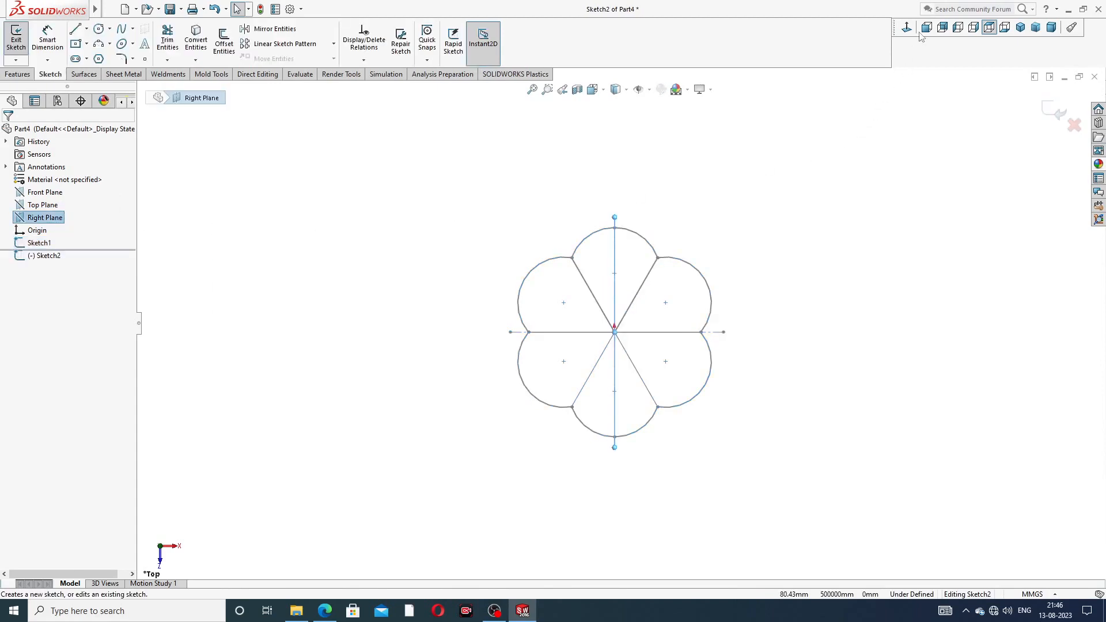
{"action": "left_click", "coordinate": [973, 27]}
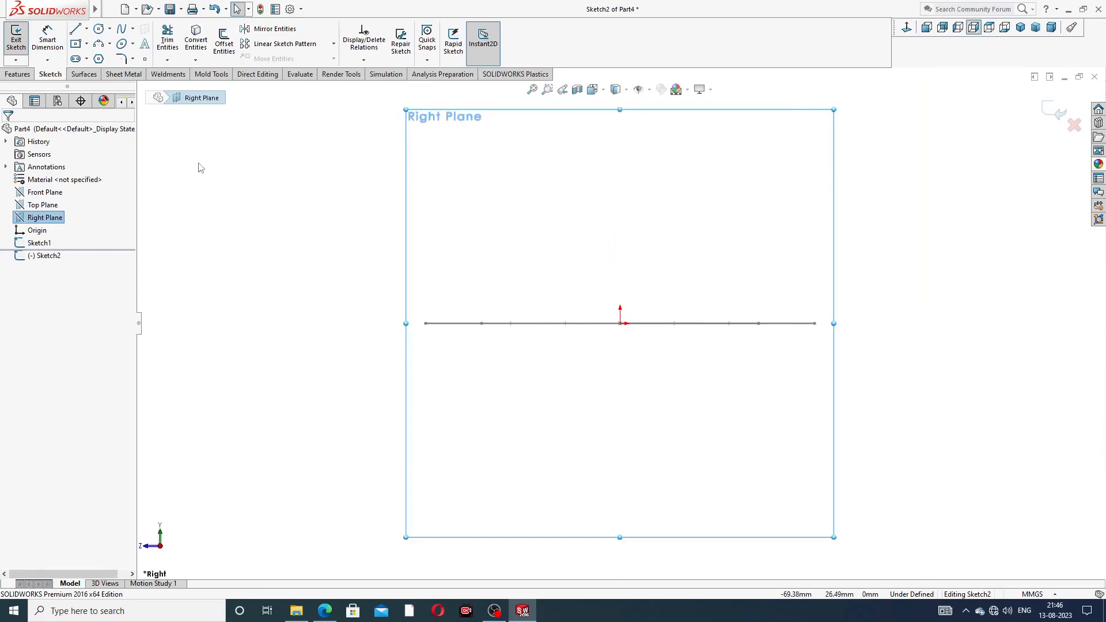
Step: Sketch a circle about 3.9 mm in diameter centred on the outer end of the petal outline, 32 mm from the origin
{"action": "left_click", "coordinate": [109, 29]}
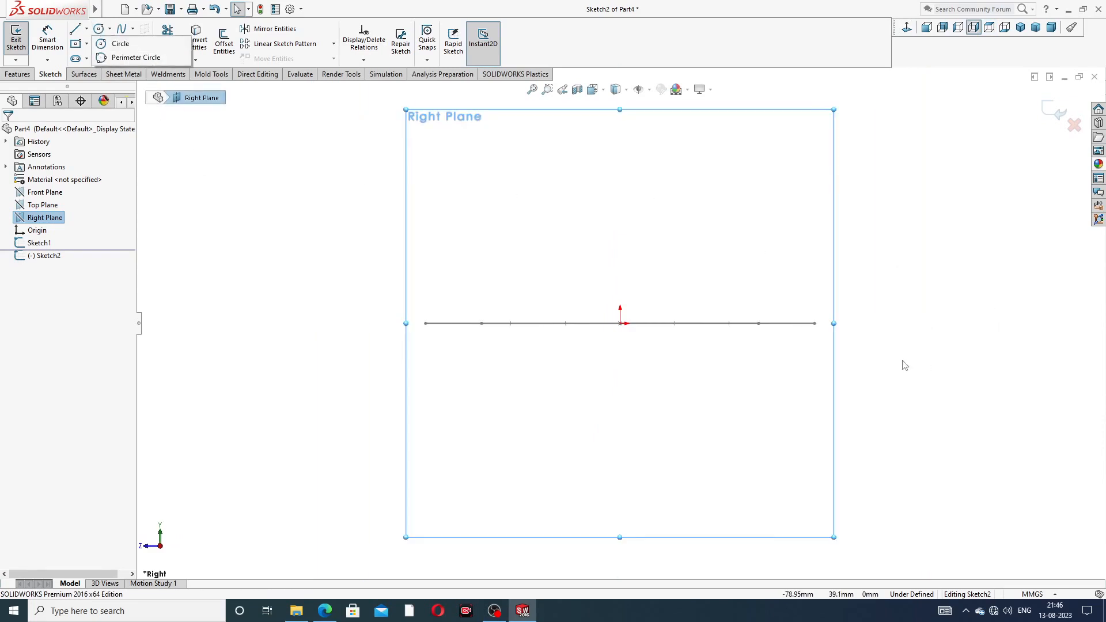
{"action": "left_click", "coordinate": [120, 43]}
{"action": "scroll", "coordinate": [827, 321], "scroll_direction": "up", "scroll_amount": 3}
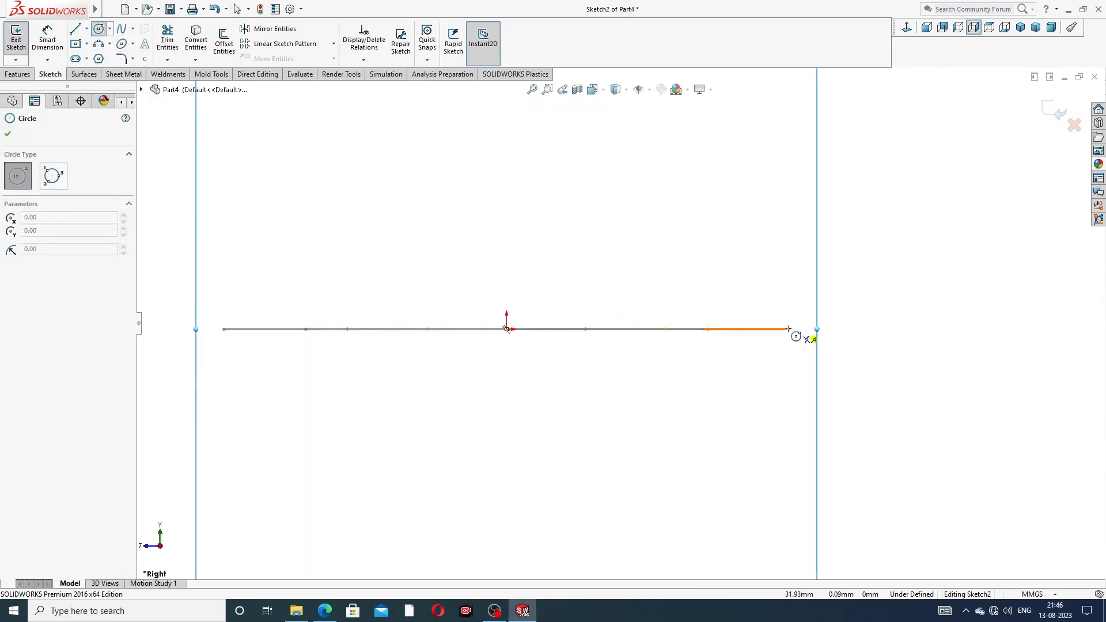
{"action": "scroll", "coordinate": [786, 331], "scroll_direction": "up", "scroll_amount": 2}
{"action": "left_click", "coordinate": [760, 320]}
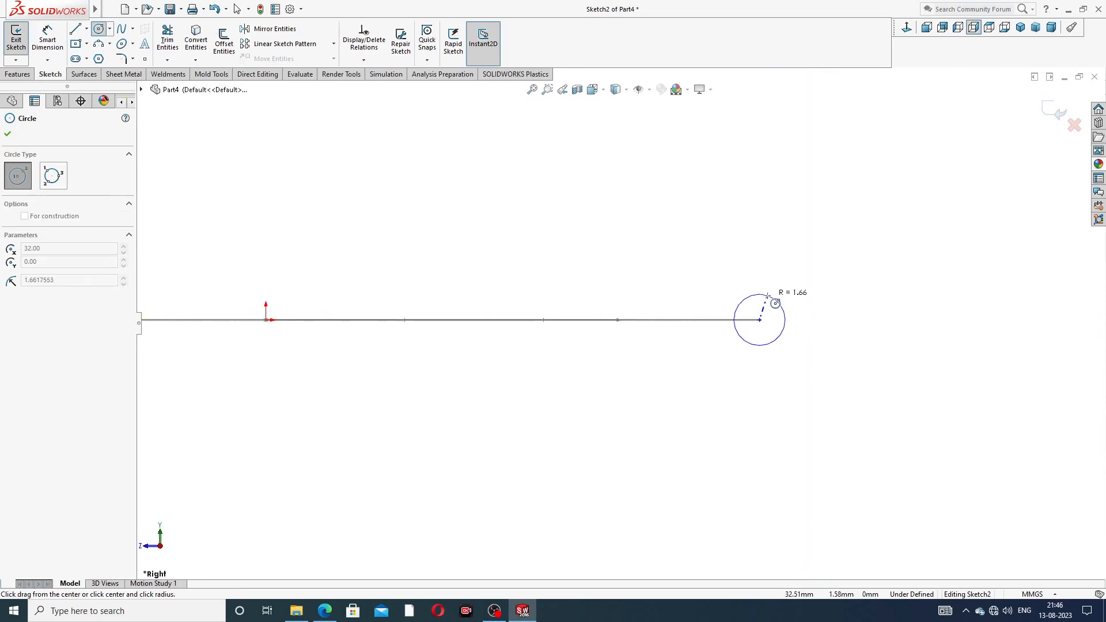
{"action": "left_click", "coordinate": [775, 294]}
{"action": "right_click", "coordinate": [831, 259]}
{"action": "left_click", "coordinate": [856, 264]}
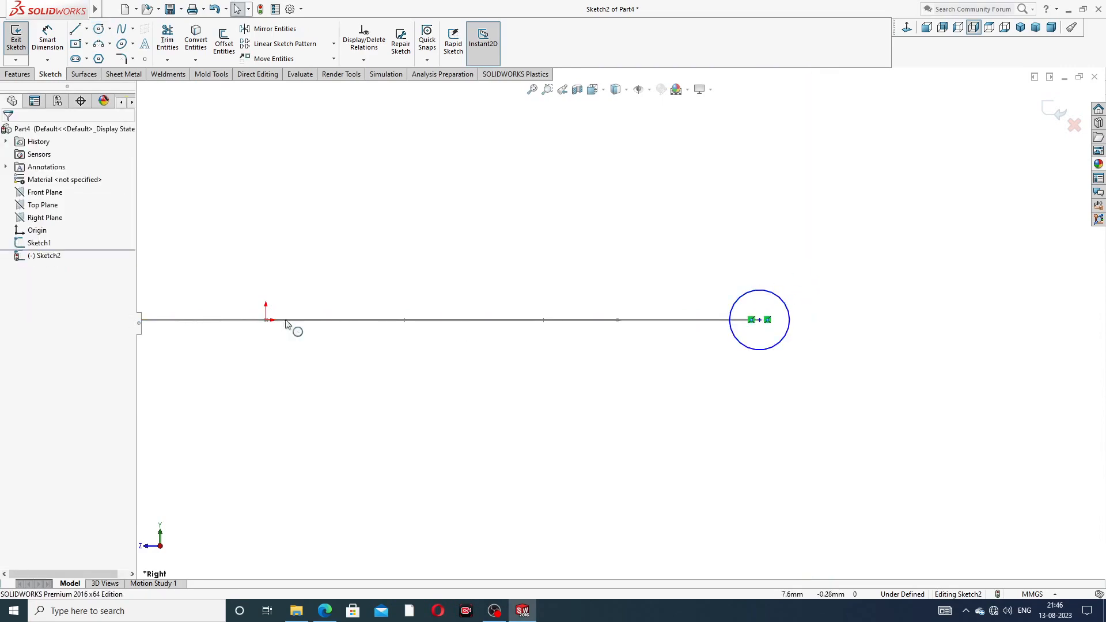
Step: Consult the hand wheel PDF drawing in the browser, return to SOLIDWORKS, and set the circle's diameter to 8 mm
{"action": "left_click", "coordinate": [326, 610]}
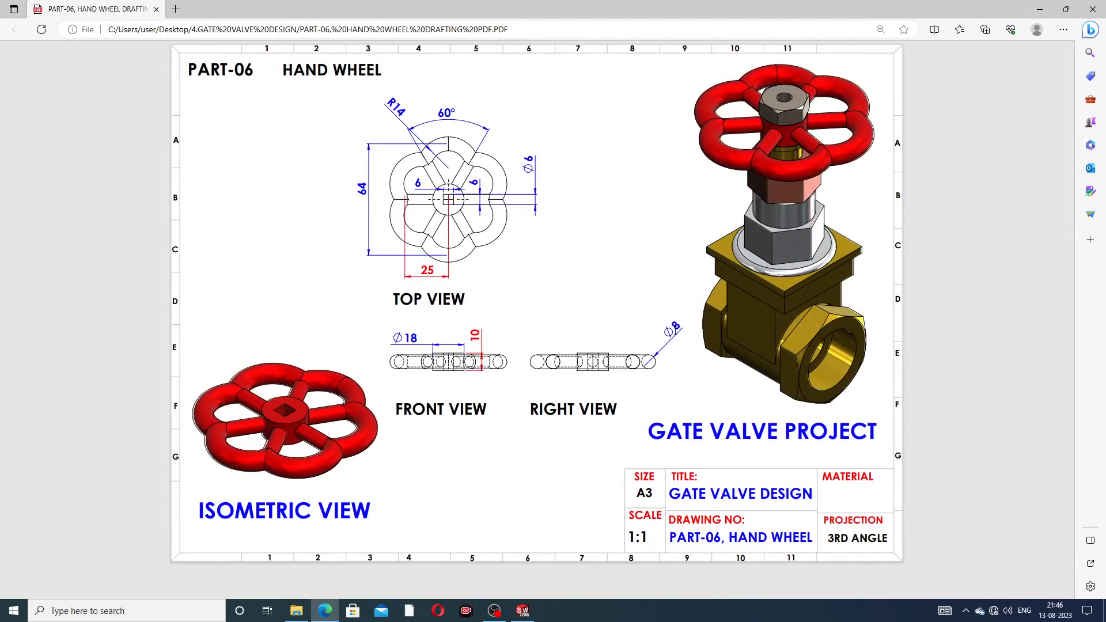
{"action": "left_click", "coordinate": [325, 610]}
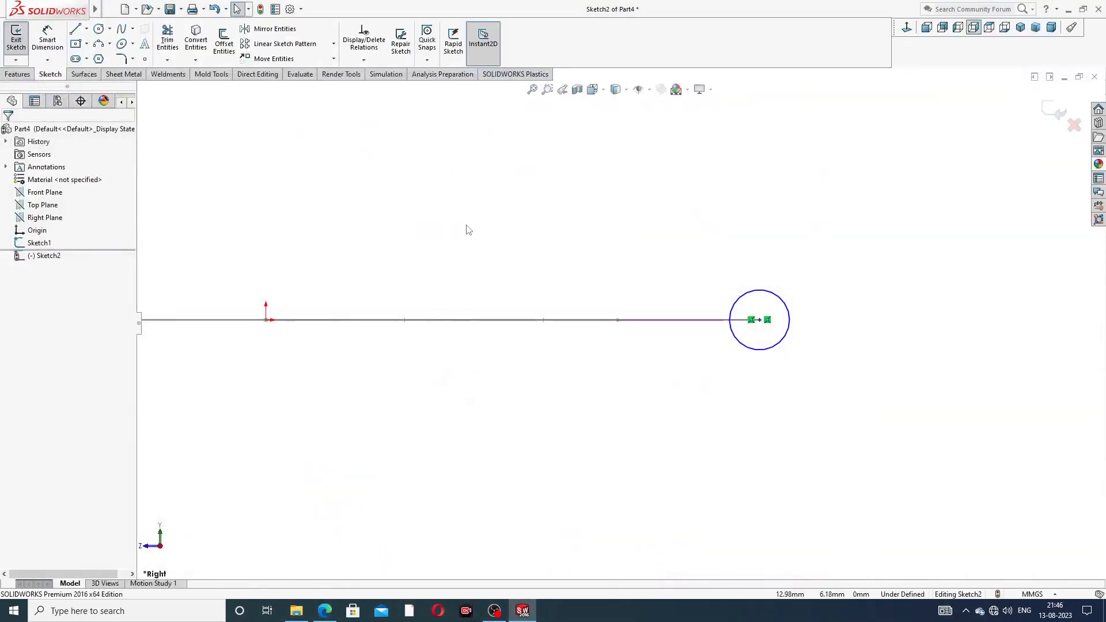
{"action": "left_click", "coordinate": [48, 39]}
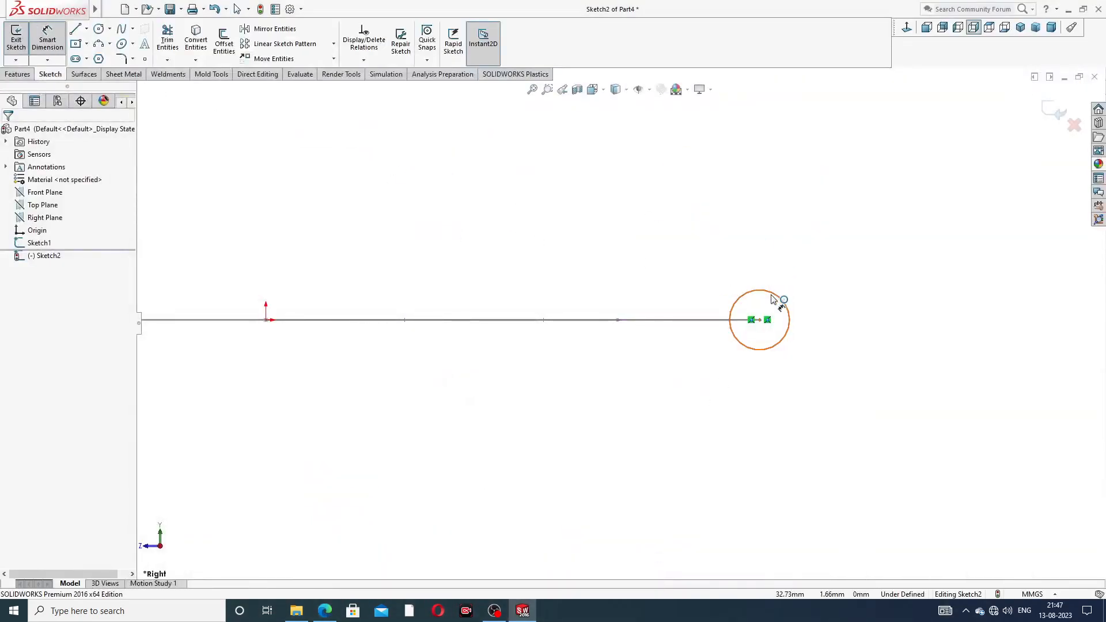
{"action": "left_click", "coordinate": [773, 299]}
{"action": "left_click", "coordinate": [809, 279]}
{"action": "type", "text": "8"}
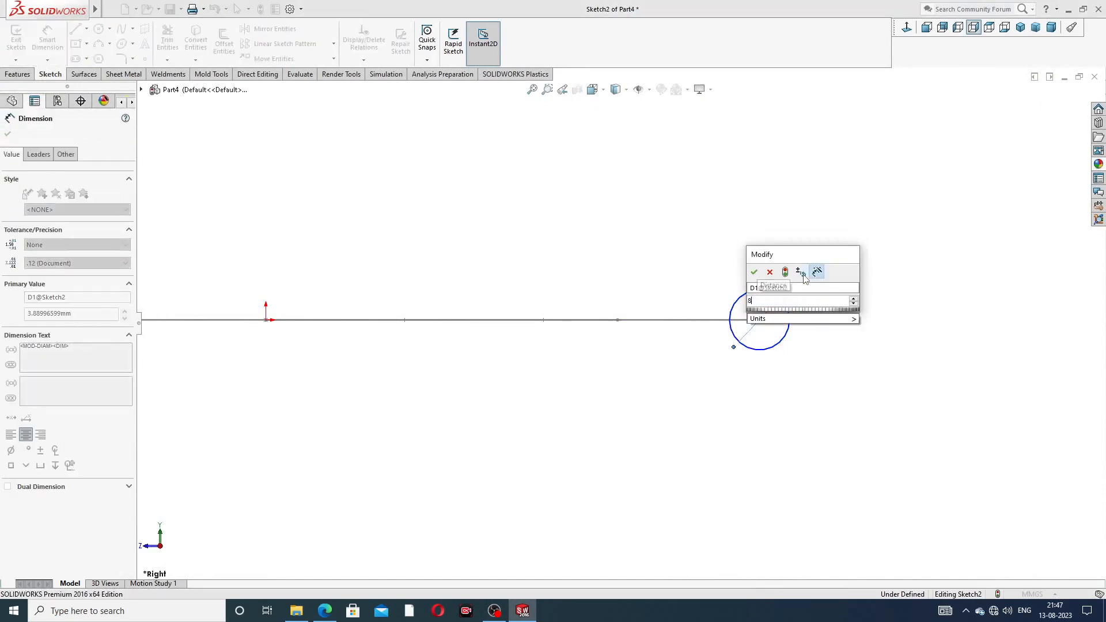
{"action": "key", "text": "Return"}
{"action": "right_click", "coordinate": [809, 205]}
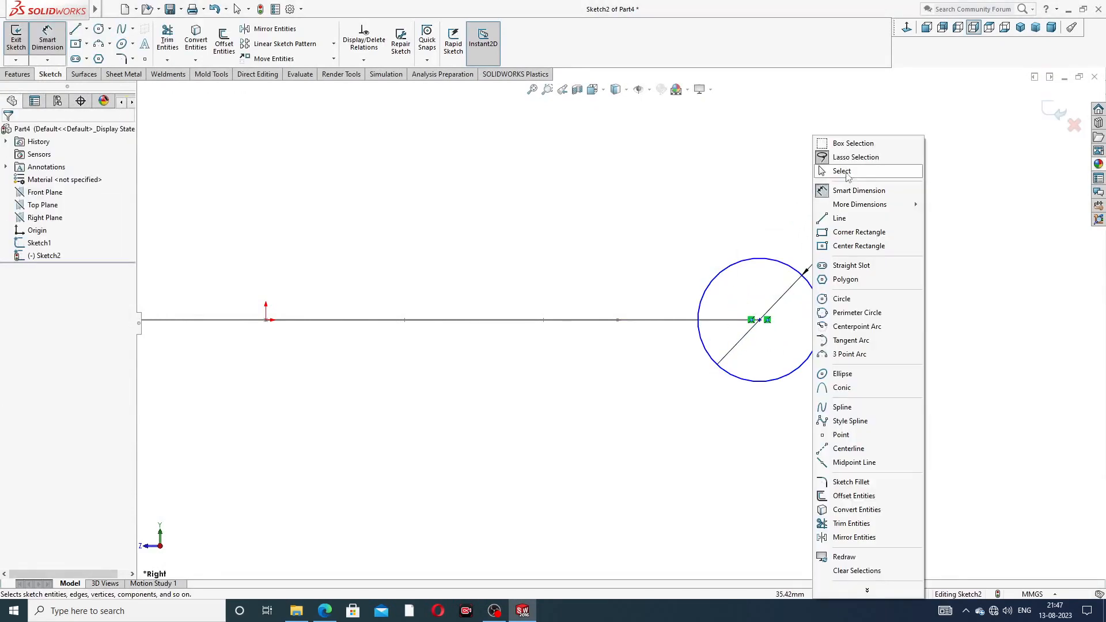
{"action": "left_click", "coordinate": [845, 172]}
{"action": "key", "text": "z"}
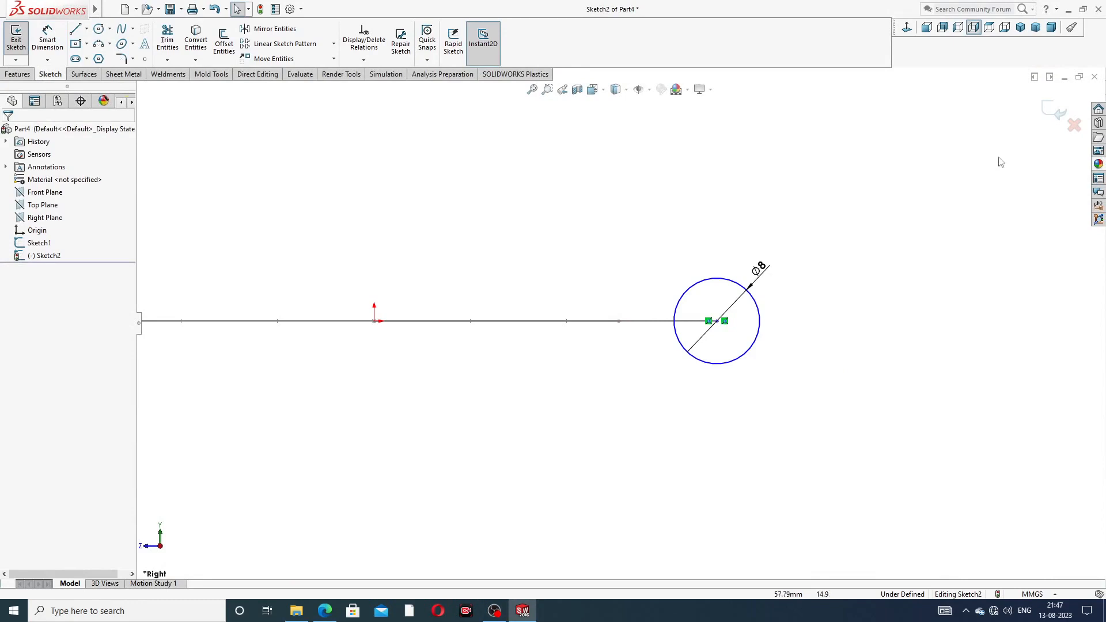
Step: Exit the sketch and sweep the 8 mm circle along the closed path formed by the six outer petal arcs
{"action": "left_click", "coordinate": [1046, 110]}
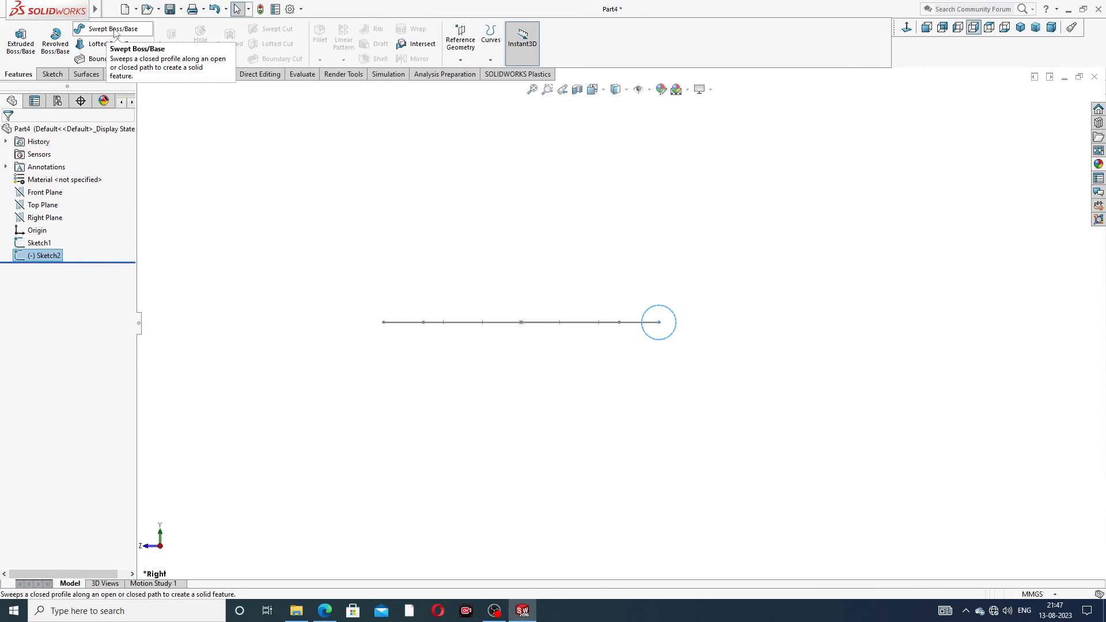
{"action": "left_click", "coordinate": [115, 33]}
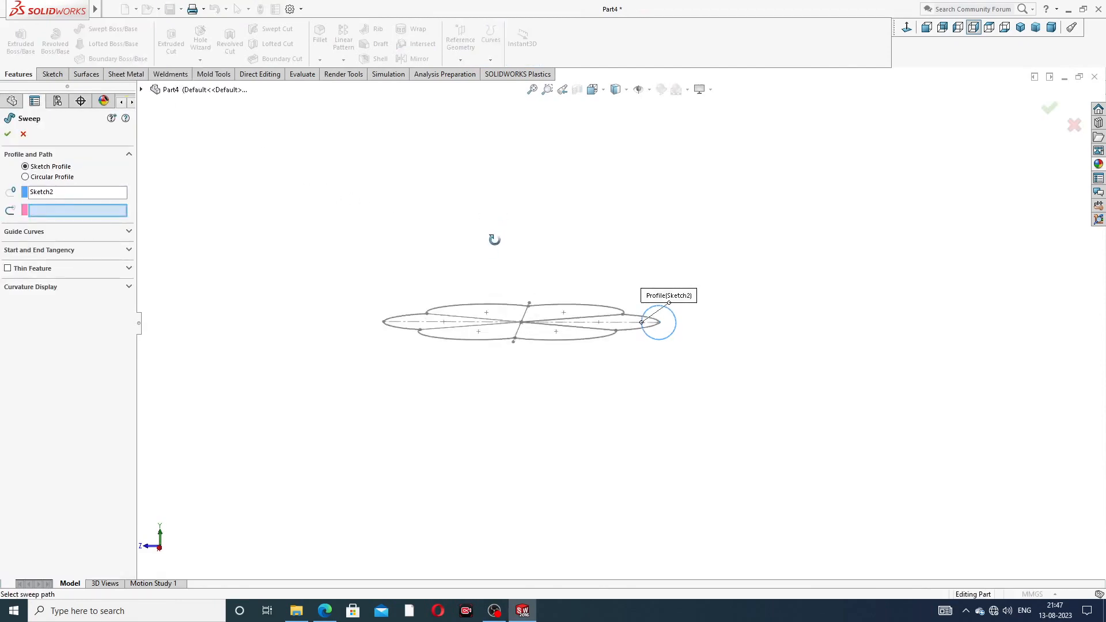
{"action": "left_click", "coordinate": [1020, 28]}
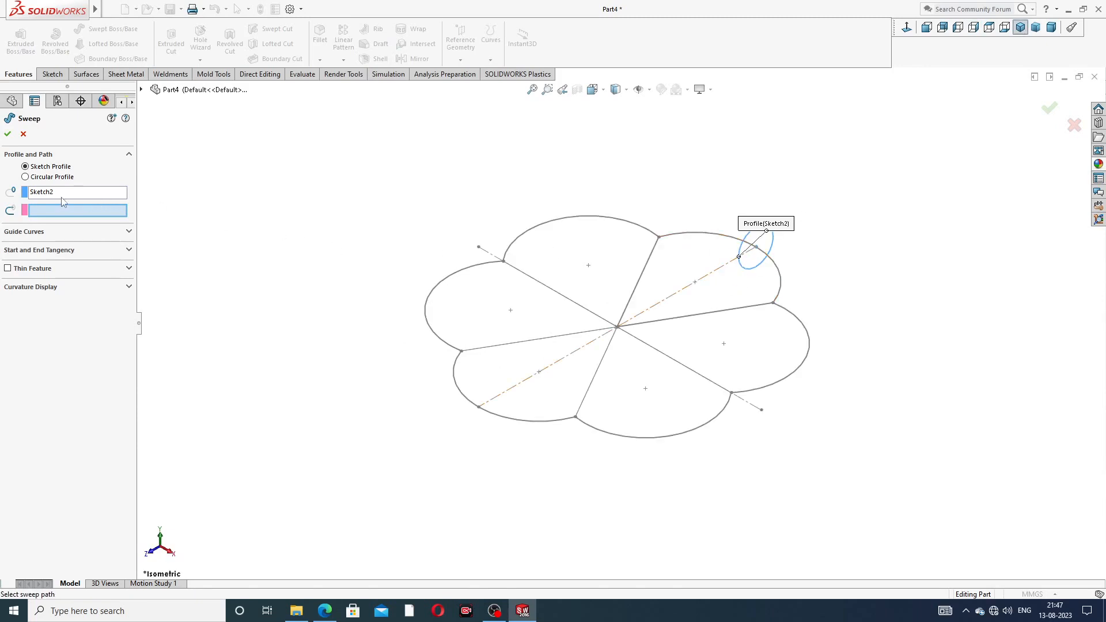
{"action": "left_click", "coordinate": [707, 236]}
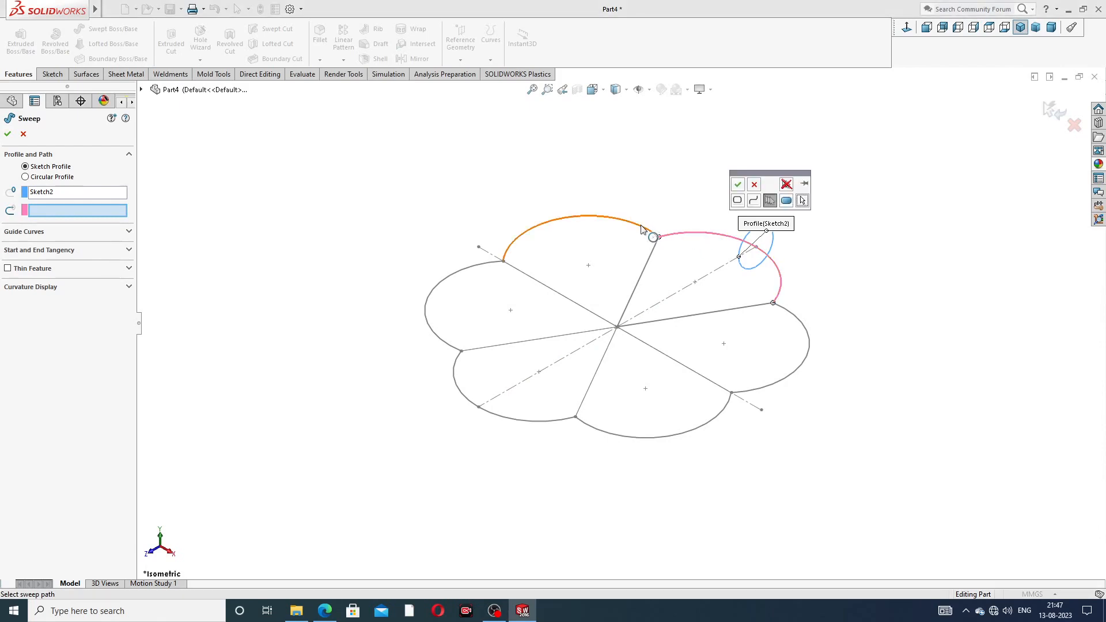
{"action": "left_click", "coordinate": [645, 230]}
{"action": "left_click", "coordinate": [475, 270]}
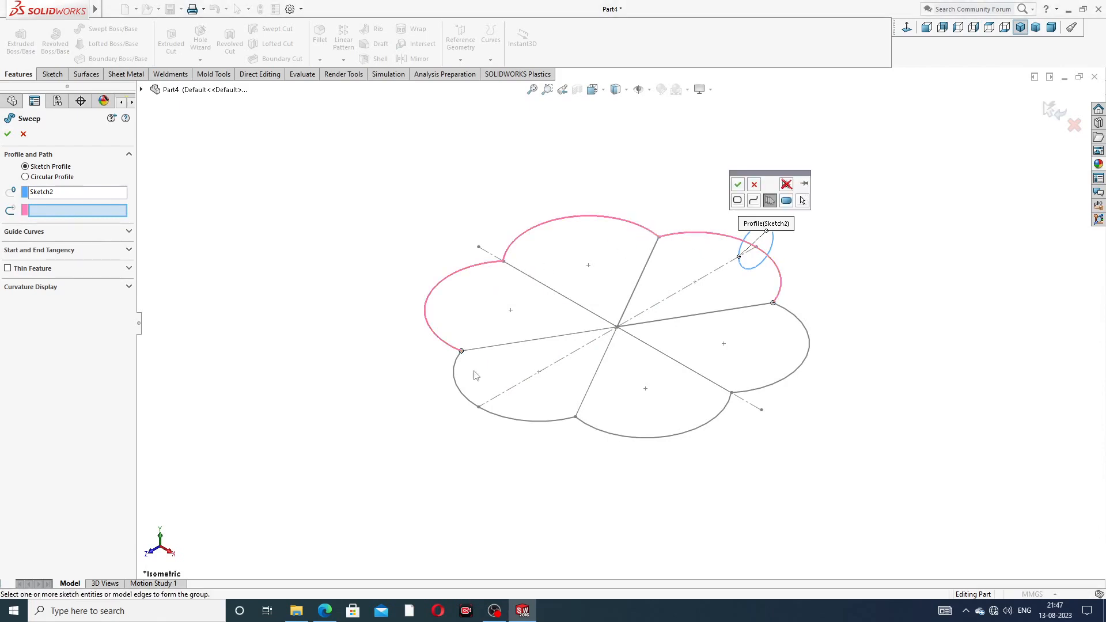
{"action": "left_click", "coordinate": [550, 429]}
{"action": "left_click", "coordinate": [611, 437]}
{"action": "left_click", "coordinate": [769, 392]}
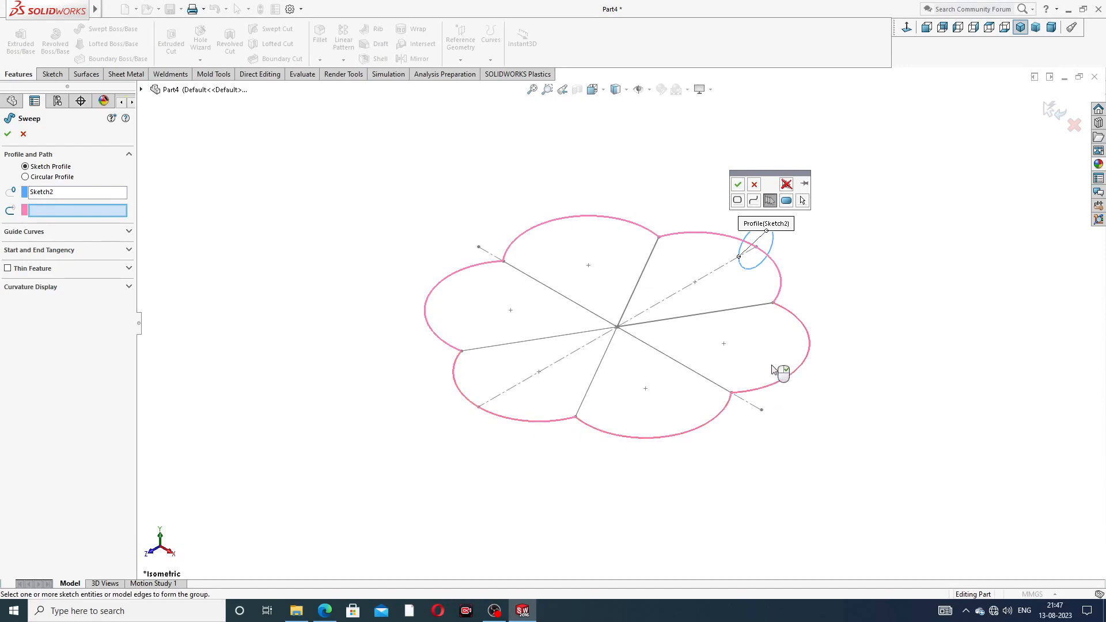
{"action": "left_click", "coordinate": [738, 185]}
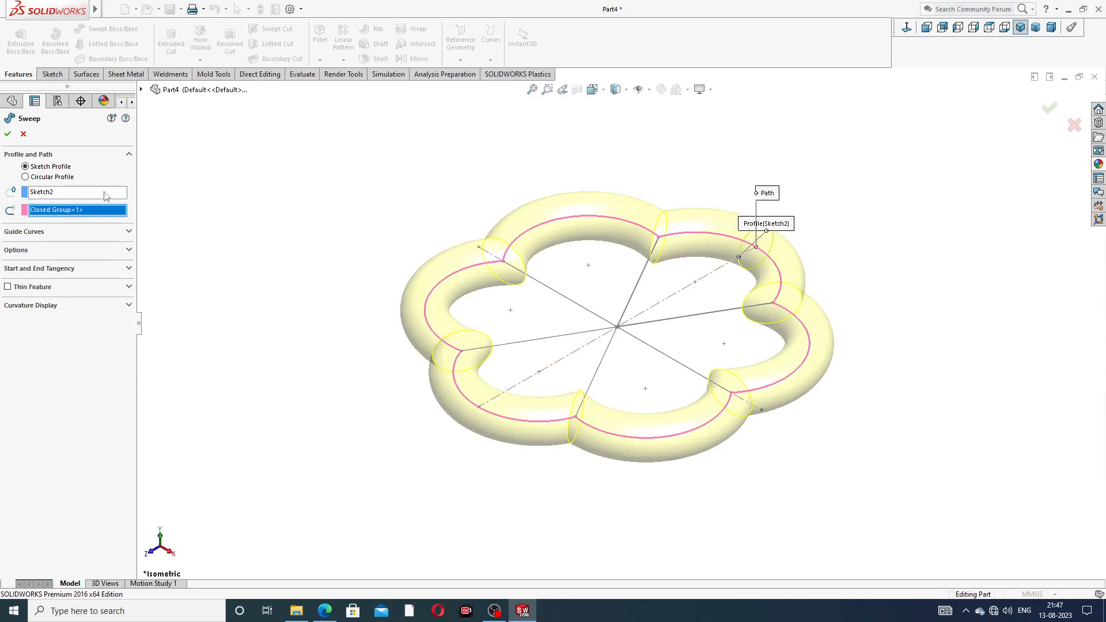
{"action": "left_click", "coordinate": [7, 135]}
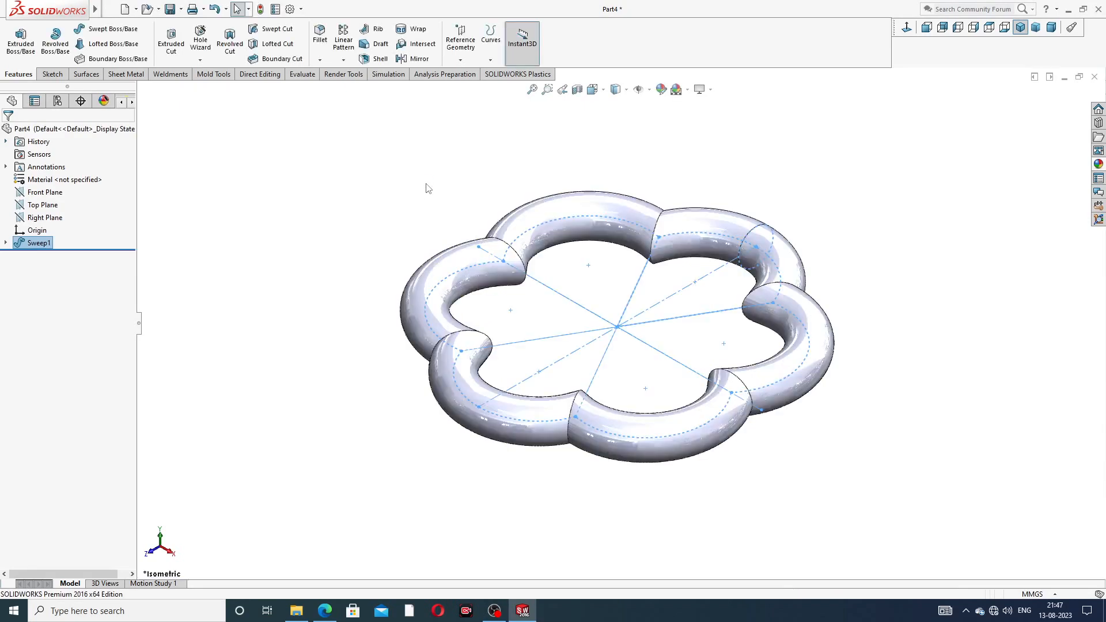
Step: Consult the hand wheel PDF drawing in the browser, return to SOLIDWORKS, and start a sketch on the Top Plane viewed face-on
{"action": "middle_click_drag", "start_coordinate": [676, 241], "coordinate": [651, 345]}
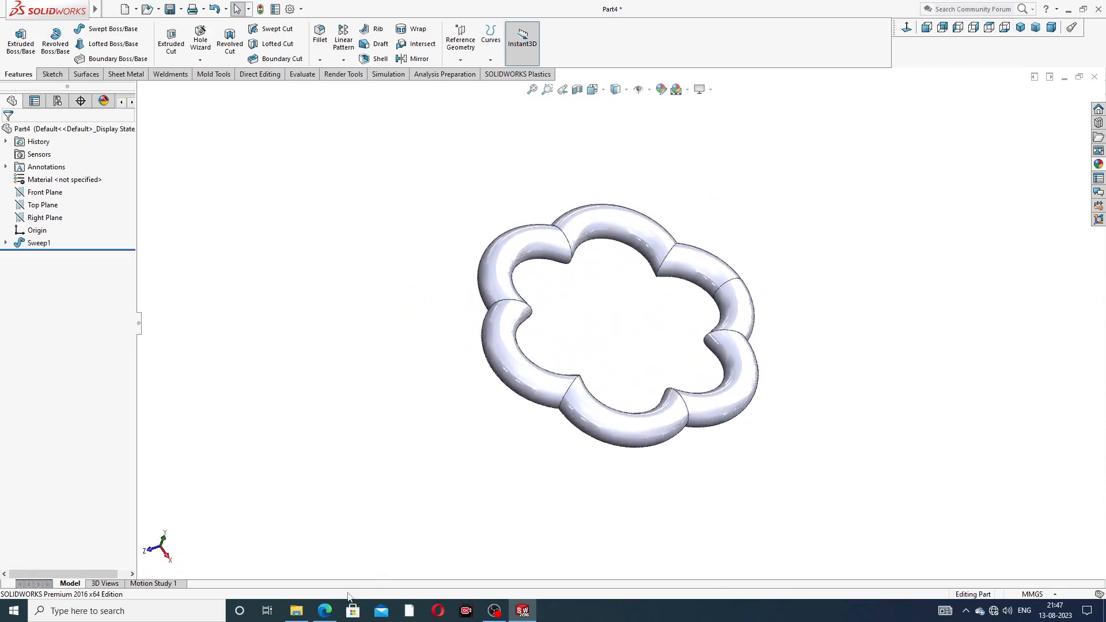
{"action": "left_click", "coordinate": [1021, 29]}
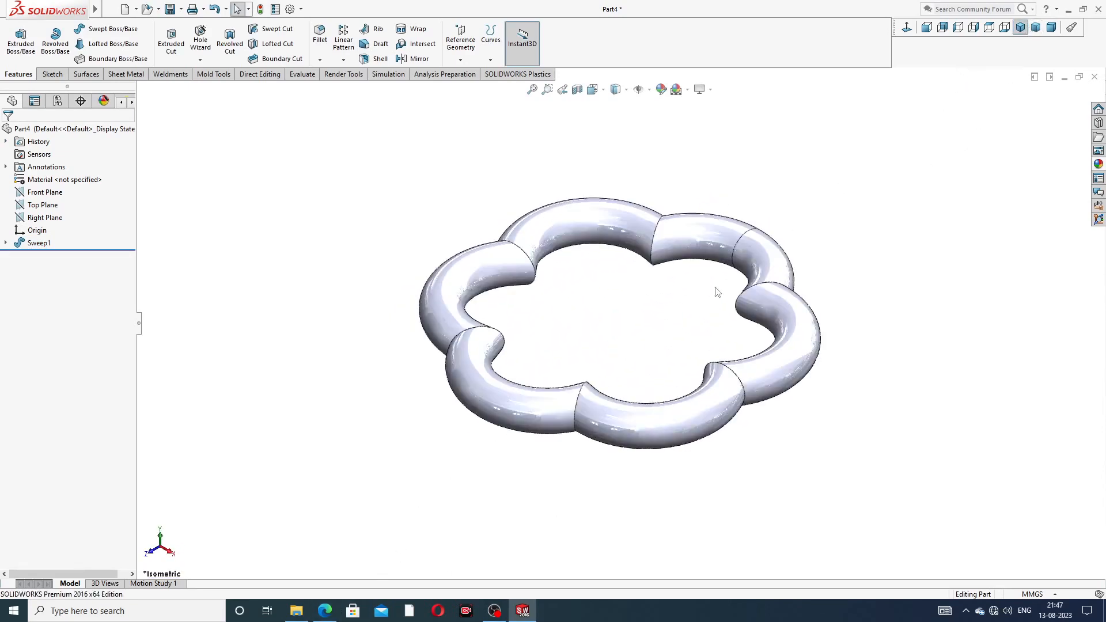
{"action": "left_click", "coordinate": [324, 610]}
{"action": "left_click", "coordinate": [43, 205]}
{"action": "left_click", "coordinate": [75, 196]}
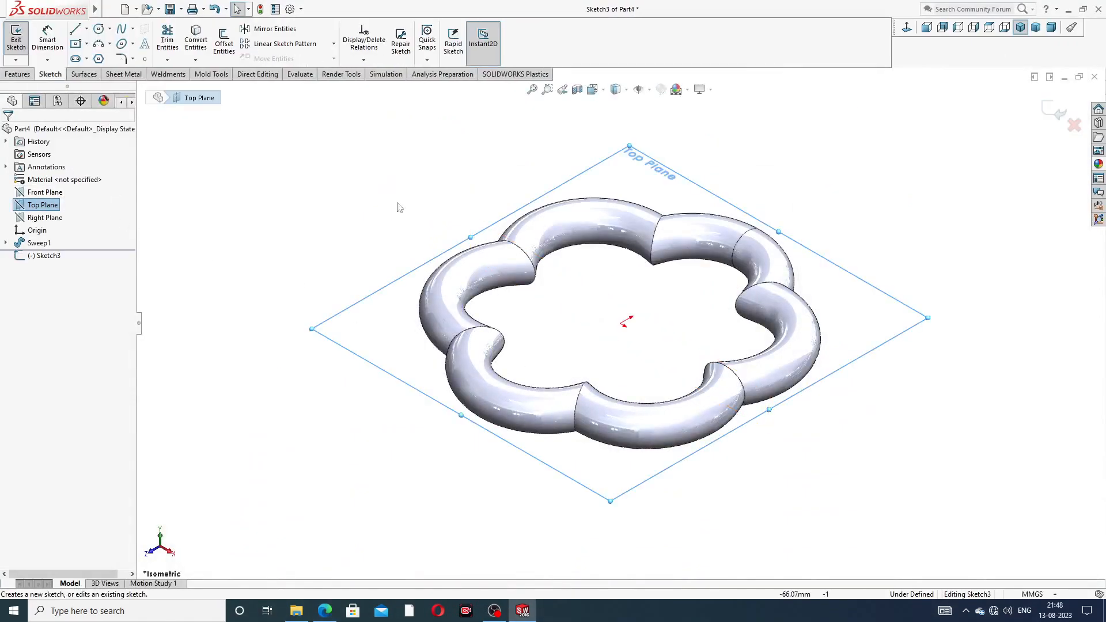
{"action": "left_click", "coordinate": [906, 27]}
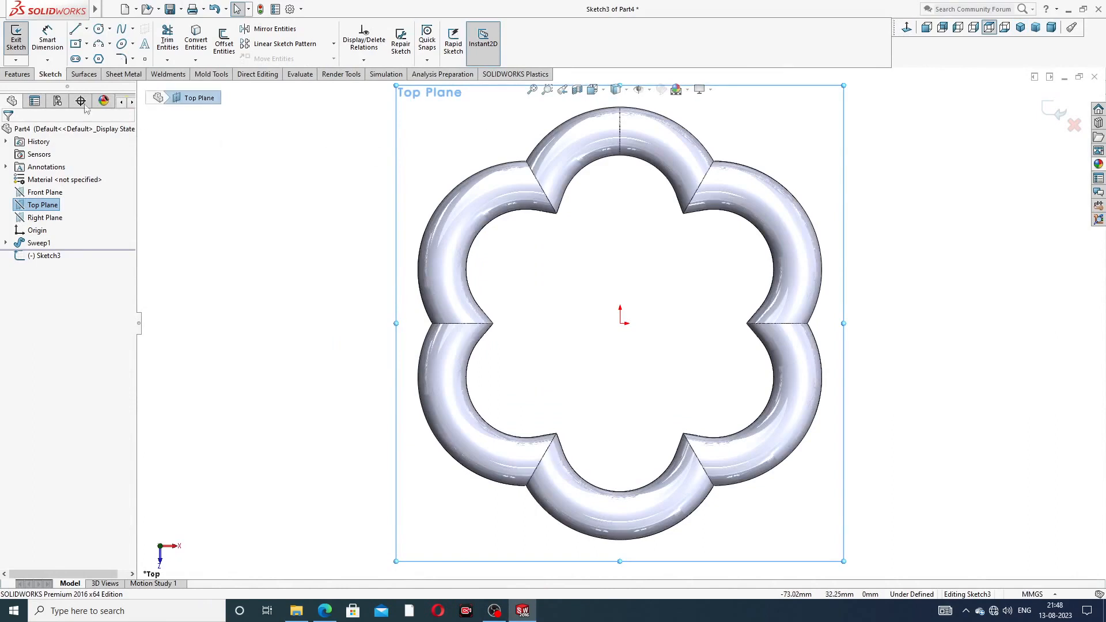
Step: Sketch a circle about 22.7 mm in diameter centred on the origin inside the petal ring
{"action": "left_click", "coordinate": [109, 28]}
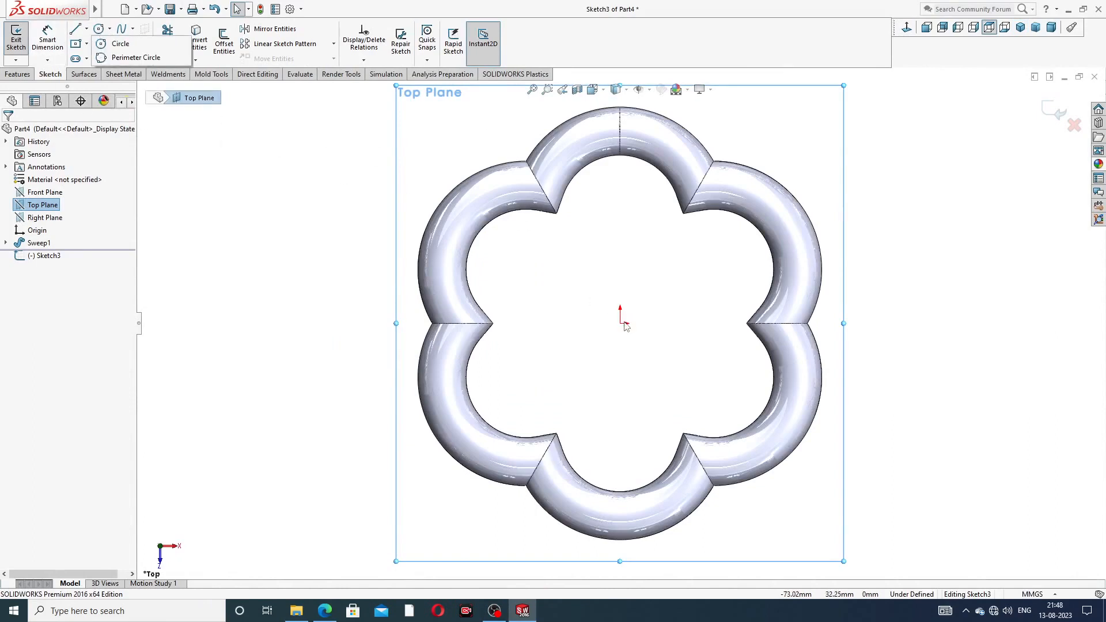
{"action": "left_click", "coordinate": [120, 43]}
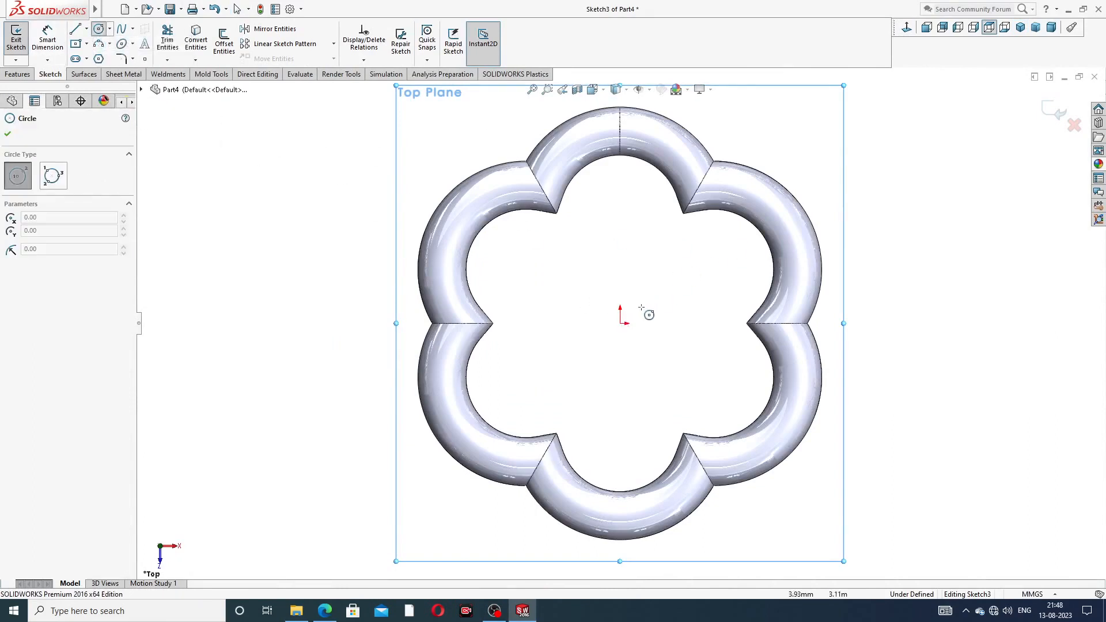
{"action": "left_click", "coordinate": [619, 323]}
{"action": "left_click", "coordinate": [668, 275]}
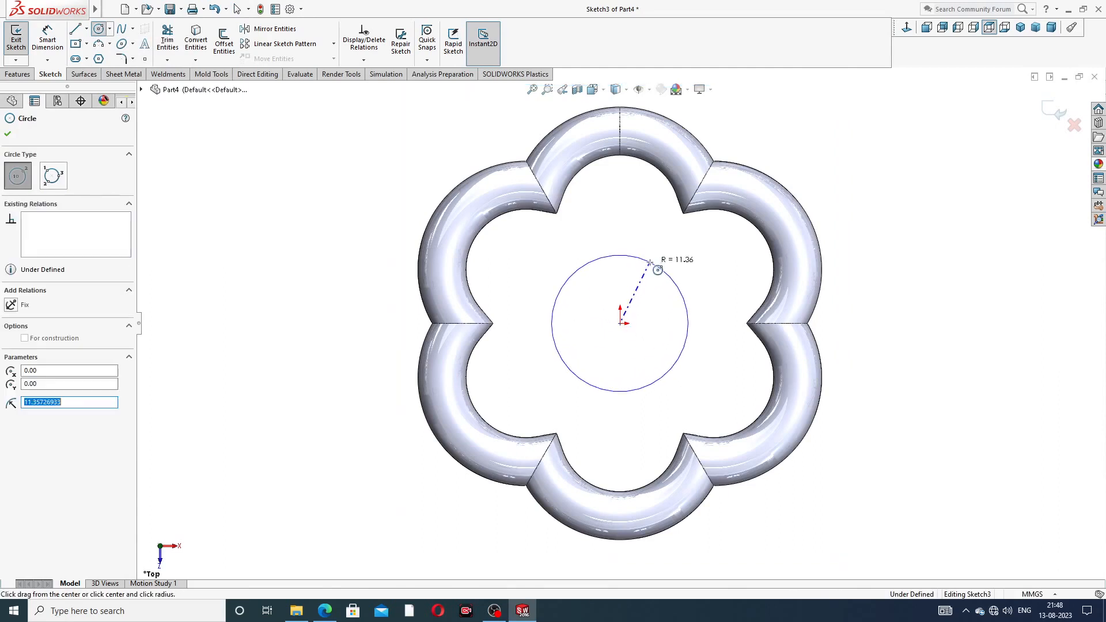
{"action": "right_click", "coordinate": [836, 180]}
{"action": "left_click", "coordinate": [863, 185]}
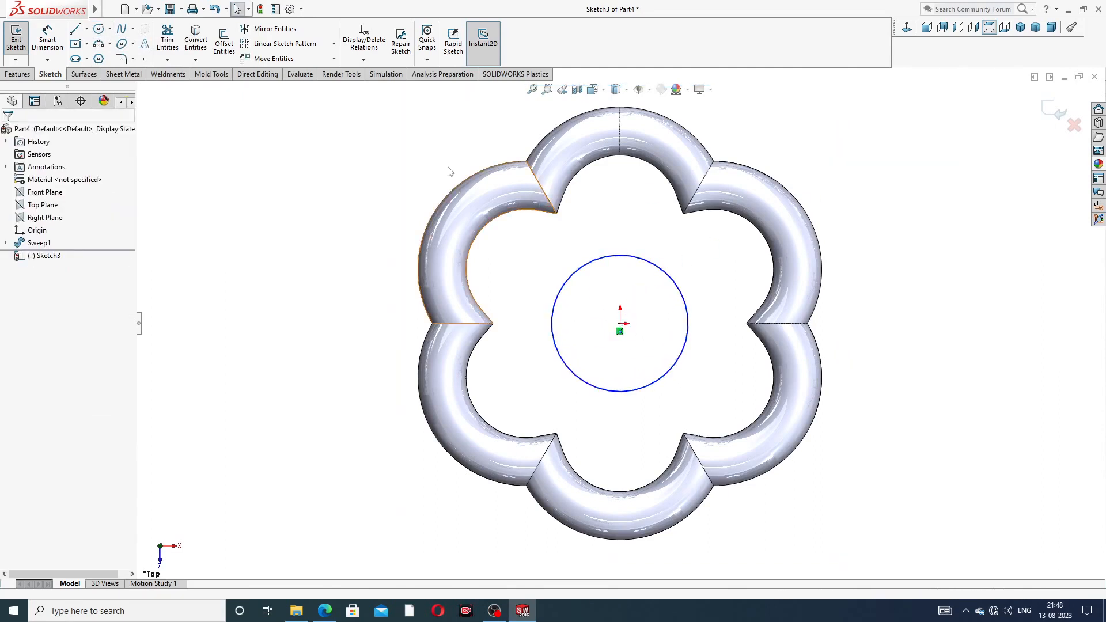
Step: Dimension the central circle's diameter as 18 mm
{"action": "left_click", "coordinate": [47, 38]}
{"action": "left_click", "coordinate": [637, 264]}
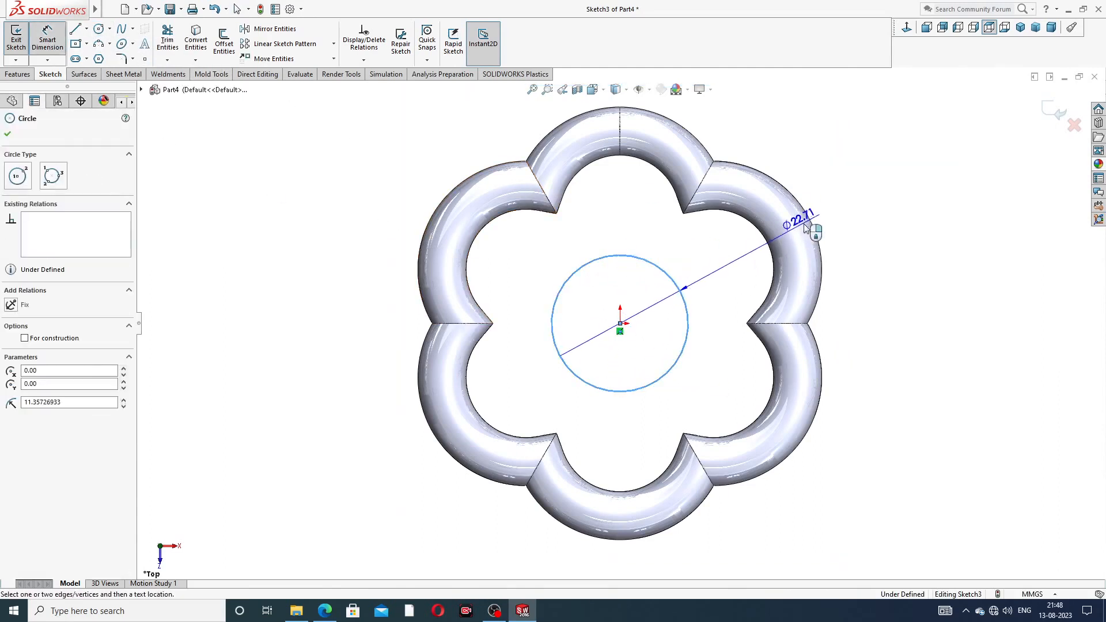
{"action": "left_click", "coordinate": [814, 222]}
{"action": "type", "text": "18"}
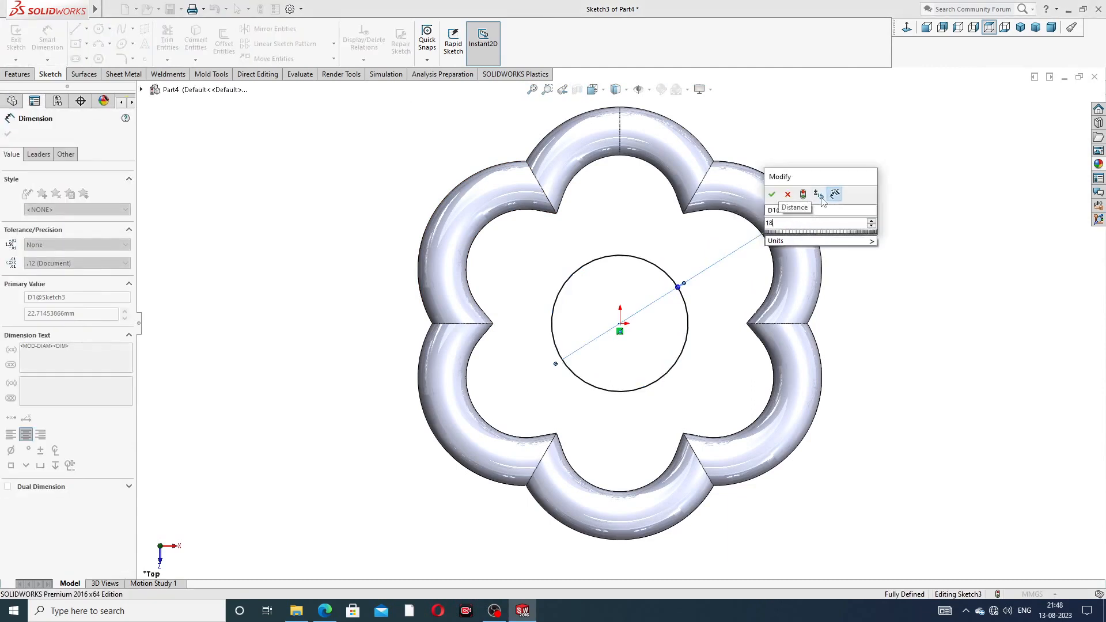
{"action": "left_click", "coordinate": [772, 194]}
{"action": "right_click", "coordinate": [869, 141]}
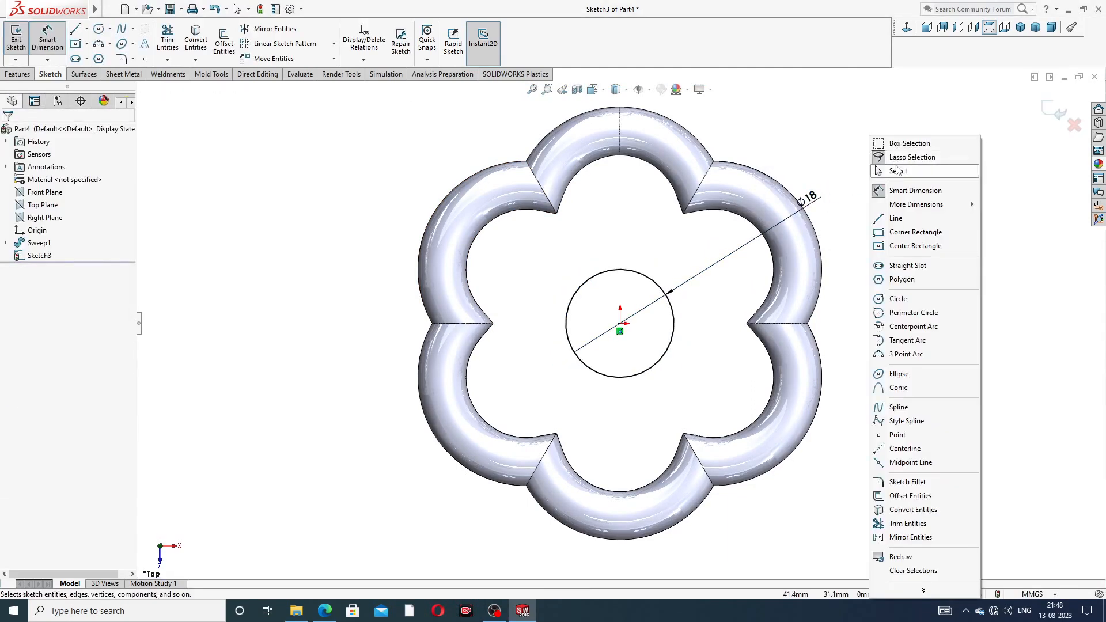
{"action": "left_click", "coordinate": [896, 171]}
Step: Extrude the 18 mm circle 10 mm using Mid Plane, checking the hub thickness in the hand wheel PDF drawing
{"action": "left_click", "coordinate": [17, 75]}
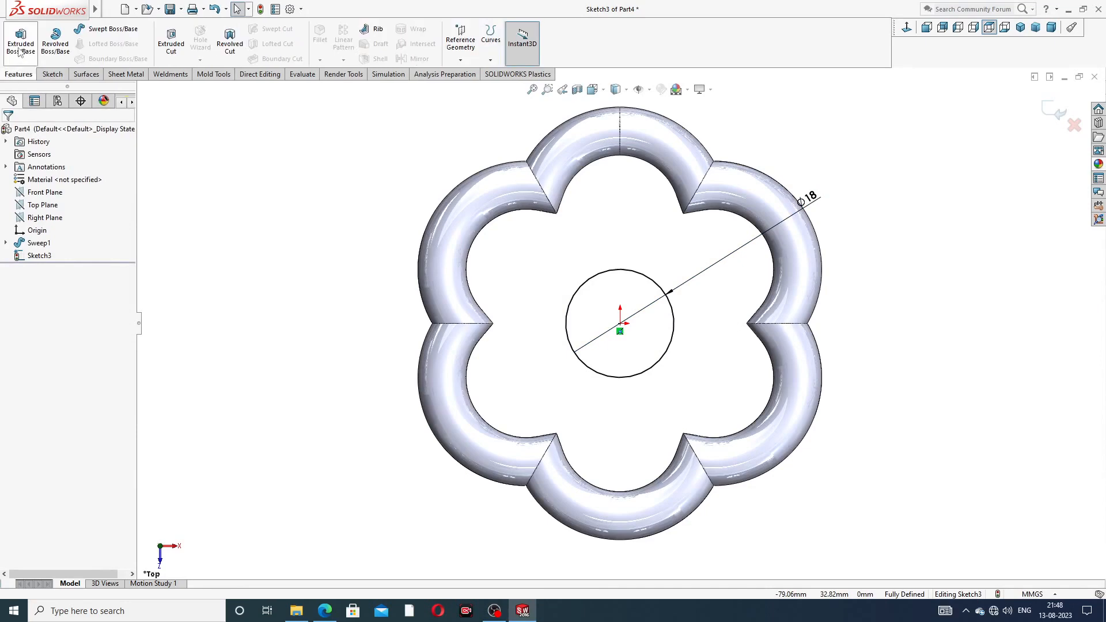
{"action": "left_click", "coordinate": [21, 40]}
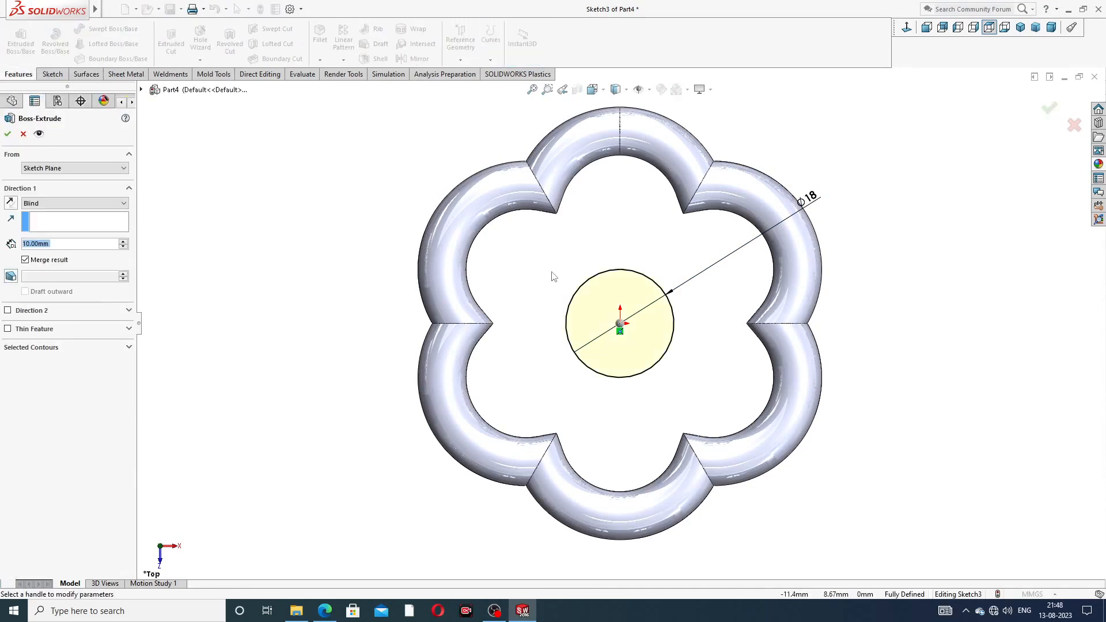
{"action": "left_click", "coordinate": [97, 202]}
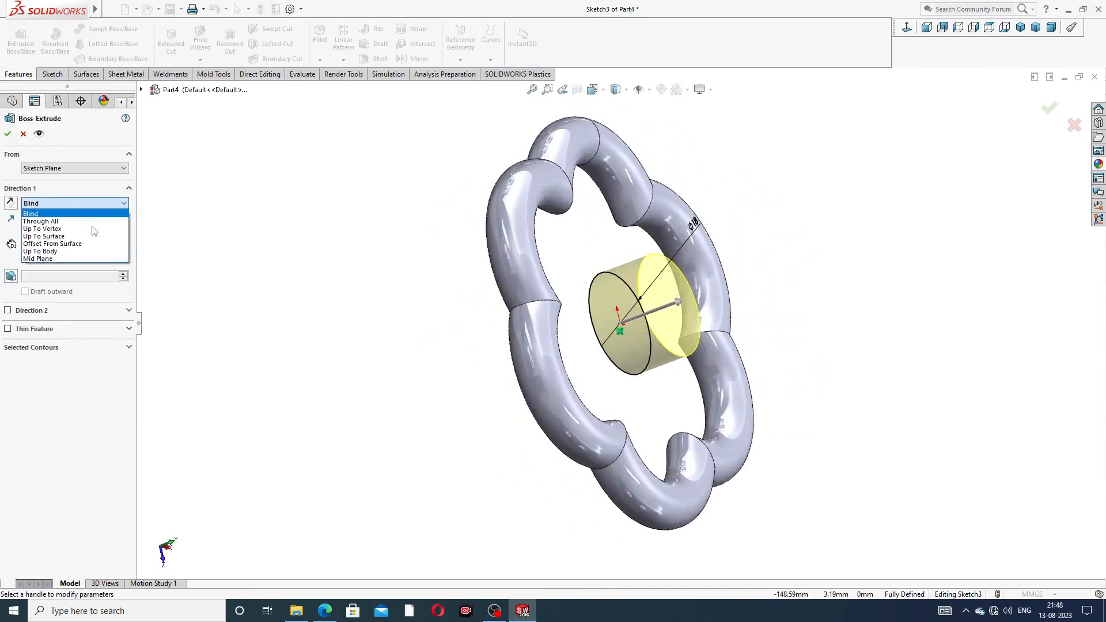
{"action": "left_click", "coordinate": [70, 257]}
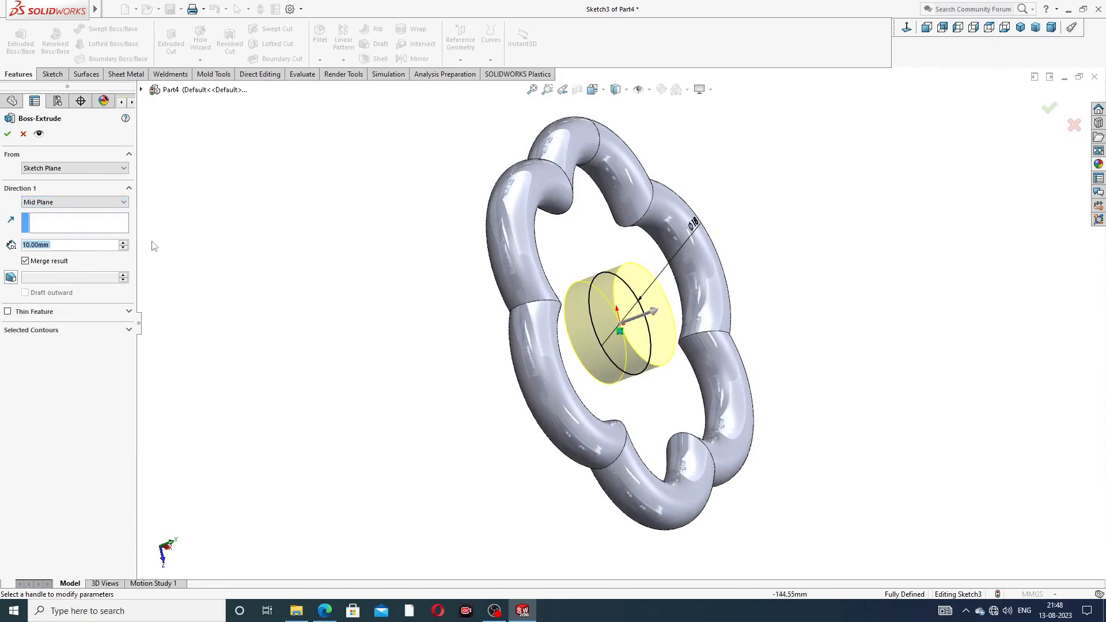
{"action": "left_click", "coordinate": [325, 611]}
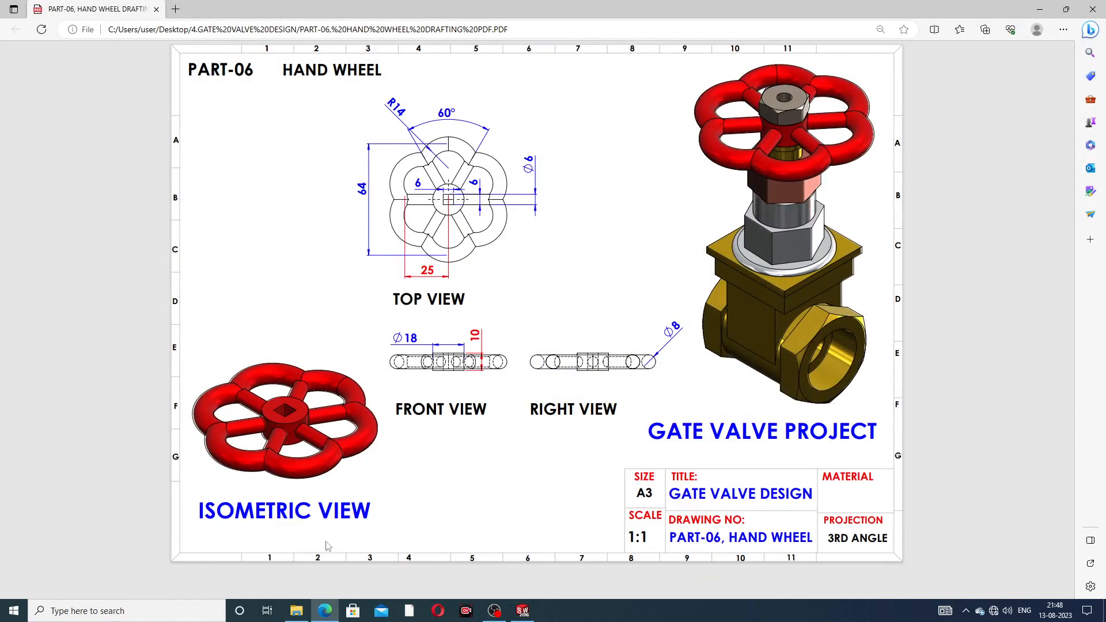
{"action": "left_click", "coordinate": [325, 611]}
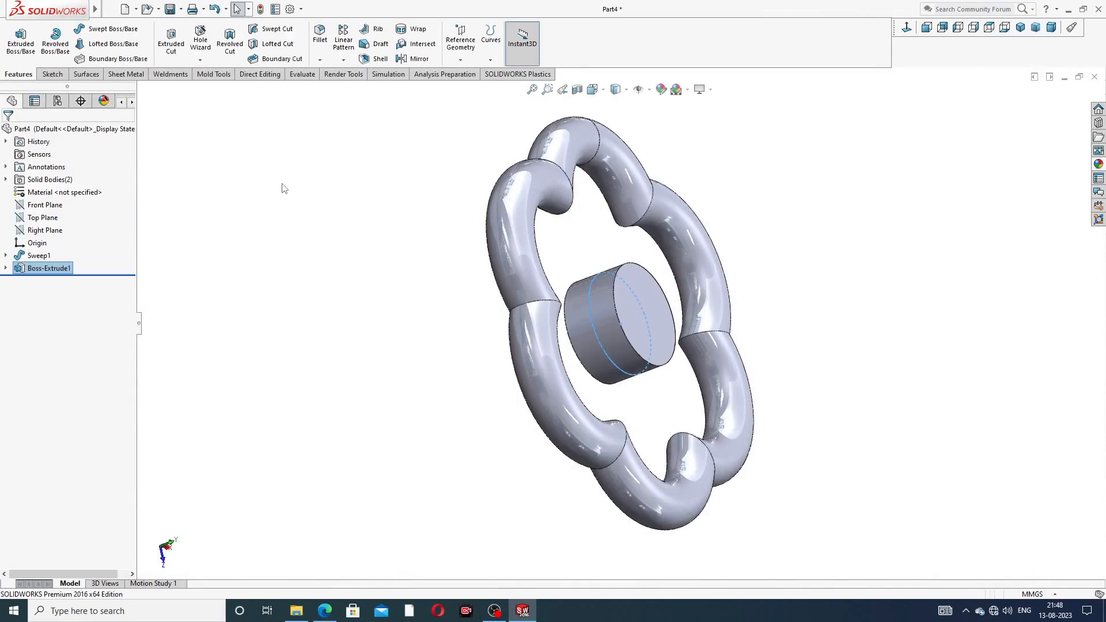
Step: Start a new sketch on the Right Plane and view it face-on
{"action": "middle_click_drag", "start_coordinate": [683, 293], "coordinate": [694, 250]}
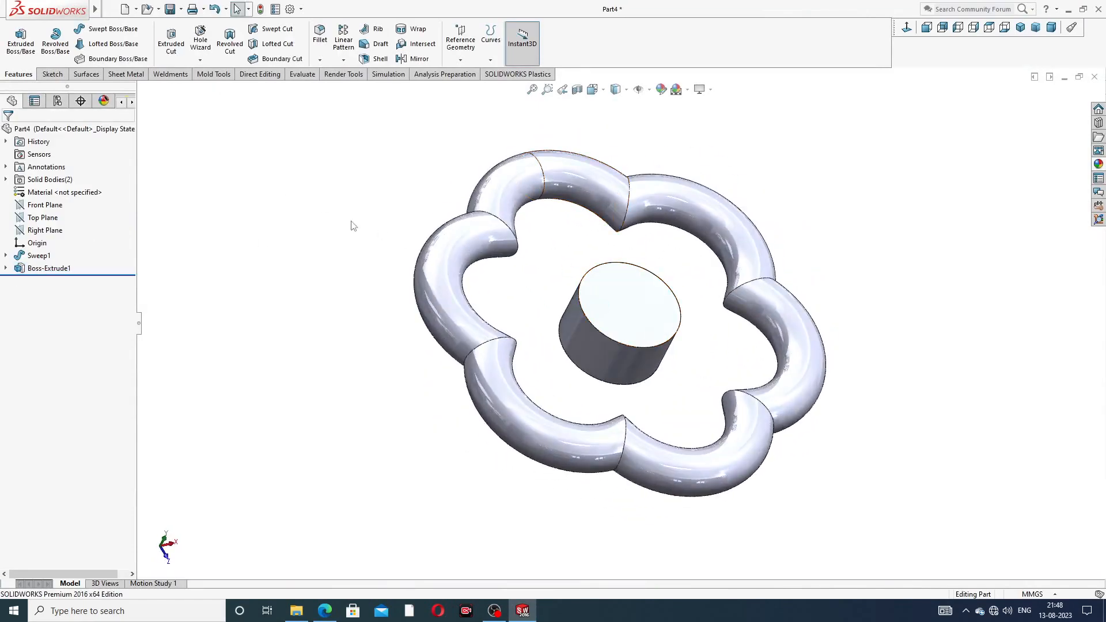
{"action": "left_click", "coordinate": [54, 233]}
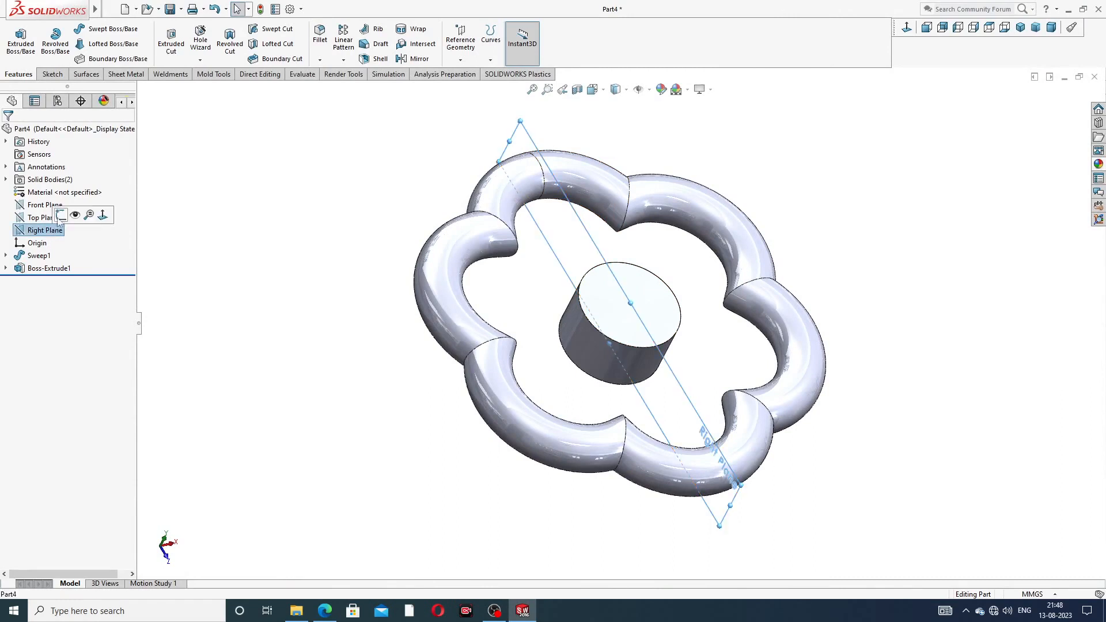
{"action": "left_click", "coordinate": [63, 218]}
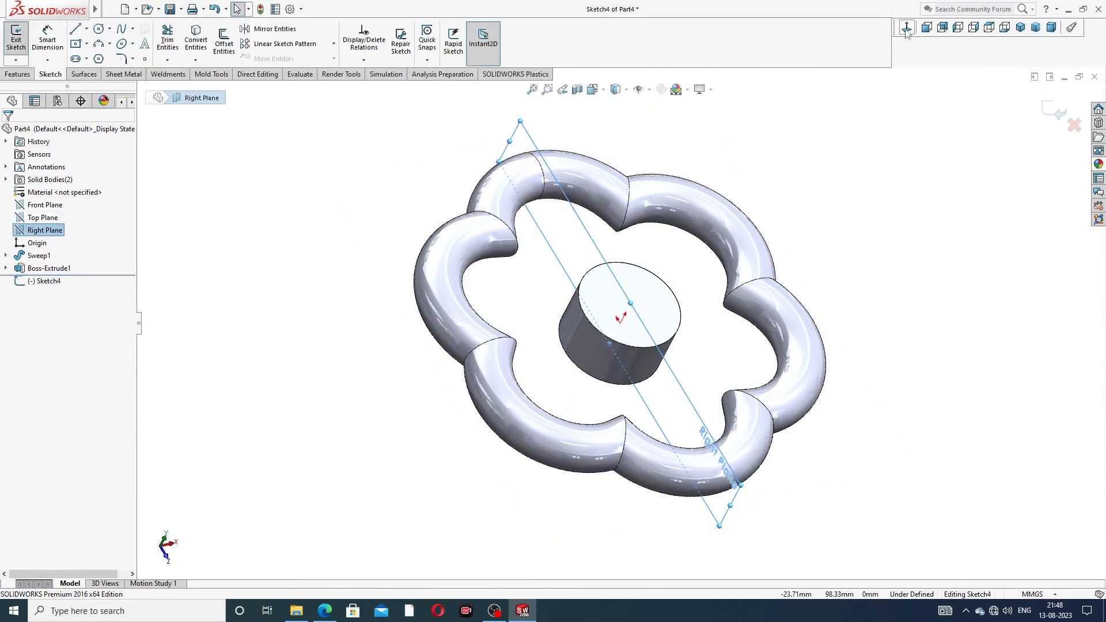
{"action": "left_click", "coordinate": [906, 27]}
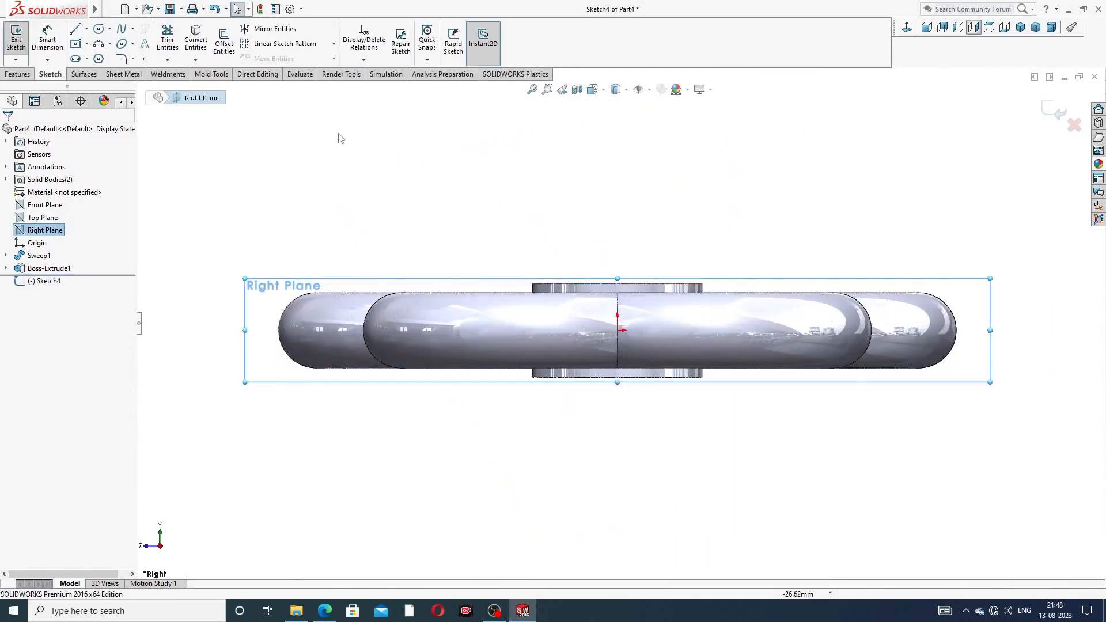
Step: Sketch a circle about 4 mm in diameter centred on the origin for the spoke profile
{"action": "left_click", "coordinate": [98, 29]}
{"action": "scroll", "coordinate": [634, 339], "scroll_direction": "down", "scroll_amount": 3}
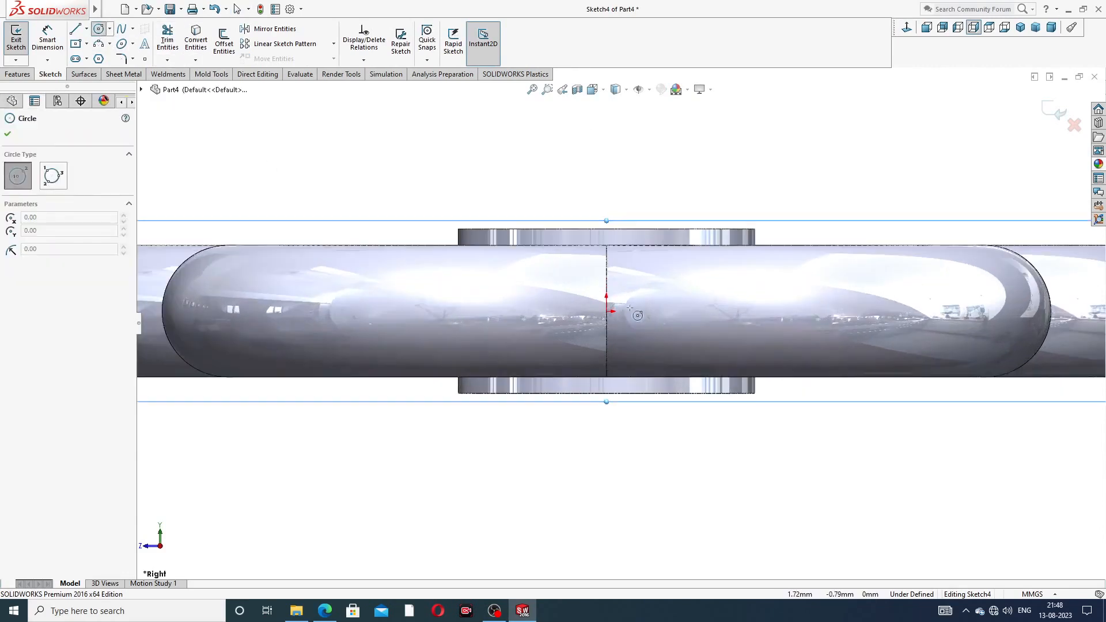
{"action": "left_click", "coordinate": [605, 310]}
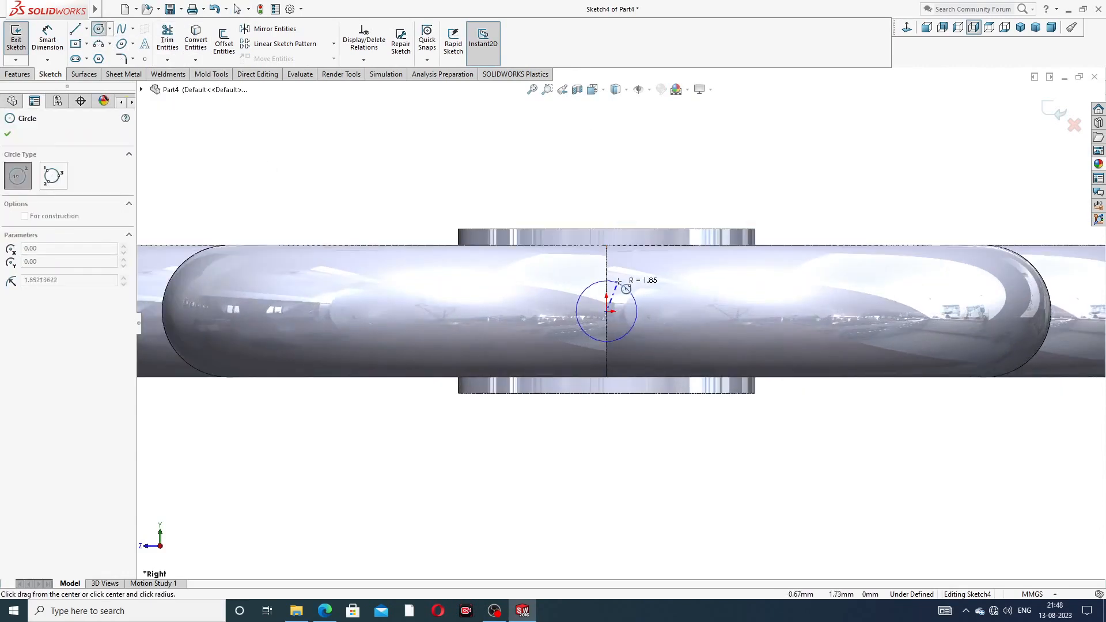
{"action": "left_click", "coordinate": [630, 286]}
{"action": "left_click", "coordinate": [743, 206]}
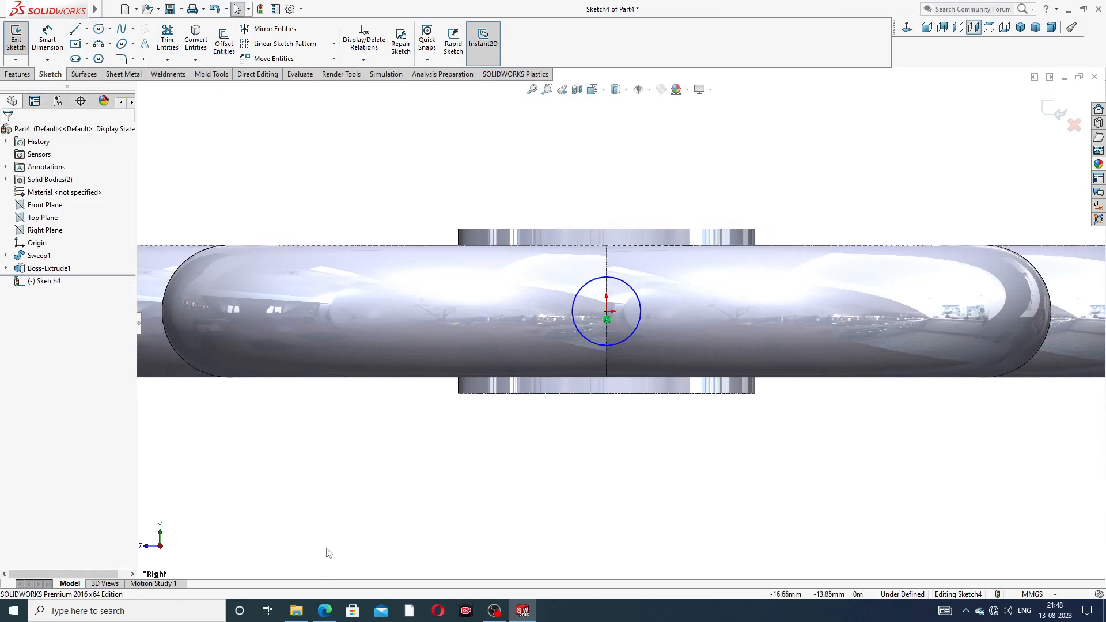
Step: Check the spoke size in the hand wheel PDF drawing and dimension the spoke circle's diameter as 6 mm
{"action": "left_click", "coordinate": [325, 610]}
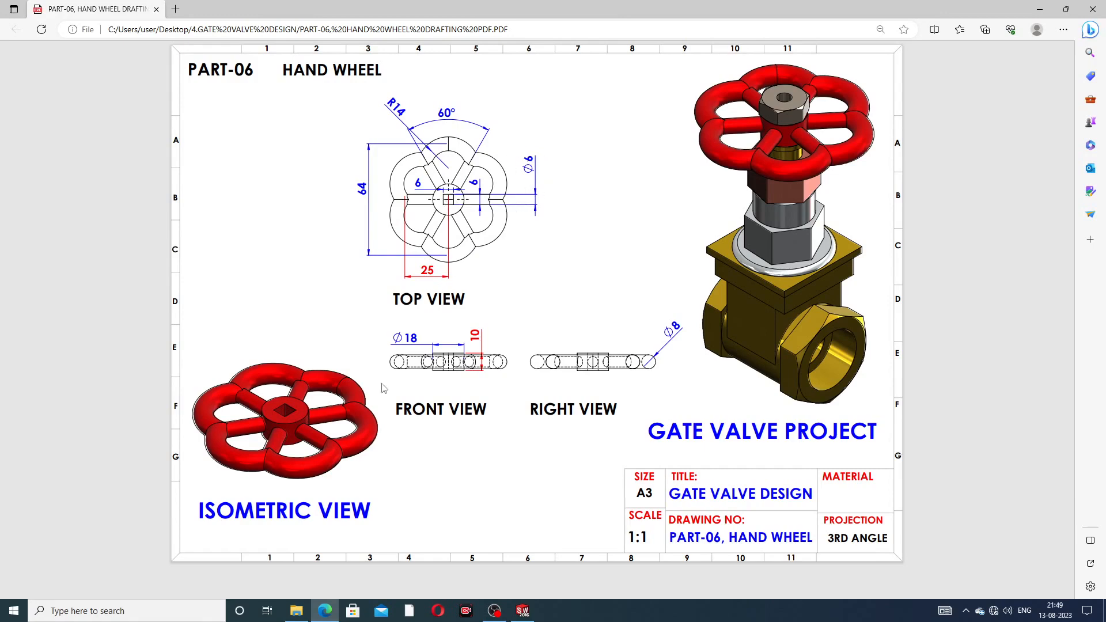
{"action": "left_click", "coordinate": [335, 600]}
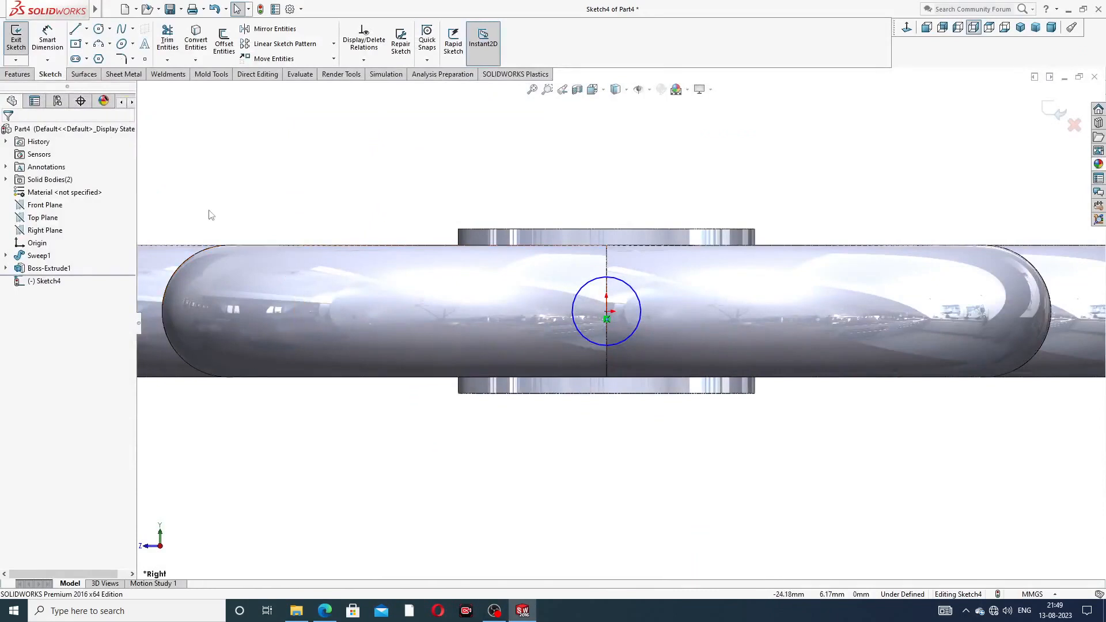
{"action": "left_click", "coordinate": [47, 40]}
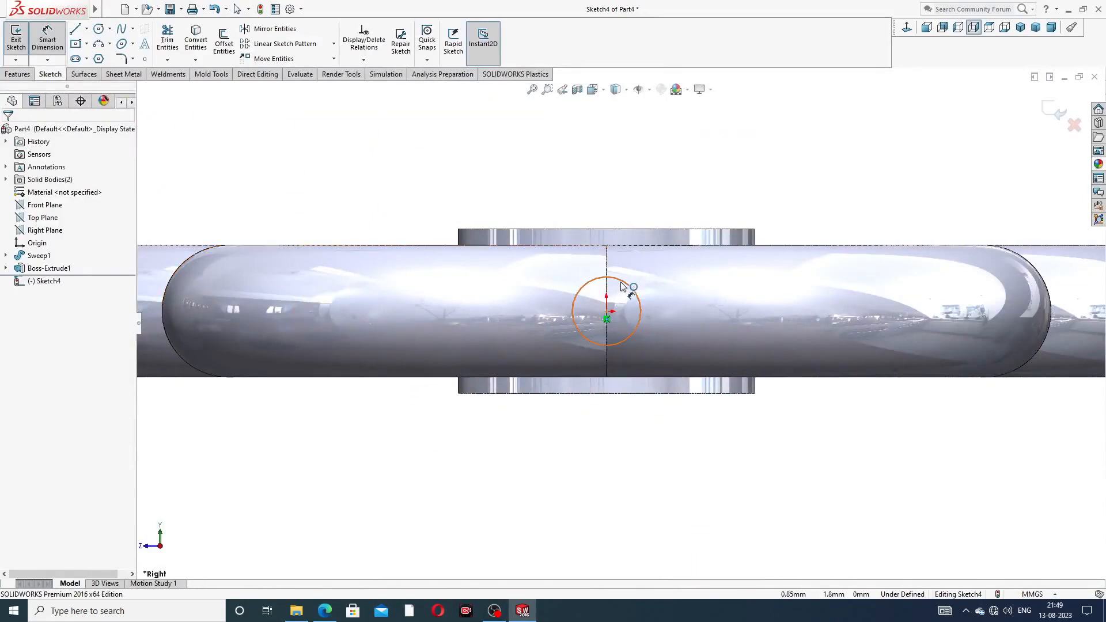
{"action": "left_click", "coordinate": [627, 283]}
{"action": "left_click", "coordinate": [689, 211]}
{"action": "type", "text": "6"}
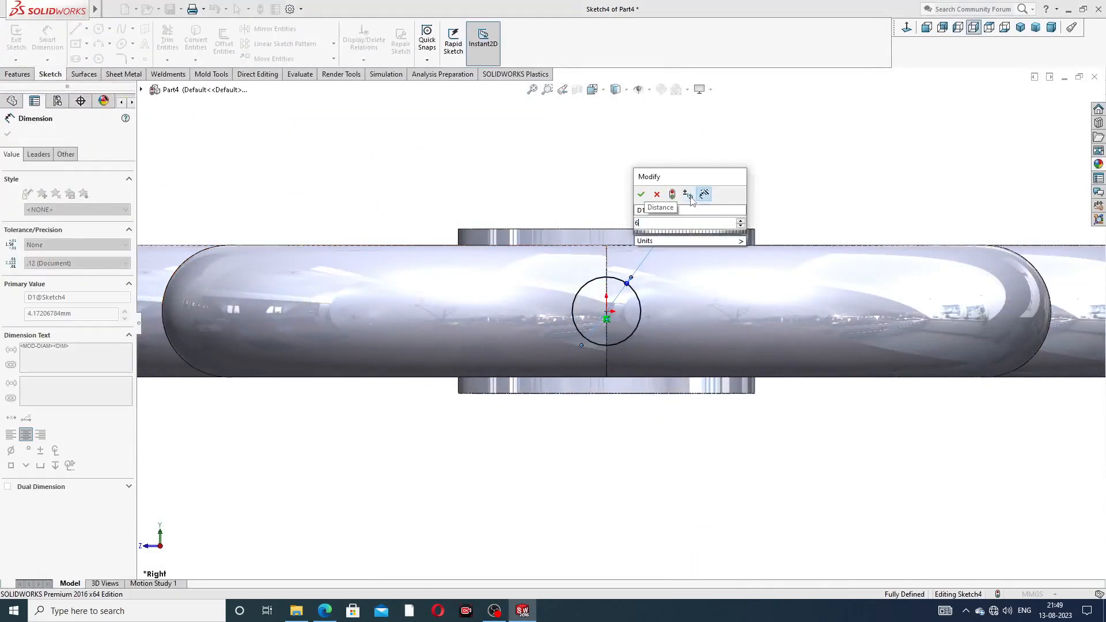
{"action": "key", "text": "Return"}
{"action": "left_click", "coordinate": [754, 160]}
{"action": "right_click", "coordinate": [754, 160]}
{"action": "left_click", "coordinate": [763, 170]}
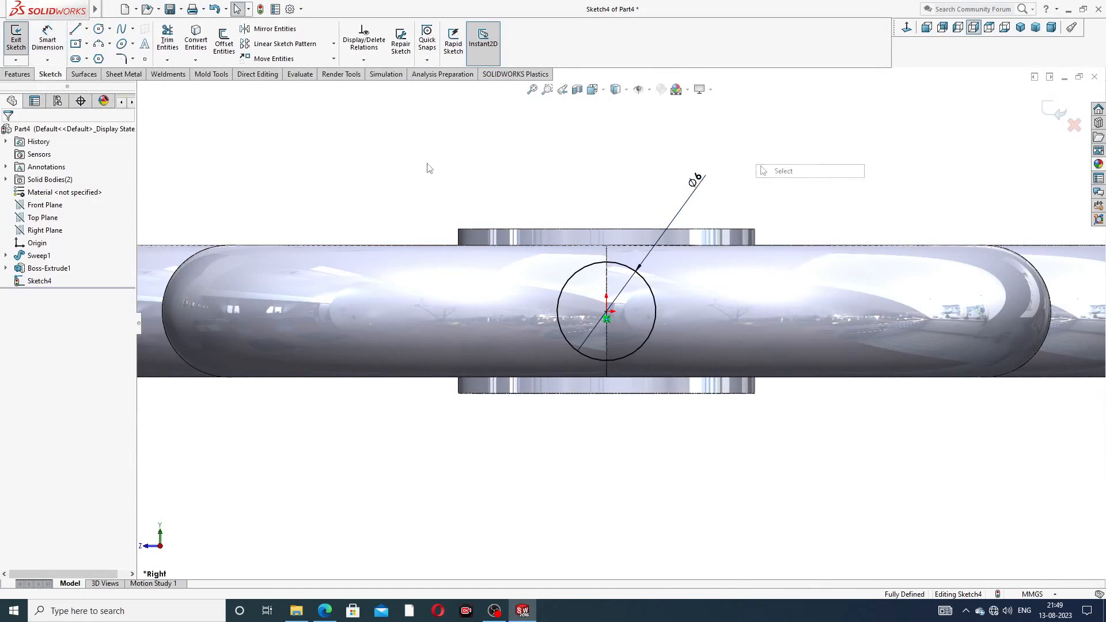
Step: Extrude the 6 mm circle as a Blind boss 25 mm deep from the hub centre to the rim
{"action": "left_click", "coordinate": [1020, 27]}
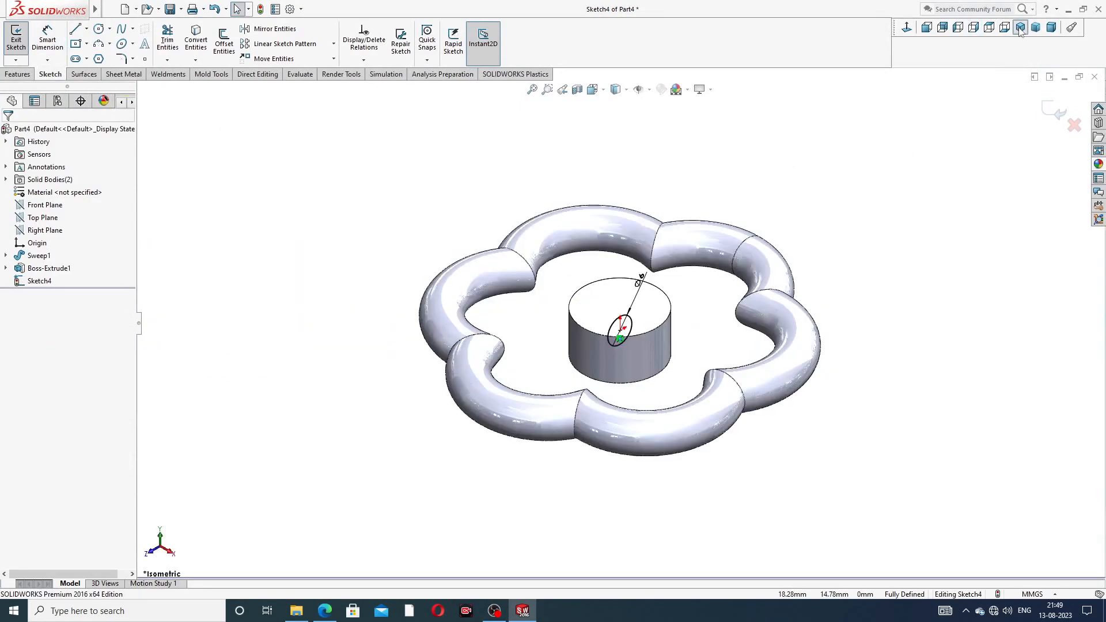
{"action": "left_click", "coordinate": [26, 74]}
{"action": "left_click", "coordinate": [26, 58]}
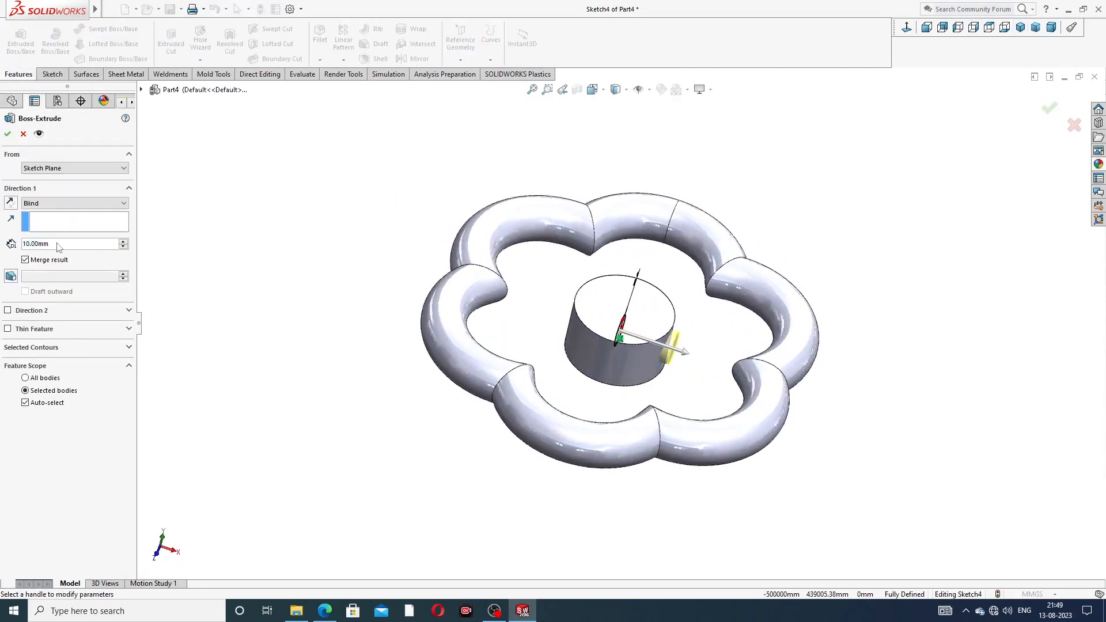
{"action": "left_click_drag", "start_coordinate": [58, 246], "coordinate": [11, 245]}
{"action": "type", "text": "25"}
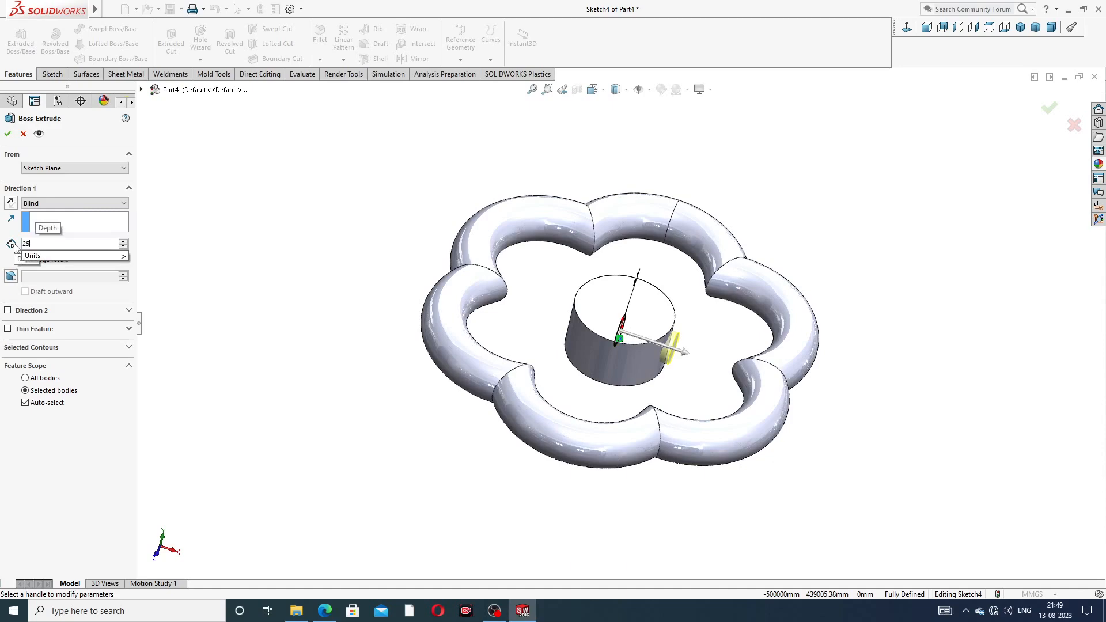
{"action": "key", "text": "Return"}
{"action": "middle_click_drag", "start_coordinate": [761, 340], "coordinate": [698, 361]}
{"action": "scroll", "coordinate": [699, 361], "scroll_direction": "down", "scroll_amount": 2}
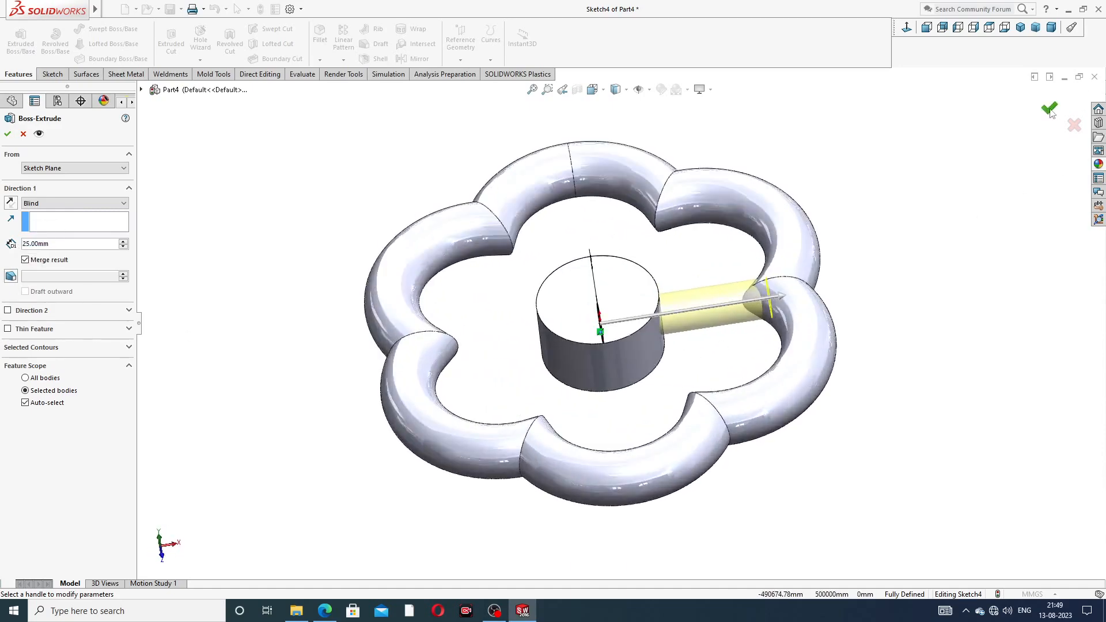
{"action": "key", "text": "Return"}
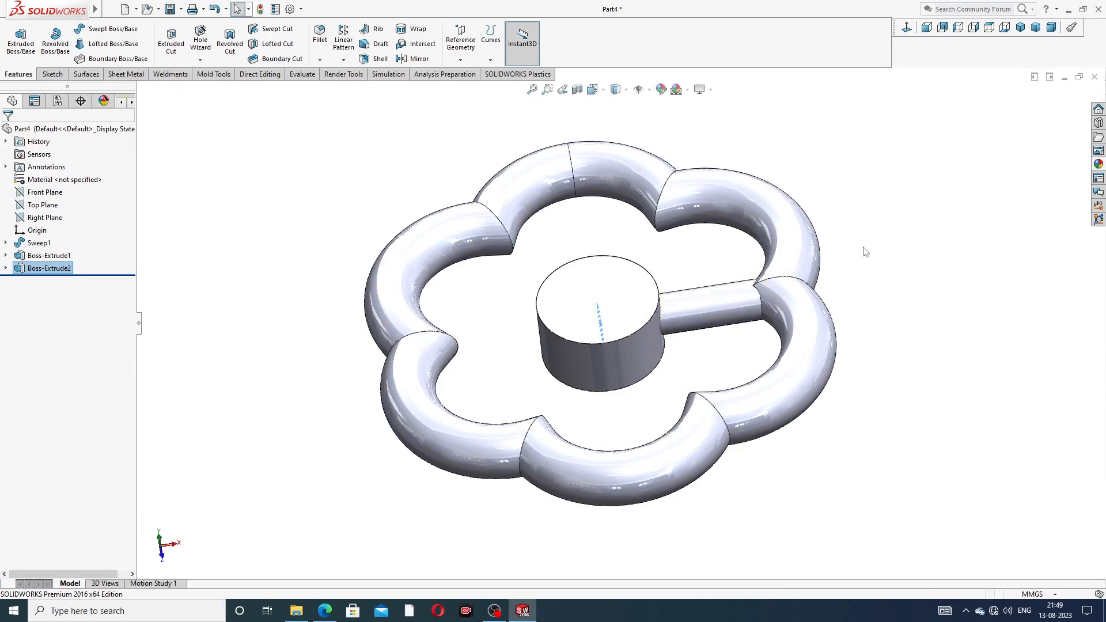
Step: Circular-pattern the spoke around the hub's cylindrical face with 6 equally spaced instances over 360 degrees
{"action": "middle_click_drag", "start_coordinate": [881, 292], "coordinate": [814, 291]}
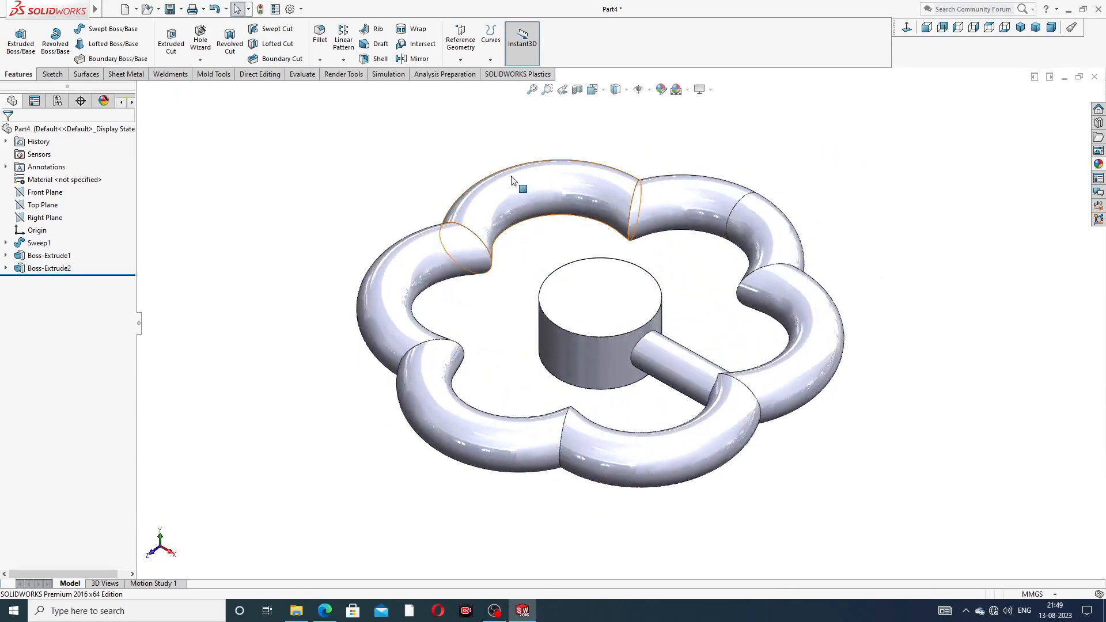
{"action": "left_click", "coordinate": [343, 59]}
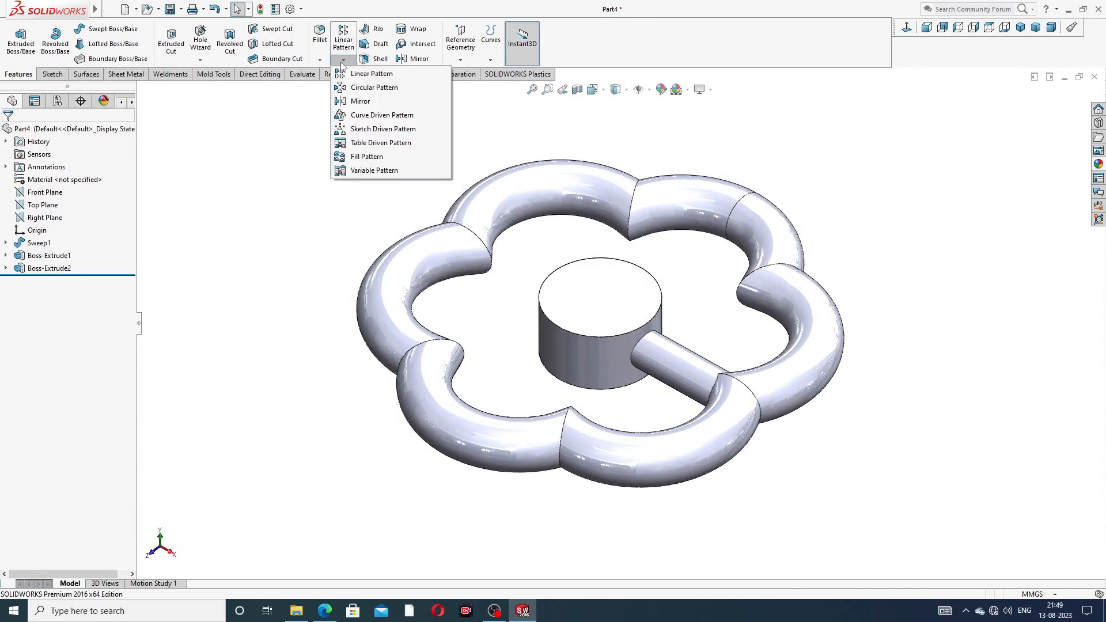
{"action": "left_click", "coordinate": [371, 95]}
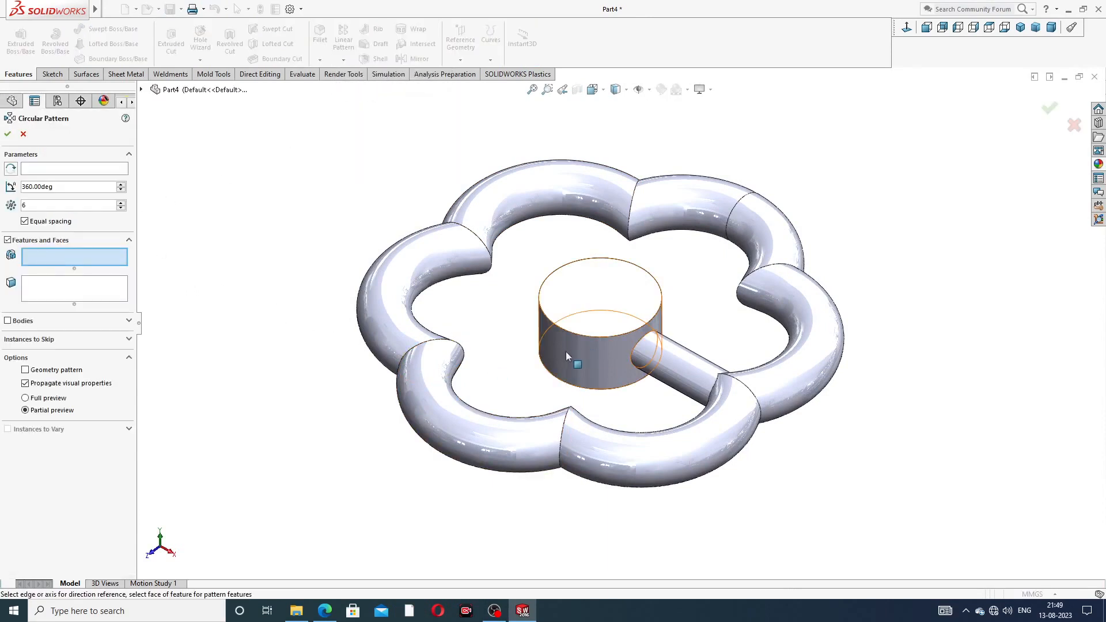
{"action": "left_click", "coordinate": [123, 169]}
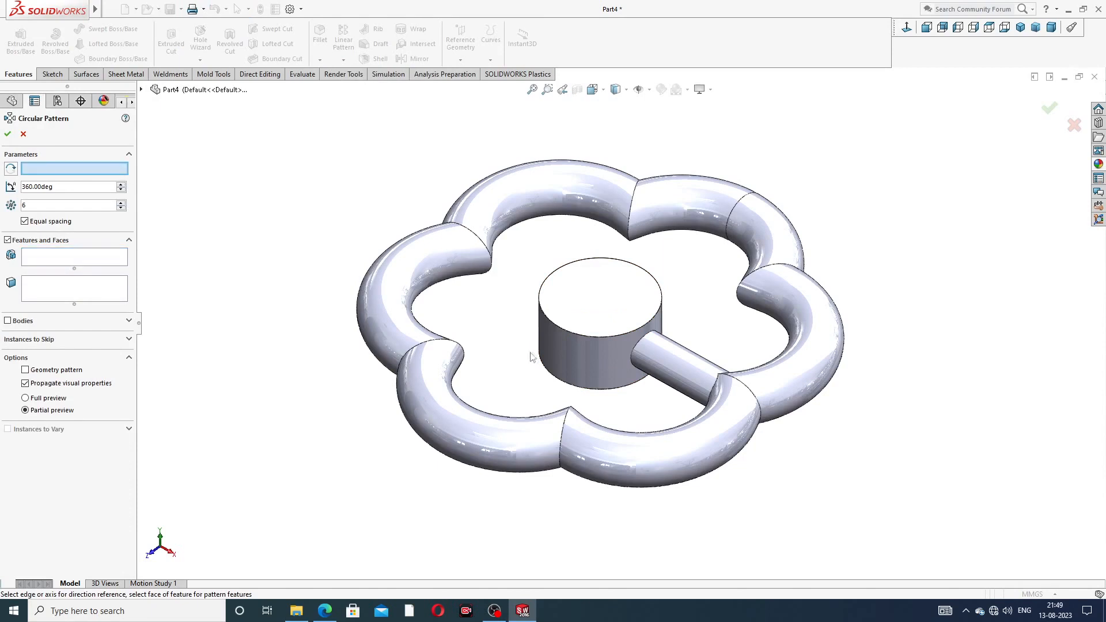
{"action": "left_click", "coordinate": [561, 353]}
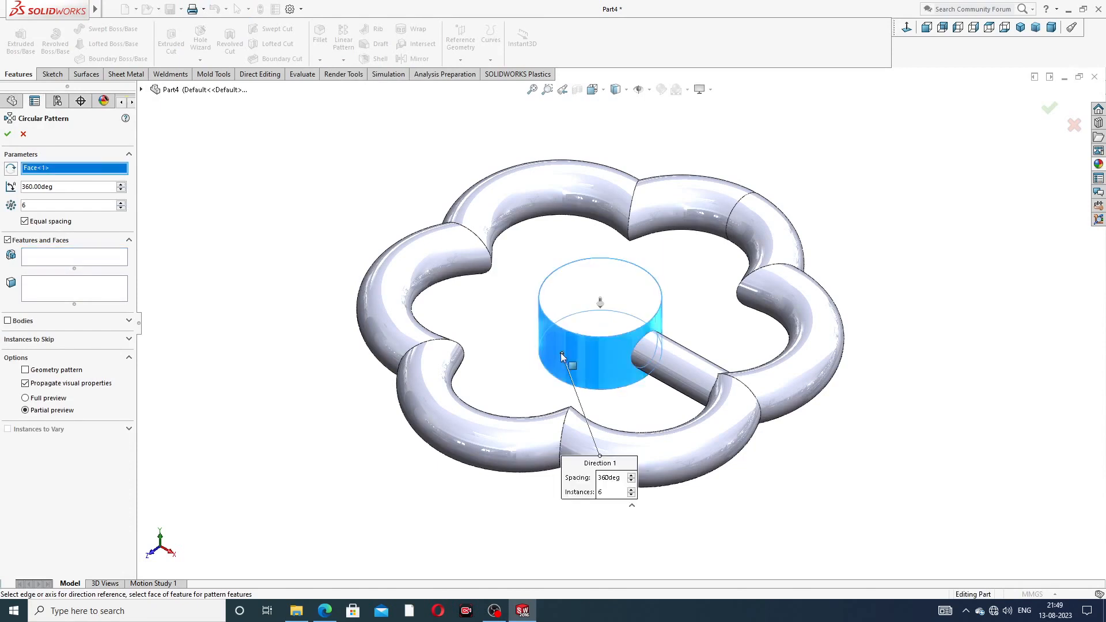
{"action": "left_click", "coordinate": [89, 260]}
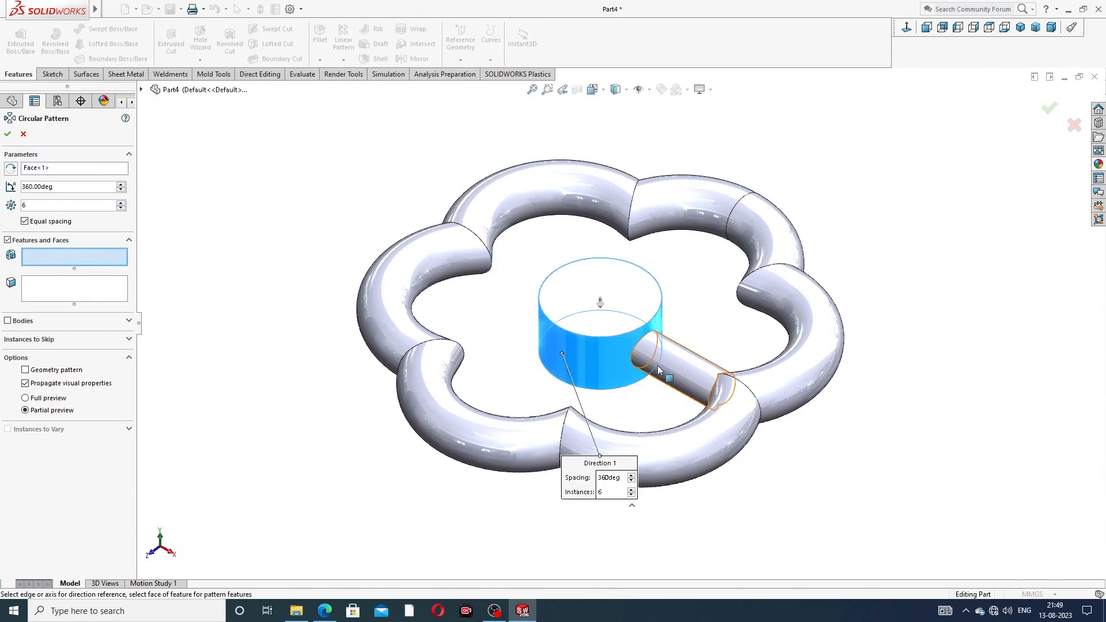
{"action": "left_click", "coordinate": [686, 369]}
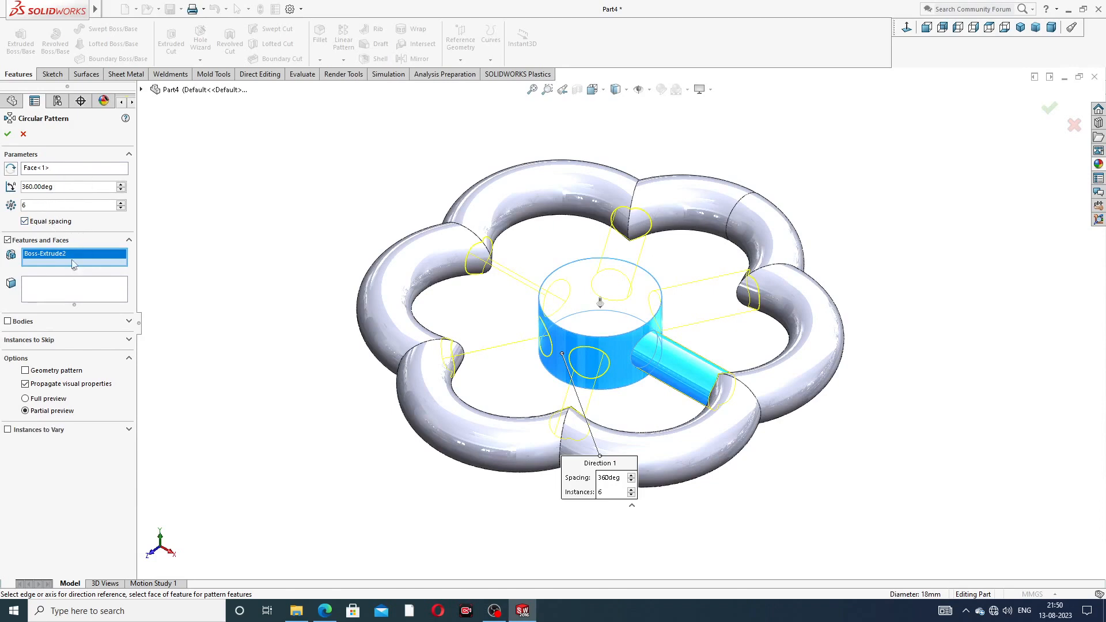
{"action": "left_click", "coordinate": [8, 133]}
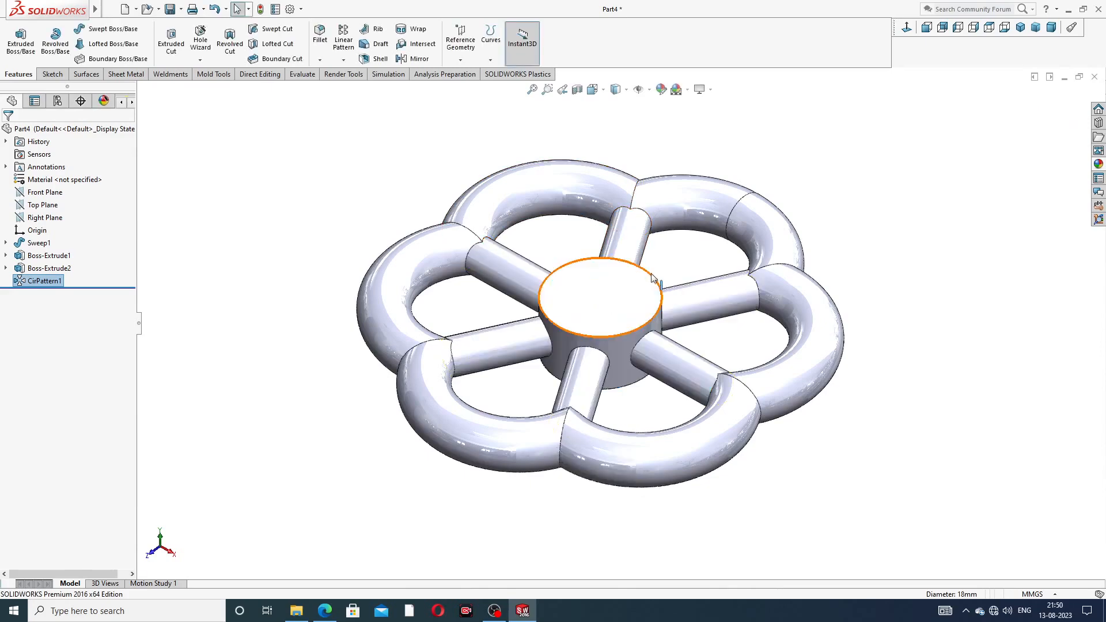
Step: Check the hub's square hole in the hand wheel PDF drawing and start a sketch on the hub's upper face
{"action": "middle_click_drag", "start_coordinate": [611, 293], "coordinate": [683, 304]}
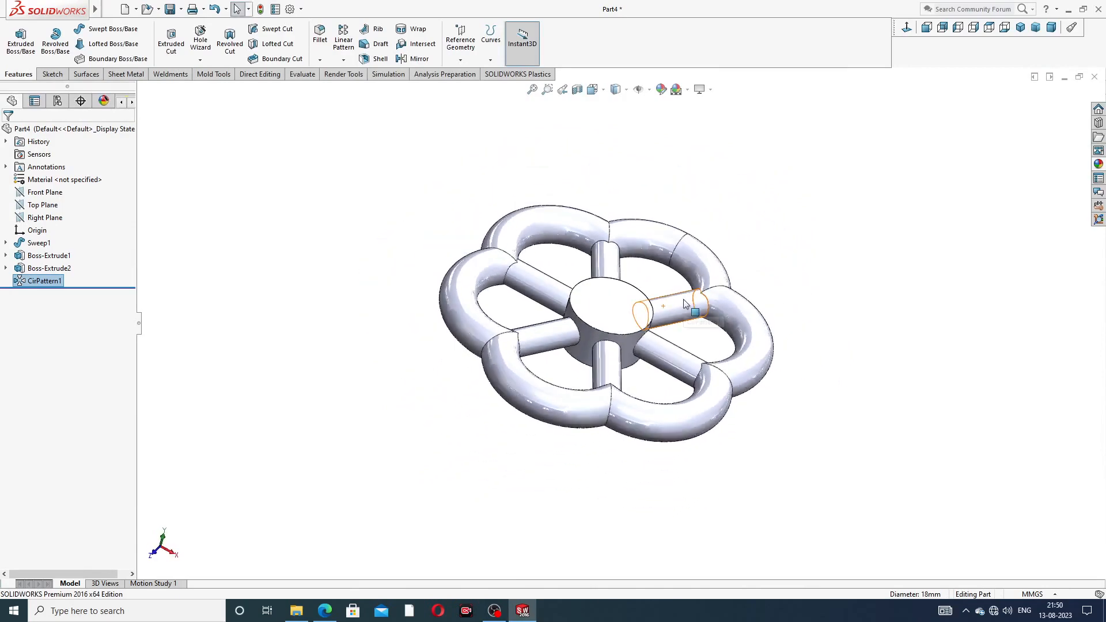
{"action": "left_click", "coordinate": [325, 611]}
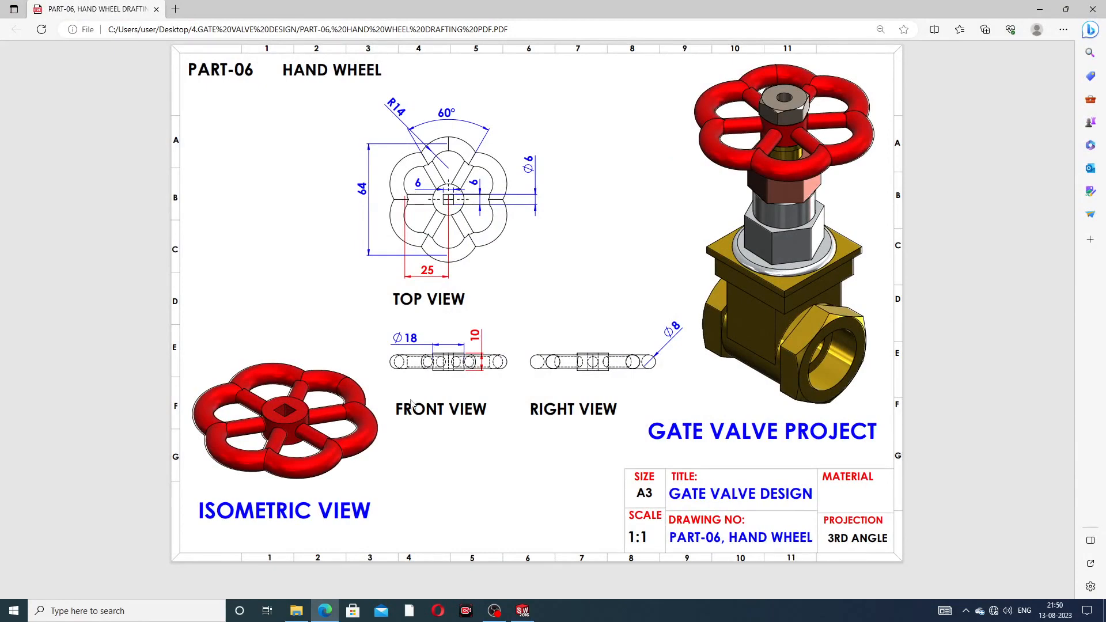
{"action": "left_click", "coordinate": [324, 610]}
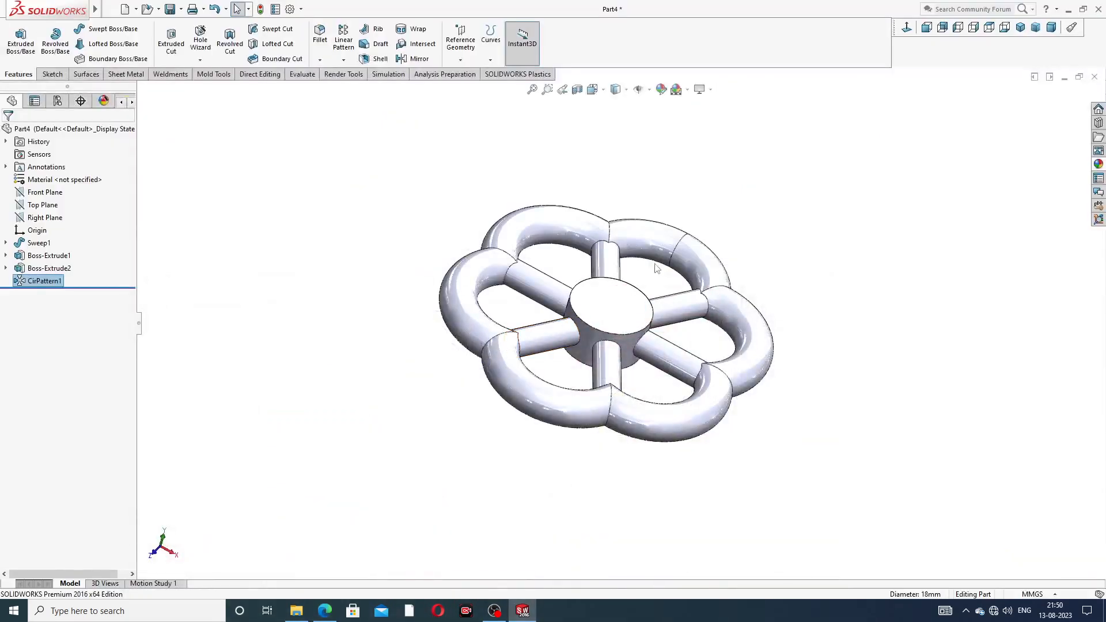
{"action": "left_click", "coordinate": [610, 306]}
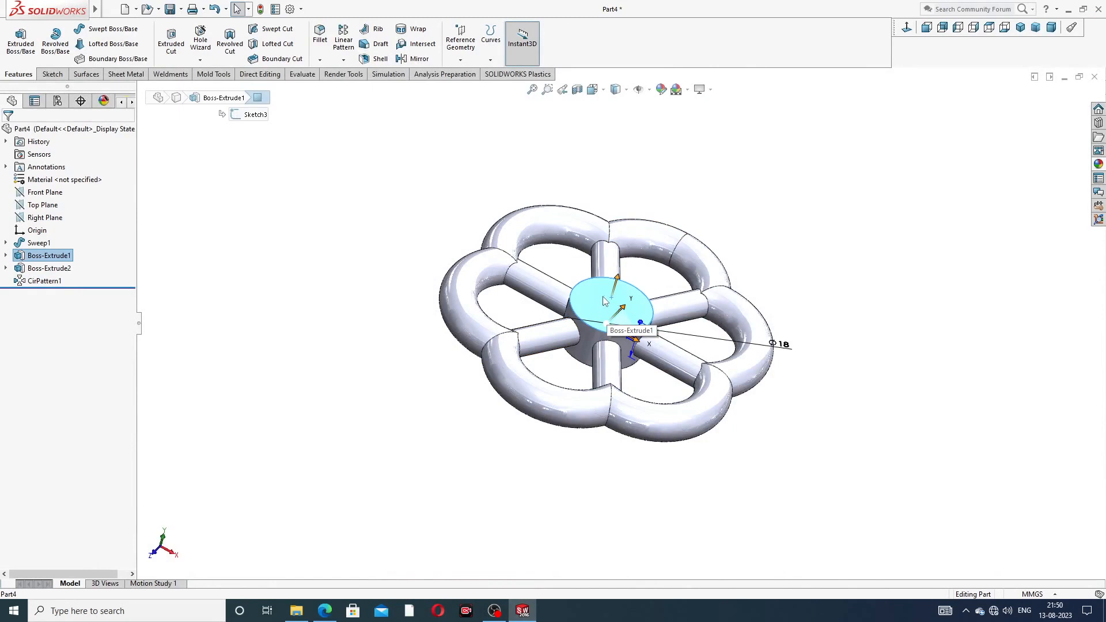
{"action": "left_click", "coordinate": [647, 262]}
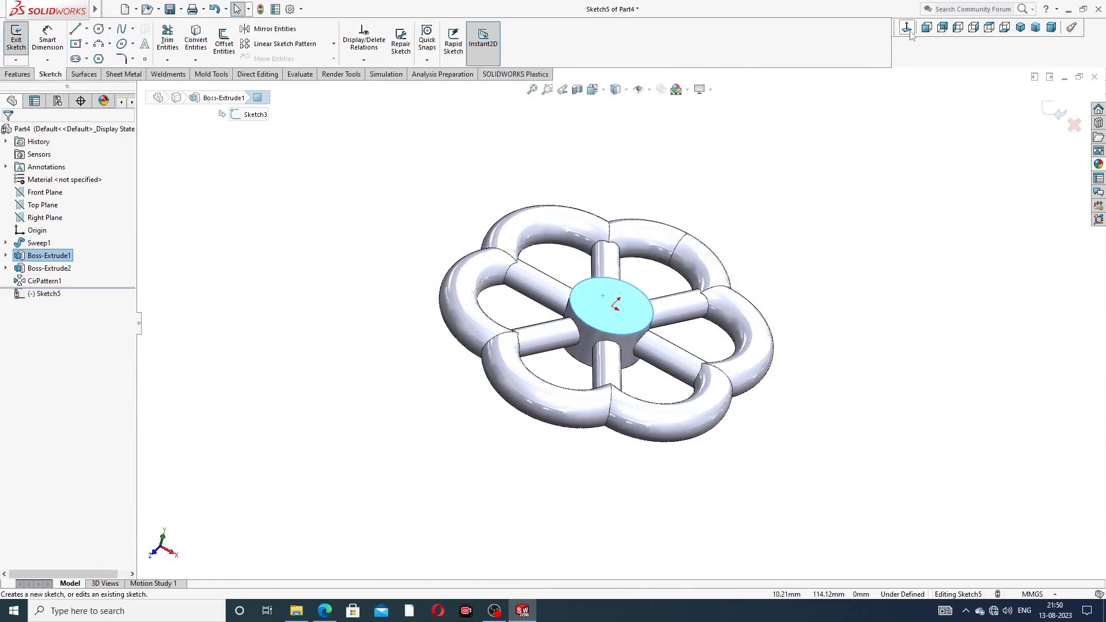
Step: Sketch a centre rectangle about 8.6 mm by 9.9 mm on the hub face, centred on the origin
{"action": "left_click", "coordinate": [87, 44]}
{"action": "left_click", "coordinate": [105, 73]}
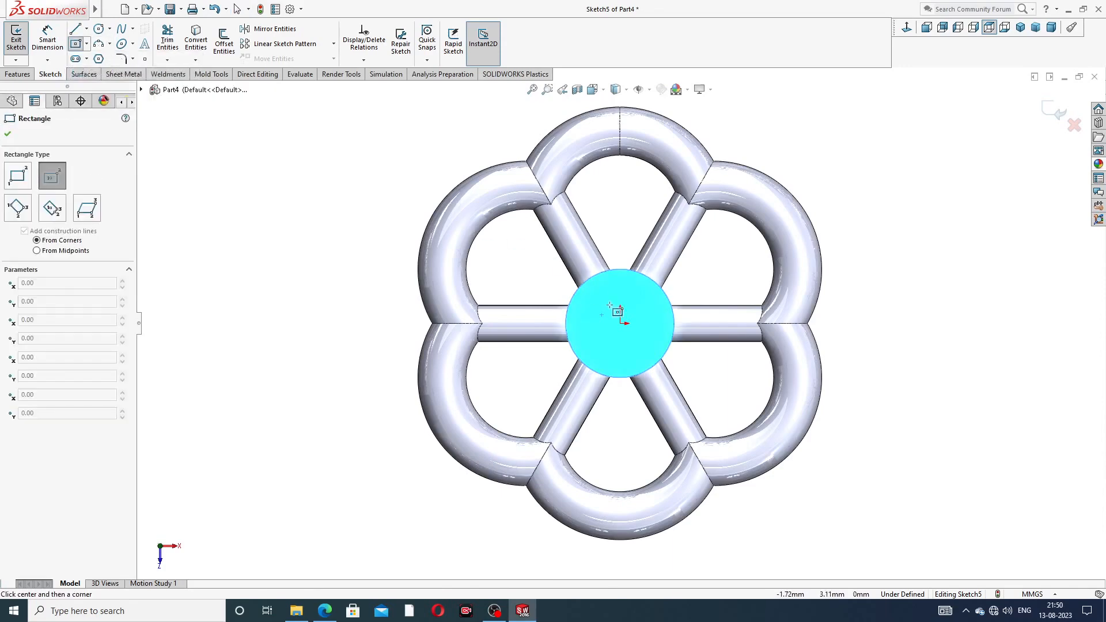
{"action": "scroll", "coordinate": [622, 314], "scroll_direction": "down", "scroll_amount": 2}
{"action": "left_click", "coordinate": [624, 333]}
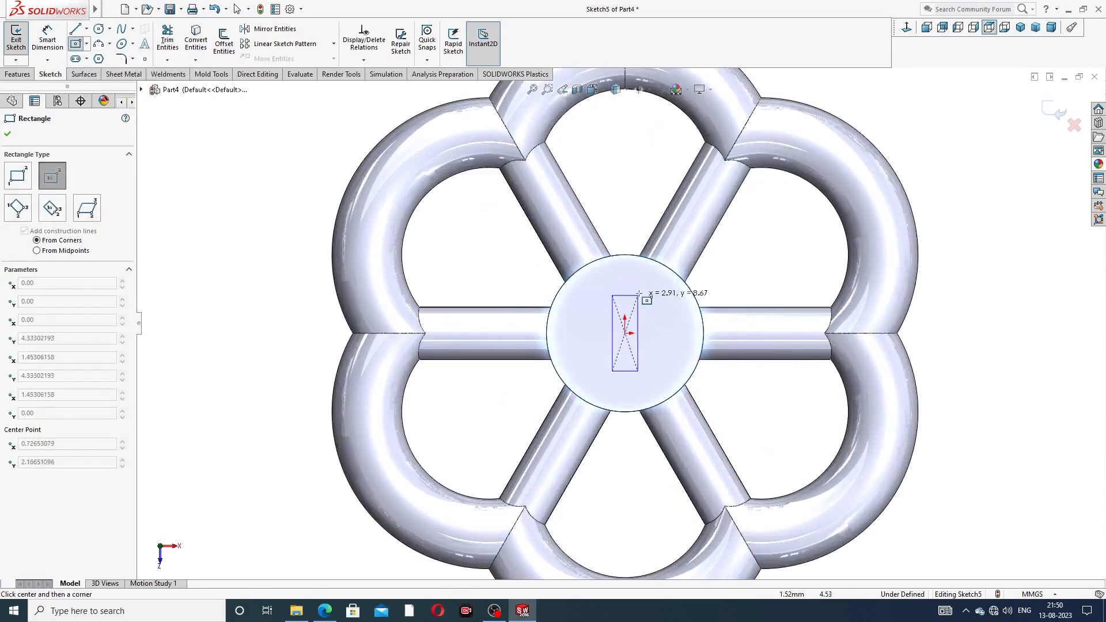
{"action": "left_click", "coordinate": [662, 289]}
{"action": "right_click", "coordinate": [762, 247]}
{"action": "left_click", "coordinate": [786, 258]}
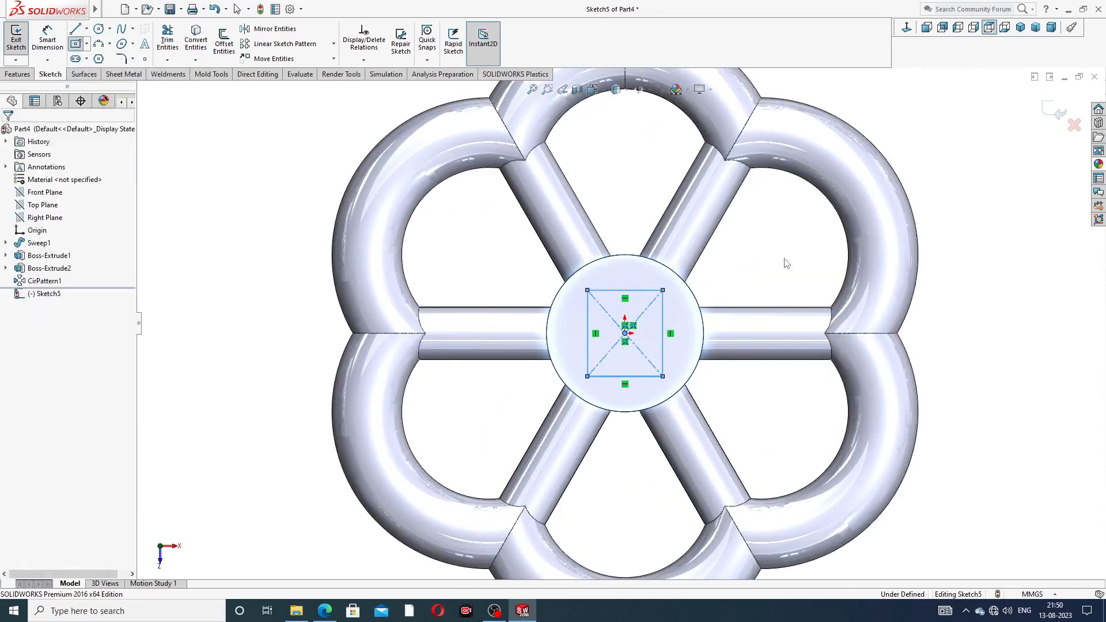
Step: Dimension the hub rectangle's width and height as 6 mm each
{"action": "left_click", "coordinate": [637, 293]}
{"action": "left_click", "coordinate": [635, 271]}
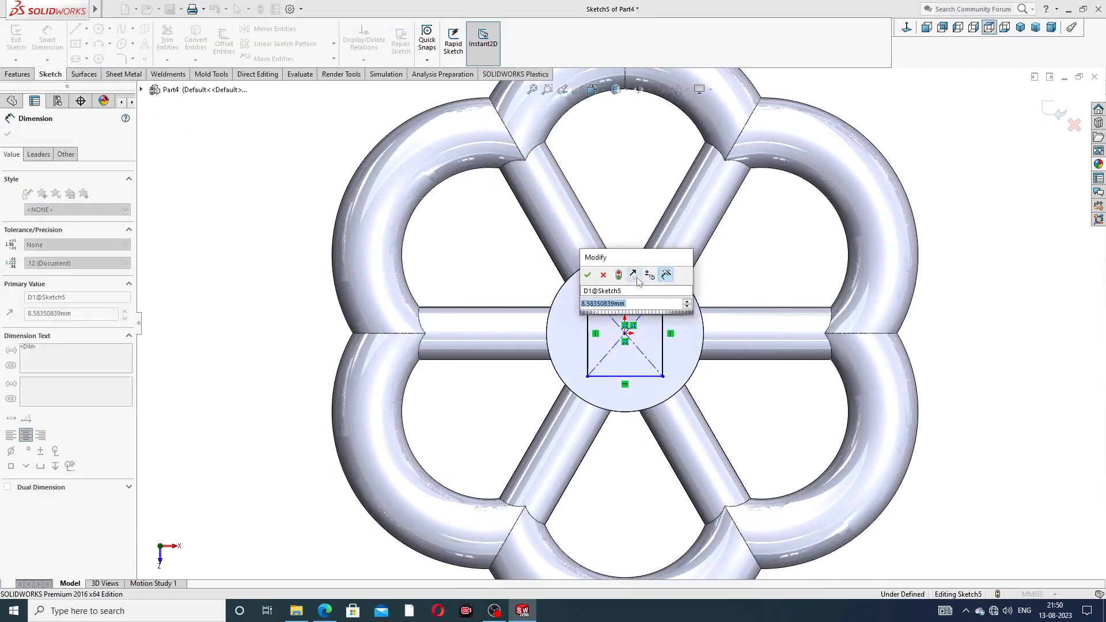
{"action": "type", "text": "6"}
{"action": "key", "text": "Return"}
{"action": "left_click", "coordinate": [652, 333]}
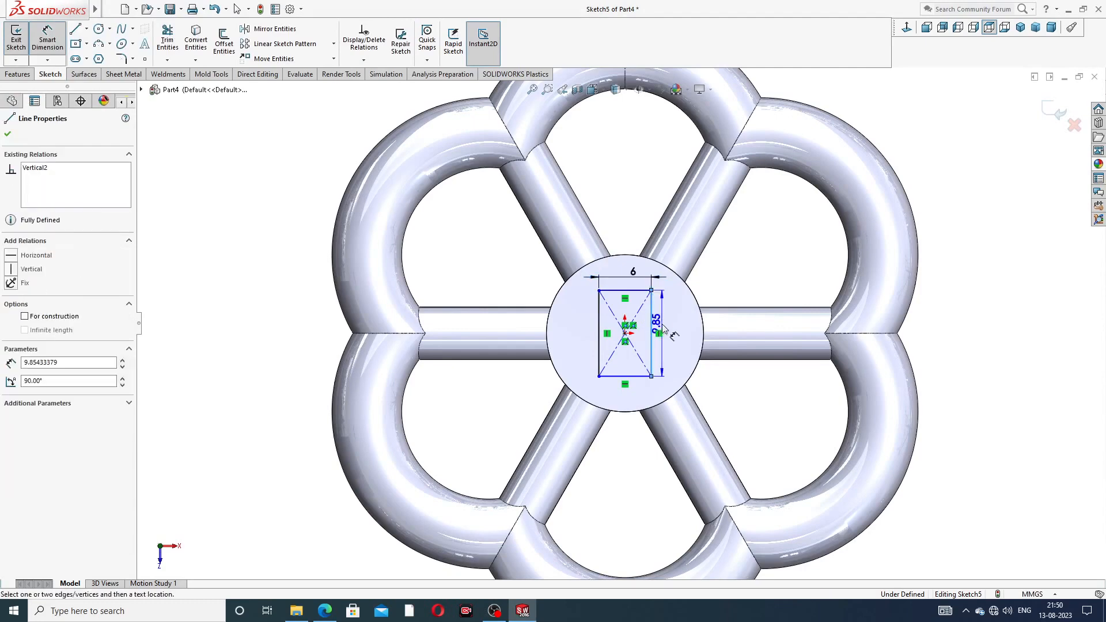
{"action": "left_click", "coordinate": [665, 330]}
{"action": "type", "text": "6"}
{"action": "key", "text": "Return"}
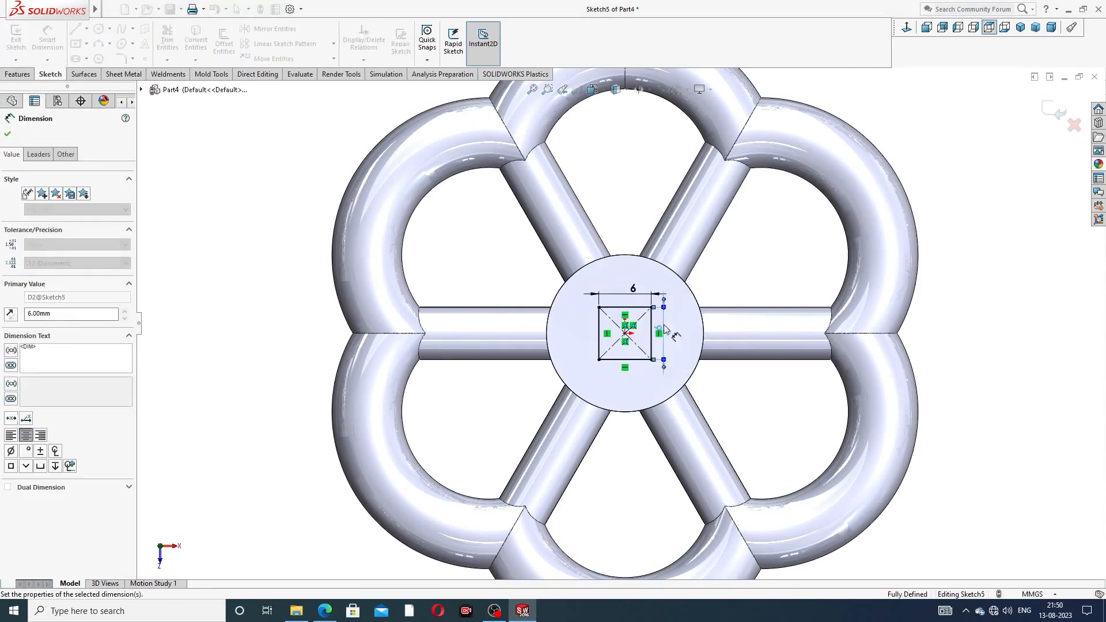
{"action": "left_click", "coordinate": [765, 275]}
{"action": "right_click", "coordinate": [955, 162]}
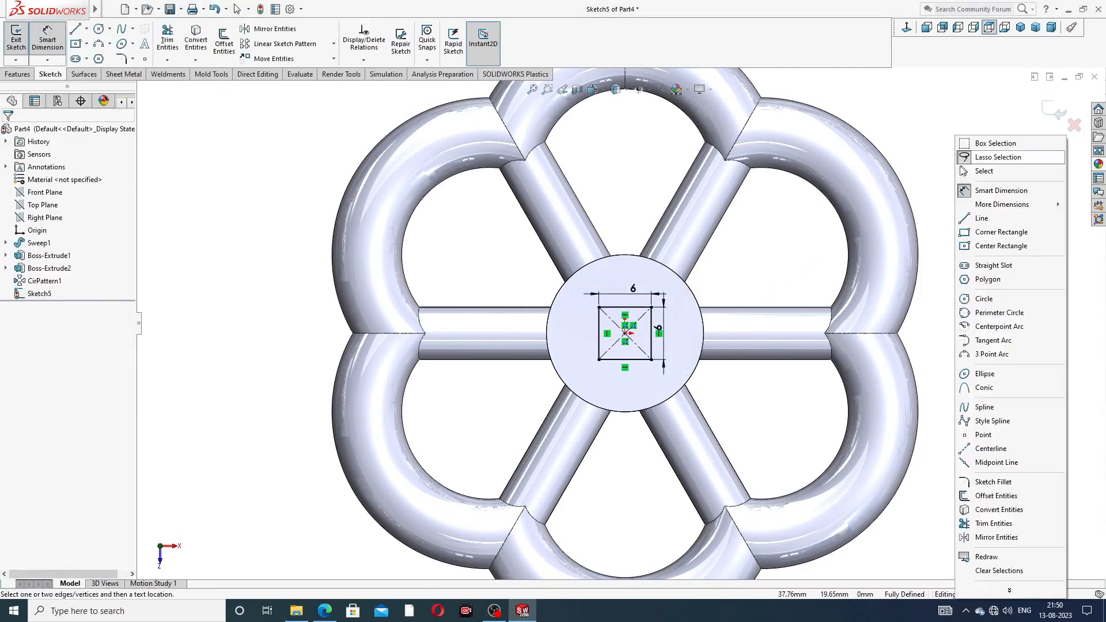
{"action": "left_click", "coordinate": [964, 170]}
Step: Cut the 6 mm square through the hub with an Extruded Cut set to Through All
{"action": "left_click", "coordinate": [17, 74]}
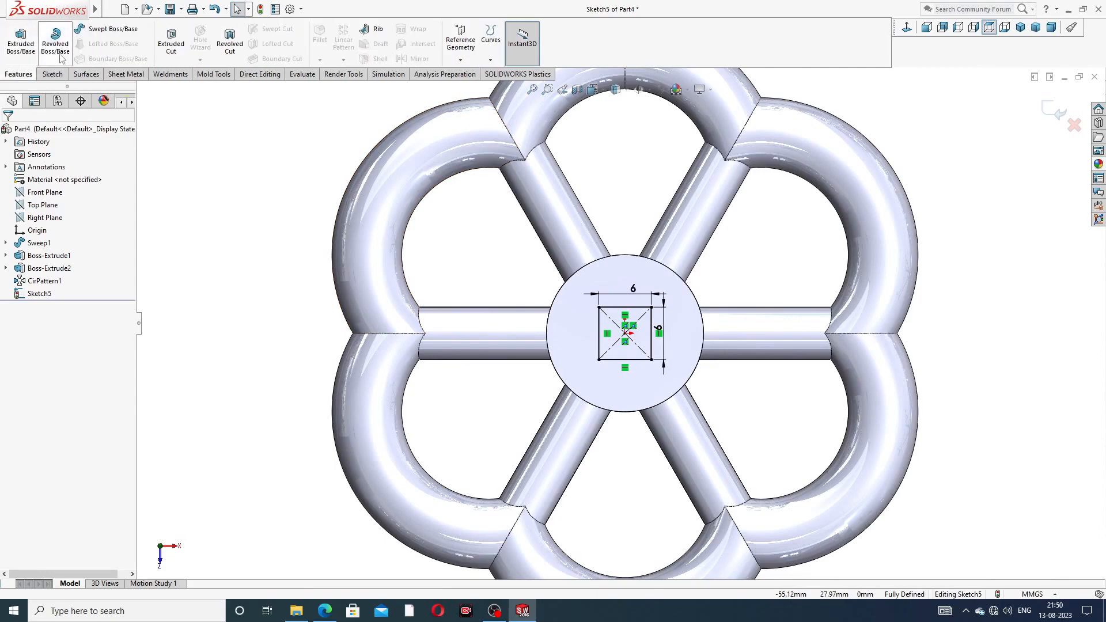
{"action": "left_click", "coordinate": [182, 66]}
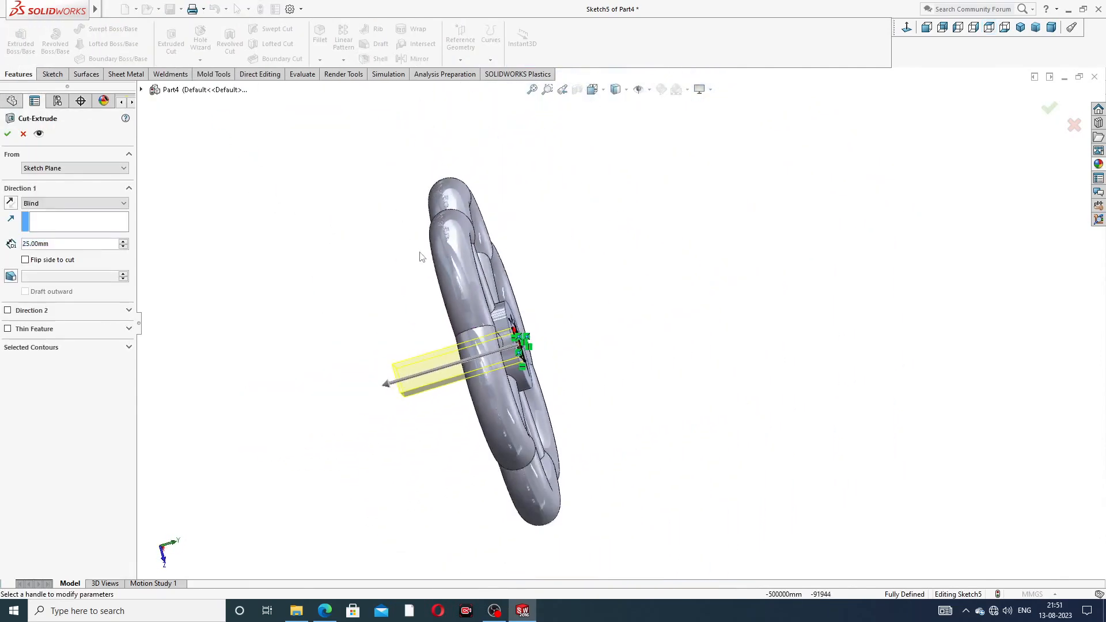
{"action": "left_click", "coordinate": [52, 203]}
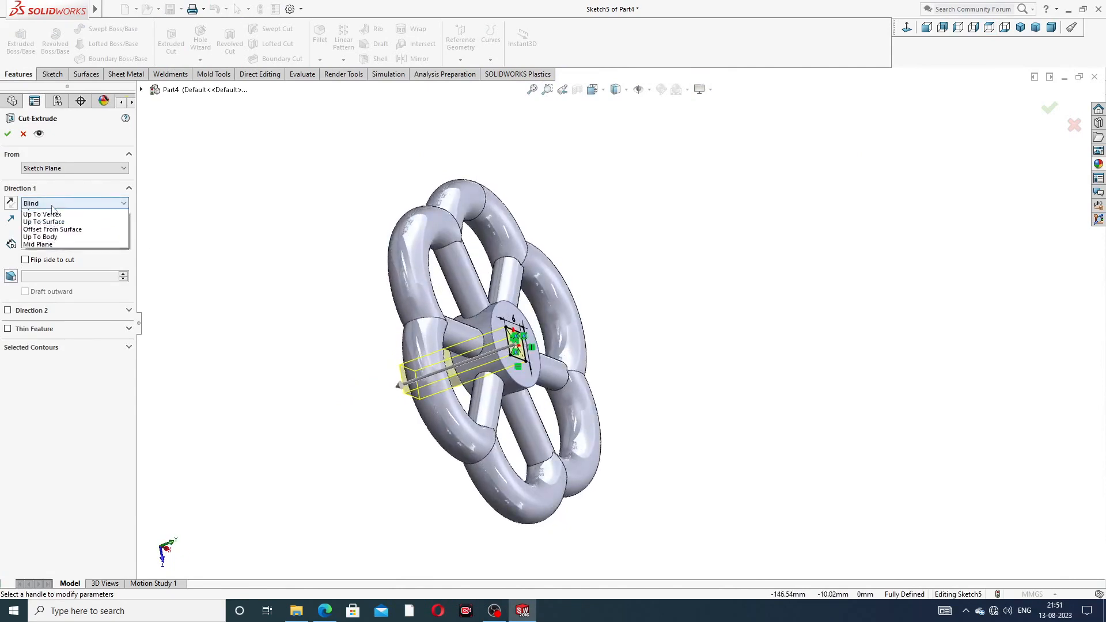
{"action": "left_click", "coordinate": [56, 222]}
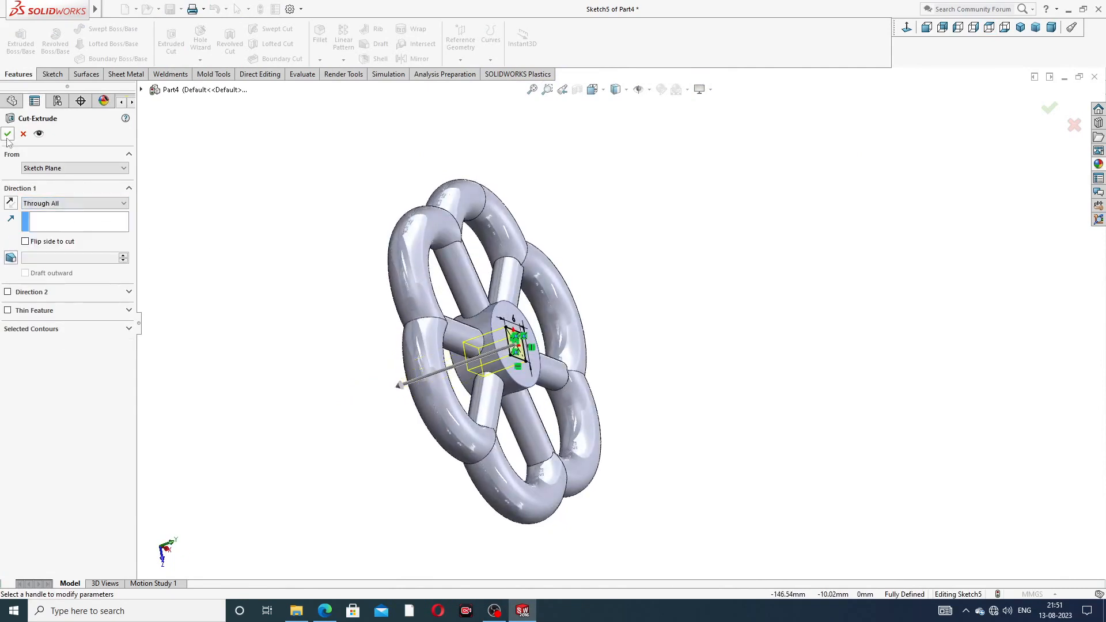
{"action": "key", "text": "Return"}
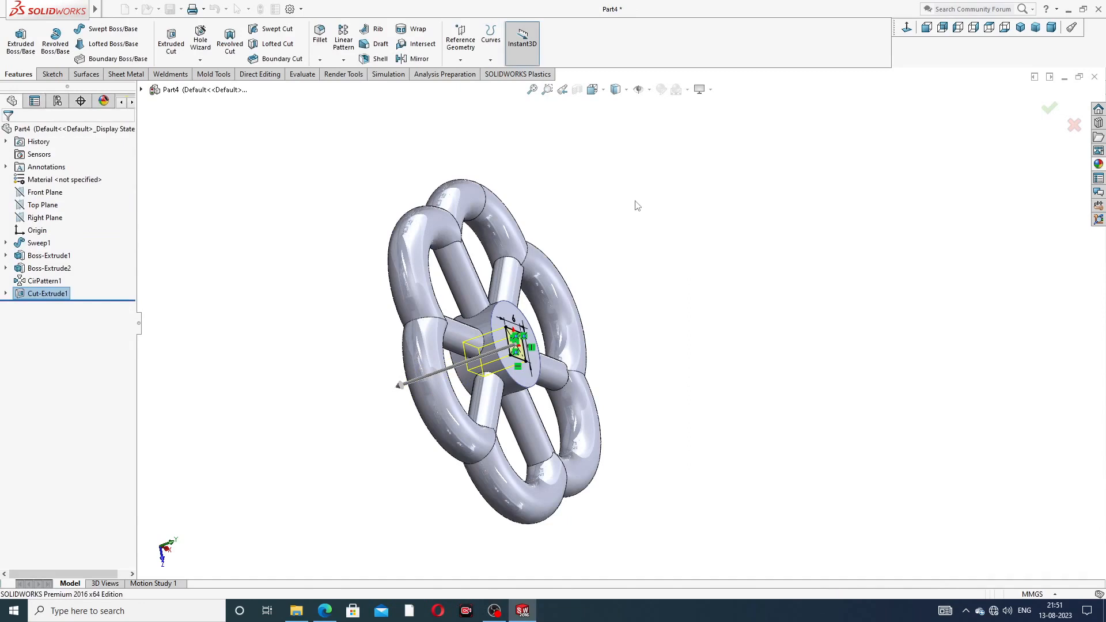
Step: Inspect the finished hand wheel from the hub's square-hole side and compare it with the Part-06 hand wheel PDF drawing
{"action": "left_click", "coordinate": [629, 269]}
{"action": "middle_click_drag", "start_coordinate": [664, 301], "coordinate": [597, 180]}
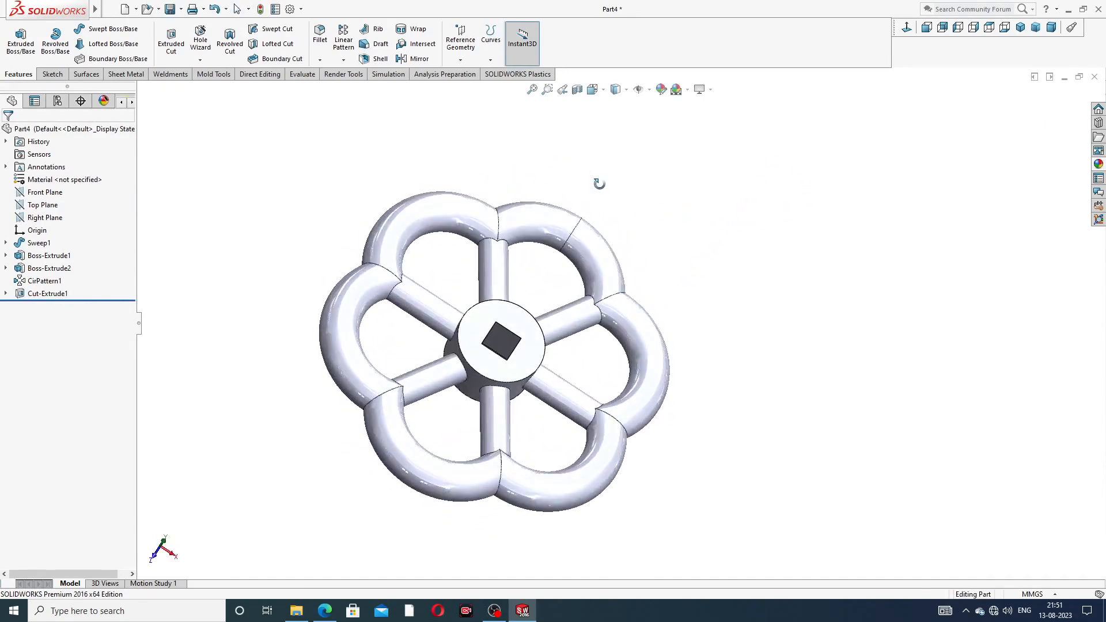
{"action": "left_click", "coordinate": [323, 613]}
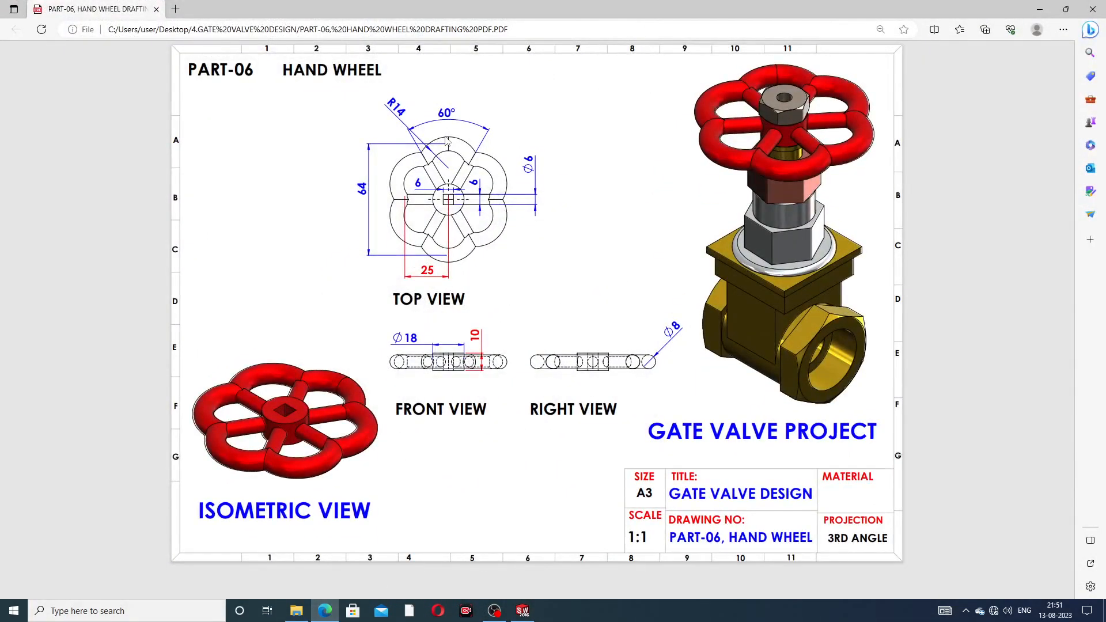
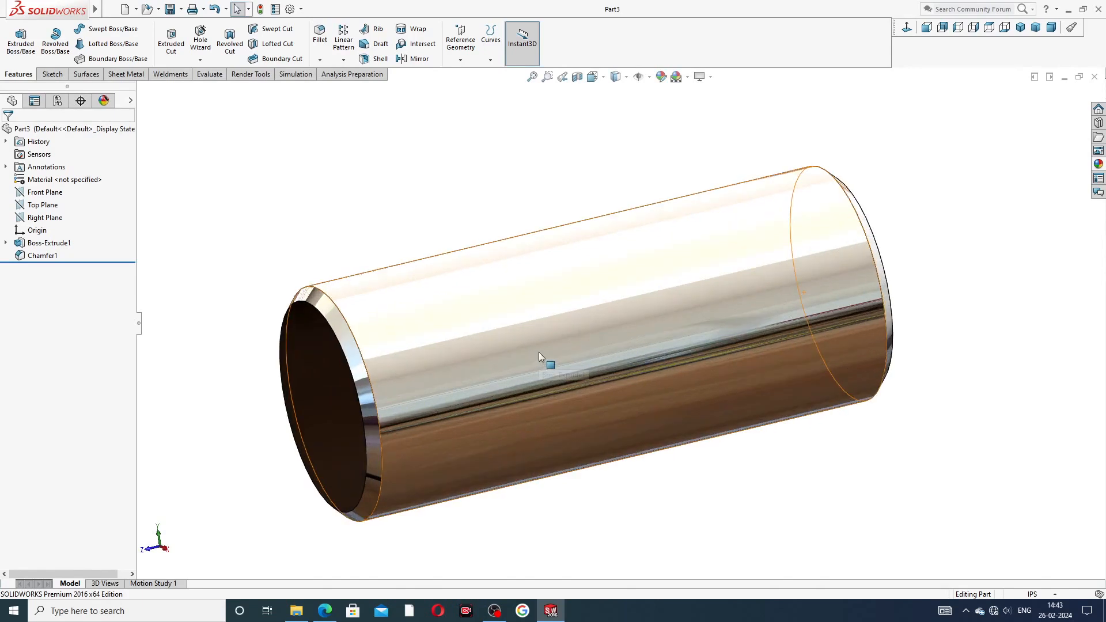
Step: View the finished 1 inch pin model in isometric and check its dimensions in the Part-02 PDF drawing
{"action": "scroll", "coordinate": [539, 343], "scroll_direction": "up", "scroll_amount": 2}
{"action": "scroll", "coordinate": [579, 421], "scroll_direction": "down", "scroll_amount": 2}
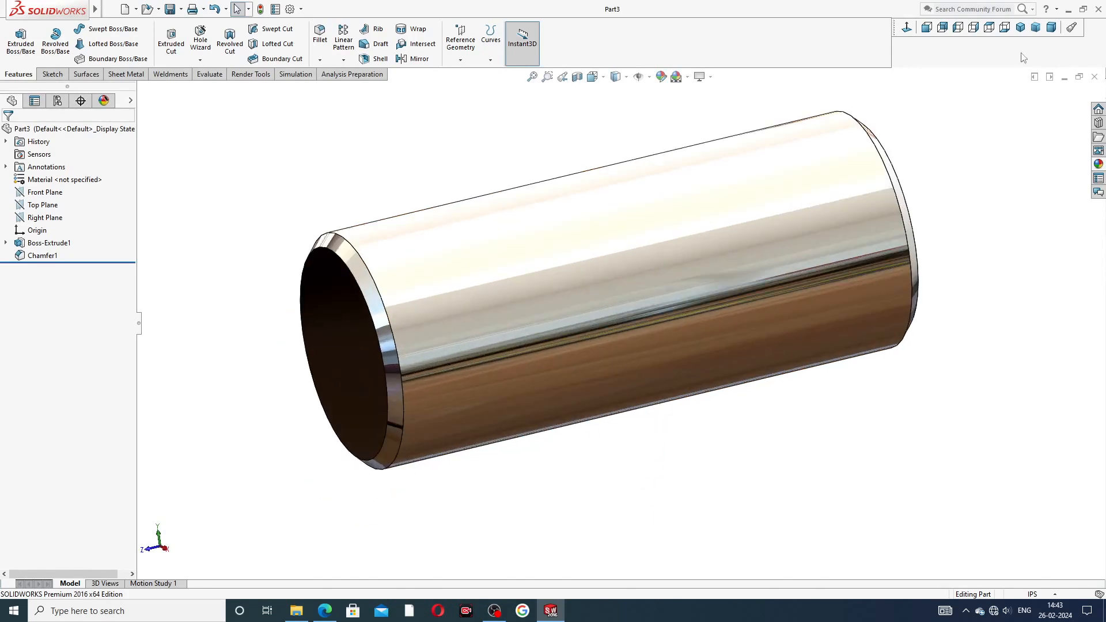
{"action": "left_click", "coordinate": [1020, 27]}
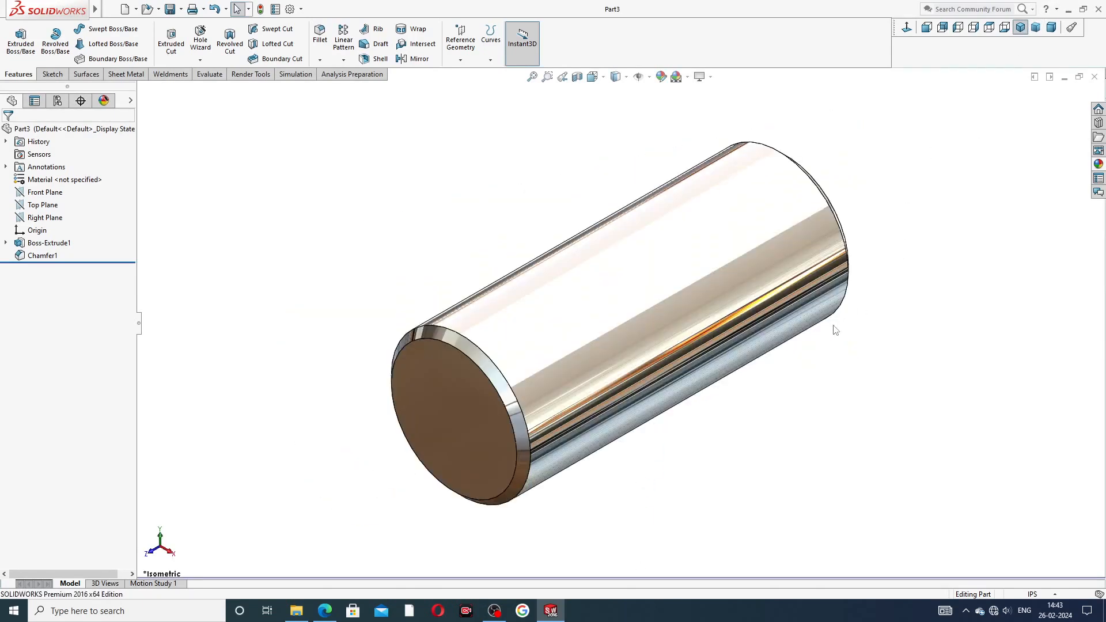
{"action": "left_click", "coordinate": [326, 611]}
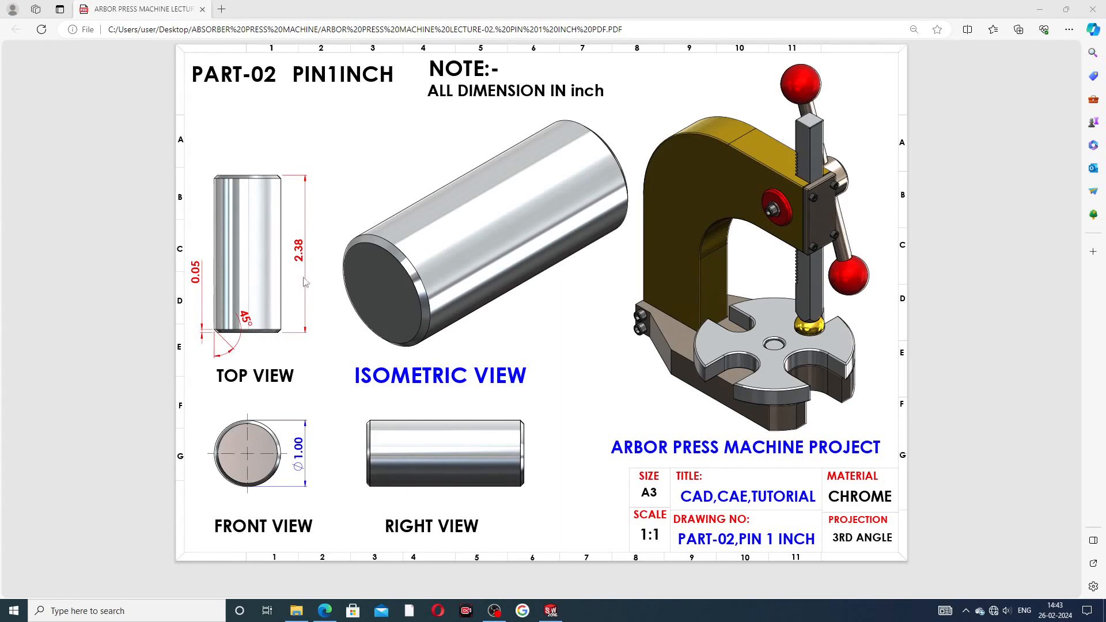
Step: Switch back to SOLIDWORKS and create a new part document
{"action": "left_click", "coordinate": [550, 611]}
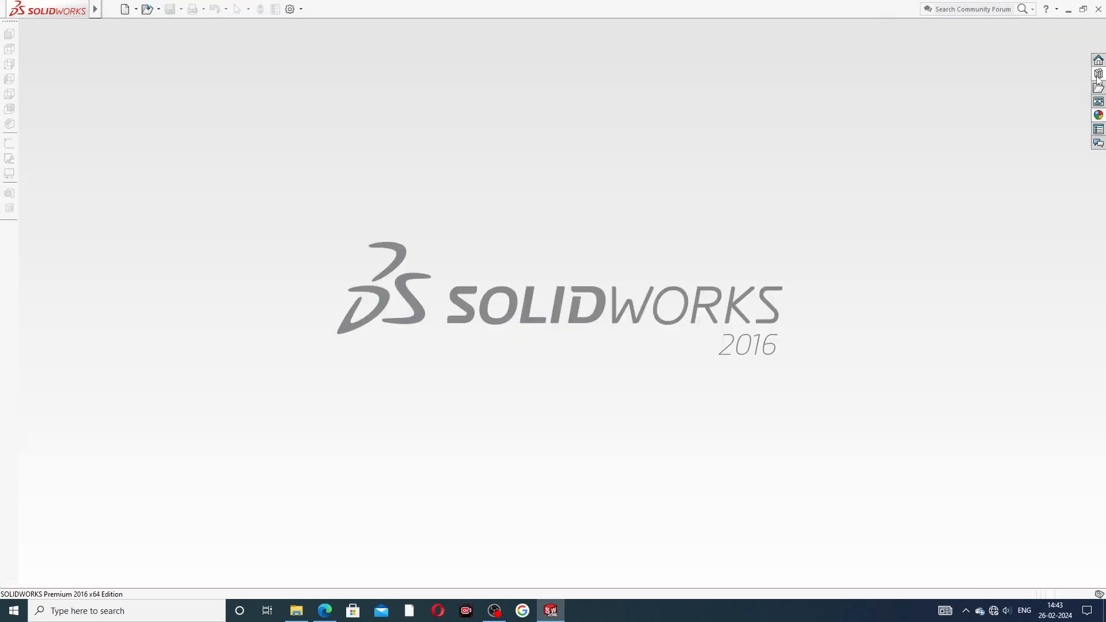
{"action": "left_click", "coordinate": [1094, 77]}
{"action": "left_click", "coordinate": [125, 9]}
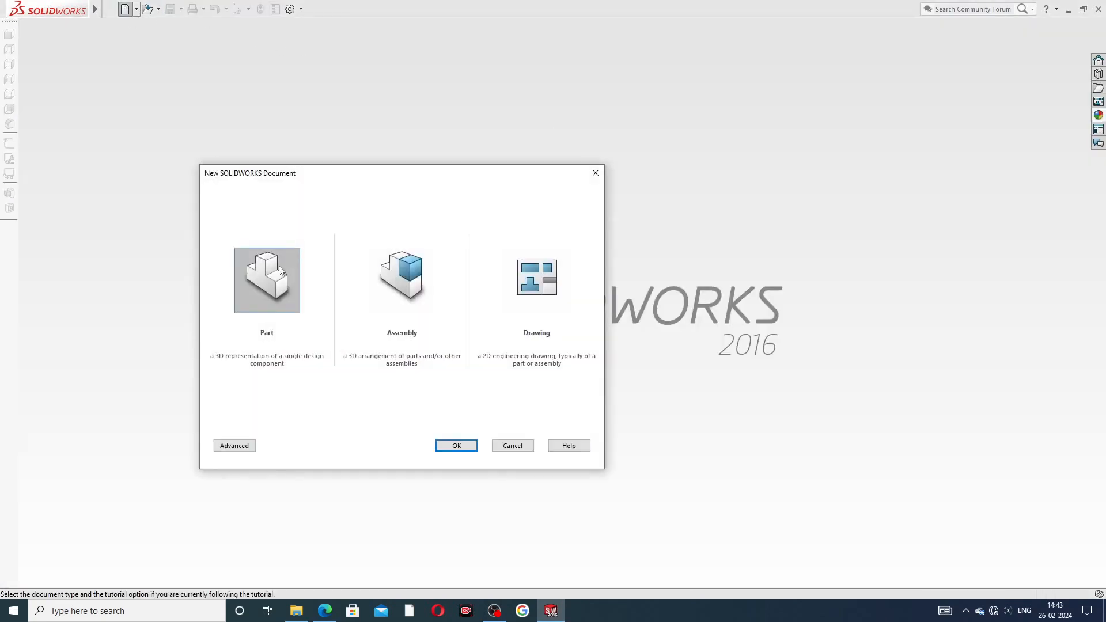
{"action": "left_click", "coordinate": [454, 446]}
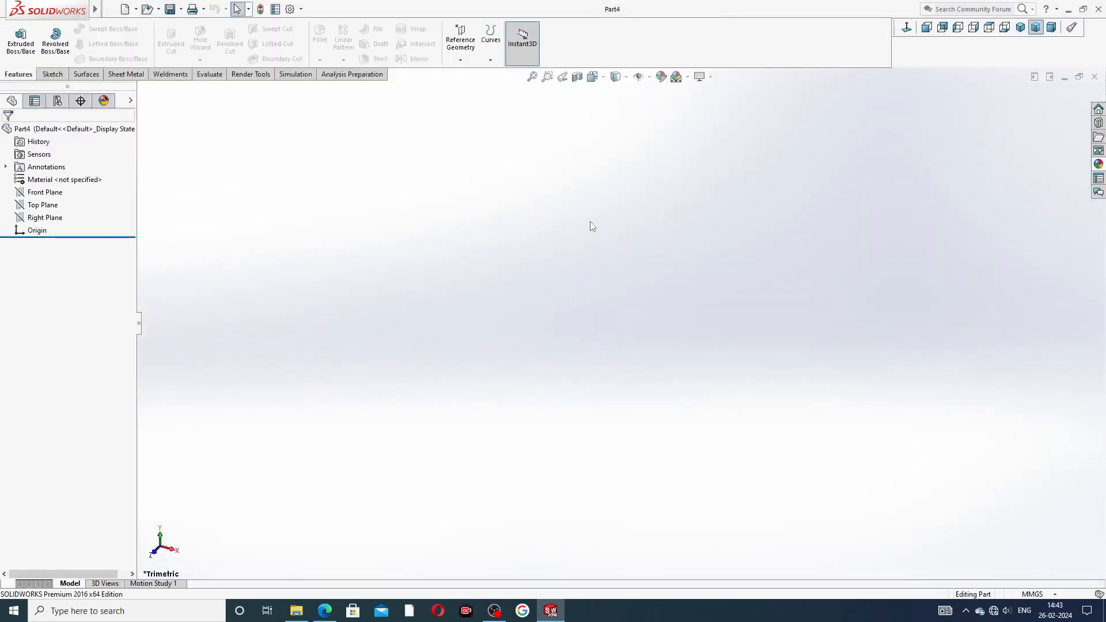
Step: Apply the Plain White scene and set the document's unit system to IPS
{"action": "left_click", "coordinate": [688, 79]}
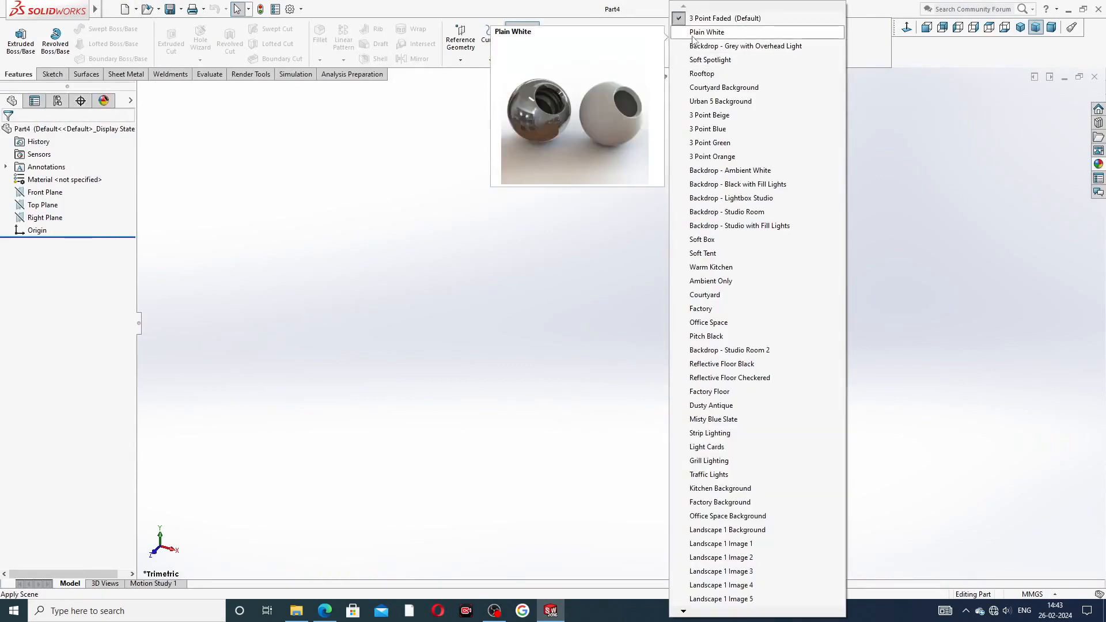
{"action": "left_click", "coordinate": [714, 30]}
{"action": "left_click", "coordinate": [704, 77]}
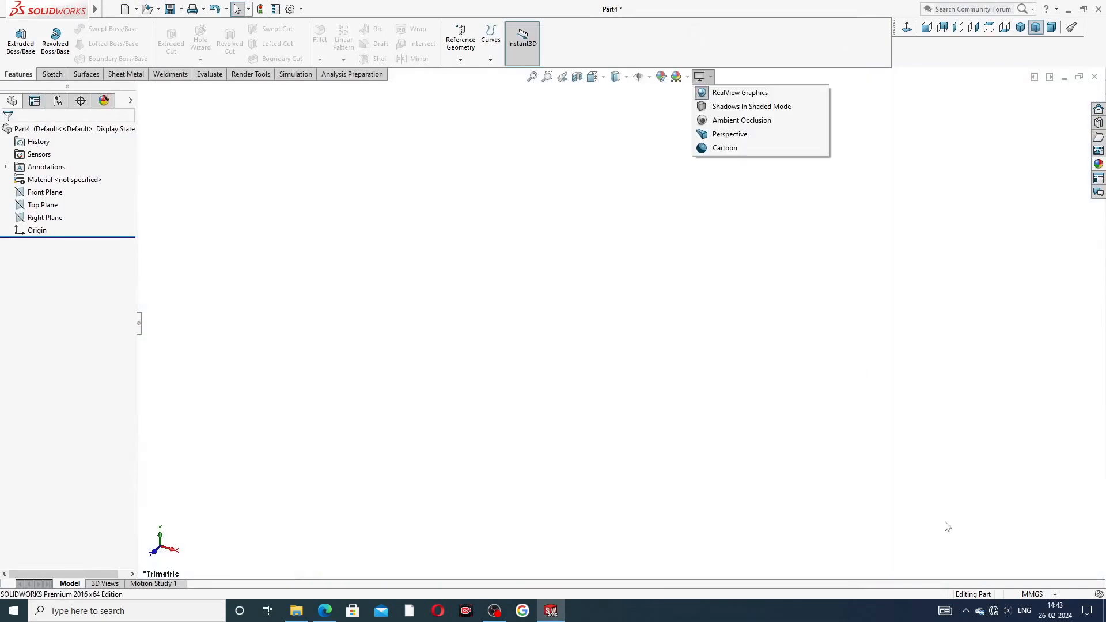
{"action": "left_click", "coordinate": [1031, 593]}
{"action": "left_click", "coordinate": [1012, 561]}
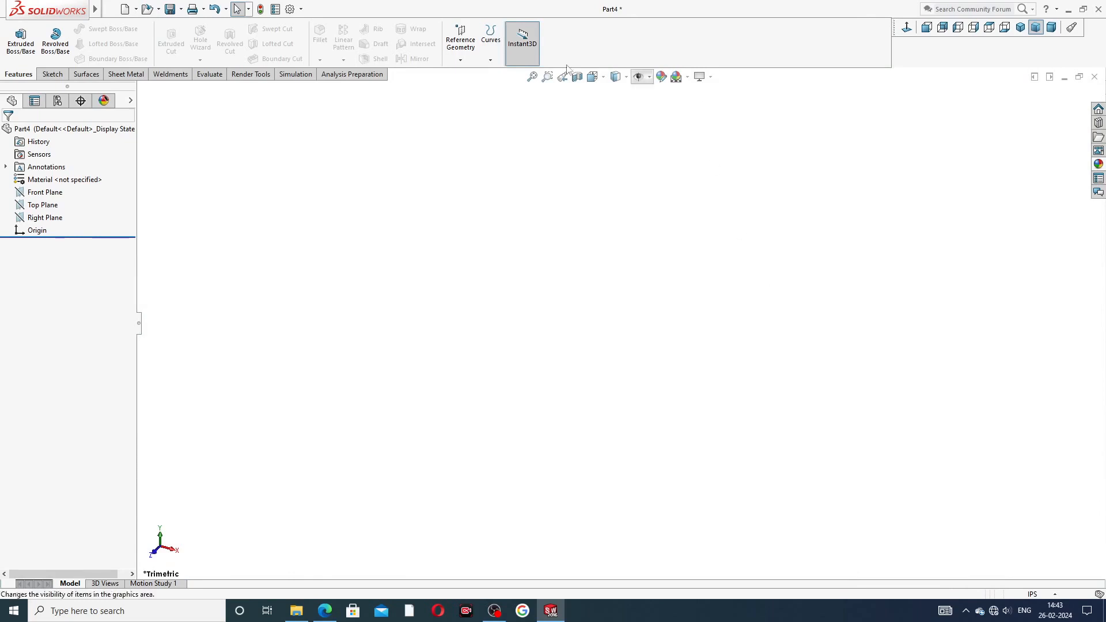
Step: Set the document's shaded and wireframe image quality to the highest resolution
{"action": "left_click", "coordinate": [290, 9]}
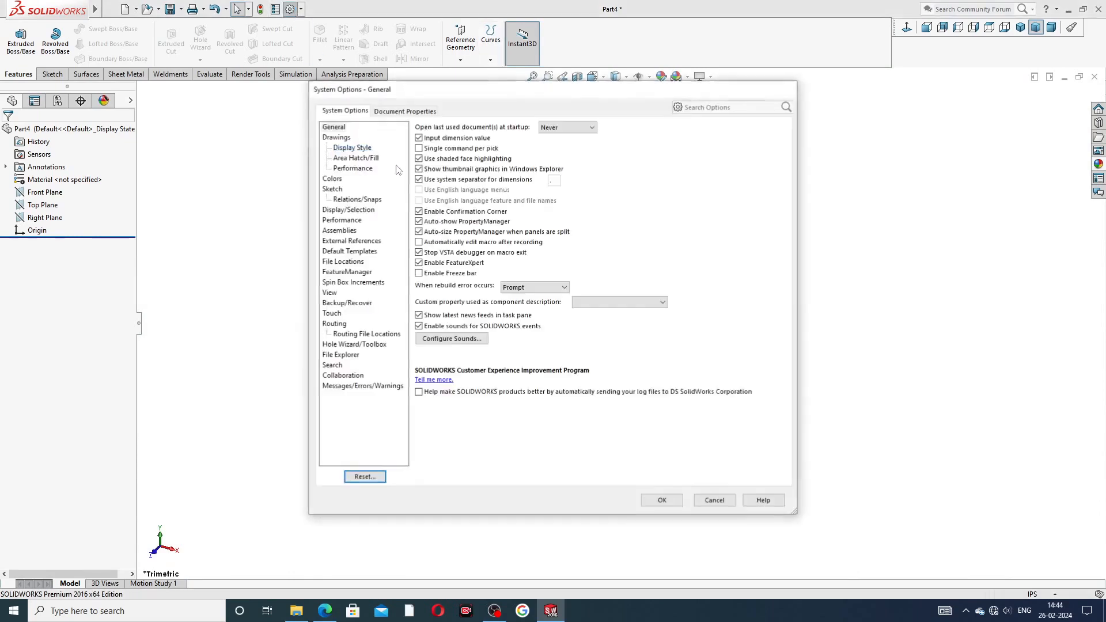
{"action": "left_click", "coordinate": [429, 114]}
{"action": "left_click", "coordinate": [350, 242]}
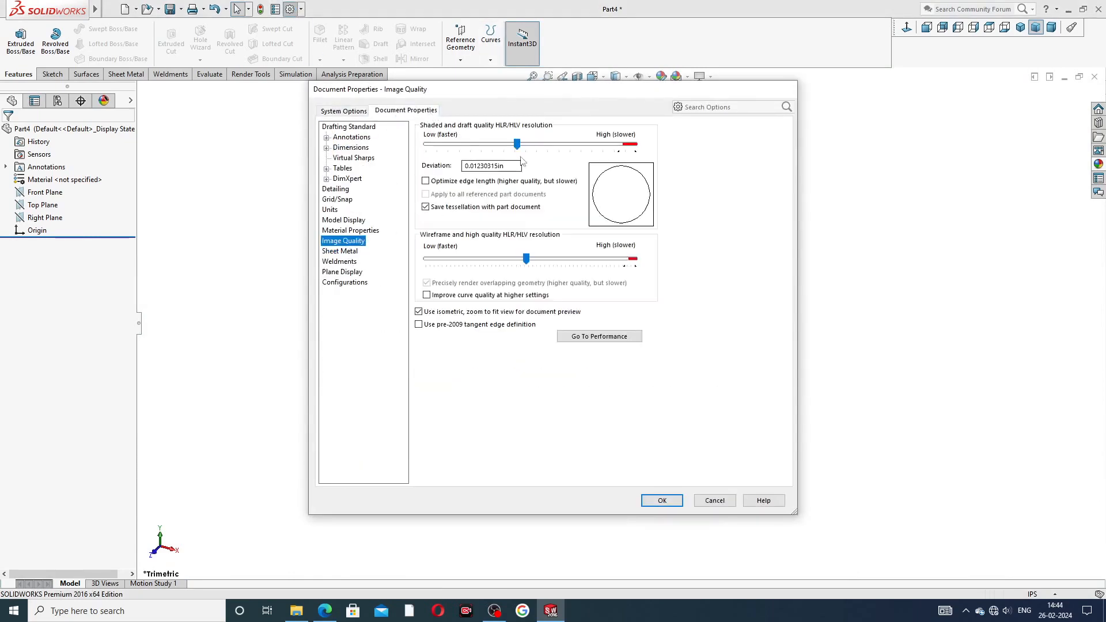
{"action": "left_click_drag", "start_coordinate": [516, 143], "coordinate": [634, 144]}
{"action": "left_click_drag", "start_coordinate": [526, 258], "coordinate": [634, 260]}
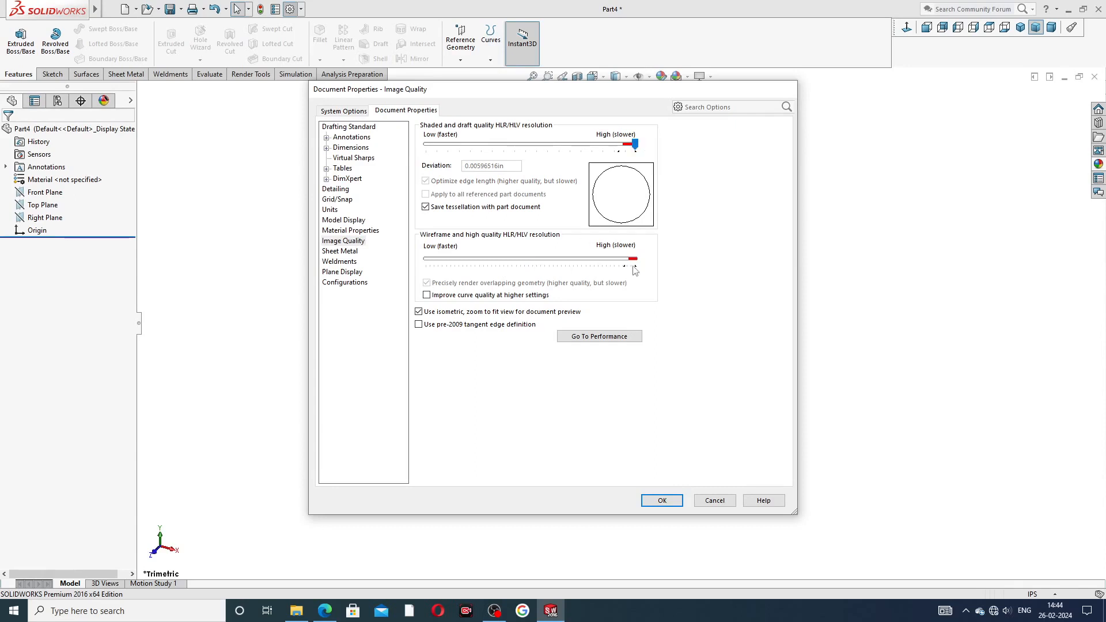
{"action": "left_click", "coordinate": [668, 502]}
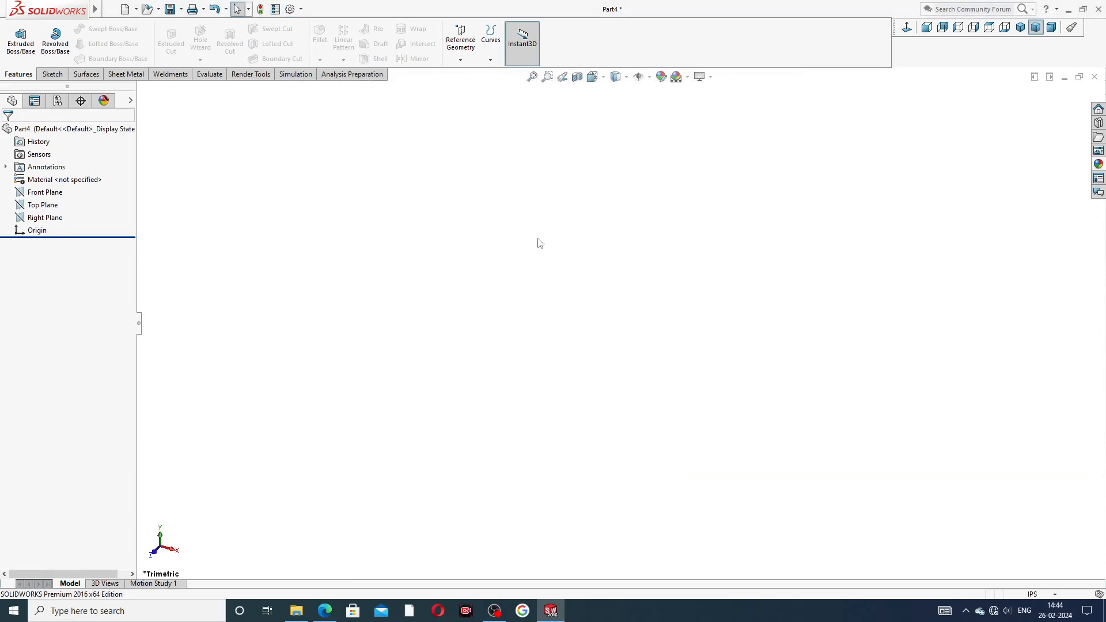
Step: Start a sketch on the Front Plane and draw a circle about 3.4 in in diameter centred on the origin
{"action": "left_click", "coordinate": [46, 194]}
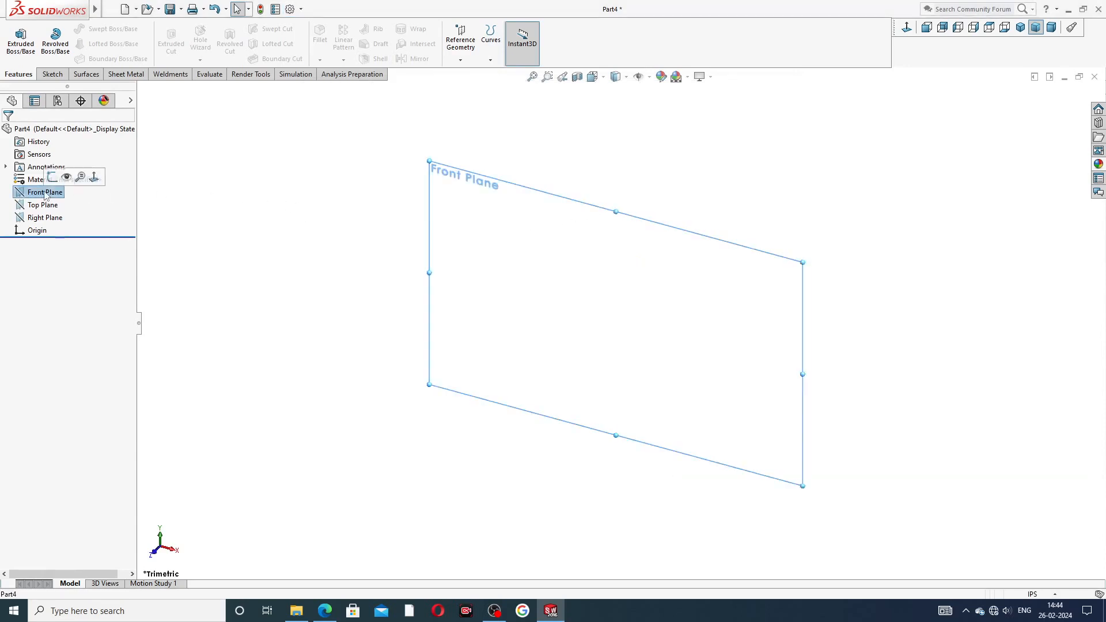
{"action": "left_click", "coordinate": [51, 176]}
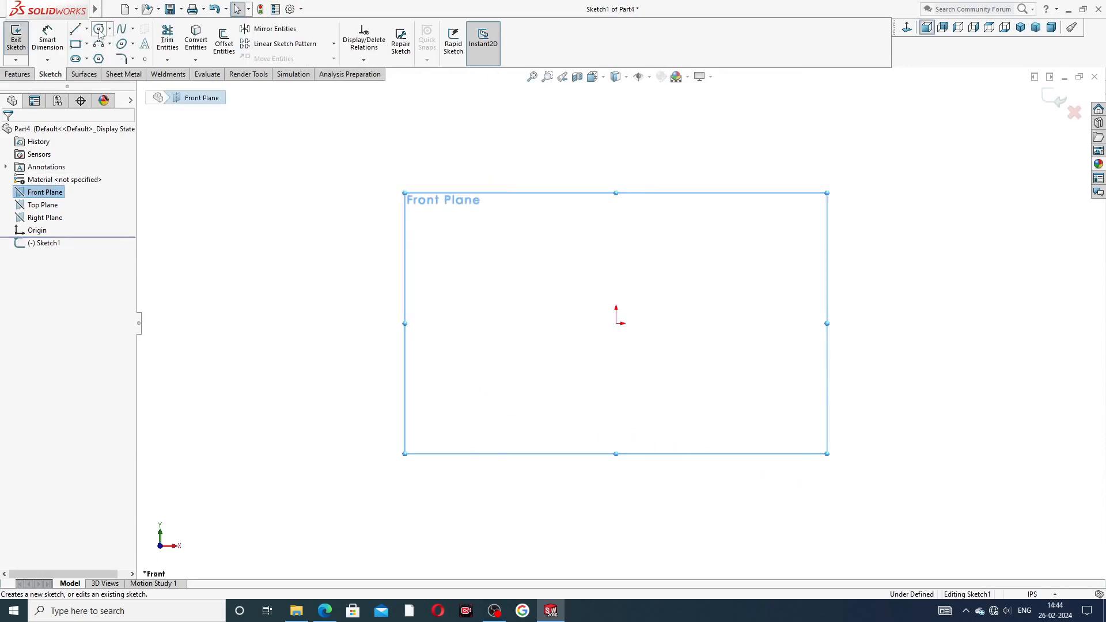
{"action": "left_click", "coordinate": [99, 30]}
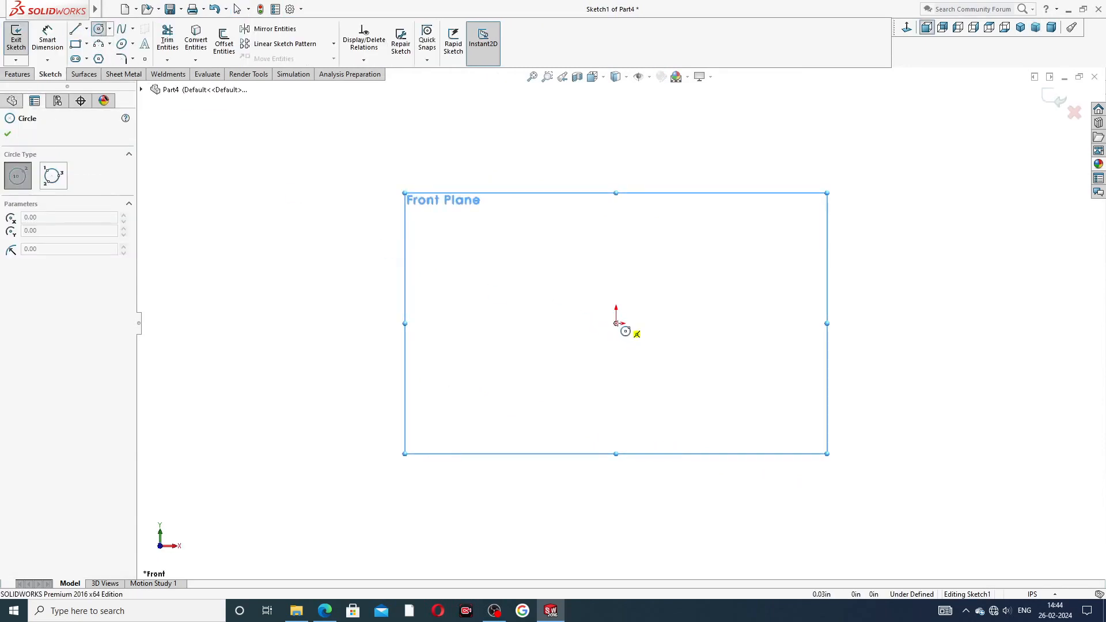
{"action": "left_click", "coordinate": [616, 323]}
{"action": "left_click", "coordinate": [689, 251]}
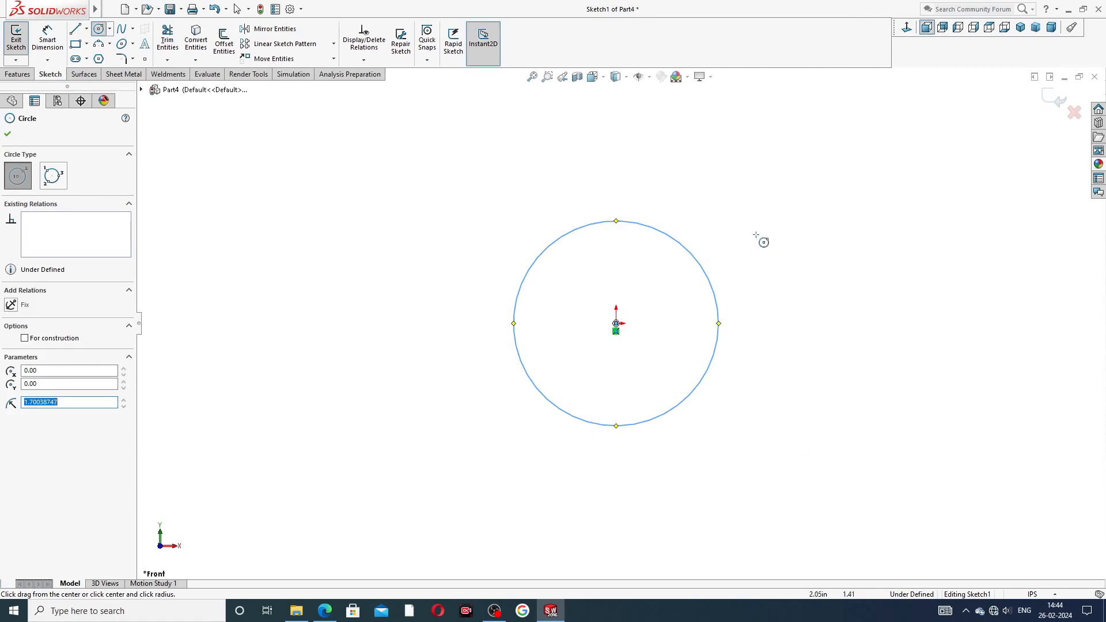
{"action": "right_click", "coordinate": [806, 222]}
{"action": "left_click", "coordinate": [821, 226]}
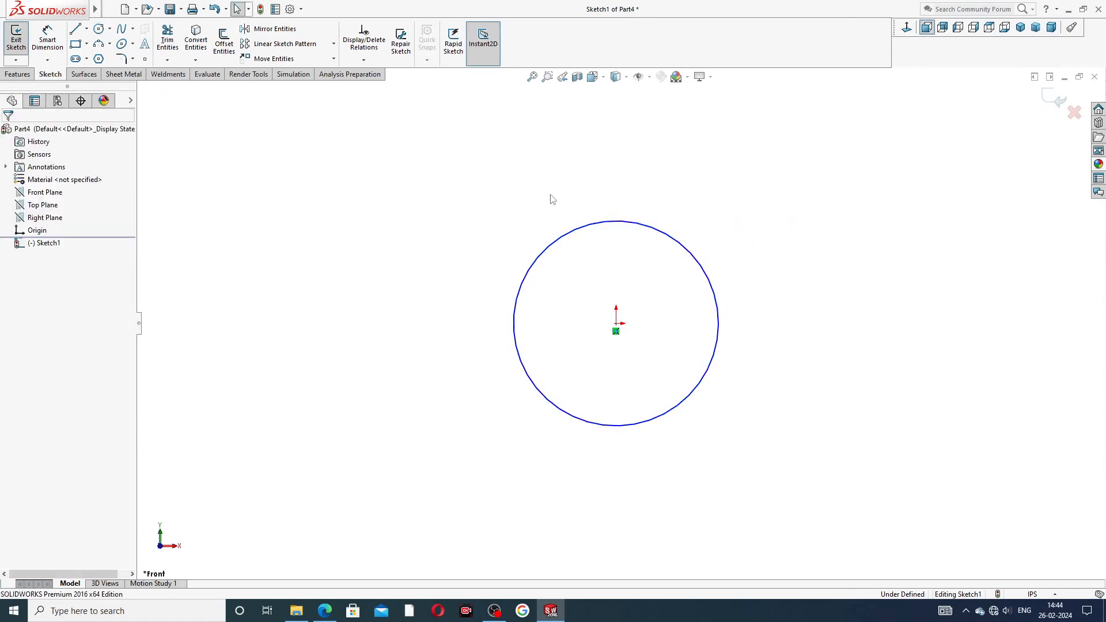
Step: Dimension the circle's diameter as 1 in and place the dimension above the circle
{"action": "left_click", "coordinate": [48, 36]}
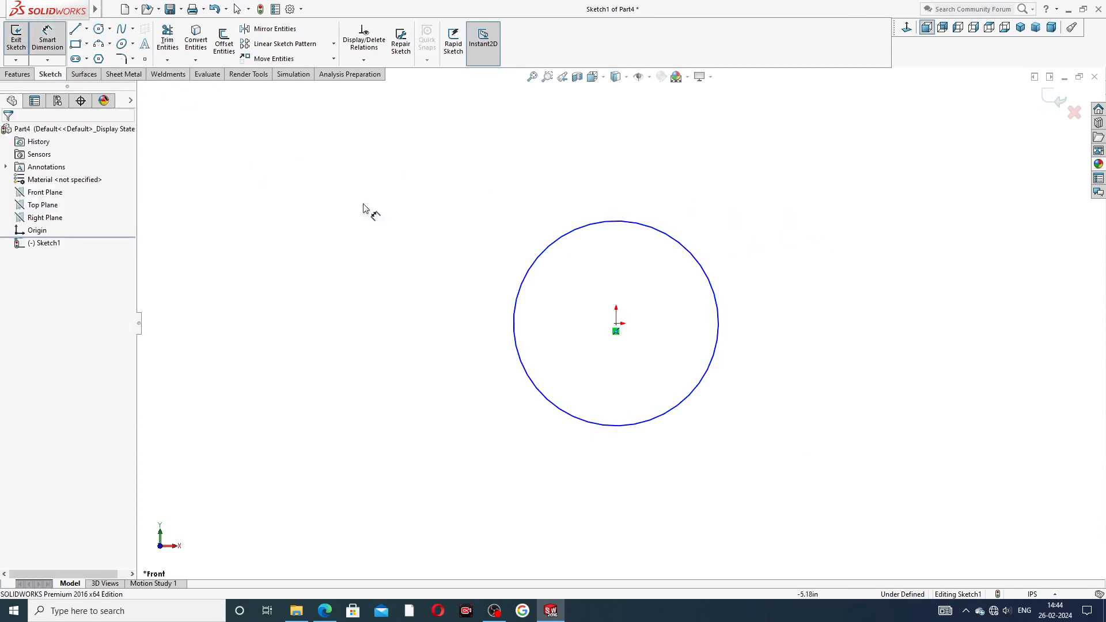
{"action": "left_click", "coordinate": [600, 226]}
{"action": "left_click", "coordinate": [614, 196]}
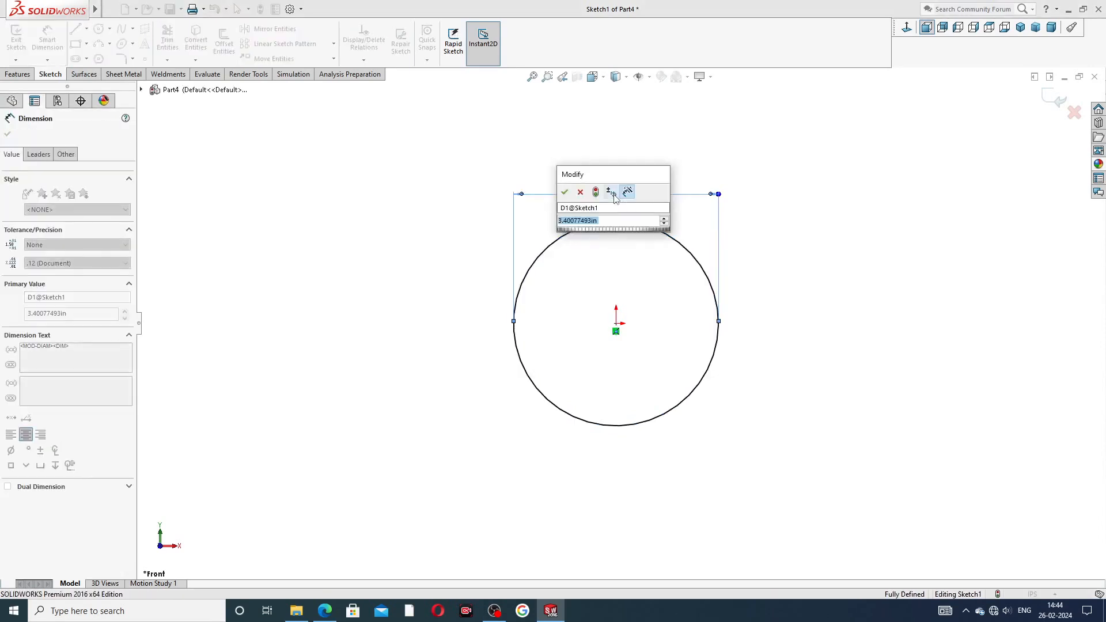
{"action": "type", "text": "1"}
{"action": "key", "text": "Return"}
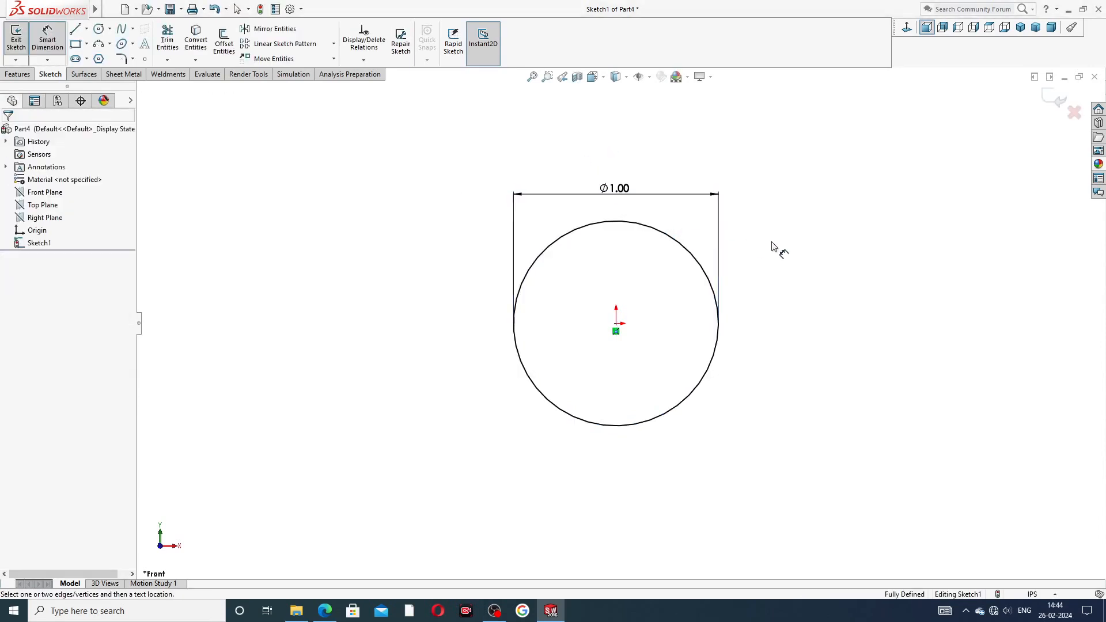
{"action": "left_click_drag", "start_coordinate": [620, 190], "coordinate": [619, 182]}
{"action": "left_click", "coordinate": [804, 208]}
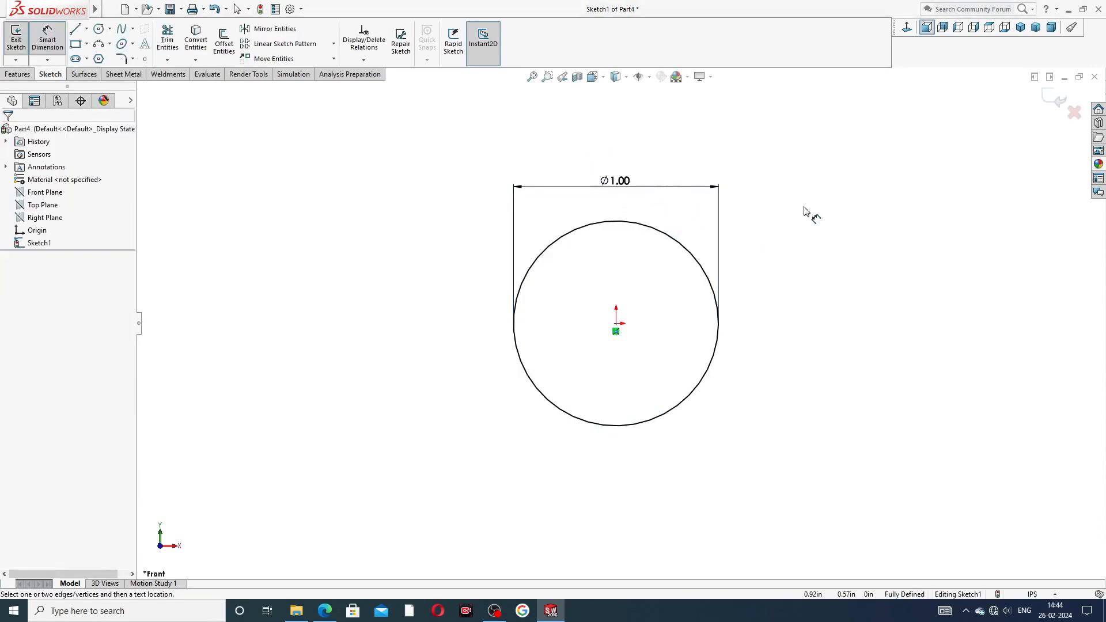
{"action": "right_click", "coordinate": [809, 199]}
{"action": "left_click", "coordinate": [818, 168]}
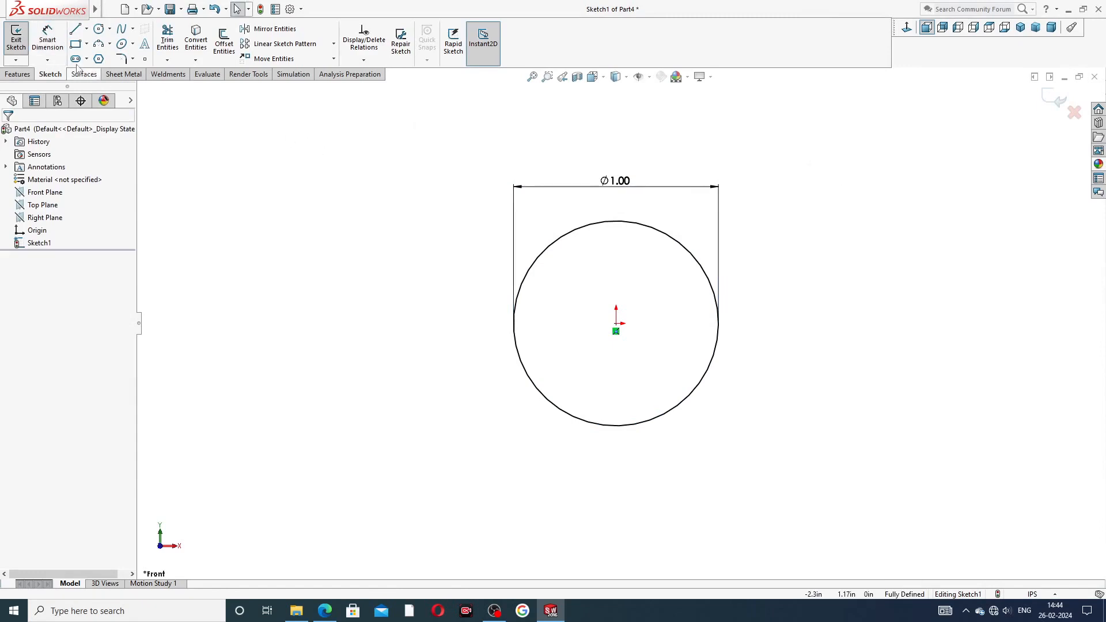
Step: Extrude the circle 2.38 in as a Blind boss to form the pin body
{"action": "left_click", "coordinate": [18, 74]}
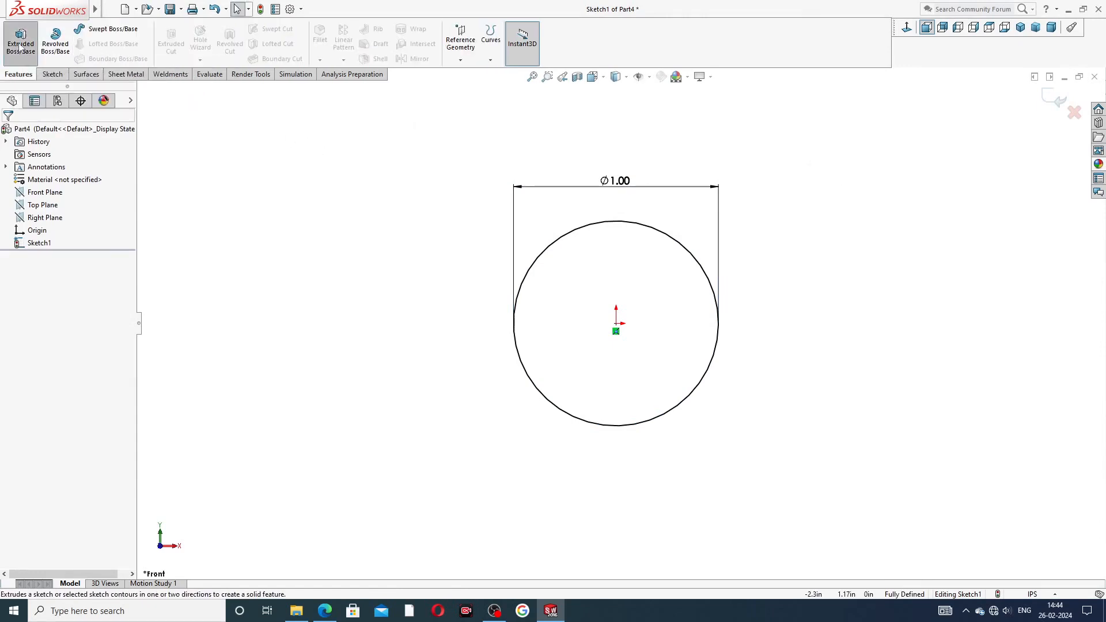
{"action": "left_click", "coordinate": [20, 48]}
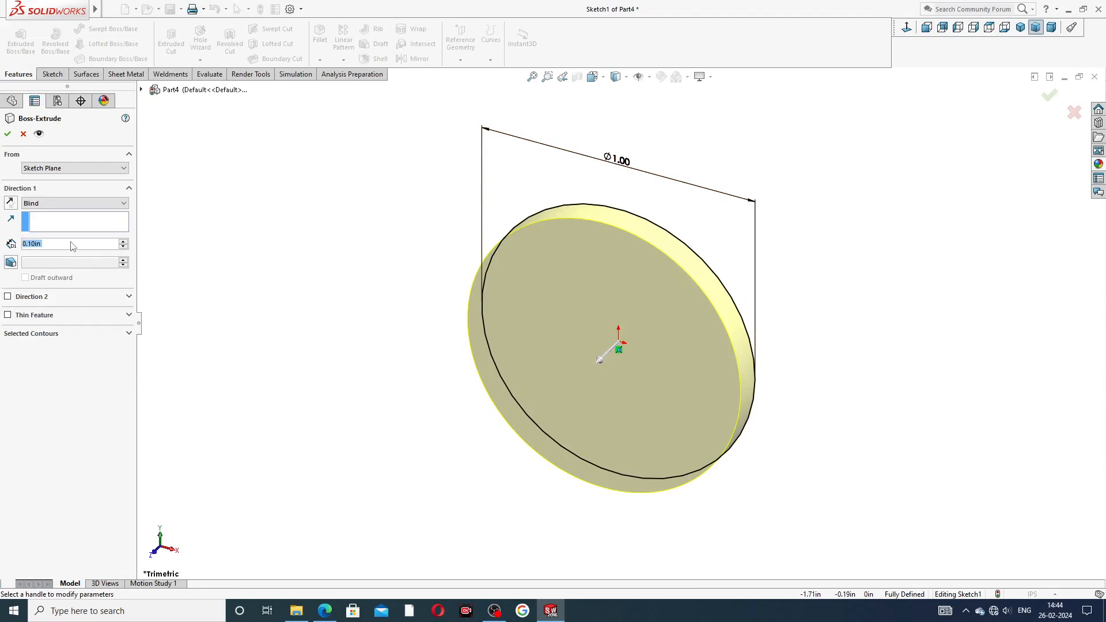
{"action": "type", "text": "2.38"}
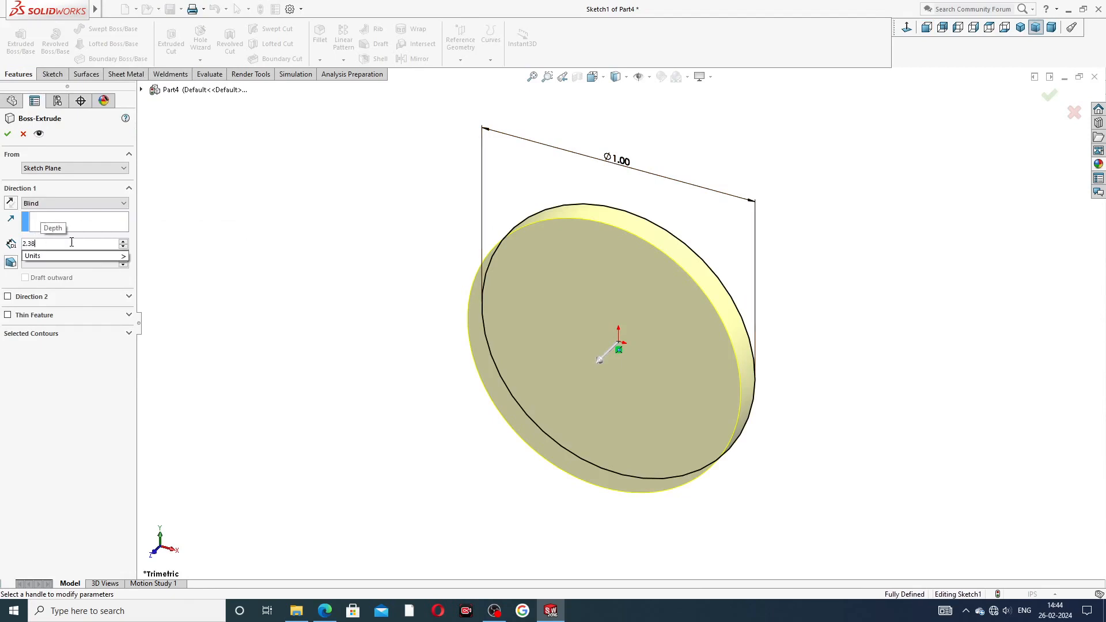
{"action": "key", "text": "Return"}
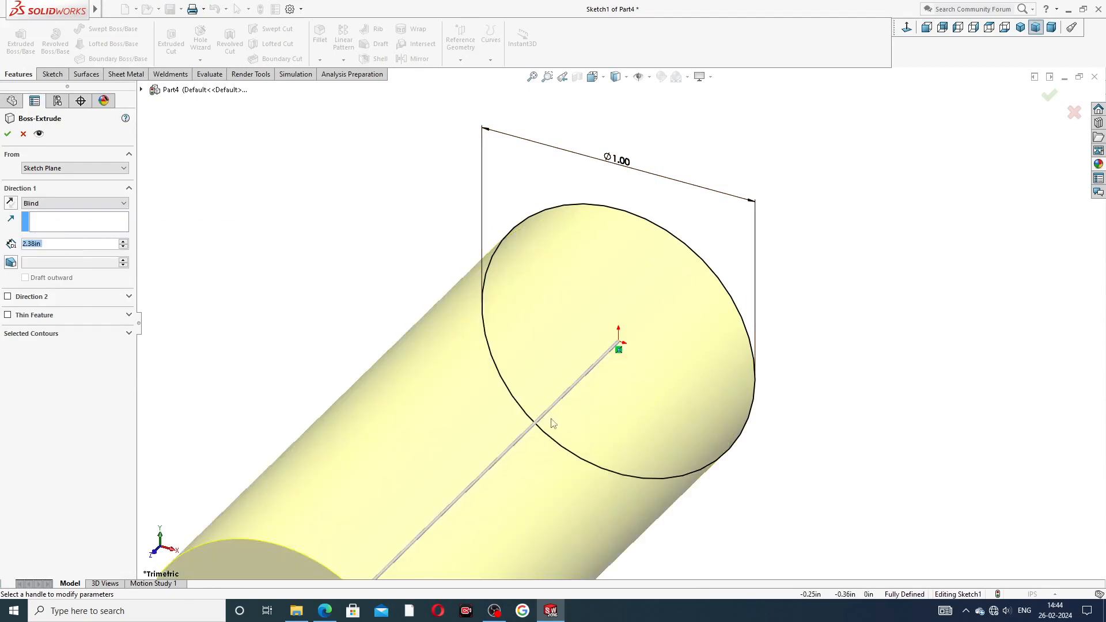
{"action": "scroll", "coordinate": [537, 447], "scroll_direction": "up", "scroll_amount": 3}
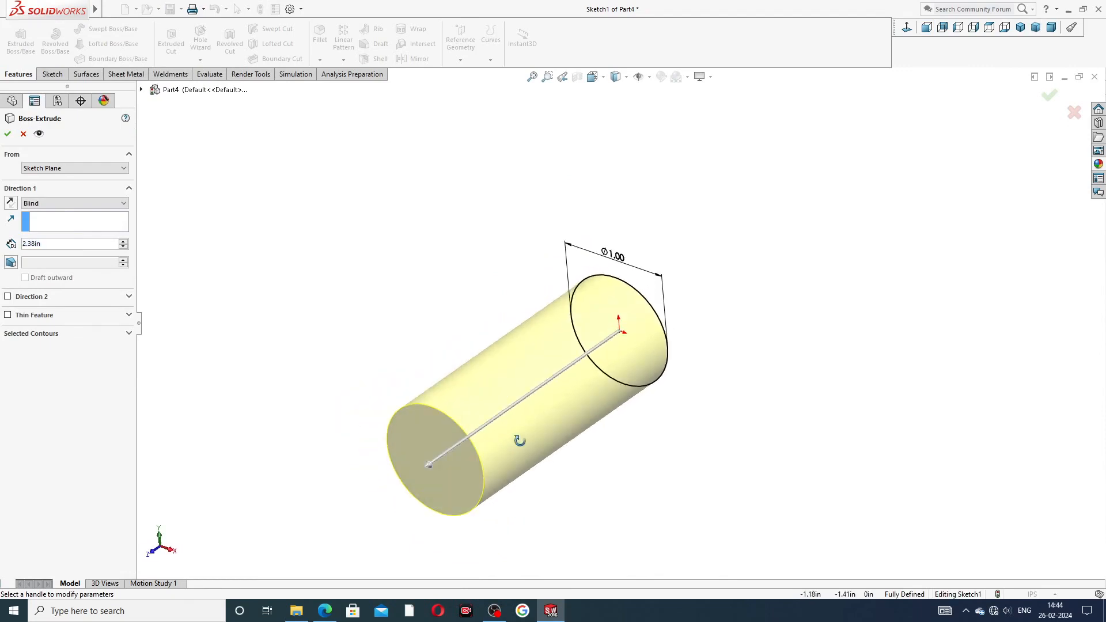
{"action": "scroll", "coordinate": [507, 444], "scroll_direction": "down", "scroll_amount": 3}
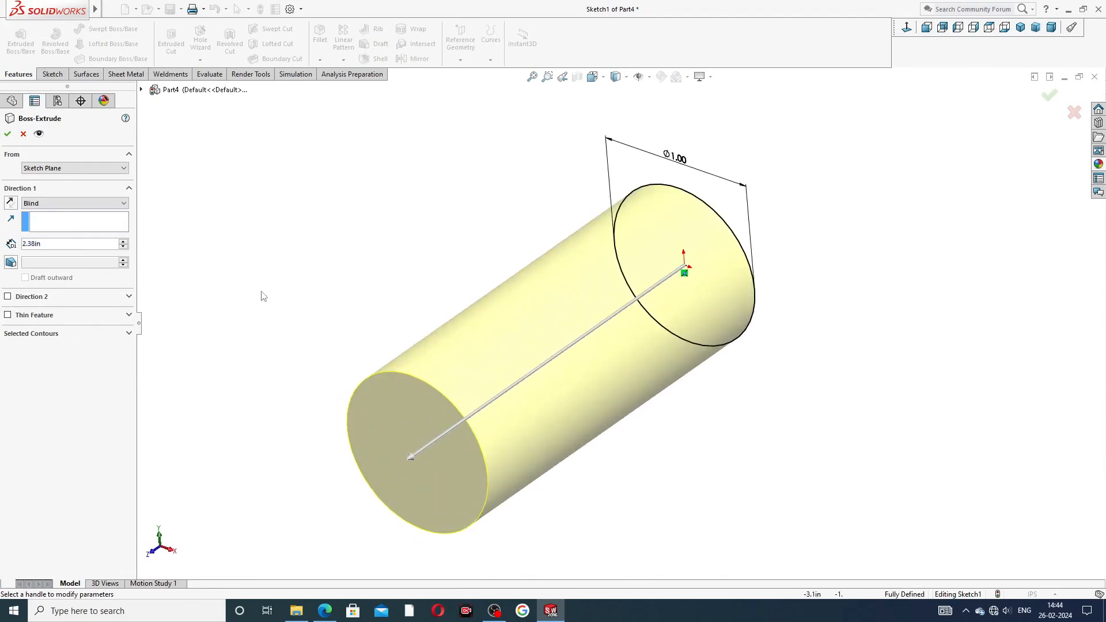
{"action": "left_click", "coordinate": [7, 133]}
{"action": "left_click", "coordinate": [354, 251]}
Step: Chamfer both end edges of the pin by 0.05 in at 45 degrees, checking the size against the Part-02 PDF drawing
{"action": "middle_click_drag", "start_coordinate": [449, 277], "coordinate": [434, 321]}
{"action": "left_click", "coordinate": [319, 59]}
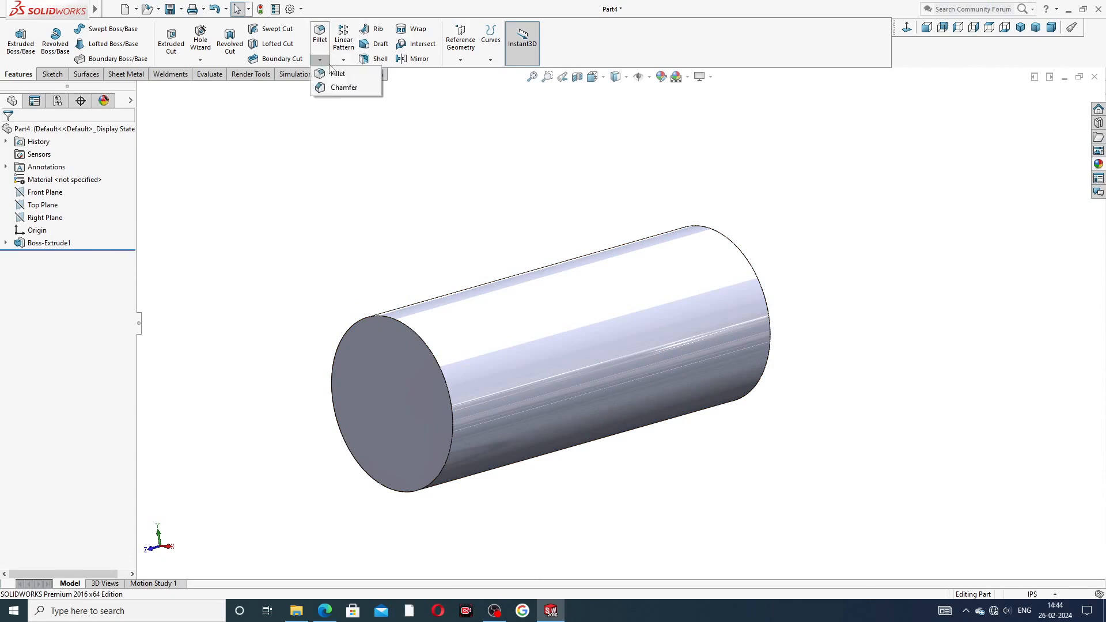
{"action": "left_click", "coordinate": [339, 88]}
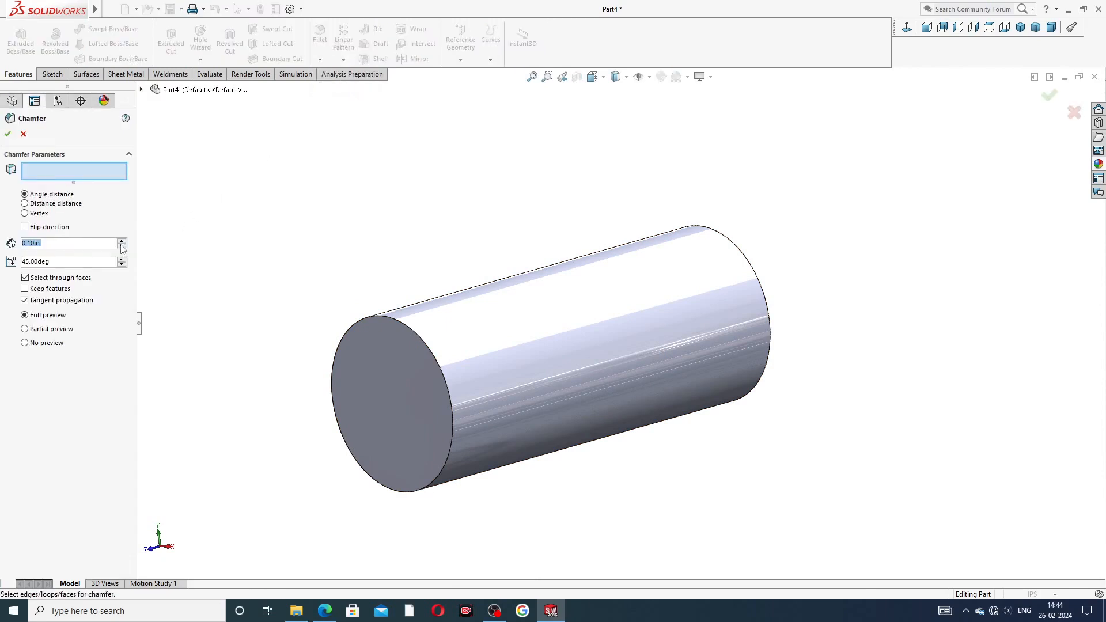
{"action": "type", "text": ".0"}
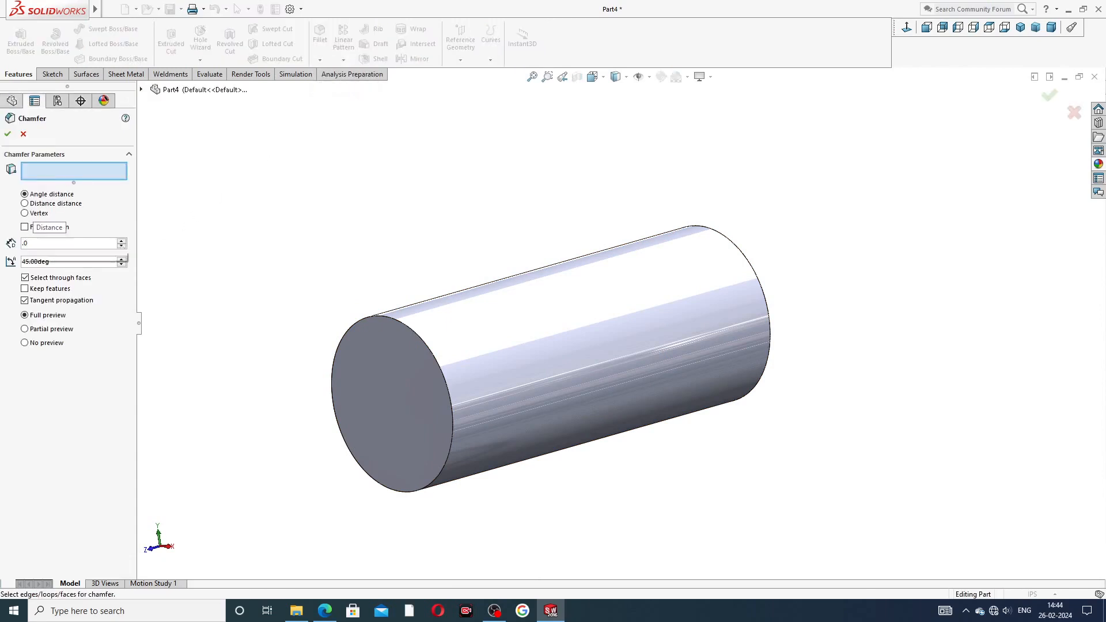
{"action": "type", "text": "5"}
{"action": "key", "text": "Return"}
{"action": "left_click", "coordinate": [324, 610]}
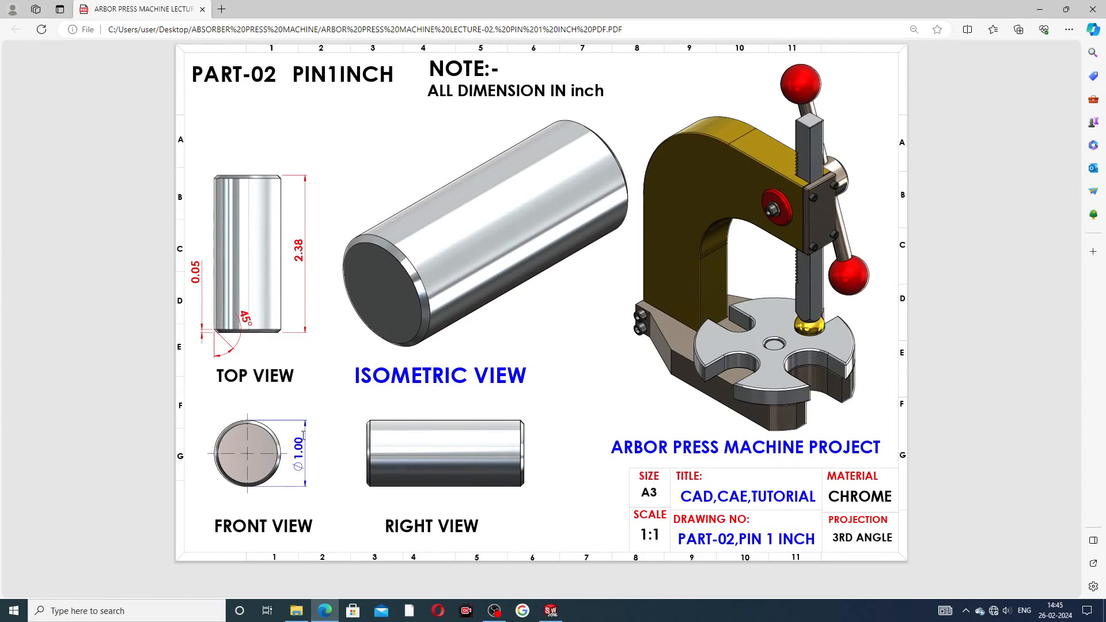
{"action": "left_click", "coordinate": [550, 610]}
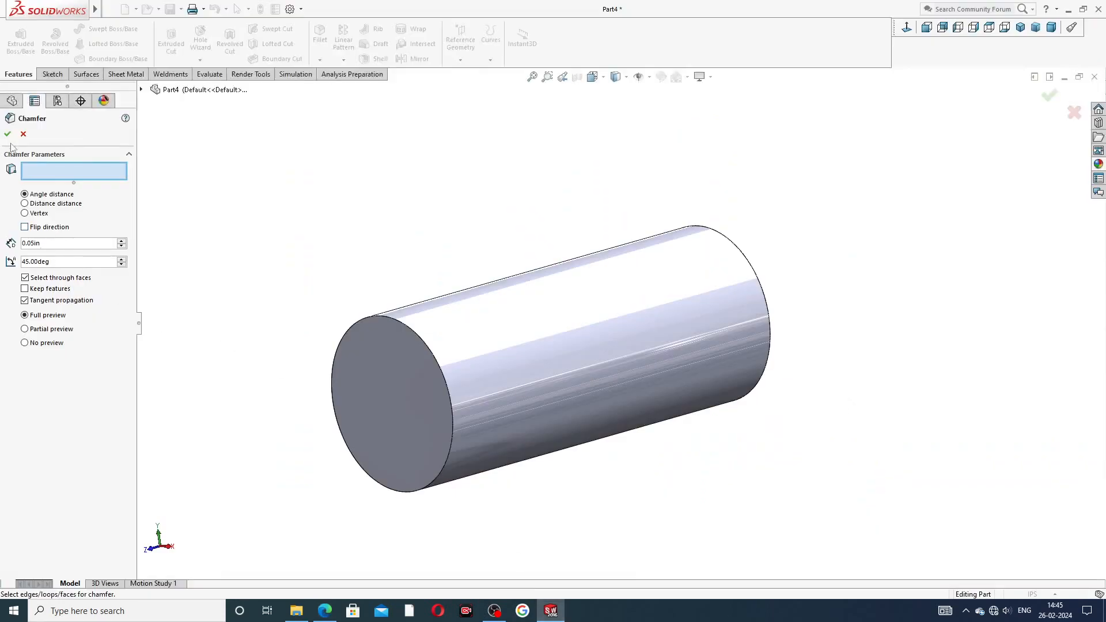
{"action": "left_click", "coordinate": [588, 324]}
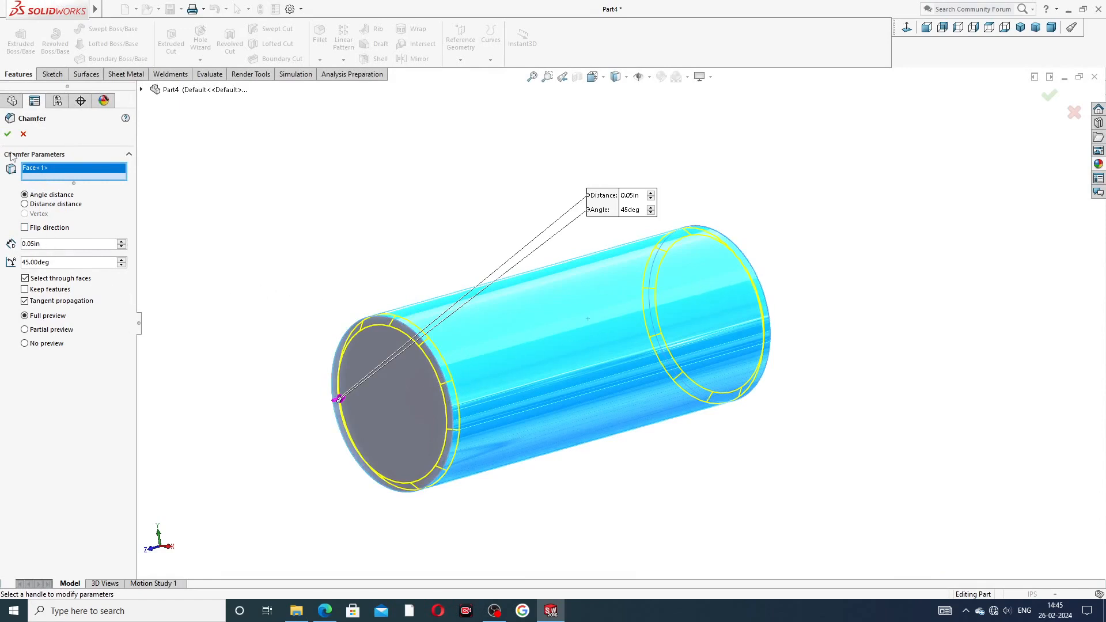
{"action": "left_click", "coordinate": [8, 135]}
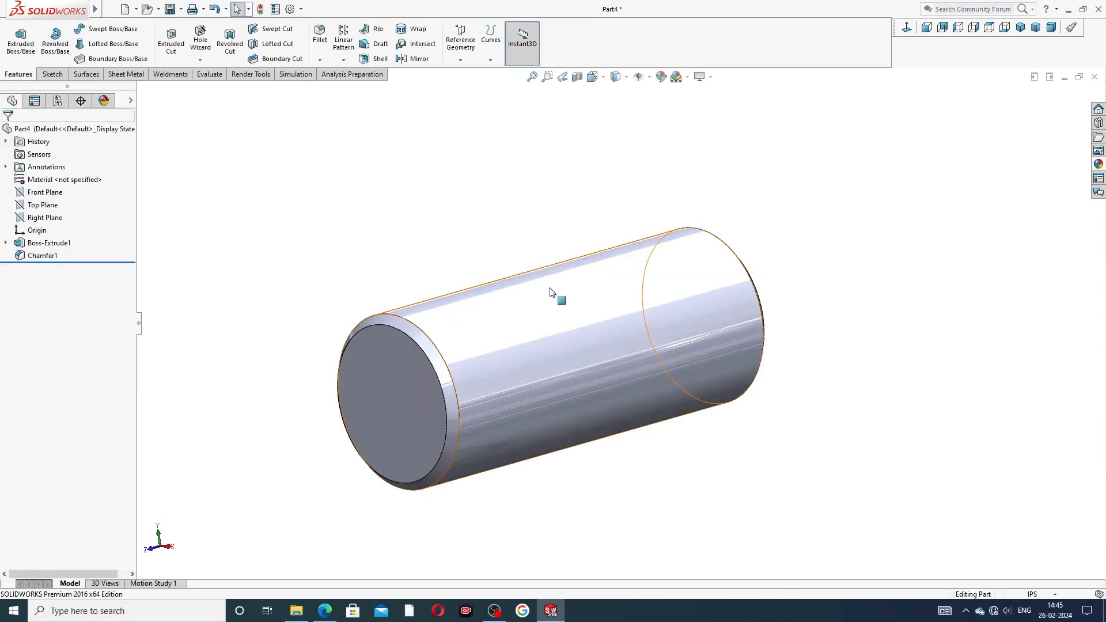
Step: Apply the chromium plate appearance from the Metal > Chrome appearances to the whole pin
{"action": "middle_click_drag", "start_coordinate": [555, 296], "coordinate": [496, 301]}
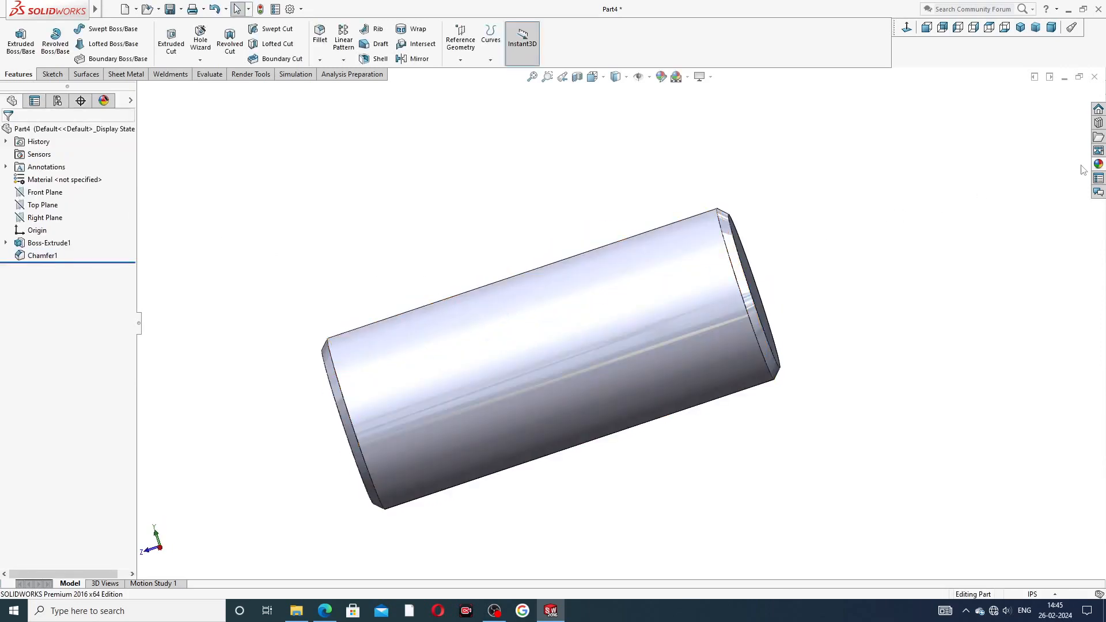
{"action": "left_click", "coordinate": [1098, 165]}
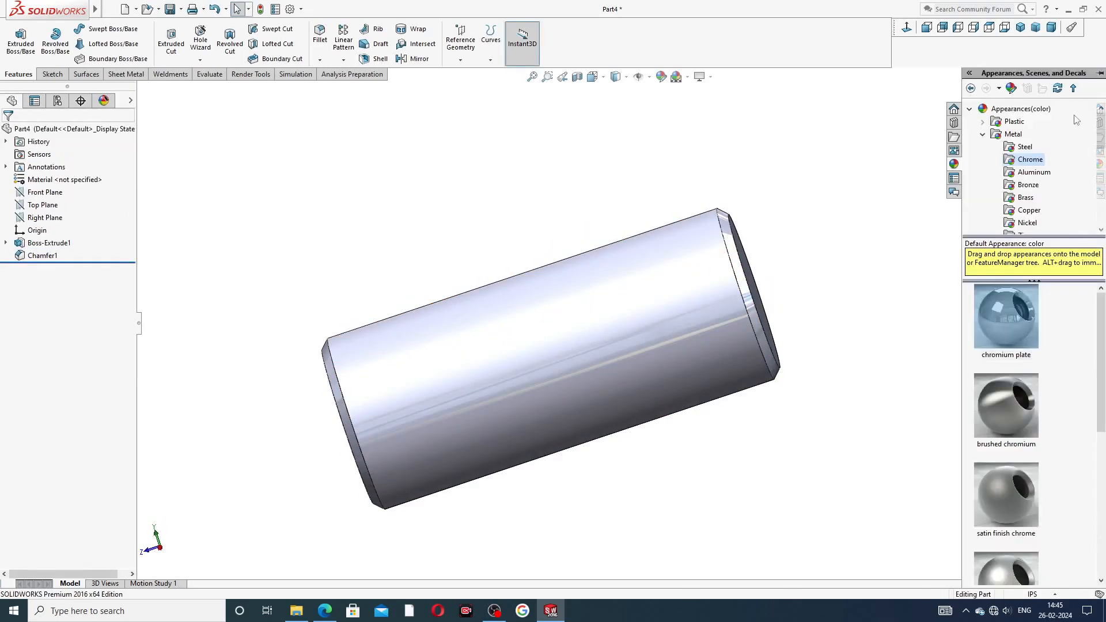
{"action": "double_click", "coordinate": [1021, 112]}
{"action": "double_click", "coordinate": [1021, 113]}
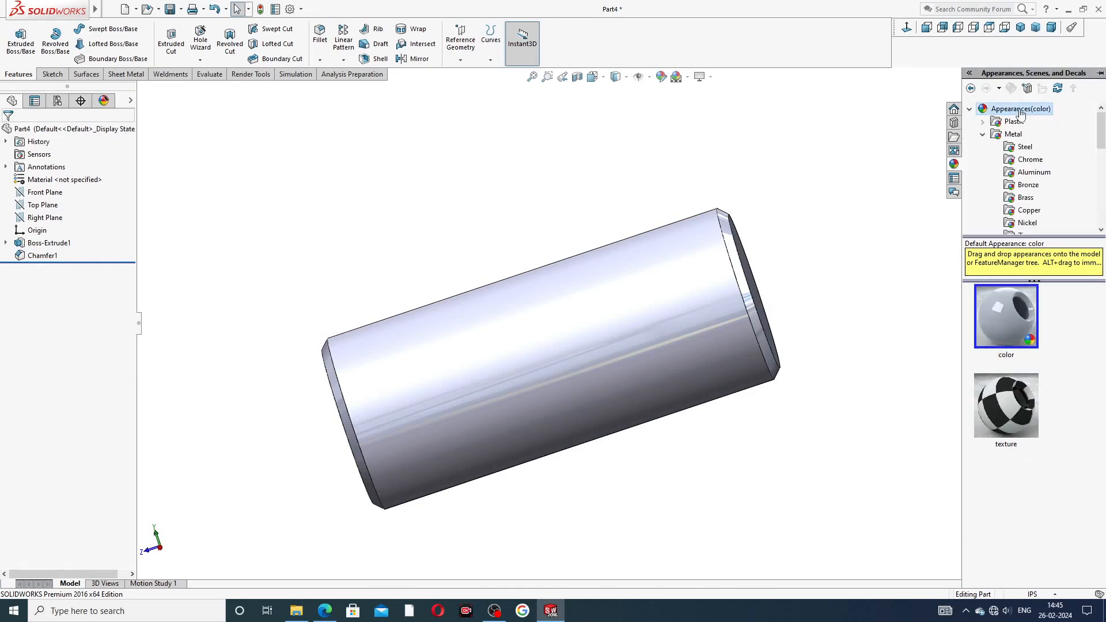
{"action": "double_click", "coordinate": [1015, 135]}
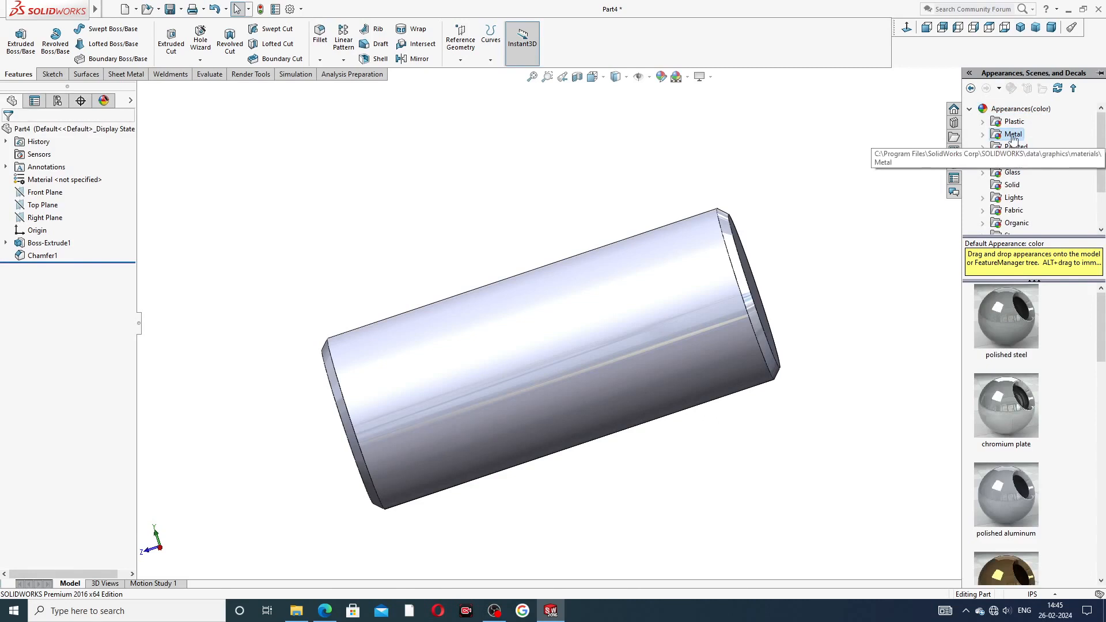
{"action": "double_click", "coordinate": [1013, 136]}
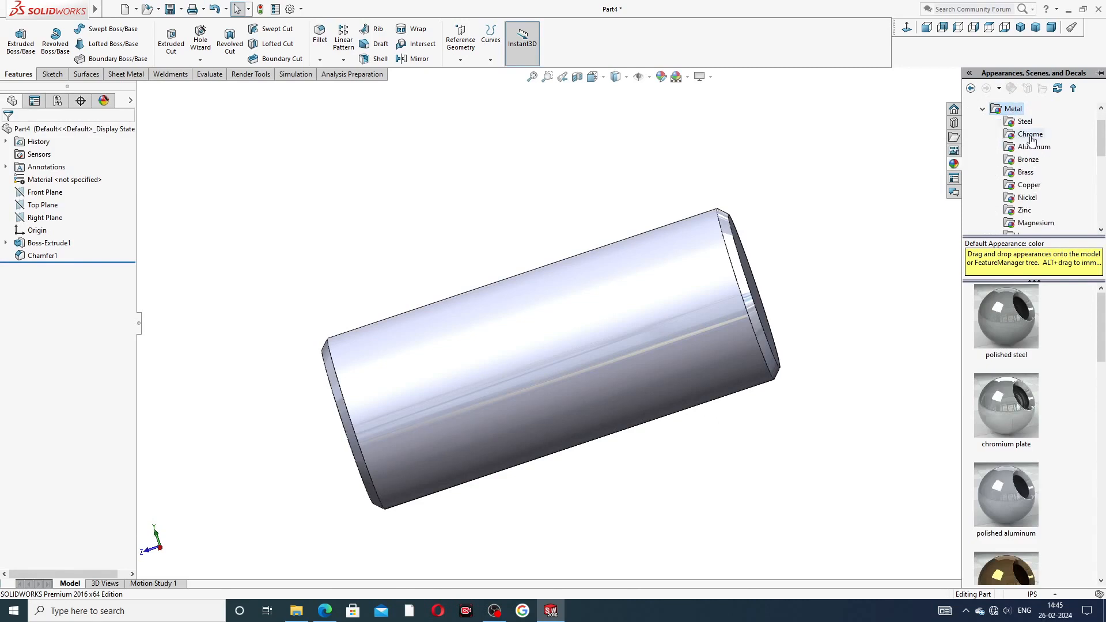
{"action": "left_click", "coordinate": [1031, 136]}
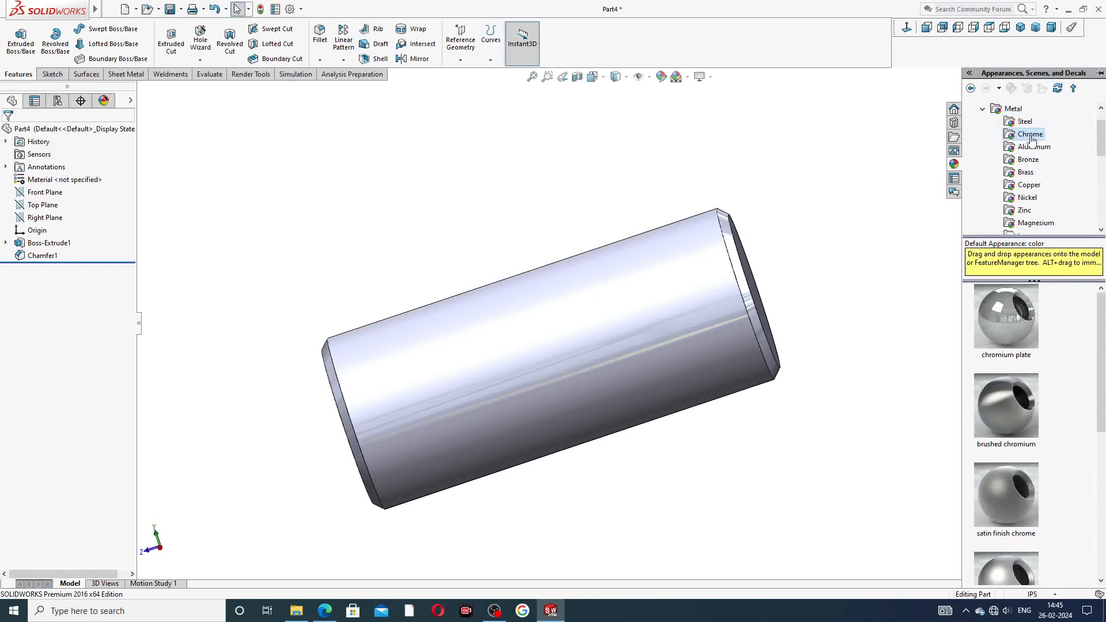
{"action": "double_click", "coordinate": [1018, 311]}
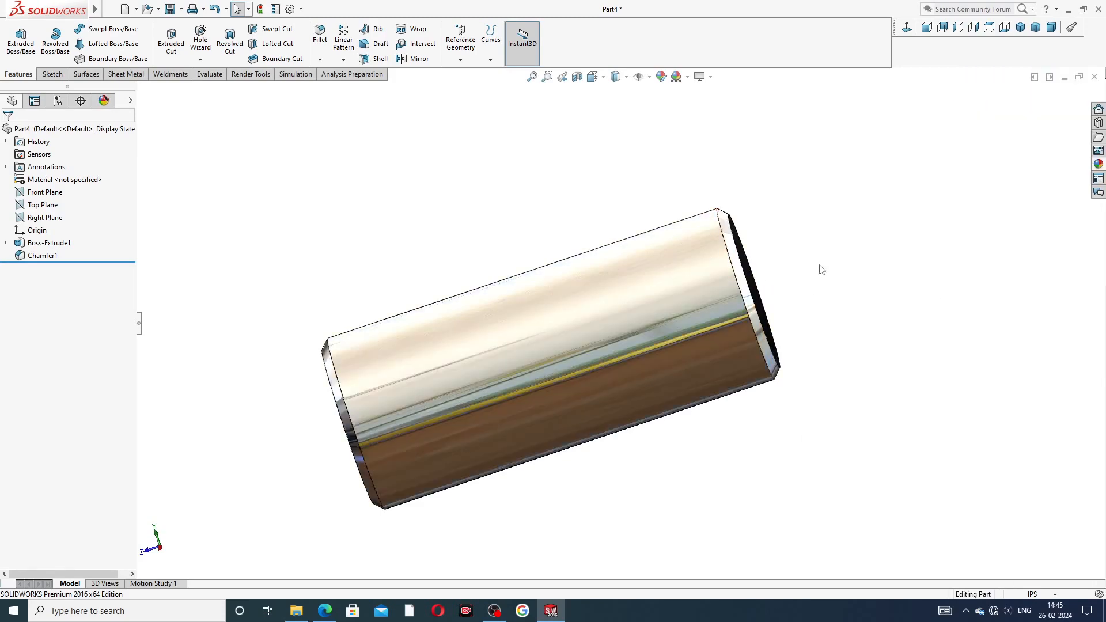
{"action": "middle_click_drag", "start_coordinate": [818, 255], "coordinate": [887, 199]}
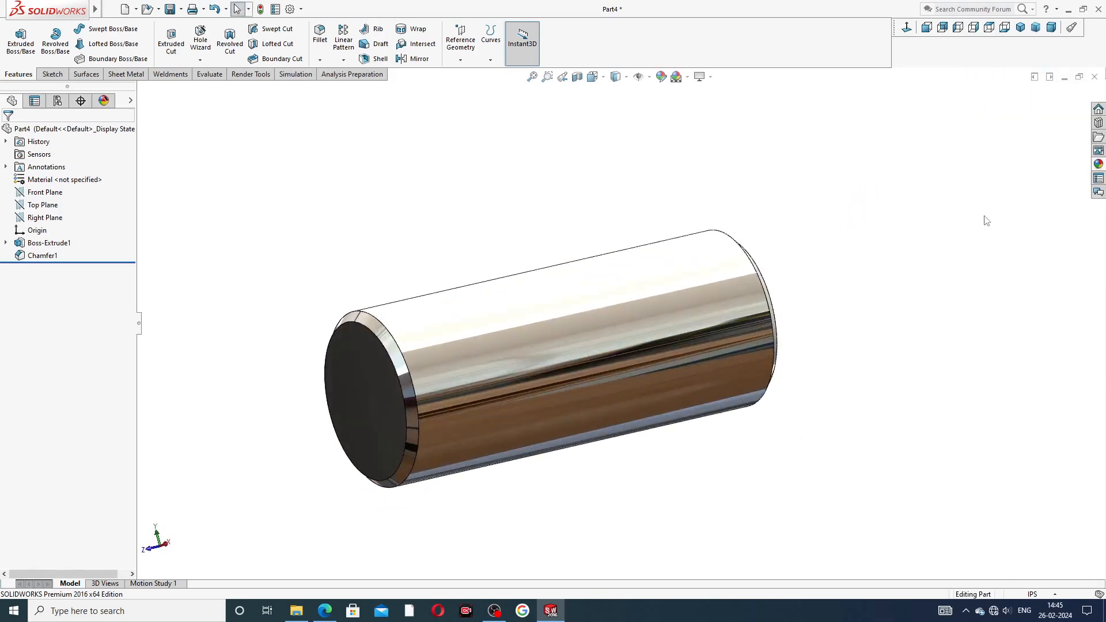
{"action": "left_click", "coordinate": [1098, 163]}
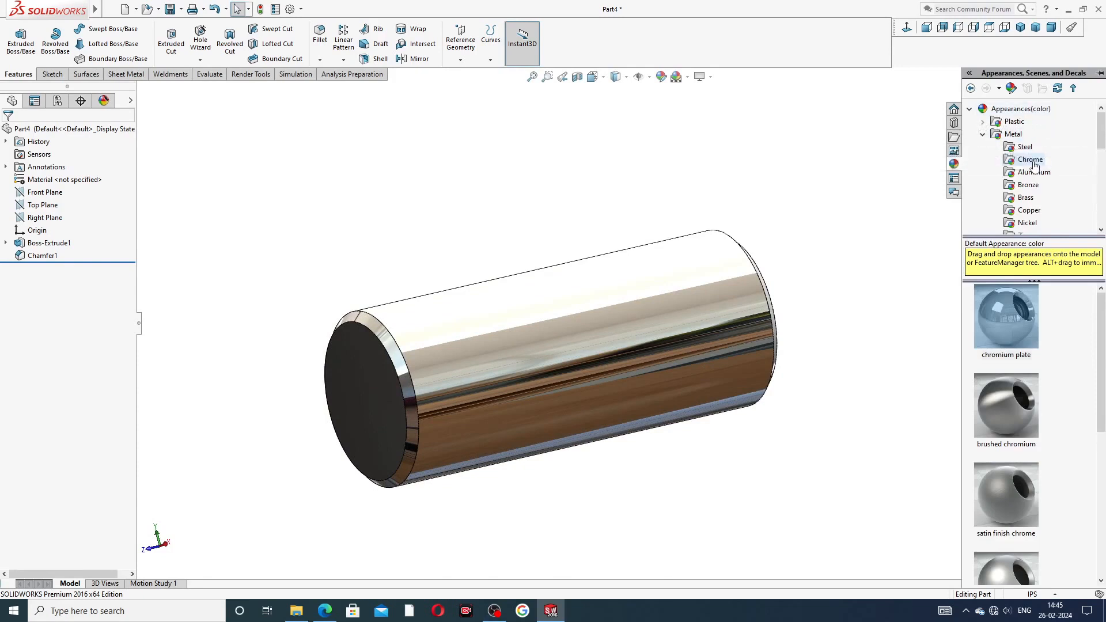
{"action": "left_click_drag", "start_coordinate": [1007, 326], "coordinate": [626, 327]}
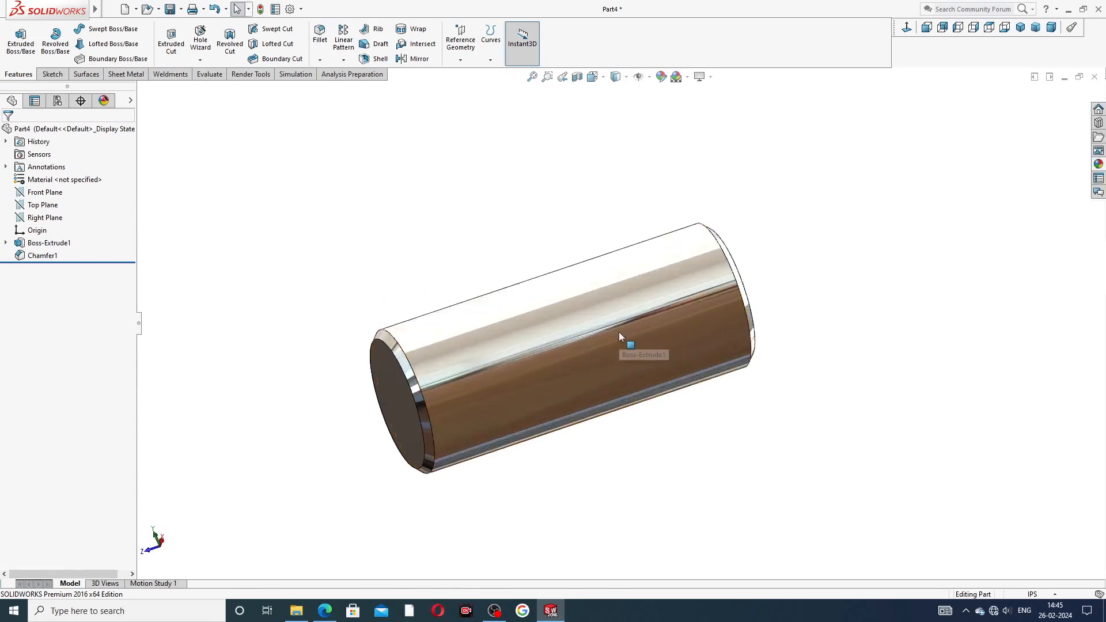
Step: Show the pin in isometric view and compare it with the Part-02 PDF drawing in the browser
{"action": "left_click", "coordinate": [1019, 27]}
{"action": "scroll", "coordinate": [781, 262], "scroll_direction": "up", "scroll_amount": 1}
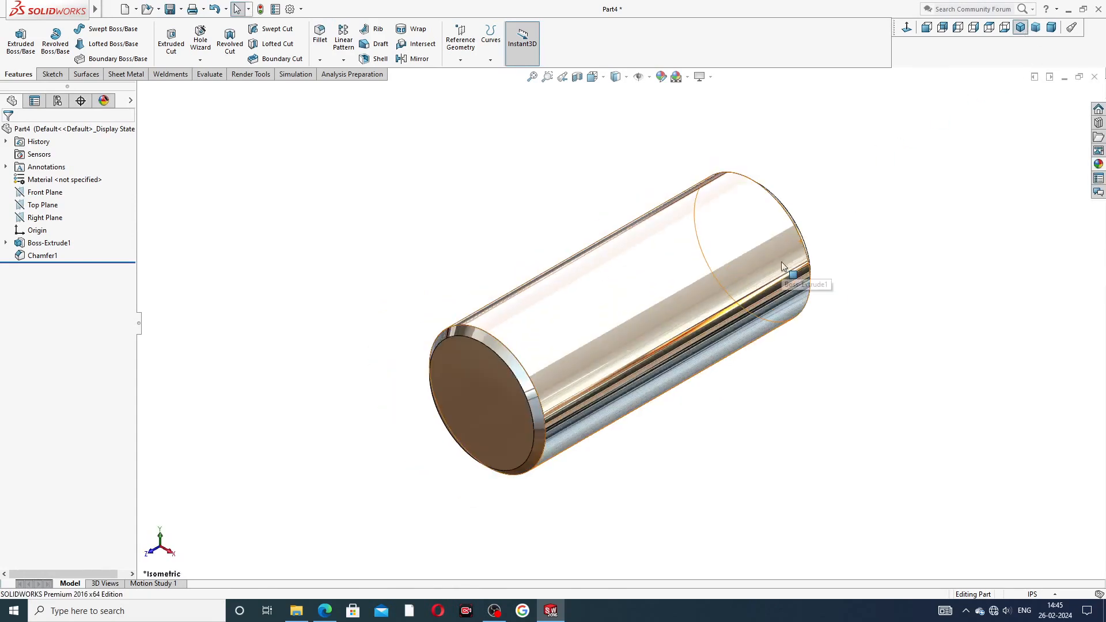
{"action": "scroll", "coordinate": [752, 229], "scroll_direction": "down", "scroll_amount": 1}
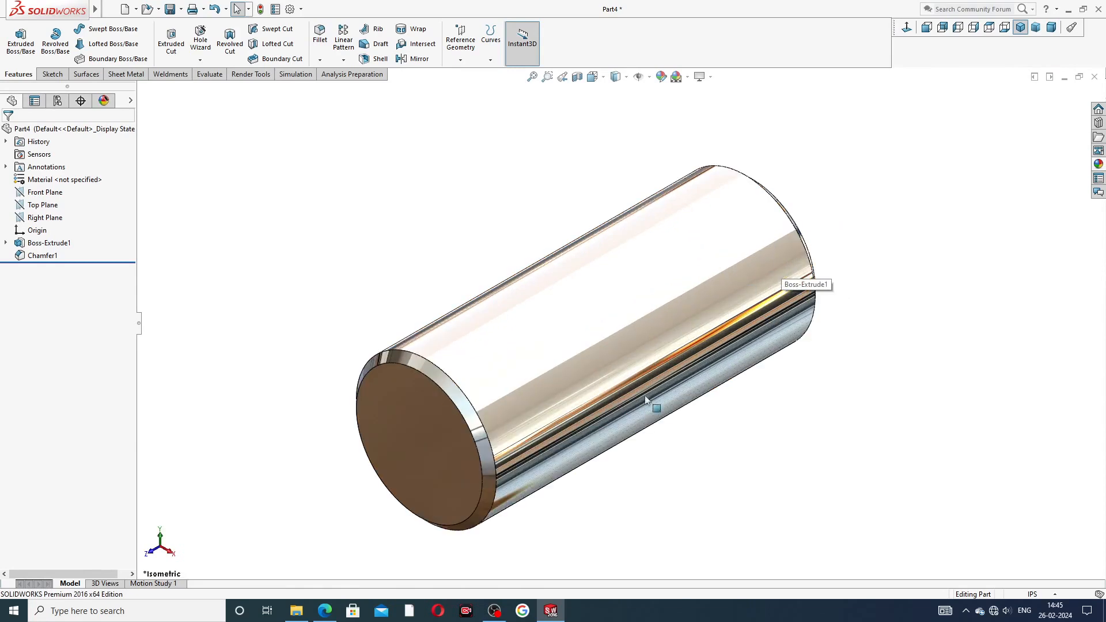
{"action": "left_click", "coordinate": [325, 610]}
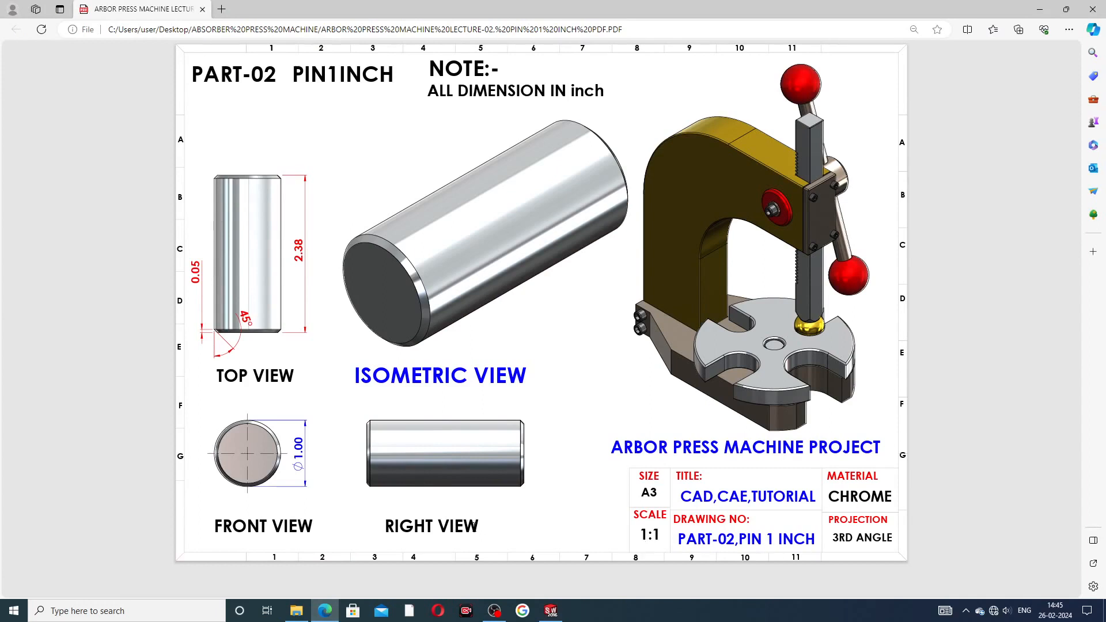
{"action": "left_click", "coordinate": [631, 617]}
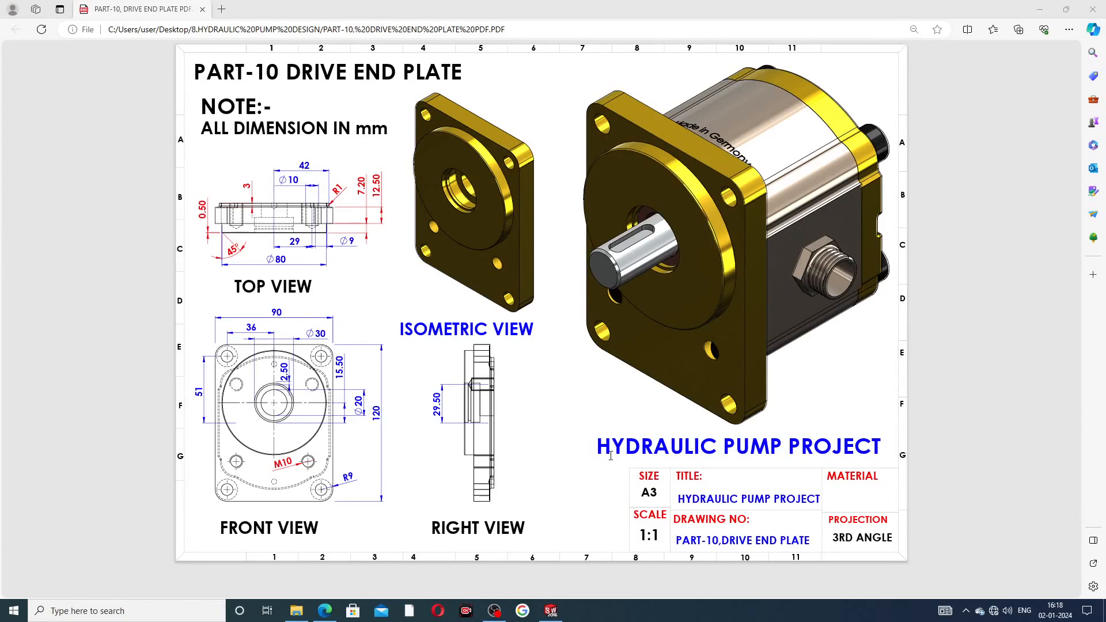
Step: Switch from the Part-10 drive end plate drawing to SOLIDWORKS and examine the finished end plate model from both faces and its sides
{"action": "left_click", "coordinate": [551, 610]}
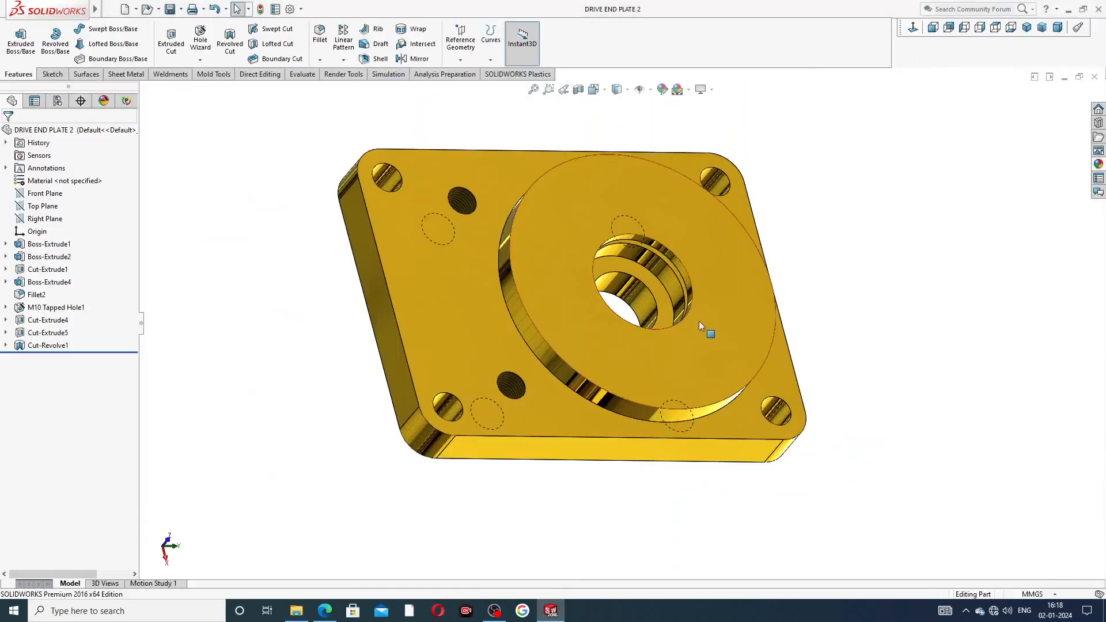
{"action": "middle_click_drag", "start_coordinate": [707, 310], "coordinate": [639, 221]}
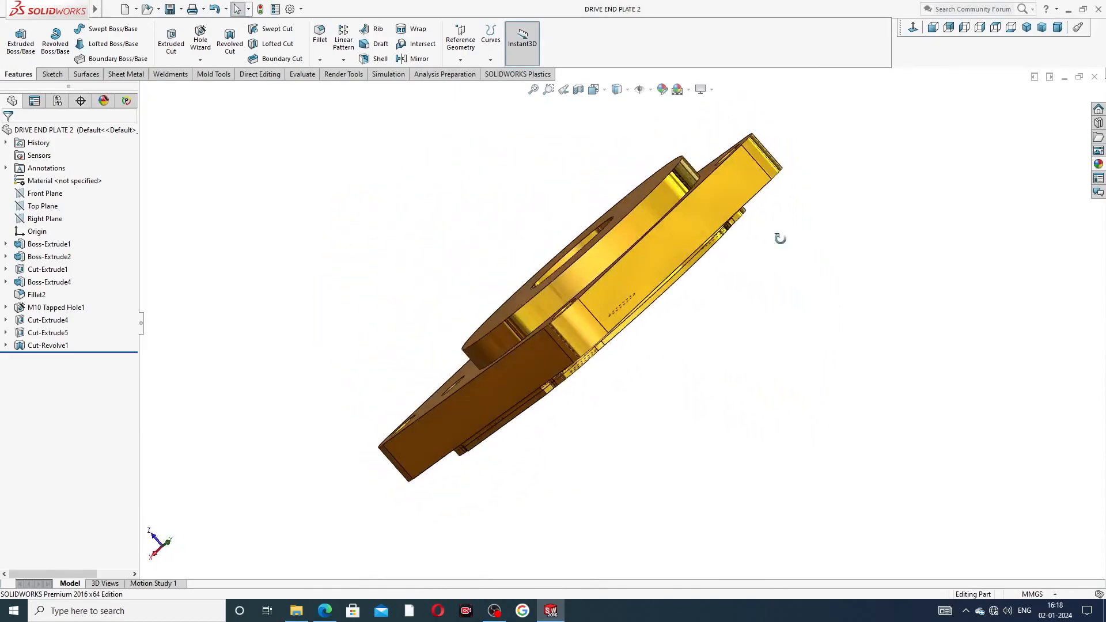
{"action": "middle_click_drag", "start_coordinate": [777, 237], "coordinate": [773, 156]}
{"action": "middle_click_drag", "start_coordinate": [819, 190], "coordinate": [671, 212]}
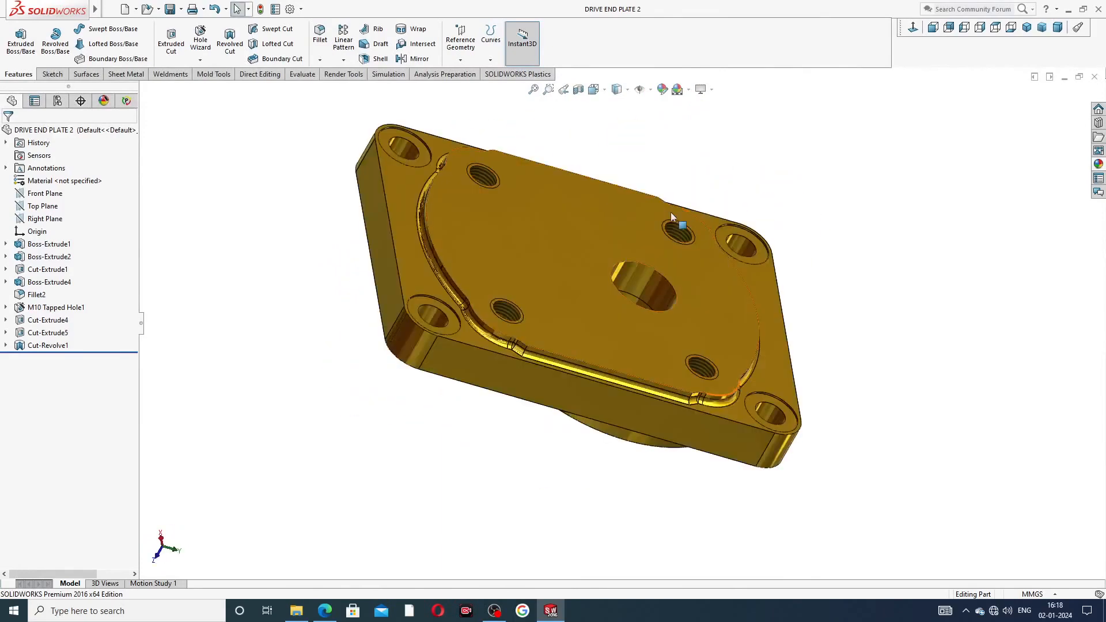
{"action": "middle_click_drag", "start_coordinate": [547, 223], "coordinate": [353, 271]}
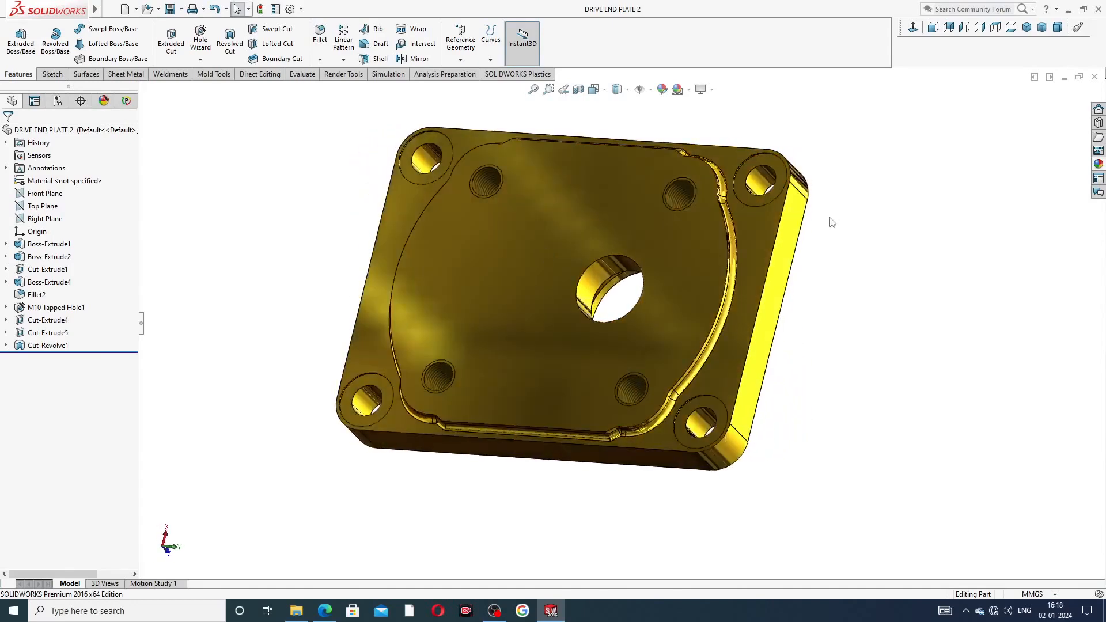
{"action": "middle_click_drag", "start_coordinate": [829, 219], "coordinate": [693, 219]}
{"action": "middle_click_drag", "start_coordinate": [654, 278], "coordinate": [724, 159]}
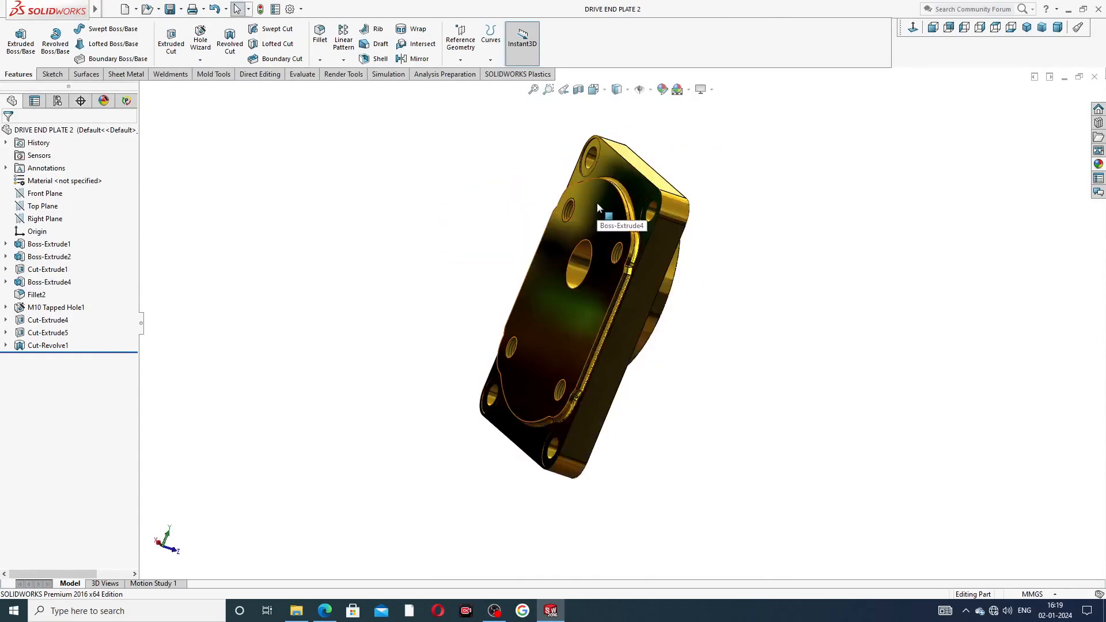
{"action": "middle_click_drag", "start_coordinate": [532, 218], "coordinate": [624, 144]}
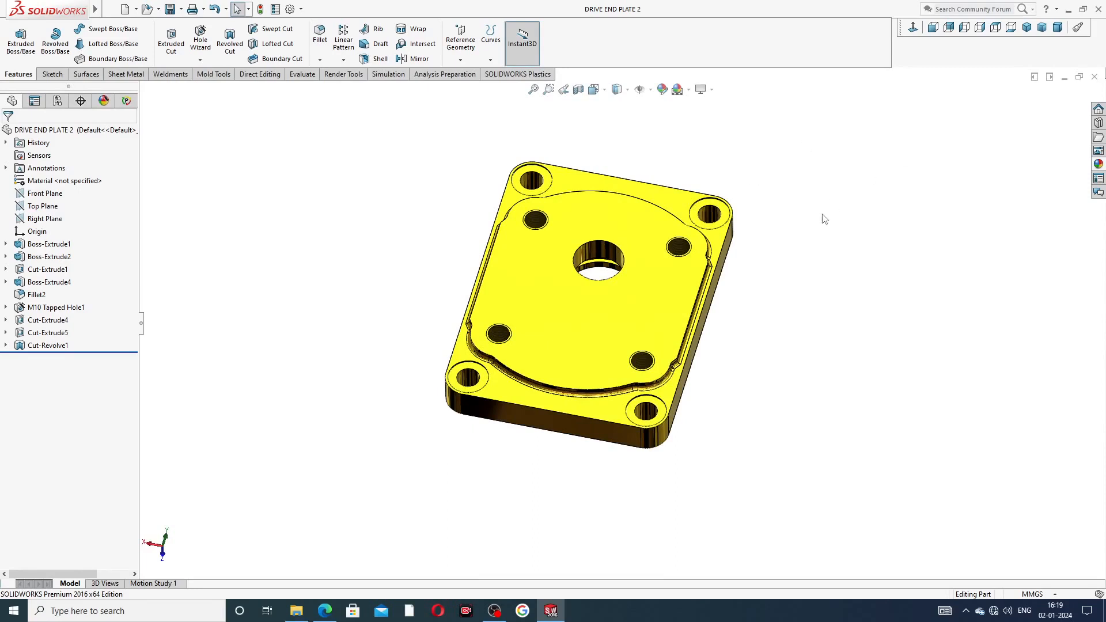
Step: Close the drive end plate model and create a new part document with the Plain White scene
{"action": "left_click", "coordinate": [1093, 78]}
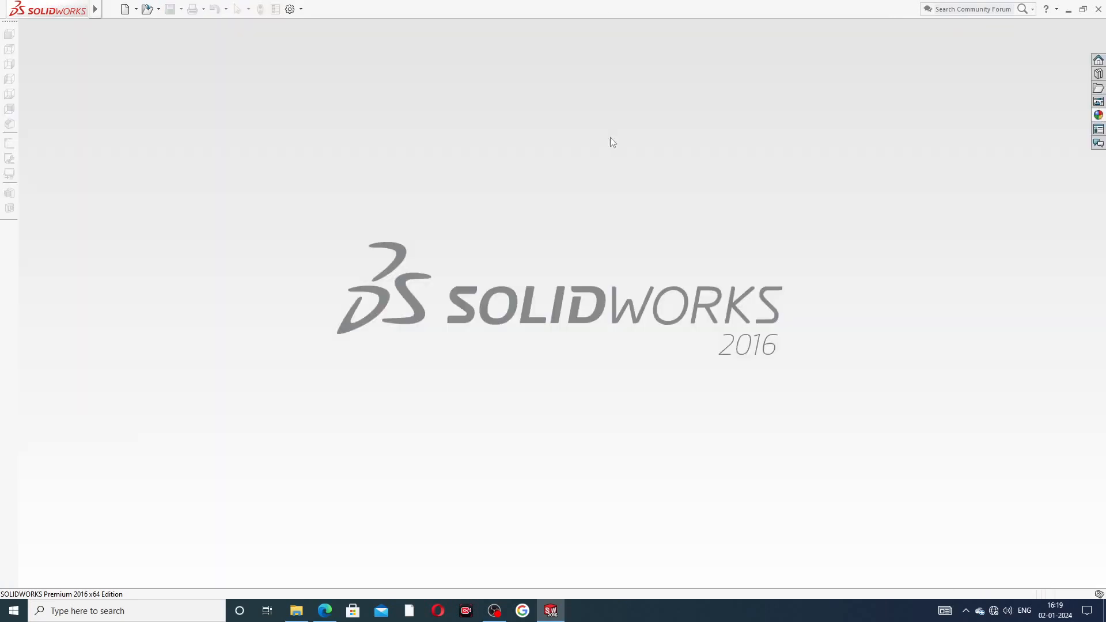
{"action": "left_click", "coordinate": [125, 8]}
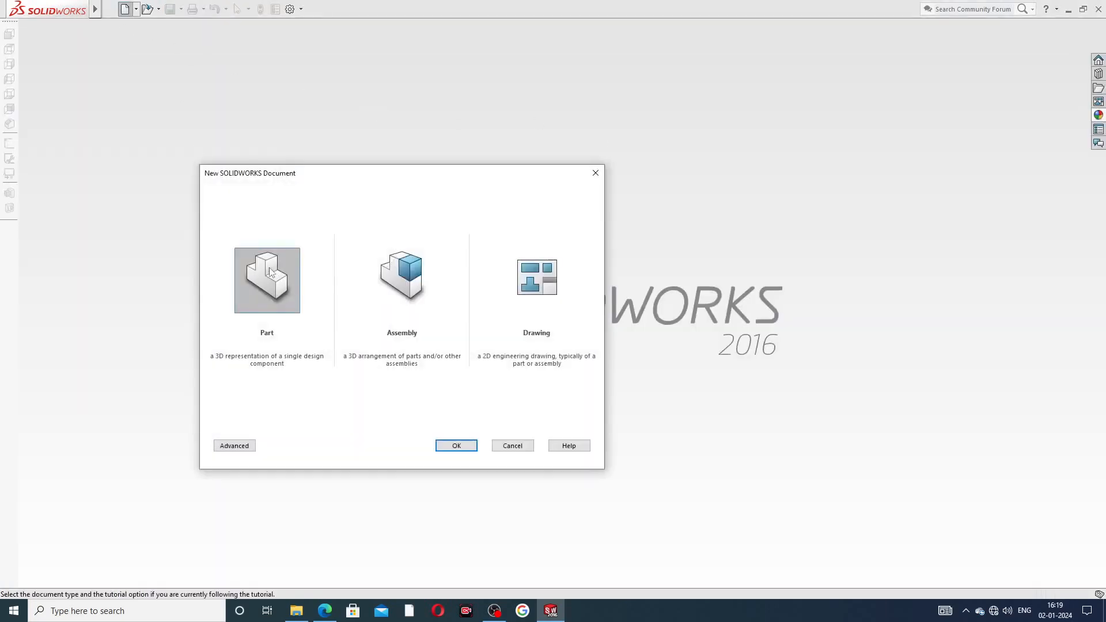
{"action": "left_click", "coordinate": [456, 445]}
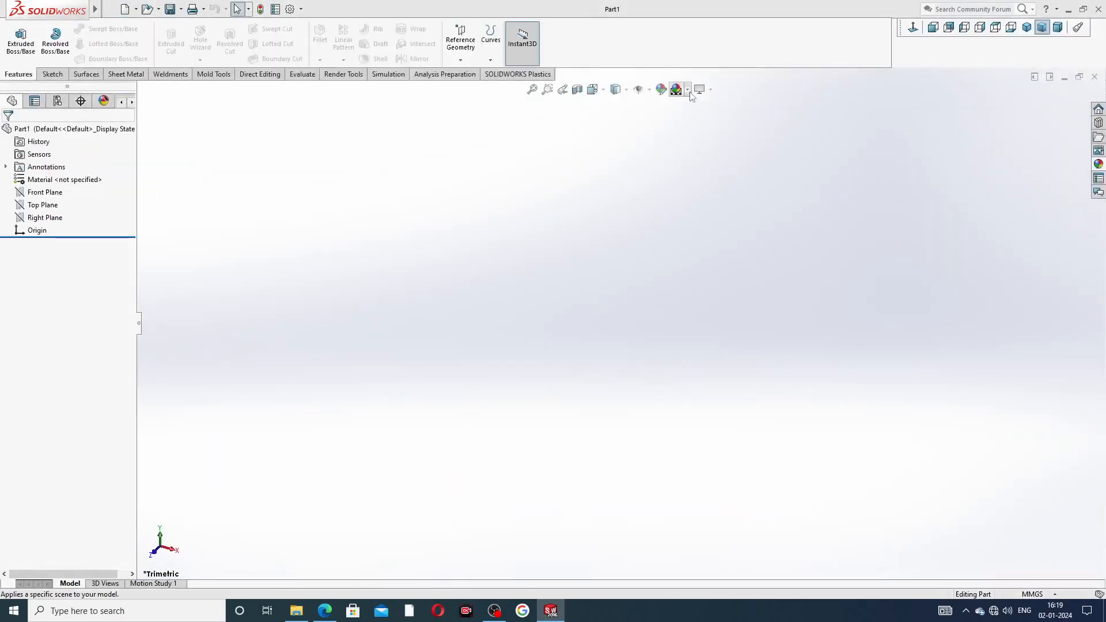
{"action": "left_click", "coordinate": [688, 89]}
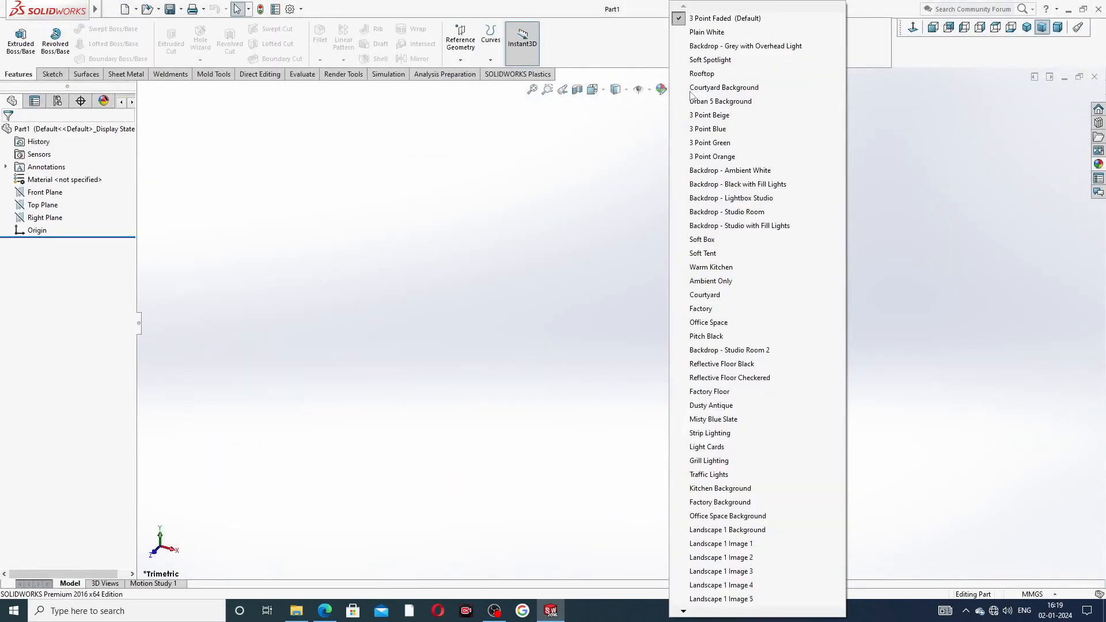
{"action": "left_click", "coordinate": [722, 38]}
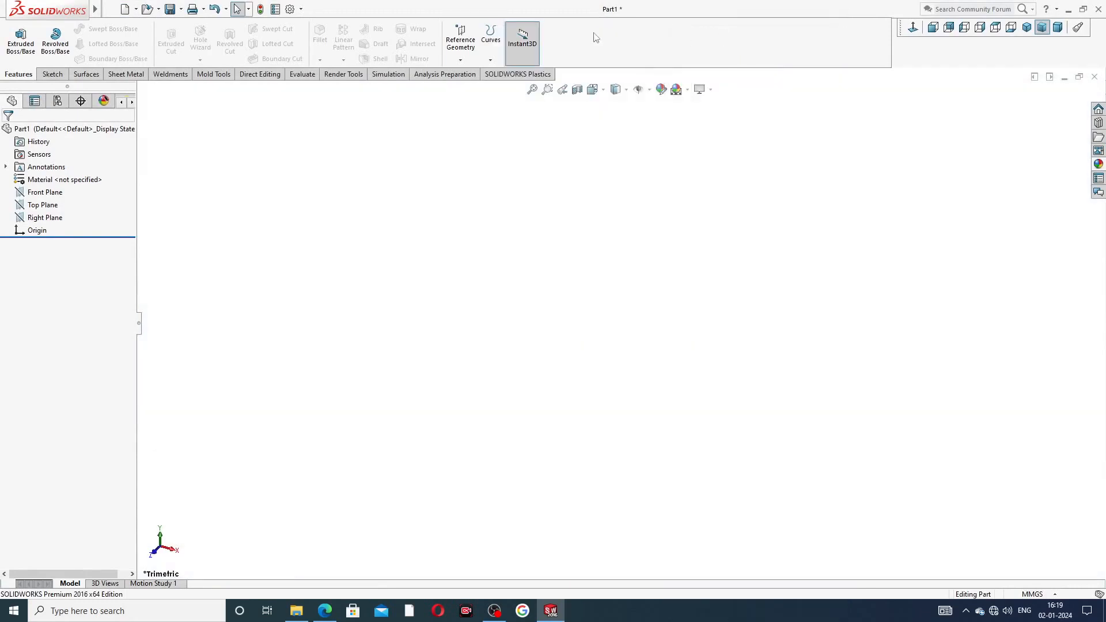
Step: Raise the new part's shaded and draft image quality to the highest resolution in the document properties
{"action": "left_click", "coordinate": [289, 10]}
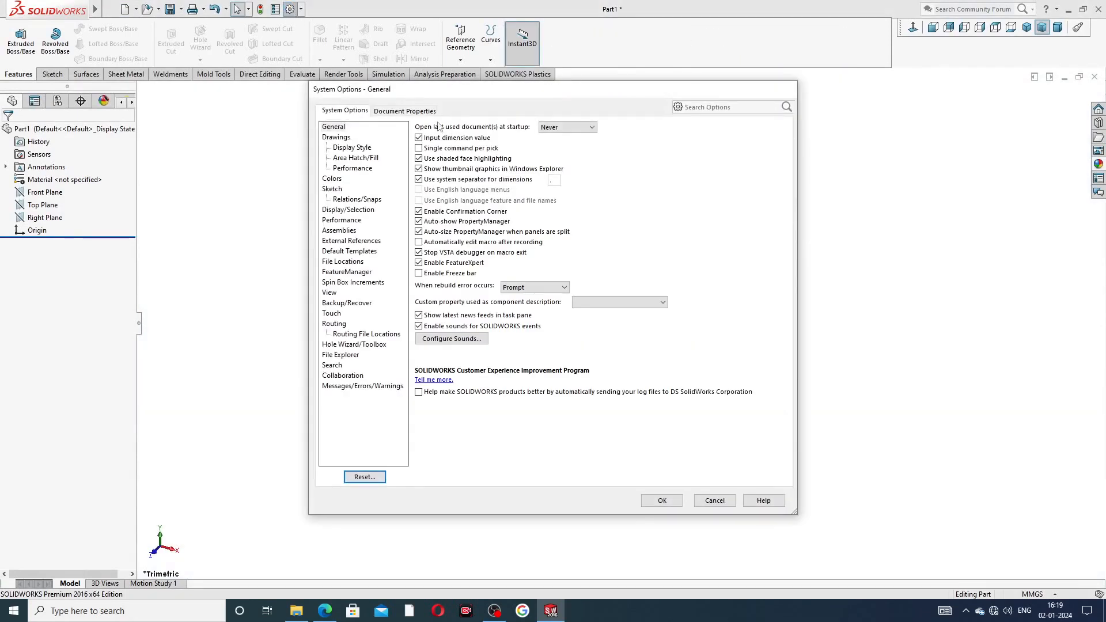
{"action": "left_click", "coordinate": [429, 112]}
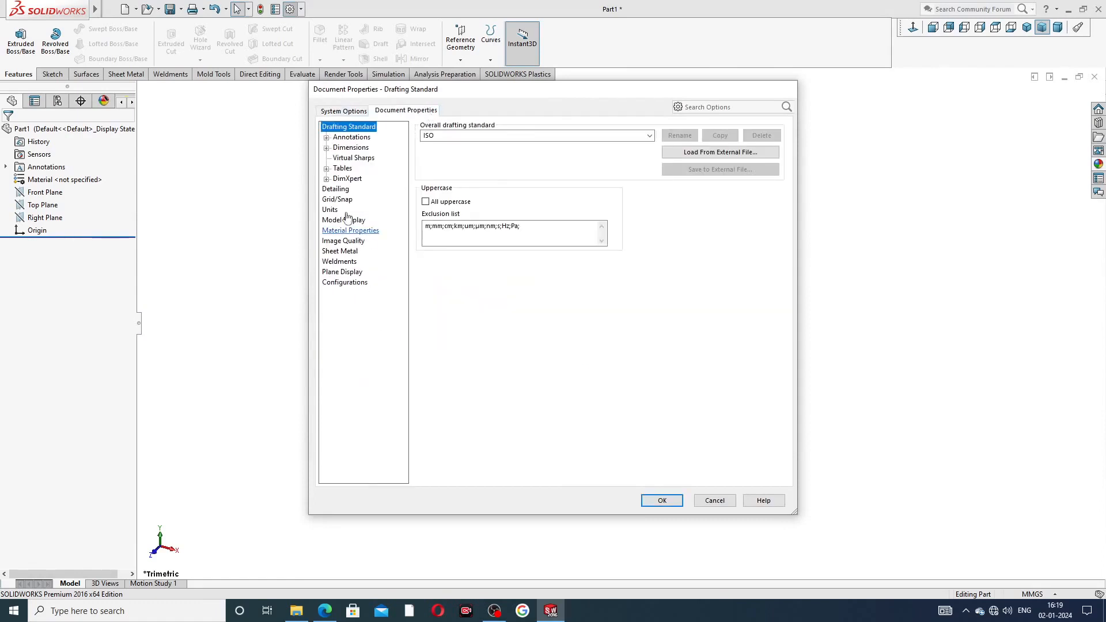
{"action": "left_click", "coordinate": [344, 241]}
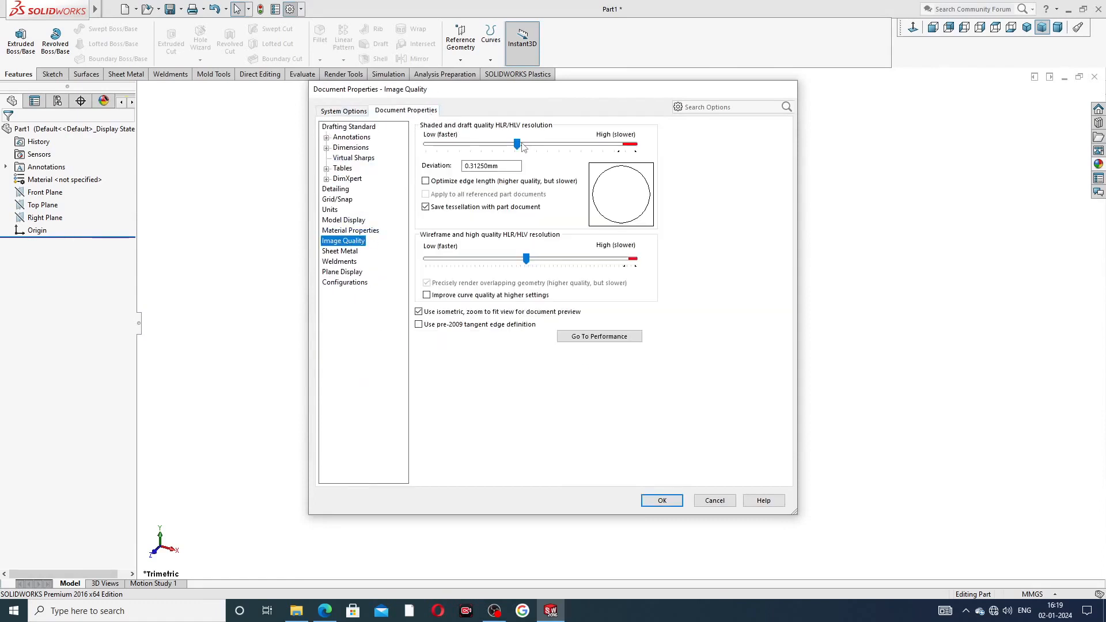
{"action": "left_click_drag", "start_coordinate": [518, 145], "coordinate": [634, 144]}
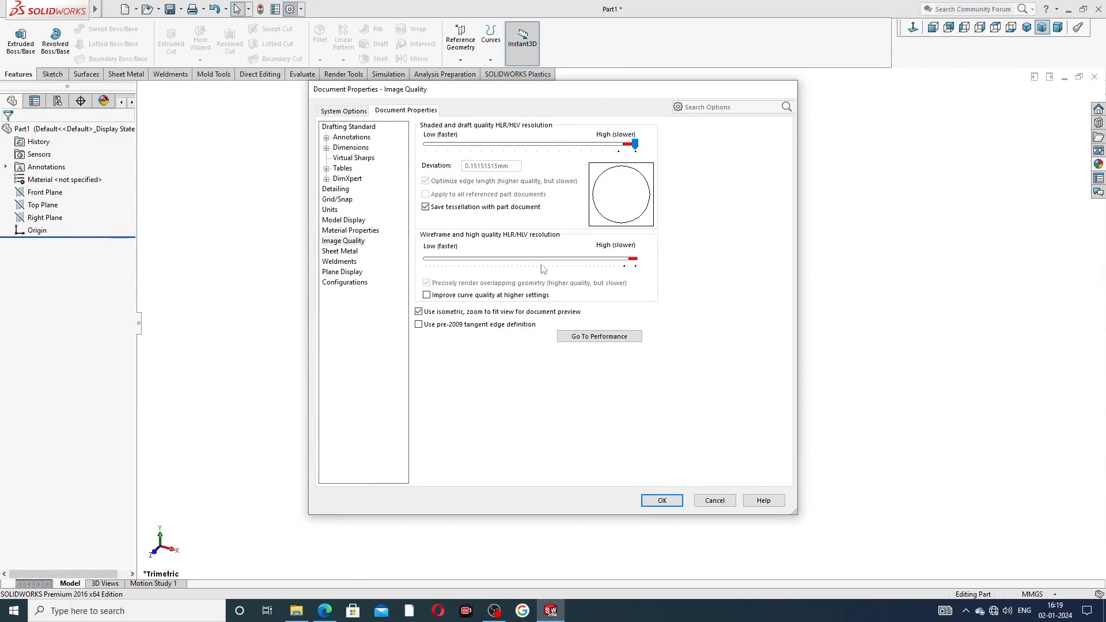
{"action": "left_click", "coordinate": [661, 499]}
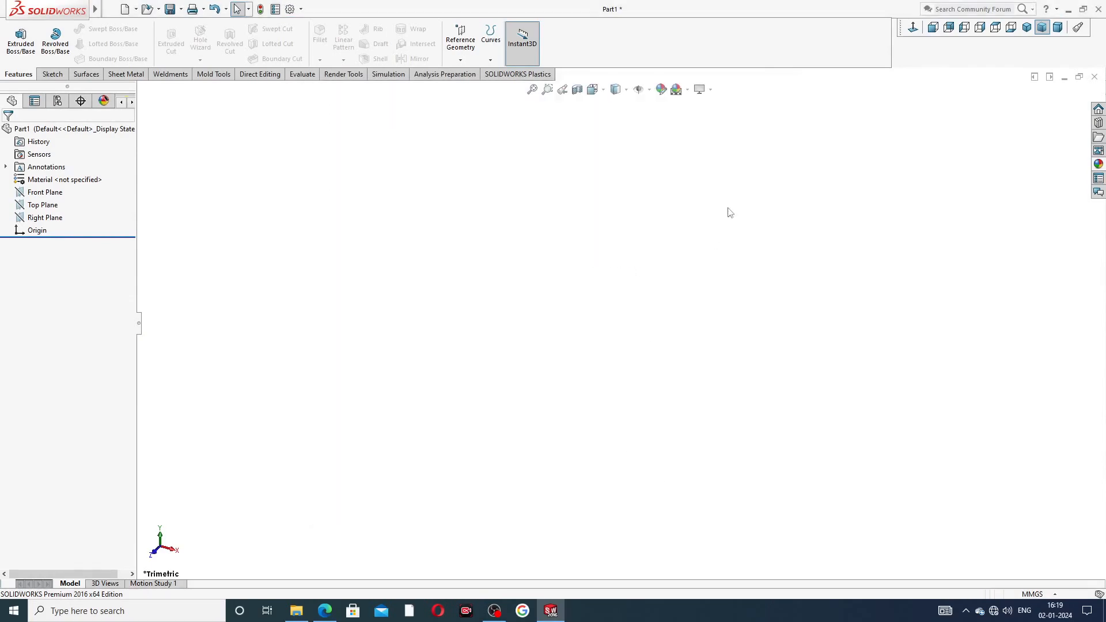
Step: Check the Part-10 drawing and sketch a center rectangle about 86 by 113 mm on the Front Plane, centred on the origin
{"action": "left_click", "coordinate": [325, 610]}
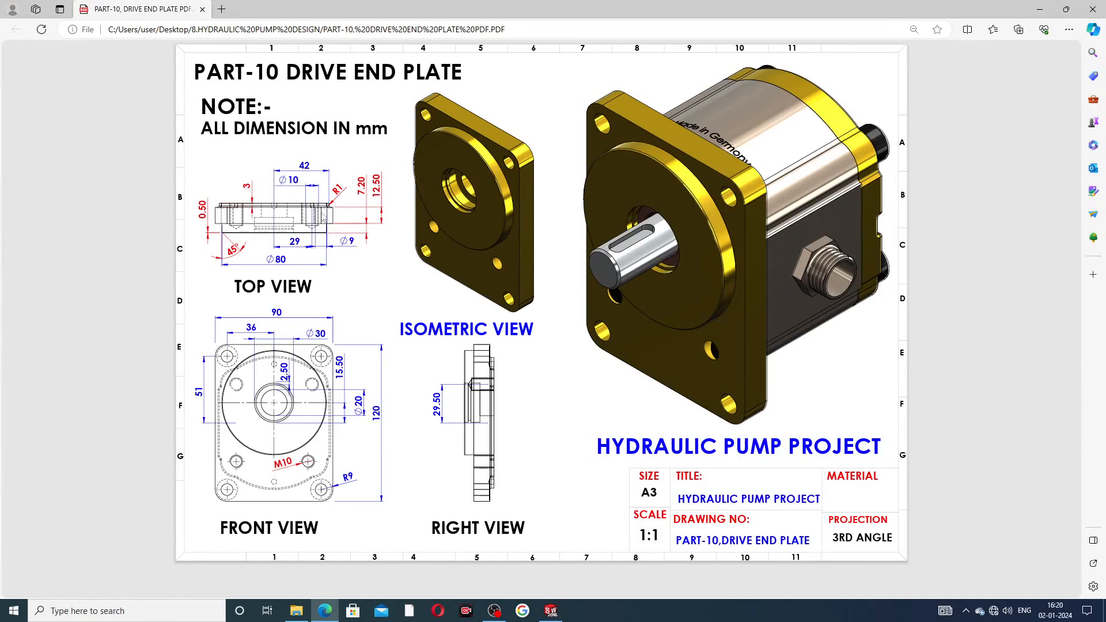
{"action": "left_click", "coordinate": [325, 611]}
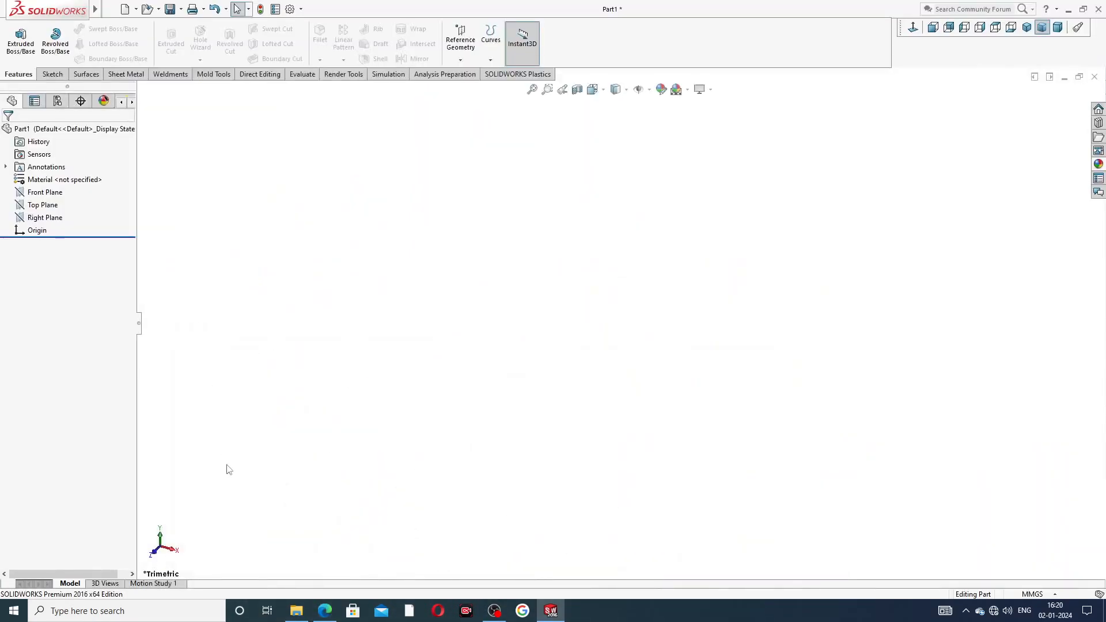
{"action": "left_click", "coordinate": [325, 611]}
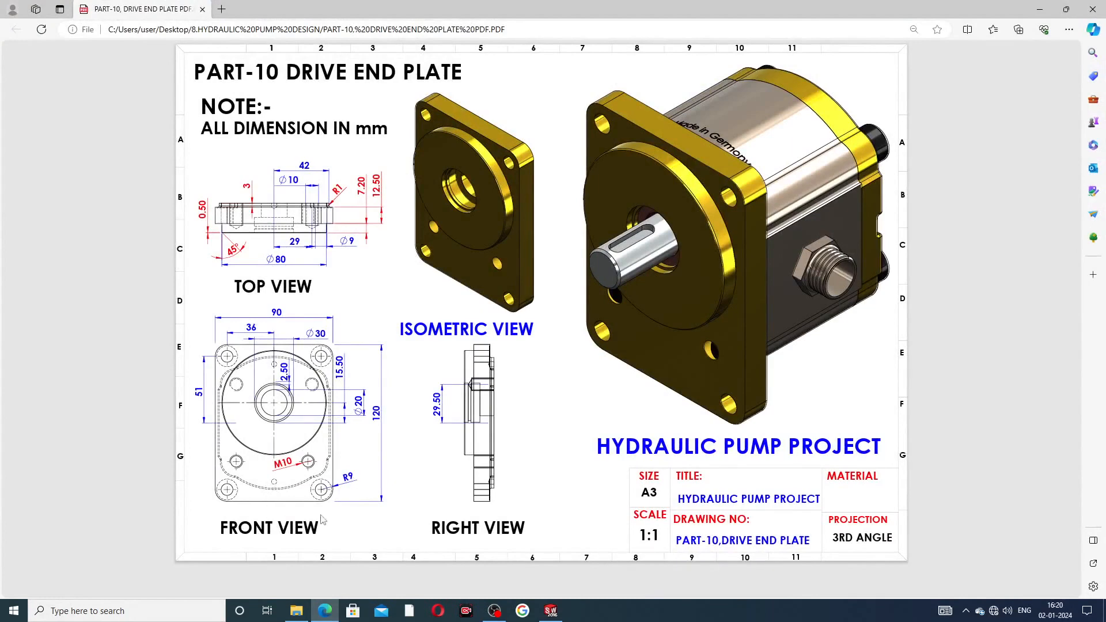
{"action": "left_click", "coordinate": [324, 611]}
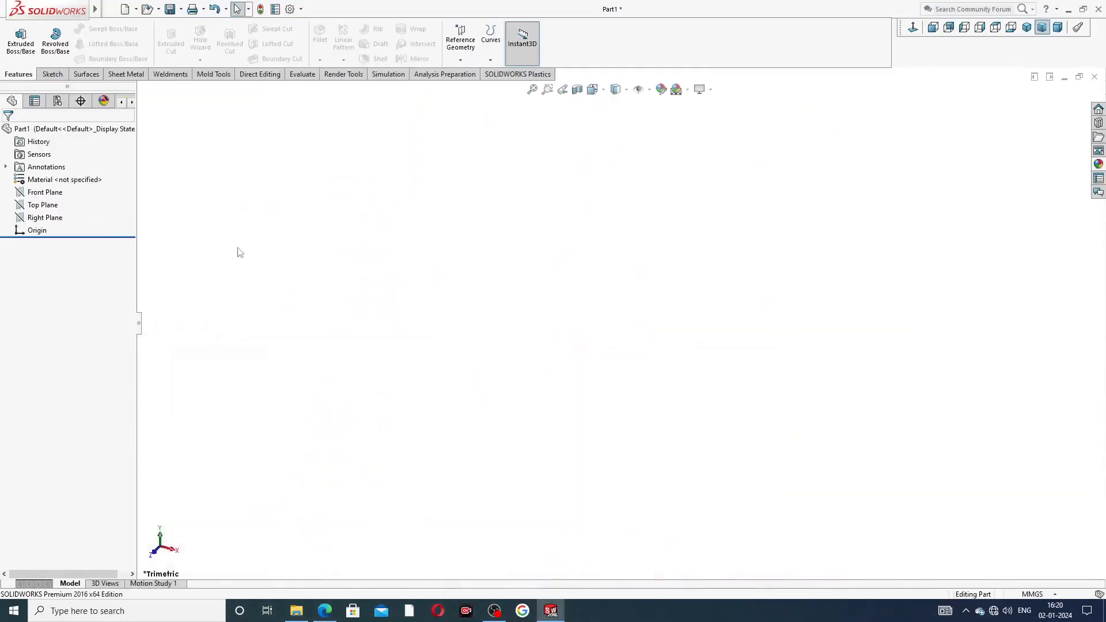
{"action": "left_click", "coordinate": [43, 197]}
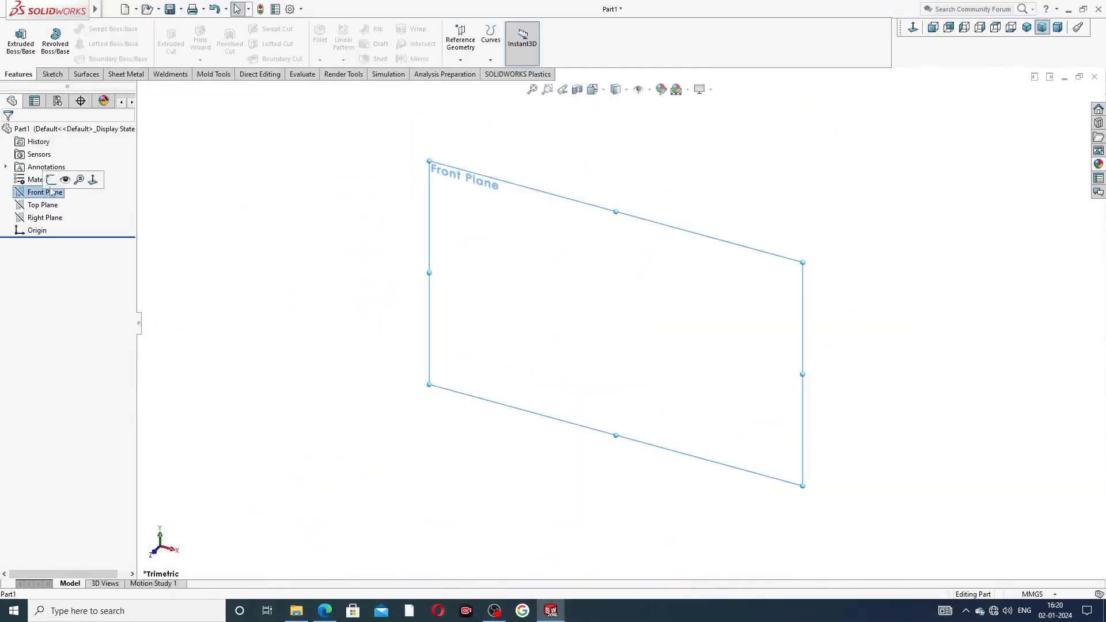
{"action": "left_click", "coordinate": [70, 183]}
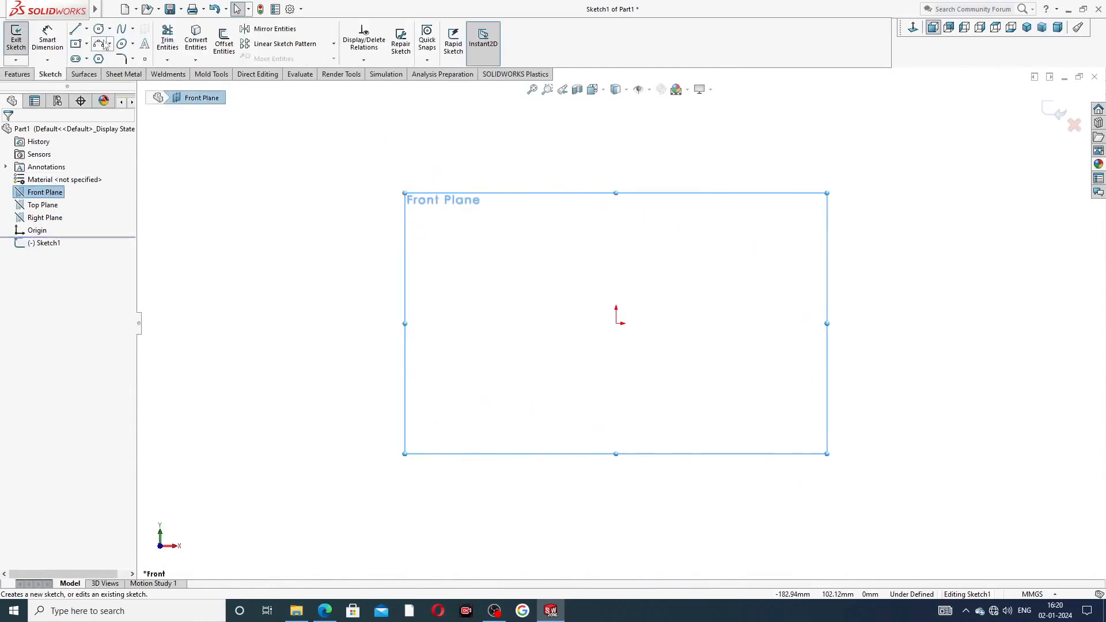
{"action": "left_click", "coordinate": [86, 44]}
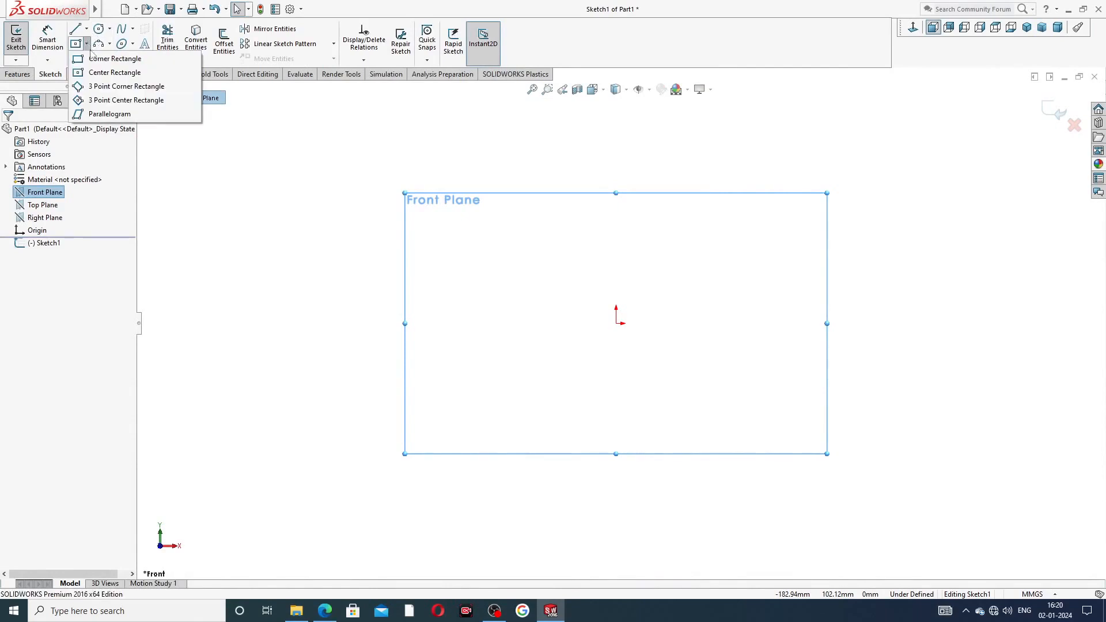
{"action": "left_click", "coordinate": [112, 73]}
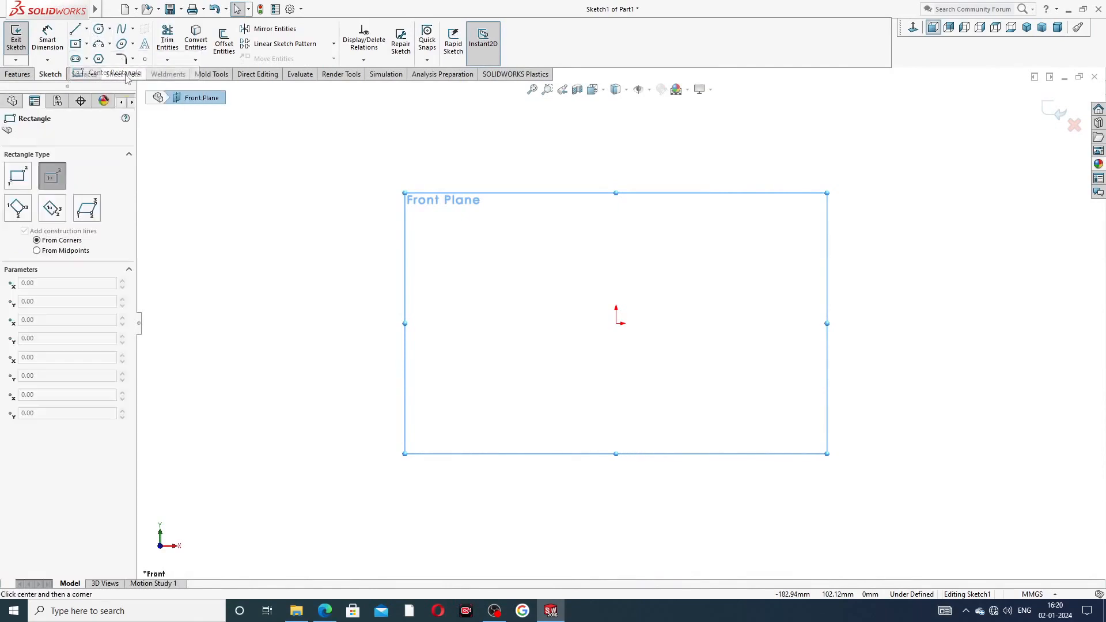
{"action": "left_click", "coordinate": [616, 317]}
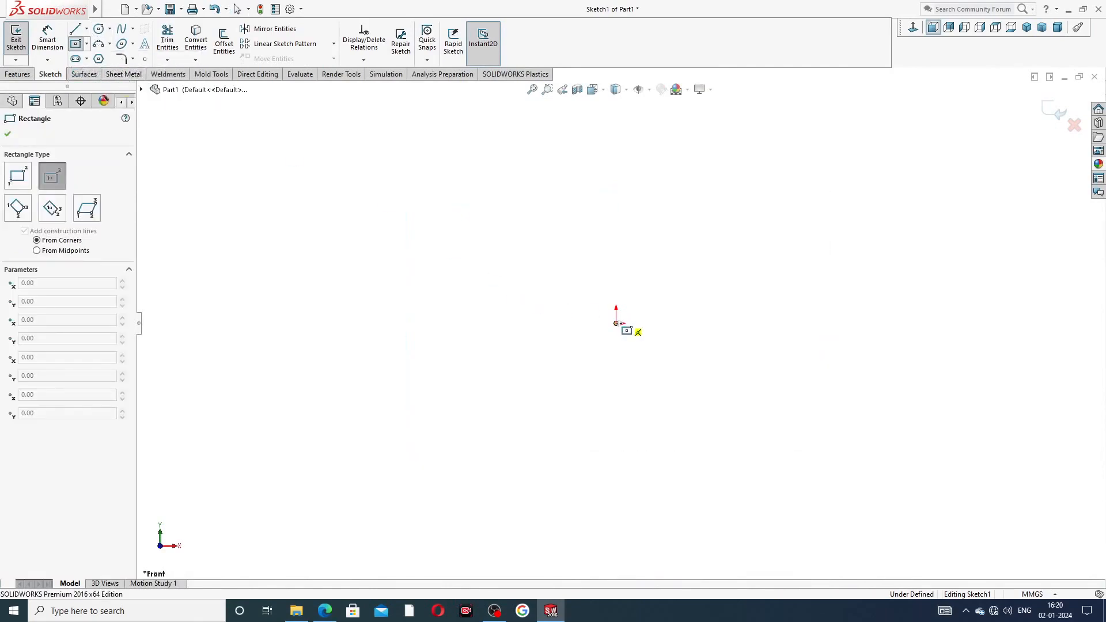
{"action": "left_click", "coordinate": [718, 196]}
{"action": "right_click", "coordinate": [770, 176]}
{"action": "left_click", "coordinate": [795, 188]}
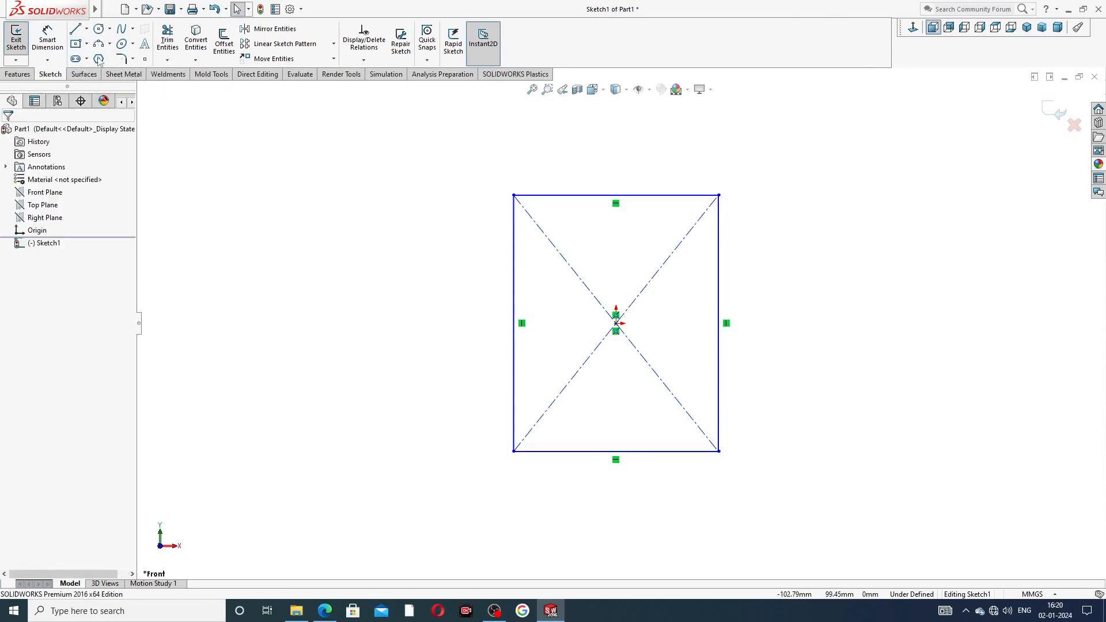
Step: Dimension the rectangle's width as 90 mm and its height as 120 mm
{"action": "left_click", "coordinate": [47, 38]}
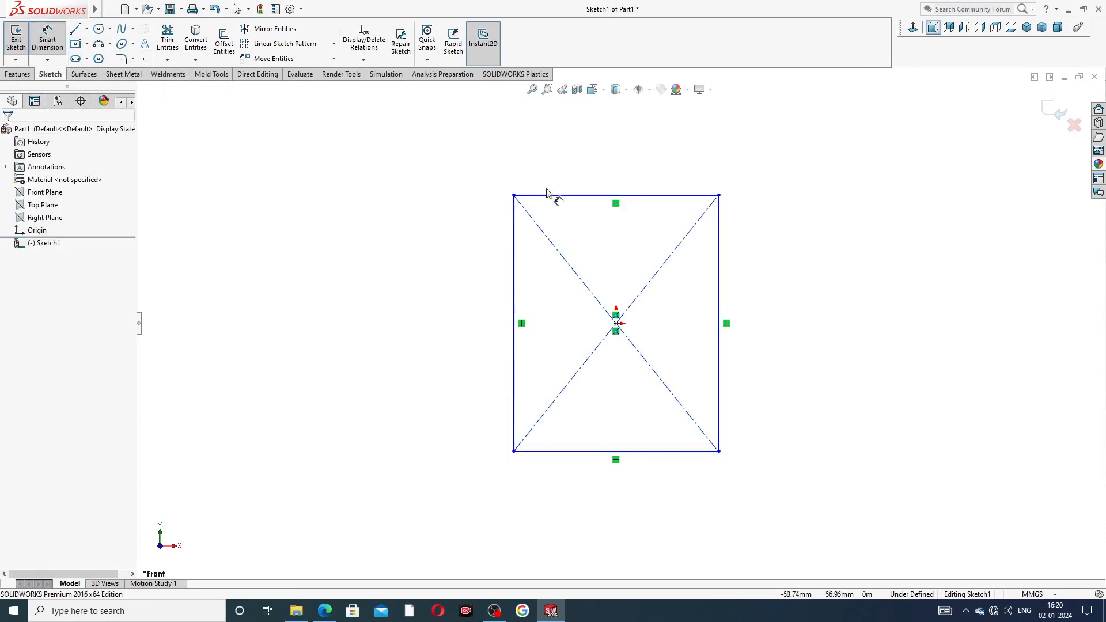
{"action": "left_click", "coordinate": [586, 200]}
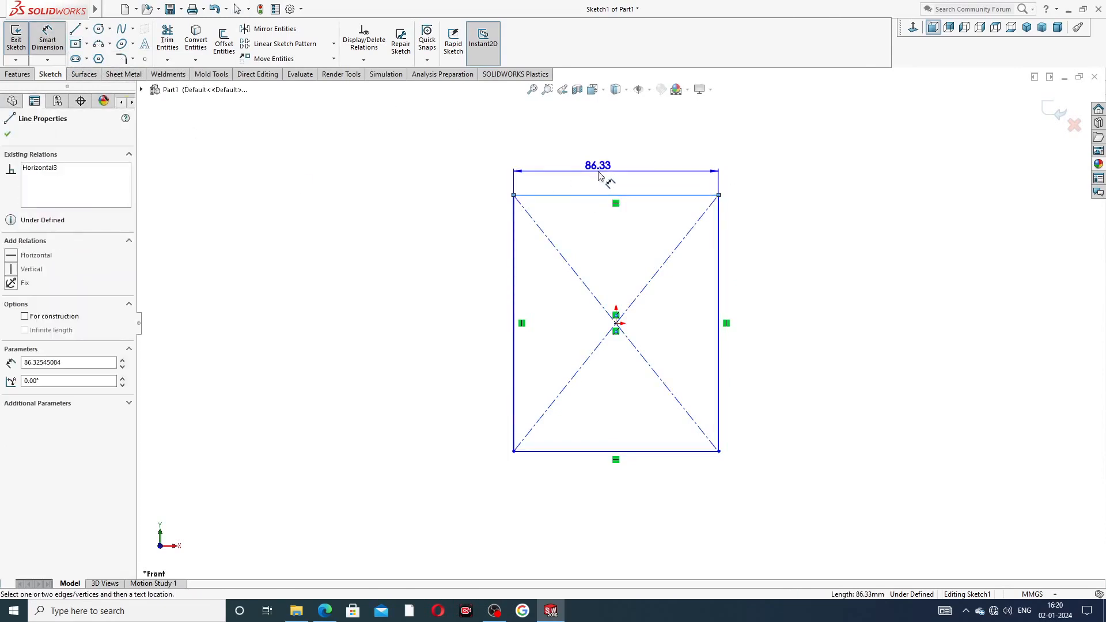
{"action": "left_click", "coordinate": [599, 173]}
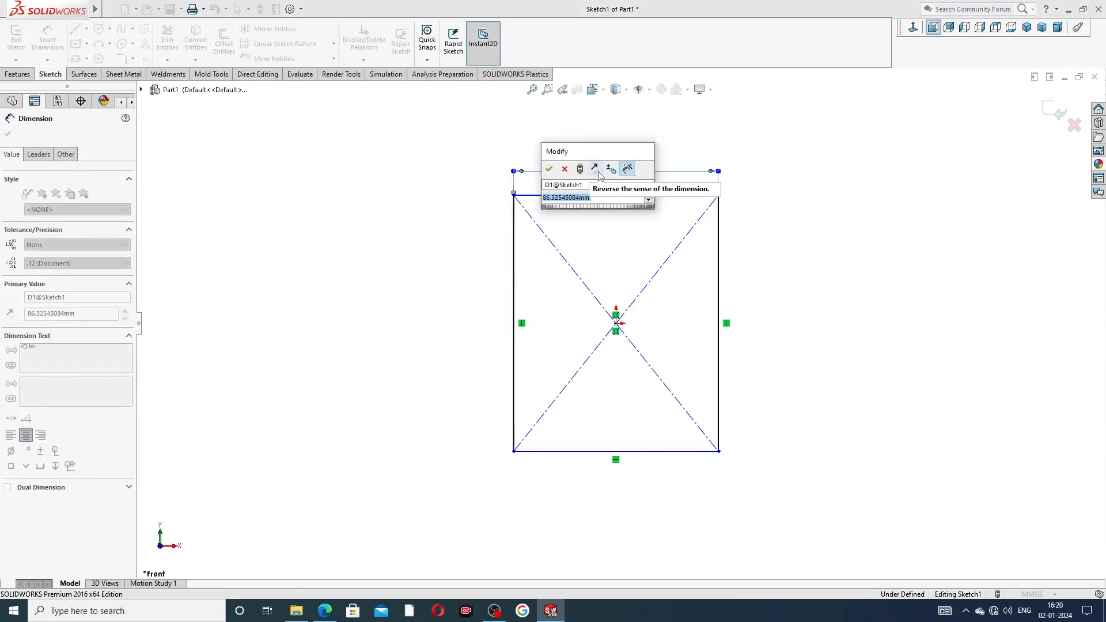
{"action": "type", "text": "90"}
{"action": "key", "text": "Return"}
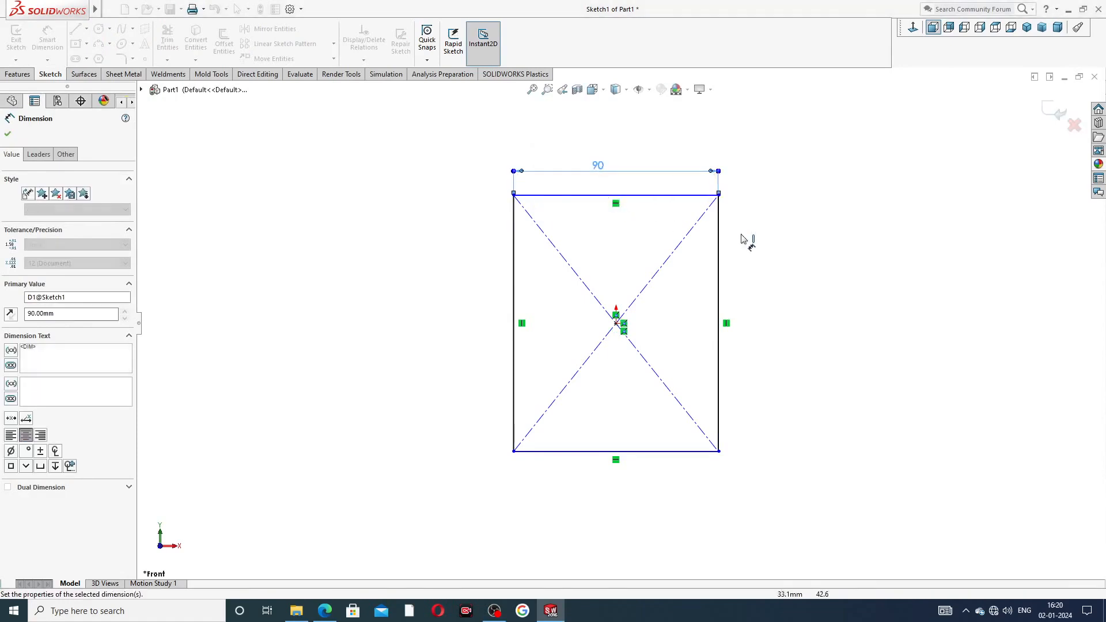
{"action": "left_click", "coordinate": [719, 262]}
{"action": "left_click", "coordinate": [746, 281]}
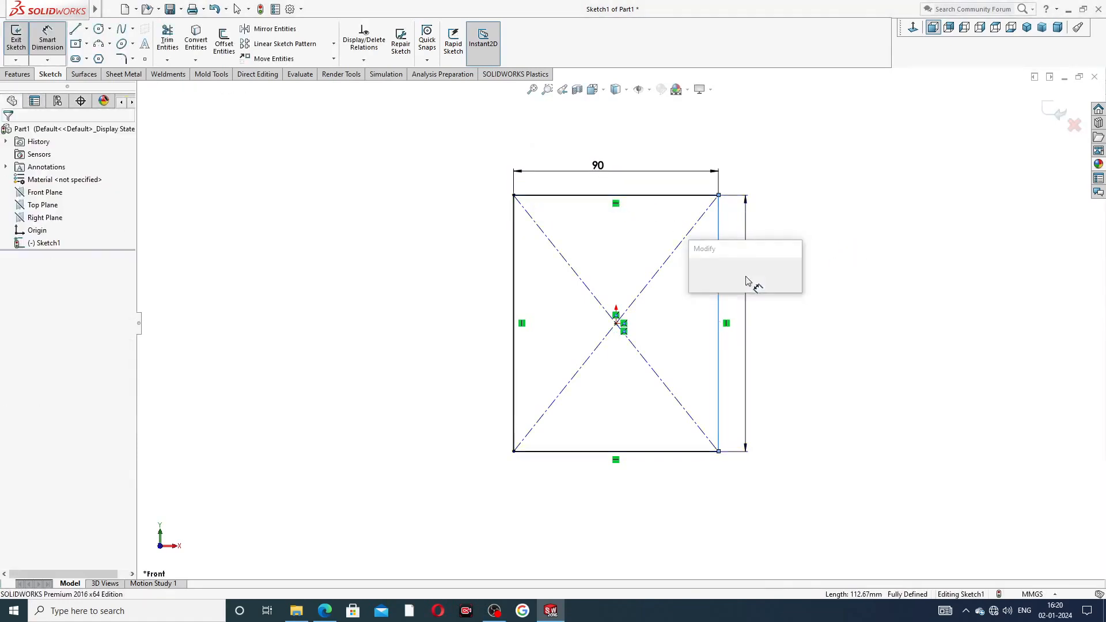
{"action": "type", "text": "120"}
{"action": "key", "text": "Return"}
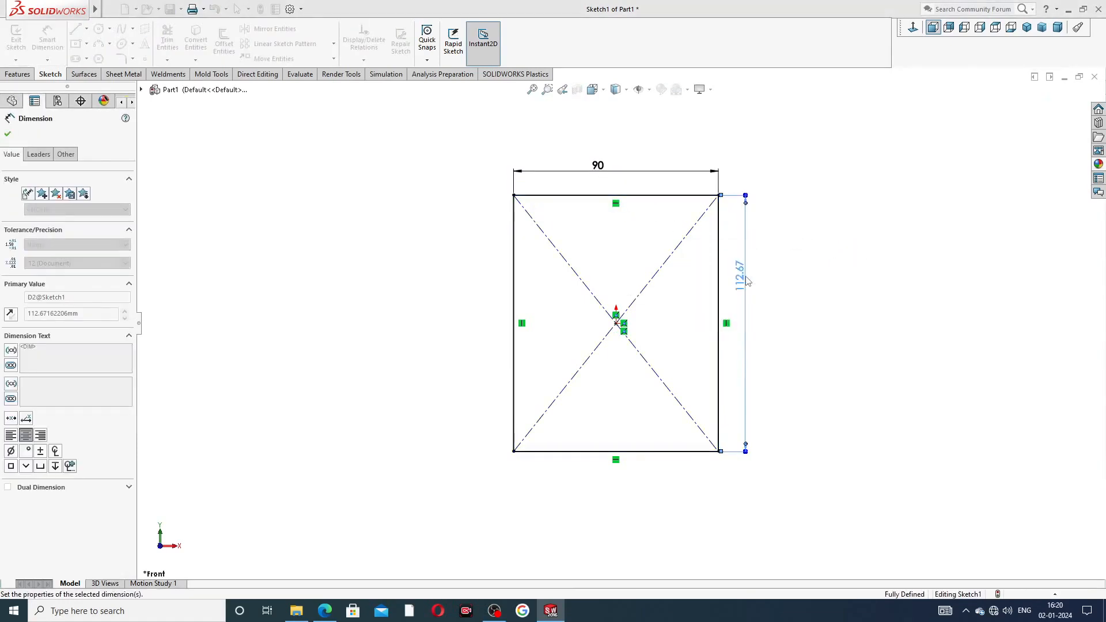
Step: Reposition the height and width dimensions clear of the rectangle, near the middle of its sides, and end dimensioning
{"action": "left_click_drag", "start_coordinate": [752, 284], "coordinate": [765, 317]}
{"action": "left_click_drag", "start_coordinate": [599, 155], "coordinate": [622, 154]}
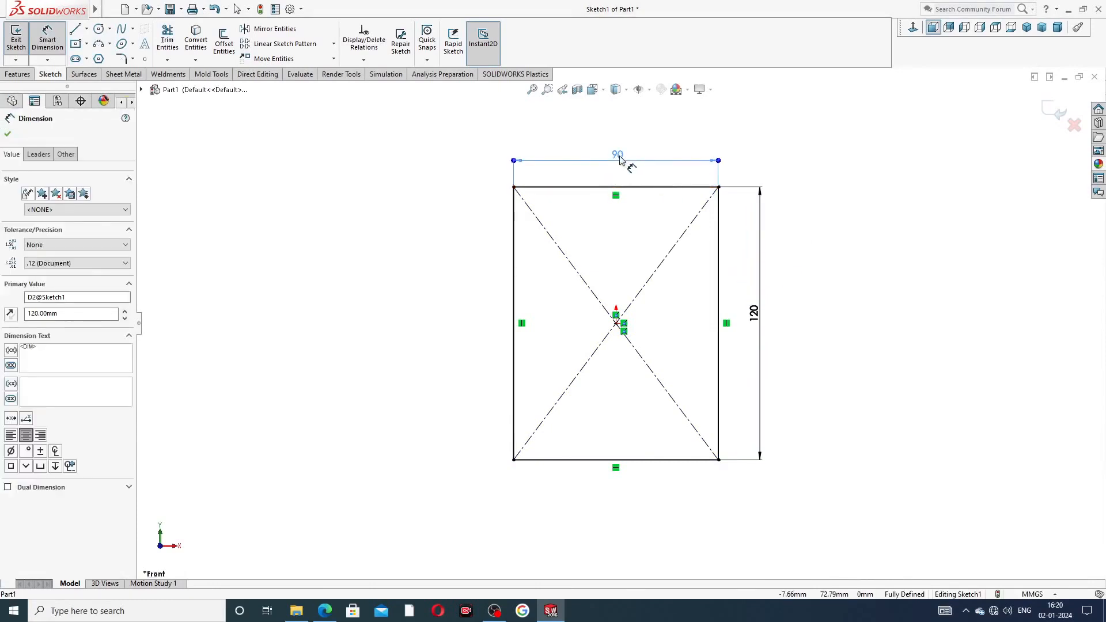
{"action": "left_click", "coordinate": [785, 163]}
{"action": "right_click", "coordinate": [784, 154]}
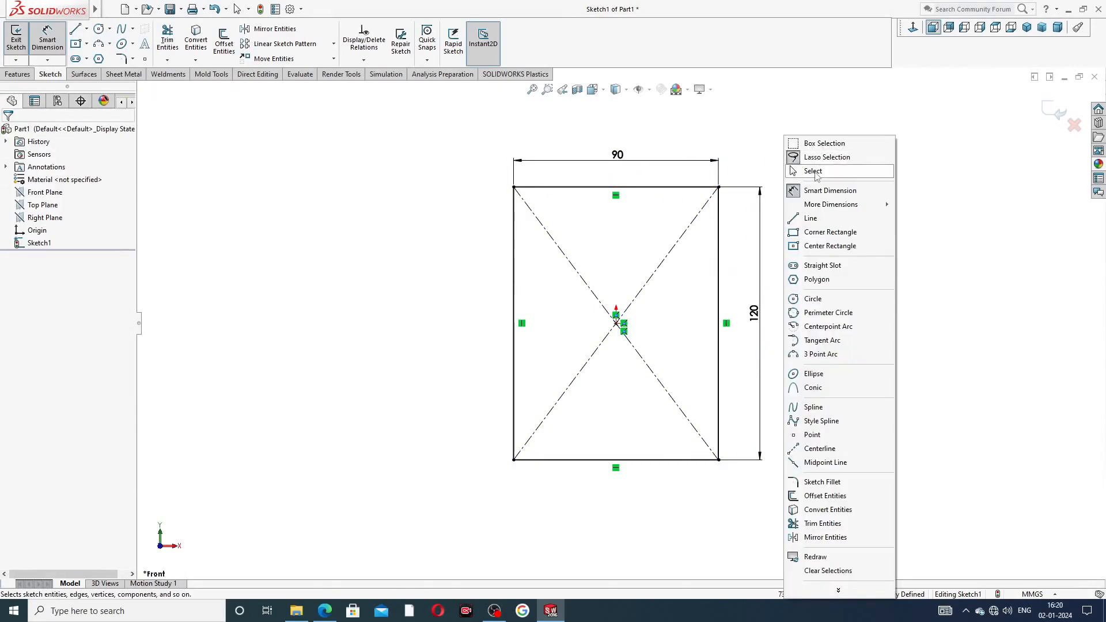
{"action": "left_click", "coordinate": [813, 170]}
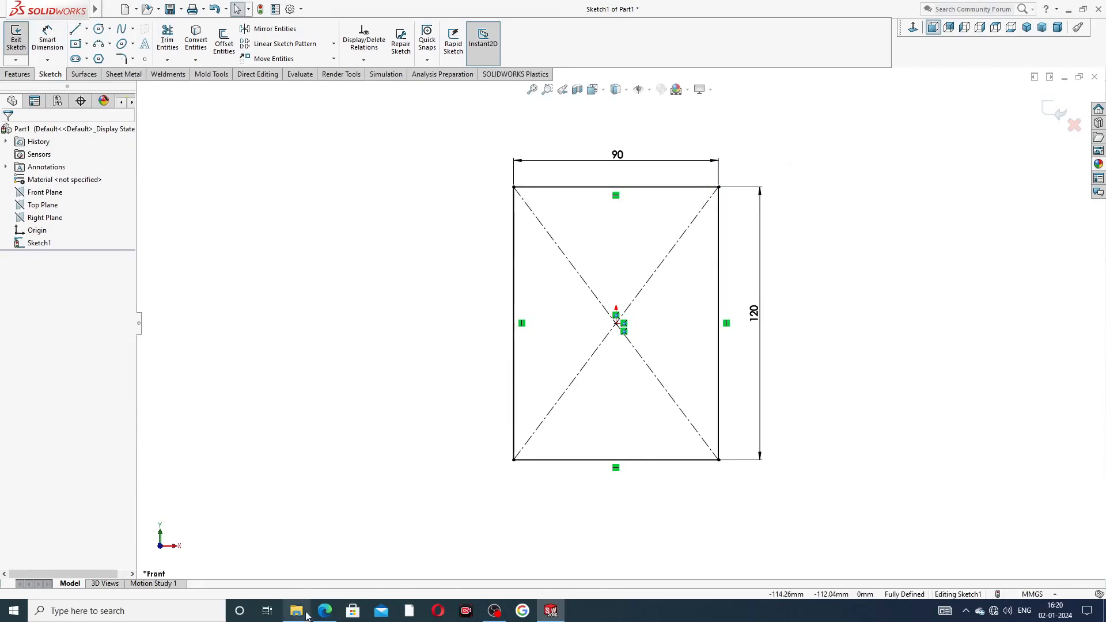
Step: Check the corner radius in the Part-10 drawing, return to the SOLIDWORKS sketch and set up a sketch fillet with a 9 mm radius
{"action": "left_click", "coordinate": [324, 611]}
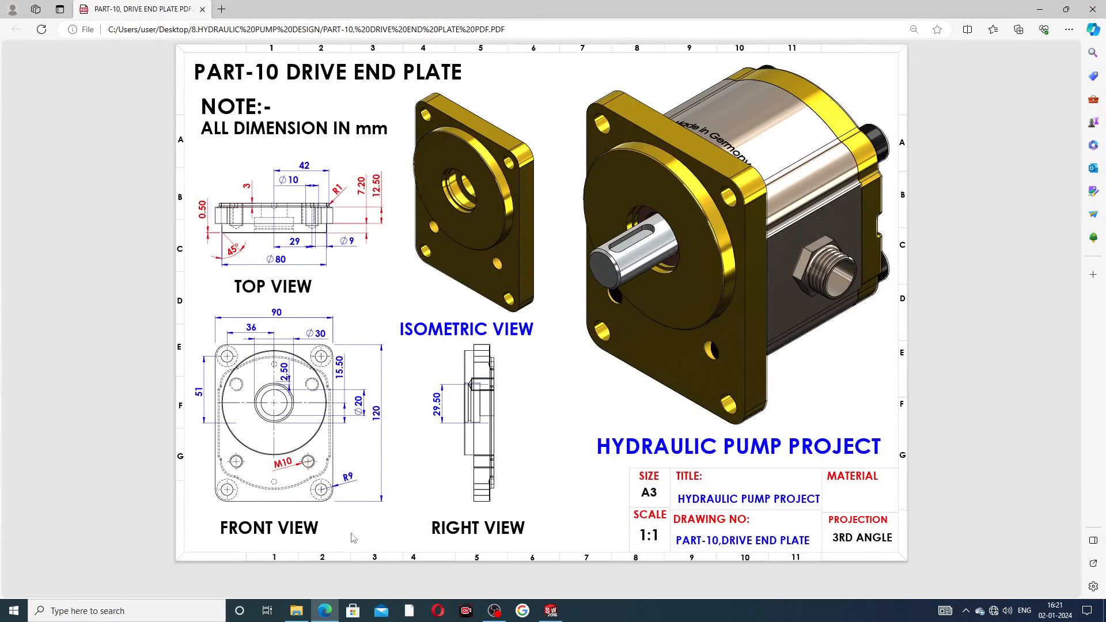
{"action": "left_click", "coordinate": [551, 610]}
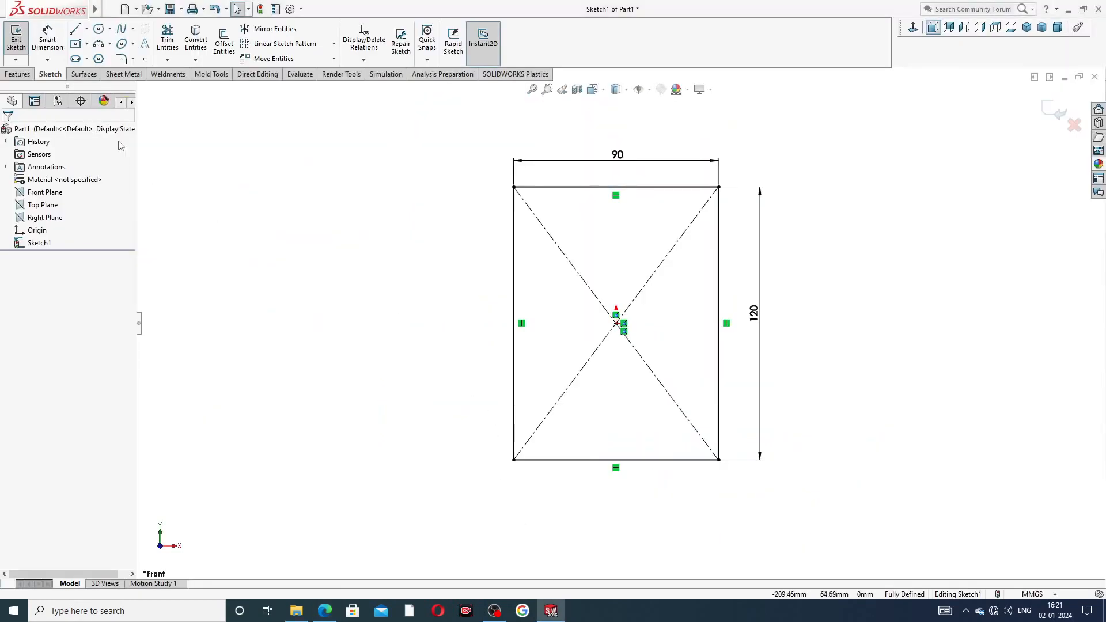
{"action": "left_click", "coordinate": [132, 58]}
{"action": "left_click", "coordinate": [145, 70]}
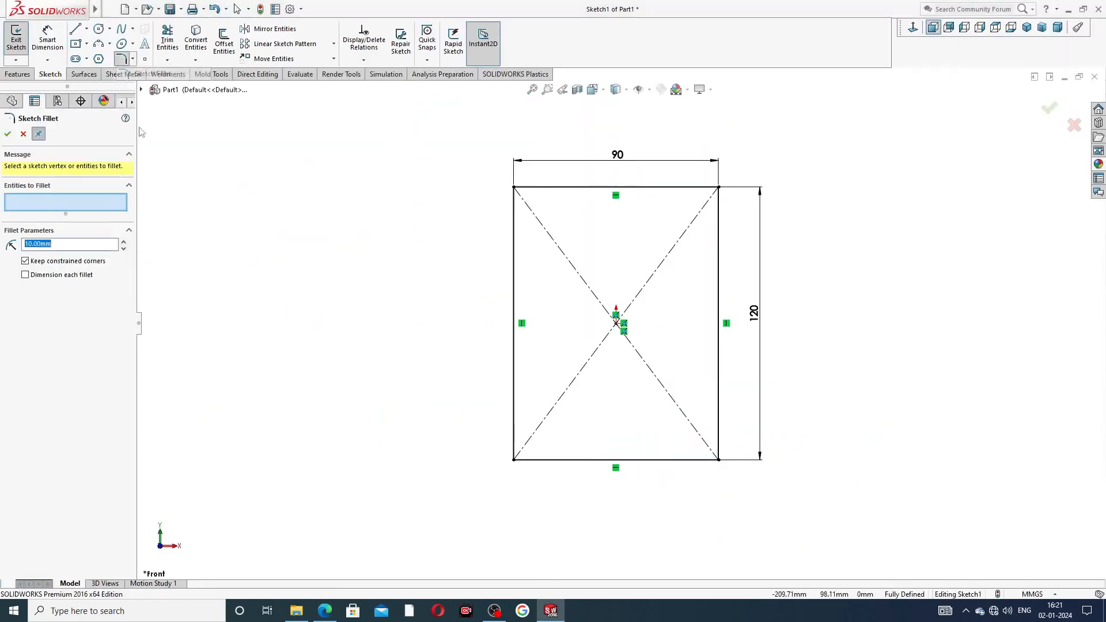
{"action": "type", "text": "9"}
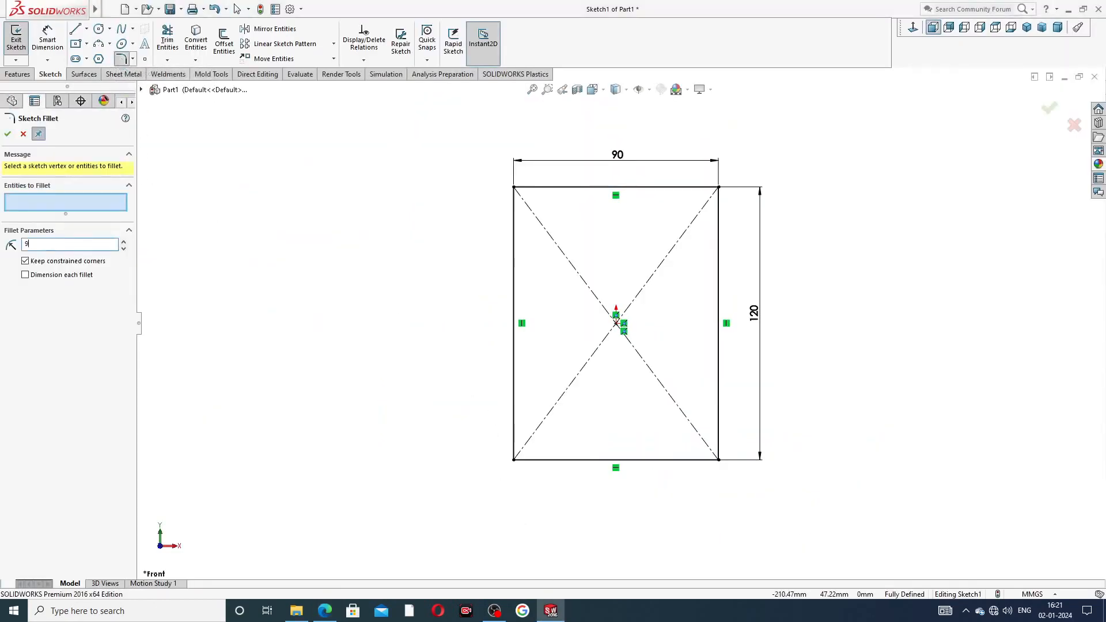
{"action": "left_click", "coordinate": [515, 188]}
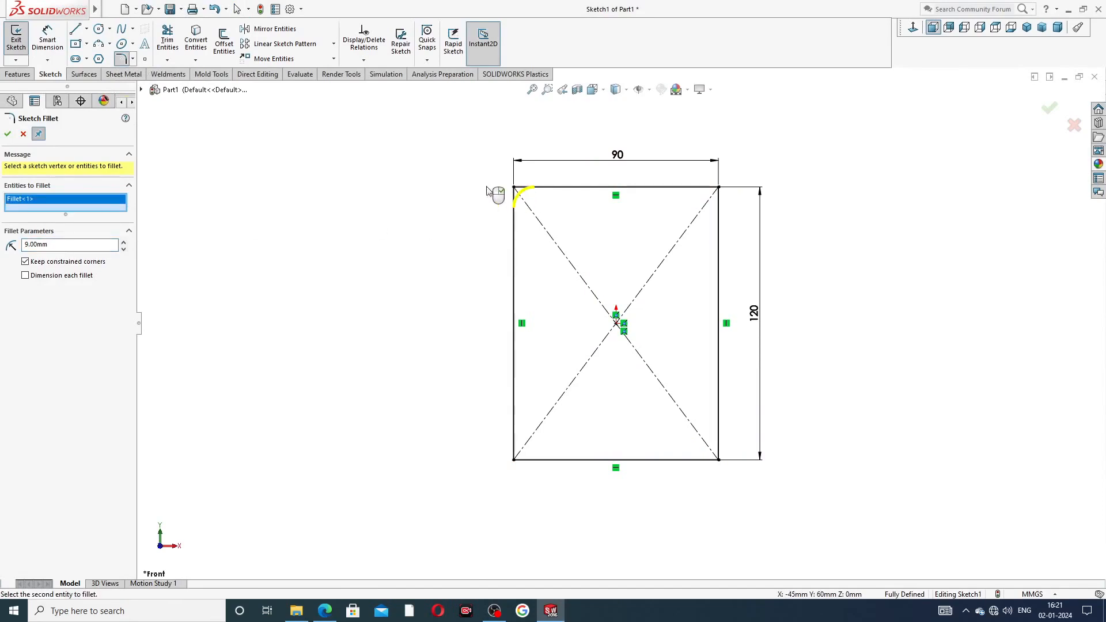
{"action": "right_click", "coordinate": [90, 202]}
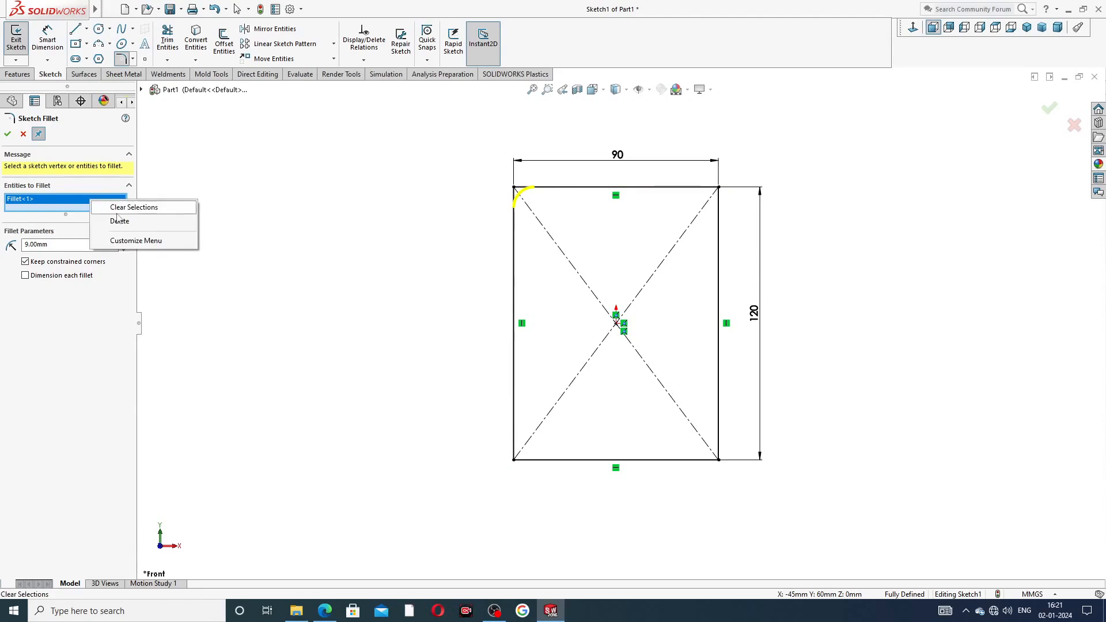
{"action": "left_click", "coordinate": [122, 221]}
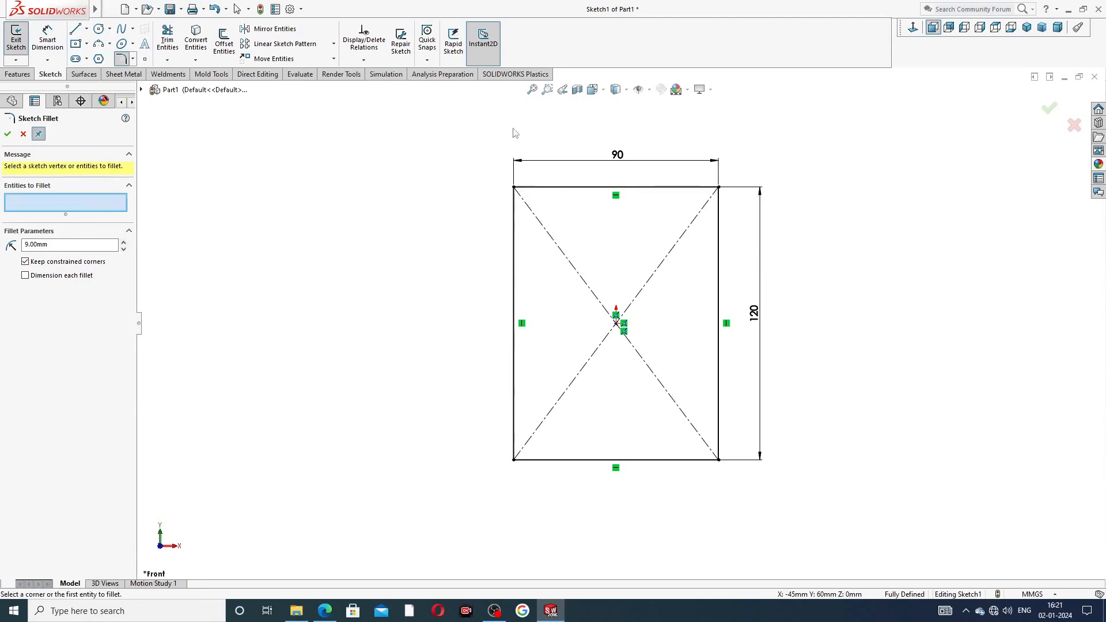
Step: Apply the sketch fillet to all four corners of the plate rectangle
{"action": "mouse_move", "coordinate": [758, 130]}
{"action": "left_mouse_down"}
{"action": "mouse_move", "coordinate": [634, 128]}
{"action": "mouse_move", "coordinate": [469, 309]}
{"action": "mouse_move", "coordinate": [637, 528]}
{"action": "mouse_move", "coordinate": [806, 412]}
{"action": "mouse_move", "coordinate": [788, 387]}
{"action": "left_mouse_up"}
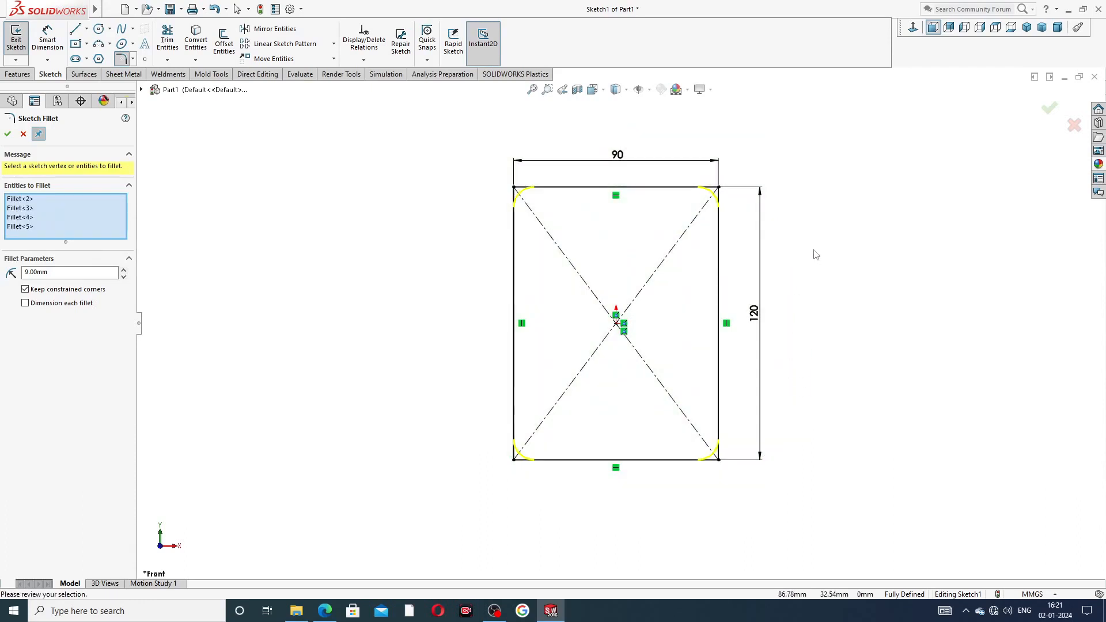
{"action": "left_click", "coordinate": [7, 134]}
{"action": "left_click", "coordinate": [8, 134]}
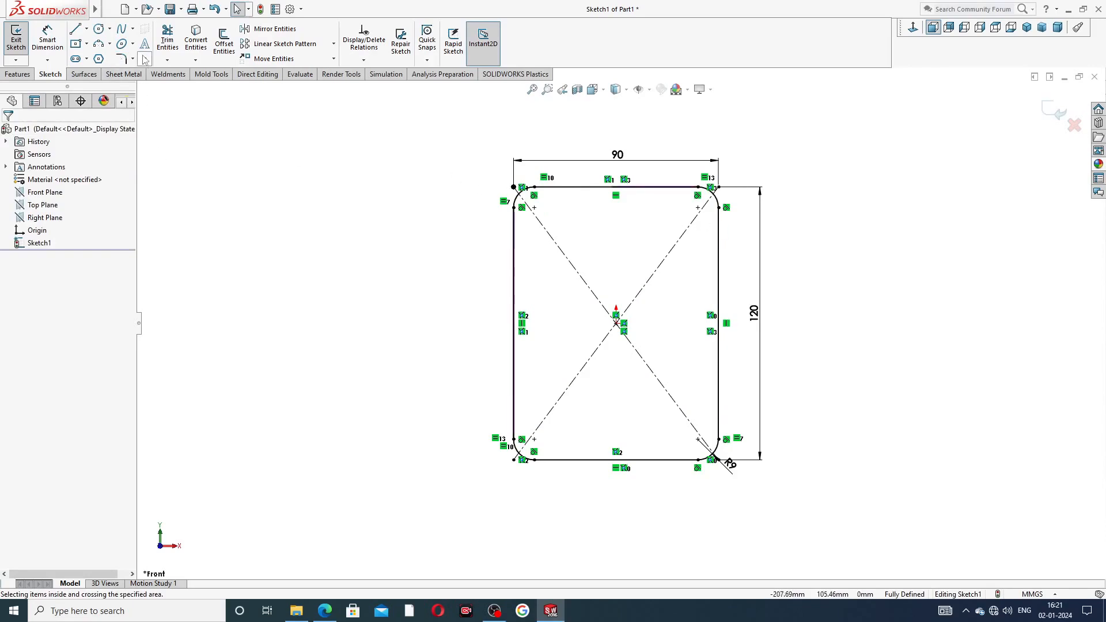
Step: Check the corner holes in the Part-10 drawing, and sketch circles about 6 mm in radius centred on the plate's four corner arcs
{"action": "left_click", "coordinate": [324, 610]}
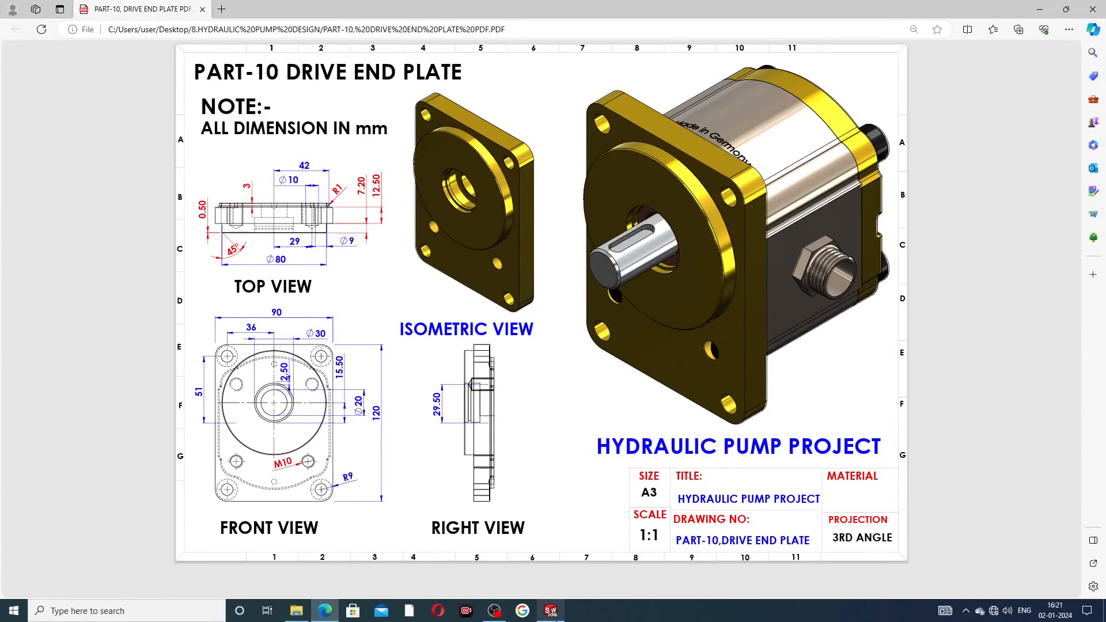
{"action": "left_click", "coordinate": [554, 613]}
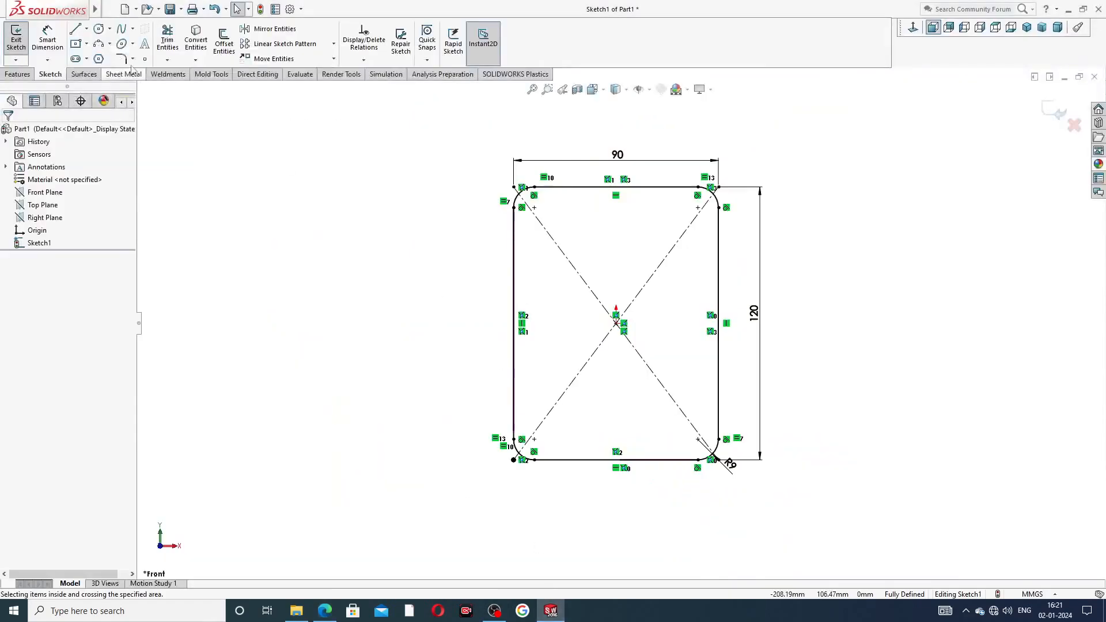
{"action": "left_click", "coordinate": [99, 28]}
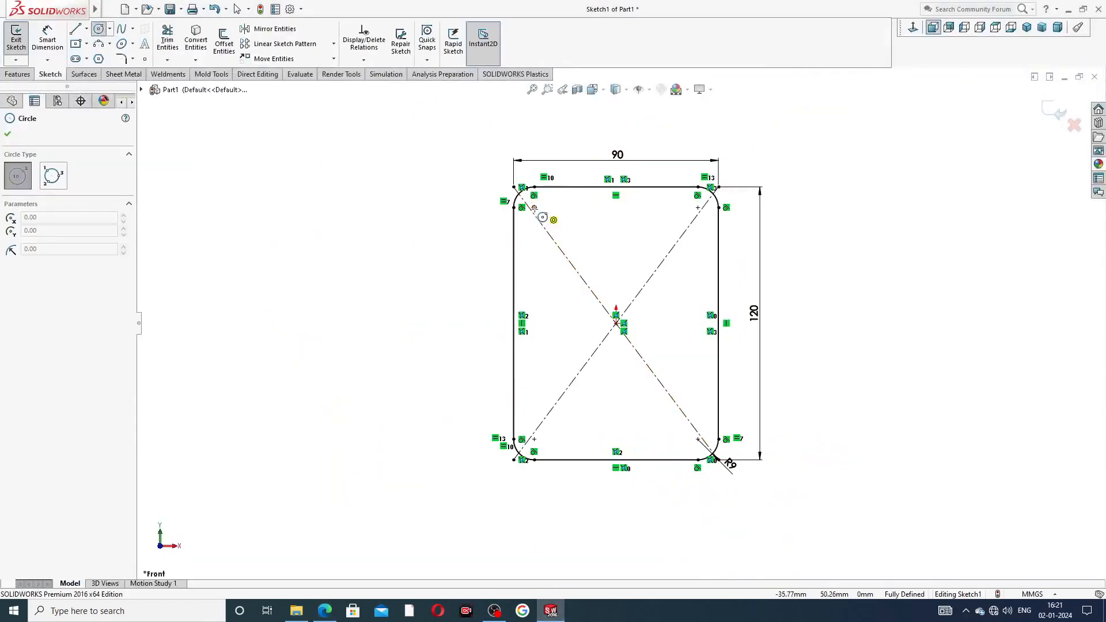
{"action": "left_click", "coordinate": [533, 207]}
{"action": "left_click", "coordinate": [542, 195]}
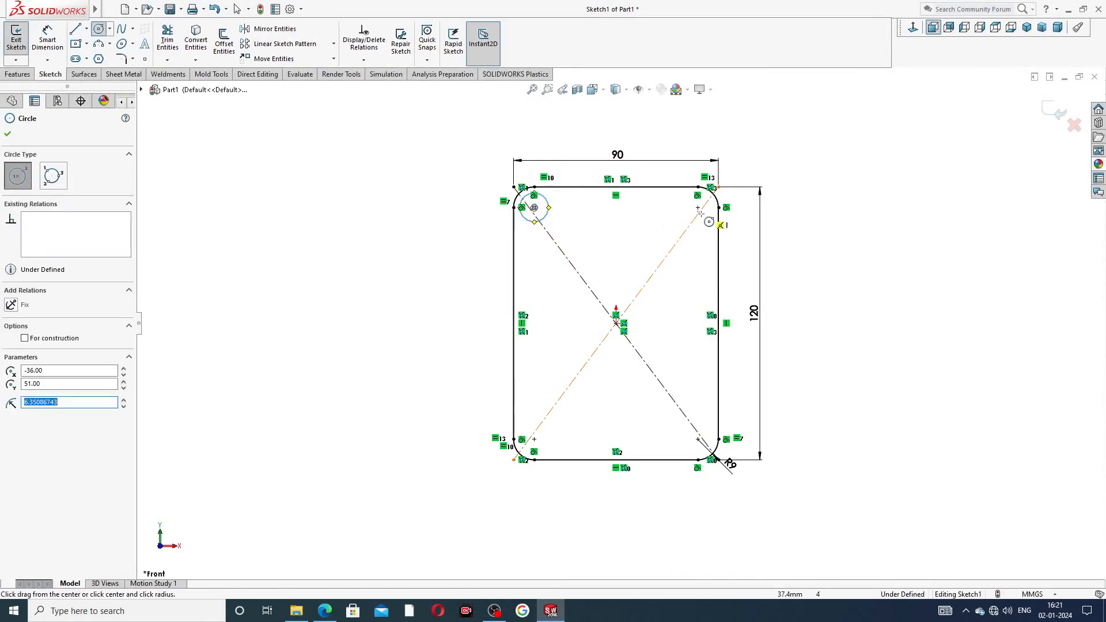
{"action": "left_click", "coordinate": [698, 207]}
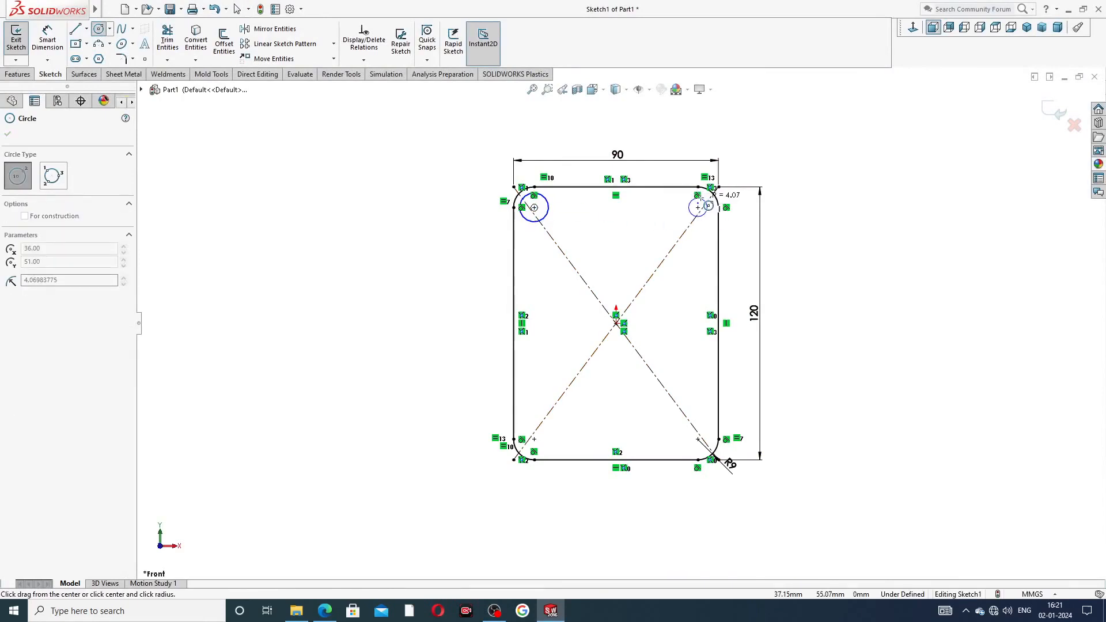
{"action": "left_click", "coordinate": [706, 197]}
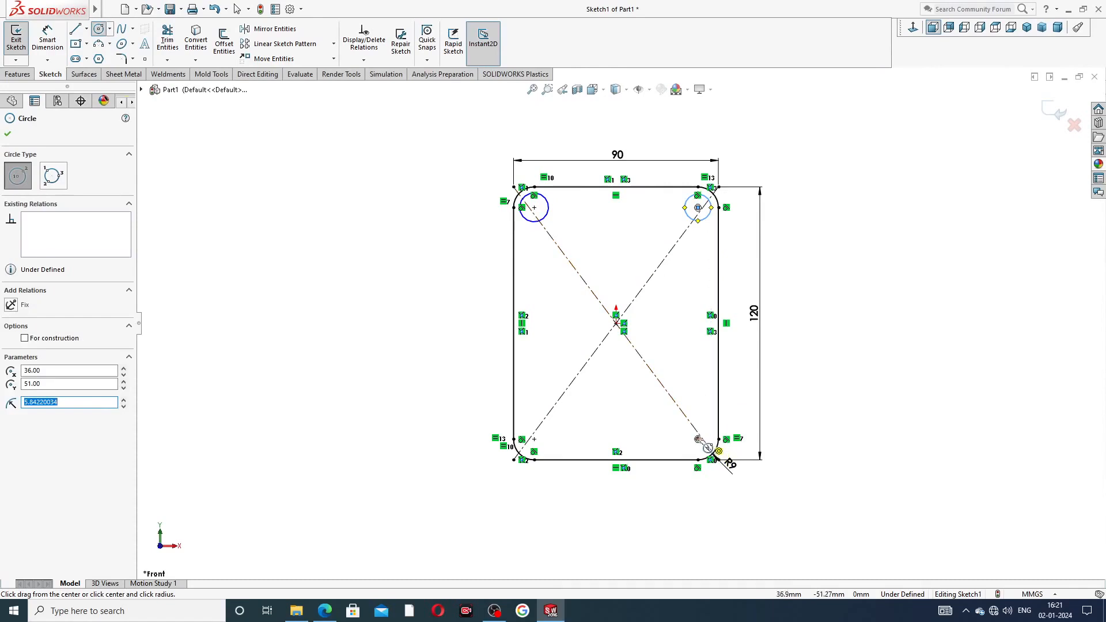
{"action": "left_click", "coordinate": [698, 438]}
{"action": "left_click", "coordinate": [707, 432]}
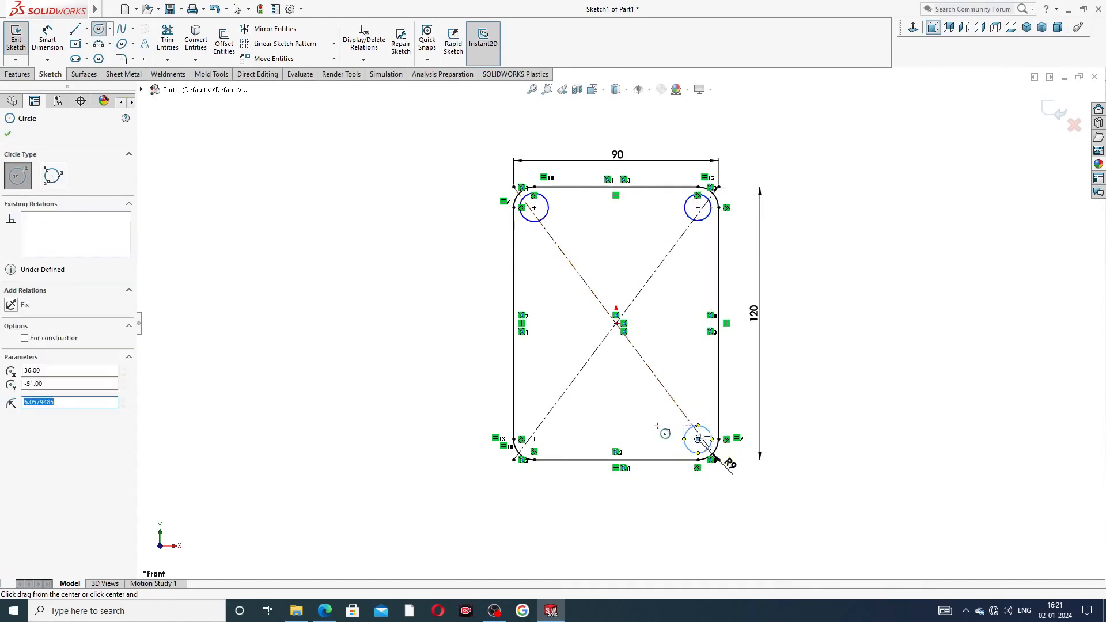
{"action": "left_click", "coordinate": [533, 439]}
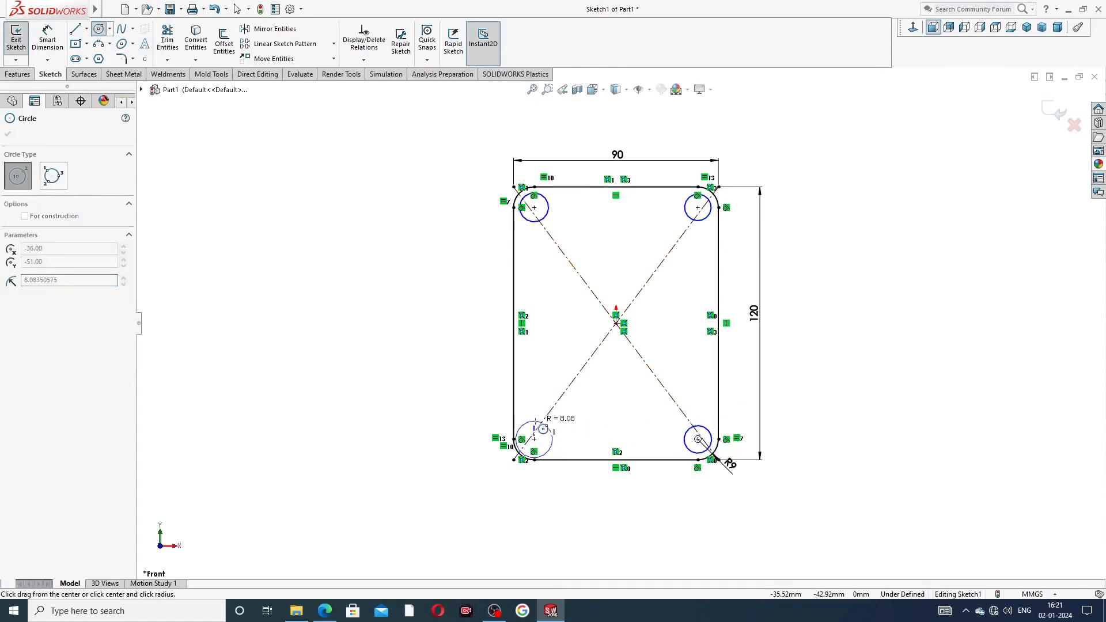
{"action": "left_click", "coordinate": [546, 431]}
{"action": "right_click", "coordinate": [838, 284]}
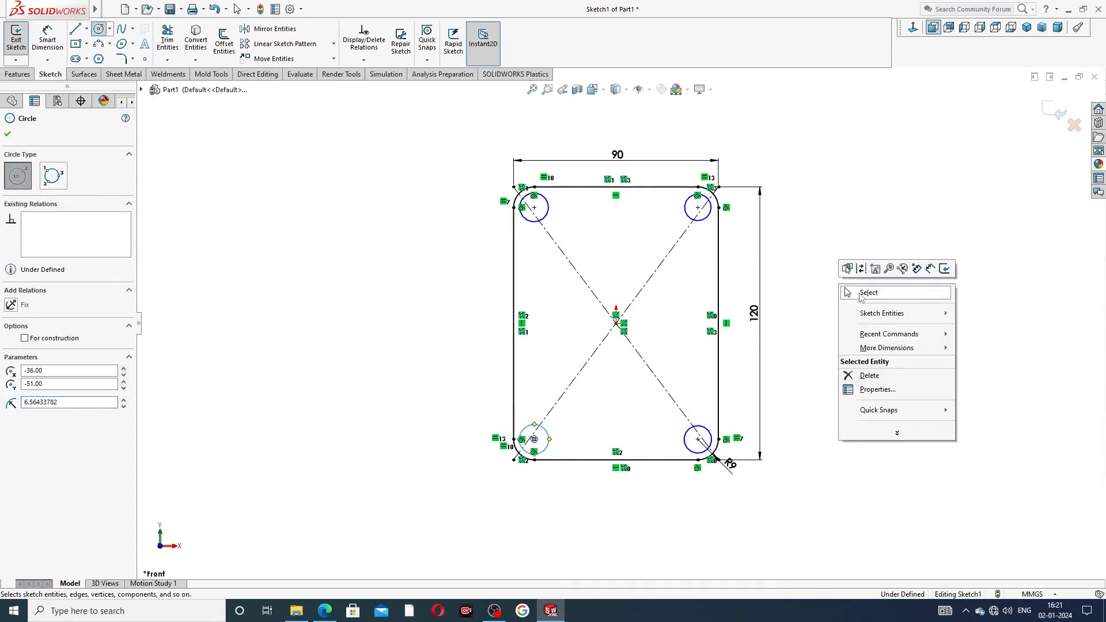
{"action": "left_click", "coordinate": [858, 292]}
Step: Dimension the upper-left hole circle to a 9 mm diameter and end dimensioning
{"action": "left_click", "coordinate": [47, 39]}
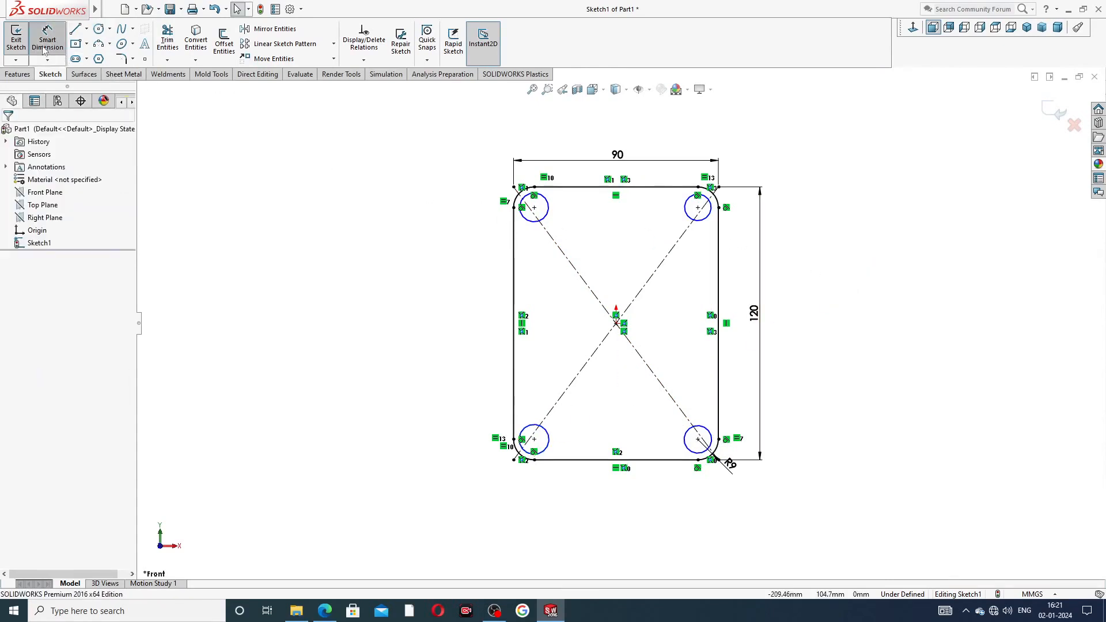
{"action": "left_click", "coordinate": [547, 204]}
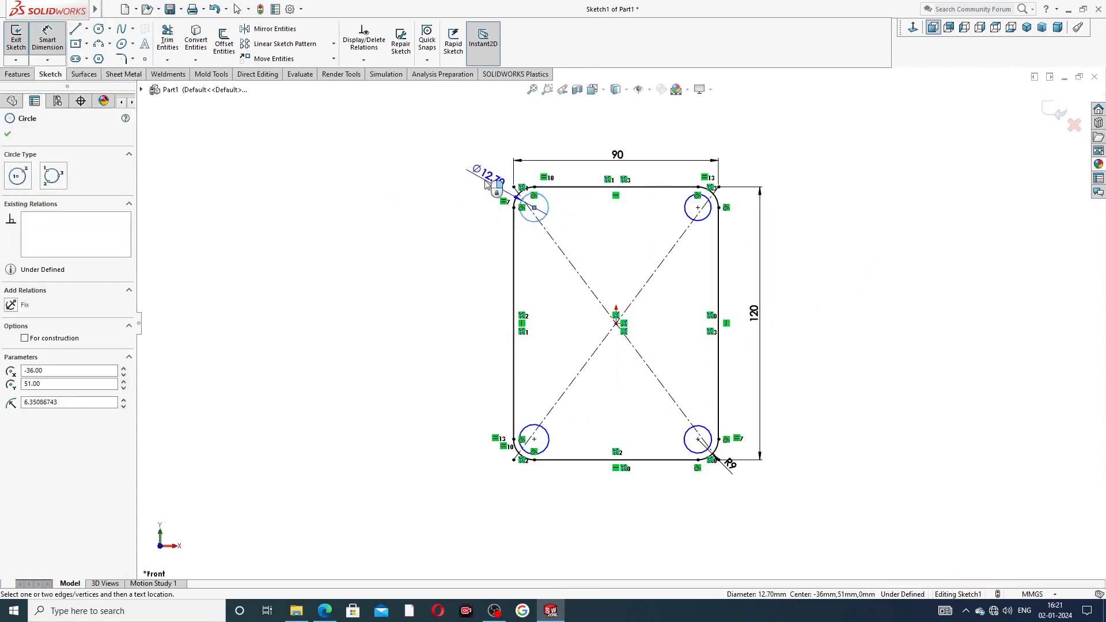
{"action": "left_click", "coordinate": [490, 175]}
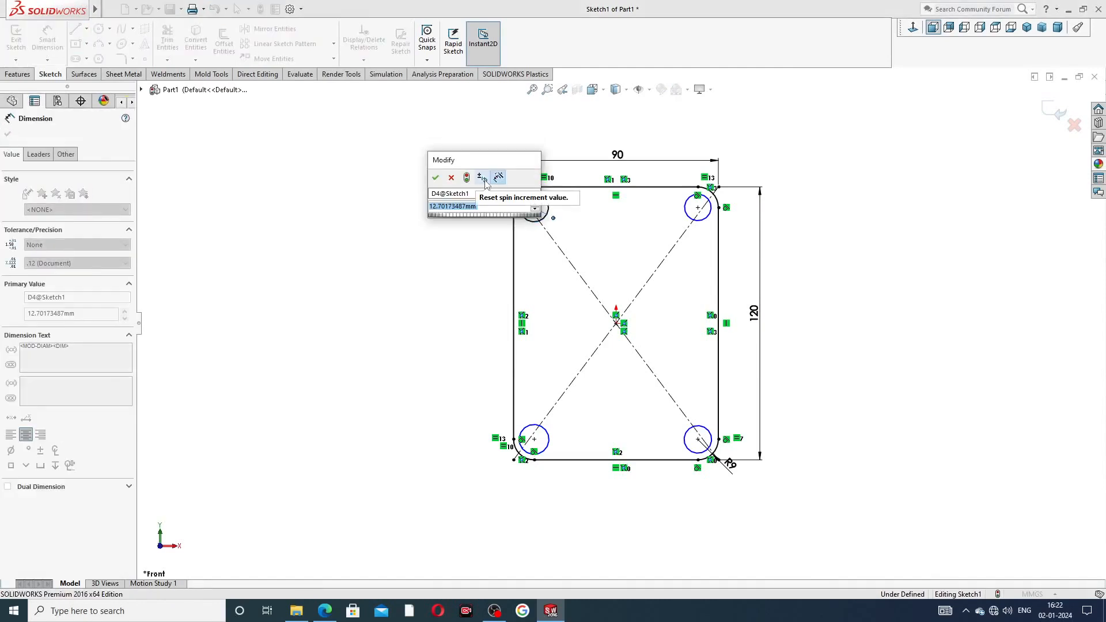
{"action": "type", "text": "9"}
{"action": "key", "text": "Return"}
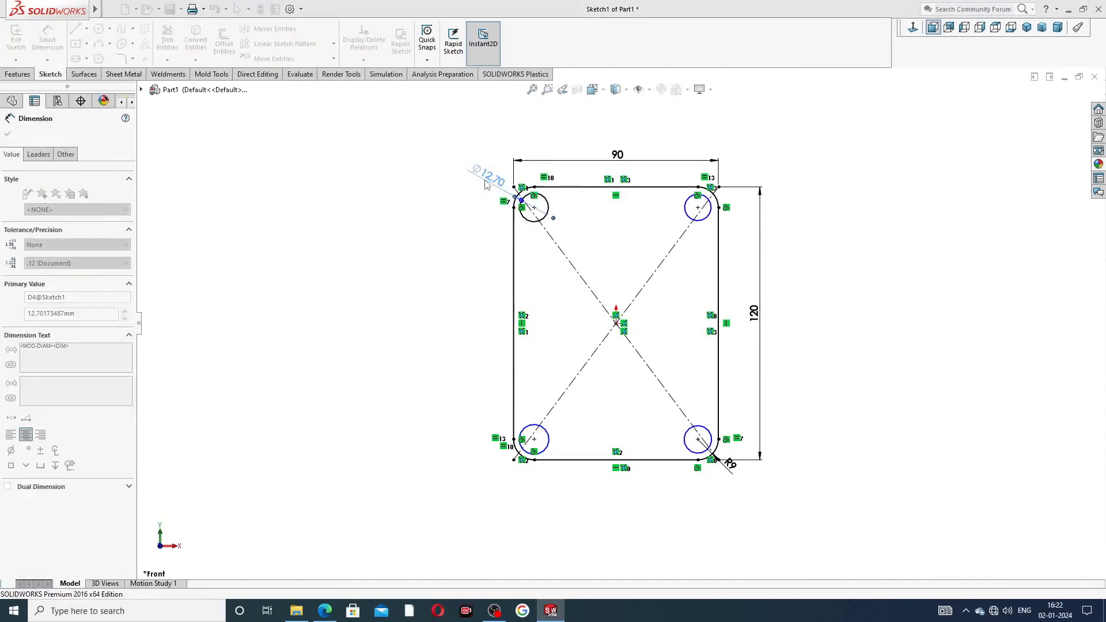
{"action": "left_click", "coordinate": [410, 203]}
{"action": "right_click", "coordinate": [423, 179]}
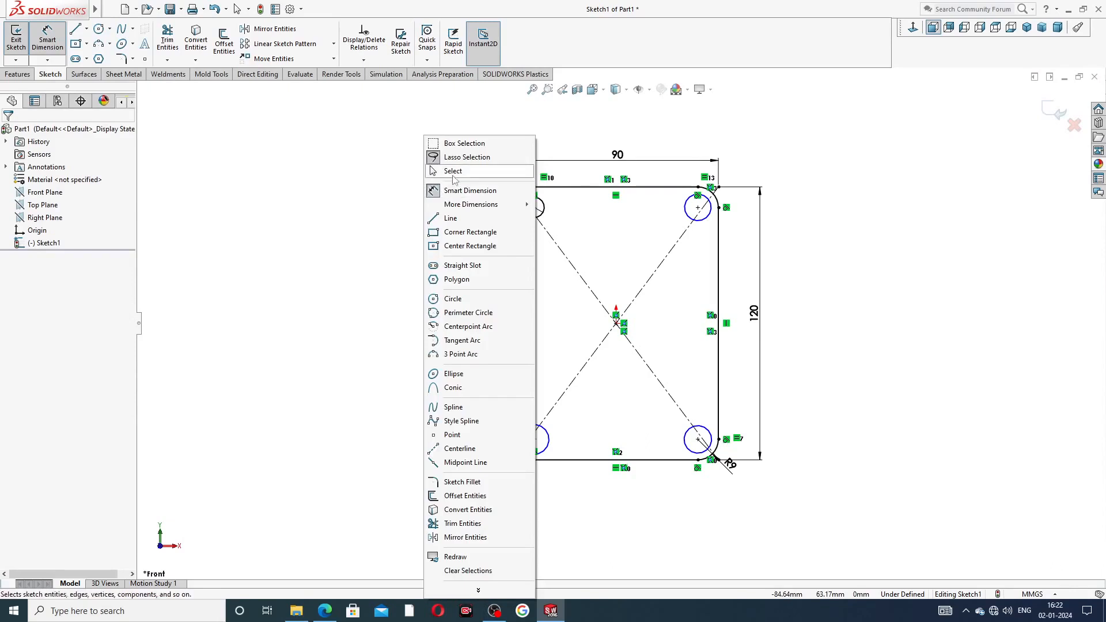
{"action": "left_click", "coordinate": [452, 171]}
Step: Make the other three corner circles equal to the dimensioned 9 mm circle
{"action": "left_click", "coordinate": [544, 205]}
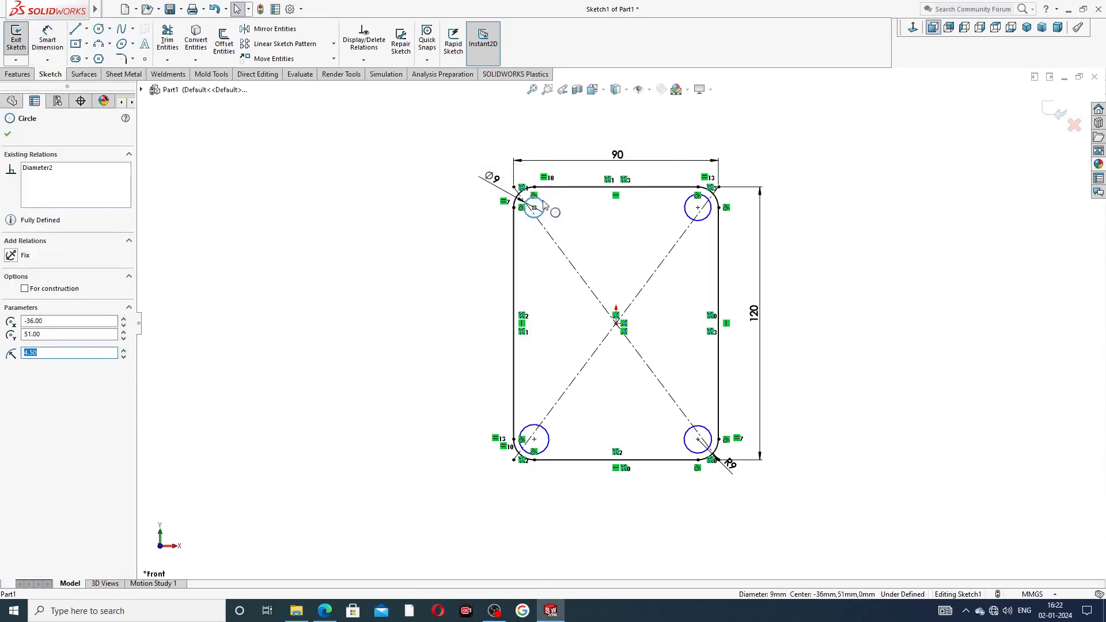
{"action": "left_click", "coordinate": [685, 209], "text": "ctrl"}
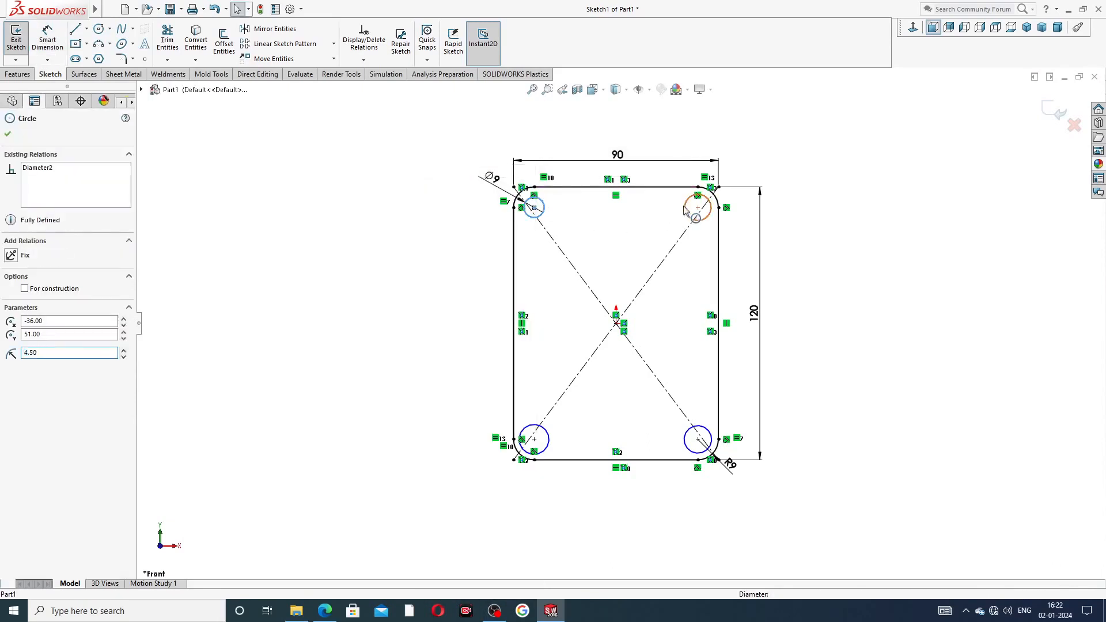
{"action": "left_click", "coordinate": [708, 430], "text": "ctrl"}
{"action": "left_click", "coordinate": [548, 440], "text": "ctrl"}
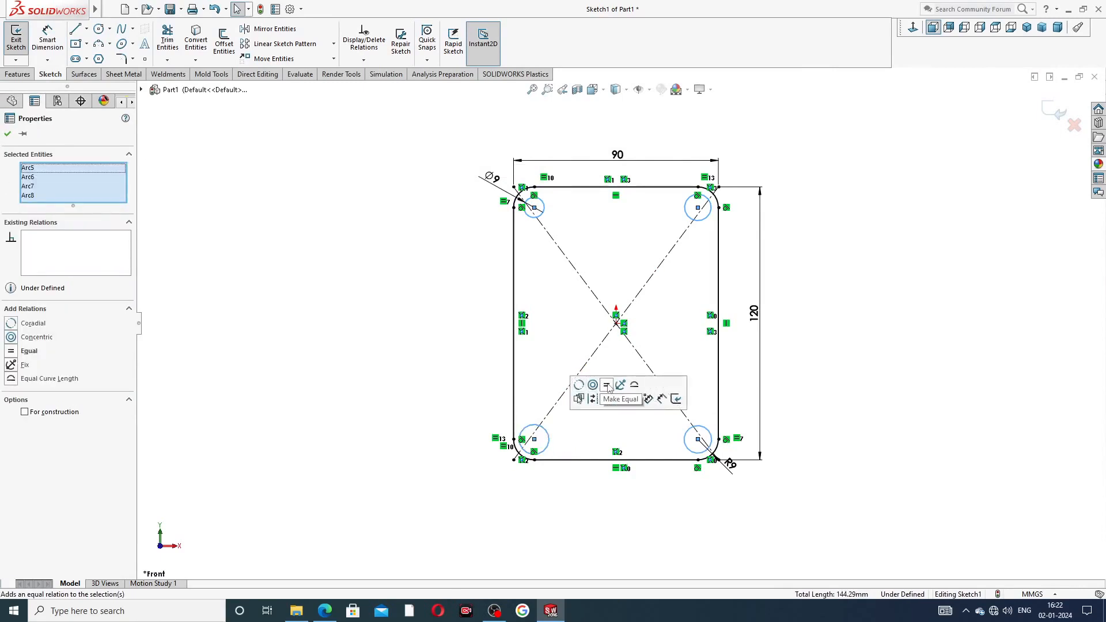
{"action": "left_click", "coordinate": [607, 387]}
{"action": "left_click", "coordinate": [819, 239]}
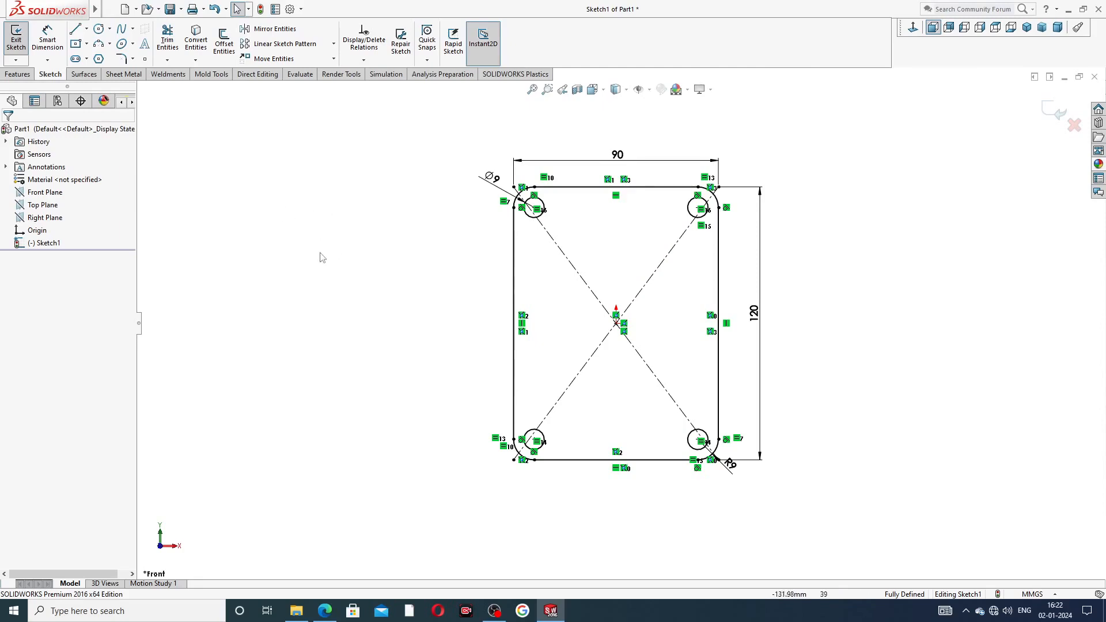
Step: Check the plate thickness in the Part-10 drawing and extrude the sketch as a blind boss 12.5 mm deep
{"action": "left_click", "coordinate": [324, 610]}
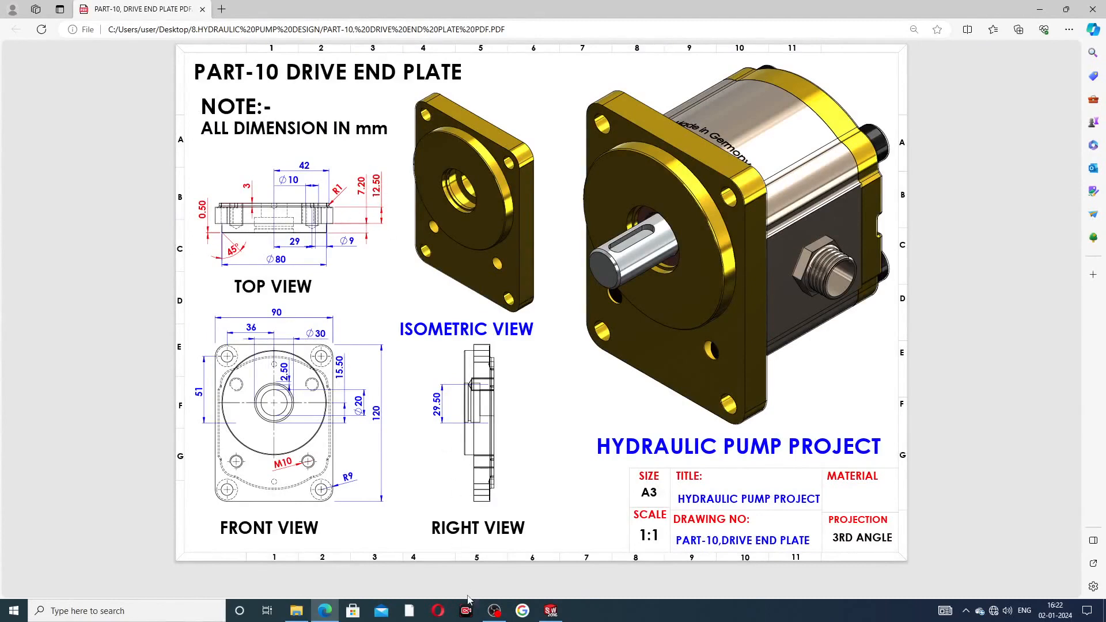
{"action": "left_click", "coordinate": [550, 610]}
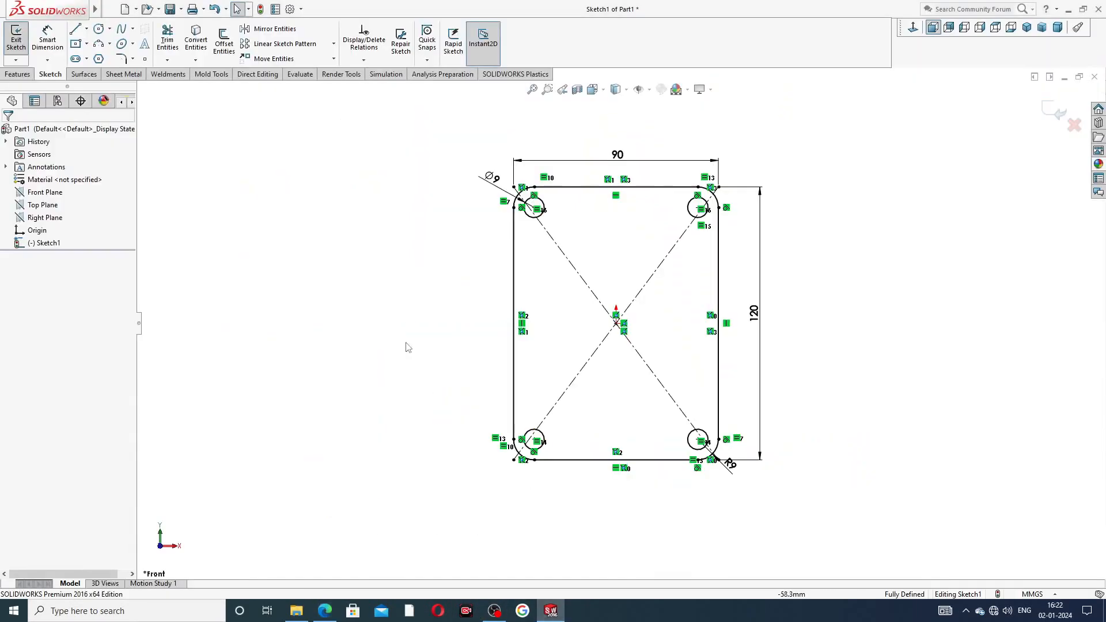
{"action": "left_click", "coordinate": [17, 74]}
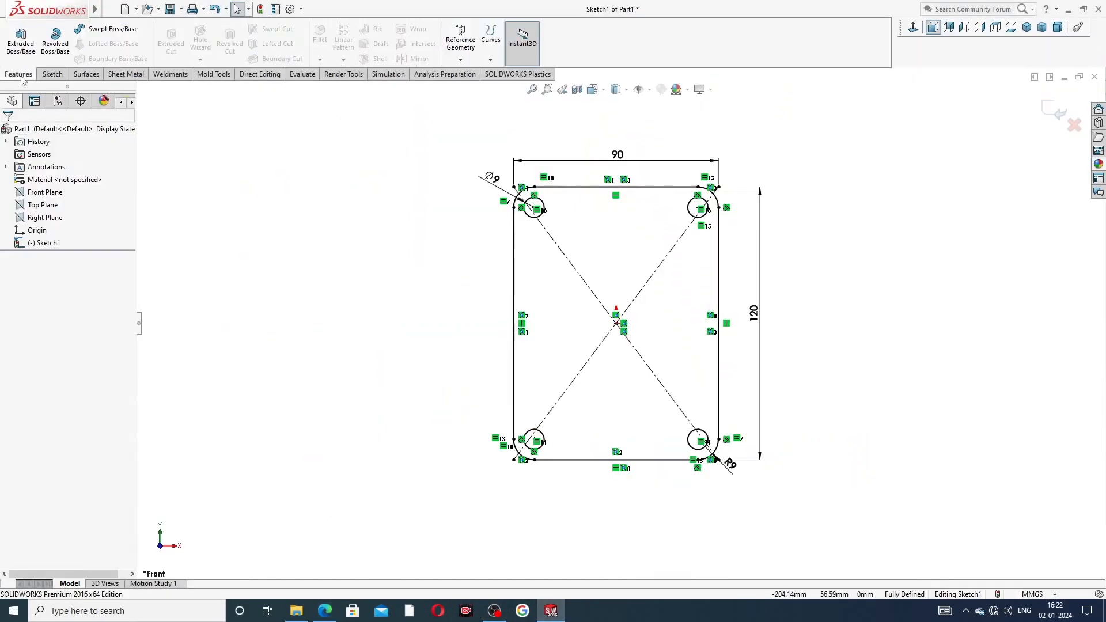
{"action": "left_click", "coordinate": [21, 43]}
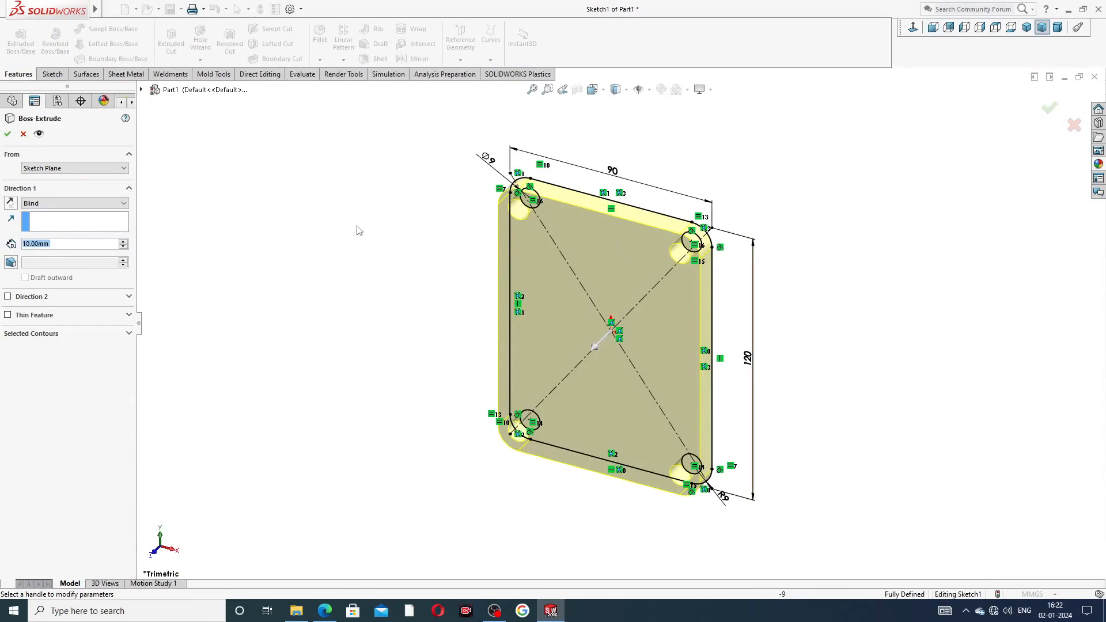
{"action": "scroll", "coordinate": [166, 226], "scroll_direction": "up", "scroll_amount": 3}
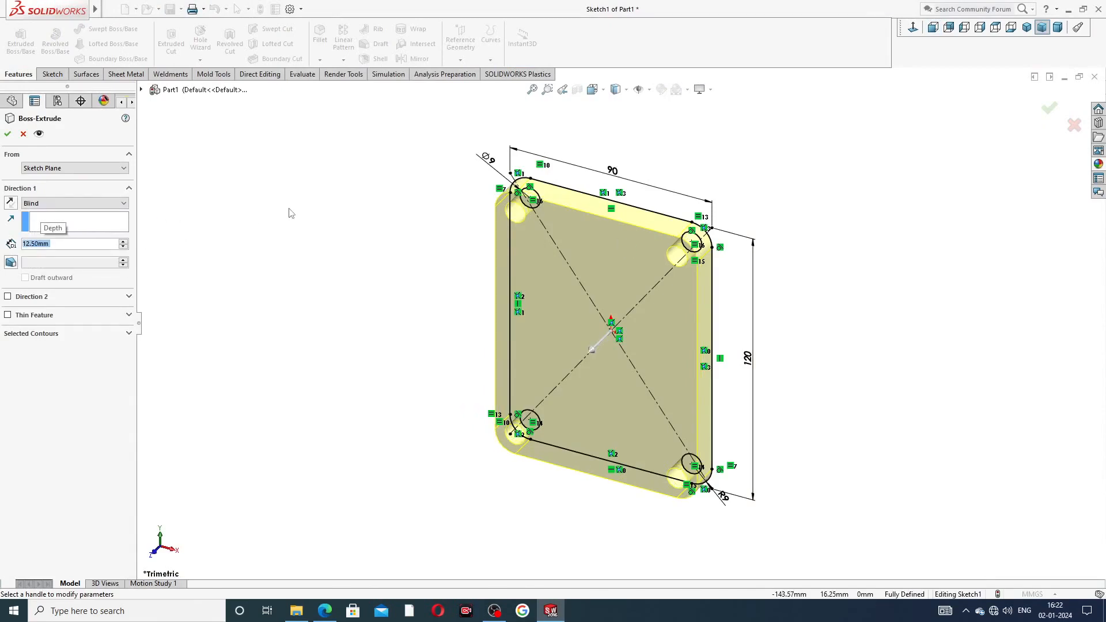
{"action": "left_click", "coordinate": [9, 135]}
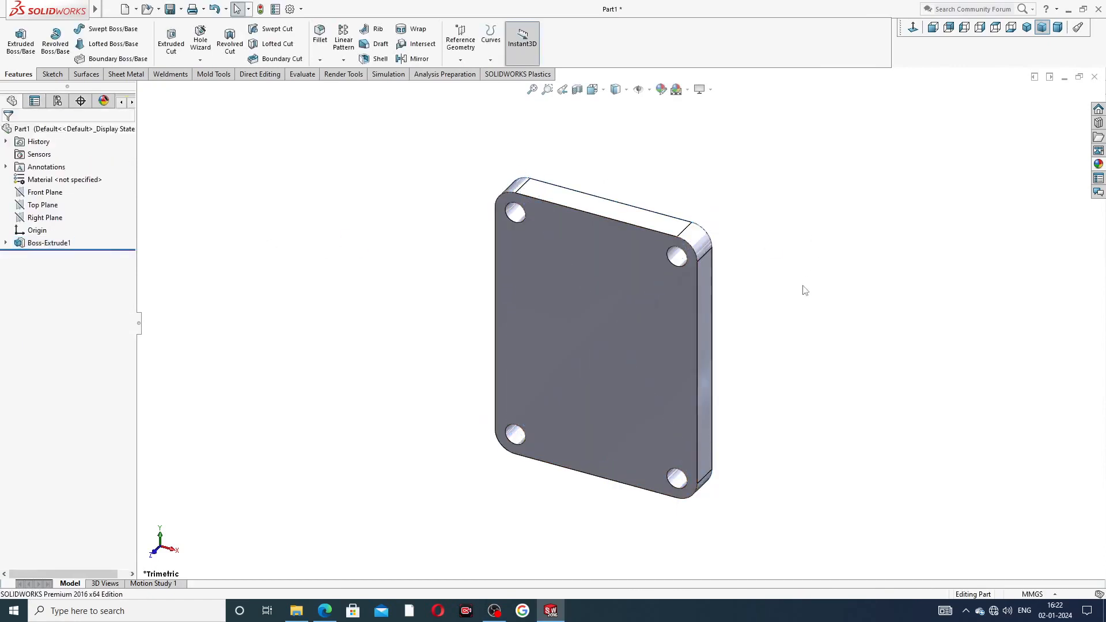
Step: Review the round boss in the Part-10 drawing and start a new sketch on the plate's front face
{"action": "middle_click_drag", "start_coordinate": [805, 290], "coordinate": [742, 284]}
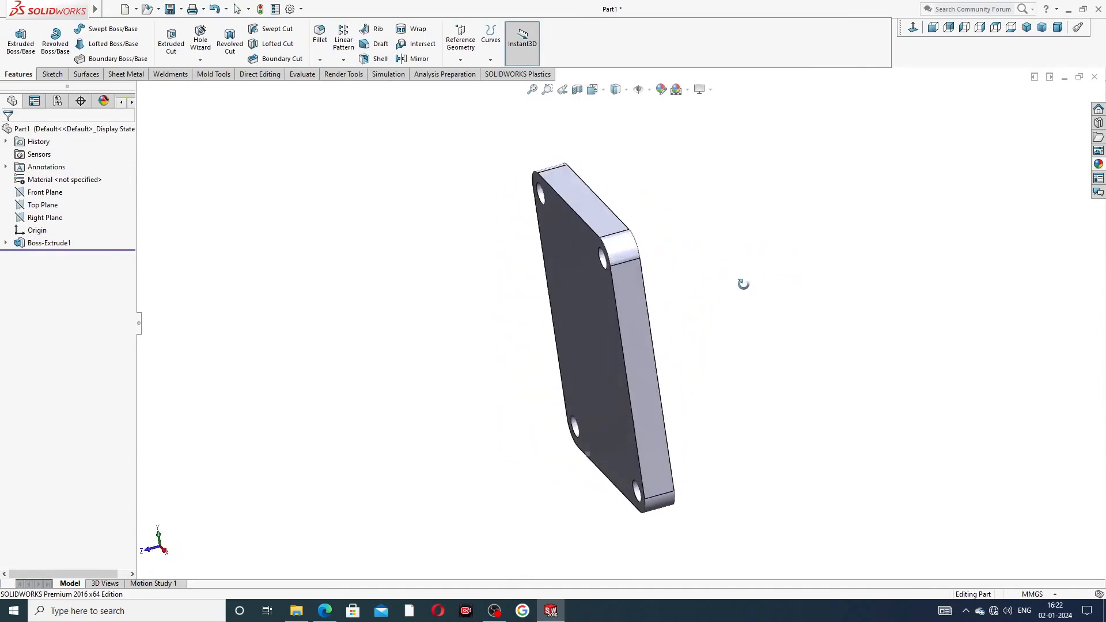
{"action": "left_click", "coordinate": [326, 610]}
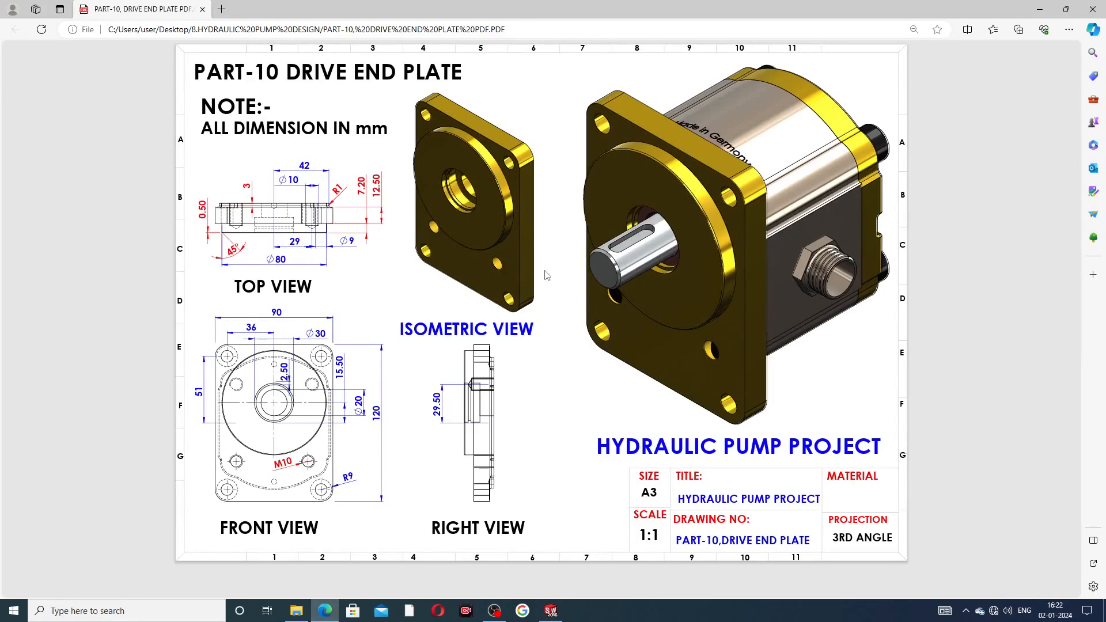
{"action": "left_click", "coordinate": [325, 610]}
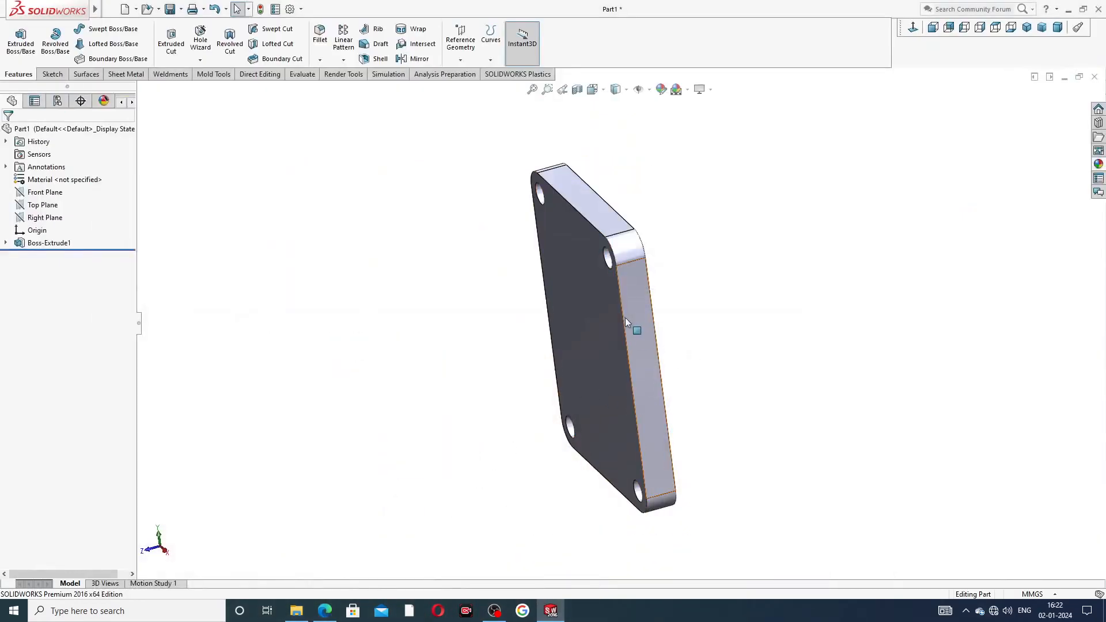
{"action": "middle_click_drag", "start_coordinate": [749, 300], "coordinate": [708, 299]}
{"action": "left_click", "coordinate": [613, 291]}
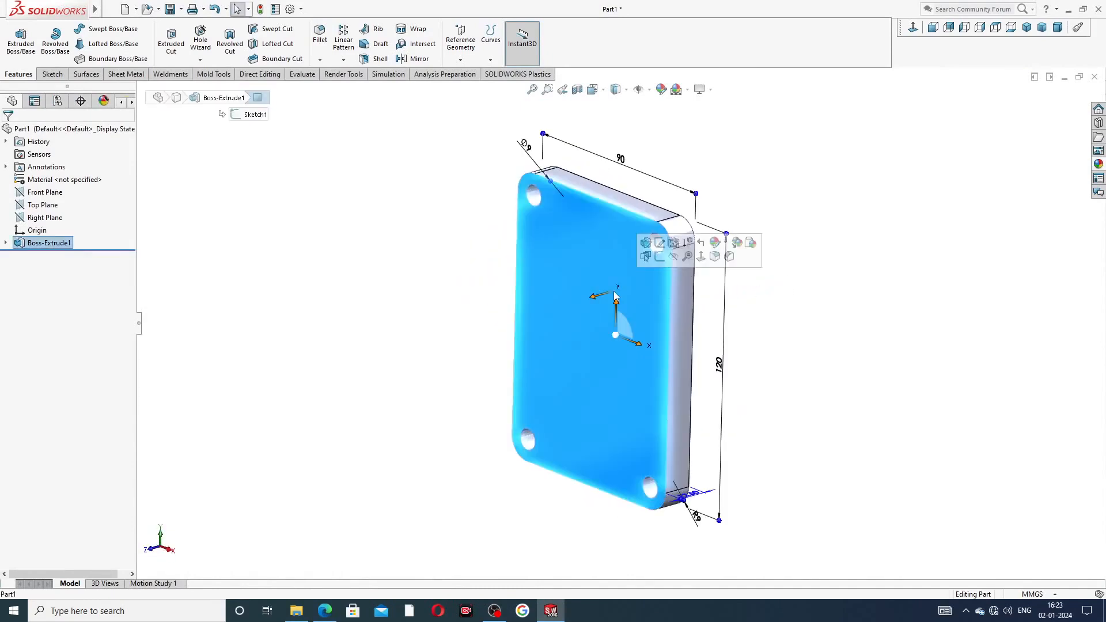
{"action": "left_click", "coordinate": [658, 257]}
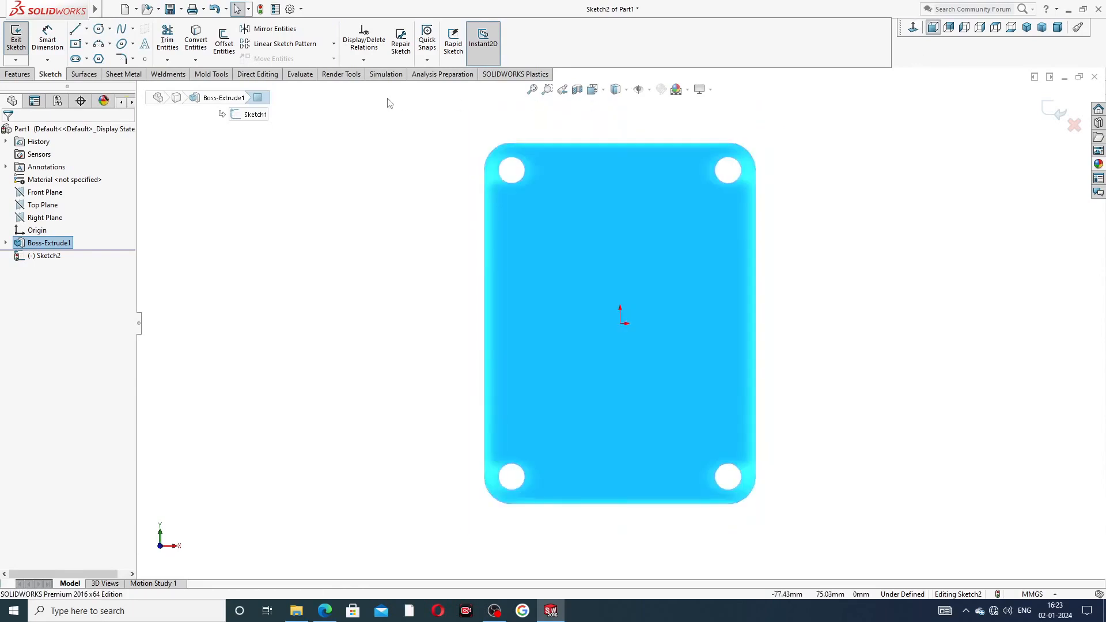
Step: Draw a vertical centerline about 48 mm long upward from the origin and end the line chain
{"action": "left_click", "coordinate": [86, 29]}
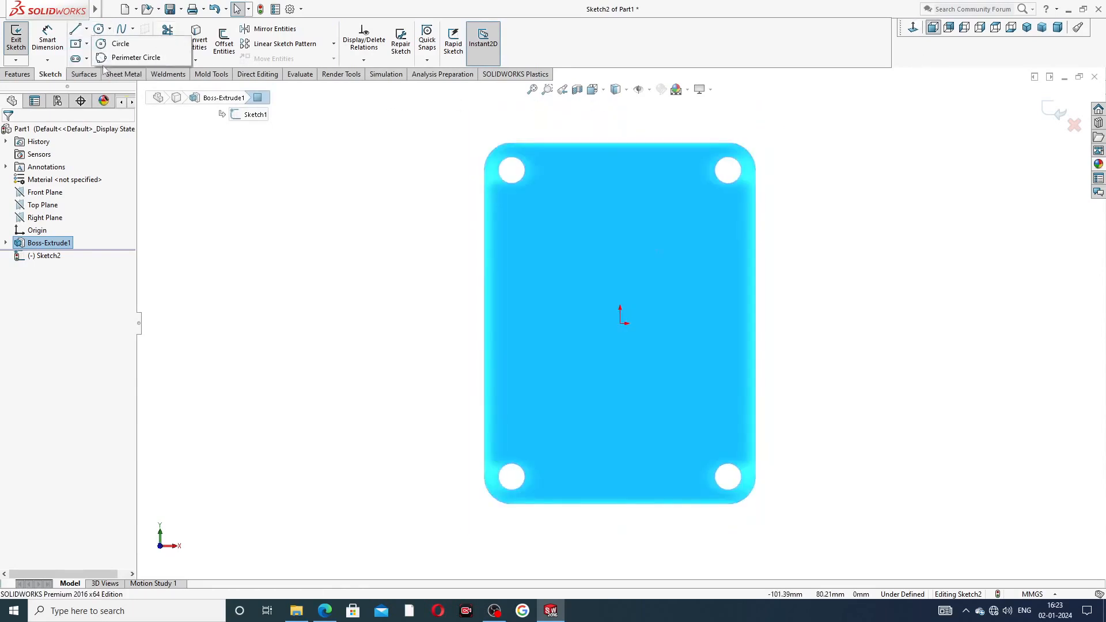
{"action": "left_click", "coordinate": [101, 58]}
{"action": "left_click", "coordinate": [620, 323]}
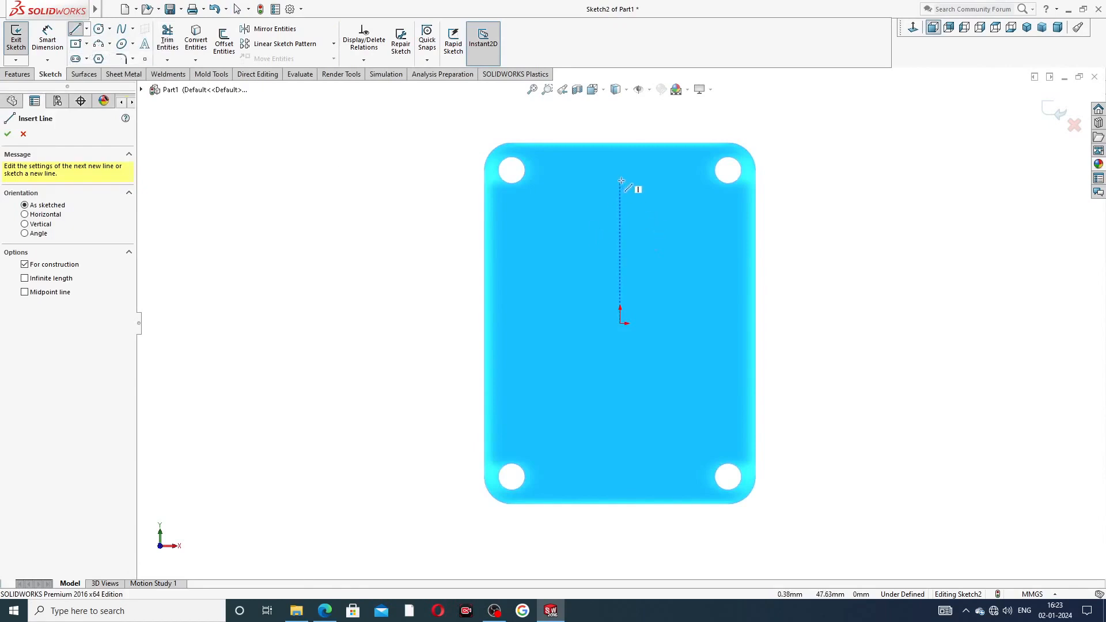
{"action": "left_click", "coordinate": [620, 184]}
{"action": "left_click", "coordinate": [621, 323]}
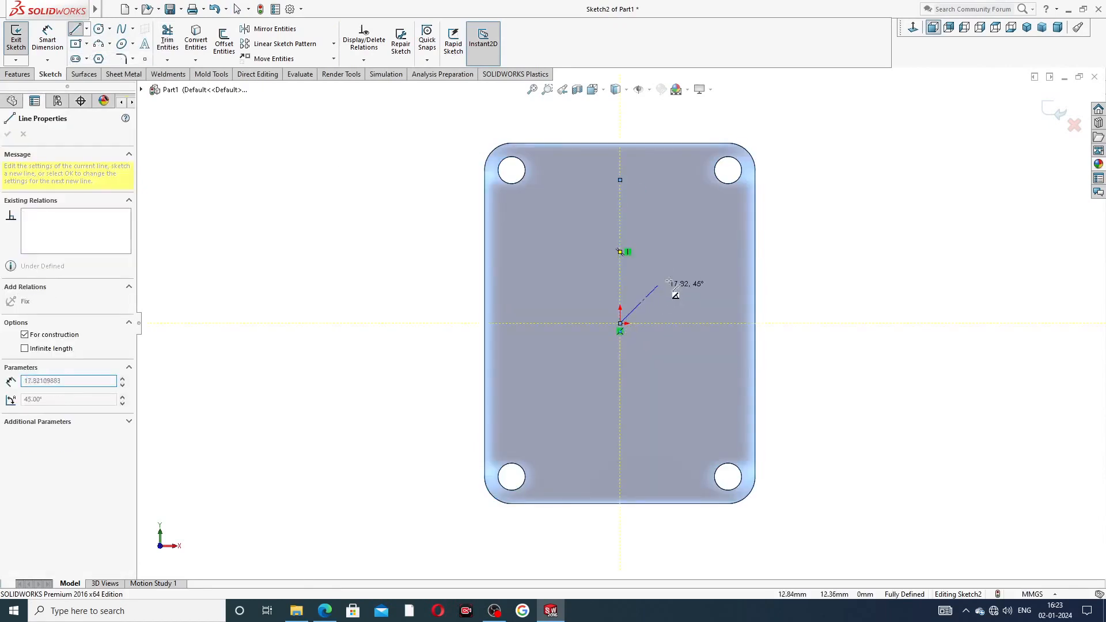
{"action": "right_click", "coordinate": [678, 274]}
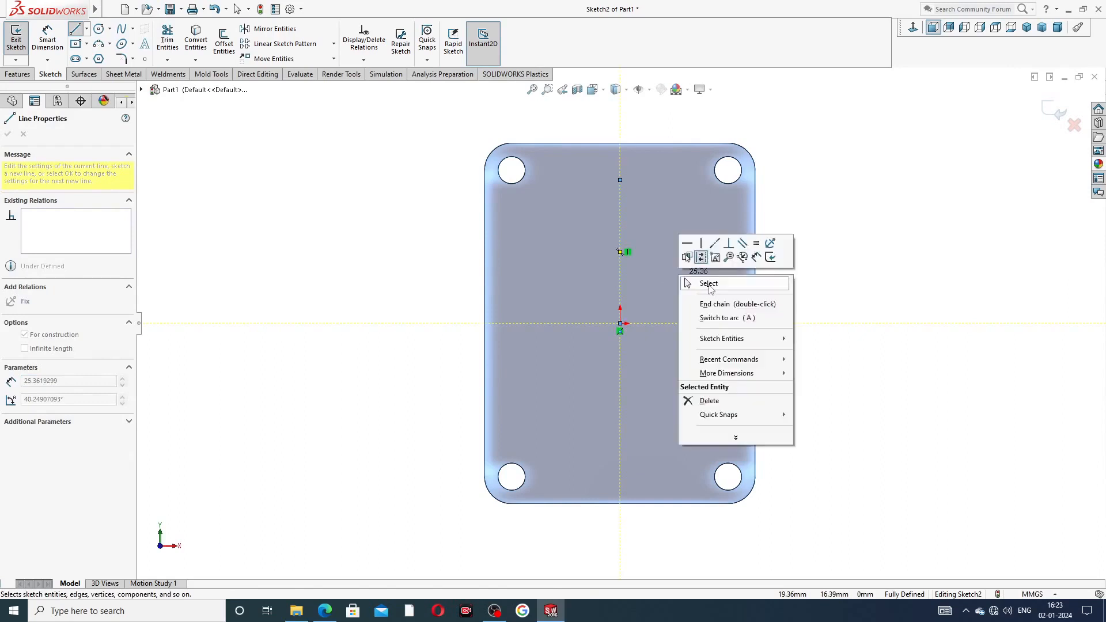
{"action": "left_click", "coordinate": [708, 283]}
Step: Draw a circle about 62 mm in diameter centred on the vertical centerline above the origin, and end the circle command
{"action": "left_click", "coordinate": [99, 28]}
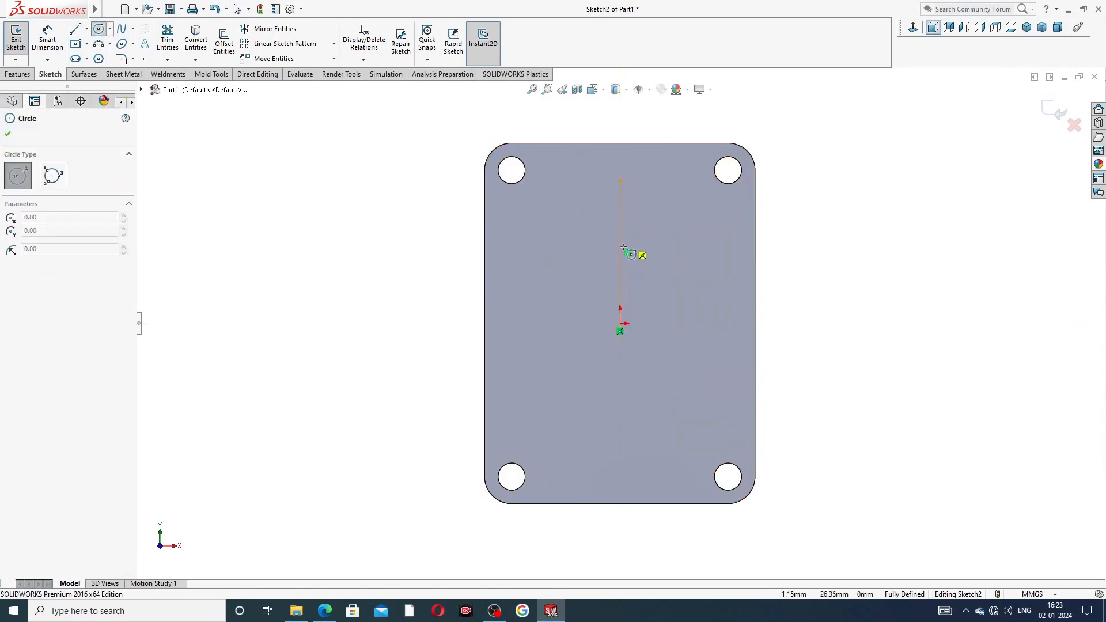
{"action": "left_click", "coordinate": [620, 264]}
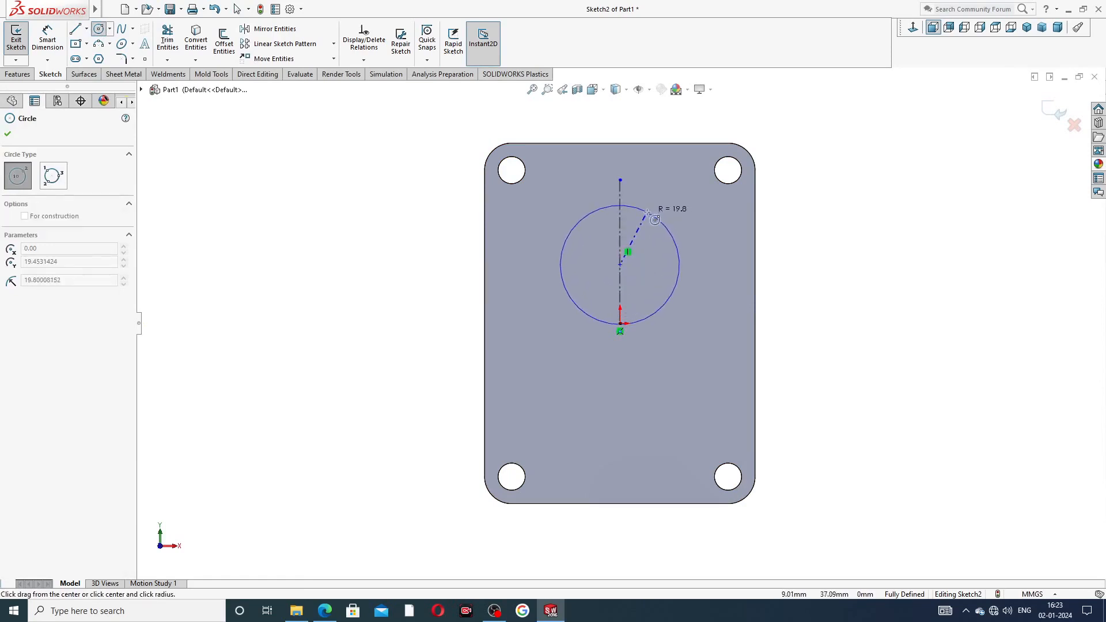
{"action": "left_click", "coordinate": [784, 171]}
{"action": "right_click", "coordinate": [787, 174]}
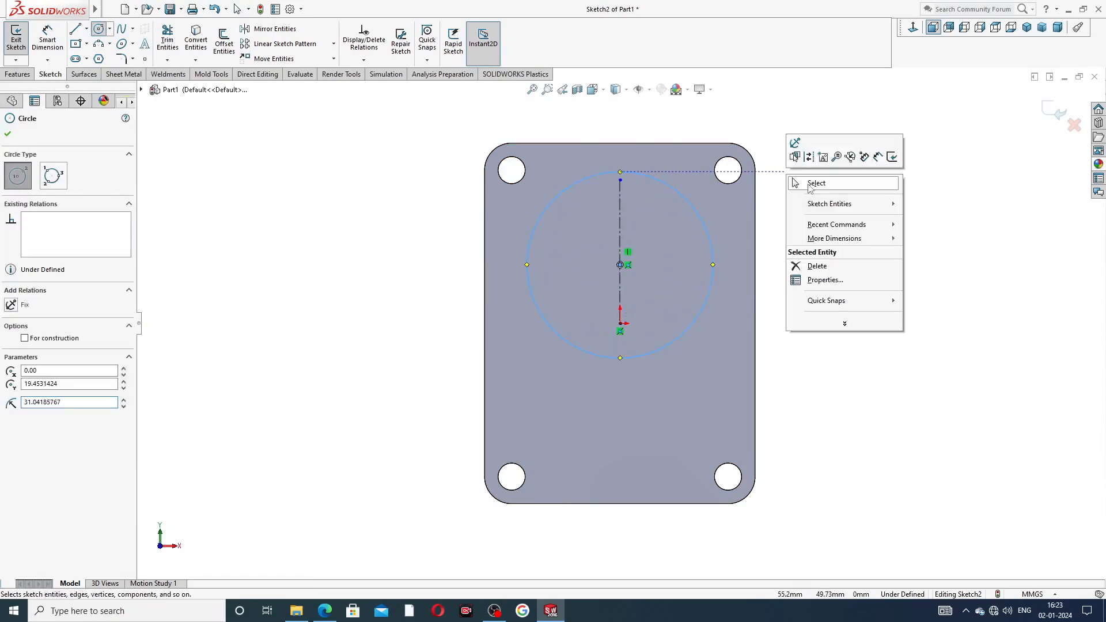
{"action": "left_click", "coordinate": [815, 183]}
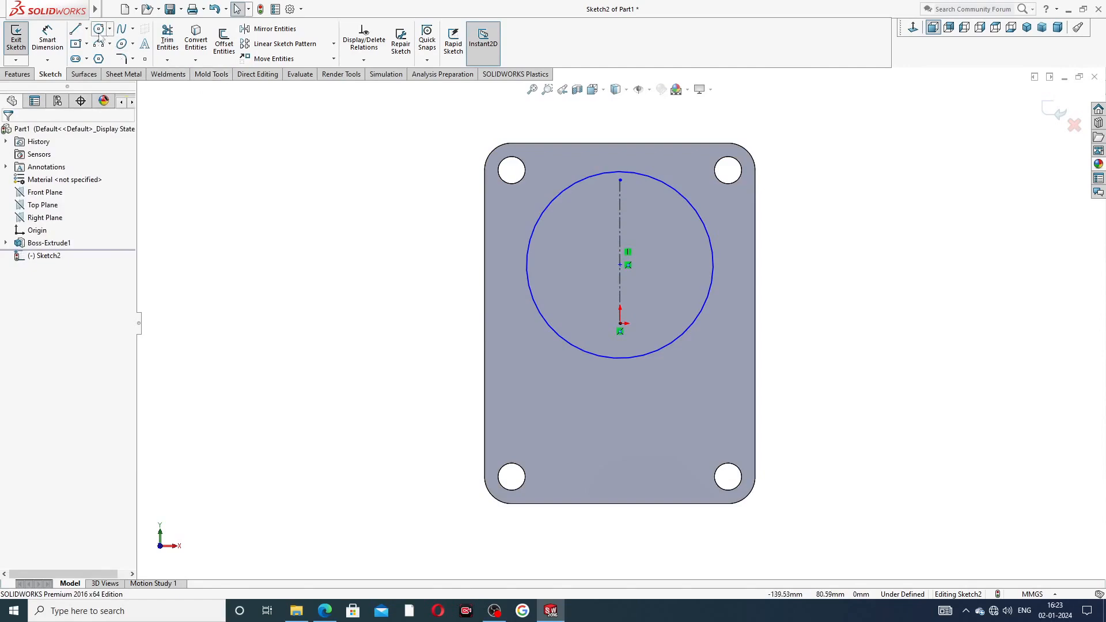
Step: Check the boss position in the Part-10 drawing and dimension the circle's centre 15.5 mm above the origin
{"action": "left_click", "coordinate": [47, 41]}
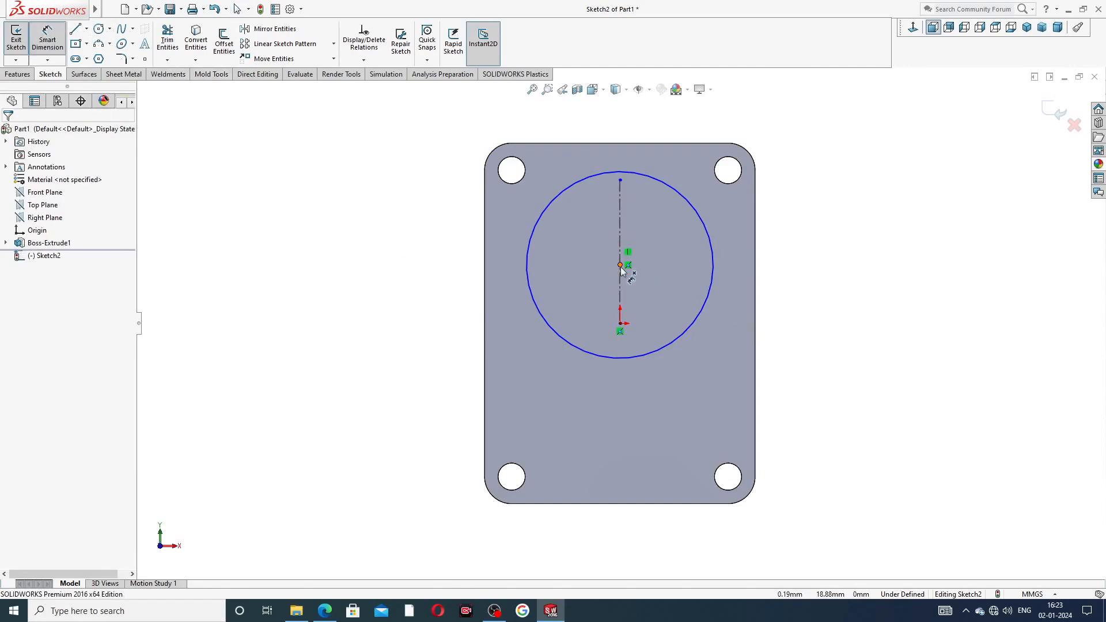
{"action": "left_click", "coordinate": [324, 611]}
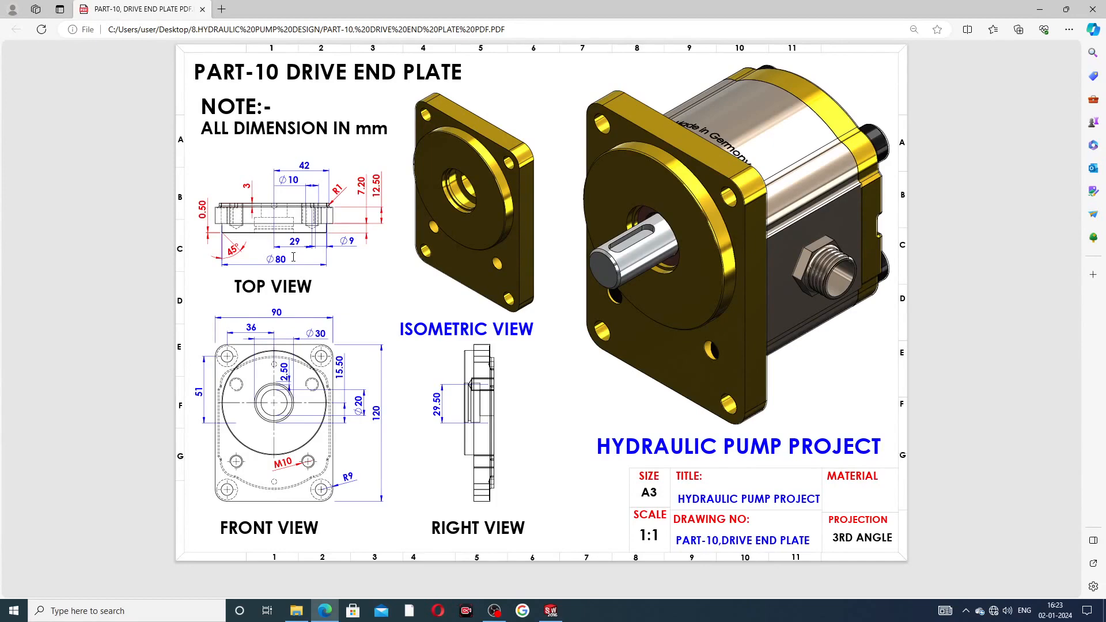
{"action": "left_click", "coordinate": [325, 609]}
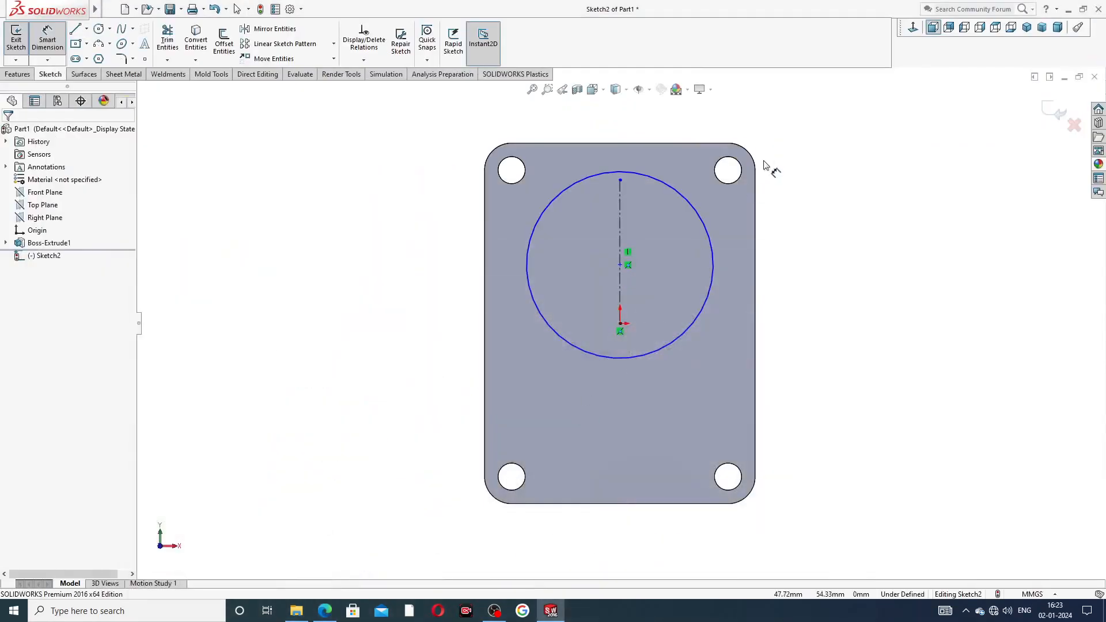
{"action": "left_click", "coordinate": [619, 265]}
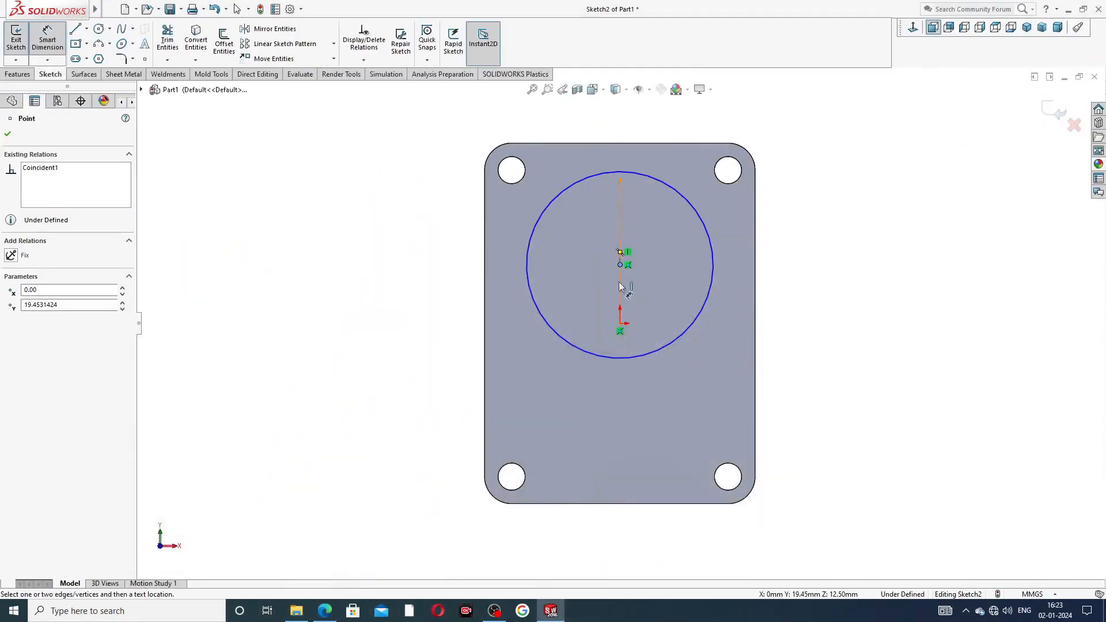
{"action": "left_click", "coordinate": [620, 326]}
{"action": "left_click", "coordinate": [782, 296]}
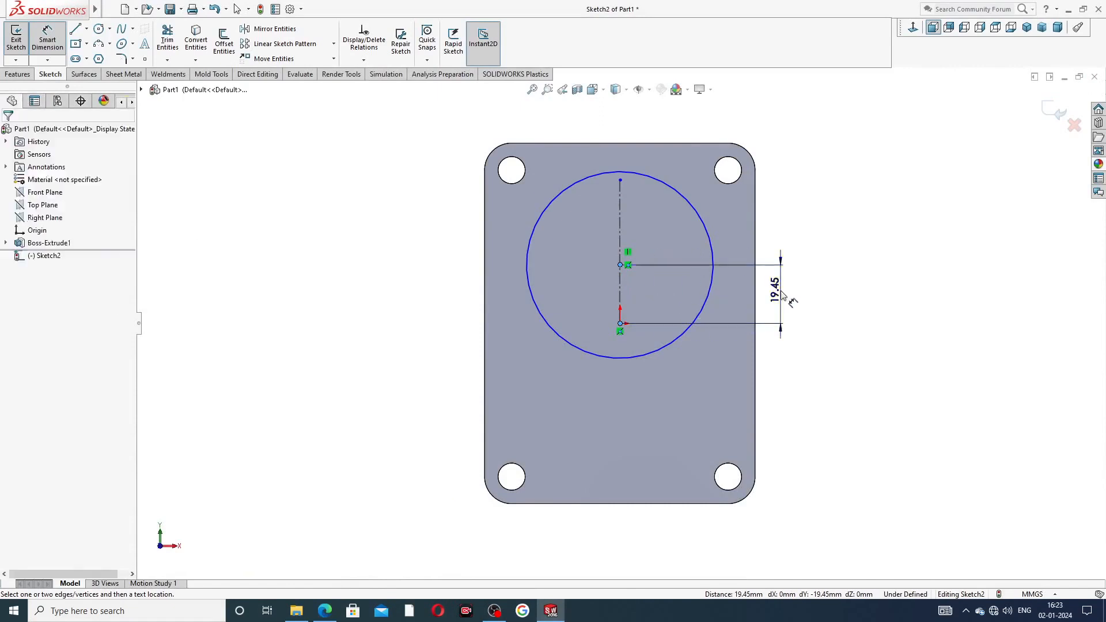
{"action": "type", "text": "1"}
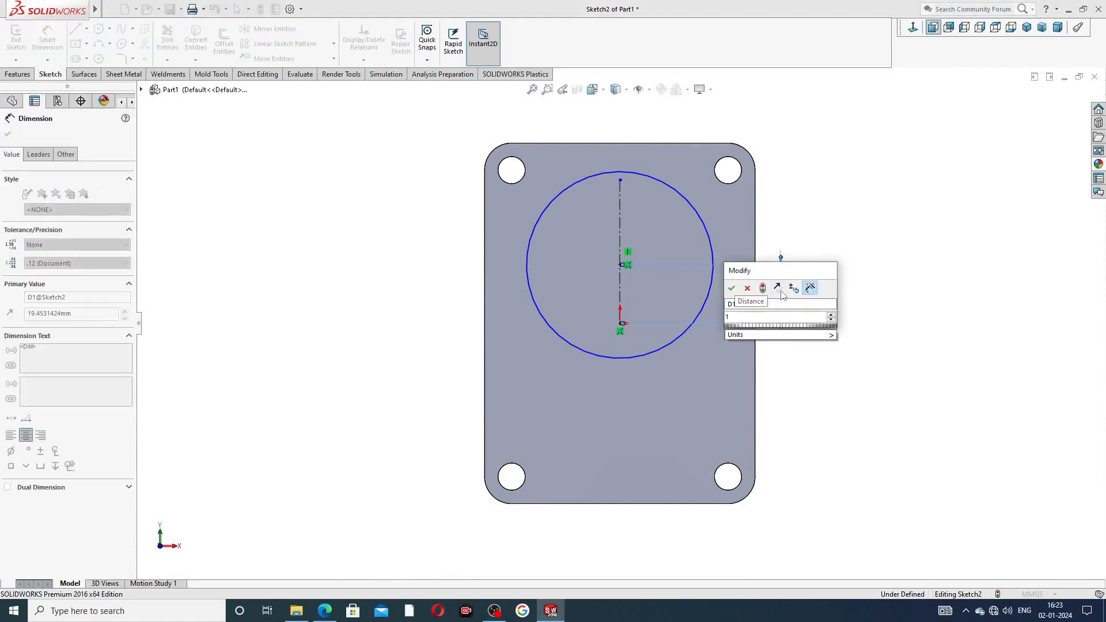
{"action": "type", "text": "5.5"}
{"action": "key", "text": "Return"}
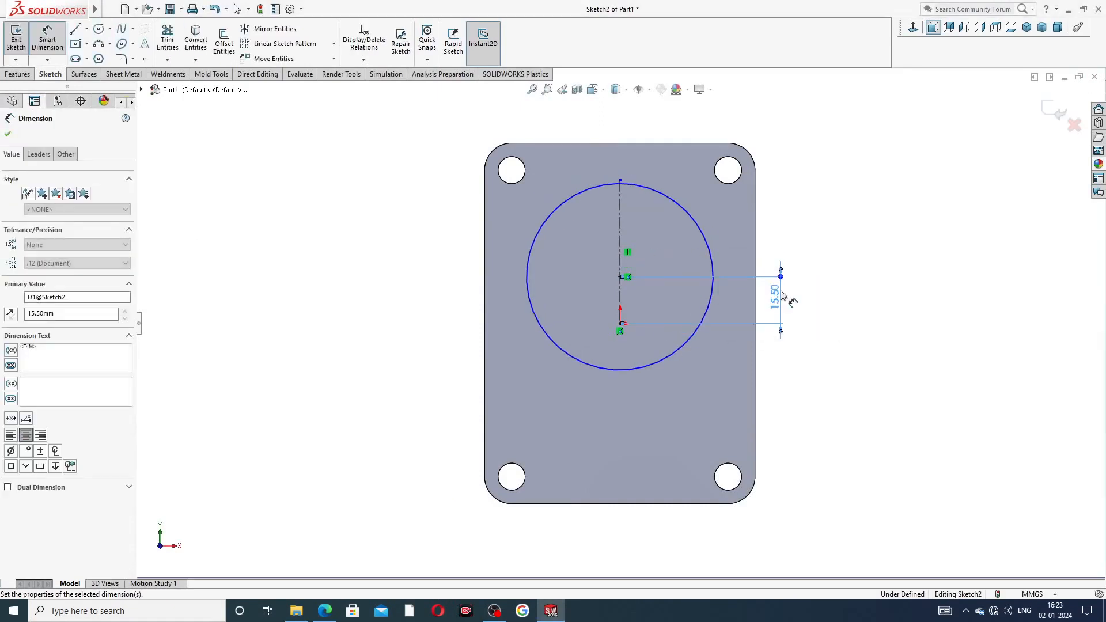
Step: Dimension the large circle's diameter as 80 mm and end the dimension command
{"action": "left_click", "coordinate": [704, 232]}
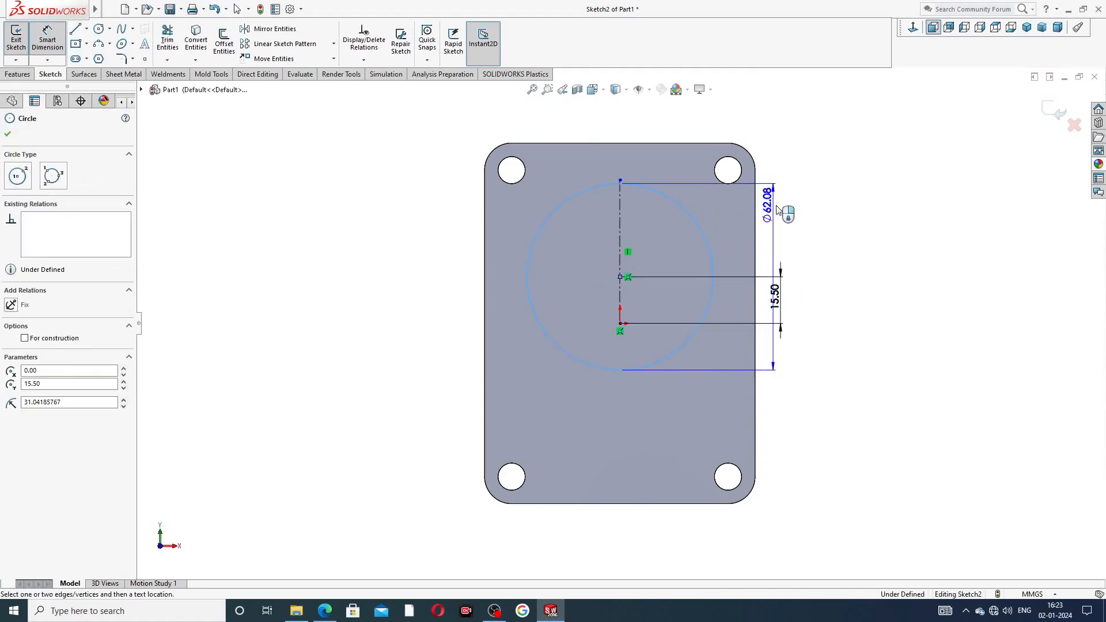
{"action": "left_click", "coordinate": [777, 143]}
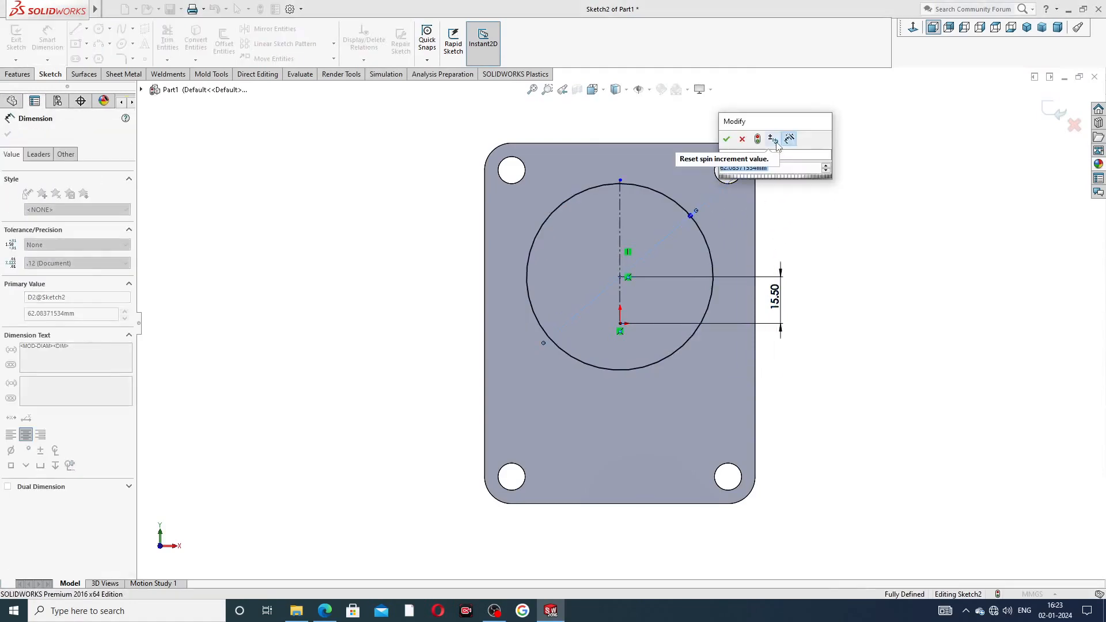
{"action": "type", "text": "80"}
{"action": "key", "text": "Return"}
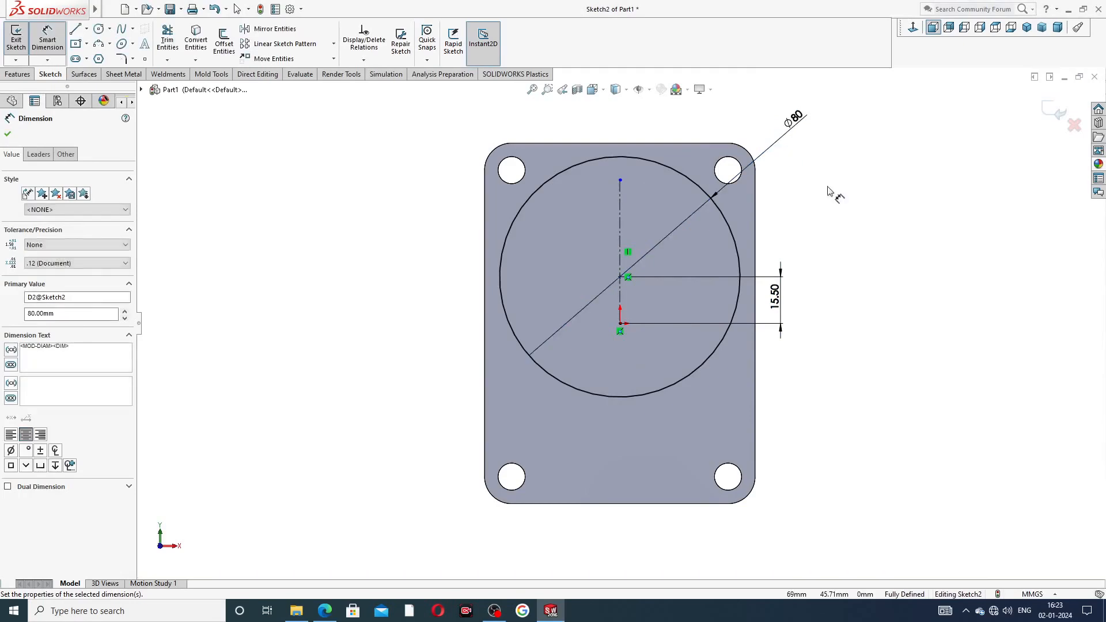
{"action": "right_click", "coordinate": [866, 151]}
{"action": "left_click", "coordinate": [887, 144]}
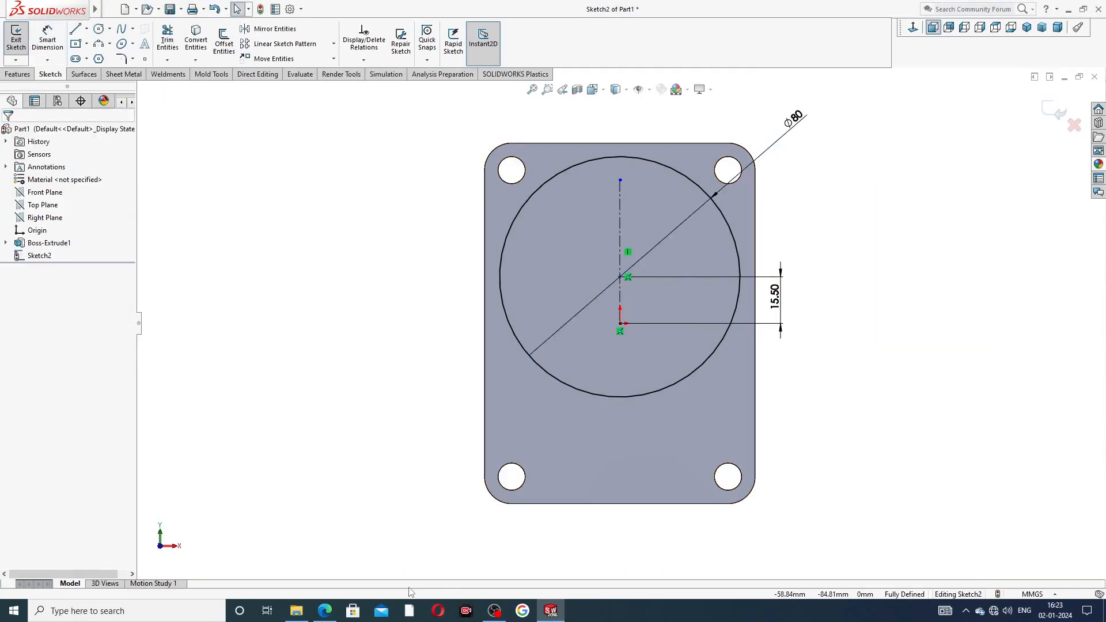
Step: Check the round boss's height in the Part-10 drawing and extrude the 80 mm circle as a blind boss 7.2 mm deep
{"action": "left_click", "coordinate": [325, 610]}
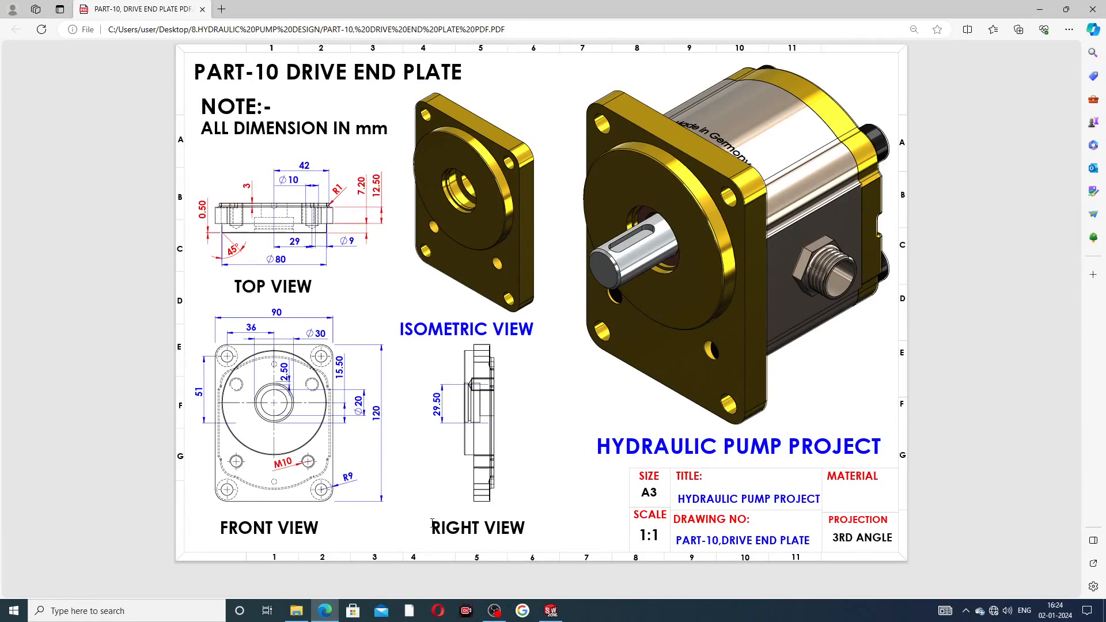
{"action": "left_click", "coordinate": [550, 609]}
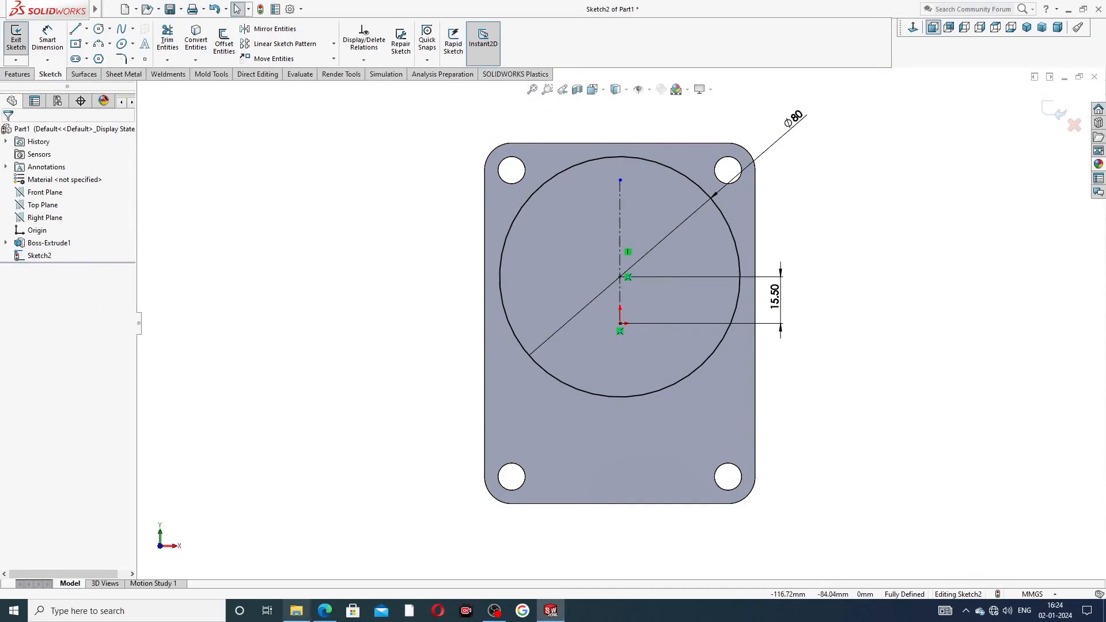
{"action": "left_click", "coordinate": [324, 610]}
{"action": "right_click", "coordinate": [324, 610]}
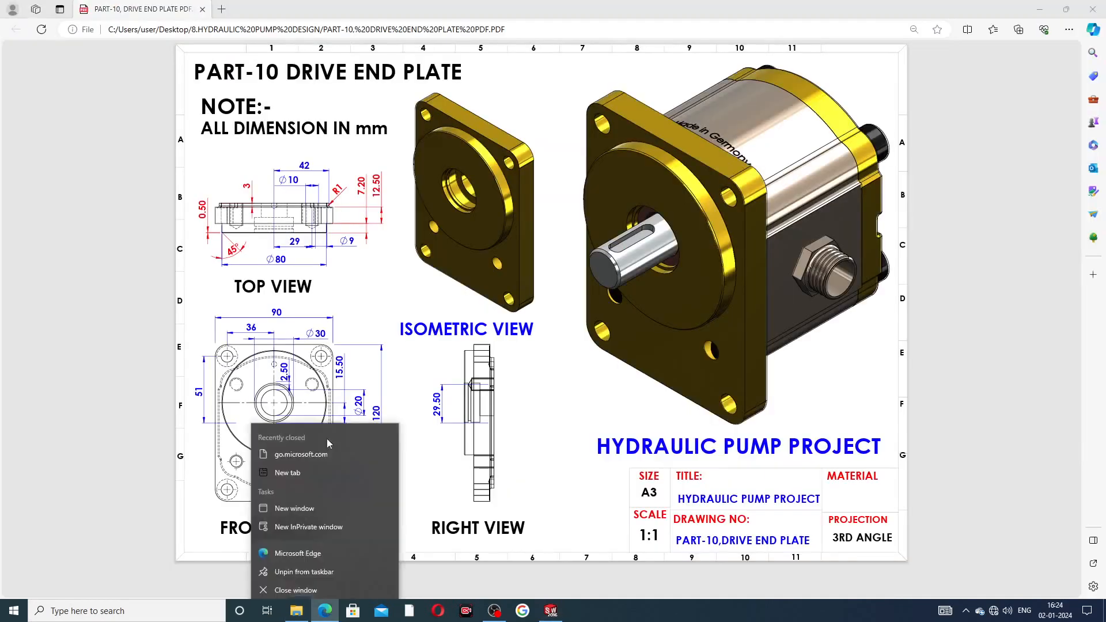
{"action": "left_click", "coordinate": [402, 401]}
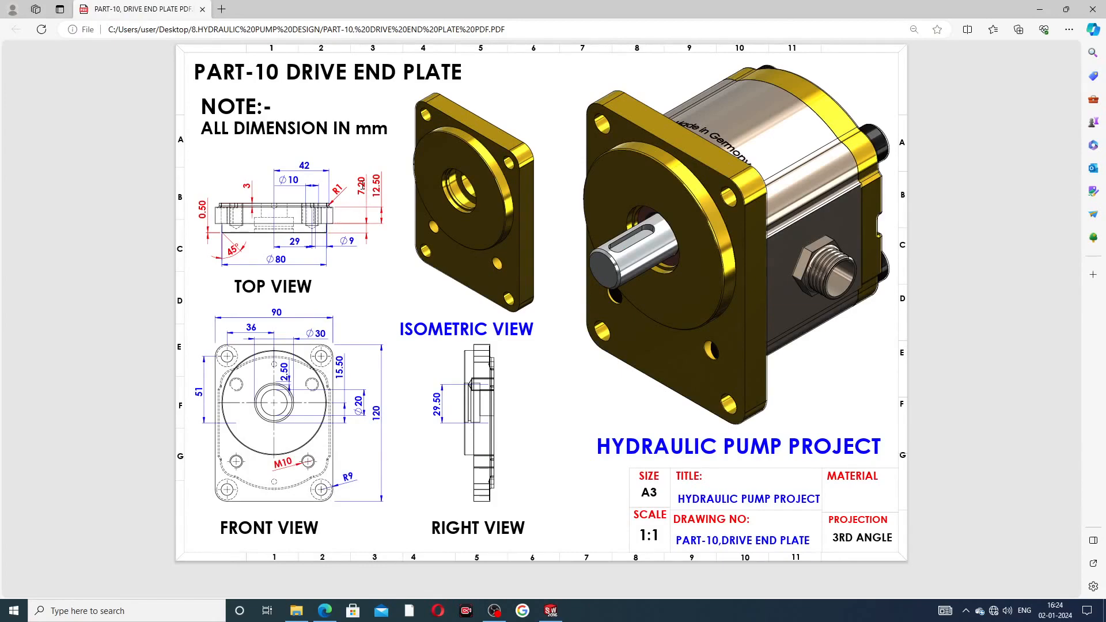
{"action": "left_click", "coordinate": [551, 611]}
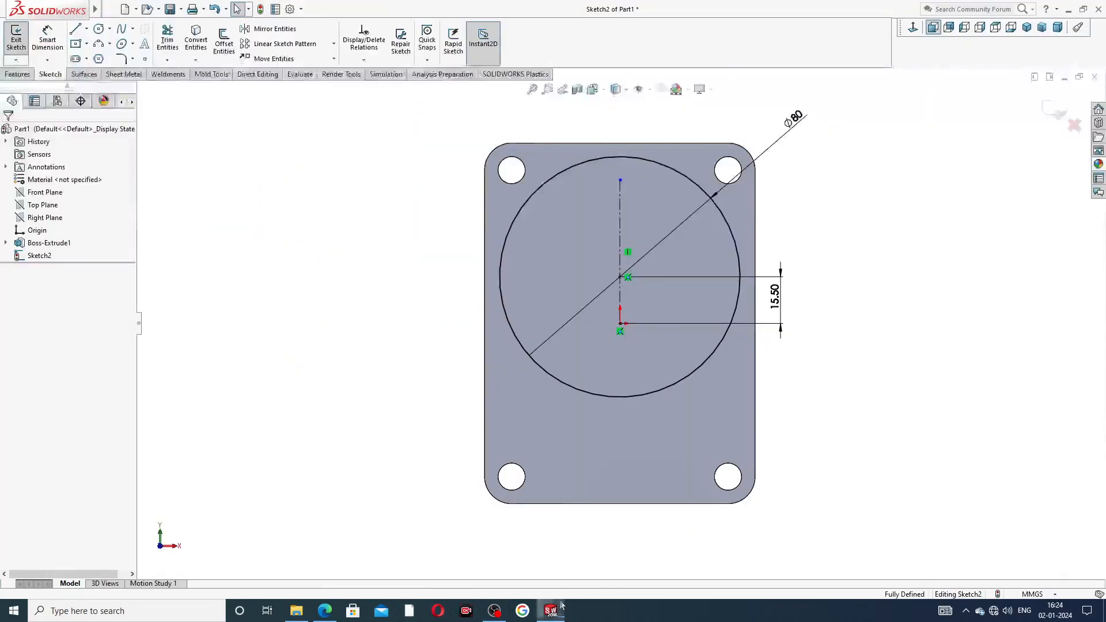
{"action": "left_click", "coordinate": [18, 74]}
{"action": "left_click", "coordinate": [20, 41]}
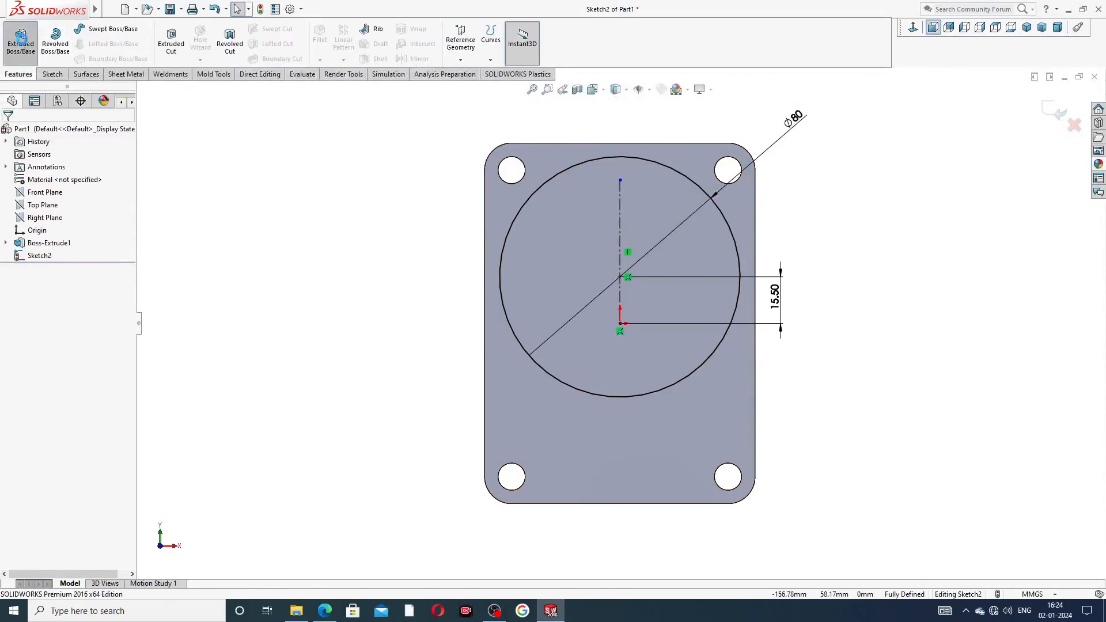
{"action": "middle_click_drag", "start_coordinate": [893, 172], "coordinate": [739, 225]}
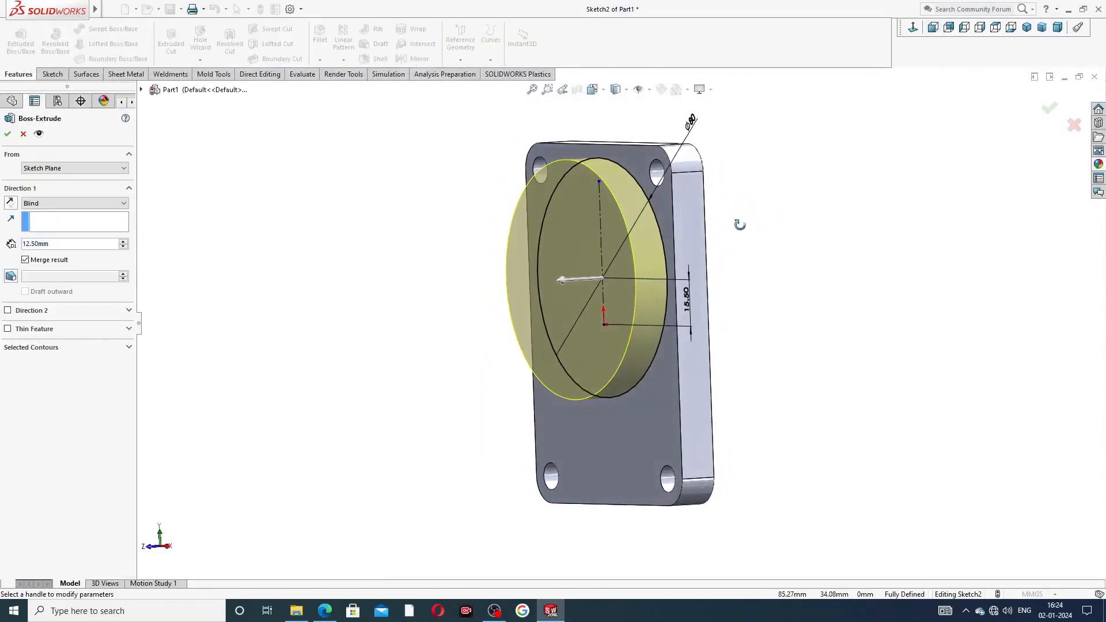
{"action": "left_click", "coordinate": [68, 244]}
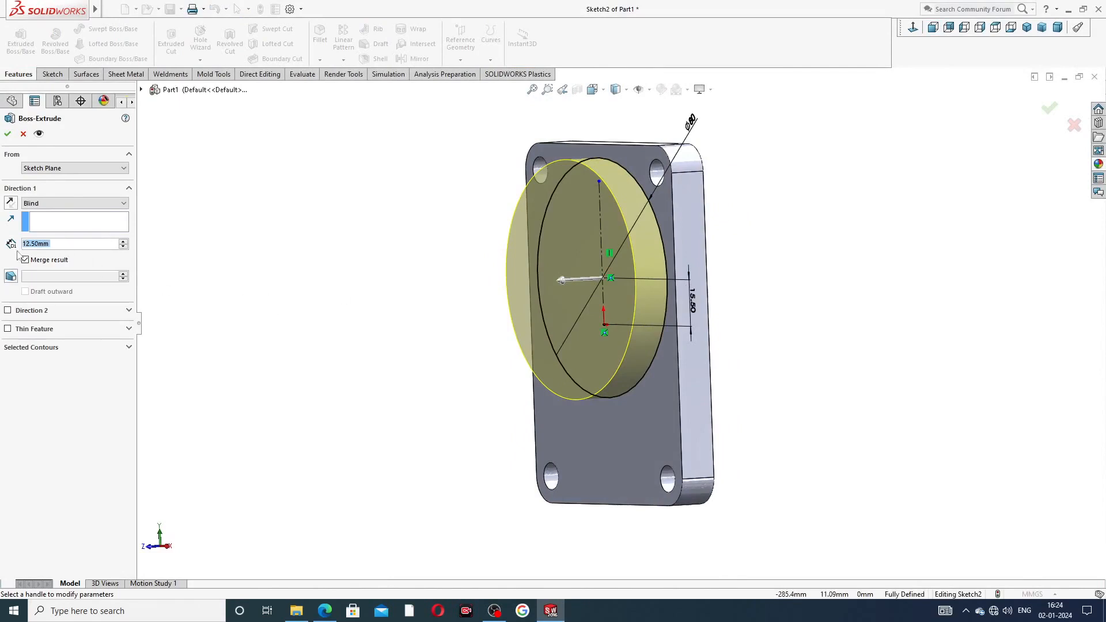
{"action": "type", "text": "7.2"}
{"action": "key", "text": "Return"}
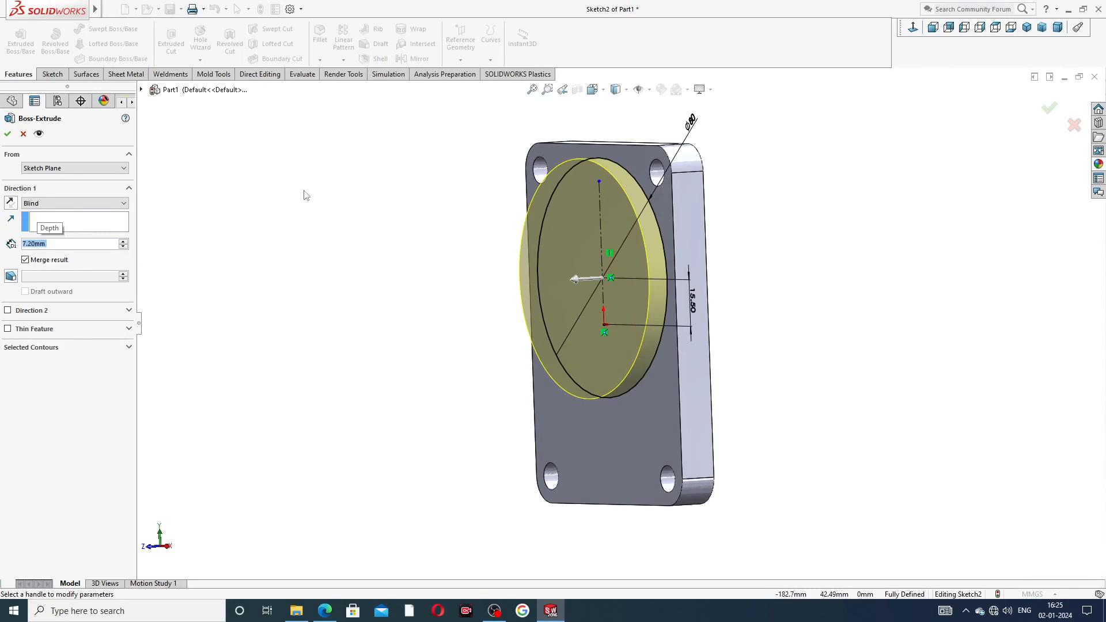
{"action": "left_click", "coordinate": [8, 134]}
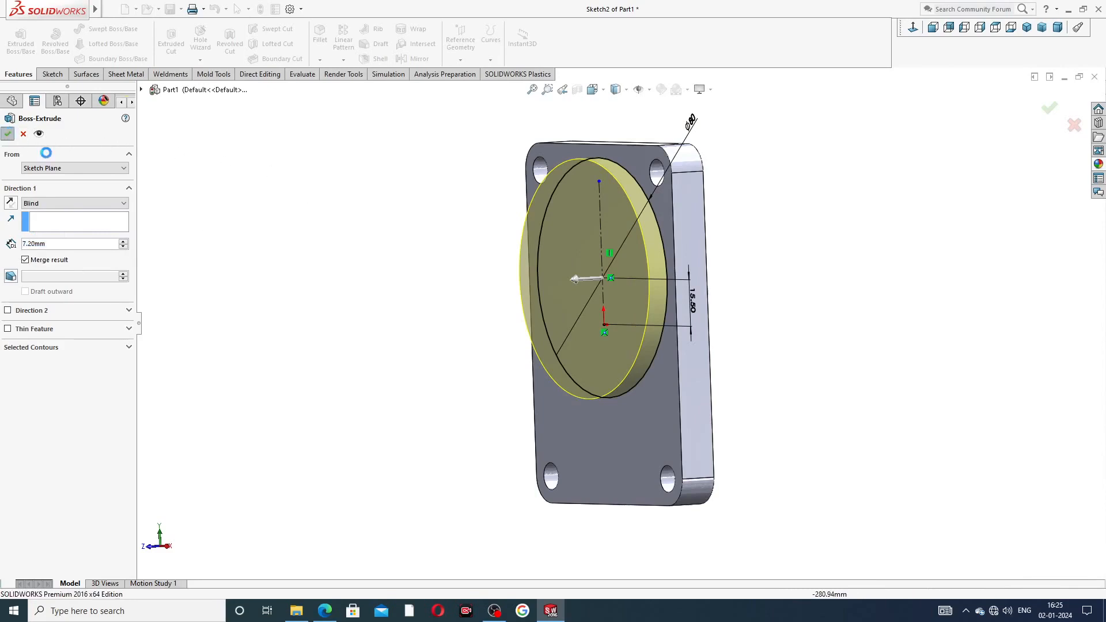
Step: Start a sketch on the round boss's front face and draw a circle about 23 mm in diameter at the boss's centre
{"action": "middle_click_drag", "start_coordinate": [743, 252], "coordinate": [847, 217]}
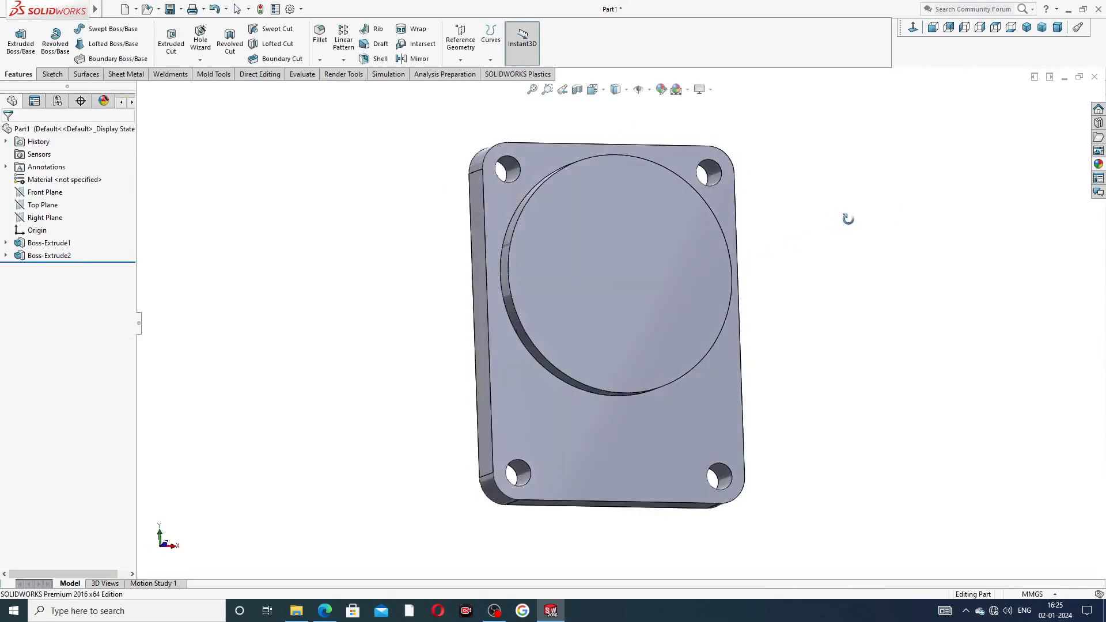
{"action": "left_click", "coordinate": [644, 248]}
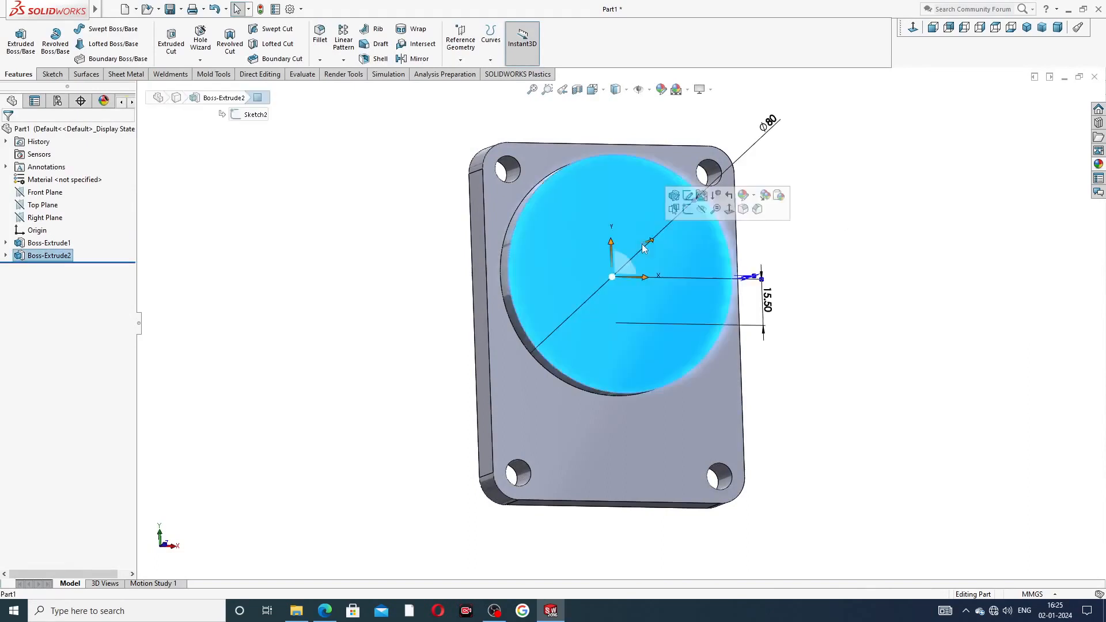
{"action": "left_click", "coordinate": [688, 211]}
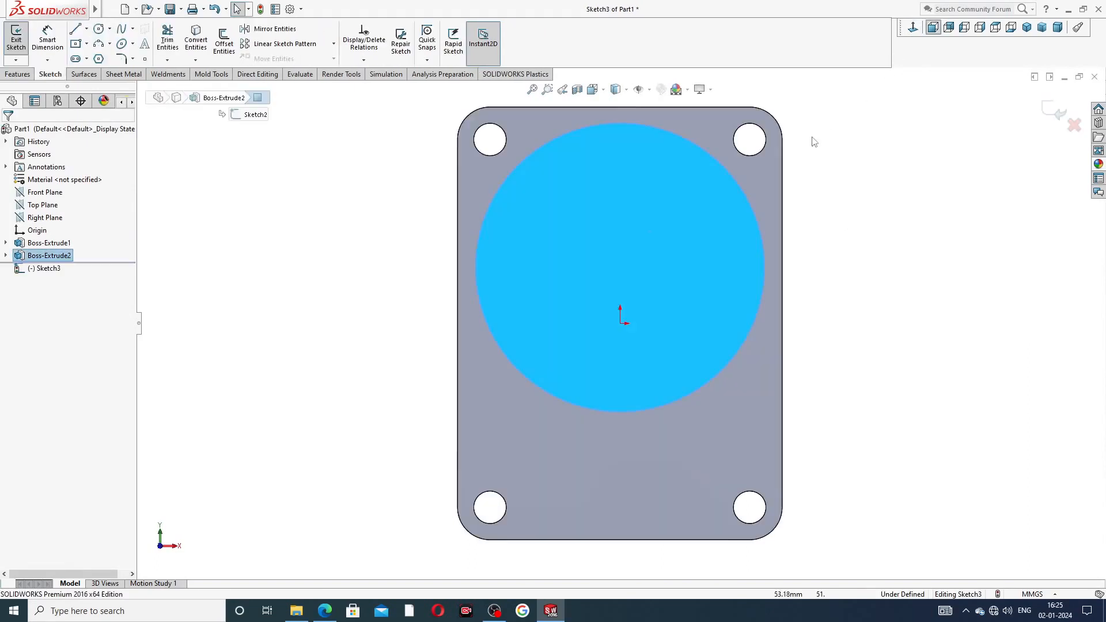
{"action": "left_click", "coordinate": [99, 29]}
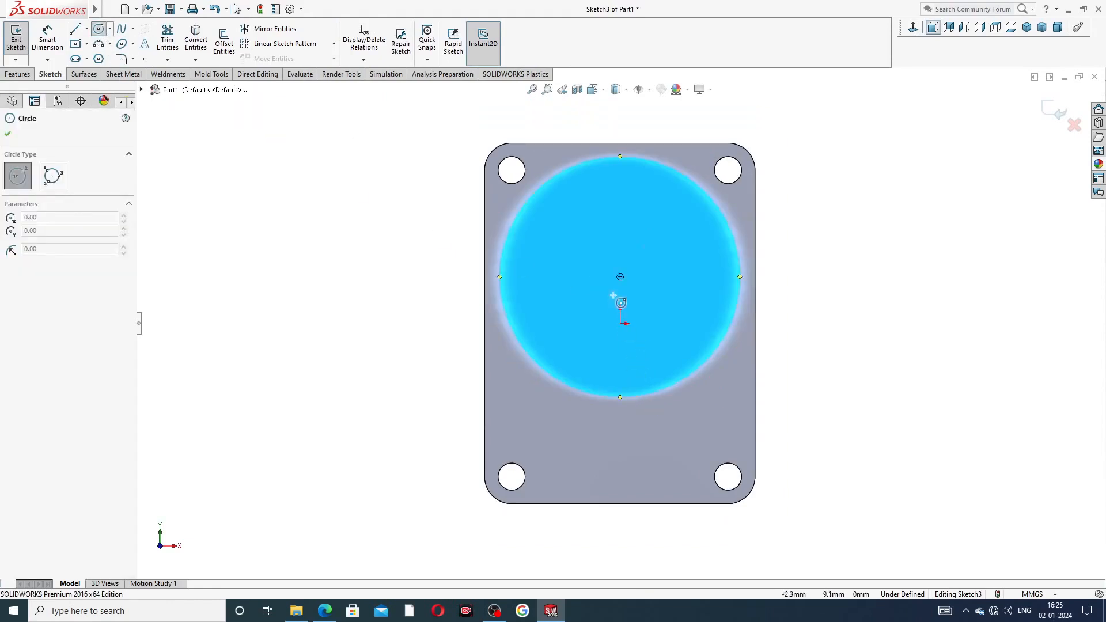
{"action": "left_click_drag", "start_coordinate": [620, 275], "coordinate": [640, 249]}
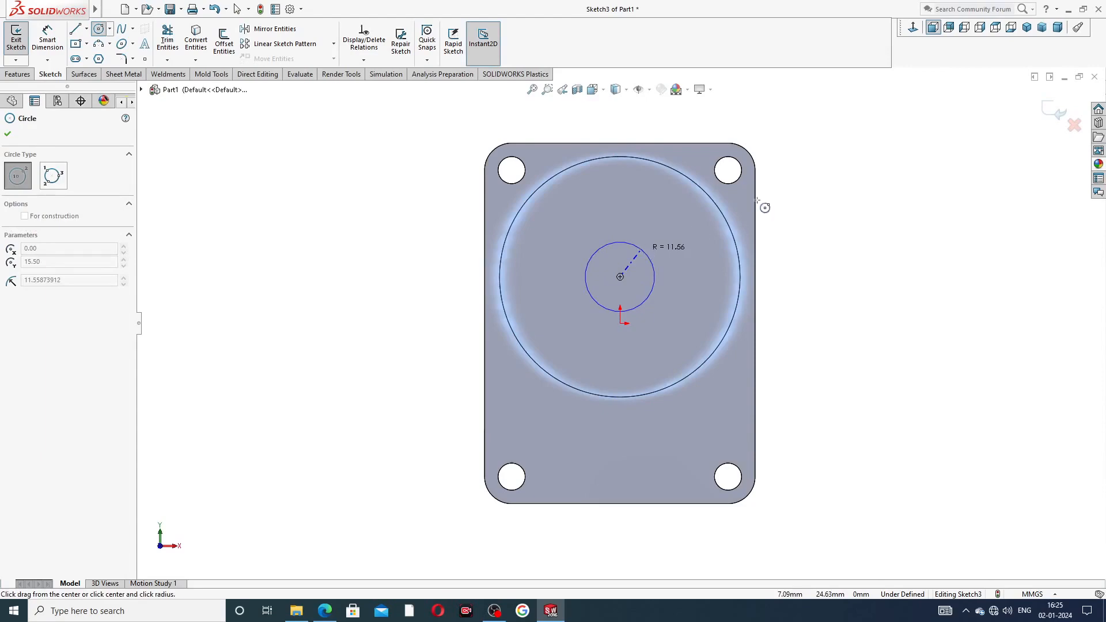
{"action": "right_click", "coordinate": [829, 187]}
{"action": "left_click", "coordinate": [840, 195]}
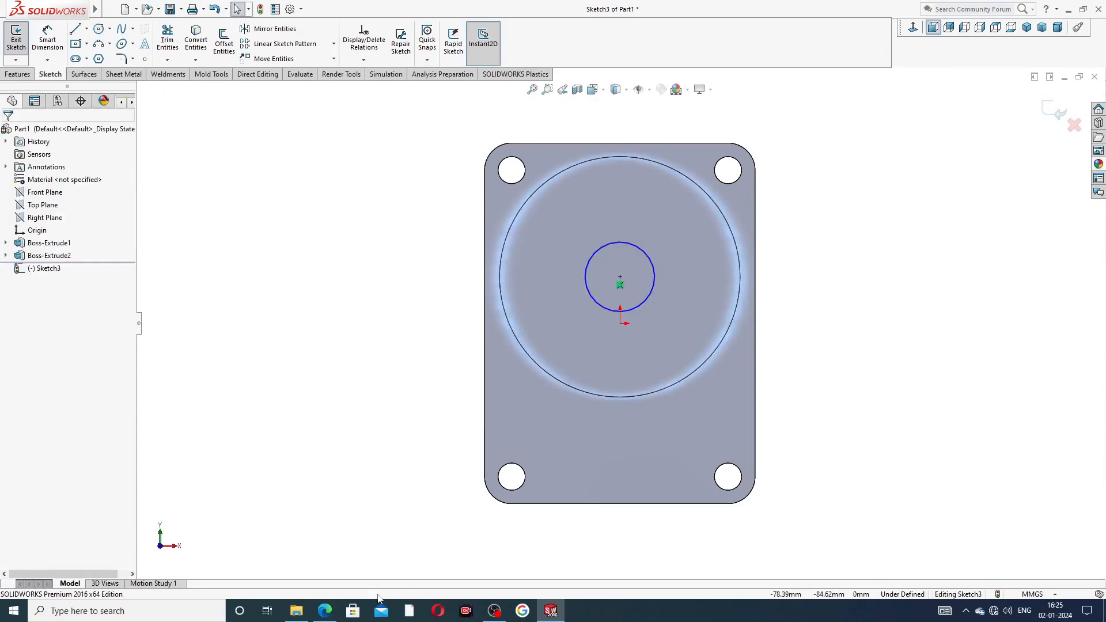
Step: Check the bore size in the Part-10 drawing, dimension the small circle's diameter as 20 mm and end the dimension command
{"action": "left_click", "coordinate": [334, 609]}
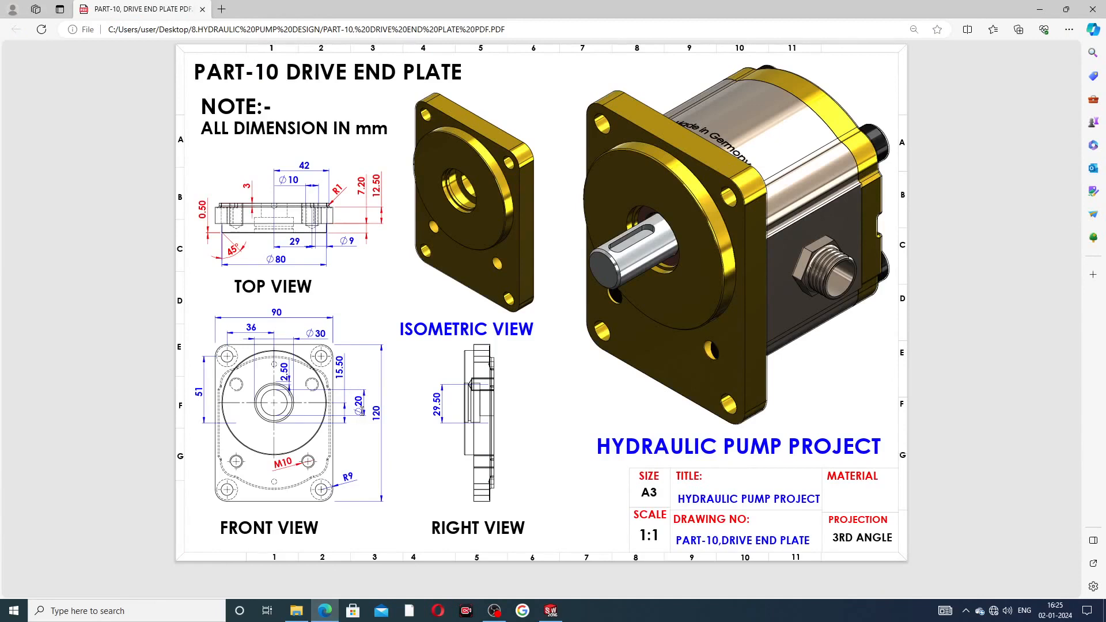
{"action": "left_click", "coordinate": [325, 610]}
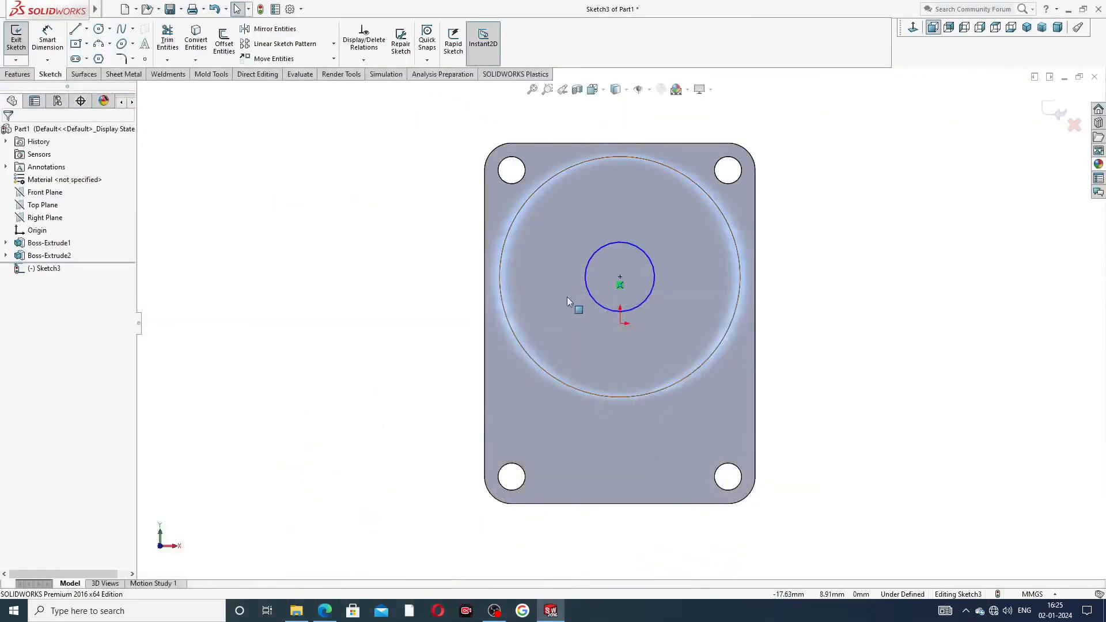
{"action": "left_click", "coordinate": [48, 39]}
{"action": "left_click", "coordinate": [618, 243]}
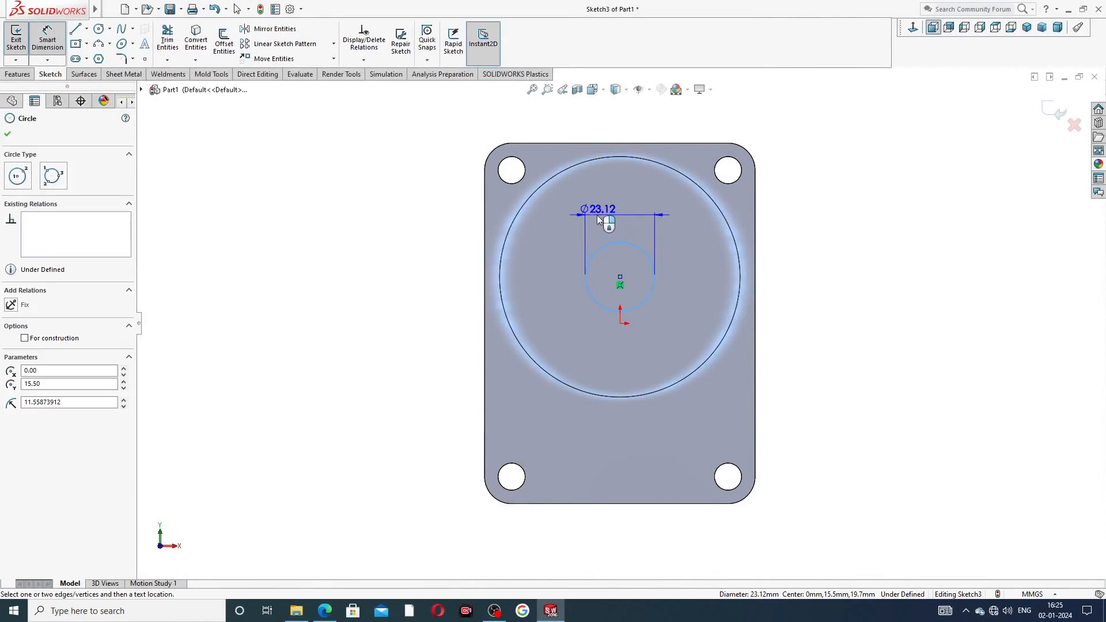
{"action": "left_click", "coordinate": [597, 216]}
{"action": "type", "text": "20"}
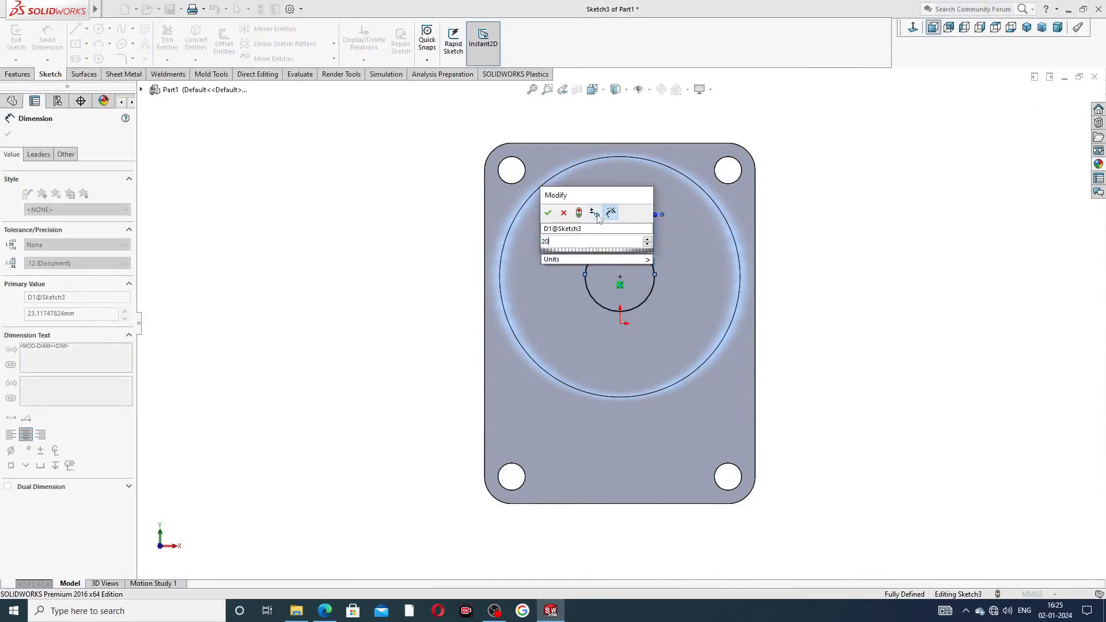
{"action": "key", "text": "Return"}
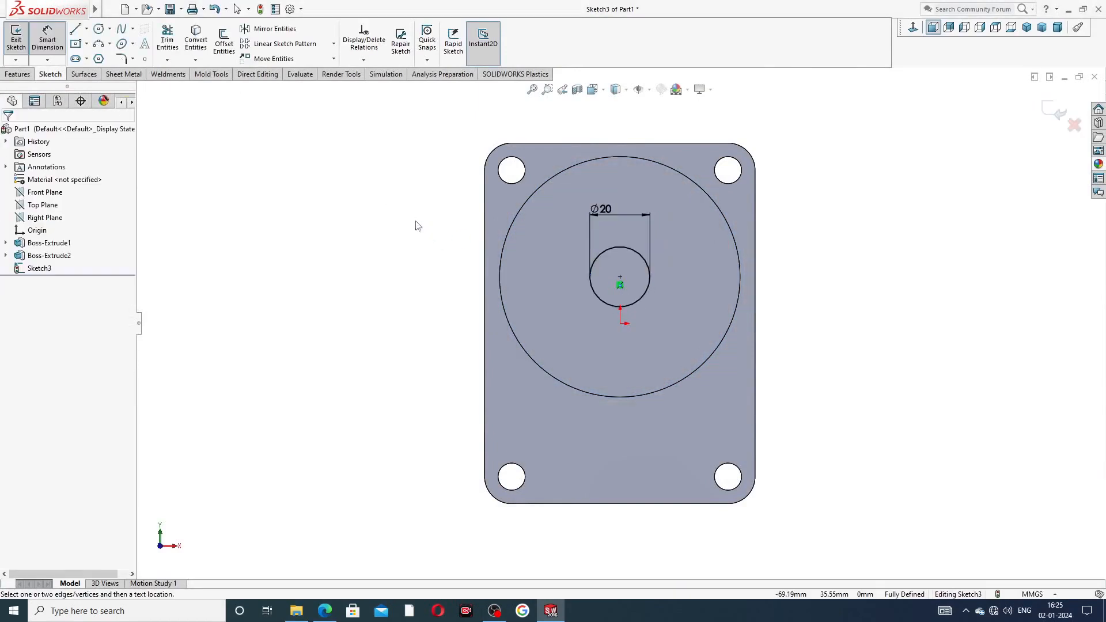
{"action": "right_click", "coordinate": [415, 223]}
{"action": "left_click", "coordinate": [444, 172]}
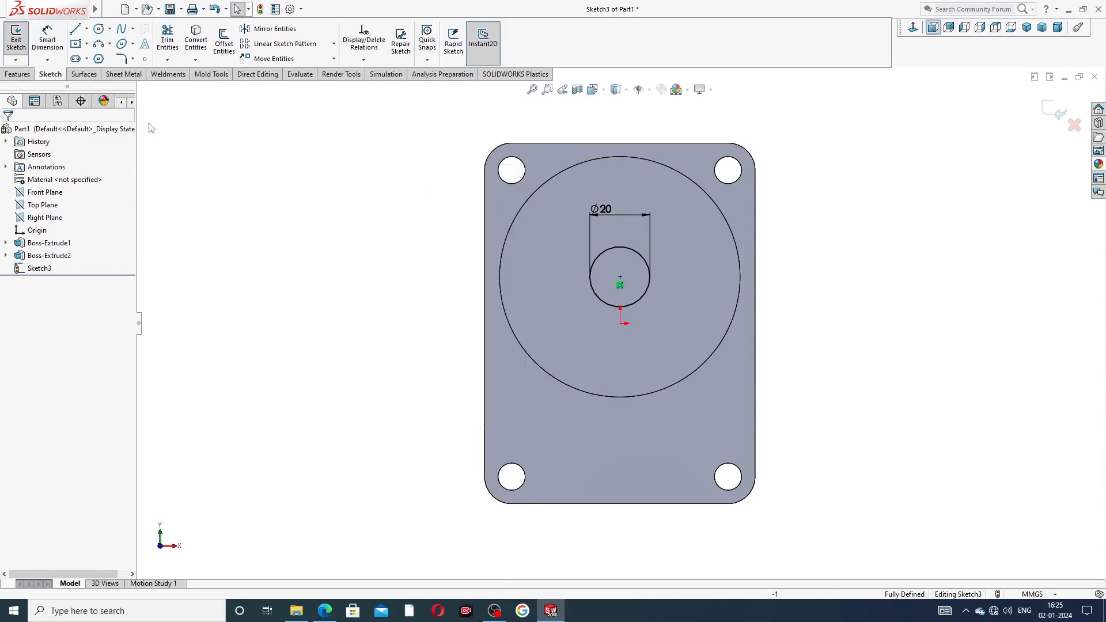
Step: Cut the 20 mm circle through all of the boss and plate
{"action": "left_click", "coordinate": [17, 73]}
{"action": "left_click", "coordinate": [162, 50]}
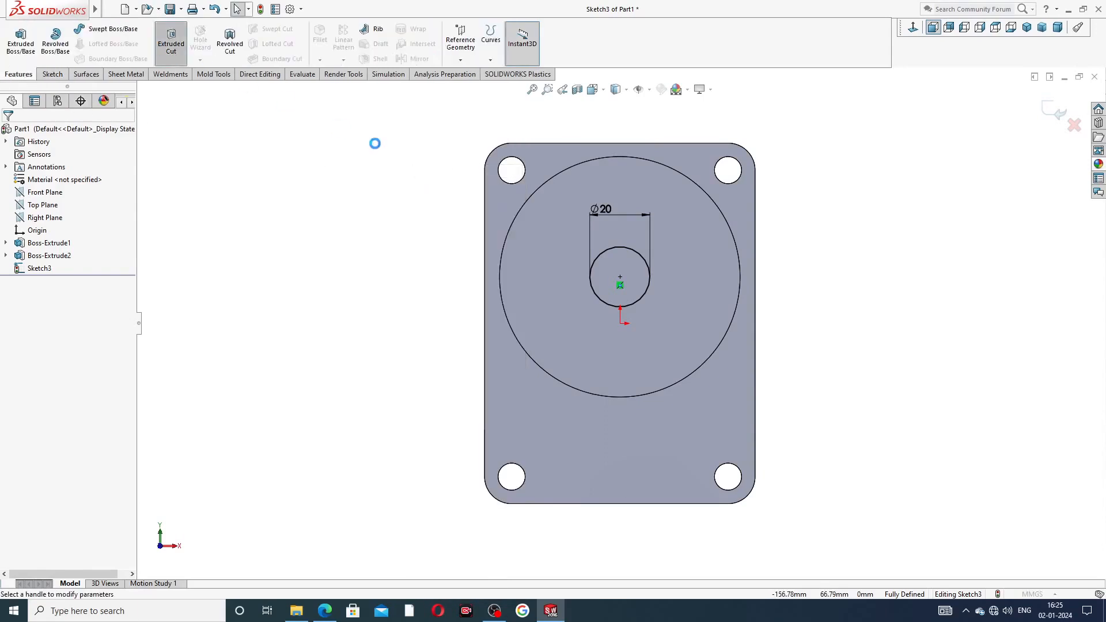
{"action": "left_click", "coordinate": [94, 205]}
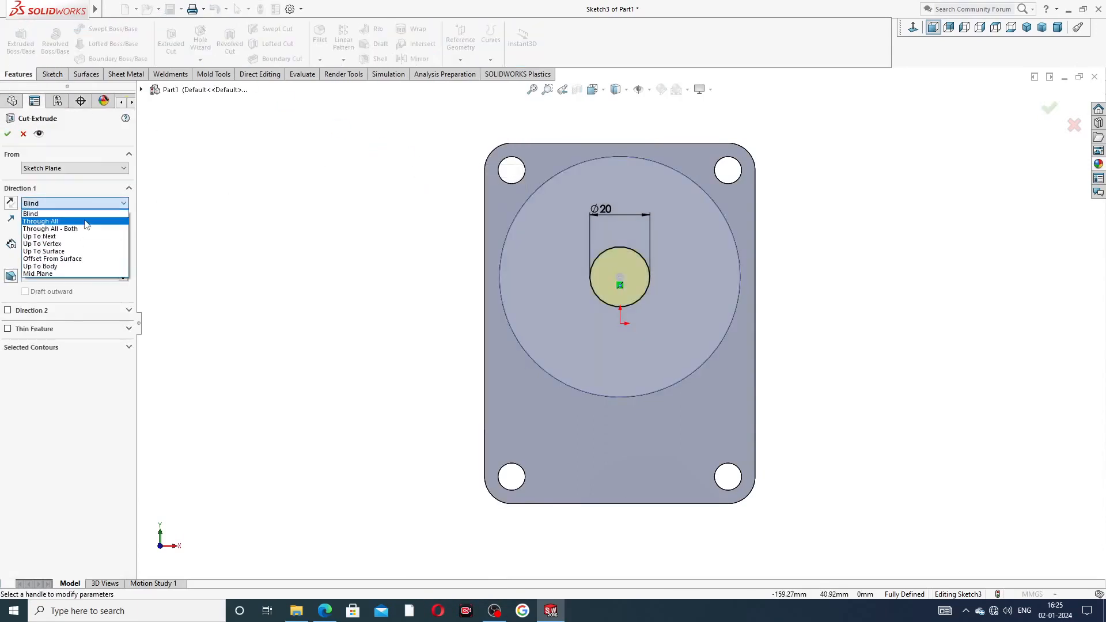
{"action": "left_click", "coordinate": [93, 221]}
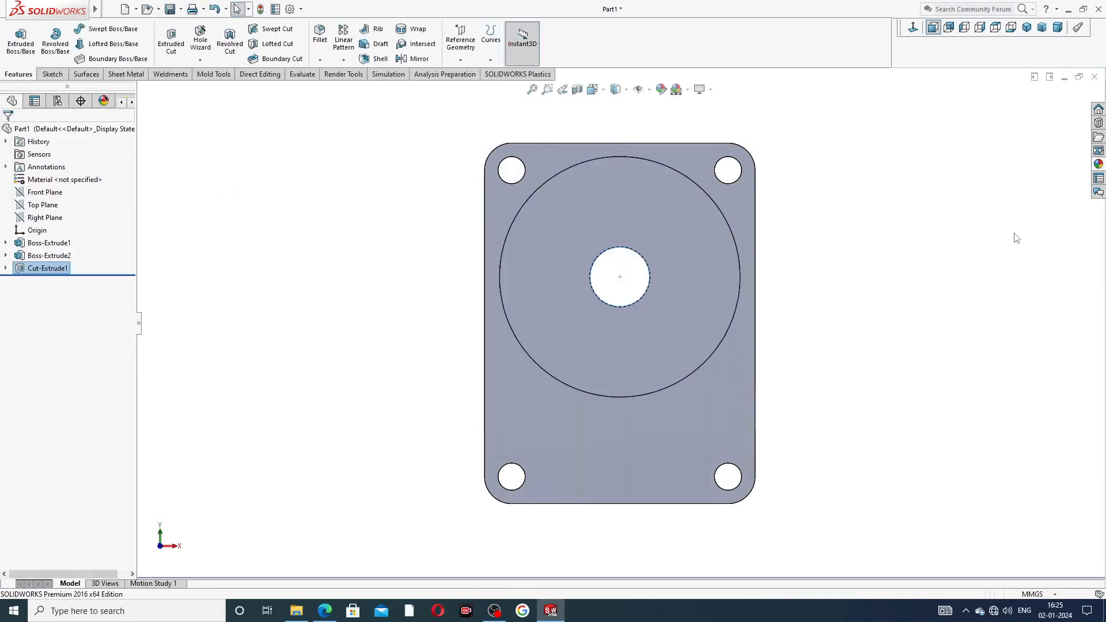
{"action": "left_click", "coordinate": [885, 262]}
Step: Check the counterbore in the Part-10 drawing and sketch a circle about 33 mm in diameter on the boss's front face, concentric with the bore
{"action": "middle_click_drag", "start_coordinate": [823, 252], "coordinate": [752, 306]}
{"action": "scroll", "coordinate": [779, 282], "scroll_direction": "up", "scroll_amount": 2}
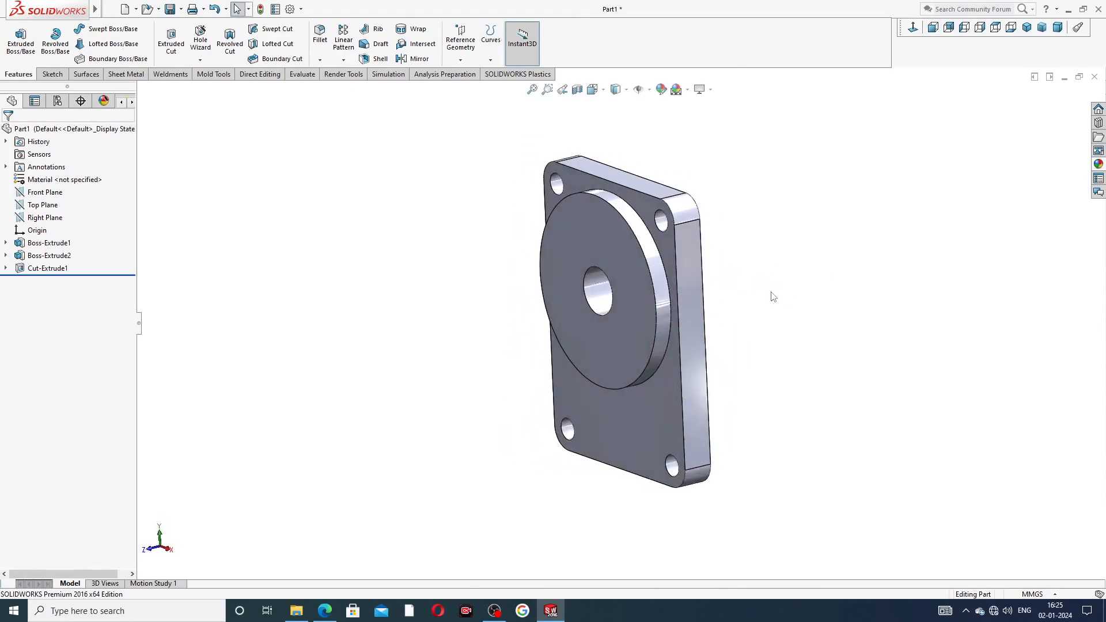
{"action": "left_click", "coordinate": [324, 610]}
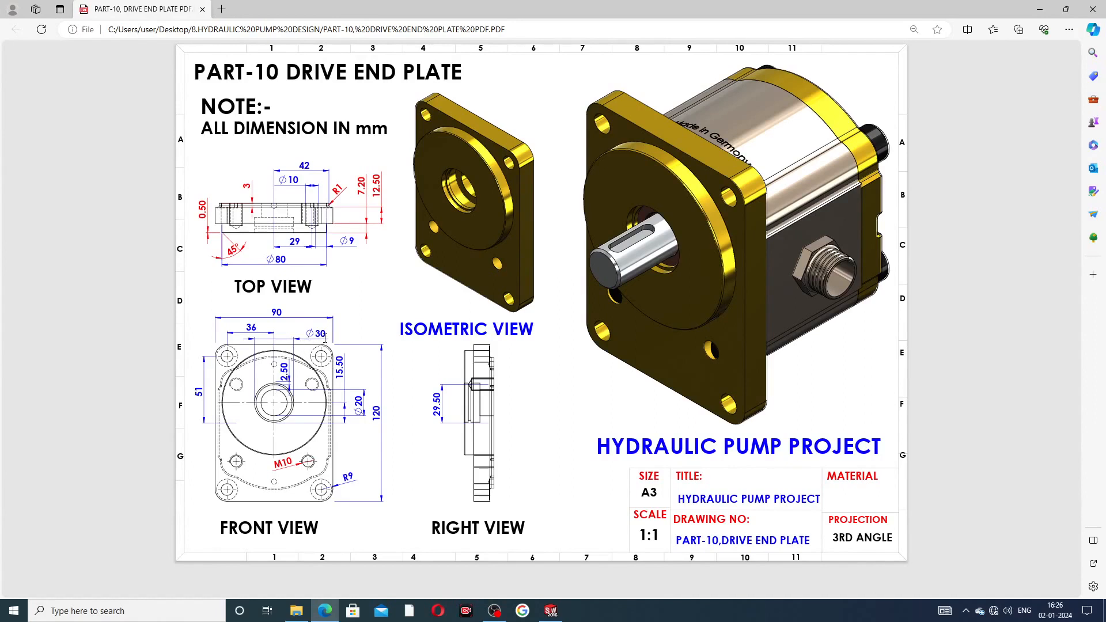
{"action": "left_click", "coordinate": [325, 612]}
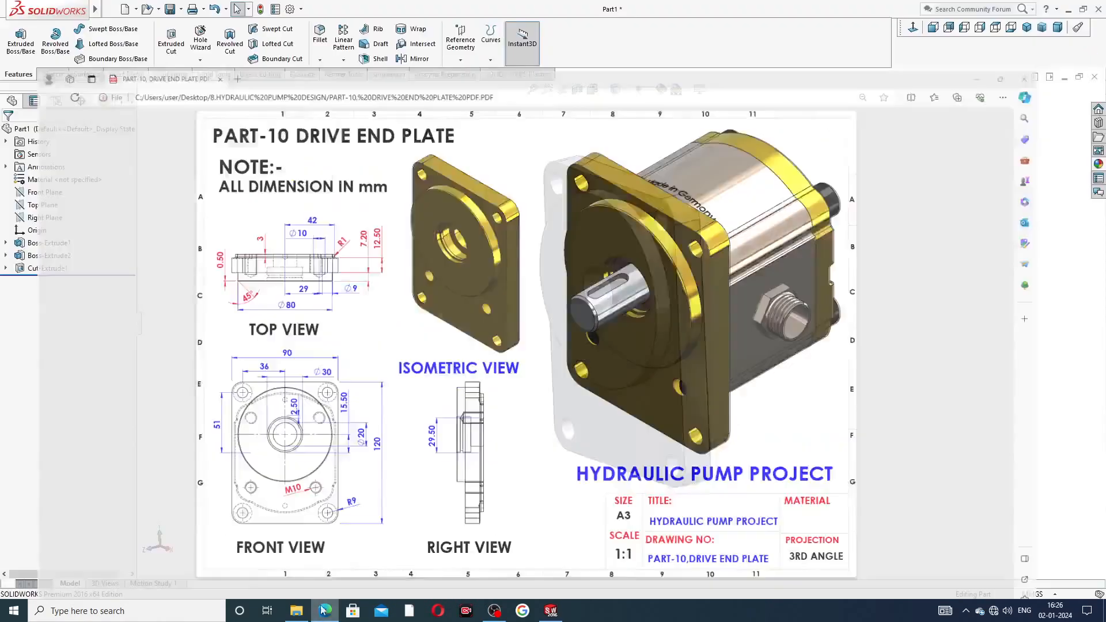
{"action": "left_click", "coordinate": [620, 283]}
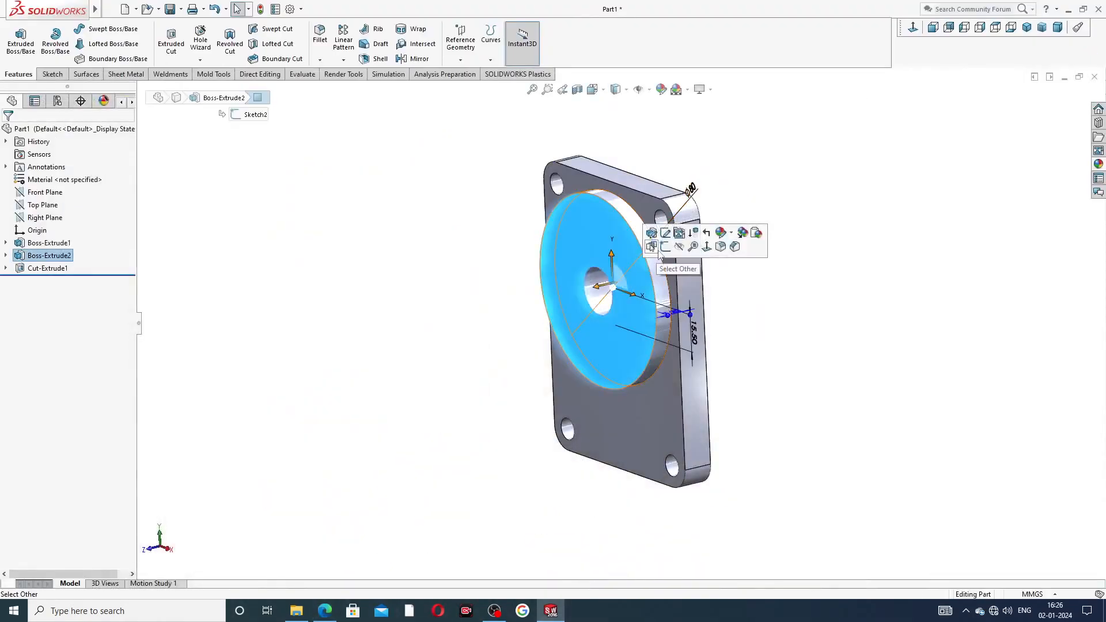
{"action": "left_click", "coordinate": [662, 248]}
{"action": "left_click", "coordinate": [913, 27]}
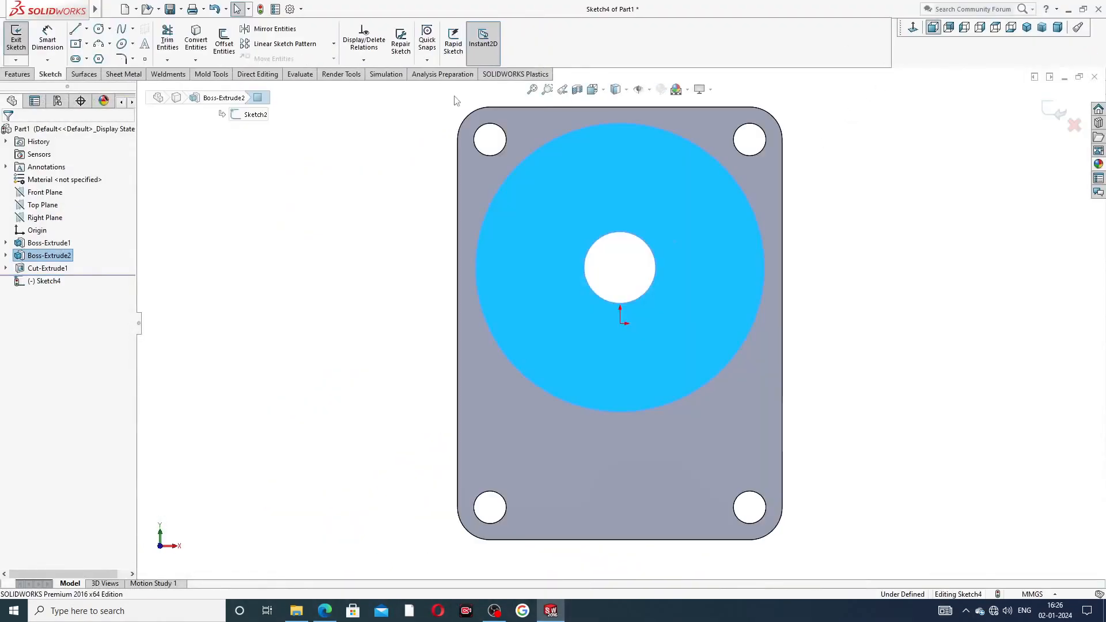
{"action": "left_click", "coordinate": [99, 28]}
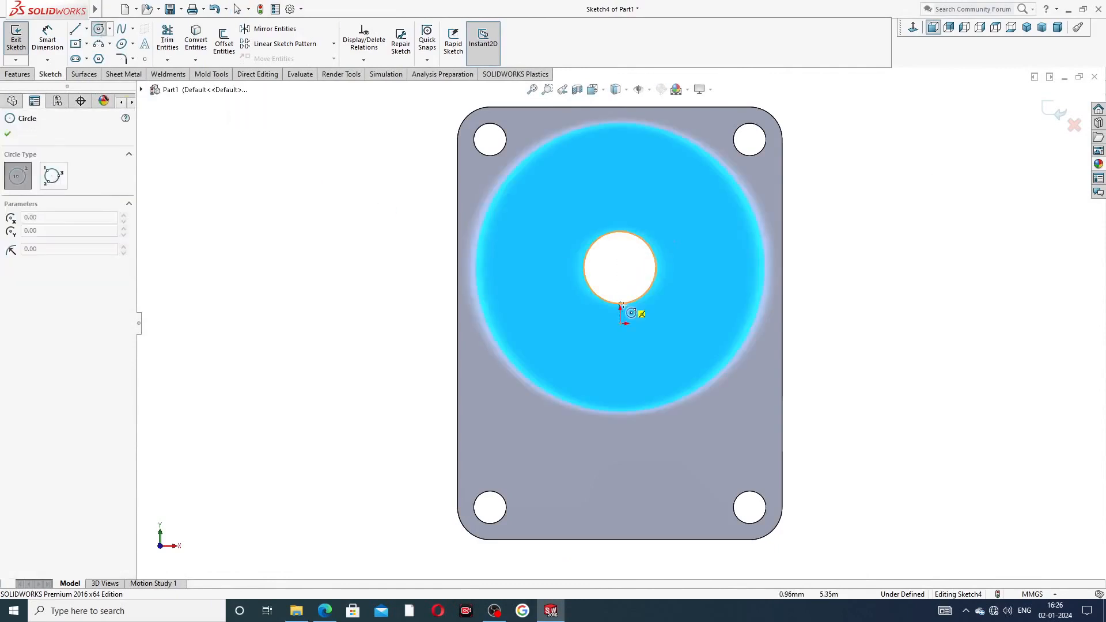
{"action": "left_click_drag", "start_coordinate": [619, 267], "coordinate": [651, 219]}
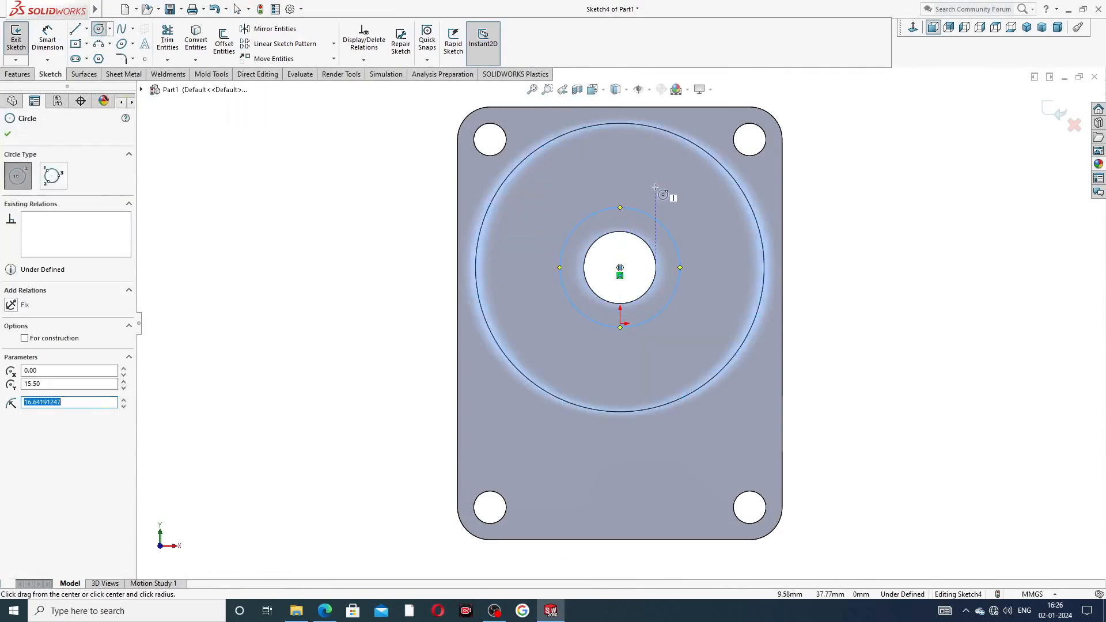
{"action": "right_click", "coordinate": [680, 207]}
{"action": "left_click", "coordinate": [686, 213]}
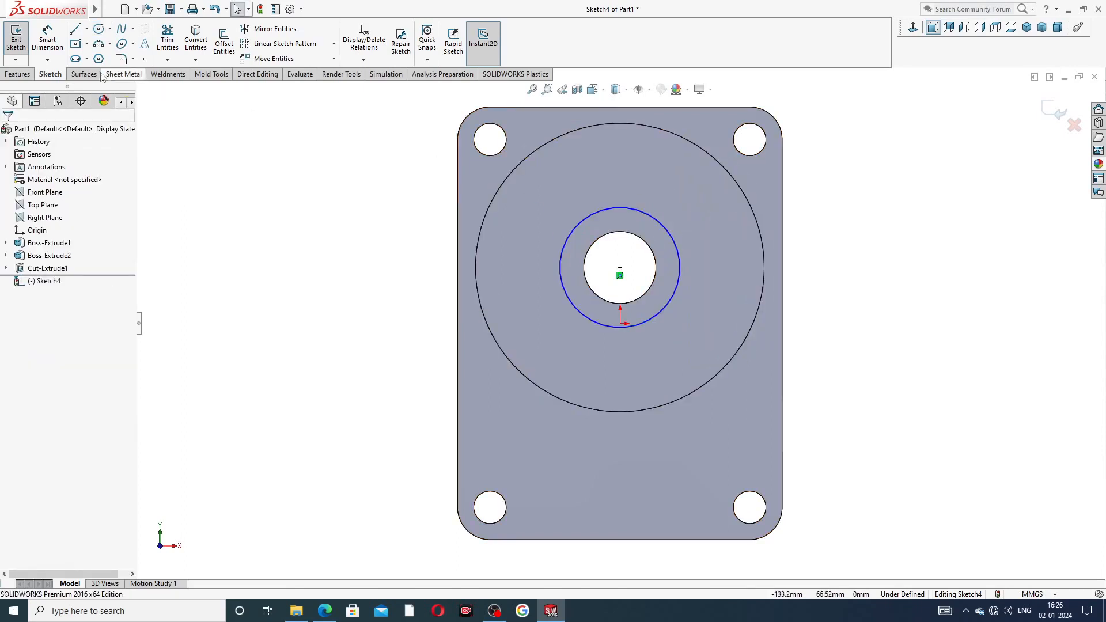
Step: Dimension the new circle's diameter as 30 mm and end the dimension command
{"action": "left_click", "coordinate": [47, 39]}
{"action": "left_click", "coordinate": [577, 224]}
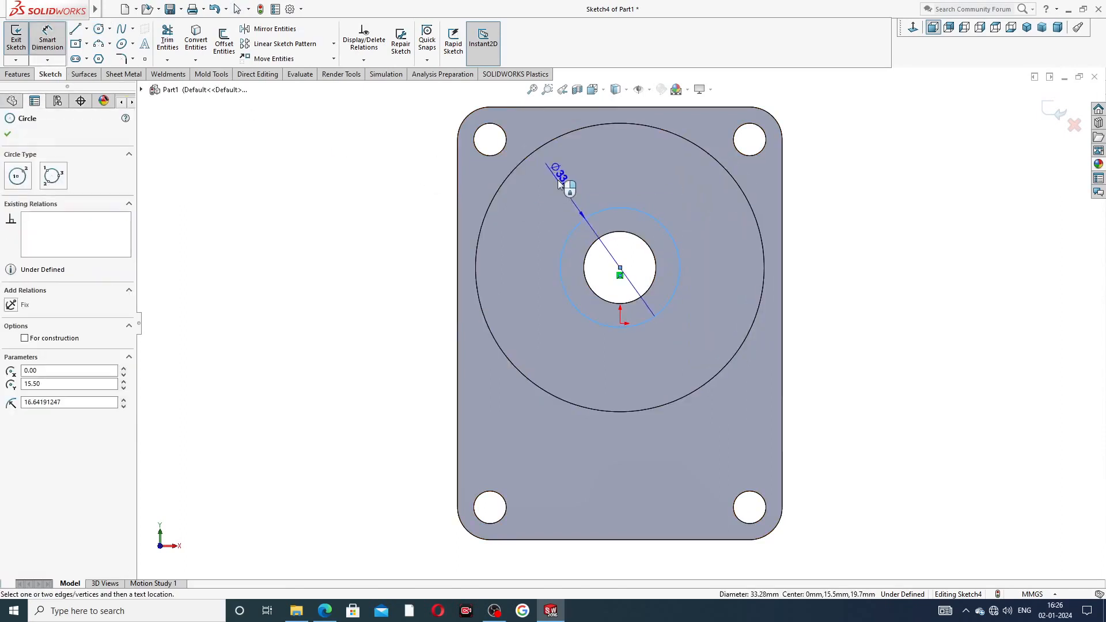
{"action": "left_click", "coordinate": [591, 167]}
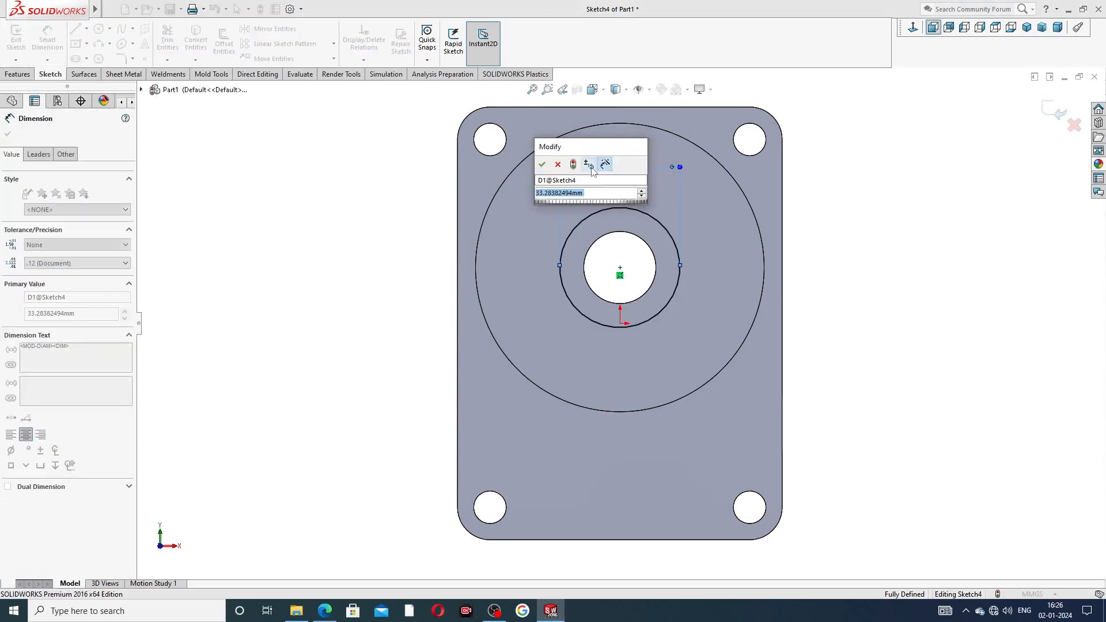
{"action": "type", "text": "30"}
{"action": "key", "text": "Return"}
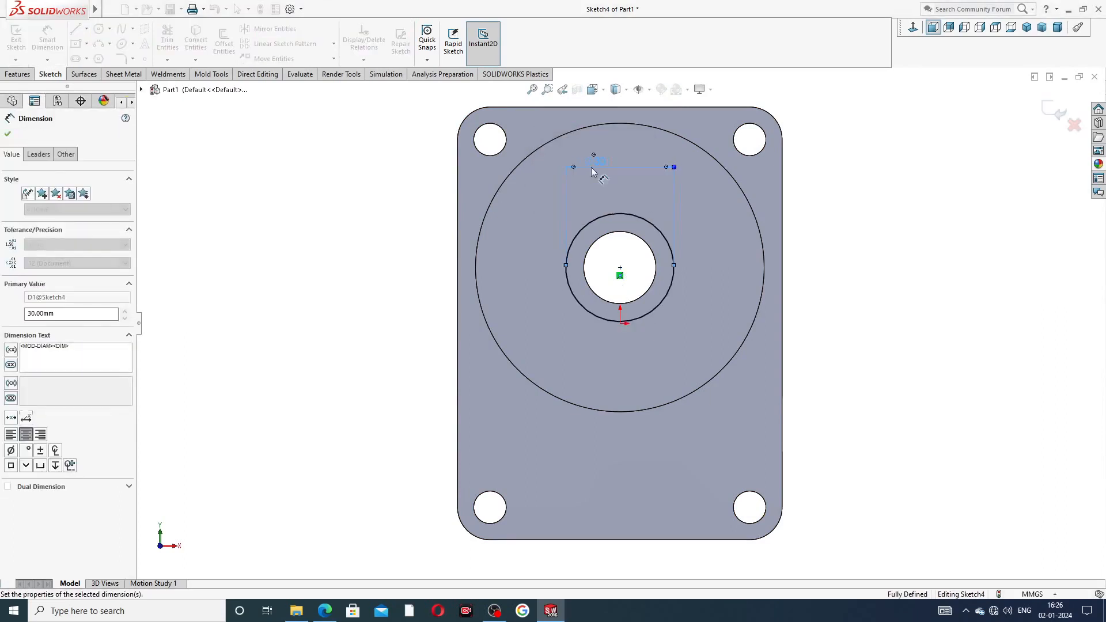
{"action": "right_click", "coordinate": [325, 187]}
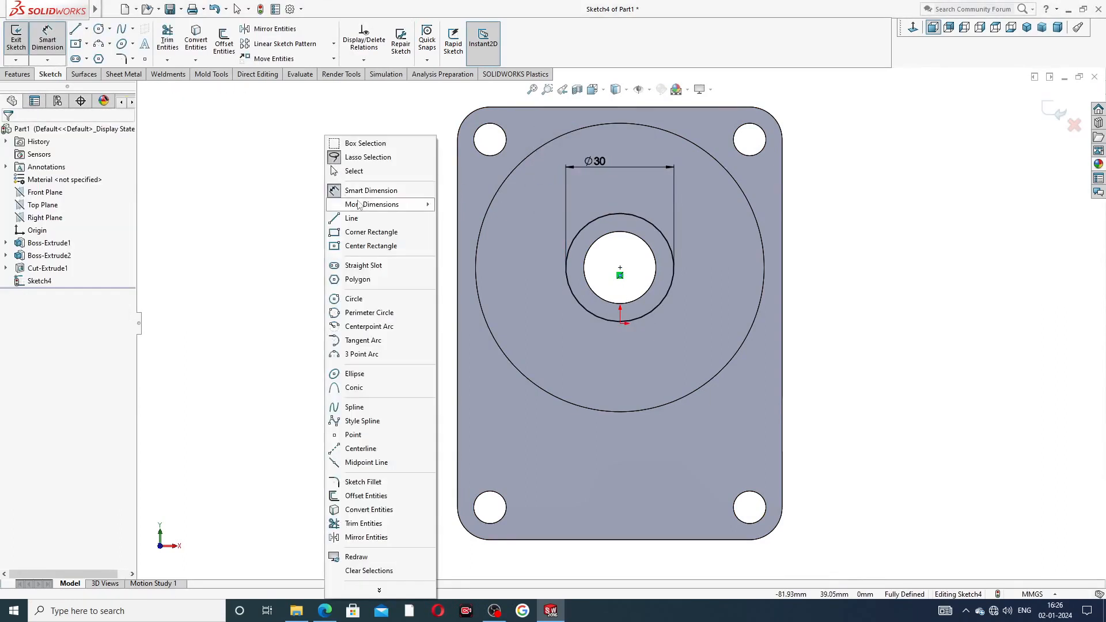
{"action": "left_click", "coordinate": [368, 168]}
Step: Cut the 30 mm circle as a blind counterbore 12.5 mm deep into the boss
{"action": "left_click", "coordinate": [26, 75]}
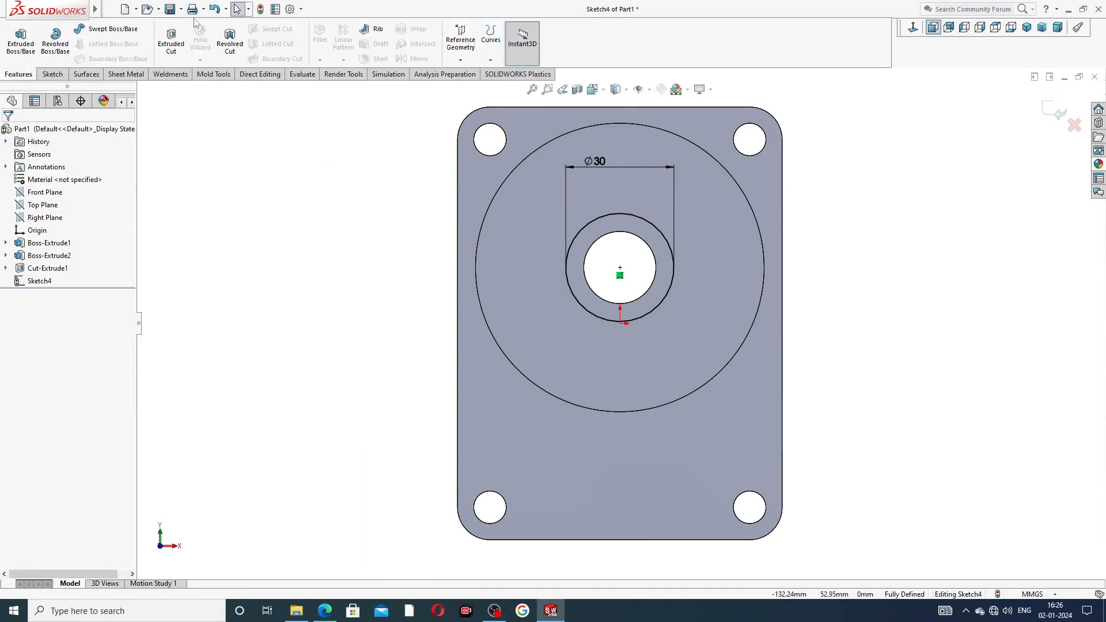
{"action": "left_click", "coordinate": [171, 39]}
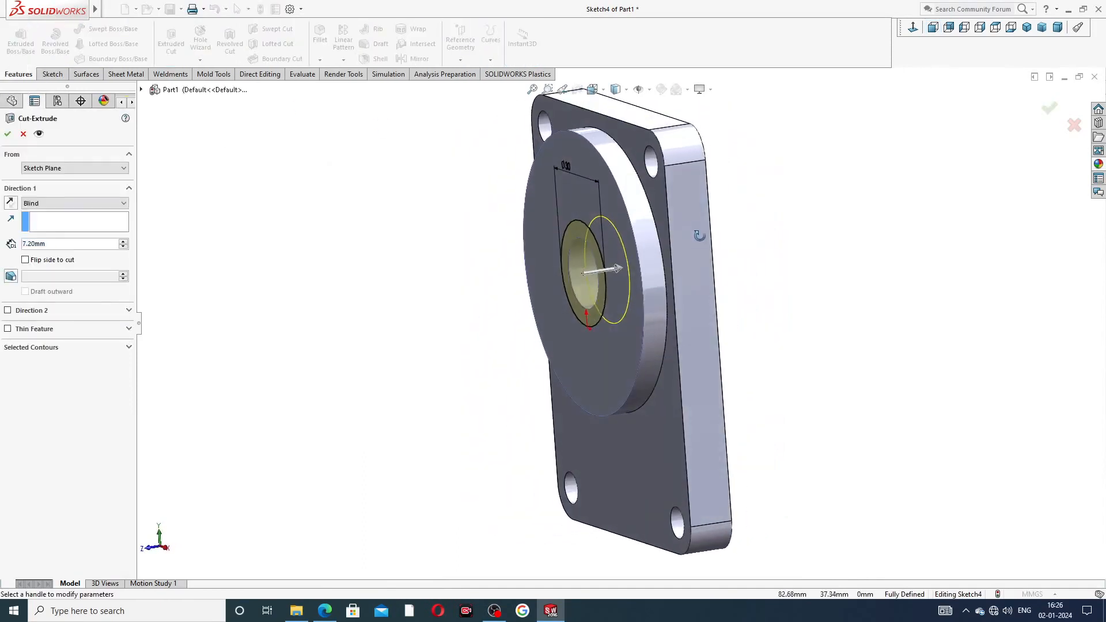
{"action": "left_click", "coordinate": [27, 245]}
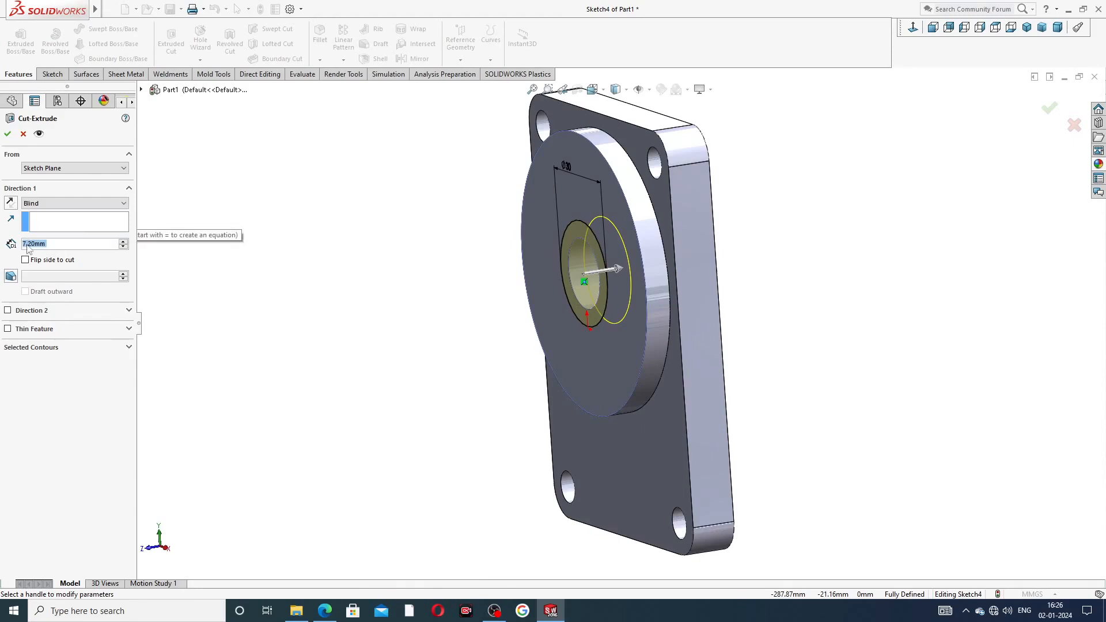
{"action": "type", "text": "12.5"}
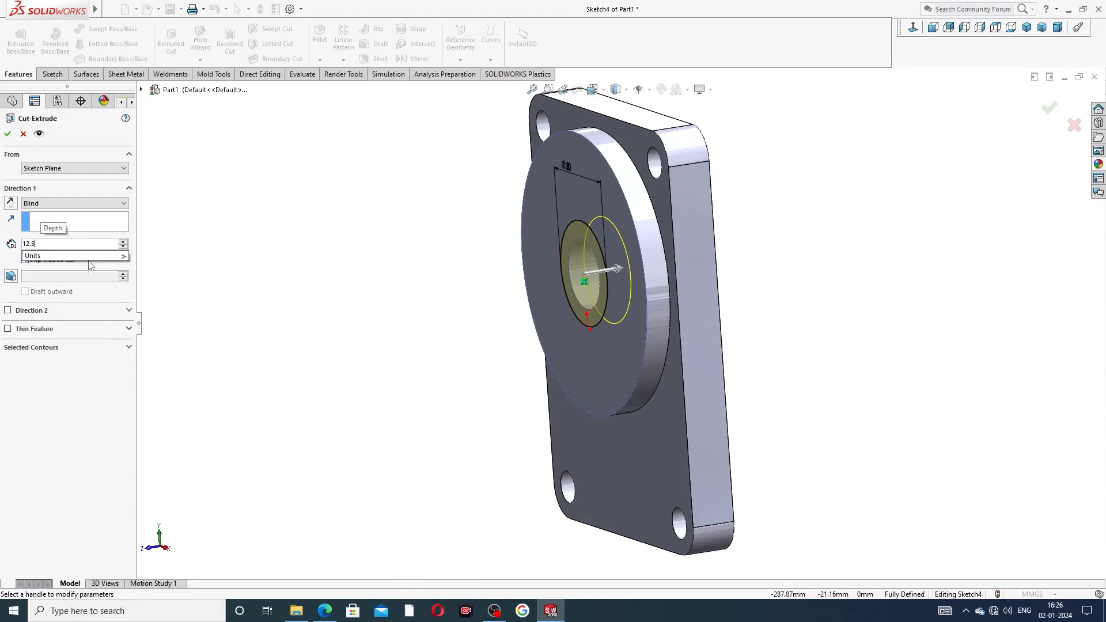
{"action": "key", "text": "Return"}
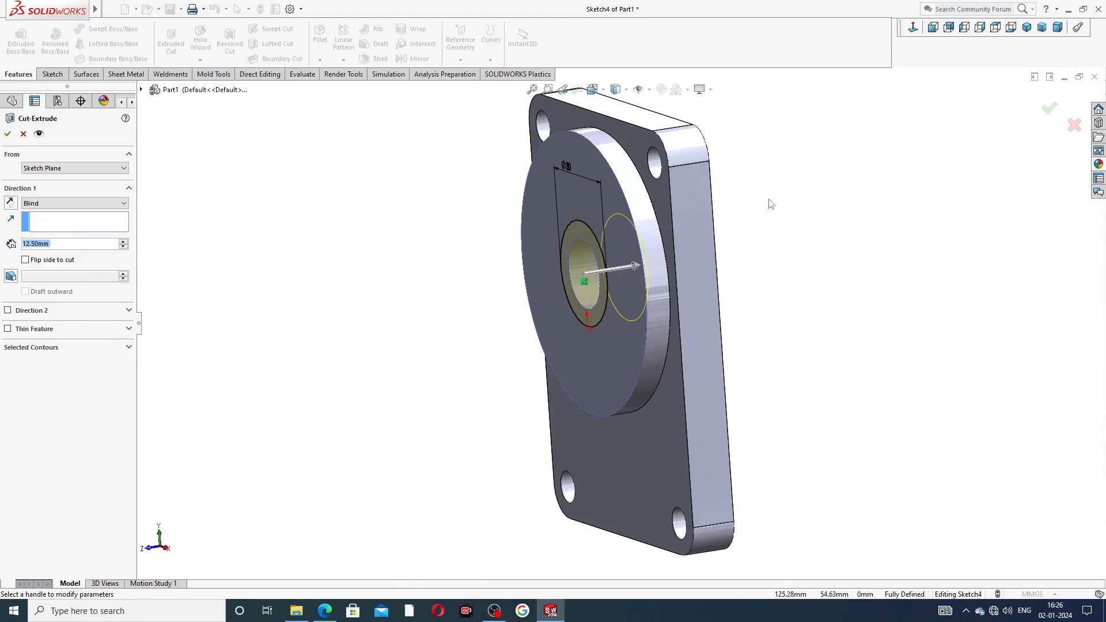
{"action": "mouse_move", "coordinate": [768, 205]}
{"action": "middle_mouse_down"}
{"action": "mouse_move", "coordinate": [716, 227]}
{"action": "mouse_move", "coordinate": [767, 205]}
{"action": "middle_mouse_up"}
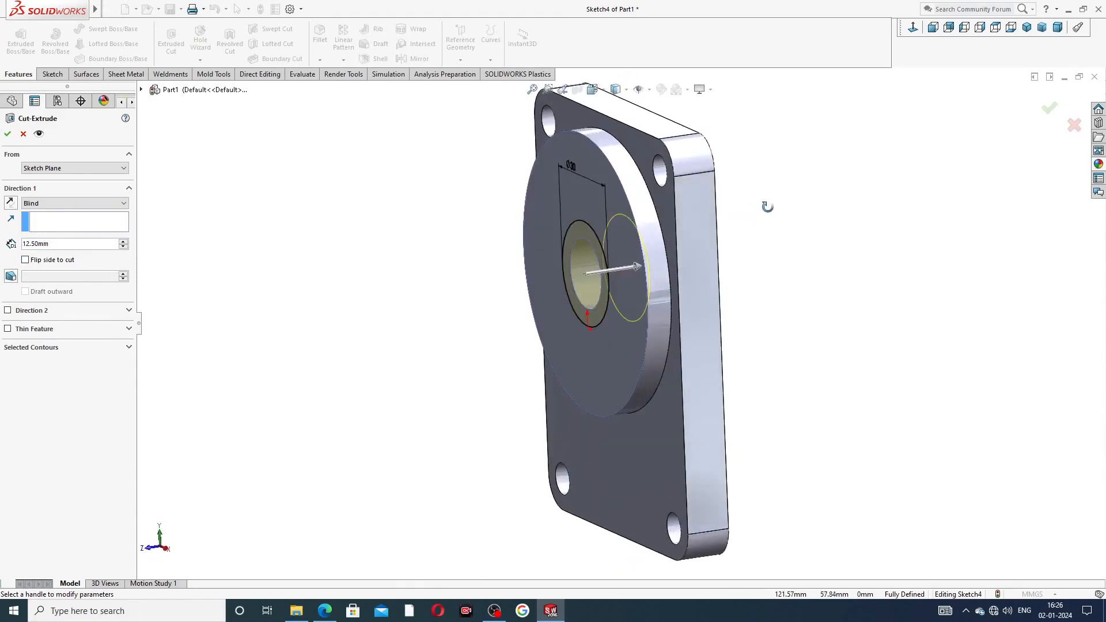
{"action": "left_click", "coordinate": [8, 136]}
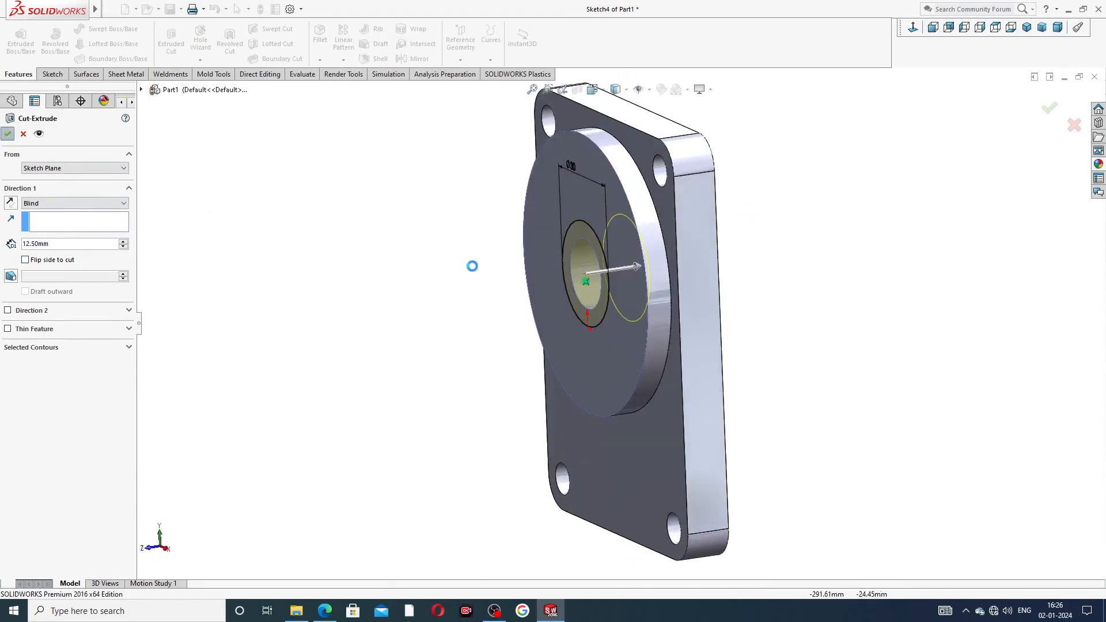
Step: Start a new sketch on the plate's flat back face, opposite the round boss
{"action": "middle_click_drag", "start_coordinate": [823, 234], "coordinate": [740, 240]}
{"action": "middle_click_drag", "start_coordinate": [831, 238], "coordinate": [755, 291]}
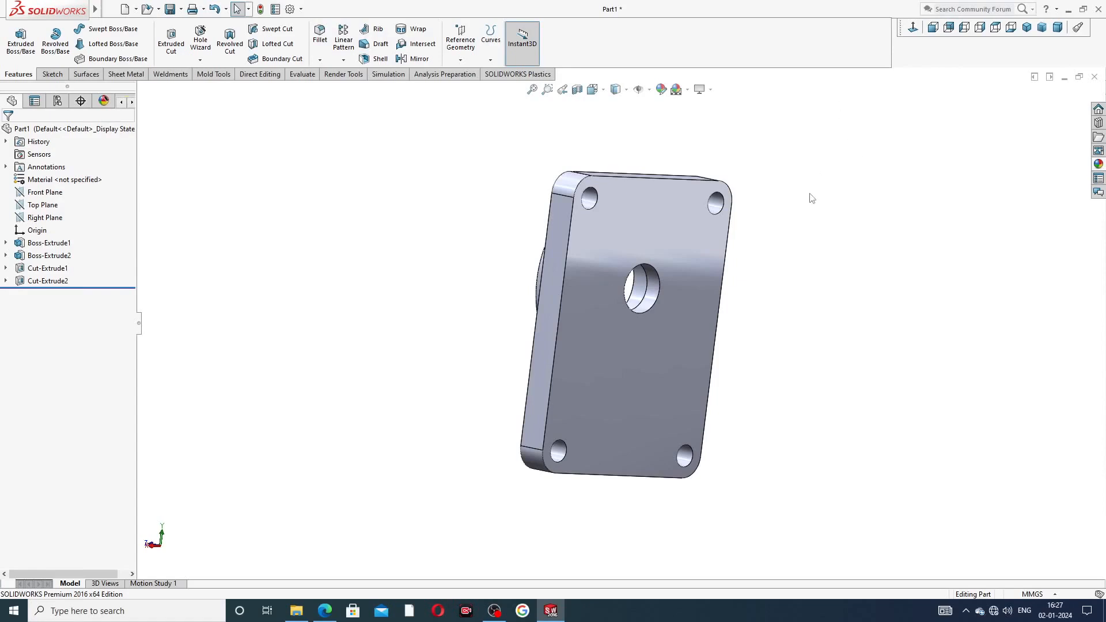
{"action": "left_click", "coordinate": [690, 237]}
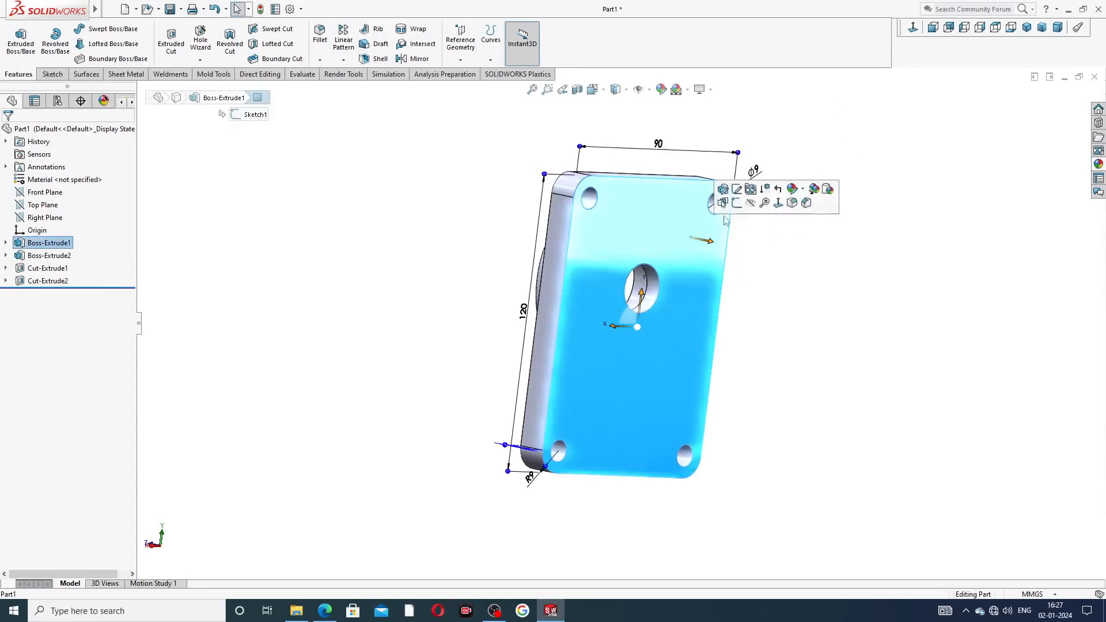
{"action": "left_click", "coordinate": [736, 203]}
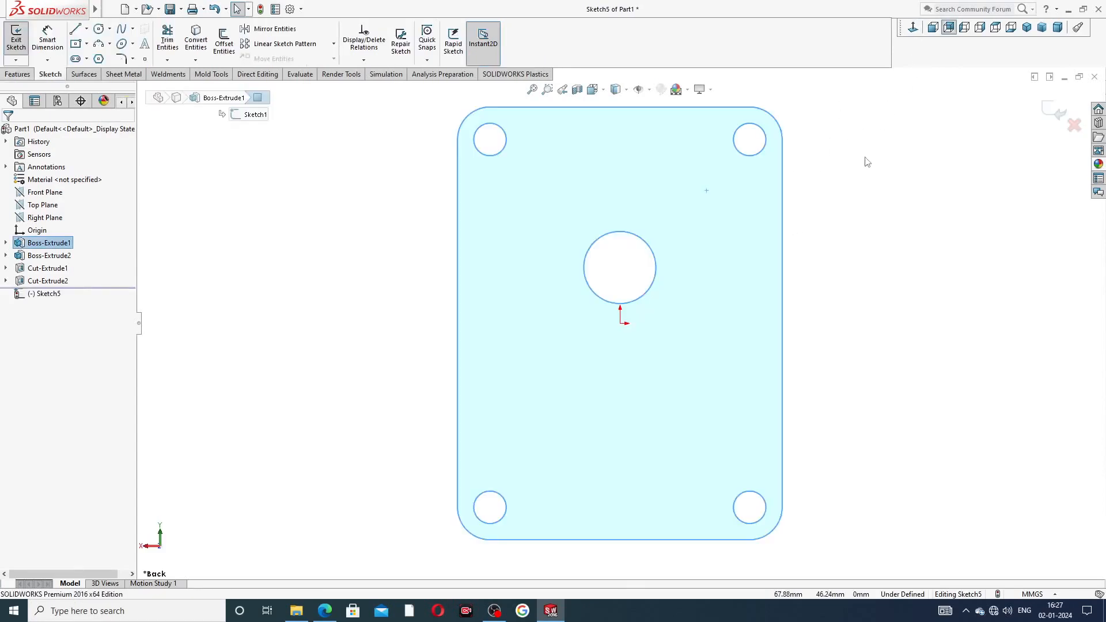
Step: Sketch two centerlines from the origin, one about 45 mm vertically upward and one about 37 mm horizontally to the left
{"action": "left_click", "coordinate": [87, 30]}
{"action": "left_click", "coordinate": [110, 29]}
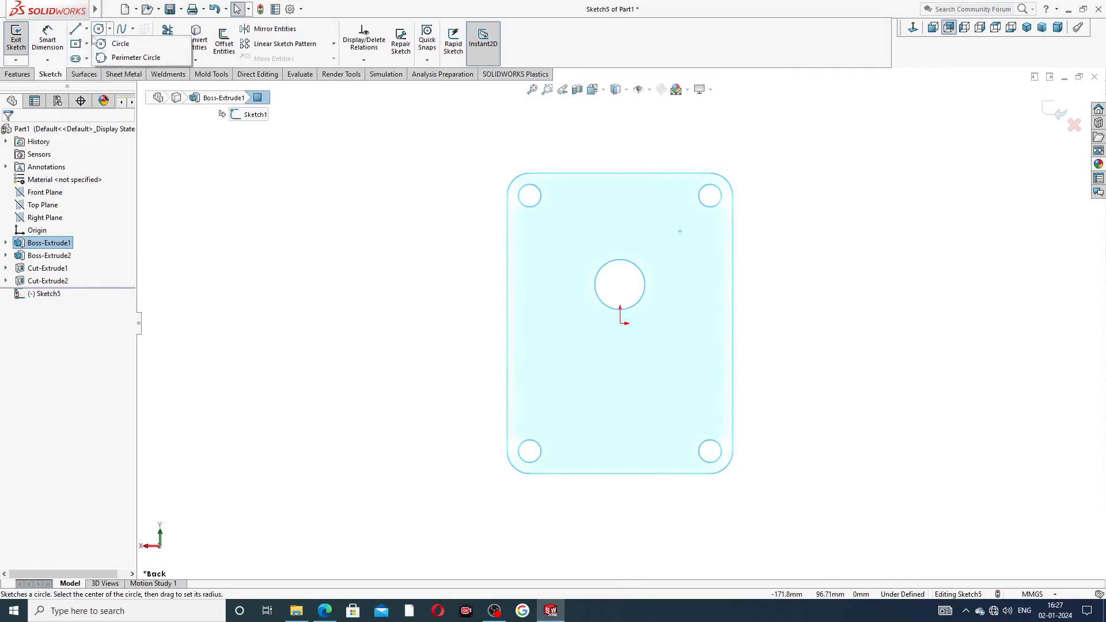
{"action": "left_click", "coordinate": [87, 29]}
{"action": "left_click", "coordinate": [118, 56]}
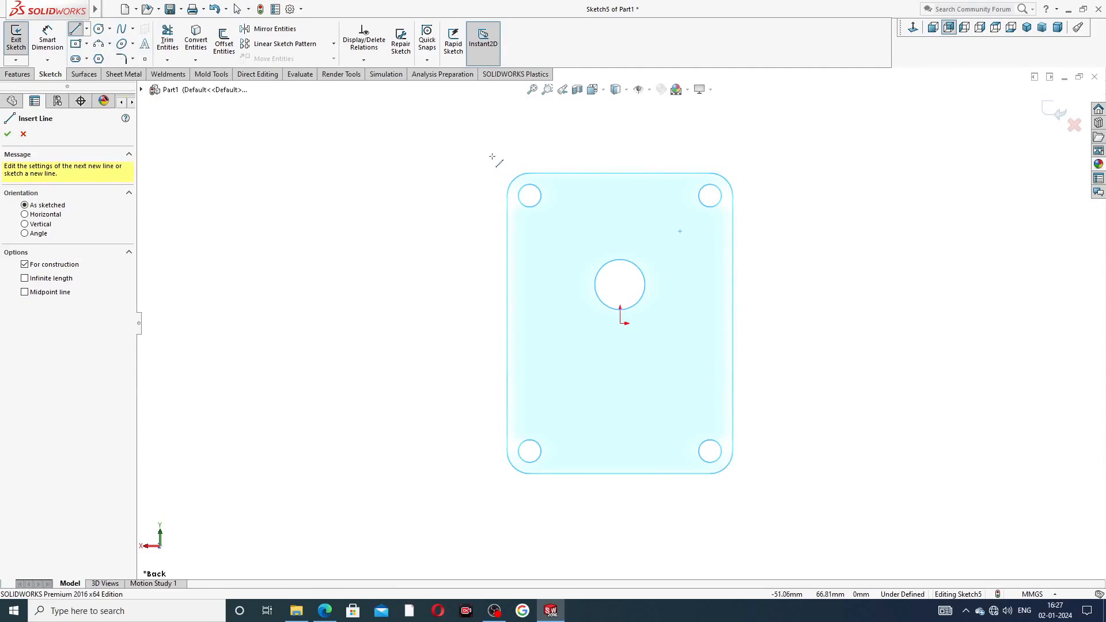
{"action": "left_click", "coordinate": [619, 212]}
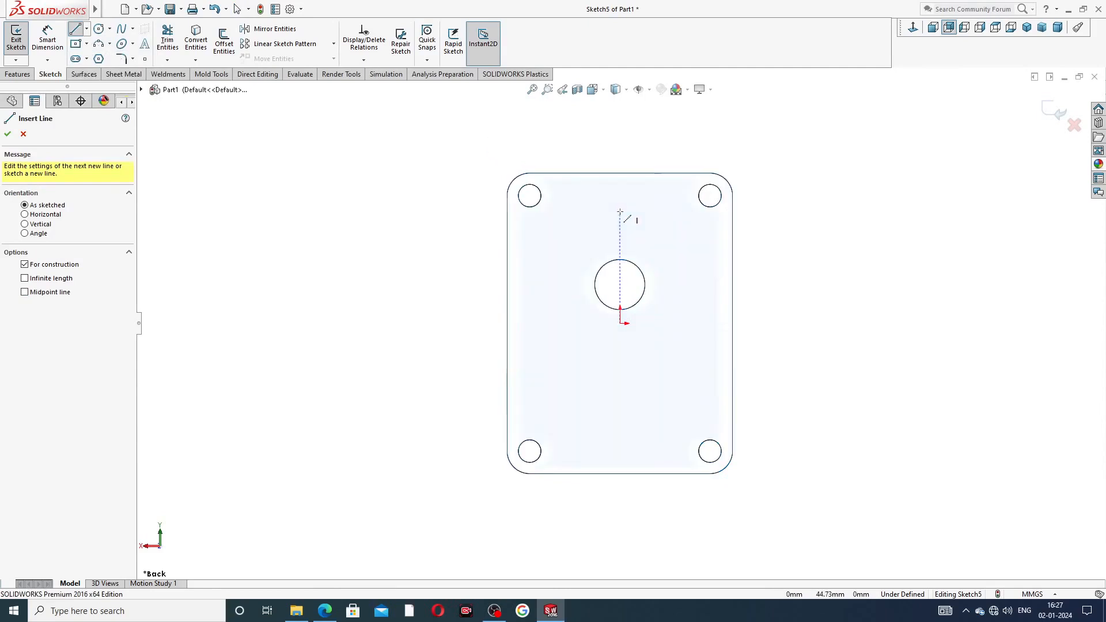
{"action": "left_click", "coordinate": [620, 323]}
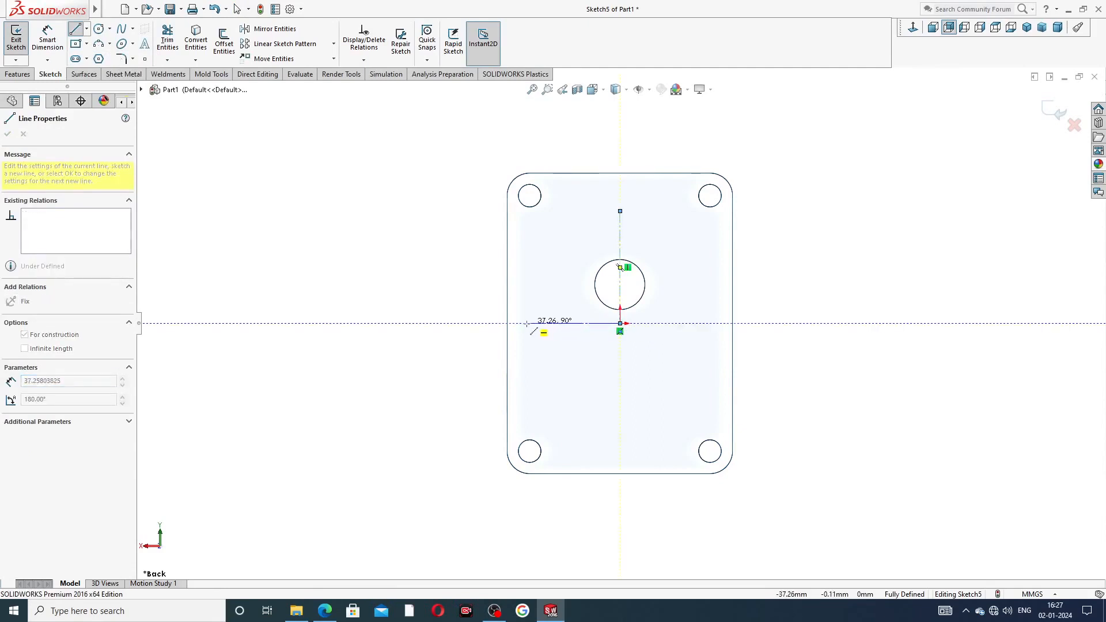
{"action": "right_click", "coordinate": [543, 286]}
{"action": "left_click", "coordinate": [576, 296]}
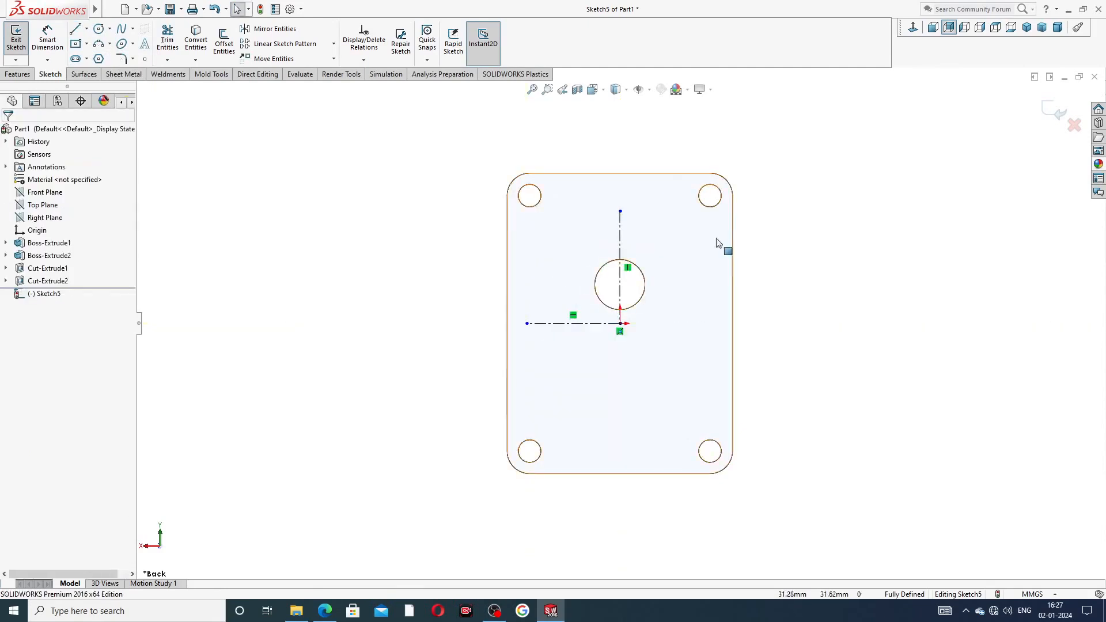
Step: Sketch a centerpoint arc about the origin above the bore, with a radius of about 51 mm and a span of about 55 degrees
{"action": "scroll", "coordinate": [615, 316], "scroll_direction": "down", "scroll_amount": 2}
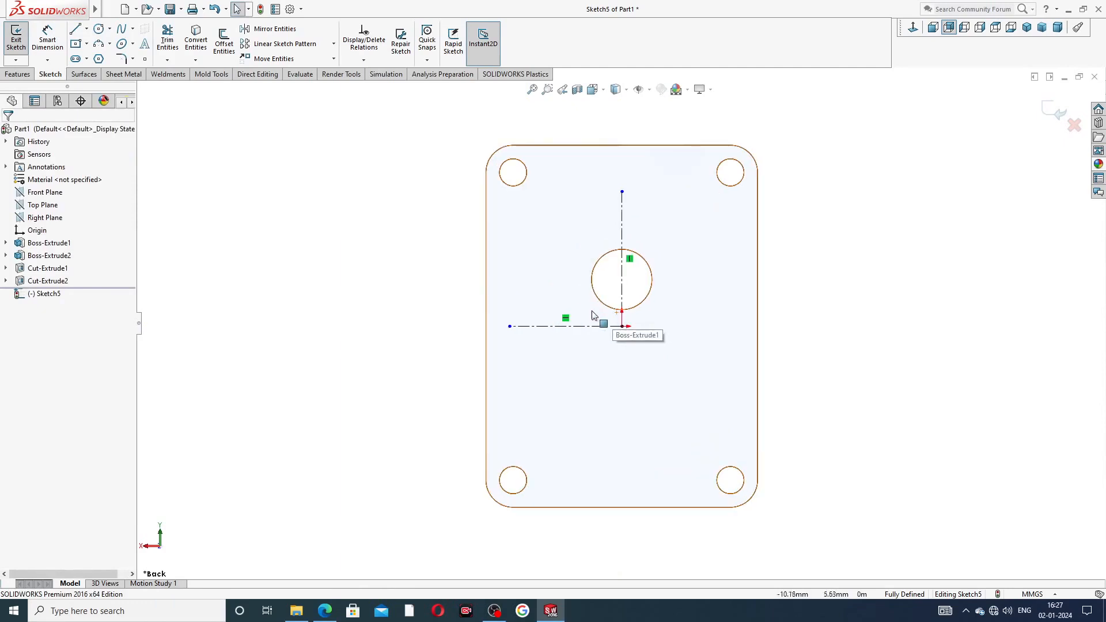
{"action": "left_click", "coordinate": [109, 45]}
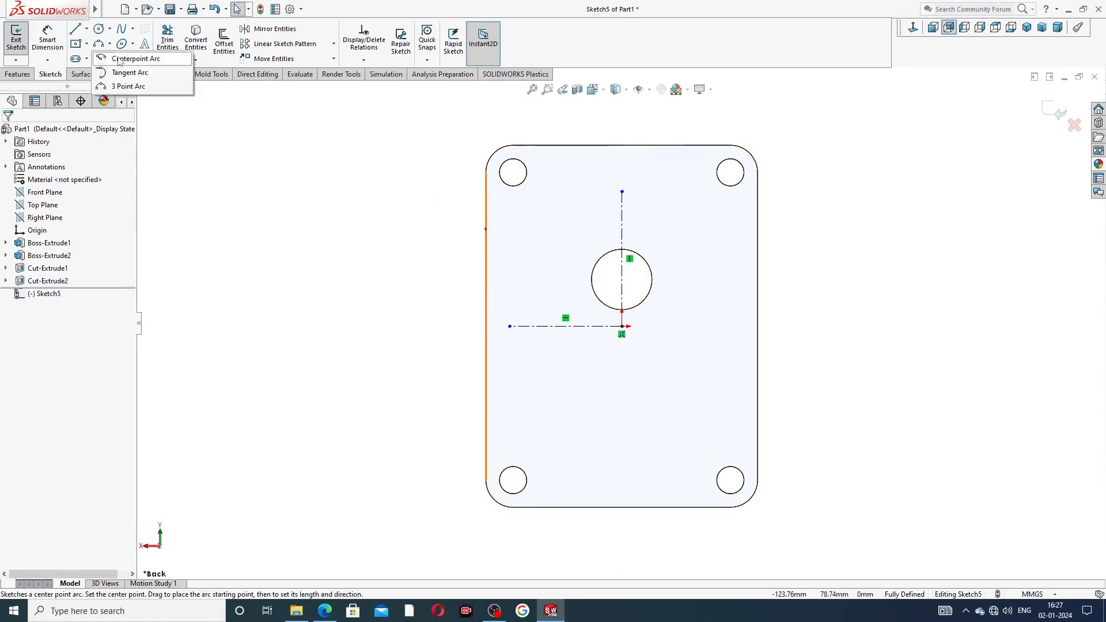
{"action": "left_click", "coordinate": [119, 59]}
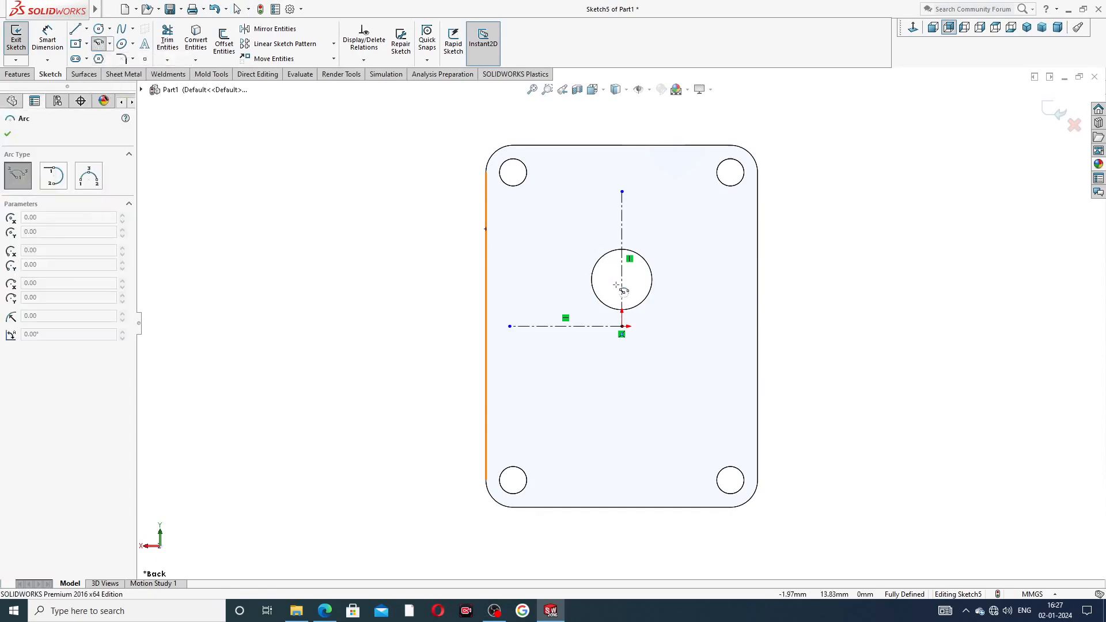
{"action": "left_click", "coordinate": [622, 327]}
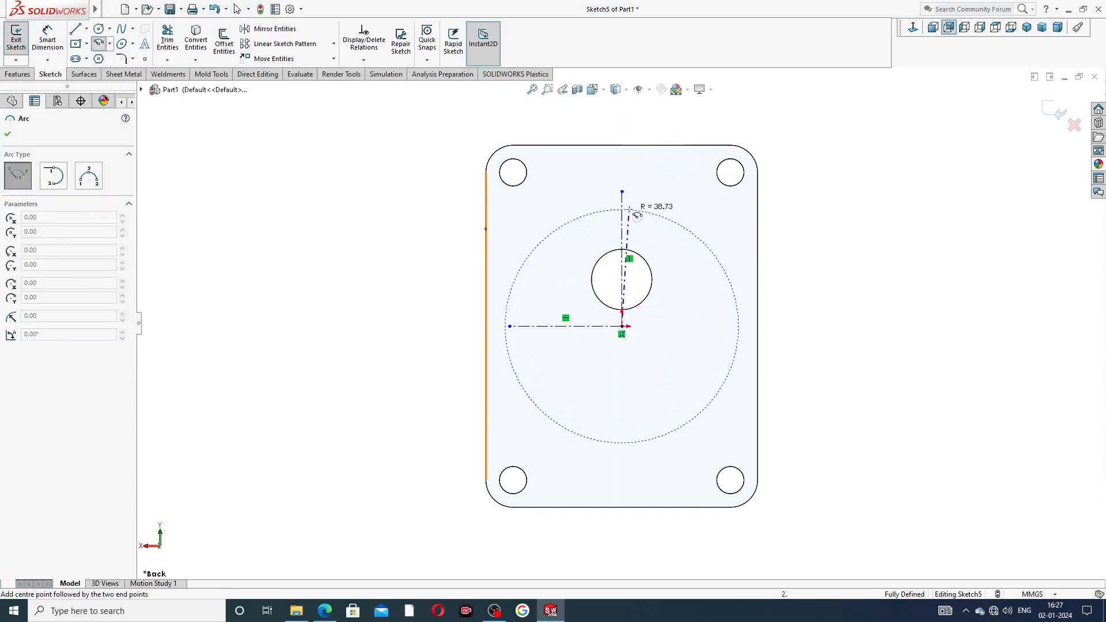
{"action": "left_click", "coordinate": [681, 183]}
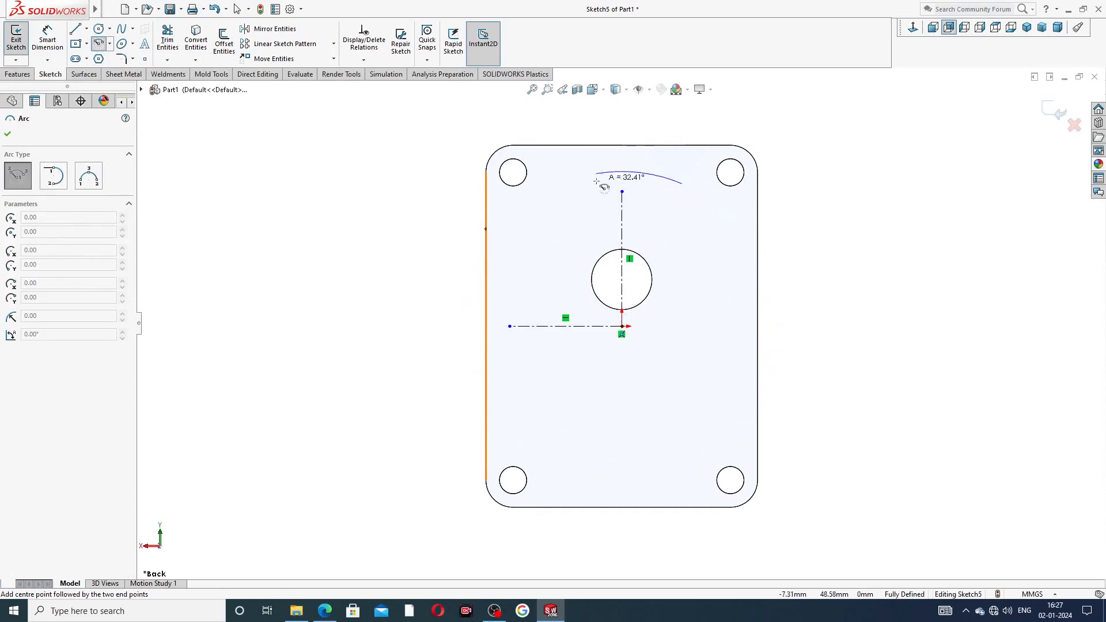
{"action": "left_click", "coordinate": [540, 194]}
{"action": "right_click", "coordinate": [803, 148]}
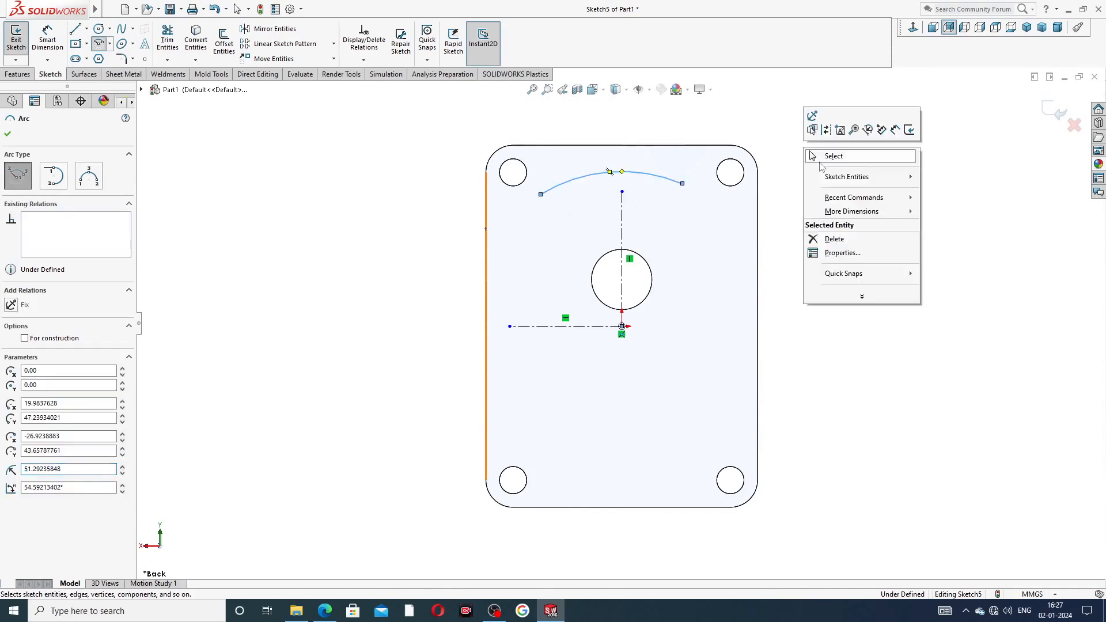
{"action": "left_click", "coordinate": [829, 154]}
Step: Shrink the arc to a radius of about 42 mm and make its two endpoints horizontal to each other
{"action": "left_click", "coordinate": [661, 182]}
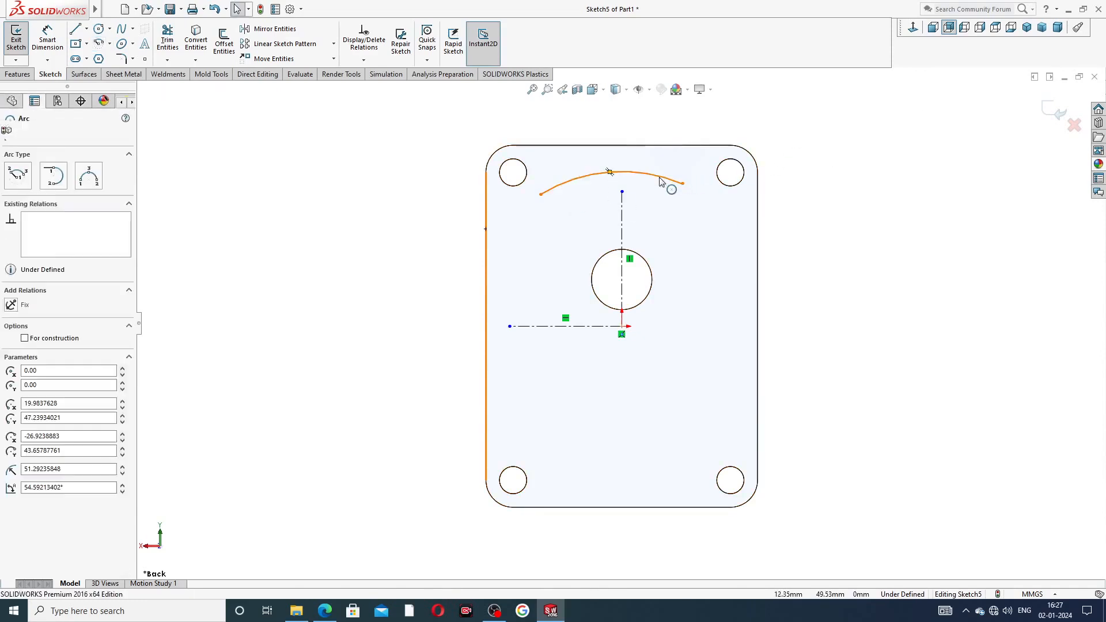
{"action": "left_click_drag", "start_coordinate": [681, 184], "coordinate": [672, 211]}
{"action": "left_click", "coordinate": [791, 198]}
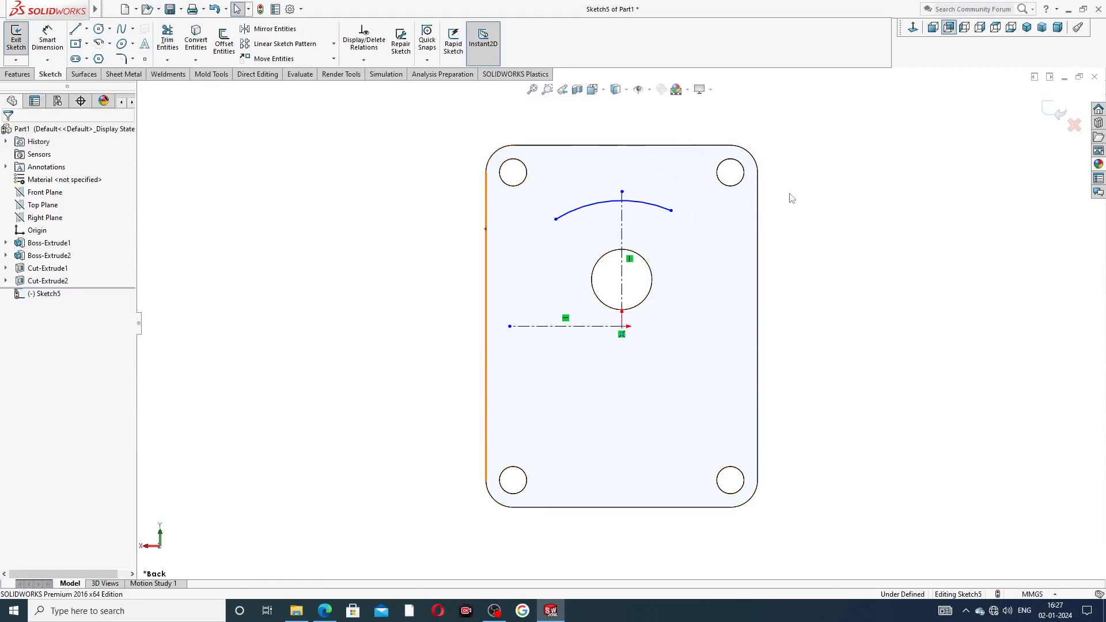
{"action": "left_click", "coordinate": [670, 211]}
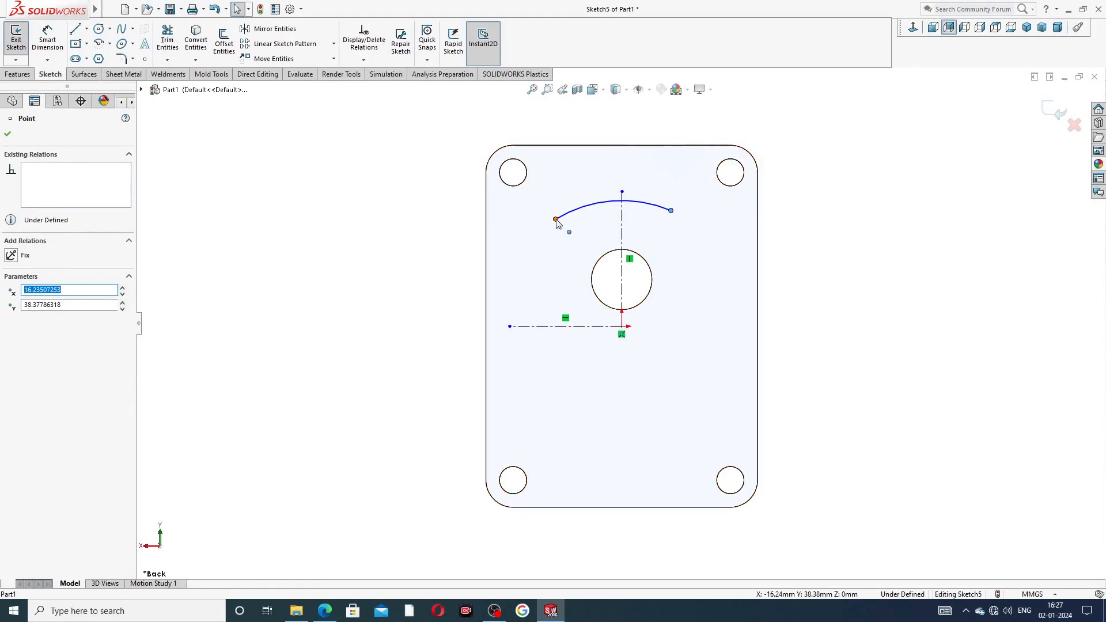
{"action": "left_click", "coordinate": [556, 219], "text": "ctrl"}
{"action": "left_click", "coordinate": [588, 171]}
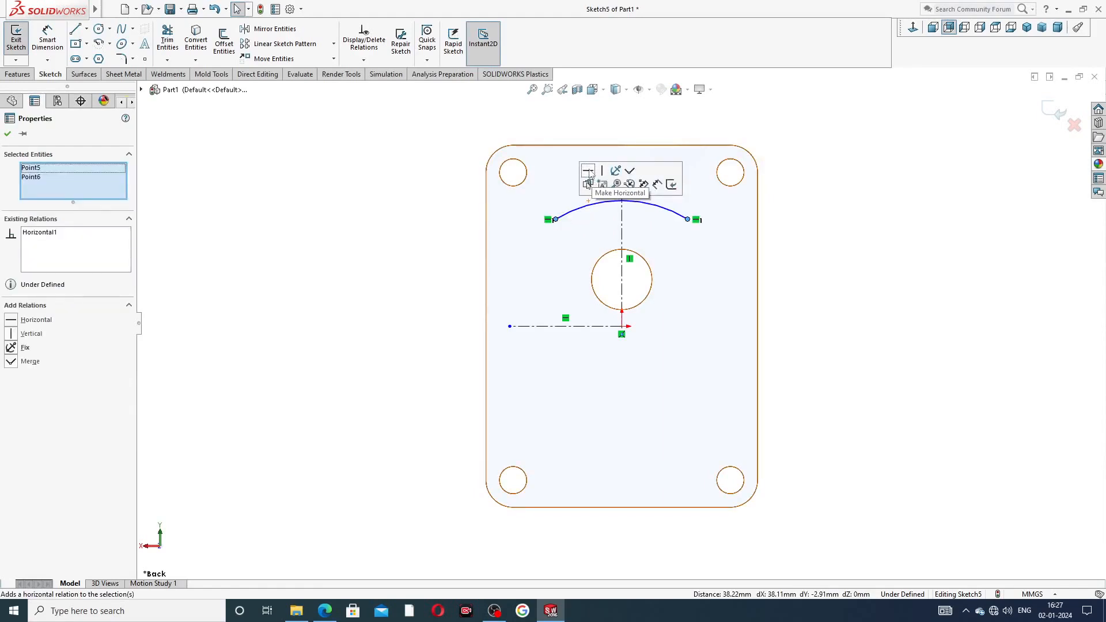
{"action": "left_click", "coordinate": [792, 186]}
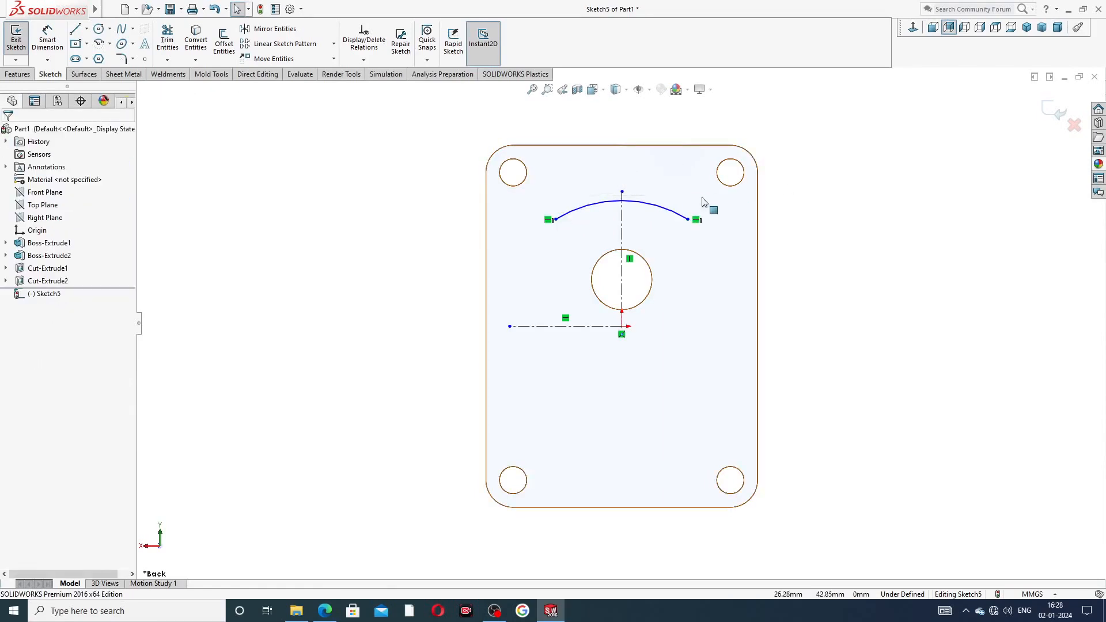
Step: Check the Part-10 PDF drawing, dimension the arc's radius as 50 mm in the back-face sketch, and end the dimension command
{"action": "scroll", "coordinate": [617, 253], "scroll_direction": "down", "scroll_amount": 3}
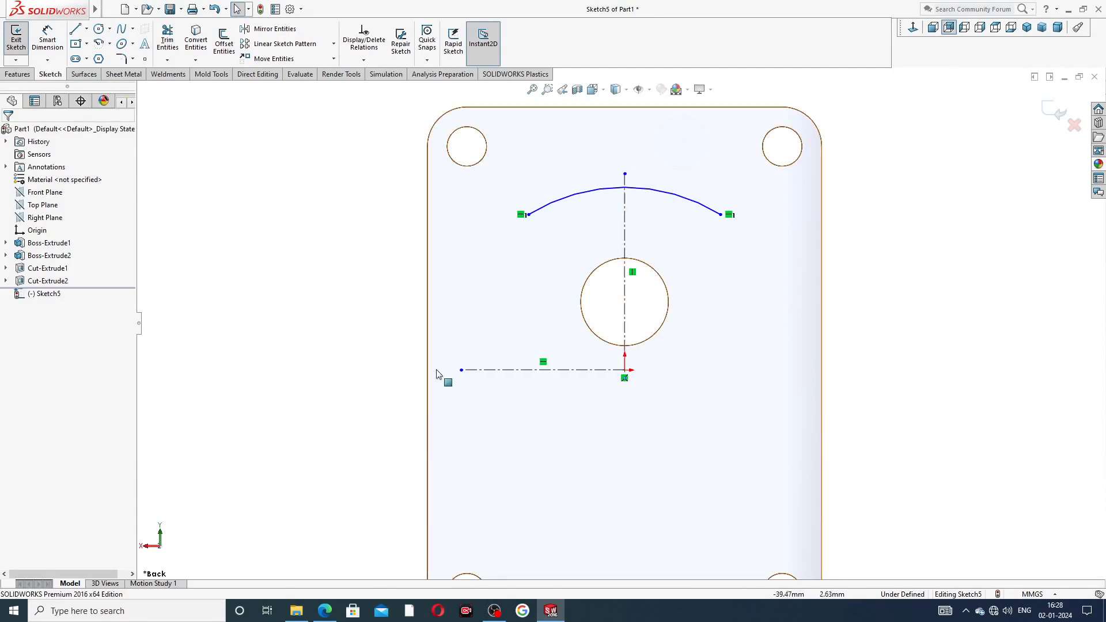
{"action": "left_click", "coordinate": [325, 610]}
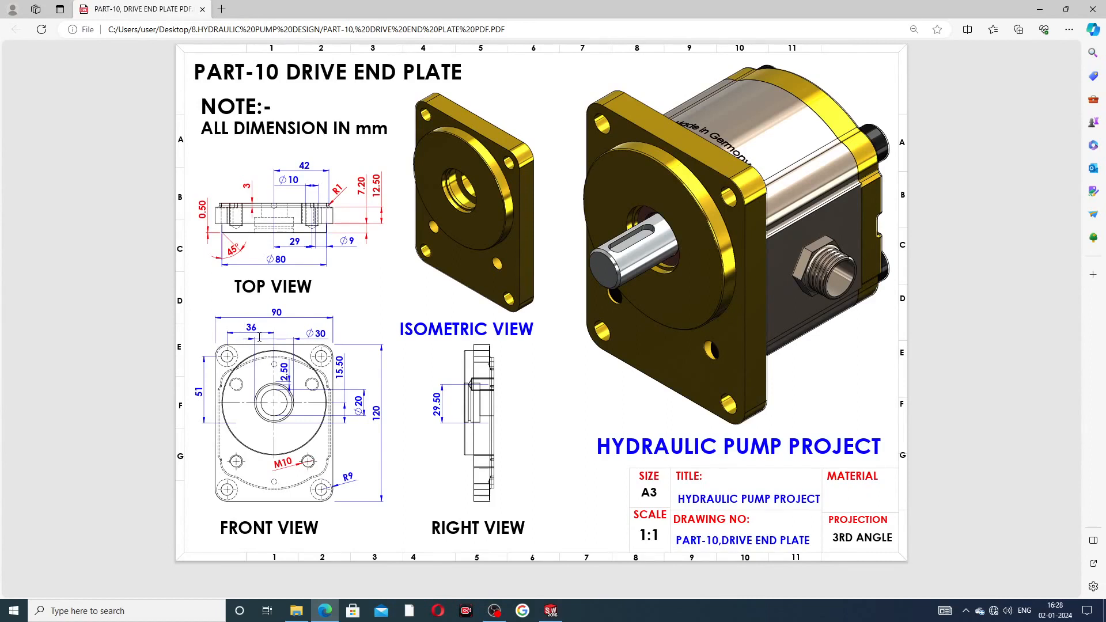
{"action": "left_click", "coordinate": [332, 615]}
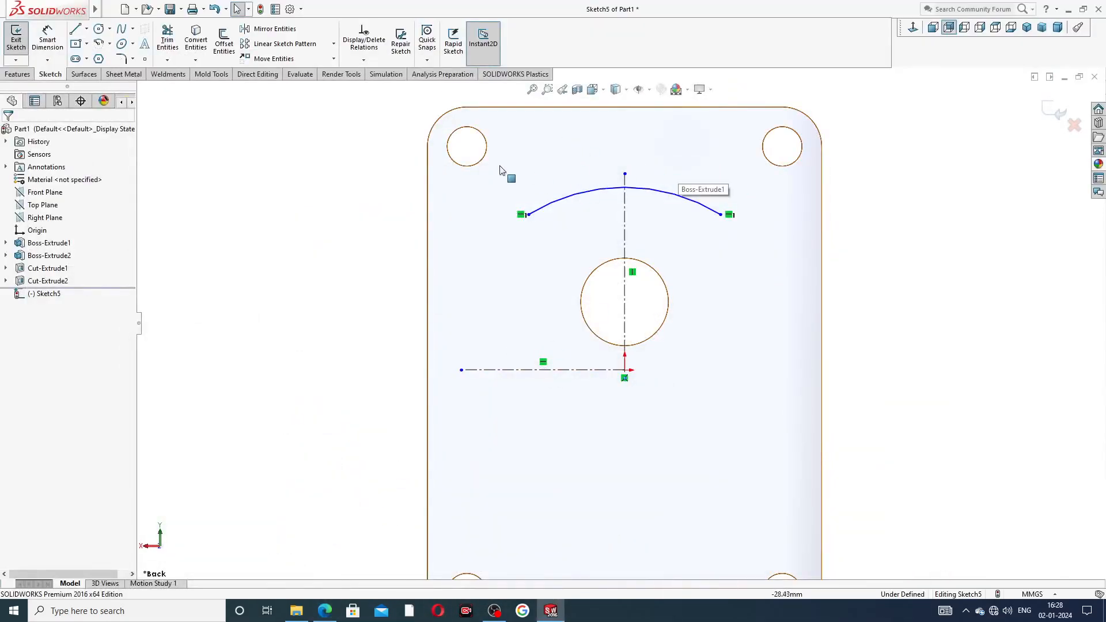
{"action": "left_click", "coordinate": [48, 38]}
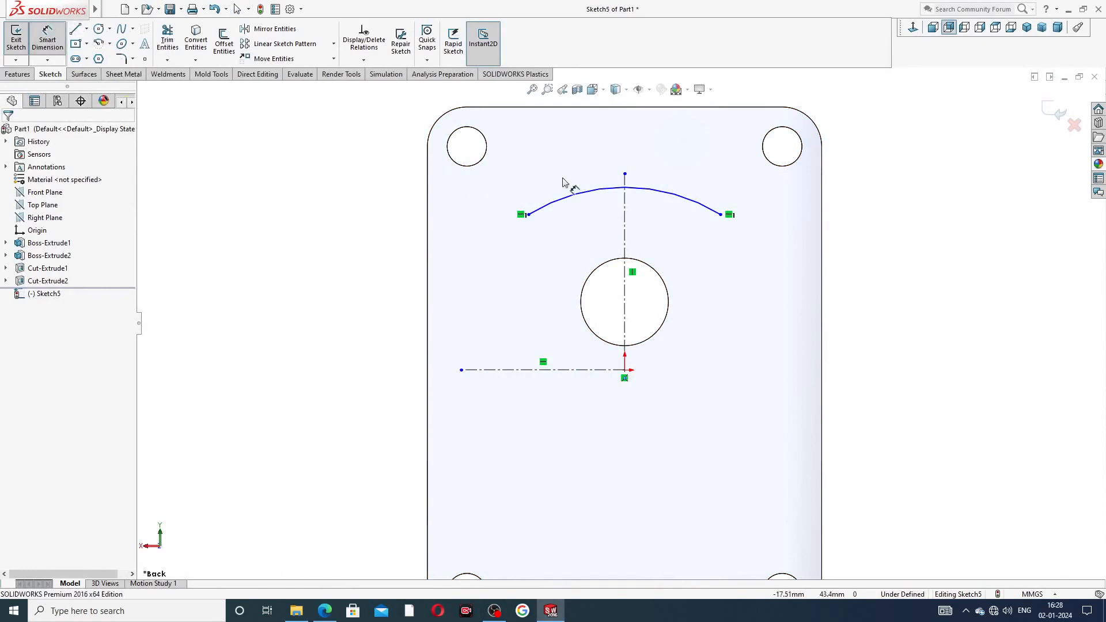
{"action": "left_click", "coordinate": [583, 193]}
{"action": "left_click", "coordinate": [567, 161]}
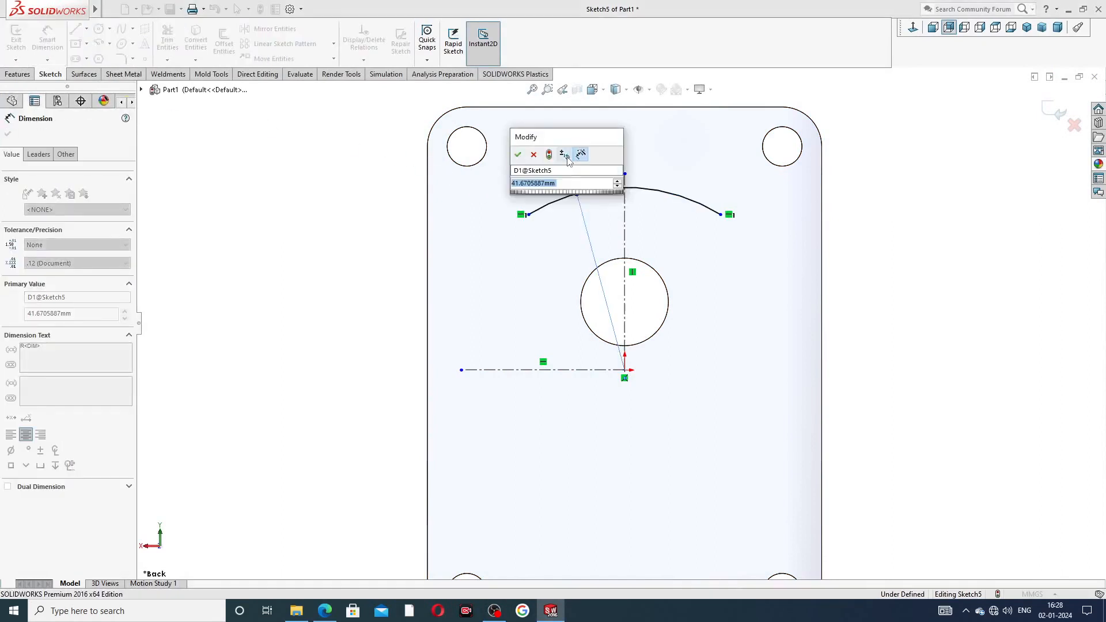
{"action": "type", "text": "50"}
{"action": "key", "text": "Return"}
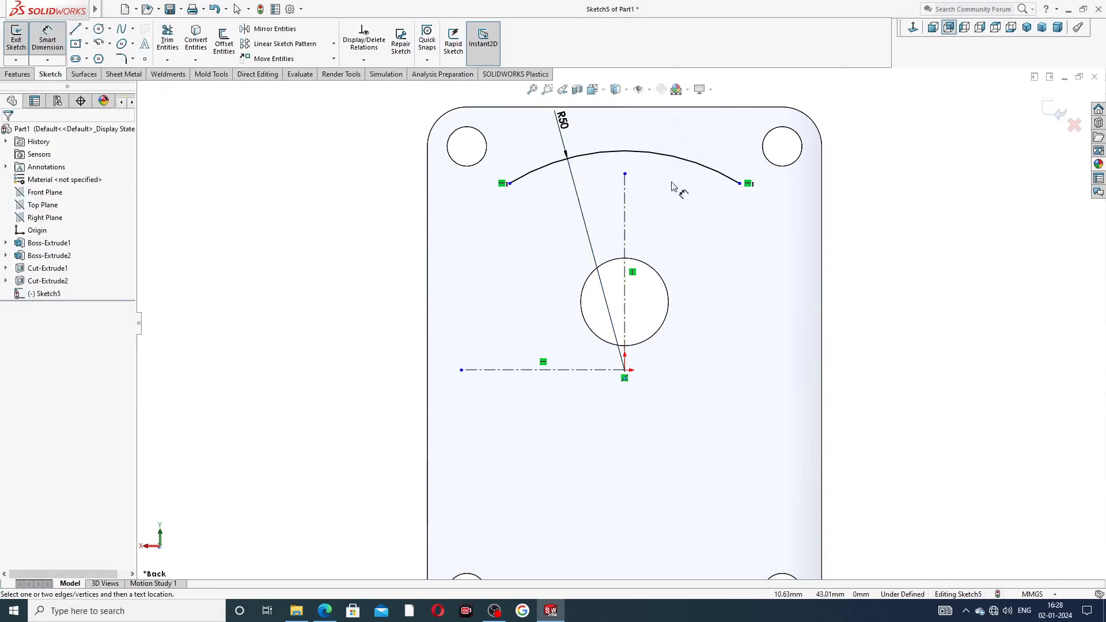
{"action": "key", "text": "f"}
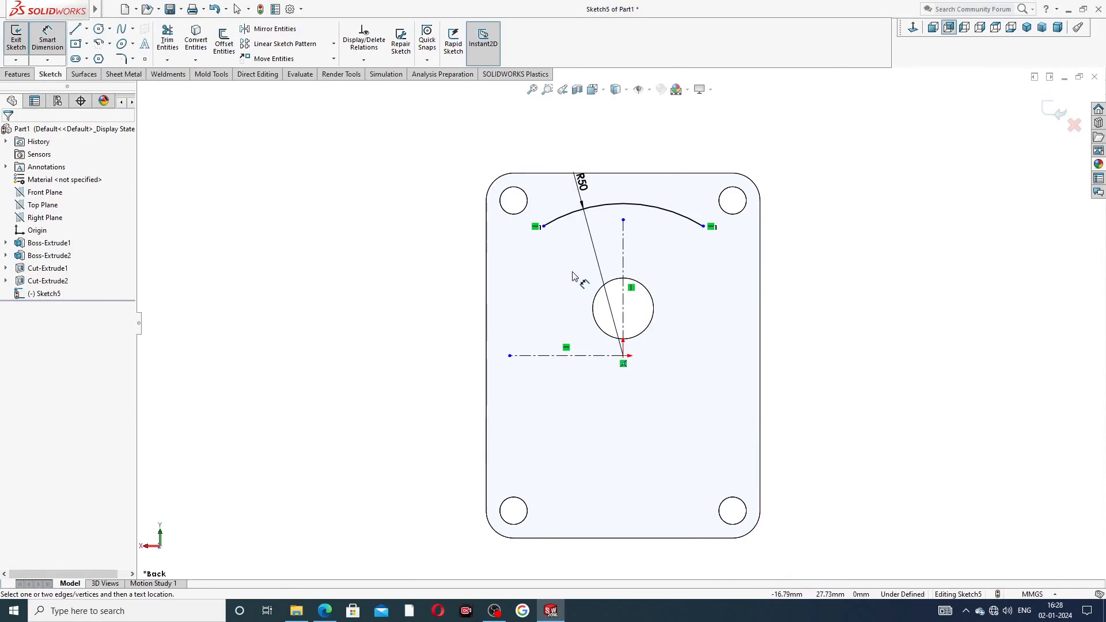
{"action": "right_click", "coordinate": [809, 180]}
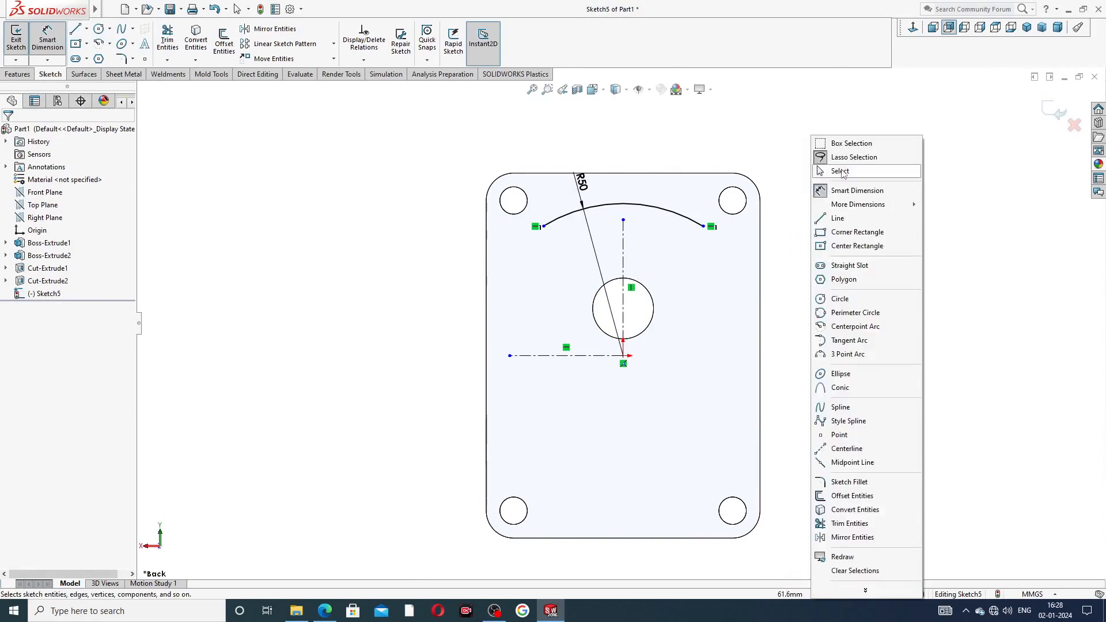
{"action": "left_click", "coordinate": [829, 172]}
Step: Sketch a circle about 10 mm in diameter beside the bore, below the arc's left end
{"action": "left_click", "coordinate": [99, 28]}
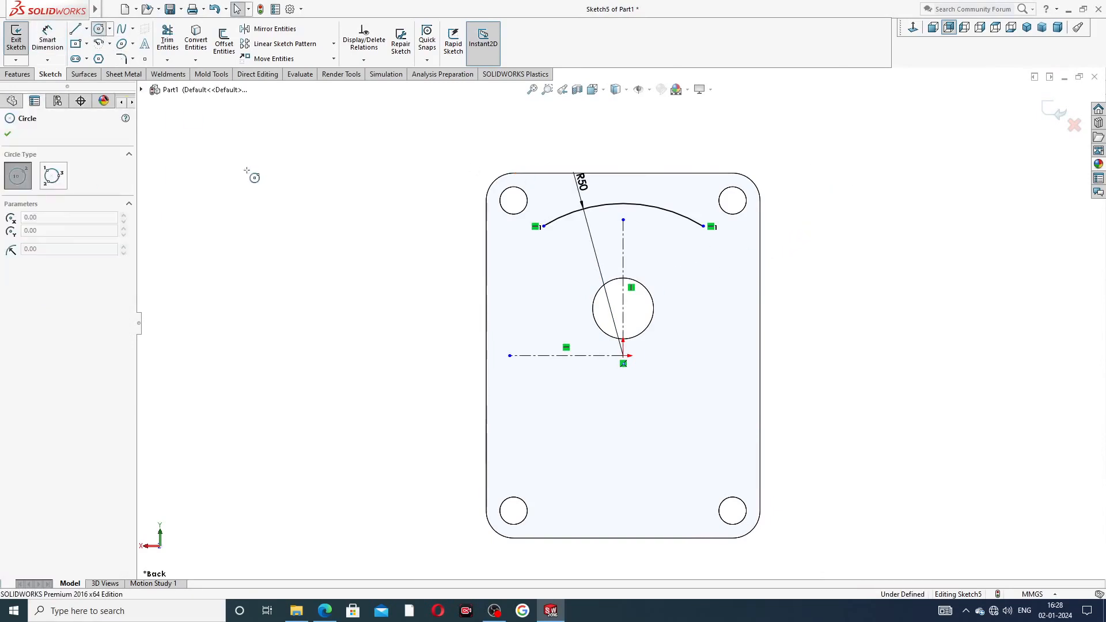
{"action": "left_click", "coordinate": [536, 260]}
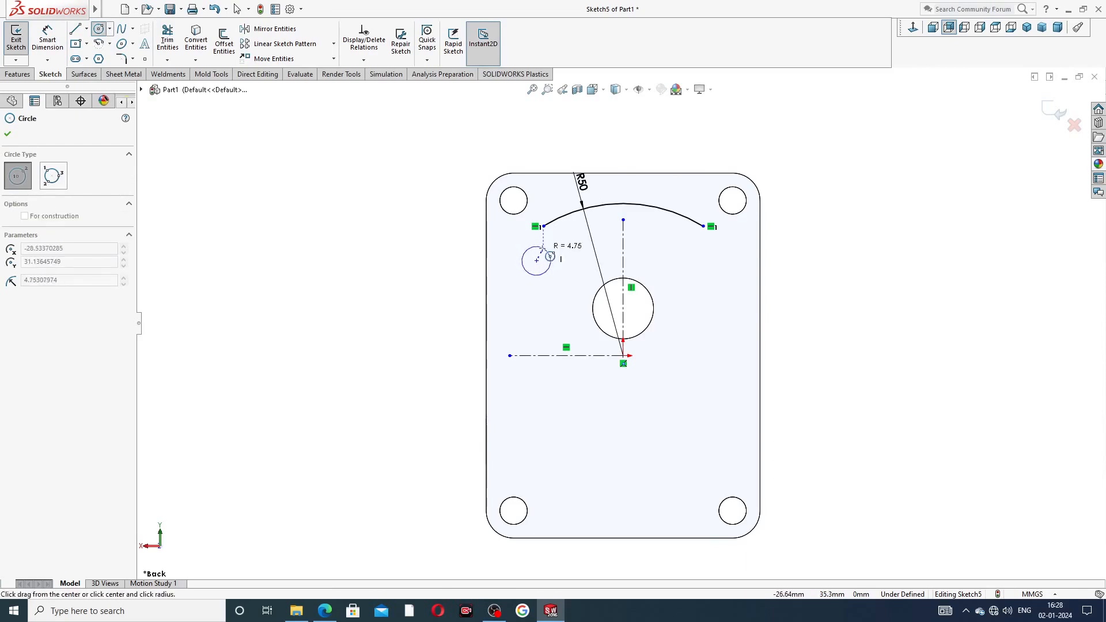
{"action": "left_click", "coordinate": [549, 249]}
{"action": "right_click", "coordinate": [576, 253]}
{"action": "left_click", "coordinate": [583, 250]}
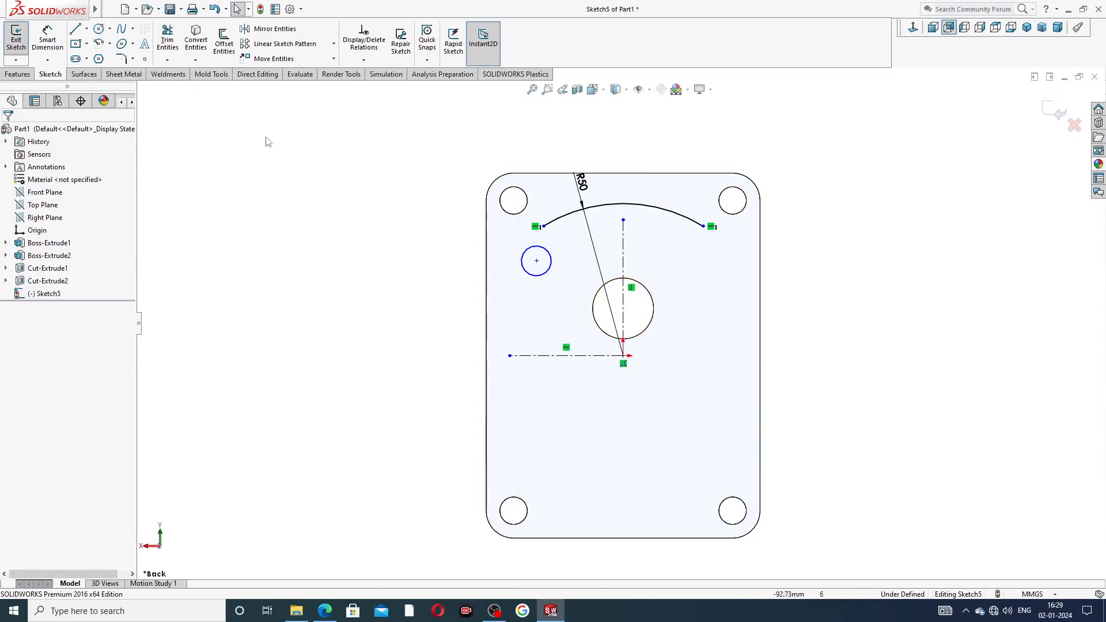
Step: Dimension the small circle's diameter as 10 mm and end the dimension command
{"action": "key", "text": "d"}
{"action": "left_click", "coordinate": [545, 272]}
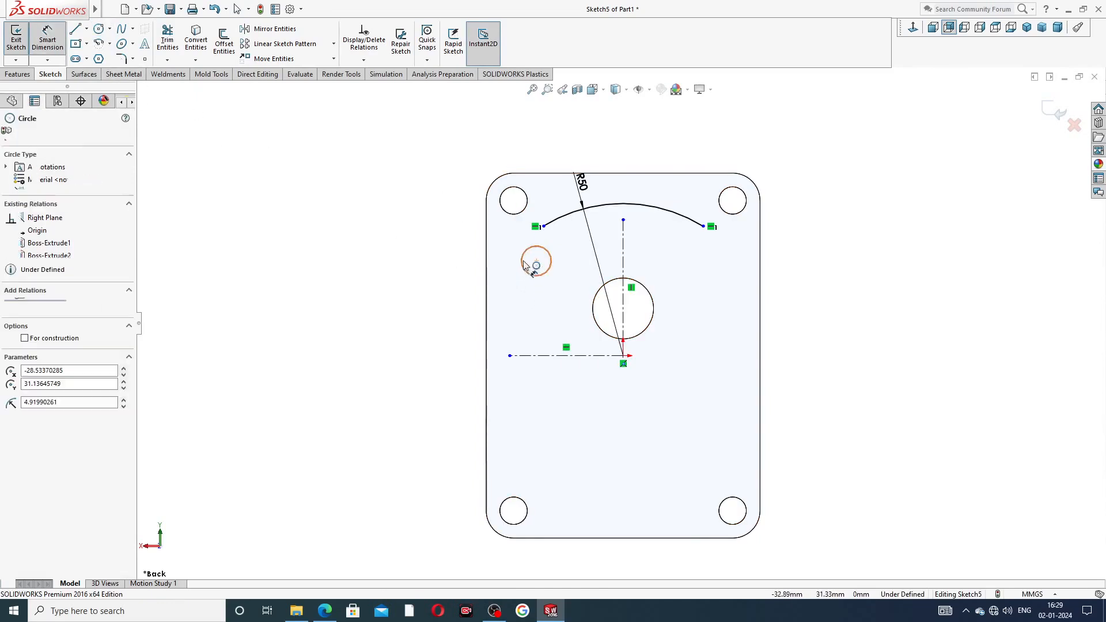
{"action": "left_click", "coordinate": [465, 236]}
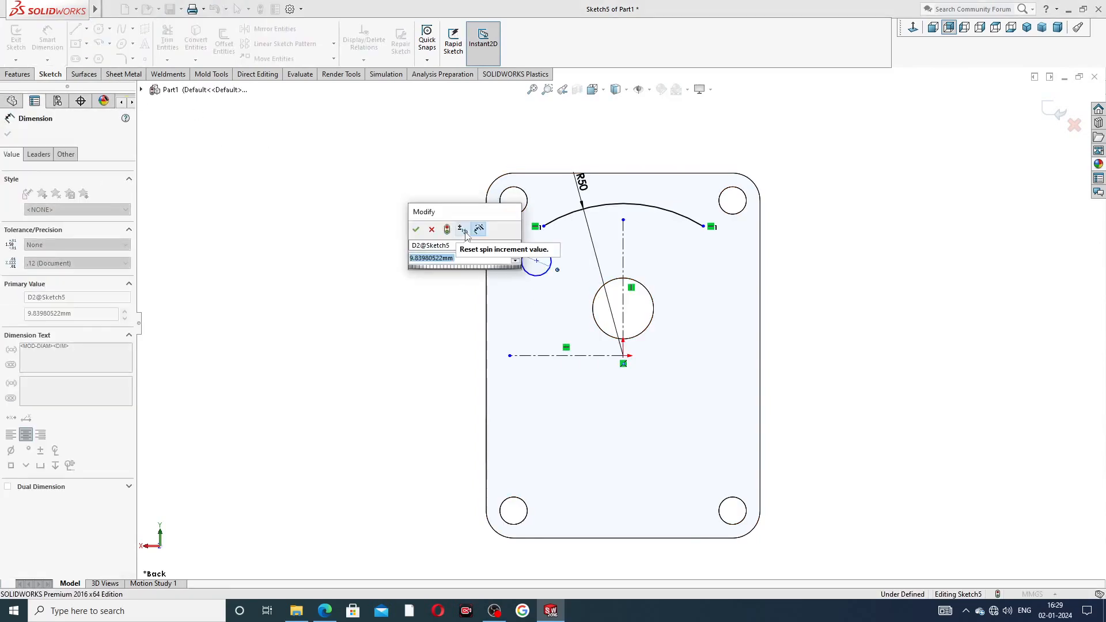
{"action": "type", "text": "10"}
{"action": "key", "text": "Return"}
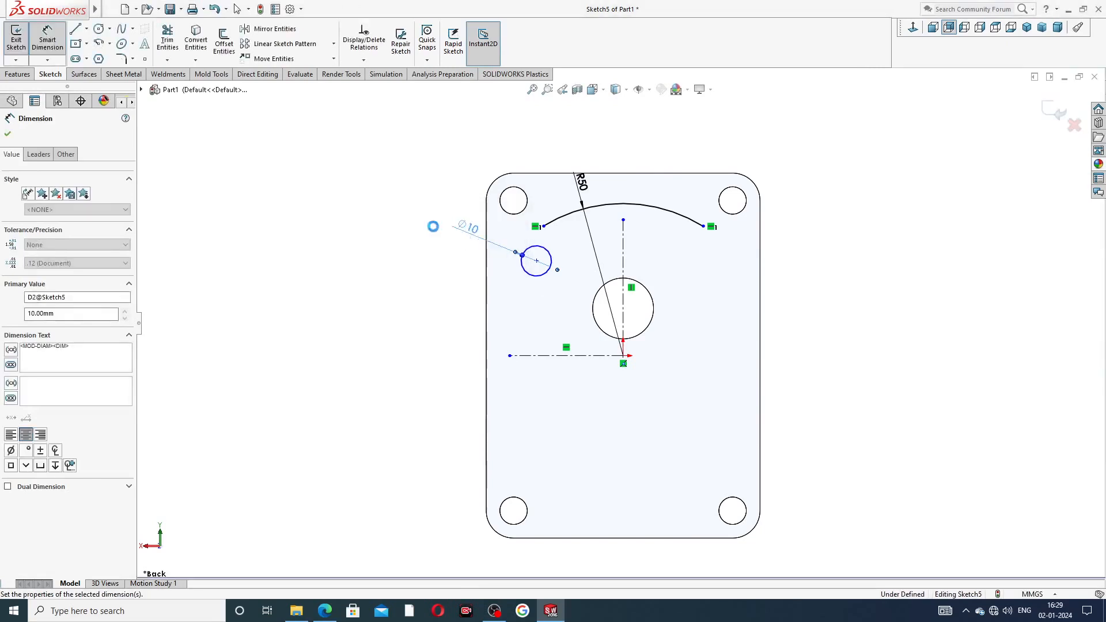
{"action": "right_click", "coordinate": [404, 185]}
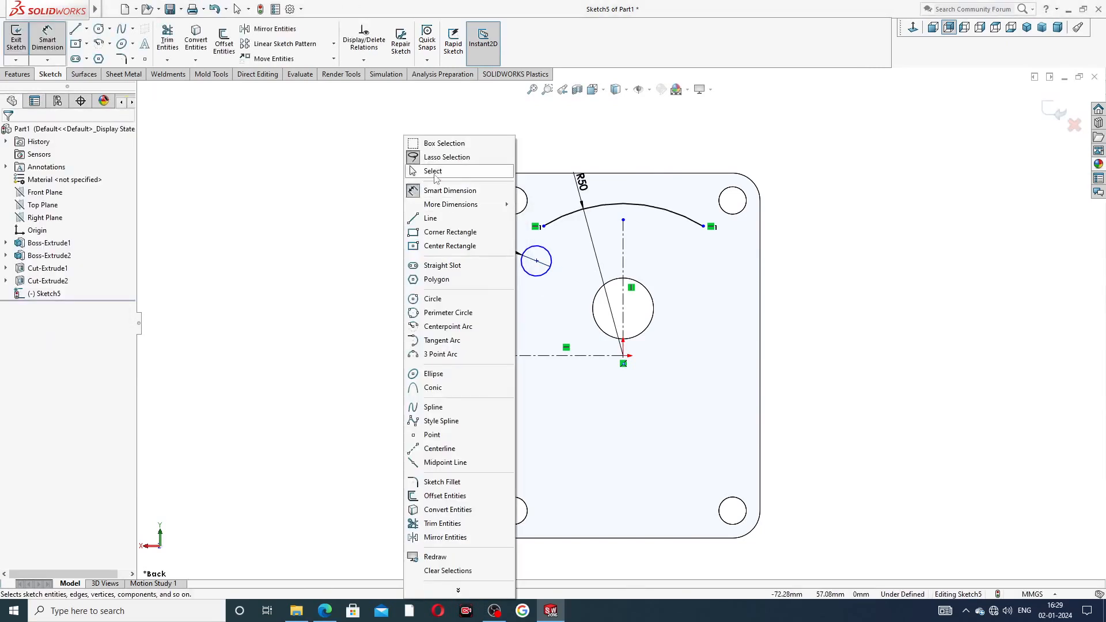
{"action": "left_click", "coordinate": [436, 176]}
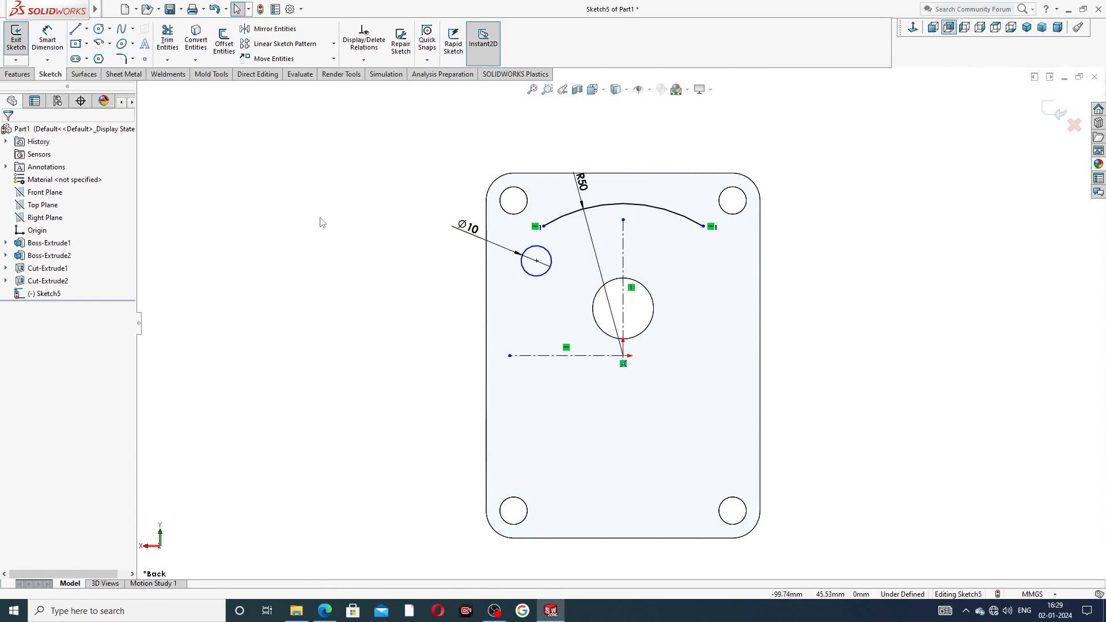
Step: Dimension the horizontal distance from the small circle's centre to the vertical centreline as 29 mm
{"action": "left_click", "coordinate": [49, 41]}
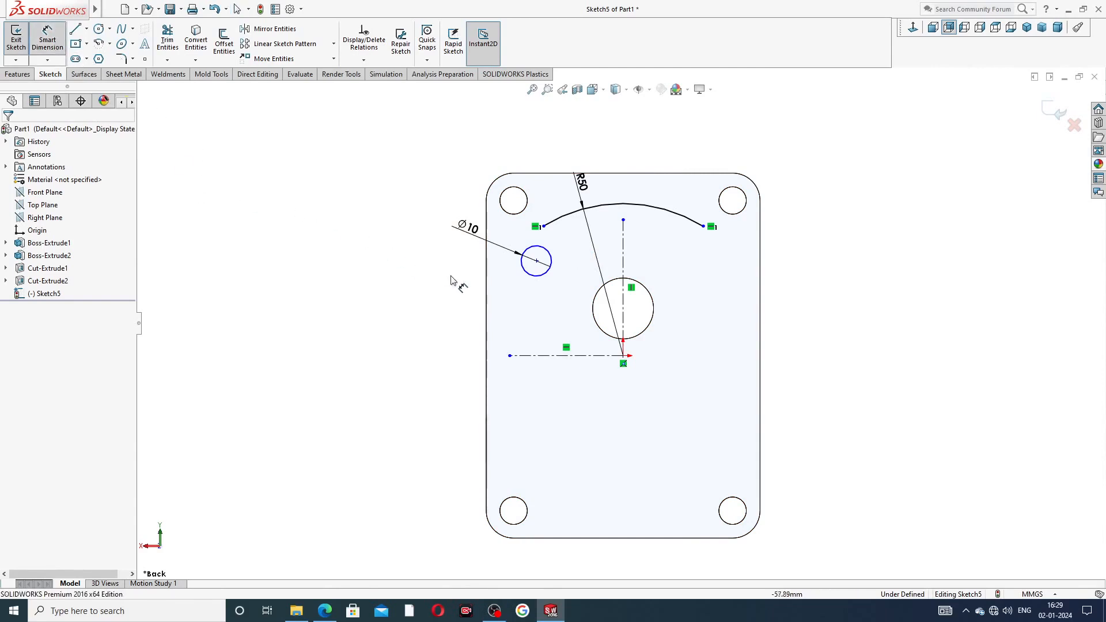
{"action": "left_click", "coordinate": [536, 260]}
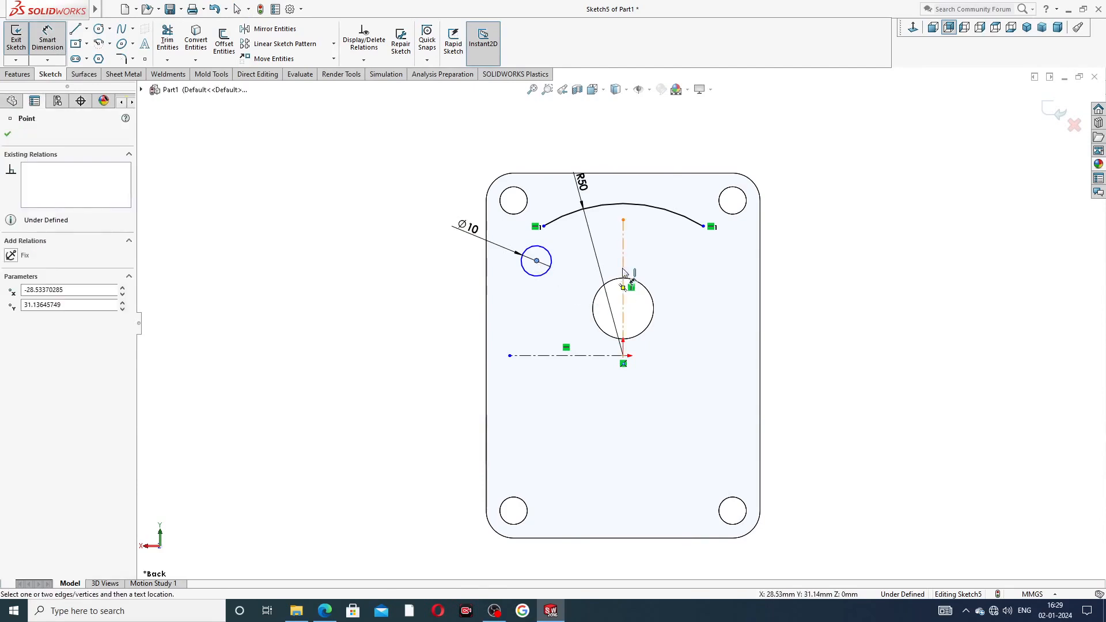
{"action": "left_click", "coordinate": [623, 277]}
{"action": "left_click", "coordinate": [583, 408]}
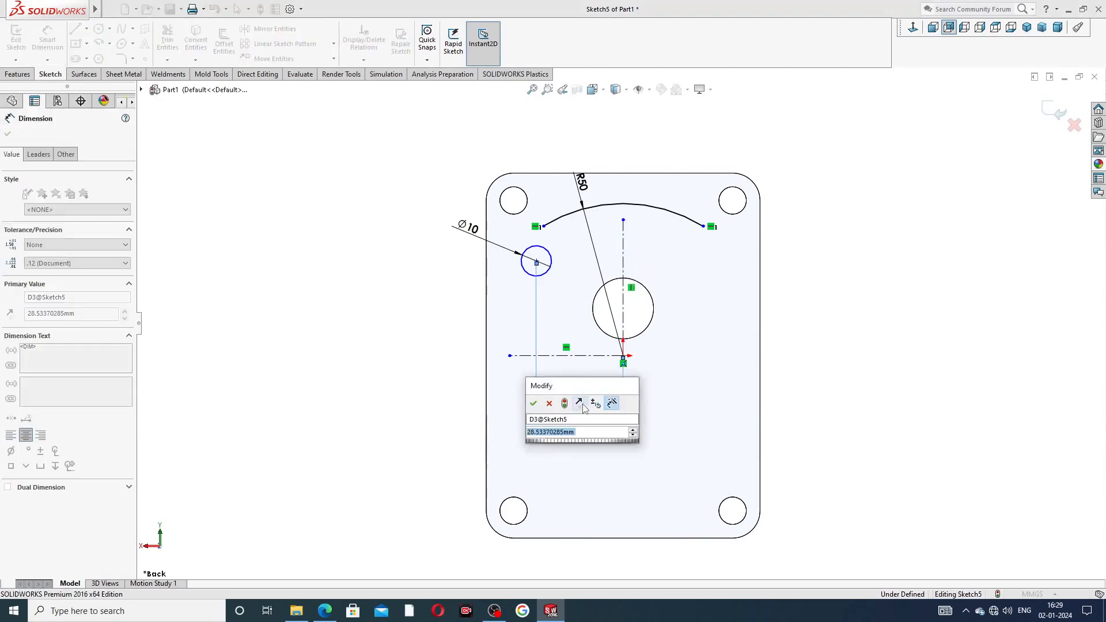
{"action": "type", "text": "29"}
{"action": "key", "text": "Return"}
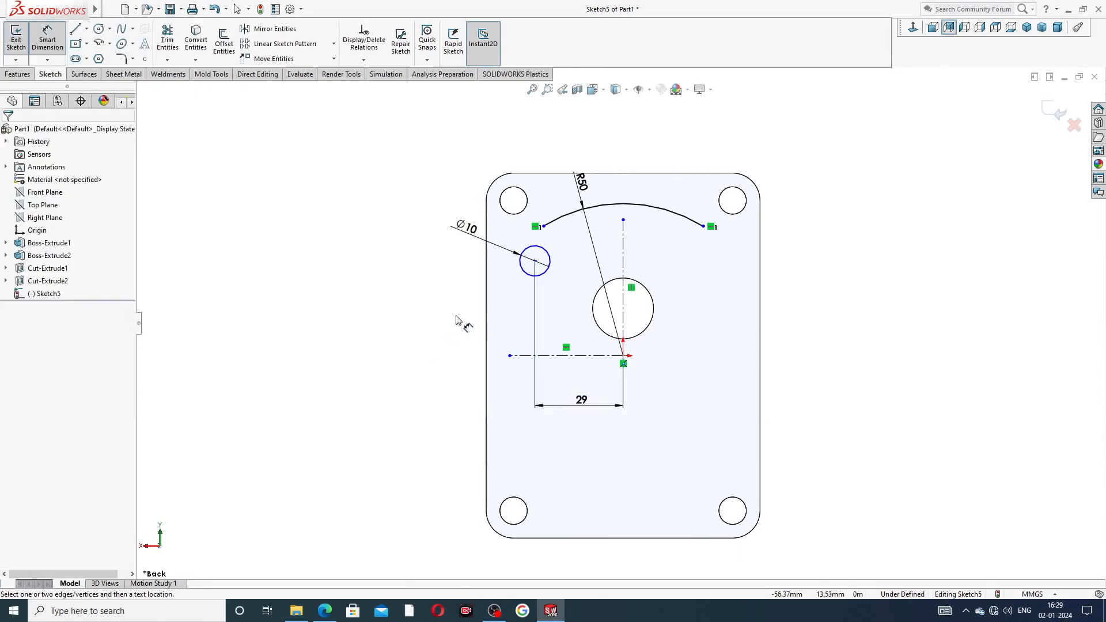
Step: Dimension the small circle's centre 29.5 mm above the horizontal centreline and end the dimension command
{"action": "left_click", "coordinate": [534, 261]}
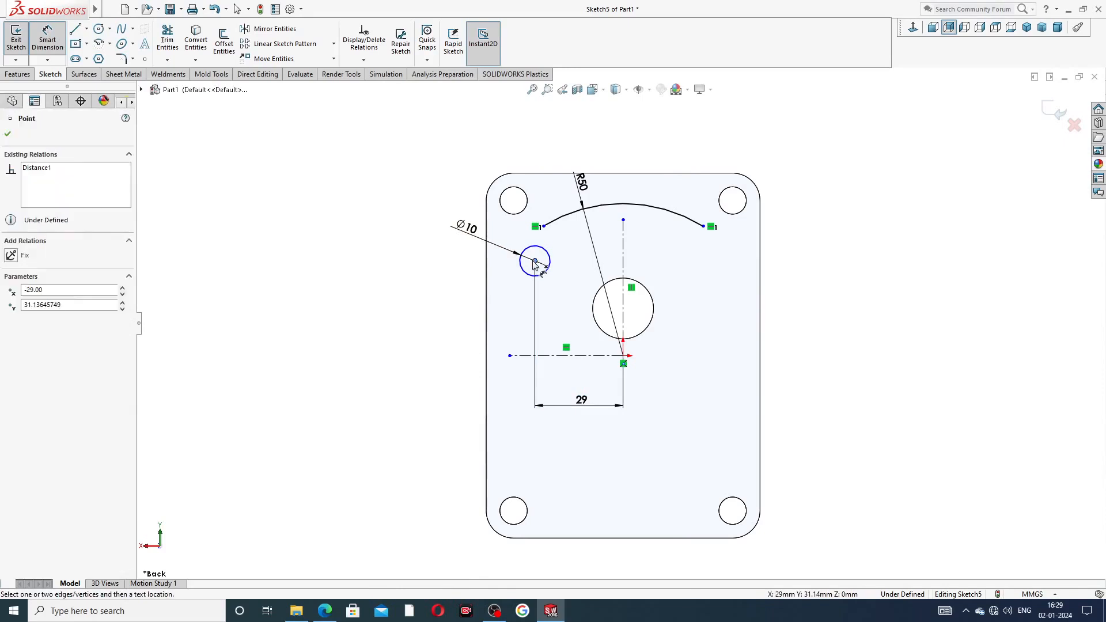
{"action": "left_click", "coordinate": [534, 356]}
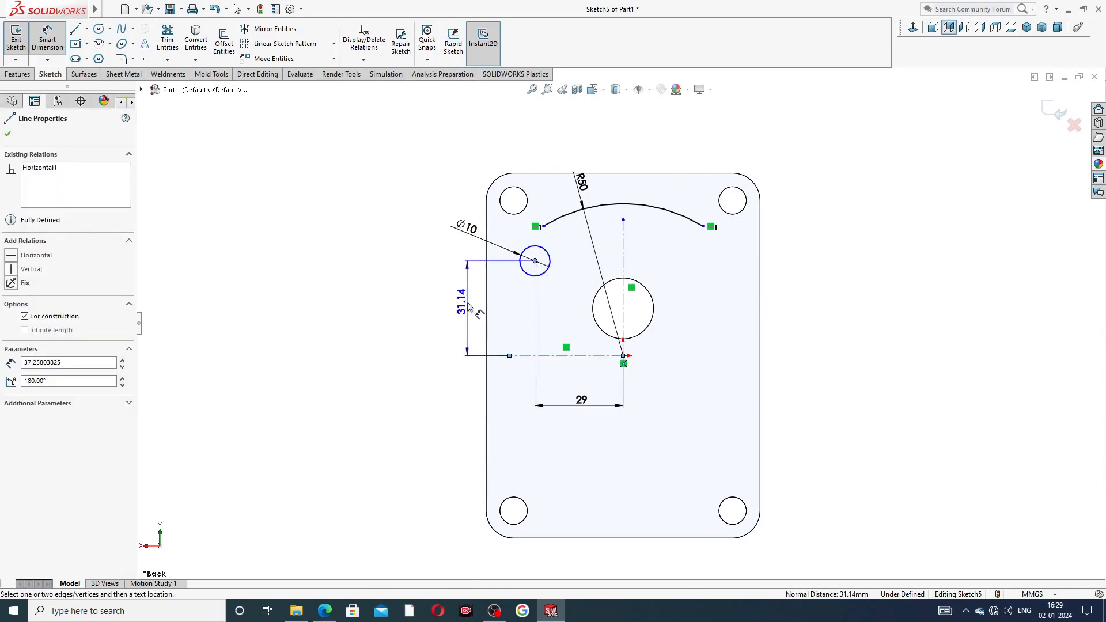
{"action": "left_click", "coordinate": [468, 300]}
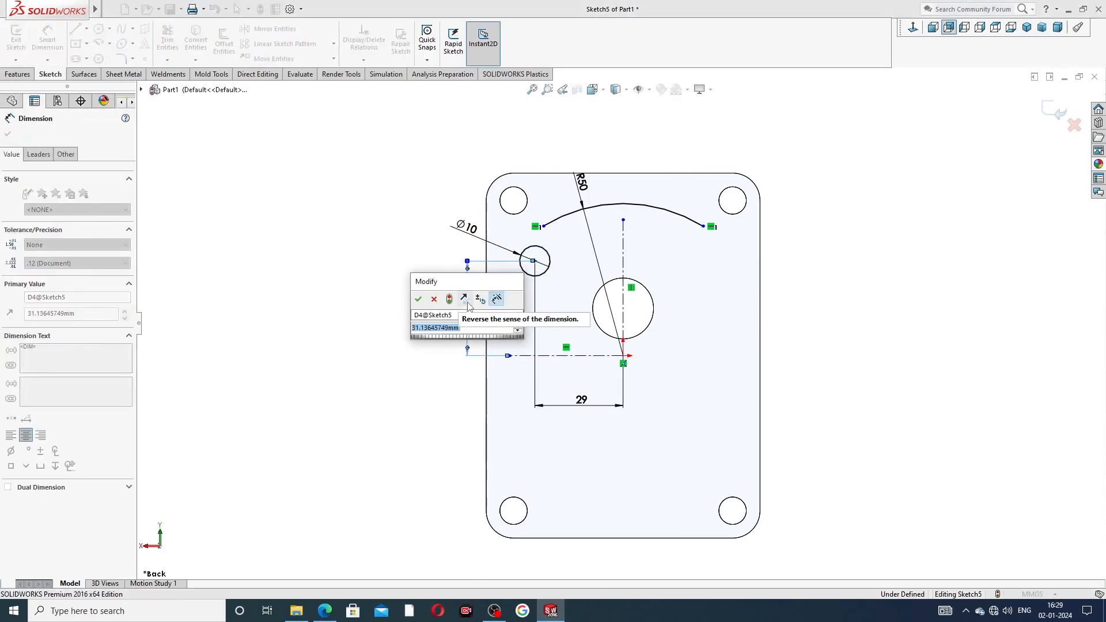
{"action": "type", "text": "29."}
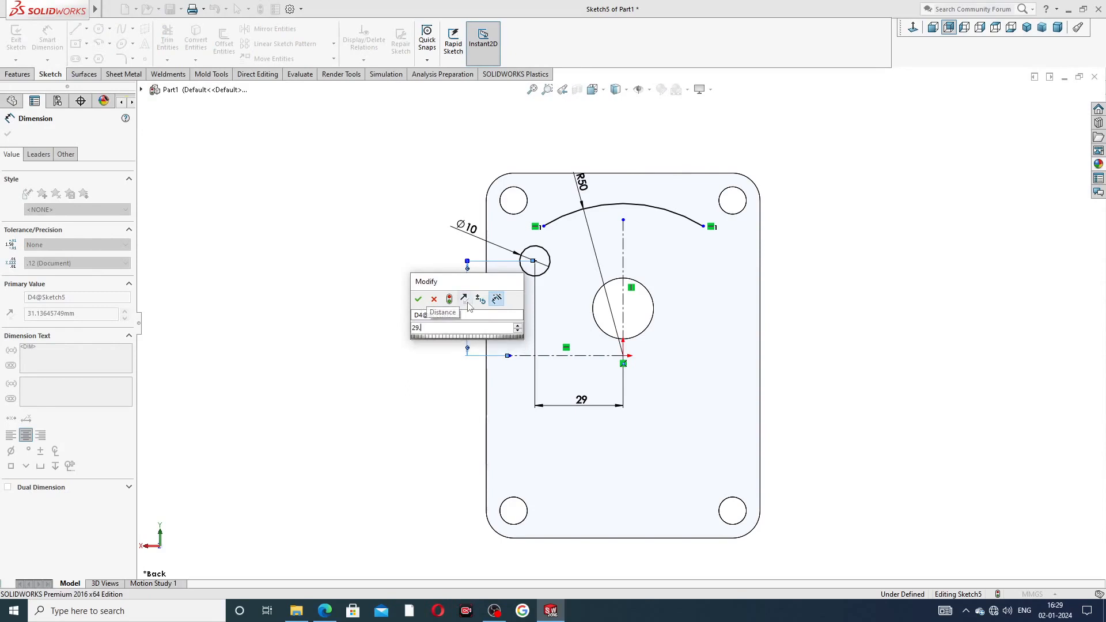
{"action": "type", "text": "5"}
{"action": "key", "text": "Return"}
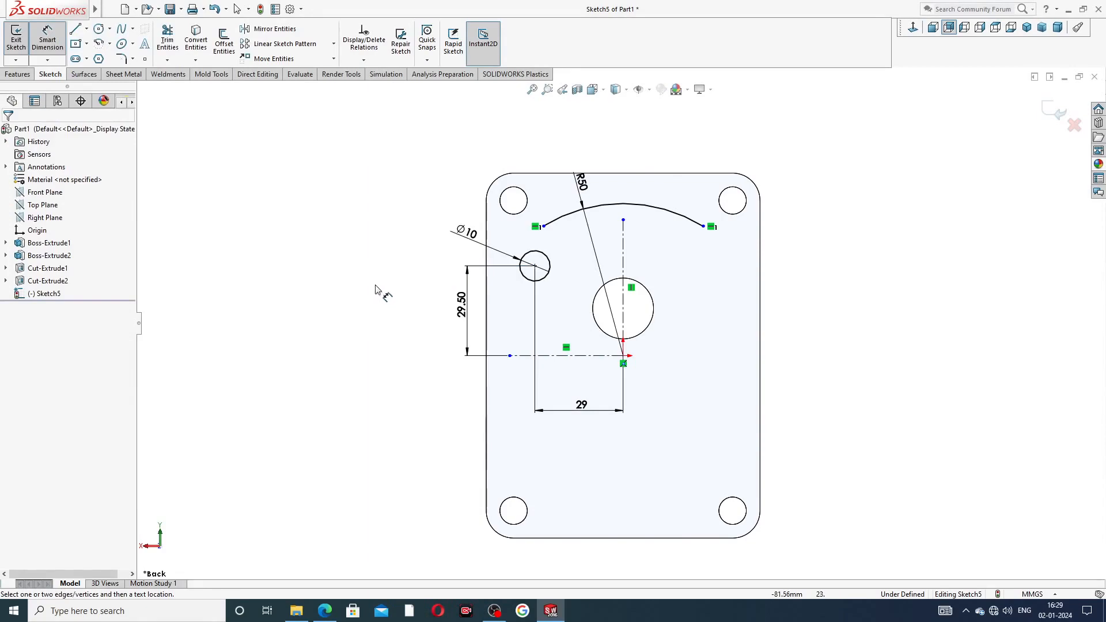
{"action": "right_click", "coordinate": [378, 290]}
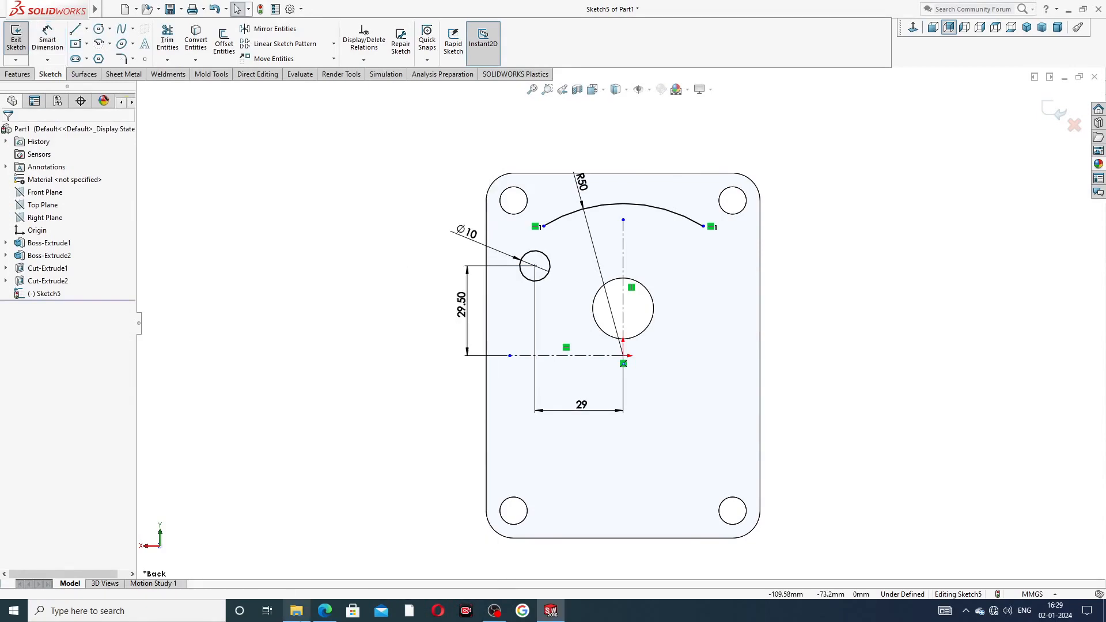
Step: Check the Part-10 PDF drawing, then add a vertical relation between the R50 arc's left endpoint and the small circle's centre
{"action": "left_click", "coordinate": [324, 610]}
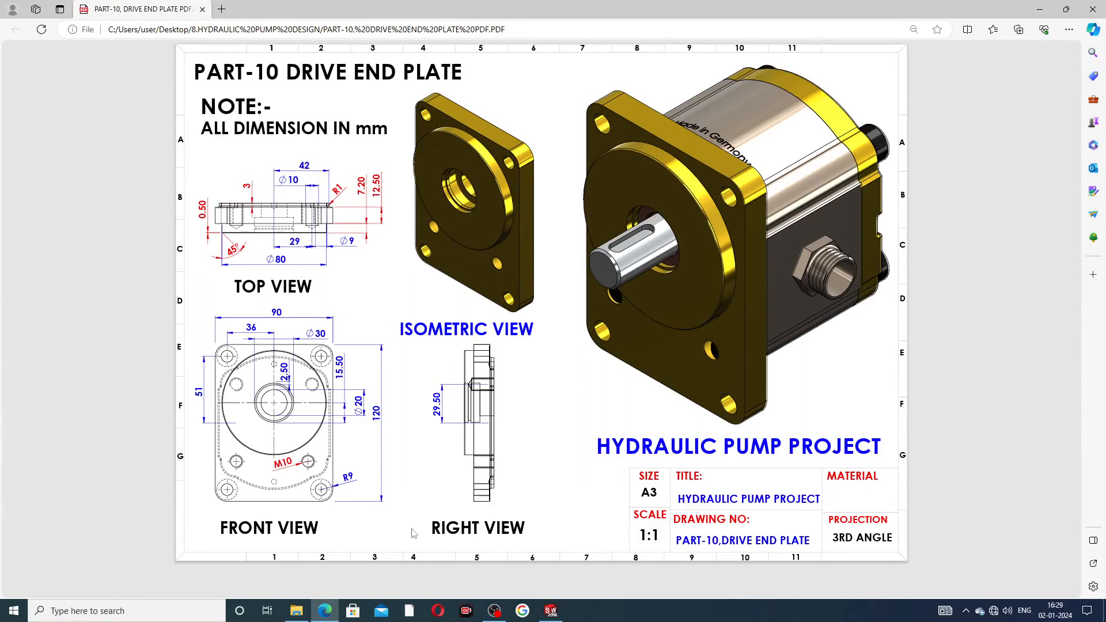
{"action": "left_click", "coordinate": [550, 611]}
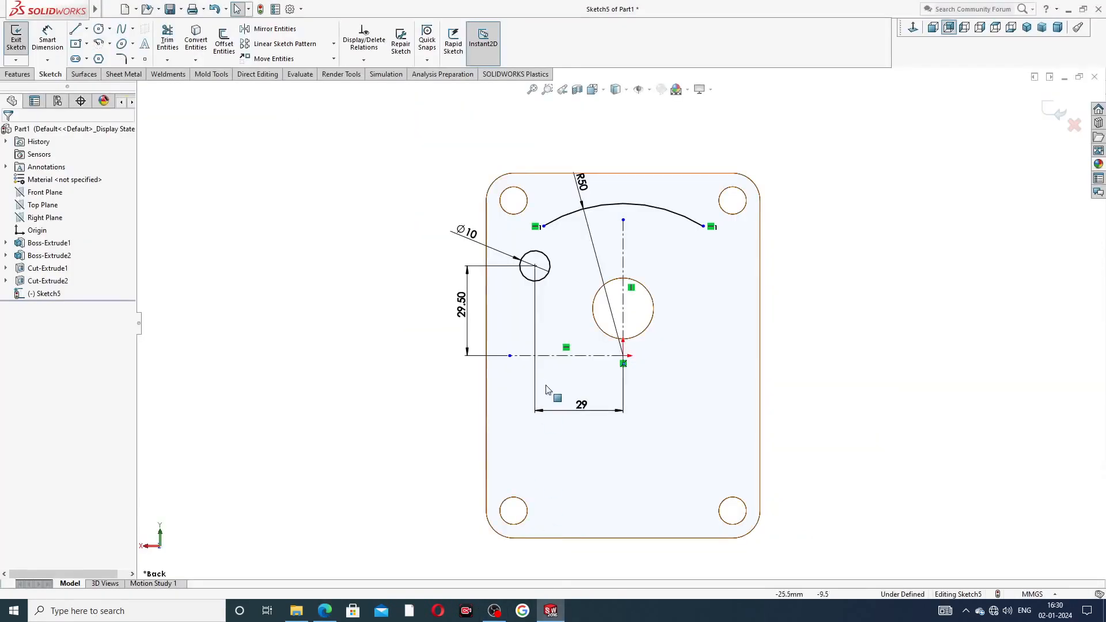
{"action": "scroll", "coordinate": [544, 236], "scroll_direction": "down", "scroll_amount": 2}
{"action": "left_click", "coordinate": [547, 229]}
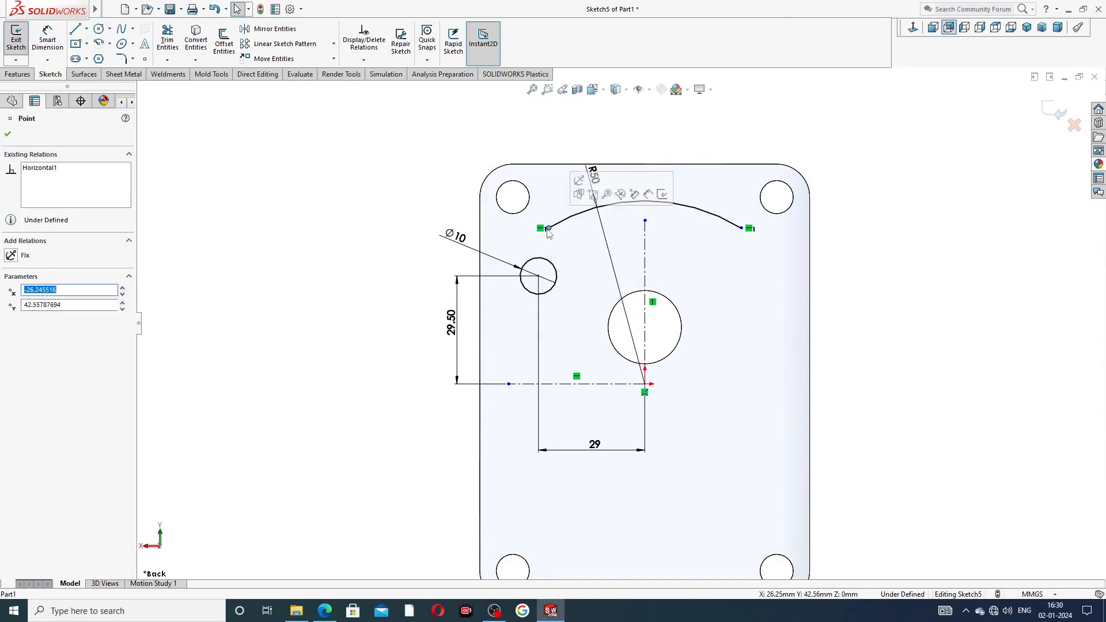
{"action": "left_click", "coordinate": [538, 277], "text": "ctrl"}
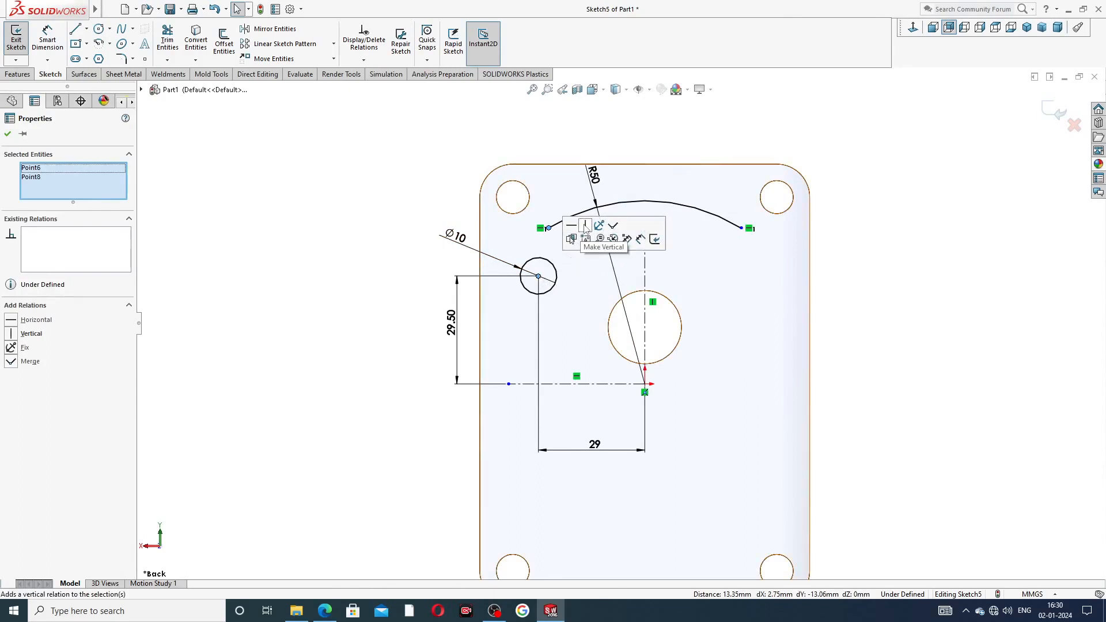
{"action": "left_click", "coordinate": [585, 226]}
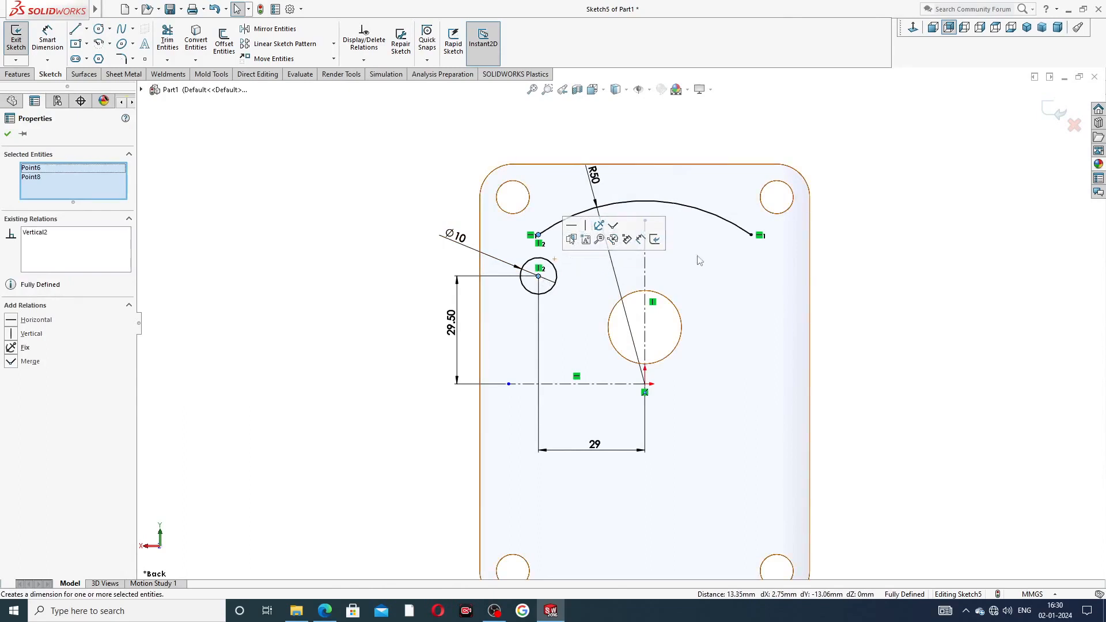
{"action": "left_click", "coordinate": [856, 265]}
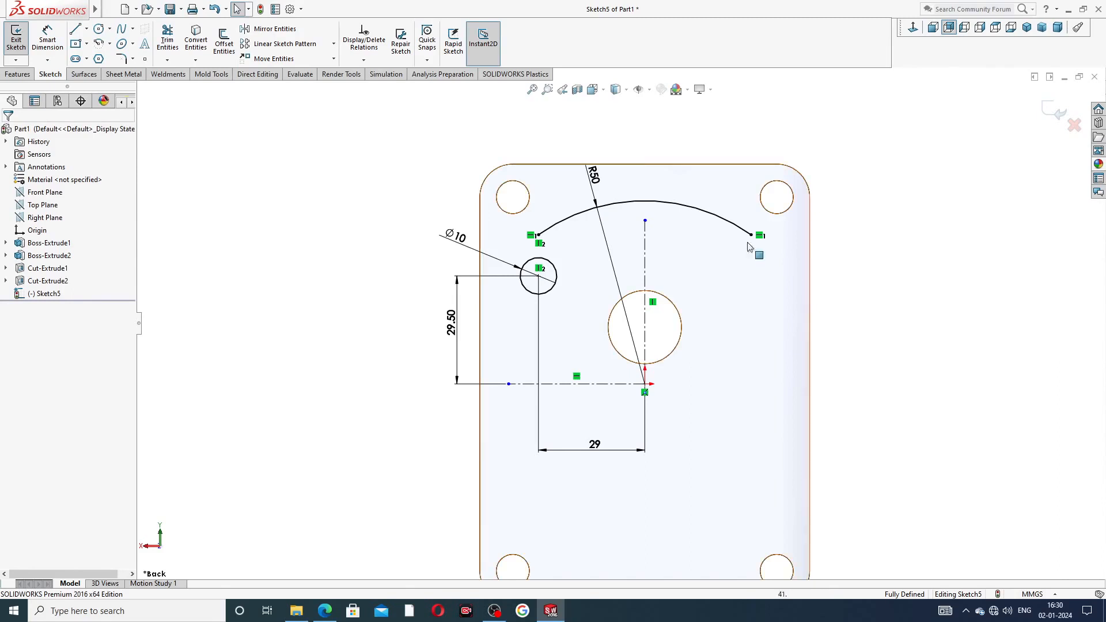
Step: Sketch a three-point arc of about 16 mm radius from the R50 arc's left endpoint down around the small circle's outer side
{"action": "scroll", "coordinate": [518, 294], "scroll_direction": "down", "scroll_amount": 2}
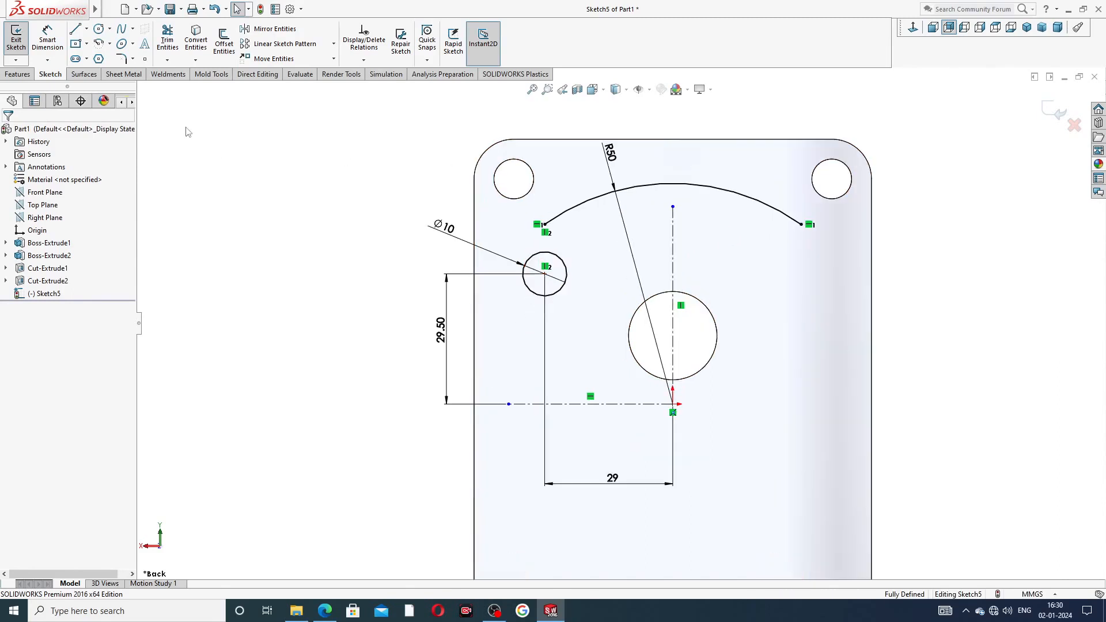
{"action": "left_click", "coordinate": [109, 44]}
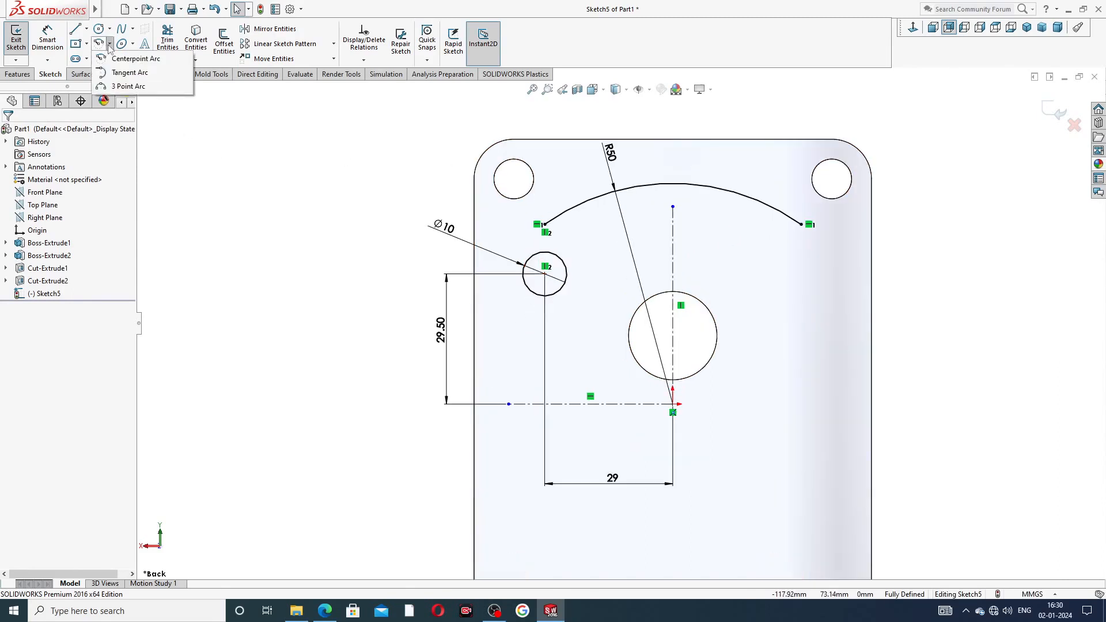
{"action": "left_click", "coordinate": [129, 86]}
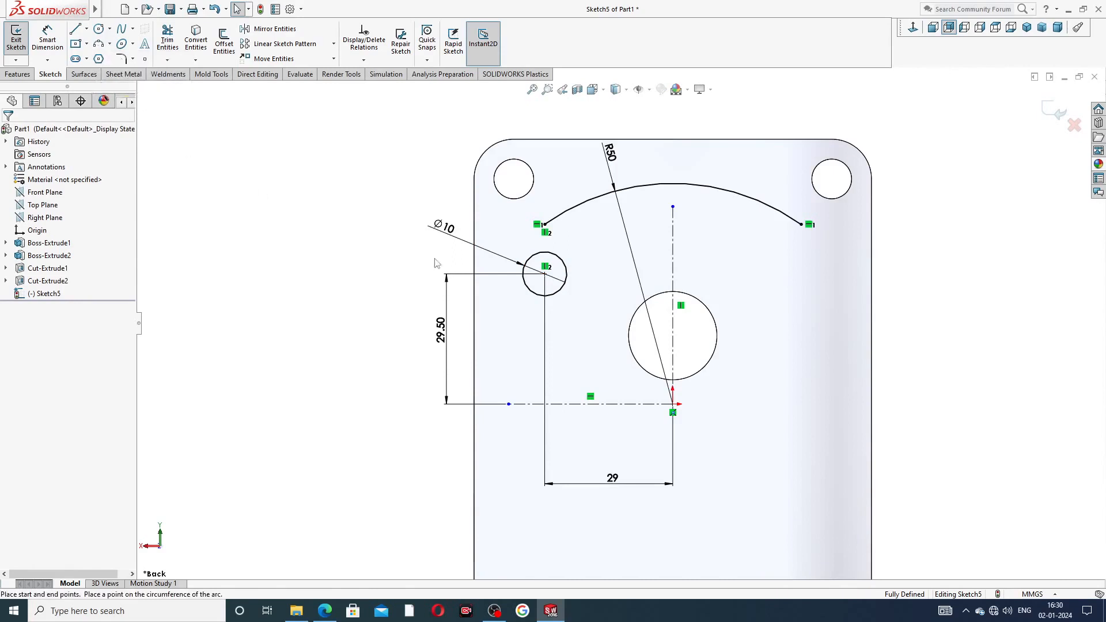
{"action": "left_click", "coordinate": [544, 224]}
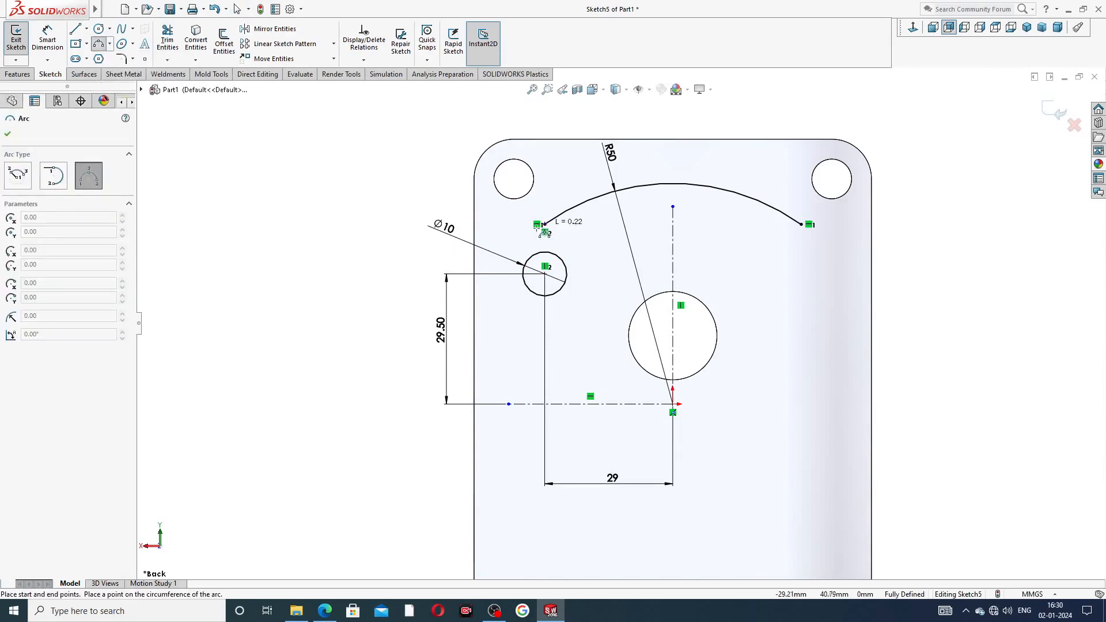
{"action": "left_click", "coordinate": [495, 288]}
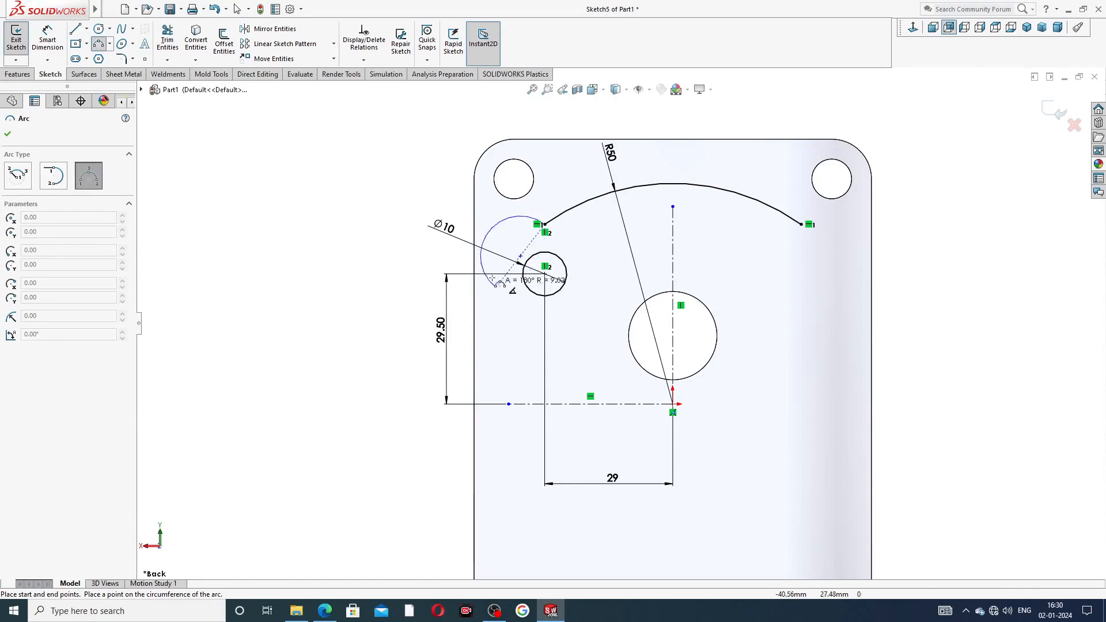
{"action": "left_click", "coordinate": [511, 248]}
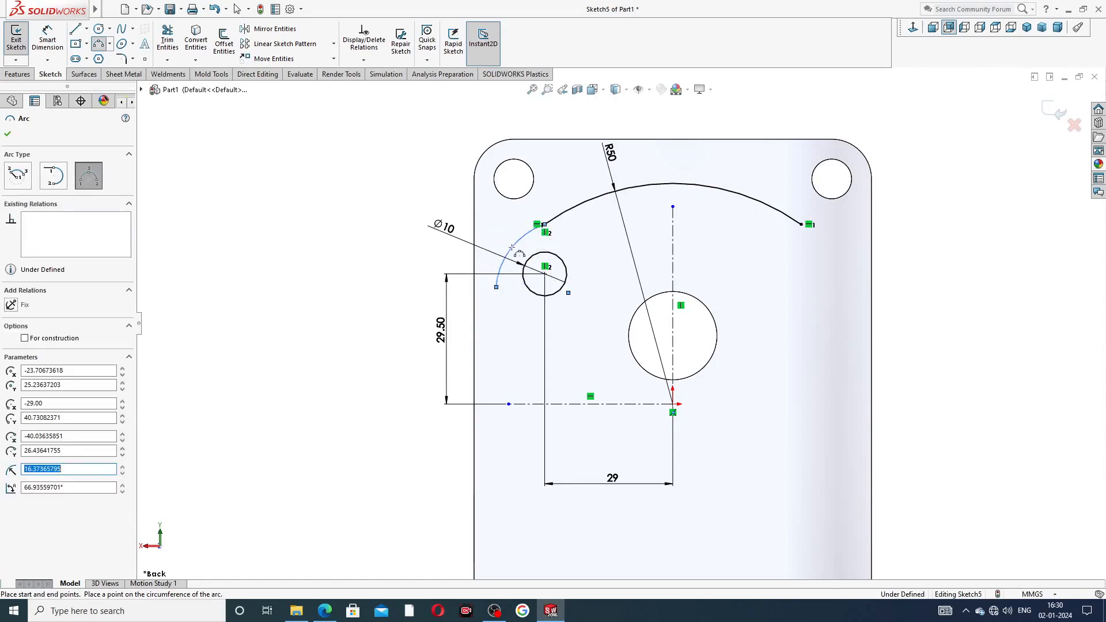
{"action": "right_click", "coordinate": [508, 217]}
{"action": "left_click", "coordinate": [510, 217]}
Step: Merge the new arc's centre point with the small circle's centre
{"action": "scroll", "coordinate": [573, 267], "scroll_direction": "down", "scroll_amount": 3}
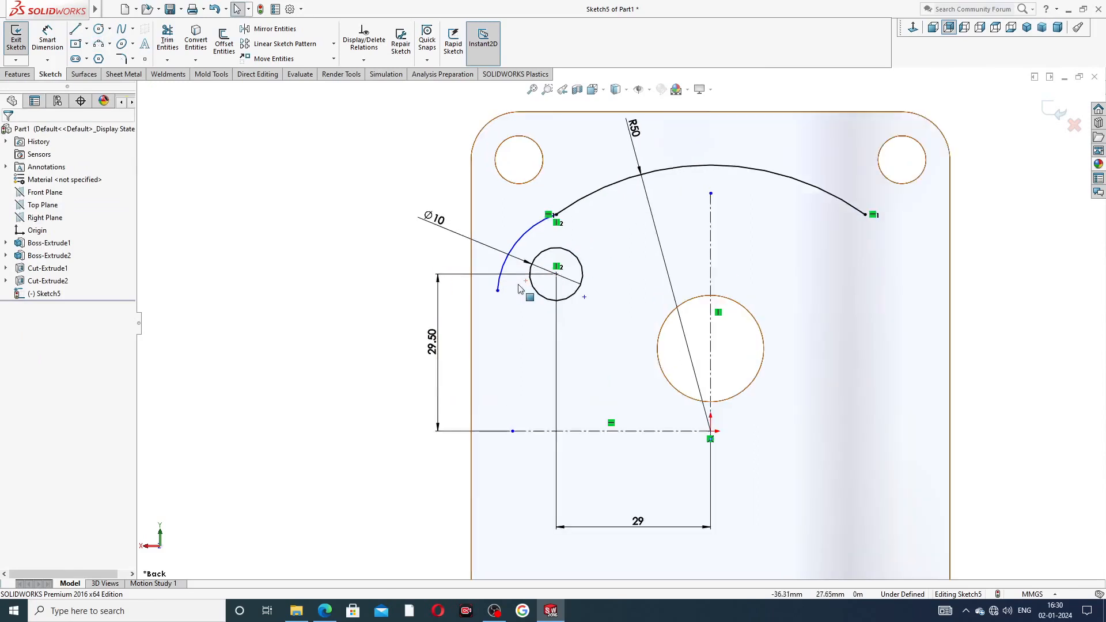
{"action": "left_click", "coordinate": [602, 302]}
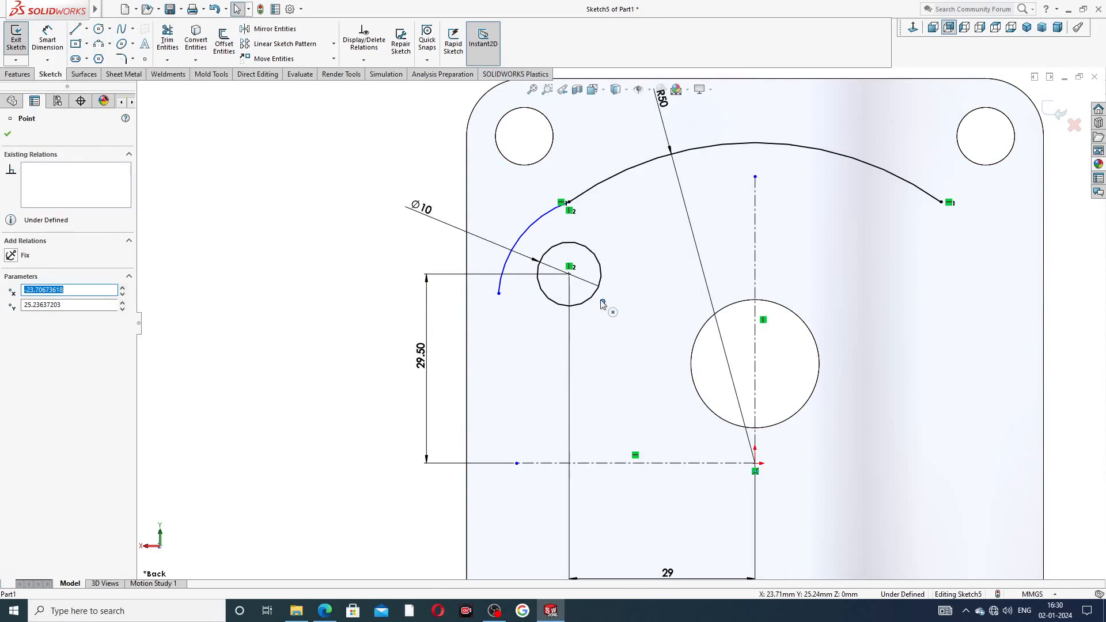
{"action": "left_click", "coordinate": [569, 275], "text": "ctrl"}
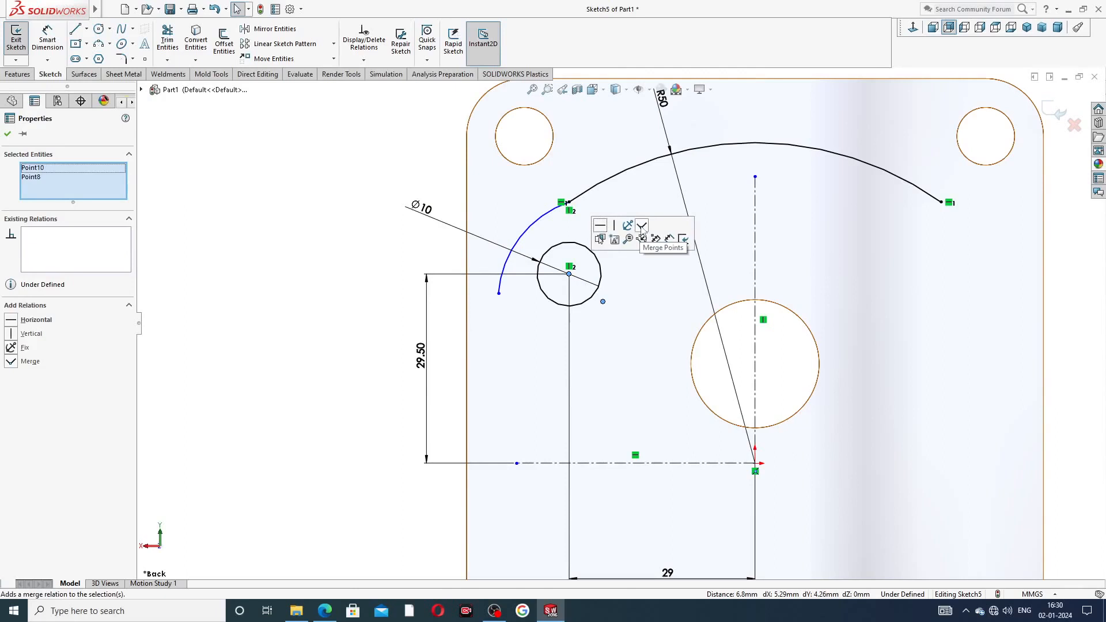
{"action": "left_click", "coordinate": [642, 225]}
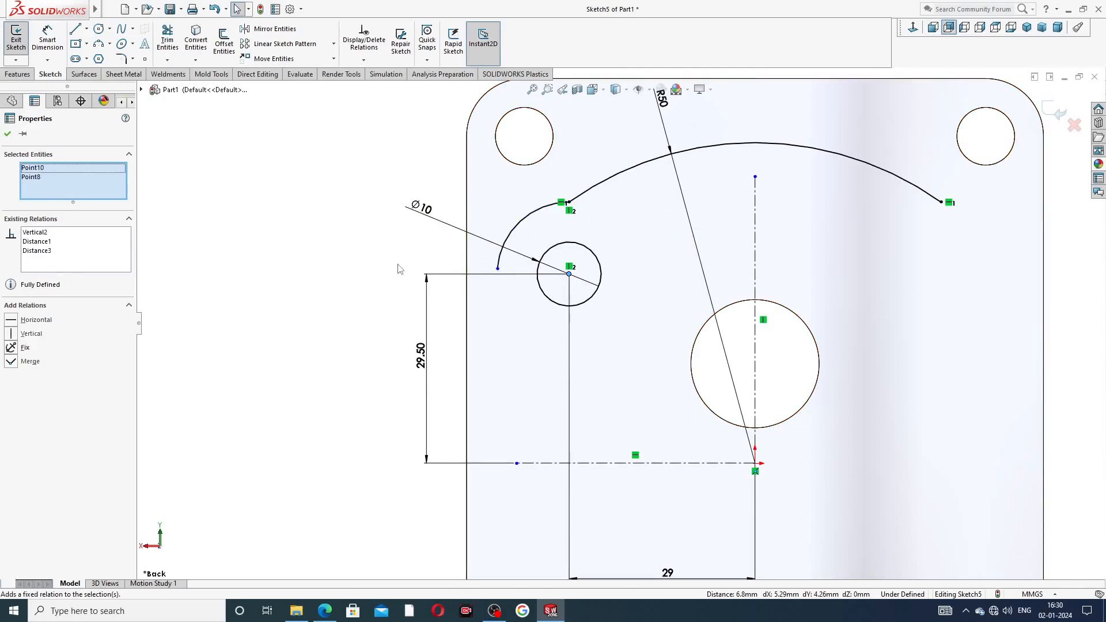
{"action": "left_click", "coordinate": [401, 267]}
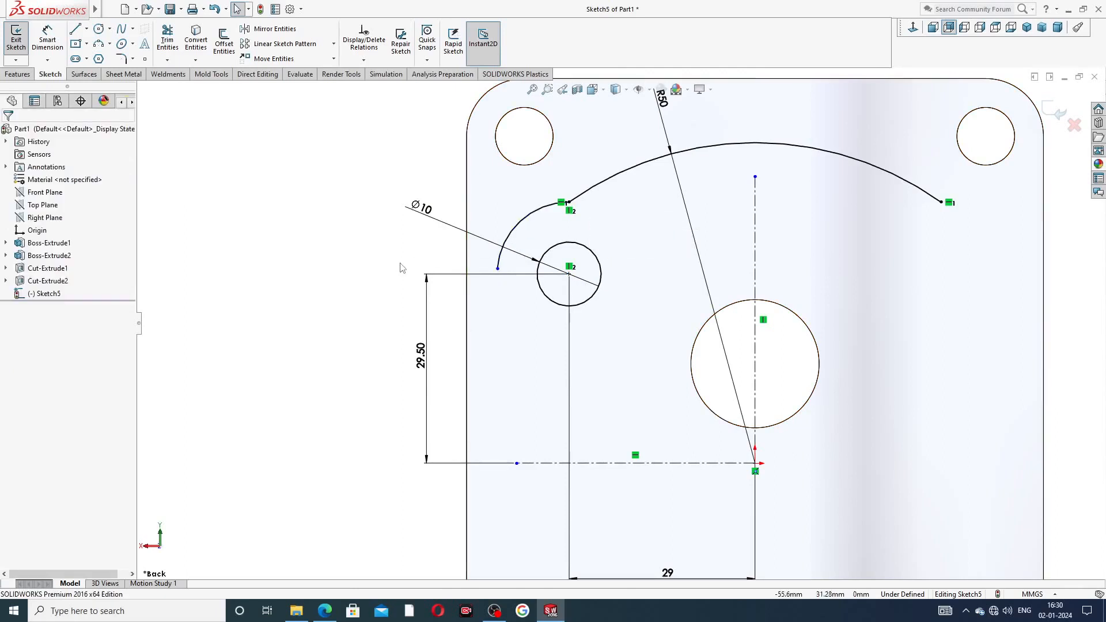
Step: Add a horizontal relation between the small arc's free endpoint and the small circle's centre
{"action": "left_click", "coordinate": [497, 269]}
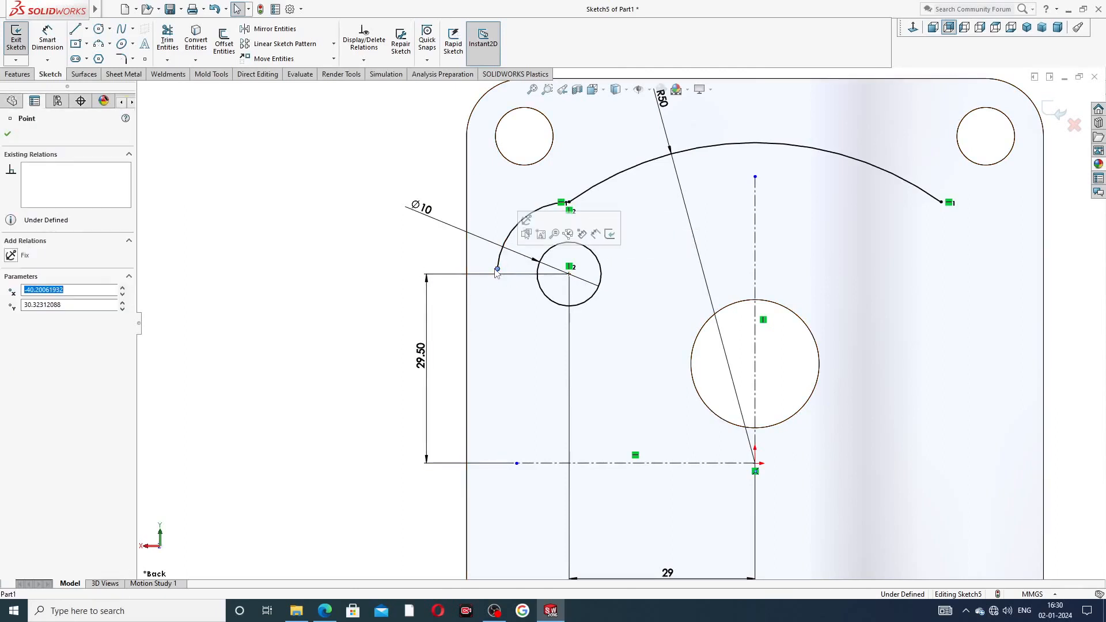
{"action": "left_click", "coordinate": [569, 274], "text": "ctrl"}
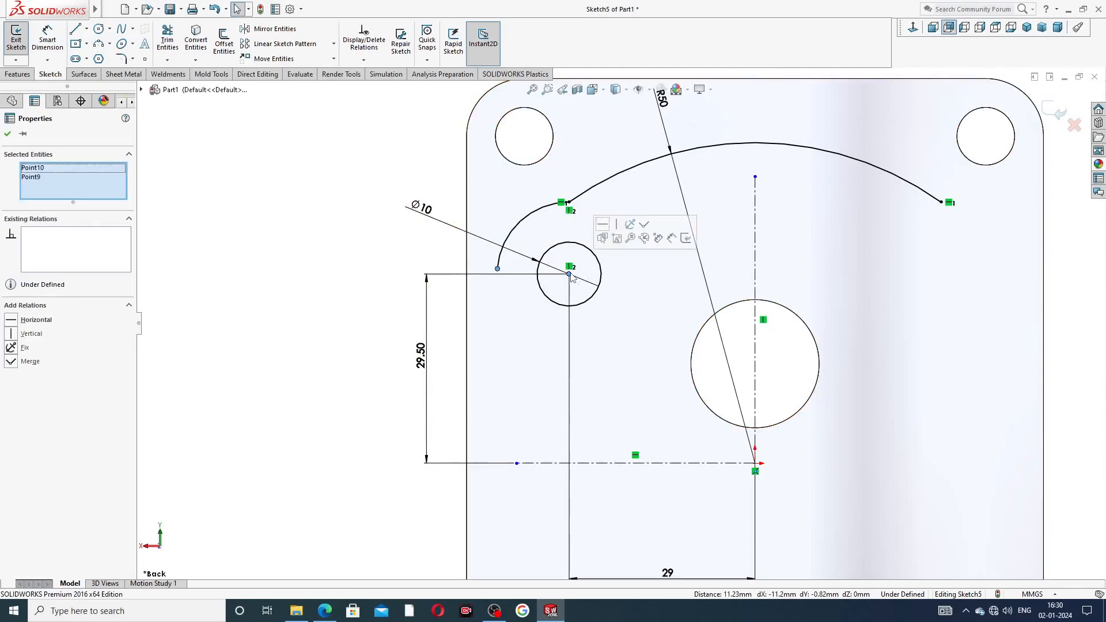
{"action": "left_click", "coordinate": [602, 224]}
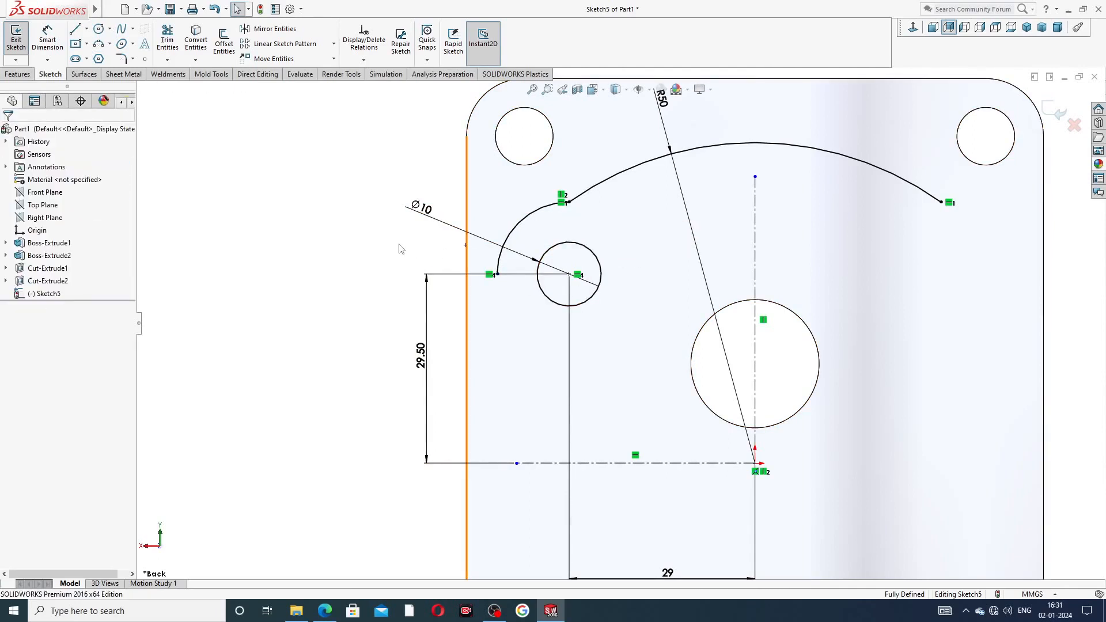
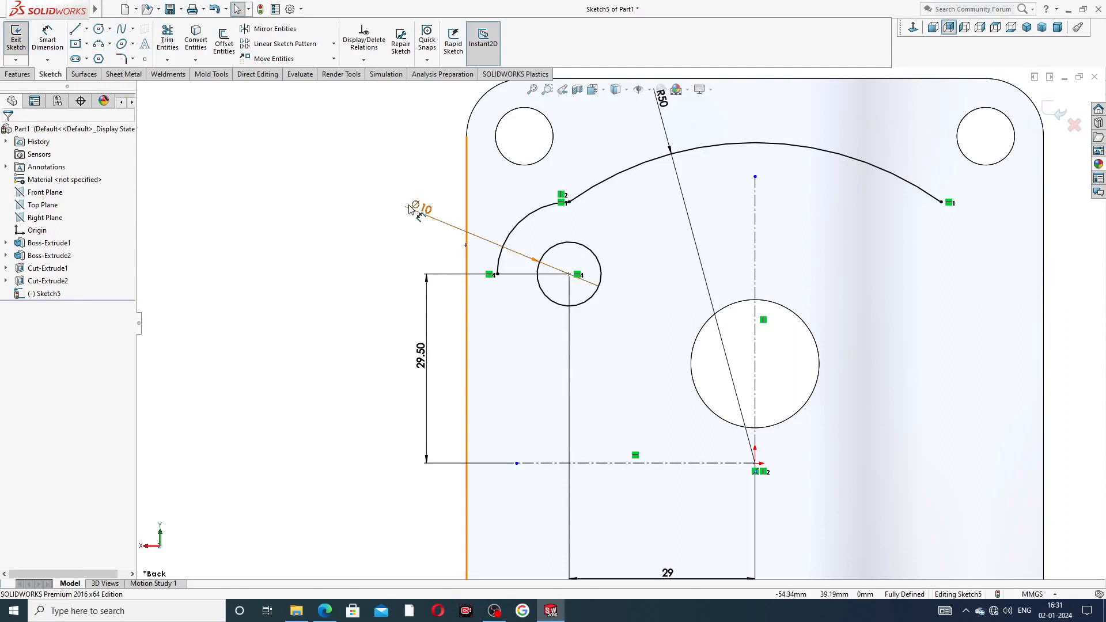
Step: Delete the small circle's slanted diameter dimension and re-dimension the circle at 10 mm with a vertical linear-style diameter dimension beside it
{"action": "left_click", "coordinate": [485, 241]}
{"action": "key", "text": "Delete"}
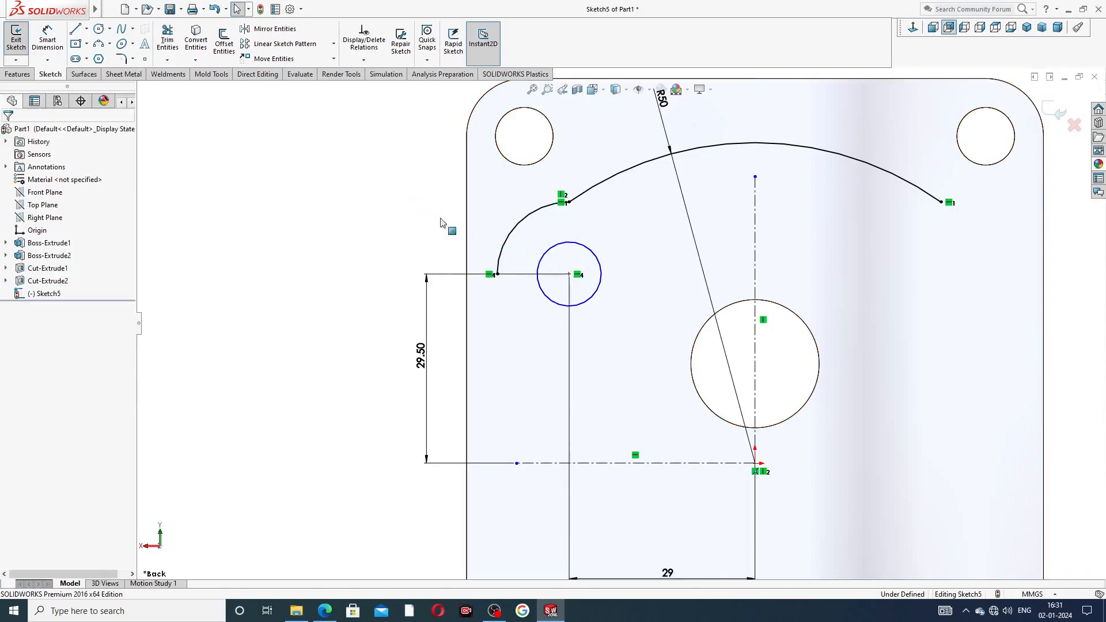
{"action": "left_click", "coordinate": [47, 38]}
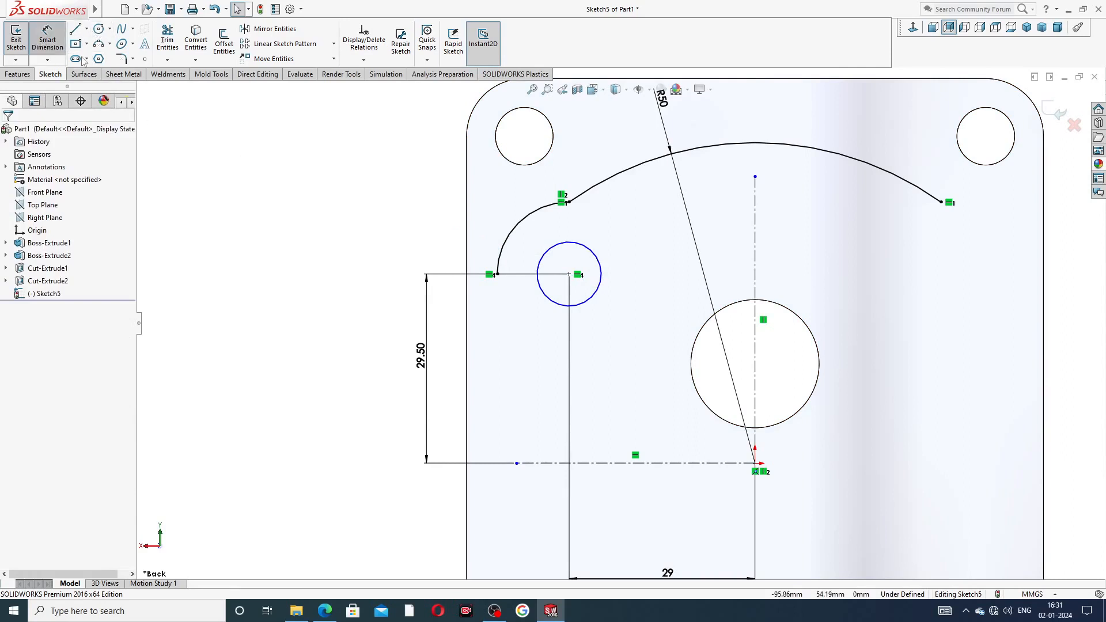
{"action": "left_click", "coordinate": [547, 251]}
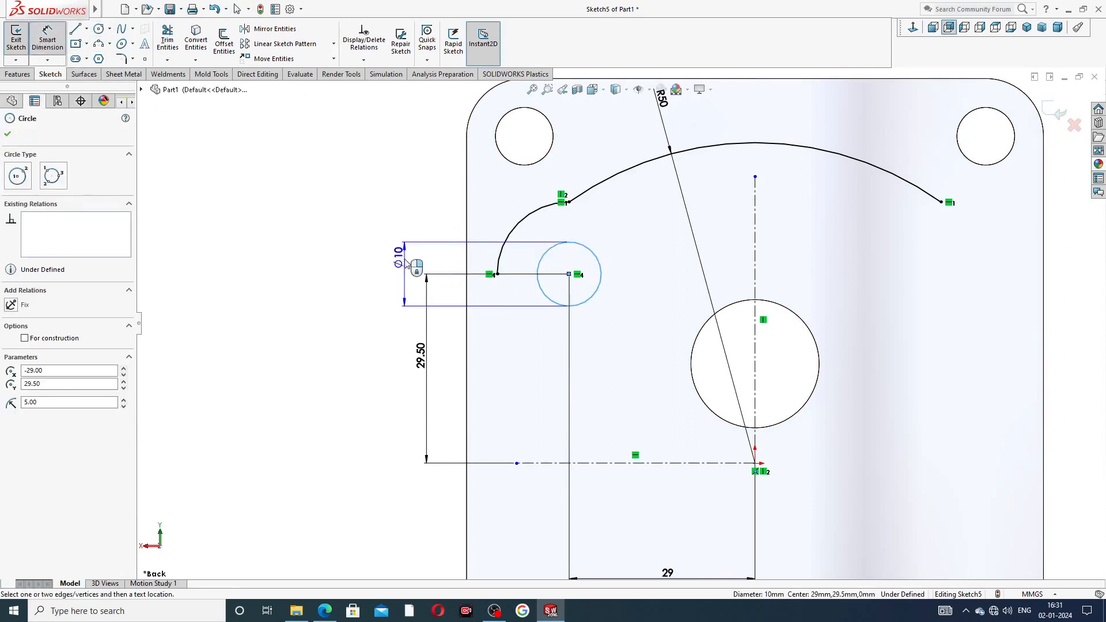
{"action": "left_click", "coordinate": [389, 275]}
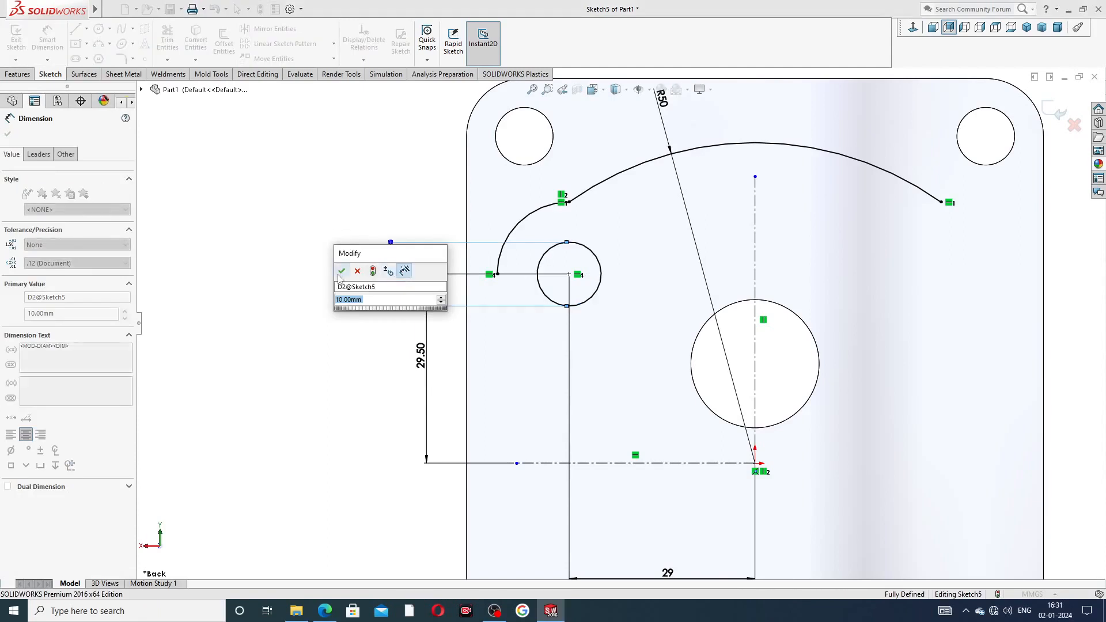
{"action": "left_click", "coordinate": [342, 271]}
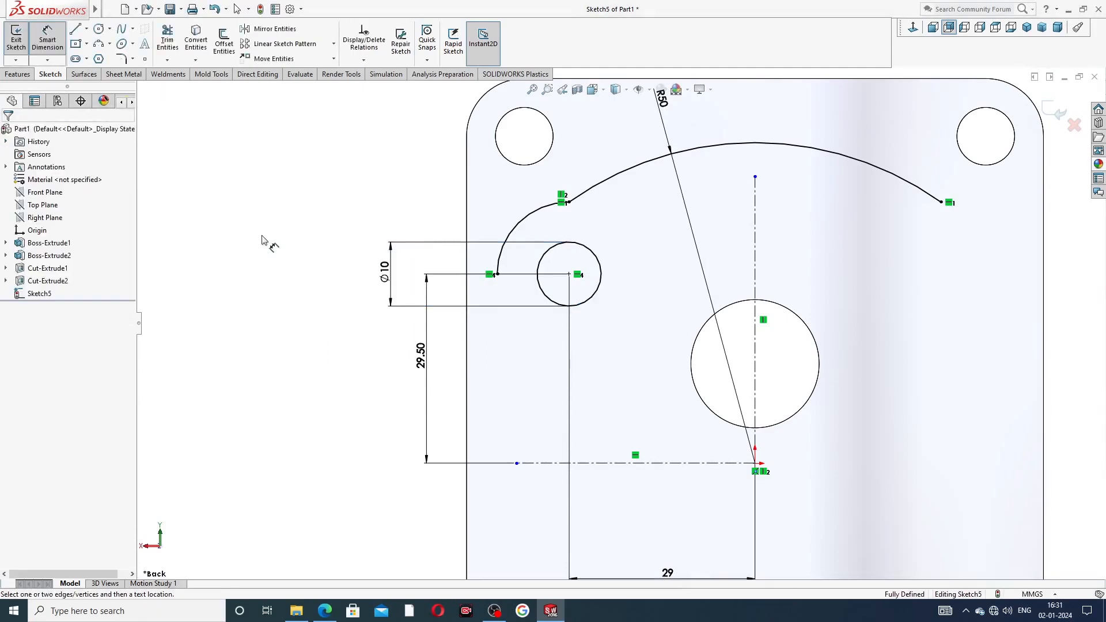
{"action": "right_click", "coordinate": [303, 193]}
{"action": "left_click", "coordinate": [338, 174]}
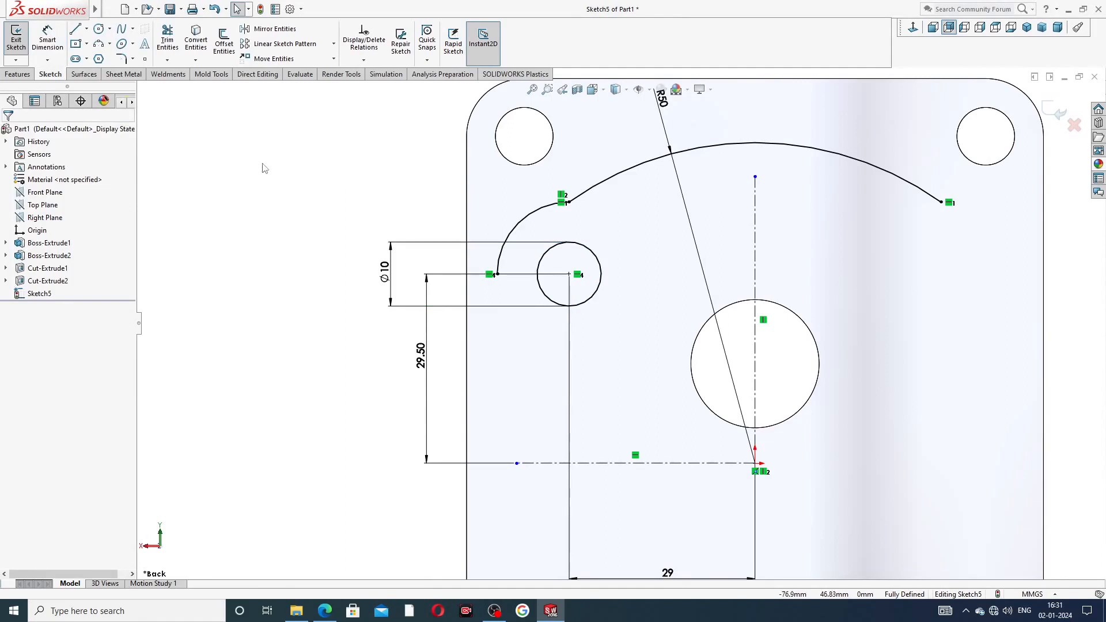
Step: Sketch connected lines from the small arc's lower endpoint: about 2 mm down, about 2 mm diagonally outward, then vertically to the horizontal centreline's level
{"action": "left_click", "coordinate": [75, 29]}
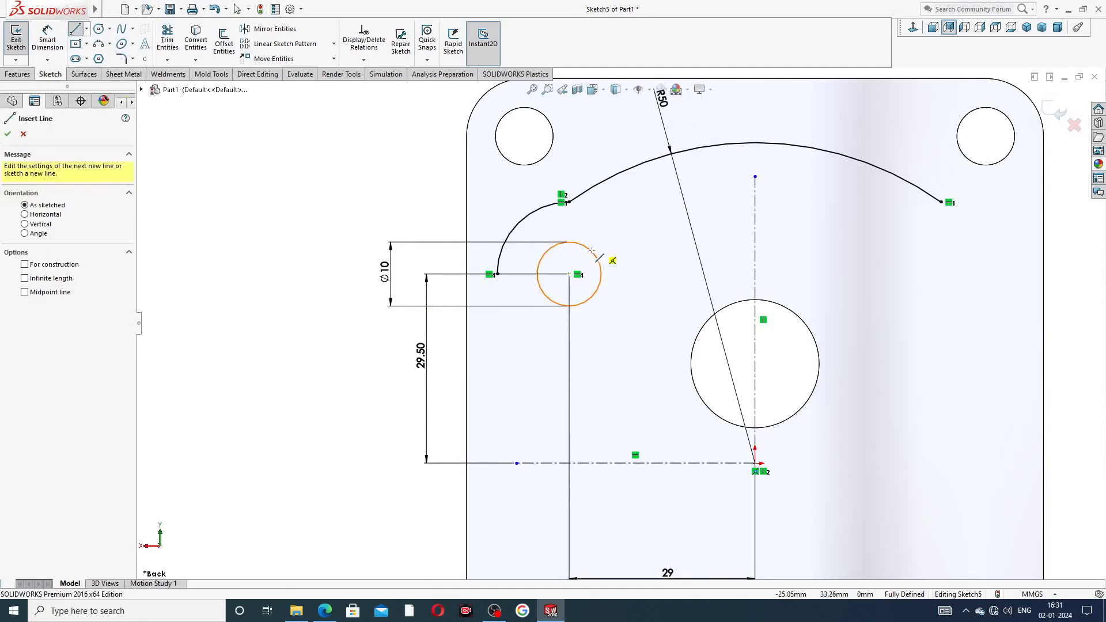
{"action": "left_click", "coordinate": [496, 274]}
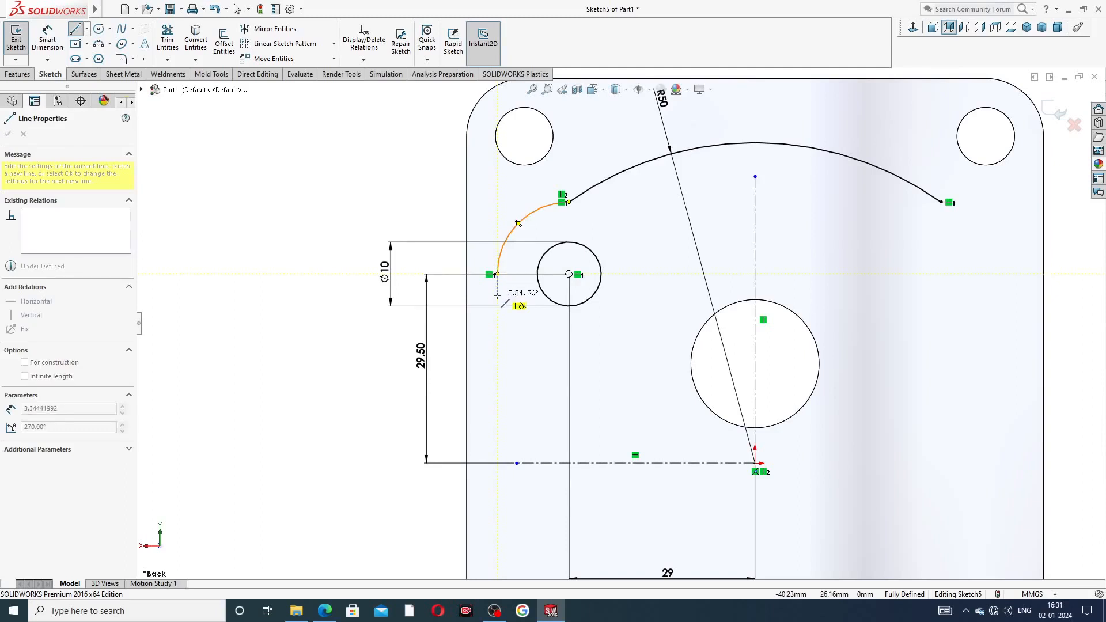
{"action": "left_click", "coordinate": [497, 288]}
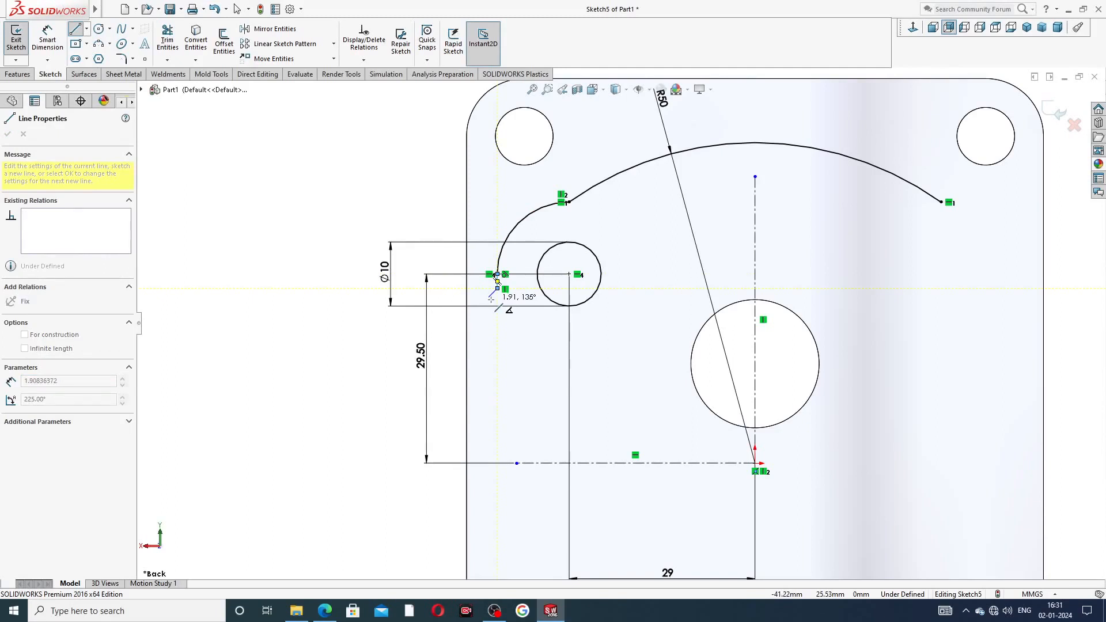
{"action": "left_click", "coordinate": [489, 297]}
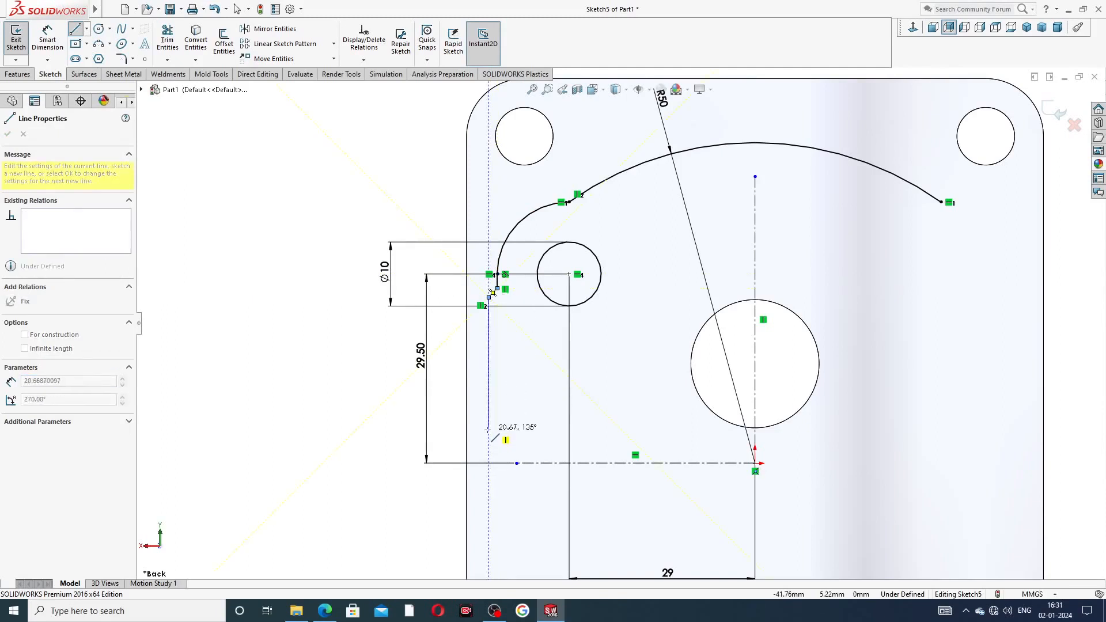
{"action": "left_click", "coordinate": [488, 463]}
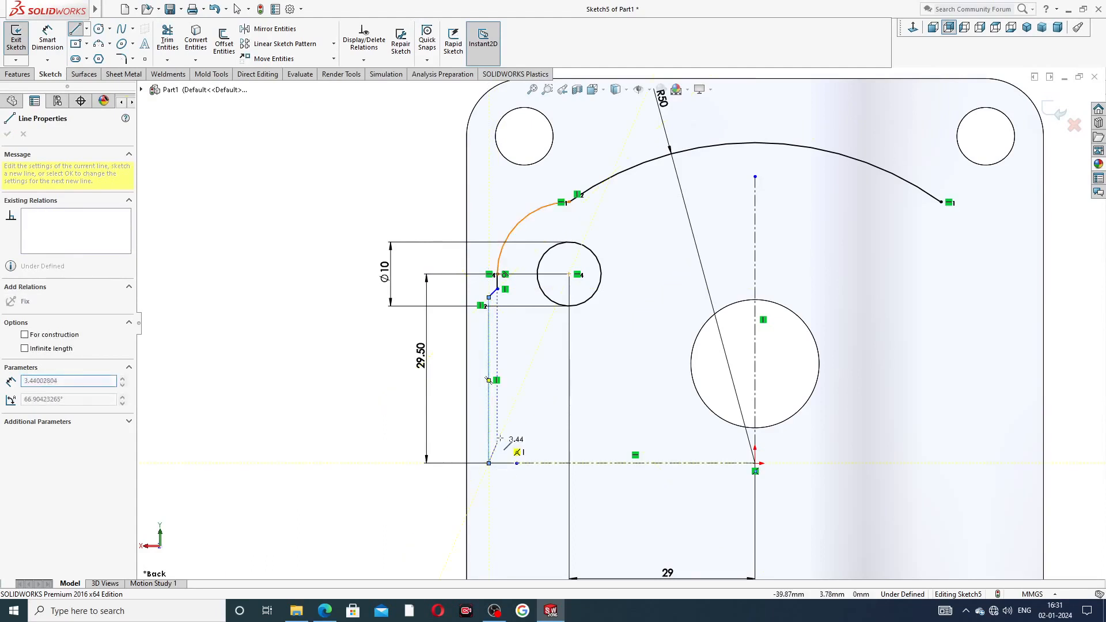
{"action": "right_click", "coordinate": [510, 443]}
{"action": "left_click", "coordinate": [531, 408]}
Step: Lengthen and steepen the short diagonal line by moving its upper endpoint up to about Y 28.16 mm and its lower endpoint slightly down
{"action": "scroll", "coordinate": [538, 329], "scroll_direction": "down", "scroll_amount": 6}
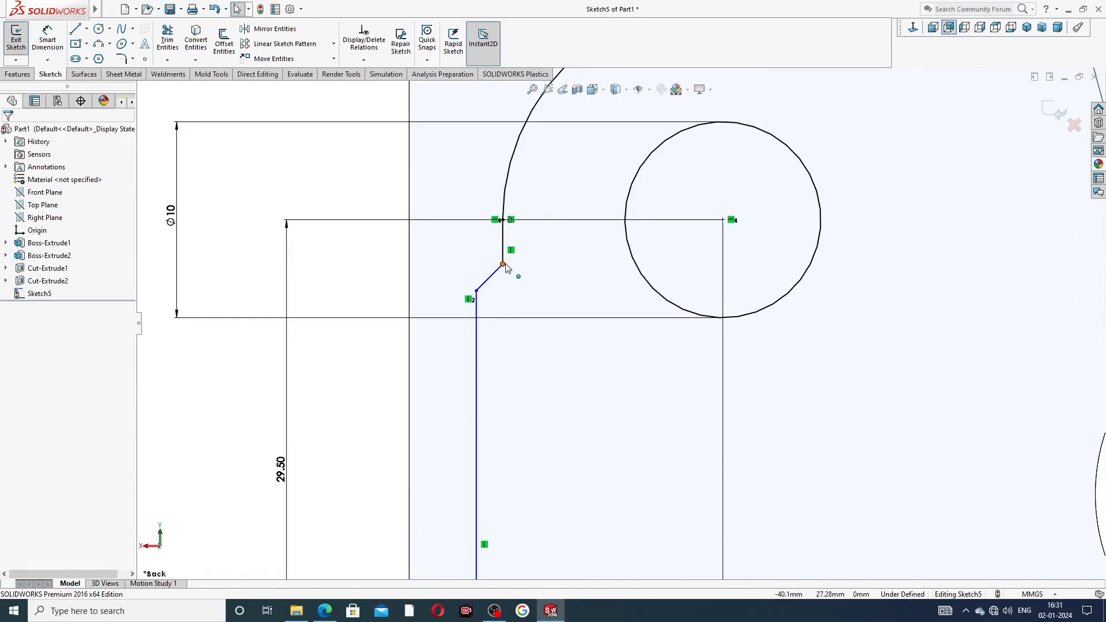
{"action": "left_click", "coordinate": [504, 264]}
{"action": "left_click_drag", "start_coordinate": [502, 264], "coordinate": [509, 251]}
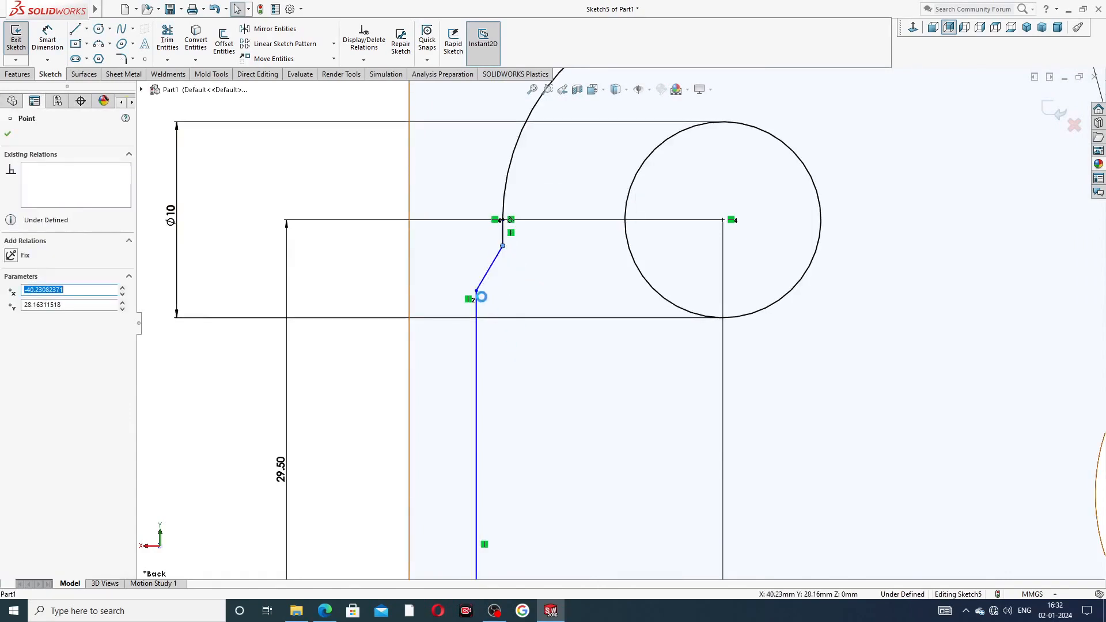
{"action": "left_click", "coordinate": [477, 291]}
{"action": "left_click_drag", "start_coordinate": [477, 295], "coordinate": [480, 305]}
{"action": "left_click", "coordinate": [522, 362]}
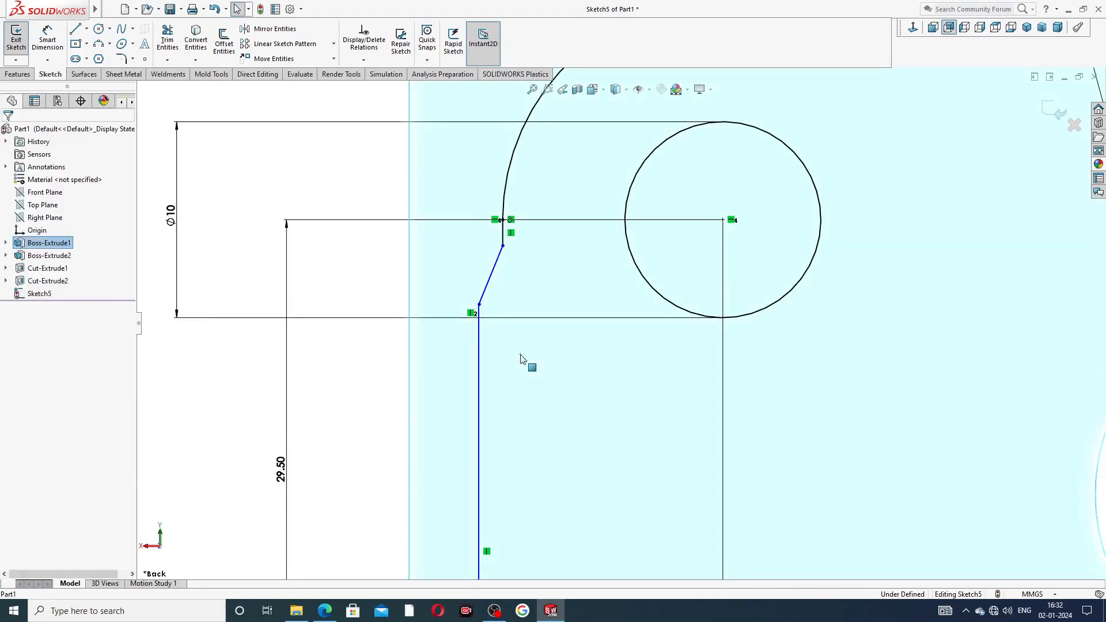
{"action": "left_click", "coordinate": [367, 271]}
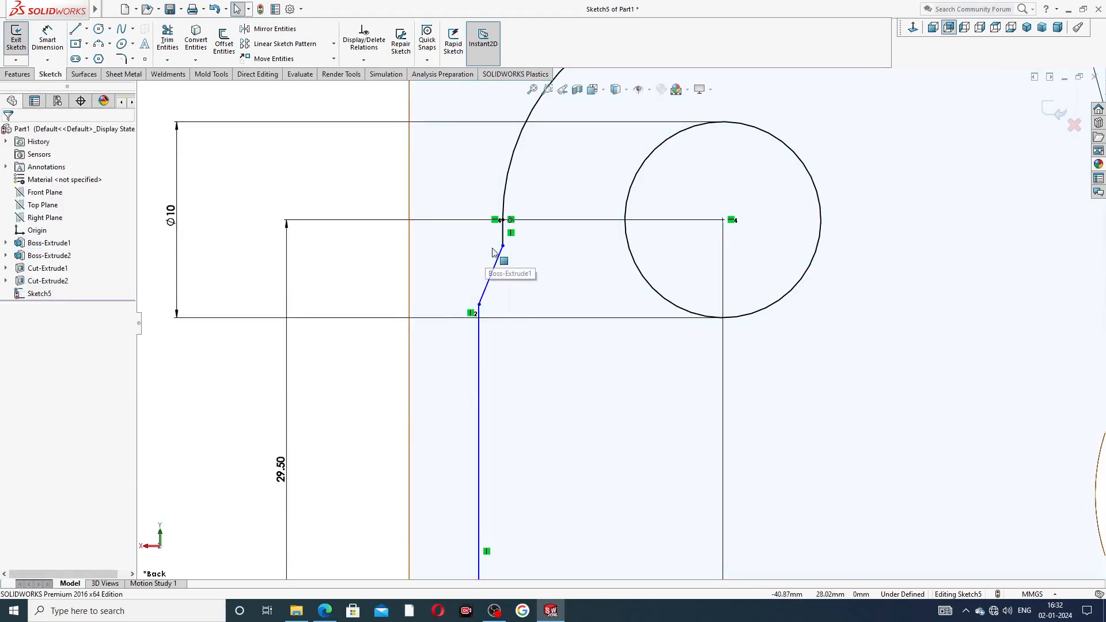
Step: Lengthen the short vertical line beneath the corner arc slightly by moving its lower endpoint, reshaping the slanted line joined to it
{"action": "left_click_drag", "start_coordinate": [504, 244], "coordinate": [498, 252]}
{"action": "left_click", "coordinate": [378, 256]}
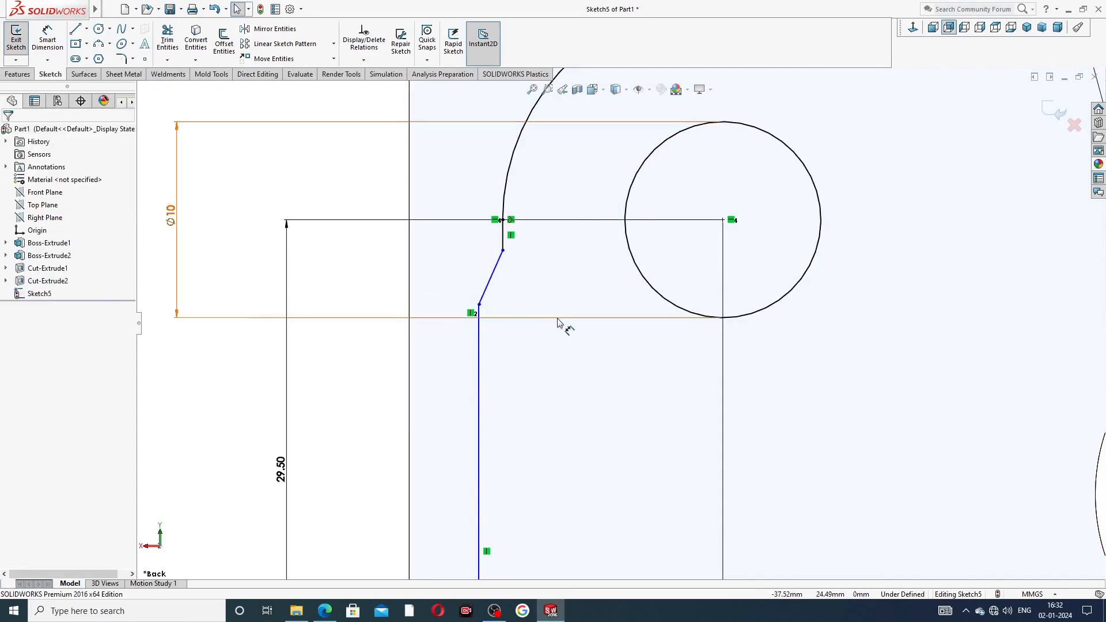
{"action": "scroll", "coordinate": [558, 321], "scroll_direction": "up", "scroll_amount": 5}
{"action": "scroll", "coordinate": [604, 393], "scroll_direction": "up", "scroll_amount": 1}
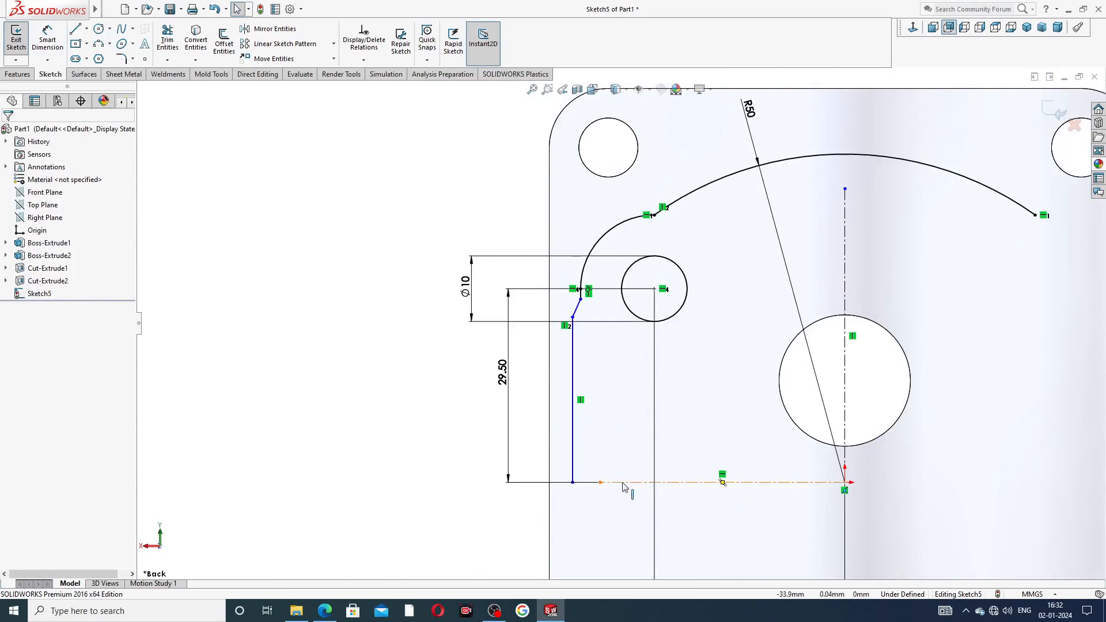
{"action": "scroll", "coordinate": [629, 486], "scroll_direction": "down", "scroll_amount": 1}
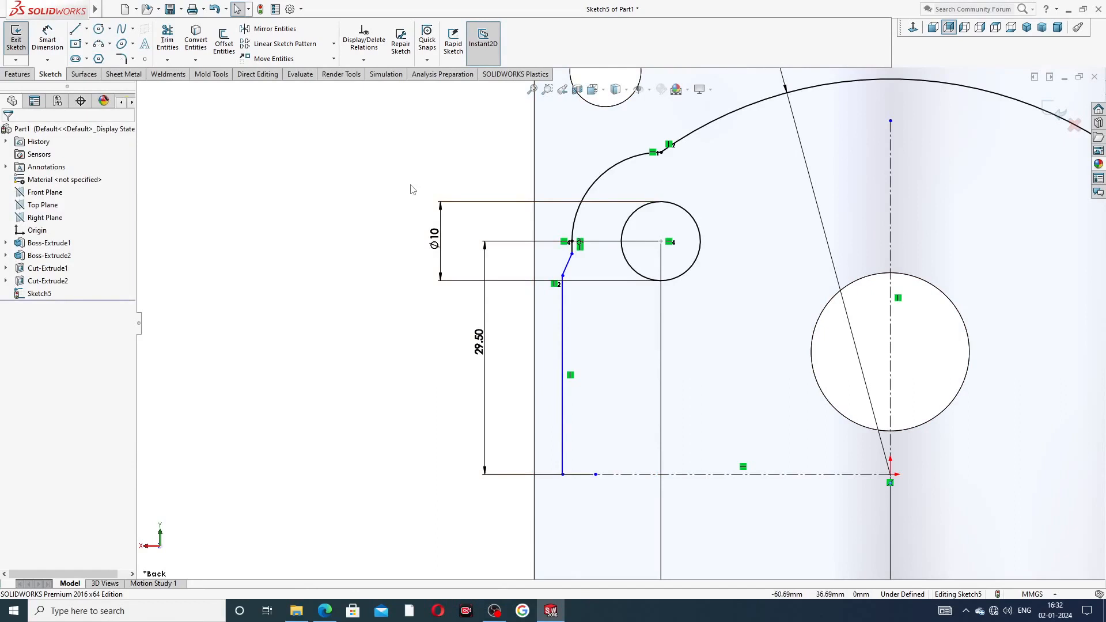
Step: Dimension the distance from the long vertical profile line to the vertical centerline as 42 mm
{"action": "left_click", "coordinate": [58, 39]}
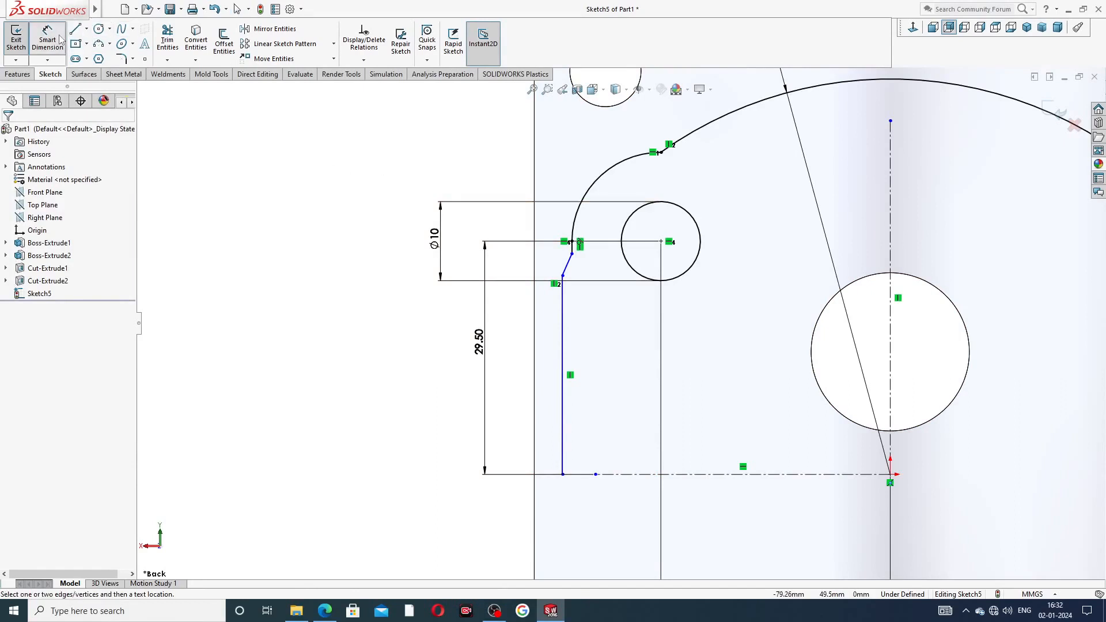
{"action": "left_click", "coordinate": [564, 432]}
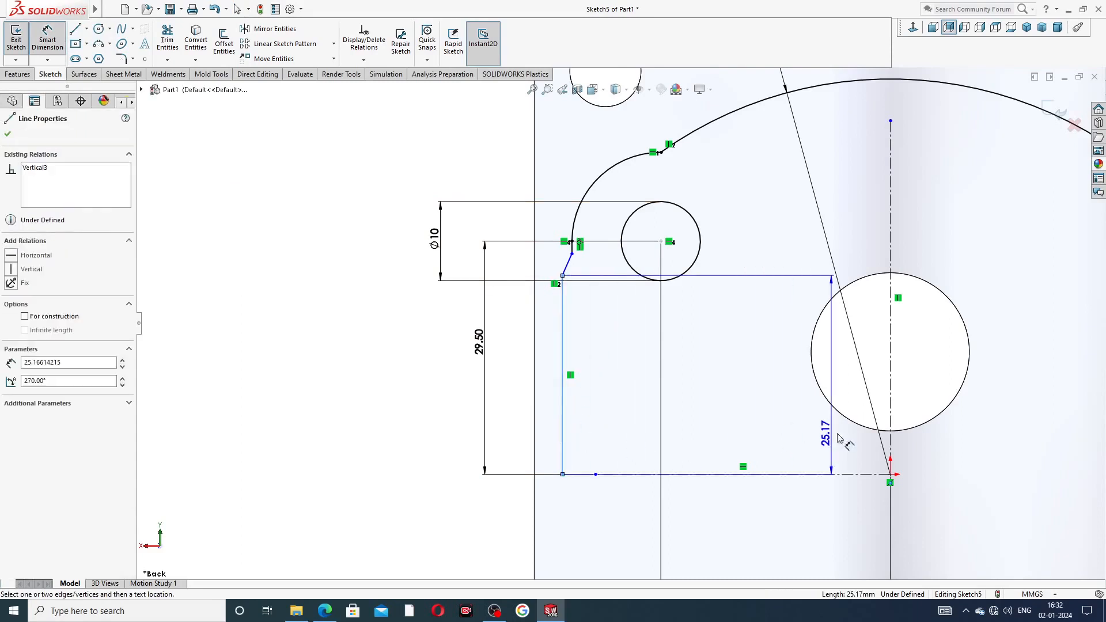
{"action": "left_click", "coordinate": [890, 446]}
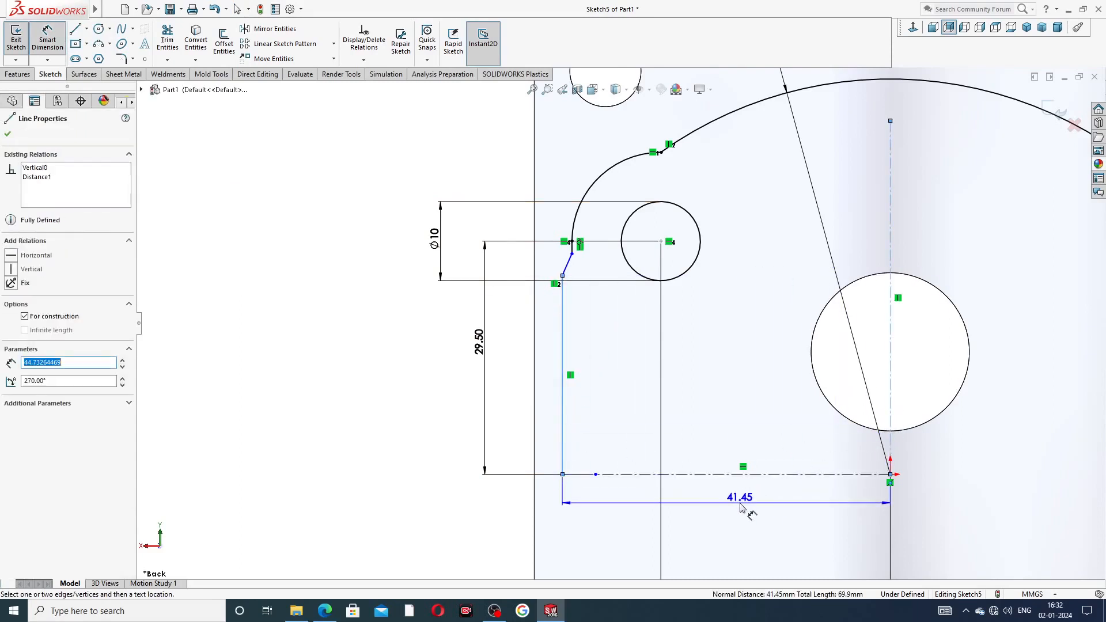
{"action": "left_click", "coordinate": [743, 502]}
{"action": "type", "text": "4"}
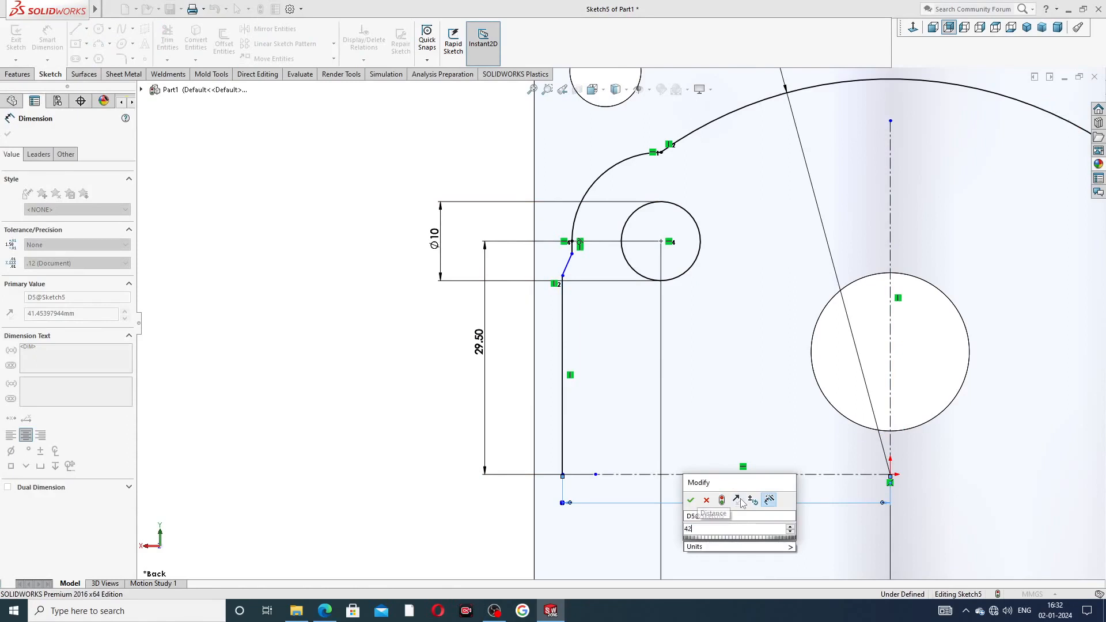
{"action": "type", "text": "2"}
{"action": "key", "text": "Return"}
{"action": "scroll", "coordinate": [610, 374], "scroll_direction": "up", "scroll_amount": 1}
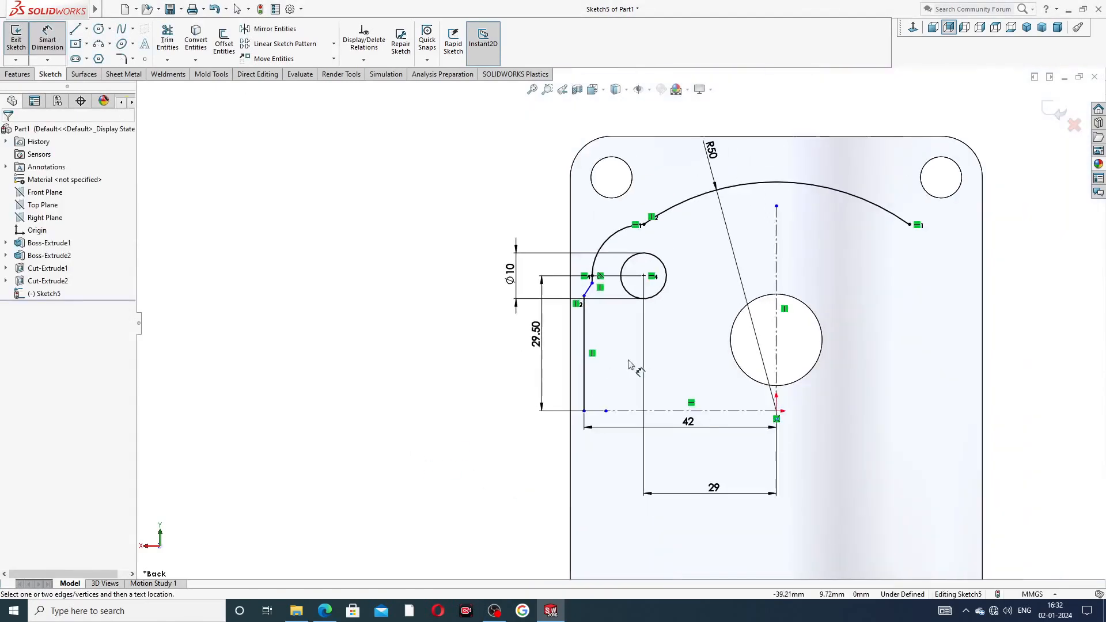
Step: Rearrange the horizontal dimensions so the 29 mm one sits directly below the profile and the 42 mm one beneath it
{"action": "scroll", "coordinate": [708, 370], "scroll_direction": "up", "scroll_amount": 1}
{"action": "left_click_drag", "start_coordinate": [681, 434], "coordinate": [684, 461]}
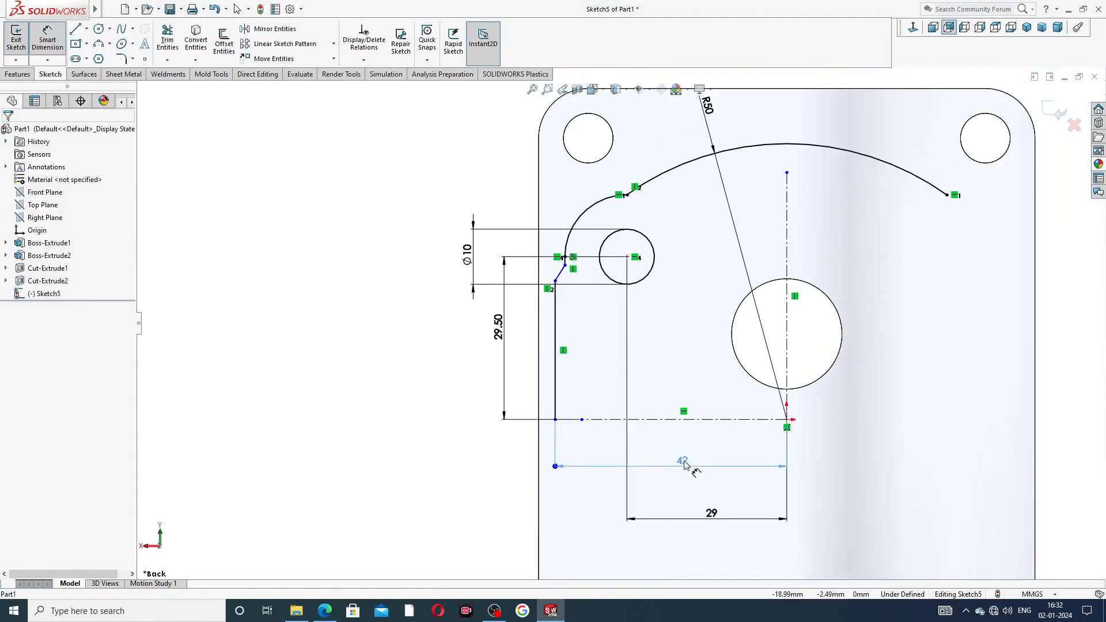
{"action": "left_click_drag", "start_coordinate": [702, 520], "coordinate": [681, 481]}
{"action": "left_click_drag", "start_coordinate": [705, 436], "coordinate": [705, 447]}
{"action": "left_click", "coordinate": [447, 384]}
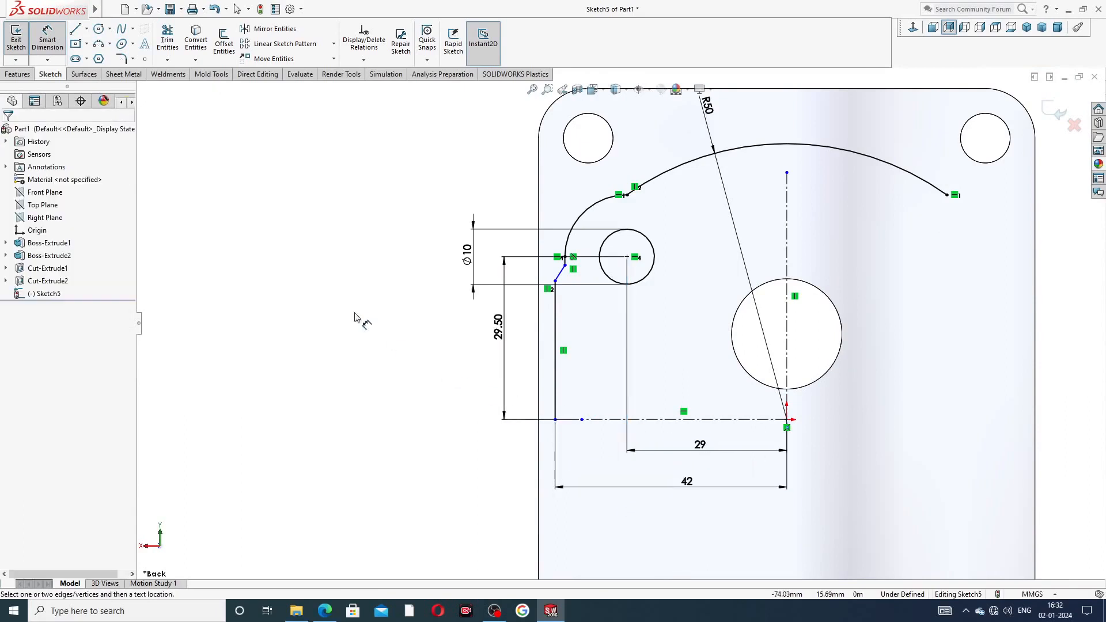
{"action": "right_click", "coordinate": [306, 252]}
{"action": "left_click", "coordinate": [341, 172]}
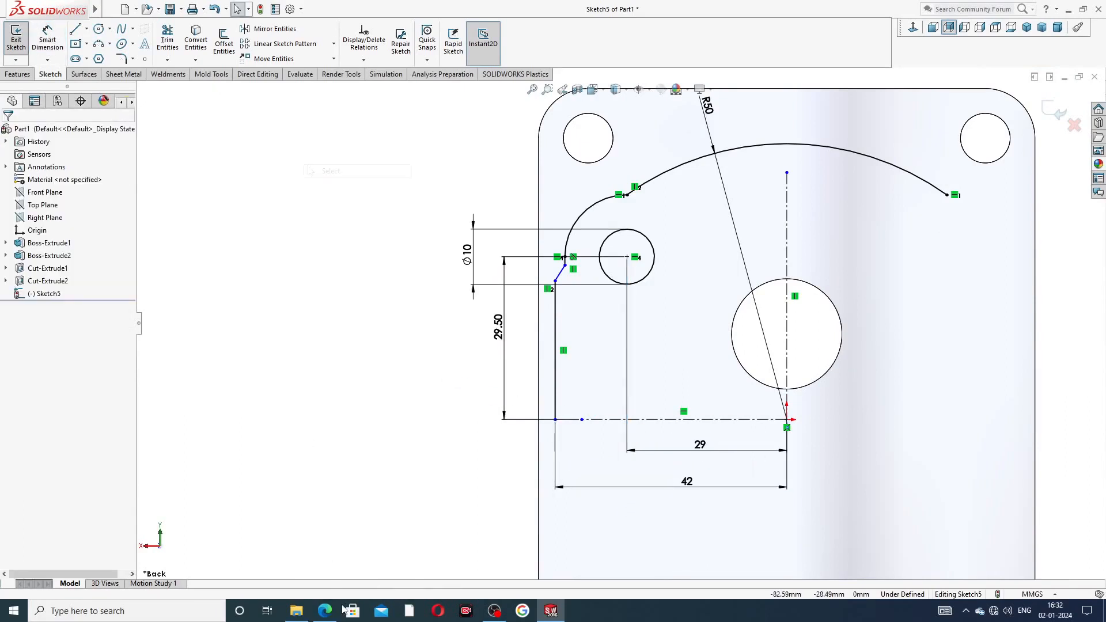
Step: Switch to the browser to check the Part-10 drive end plate drawing, and return to SOLIDWORKS to compare the sketch corner
{"action": "left_click", "coordinate": [324, 610]}
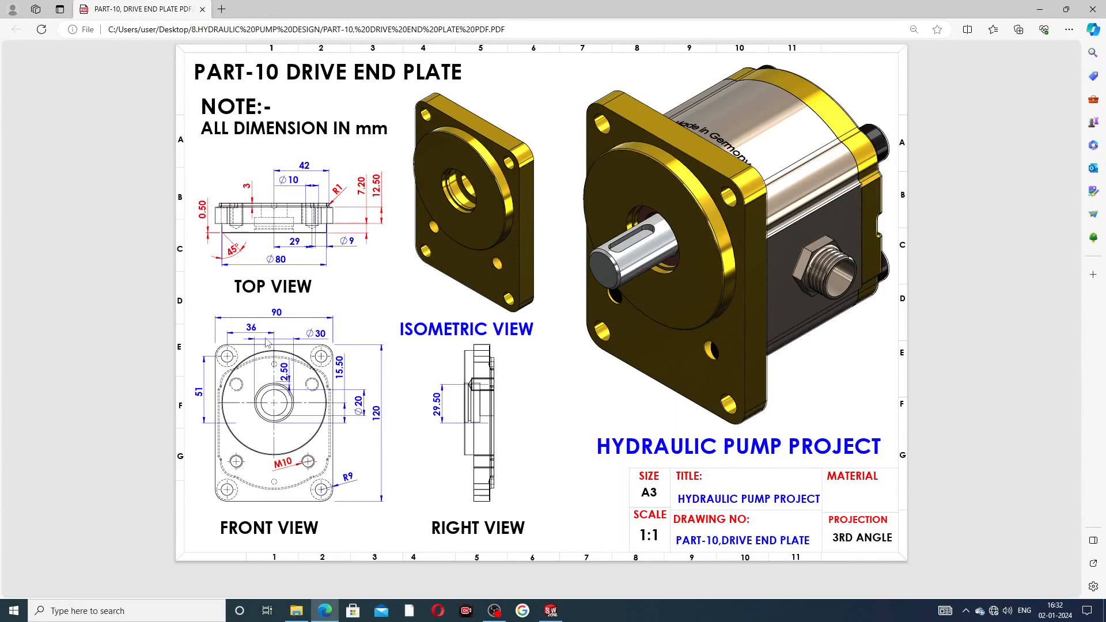
{"action": "left_click", "coordinate": [329, 606]}
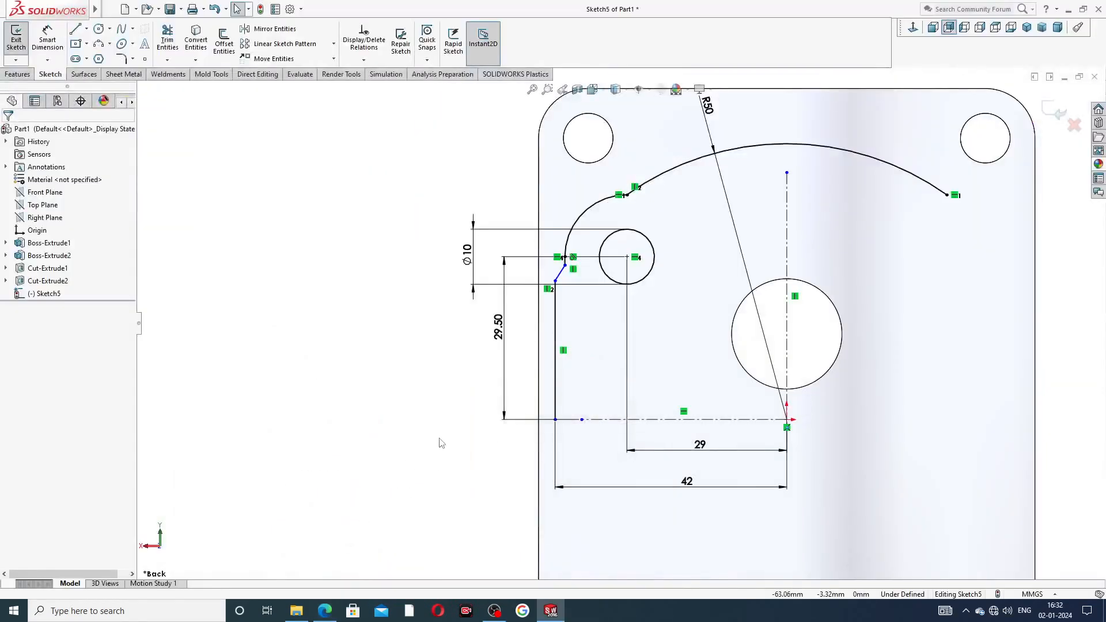
{"action": "scroll", "coordinate": [557, 258], "scroll_direction": "down", "scroll_amount": 5}
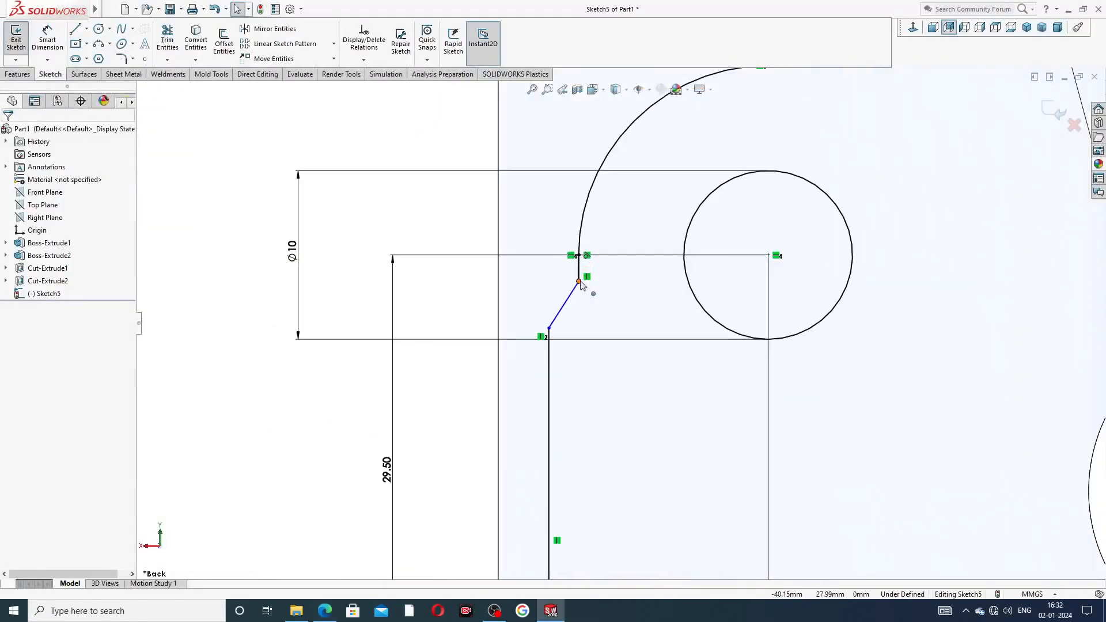
{"action": "scroll", "coordinate": [620, 322], "scroll_direction": "up", "scroll_amount": 3}
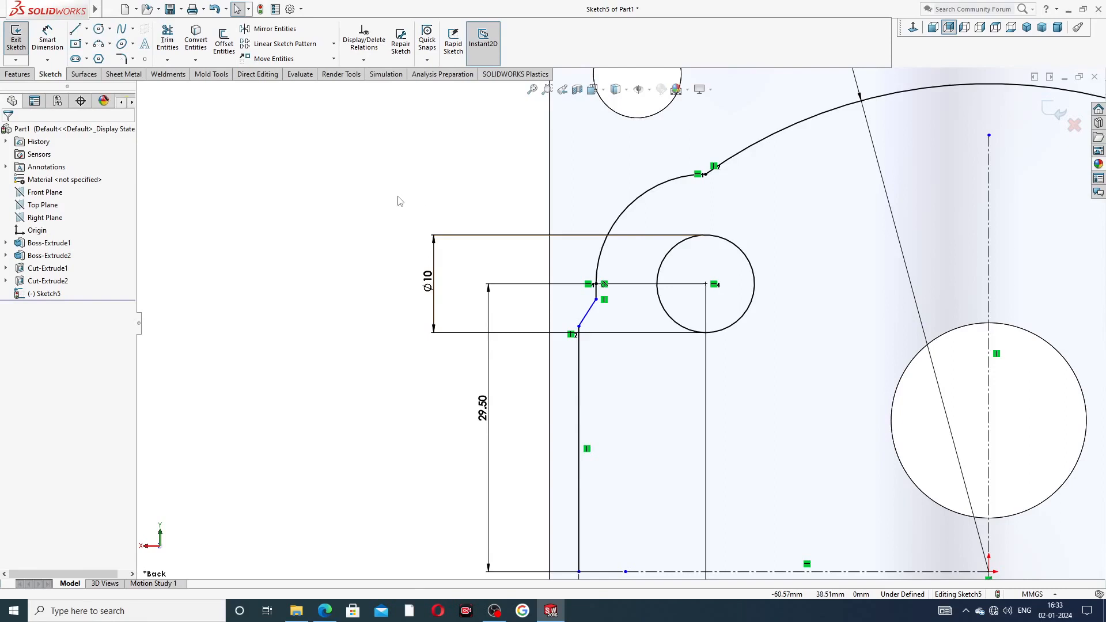
Step: Add a 5 mm sketch fillet where the corner arc meets the R50 arc
{"action": "left_click", "coordinate": [133, 59]}
{"action": "left_click", "coordinate": [155, 72]}
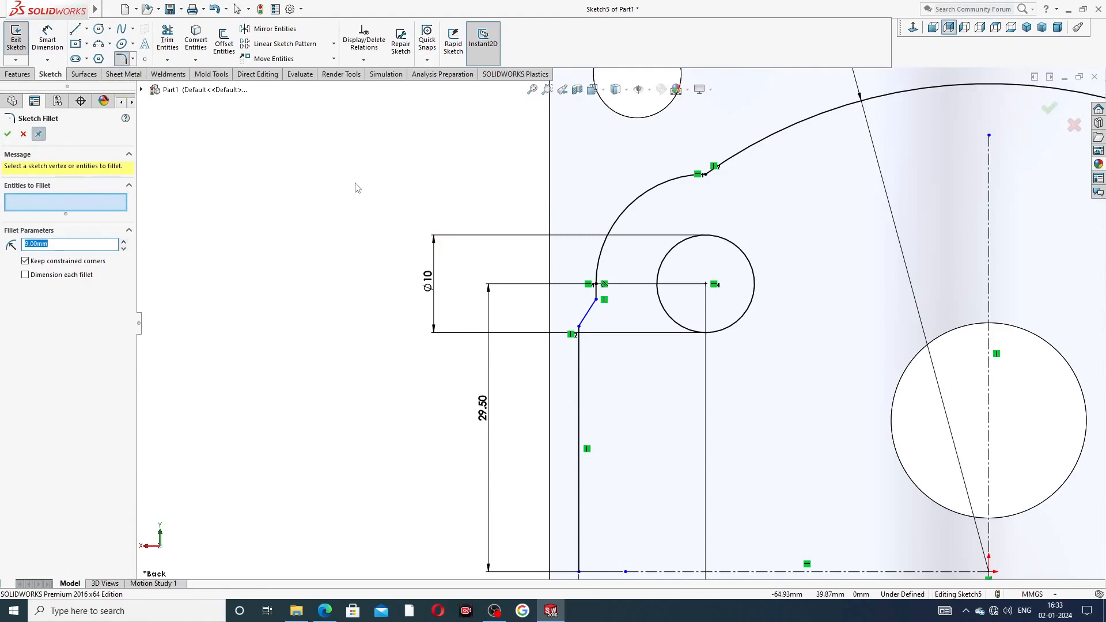
{"action": "type", "text": "5"}
{"action": "left_click", "coordinate": [704, 173]}
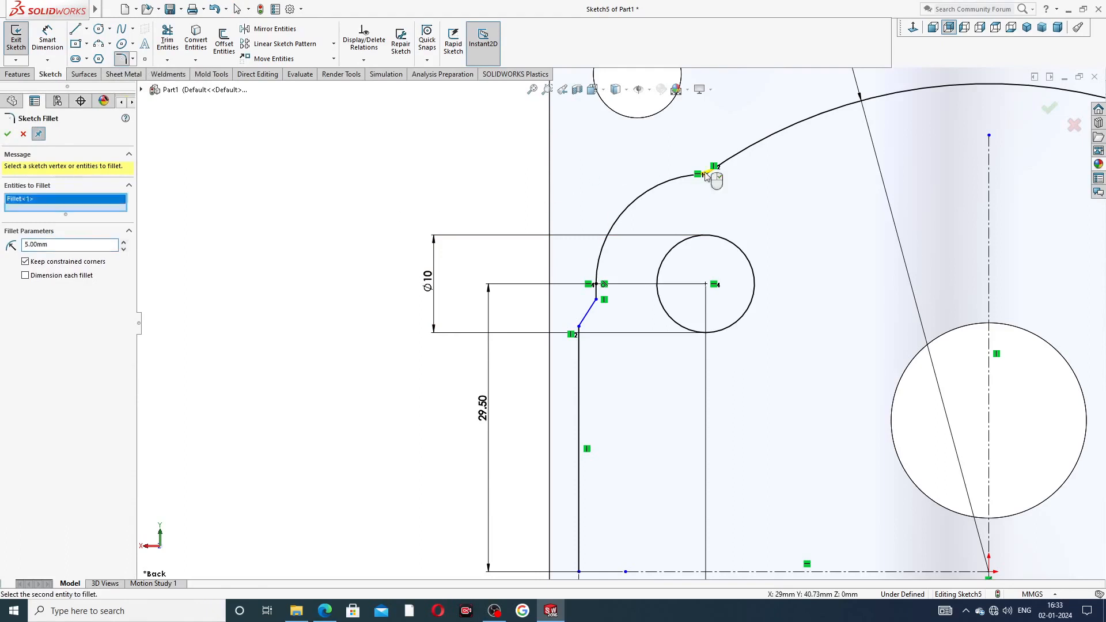
{"action": "left_click", "coordinate": [7, 135]}
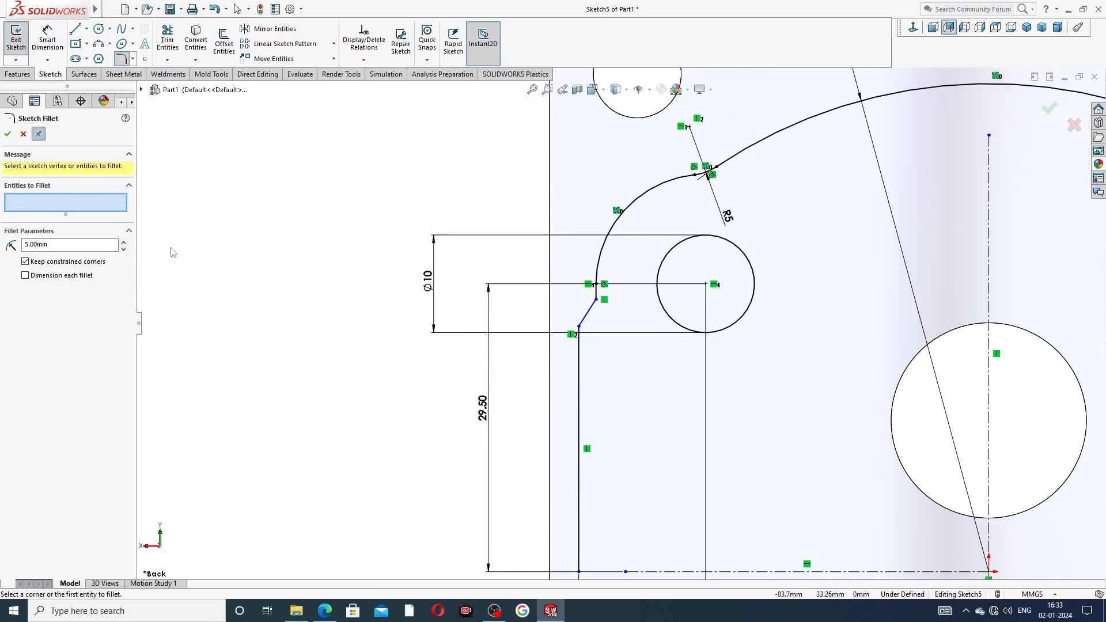
Step: Add a 1.50 mm sketch fillet between the short vertical line and the slanted line
{"action": "left_click_drag", "start_coordinate": [49, 244], "coordinate": [2, 248]}
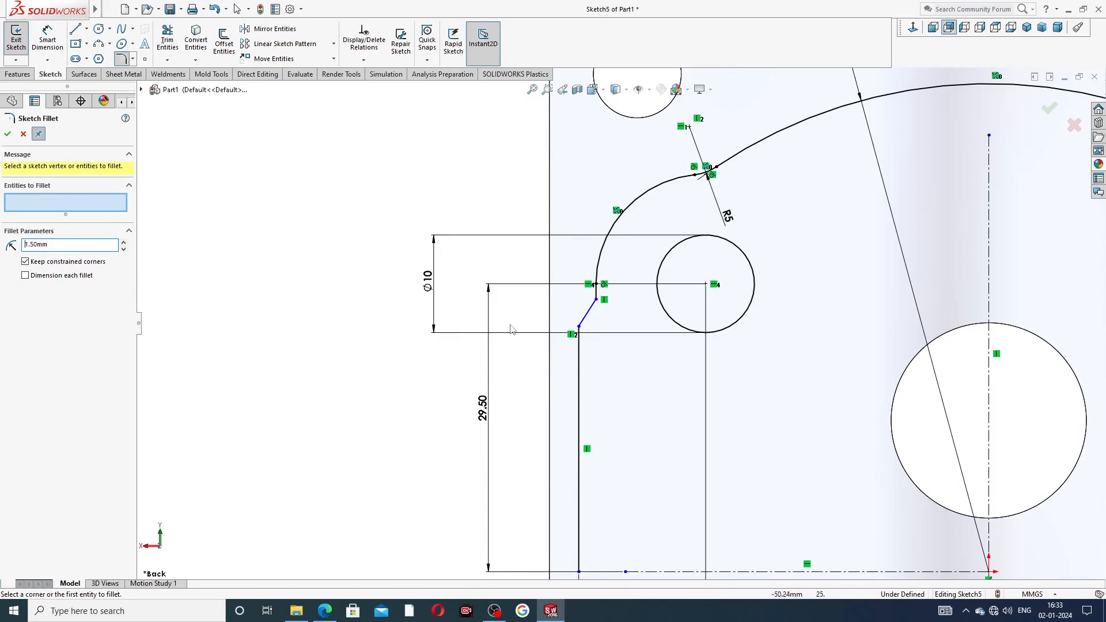
{"action": "scroll", "coordinate": [573, 323], "scroll_direction": "down", "scroll_amount": 3}
{"action": "left_click", "coordinate": [614, 282]}
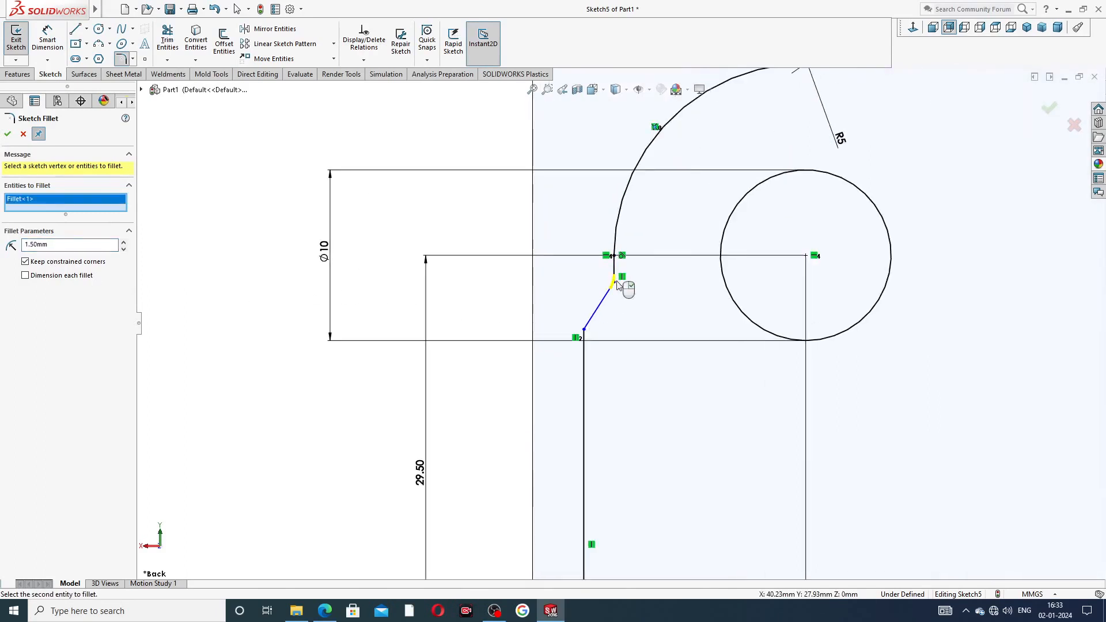
{"action": "left_click", "coordinate": [9, 134]}
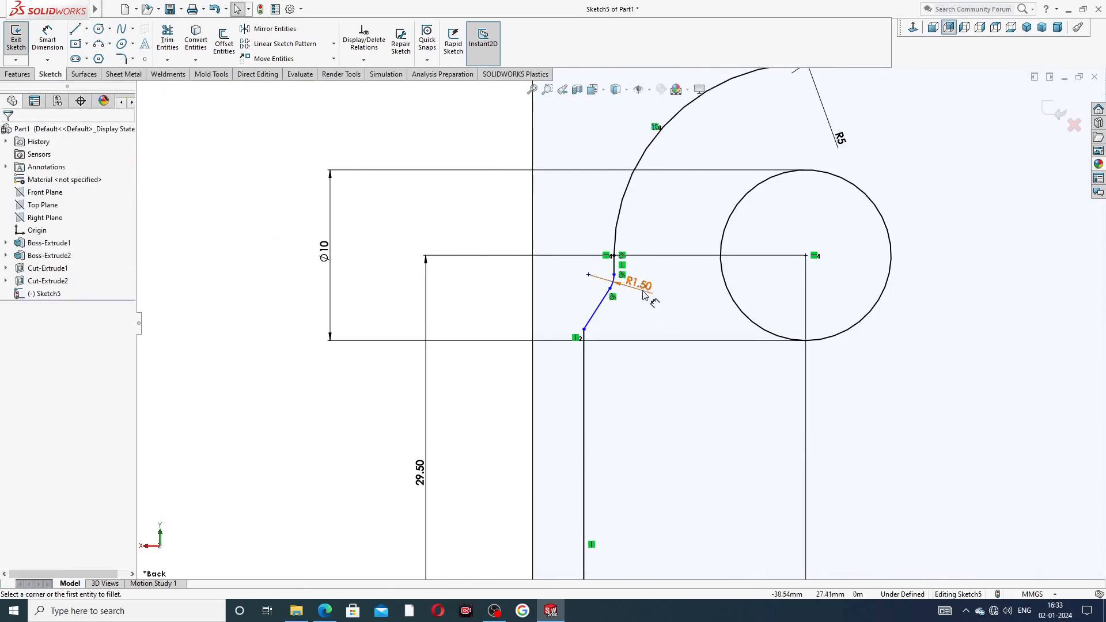
Step: Move the R1.50 and R5 fillet dimension labels clear of the profile lines
{"action": "mouse_move", "coordinate": [641, 288]}
{"action": "left_mouse_down"}
{"action": "mouse_move", "coordinate": [641, 279]}
{"action": "mouse_move", "coordinate": [656, 295]}
{"action": "left_mouse_up"}
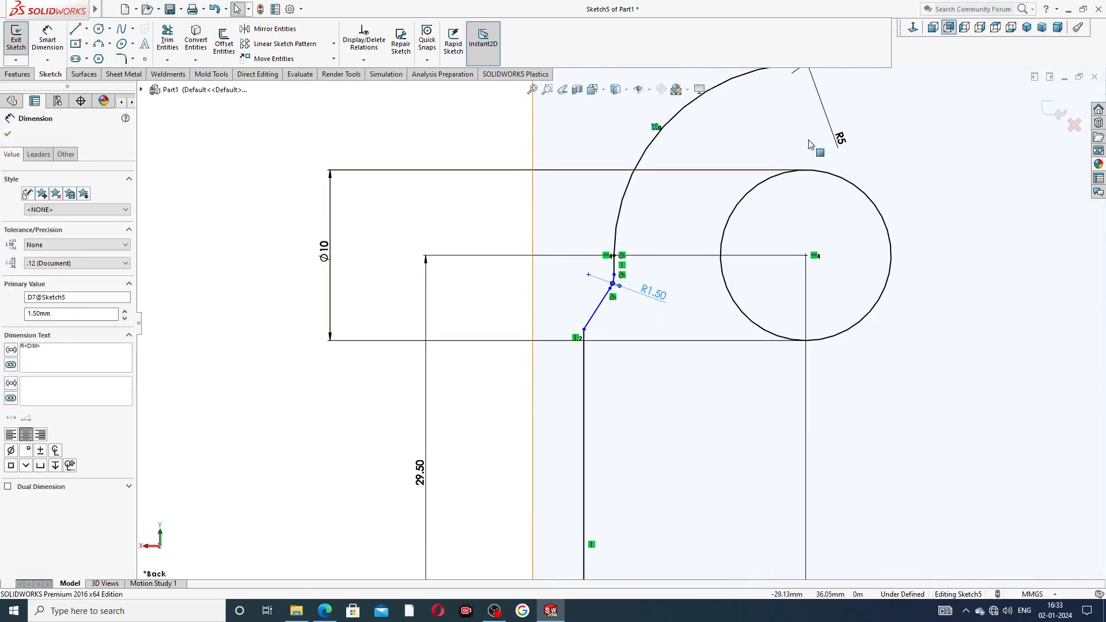
{"action": "left_click_drag", "start_coordinate": [832, 141], "coordinate": [818, 98]}
{"action": "scroll", "coordinate": [784, 190], "scroll_direction": "up", "scroll_amount": 3}
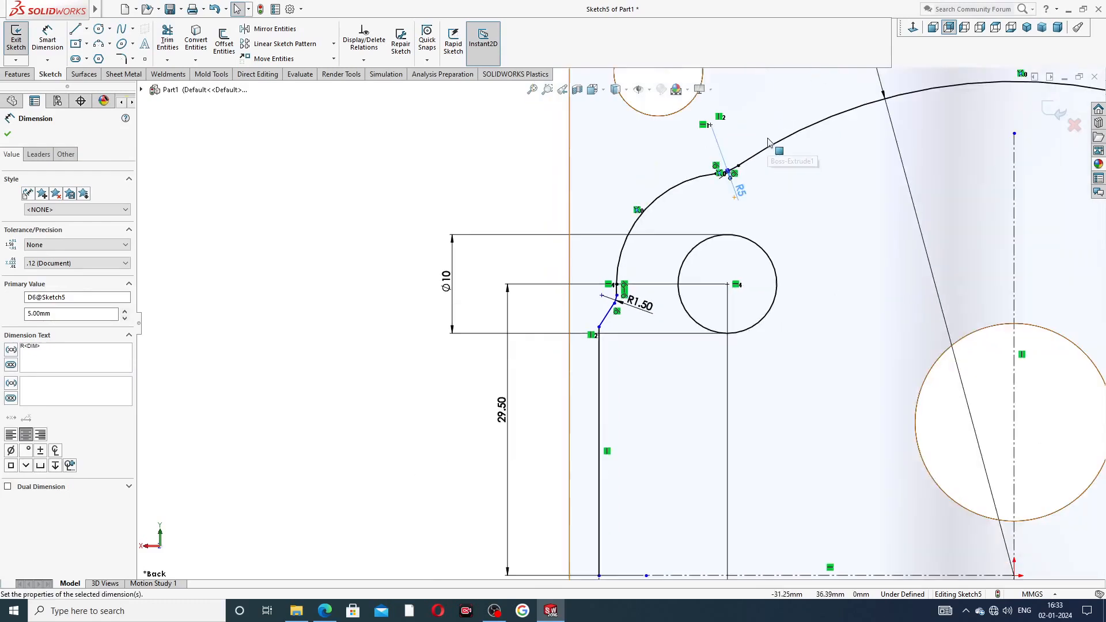
{"action": "scroll", "coordinate": [793, 214], "scroll_direction": "up", "scroll_amount": 3}
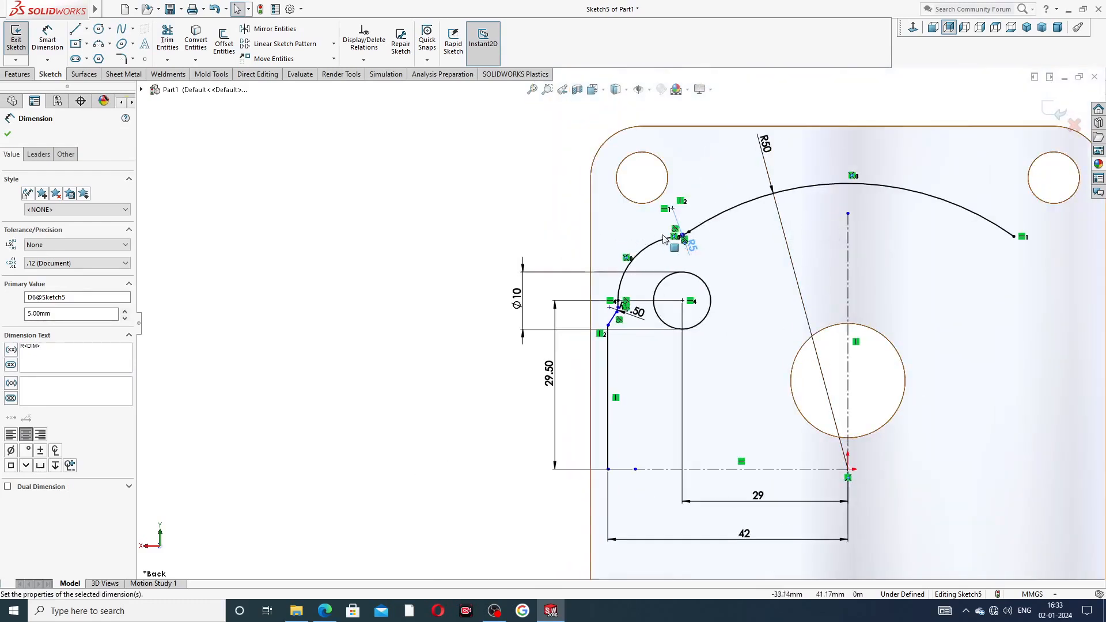
{"action": "left_click_drag", "start_coordinate": [695, 244], "coordinate": [713, 258]}
{"action": "left_click", "coordinate": [495, 254]}
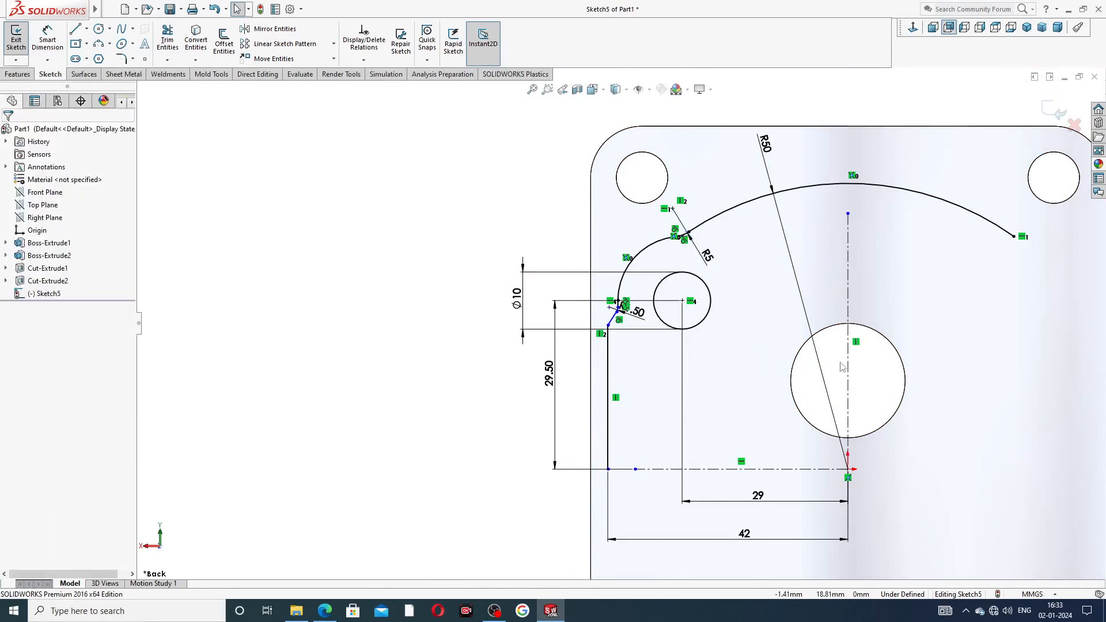
Step: Mirror the left side's R5 and R1.50 fillets, corner arc, slanted and vertical lines and 10 mm circle about the vertical centerline
{"action": "scroll", "coordinate": [845, 360], "scroll_direction": "up", "scroll_amount": 2}
{"action": "scroll", "coordinate": [845, 360], "scroll_direction": "down", "scroll_amount": 2}
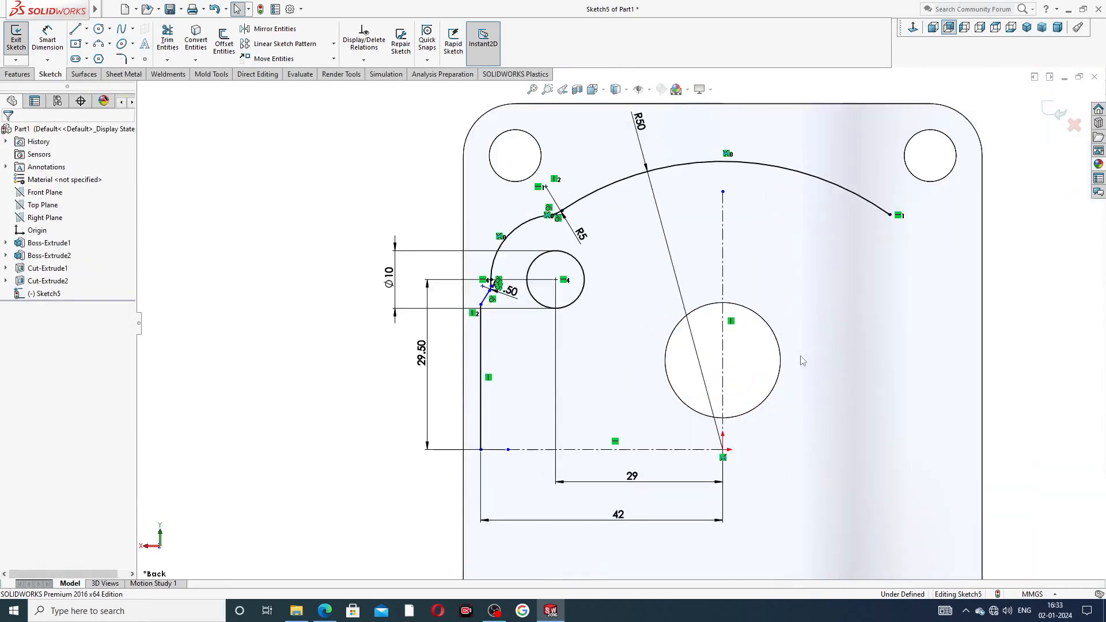
{"action": "scroll", "coordinate": [743, 363], "scroll_direction": "up", "scroll_amount": 2}
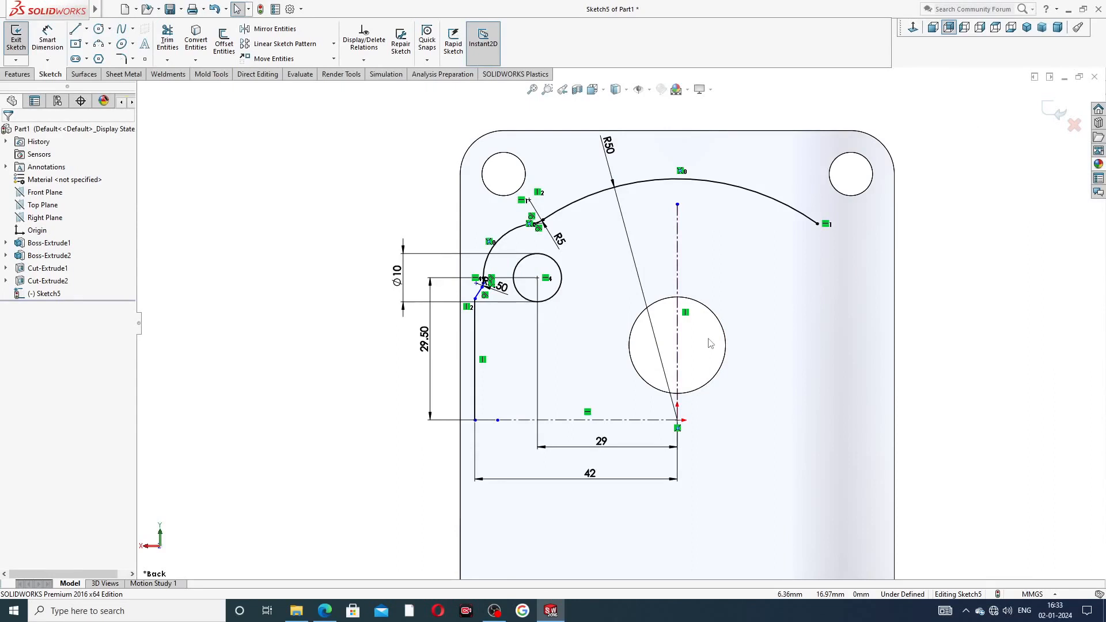
{"action": "left_click", "coordinate": [266, 30]}
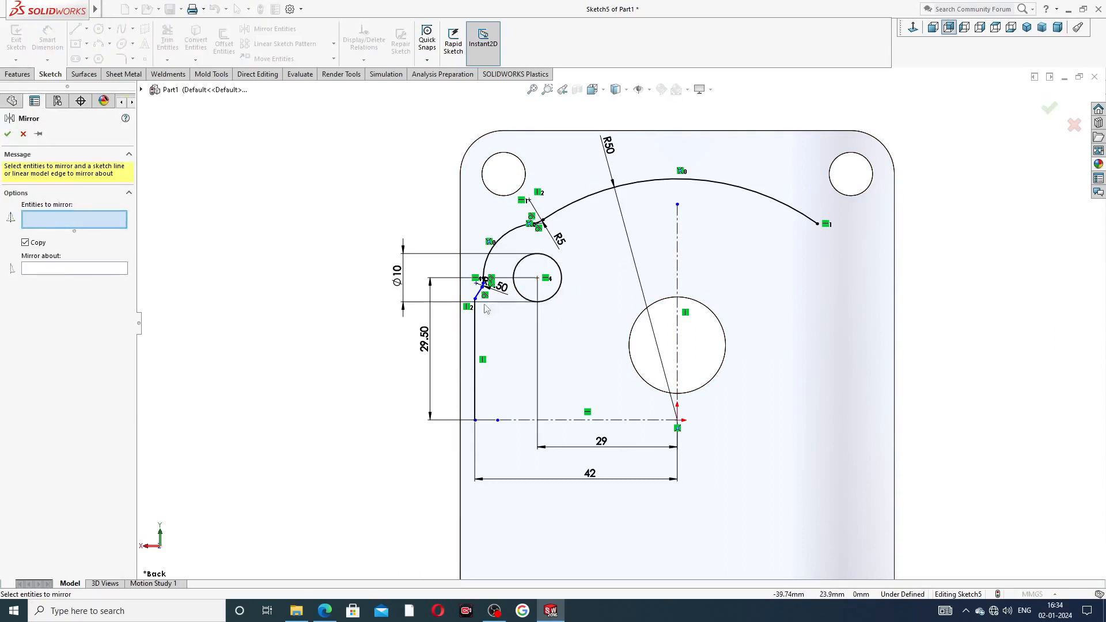
{"action": "scroll", "coordinate": [487, 309], "scroll_direction": "down", "scroll_amount": 5}
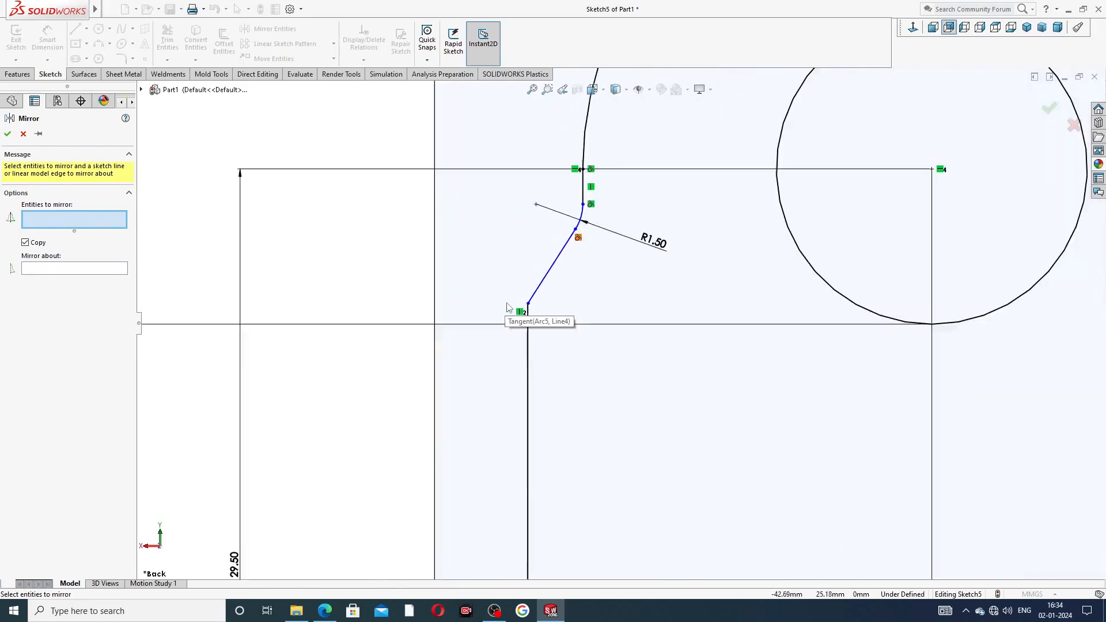
{"action": "scroll", "coordinate": [507, 307], "scroll_direction": "down", "scroll_amount": 3}
{"action": "scroll", "coordinate": [696, 259], "scroll_direction": "up", "scroll_amount": 5}
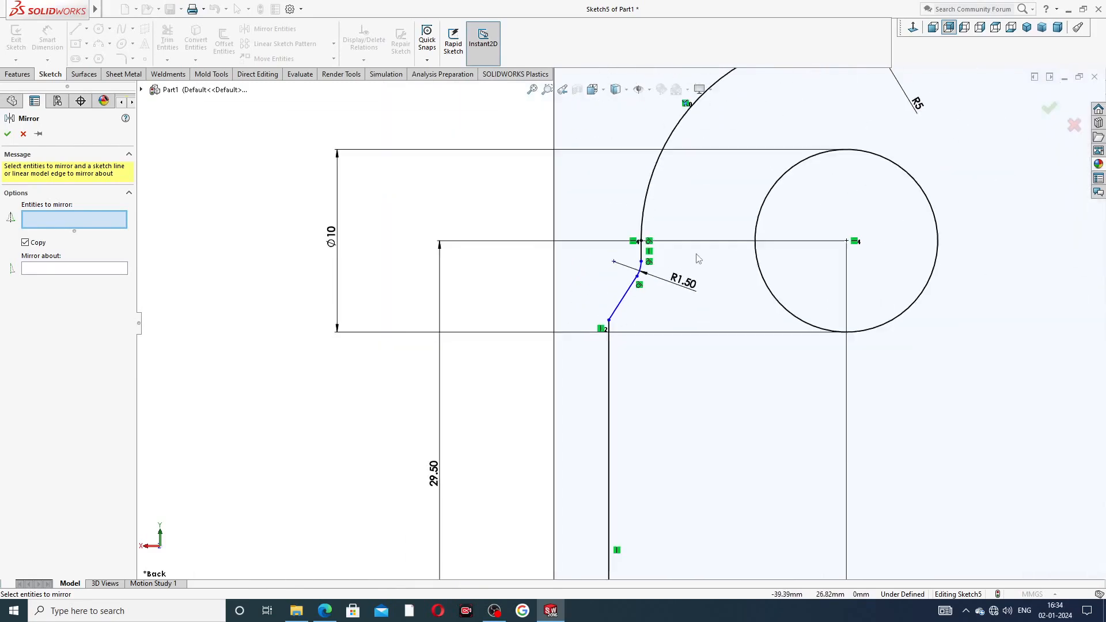
{"action": "scroll", "coordinate": [697, 258], "scroll_direction": "up", "scroll_amount": 6}
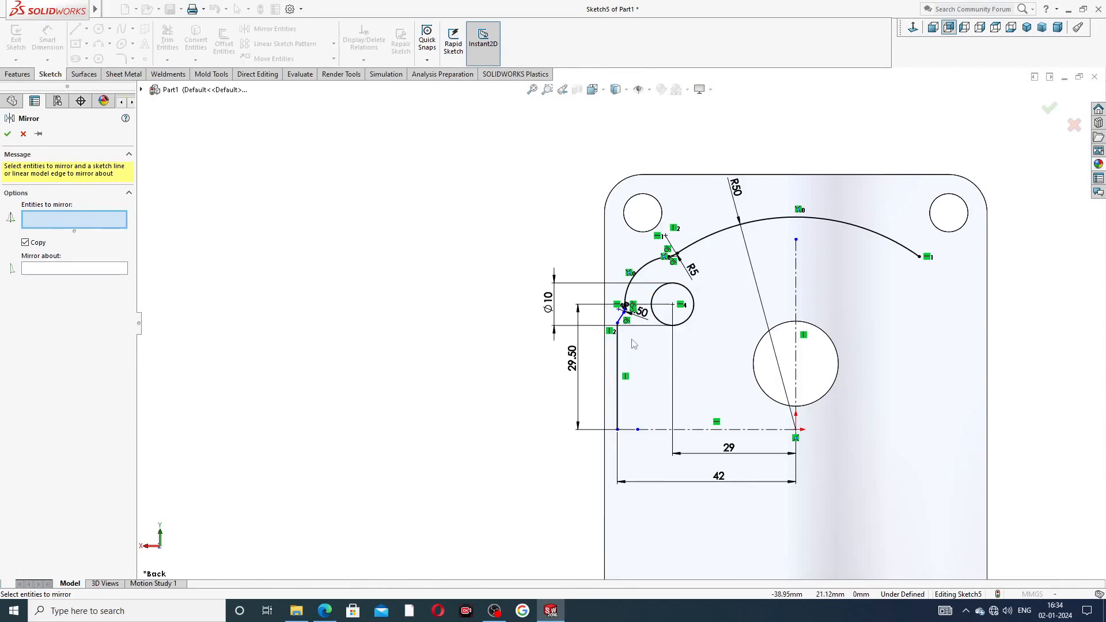
{"action": "scroll", "coordinate": [664, 296], "scroll_direction": "down", "scroll_amount": 2}
{"action": "scroll", "coordinate": [663, 296], "scroll_direction": "down", "scroll_amount": 3}
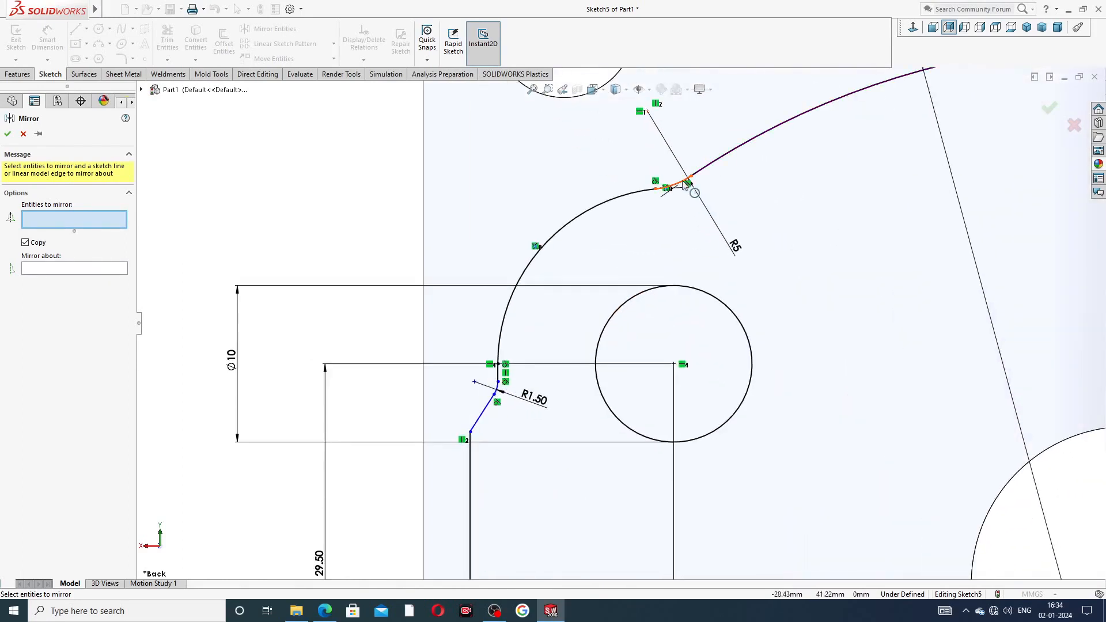
{"action": "left_click", "coordinate": [683, 183]}
{"action": "left_click", "coordinate": [637, 197]}
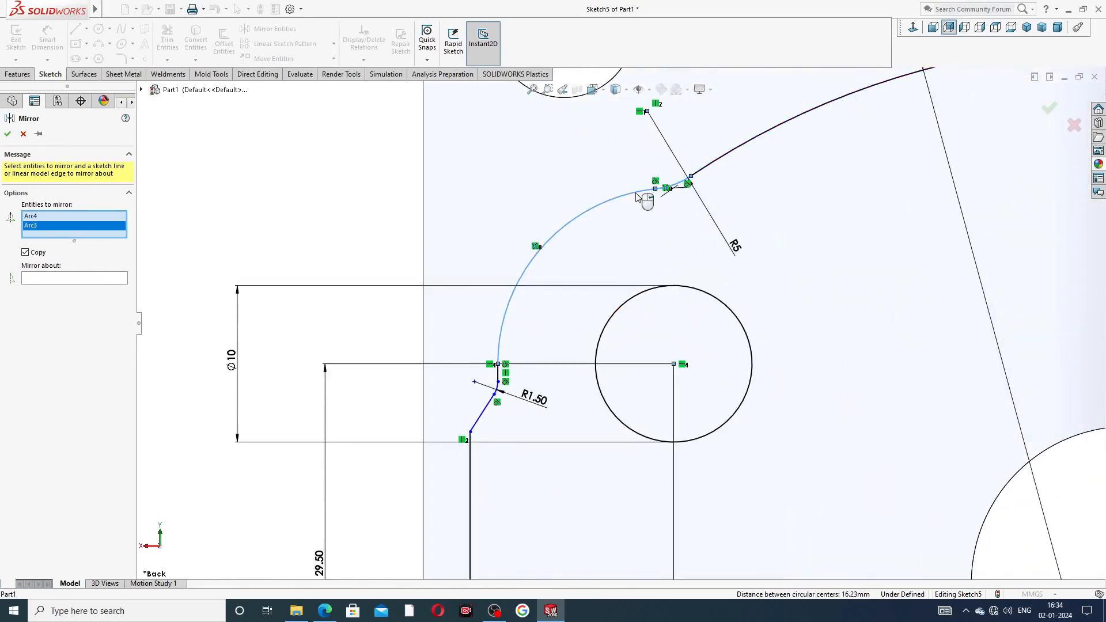
{"action": "scroll", "coordinate": [682, 197], "scroll_direction": "down", "scroll_amount": 4}
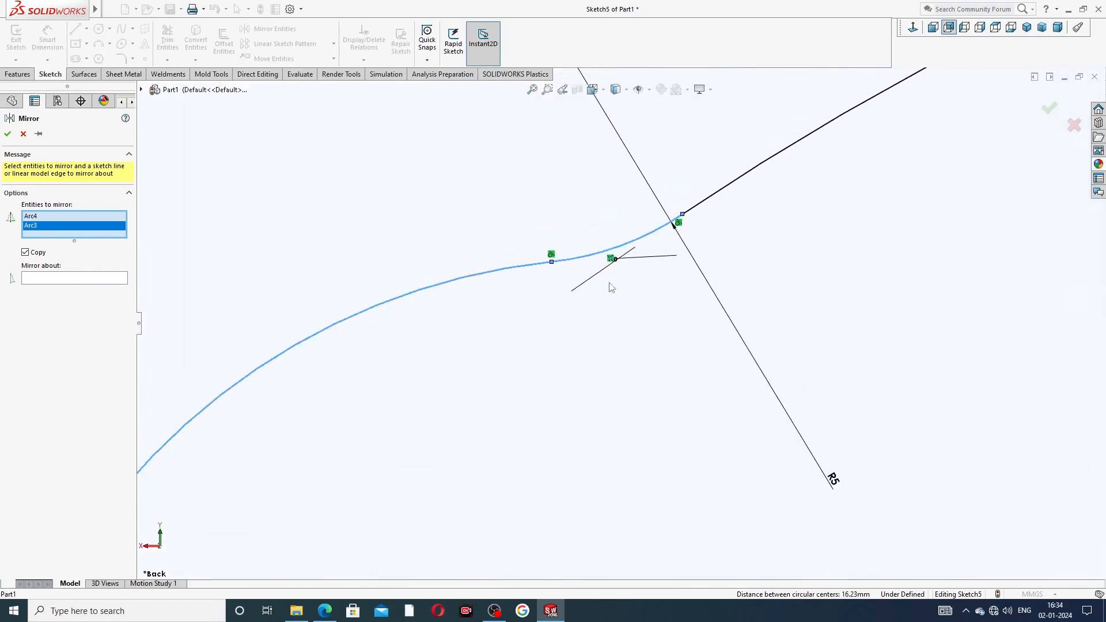
{"action": "scroll", "coordinate": [610, 288], "scroll_direction": "up", "scroll_amount": 6}
{"action": "scroll", "coordinate": [580, 370], "scroll_direction": "down", "scroll_amount": 5}
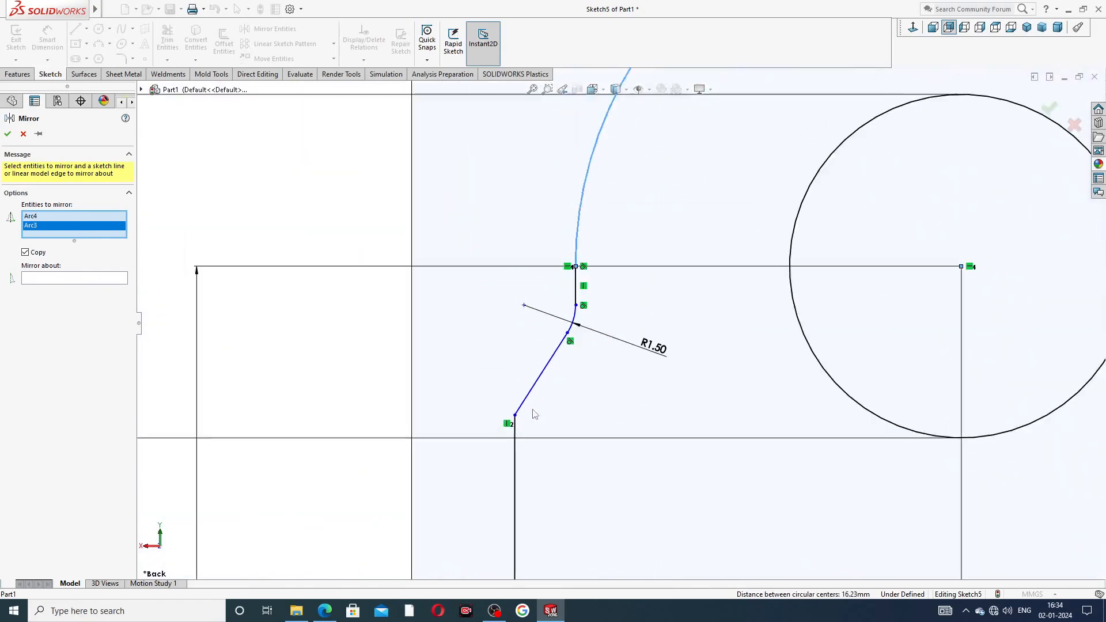
{"action": "scroll", "coordinate": [534, 415], "scroll_direction": "down", "scroll_amount": 2}
{"action": "left_click", "coordinate": [645, 167]}
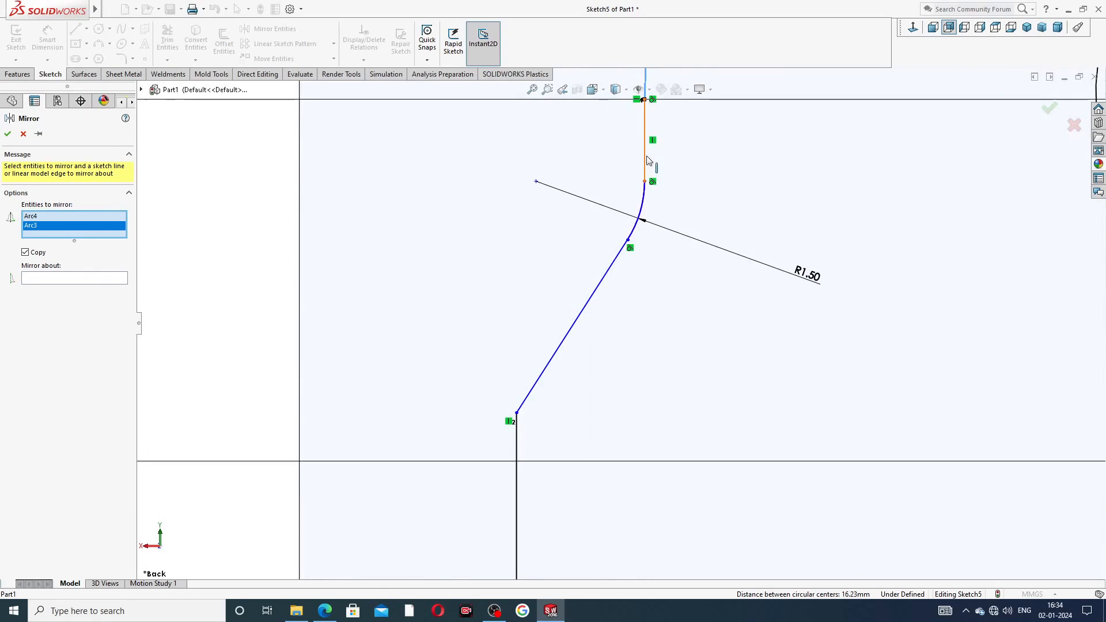
{"action": "left_click", "coordinate": [643, 202]}
{"action": "left_click", "coordinate": [600, 287]}
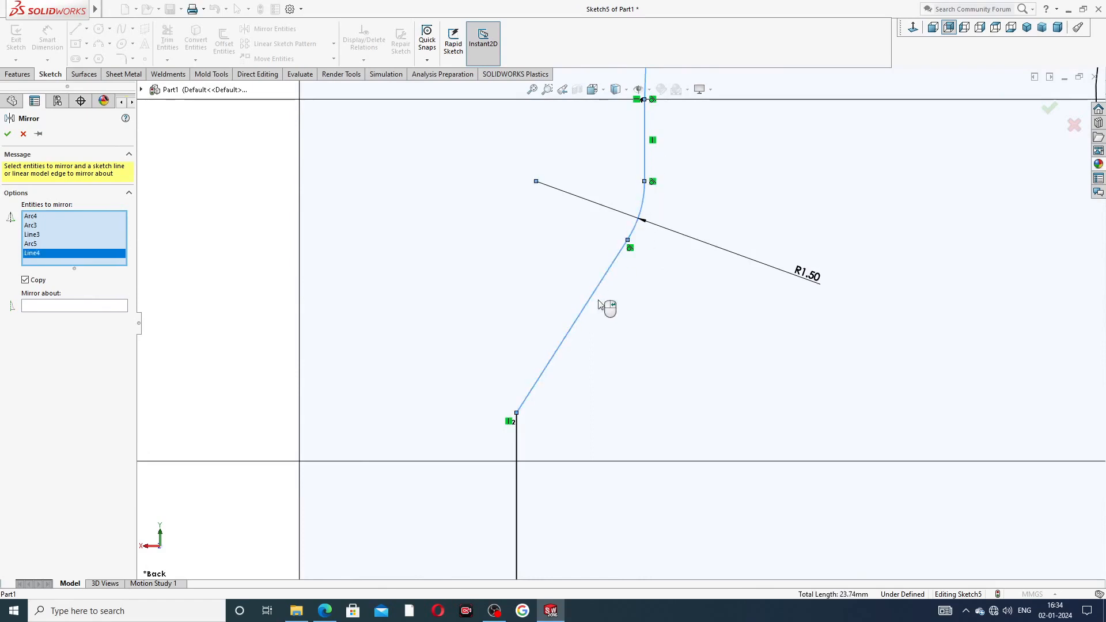
{"action": "left_click", "coordinate": [520, 454]}
{"action": "scroll", "coordinate": [632, 385], "scroll_direction": "up", "scroll_amount": 8}
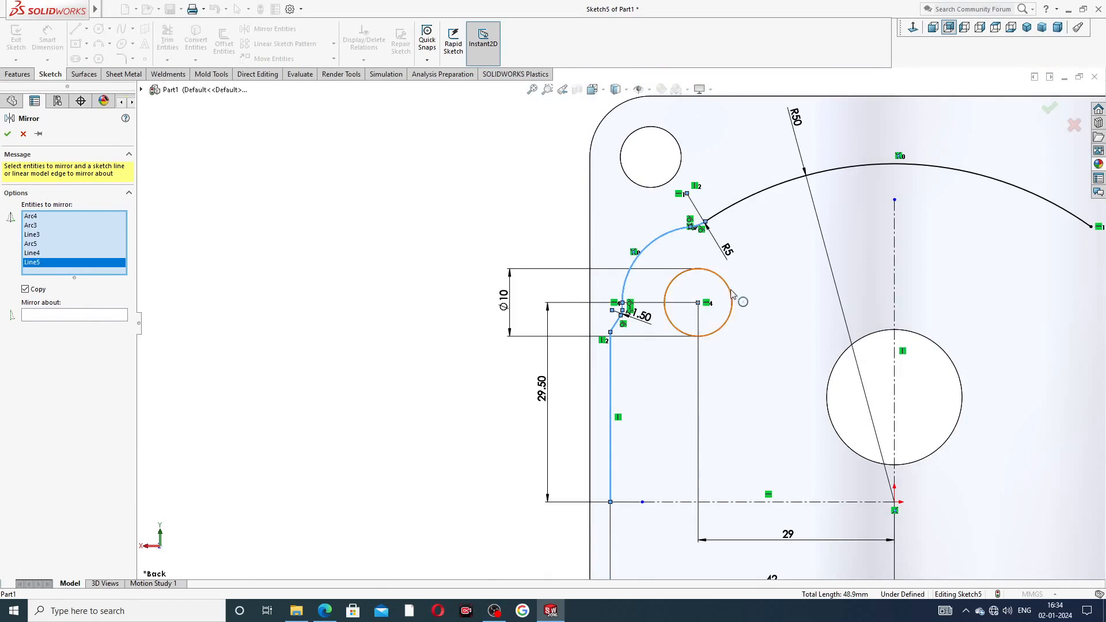
{"action": "left_click", "coordinate": [731, 294]}
{"action": "scroll", "coordinate": [754, 335], "scroll_direction": "up", "scroll_amount": 3}
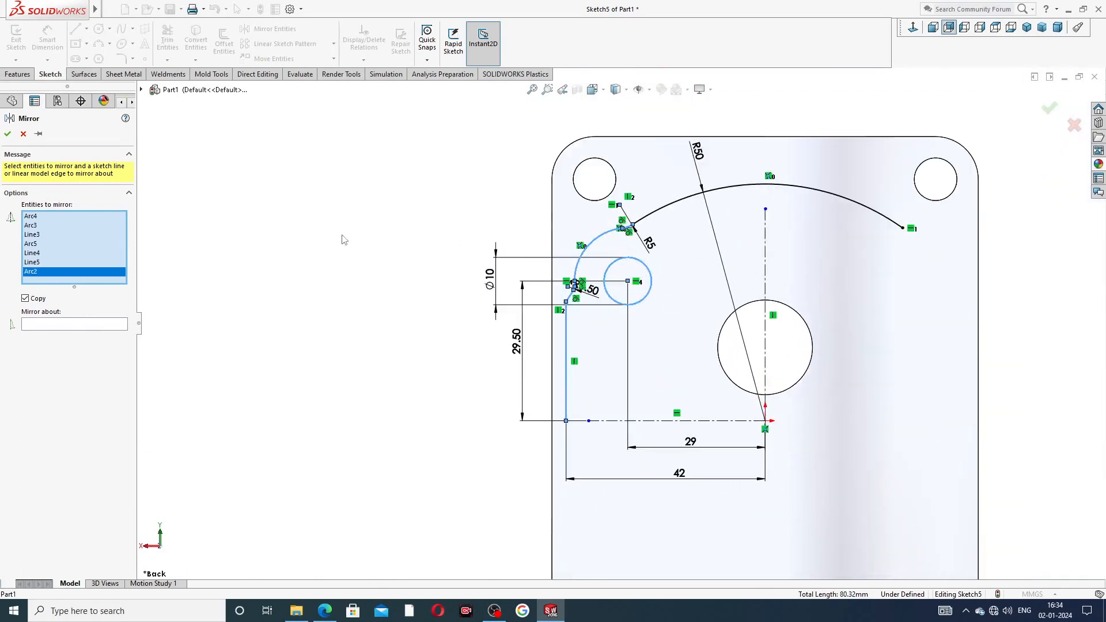
{"action": "left_click", "coordinate": [123, 326]}
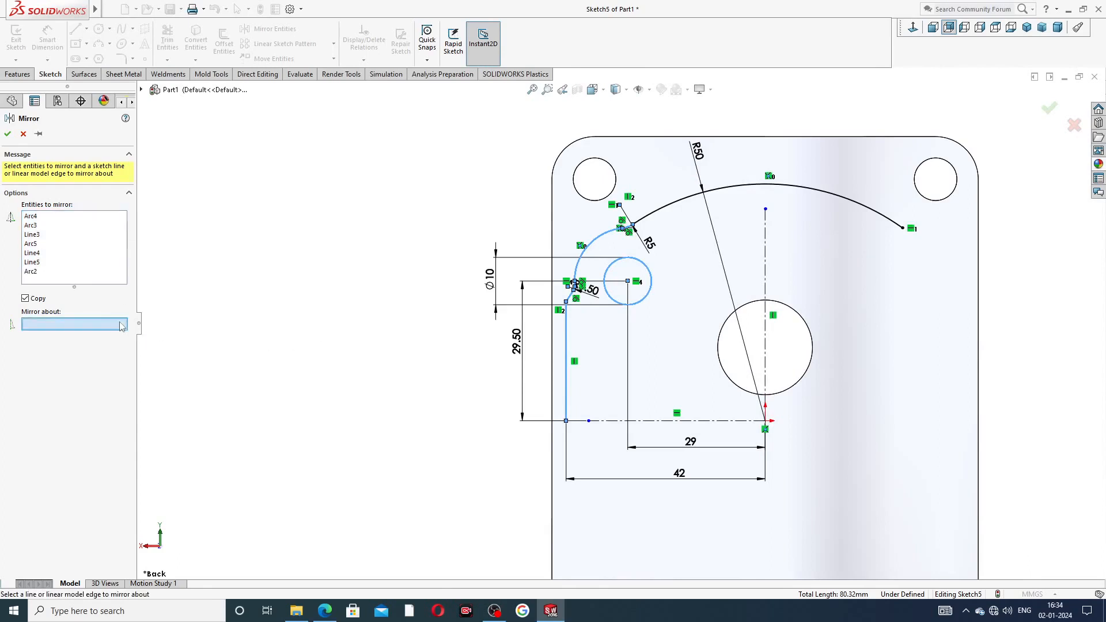
{"action": "left_click", "coordinate": [766, 237]}
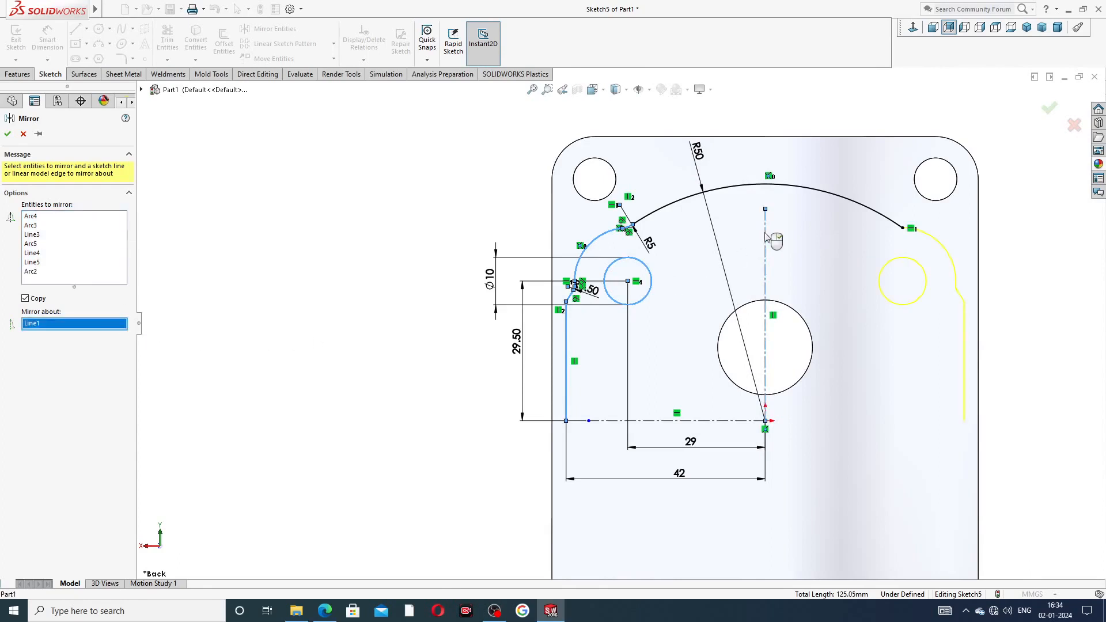
{"action": "left_click", "coordinate": [1049, 109]}
Step: Trim the end of the R50 arc that overshoots the mirrored R5 fillet on the right side of the profile
{"action": "scroll", "coordinate": [790, 276], "scroll_direction": "down", "scroll_amount": 6}
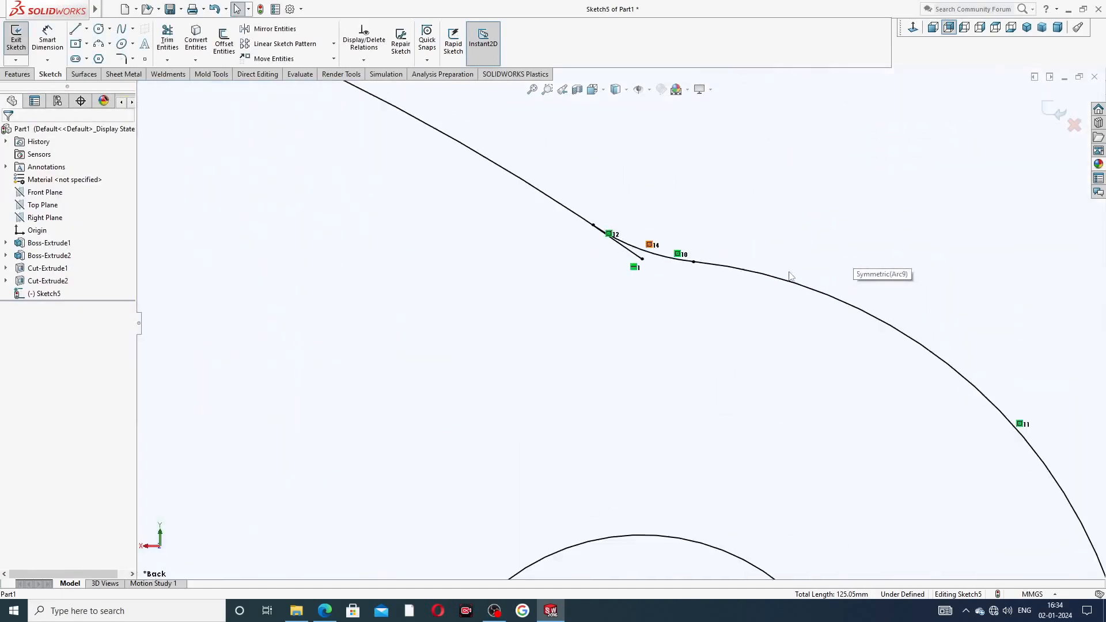
{"action": "scroll", "coordinate": [790, 276], "scroll_direction": "down", "scroll_amount": 3}
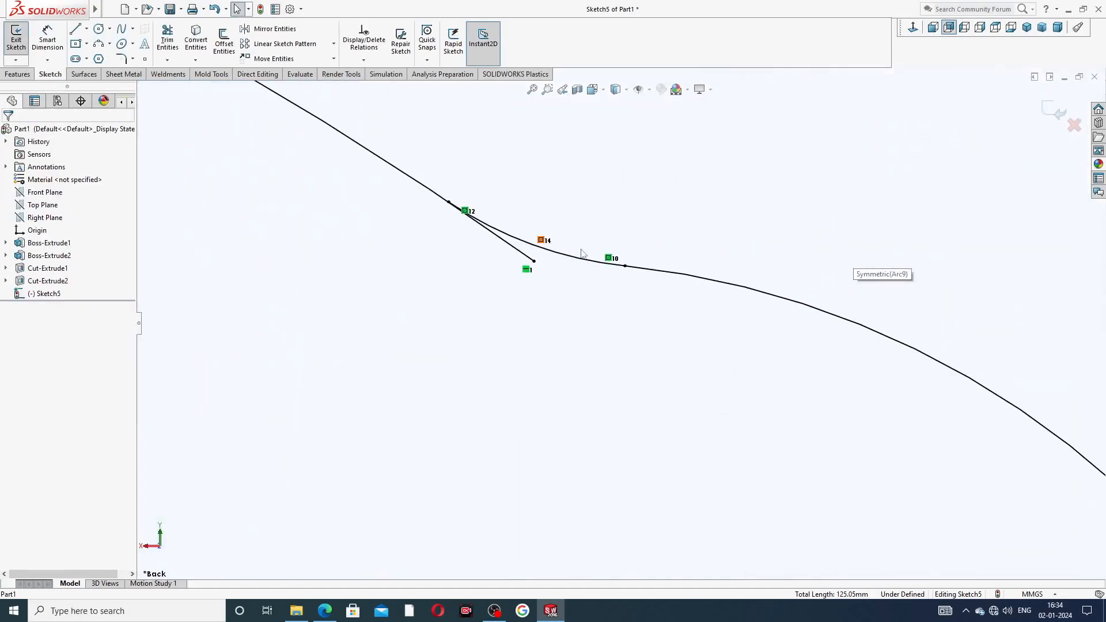
{"action": "left_click", "coordinate": [281, 89]}
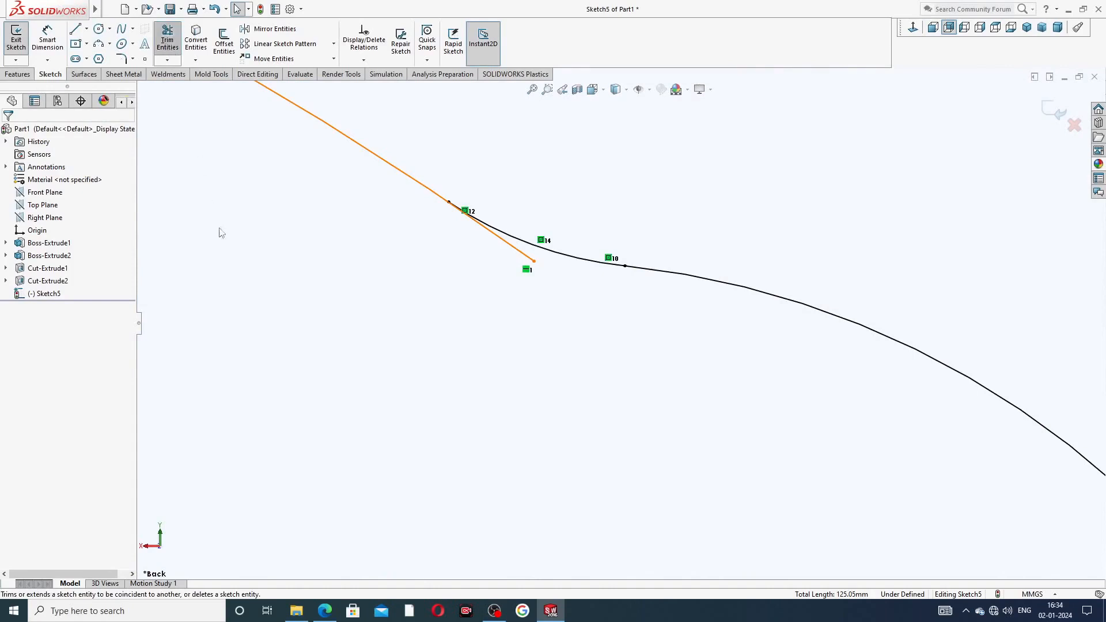
{"action": "left_click", "coordinate": [509, 248]}
{"action": "scroll", "coordinate": [518, 254], "scroll_direction": "up", "scroll_amount": 5}
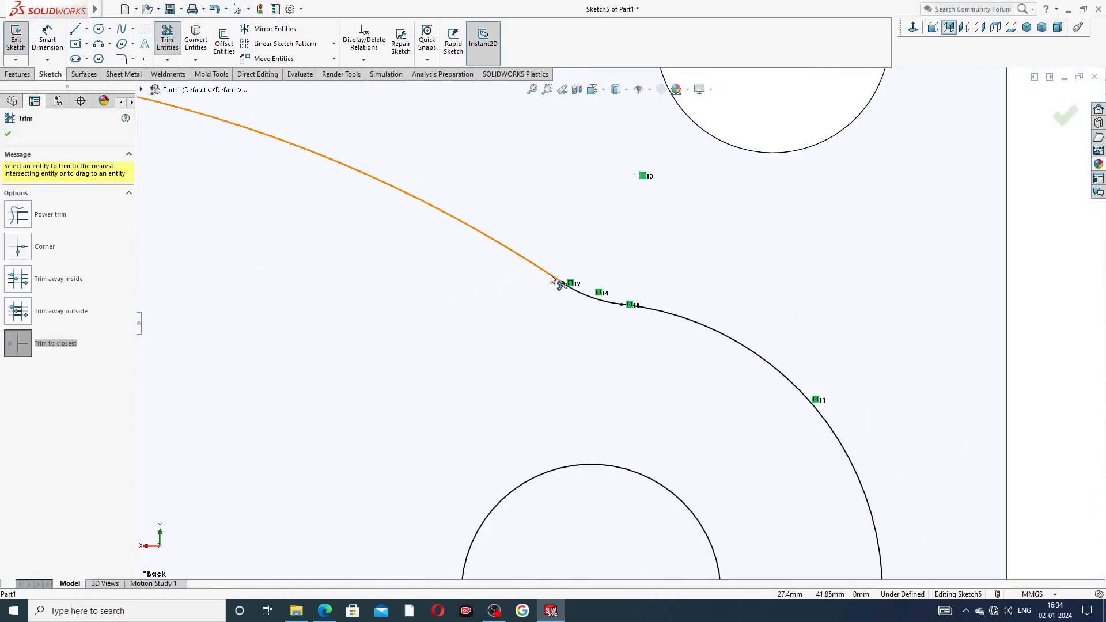
{"action": "left_click", "coordinate": [1059, 121]}
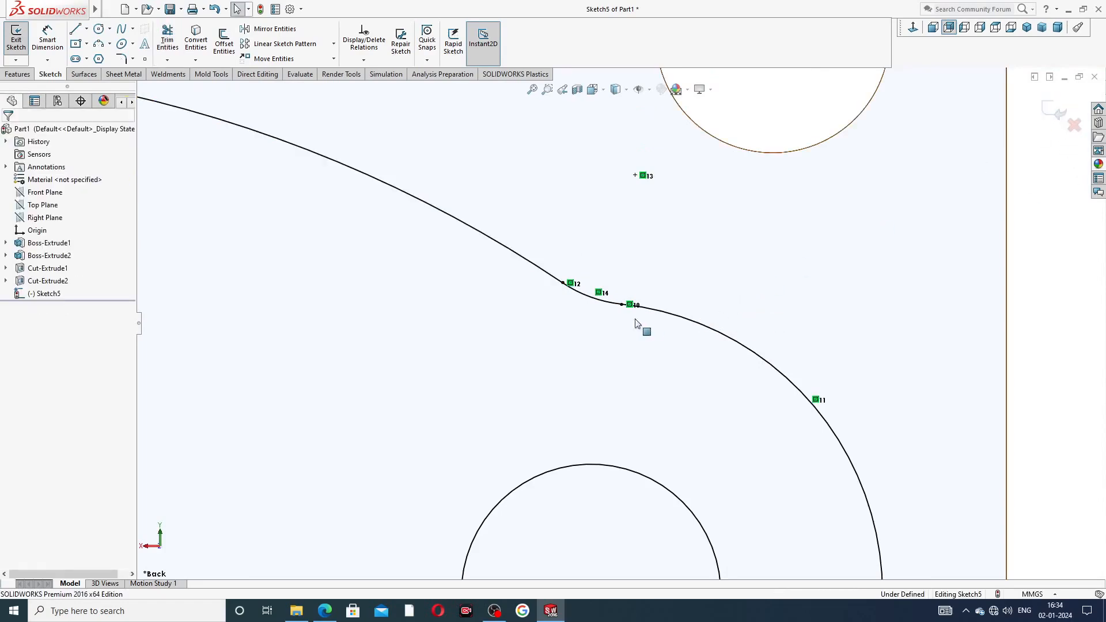
Step: Convert the 10 mm circle and its mirrored copy to construction geometry
{"action": "scroll", "coordinate": [624, 328], "scroll_direction": "up", "scroll_amount": 4}
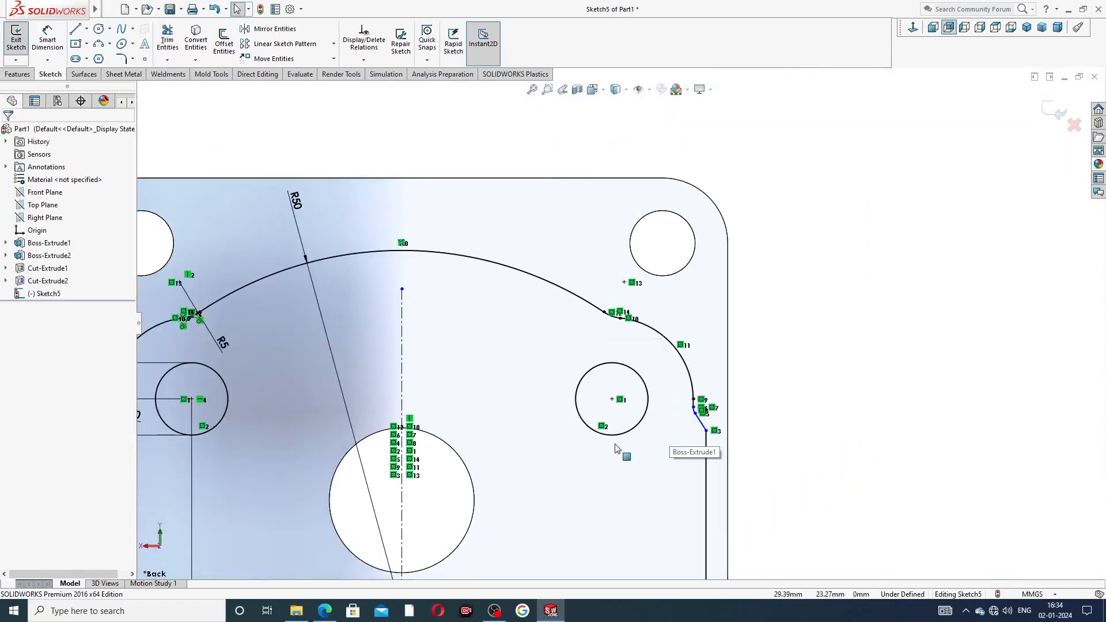
{"action": "scroll", "coordinate": [619, 331], "scroll_direction": "up", "scroll_amount": 3}
{"action": "left_click", "coordinate": [390, 360]}
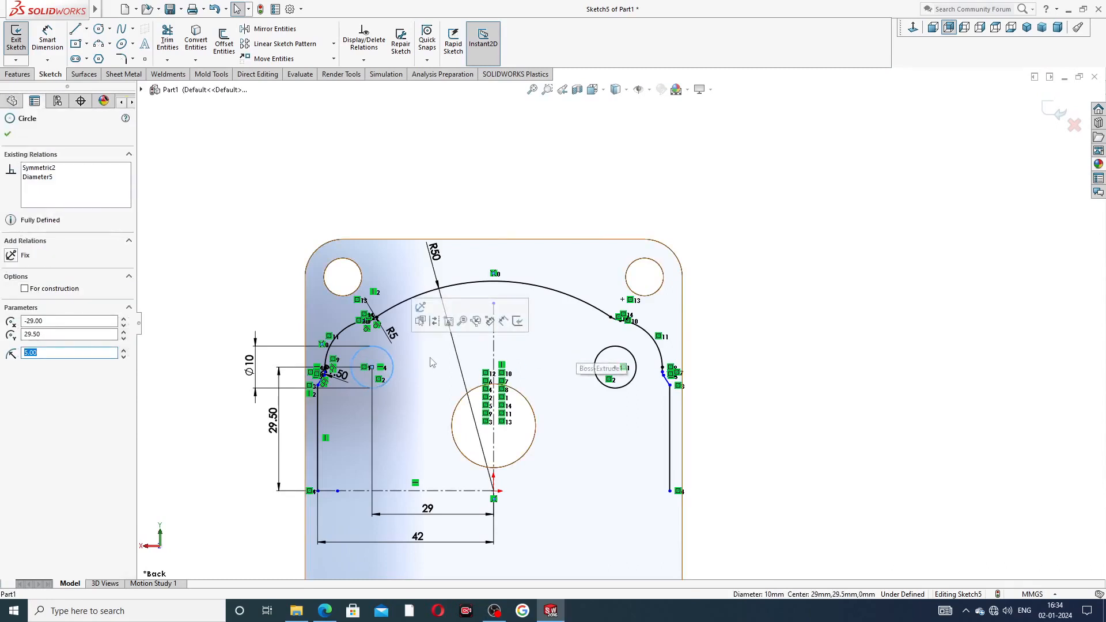
{"action": "left_click", "coordinate": [601, 356], "text": "ctrl"}
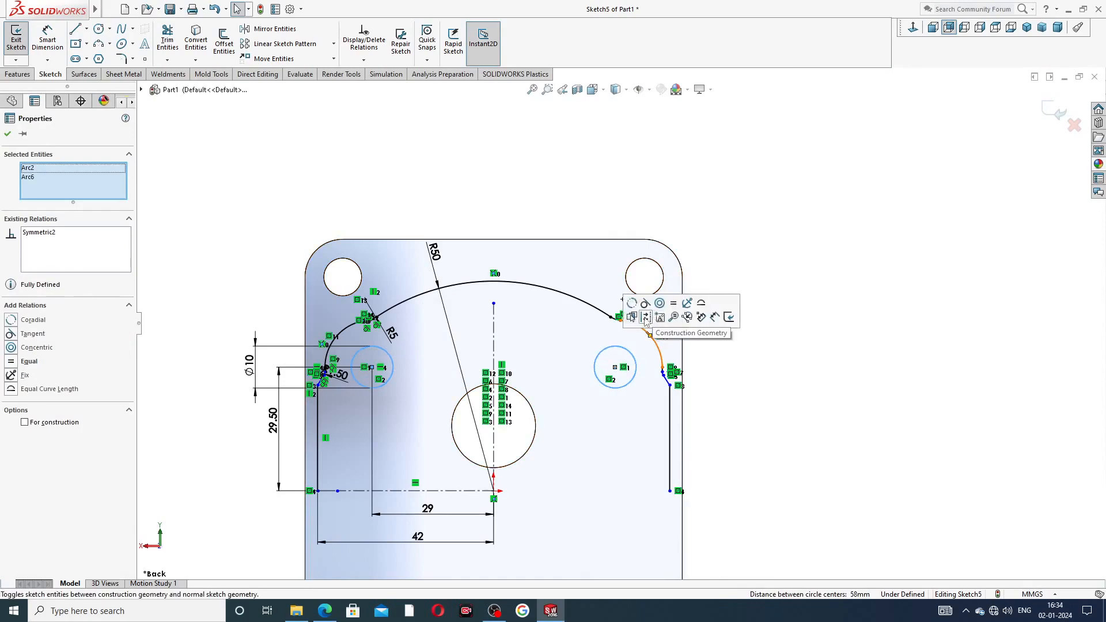
{"action": "left_click", "coordinate": [645, 318]}
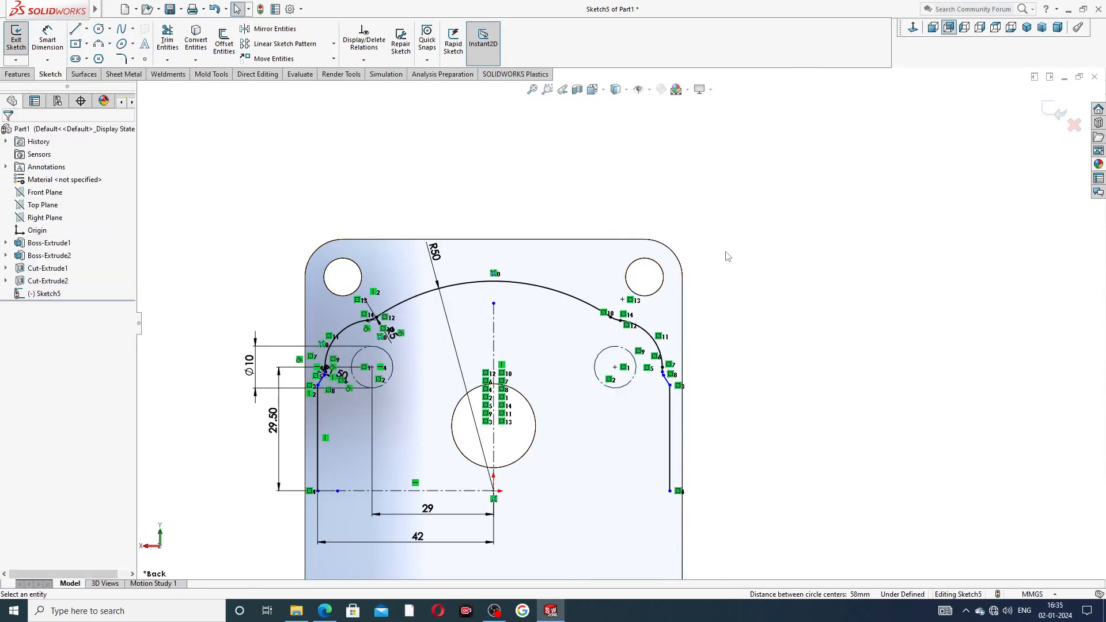
{"action": "scroll", "coordinate": [473, 366], "scroll_direction": "up", "scroll_amount": 2}
{"action": "scroll", "coordinate": [478, 357], "scroll_direction": "down", "scroll_amount": 10}
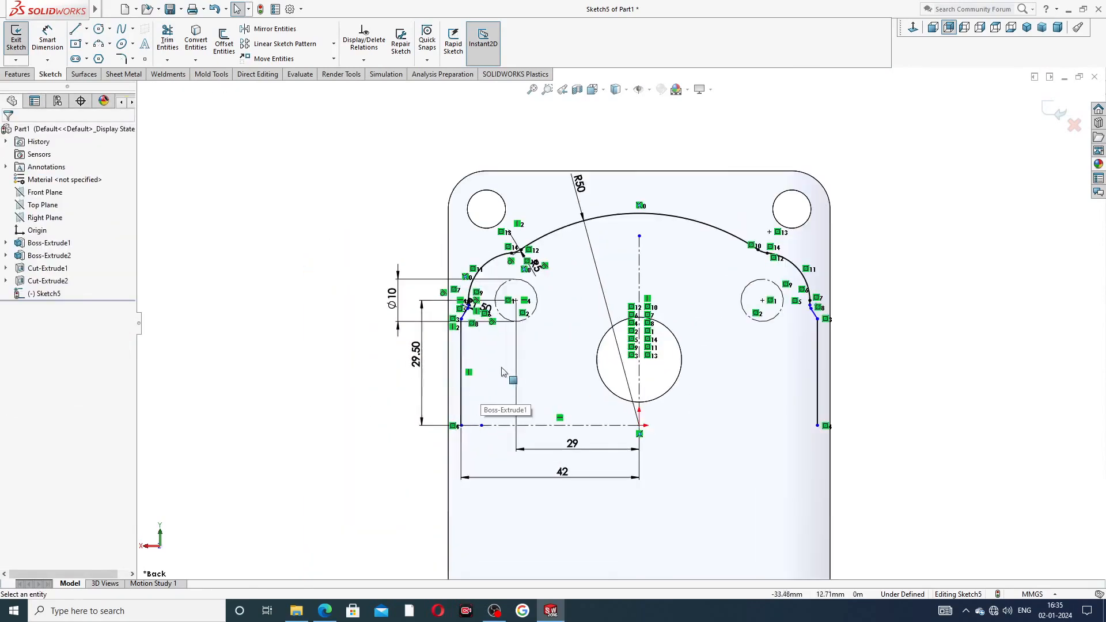
{"action": "scroll", "coordinate": [633, 313], "scroll_direction": "up", "scroll_amount": 6}
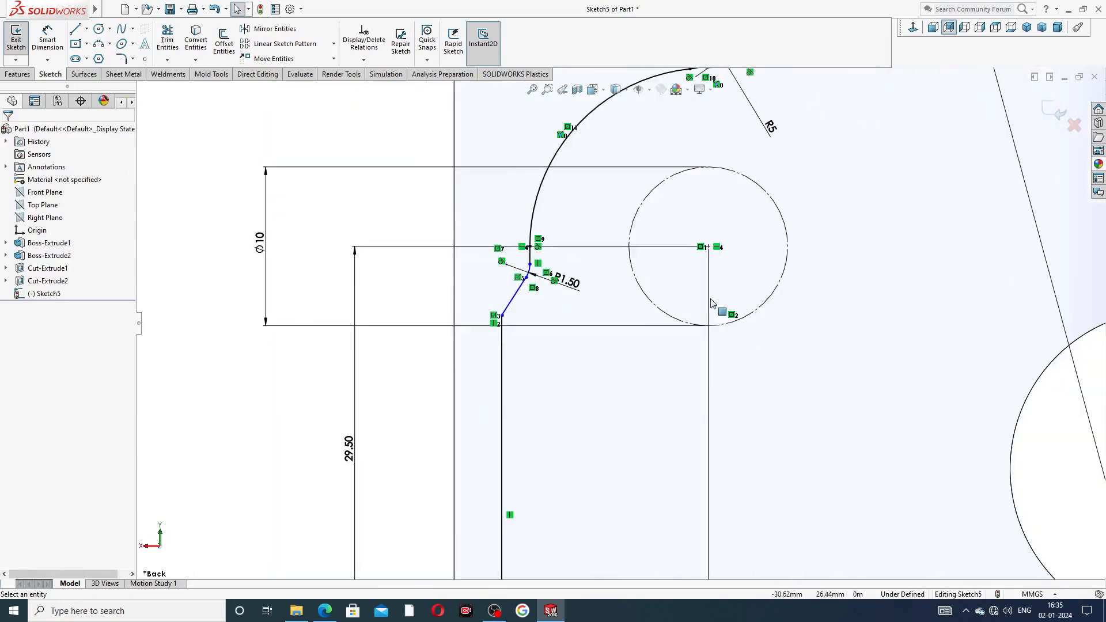
{"action": "scroll", "coordinate": [872, 299], "scroll_direction": "up", "scroll_amount": 4}
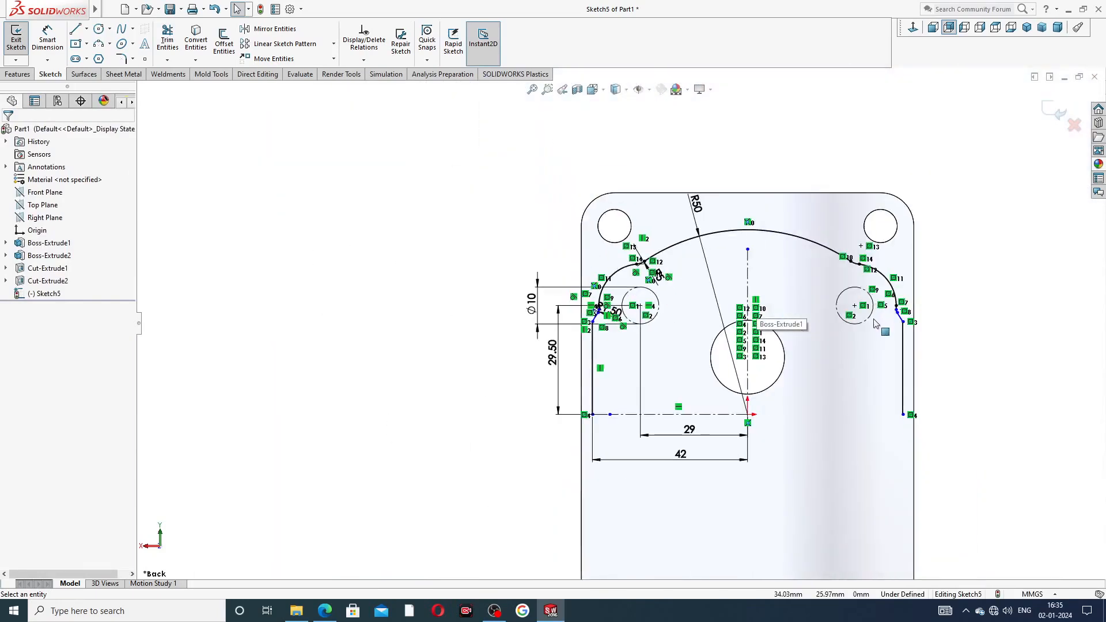
{"action": "scroll", "coordinate": [874, 324], "scroll_direction": "down", "scroll_amount": 3}
{"action": "scroll", "coordinate": [611, 375], "scroll_direction": "down", "scroll_amount": 1}
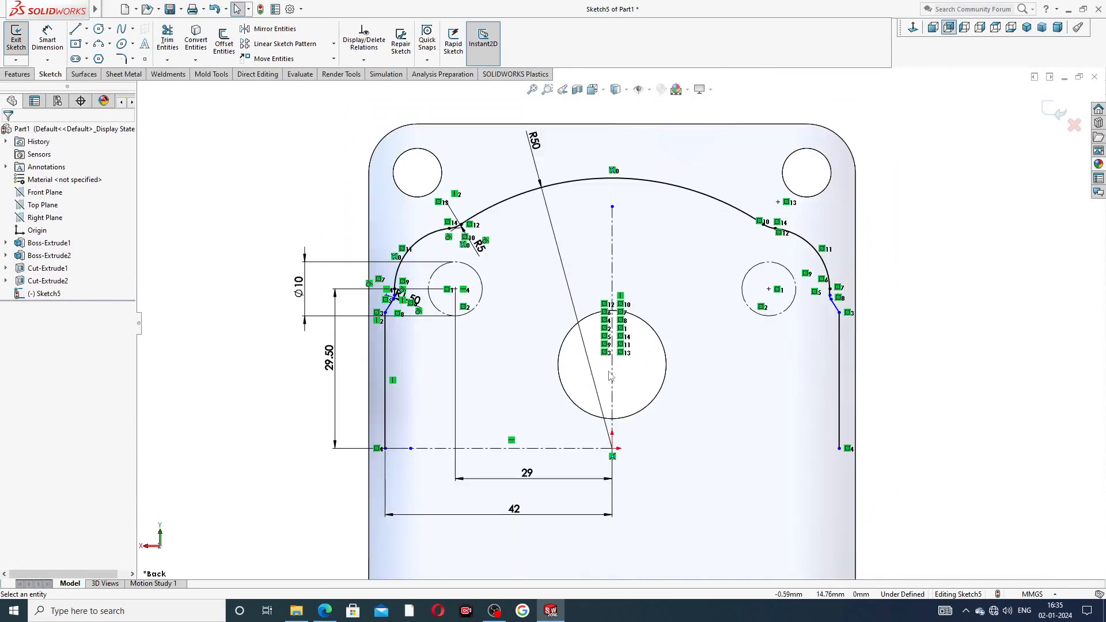
{"action": "left_click", "coordinate": [290, 32]}
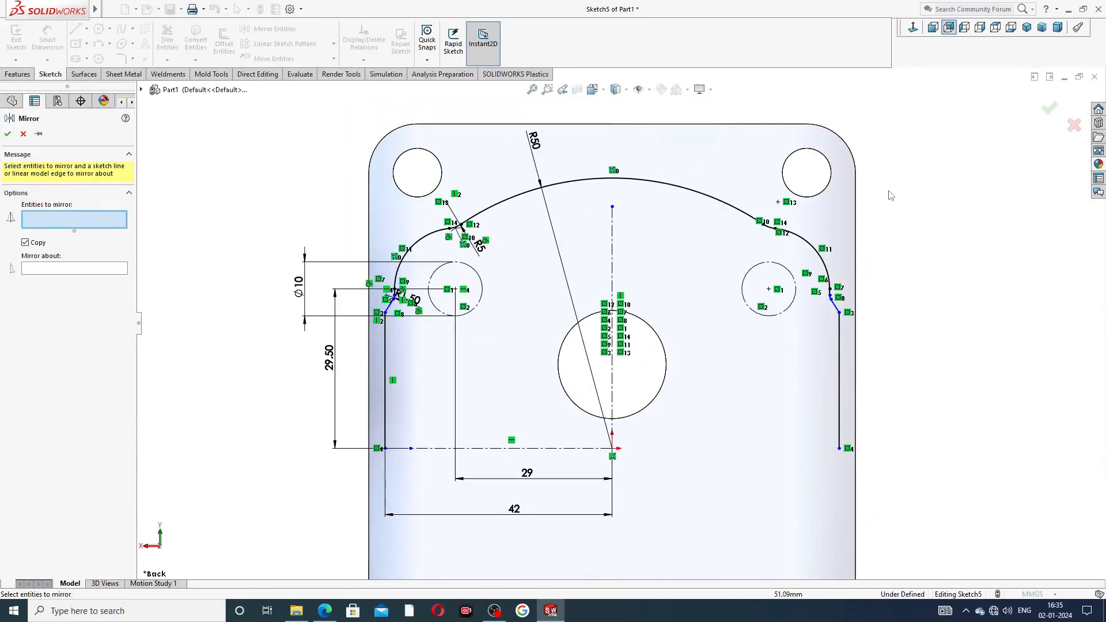
{"action": "mouse_move", "coordinate": [395, 184]}
{"action": "left_mouse_down"}
{"action": "mouse_move", "coordinate": [375, 276]}
{"action": "mouse_move", "coordinate": [386, 386]}
{"action": "mouse_move", "coordinate": [668, 364]}
{"action": "mouse_move", "coordinate": [885, 323]}
{"action": "mouse_move", "coordinate": [890, 231]}
{"action": "mouse_move", "coordinate": [881, 301]}
{"action": "left_mouse_up"}
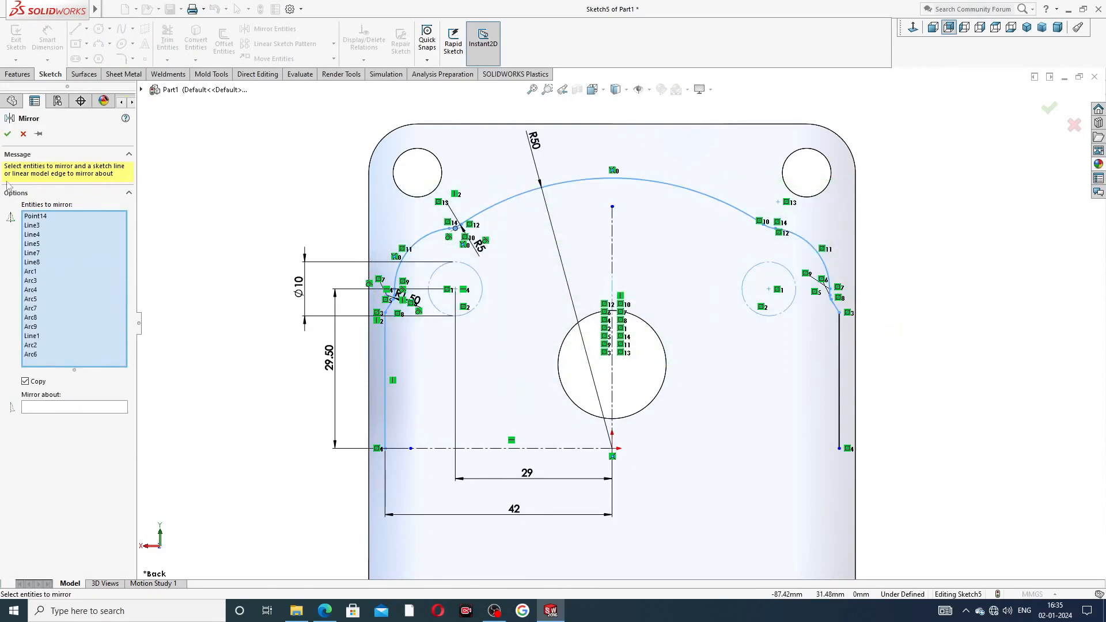
{"action": "left_click", "coordinate": [23, 134]}
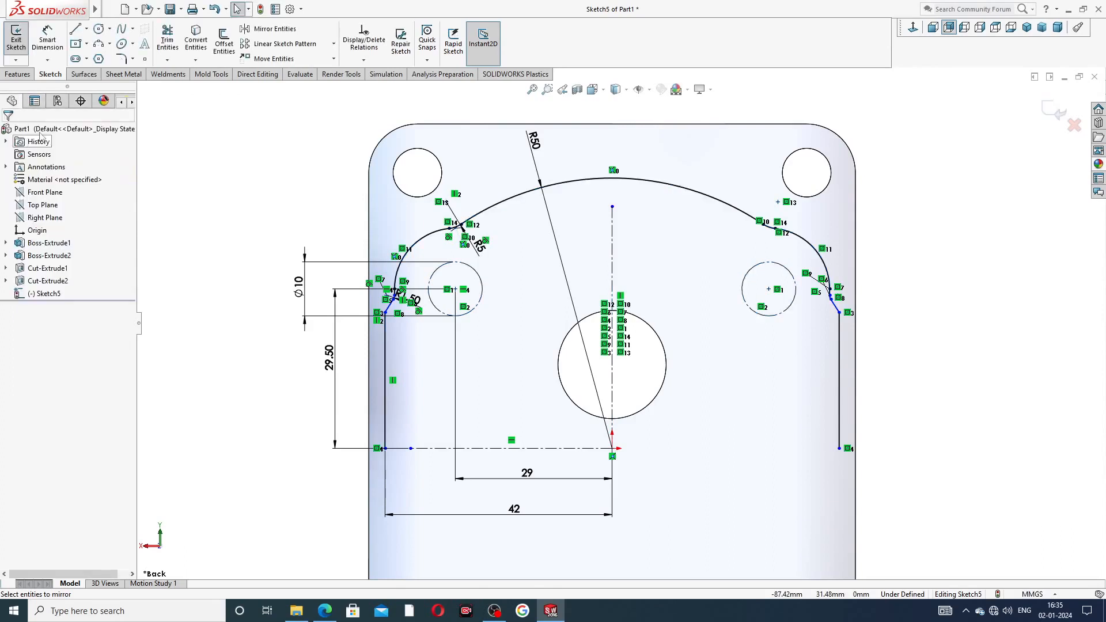
Step: Mirror the upper half of the profile, including the arcs, fillets, side lines and construction circles, about the horizontal centerline
{"action": "left_click", "coordinate": [269, 29]}
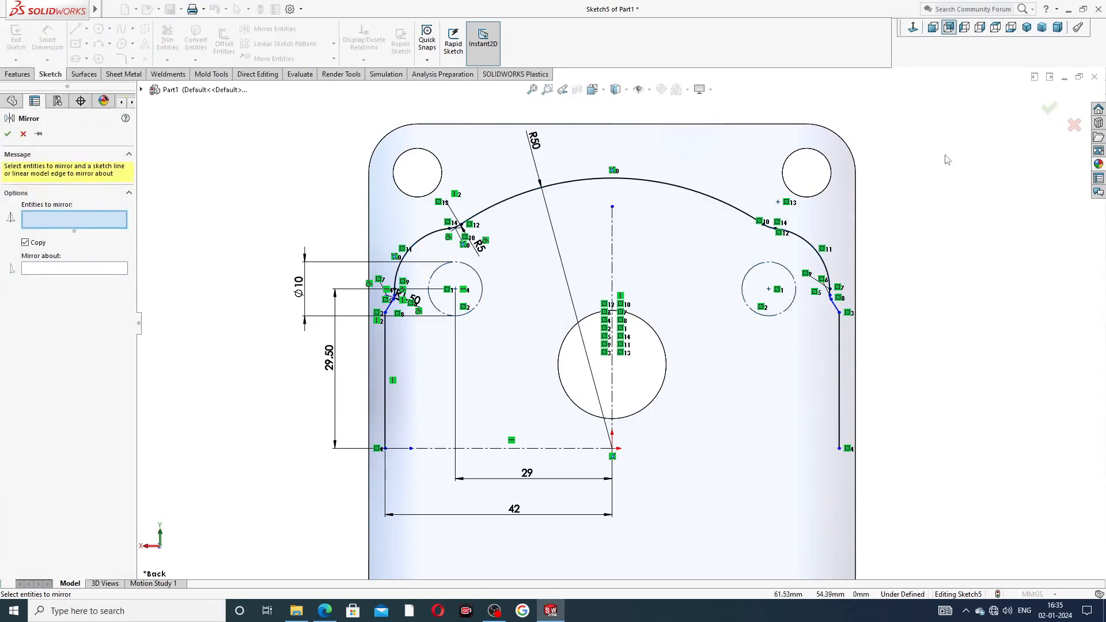
{"action": "mouse_move", "coordinate": [785, 155]}
{"action": "left_mouse_down"}
{"action": "mouse_move", "coordinate": [454, 171]}
{"action": "mouse_move", "coordinate": [426, 199]}
{"action": "mouse_move", "coordinate": [326, 223]}
{"action": "mouse_move", "coordinate": [351, 340]}
{"action": "mouse_move", "coordinate": [634, 403]}
{"action": "mouse_move", "coordinate": [927, 353]}
{"action": "left_mouse_up"}
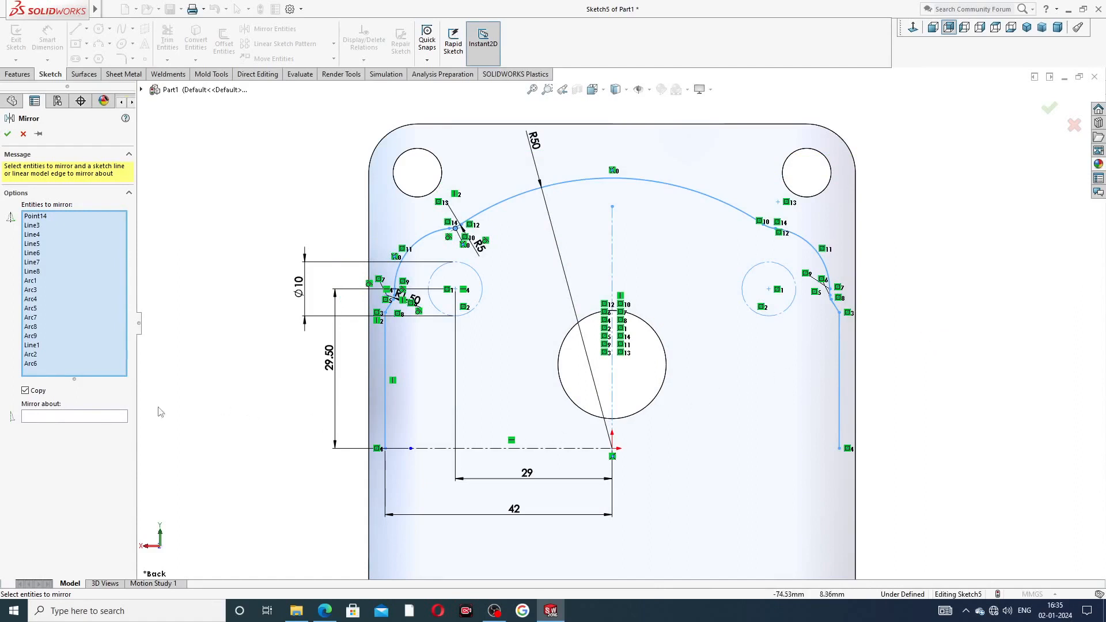
{"action": "left_click", "coordinate": [84, 417]}
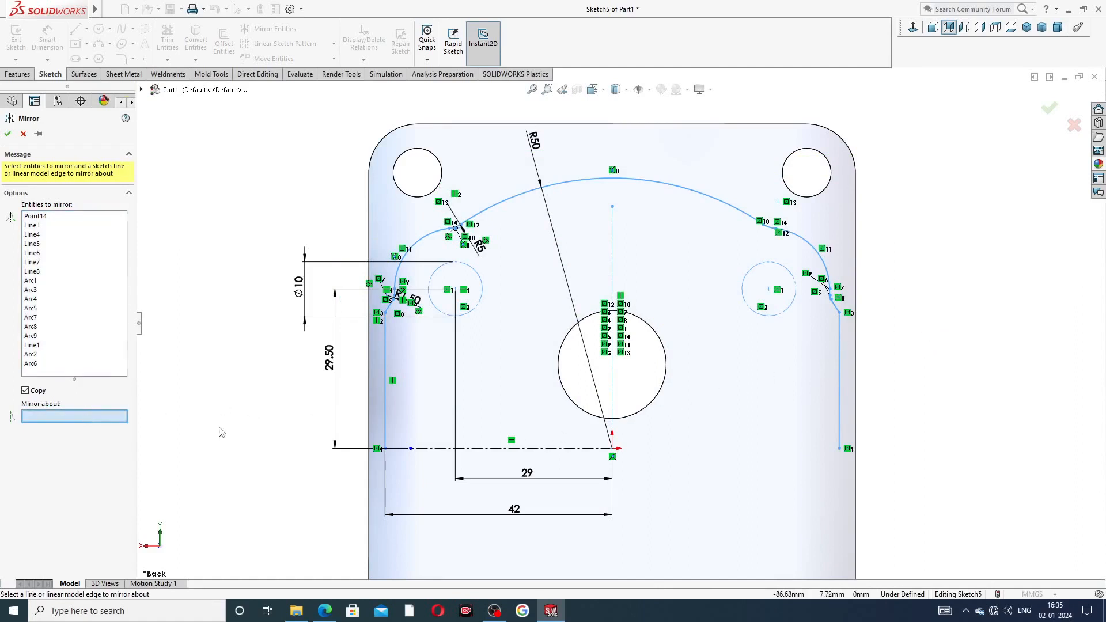
{"action": "left_click", "coordinate": [522, 448]}
{"action": "scroll", "coordinate": [599, 404], "scroll_direction": "up", "scroll_amount": 3}
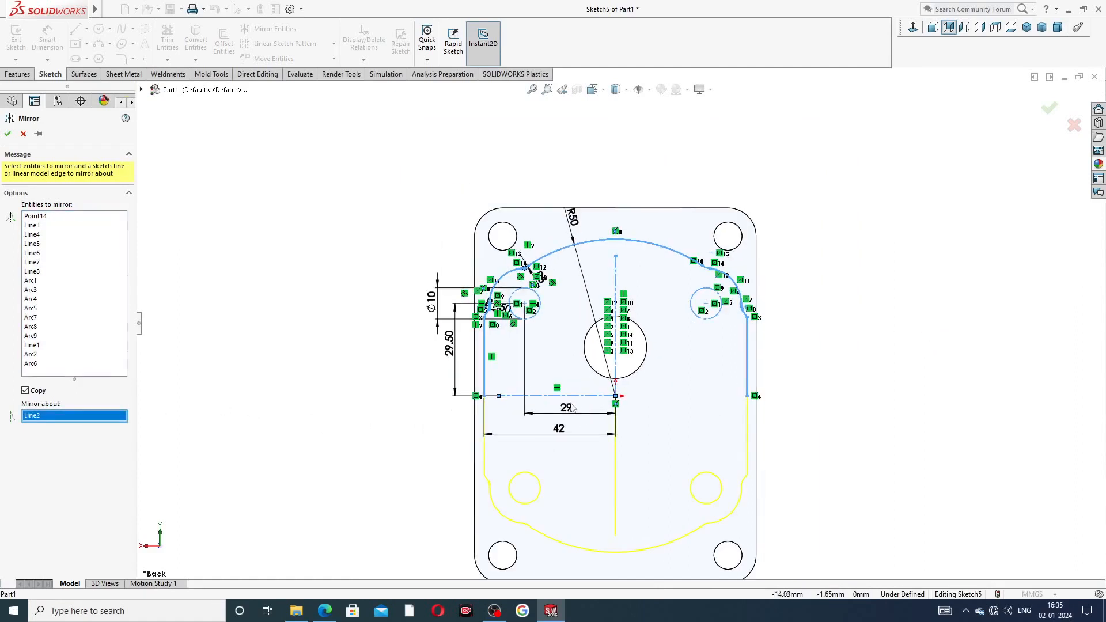
{"action": "left_click", "coordinate": [1048, 108]}
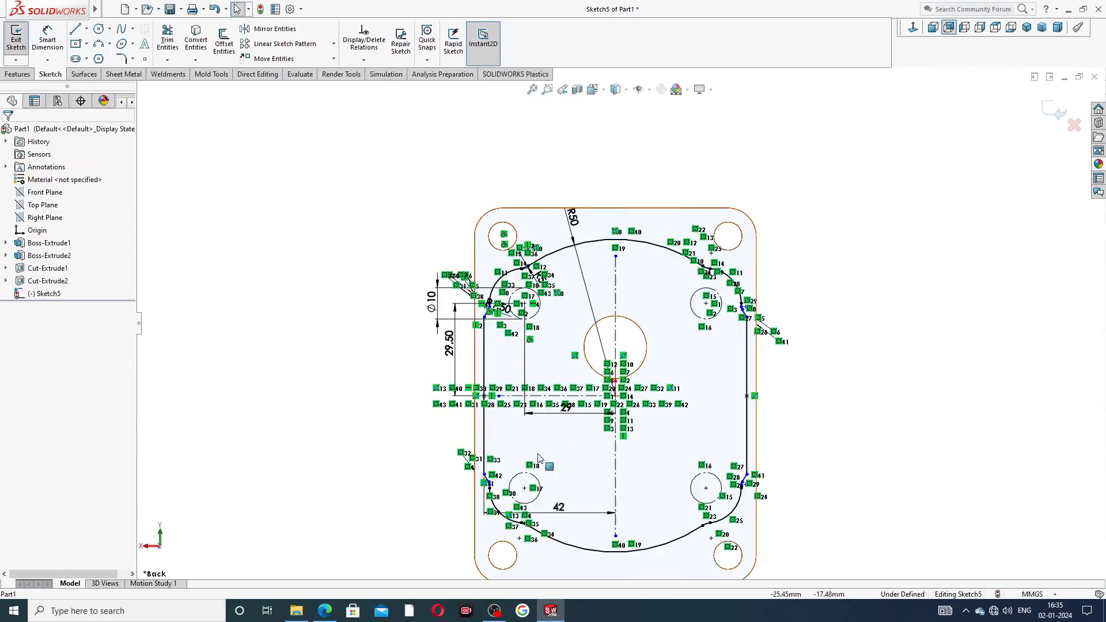
Step: Examine the mirrored outline's lower corners, side lines and overall shape for continuity on the plate's back face
{"action": "scroll", "coordinate": [572, 342], "scroll_direction": "down", "scroll_amount": 5}
{"action": "scroll", "coordinate": [572, 342], "scroll_direction": "down", "scroll_amount": 2}
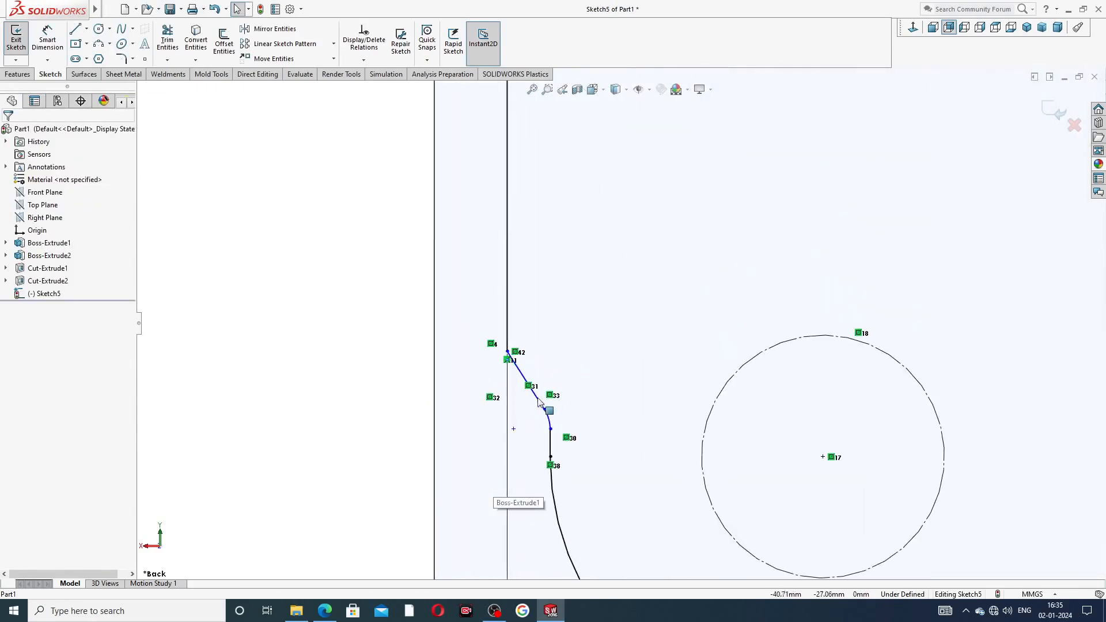
{"action": "scroll", "coordinate": [814, 377], "scroll_direction": "up", "scroll_amount": 4}
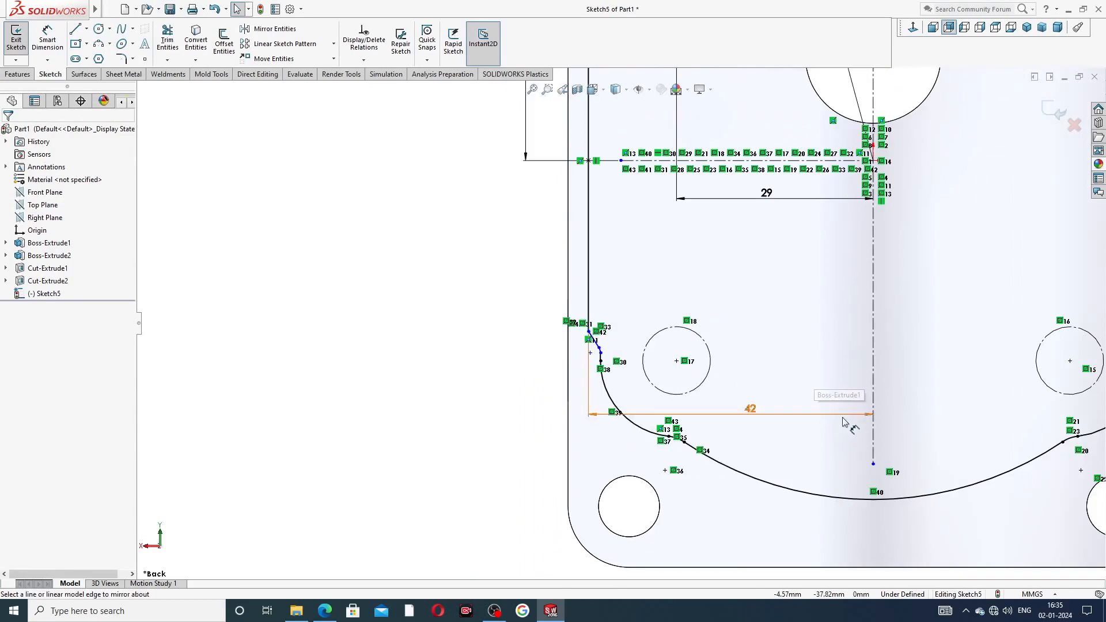
{"action": "scroll", "coordinate": [619, 322], "scroll_direction": "up", "scroll_amount": 2}
{"action": "scroll", "coordinate": [975, 334], "scroll_direction": "up", "scroll_amount": 4}
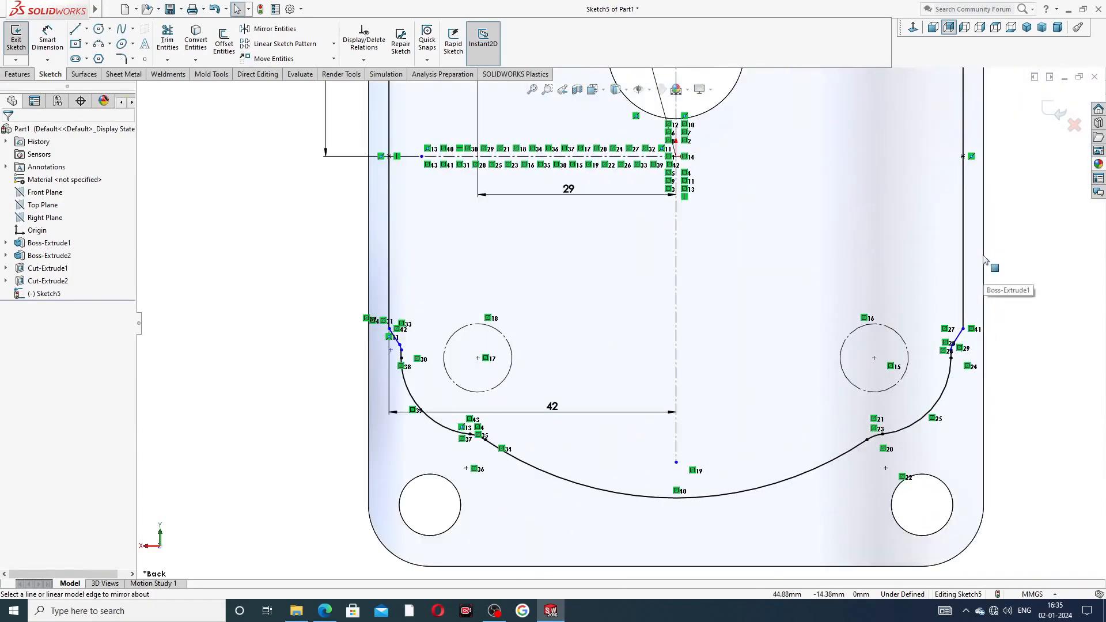
{"action": "scroll", "coordinate": [522, 200], "scroll_direction": "down", "scroll_amount": 1}
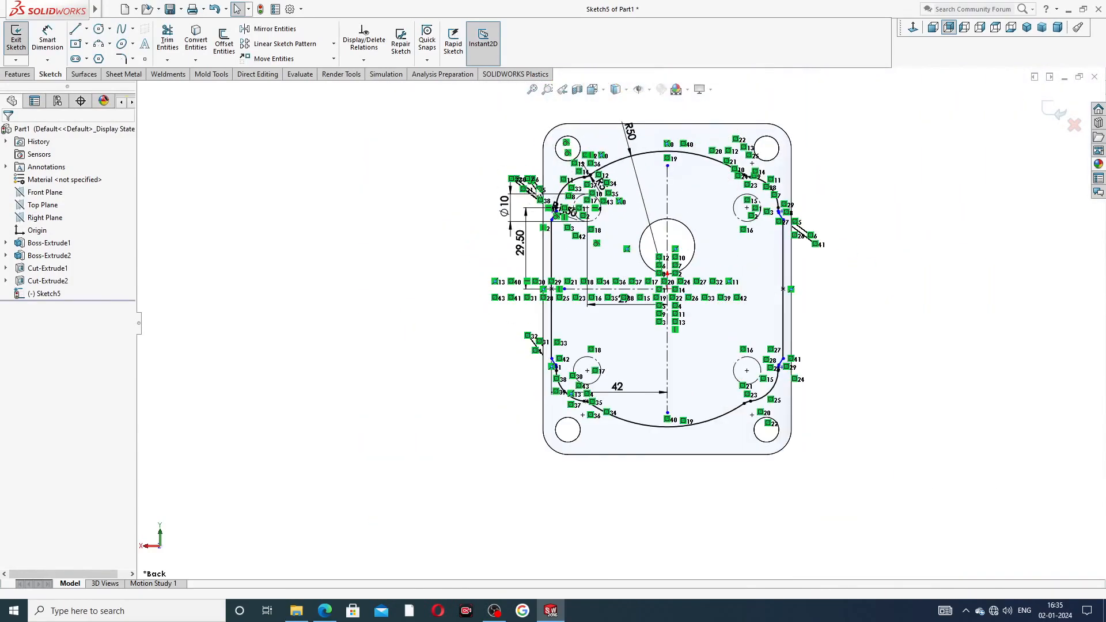
{"action": "scroll", "coordinate": [691, 223], "scroll_direction": "down", "scroll_amount": 1}
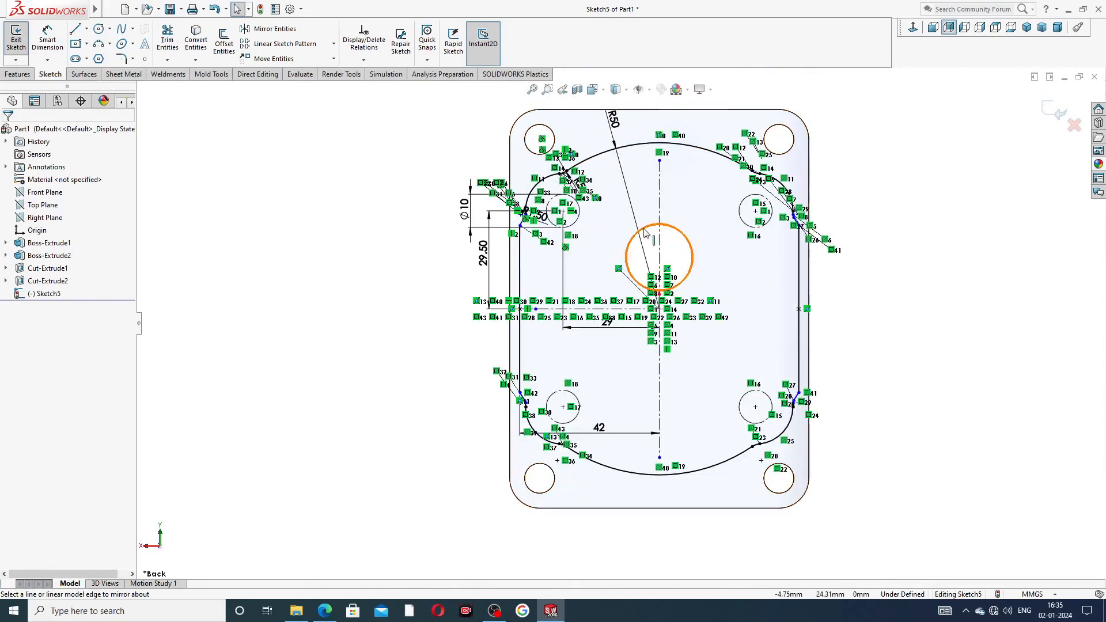
{"action": "scroll", "coordinate": [645, 232], "scroll_direction": "down", "scroll_amount": 1}
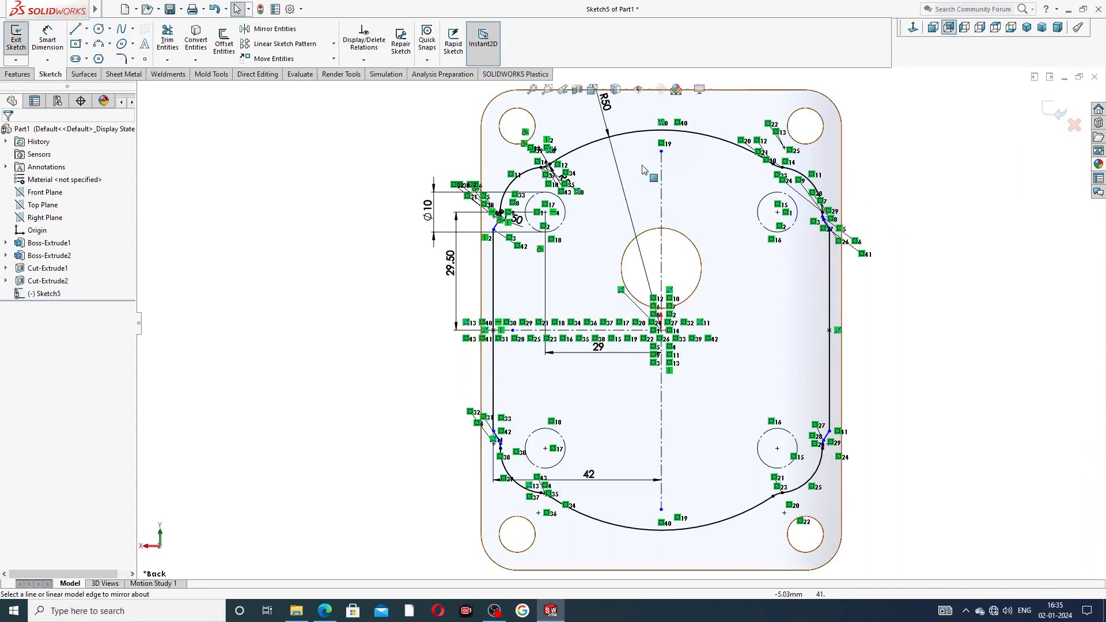
{"action": "scroll", "coordinate": [620, 320], "scroll_direction": "up", "scroll_amount": 1}
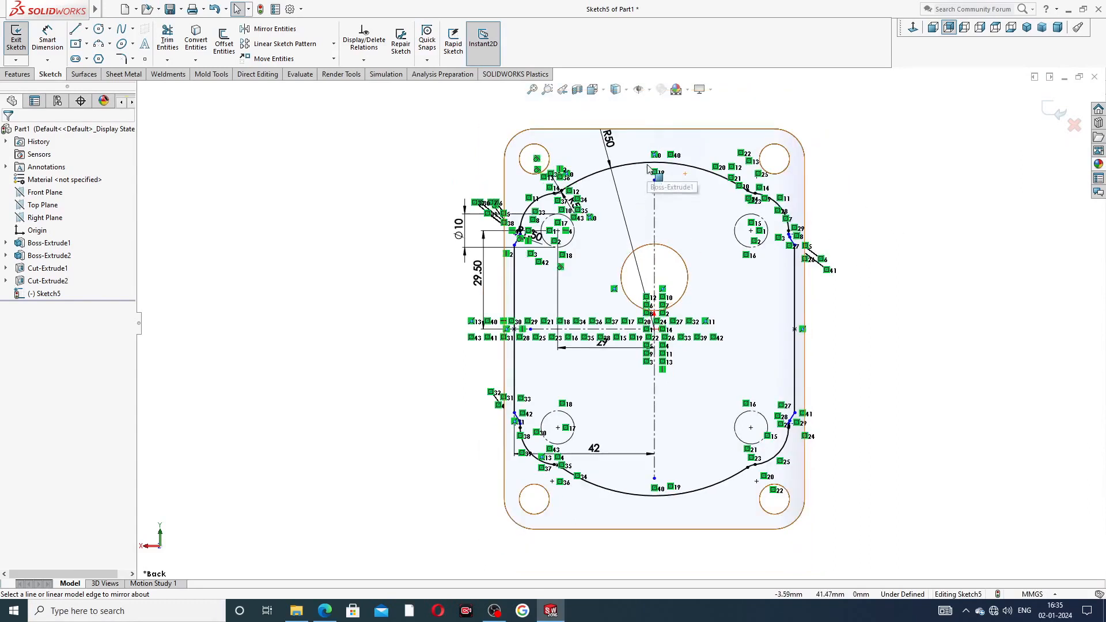
Step: Extrude the closed outline region 3 mm outward from the back face as a merged boss, checking the depth against the PDF drawing
{"action": "left_click", "coordinate": [21, 74]}
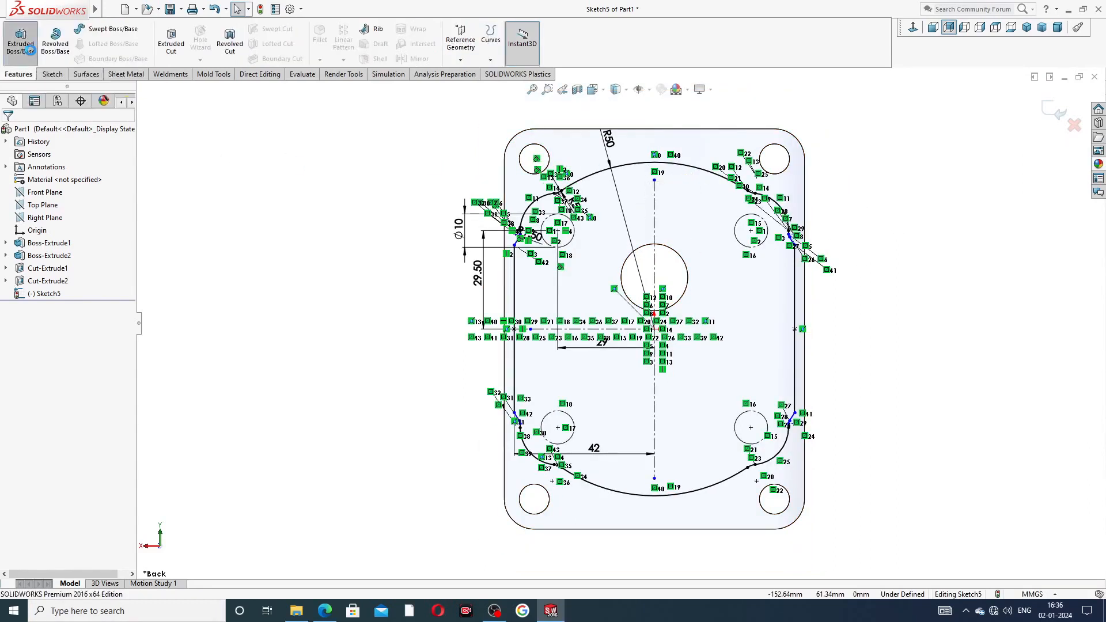
{"action": "left_click", "coordinate": [30, 51]}
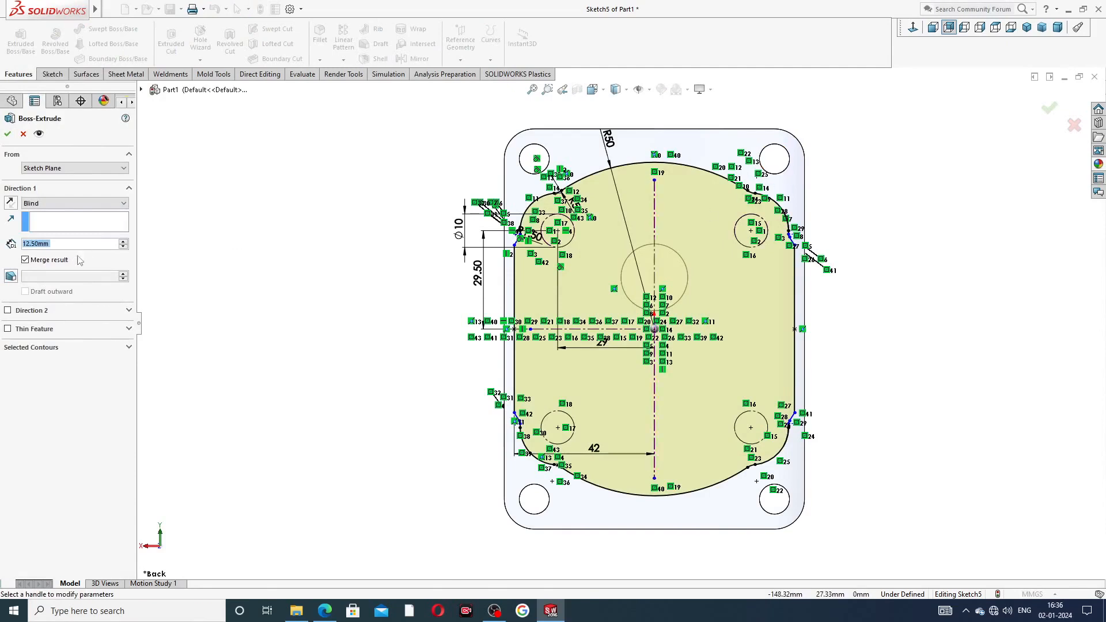
{"action": "left_click", "coordinate": [56, 348]}
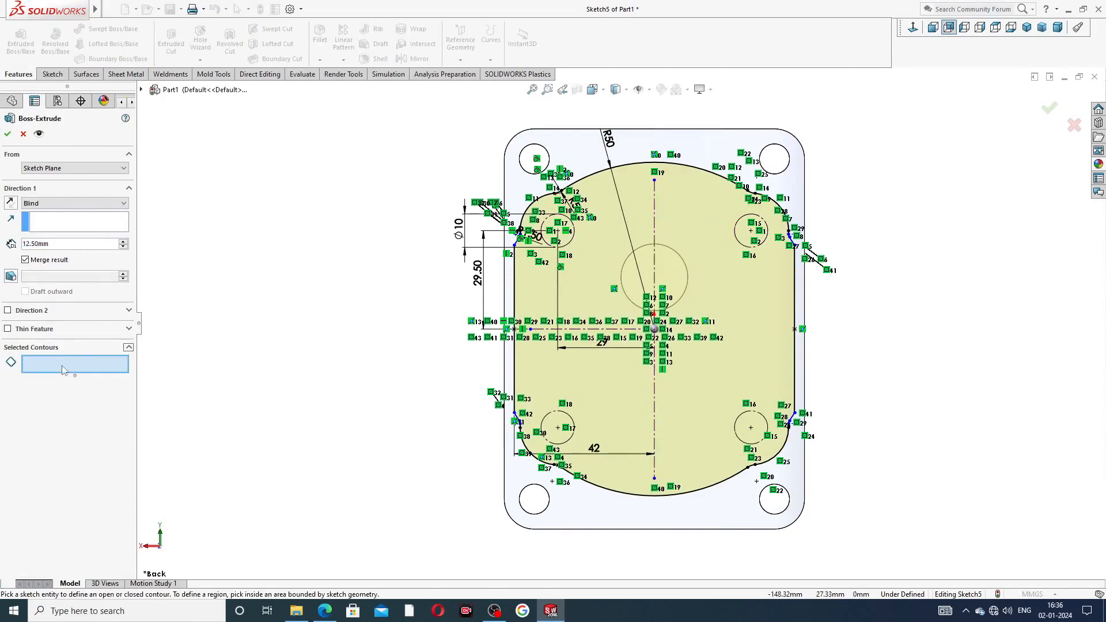
{"action": "left_click", "coordinate": [596, 288]}
{"action": "mouse_move", "coordinate": [943, 296]}
{"action": "middle_mouse_down"}
{"action": "mouse_move", "coordinate": [860, 310]}
{"action": "mouse_move", "coordinate": [872, 306]}
{"action": "middle_mouse_up"}
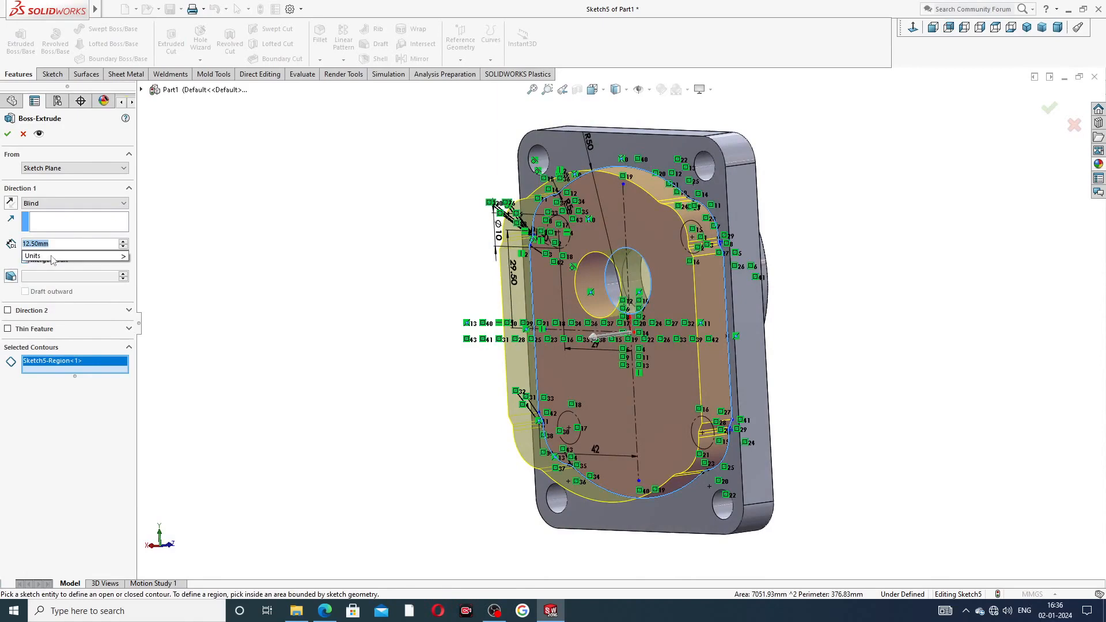
{"action": "type", "text": "3"}
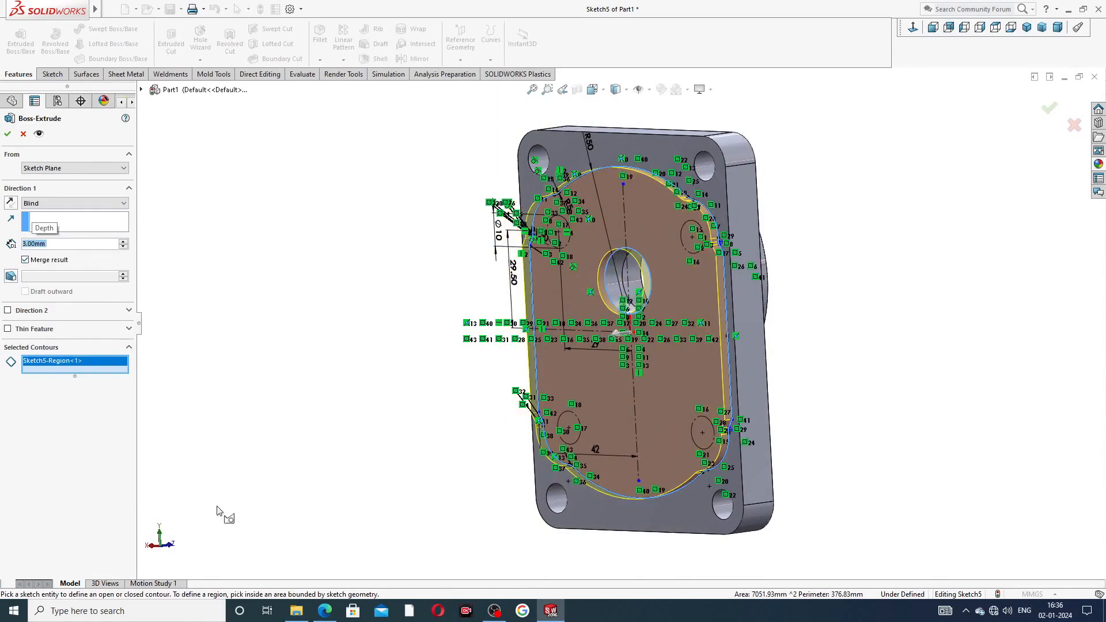
{"action": "left_click", "coordinate": [325, 611]}
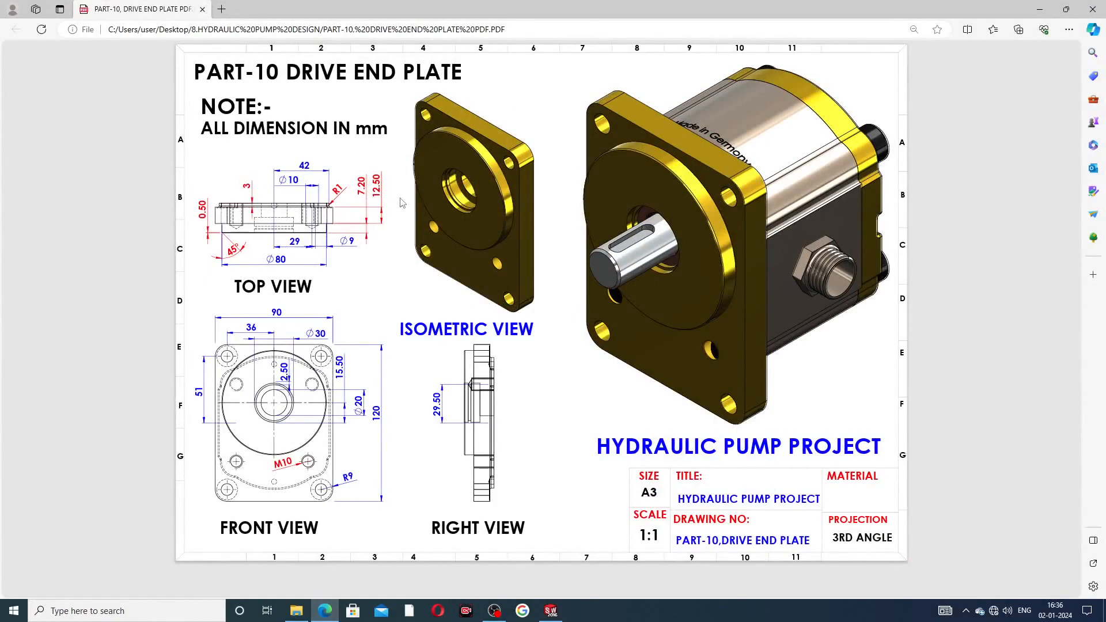
{"action": "left_click", "coordinate": [324, 611]}
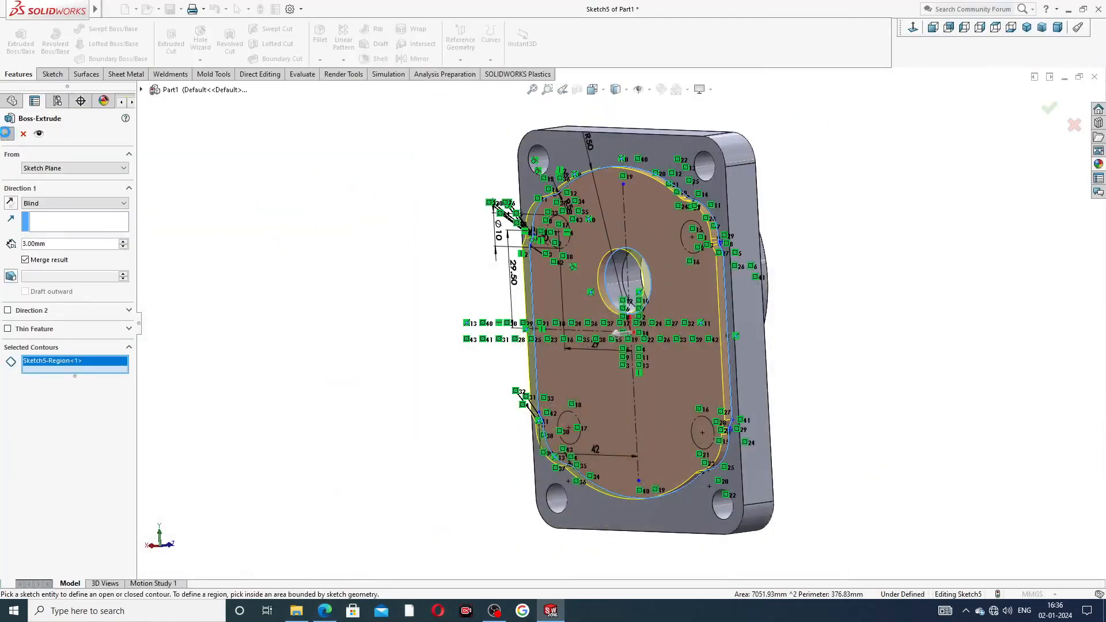
{"action": "left_click", "coordinate": [6, 133]}
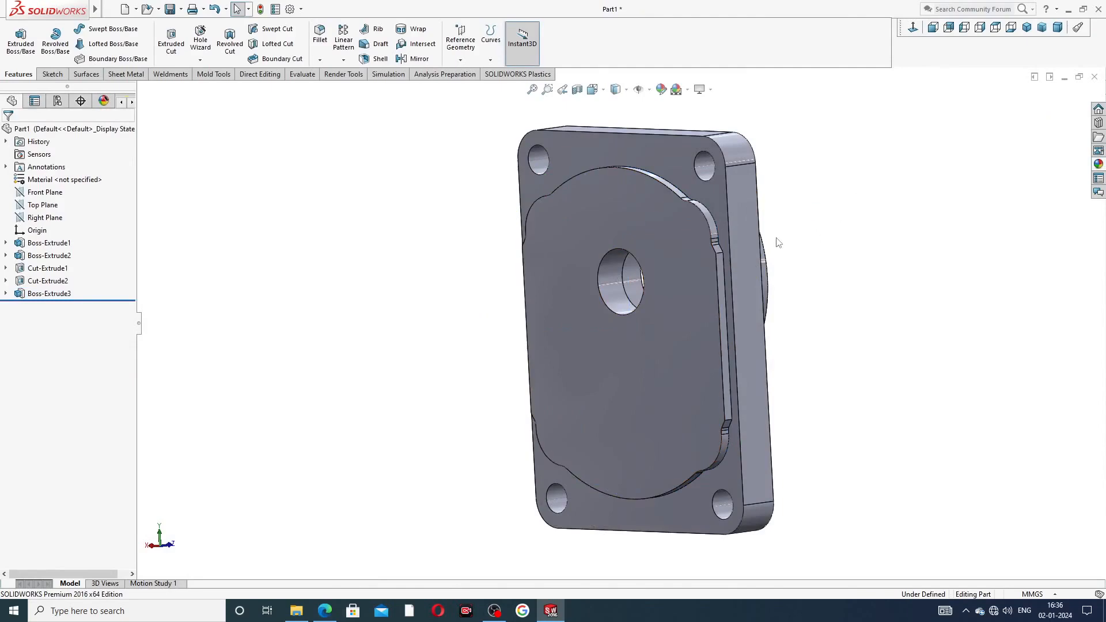
Step: Set up a symmetric constant-size fillet with a 1.5 mm radius and check the part drawing in the PDF
{"action": "middle_click_drag", "start_coordinate": [777, 242], "coordinate": [822, 243]}
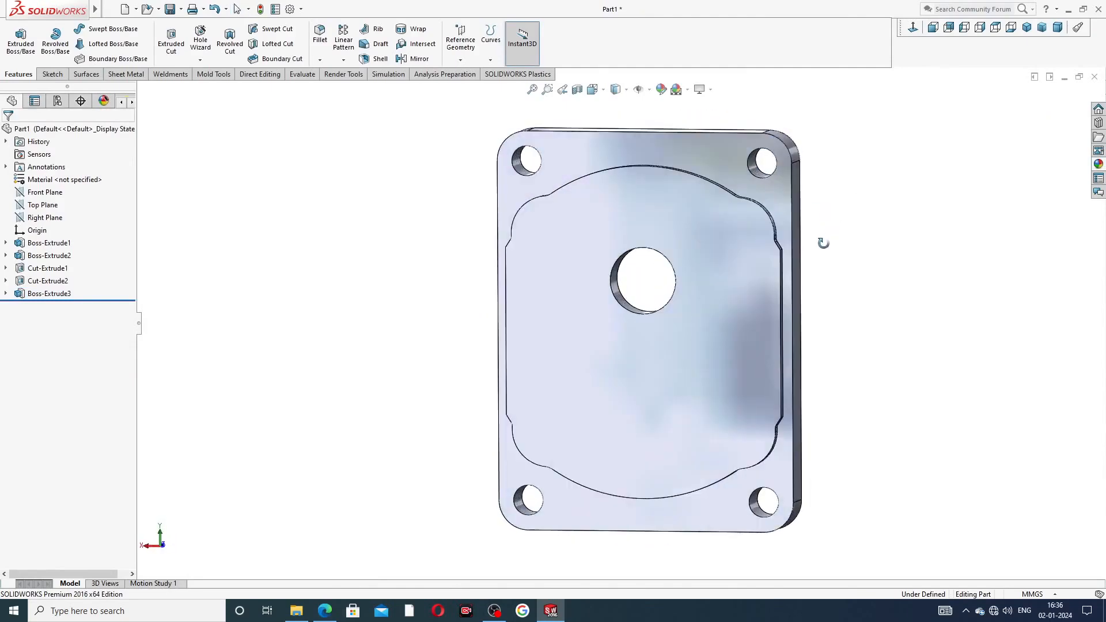
{"action": "left_click", "coordinate": [320, 60]}
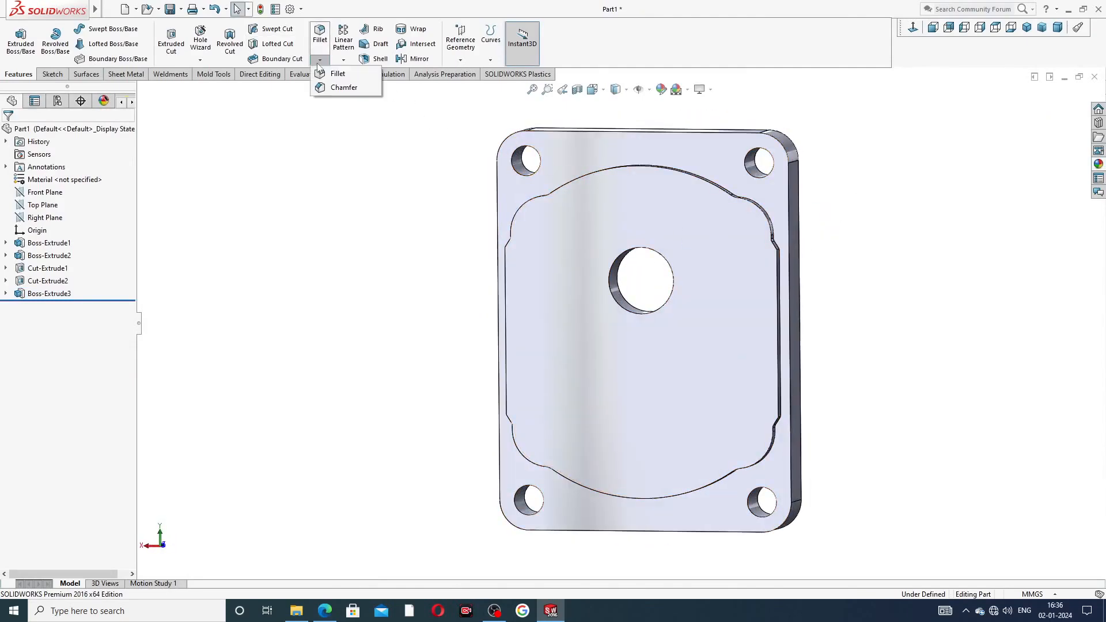
{"action": "left_click", "coordinate": [336, 74]}
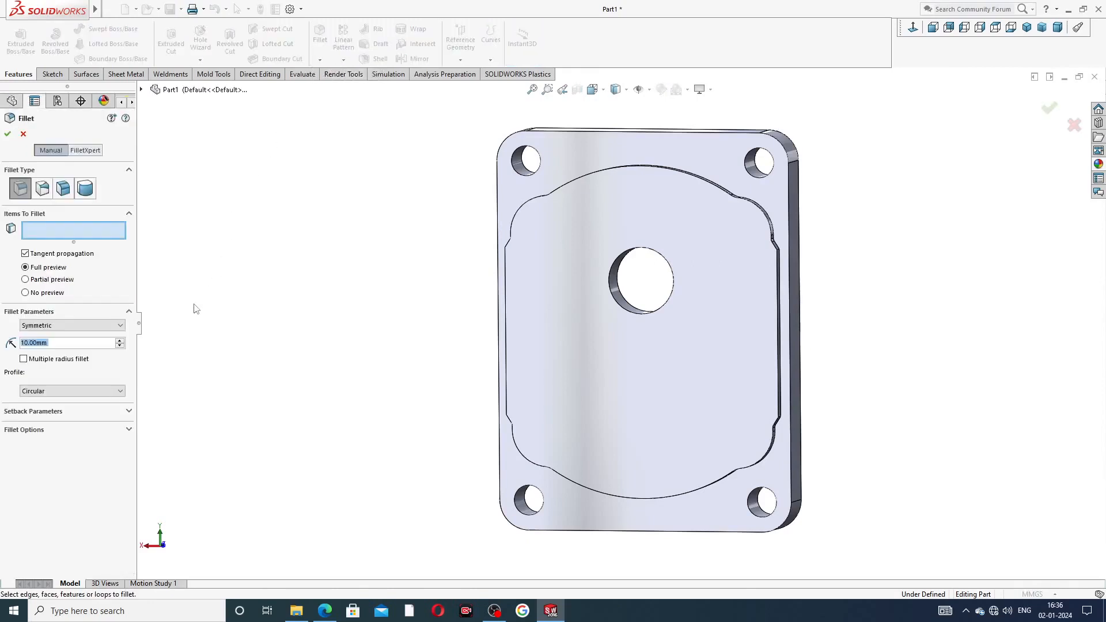
{"action": "type", "text": "1."}
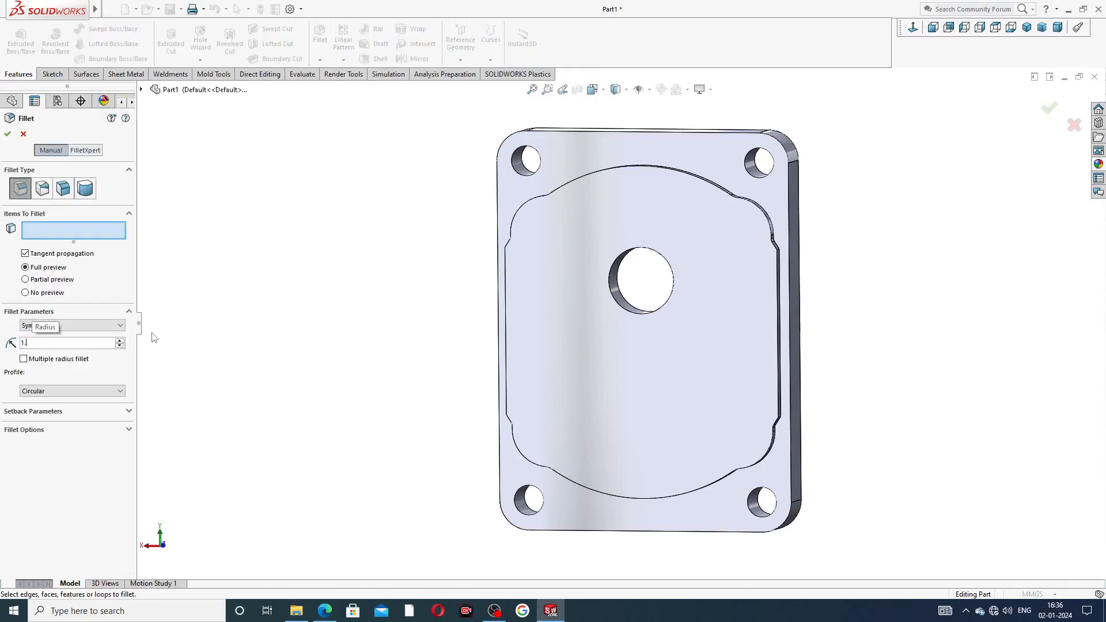
{"action": "type", "text": "5"}
{"action": "key", "text": "Return"}
{"action": "left_click", "coordinate": [324, 609]}
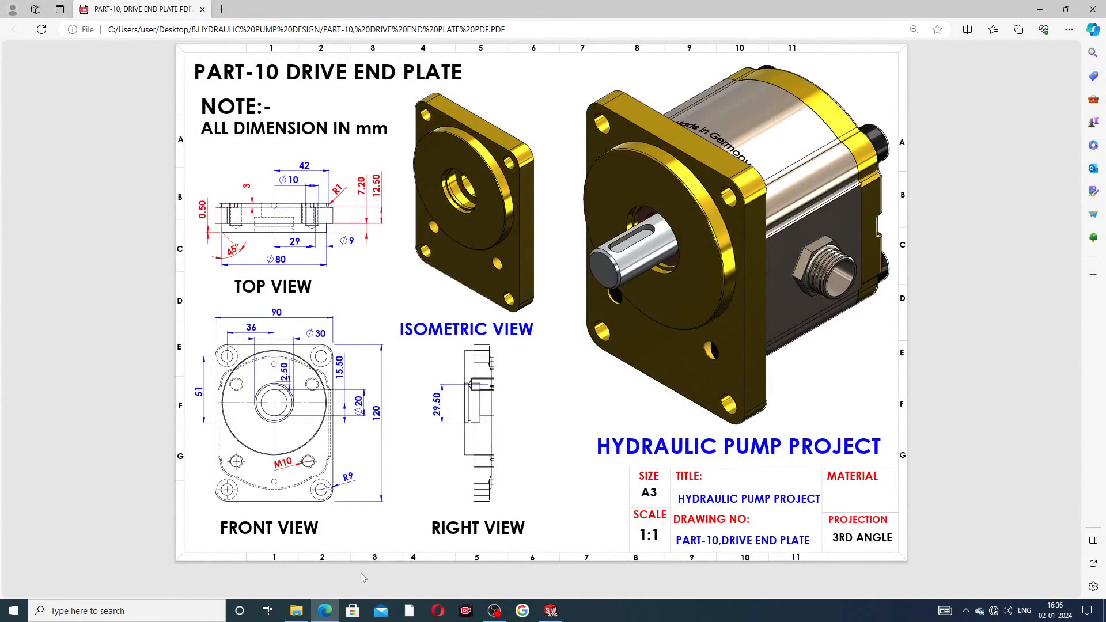
{"action": "left_click", "coordinate": [324, 610]}
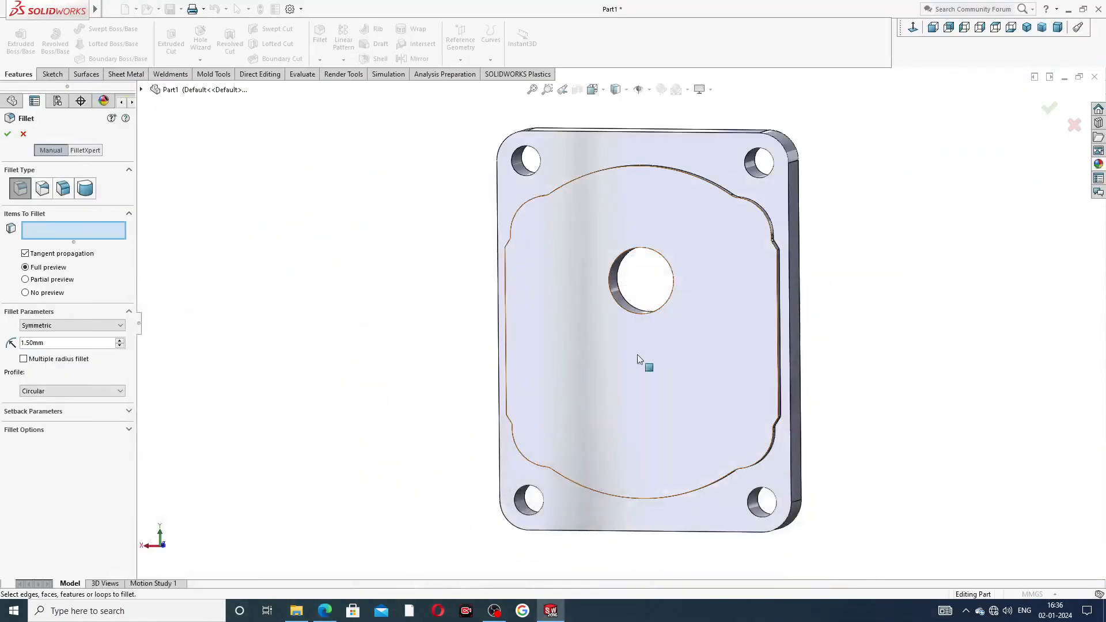
Step: Apply the fillet to the raised boss's base edges along the upper arc, both straight sides and the lower arc
{"action": "scroll", "coordinate": [685, 216], "scroll_direction": "down", "scroll_amount": 3}
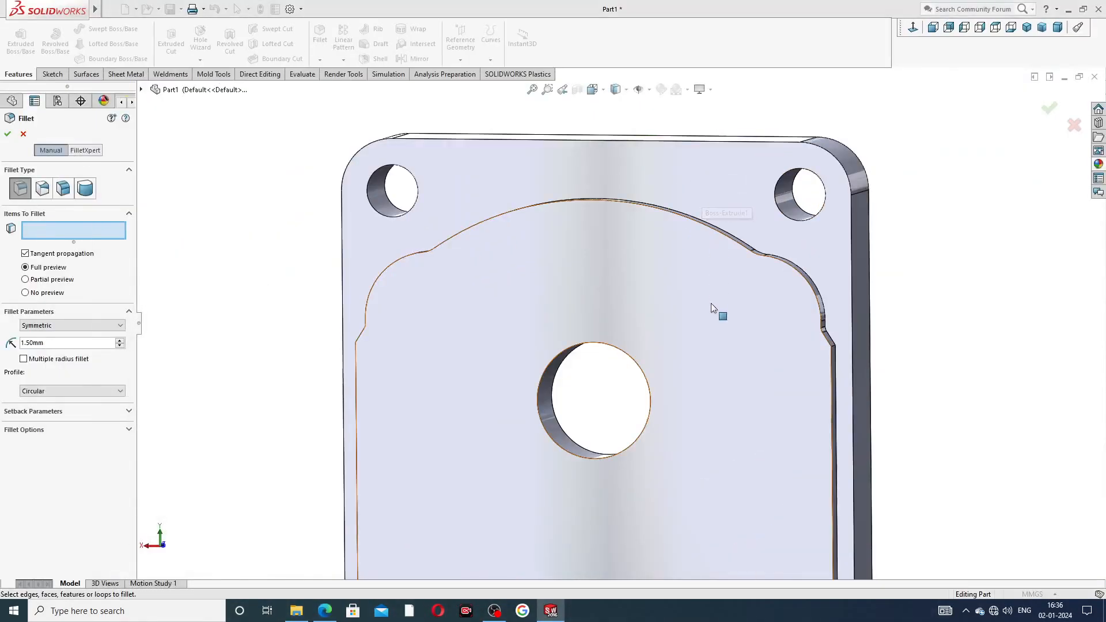
{"action": "middle_click_drag", "start_coordinate": [710, 326], "coordinate": [723, 288]}
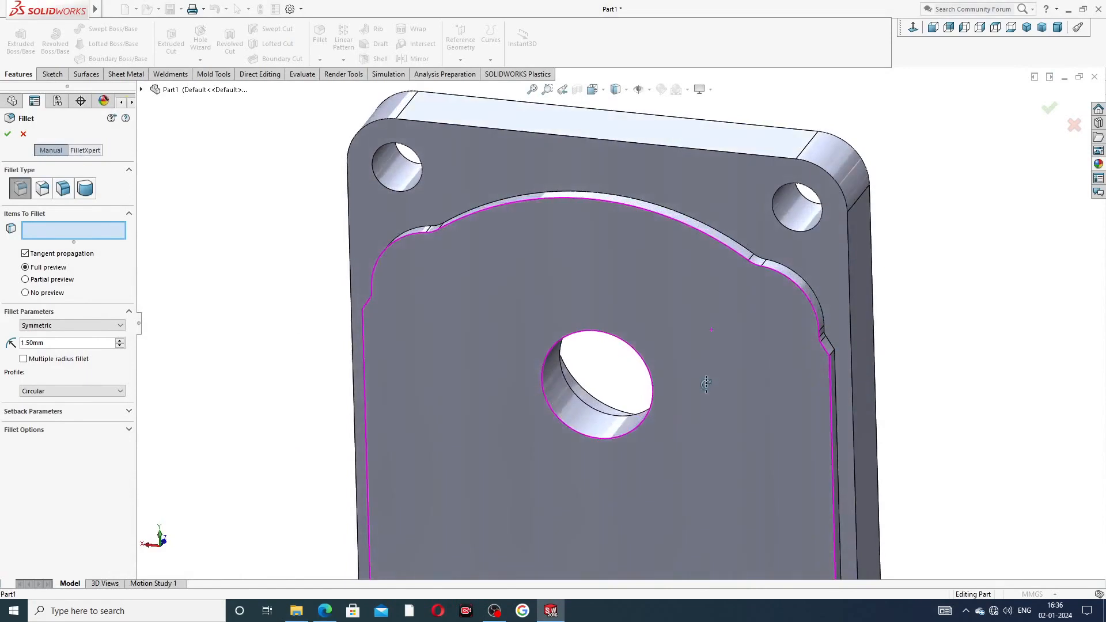
{"action": "left_click", "coordinate": [732, 244]}
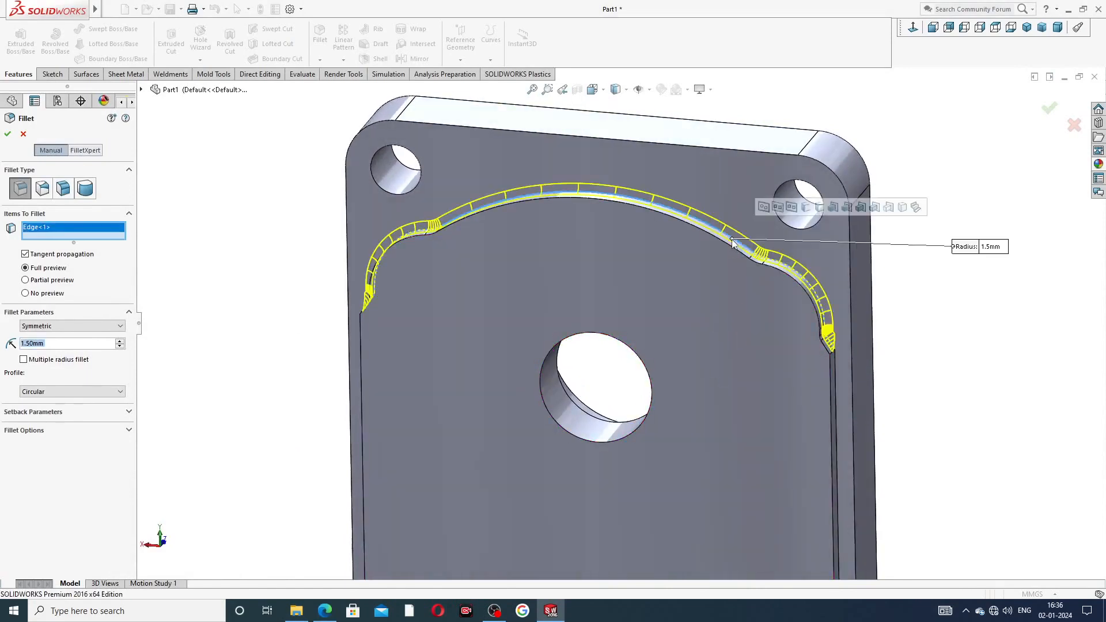
{"action": "left_click", "coordinate": [838, 406]}
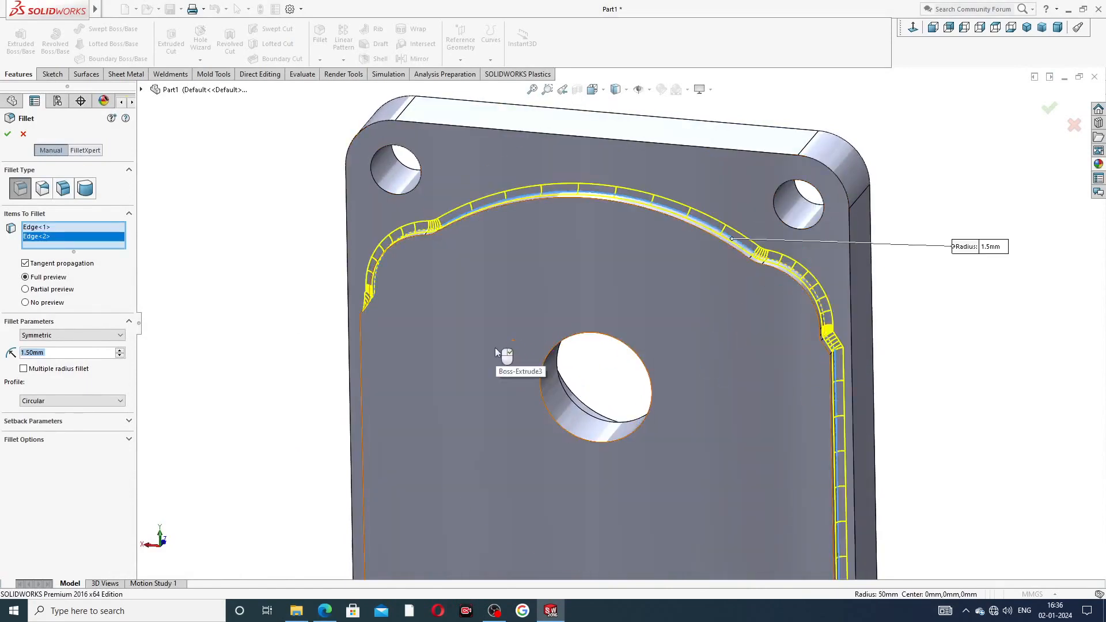
{"action": "middle_click_drag", "start_coordinate": [504, 353], "coordinate": [548, 336]}
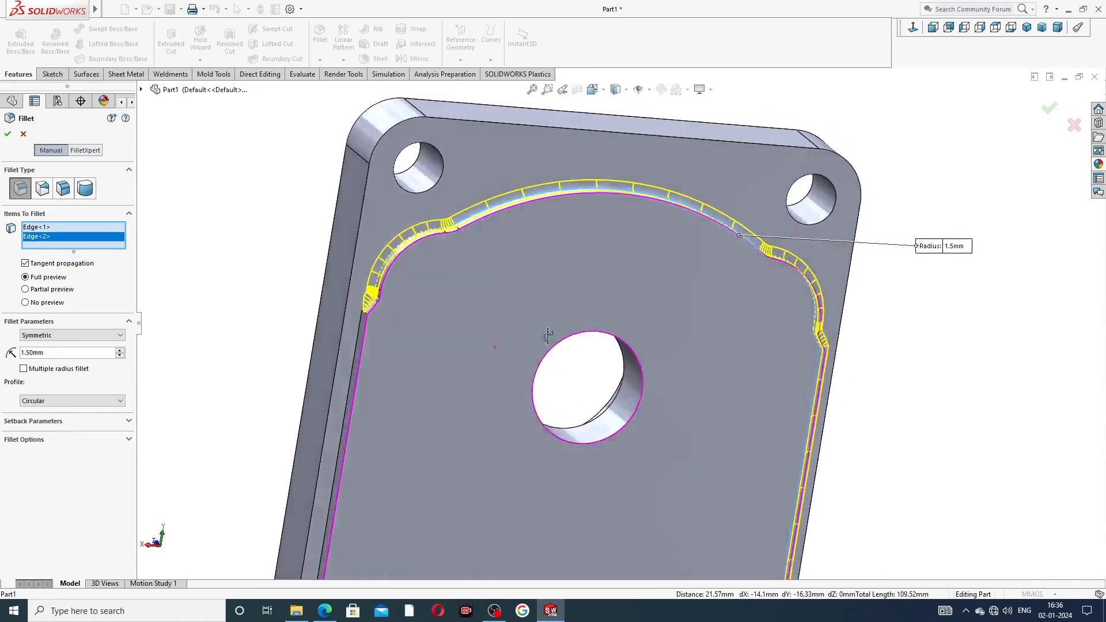
{"action": "left_click", "coordinate": [357, 352]}
{"action": "middle_click_drag", "start_coordinate": [410, 361], "coordinate": [531, 509]}
{"action": "left_click", "coordinate": [530, 513]}
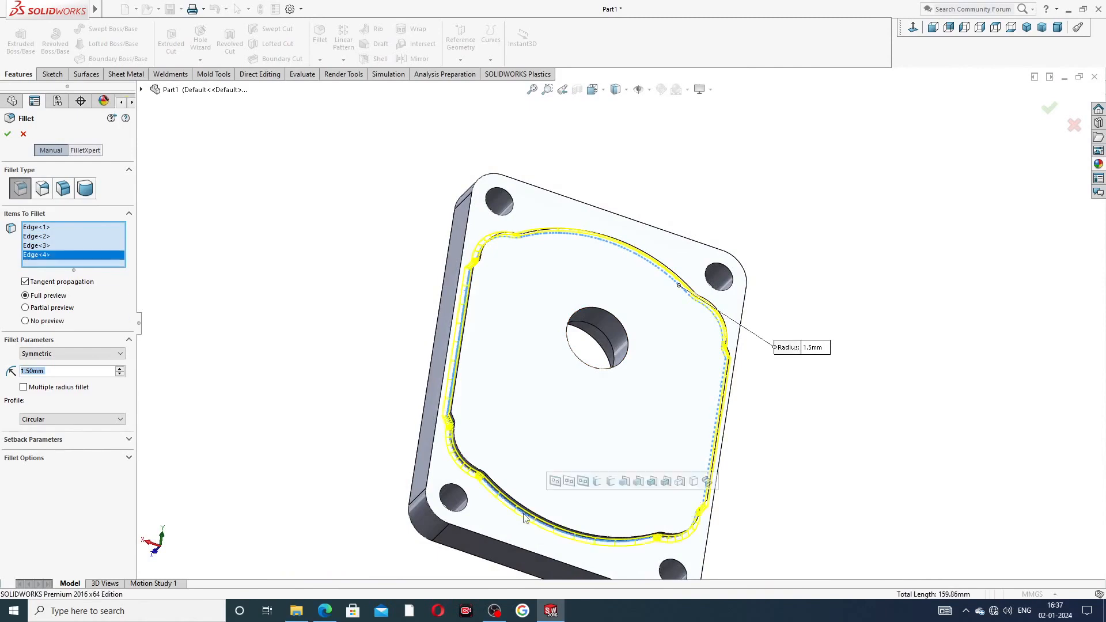
{"action": "middle_click_drag", "start_coordinate": [604, 375], "coordinate": [658, 360]}
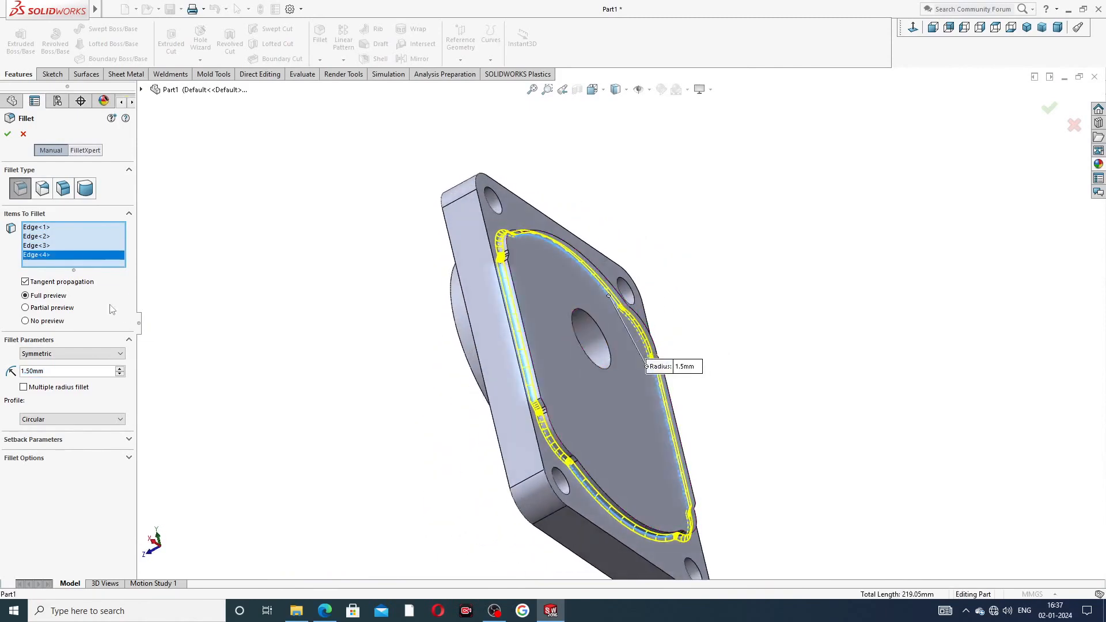
{"action": "left_click", "coordinate": [8, 133]}
{"action": "left_click", "coordinate": [609, 155]}
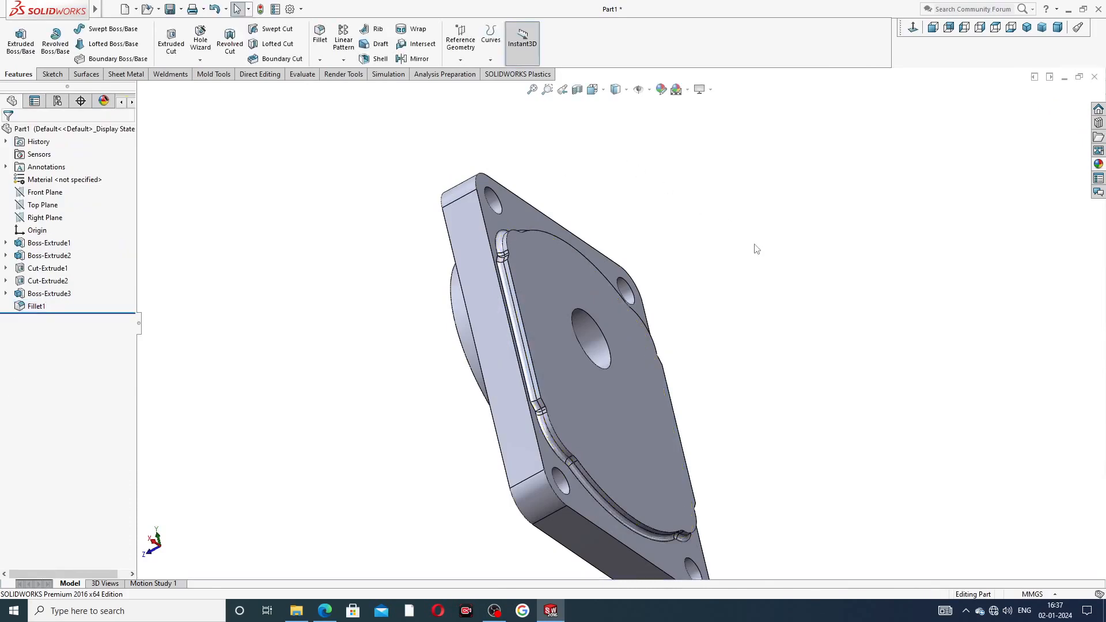
{"action": "middle_click_drag", "start_coordinate": [755, 247], "coordinate": [790, 317]}
{"action": "scroll", "coordinate": [672, 340], "scroll_direction": "down", "scroll_amount": 3}
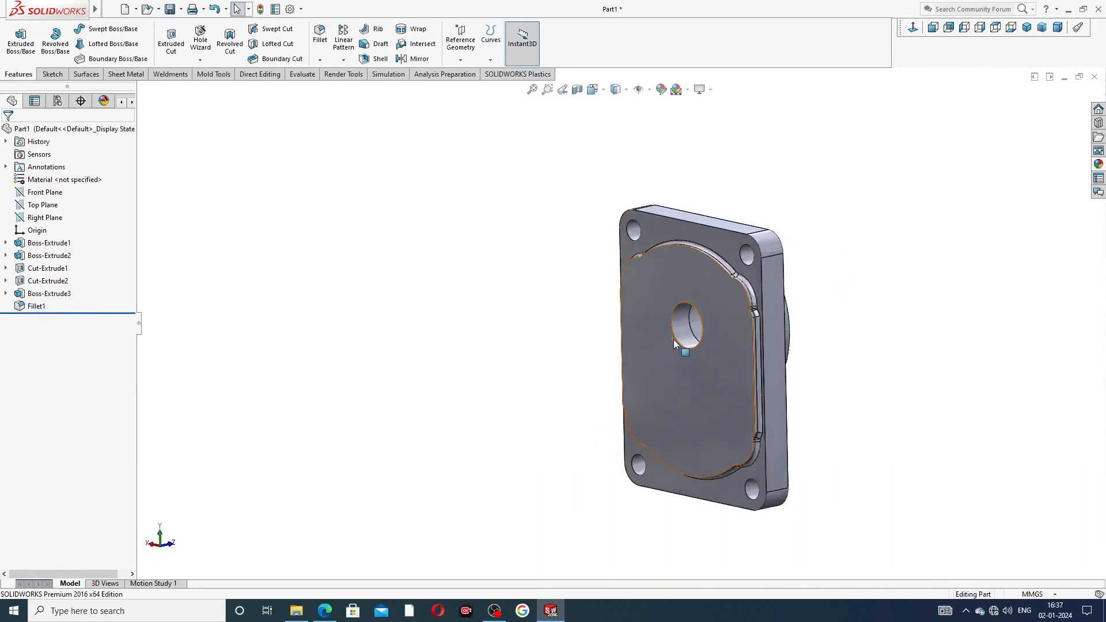
{"action": "left_click", "coordinate": [683, 212]}
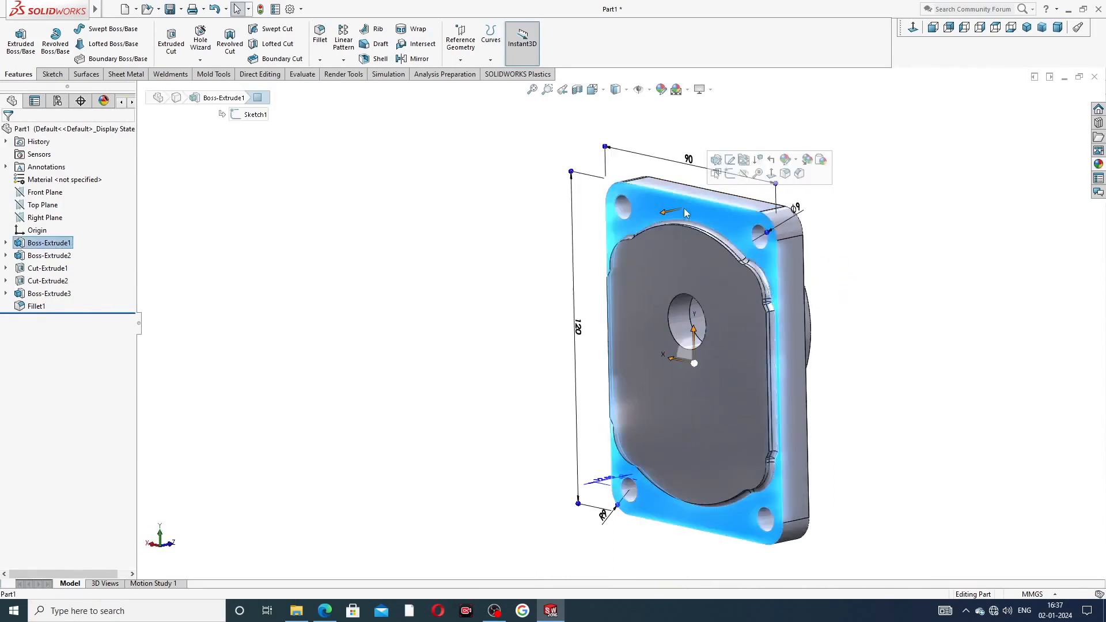
{"action": "left_click", "coordinate": [729, 159]}
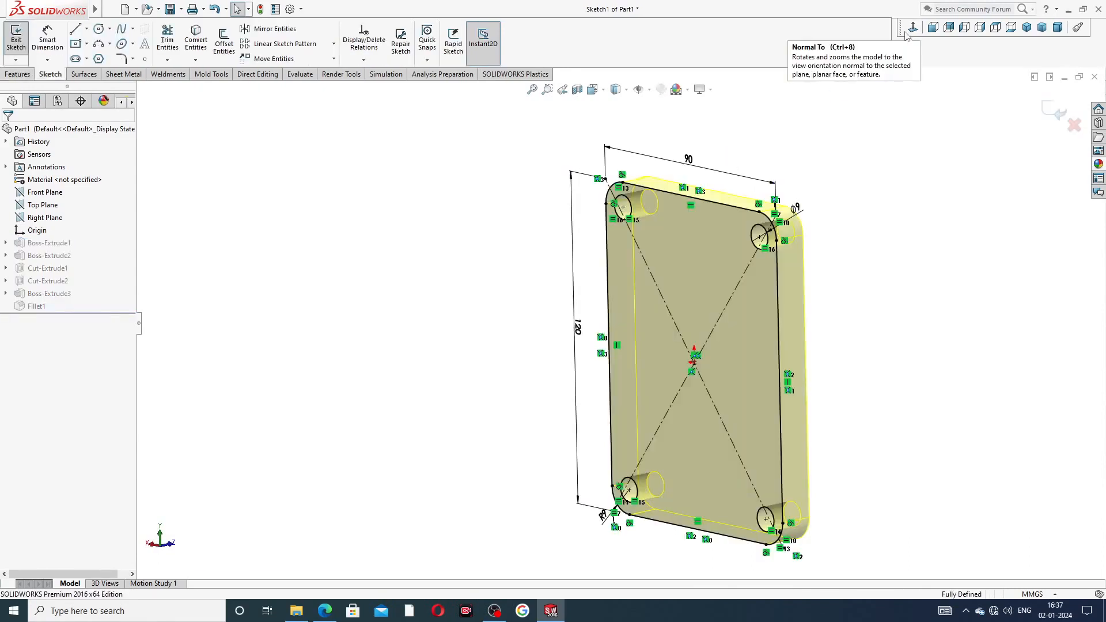
{"action": "left_click", "coordinate": [906, 33]}
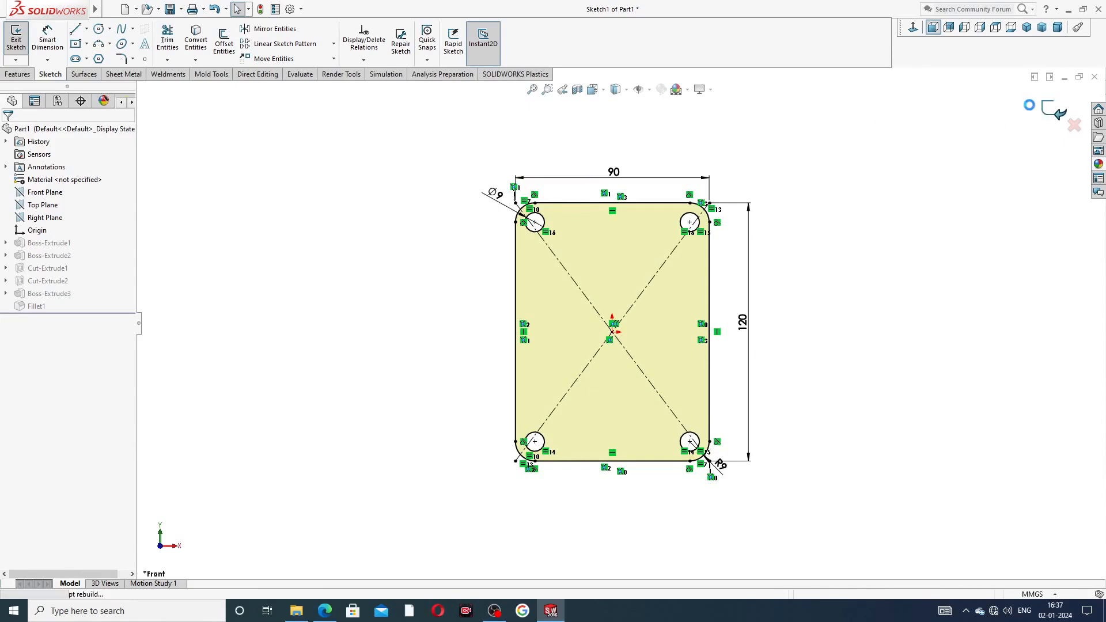
{"action": "left_click", "coordinate": [1060, 113]}
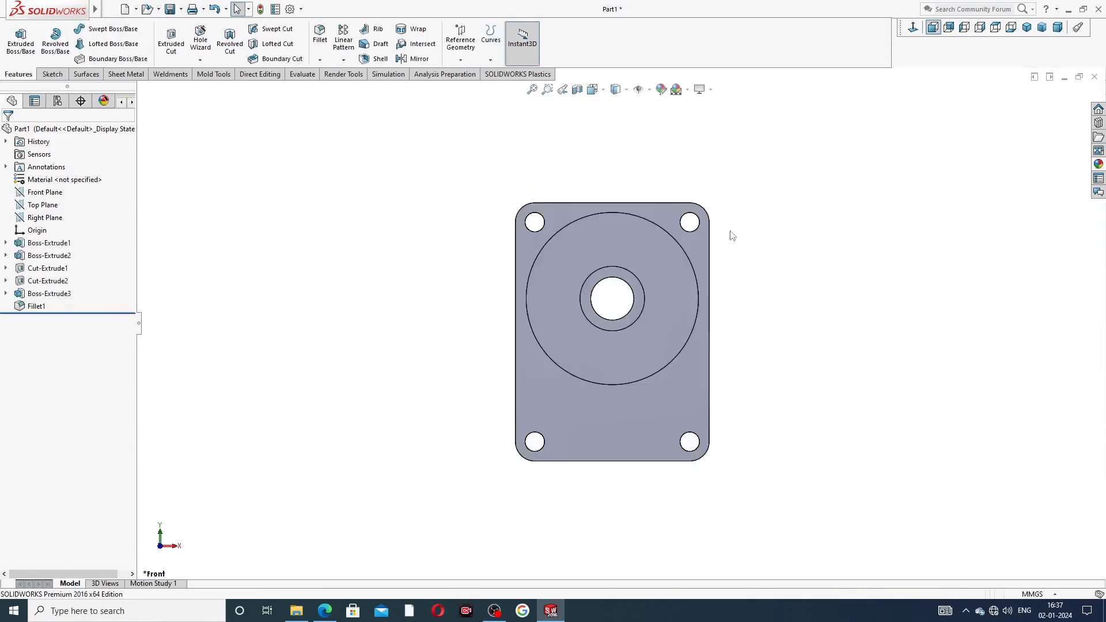
Step: Start a new sketch on the plate's flat front face around the round boss and view it square-on
{"action": "left_click", "coordinate": [699, 242]}
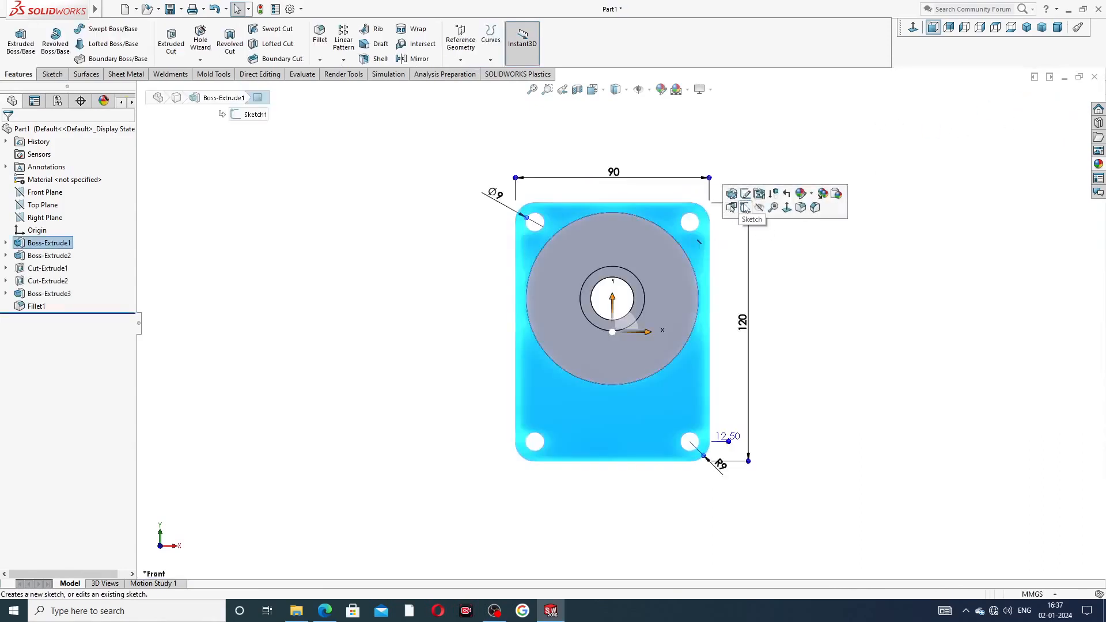
{"action": "left_click", "coordinate": [745, 207]}
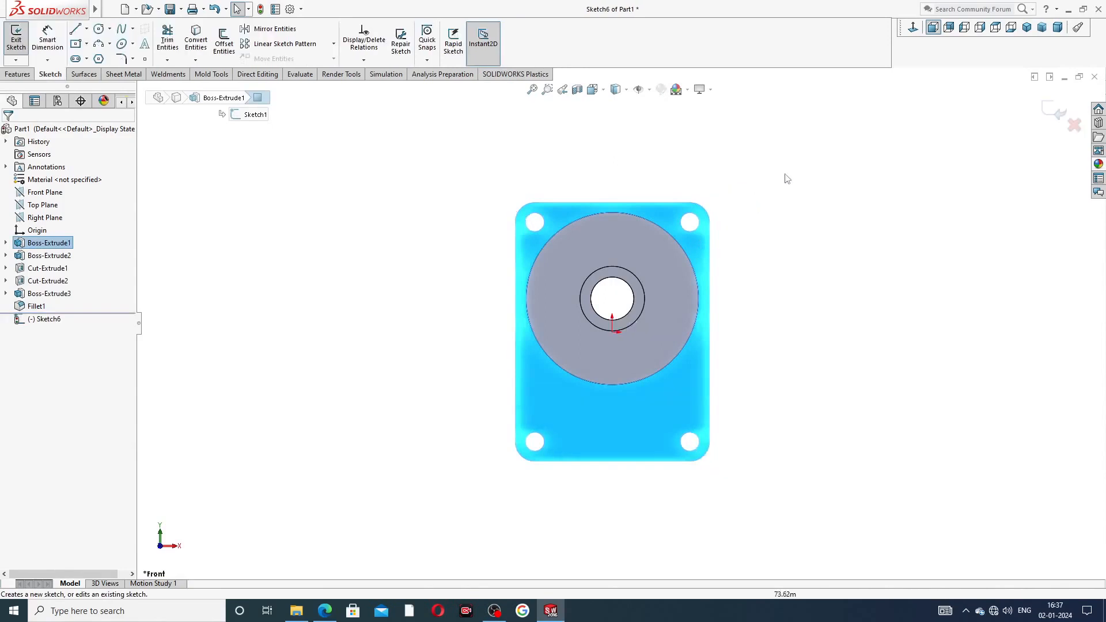
{"action": "left_click", "coordinate": [912, 28]}
{"action": "scroll", "coordinate": [852, 221], "scroll_direction": "up", "scroll_amount": 3}
{"action": "middle_click_drag", "start_coordinate": [852, 228], "coordinate": [808, 255]}
{"action": "left_click", "coordinate": [913, 28]}
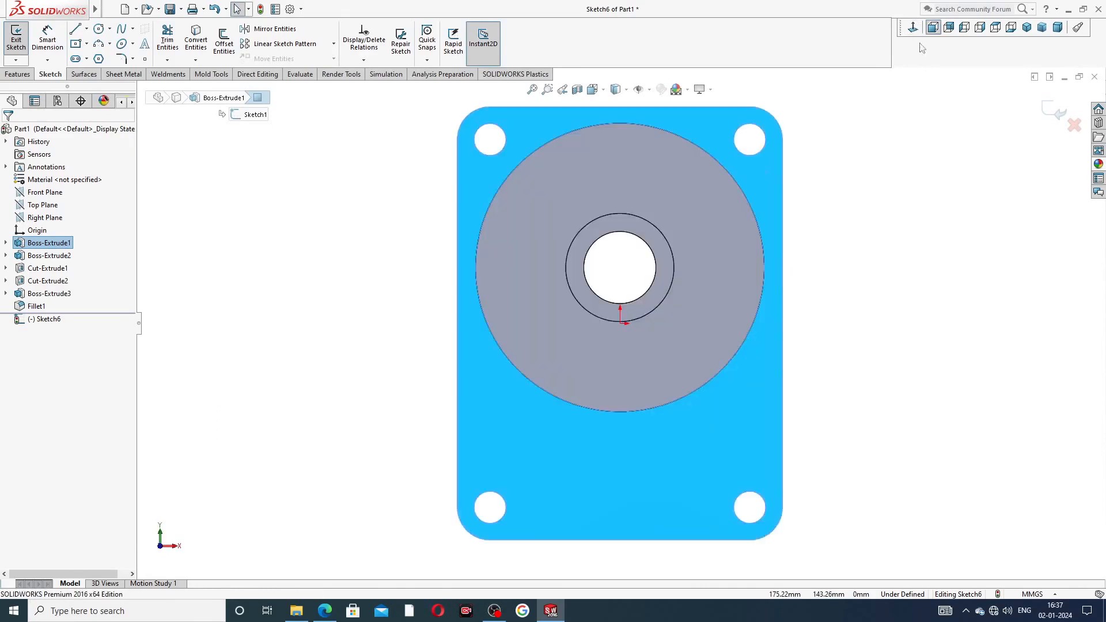
Step: Sketch a circle of about 6.6 to 7.2 mm radius centred on each of the four corner holes
{"action": "left_click", "coordinate": [103, 30]}
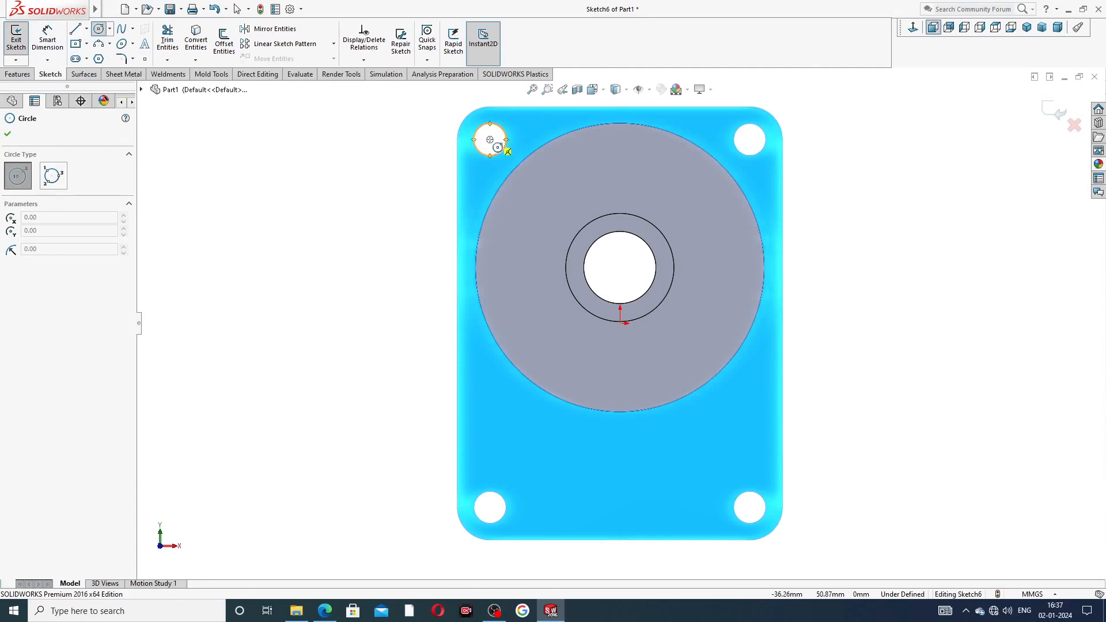
{"action": "left_click", "coordinate": [490, 140]}
{"action": "left_click", "coordinate": [506, 123]}
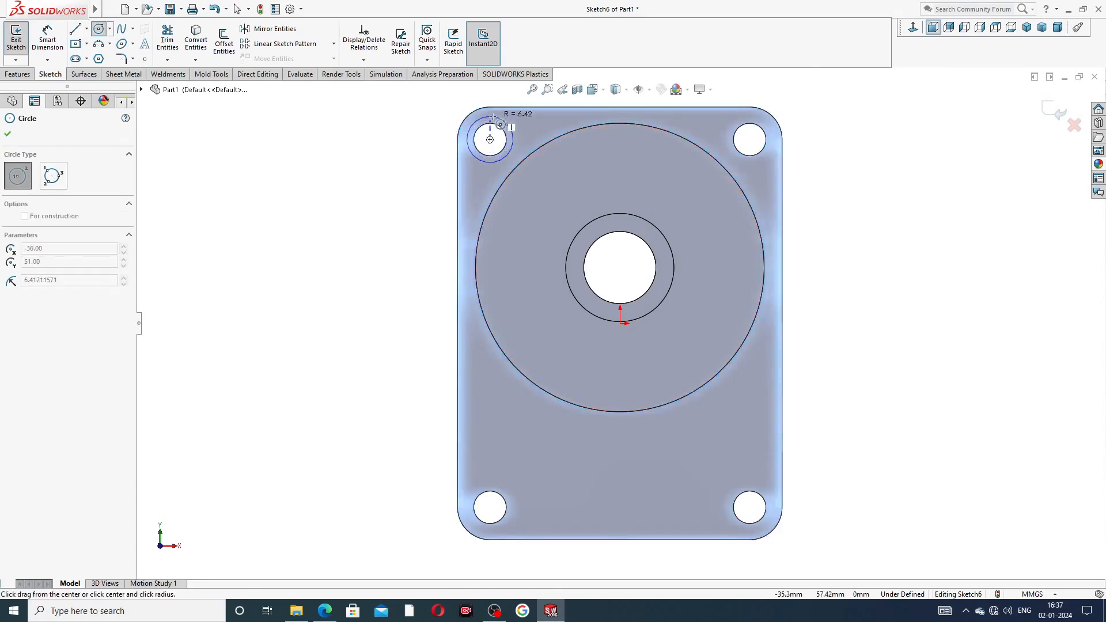
{"action": "left_click", "coordinate": [749, 140]}
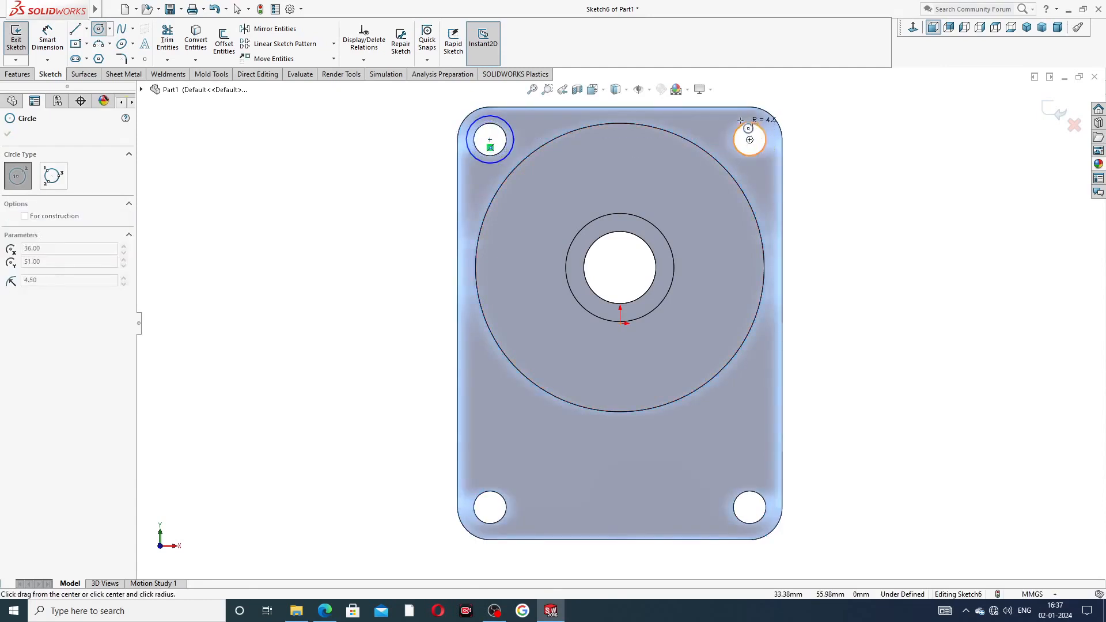
{"action": "left_click", "coordinate": [767, 122]}
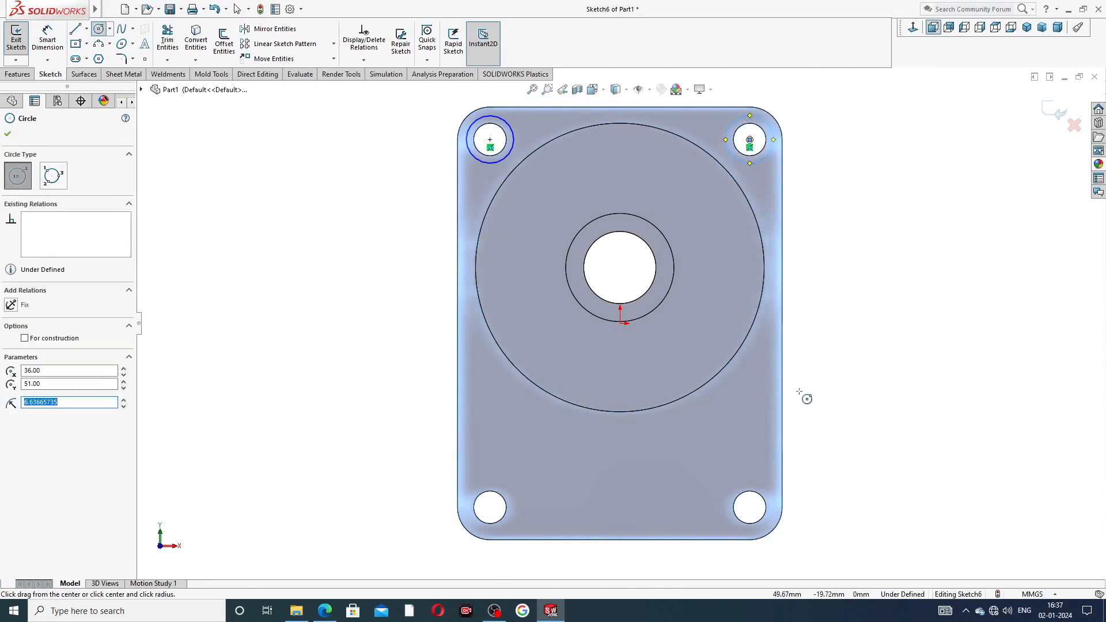
{"action": "left_click", "coordinate": [750, 507]}
{"action": "left_click", "coordinate": [750, 483]}
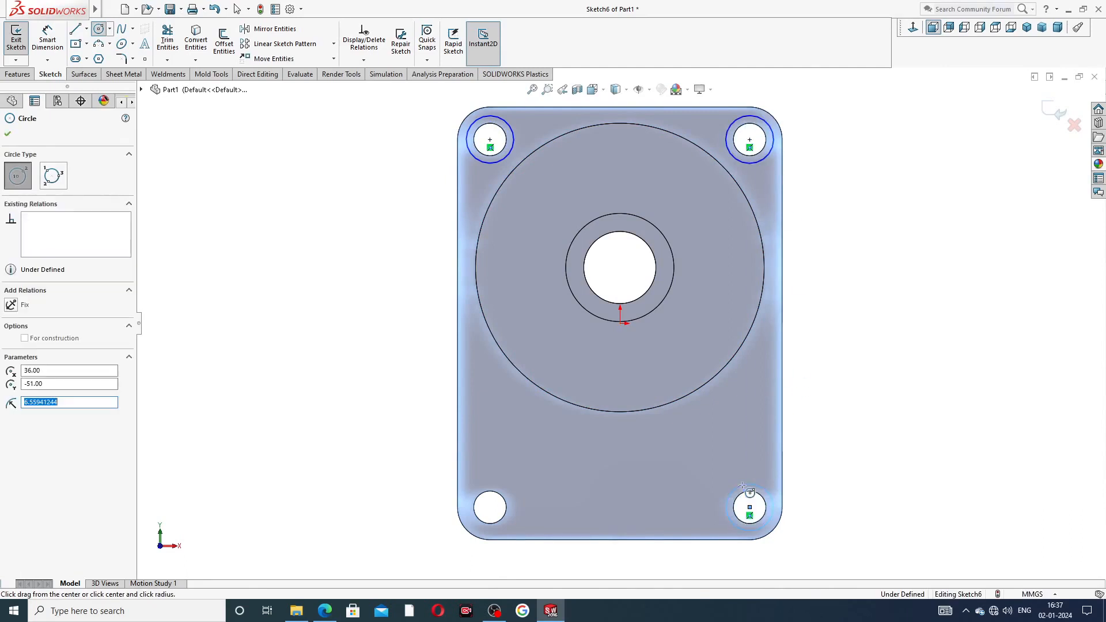
{"action": "left_click", "coordinate": [489, 506]}
{"action": "left_click", "coordinate": [493, 482]}
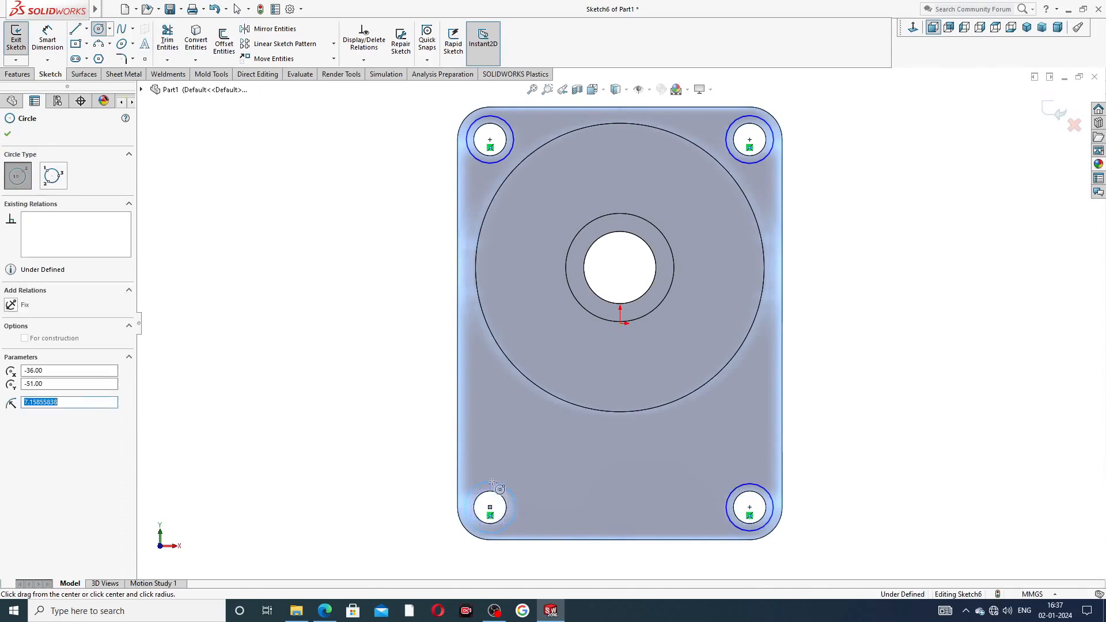
{"action": "right_click", "coordinate": [817, 326]}
{"action": "left_click", "coordinate": [841, 342]}
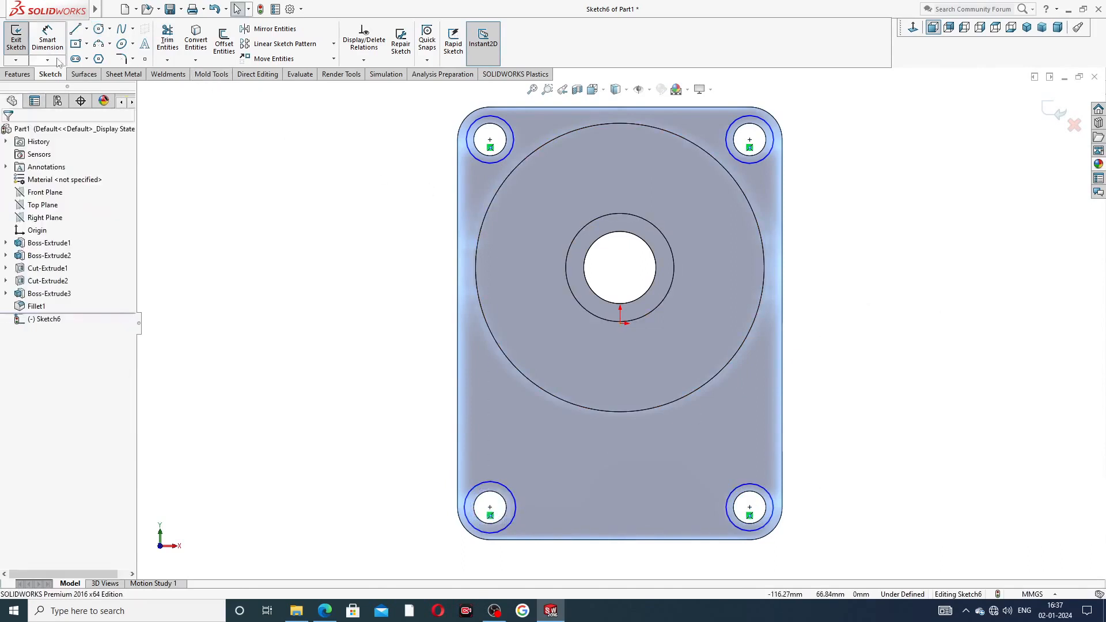
Step: Dimension the circle around the upper-left corner hole to a 16 mm diameter
{"action": "left_click", "coordinate": [47, 39]}
{"action": "left_click", "coordinate": [473, 132]}
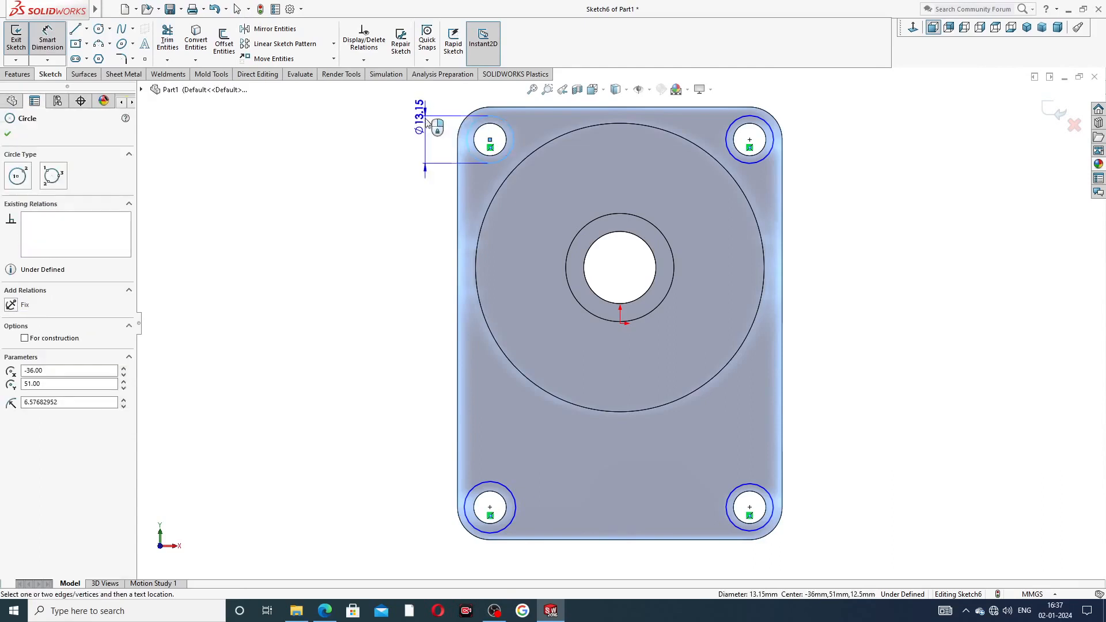
{"action": "left_click", "coordinate": [423, 140]}
{"action": "type", "text": "1"}
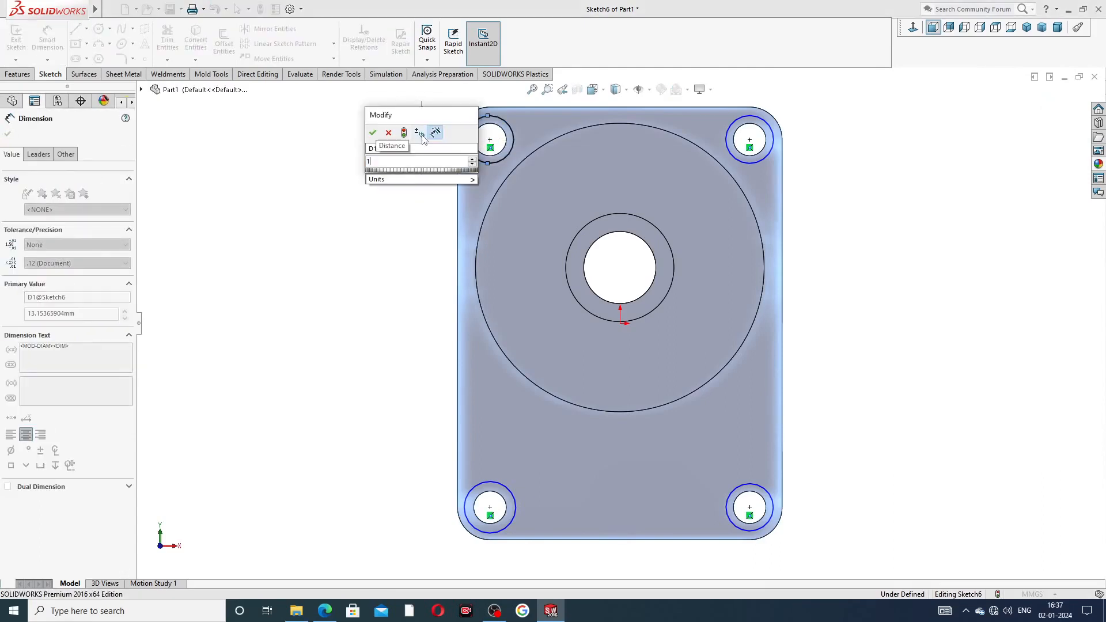
{"action": "type", "text": "6"}
{"action": "key", "text": "Return"}
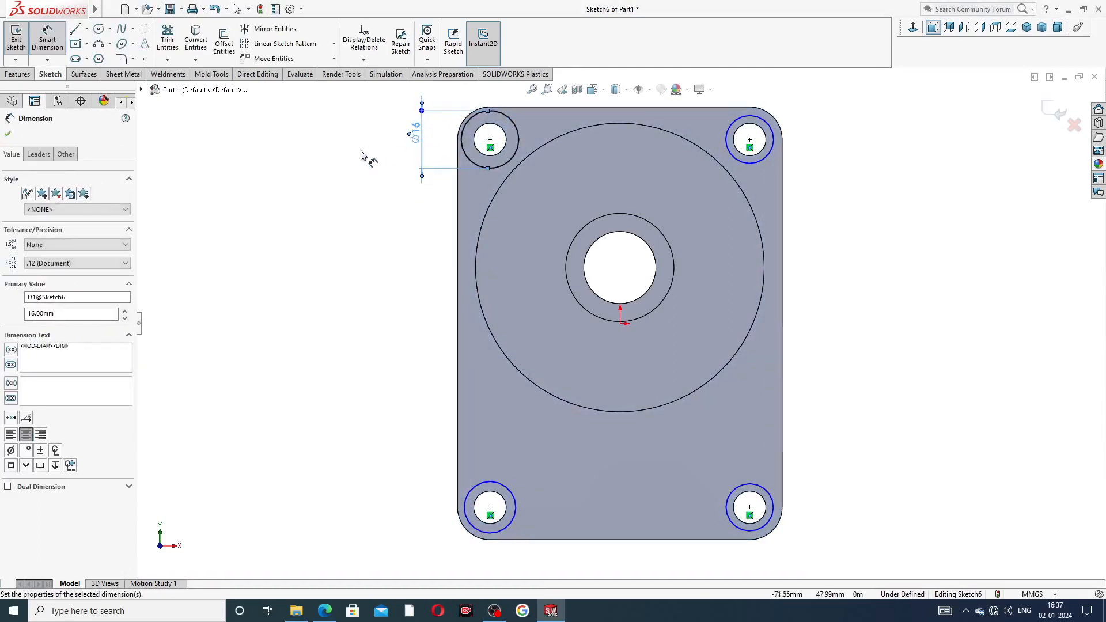
{"action": "right_click", "coordinate": [881, 116]}
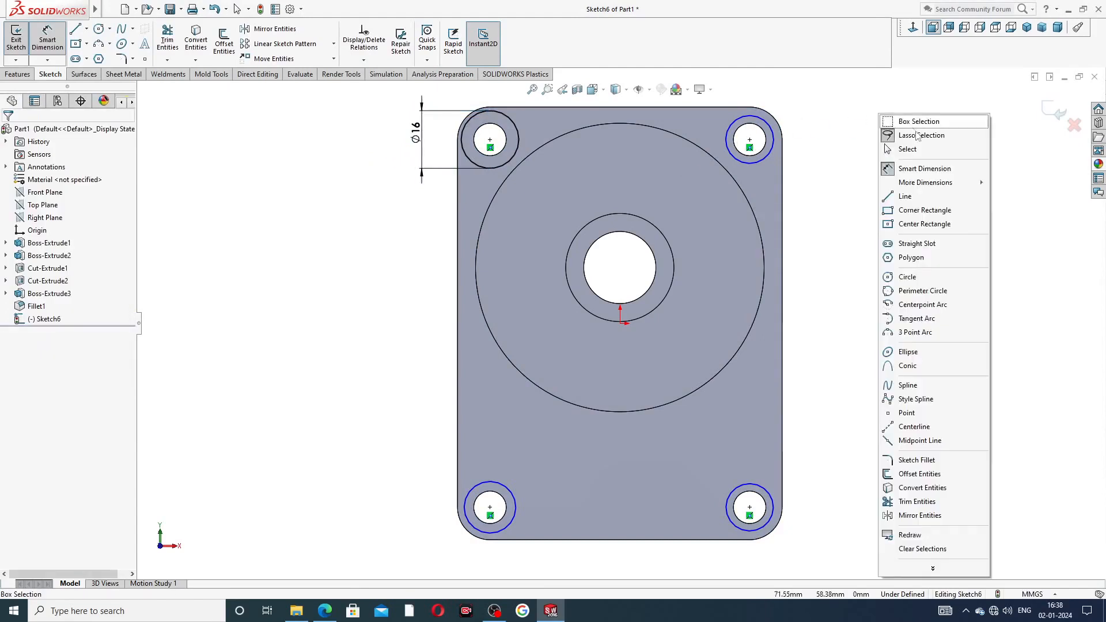
{"action": "left_click", "coordinate": [916, 150]}
Step: Make the circles around all four corner holes equal in size
{"action": "left_click", "coordinate": [508, 123]}
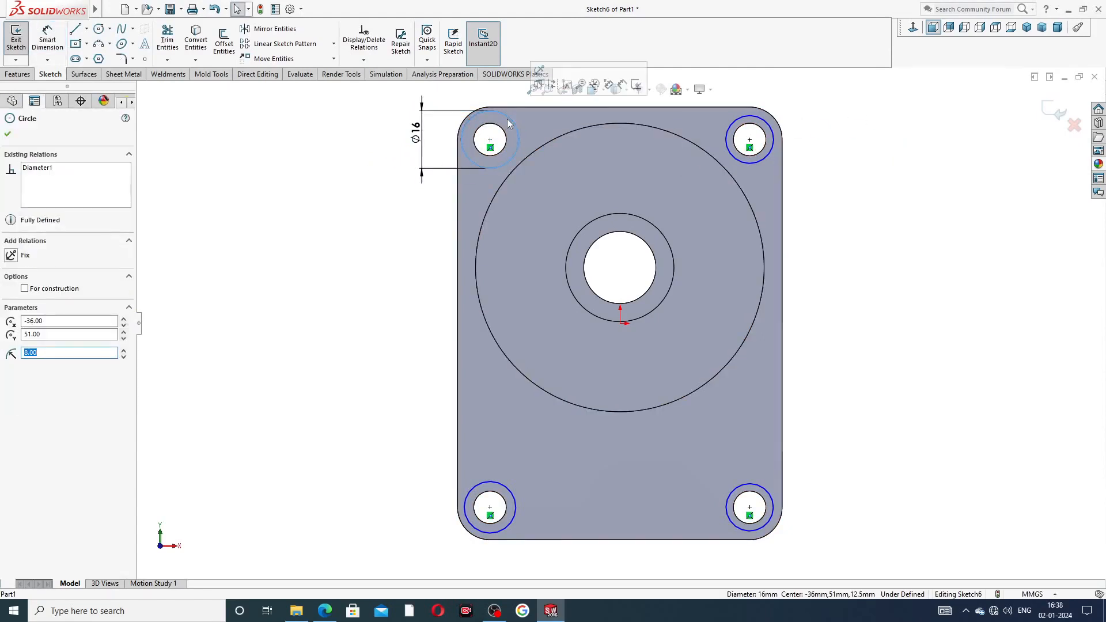
{"action": "left_click", "coordinate": [766, 123], "text": "ctrl"}
{"action": "left_click", "coordinate": [752, 482], "text": "ctrl"}
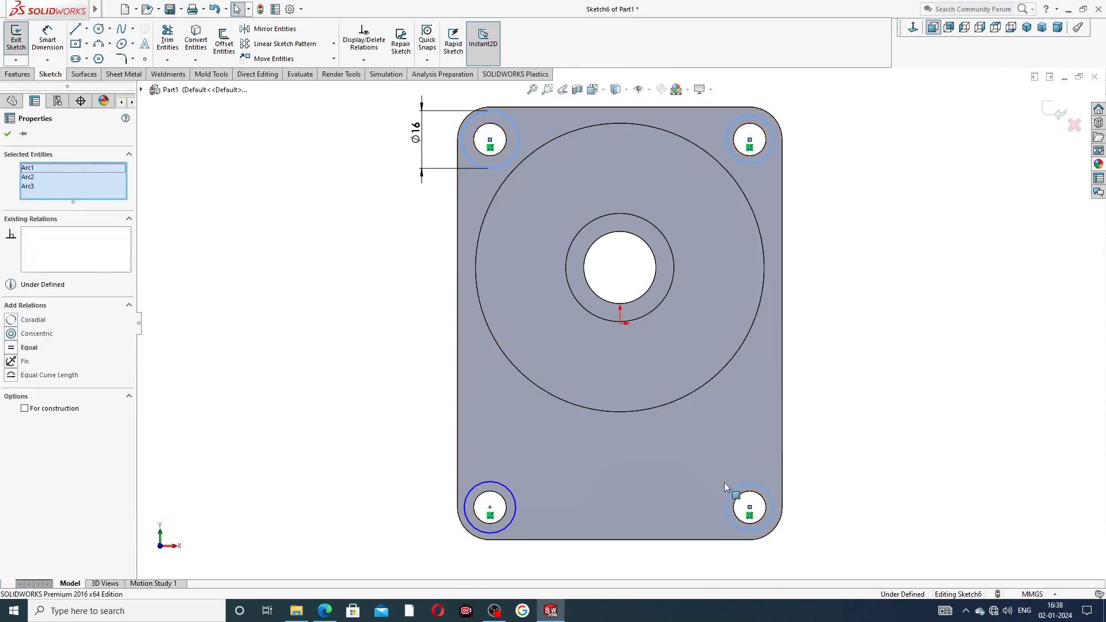
{"action": "left_click", "coordinate": [509, 488], "text": "ctrl"}
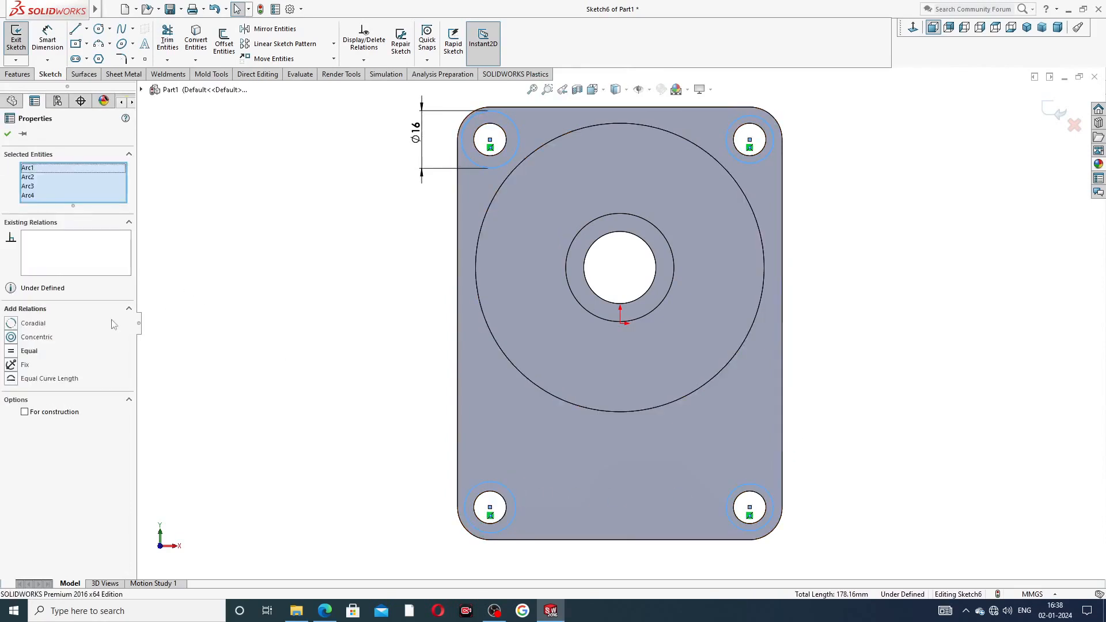
{"action": "left_click", "coordinate": [28, 352]}
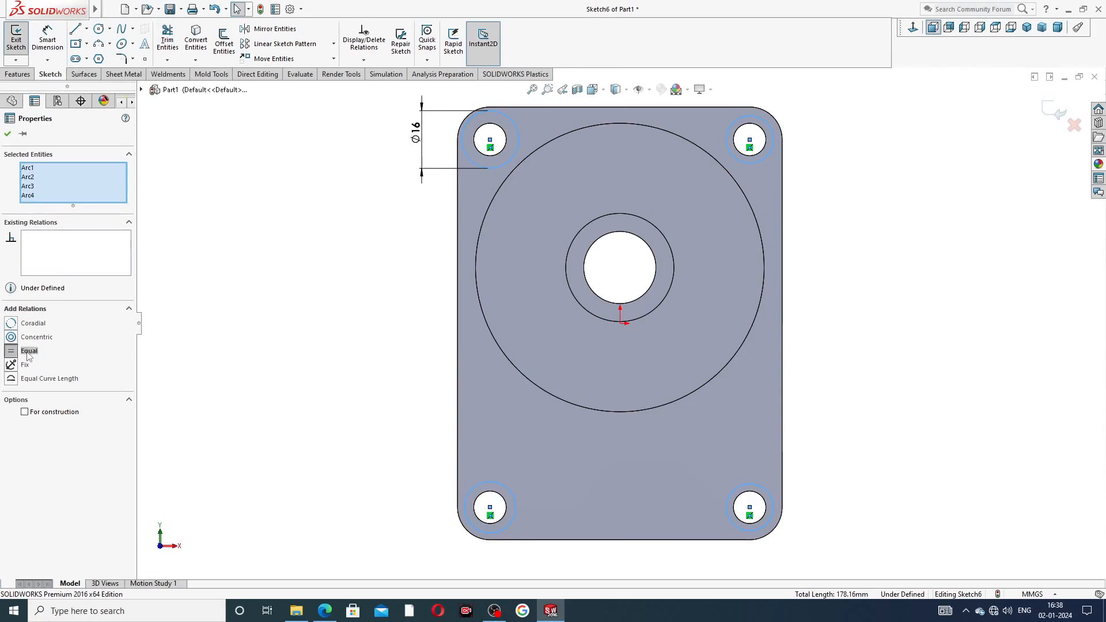
{"action": "left_click", "coordinate": [338, 314]}
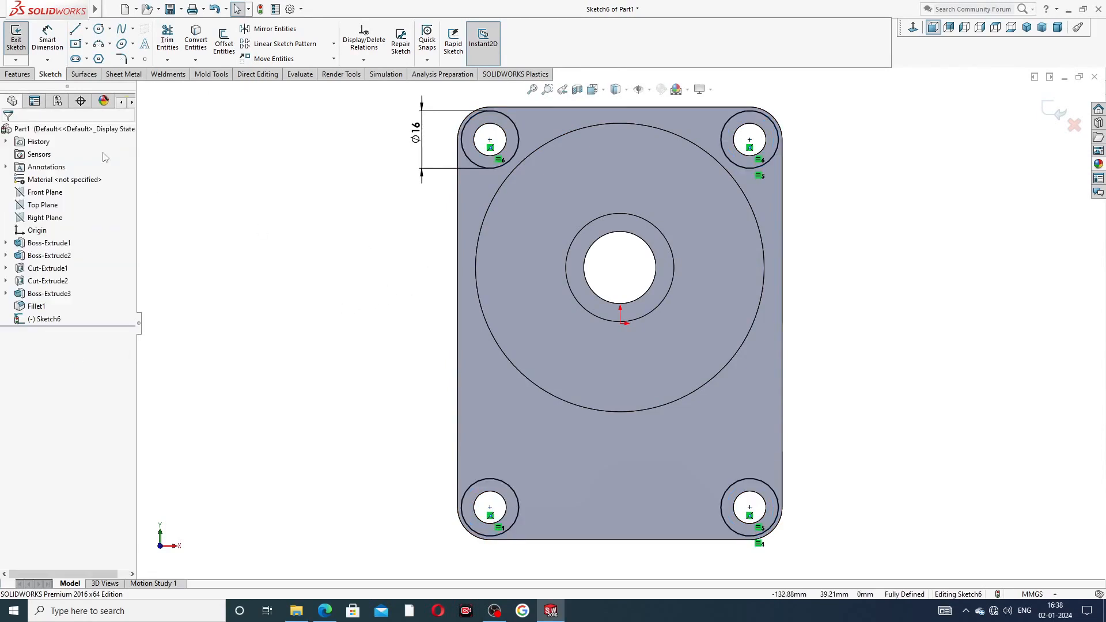
Step: Cut the four circles 0.50 mm blind into the front face as shallow recesses, checking the depth in the PDF drawing
{"action": "left_click", "coordinate": [19, 73]}
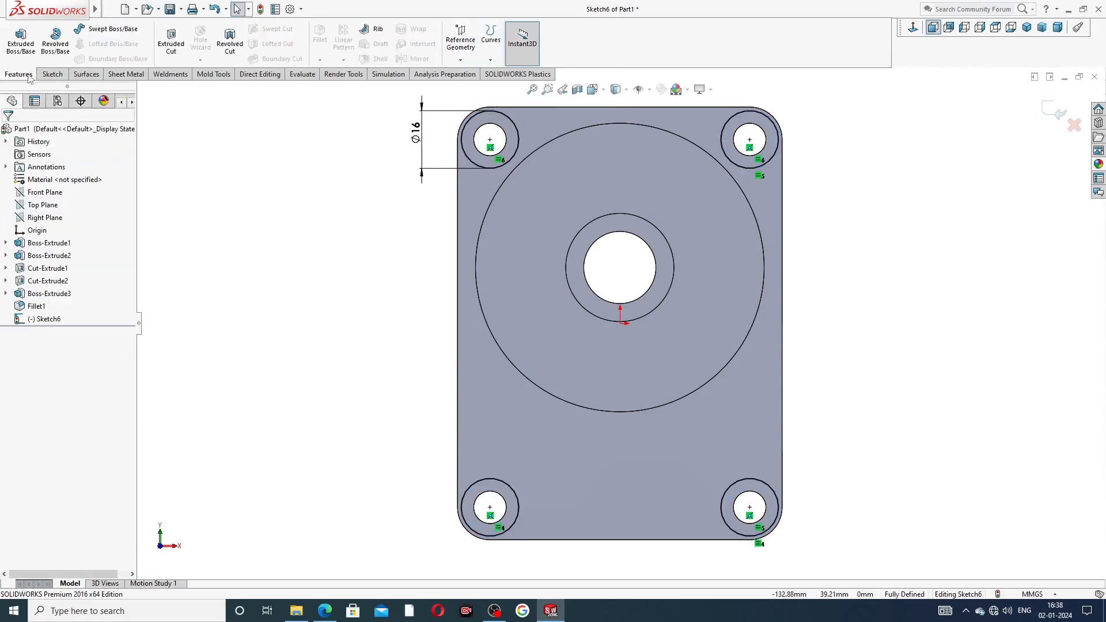
{"action": "left_click", "coordinate": [165, 47]}
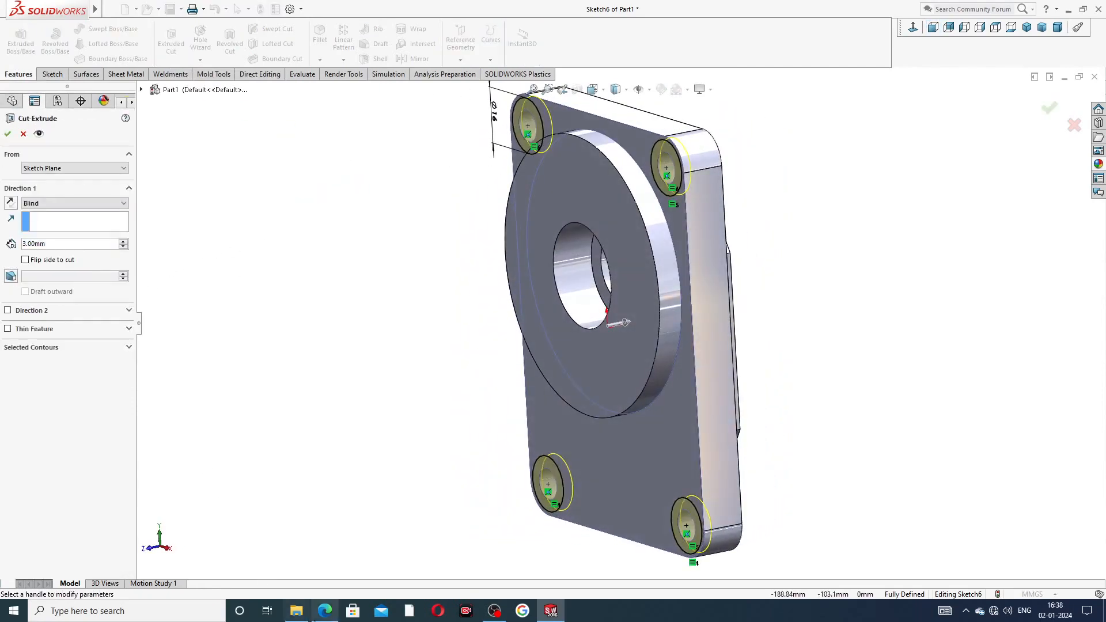
{"action": "left_click", "coordinate": [323, 614]}
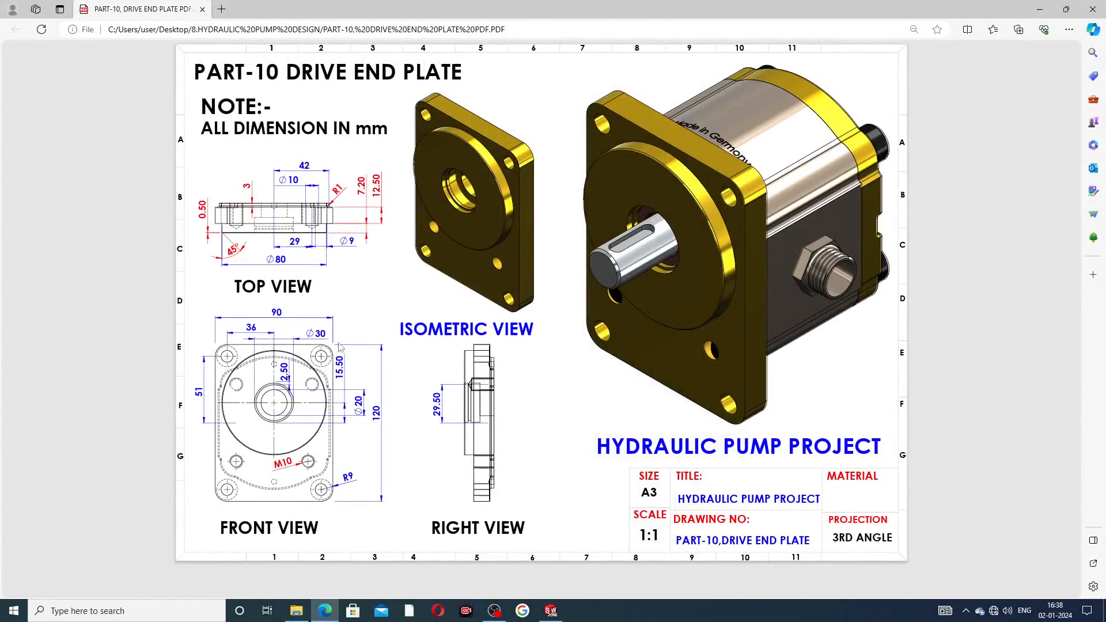
{"action": "key", "text": "alt+Tab"}
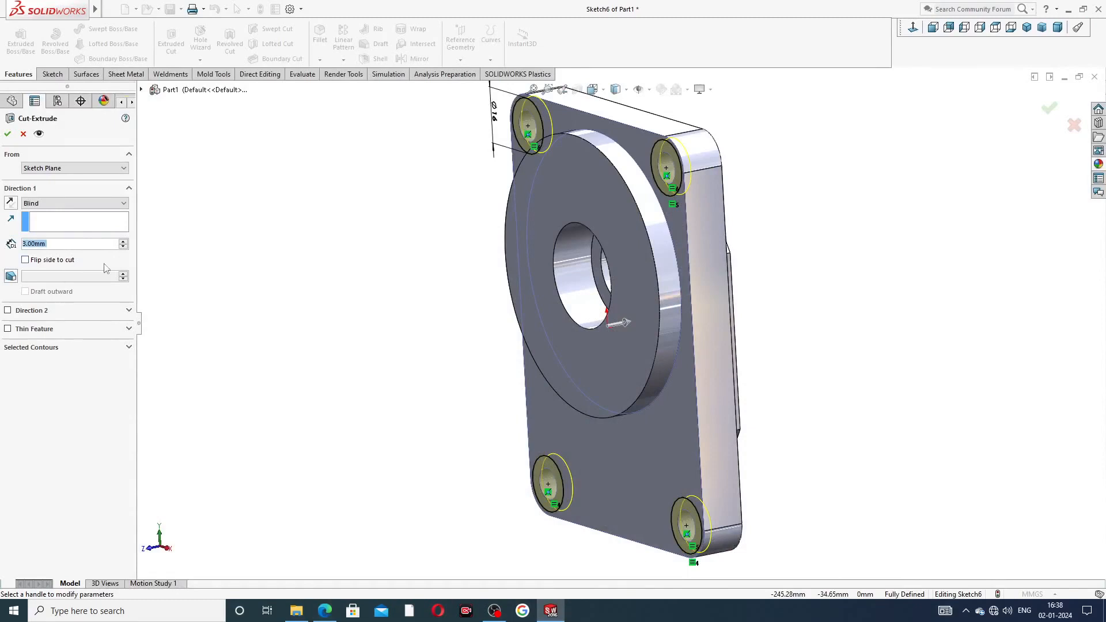
{"action": "key", "text": "BackSpace"}
{"action": "key", "text": "Return"}
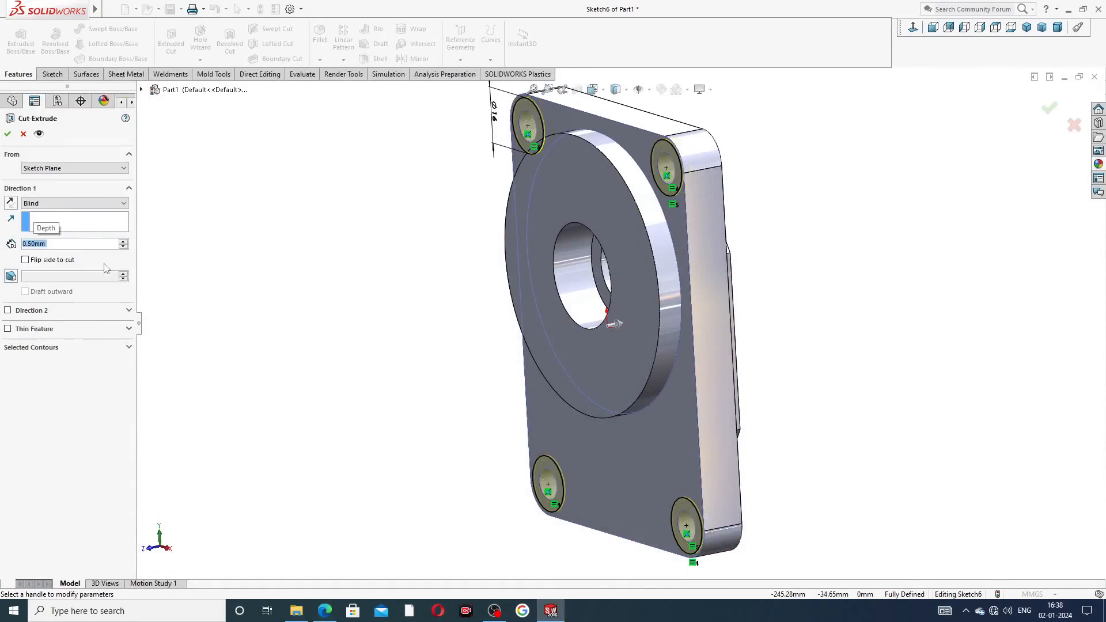
{"action": "left_click", "coordinate": [7, 133]}
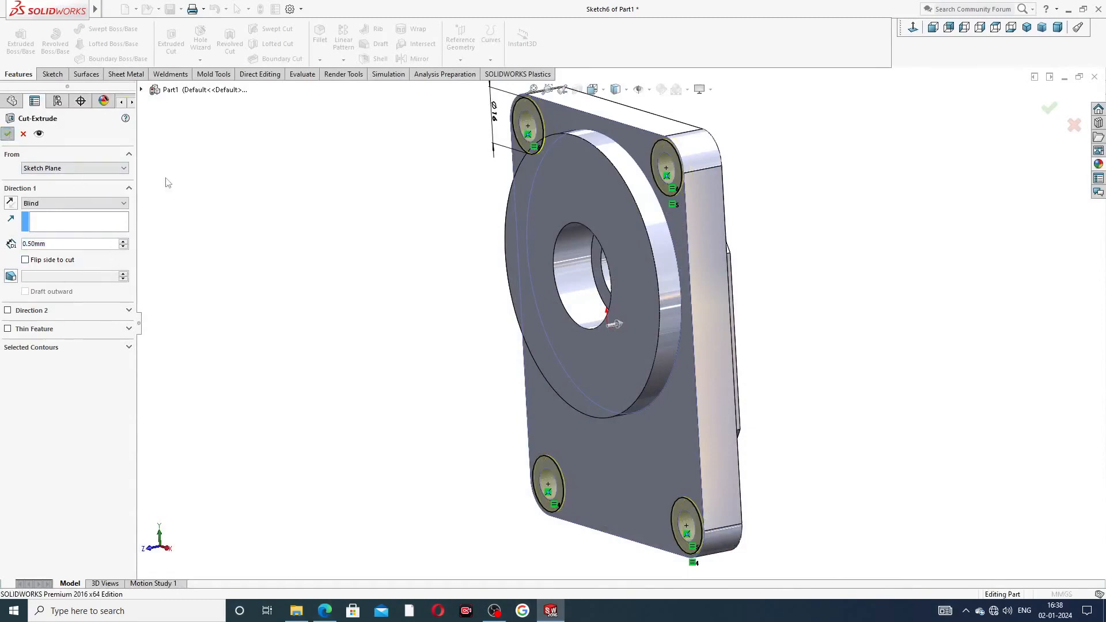
{"action": "left_click", "coordinate": [397, 145]}
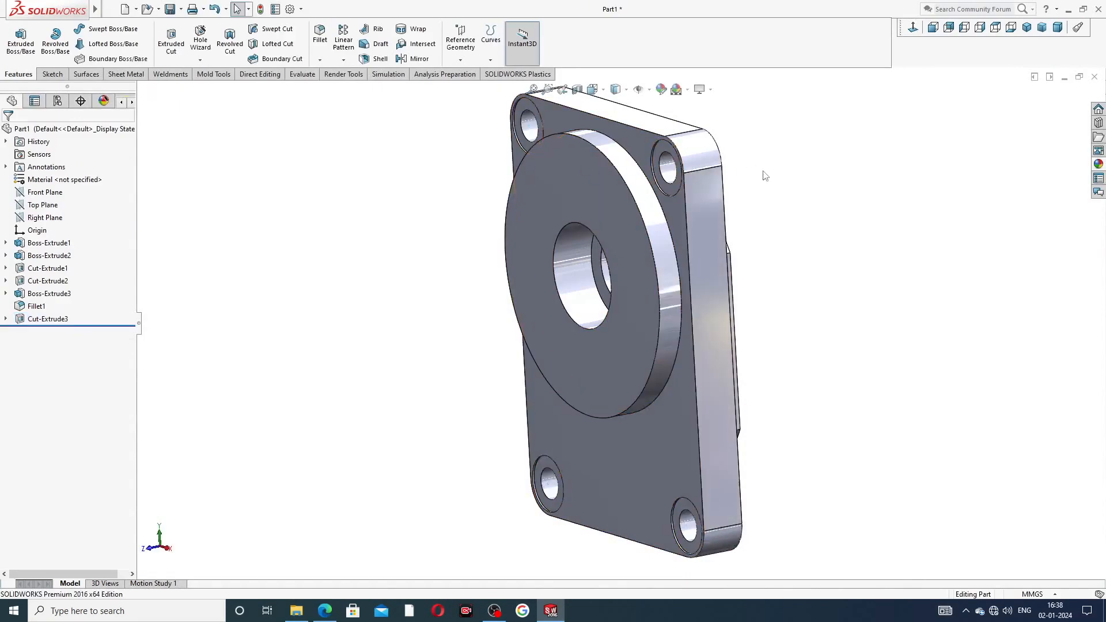
Step: Set up an ISO M10 bottoming tapped hole on the rear raised face with a 17 mm blind hole depth
{"action": "mouse_move", "coordinate": [735, 191]}
{"action": "middle_mouse_down"}
{"action": "mouse_move", "coordinate": [736, 173]}
{"action": "mouse_move", "coordinate": [802, 143]}
{"action": "mouse_move", "coordinate": [752, 202]}
{"action": "mouse_move", "coordinate": [819, 195]}
{"action": "mouse_move", "coordinate": [772, 196]}
{"action": "mouse_move", "coordinate": [732, 299]}
{"action": "mouse_move", "coordinate": [462, 309]}
{"action": "mouse_move", "coordinate": [467, 343]}
{"action": "mouse_move", "coordinate": [472, 314]}
{"action": "mouse_move", "coordinate": [483, 348]}
{"action": "middle_mouse_up"}
{"action": "scroll", "coordinate": [744, 215], "scroll_direction": "up", "scroll_amount": 2}
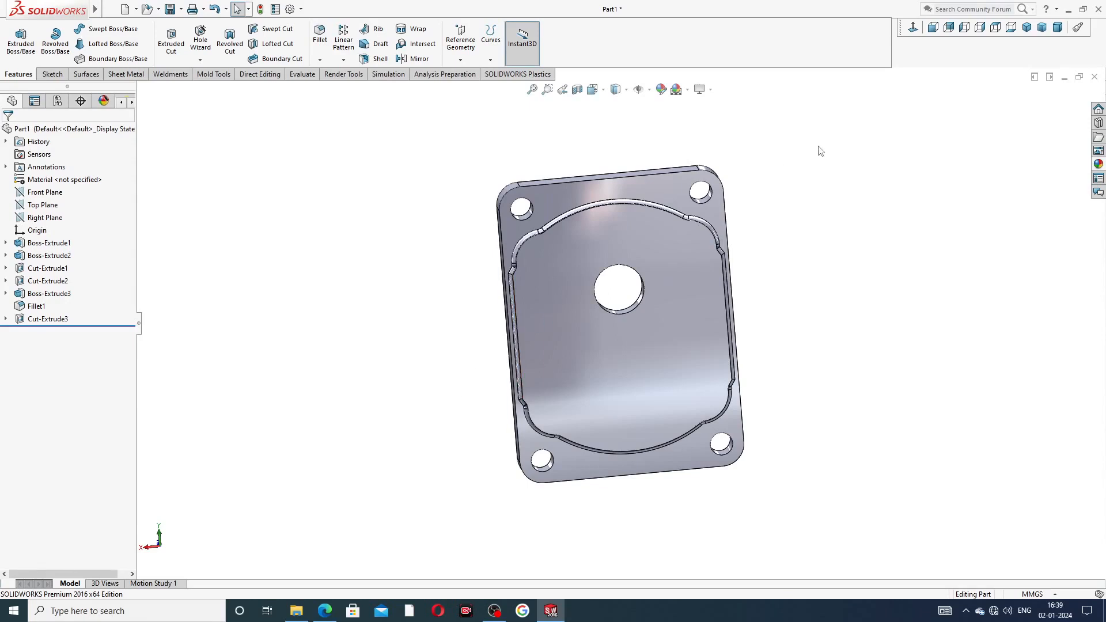
{"action": "left_click", "coordinate": [670, 253]}
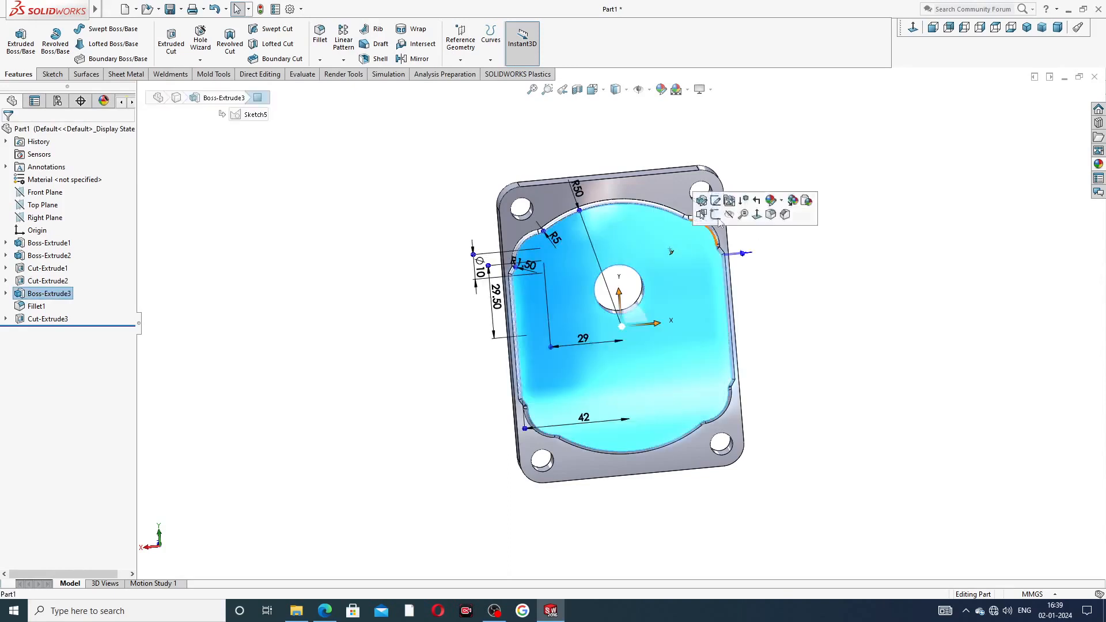
{"action": "left_click", "coordinate": [911, 30]}
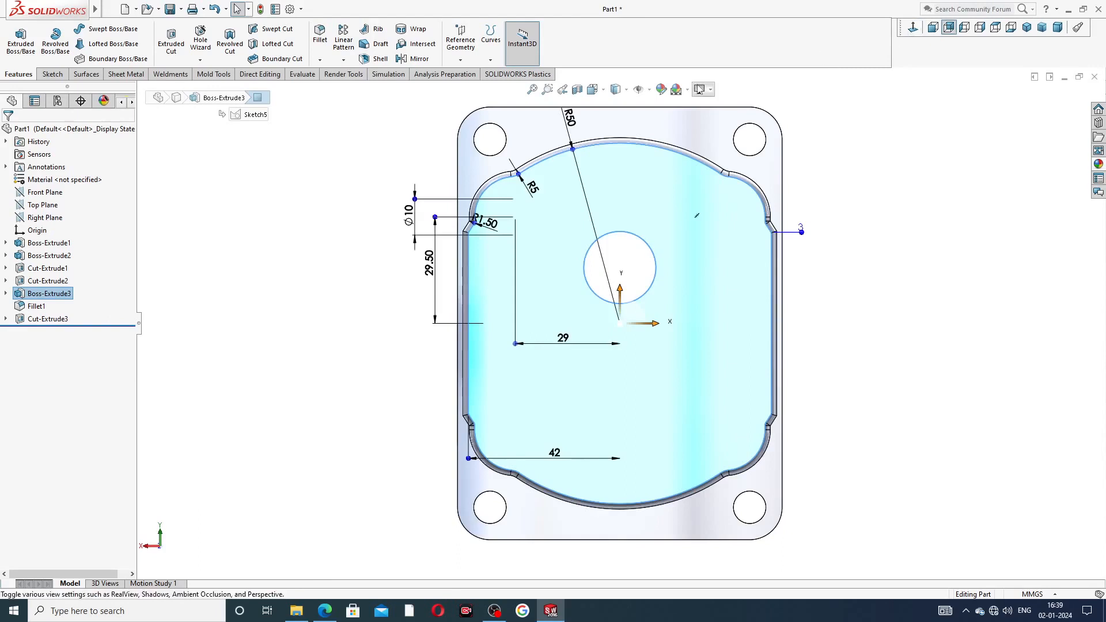
{"action": "left_click", "coordinate": [208, 49]}
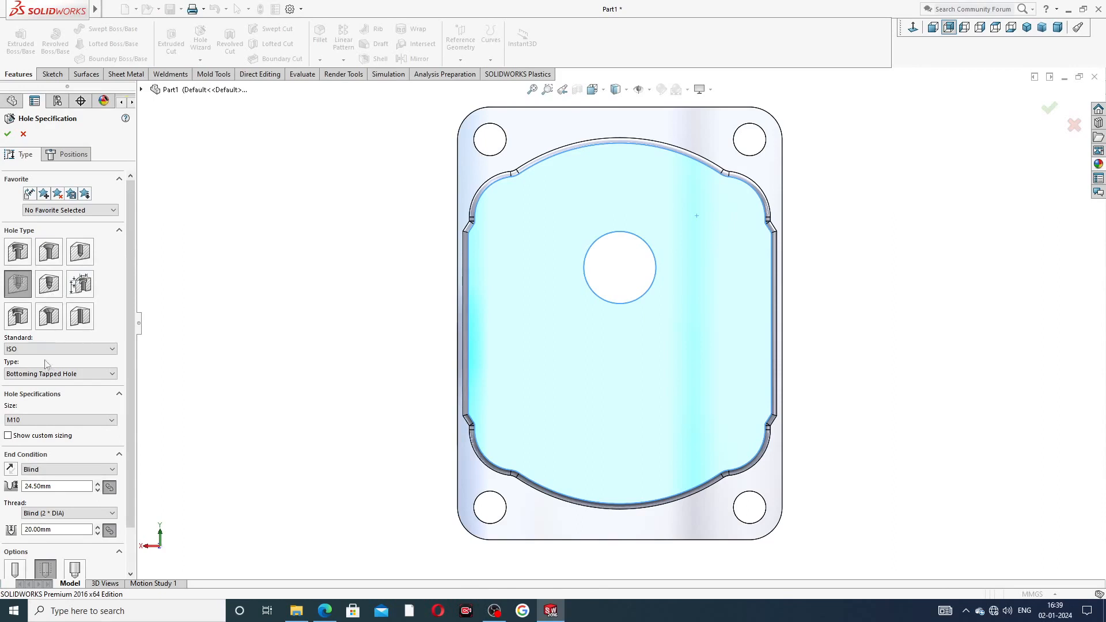
{"action": "left_click_drag", "start_coordinate": [130, 329], "coordinate": [134, 379]}
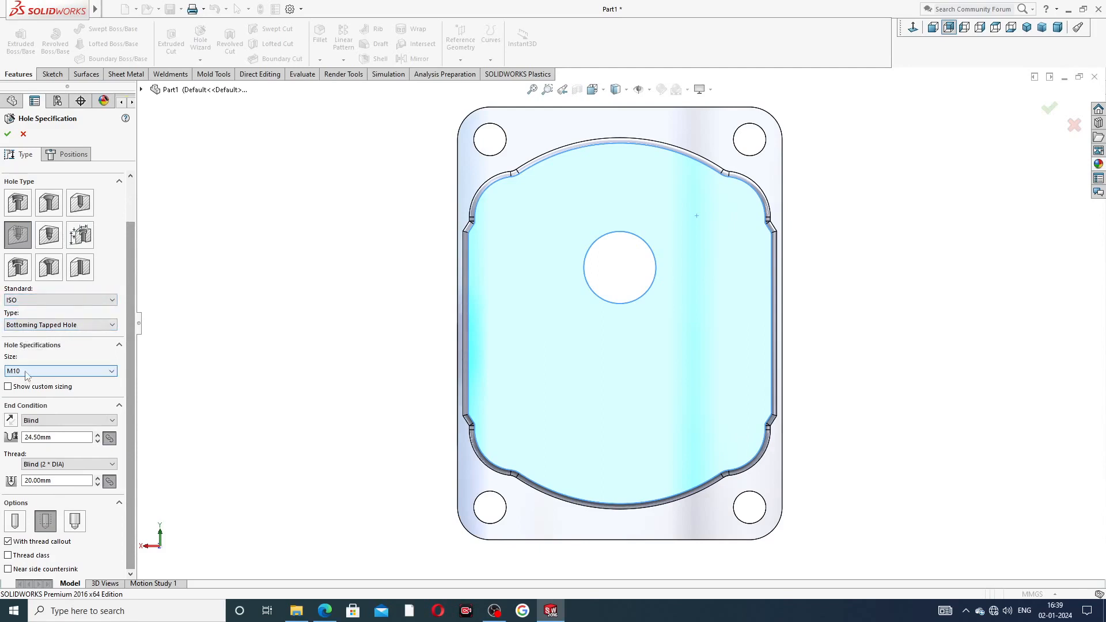
{"action": "double_click", "coordinate": [58, 436]}
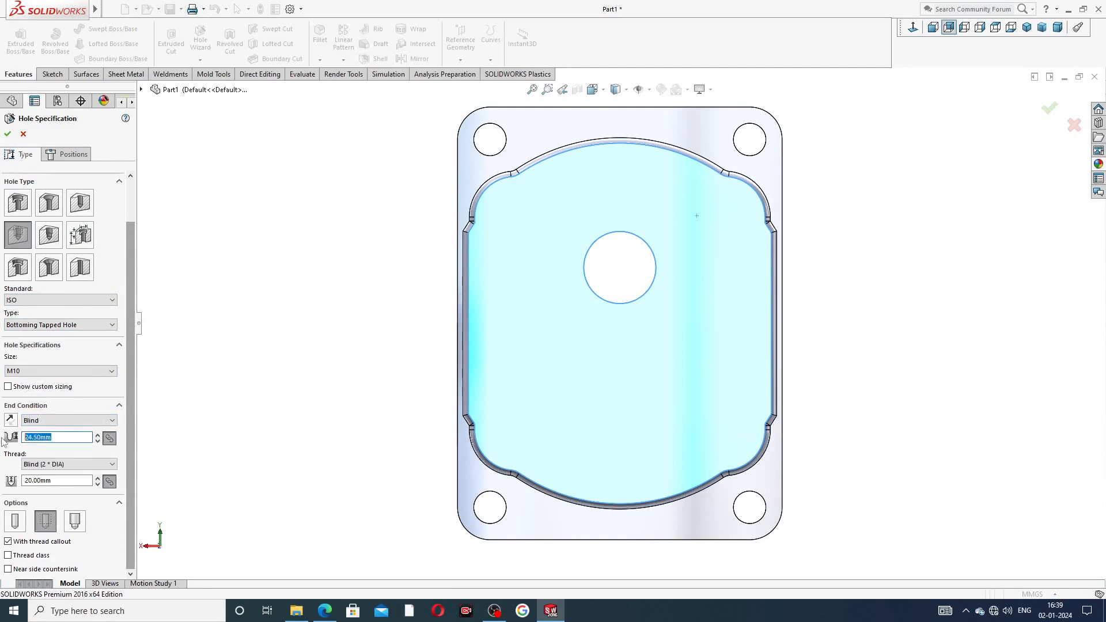
{"action": "type", "text": "17"}
{"action": "key", "text": "Return"}
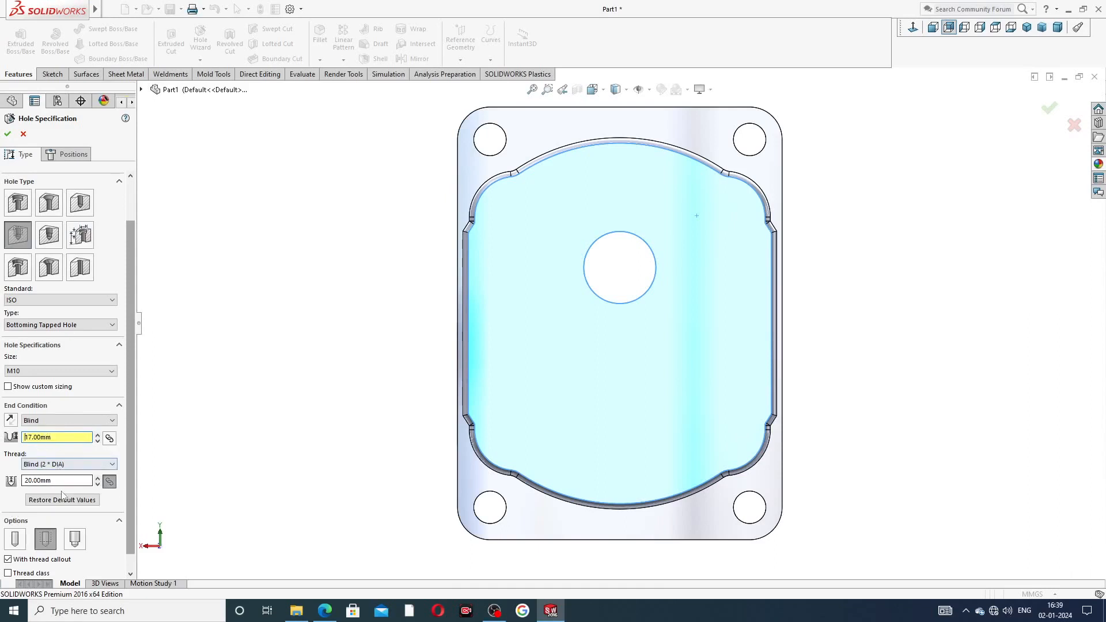
{"action": "scroll", "coordinate": [126, 424], "scroll_direction": "down", "scroll_amount": 1}
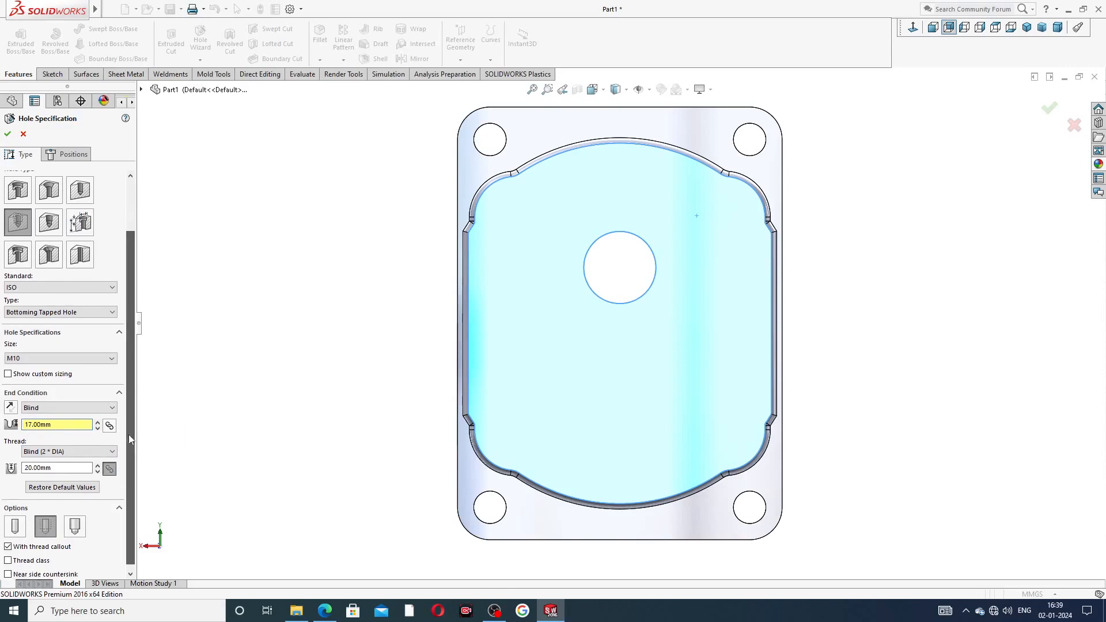
Step: Place four hole points near the raised face's corners, about 61 mm apart horizontally and about 60 mm vertically
{"action": "left_click", "coordinate": [74, 155]}
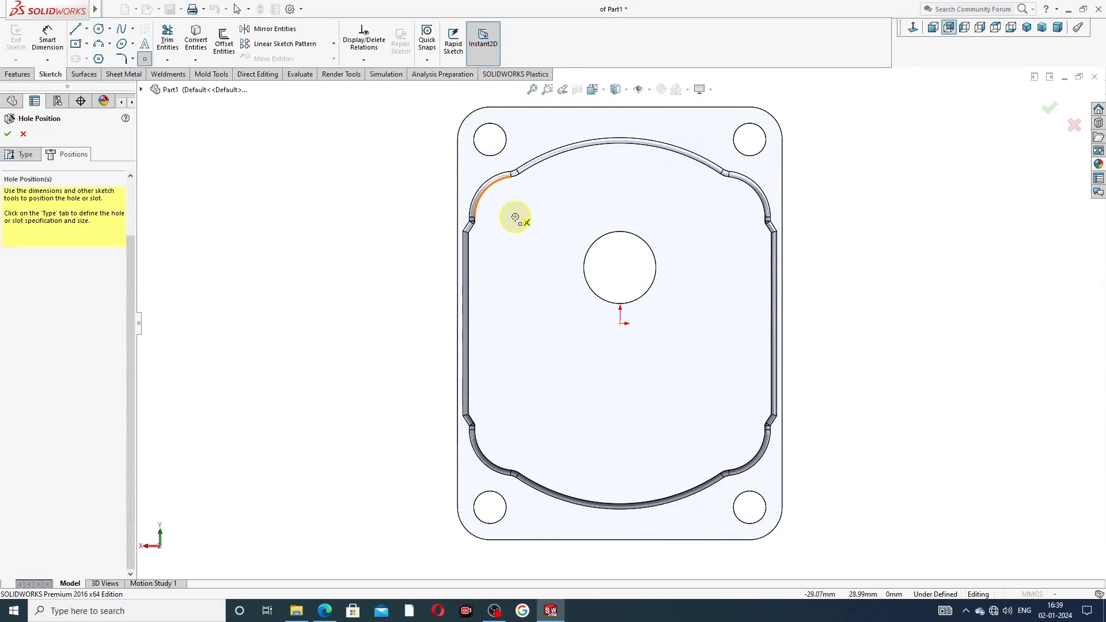
{"action": "left_click", "coordinate": [515, 217]}
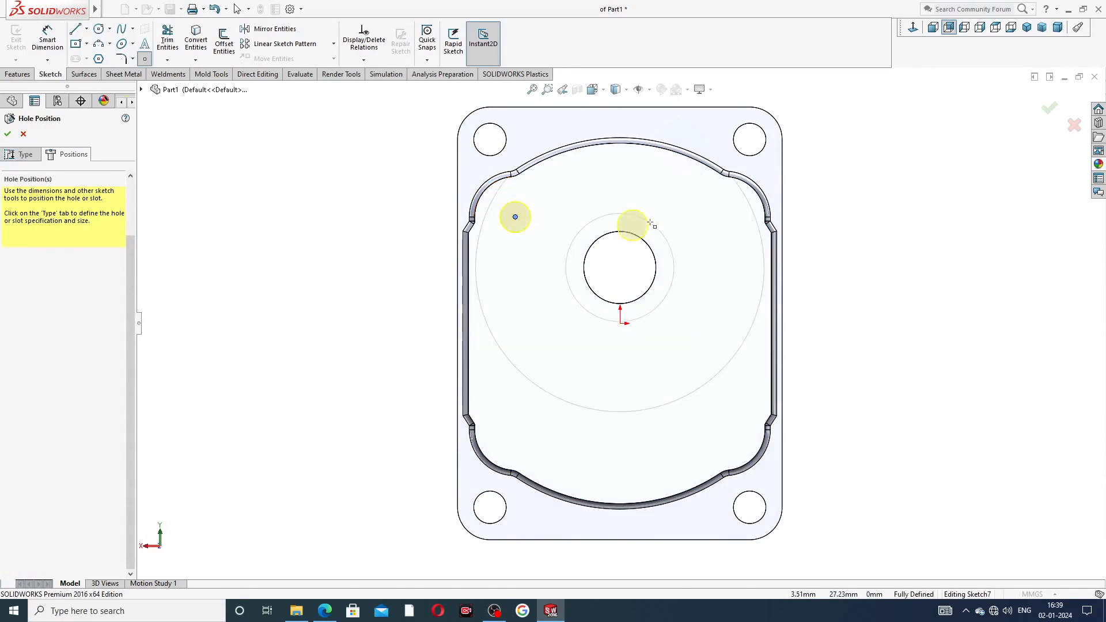
{"action": "left_click", "coordinate": [737, 217]}
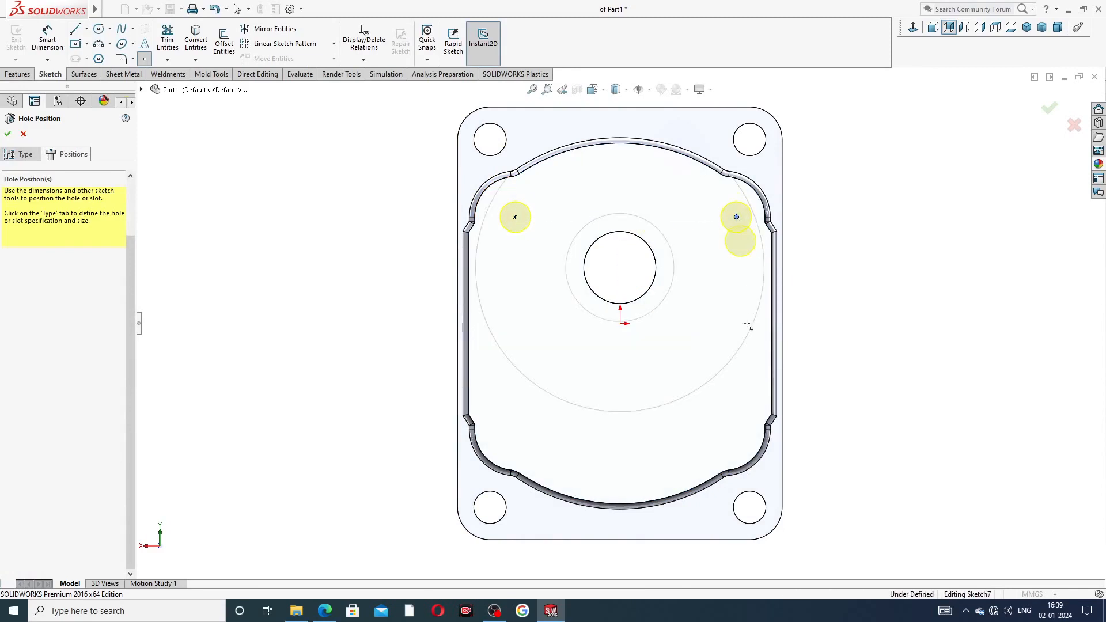
{"action": "left_click", "coordinate": [736, 433]}
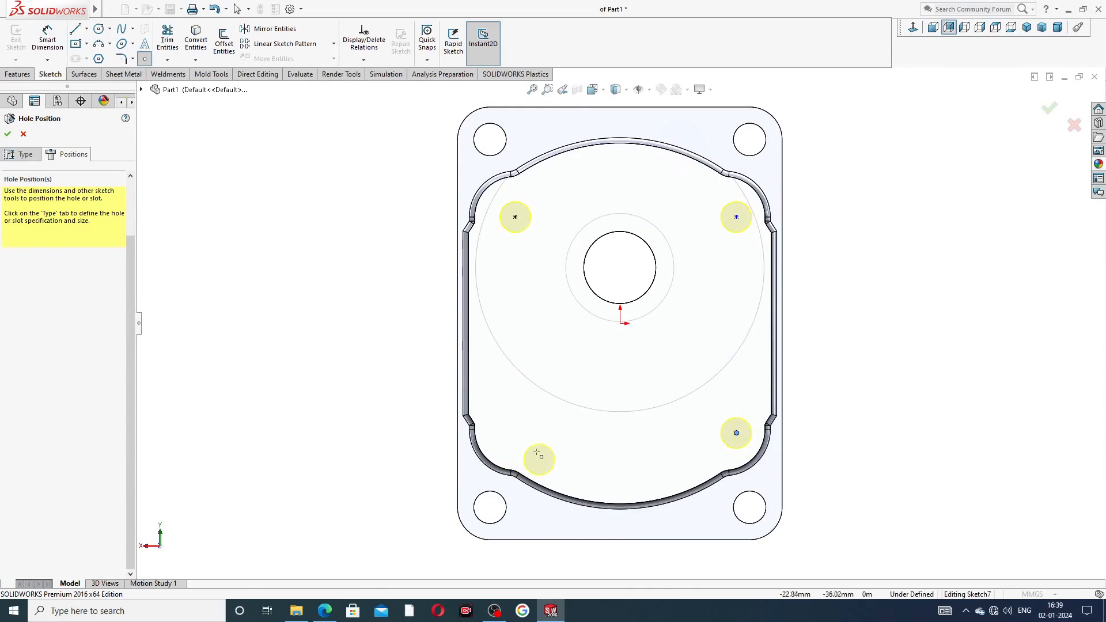
{"action": "left_click", "coordinate": [515, 432]}
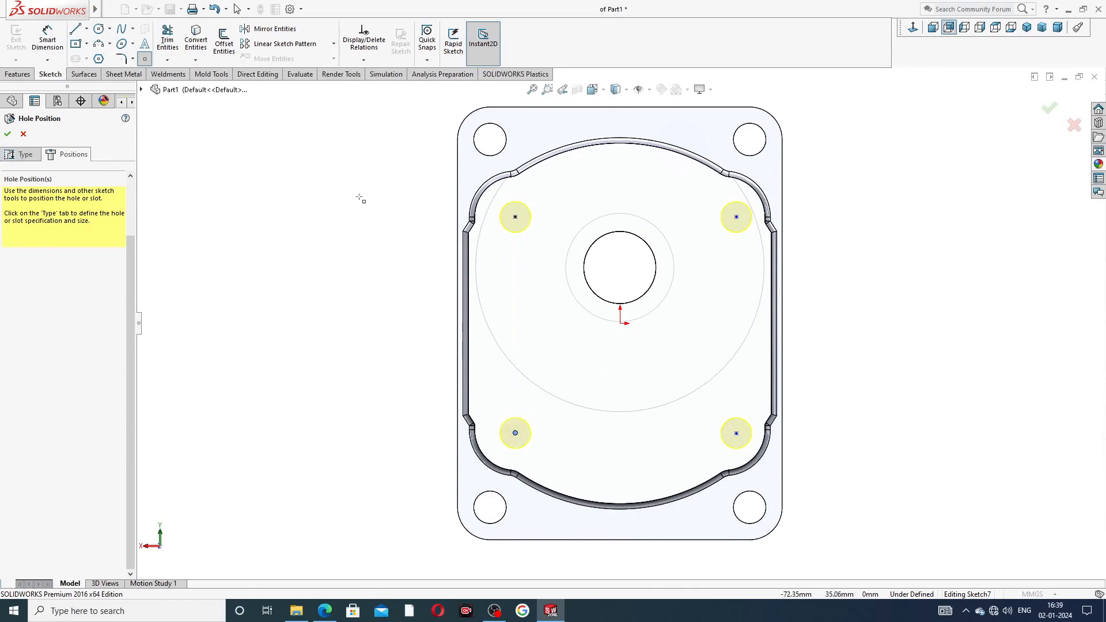
{"action": "right_click", "coordinate": [351, 168]}
{"action": "left_click", "coordinate": [374, 176]}
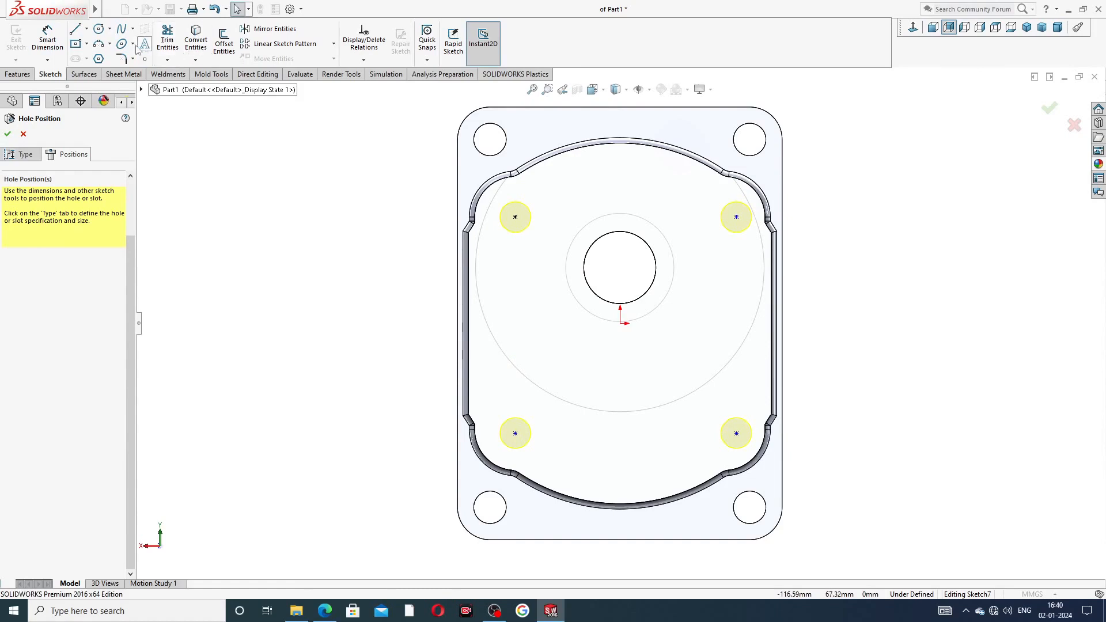
Step: Dimension the horizontal spacing between the two upper hole points to 58 mm
{"action": "left_click", "coordinate": [48, 39]}
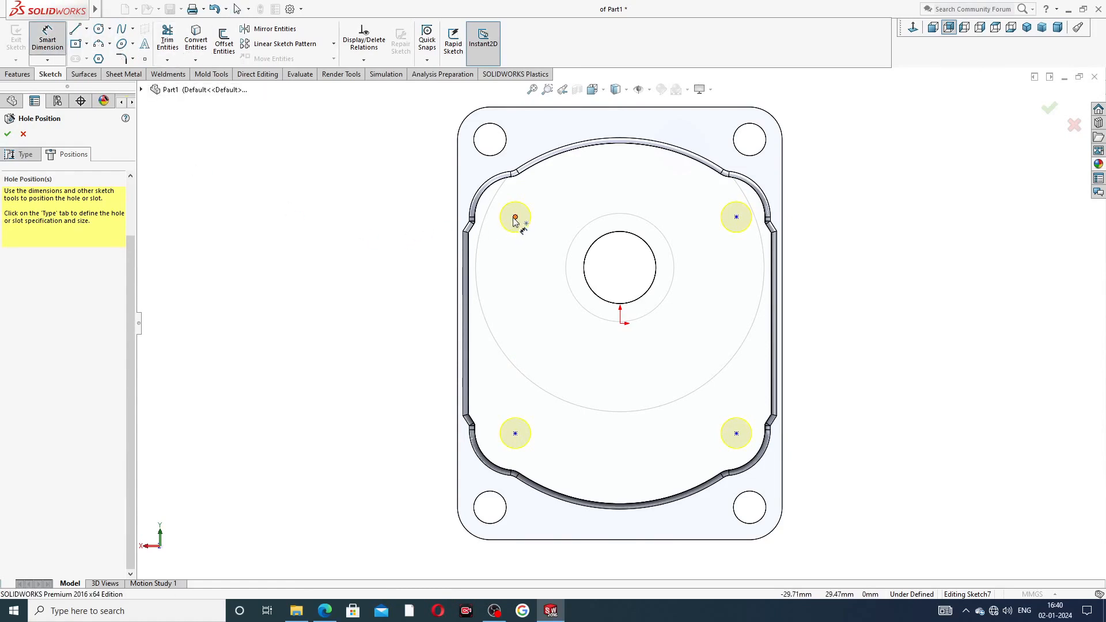
{"action": "left_click", "coordinate": [515, 218]}
{"action": "left_click", "coordinate": [736, 217]}
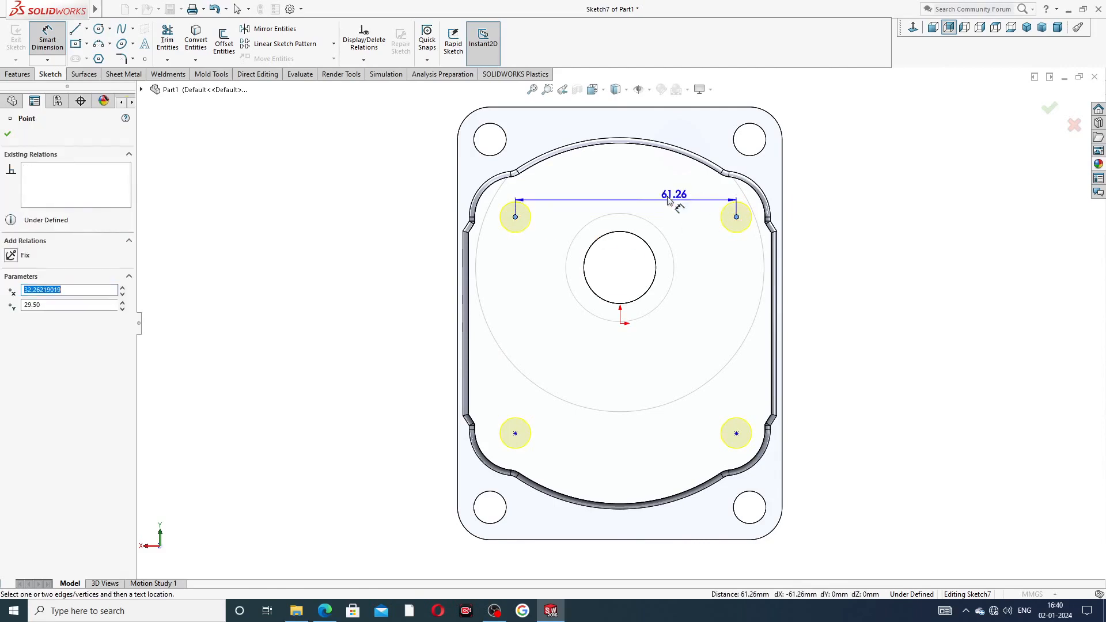
{"action": "left_click", "coordinate": [623, 180]}
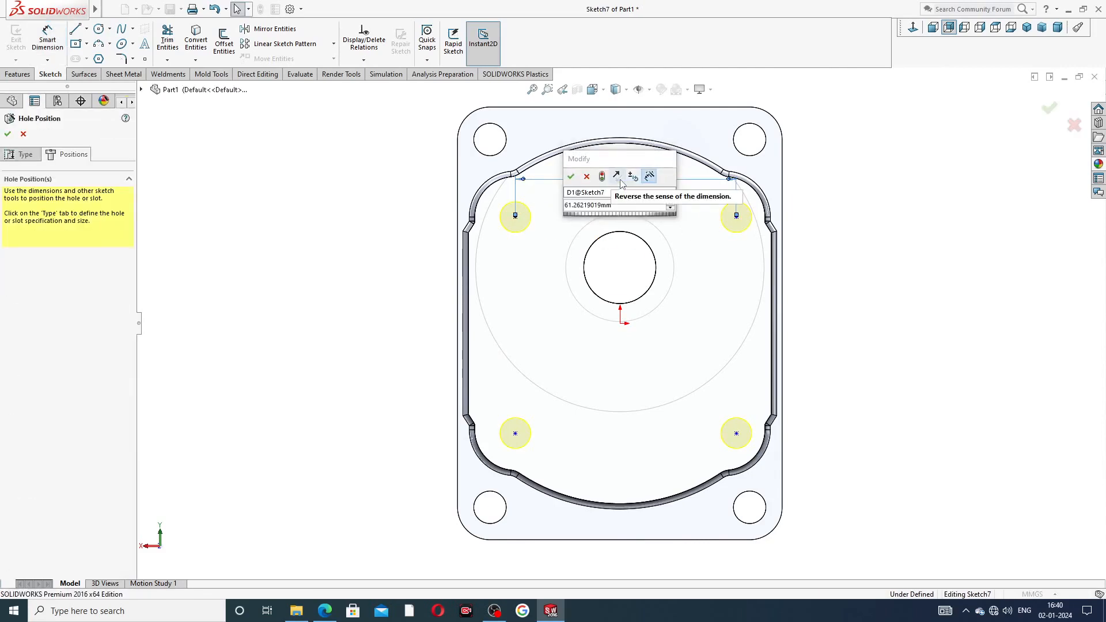
{"action": "key", "text": "Return"}
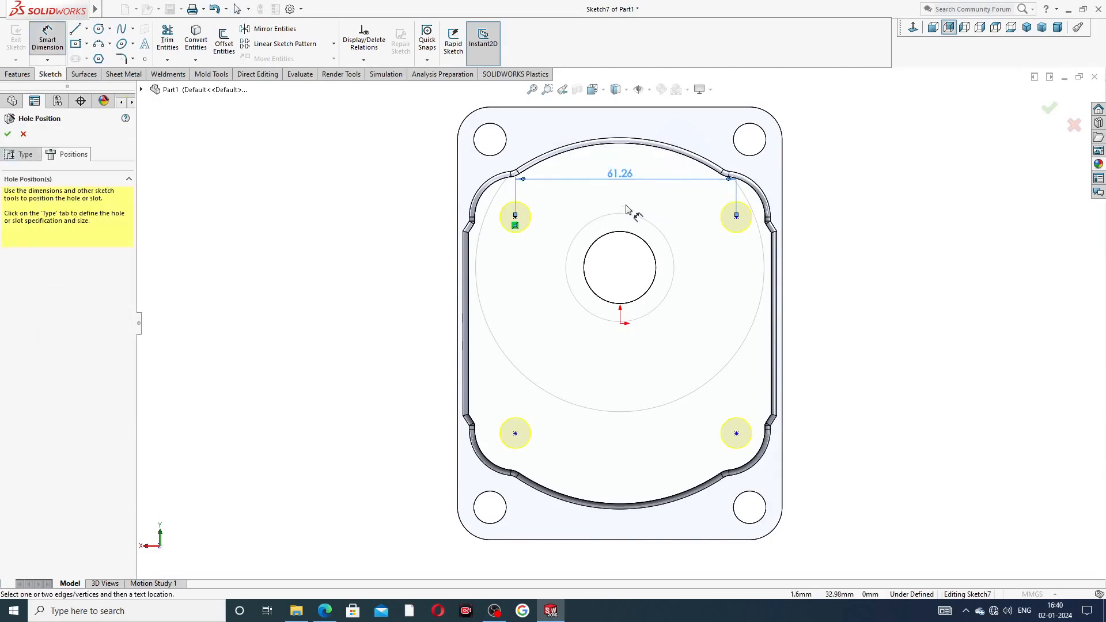
{"action": "double_click", "coordinate": [621, 179]}
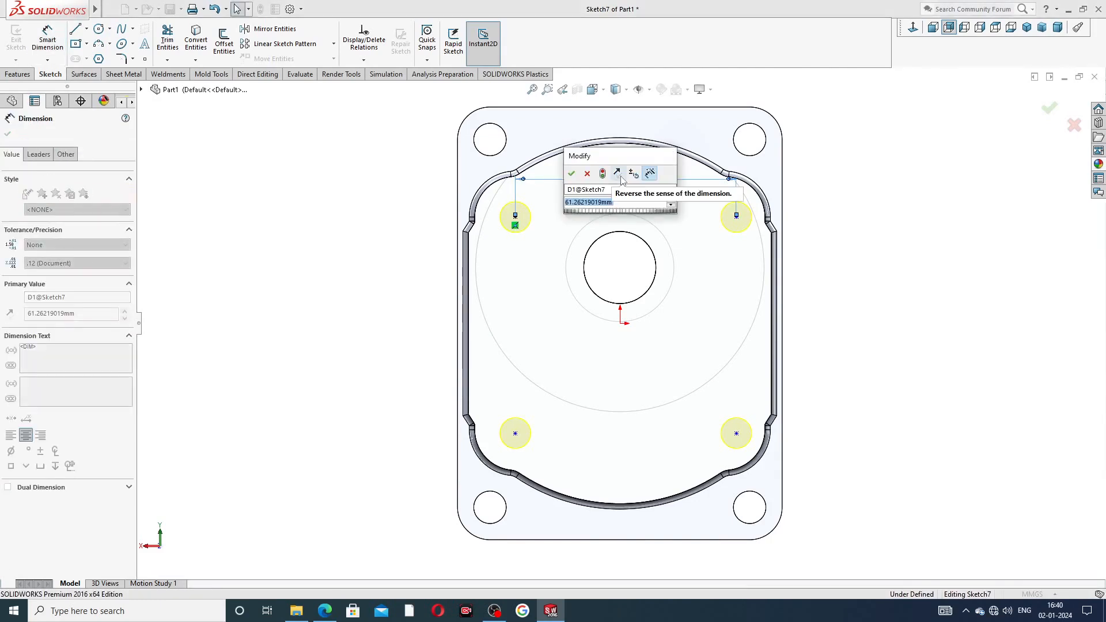
{"action": "type", "text": "58"}
{"action": "key", "text": "Return"}
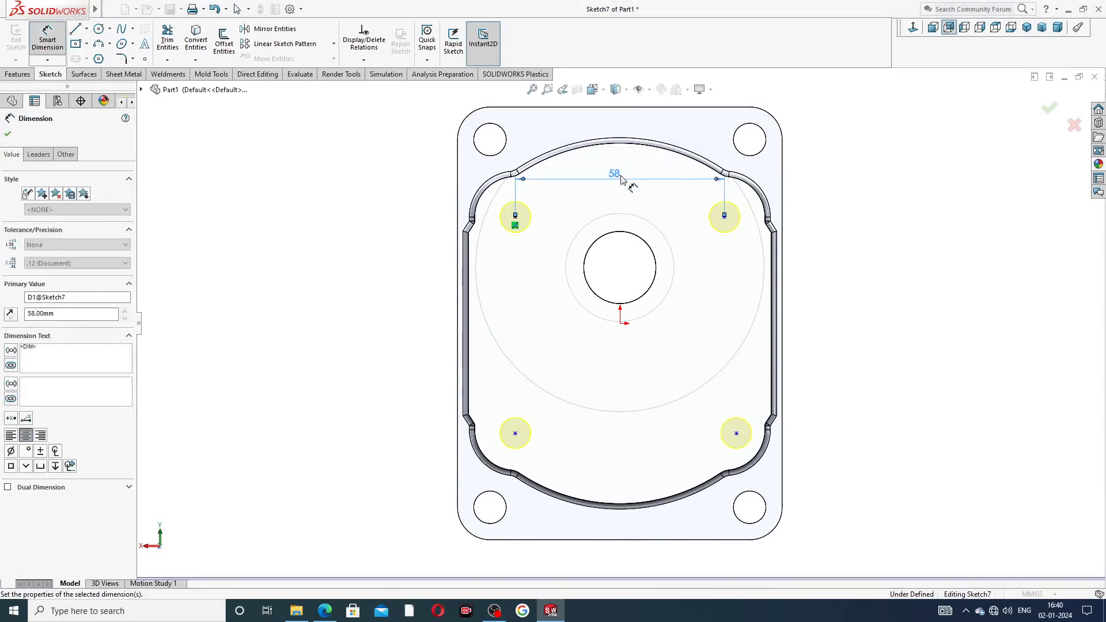
Step: Add a driven horizontal dimension between the upper-left hole point and the origin
{"action": "left_click", "coordinate": [516, 219]}
{"action": "left_click", "coordinate": [621, 326]}
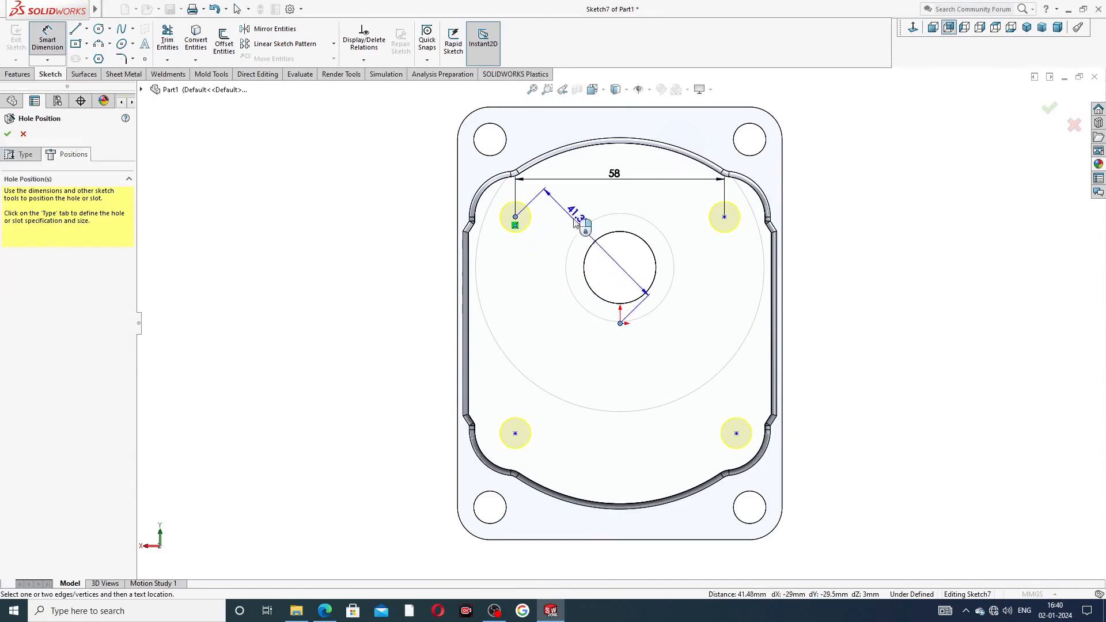
{"action": "left_click", "coordinate": [562, 212]}
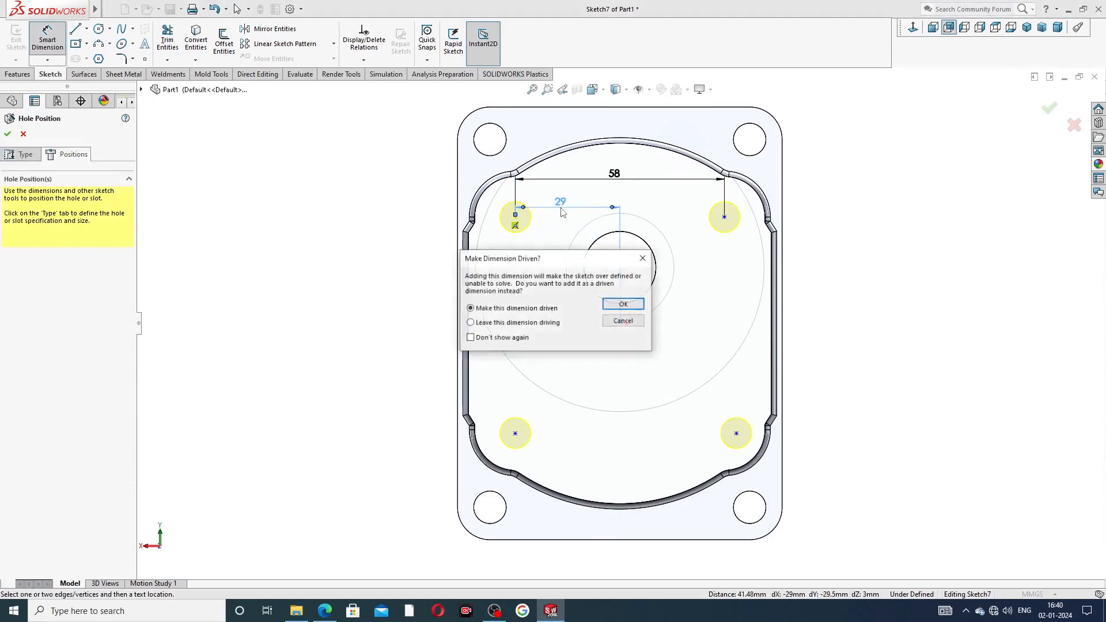
{"action": "left_click", "coordinate": [622, 304]}
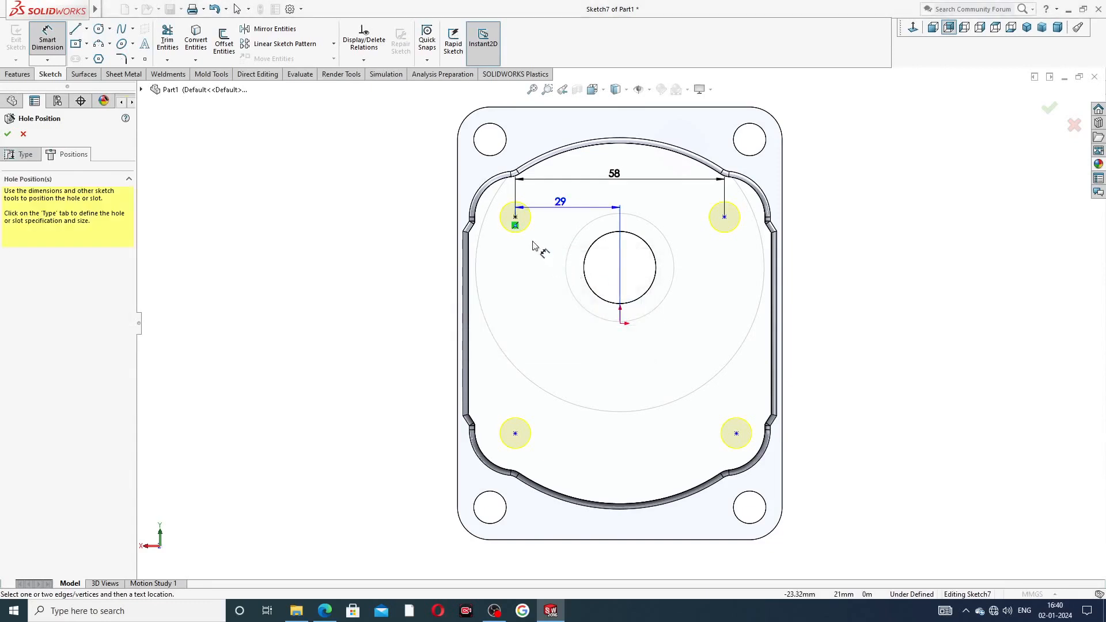
Step: Dimension the vertical spacing between the two left-hand hole points to 59 mm
{"action": "left_click", "coordinate": [516, 217]}
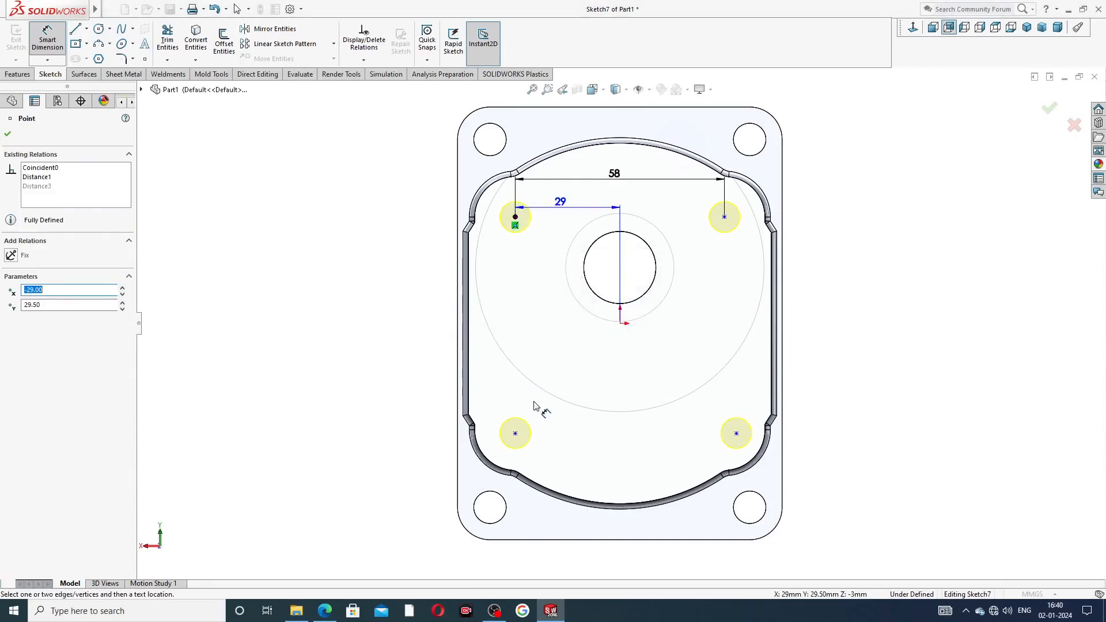
{"action": "left_click", "coordinate": [515, 433]}
{"action": "left_click", "coordinate": [439, 324]}
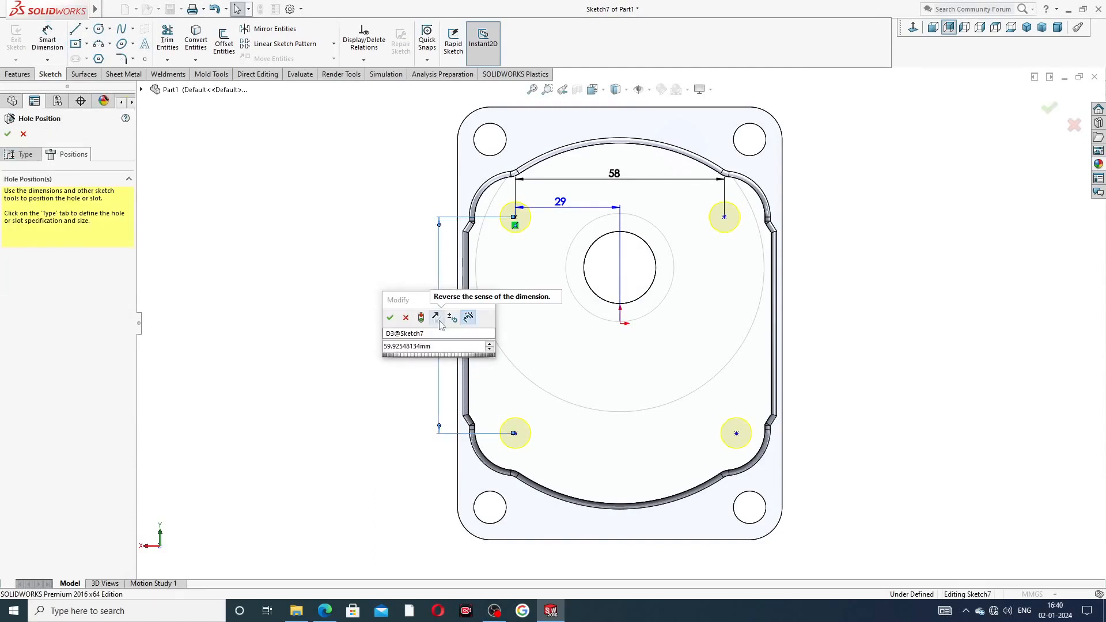
{"action": "left_click", "coordinate": [390, 317]}
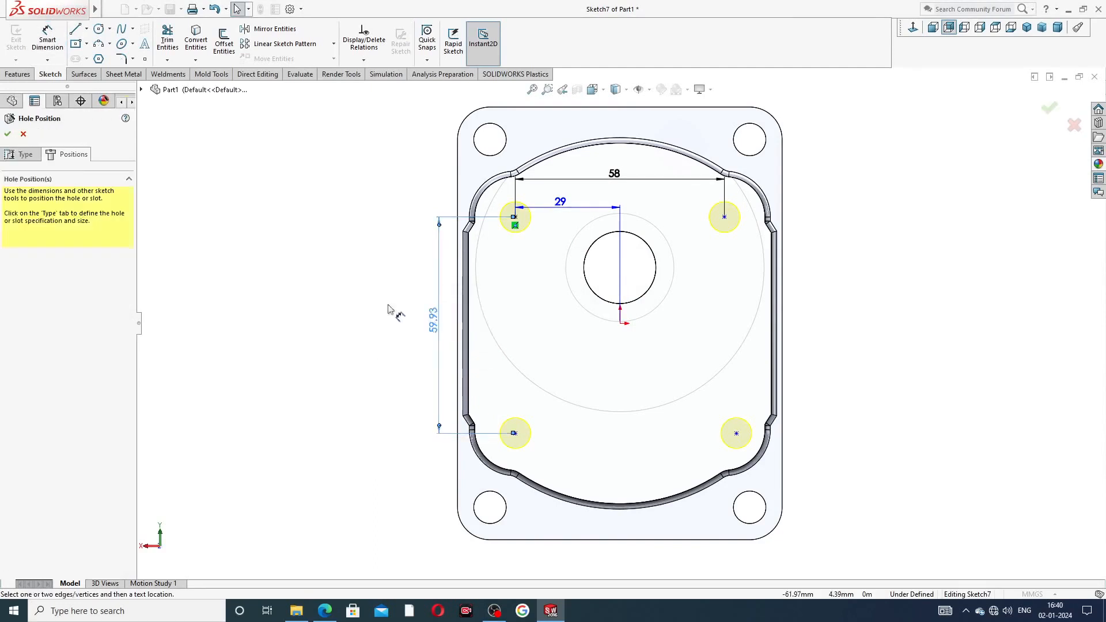
{"action": "double_click", "coordinate": [431, 321]}
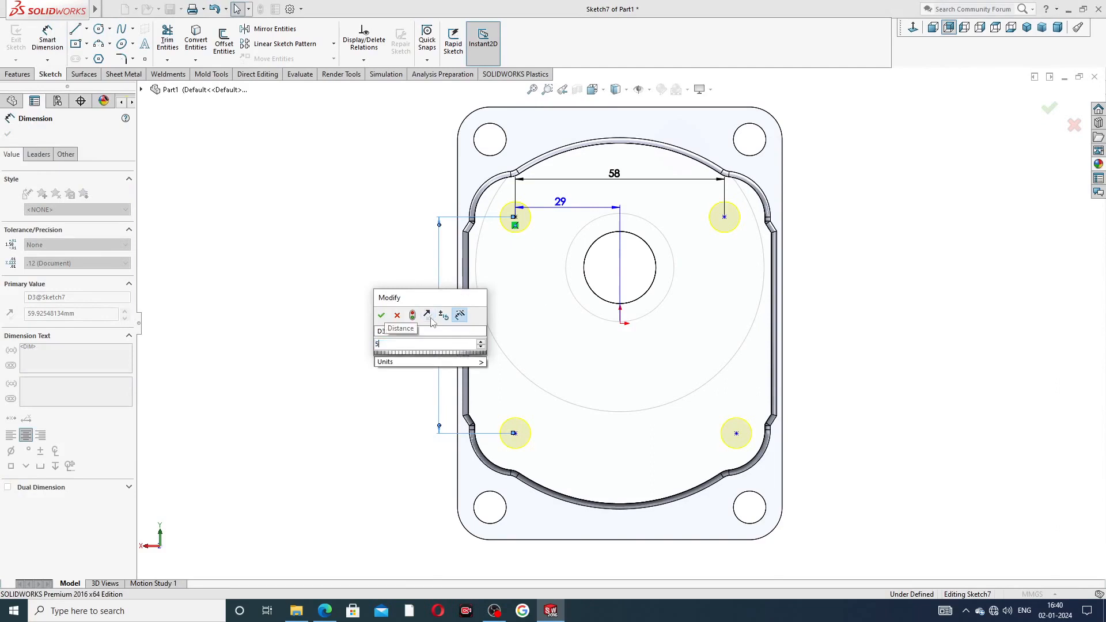
{"action": "type", "text": "59"}
{"action": "key", "text": "Return"}
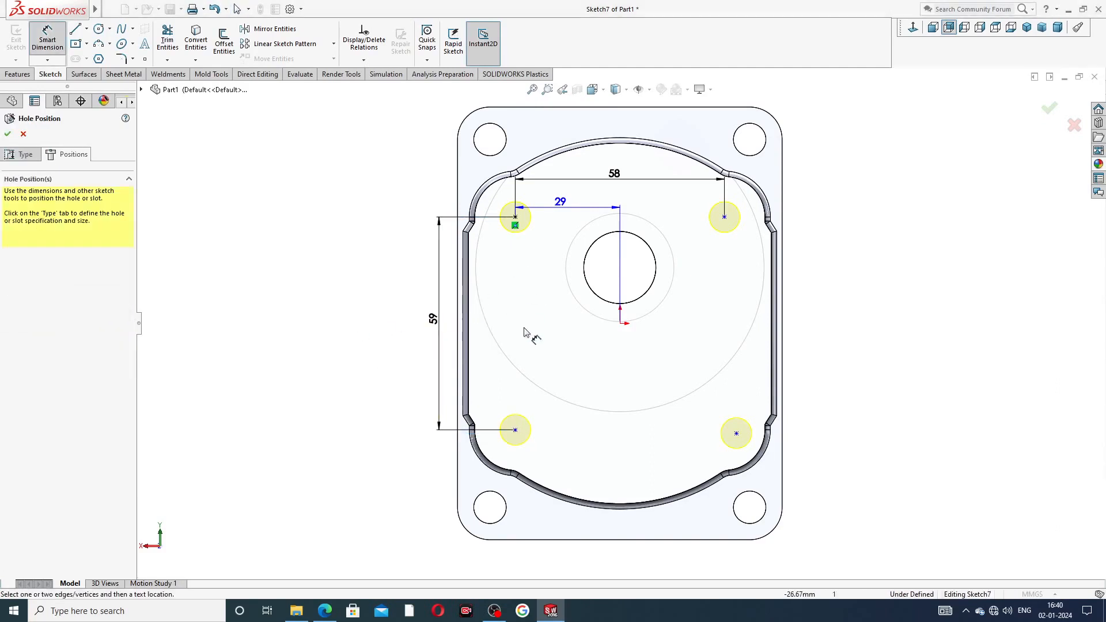
Step: Dimension the vertical distance from the lower-left hole point to the origin
{"action": "left_click", "coordinate": [515, 430]}
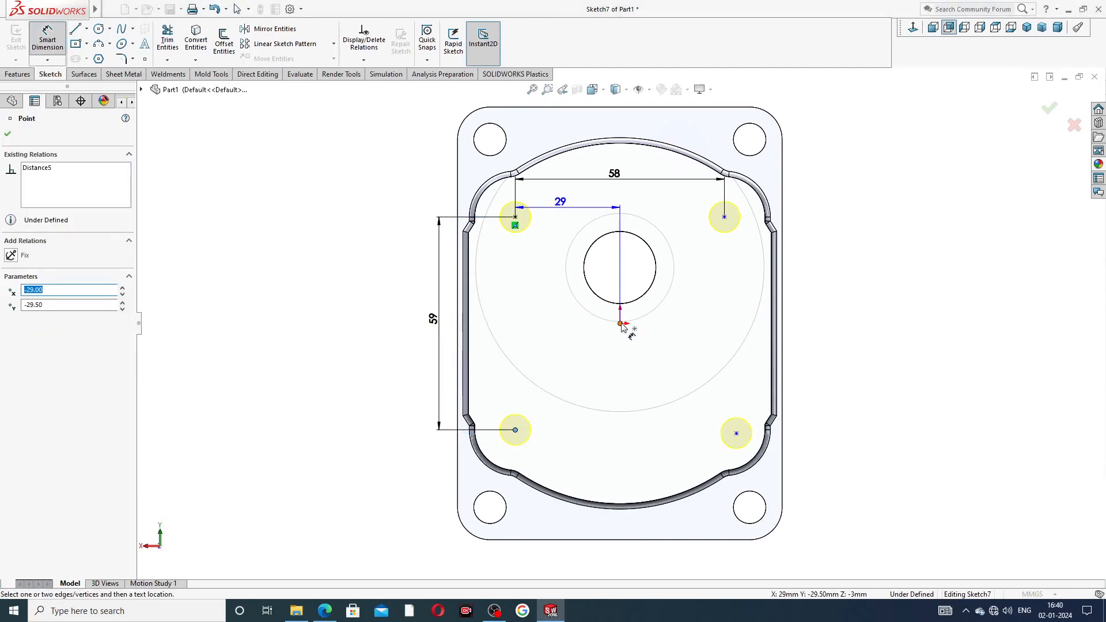
{"action": "left_click", "coordinate": [619, 323]}
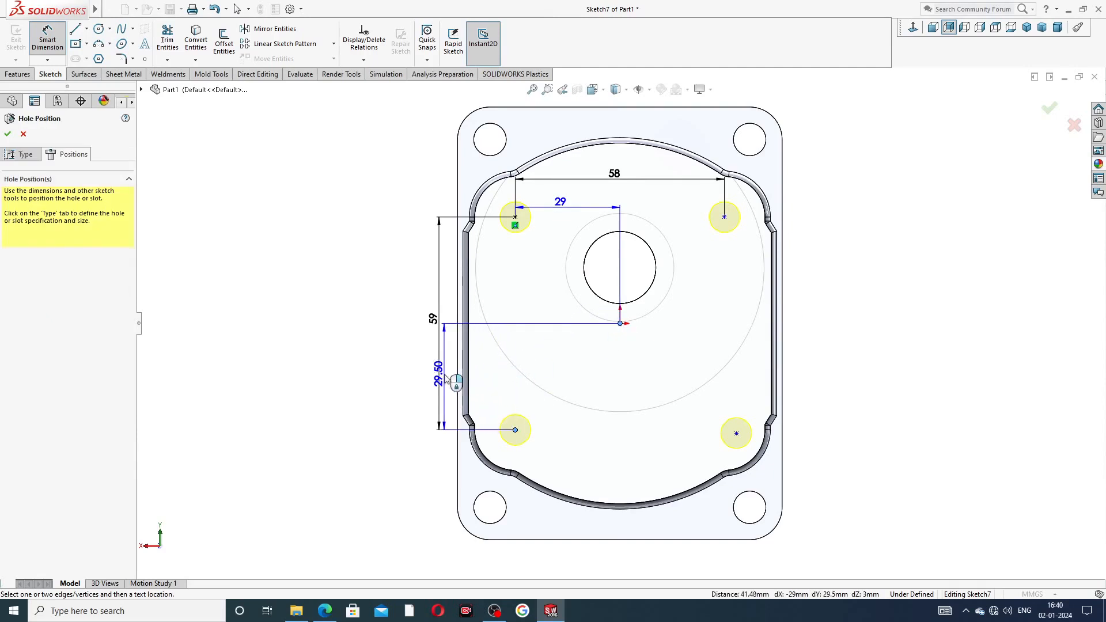
{"action": "left_click", "coordinate": [403, 384]}
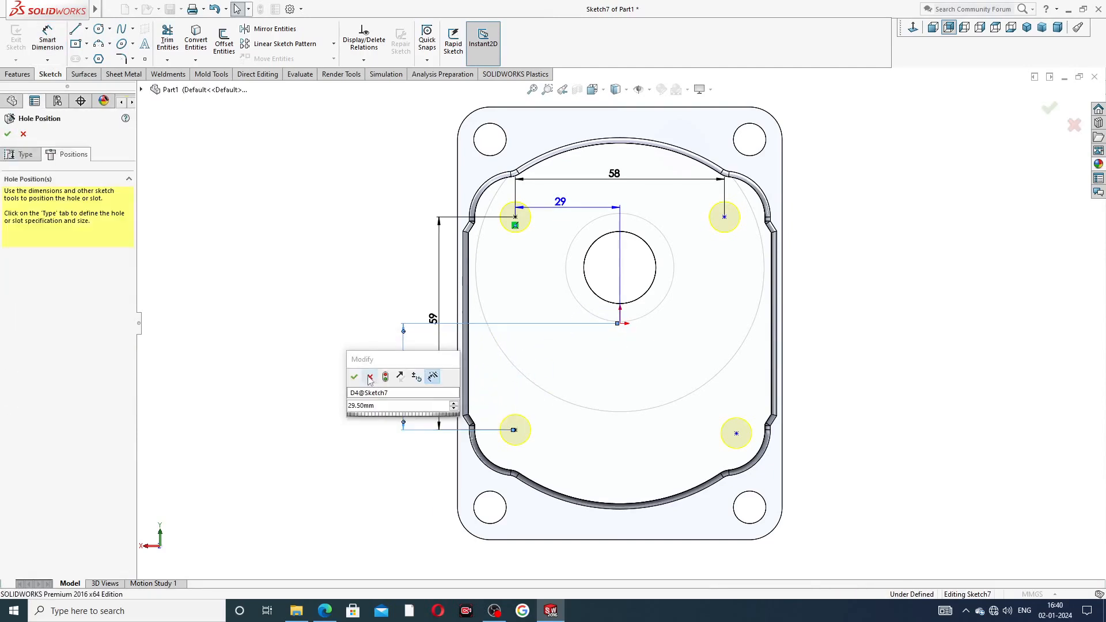
{"action": "left_click", "coordinate": [355, 379]}
{"action": "left_click", "coordinate": [324, 364]}
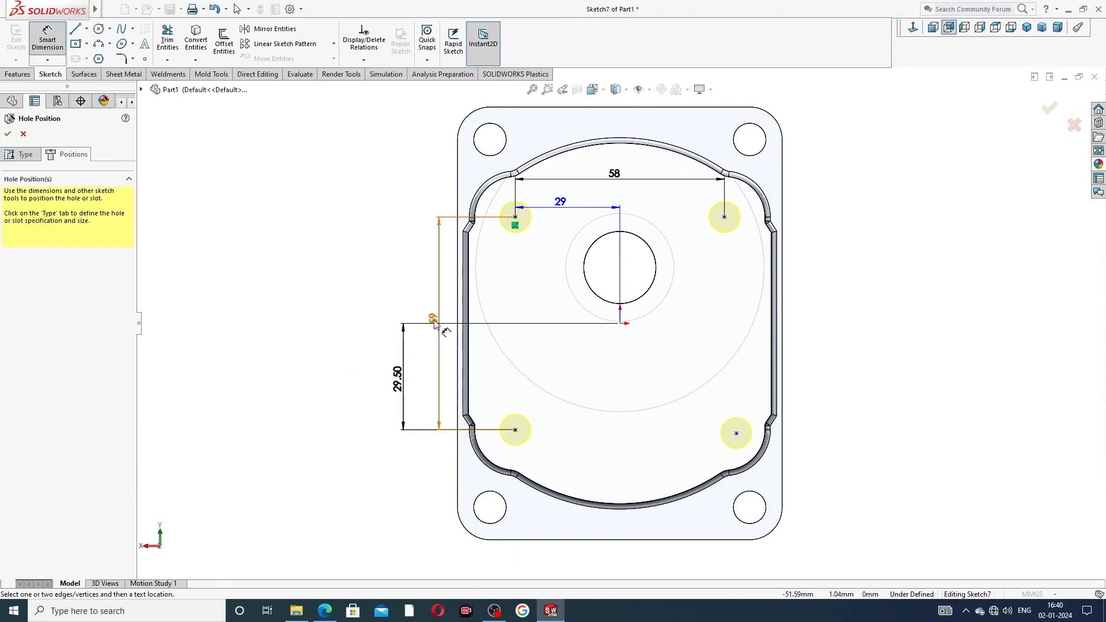
Step: Rearrange the two vertical dimensions beside the plate so the shorter one sits inside the overall spacing, and end dimensioning
{"action": "left_click_drag", "start_coordinate": [433, 318], "coordinate": [379, 332]}
{"action": "left_click_drag", "start_coordinate": [405, 381], "coordinate": [422, 384]}
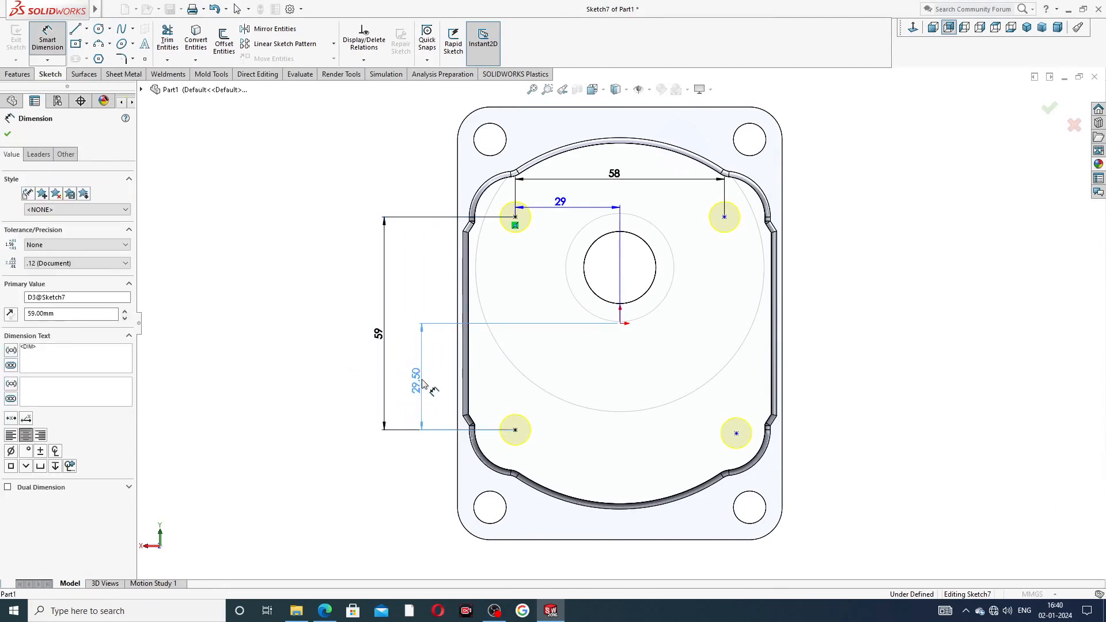
{"action": "left_click_drag", "start_coordinate": [379, 336], "coordinate": [390, 344]}
{"action": "left_click", "coordinate": [364, 338]}
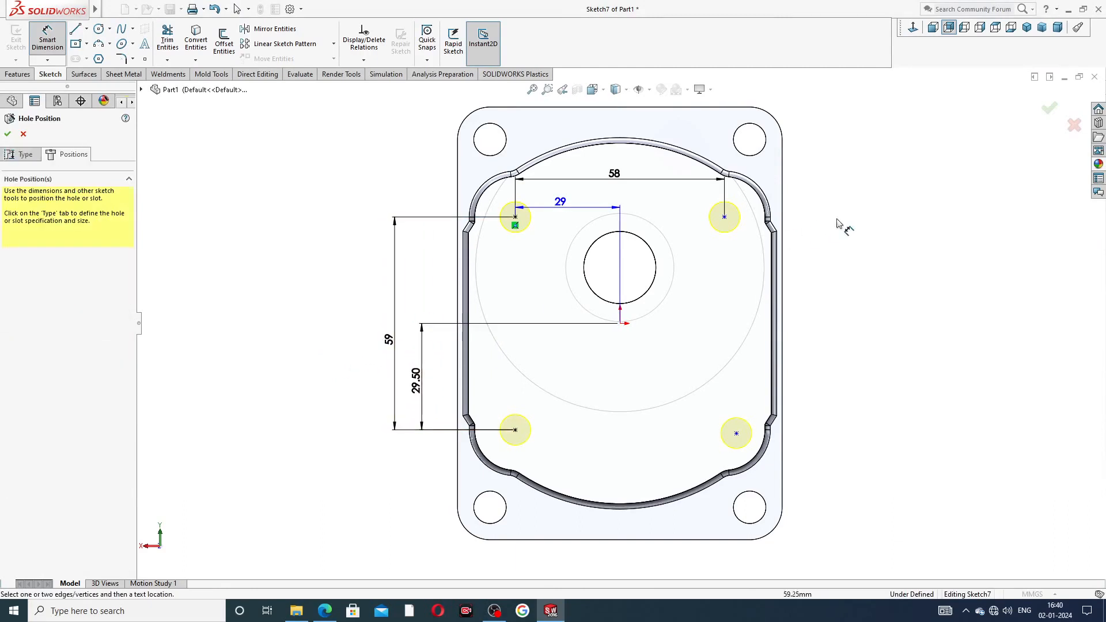
{"action": "right_click", "coordinate": [846, 177]}
{"action": "left_click", "coordinate": [874, 199]}
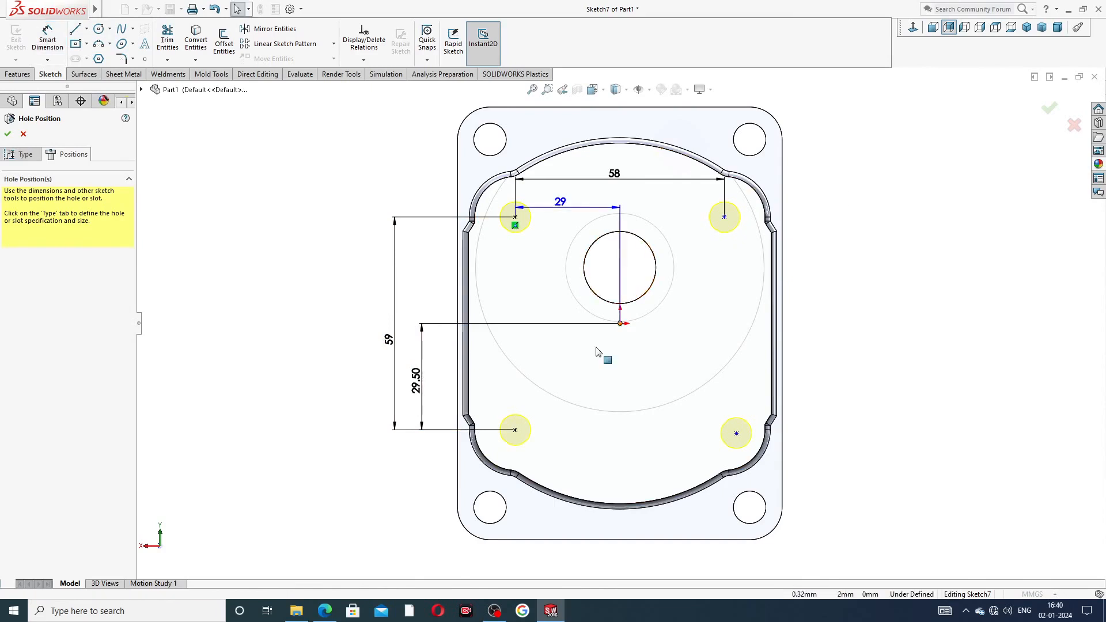
Step: Add a horizontal relation between the two lower hole points and a vertical relation between the two right-hand hole points
{"action": "left_click", "coordinate": [515, 430]}
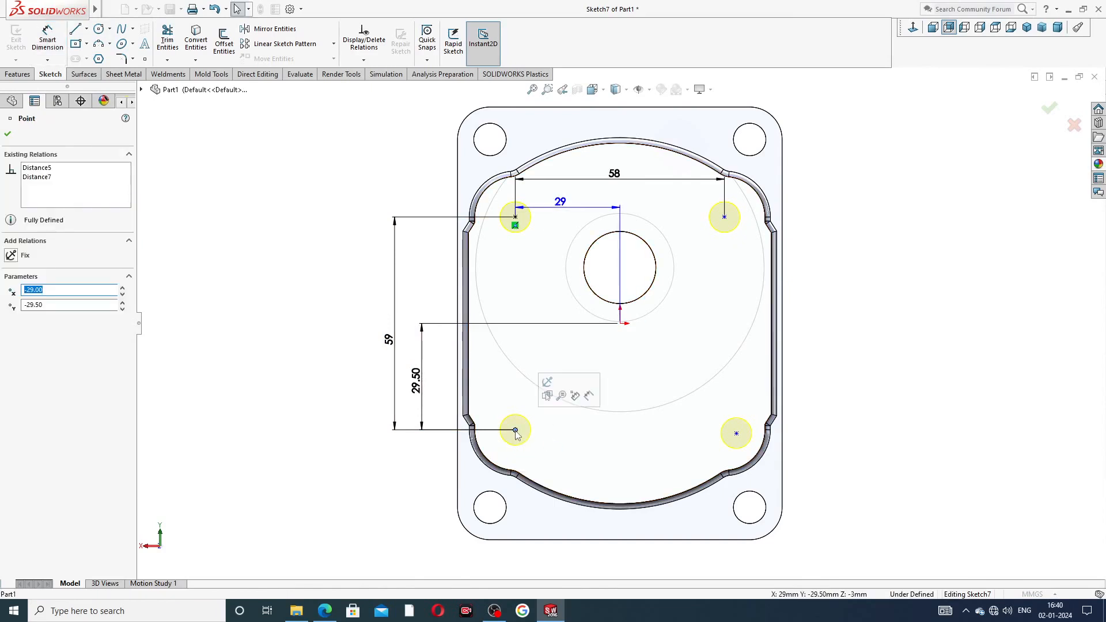
{"action": "left_click", "coordinate": [736, 434], "text": "ctrl"}
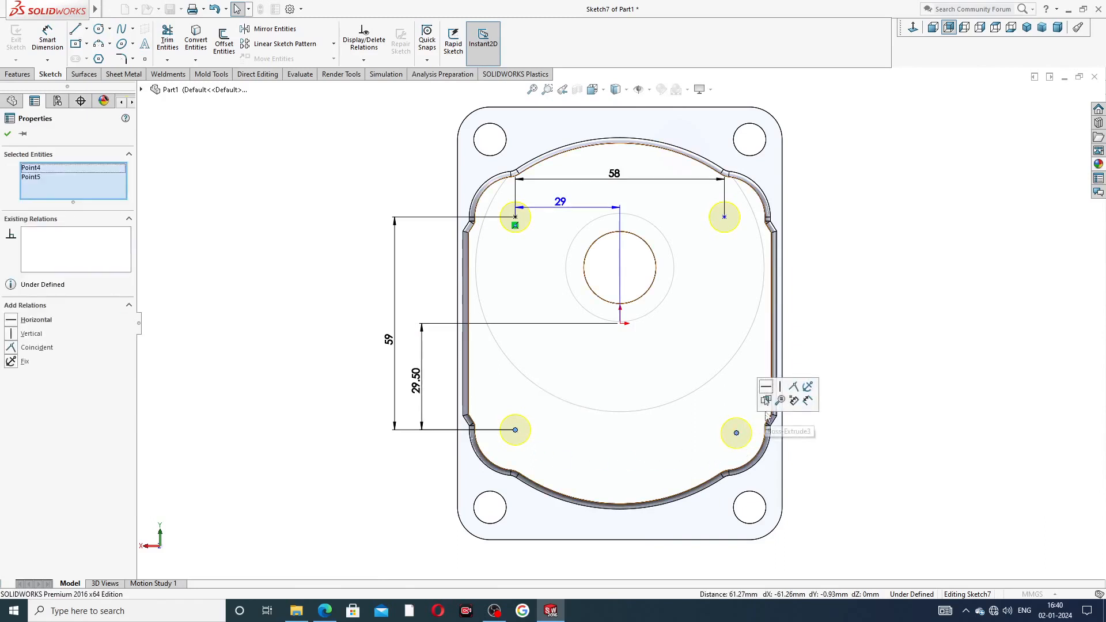
{"action": "left_click", "coordinate": [766, 389]}
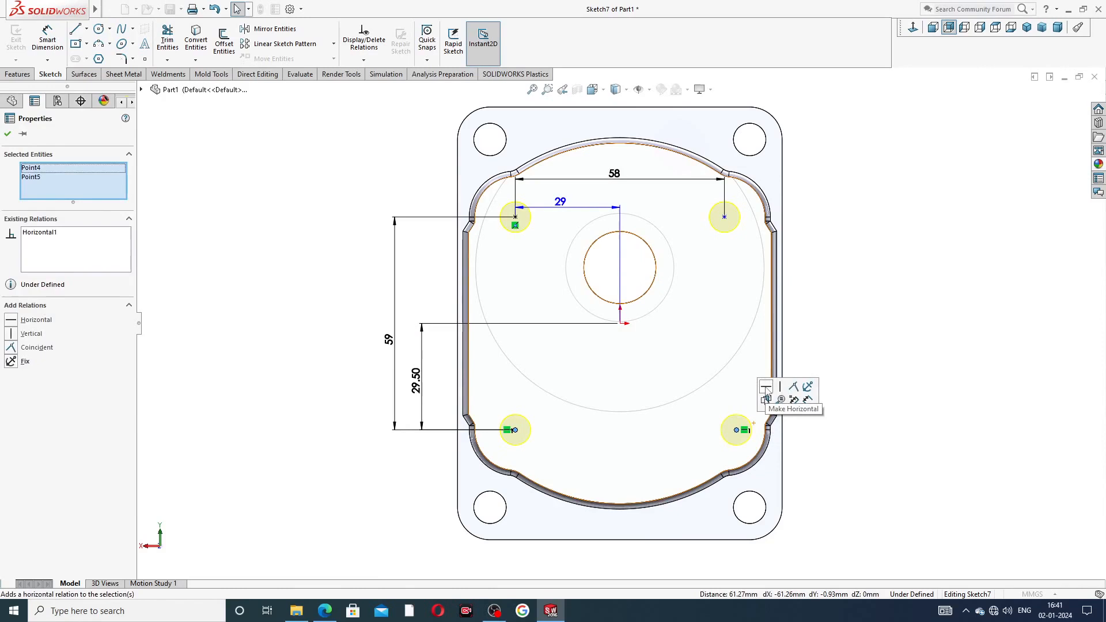
{"action": "left_click", "coordinate": [817, 322]}
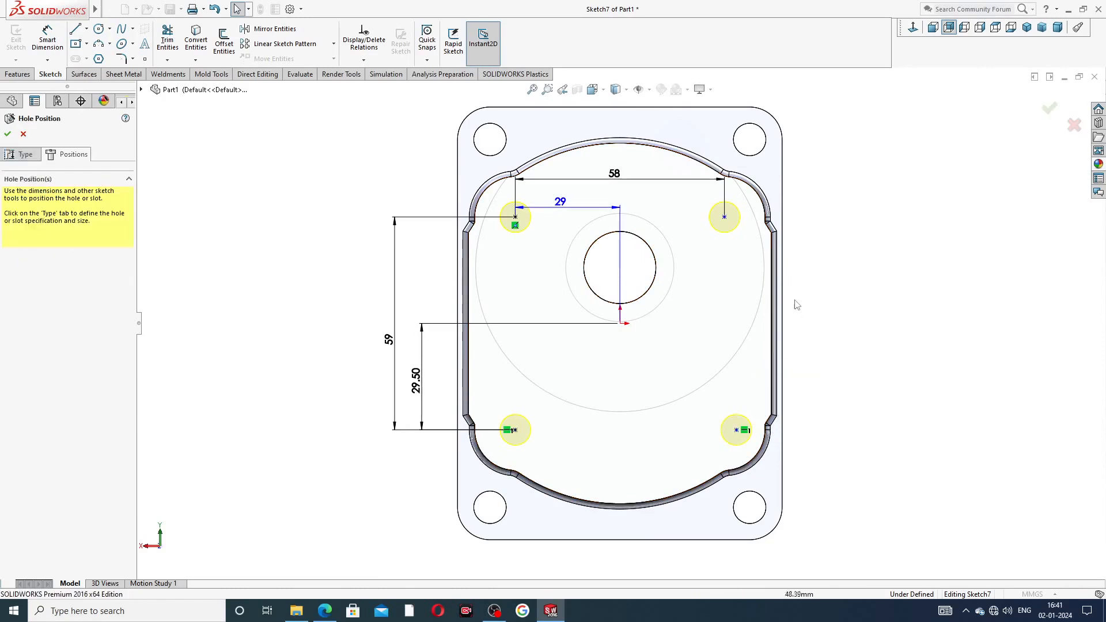
{"action": "left_click", "coordinate": [725, 218]}
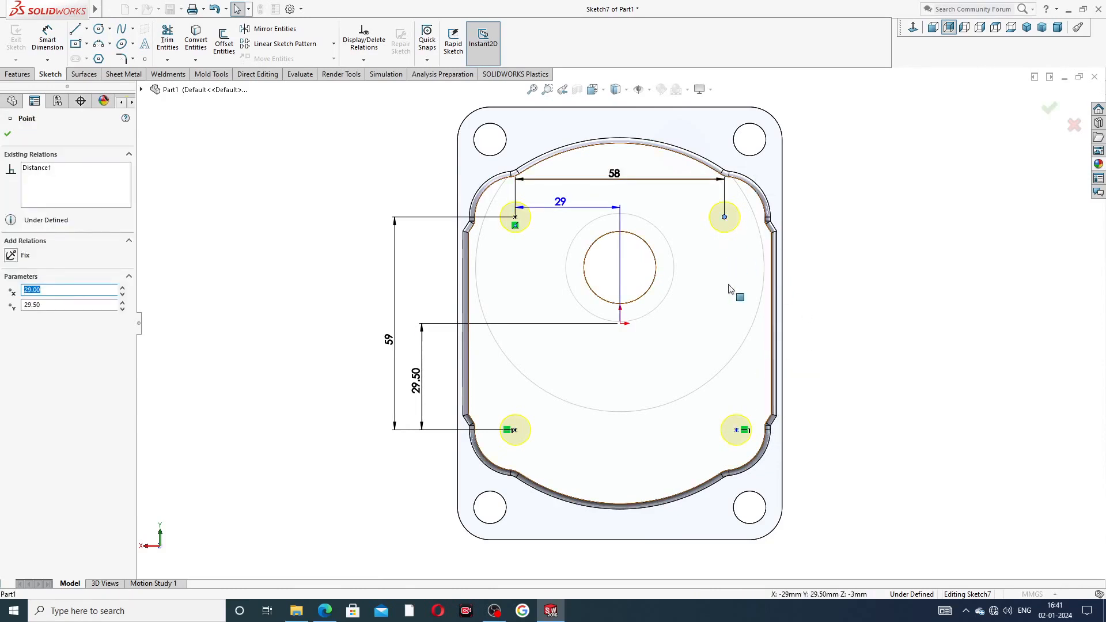
{"action": "left_click", "coordinate": [735, 430], "text": "ctrl"}
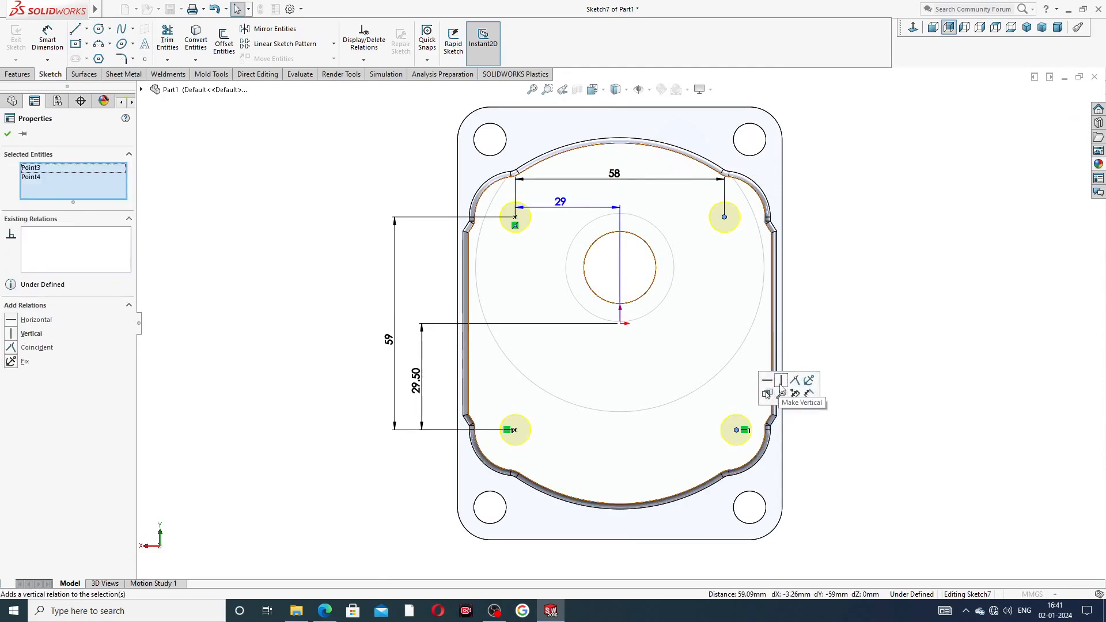
{"action": "left_click", "coordinate": [780, 382]}
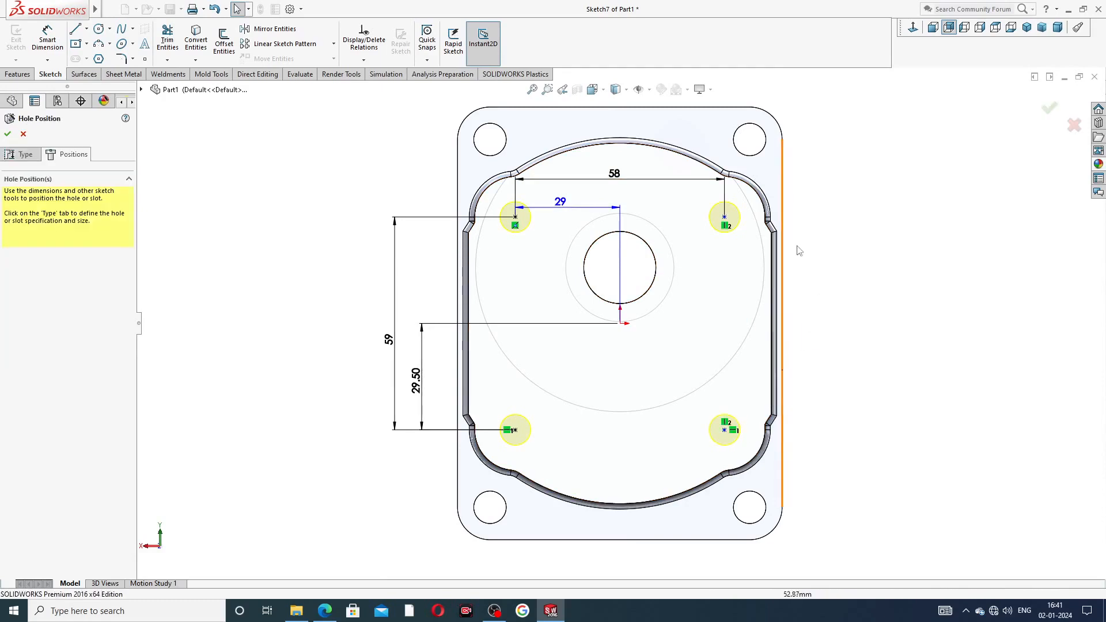
Step: Add a horizontal relation between the two upper hole points and accept the tapped hole positions
{"action": "left_click", "coordinate": [724, 218]}
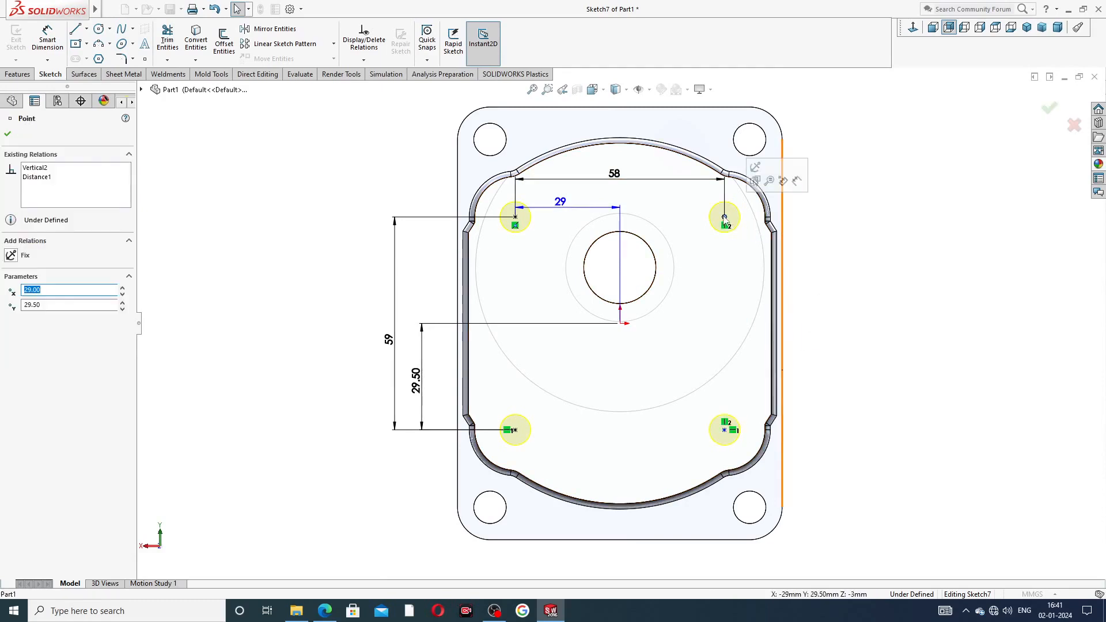
{"action": "left_click", "coordinate": [514, 217], "text": "ctrl"}
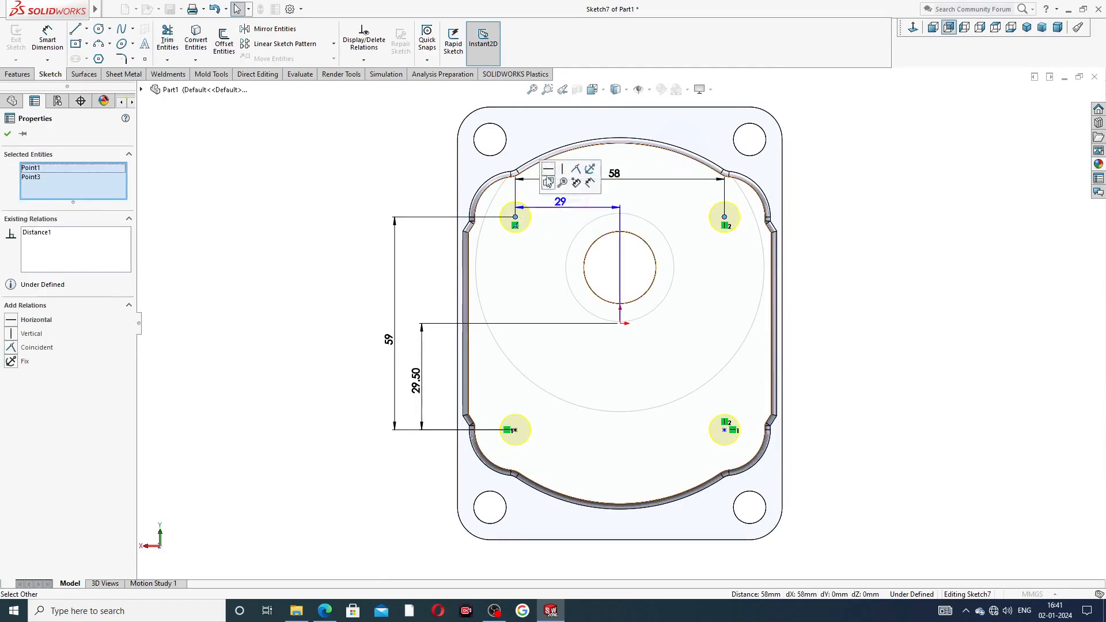
{"action": "left_click", "coordinate": [548, 168]}
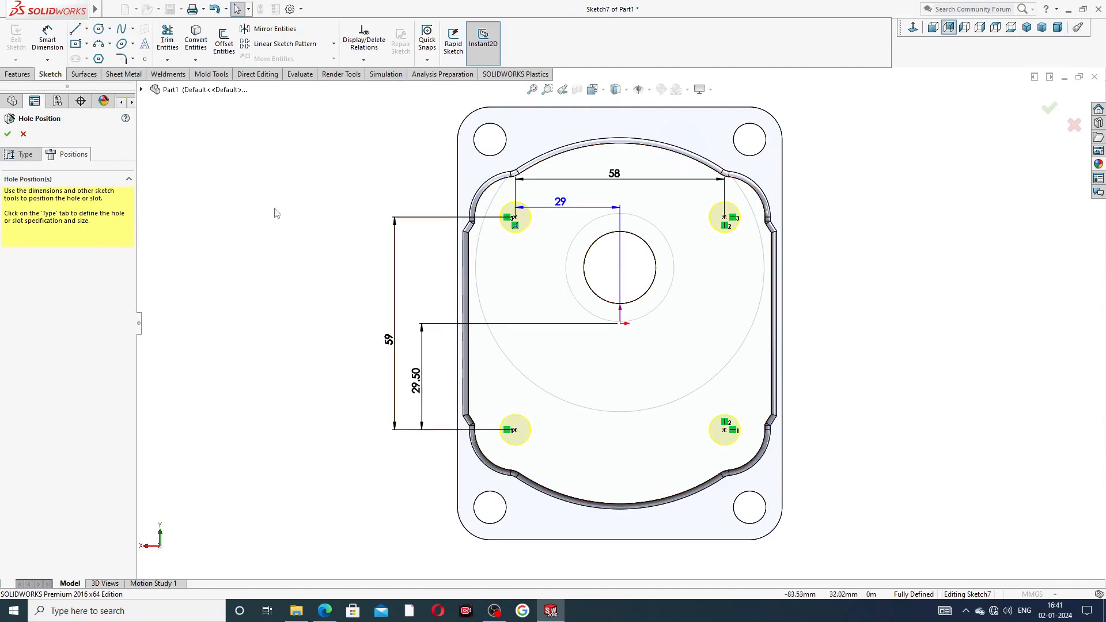
{"action": "left_click", "coordinate": [7, 134]}
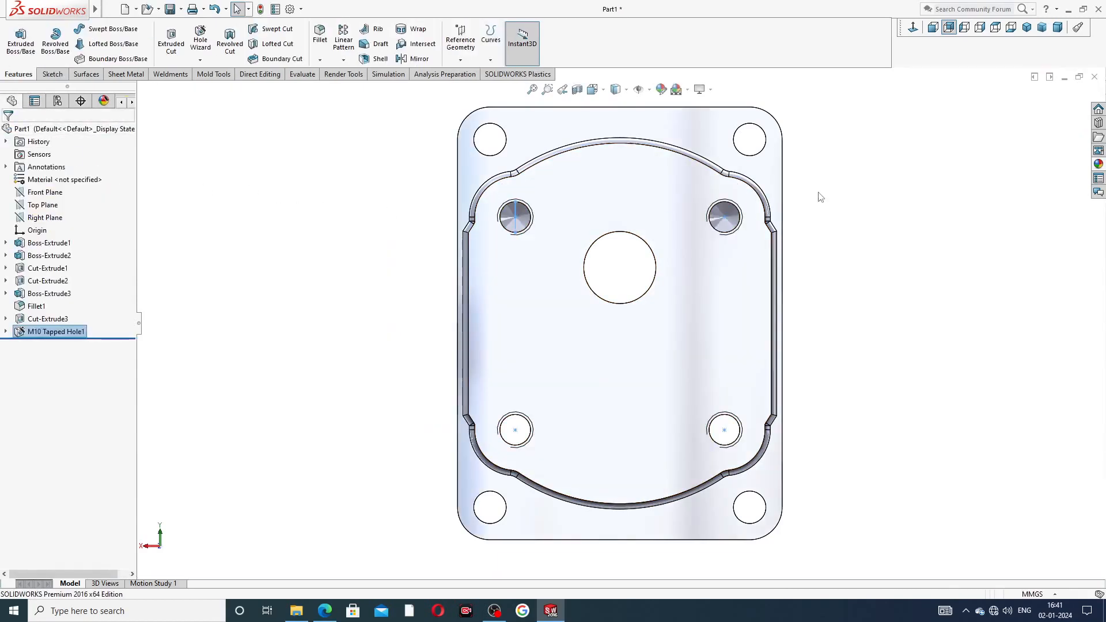
Step: Turn on shaded cosmetic threads in the document's detailing properties
{"action": "mouse_move", "coordinate": [842, 237]}
{"action": "middle_mouse_down"}
{"action": "mouse_move", "coordinate": [722, 234]}
{"action": "mouse_move", "coordinate": [783, 264]}
{"action": "mouse_move", "coordinate": [822, 232]}
{"action": "mouse_move", "coordinate": [834, 241]}
{"action": "middle_mouse_up"}
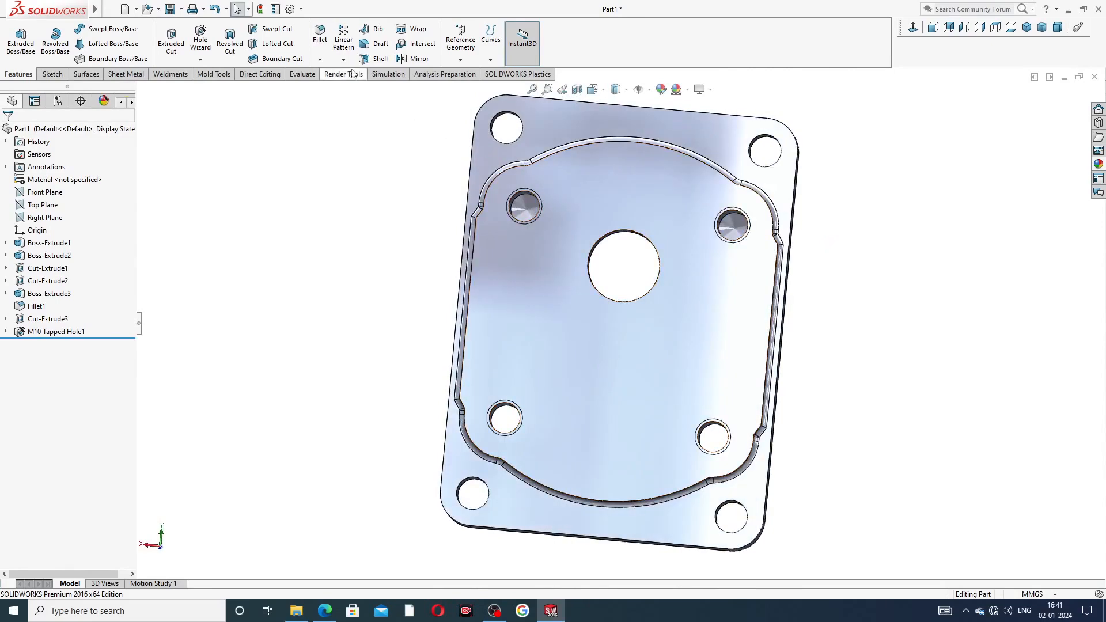
{"action": "left_click", "coordinate": [290, 9]}
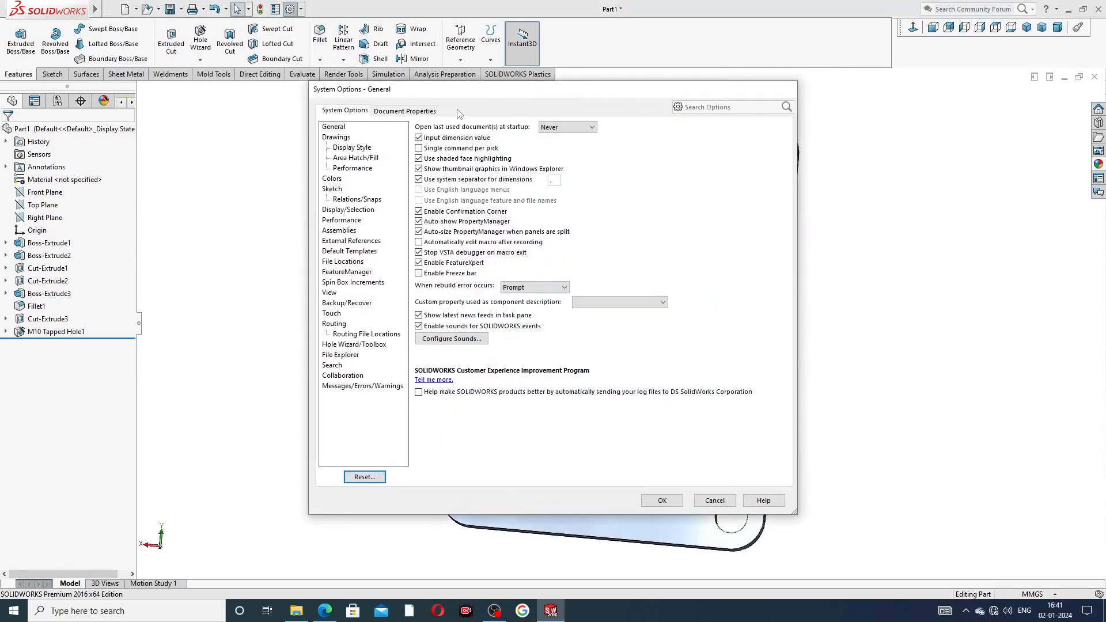
{"action": "left_click", "coordinate": [408, 111]}
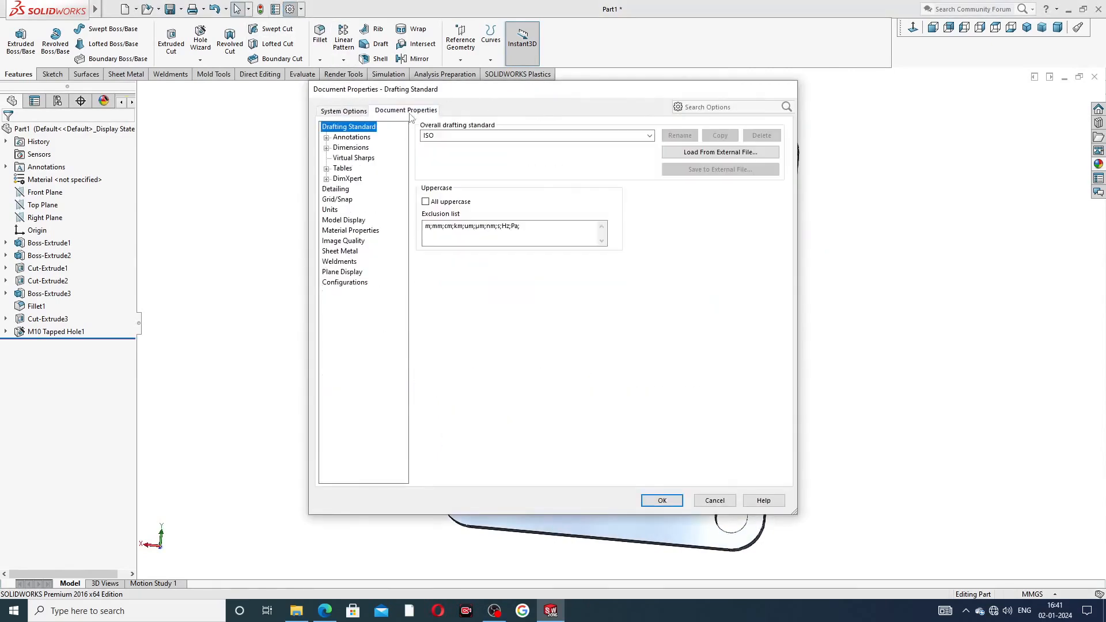
{"action": "left_click", "coordinate": [364, 242]}
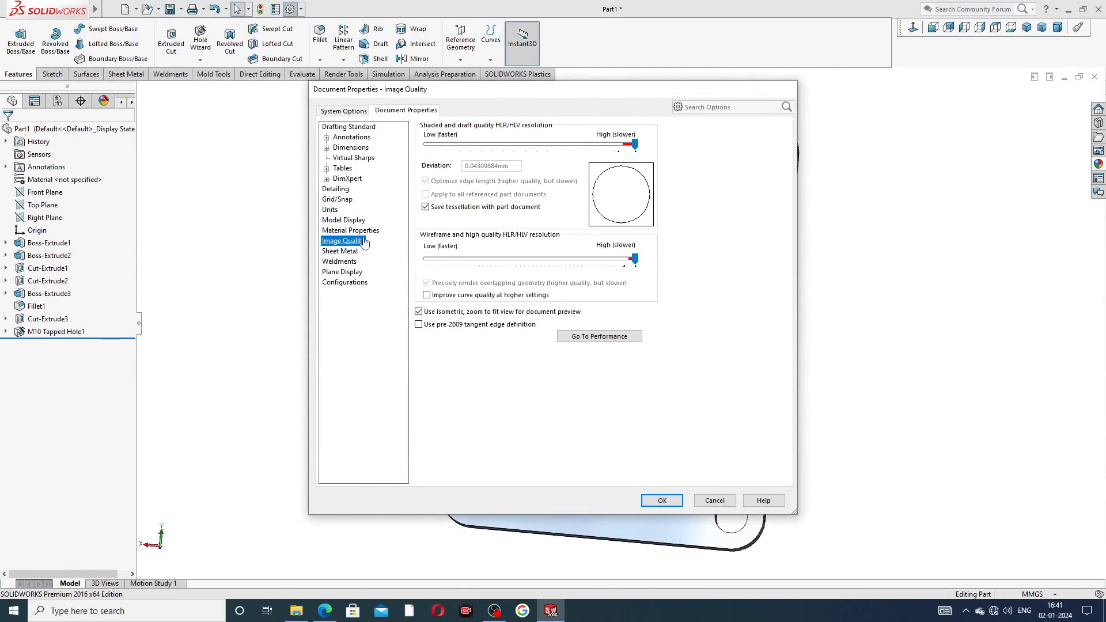
{"action": "left_click", "coordinate": [346, 190]}
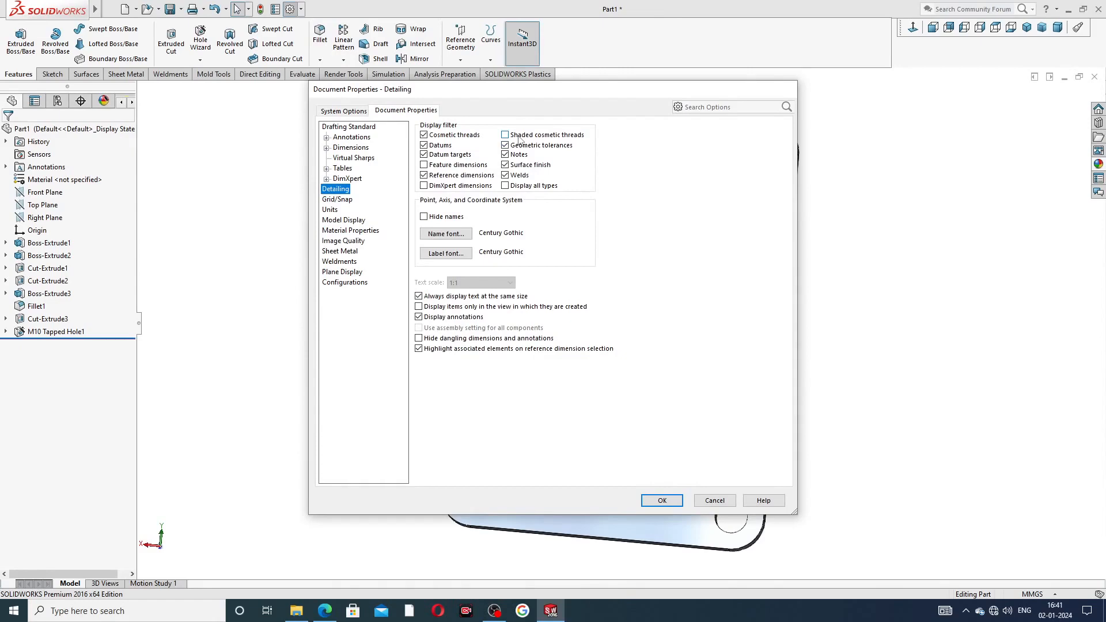
{"action": "left_click", "coordinate": [662, 501]}
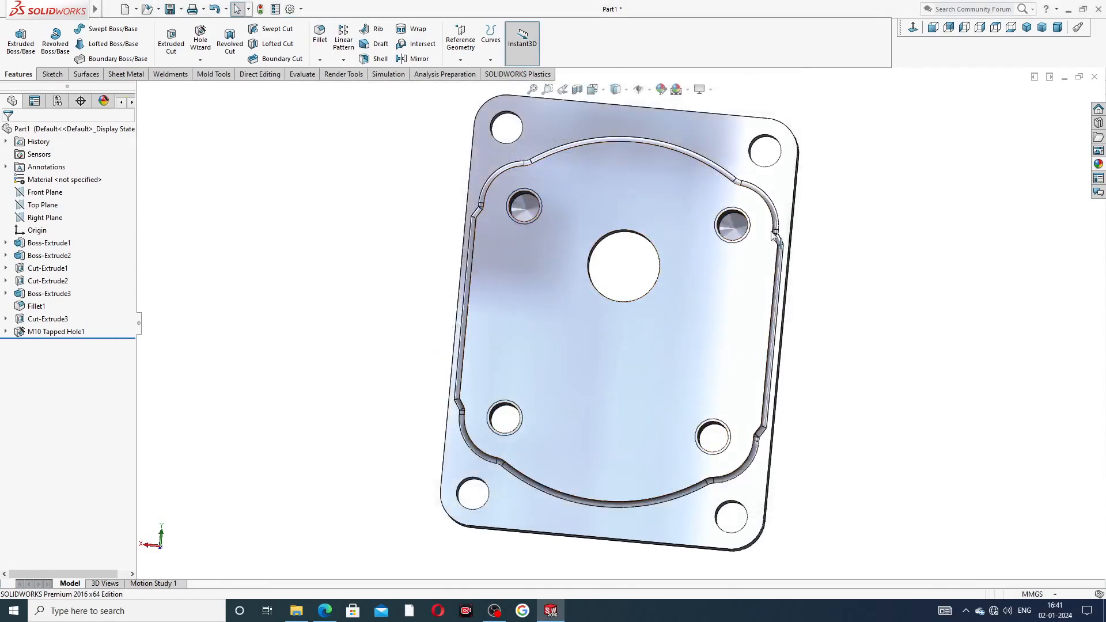
Step: Examine the threads in the M10 tapped holes up close and the plate from its rear and front sides
{"action": "middle_click_drag", "start_coordinate": [772, 234], "coordinate": [712, 269]}
{"action": "scroll", "coordinate": [667, 244], "scroll_direction": "down", "scroll_amount": 7}
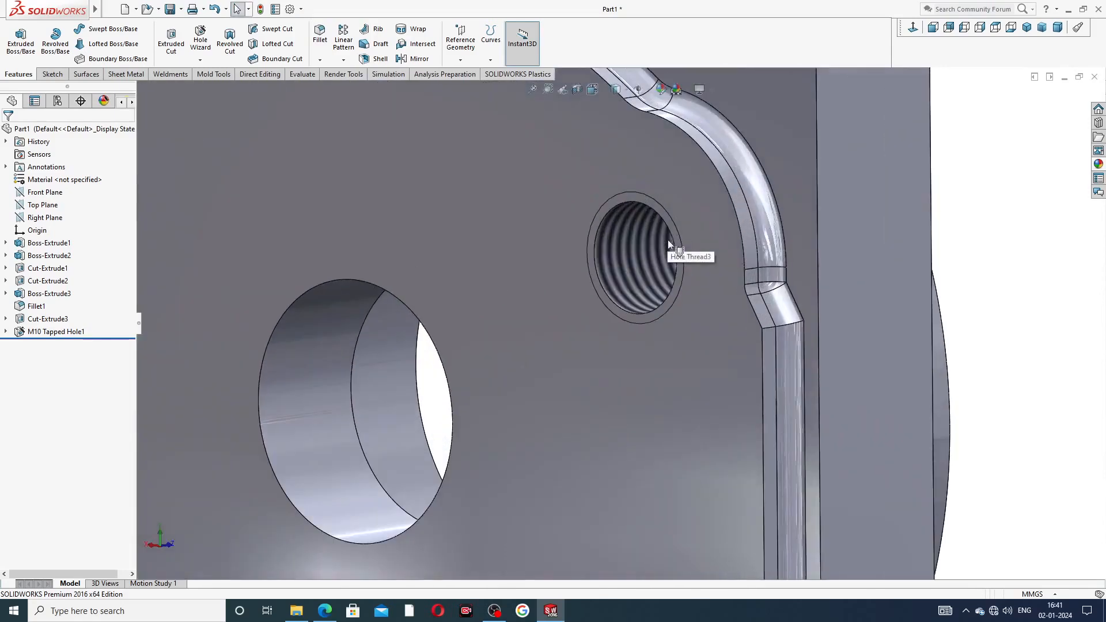
{"action": "scroll", "coordinate": [634, 248], "scroll_direction": "up", "scroll_amount": 4}
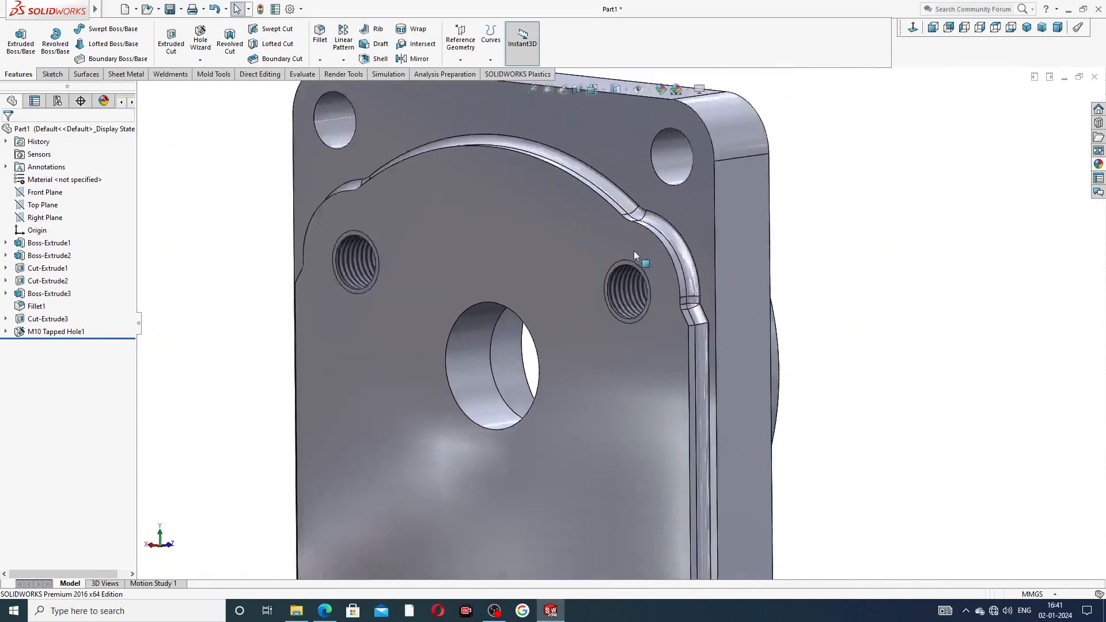
{"action": "scroll", "coordinate": [633, 251], "scroll_direction": "up", "scroll_amount": 3}
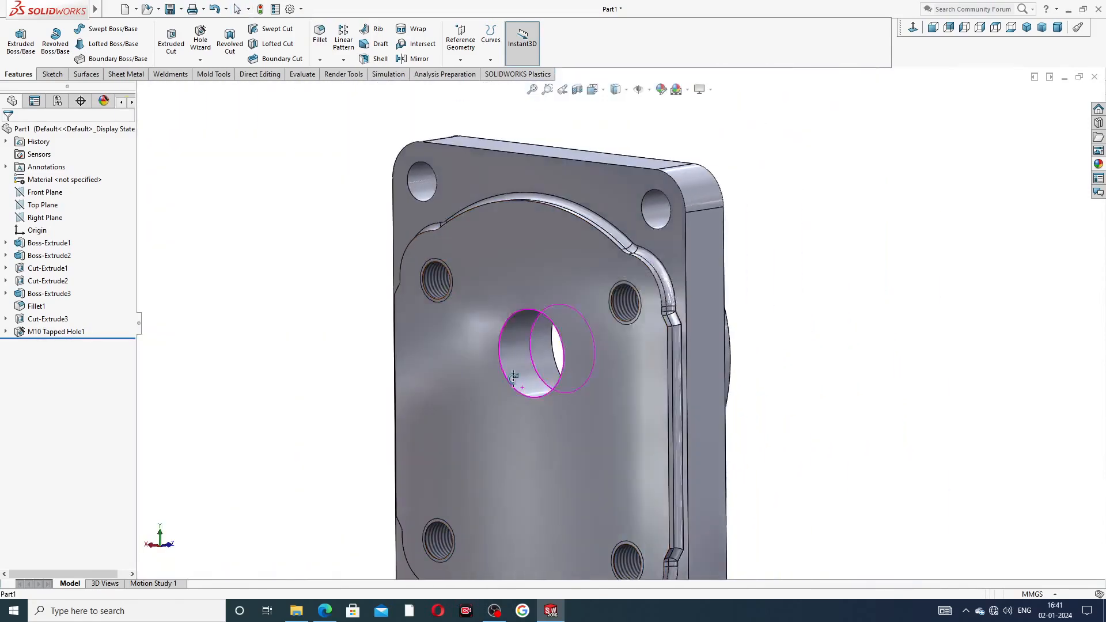
{"action": "middle_click_drag", "start_coordinate": [513, 377], "coordinate": [623, 389]}
{"action": "scroll", "coordinate": [592, 441], "scroll_direction": "up", "scroll_amount": 3}
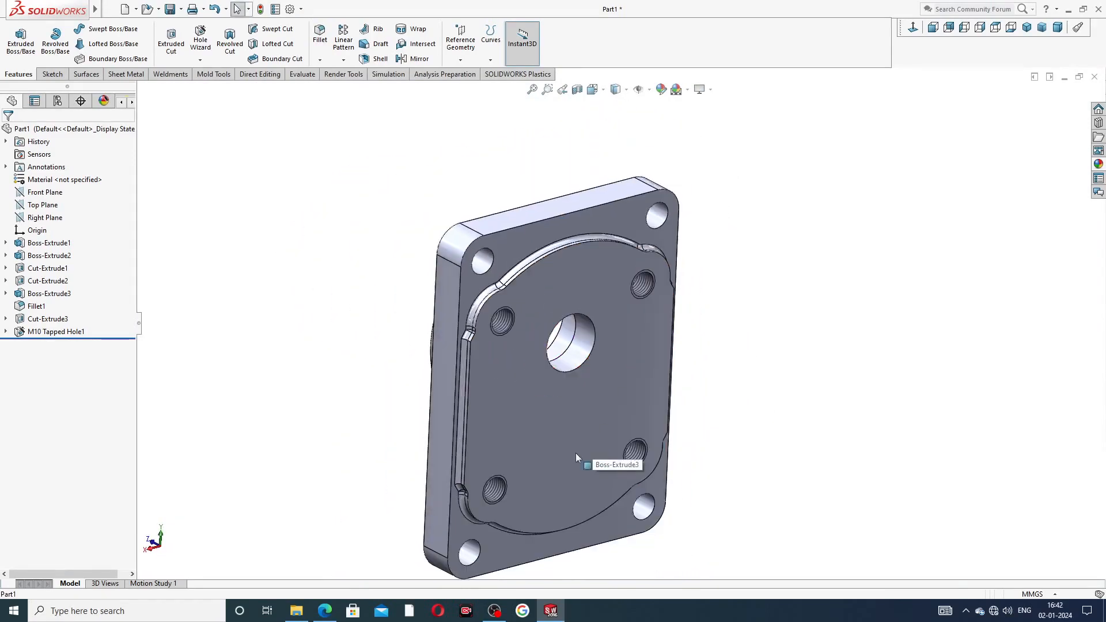
{"action": "scroll", "coordinate": [542, 444], "scroll_direction": "down", "scroll_amount": 8}
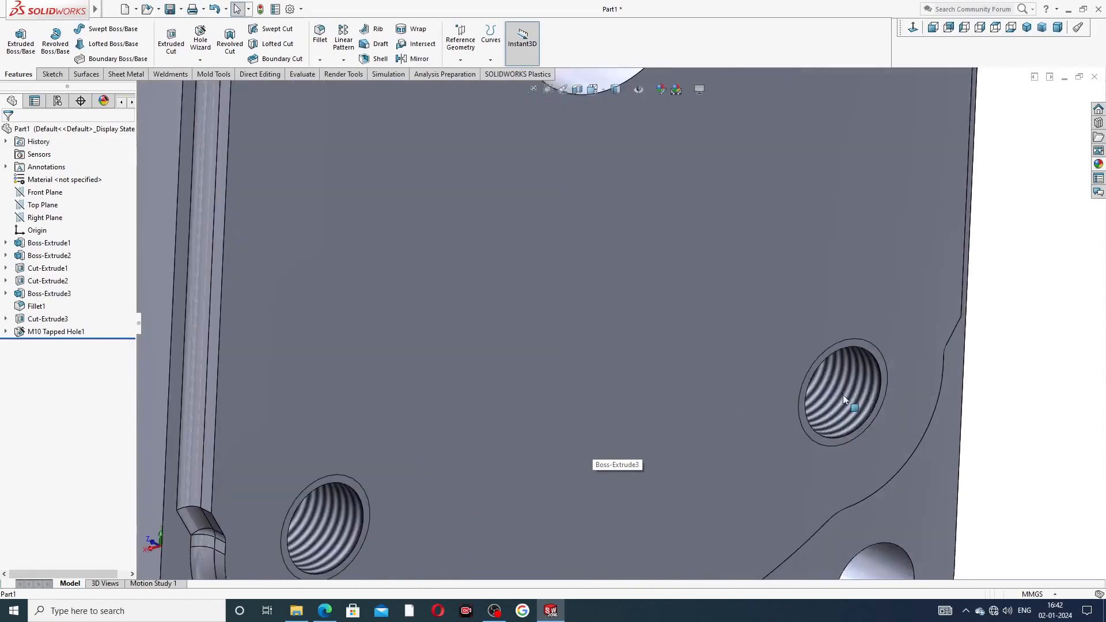
{"action": "left_click", "coordinate": [845, 395]}
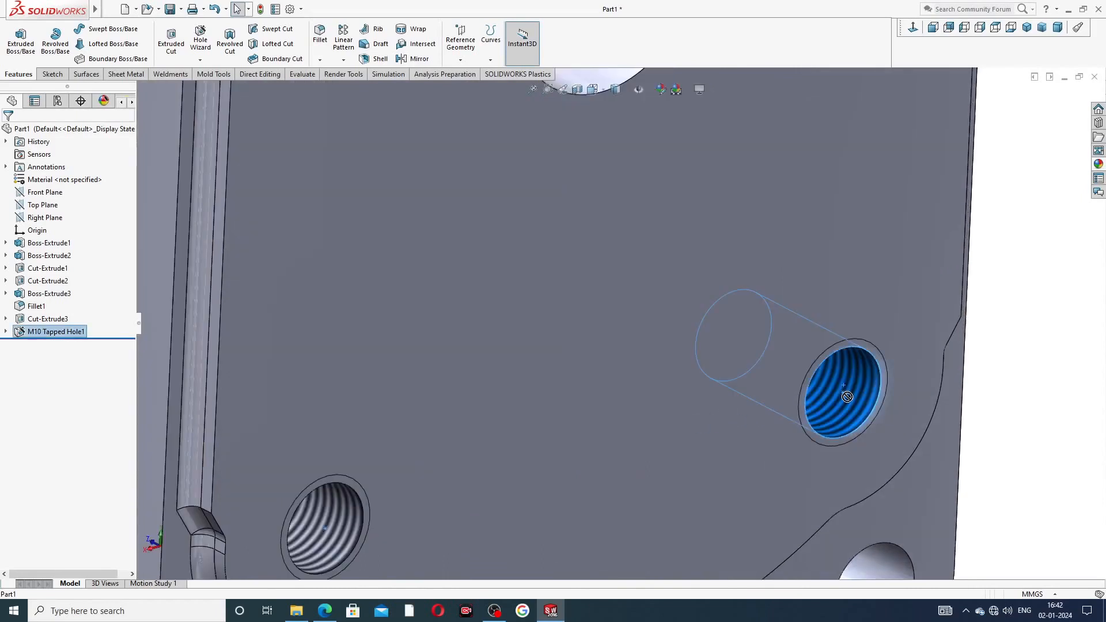
{"action": "left_click", "coordinate": [952, 342]}
{"action": "scroll", "coordinate": [798, 348], "scroll_direction": "up", "scroll_amount": 5}
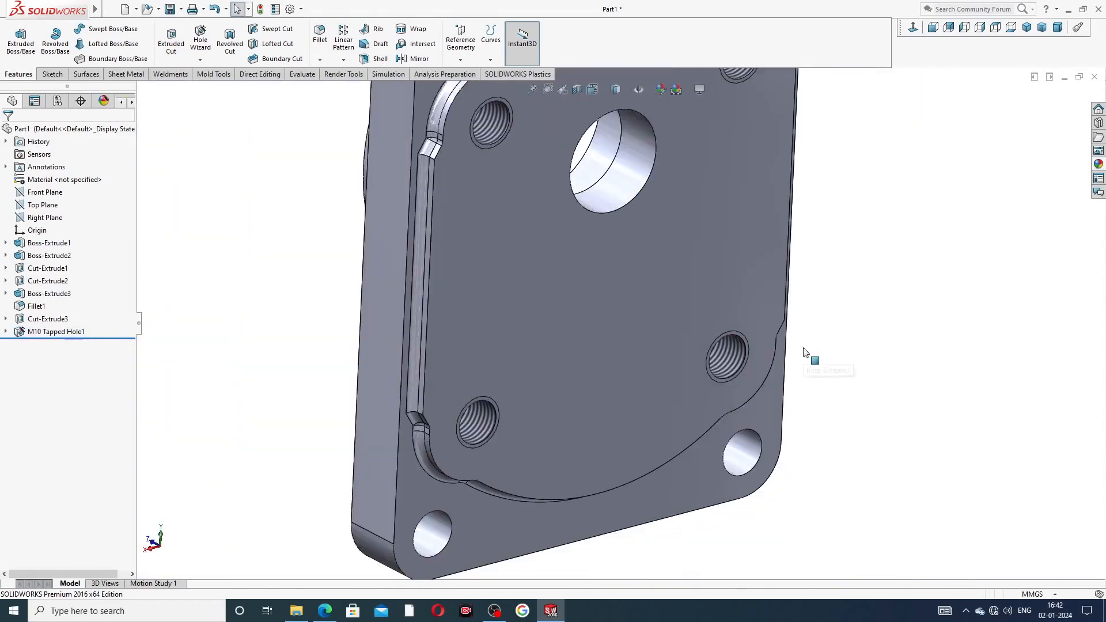
{"action": "middle_click_drag", "start_coordinate": [602, 306], "coordinate": [583, 285]}
{"action": "scroll", "coordinate": [610, 241], "scroll_direction": "up", "scroll_amount": 5}
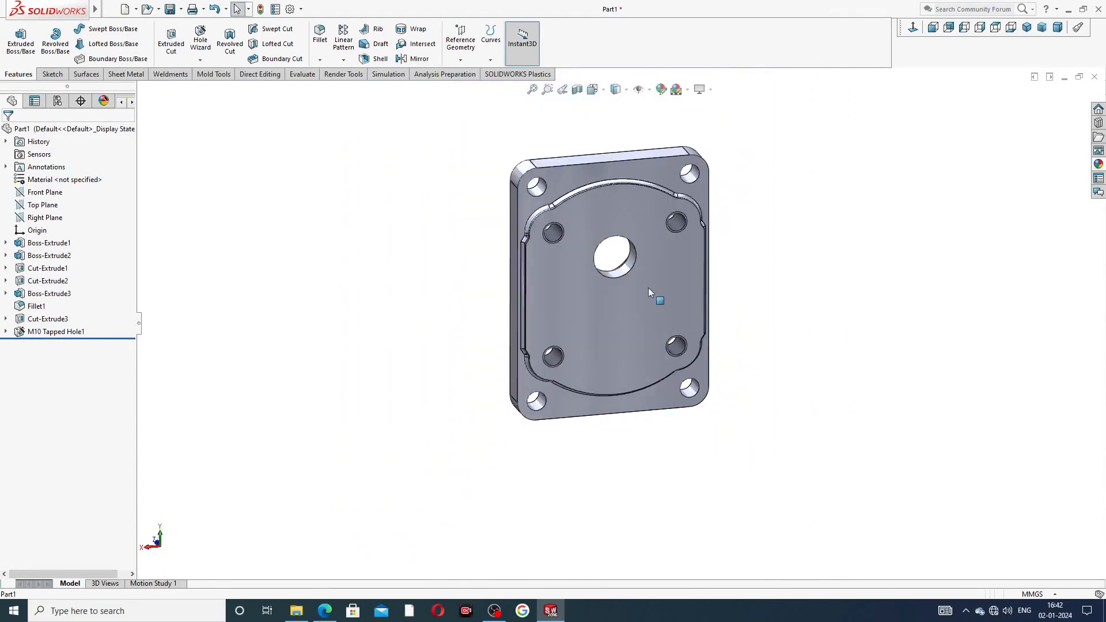
{"action": "middle_click_drag", "start_coordinate": [649, 293], "coordinate": [694, 272]}
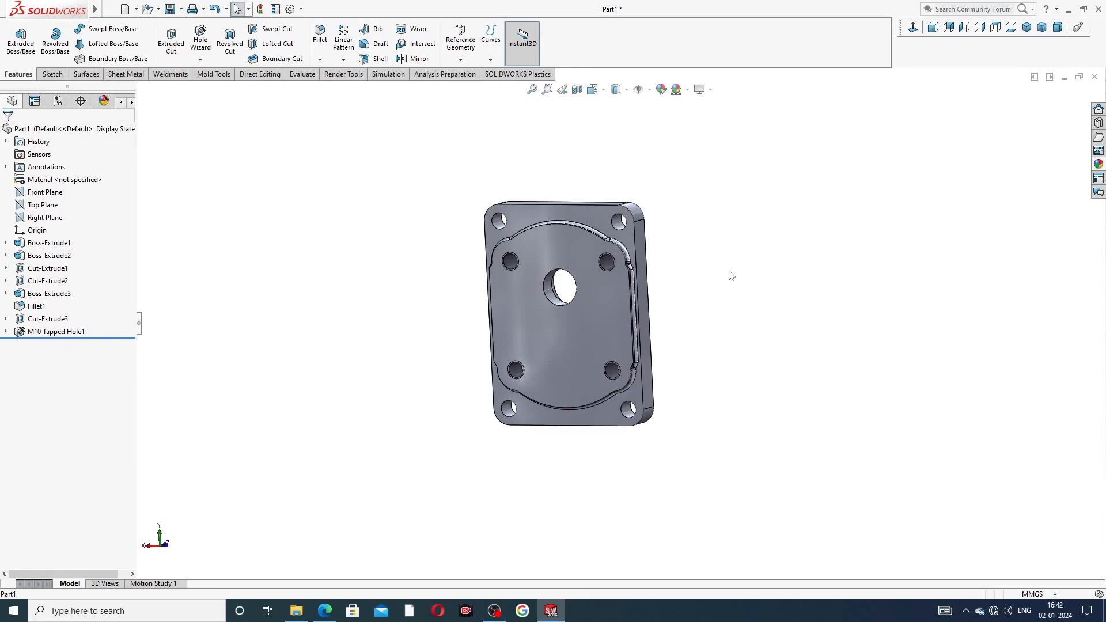
{"action": "middle_click_drag", "start_coordinate": [548, 303], "coordinate": [792, 308]}
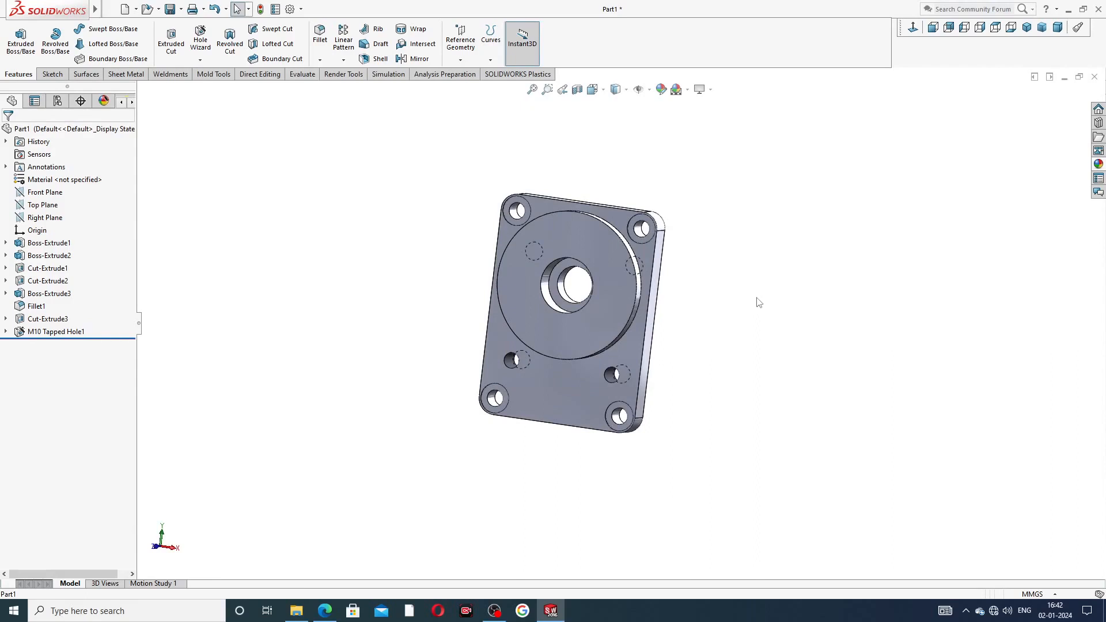
Step: Start a sketch on the Right Plane, viewed normal to it, with the model displayed with hidden lines visible
{"action": "left_click", "coordinate": [56, 219]}
{"action": "left_click", "coordinate": [62, 211]}
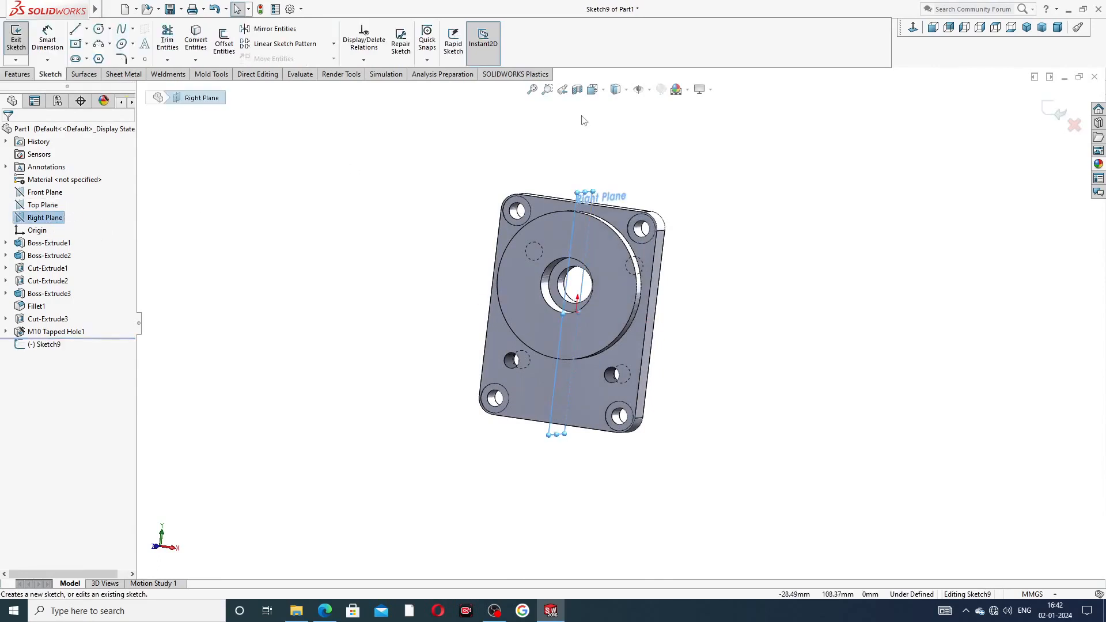
{"action": "left_click", "coordinate": [913, 27]}
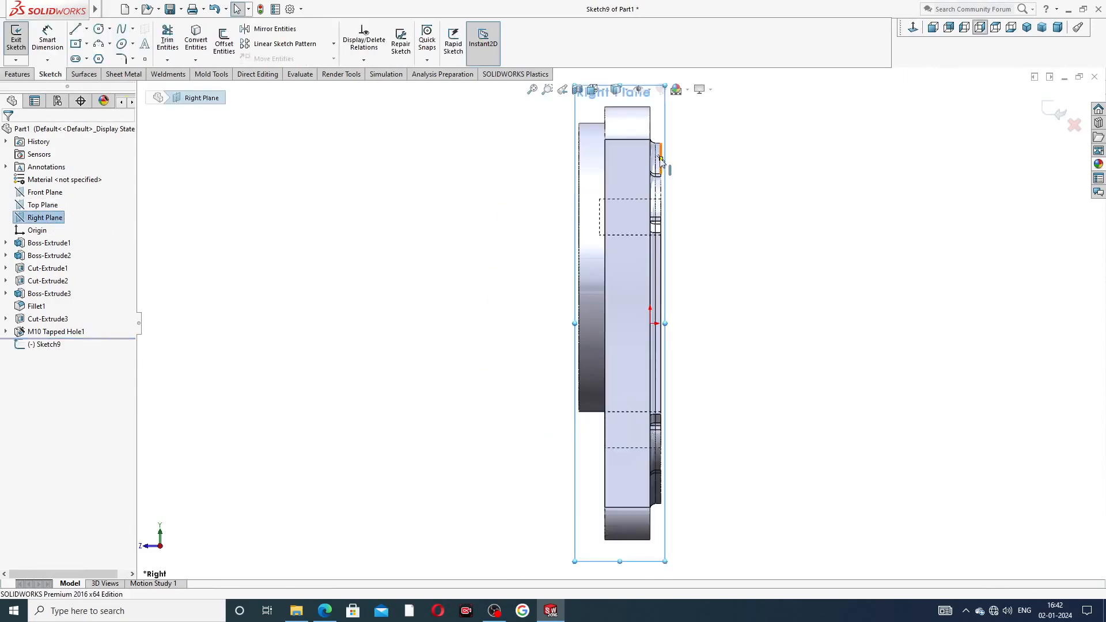
{"action": "left_click", "coordinate": [627, 92]}
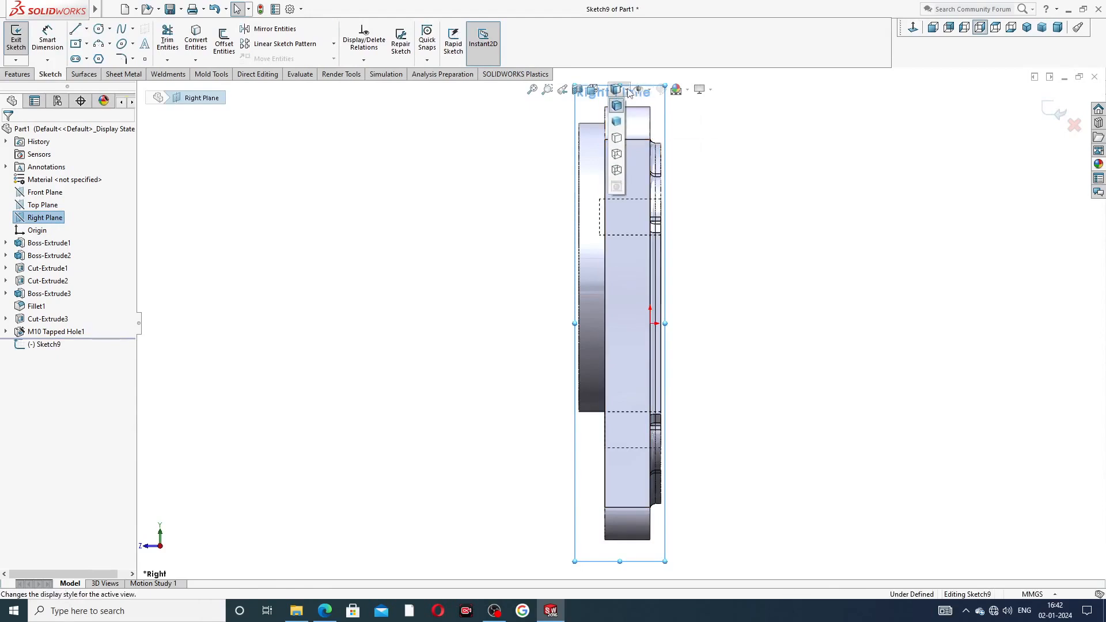
{"action": "left_click", "coordinate": [616, 153]}
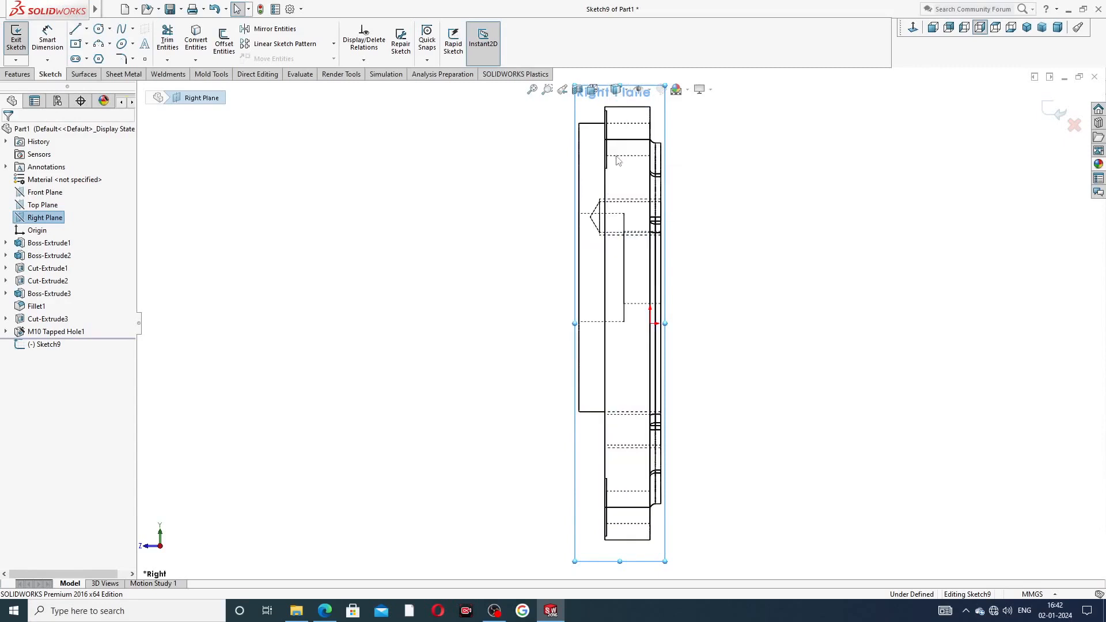
{"action": "scroll", "coordinate": [613, 190], "scroll_direction": "down", "scroll_amount": 3}
{"action": "scroll", "coordinate": [537, 247], "scroll_direction": "down", "scroll_amount": 6}
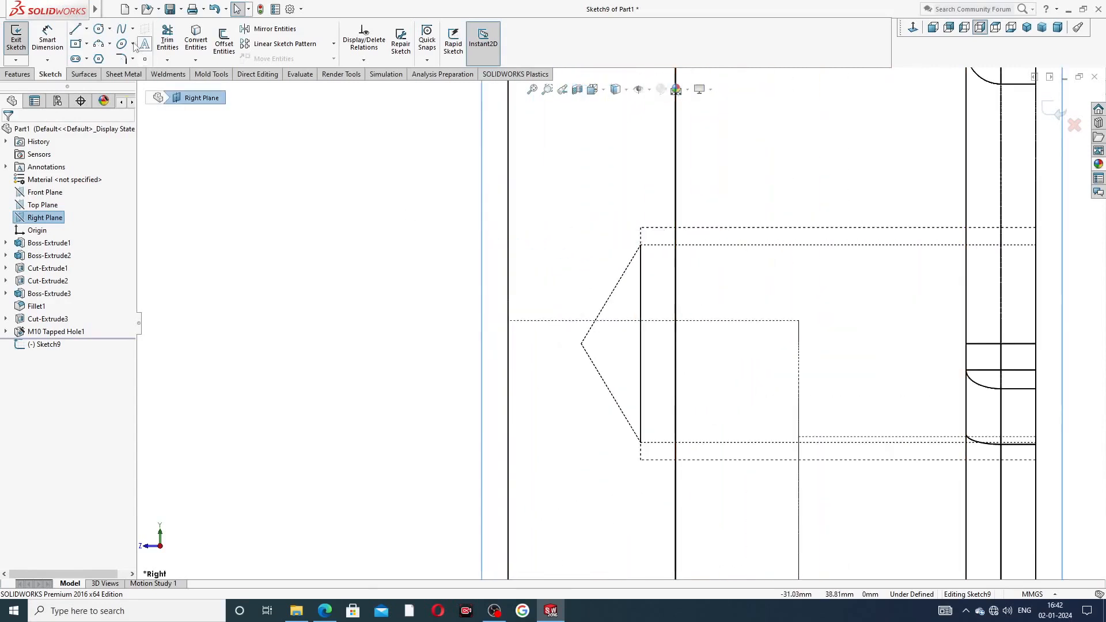
Step: Sketch a center rectangle about 1.6 mm wide and 5.7 mm high on the counterbore's upper hidden edge, just inside the front boss face
{"action": "left_click", "coordinate": [86, 44]}
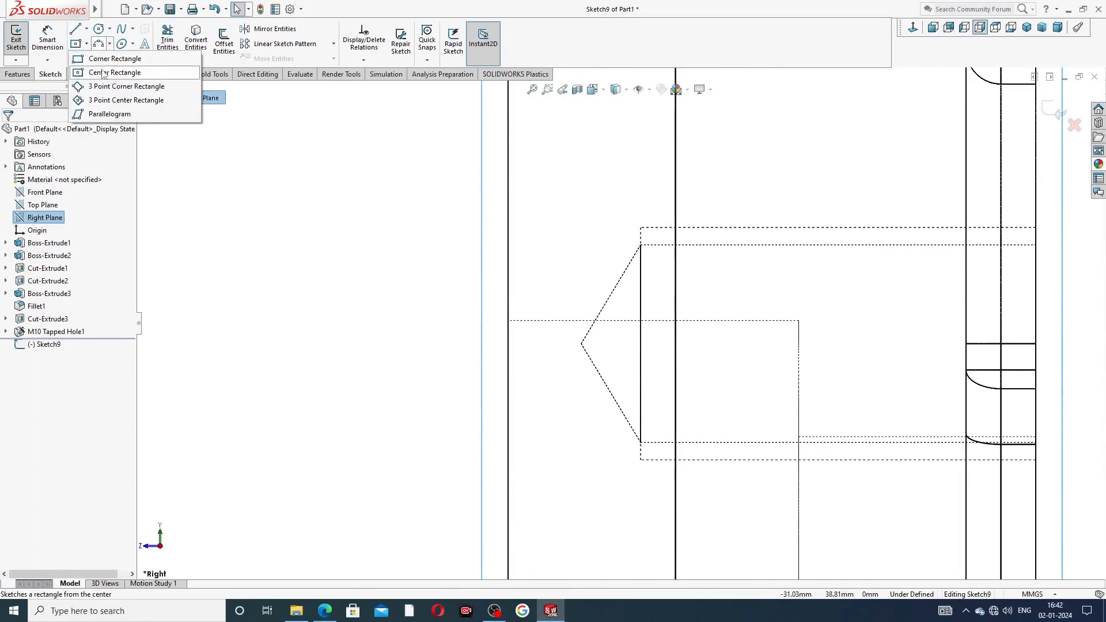
{"action": "left_click", "coordinate": [115, 69]}
{"action": "scroll", "coordinate": [604, 322], "scroll_direction": "down", "scroll_amount": 3}
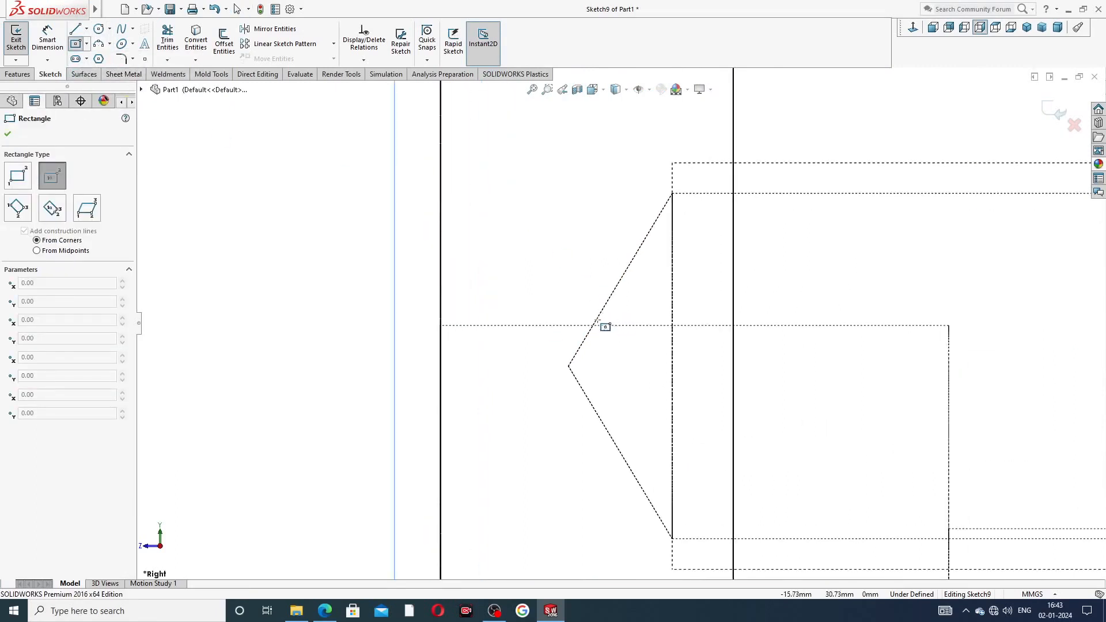
{"action": "left_click", "coordinate": [504, 326]}
{"action": "left_click", "coordinate": [535, 209]}
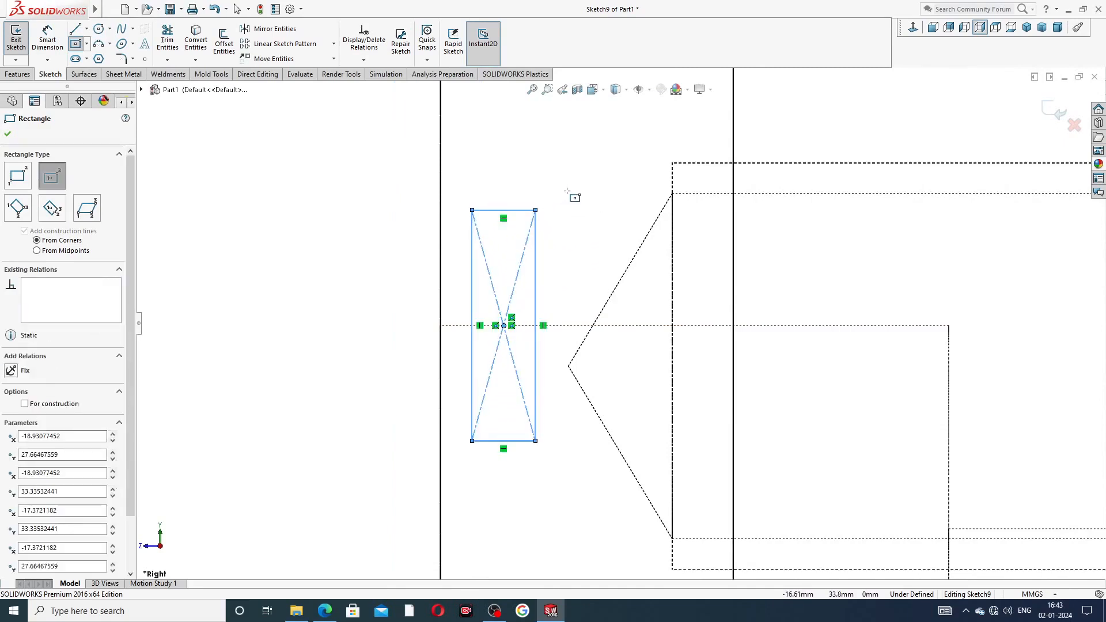
Step: Dimension the rectangle's width as 2 mm
{"action": "right_click", "coordinate": [567, 192]}
{"action": "left_click", "coordinate": [587, 201]}
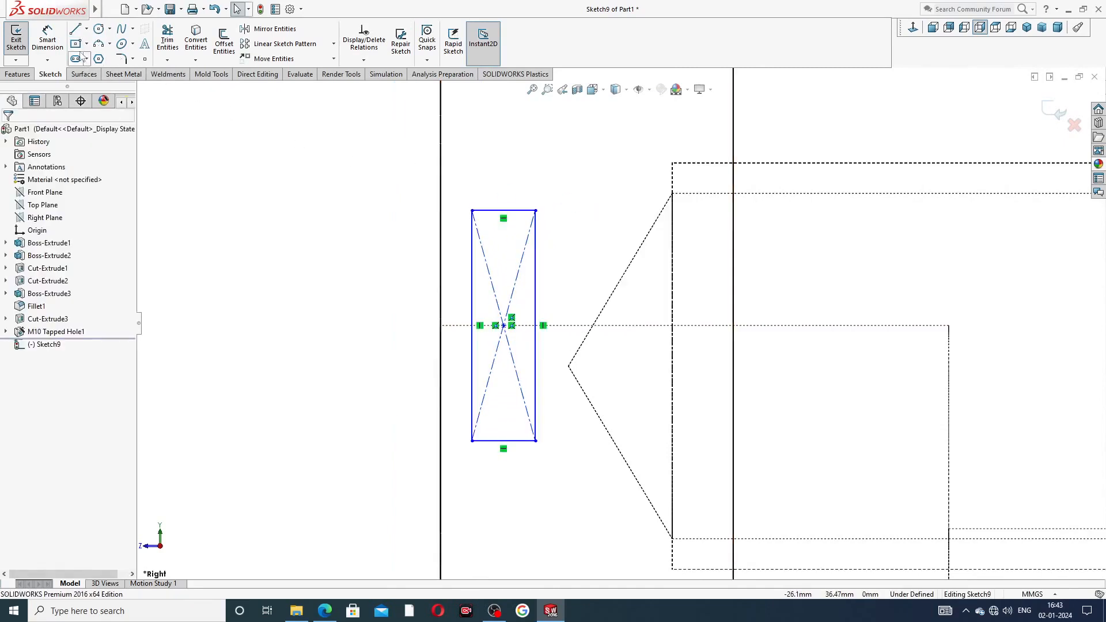
{"action": "left_click", "coordinate": [48, 39]}
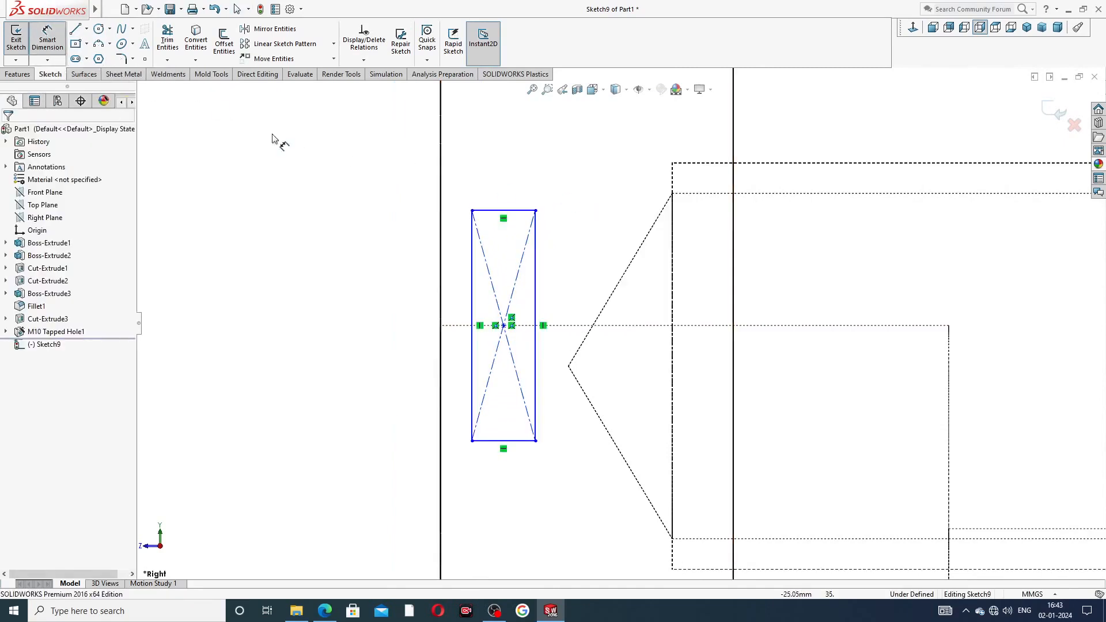
{"action": "left_click", "coordinate": [522, 212]}
{"action": "left_click", "coordinate": [504, 192]}
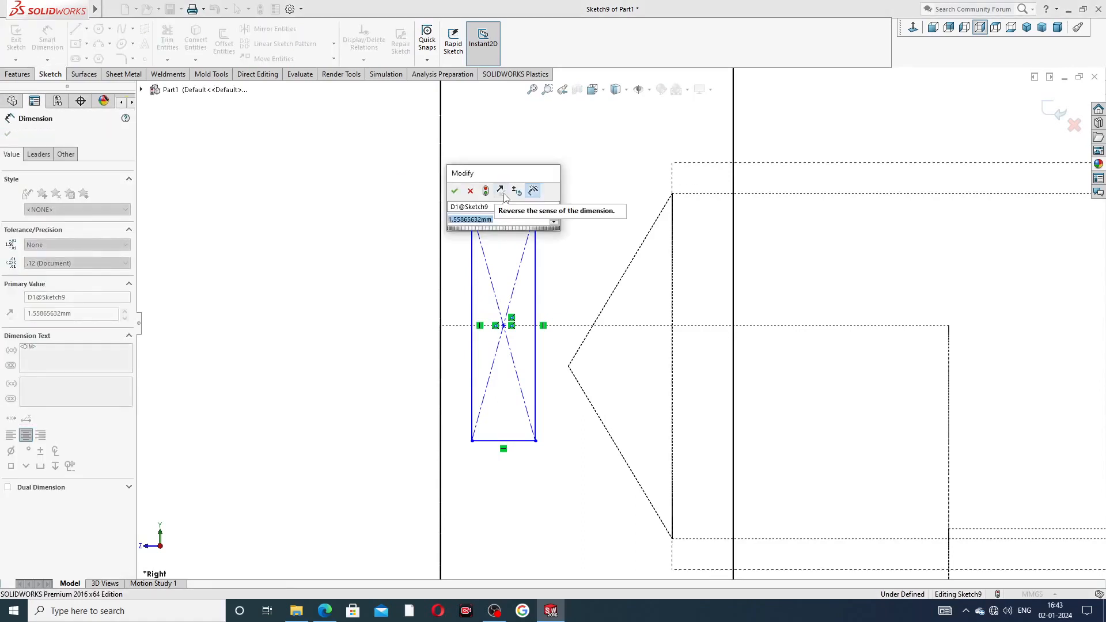
{"action": "type", "text": "2"}
{"action": "key", "text": "Return"}
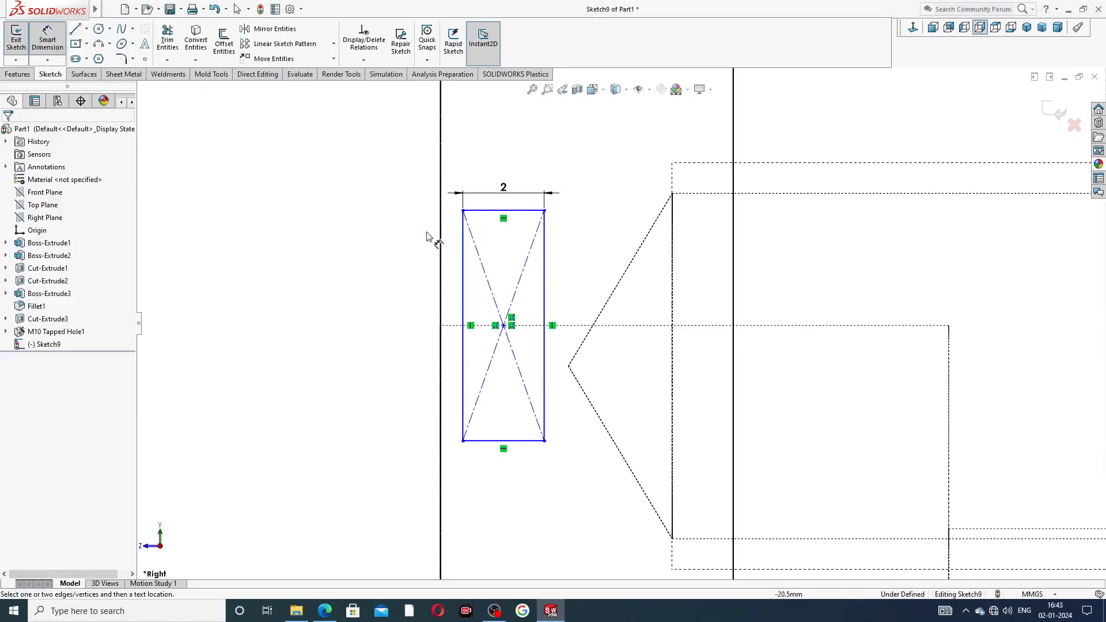
Step: Dimension the vertical distance from the rectangle's upper edge to its center point as 2.5 mm
{"action": "left_click", "coordinate": [491, 211]}
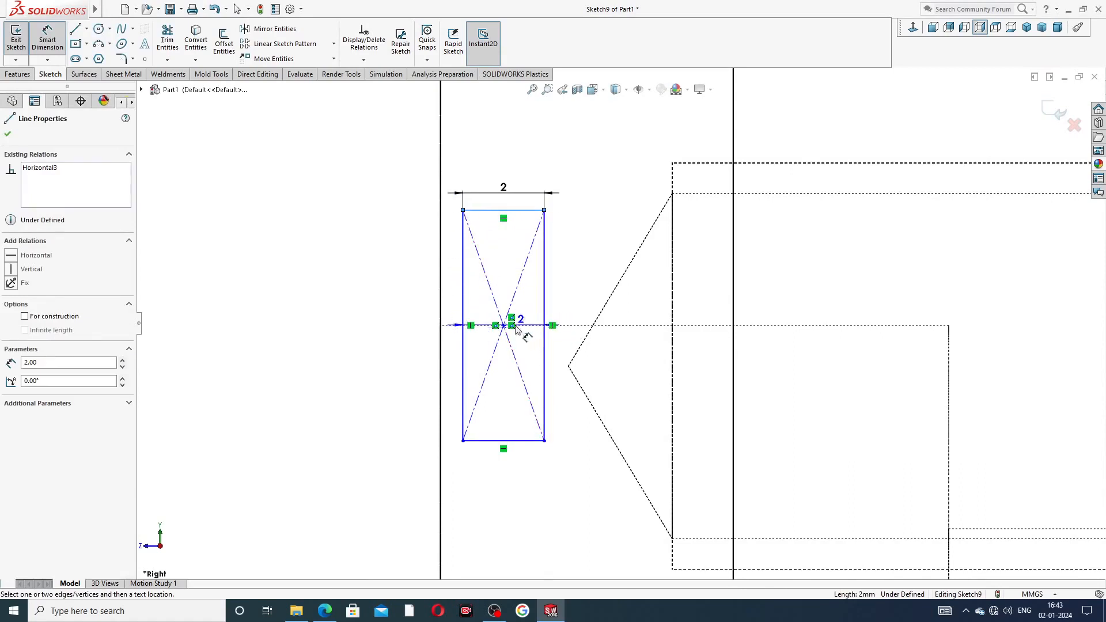
{"action": "scroll", "coordinate": [514, 328], "scroll_direction": "down", "scroll_amount": 5}
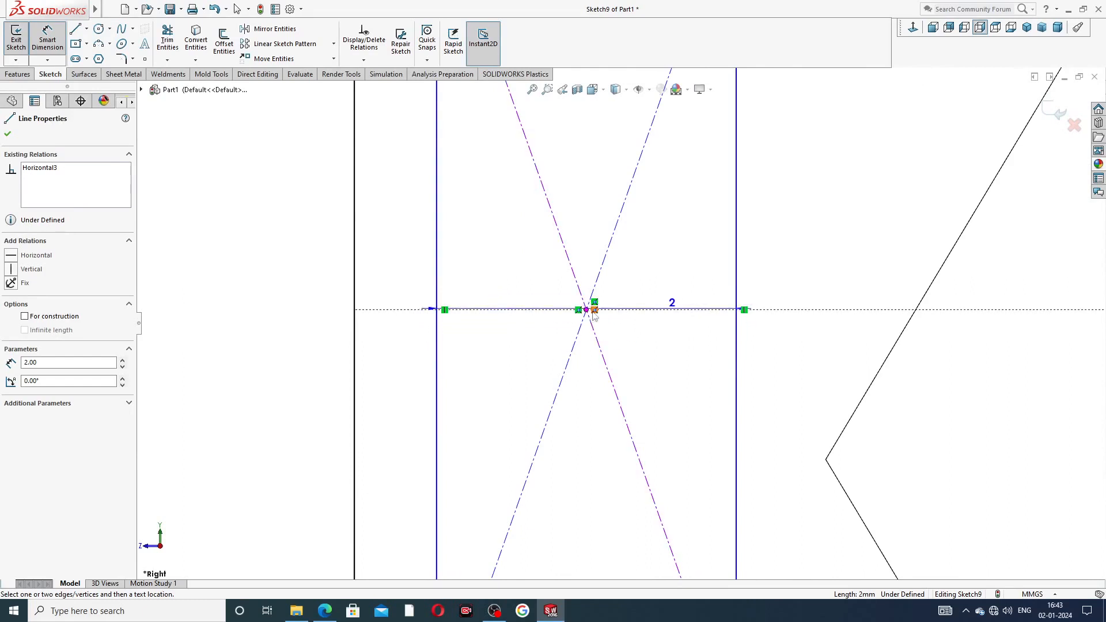
{"action": "left_click", "coordinate": [594, 311]}
{"action": "key", "text": "z"}
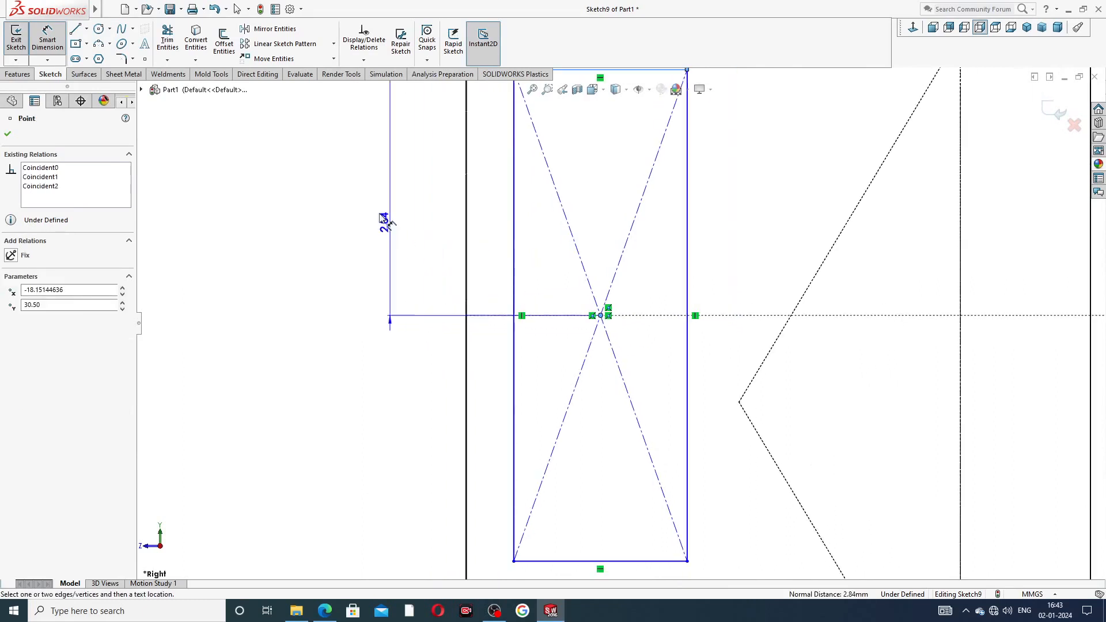
{"action": "left_click", "coordinate": [406, 210]}
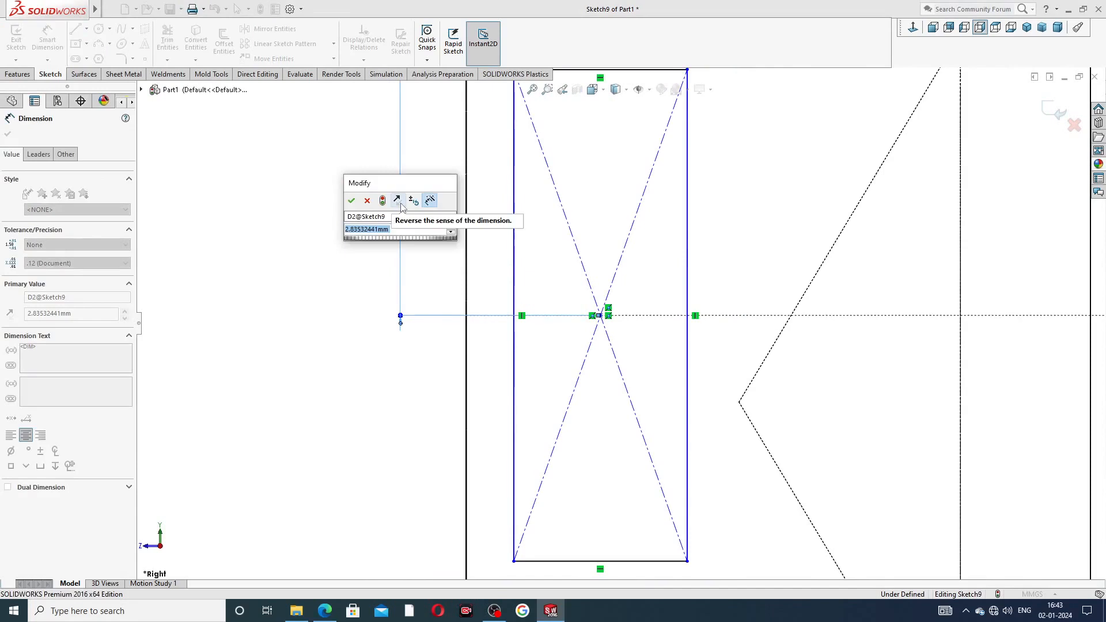
{"action": "type", "text": "6.5"}
{"action": "key", "text": "Return"}
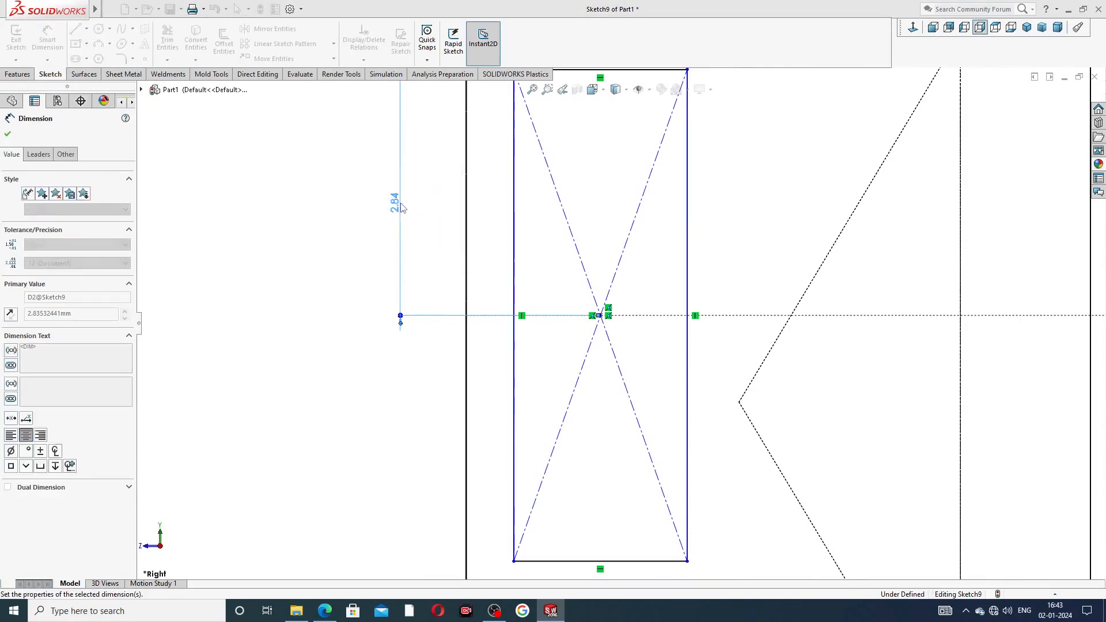
{"action": "left_click", "coordinate": [331, 220]}
{"action": "scroll", "coordinate": [592, 195], "scroll_direction": "up", "scroll_amount": 3}
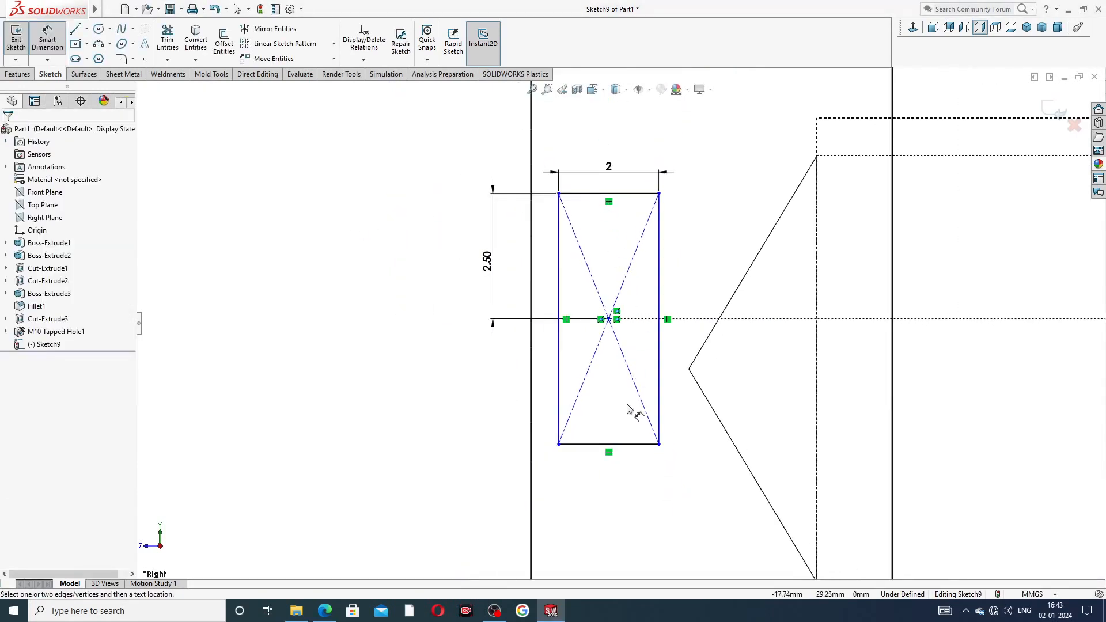
Step: Dimension the rectangle's near vertical side 3 mm from the front boss face
{"action": "left_click", "coordinate": [530, 394]}
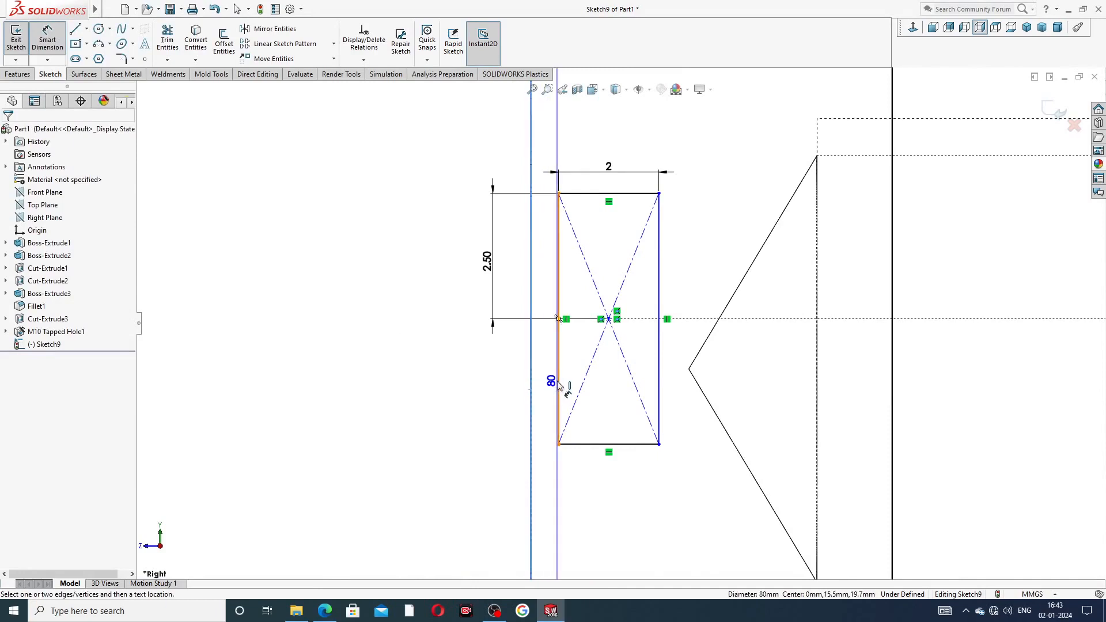
{"action": "left_click", "coordinate": [558, 385]}
{"action": "left_click", "coordinate": [540, 401]}
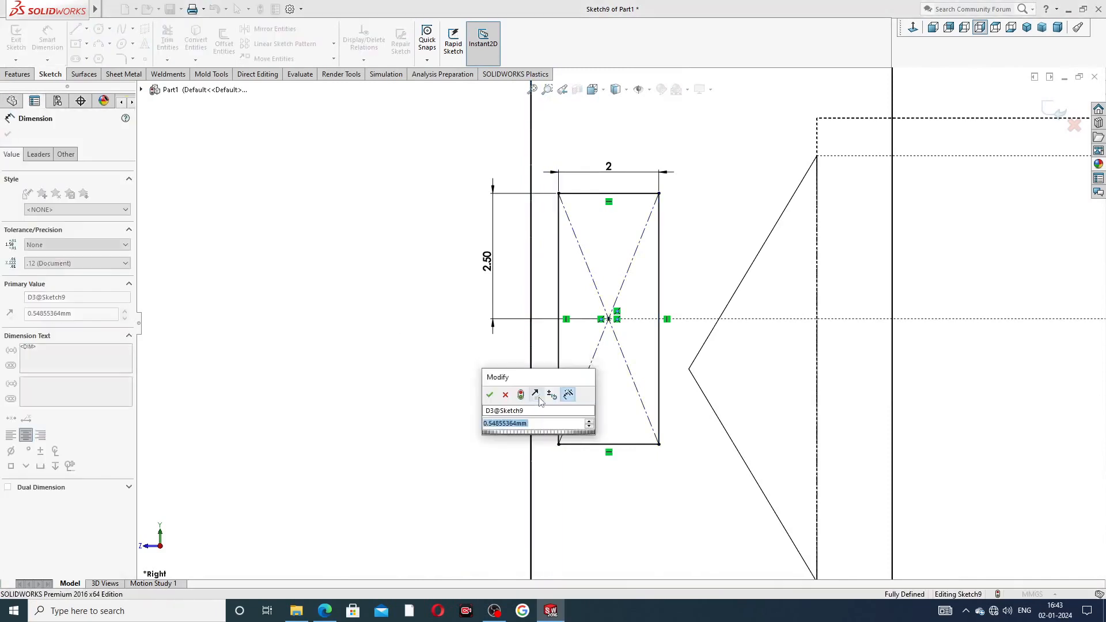
{"action": "type", "text": "3"}
{"action": "left_click", "coordinate": [490, 394]}
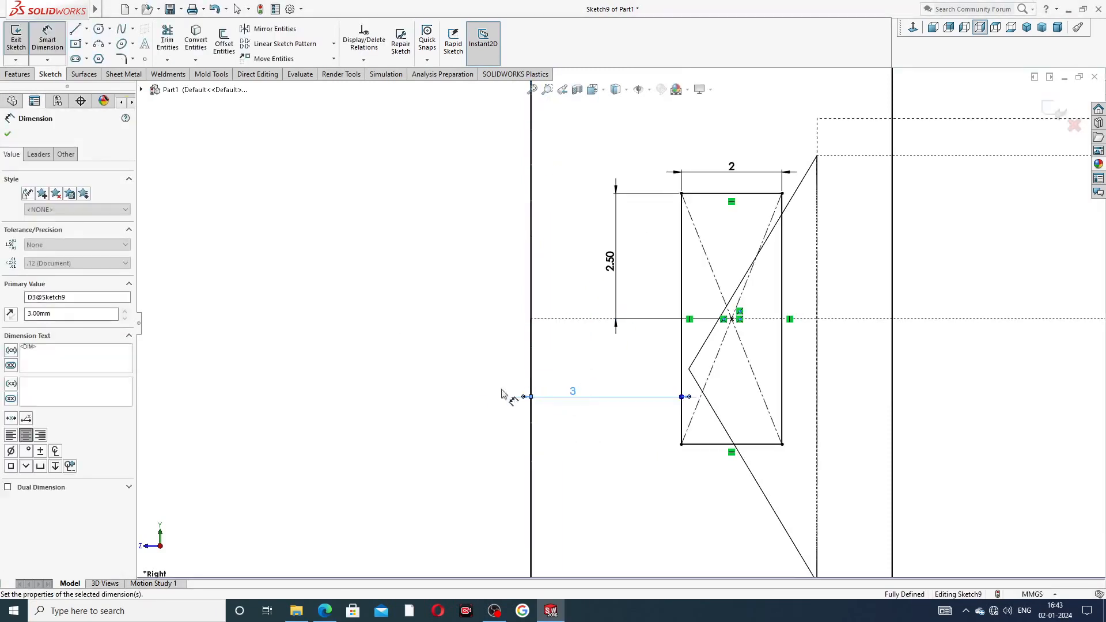
Step: Move the width, half-height and offset dimensions farther away from the rectangle for clarity
{"action": "scroll", "coordinate": [814, 306], "scroll_direction": "up", "scroll_amount": 3}
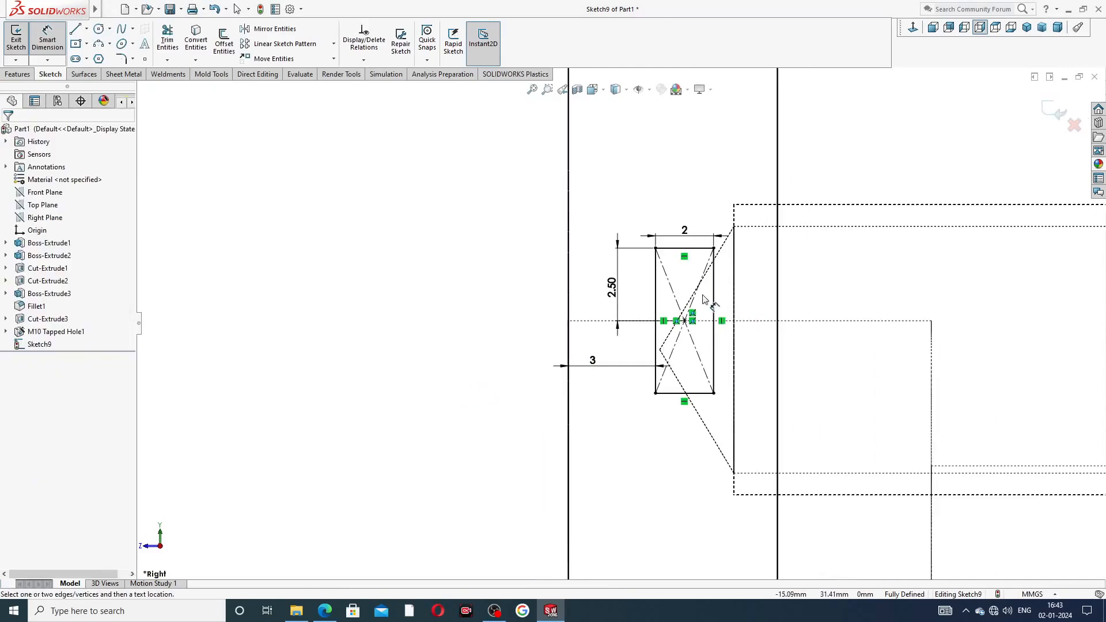
{"action": "scroll", "coordinate": [701, 295], "scroll_direction": "down", "scroll_amount": 1}
{"action": "left_click_drag", "start_coordinate": [680, 219], "coordinate": [676, 199]}
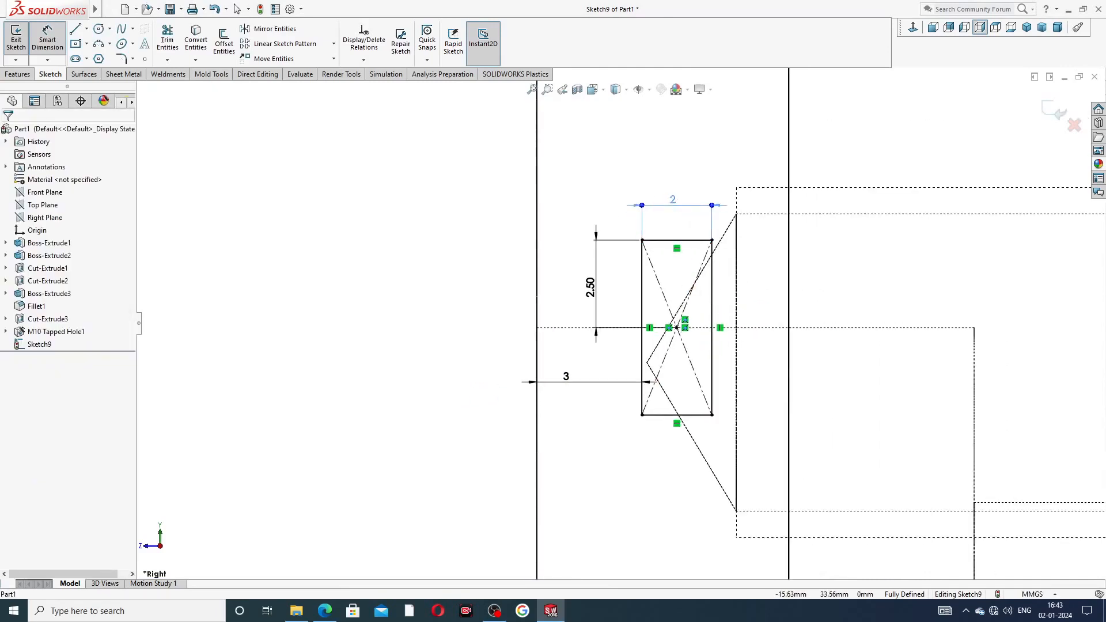
{"action": "left_click_drag", "start_coordinate": [587, 289], "coordinate": [578, 282]}
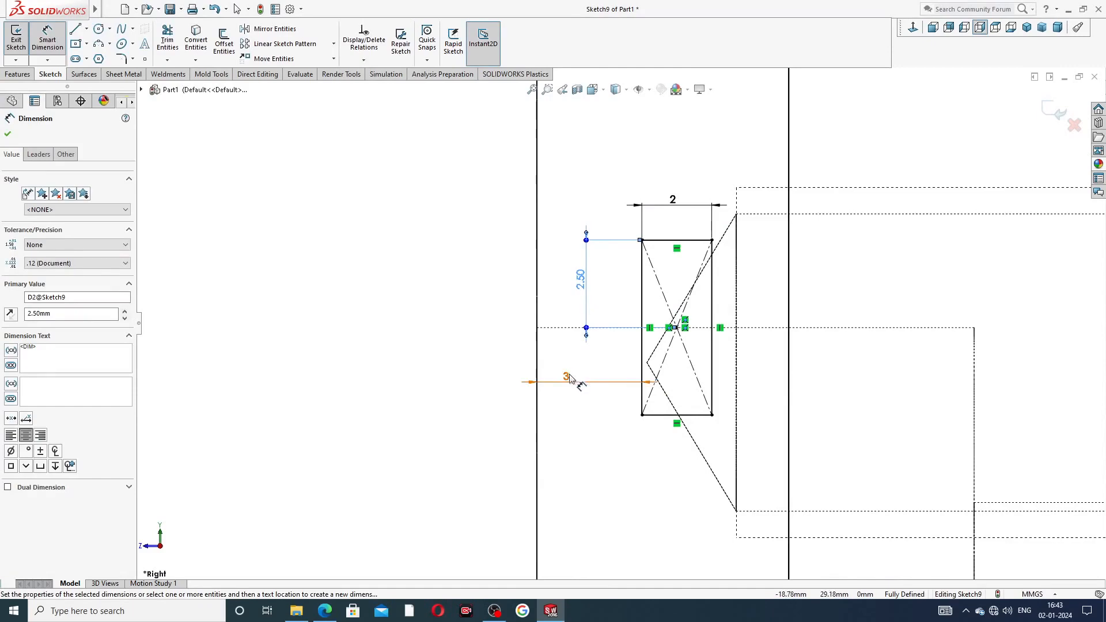
{"action": "left_click_drag", "start_coordinate": [567, 377], "coordinate": [570, 425]}
{"action": "left_click", "coordinate": [450, 386]}
{"action": "scroll", "coordinate": [837, 247], "scroll_direction": "up", "scroll_amount": 10}
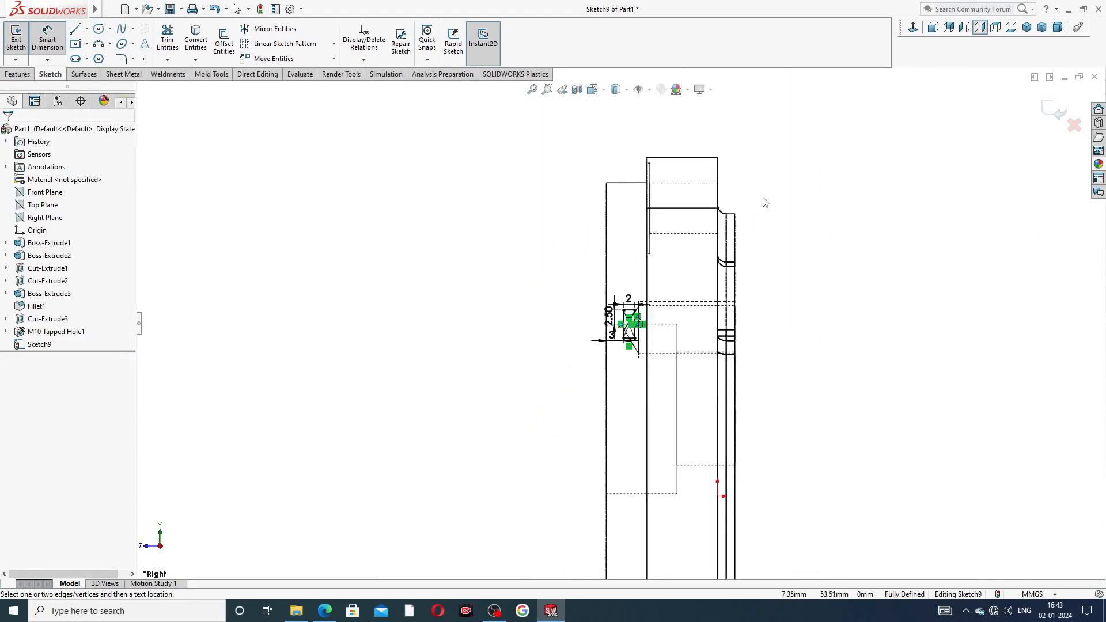
{"action": "right_click", "coordinate": [752, 228]}
{"action": "left_click", "coordinate": [771, 171]}
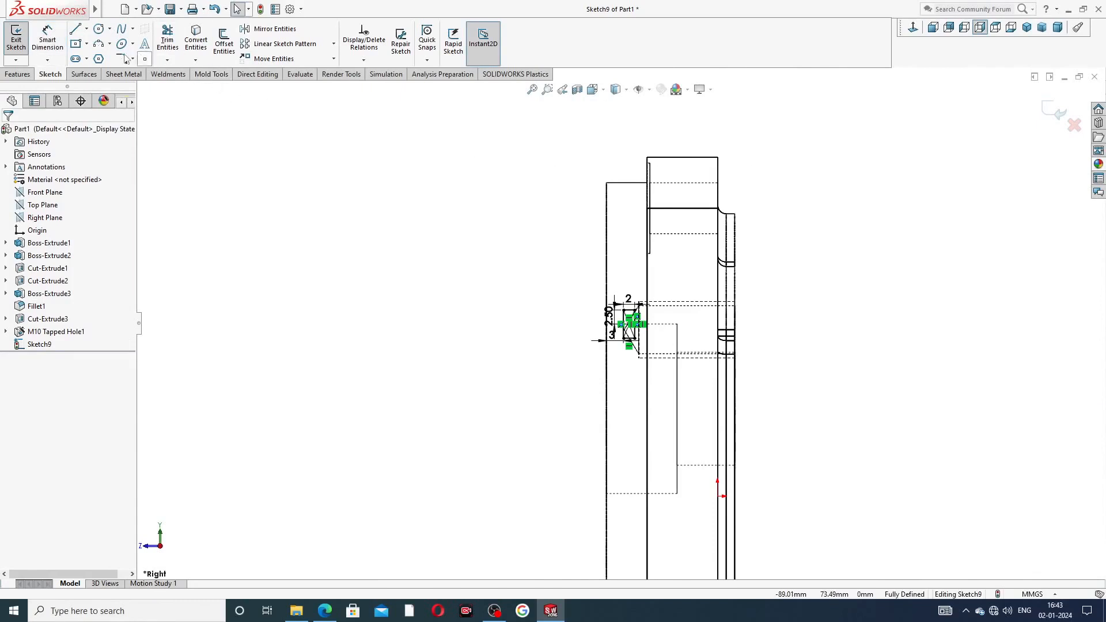
Step: Sketch a horizontal centerline about 22.5 mm long from the midpoint of the counterbore's floor edge out past the front boss face
{"action": "left_click", "coordinate": [87, 30]}
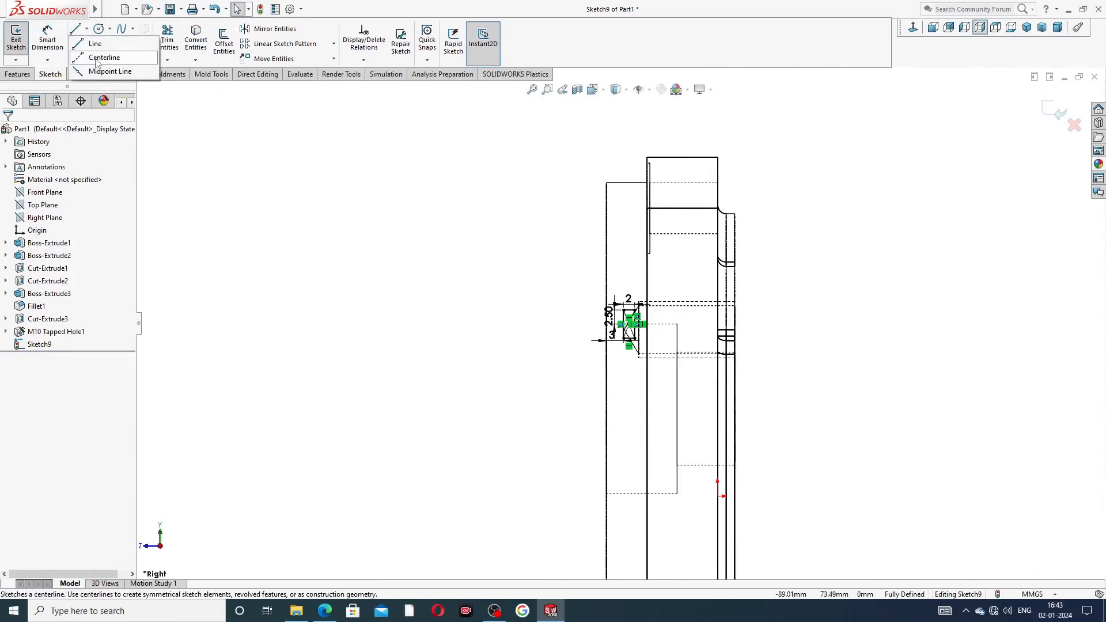
{"action": "left_click", "coordinate": [96, 58]}
{"action": "scroll", "coordinate": [635, 399], "scroll_direction": "down", "scroll_amount": 2}
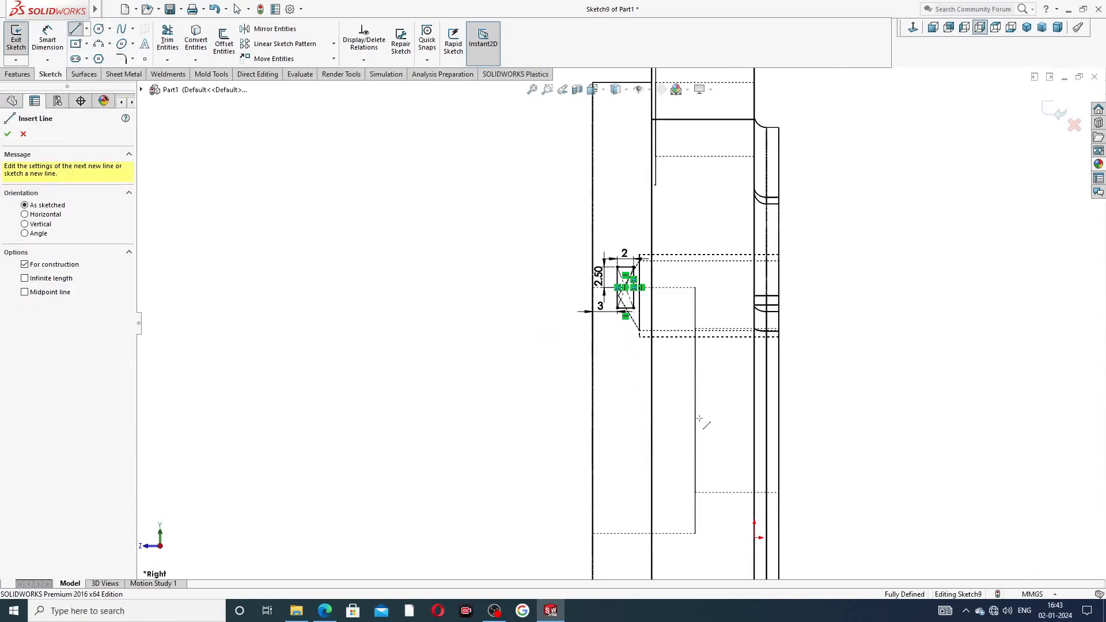
{"action": "left_click", "coordinate": [694, 412]}
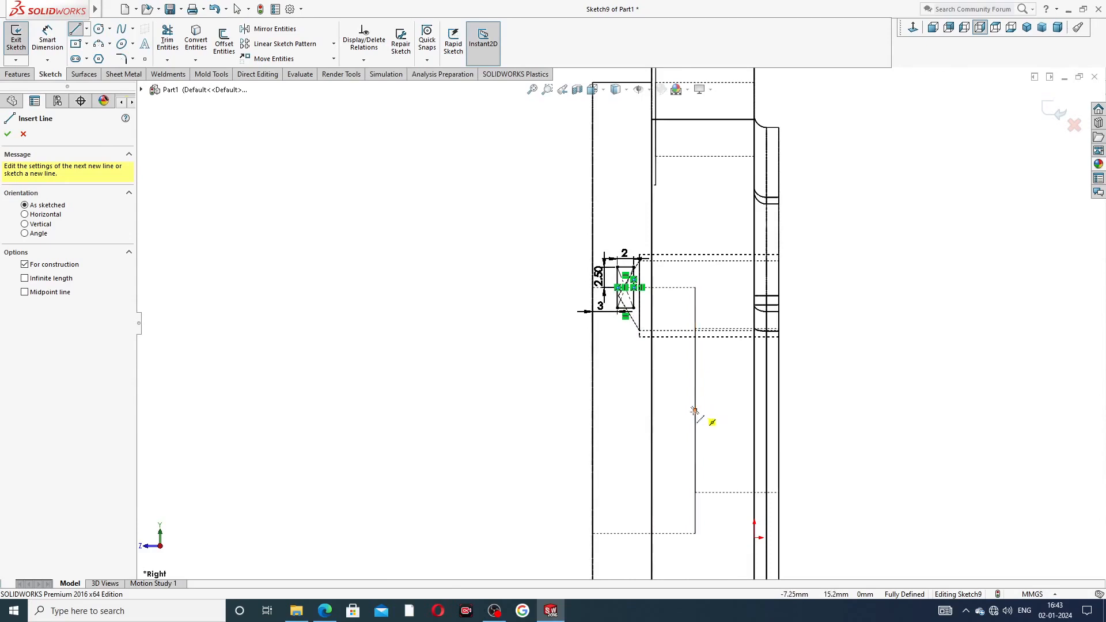
{"action": "left_click", "coordinate": [511, 410]}
{"action": "right_click", "coordinate": [530, 391]}
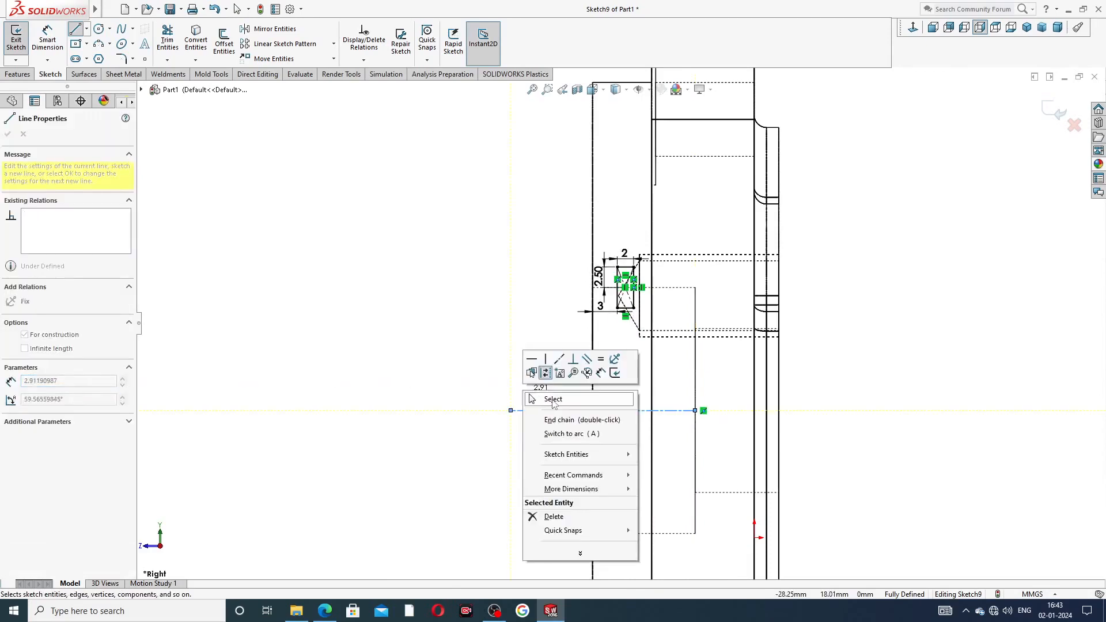
{"action": "left_click", "coordinate": [555, 404]}
{"action": "scroll", "coordinate": [723, 140], "scroll_direction": "up", "scroll_amount": 3}
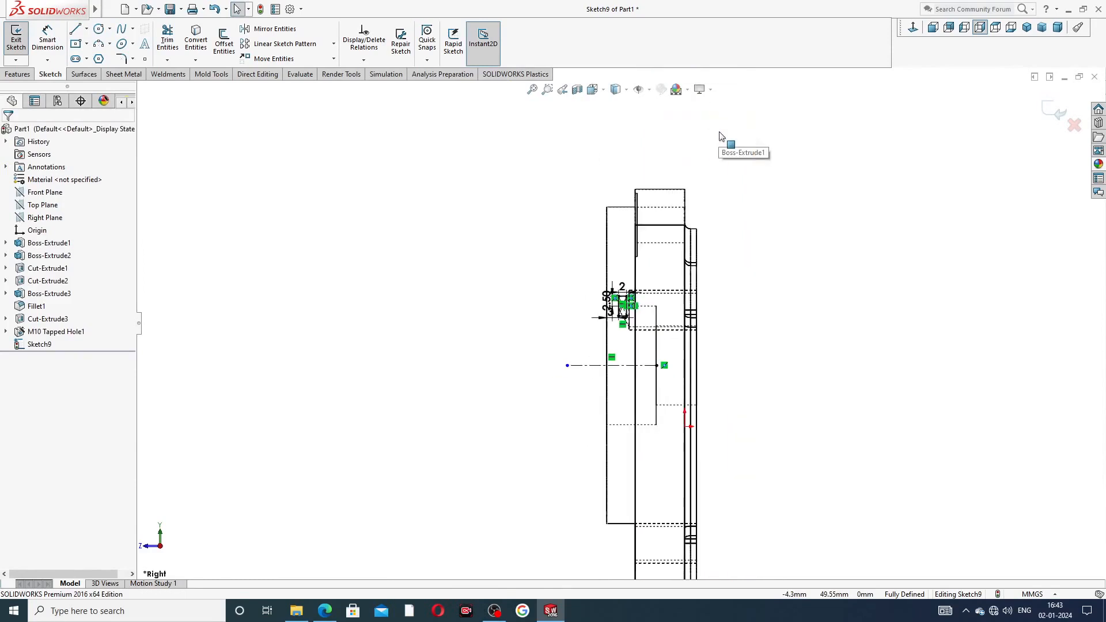
Step: Display the model shaded with edges and revolve-cut the rectangle 360° about the centerline to form a groove in the counterbore wall
{"action": "left_click", "coordinate": [626, 90]}
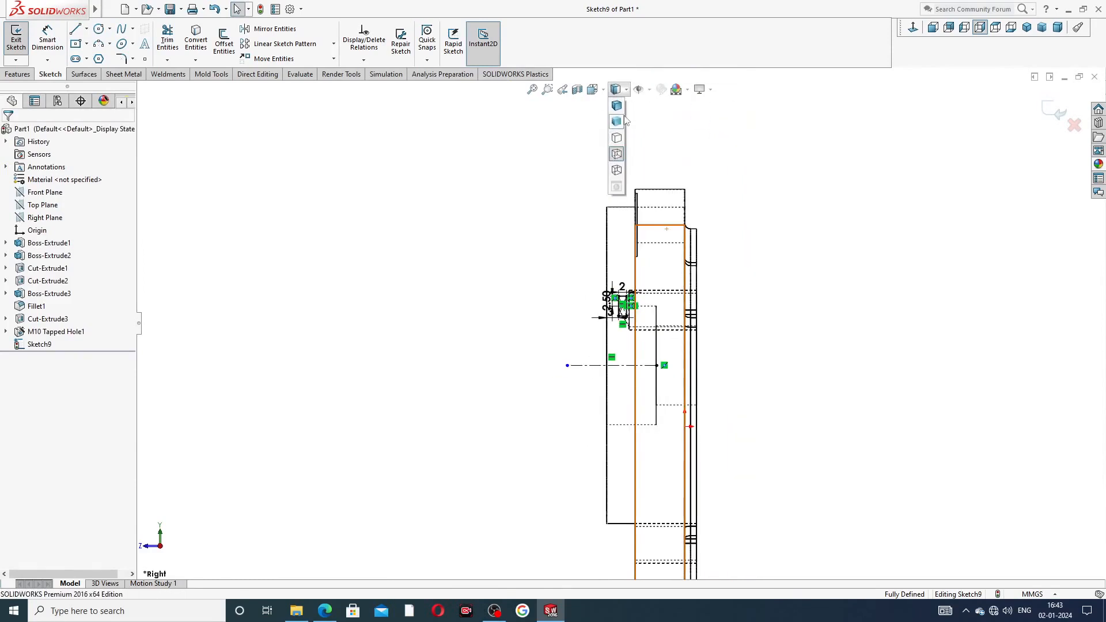
{"action": "left_click", "coordinate": [616, 106]}
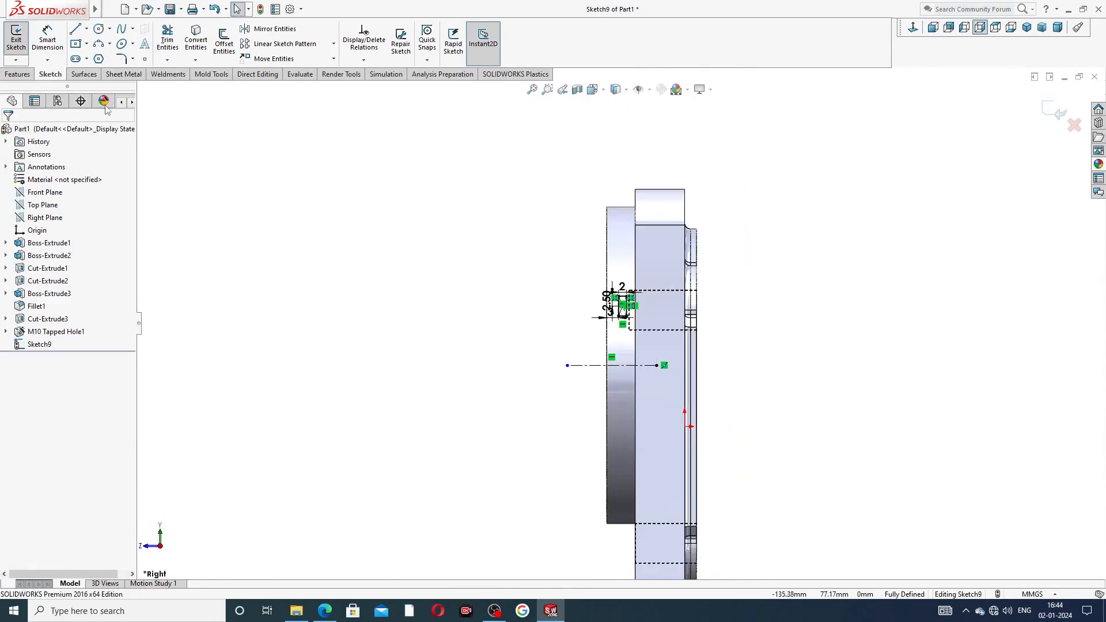
{"action": "left_click", "coordinate": [34, 74]}
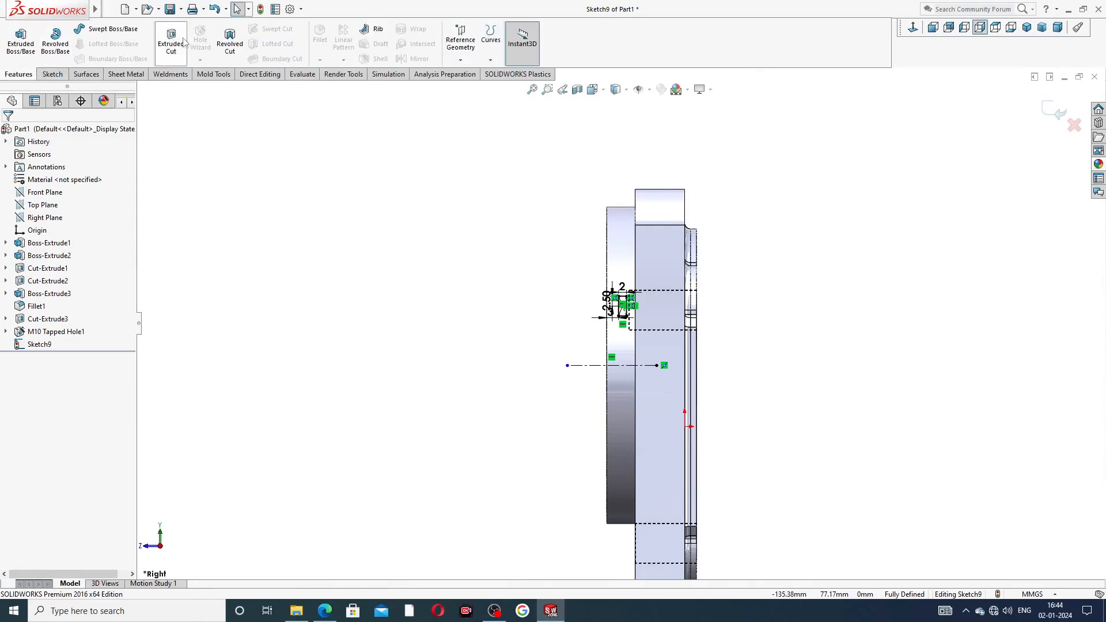
{"action": "left_click", "coordinate": [229, 41]}
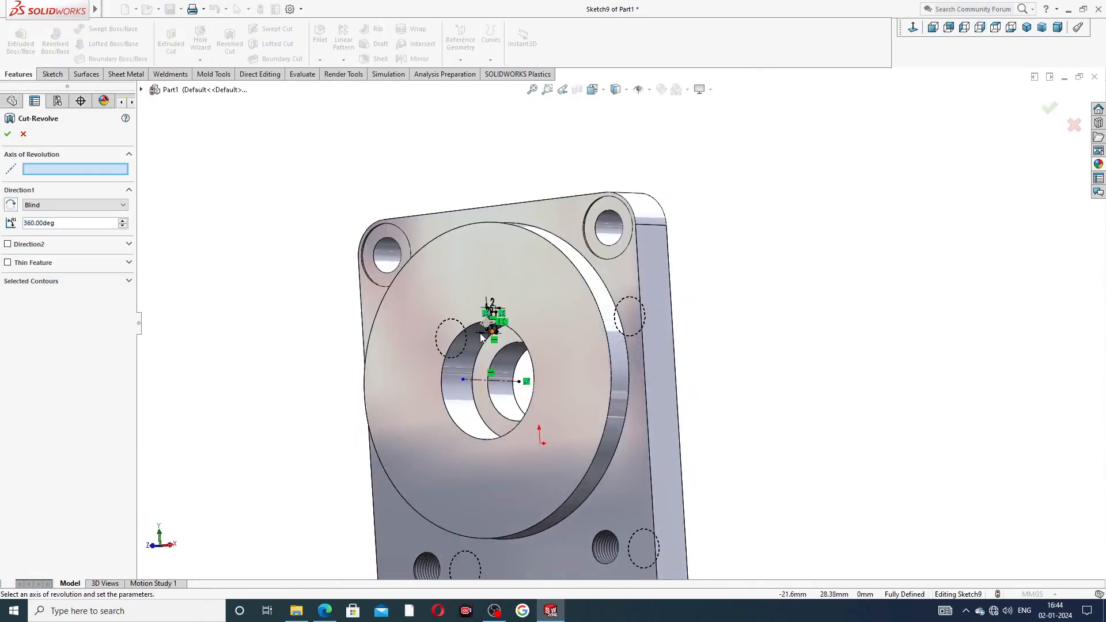
{"action": "scroll", "coordinate": [501, 346], "scroll_direction": "down", "scroll_amount": 3}
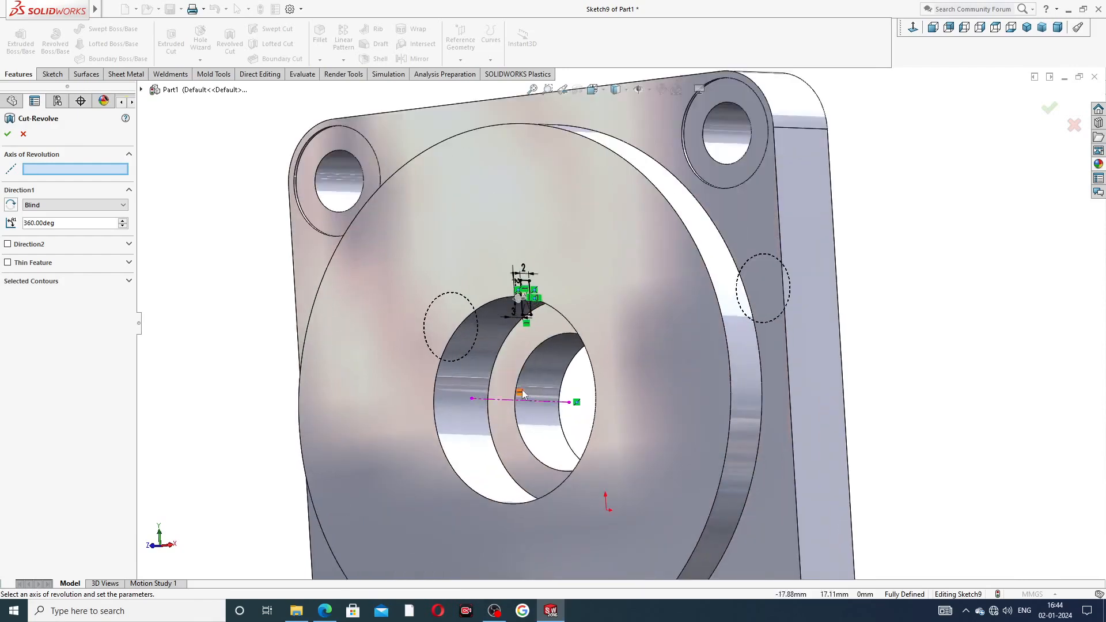
{"action": "left_click", "coordinate": [499, 400]}
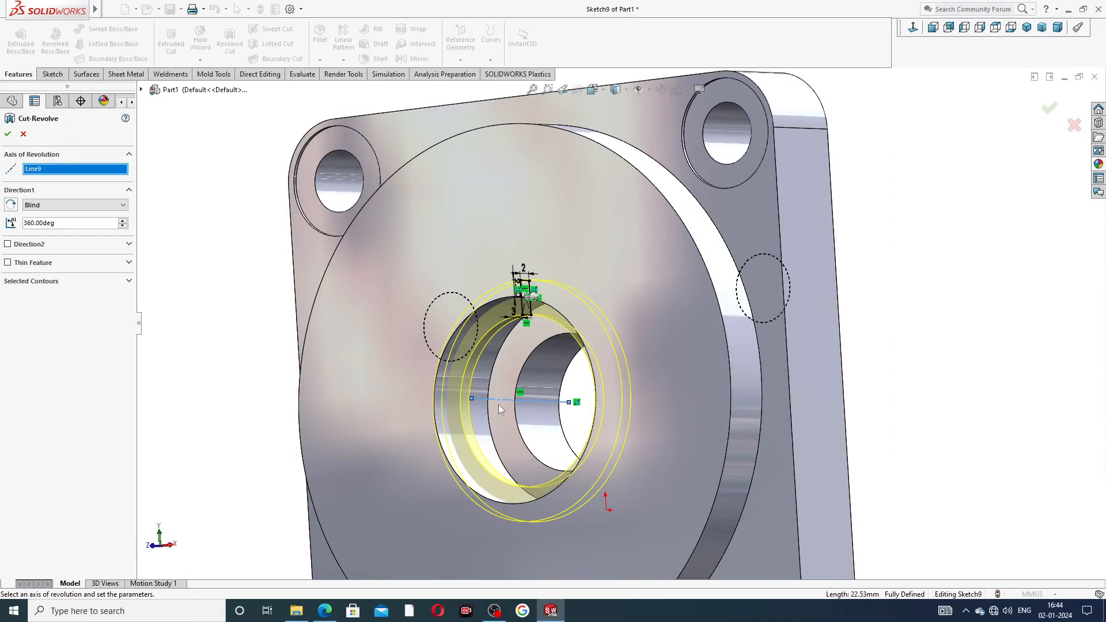
{"action": "left_click", "coordinate": [7, 135]}
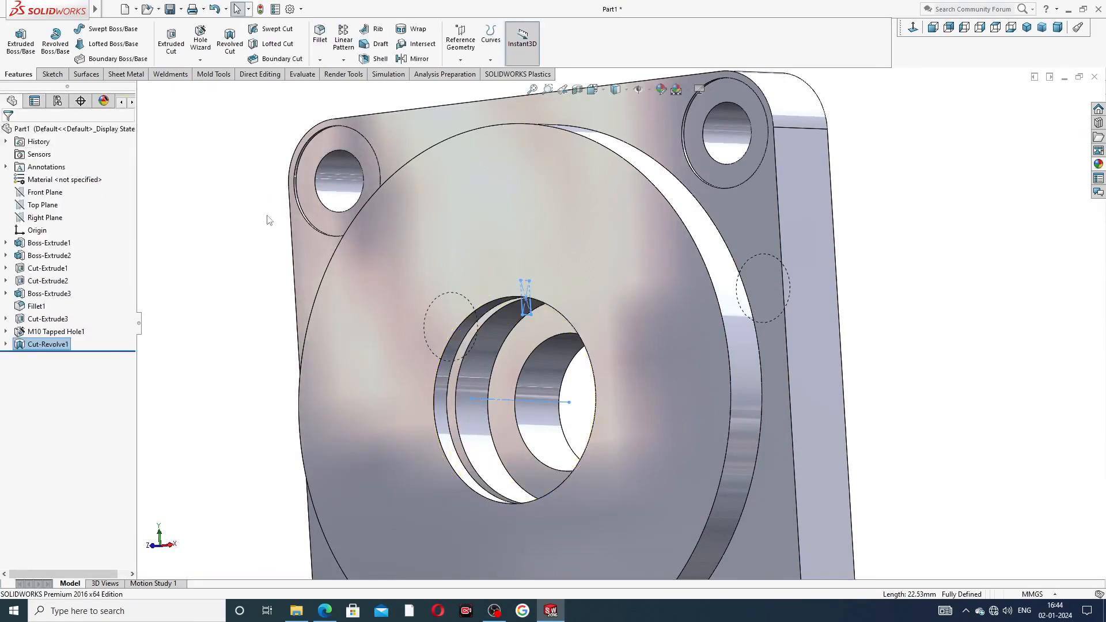
Step: Examine the groove inside the counterbore and the whole plate from its front and rear sides
{"action": "scroll", "coordinate": [492, 330], "scroll_direction": "up", "scroll_amount": 3}
{"action": "middle_click_drag", "start_coordinate": [608, 387], "coordinate": [679, 302]}
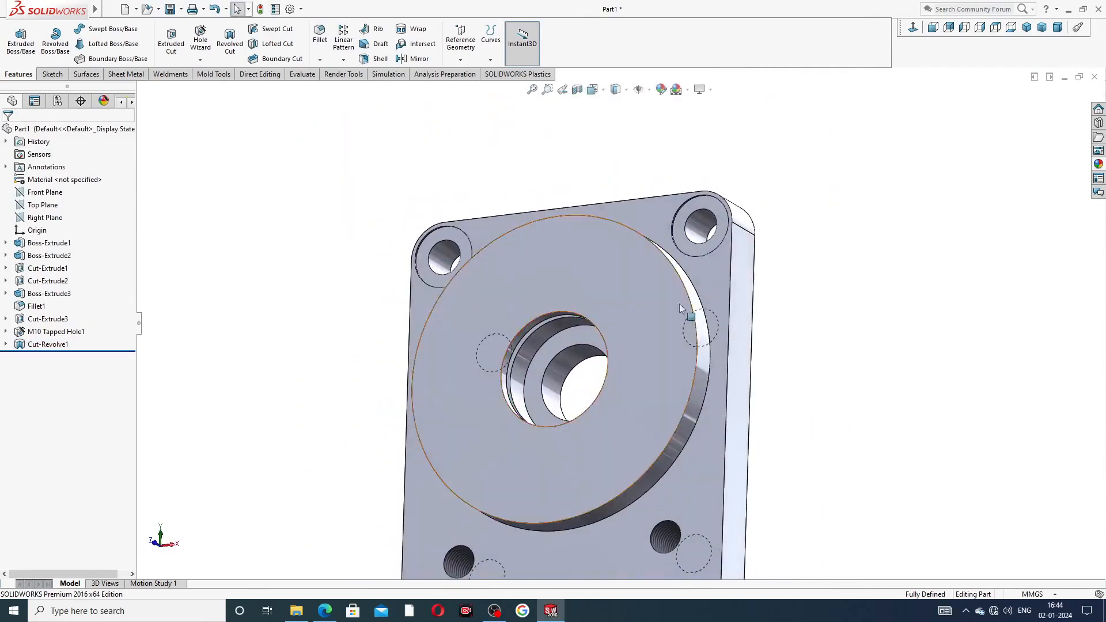
{"action": "left_click", "coordinate": [913, 32]}
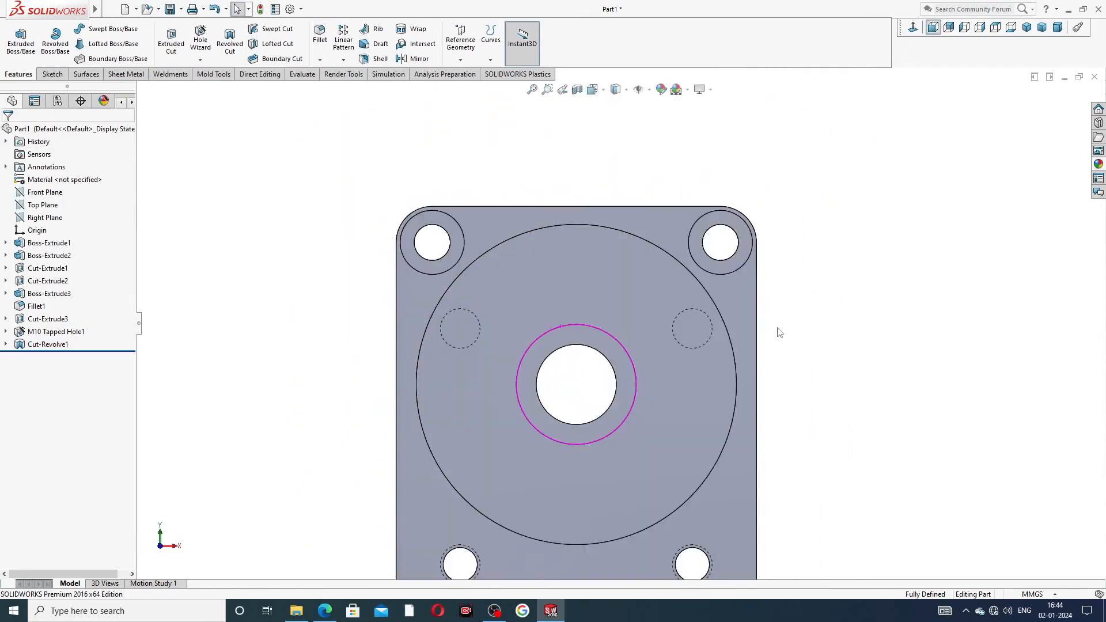
{"action": "middle_click_drag", "start_coordinate": [777, 330], "coordinate": [707, 362]}
{"action": "scroll", "coordinate": [707, 363], "scroll_direction": "up", "scroll_amount": 3}
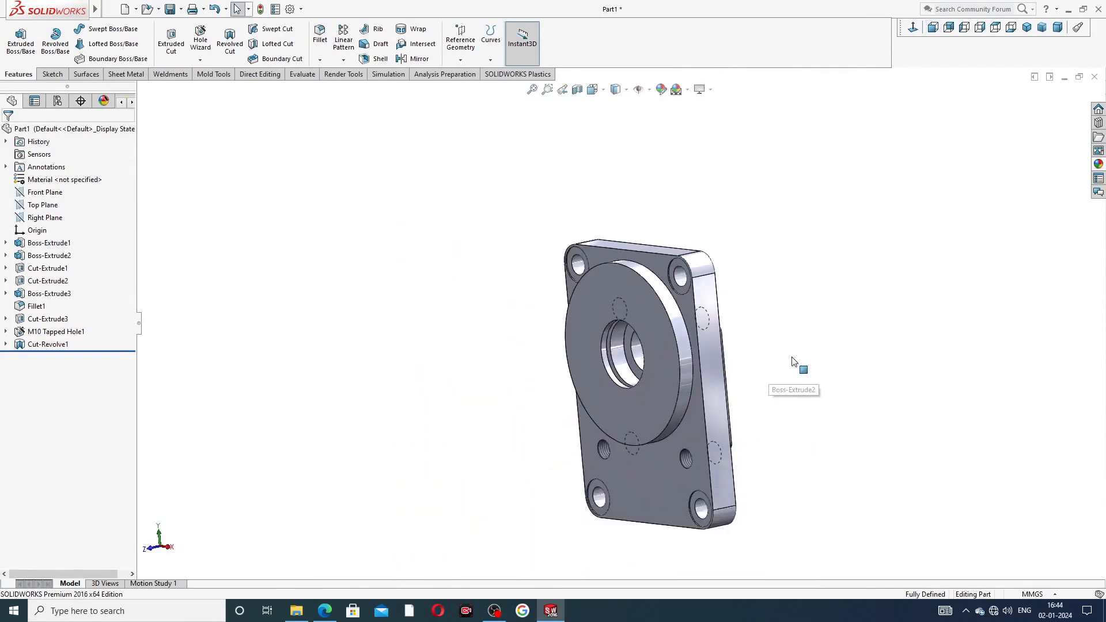
{"action": "middle_click_drag", "start_coordinate": [794, 362], "coordinate": [626, 396]}
{"action": "scroll", "coordinate": [627, 396], "scroll_direction": "up", "scroll_amount": 3}
{"action": "scroll", "coordinate": [639, 407], "scroll_direction": "down", "scroll_amount": 3}
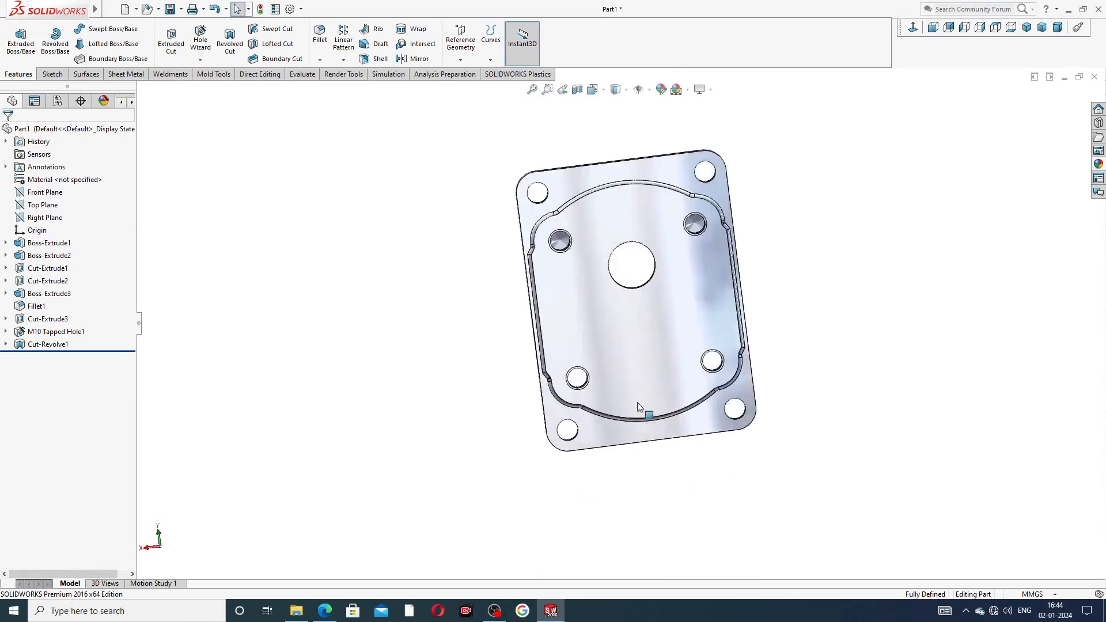
{"action": "scroll", "coordinate": [829, 233], "scroll_direction": "up", "scroll_amount": 3}
{"action": "mouse_move", "coordinate": [829, 233]}
{"action": "middle_mouse_down"}
{"action": "mouse_move", "coordinate": [792, 263]}
{"action": "mouse_move", "coordinate": [832, 159]}
{"action": "mouse_move", "coordinate": [836, 185]}
{"action": "mouse_move", "coordinate": [802, 225]}
{"action": "mouse_move", "coordinate": [836, 220]}
{"action": "middle_mouse_up"}
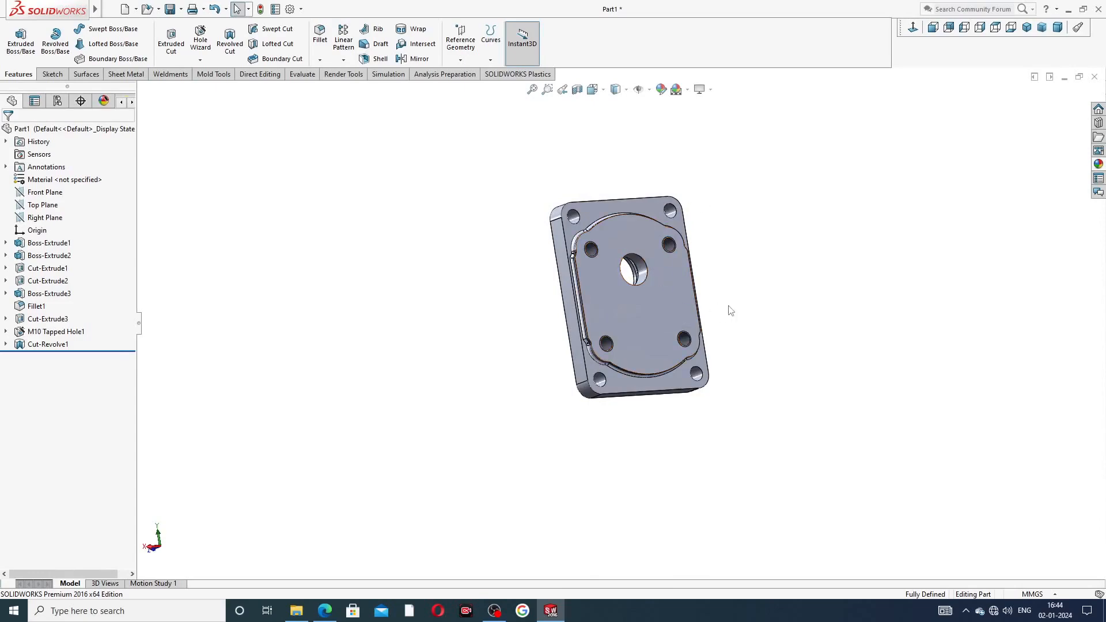
Step: Check the drawing for the boss chamfer and set up an angle-distance chamfer of 0.5 mm at 45°
{"action": "left_click", "coordinate": [334, 608]}
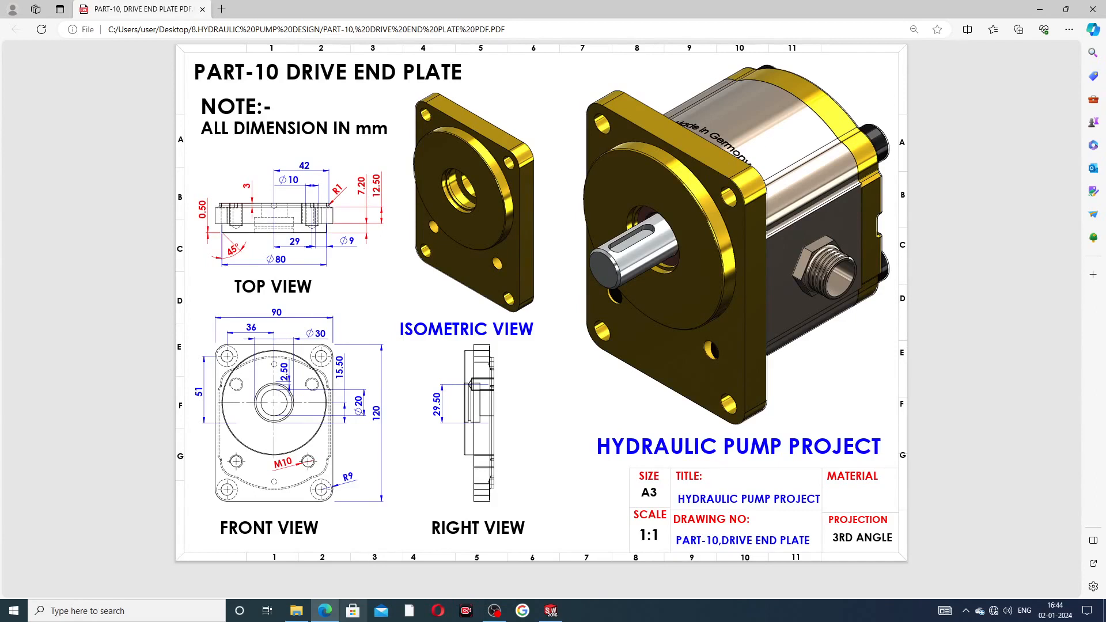
{"action": "left_click", "coordinate": [324, 609]}
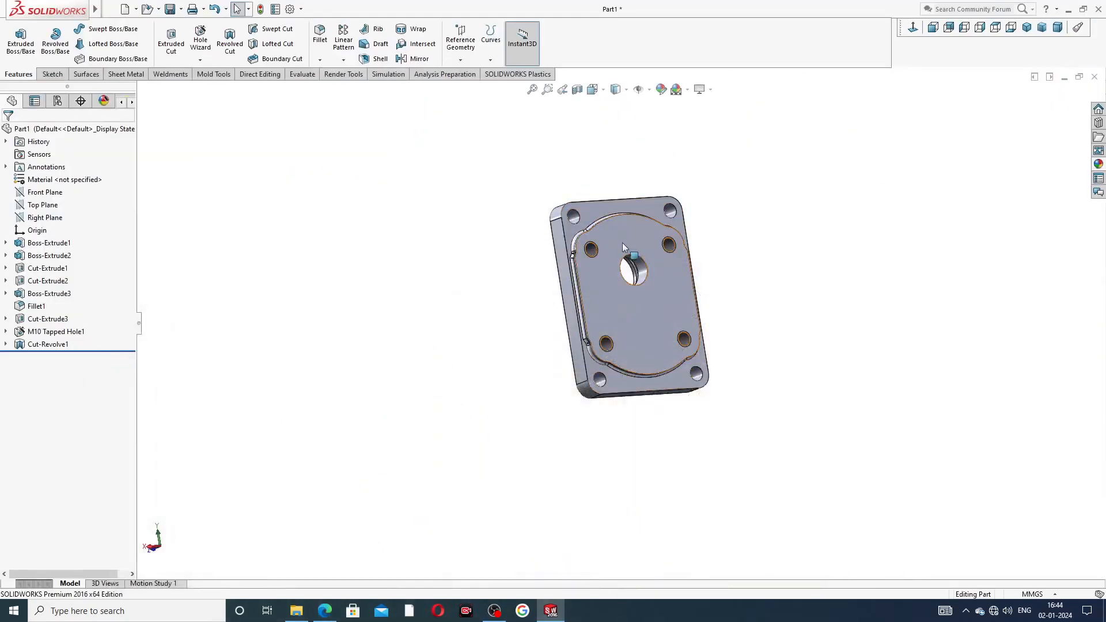
{"action": "middle_click_drag", "start_coordinate": [623, 243], "coordinate": [789, 185]}
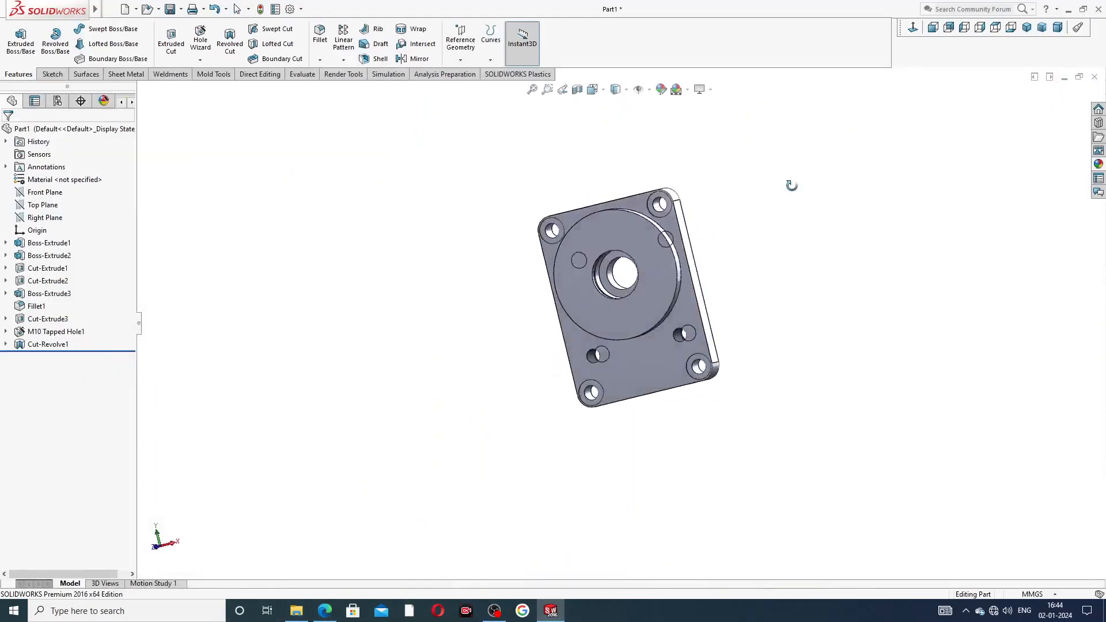
{"action": "left_click", "coordinate": [319, 59]}
{"action": "left_click", "coordinate": [338, 88]}
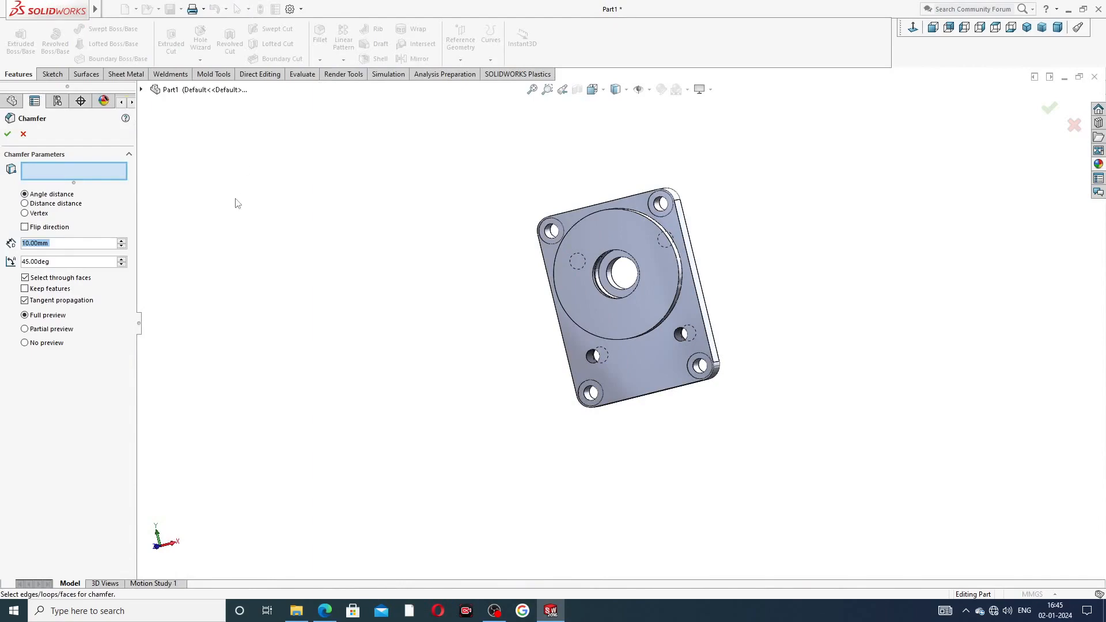
{"action": "type", "text": "0.5"}
{"action": "key", "text": "Return"}
Step: Recheck the drawing and apply the chamfer to the outer front edge of the 80 mm round boss
{"action": "left_click", "coordinate": [324, 611]}
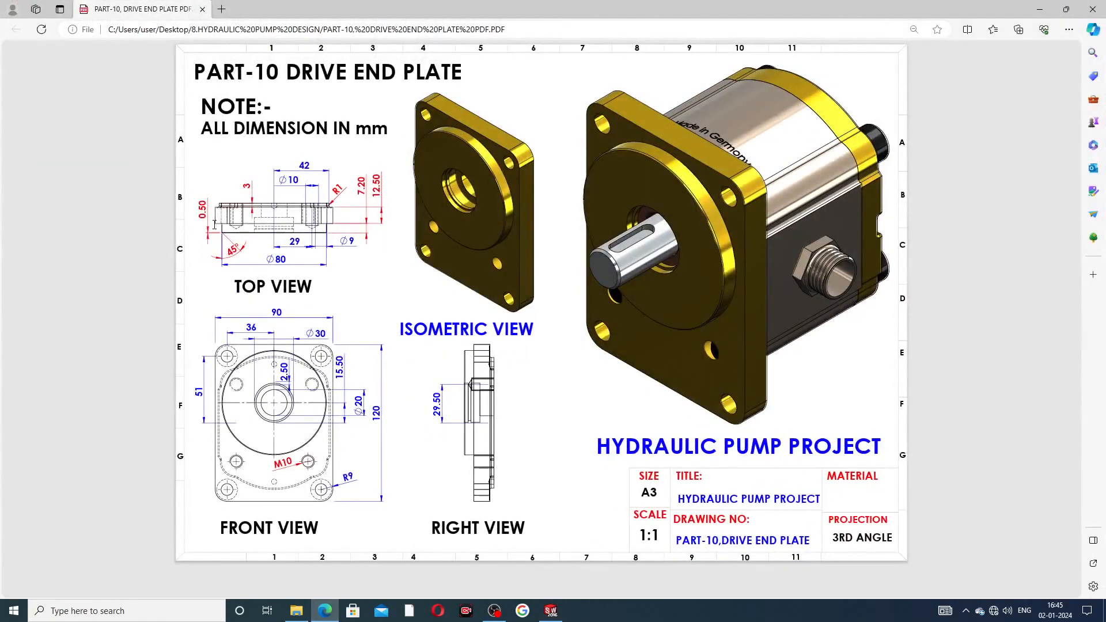
{"action": "left_click", "coordinate": [326, 610]}
{"action": "scroll", "coordinate": [644, 229], "scroll_direction": "down", "scroll_amount": 4}
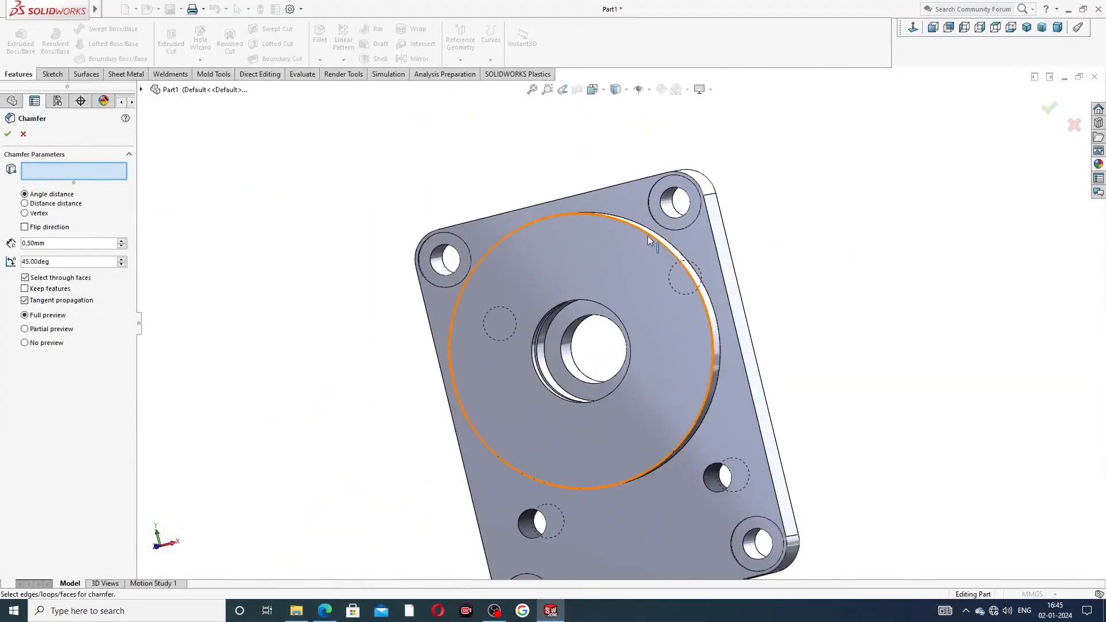
{"action": "left_click", "coordinate": [645, 231]}
{"action": "middle_click_drag", "start_coordinate": [796, 266], "coordinate": [899, 205]}
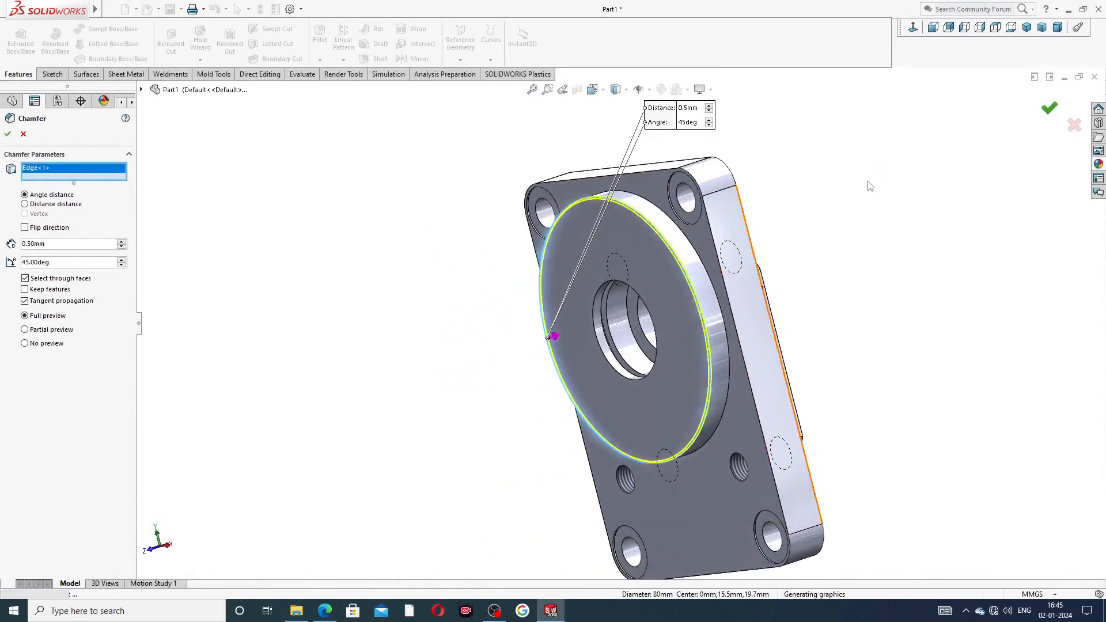
{"action": "key", "text": "Return"}
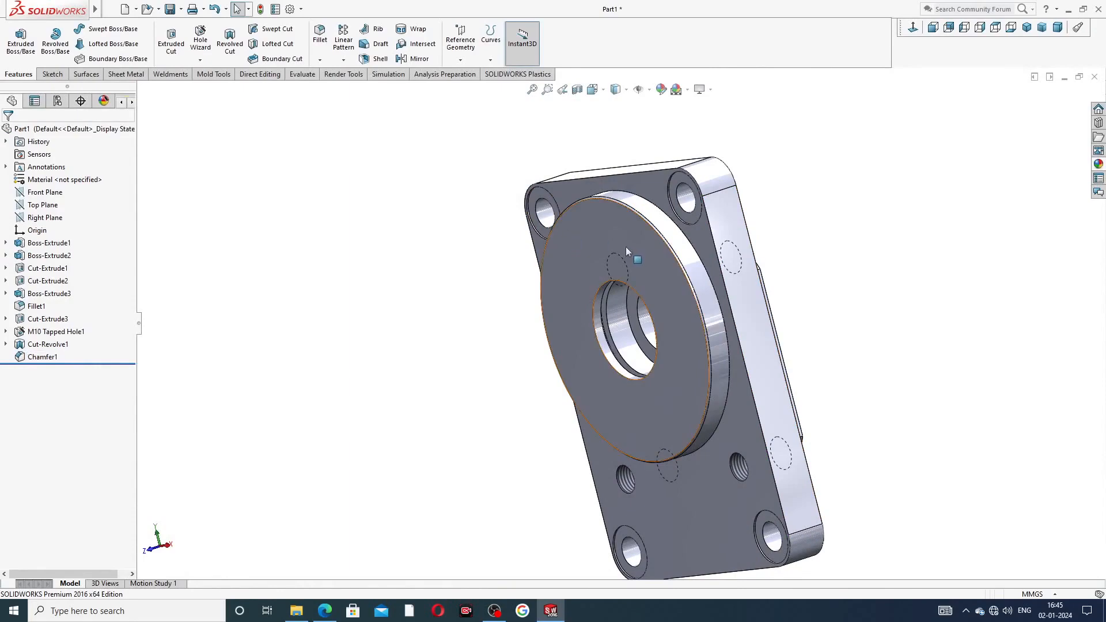
Step: Start a Hole Wizard hole on the raised rear face, viewed normal to it, as an ISO plain hole of type Drill sizes
{"action": "mouse_move", "coordinate": [625, 246]}
{"action": "middle_mouse_down"}
{"action": "mouse_move", "coordinate": [515, 357]}
{"action": "mouse_move", "coordinate": [526, 378]}
{"action": "middle_mouse_up"}
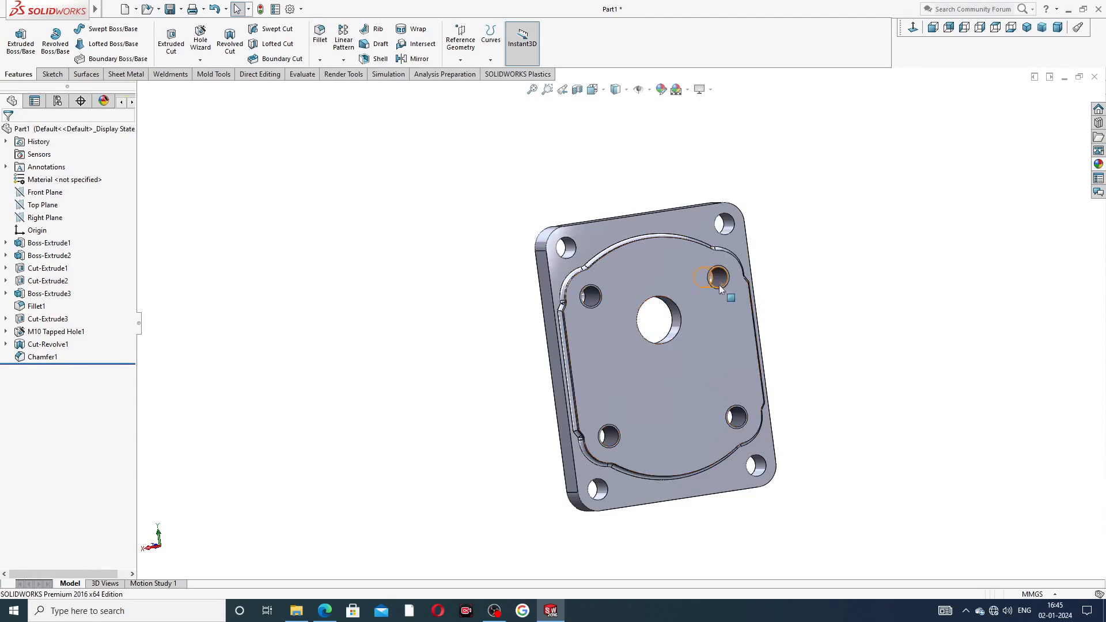
{"action": "left_click", "coordinate": [651, 265]}
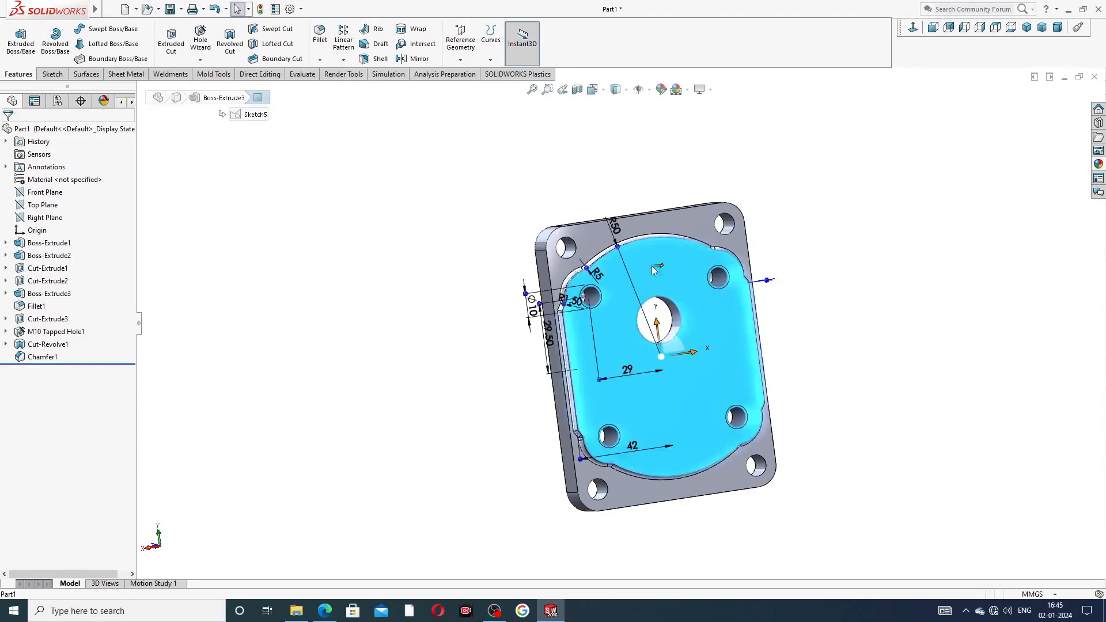
{"action": "left_click", "coordinate": [912, 27]}
{"action": "scroll", "coordinate": [624, 121], "scroll_direction": "up", "scroll_amount": 2}
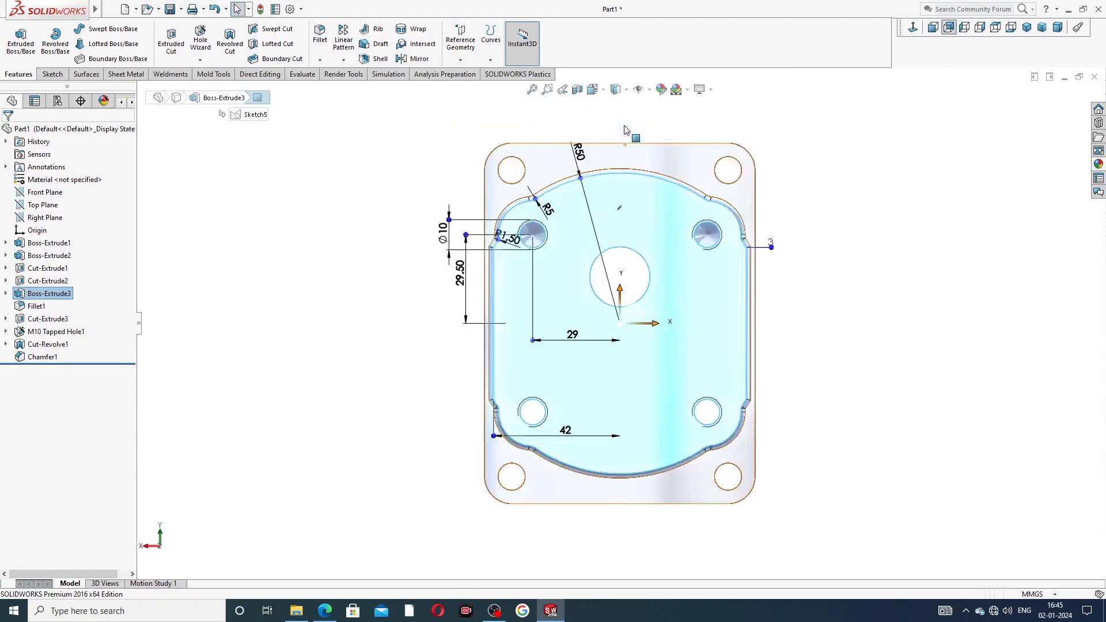
{"action": "left_click", "coordinate": [200, 39]}
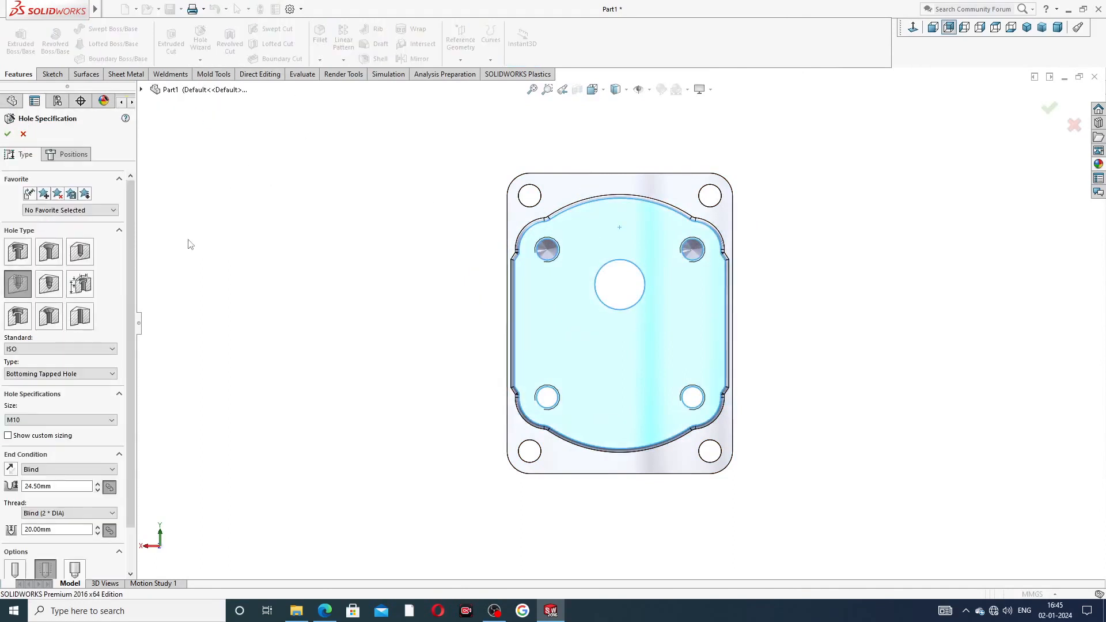
{"action": "left_click", "coordinate": [83, 256]}
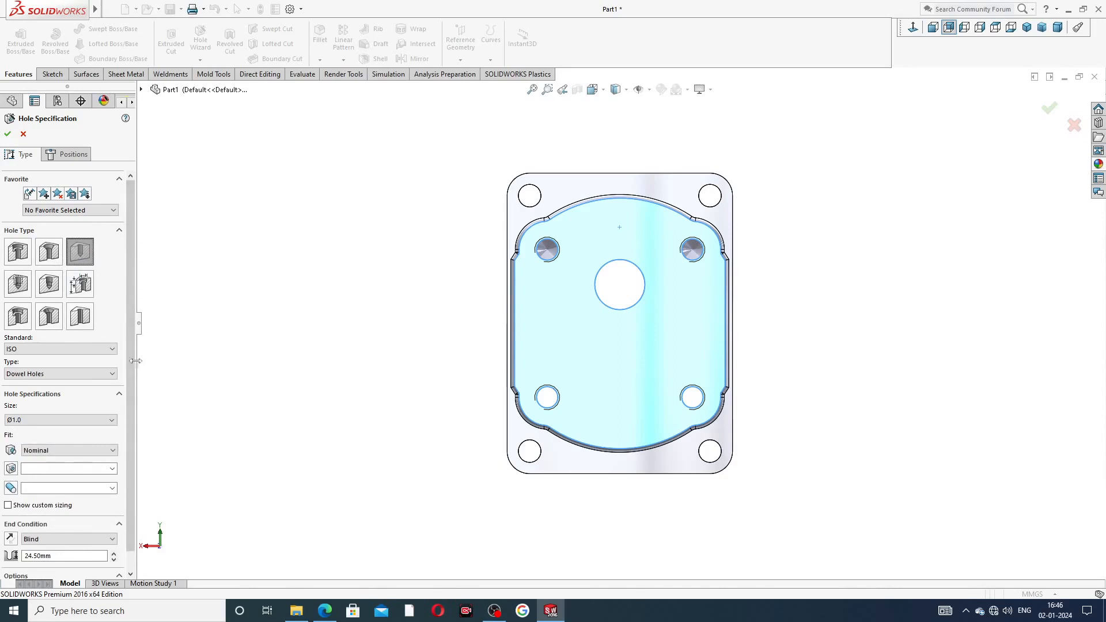
{"action": "scroll", "coordinate": [134, 380], "scroll_direction": "down", "scroll_amount": 1}
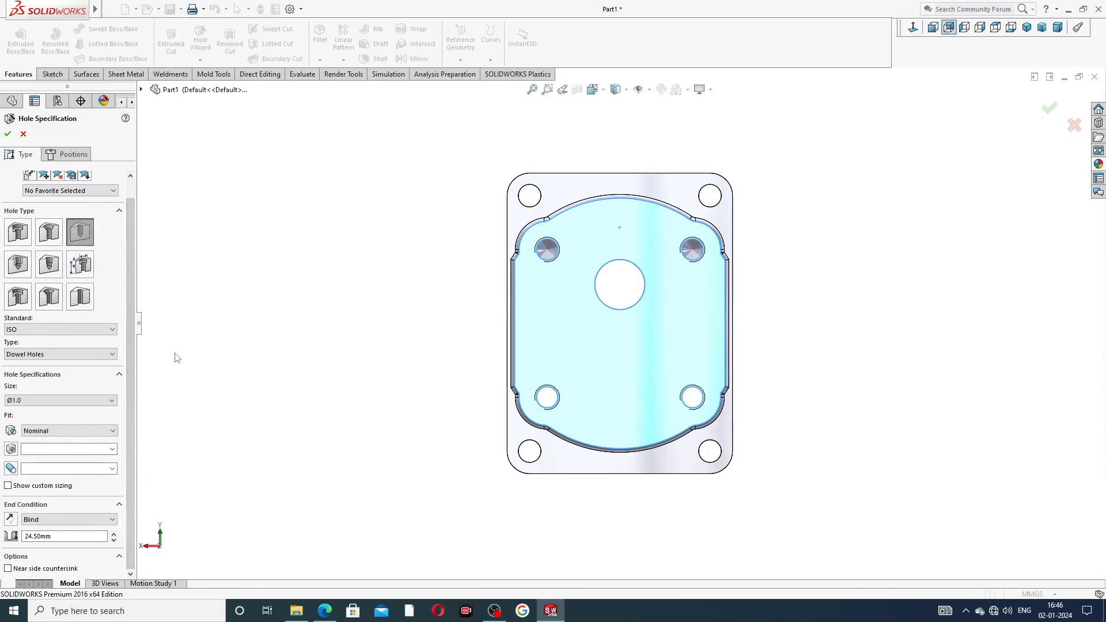
{"action": "left_click", "coordinate": [48, 355]}
{"action": "left_click", "coordinate": [47, 372]}
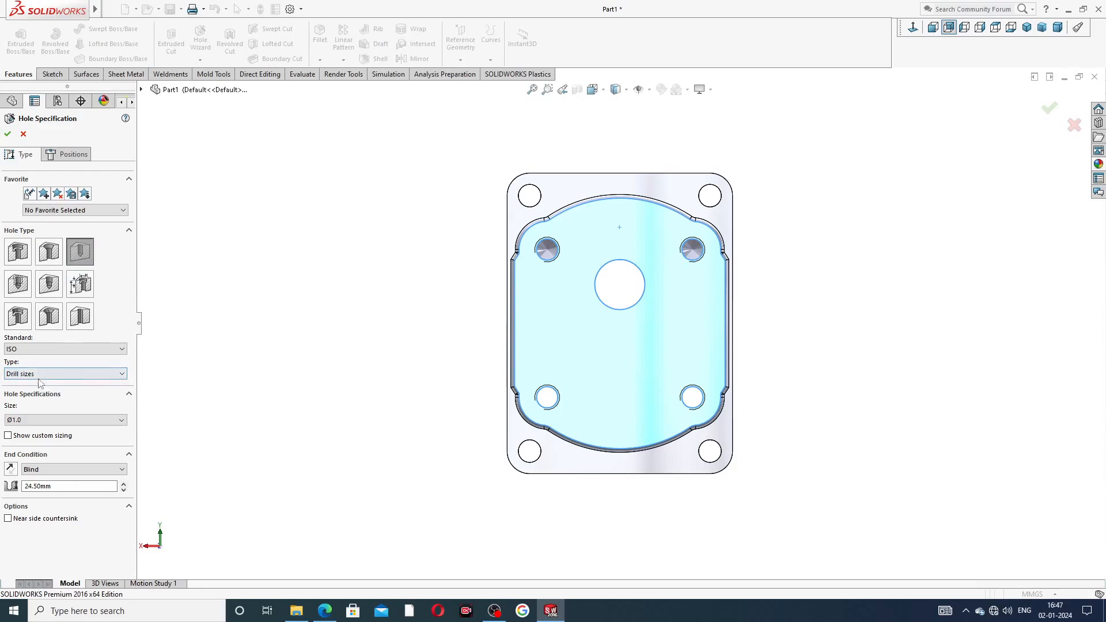
Step: Set the hole size to Ø4.0 with a blind depth of 3 mm
{"action": "left_click", "coordinate": [47, 419]}
{"action": "scroll", "coordinate": [36, 491], "scroll_direction": "down", "scroll_amount": 4}
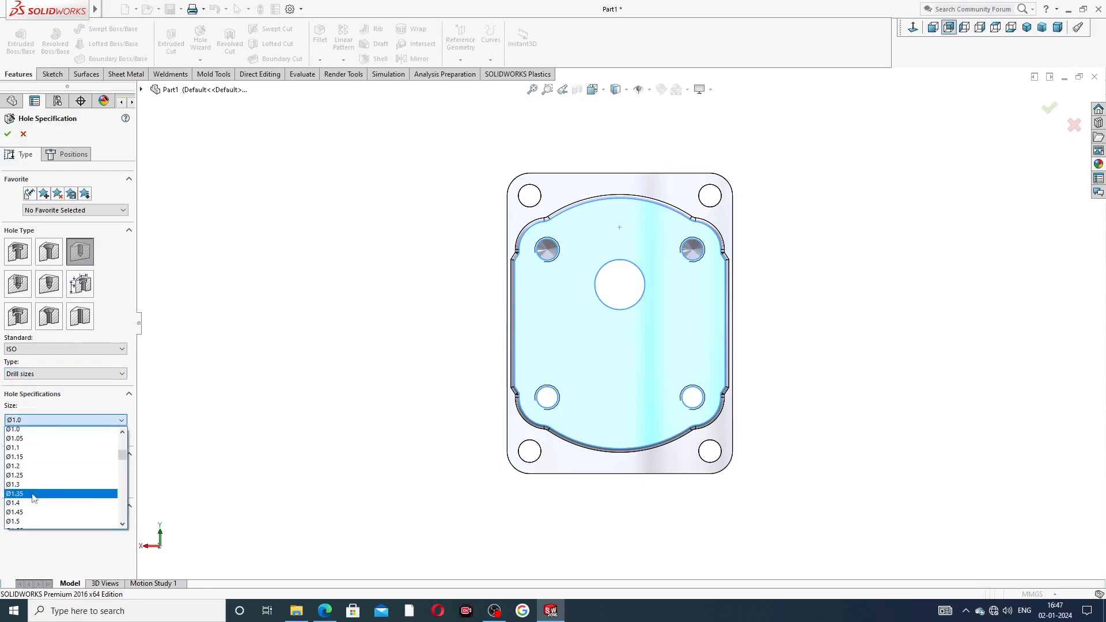
{"action": "scroll", "coordinate": [34, 486], "scroll_direction": "down", "scroll_amount": 5}
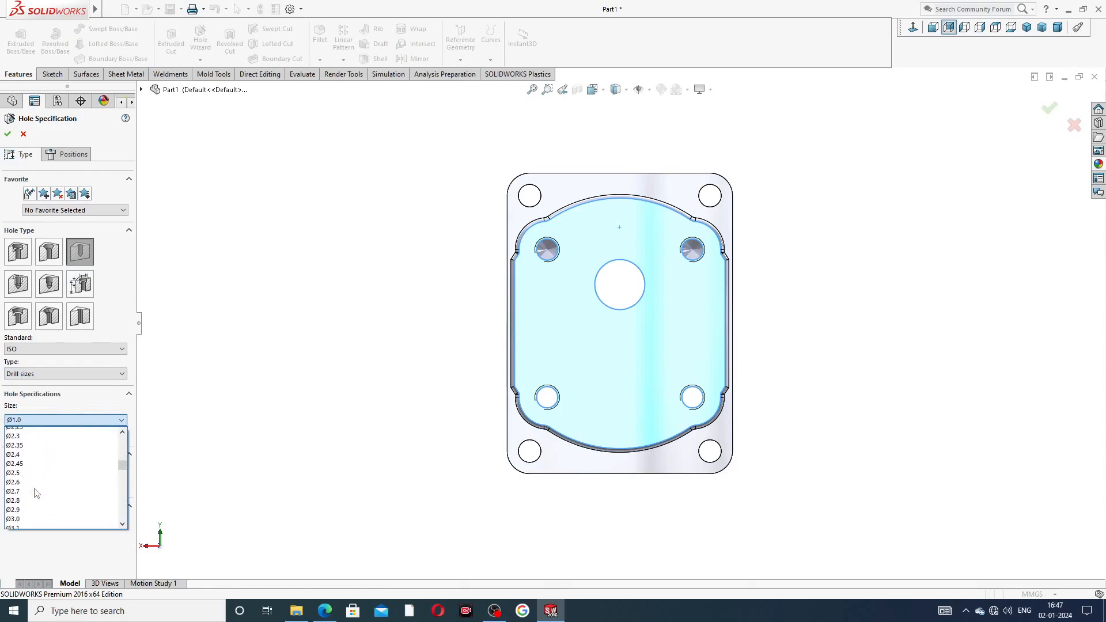
{"action": "scroll", "coordinate": [35, 480], "scroll_direction": "down", "scroll_amount": 7}
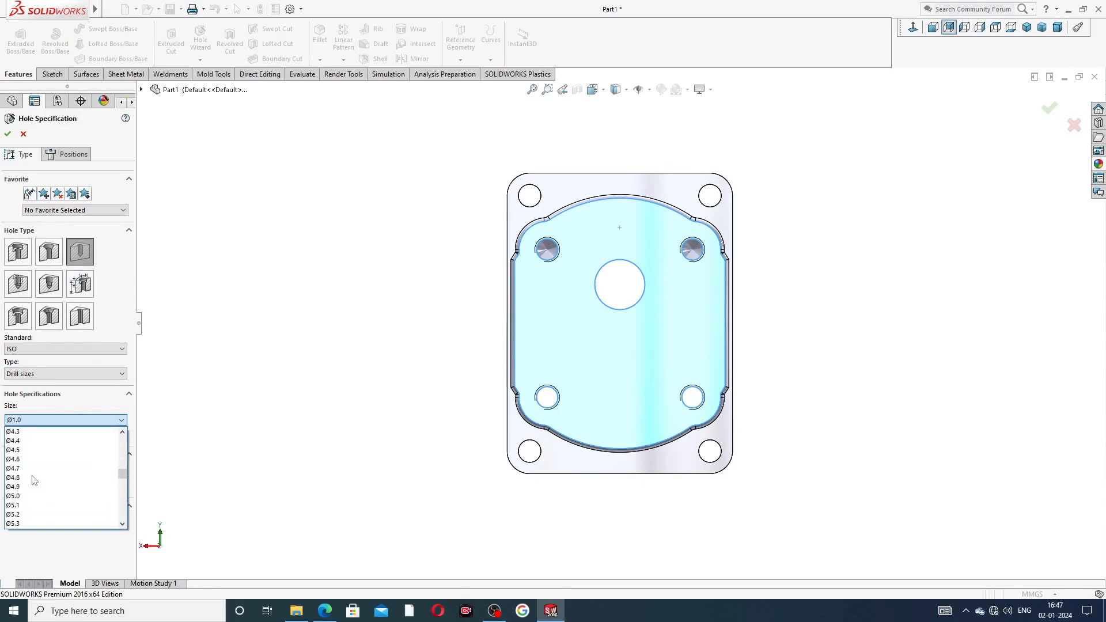
{"action": "scroll", "coordinate": [33, 449], "scroll_direction": "up", "scroll_amount": 3}
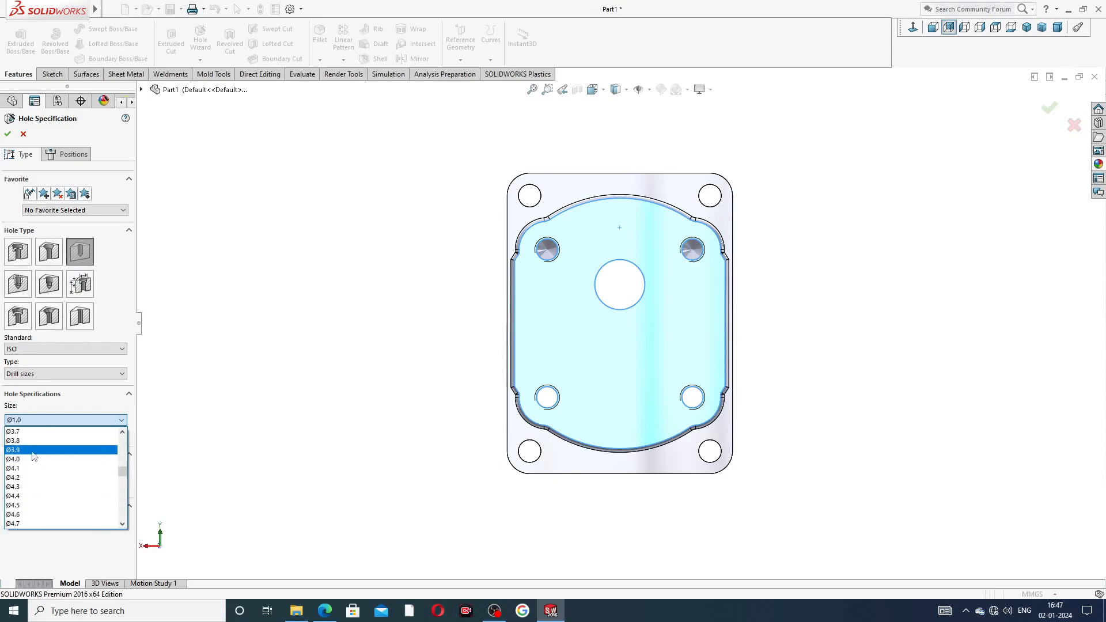
{"action": "left_click", "coordinate": [33, 459]}
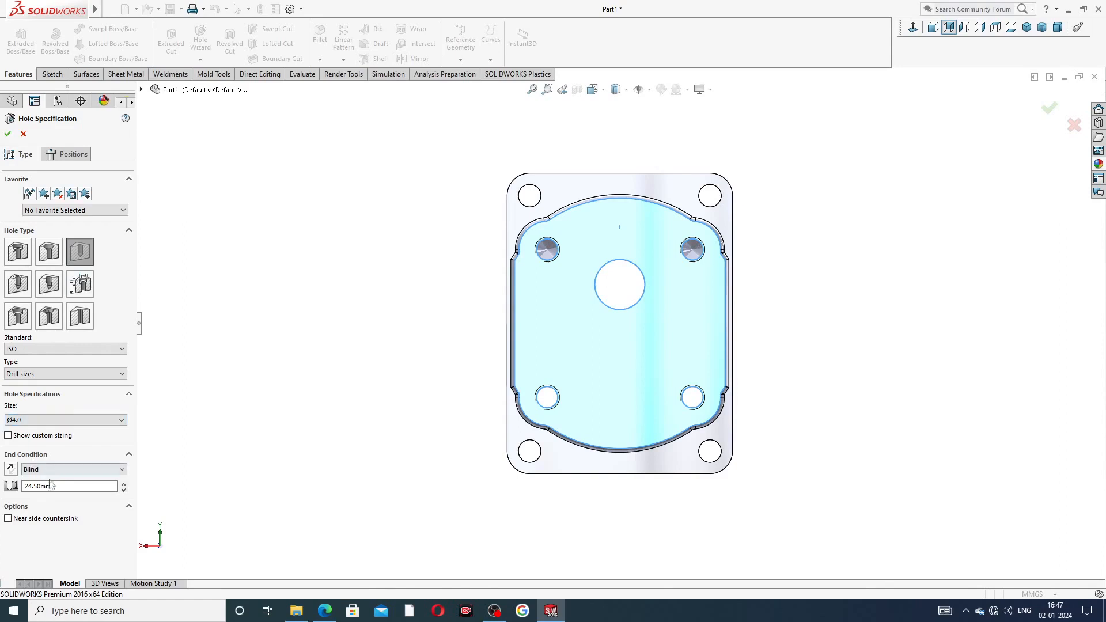
{"action": "left_click_drag", "start_coordinate": [53, 486], "coordinate": [24, 486]}
{"action": "type", "text": "3"}
{"action": "key", "text": "Return"}
Step: Place two hole points on the vertical line through the origin, one above and one below the central bore
{"action": "left_click", "coordinate": [69, 155]}
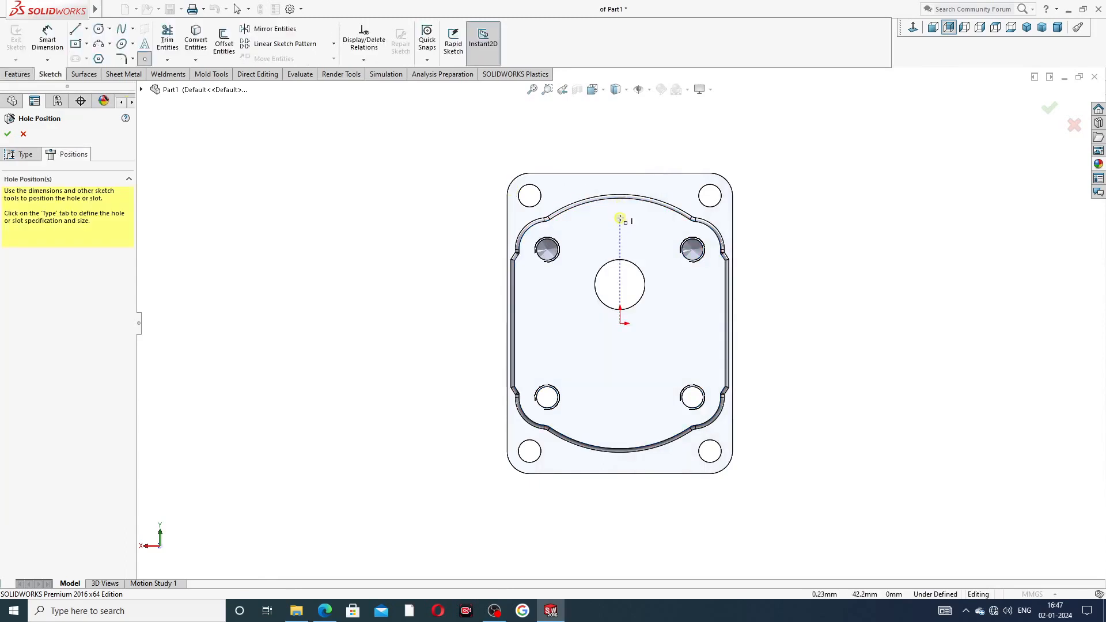
{"action": "left_click", "coordinate": [620, 218]}
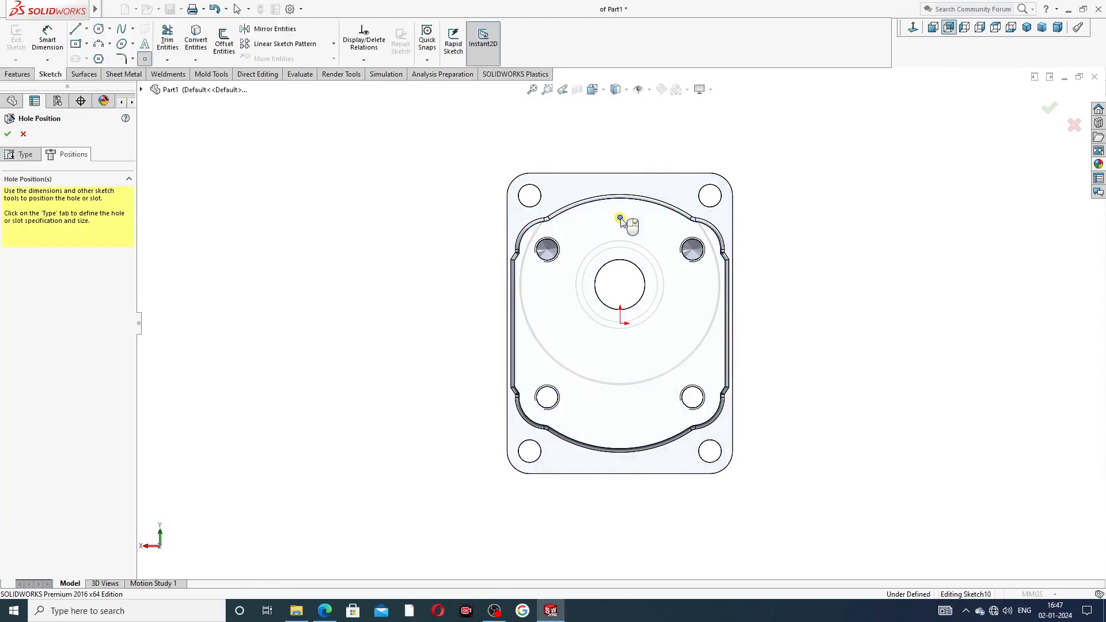
{"action": "left_click", "coordinate": [620, 432]}
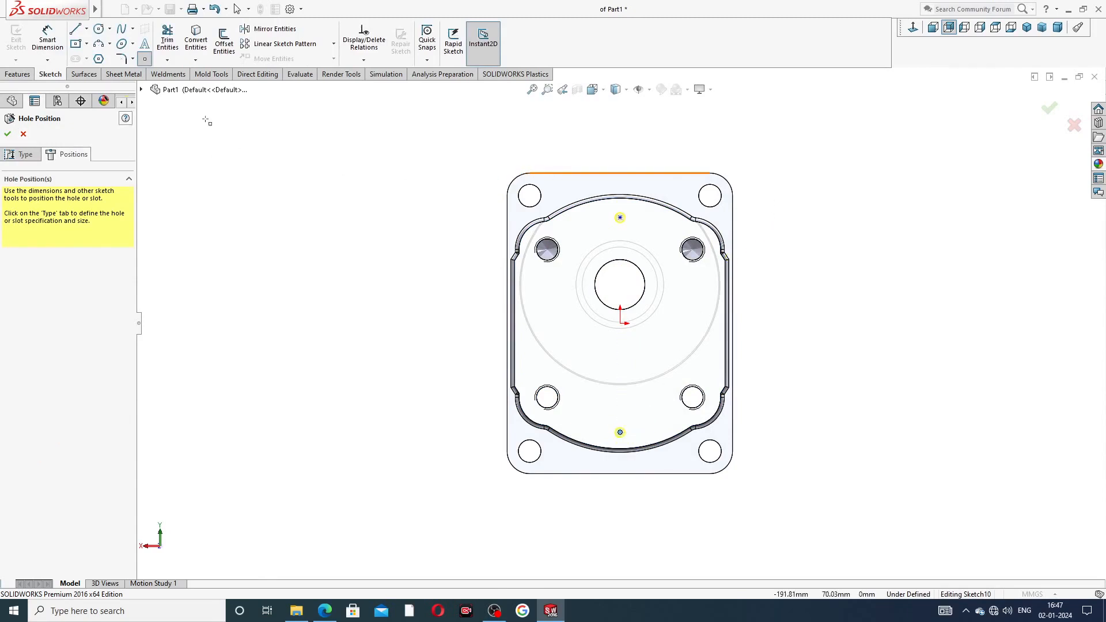
{"action": "right_click", "coordinate": [326, 123]}
{"action": "left_click", "coordinate": [354, 130]}
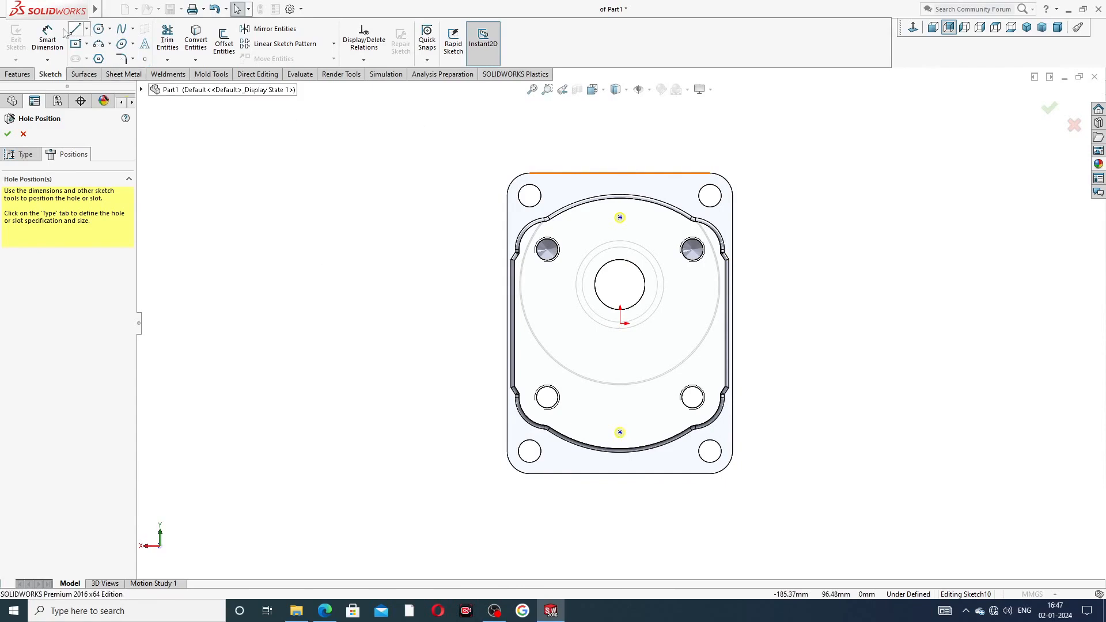
Step: Dimension the upper hole point 45 mm vertically from the origin
{"action": "left_click", "coordinate": [47, 38]}
{"action": "left_click", "coordinate": [619, 217]}
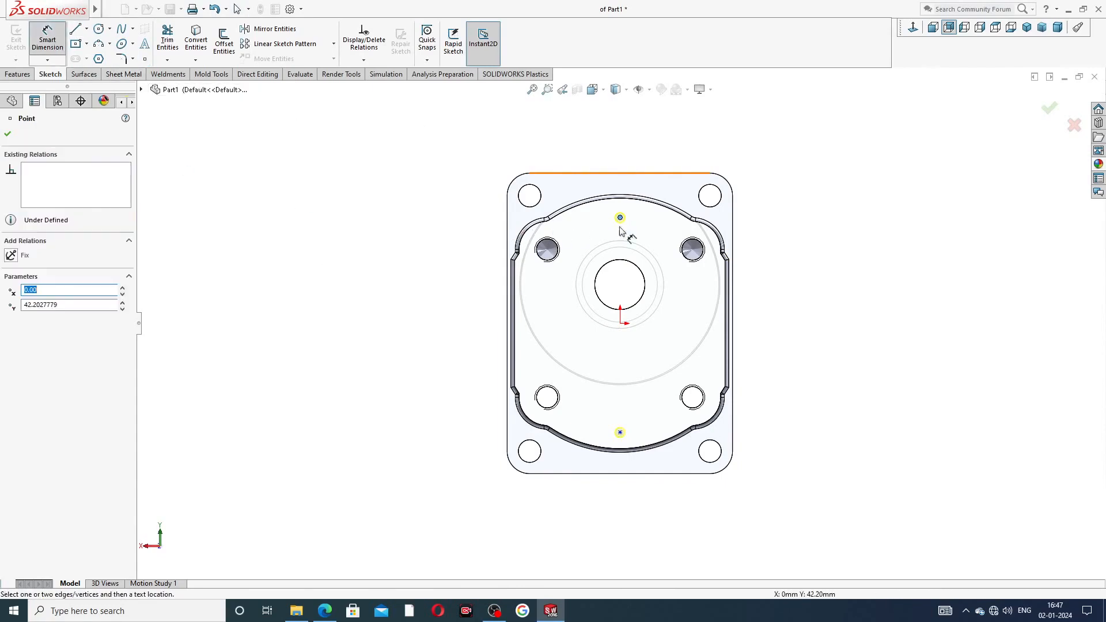
{"action": "left_click", "coordinate": [620, 322]}
{"action": "left_click", "coordinate": [488, 266]}
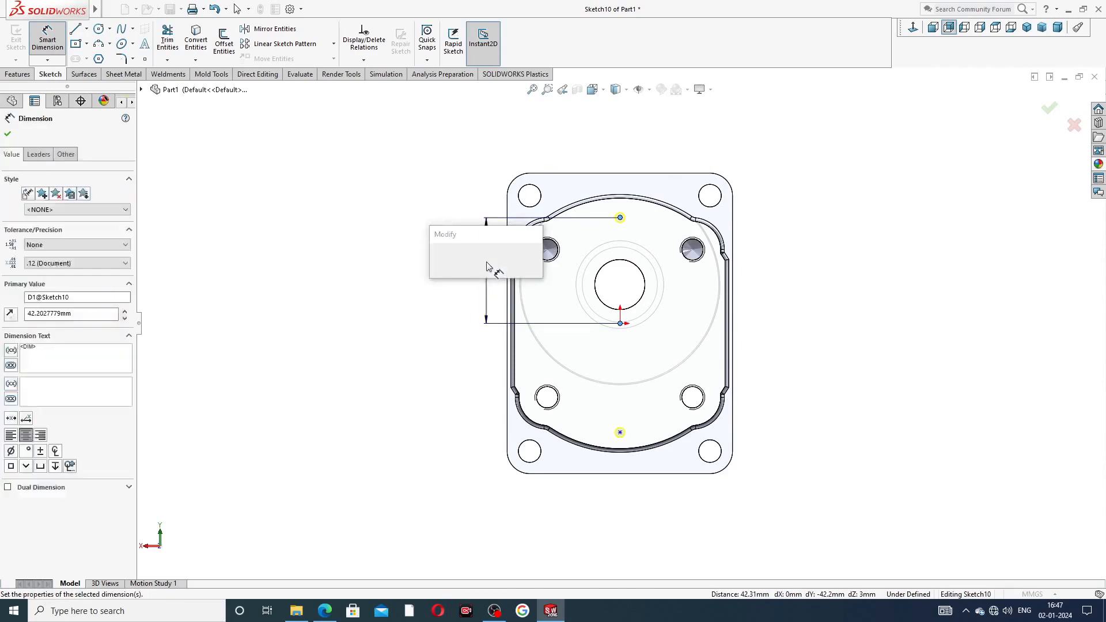
{"action": "key", "text": "Return"}
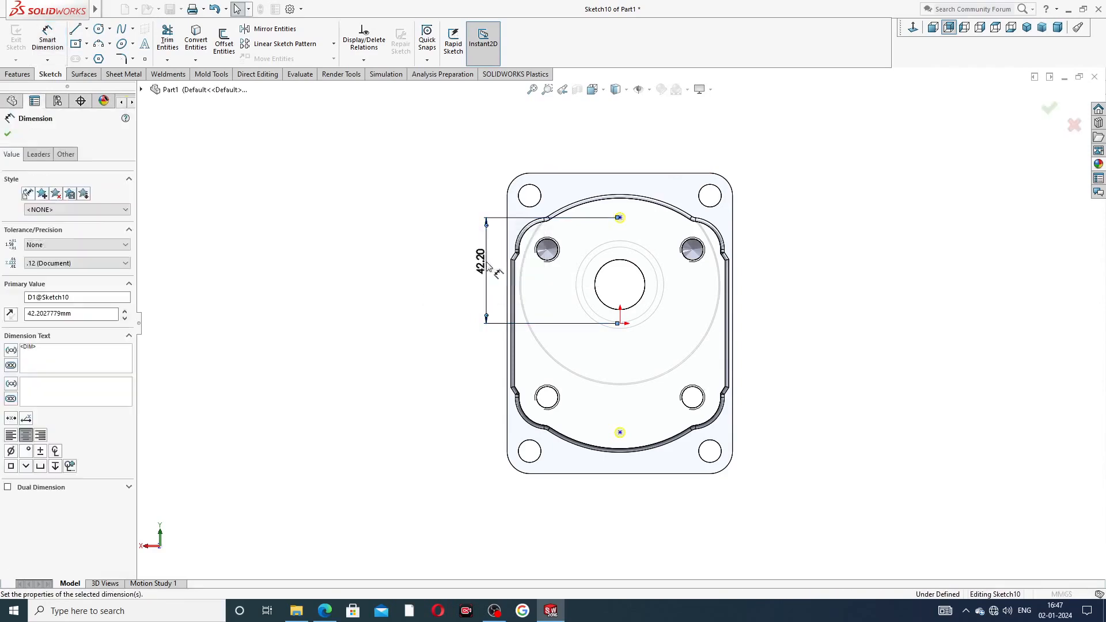
{"action": "double_click", "coordinate": [478, 266]}
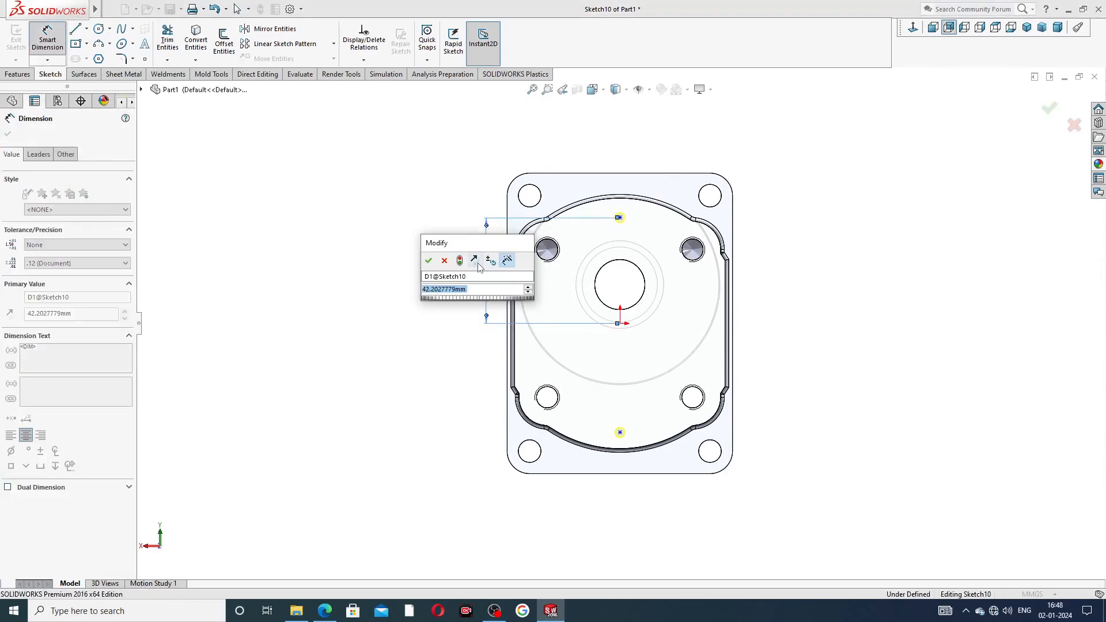
{"action": "type", "text": "45"}
{"action": "key", "text": "Return"}
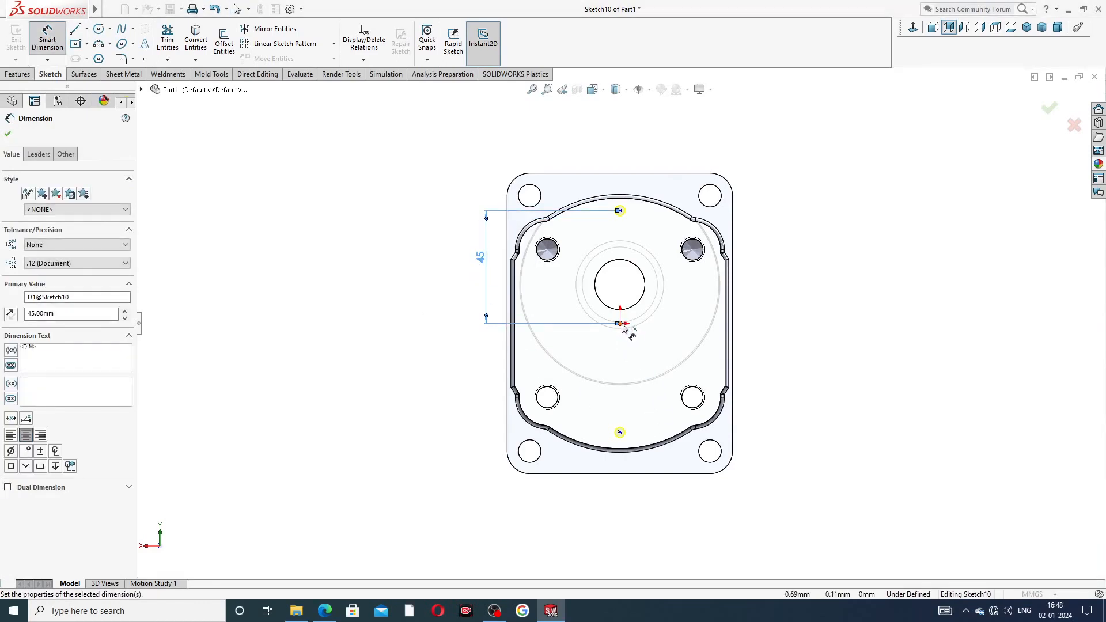
Step: Dimension the lower hole point 45 mm vertically from the origin
{"action": "left_click", "coordinate": [620, 323]}
{"action": "left_click", "coordinate": [620, 433]}
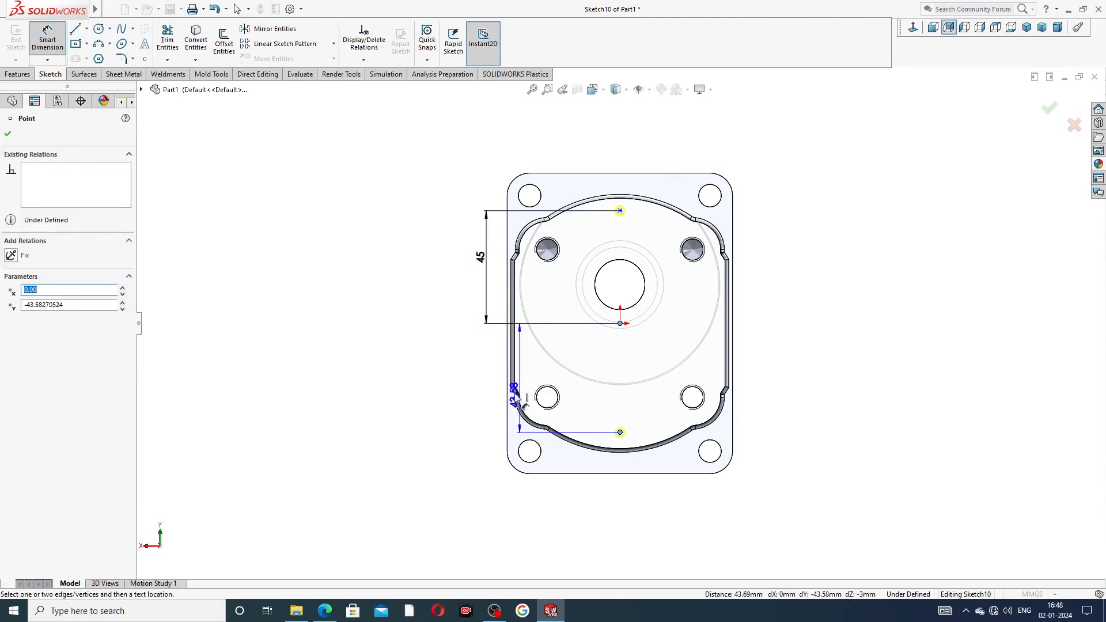
{"action": "left_click", "coordinate": [484, 386]}
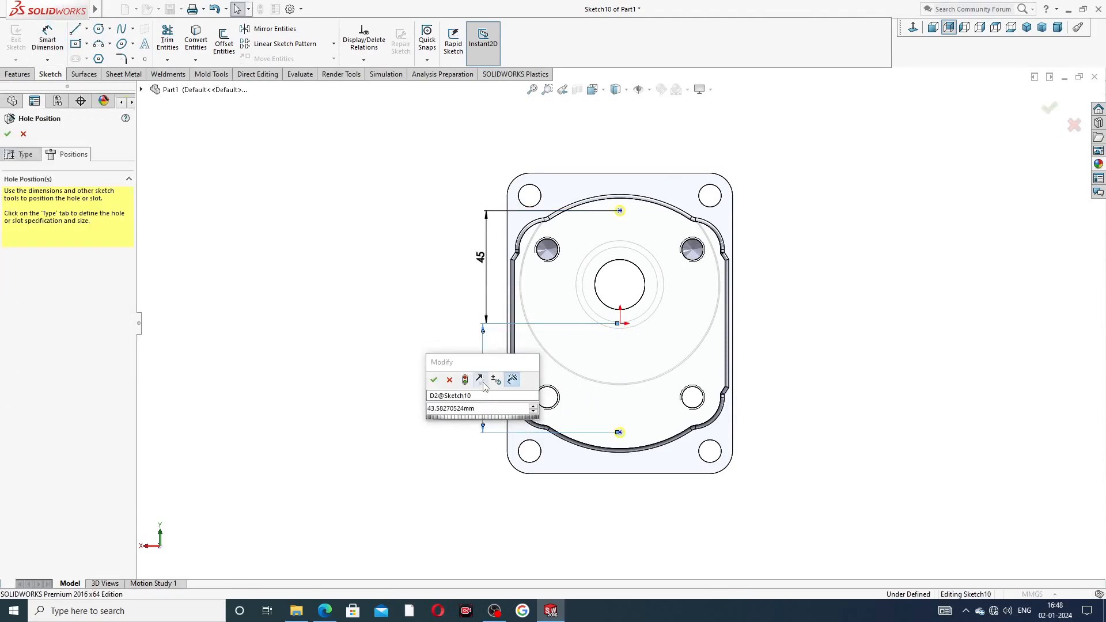
{"action": "key", "text": "Return"}
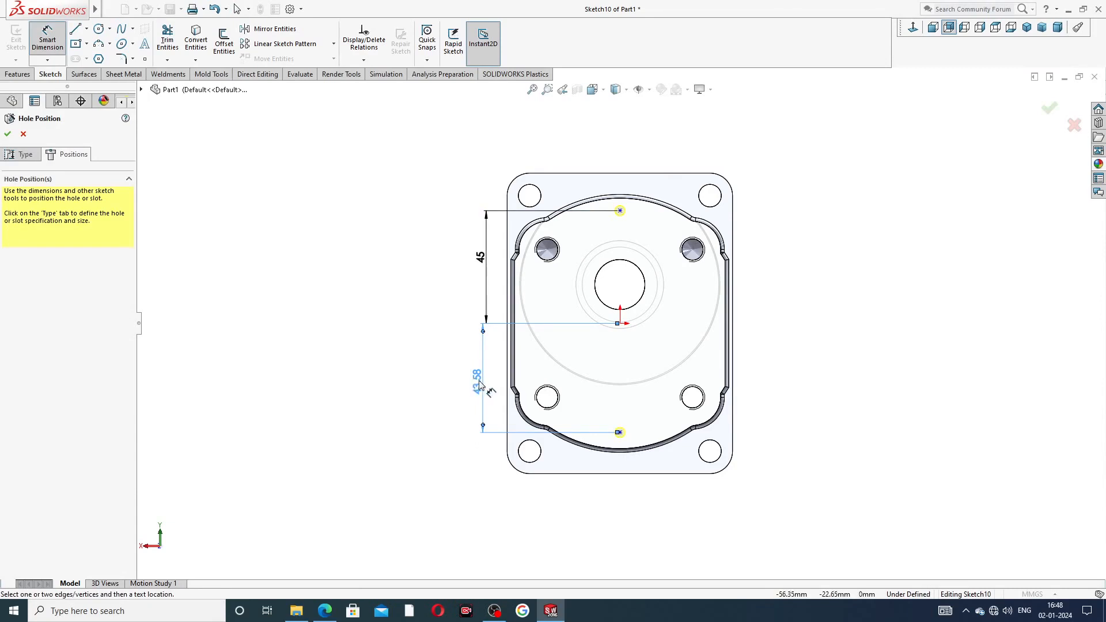
{"action": "double_click", "coordinate": [479, 384]}
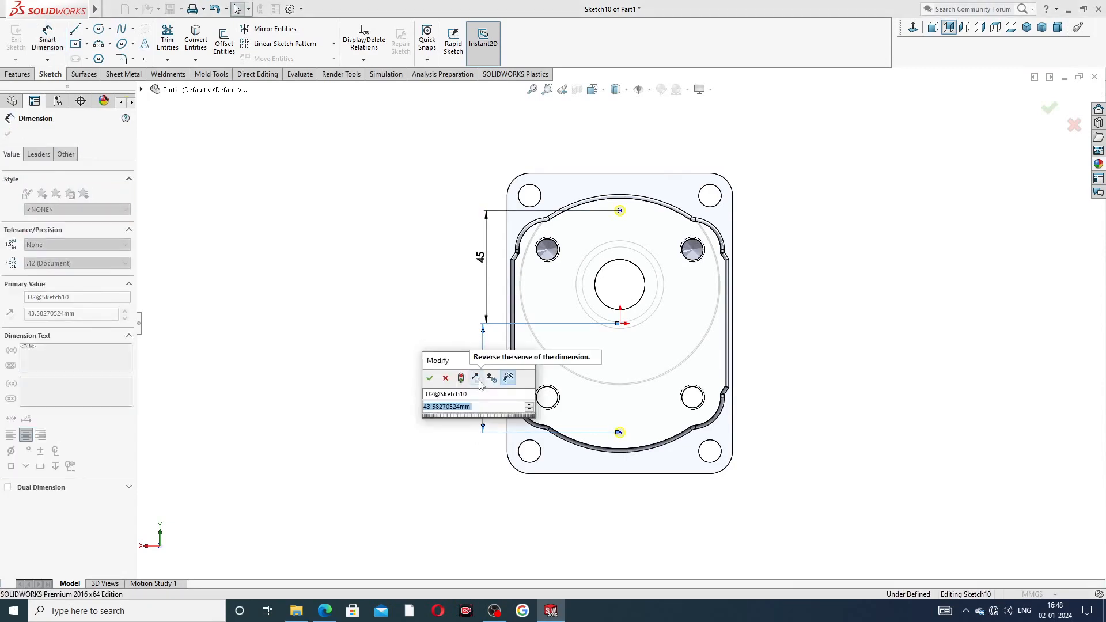
{"action": "type", "text": "45"}
{"action": "key", "text": "Return"}
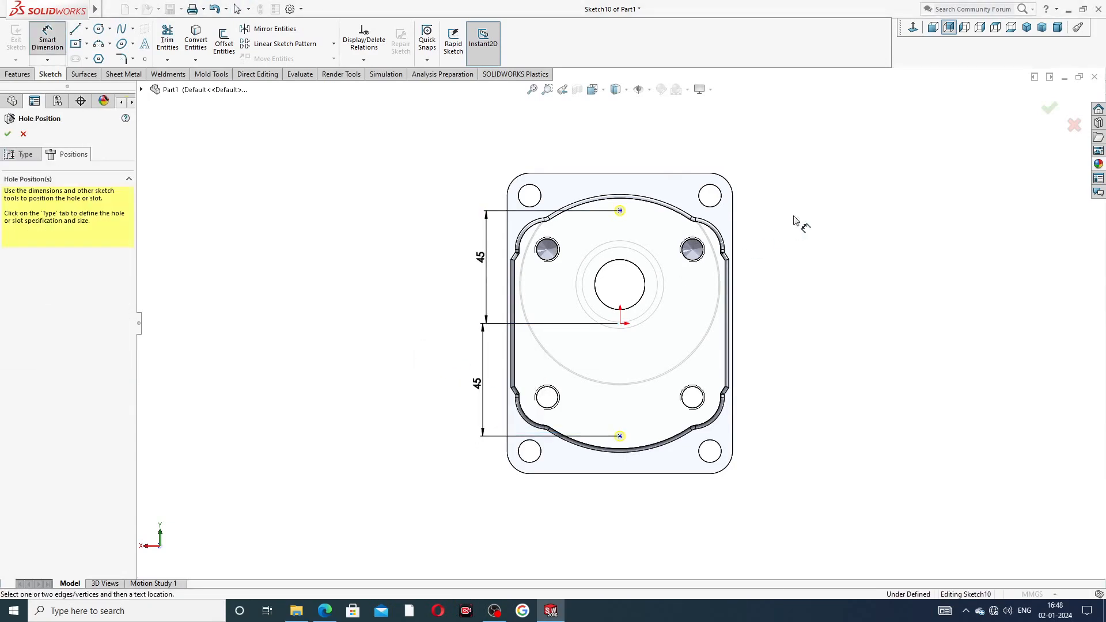
{"action": "right_click", "coordinate": [823, 195]}
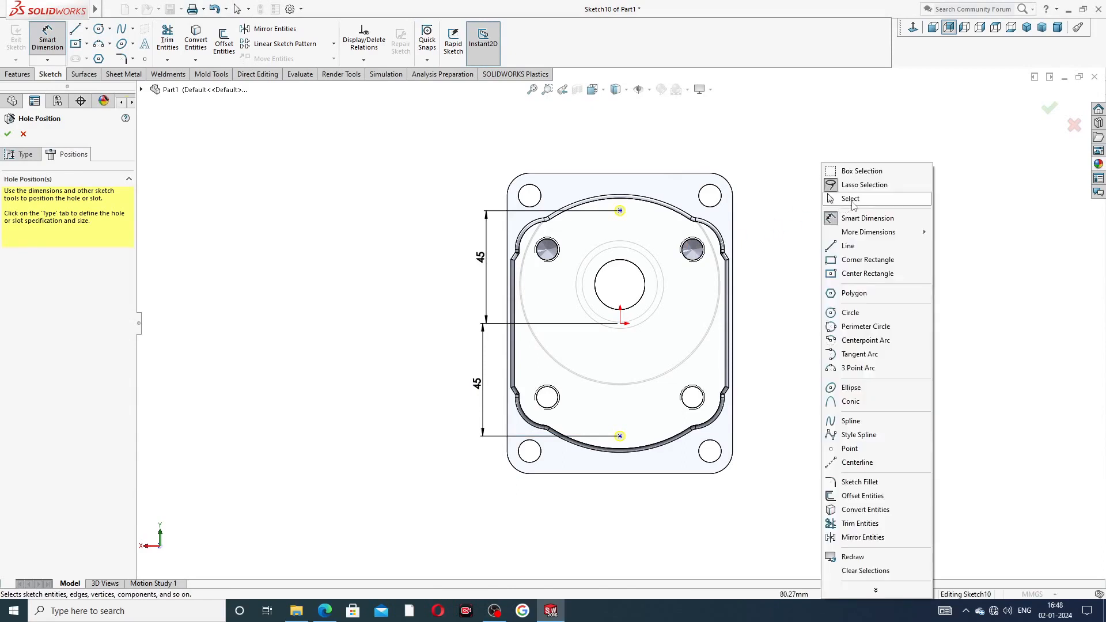
Step: Finish the two Ø4.0 blind holes at their dimensioned positions in the rear face
{"action": "left_click", "coordinate": [851, 200]}
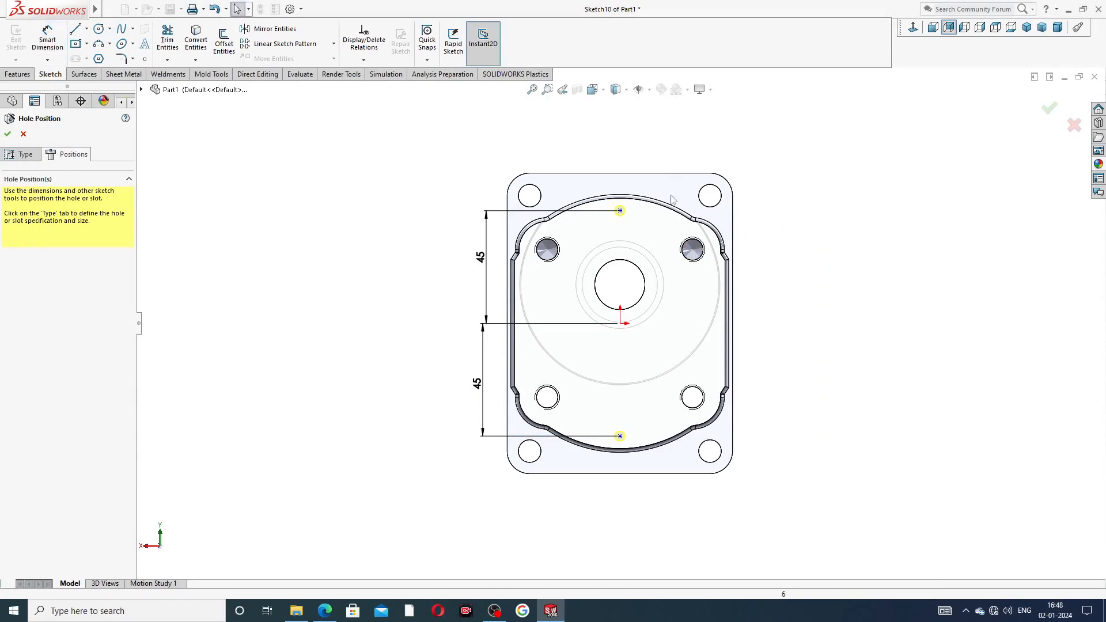
{"action": "left_click", "coordinate": [8, 134]}
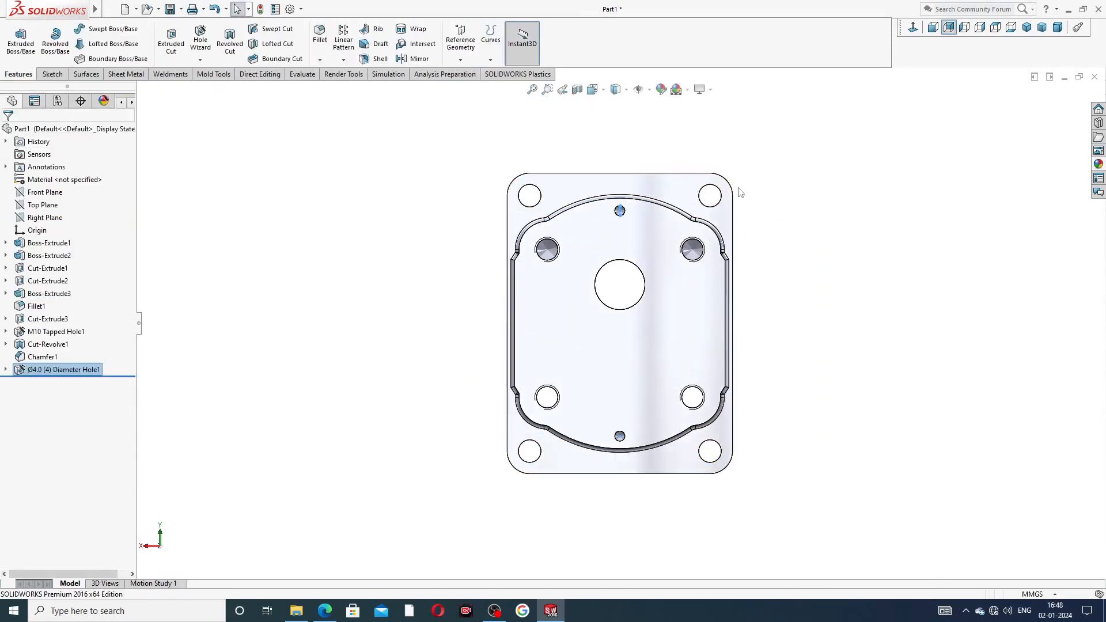
{"action": "middle_click_drag", "start_coordinate": [781, 225], "coordinate": [599, 229]}
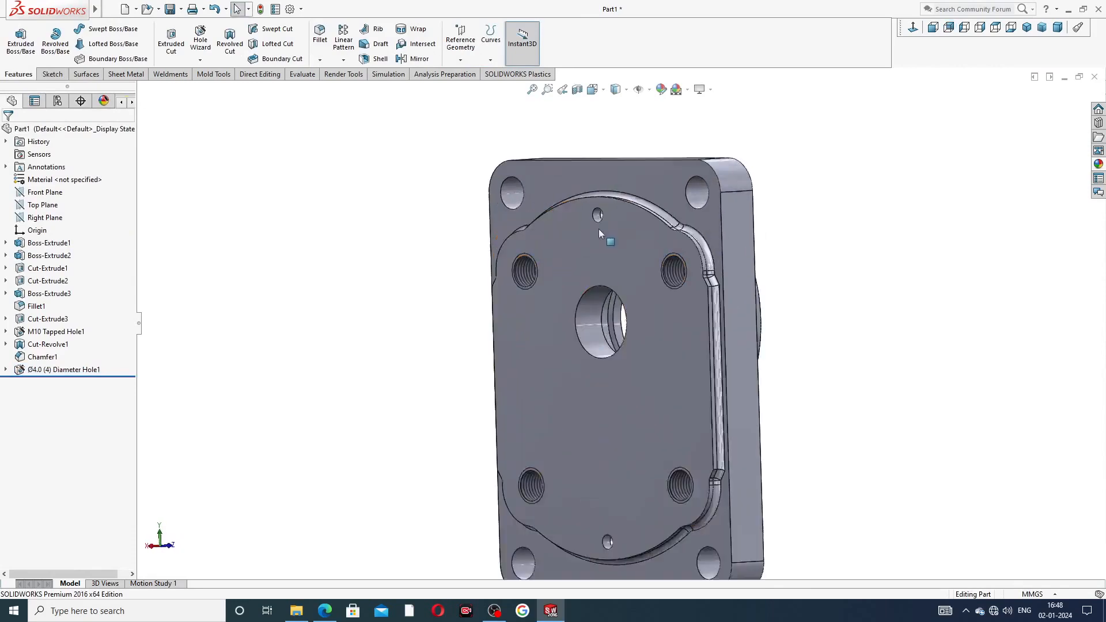
{"action": "scroll", "coordinate": [599, 230], "scroll_direction": "down", "scroll_amount": 4}
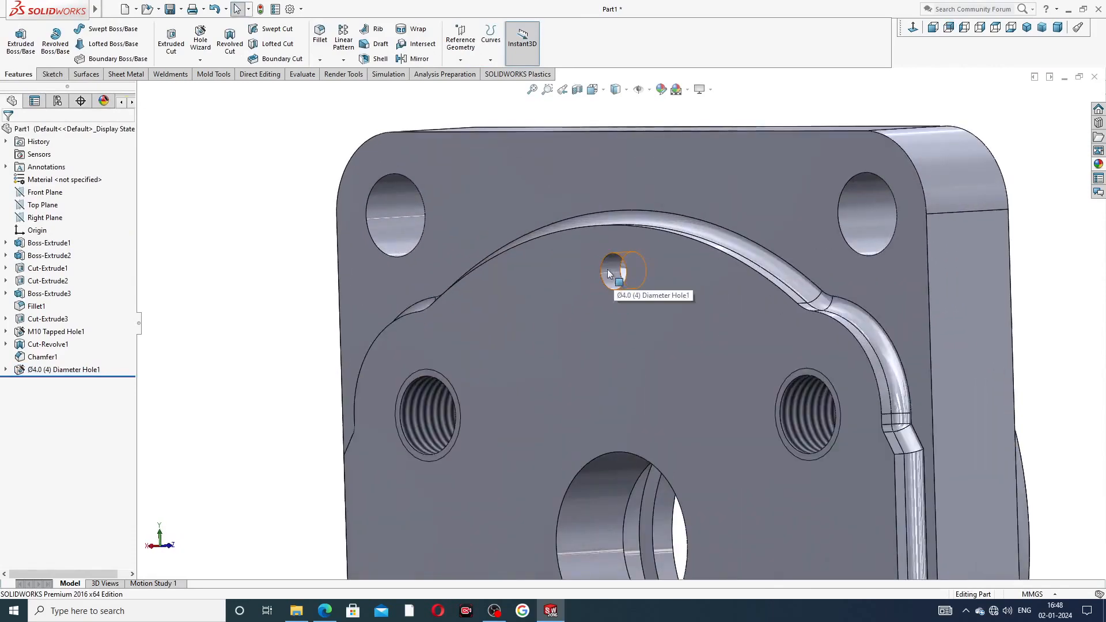
Step: Review the document's detailing display filter, including the cosmetic thread options, and close the settings
{"action": "left_click", "coordinate": [290, 9]}
{"action": "left_click", "coordinate": [389, 113]}
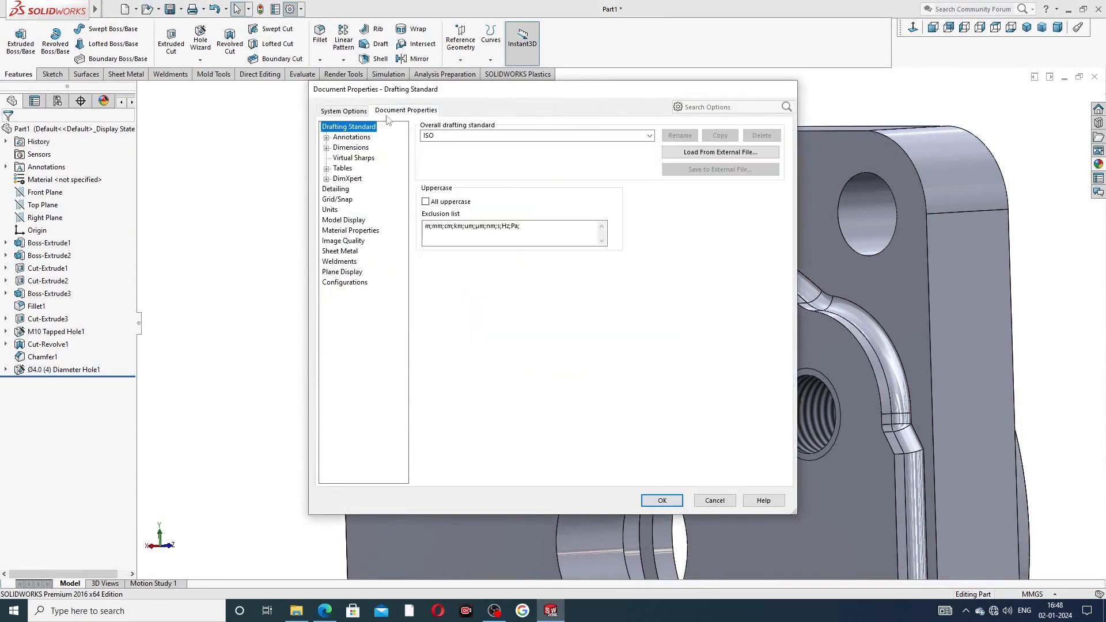
{"action": "left_click", "coordinate": [344, 192]}
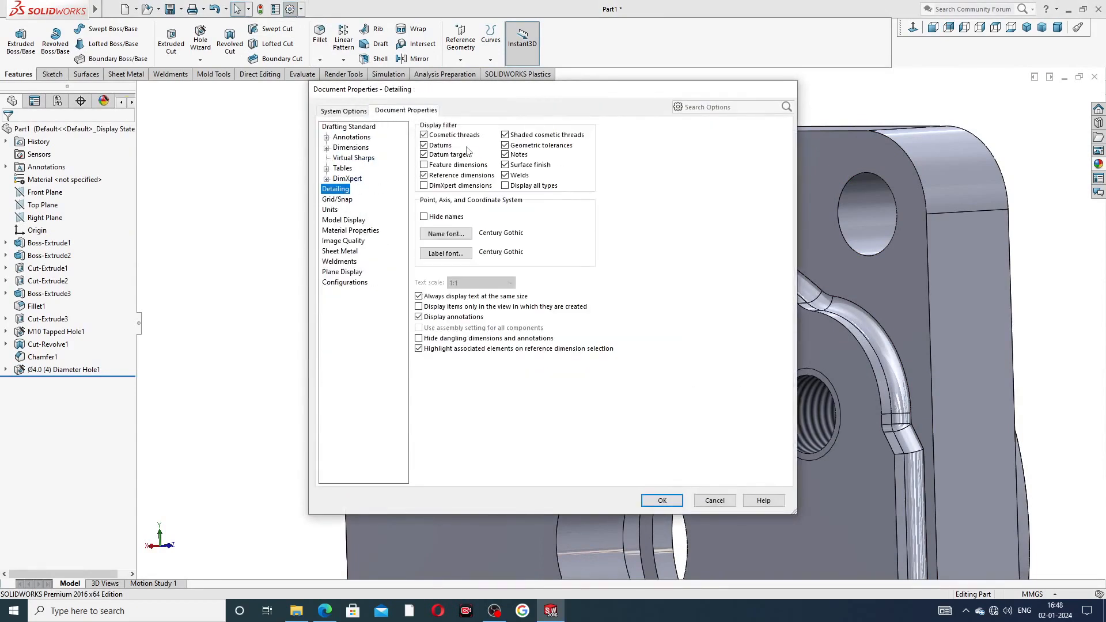
{"action": "left_click", "coordinate": [647, 500]}
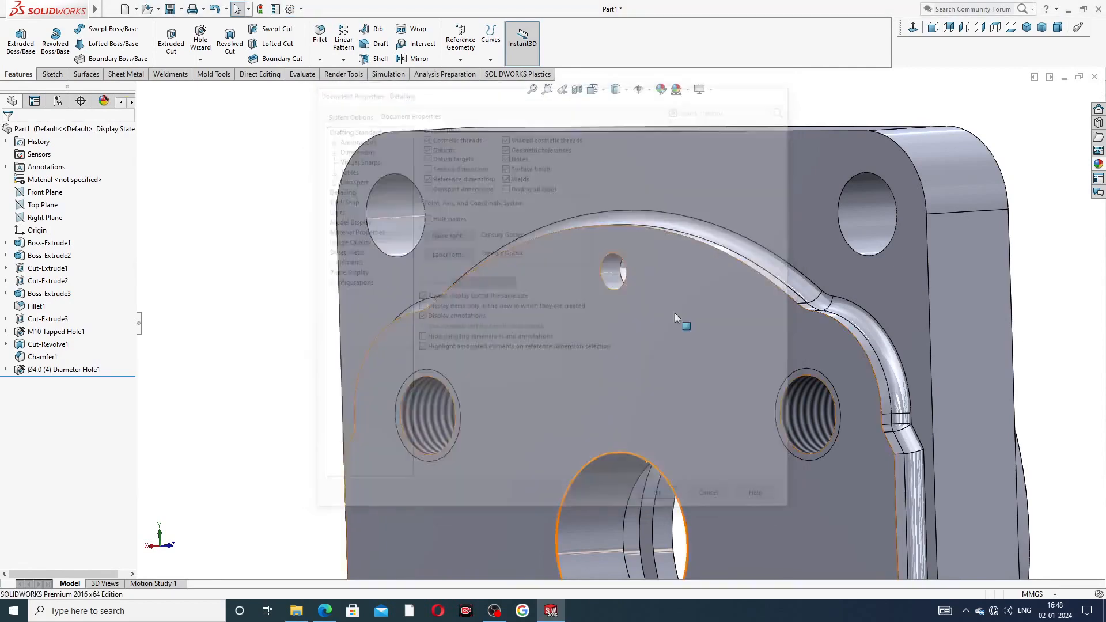
Step: Check the front of the modelled plate against the Part-10 drive end plate drawing in the browser and return to SOLIDWORKS
{"action": "scroll", "coordinate": [752, 165], "scroll_direction": "up", "scroll_amount": 4}
{"action": "scroll", "coordinate": [655, 291], "scroll_direction": "up", "scroll_amount": 5}
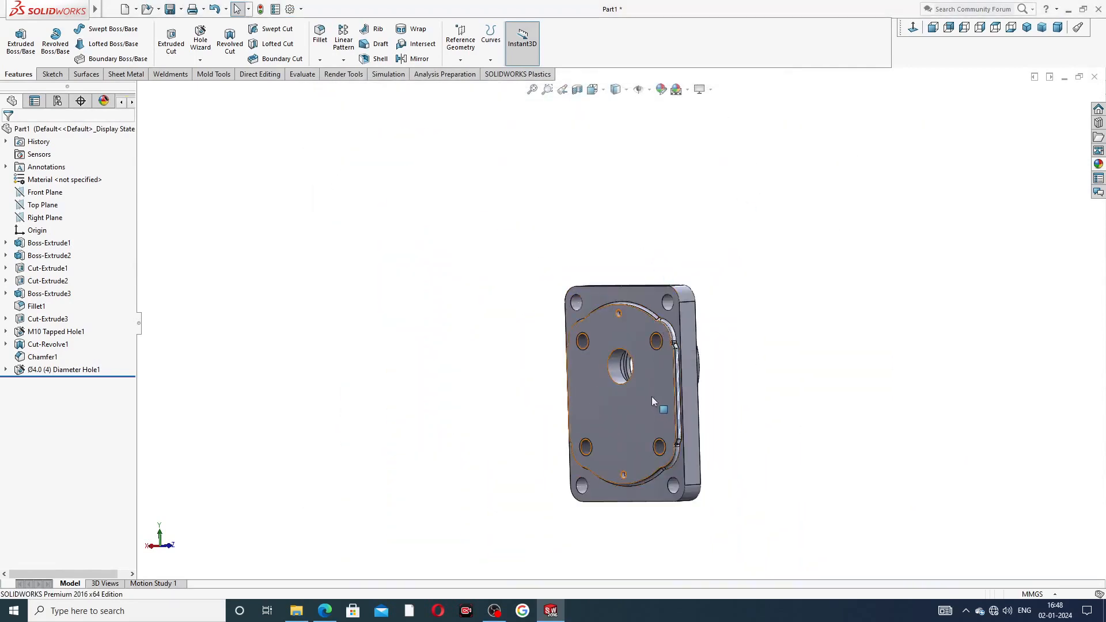
{"action": "middle_click_drag", "start_coordinate": [651, 396], "coordinate": [491, 387]}
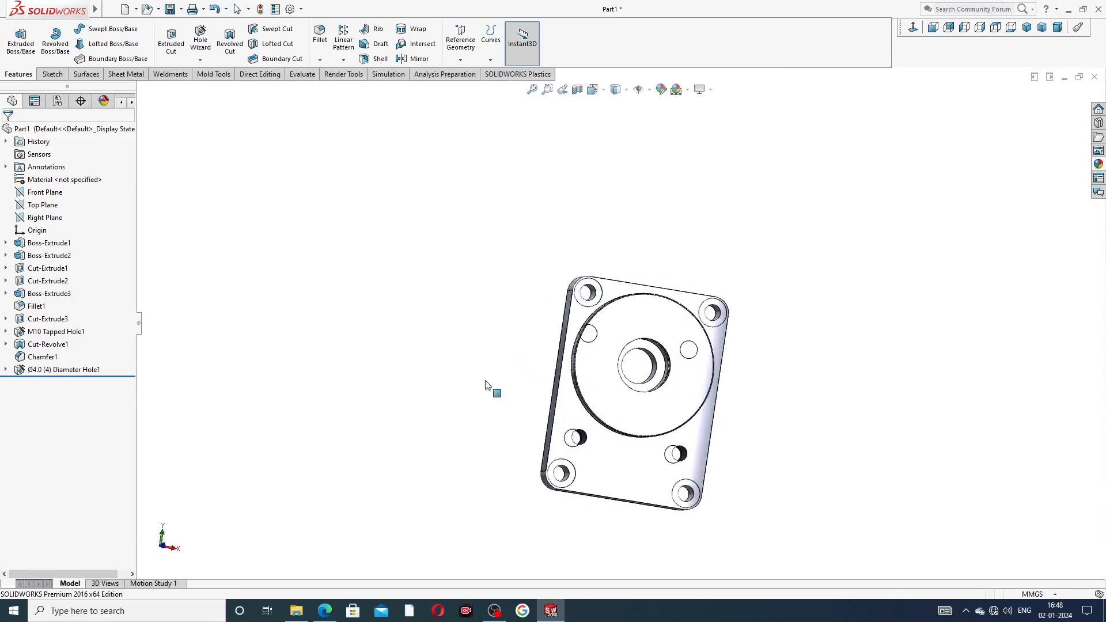
{"action": "left_click", "coordinate": [324, 610]}
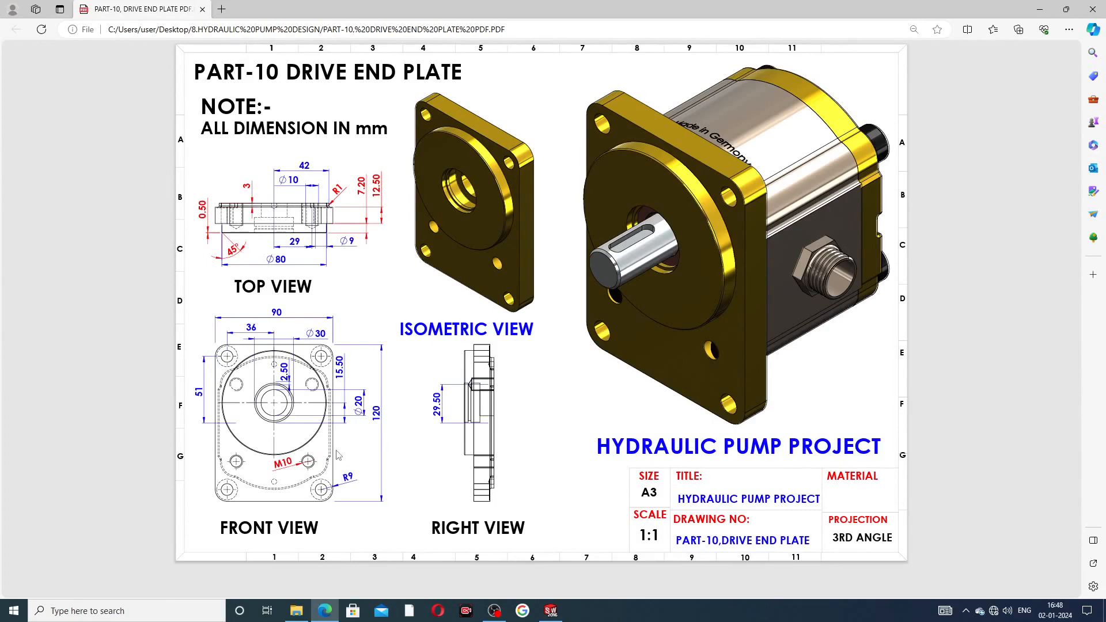
{"action": "left_click", "coordinate": [551, 610]}
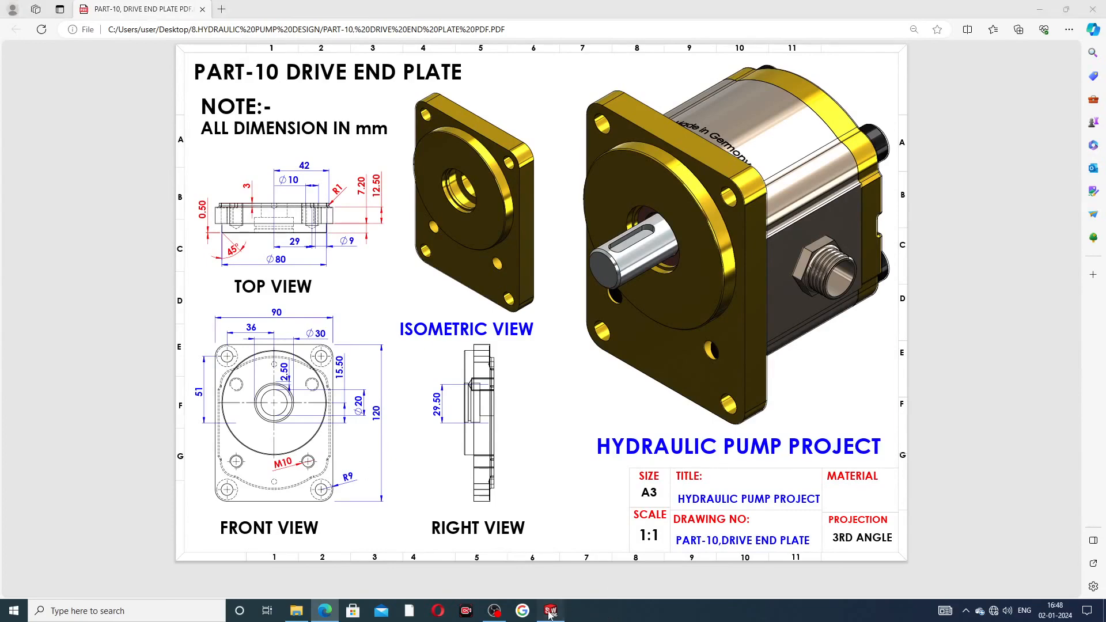
Step: Apply the polished brass metal appearance to the whole part
{"action": "left_click", "coordinate": [1098, 163]}
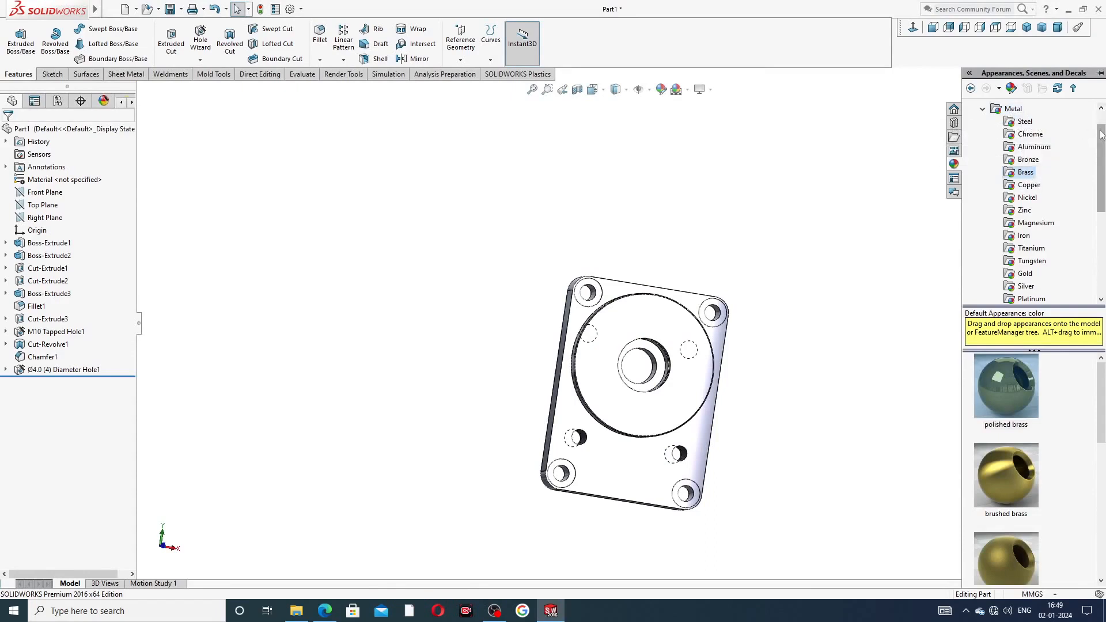
{"action": "scroll", "coordinate": [1094, 111], "scroll_direction": "up", "scroll_amount": 1}
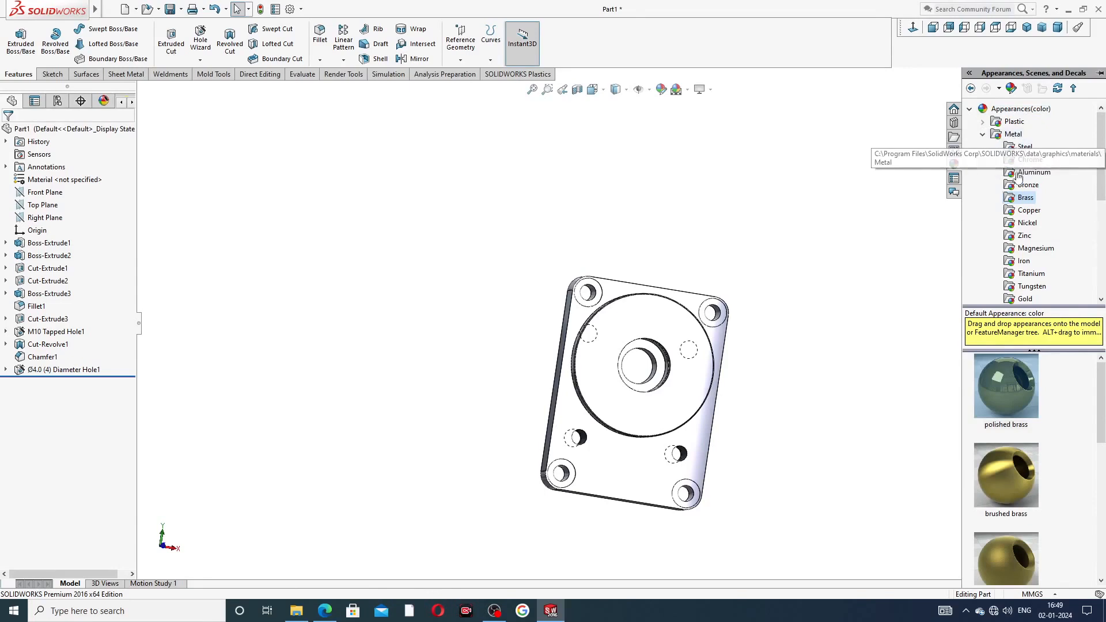
{"action": "double_click", "coordinate": [1016, 375]}
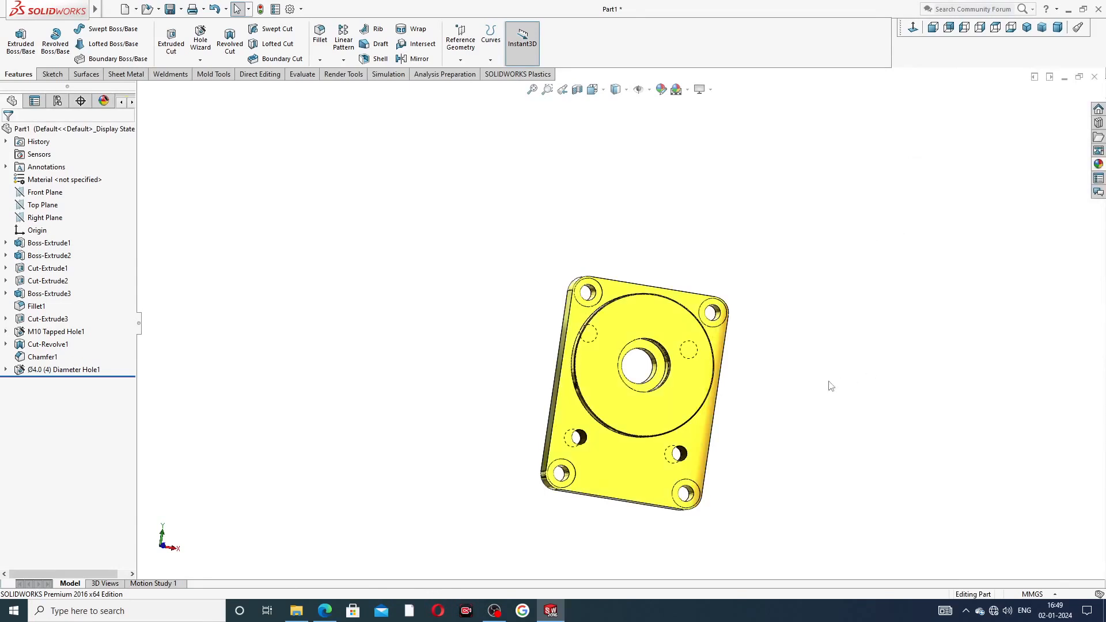
Step: Examine the finished drive end plate from both faces, including its bore, boss, tapped holes and raised rear profile
{"action": "left_click", "coordinate": [913, 27]}
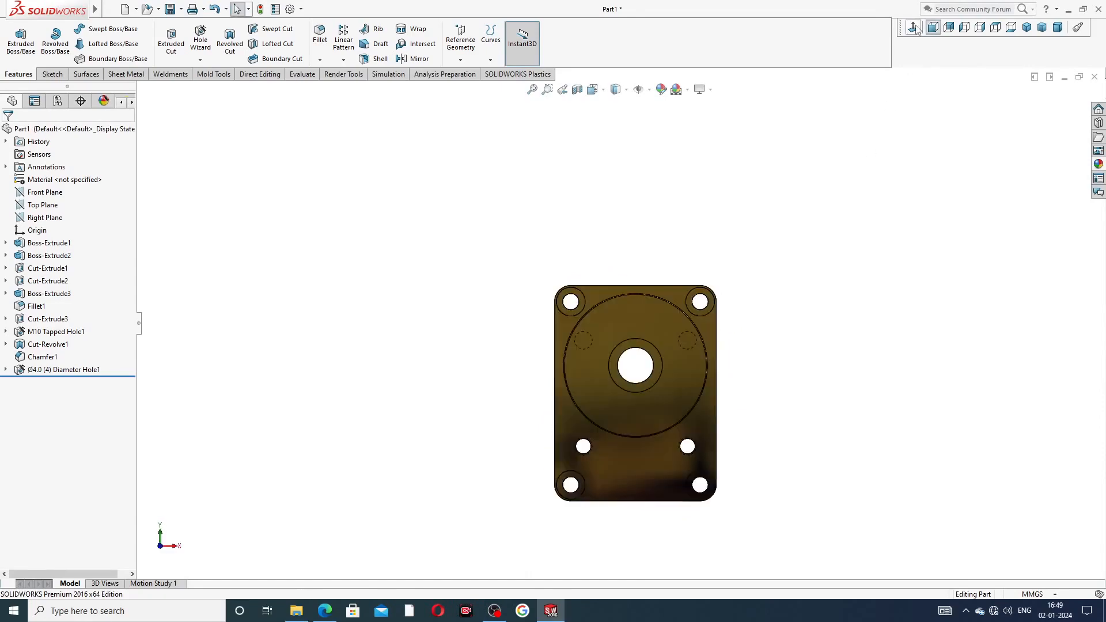
{"action": "scroll", "coordinate": [671, 437], "scroll_direction": "down", "scroll_amount": 3}
{"action": "mouse_move", "coordinate": [756, 316]}
{"action": "middle_mouse_down"}
{"action": "mouse_move", "coordinate": [916, 200]}
{"action": "mouse_move", "coordinate": [787, 215]}
{"action": "mouse_move", "coordinate": [955, 232]}
{"action": "mouse_move", "coordinate": [1011, 193]}
{"action": "middle_mouse_up"}
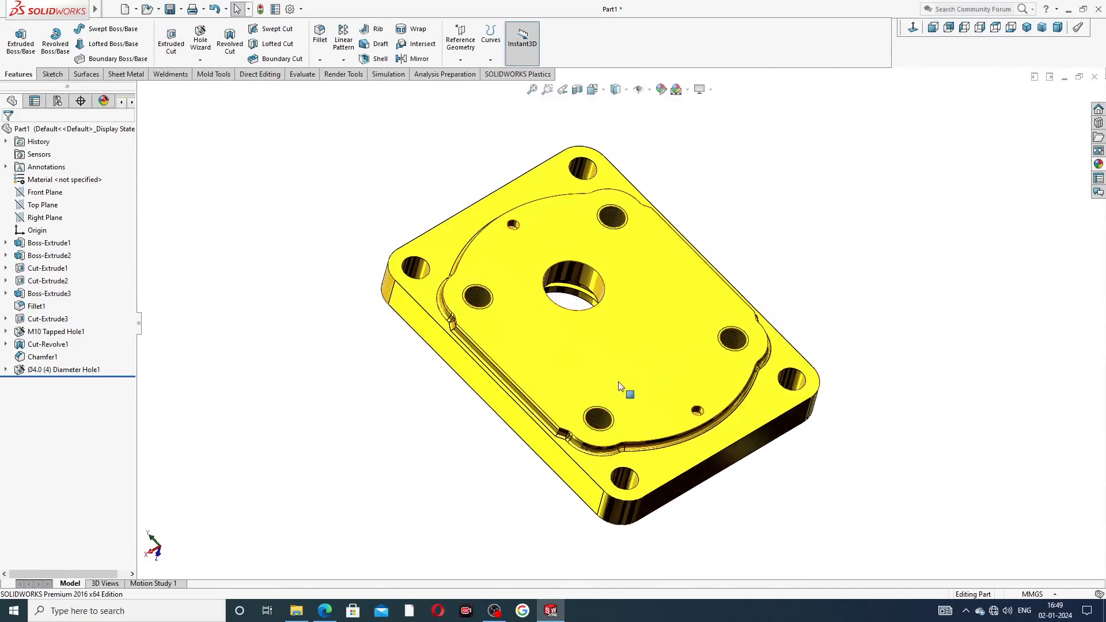
{"action": "scroll", "coordinate": [616, 394], "scroll_direction": "down", "scroll_amount": 2}
{"action": "scroll", "coordinate": [615, 403], "scroll_direction": "up", "scroll_amount": 2}
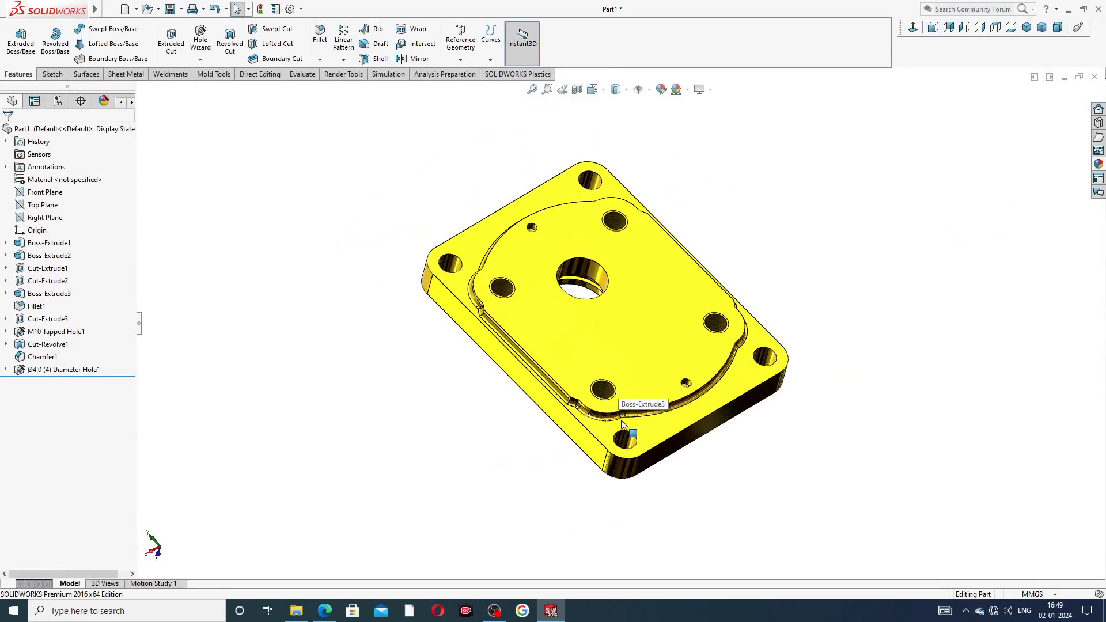
{"action": "middle_click_drag", "start_coordinate": [615, 403], "coordinate": [514, 425]}
{"action": "scroll", "coordinate": [578, 496], "scroll_direction": "down", "scroll_amount": 2}
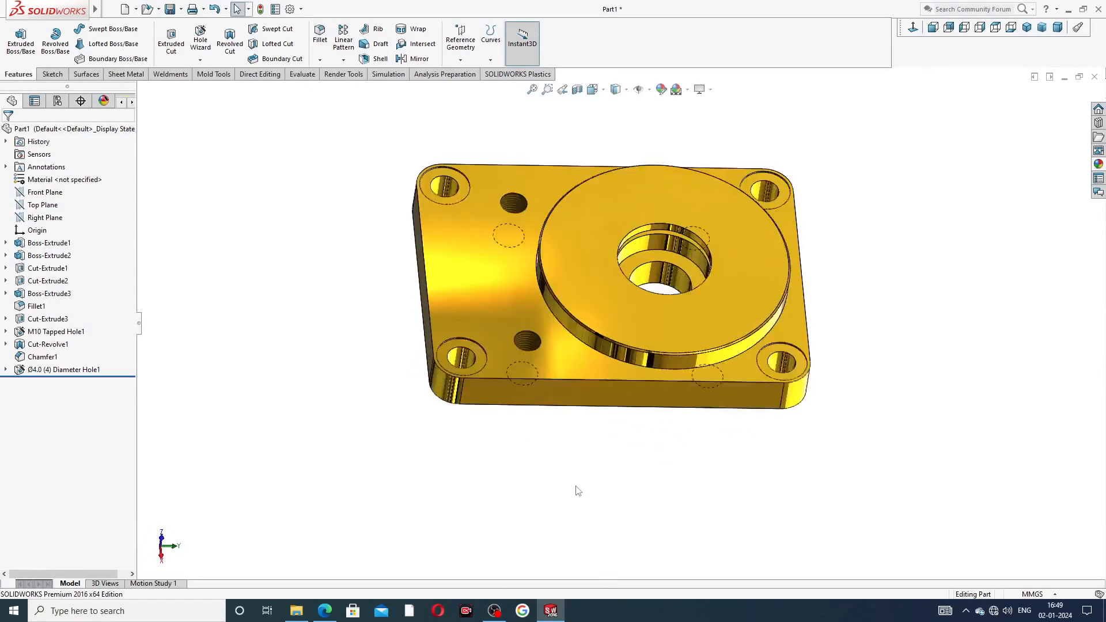
{"action": "scroll", "coordinate": [662, 222], "scroll_direction": "up", "scroll_amount": 3}
{"action": "scroll", "coordinate": [663, 222], "scroll_direction": "down", "scroll_amount": 2}
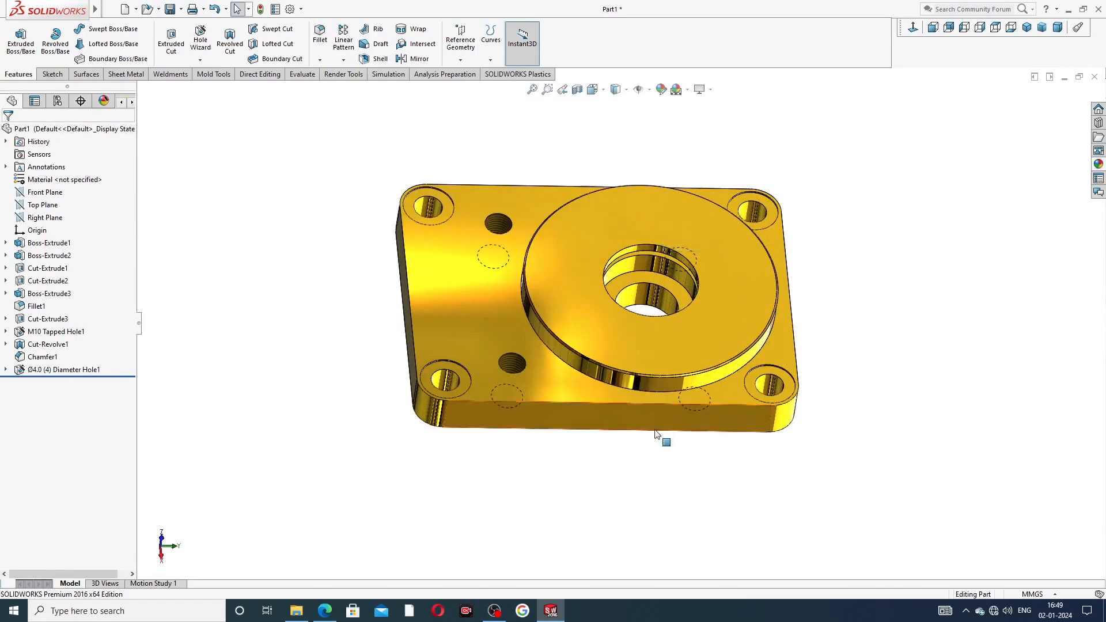
{"action": "scroll", "coordinate": [661, 455], "scroll_direction": "down", "scroll_amount": 1}
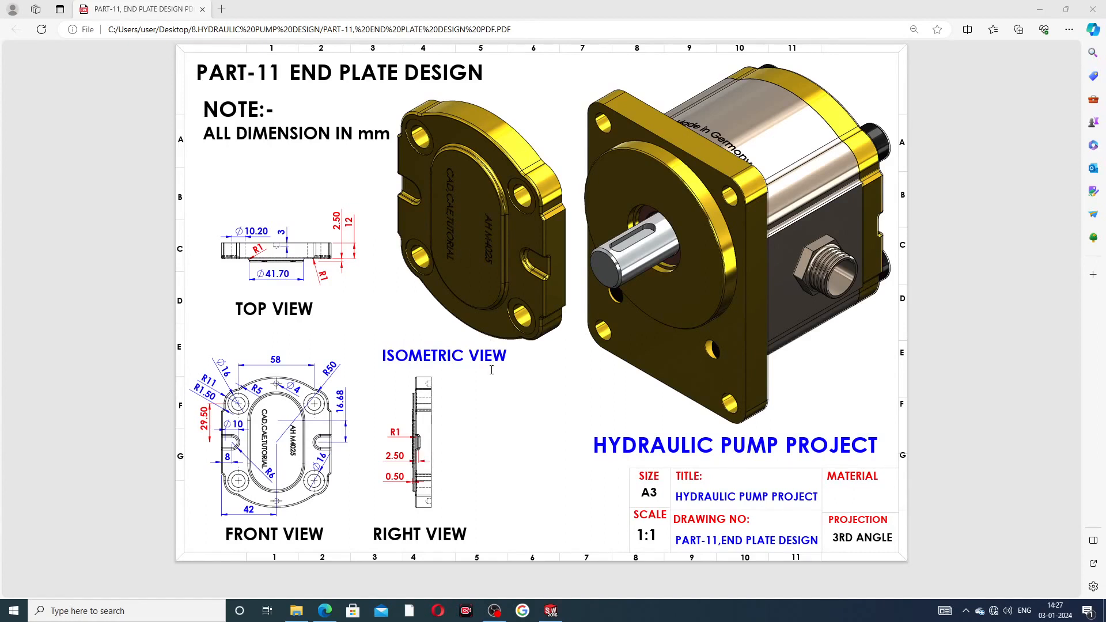
Step: Switch from the Part-11 drawing to SOLIDWORKS and examine the finished END PLATE model's lettering, counterbores, side slots and raised pad
{"action": "left_click", "coordinate": [550, 611]}
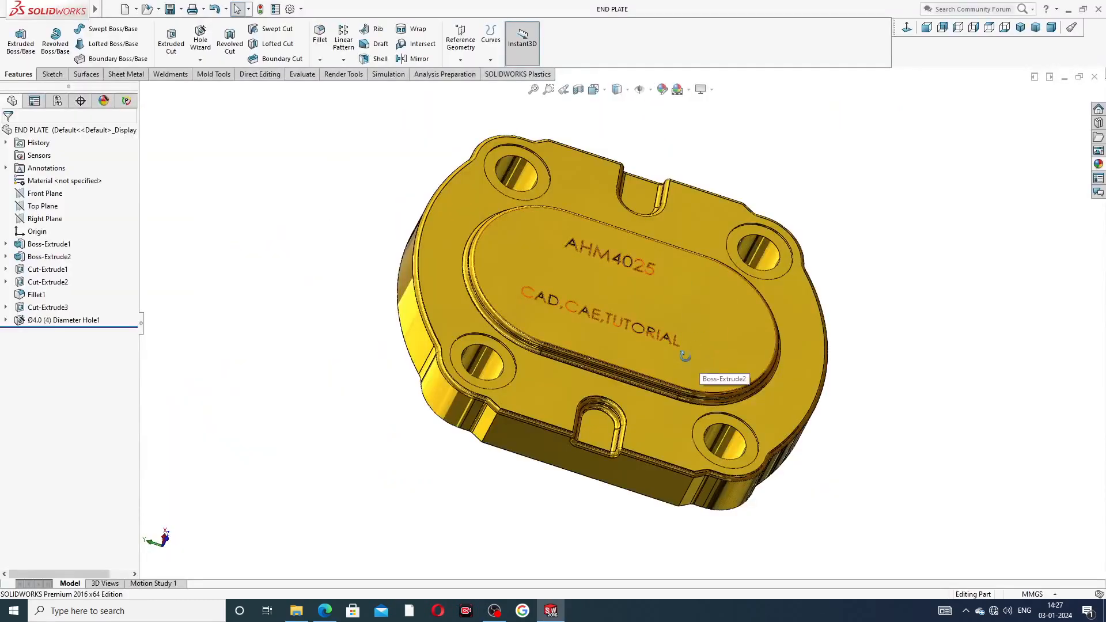
{"action": "middle_click_drag", "start_coordinate": [691, 360], "coordinate": [675, 311]}
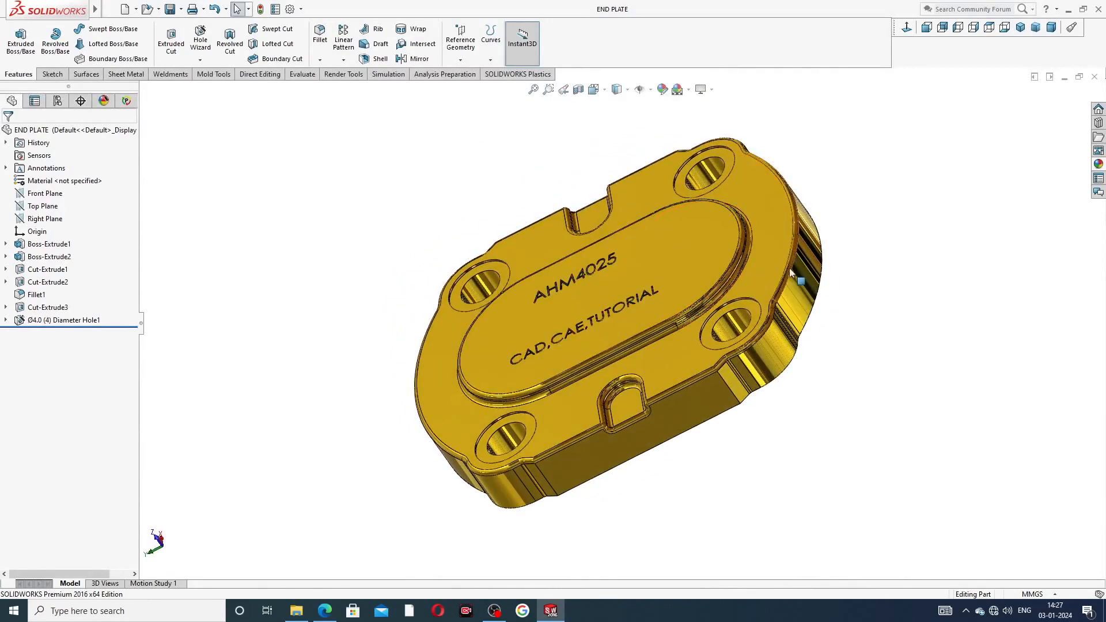
{"action": "scroll", "coordinate": [792, 269], "scroll_direction": "down", "scroll_amount": 2}
{"action": "middle_click_drag", "start_coordinate": [792, 268], "coordinate": [790, 143]}
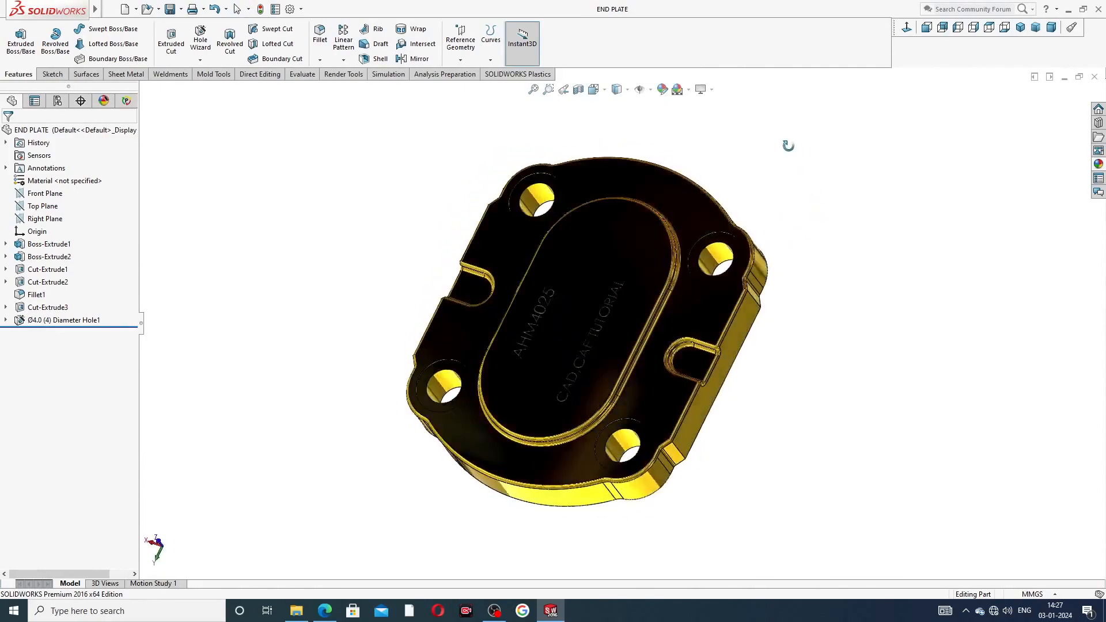
{"action": "middle_click_drag", "start_coordinate": [784, 194], "coordinate": [807, 220]}
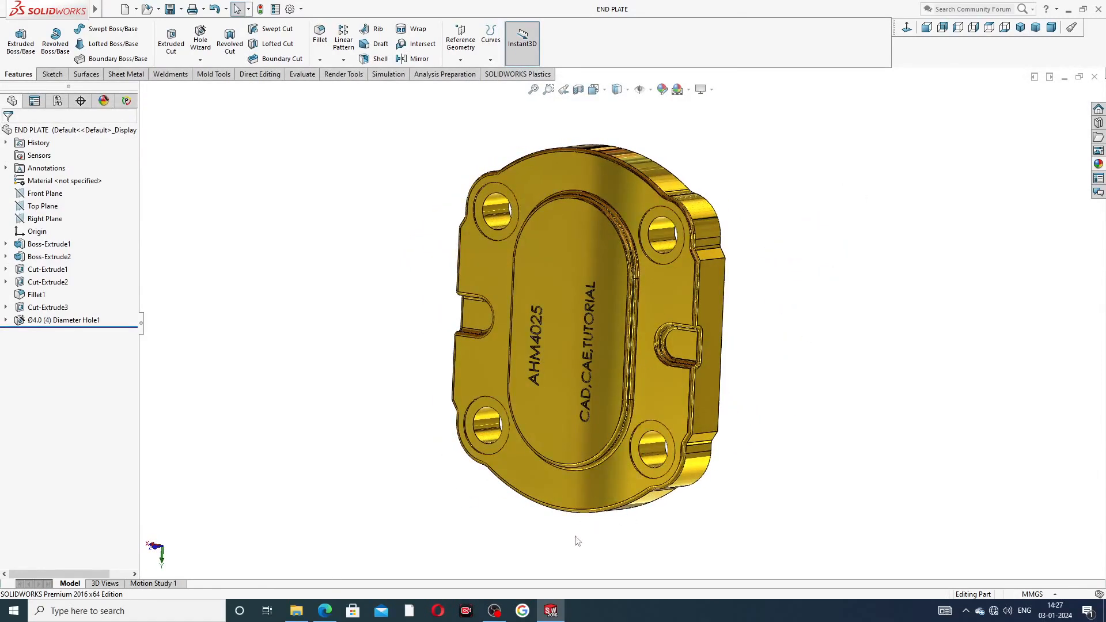
{"action": "left_click", "coordinate": [906, 28]}
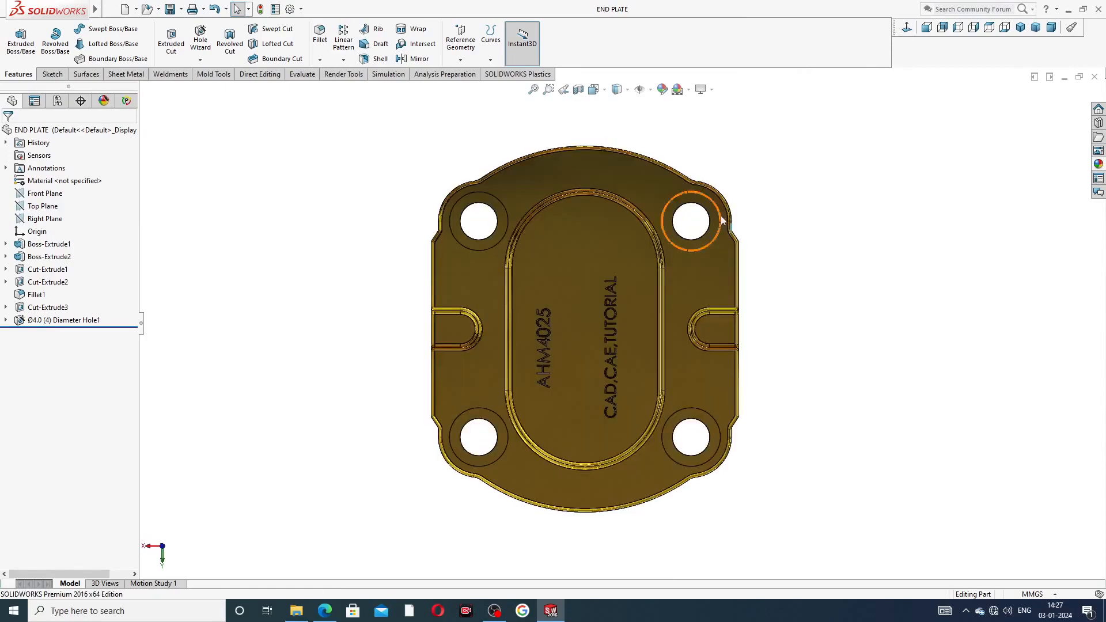
{"action": "middle_click_drag", "start_coordinate": [696, 230], "coordinate": [524, 360]}
{"action": "scroll", "coordinate": [685, 323], "scroll_direction": "up", "scroll_amount": 2}
{"action": "scroll", "coordinate": [562, 321], "scroll_direction": "down", "scroll_amount": 5}
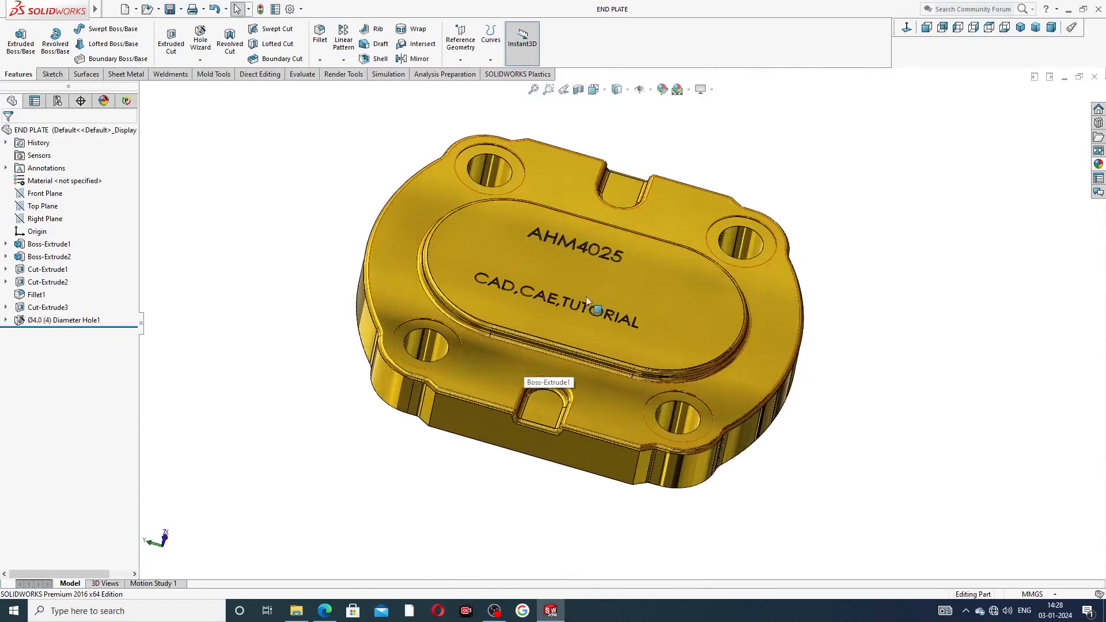
{"action": "middle_click_drag", "start_coordinate": [562, 320], "coordinate": [614, 307]}
{"action": "middle_click_drag", "start_coordinate": [559, 305], "coordinate": [569, 277]}
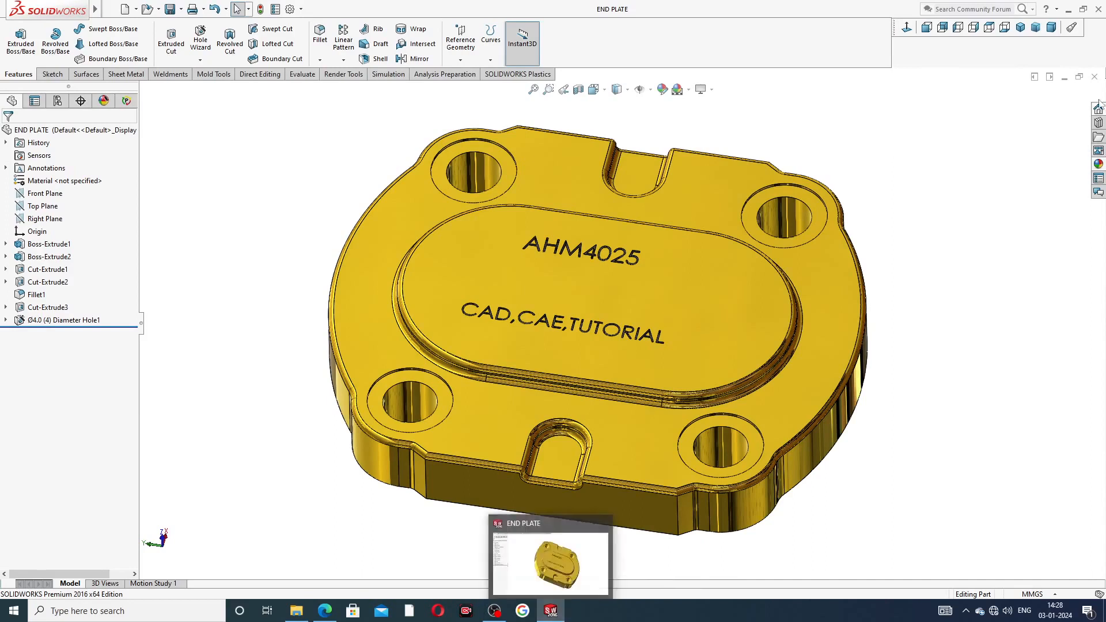
Step: Close the END PLATE model and create a new part document with a plain white background scene
{"action": "left_click", "coordinate": [1094, 77]}
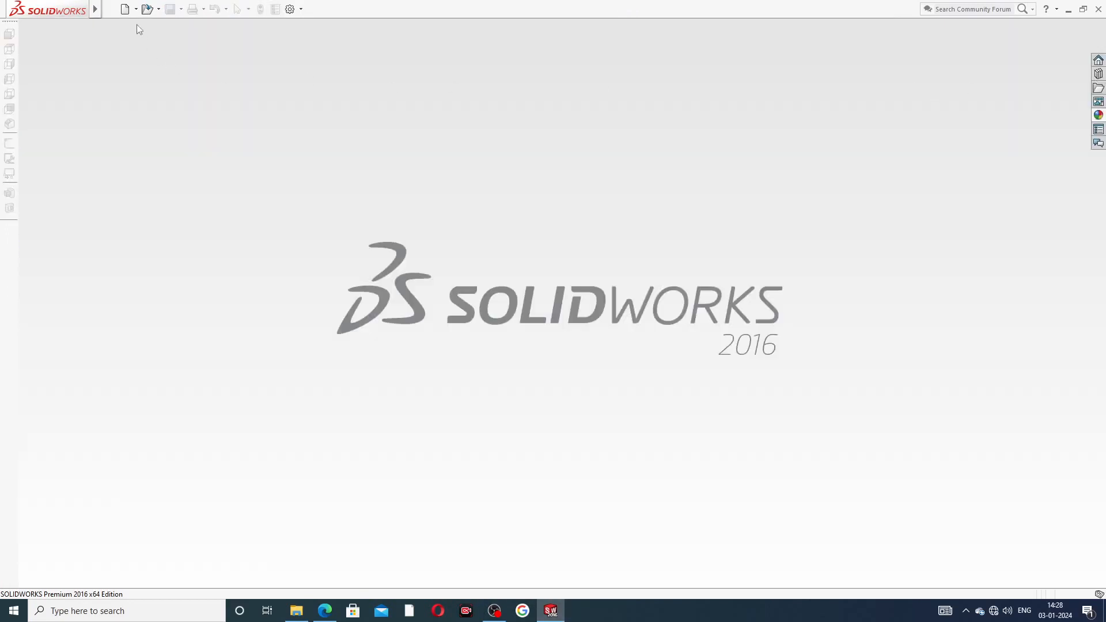
{"action": "left_click", "coordinate": [126, 9]}
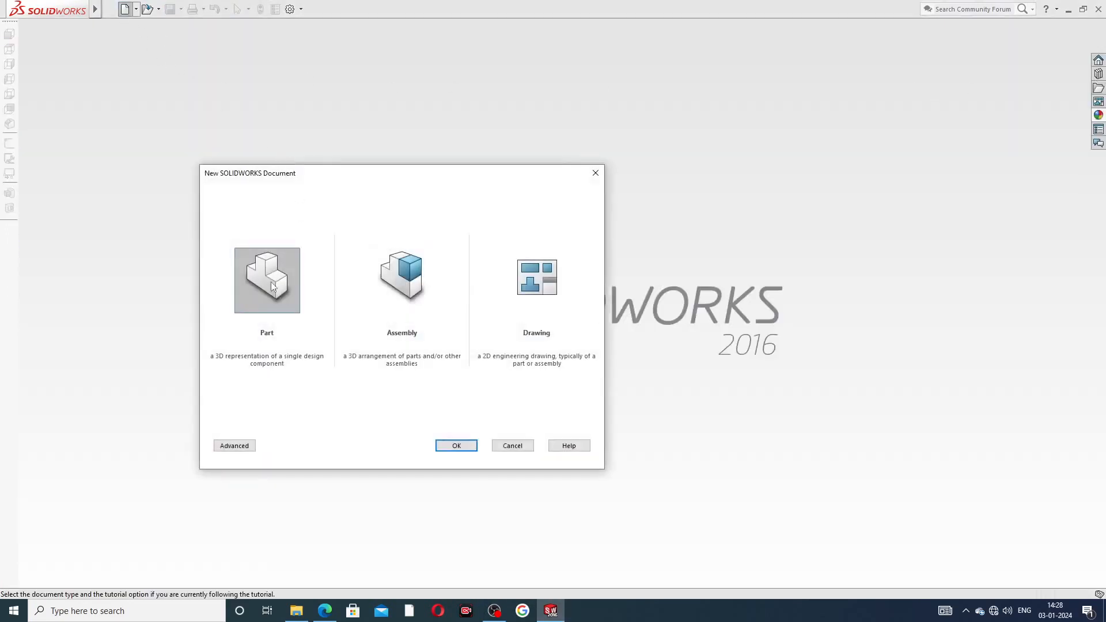
{"action": "left_click", "coordinate": [455, 445]}
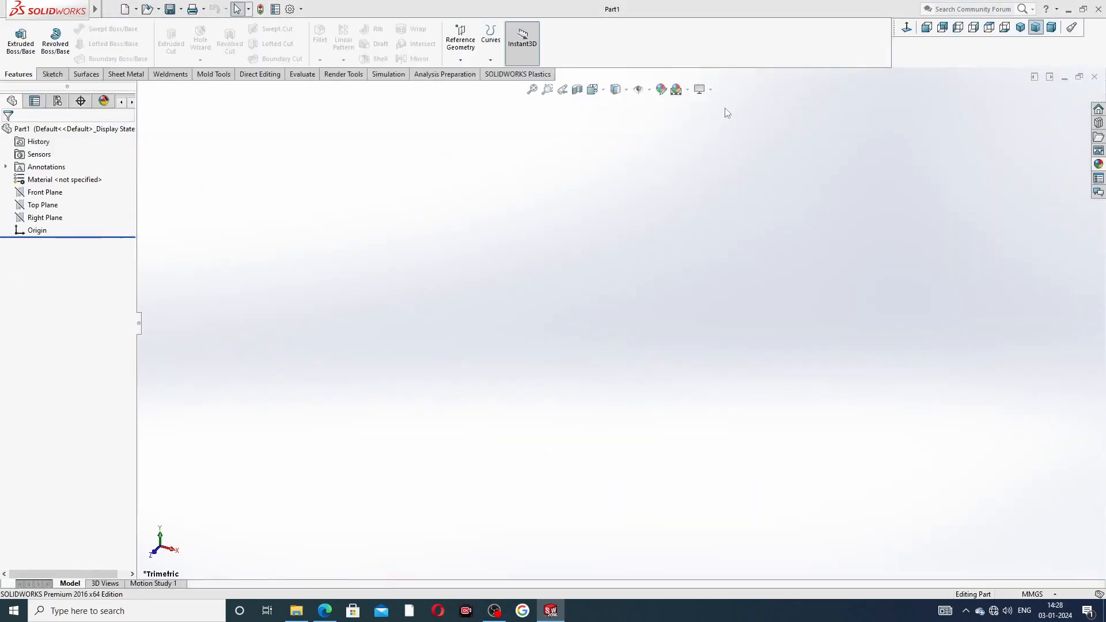
{"action": "left_click", "coordinate": [687, 89]}
{"action": "left_click", "coordinate": [701, 32]}
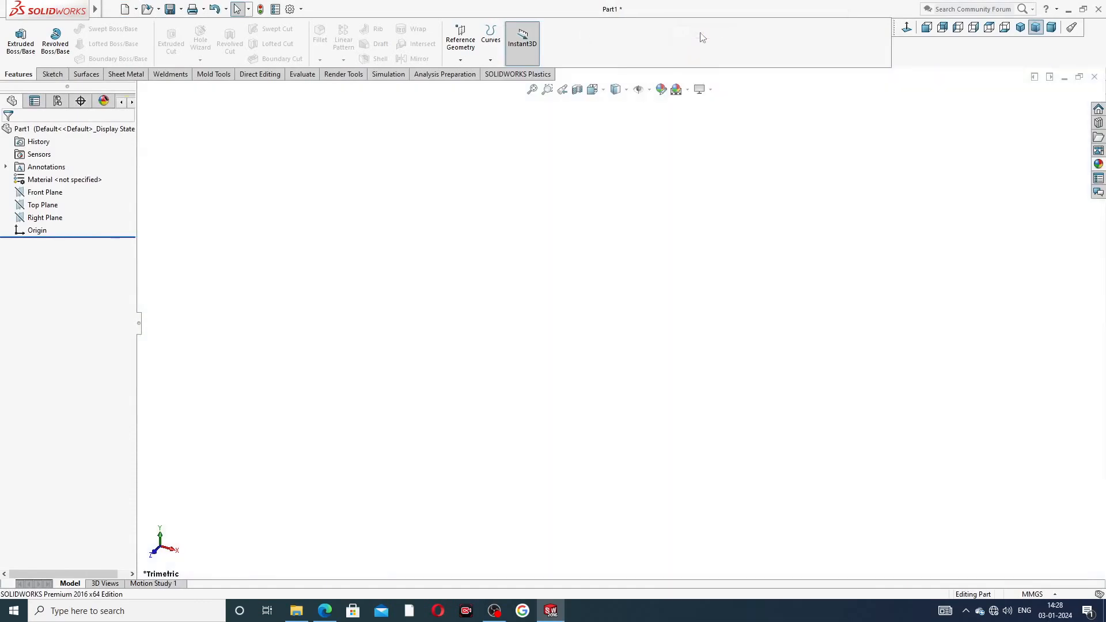
Step: Raise the new part's shaded and wireframe image quality resolutions to their highest settings in the document properties
{"action": "left_click", "coordinate": [290, 9]}
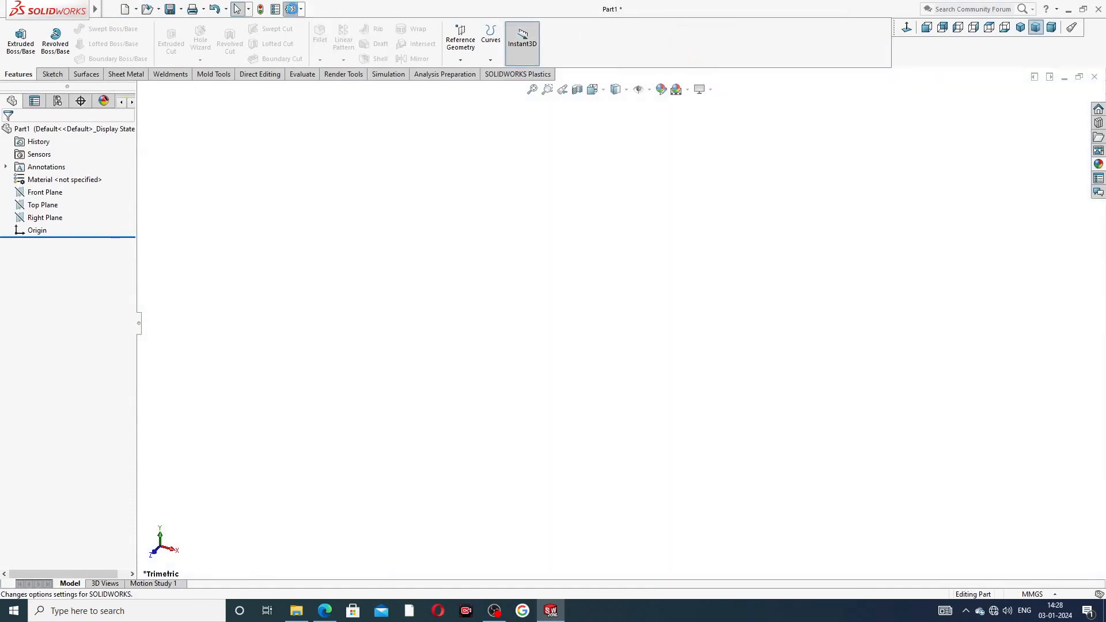
{"action": "left_click", "coordinate": [426, 111]}
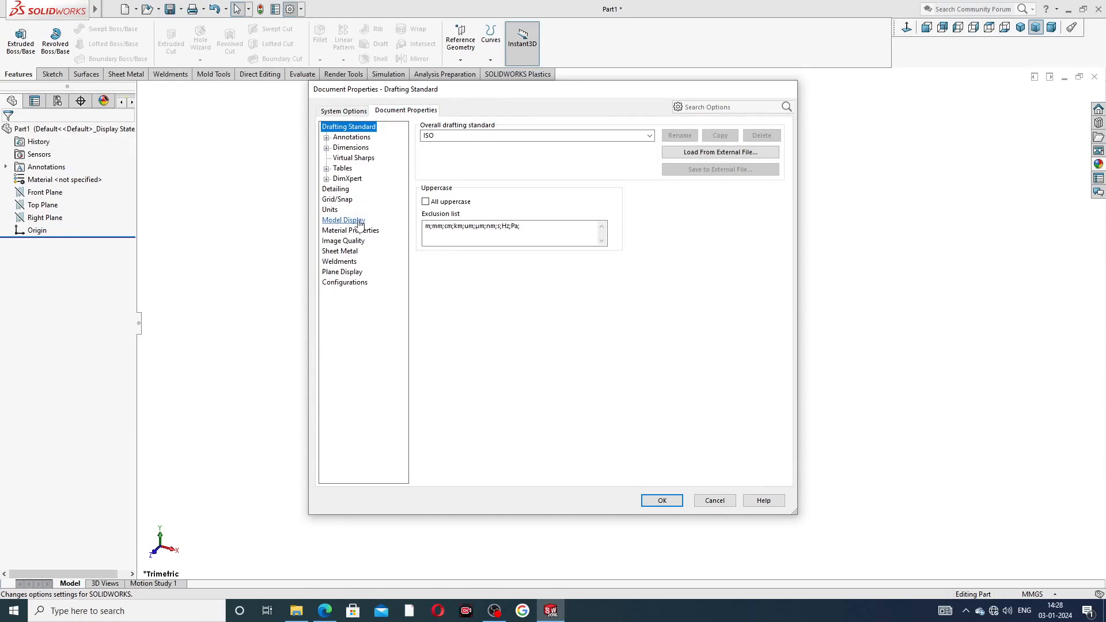
{"action": "left_click", "coordinate": [346, 241]}
{"action": "left_click_drag", "start_coordinate": [514, 146], "coordinate": [635, 145]}
{"action": "left_click_drag", "start_coordinate": [526, 258], "coordinate": [636, 259]}
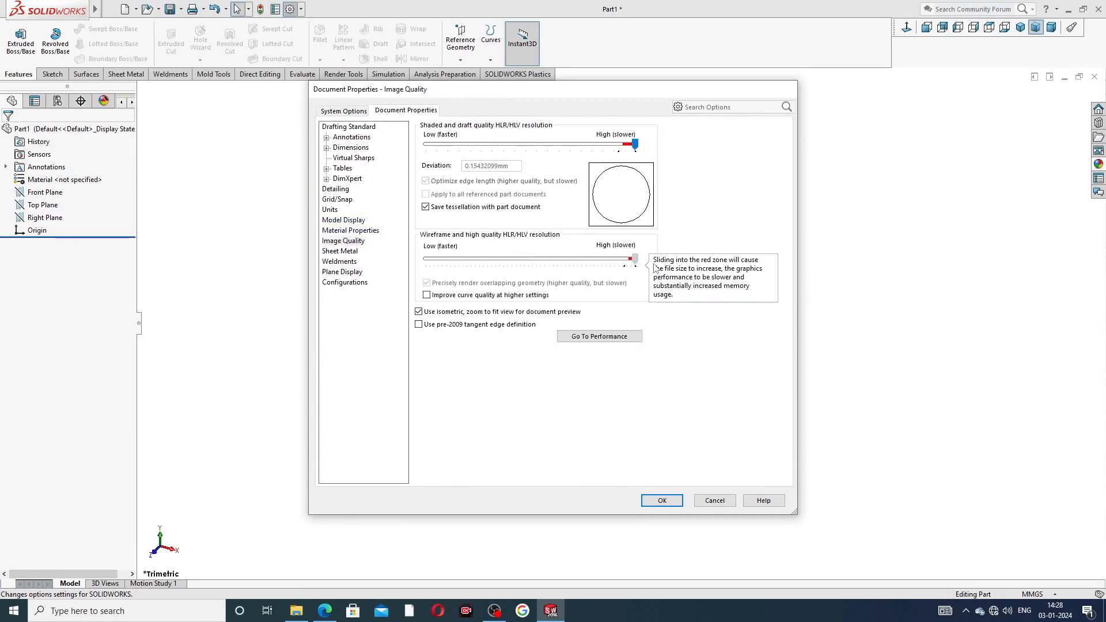
{"action": "left_click", "coordinate": [662, 499]}
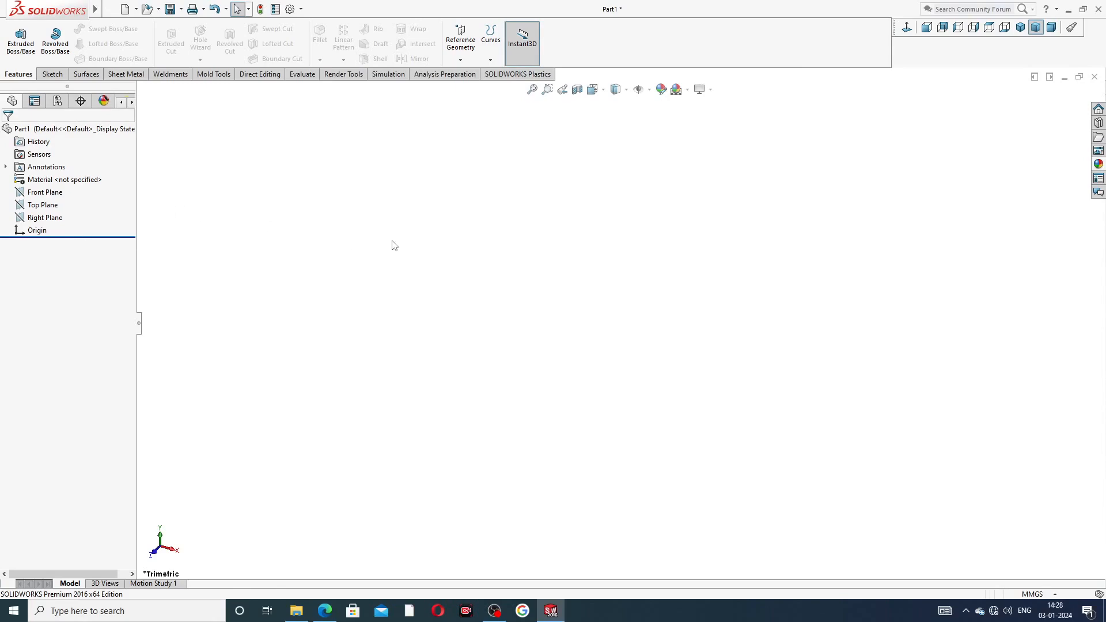
Step: Review the Part-11 end plate drawing in the browser, return to SOLIDWORKS and start a sketch on the Front Plane
{"action": "left_click", "coordinate": [326, 609]}
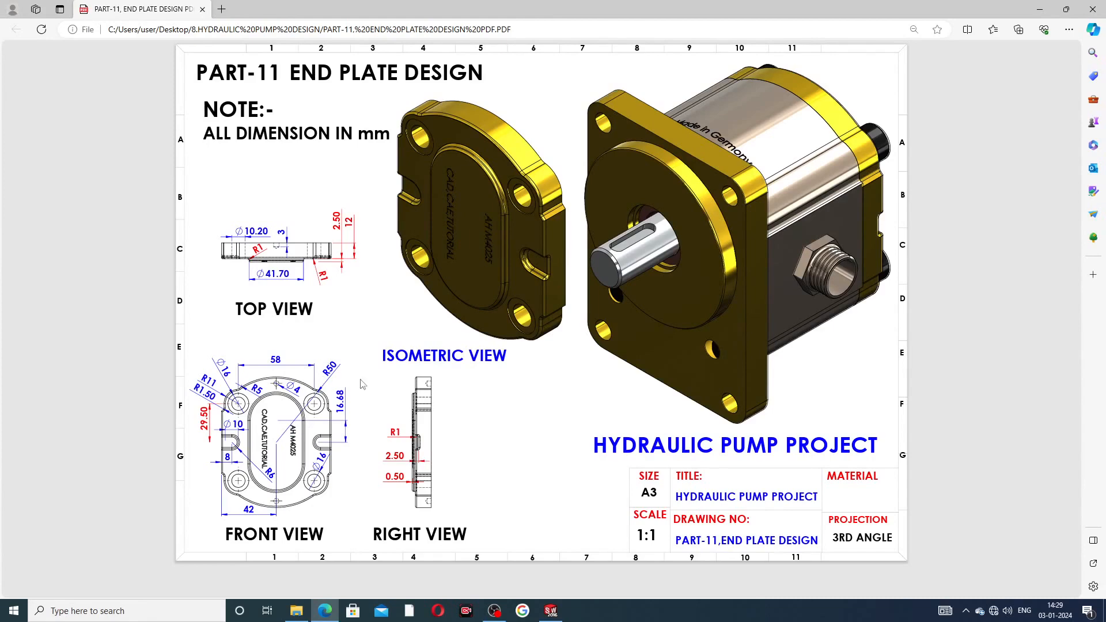
{"action": "left_click", "coordinate": [327, 610]}
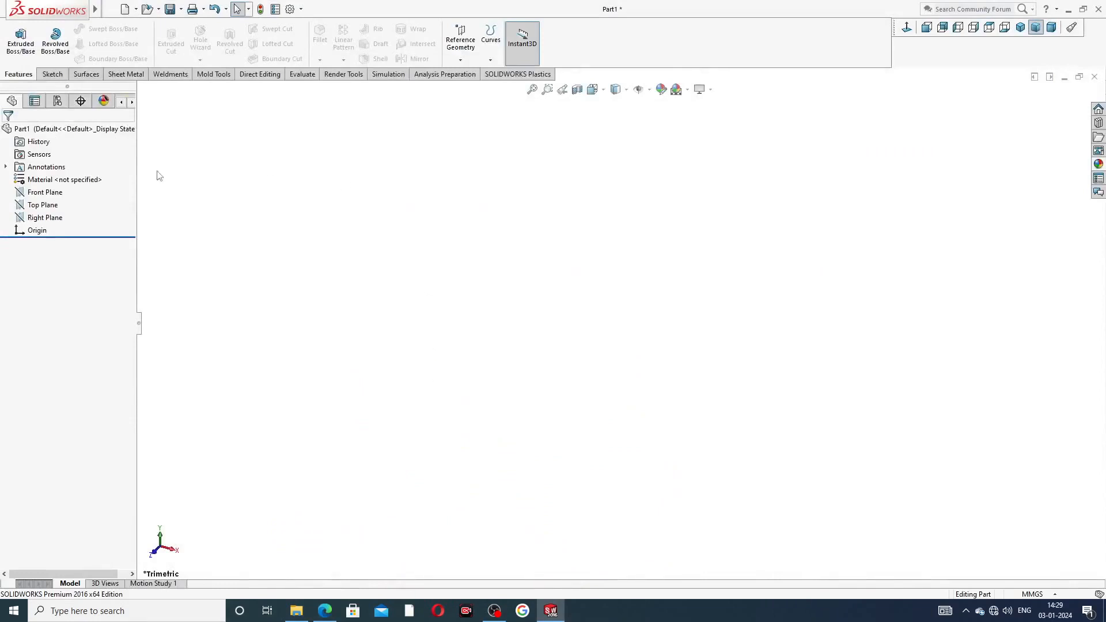
{"action": "left_click", "coordinate": [37, 195]}
{"action": "left_click", "coordinate": [41, 180]}
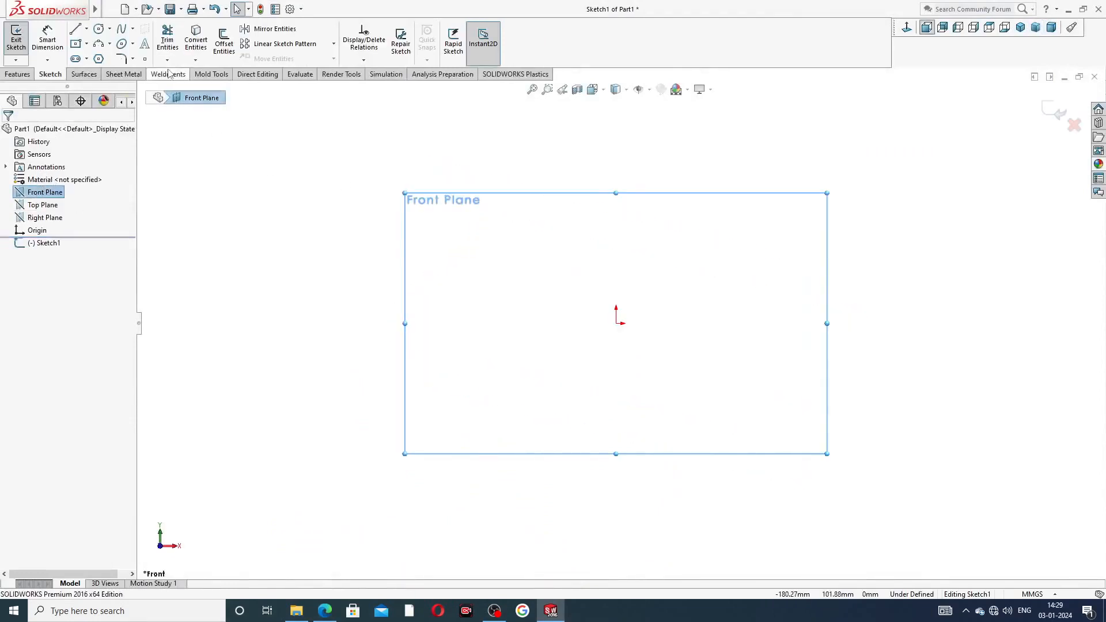
Step: Draw a vertical centerline from above down to the origin and a horizontal centerline from the origin toward the left
{"action": "left_click", "coordinate": [86, 29]}
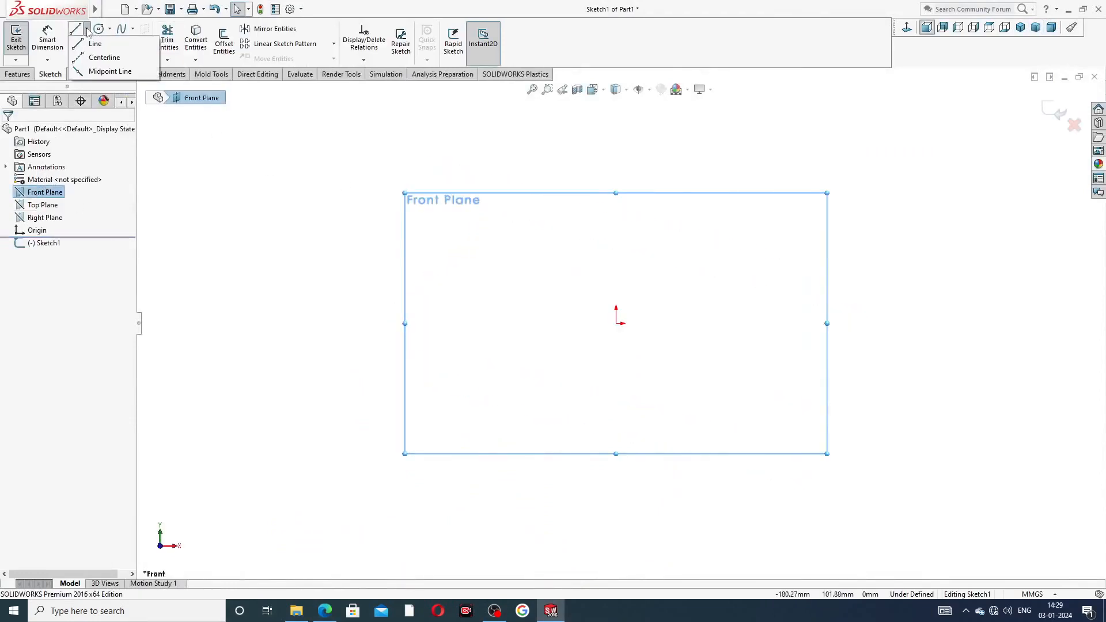
{"action": "left_click", "coordinate": [102, 54]}
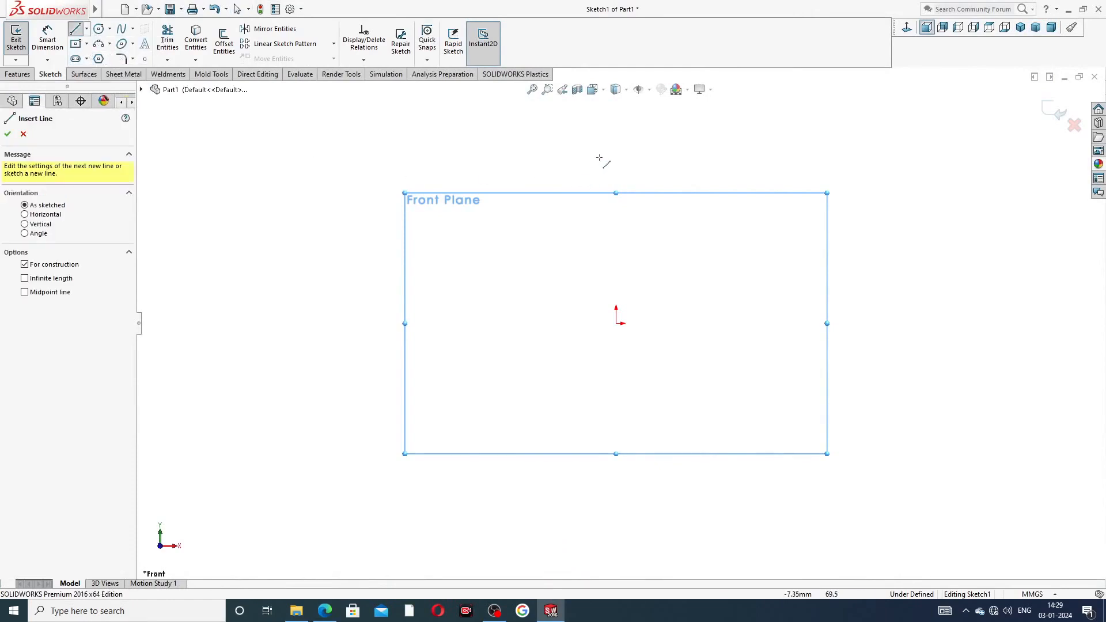
{"action": "left_click", "coordinate": [616, 147]}
{"action": "left_click", "coordinate": [616, 322]}
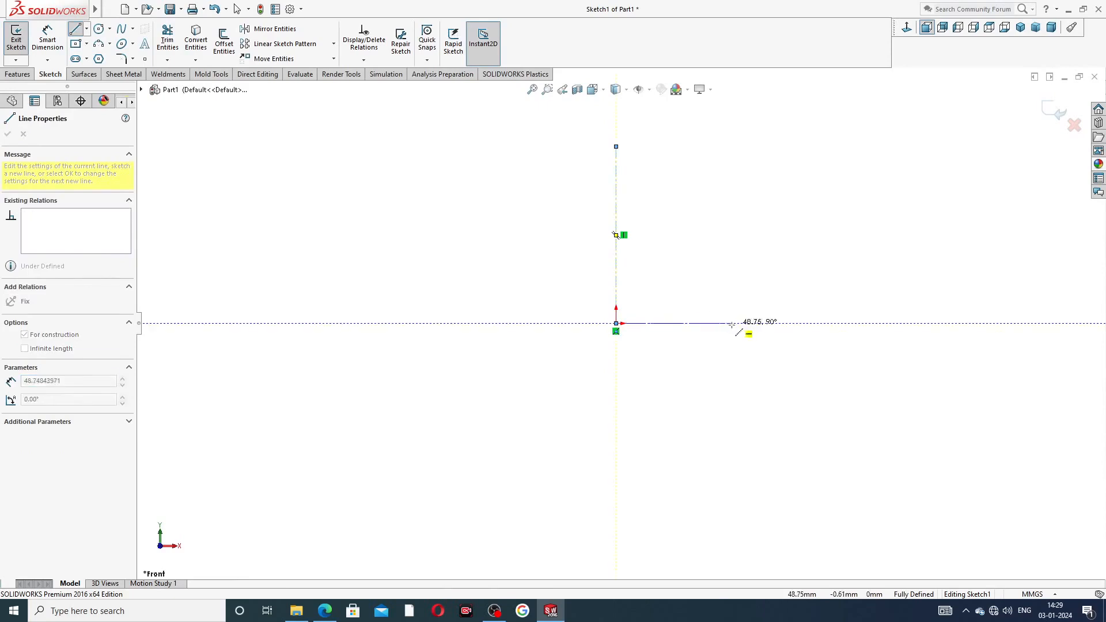
{"action": "left_click", "coordinate": [476, 323]}
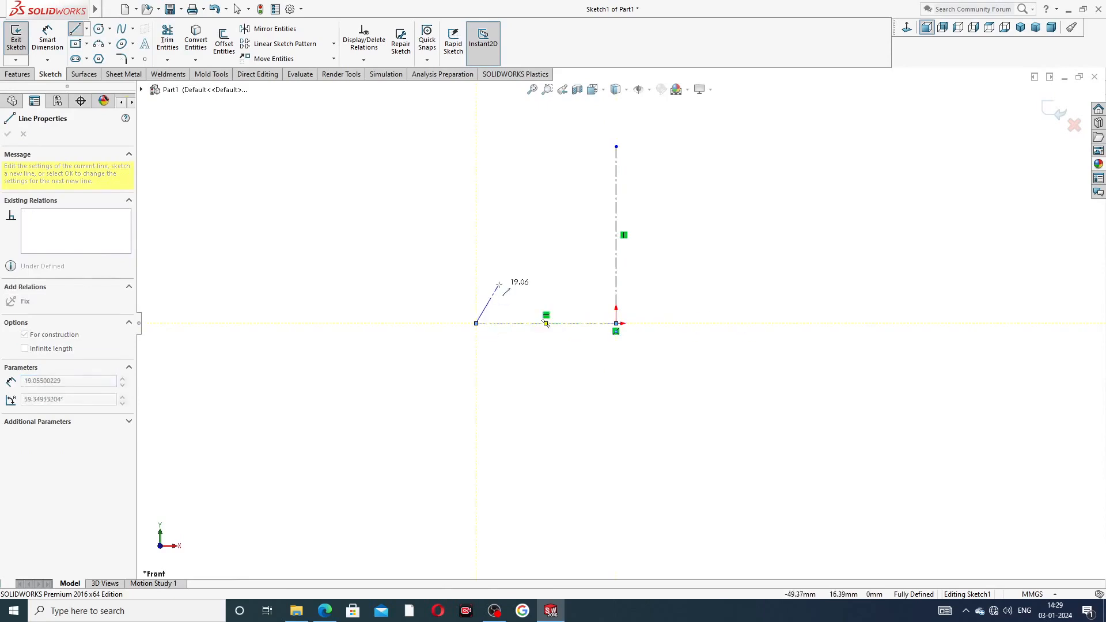
{"action": "right_click", "coordinate": [501, 244]}
{"action": "left_click", "coordinate": [527, 297]}
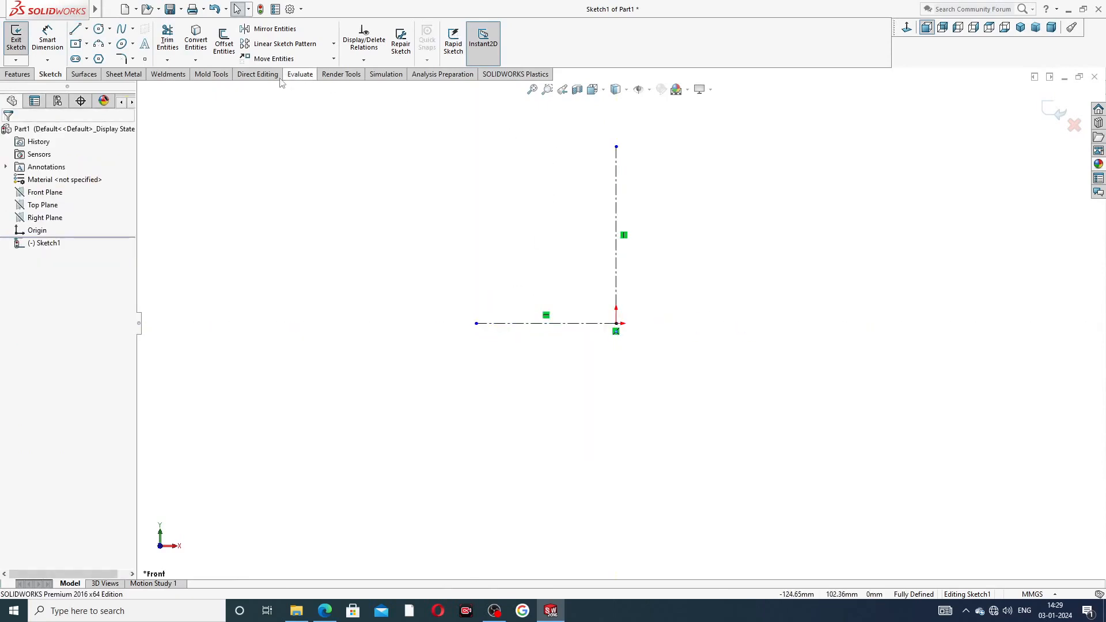
{"action": "left_click", "coordinate": [110, 45]}
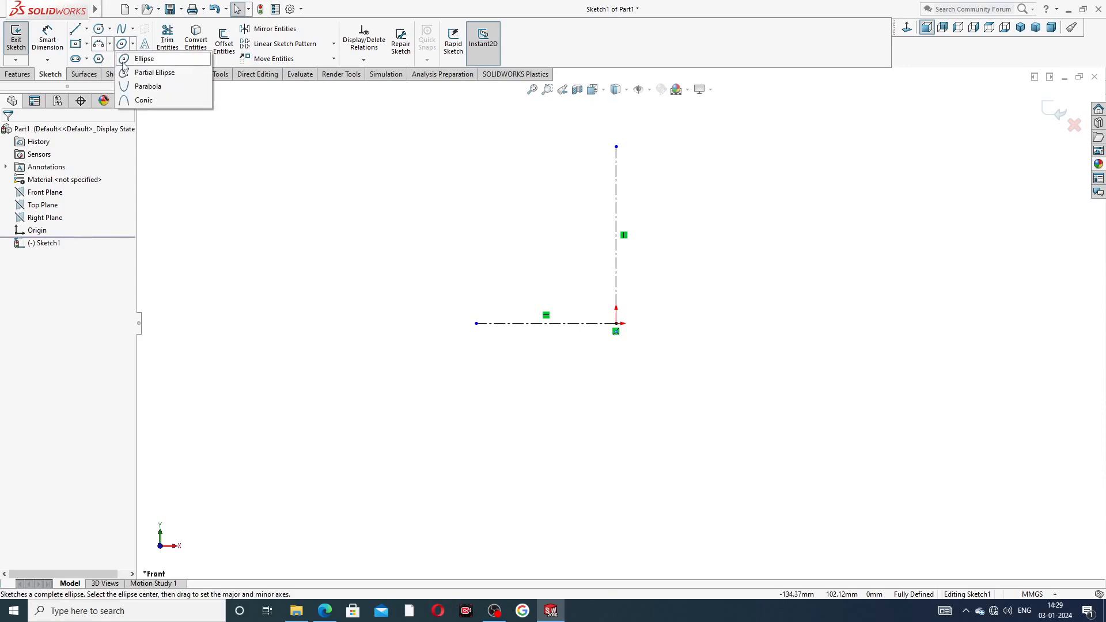
{"action": "left_click", "coordinate": [126, 60]}
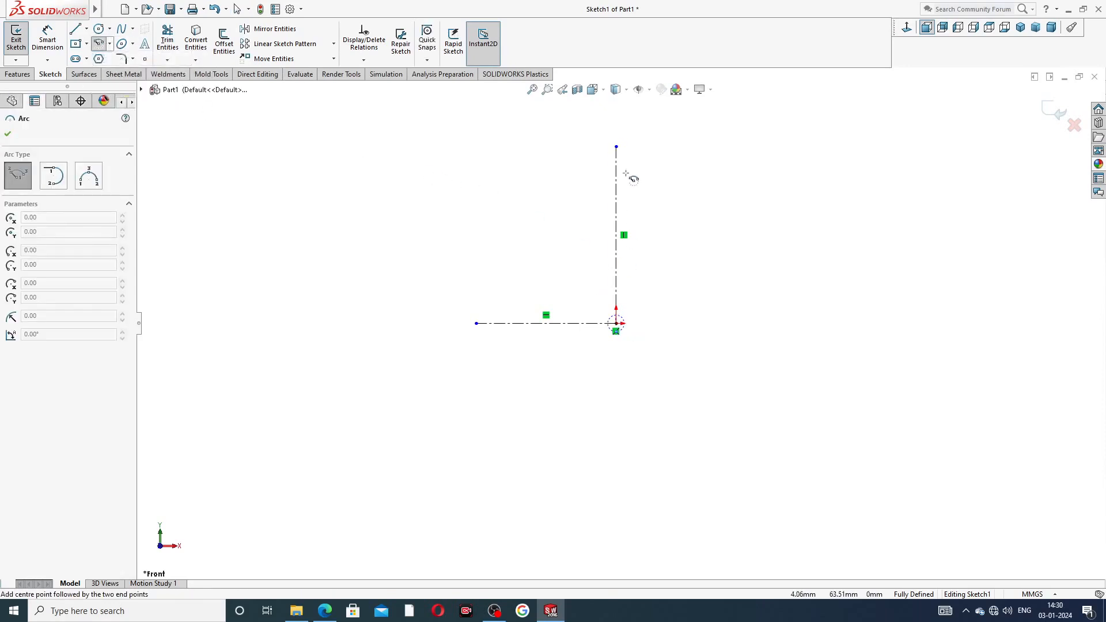
{"action": "right_click", "coordinate": [683, 187]}
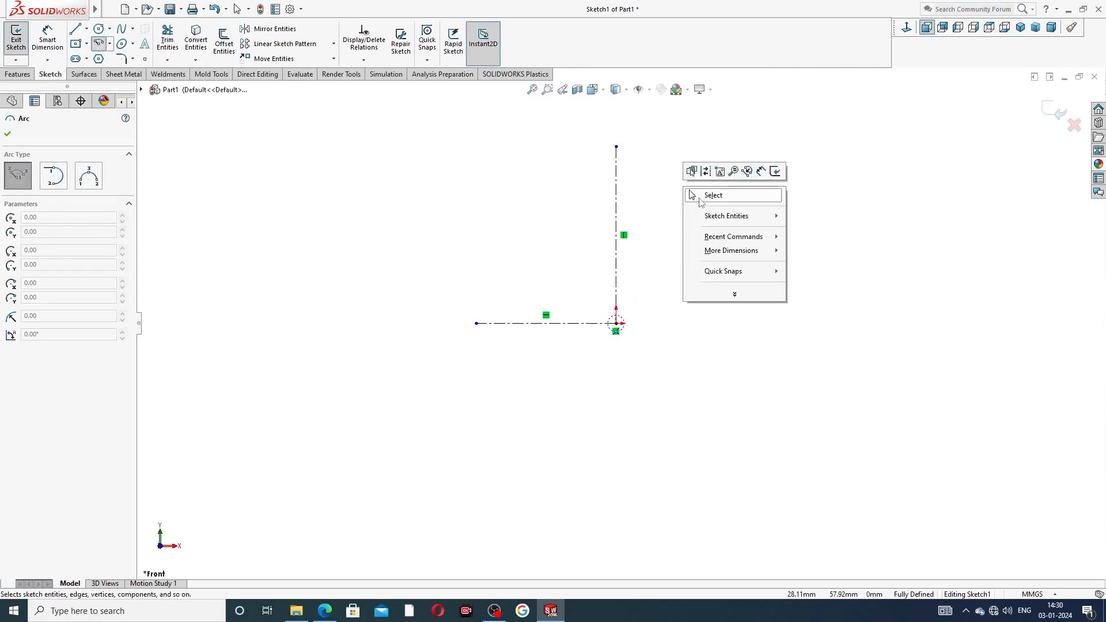
{"action": "left_click", "coordinate": [703, 198]}
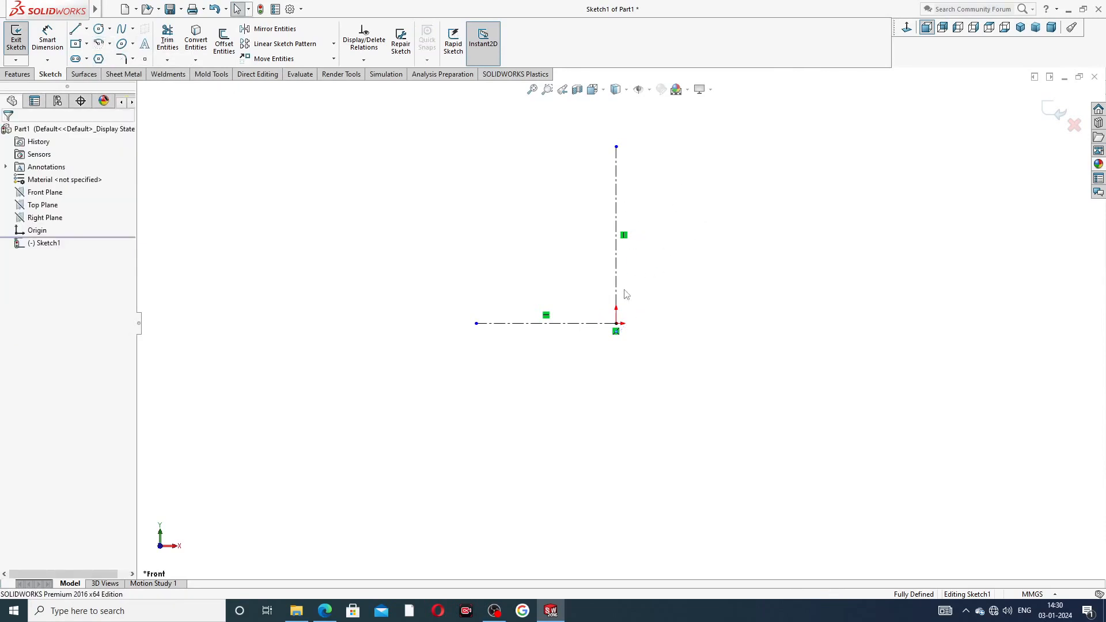
Step: Sketch a centerpoint arc of about 114 mm radius centred on the origin, spanning both sides above the vertical centerline
{"action": "left_click", "coordinate": [98, 43]}
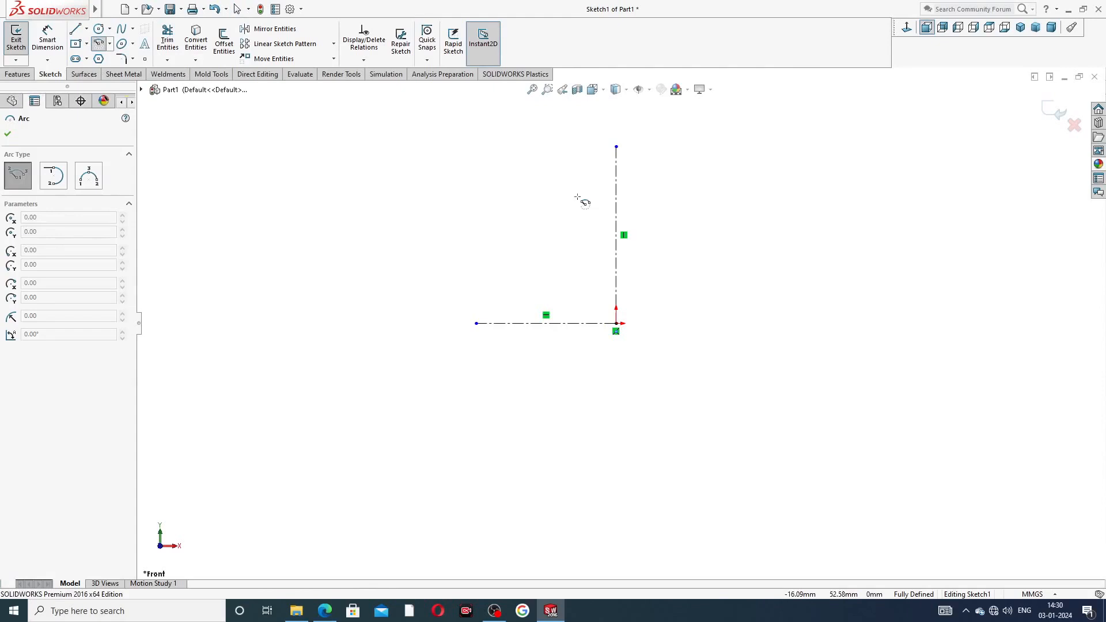
{"action": "left_click", "coordinate": [615, 323]}
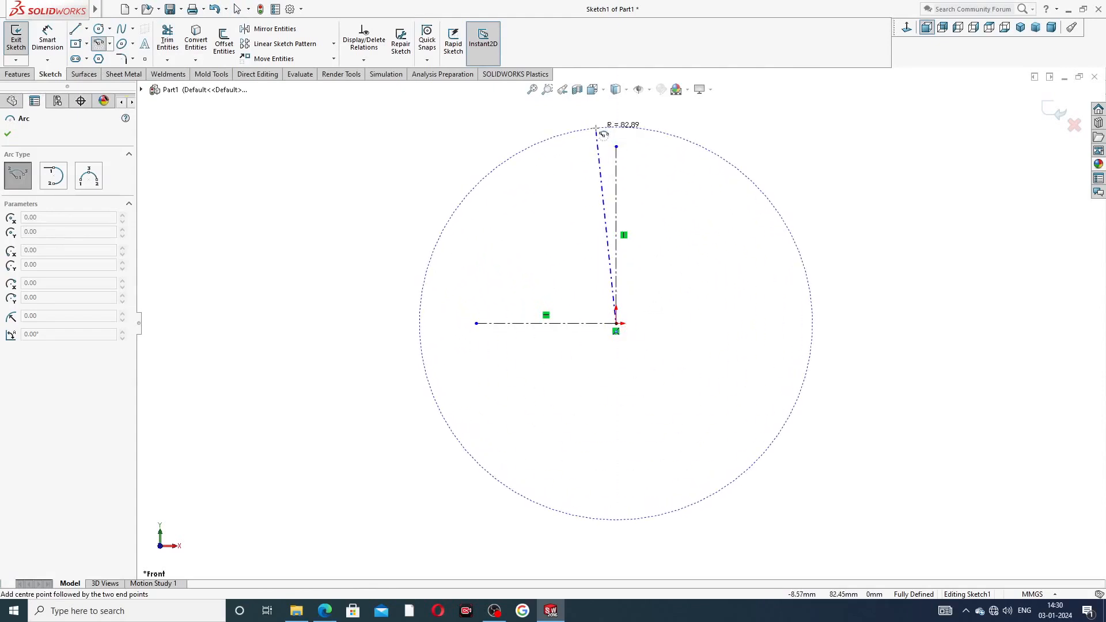
{"action": "scroll", "coordinate": [593, 131], "scroll_direction": "up", "scroll_amount": 2}
{"action": "left_click", "coordinate": [550, 149]}
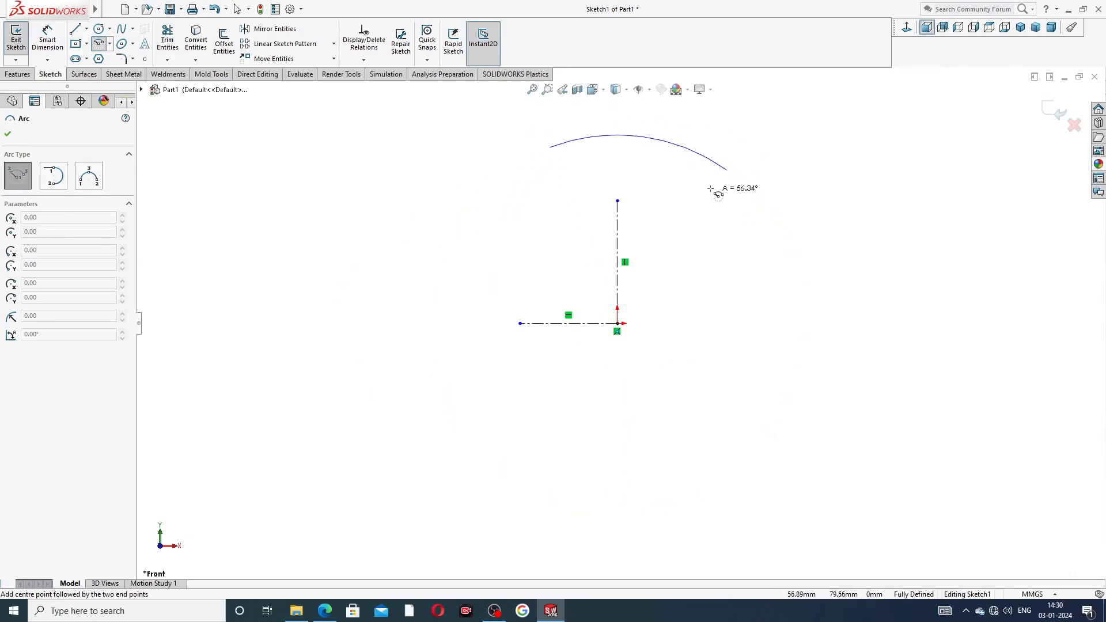
{"action": "left_click", "coordinate": [702, 156]}
{"action": "right_click", "coordinate": [755, 133]}
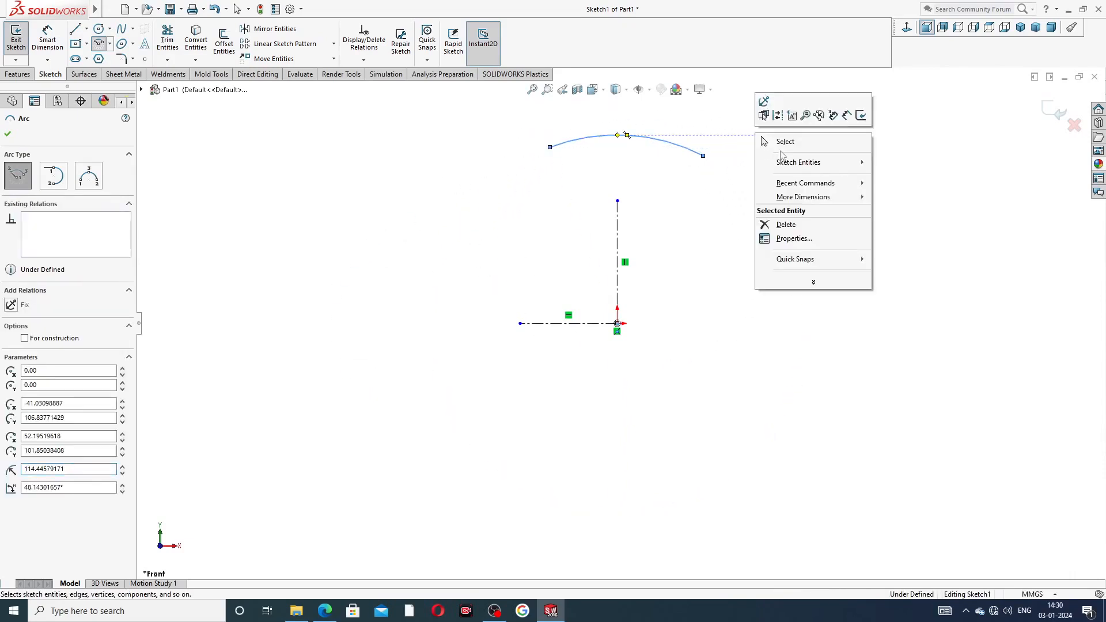
{"action": "left_click", "coordinate": [779, 142]}
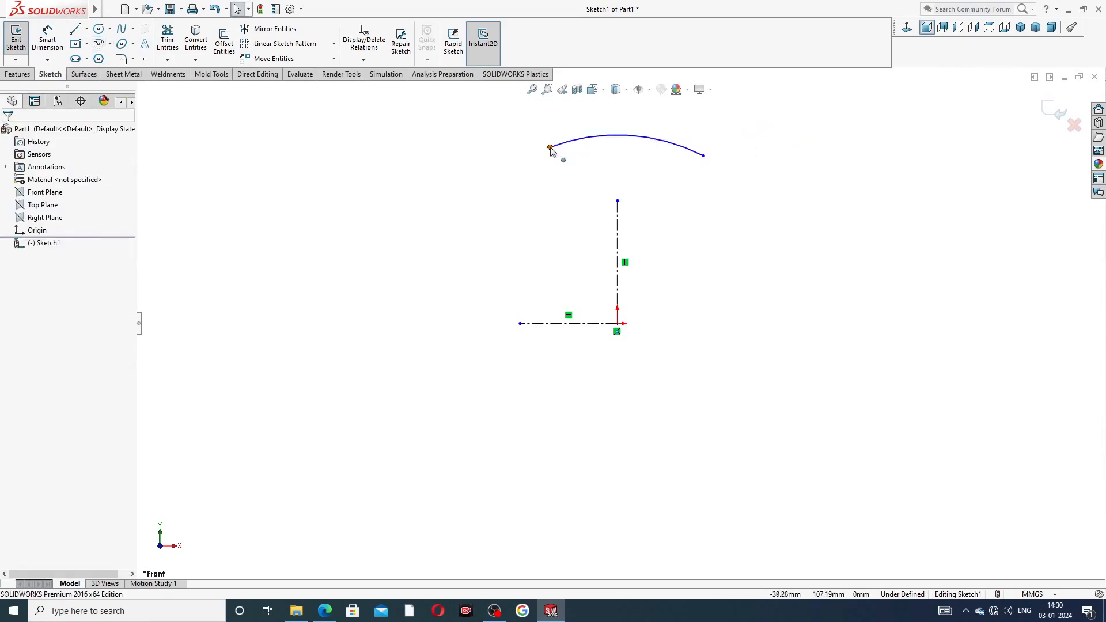
Step: Add a Horizontal relation between the arc's two endpoints
{"action": "left_click", "coordinate": [549, 148]}
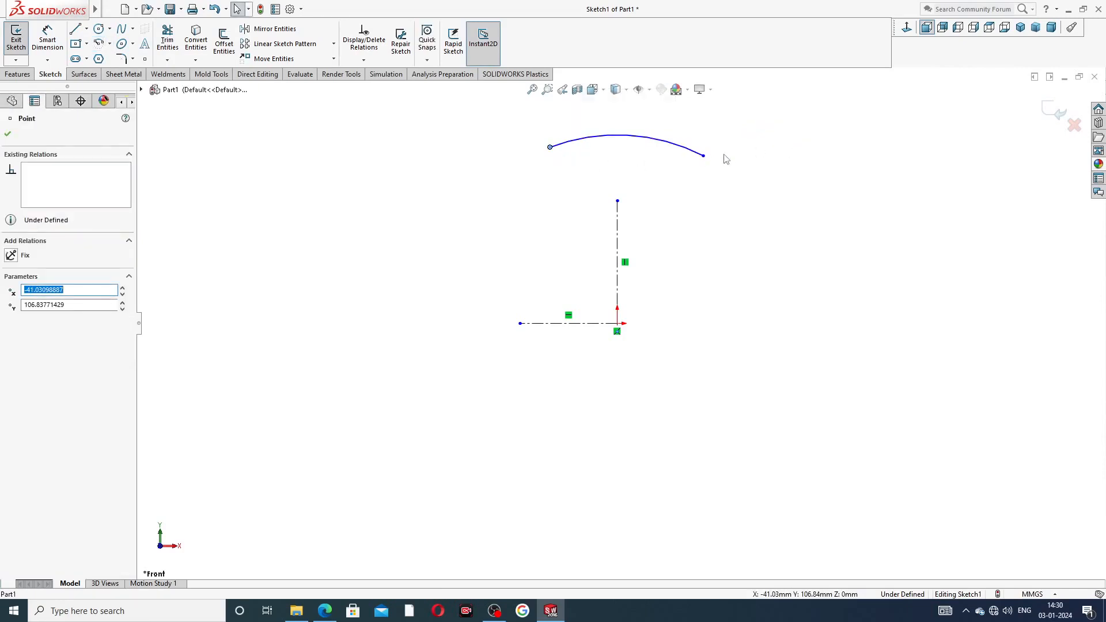
{"action": "left_click", "coordinate": [704, 156]}
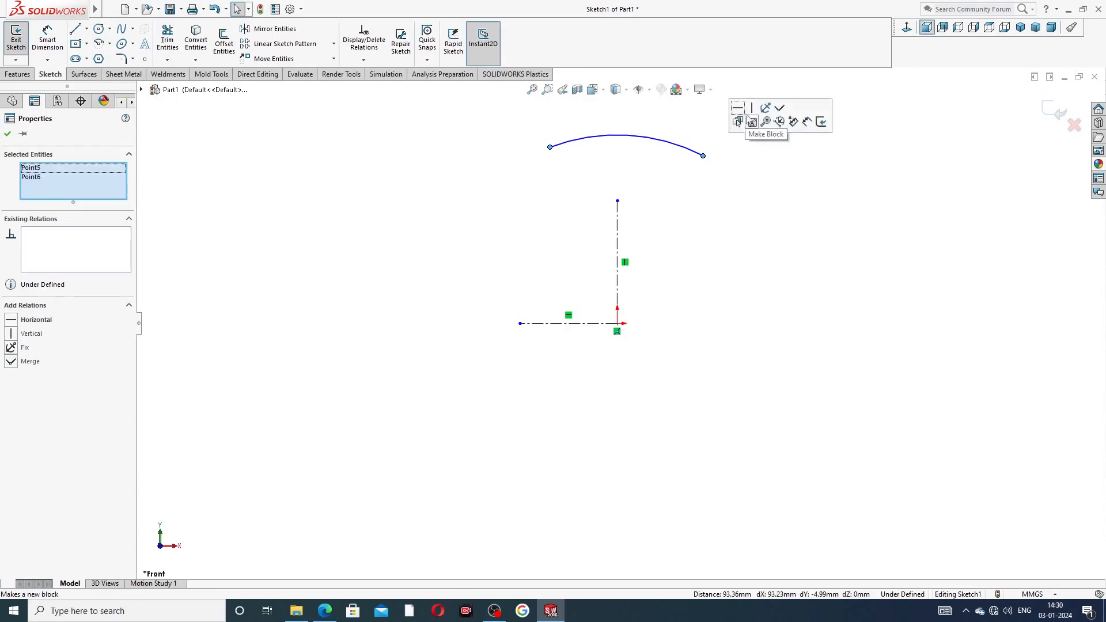
{"action": "left_click", "coordinate": [742, 114]}
{"action": "left_click", "coordinate": [726, 175]}
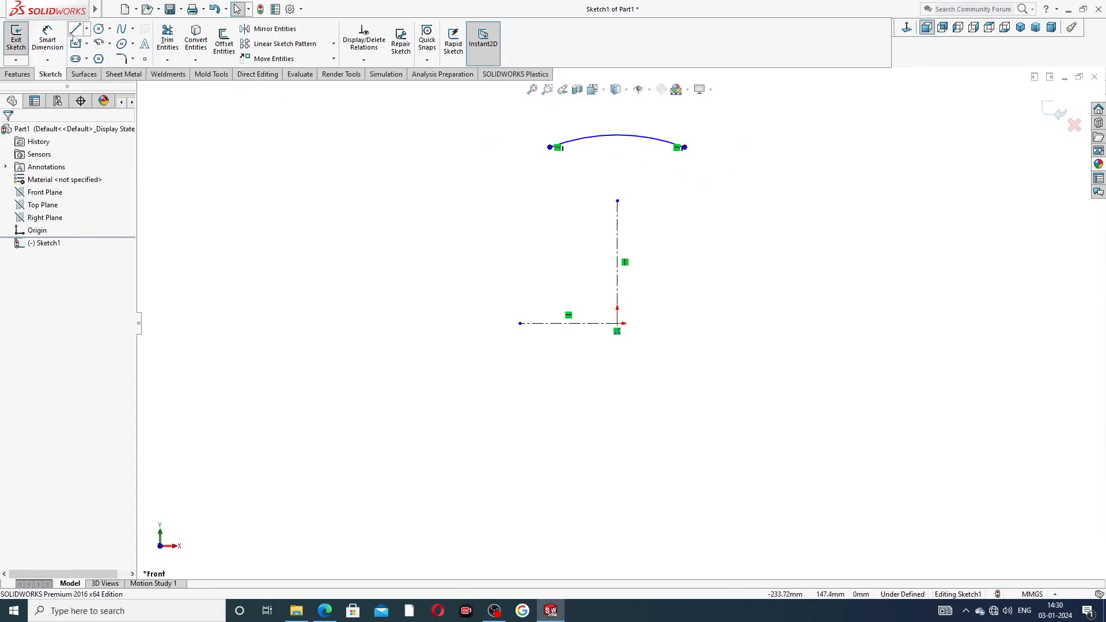
Step: Dimension the arc's radius as 50 mm and place the dimension text just above the arc
{"action": "left_click", "coordinate": [47, 39]}
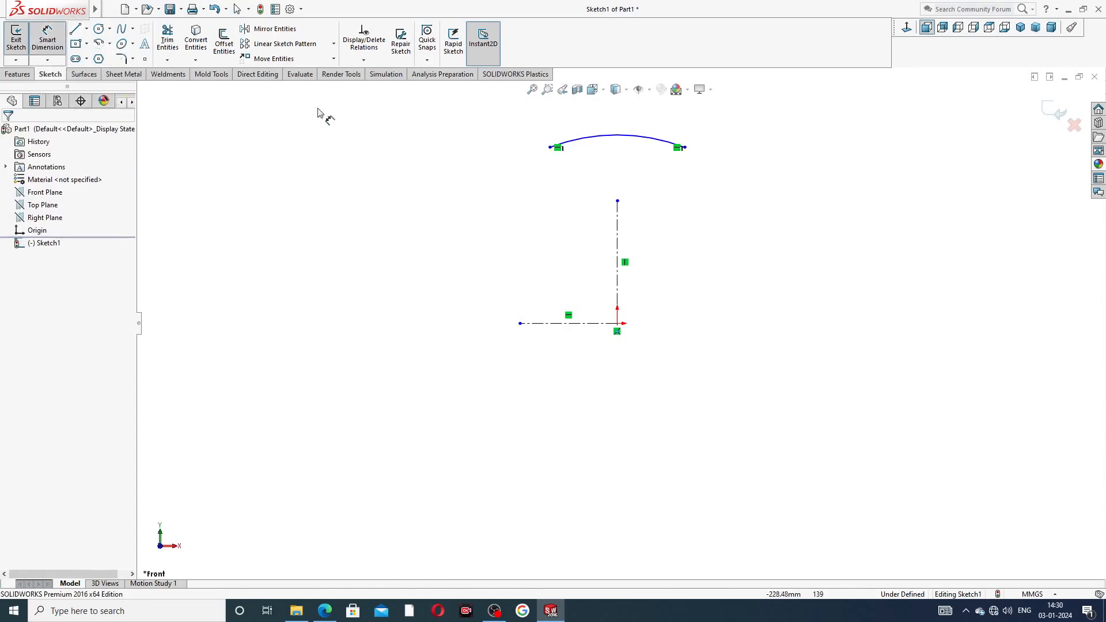
{"action": "left_click", "coordinate": [588, 145]}
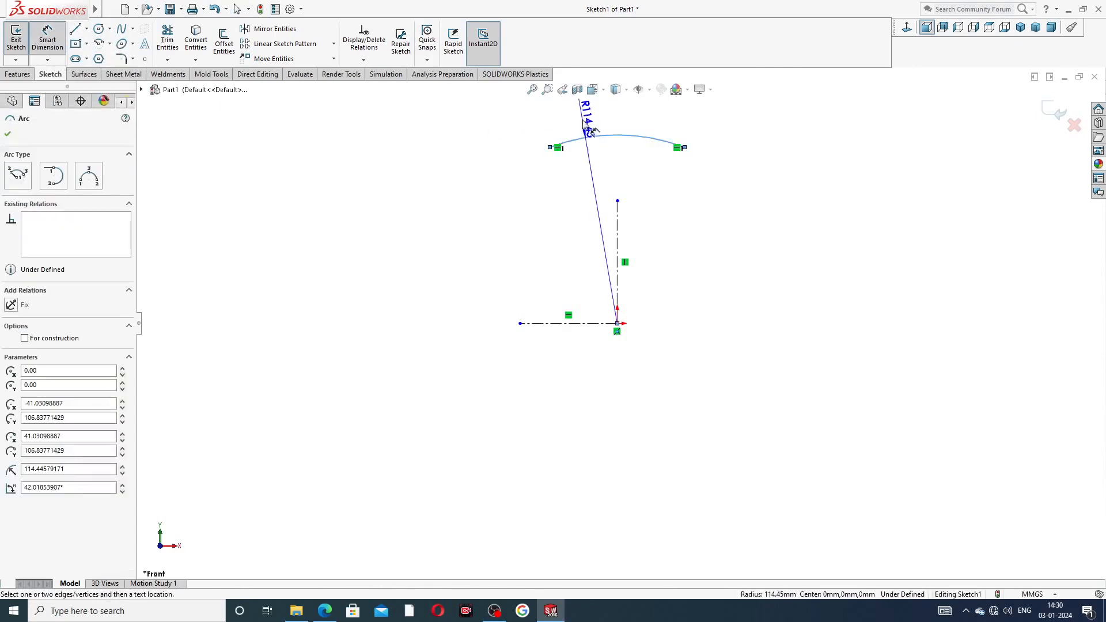
{"action": "left_click", "coordinate": [586, 116]}
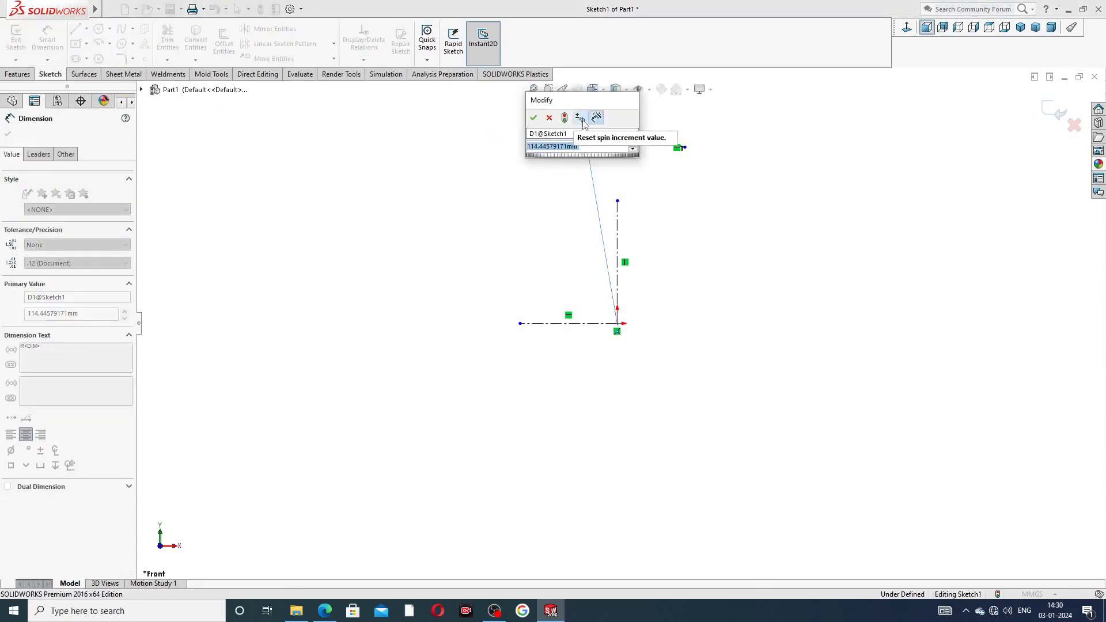
{"action": "type", "text": "50"}
{"action": "key", "text": "Return"}
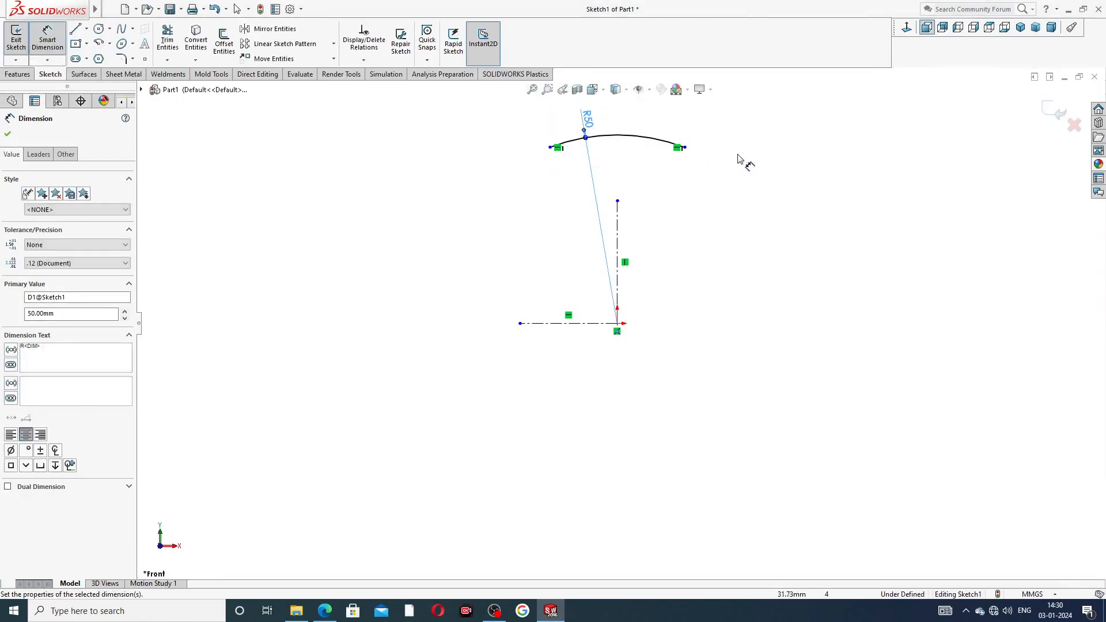
{"action": "left_click", "coordinate": [734, 148]}
{"action": "left_click_drag", "start_coordinate": [589, 120], "coordinate": [587, 116]}
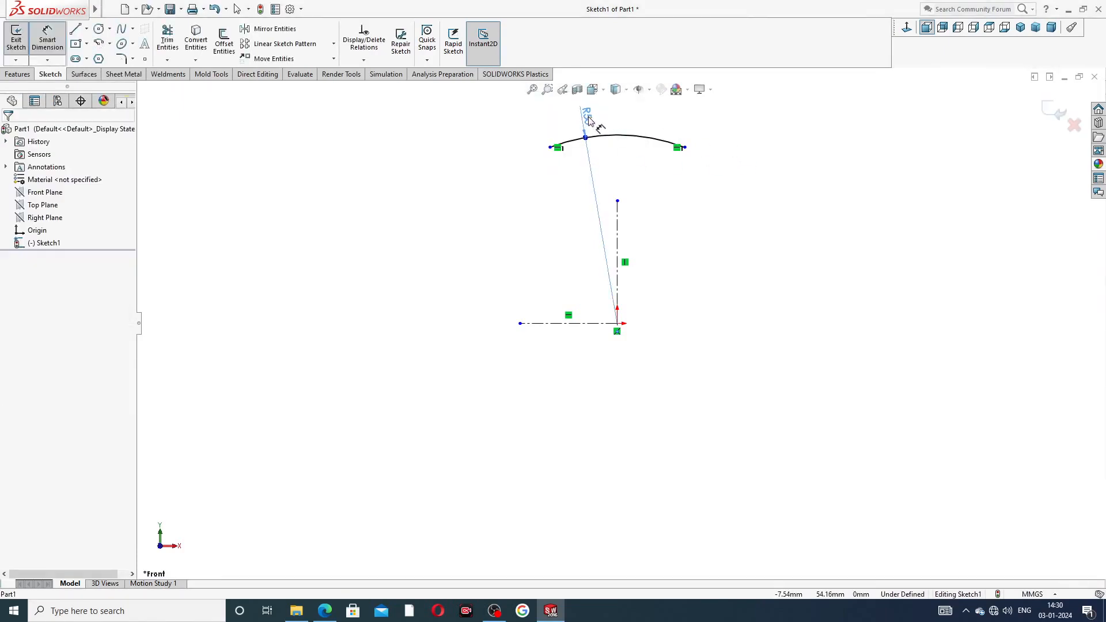
{"action": "right_click", "coordinate": [708, 139]}
{"action": "left_click", "coordinate": [746, 167]}
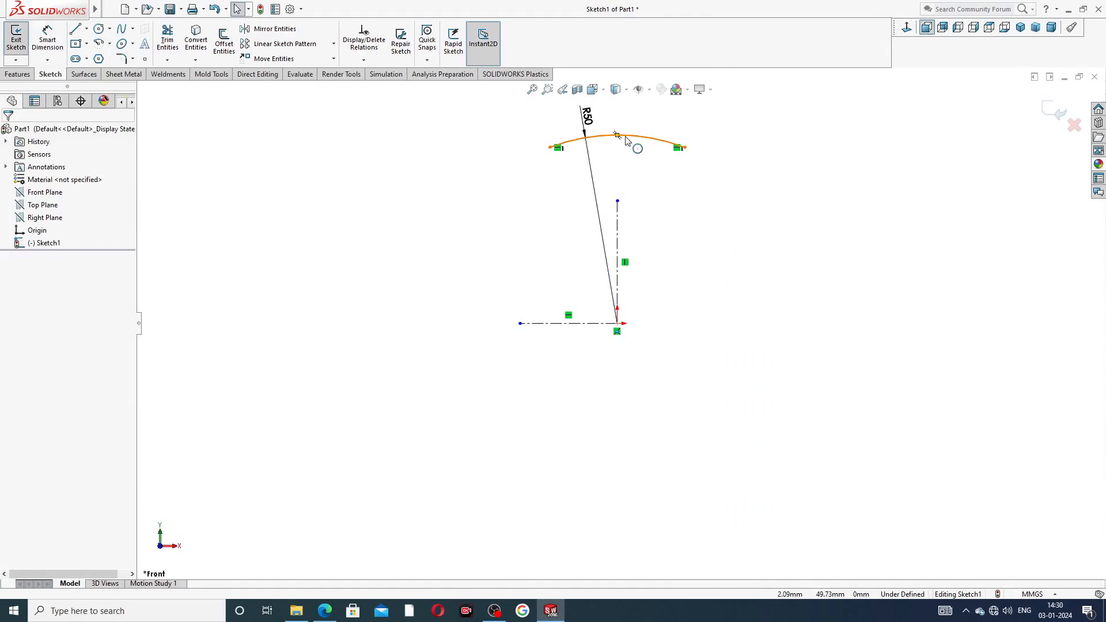
Step: Extend the vertical centerline's upper endpoint to just below the arc
{"action": "left_click", "coordinate": [627, 138]}
{"action": "left_click", "coordinate": [752, 149]}
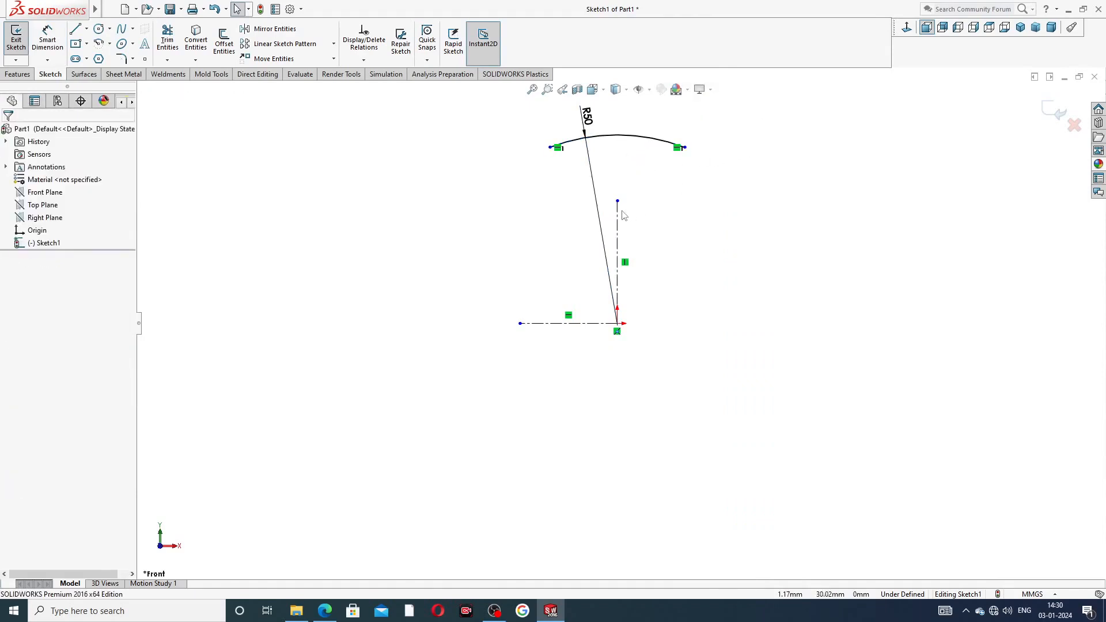
{"action": "key", "text": "z"}
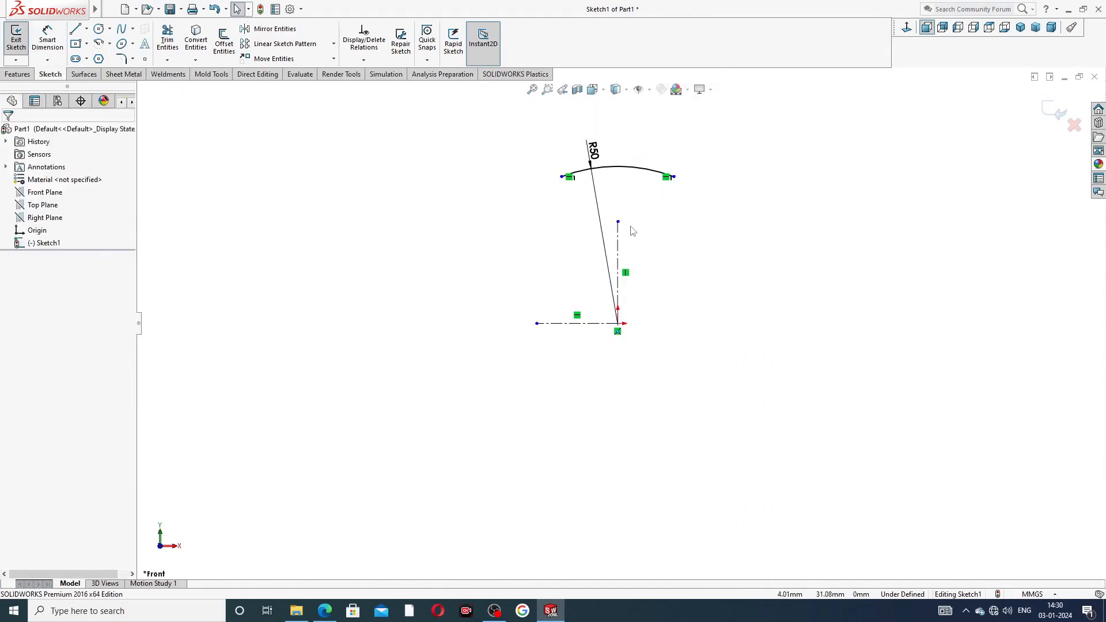
{"action": "left_click_drag", "start_coordinate": [617, 223], "coordinate": [611, 180]}
{"action": "left_click", "coordinate": [754, 168]}
Step: Sketch a circle about 9.2 mm in diameter just below the arc's left end
{"action": "left_click", "coordinate": [98, 28]}
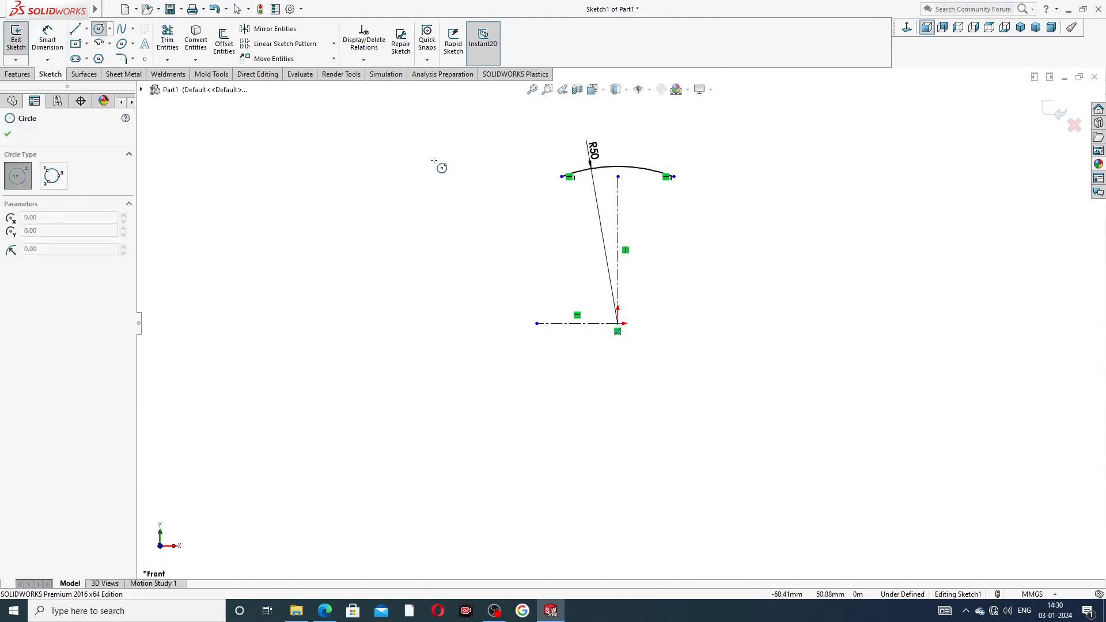
{"action": "left_click", "coordinate": [562, 201]}
{"action": "left_click", "coordinate": [551, 191]}
{"action": "right_click", "coordinate": [522, 167]}
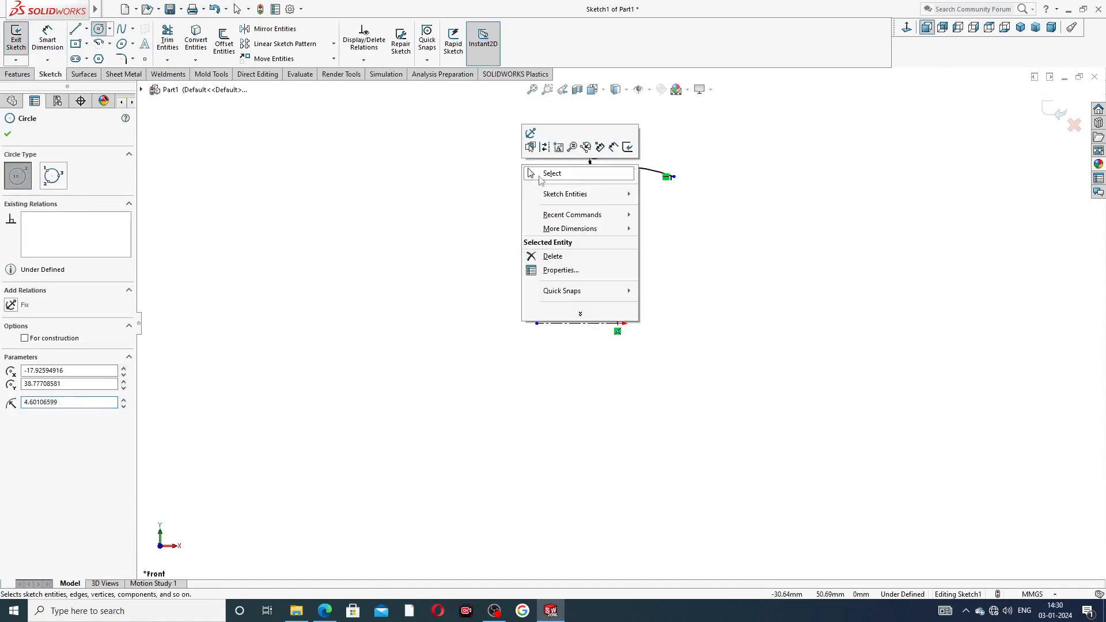
{"action": "left_click", "coordinate": [546, 171]}
Step: Dimension the circle's diameter as 10.2 mm, checking the hole size on the end plate drawing
{"action": "left_click", "coordinate": [47, 38]}
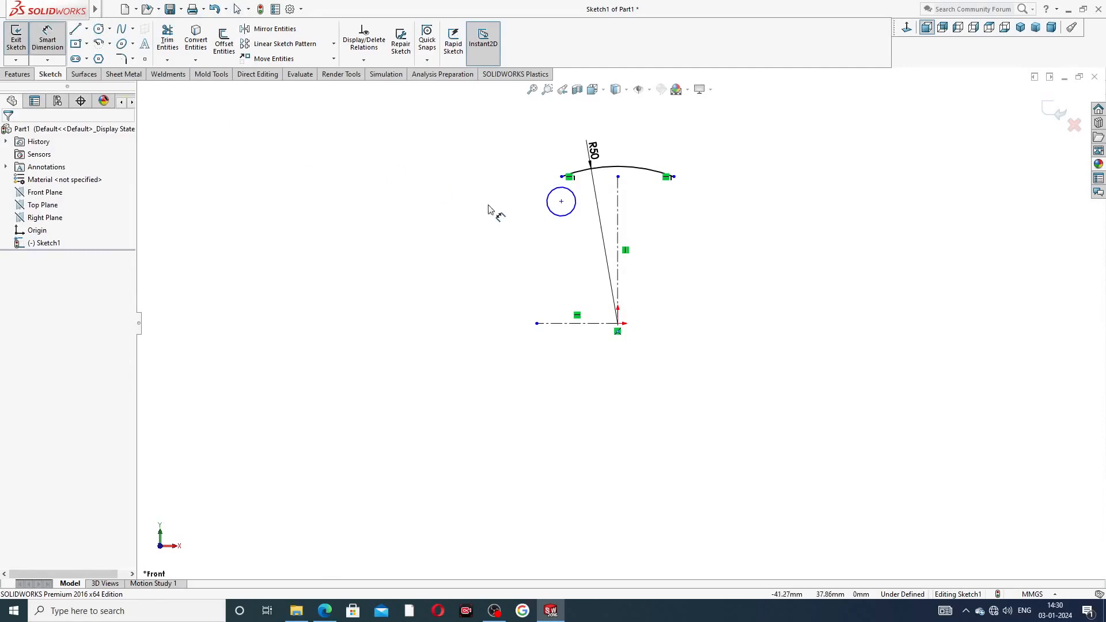
{"action": "left_click", "coordinate": [325, 610]}
{"action": "right_click", "coordinate": [325, 611]}
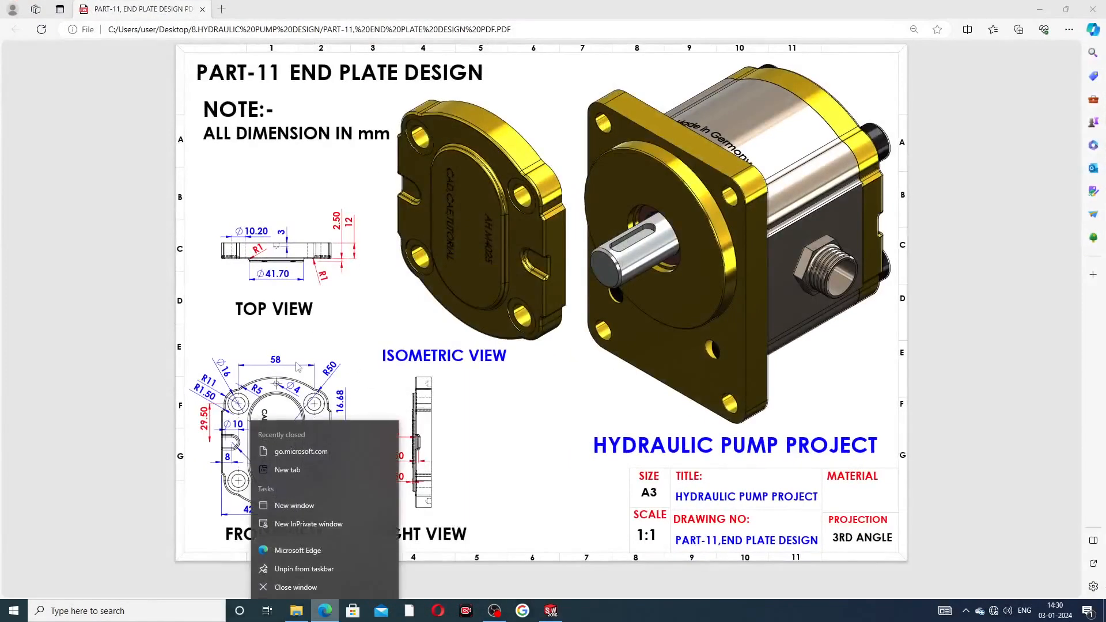
{"action": "left_click", "coordinate": [353, 347]}
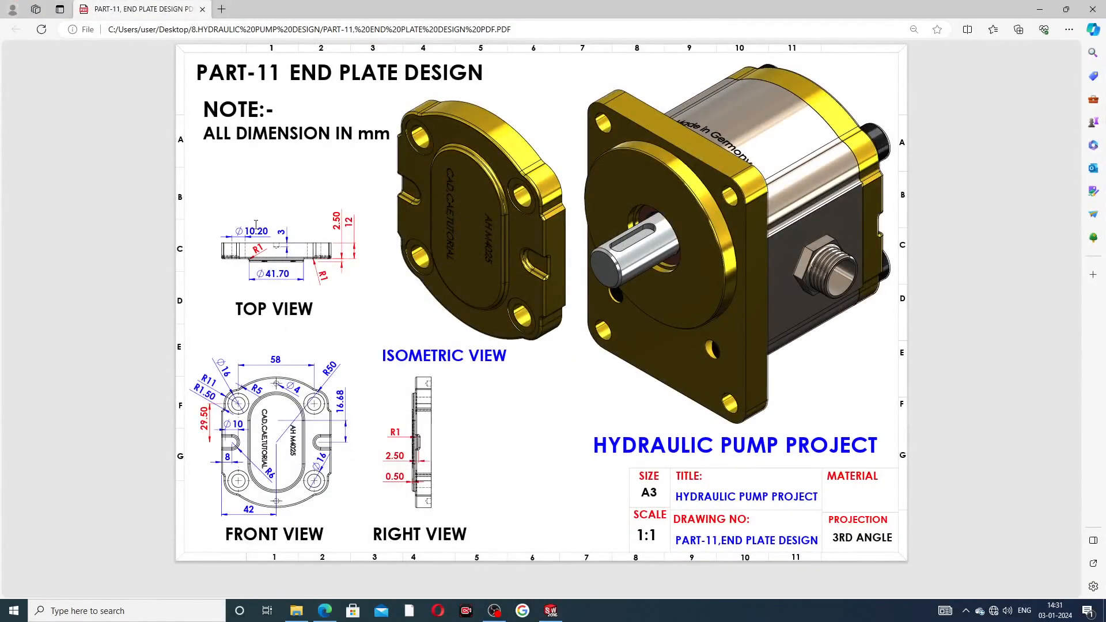
{"action": "left_click", "coordinate": [325, 609]}
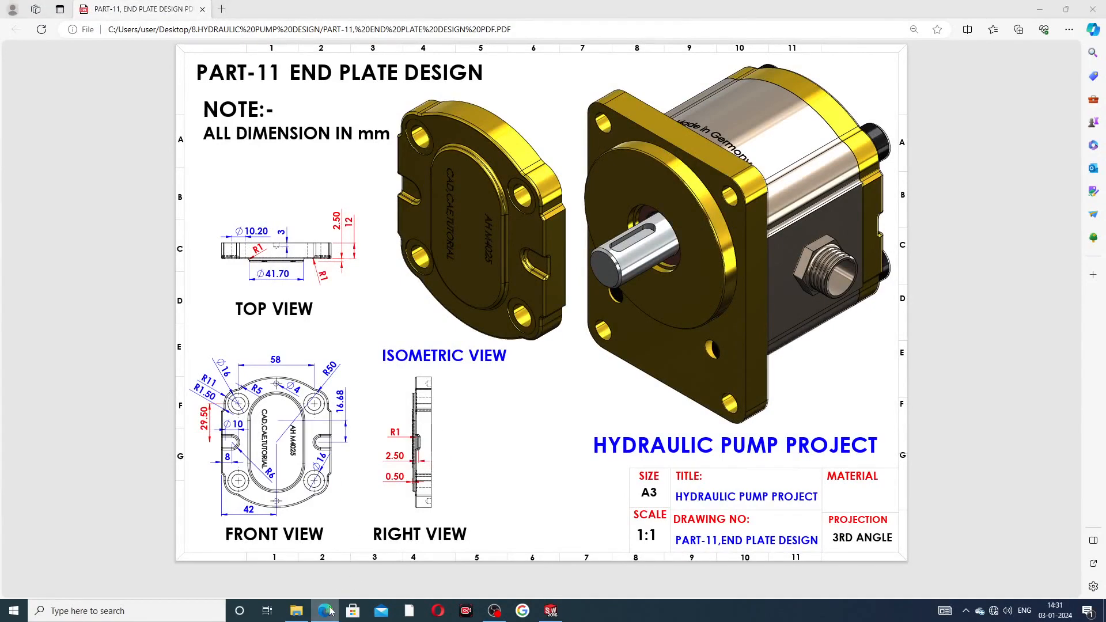
{"action": "left_click", "coordinate": [550, 199]}
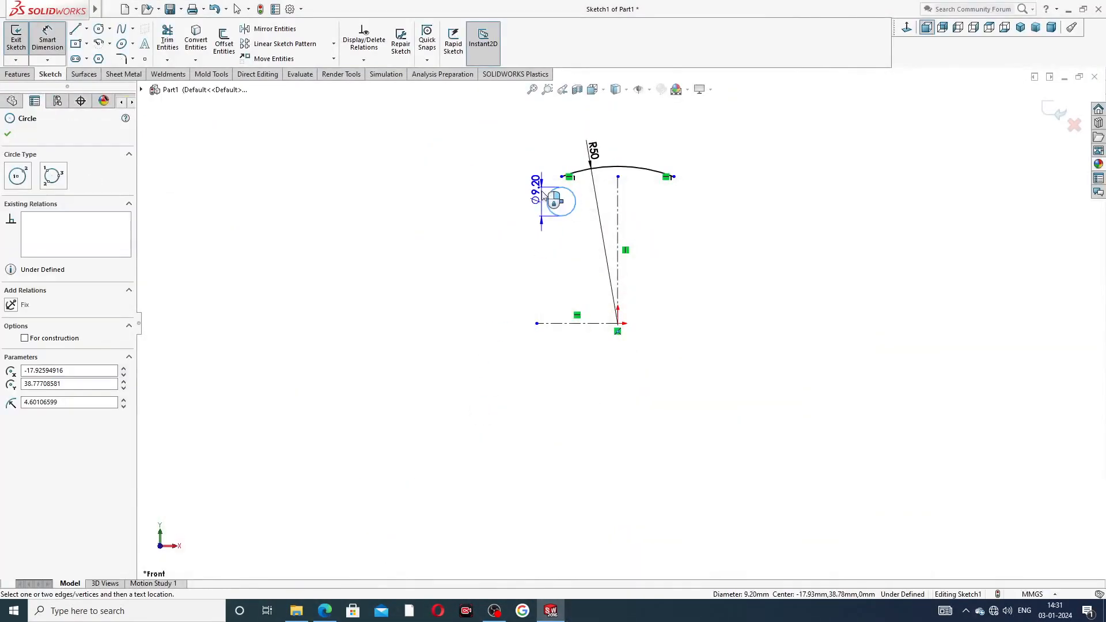
{"action": "left_click", "coordinate": [526, 201]}
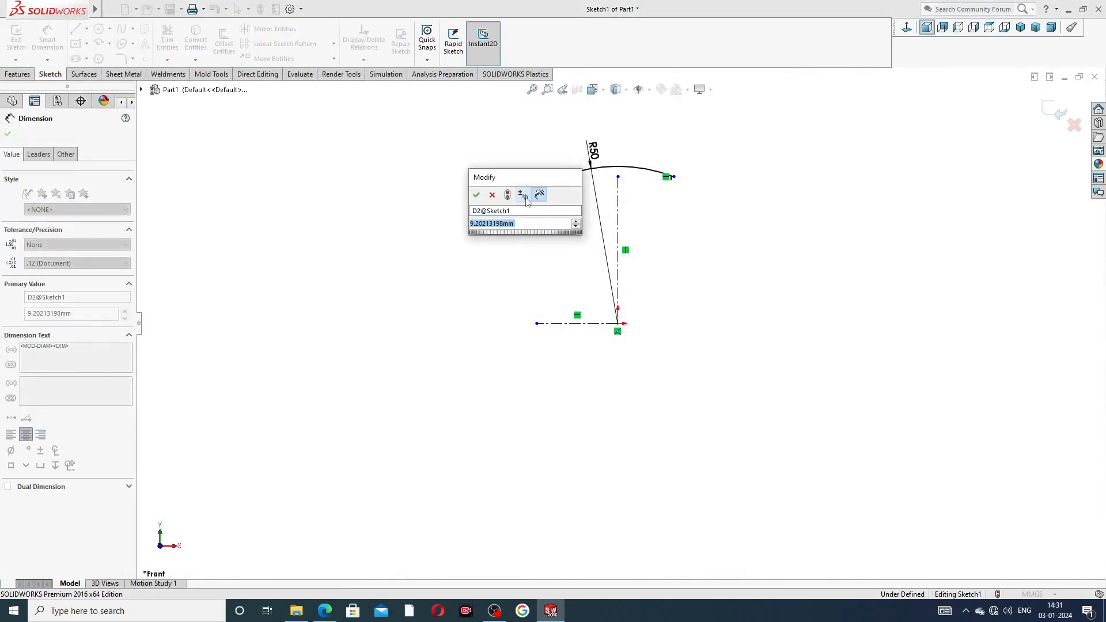
{"action": "type", "text": "10.2"}
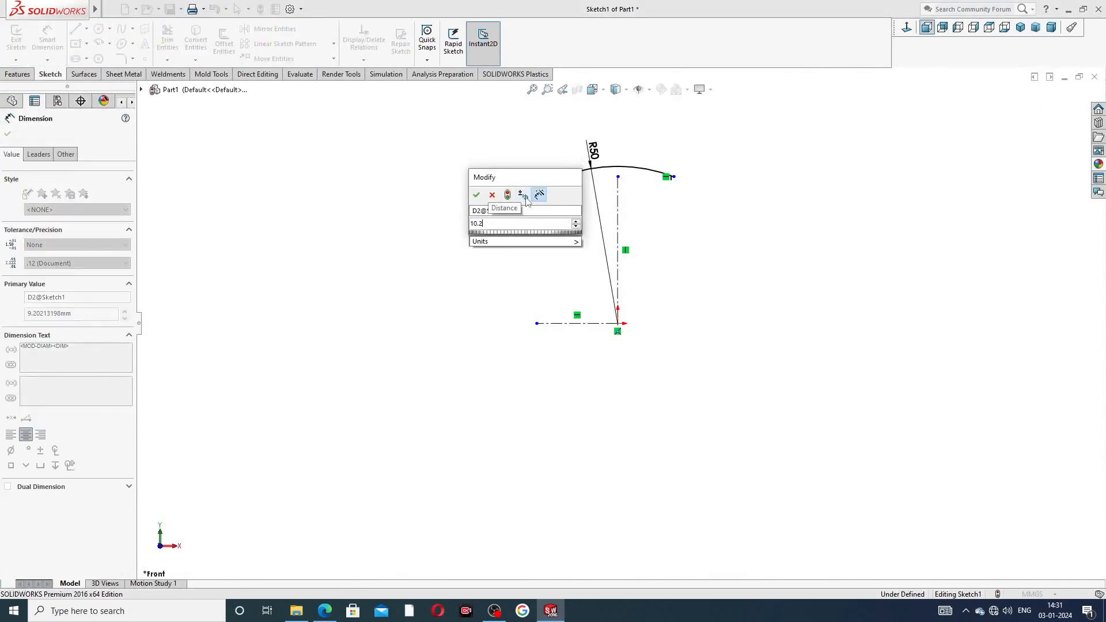
{"action": "key", "text": "Return"}
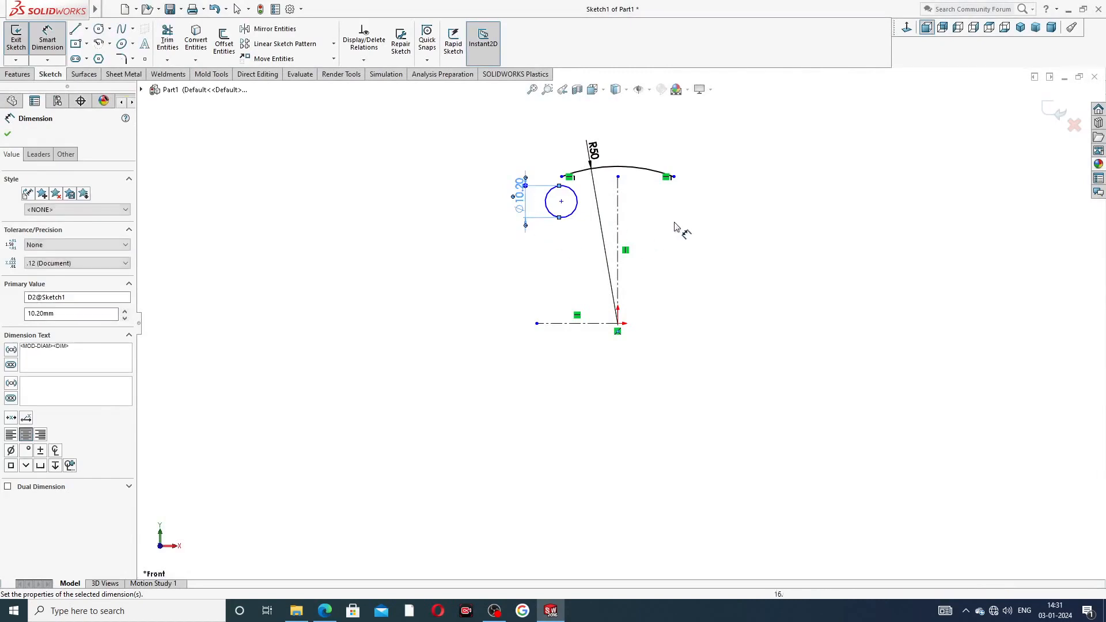
{"action": "left_click", "coordinate": [677, 225]}
{"action": "right_click", "coordinate": [647, 145]}
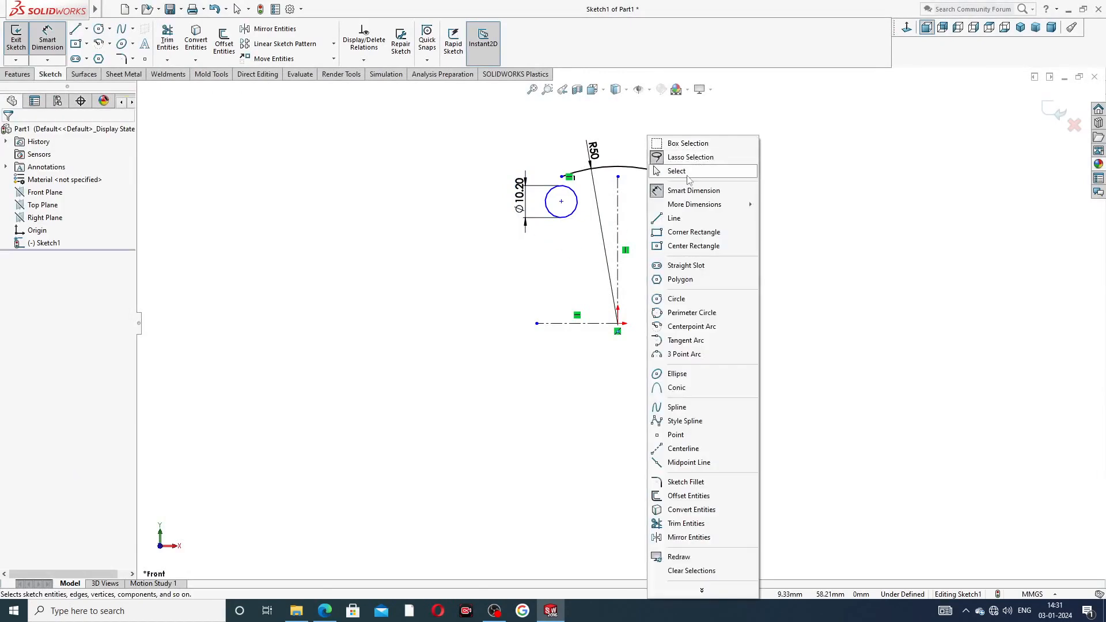
{"action": "left_click", "coordinate": [688, 171]}
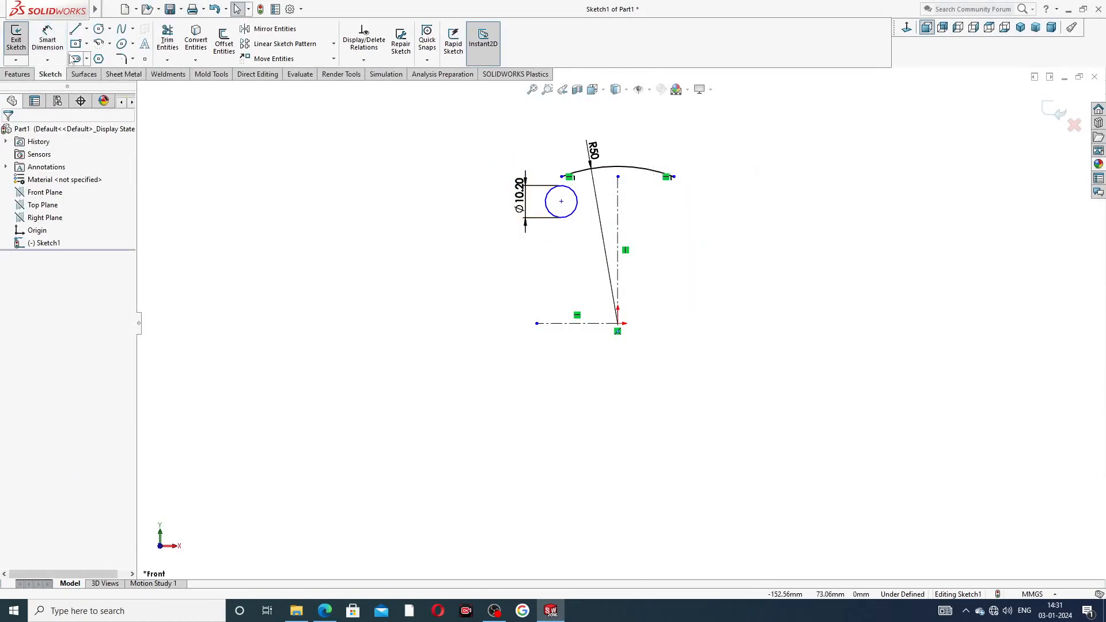
Step: Dimension the circle's center 29.5 mm above the horizontal centerline
{"action": "left_click", "coordinate": [47, 39]}
{"action": "left_click", "coordinate": [563, 211]}
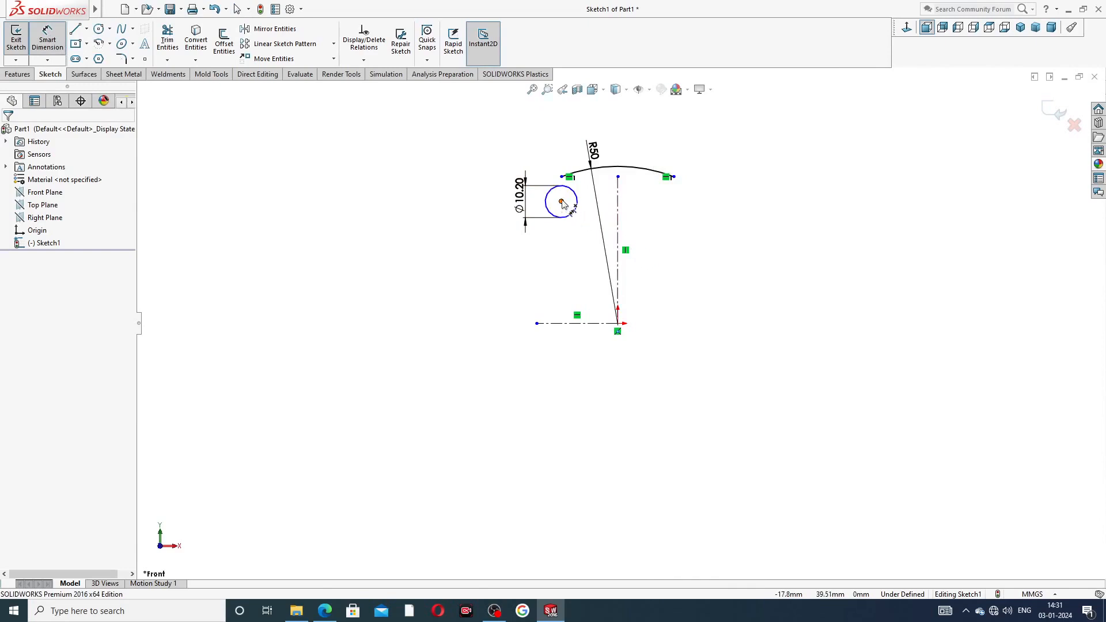
{"action": "left_click", "coordinate": [590, 323]}
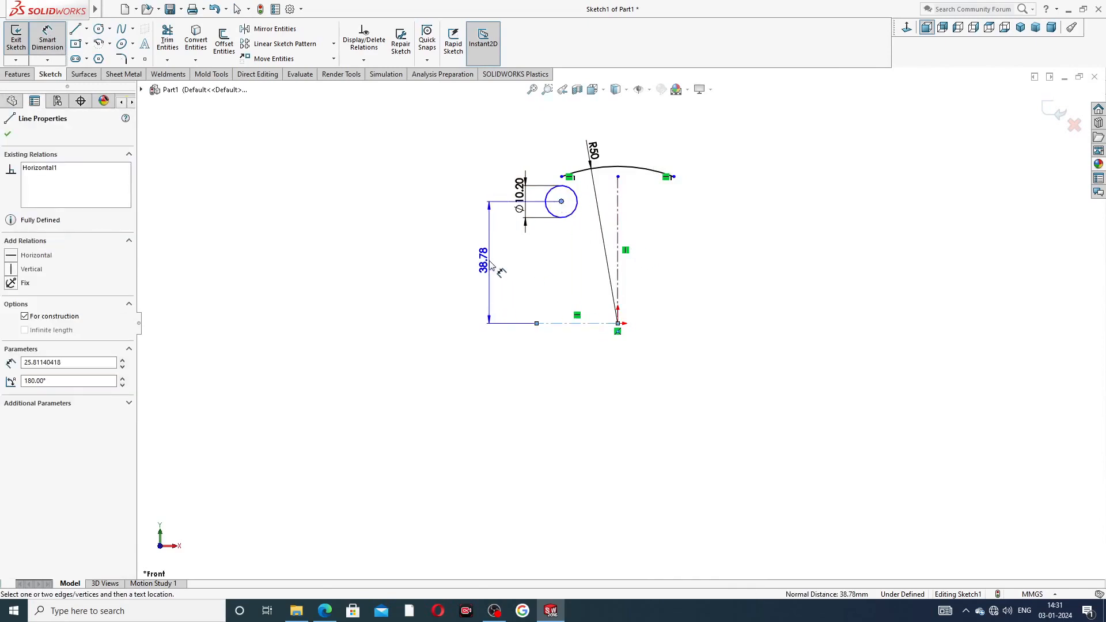
{"action": "left_click", "coordinate": [490, 263]}
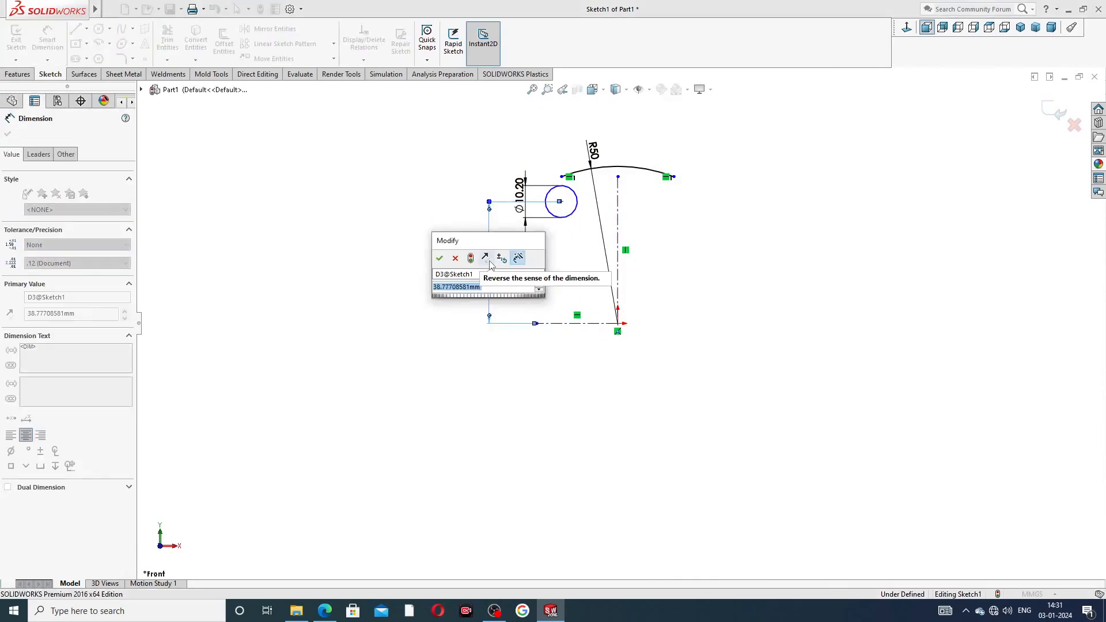
{"action": "type", "text": "2"}
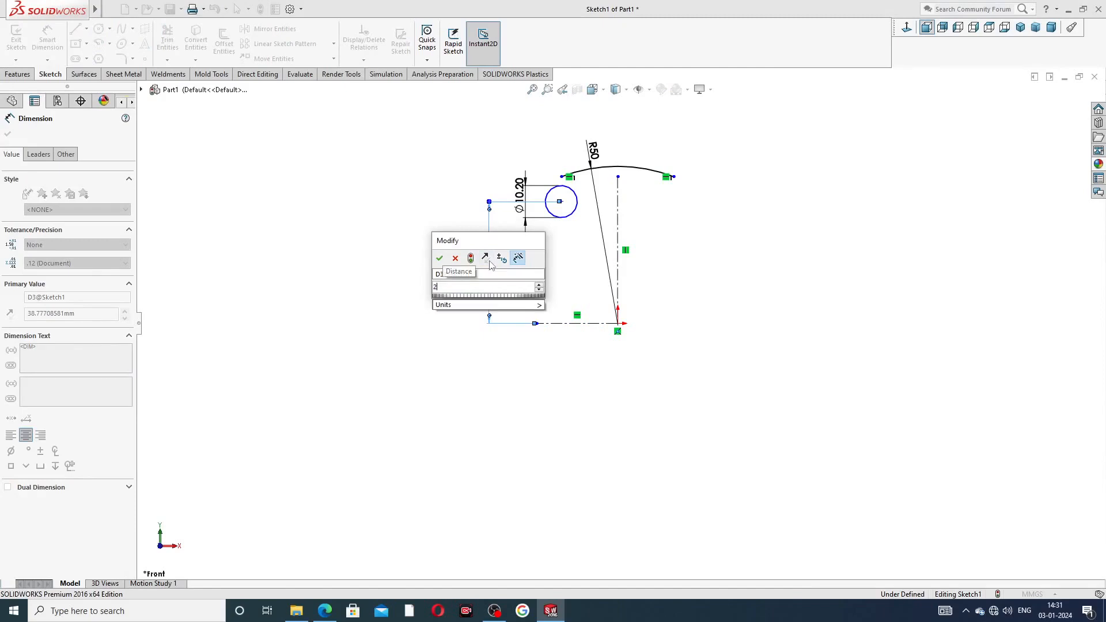
{"action": "type", "text": "8.5"}
{"action": "key", "text": "Return"}
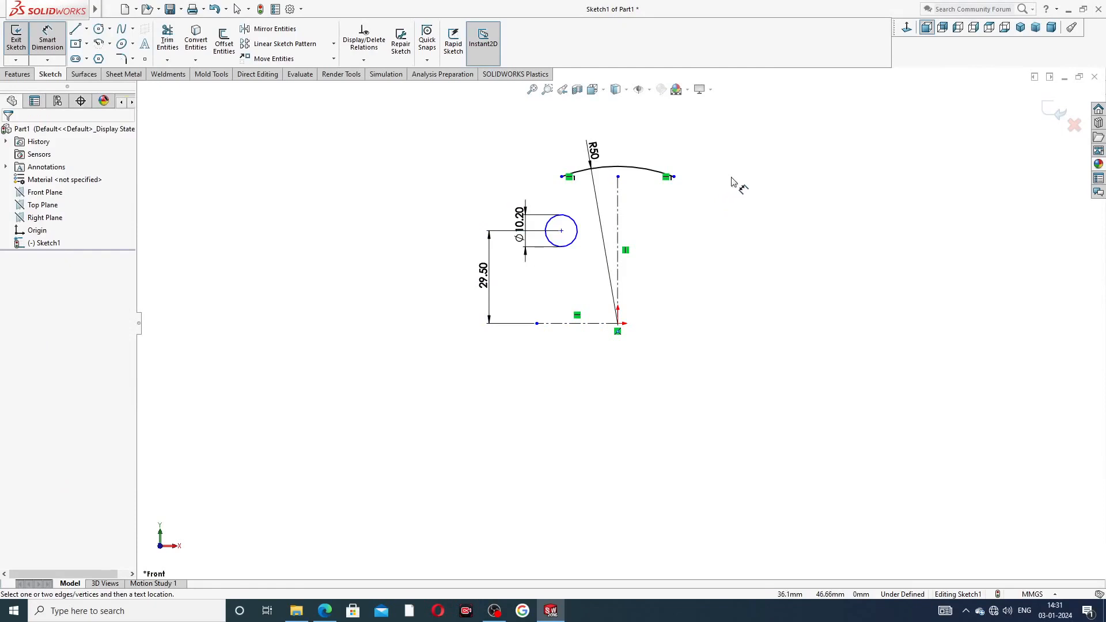
{"action": "right_click", "coordinate": [732, 178]}
{"action": "left_click", "coordinate": [760, 167]}
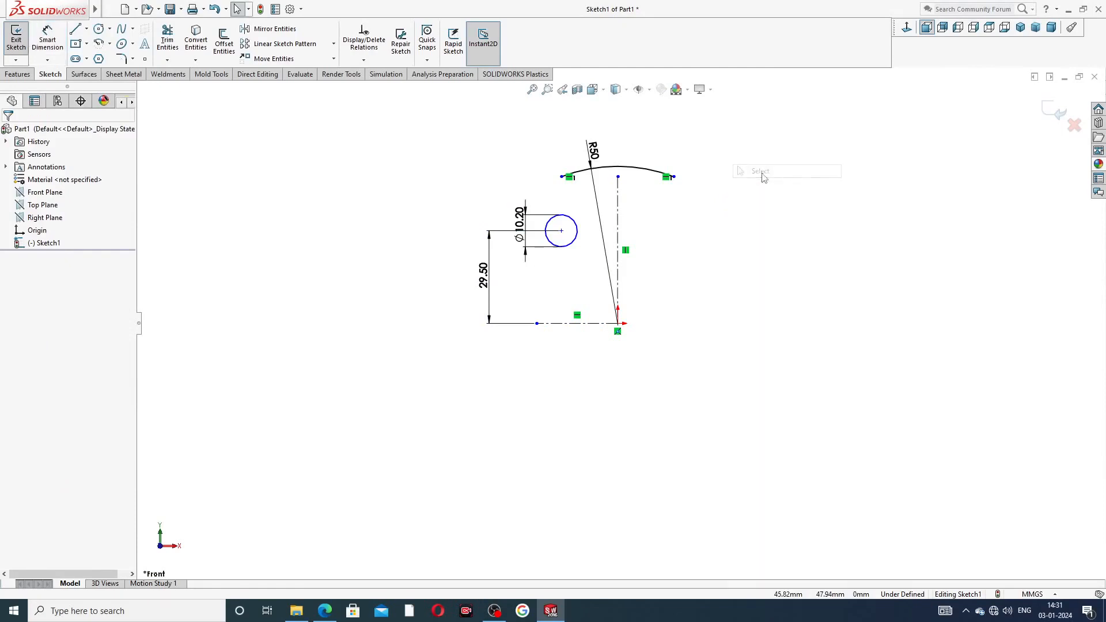
Step: Move the R50 dimension text higher above the arc and the circle's diameter dimension farther out from the circle
{"action": "left_click", "coordinate": [593, 151]}
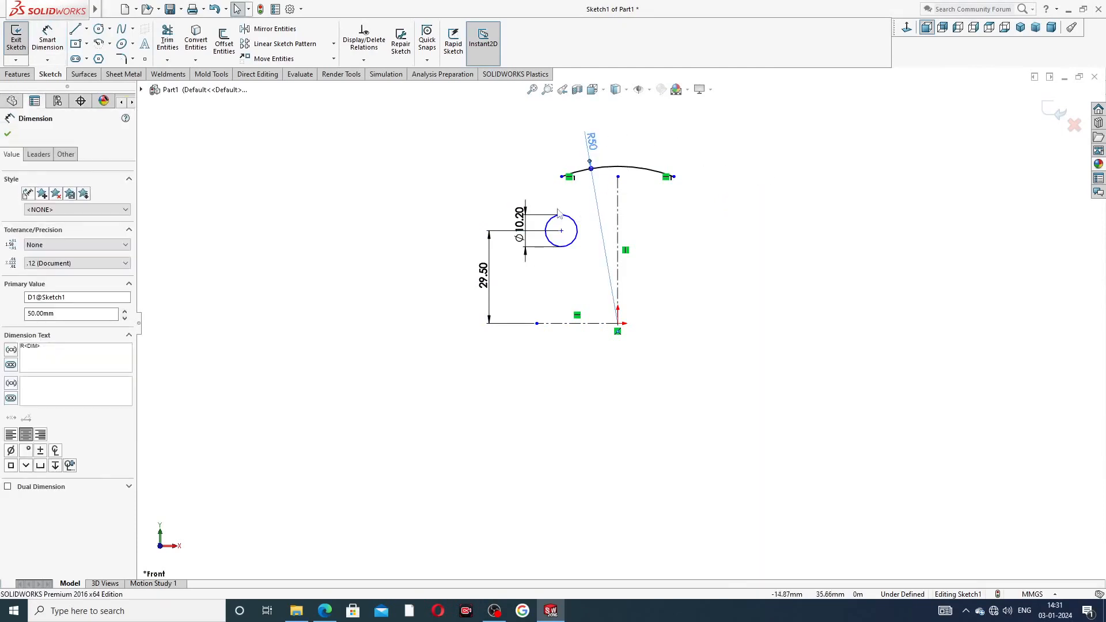
{"action": "left_click_drag", "start_coordinate": [519, 214], "coordinate": [501, 198]}
{"action": "left_click", "coordinate": [473, 439]}
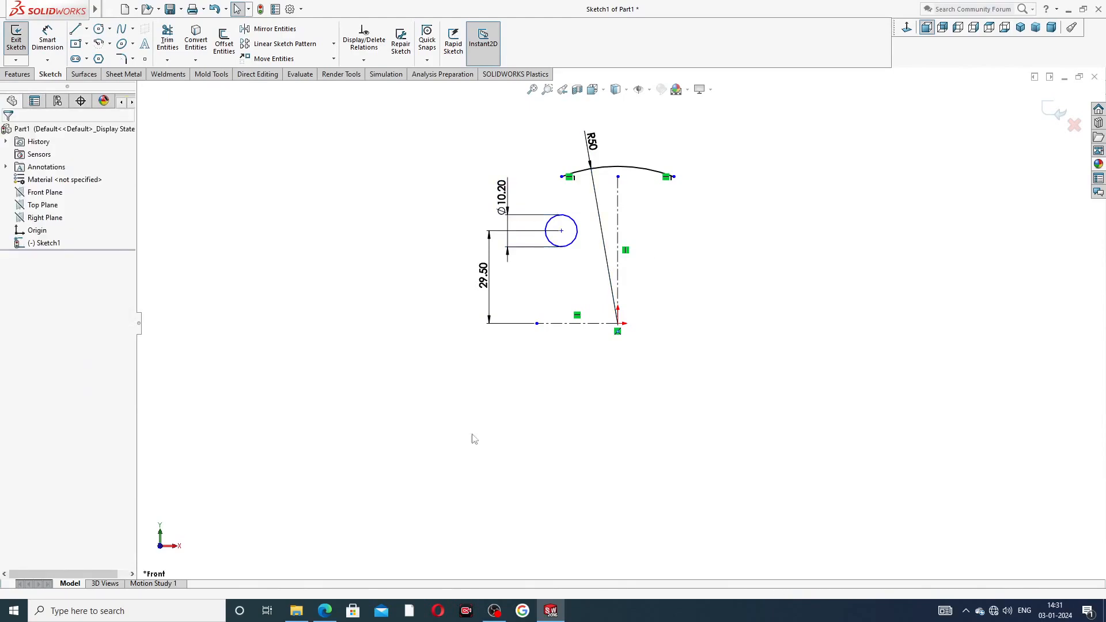
Step: Check the hole layout on the end plate drawing and mirror the 10.2 mm circle about the vertical centerline
{"action": "left_click", "coordinate": [324, 610]}
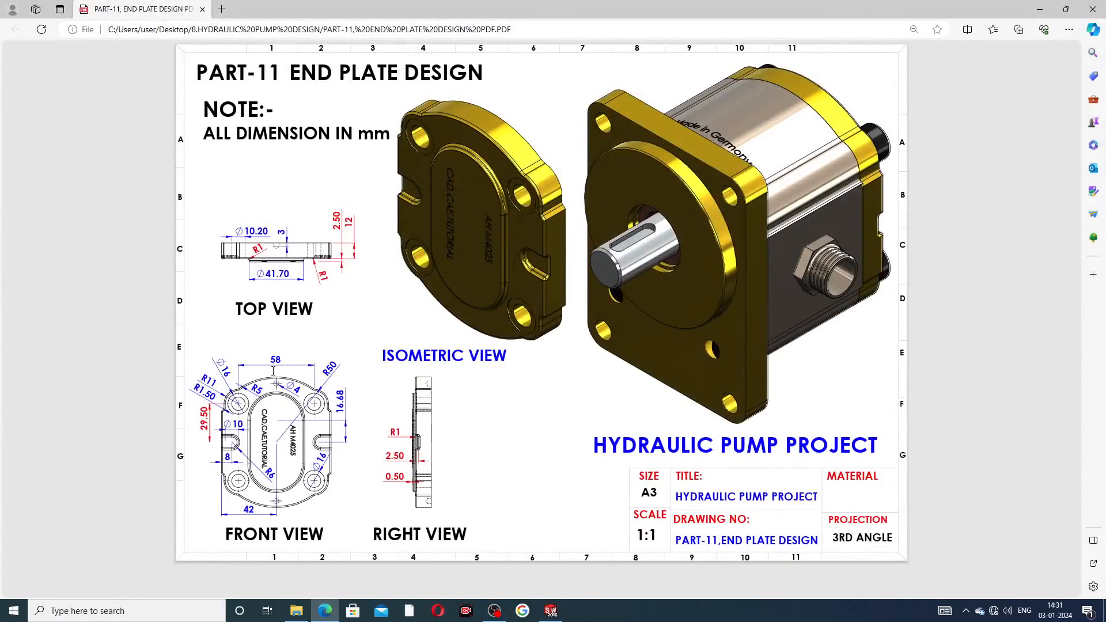
{"action": "left_click", "coordinate": [325, 611]}
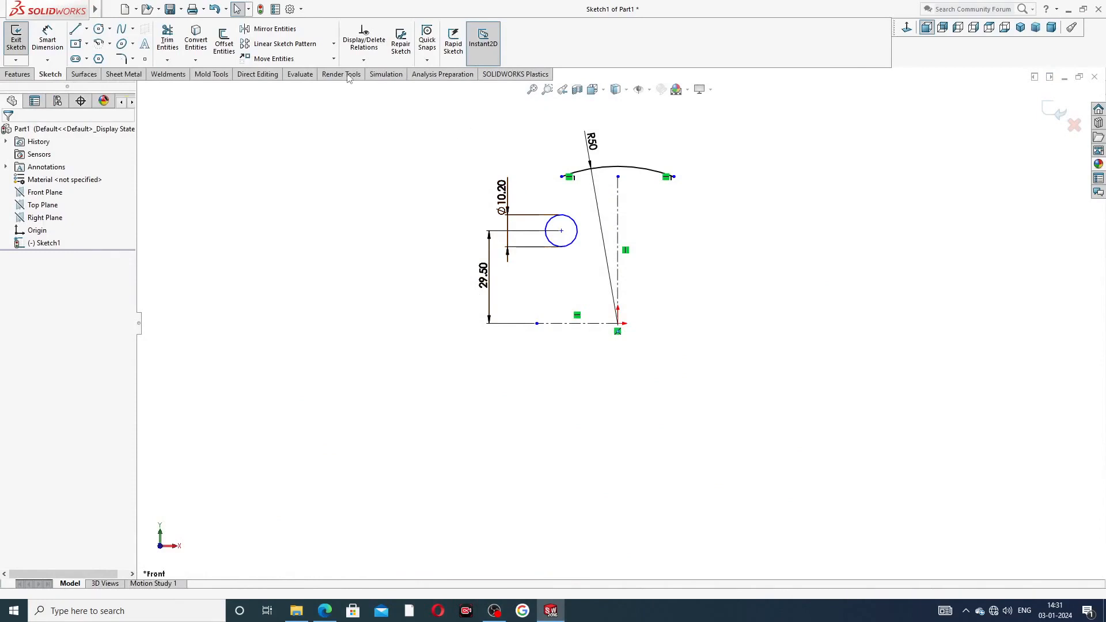
{"action": "left_click", "coordinate": [275, 30]}
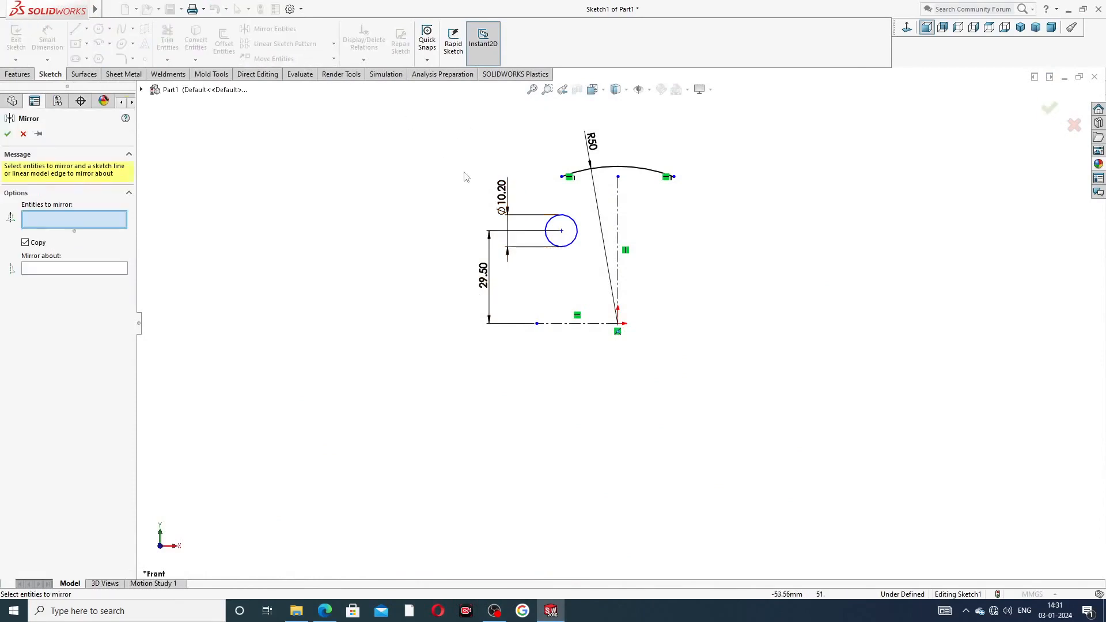
{"action": "left_click", "coordinate": [570, 219]}
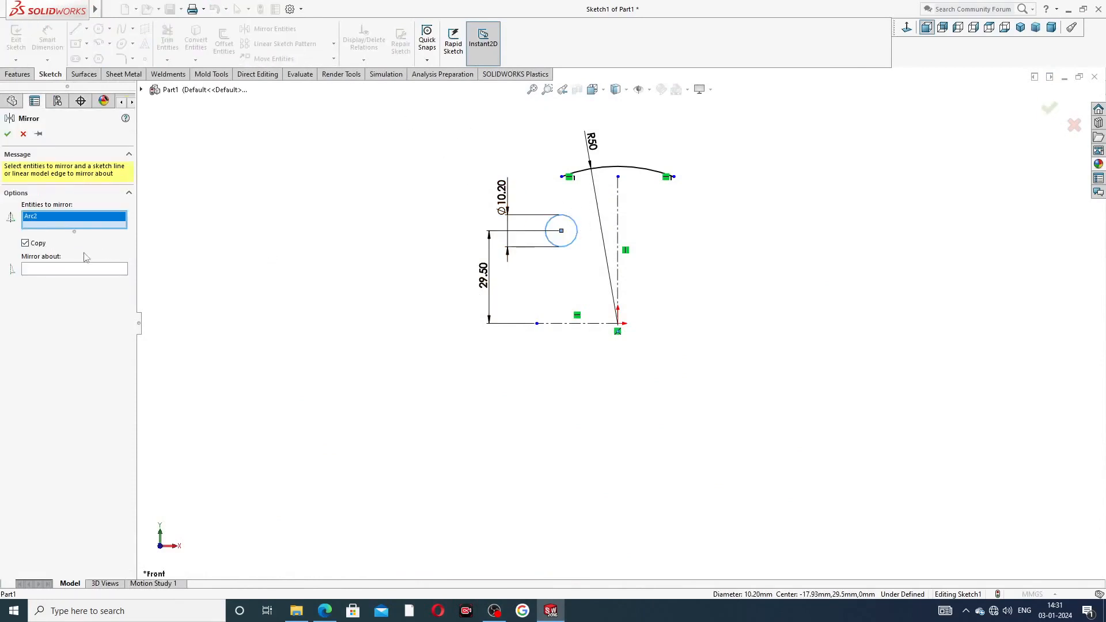
{"action": "left_click", "coordinate": [88, 269]}
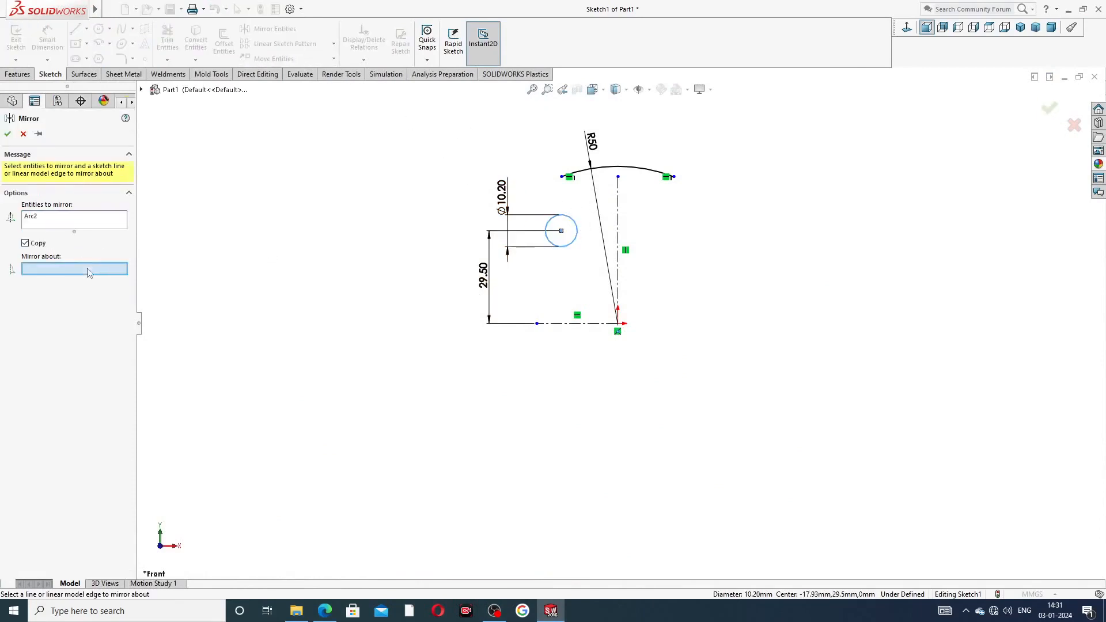
{"action": "left_click", "coordinate": [617, 210]}
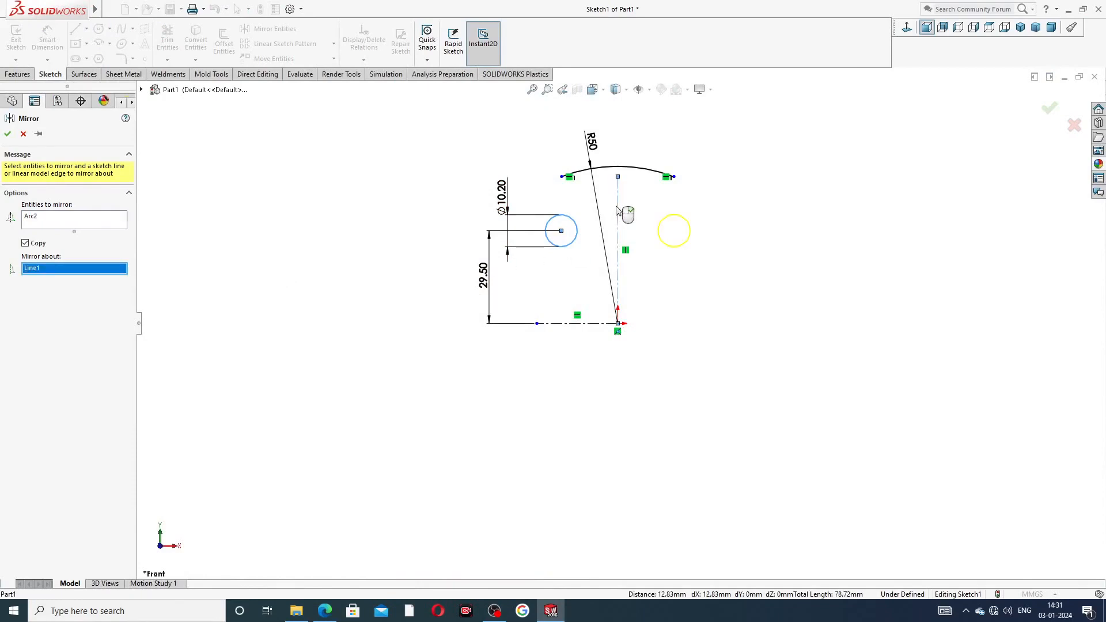
{"action": "left_click", "coordinate": [7, 134]}
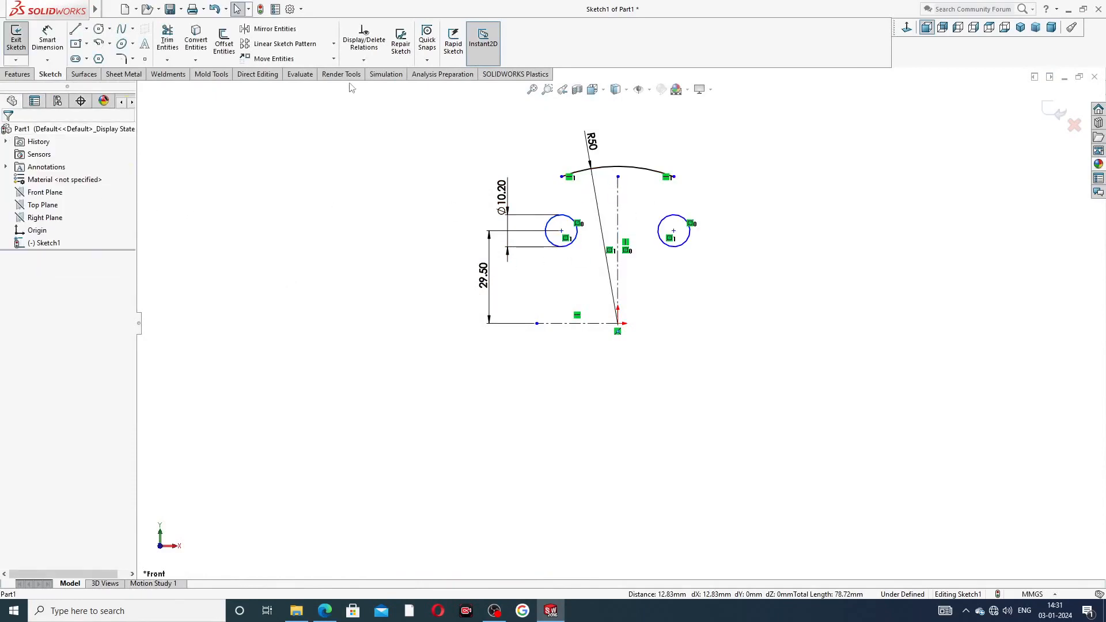
Step: Dimension the horizontal distance between the two circles' centers as 58 mm, with the text above the arc
{"action": "left_click", "coordinate": [47, 38]}
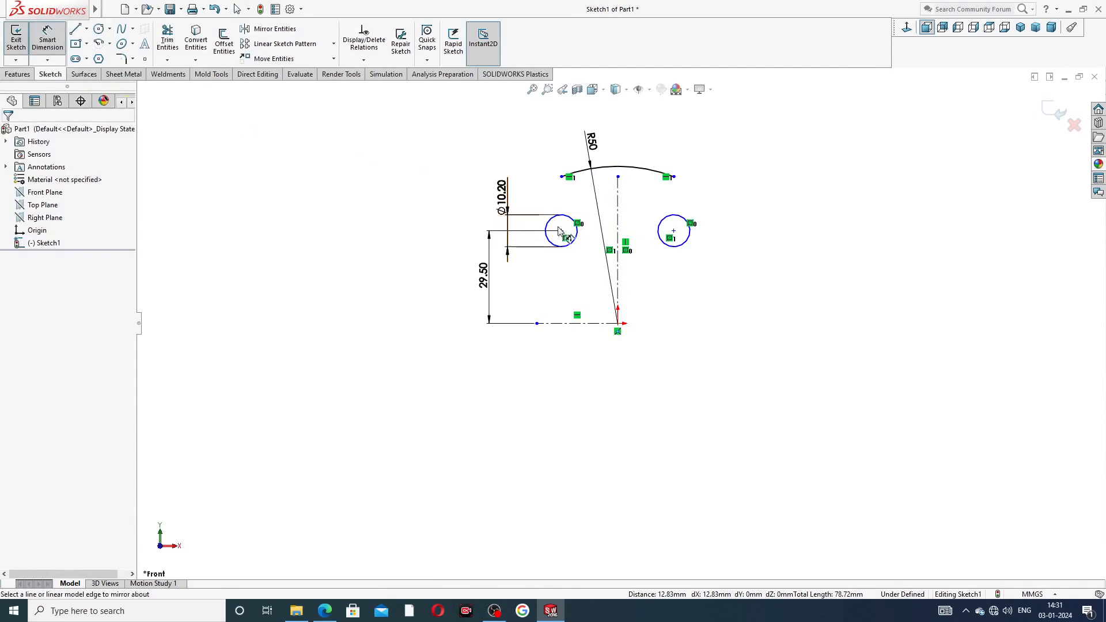
{"action": "left_click", "coordinate": [560, 230]}
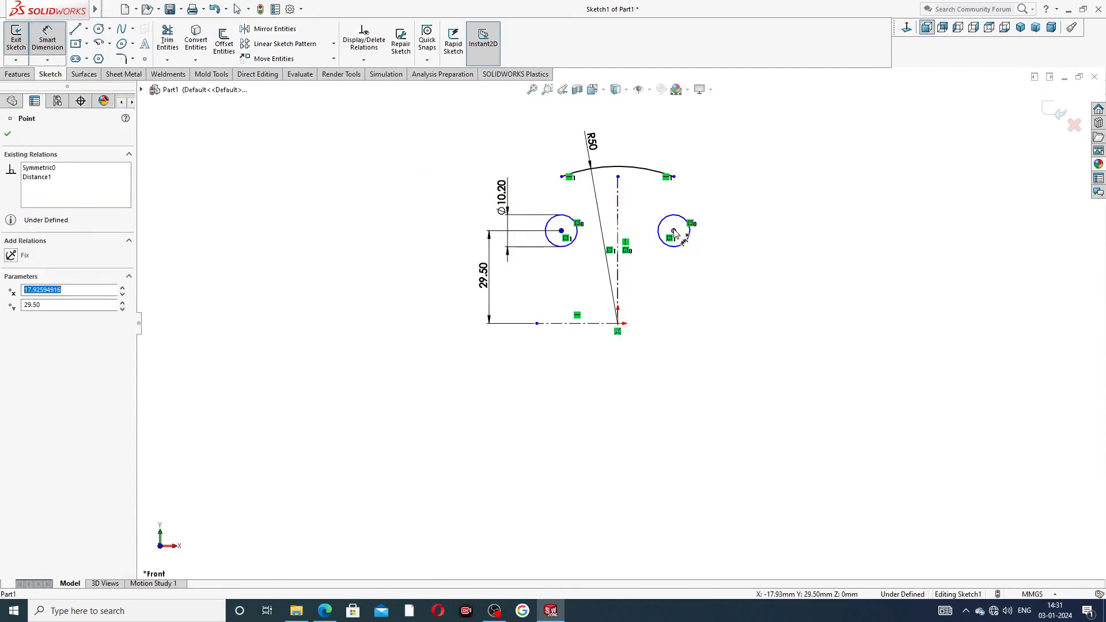
{"action": "left_click", "coordinate": [674, 230]}
{"action": "left_click", "coordinate": [631, 153]}
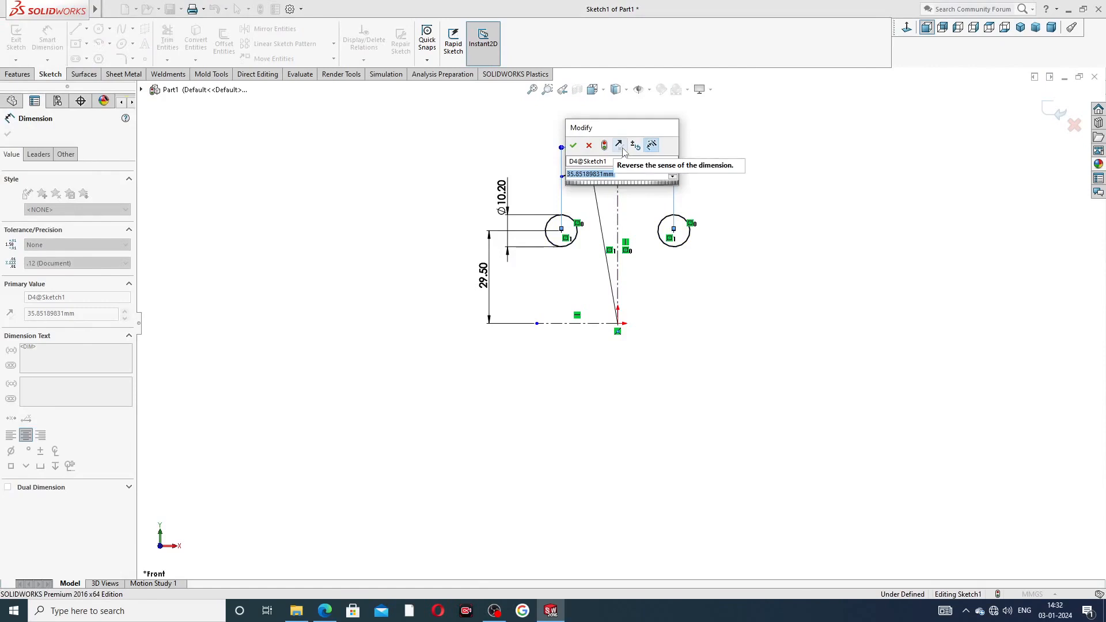
{"action": "type", "text": "58"}
{"action": "key", "text": "Return"}
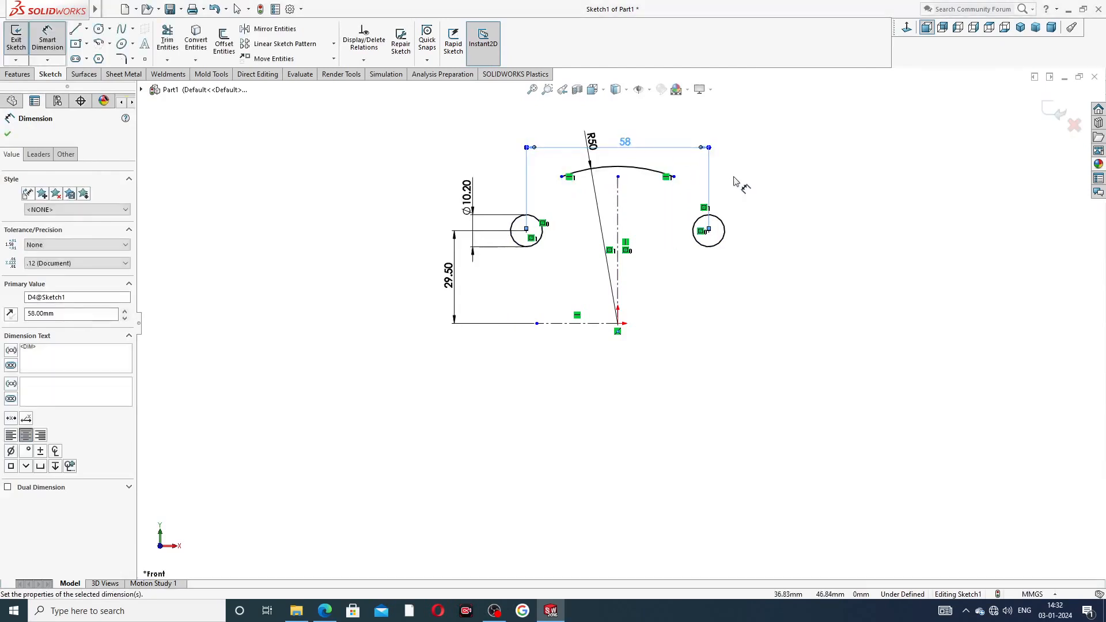
{"action": "key", "text": "Escape"}
{"action": "right_click", "coordinate": [772, 141]}
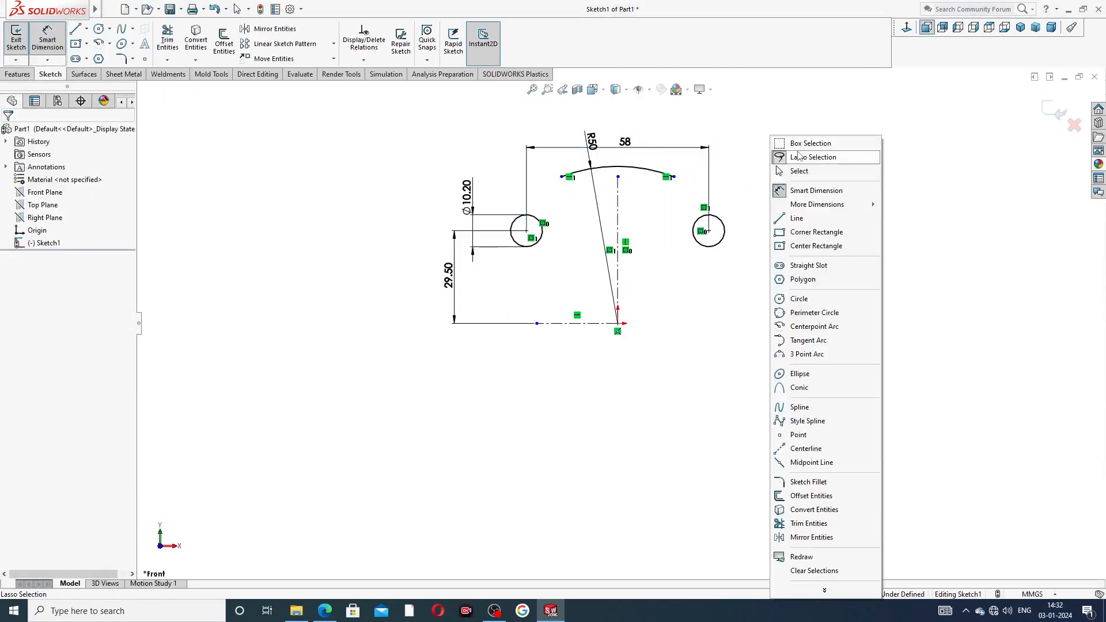
{"action": "left_click", "coordinate": [798, 171]}
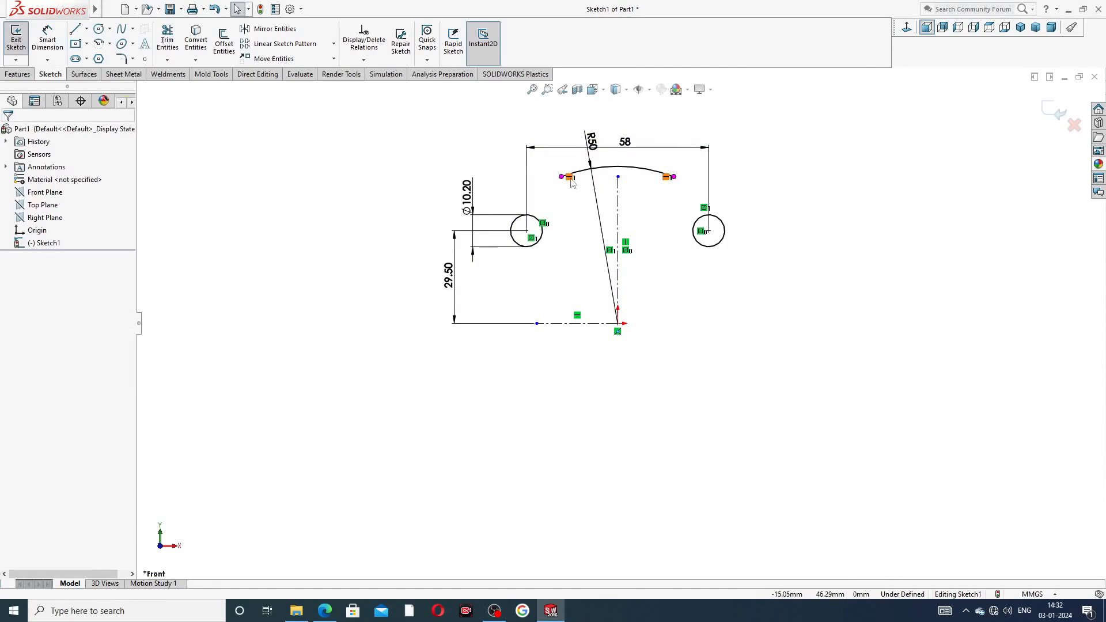
Step: Stretch the arc's ends outward to about 28.8 mm either side of the origin, and reposition the 58 mm and R50 dimensions
{"action": "left_click_drag", "start_coordinate": [563, 179], "coordinate": [521, 187]}
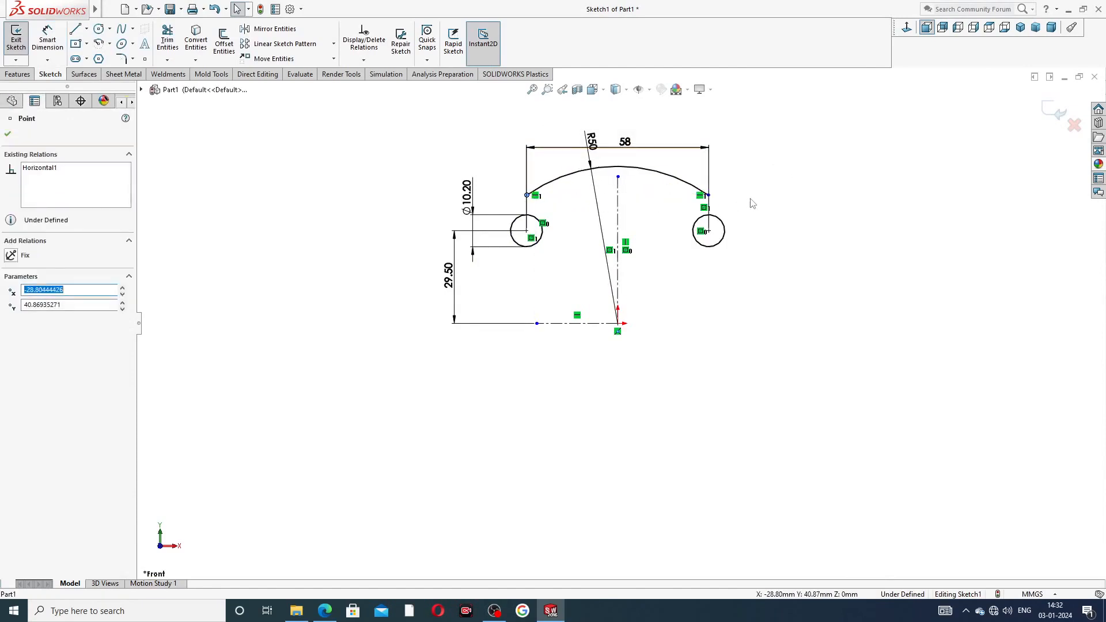
{"action": "left_click", "coordinate": [751, 201]}
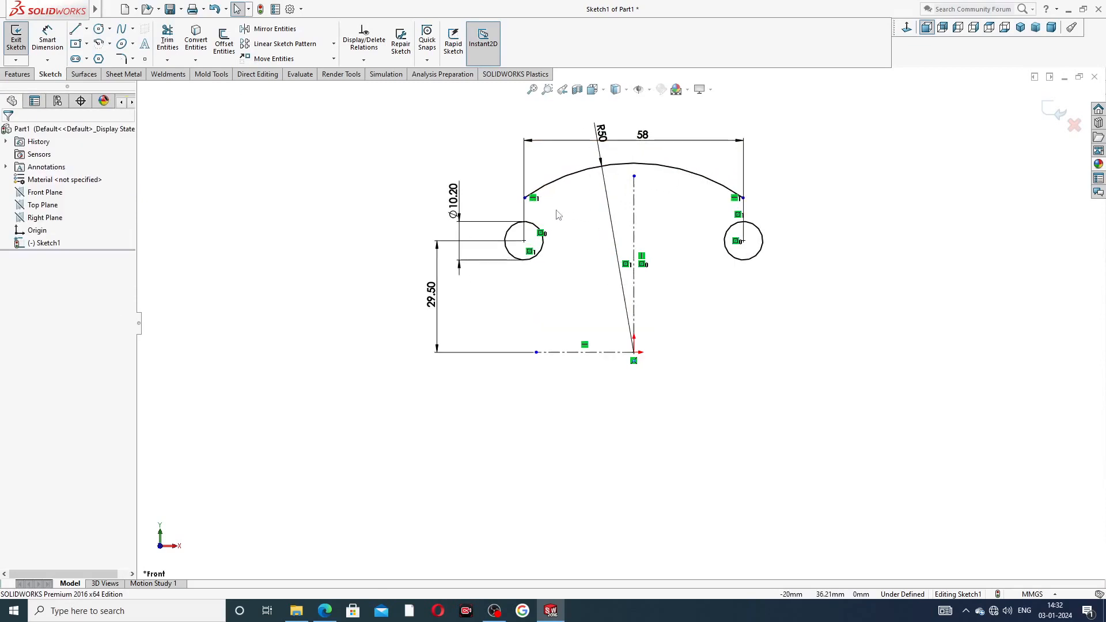
{"action": "scroll", "coordinate": [556, 213], "scroll_direction": "down", "scroll_amount": 1}
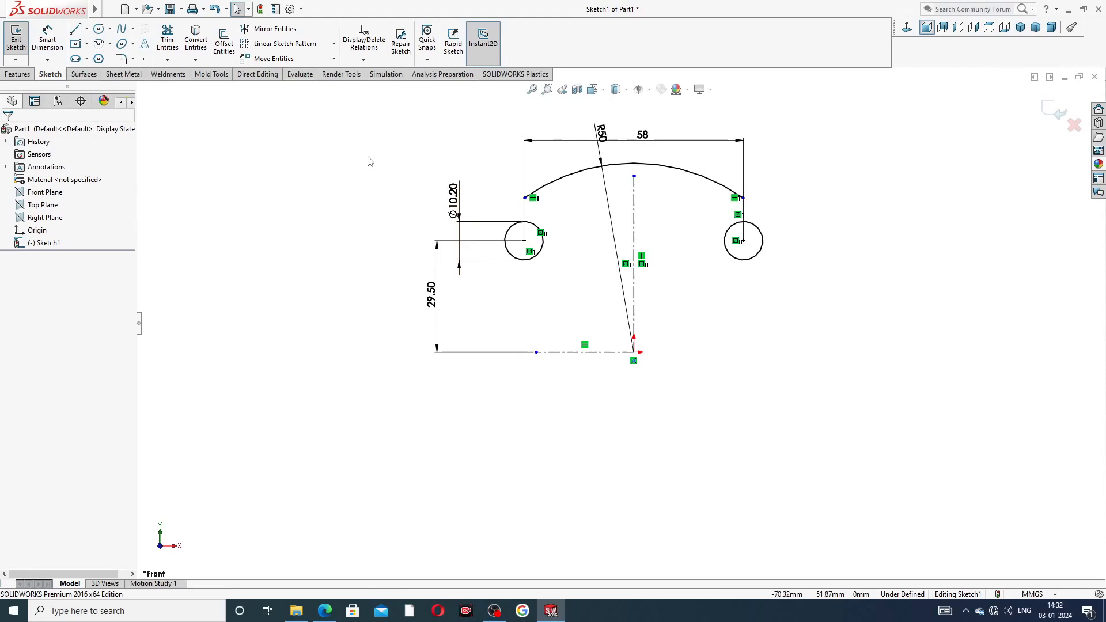
{"action": "left_click_drag", "start_coordinate": [642, 135], "coordinate": [562, 117]}
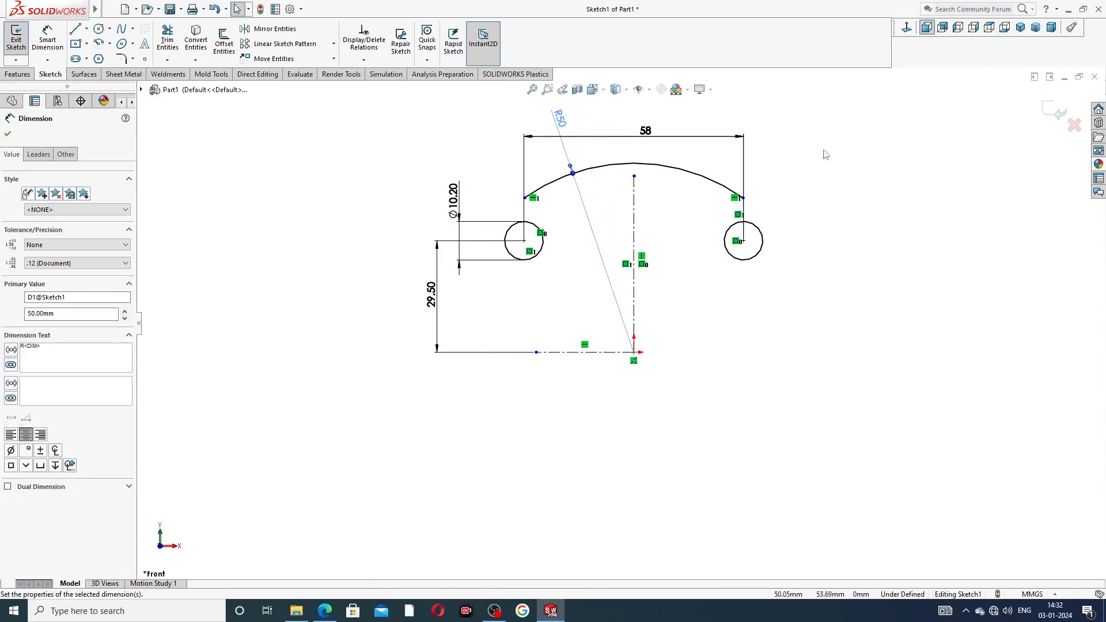
Step: Clear the R50 dimension selection and check the outline around the corner holes in the end plate PDF drawing
{"action": "key", "text": "Escape"}
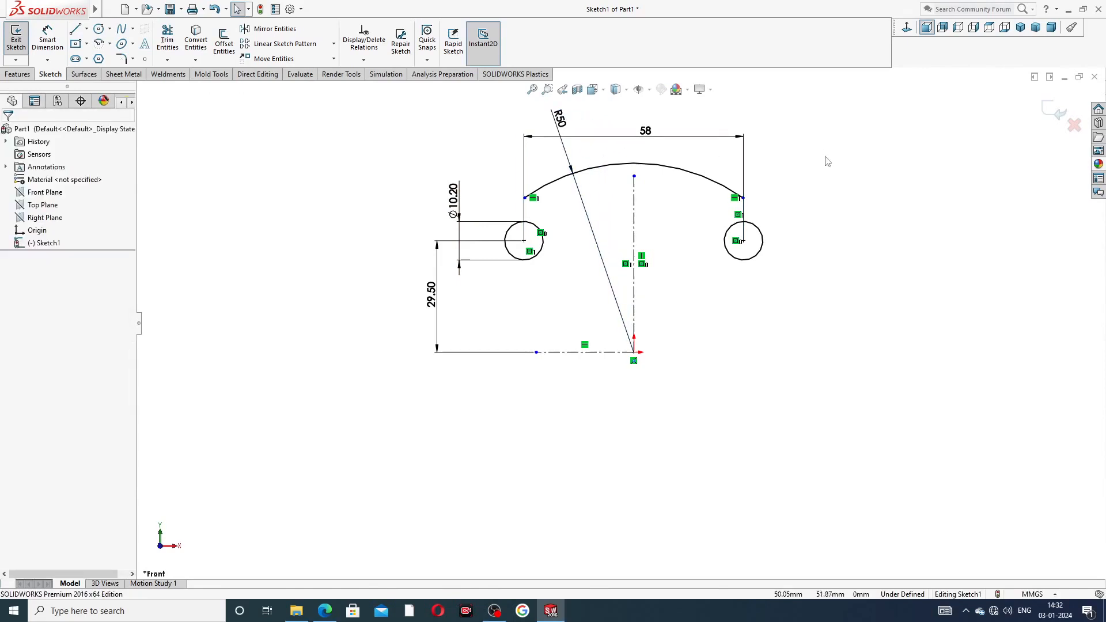
{"action": "left_click", "coordinate": [324, 610]}
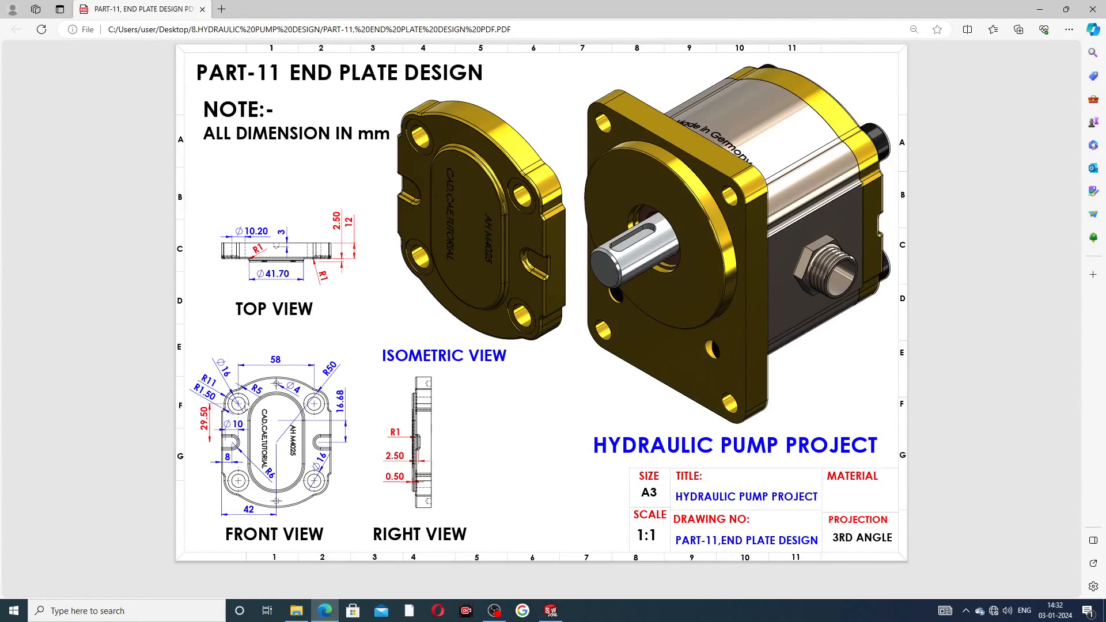
{"action": "left_click", "coordinate": [325, 610]}
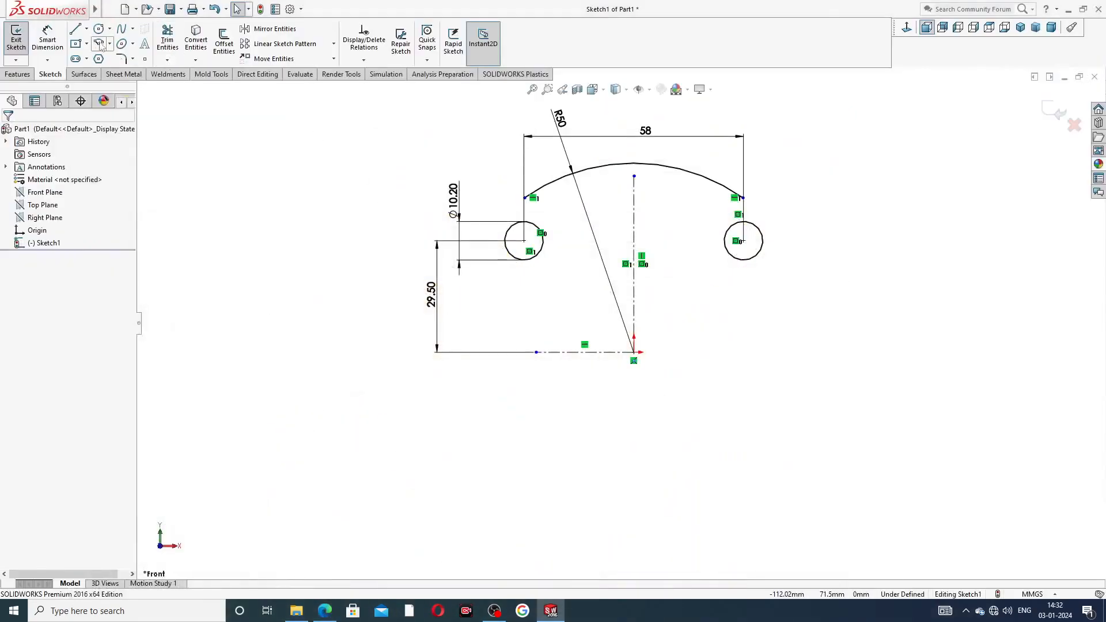
{"action": "left_click", "coordinate": [76, 30]}
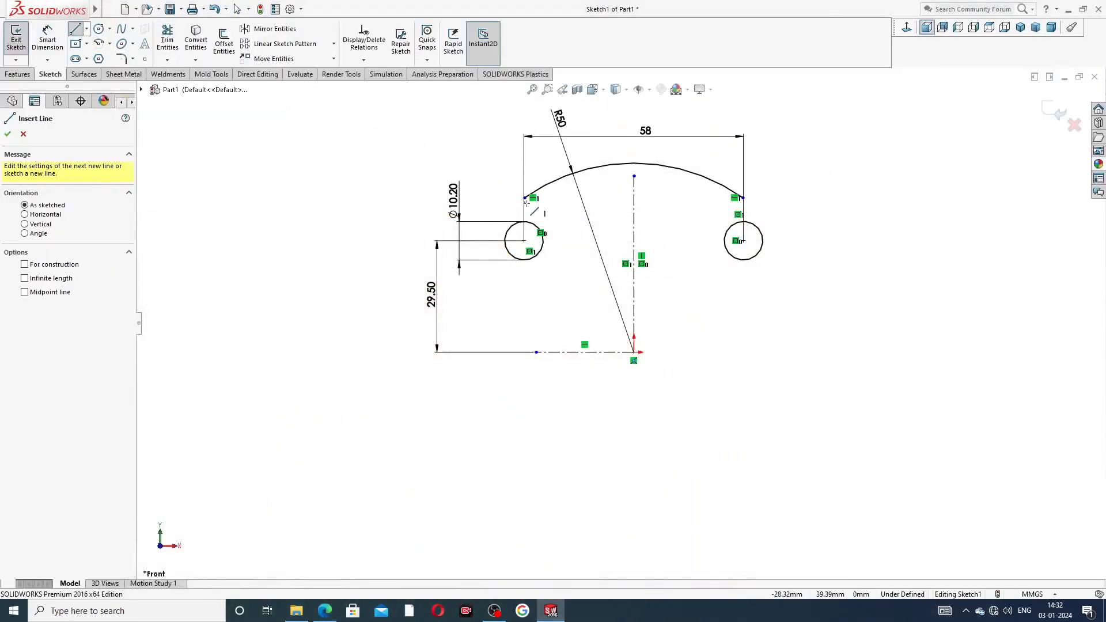
{"action": "right_click", "coordinate": [385, 148]}
{"action": "left_click", "coordinate": [406, 158]}
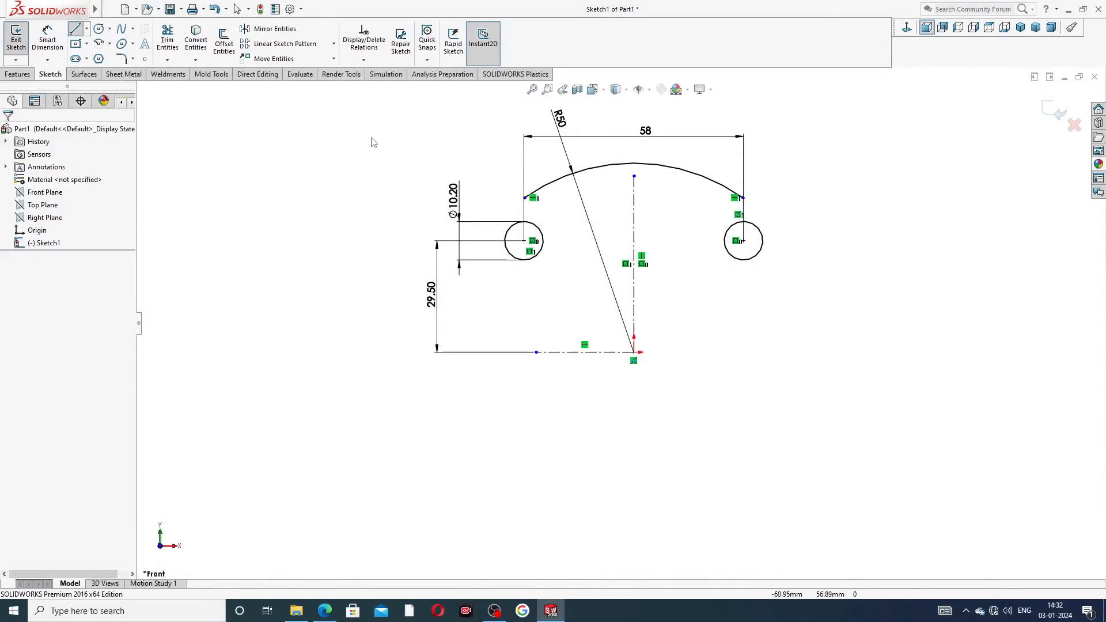
Step: Sketch a 3 Point Arc starting at the left endpoint of the R50 arc, above the left 10.2 mm circle
{"action": "left_click", "coordinate": [110, 44]}
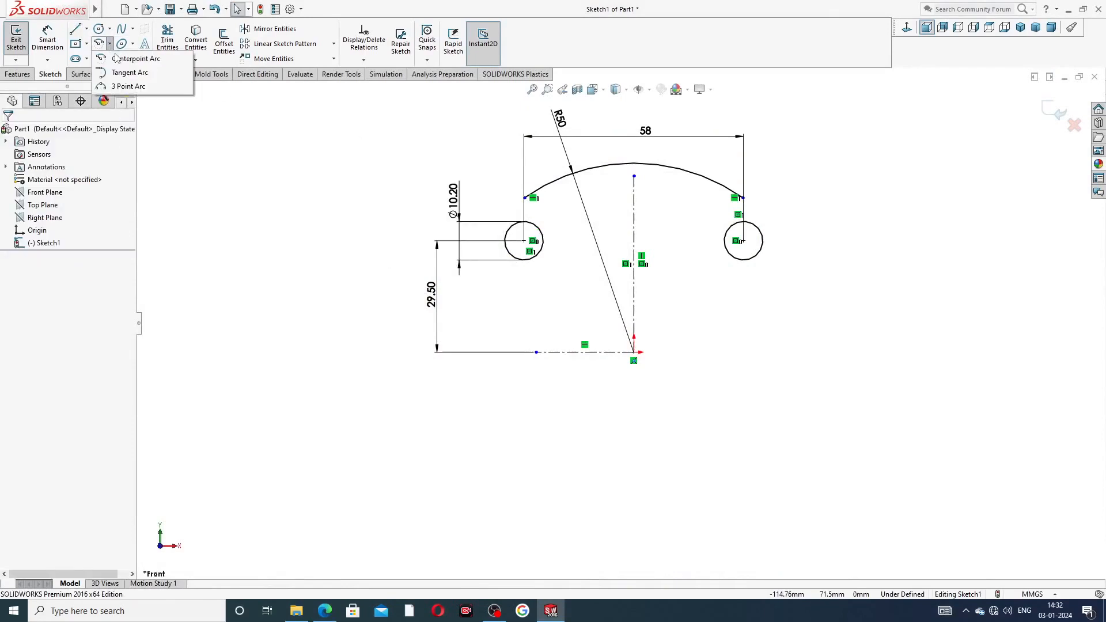
{"action": "left_click", "coordinate": [123, 89]}
{"action": "scroll", "coordinate": [531, 214], "scroll_direction": "down", "scroll_amount": 3}
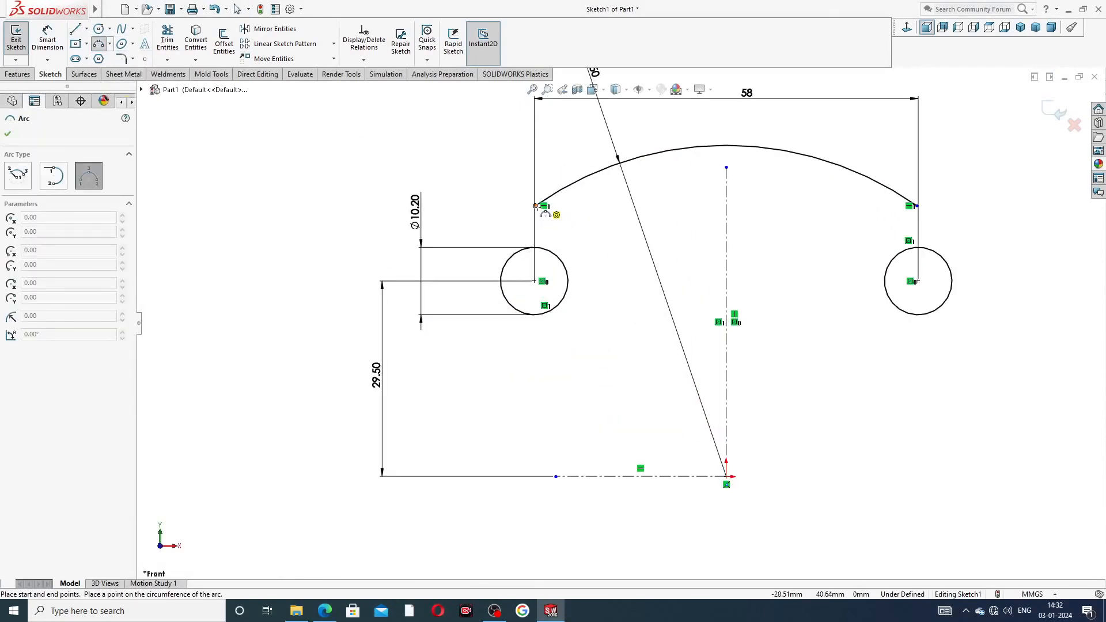
{"action": "left_click", "coordinate": [535, 205]}
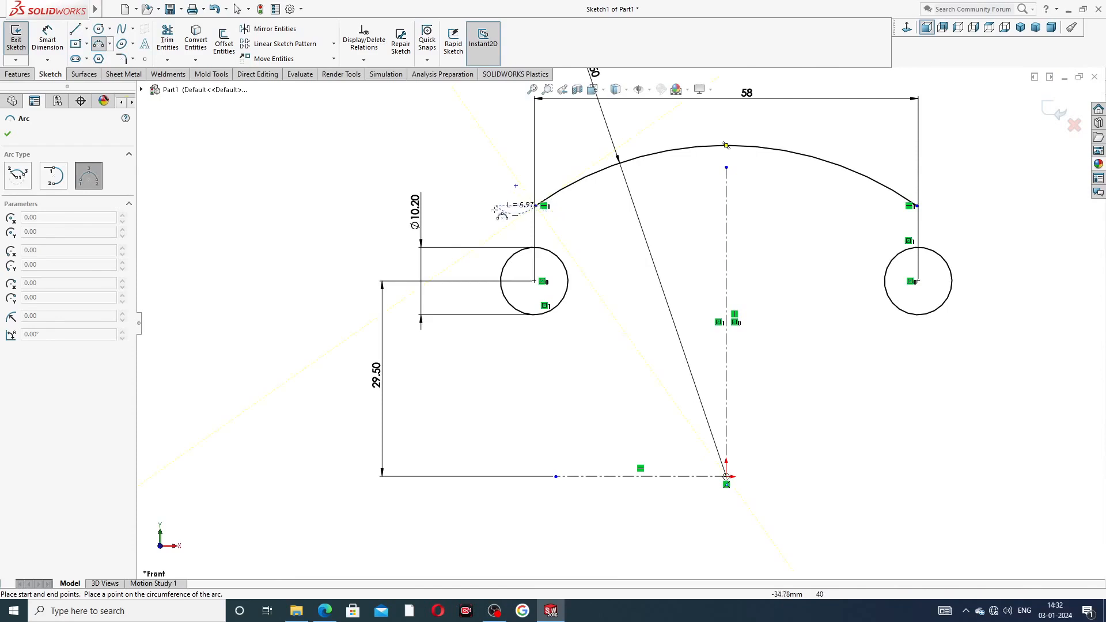
Step: Sketch a three-point arc of about 14.6 mm radius from the large arc's left end, curving outside the left circle
{"action": "left_click", "coordinate": [451, 271]}
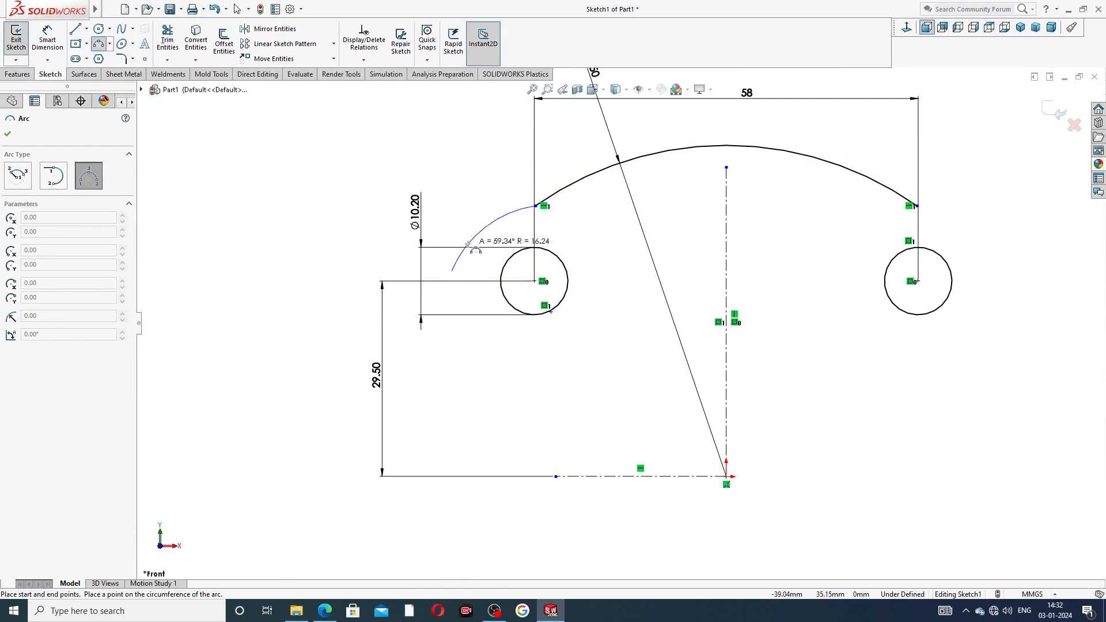
{"action": "left_click", "coordinate": [468, 244]}
{"action": "right_click", "coordinate": [605, 189]}
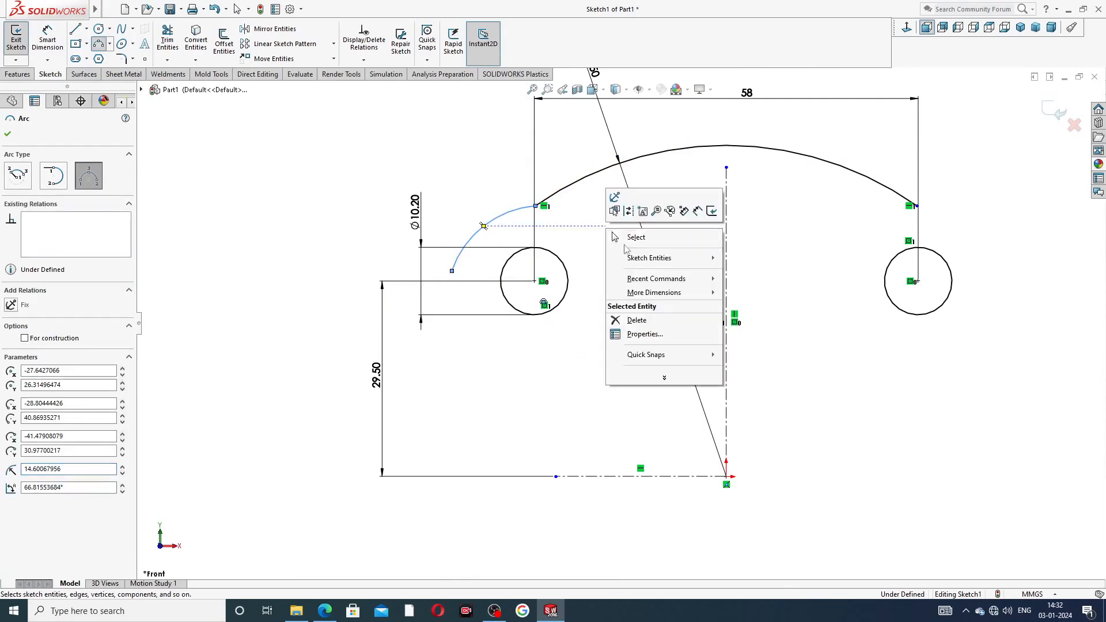
{"action": "left_click", "coordinate": [628, 235]}
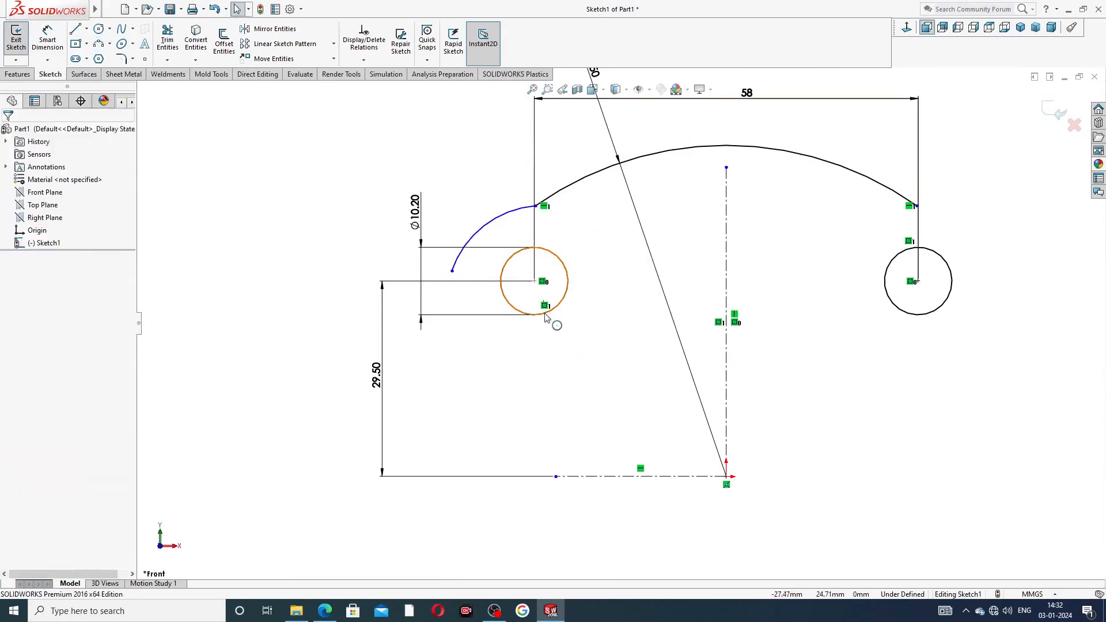
Step: Merge the new arc's centre point with the left circle's centre
{"action": "scroll", "coordinate": [552, 316], "scroll_direction": "down", "scroll_amount": 5}
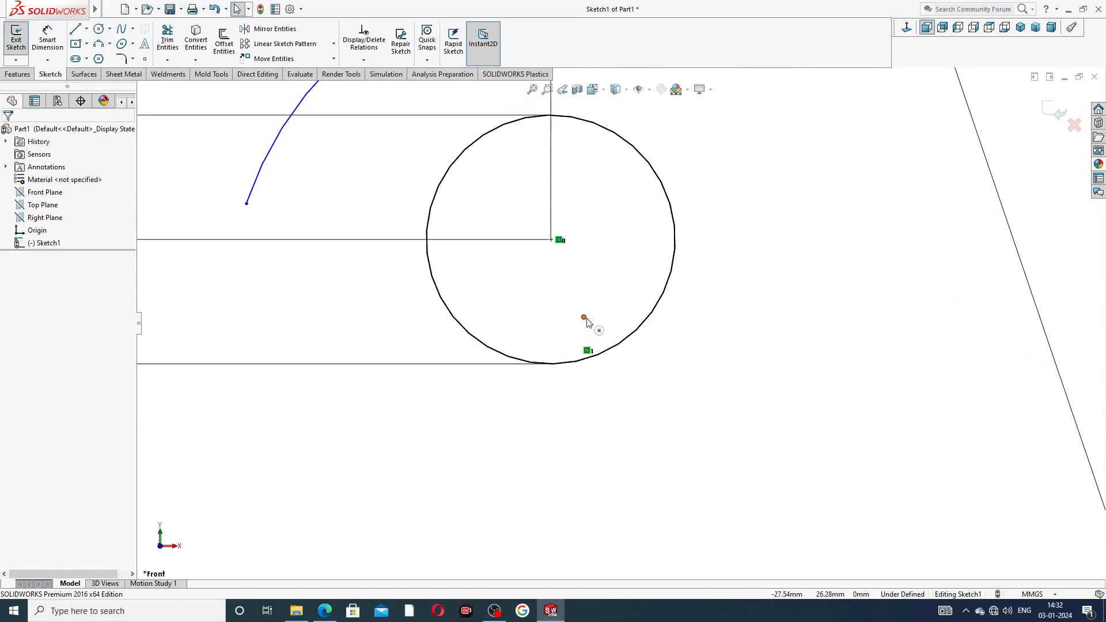
{"action": "left_click", "coordinate": [584, 318]}
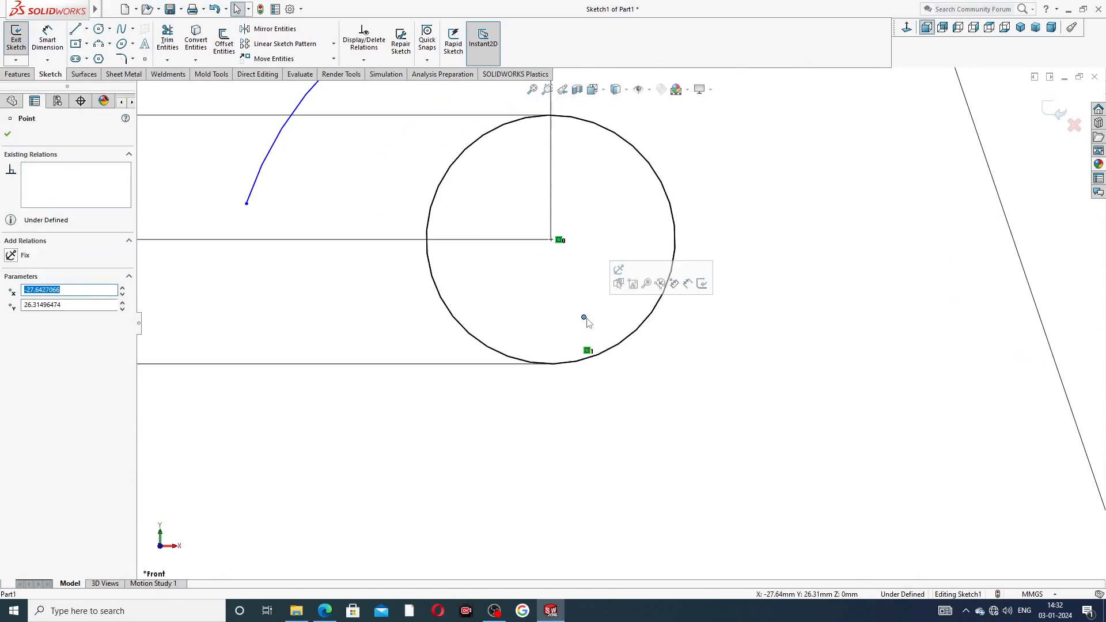
{"action": "left_click", "coordinate": [551, 239], "text": "ctrl"}
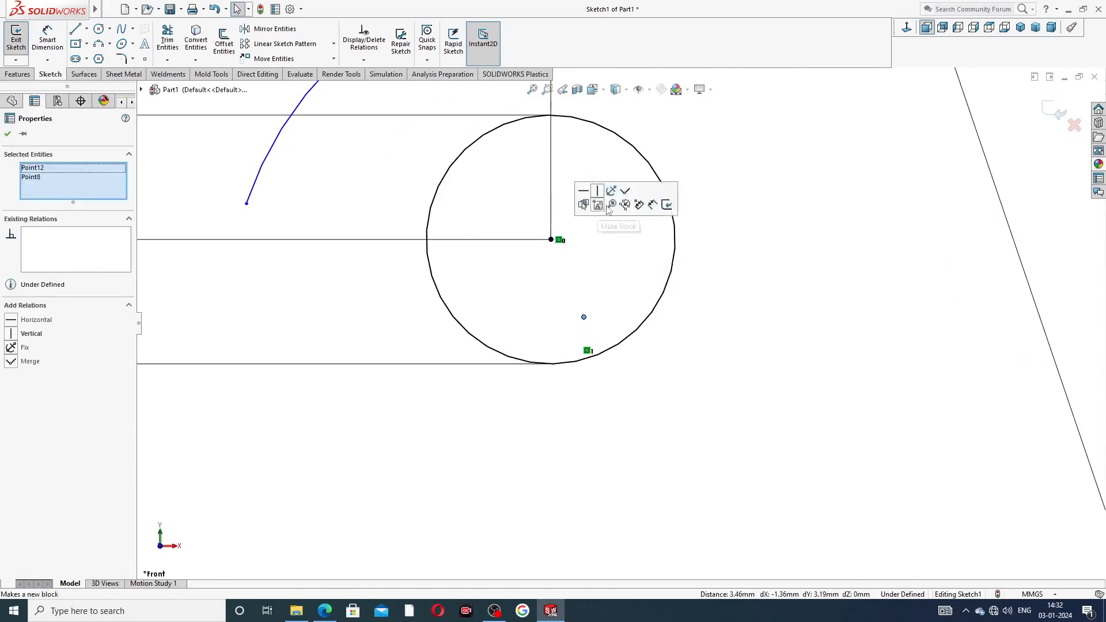
{"action": "left_click", "coordinate": [625, 195]}
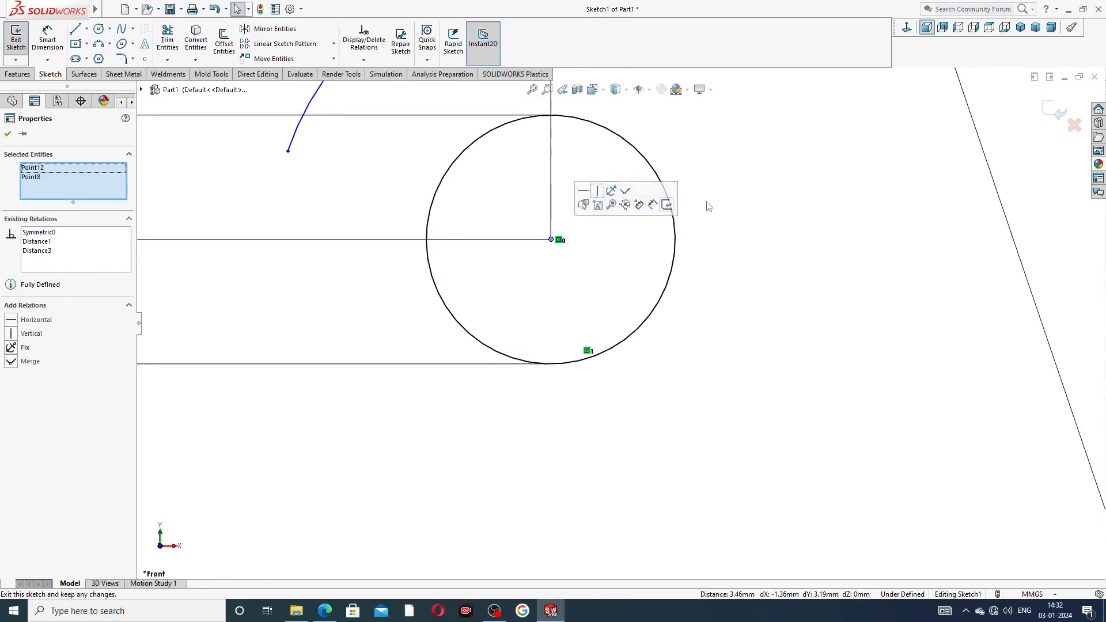
{"action": "left_click", "coordinate": [743, 192]}
{"action": "scroll", "coordinate": [740, 167], "scroll_direction": "up", "scroll_amount": 3}
{"action": "scroll", "coordinate": [741, 165], "scroll_direction": "up", "scroll_amount": 3}
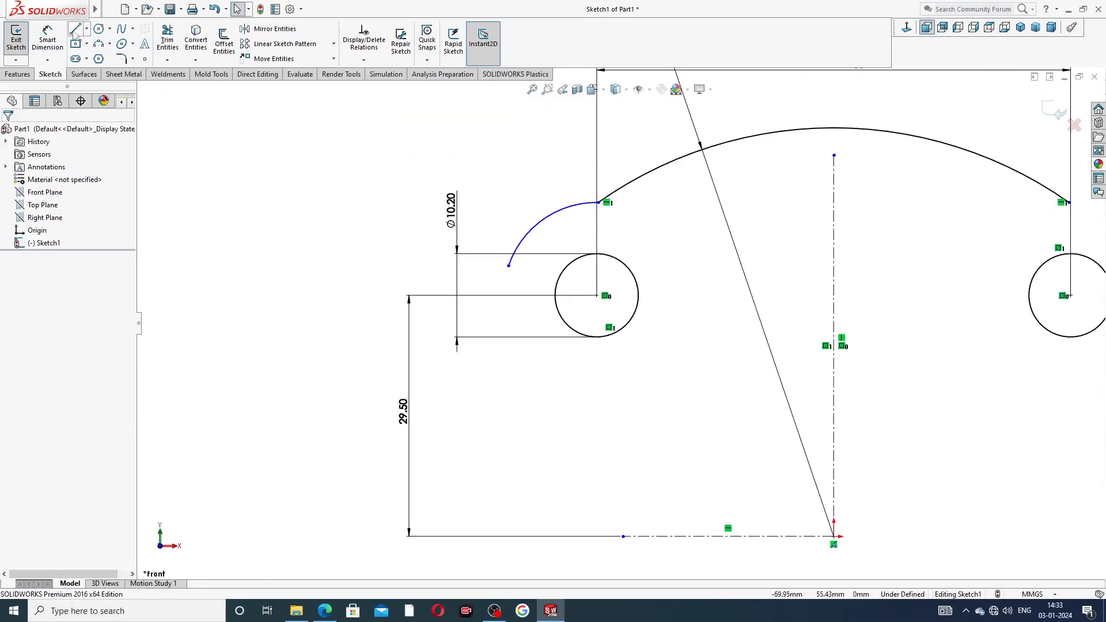
Step: Dimension the small left arc's radius as 11 mm and consult the end plate PDF drawing in the browser
{"action": "left_click", "coordinate": [47, 39]}
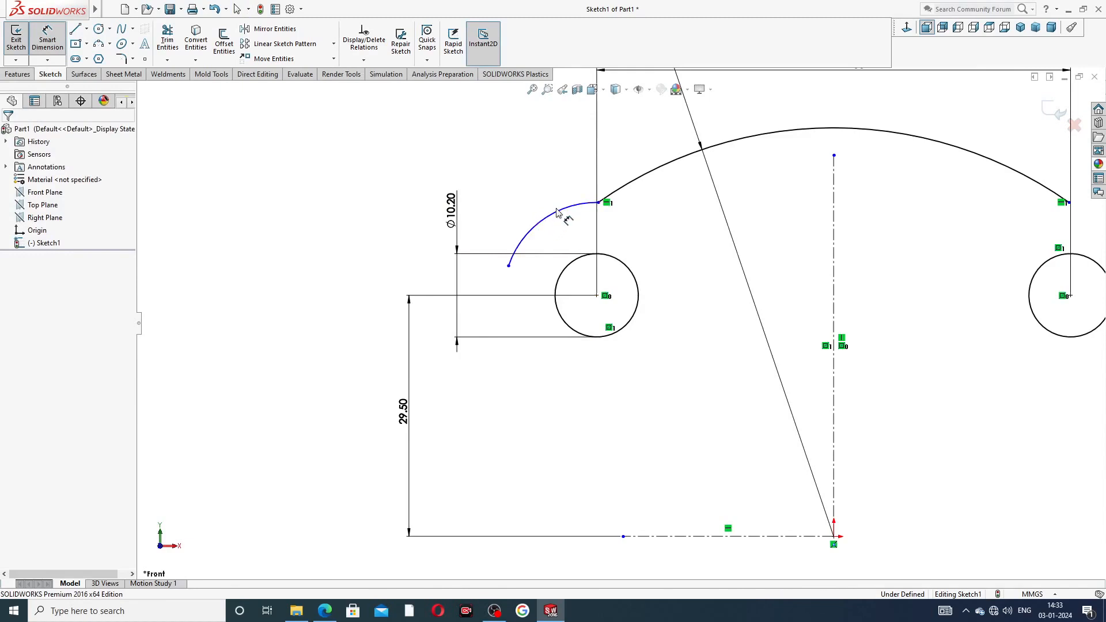
{"action": "left_click", "coordinate": [543, 226]}
{"action": "left_click", "coordinate": [522, 233]}
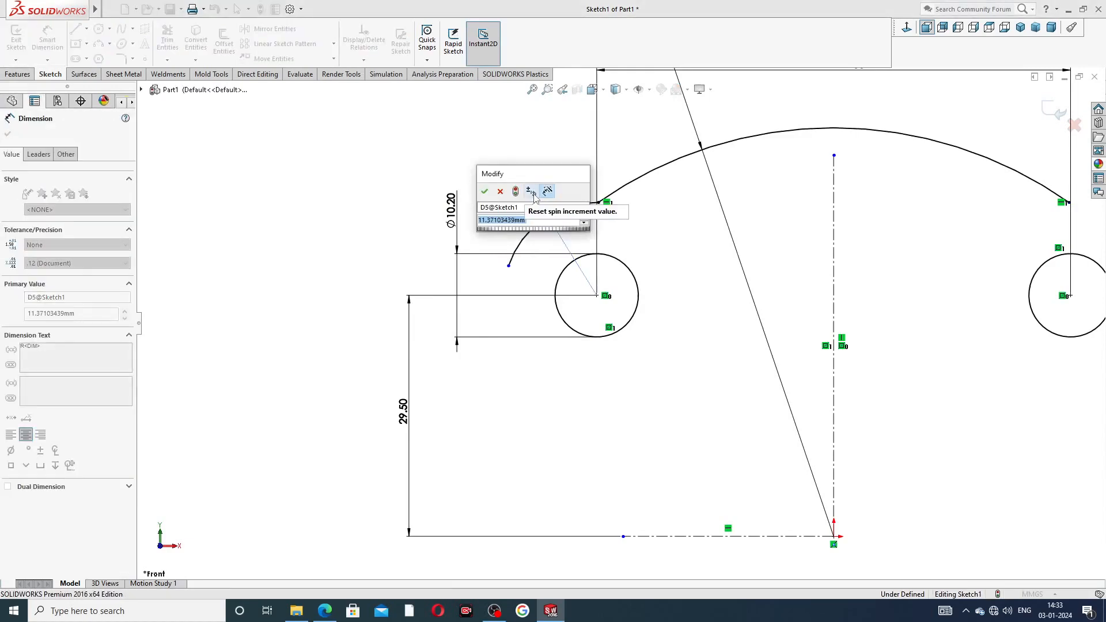
{"action": "type", "text": "11"}
{"action": "key", "text": "Return"}
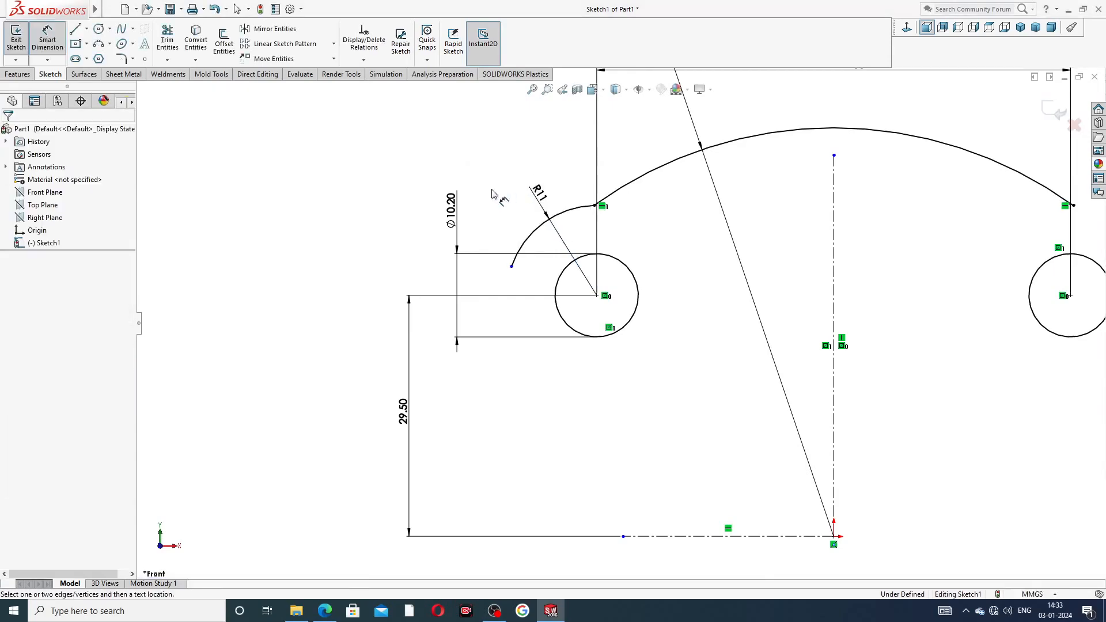
{"action": "left_click", "coordinate": [324, 611]}
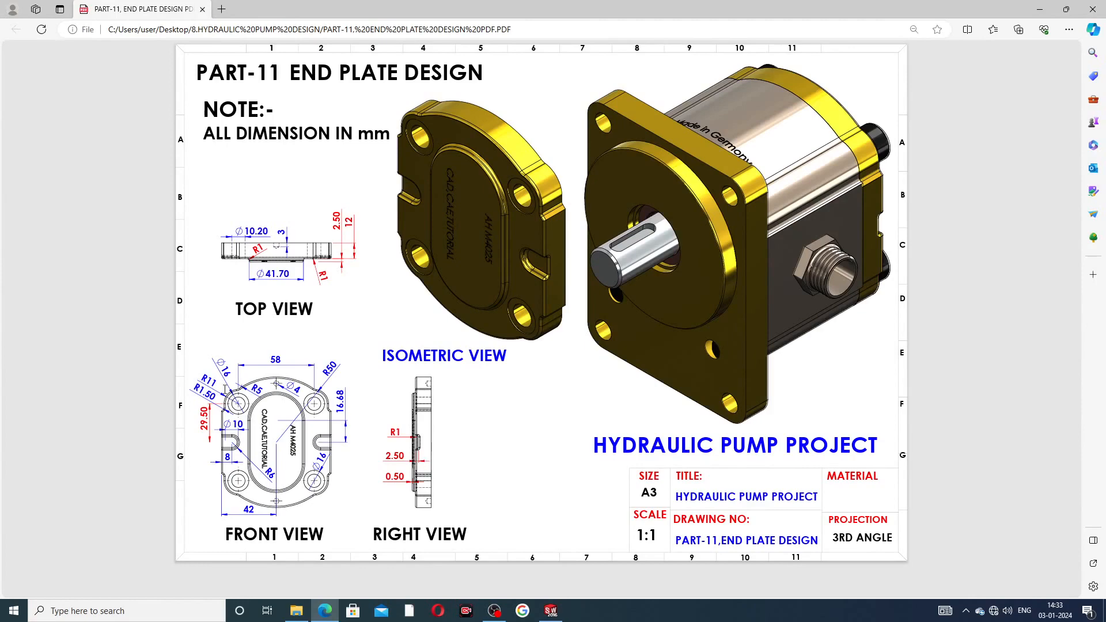
{"action": "left_click", "coordinate": [320, 609]}
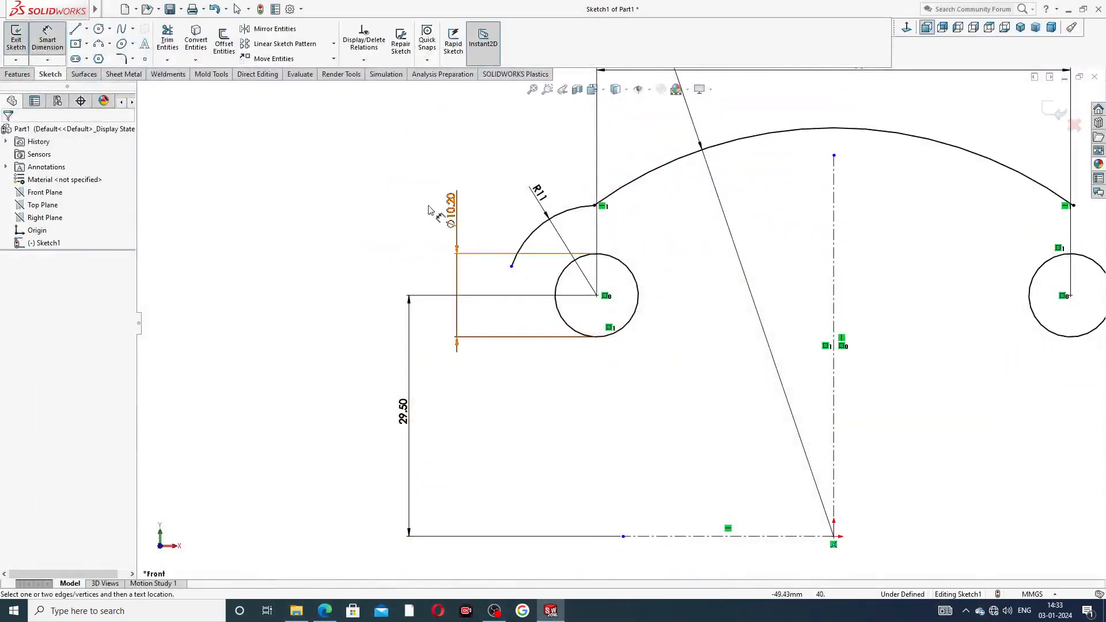
{"action": "right_click", "coordinate": [408, 212]}
{"action": "left_click", "coordinate": [440, 173]}
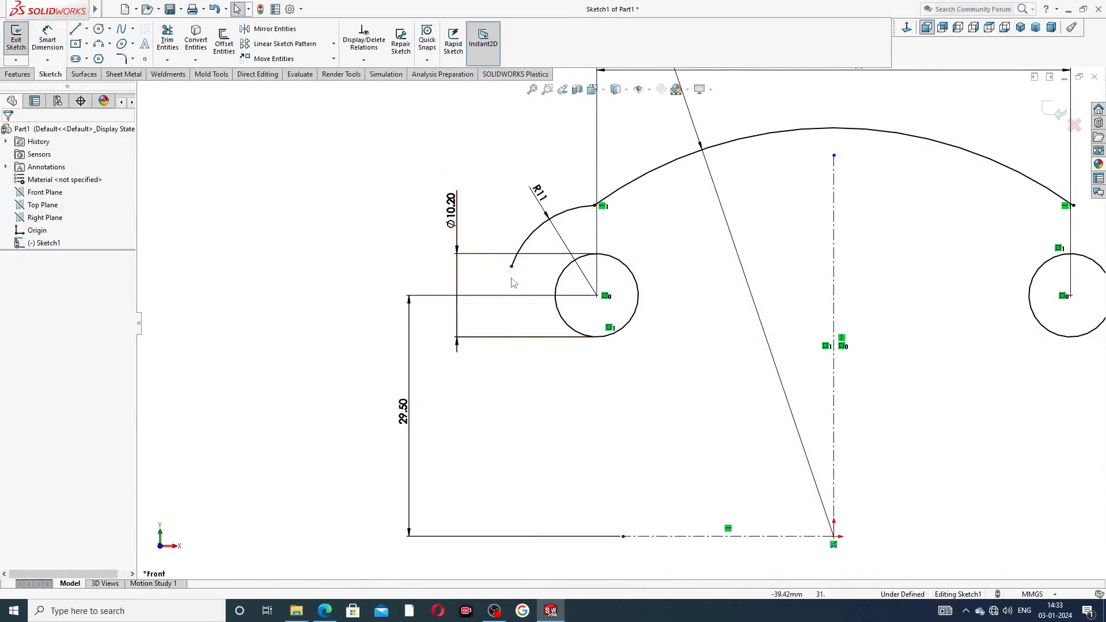
Step: Extend the R11 arc's free end to the circle centre's level and add a Horizontal relation between the endpoint and the centre
{"action": "left_click_drag", "start_coordinate": [512, 267], "coordinate": [514, 296]}
{"action": "left_click", "coordinate": [505, 311]}
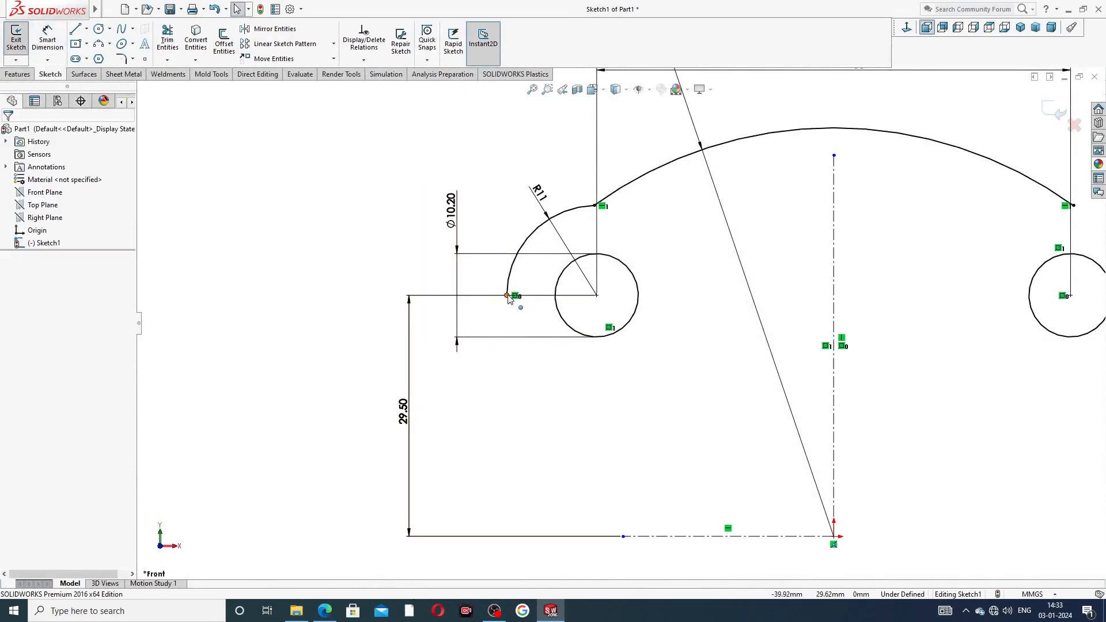
{"action": "left_click", "coordinate": [507, 296]}
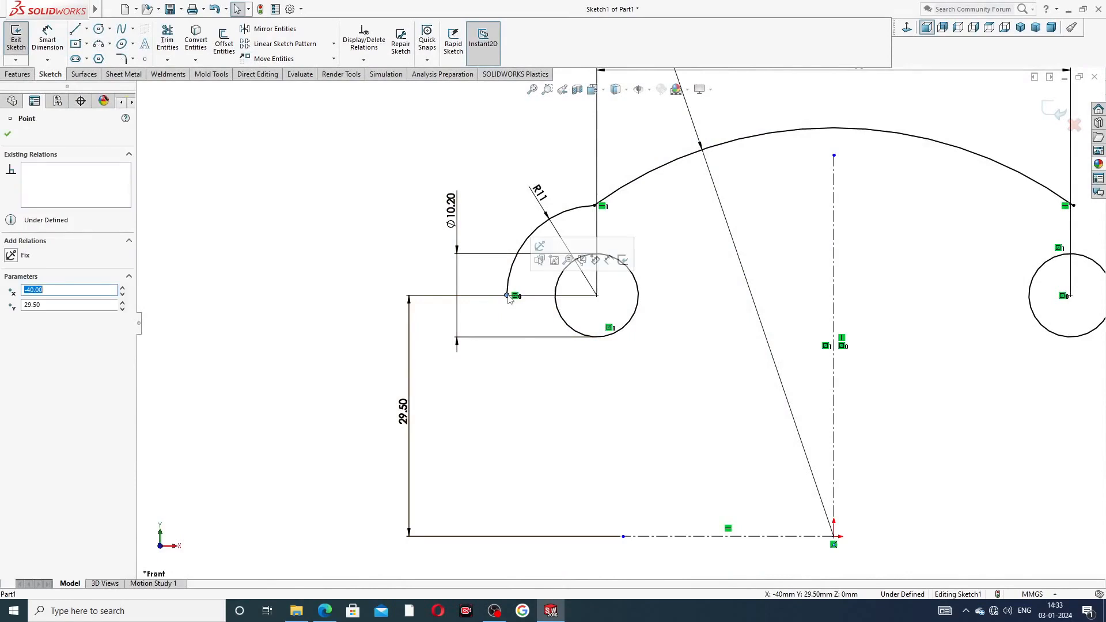
{"action": "left_click", "coordinate": [598, 296], "text": "ctrl"}
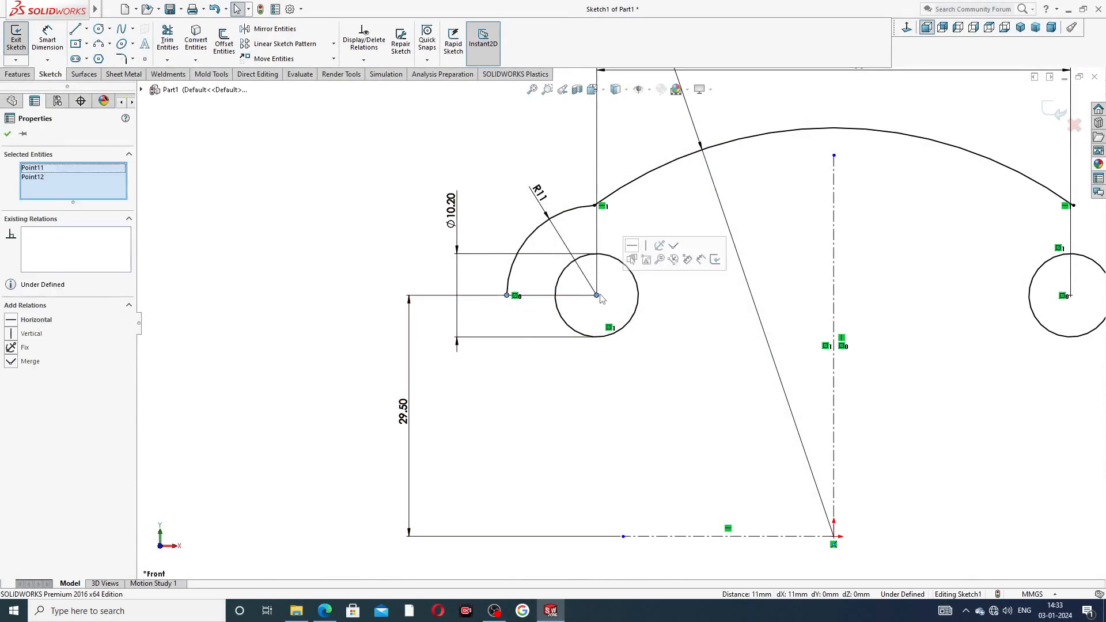
{"action": "left_click", "coordinate": [632, 246]}
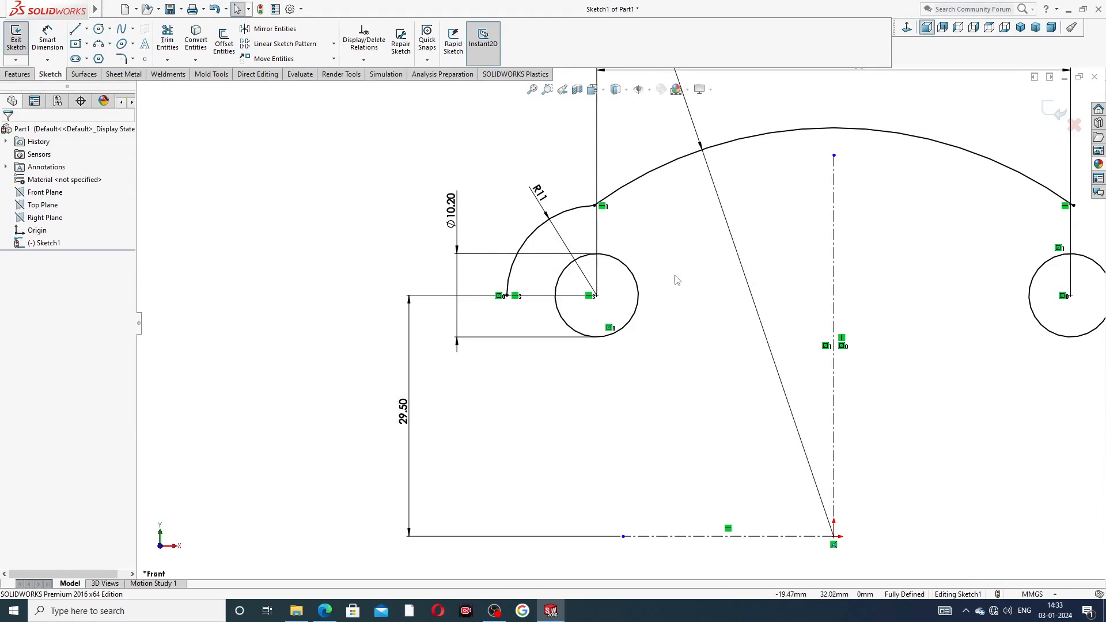
Step: Sketch a line chain from the R11 arc's lower end: a short vertical, a short outward slant and a long vertical down to the origin's level
{"action": "scroll", "coordinate": [618, 324], "scroll_direction": "up", "scroll_amount": 1}
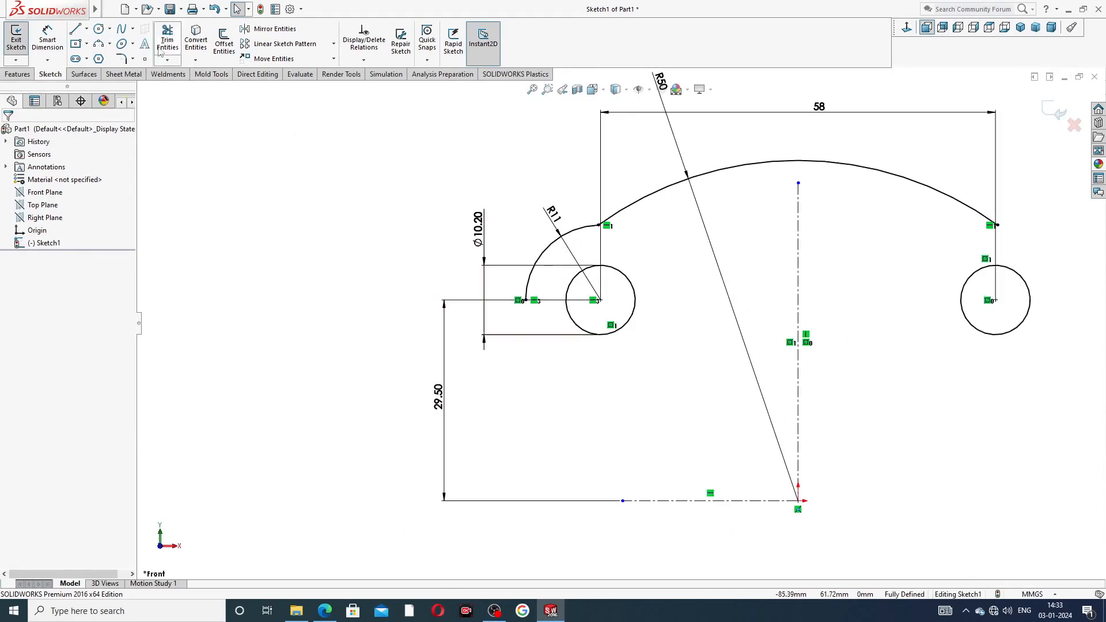
{"action": "left_click", "coordinate": [75, 30]}
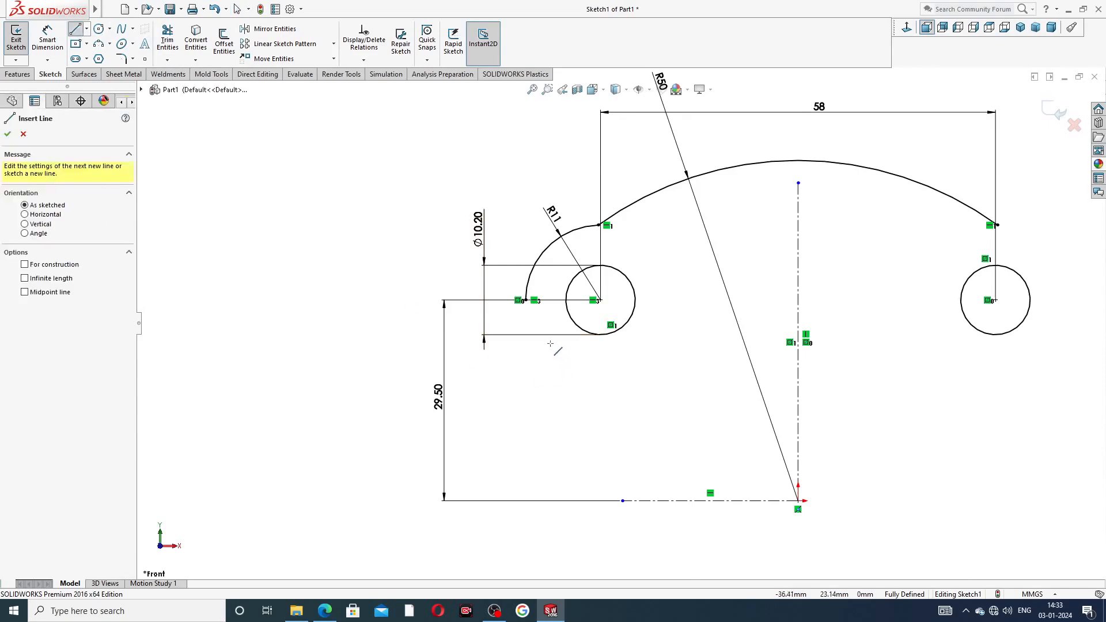
{"action": "scroll", "coordinate": [532, 347], "scroll_direction": "down", "scroll_amount": 5}
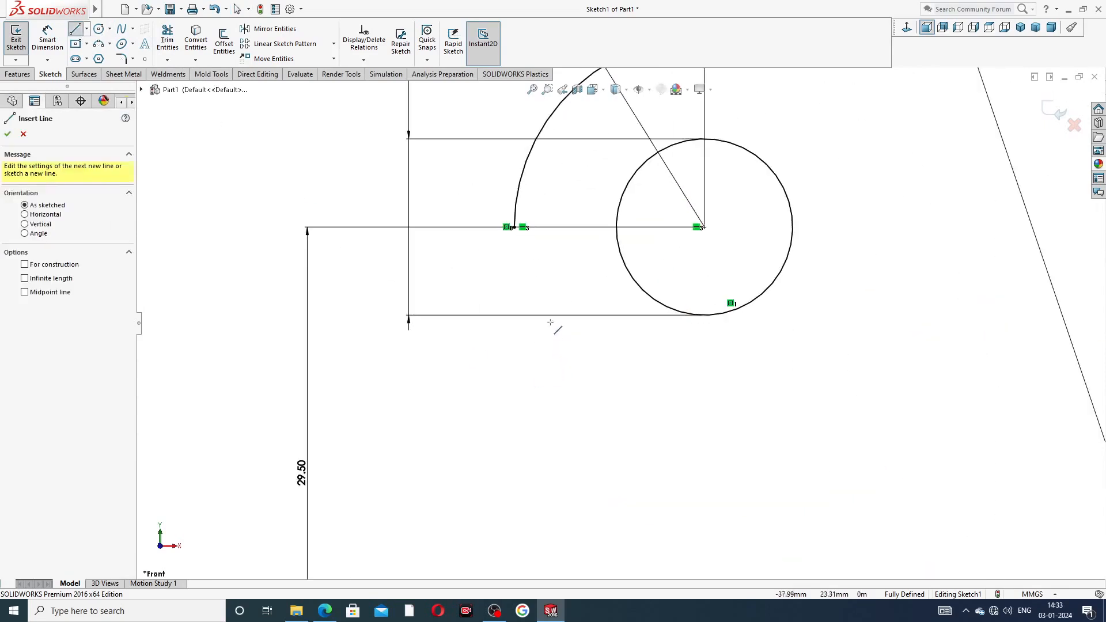
{"action": "left_click", "coordinate": [514, 227]}
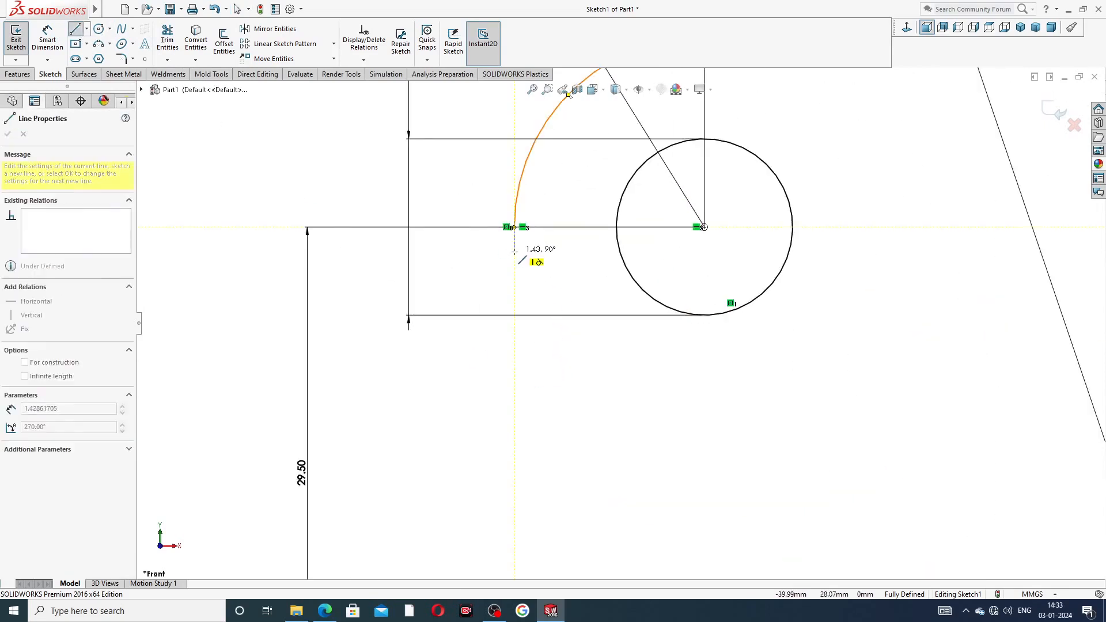
{"action": "left_click", "coordinate": [514, 248]}
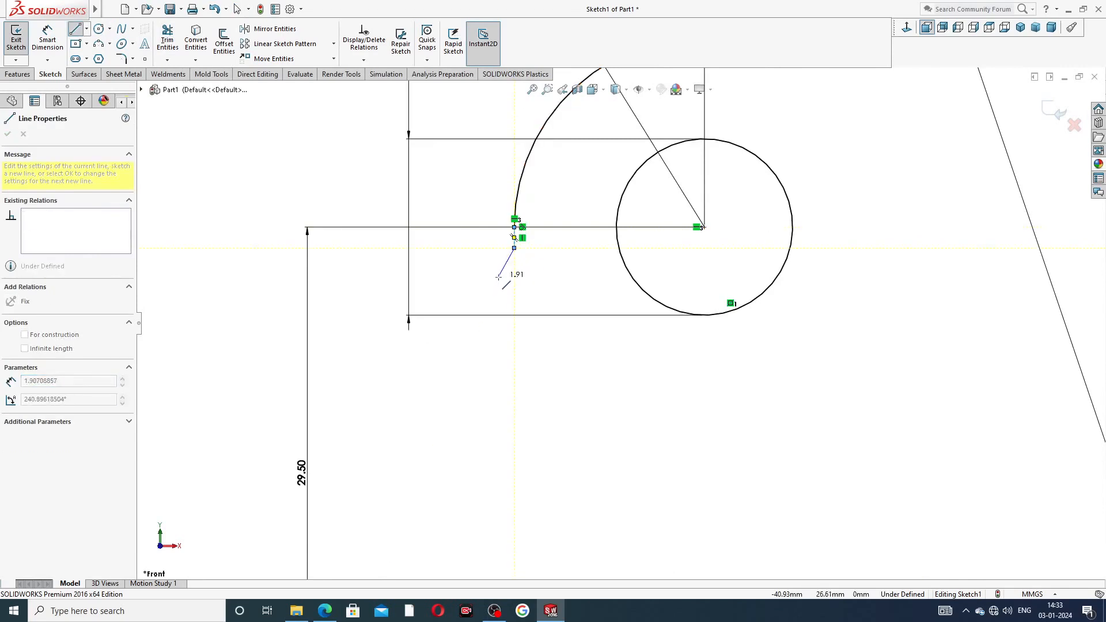
{"action": "scroll", "coordinate": [500, 401], "scroll_direction": "up", "scroll_amount": 3}
{"action": "scroll", "coordinate": [531, 391], "scroll_direction": "up", "scroll_amount": 1}
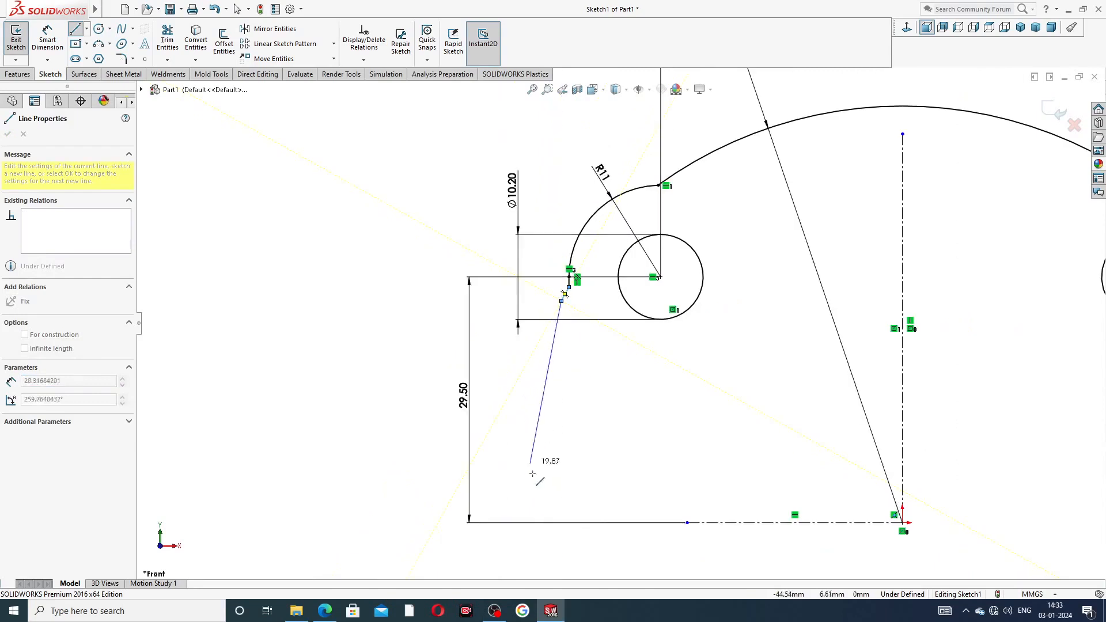
{"action": "left_click", "coordinate": [560, 522]}
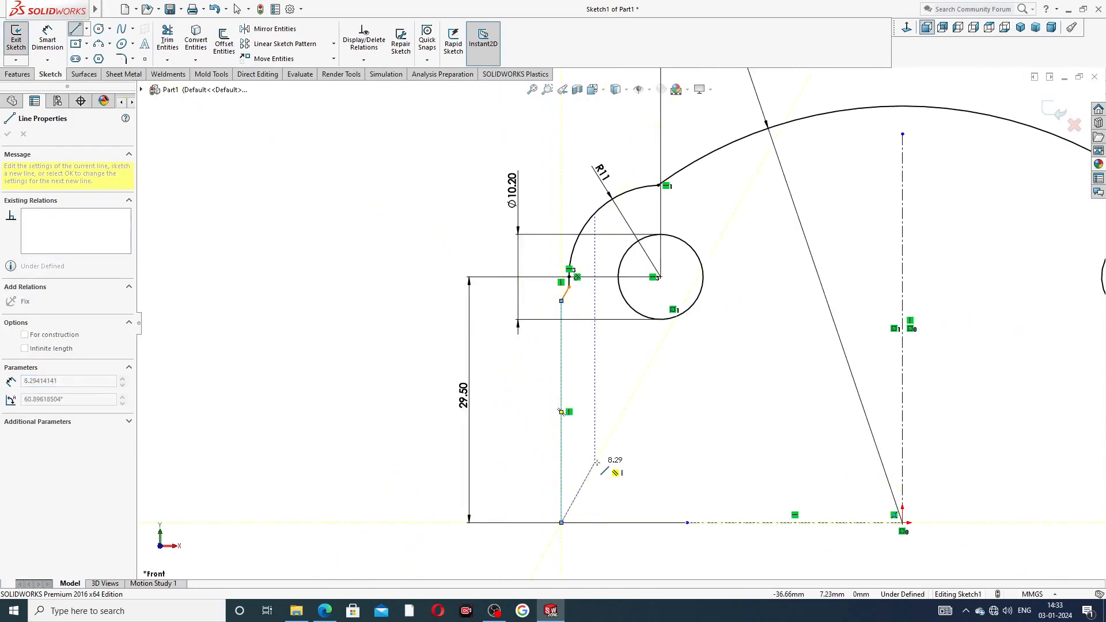
{"action": "right_click", "coordinate": [595, 451]}
{"action": "left_click", "coordinate": [629, 462]}
Step: Dimension the distance between the long left vertical line and the vertical centerline as 42 mm
{"action": "scroll", "coordinate": [663, 415], "scroll_direction": "down", "scroll_amount": 2}
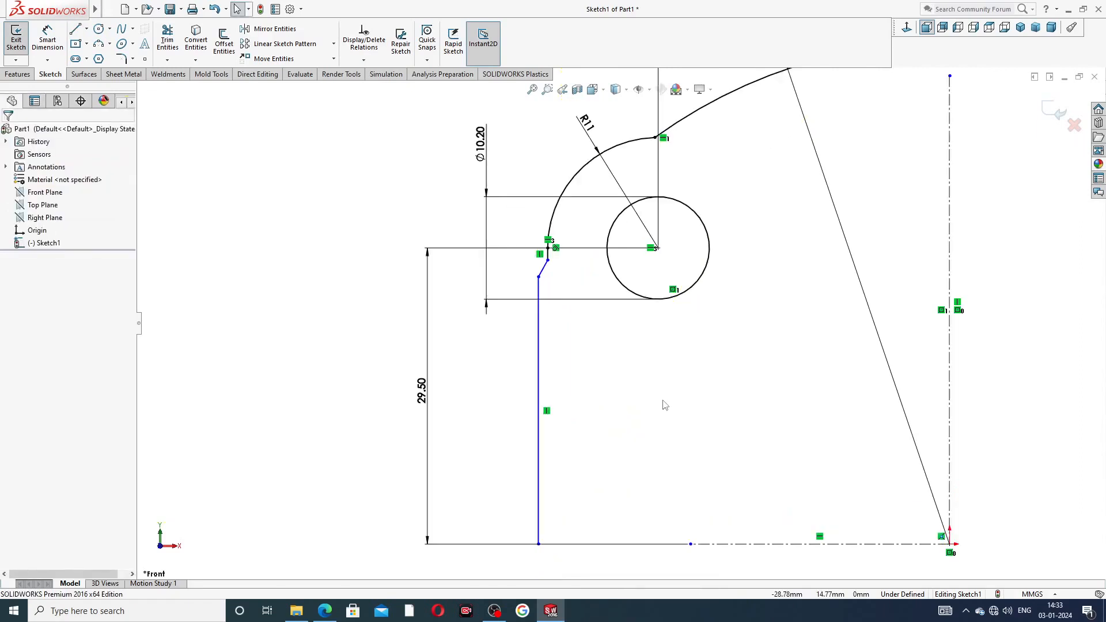
{"action": "scroll", "coordinate": [777, 357], "scroll_direction": "up", "scroll_amount": 3}
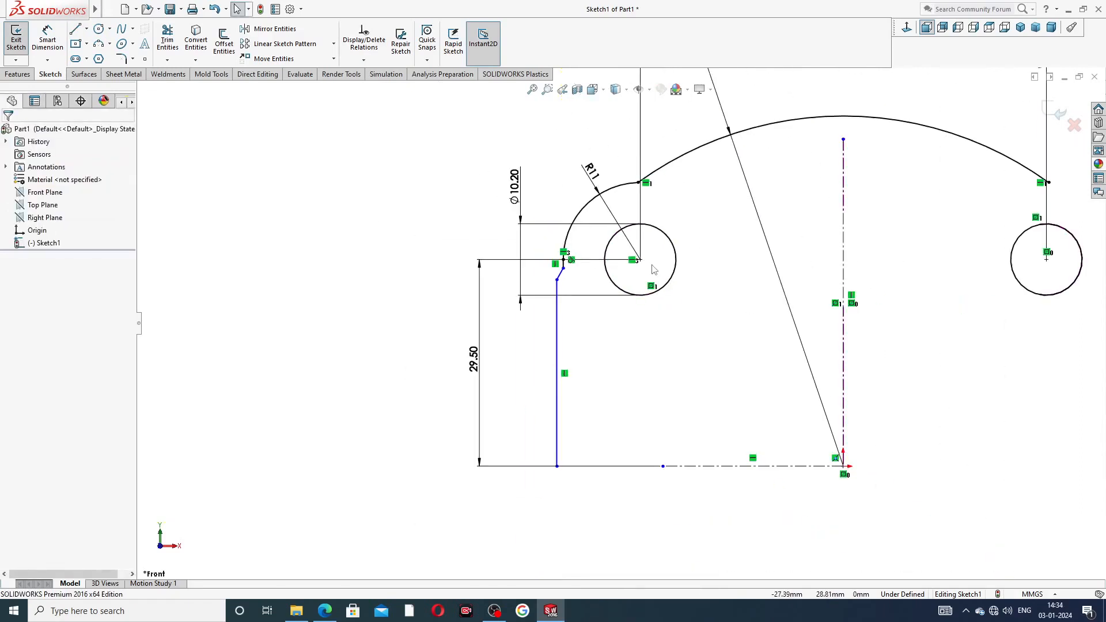
{"action": "scroll", "coordinate": [582, 248], "scroll_direction": "down", "scroll_amount": 3}
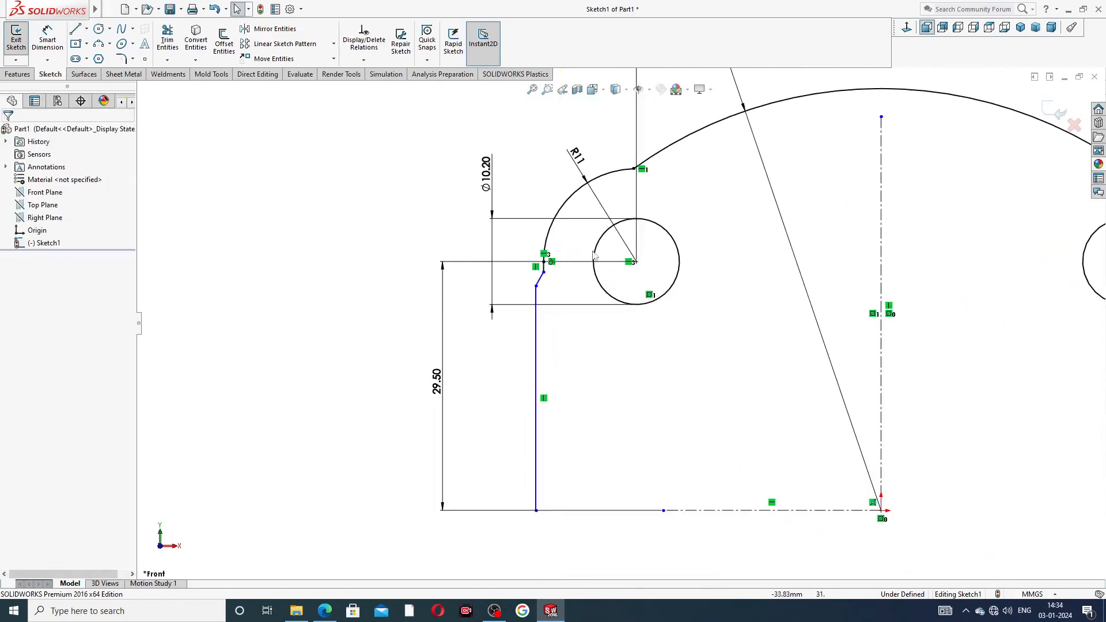
{"action": "left_click", "coordinate": [47, 37]}
{"action": "scroll", "coordinate": [639, 364], "scroll_direction": "up", "scroll_amount": 3}
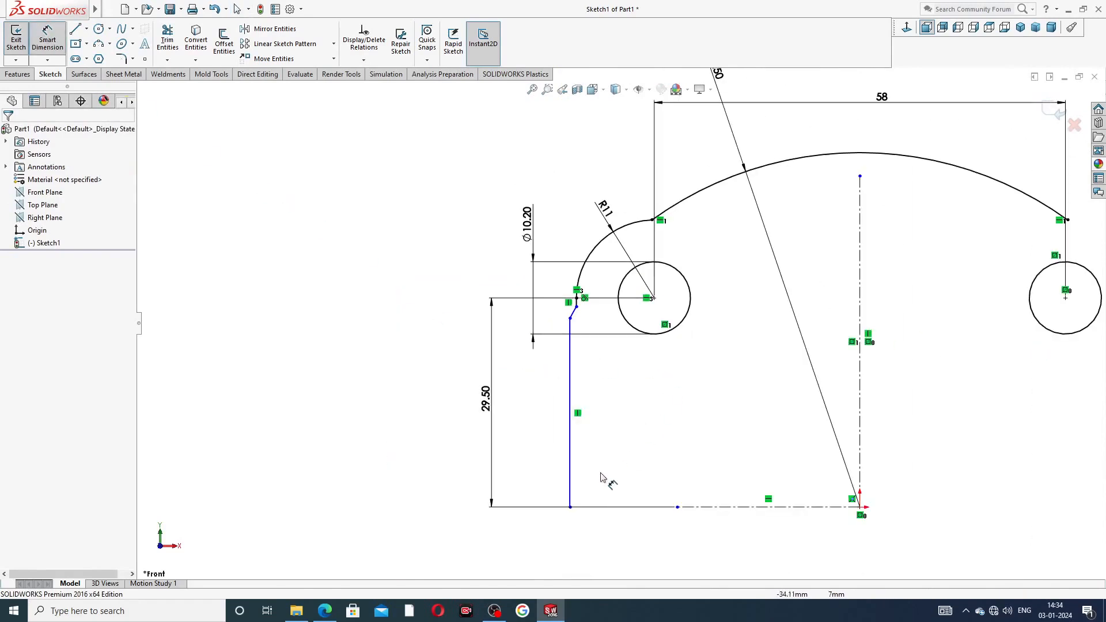
{"action": "left_click", "coordinate": [570, 460]}
{"action": "left_click", "coordinate": [859, 443]}
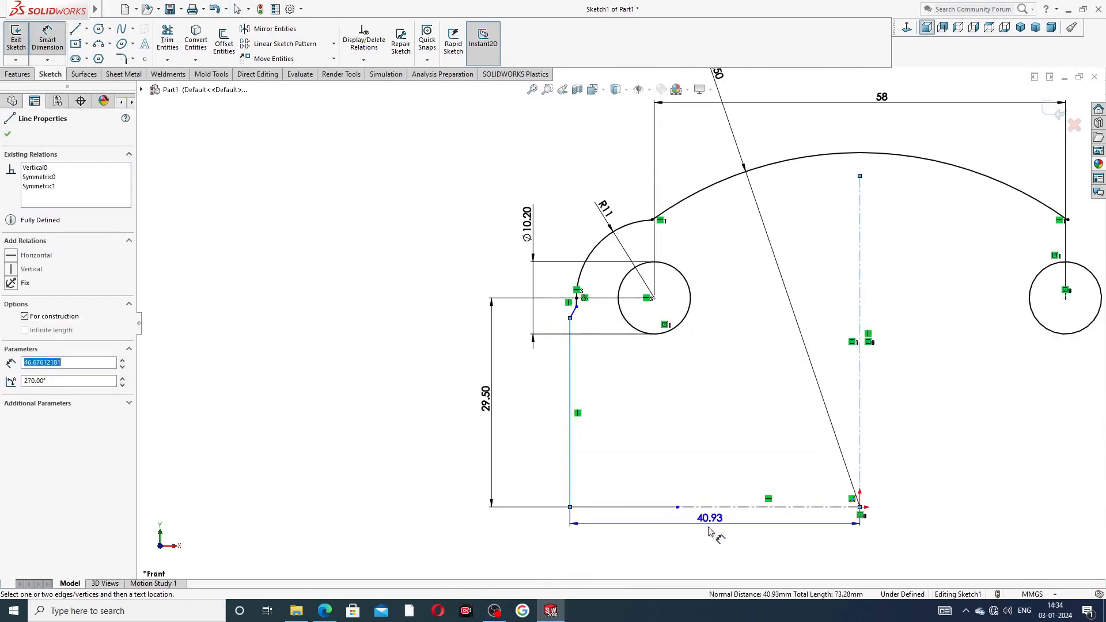
{"action": "left_click", "coordinate": [700, 538]}
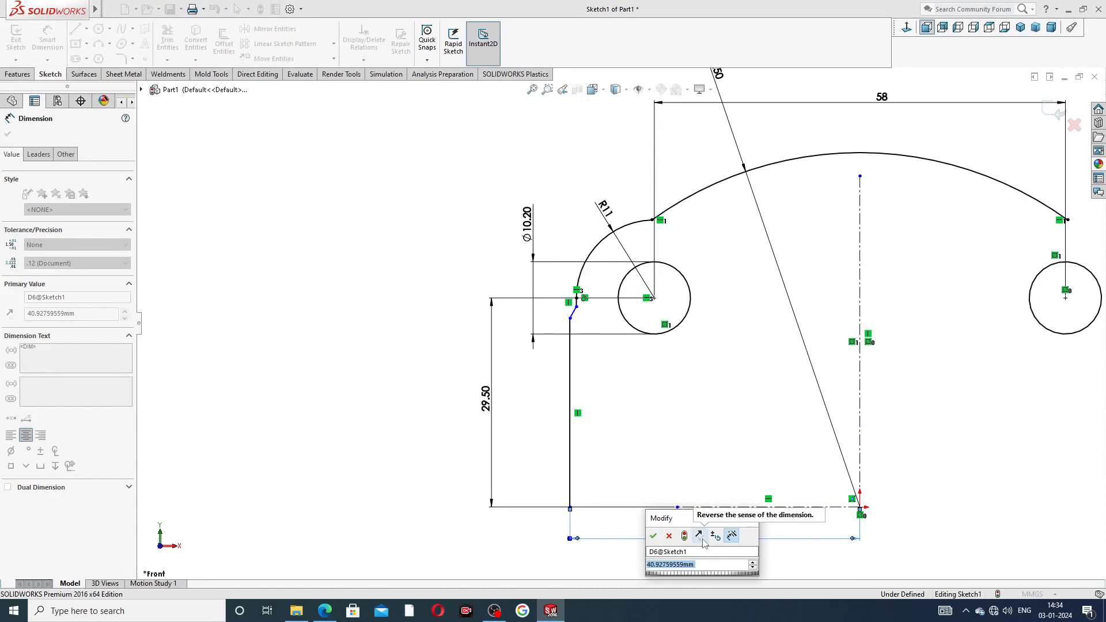
{"action": "type", "text": "42"}
{"action": "key", "text": "Return"}
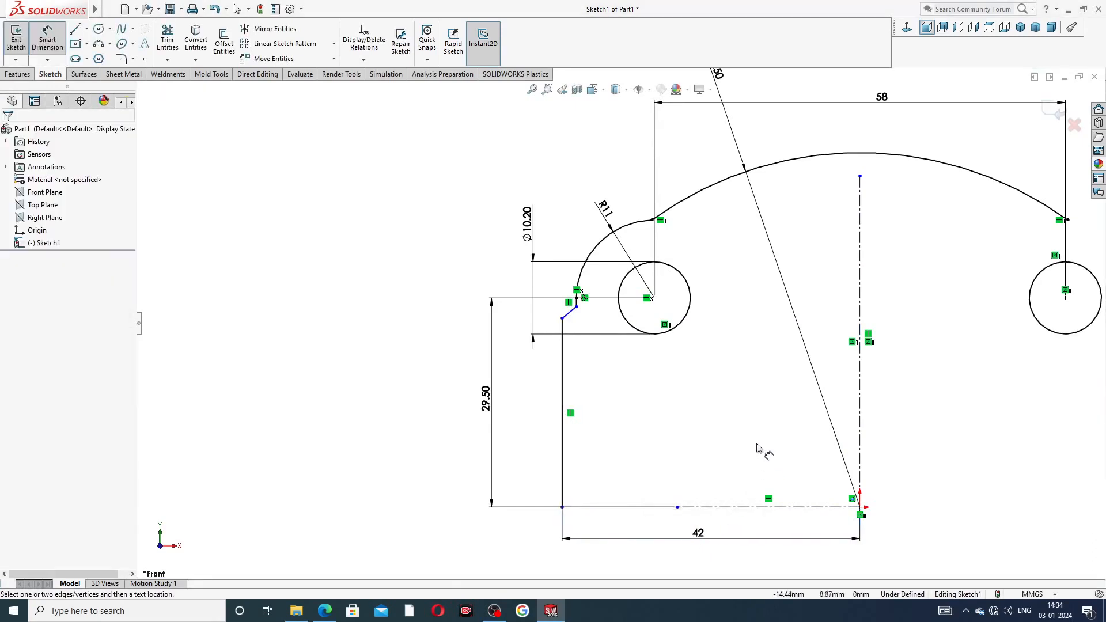
Step: Check the front view dimensions in the end plate PDF drawing in the browser and return to the sketch
{"action": "scroll", "coordinate": [757, 426], "scroll_direction": "up", "scroll_amount": 3}
{"action": "scroll", "coordinate": [682, 302], "scroll_direction": "down", "scroll_amount": 3}
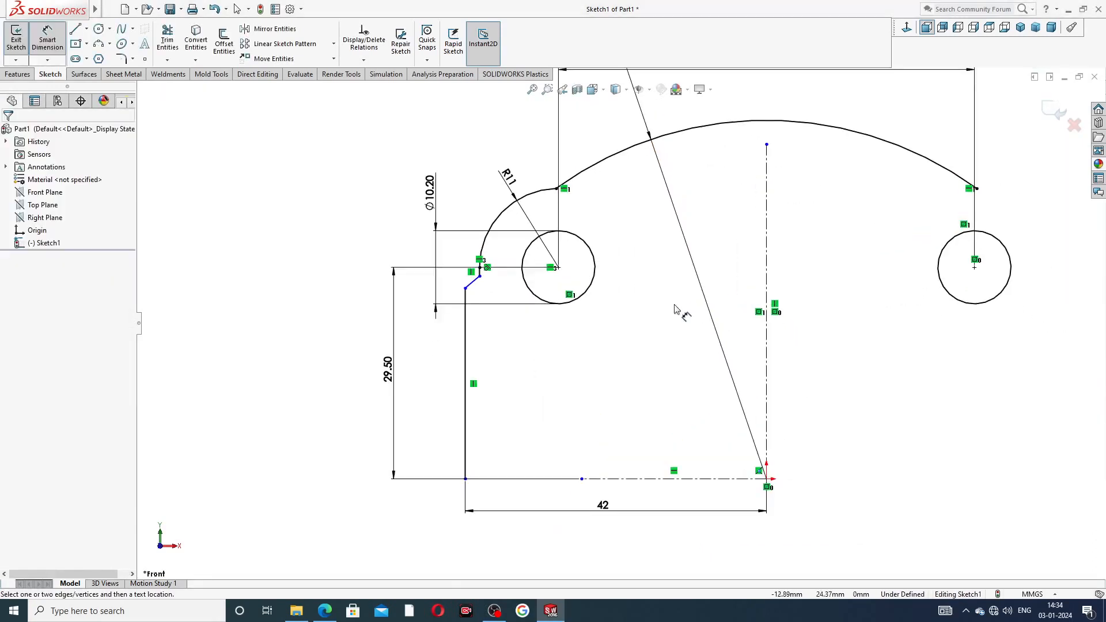
{"action": "left_click", "coordinate": [336, 612]}
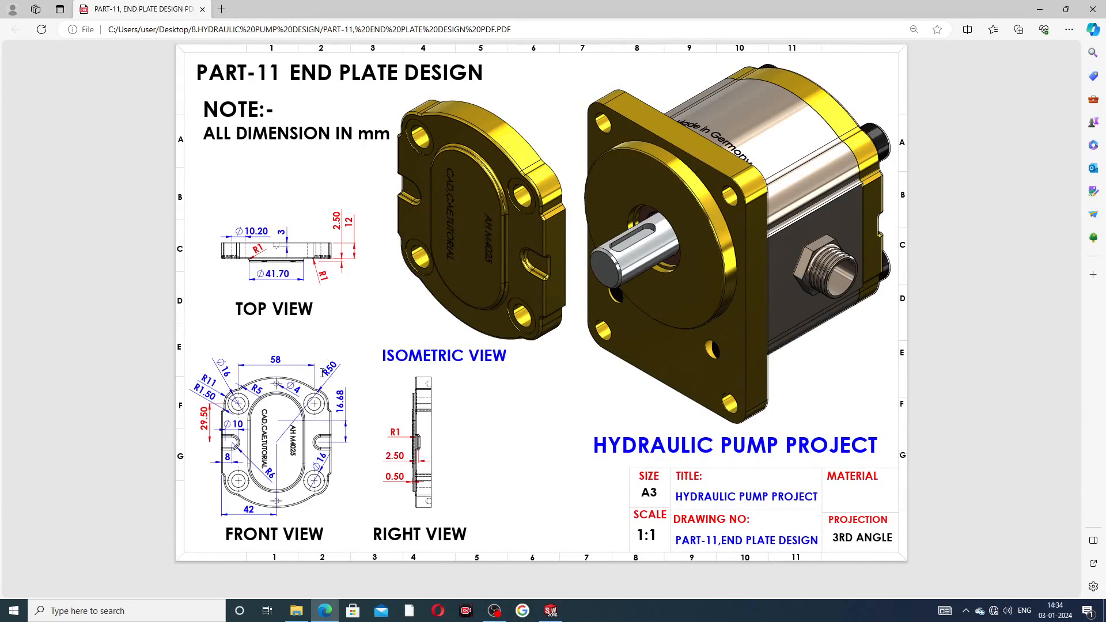
{"action": "left_click", "coordinate": [325, 610]}
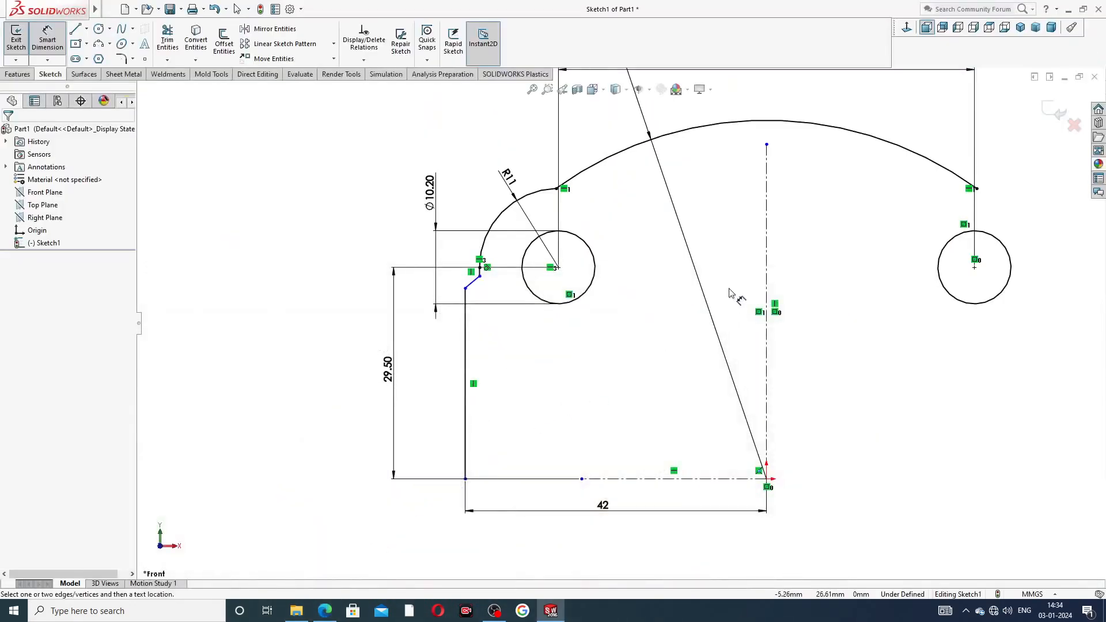
Step: Check the front view in the end plate PDF drawing and lower the corner between the slanted line and the long left vertical line
{"action": "scroll", "coordinate": [806, 295], "scroll_direction": "up", "scroll_amount": 1}
{"action": "scroll", "coordinate": [805, 294], "scroll_direction": "up", "scroll_amount": 1}
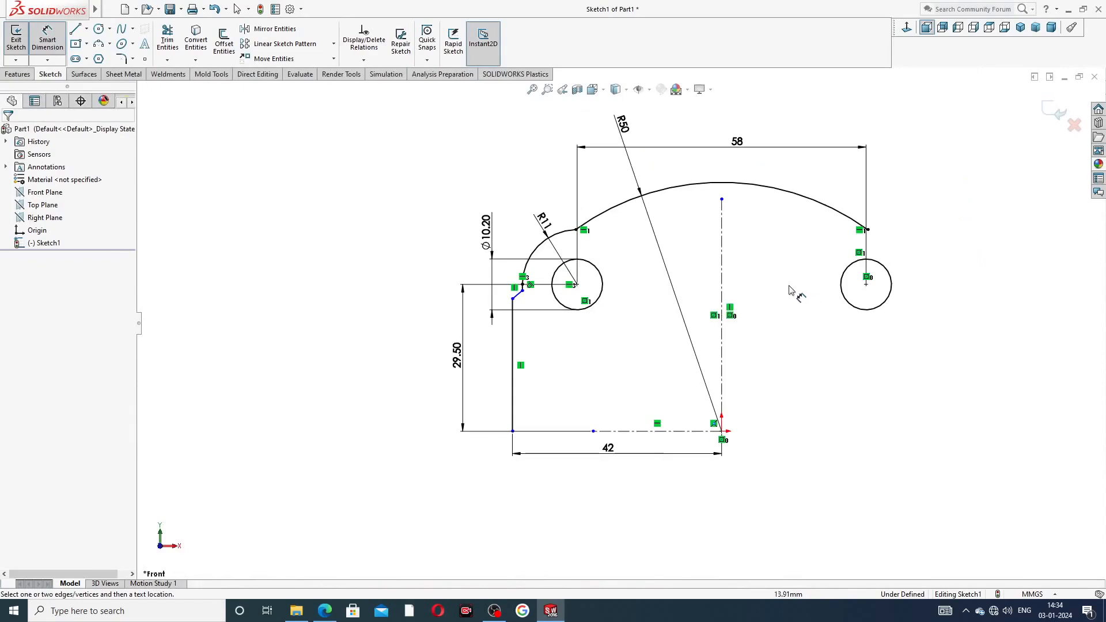
{"action": "left_click", "coordinate": [324, 610]}
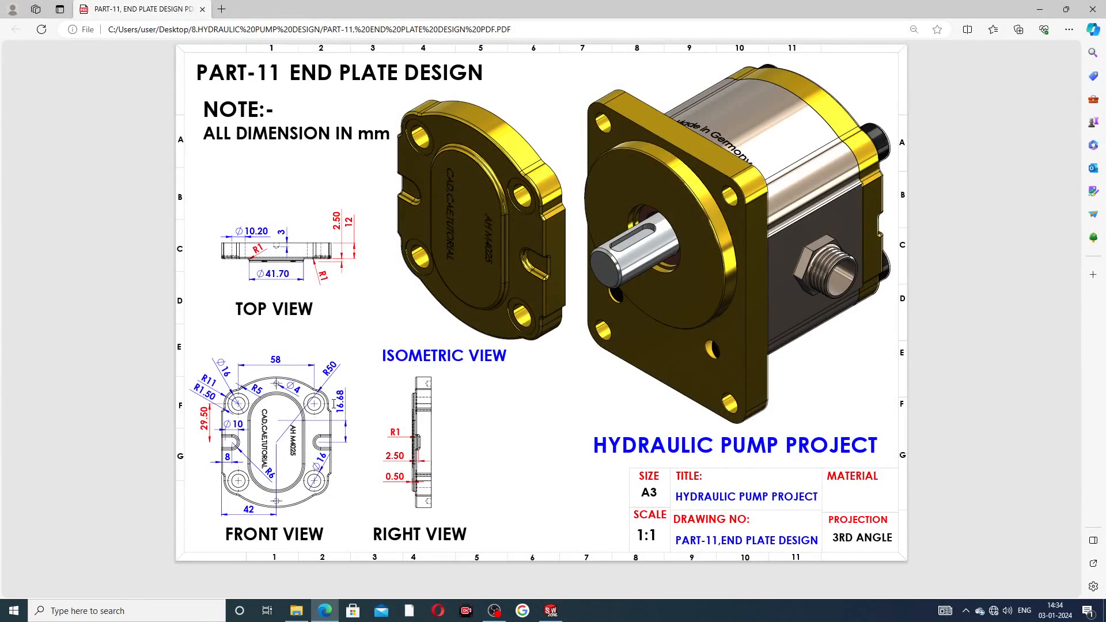
{"action": "left_click", "coordinate": [326, 613]}
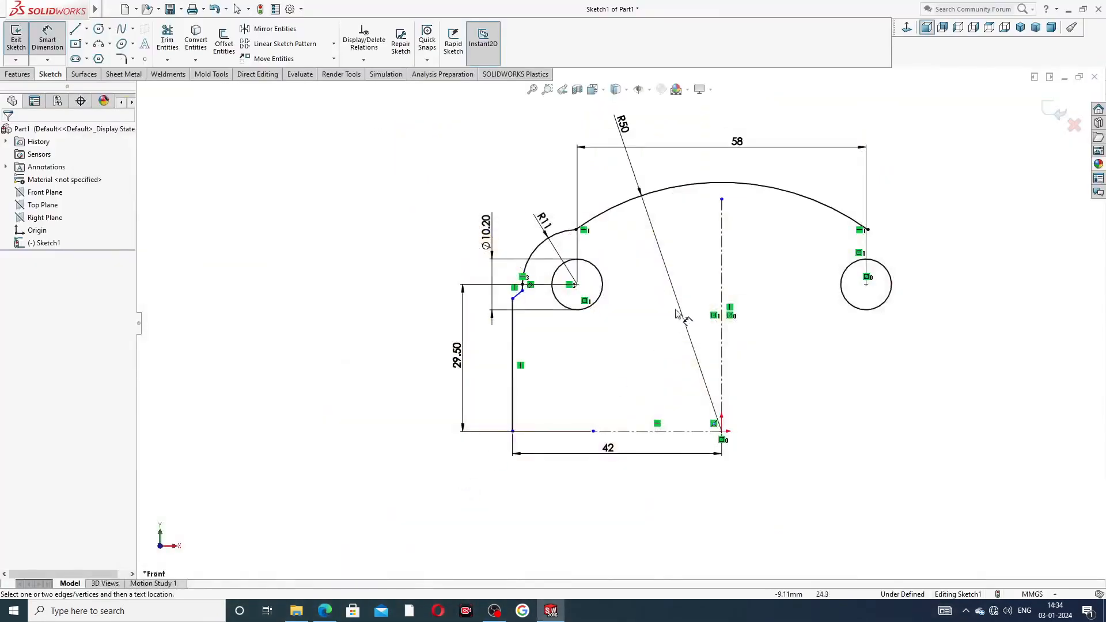
{"action": "scroll", "coordinate": [591, 286], "scroll_direction": "down", "scroll_amount": 2}
{"action": "scroll", "coordinate": [591, 288], "scroll_direction": "down", "scroll_amount": 2}
{"action": "scroll", "coordinate": [572, 223], "scroll_direction": "down", "scroll_amount": 2}
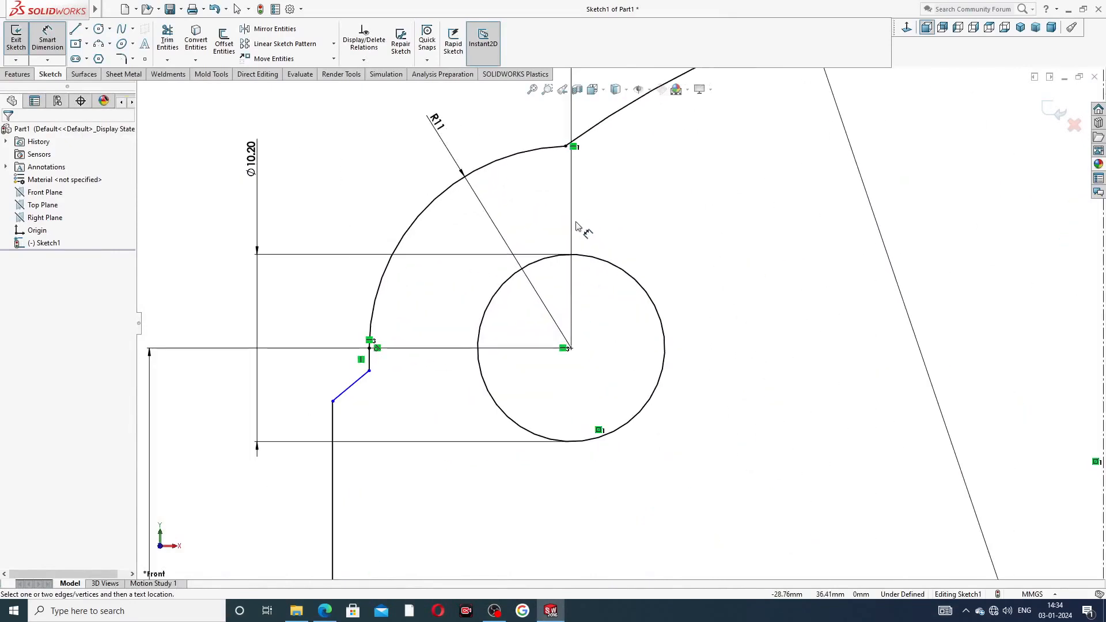
{"action": "right_click", "coordinate": [315, 193]}
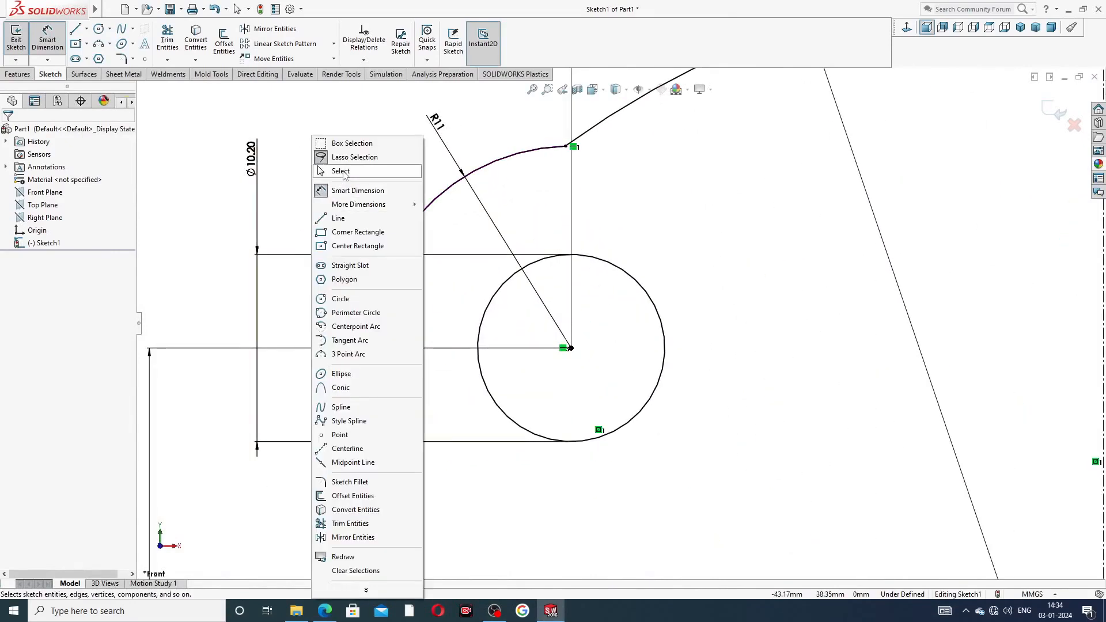
{"action": "left_click", "coordinate": [340, 171]}
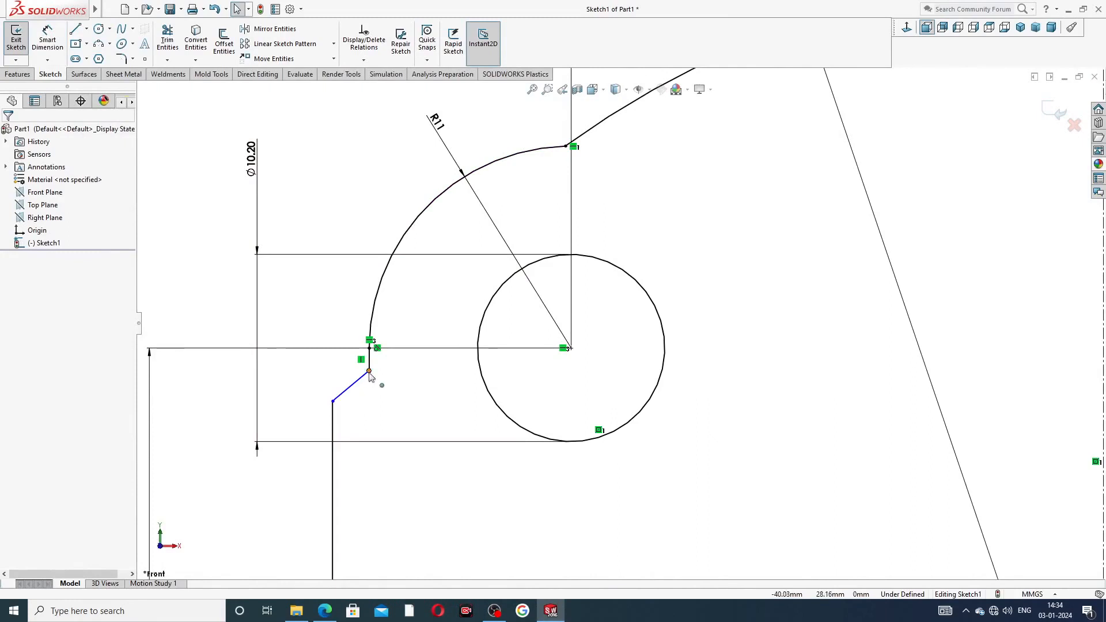
{"action": "left_click", "coordinate": [332, 401]}
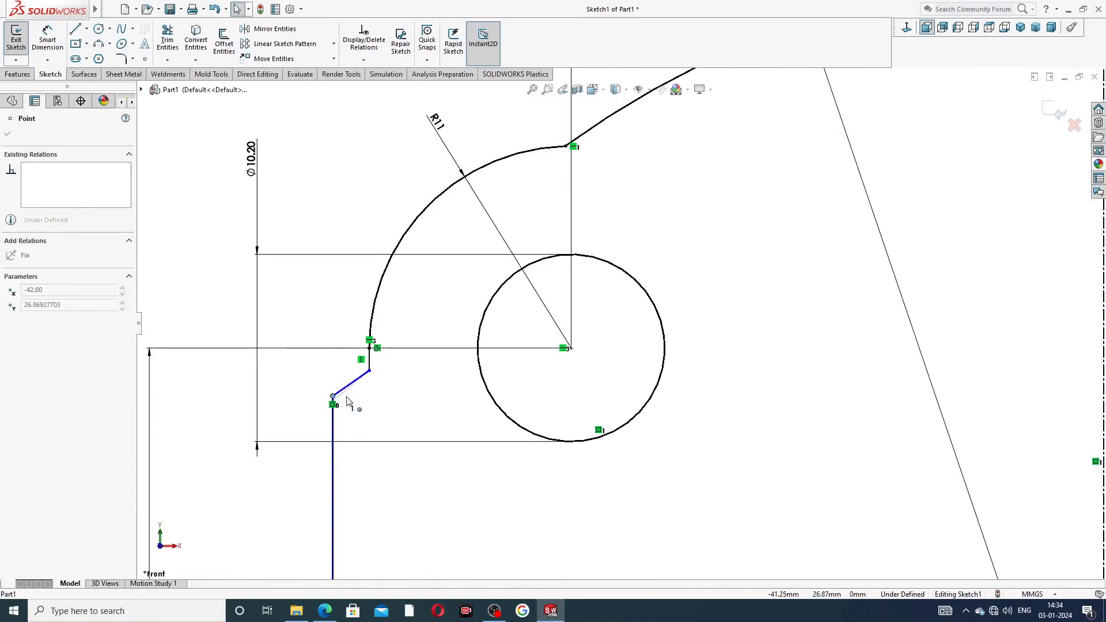
{"action": "left_click_drag", "start_coordinate": [353, 410], "coordinate": [355, 433]}
{"action": "left_click", "coordinate": [371, 425]}
Step: Fillet the corner between the short vertical line and the slanted line with a 1.5 mm radius
{"action": "scroll", "coordinate": [382, 398], "scroll_direction": "up", "scroll_amount": 3}
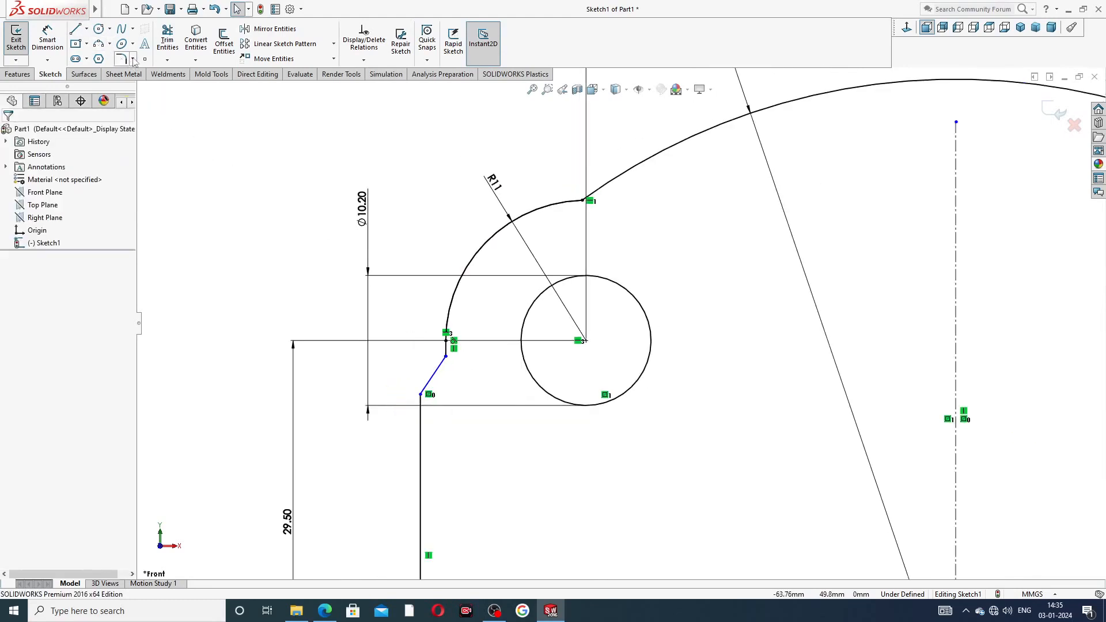
{"action": "left_click", "coordinate": [133, 60]}
{"action": "left_click", "coordinate": [147, 72]}
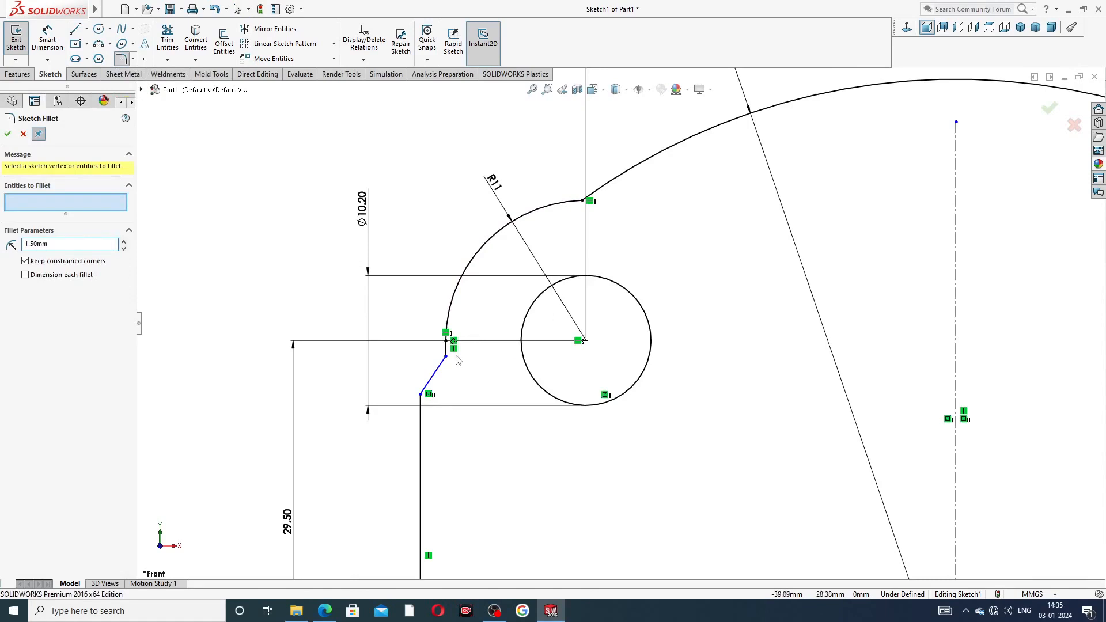
{"action": "left_click", "coordinate": [447, 357]}
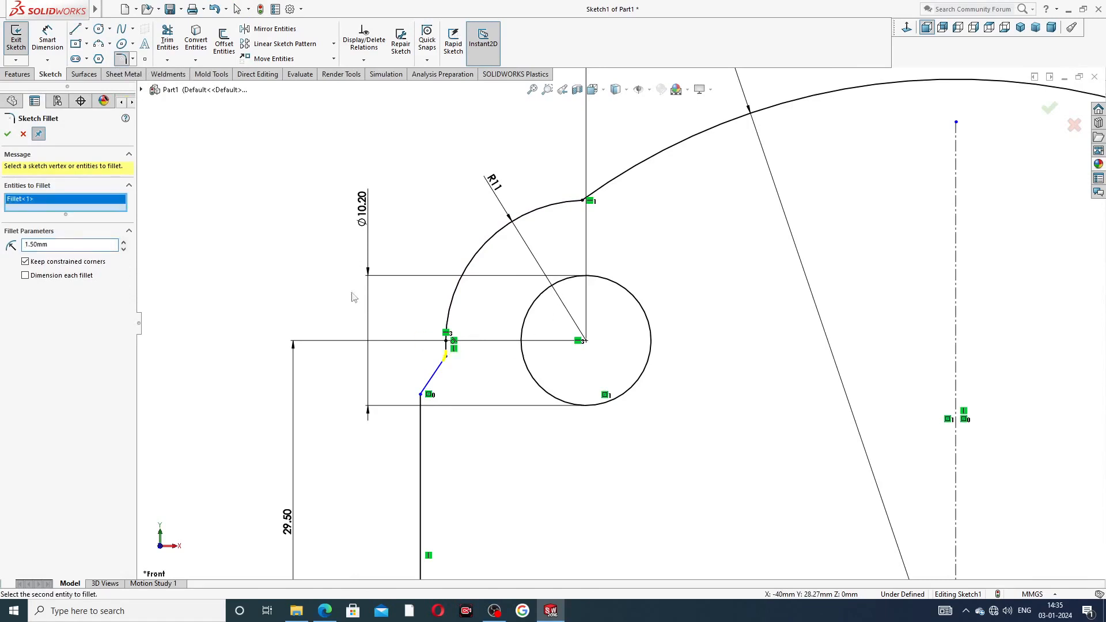
{"action": "left_click", "coordinate": [8, 135]}
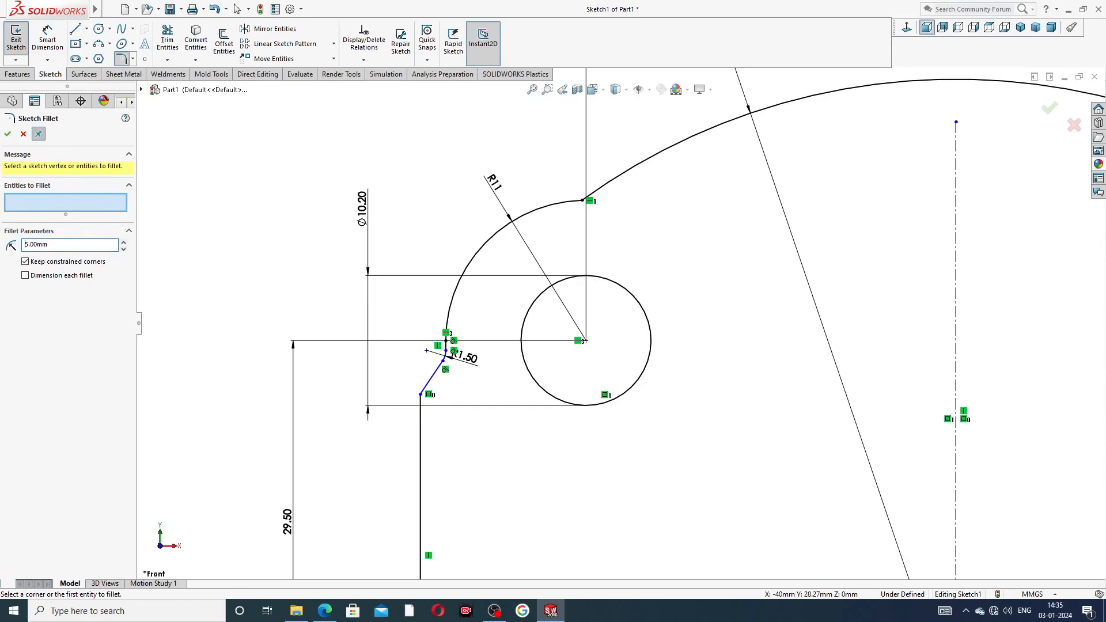
Step: Fillet the left junction of the R11 and R50 arcs with a 5 mm radius and finish the Sketch Fillet command
{"action": "left_click", "coordinate": [585, 202]}
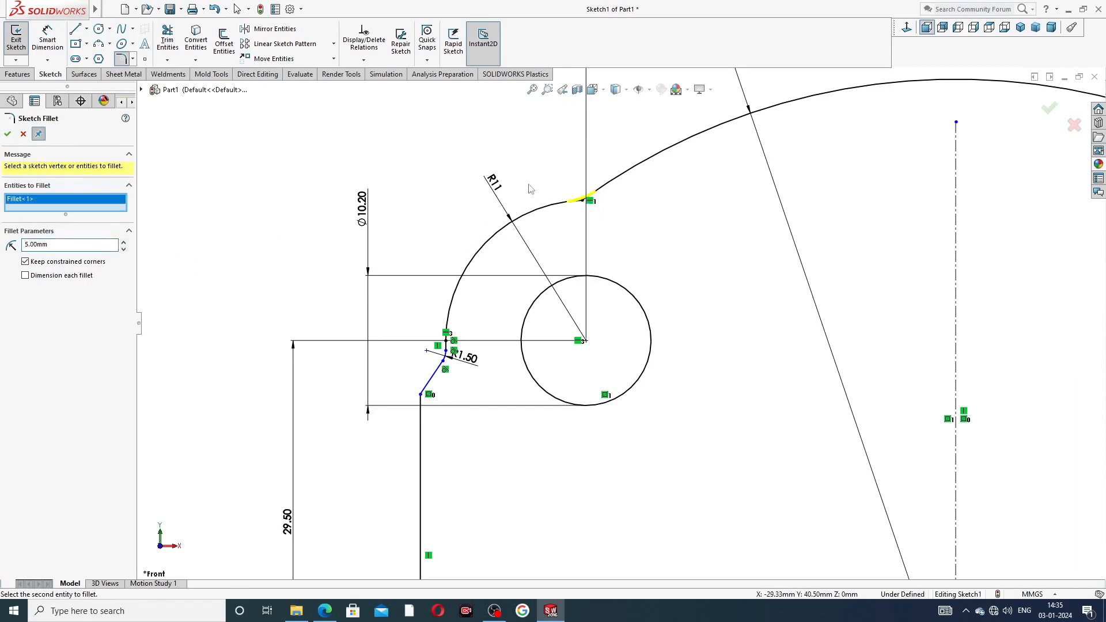
{"action": "left_click", "coordinate": [8, 136]}
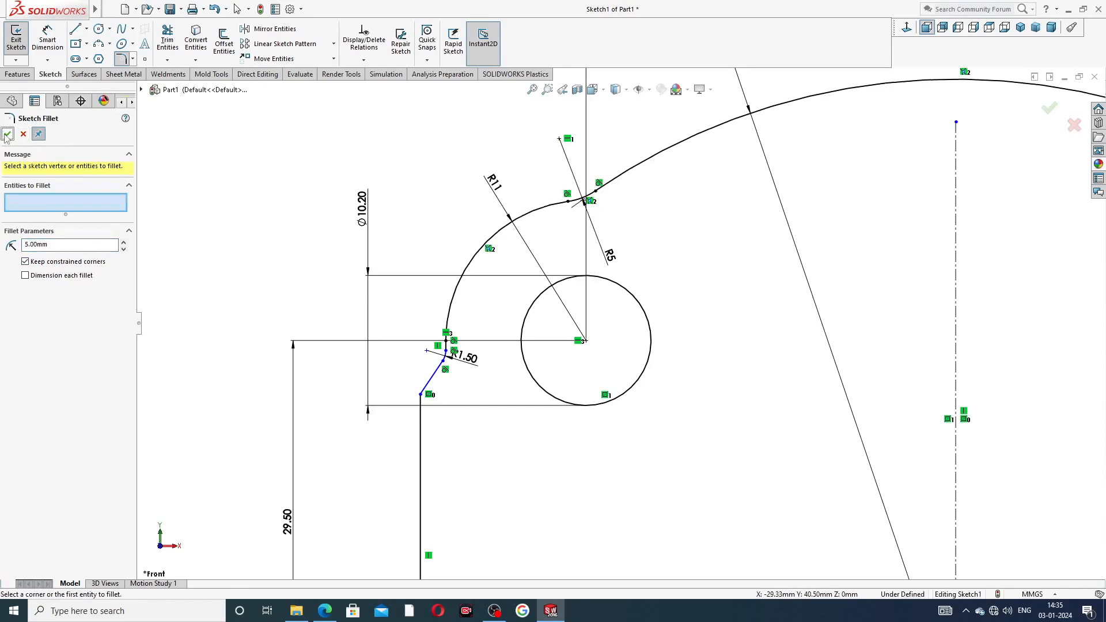
{"action": "left_click", "coordinate": [7, 136]}
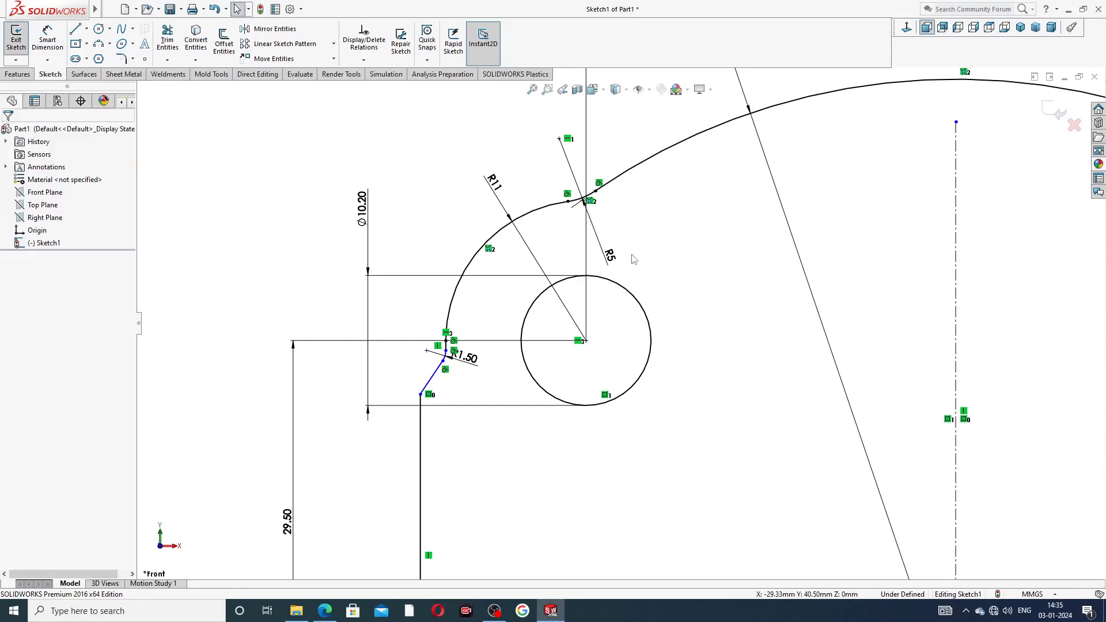
Step: Reposition the R5 and R1.50 fillet dimension labels close to their arcs
{"action": "left_click_drag", "start_coordinate": [609, 255], "coordinate": [604, 235]}
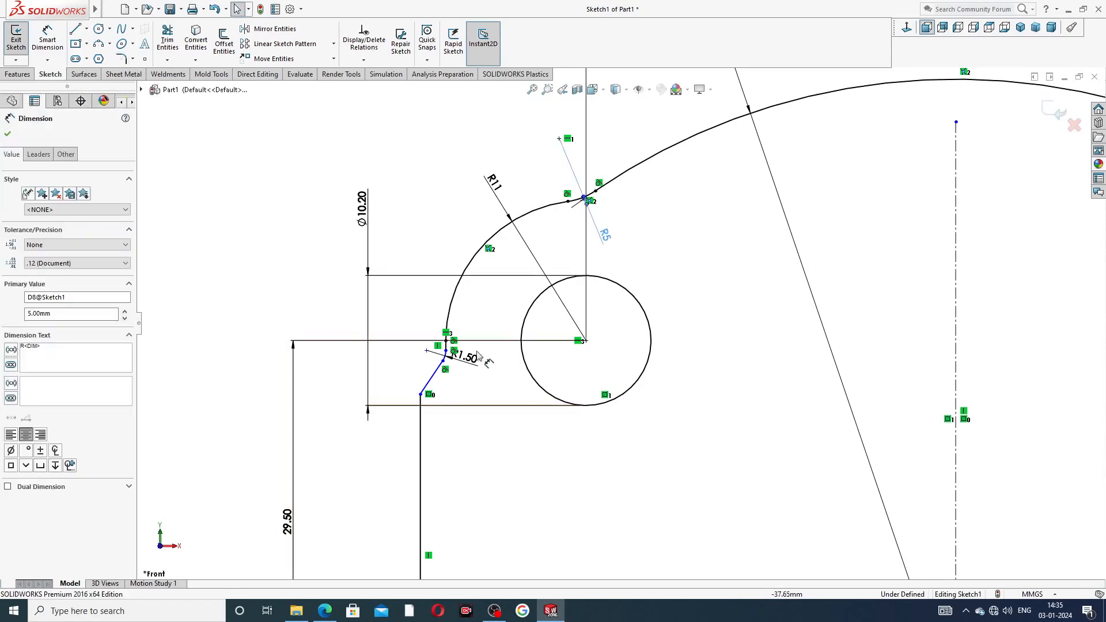
{"action": "left_click_drag", "start_coordinate": [477, 356], "coordinate": [487, 363]}
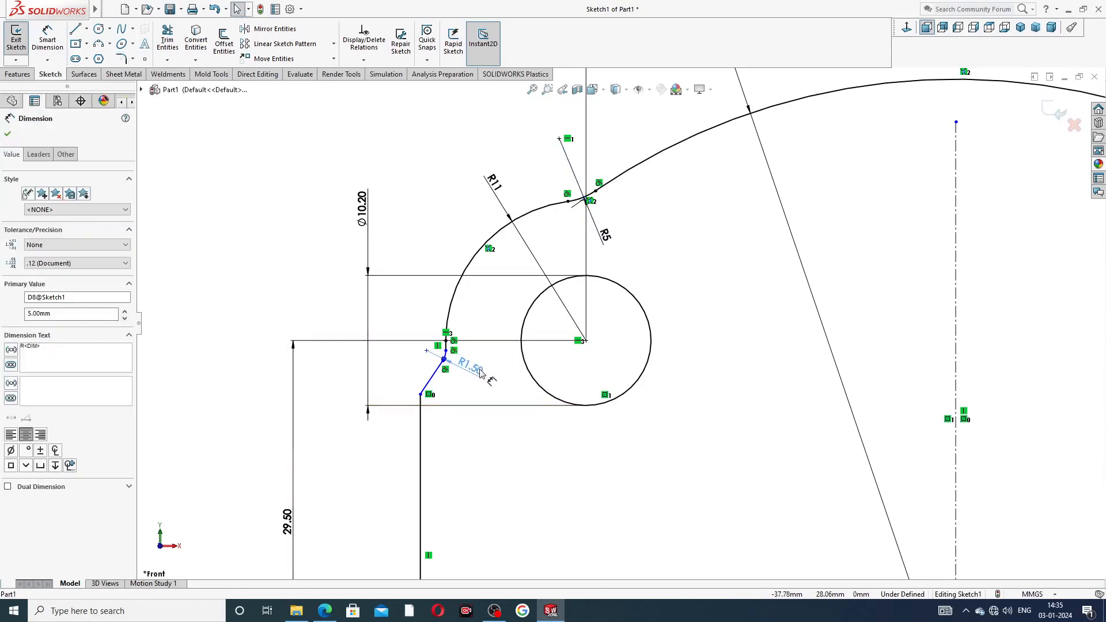
{"action": "left_click", "coordinate": [426, 307]}
Step: Compare the left half of the sketched outline with the front view in the PDF drawing and return to the sketch
{"action": "scroll", "coordinate": [700, 288], "scroll_direction": "up", "scroll_amount": 2}
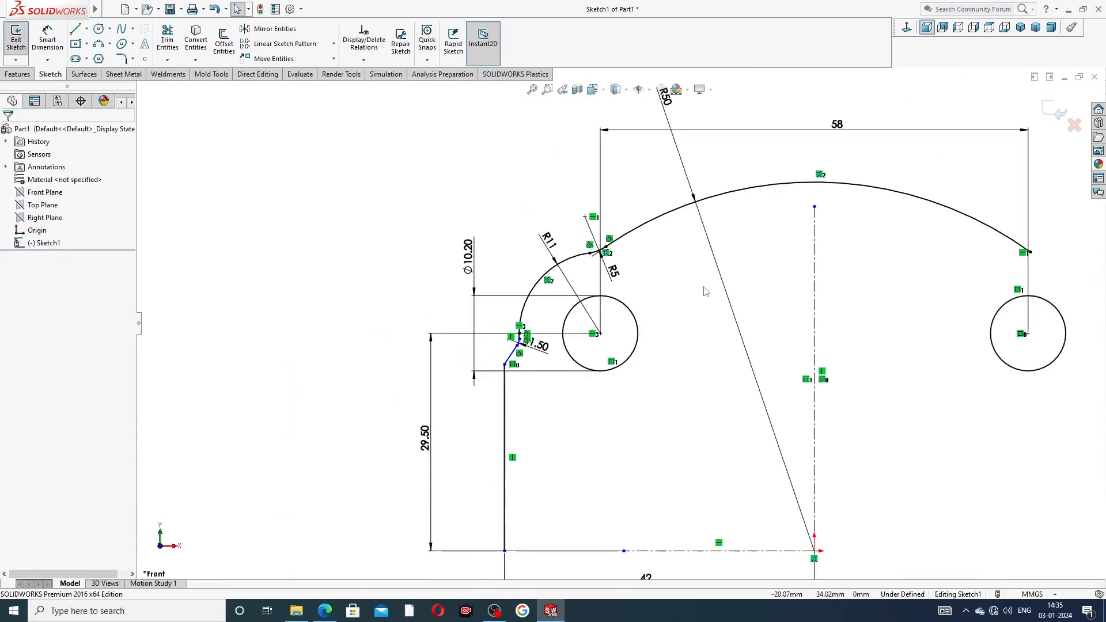
{"action": "scroll", "coordinate": [752, 362], "scroll_direction": "up", "scroll_amount": 2}
{"action": "scroll", "coordinate": [764, 385], "scroll_direction": "down", "scroll_amount": 1}
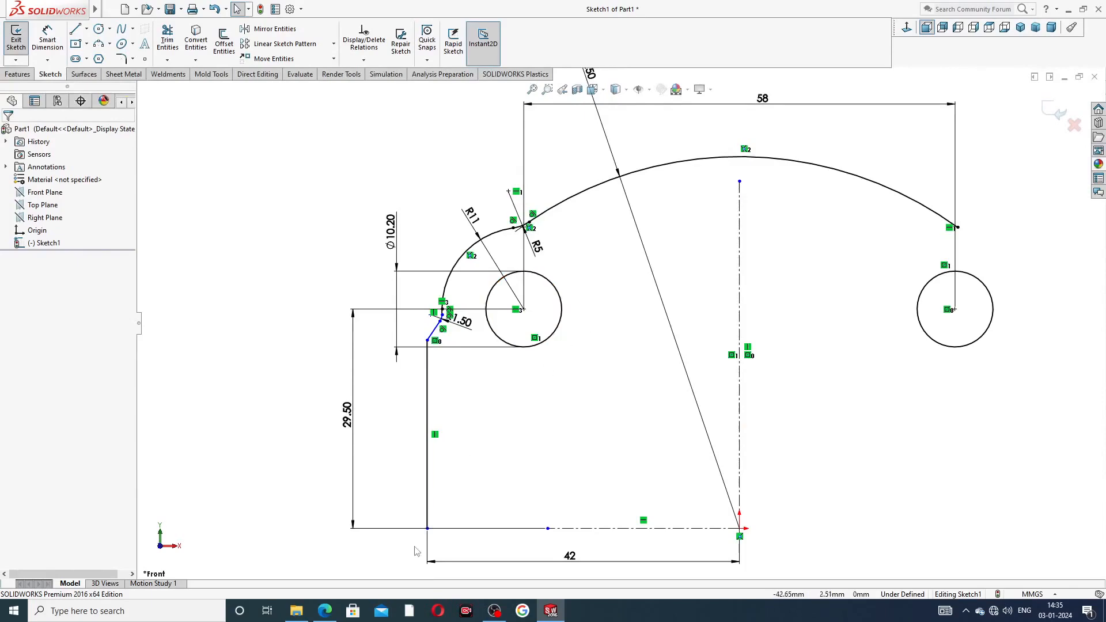
{"action": "left_click", "coordinate": [324, 610]}
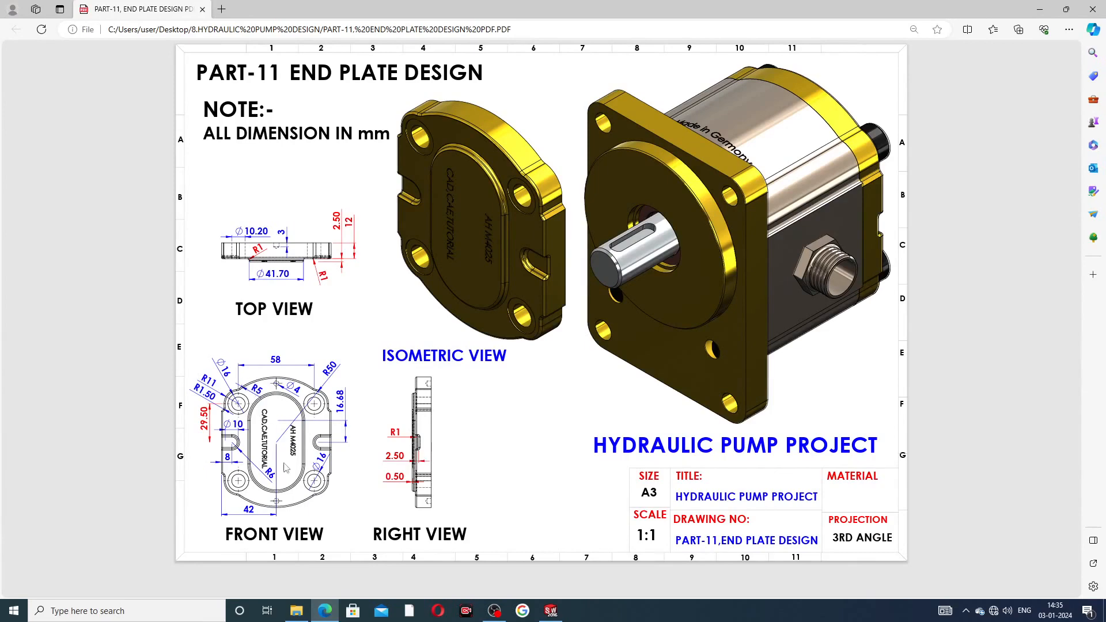
{"action": "left_click", "coordinate": [331, 608]}
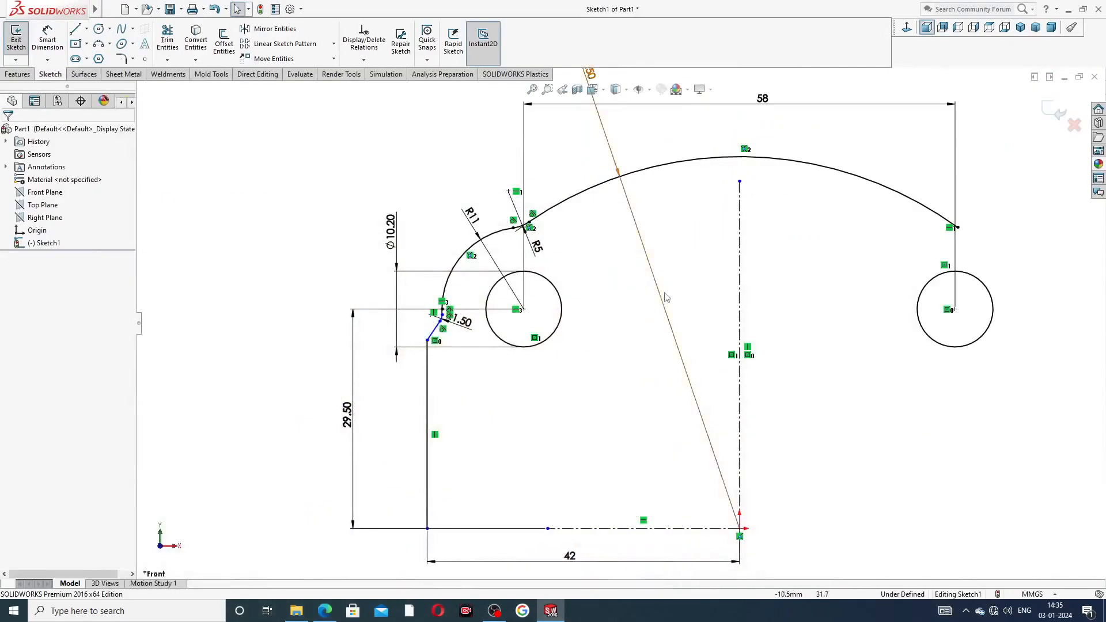
Step: Mirror the left R5, R11 and R1.50 arcs, the short vertical, the slanted line and the long vertical about the vertical centerline
{"action": "scroll", "coordinate": [654, 215], "scroll_direction": "up", "scroll_amount": 3}
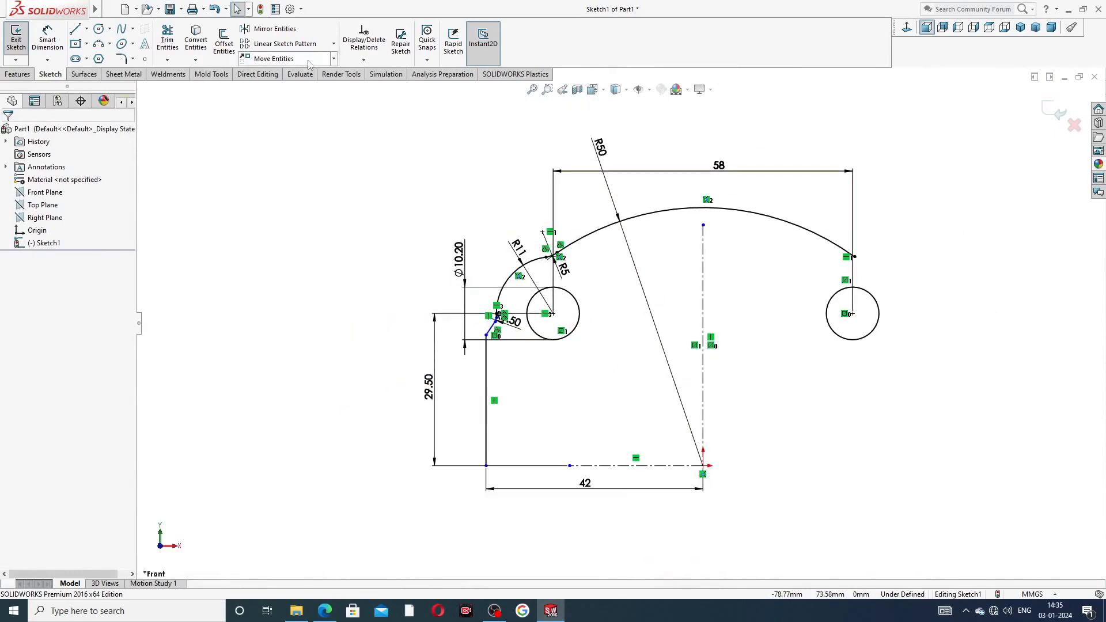
{"action": "left_click", "coordinate": [275, 29]}
{"action": "scroll", "coordinate": [605, 357], "scroll_direction": "down", "scroll_amount": 5}
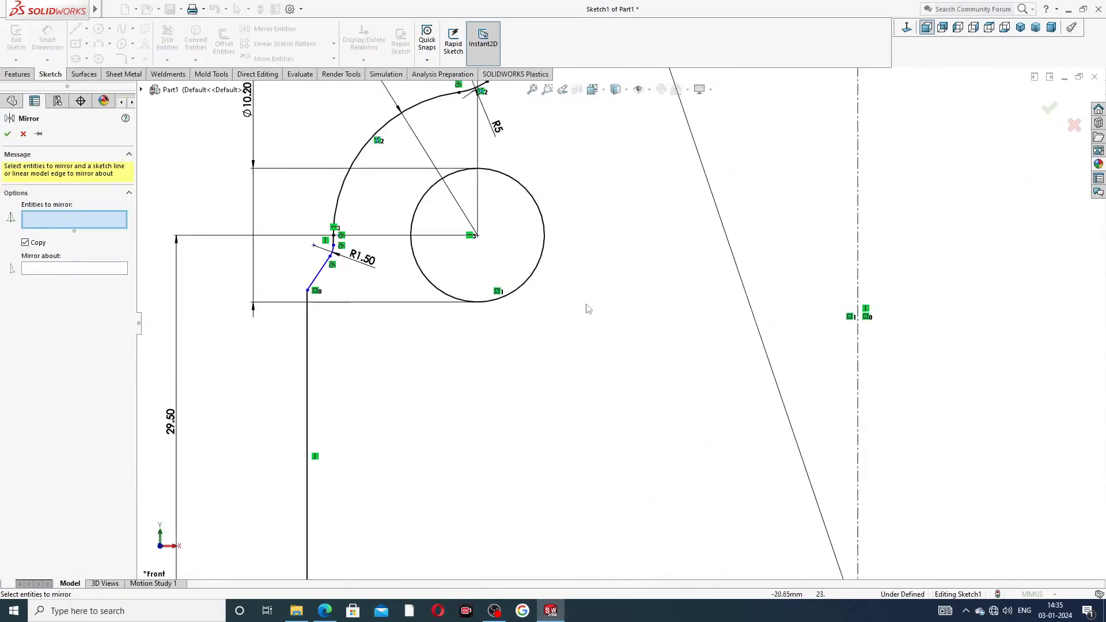
{"action": "scroll", "coordinate": [508, 185], "scroll_direction": "up", "scroll_amount": 3}
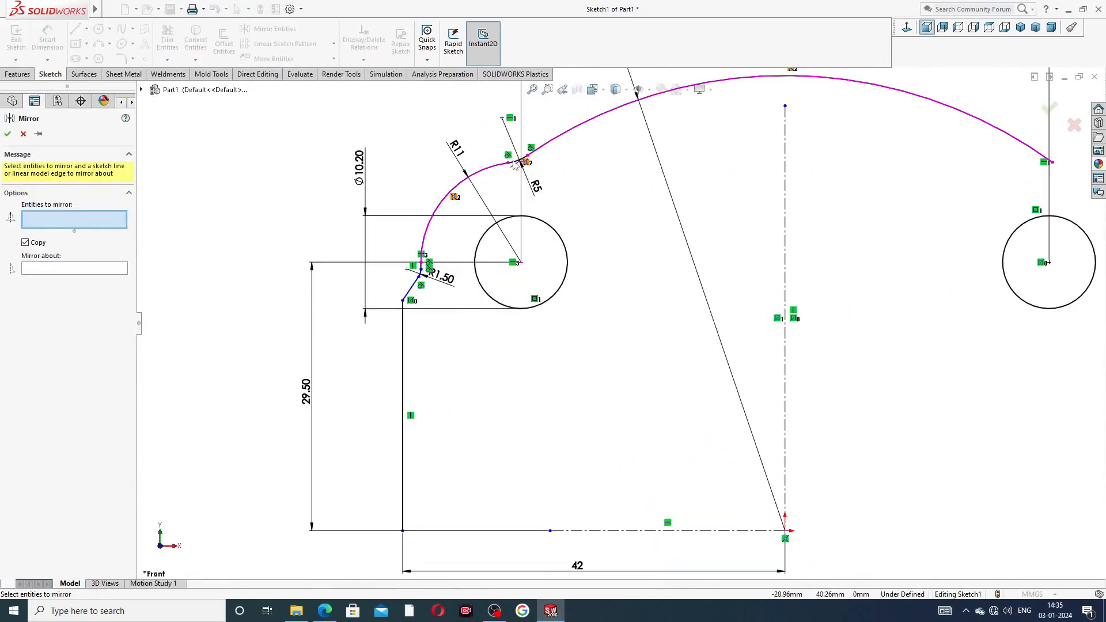
{"action": "left_click", "coordinate": [499, 167]}
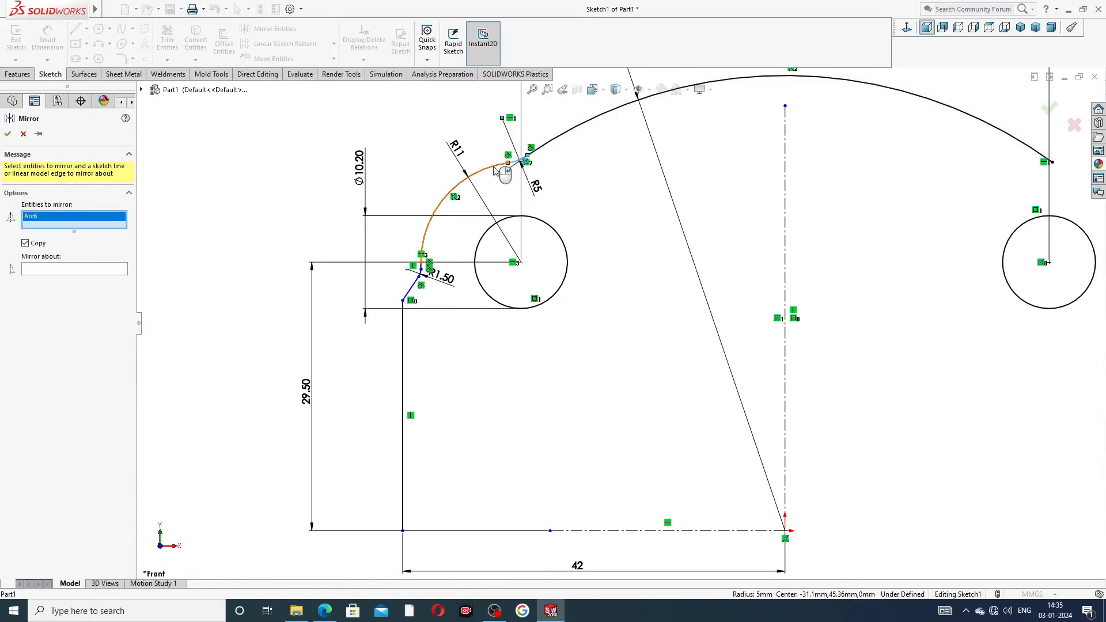
{"action": "scroll", "coordinate": [386, 256], "scroll_direction": "down", "scroll_amount": 5}
{"action": "left_click", "coordinate": [493, 297]}
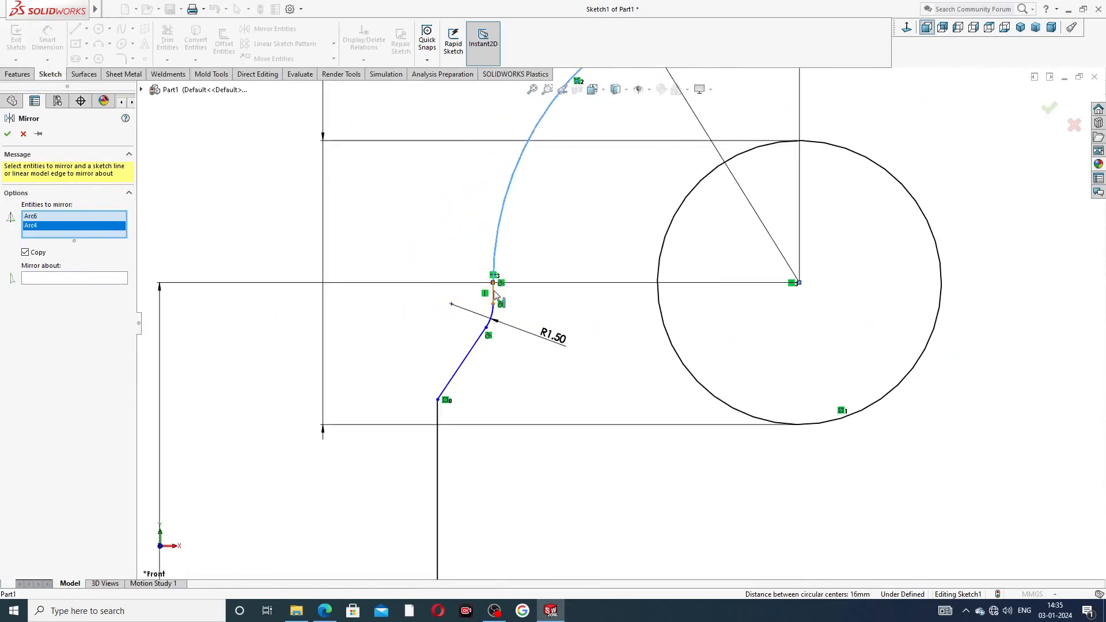
{"action": "left_click", "coordinate": [494, 295]}
{"action": "left_click", "coordinate": [490, 319]}
{"action": "left_click", "coordinate": [469, 360]}
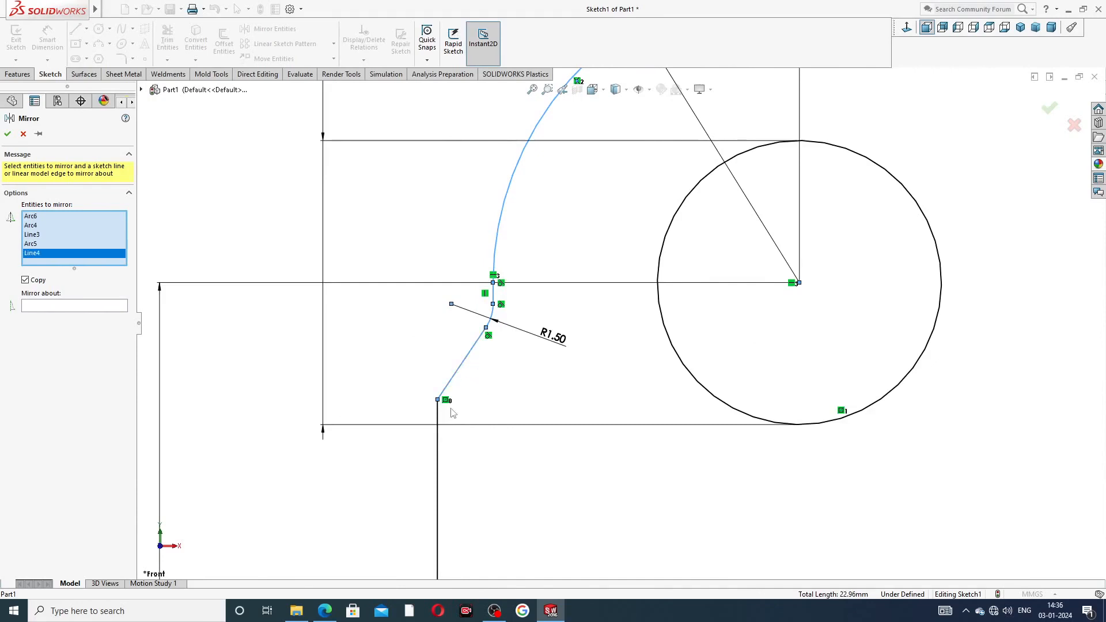
{"action": "left_click", "coordinate": [438, 449]}
{"action": "scroll", "coordinate": [507, 407], "scroll_direction": "up", "scroll_amount": 4}
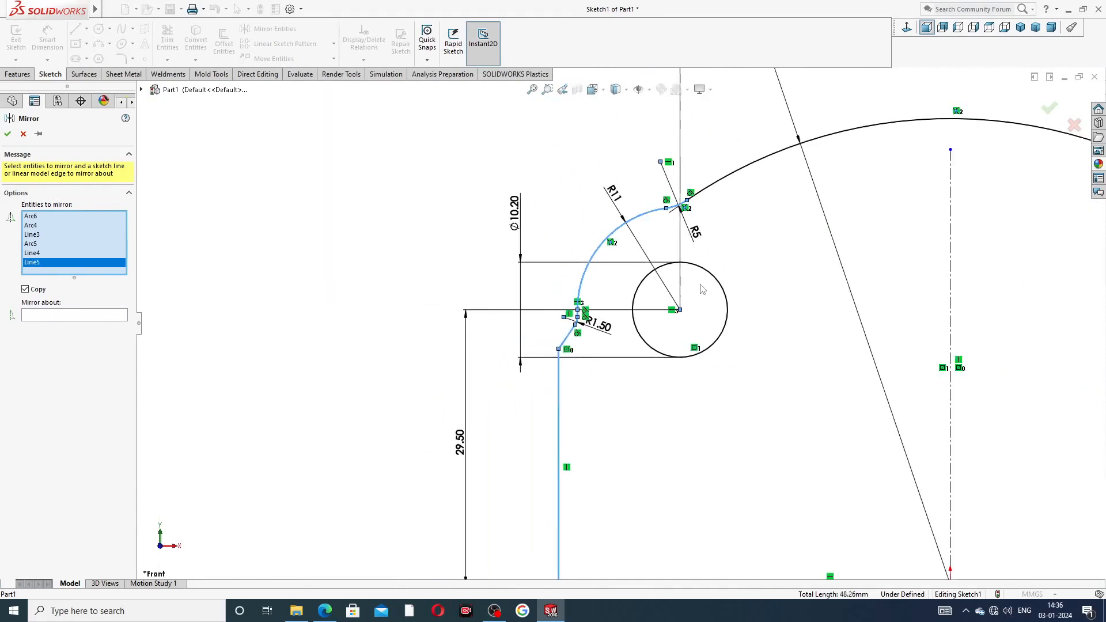
{"action": "scroll", "coordinate": [702, 288], "scroll_direction": "up", "scroll_amount": 2}
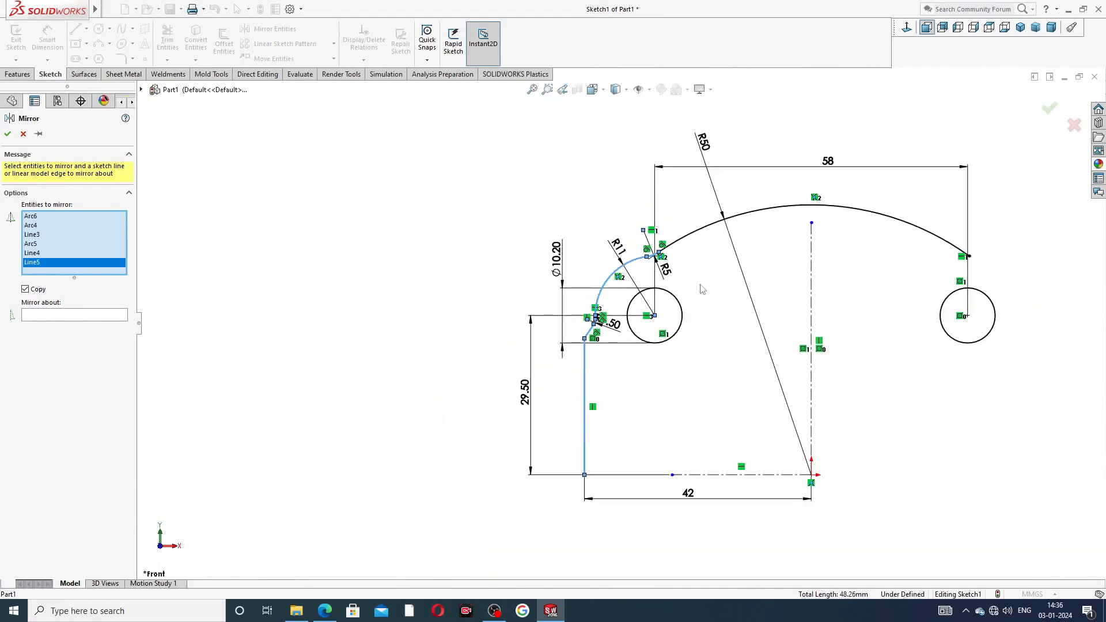
{"action": "left_click", "coordinate": [122, 316]}
{"action": "left_click", "coordinate": [812, 257]}
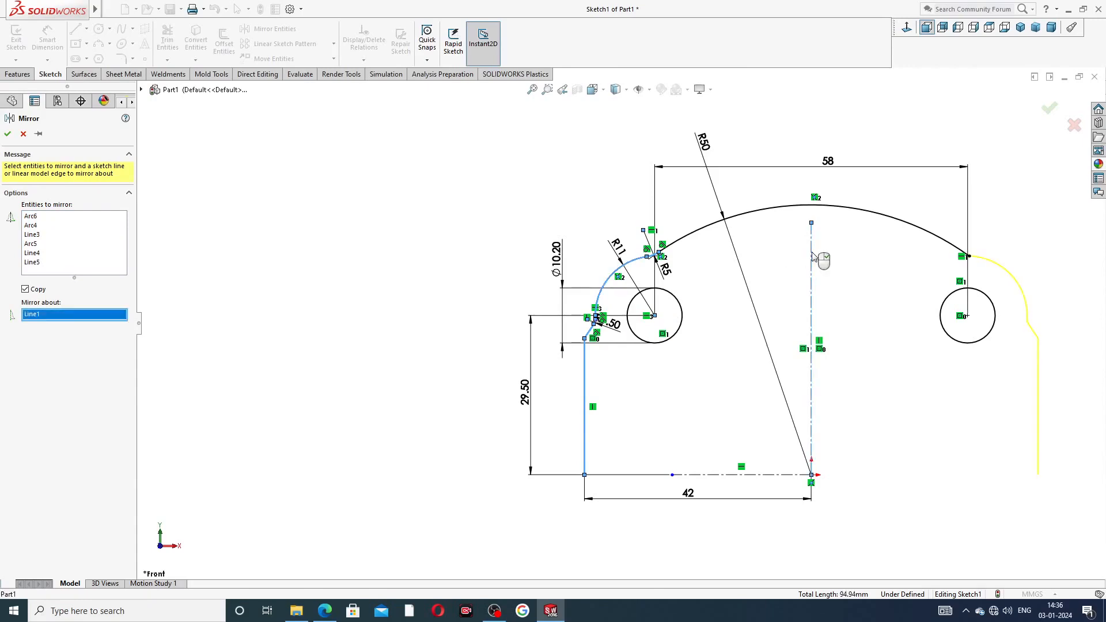
{"action": "left_click", "coordinate": [1049, 109]}
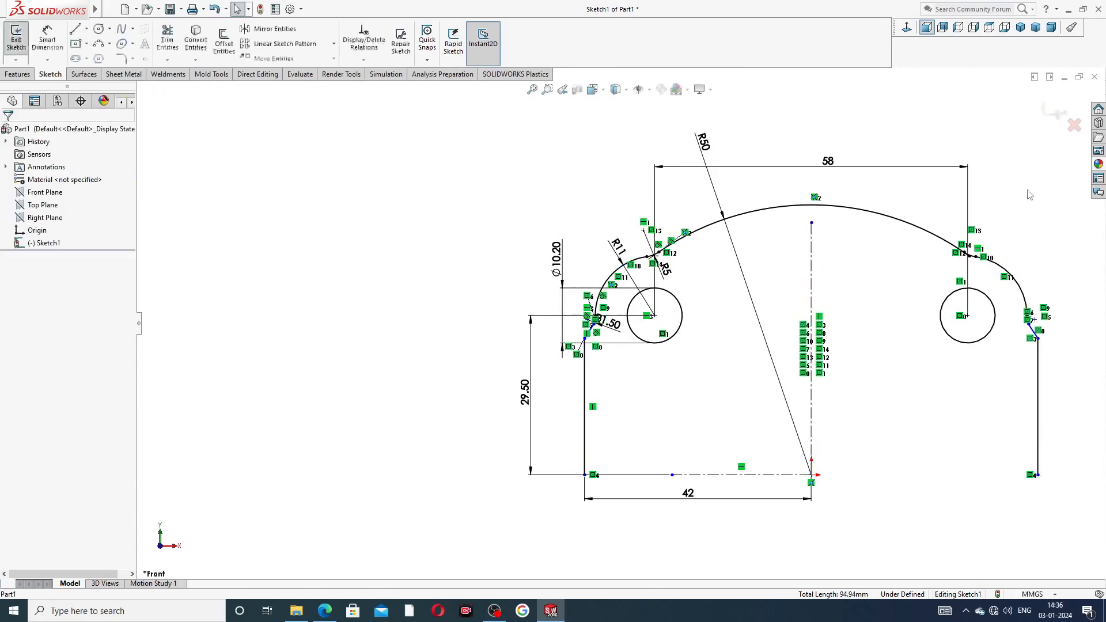
Step: Trim the leftover end of the R50 arc beyond the mirrored R5 fillet above the right circle
{"action": "scroll", "coordinate": [1036, 332], "scroll_direction": "down", "scroll_amount": 5}
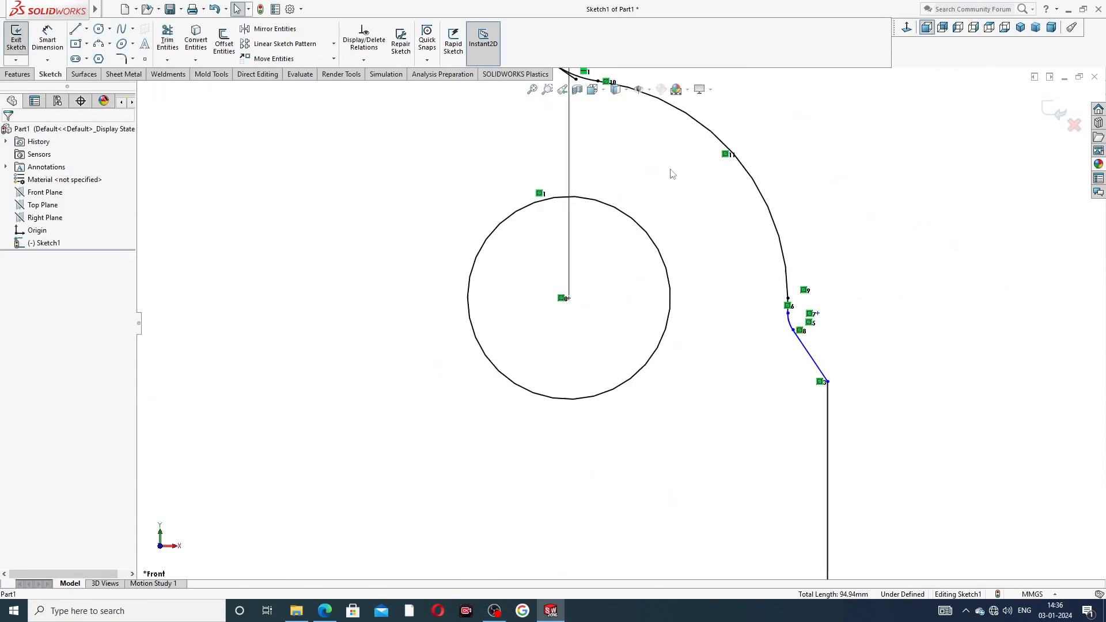
{"action": "scroll", "coordinate": [614, 311], "scroll_direction": "up", "scroll_amount": 3}
{"action": "scroll", "coordinate": [591, 173], "scroll_direction": "down", "scroll_amount": 6}
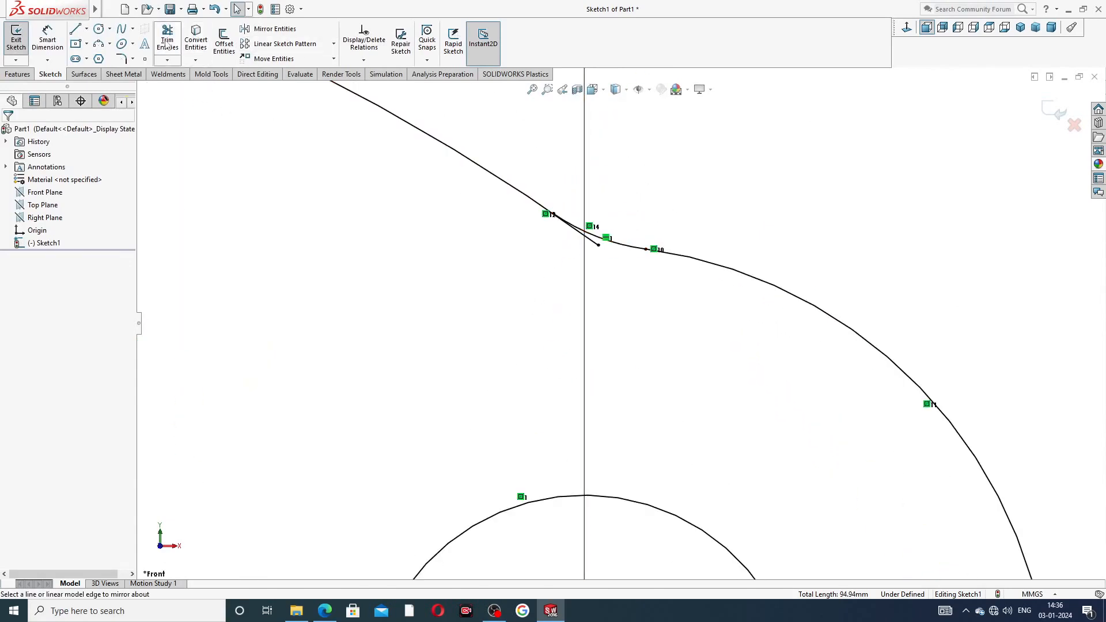
{"action": "left_click", "coordinate": [167, 40]}
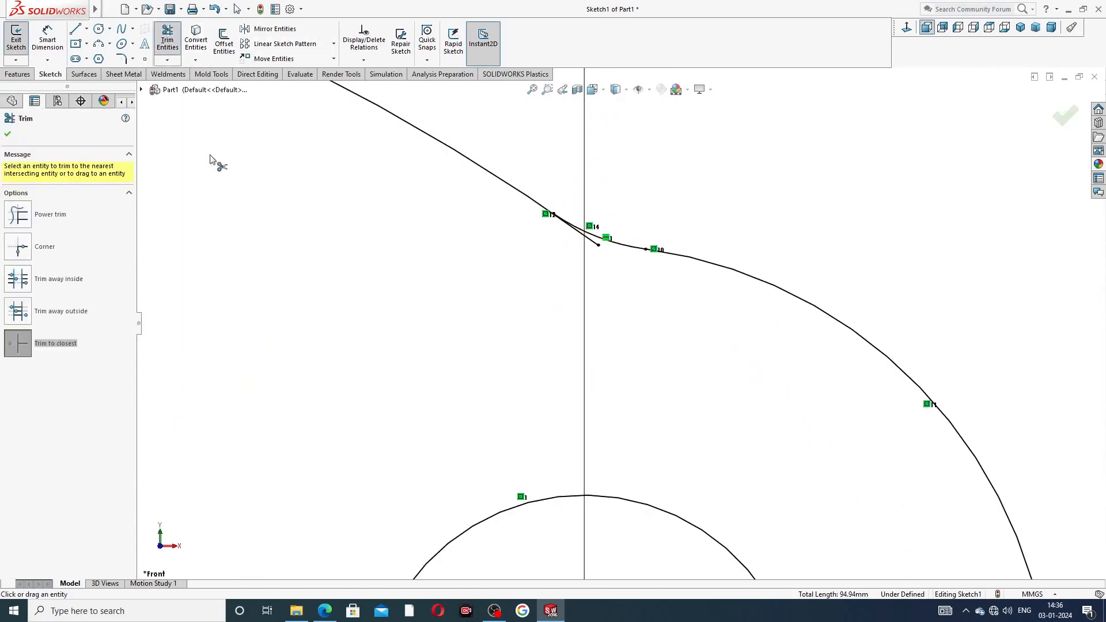
{"action": "left_click", "coordinate": [588, 237]}
{"action": "scroll", "coordinate": [599, 288], "scroll_direction": "up", "scroll_amount": 2}
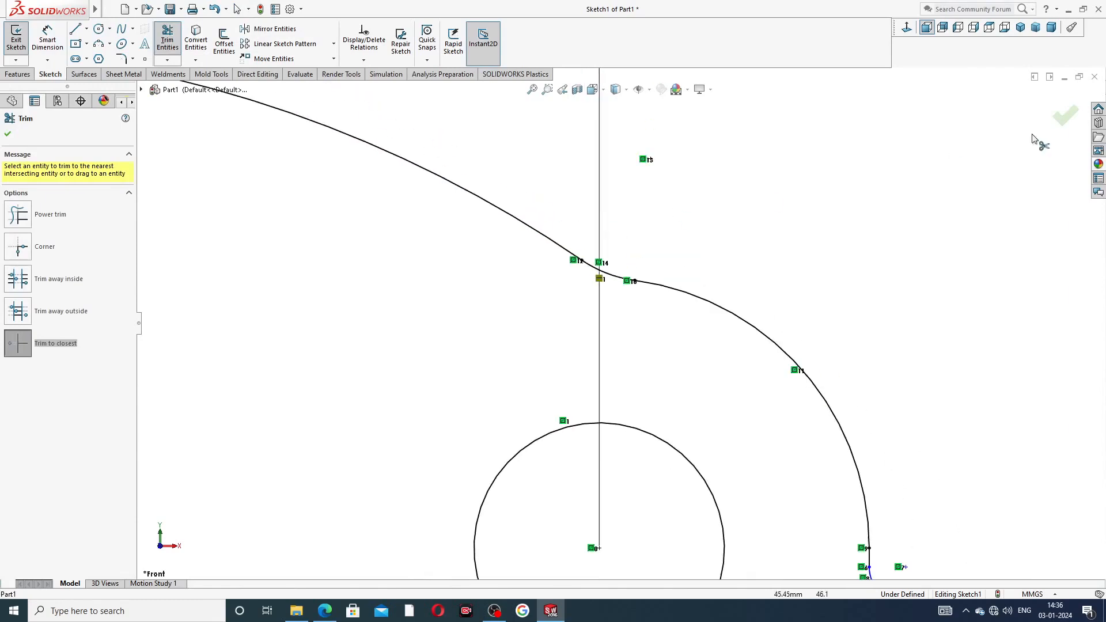
{"action": "left_click", "coordinate": [1066, 118]}
{"action": "scroll", "coordinate": [578, 253], "scroll_direction": "up", "scroll_amount": 2}
{"action": "scroll", "coordinate": [578, 252], "scroll_direction": "up", "scroll_amount": 1}
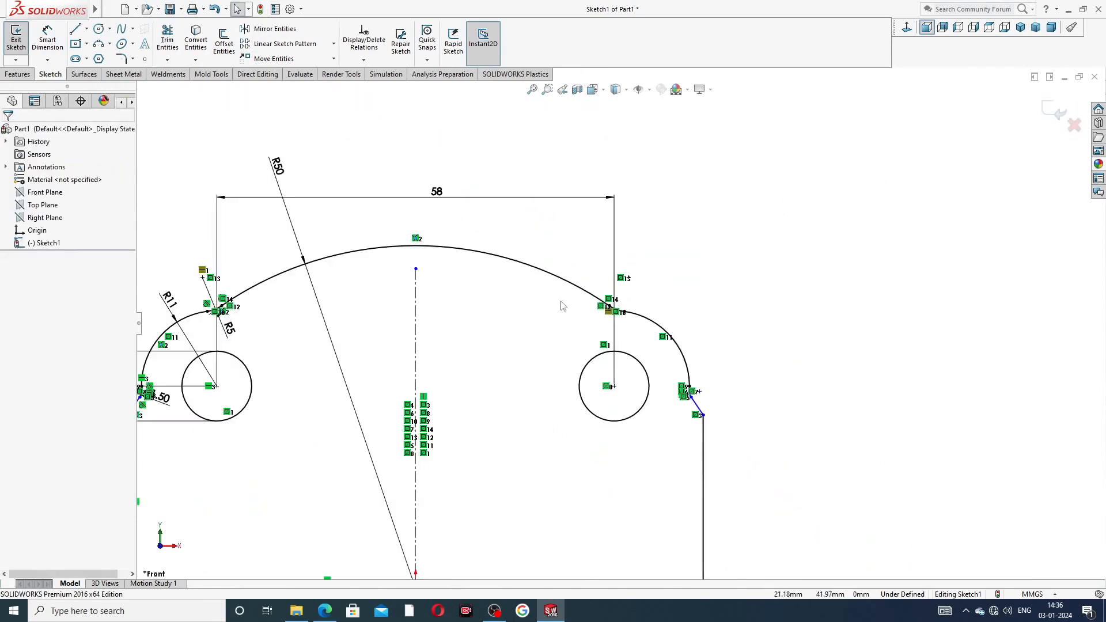
{"action": "scroll", "coordinate": [708, 403], "scroll_direction": "down", "scroll_amount": 5}
{"action": "scroll", "coordinate": [593, 371], "scroll_direction": "up", "scroll_amount": 6}
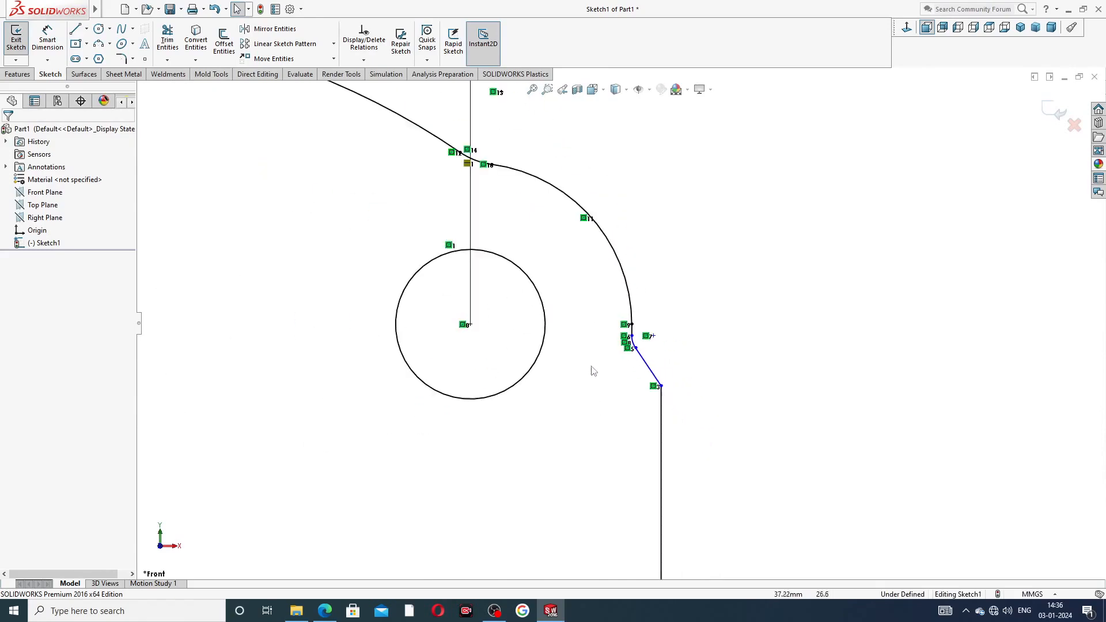
{"action": "scroll", "coordinate": [445, 395], "scroll_direction": "down", "scroll_amount": 3}
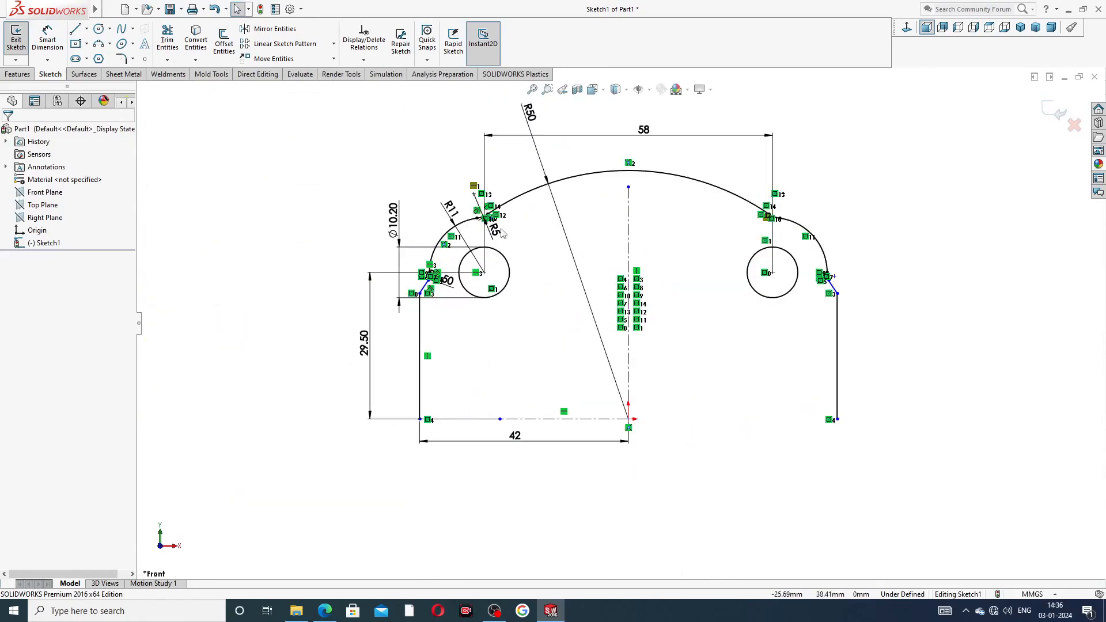
{"action": "left_click", "coordinate": [275, 30]}
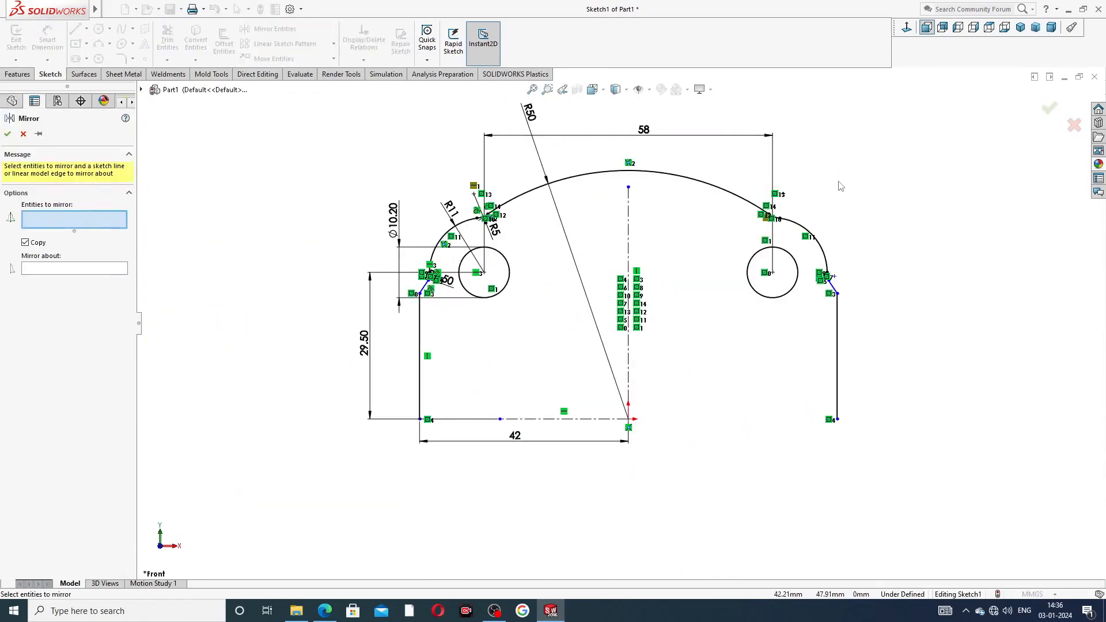
{"action": "mouse_move", "coordinate": [645, 171]}
{"action": "left_mouse_down"}
{"action": "mouse_move", "coordinate": [495, 173]}
{"action": "mouse_move", "coordinate": [449, 190]}
{"action": "mouse_move", "coordinate": [410, 254]}
{"action": "mouse_move", "coordinate": [417, 280]}
{"action": "left_mouse_up"}
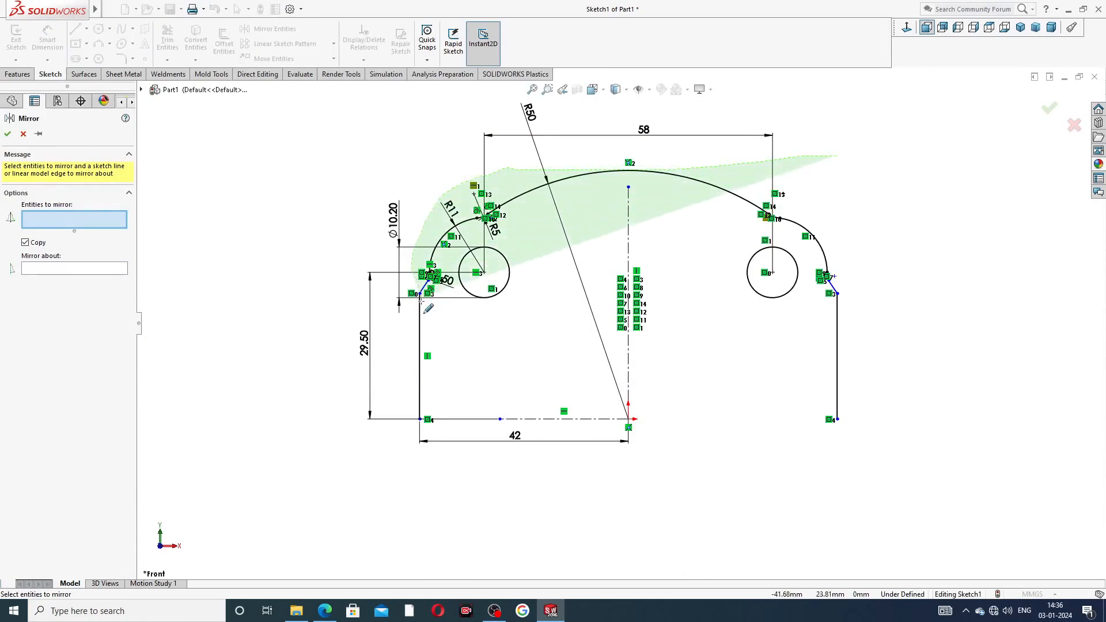
{"action": "left_click", "coordinate": [23, 134]}
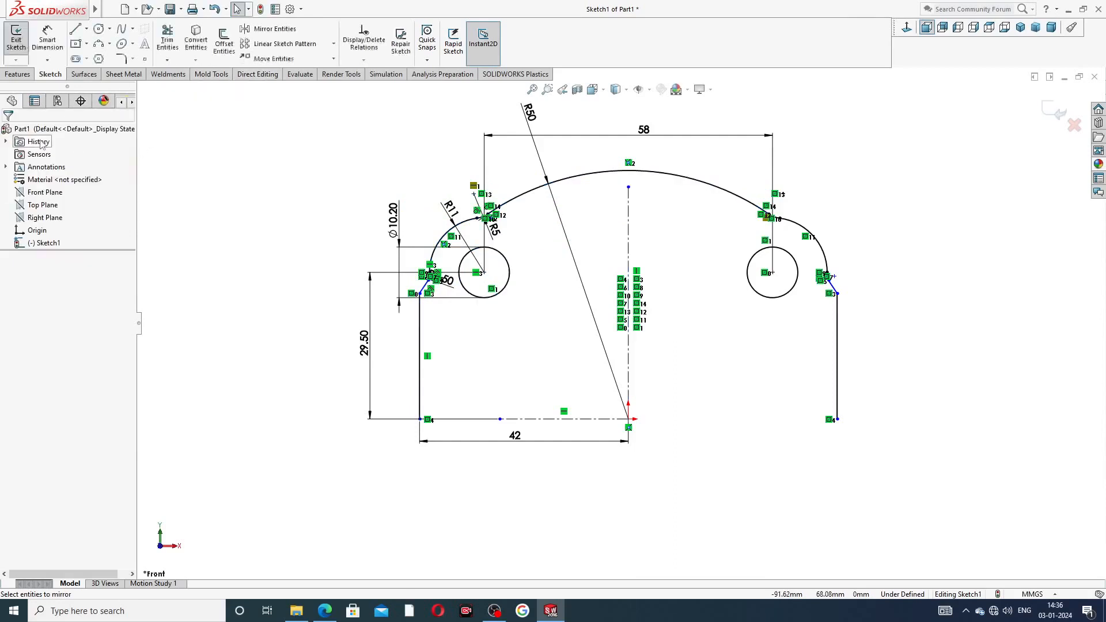
Step: Mirror the upper half of the outline, including both hole circles, about the horizontal centerline
{"action": "left_click", "coordinate": [271, 29]}
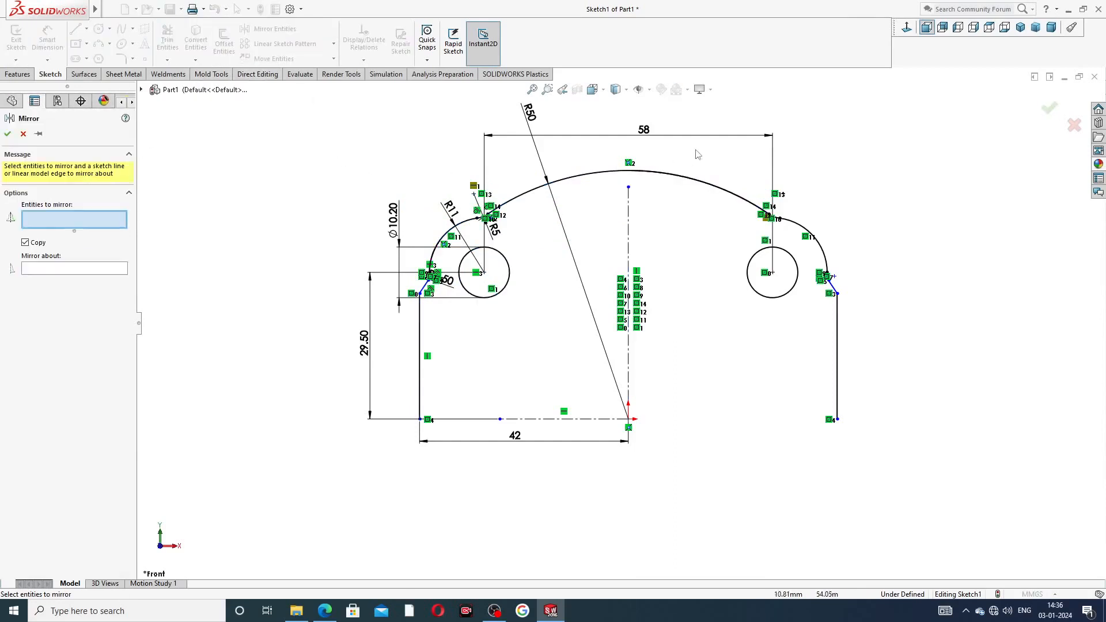
{"action": "mouse_move", "coordinate": [817, 140]}
{"action": "left_mouse_down"}
{"action": "mouse_move", "coordinate": [593, 139]}
{"action": "mouse_move", "coordinate": [406, 172]}
{"action": "mouse_move", "coordinate": [422, 337]}
{"action": "mouse_move", "coordinate": [691, 369]}
{"action": "mouse_move", "coordinate": [901, 316]}
{"action": "mouse_move", "coordinate": [890, 299]}
{"action": "left_mouse_up"}
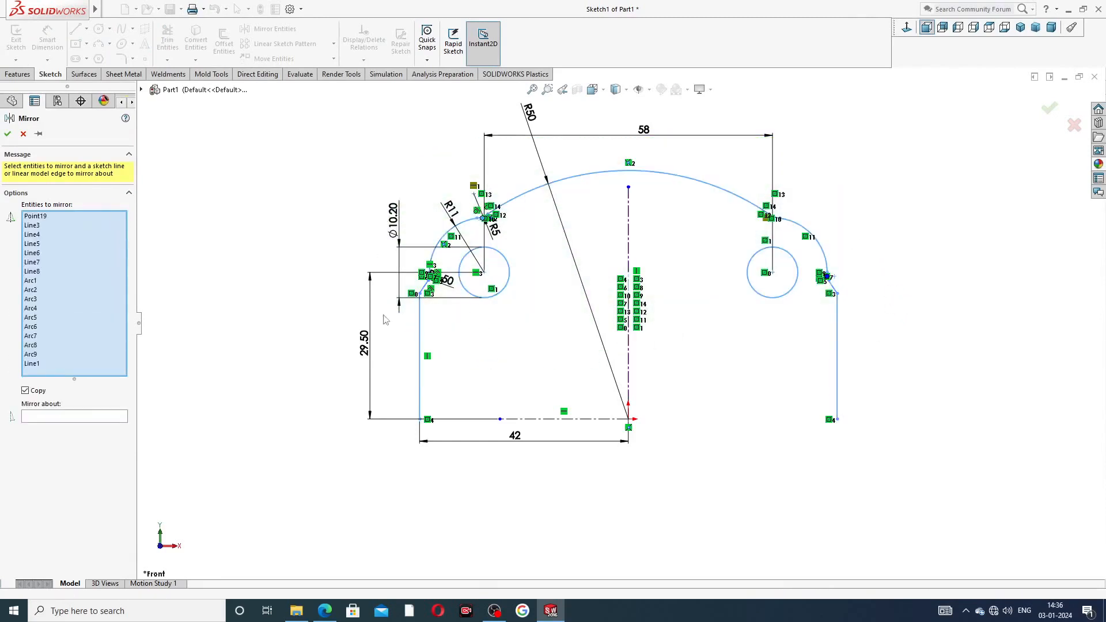
{"action": "left_click", "coordinate": [103, 416]}
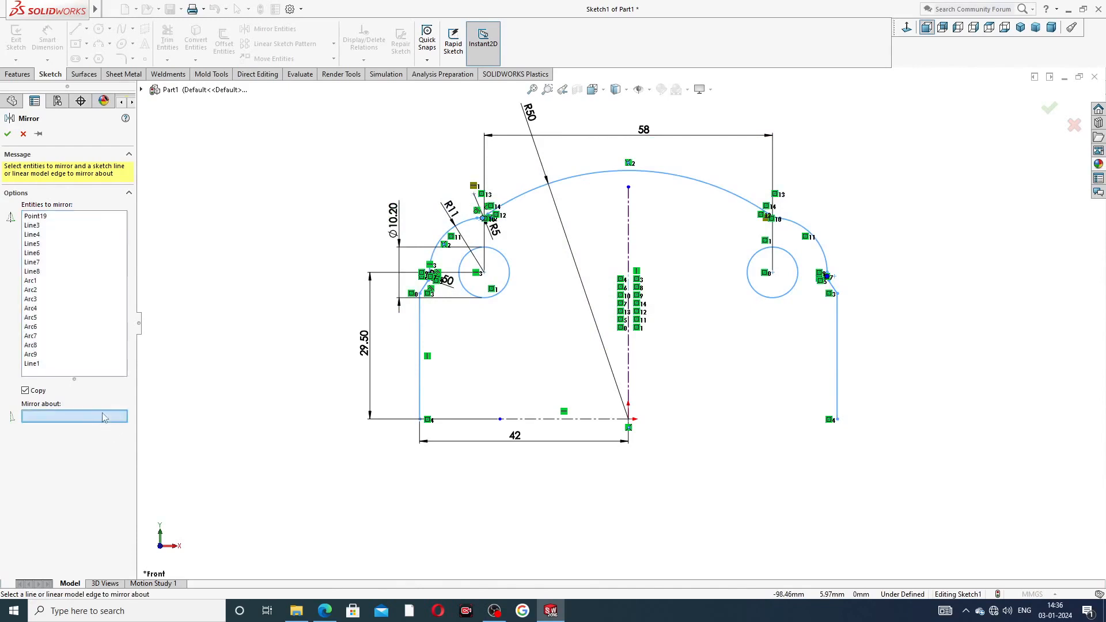
{"action": "left_click", "coordinate": [591, 425]}
{"action": "key", "text": "f"}
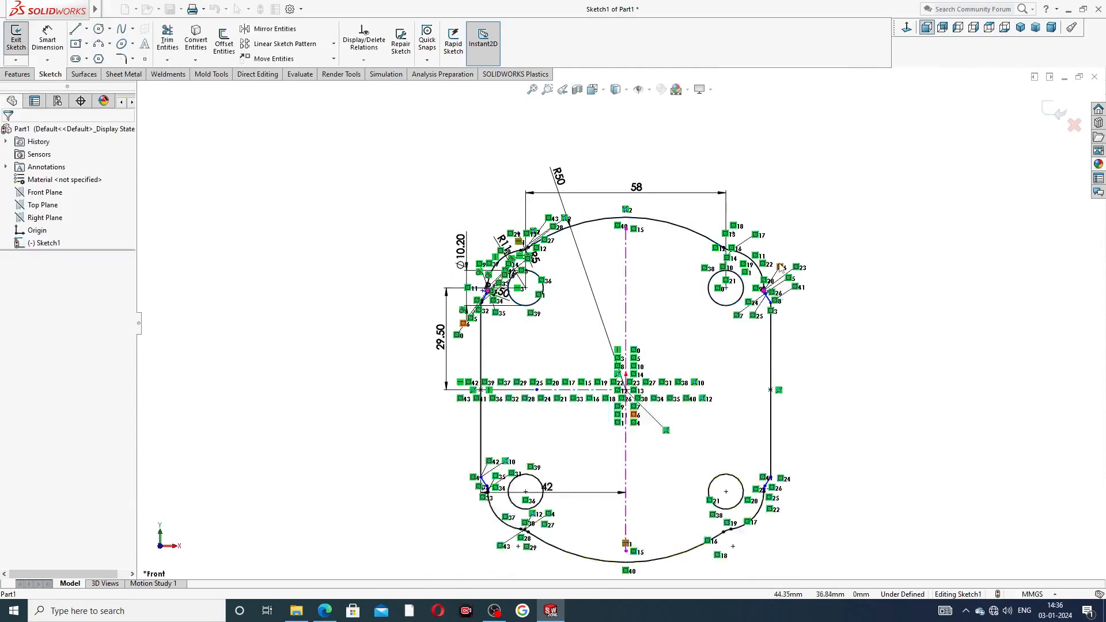
{"action": "left_click", "coordinate": [1048, 111]}
Step: Examine the corners of the mirrored outline around all four hole circles for continuity
{"action": "scroll", "coordinate": [733, 397], "scroll_direction": "down", "scroll_amount": 5}
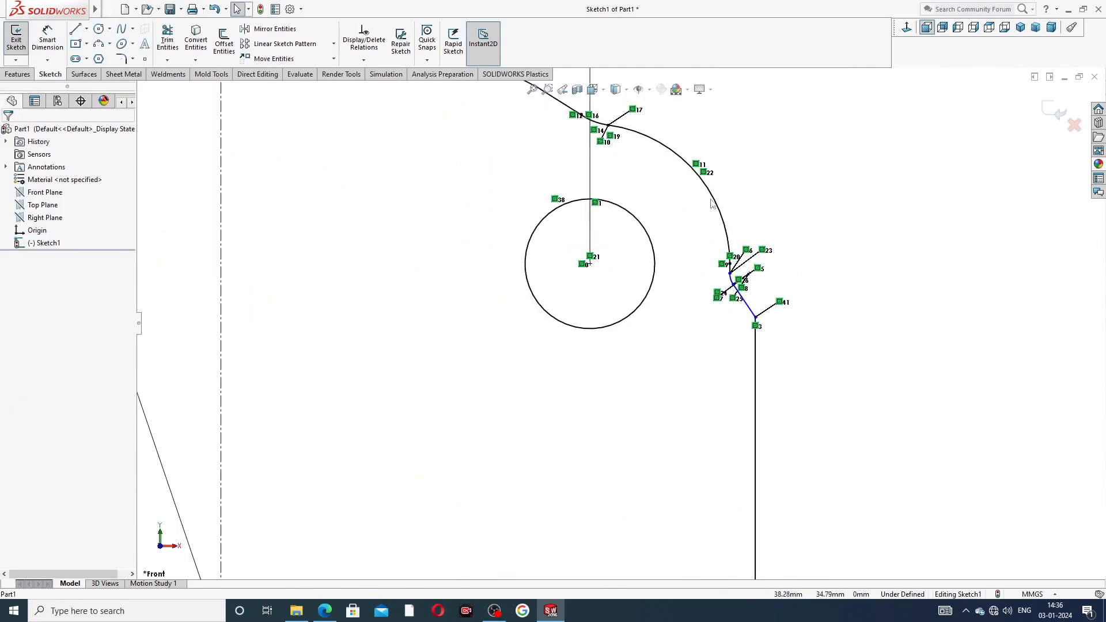
{"action": "scroll", "coordinate": [770, 361], "scroll_direction": "up", "scroll_amount": 8}
{"action": "scroll", "coordinate": [729, 386], "scroll_direction": "down", "scroll_amount": 8}
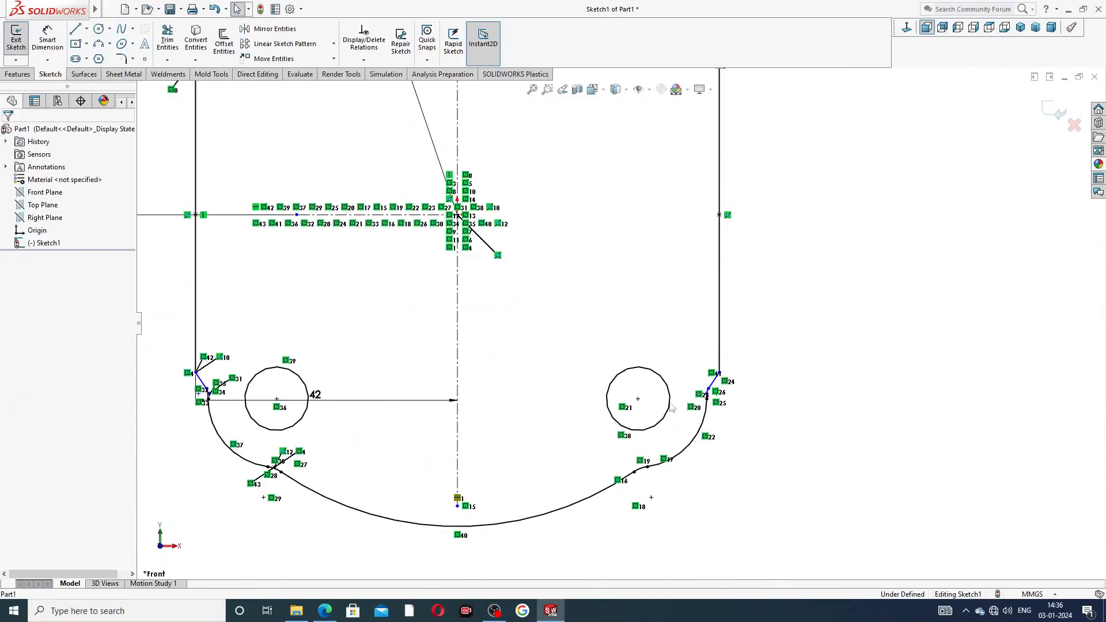
{"action": "scroll", "coordinate": [731, 403], "scroll_direction": "up", "scroll_amount": 4}
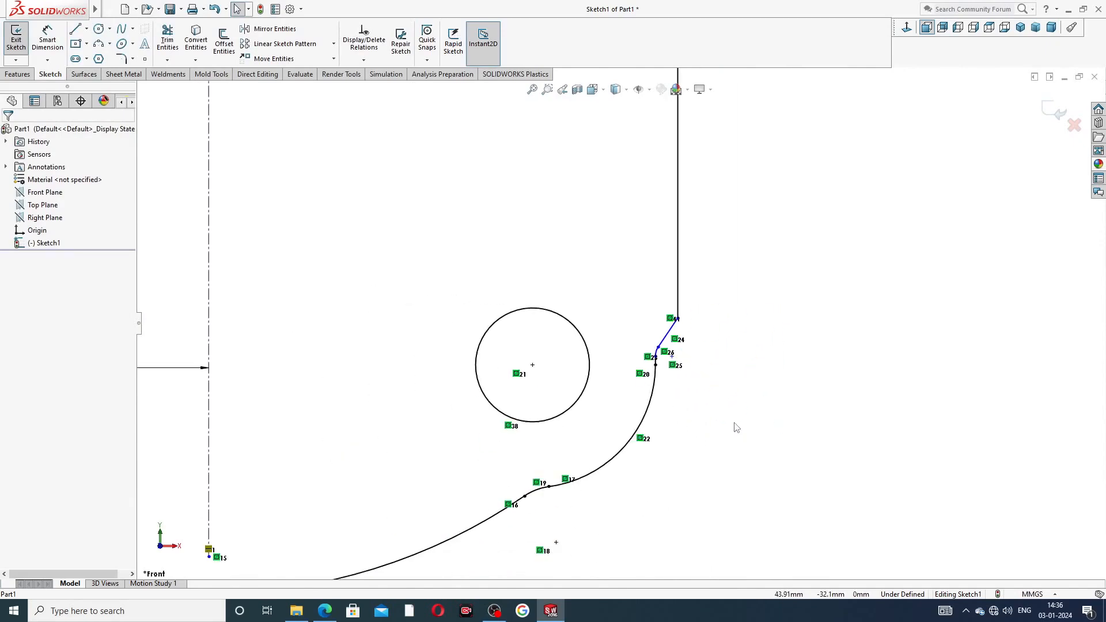
{"action": "scroll", "coordinate": [612, 393], "scroll_direction": "up", "scroll_amount": 2}
{"action": "scroll", "coordinate": [314, 380], "scroll_direction": "up", "scroll_amount": 3}
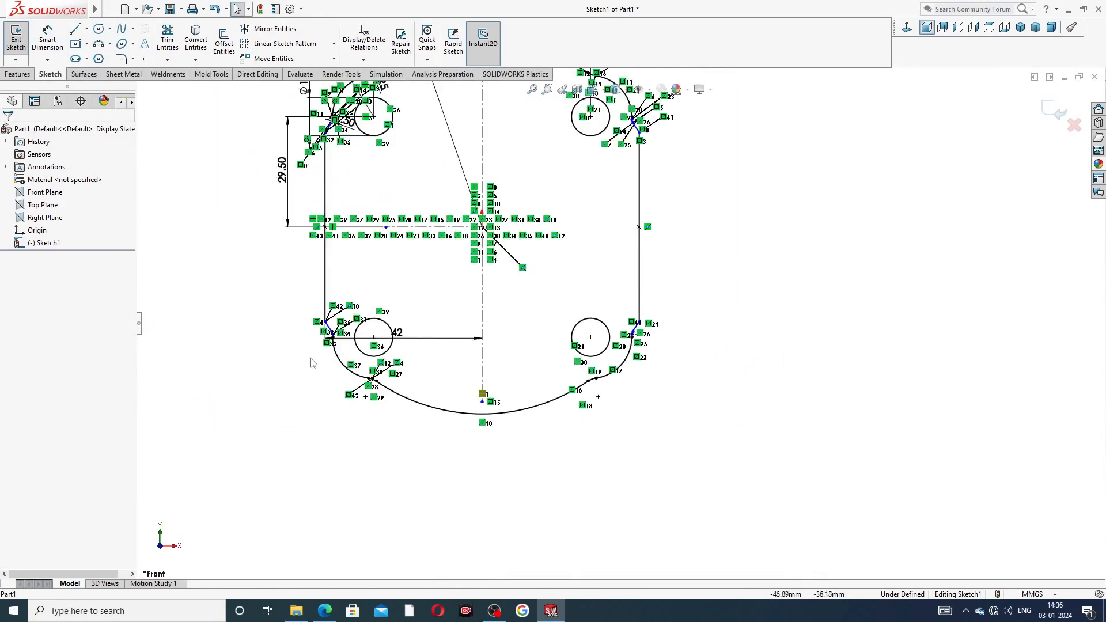
{"action": "scroll", "coordinate": [357, 315], "scroll_direction": "down", "scroll_amount": 6}
{"action": "scroll", "coordinate": [550, 388], "scroll_direction": "up", "scroll_amount": 5}
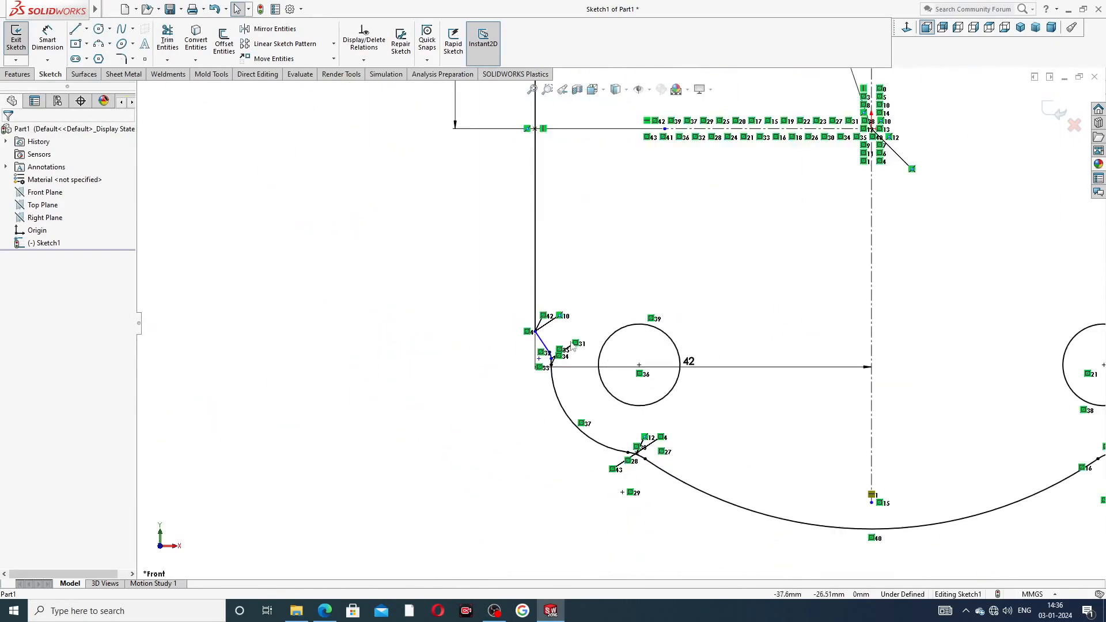
{"action": "scroll", "coordinate": [693, 189], "scroll_direction": "up", "scroll_amount": 3}
{"action": "scroll", "coordinate": [694, 239], "scroll_direction": "down", "scroll_amount": 3}
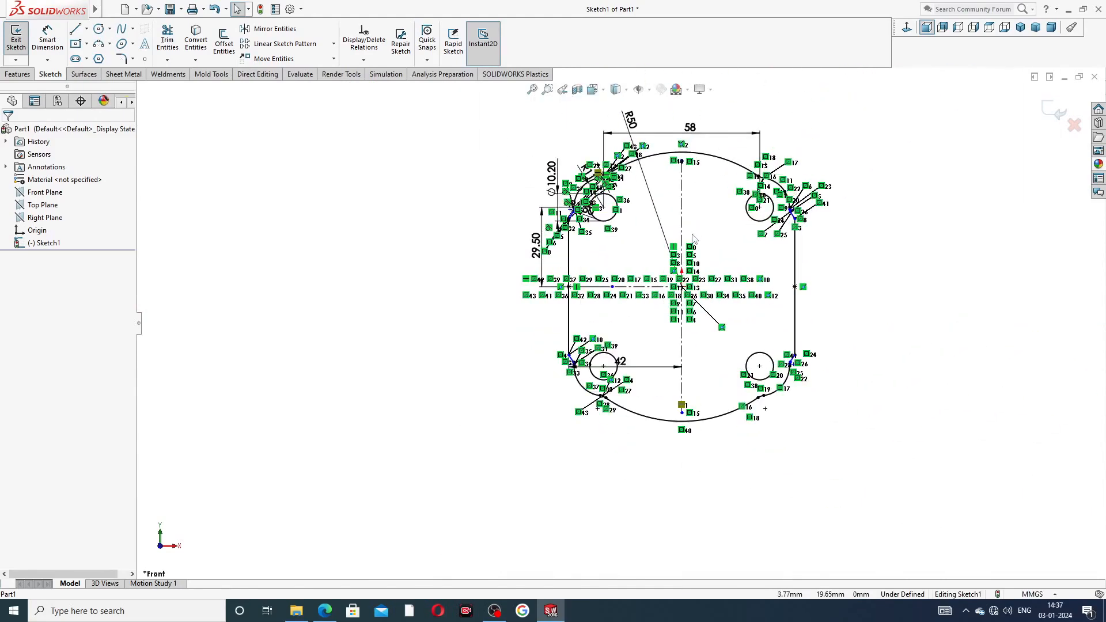
{"action": "scroll", "coordinate": [694, 239], "scroll_direction": "up", "scroll_amount": 3}
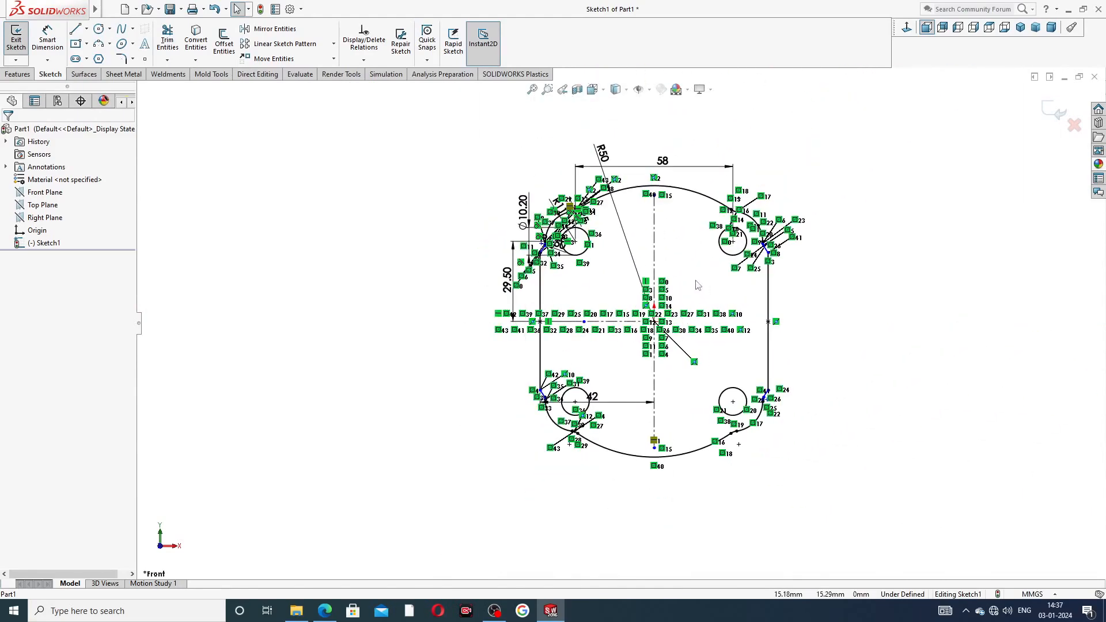
Step: Reposition the 42 mm dimension below the lower arc of the outline, clear of the geometry
{"action": "left_click_drag", "start_coordinate": [592, 397], "coordinate": [605, 472]}
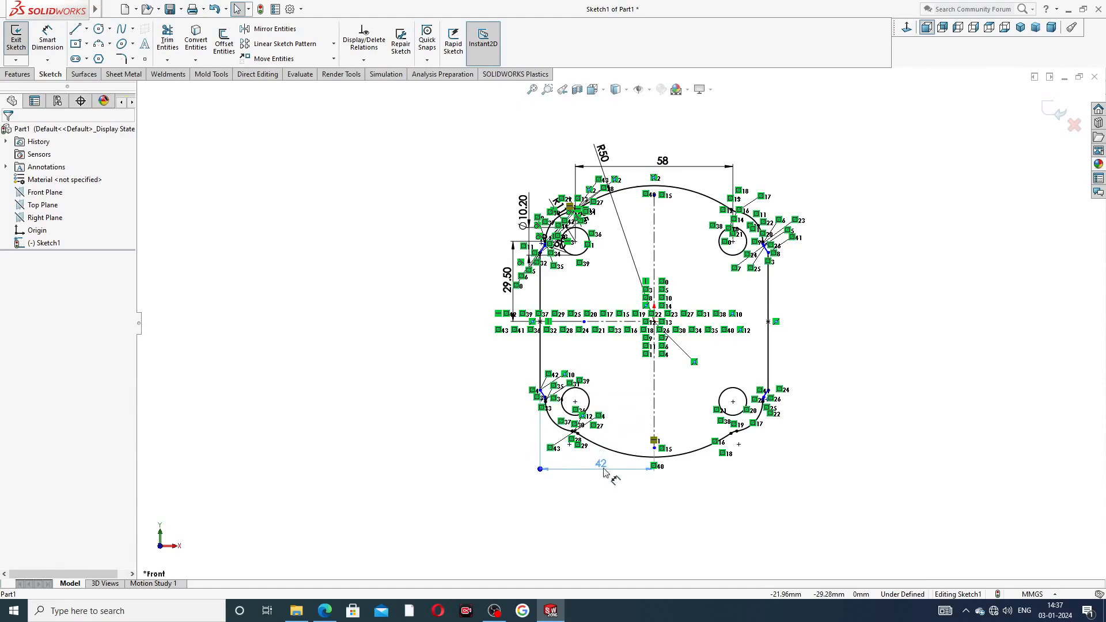
{"action": "left_click", "coordinate": [868, 321]}
{"action": "scroll", "coordinate": [743, 265], "scroll_direction": "up", "scroll_amount": 2}
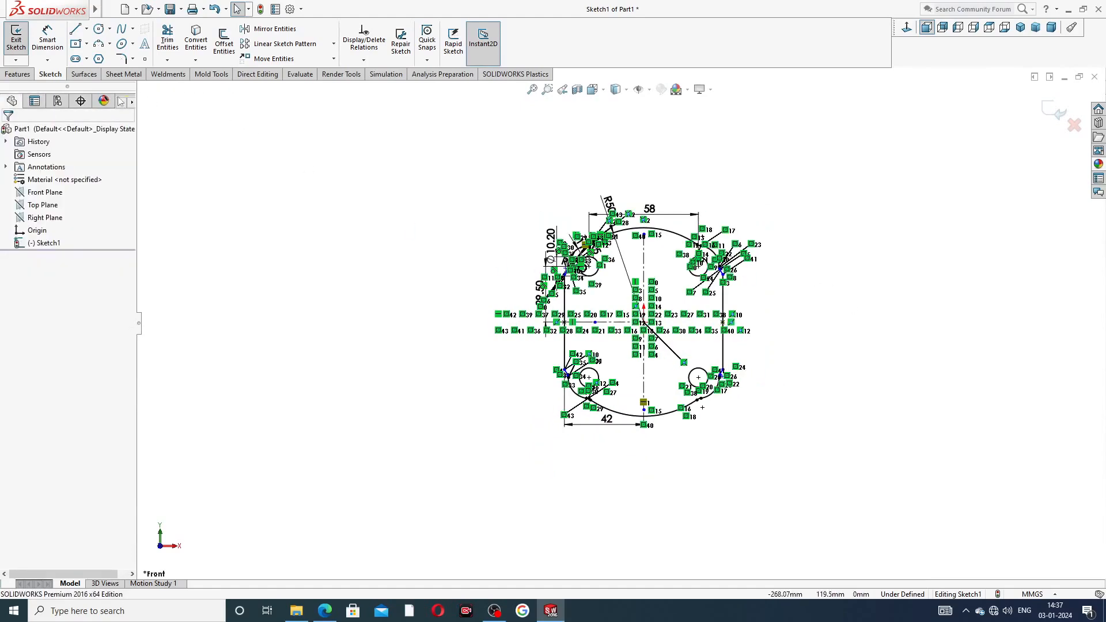
Step: Extrude the end plate profile as a blind boss 12 mm deep, checking the thickness in the PDF drawing
{"action": "left_click", "coordinate": [18, 74]}
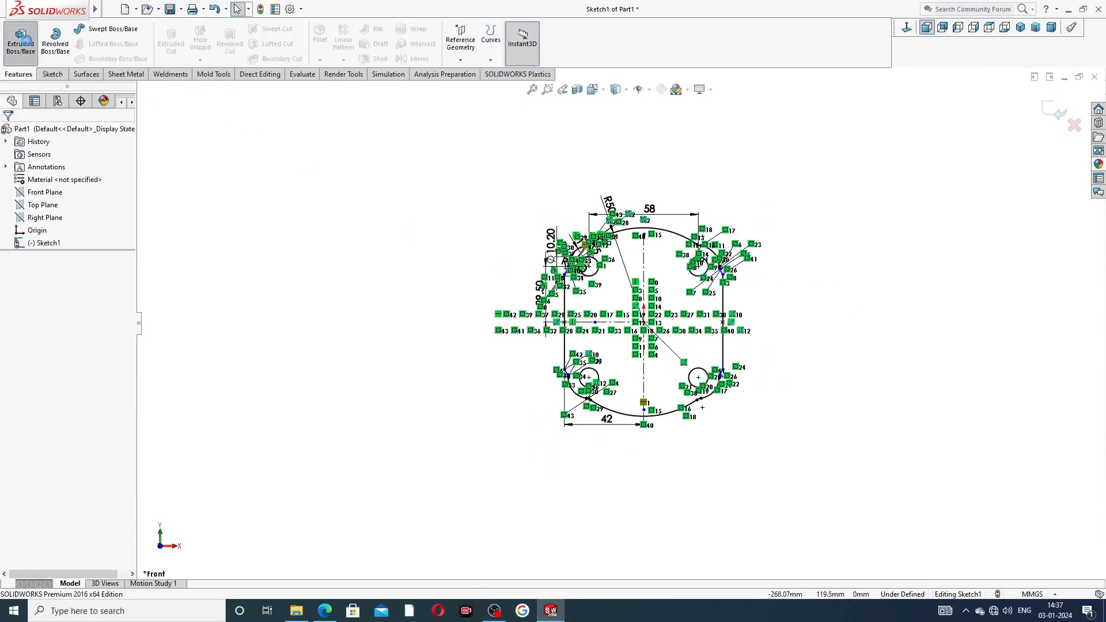
{"action": "left_click", "coordinate": [21, 41]}
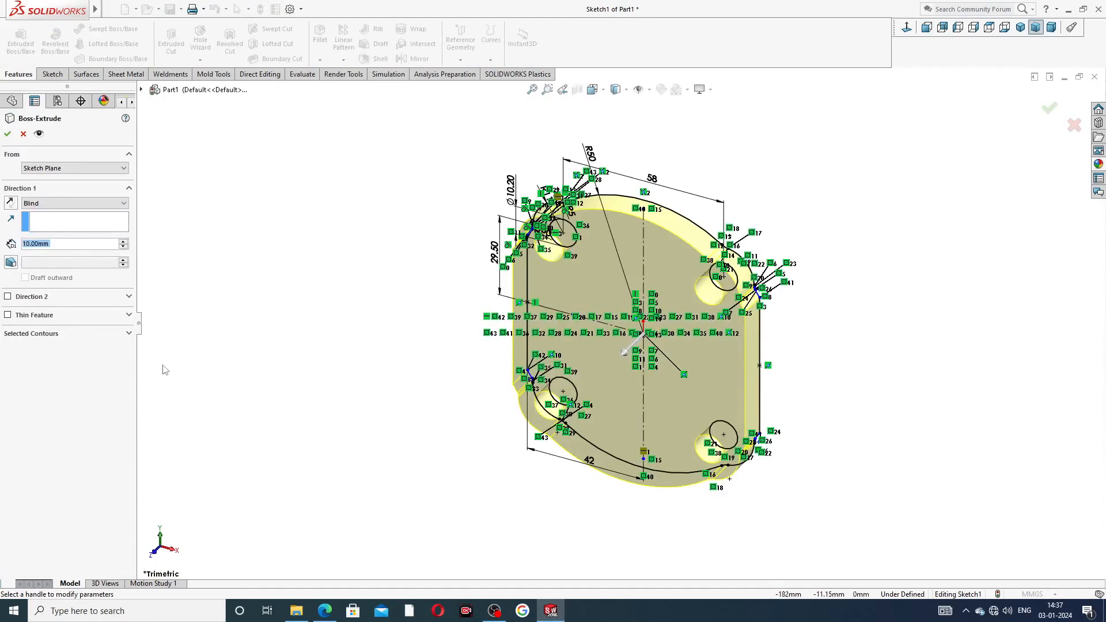
{"action": "left_click", "coordinate": [324, 610]}
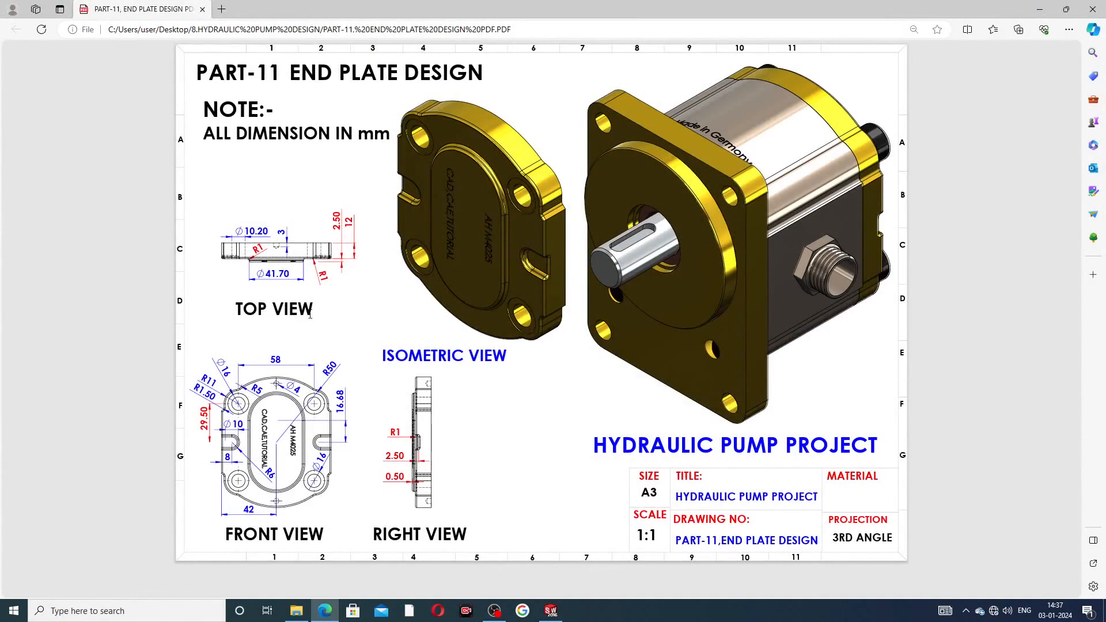
{"action": "left_click", "coordinate": [324, 607]}
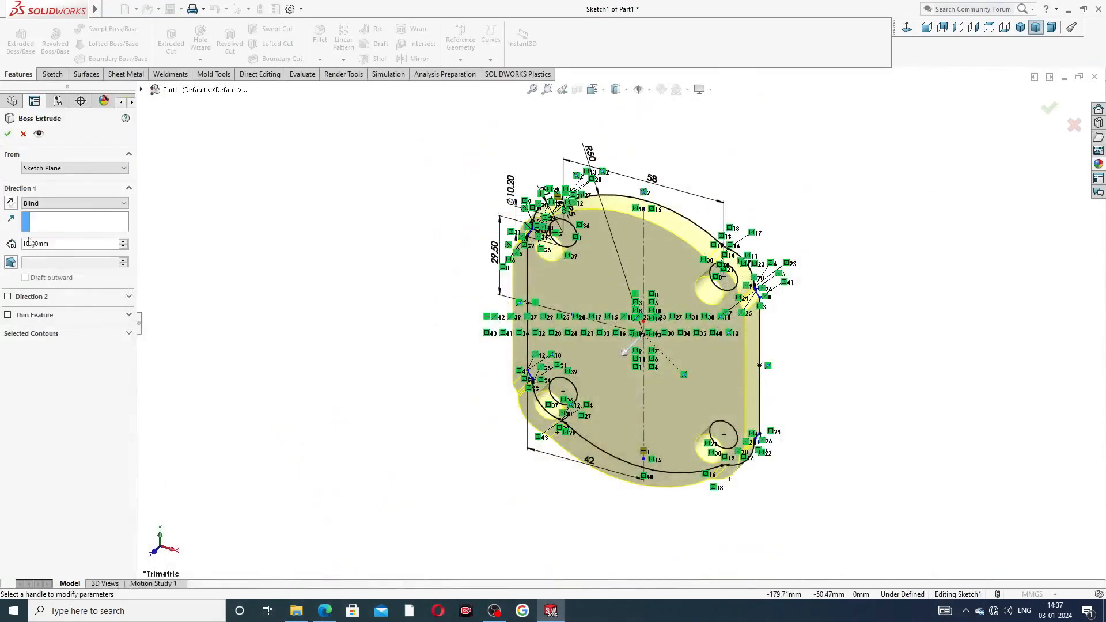
{"action": "left_click_drag", "start_coordinate": [53, 246], "coordinate": [15, 241]}
{"action": "type", "text": "12"}
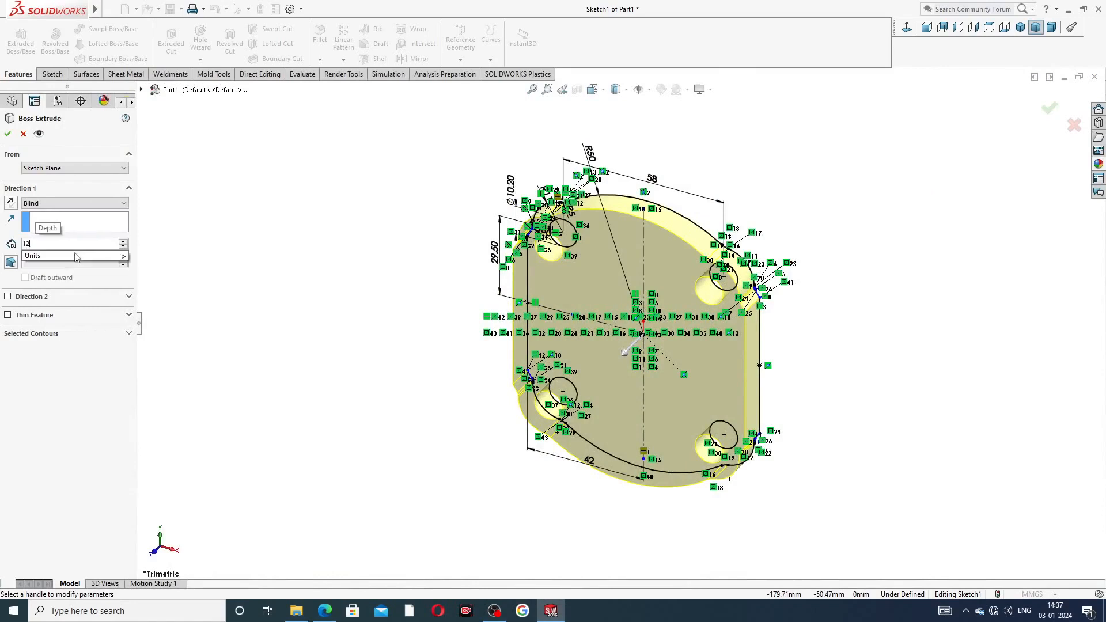
{"action": "key", "text": "Return"}
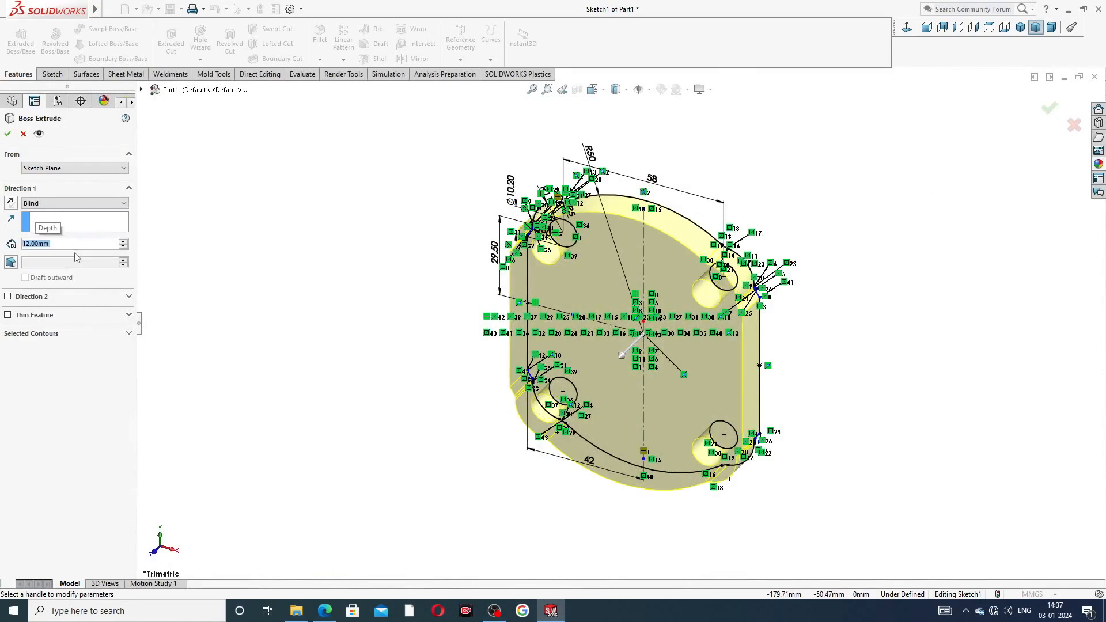
{"action": "left_click", "coordinate": [7, 135]}
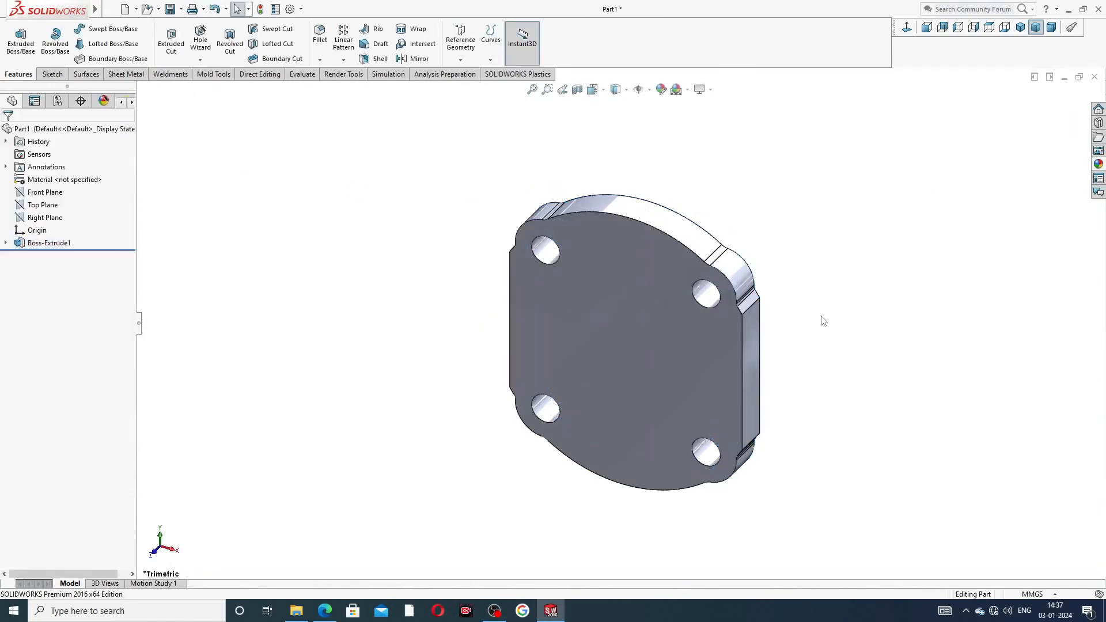
Step: Start a new sketch on the front face of the extruded plate
{"action": "middle_click_drag", "start_coordinate": [823, 321], "coordinate": [808, 294]}
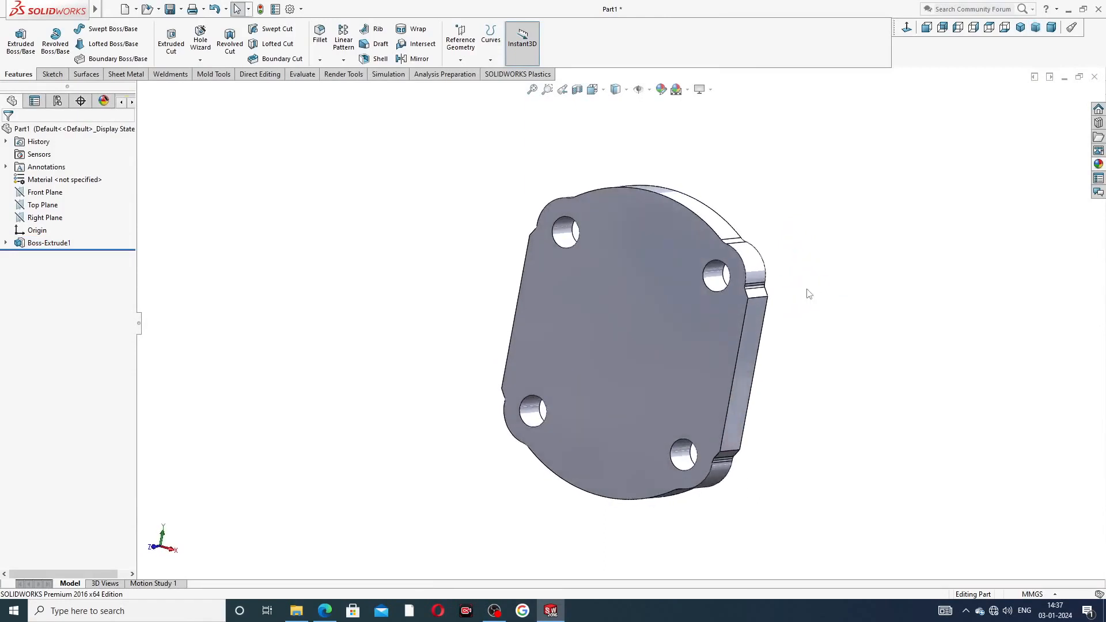
{"action": "left_click", "coordinate": [659, 317]}
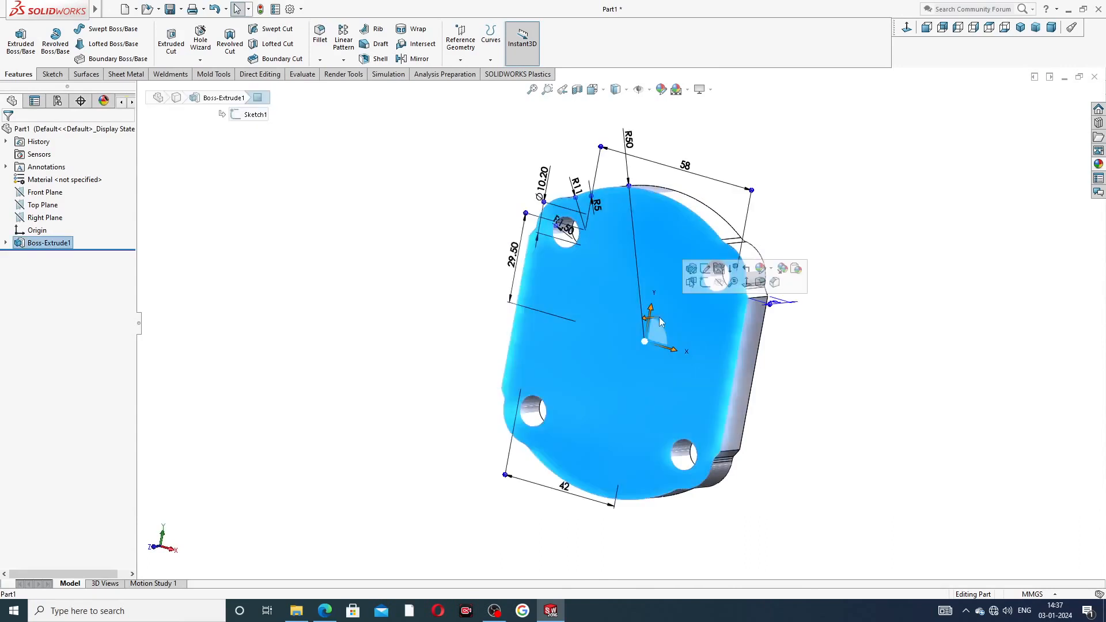
{"action": "left_click", "coordinate": [710, 281]}
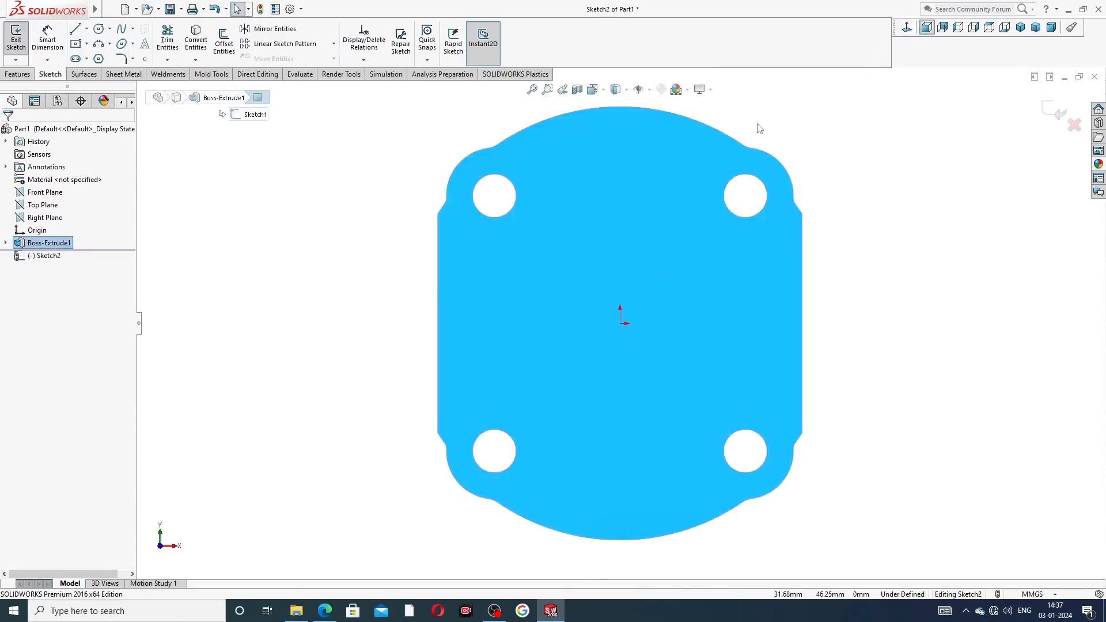
Step: Draw a vertical centerline about 38 mm long from above down to the origin and a horizontal centerline from the origin toward the right edge
{"action": "left_click", "coordinate": [86, 29]}
{"action": "left_click", "coordinate": [96, 57]}
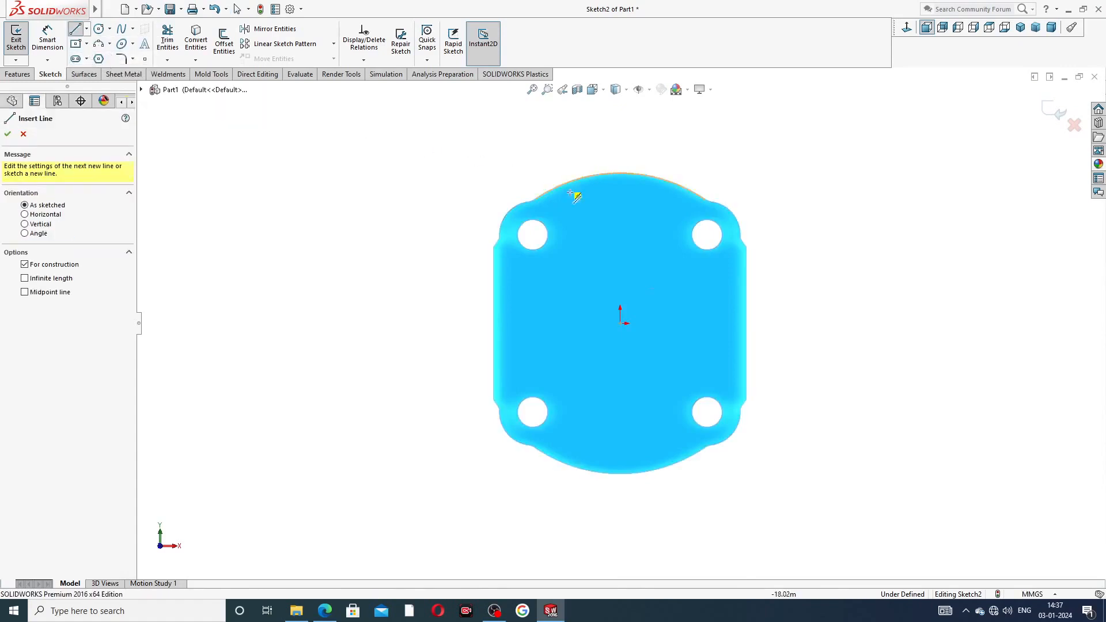
{"action": "left_click", "coordinate": [620, 210]}
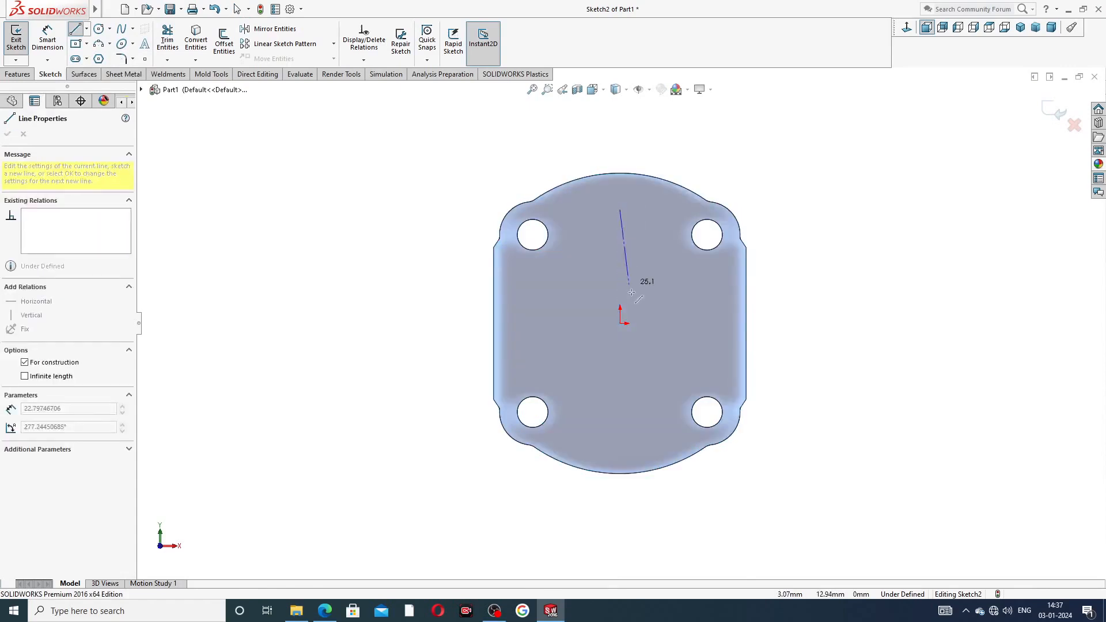
{"action": "left_click", "coordinate": [620, 324]}
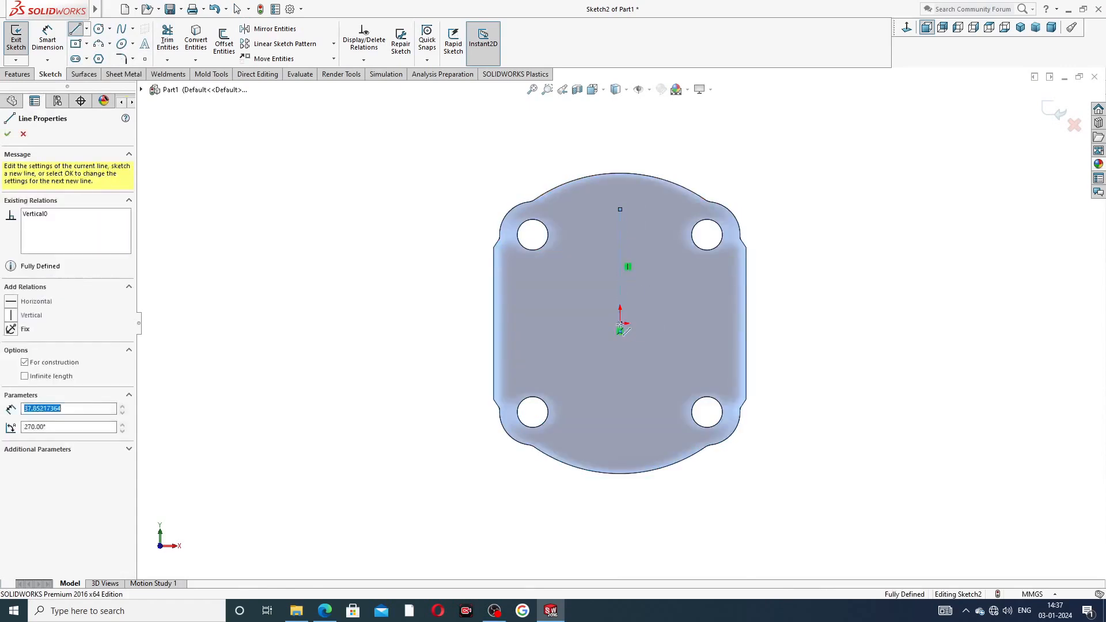
{"action": "left_click", "coordinate": [717, 323]}
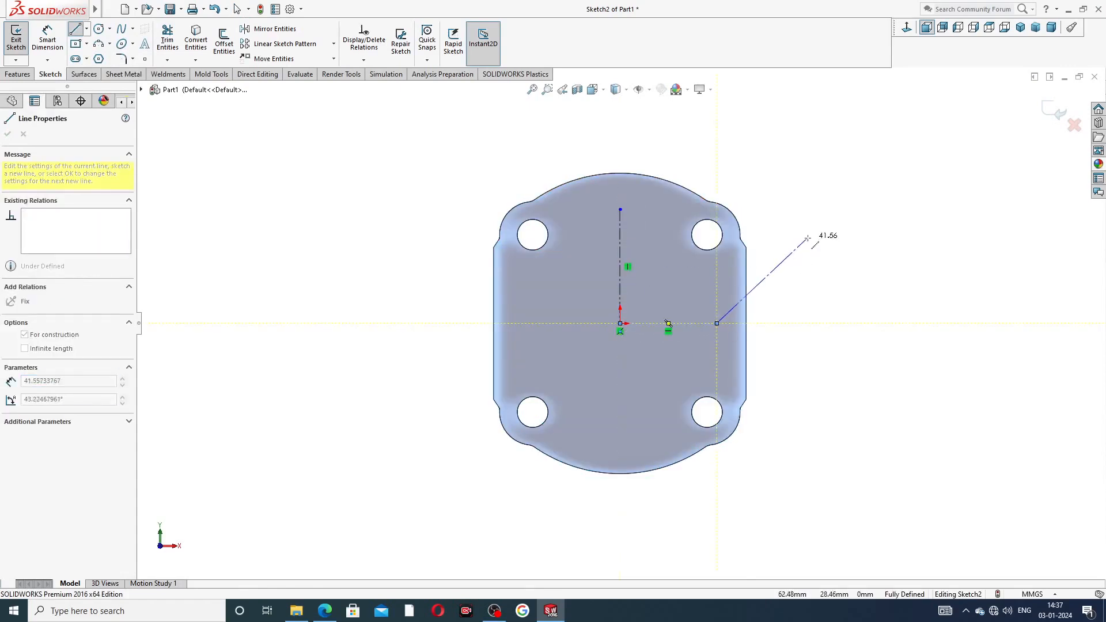
{"action": "right_click", "coordinate": [845, 242]}
{"action": "left_click", "coordinate": [861, 244]}
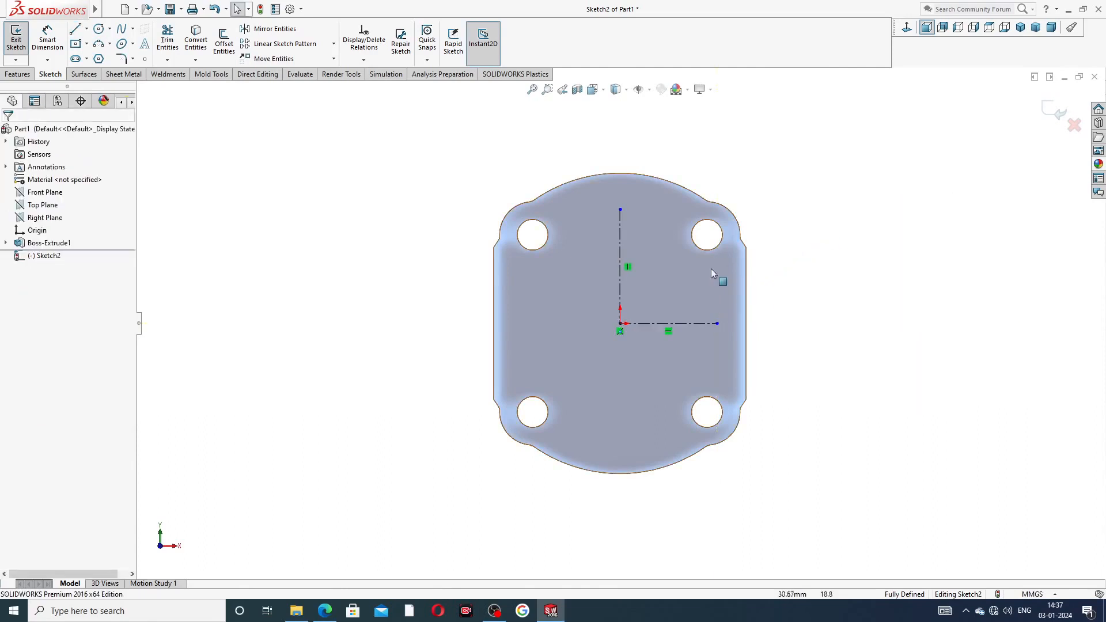
Step: Draw a circle about 47 mm in diameter on the vertical centerline, centred about 21 mm above the origin
{"action": "scroll", "coordinate": [709, 271], "scroll_direction": "down", "scroll_amount": 2}
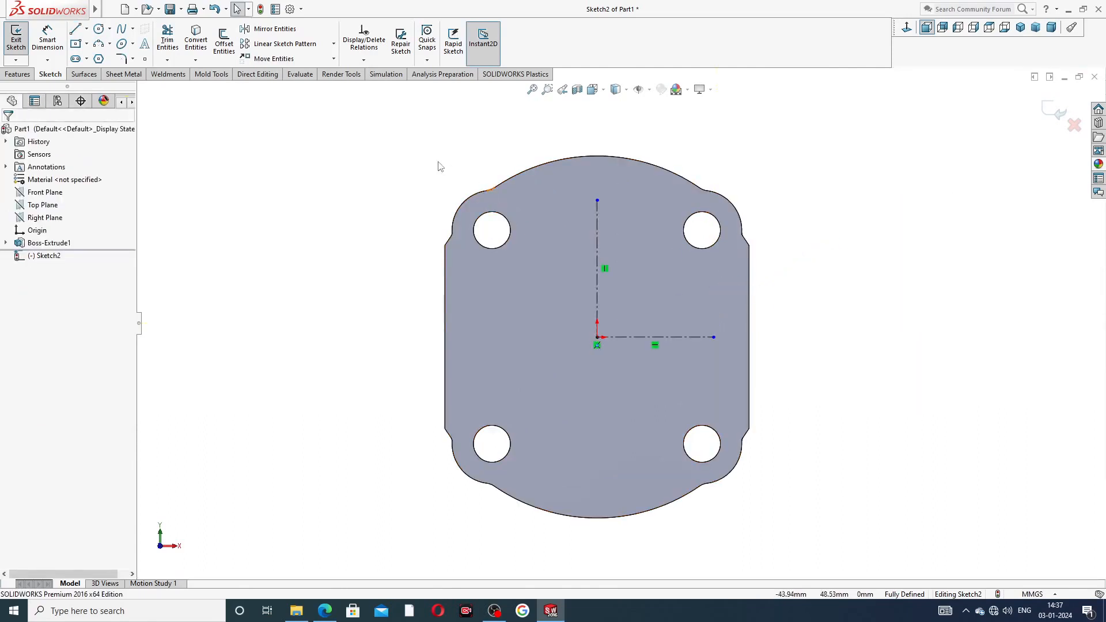
{"action": "left_click", "coordinate": [99, 28]}
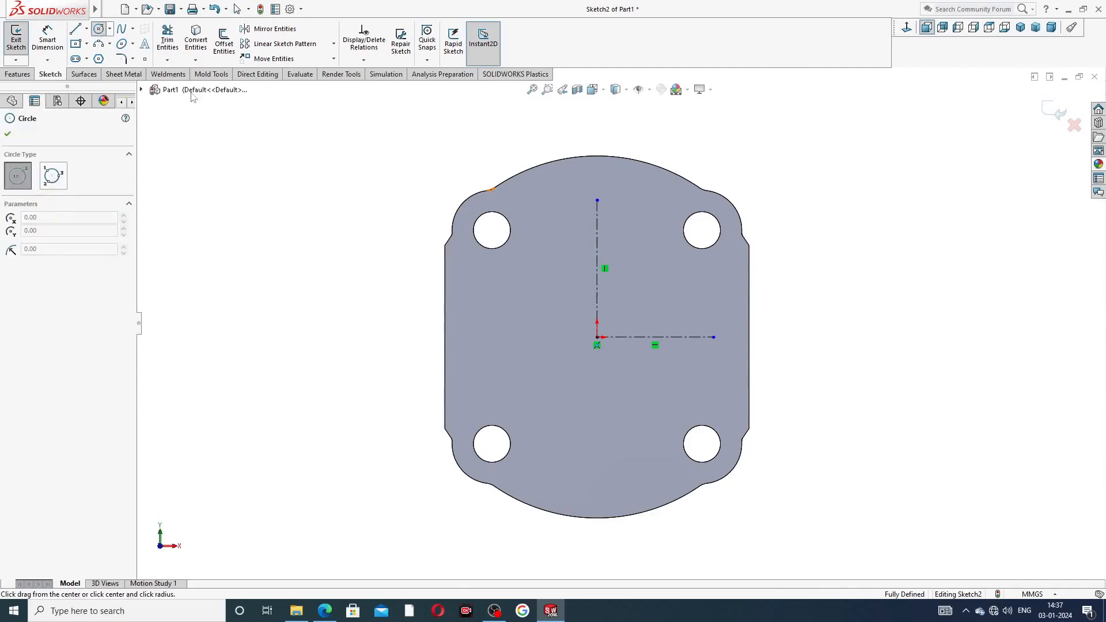
{"action": "left_click", "coordinate": [596, 262]}
{"action": "left_click", "coordinate": [657, 202]}
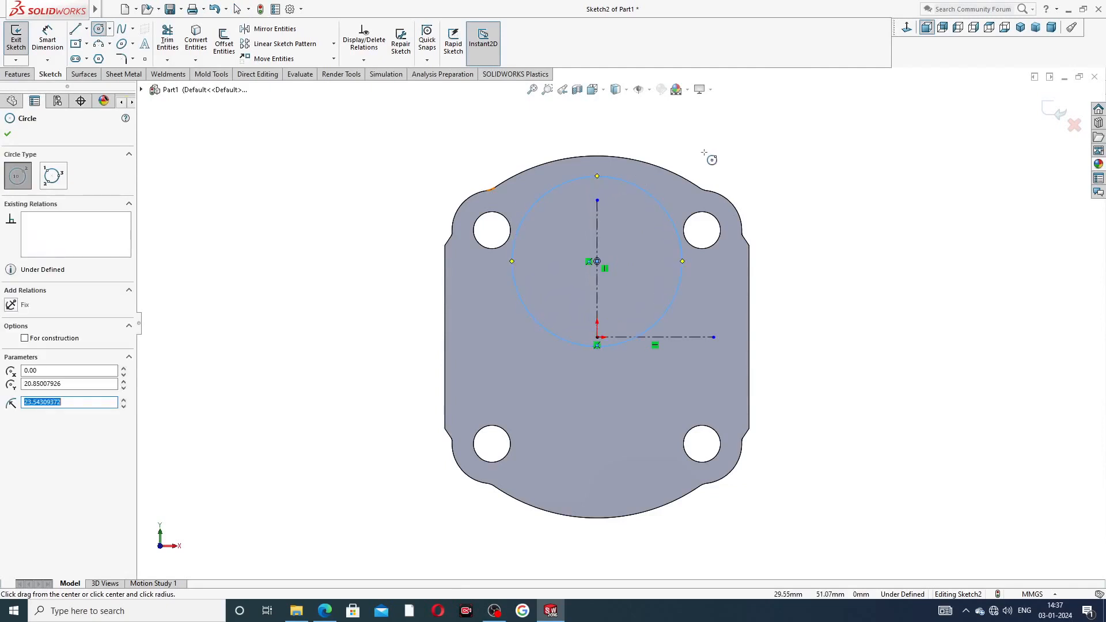
{"action": "right_click", "coordinate": [703, 153]}
{"action": "left_click", "coordinate": [737, 163]}
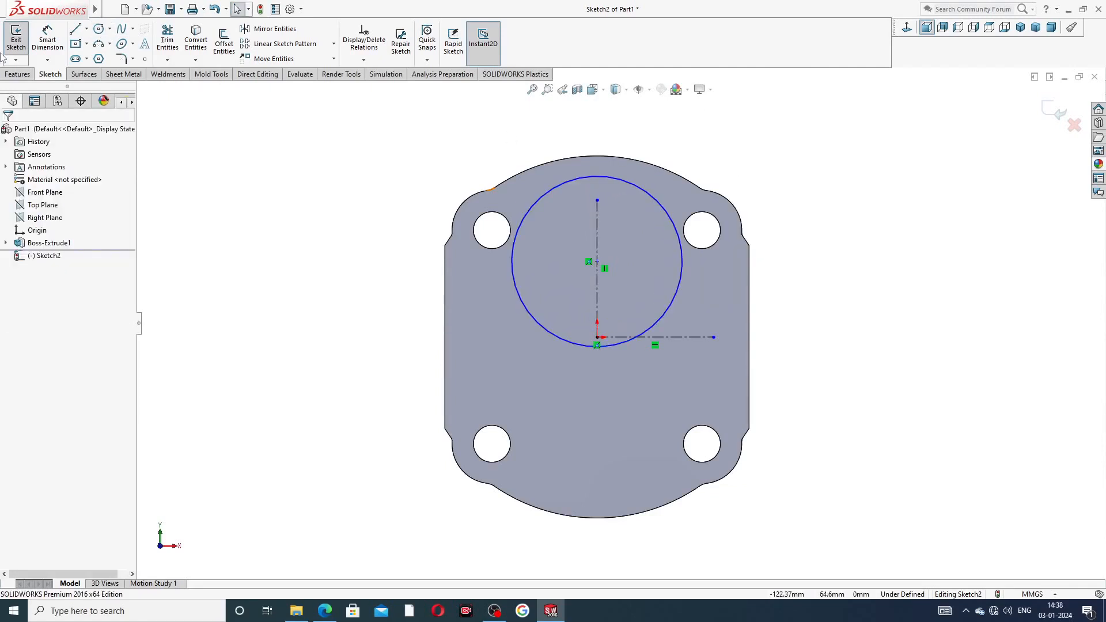
Step: Dimension the circle's diameter as 41.7 mm
{"action": "left_click", "coordinate": [48, 39]}
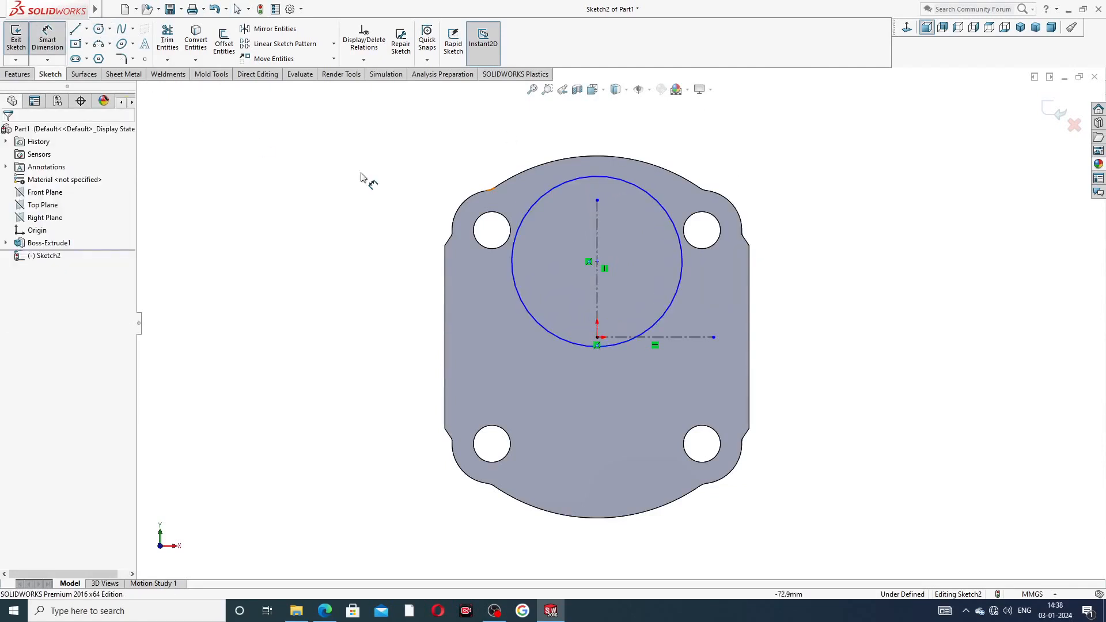
{"action": "left_click", "coordinate": [659, 201]}
{"action": "left_click", "coordinate": [717, 151]}
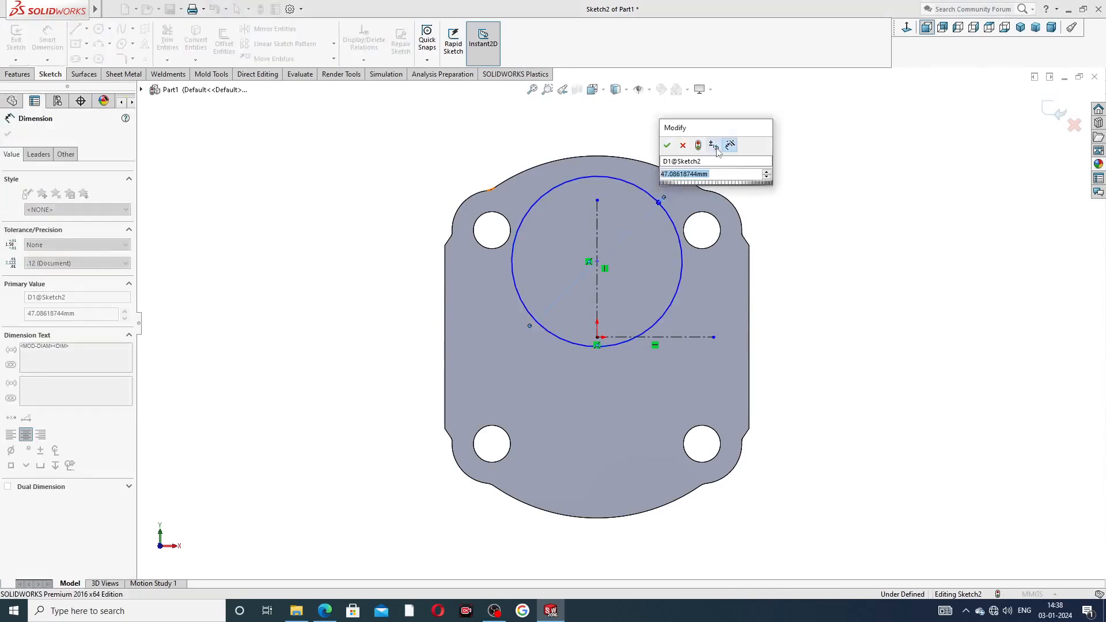
{"action": "type", "text": "41.7"}
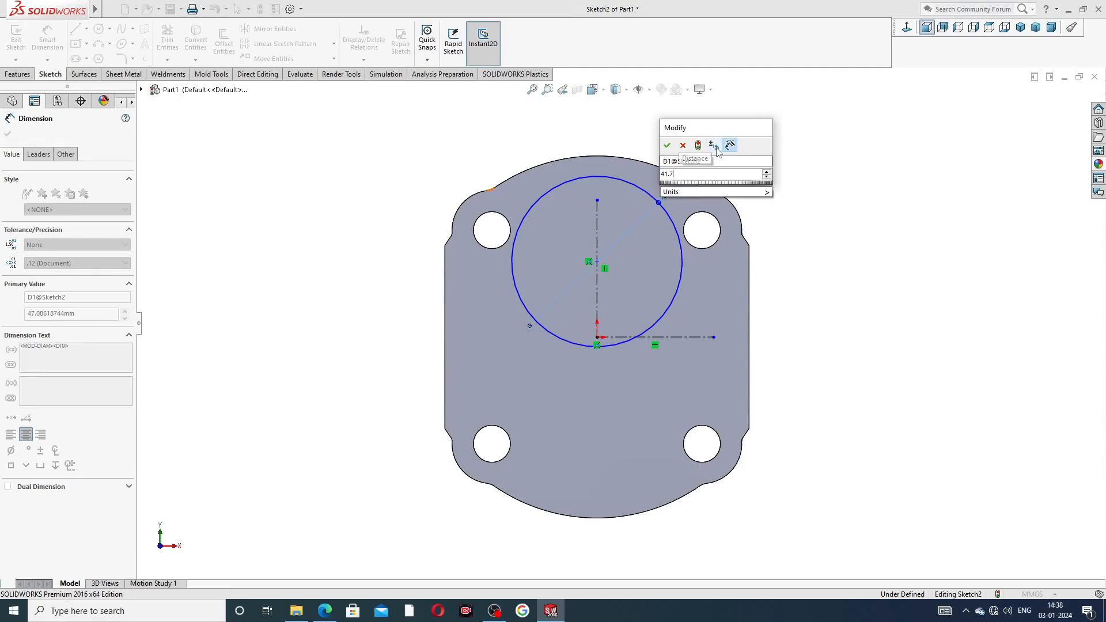
{"action": "key", "text": "Return"}
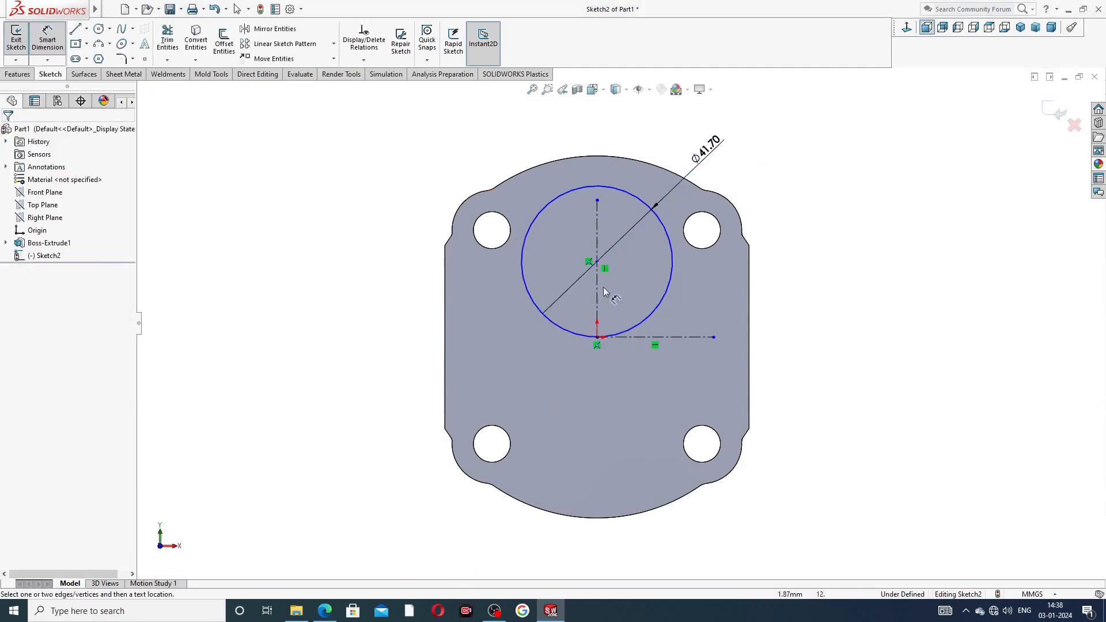
Step: Dimension the circle's centre 16.68 mm above the origin and check the sketch against the end plate's PDF drawing
{"action": "left_click", "coordinate": [596, 261]}
{"action": "left_click", "coordinate": [597, 337]}
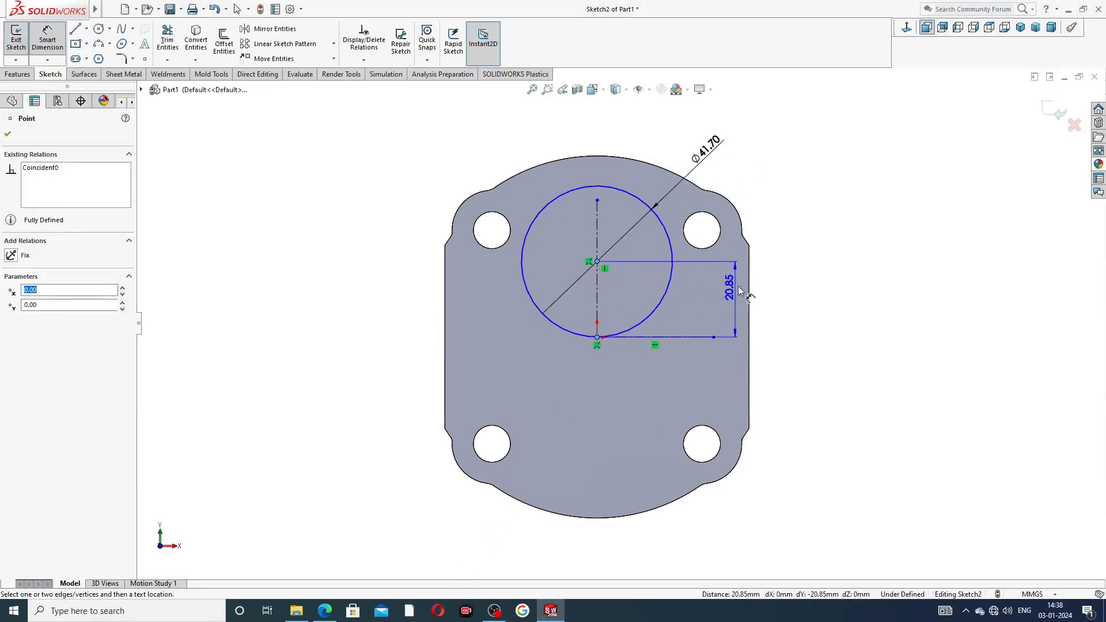
{"action": "left_click", "coordinate": [775, 300]}
{"action": "type", "text": "1"}
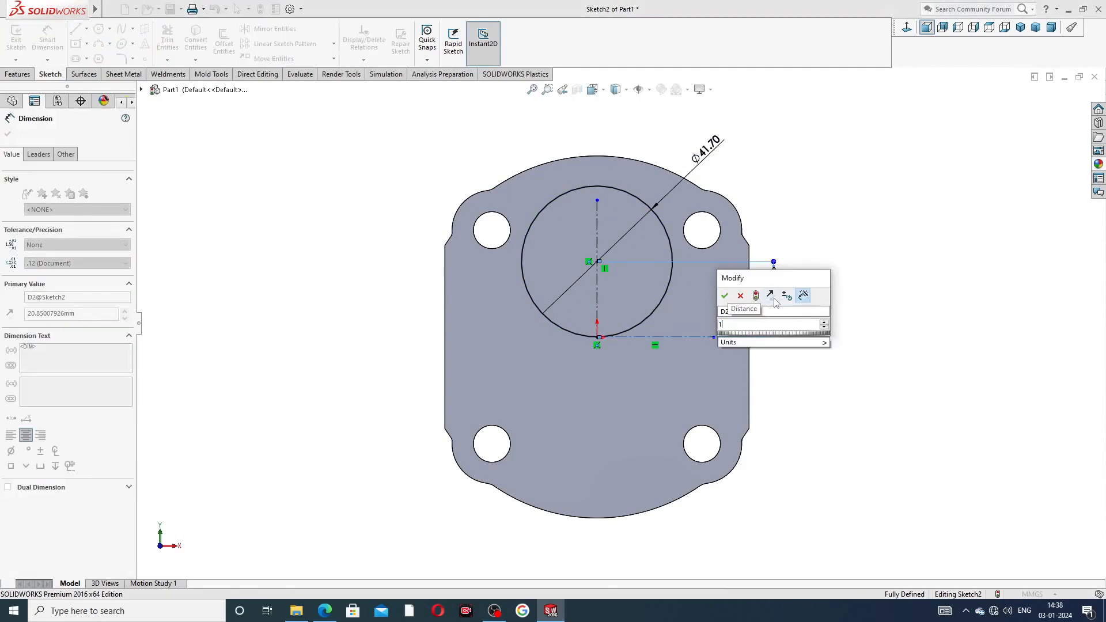
{"action": "type", "text": "6.68"}
{"action": "key", "text": "Return"}
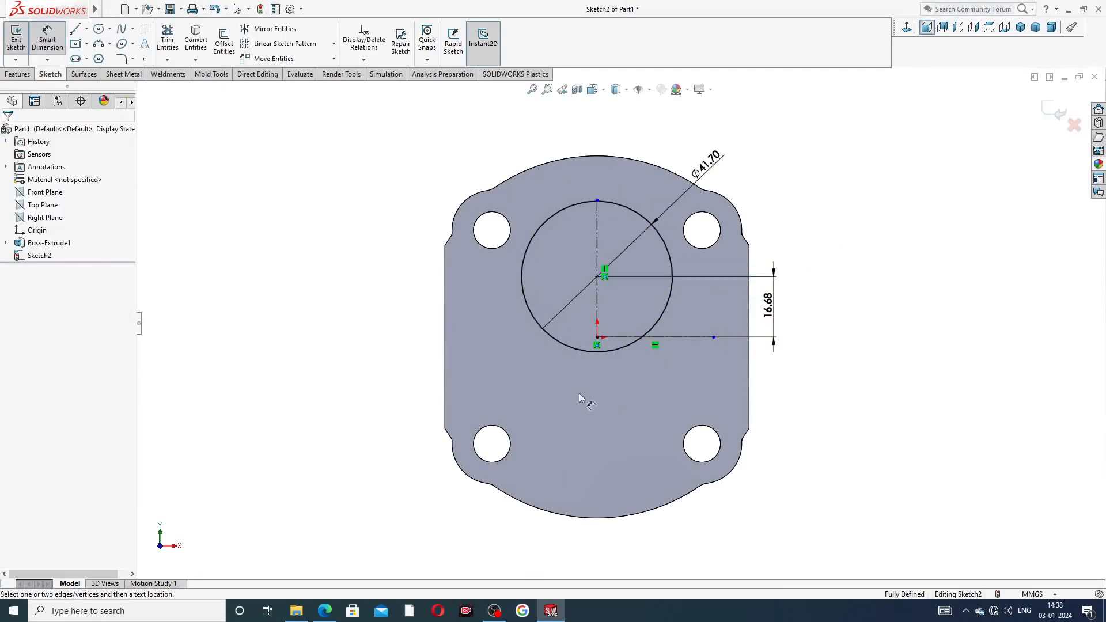
{"action": "left_click", "coordinate": [322, 616]}
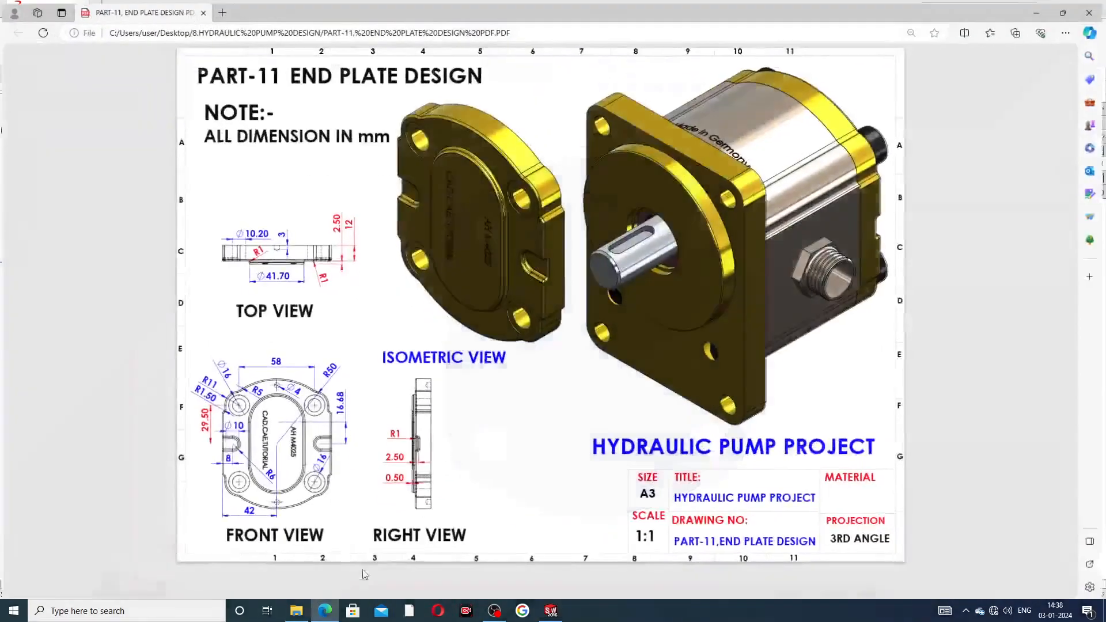
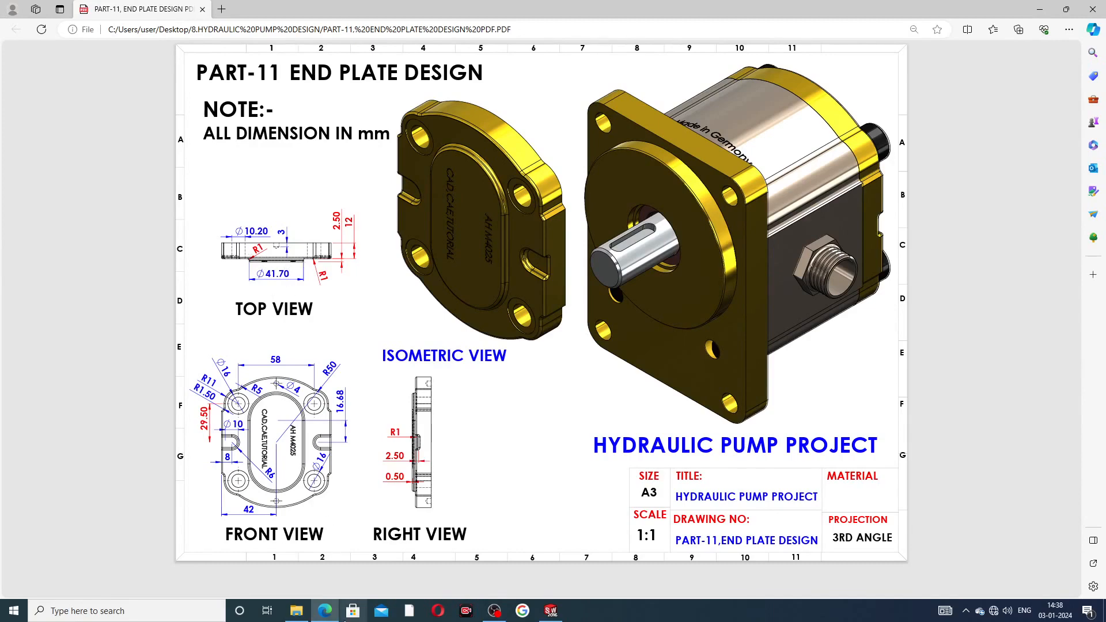
{"action": "key", "text": "alt+Tab"}
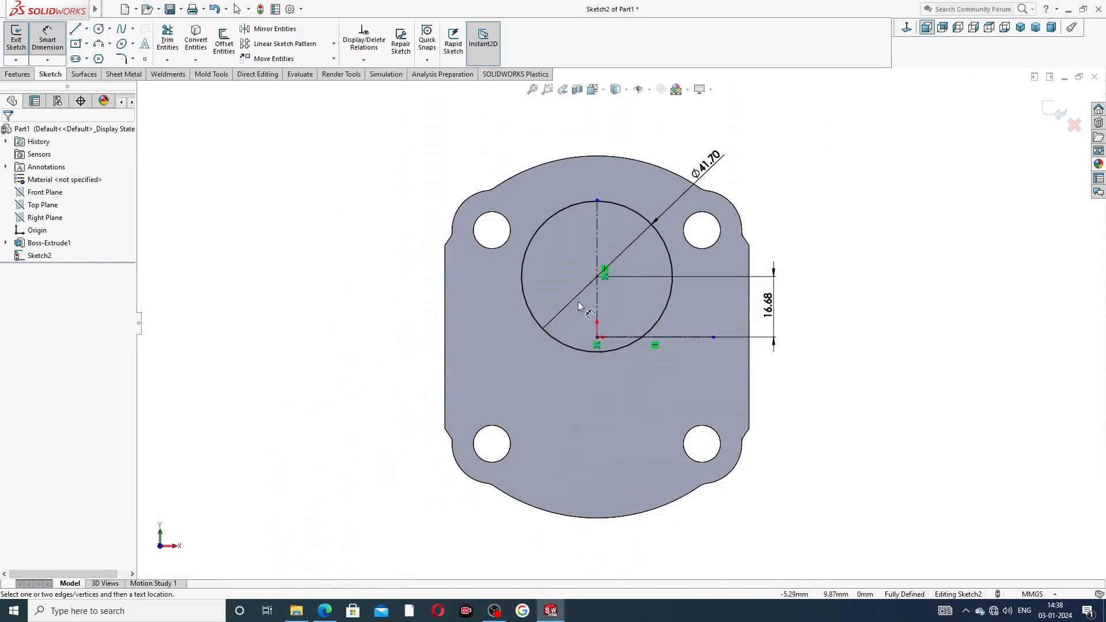
{"action": "right_click", "coordinate": [765, 168]}
{"action": "left_click", "coordinate": [783, 168]}
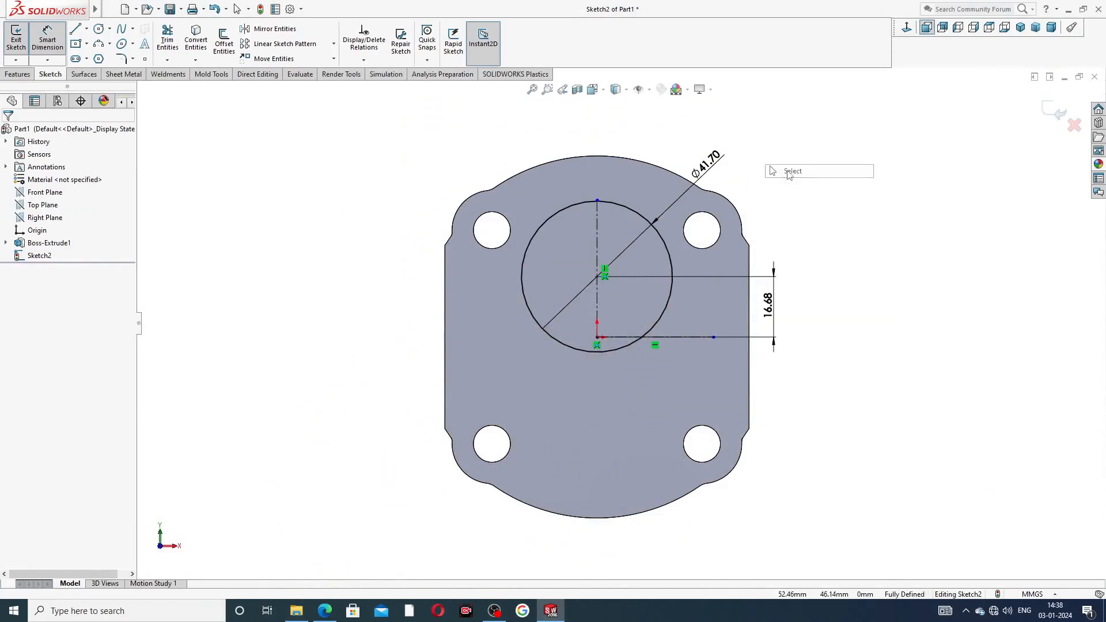
Step: Mirror the 41.7 mm circle about the horizontal centerline, keeping the original
{"action": "left_click", "coordinate": [283, 30]}
{"action": "left_click", "coordinate": [601, 206]}
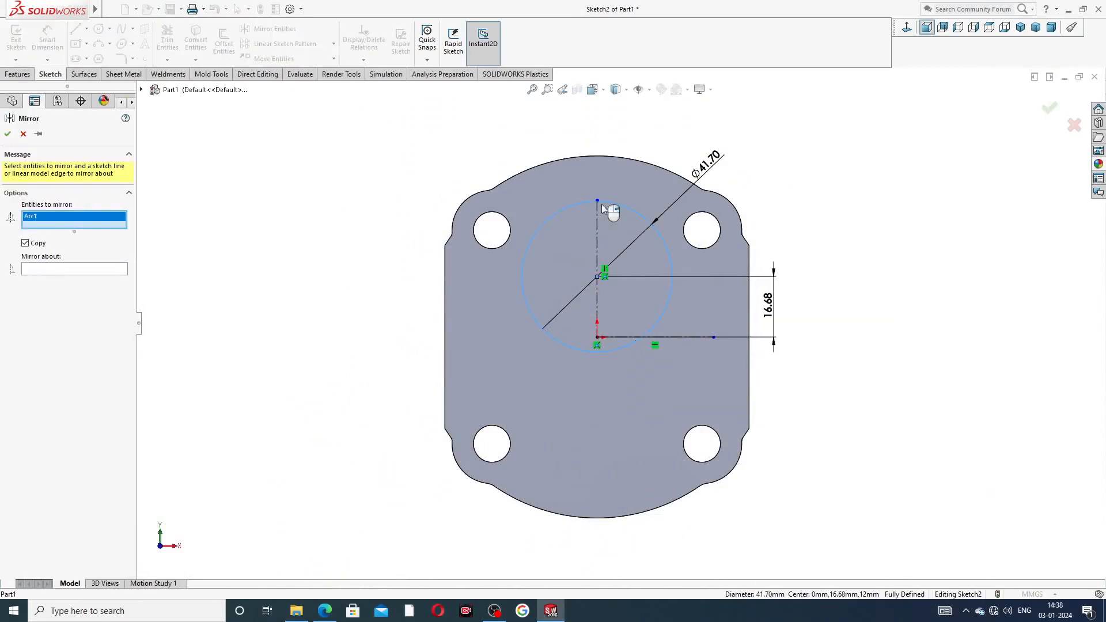
{"action": "left_click", "coordinate": [100, 270]}
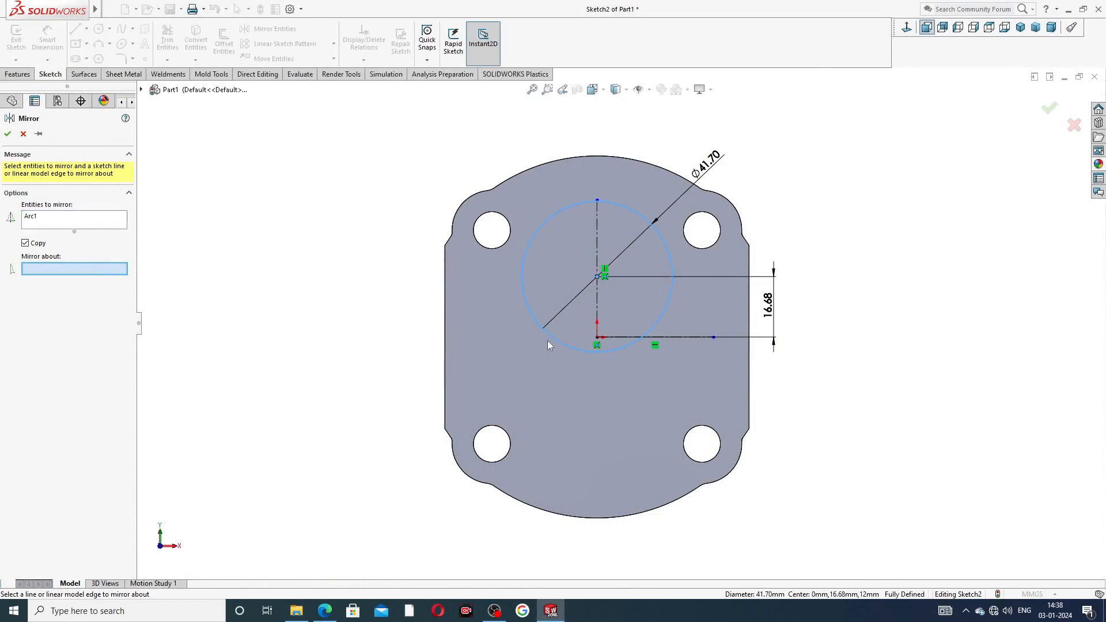
{"action": "left_click", "coordinate": [625, 337]}
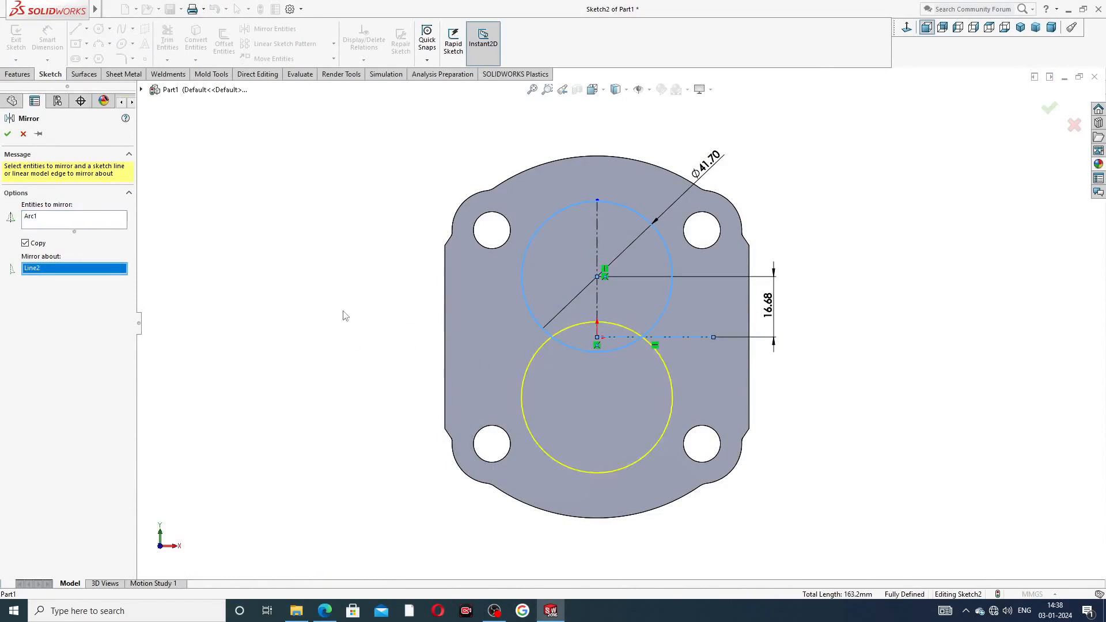
{"action": "left_click", "coordinate": [7, 134]}
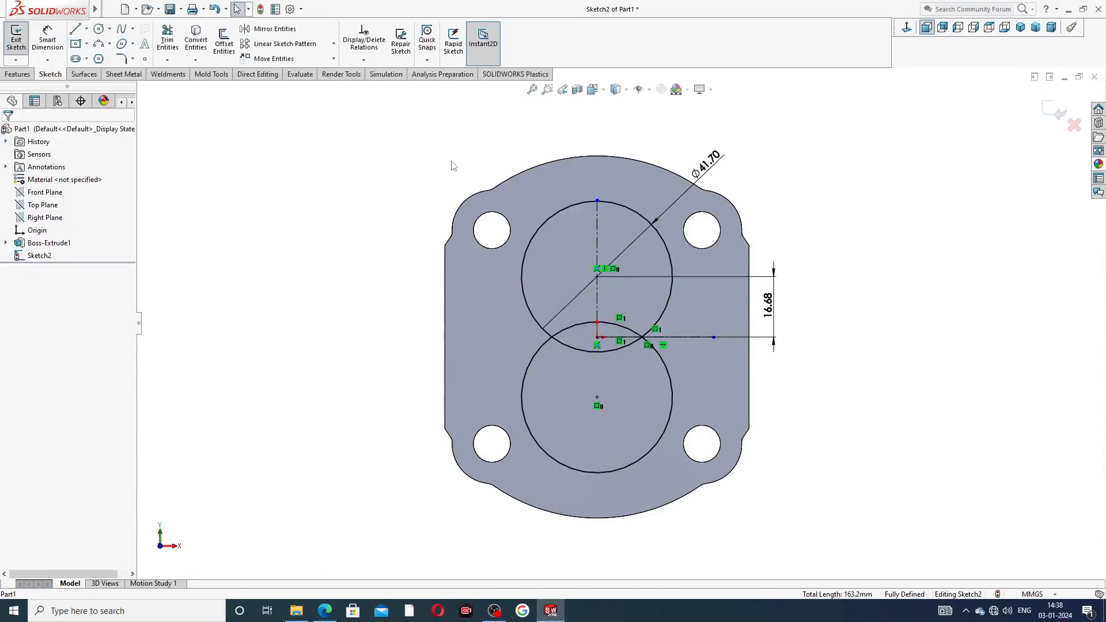
Step: Draw a vertical line joining the left quadrant points of the two circles
{"action": "left_click", "coordinate": [87, 28]}
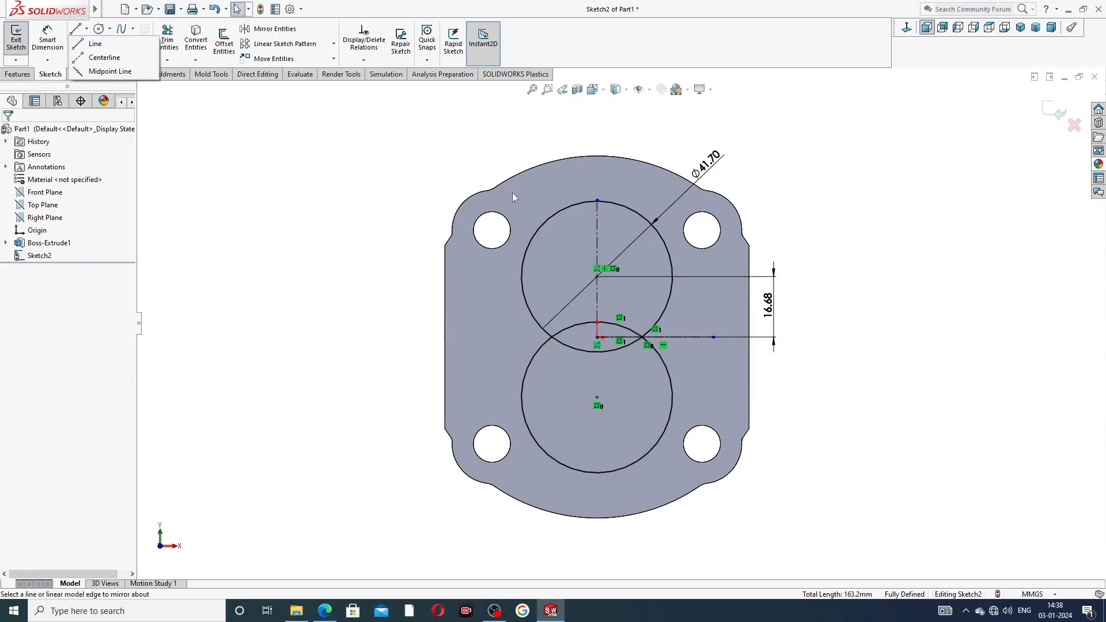
{"action": "left_click", "coordinate": [92, 44]}
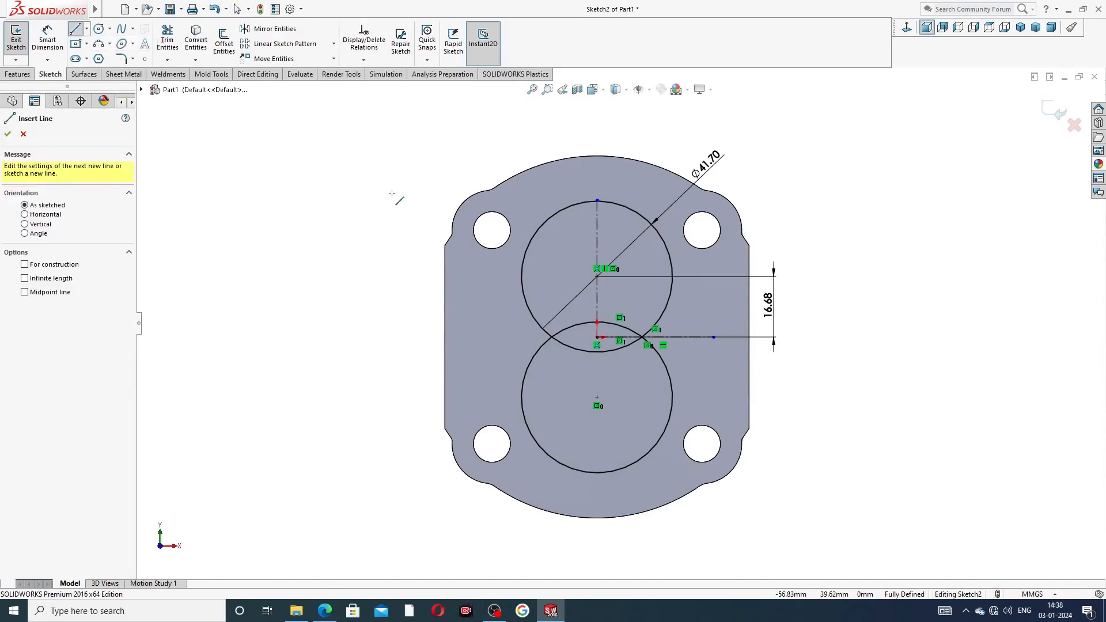
{"action": "left_click", "coordinate": [520, 278]}
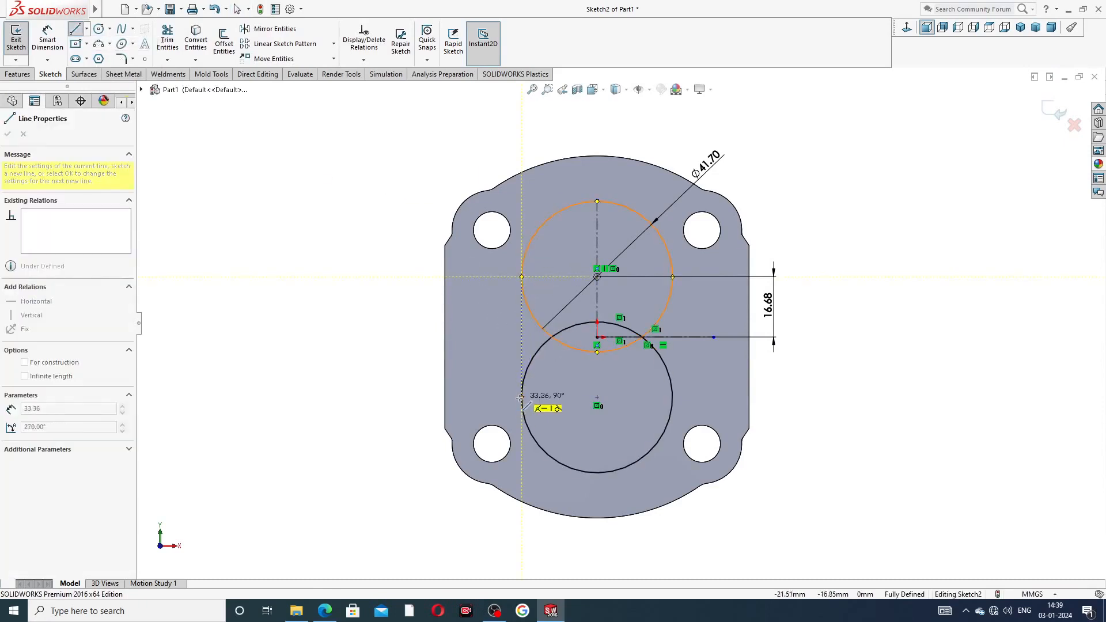
{"action": "left_click", "coordinate": [520, 397]}
{"action": "right_click", "coordinate": [481, 352]}
{"action": "left_click", "coordinate": [502, 361]}
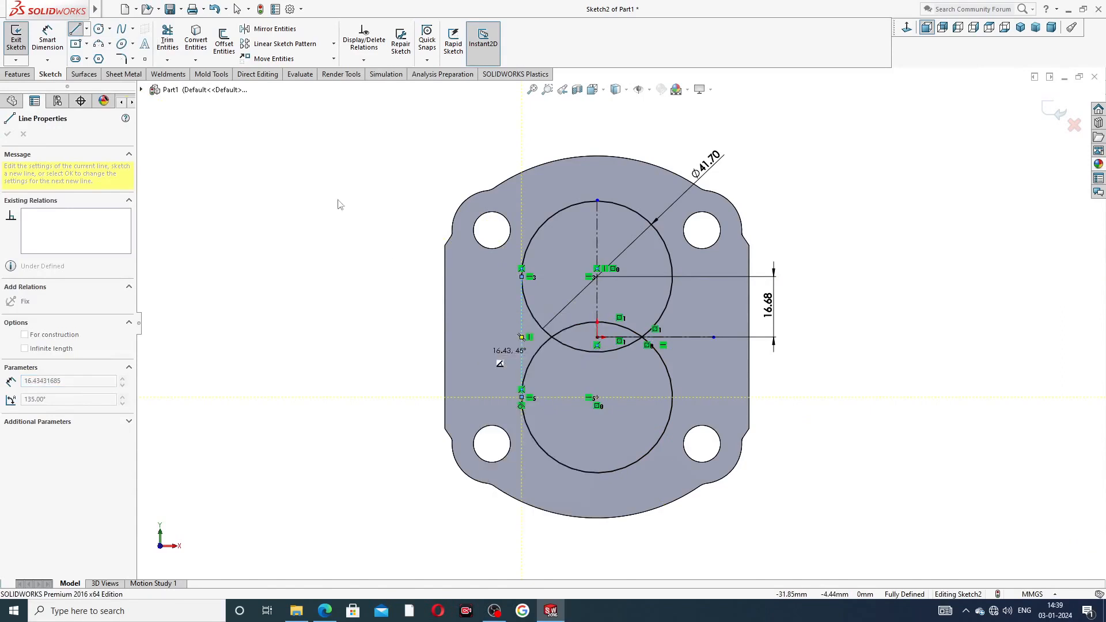
Step: Draw a vertical line joining the right quadrant points of the two circles
{"action": "left_click", "coordinate": [75, 29]}
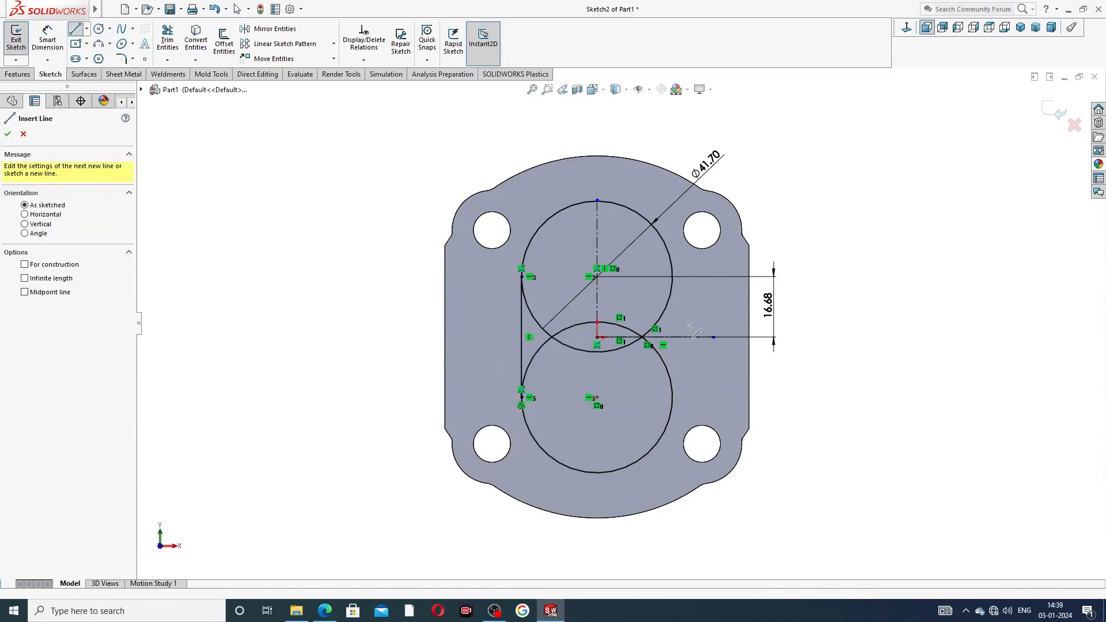
{"action": "left_click", "coordinate": [672, 277]}
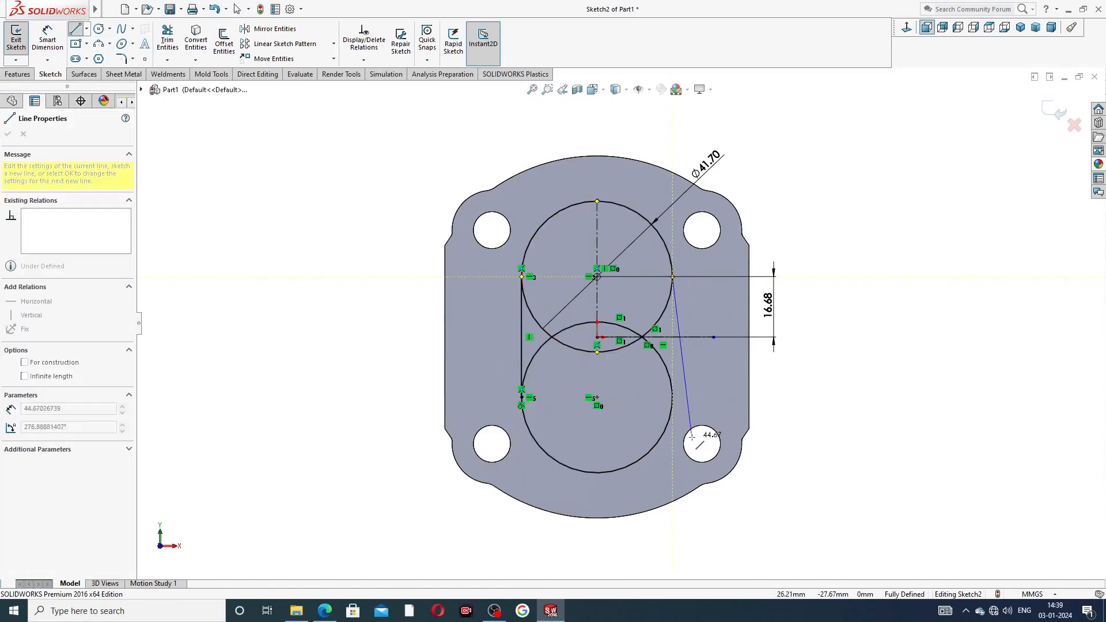
{"action": "left_click", "coordinate": [672, 397]}
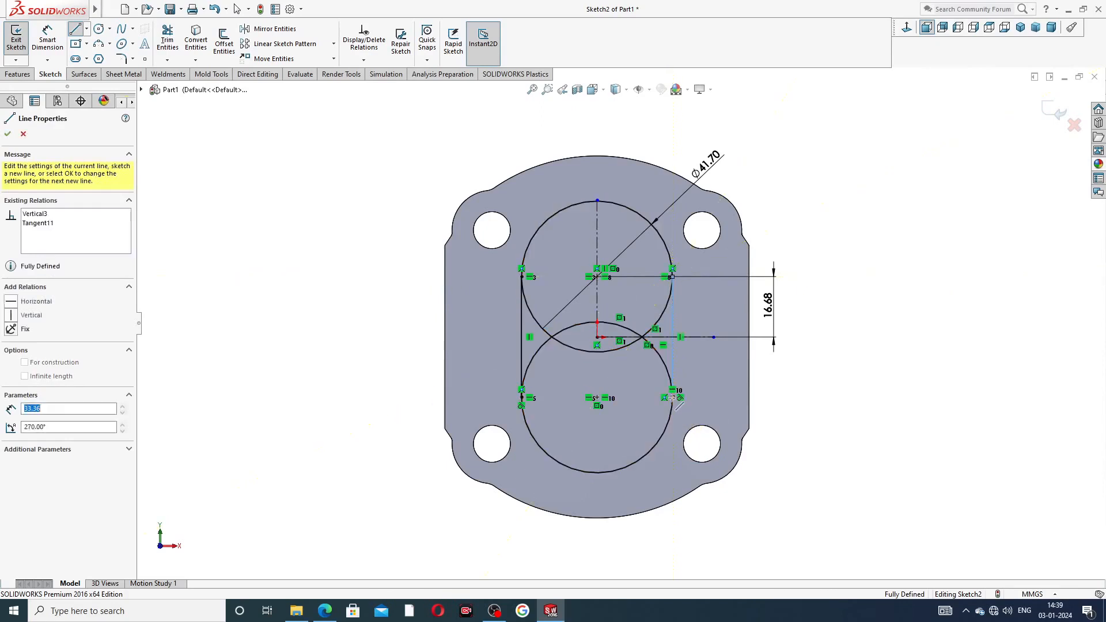
{"action": "right_click", "coordinate": [848, 320]}
{"action": "left_click", "coordinate": [868, 333]}
Step: Power-trim the inner arcs of both overlapping circles to leave a closed slot-shaped outline, and inspect its line-to-arc joint
{"action": "scroll", "coordinate": [654, 351], "scroll_direction": "down", "scroll_amount": 2}
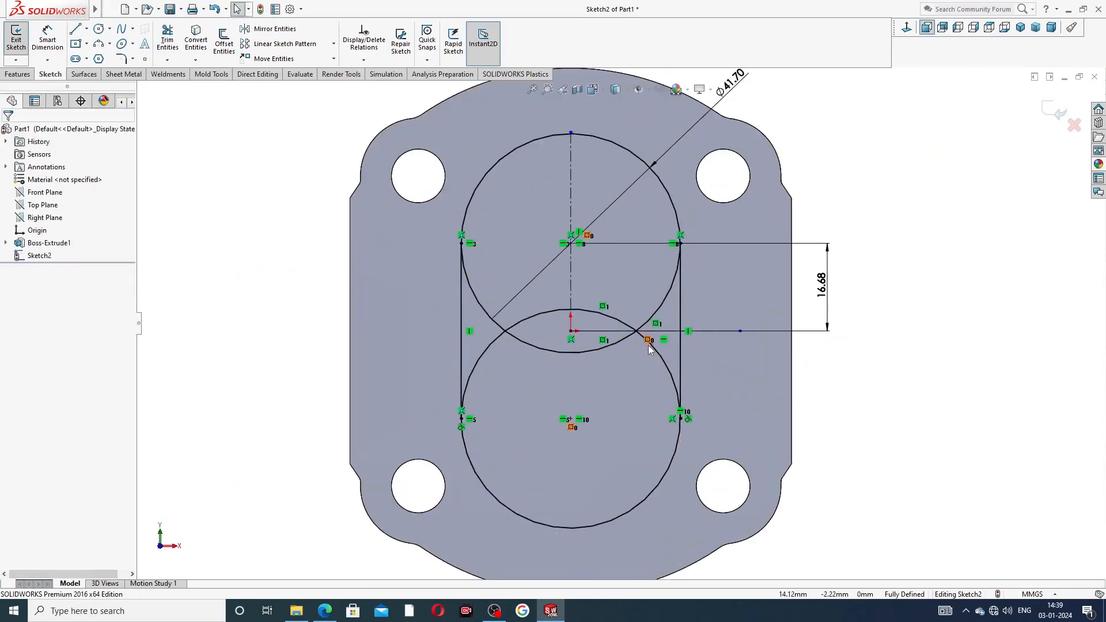
{"action": "left_click", "coordinate": [168, 40]}
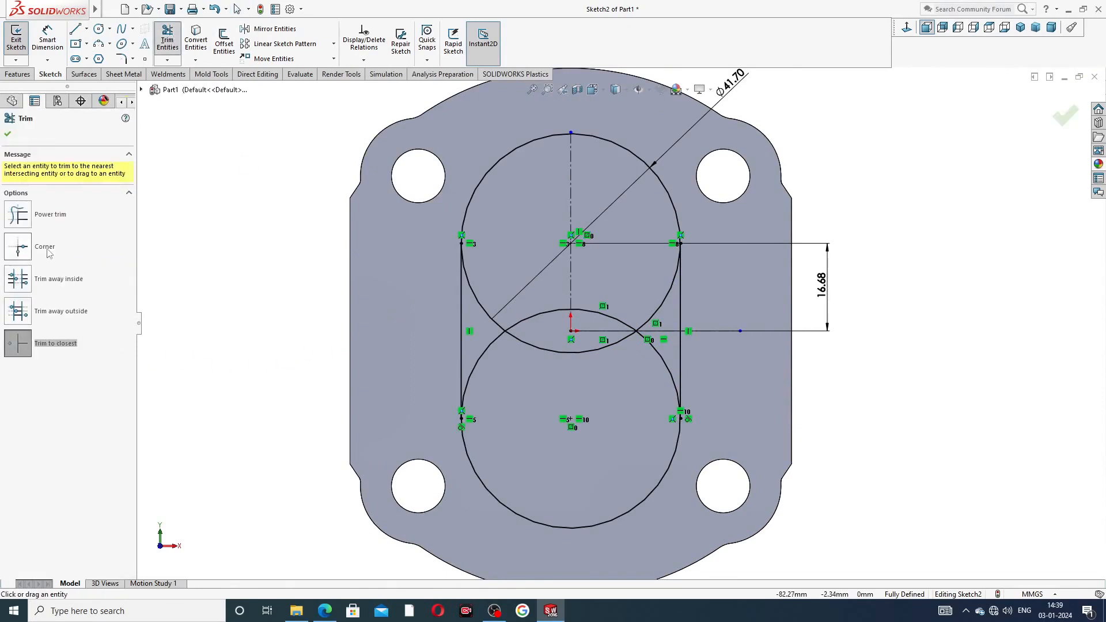
{"action": "left_click", "coordinate": [63, 217]}
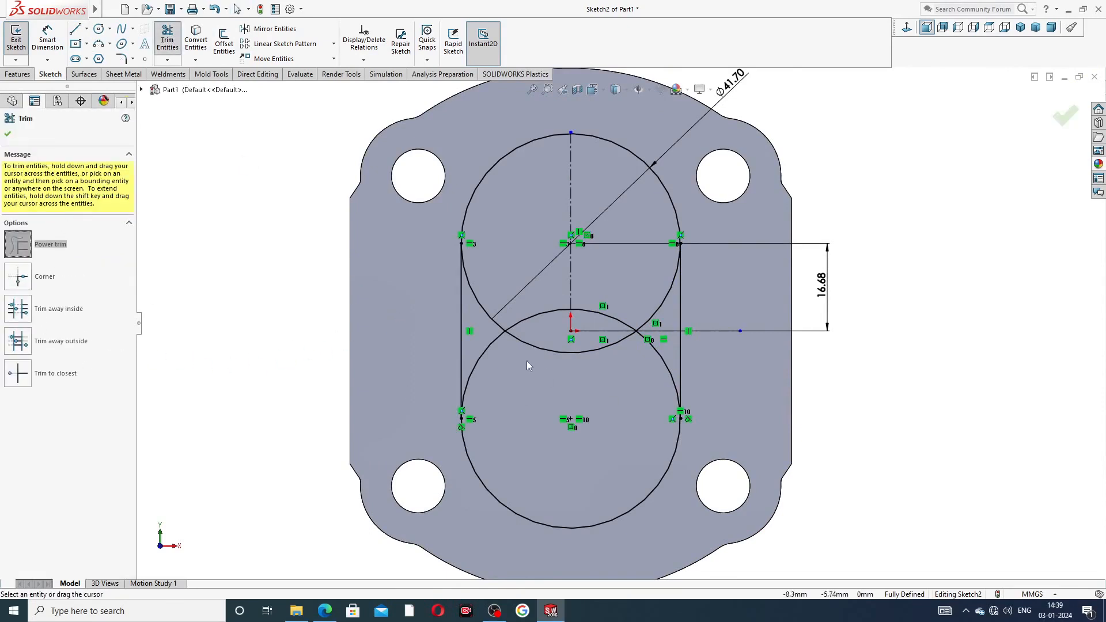
{"action": "mouse_move", "coordinate": [488, 351]}
{"action": "left_mouse_down"}
{"action": "mouse_move", "coordinate": [489, 305]}
{"action": "mouse_move", "coordinate": [521, 325]}
{"action": "mouse_move", "coordinate": [531, 370]}
{"action": "left_mouse_up"}
{"action": "mouse_move", "coordinate": [615, 336]}
{"action": "left_mouse_down"}
{"action": "mouse_move", "coordinate": [604, 314]}
{"action": "mouse_move", "coordinate": [665, 288]}
{"action": "mouse_move", "coordinate": [651, 352]}
{"action": "left_mouse_up"}
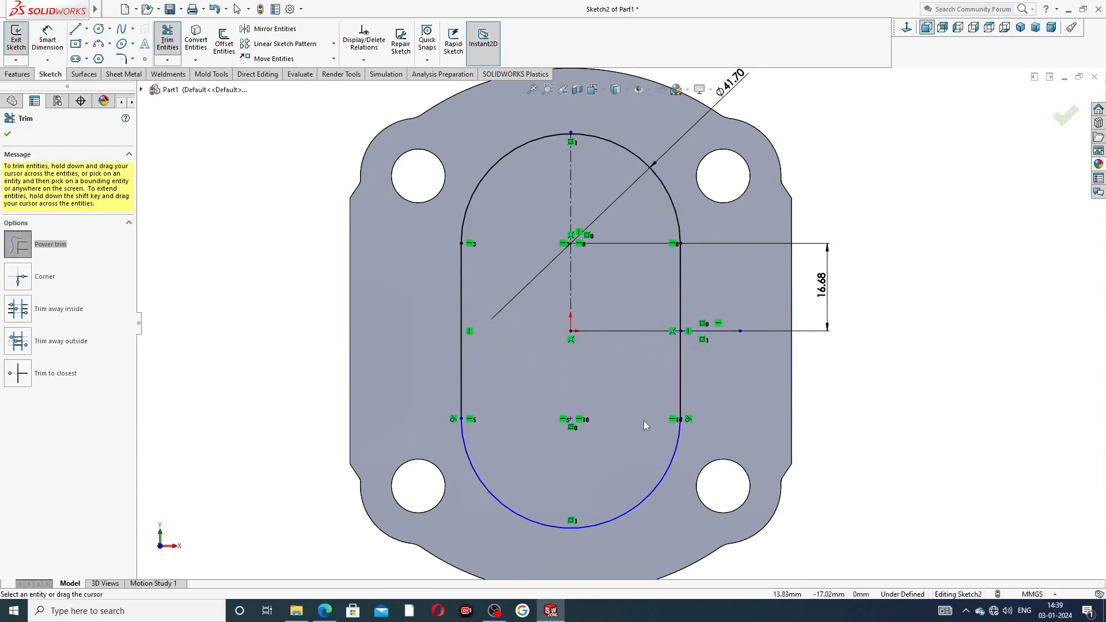
{"action": "scroll", "coordinate": [682, 422], "scroll_direction": "down", "scroll_amount": 5}
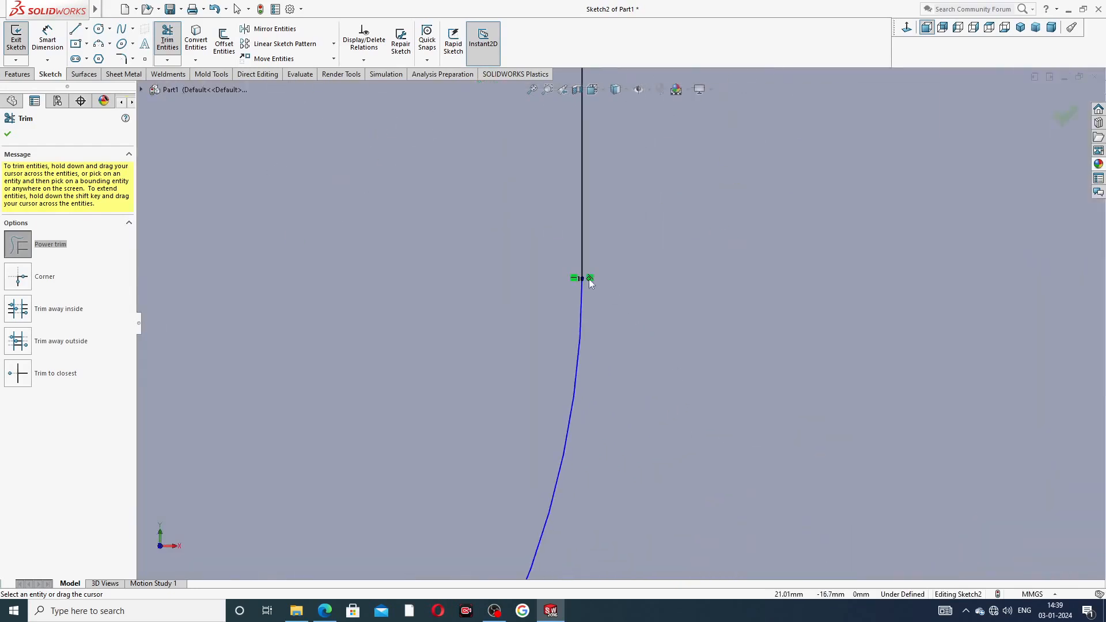
{"action": "scroll", "coordinate": [585, 311], "scroll_direction": "up", "scroll_amount": 5}
{"action": "scroll", "coordinate": [586, 311], "scroll_direction": "up", "scroll_amount": 3}
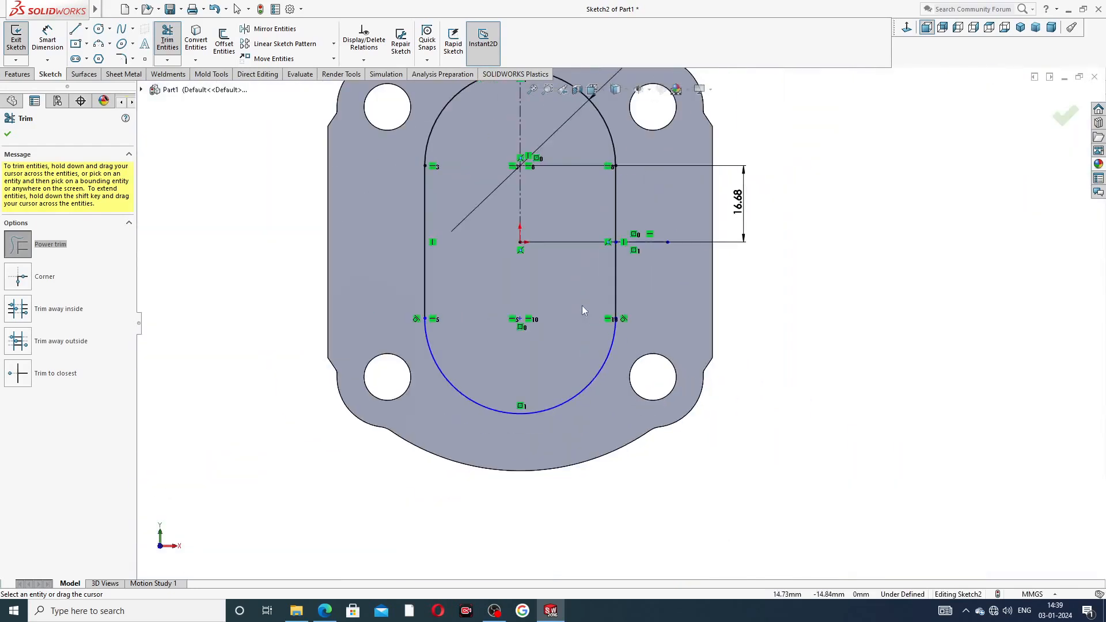
{"action": "scroll", "coordinate": [536, 259], "scroll_direction": "up", "scroll_amount": 3}
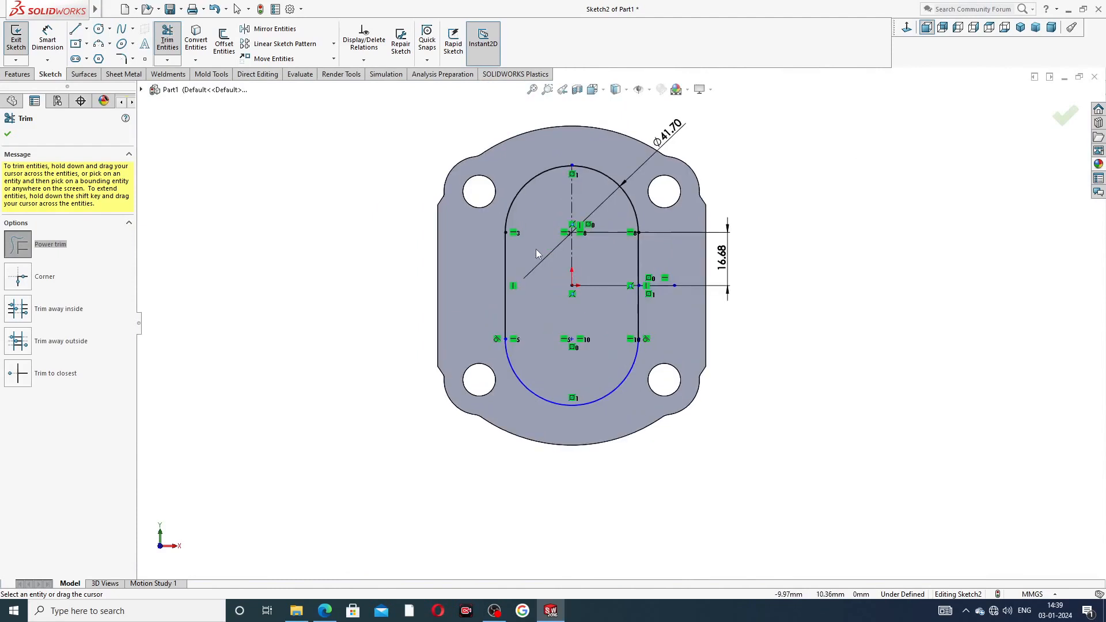
{"action": "left_click", "coordinate": [8, 134]}
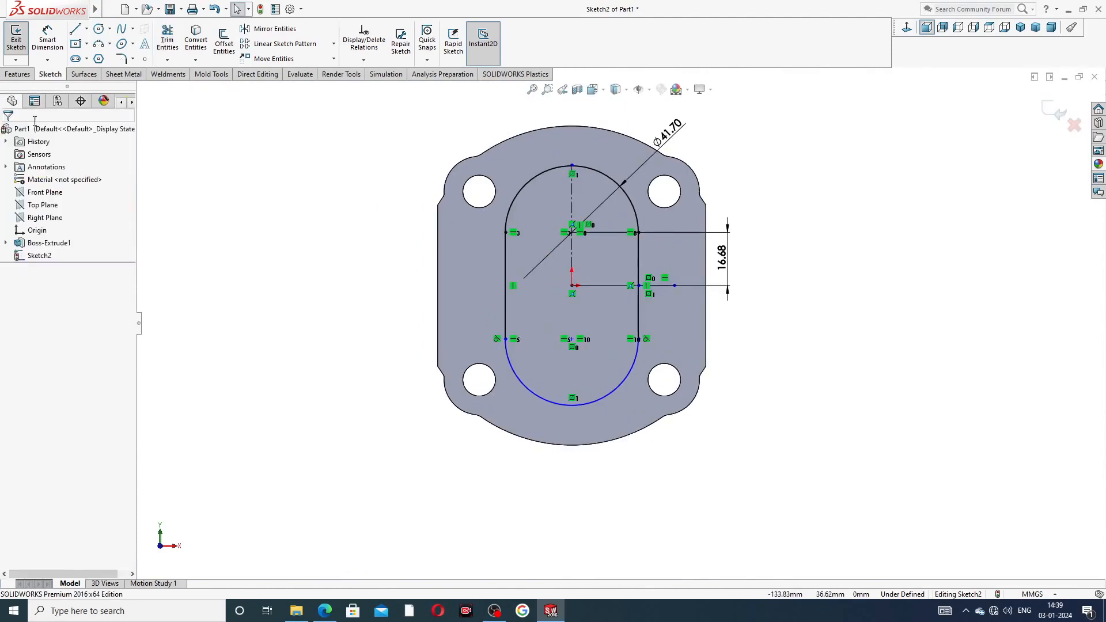
Step: Extrude the slot-shaped outline as a blind boss 2.5 mm deep, merged with the plate, checking the depth against the PDF drawing
{"action": "left_click", "coordinate": [17, 73]}
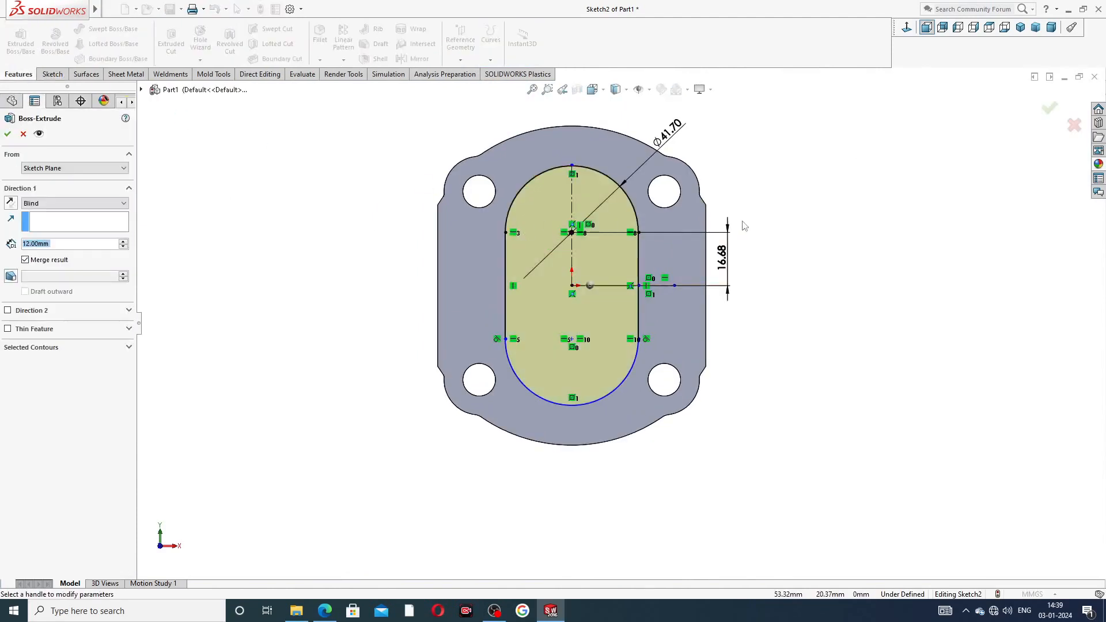
{"action": "left_click_drag", "start_coordinate": [62, 244], "coordinate": [19, 242]}
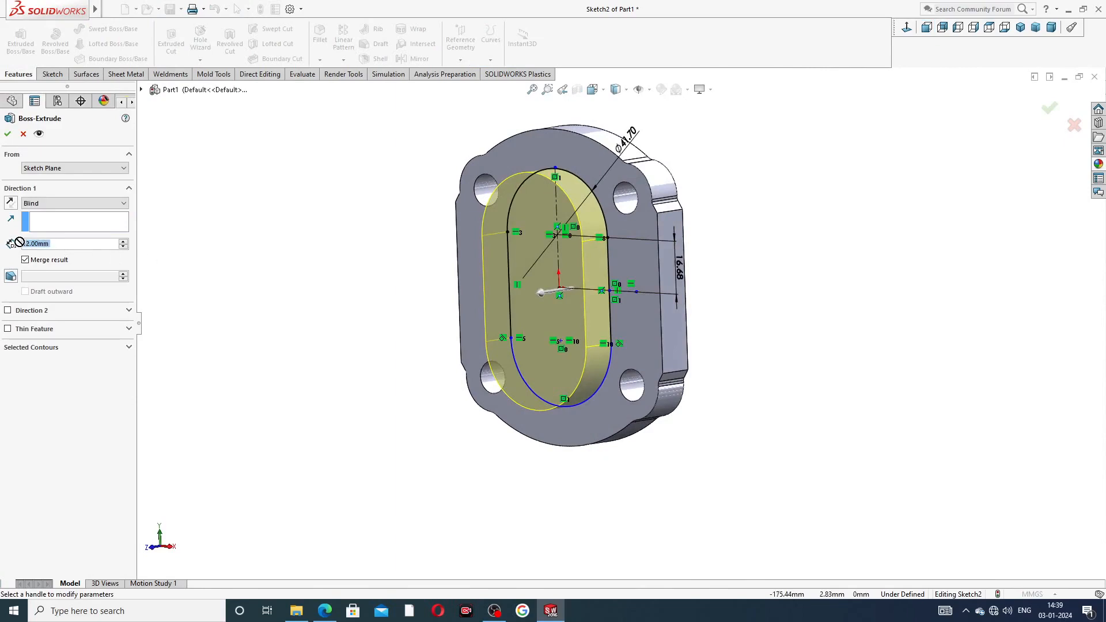
{"action": "type", "text": "2.5"}
{"action": "key", "text": "Return"}
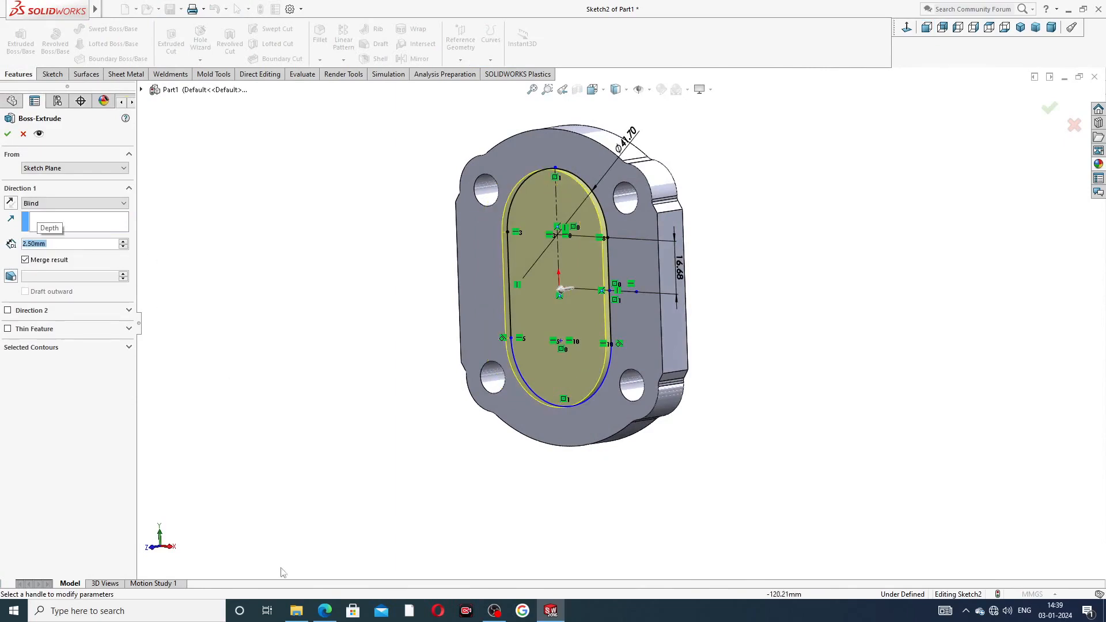
{"action": "left_click", "coordinate": [324, 610]}
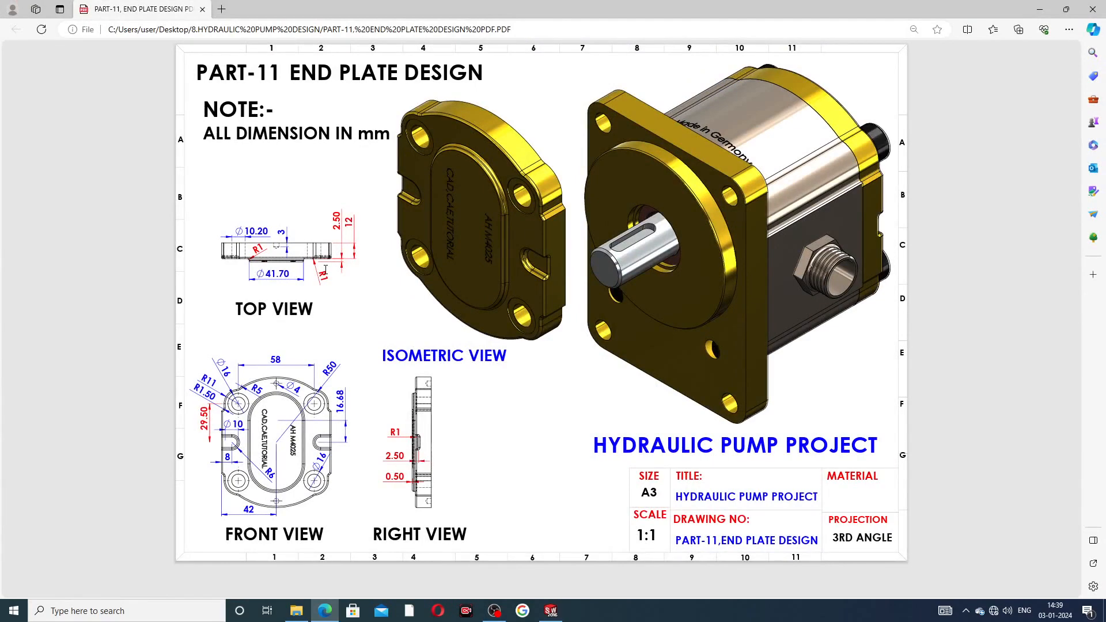
{"action": "left_click", "coordinate": [550, 610]}
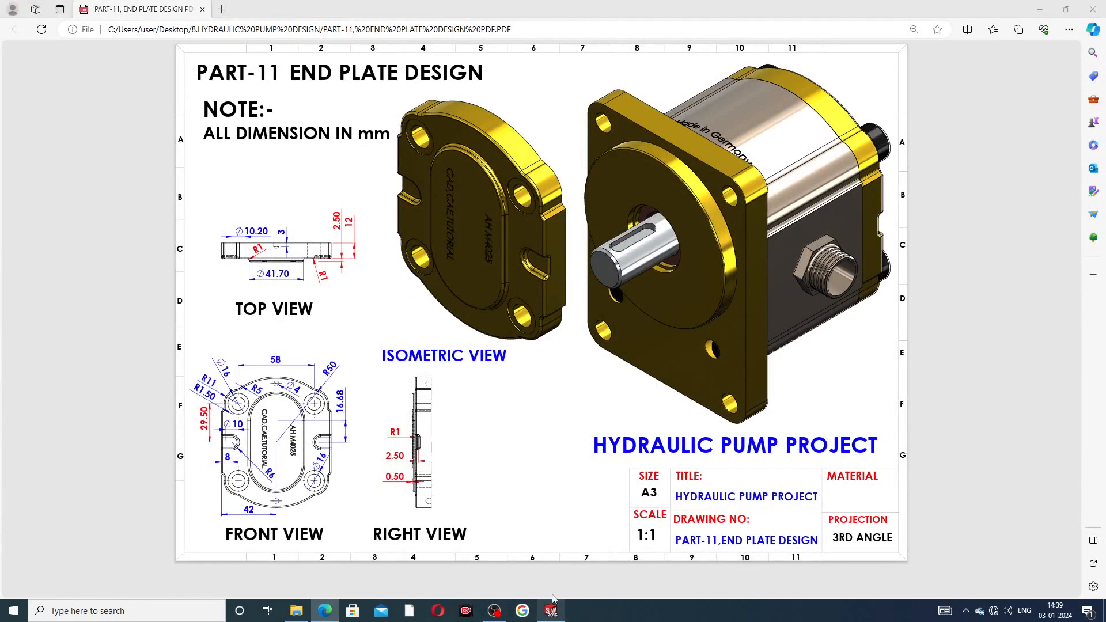
{"action": "left_click", "coordinate": [7, 135]}
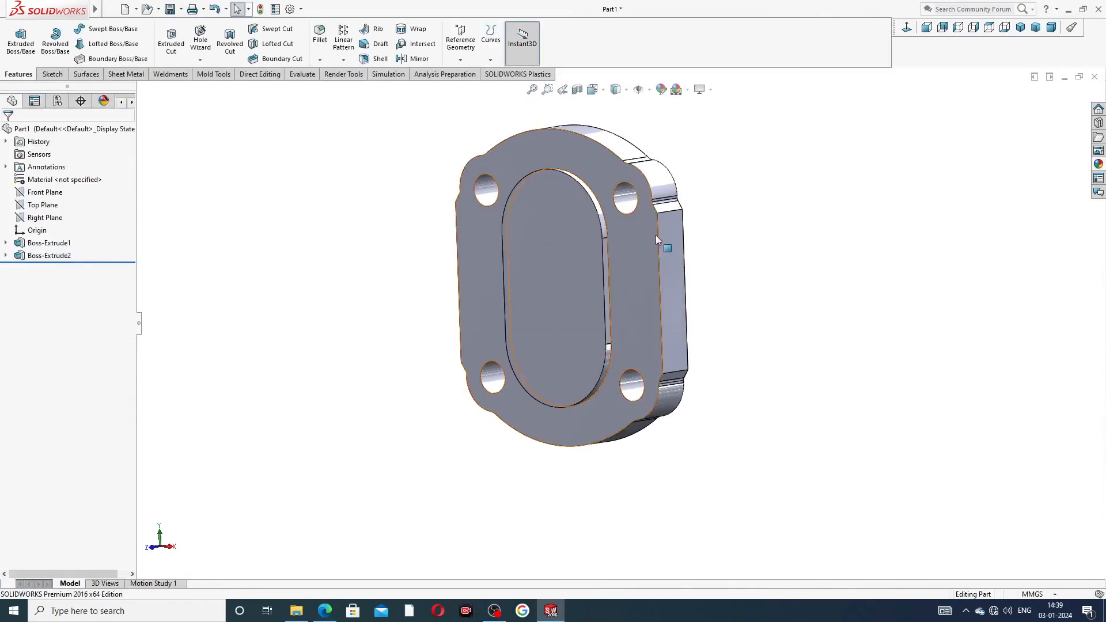
Step: Start a new sketch on the plate's front face surrounding the raised boss
{"action": "mouse_move", "coordinate": [655, 236]}
{"action": "middle_mouse_down"}
{"action": "mouse_move", "coordinate": [720, 232]}
{"action": "mouse_move", "coordinate": [650, 253]}
{"action": "middle_mouse_up"}
{"action": "left_click", "coordinate": [651, 254]}
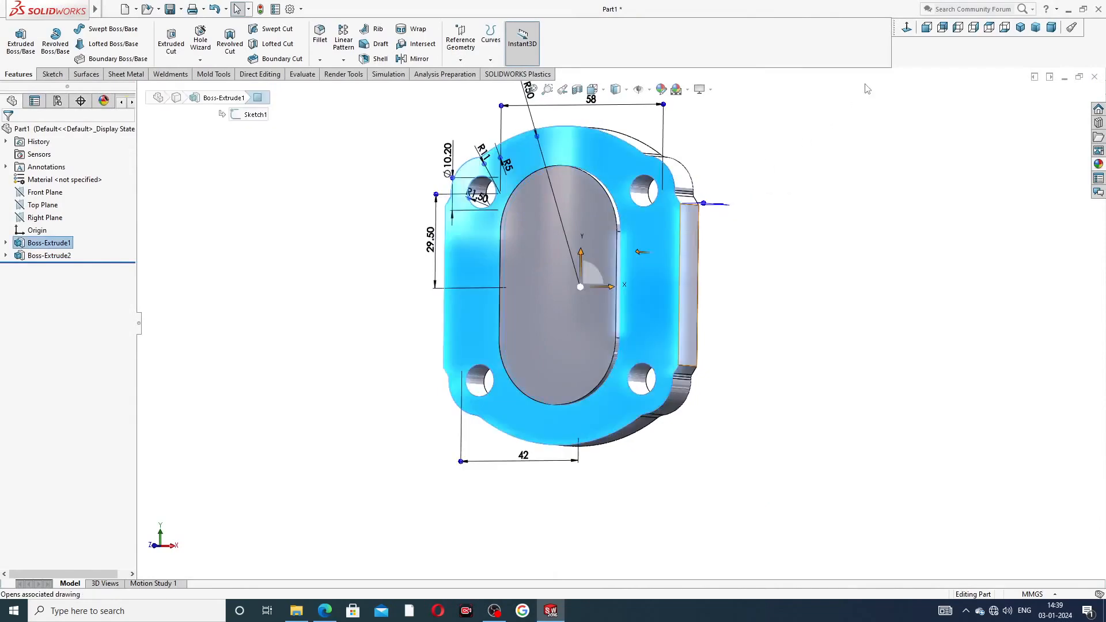
{"action": "left_click", "coordinate": [902, 36]}
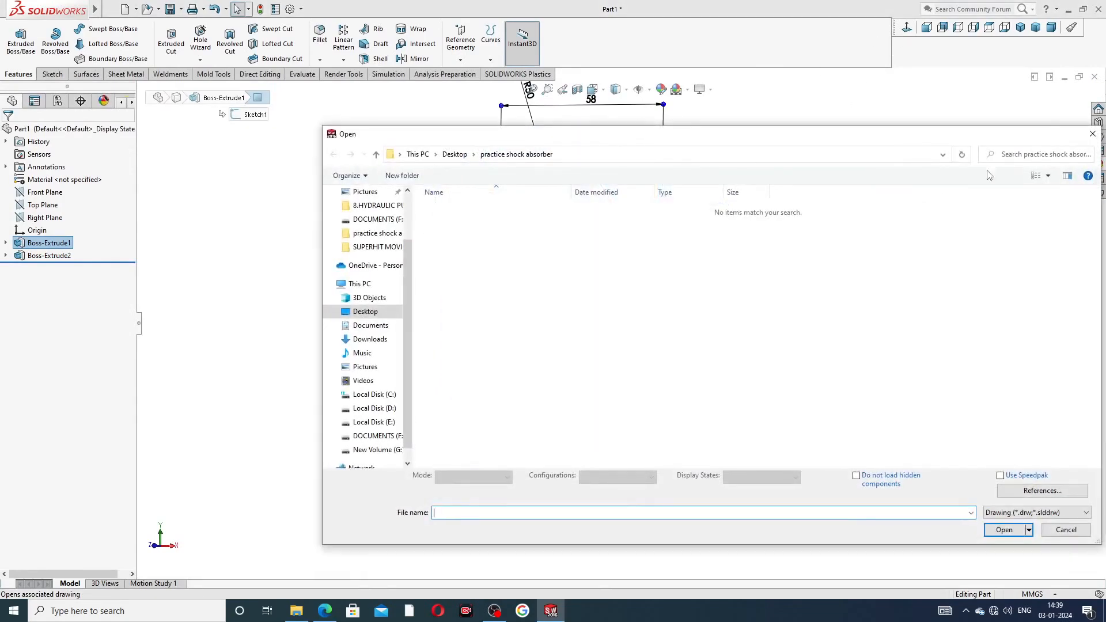
{"action": "left_click", "coordinate": [1098, 136]}
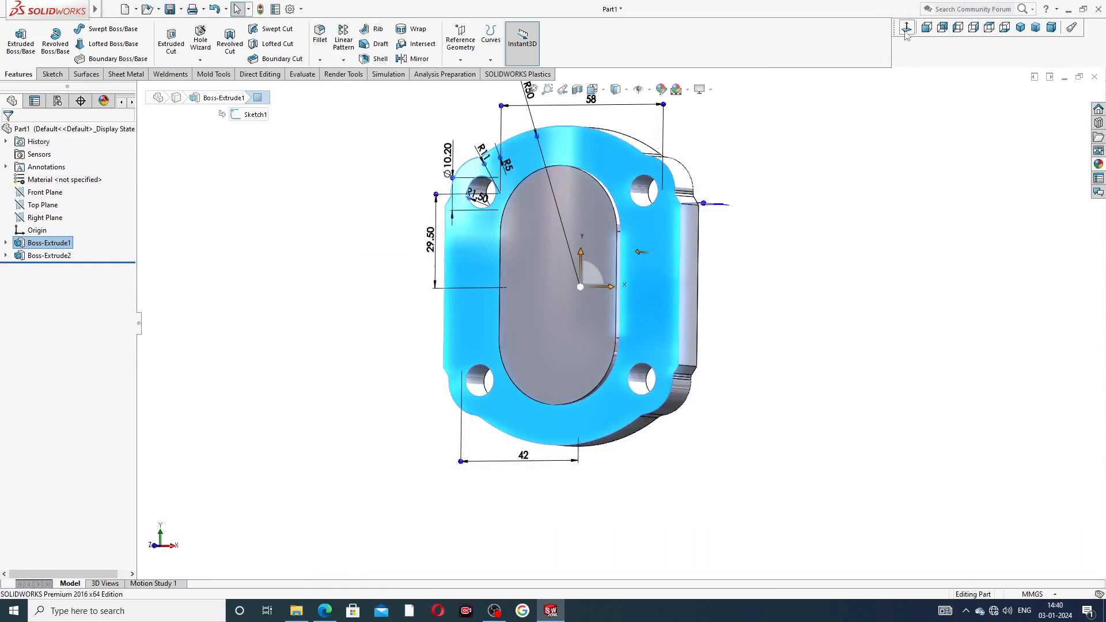
{"action": "left_click", "coordinate": [817, 171]}
{"action": "left_click", "coordinate": [654, 252]}
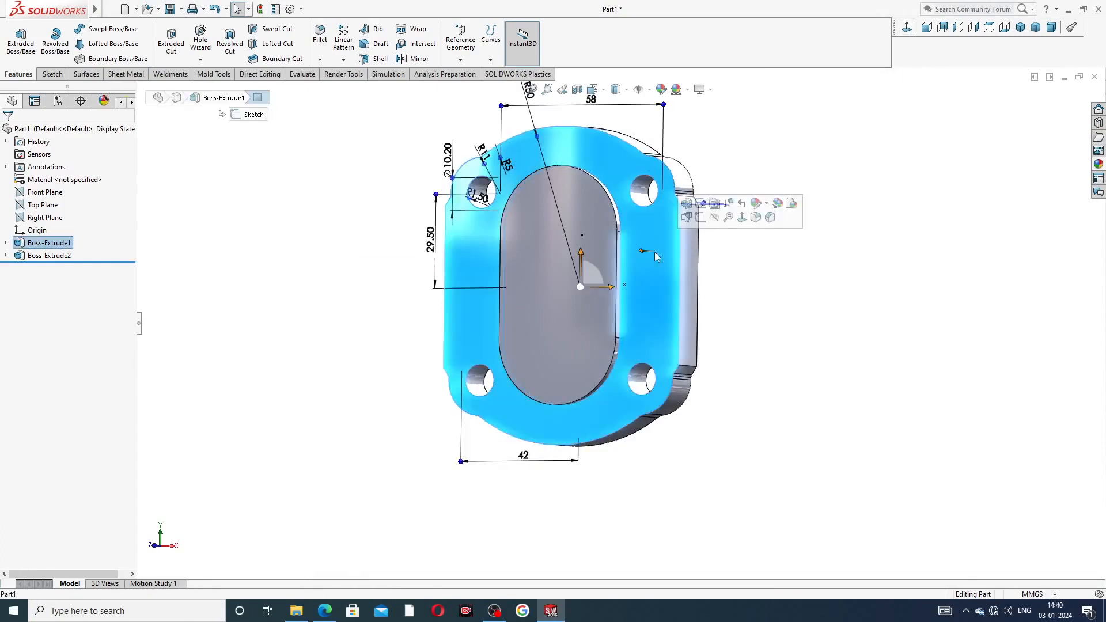
{"action": "left_click", "coordinate": [701, 218]}
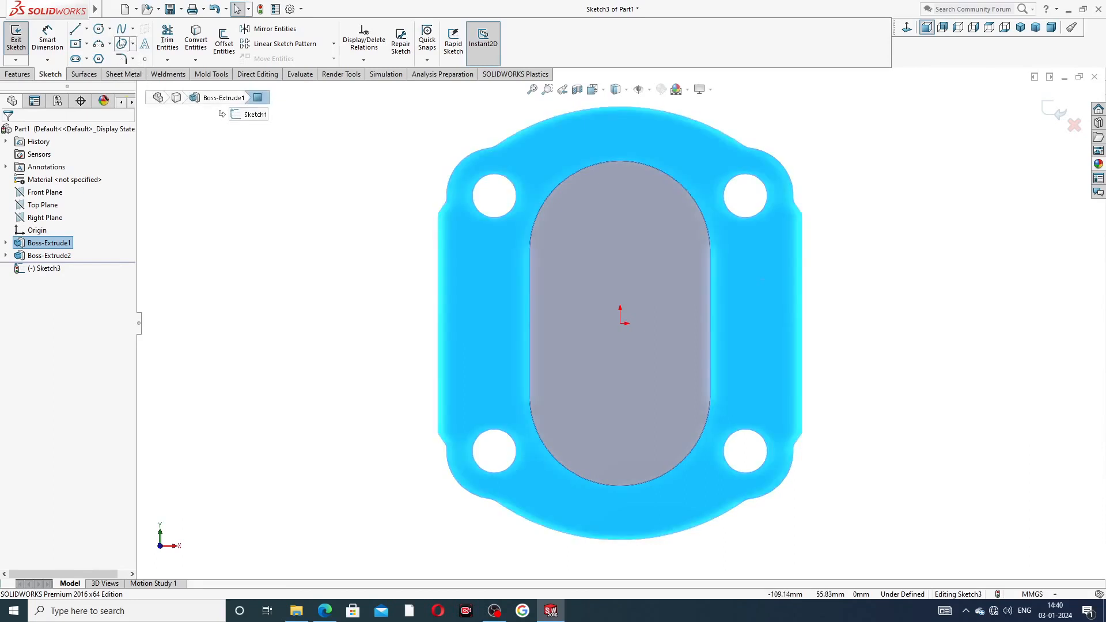
Step: Draw a horizontal centerline through the origin, joining the midpoints of the plate's left and right straight edges
{"action": "left_click", "coordinate": [86, 29]}
{"action": "left_click", "coordinate": [103, 56]}
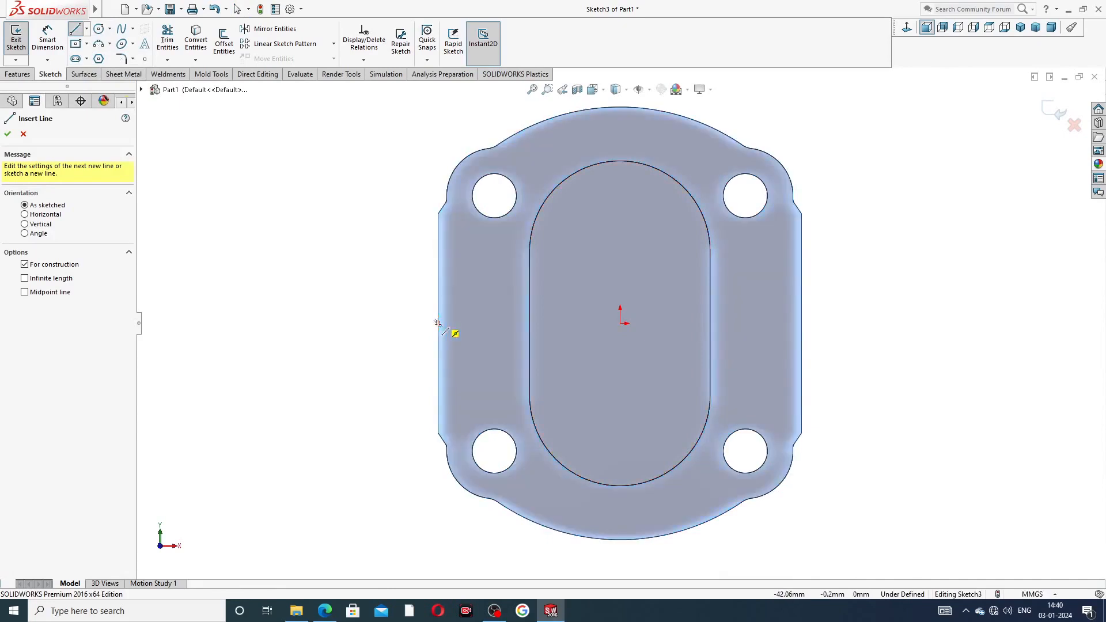
{"action": "left_click", "coordinate": [438, 323]}
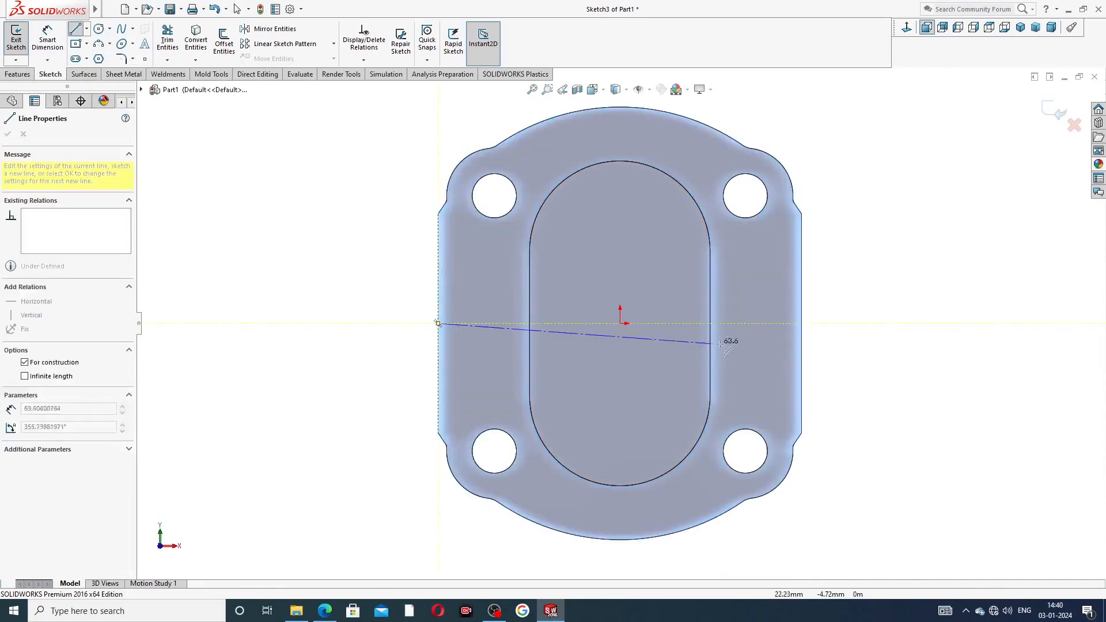
{"action": "left_click", "coordinate": [803, 324]}
{"action": "right_click", "coordinate": [856, 248]}
{"action": "left_click", "coordinate": [879, 250]}
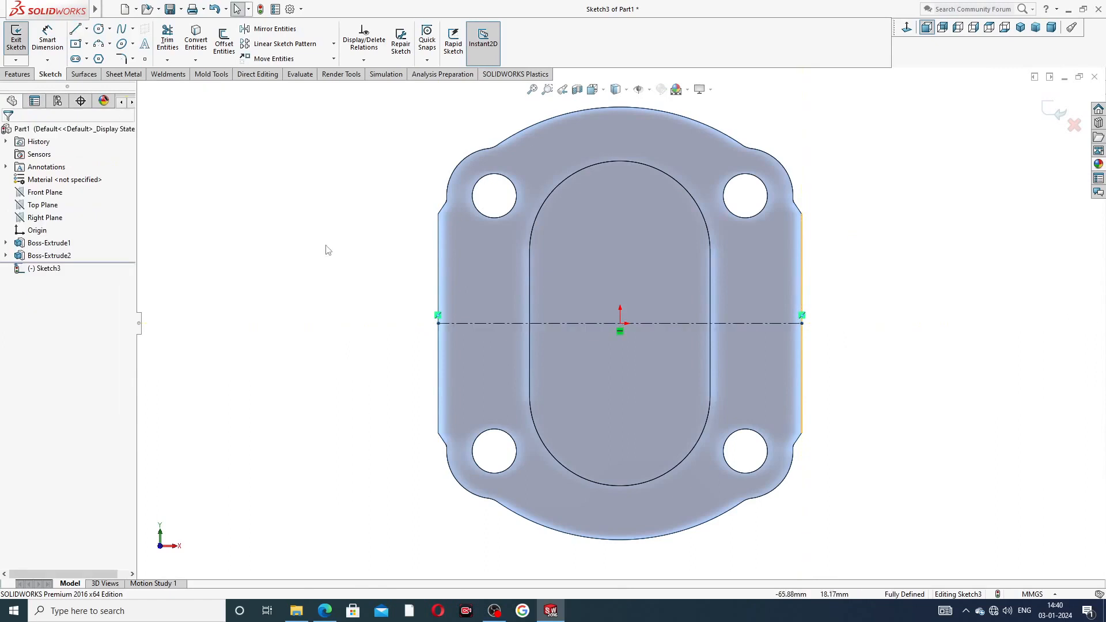
Step: Draw a circle of about 4 mm radius centred on the horizontal centerline, just inside the plate's left edge
{"action": "left_click", "coordinate": [99, 28]}
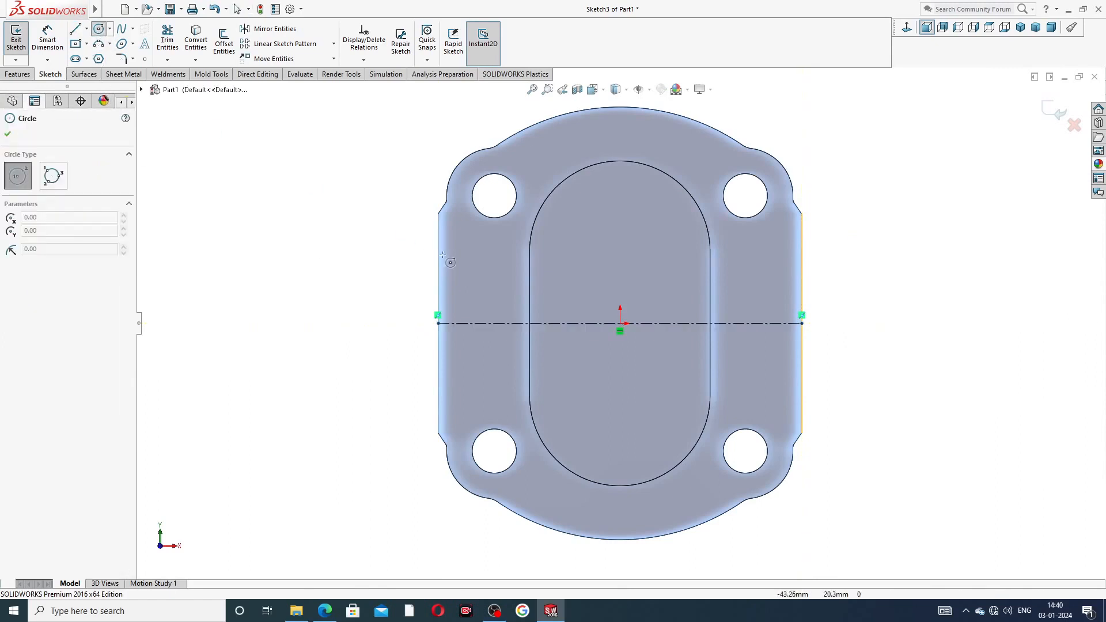
{"action": "left_click", "coordinate": [469, 323]}
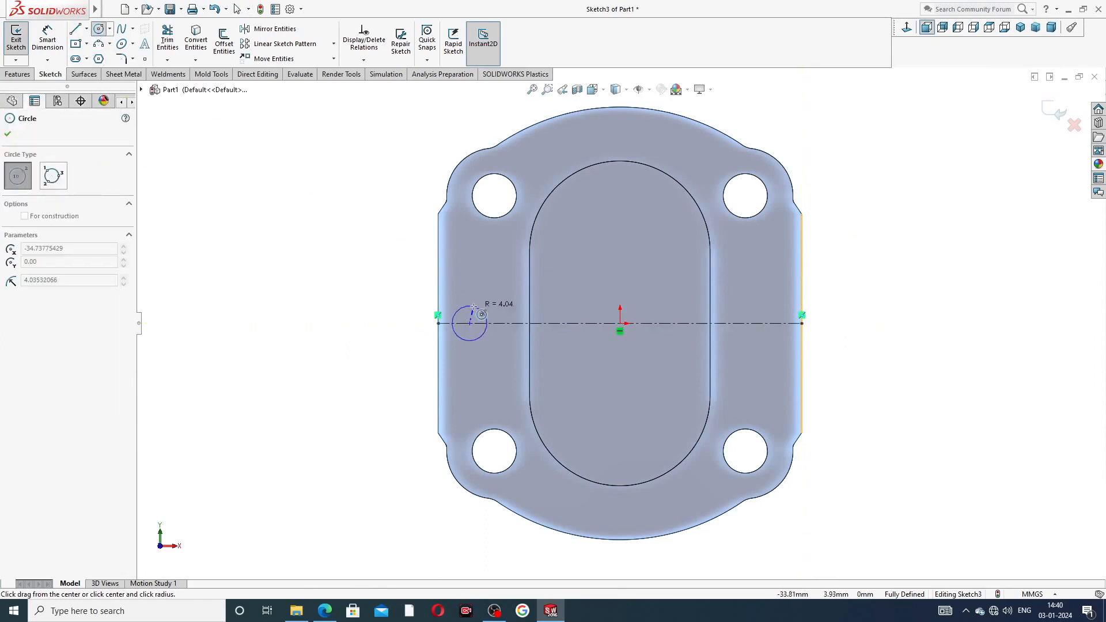
{"action": "left_click", "coordinate": [487, 324]}
{"action": "right_click", "coordinate": [399, 270]}
{"action": "left_click", "coordinate": [421, 279]}
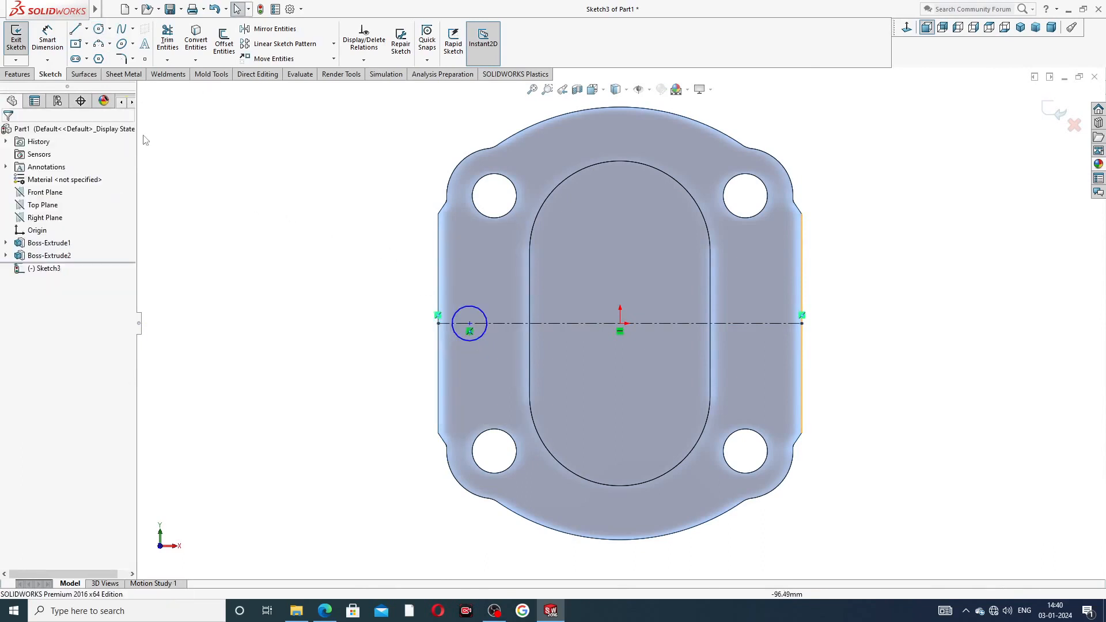
Step: Dimension the small circle near the left edge to a diameter of 10 mm
{"action": "left_click", "coordinate": [48, 40]}
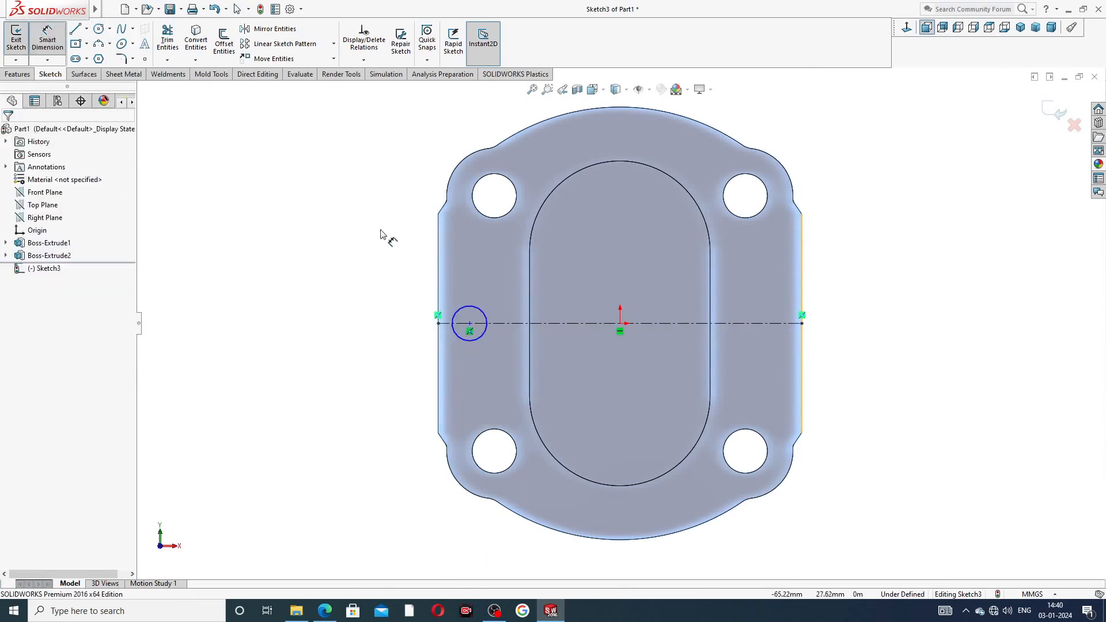
{"action": "left_click", "coordinate": [470, 307]}
{"action": "left_click", "coordinate": [496, 297]}
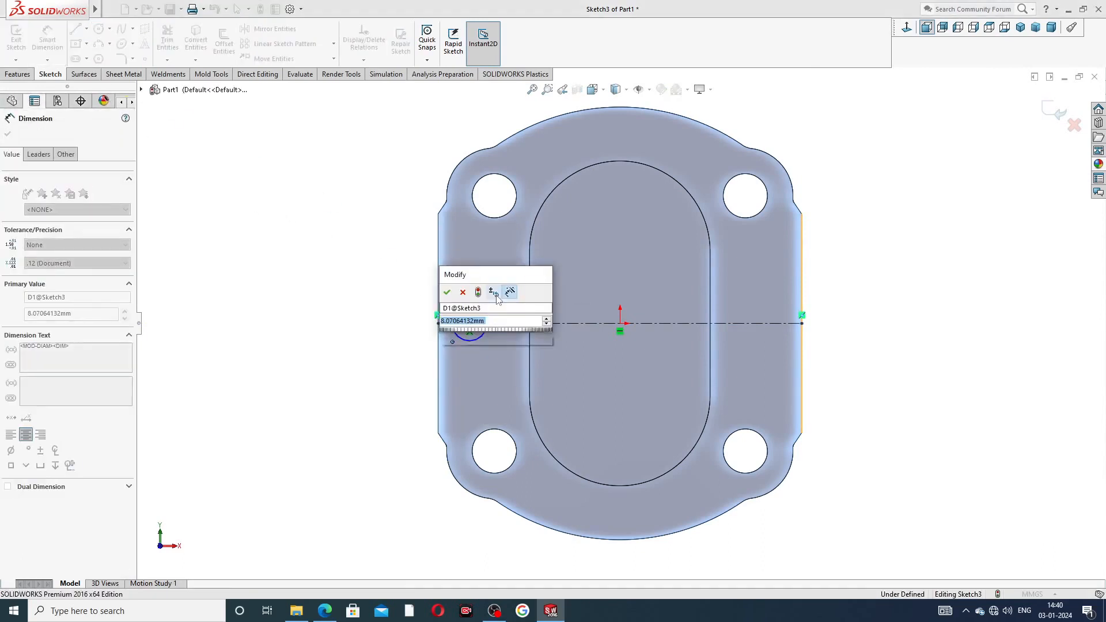
{"action": "type", "text": "10"}
{"action": "key", "text": "Return"}
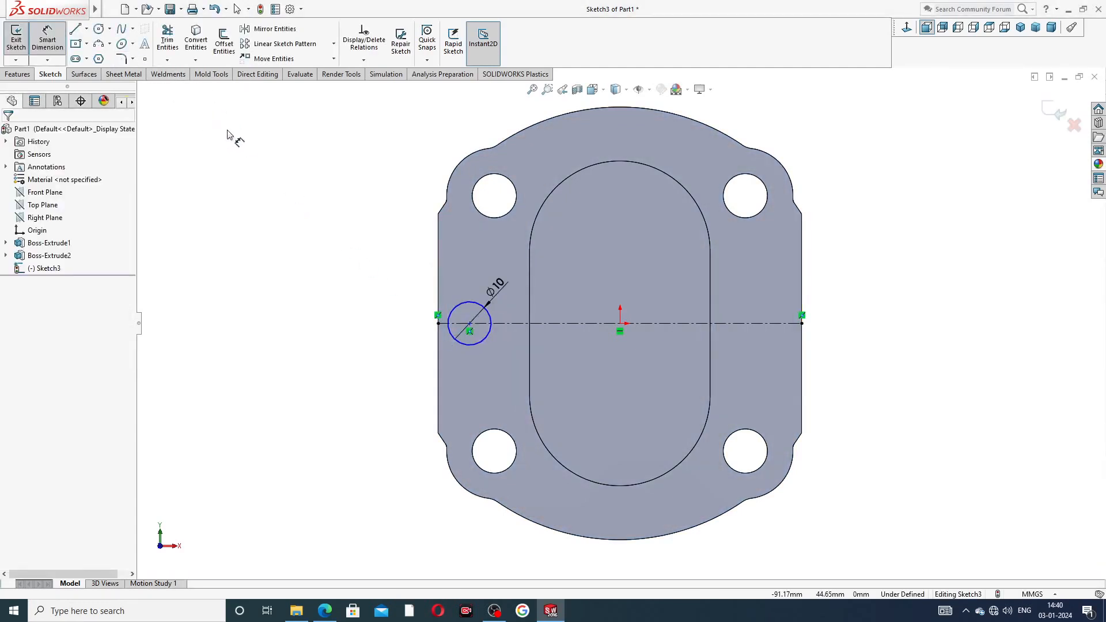
{"action": "right_click", "coordinate": [248, 165]}
{"action": "left_click", "coordinate": [271, 171]}
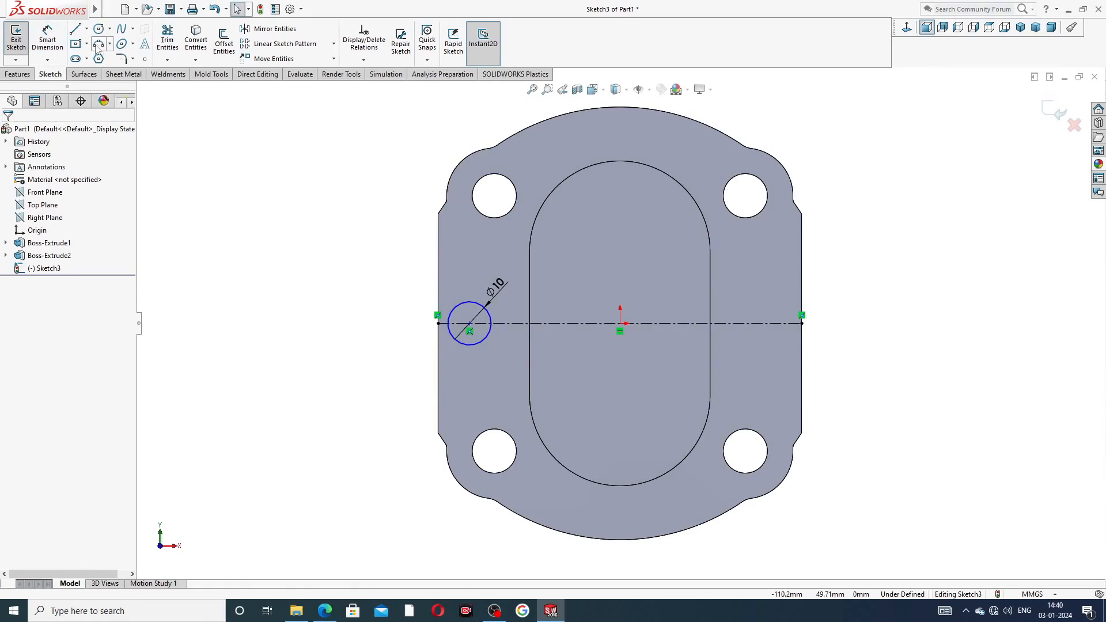
Step: Draw a three-sided line chain from the circle's top quadrant past the plate's left edge to its bottom quadrant, and move the vertical line closer to the plate
{"action": "left_click", "coordinate": [75, 29]}
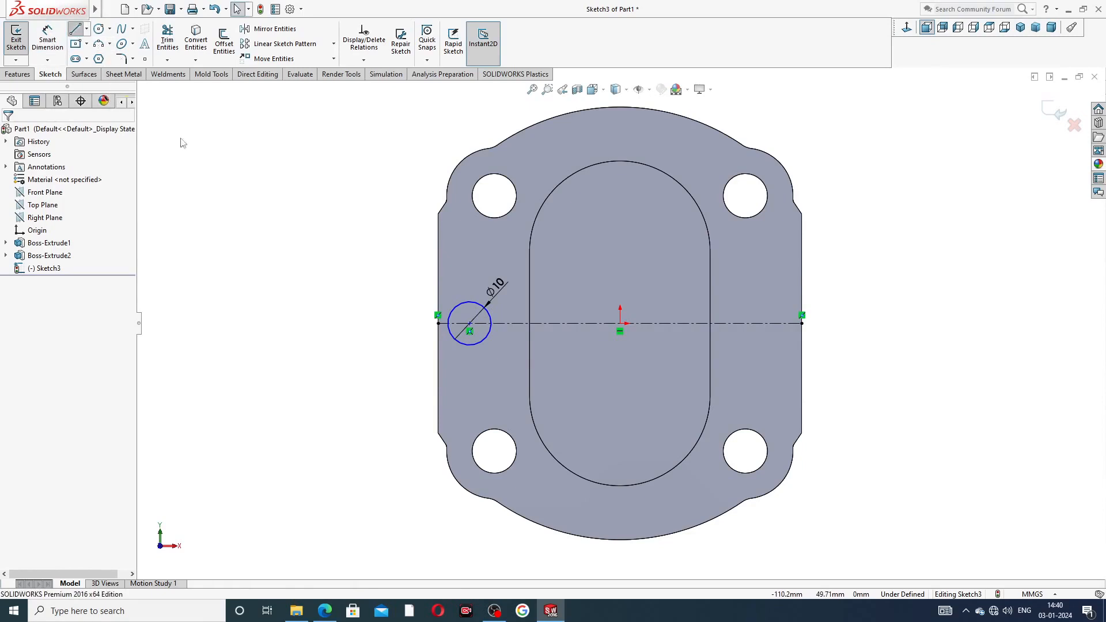
{"action": "left_click", "coordinate": [470, 300]}
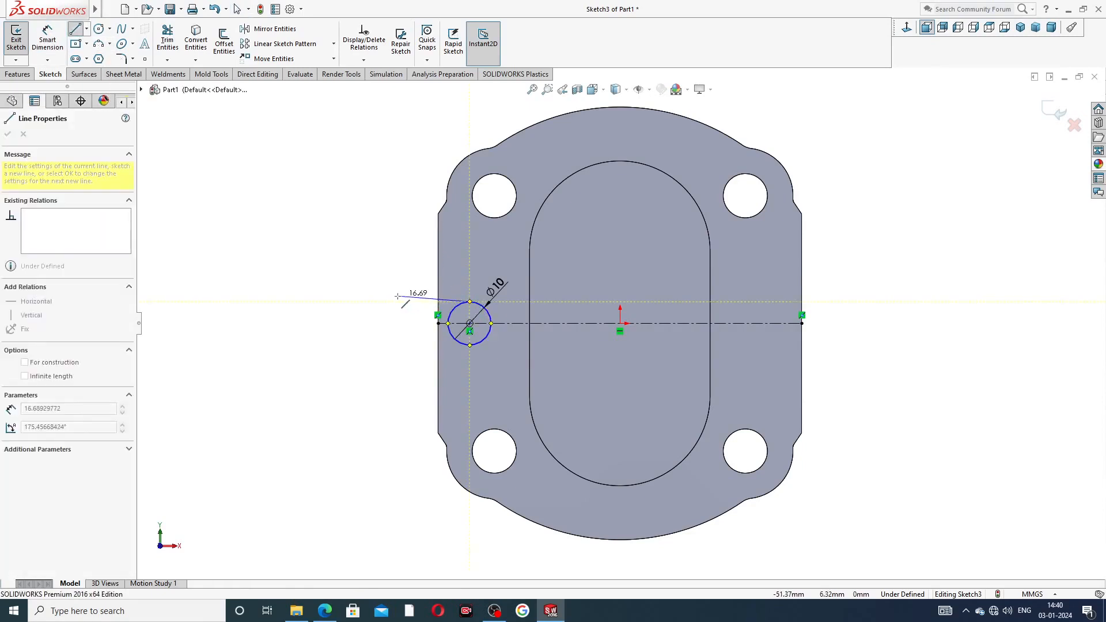
{"action": "left_click", "coordinate": [390, 301]}
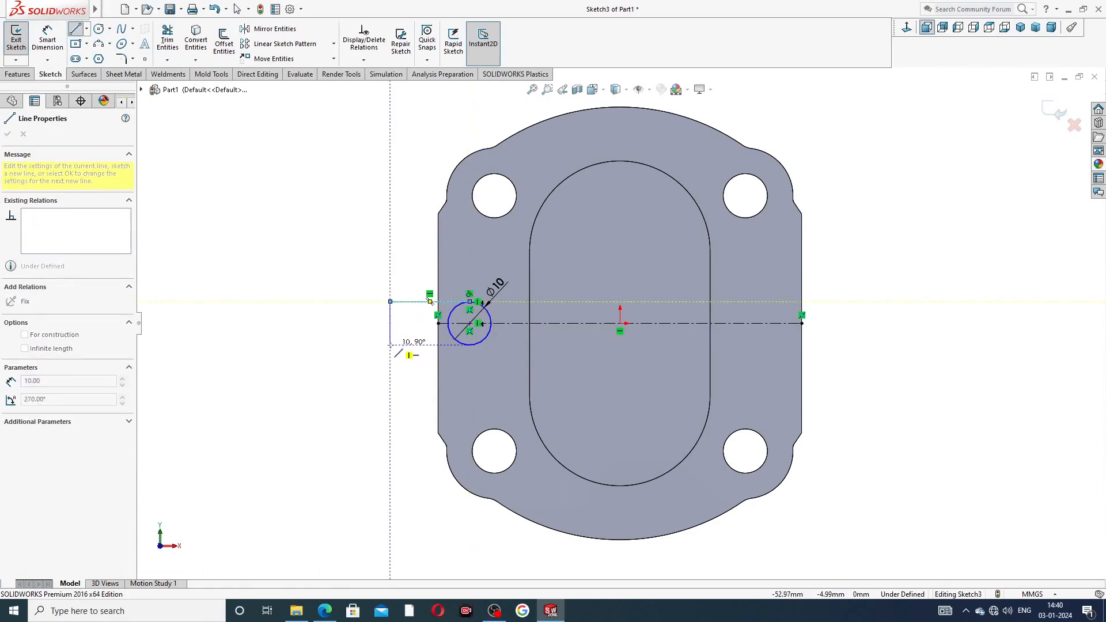
{"action": "left_click", "coordinate": [389, 345]}
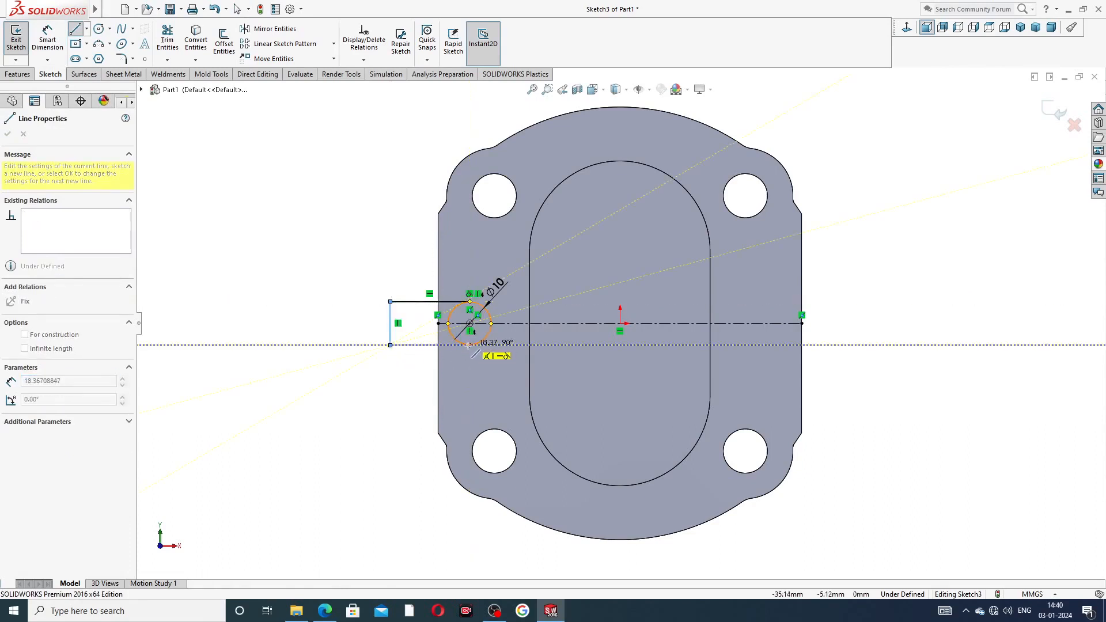
{"action": "right_click", "coordinate": [360, 296]}
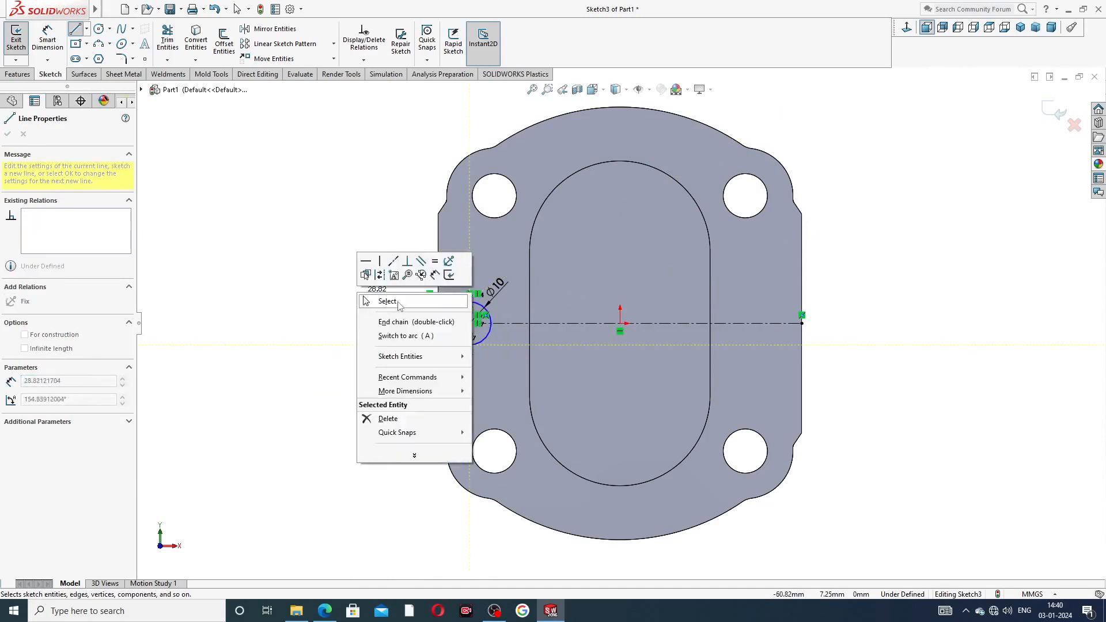
{"action": "left_click", "coordinate": [399, 305]}
{"action": "scroll", "coordinate": [451, 286], "scroll_direction": "down", "scroll_amount": 2}
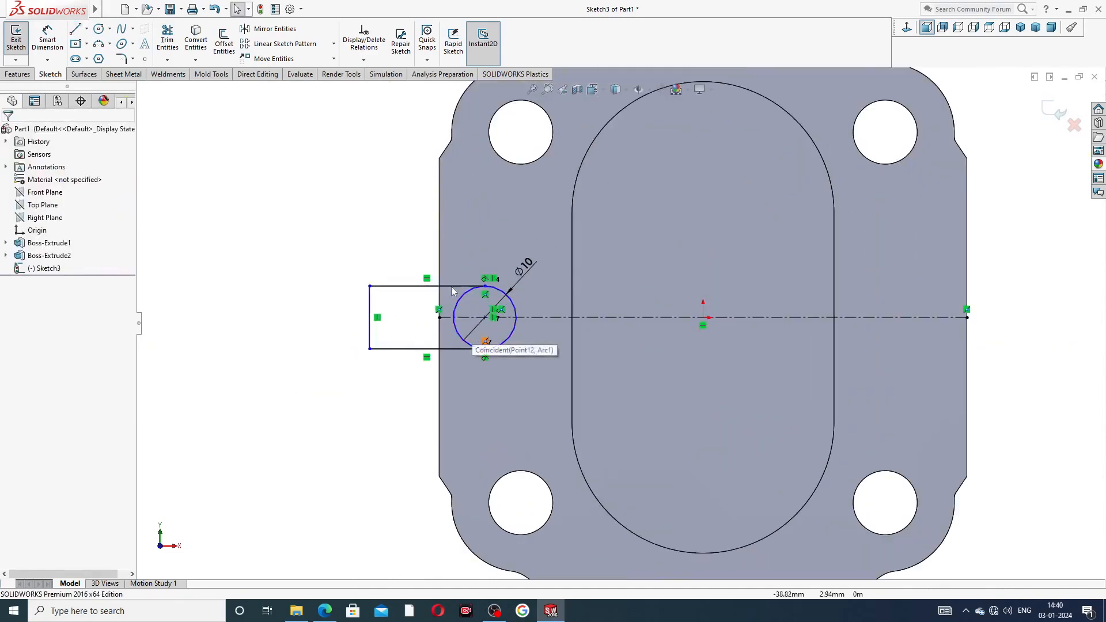
{"action": "left_click_drag", "start_coordinate": [370, 314], "coordinate": [397, 314]}
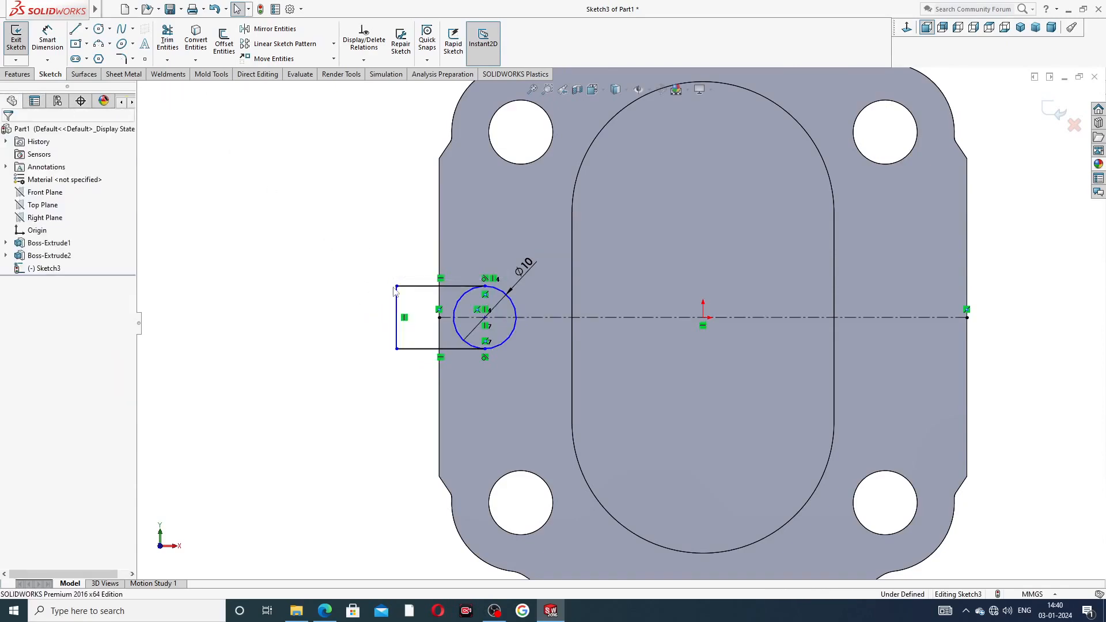
Step: Check the side slot's dimensions in the front view of the end plate PDF drawing and return to SOLIDWORKS
{"action": "left_click", "coordinate": [325, 610]}
{"action": "right_click", "coordinate": [324, 611]}
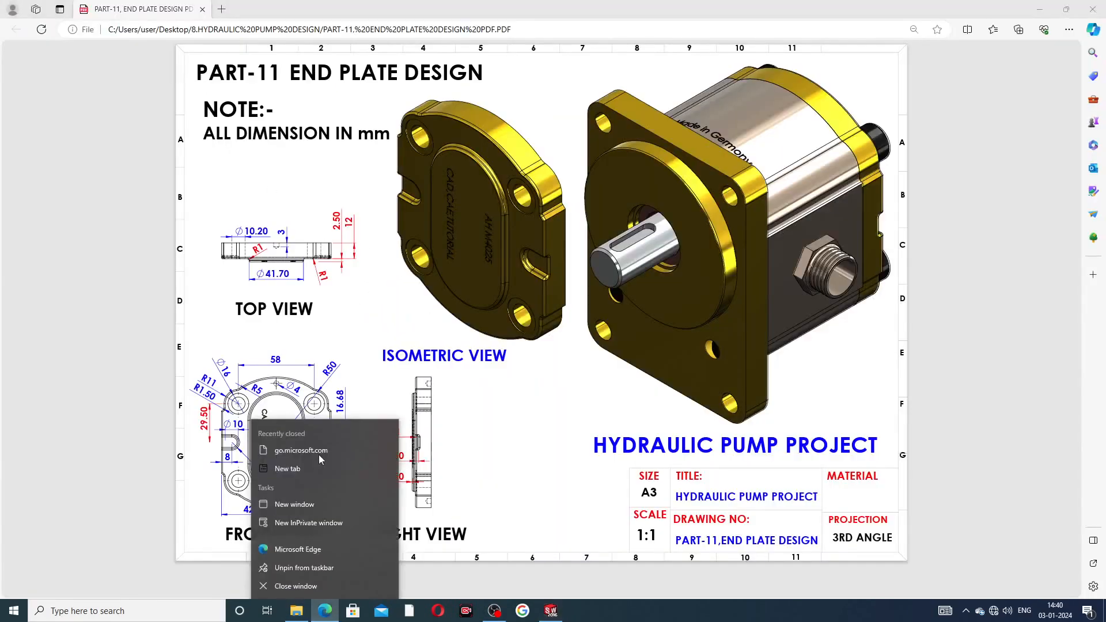
{"action": "left_click", "coordinate": [514, 433]}
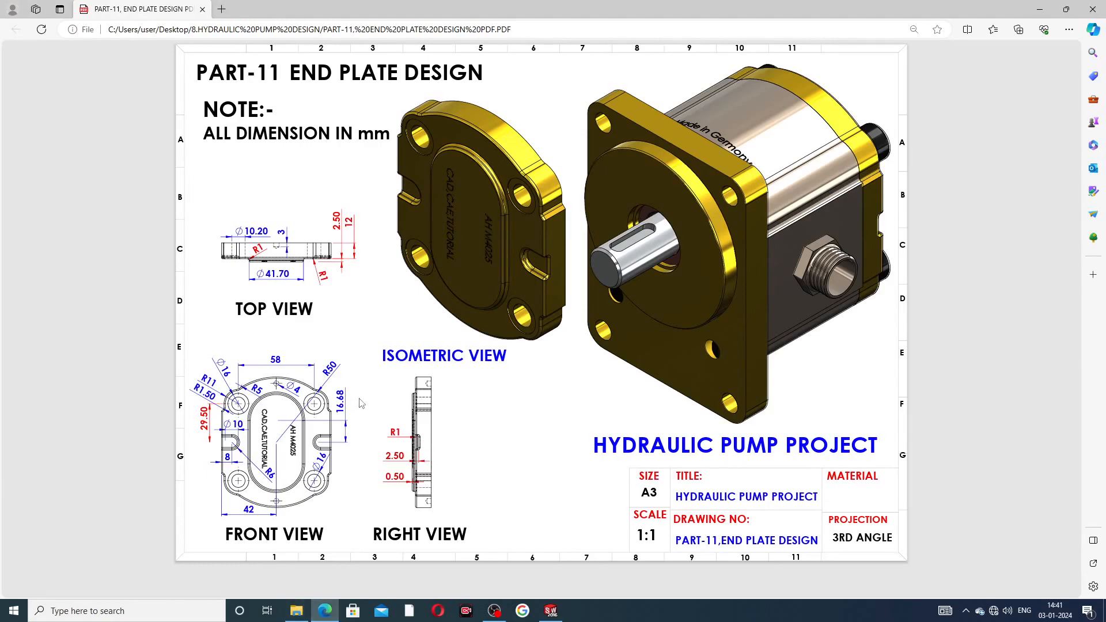
{"action": "left_click", "coordinate": [544, 612]}
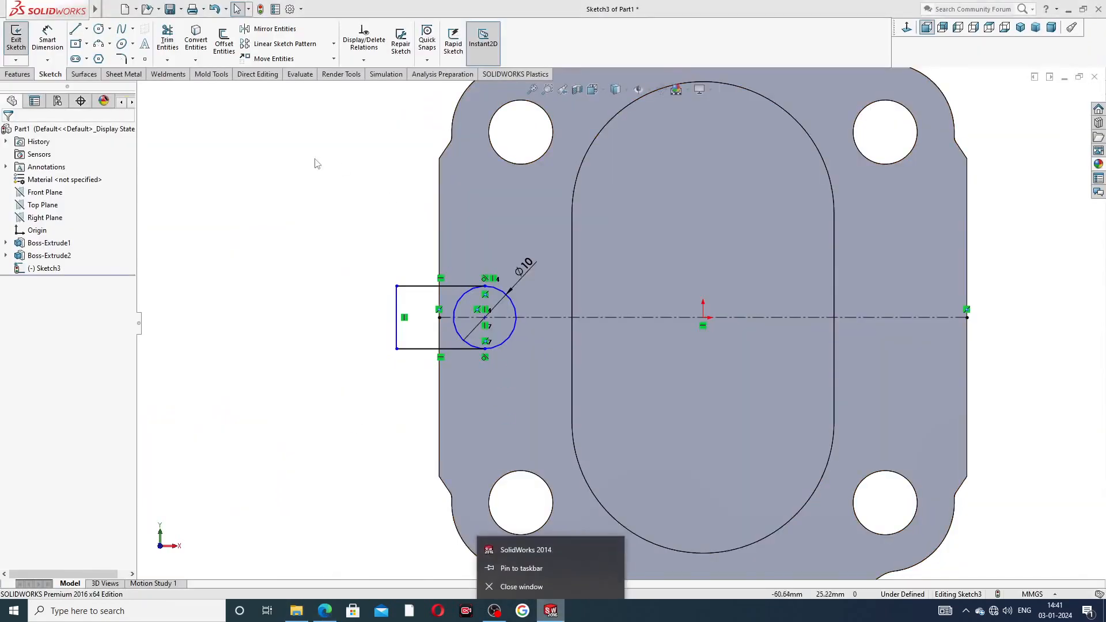
{"action": "left_click", "coordinate": [225, 174]}
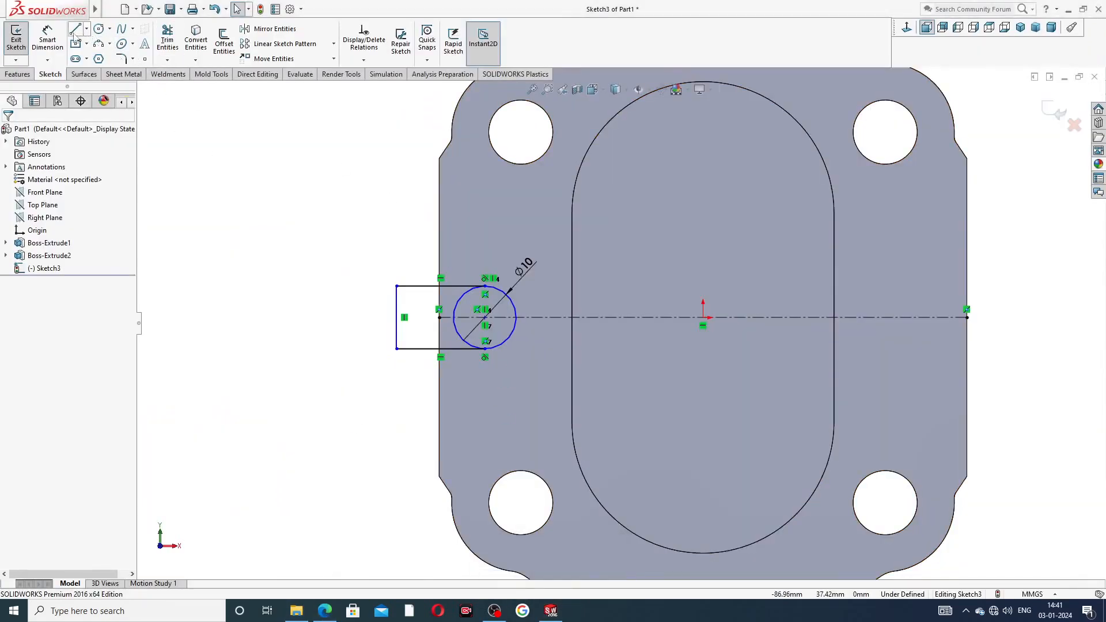
Step: Dimension the circle's centre 8 mm from the plate's left edge
{"action": "left_click", "coordinate": [56, 36]}
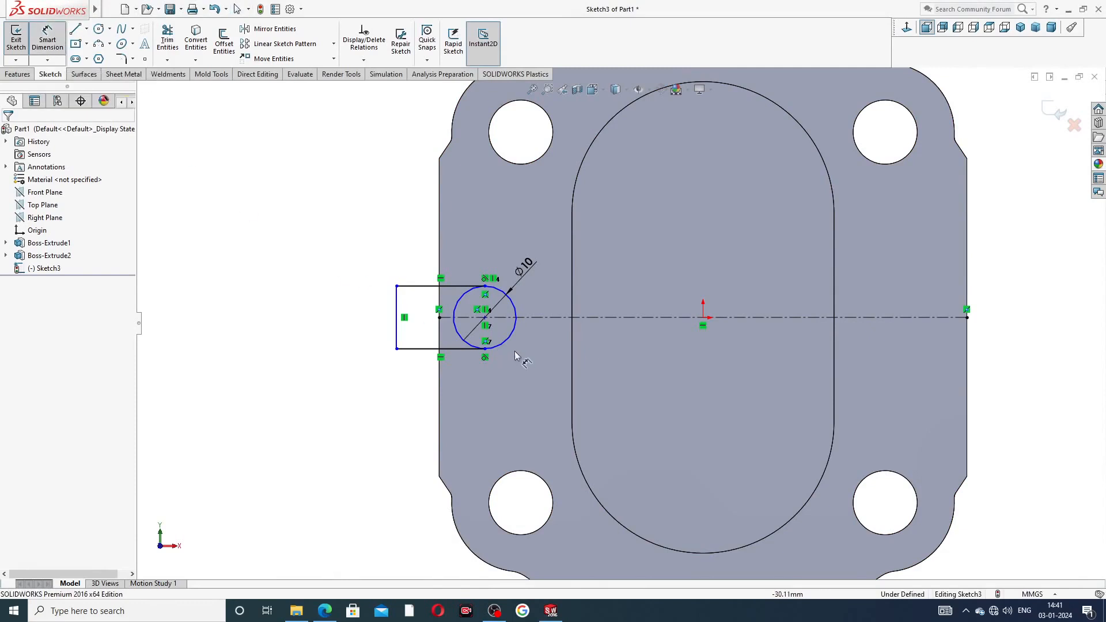
{"action": "left_click", "coordinate": [485, 317]}
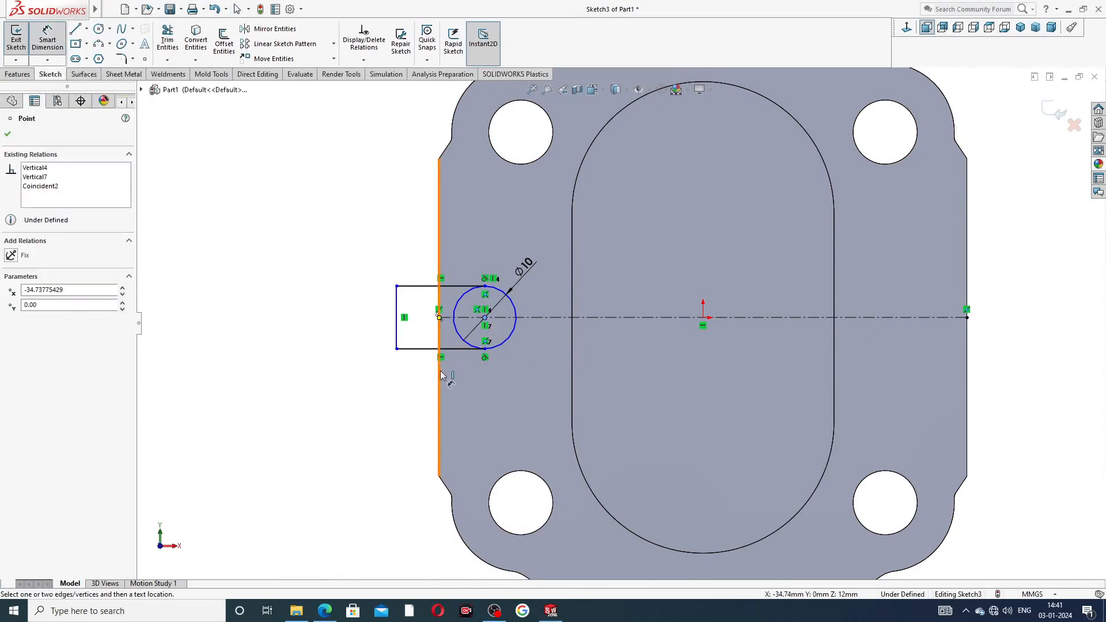
{"action": "left_click", "coordinate": [440, 374]}
{"action": "left_click", "coordinate": [461, 366]}
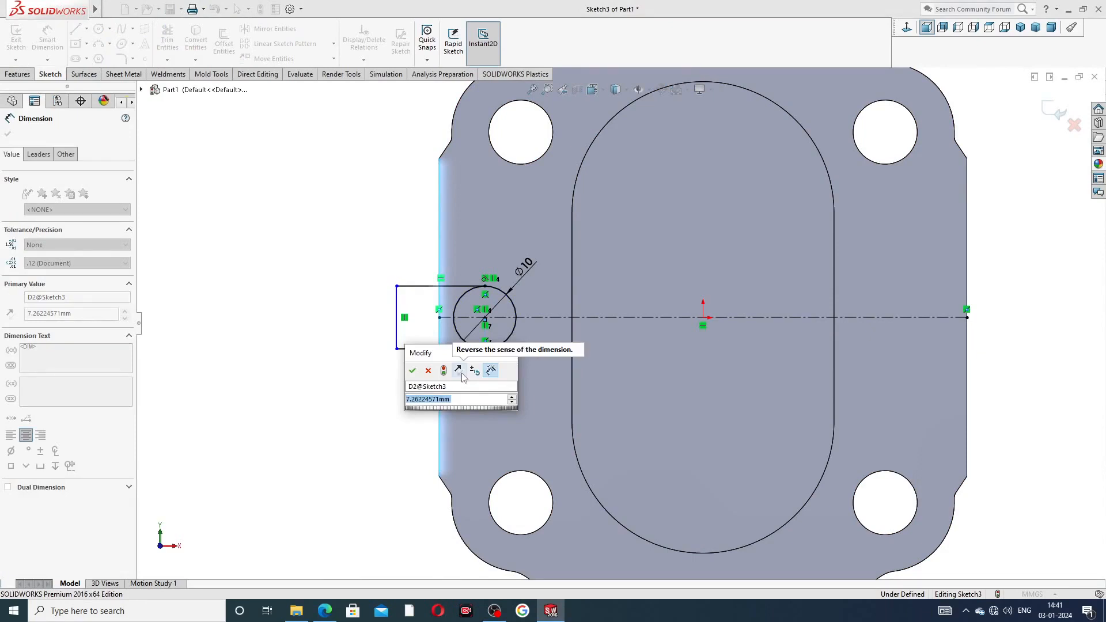
{"action": "type", "text": "8"}
{"action": "key", "text": "Return"}
{"action": "left_click", "coordinate": [335, 346]}
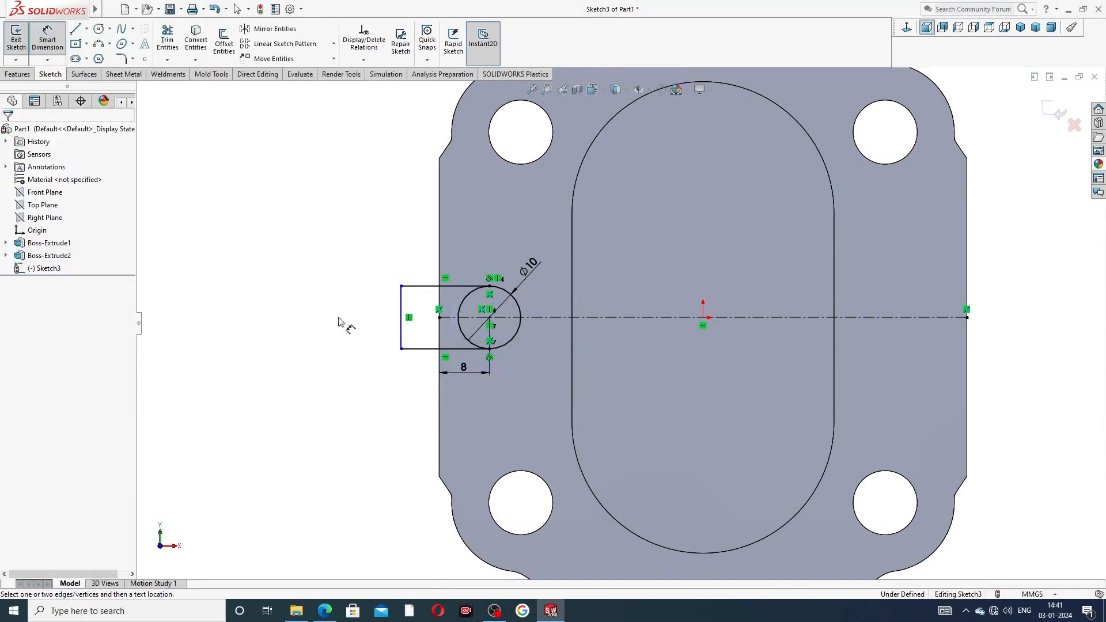
{"action": "right_click", "coordinate": [317, 235]}
{"action": "left_click", "coordinate": [352, 171]}
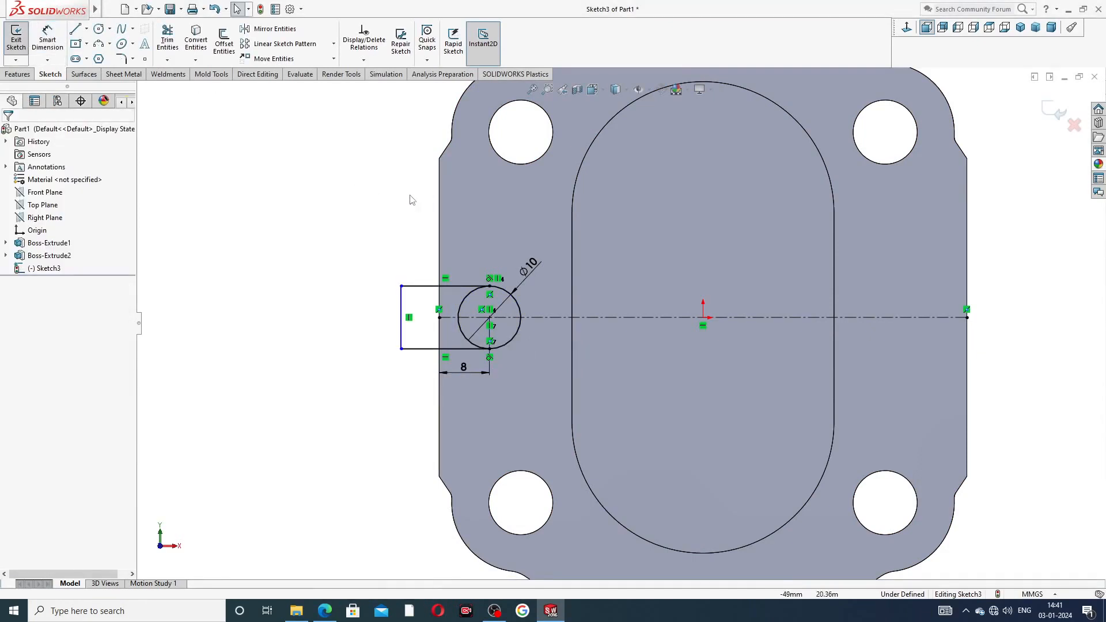
Step: Trim away the circle's left half with Trim to closest and move the diameter dimension closer to the remaining arc
{"action": "left_click", "coordinate": [167, 39]}
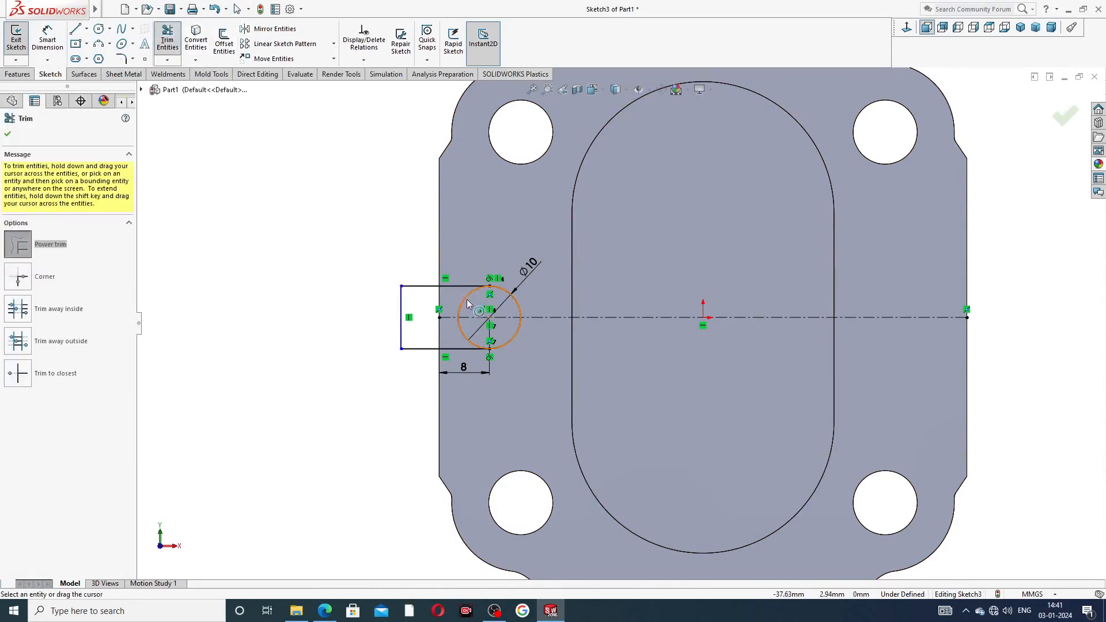
{"action": "left_click", "coordinate": [57, 377]}
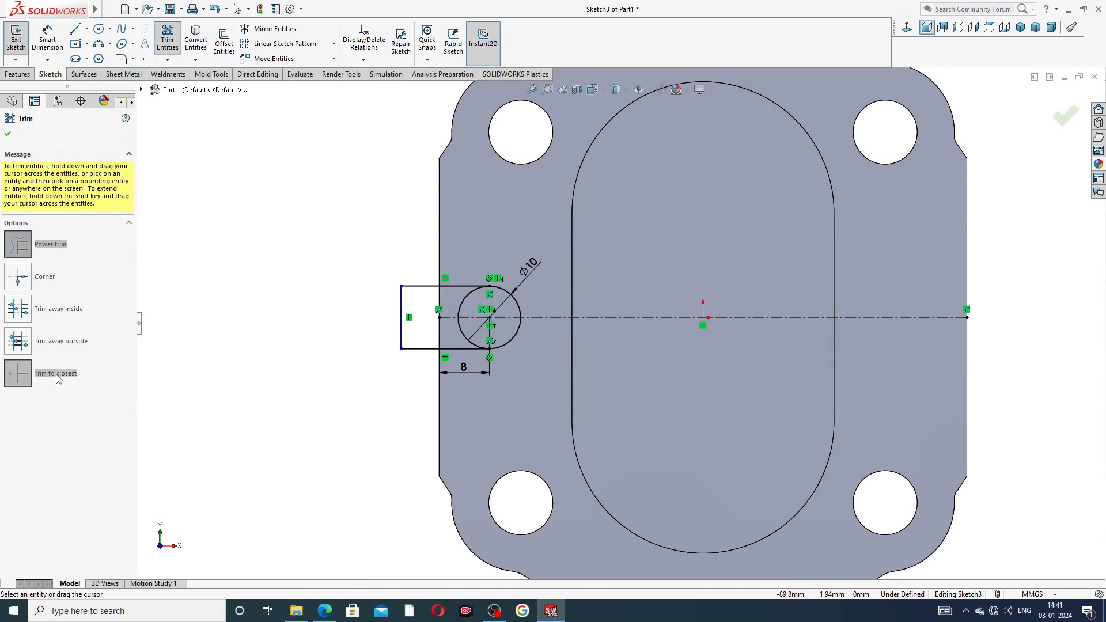
{"action": "left_click", "coordinate": [460, 313]}
{"action": "scroll", "coordinate": [467, 326], "scroll_direction": "down", "scroll_amount": 3}
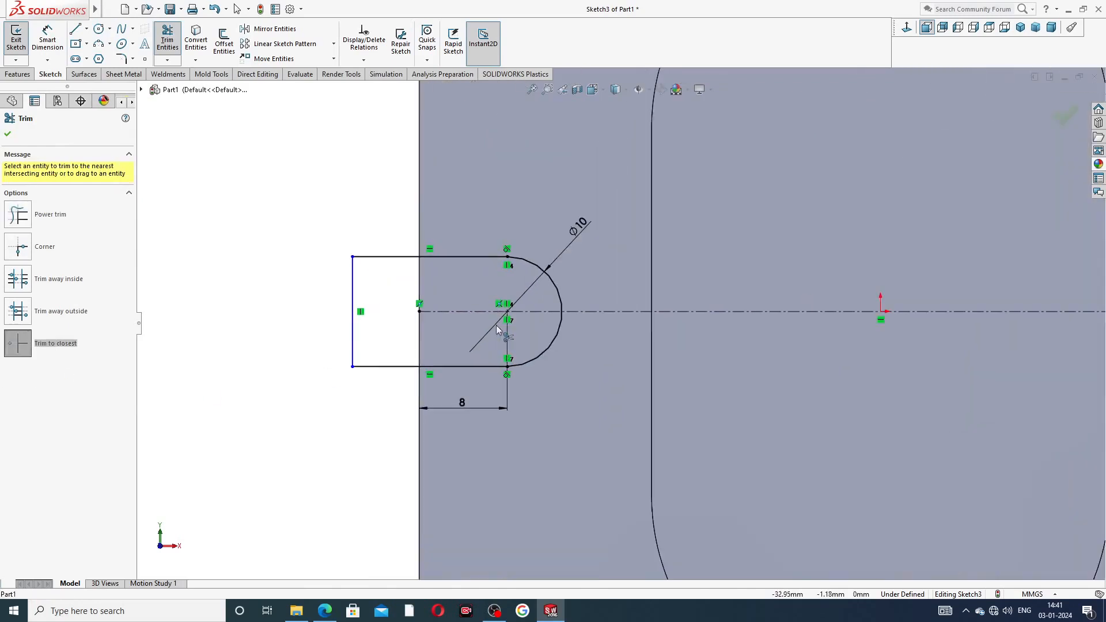
{"action": "right_click", "coordinate": [335, 209]}
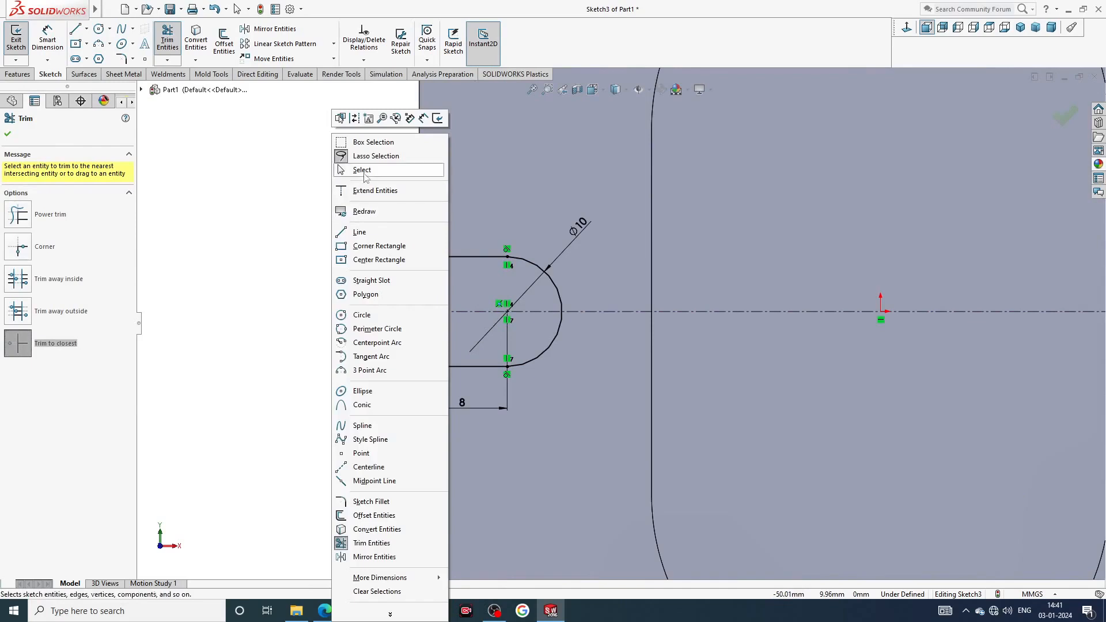
{"action": "left_click", "coordinate": [363, 170]}
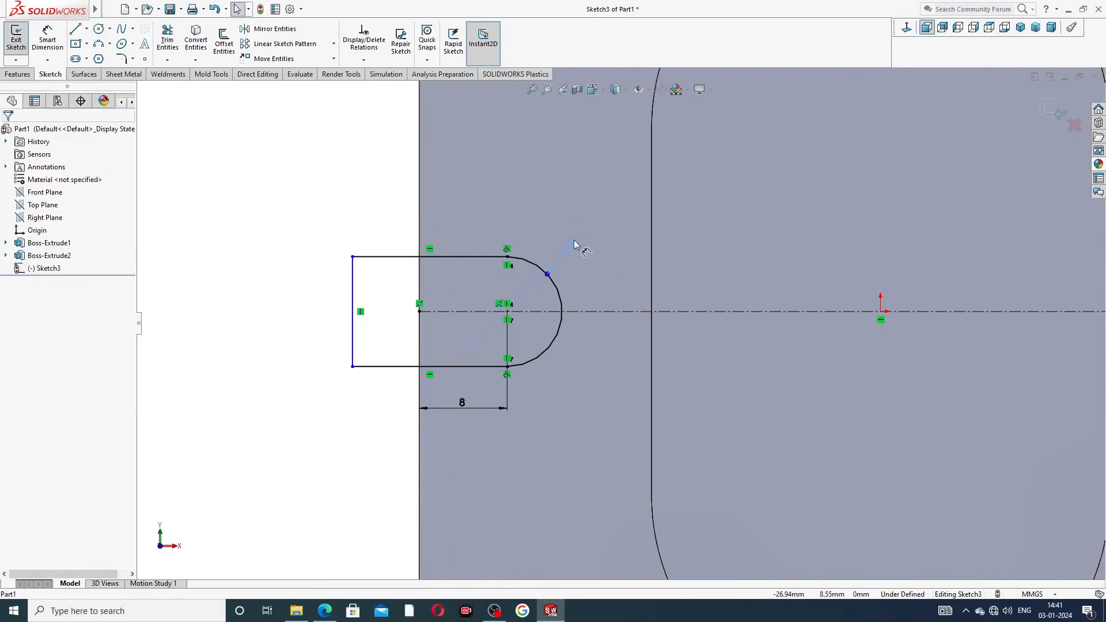
{"action": "left_click", "coordinate": [387, 208]}
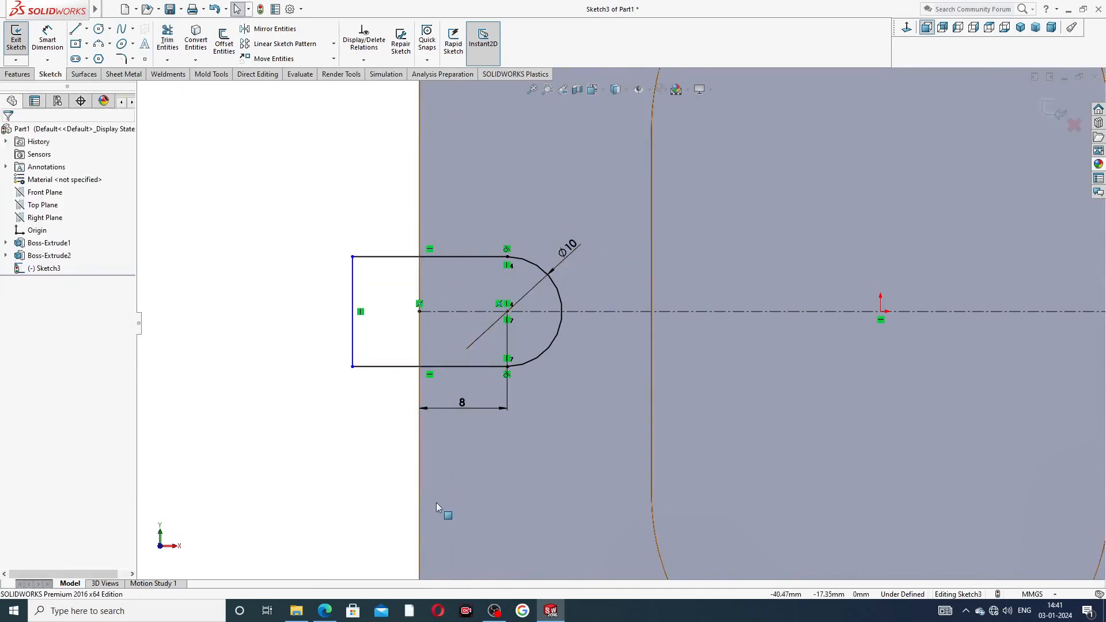
Step: Exit the slot sketch, dock the detached CommandManager again and fit the whole plate in view
{"action": "scroll", "coordinate": [489, 426], "scroll_direction": "up", "scroll_amount": 3}
{"action": "right_click", "coordinate": [321, 170]}
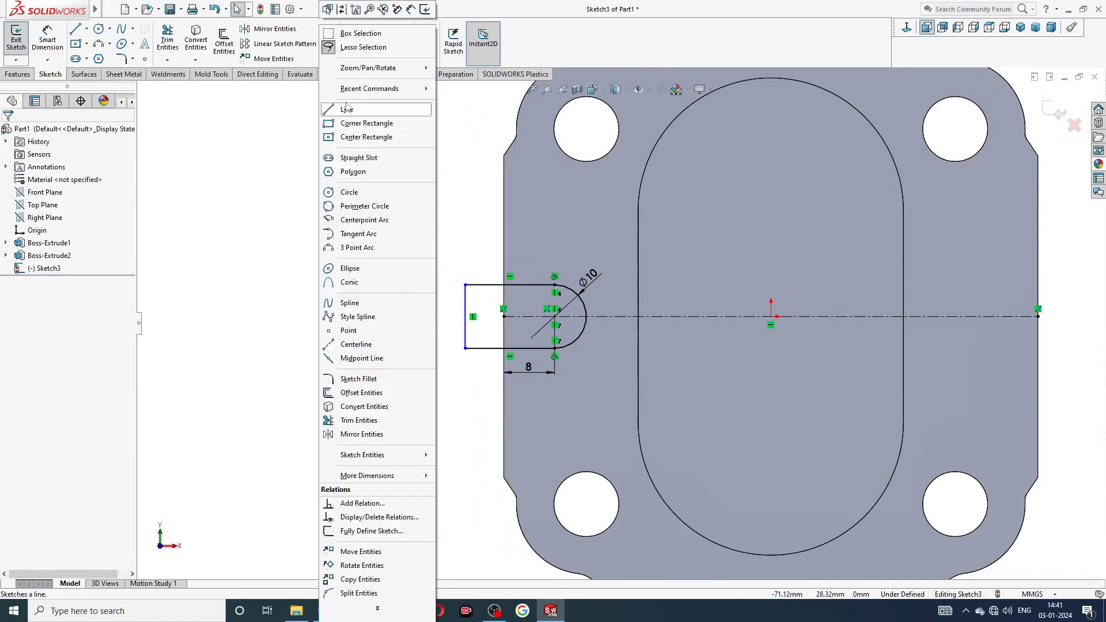
{"action": "left_click", "coordinate": [263, 152]}
{"action": "left_click_drag", "start_coordinate": [25, 77], "coordinate": [102, 58]}
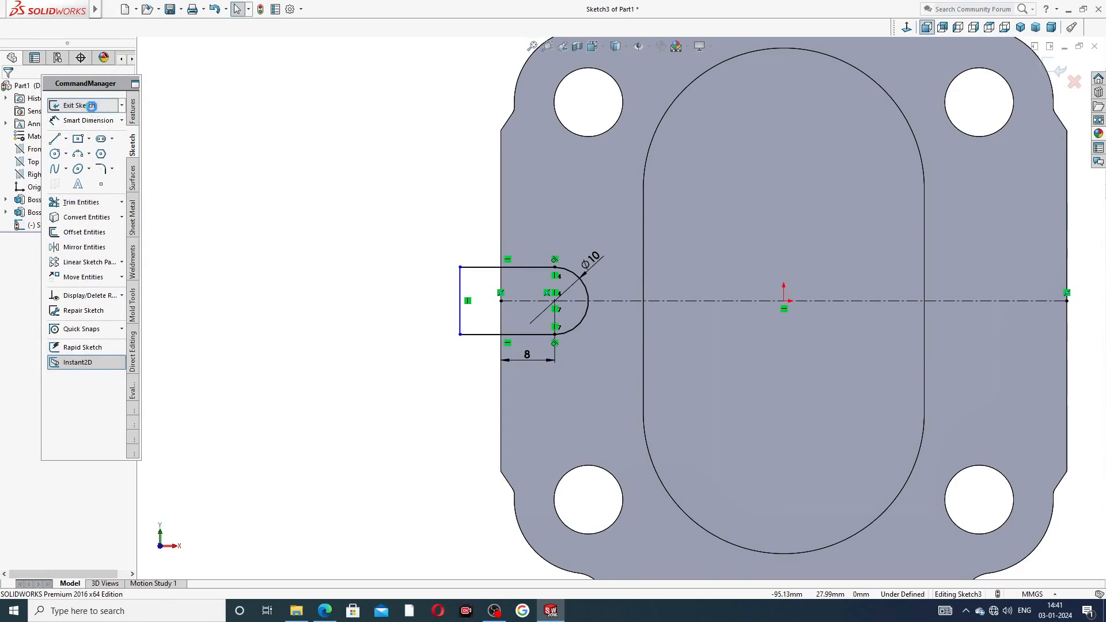
{"action": "left_click", "coordinate": [87, 105]}
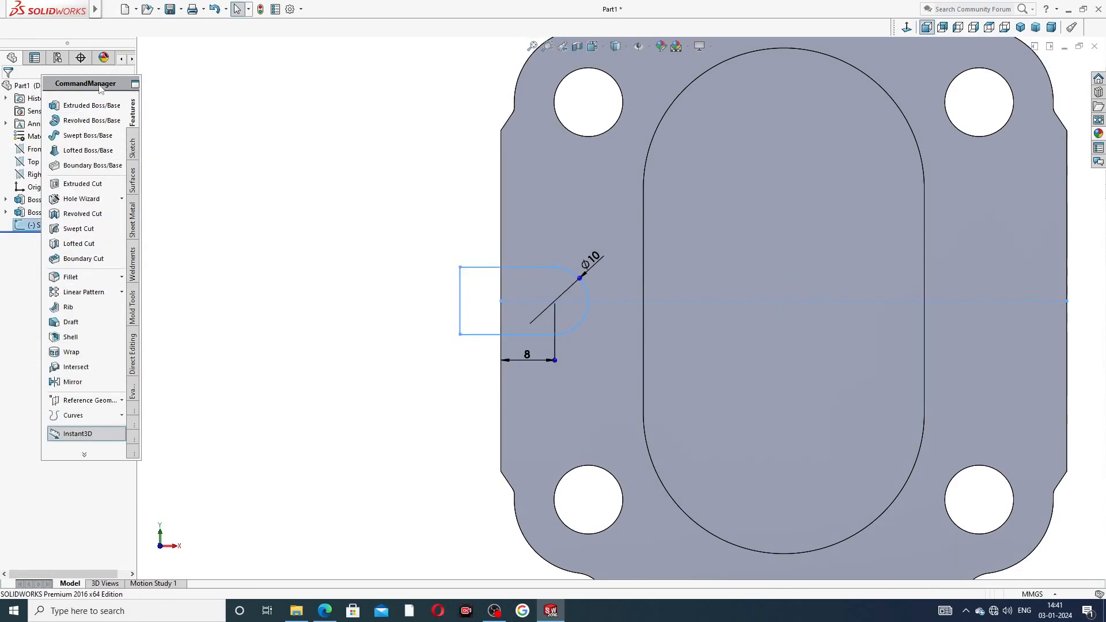
{"action": "left_click", "coordinate": [135, 86]}
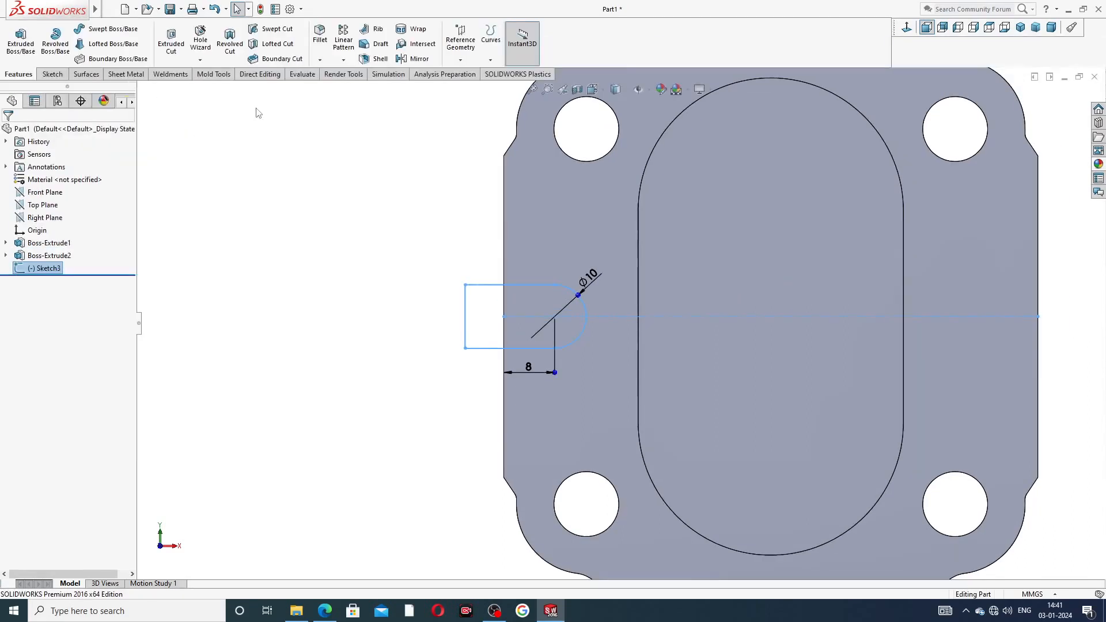
{"action": "key", "text": "z"}
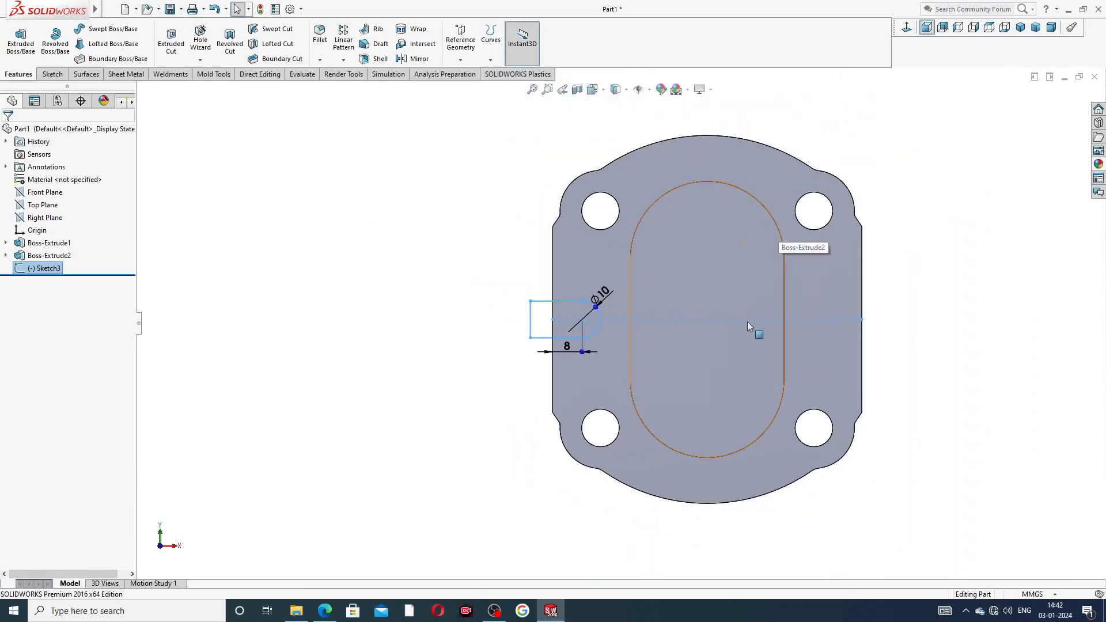
{"action": "scroll", "coordinate": [771, 321], "scroll_direction": "down", "scroll_amount": 2}
{"action": "left_click", "coordinate": [973, 229]}
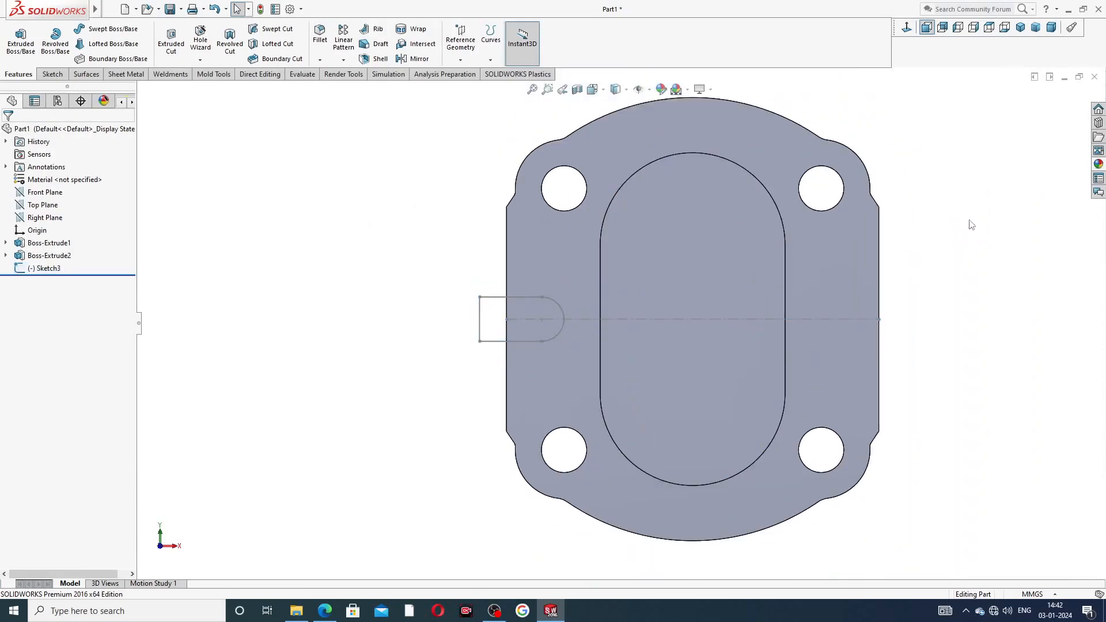
Step: Cut the slot profile into the plate's left edge as a blind extruded cut 2.5 mm deep
{"action": "left_click", "coordinate": [56, 268]}
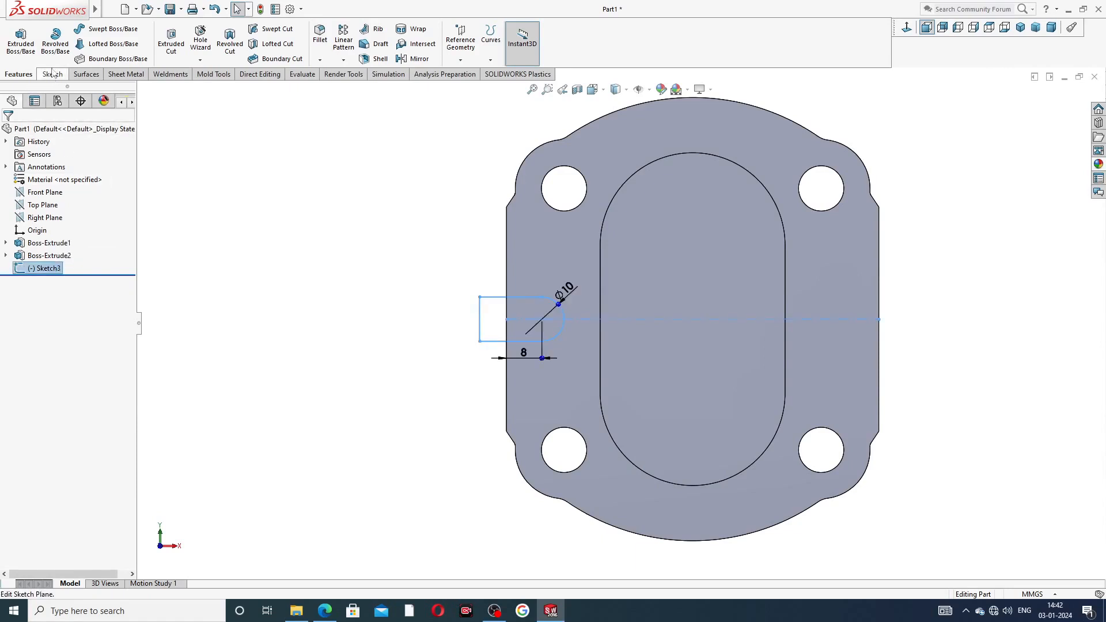
{"action": "left_click", "coordinate": [171, 41]}
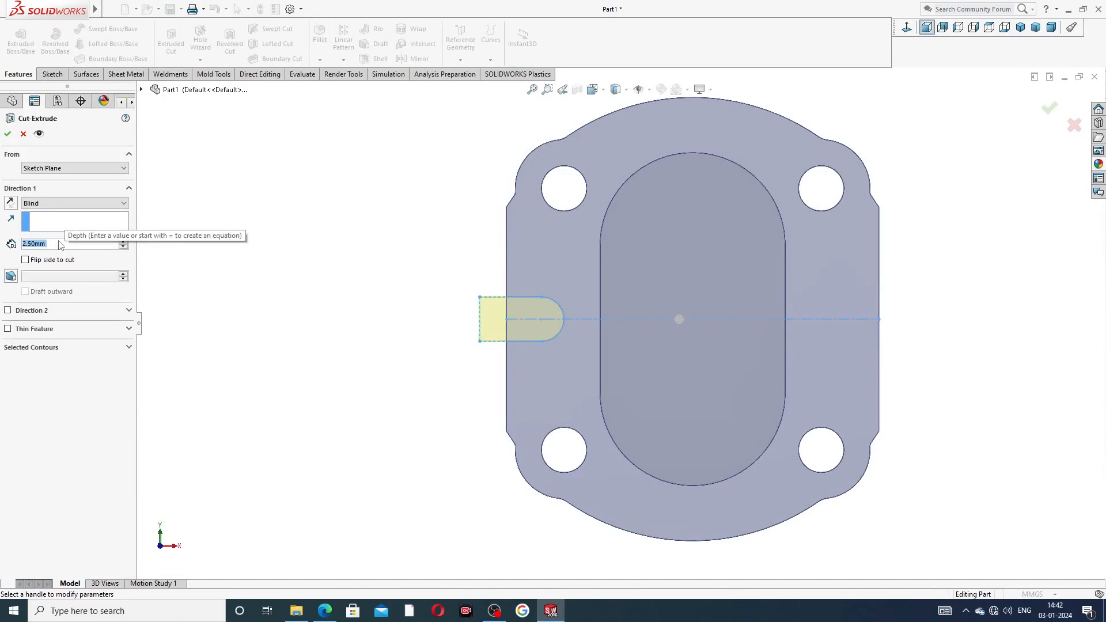
{"action": "left_click", "coordinate": [8, 136]}
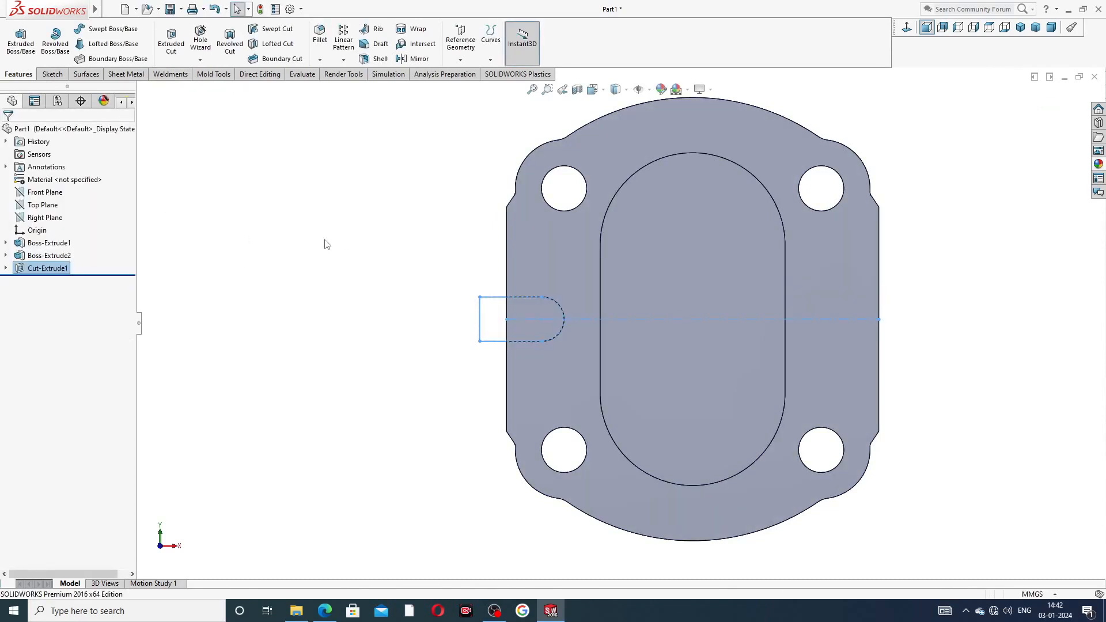
{"action": "left_click", "coordinate": [334, 247]}
{"action": "mouse_move", "coordinate": [444, 289]}
{"action": "middle_mouse_down"}
{"action": "mouse_move", "coordinate": [526, 248]}
{"action": "mouse_move", "coordinate": [509, 274]}
{"action": "mouse_move", "coordinate": [456, 284]}
{"action": "mouse_move", "coordinate": [461, 304]}
{"action": "mouse_move", "coordinate": [459, 288]}
{"action": "mouse_move", "coordinate": [474, 296]}
{"action": "middle_mouse_up"}
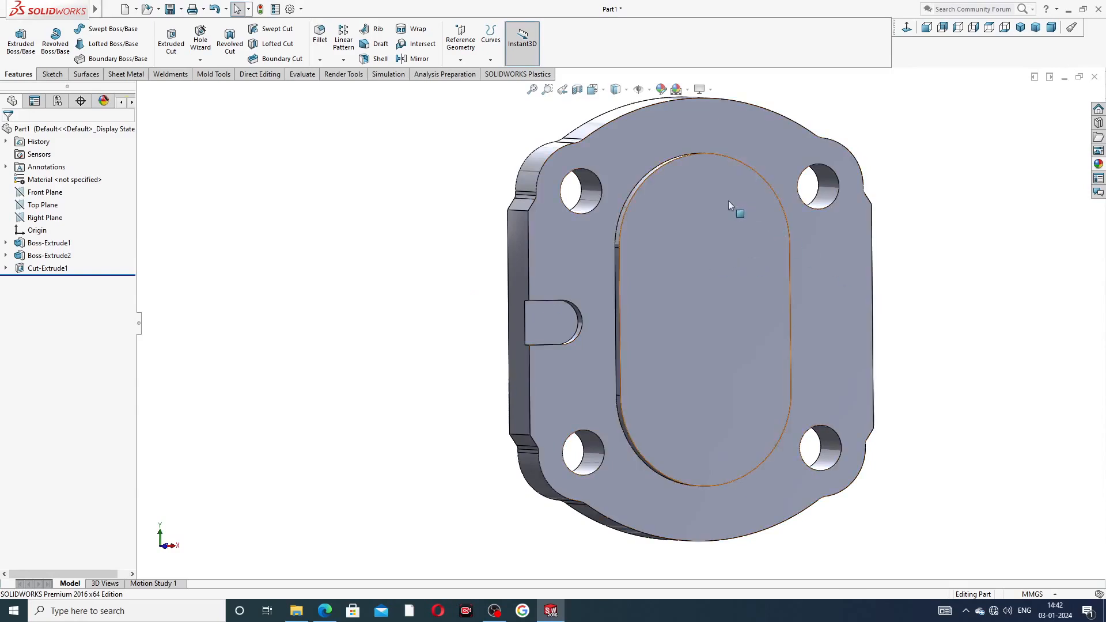
Step: Start a new sketch on the plate face surrounding the raised boss and view it face-on
{"action": "left_click", "coordinate": [675, 292]}
{"action": "key", "text": "Escape"}
{"action": "left_click", "coordinate": [587, 266]}
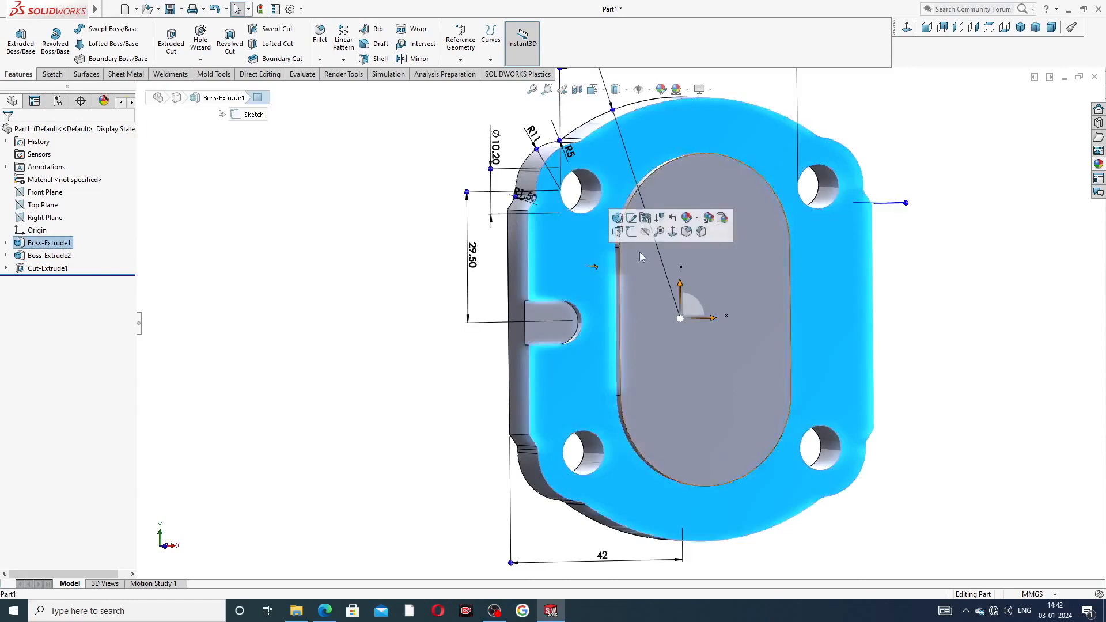
{"action": "left_click", "coordinate": [633, 229]}
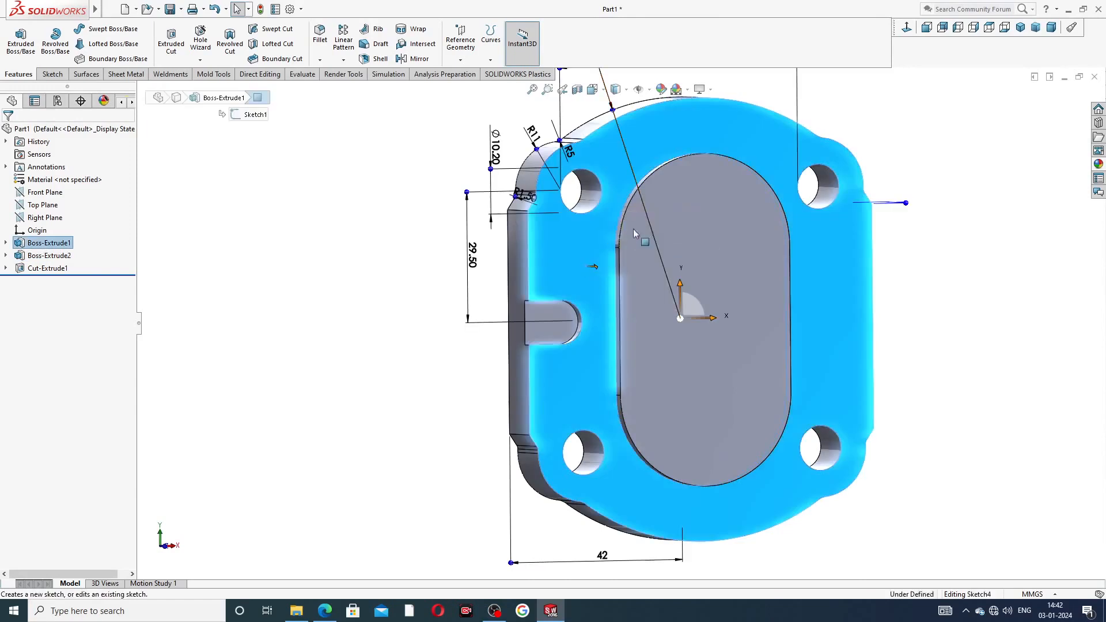
{"action": "left_click", "coordinate": [906, 28]}
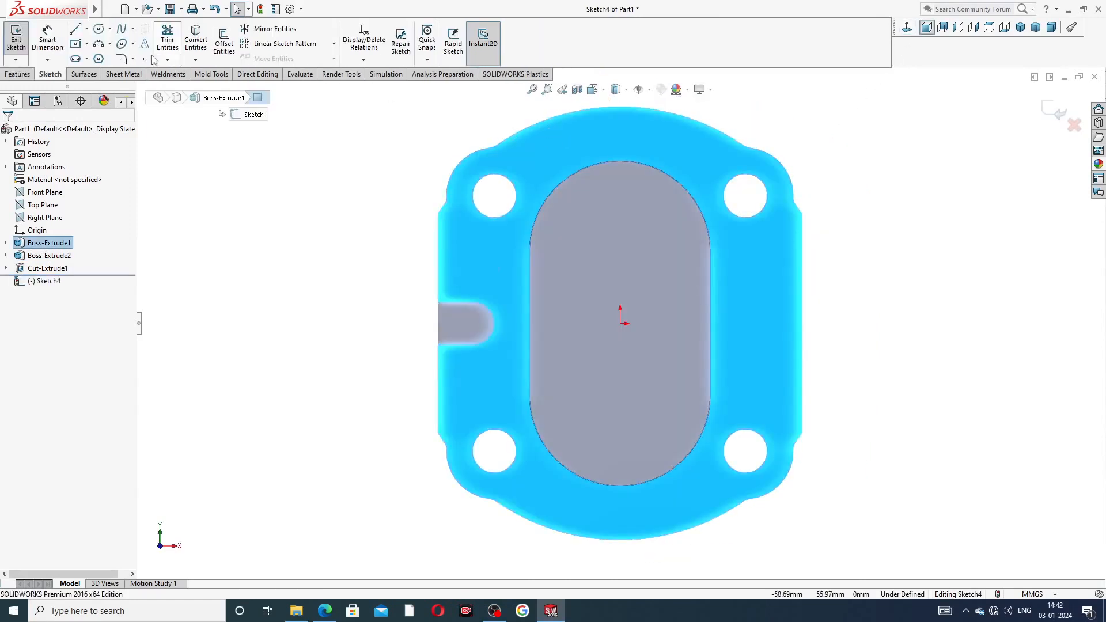
Step: Draw a vertical midpoint line above the origin and stretch its lower end straight down past the origin
{"action": "left_click", "coordinate": [87, 29]}
{"action": "left_click", "coordinate": [108, 71]}
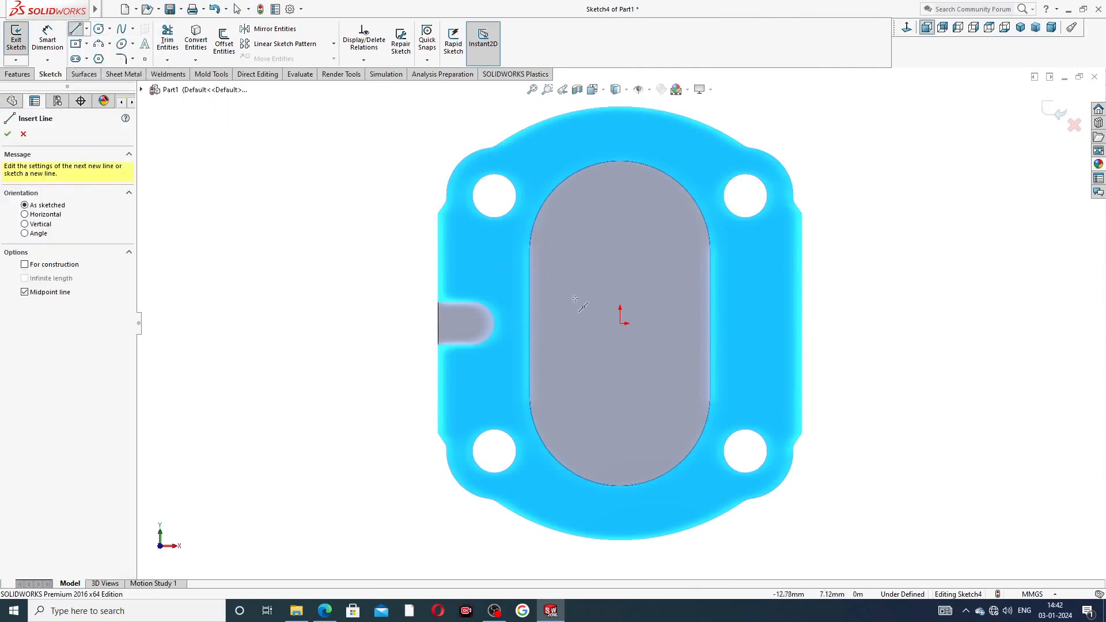
{"action": "left_click", "coordinate": [619, 314]}
{"action": "left_click", "coordinate": [620, 248]}
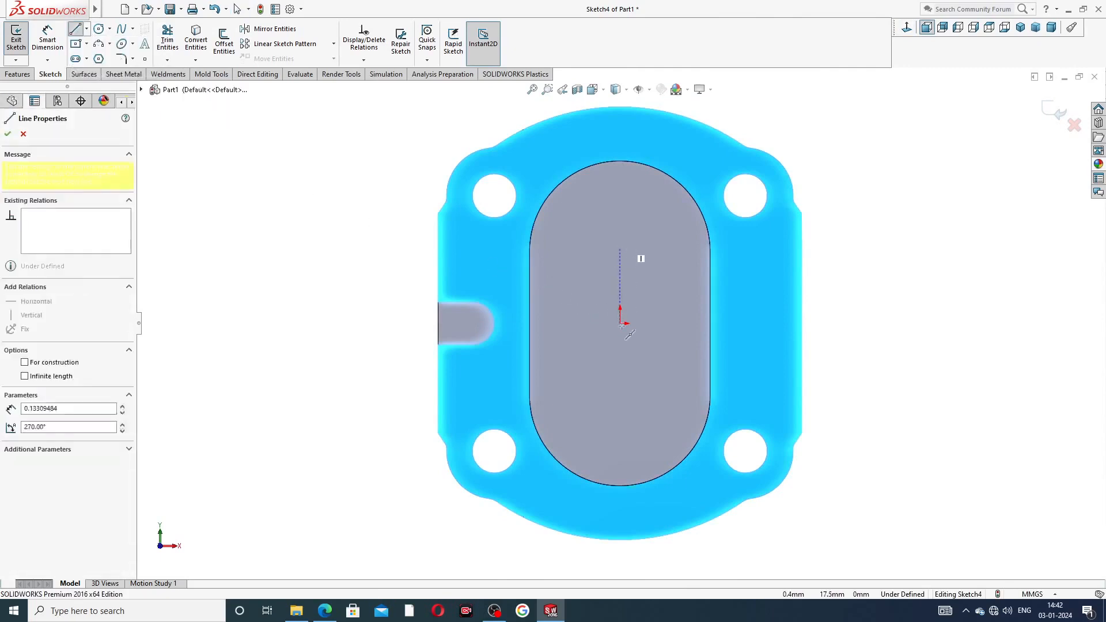
{"action": "right_click", "coordinate": [751, 276]}
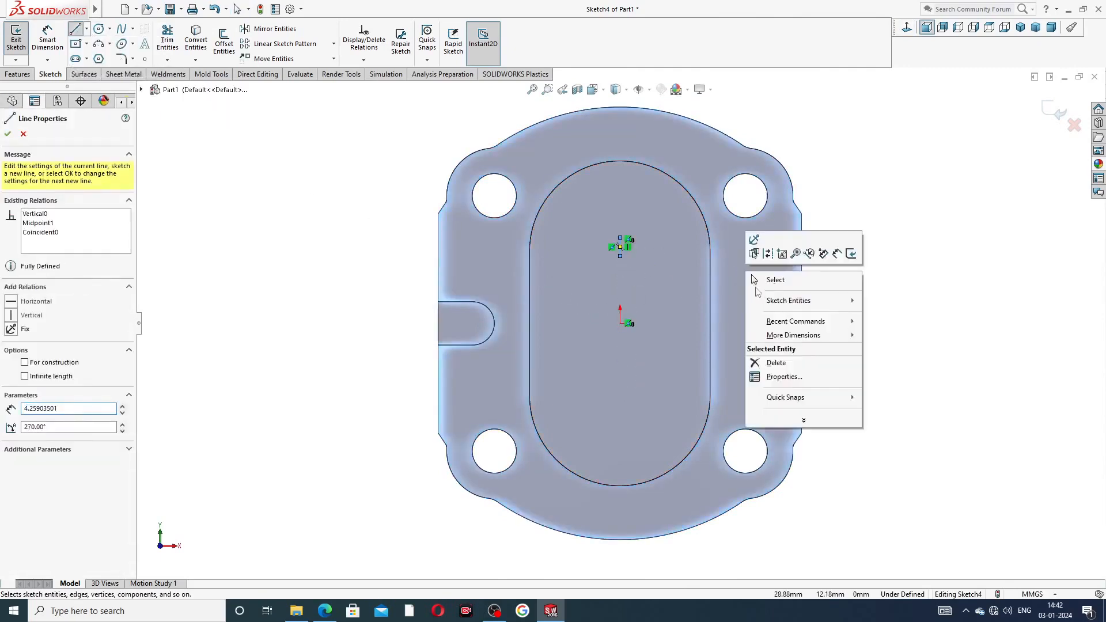
{"action": "left_click", "coordinate": [772, 279]}
{"action": "left_click_drag", "start_coordinate": [620, 258], "coordinate": [628, 369]}
{"action": "left_click", "coordinate": [901, 254]}
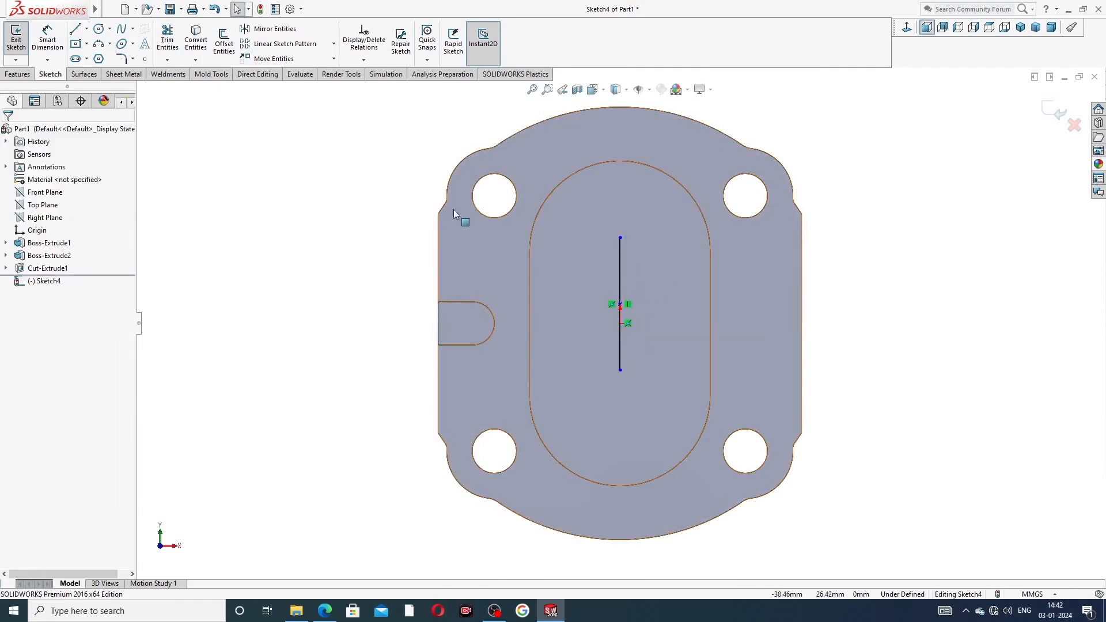
{"action": "left_click", "coordinate": [291, 28]}
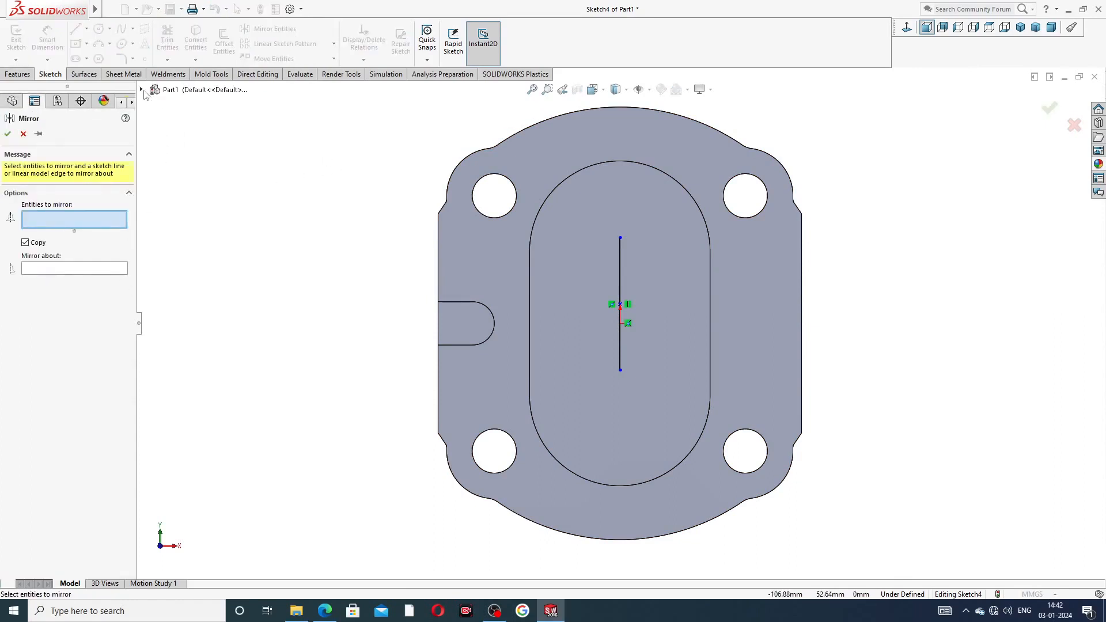
{"action": "left_click", "coordinate": [167, 91]}
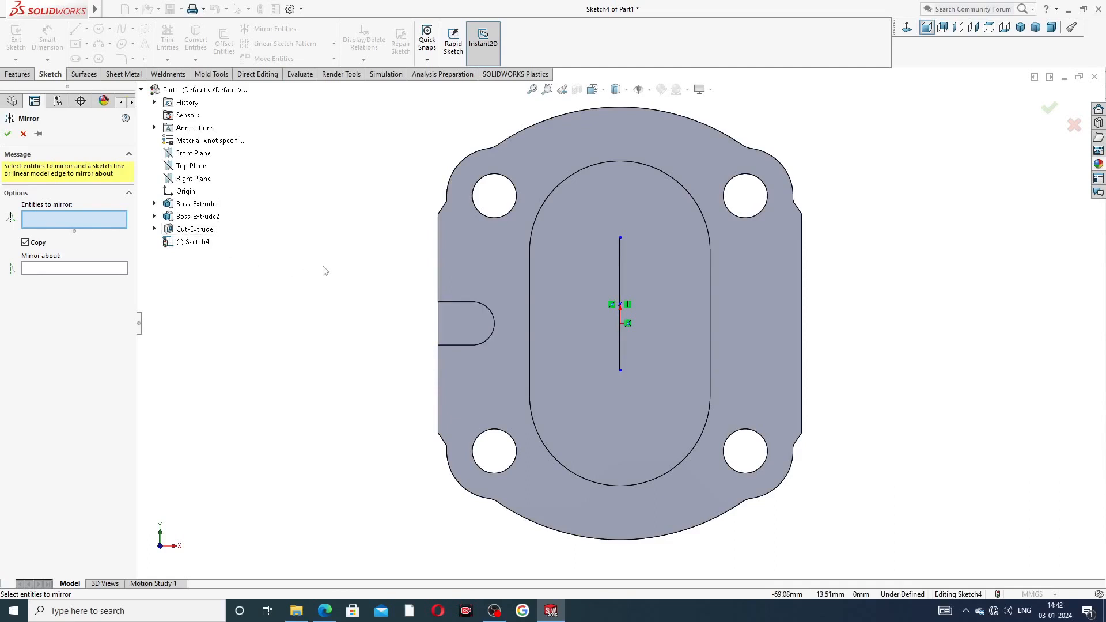
{"action": "left_click", "coordinate": [23, 133]}
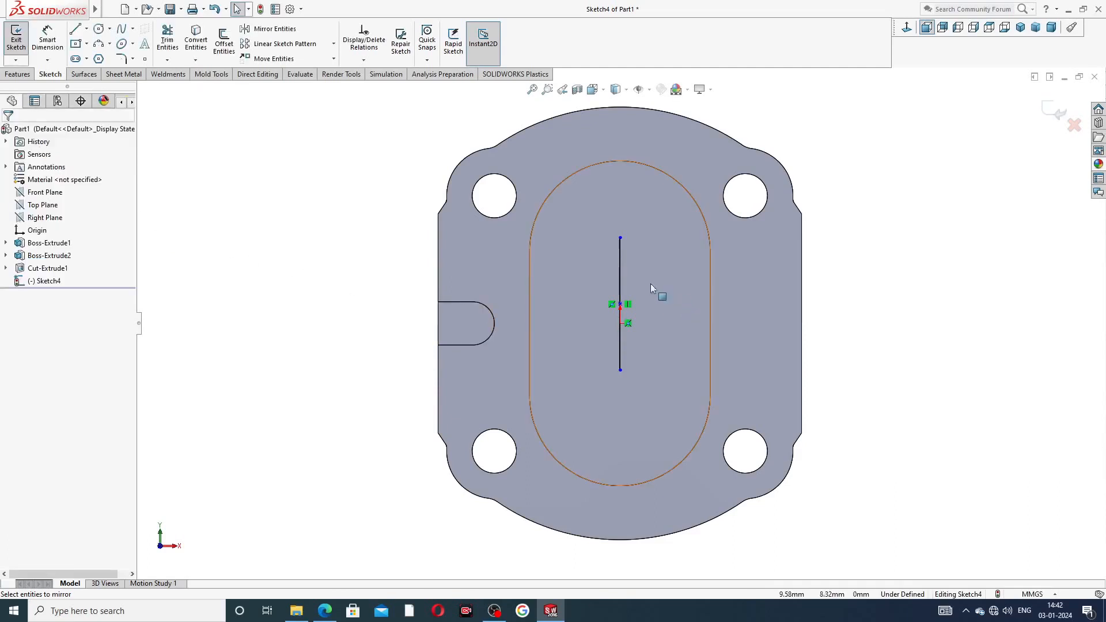
Step: Convert the vertical line through the origin to construction geometry and try to mirror the slot cut about it
{"action": "left_click", "coordinate": [620, 262]}
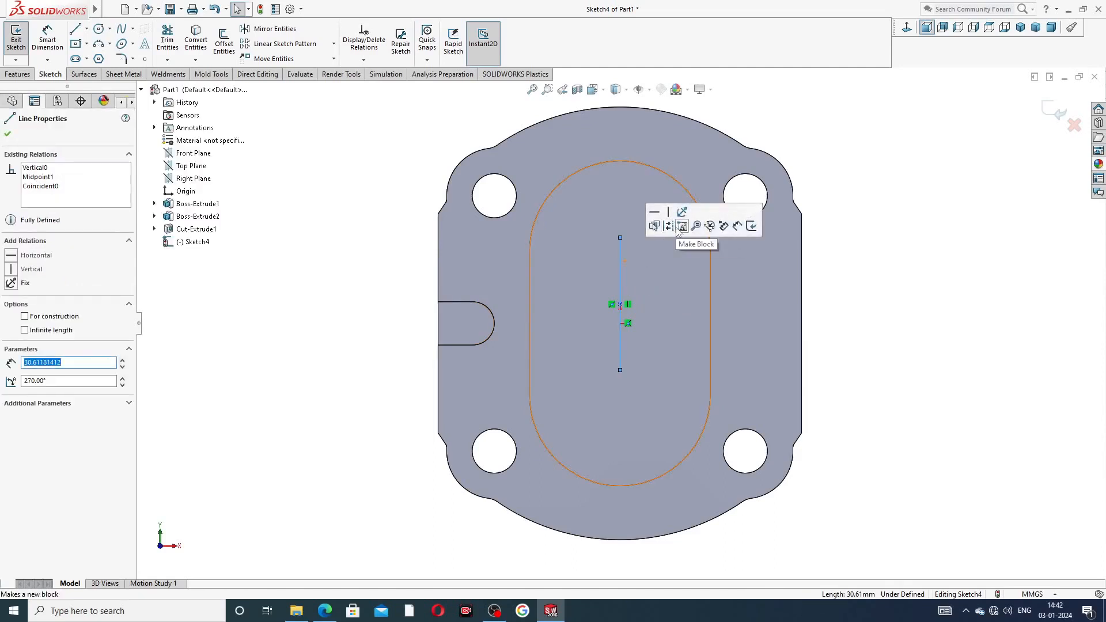
{"action": "key", "text": "Escape"}
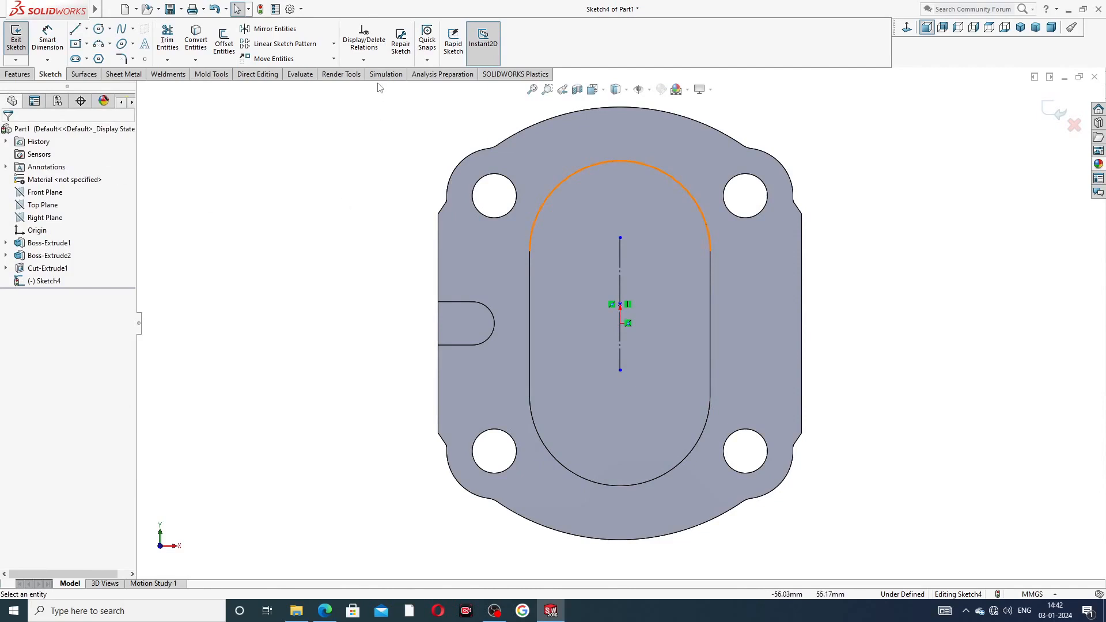
{"action": "left_click", "coordinate": [271, 29]}
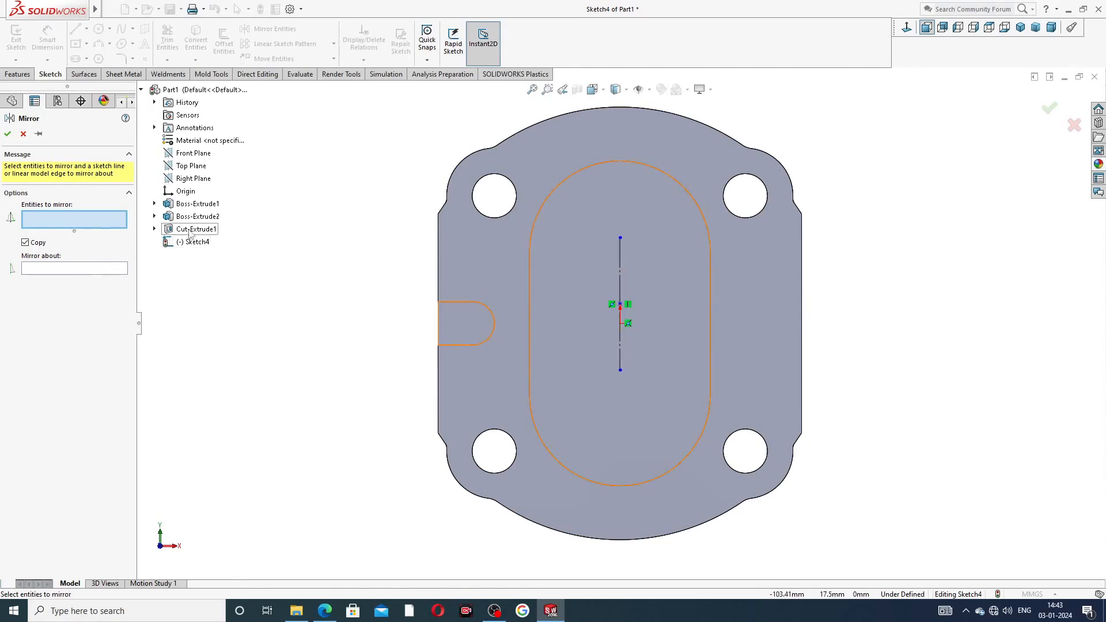
{"action": "middle_click_drag", "start_coordinate": [422, 327], "coordinate": [465, 339]}
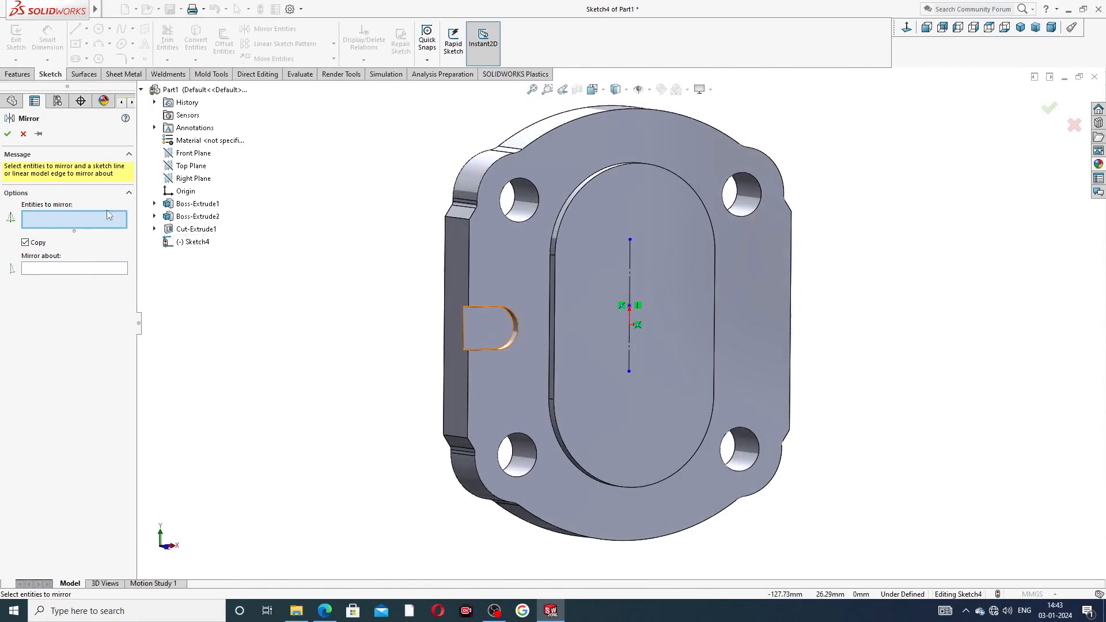
{"action": "double_click", "coordinate": [185, 229]}
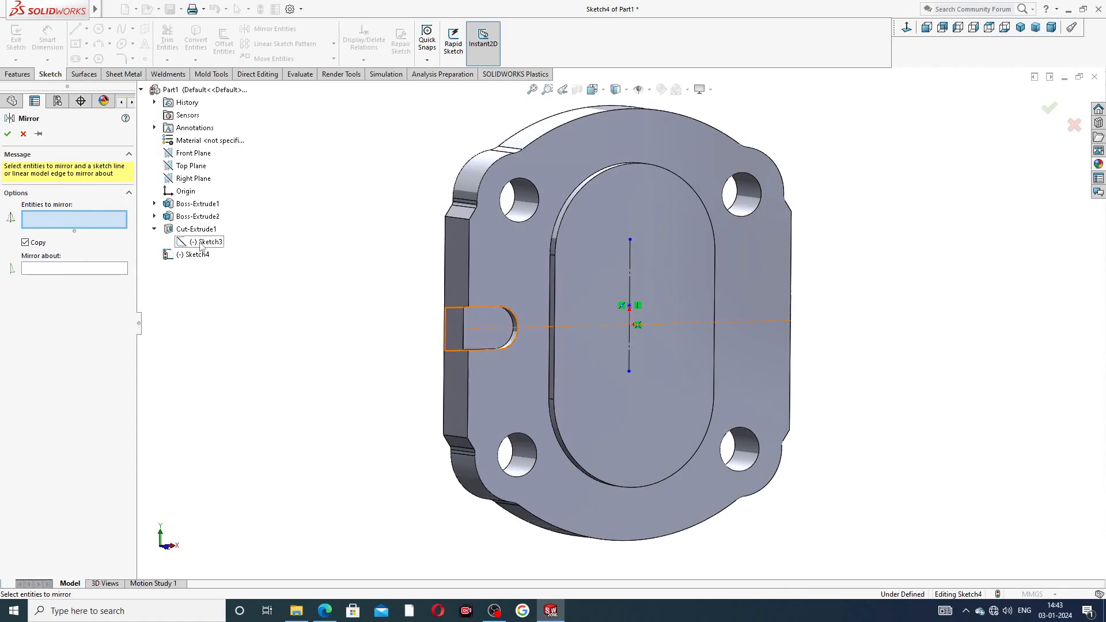
{"action": "left_click", "coordinate": [23, 134]}
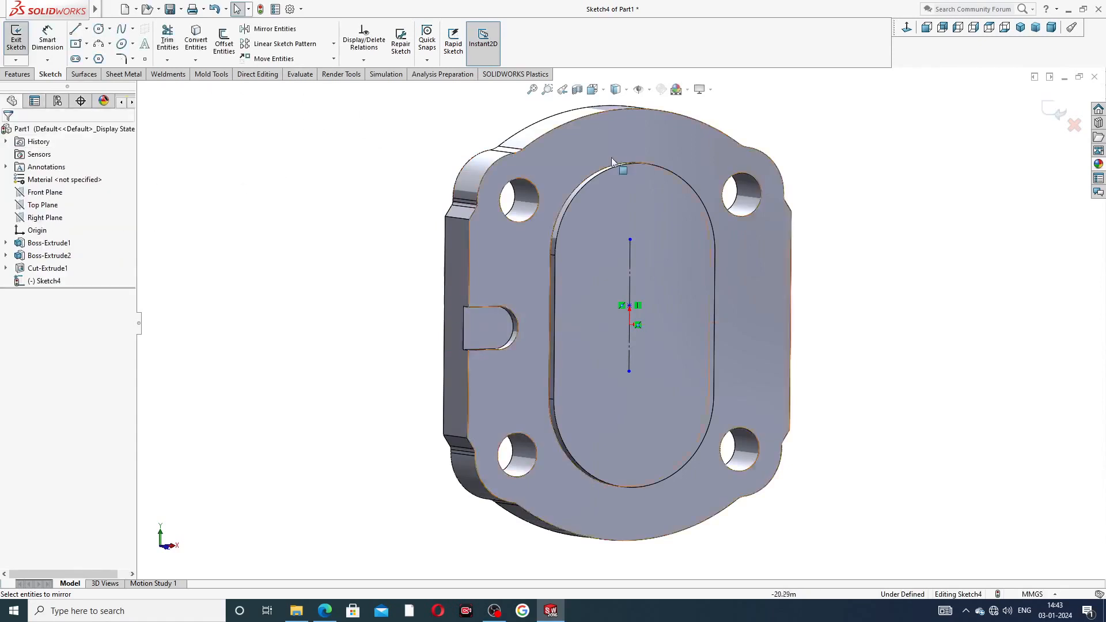
Step: Exit the sketch containing only the vertical centerline and delete it from the part
{"action": "left_click", "coordinate": [1058, 111]}
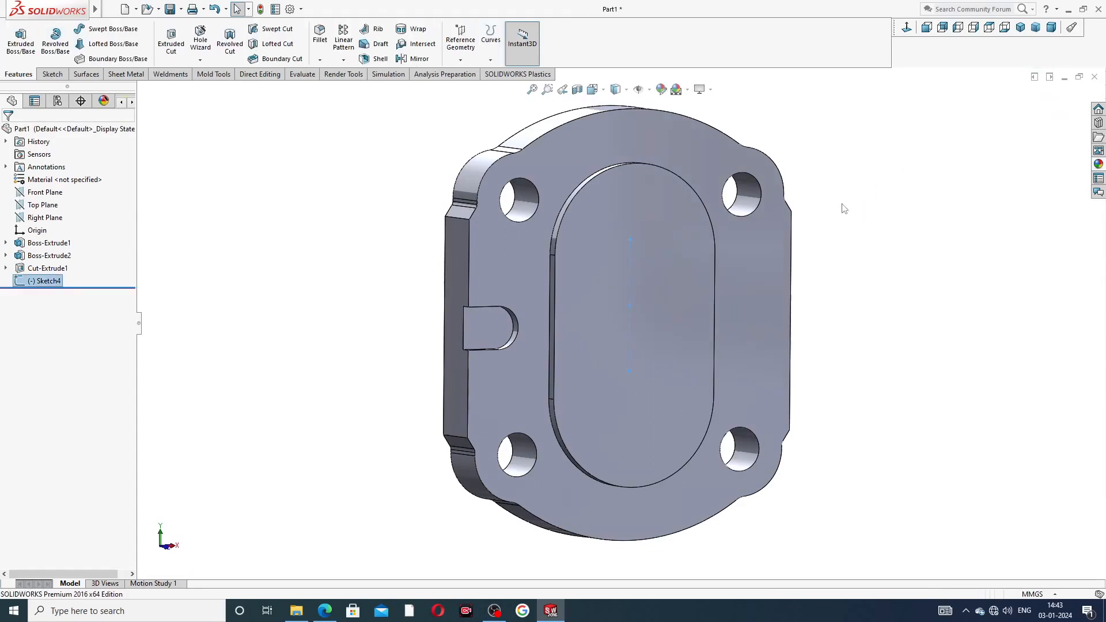
{"action": "right_click", "coordinate": [46, 286]}
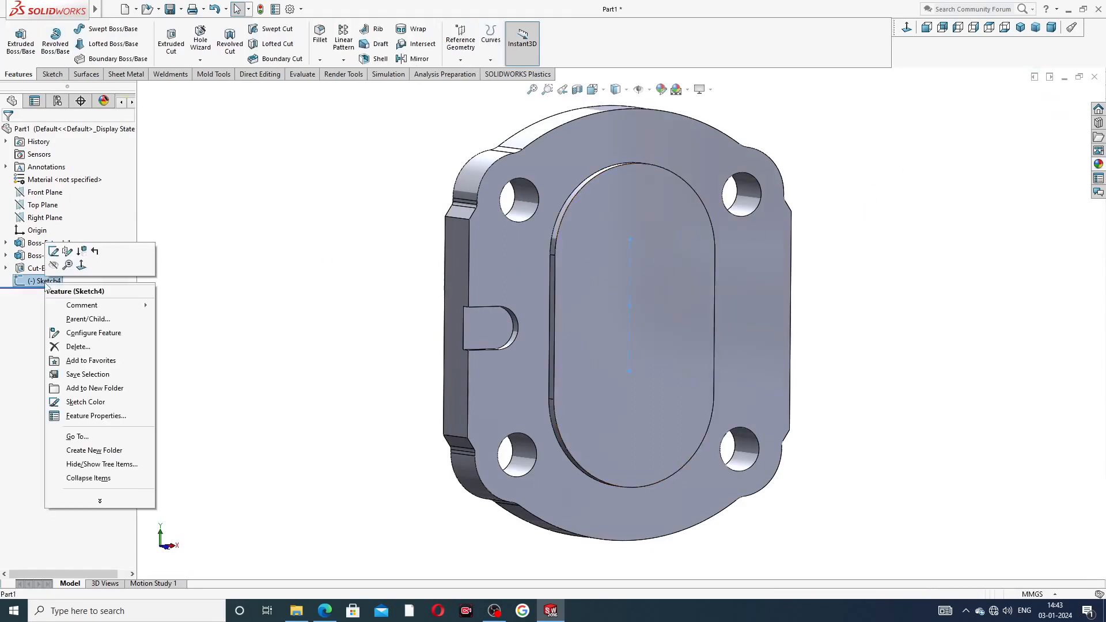
{"action": "left_click", "coordinate": [87, 352]}
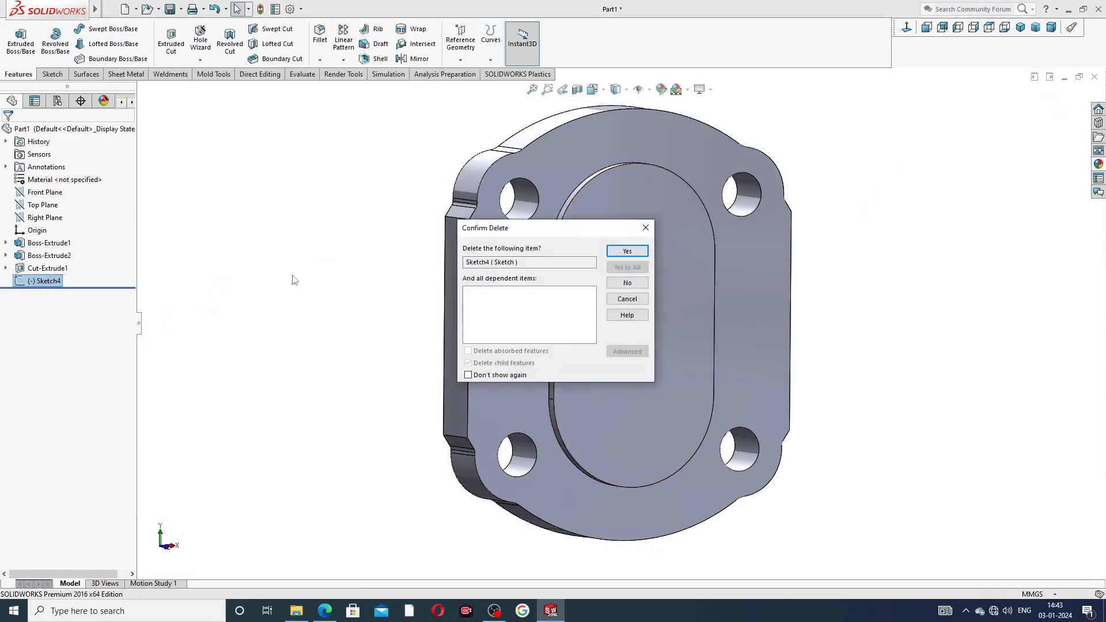
{"action": "left_click", "coordinate": [625, 251]}
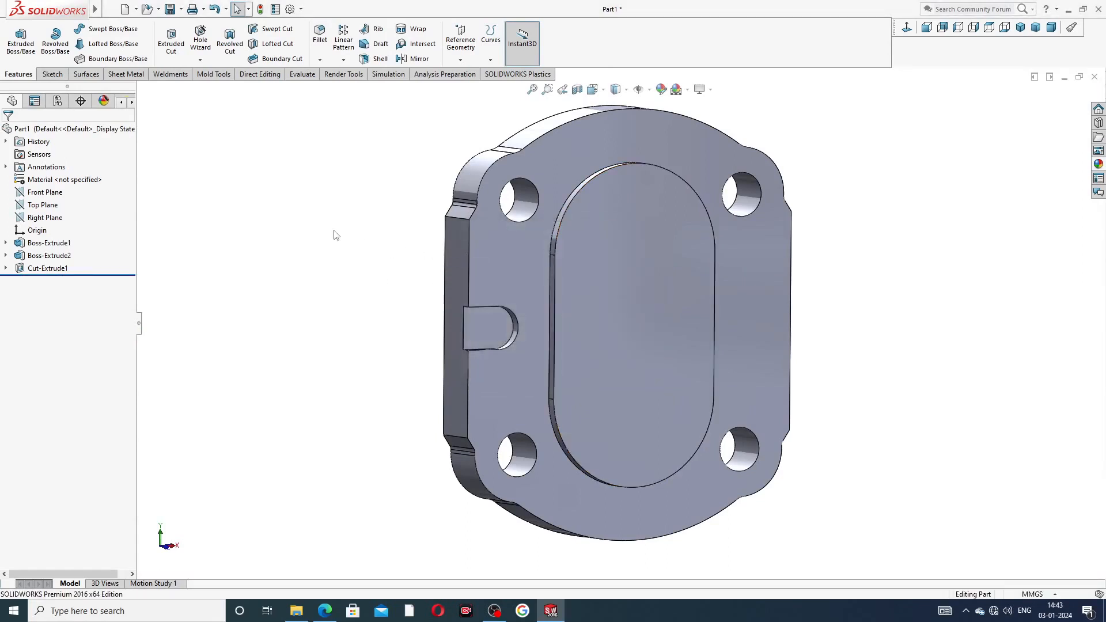
Step: Open the sketch of the left slot cut for editing and view it face-on
{"action": "left_click", "coordinate": [64, 269]}
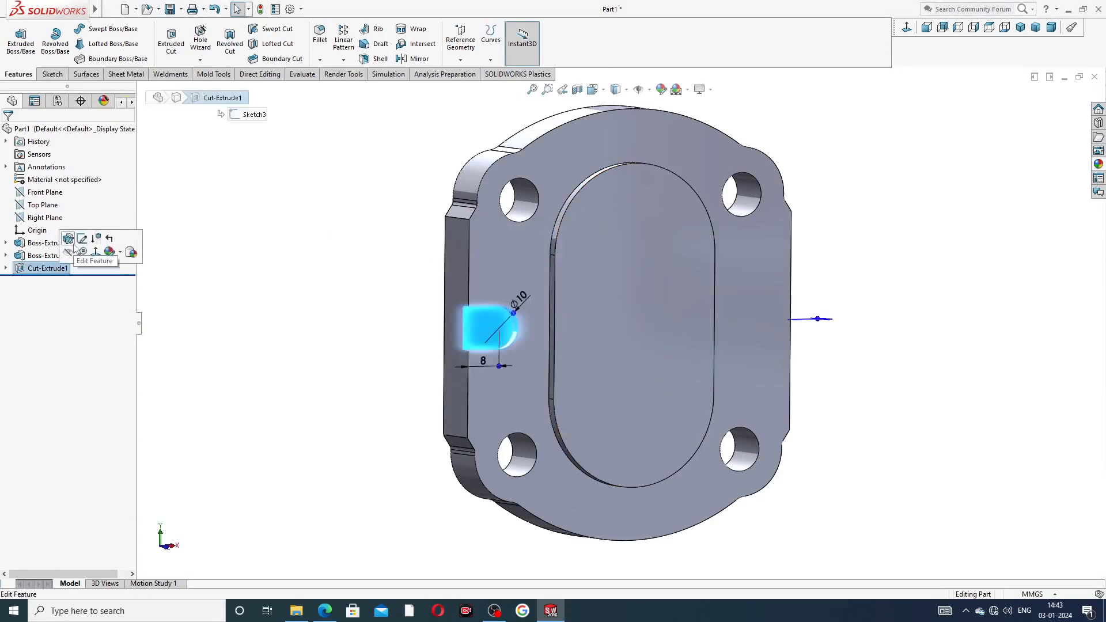
{"action": "left_click", "coordinate": [125, 294]}
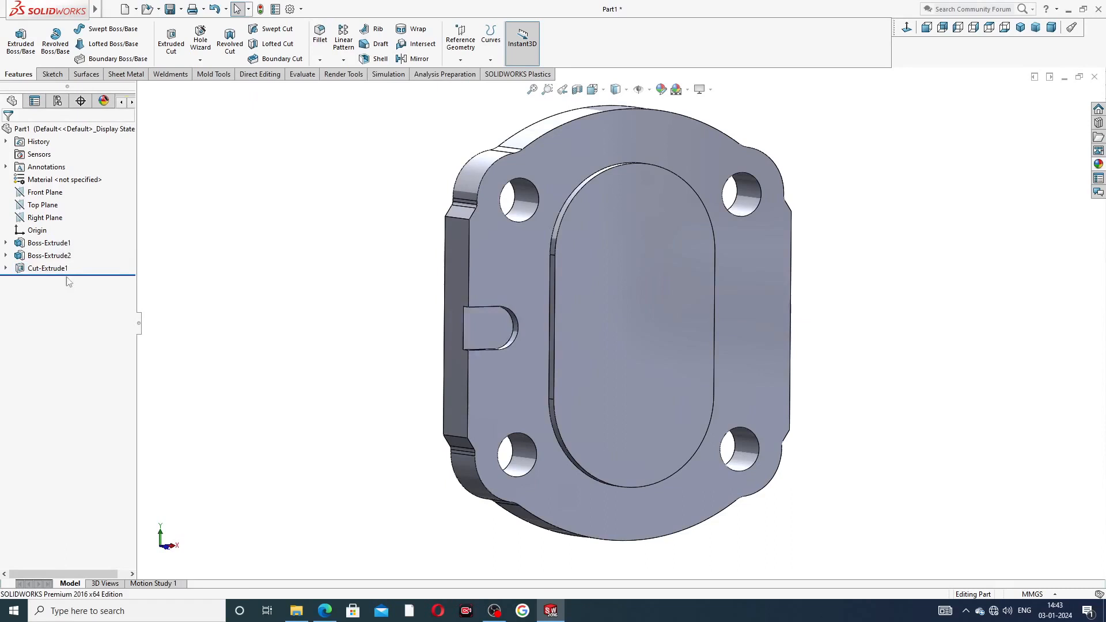
{"action": "left_click", "coordinate": [5, 269]}
{"action": "left_click", "coordinate": [57, 281]}
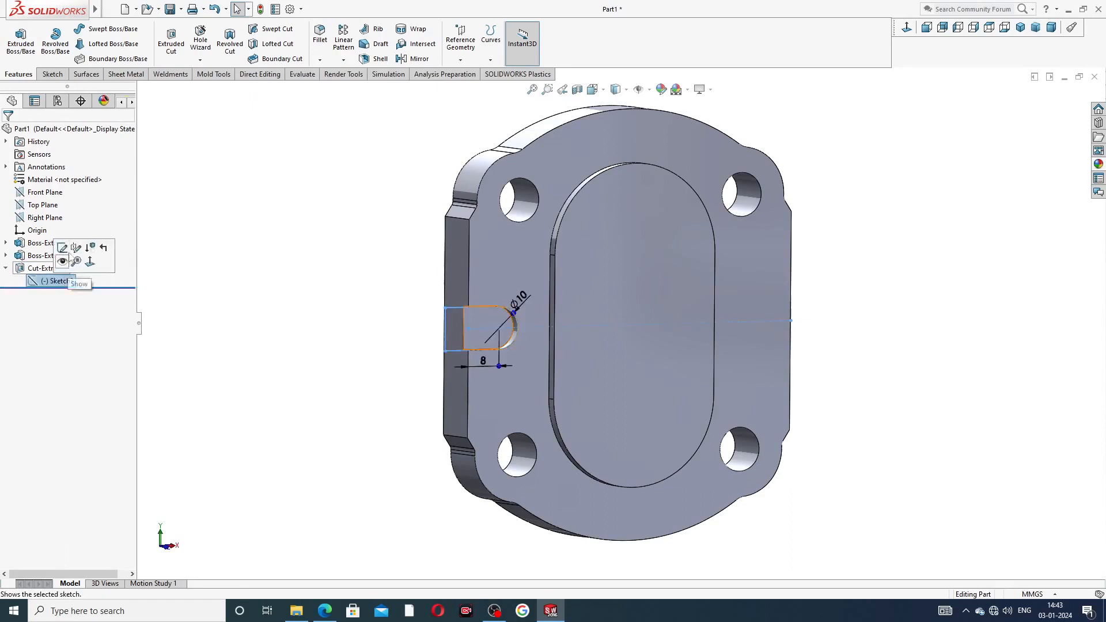
{"action": "left_click", "coordinate": [62, 248]}
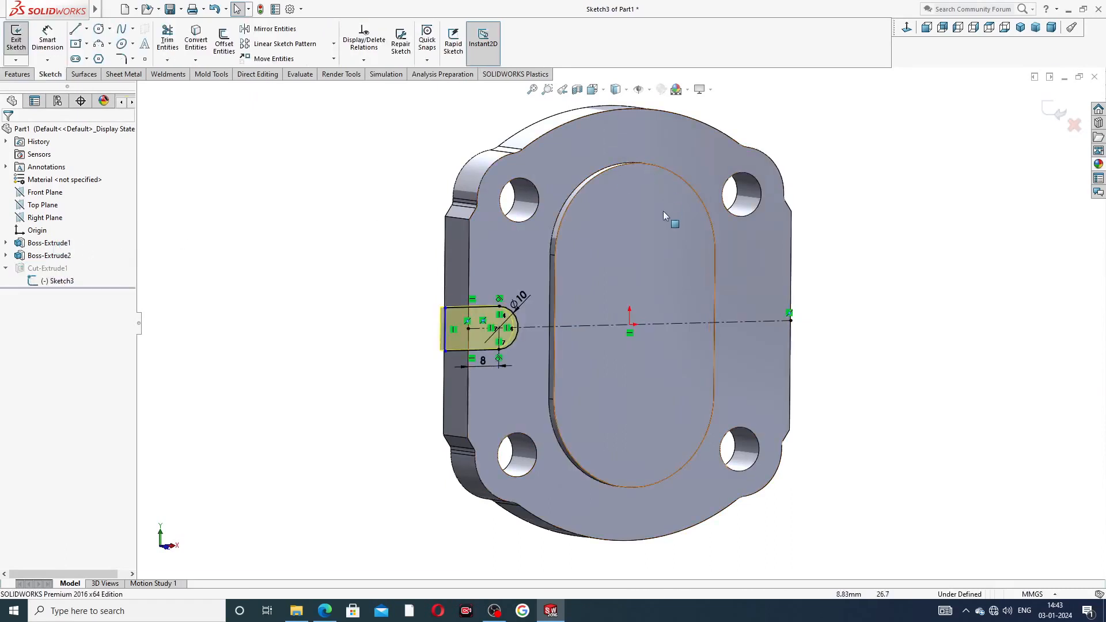
{"action": "left_click", "coordinate": [906, 29]}
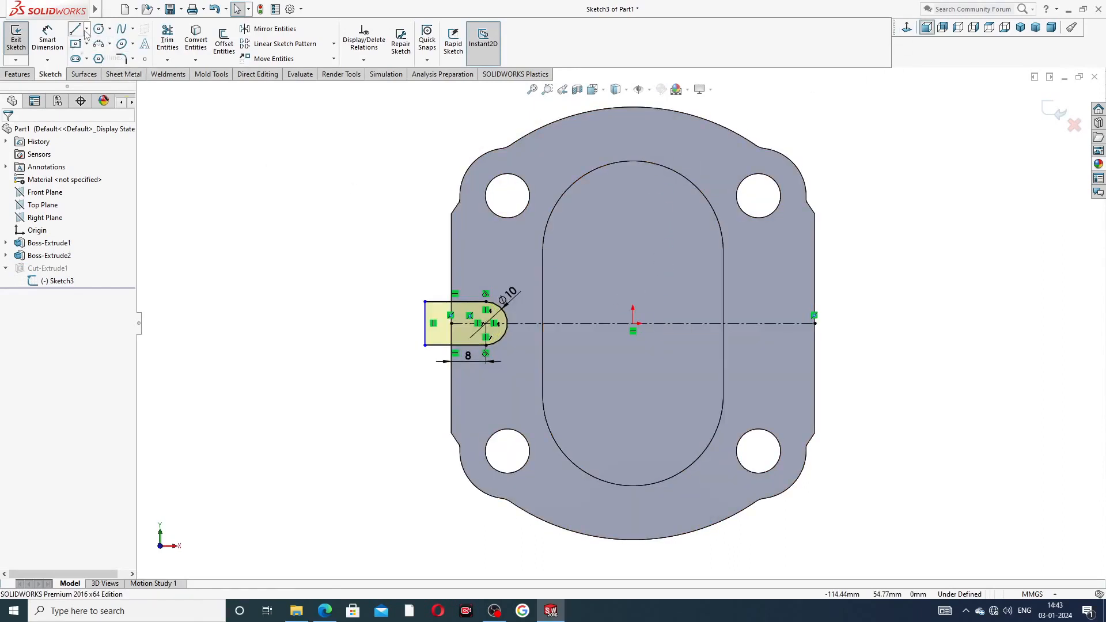
Step: Draw a vertical centerline about 30 mm long through the origin, spanning both sides of the horizontal centerline
{"action": "left_click", "coordinate": [87, 29]}
{"action": "left_click", "coordinate": [95, 58]}
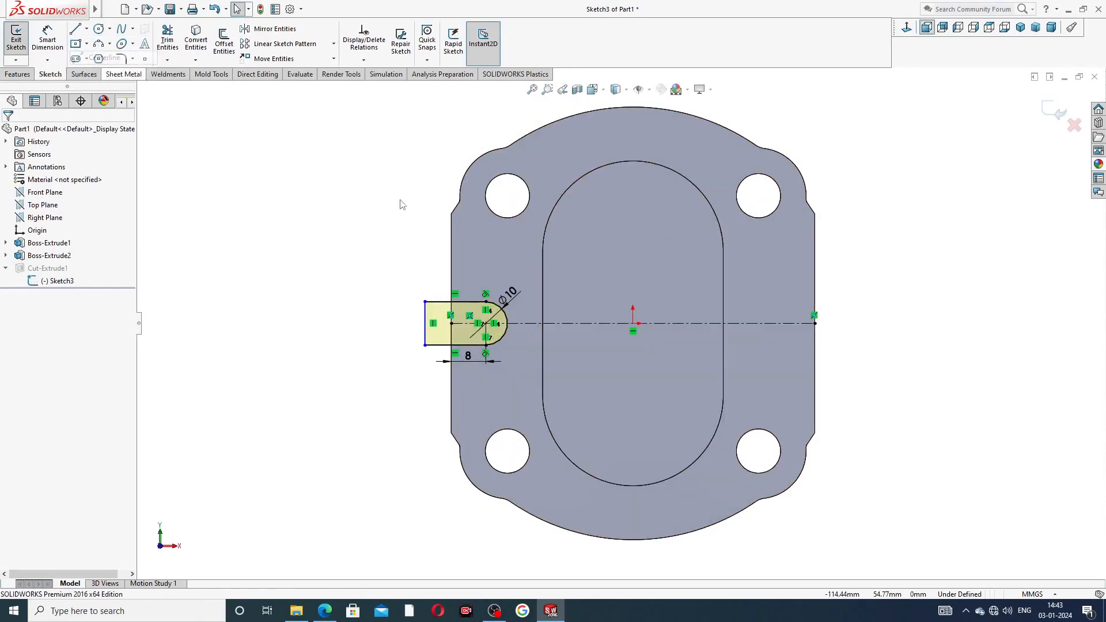
{"action": "left_click", "coordinate": [633, 246]}
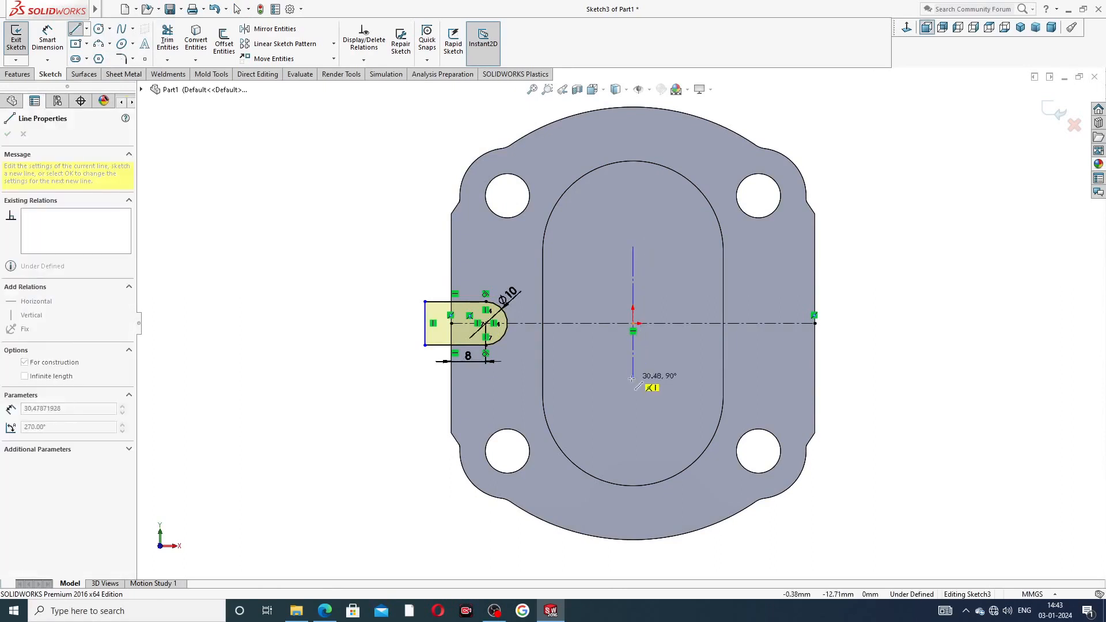
{"action": "left_click", "coordinate": [633, 377]}
{"action": "right_click", "coordinate": [674, 301]}
{"action": "left_click", "coordinate": [708, 314]}
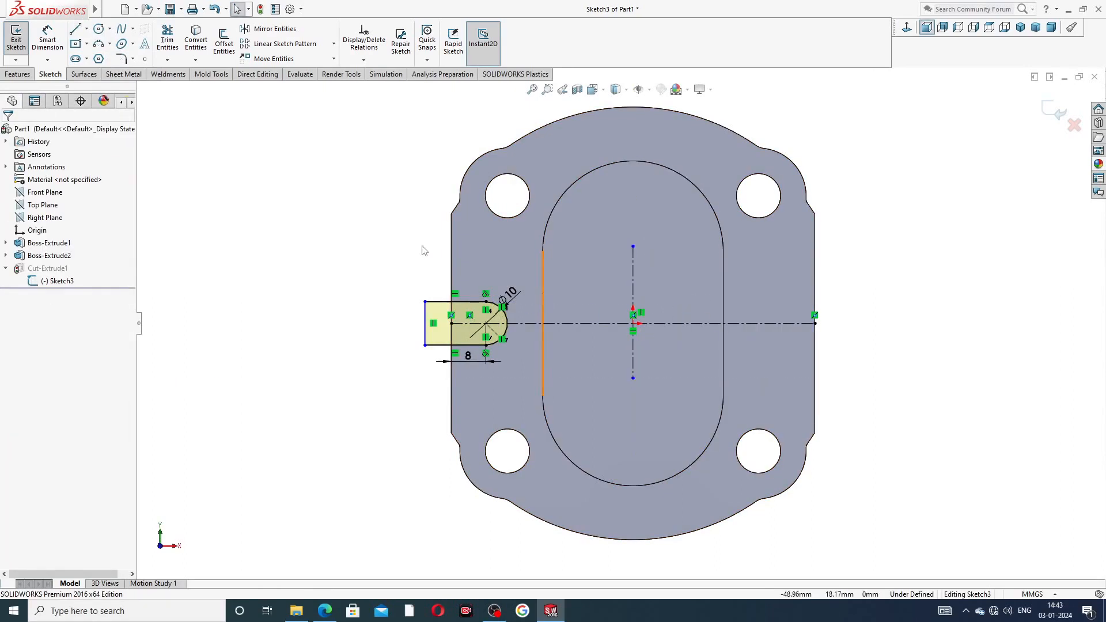
Step: Mirror the slot's arc and three lines about the vertical centerline with Copy on, and exit the sketch to update the cut
{"action": "left_click", "coordinate": [270, 28]}
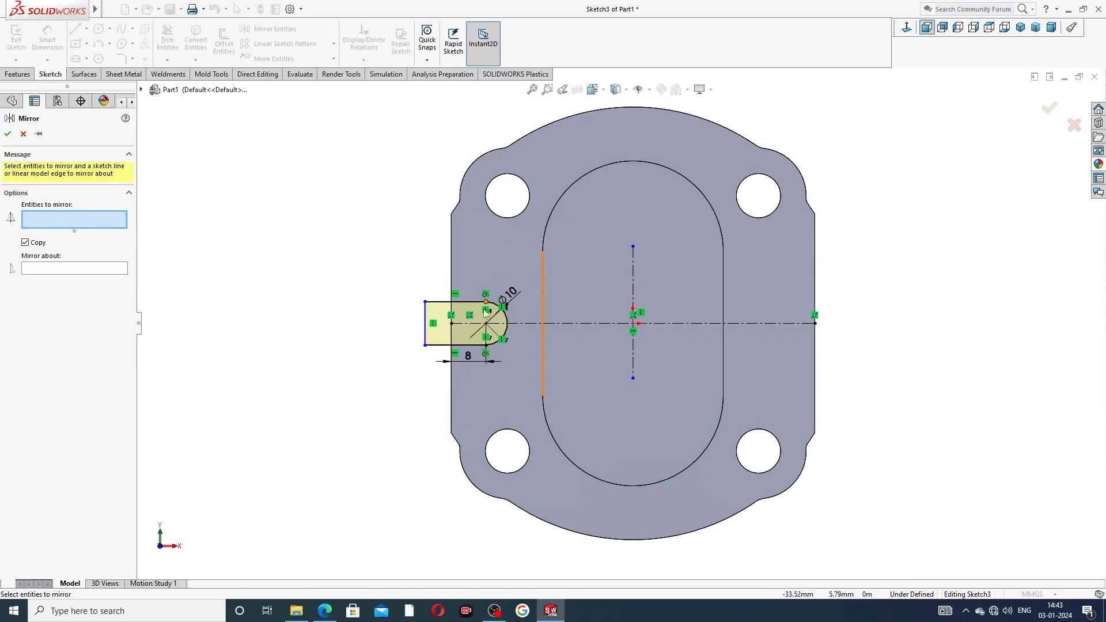
{"action": "scroll", "coordinate": [478, 338], "scroll_direction": "down", "scroll_amount": 1}
{"action": "scroll", "coordinate": [478, 338], "scroll_direction": "down", "scroll_amount": 1}
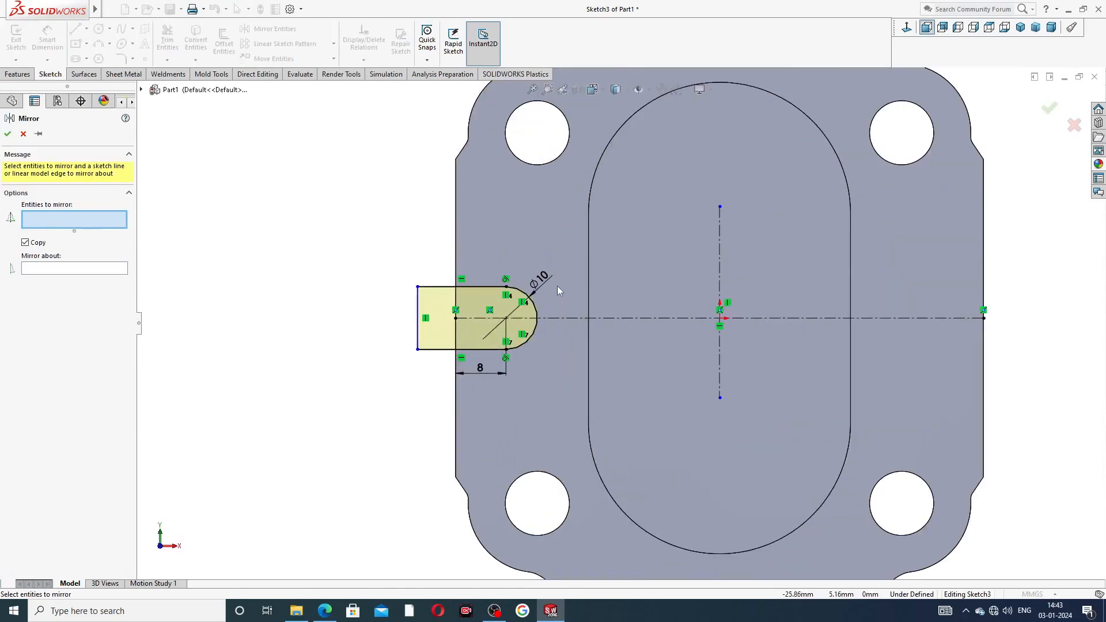
{"action": "left_click", "coordinate": [517, 289]}
{"action": "left_click", "coordinate": [491, 287]}
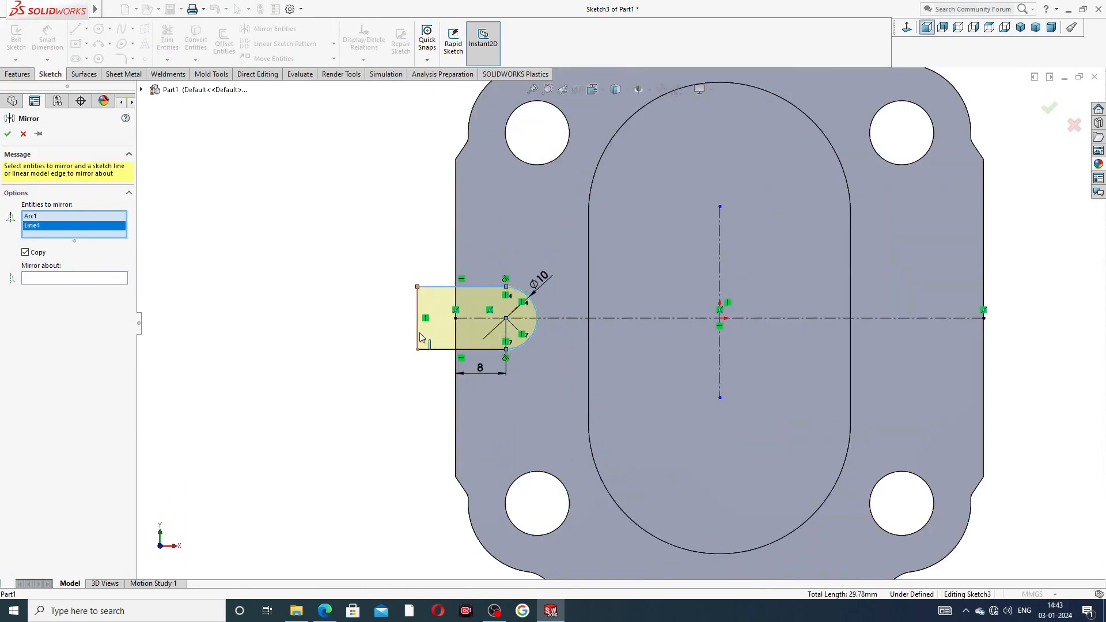
{"action": "left_click", "coordinate": [419, 337]}
{"action": "left_click", "coordinate": [479, 353]}
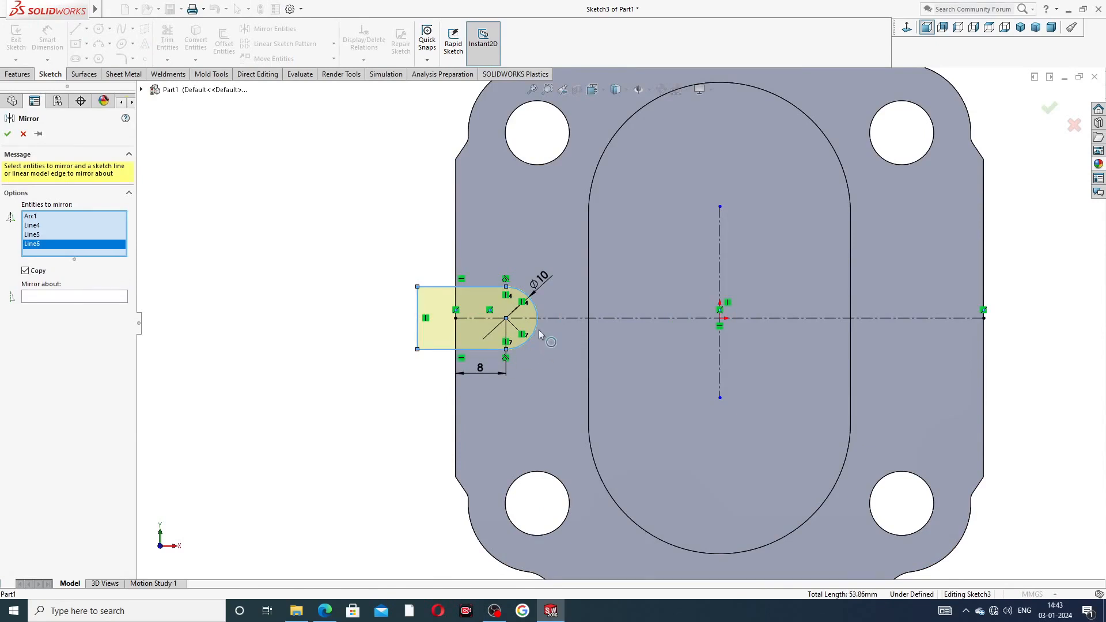
{"action": "left_click", "coordinate": [123, 297]}
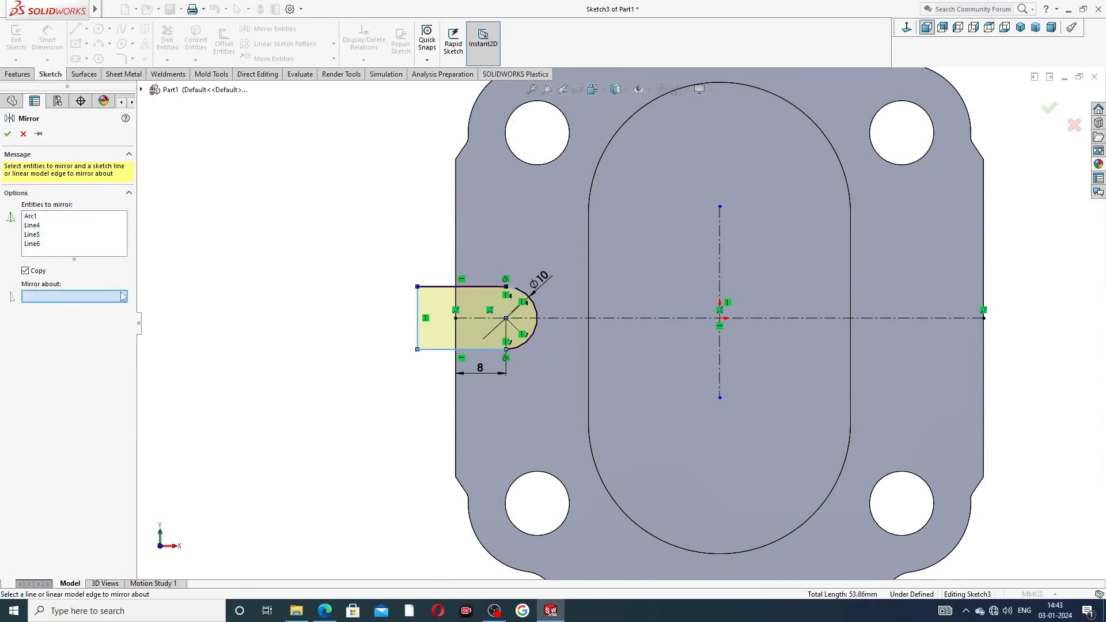
{"action": "left_click", "coordinate": [719, 221]}
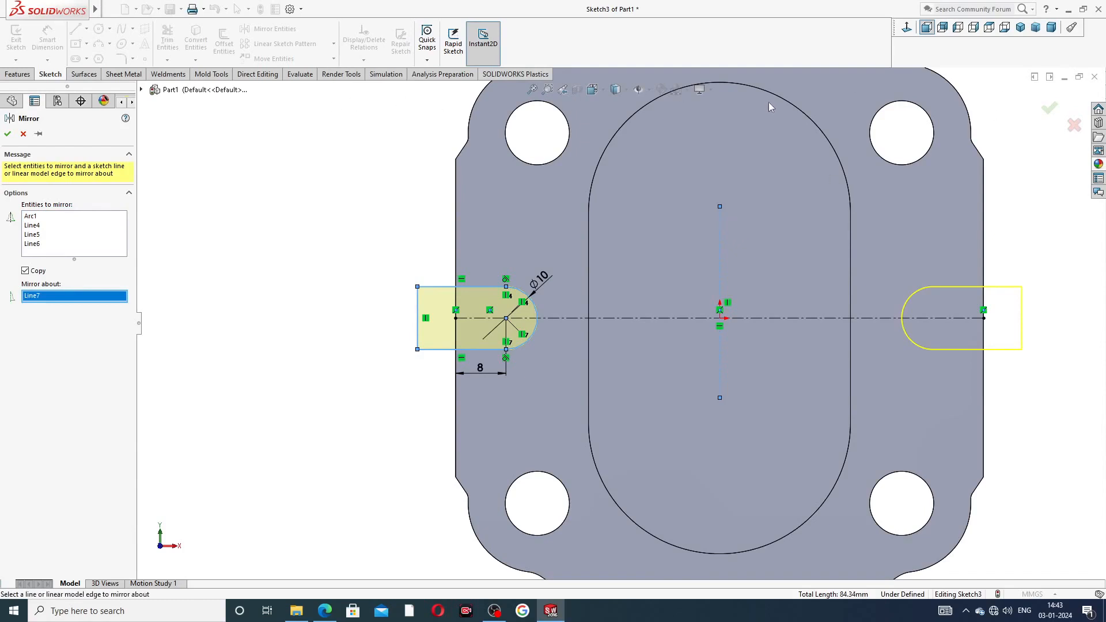
{"action": "left_click", "coordinate": [1050, 108]}
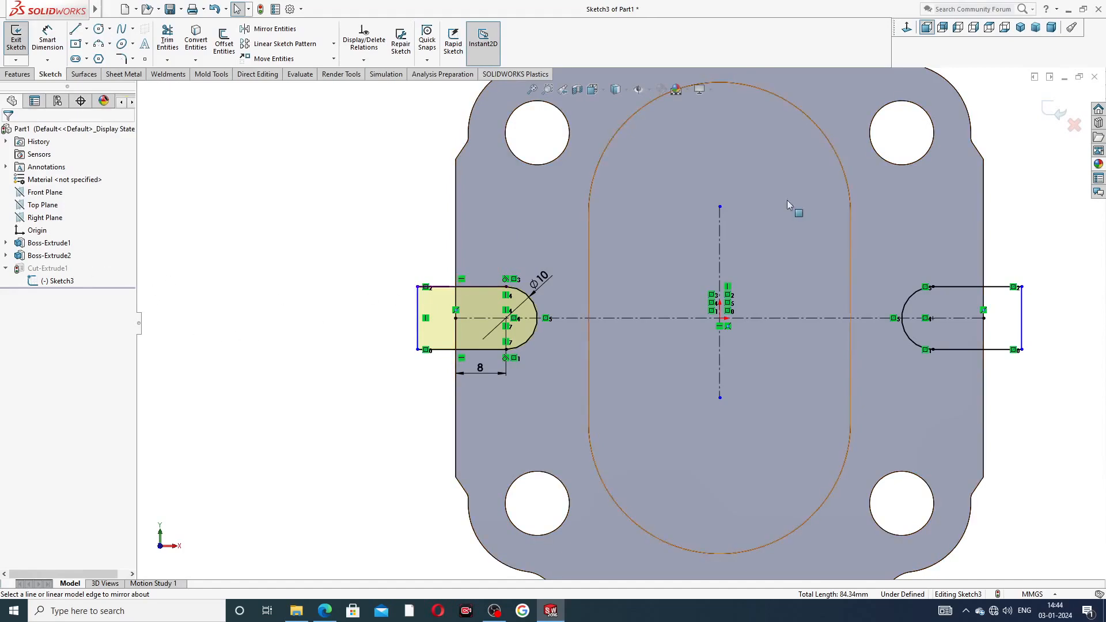
{"action": "left_click", "coordinate": [1045, 112]}
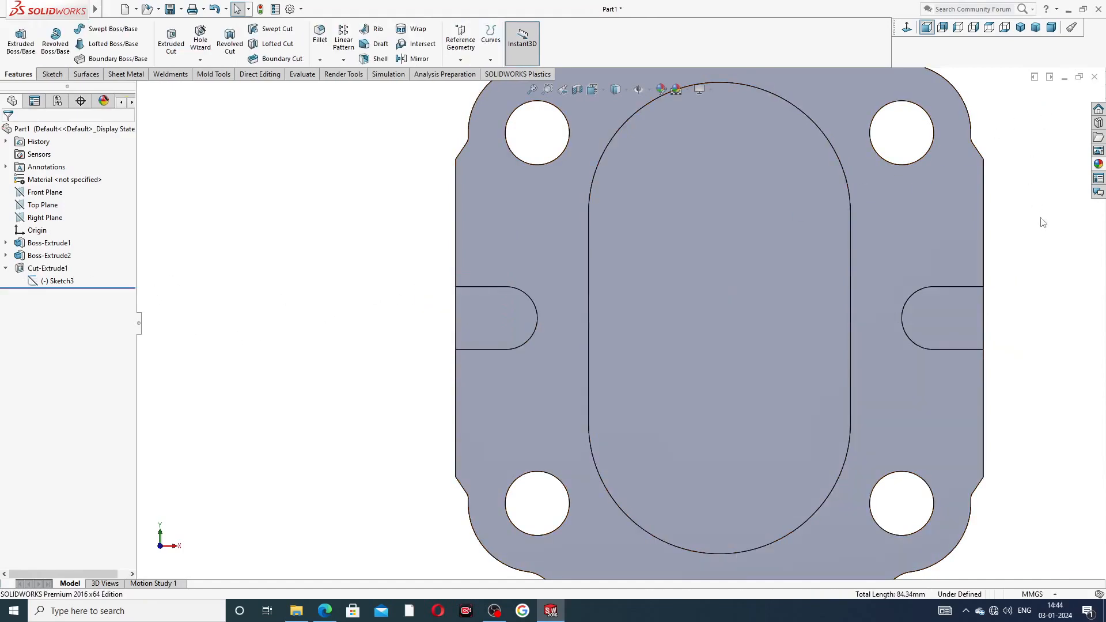
Step: Start a new sketch on the plate face surrounding the raised boss and orient the view normal to it
{"action": "mouse_move", "coordinate": [1015, 245]}
{"action": "middle_mouse_down"}
{"action": "mouse_move", "coordinate": [950, 249]}
{"action": "mouse_move", "coordinate": [1019, 235]}
{"action": "middle_mouse_up"}
{"action": "scroll", "coordinate": [1017, 244], "scroll_direction": "up", "scroll_amount": 3}
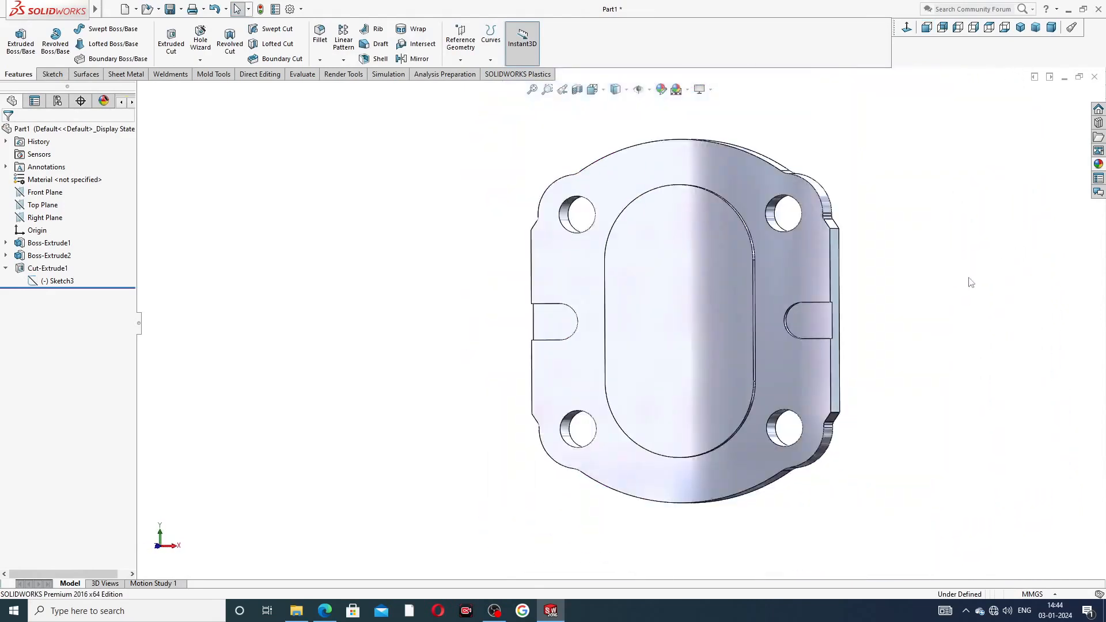
{"action": "middle_click_drag", "start_coordinate": [892, 303], "coordinate": [971, 288]}
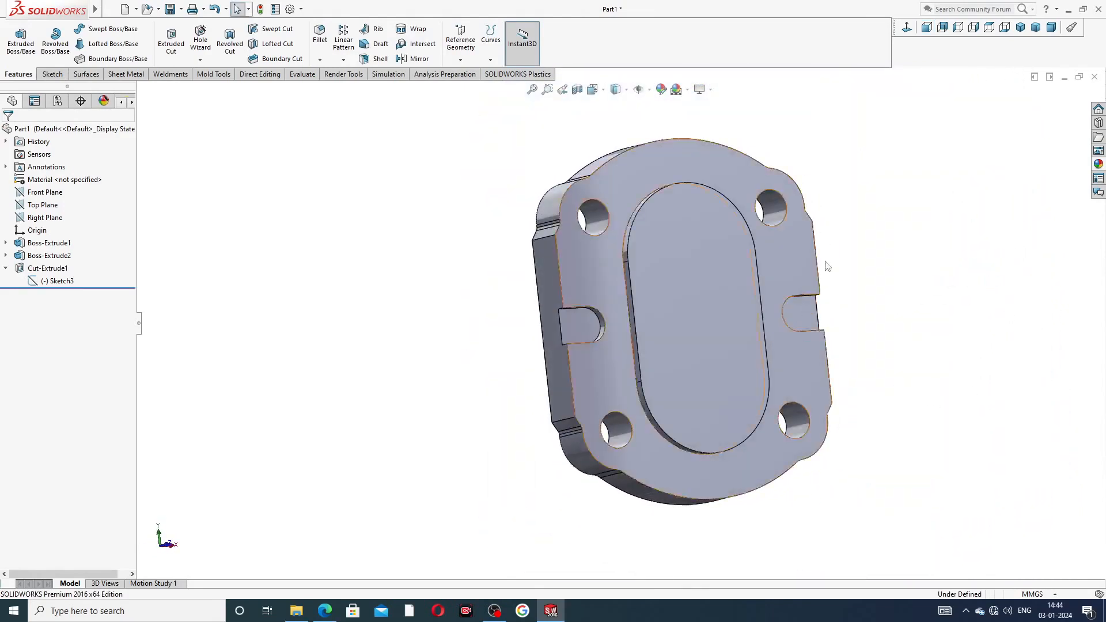
{"action": "mouse_move", "coordinate": [881, 225]}
{"action": "middle_mouse_down"}
{"action": "mouse_move", "coordinate": [906, 129]}
{"action": "mouse_move", "coordinate": [770, 218]}
{"action": "mouse_move", "coordinate": [763, 180]}
{"action": "middle_mouse_up"}
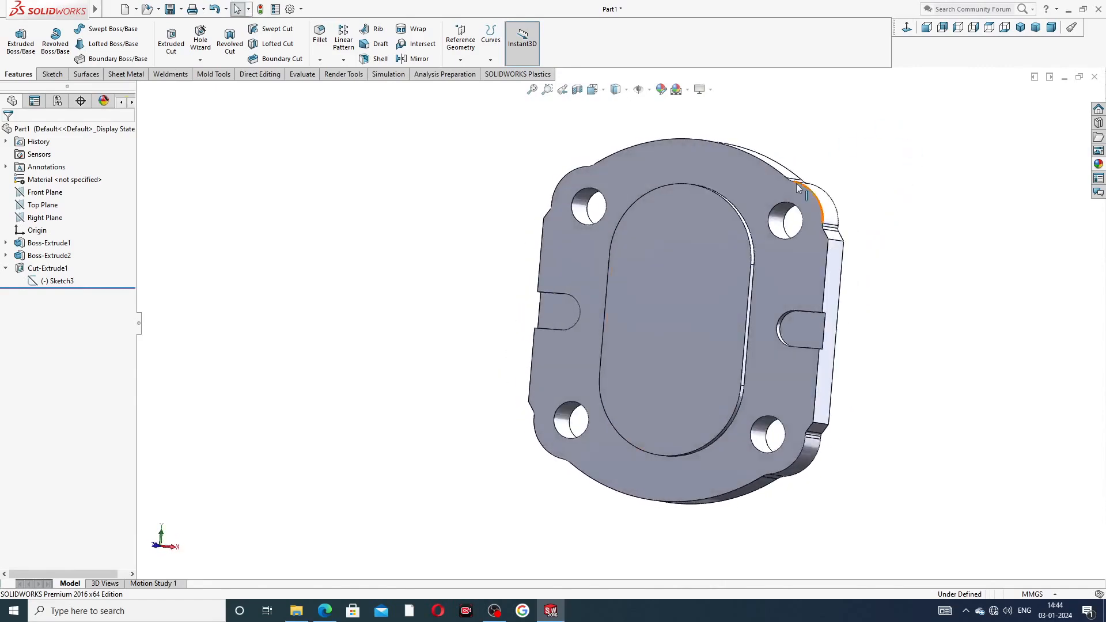
{"action": "left_click", "coordinate": [763, 180]}
{"action": "left_click", "coordinate": [810, 152]}
{"action": "left_click", "coordinate": [906, 28]}
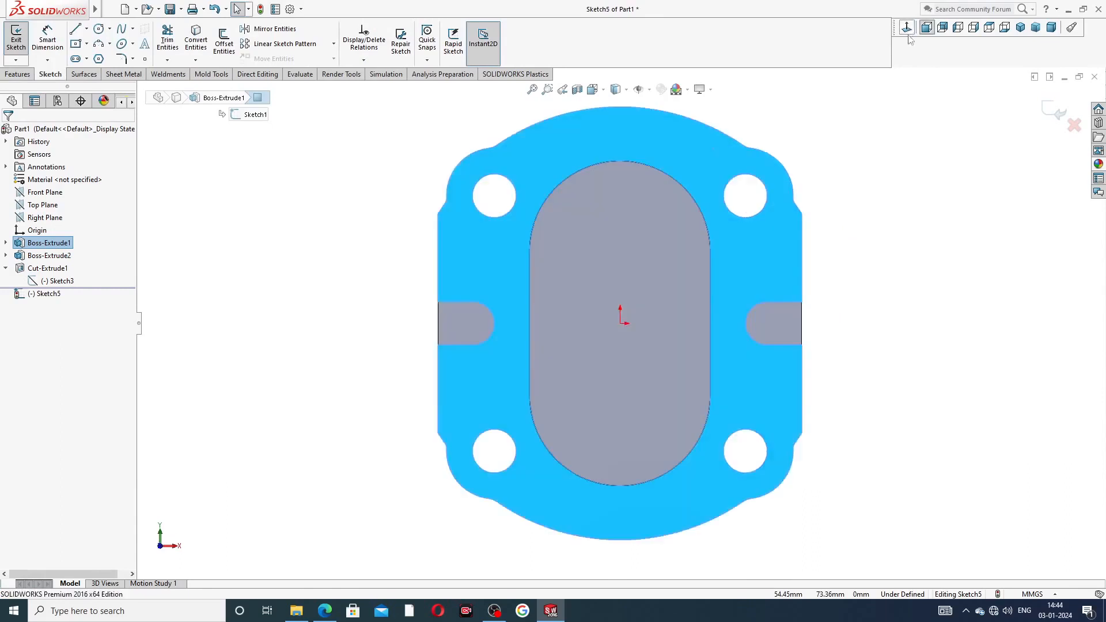
Step: Draw a concentric circle around each corner hole, clockwise from the upper-left one, with radii of about 8.37, 7.29, 7.65 and 6.67 mm
{"action": "left_click", "coordinate": [99, 30]}
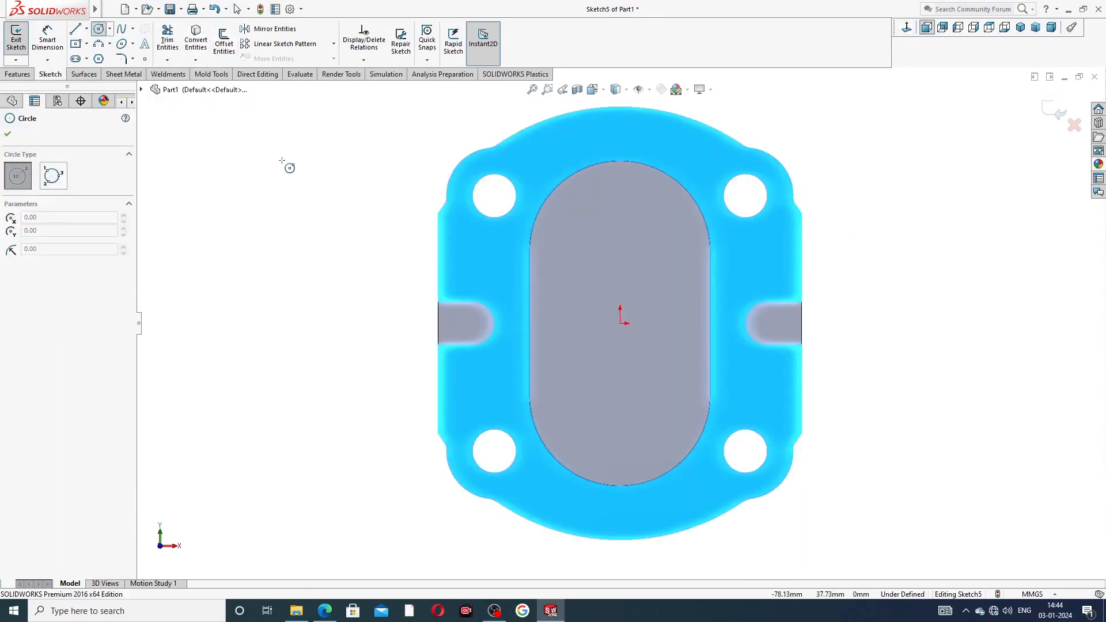
{"action": "left_click", "coordinate": [494, 195]}
{"action": "left_click", "coordinate": [493, 160]}
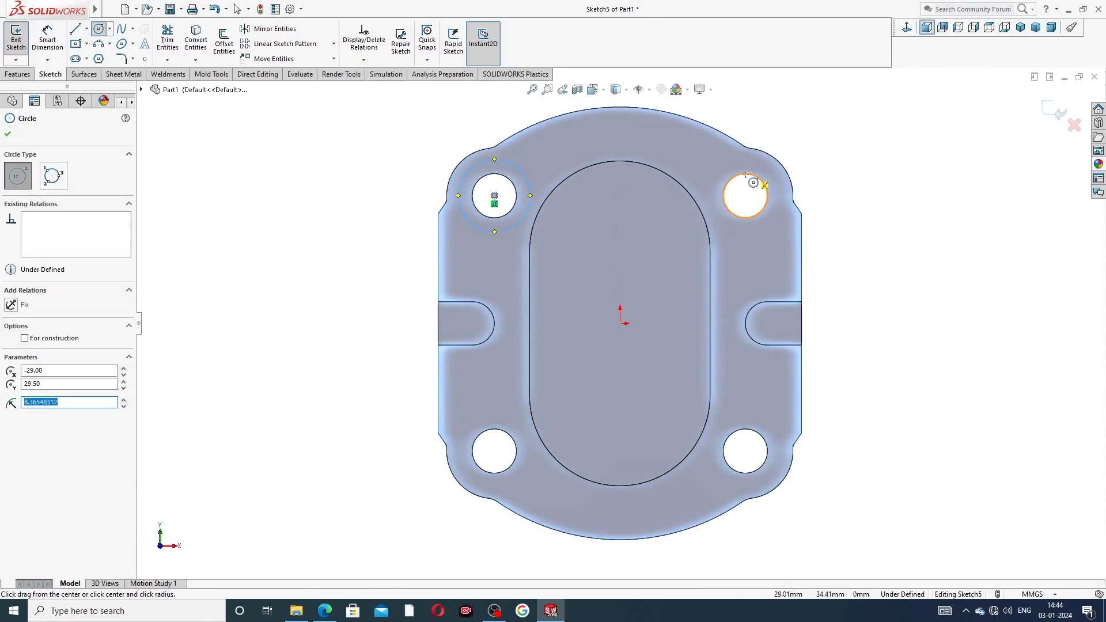
{"action": "left_click", "coordinate": [745, 195]}
{"action": "left_click", "coordinate": [757, 167]}
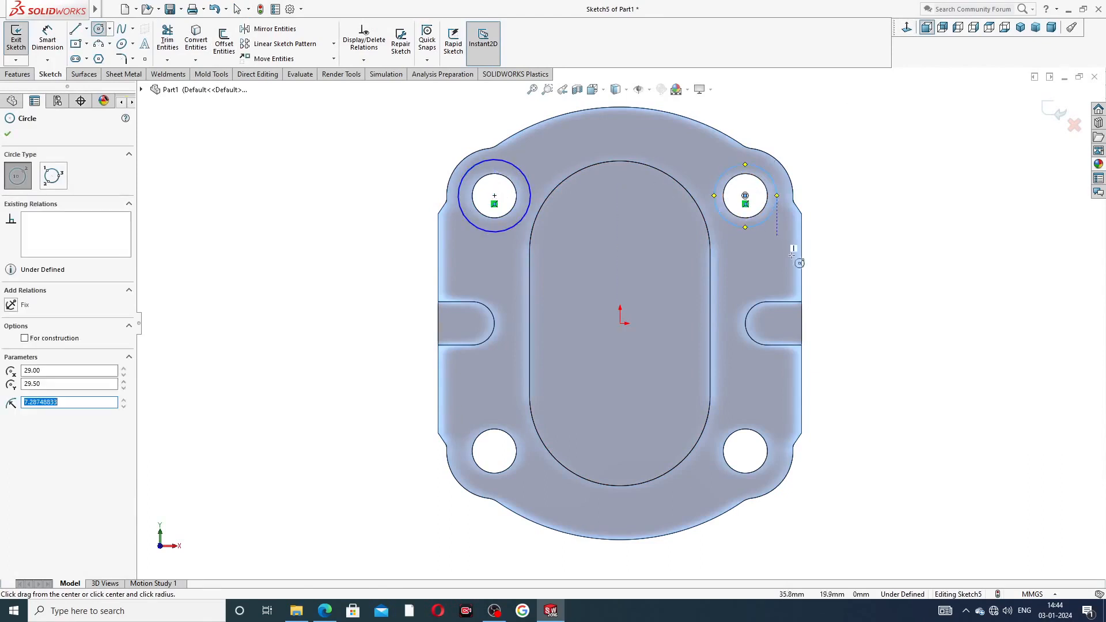
{"action": "left_click", "coordinate": [744, 451]}
{"action": "left_click", "coordinate": [754, 419]}
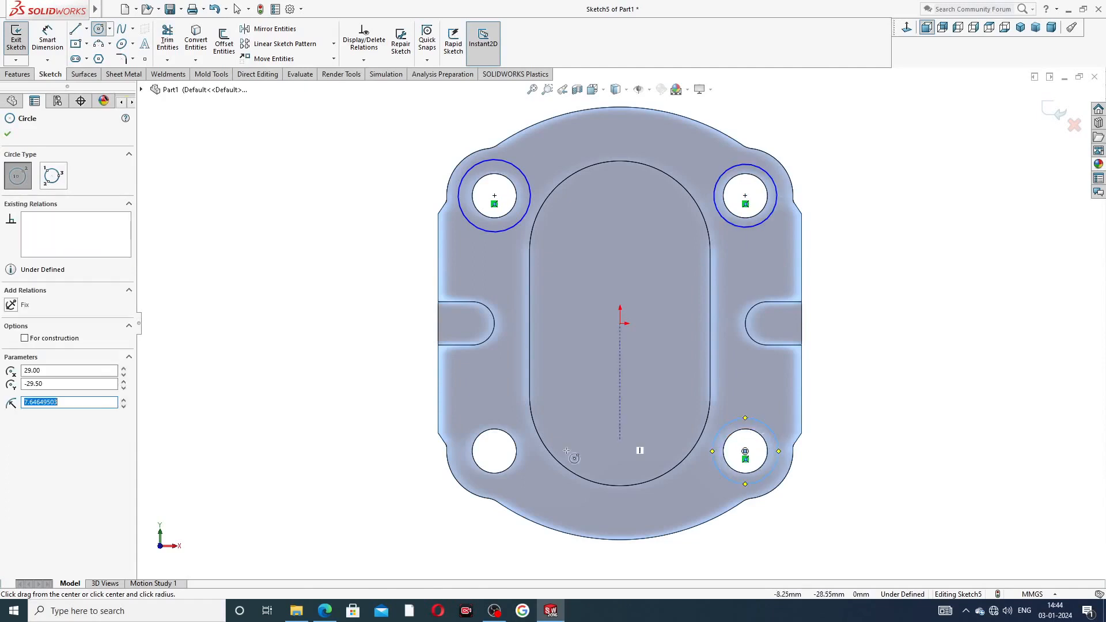
{"action": "left_click", "coordinate": [494, 451]}
{"action": "left_click", "coordinate": [506, 424]}
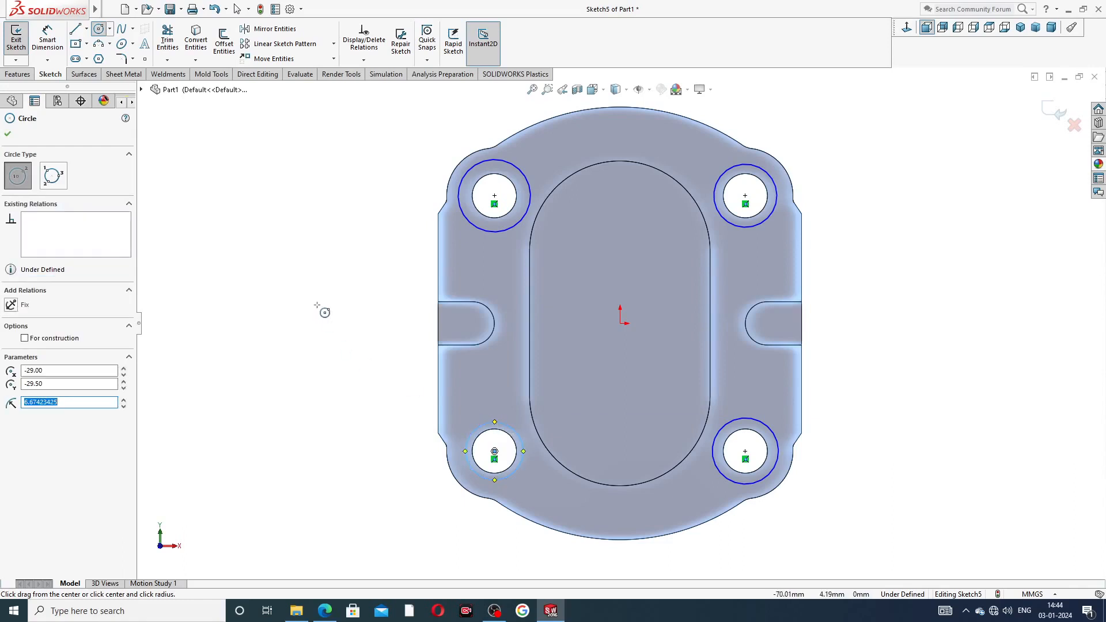
Step: Dimension the circle around the upper-left hole to a 16 mm diameter, and check the end plate's PDF drawing
{"action": "right_click", "coordinate": [321, 309]}
{"action": "left_click", "coordinate": [350, 316]}
{"action": "left_click", "coordinate": [48, 39]}
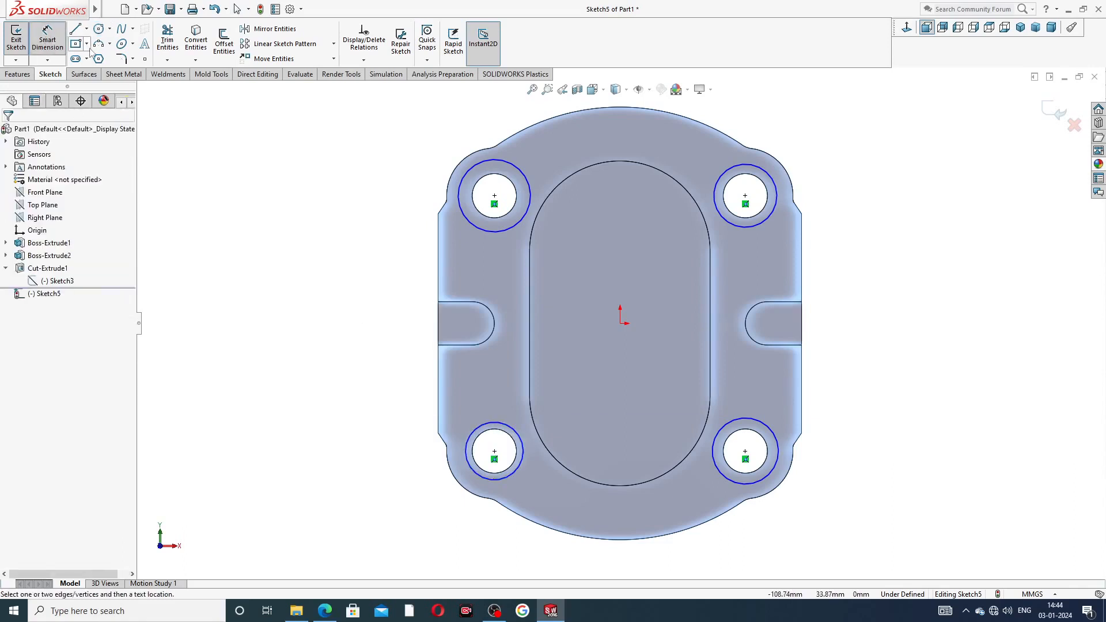
{"action": "left_click", "coordinate": [470, 172]}
{"action": "left_click", "coordinate": [442, 150]}
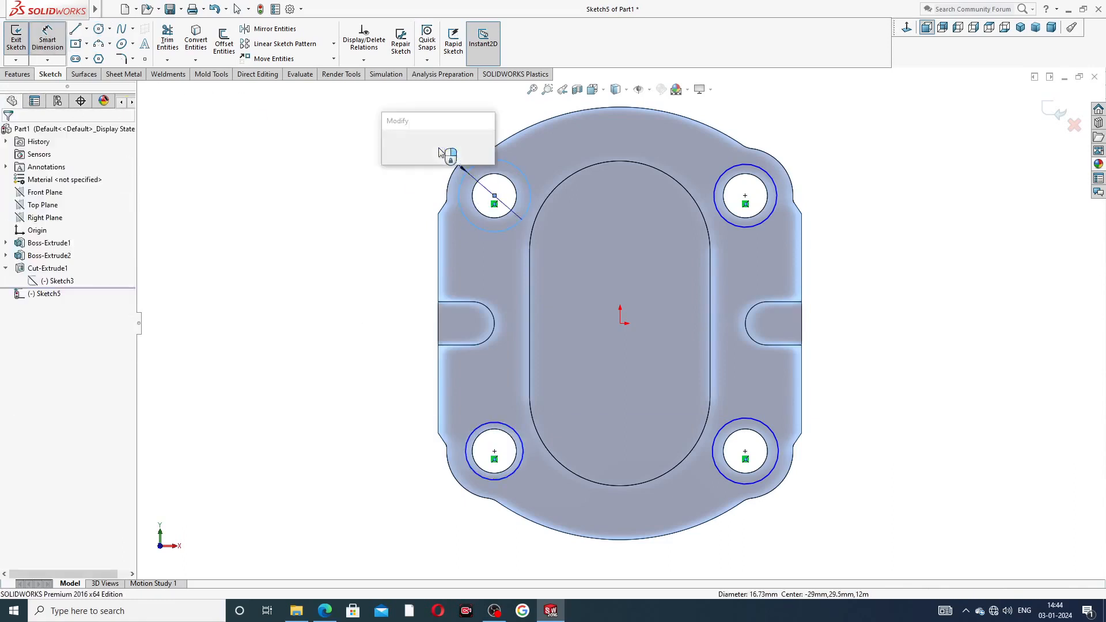
{"action": "type", "text": "16"}
{"action": "key", "text": "Return"}
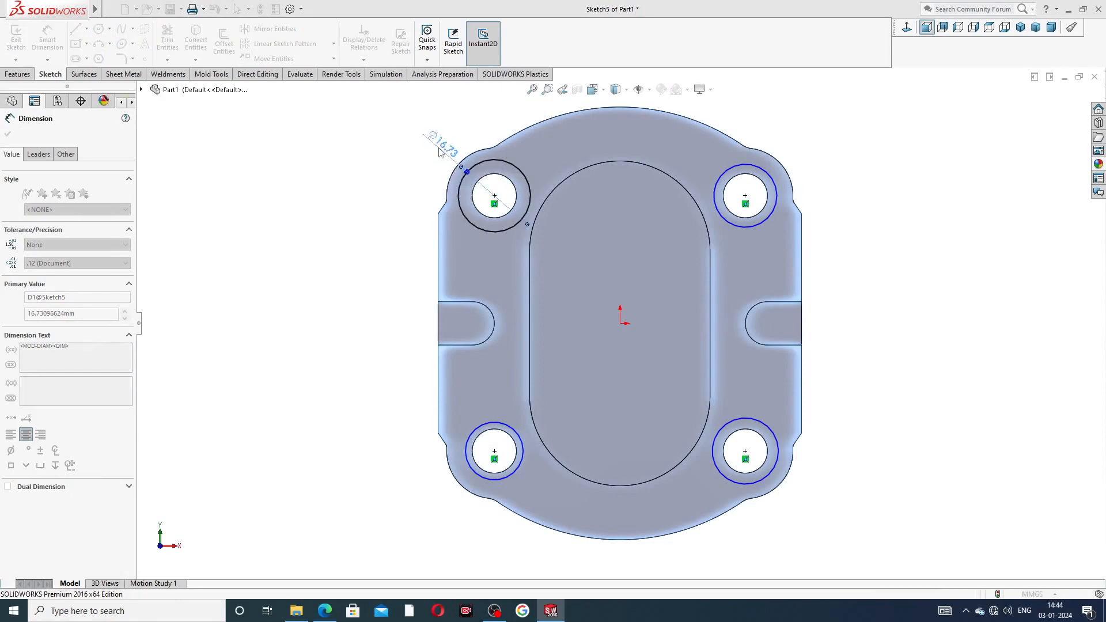
{"action": "left_click", "coordinate": [324, 612]}
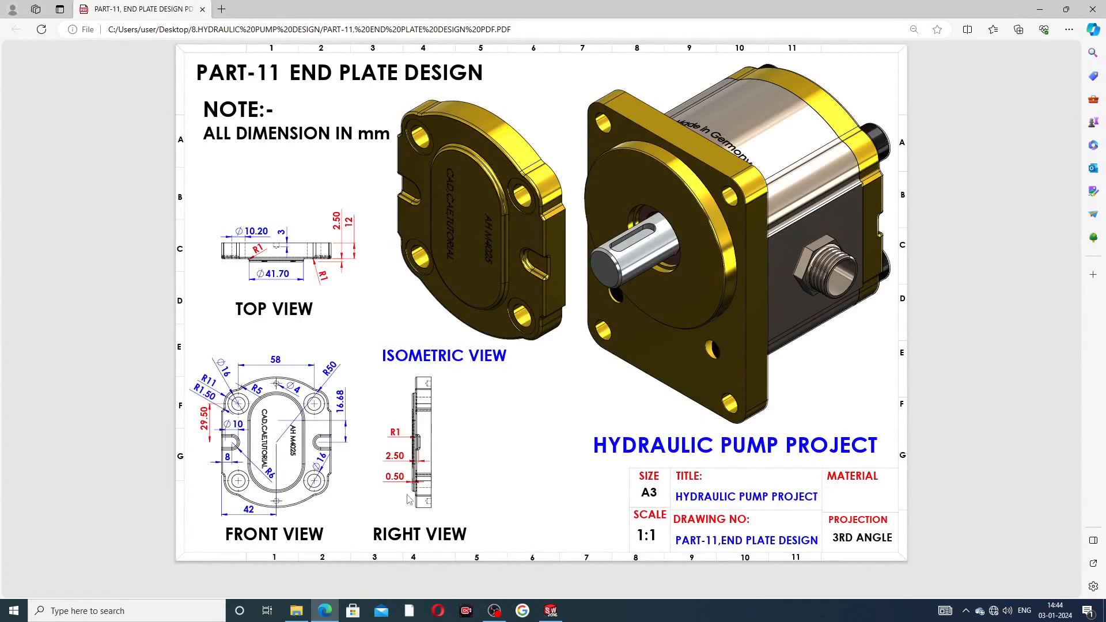
{"action": "left_click", "coordinate": [551, 610]}
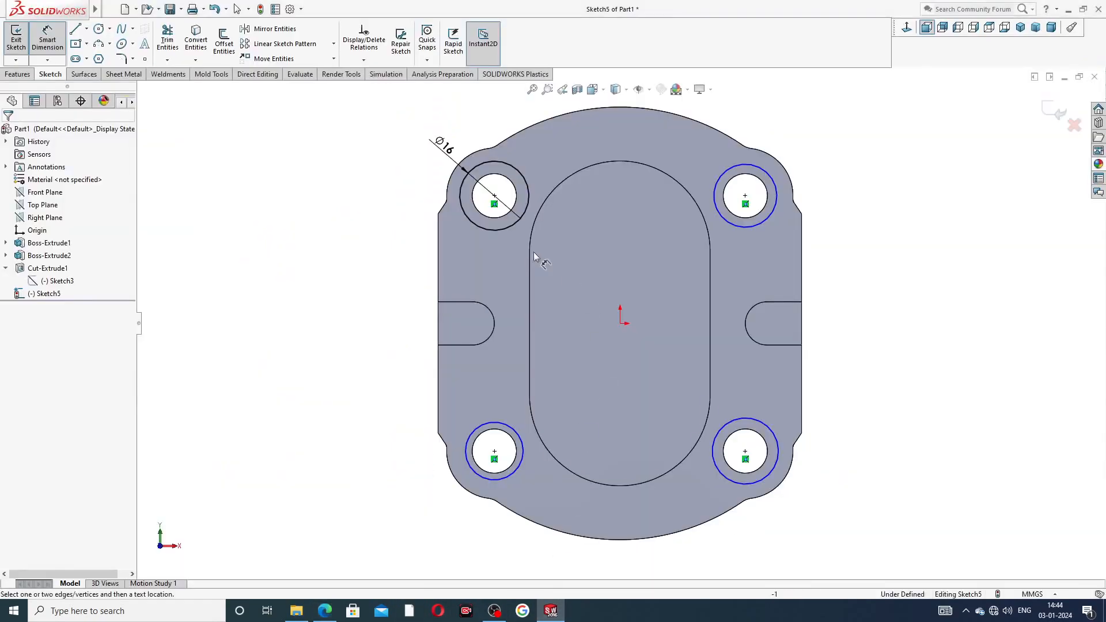
Step: Add an Equal relation between the four circles around the corner holes
{"action": "right_click", "coordinate": [286, 238]}
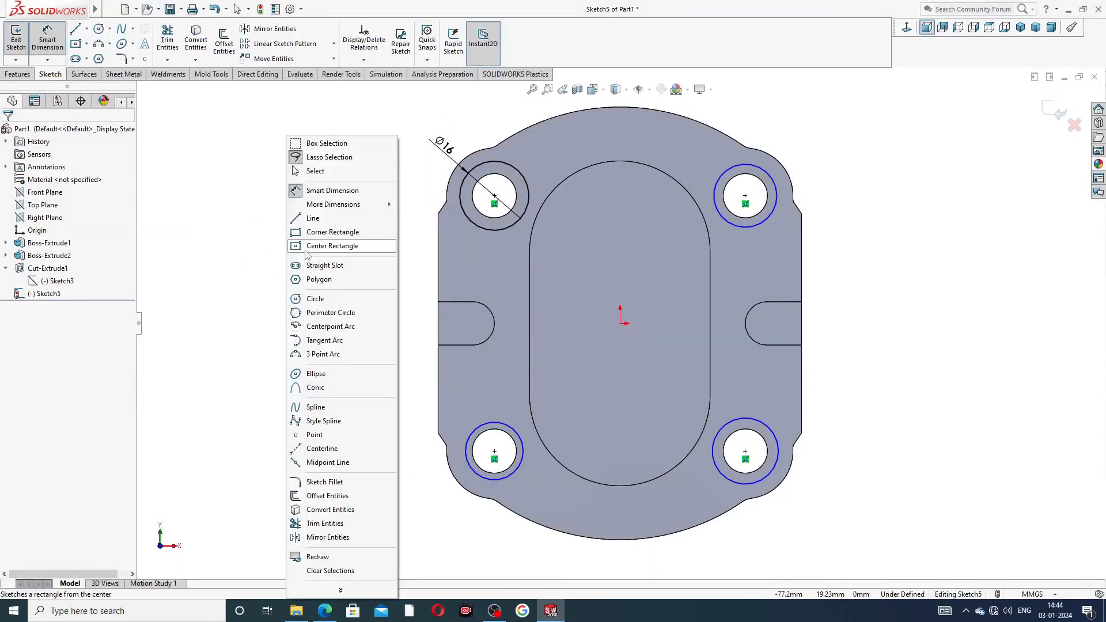
{"action": "left_click", "coordinate": [323, 171]}
{"action": "left_click", "coordinate": [517, 171]}
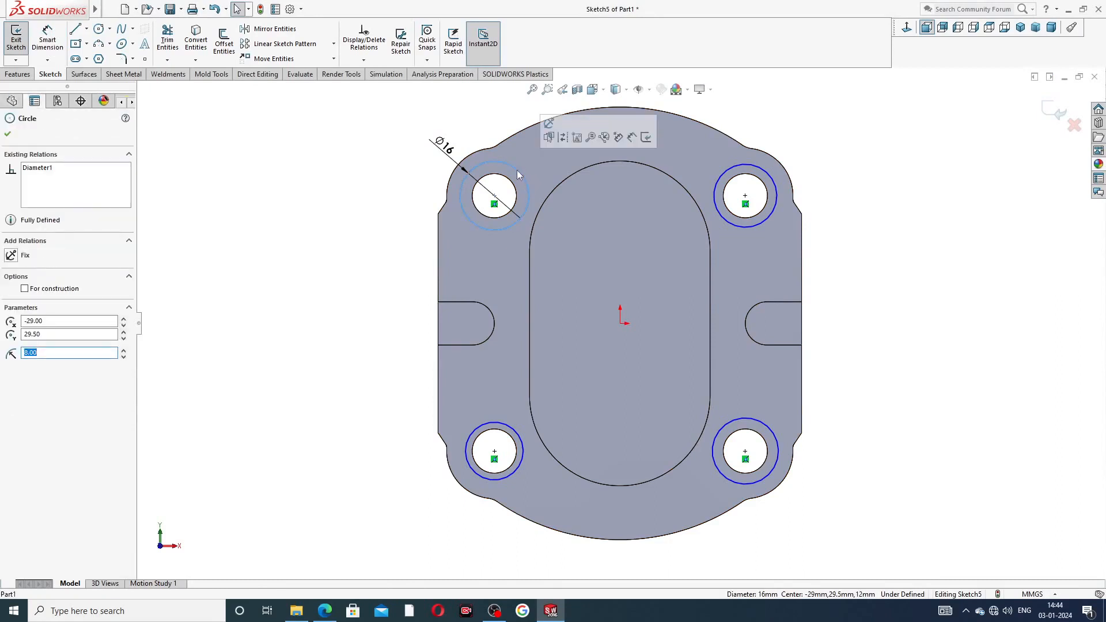
{"action": "left_click", "coordinate": [737, 168], "text": "ctrl"}
{"action": "left_click", "coordinate": [769, 433], "text": "ctrl"}
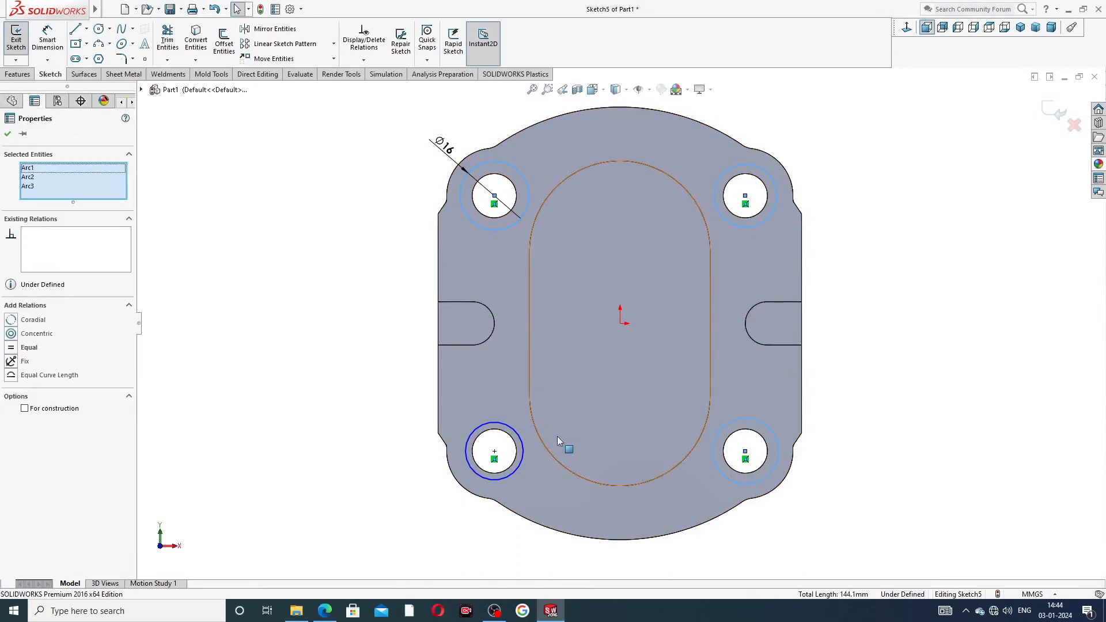
{"action": "left_click", "coordinate": [517, 440], "text": "ctrl"}
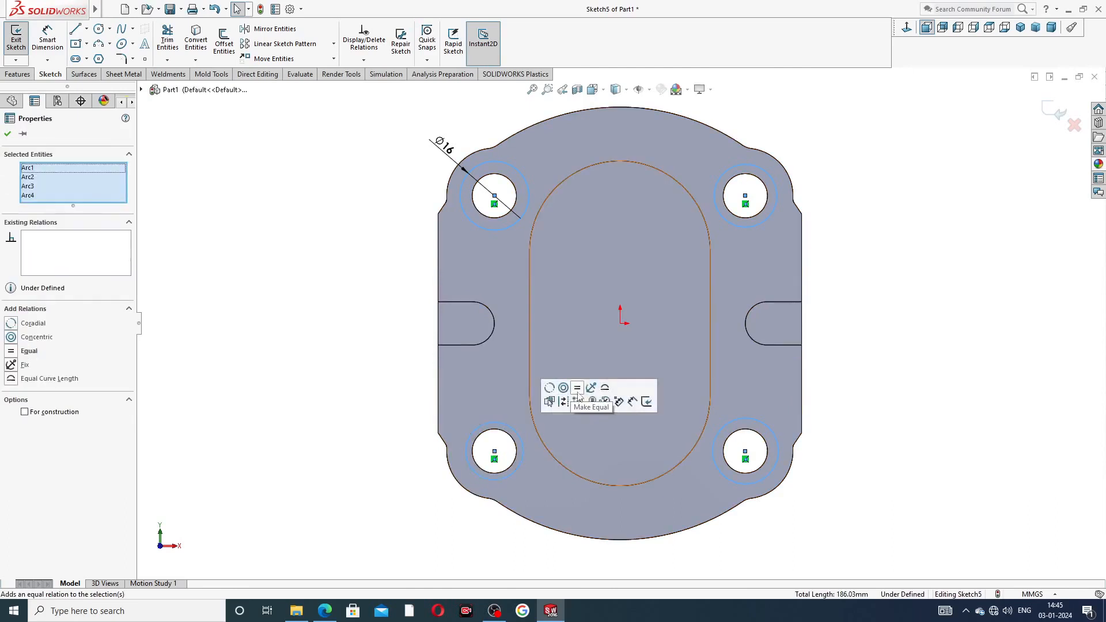
{"action": "left_click", "coordinate": [577, 390]}
{"action": "left_click", "coordinate": [840, 229]}
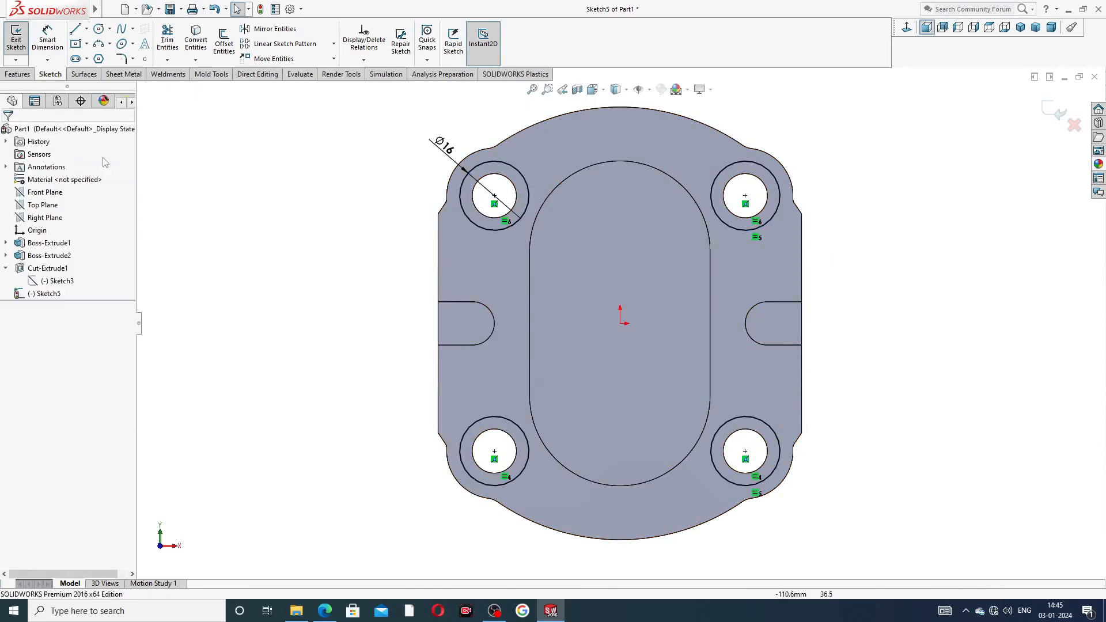
Step: Cut-extrude the four circles around the corner holes to a blind depth of 0.5 mm
{"action": "left_click", "coordinate": [17, 73]}
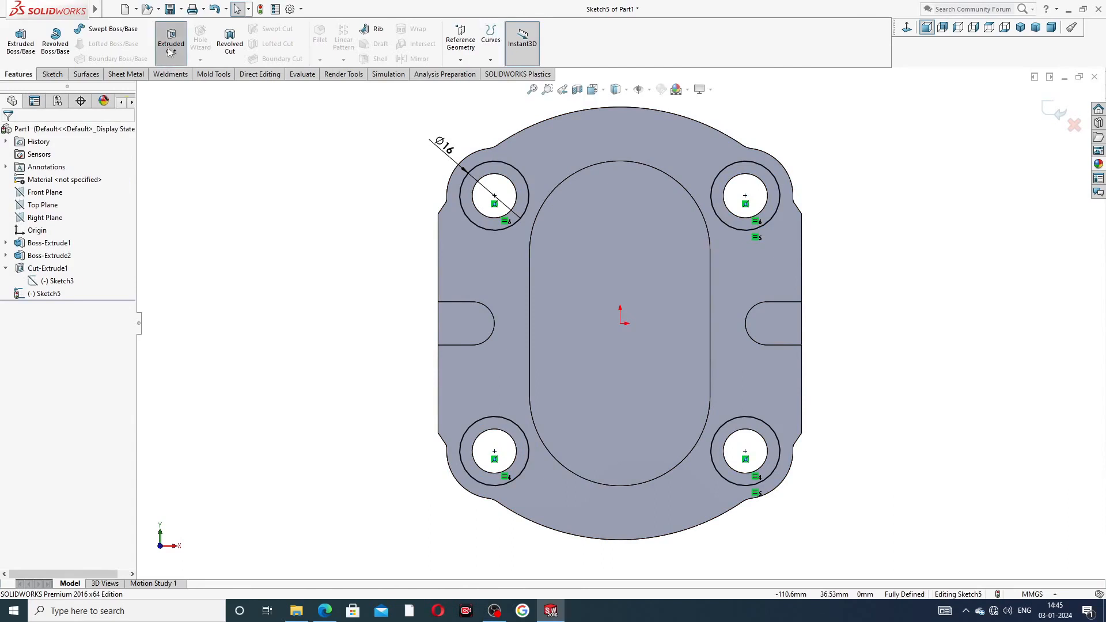
{"action": "left_click", "coordinate": [171, 40]}
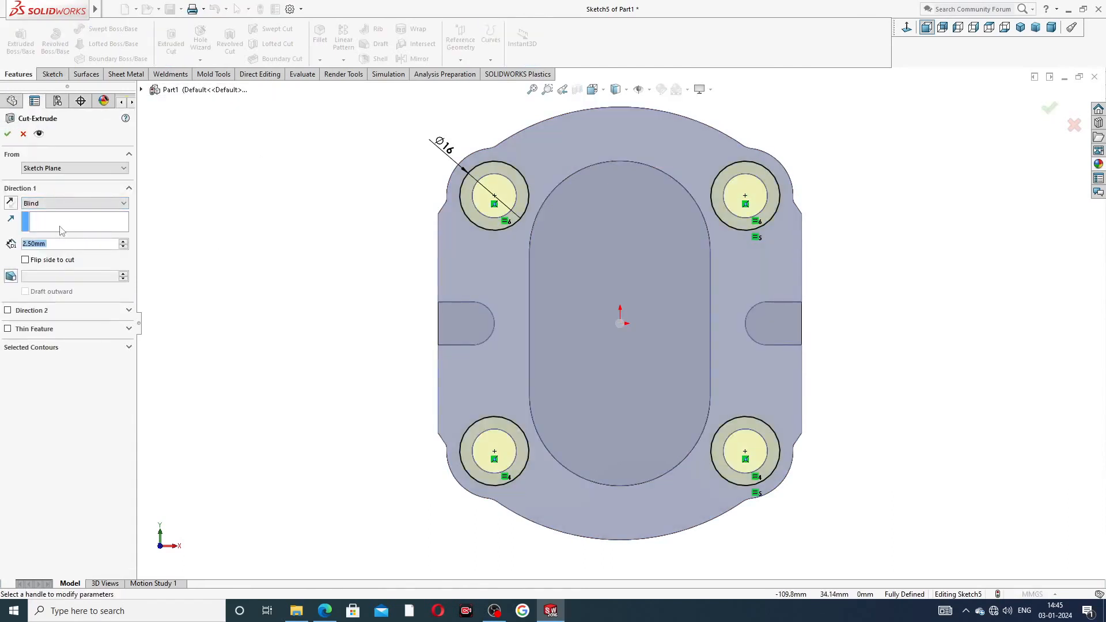
{"action": "type", "text": ".5"}
{"action": "key", "text": "Return"}
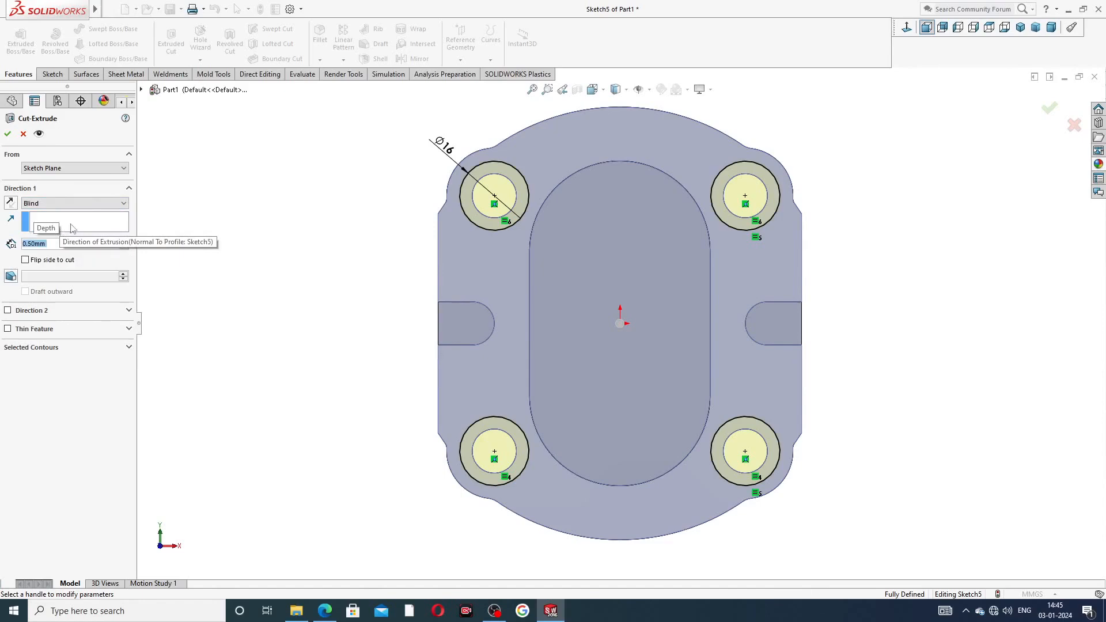
{"action": "key", "text": "Return"}
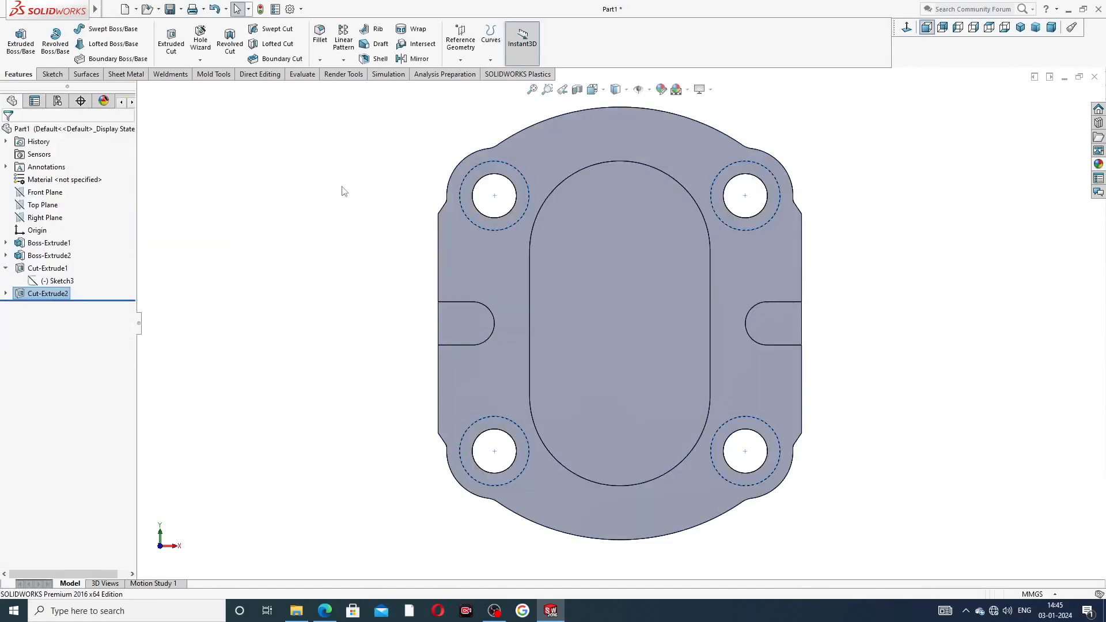
Step: Start a constant-size fillet with a 1 mm radius and select all six outer edge runs around the plate's boss-side face
{"action": "mouse_move", "coordinate": [889, 215]}
{"action": "middle_mouse_down"}
{"action": "mouse_move", "coordinate": [814, 210]}
{"action": "mouse_move", "coordinate": [842, 202]}
{"action": "mouse_move", "coordinate": [834, 232]}
{"action": "mouse_move", "coordinate": [852, 219]}
{"action": "mouse_move", "coordinate": [777, 256]}
{"action": "mouse_move", "coordinate": [822, 232]}
{"action": "mouse_move", "coordinate": [701, 237]}
{"action": "middle_mouse_up"}
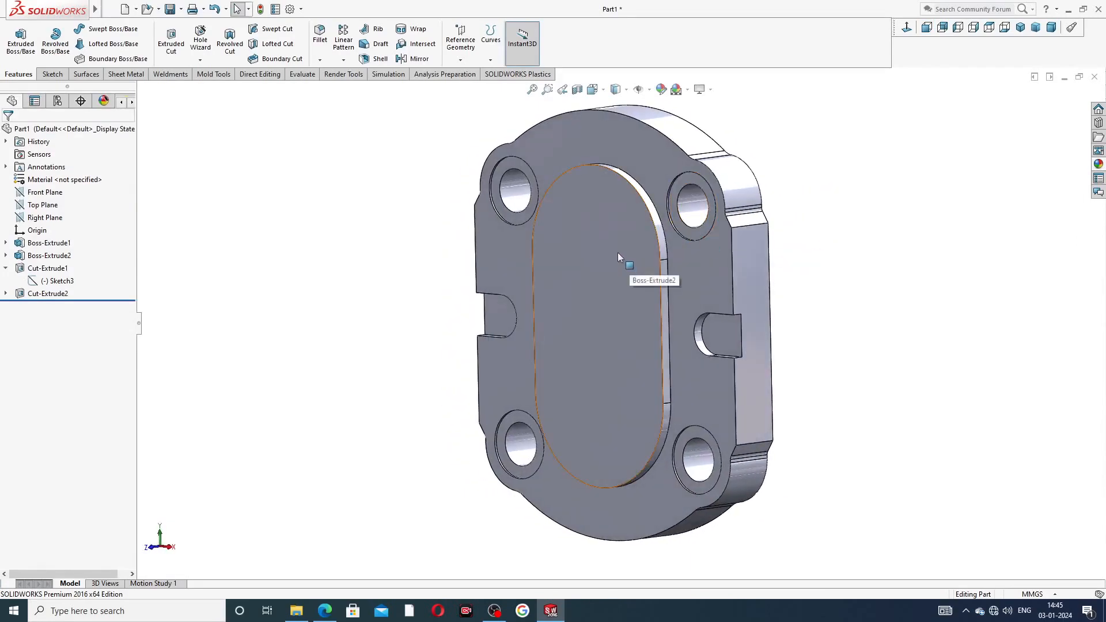
{"action": "left_click", "coordinate": [320, 60]}
{"action": "left_click", "coordinate": [336, 75]}
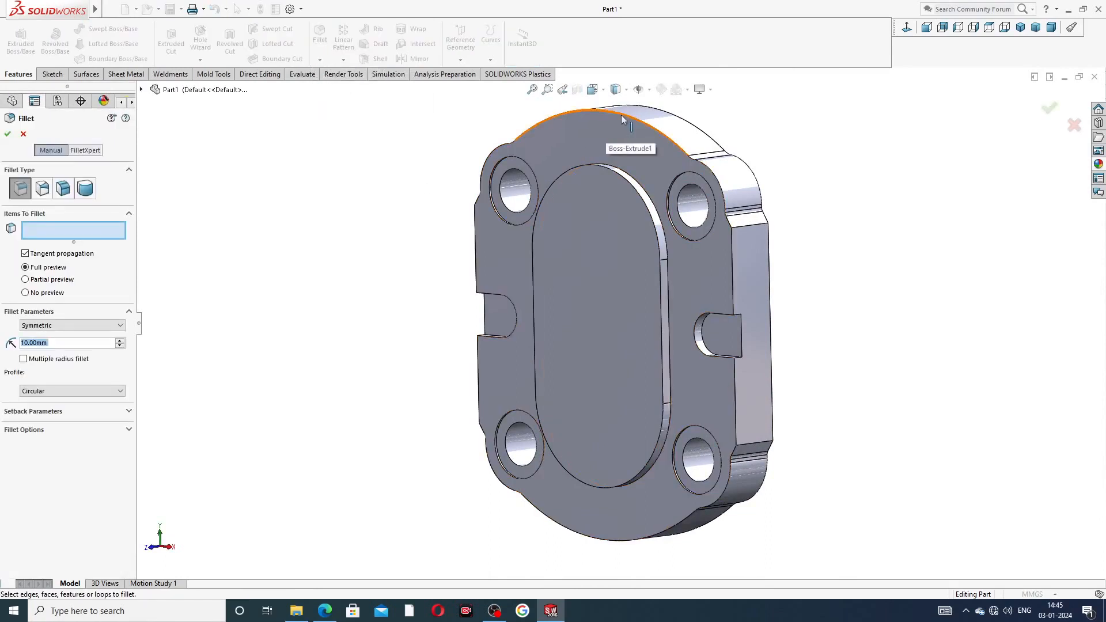
{"action": "type", "text": "1"}
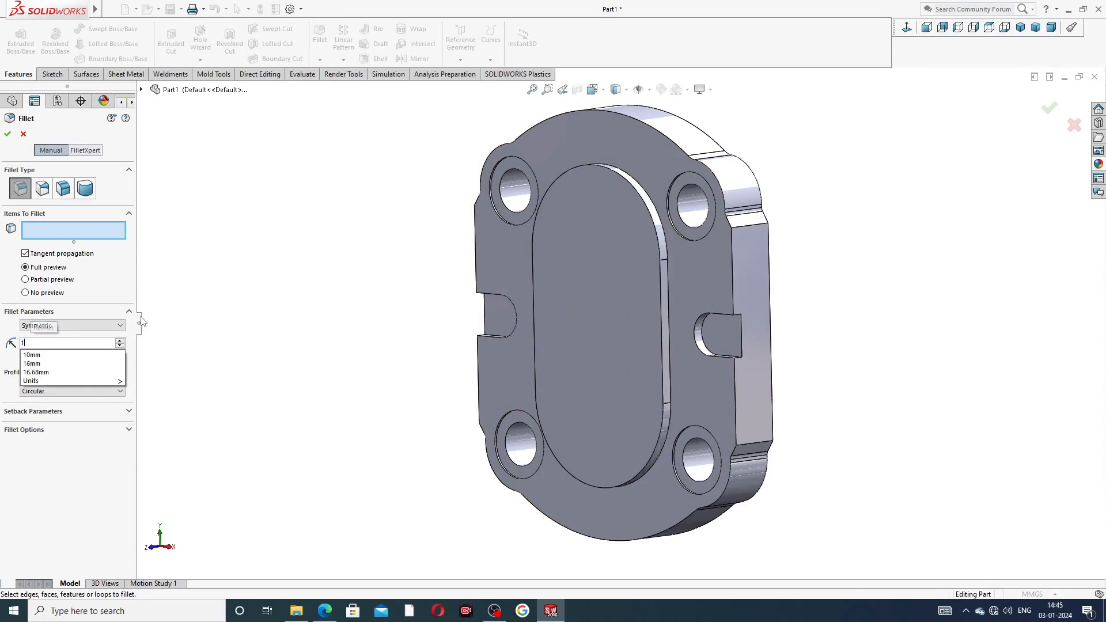
{"action": "key", "text": "Return"}
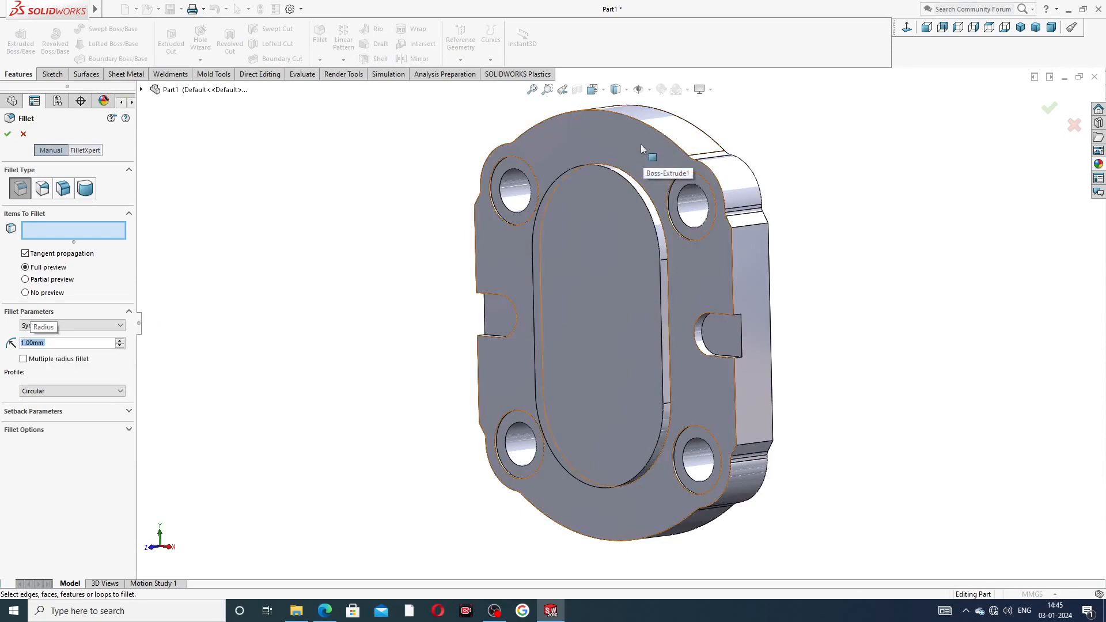
{"action": "left_click", "coordinate": [641, 126]}
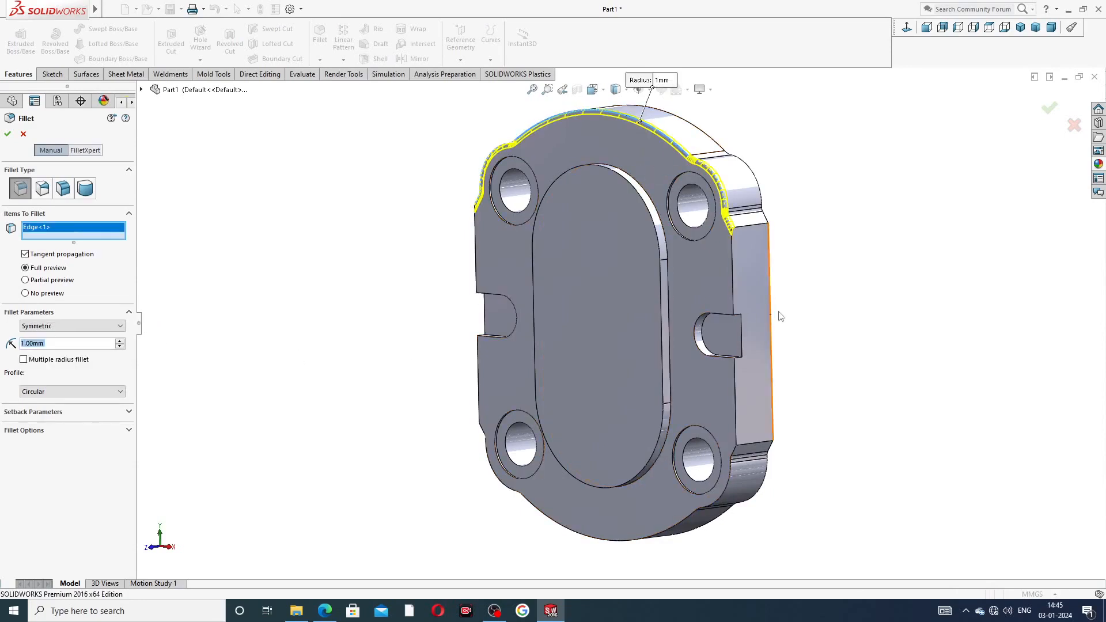
{"action": "left_click", "coordinate": [734, 288]}
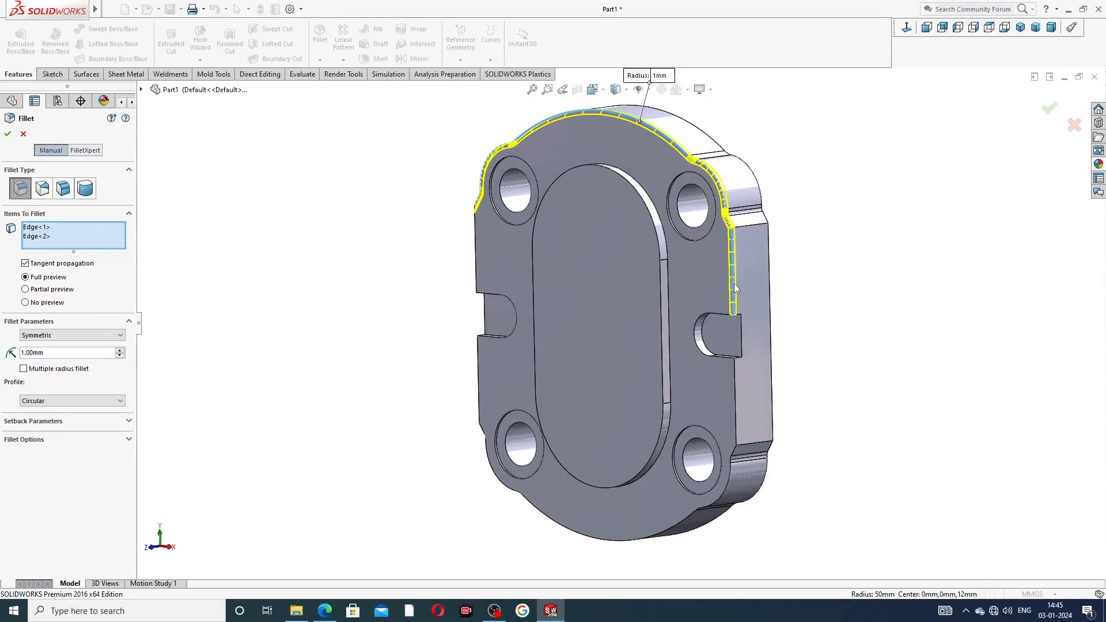
{"action": "left_click", "coordinate": [735, 385]}
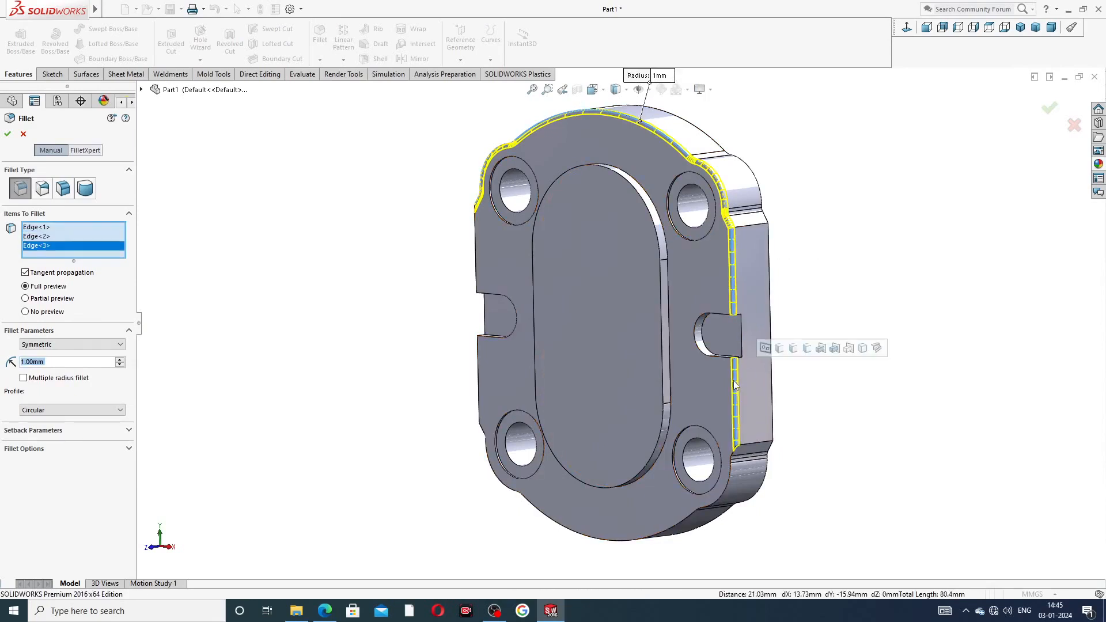
{"action": "left_click", "coordinate": [683, 524]}
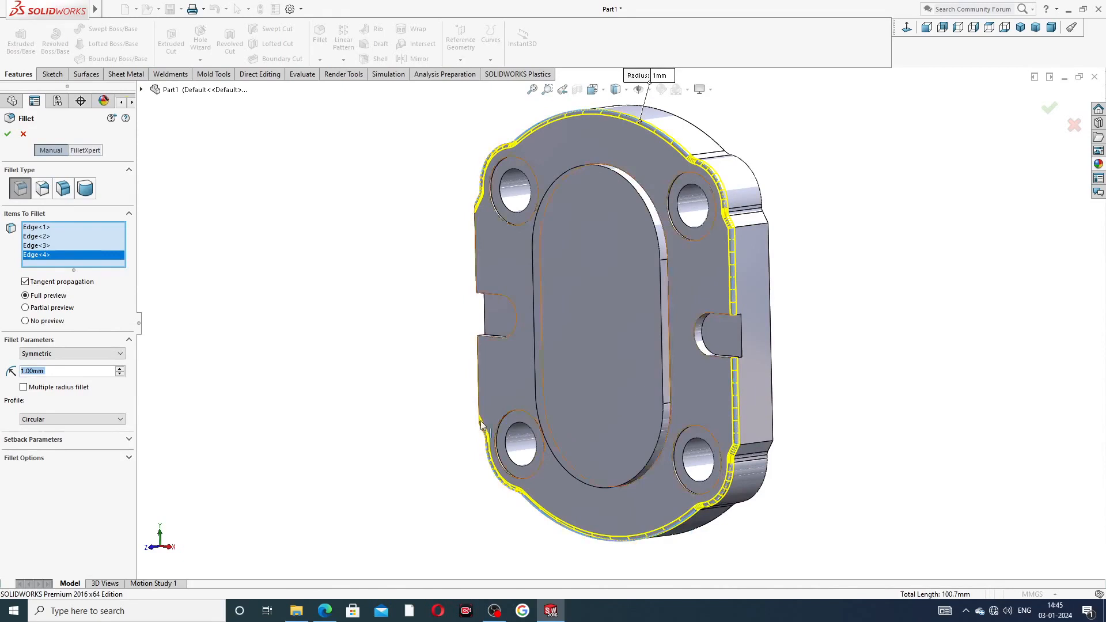
{"action": "left_click", "coordinate": [479, 377]}
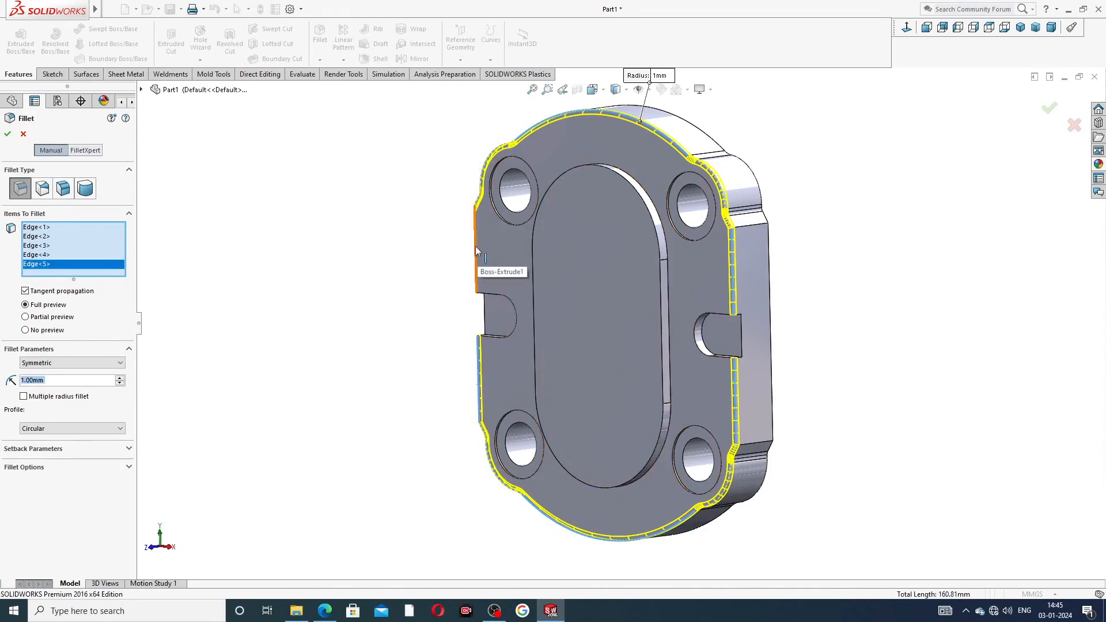
{"action": "left_click", "coordinate": [478, 261]}
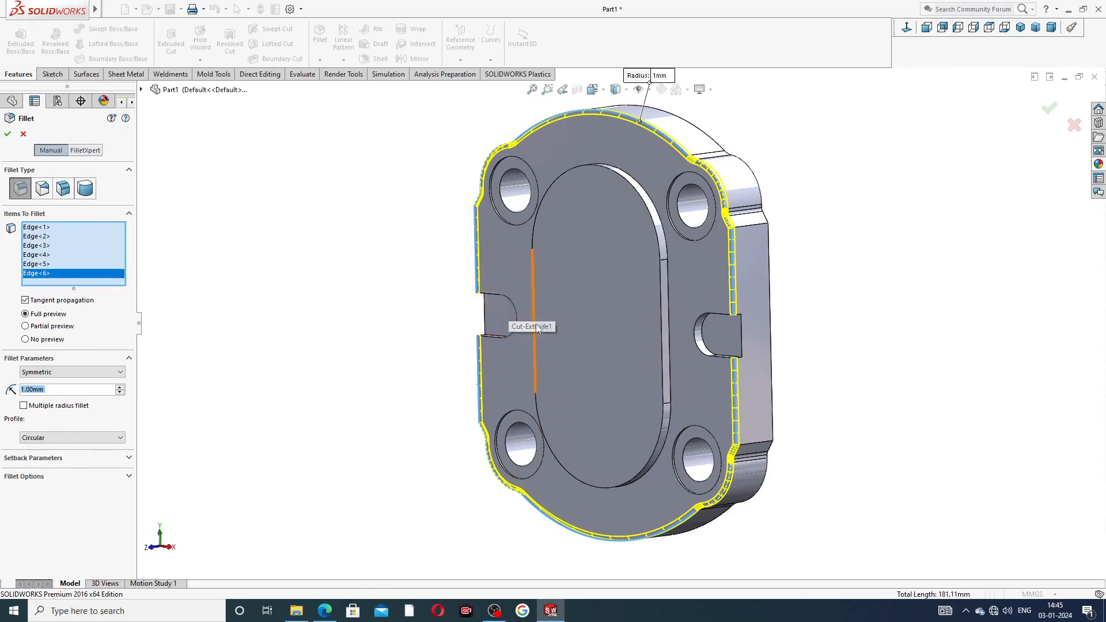
Step: Add the rim edges and floor faces of both side slots to the fillet selection
{"action": "mouse_move", "coordinate": [524, 320]}
{"action": "middle_mouse_down"}
{"action": "mouse_move", "coordinate": [570, 283]}
{"action": "mouse_move", "coordinate": [503, 313]}
{"action": "middle_mouse_up"}
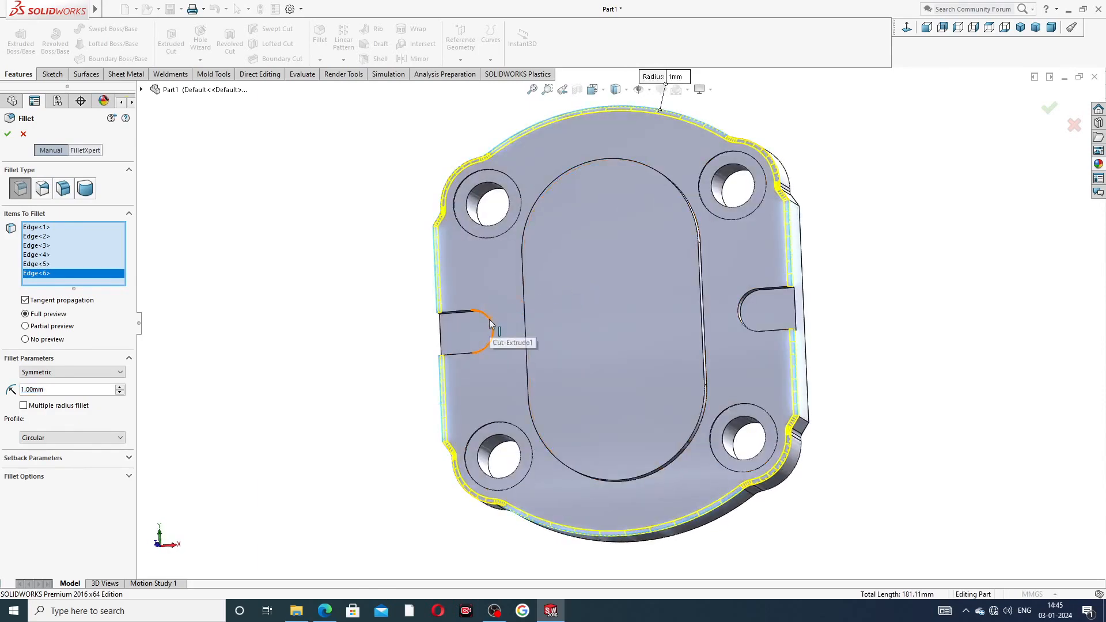
{"action": "left_click", "coordinate": [490, 324]}
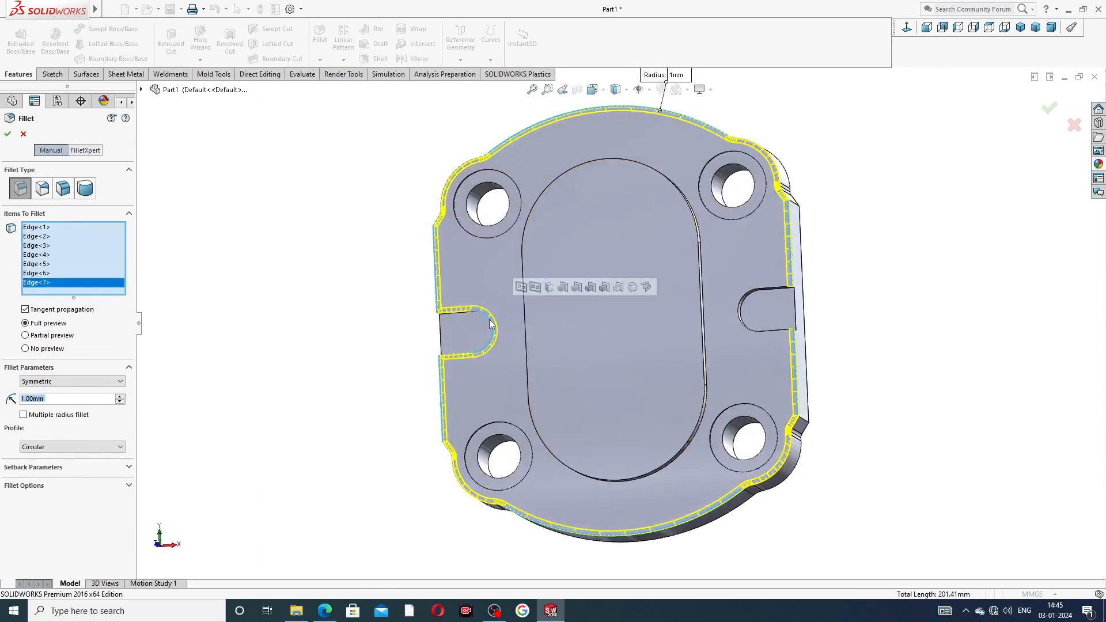
{"action": "left_click", "coordinate": [741, 312]}
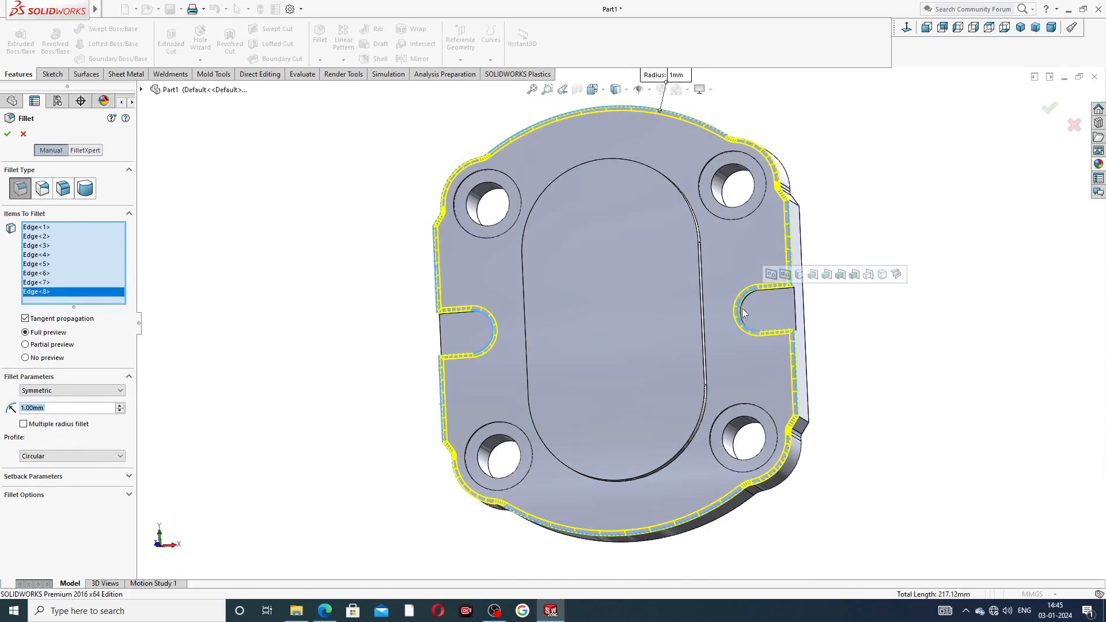
{"action": "left_click", "coordinate": [784, 312]}
{"action": "left_click", "coordinate": [446, 331]}
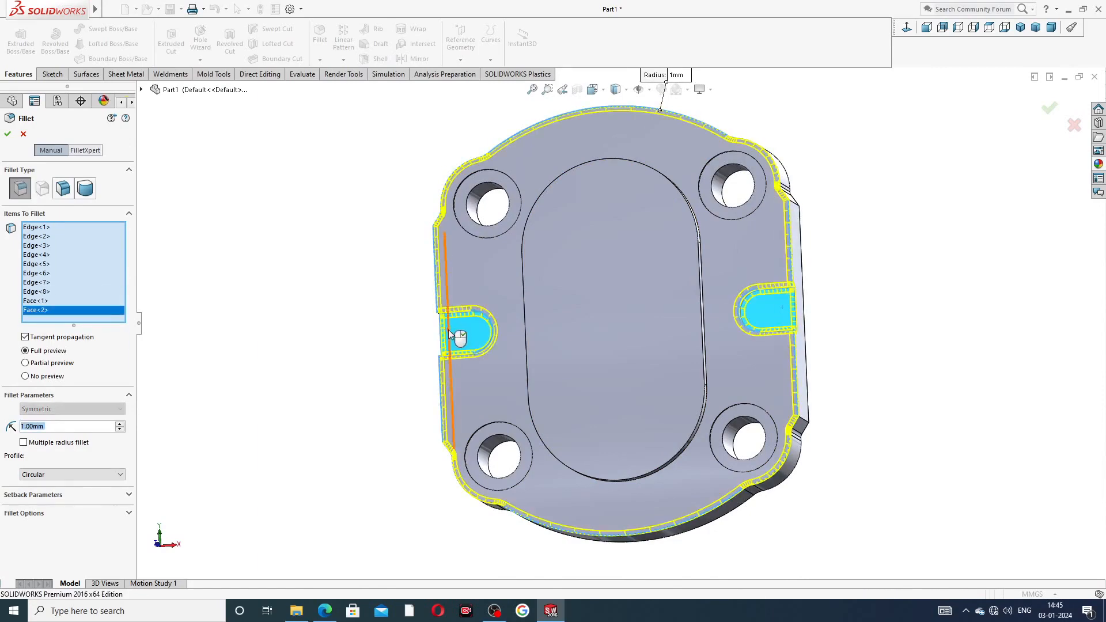
Step: Add the raised boss's top and base edges to the selection and apply the 1 mm fillet
{"action": "mouse_move", "coordinate": [564, 282]}
{"action": "middle_mouse_down"}
{"action": "mouse_move", "coordinate": [582, 279]}
{"action": "mouse_move", "coordinate": [547, 282]}
{"action": "middle_mouse_up"}
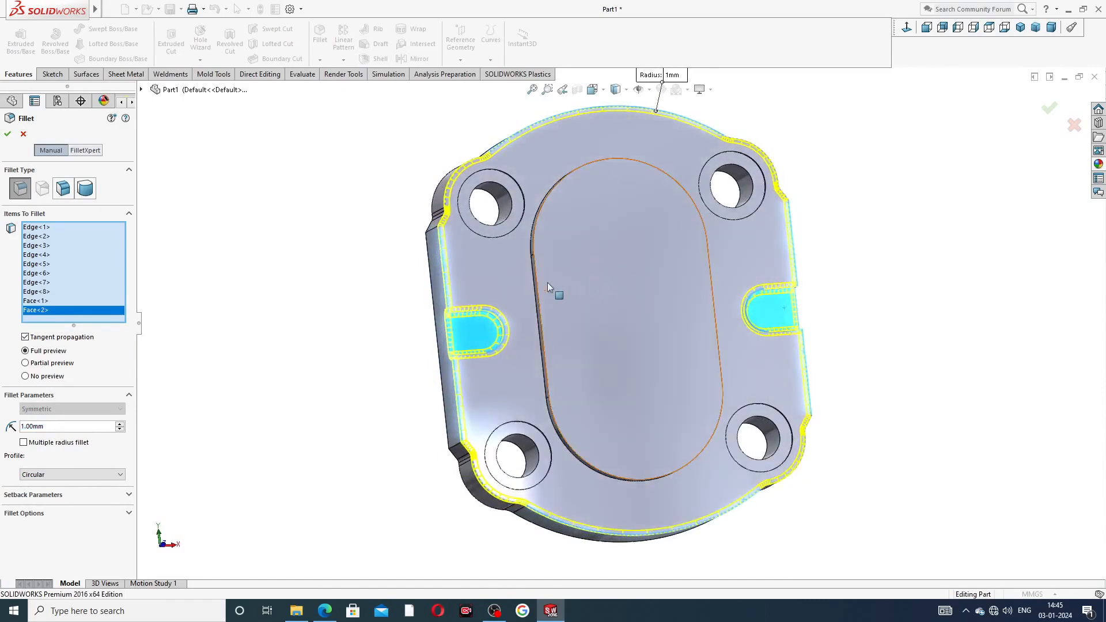
{"action": "left_click", "coordinate": [536, 280]}
{"action": "scroll", "coordinate": [537, 280], "scroll_direction": "down", "scroll_amount": 6}
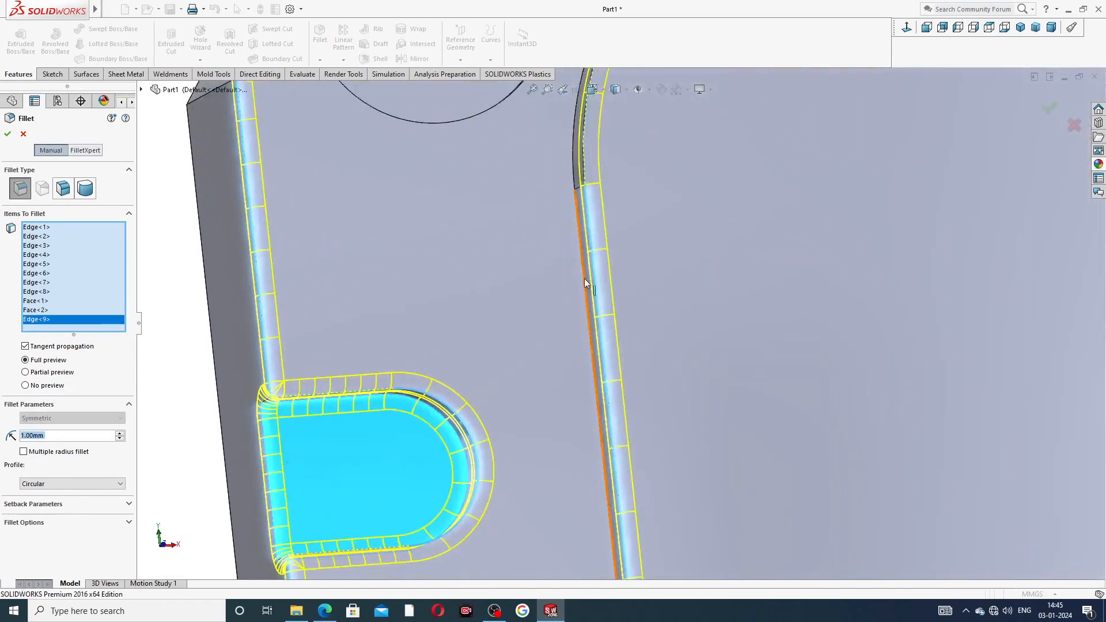
{"action": "left_click", "coordinate": [584, 278]}
{"action": "scroll", "coordinate": [689, 258], "scroll_direction": "up", "scroll_amount": 8}
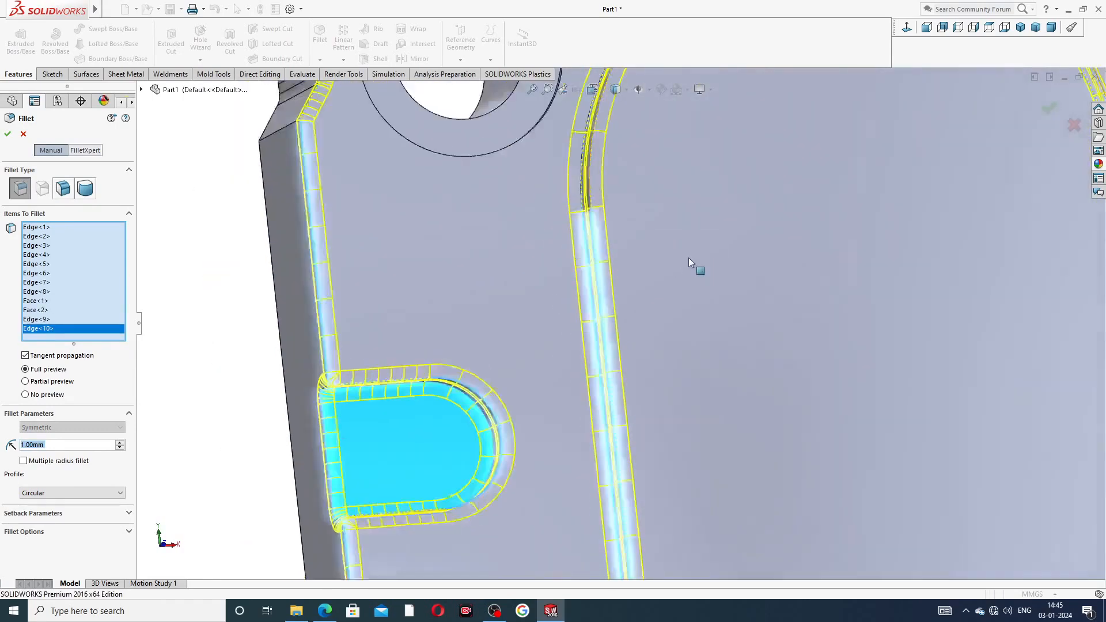
{"action": "mouse_move", "coordinate": [691, 256]}
{"action": "middle_mouse_down"}
{"action": "mouse_move", "coordinate": [726, 251]}
{"action": "mouse_move", "coordinate": [690, 262]}
{"action": "middle_mouse_up"}
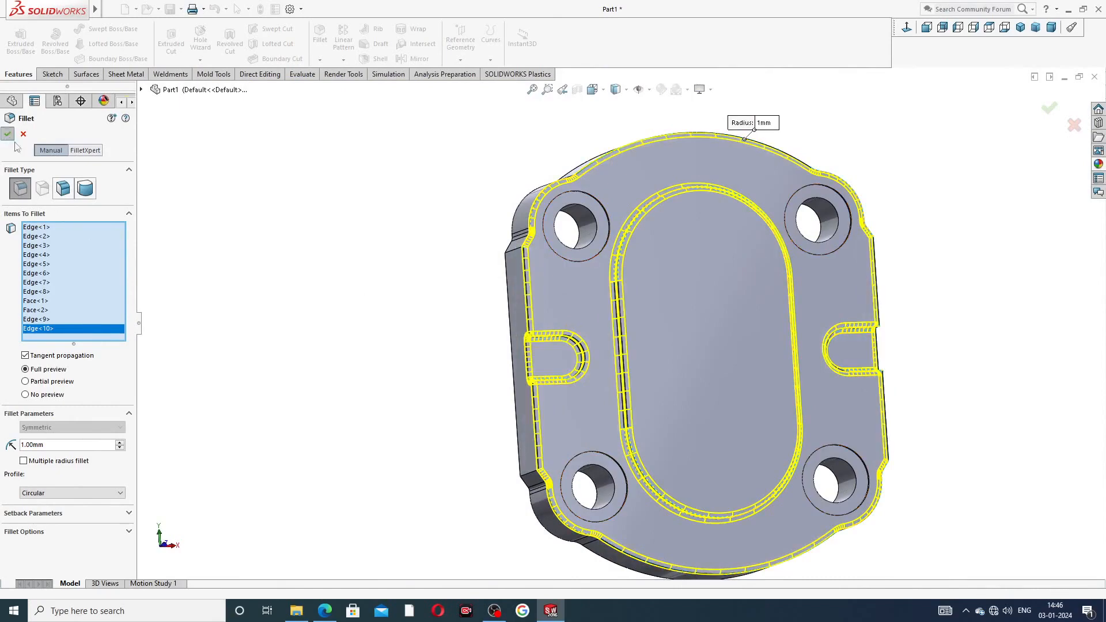
{"action": "key", "text": "Return"}
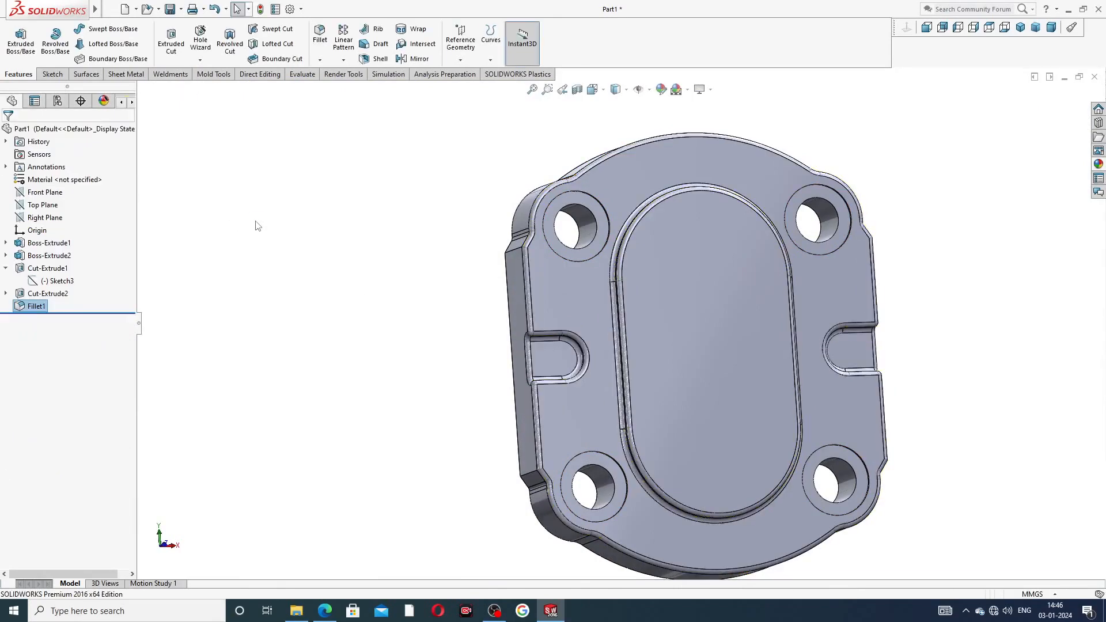
{"action": "middle_click_drag", "start_coordinate": [420, 302], "coordinate": [358, 267]}
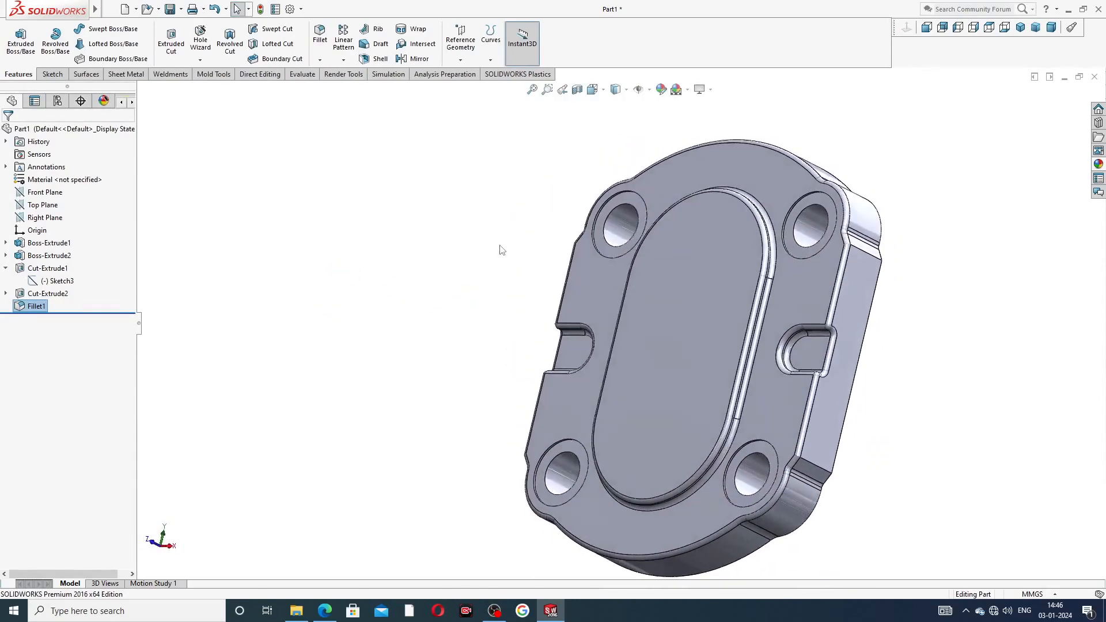
{"action": "scroll", "coordinate": [614, 299], "scroll_direction": "up", "scroll_amount": 3}
{"action": "middle_click_drag", "start_coordinate": [615, 282], "coordinate": [641, 324]}
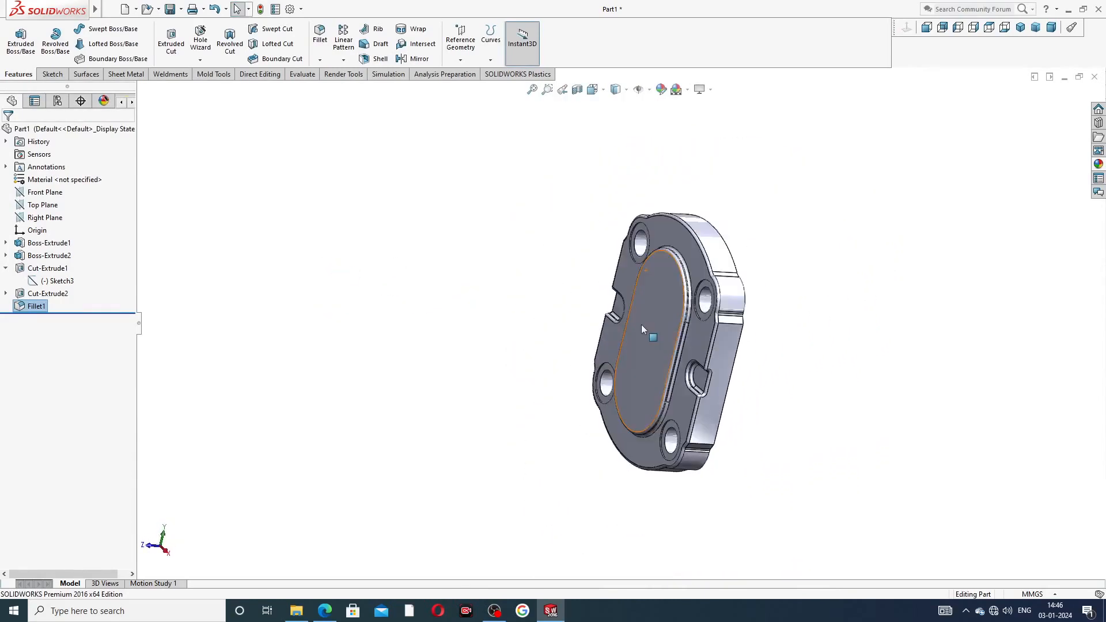
Step: Start a sketch on the raised boss's top face and draw a vertical centerline about 35 mm long to the right of the origin
{"action": "scroll", "coordinate": [644, 322], "scroll_direction": "down", "scroll_amount": 2}
{"action": "left_click", "coordinate": [667, 287]}
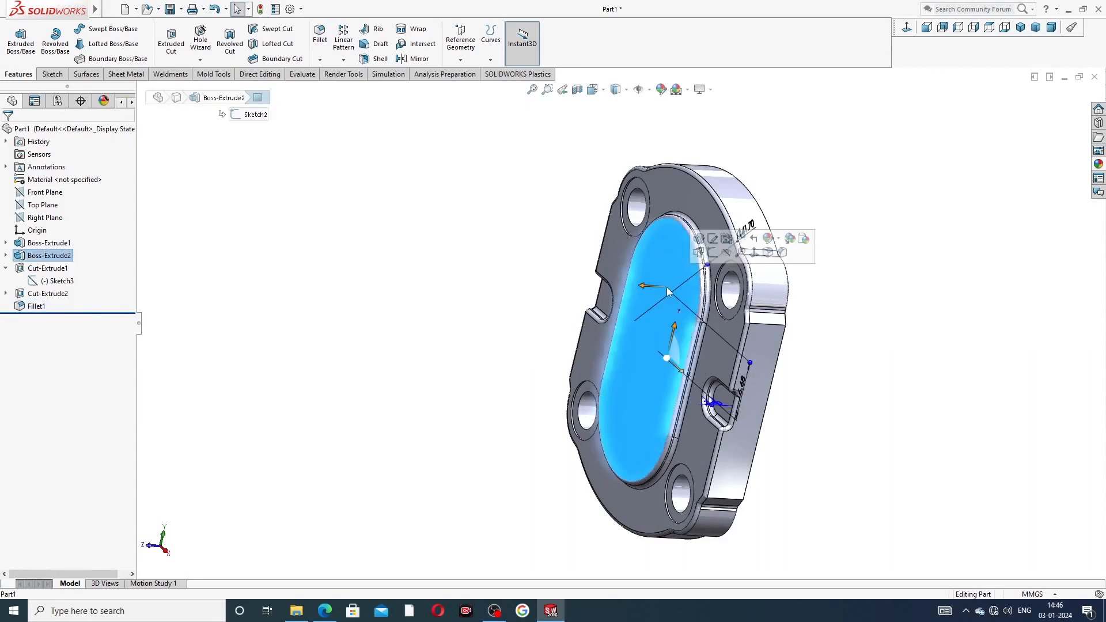
{"action": "left_click", "coordinate": [714, 253]}
{"action": "left_click", "coordinate": [906, 27]}
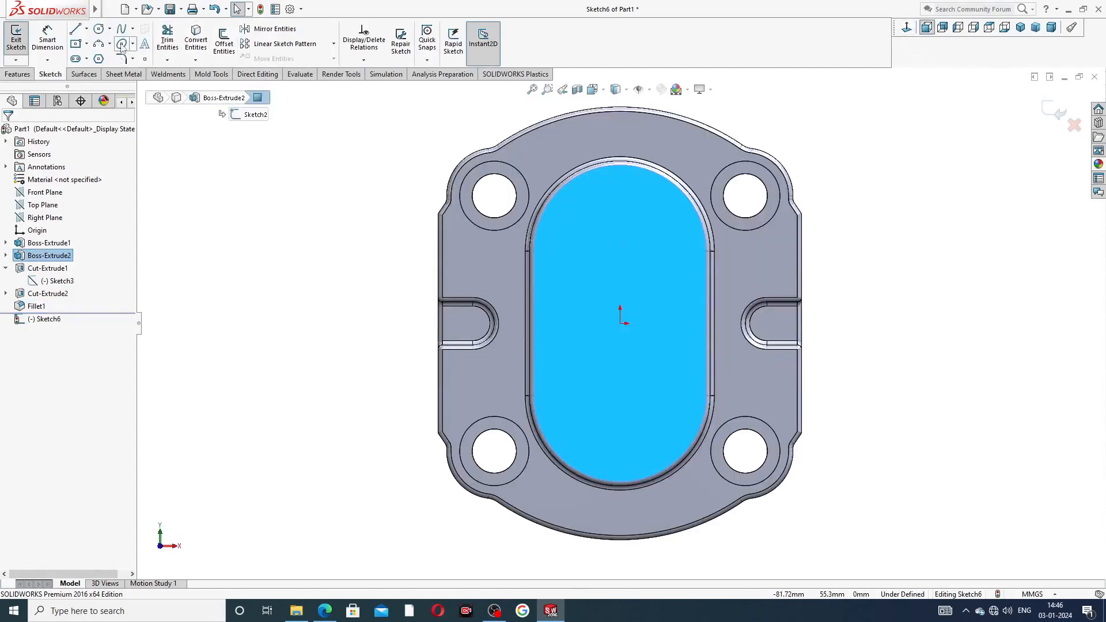
{"action": "left_click", "coordinate": [86, 29]}
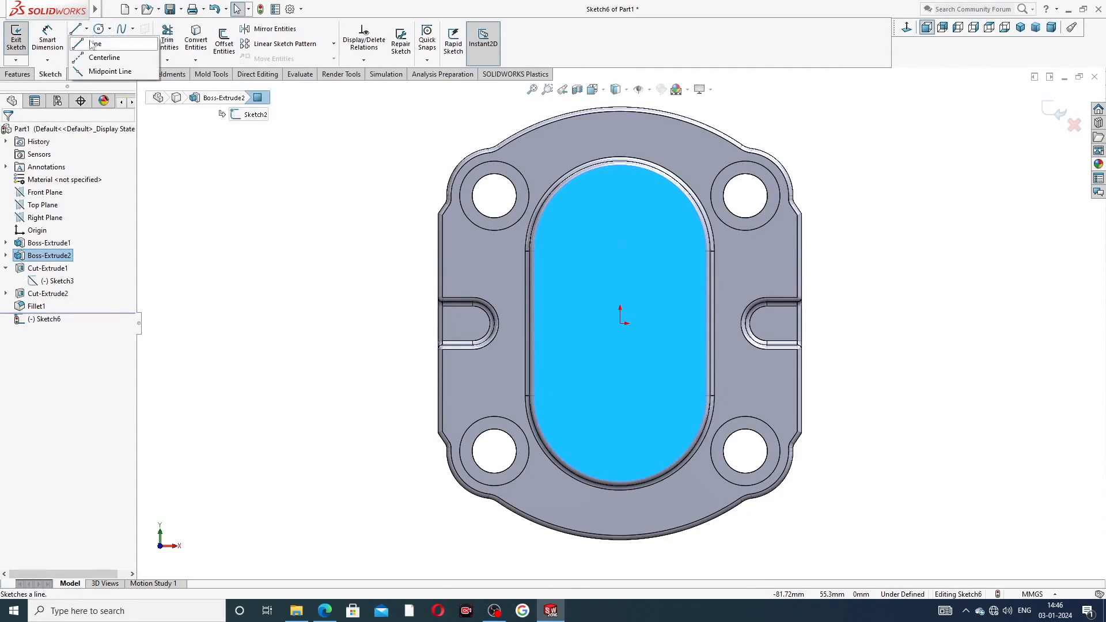
{"action": "left_click", "coordinate": [102, 58]}
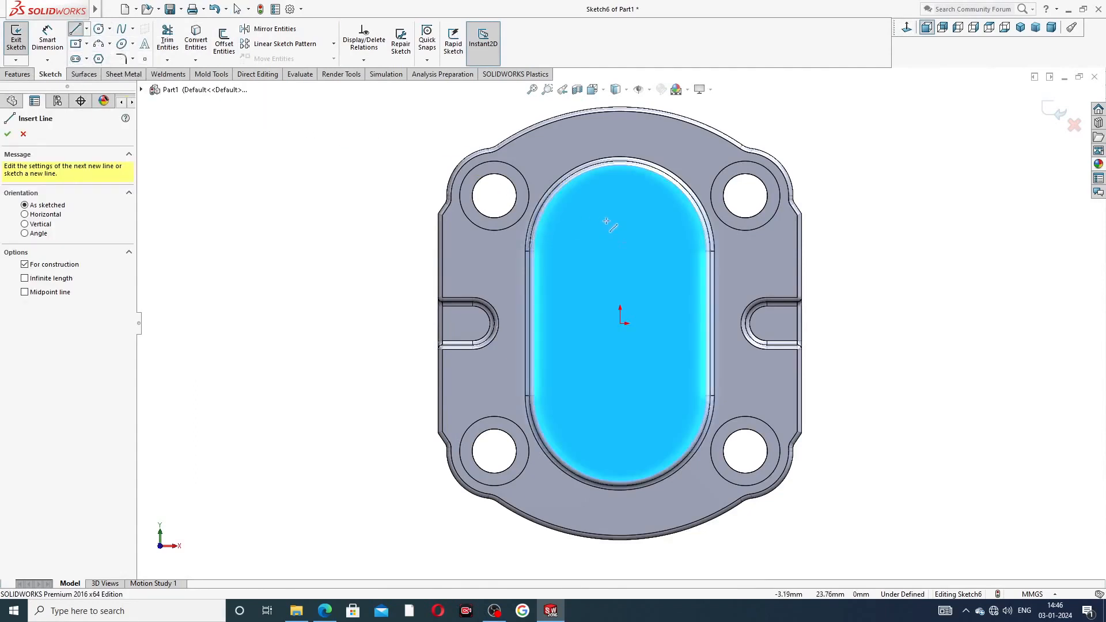
{"action": "left_click", "coordinate": [656, 235]}
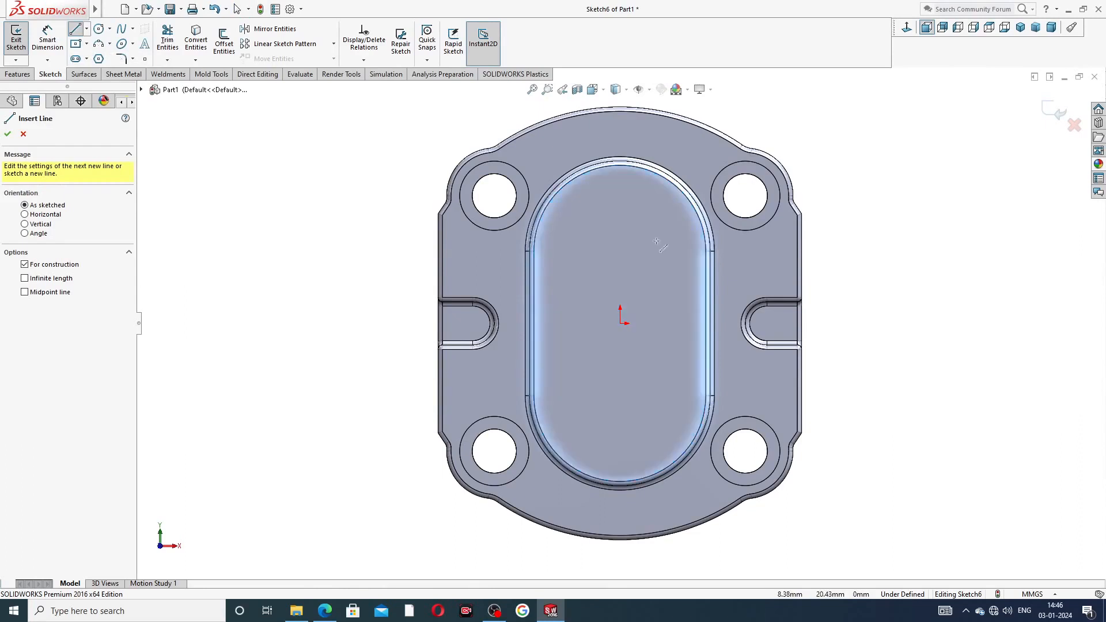
{"action": "left_click", "coordinate": [656, 388]}
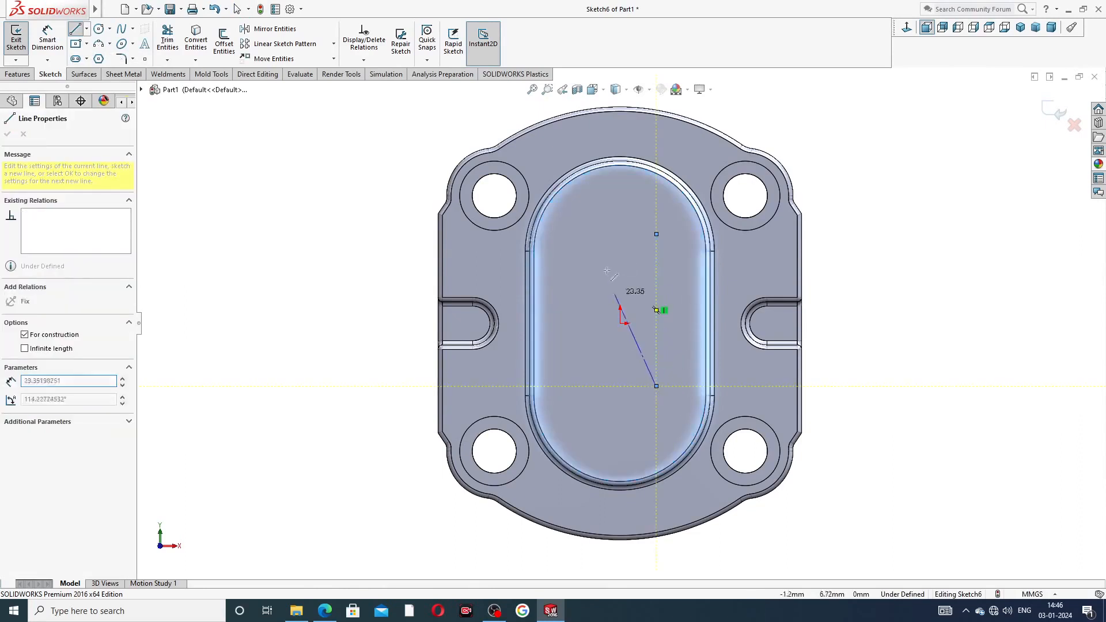
{"action": "right_click", "coordinate": [608, 268]}
{"action": "left_click", "coordinate": [637, 273]}
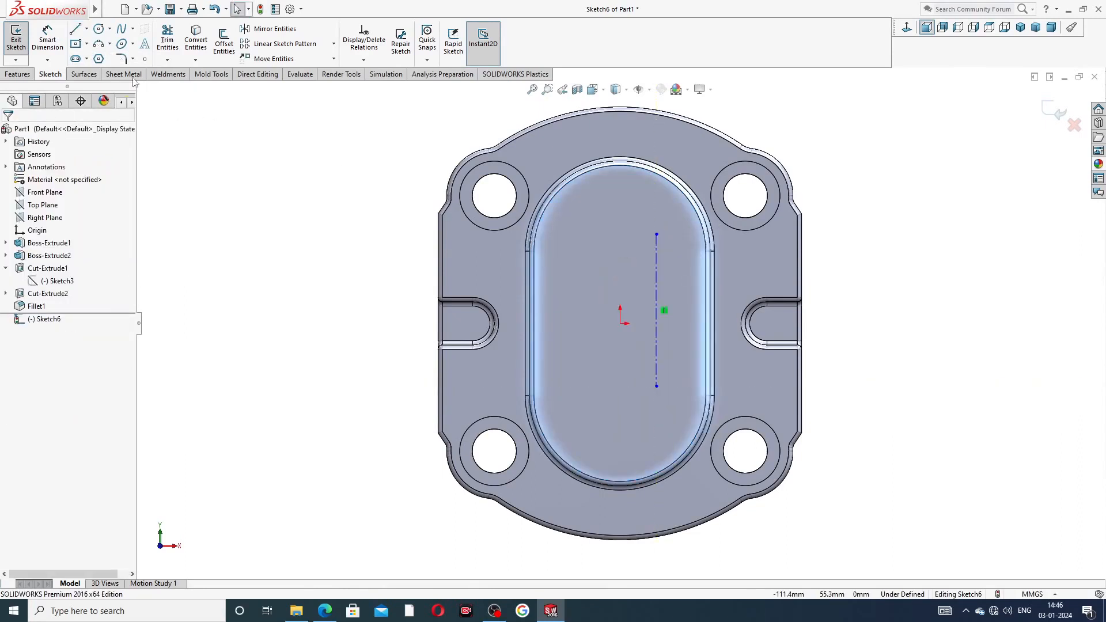
Step: Add a second vertical centerline to the left of the origin and stretch it to about 49 mm long
{"action": "left_click", "coordinate": [86, 28]}
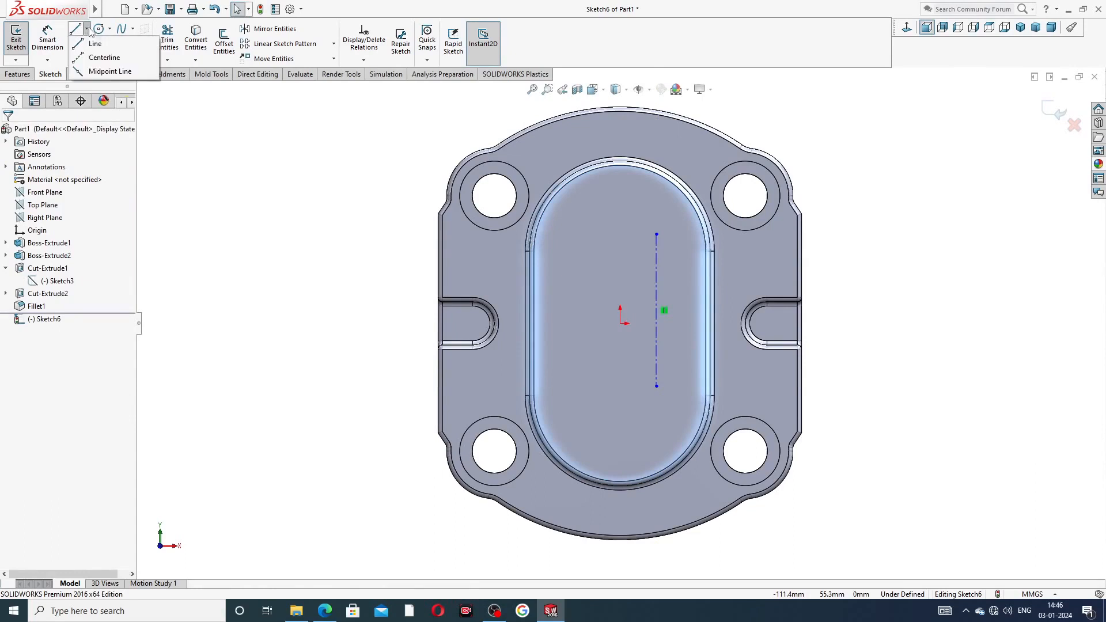
{"action": "left_click", "coordinate": [99, 56]}
{"action": "left_click_drag", "start_coordinate": [593, 234], "coordinate": [593, 247]}
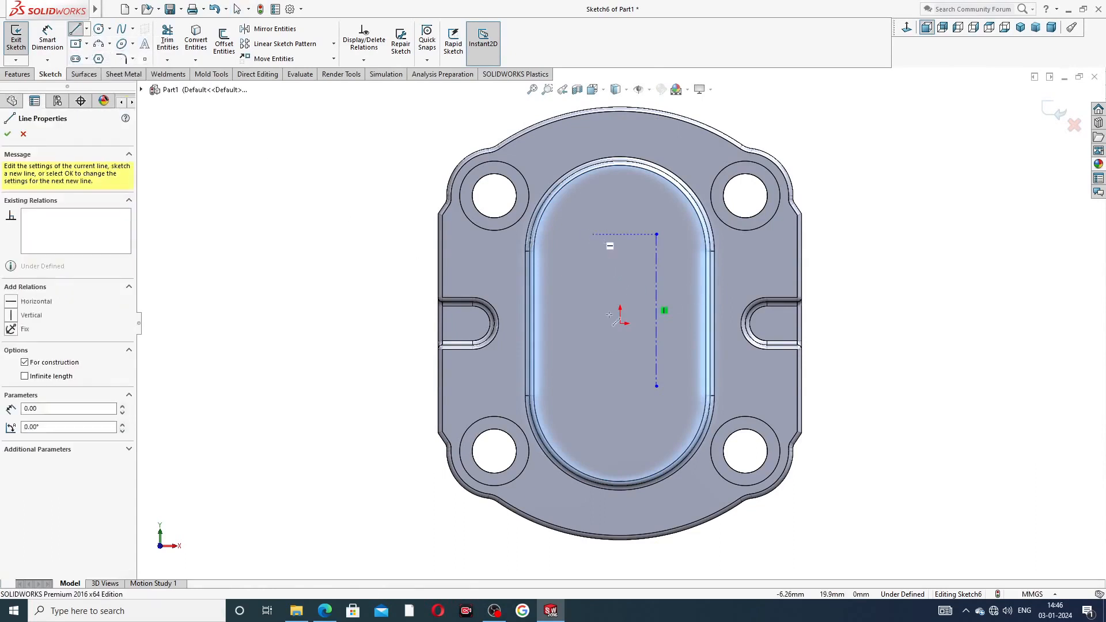
{"action": "right_click", "coordinate": [920, 179]}
{"action": "left_click", "coordinate": [921, 180]}
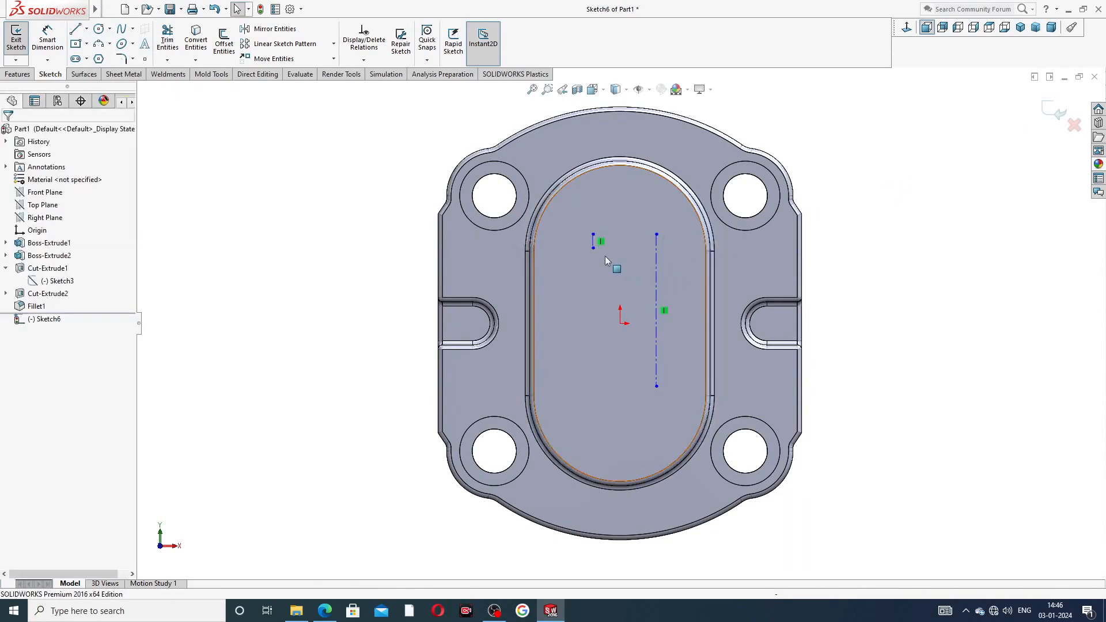
{"action": "left_click_drag", "start_coordinate": [592, 248], "coordinate": [597, 425]}
{"action": "left_click_drag", "start_coordinate": [597, 236], "coordinate": [595, 214]}
{"action": "left_click", "coordinate": [871, 227]}
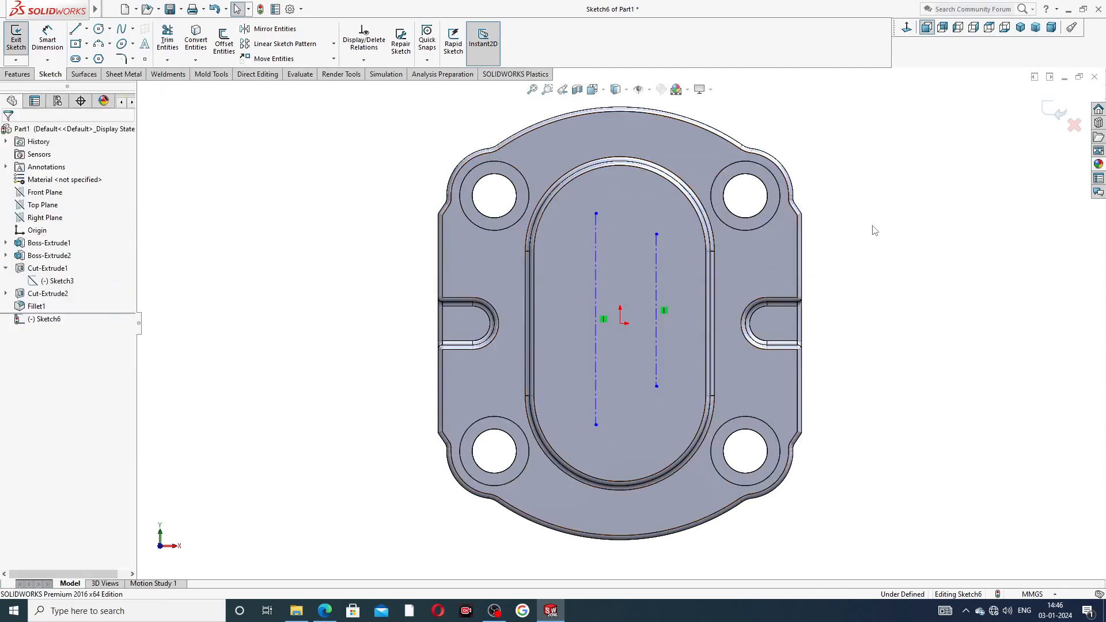
Step: Add the sketch text AHM4025 along the right centerline, checking the wording in the PDF drawing
{"action": "left_click", "coordinate": [656, 275]}
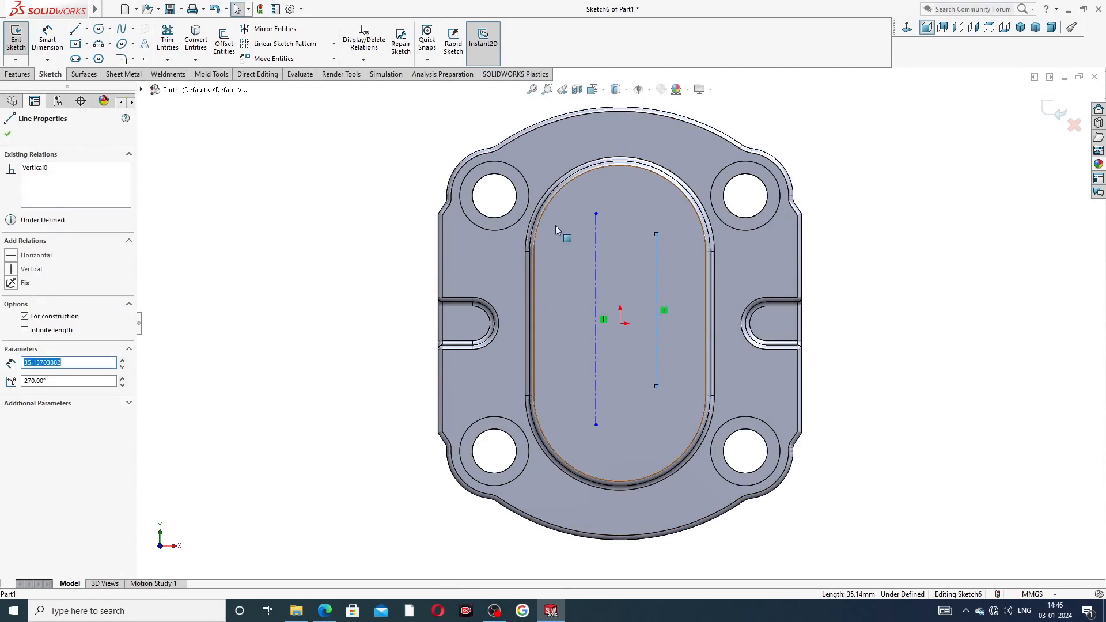
{"action": "left_click", "coordinate": [146, 45]}
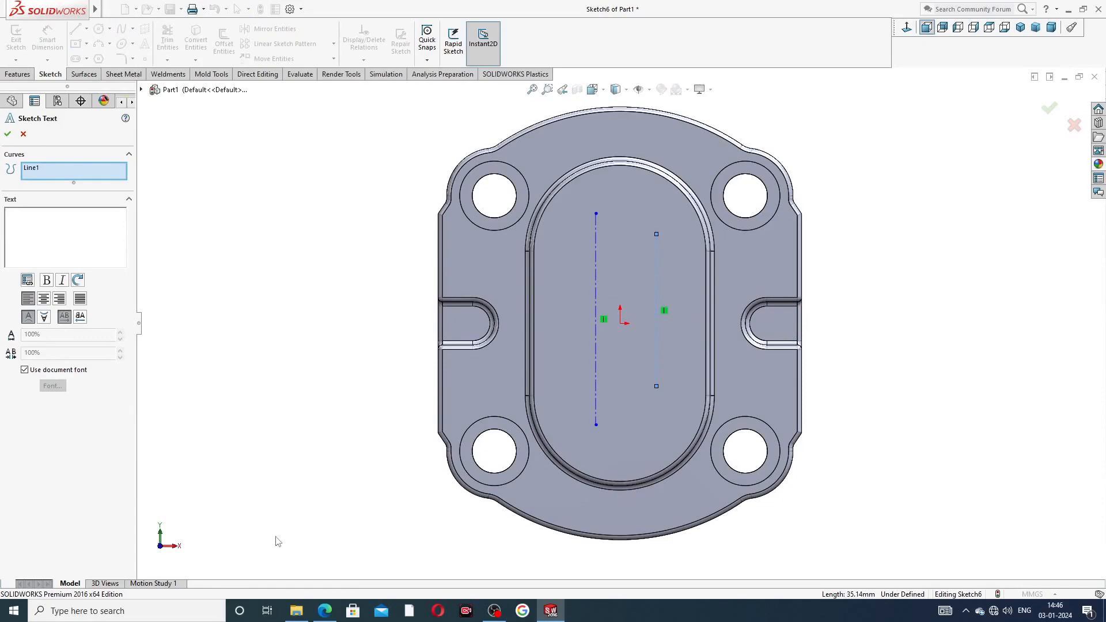
{"action": "left_click", "coordinate": [324, 610]}
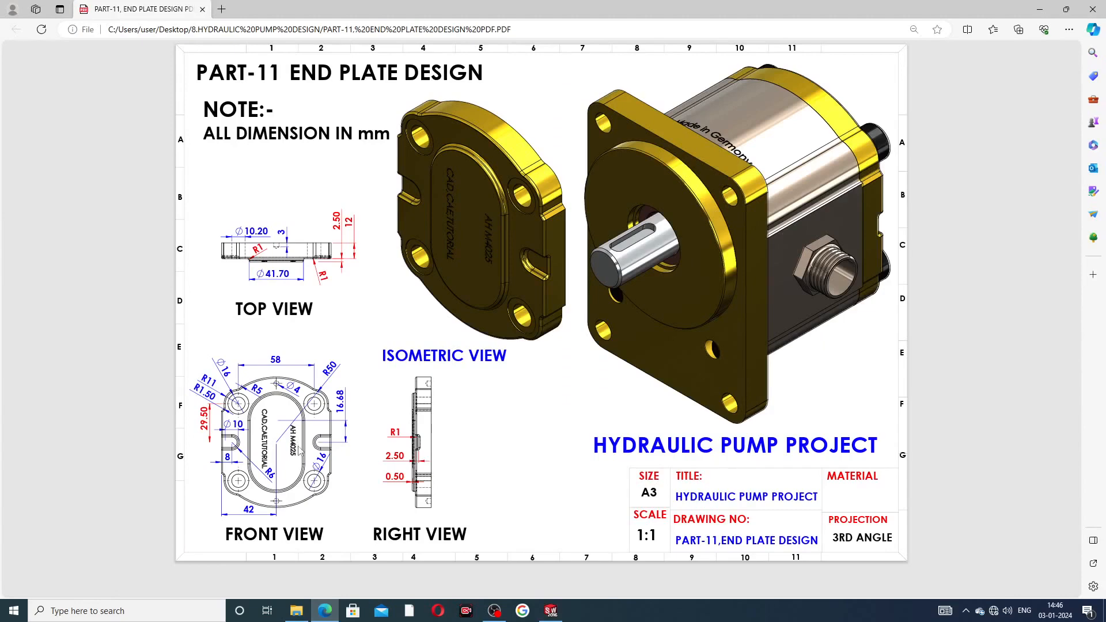
{"action": "key", "text": "alt+Tab"}
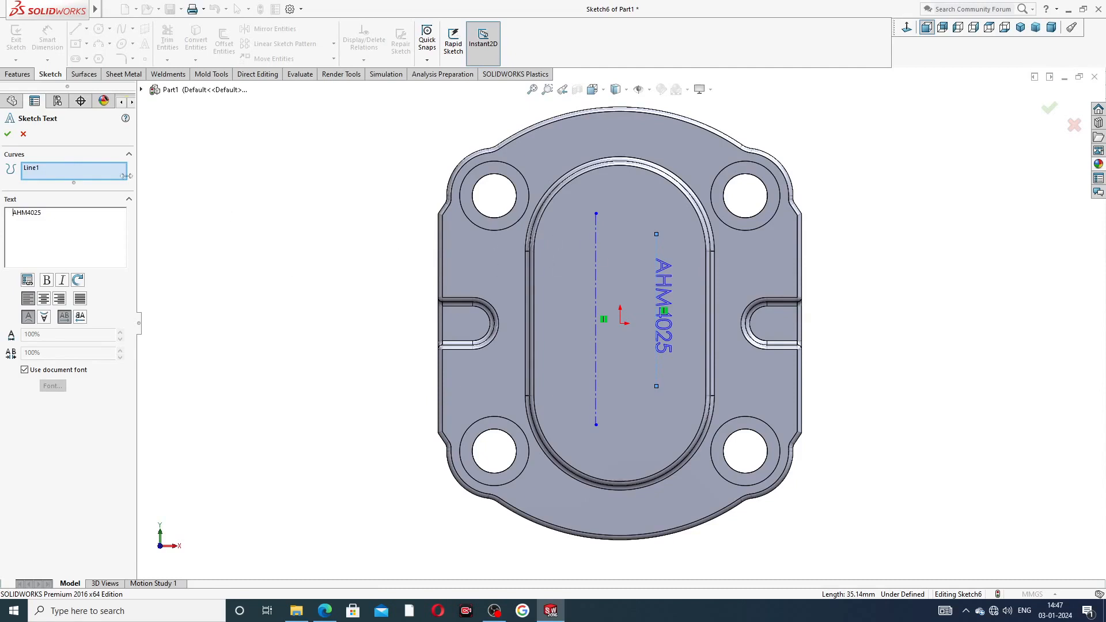
{"action": "left_click", "coordinate": [8, 136]}
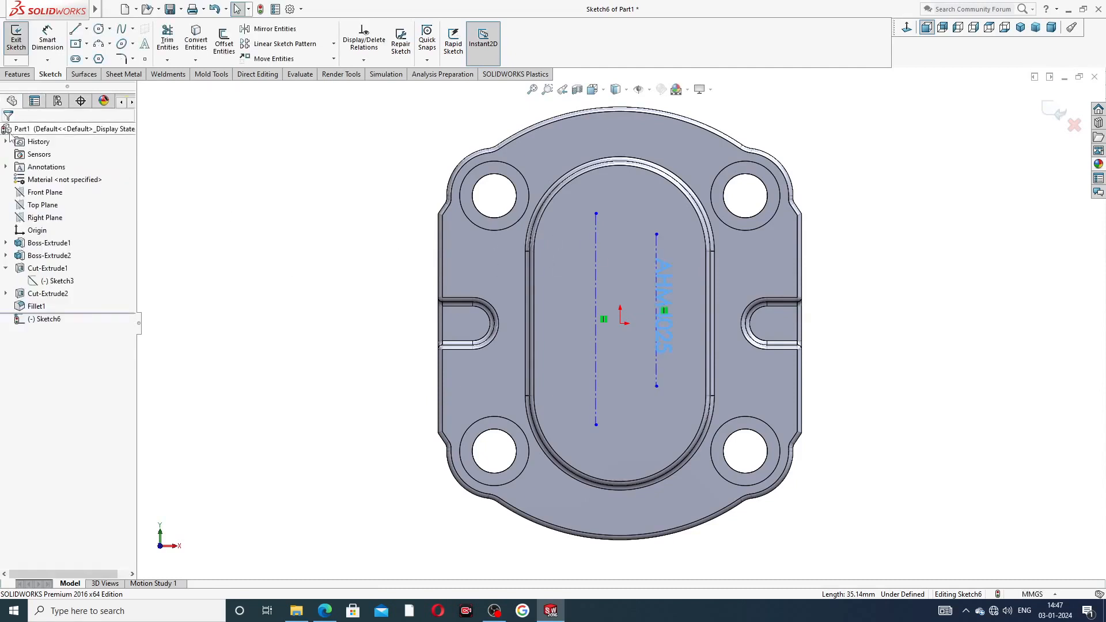
Step: Add the sketch text CAD,CAE,TUTORIAL along the left centerline
{"action": "left_click", "coordinate": [594, 230]}
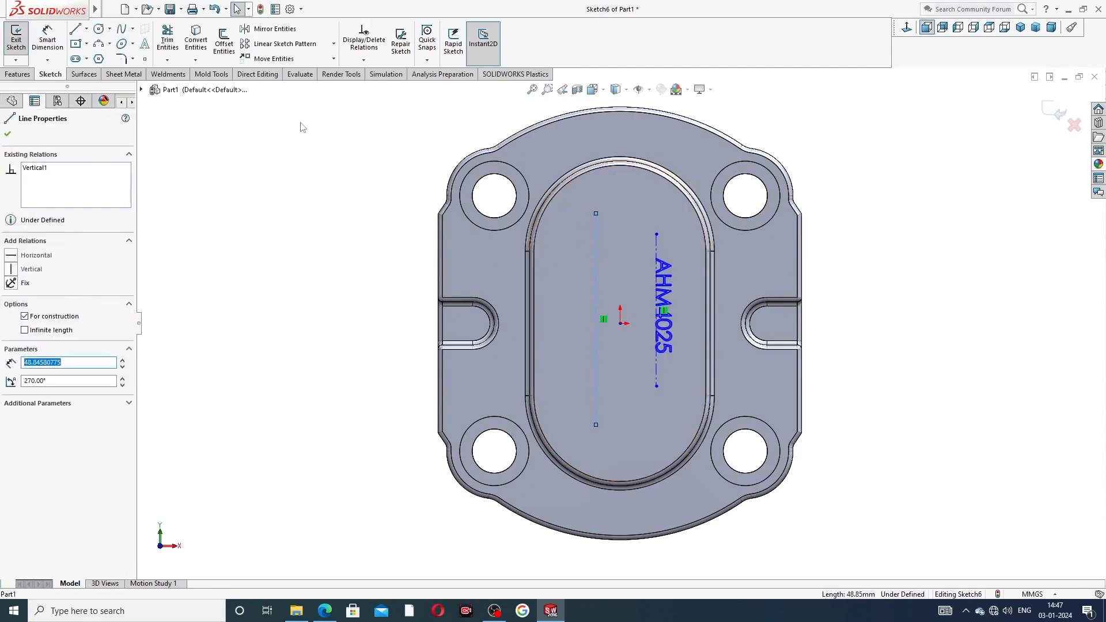
{"action": "left_click", "coordinate": [146, 44]}
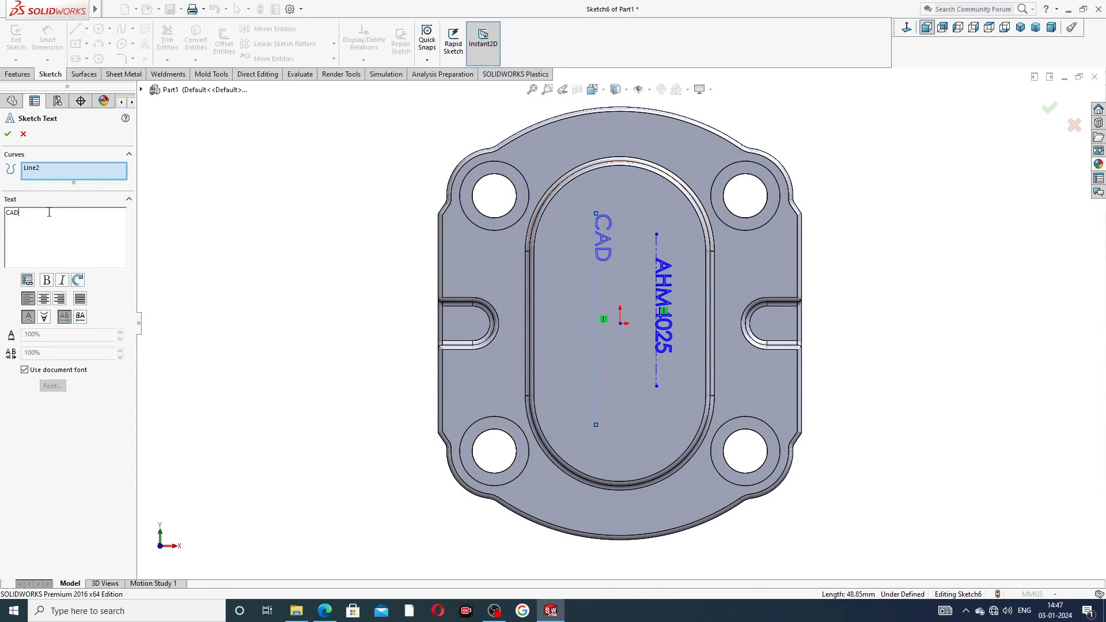
{"action": "type", "text": "CAD,CAE,TUTORIAL"}
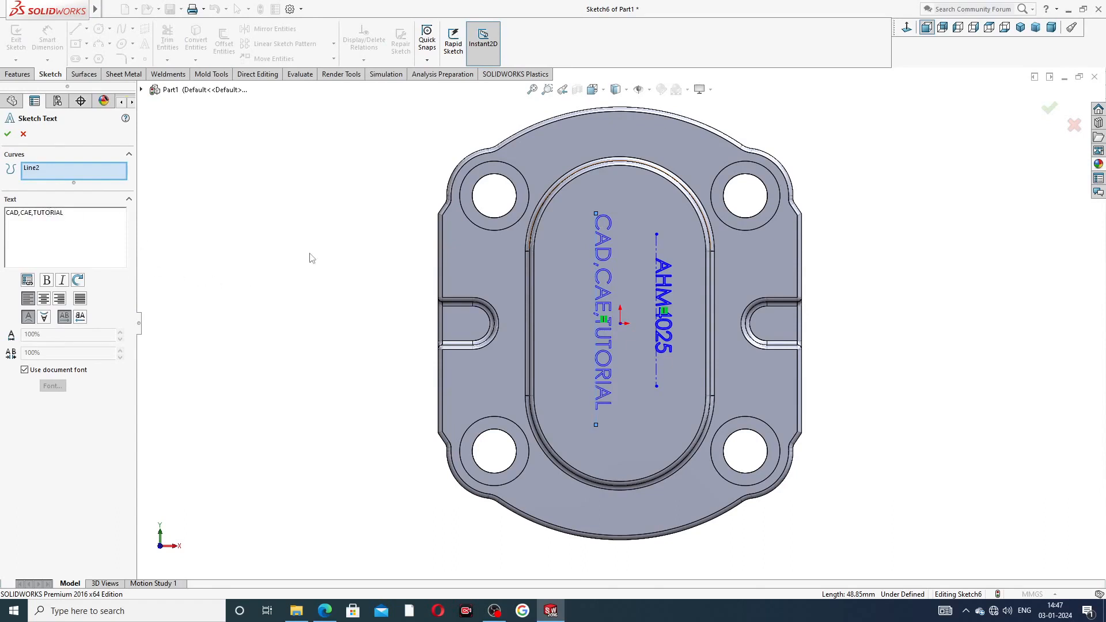
{"action": "left_click", "coordinate": [8, 134]}
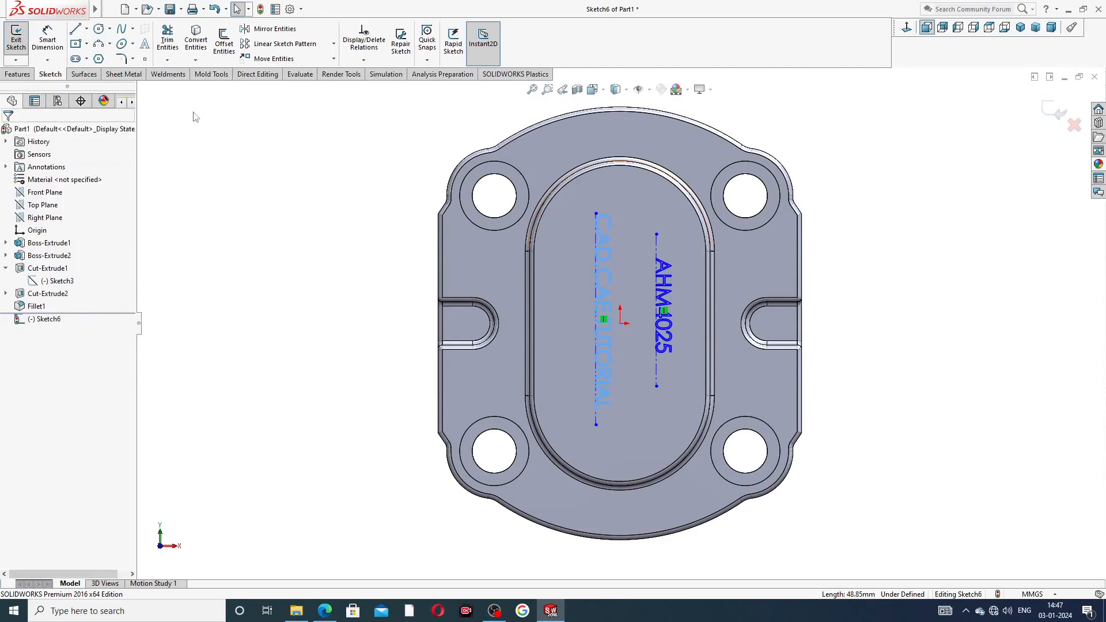
Step: Cut-extrude both lines of sketch text into the raised boss to a blind depth of 2 mm
{"action": "left_click", "coordinate": [18, 75]}
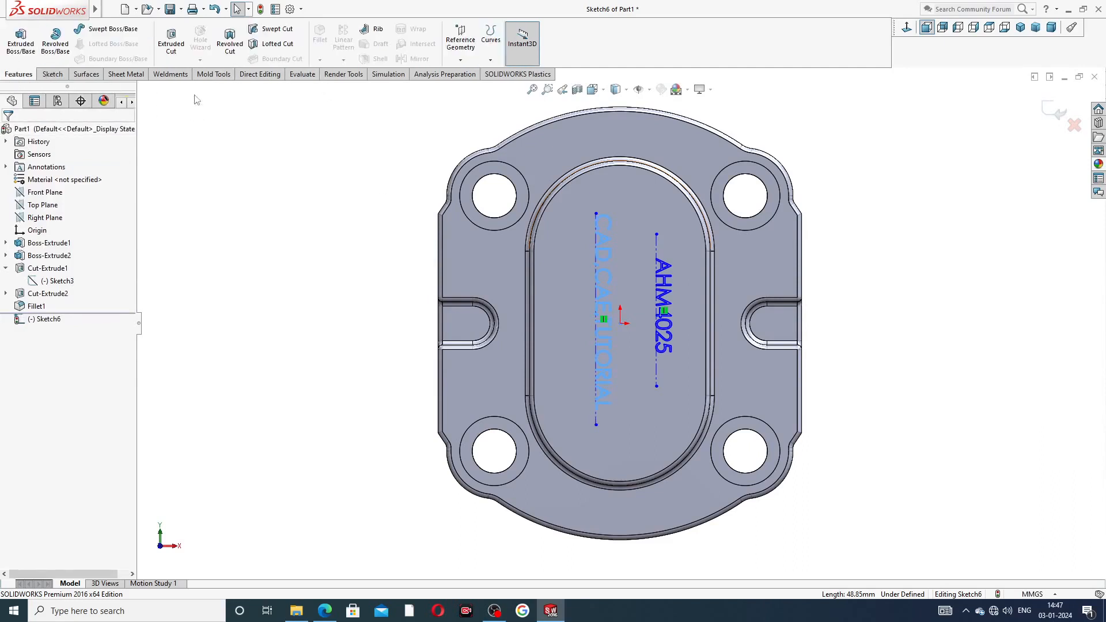
{"action": "left_click", "coordinate": [171, 40]}
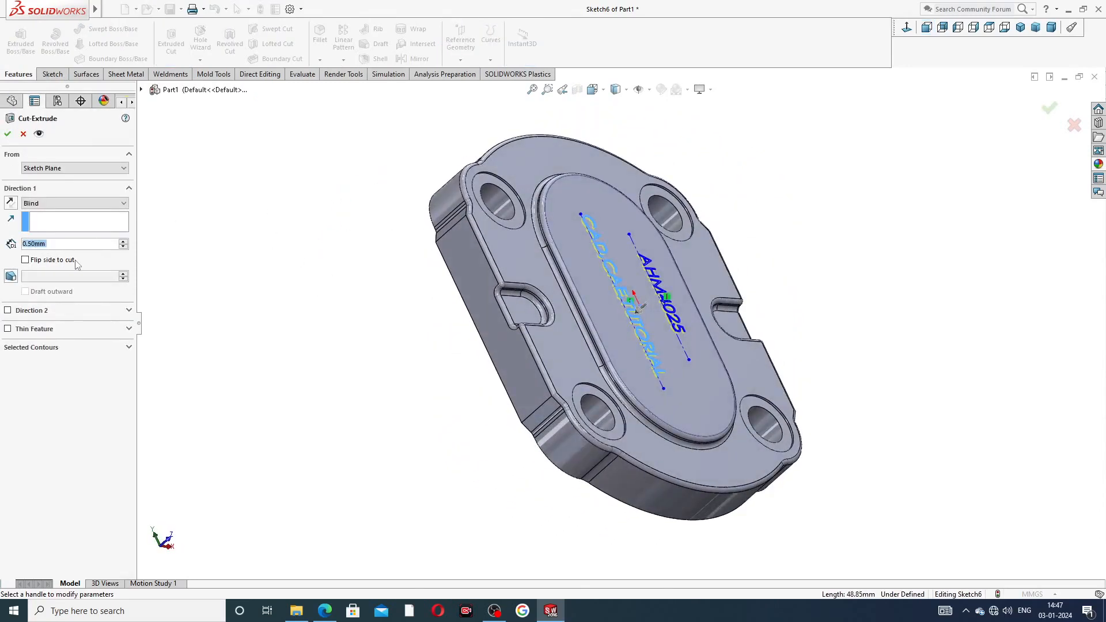
{"action": "type", "text": "2"}
{"action": "key", "text": "Return"}
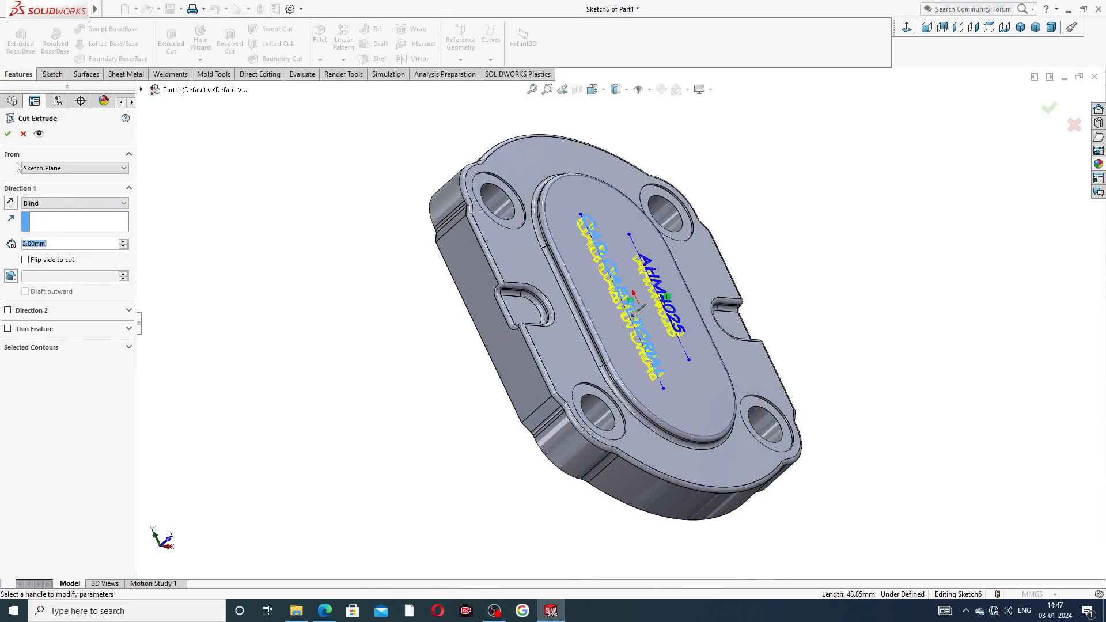
{"action": "left_click", "coordinate": [7, 134]}
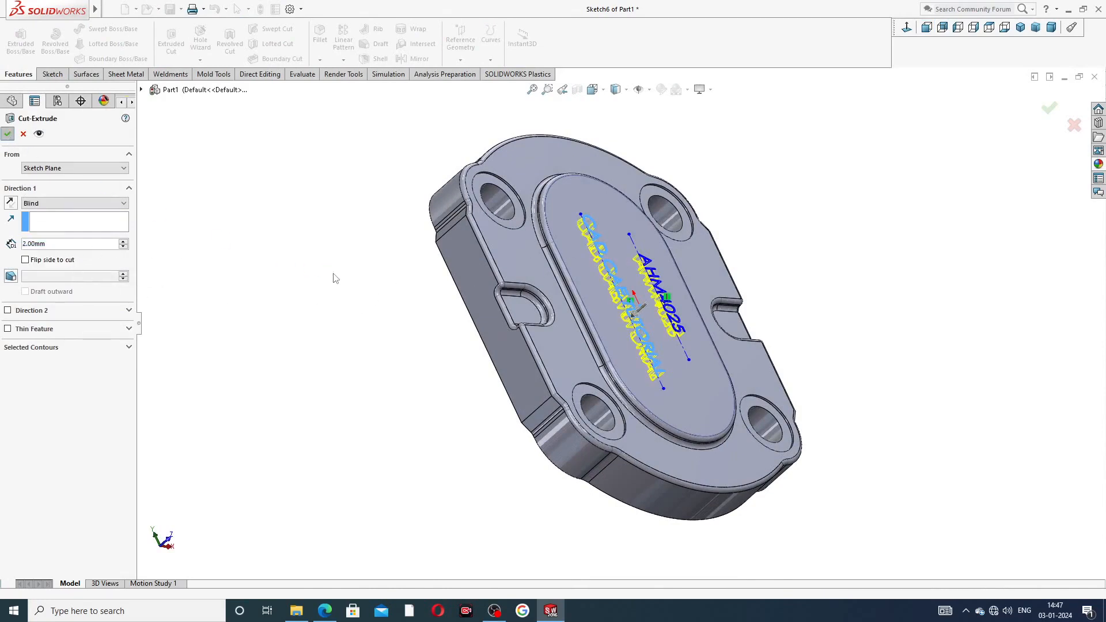
{"action": "left_click", "coordinate": [340, 278]}
{"action": "middle_click_drag", "start_coordinate": [393, 268], "coordinate": [323, 302]}
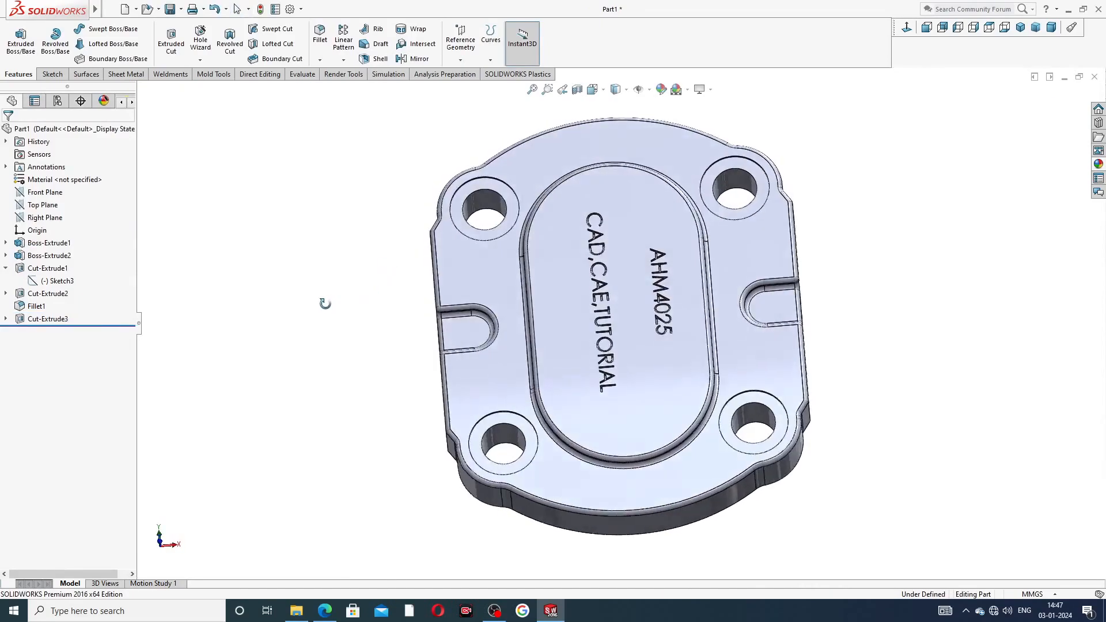
Step: Color the engraved text cut black (RGB 0, 0, 0)
{"action": "left_click", "coordinate": [47, 318]}
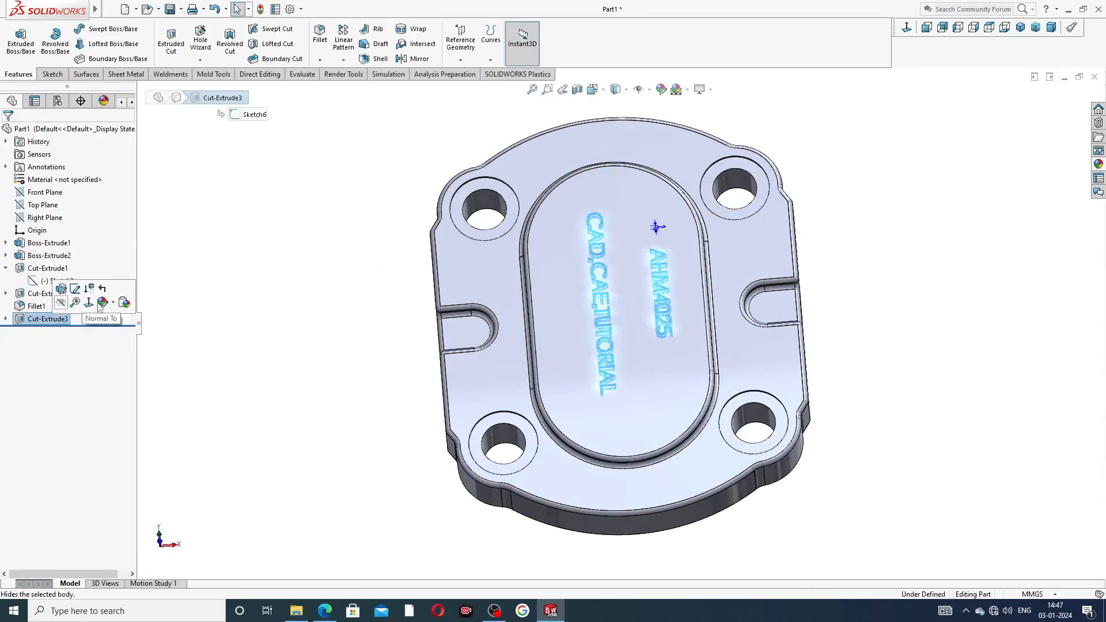
{"action": "left_click", "coordinate": [676, 90]}
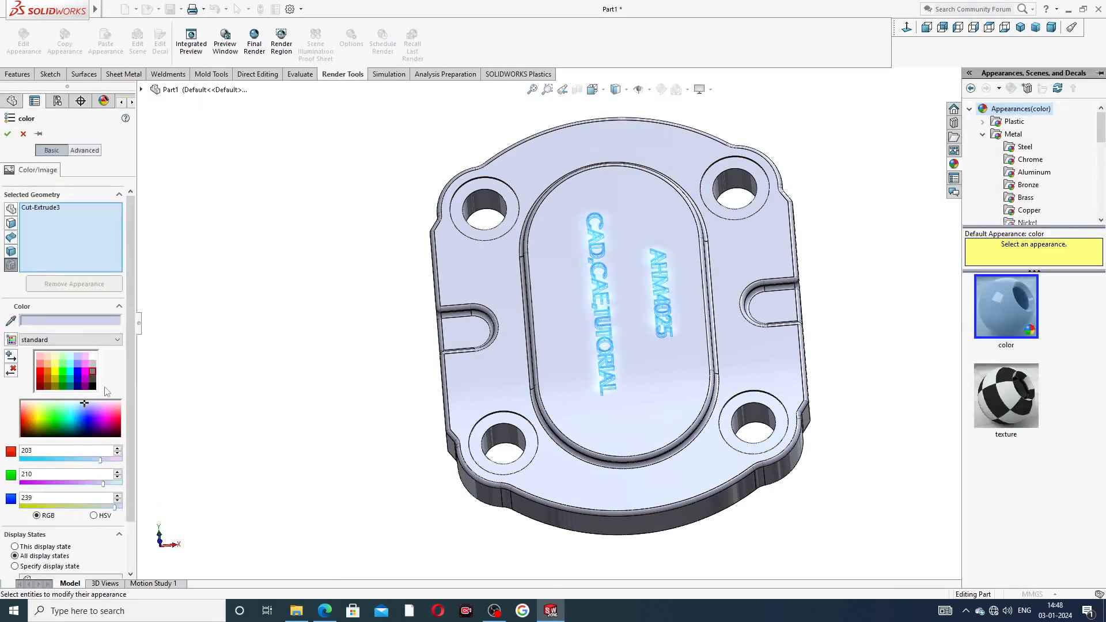
{"action": "left_click", "coordinate": [93, 383]}
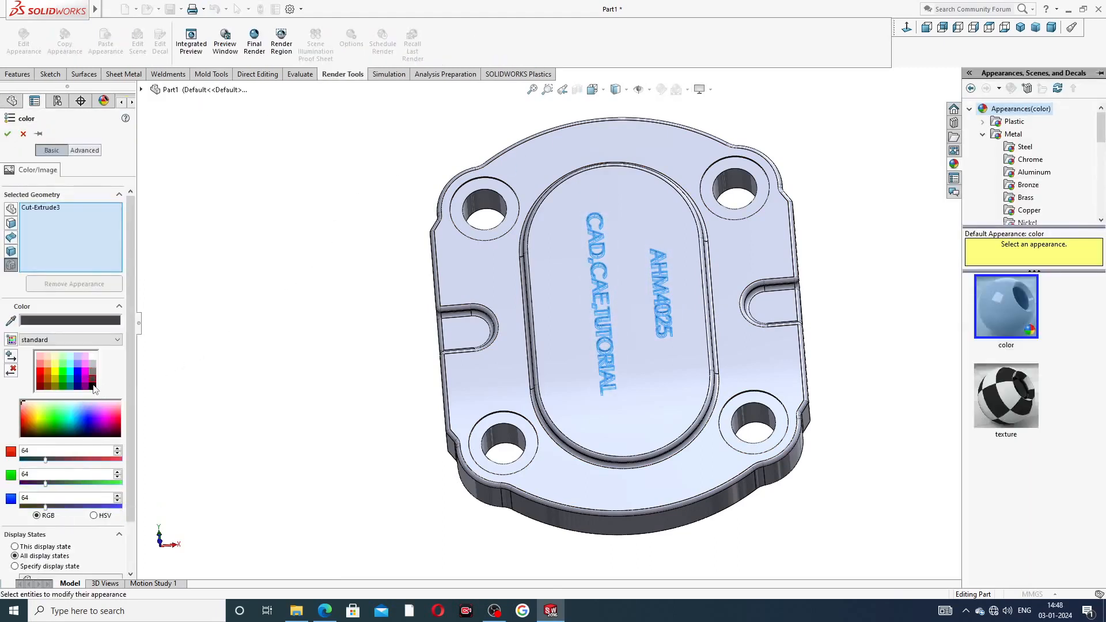
{"action": "left_click", "coordinate": [93, 386]}
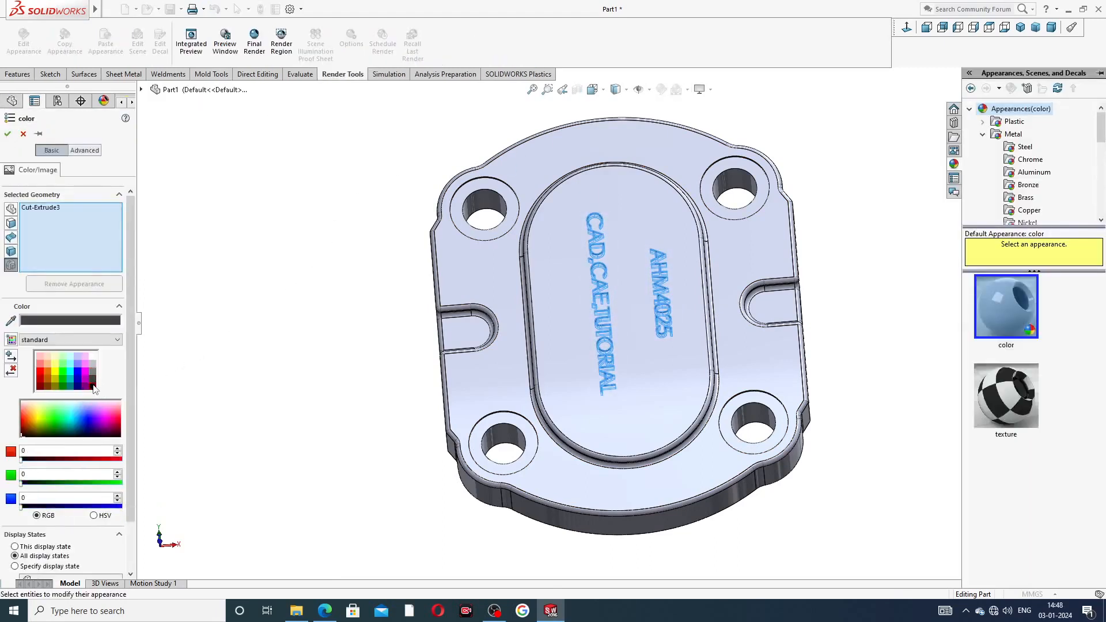
{"action": "left_click", "coordinate": [8, 135]}
{"action": "middle_click_drag", "start_coordinate": [380, 315], "coordinate": [436, 266]}
{"action": "middle_click_drag", "start_coordinate": [438, 331], "coordinate": [441, 350]}
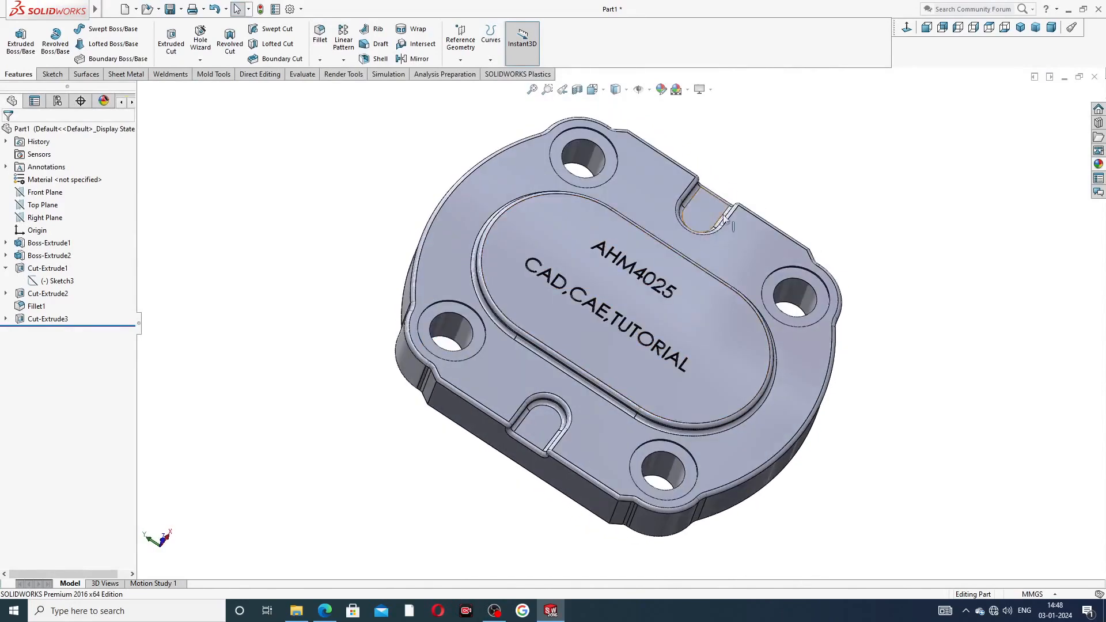
Step: Set up an ISO drill-size hole of Ø4.0 with a 3 mm blind depth on the plate's flat back face
{"action": "scroll", "coordinate": [746, 194], "scroll_direction": "up", "scroll_amount": 3}
{"action": "middle_click_drag", "start_coordinate": [755, 209], "coordinate": [505, 334]}
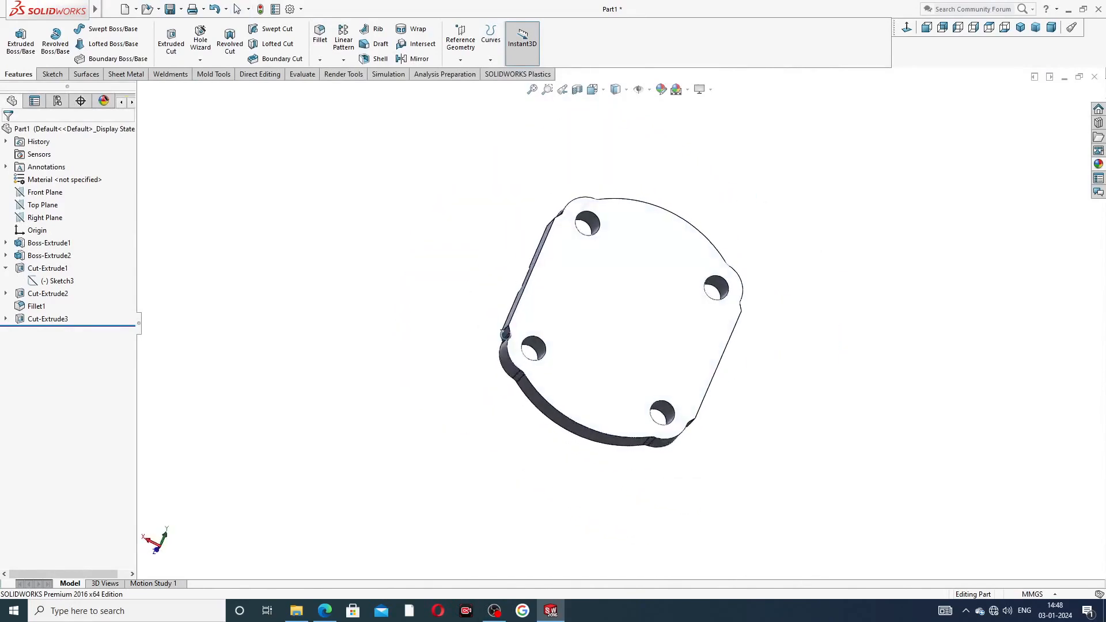
{"action": "left_click", "coordinate": [654, 268]}
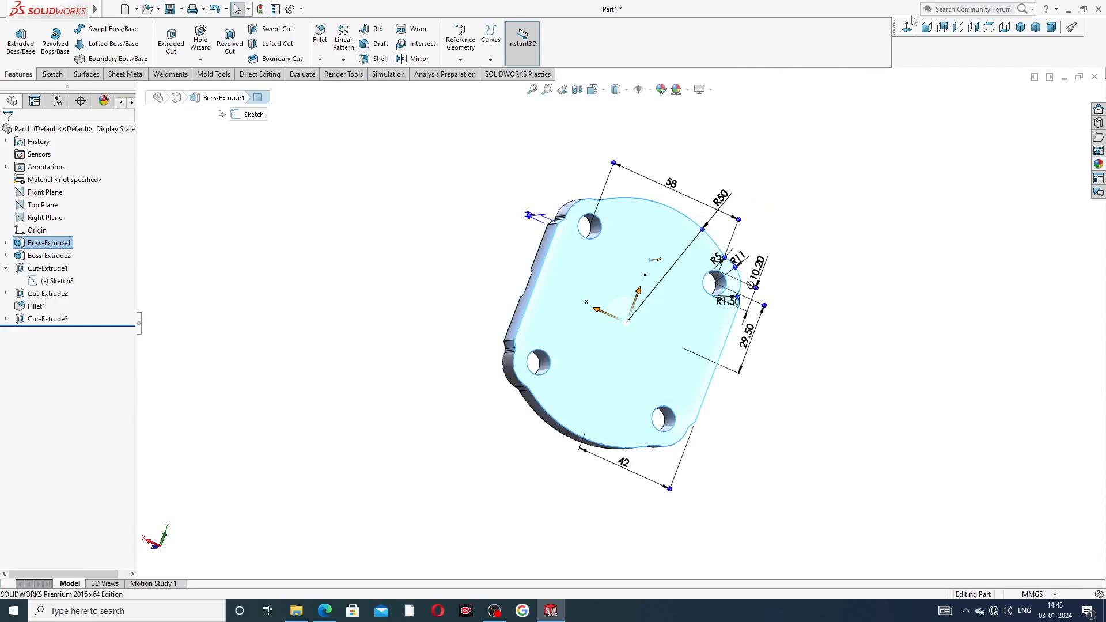
{"action": "left_click", "coordinate": [942, 27]}
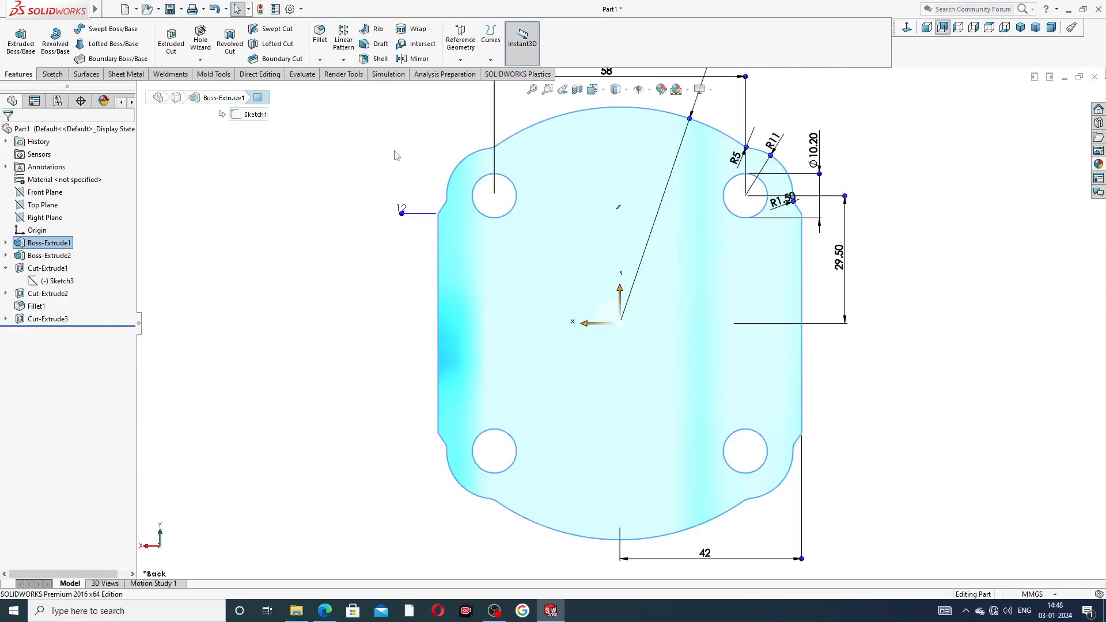
{"action": "left_click", "coordinate": [201, 39]}
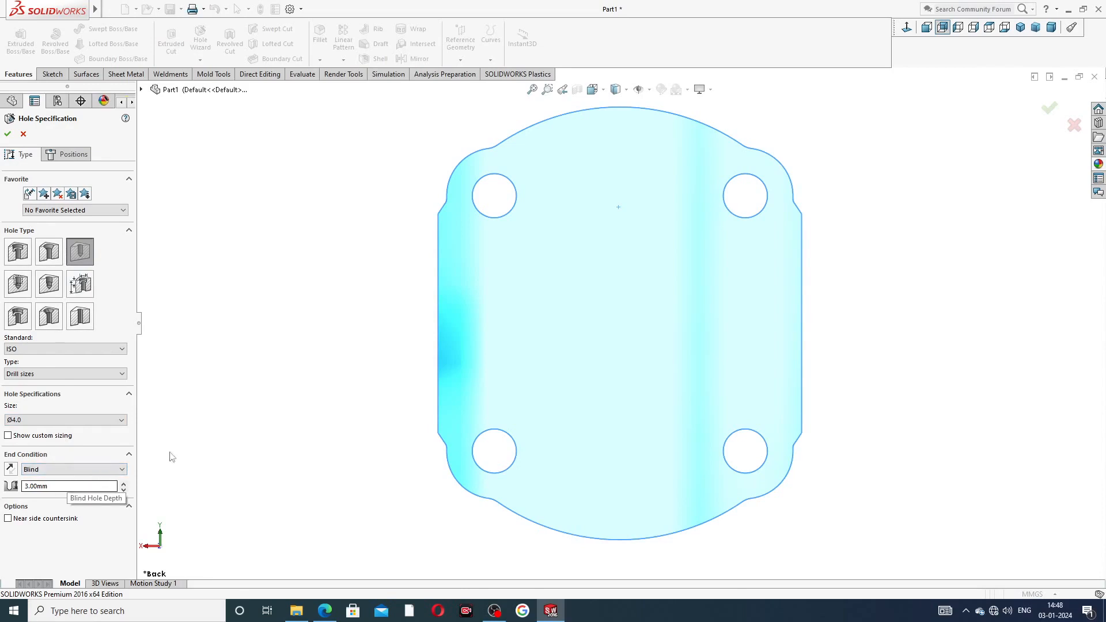
{"action": "left_click", "coordinate": [69, 155]}
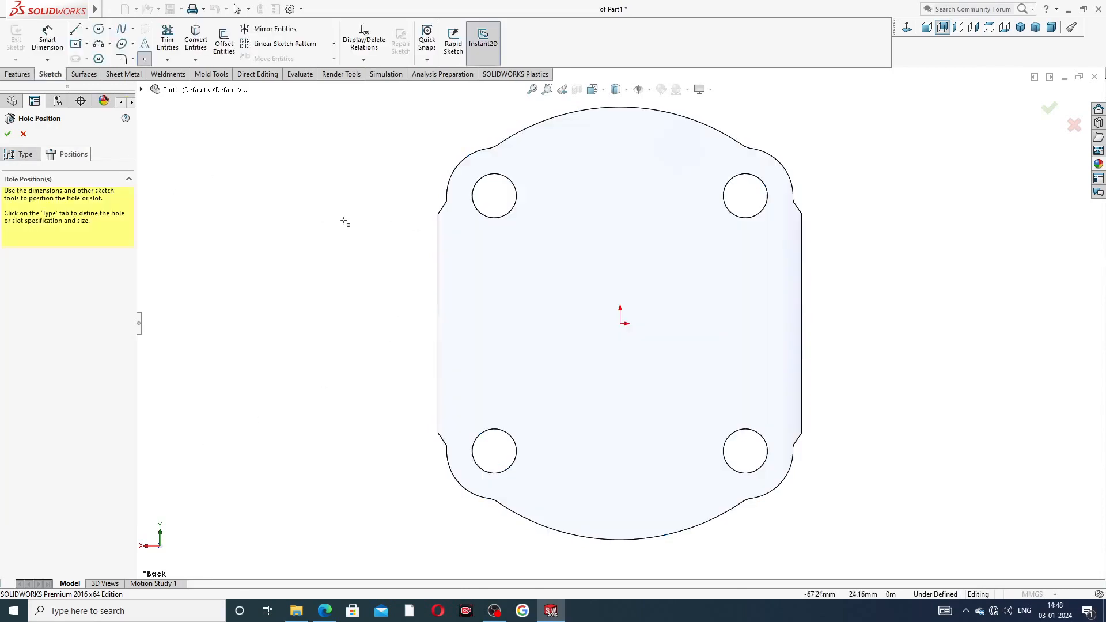
Step: Place two hole positions on the back face's vertical centerline, one near the upper arc and one near the lower arc
{"action": "left_click", "coordinate": [619, 136]}
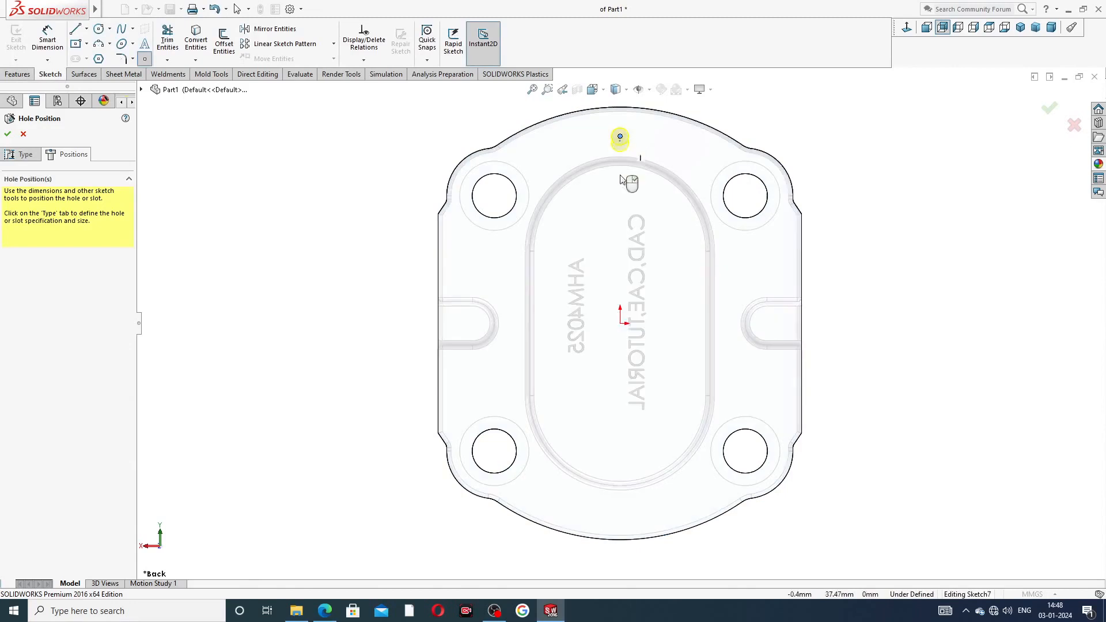
{"action": "left_click", "coordinate": [619, 516]}
{"action": "right_click", "coordinate": [872, 217]}
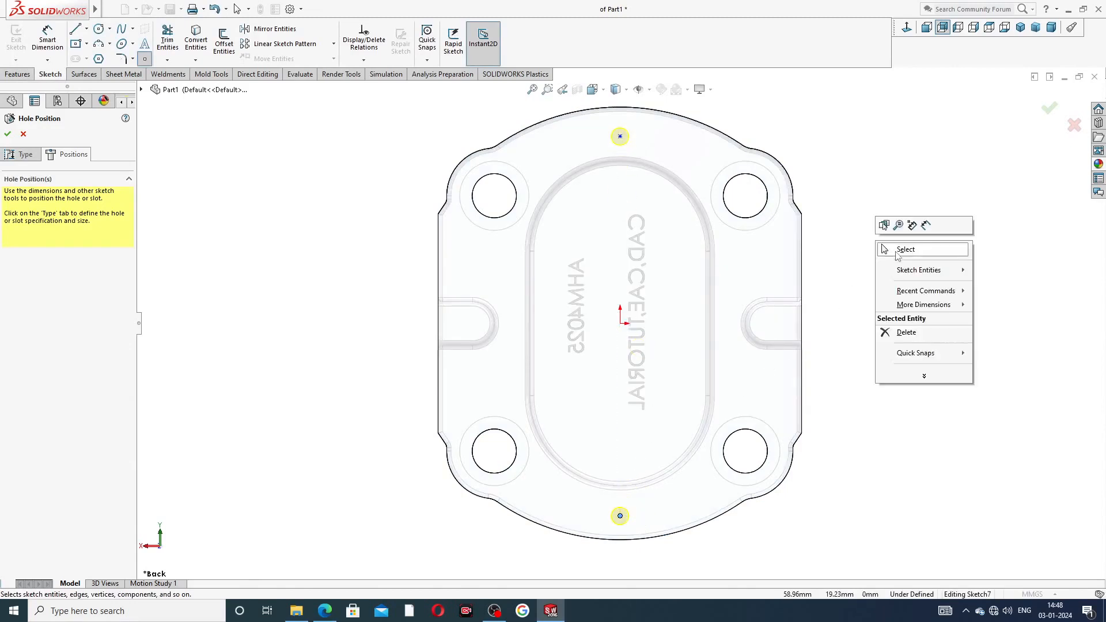
{"action": "left_click", "coordinate": [895, 251]}
Step: Dimension the upper hole position 45 mm vertically from the origin
{"action": "left_click", "coordinate": [48, 40]}
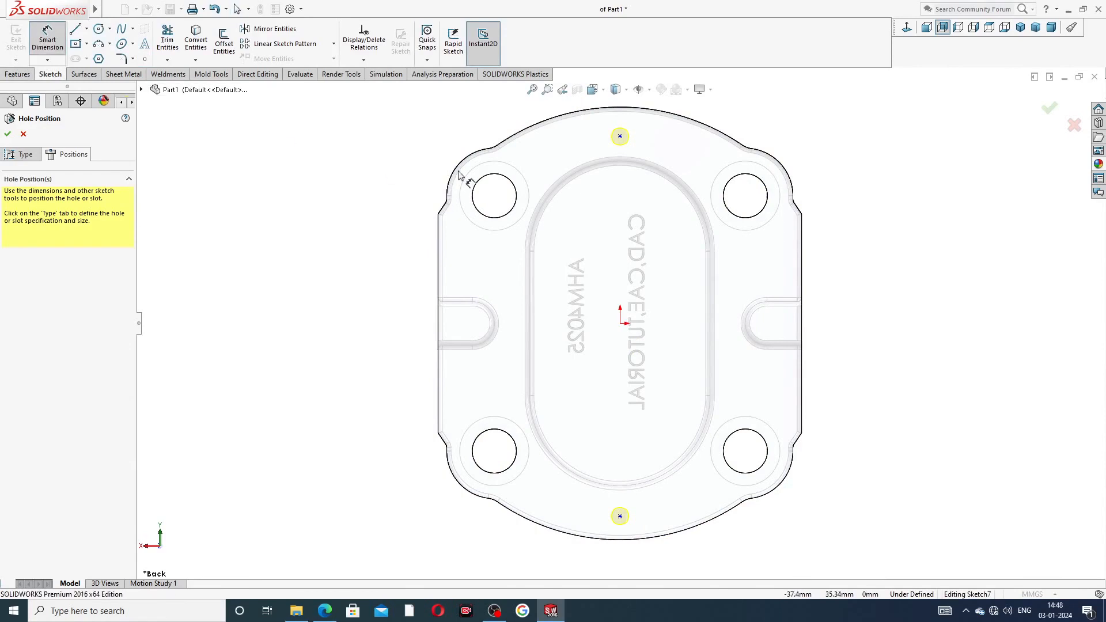
{"action": "left_click", "coordinate": [620, 137]}
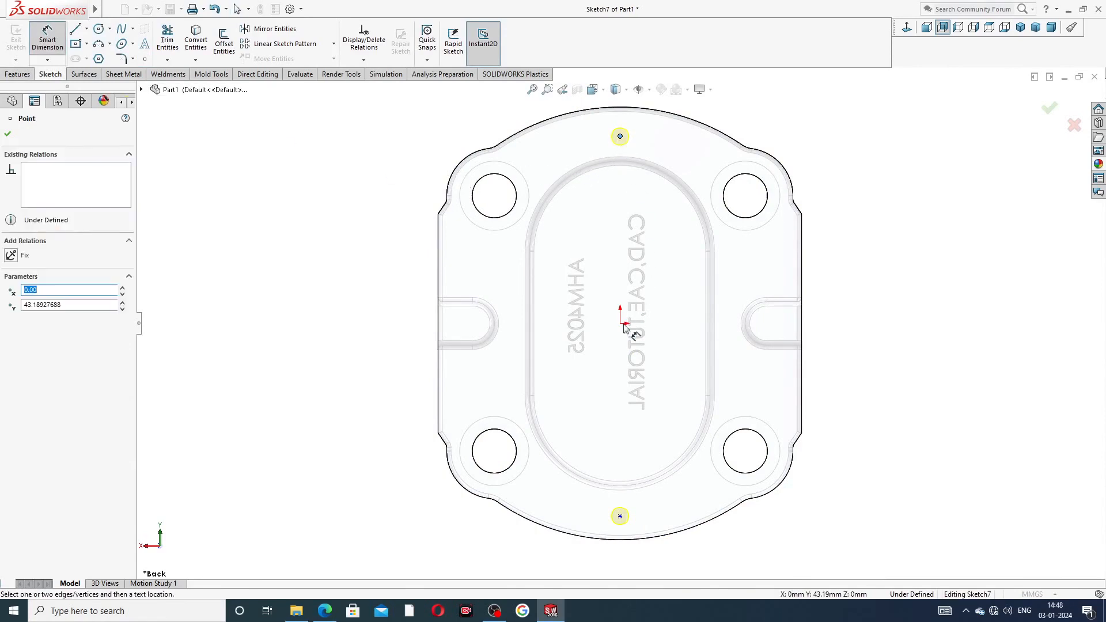
{"action": "left_click", "coordinate": [620, 323]}
{"action": "left_click", "coordinate": [416, 239]}
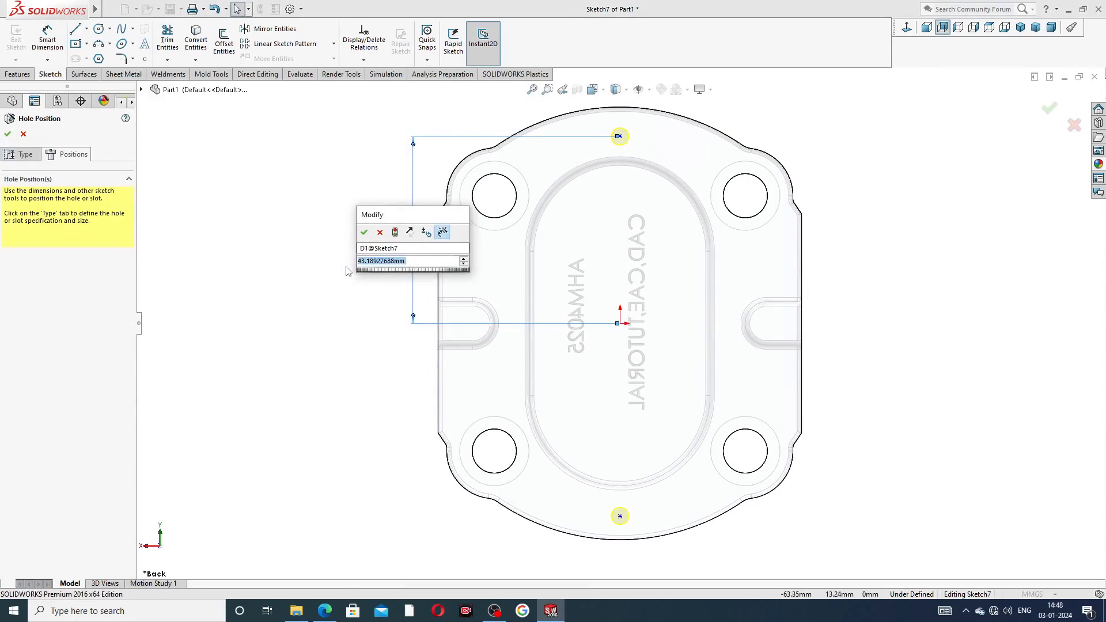
{"action": "type", "text": "45"}
{"action": "key", "text": "Return"}
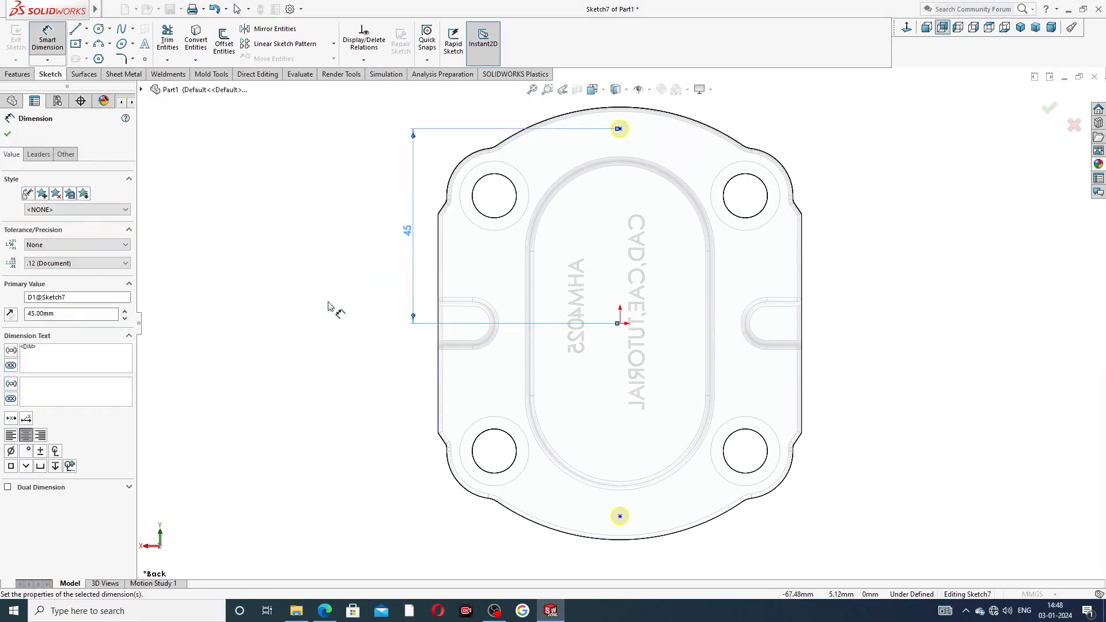
Step: Dimension the lower hole position 45 mm vertically from the origin and finish the hole feature
{"action": "left_click", "coordinate": [620, 323]}
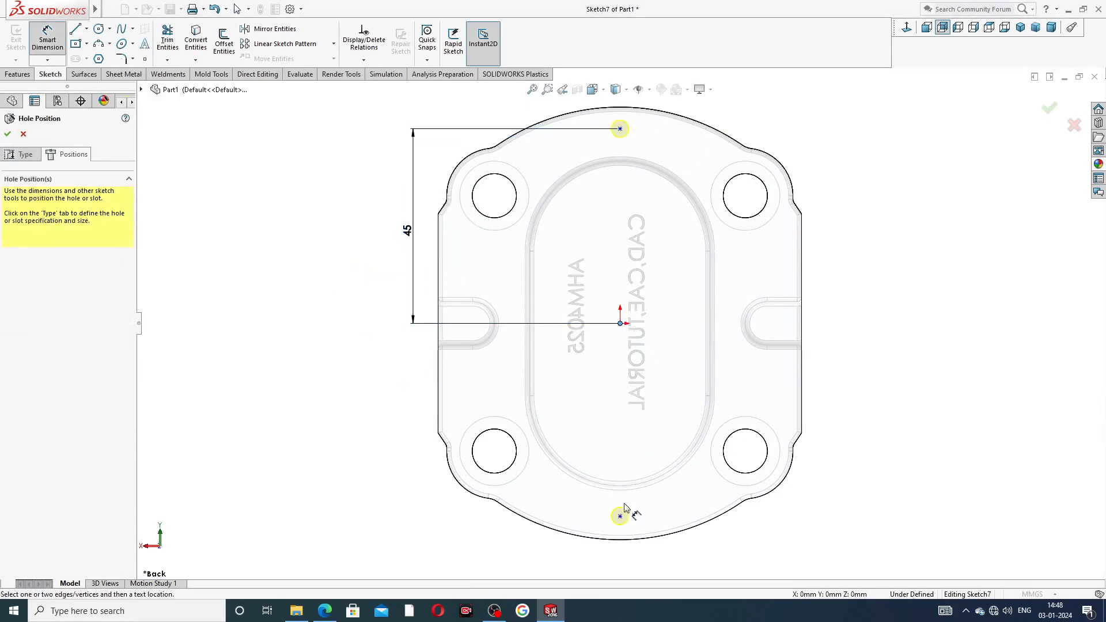
{"action": "left_click", "coordinate": [619, 516]}
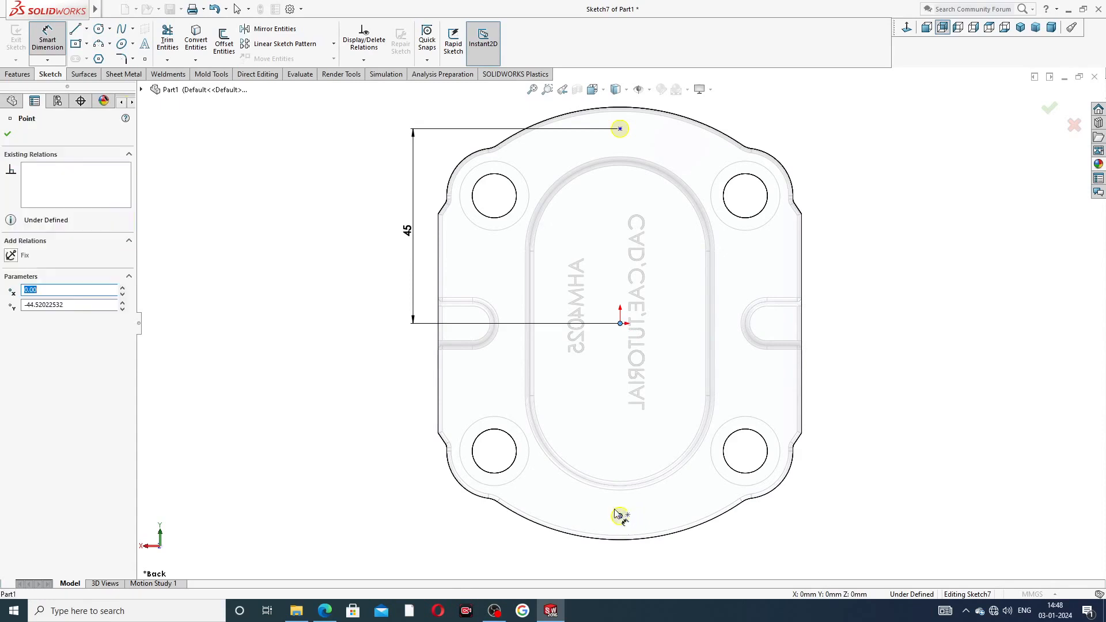
{"action": "left_click", "coordinate": [428, 420]}
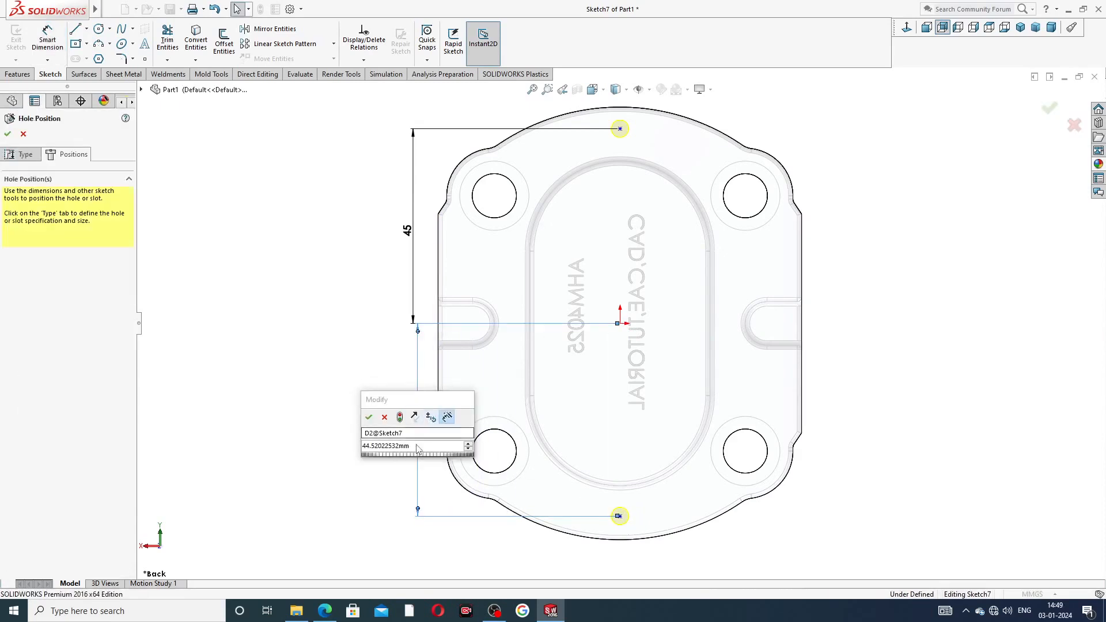
{"action": "type", "text": "45"}
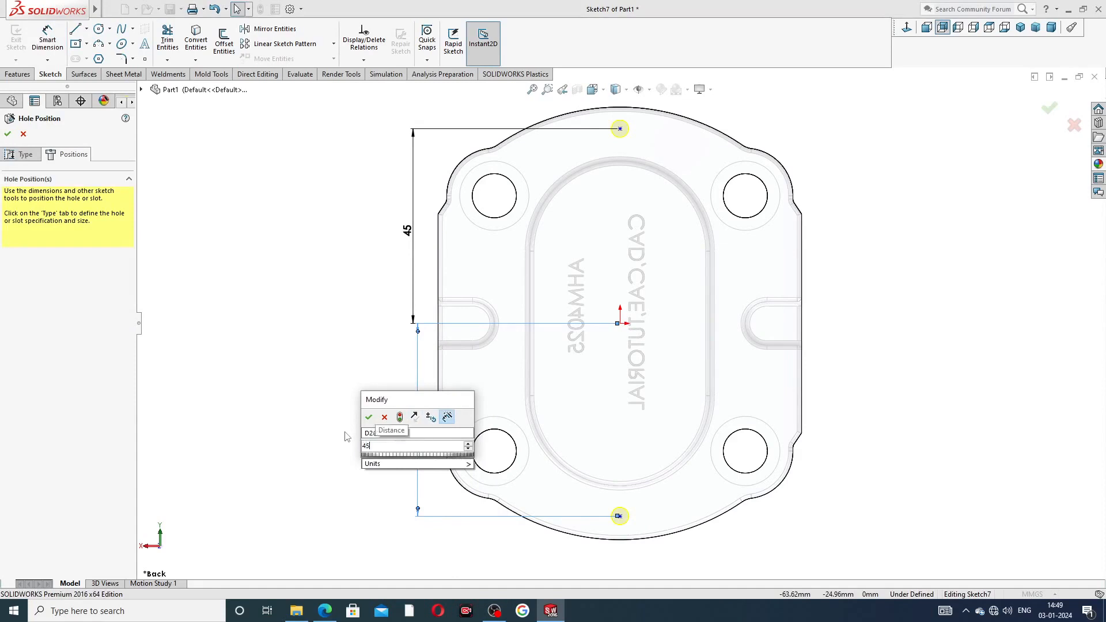
{"action": "key", "text": "Return"}
{"action": "right_click", "coordinate": [890, 218]}
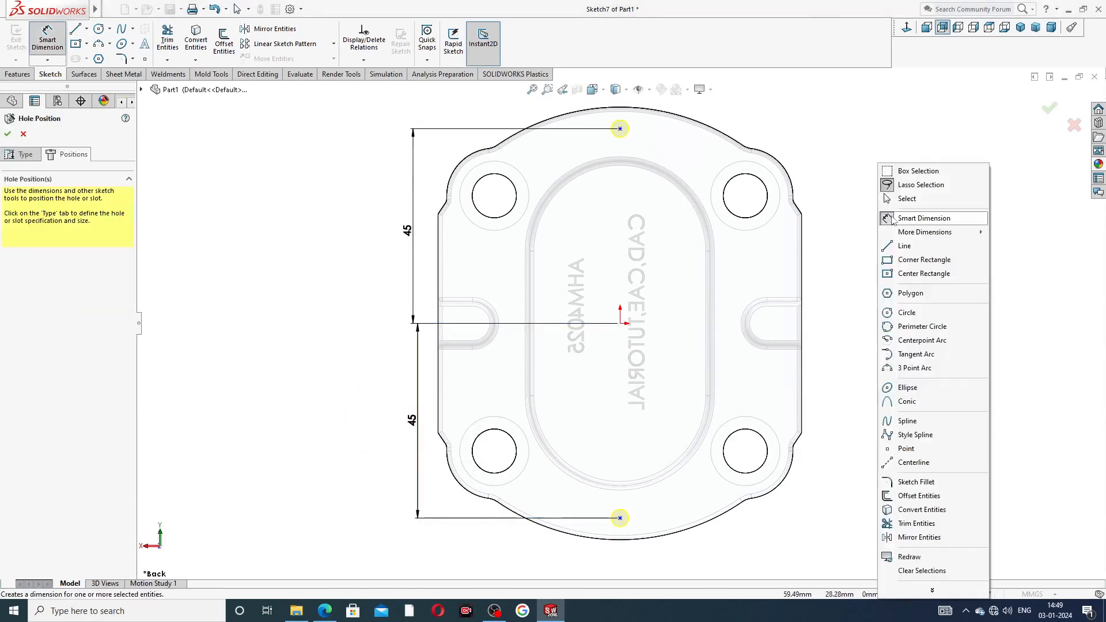
{"action": "left_click", "coordinate": [904, 199]}
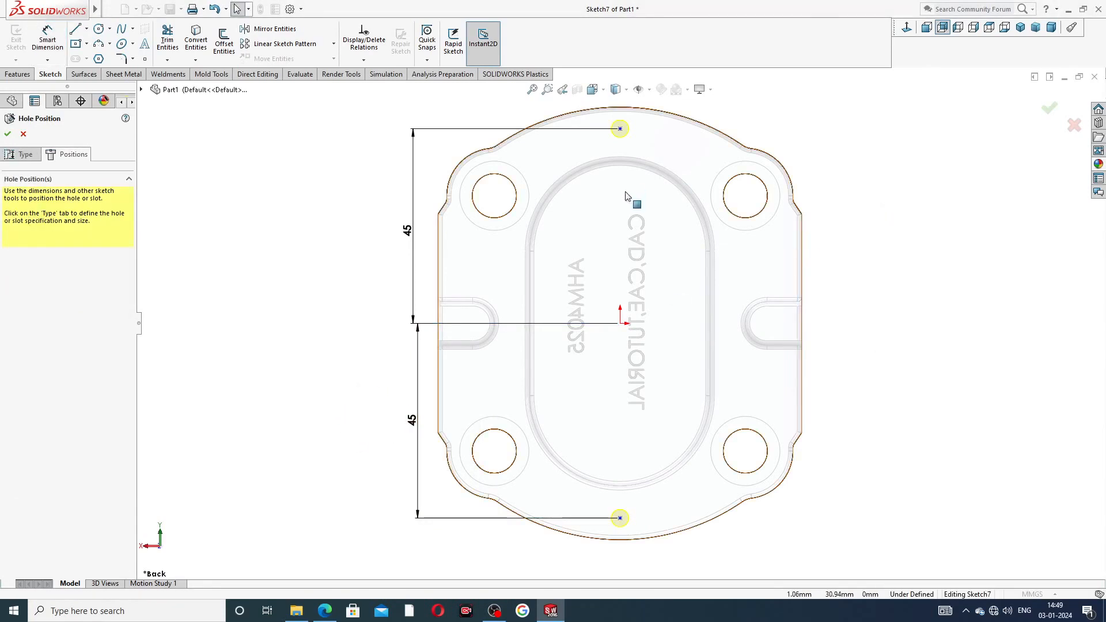
{"action": "left_click", "coordinate": [7, 134]}
Step: Apply the polished brass appearance to the whole end plate
{"action": "left_click", "coordinate": [855, 140]}
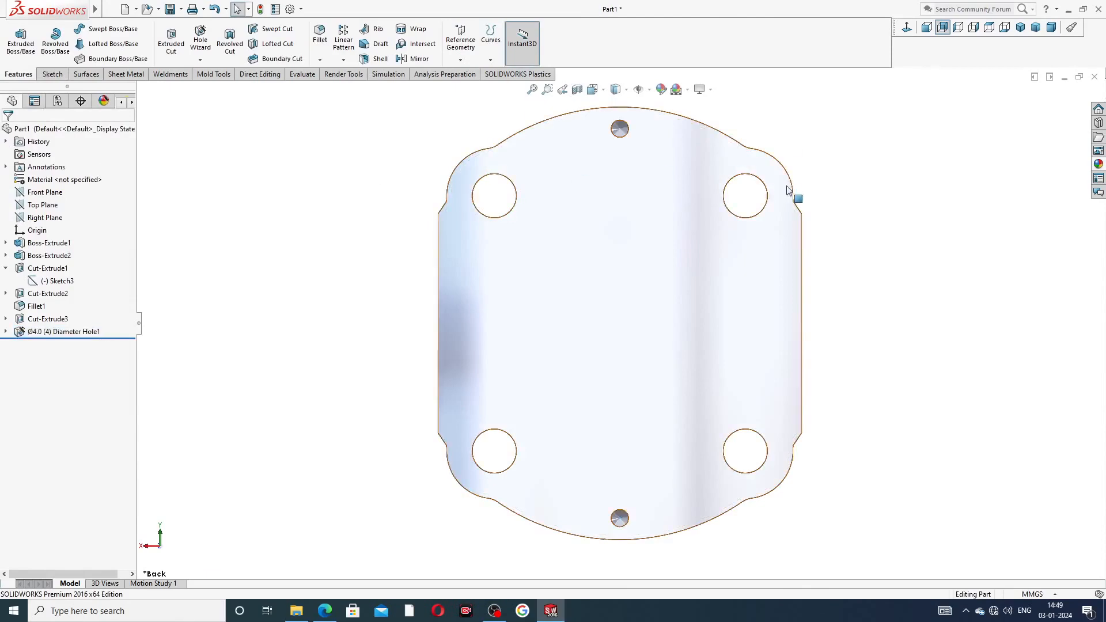
{"action": "middle_click_drag", "start_coordinate": [806, 177], "coordinate": [890, 151]}
{"action": "scroll", "coordinate": [864, 177], "scroll_direction": "up", "scroll_amount": 1}
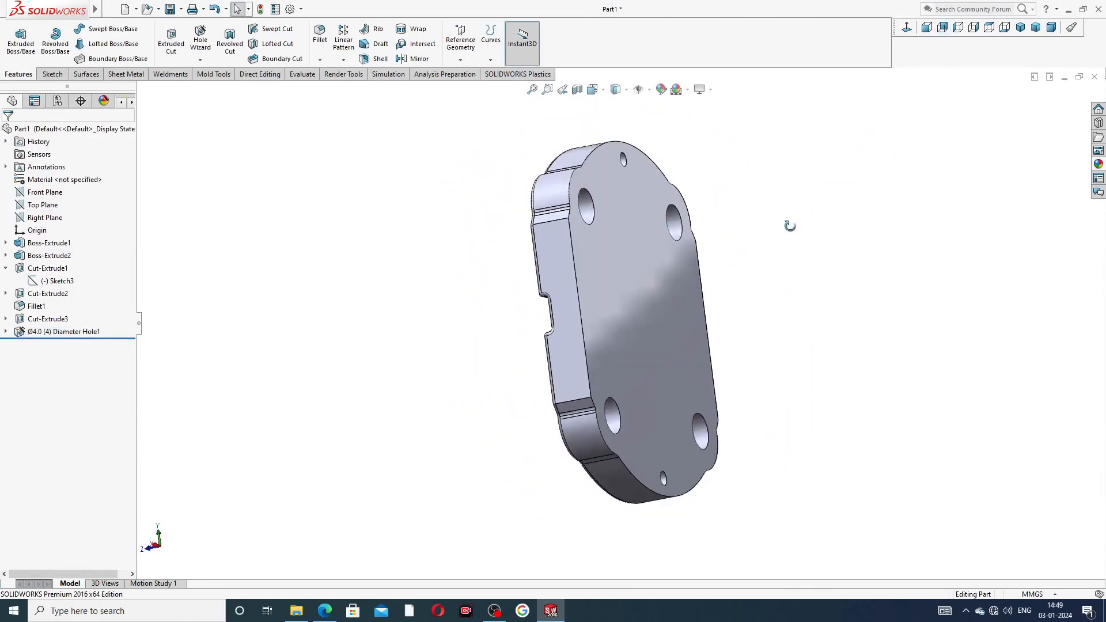
{"action": "middle_click_drag", "start_coordinate": [789, 224], "coordinate": [582, 224]}
{"action": "left_click", "coordinate": [1098, 165]}
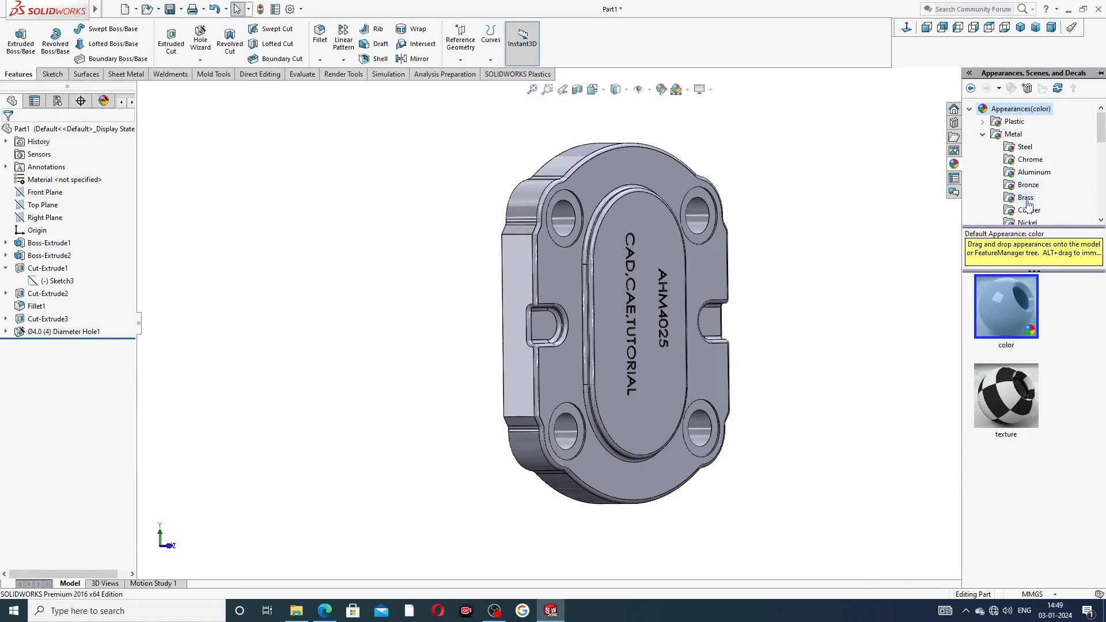
{"action": "scroll", "coordinate": [1028, 205], "scroll_direction": "down", "scroll_amount": 1}
{"action": "left_click", "coordinate": [1029, 161]}
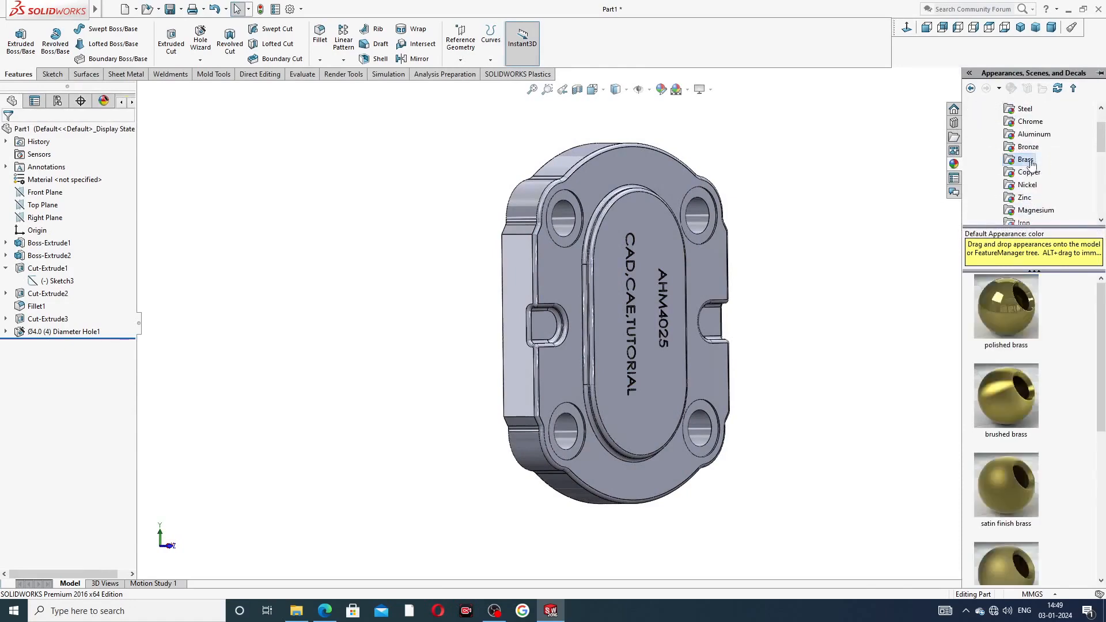
{"action": "double_click", "coordinate": [1023, 295]}
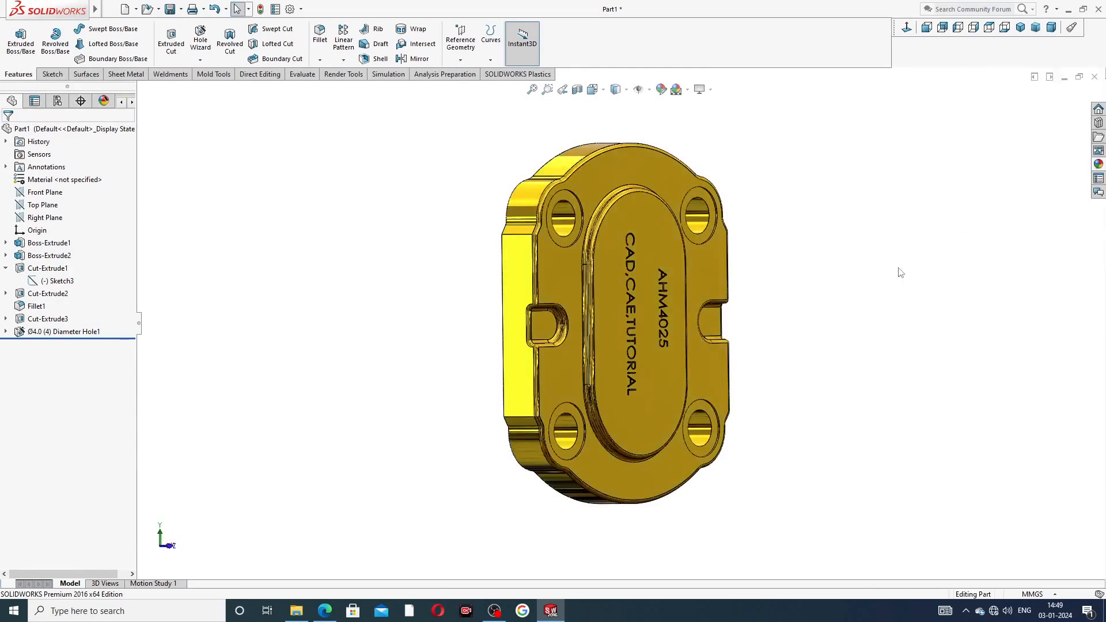
Step: Compare both sides of the finished end plate with the Part-11 PDF drawing
{"action": "middle_click_drag", "start_coordinate": [896, 272], "coordinate": [631, 385]}
{"action": "left_click", "coordinate": [325, 610]}
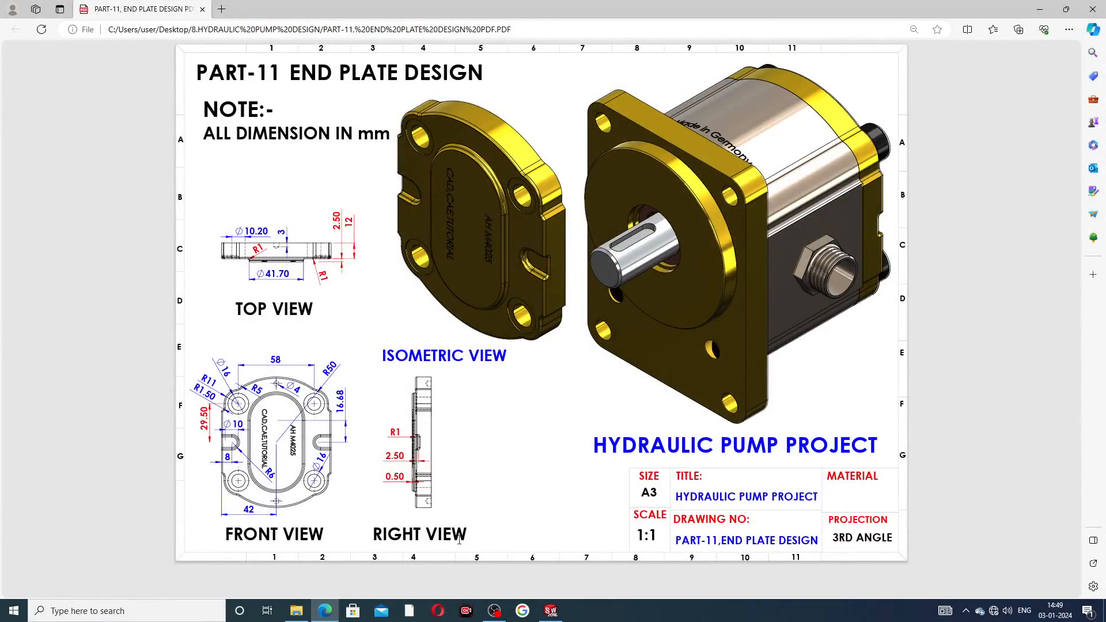
{"action": "left_click", "coordinate": [550, 611]}
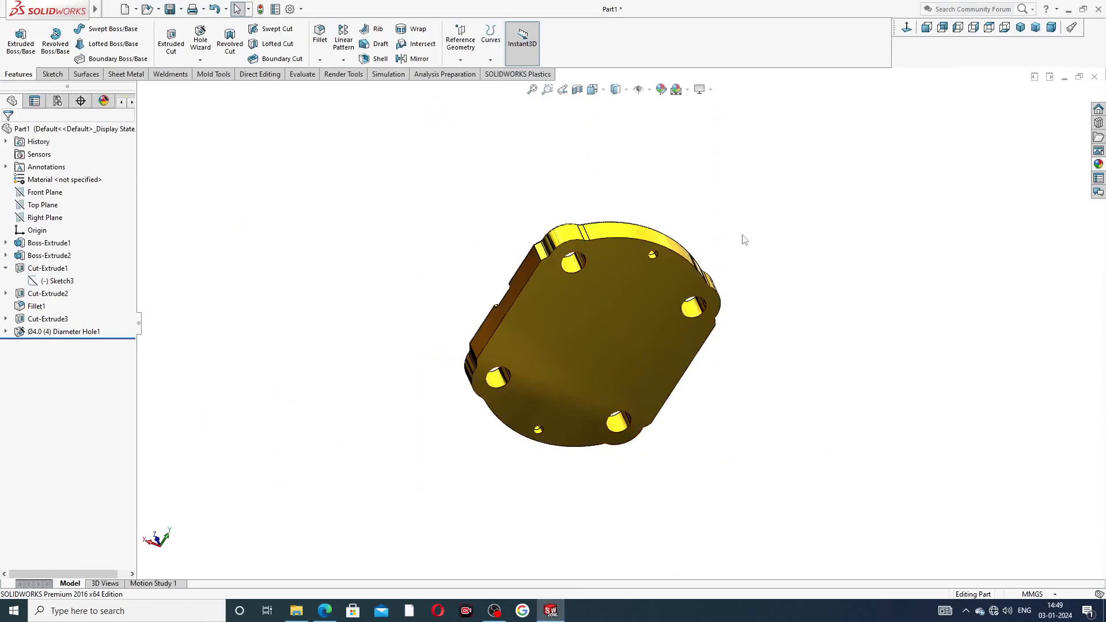
{"action": "middle_click_drag", "start_coordinate": [742, 239], "coordinate": [620, 282]}
{"action": "scroll", "coordinate": [621, 282], "scroll_direction": "down", "scroll_amount": 2}
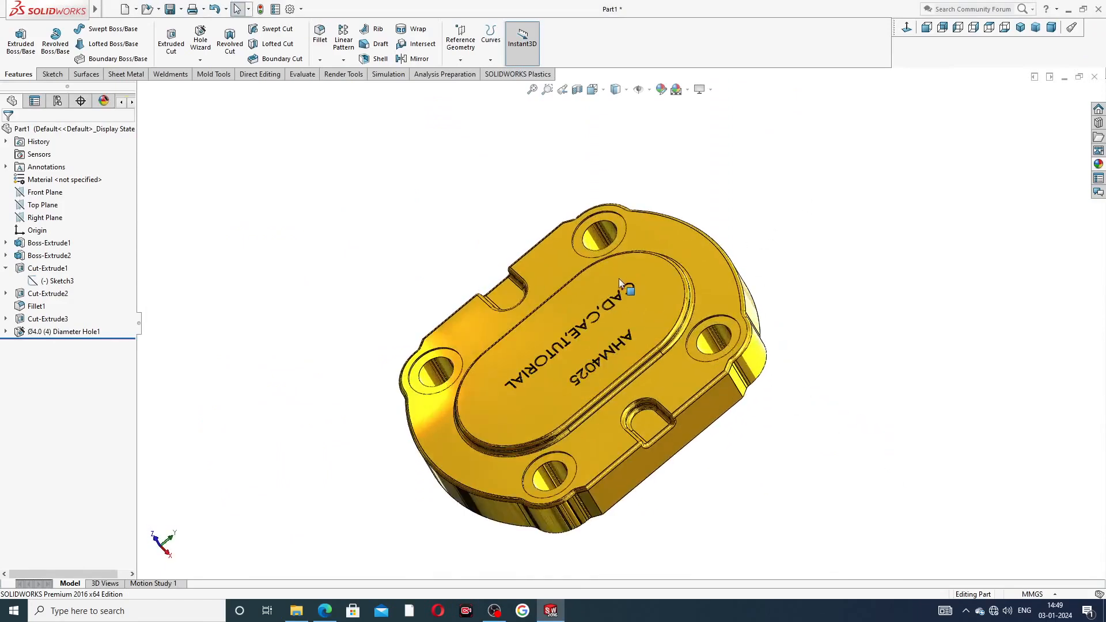
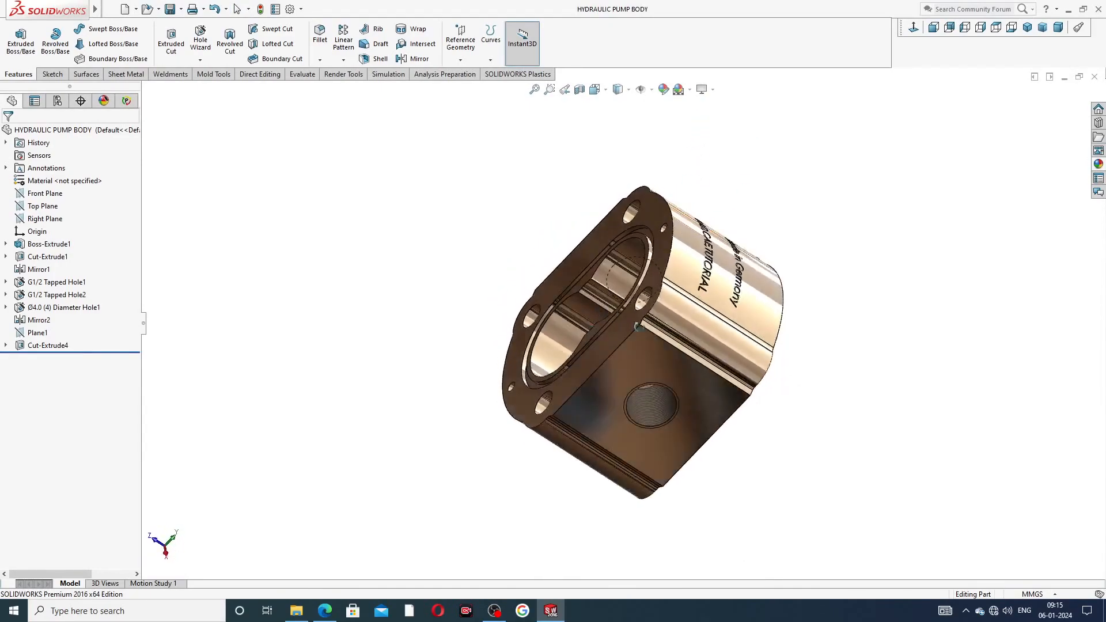
Step: Examine the hydraulic pump body from all sides, including its engraved text, tapped ports, seal groove and internal cavity, ending in the isometric view
{"action": "middle_click_drag", "start_coordinate": [784, 276], "coordinate": [698, 300]}
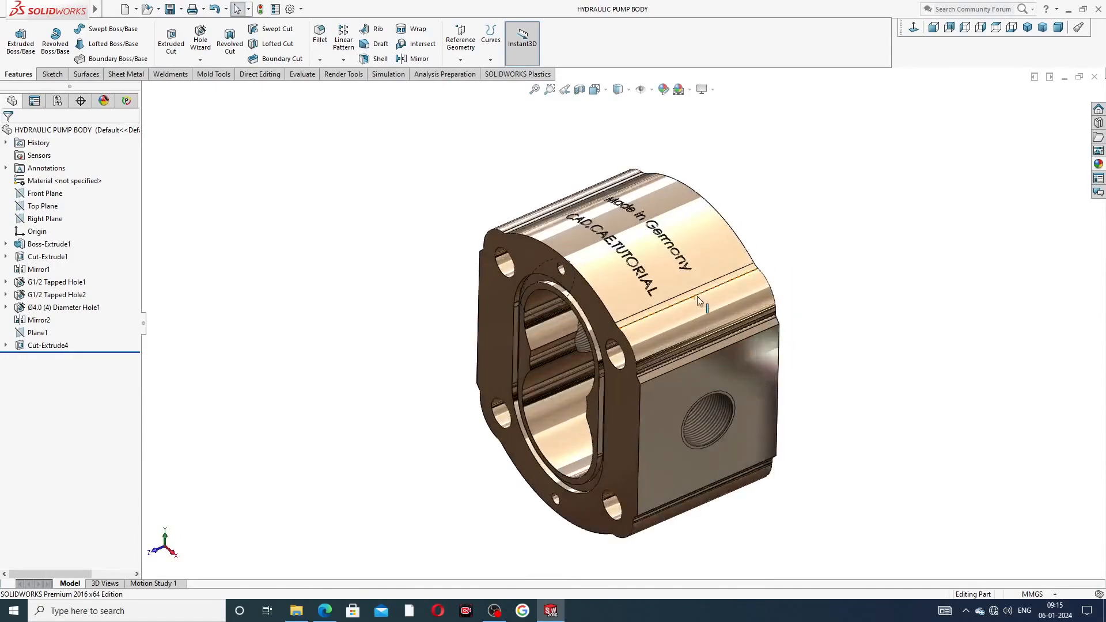
{"action": "middle_click_drag", "start_coordinate": [795, 311], "coordinate": [702, 313]}
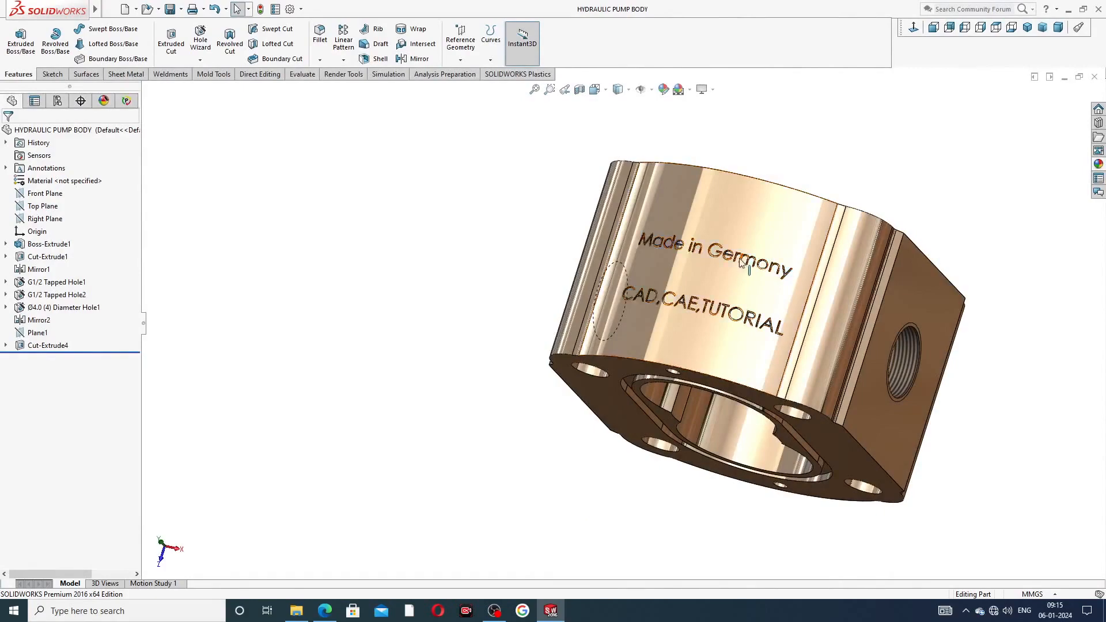
{"action": "middle_click_drag", "start_coordinate": [760, 314], "coordinate": [656, 322]}
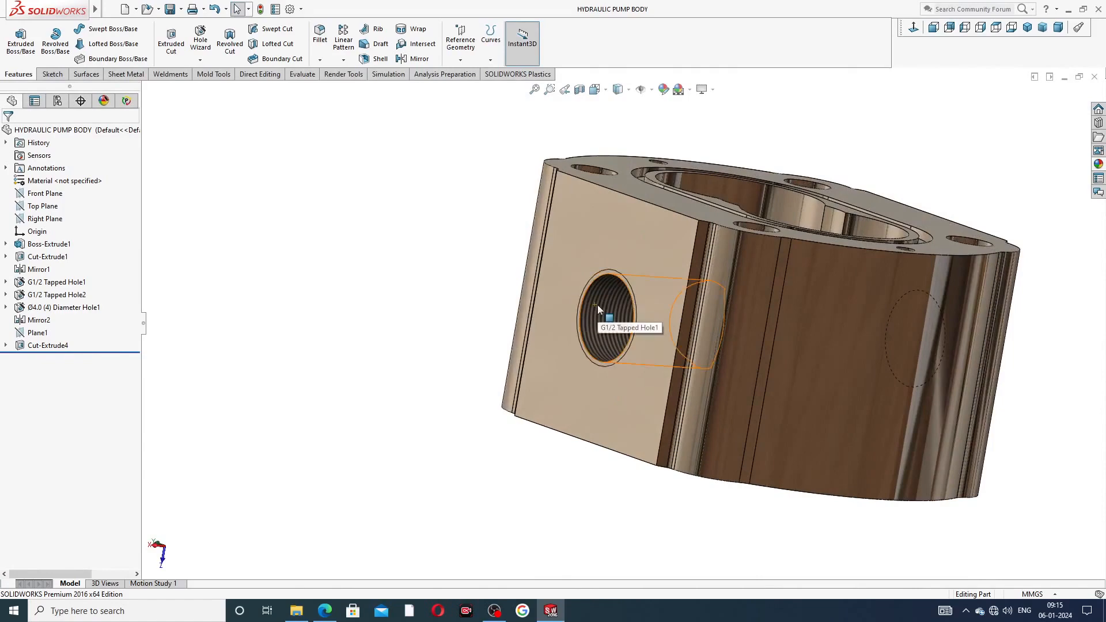
{"action": "middle_click_drag", "start_coordinate": [596, 305], "coordinate": [840, 193]}
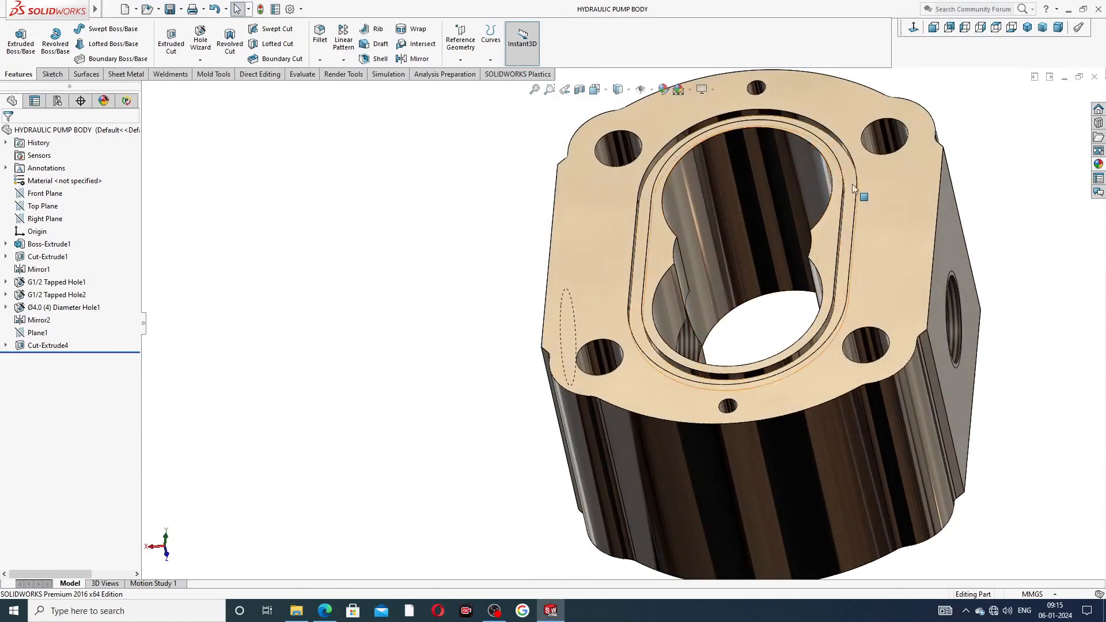
{"action": "middle_click_drag", "start_coordinate": [873, 255], "coordinate": [681, 234]}
{"action": "scroll", "coordinate": [936, 224], "scroll_direction": "up", "scroll_amount": 3}
{"action": "middle_click_drag", "start_coordinate": [869, 233], "coordinate": [677, 164]}
{"action": "scroll", "coordinate": [725, 224], "scroll_direction": "down", "scroll_amount": 2}
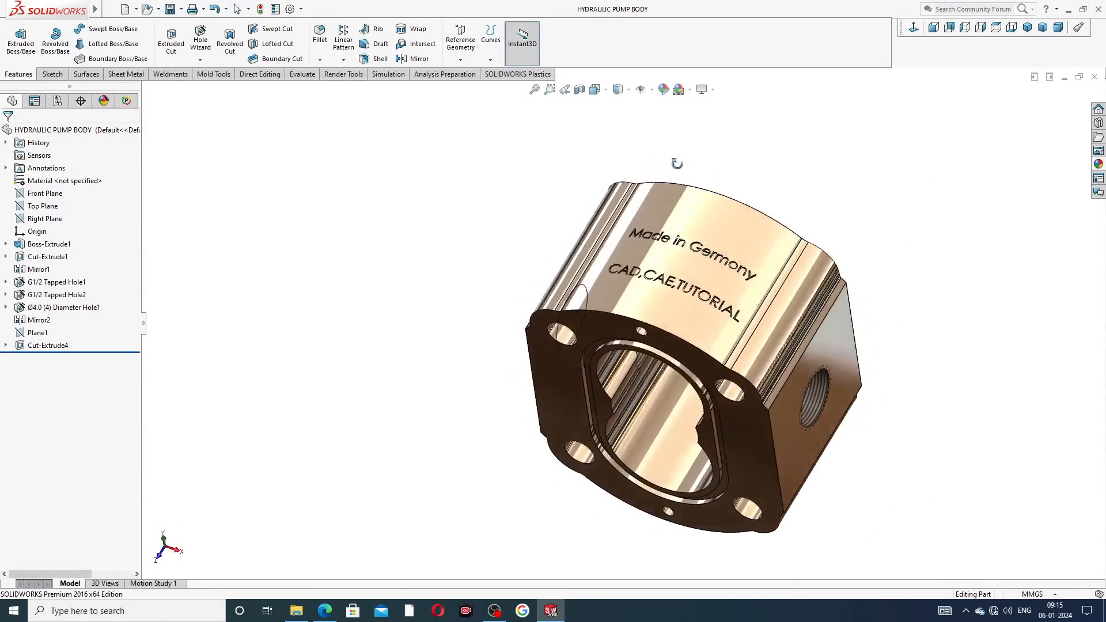
{"action": "scroll", "coordinate": [691, 329], "scroll_direction": "down", "scroll_amount": 2}
{"action": "middle_click_drag", "start_coordinate": [761, 406], "coordinate": [889, 382]}
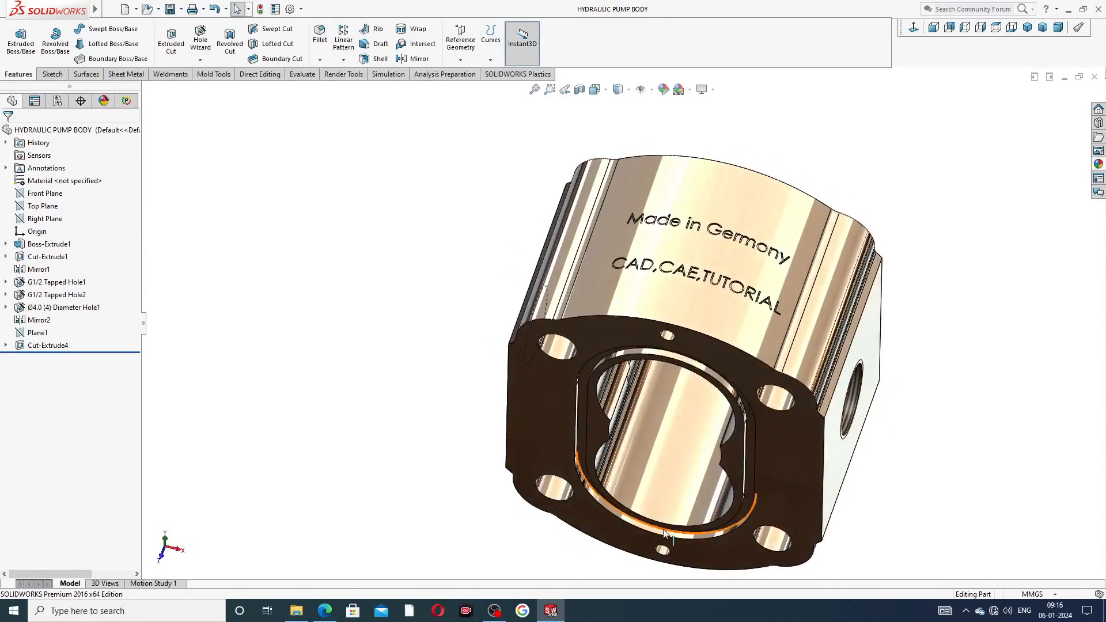
{"action": "left_click", "coordinate": [1028, 29]}
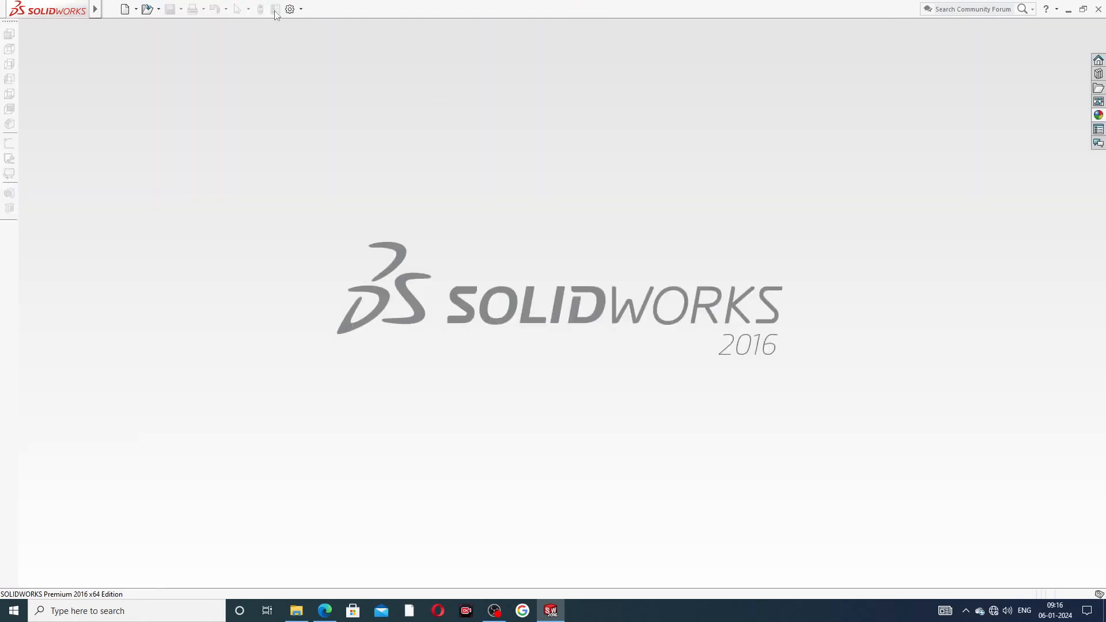
Step: Create a new part document and apply the Backdrop - Grey with Overhead Light scene
{"action": "left_click", "coordinate": [129, 12]}
{"action": "left_click", "coordinate": [452, 446]}
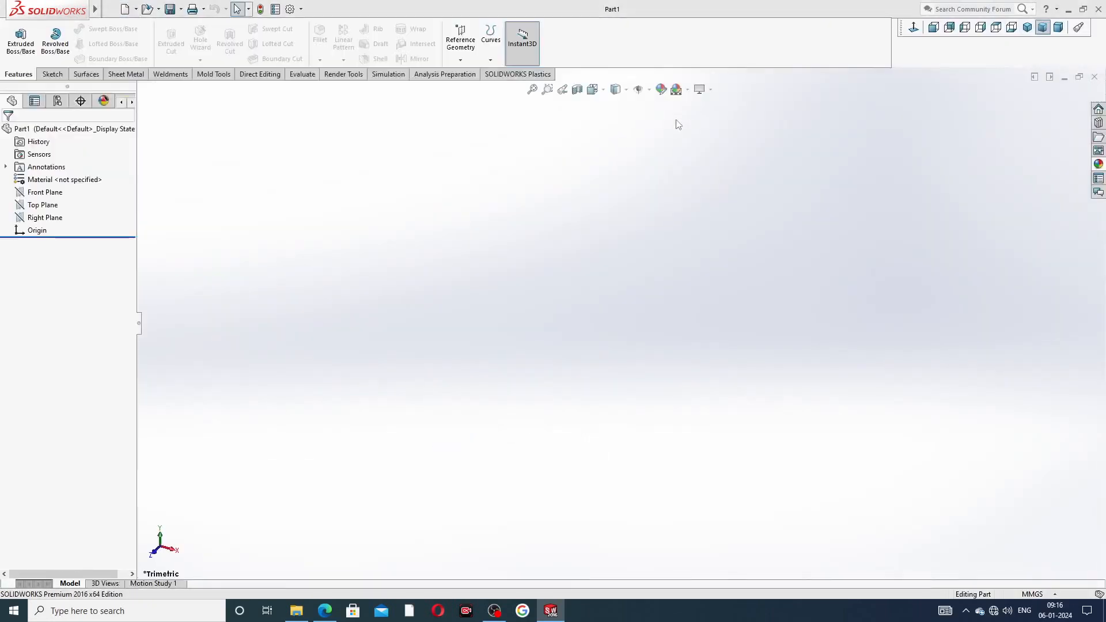
{"action": "left_click", "coordinate": [688, 90]}
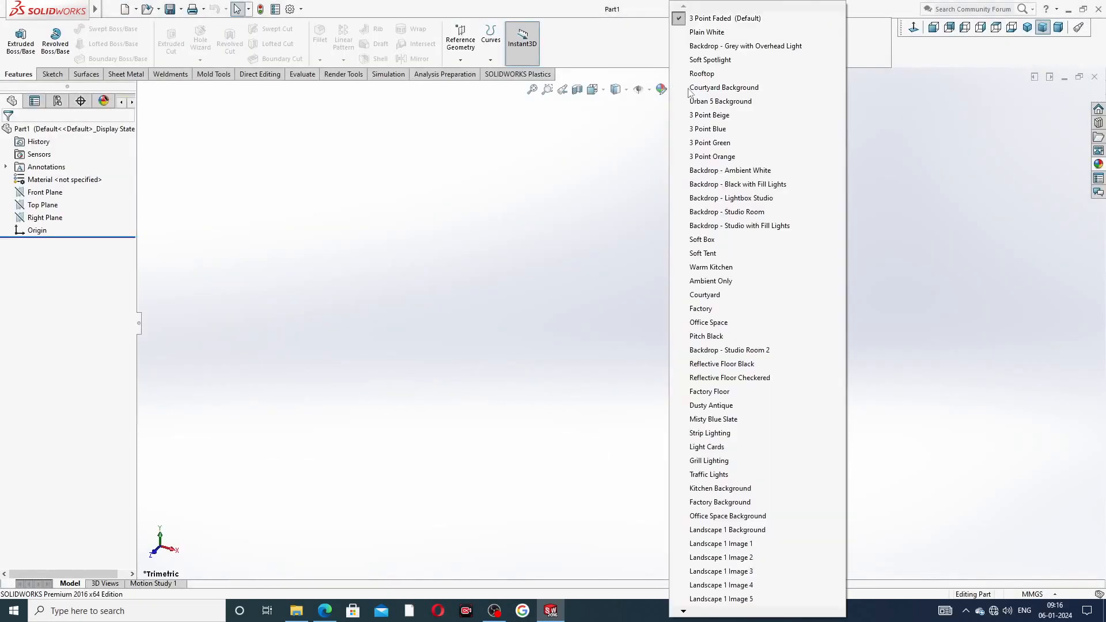
{"action": "left_click", "coordinate": [710, 47]}
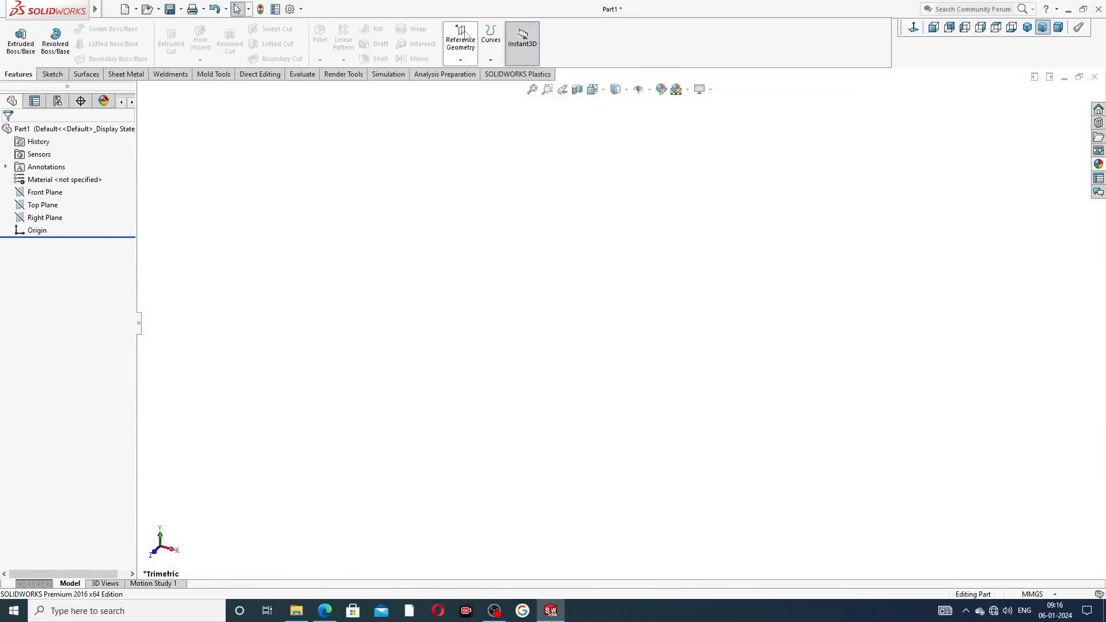
Step: Raise both the shaded and the wireframe image quality of the document to the highest resolution
{"action": "left_click", "coordinate": [290, 9]}
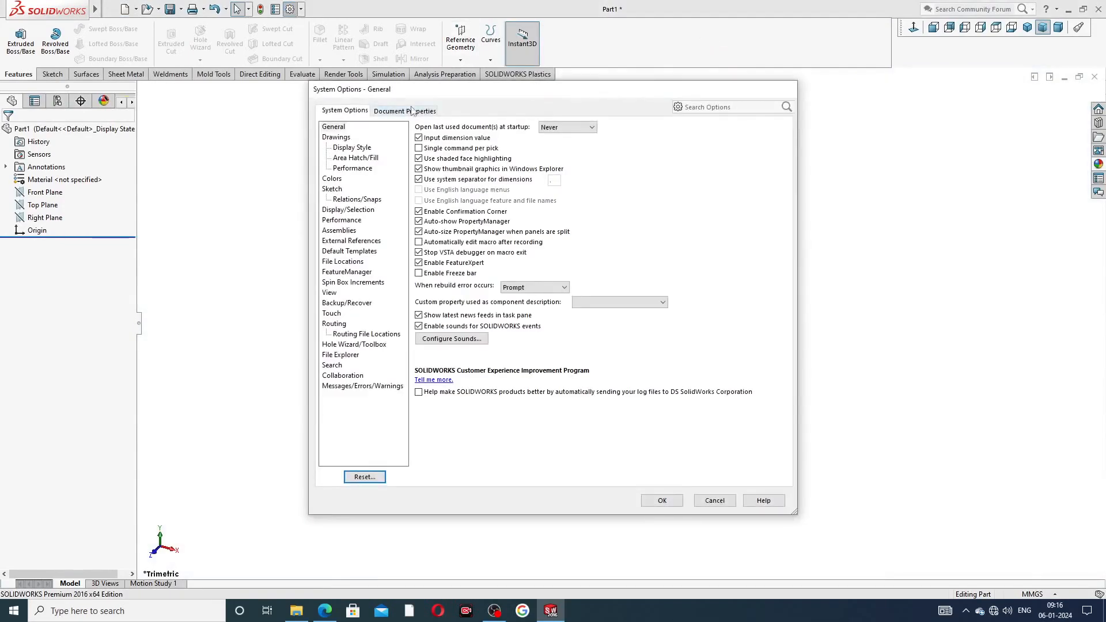
{"action": "left_click", "coordinate": [413, 113]}
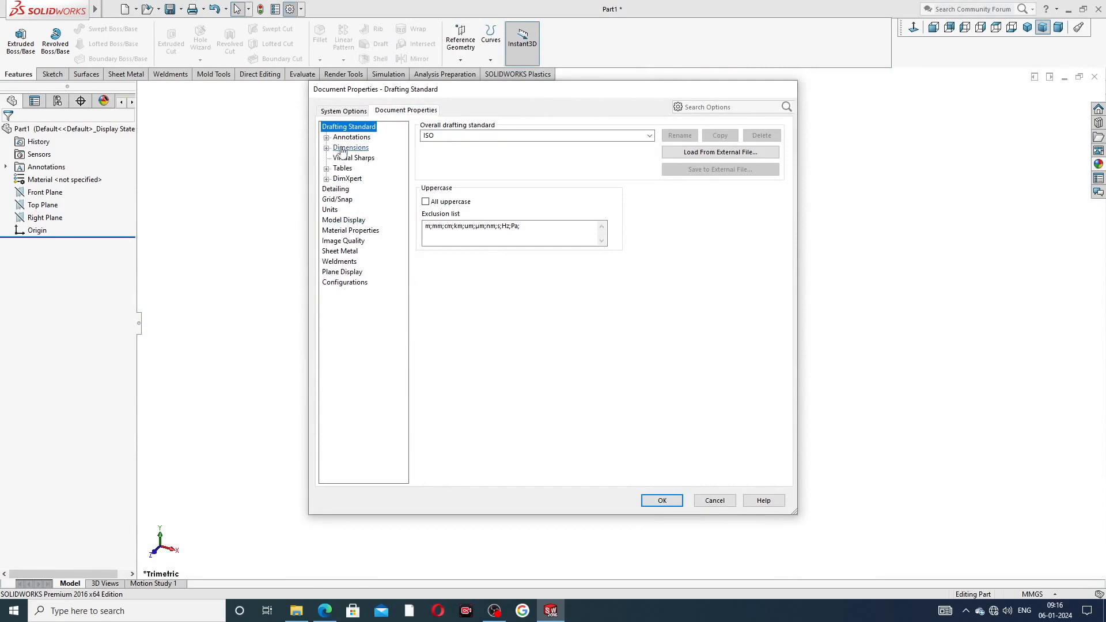
{"action": "left_click", "coordinate": [344, 240]}
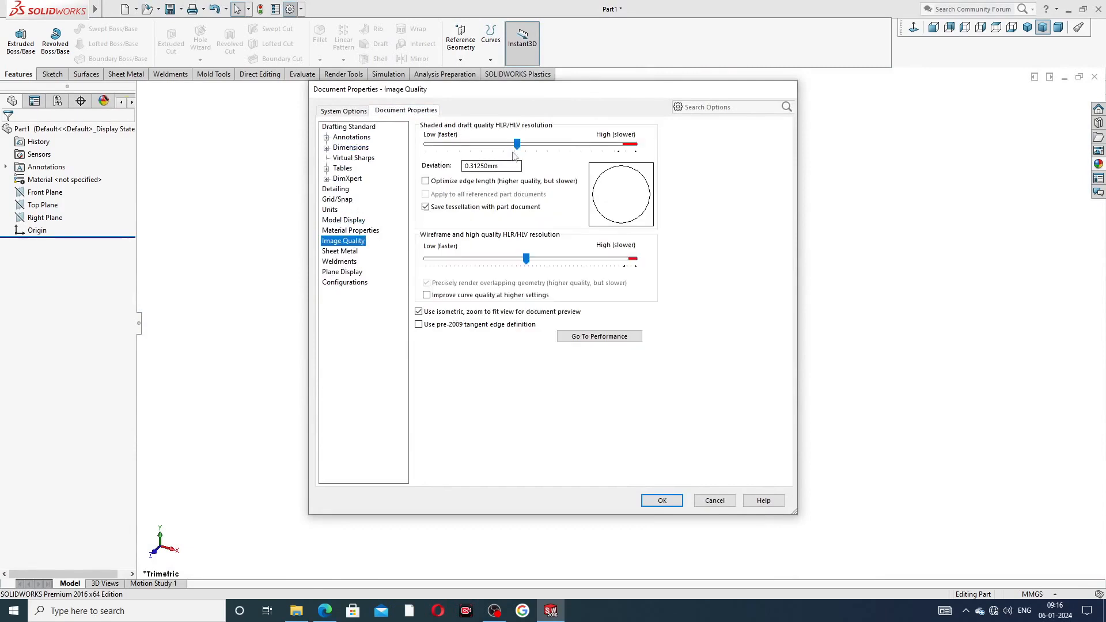
{"action": "left_click_drag", "start_coordinate": [518, 144], "coordinate": [635, 144]}
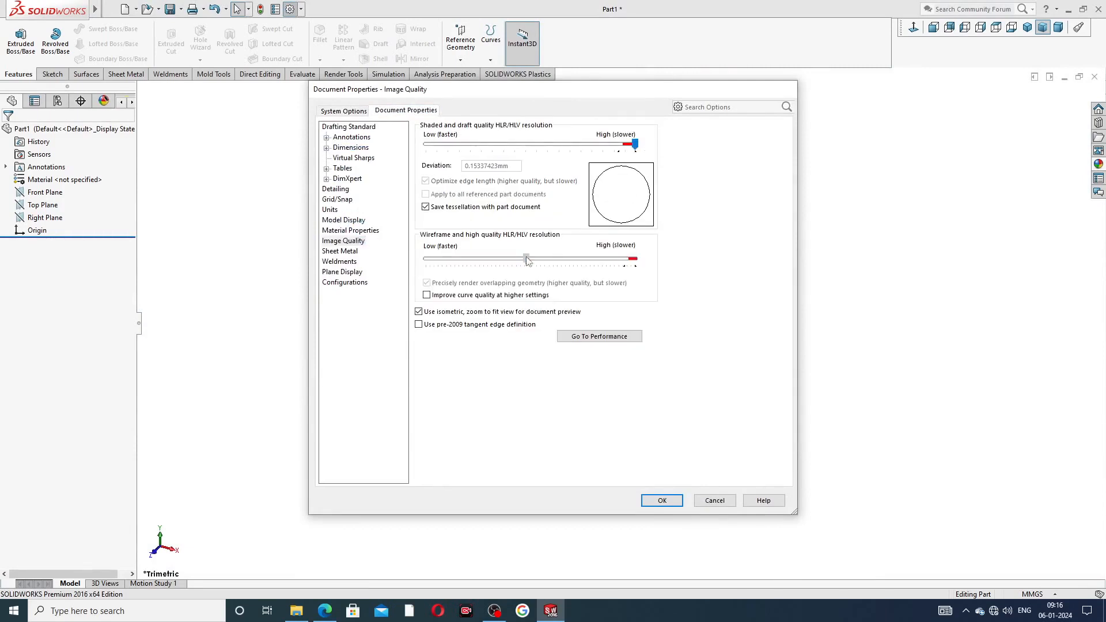
{"action": "left_click_drag", "start_coordinate": [526, 259], "coordinate": [634, 259]}
{"action": "left_click", "coordinate": [662, 499]}
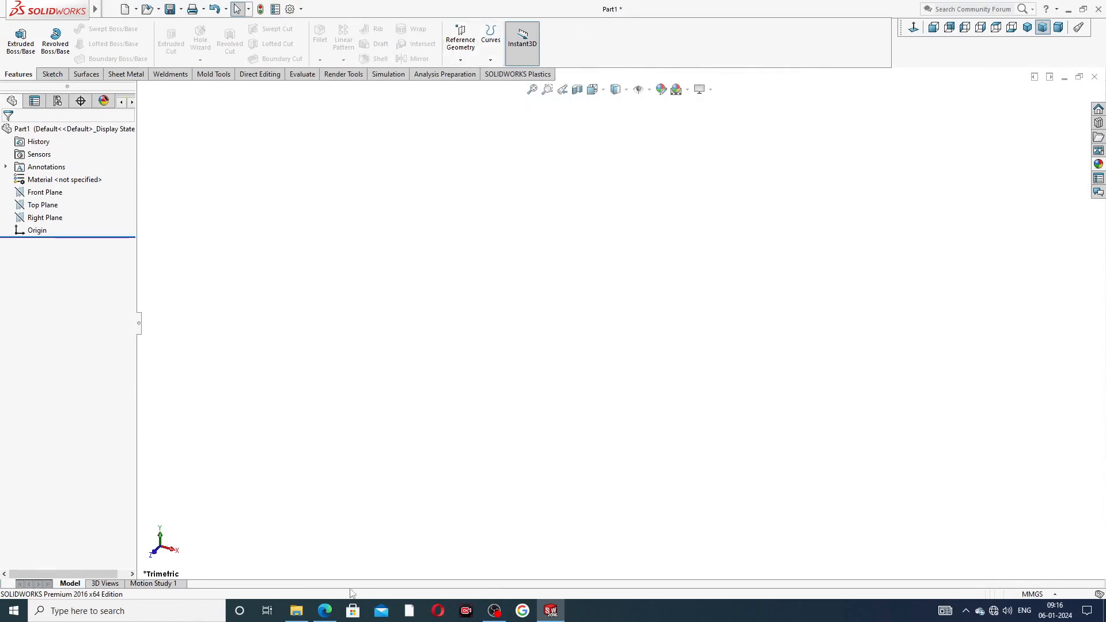
Step: Review the Part-12 hydraulic body PDF drawing and start a sketch on the Front Plane of the new part
{"action": "left_click", "coordinate": [325, 611]}
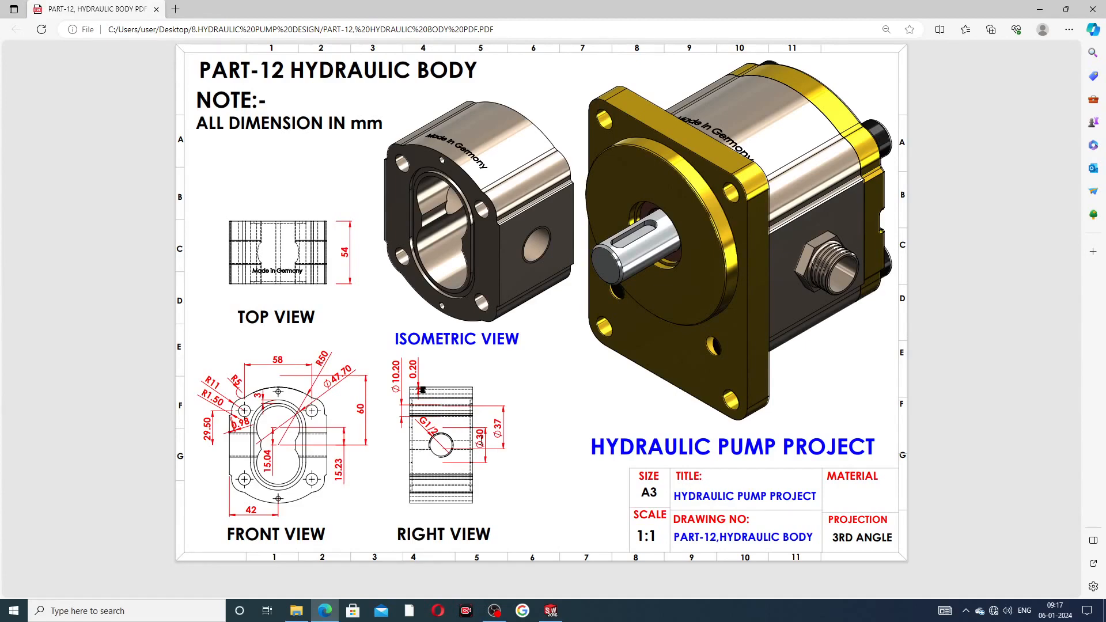
{"action": "left_click", "coordinate": [325, 610]}
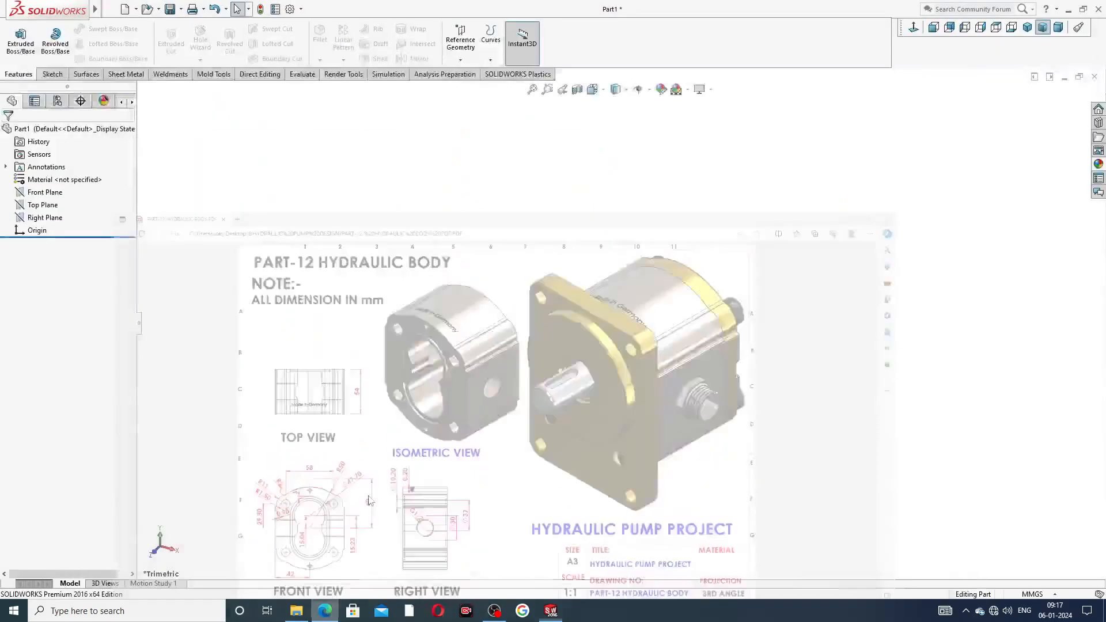
{"action": "left_click", "coordinate": [53, 194]}
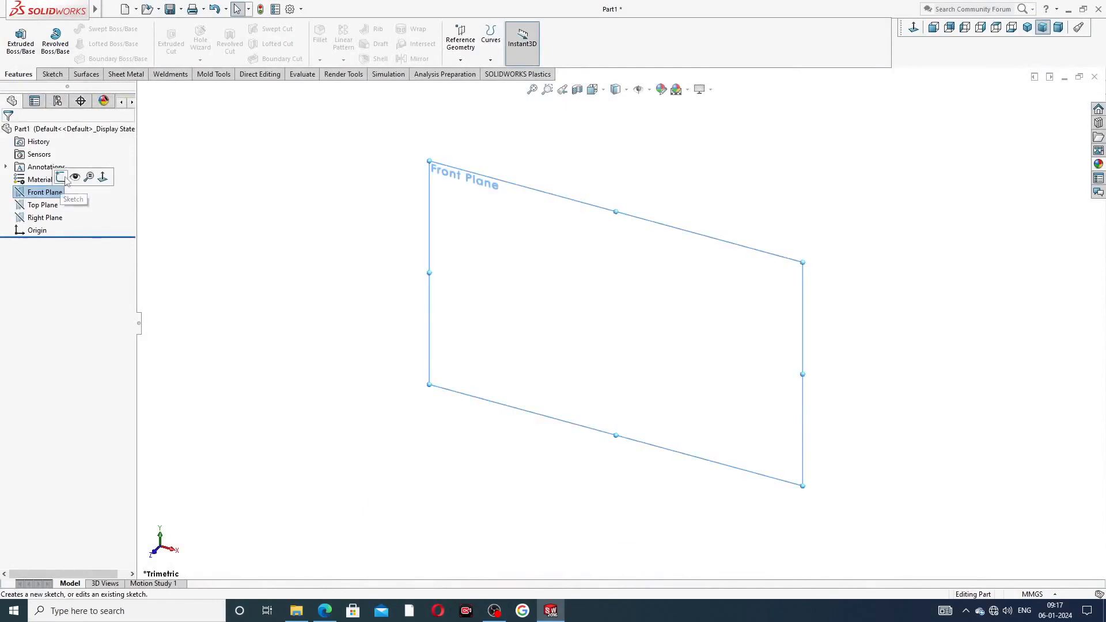
{"action": "left_click", "coordinate": [65, 179]}
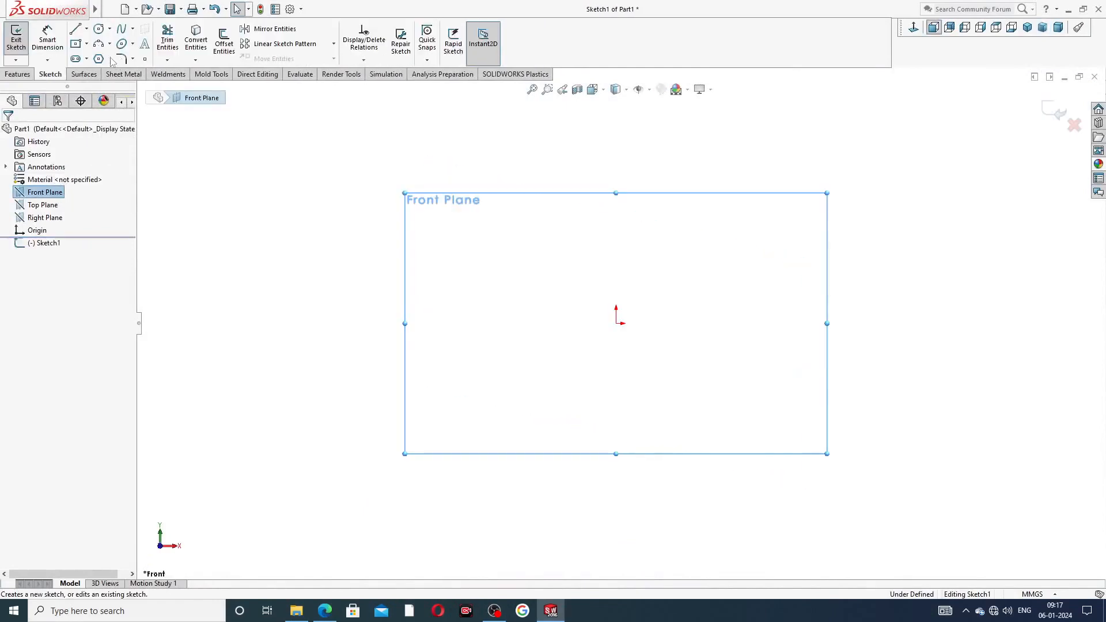
Step: Draw two centerlines meeting at the origin: a vertical one about 79 mm long upward and a horizontal one about 74 mm toward negative X
{"action": "left_click", "coordinate": [86, 28]}
{"action": "left_click", "coordinate": [99, 57]}
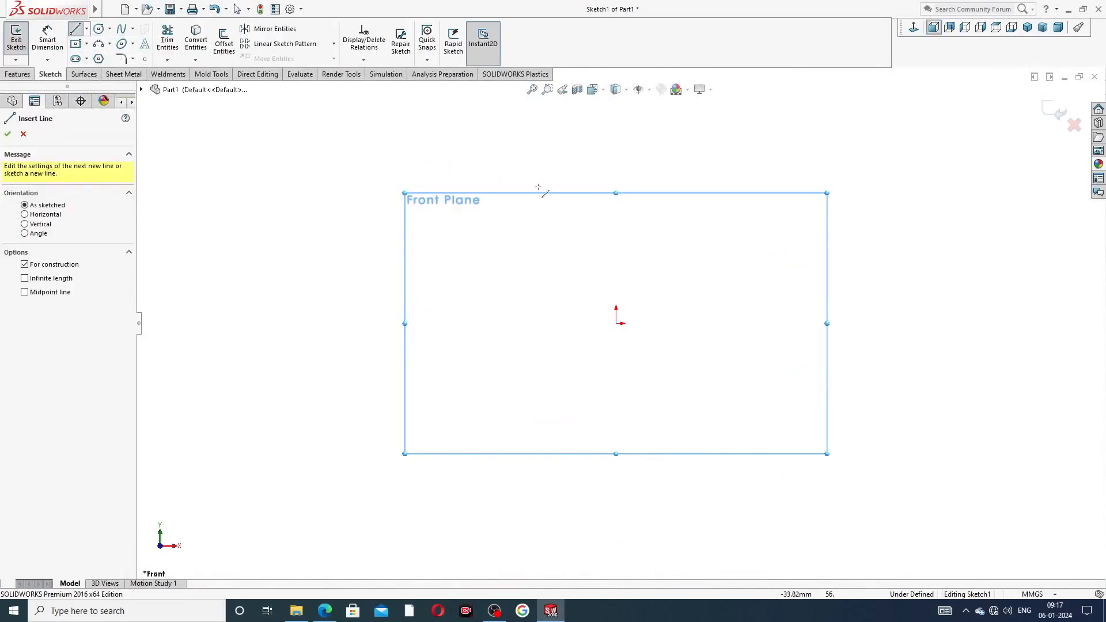
{"action": "left_click", "coordinate": [616, 134]}
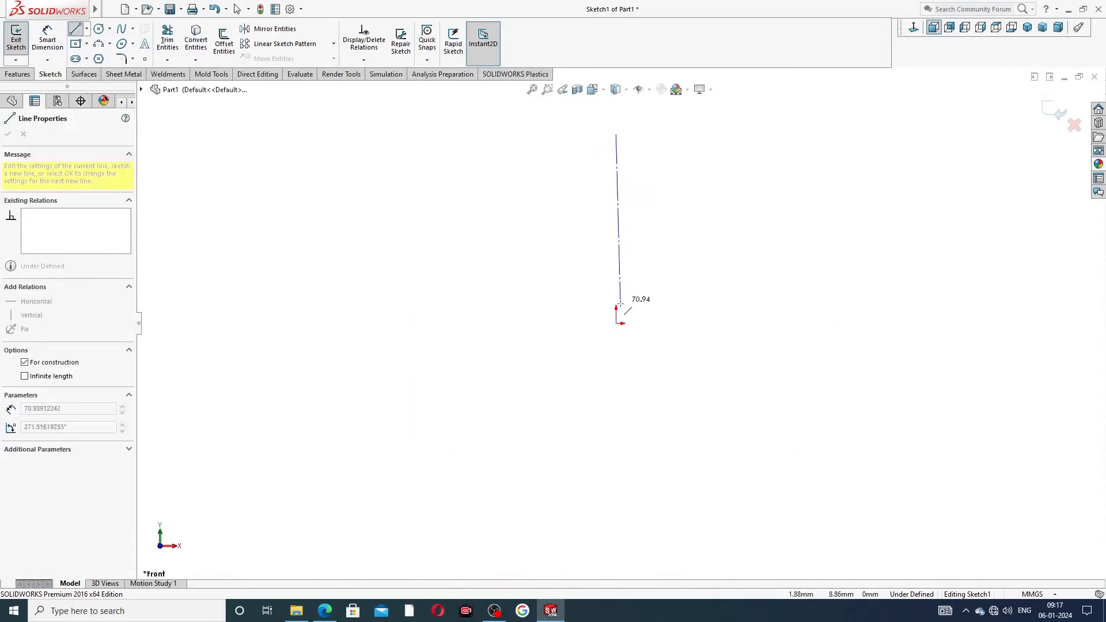
{"action": "left_click", "coordinate": [616, 323]}
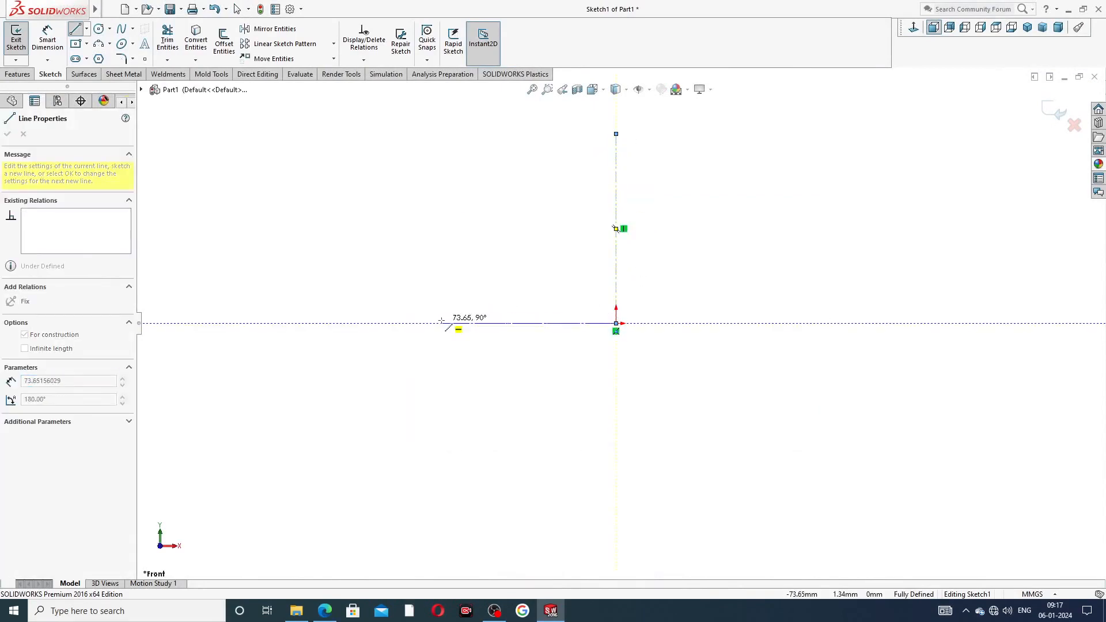
{"action": "left_click", "coordinate": [440, 323]}
{"action": "right_click", "coordinate": [487, 280]}
{"action": "left_click", "coordinate": [491, 281]}
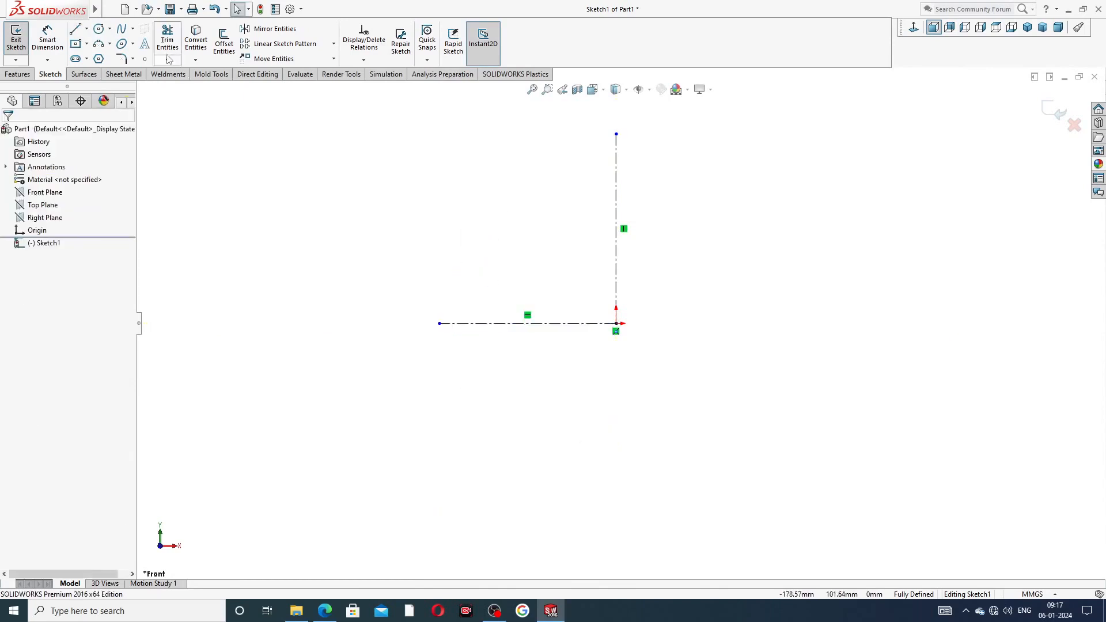
Step: Sketch a circle about 68 mm in diameter, centred on the vertical centerline above the origin
{"action": "left_click", "coordinate": [98, 29]}
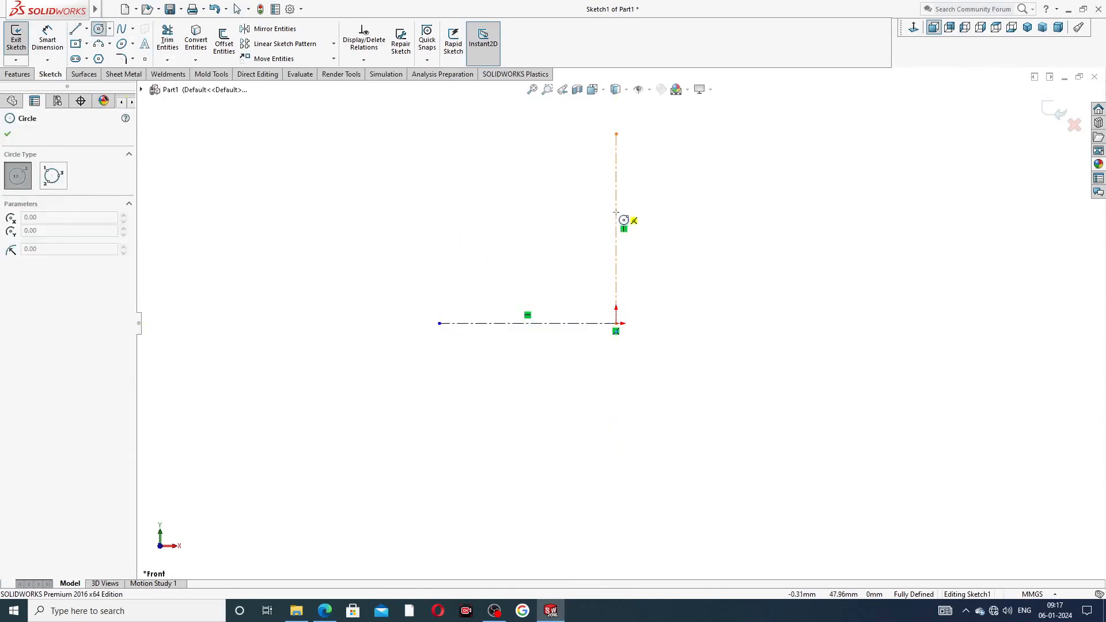
{"action": "left_click", "coordinate": [615, 235]}
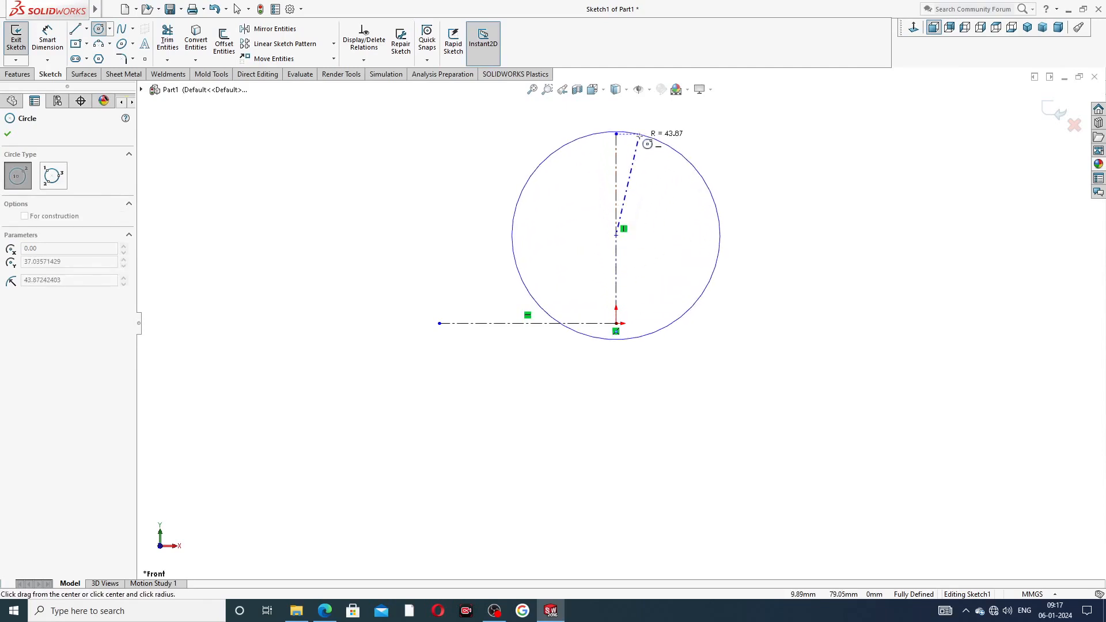
{"action": "left_click", "coordinate": [638, 157]}
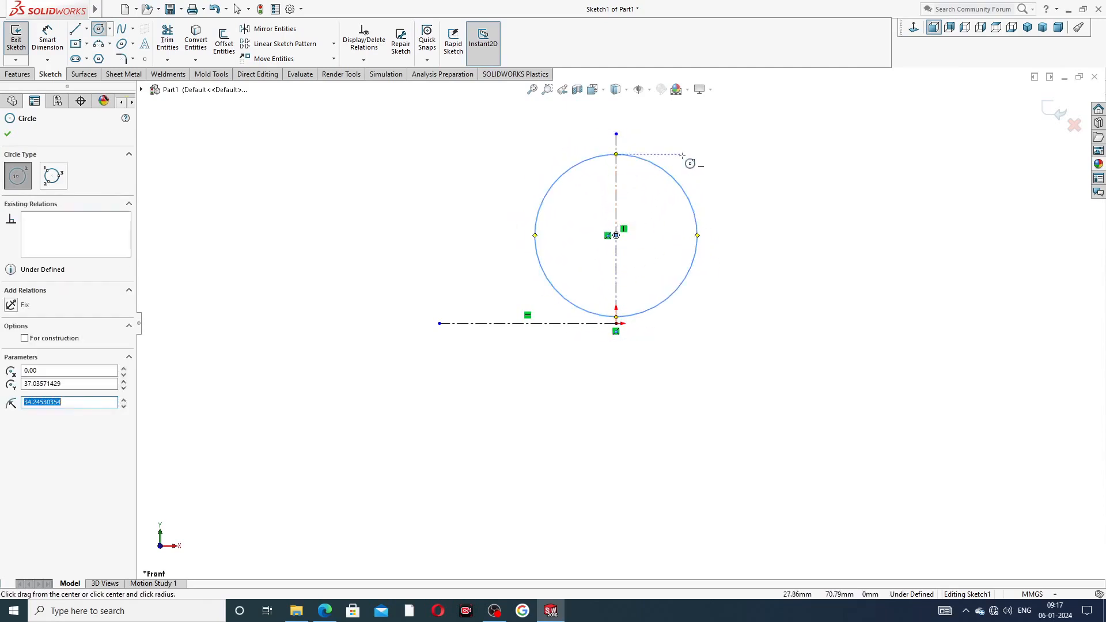
{"action": "right_click", "coordinate": [685, 157]}
{"action": "left_click", "coordinate": [713, 165]}
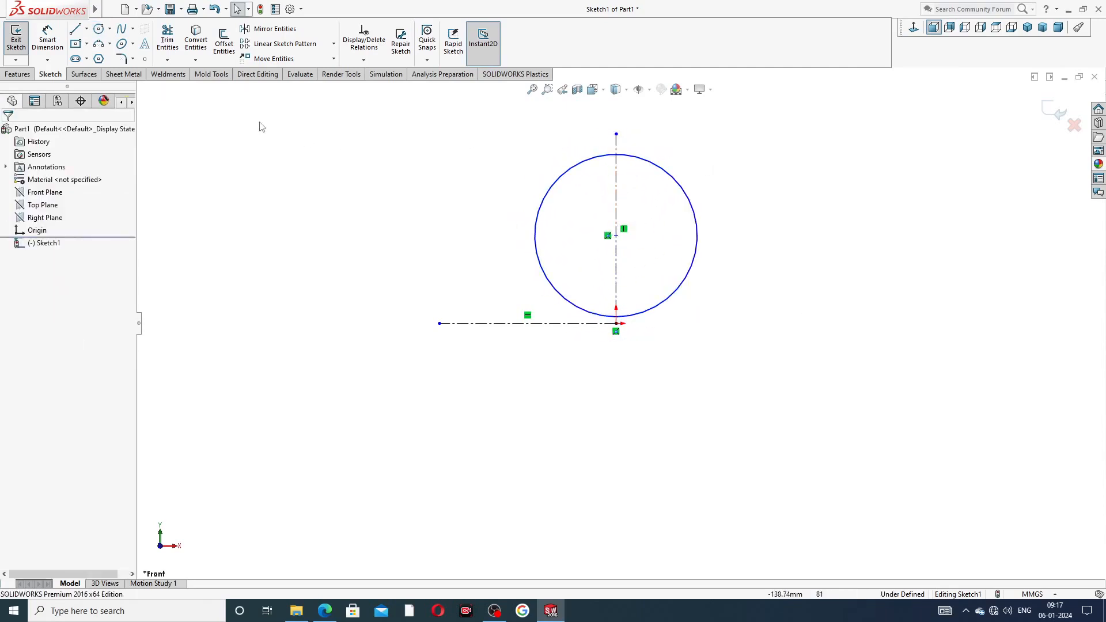
Step: Dimension the circle's diameter as 37 mm
{"action": "left_click", "coordinate": [47, 38]}
{"action": "left_click", "coordinate": [664, 173]}
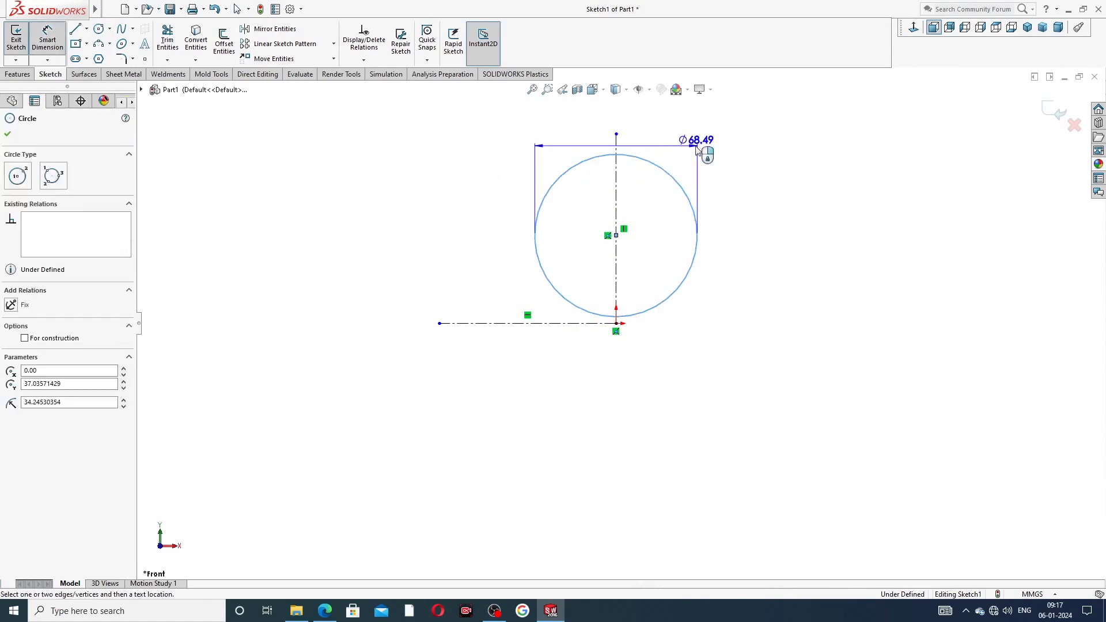
{"action": "left_click", "coordinate": [731, 151]}
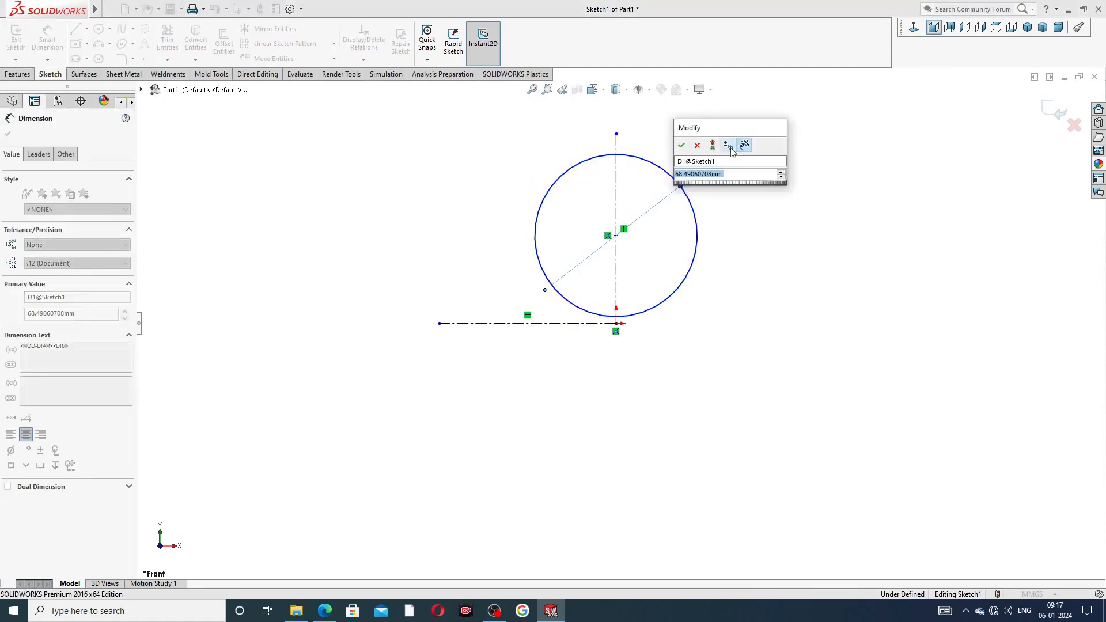
{"action": "type", "text": "37"}
{"action": "key", "text": "Return"}
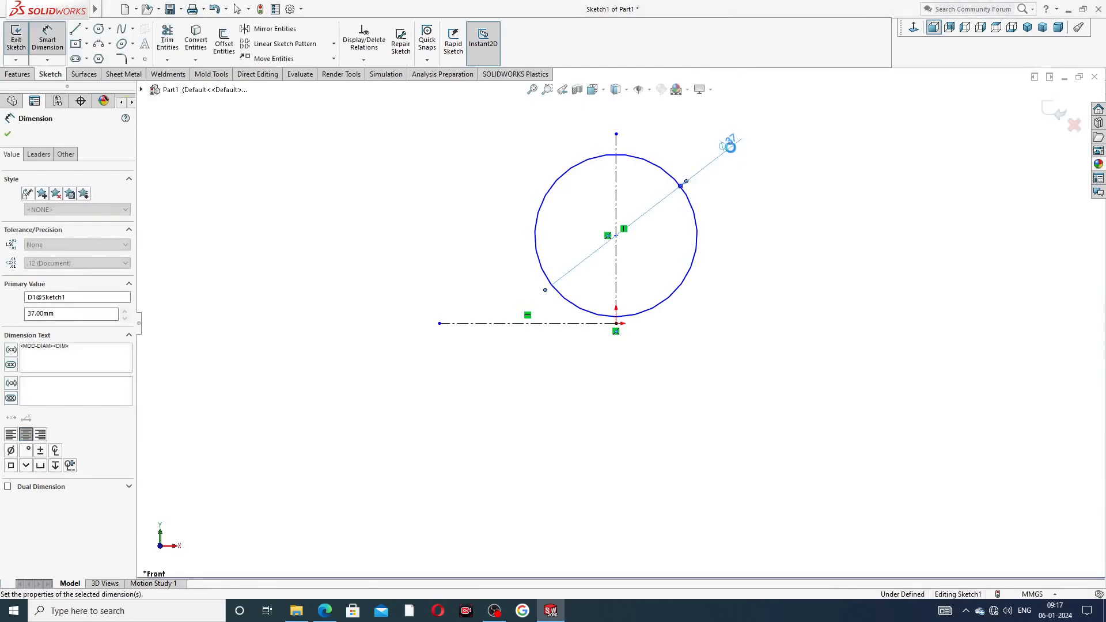
Step: Dimension the distance from the circle's centre to the origin as 15.2319 mm and finish dimensioning
{"action": "left_click", "coordinate": [615, 236]}
{"action": "left_click", "coordinate": [616, 325]}
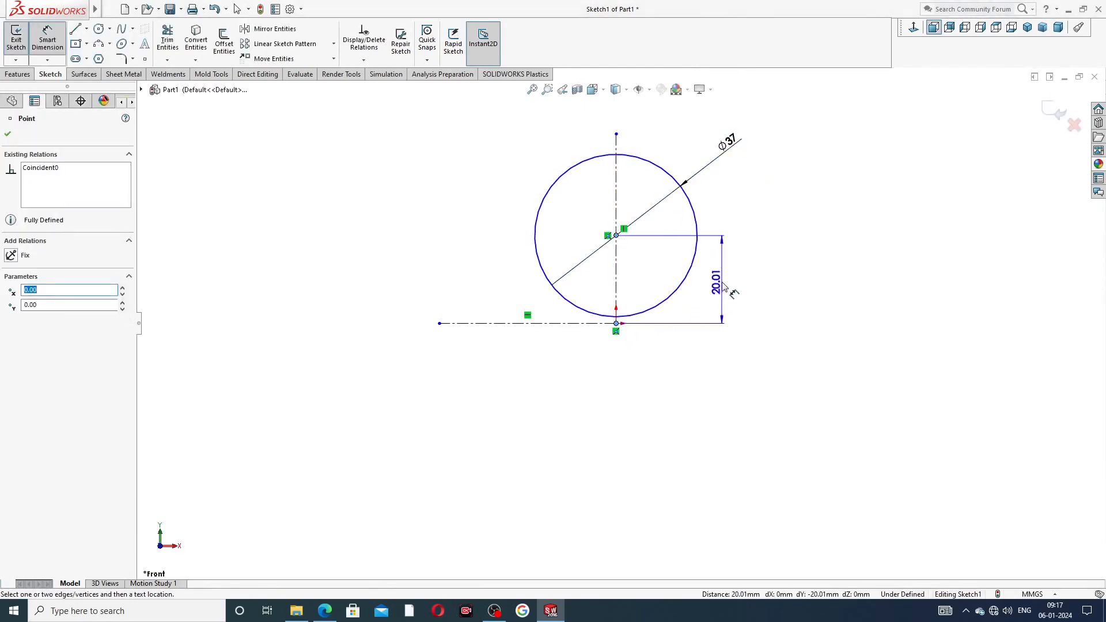
{"action": "left_click", "coordinate": [726, 289]}
{"action": "type", "text": "1"}
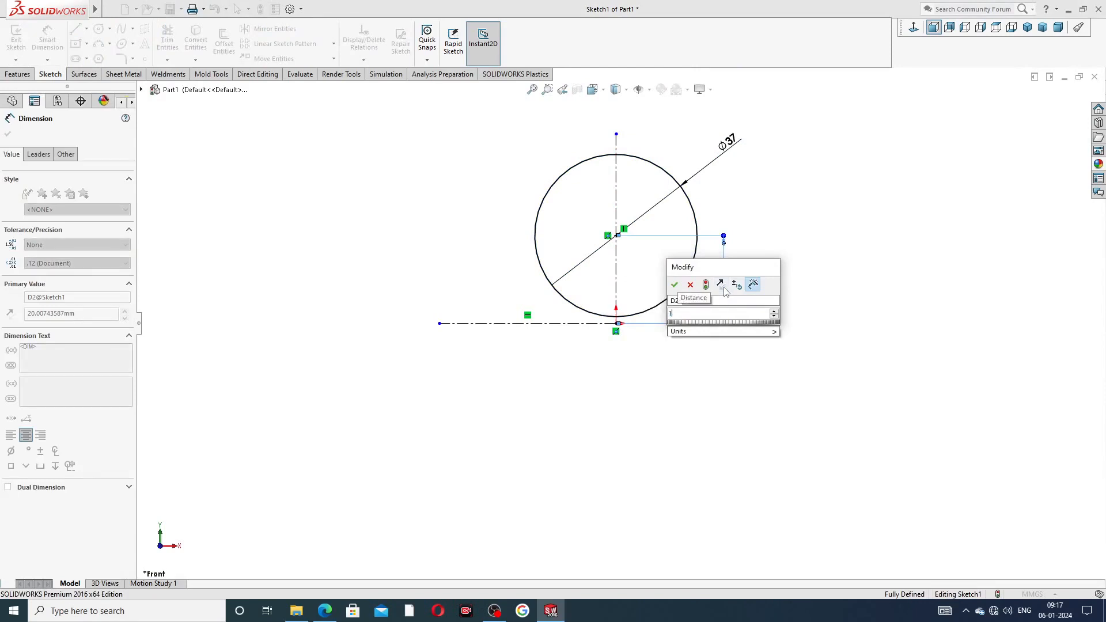
{"action": "type", "text": "5.2319"}
{"action": "key", "text": "Return"}
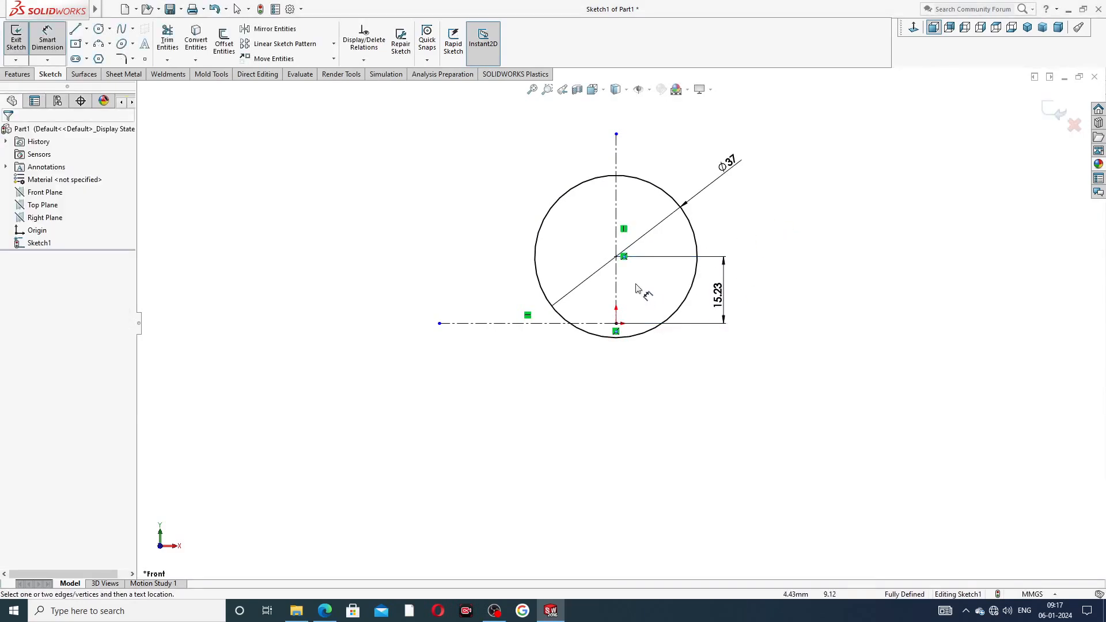
{"action": "scroll", "coordinate": [640, 288], "scroll_direction": "down", "scroll_amount": 1}
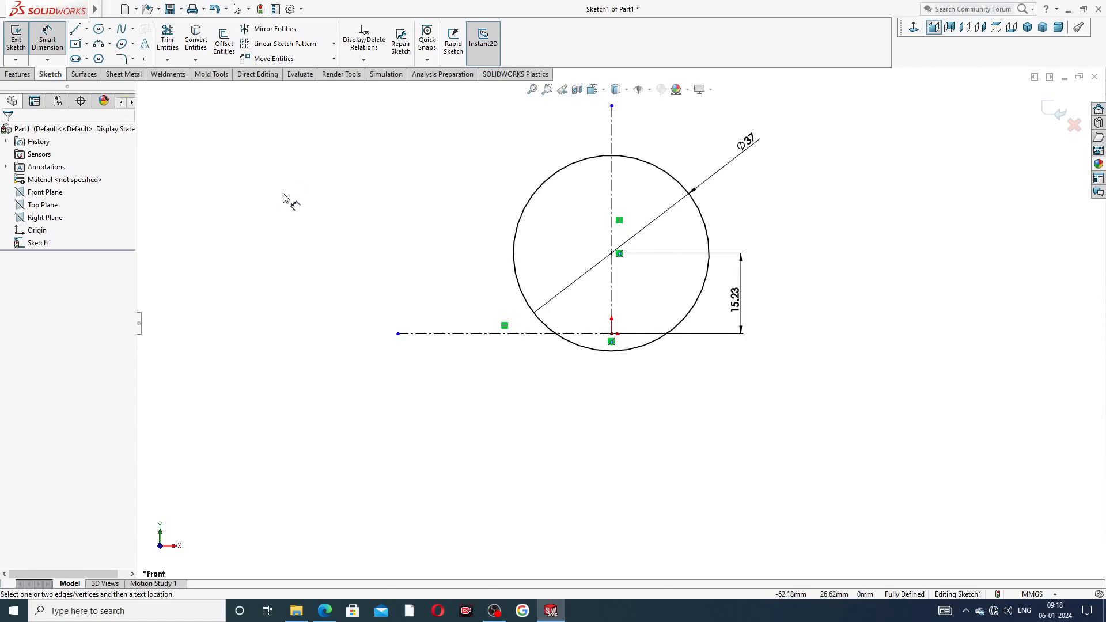
{"action": "right_click", "coordinate": [343, 193]}
{"action": "left_click", "coordinate": [346, 191]}
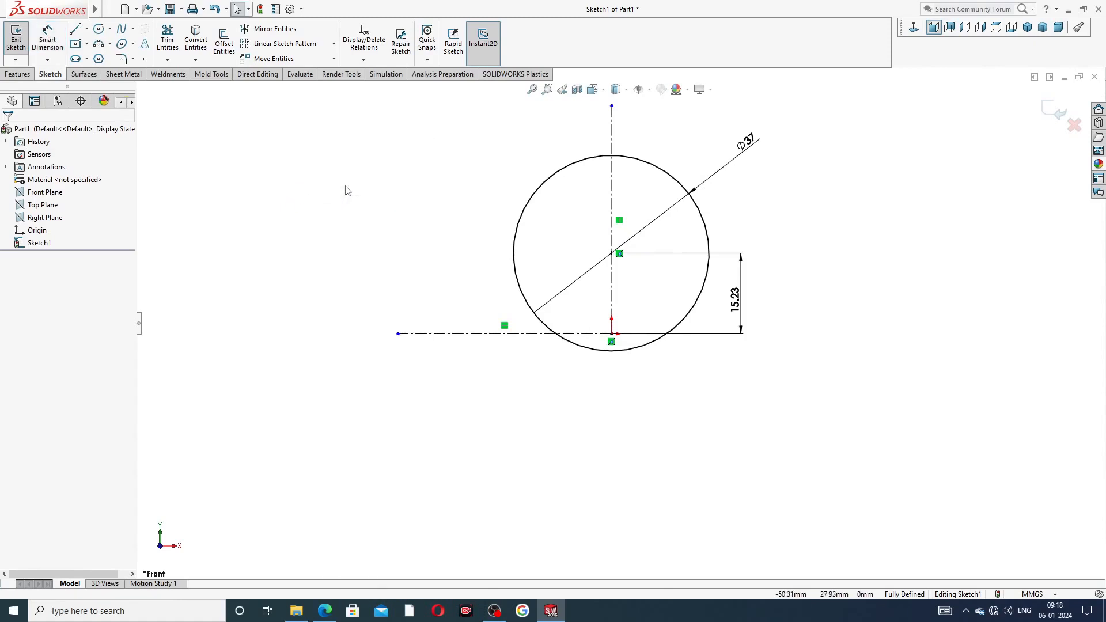
{"action": "right_click", "coordinate": [346, 175]}
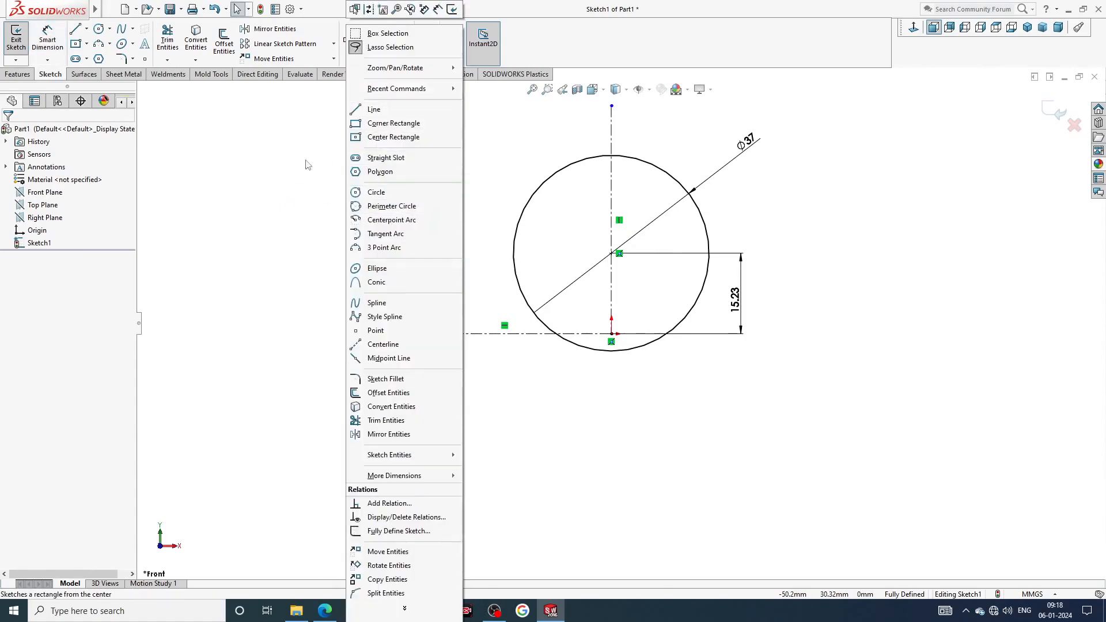
{"action": "left_click", "coordinate": [306, 160]}
{"action": "left_click", "coordinate": [99, 29]}
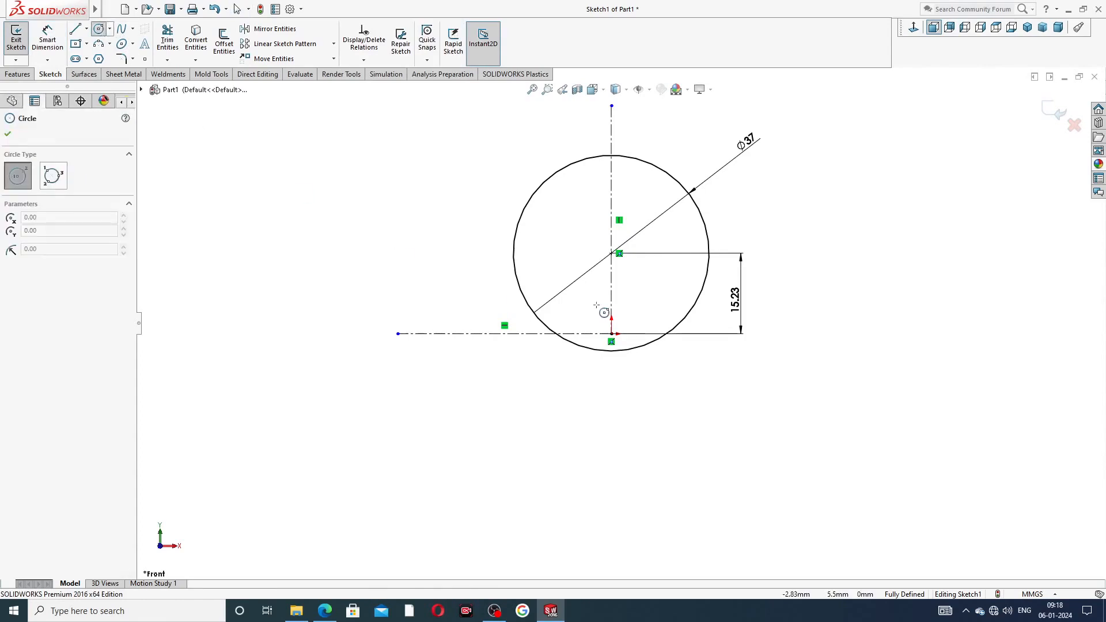
{"action": "left_click", "coordinate": [611, 253]}
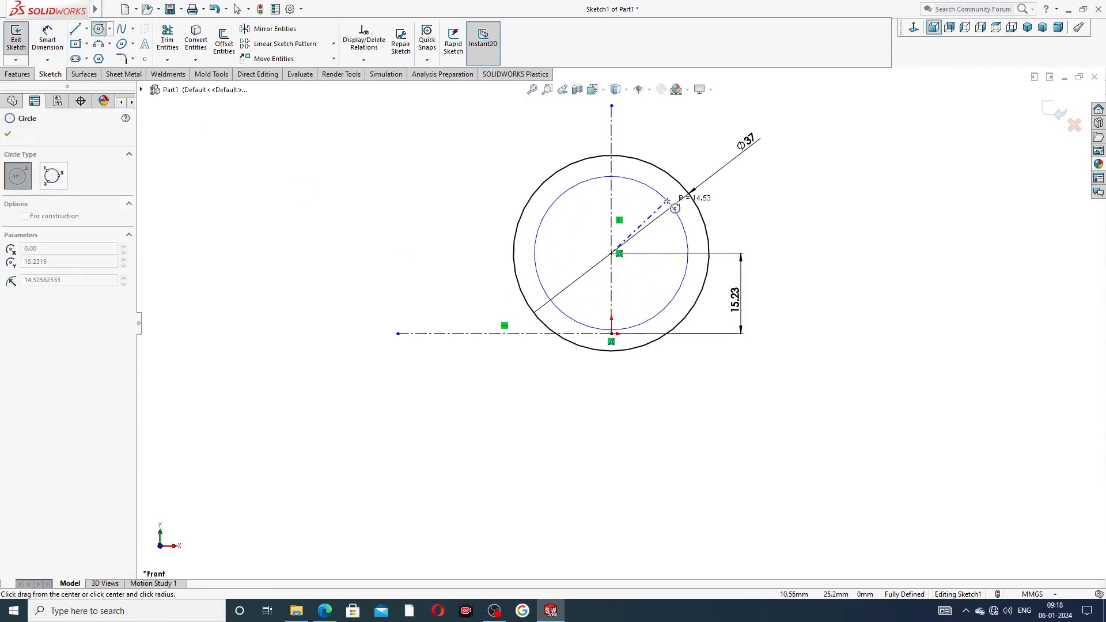
{"action": "key", "text": "Escape"}
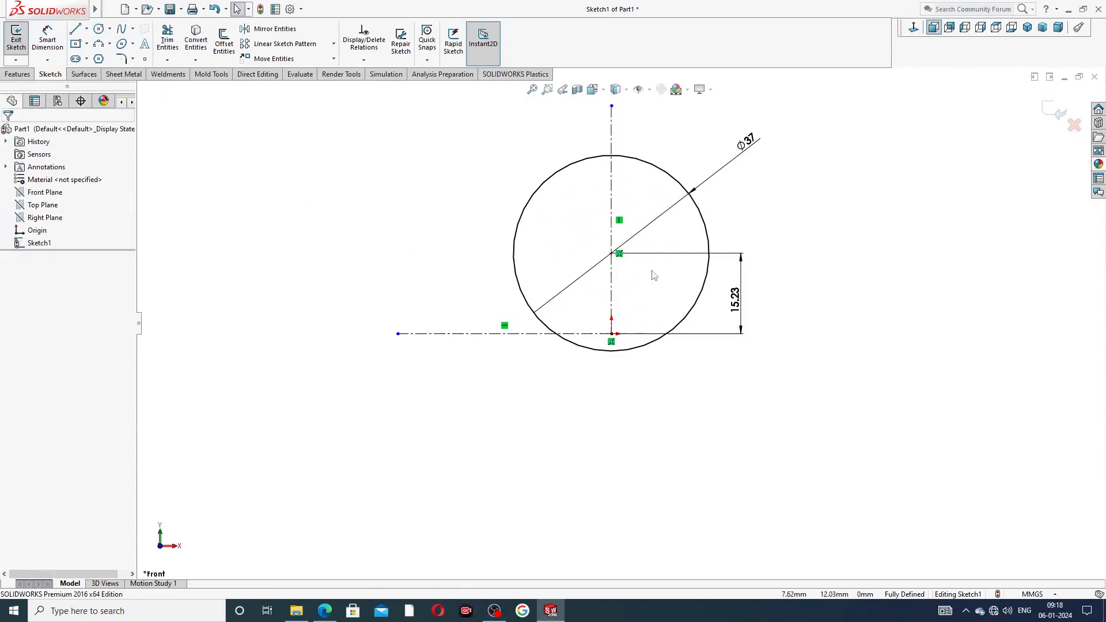
Step: Sketch a second circle about 28 mm in diameter, centred on the origin and overlapping the 37 mm circle
{"action": "left_click", "coordinate": [98, 29]}
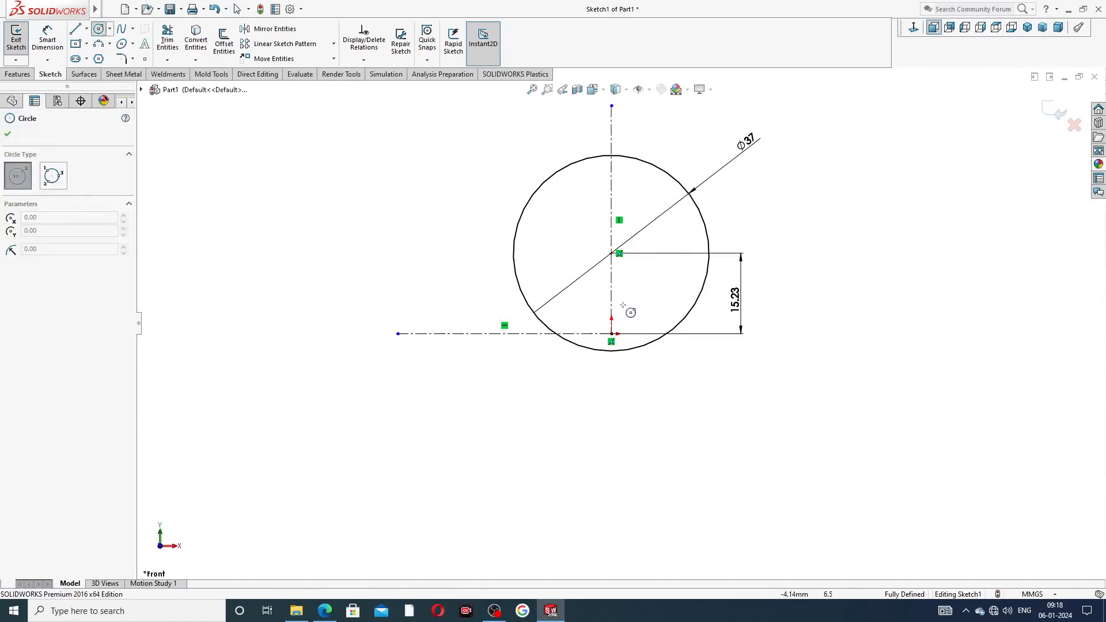
{"action": "left_click", "coordinate": [611, 334]}
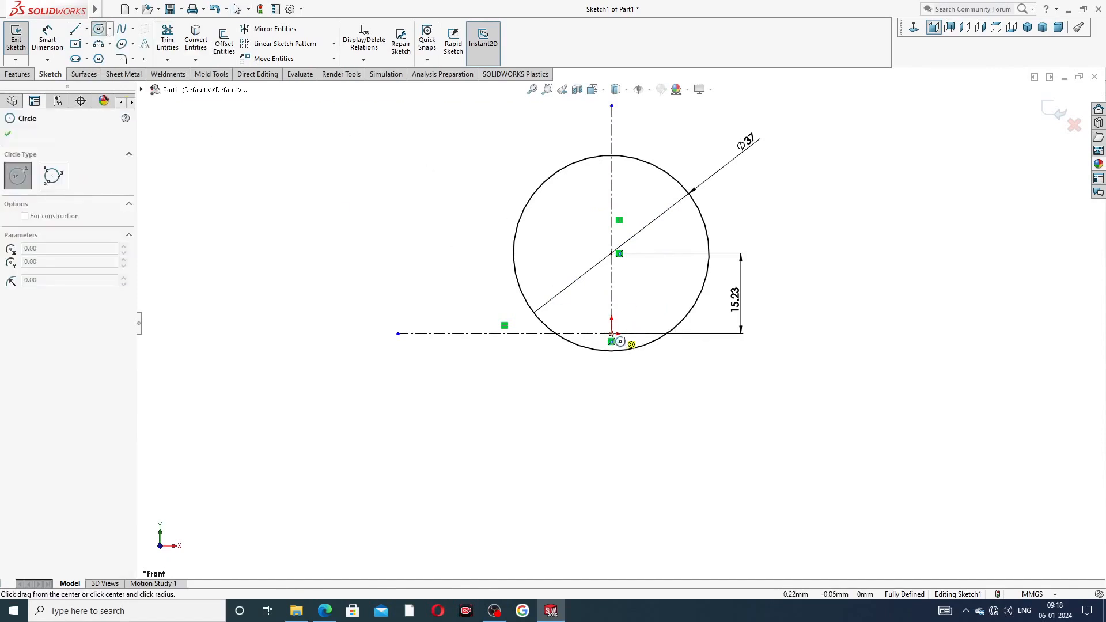
{"action": "left_click", "coordinate": [661, 278]}
{"action": "right_click", "coordinate": [795, 212]}
{"action": "left_click", "coordinate": [812, 217]}
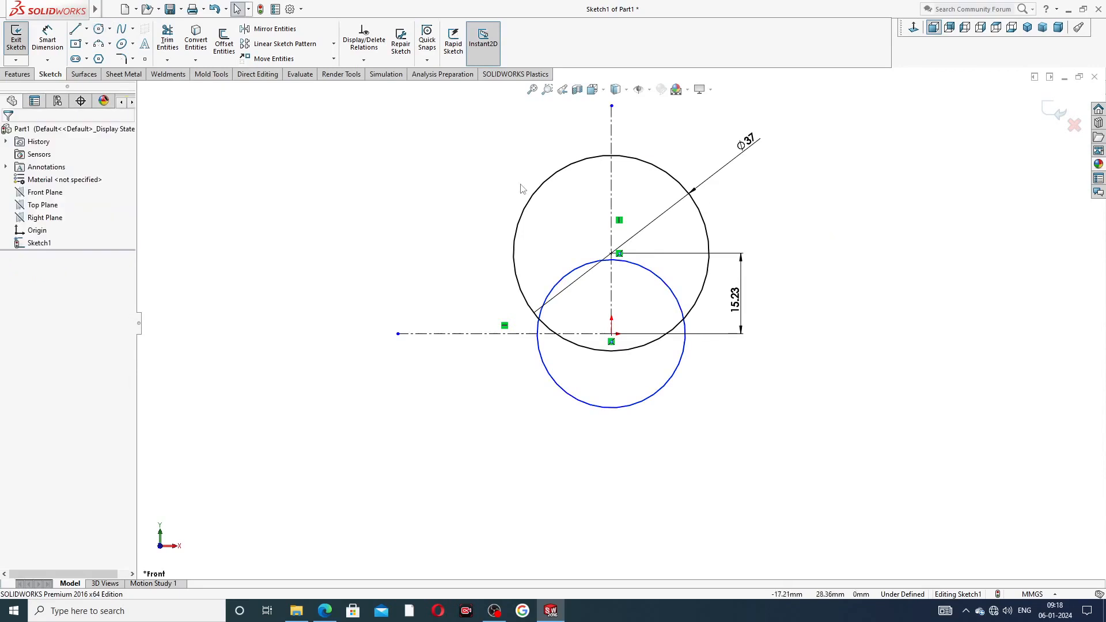
Step: Dimension the diameter of the circle centred on the origin
{"action": "left_click", "coordinate": [47, 37]}
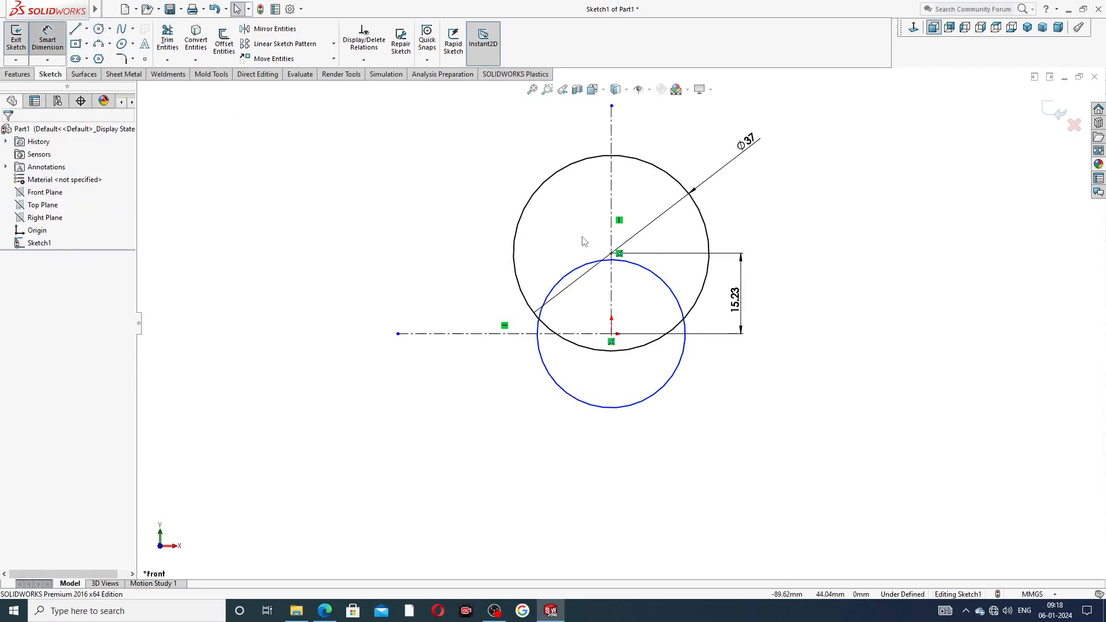
{"action": "left_click", "coordinate": [671, 291]}
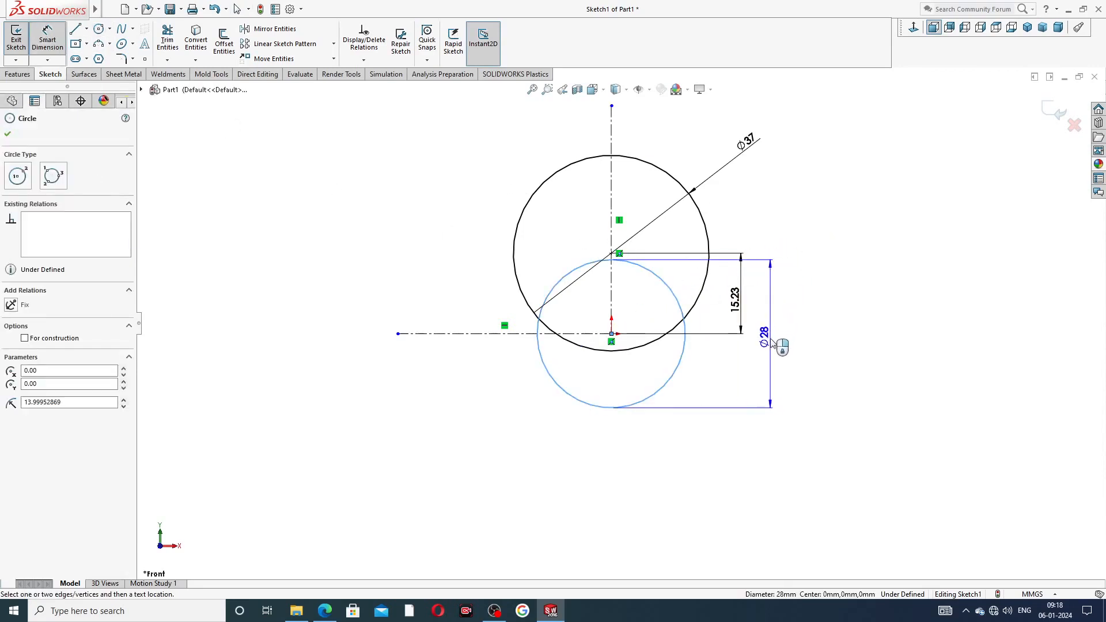
Step: Set the diameter of the circle centred on the origin to 30 mm
{"action": "left_click", "coordinate": [772, 343]}
{"action": "type", "text": "30"}
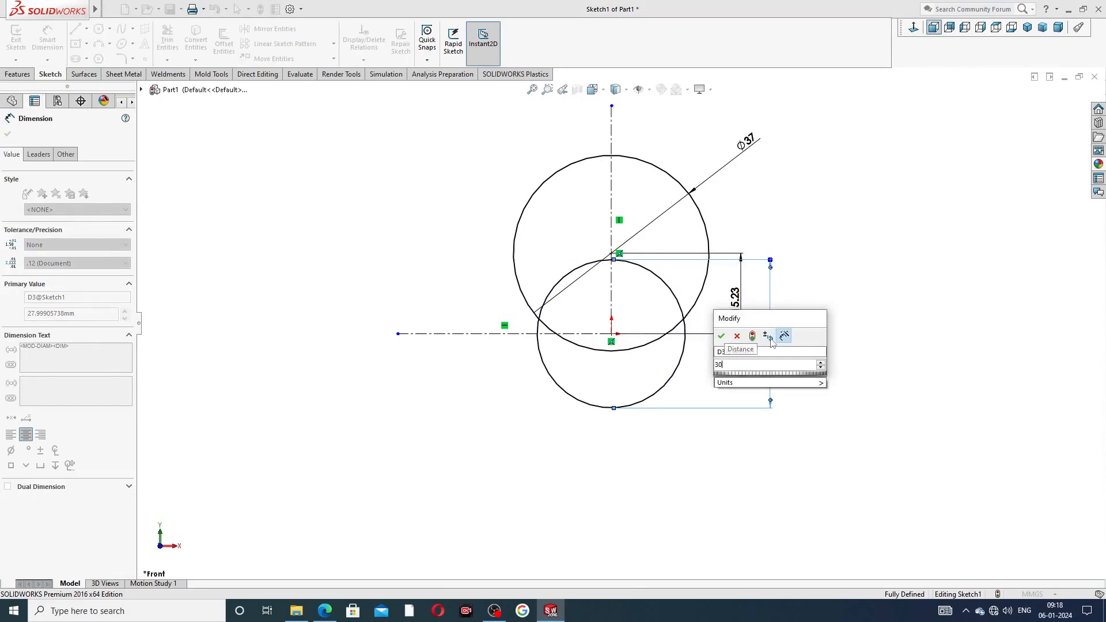
{"action": "key", "text": "Return"}
{"action": "key", "text": "Escape"}
{"action": "right_click", "coordinate": [817, 199]}
{"action": "left_click", "coordinate": [846, 171]}
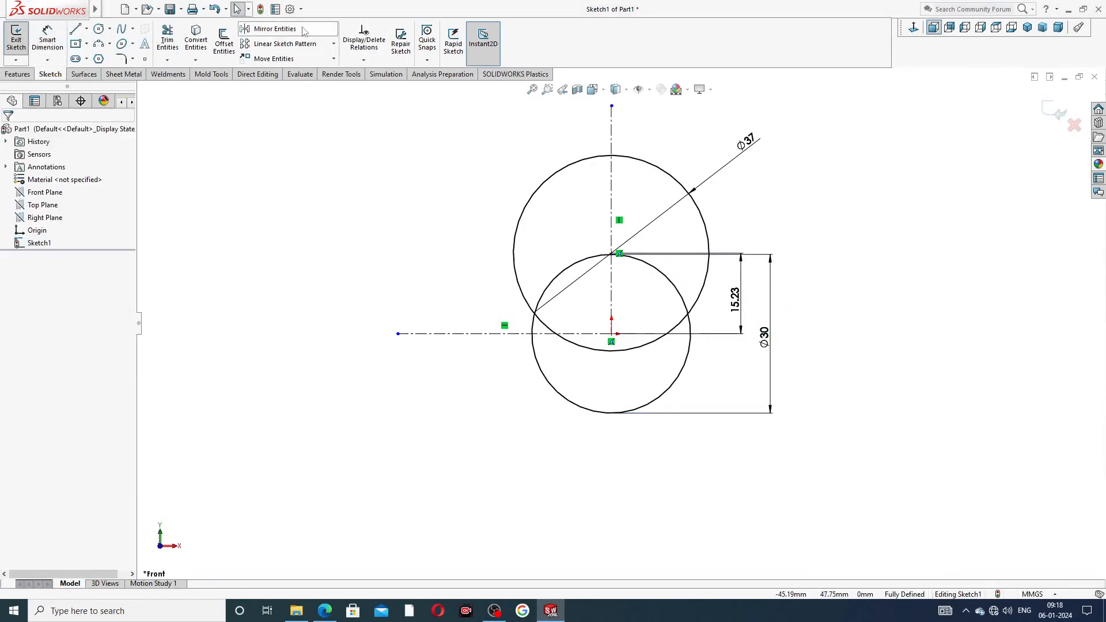
Step: Mirror the 37 mm circle about the horizontal centerline, keeping the original
{"action": "left_click", "coordinate": [323, 29]}
{"action": "left_click", "coordinate": [642, 164]}
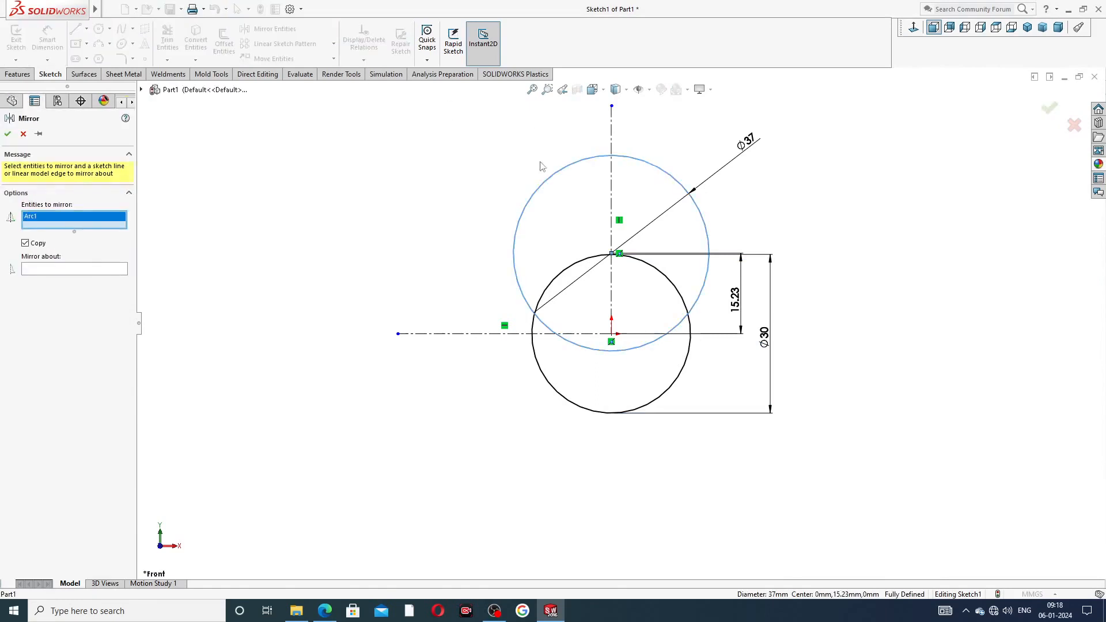
{"action": "left_click", "coordinate": [75, 269]}
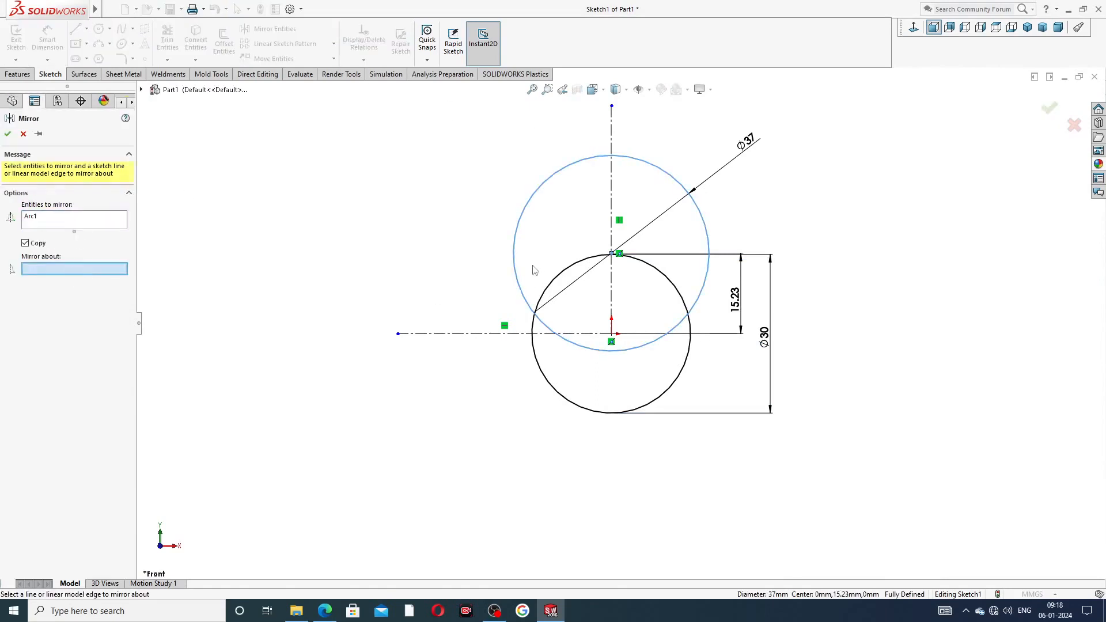
{"action": "left_click", "coordinate": [558, 333]}
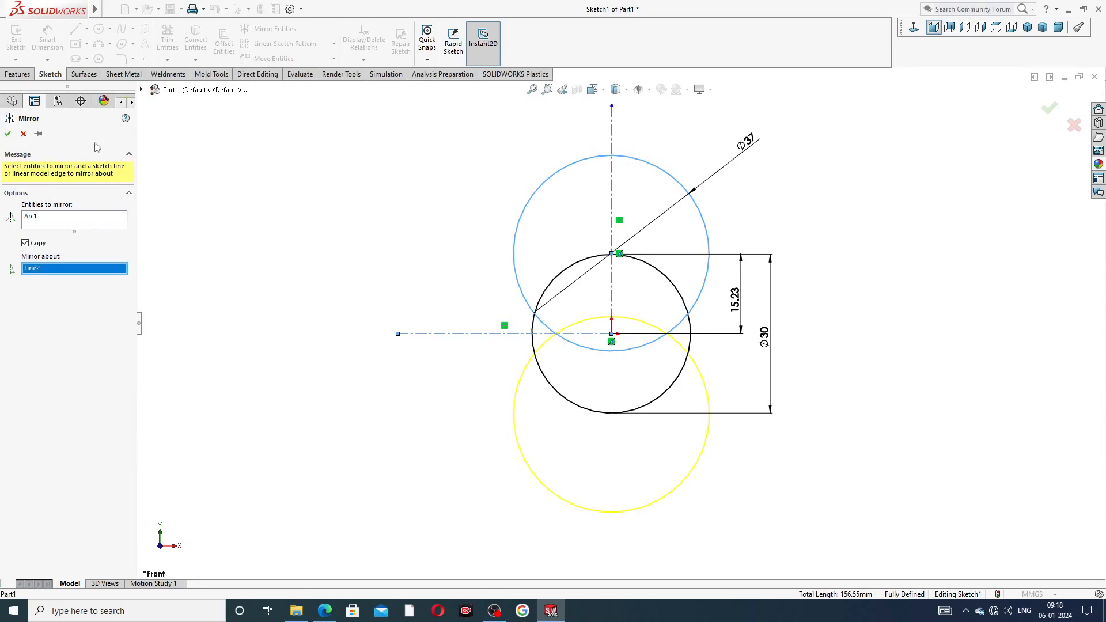
{"action": "left_click", "coordinate": [8, 134]}
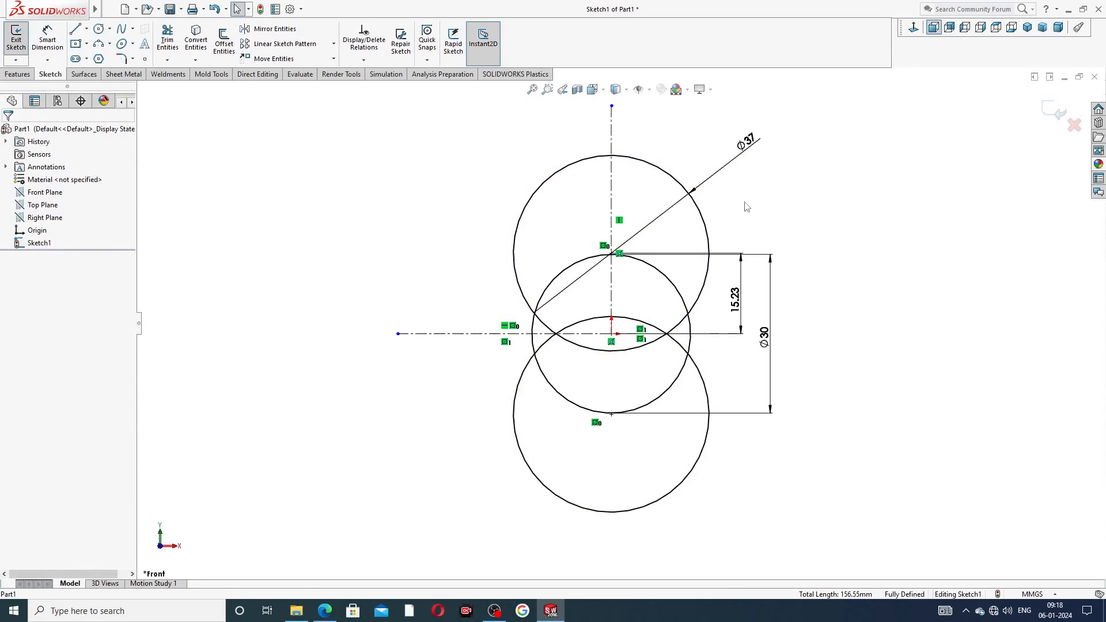
Step: Trim the inner overlapping arcs of the three circles to leave one closed figure-eight outline with short waist arcs
{"action": "left_click", "coordinate": [168, 40]}
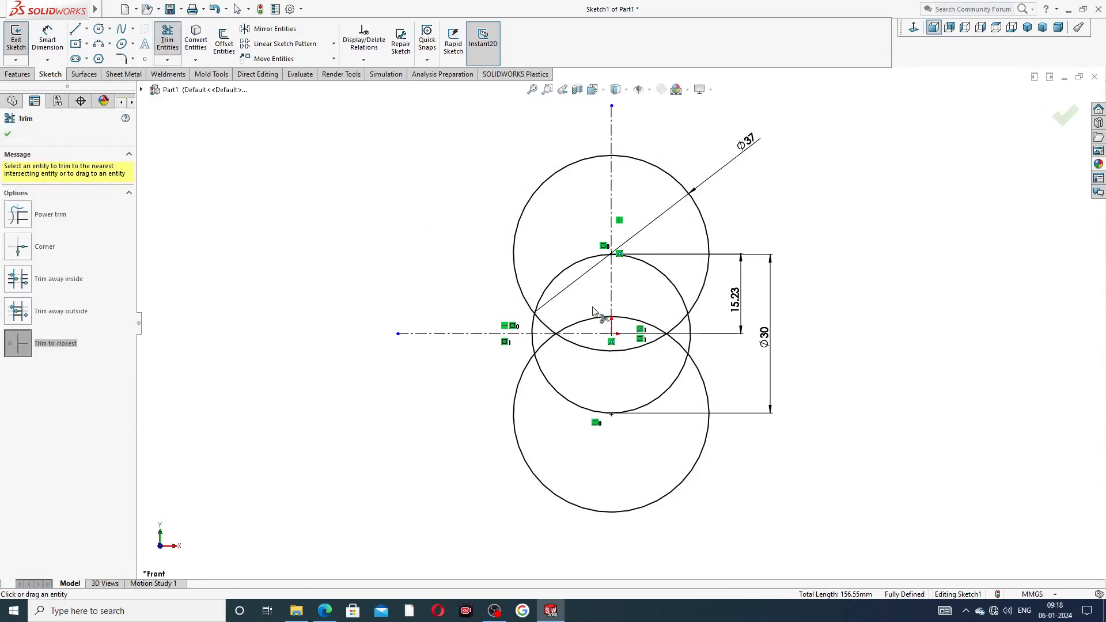
{"action": "left_click", "coordinate": [577, 266]}
{"action": "left_click", "coordinate": [598, 414]}
{"action": "left_click", "coordinate": [608, 349]}
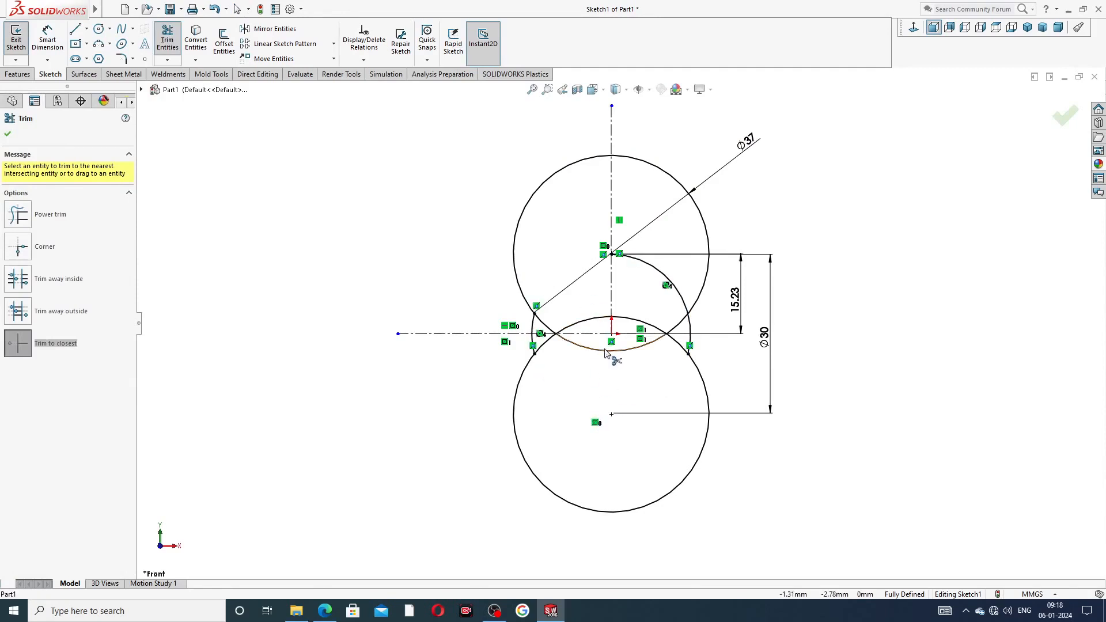
{"action": "left_click", "coordinate": [653, 329]}
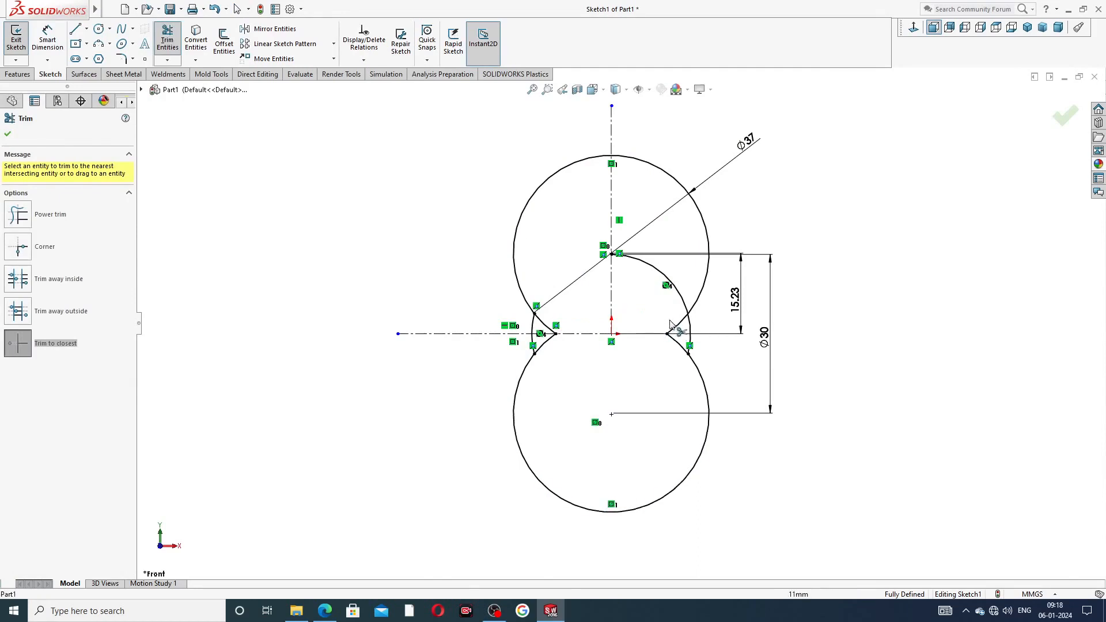
{"action": "left_click", "coordinate": [683, 301]}
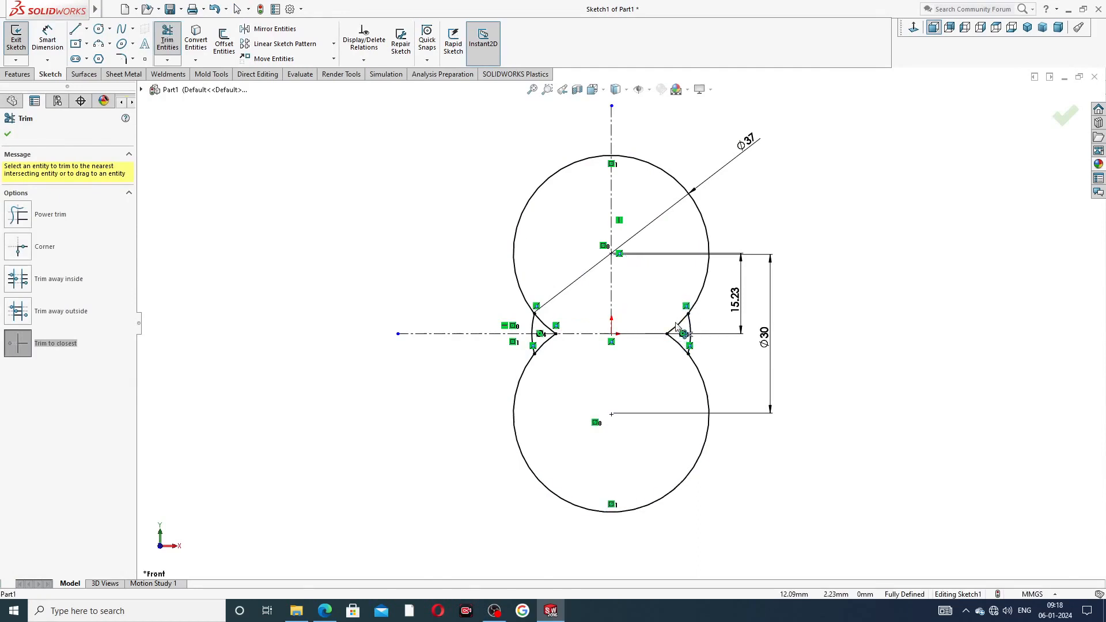
{"action": "left_click", "coordinate": [676, 332]}
{"action": "left_click", "coordinate": [675, 343]}
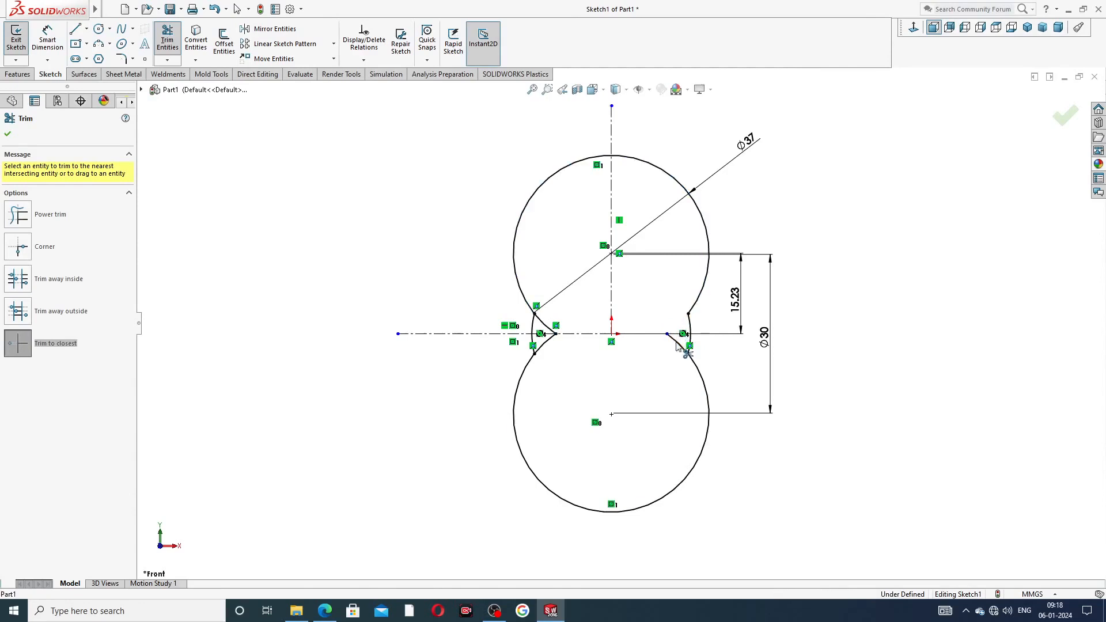
{"action": "left_click", "coordinate": [547, 327]}
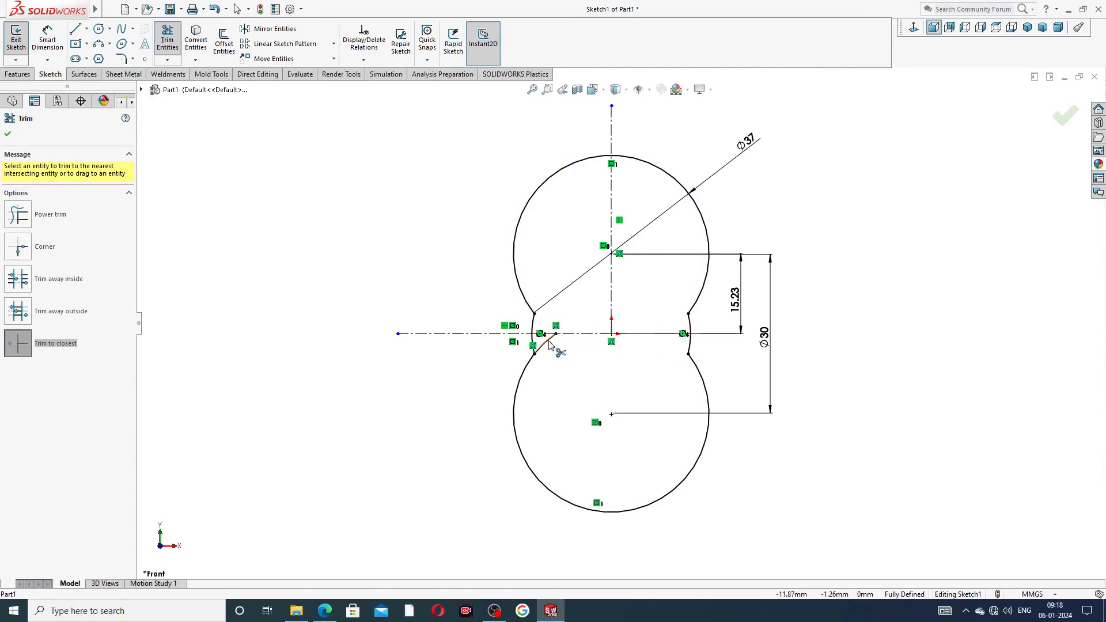
{"action": "right_click", "coordinate": [828, 168]}
{"action": "left_click", "coordinate": [858, 171]}
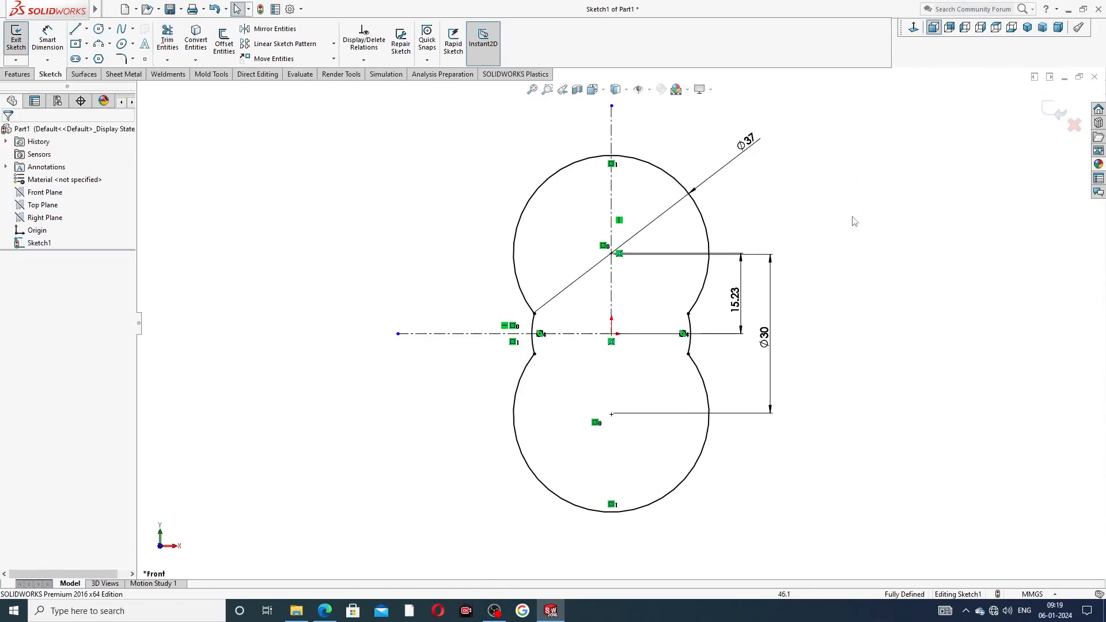
Step: Reposition the 37 mm diameter, 15.23 mm and 30 mm diameter dimensions closer to the profile
{"action": "left_click_drag", "start_coordinate": [748, 142], "coordinate": [700, 139]}
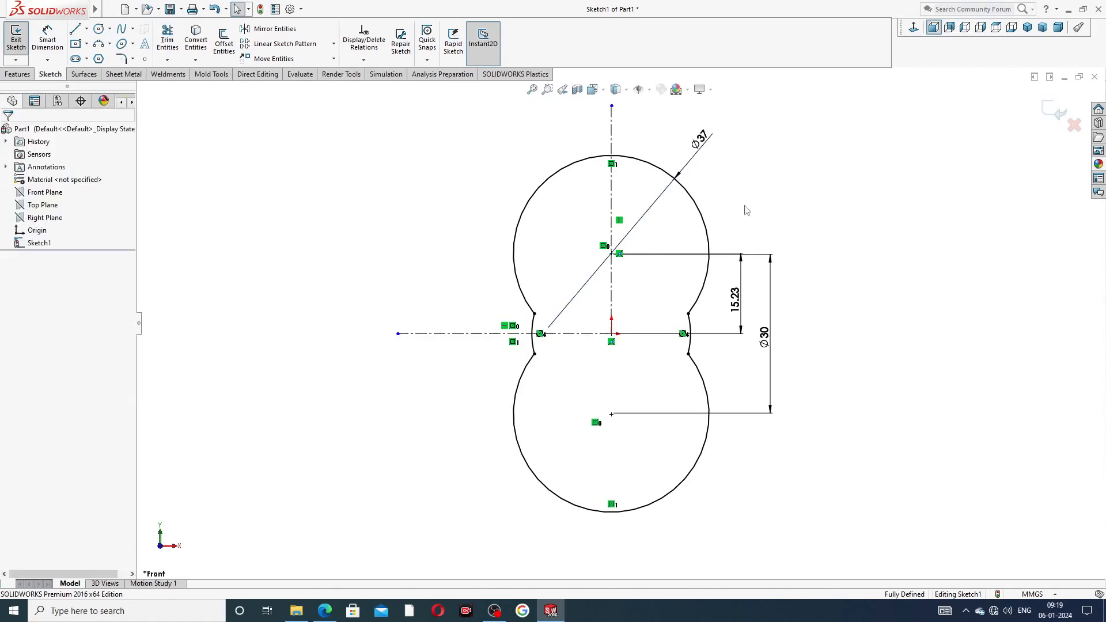
{"action": "left_click_drag", "start_coordinate": [735, 300], "coordinate": [724, 300]}
{"action": "mouse_move", "coordinate": [756, 341]}
{"action": "left_mouse_down"}
{"action": "mouse_move", "coordinate": [766, 343]}
{"action": "mouse_move", "coordinate": [754, 335]}
{"action": "left_mouse_up"}
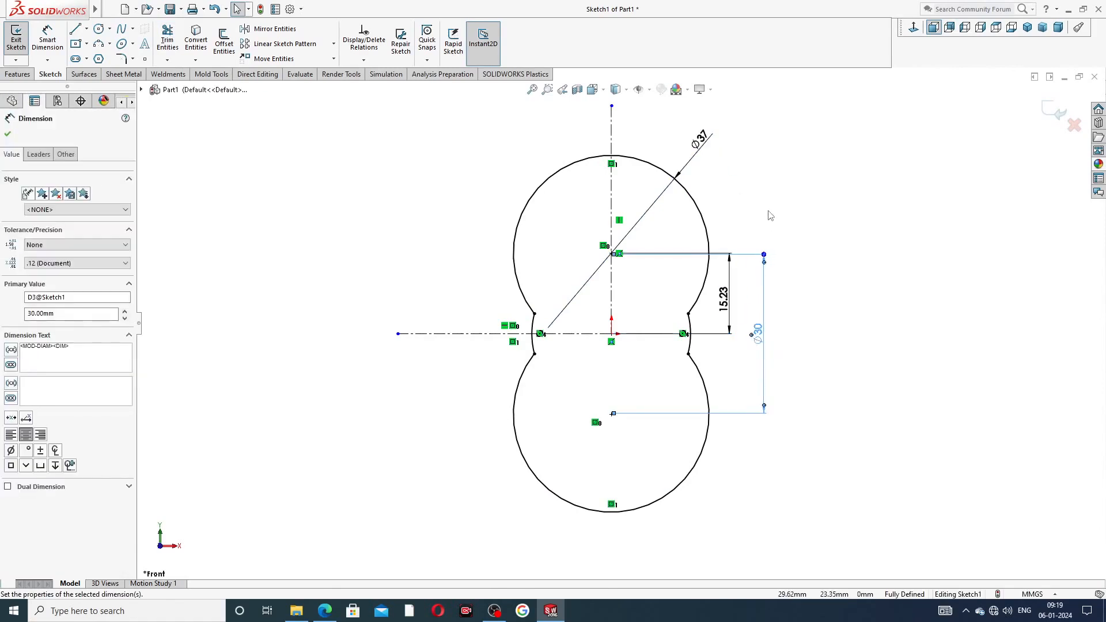
{"action": "right_click", "coordinate": [771, 174]}
{"action": "key", "text": "Escape"}
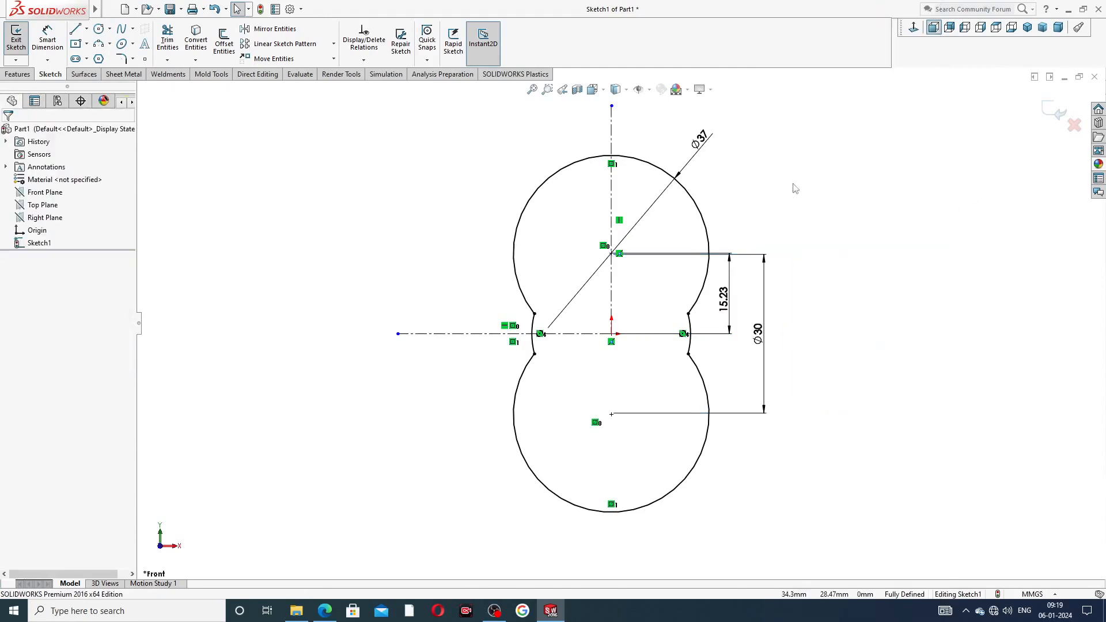
{"action": "scroll", "coordinate": [651, 200], "scroll_direction": "up", "scroll_amount": 3}
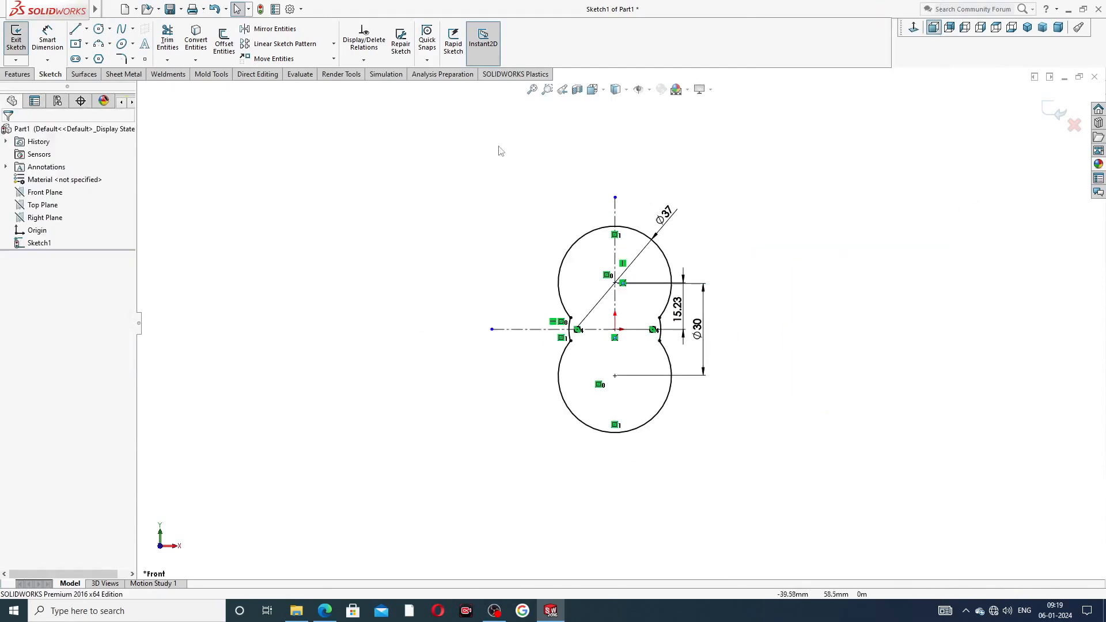
{"action": "left_click", "coordinate": [110, 44]}
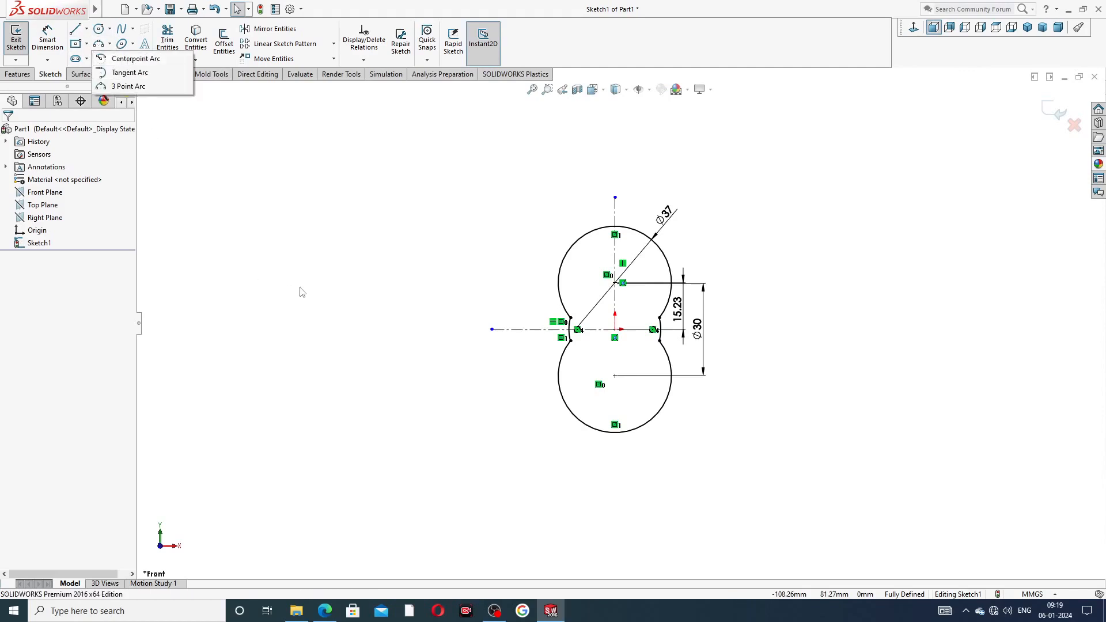
{"action": "left_click", "coordinate": [325, 611]}
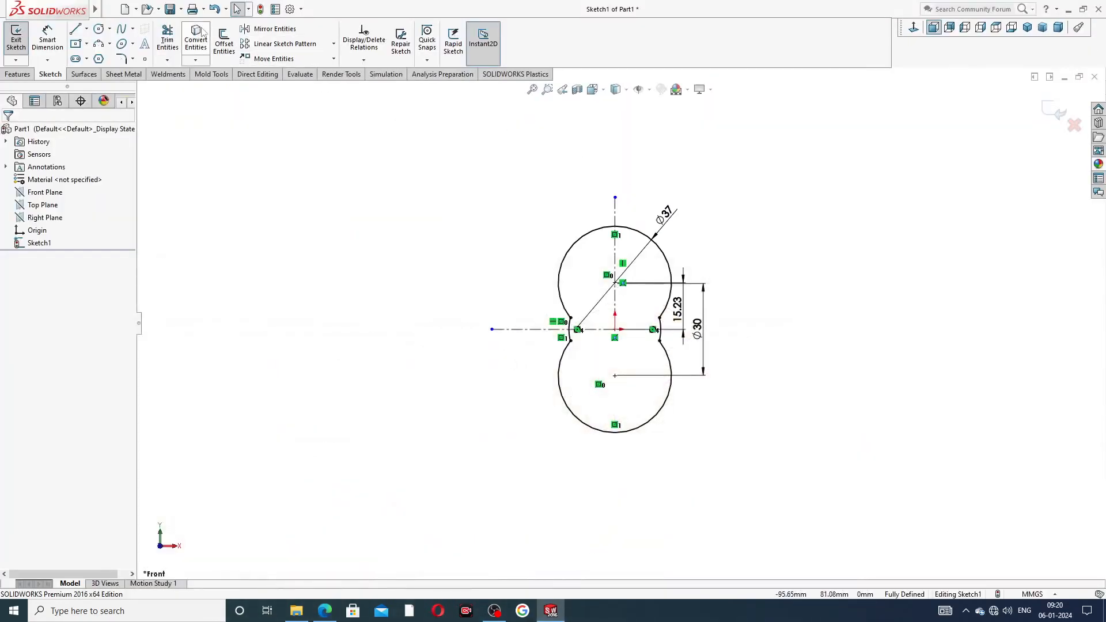
{"action": "left_click", "coordinate": [110, 44]}
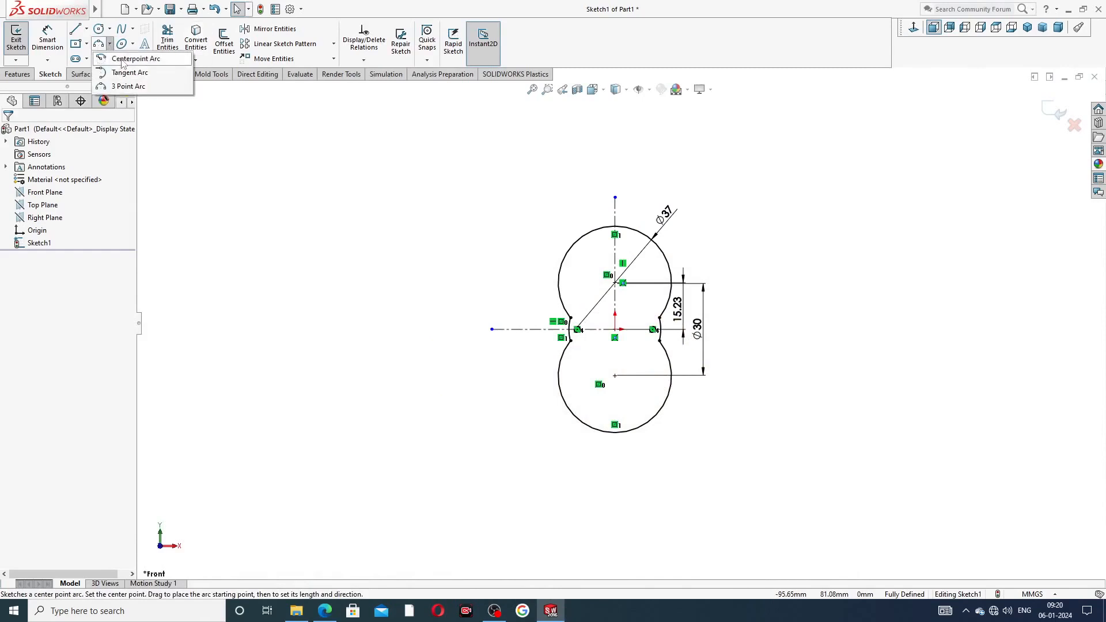
{"action": "left_click", "coordinate": [123, 60]}
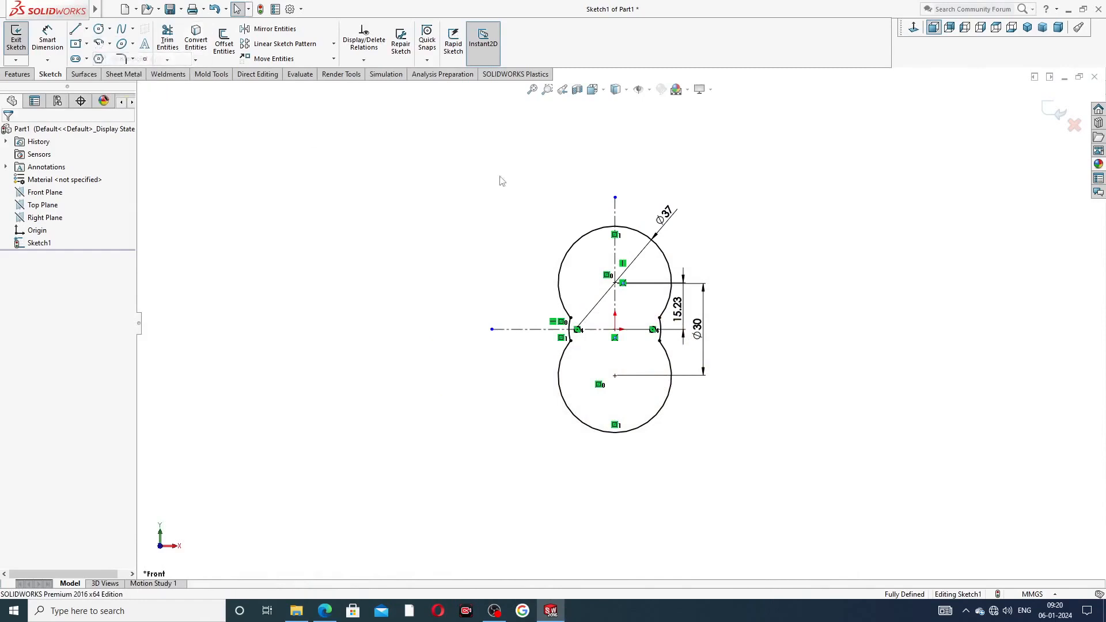
{"action": "left_click", "coordinate": [615, 329]}
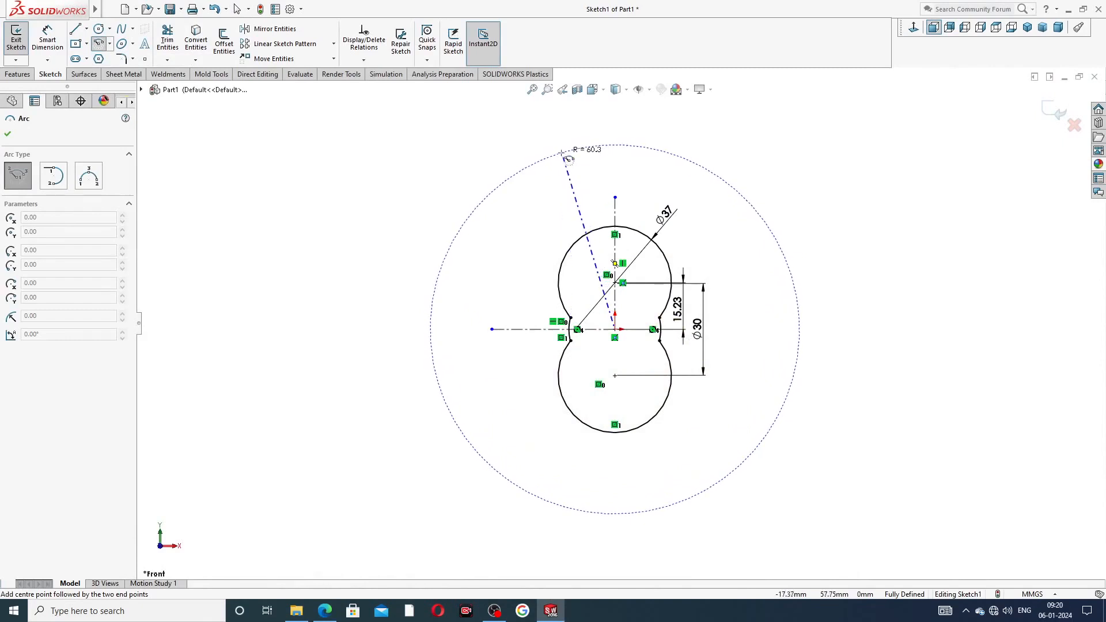
{"action": "left_click", "coordinate": [619, 144]}
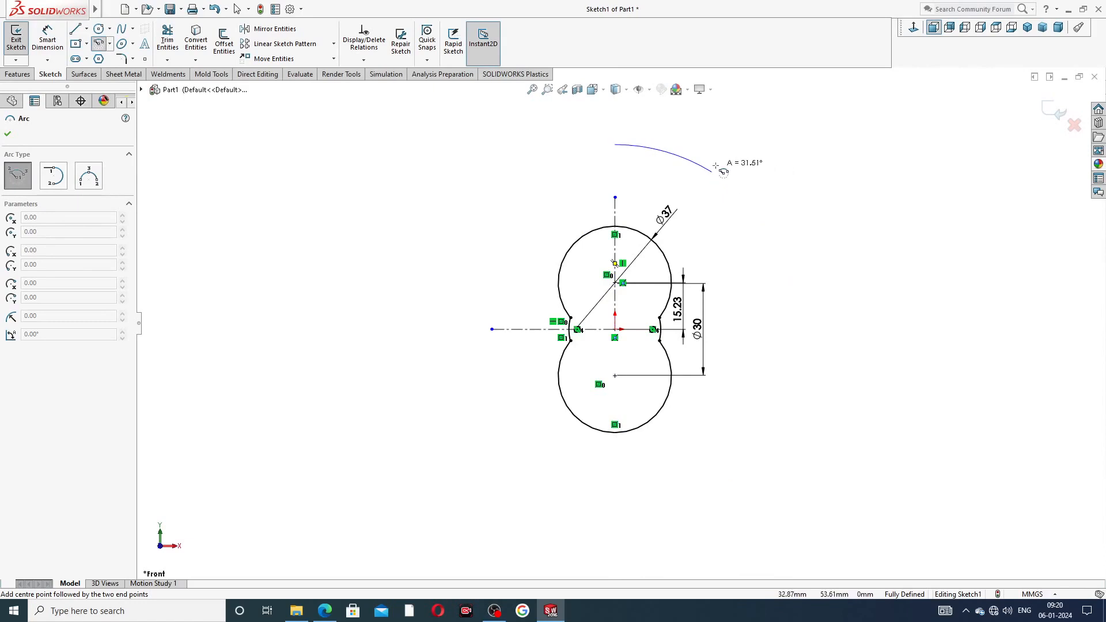
{"action": "key", "text": "Escape"}
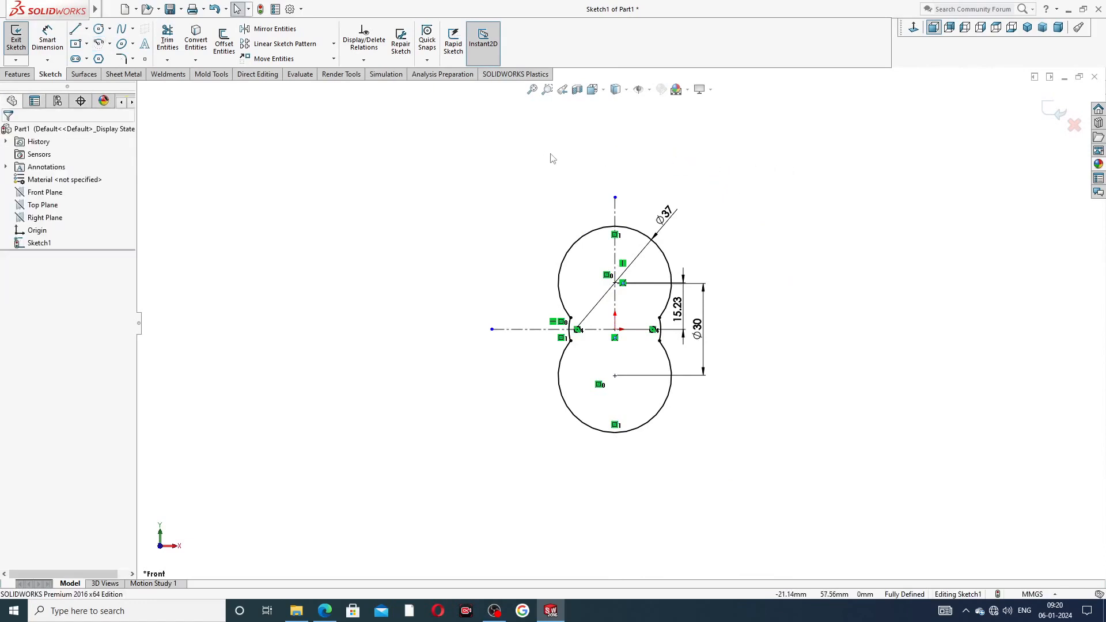
Step: Sketch a centerpoint arc above the profile, centred on the origin, with a radius of about 63 mm and spanning about 50°
{"action": "left_click", "coordinate": [98, 44]}
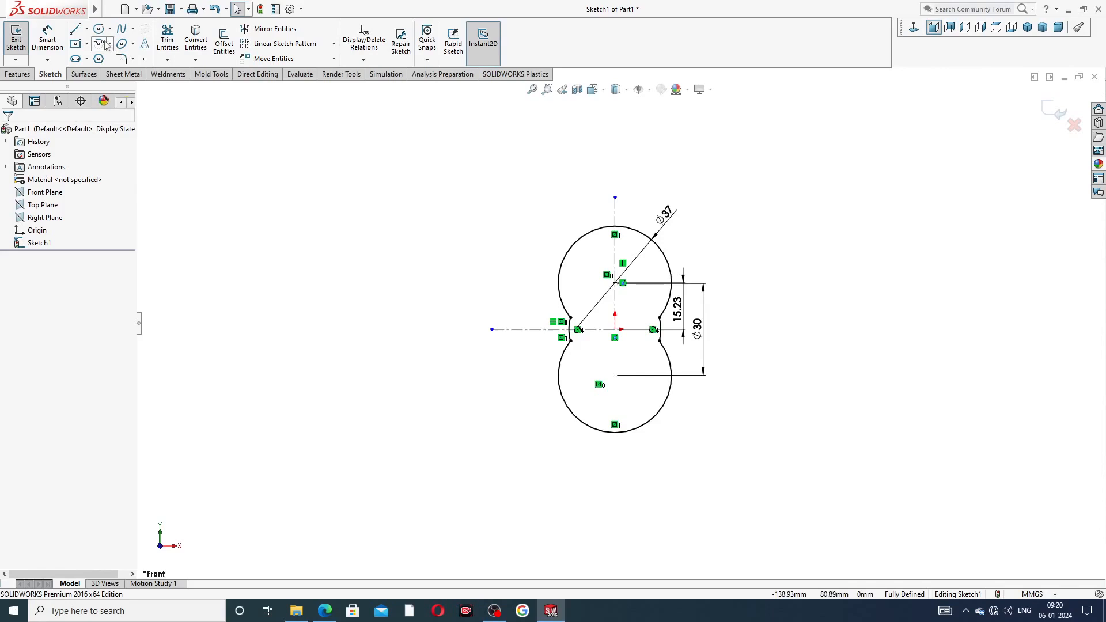
{"action": "left_click", "coordinate": [614, 330]}
{"action": "left_click", "coordinate": [538, 152]}
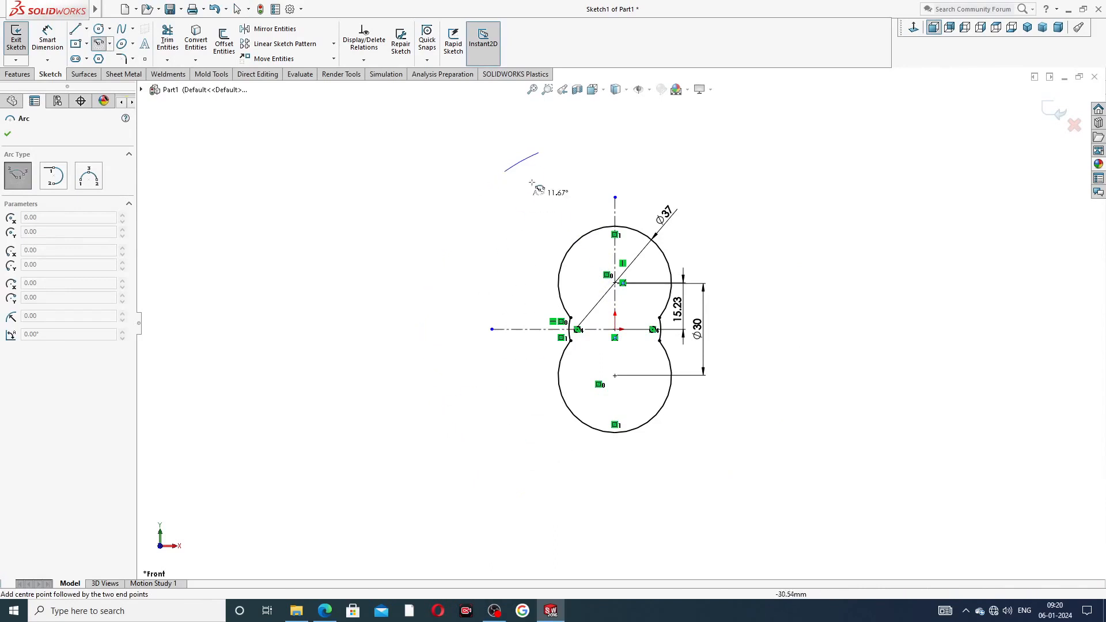
{"action": "left_click", "coordinate": [702, 157]}
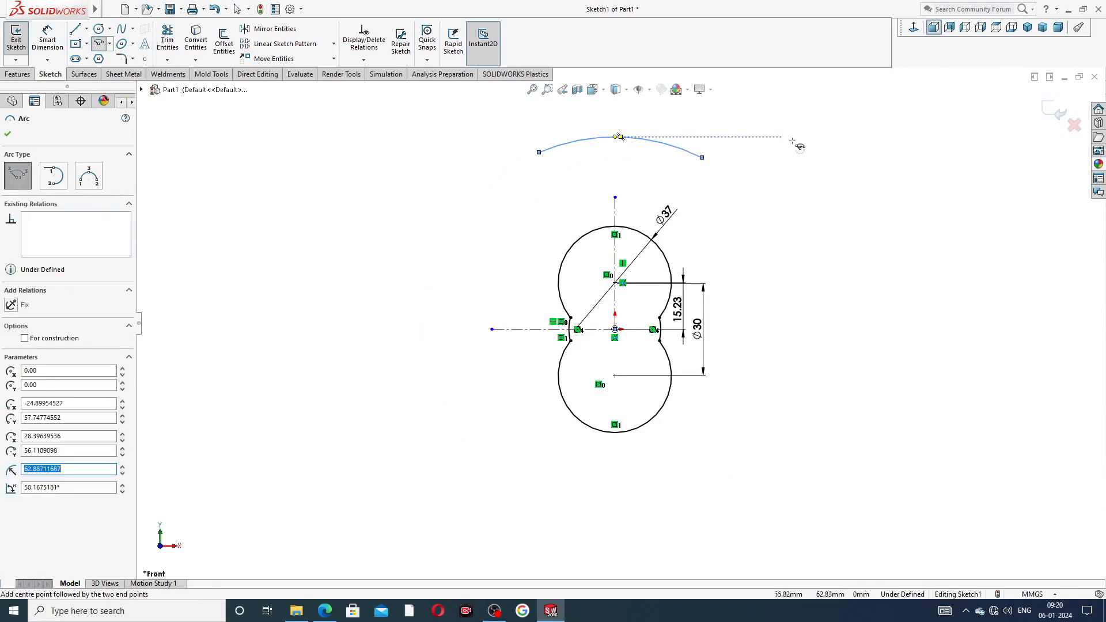
{"action": "right_click", "coordinate": [814, 151]}
{"action": "left_click", "coordinate": [836, 156]}
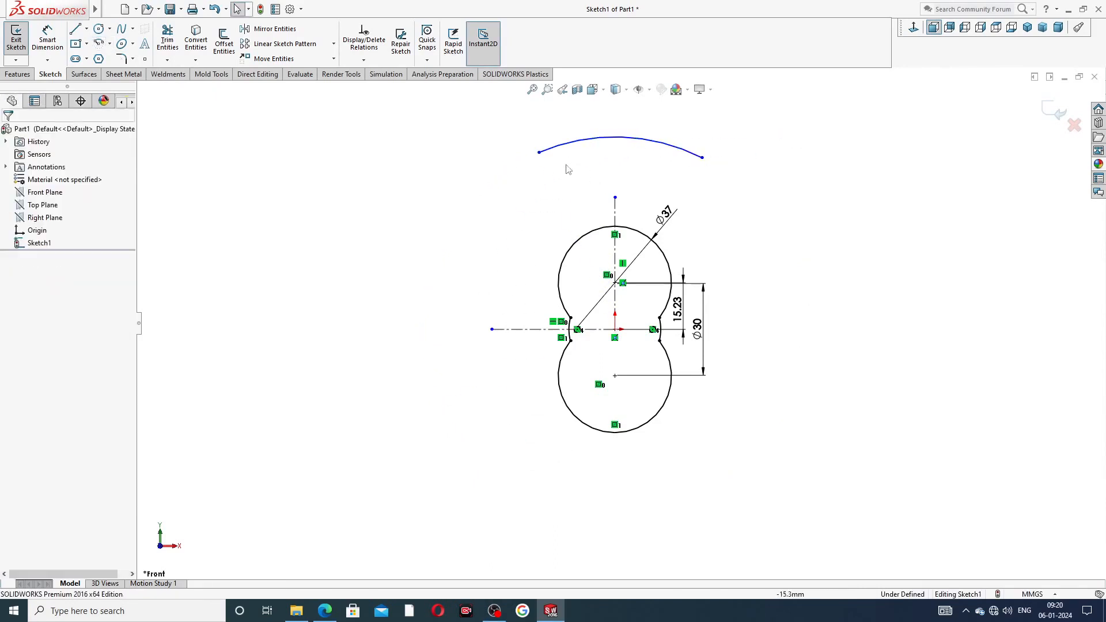
Step: Add a horizontal relation between the two endpoints of the upper arc
{"action": "left_click", "coordinate": [539, 153]}
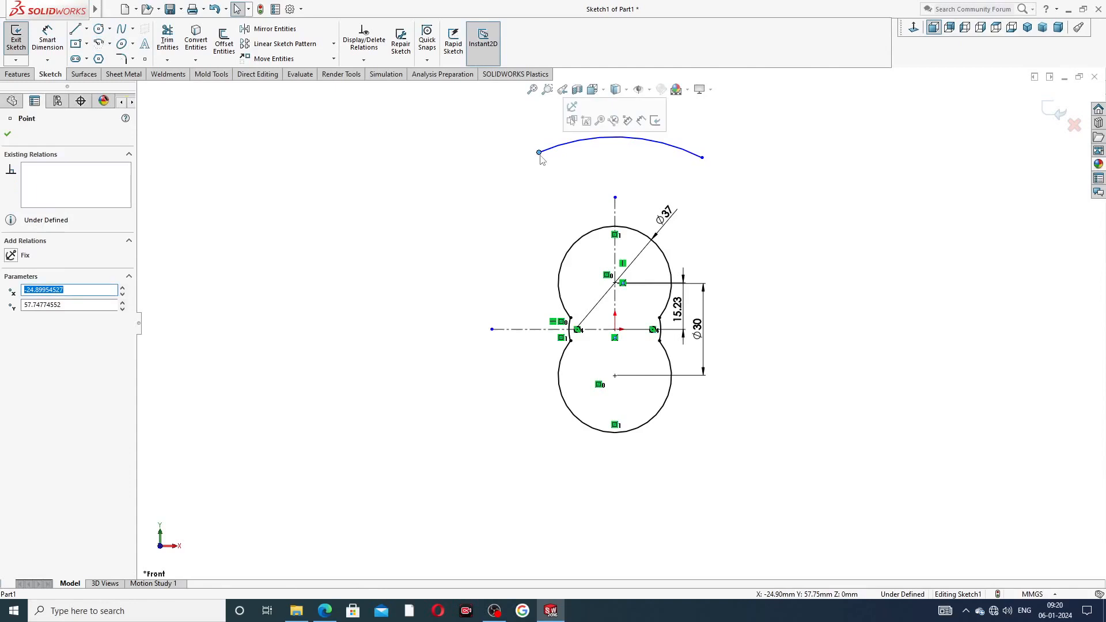
{"action": "left_click", "coordinate": [702, 157], "text": "ctrl"}
{"action": "left_click", "coordinate": [735, 108]}
{"action": "key", "text": "Escape"}
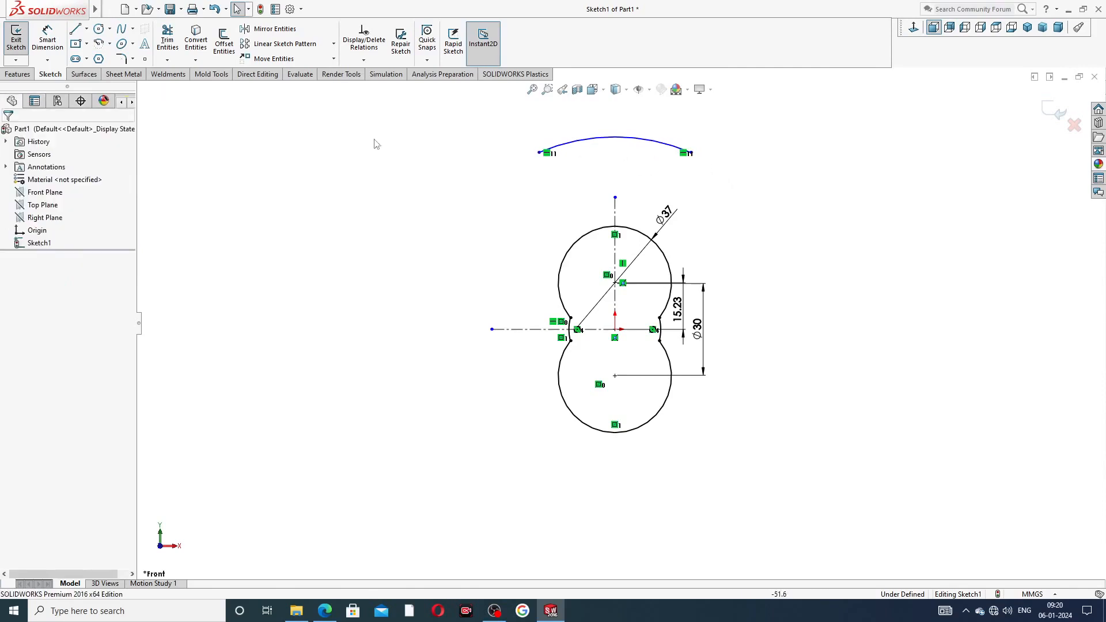
Step: Dimension the upper arc's radius as 50 mm
{"action": "left_click", "coordinate": [46, 49]}
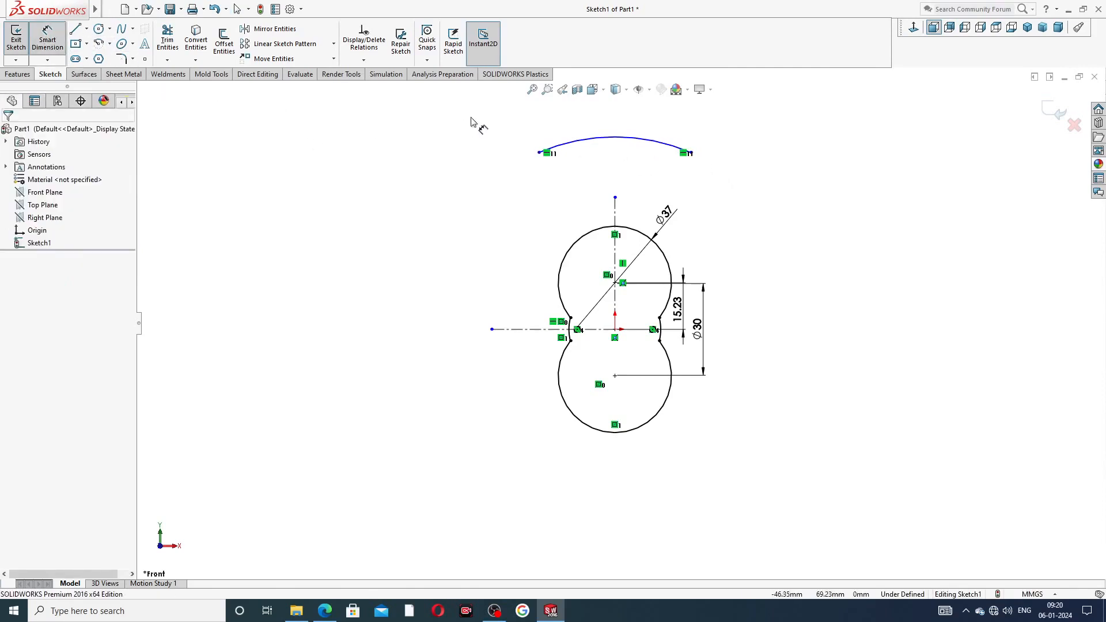
{"action": "left_click", "coordinate": [613, 138]}
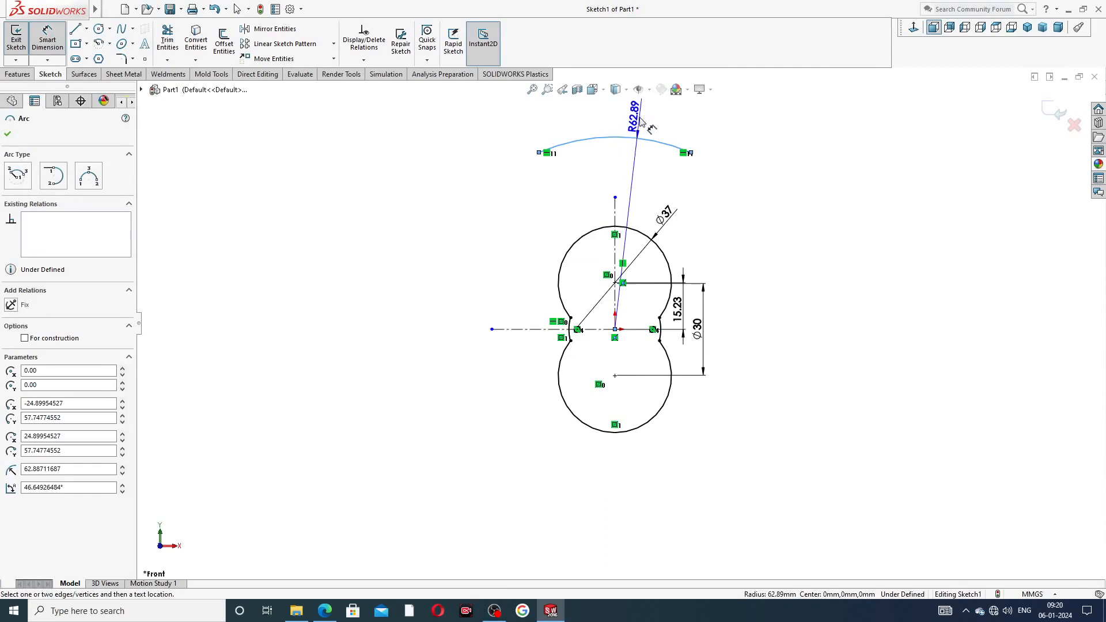
{"action": "left_click", "coordinate": [641, 122]}
{"action": "type", "text": "50"}
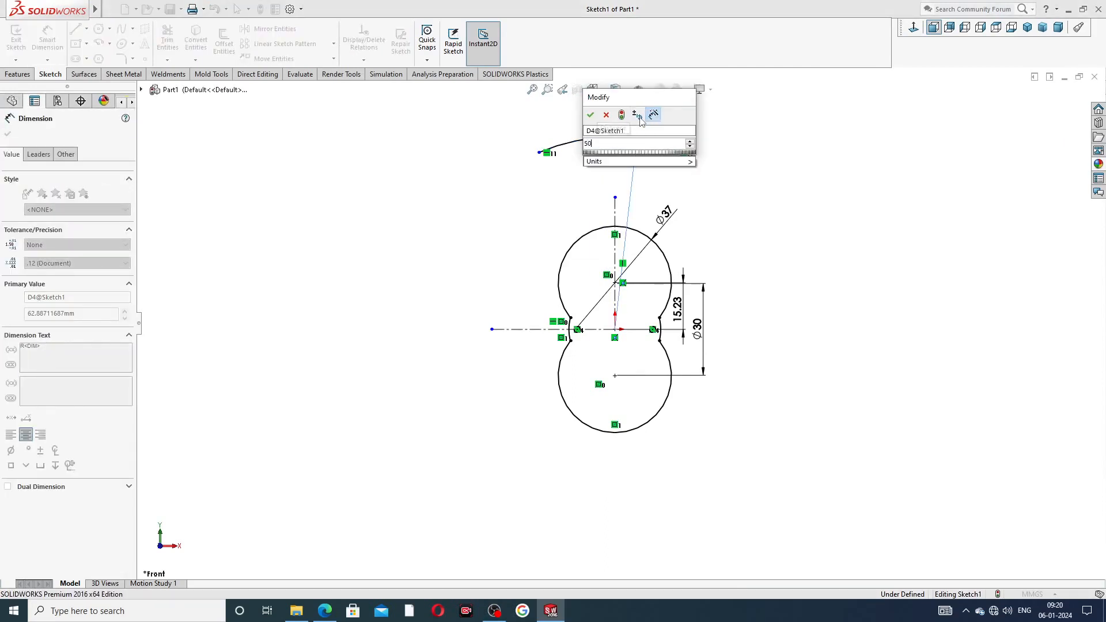
{"action": "key", "text": "Return"}
{"action": "key", "text": "Escape"}
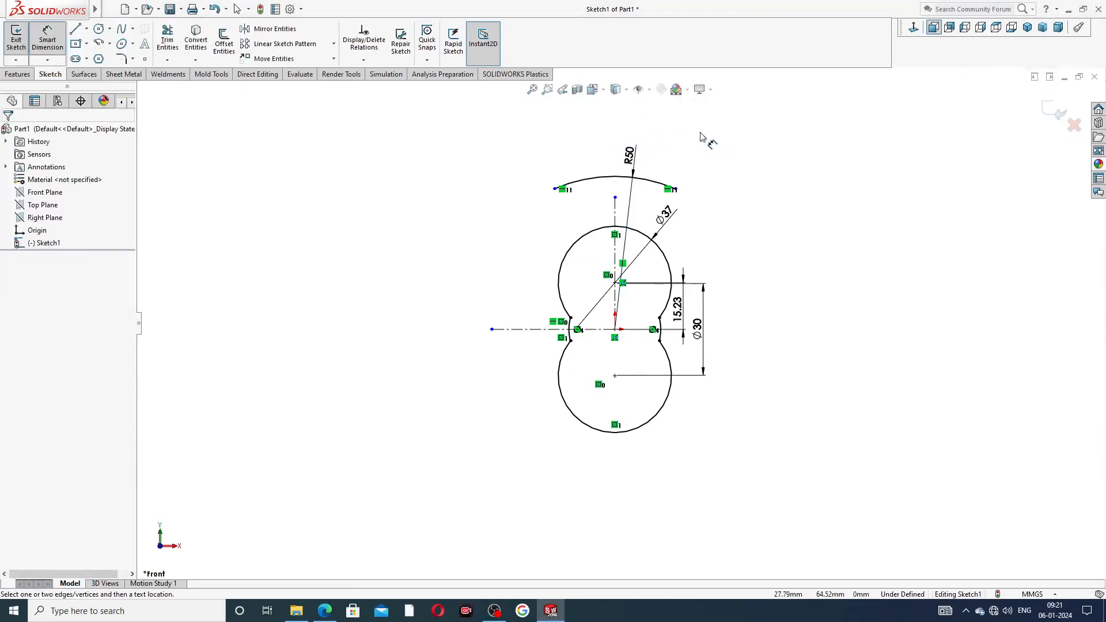
{"action": "right_click", "coordinate": [705, 133]}
{"action": "left_click", "coordinate": [743, 166]}
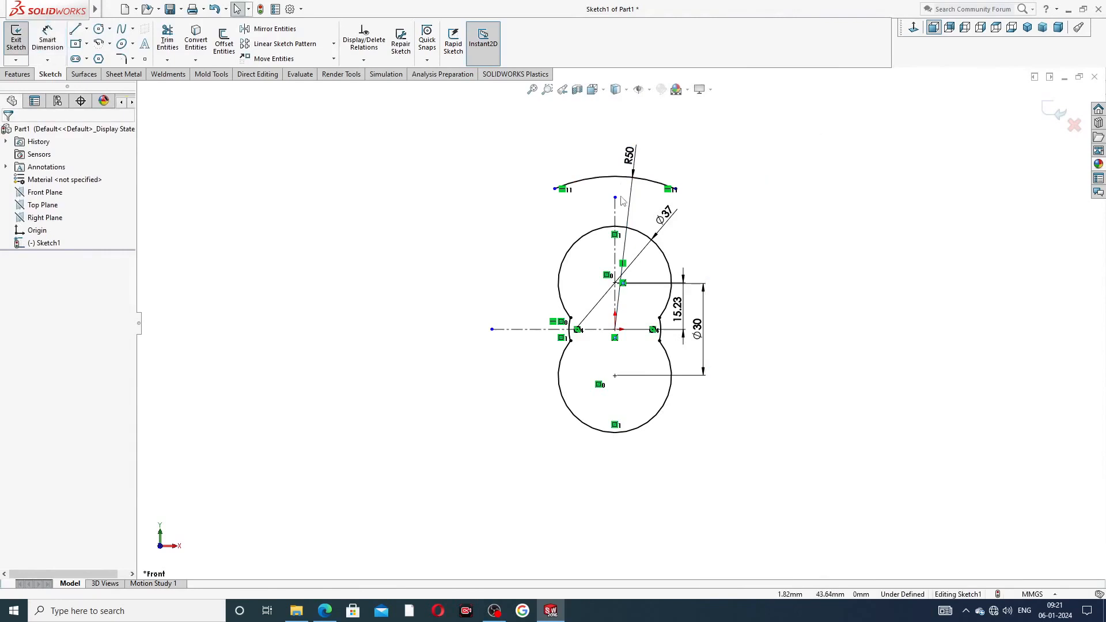
Step: Sketch a circle of about 3.6 mm radius below the left end of the R50 arc
{"action": "scroll", "coordinate": [629, 190], "scroll_direction": "down", "scroll_amount": 2}
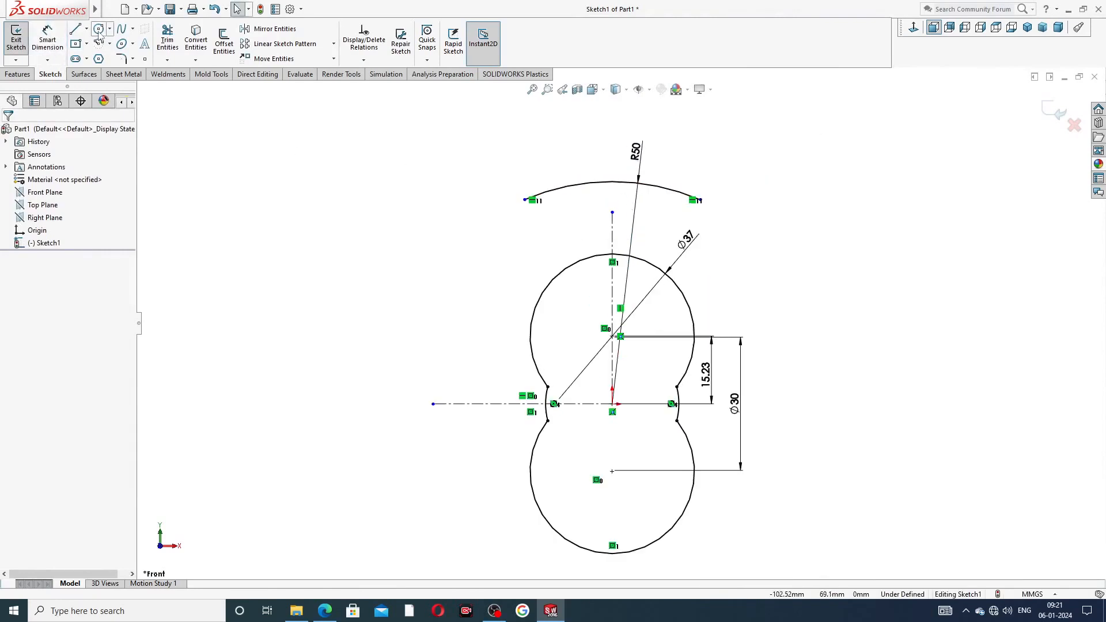
{"action": "left_click", "coordinate": [99, 29]}
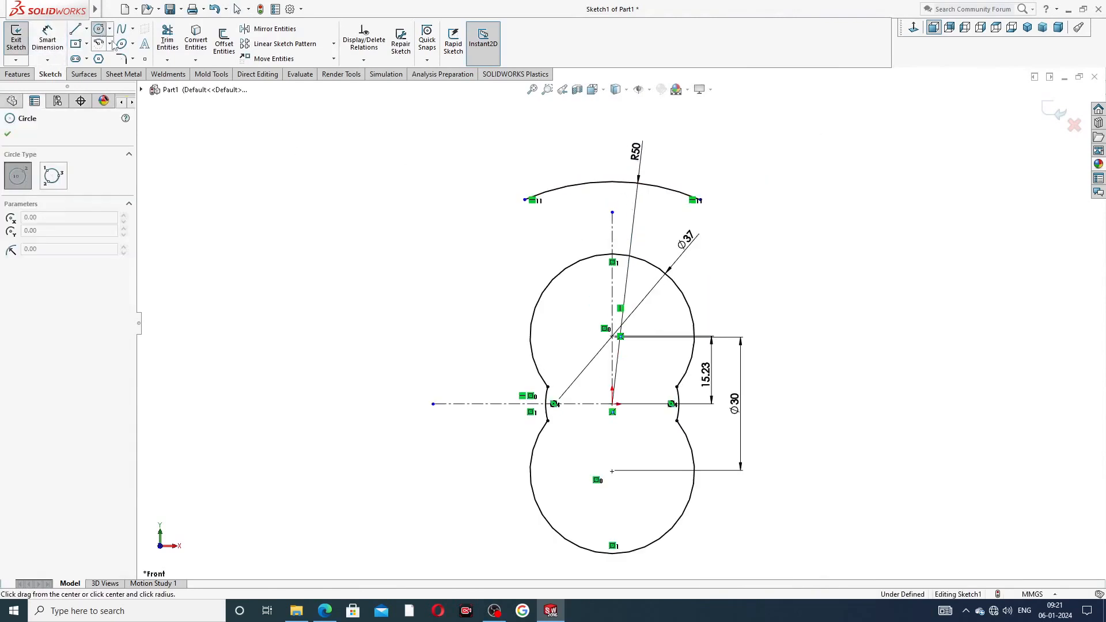
{"action": "left_click", "coordinate": [523, 241]}
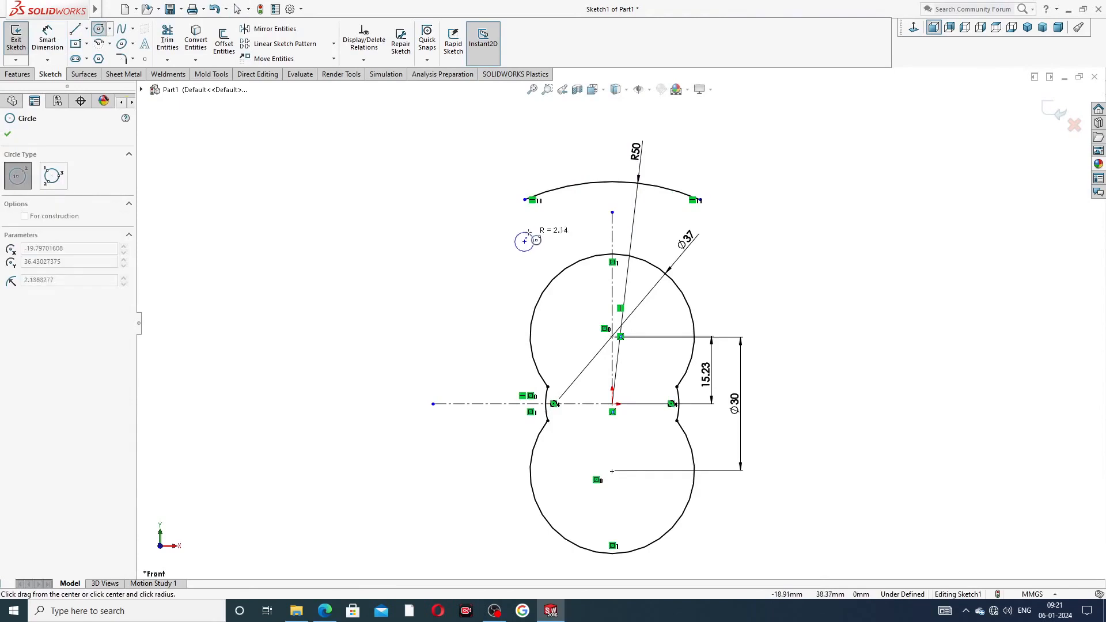
{"action": "left_click", "coordinate": [538, 236]}
{"action": "right_click", "coordinate": [565, 214]}
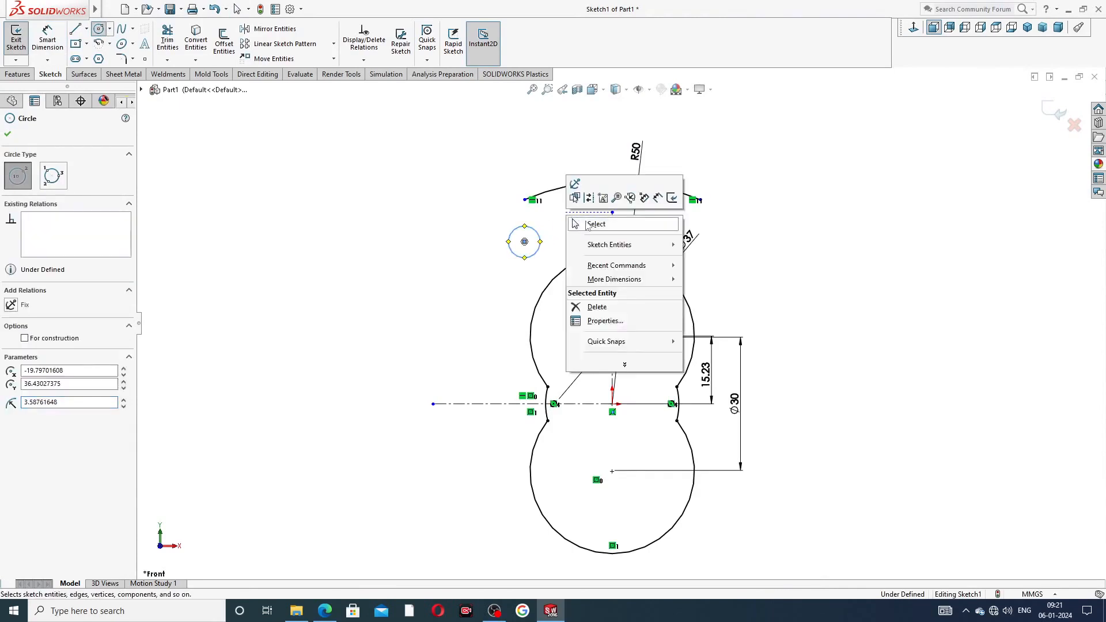
{"action": "left_click", "coordinate": [589, 225]}
Step: Sketch a second, smaller circle just below the right end of the R50 arc
{"action": "left_click", "coordinate": [100, 29]}
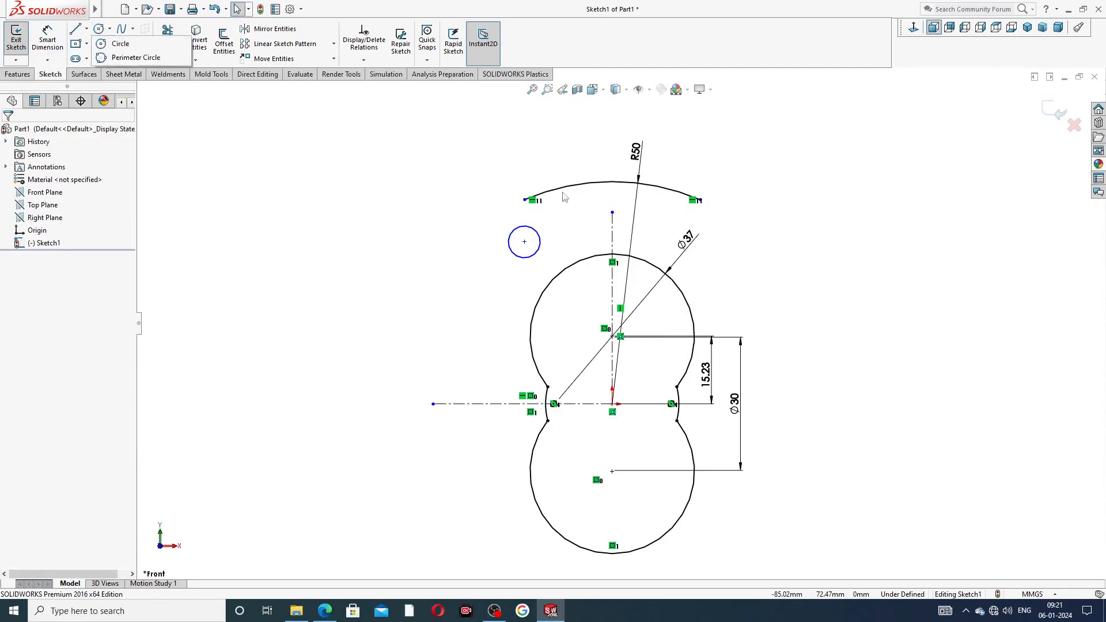
{"action": "left_click", "coordinate": [97, 35]}
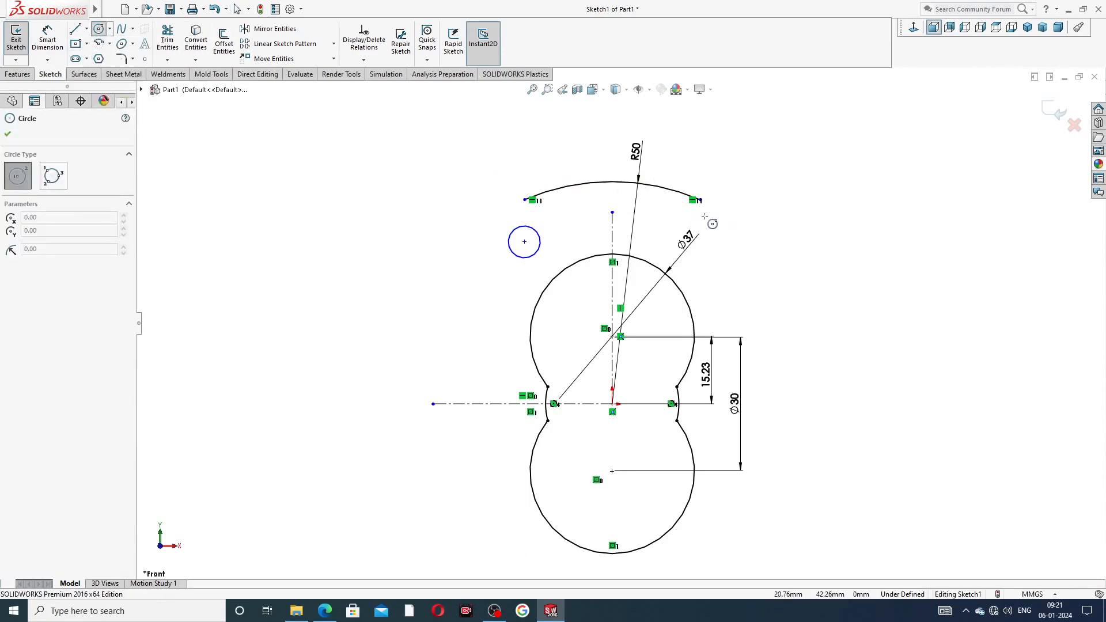
{"action": "scroll", "coordinate": [711, 223], "scroll_direction": "down", "scroll_amount": 3}
{"action": "left_click", "coordinate": [672, 247]}
{"action": "left_click", "coordinate": [683, 231]}
{"action": "right_click", "coordinate": [753, 146]}
{"action": "left_click", "coordinate": [775, 194]}
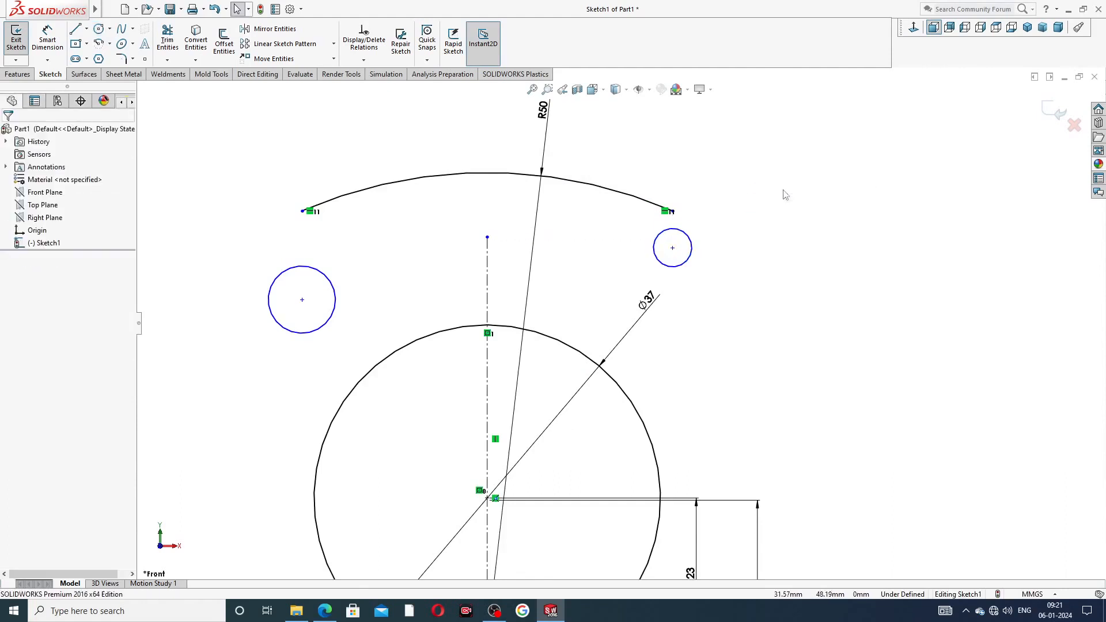
Step: Add an equal relation between the two small circles
{"action": "left_click", "coordinate": [329, 280]}
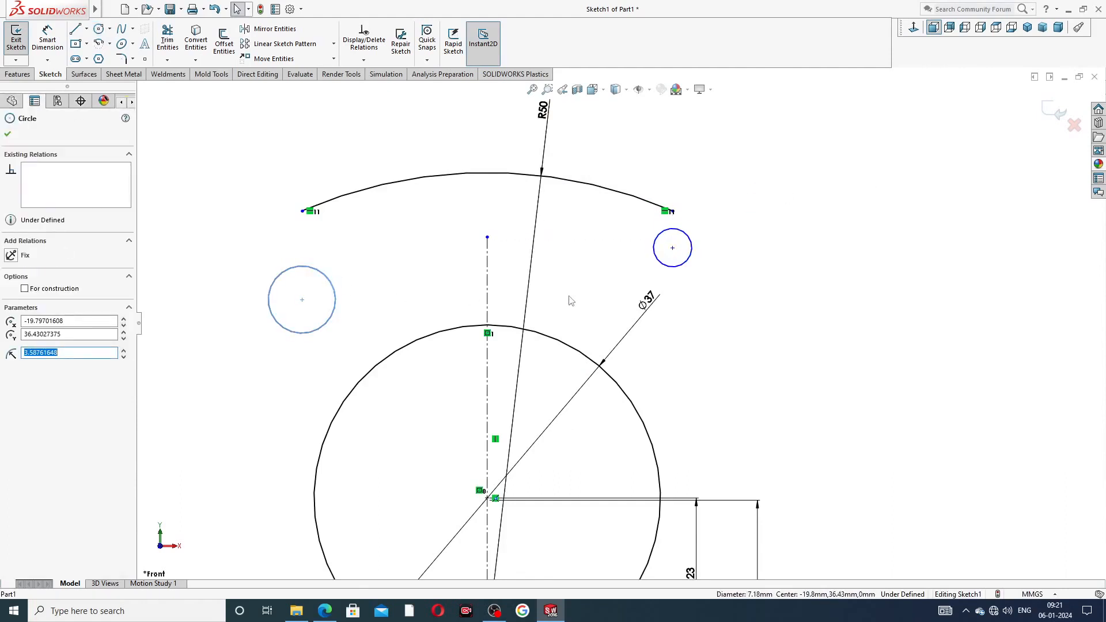
{"action": "left_click", "coordinate": [698, 260], "text": "ctrl"}
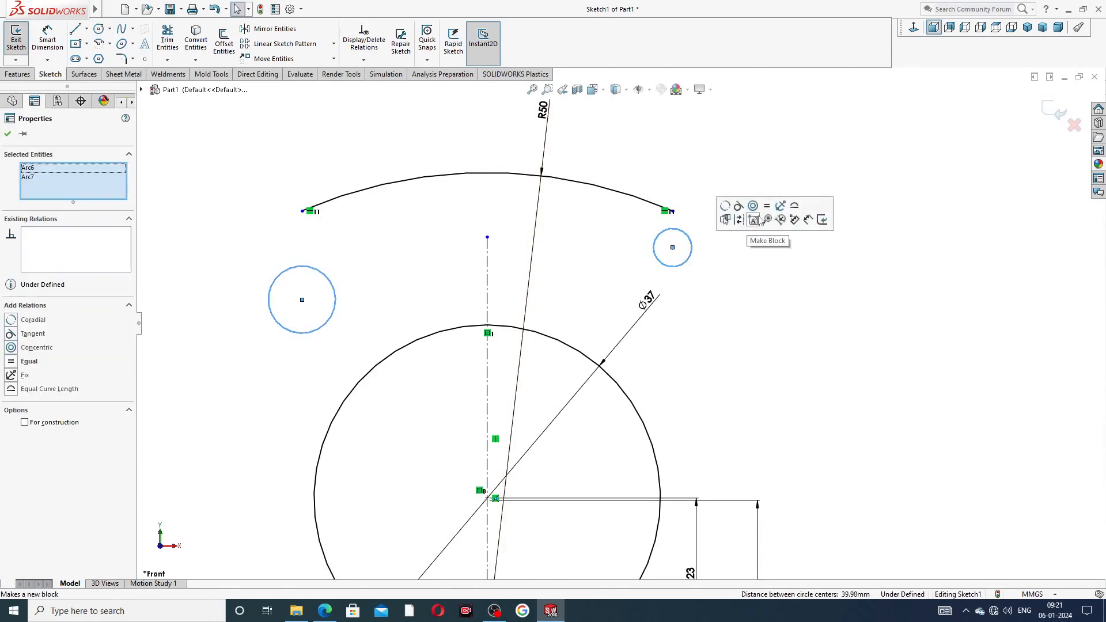
{"action": "left_click", "coordinate": [766, 208]}
{"action": "left_click", "coordinate": [577, 243]}
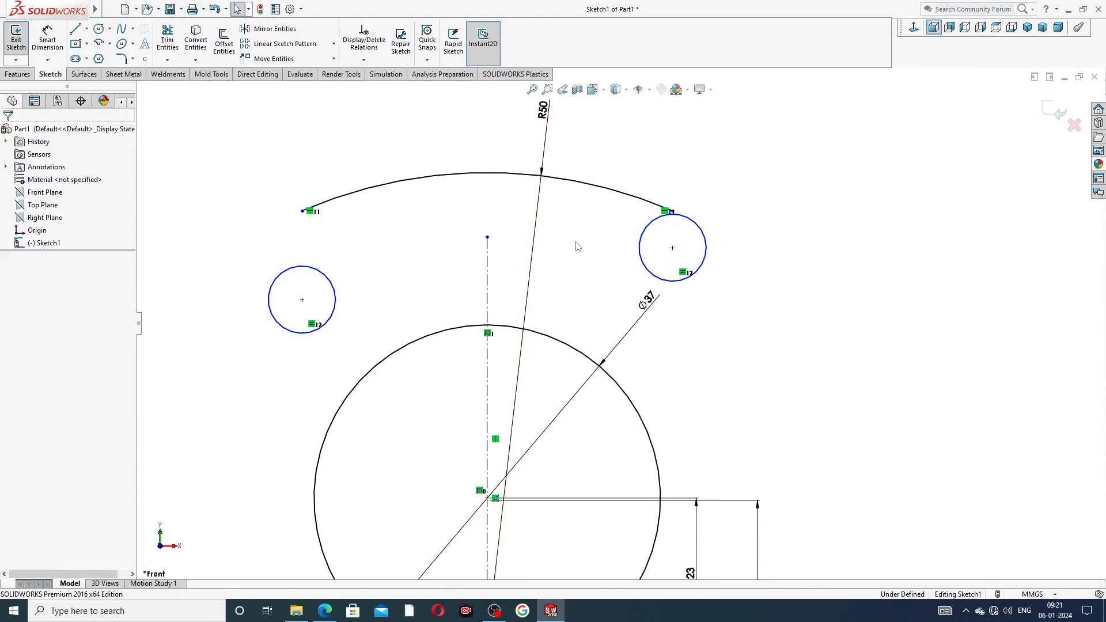
Step: Add a horizontal relation between the centers of the two small circles
{"action": "left_click", "coordinate": [302, 300]}
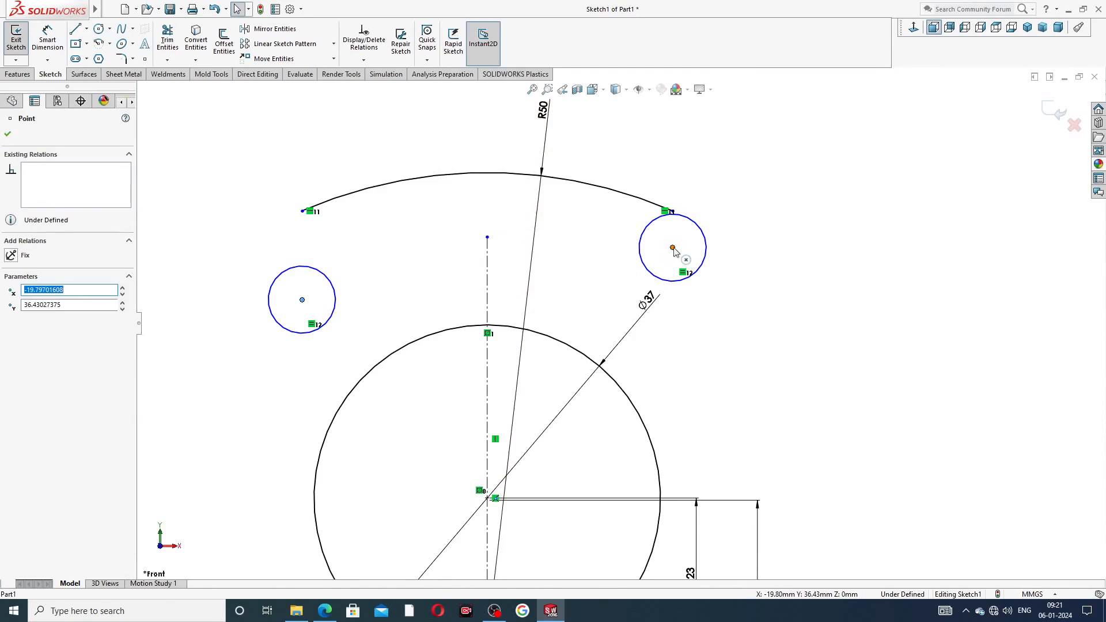
{"action": "left_click", "coordinate": [673, 248], "text": "ctrl"}
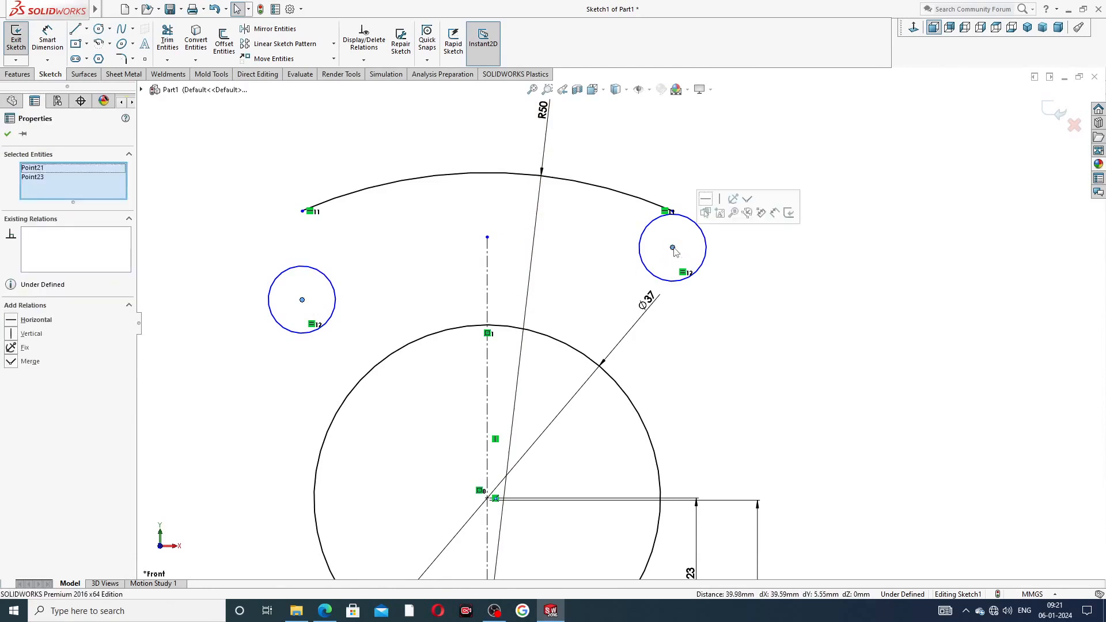
{"action": "left_click", "coordinate": [705, 199]}
{"action": "left_click", "coordinate": [702, 155]}
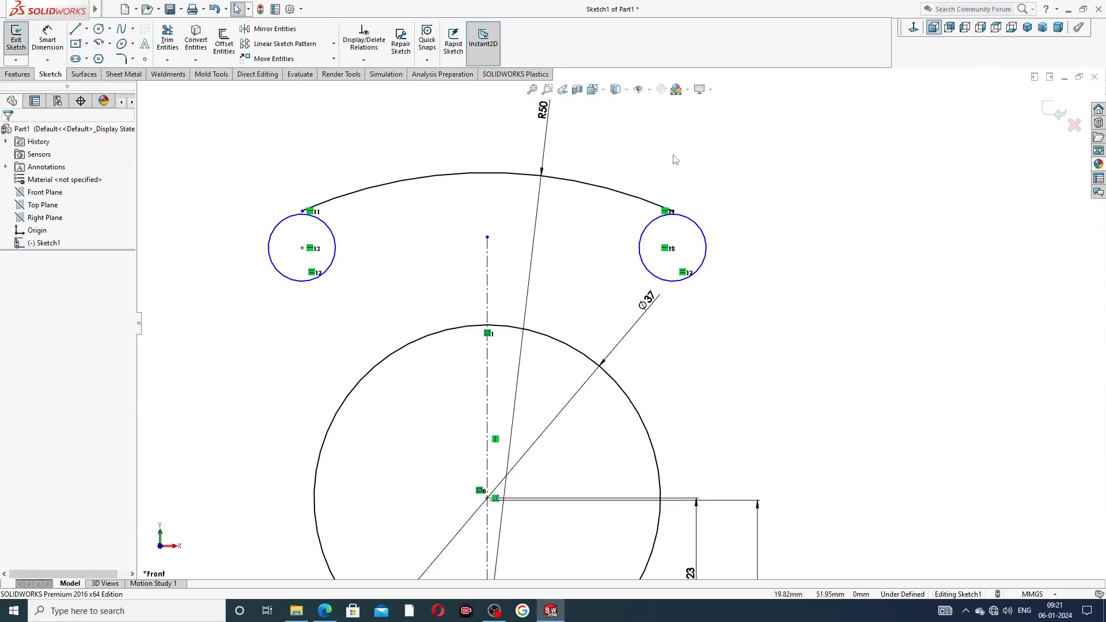
Step: Dimension the left small circle's diameter as 10.2 mm
{"action": "left_click", "coordinate": [49, 42]}
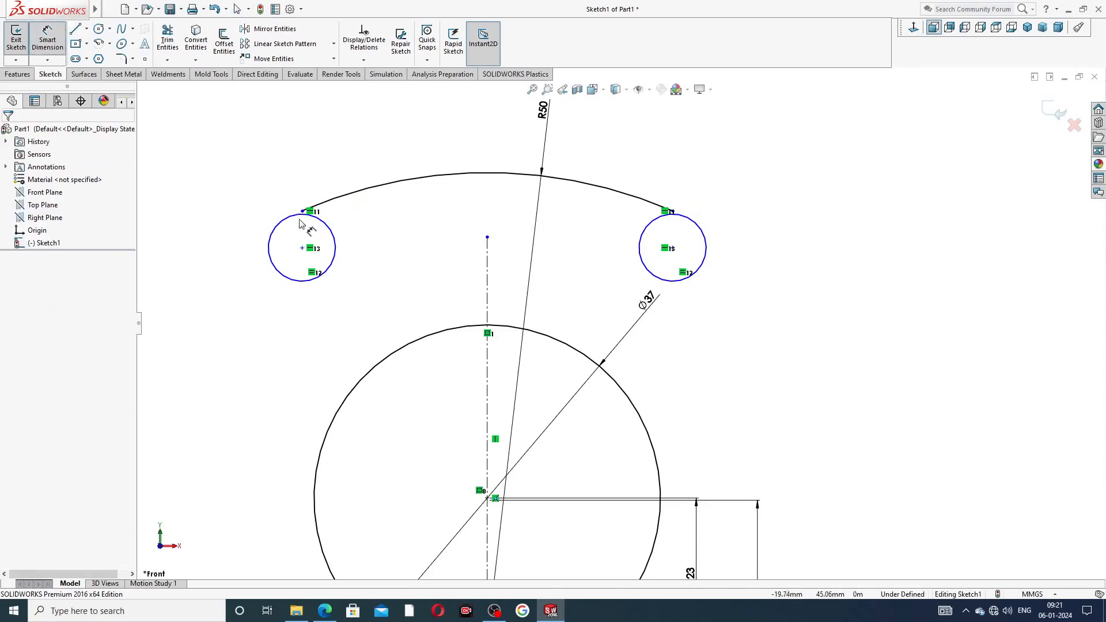
{"action": "left_click", "coordinate": [279, 224]}
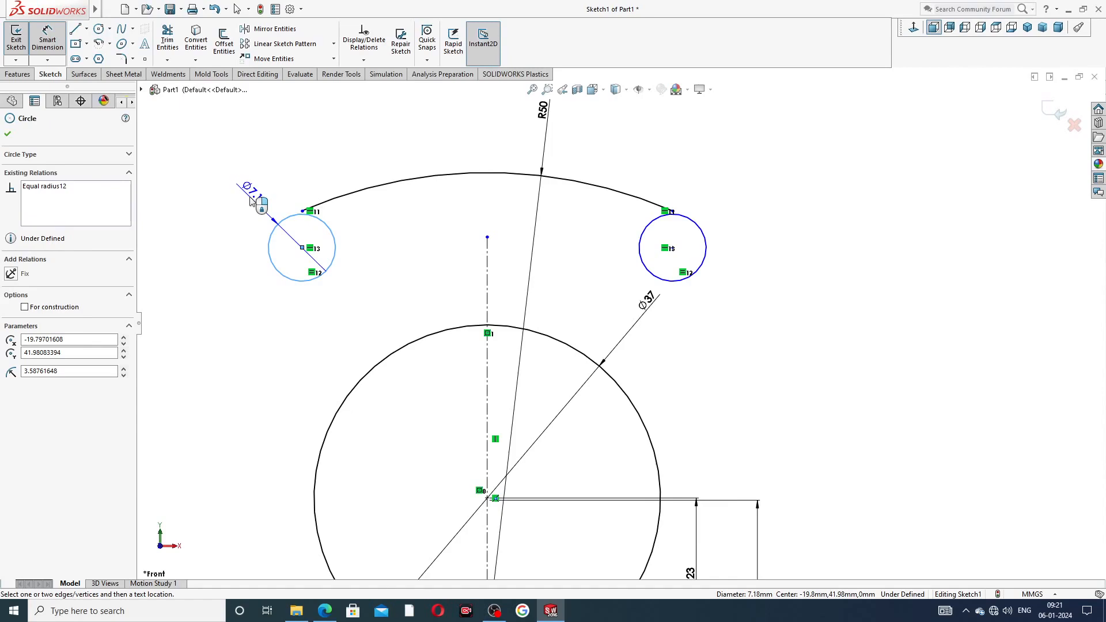
{"action": "left_click", "coordinate": [240, 202]}
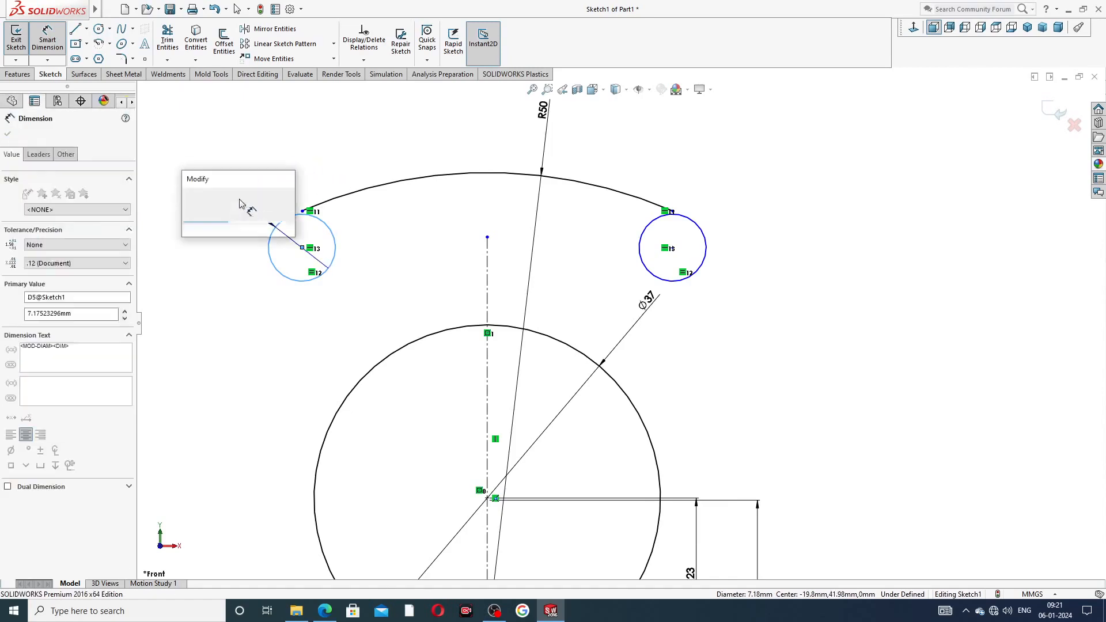
{"action": "type", "text": "10.2"}
{"action": "key", "text": "Return"}
{"action": "left_click", "coordinate": [301, 158]}
Step: Dimension the vertical distance from the left small circle's center to the horizontal centerline as 29.5 mm
{"action": "scroll", "coordinate": [401, 258], "scroll_direction": "up", "scroll_amount": 3}
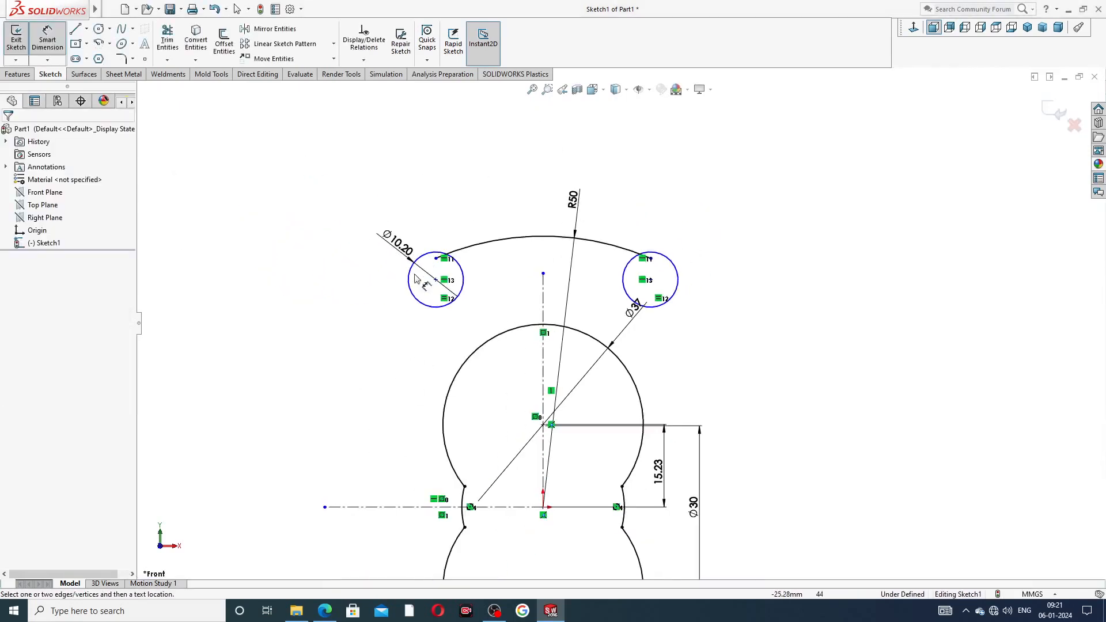
{"action": "left_click", "coordinate": [436, 280]}
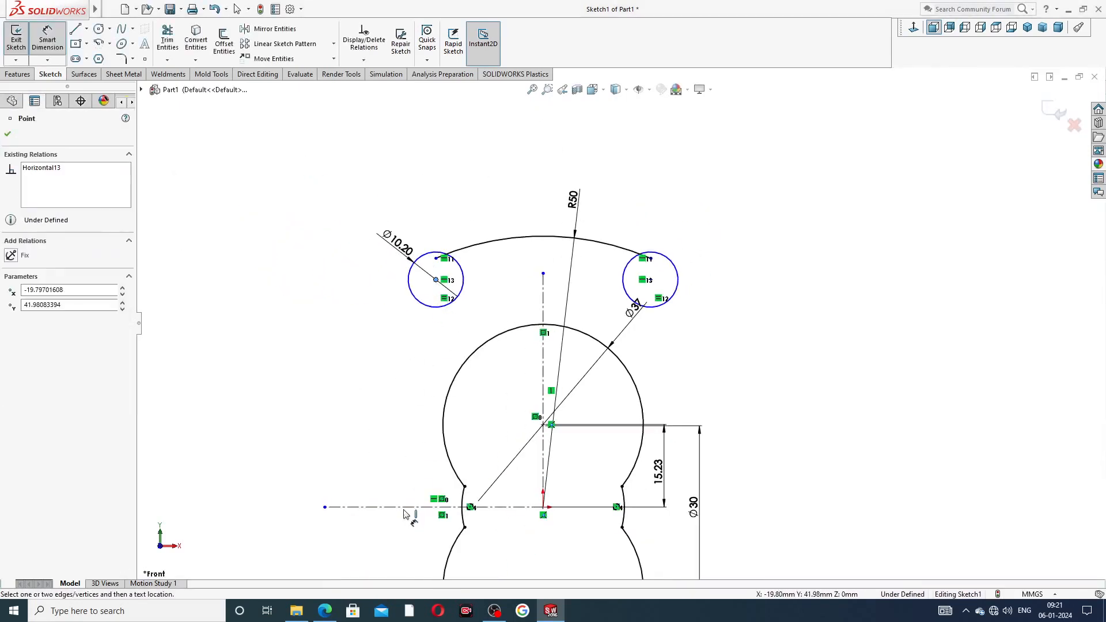
{"action": "left_click", "coordinate": [405, 507]}
{"action": "left_click", "coordinate": [349, 384]}
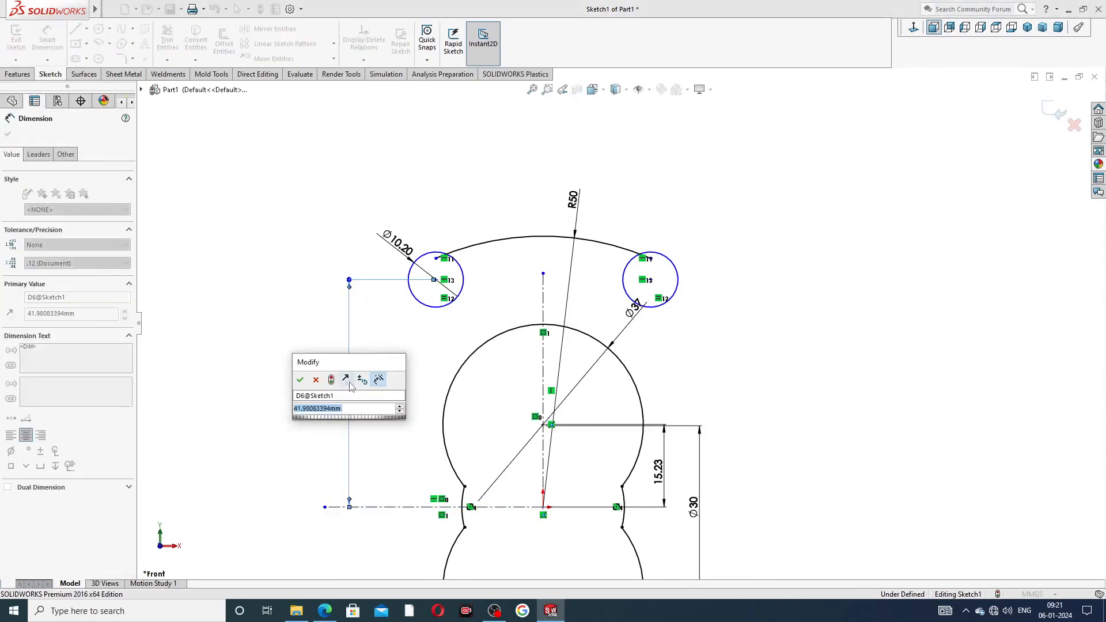
{"action": "type", "text": "29.5"}
{"action": "key", "text": "Return"}
{"action": "left_click", "coordinate": [311, 333]}
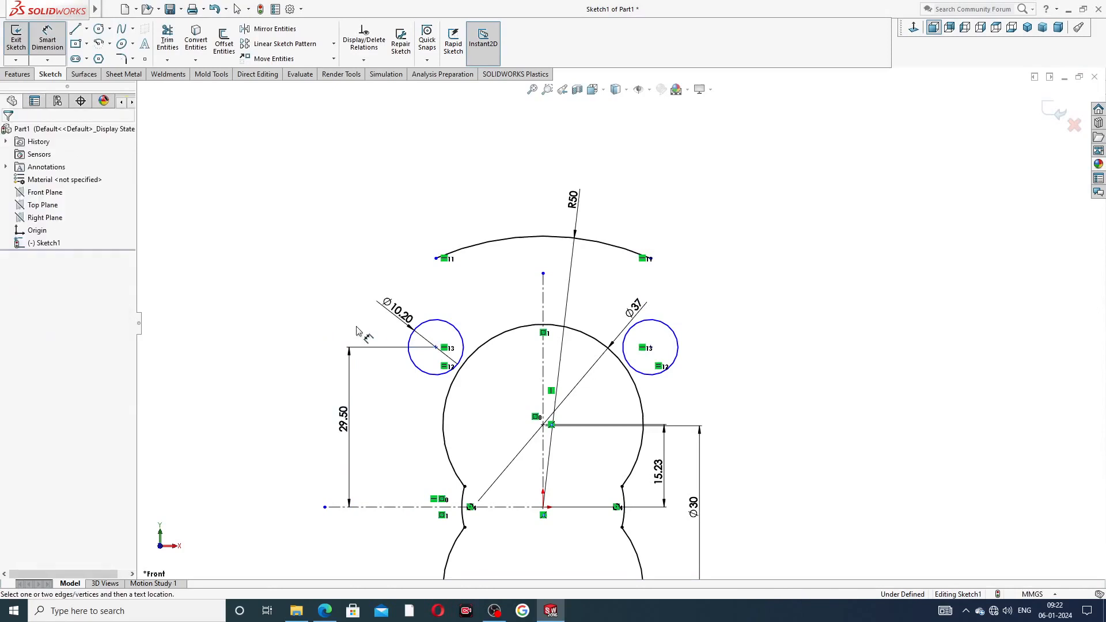
Step: Dimension the horizontal distance between the two small circles' centers as 58 mm
{"action": "left_click", "coordinate": [436, 348]}
{"action": "left_click", "coordinate": [650, 348]}
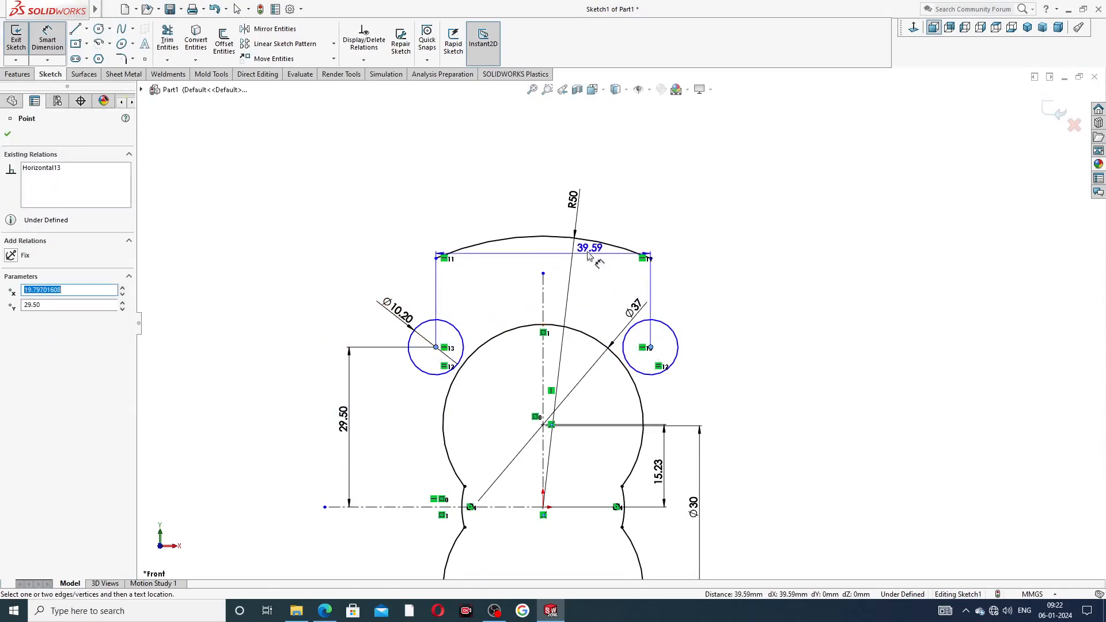
{"action": "left_click", "coordinate": [560, 230]}
{"action": "type", "text": "58"}
{"action": "key", "text": "Return"}
{"action": "left_click", "coordinate": [670, 199]}
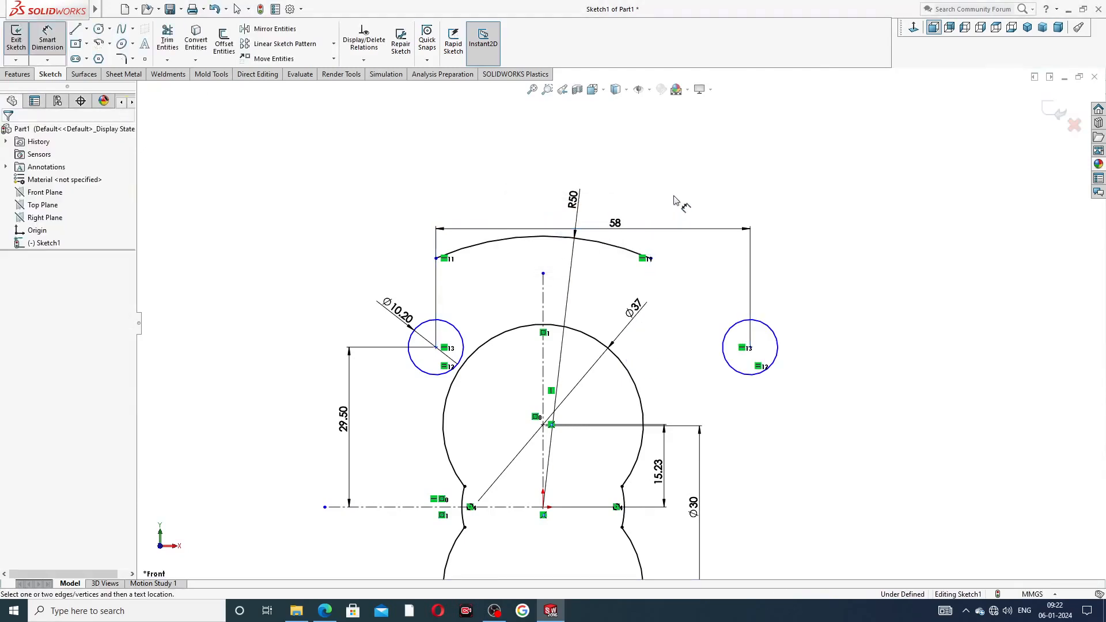
Step: Dimension the left small circle's center 29 mm from the vertical centerline
{"action": "scroll", "coordinate": [620, 337], "scroll_direction": "up", "scroll_amount": 2}
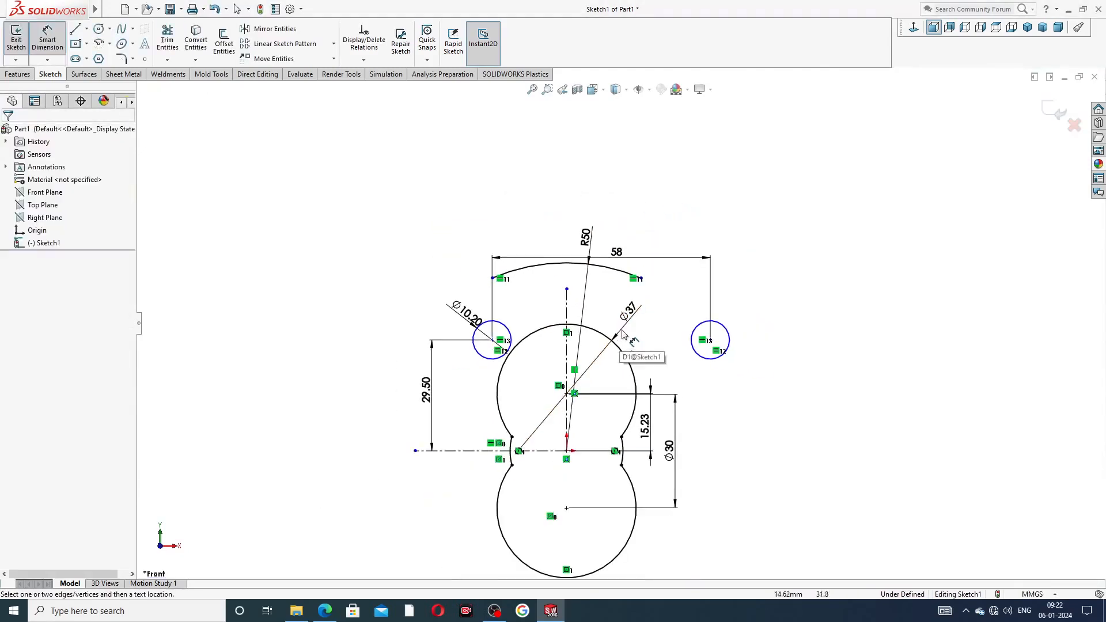
{"action": "left_click", "coordinate": [492, 341]}
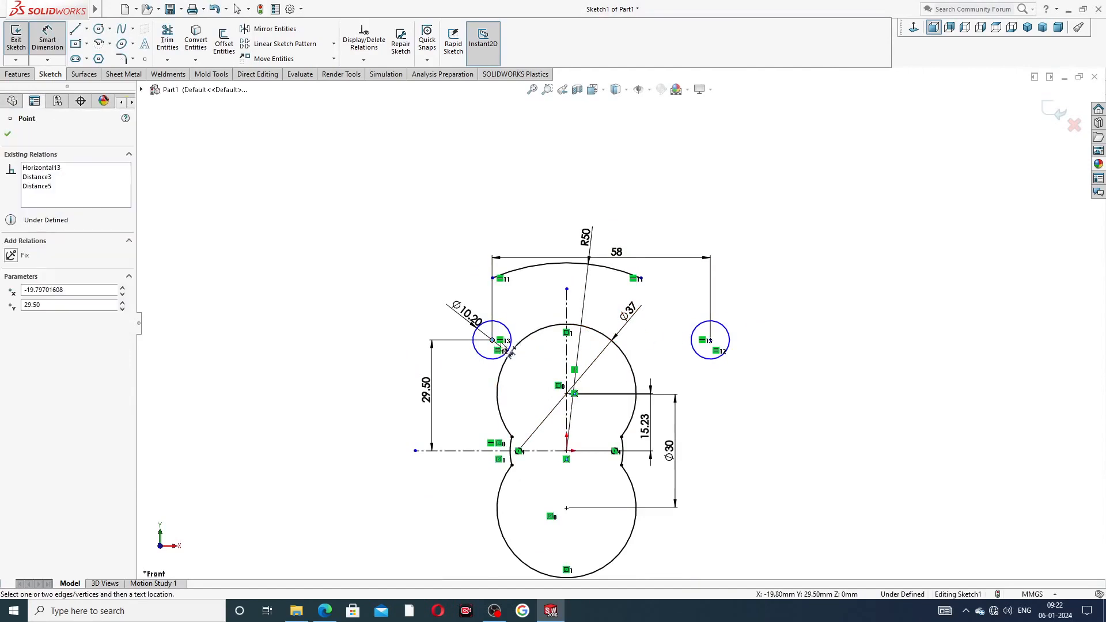
{"action": "left_click", "coordinate": [566, 347]}
{"action": "left_click", "coordinate": [541, 315]}
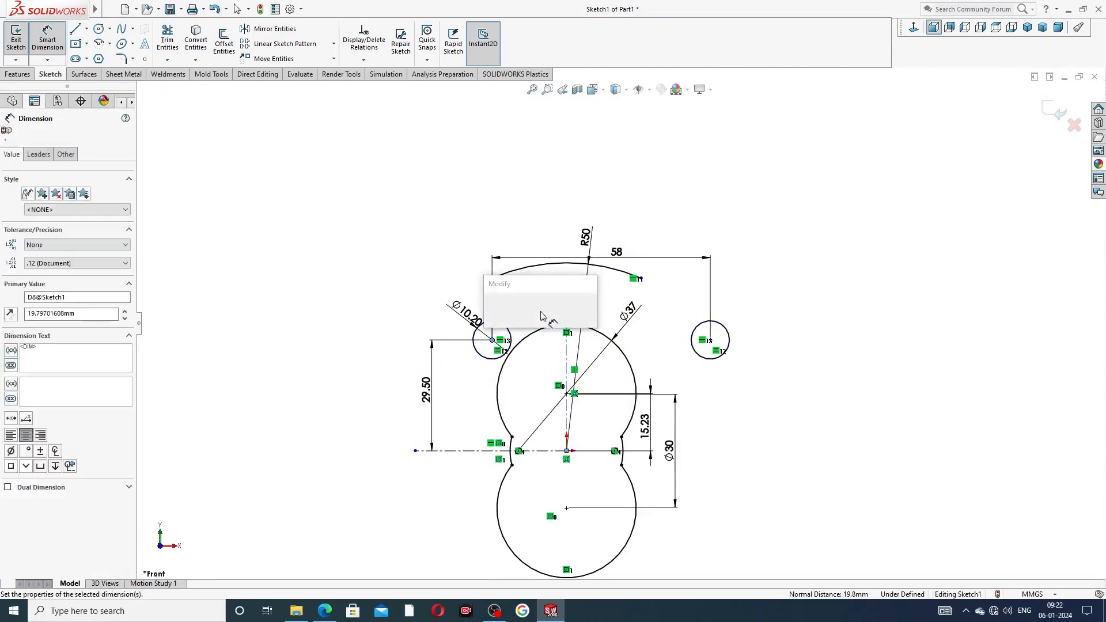
{"action": "type", "text": "29"}
{"action": "key", "text": "Return"}
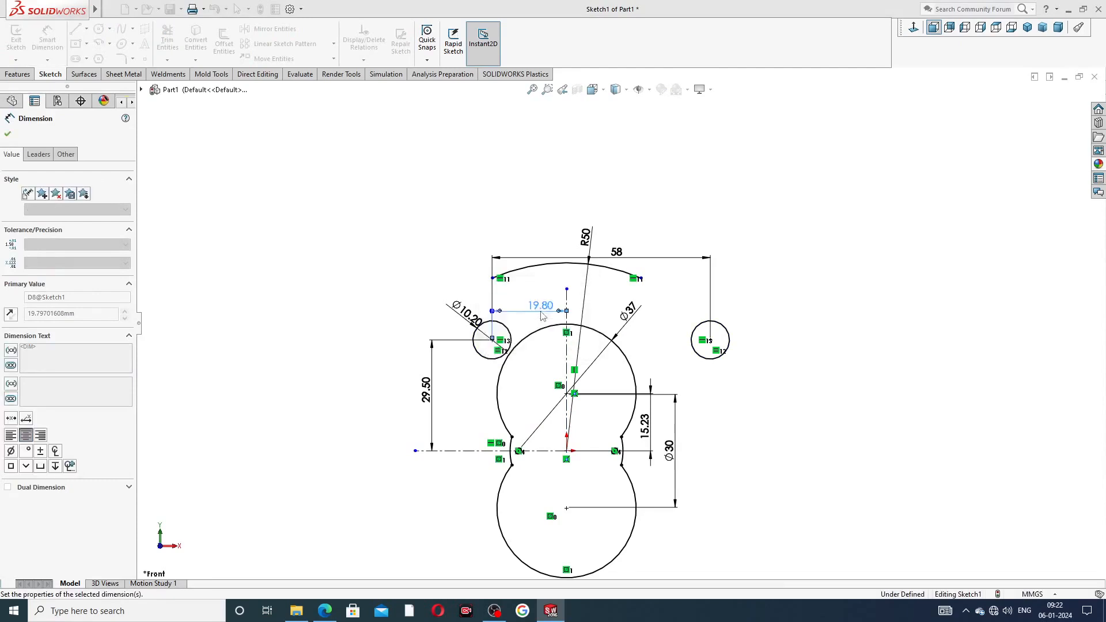
{"action": "key", "text": "Escape"}
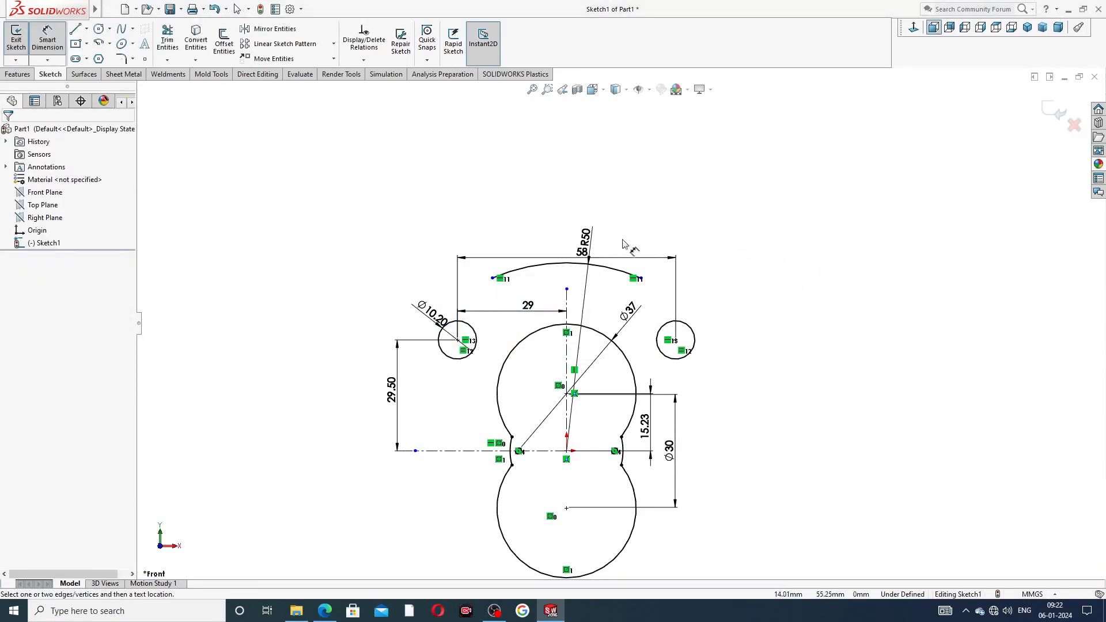
{"action": "right_click", "coordinate": [664, 203]}
{"action": "left_click", "coordinate": [707, 175]}
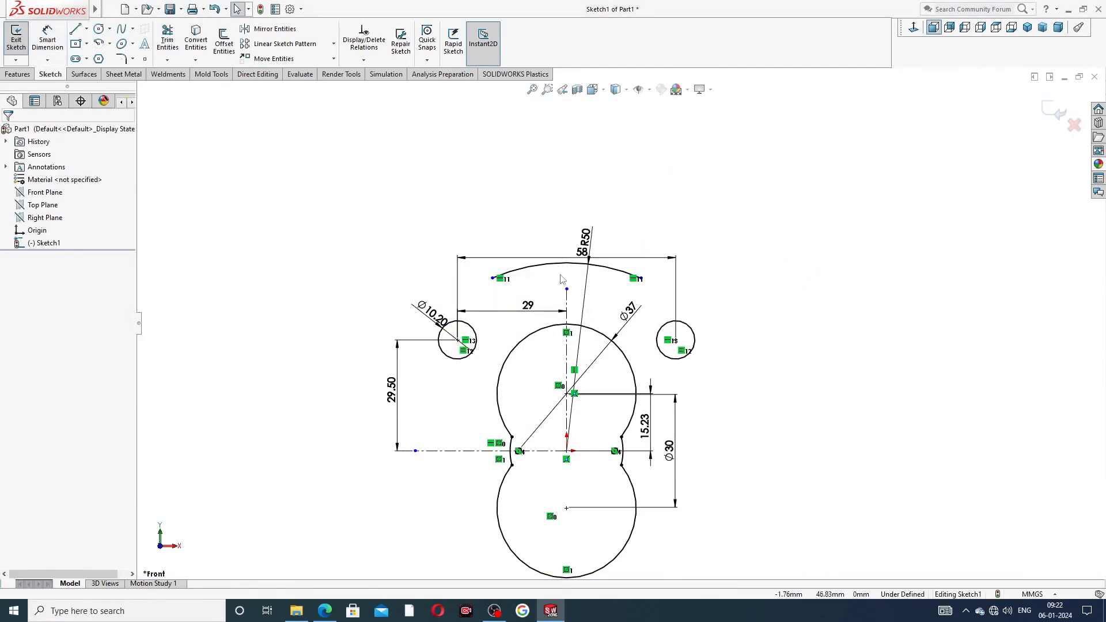
Step: Stretch the R50 arc's ends outward until they line up vertically above the two small circles' centers
{"action": "left_click", "coordinate": [532, 273]}
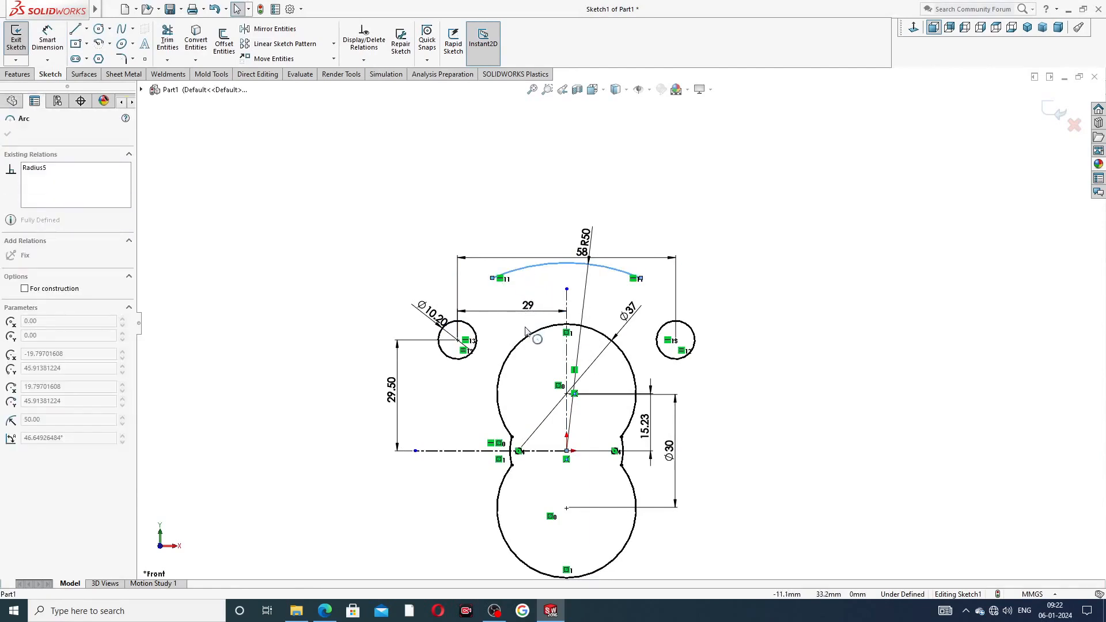
{"action": "mouse_move", "coordinate": [523, 329]}
{"action": "left_mouse_down"}
{"action": "mouse_move", "coordinate": [519, 318]}
{"action": "mouse_move", "coordinate": [521, 329]}
{"action": "left_mouse_up"}
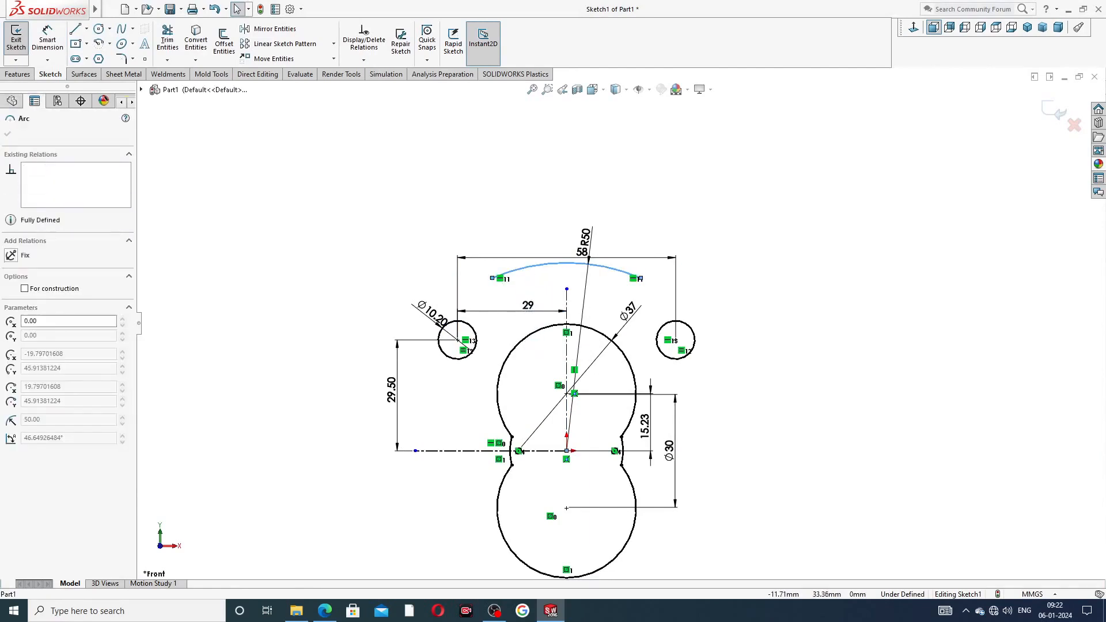
{"action": "left_click", "coordinate": [524, 221]}
{"action": "left_click", "coordinate": [563, 277]}
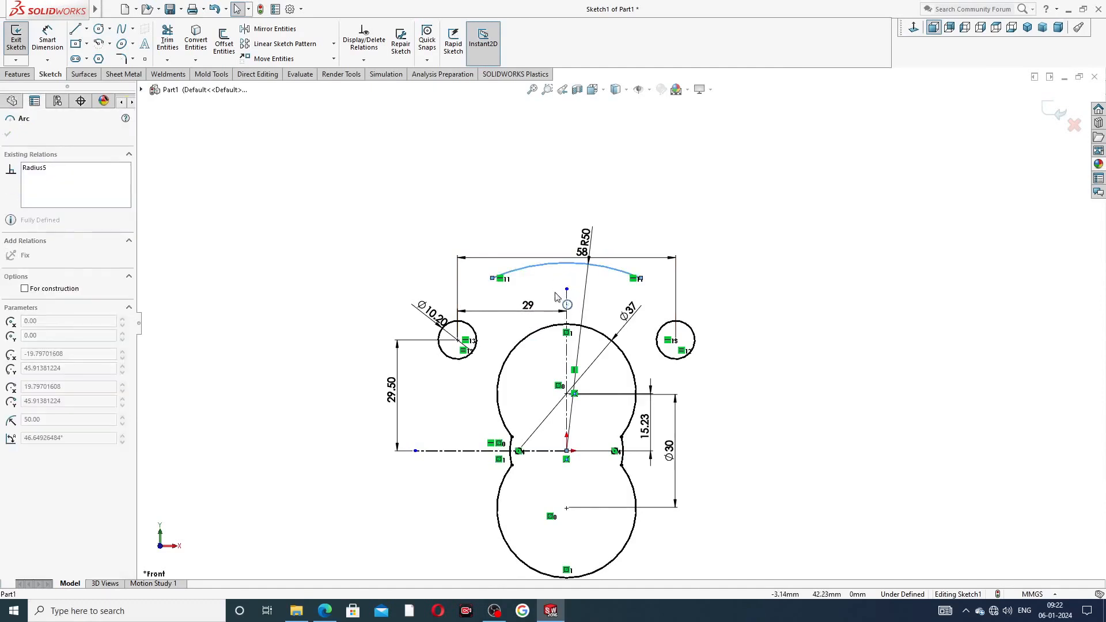
{"action": "left_click", "coordinate": [538, 249]}
{"action": "left_click_drag", "start_coordinate": [493, 278], "coordinate": [470, 317]}
{"action": "left_click", "coordinate": [481, 224]}
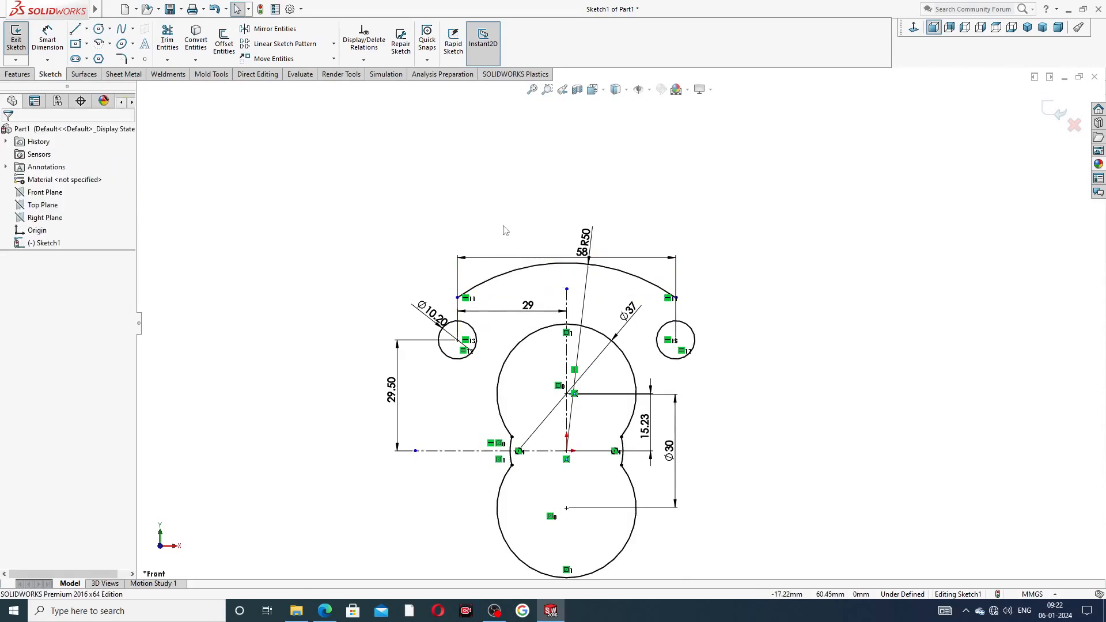
Step: Replace the left small circle's slanted diameter dimension with a vertical 10.20 mm diameter dimension beside the circle
{"action": "scroll", "coordinate": [455, 349], "scroll_direction": "down", "scroll_amount": 3}
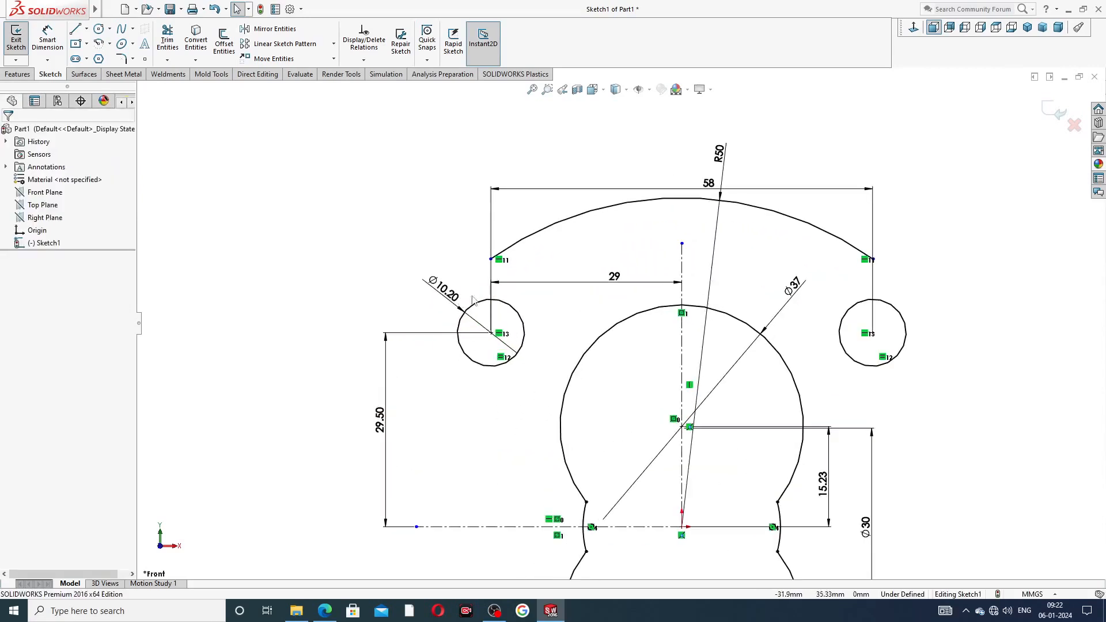
{"action": "left_click", "coordinate": [476, 326]}
{"action": "key", "text": "Delete"}
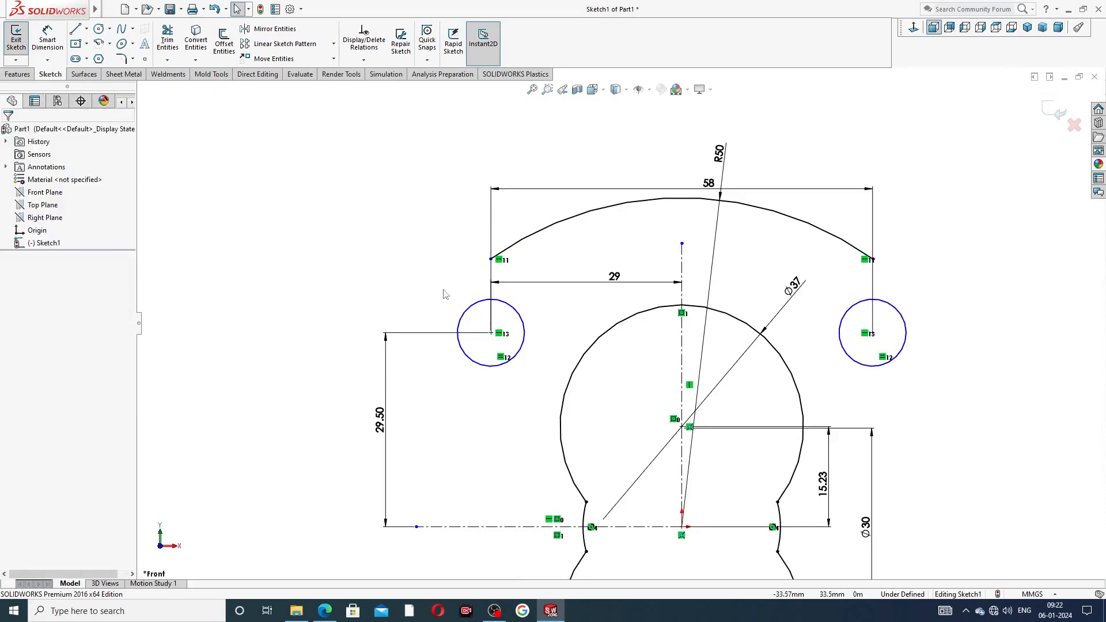
{"action": "left_click", "coordinate": [47, 38]}
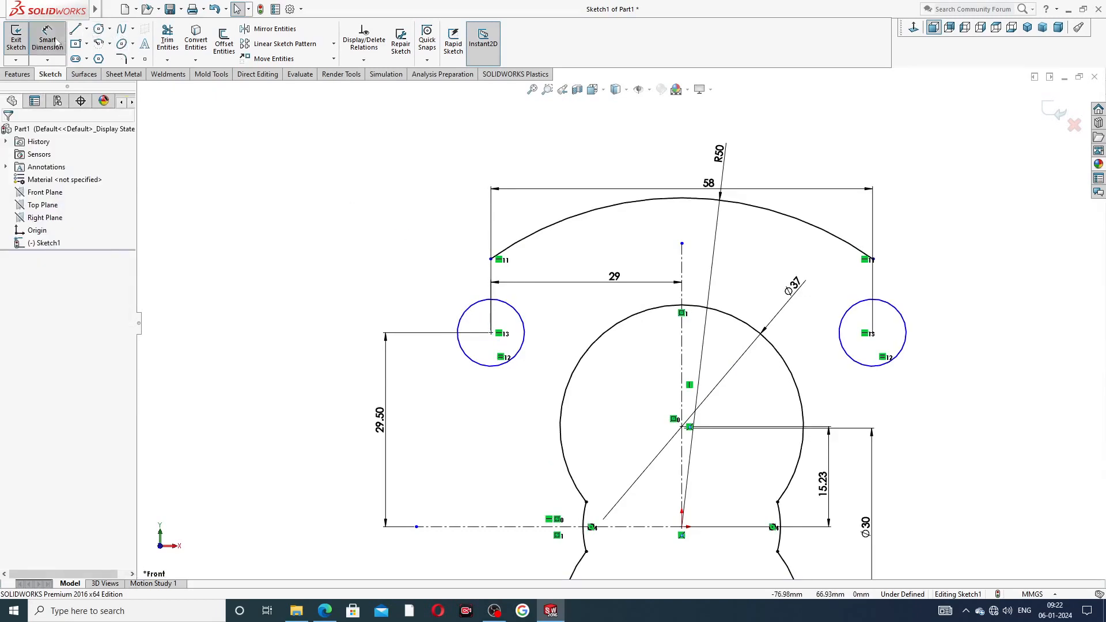
{"action": "left_click", "coordinate": [467, 316]}
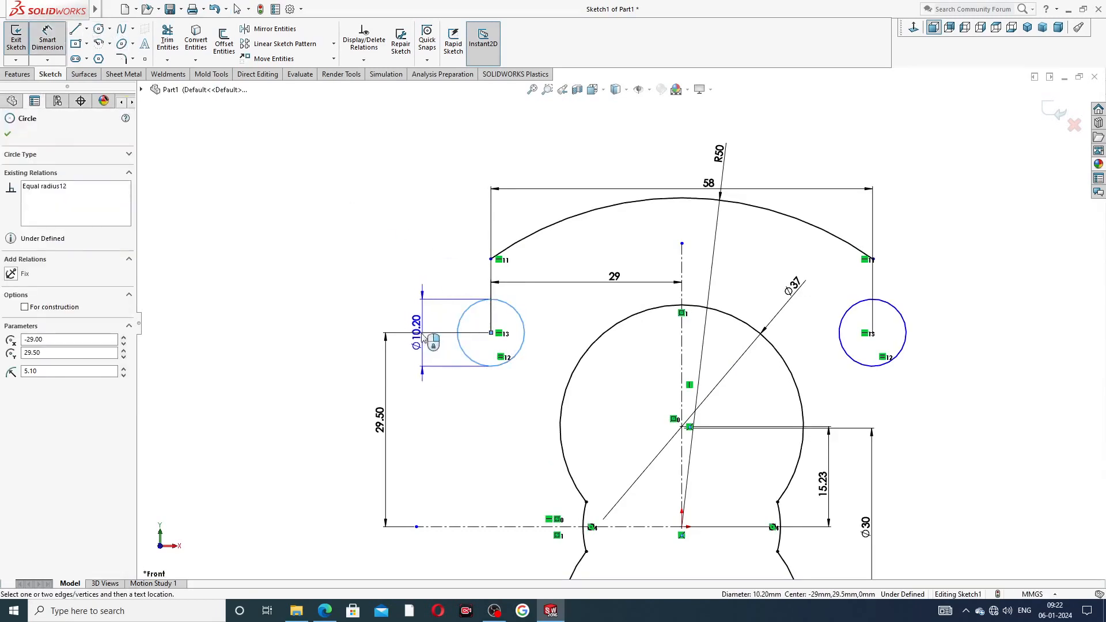
{"action": "left_click", "coordinate": [412, 322]}
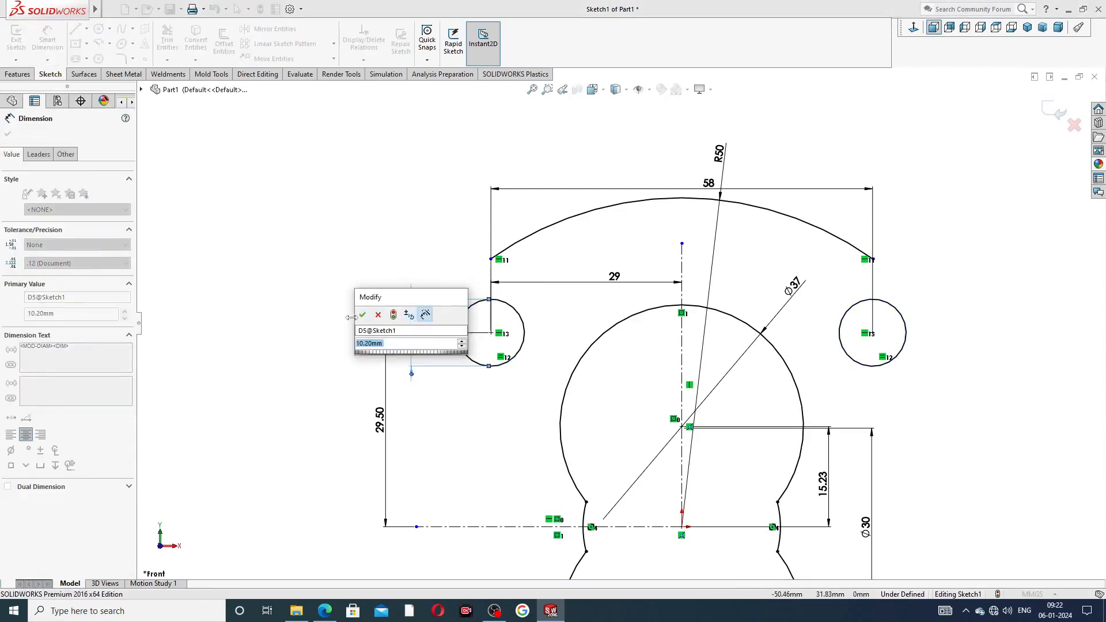
{"action": "left_click", "coordinate": [362, 315]}
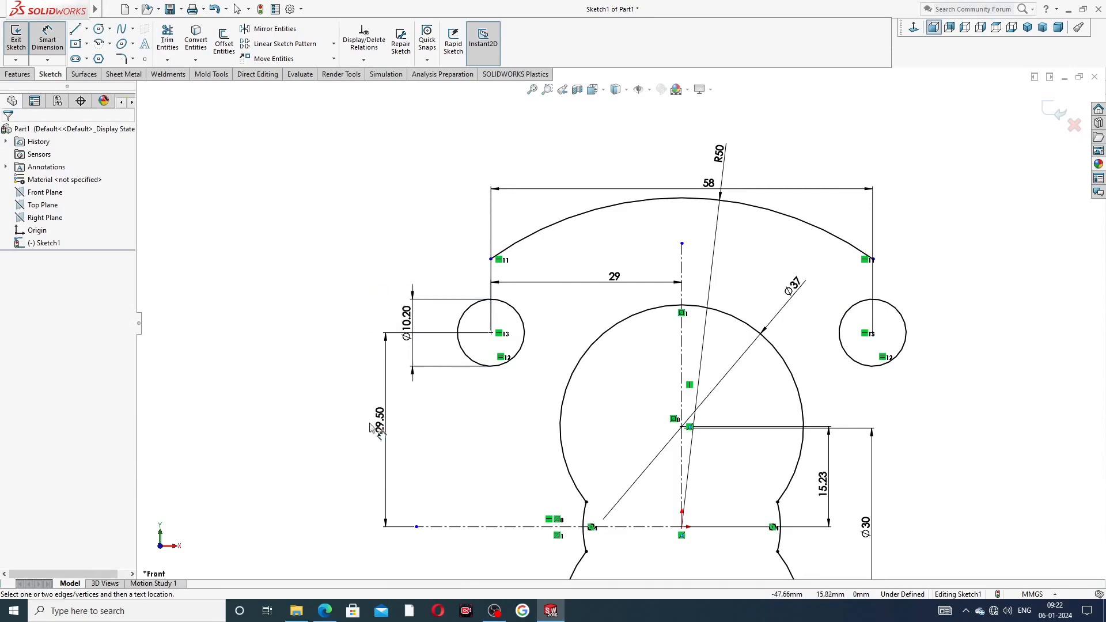
{"action": "right_click", "coordinate": [291, 199]}
{"action": "left_click", "coordinate": [316, 172]}
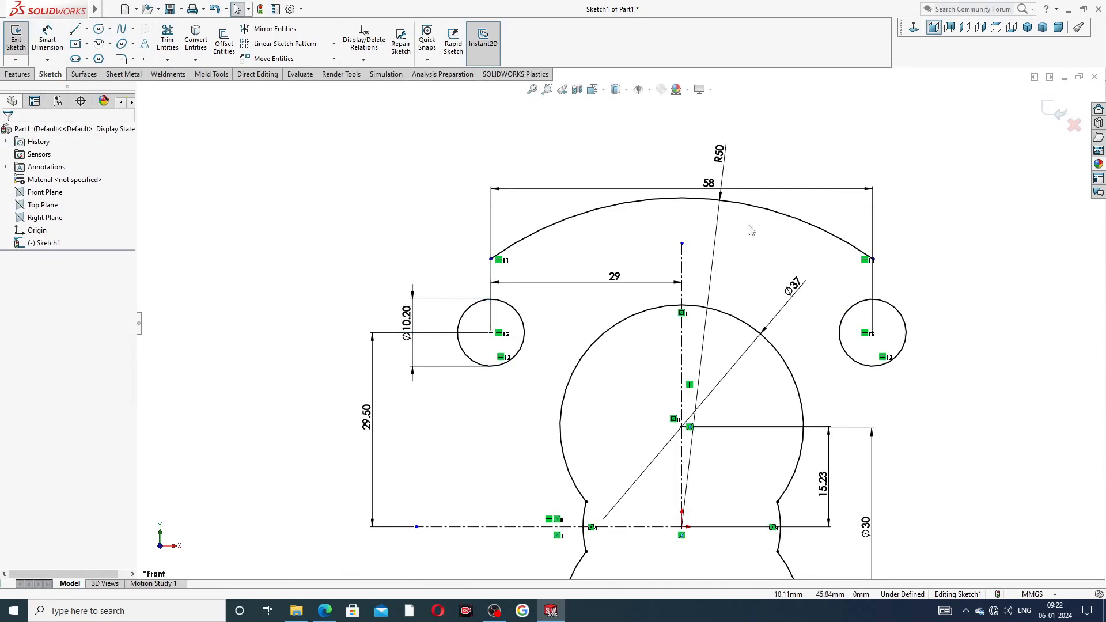
Step: Reposition the R50 and 58 mm dimension texts above the arc so that they no longer overlap
{"action": "left_click_drag", "start_coordinate": [718, 156], "coordinate": [770, 123]}
{"action": "left_click", "coordinate": [712, 181]}
{"action": "left_click_drag", "start_coordinate": [698, 167], "coordinate": [688, 165]}
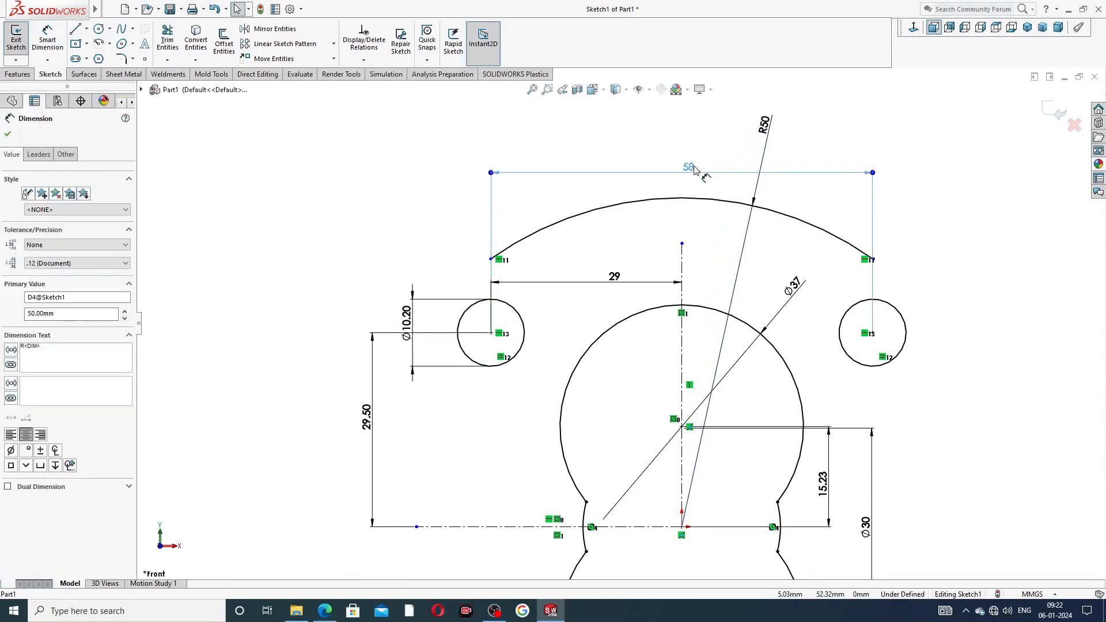
{"action": "left_click", "coordinate": [919, 193]}
{"action": "scroll", "coordinate": [926, 211], "scroll_direction": "up", "scroll_amount": 3}
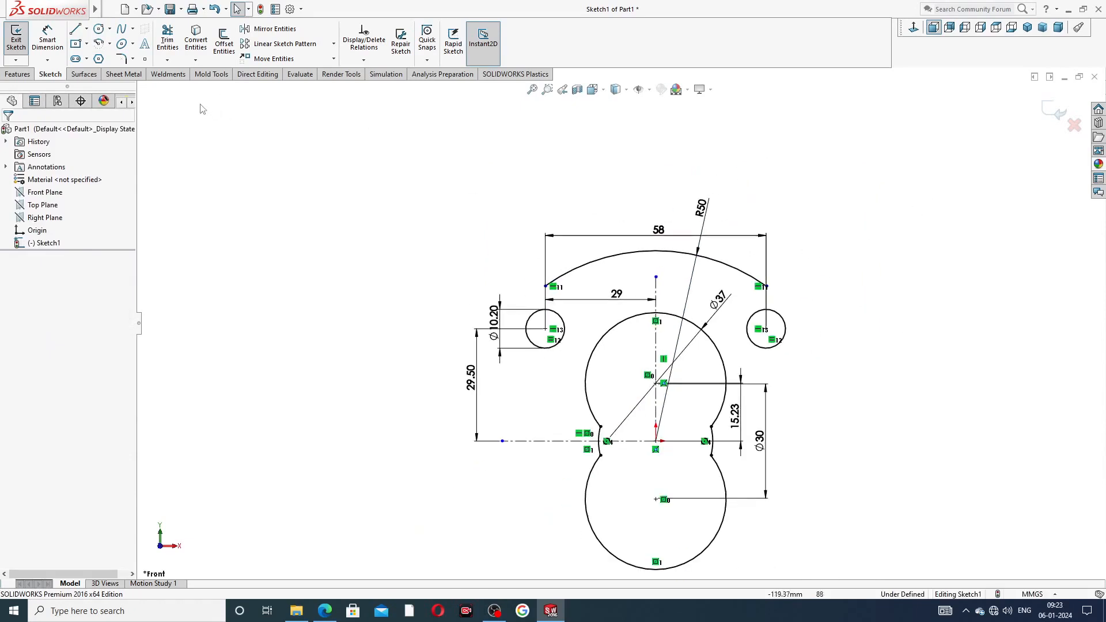
Step: Draw a three-point arc of about 15.6 mm radius from the R50 arc's left end around the left small circle's outer side
{"action": "left_click", "coordinate": [110, 45]}
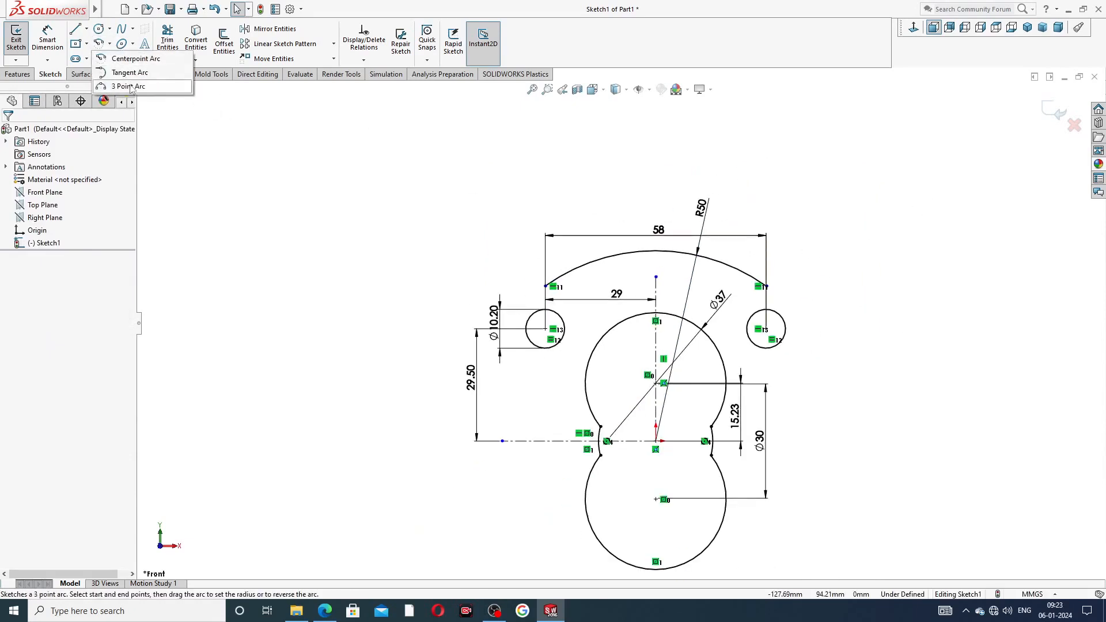
{"action": "left_click", "coordinate": [133, 85]}
{"action": "scroll", "coordinate": [547, 296], "scroll_direction": "down", "scroll_amount": 3}
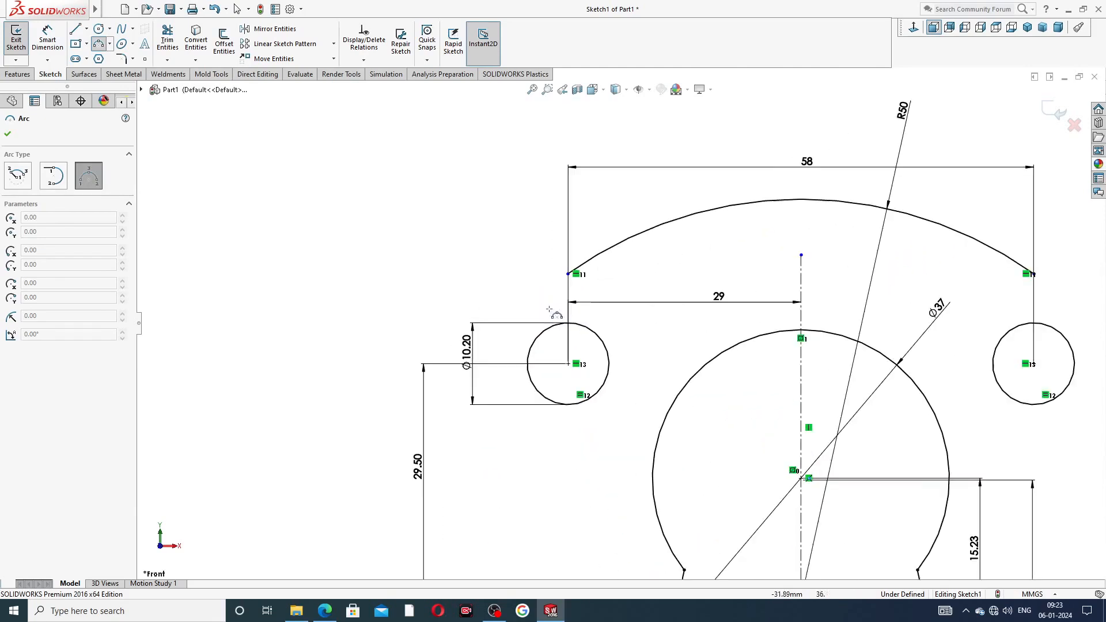
{"action": "left_click", "coordinate": [568, 275]}
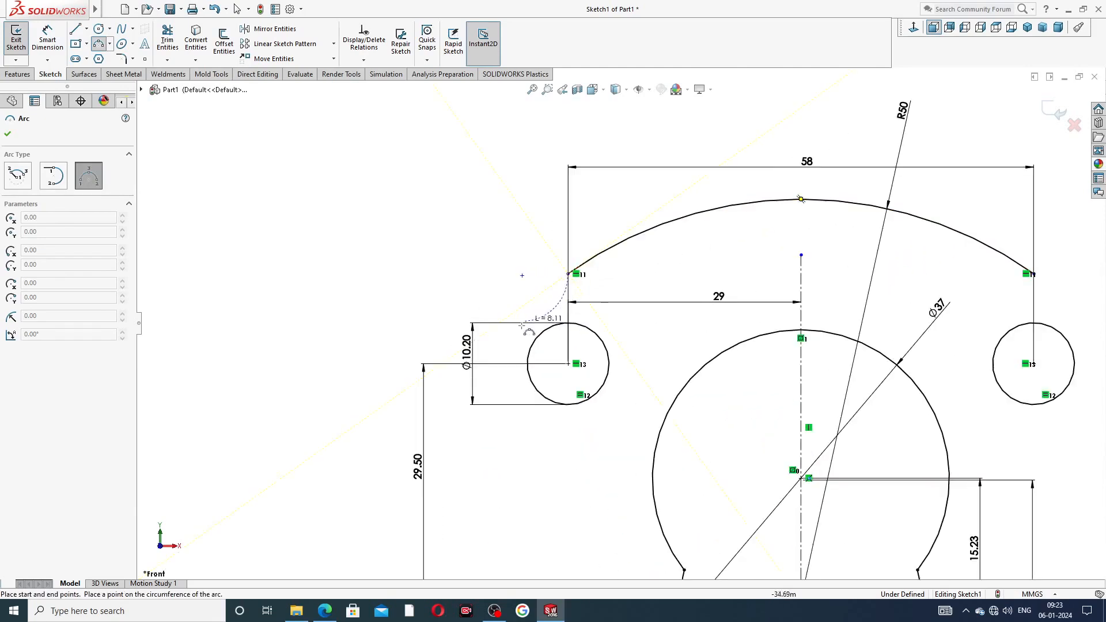
{"action": "left_click", "coordinate": [481, 362]}
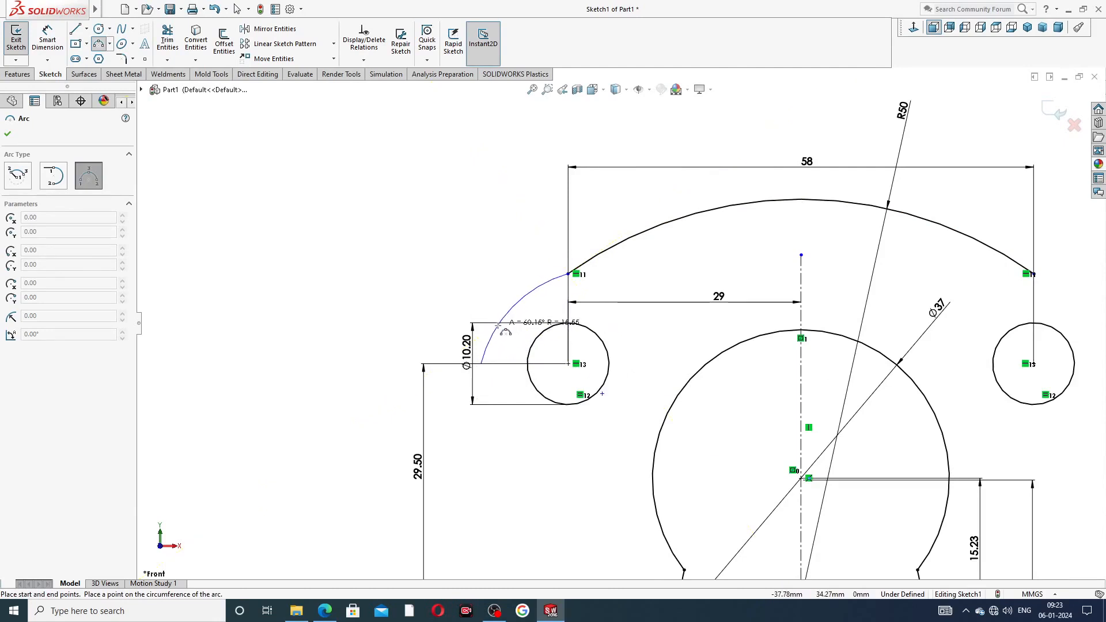
{"action": "left_click", "coordinate": [499, 326]}
{"action": "right_click", "coordinate": [484, 227]}
{"action": "left_click", "coordinate": [515, 254]}
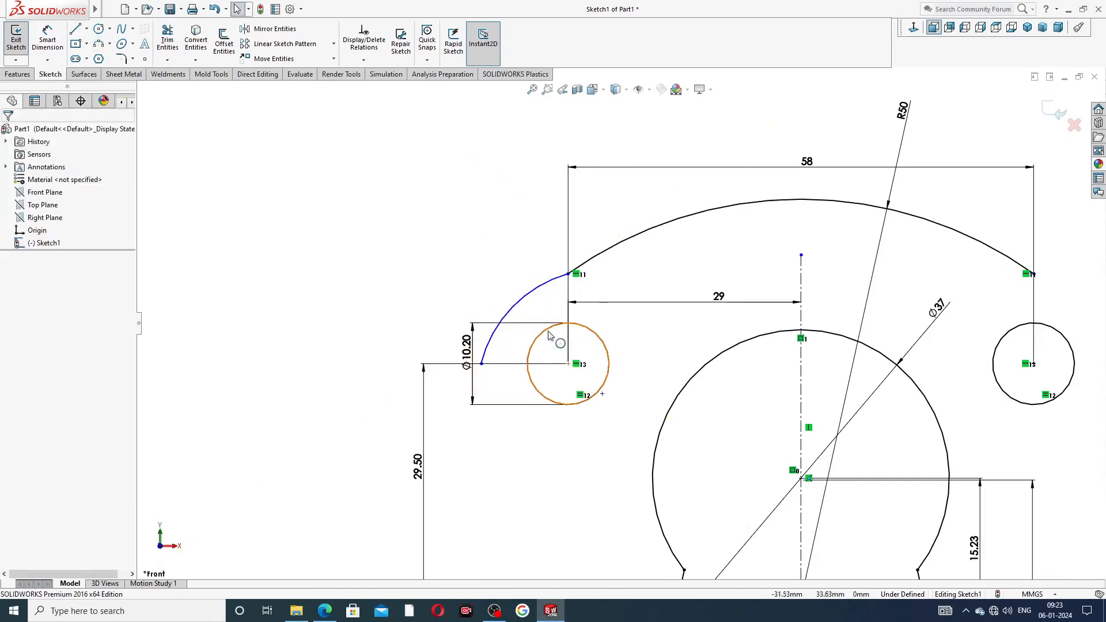
Step: Merge the new arc's center point with the left small circle's center
{"action": "left_click", "coordinate": [602, 394]}
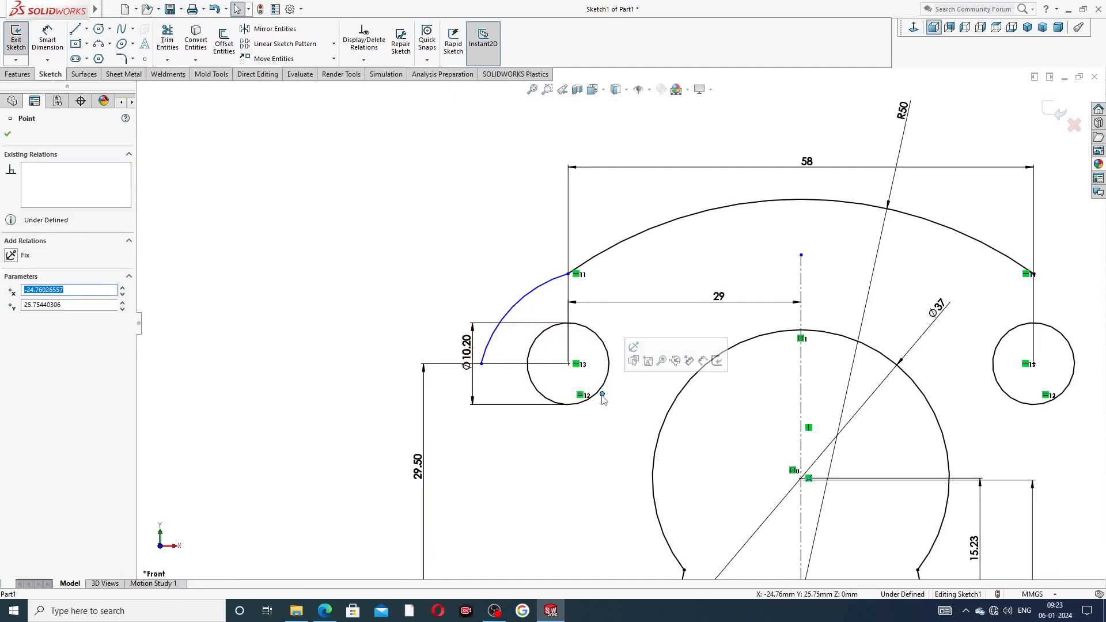
{"action": "left_click", "coordinate": [569, 365], "text": "ctrl"}
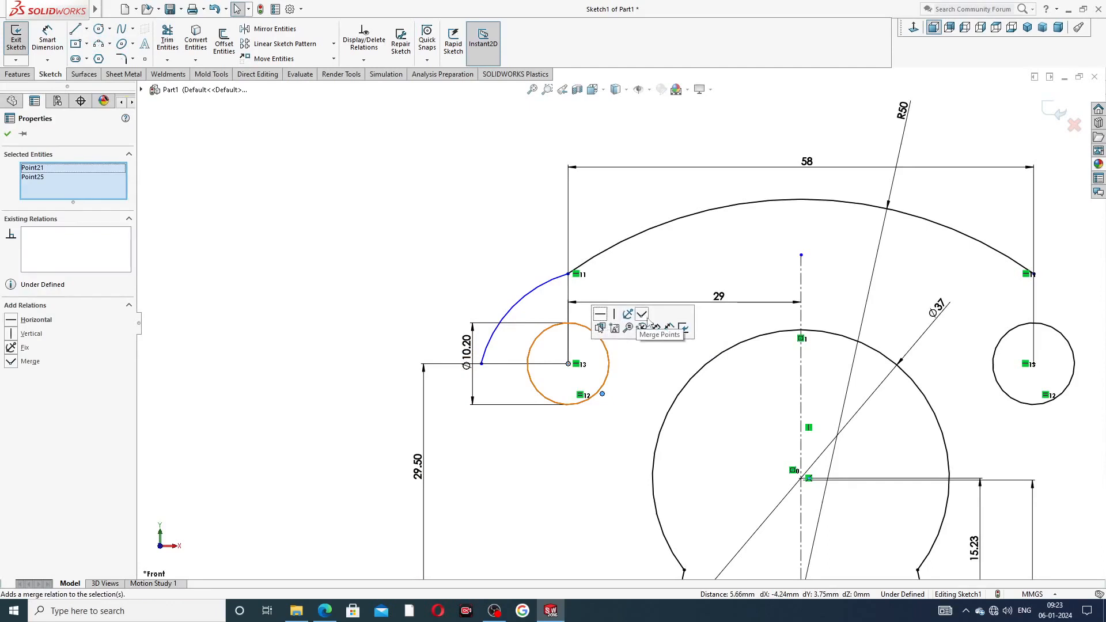
{"action": "left_click", "coordinate": [642, 315]}
{"action": "left_click", "coordinate": [447, 266]}
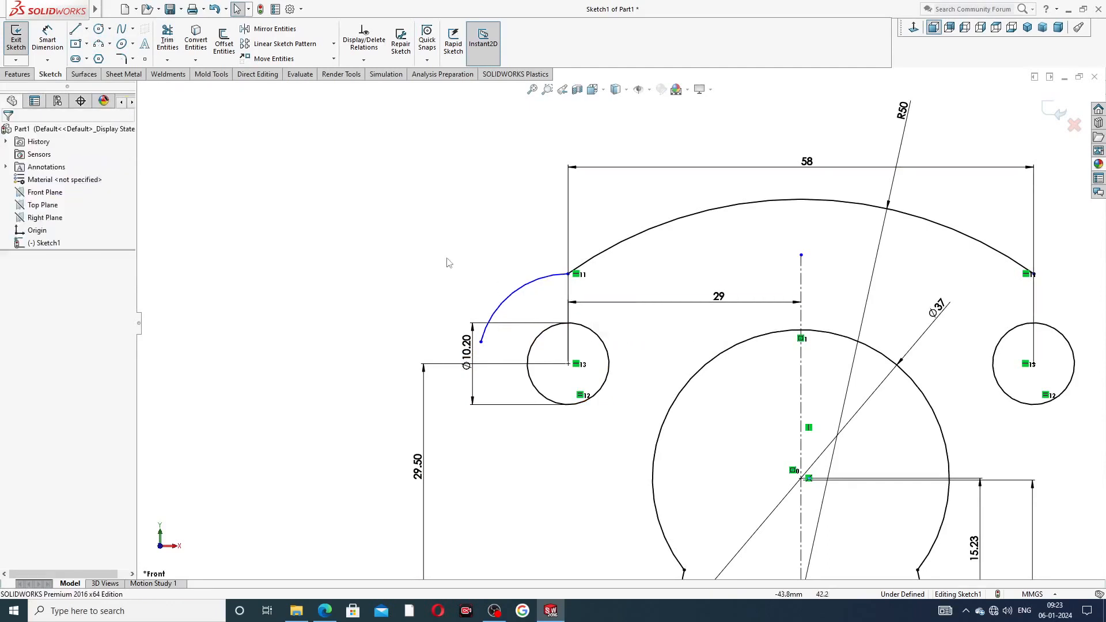
Step: Dimension the radius of the arc around the left small circle as 11 mm
{"action": "left_click", "coordinate": [48, 39]}
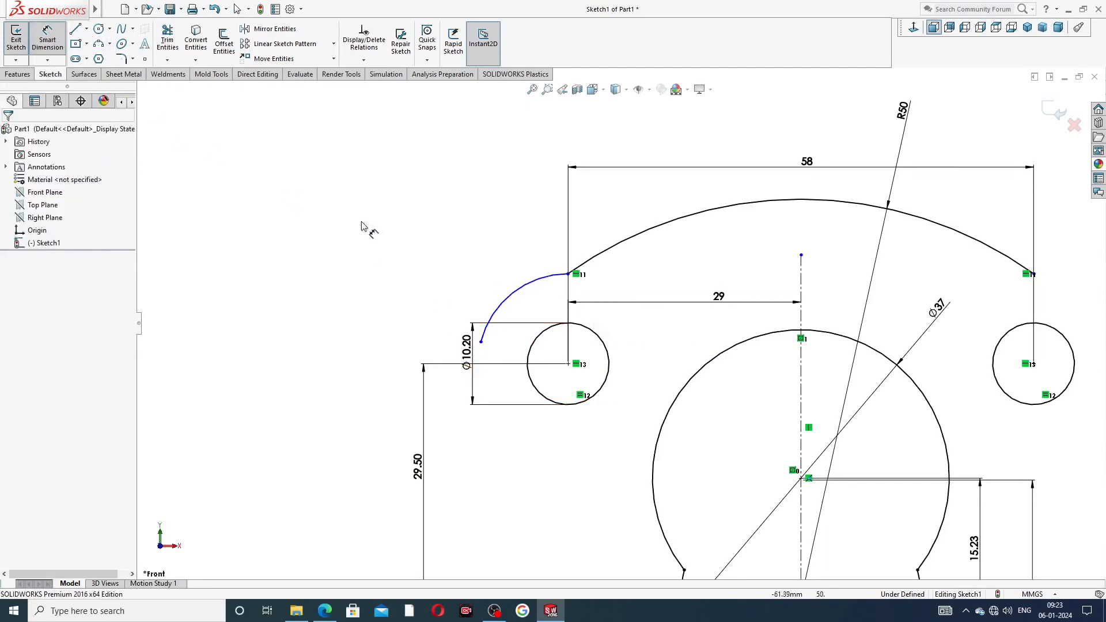
{"action": "left_click", "coordinate": [501, 304]}
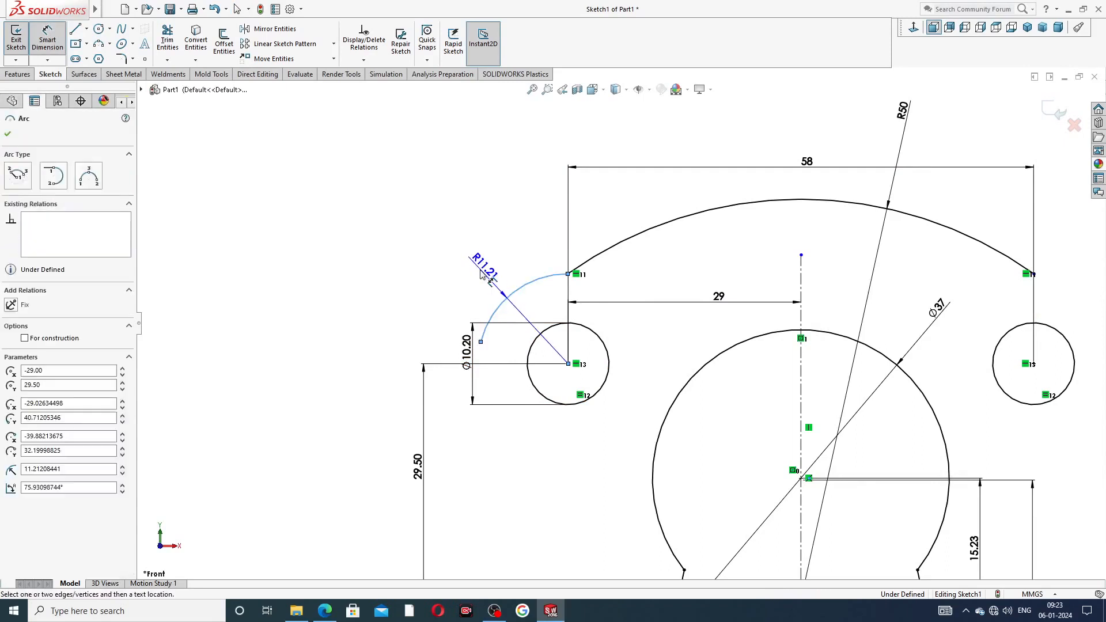
{"action": "left_click", "coordinate": [483, 270]}
{"action": "type", "text": "11"}
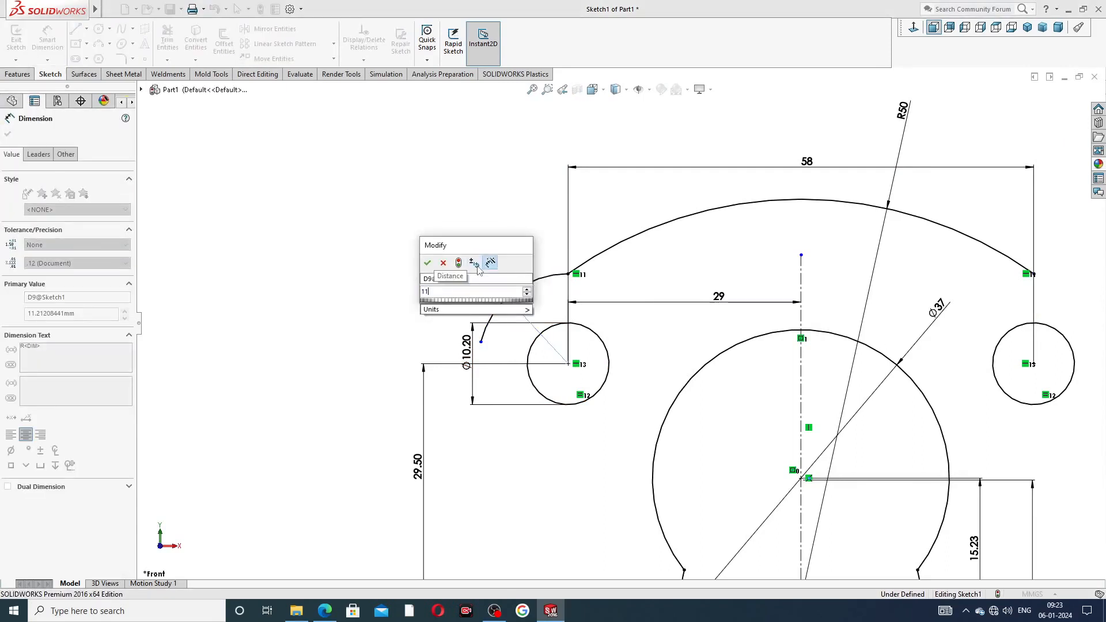
{"action": "key", "text": "Return"}
{"action": "key", "text": "Escape"}
{"action": "right_click", "coordinate": [383, 185]}
{"action": "left_click", "coordinate": [413, 170]}
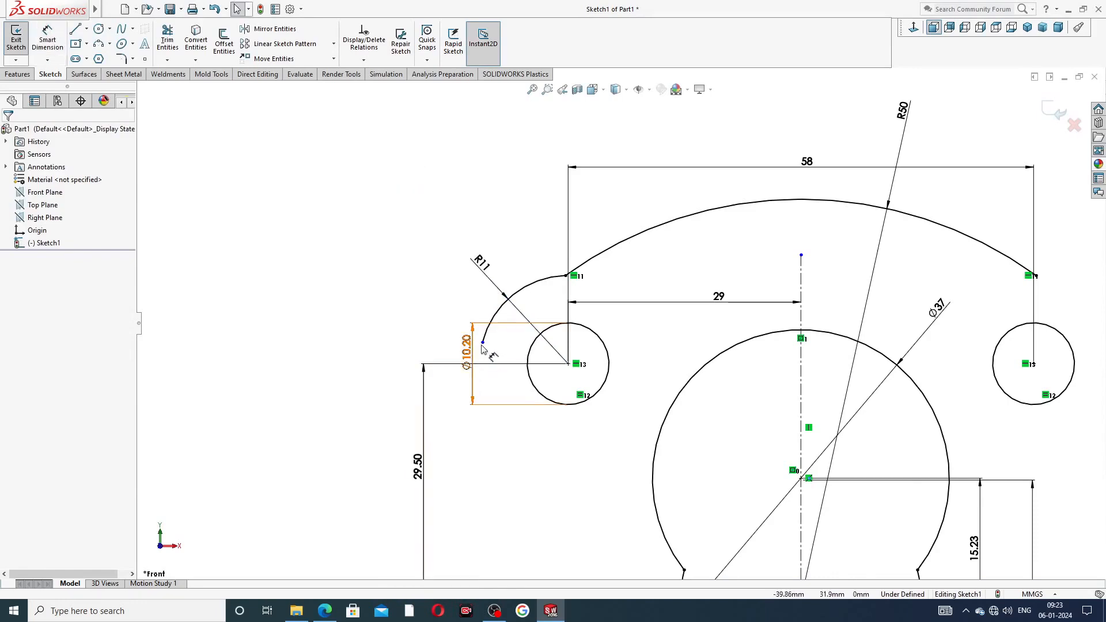
Step: Extend the R11 arc's lower end level with the left small circle's center and add a horizontal relation between the two points
{"action": "left_click_drag", "start_coordinate": [466, 347], "coordinate": [481, 364]}
{"action": "left_click", "coordinate": [403, 337]}
{"action": "left_click", "coordinate": [389, 315]}
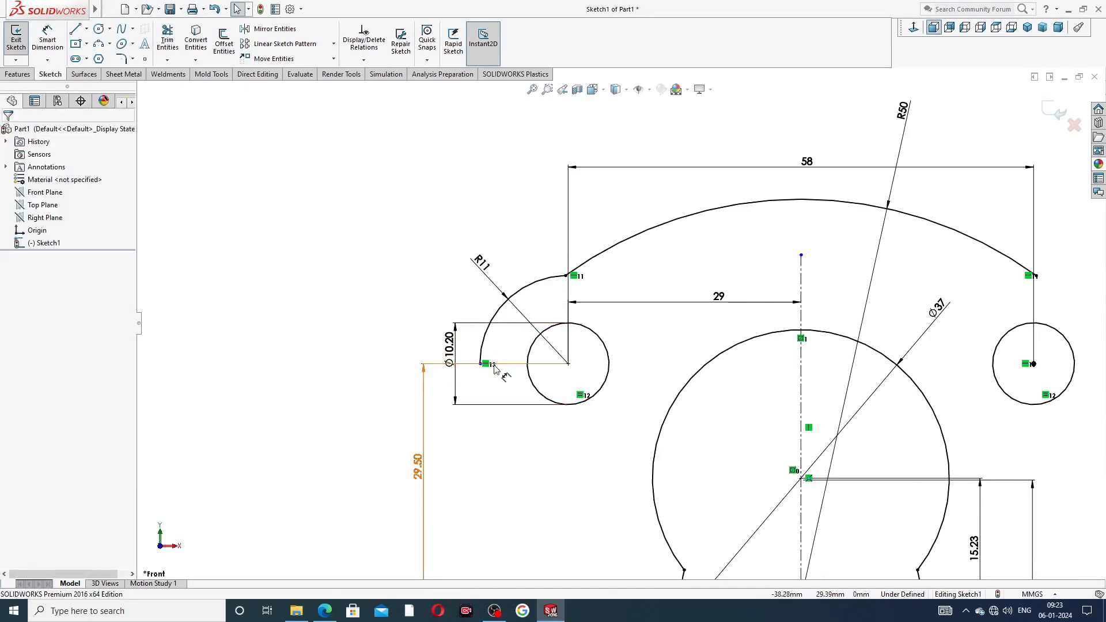
{"action": "left_click", "coordinate": [482, 366]}
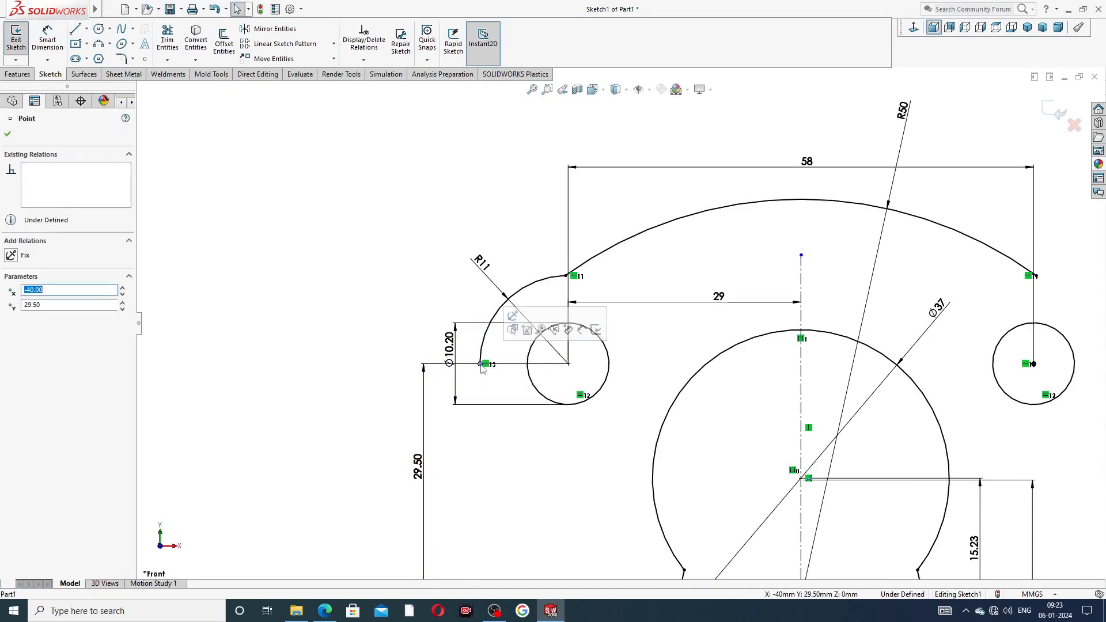
{"action": "left_click", "coordinate": [569, 363], "text": "ctrl"}
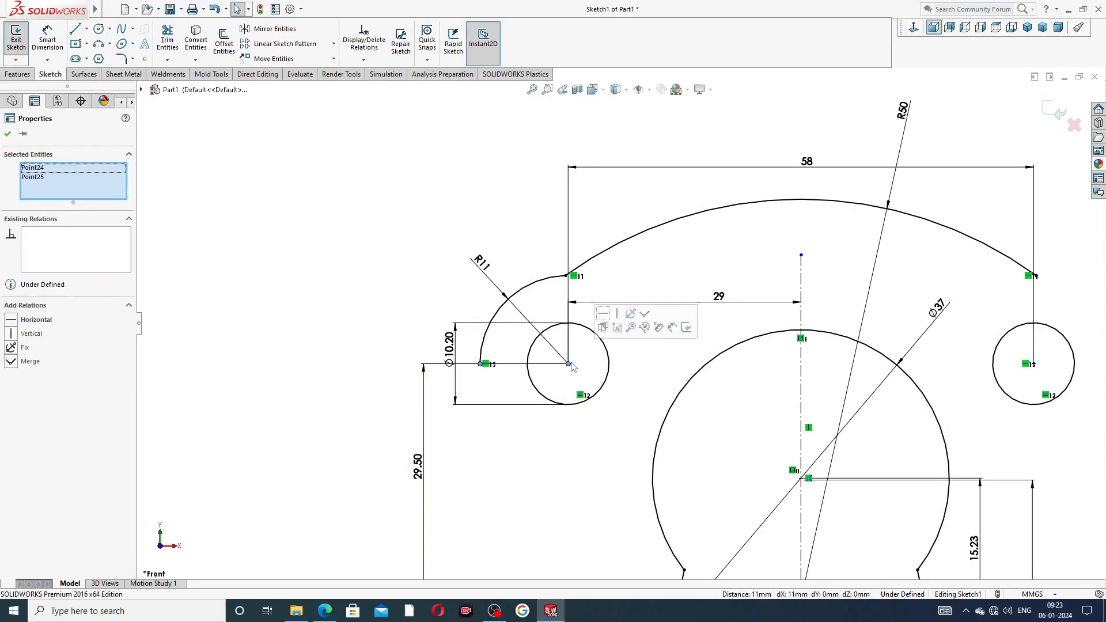
{"action": "left_click", "coordinate": [603, 314]}
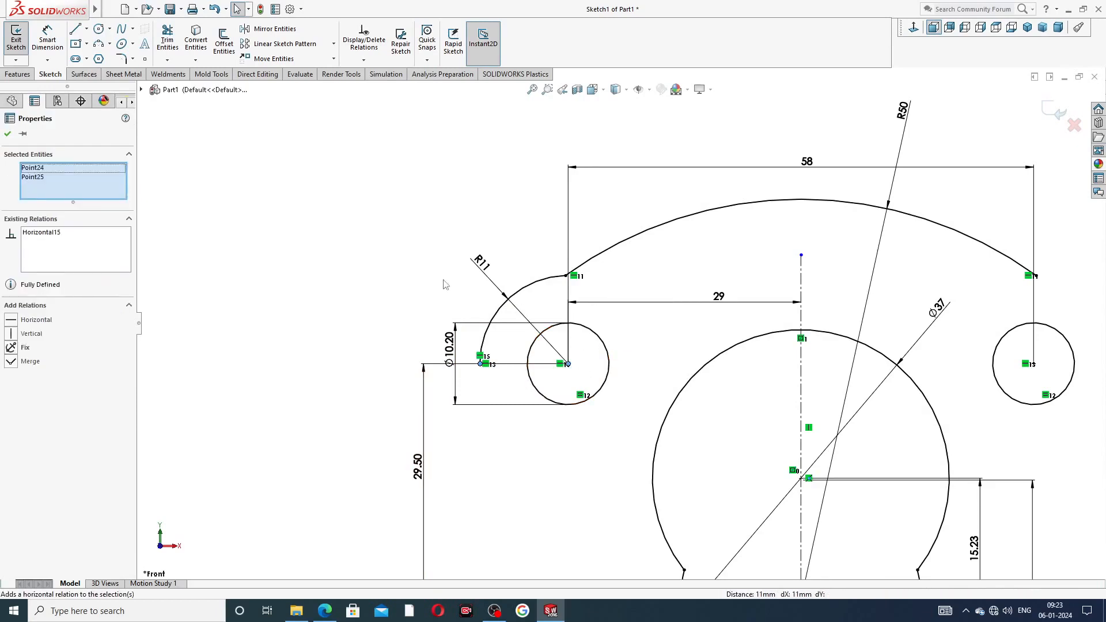
{"action": "left_click", "coordinate": [421, 192]}
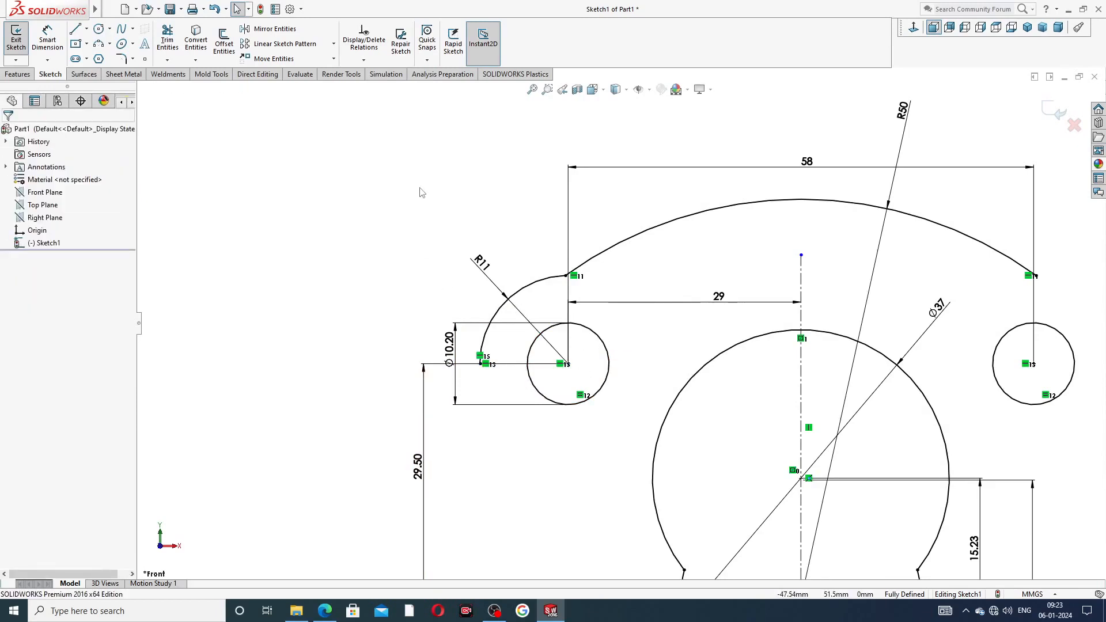
Step: Draw a short vertical line, about 2 mm long, downward from the R11 arc's lower end
{"action": "left_click", "coordinate": [76, 30]}
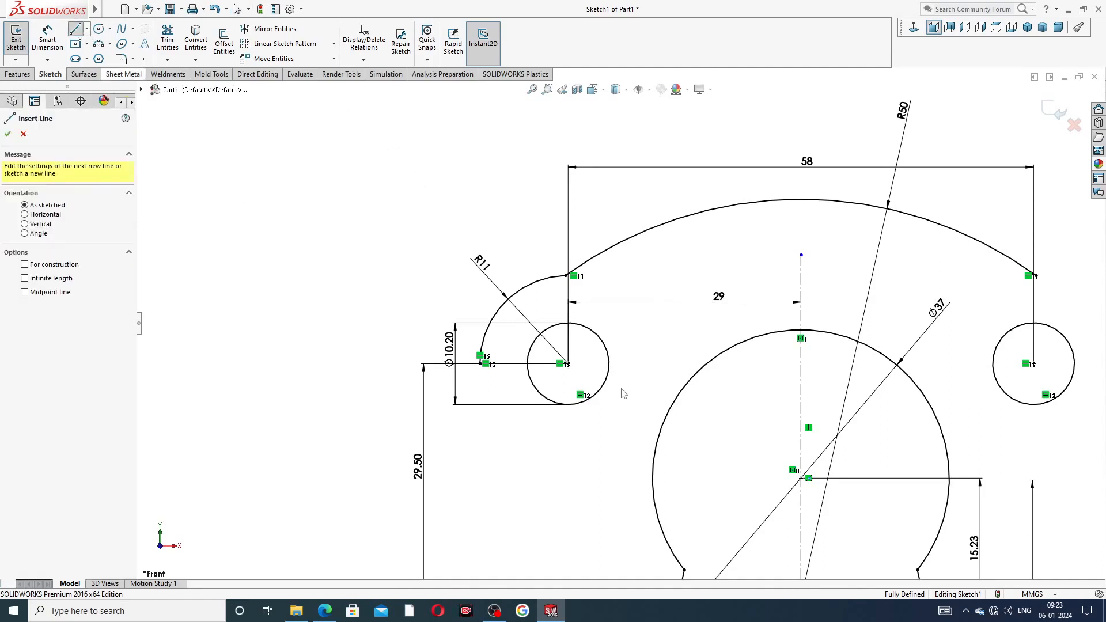
{"action": "left_click", "coordinate": [480, 364]}
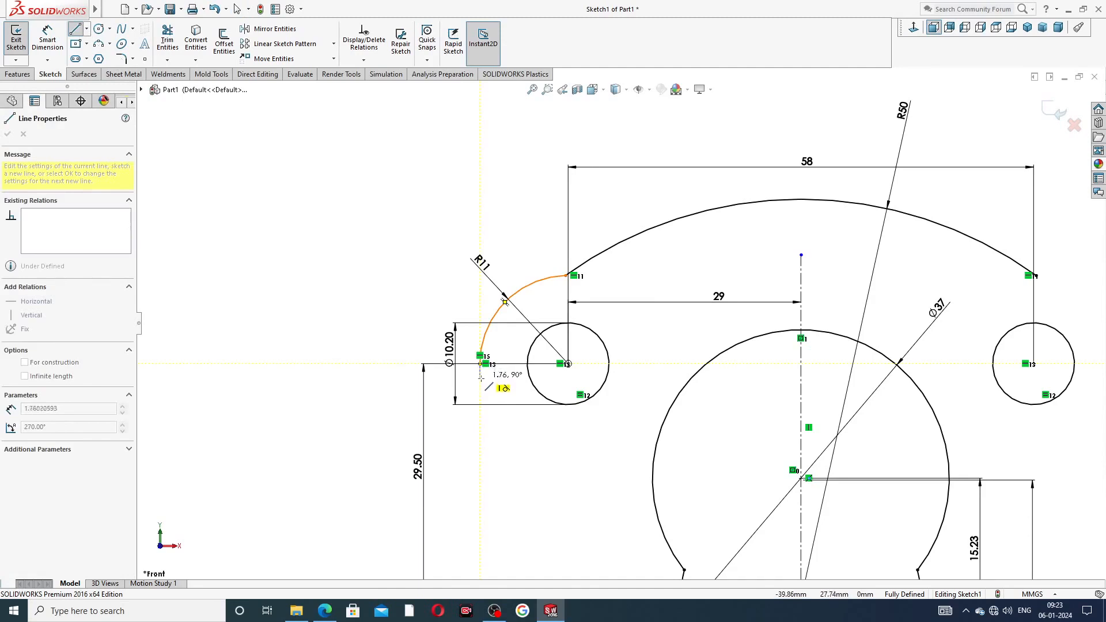
{"action": "left_click", "coordinate": [480, 382]}
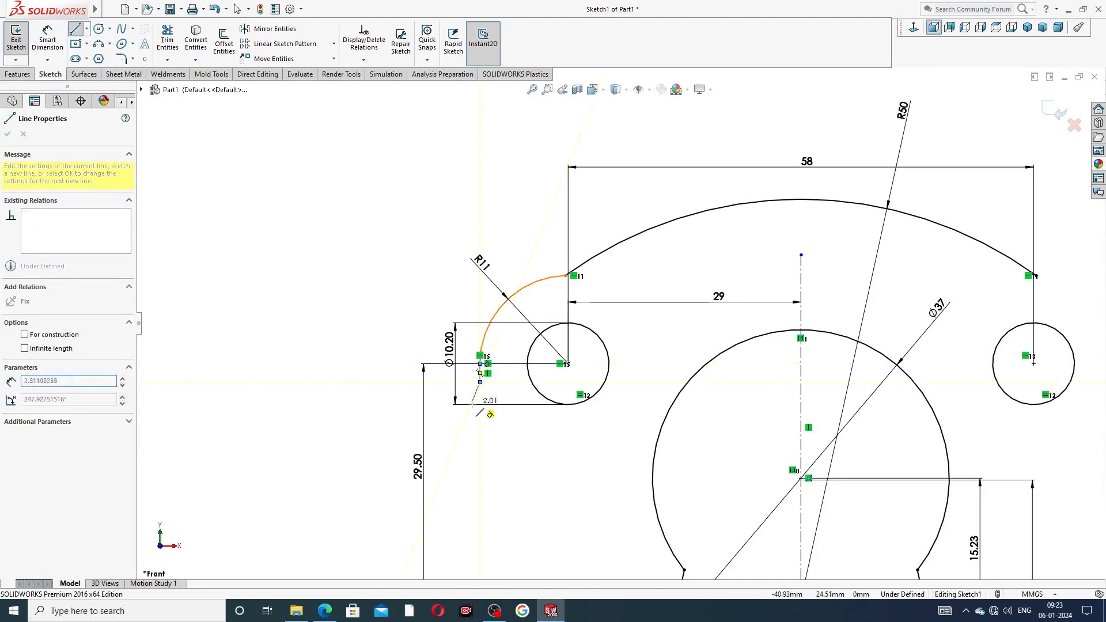
{"action": "left_click", "coordinate": [481, 411]}
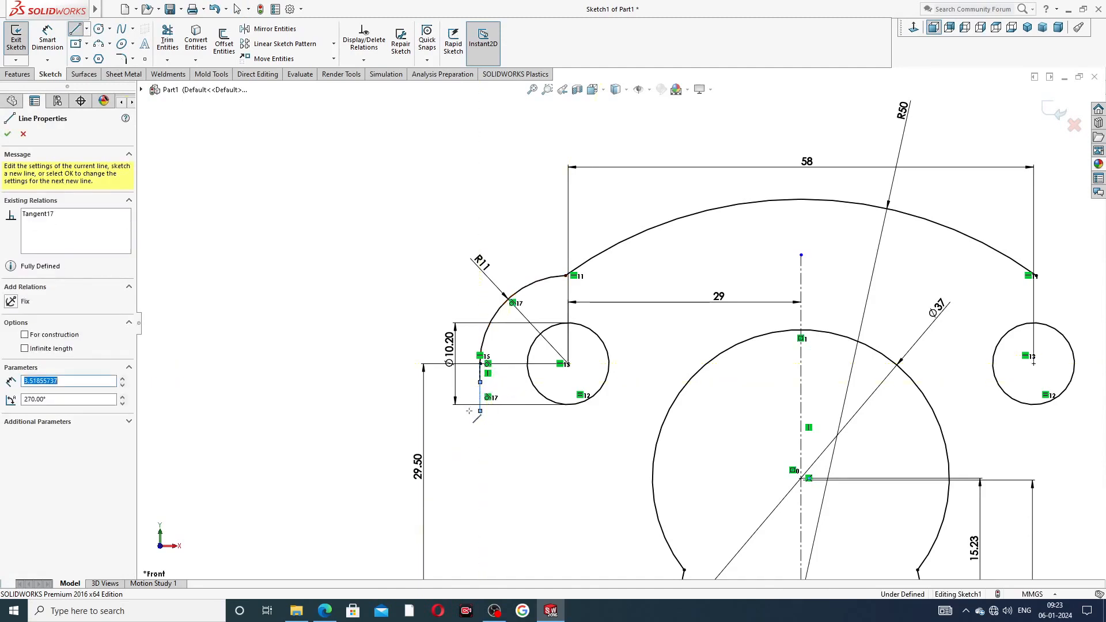
{"action": "scroll", "coordinate": [537, 404], "scroll_direction": "up", "scroll_amount": 3}
{"action": "scroll", "coordinate": [525, 410], "scroll_direction": "down", "scroll_amount": 3}
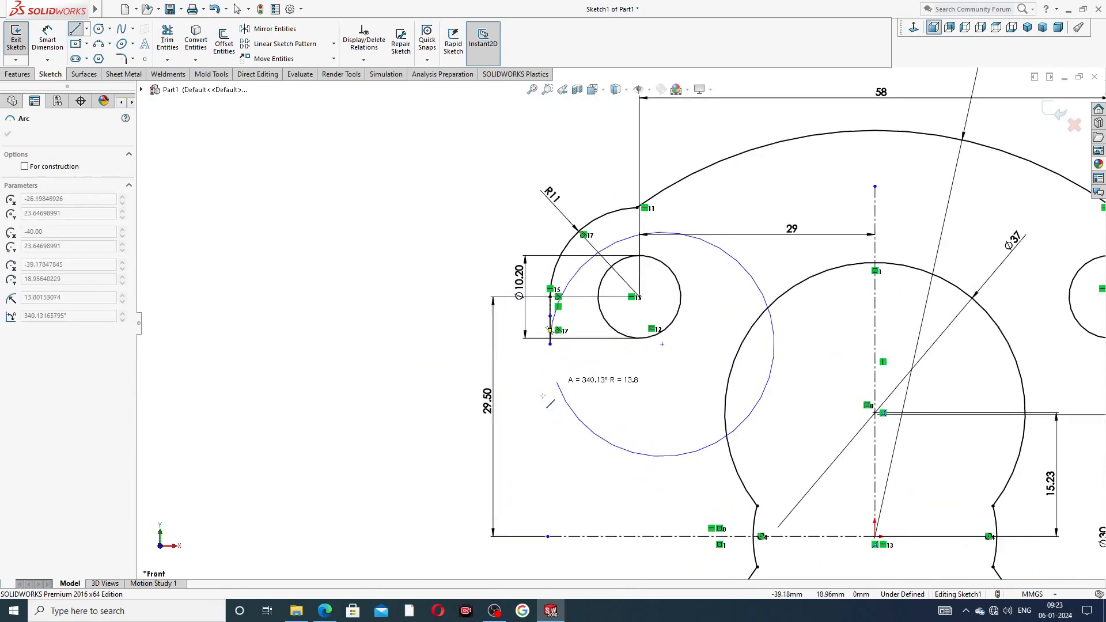
{"action": "right_click", "coordinate": [497, 240]}
{"action": "left_click", "coordinate": [518, 249]}
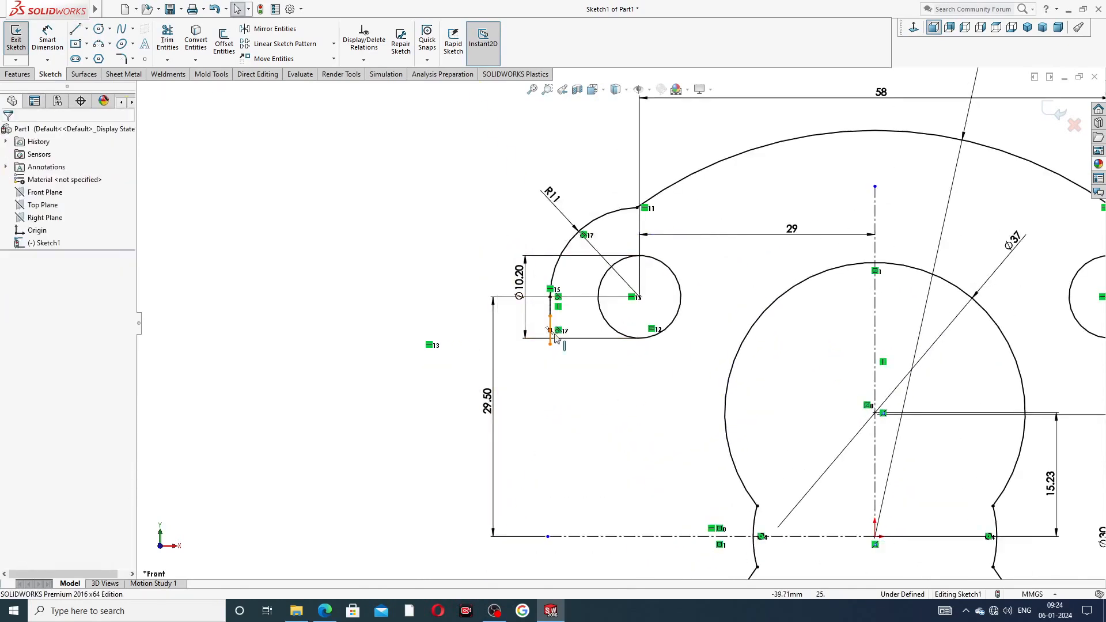
{"action": "left_click", "coordinate": [550, 328]}
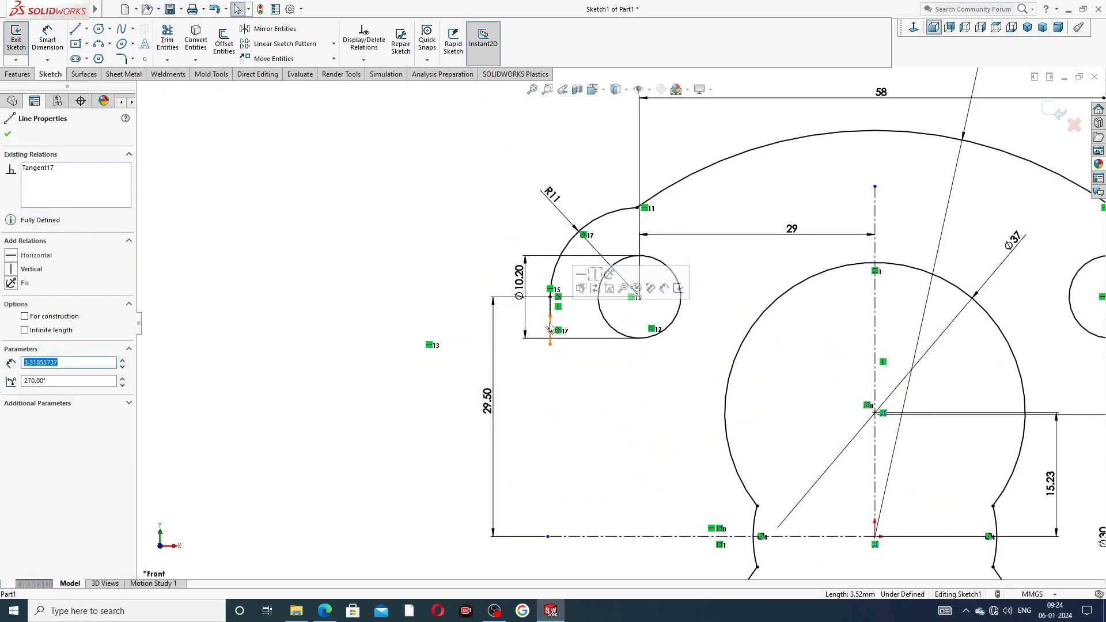
{"action": "key", "text": "Delete"}
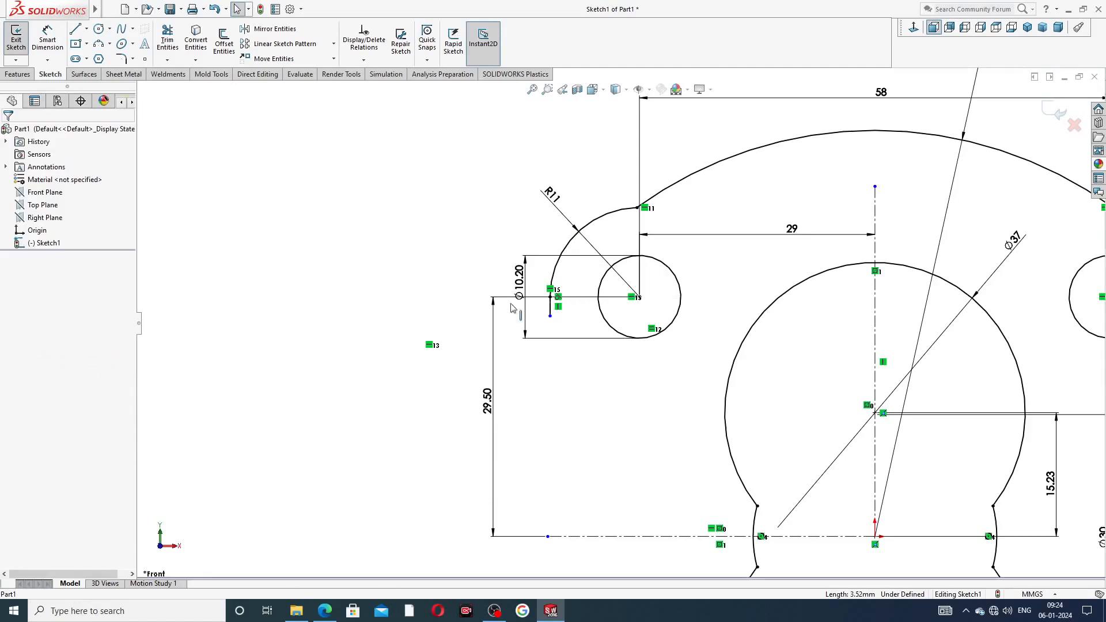
Step: Draw a slanted line about 2.3 mm long outward from the short vertical line's lower end, then a vertical line down to the horizontal centerline's level
{"action": "left_click", "coordinate": [75, 30]}
{"action": "scroll", "coordinate": [573, 330], "scroll_direction": "down", "scroll_amount": 2}
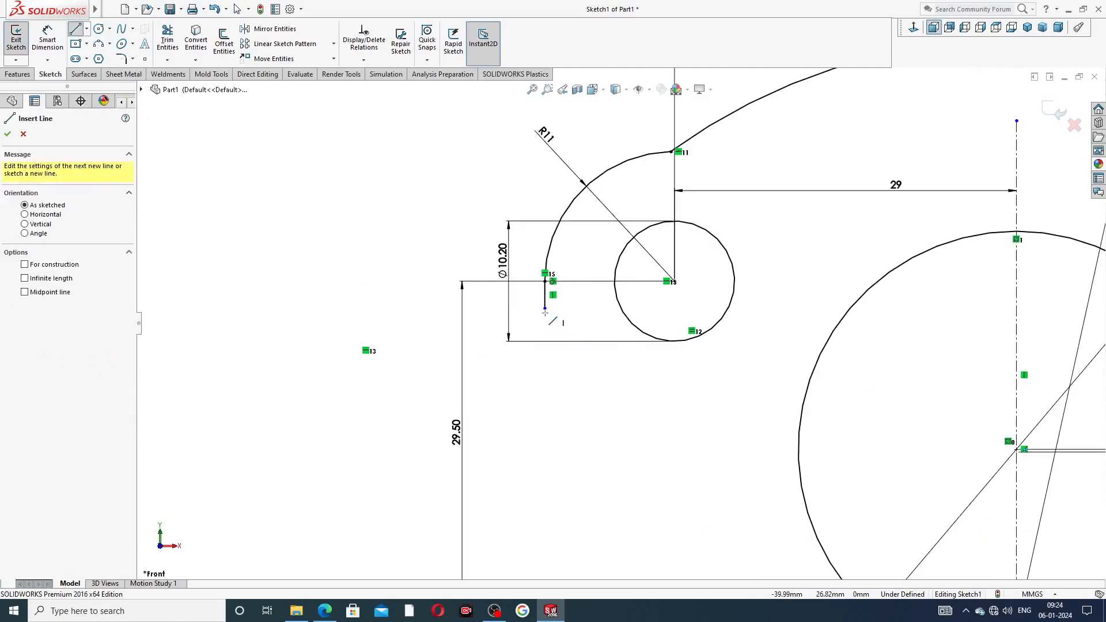
{"action": "left_click", "coordinate": [544, 308]}
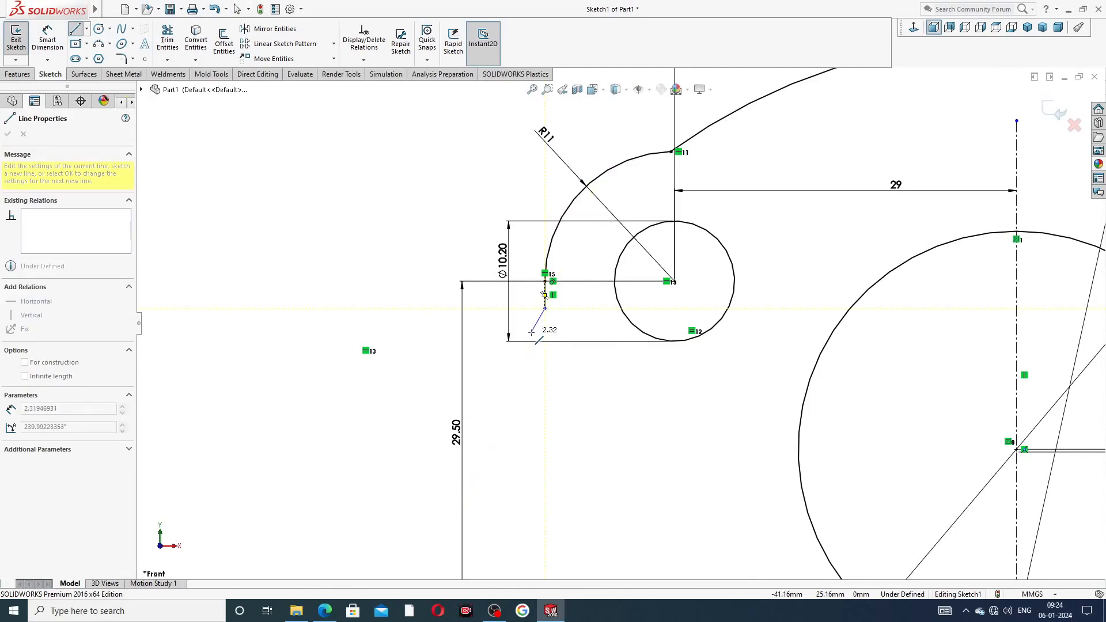
{"action": "left_click", "coordinate": [531, 332]}
{"action": "scroll", "coordinate": [538, 429], "scroll_direction": "up", "scroll_amount": 3}
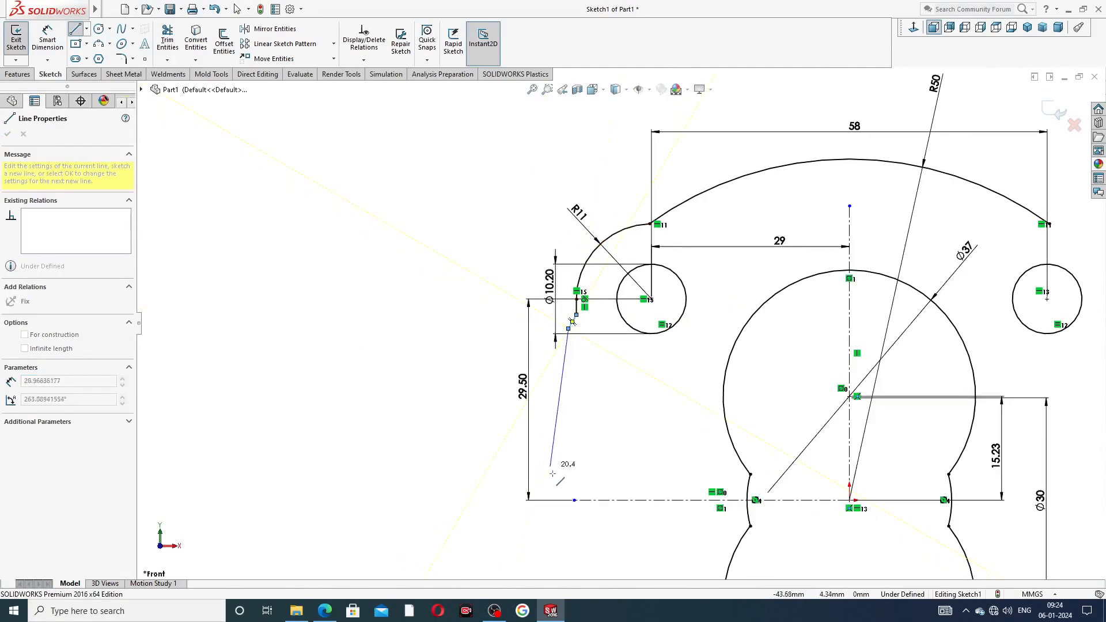
{"action": "left_click", "coordinate": [569, 499]}
{"action": "right_click", "coordinate": [602, 450]}
{"action": "left_click", "coordinate": [628, 461]}
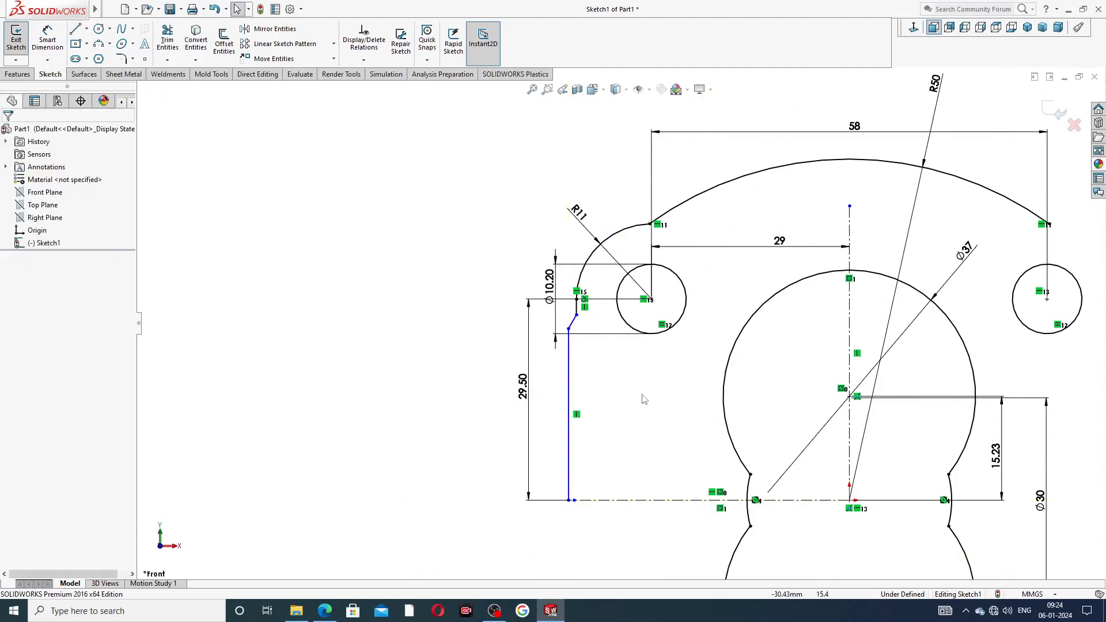
Step: Shorten the short vertical line below the R11 arc by moving its lower end up to about Y 28 mm
{"action": "scroll", "coordinate": [644, 398], "scroll_direction": "down", "scroll_amount": 2}
{"action": "scroll", "coordinate": [644, 399], "scroll_direction": "down", "scroll_amount": 1}
{"action": "scroll", "coordinate": [662, 349], "scroll_direction": "up", "scroll_amount": 1}
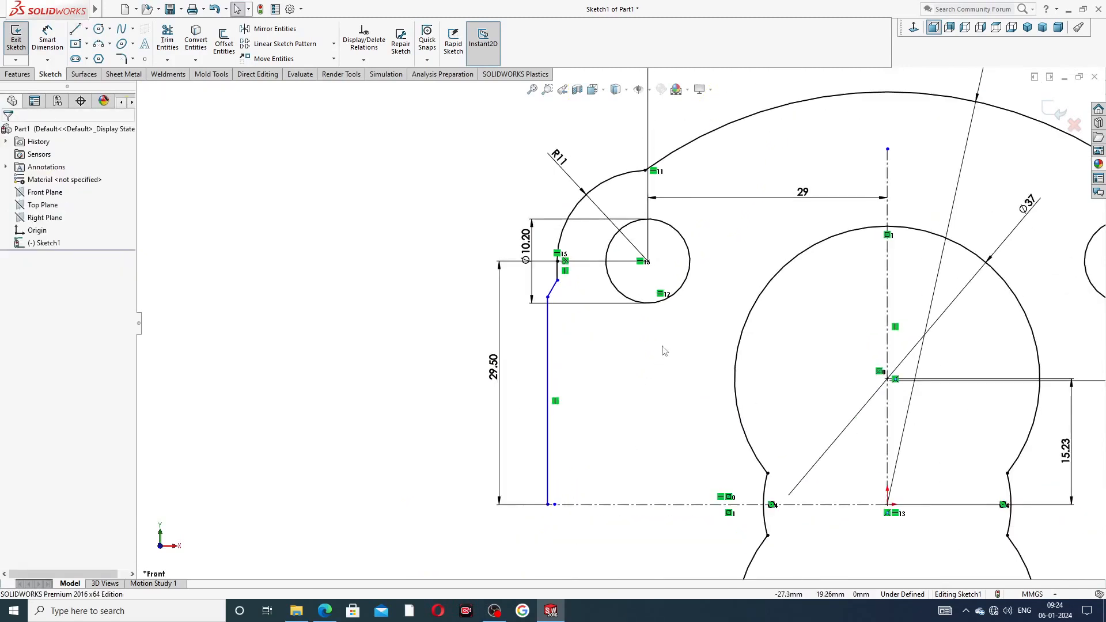
{"action": "scroll", "coordinate": [592, 321], "scroll_direction": "down", "scroll_amount": 4}
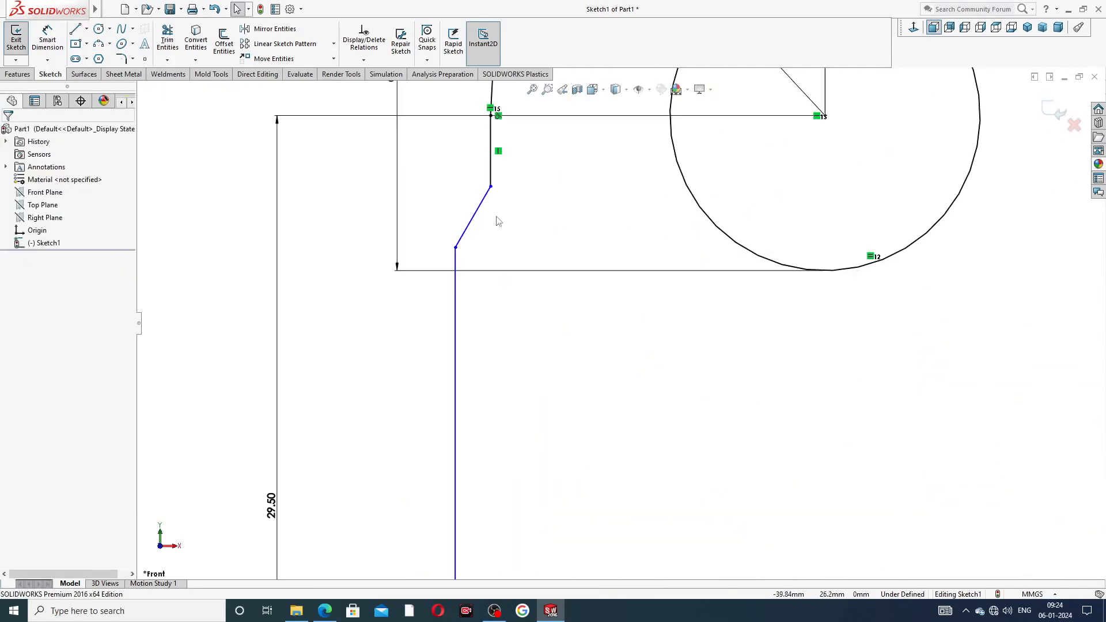
{"action": "scroll", "coordinate": [497, 221], "scroll_direction": "up", "scroll_amount": 2}
{"action": "left_click_drag", "start_coordinate": [531, 230], "coordinate": [530, 210]}
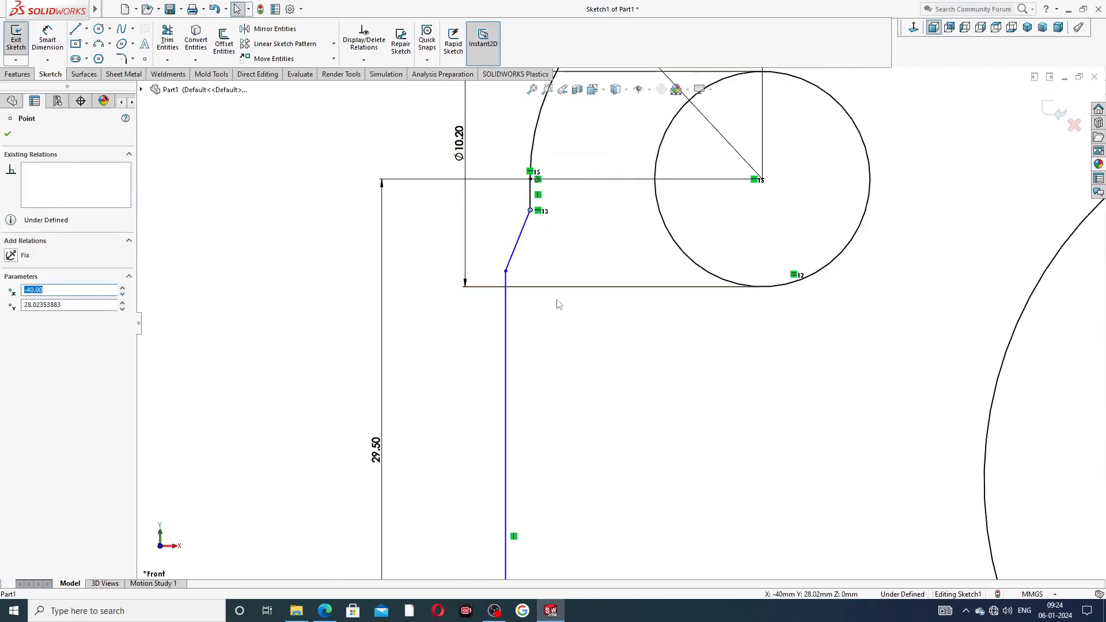
{"action": "left_click", "coordinate": [557, 316]}
Step: Lower the corner between the slanted line and the long vertical side line slightly
{"action": "scroll", "coordinate": [567, 313], "scroll_direction": "up", "scroll_amount": 2}
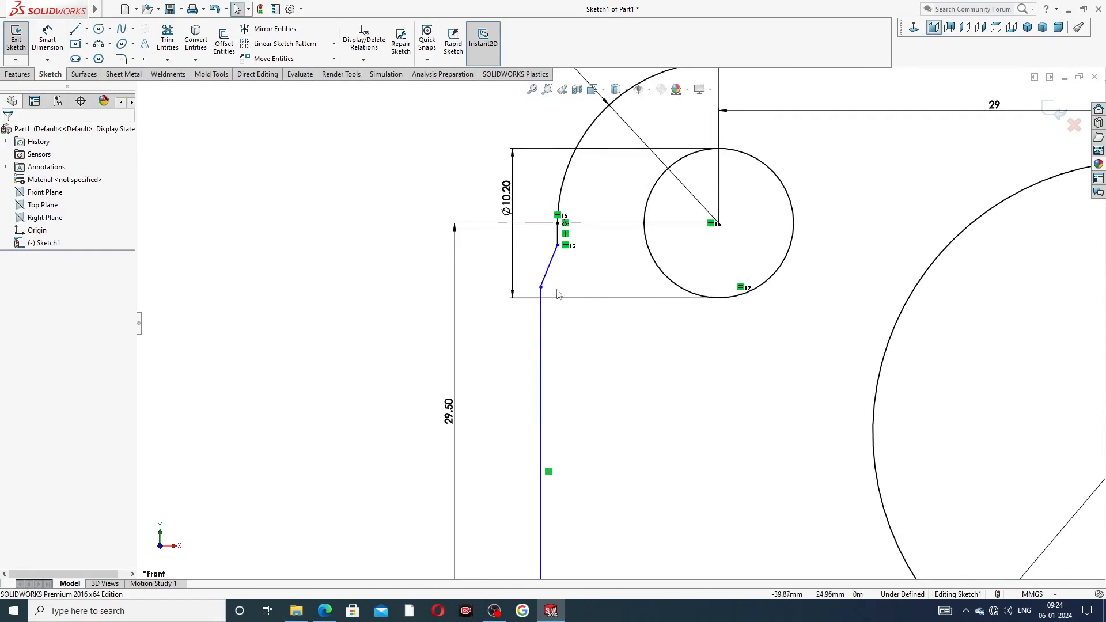
{"action": "scroll", "coordinate": [544, 293], "scroll_direction": "down", "scroll_amount": 2}
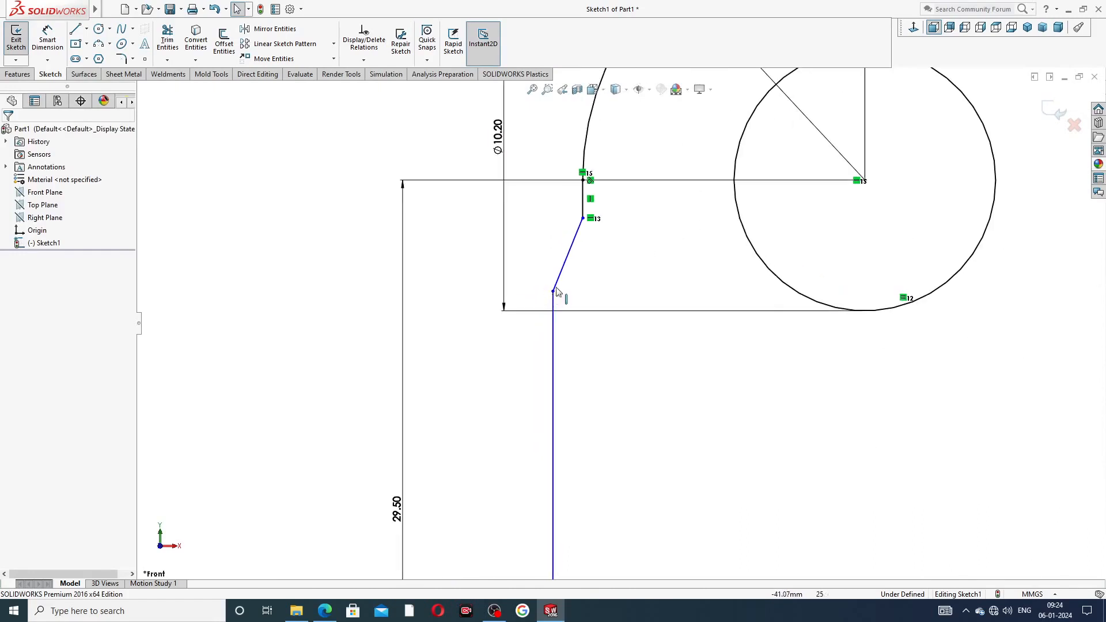
{"action": "left_click_drag", "start_coordinate": [553, 292], "coordinate": [554, 305]}
{"action": "left_click", "coordinate": [617, 346]}
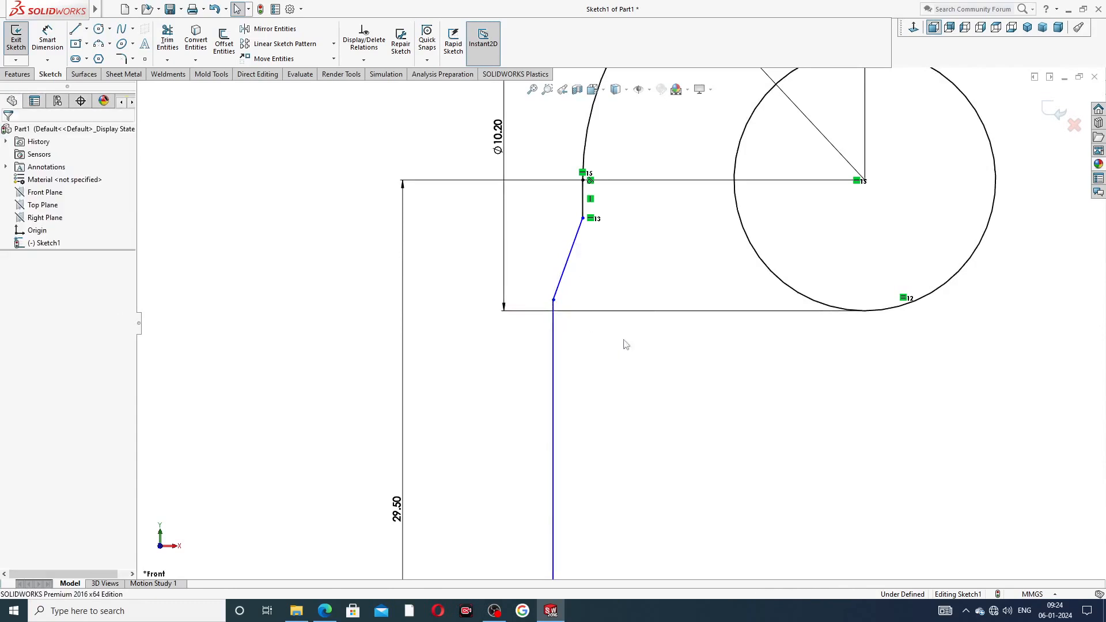
Step: Add a 5 mm sketch fillet at the corner between the R50 arc and the R11 arc
{"action": "scroll", "coordinate": [662, 266], "scroll_direction": "up", "scroll_amount": 3}
{"action": "scroll", "coordinate": [600, 206], "scroll_direction": "up", "scroll_amount": 2}
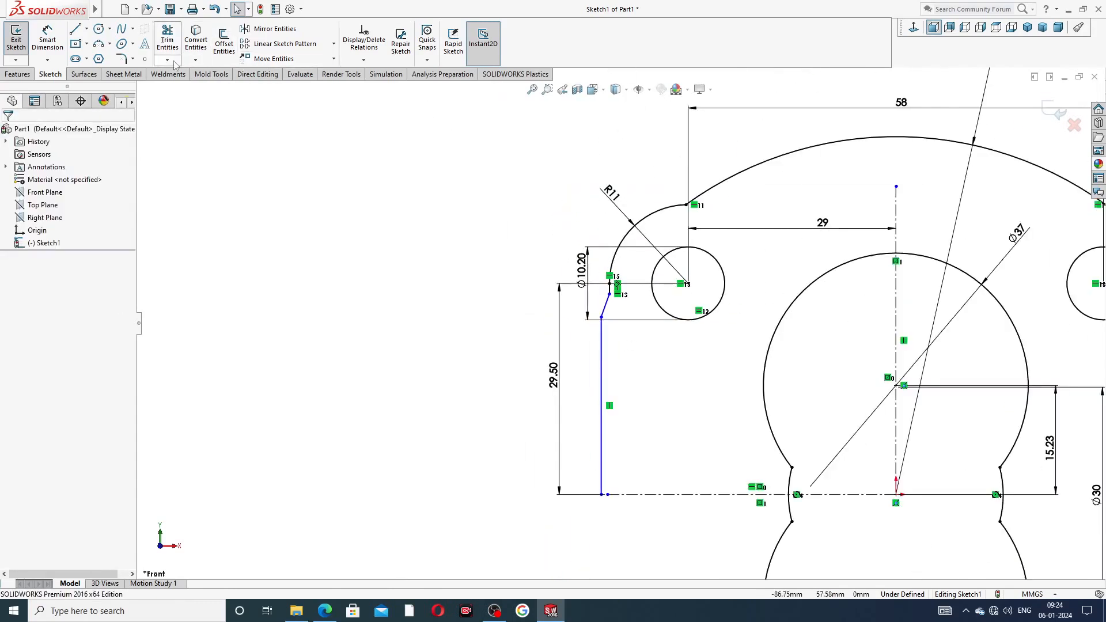
{"action": "left_click", "coordinate": [133, 59]}
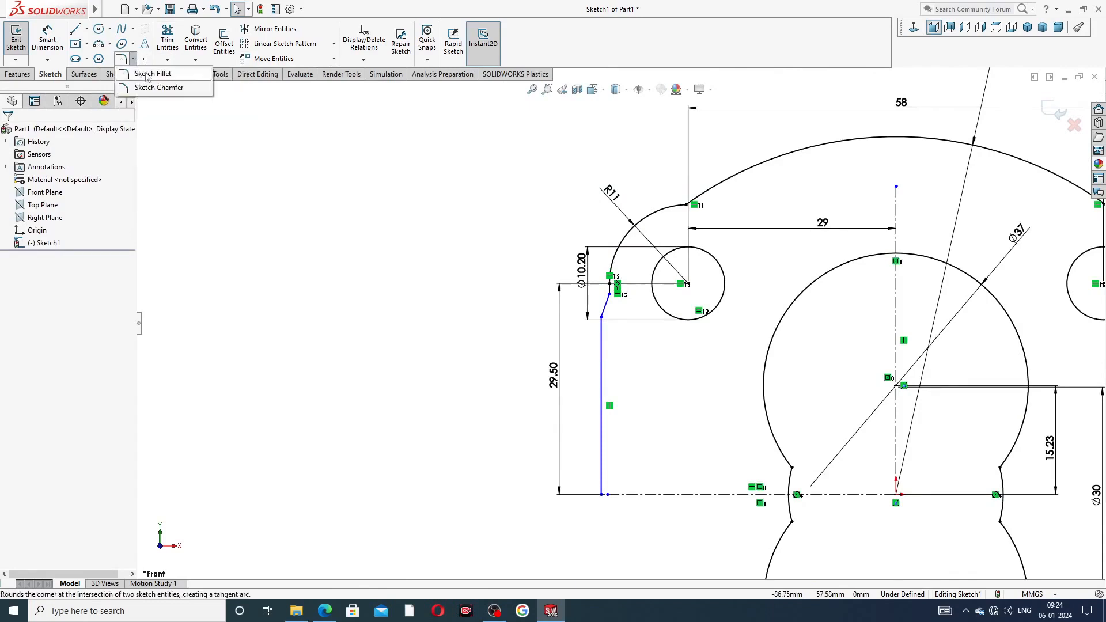
{"action": "left_click", "coordinate": [153, 71]}
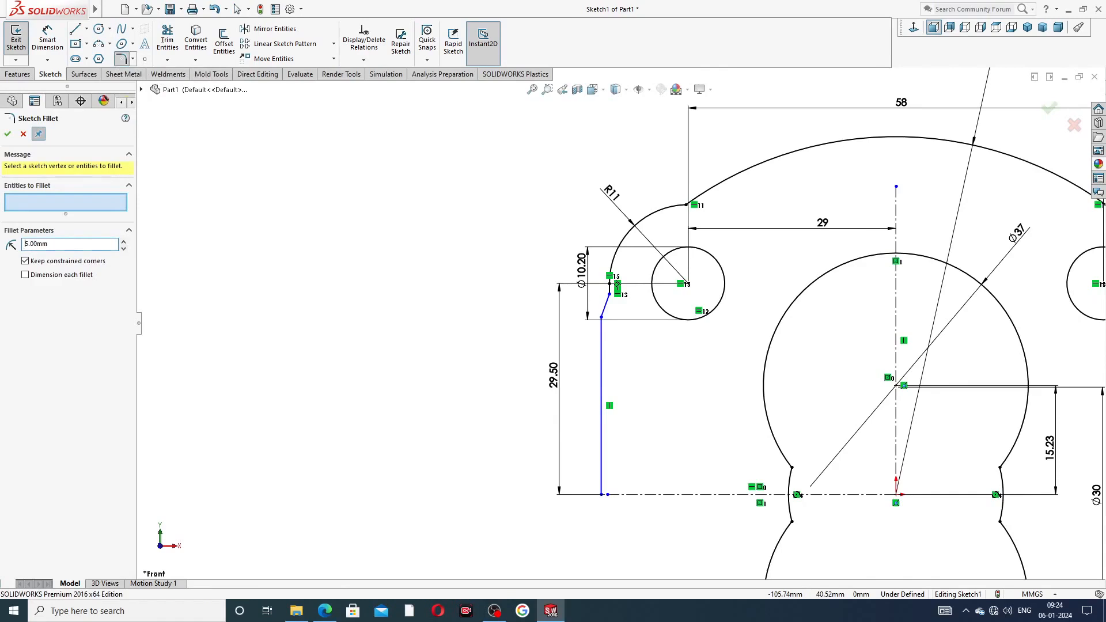
{"action": "left_click", "coordinate": [686, 206]}
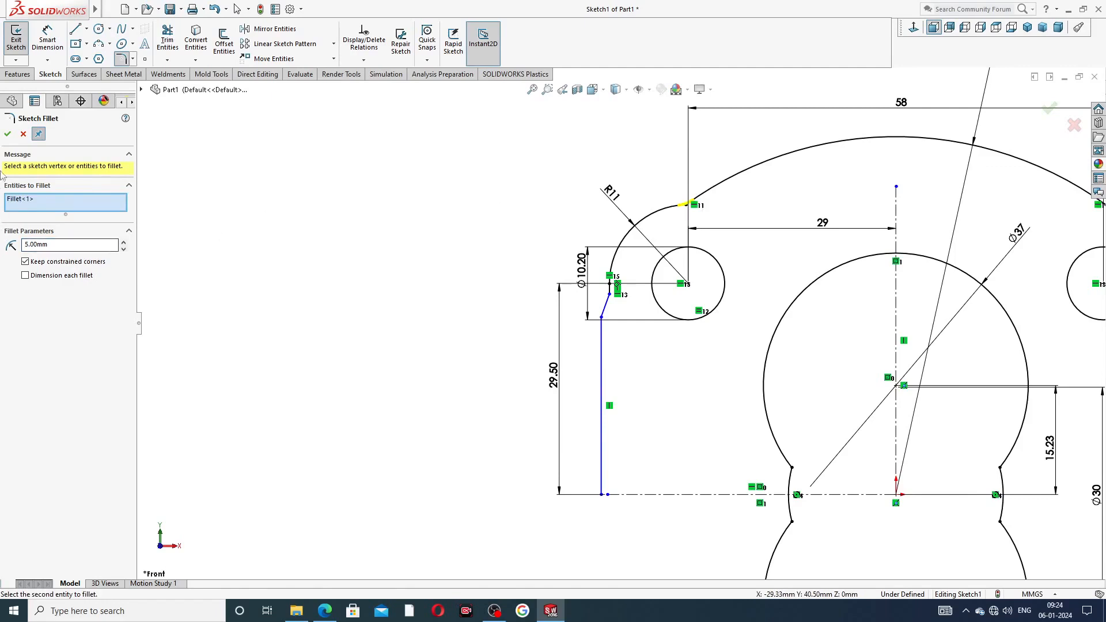
{"action": "left_click", "coordinate": [7, 134]}
Step: Add a 1.5 mm sketch fillet between the short vertical line and the slanted line, and reposition the fillet radius dimensions
{"action": "left_click_drag", "start_coordinate": [57, 244], "coordinate": [12, 247]}
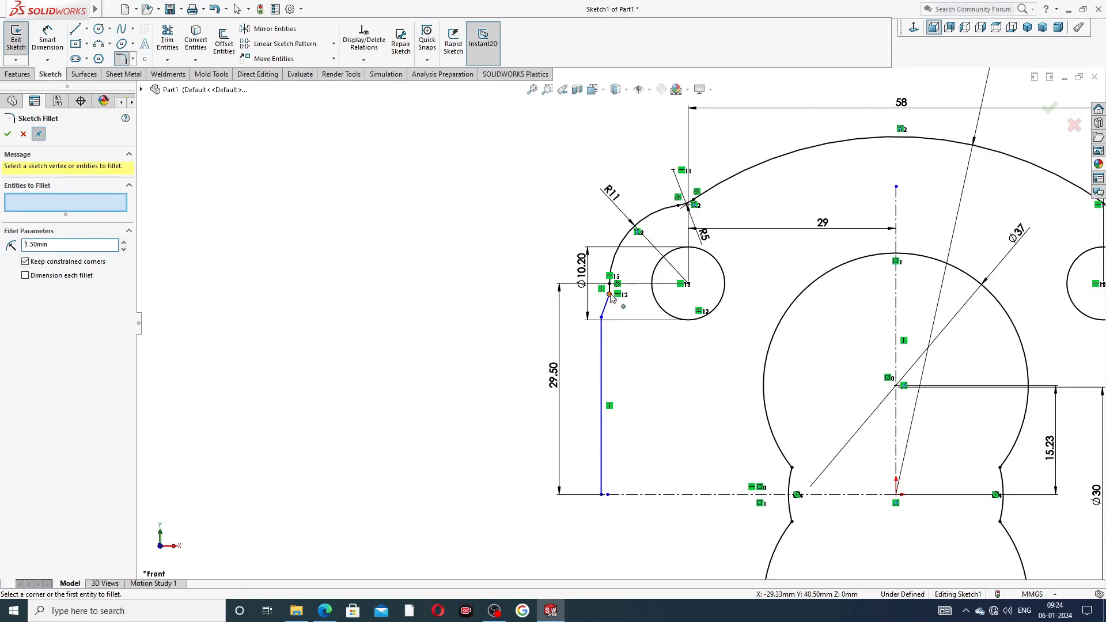
{"action": "scroll", "coordinate": [617, 305], "scroll_direction": "down", "scroll_amount": 4}
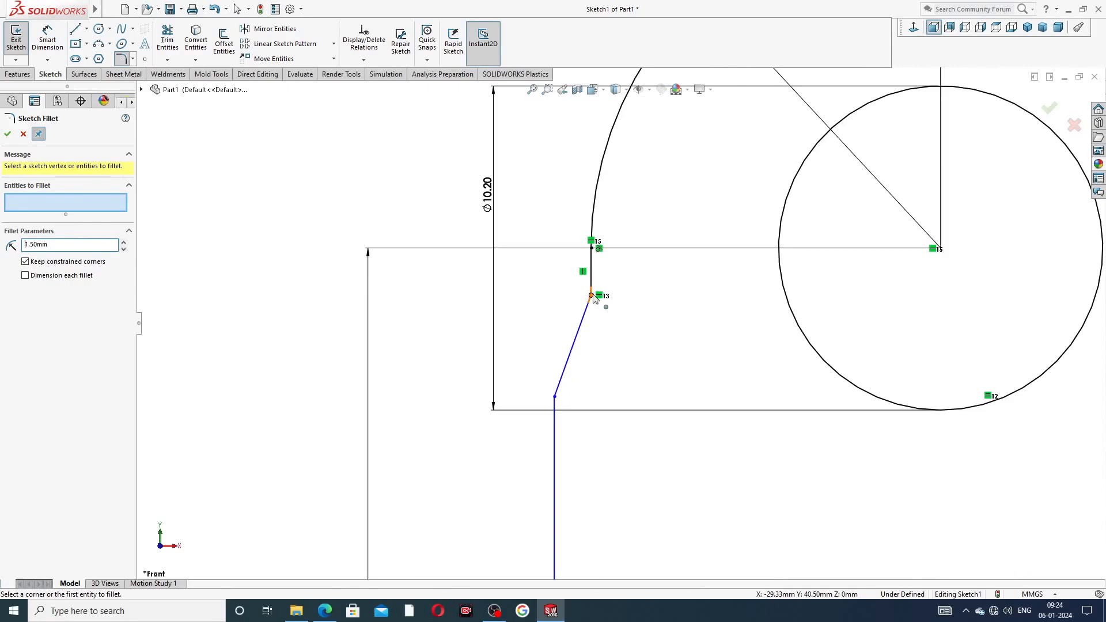
{"action": "left_click", "coordinate": [594, 298]}
{"action": "left_click", "coordinate": [8, 134]}
{"action": "left_click", "coordinate": [7, 134]}
{"action": "mouse_move", "coordinate": [642, 303]}
{"action": "left_mouse_down"}
{"action": "mouse_move", "coordinate": [646, 316]}
{"action": "mouse_move", "coordinate": [647, 307]}
{"action": "left_mouse_up"}
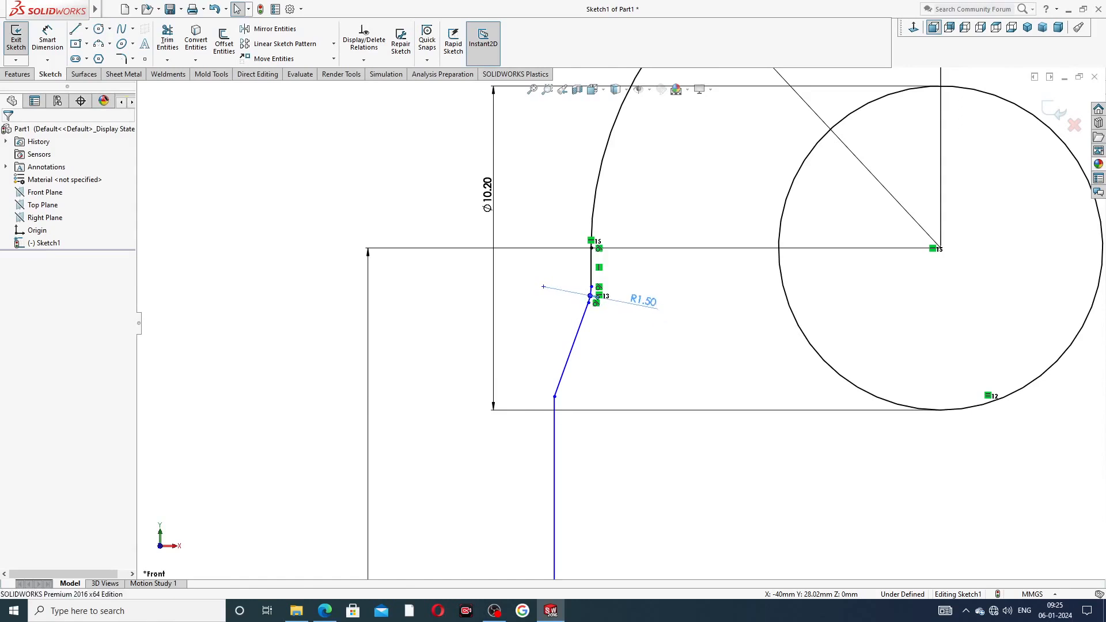
{"action": "left_click", "coordinate": [680, 287]}
{"action": "scroll", "coordinate": [686, 232], "scroll_direction": "up", "scroll_amount": 4}
{"action": "scroll", "coordinate": [775, 191], "scroll_direction": "up", "scroll_amount": 3}
{"action": "mouse_move", "coordinate": [730, 244]}
{"action": "left_mouse_down"}
{"action": "mouse_move", "coordinate": [687, 229]}
{"action": "mouse_move", "coordinate": [707, 220]}
{"action": "mouse_move", "coordinate": [743, 257]}
{"action": "left_mouse_up"}
{"action": "left_click", "coordinate": [780, 202]}
Step: Dimension the horizontal distance from the long vertical side line to the origin as 42 mm
{"action": "scroll", "coordinate": [749, 403], "scroll_direction": "up", "scroll_amount": 5}
{"action": "scroll", "coordinate": [750, 403], "scroll_direction": "down", "scroll_amount": 3}
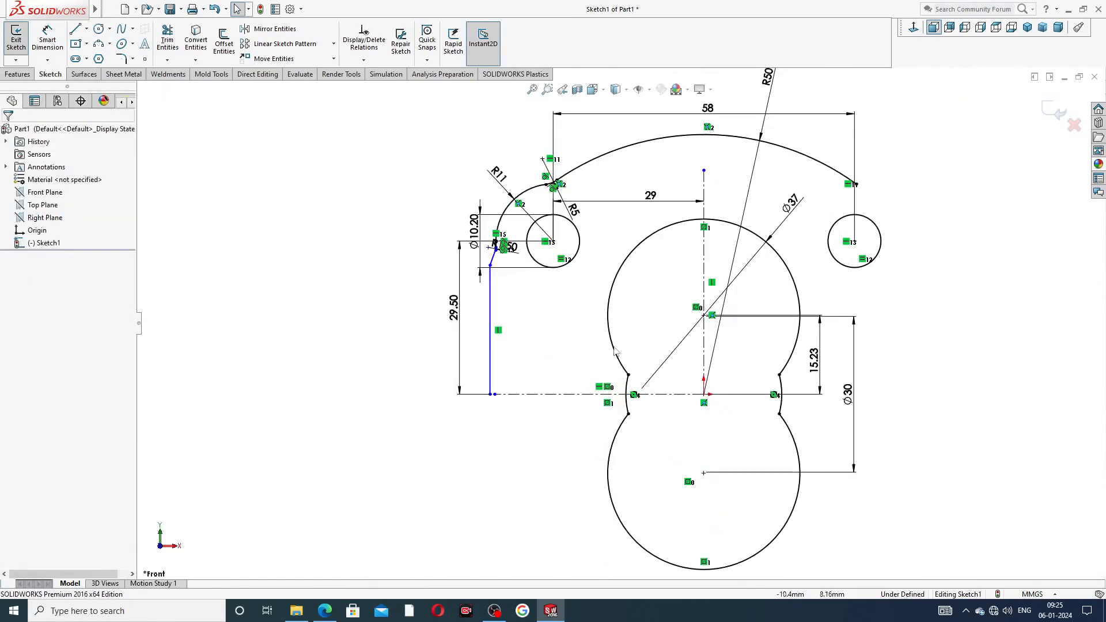
{"action": "left_click", "coordinate": [47, 39]}
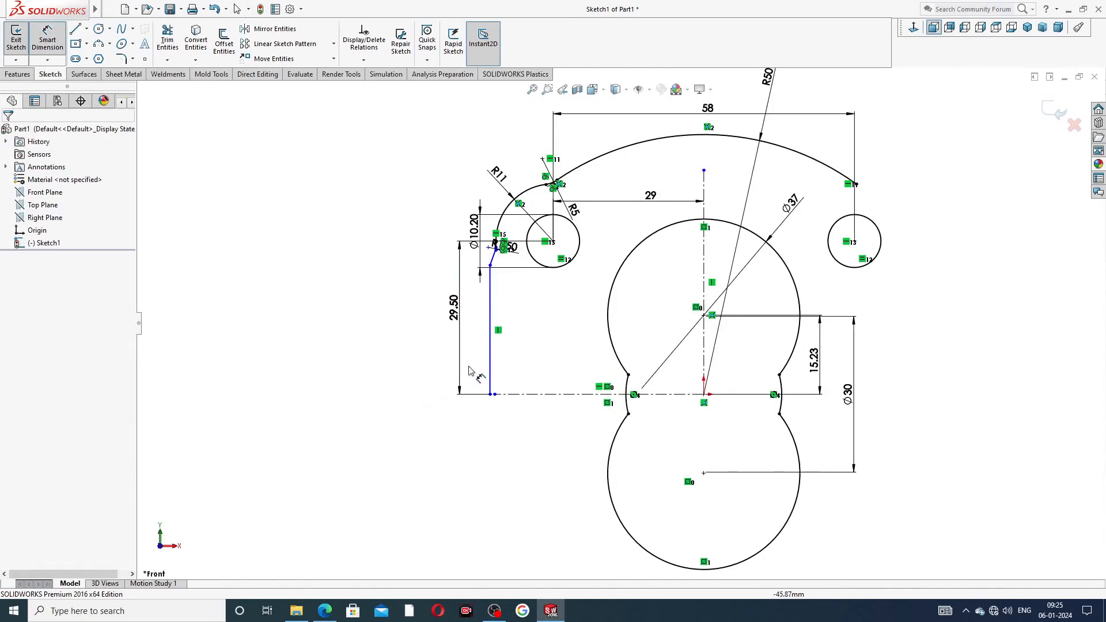
{"action": "left_click", "coordinate": [489, 356]}
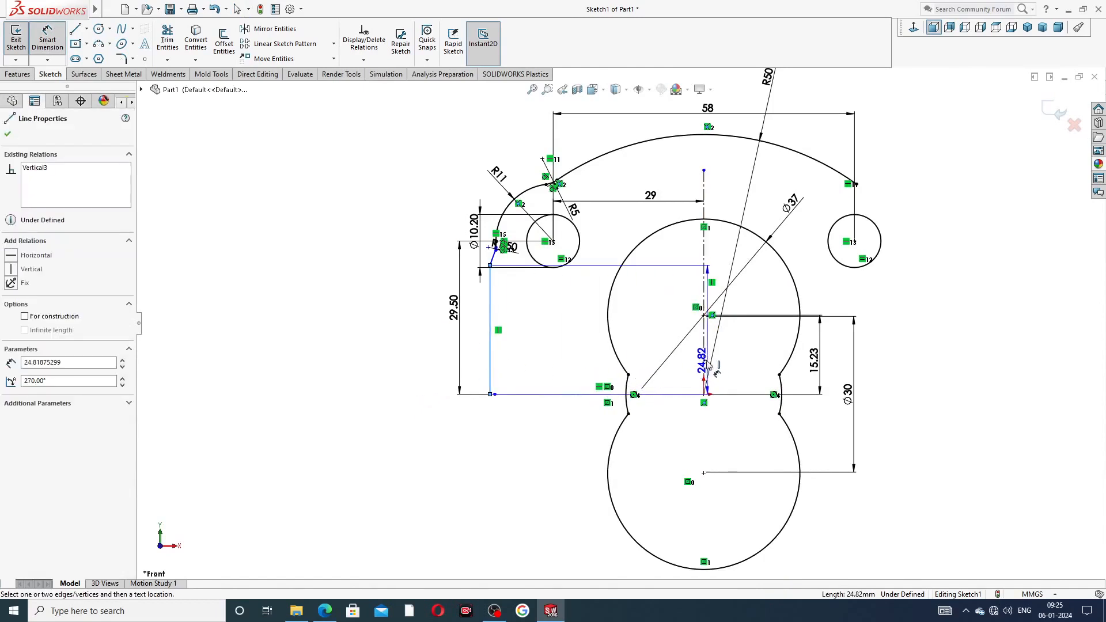
{"action": "left_click", "coordinate": [565, 394]}
{"action": "left_click", "coordinate": [583, 437]}
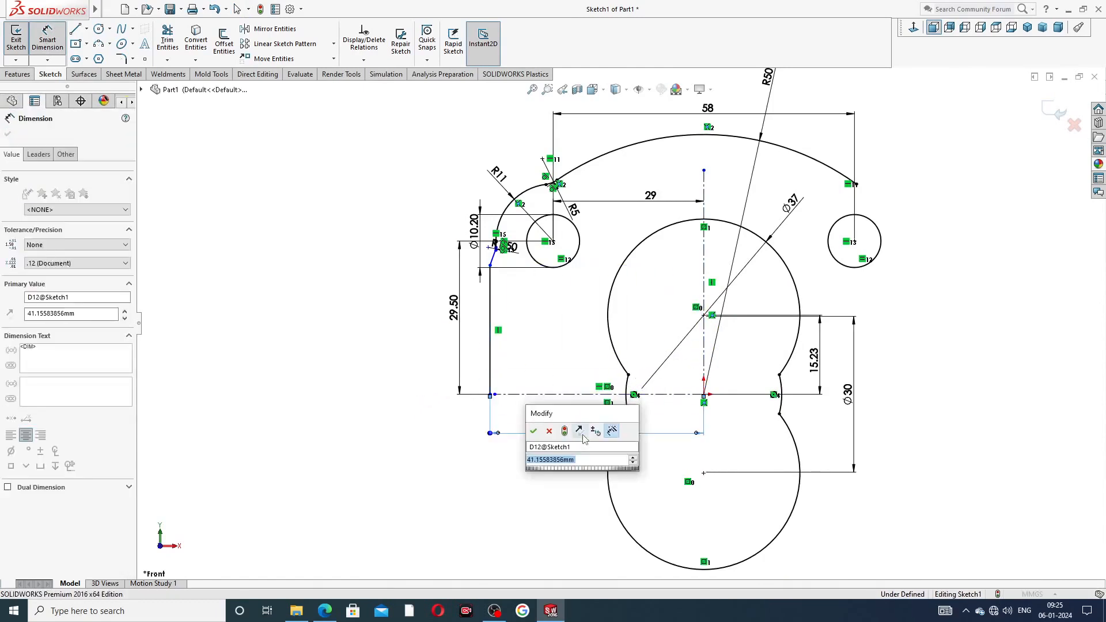
{"action": "type", "text": "42"}
{"action": "key", "text": "Return"}
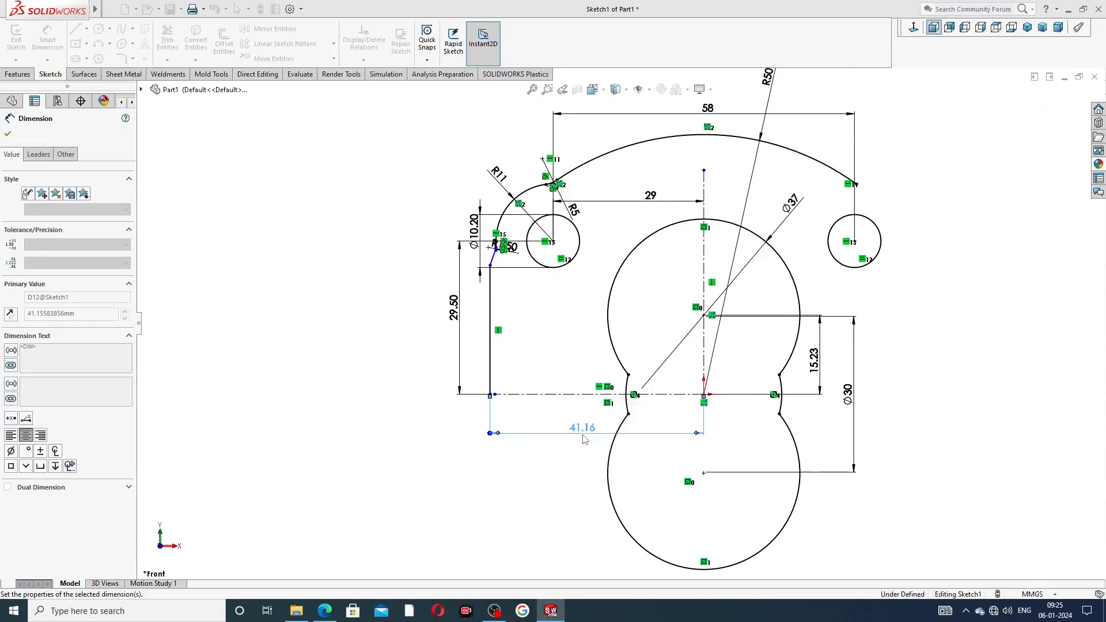
{"action": "left_click", "coordinate": [946, 274]}
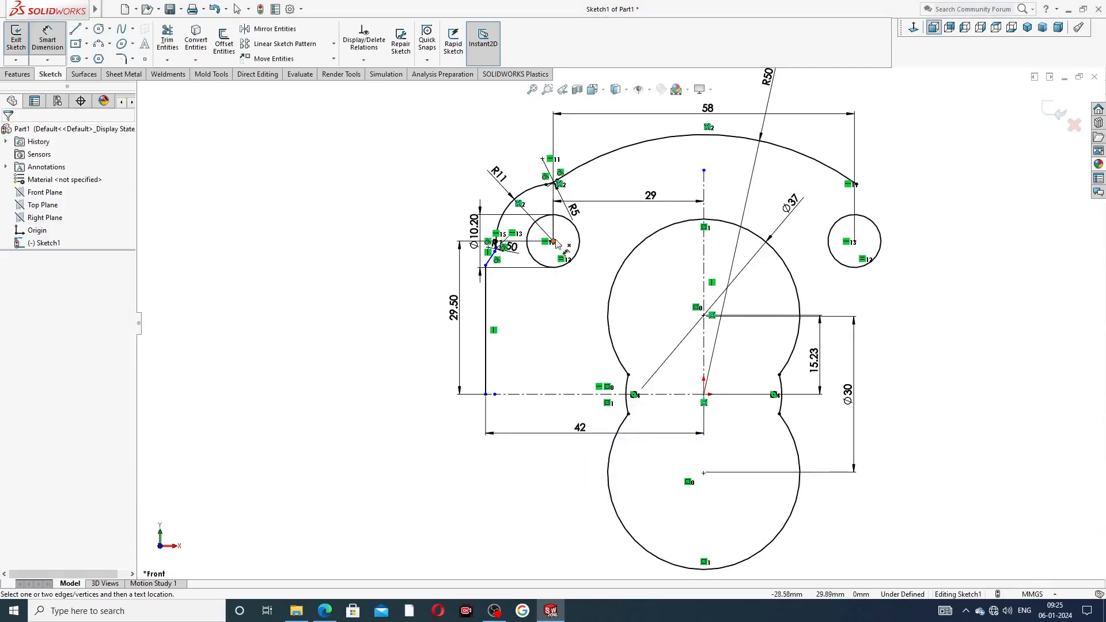
{"action": "scroll", "coordinate": [560, 246], "scroll_direction": "down", "scroll_amount": 1}
{"action": "scroll", "coordinate": [868, 228], "scroll_direction": "up", "scroll_amount": 2}
{"action": "right_click", "coordinate": [899, 207]}
{"action": "left_click", "coordinate": [926, 172]}
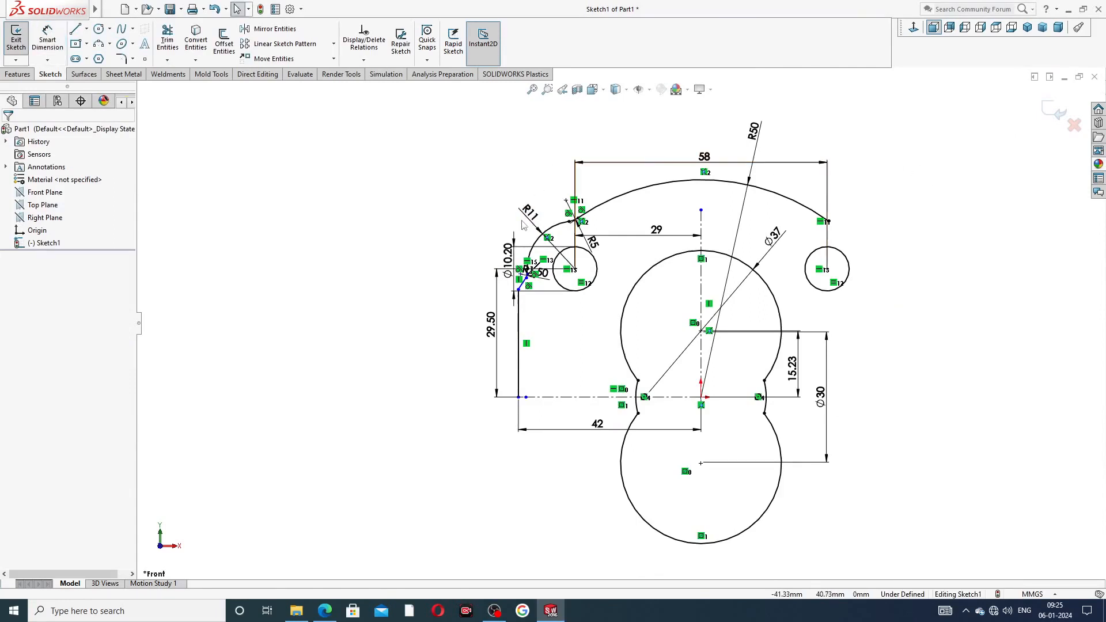
Step: Move the R11 and R5 dimension labels farther away from the left corner's arcs
{"action": "left_click_drag", "start_coordinate": [528, 212], "coordinate": [517, 197]}
{"action": "left_click_drag", "start_coordinate": [592, 243], "coordinate": [653, 232]}
{"action": "left_click", "coordinate": [460, 184]}
{"action": "left_click", "coordinate": [509, 212]}
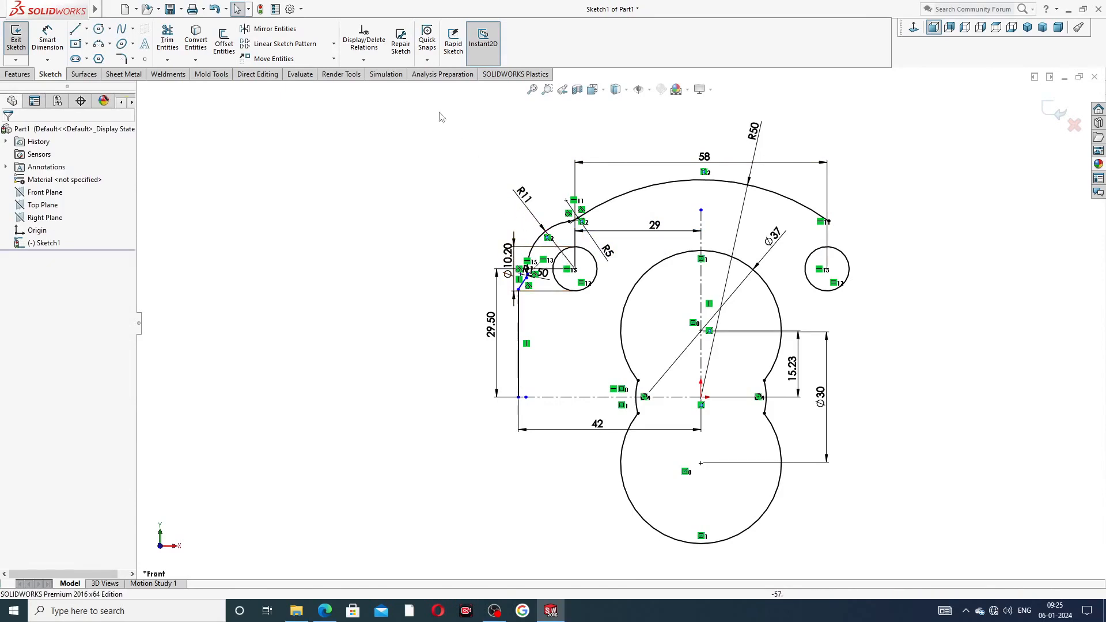
Step: Mirror the left side outline, from the R5 fillet down to the long vertical line, about the vertical centerline
{"action": "left_click", "coordinate": [295, 31]}
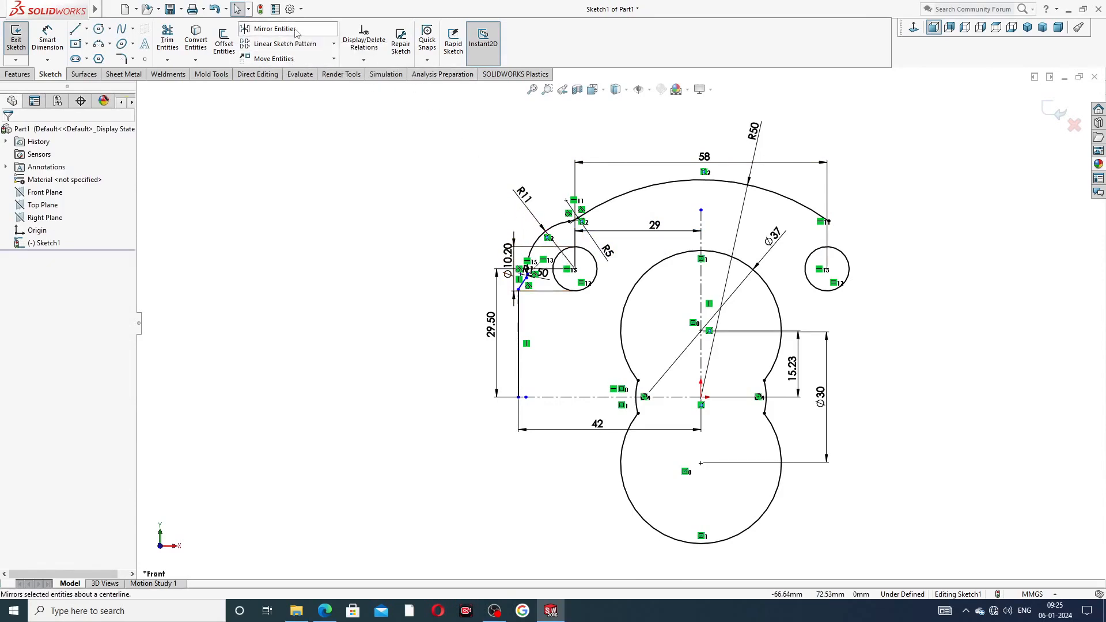
{"action": "scroll", "coordinate": [687, 250], "scroll_direction": "down", "scroll_amount": 2}
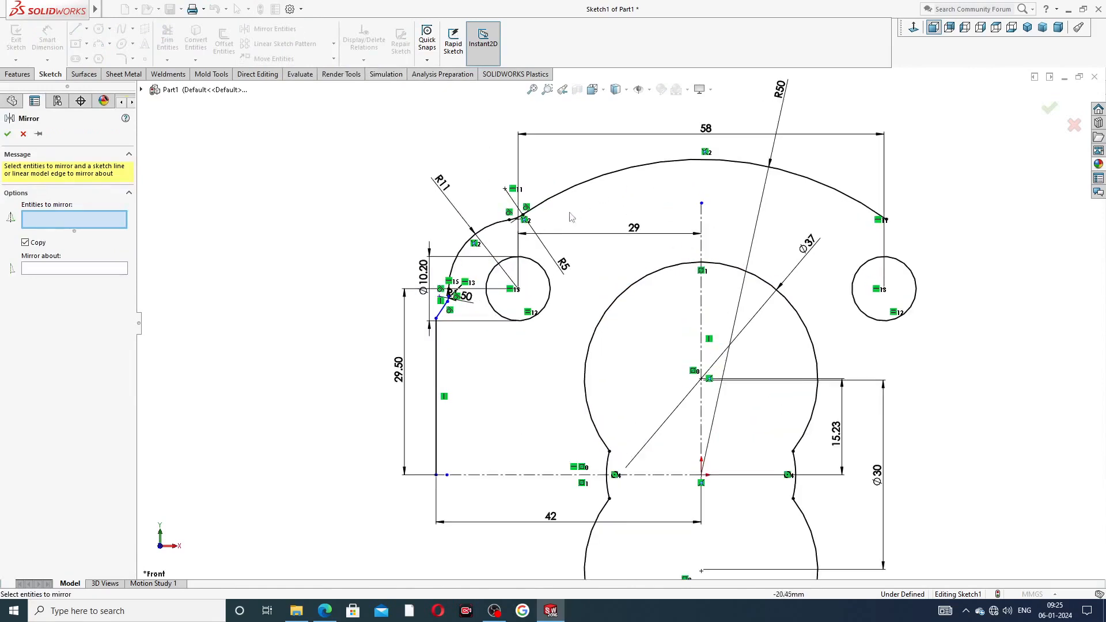
{"action": "scroll", "coordinate": [521, 213], "scroll_direction": "down", "scroll_amount": 2}
{"action": "left_click", "coordinate": [517, 236]}
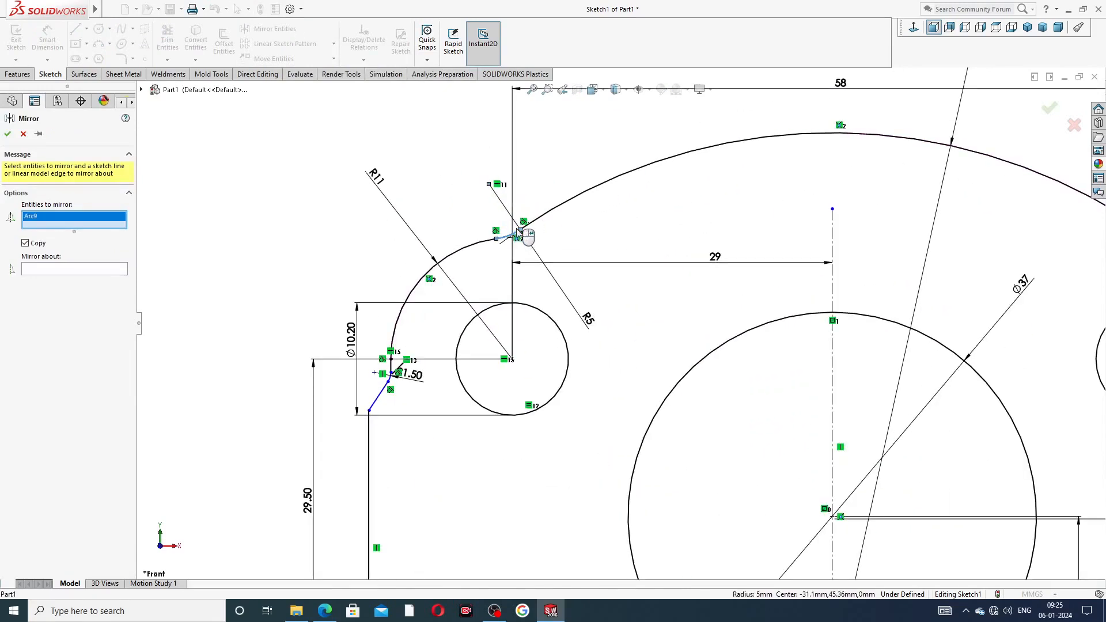
{"action": "left_click", "coordinate": [495, 241]}
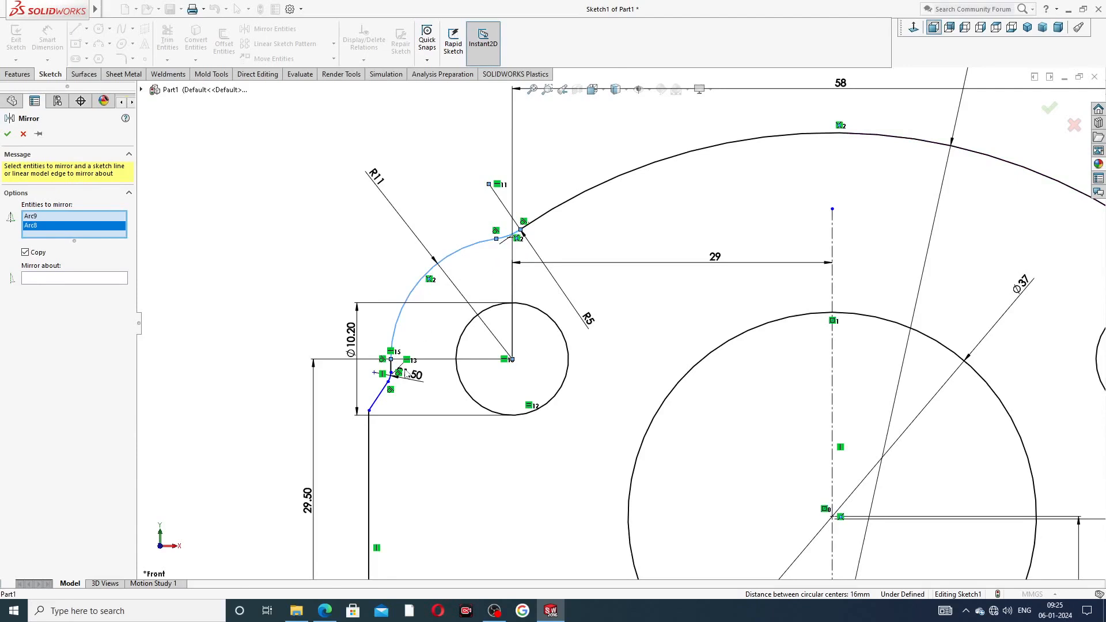
{"action": "scroll", "coordinate": [410, 368], "scroll_direction": "down", "scroll_amount": 3}
{"action": "left_click", "coordinate": [420, 359]}
{"action": "scroll", "coordinate": [423, 362], "scroll_direction": "down", "scroll_amount": 2}
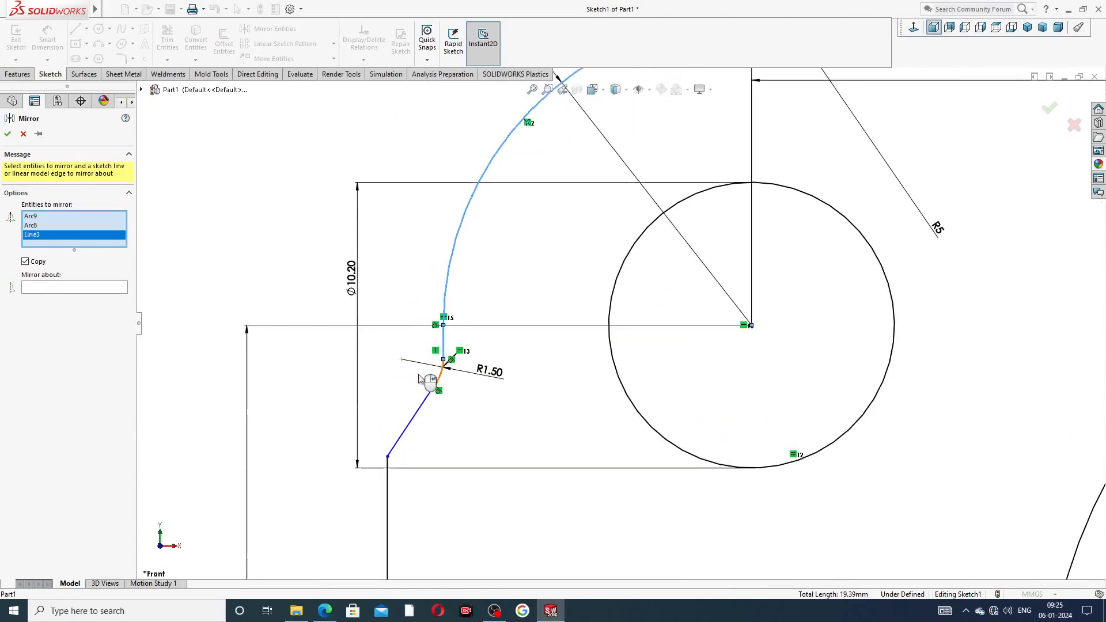
{"action": "left_click", "coordinate": [444, 377]}
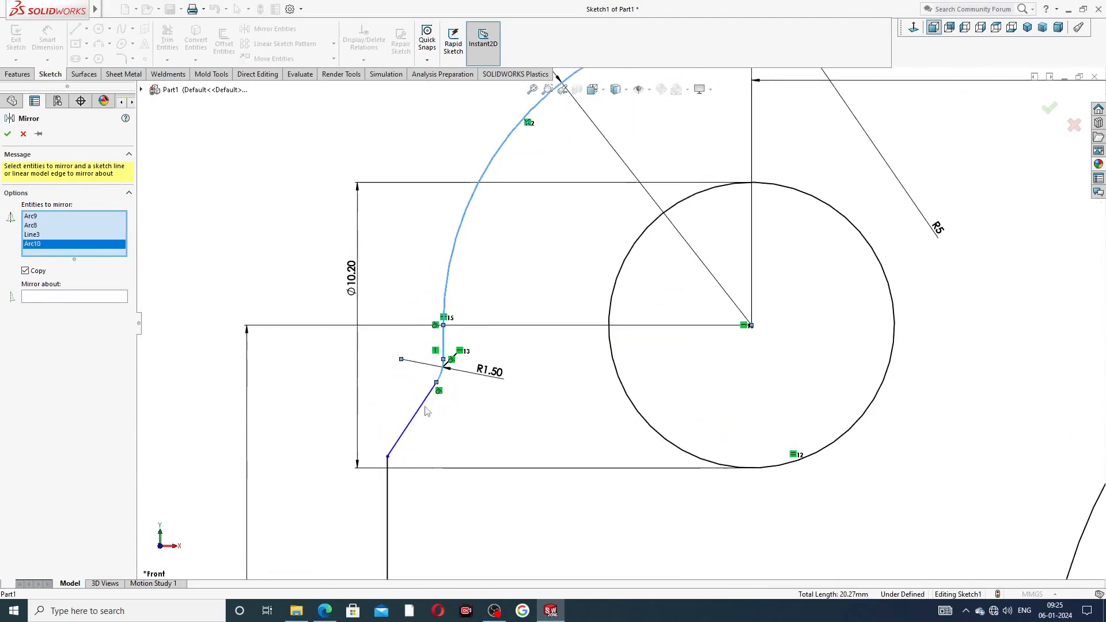
{"action": "left_click", "coordinate": [410, 440]}
{"action": "left_click", "coordinate": [387, 483]}
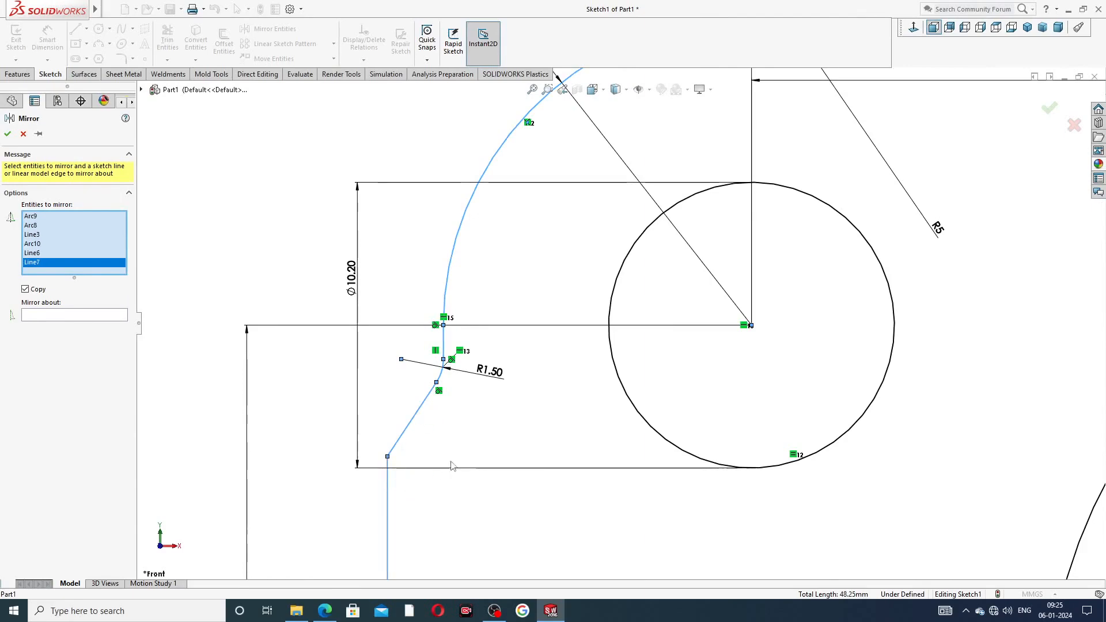
{"action": "scroll", "coordinate": [596, 389], "scroll_direction": "up", "scroll_amount": 7}
{"action": "scroll", "coordinate": [759, 372], "scroll_direction": "up", "scroll_amount": 2}
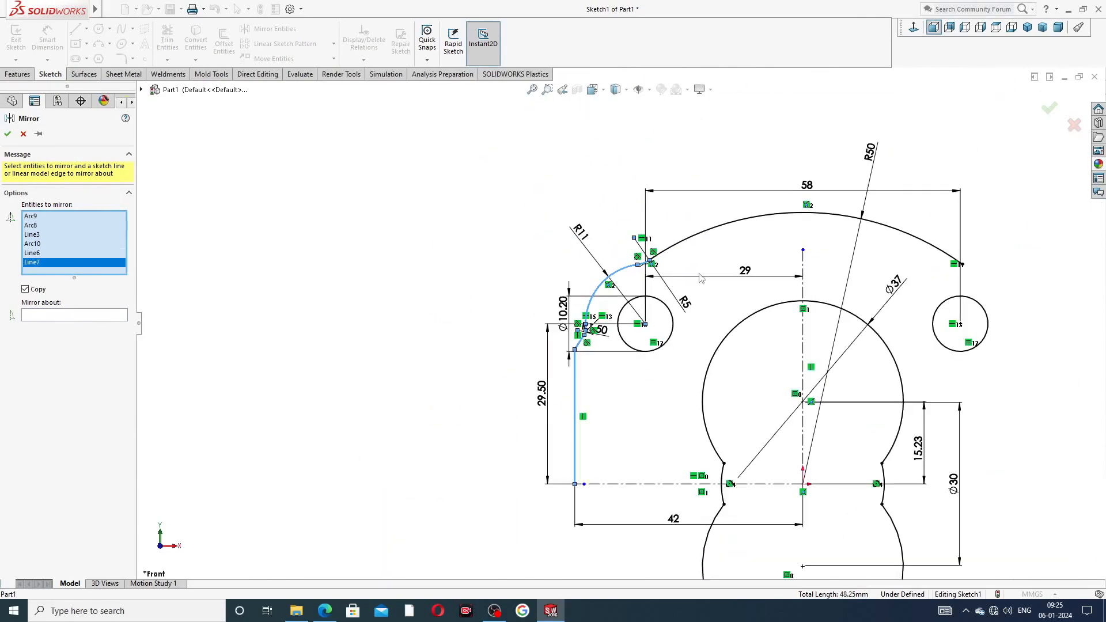
{"action": "left_click", "coordinate": [65, 316]}
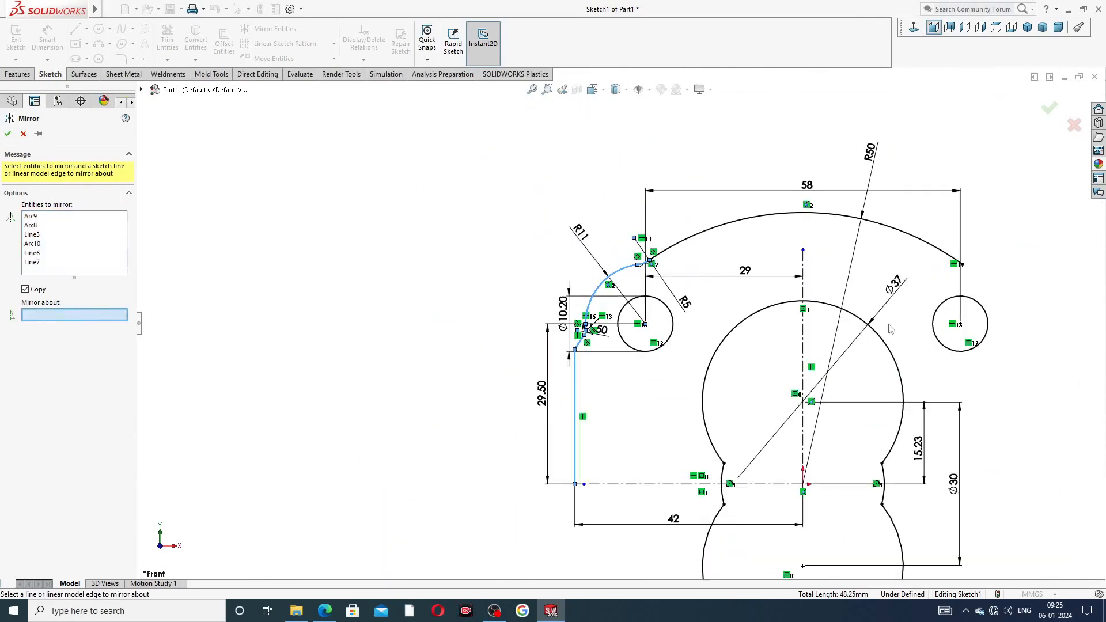
{"action": "left_click", "coordinate": [803, 287]}
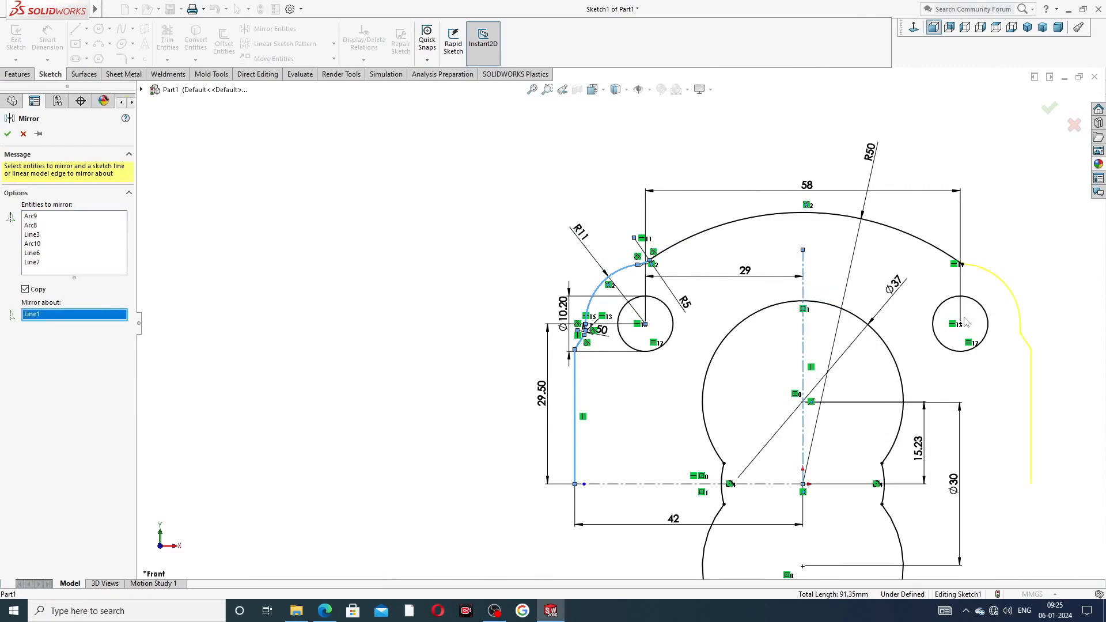
{"action": "scroll", "coordinate": [983, 329], "scroll_direction": "down", "scroll_amount": 3}
{"action": "left_click", "coordinate": [1049, 110]}
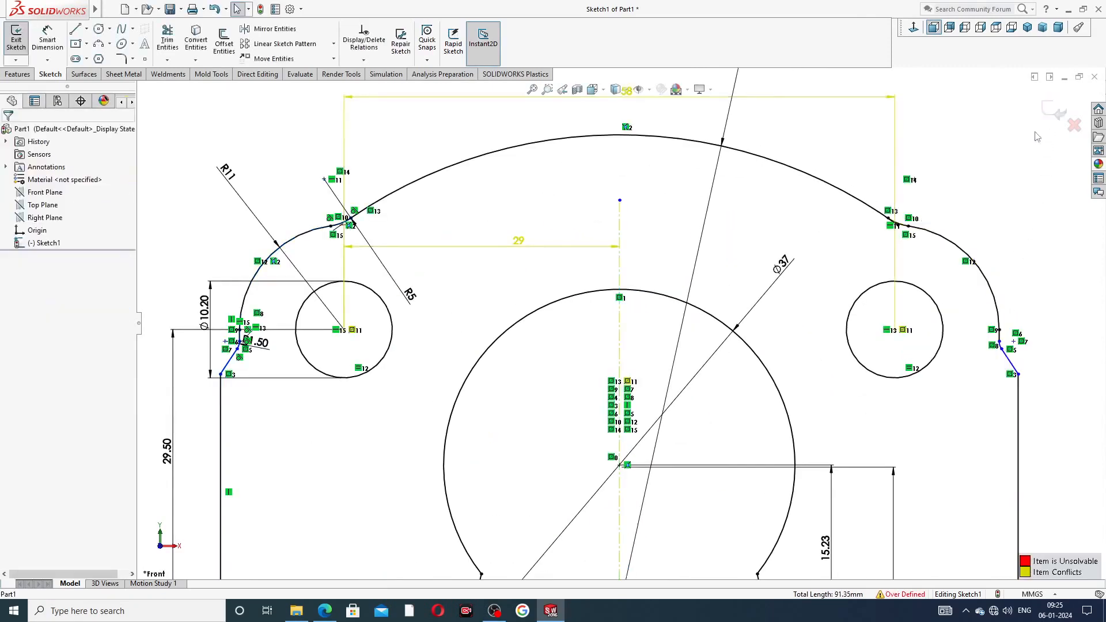
Step: Delete the conflicting 29 mm dimension between the left small circle and the vertical centerline
{"action": "scroll", "coordinate": [963, 286], "scroll_direction": "up", "scroll_amount": 2}
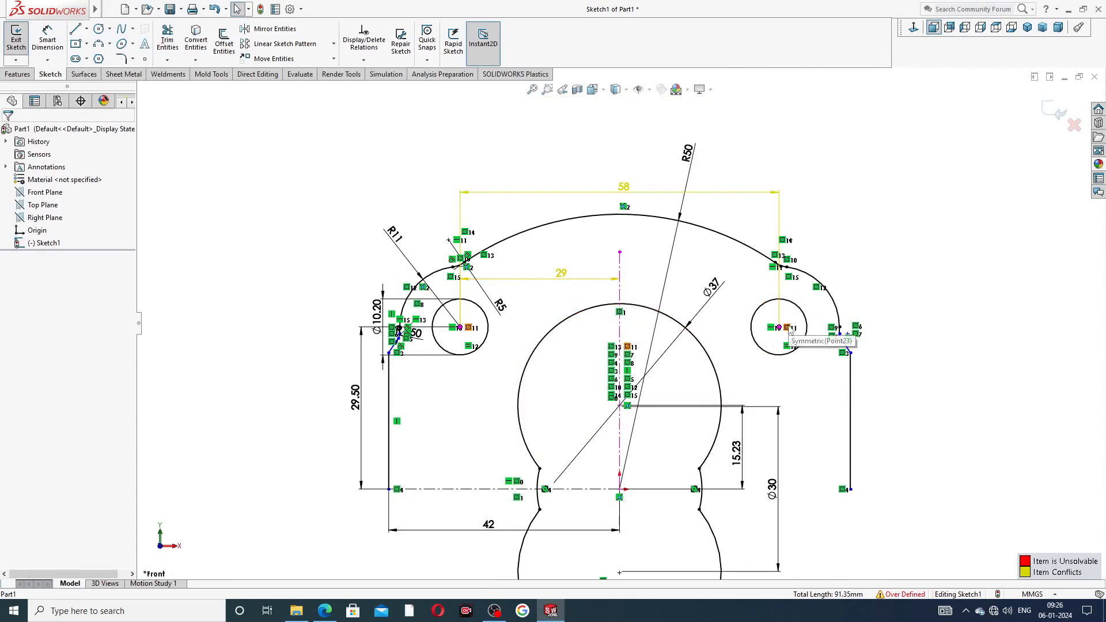
{"action": "left_click", "coordinate": [587, 280]}
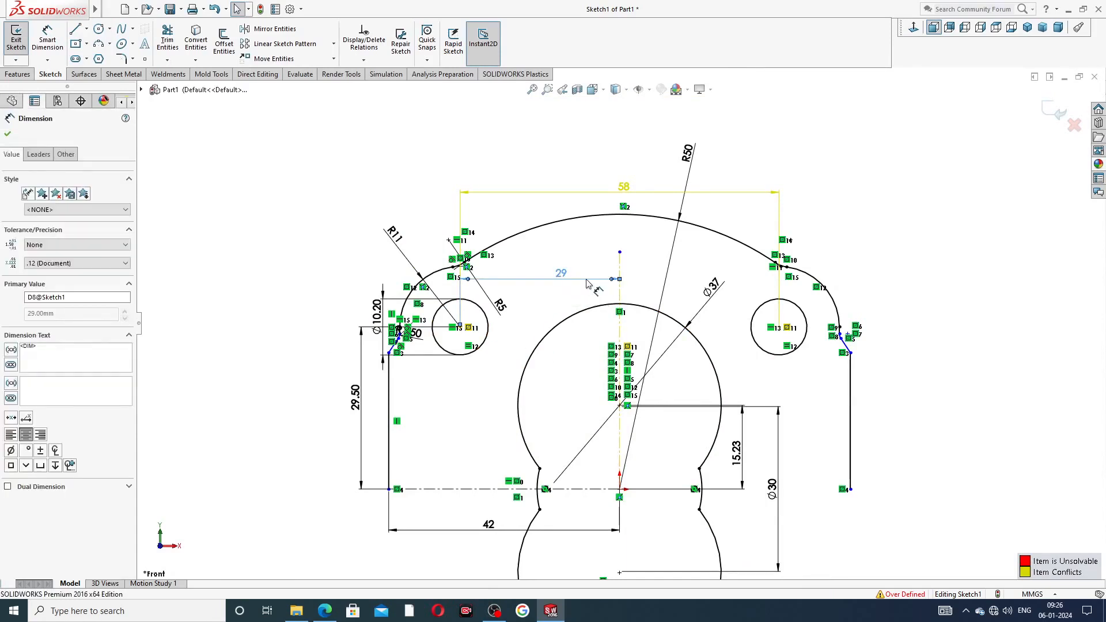
{"action": "key", "text": "Delete"}
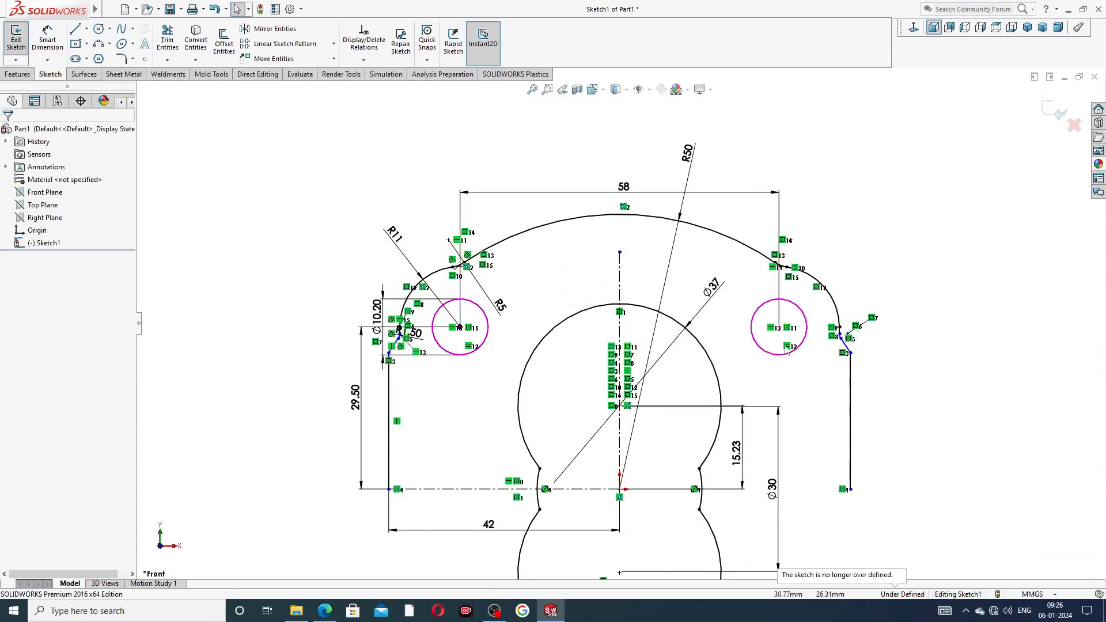
Step: Trim the leftover end of the R50 arc beyond the mirrored fillet at the right corner
{"action": "scroll", "coordinate": [789, 343], "scroll_direction": "down", "scroll_amount": 6}
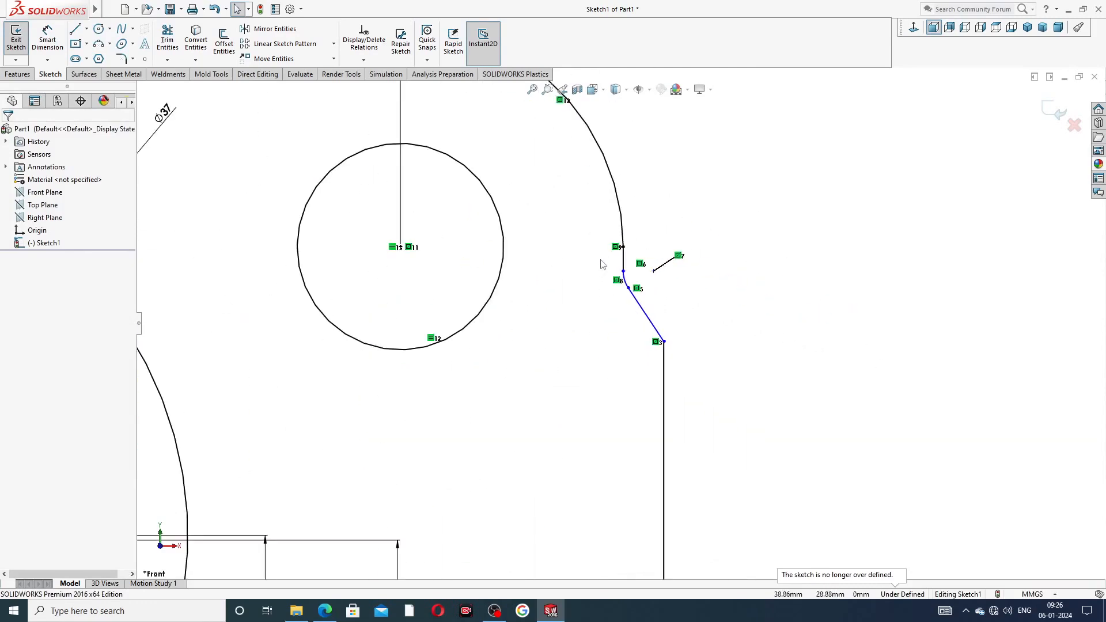
{"action": "scroll", "coordinate": [602, 264], "scroll_direction": "up", "scroll_amount": 4}
{"action": "scroll", "coordinate": [614, 310], "scroll_direction": "down", "scroll_amount": 8}
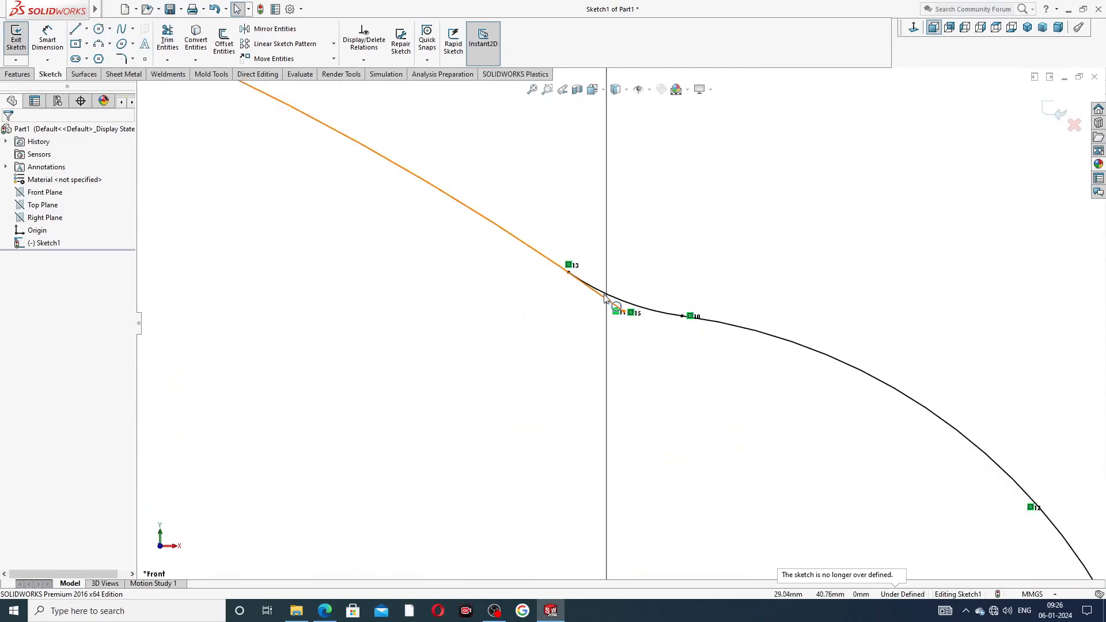
{"action": "left_click", "coordinate": [175, 45]}
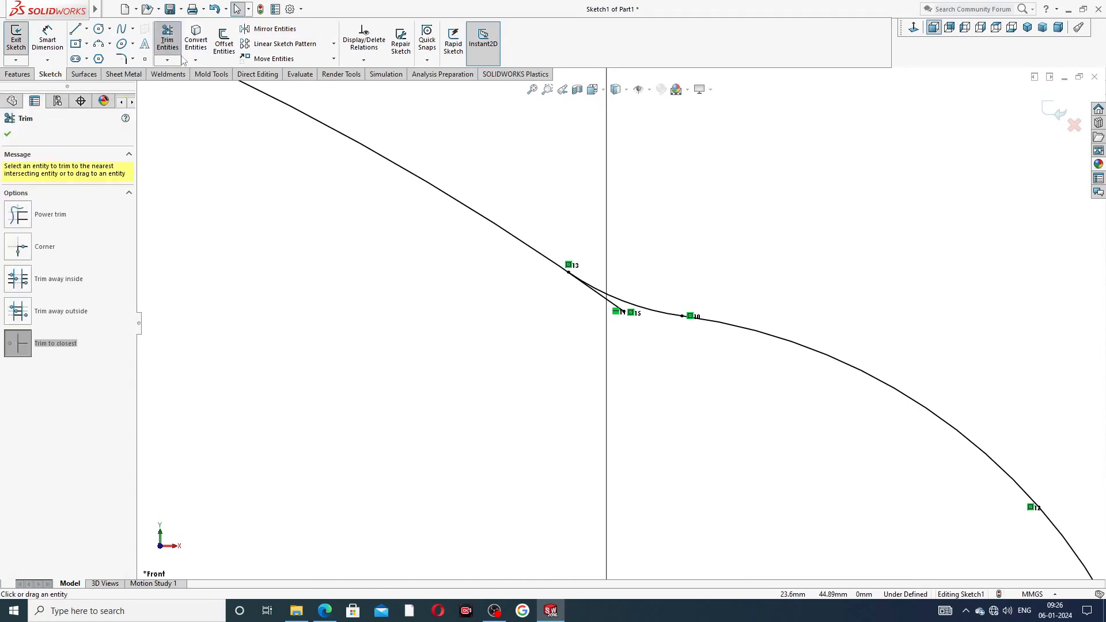
{"action": "left_click", "coordinate": [611, 303]}
{"action": "scroll", "coordinate": [699, 268], "scroll_direction": "up", "scroll_amount": 4}
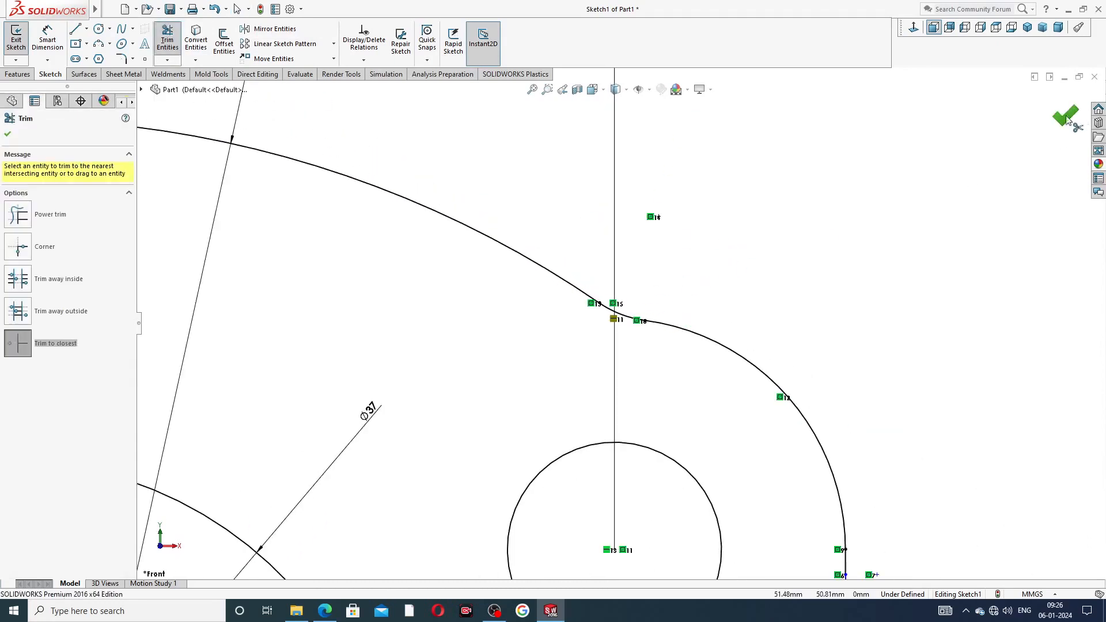
{"action": "left_click", "coordinate": [1071, 117]}
{"action": "scroll", "coordinate": [648, 259], "scroll_direction": "up", "scroll_amount": 5}
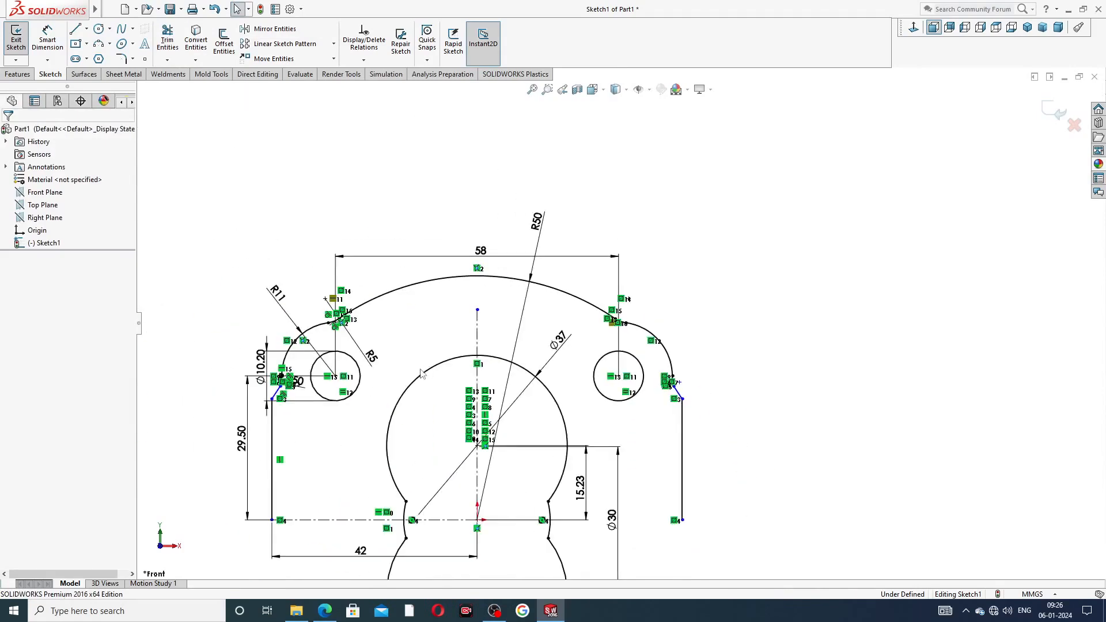
{"action": "scroll", "coordinate": [421, 373], "scroll_direction": "down", "scroll_amount": 2}
{"action": "scroll", "coordinate": [425, 383], "scroll_direction": "up", "scroll_amount": 3}
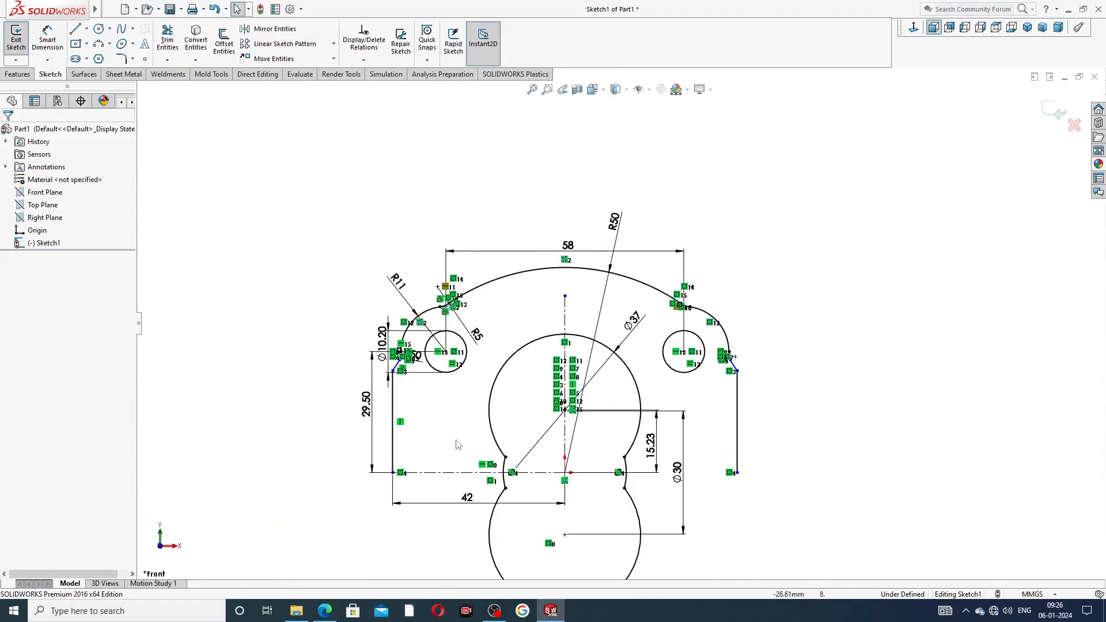
{"action": "scroll", "coordinate": [457, 443], "scroll_direction": "down", "scroll_amount": 1}
{"action": "scroll", "coordinate": [494, 472], "scroll_direction": "down", "scroll_amount": 1}
{"action": "scroll", "coordinate": [584, 441], "scroll_direction": "up", "scroll_amount": 3}
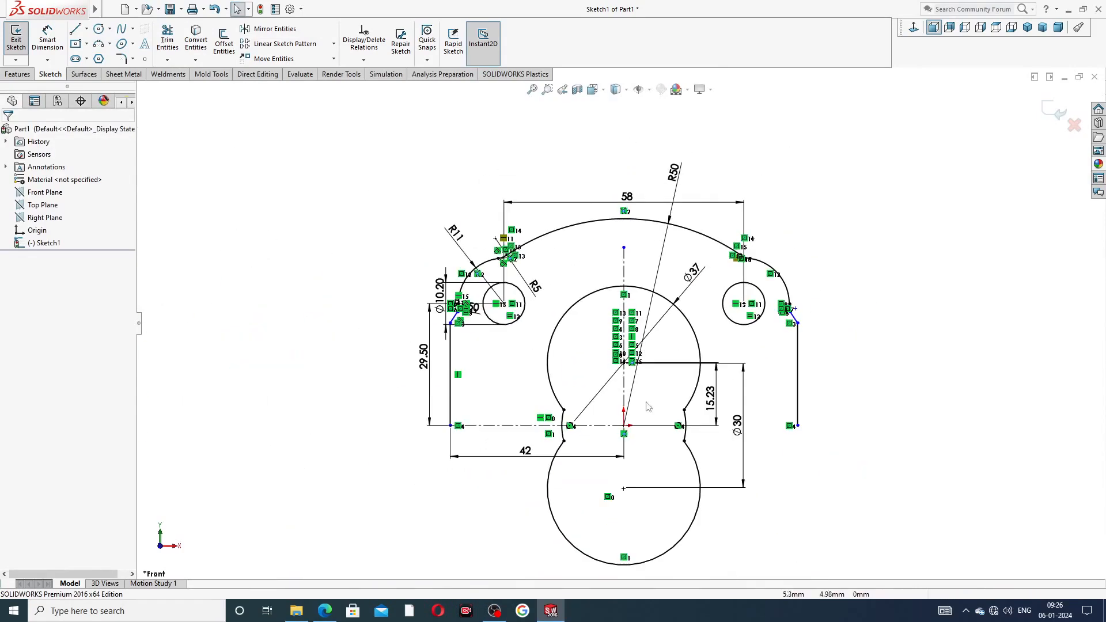
{"action": "scroll", "coordinate": [570, 397], "scroll_direction": "down", "scroll_amount": 2}
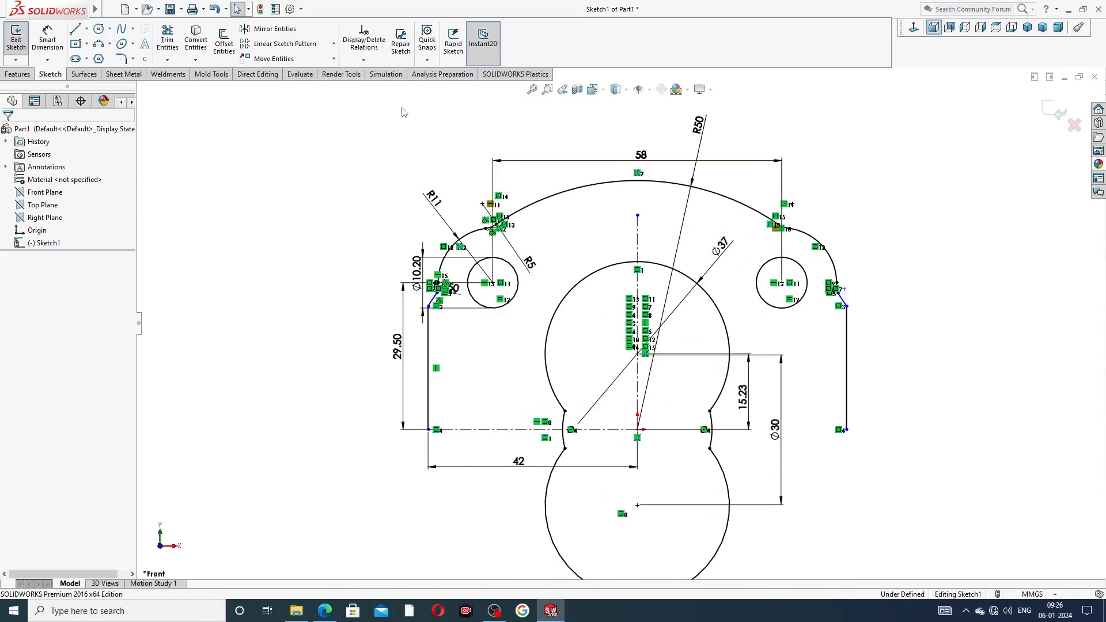
{"action": "left_click", "coordinate": [293, 30]}
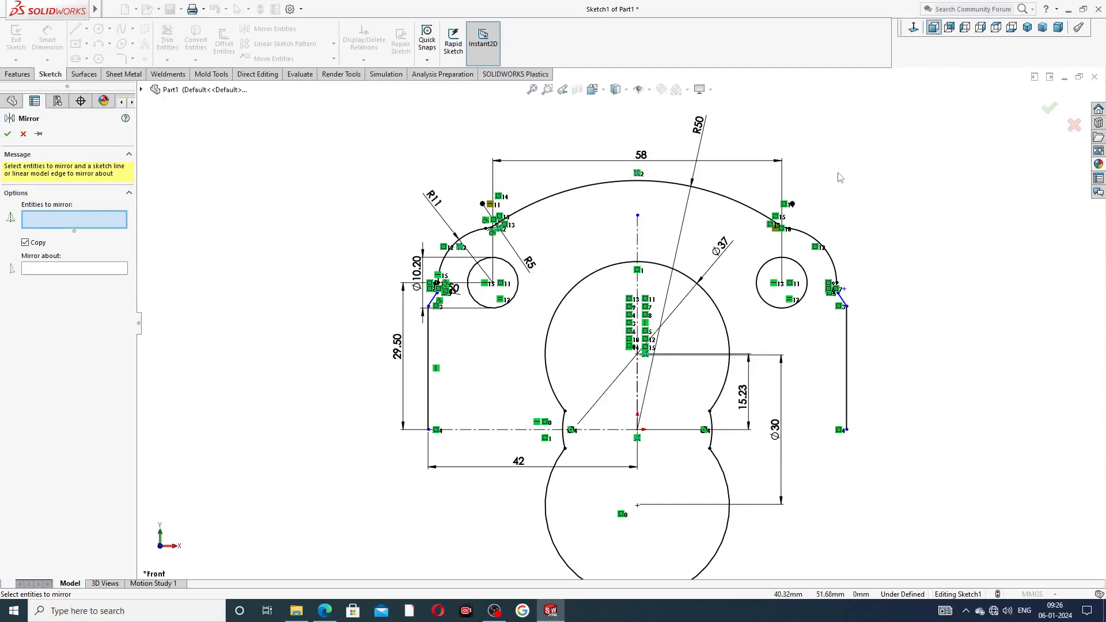
{"action": "mouse_move", "coordinate": [891, 178]}
{"action": "left_mouse_down"}
{"action": "mouse_move", "coordinate": [897, 334]}
{"action": "mouse_move", "coordinate": [751, 357]}
{"action": "mouse_move", "coordinate": [736, 284]}
{"action": "mouse_move", "coordinate": [748, 183]}
{"action": "left_mouse_up"}
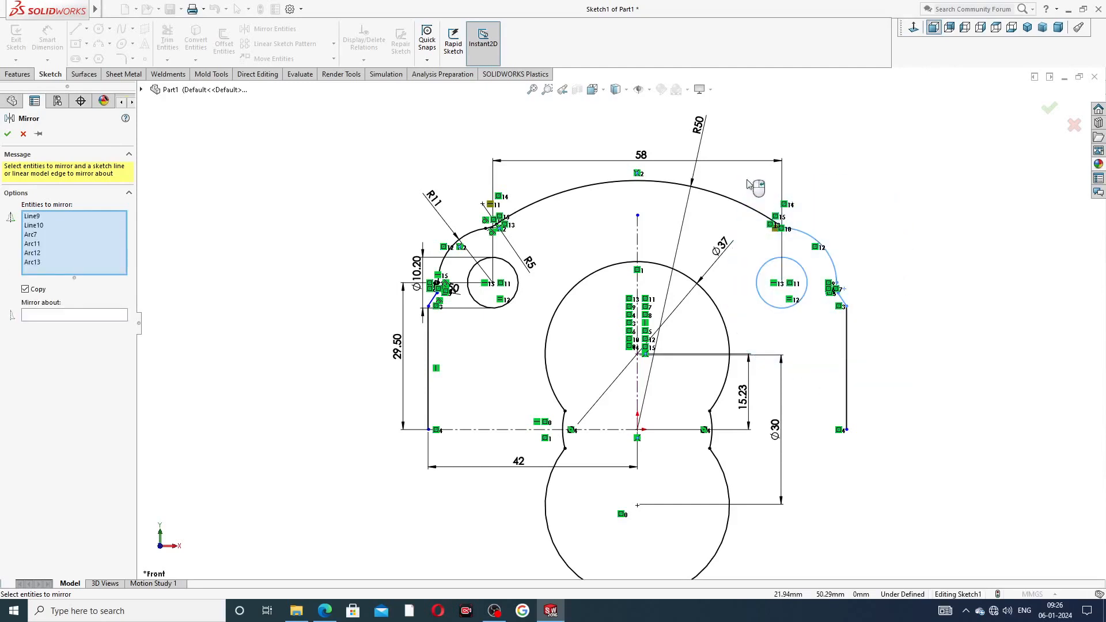
{"action": "left_click", "coordinate": [24, 134]}
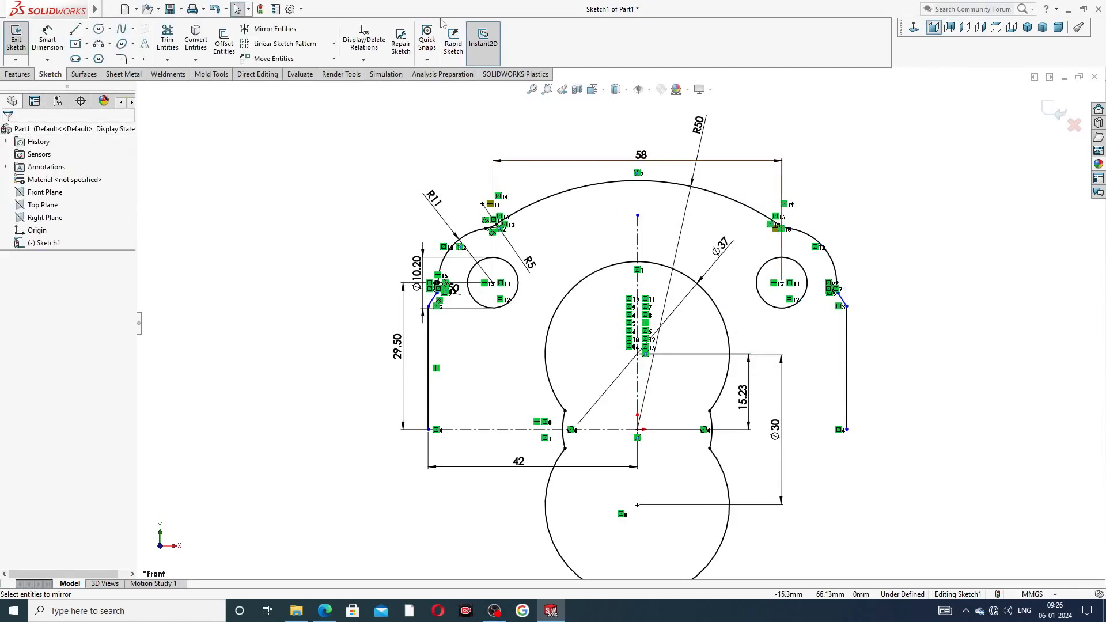
Step: Mirror the whole upper outer outline, including the R50 arc, corner arcs, side lines and both small circles, about the horizontal centerline
{"action": "left_click", "coordinate": [271, 29]}
{"action": "mouse_move", "coordinate": [826, 141]}
{"action": "left_mouse_down"}
{"action": "mouse_move", "coordinate": [765, 216]}
{"action": "mouse_move", "coordinate": [758, 271]}
{"action": "mouse_move", "coordinate": [812, 323]}
{"action": "mouse_move", "coordinate": [882, 326]}
{"action": "left_mouse_up"}
{"action": "scroll", "coordinate": [484, 224], "scroll_direction": "down", "scroll_amount": 3}
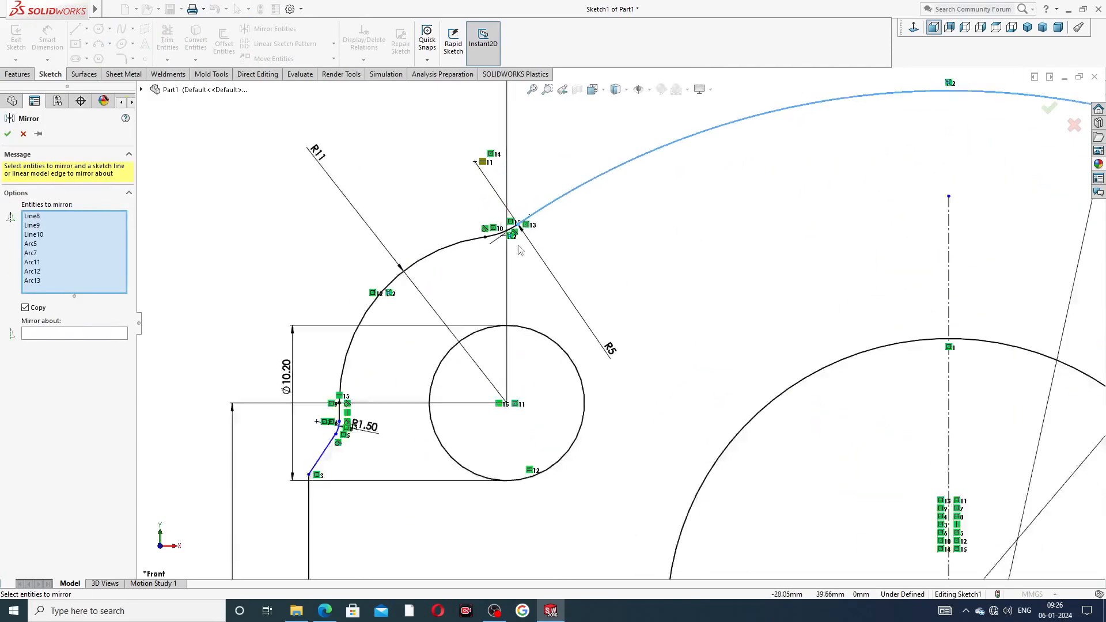
{"action": "scroll", "coordinate": [517, 249], "scroll_direction": "down", "scroll_amount": 3}
{"action": "left_click", "coordinate": [485, 243]}
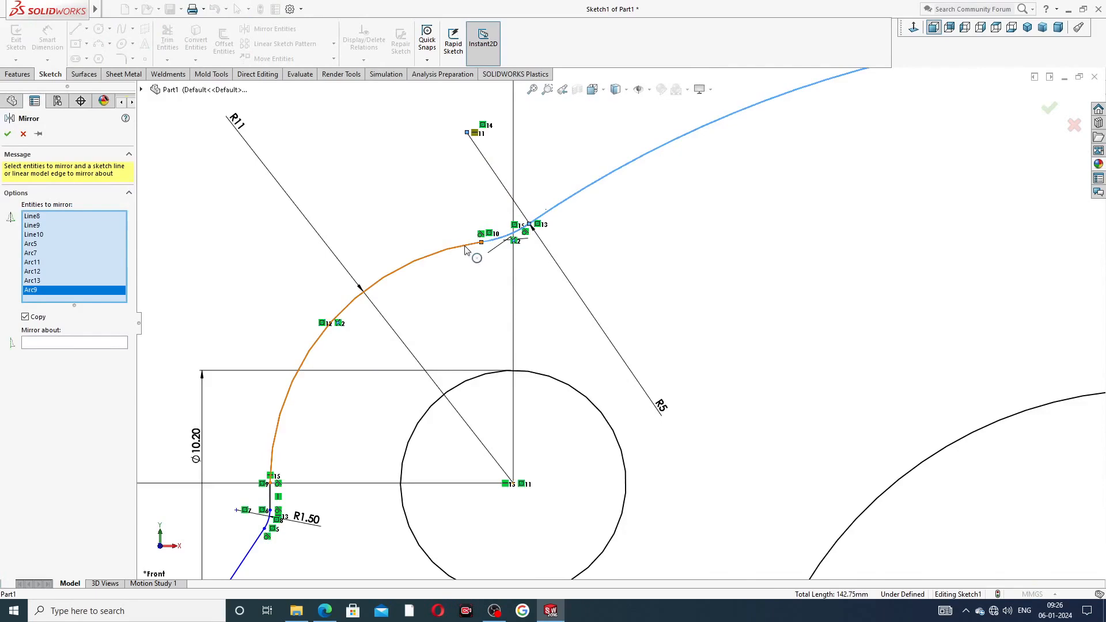
{"action": "left_click", "coordinate": [466, 248]}
{"action": "scroll", "coordinate": [302, 481], "scroll_direction": "down", "scroll_amount": 2}
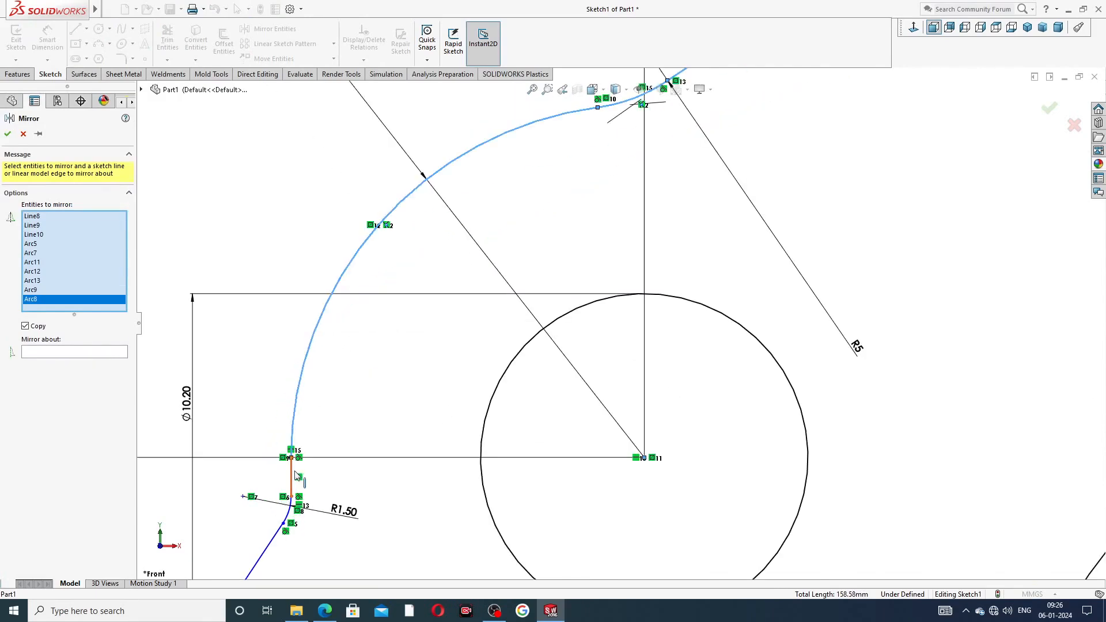
{"action": "left_click", "coordinate": [293, 472]}
{"action": "scroll", "coordinate": [458, 440], "scroll_direction": "up", "scroll_amount": 3}
{"action": "scroll", "coordinate": [469, 429], "scroll_direction": "down", "scroll_amount": 3}
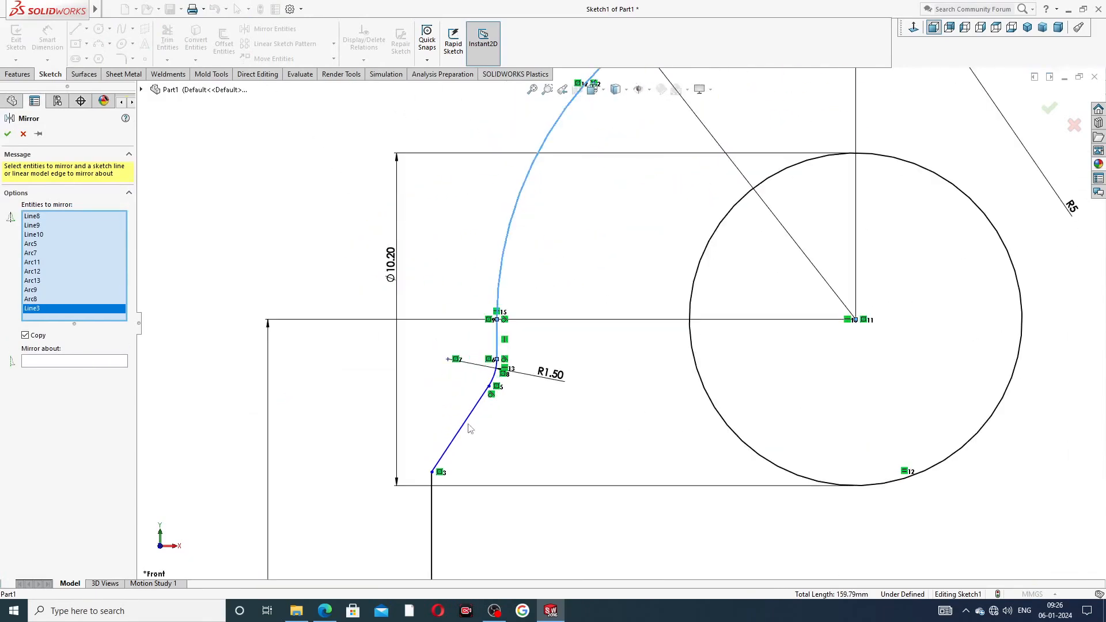
{"action": "left_click", "coordinate": [493, 377]}
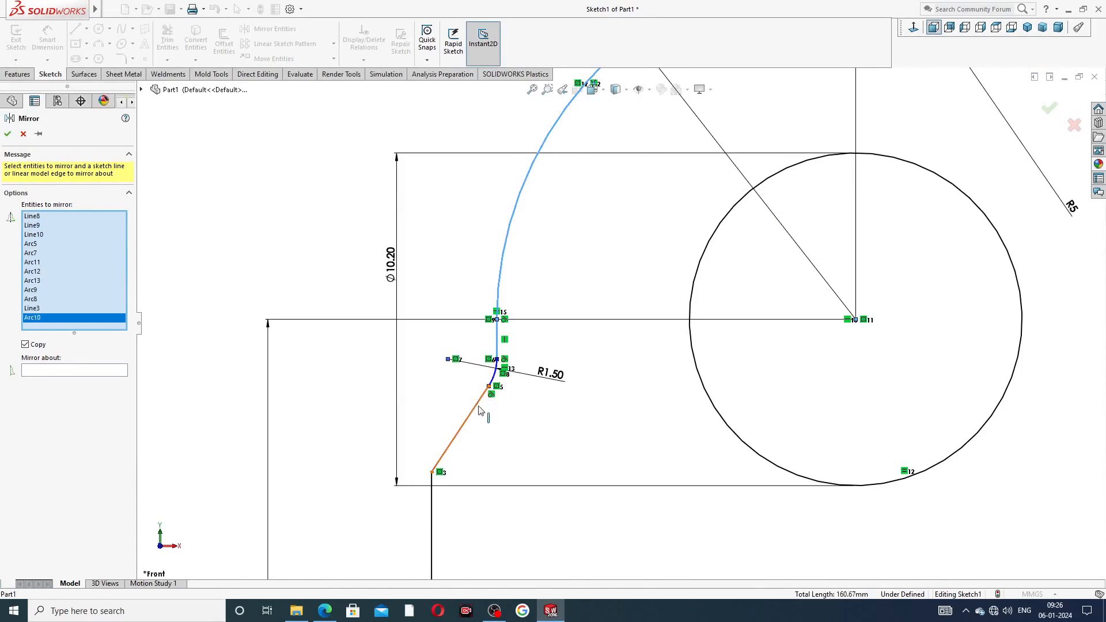
{"action": "left_click", "coordinate": [478, 406]}
{"action": "left_click", "coordinate": [432, 507]}
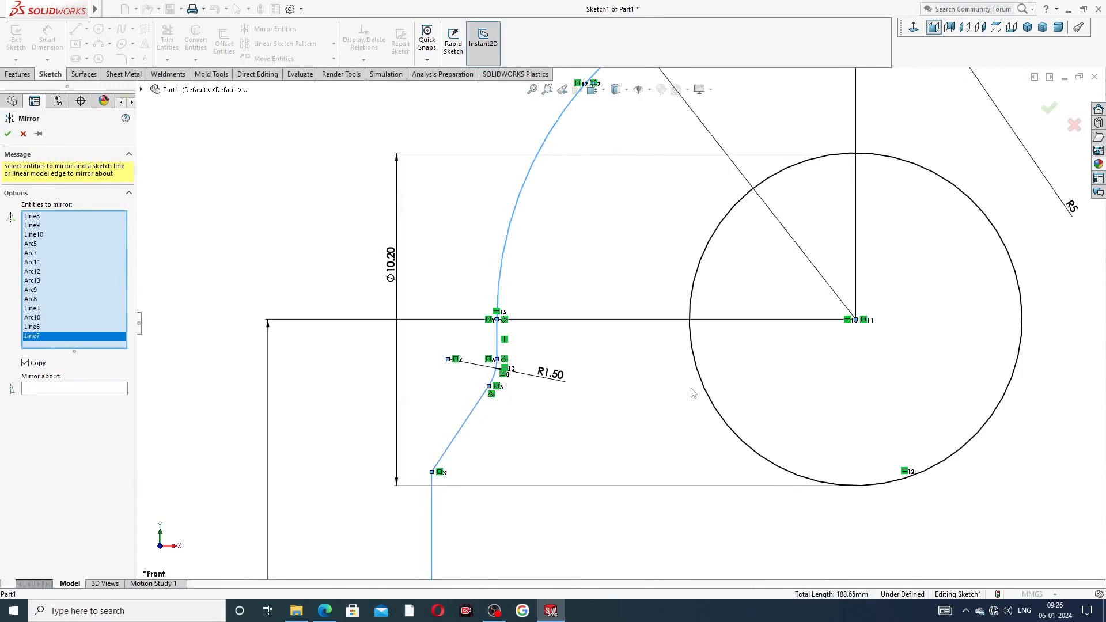
{"action": "left_click", "coordinate": [695, 385]}
{"action": "scroll", "coordinate": [790, 358], "scroll_direction": "up", "scroll_amount": 5}
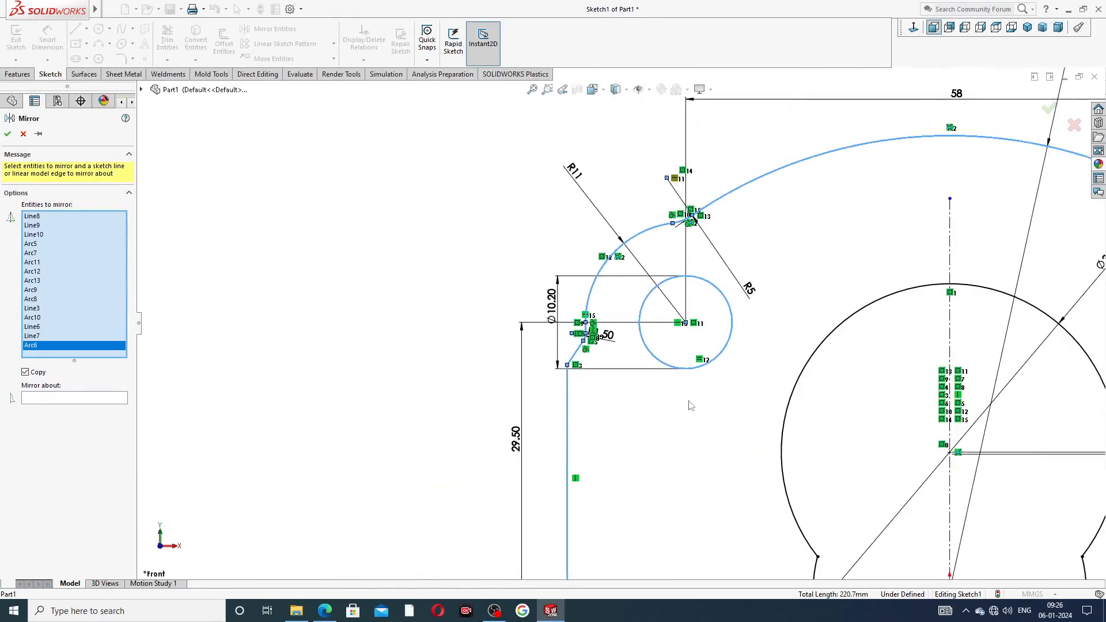
{"action": "scroll", "coordinate": [924, 350], "scroll_direction": "down", "scroll_amount": 3}
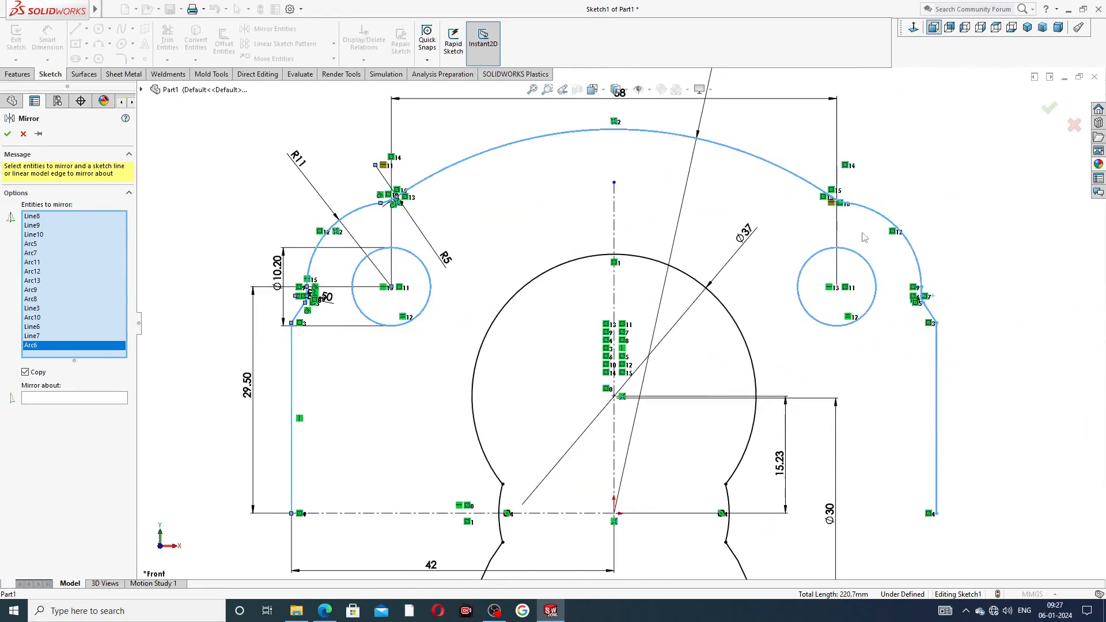
{"action": "scroll", "coordinate": [620, 321], "scroll_direction": "up", "scroll_amount": 3}
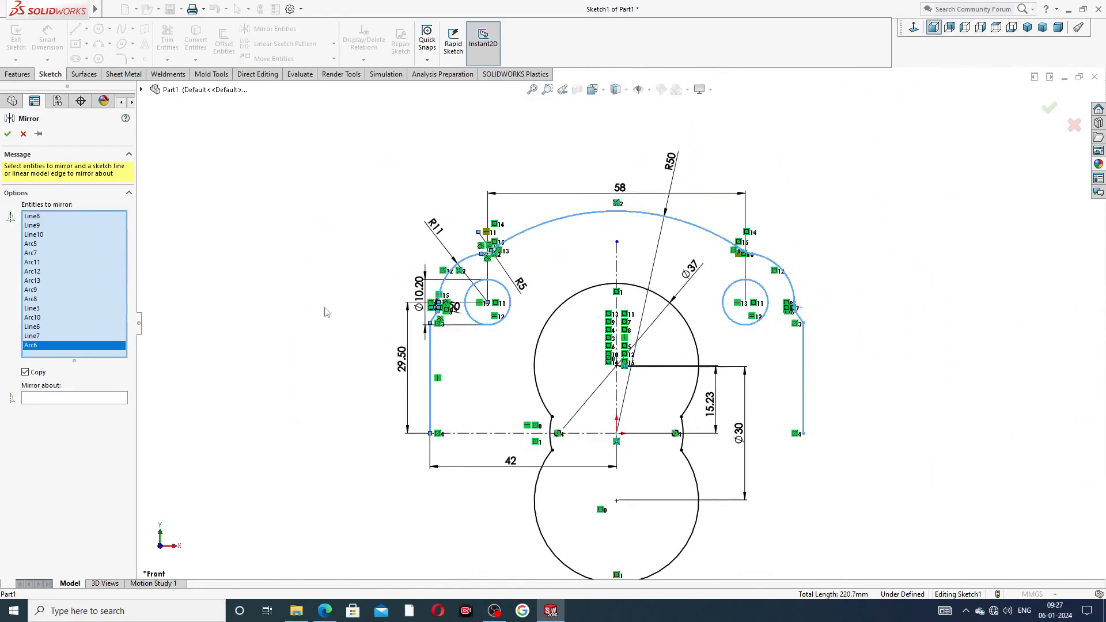
{"action": "left_click", "coordinate": [108, 397]}
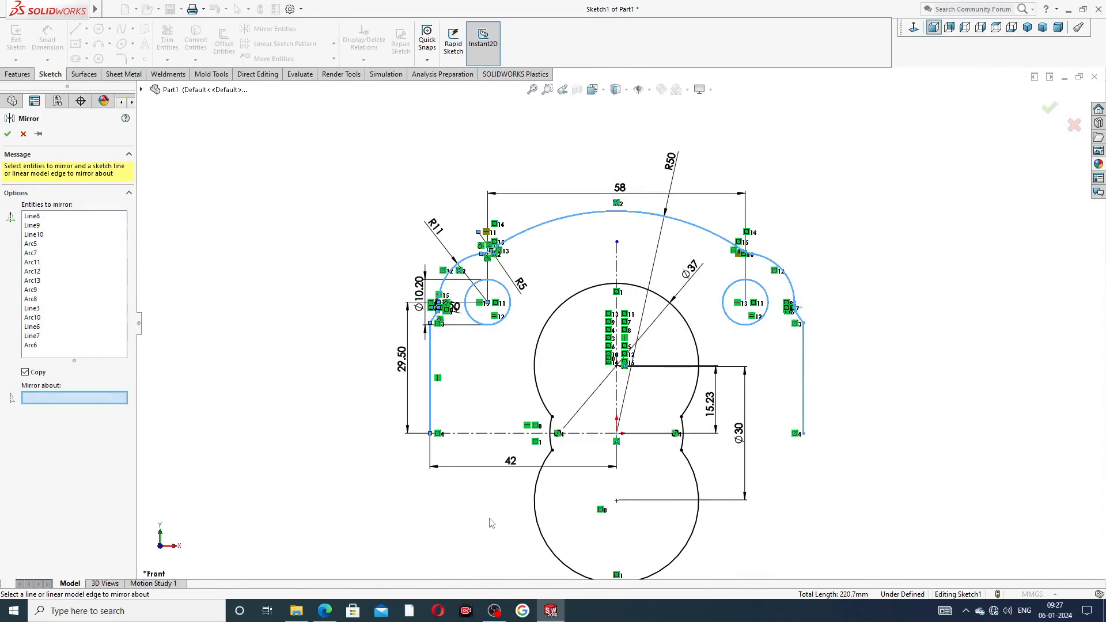
{"action": "left_click", "coordinate": [493, 433]}
{"action": "scroll", "coordinate": [494, 394], "scroll_direction": "up", "scroll_amount": 3}
{"action": "scroll", "coordinate": [553, 466], "scroll_direction": "down", "scroll_amount": 1}
{"action": "scroll", "coordinate": [552, 466], "scroll_direction": "down", "scroll_amount": 5}
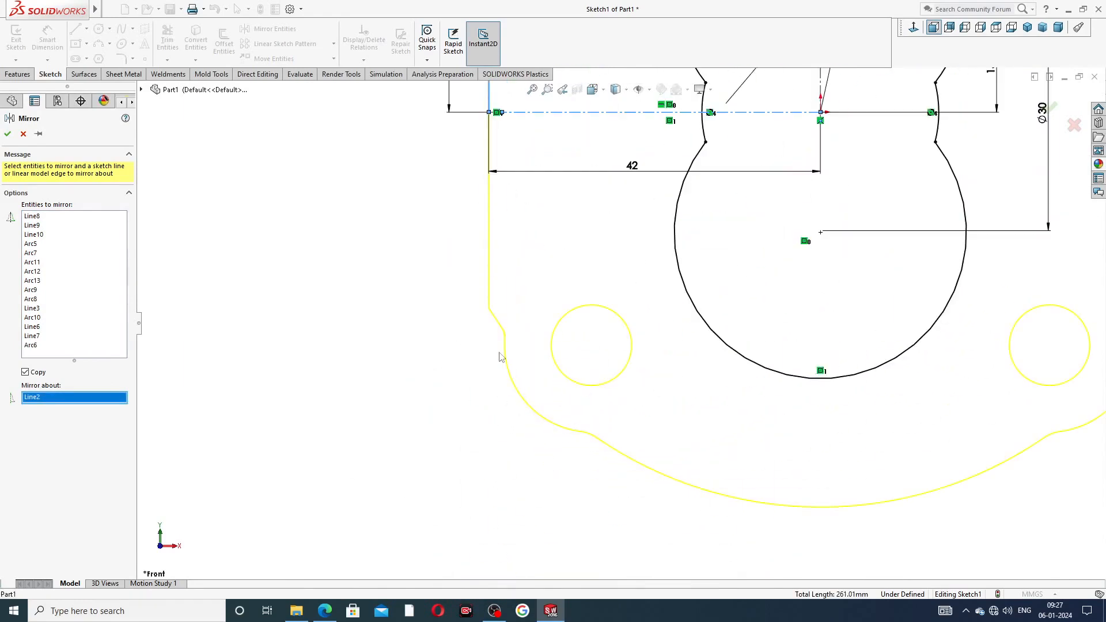
{"action": "scroll", "coordinate": [986, 349], "scroll_direction": "up", "scroll_amount": 3}
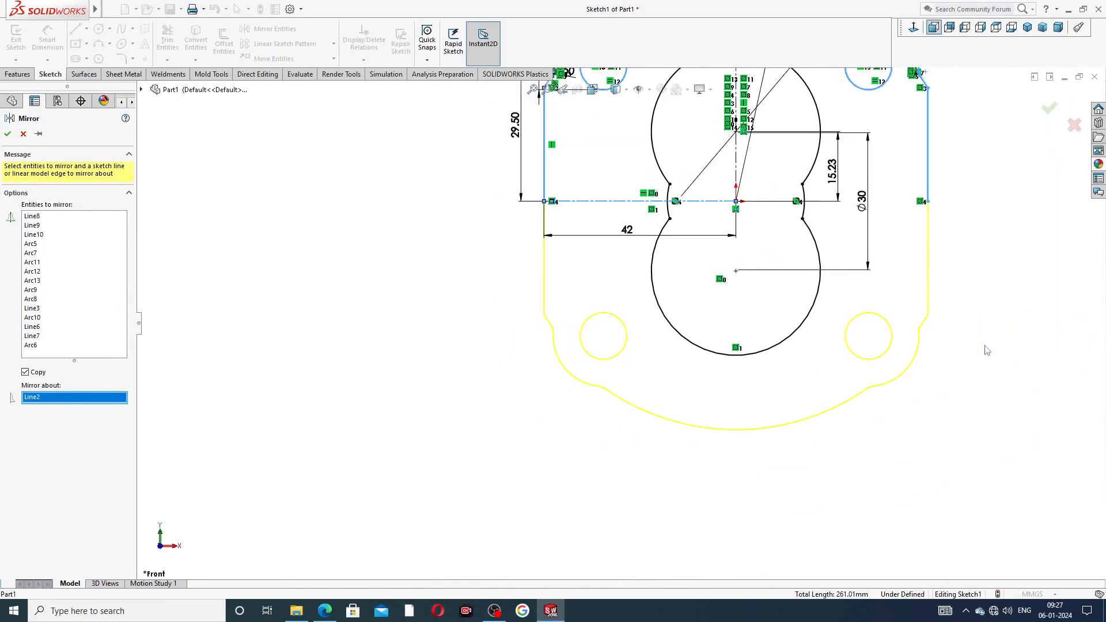
{"action": "left_click", "coordinate": [1048, 110]}
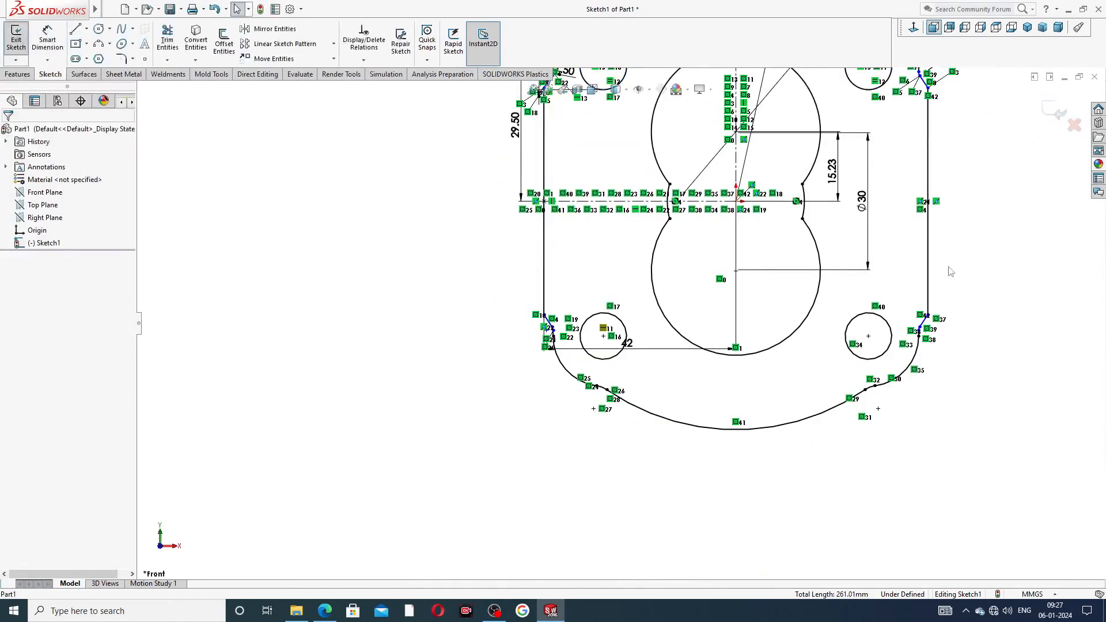
Step: Inspect the mirrored lower corners and the complete profile, and check the PART-12 hydraulic body drawing in the browser
{"action": "scroll", "coordinate": [848, 318], "scroll_direction": "down", "scroll_amount": 5}
{"action": "scroll", "coordinate": [848, 318], "scroll_direction": "up", "scroll_amount": 4}
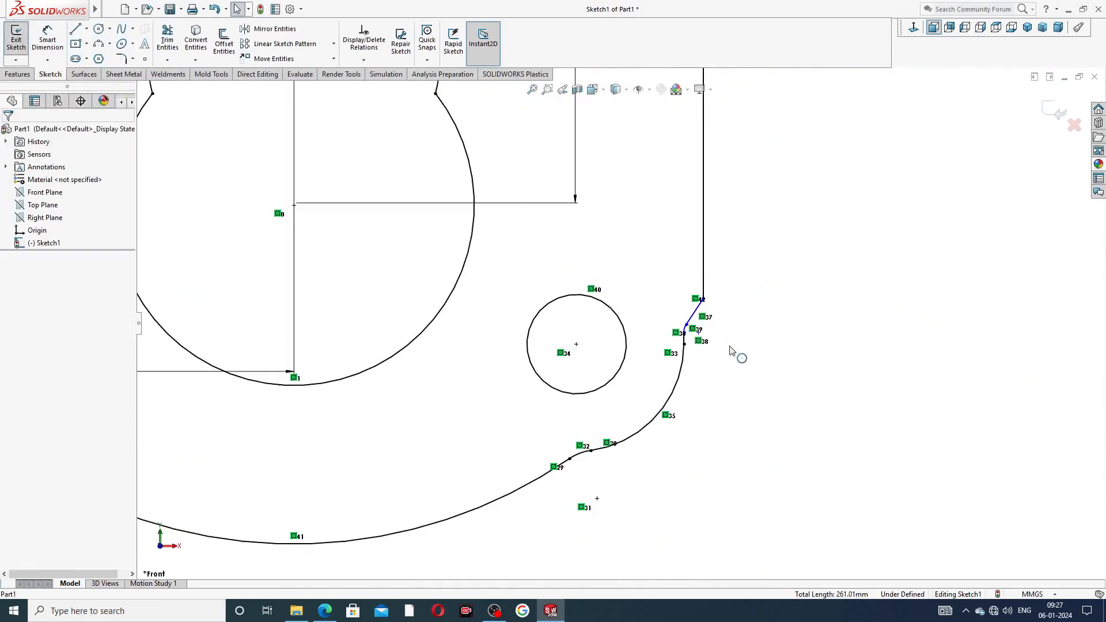
{"action": "scroll", "coordinate": [740, 346], "scroll_direction": "up", "scroll_amount": 3}
{"action": "scroll", "coordinate": [311, 333], "scroll_direction": "down", "scroll_amount": 3}
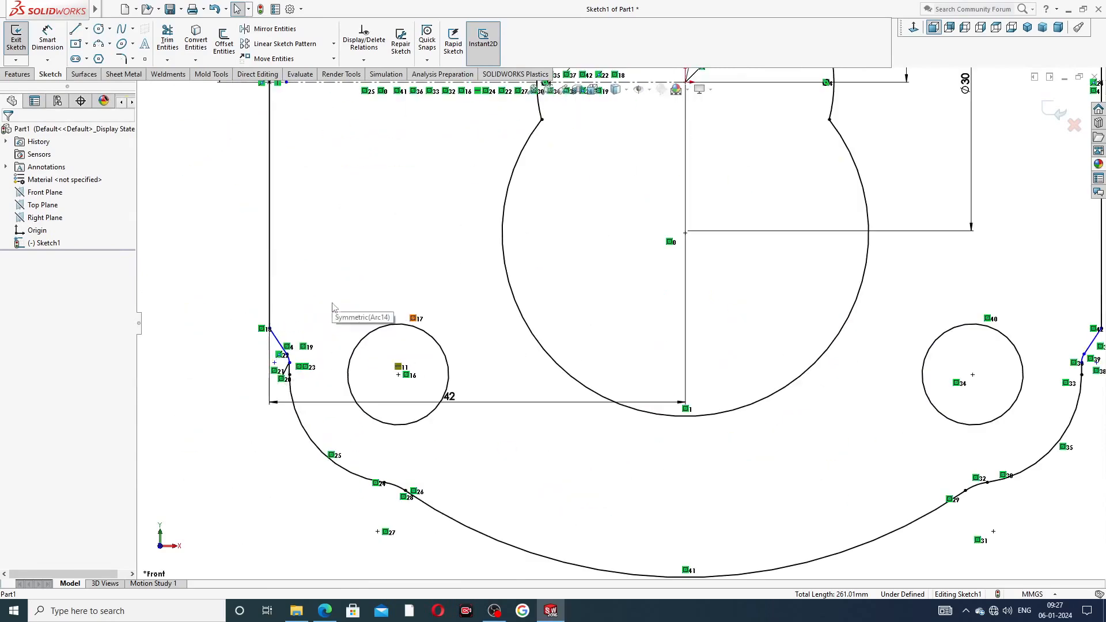
{"action": "scroll", "coordinate": [482, 269], "scroll_direction": "up", "scroll_amount": 4}
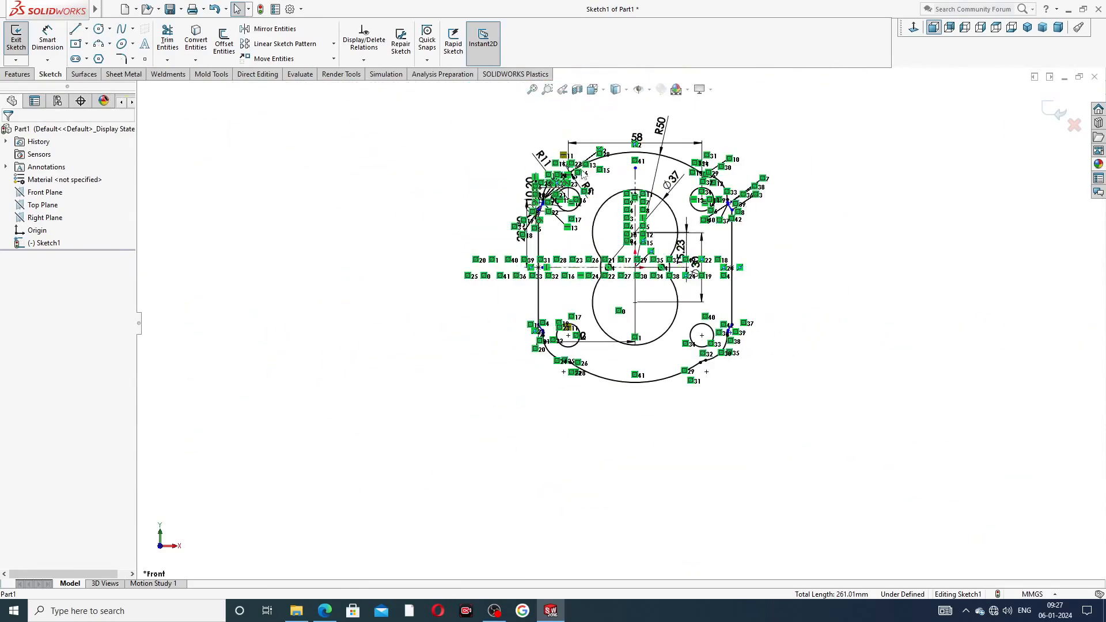
{"action": "scroll", "coordinate": [614, 282], "scroll_direction": "down", "scroll_amount": 2}
{"action": "scroll", "coordinate": [614, 282], "scroll_direction": "up", "scroll_amount": 4}
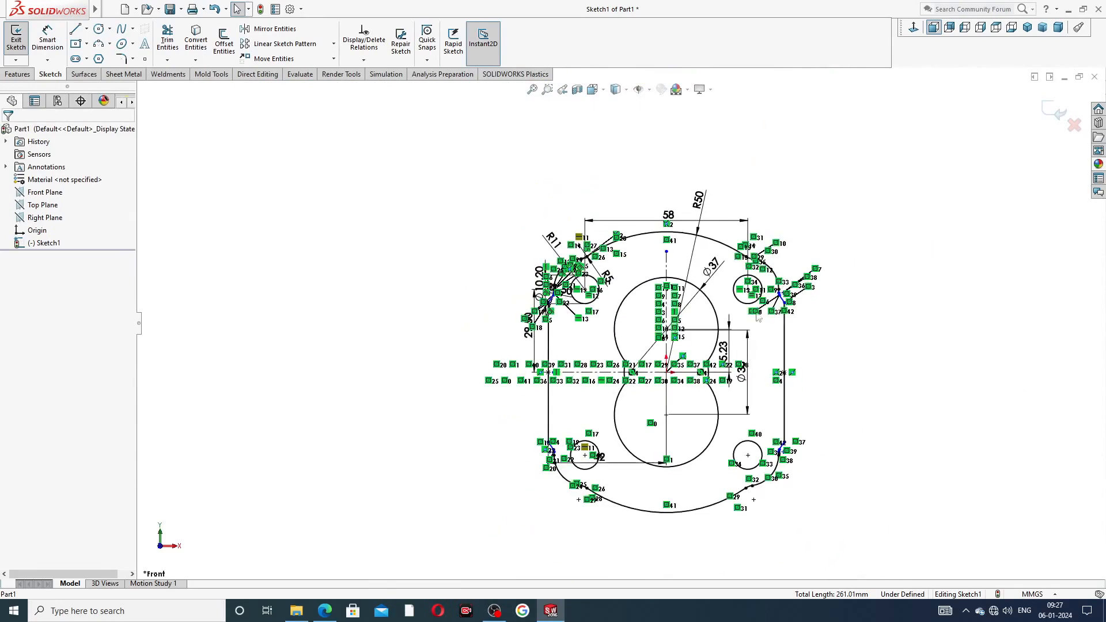
{"action": "scroll", "coordinate": [634, 368], "scroll_direction": "down", "scroll_amount": 2}
{"action": "scroll", "coordinate": [712, 431], "scroll_direction": "down", "scroll_amount": 1}
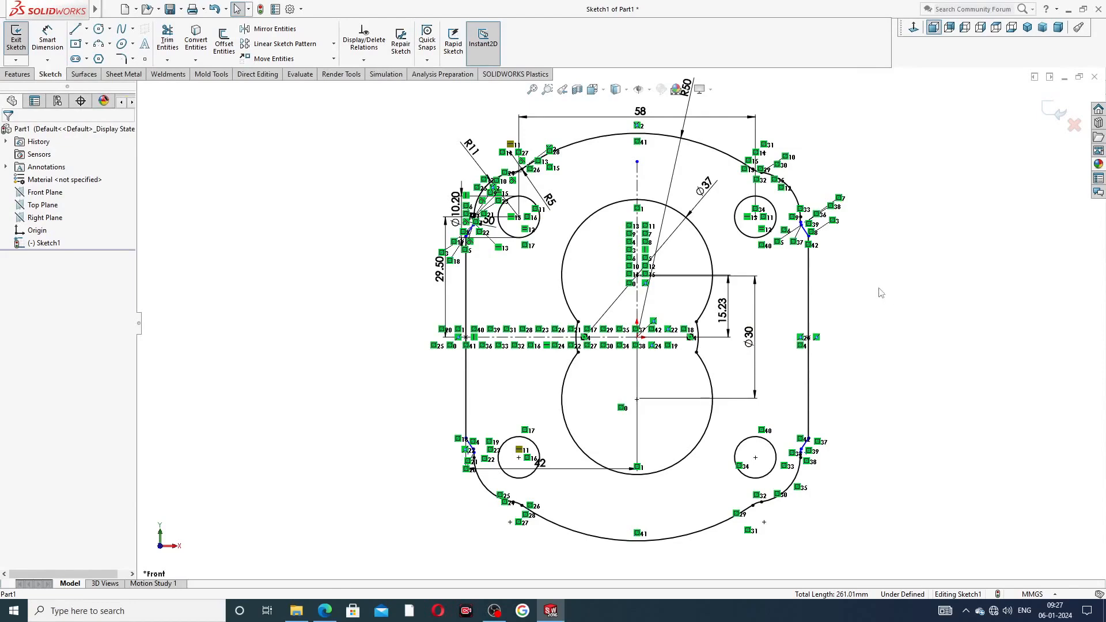
{"action": "scroll", "coordinate": [795, 285], "scroll_direction": "up", "scroll_amount": 3}
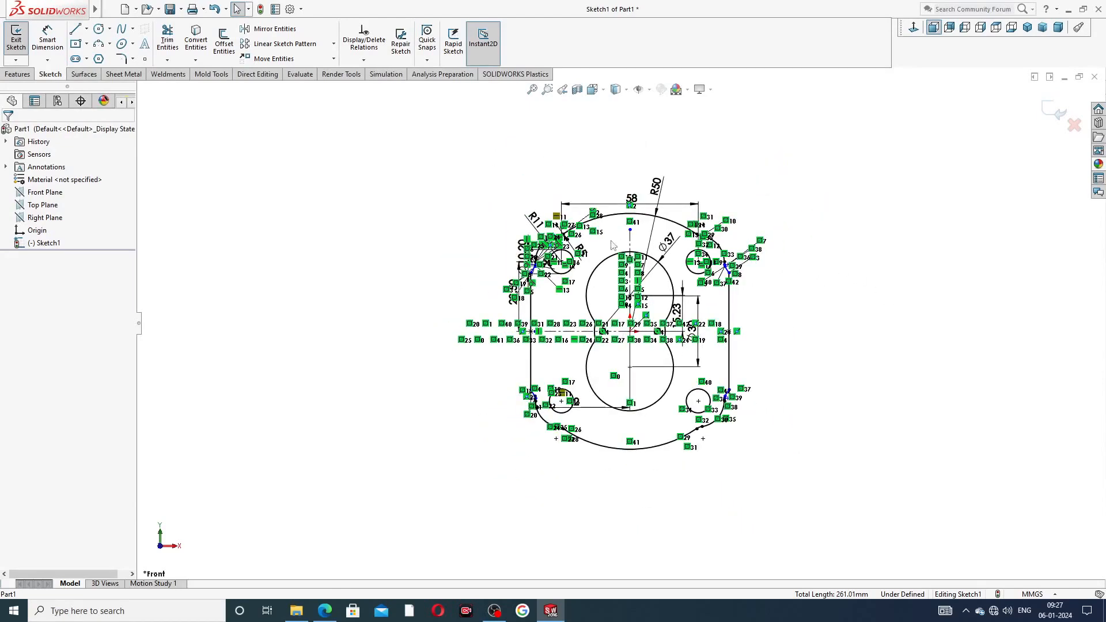
{"action": "scroll", "coordinate": [612, 291], "scroll_direction": "down", "scroll_amount": 3}
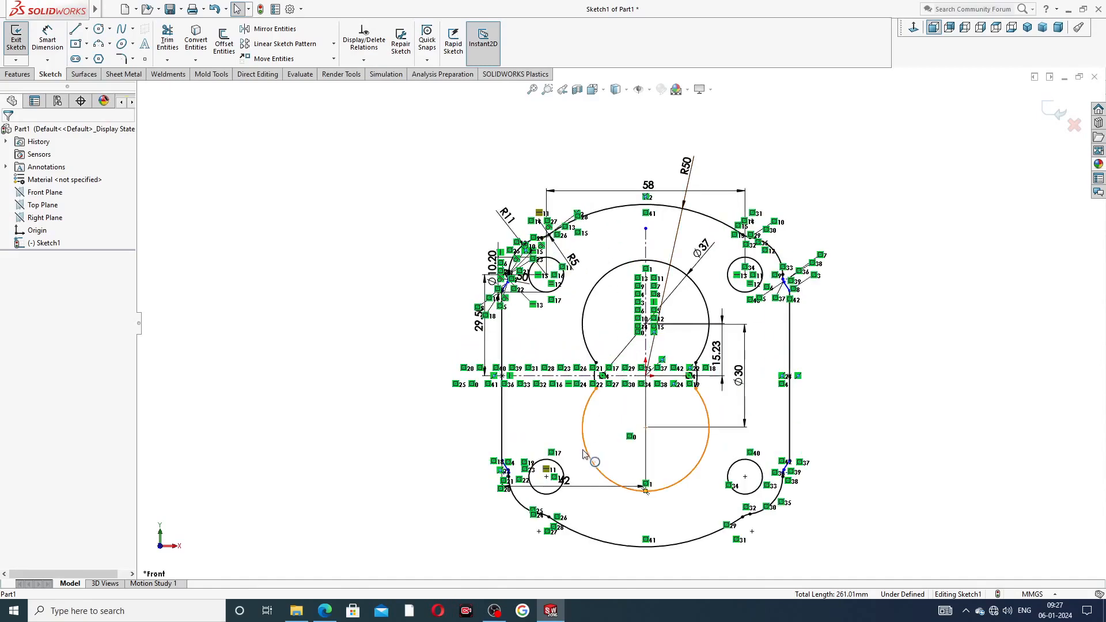
{"action": "scroll", "coordinate": [582, 469], "scroll_direction": "up", "scroll_amount": 1}
{"action": "scroll", "coordinate": [588, 454], "scroll_direction": "down", "scroll_amount": 1}
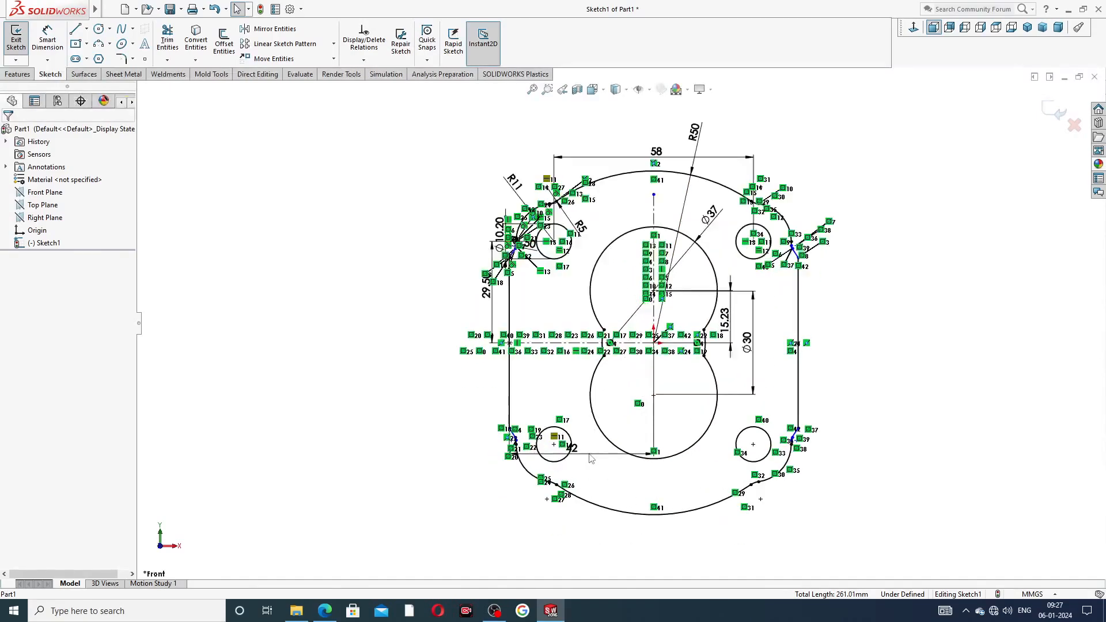
{"action": "left_click", "coordinate": [324, 610]}
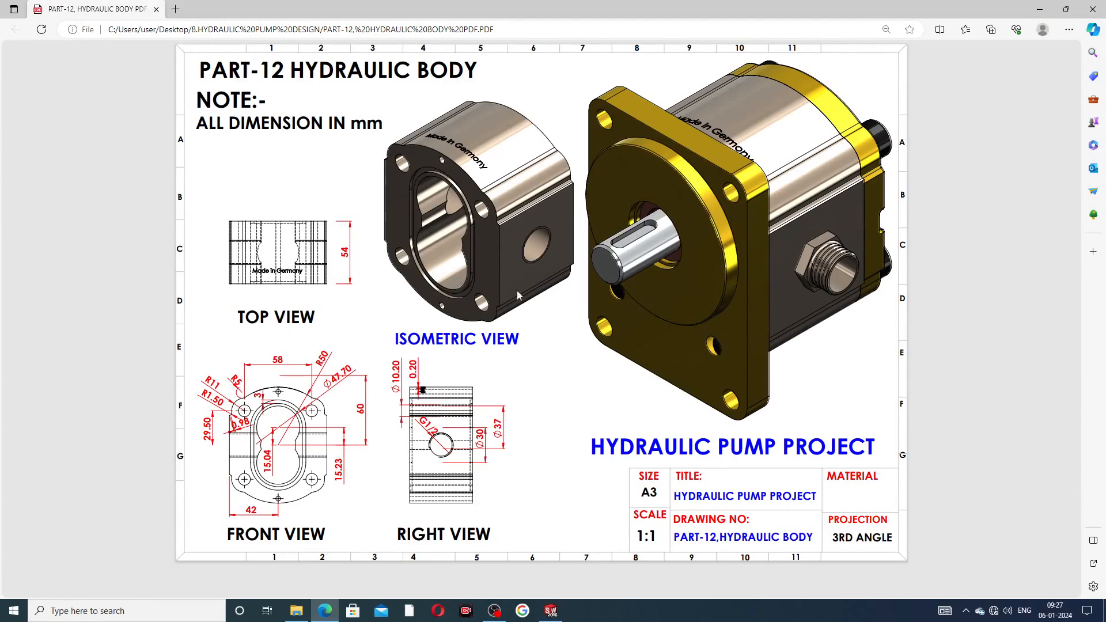
{"action": "mouse_move", "coordinate": [551, 611]}
{"action": "left_click", "coordinate": [551, 611]}
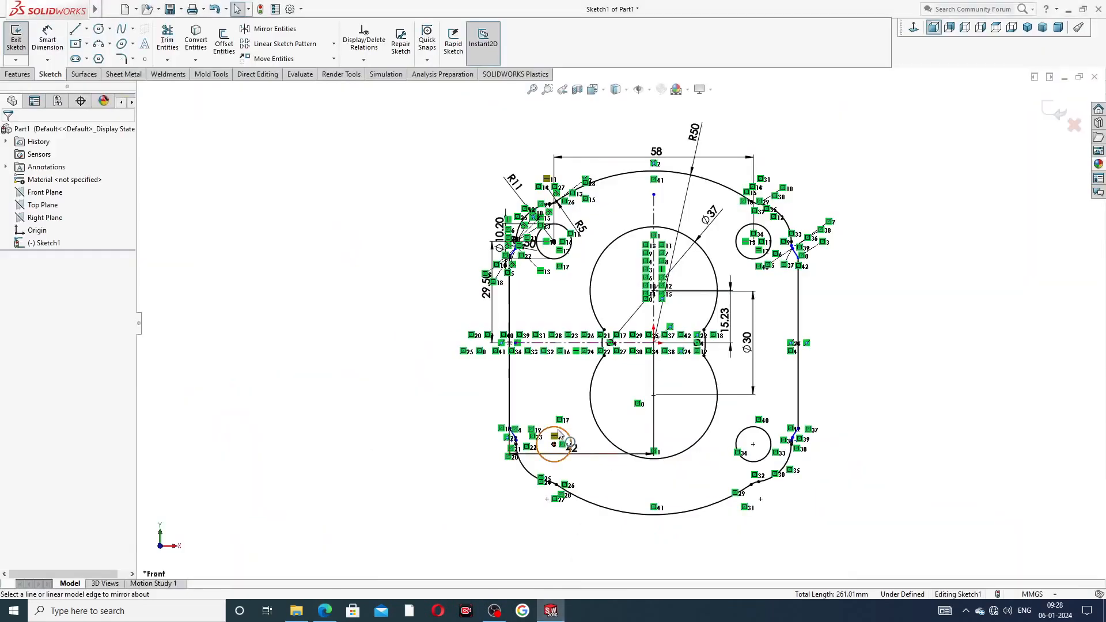
Step: Extrude the closed profile as a boss with the Mid Plane end condition and a depth of 54 mm
{"action": "left_click", "coordinate": [17, 74]}
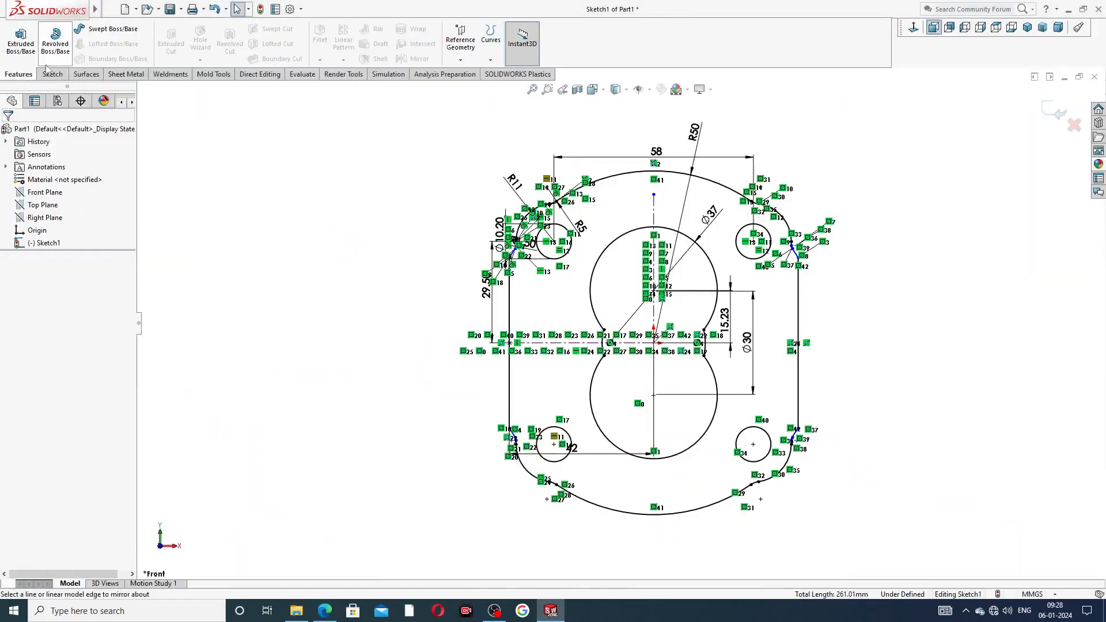
{"action": "left_click", "coordinate": [26, 43]}
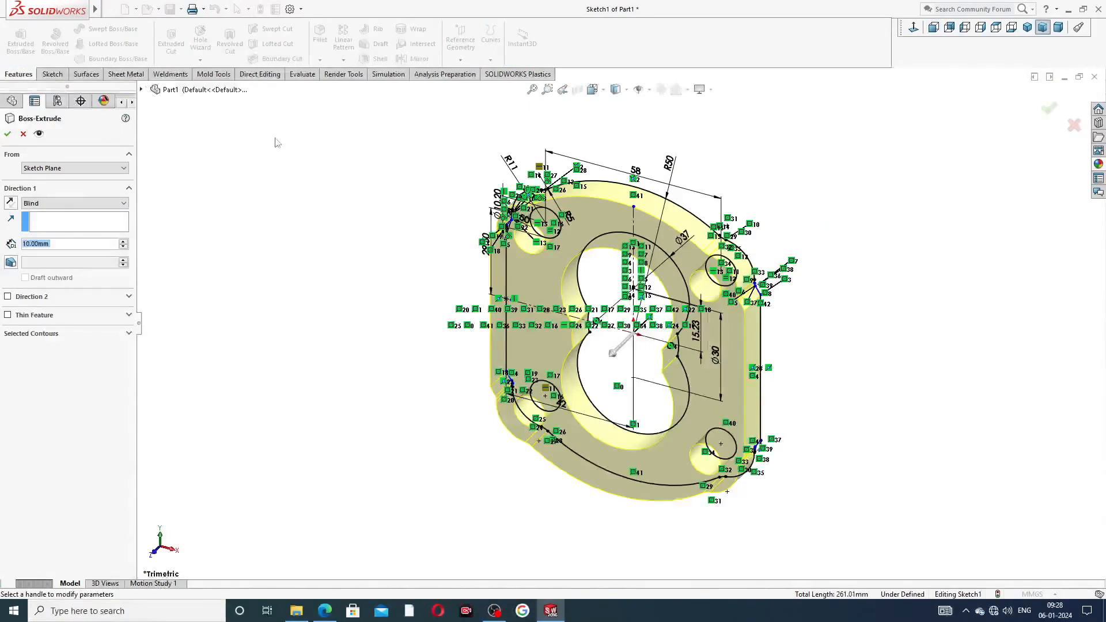
{"action": "left_click", "coordinate": [85, 203]}
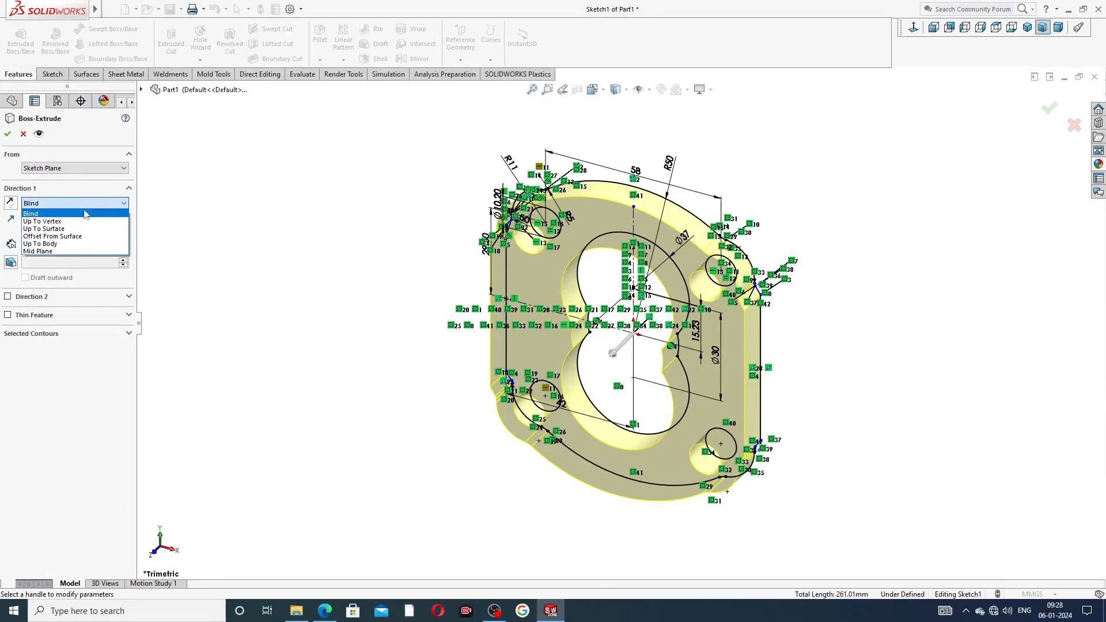
{"action": "left_click", "coordinate": [81, 245]}
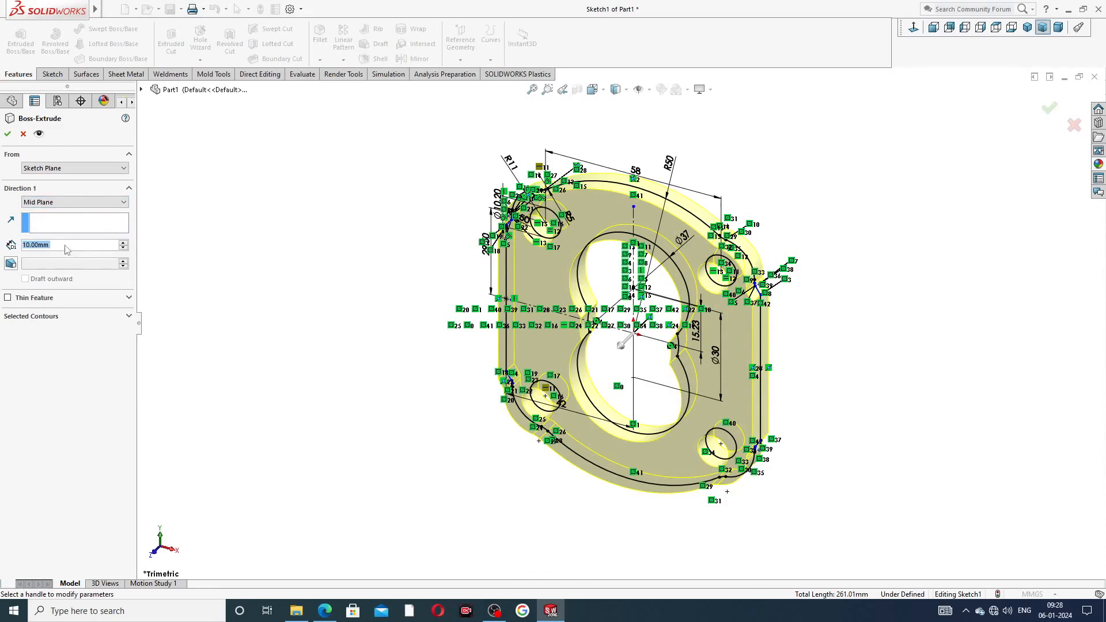
{"action": "type", "text": "54"}
{"action": "key", "text": "Return"}
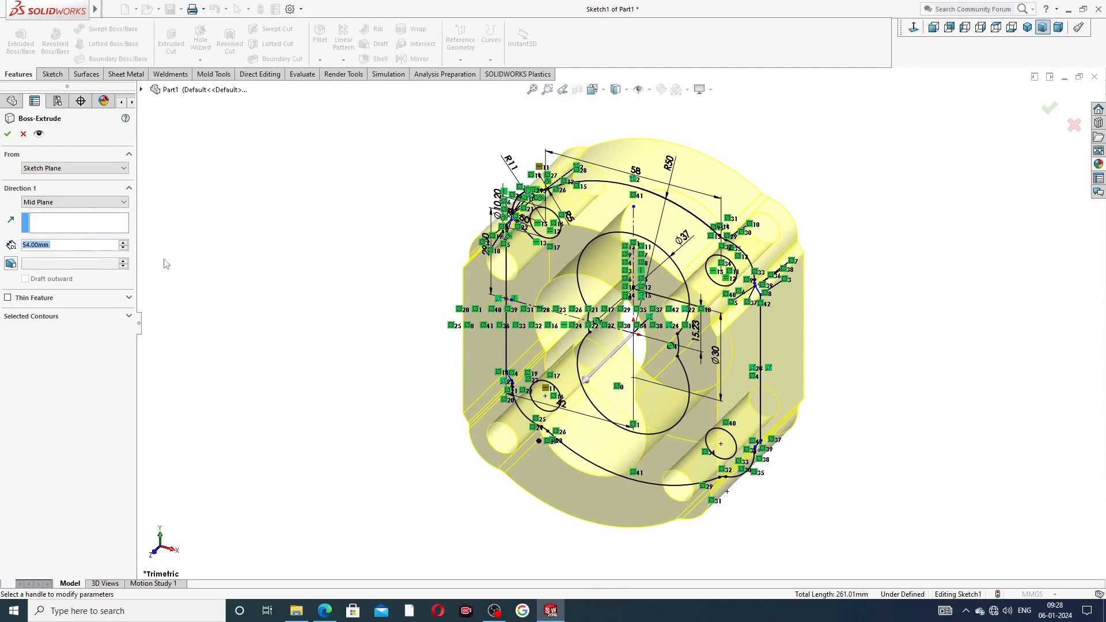
{"action": "middle_click_drag", "start_coordinate": [867, 303], "coordinate": [847, 276]}
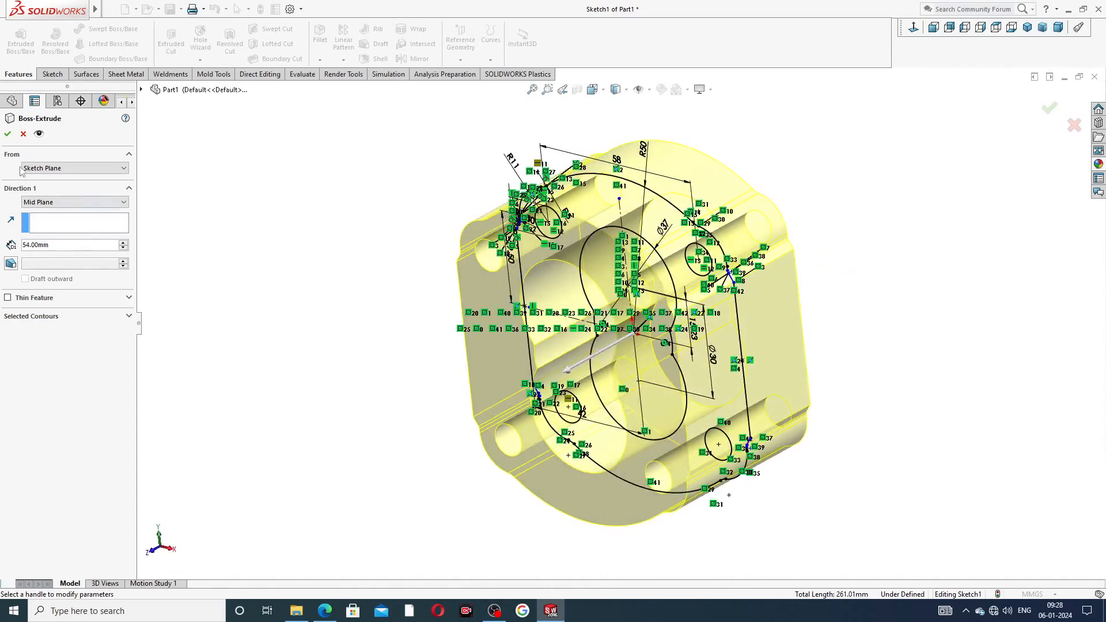
{"action": "left_click", "coordinate": [8, 134]}
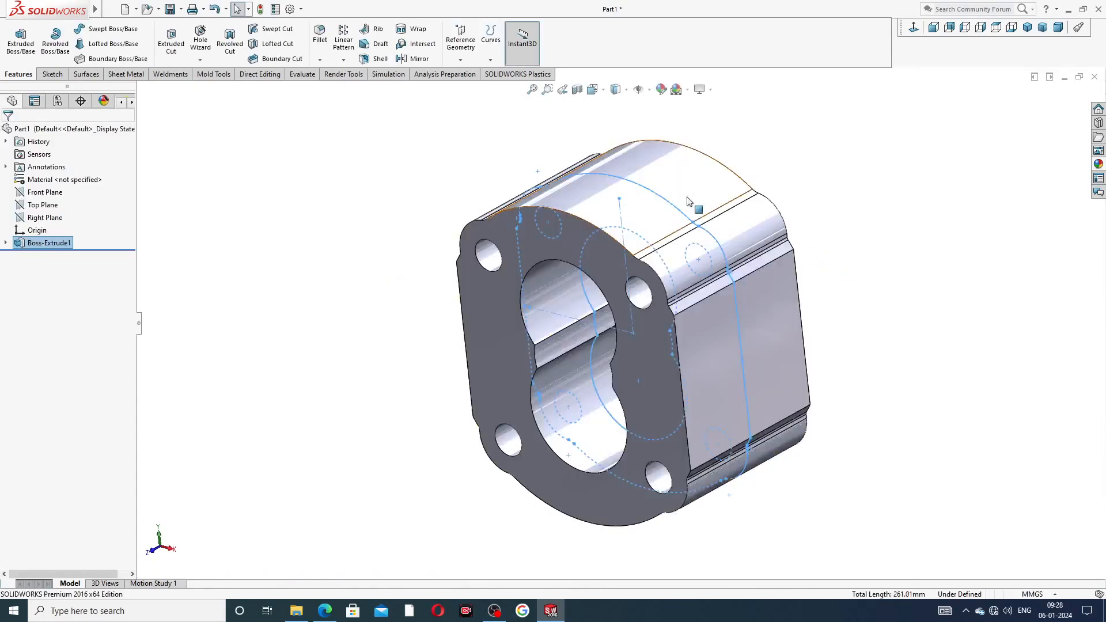
Step: Check the extruded body against the PART-12 drawing and open a new sketch on its front face
{"action": "middle_click_drag", "start_coordinate": [797, 144], "coordinate": [806, 215]}
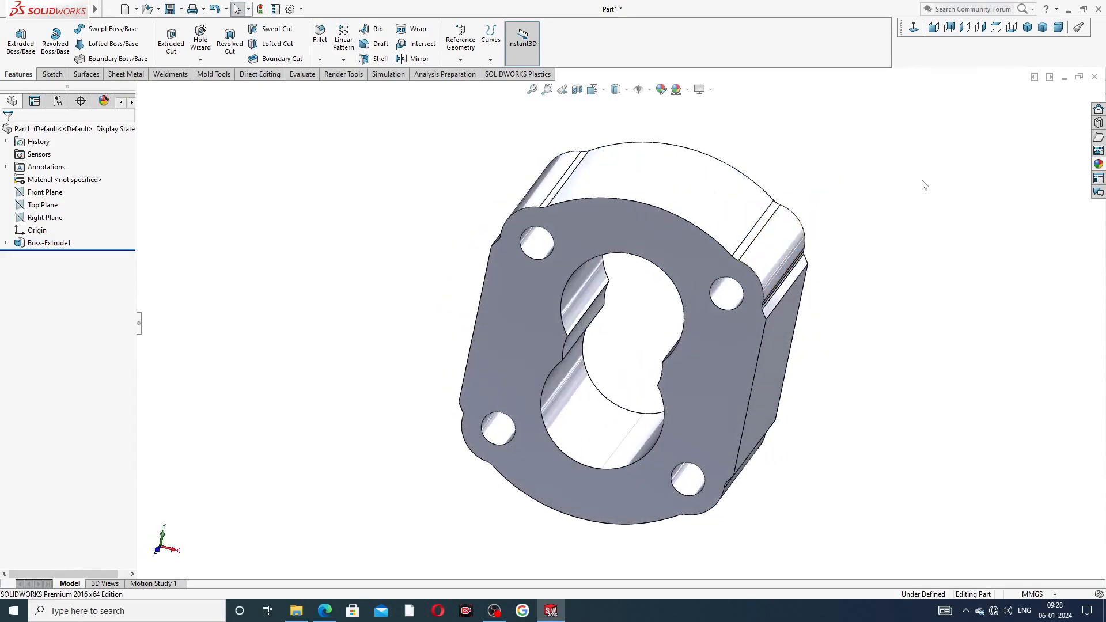
{"action": "middle_click_drag", "start_coordinate": [758, 256], "coordinate": [709, 258]}
{"action": "scroll", "coordinate": [653, 292], "scroll_direction": "down", "scroll_amount": 3}
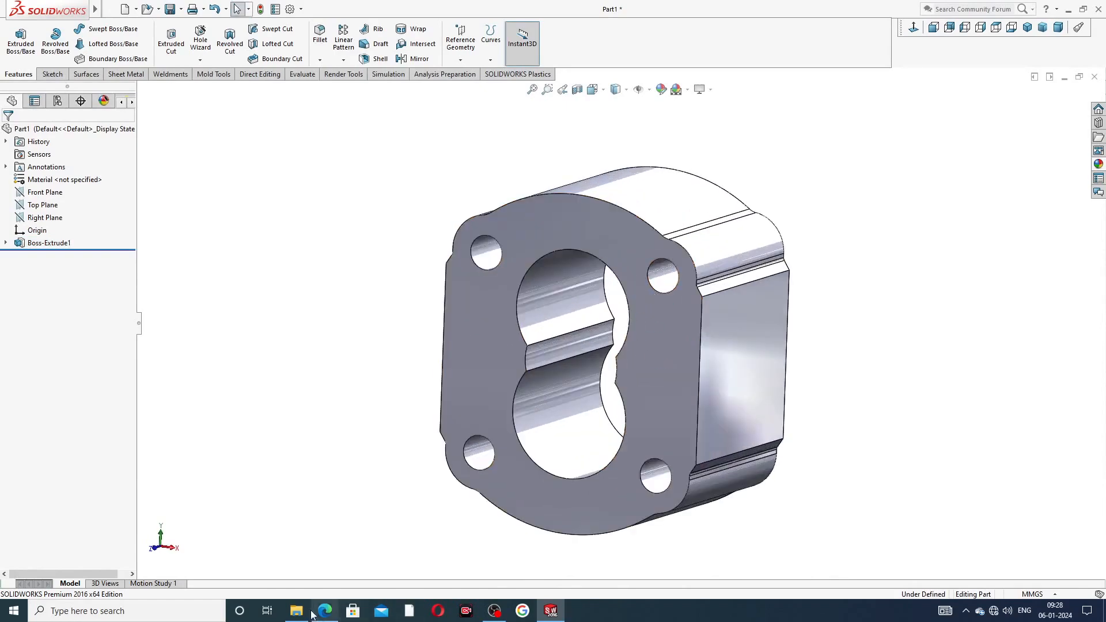
{"action": "left_click", "coordinate": [322, 612]}
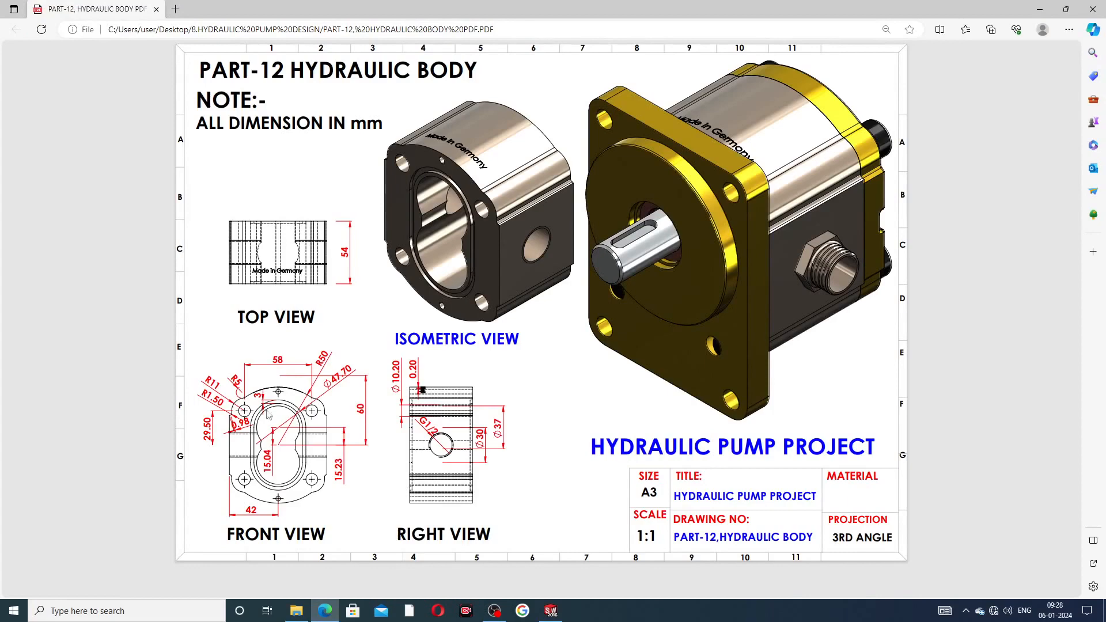
{"action": "key", "text": "alt+Tab"}
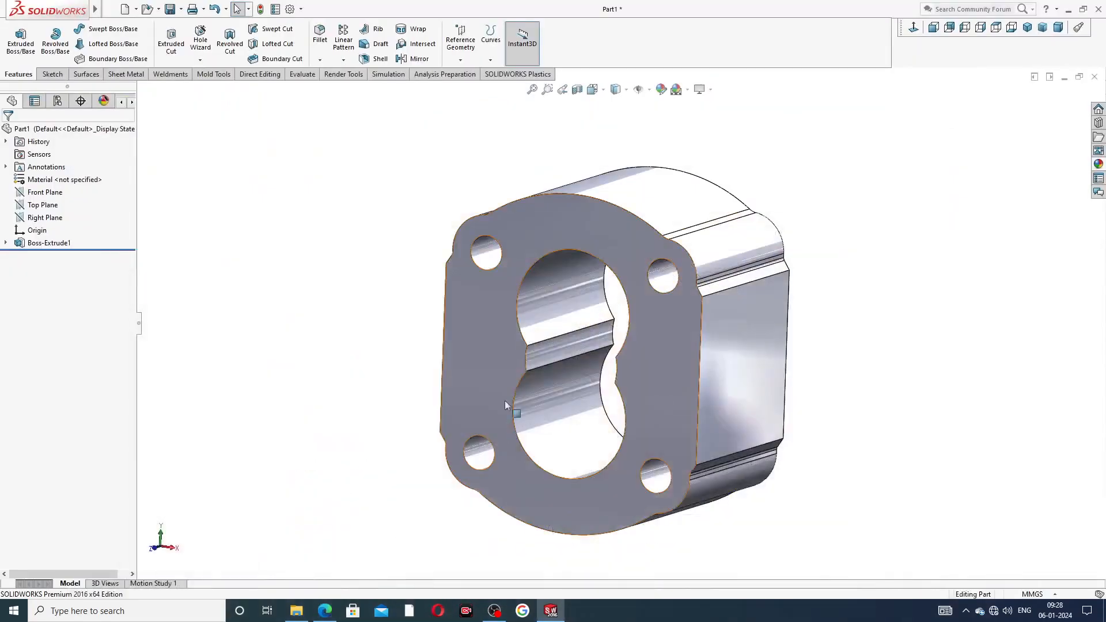
{"action": "left_click", "coordinate": [559, 226]}
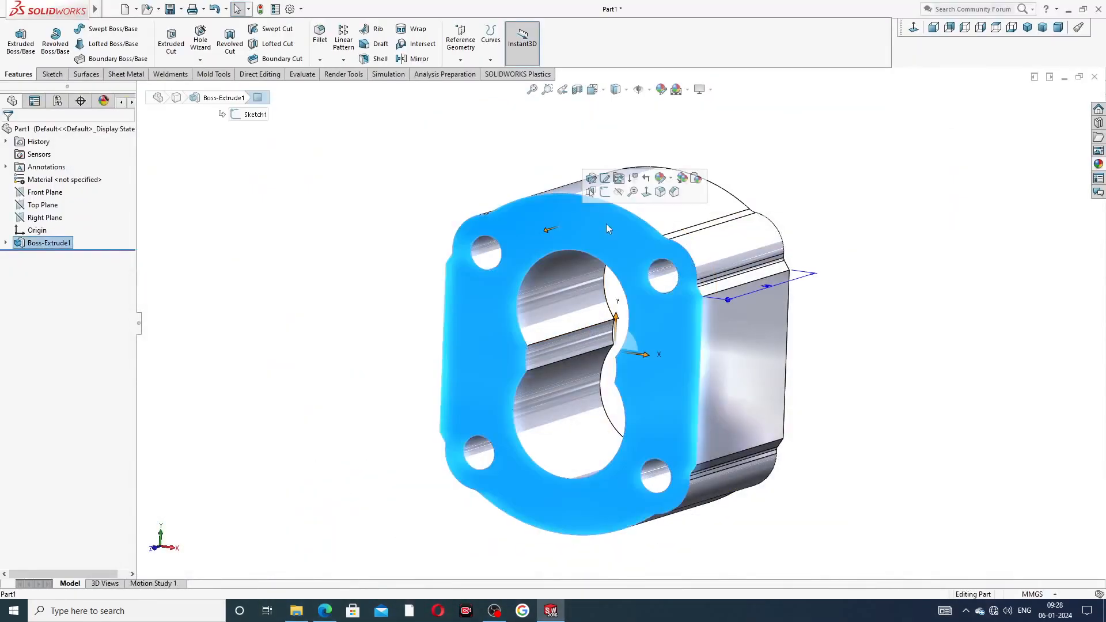
{"action": "left_click", "coordinate": [605, 194]}
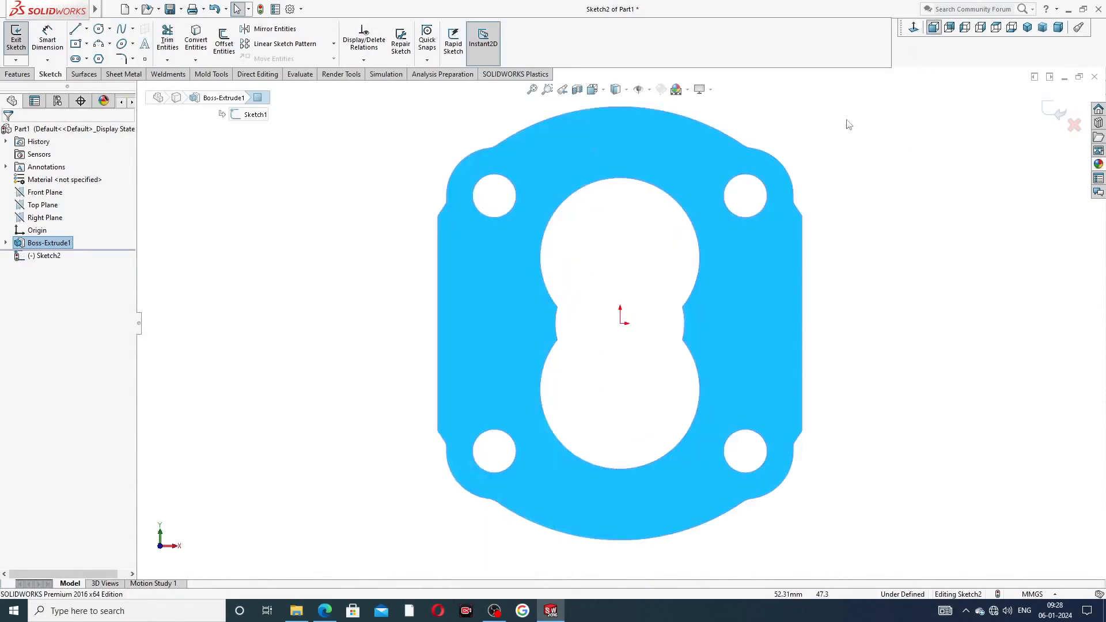
{"action": "left_click", "coordinate": [87, 30]}
{"action": "left_click", "coordinate": [95, 56]}
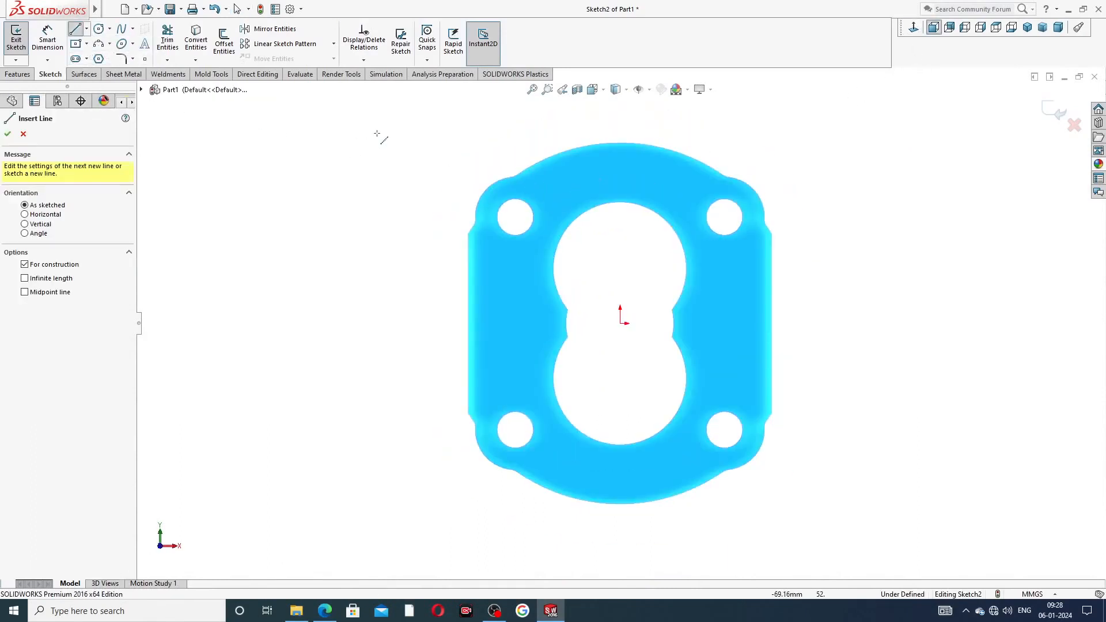
{"action": "left_click", "coordinate": [620, 323]}
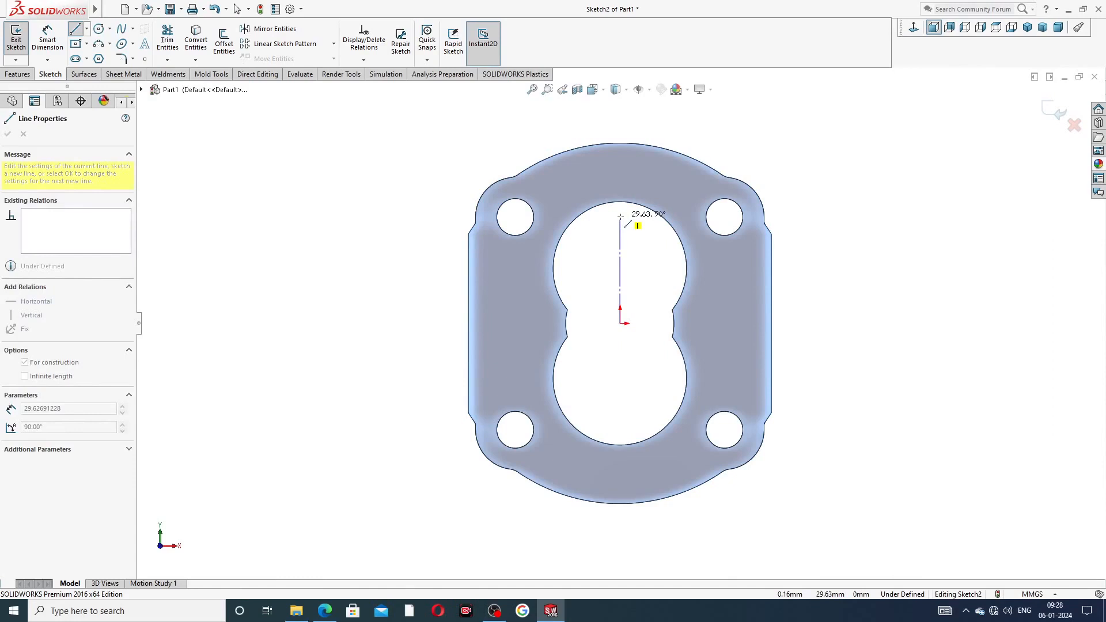
{"action": "key", "text": "Escape"}
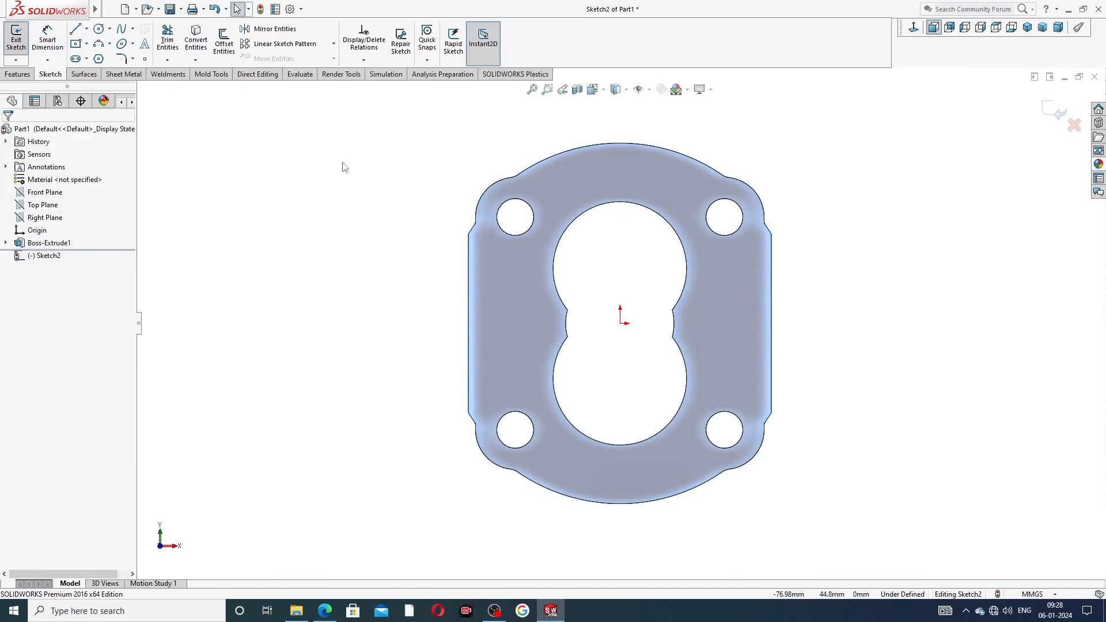
Step: Draw a vertical centerline about 29 mm long down to the origin and a horizontal centerline from the origin toward the right side
{"action": "left_click", "coordinate": [87, 29]}
{"action": "left_click", "coordinate": [103, 56]}
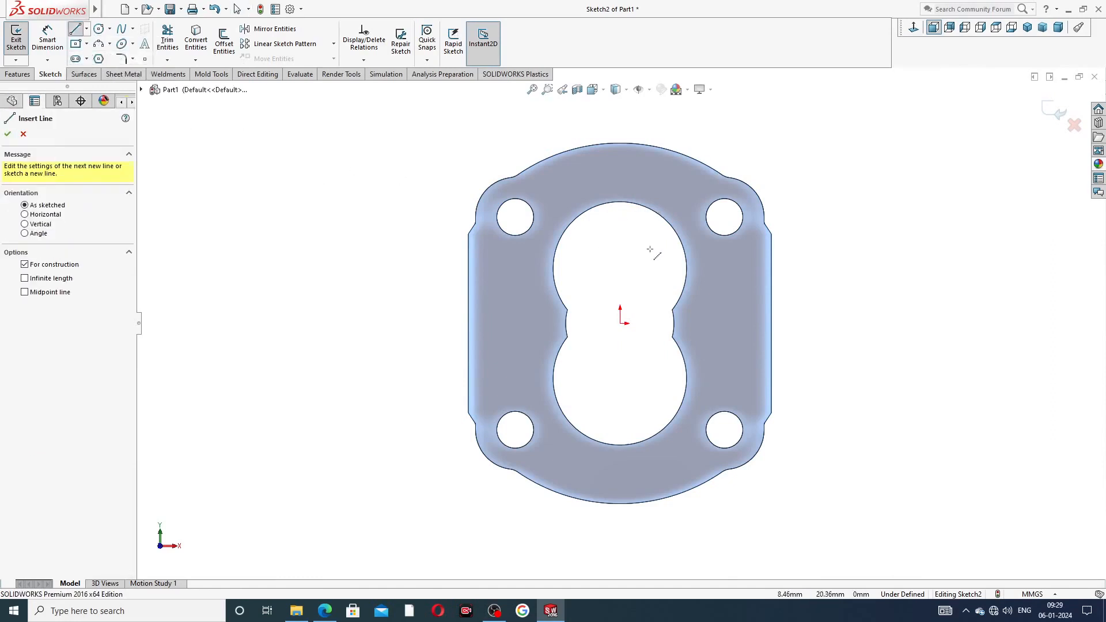
{"action": "left_click", "coordinate": [619, 218]}
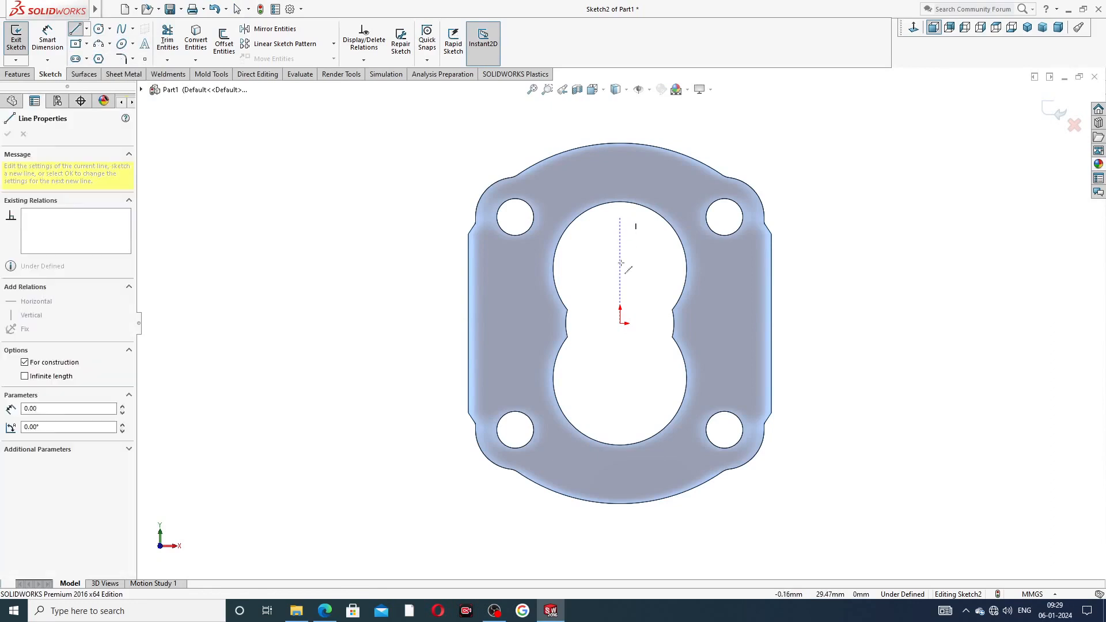
{"action": "left_click", "coordinate": [620, 323]}
{"action": "left_click", "coordinate": [727, 323]}
{"action": "right_click", "coordinate": [846, 250]}
{"action": "left_click", "coordinate": [871, 257]}
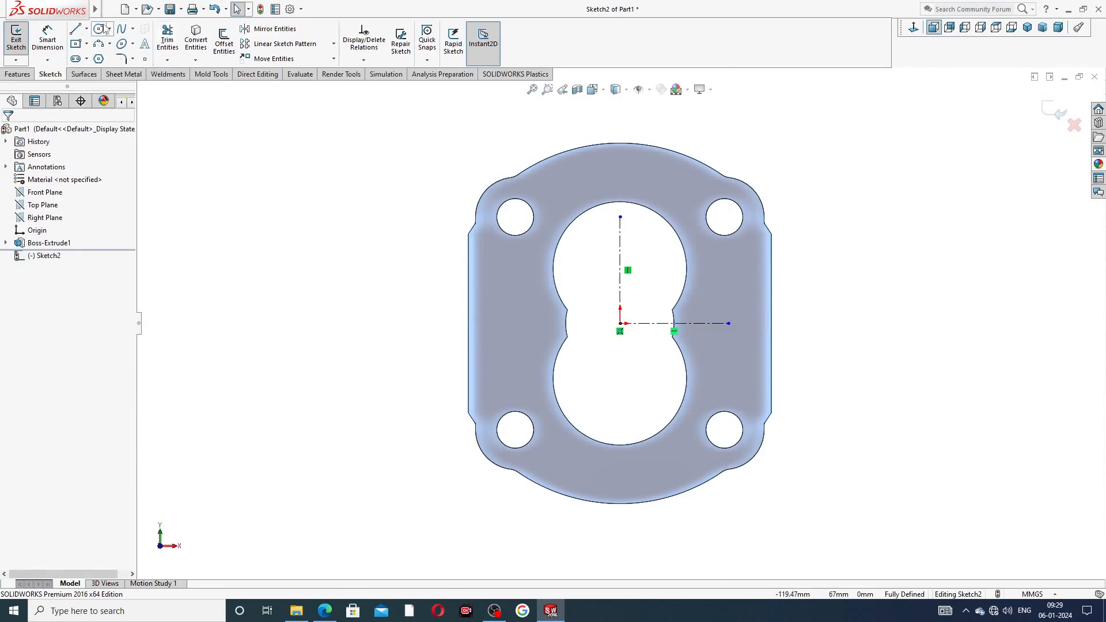
Step: Sketch a circle of about 20.6 mm radius centered on the vertical centerline, about 18.8 mm above the origin
{"action": "left_click", "coordinate": [619, 255]}
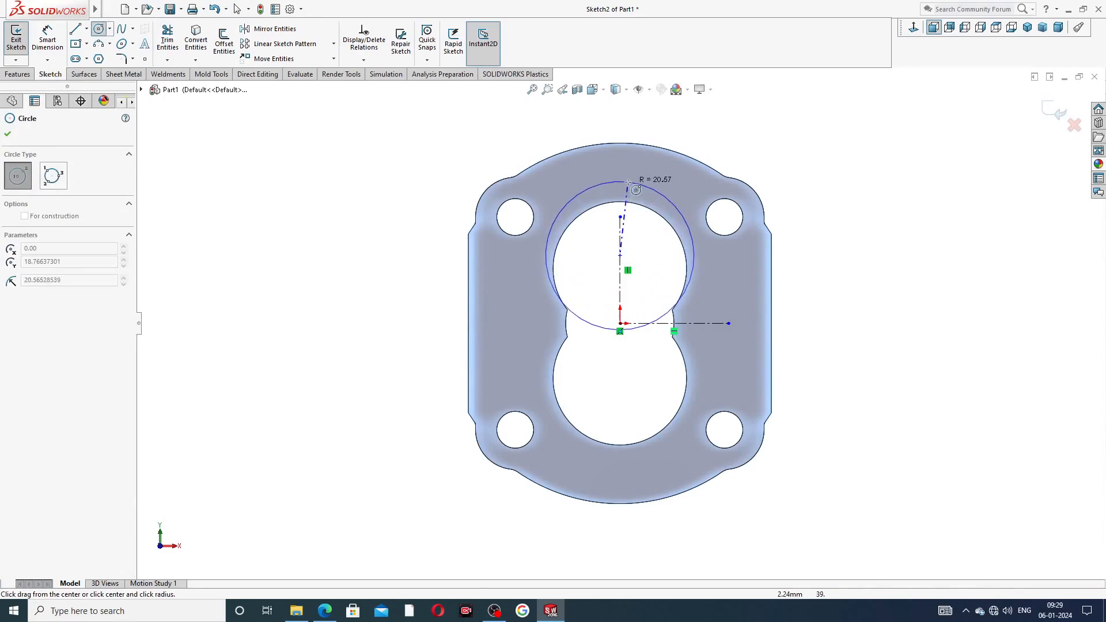
{"action": "left_click", "coordinate": [628, 183]}
{"action": "right_click", "coordinate": [747, 157]}
{"action": "left_click", "coordinate": [780, 166]}
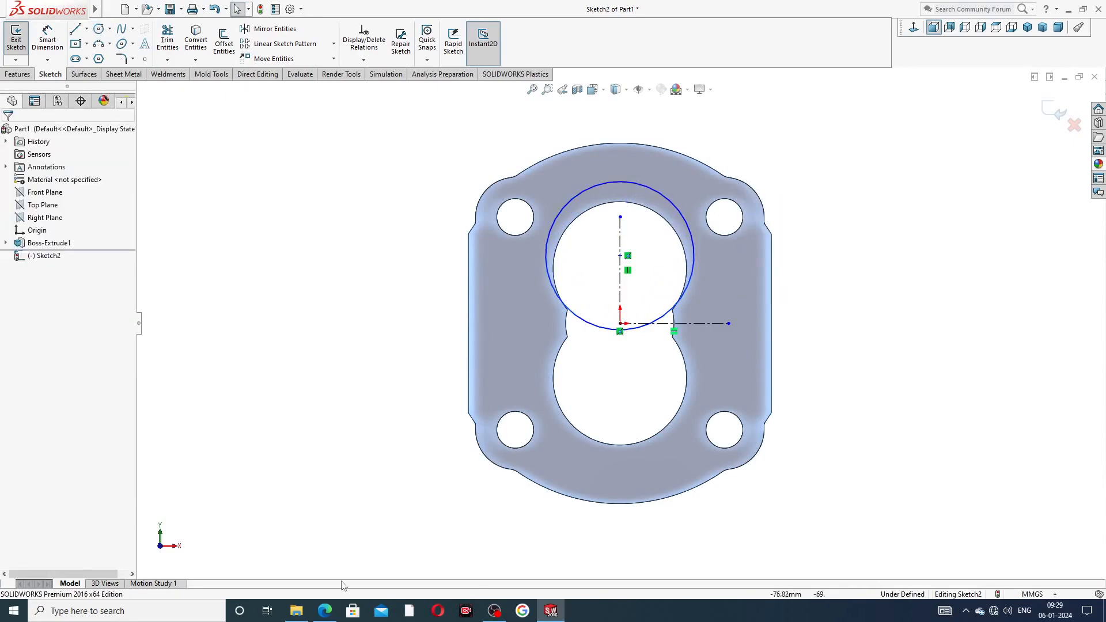
Step: Look up the groove diameter in the PART-12 drawing and dimension the new circle's diameter as 47.70 mm
{"action": "left_click", "coordinate": [325, 610]}
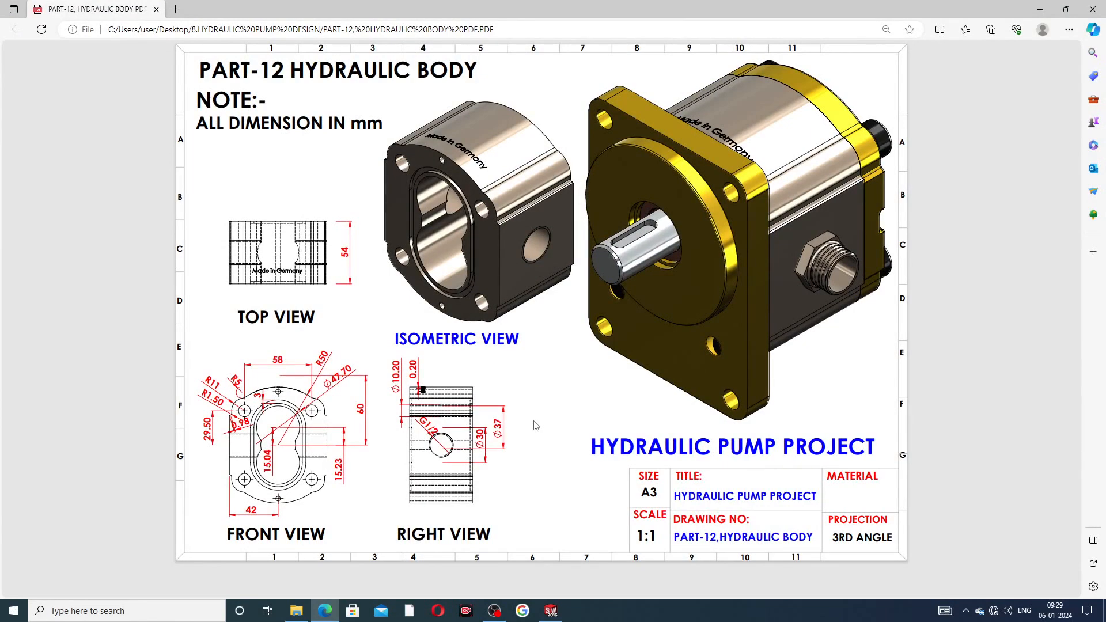
{"action": "left_click", "coordinate": [550, 611]}
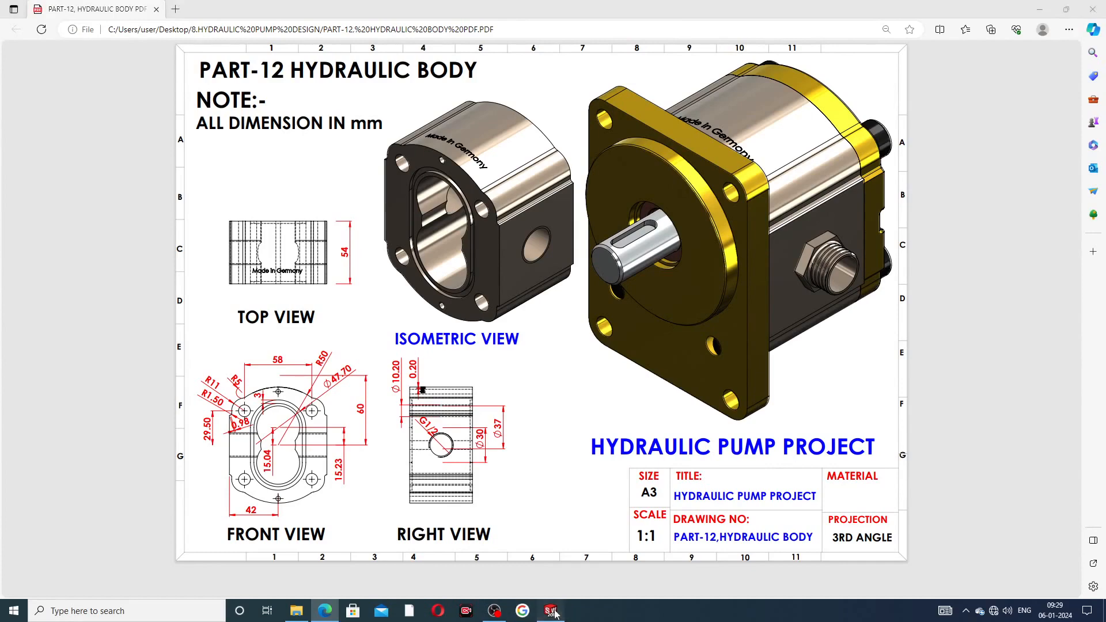
{"action": "left_click", "coordinate": [47, 38]}
{"action": "left_click", "coordinate": [569, 203]}
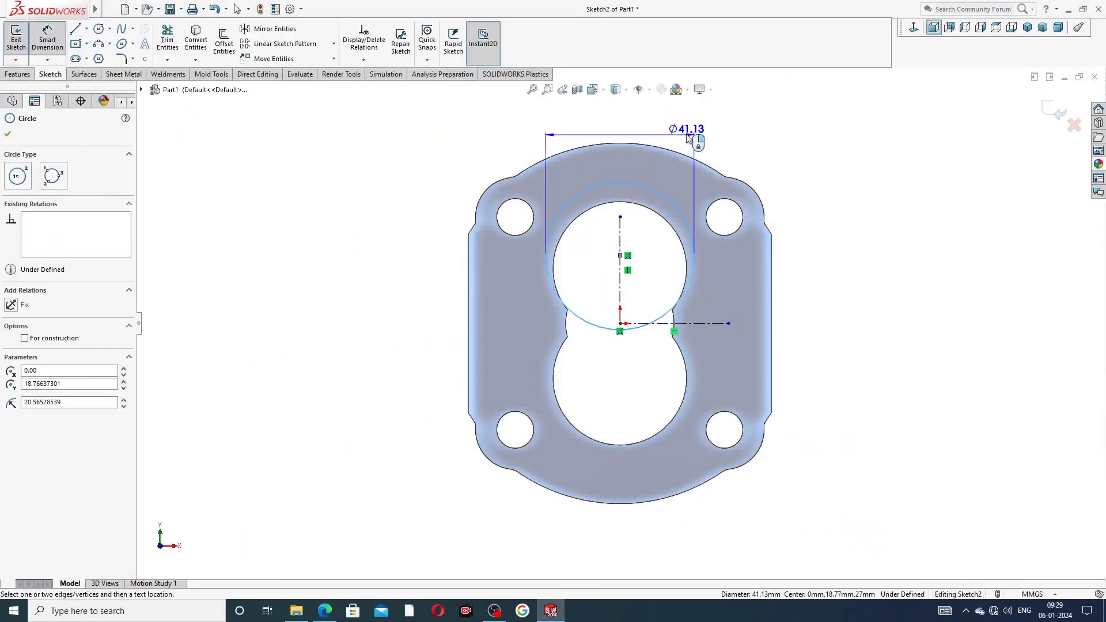
{"action": "left_click", "coordinate": [699, 133]}
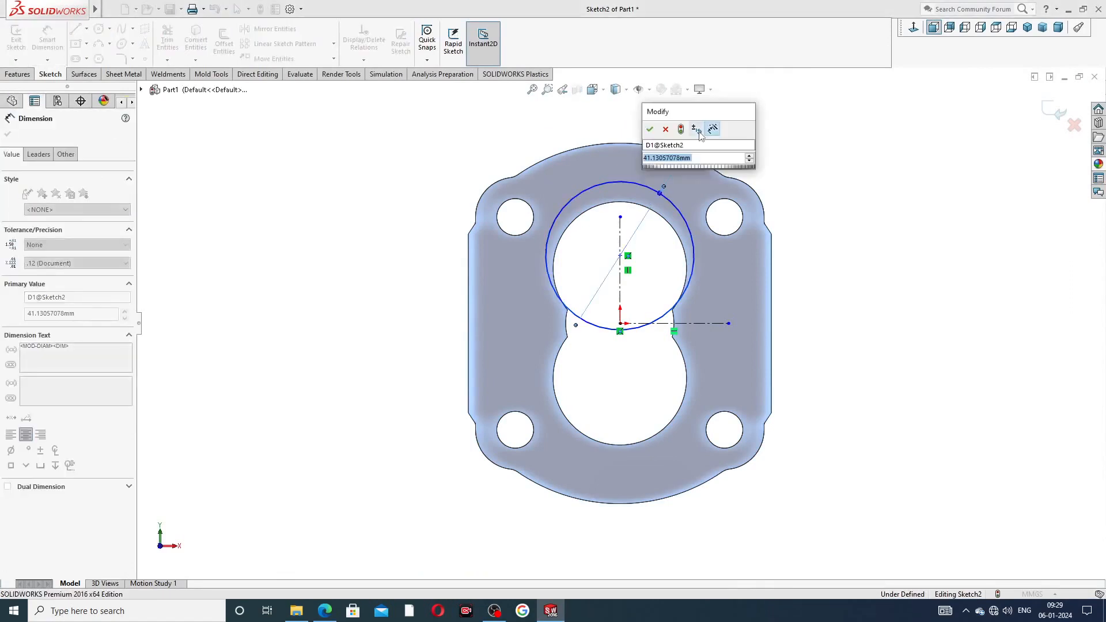
{"action": "type", "text": "47"}
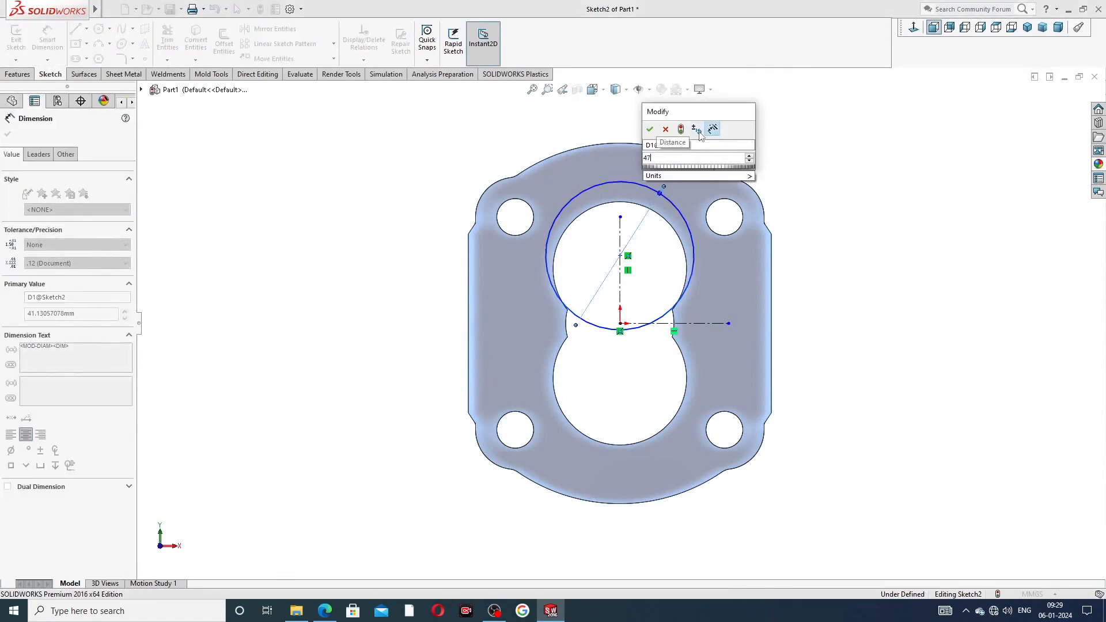
{"action": "type", "text": ".70"}
{"action": "key", "text": "Return"}
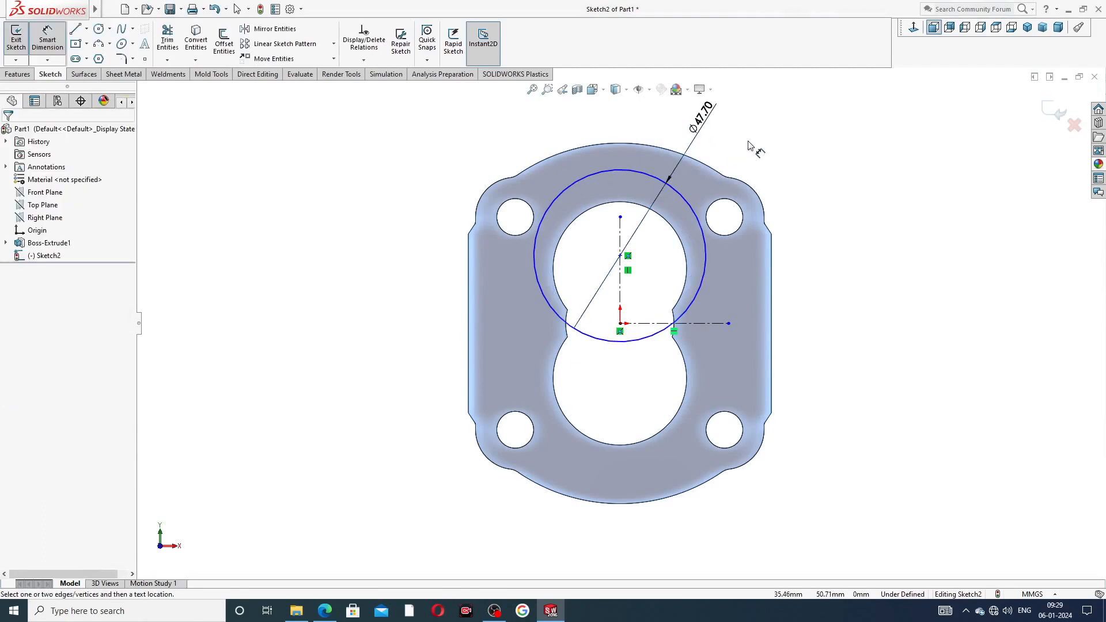
Step: Dimension the vertical distance between the circle's center and the origin as 15.04 mm
{"action": "left_click", "coordinate": [619, 270]}
{"action": "left_click", "coordinate": [620, 325]}
{"action": "left_click", "coordinate": [517, 298]}
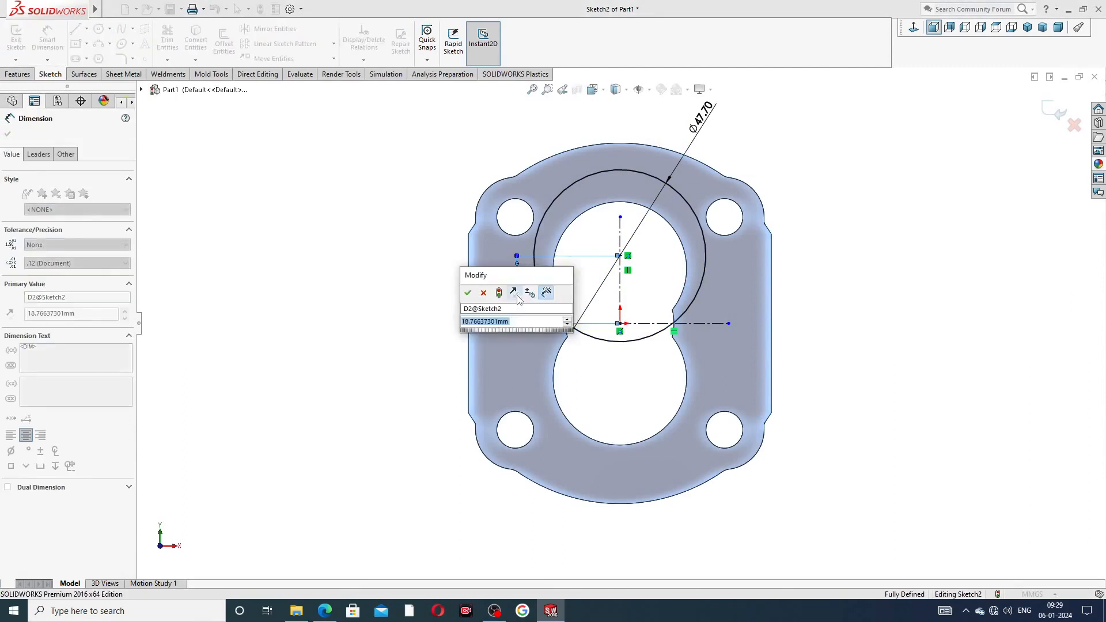
{"action": "type", "text": "15."}
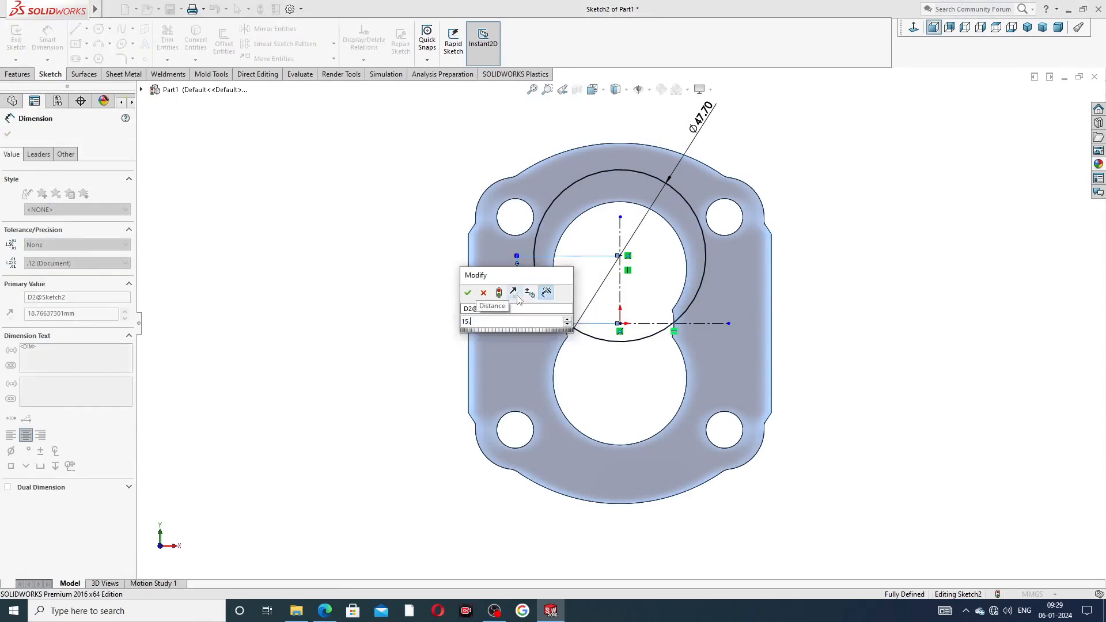
{"action": "type", "text": "04"}
{"action": "key", "text": "Return"}
{"action": "left_click", "coordinate": [866, 217]}
{"action": "right_click", "coordinate": [833, 156]}
{"action": "left_click", "coordinate": [857, 171]}
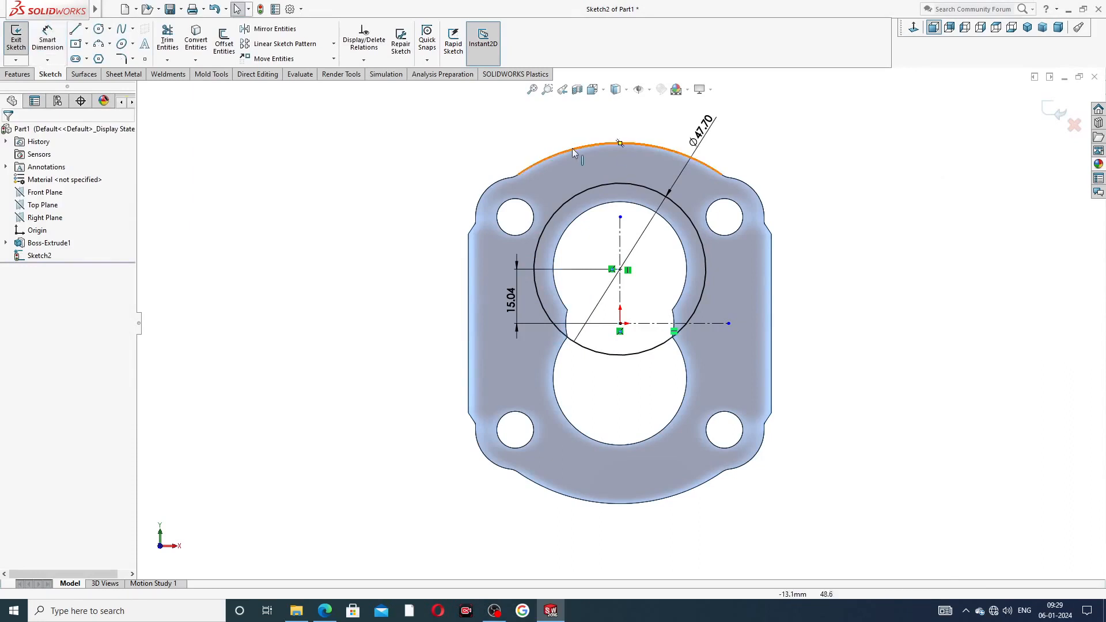
Step: Mirror the 47.70 mm circle about the horizontal centerline
{"action": "left_click", "coordinate": [283, 29]}
{"action": "left_click", "coordinate": [567, 203]}
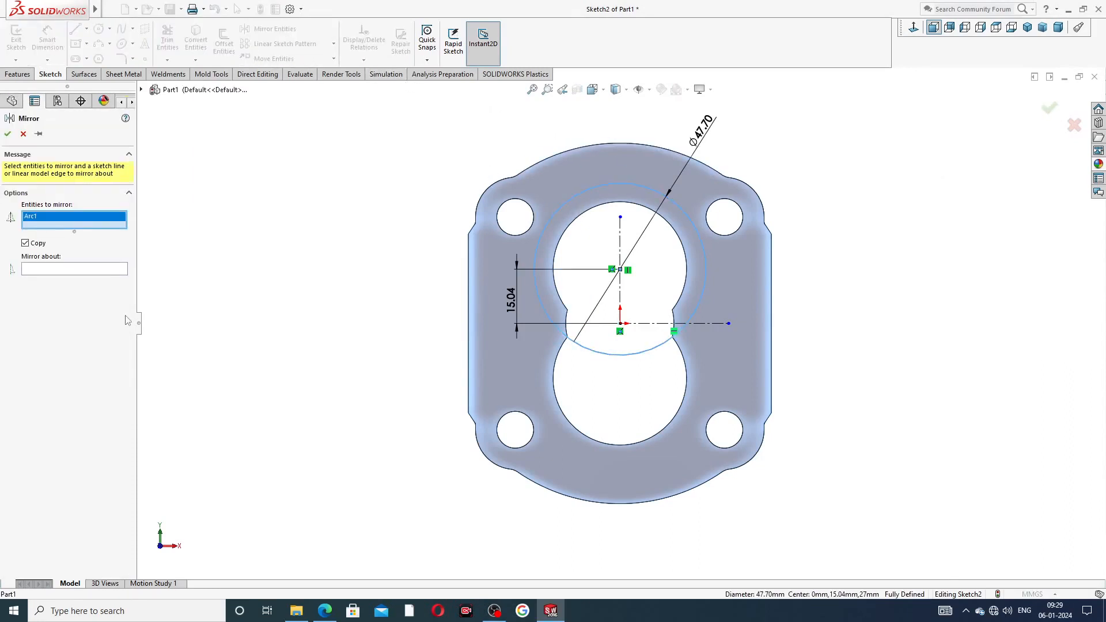
{"action": "left_click", "coordinate": [102, 272]}
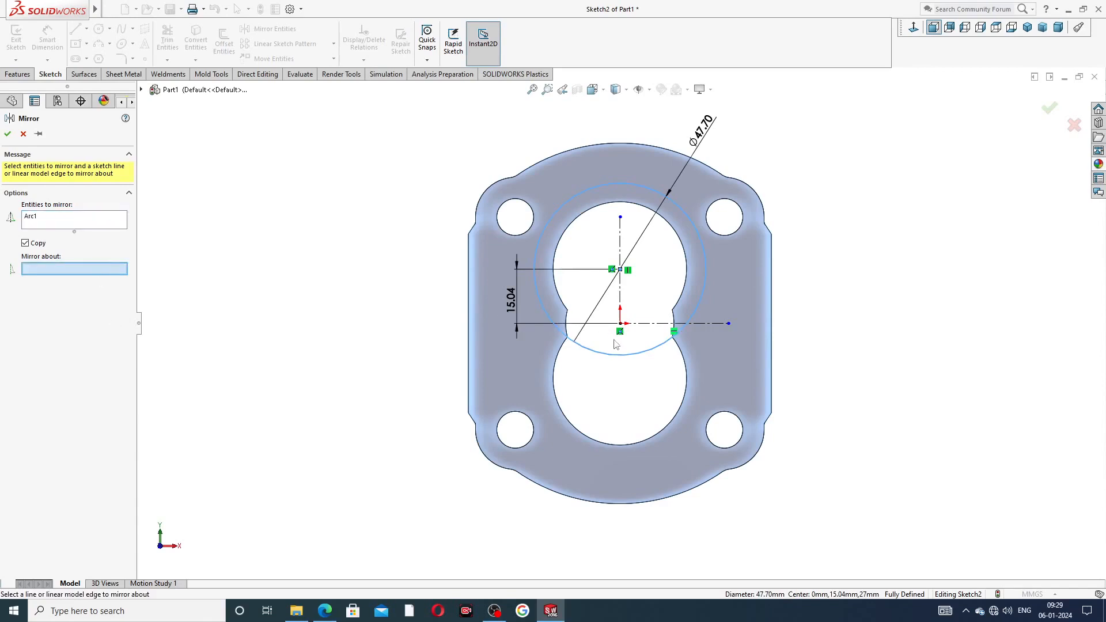
{"action": "left_click", "coordinate": [633, 327]}
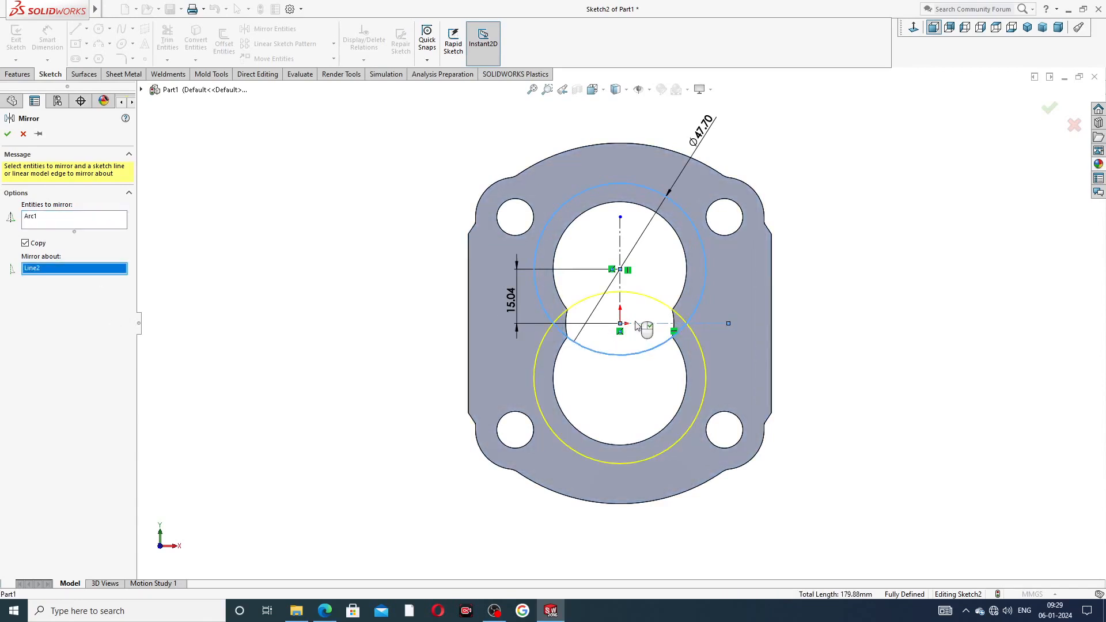
{"action": "left_click", "coordinate": [7, 133]}
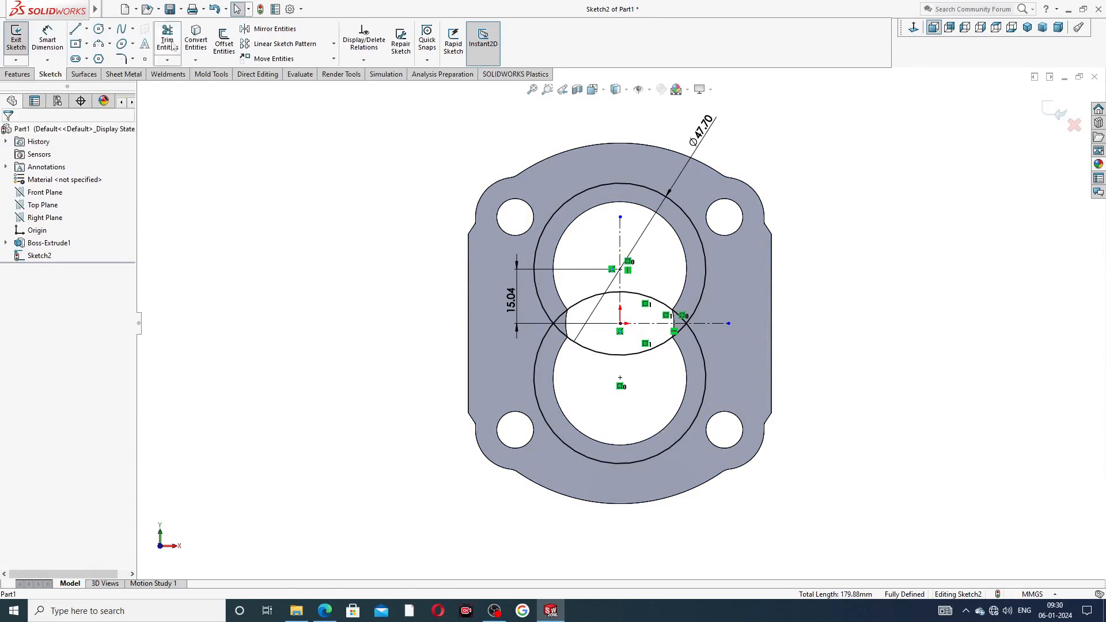
Step: Draw a vertical line joining the leftmost points of the upper and lower circles
{"action": "left_click", "coordinate": [76, 30]}
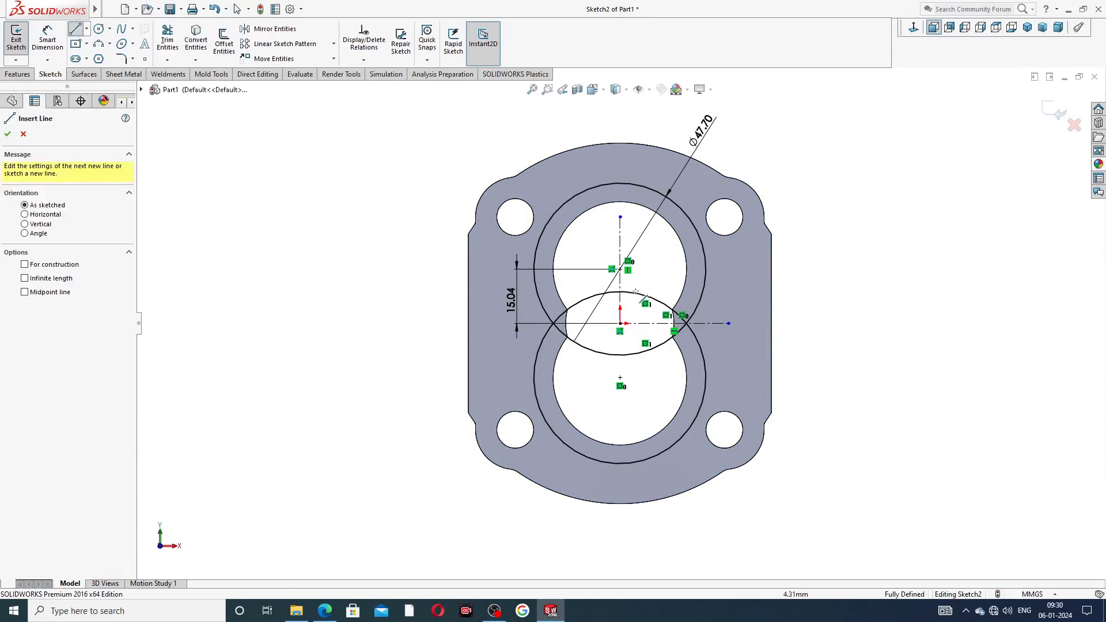
{"action": "left_click", "coordinate": [534, 269]}
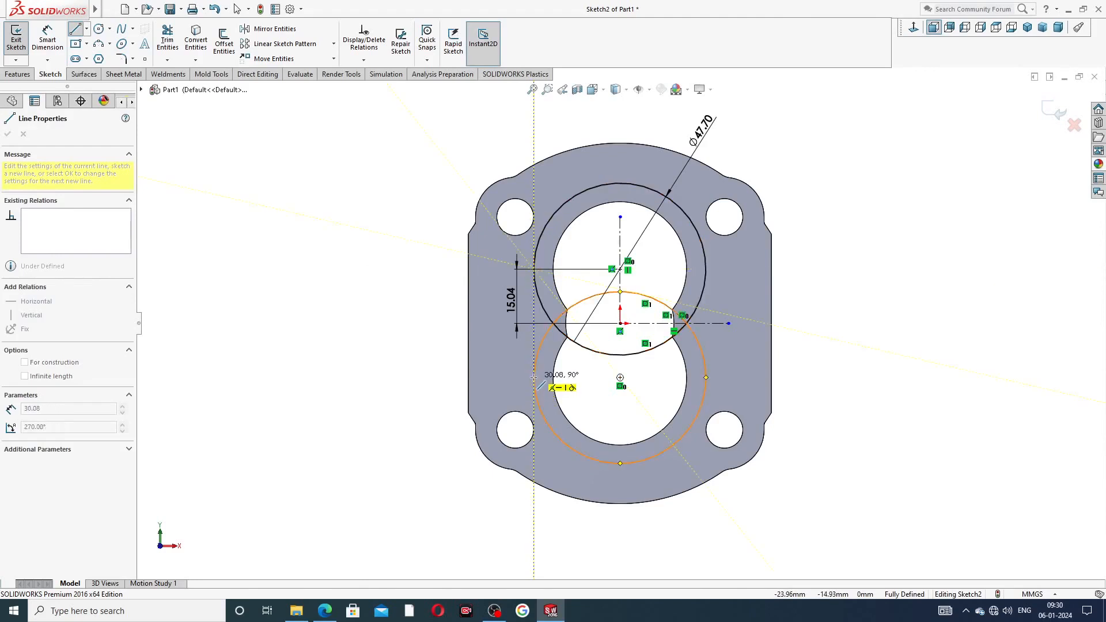
{"action": "left_click", "coordinate": [534, 377]}
{"action": "right_click", "coordinate": [466, 358]}
{"action": "left_click", "coordinate": [486, 358]}
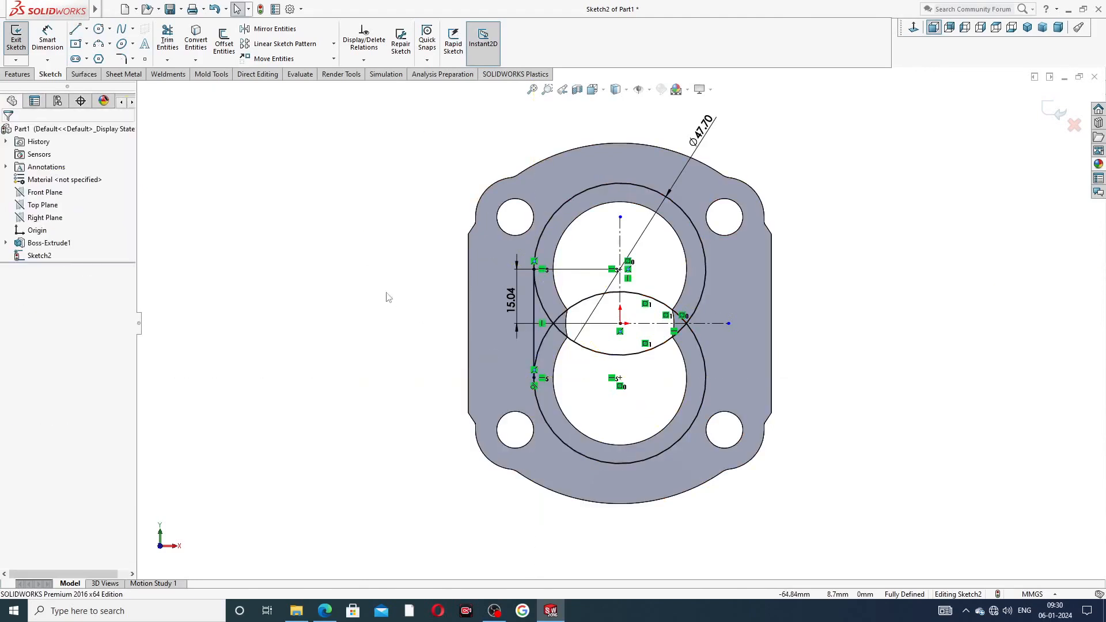
Step: Draw a vertical line joining the rightmost points of the upper and lower circles
{"action": "left_click", "coordinate": [73, 33]}
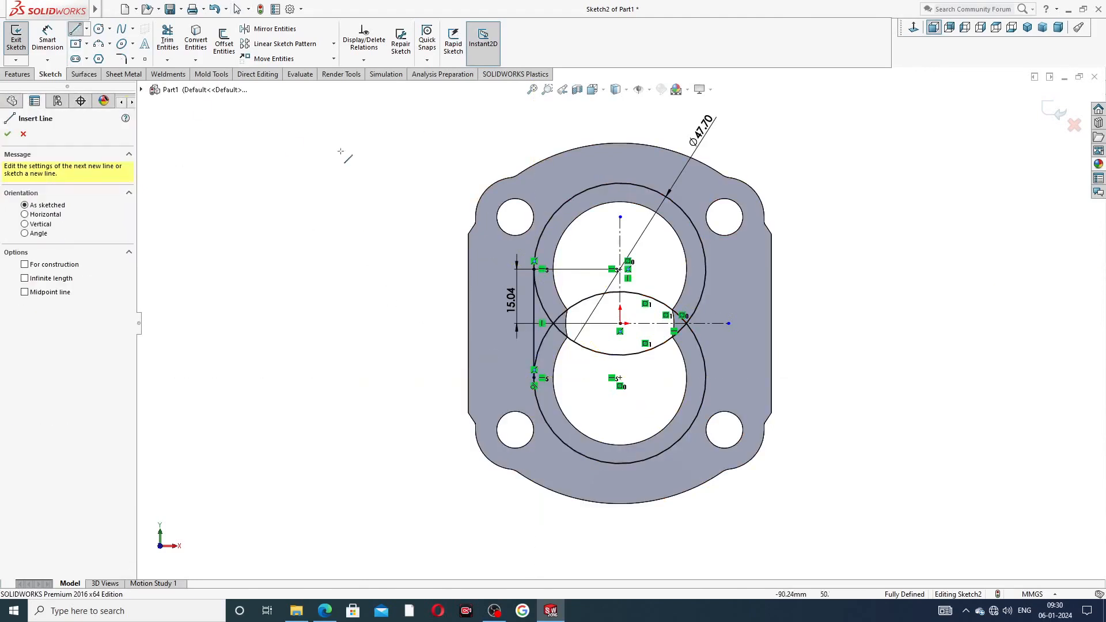
{"action": "left_click", "coordinate": [706, 268]}
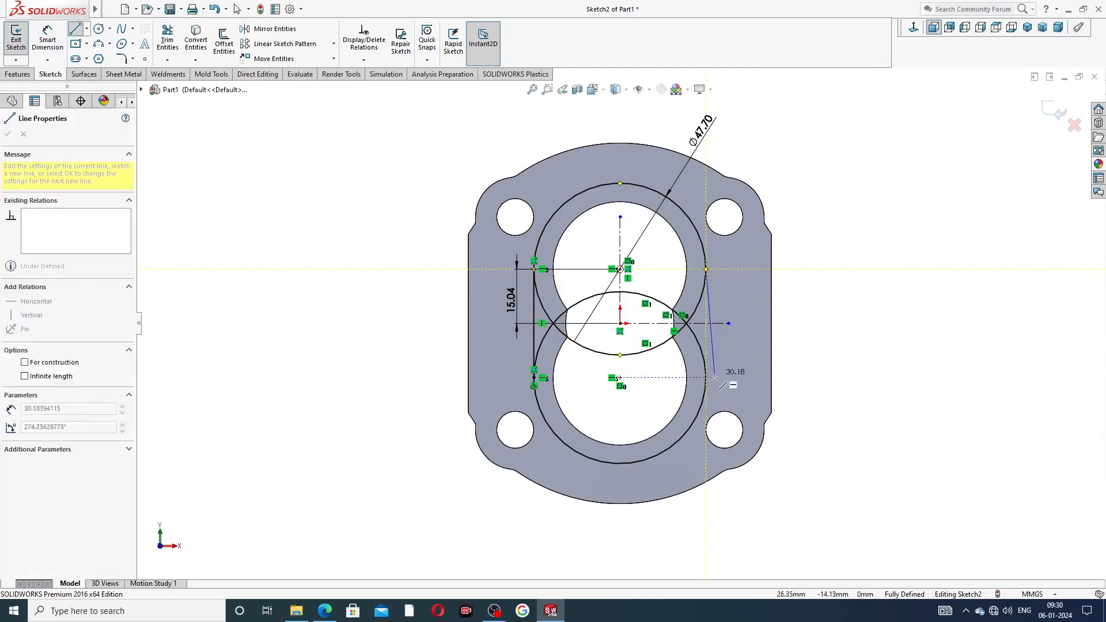
{"action": "left_click", "coordinate": [705, 378]}
{"action": "right_click", "coordinate": [830, 323]}
{"action": "left_click", "coordinate": [851, 331]}
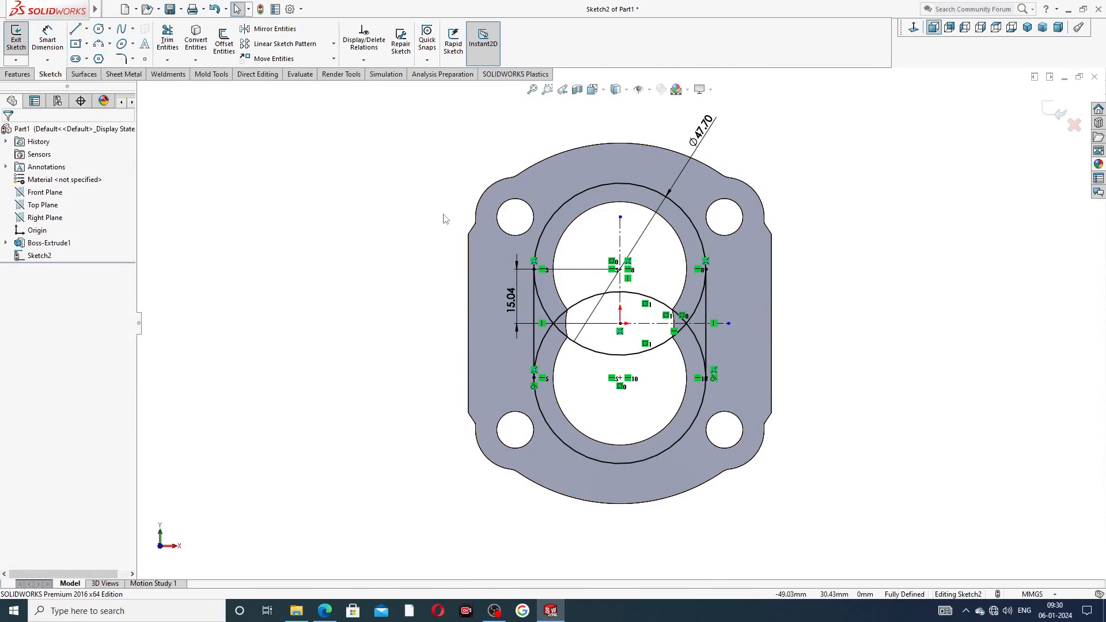
Step: Trim the overlapping inner arcs of the two 47.70 mm circles to leave a single slot-shaped outline
{"action": "left_click", "coordinate": [167, 40]}
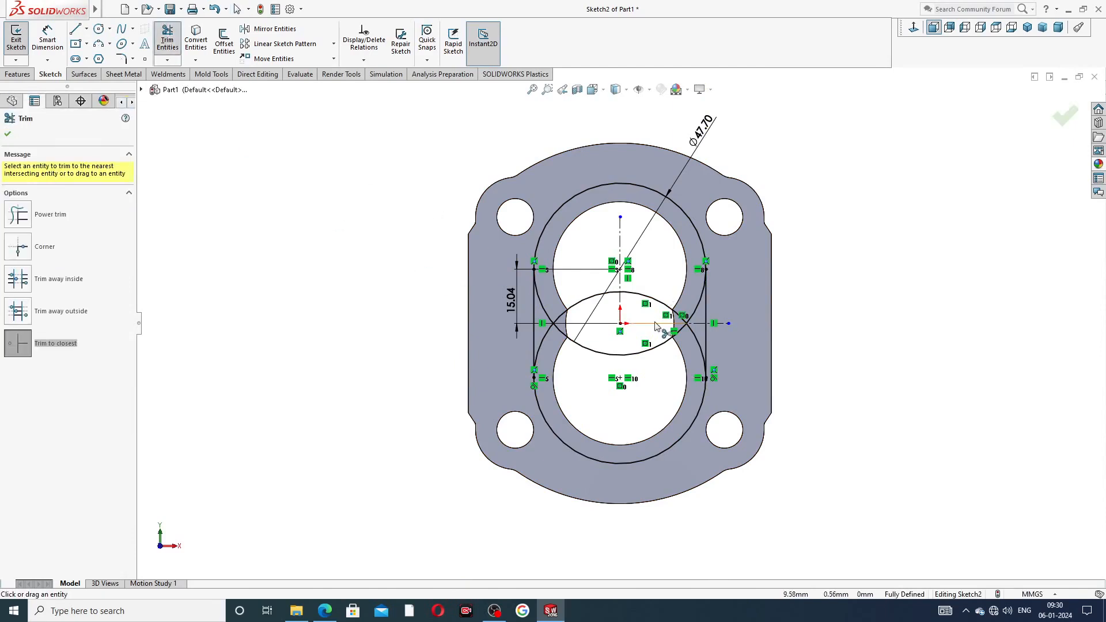
{"action": "scroll", "coordinate": [656, 327], "scroll_direction": "down", "scroll_amount": 3}
{"action": "left_click", "coordinate": [515, 295]}
{"action": "left_click", "coordinate": [549, 379]}
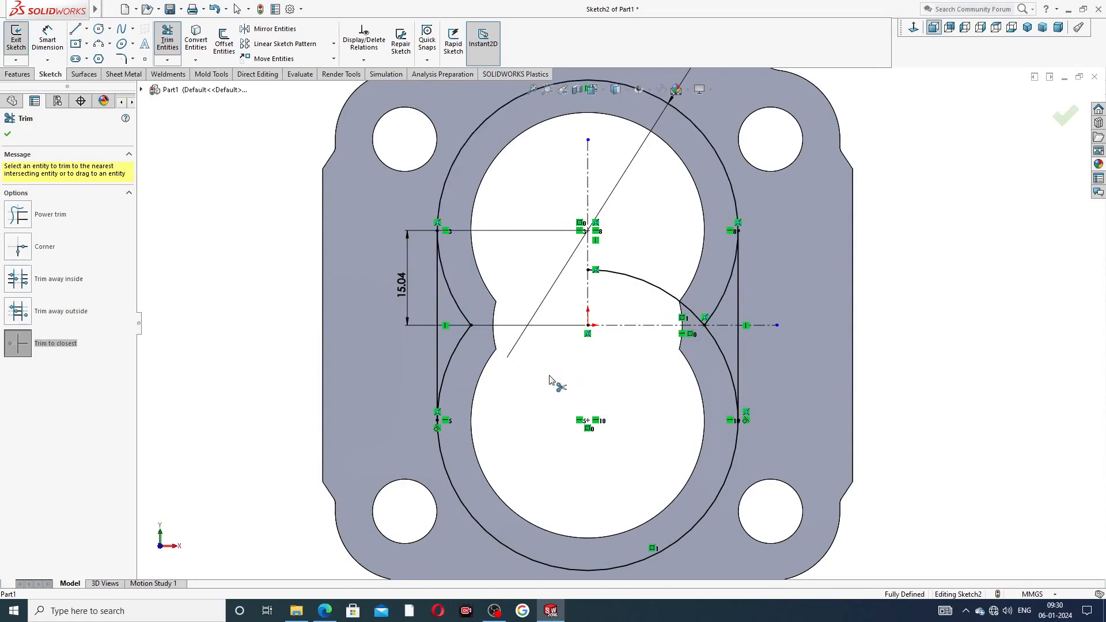
{"action": "left_click", "coordinate": [471, 310]}
{"action": "left_click", "coordinate": [470, 334]}
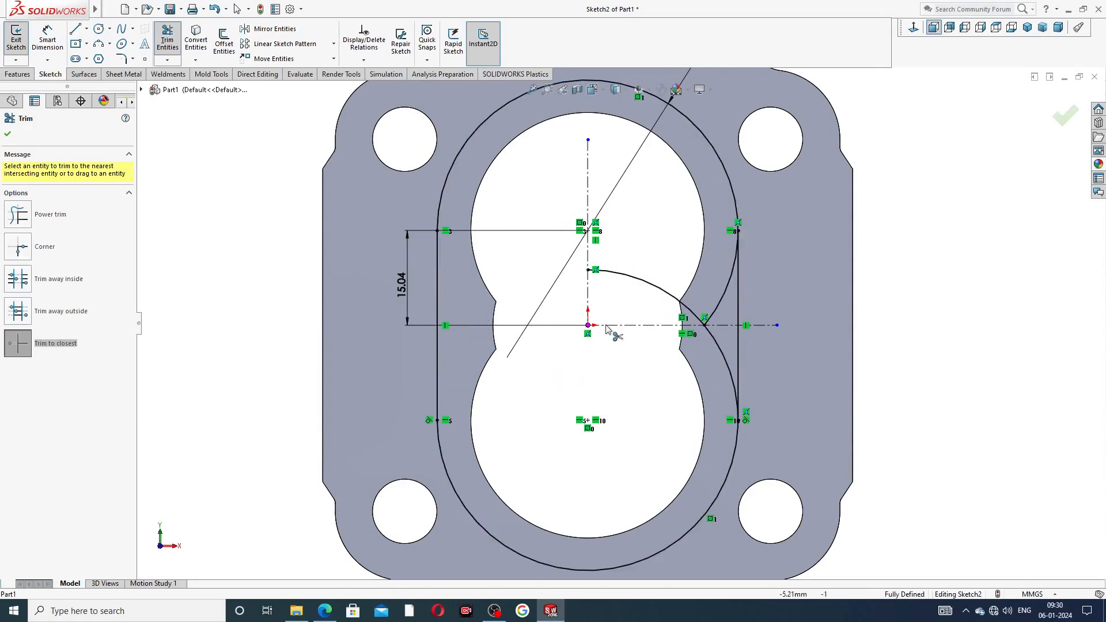
{"action": "left_click", "coordinate": [668, 292]}
{"action": "left_click", "coordinate": [704, 317]}
{"action": "left_click", "coordinate": [717, 341]}
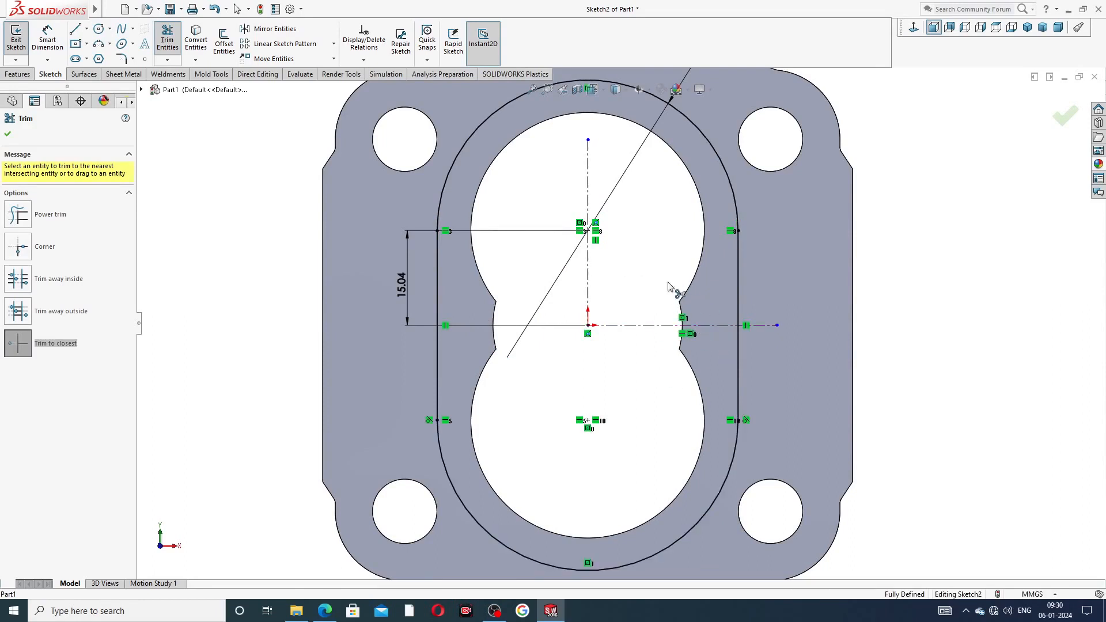
{"action": "key", "text": "z"}
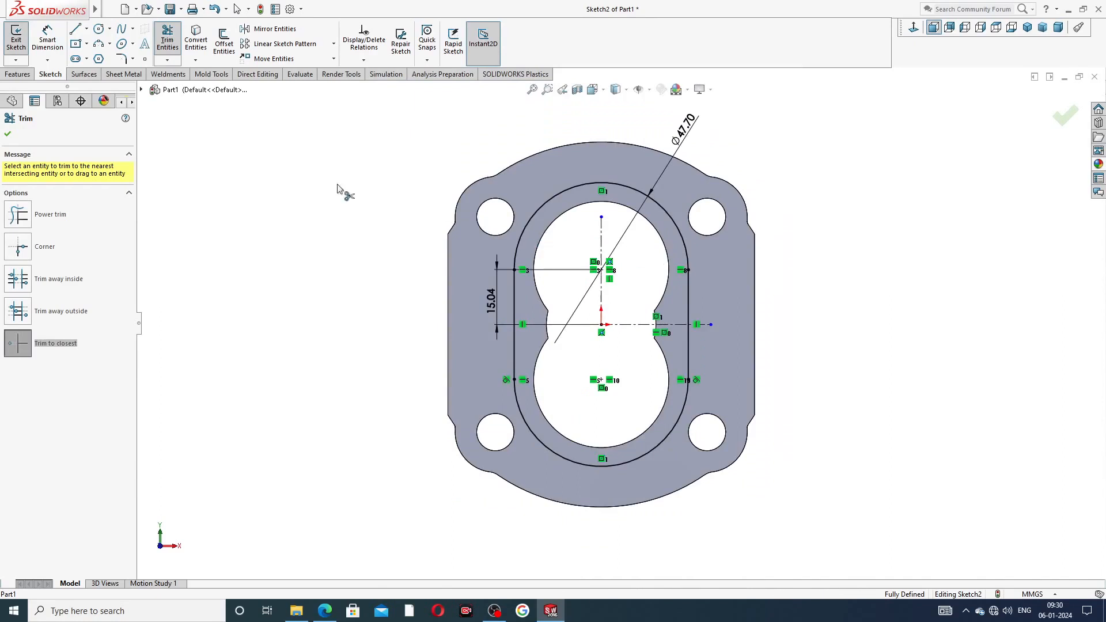
{"action": "left_click", "coordinate": [8, 135]}
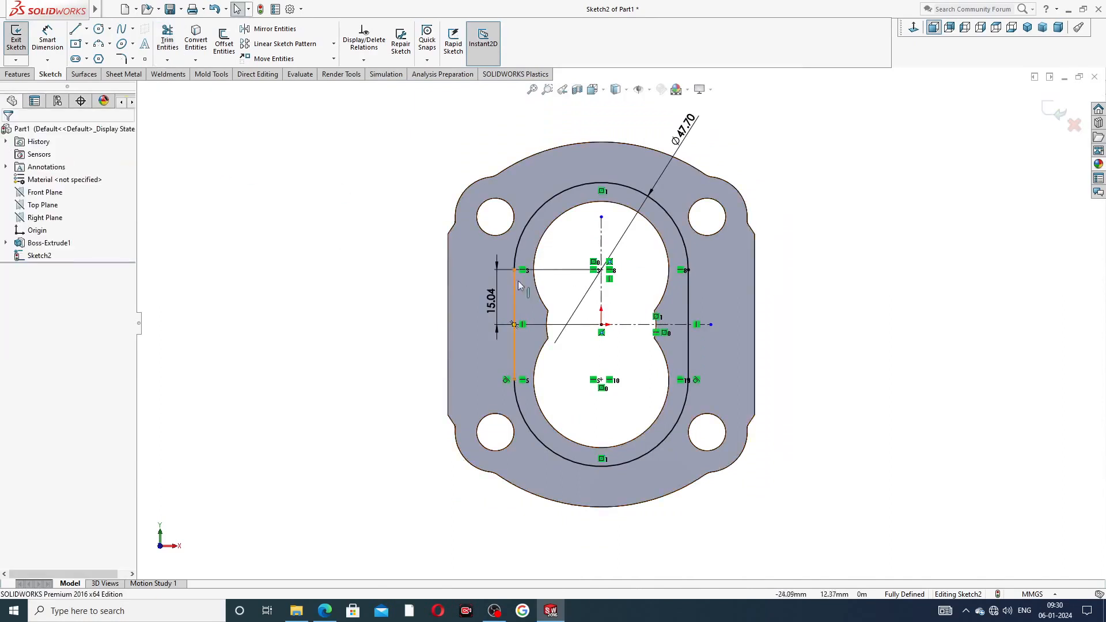
Step: Move the 47.70 and 15.04 dimensions farther from the outline, and switch to the PART-12 drawing PDF in the browser
{"action": "scroll", "coordinate": [521, 279], "scroll_direction": "down", "scroll_amount": 2}
{"action": "left_click_drag", "start_coordinate": [720, 109], "coordinate": [764, 125]}
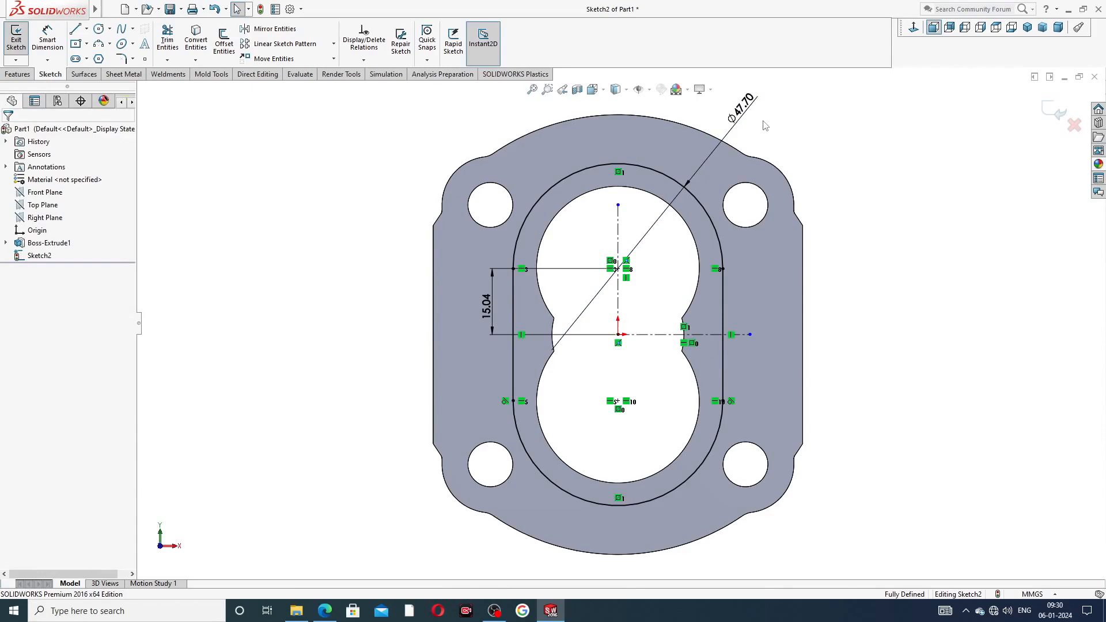
{"action": "left_click_drag", "start_coordinate": [489, 303], "coordinate": [478, 304]}
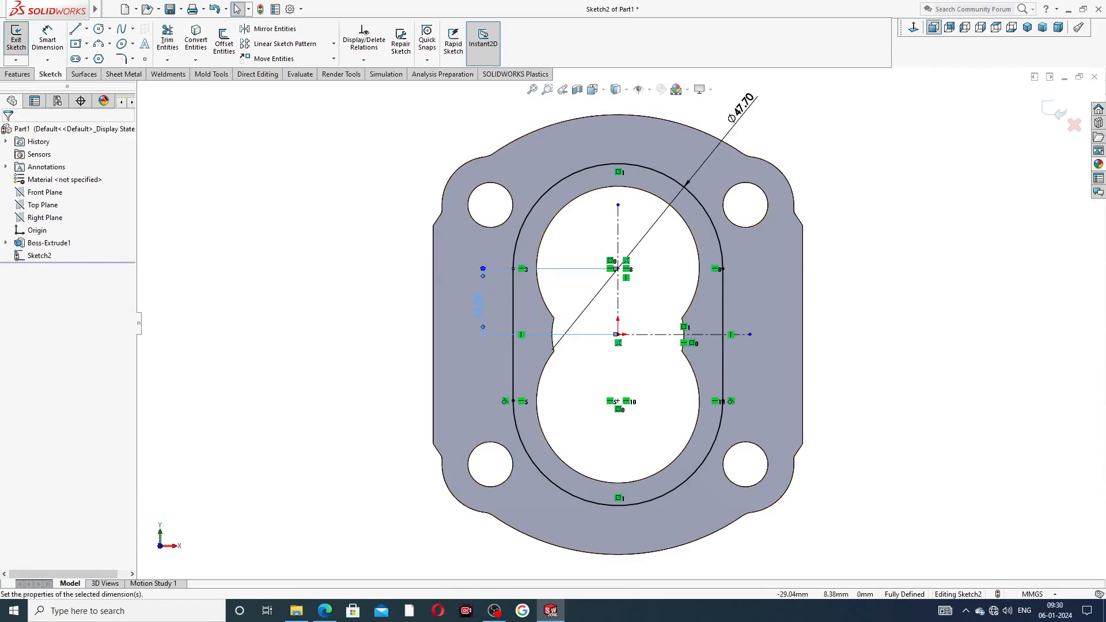
{"action": "left_click", "coordinate": [324, 610]}
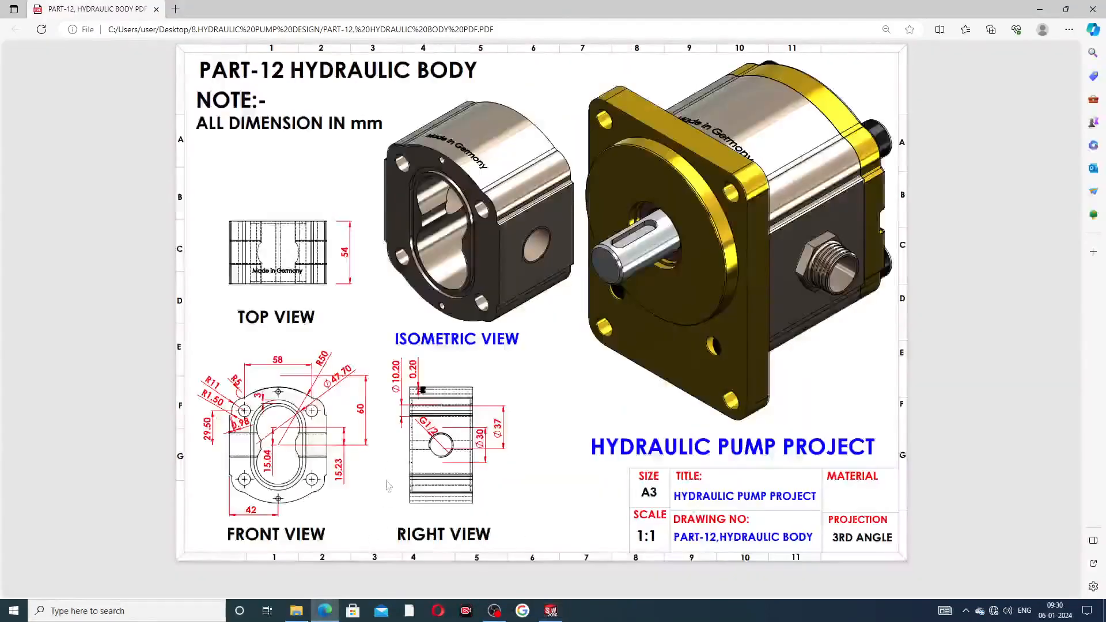
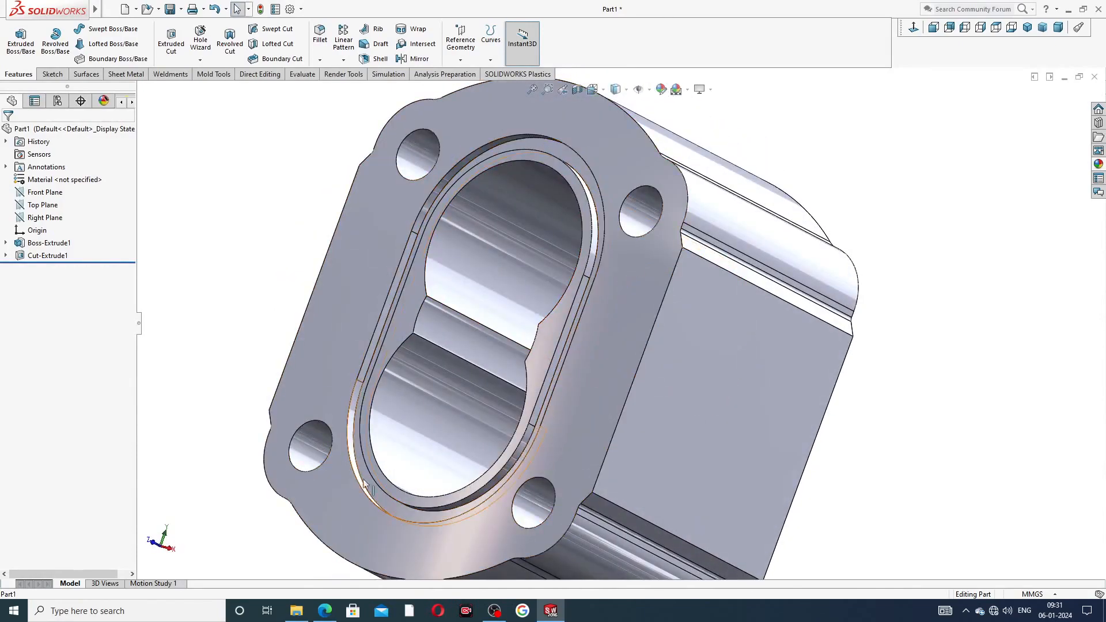
Step: Mirror the groove cut about the Front Plane onto the opposite face of the body
{"action": "middle_click_drag", "start_coordinate": [517, 405], "coordinate": [552, 398]}
{"action": "scroll", "coordinate": [523, 245], "scroll_direction": "up", "scroll_amount": 3}
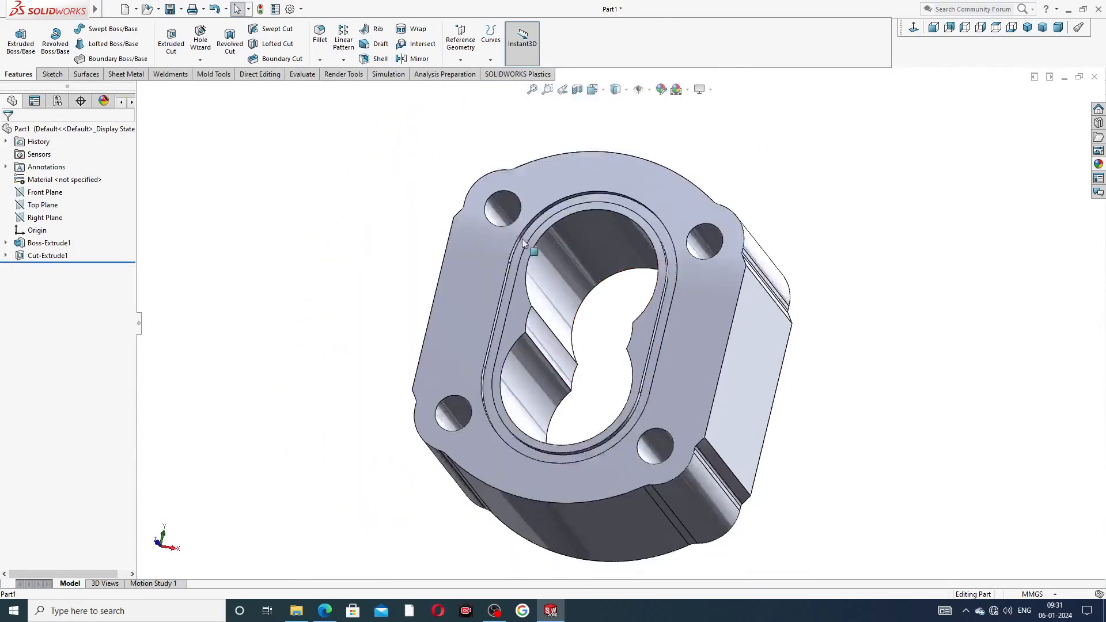
{"action": "left_click", "coordinate": [57, 193]}
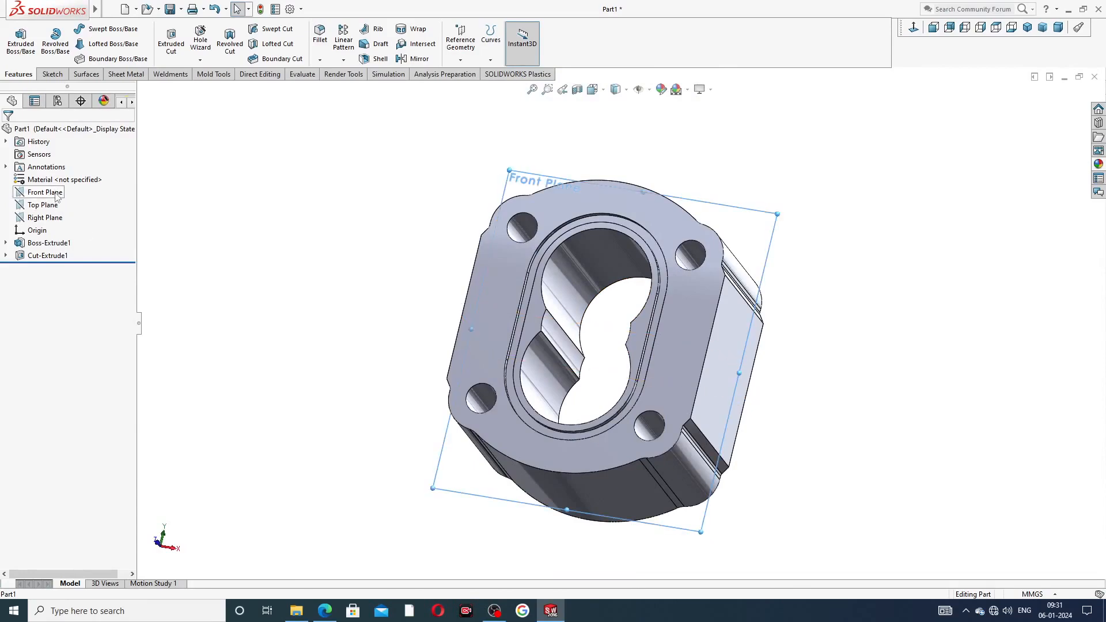
{"action": "left_click", "coordinate": [416, 59]}
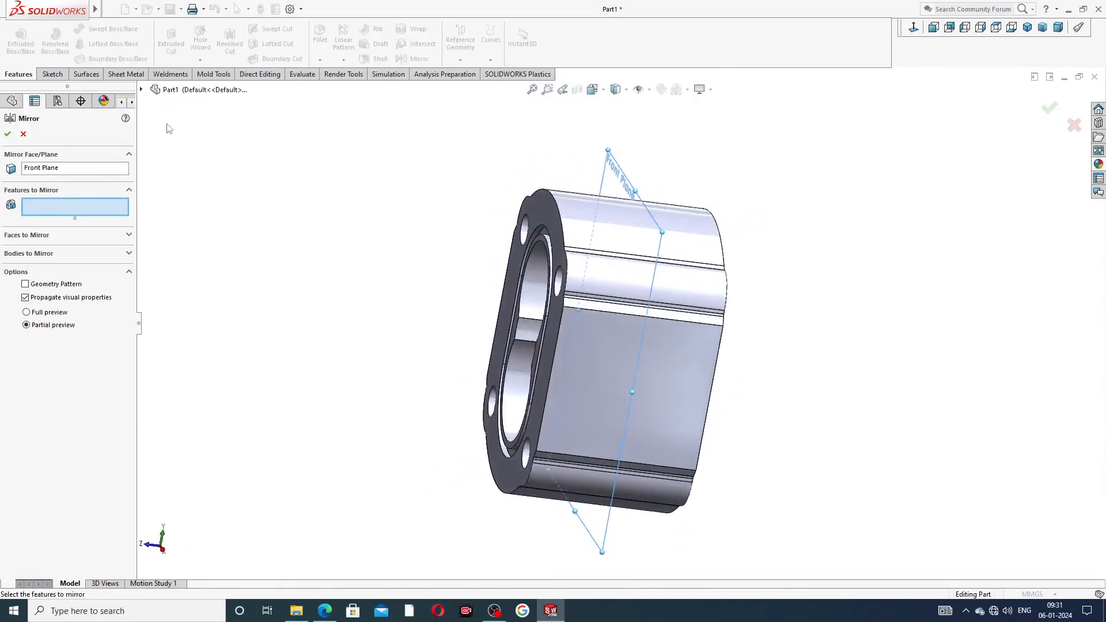
{"action": "left_click", "coordinate": [142, 90]}
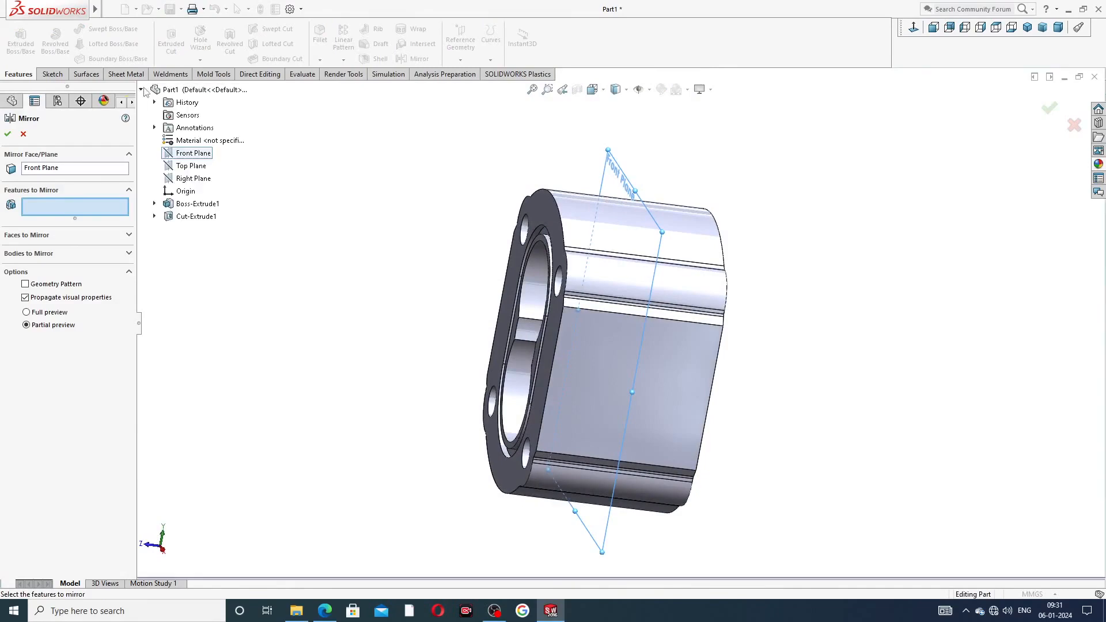
{"action": "left_click", "coordinate": [196, 217]}
{"action": "middle_click_drag", "start_coordinate": [400, 255], "coordinate": [331, 239]}
{"action": "left_click", "coordinate": [8, 135]}
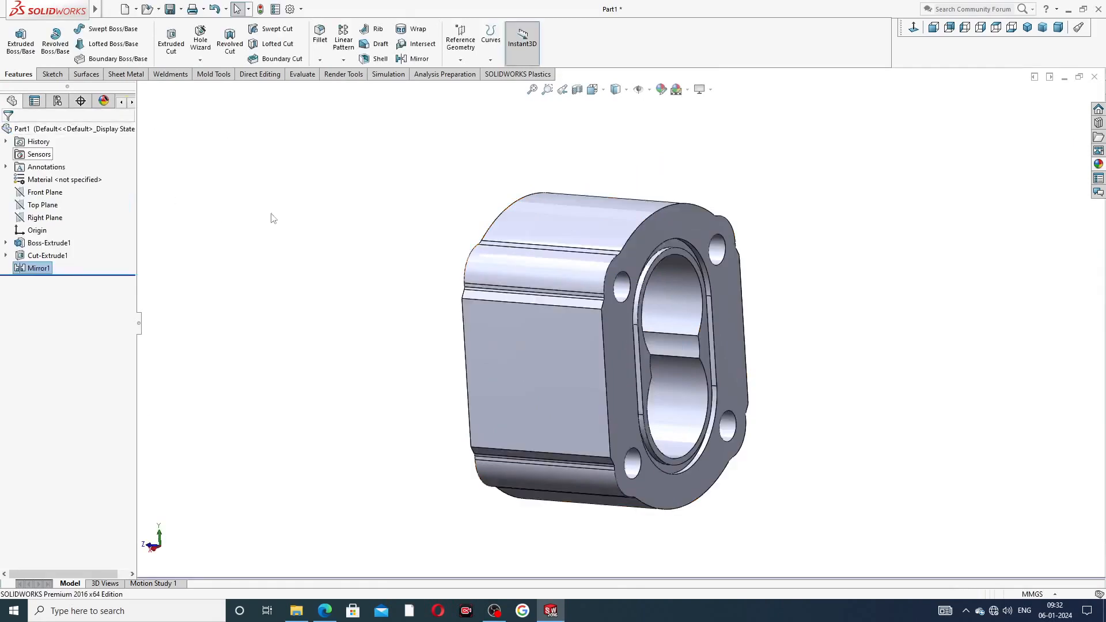
Step: Select the body's front face, view it straight on, and start a Hole Wizard hole on it
{"action": "middle_click_drag", "start_coordinate": [414, 257], "coordinate": [769, 260]}
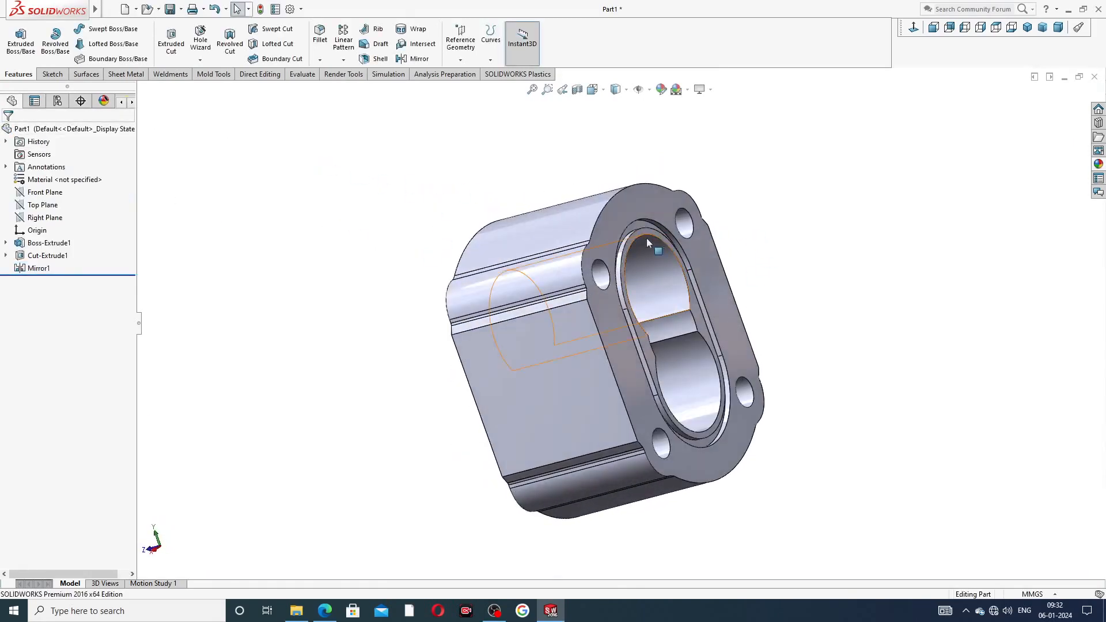
{"action": "scroll", "coordinate": [645, 288], "scroll_direction": "down", "scroll_amount": 2}
{"action": "middle_click_drag", "start_coordinate": [645, 288], "coordinate": [705, 286]}
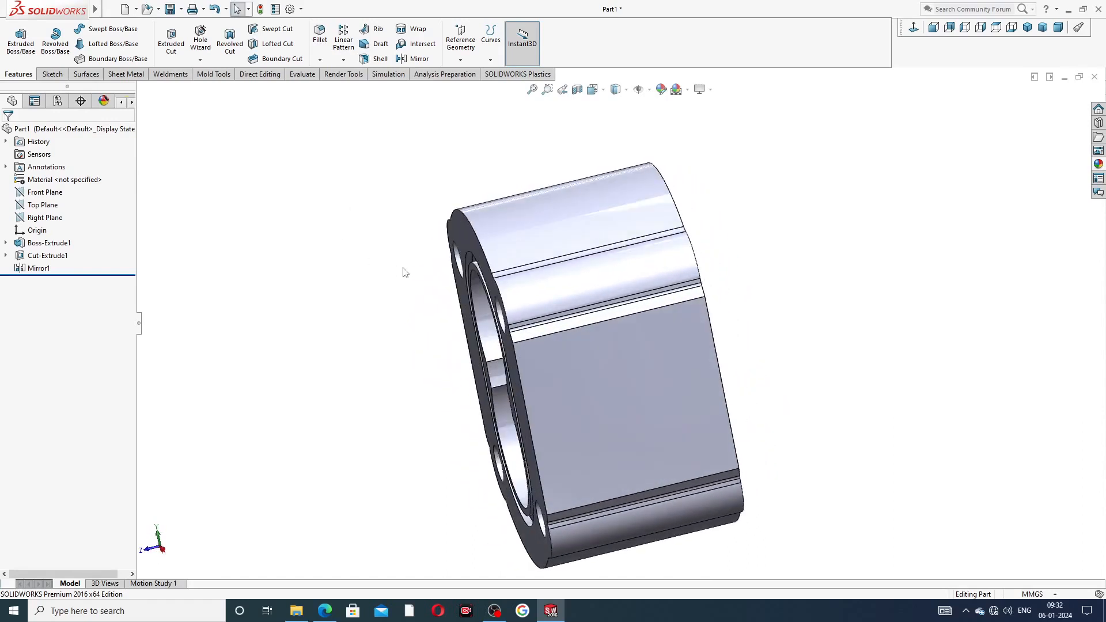
{"action": "middle_click_drag", "start_coordinate": [405, 270], "coordinate": [579, 341]}
{"action": "scroll", "coordinate": [610, 331], "scroll_direction": "down", "scroll_amount": 2}
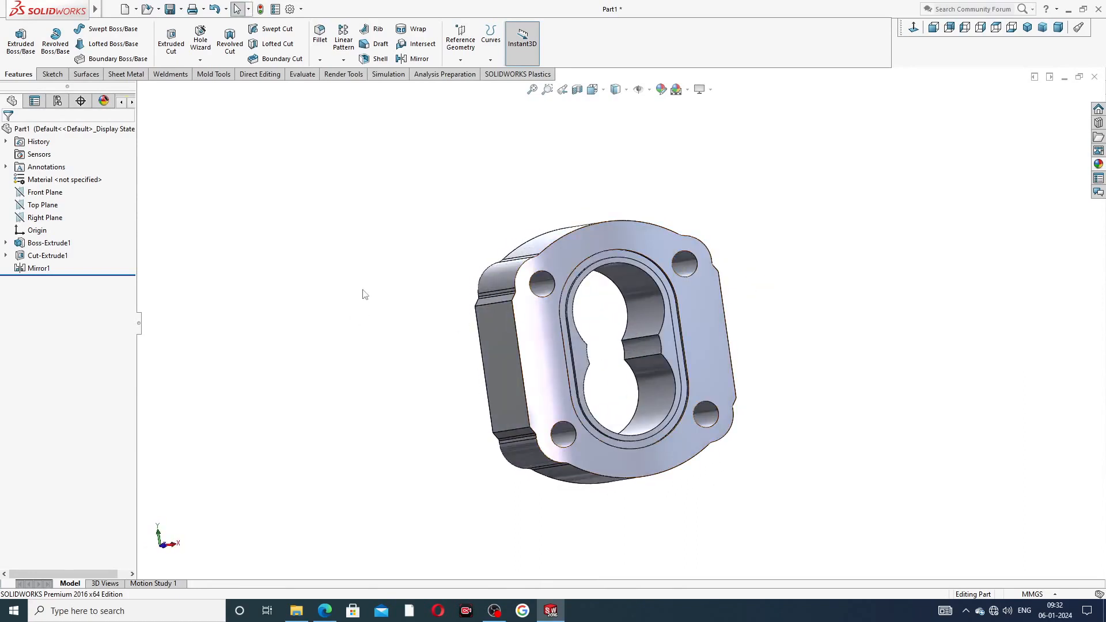
{"action": "left_click", "coordinate": [624, 232]}
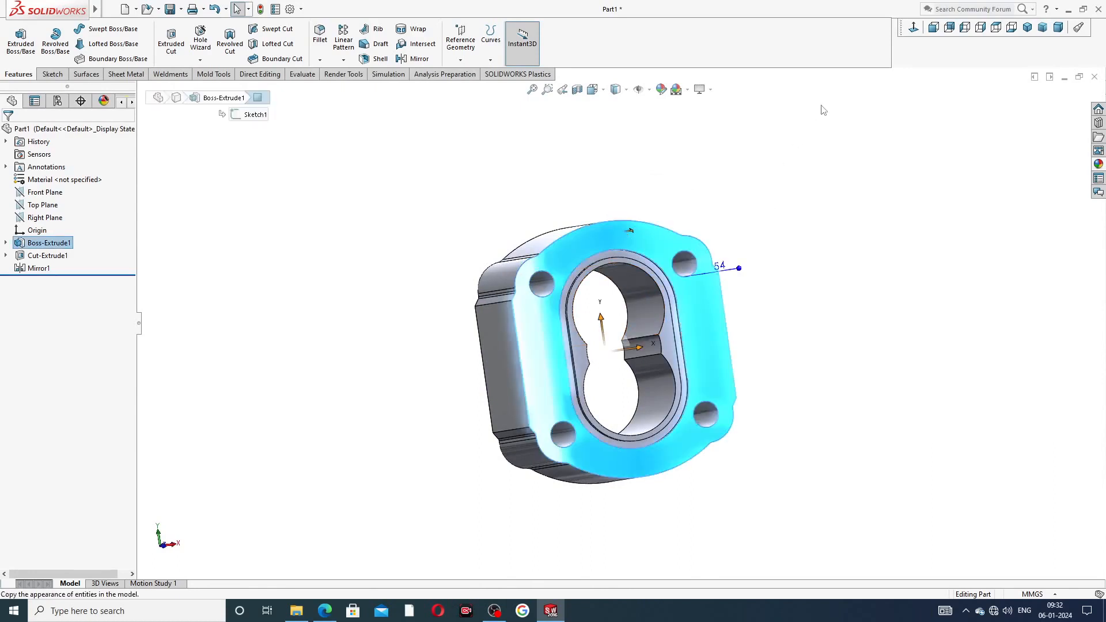
{"action": "left_click", "coordinate": [913, 28]}
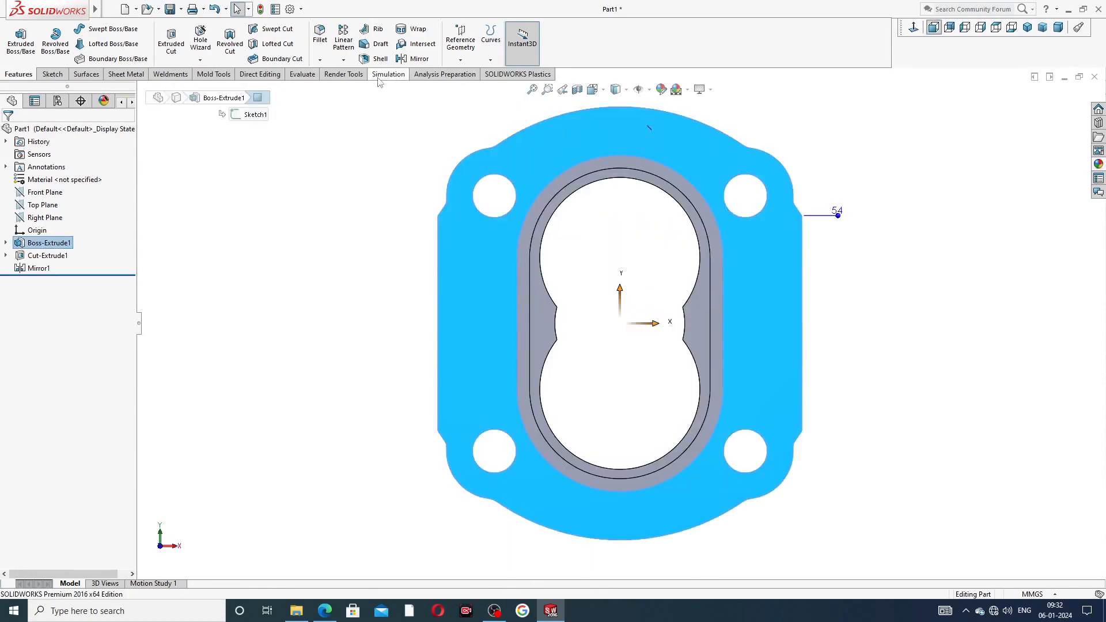
{"action": "left_click", "coordinate": [202, 41]}
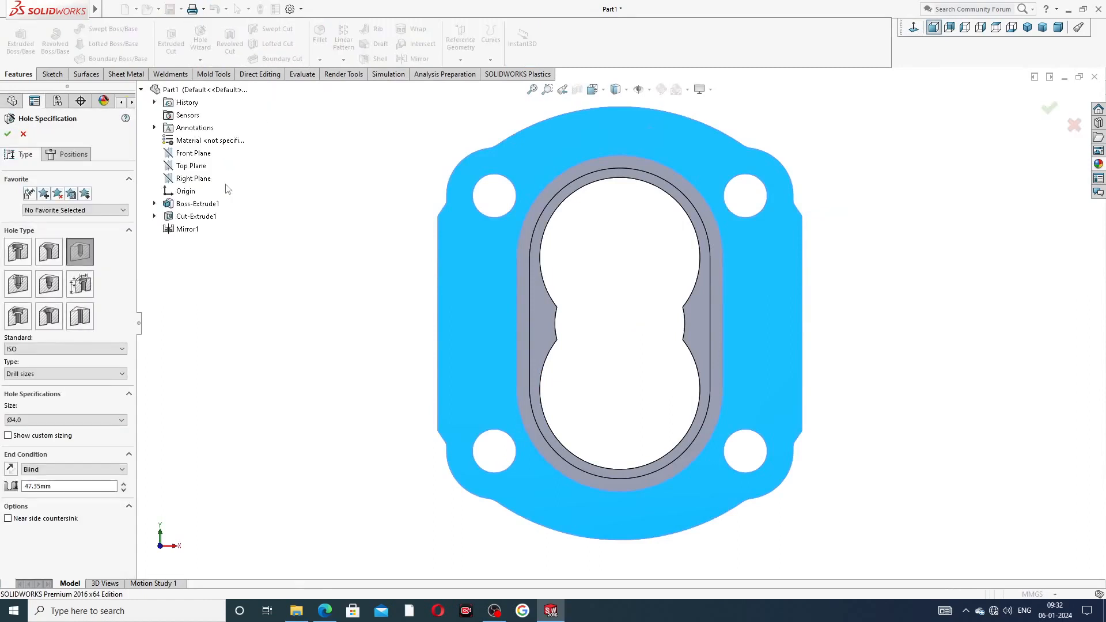
{"action": "left_click", "coordinate": [16, 283]}
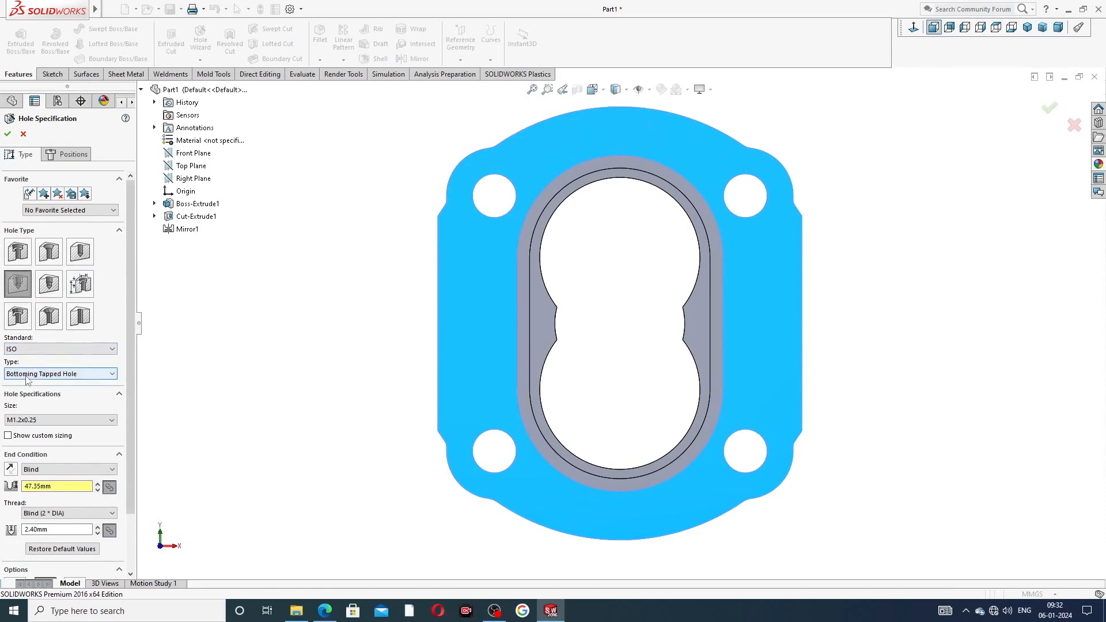
{"action": "left_click", "coordinate": [77, 376]}
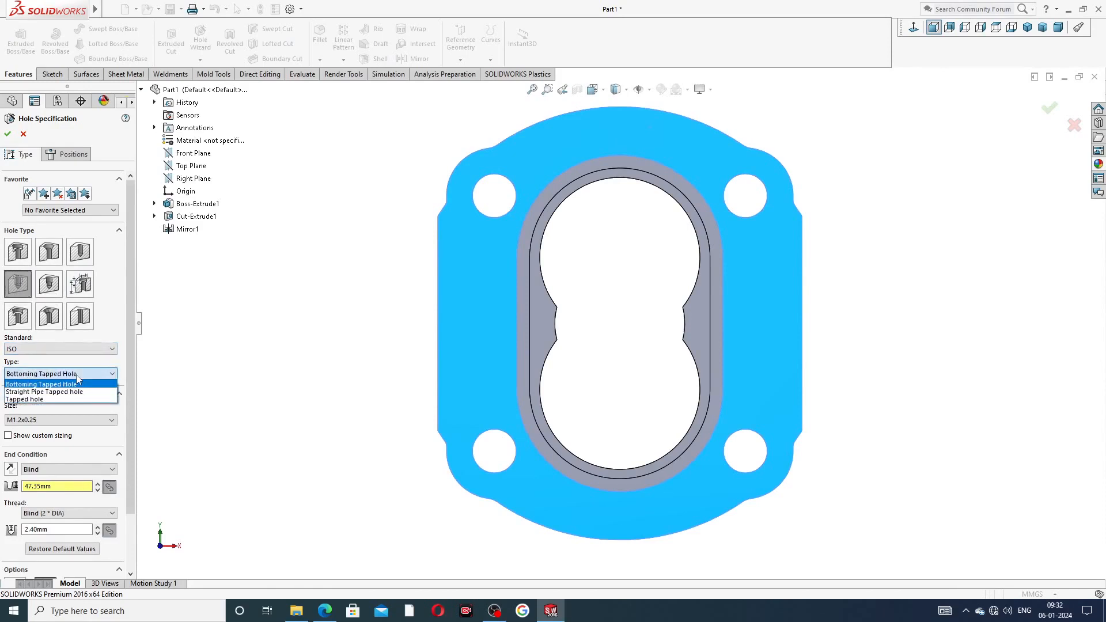
{"action": "left_click", "coordinate": [88, 374]}
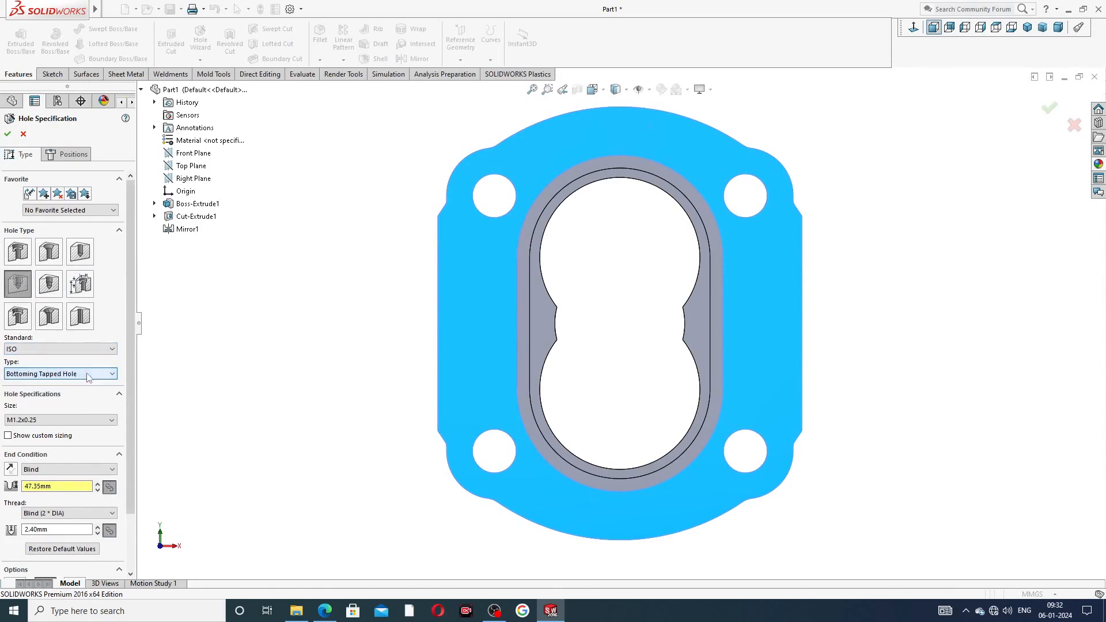
{"action": "left_click", "coordinate": [62, 420]}
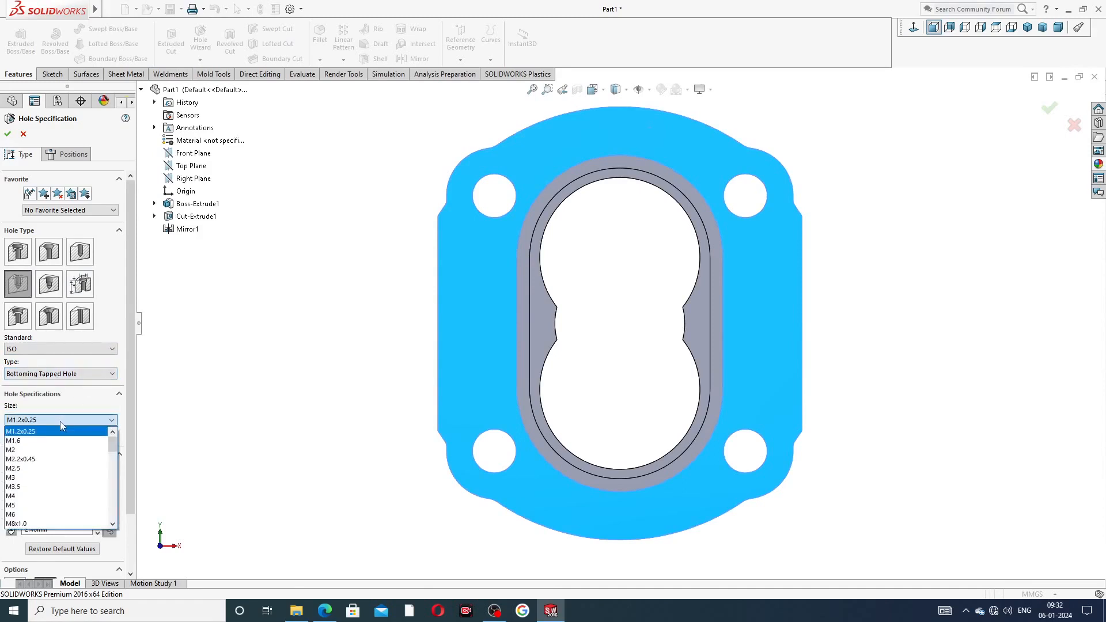
{"action": "left_click", "coordinate": [149, 403]}
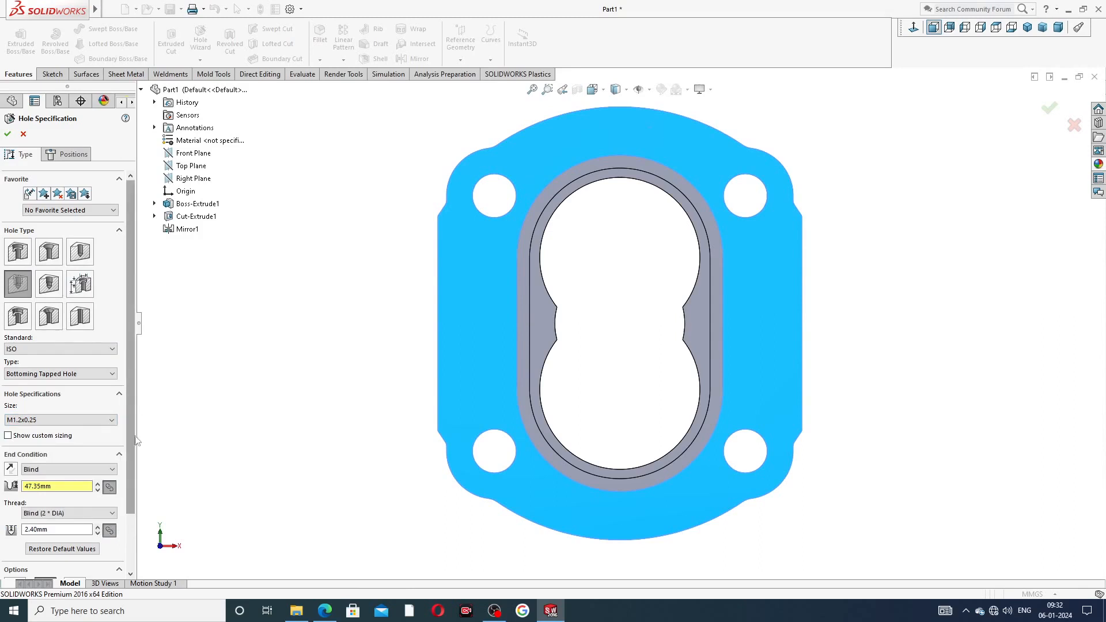
{"action": "left_click_drag", "start_coordinate": [137, 431], "coordinate": [139, 490]}
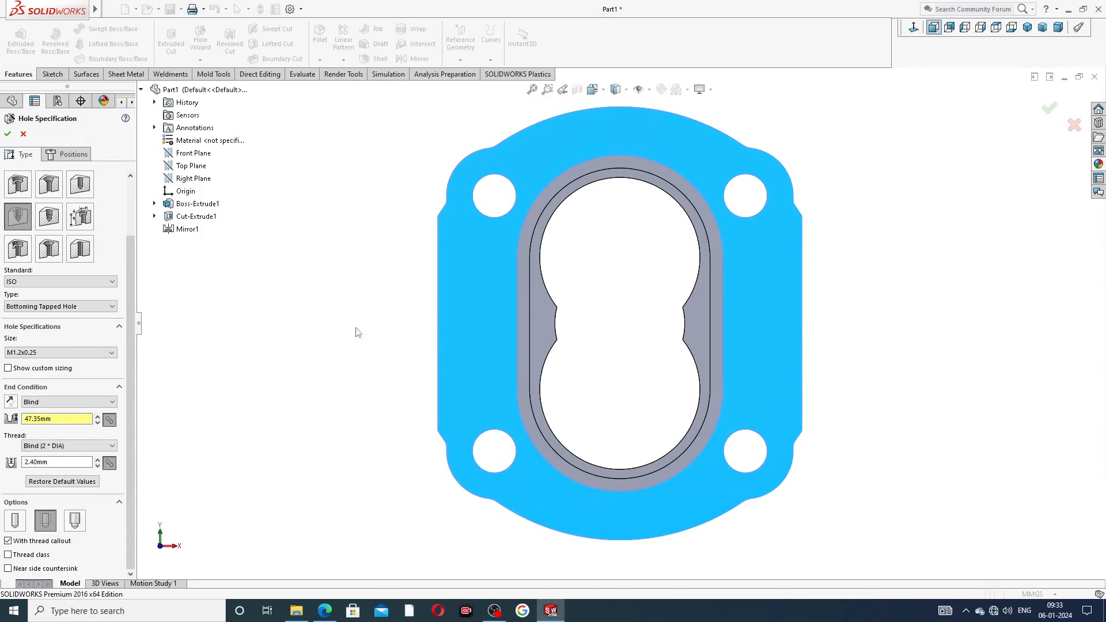
Step: Specify a plain ISO hole using drill sizes with a diameter of 4.0 mm
{"action": "left_click", "coordinate": [80, 184]}
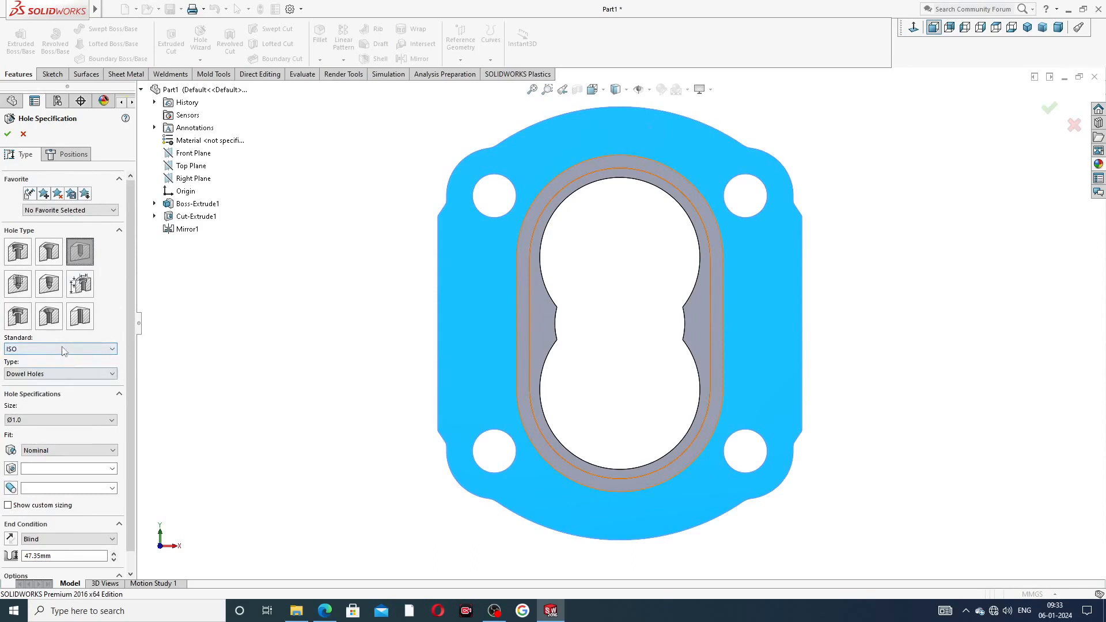
{"action": "left_click", "coordinate": [49, 380]}
{"action": "left_click", "coordinate": [49, 390]}
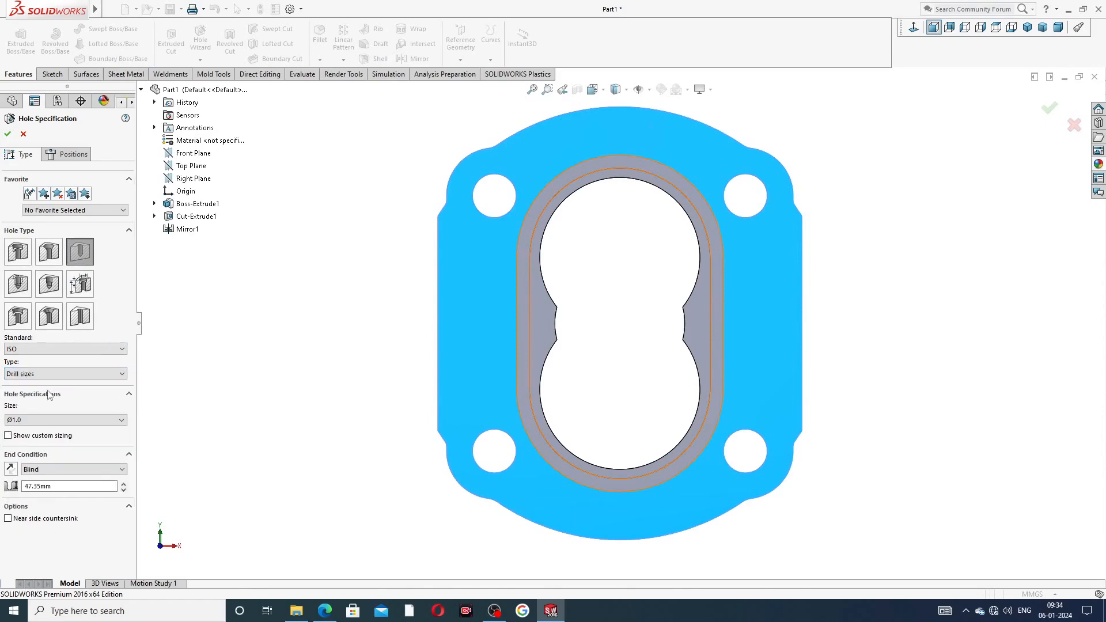
{"action": "left_click", "coordinate": [40, 424]}
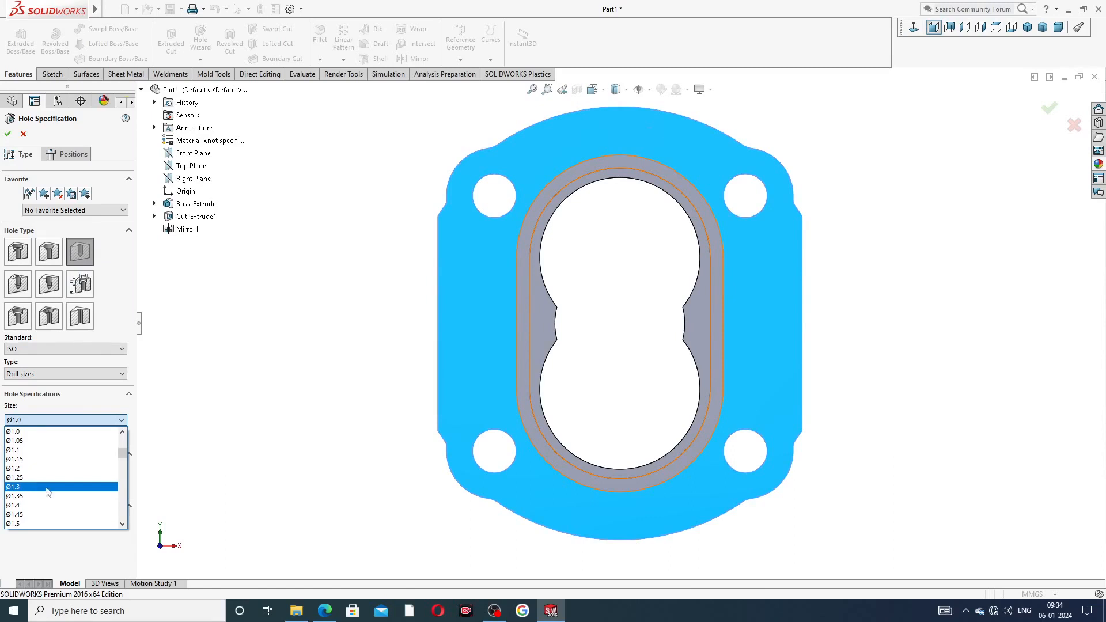
{"action": "scroll", "coordinate": [52, 484], "scroll_direction": "down", "scroll_amount": 8}
{"action": "scroll", "coordinate": [56, 484], "scroll_direction": "down", "scroll_amount": 6}
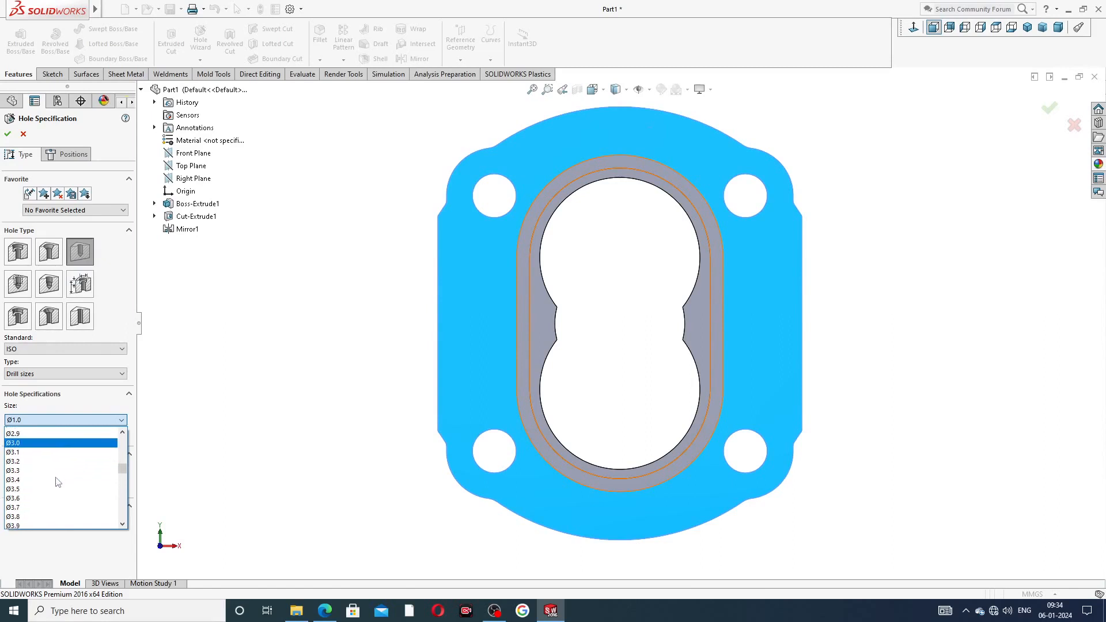
{"action": "scroll", "coordinate": [41, 455], "scroll_direction": "up", "scroll_amount": 3}
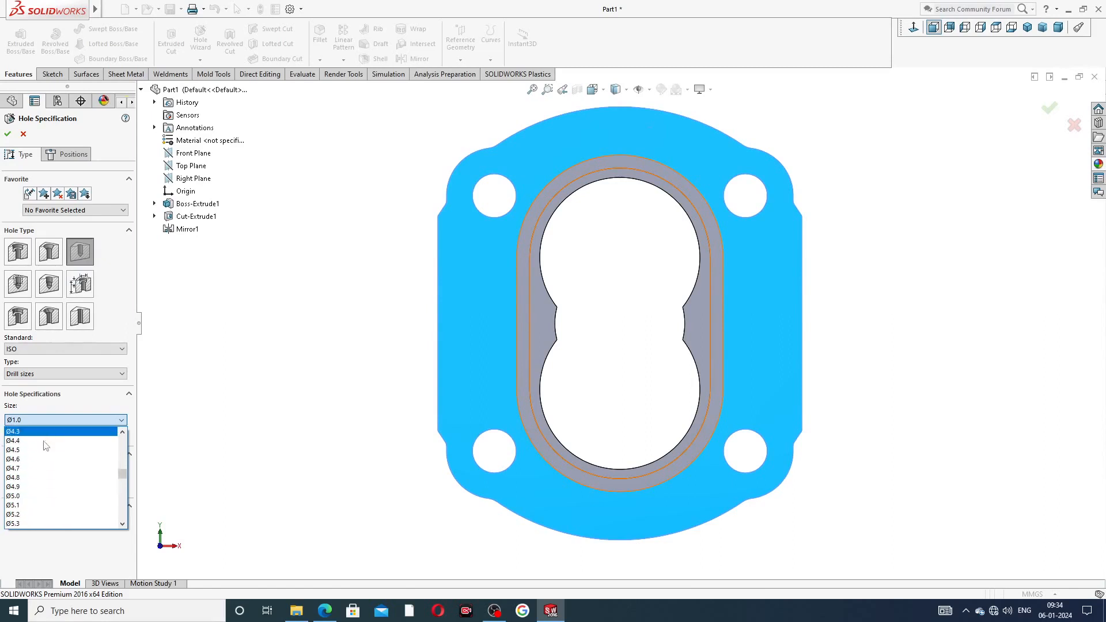
{"action": "left_click", "coordinate": [36, 460]}
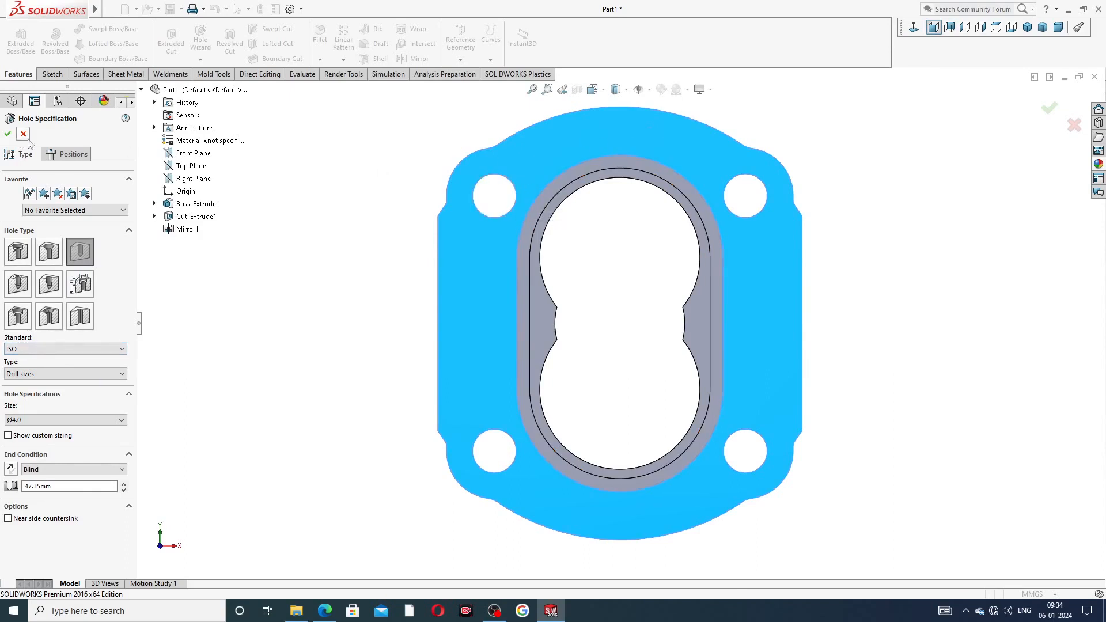
Step: Place two hole points on the front face's vertical centreline, one above and one below the central bore opening
{"action": "left_click", "coordinate": [68, 154]}
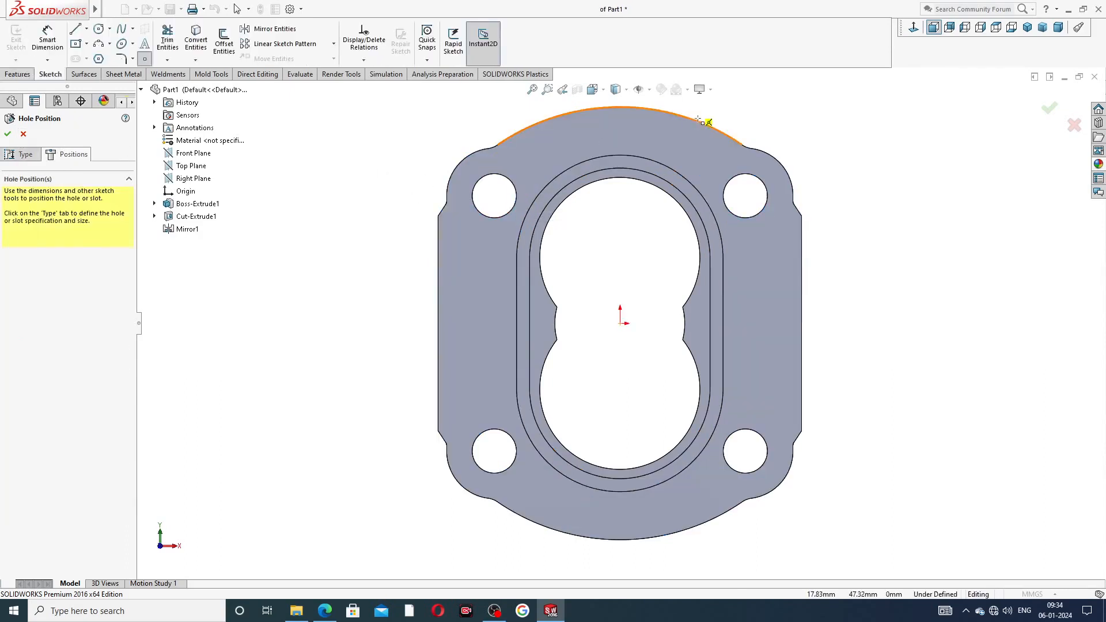
{"action": "left_click", "coordinate": [619, 131]}
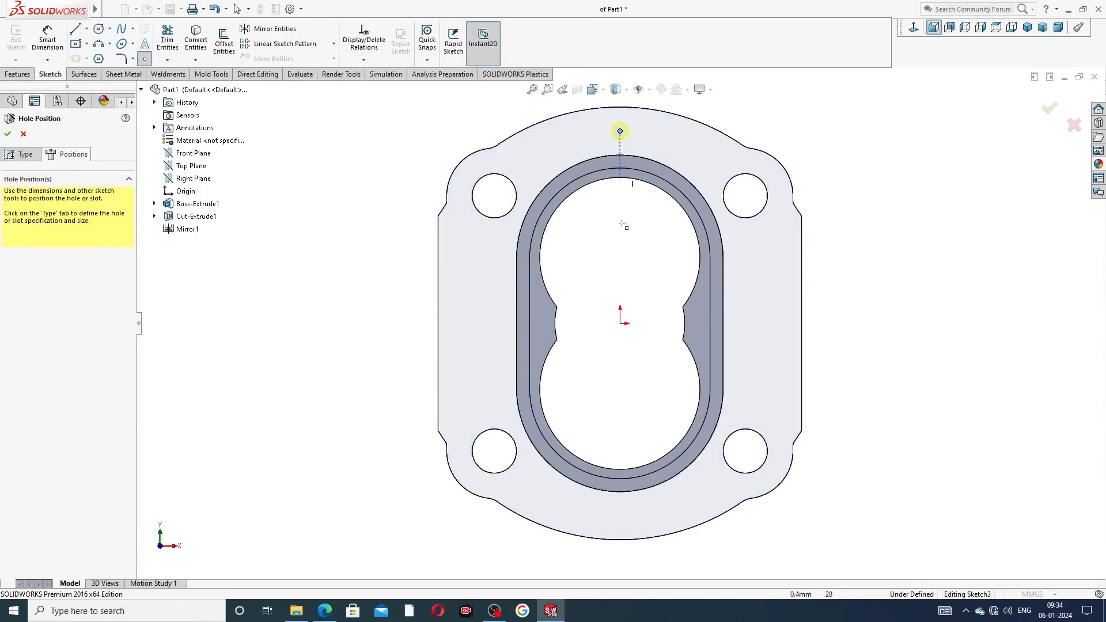
{"action": "left_click", "coordinate": [620, 517]}
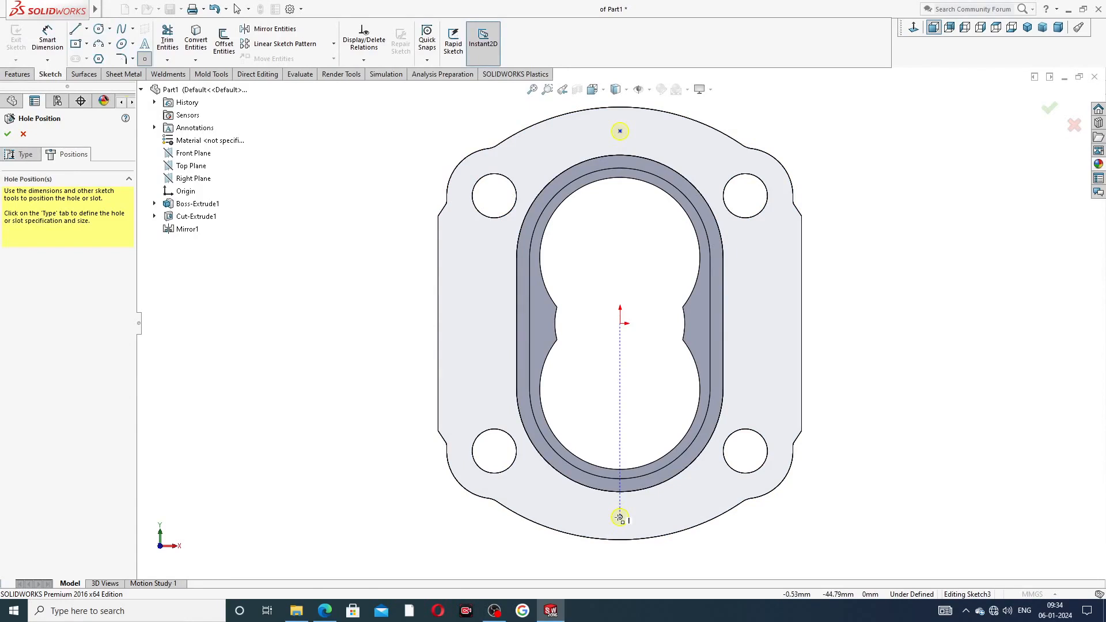
{"action": "right_click", "coordinate": [317, 223]}
{"action": "left_click", "coordinate": [329, 229]}
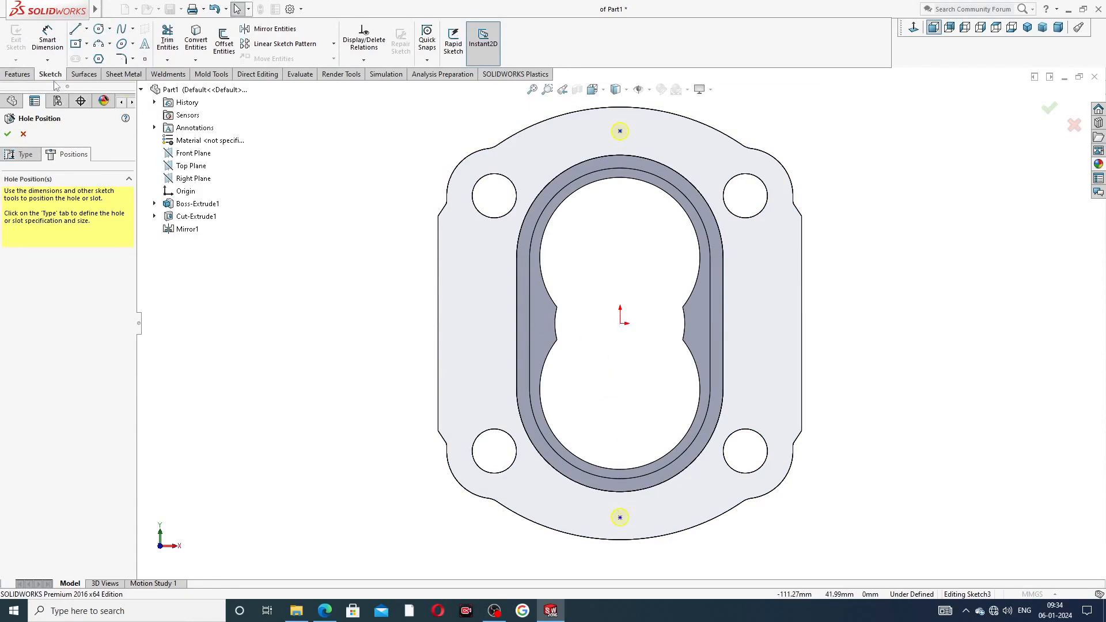
Step: Dimension the upper hole point 45 mm vertically from the origin
{"action": "left_click", "coordinate": [18, 74]}
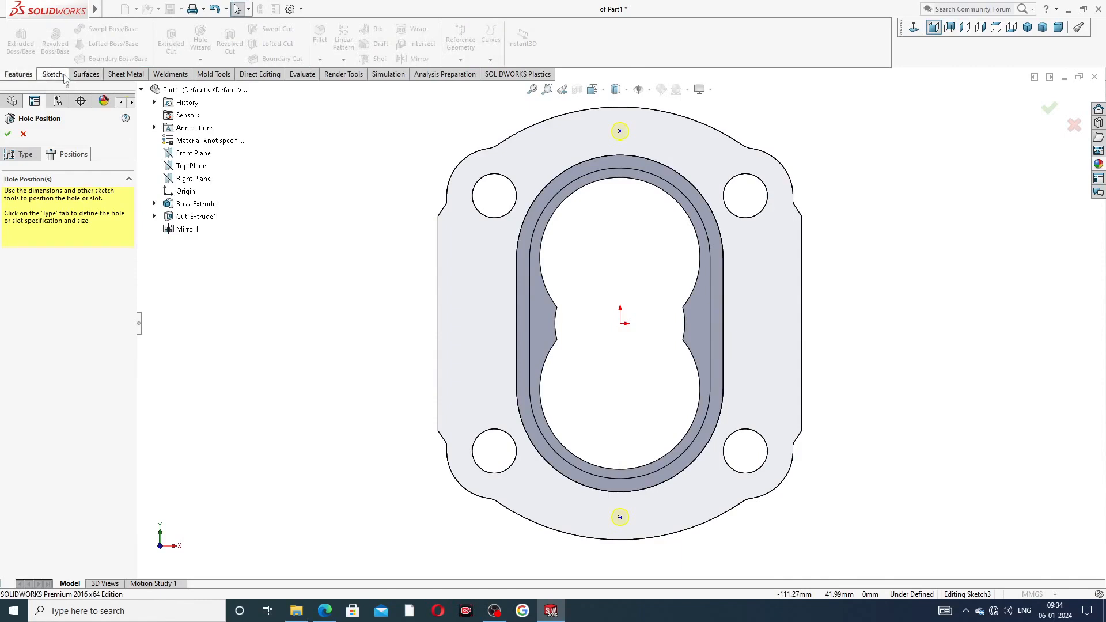
{"action": "left_click", "coordinate": [63, 77]}
{"action": "left_click", "coordinate": [47, 37]}
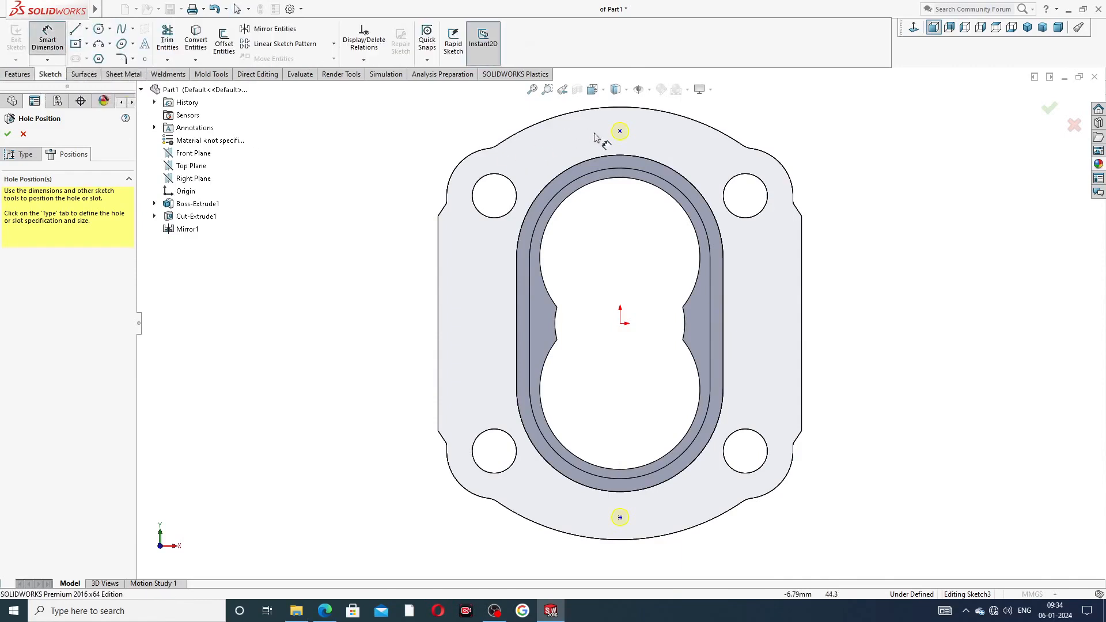
{"action": "left_click", "coordinate": [621, 132]}
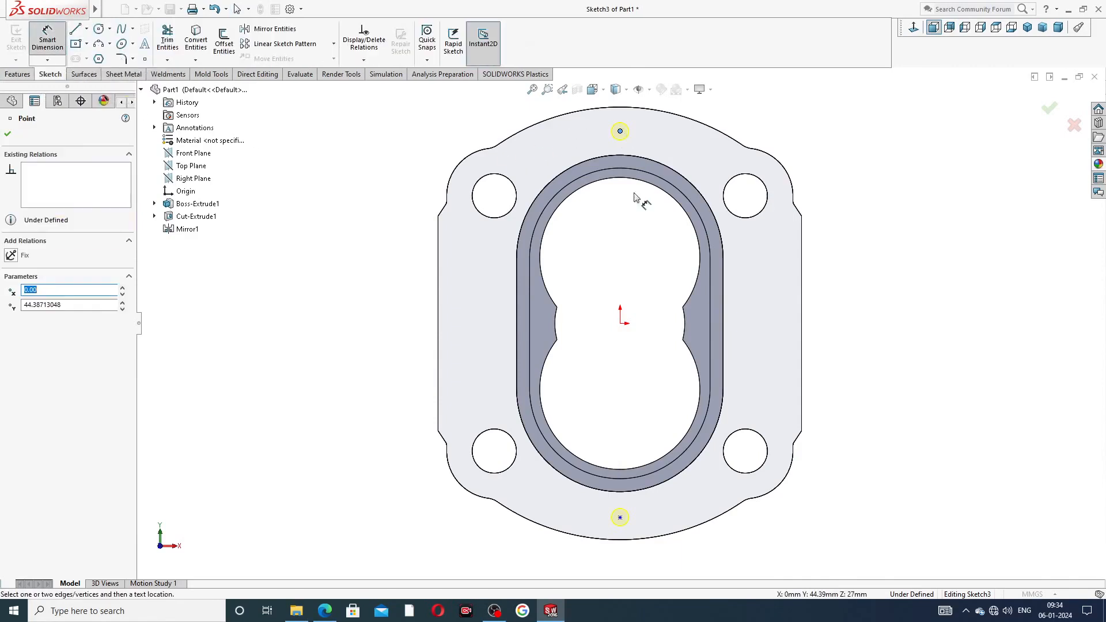
{"action": "left_click", "coordinate": [620, 323]}
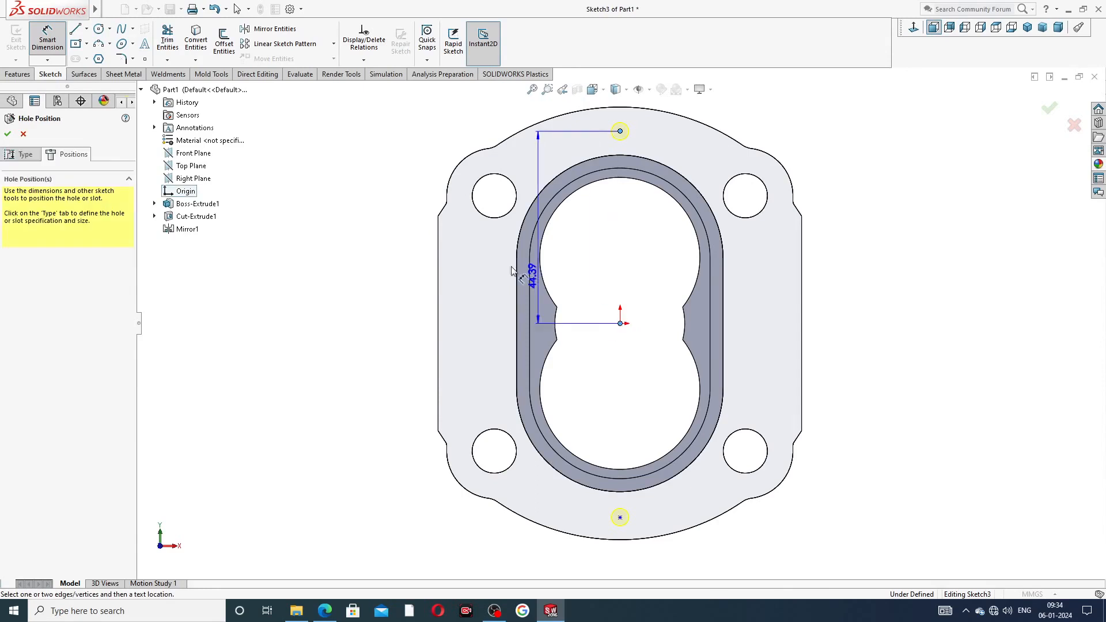
{"action": "left_click", "coordinate": [424, 227]}
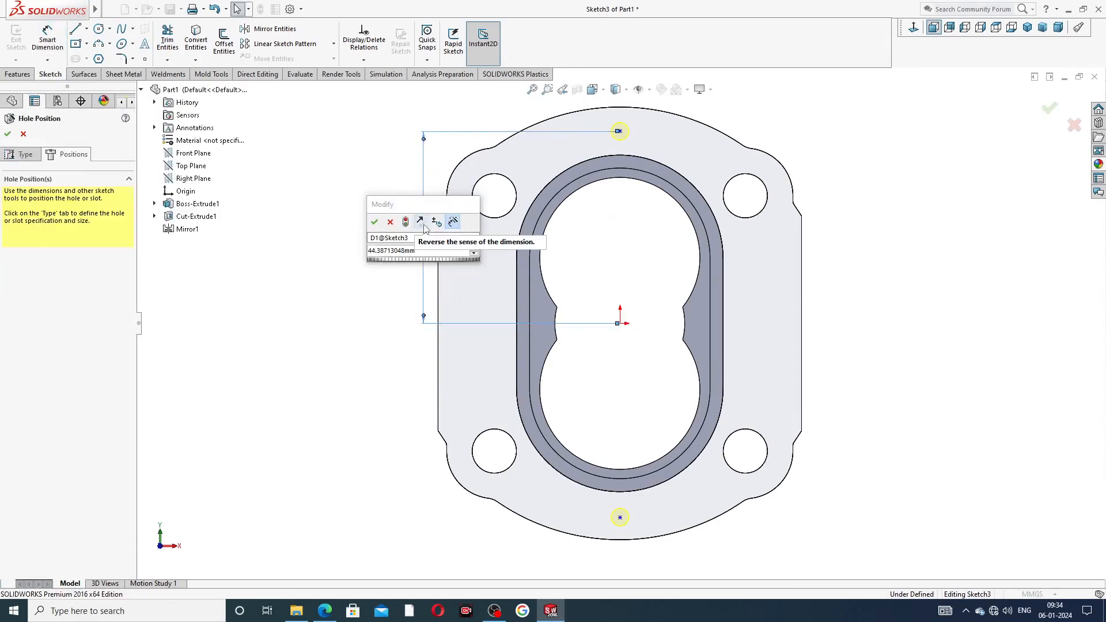
{"action": "key", "text": "Return"}
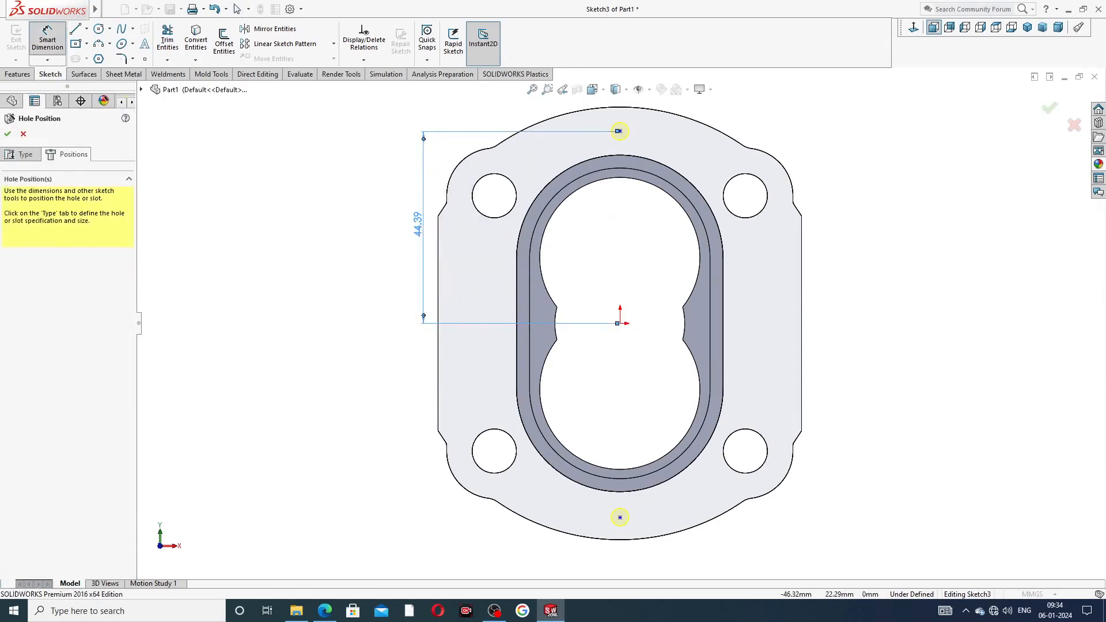
{"action": "double_click", "coordinate": [418, 227]}
{"action": "type", "text": "45"}
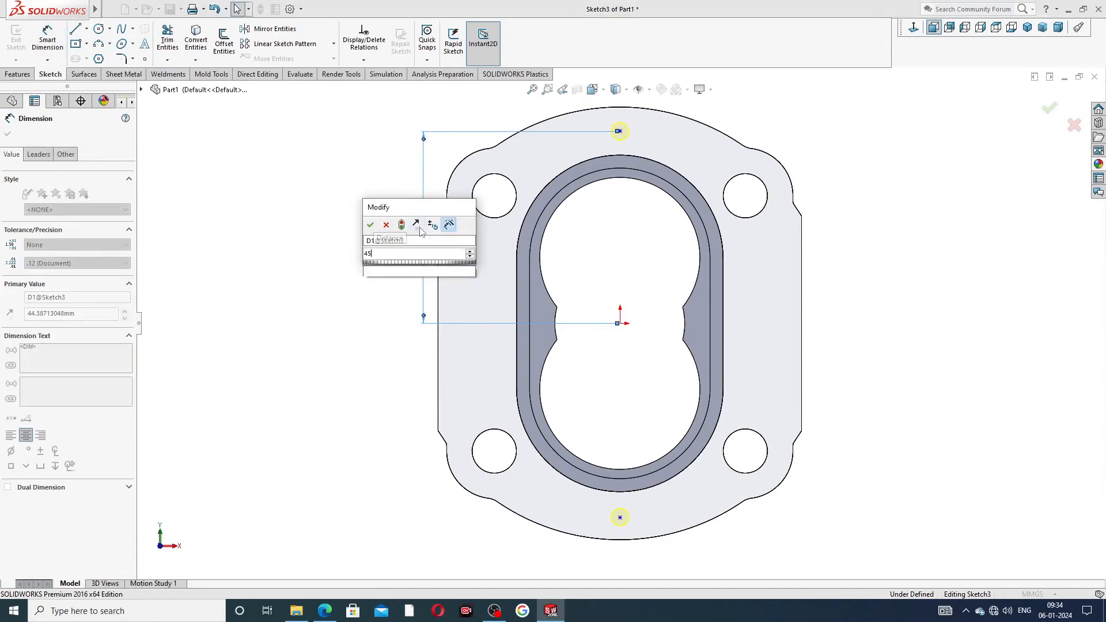
{"action": "key", "text": "Return"}
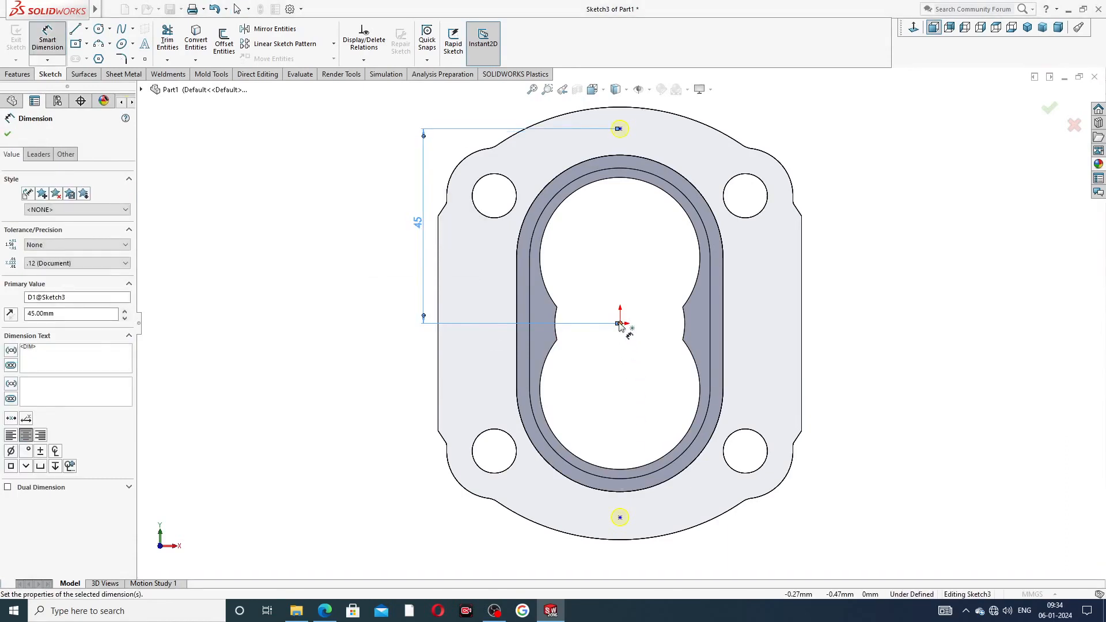
{"action": "left_click", "coordinate": [620, 517]}
{"action": "left_click_drag", "start_coordinate": [620, 518], "coordinate": [620, 518]}
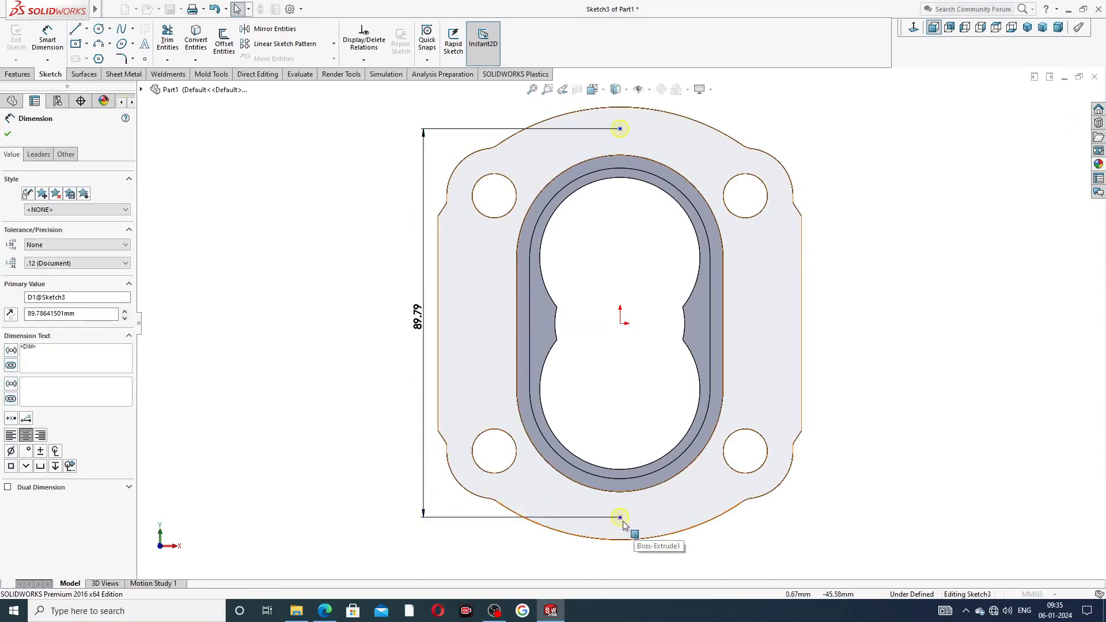
{"action": "left_click_drag", "start_coordinate": [620, 389], "coordinate": [626, 335]}
{"action": "key", "text": "z"}
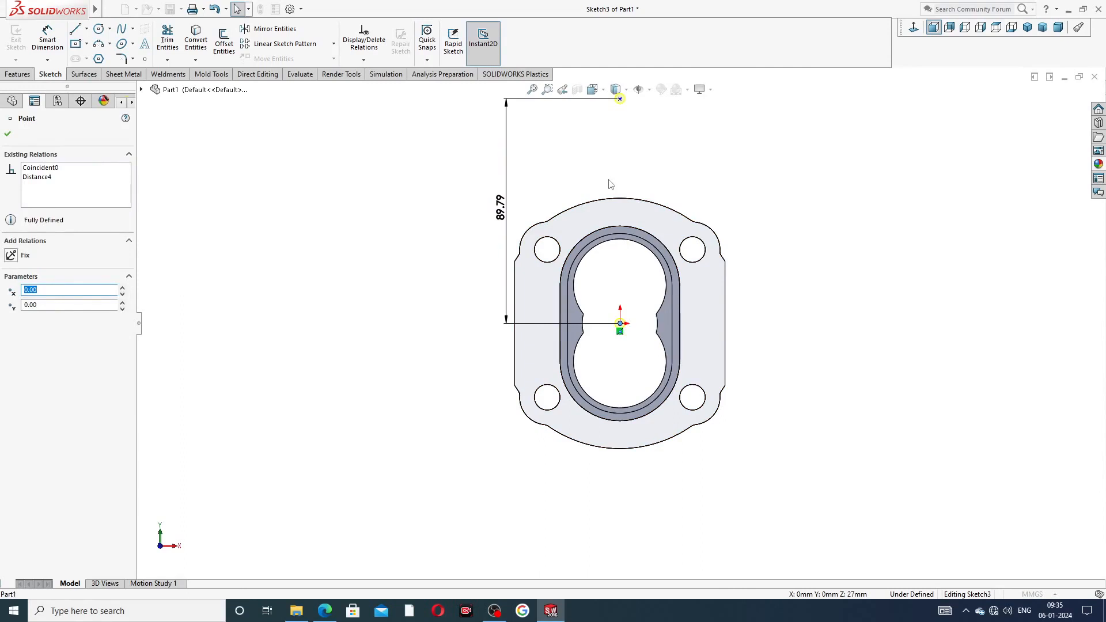
{"action": "key", "text": "ctrl+z"}
{"action": "key", "text": "ctrl+z"}
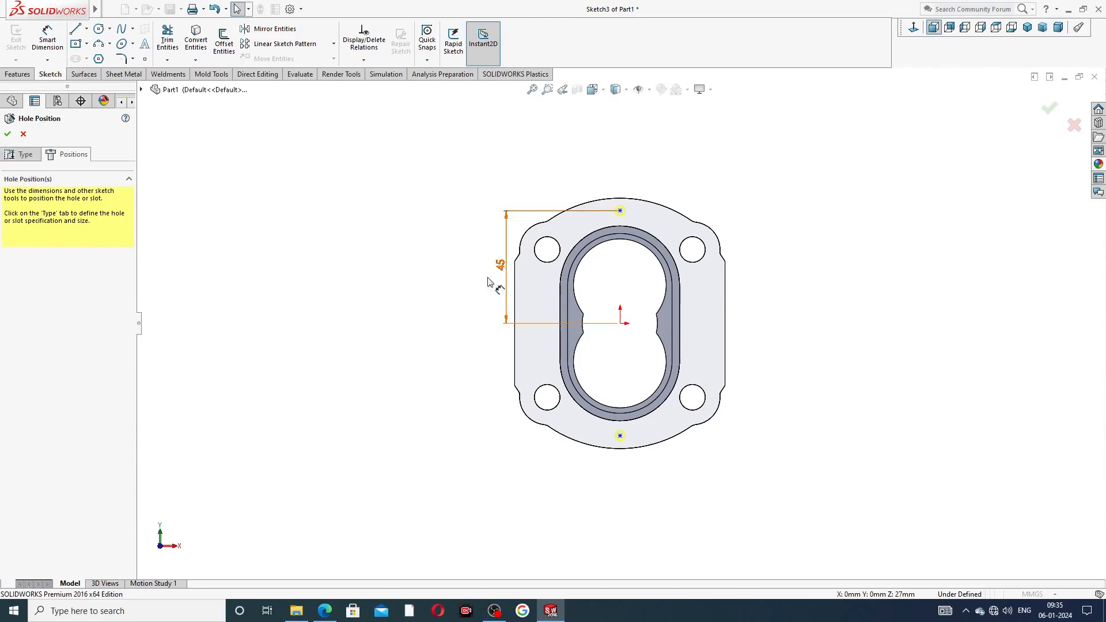
Step: Dimension the lower hole point 45 mm vertically from the origin
{"action": "left_click", "coordinate": [620, 323]}
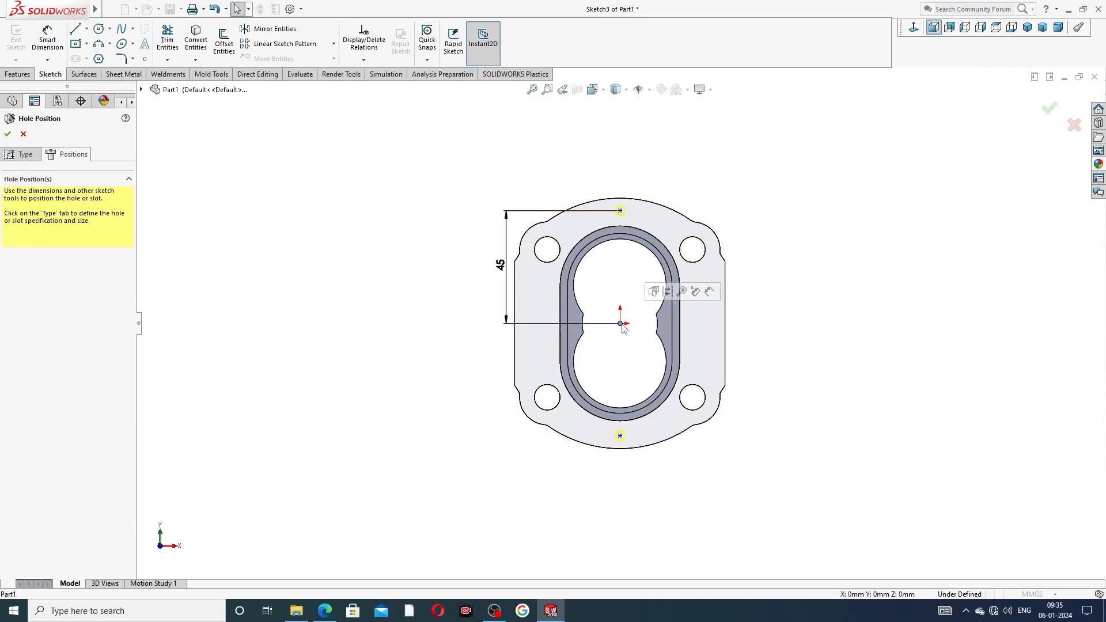
{"action": "left_click", "coordinate": [619, 436]}
{"action": "left_click", "coordinate": [204, 234]}
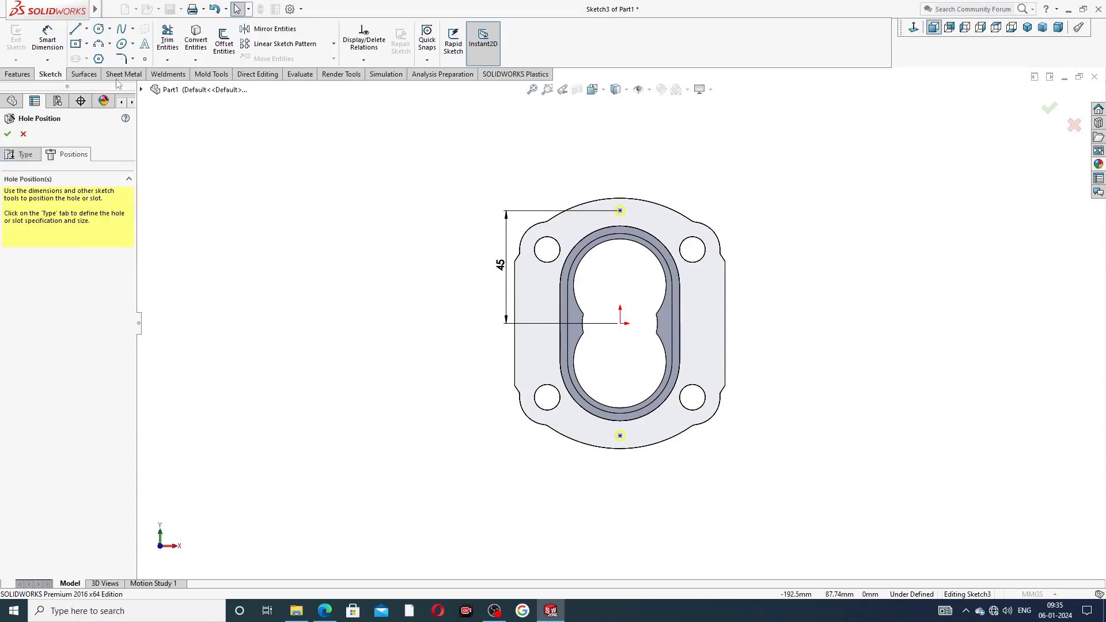
{"action": "left_click", "coordinate": [47, 39]}
{"action": "left_click", "coordinate": [620, 323]}
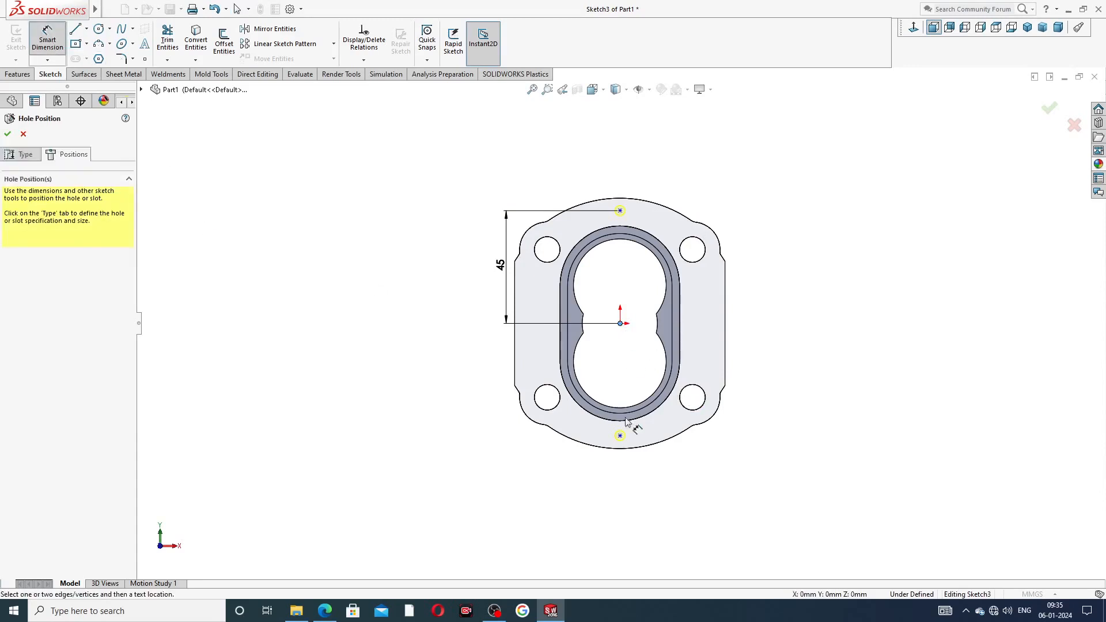
{"action": "left_click", "coordinate": [619, 435]}
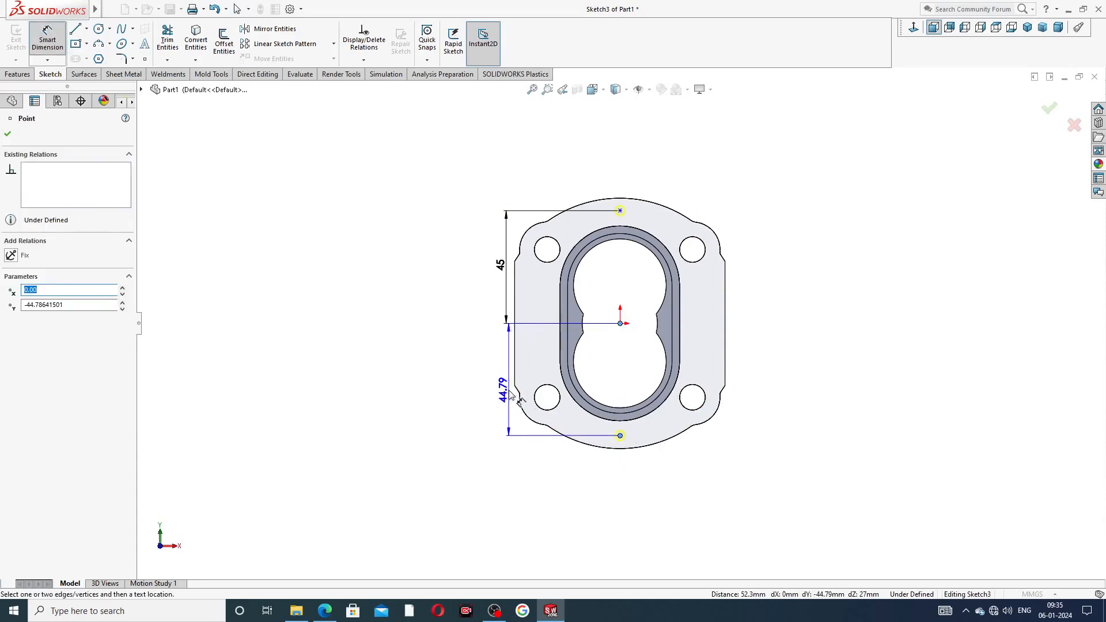
{"action": "left_click", "coordinate": [510, 397]}
{"action": "left_click_drag", "start_coordinate": [506, 416], "coordinate": [442, 419]}
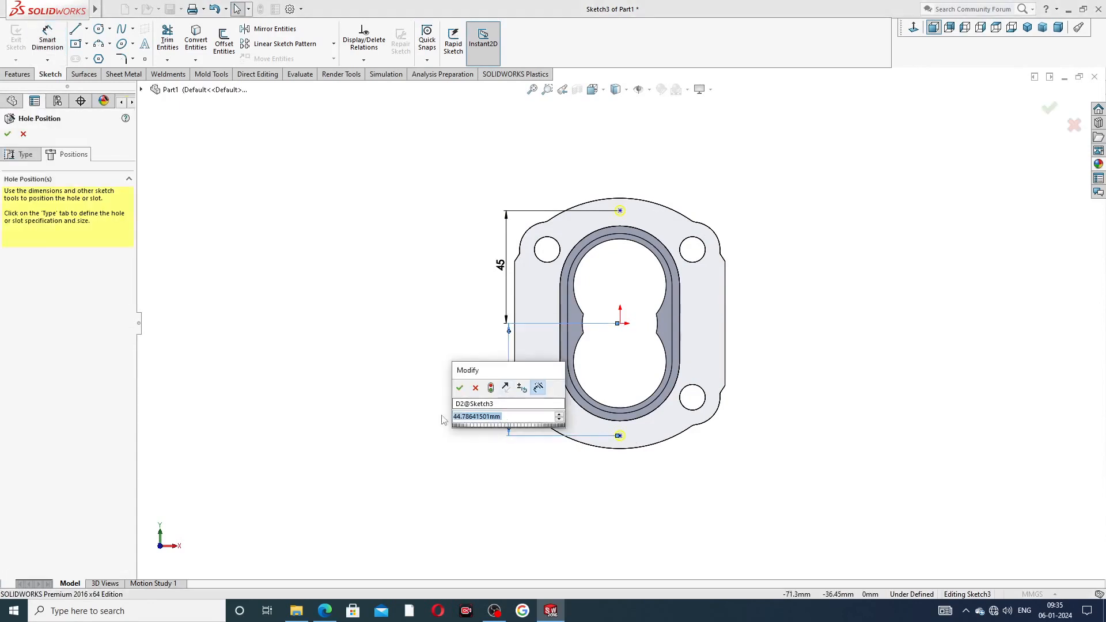
{"action": "type", "text": "45"}
{"action": "key", "text": "Return"}
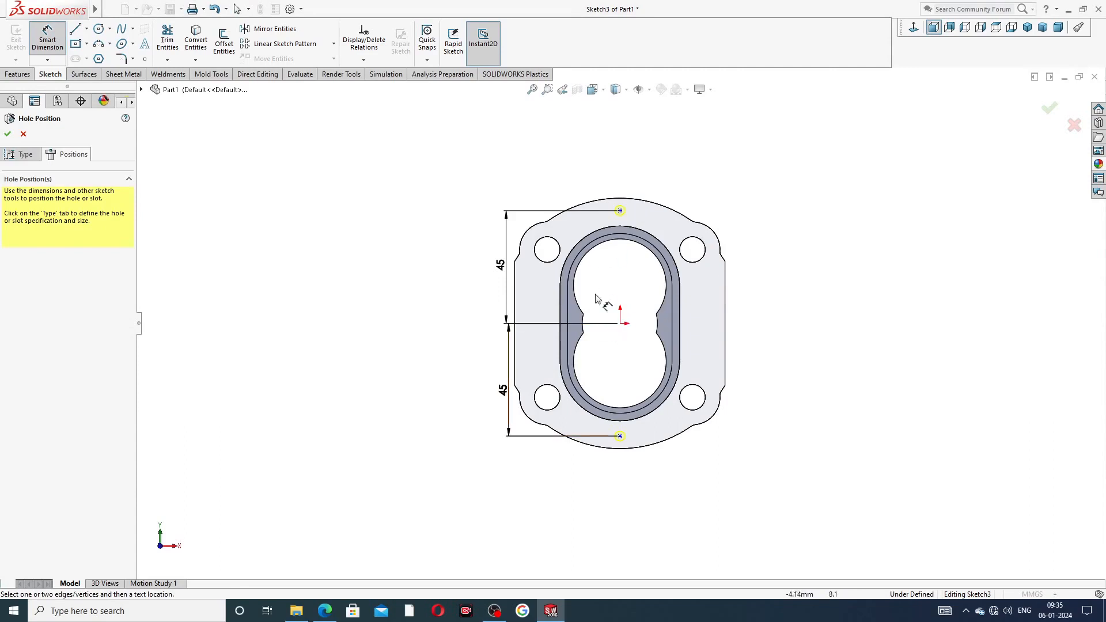
Step: Finish positioning and create the two 4.0 mm drilled holes on the front face
{"action": "scroll", "coordinate": [606, 307], "scroll_direction": "down", "scroll_amount": 1}
{"action": "right_click", "coordinate": [322, 237]}
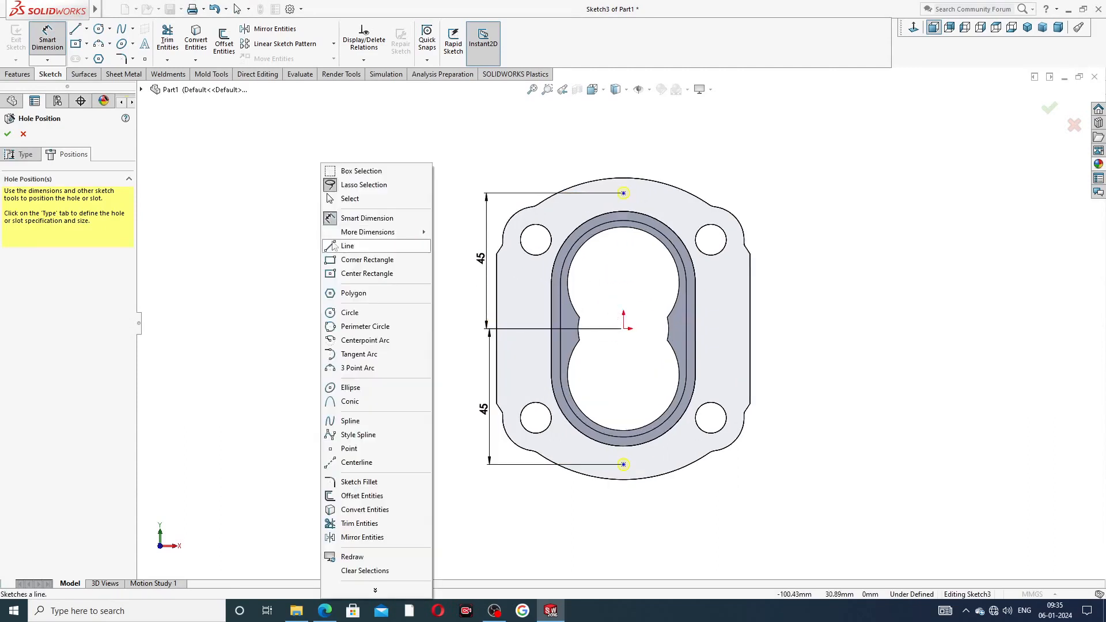
{"action": "left_click", "coordinate": [345, 195]}
{"action": "left_click", "coordinate": [8, 133]}
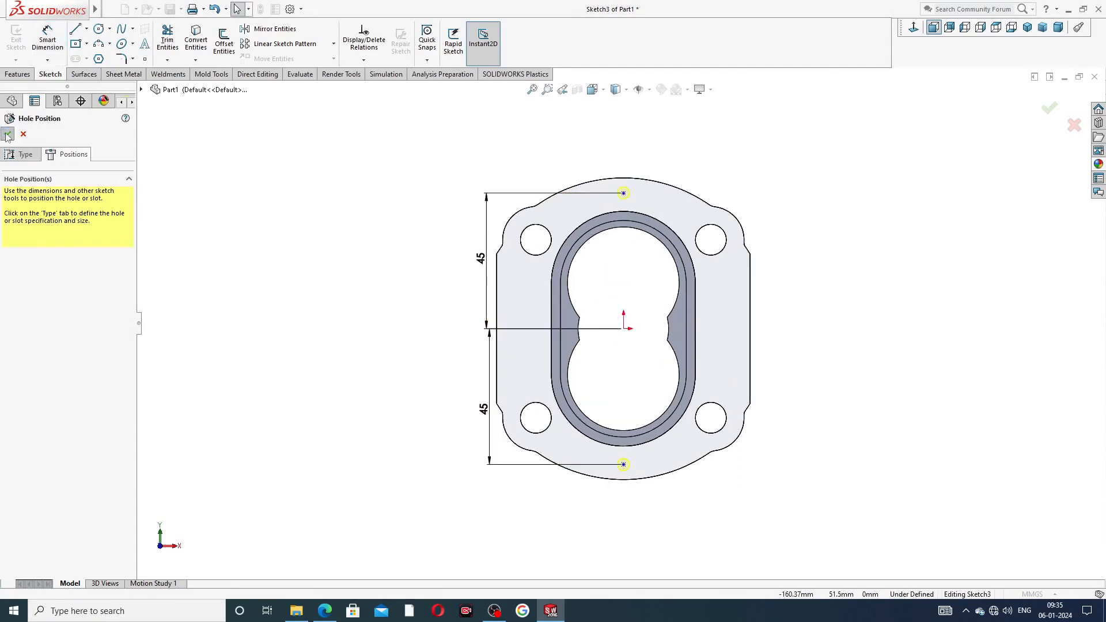
{"action": "left_click", "coordinate": [718, 153]}
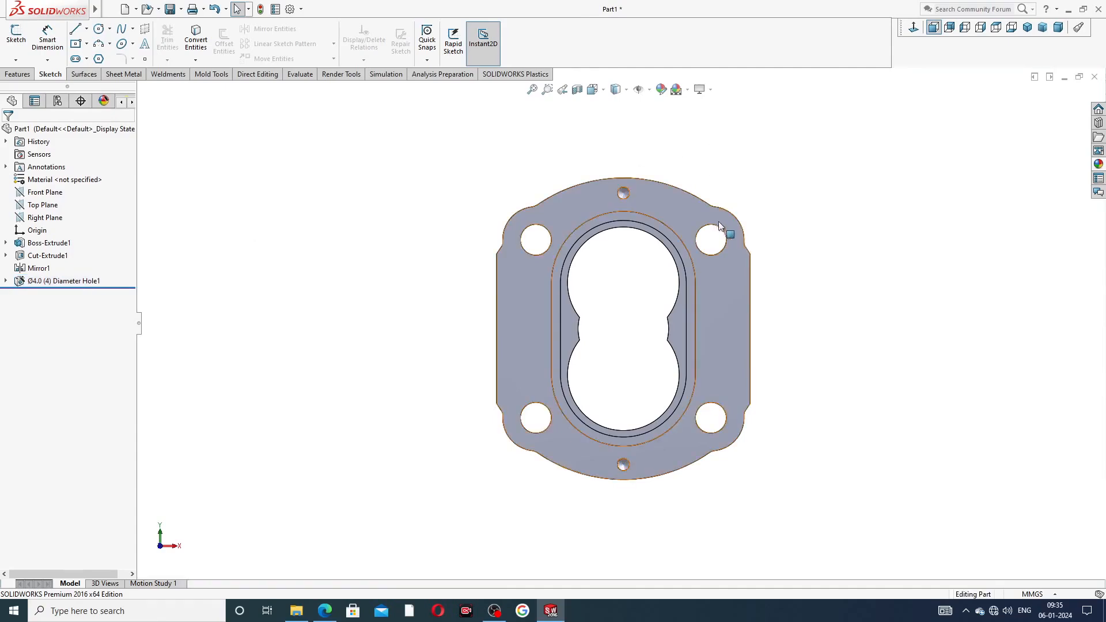
Step: Mirror the 4.0 mm diameter hole feature about the Front Plane onto the opposite end face
{"action": "middle_click_drag", "start_coordinate": [727, 234], "coordinate": [810, 234]}
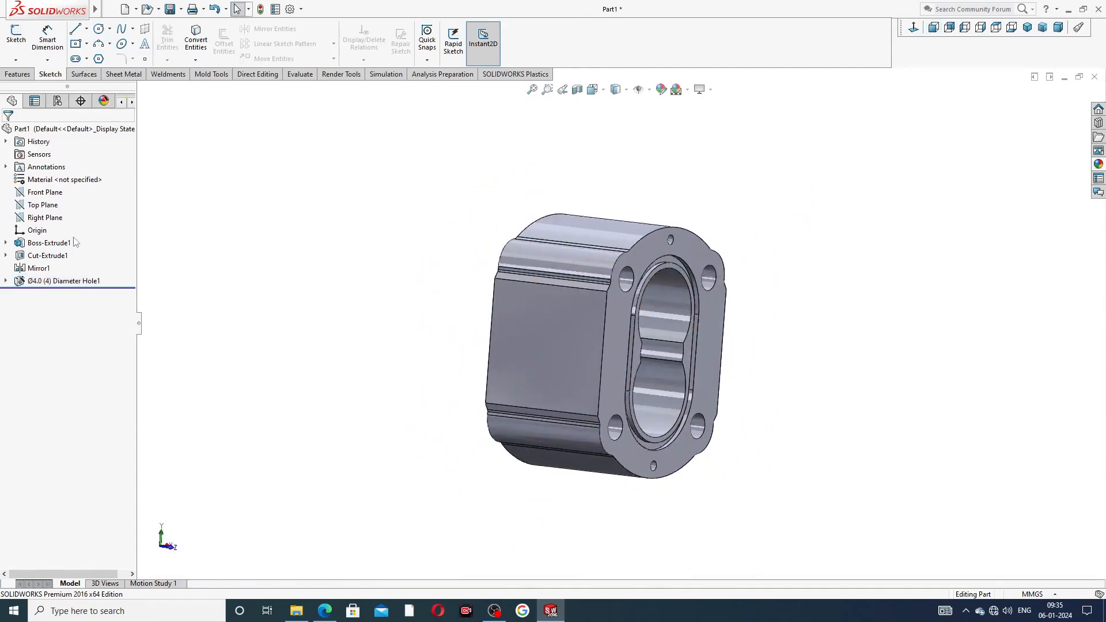
{"action": "left_click", "coordinate": [45, 192]}
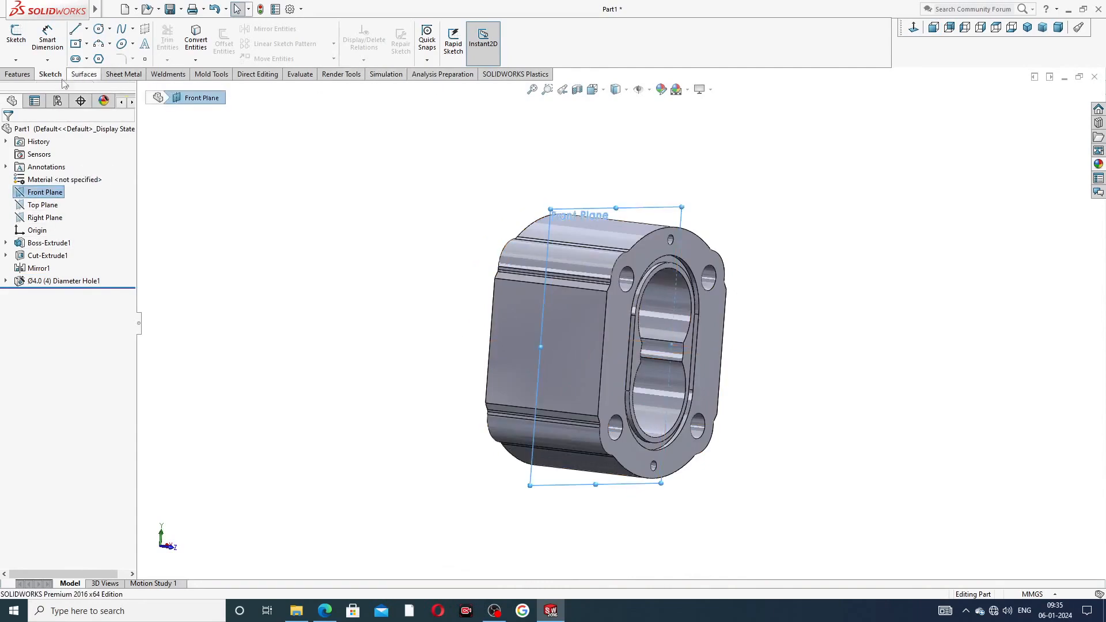
{"action": "left_click", "coordinate": [21, 74]}
{"action": "left_click", "coordinate": [416, 59]}
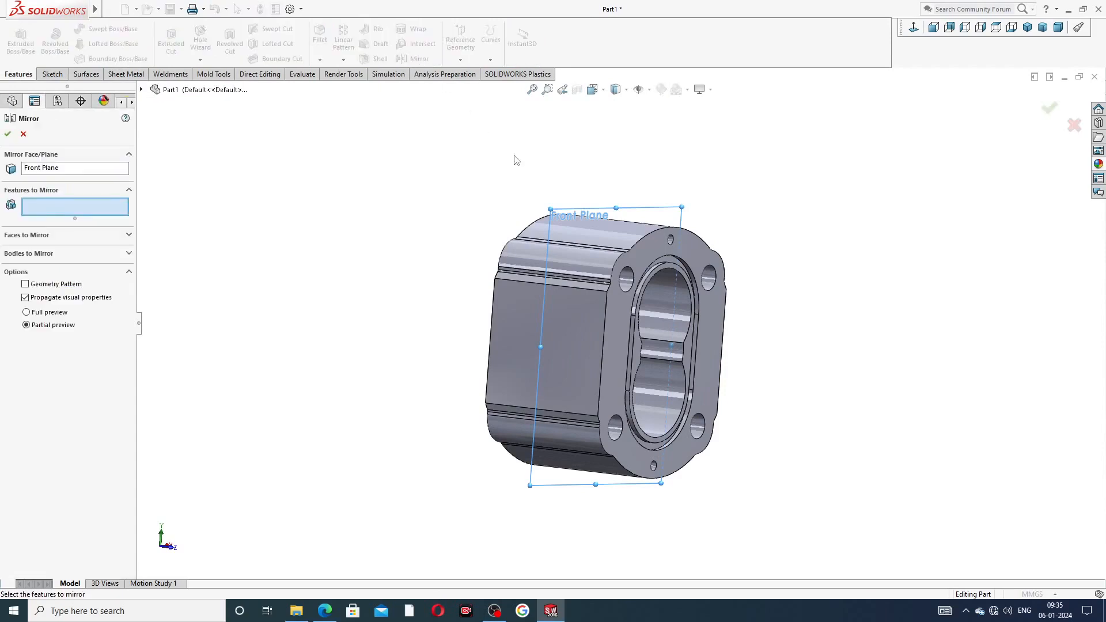
{"action": "left_click", "coordinate": [140, 90]}
{"action": "left_click", "coordinate": [191, 242]}
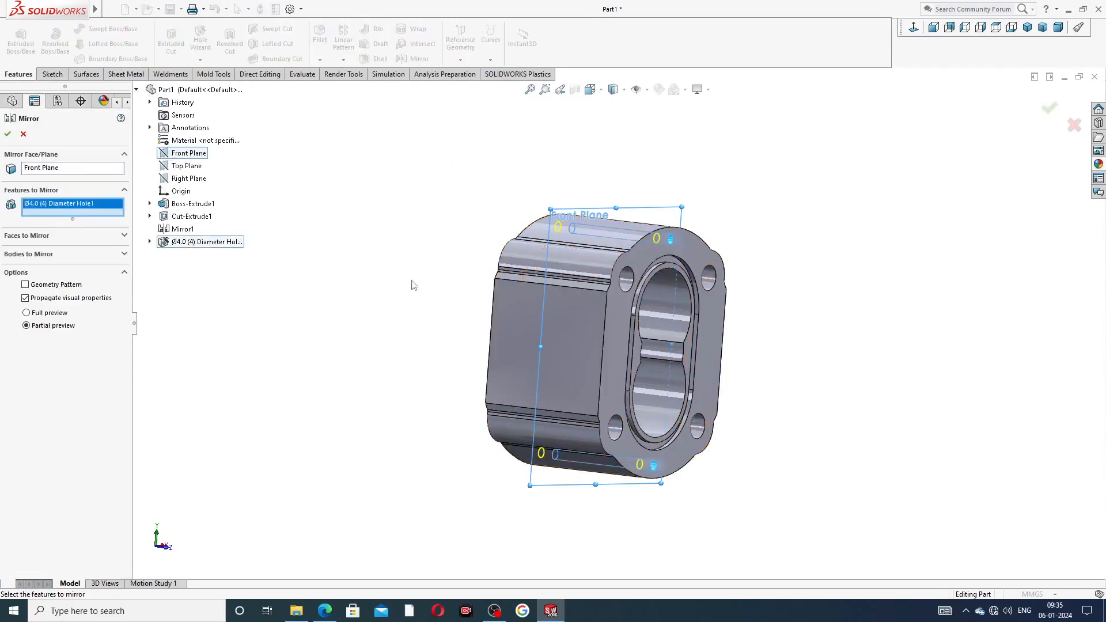
{"action": "middle_click_drag", "start_coordinate": [412, 276], "coordinate": [492, 293]}
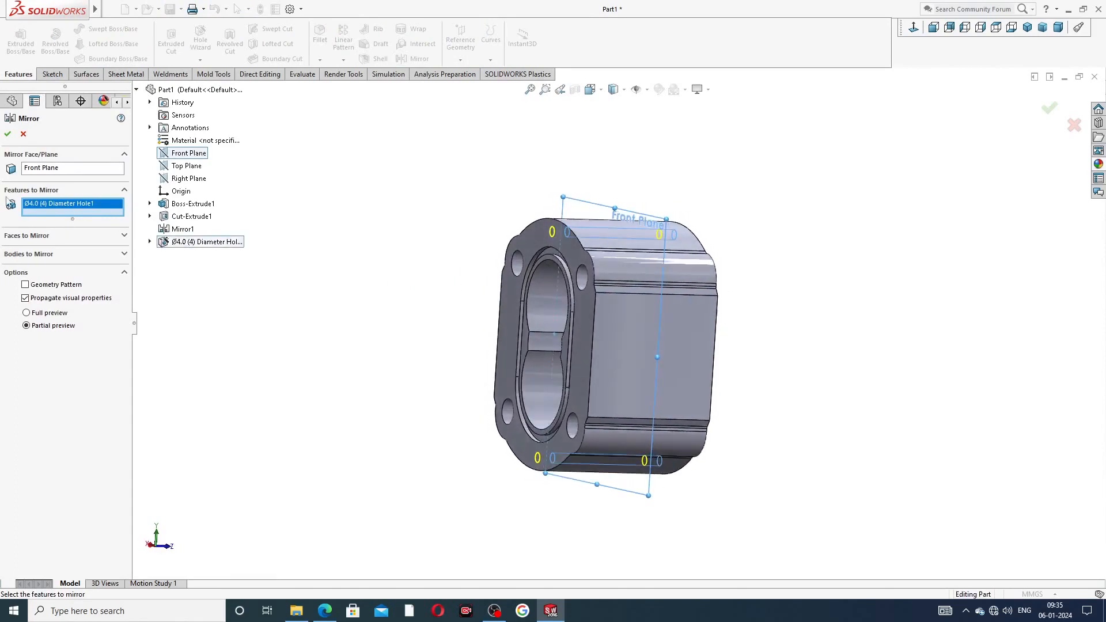
{"action": "left_click", "coordinate": [8, 134]}
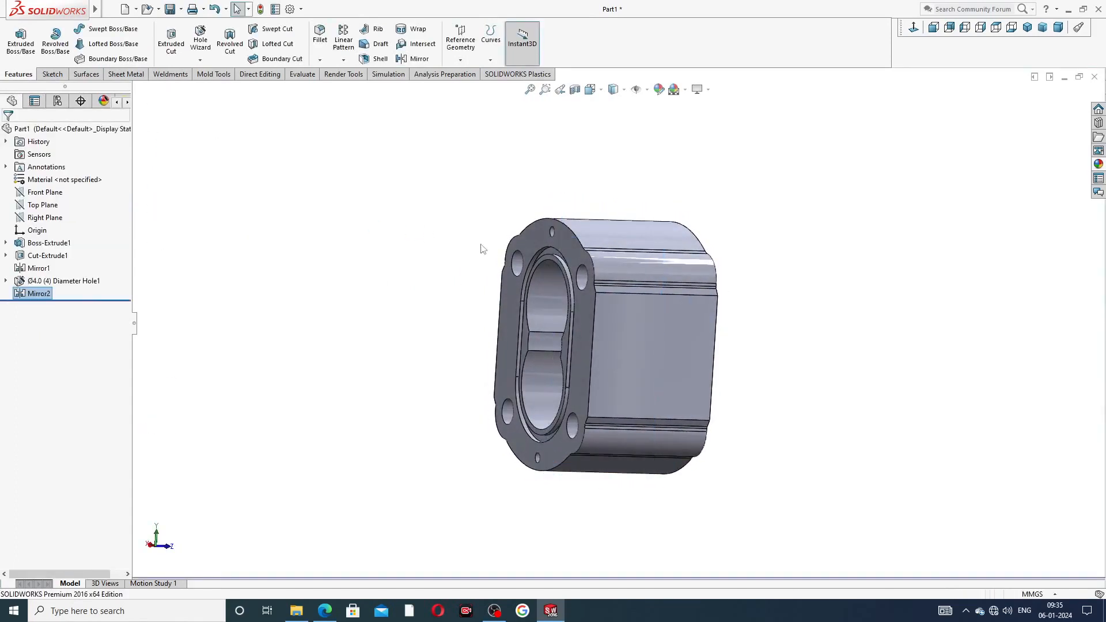
Step: Start a Hole Wizard hole on the body's flat side face and set it to an ISO straight pipe tapped hole
{"action": "middle_click_drag", "start_coordinate": [481, 247], "coordinate": [666, 279]}
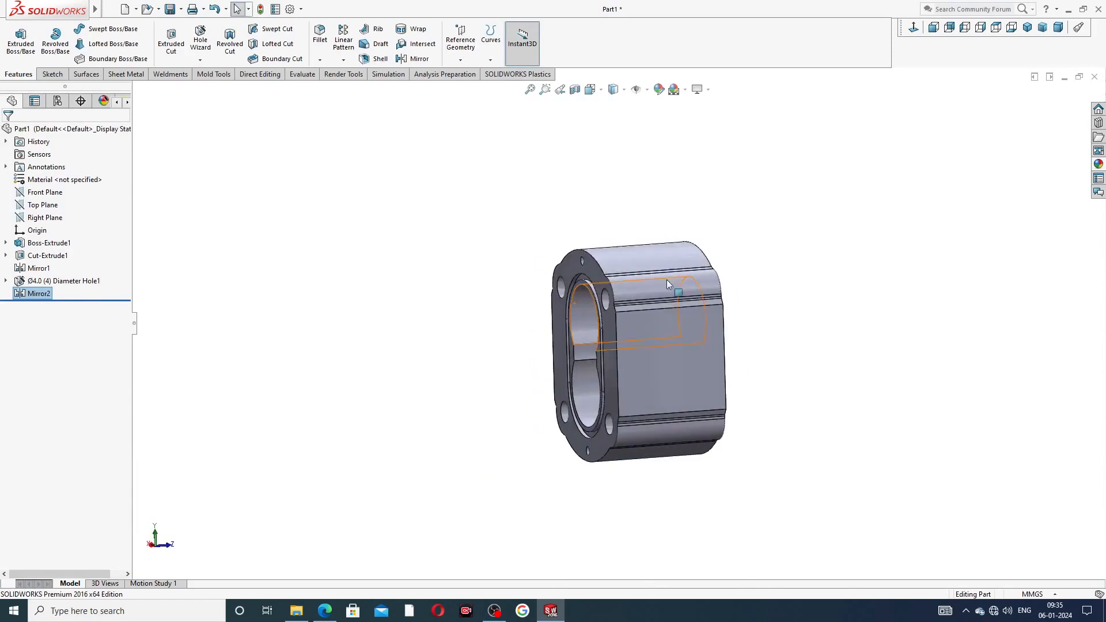
{"action": "left_click", "coordinate": [675, 353]}
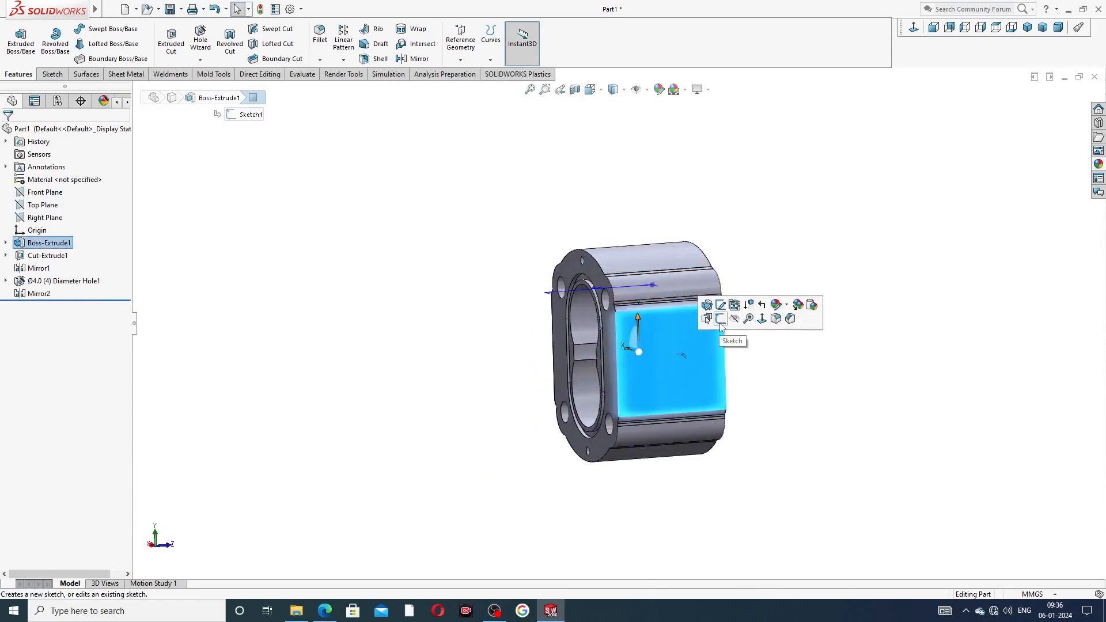
{"action": "left_click", "coordinate": [912, 27]}
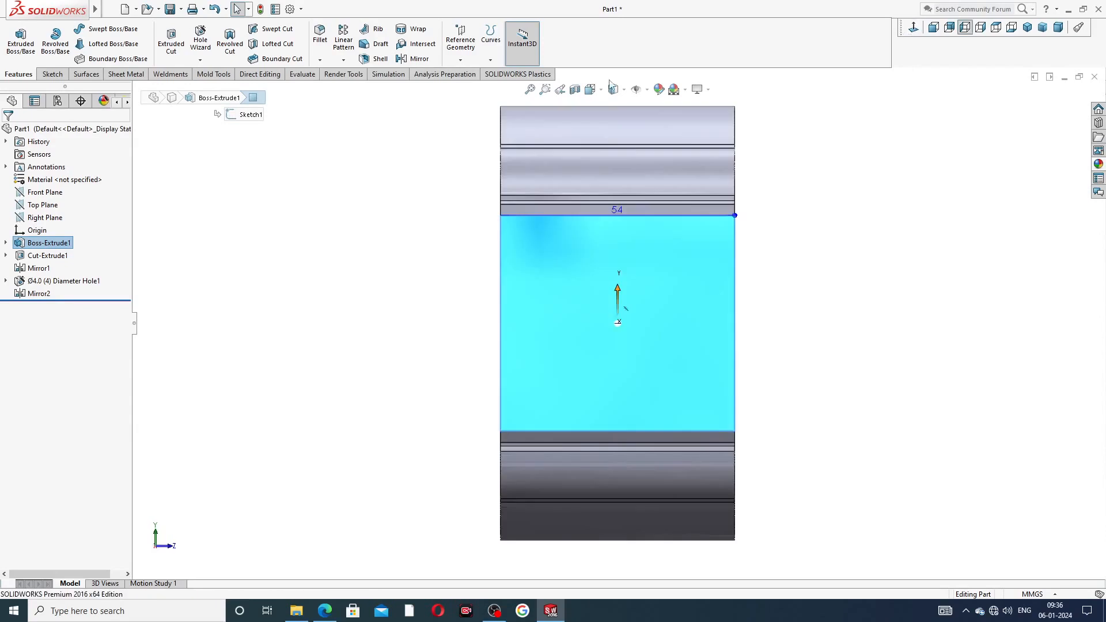
{"action": "left_click", "coordinate": [202, 42]}
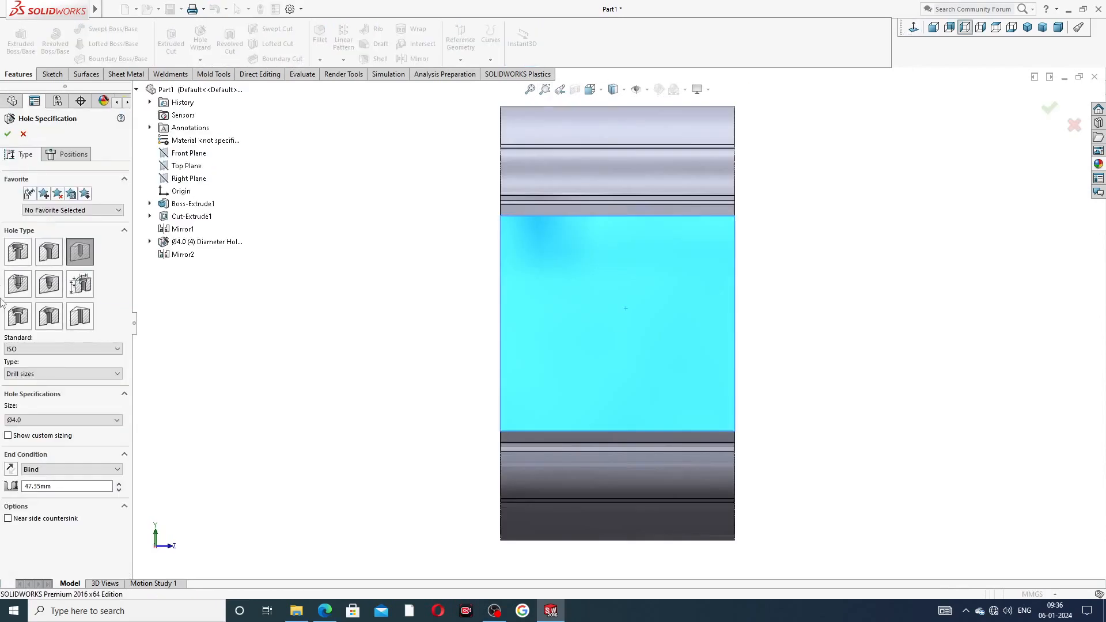
{"action": "left_click", "coordinate": [18, 283]}
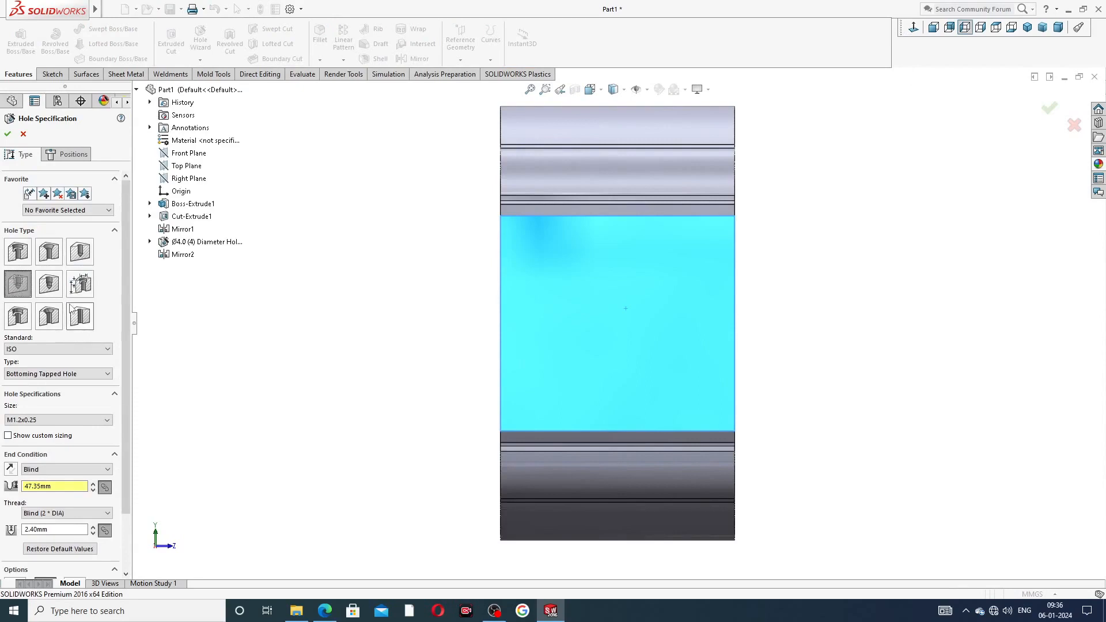
{"action": "left_click", "coordinate": [54, 421]}
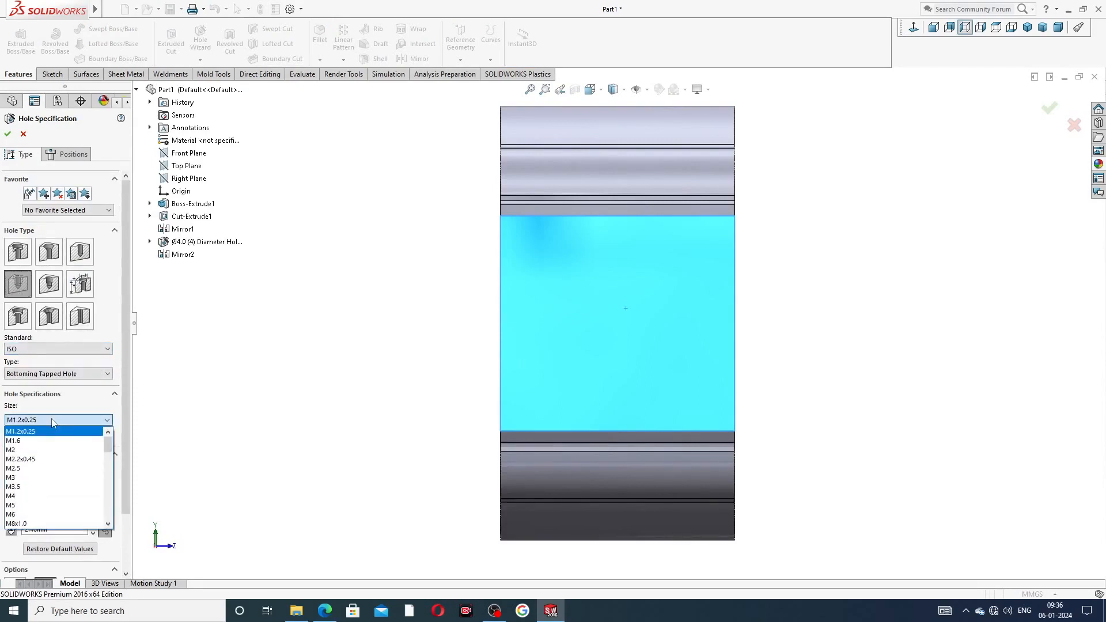
{"action": "left_click", "coordinate": [53, 421]}
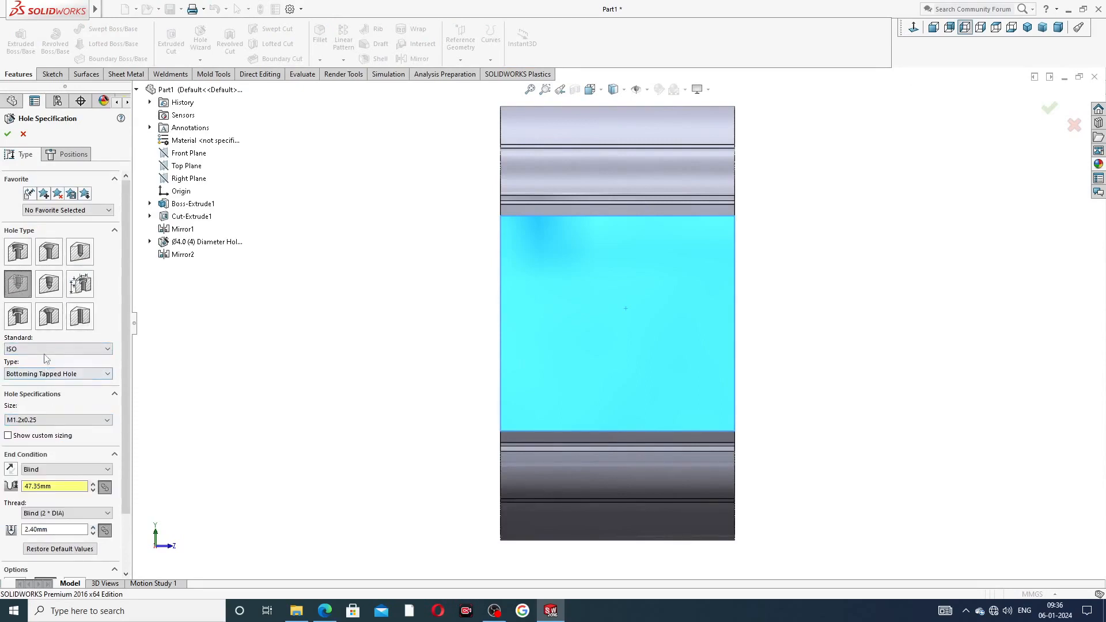
{"action": "left_click", "coordinate": [50, 374]}
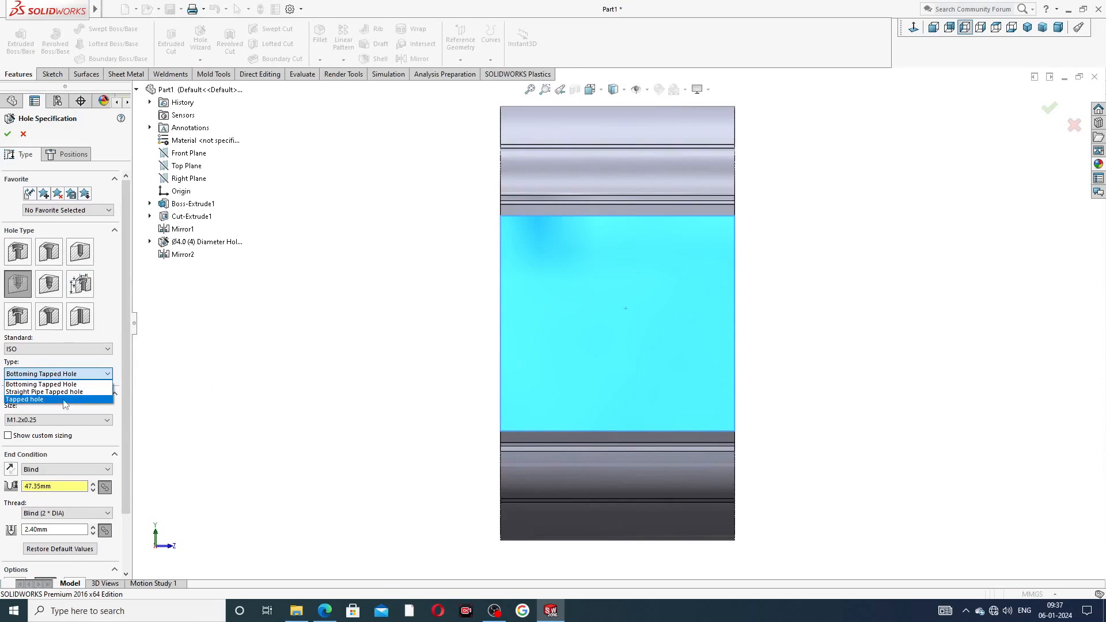
{"action": "left_click", "coordinate": [59, 349]}
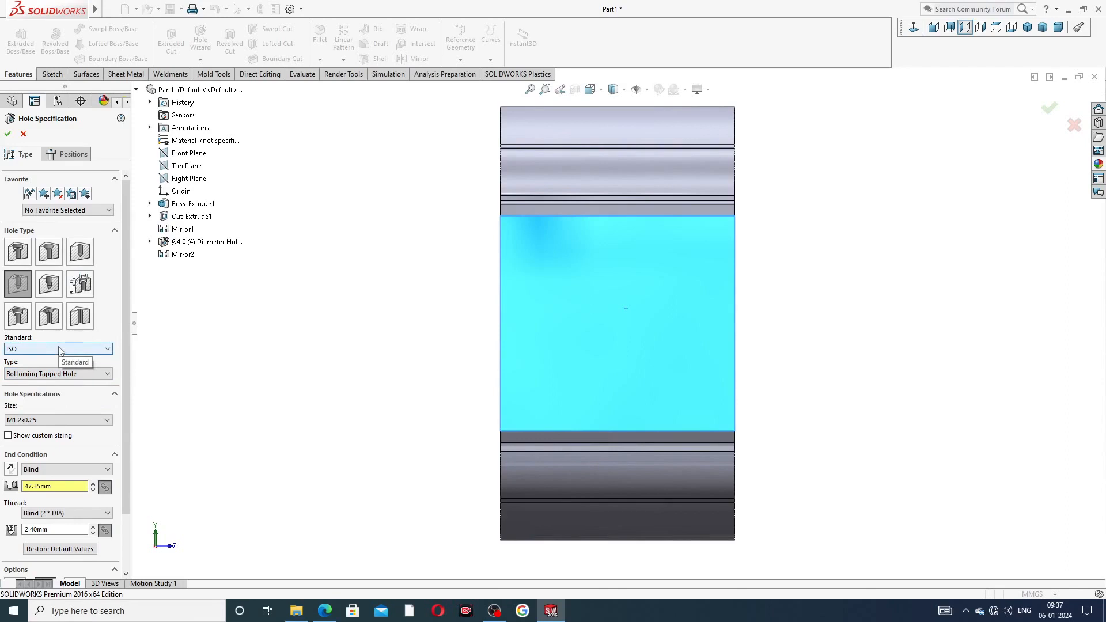
{"action": "left_click", "coordinate": [58, 375]}
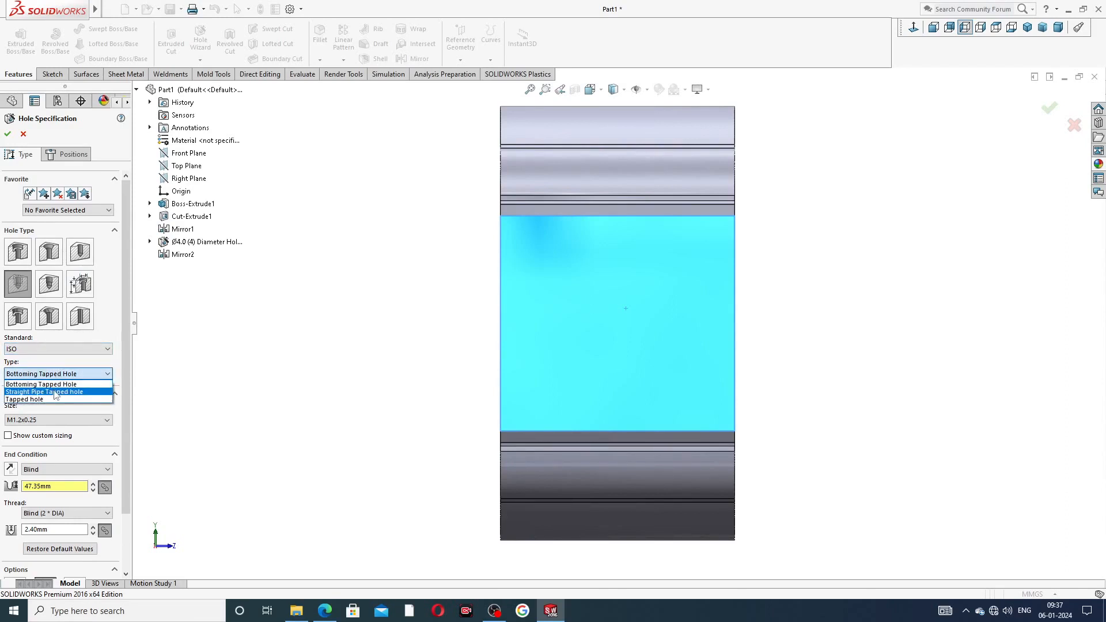
{"action": "left_click", "coordinate": [56, 392]}
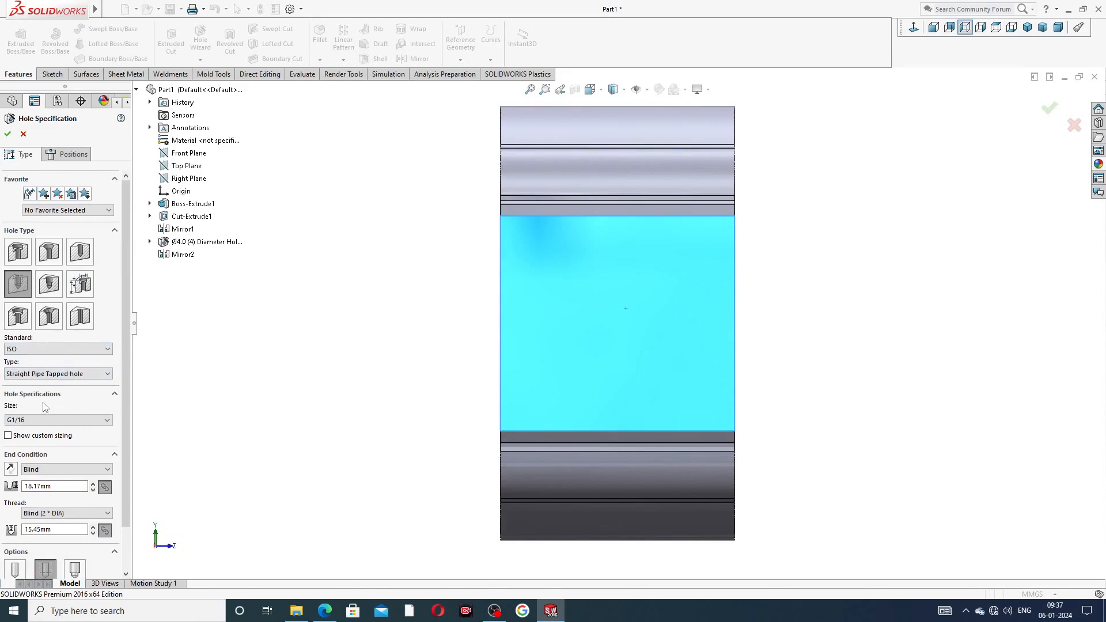
Step: Set the straight pipe tapped hole's size to G1/2
{"action": "left_click", "coordinate": [46, 421]}
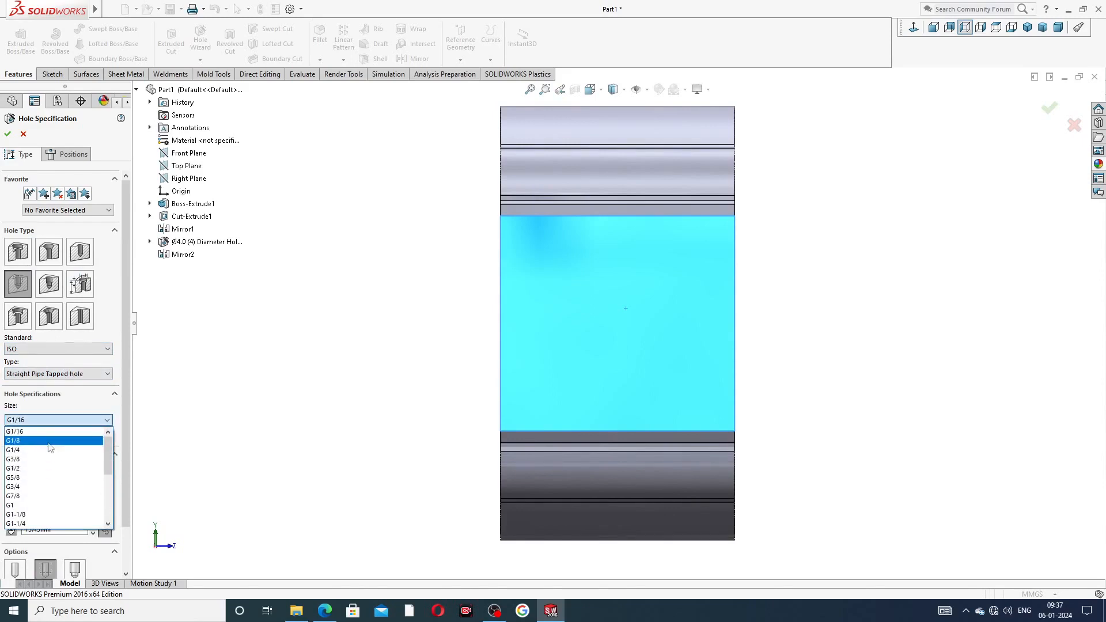
{"action": "scroll", "coordinate": [50, 448], "scroll_direction": "down", "scroll_amount": 4}
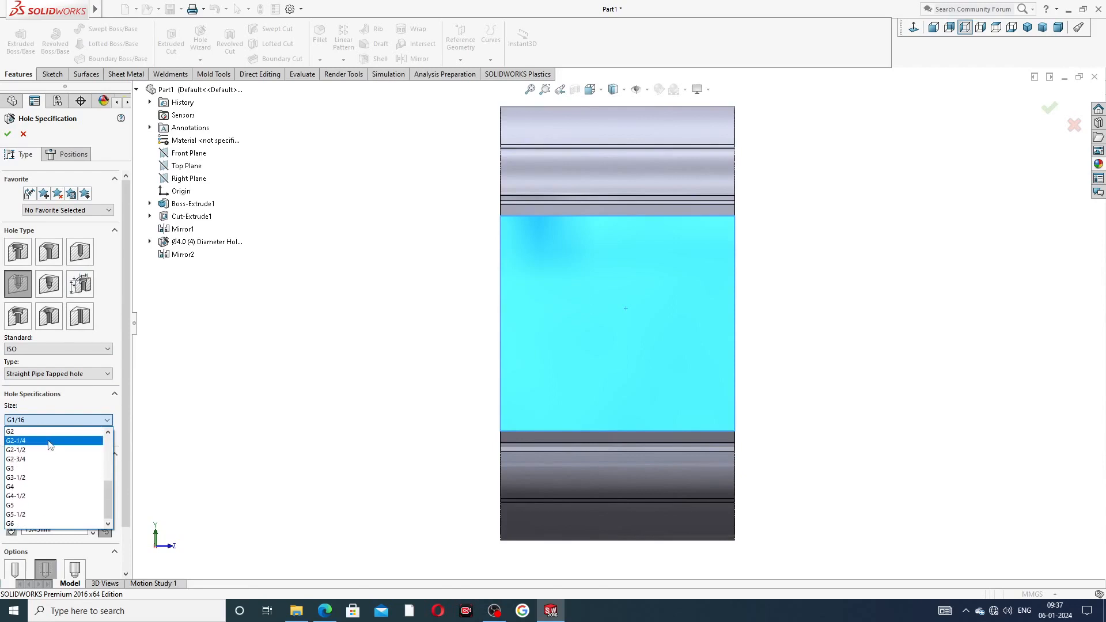
{"action": "scroll", "coordinate": [50, 447], "scroll_direction": "up", "scroll_amount": 4}
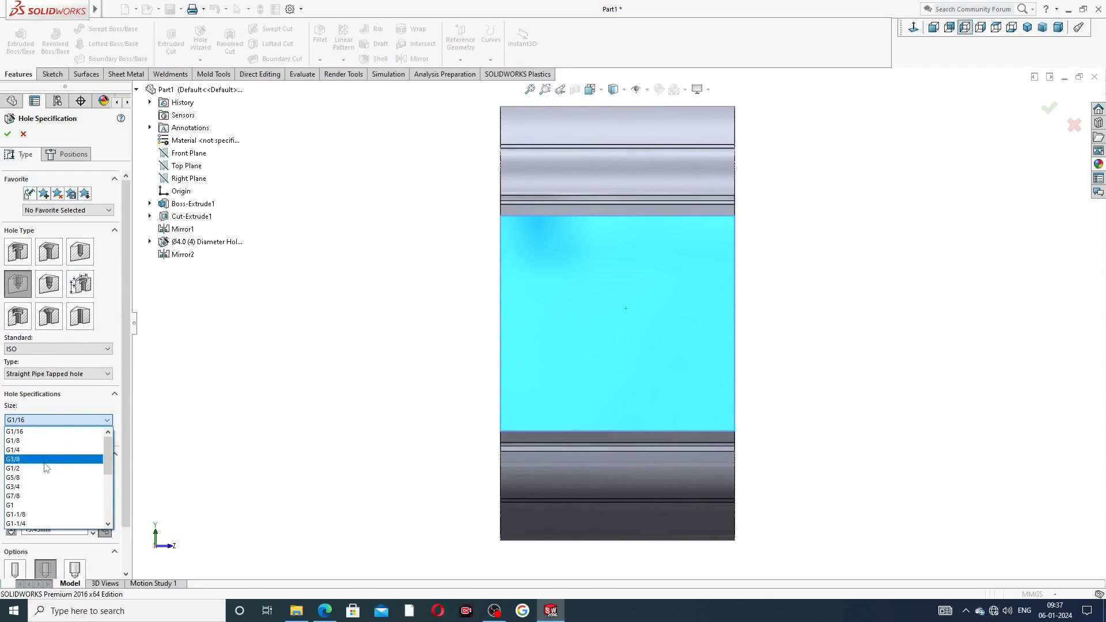
{"action": "left_click", "coordinate": [46, 468]}
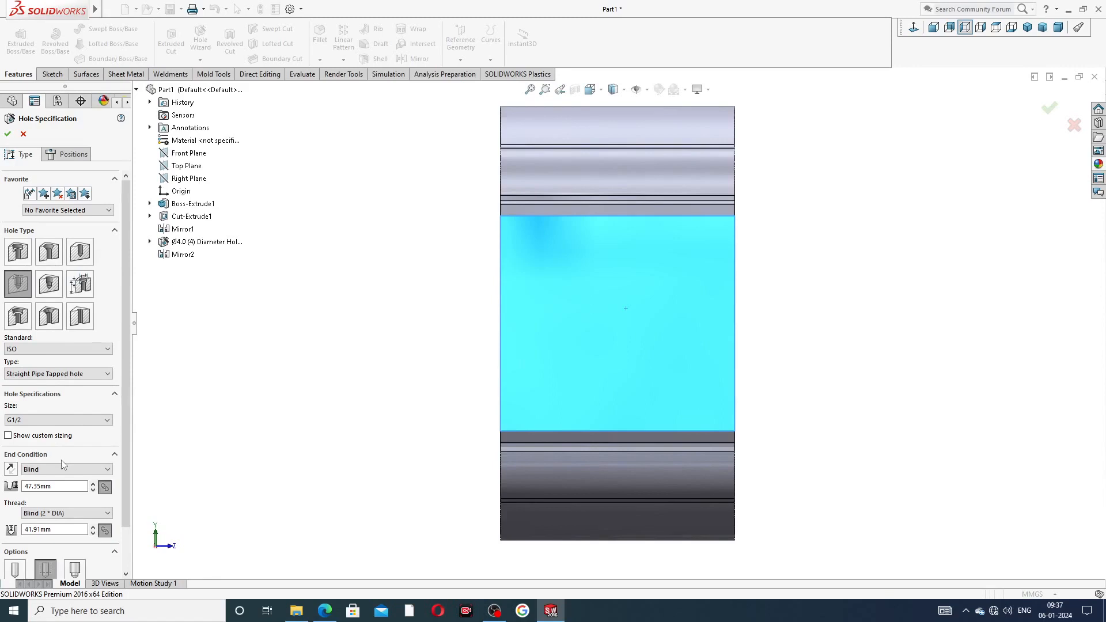
Step: Position the G1/2 tapped hole at the origin on the side face and create it
{"action": "left_click", "coordinate": [86, 158]}
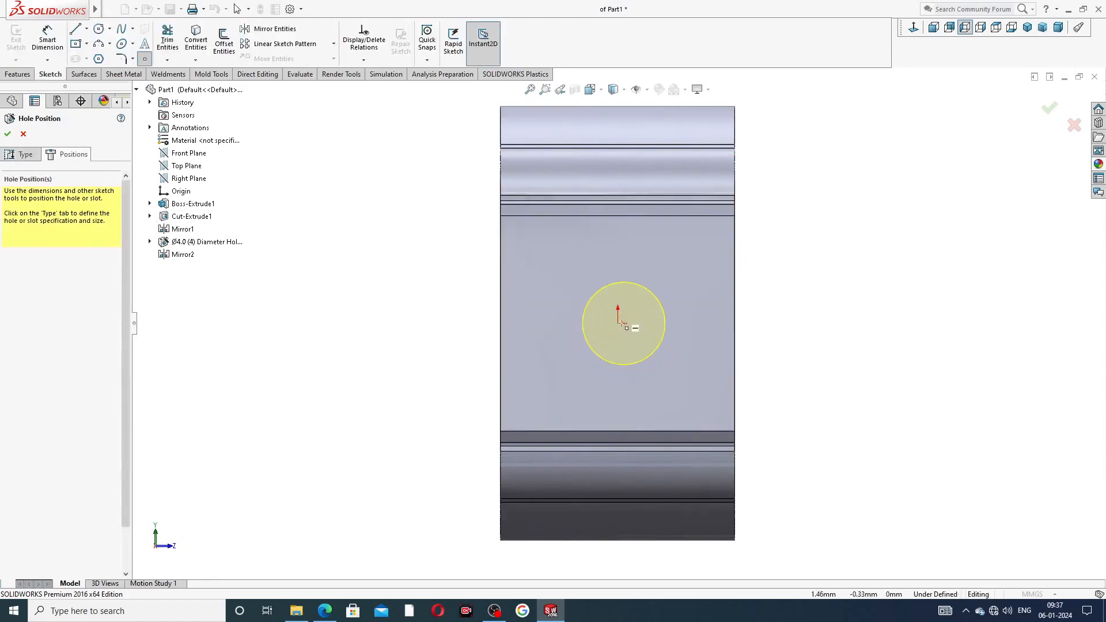
{"action": "left_click", "coordinate": [618, 323]}
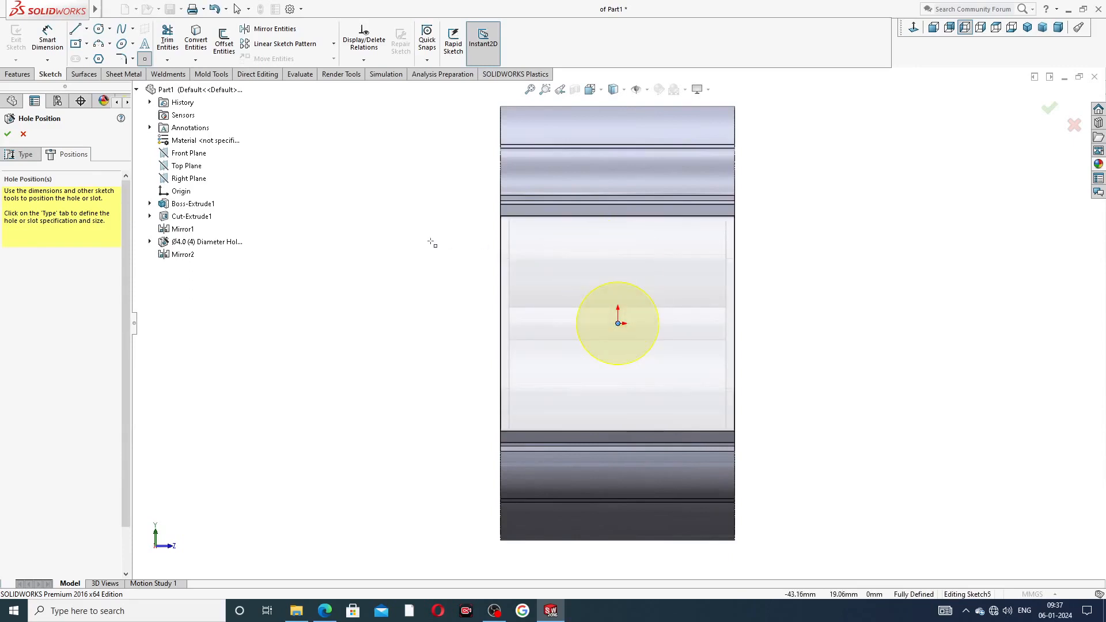
{"action": "right_click", "coordinate": [365, 197]}
{"action": "left_click", "coordinate": [387, 205]}
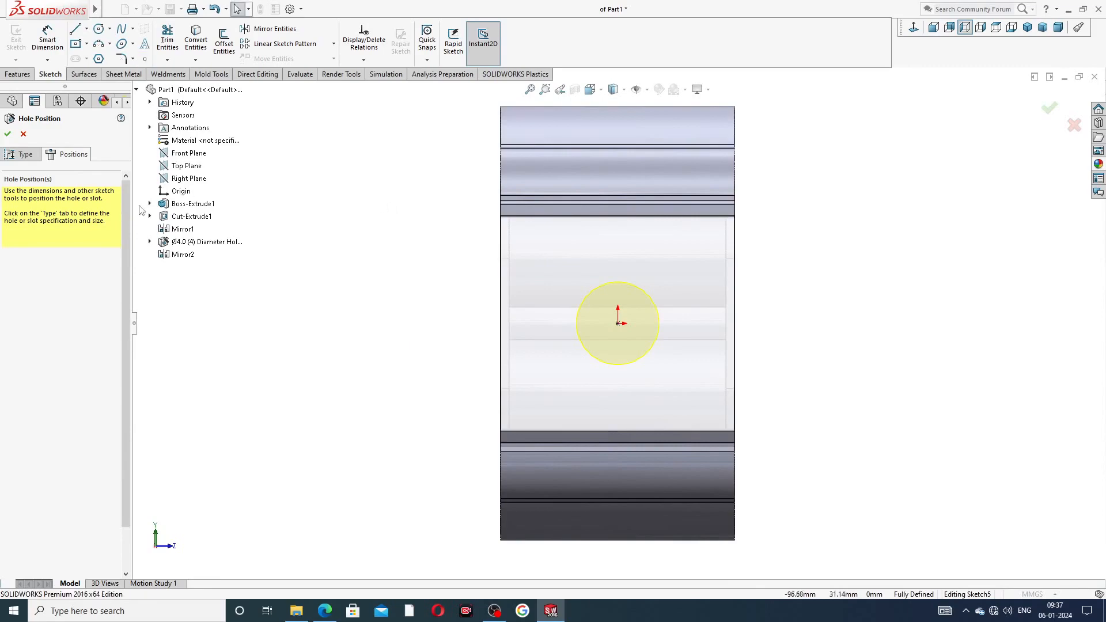
{"action": "left_click", "coordinate": [8, 134]}
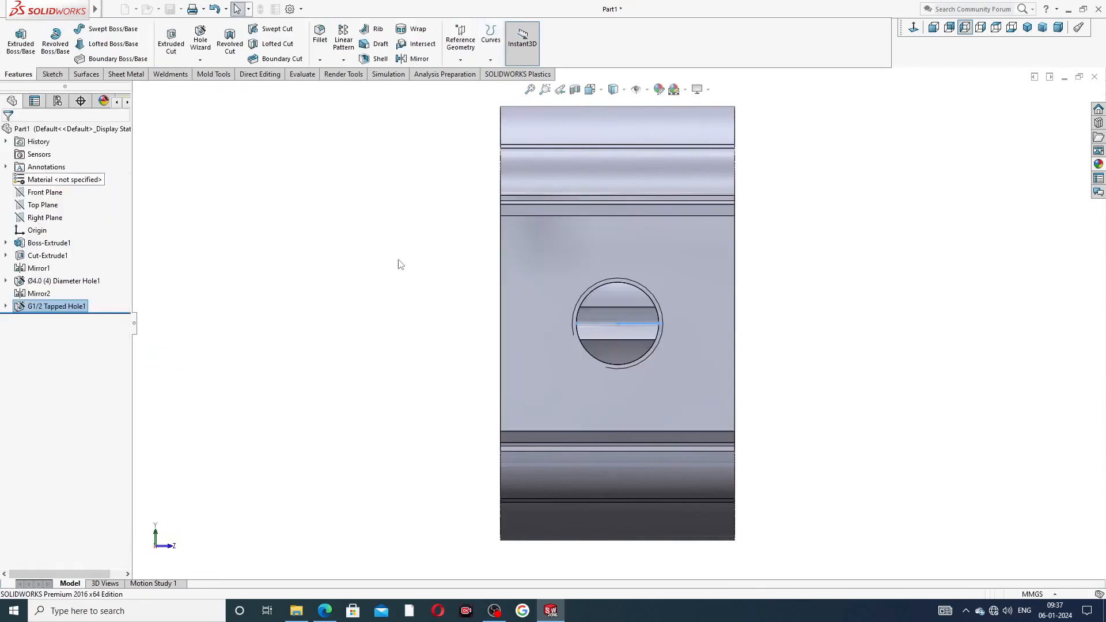
{"action": "middle_click_drag", "start_coordinate": [403, 265], "coordinate": [483, 297]}
{"action": "left_click", "coordinate": [283, 243]}
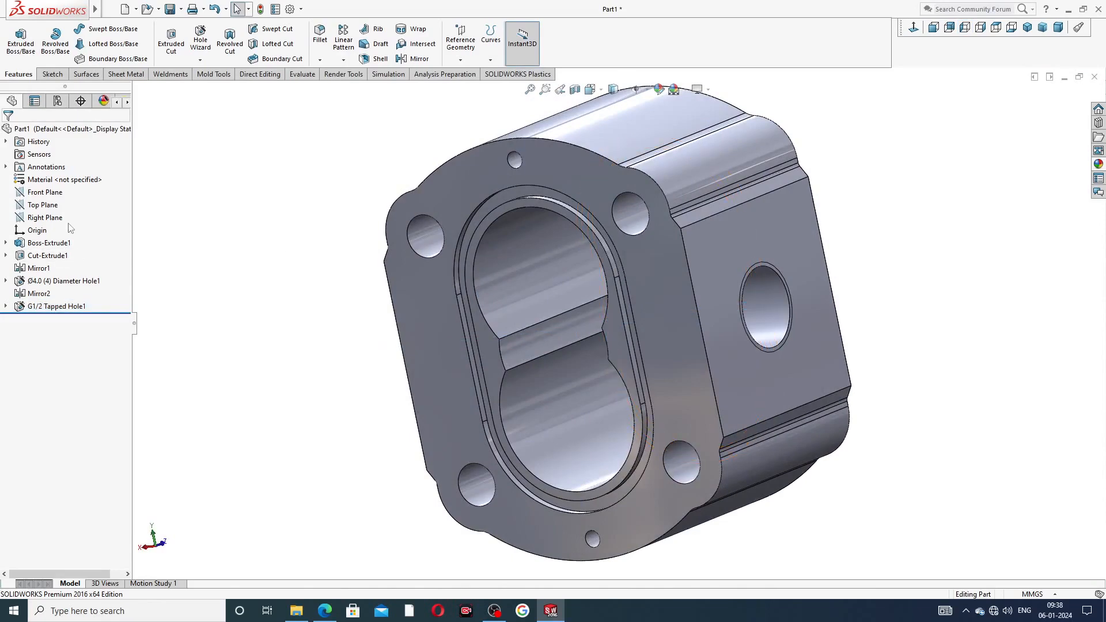
{"action": "left_click", "coordinate": [47, 193]}
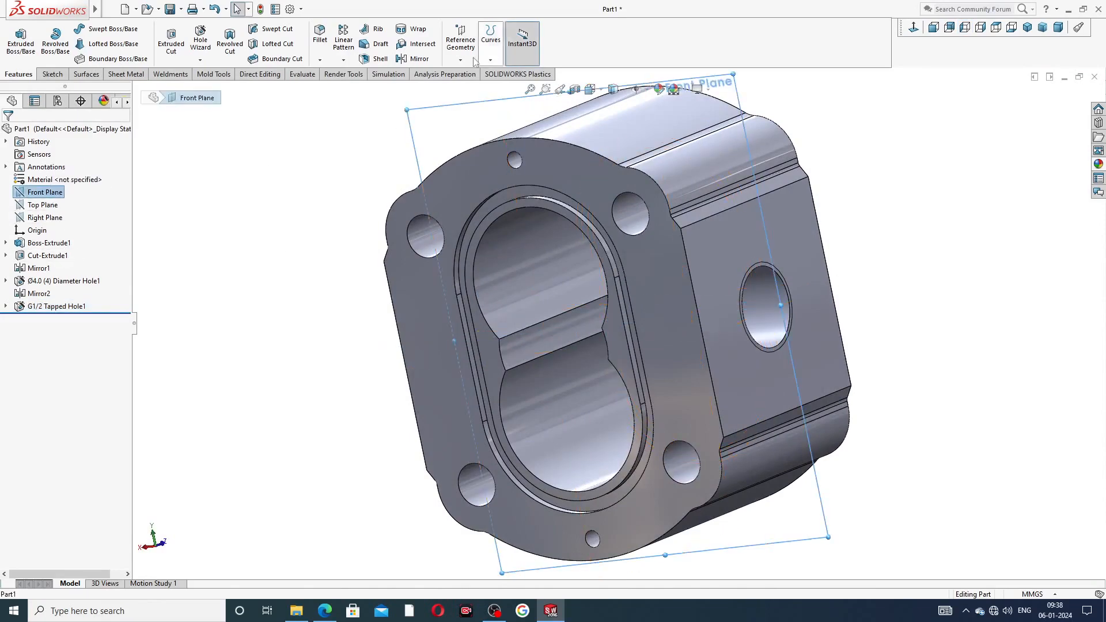
{"action": "left_click", "coordinate": [431, 59]}
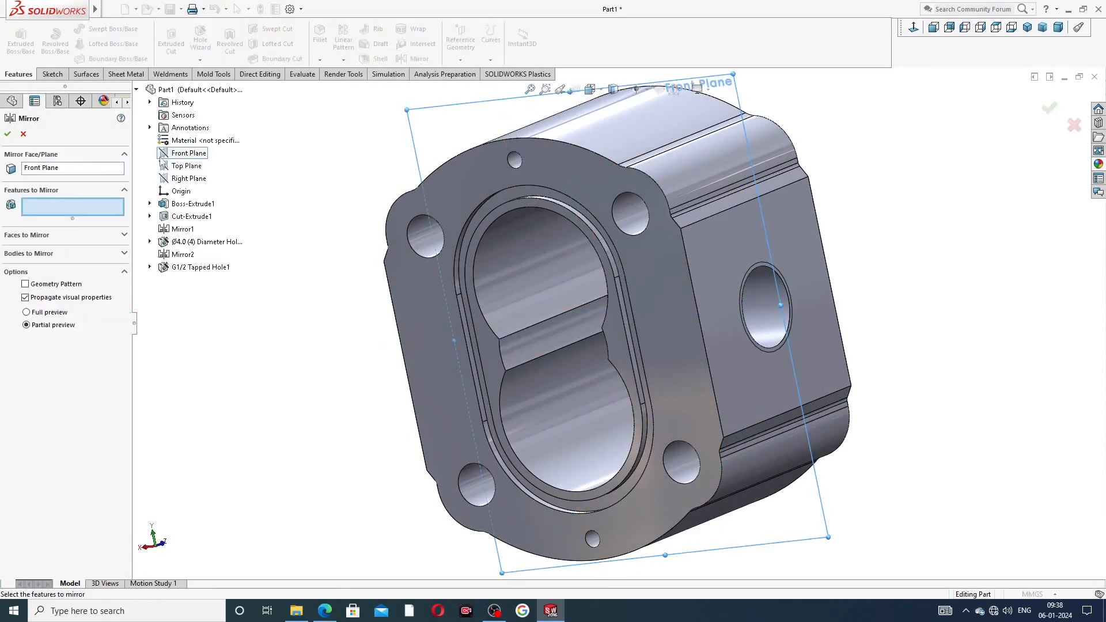
{"action": "left_click", "coordinate": [199, 267]}
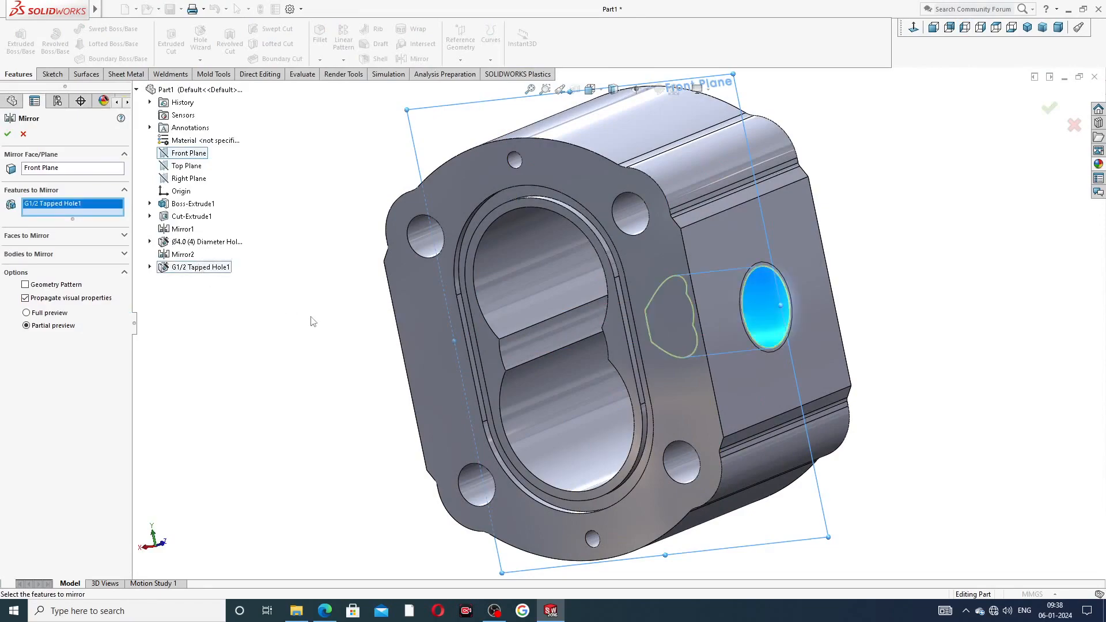
{"action": "middle_click_drag", "start_coordinate": [311, 318], "coordinate": [343, 236]}
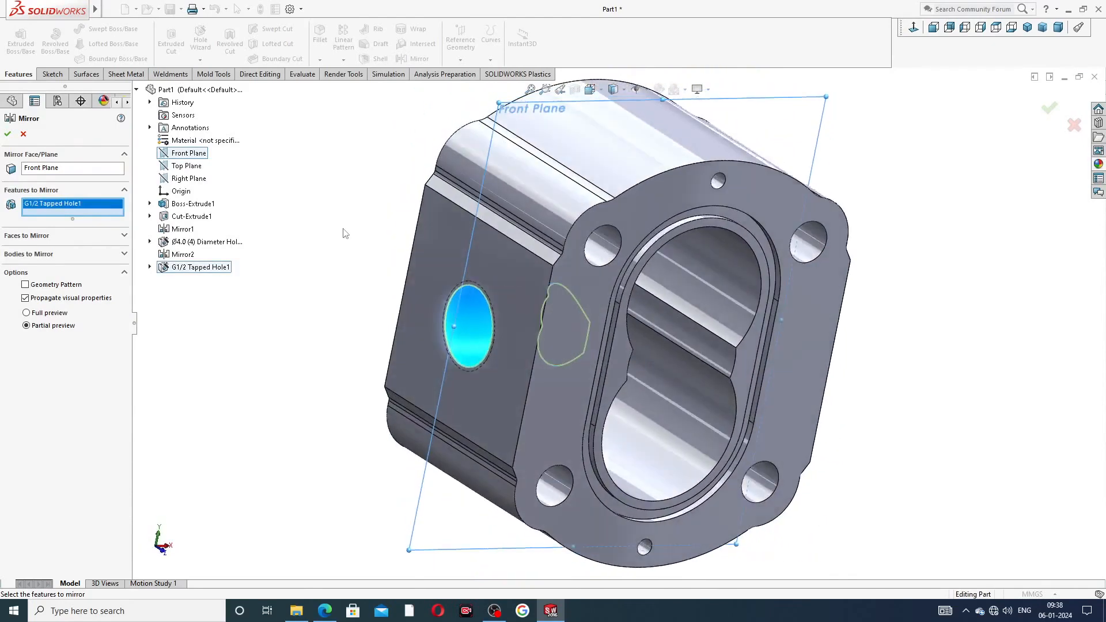
{"action": "left_click", "coordinate": [23, 134]}
{"action": "left_click", "coordinate": [406, 221]}
Step: Mirror the G1/2 tapped hole feature about the Right Plane onto the opposite side face
{"action": "scroll", "coordinate": [525, 251], "scroll_direction": "down", "scroll_amount": 1}
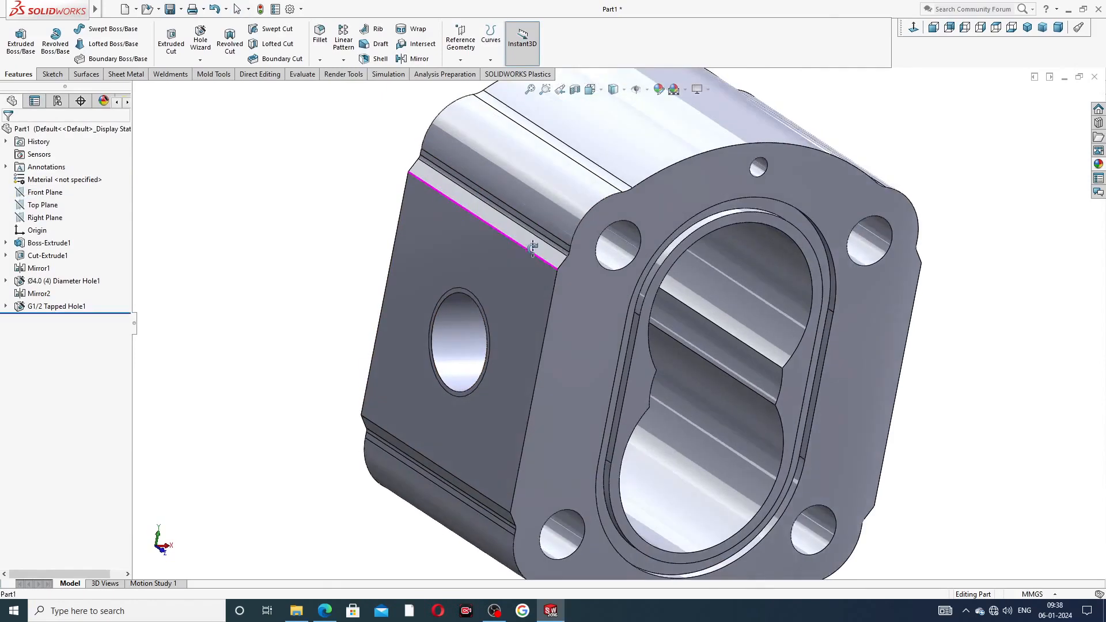
{"action": "mouse_move", "coordinate": [531, 247]}
{"action": "middle_mouse_down"}
{"action": "mouse_move", "coordinate": [643, 249]}
{"action": "mouse_move", "coordinate": [541, 254]}
{"action": "middle_mouse_up"}
{"action": "scroll", "coordinate": [643, 249], "scroll_direction": "up", "scroll_amount": 4}
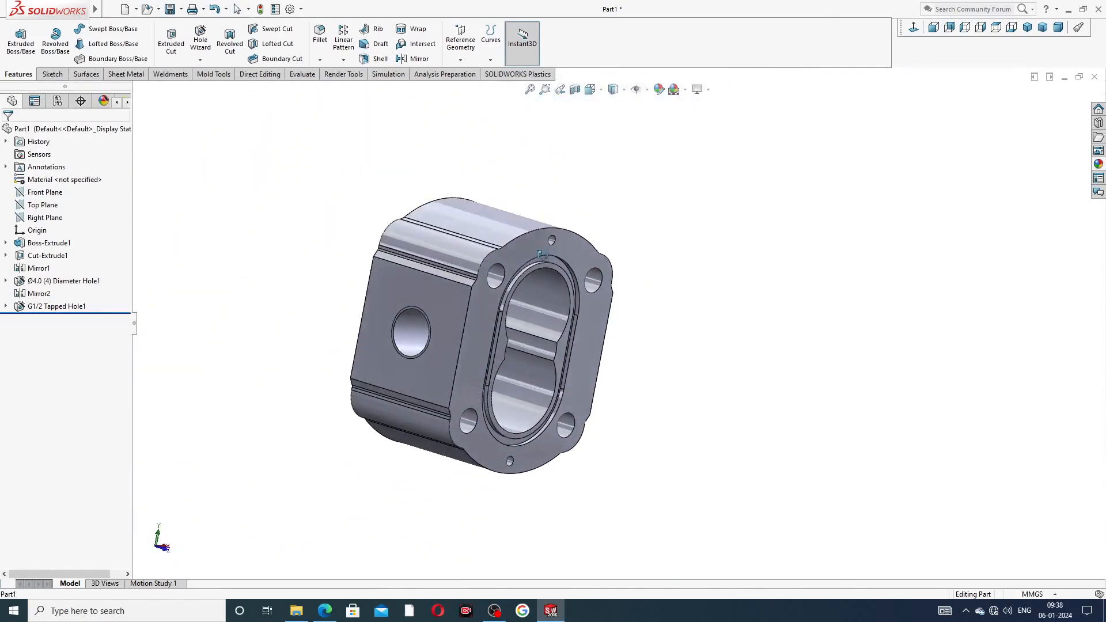
{"action": "left_click", "coordinate": [57, 220]}
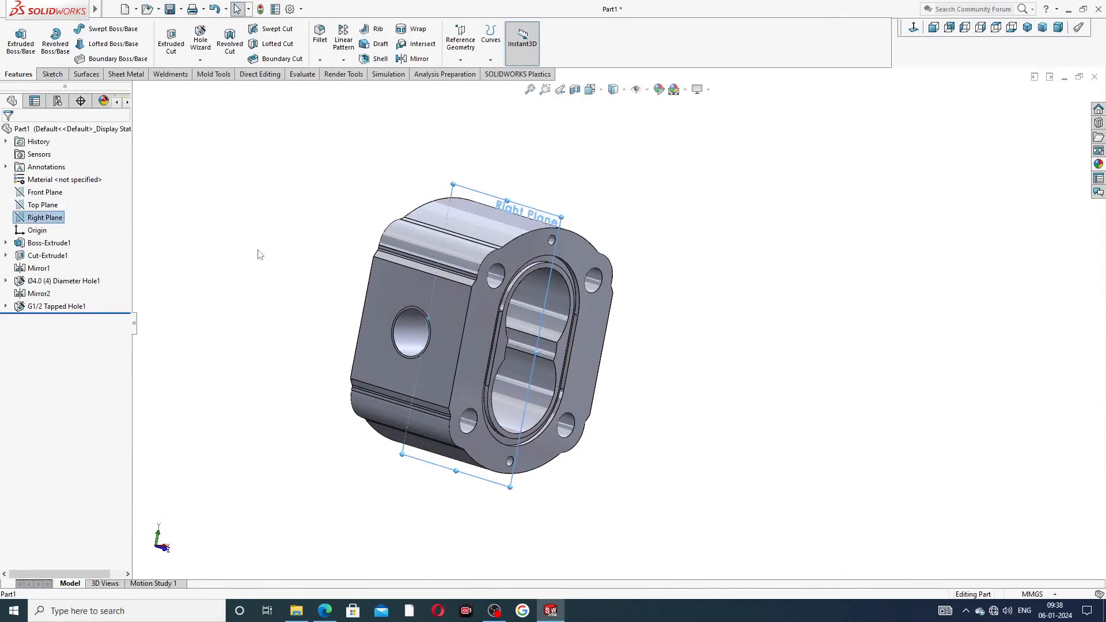
{"action": "middle_click_drag", "start_coordinate": [257, 249], "coordinate": [230, 261]}
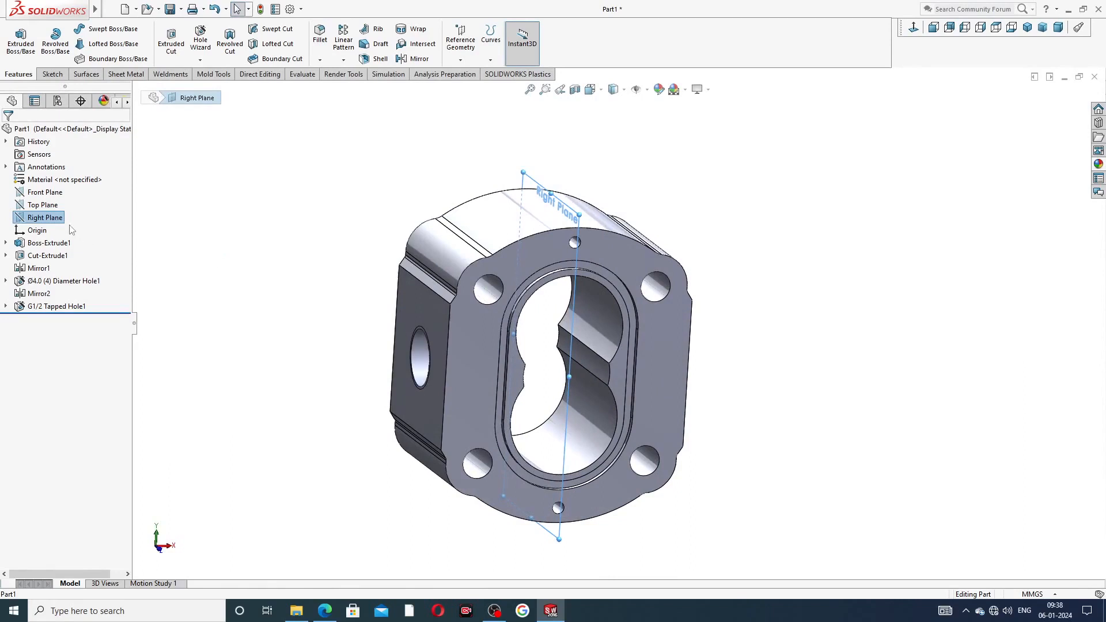
{"action": "left_click", "coordinate": [413, 58]}
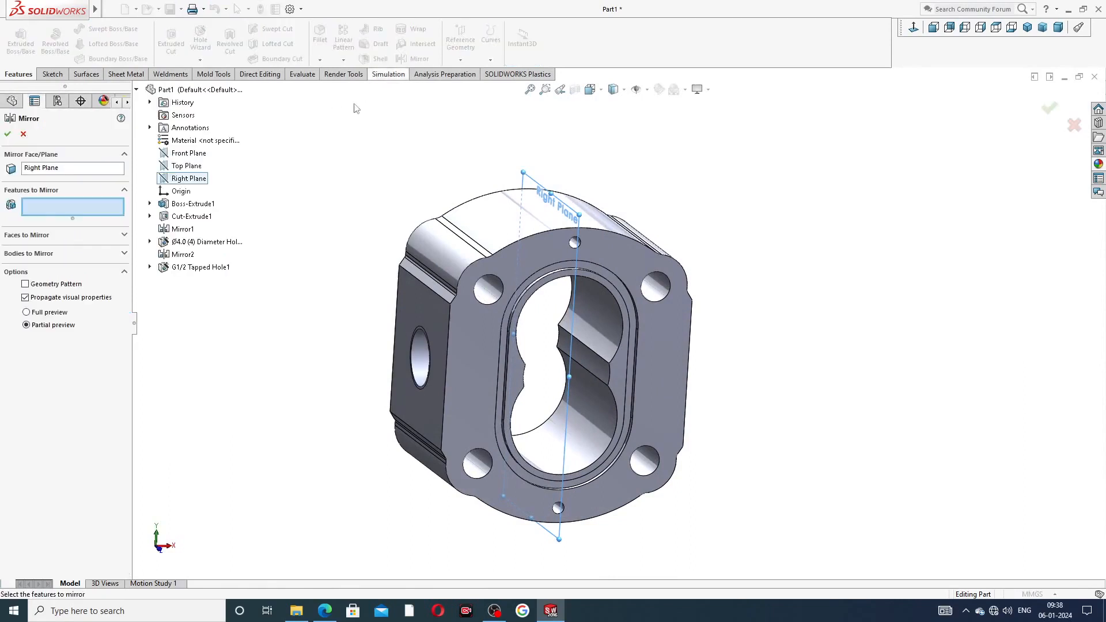
{"action": "left_click", "coordinate": [193, 268]}
{"action": "middle_click_drag", "start_coordinate": [268, 275], "coordinate": [223, 289]}
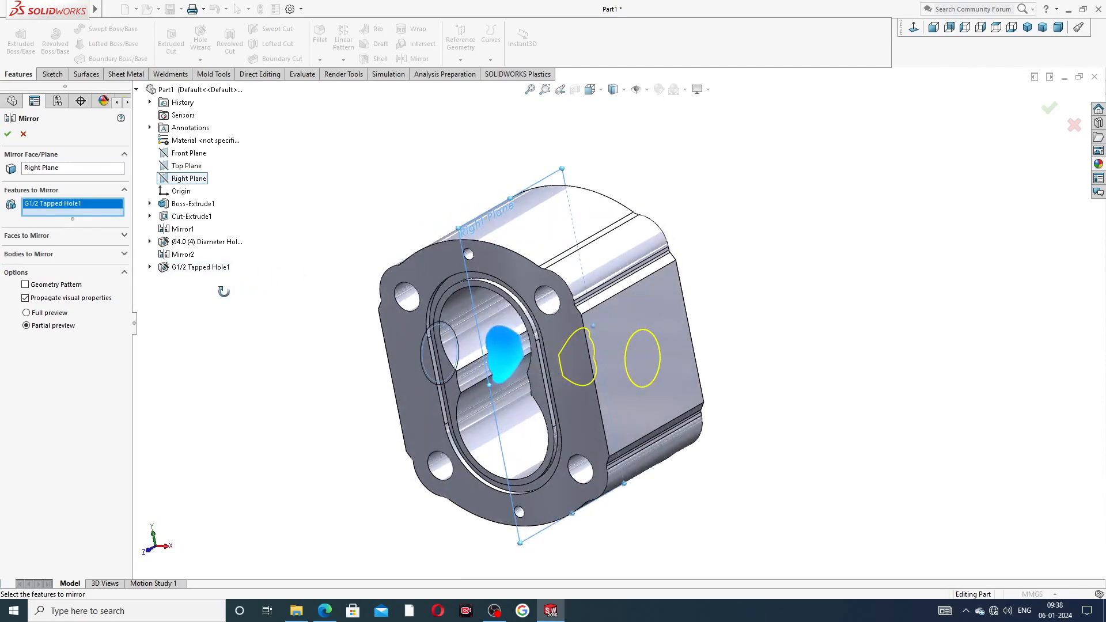
{"action": "left_click", "coordinate": [7, 135]}
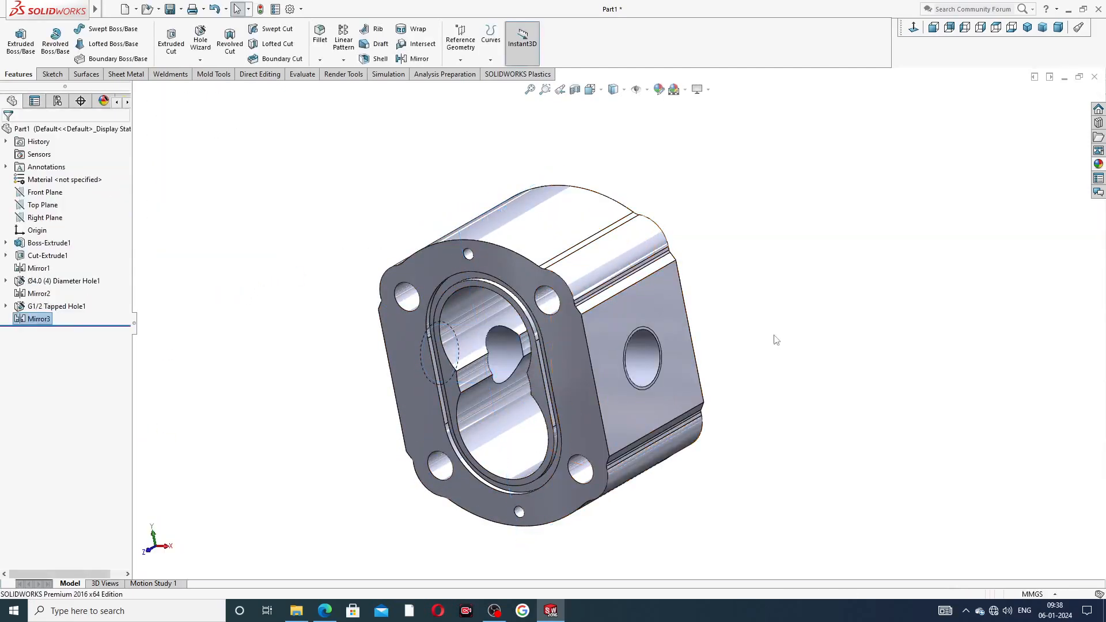
Step: Enable shaded cosmetic threads in the document's detailing display settings
{"action": "middle_click_drag", "start_coordinate": [771, 365], "coordinate": [871, 264]}
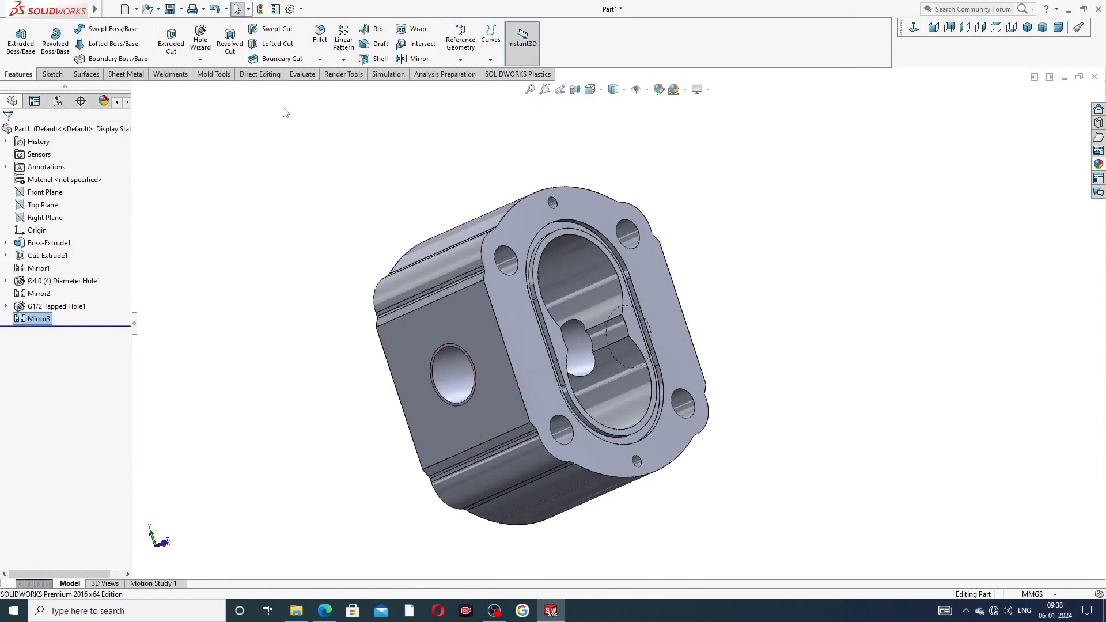
{"action": "left_click", "coordinate": [290, 9]}
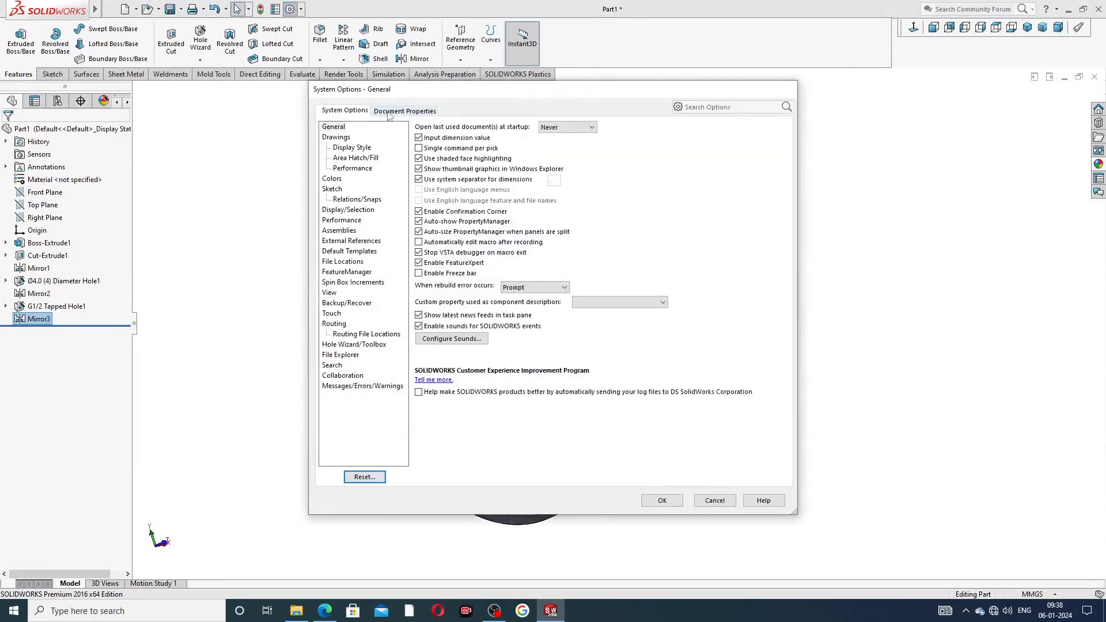
{"action": "left_click", "coordinate": [389, 113]}
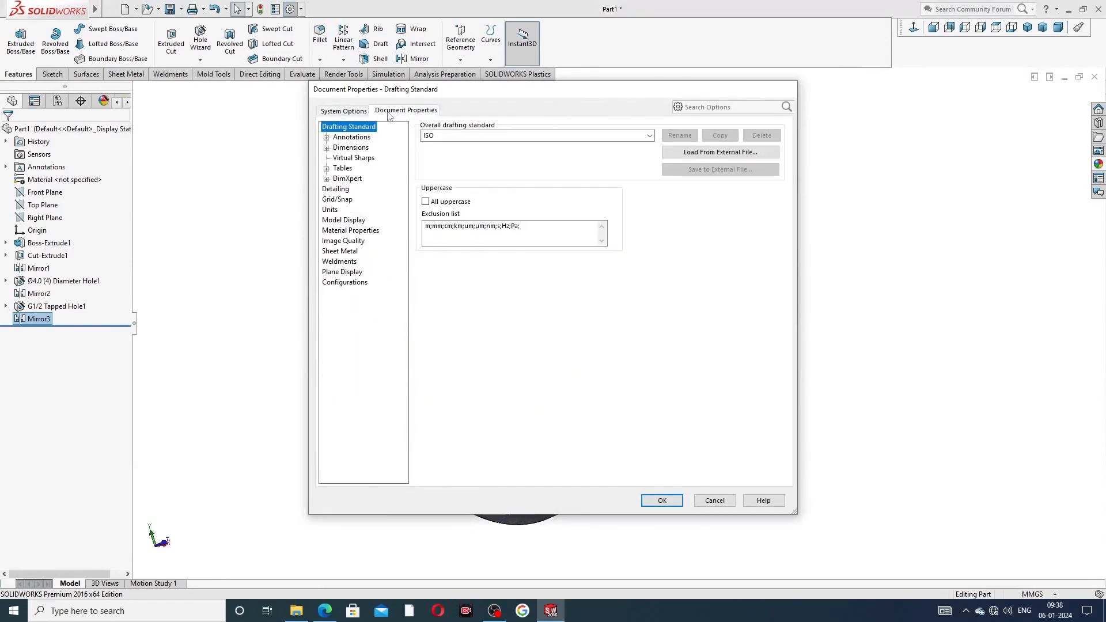
{"action": "left_click", "coordinate": [344, 193]}
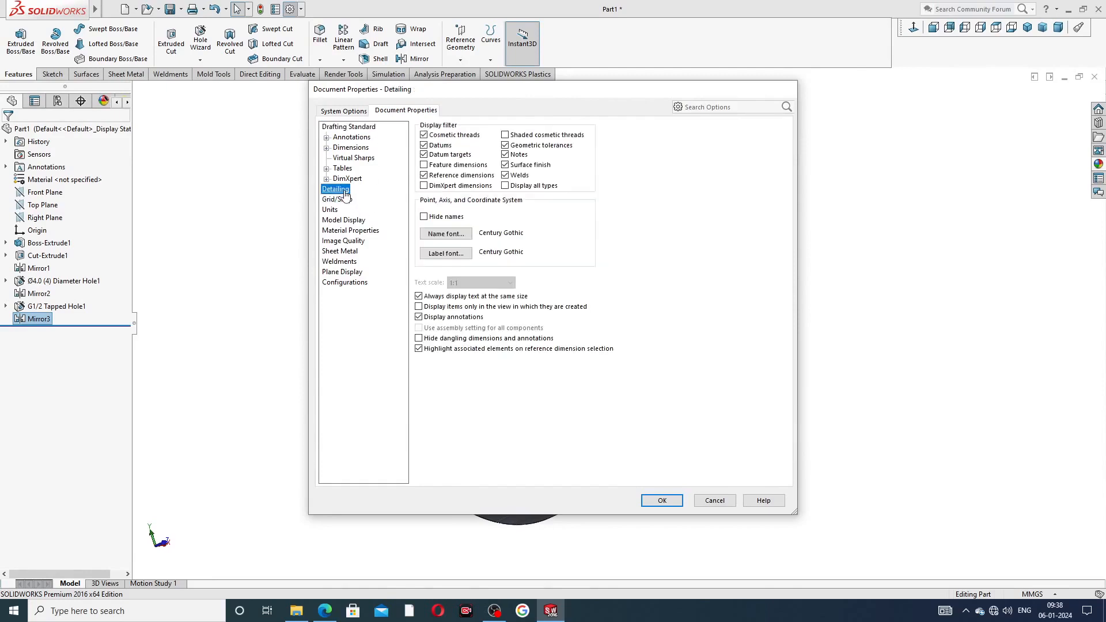
{"action": "left_click", "coordinate": [507, 135]}
{"action": "left_click", "coordinate": [667, 501]}
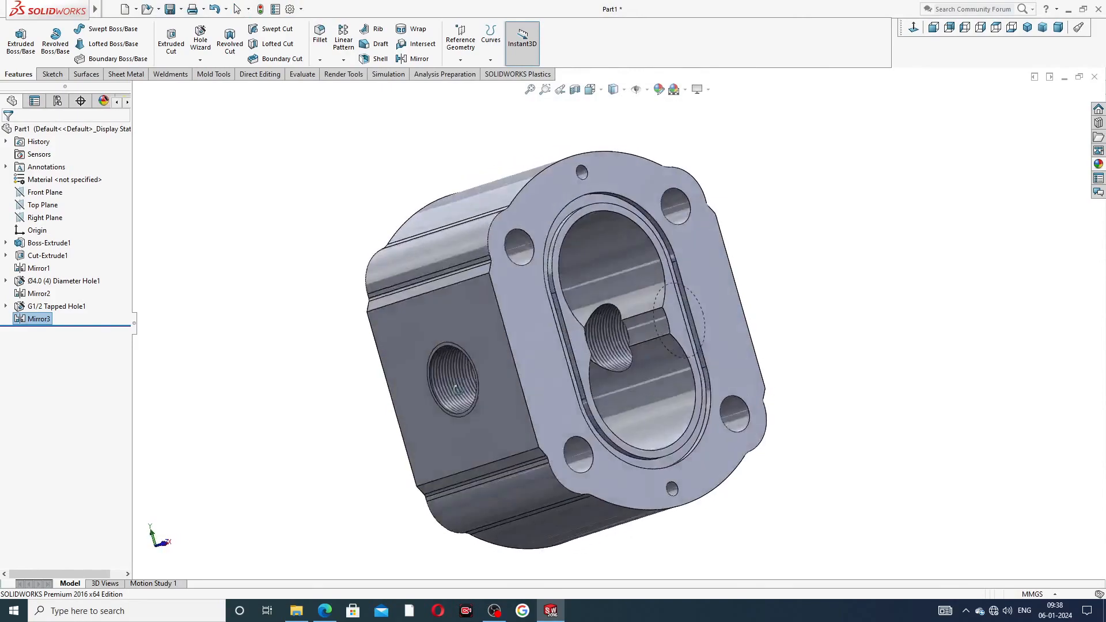
Step: Examine the shaded threads in both G1/2 side holes up close and the whole body from several angles
{"action": "scroll", "coordinate": [472, 389], "scroll_direction": "down", "scroll_amount": 4}
{"action": "scroll", "coordinate": [479, 392], "scroll_direction": "down", "scroll_amount": 5}
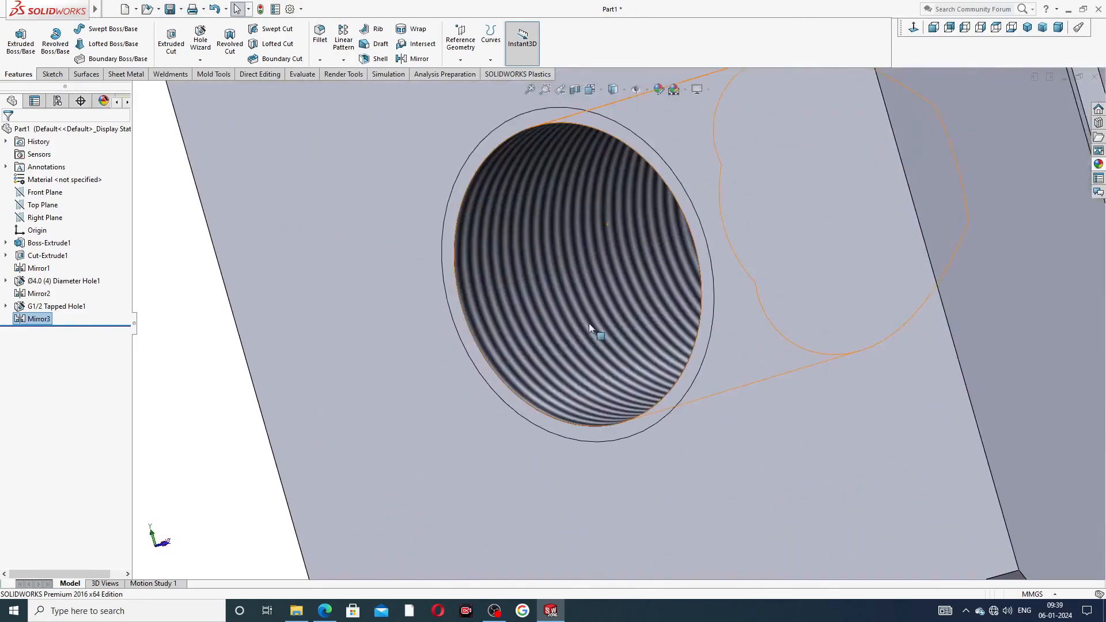
{"action": "scroll", "coordinate": [589, 326], "scroll_direction": "up", "scroll_amount": 8}
{"action": "middle_click_drag", "start_coordinate": [809, 240], "coordinate": [639, 328]}
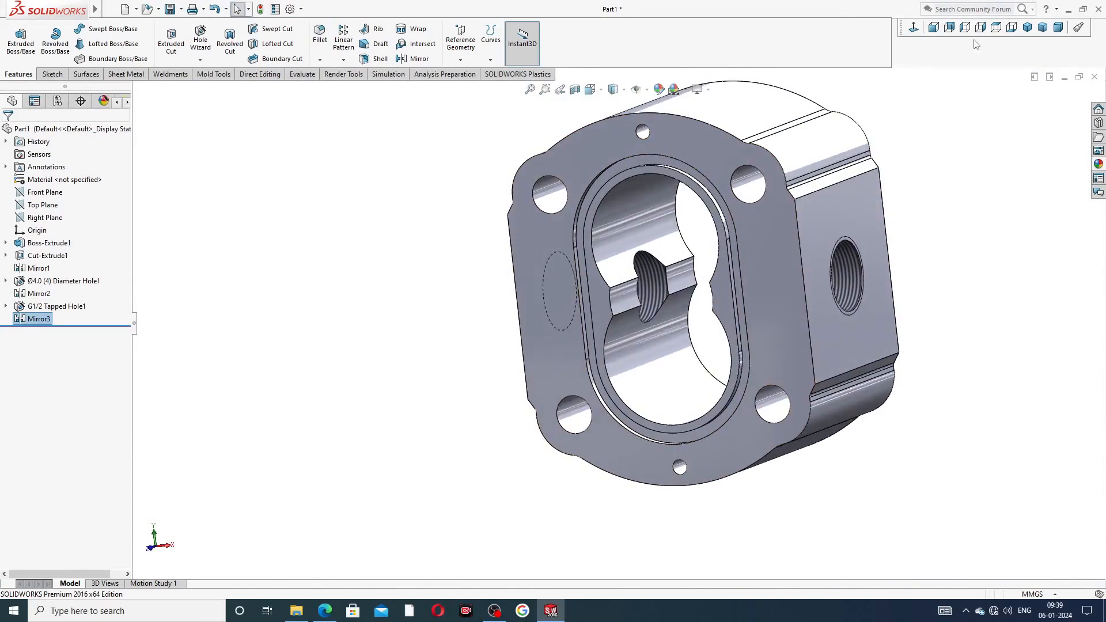
{"action": "left_click", "coordinate": [1027, 27]}
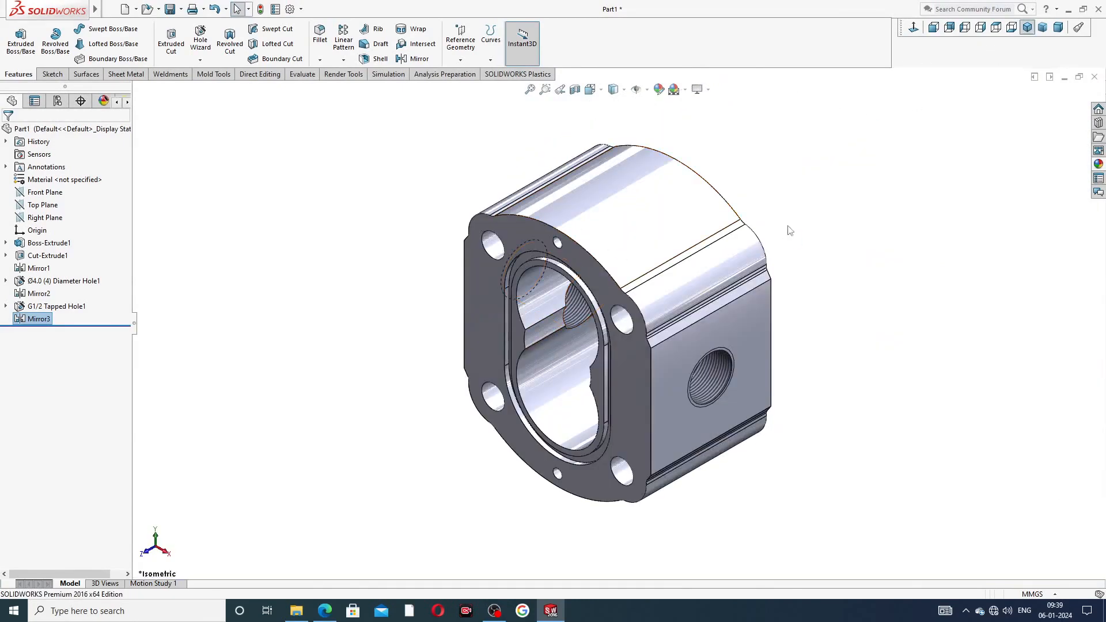
{"action": "middle_click_drag", "start_coordinate": [791, 225], "coordinate": [699, 314]}
{"action": "middle_click_drag", "start_coordinate": [674, 167], "coordinate": [630, 264]}
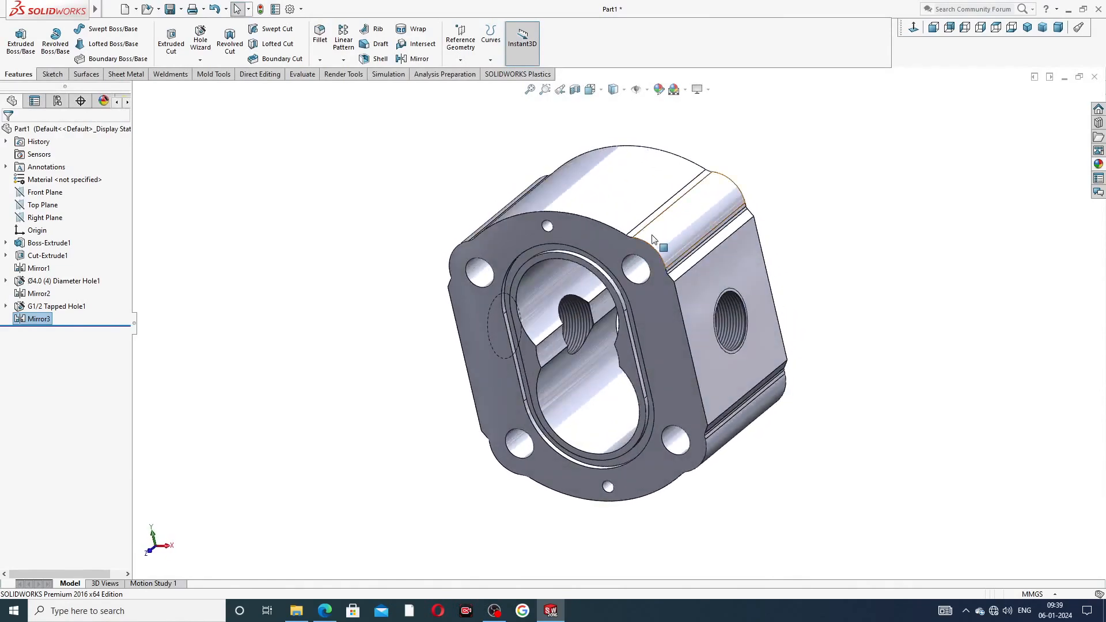
{"action": "left_click", "coordinate": [235, 255]}
{"action": "middle_click_drag", "start_coordinate": [615, 190], "coordinate": [664, 165]}
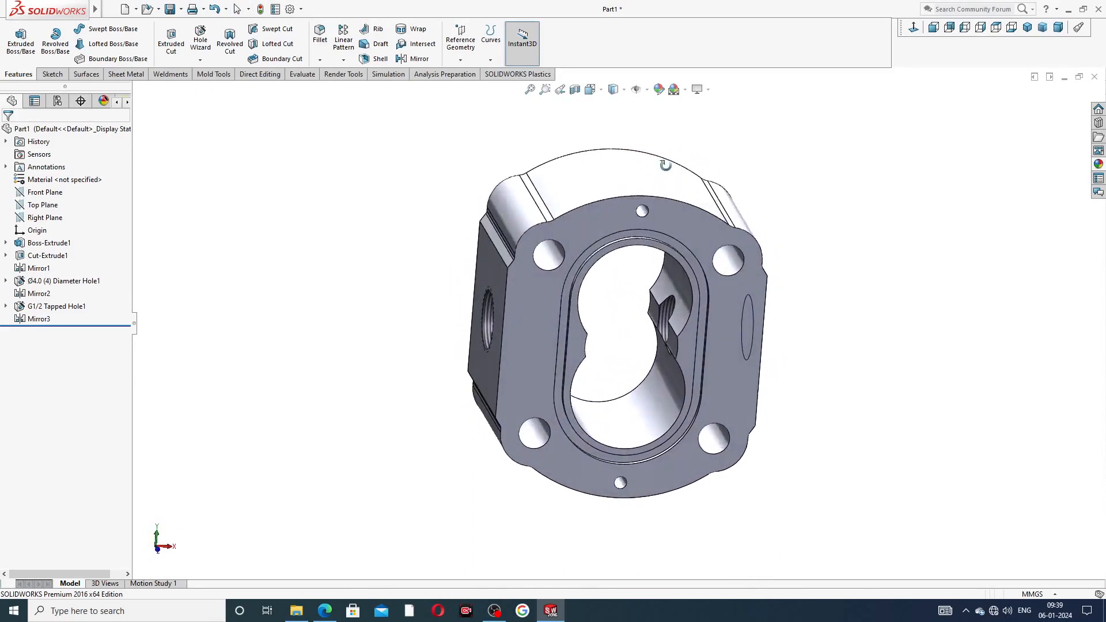
Step: Create a reference plane parallel to the Top Plane, offset 60 mm above it
{"action": "scroll", "coordinate": [638, 197], "scroll_direction": "down", "scroll_amount": 2}
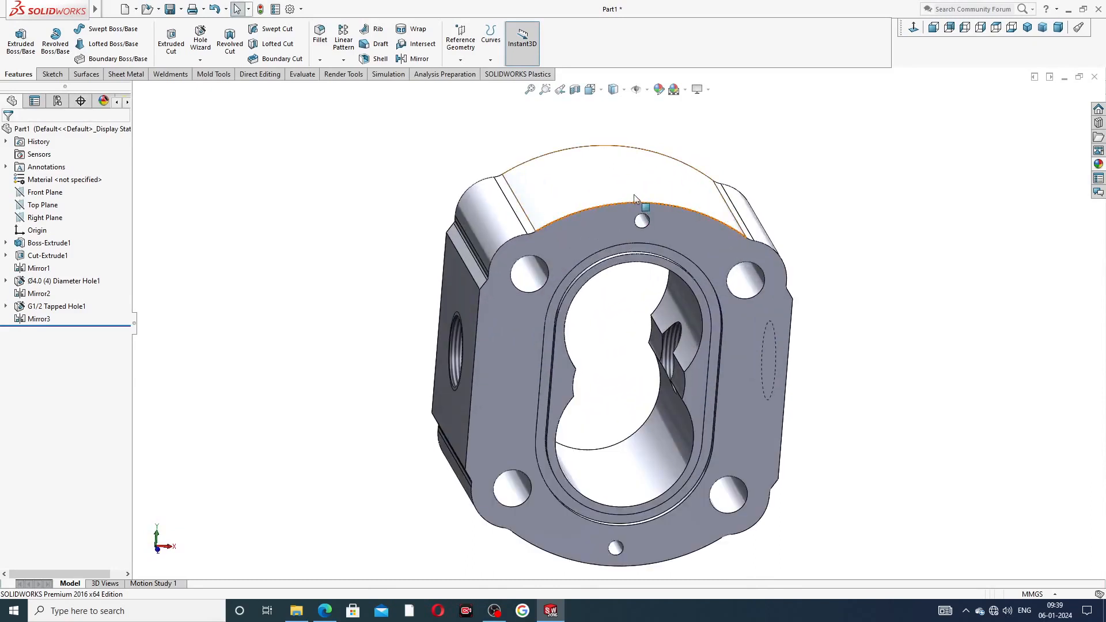
{"action": "left_click", "coordinate": [53, 207]}
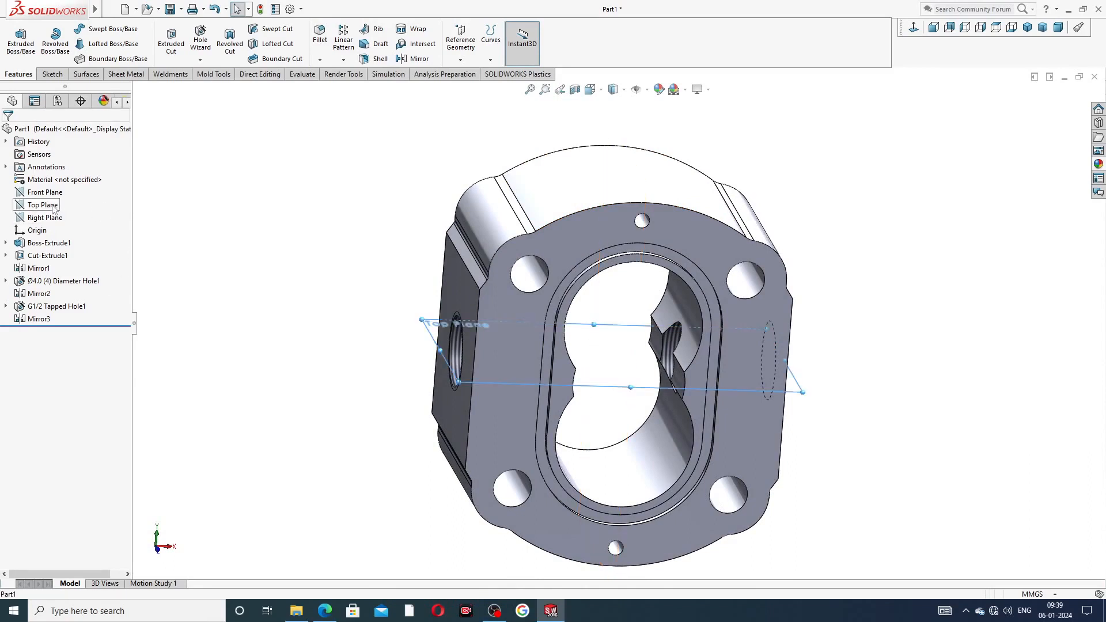
{"action": "left_click", "coordinate": [460, 60]}
{"action": "left_click", "coordinate": [470, 73]}
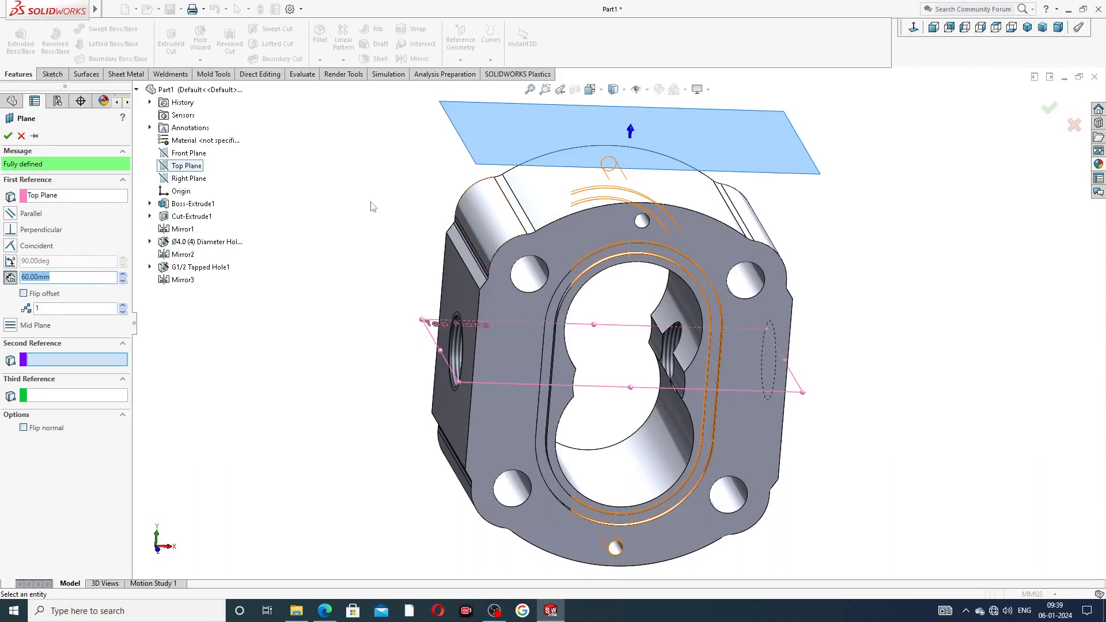
{"action": "left_click", "coordinate": [8, 135]}
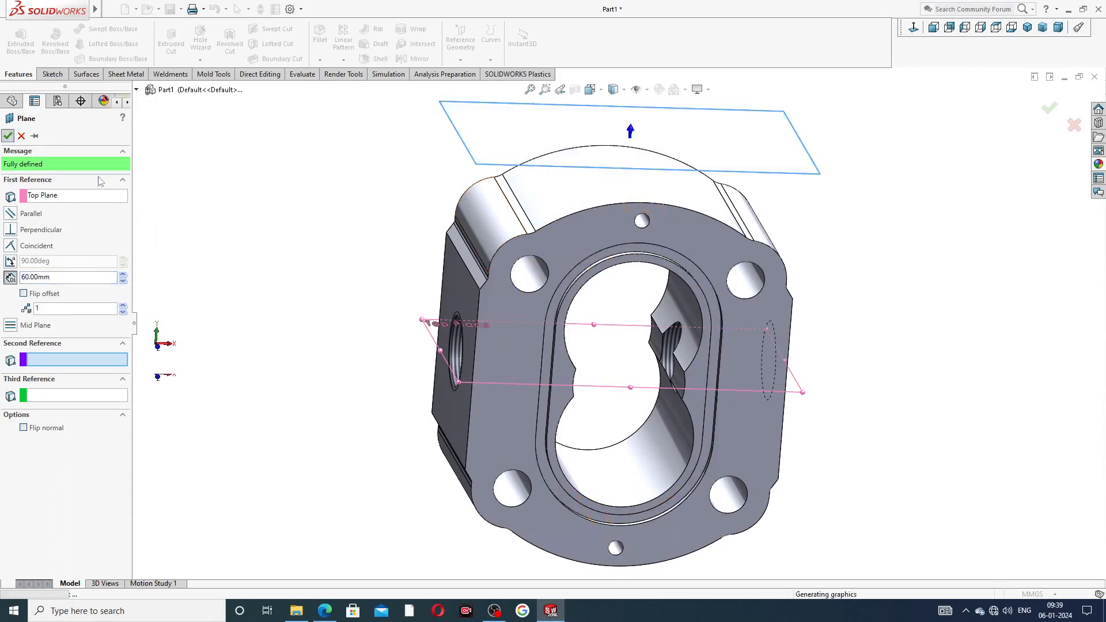
Step: Start a sketch on the new offset plane and draw a vertical centerline to the body's front edge, left of the origin
{"action": "left_click", "coordinate": [749, 173]}
{"action": "left_click", "coordinate": [790, 138]}
{"action": "left_click", "coordinate": [916, 30]}
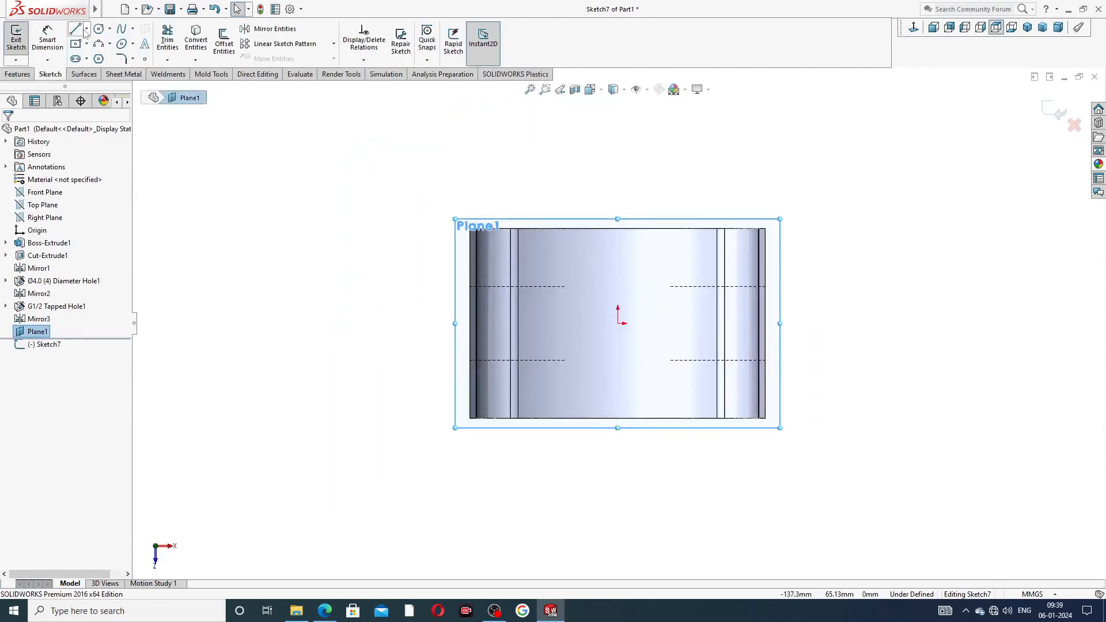
{"action": "left_click", "coordinate": [86, 28]}
{"action": "left_click", "coordinate": [101, 54]}
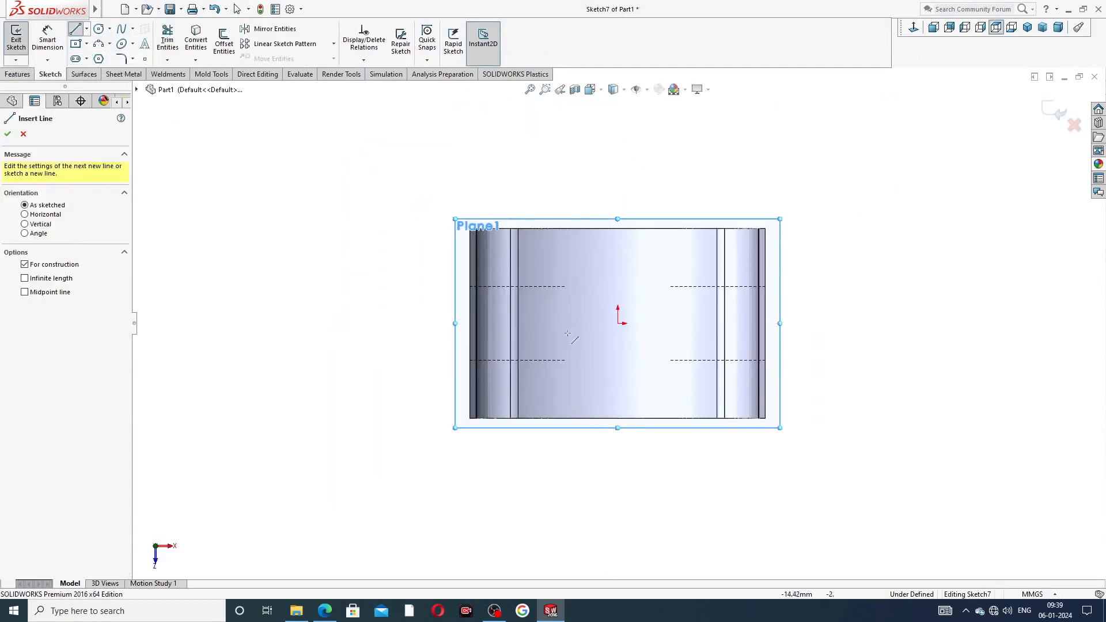
{"action": "scroll", "coordinate": [522, 253], "scroll_direction": "down", "scroll_amount": 2}
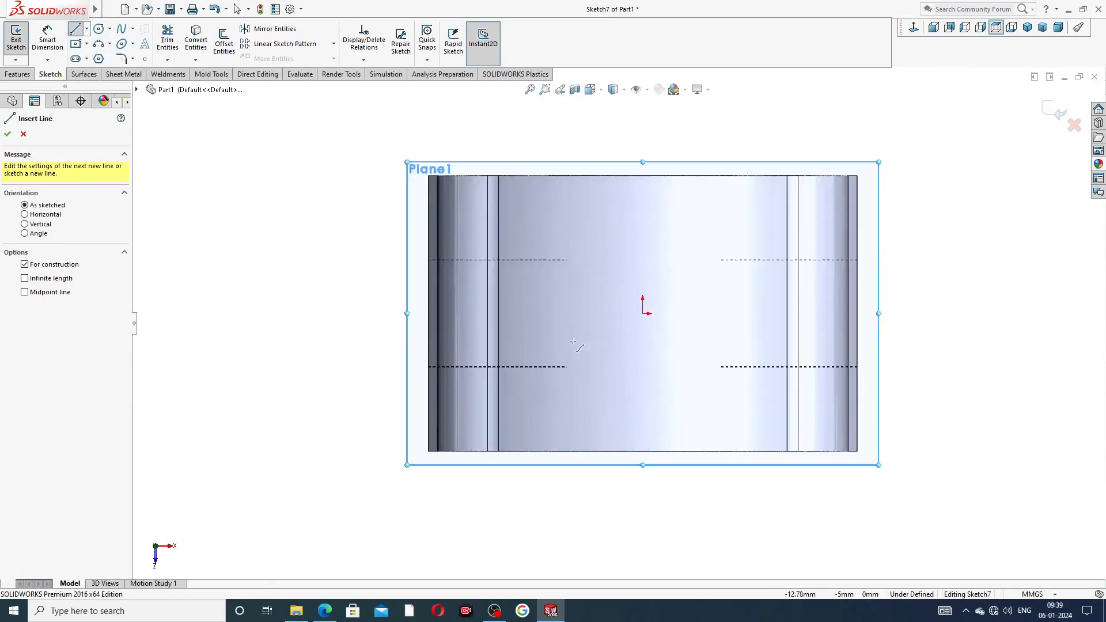
{"action": "left_click", "coordinate": [513, 260]}
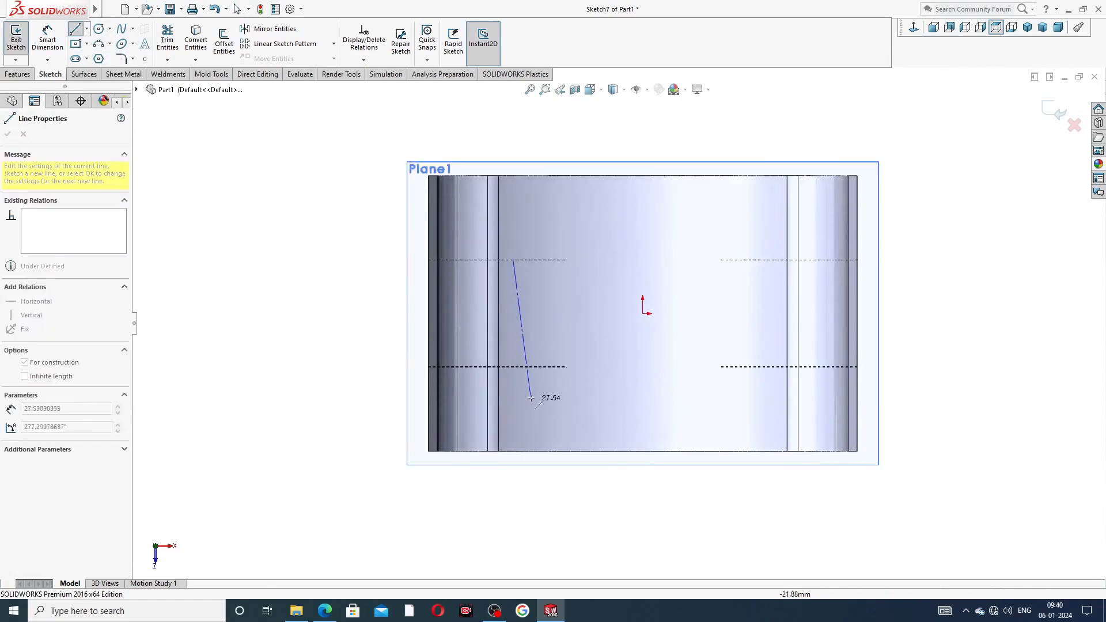
{"action": "left_click", "coordinate": [513, 450]}
{"action": "right_click", "coordinate": [539, 427]}
{"action": "left_click", "coordinate": [562, 435]}
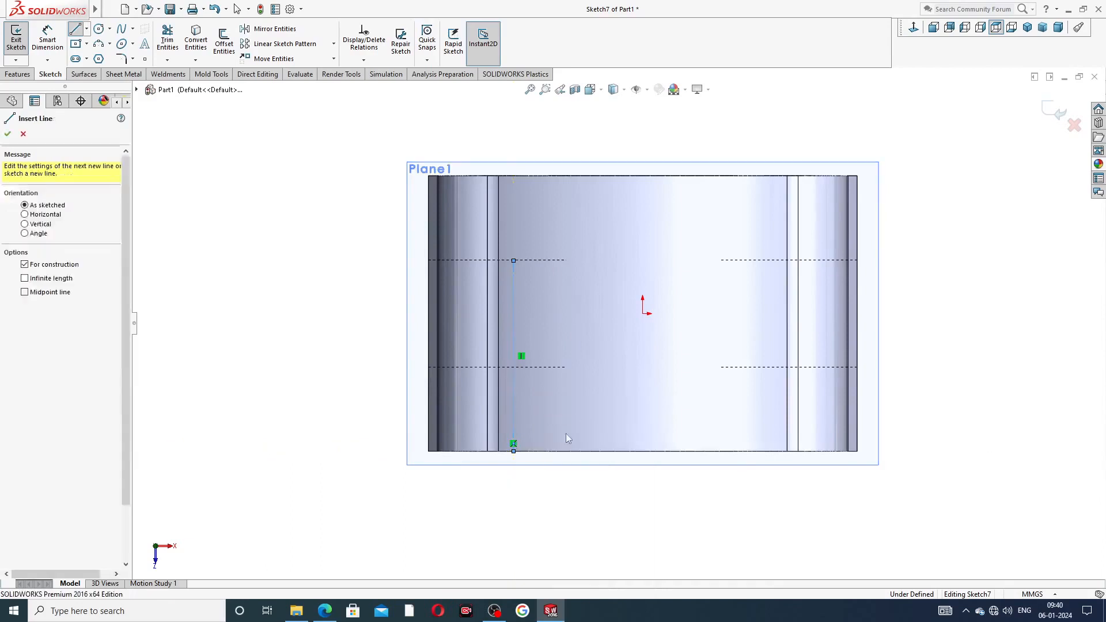
Step: Draw a horizontal centerline about 51 mm long, starting on the lower part of the vertical centerline and running to the right
{"action": "left_click", "coordinate": [86, 29]}
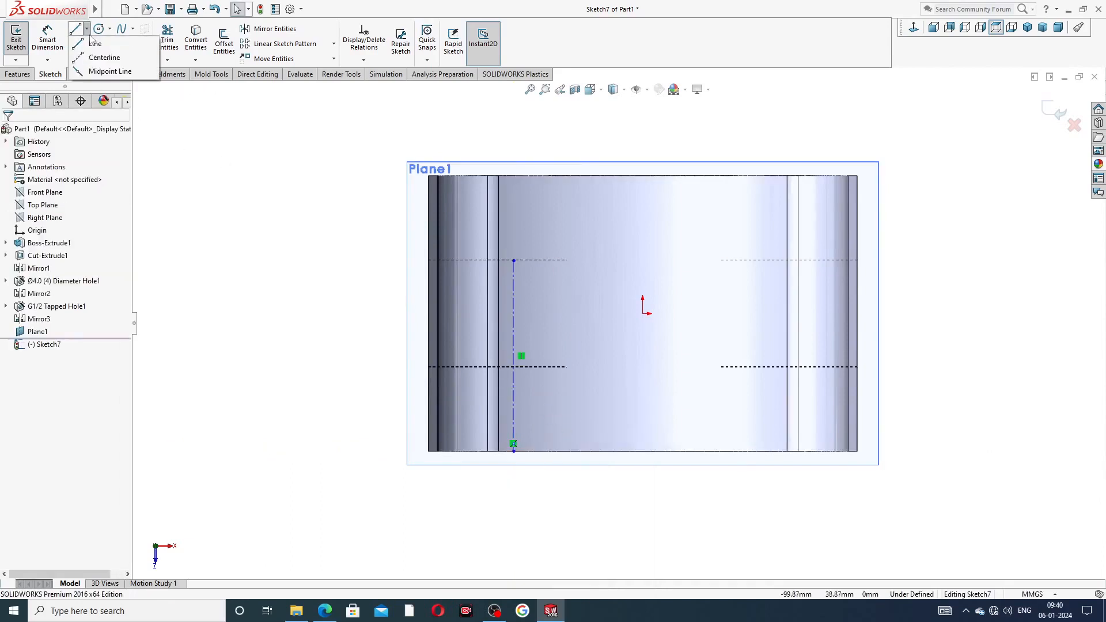
{"action": "left_click", "coordinate": [102, 58]}
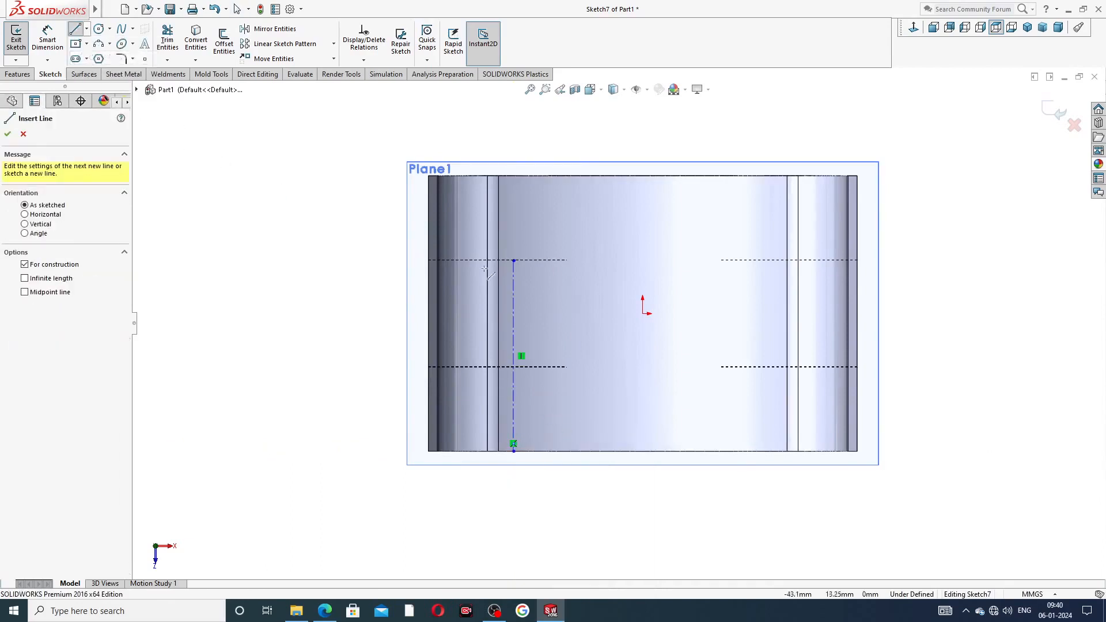
{"action": "left_click", "coordinate": [513, 384]}
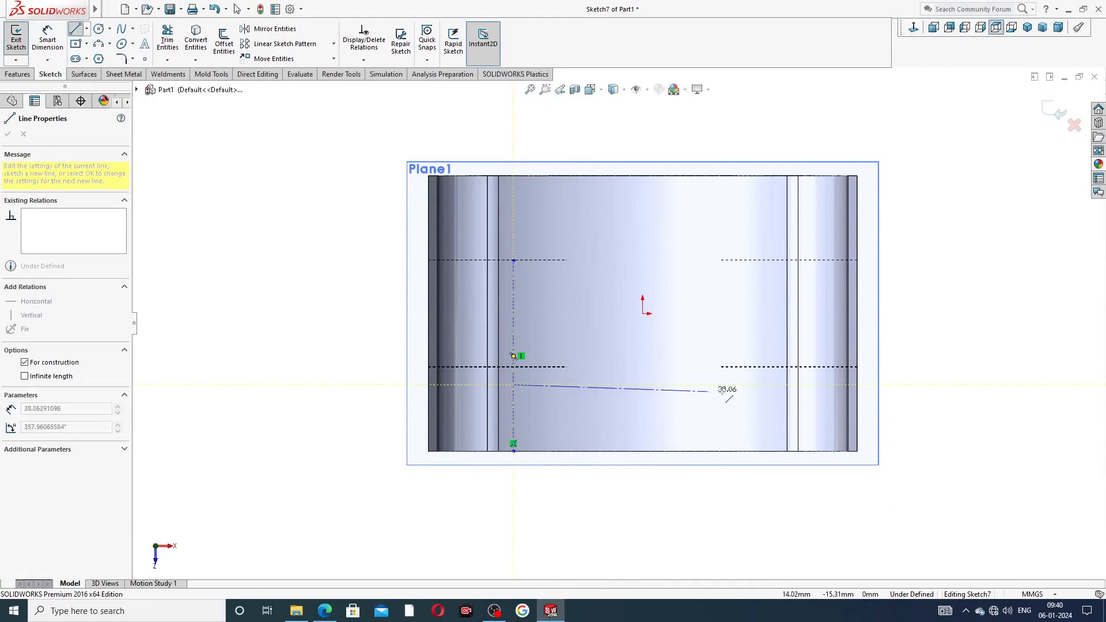
{"action": "left_click", "coordinate": [772, 385]}
{"action": "right_click", "coordinate": [743, 318]}
{"action": "left_click", "coordinate": [772, 328]}
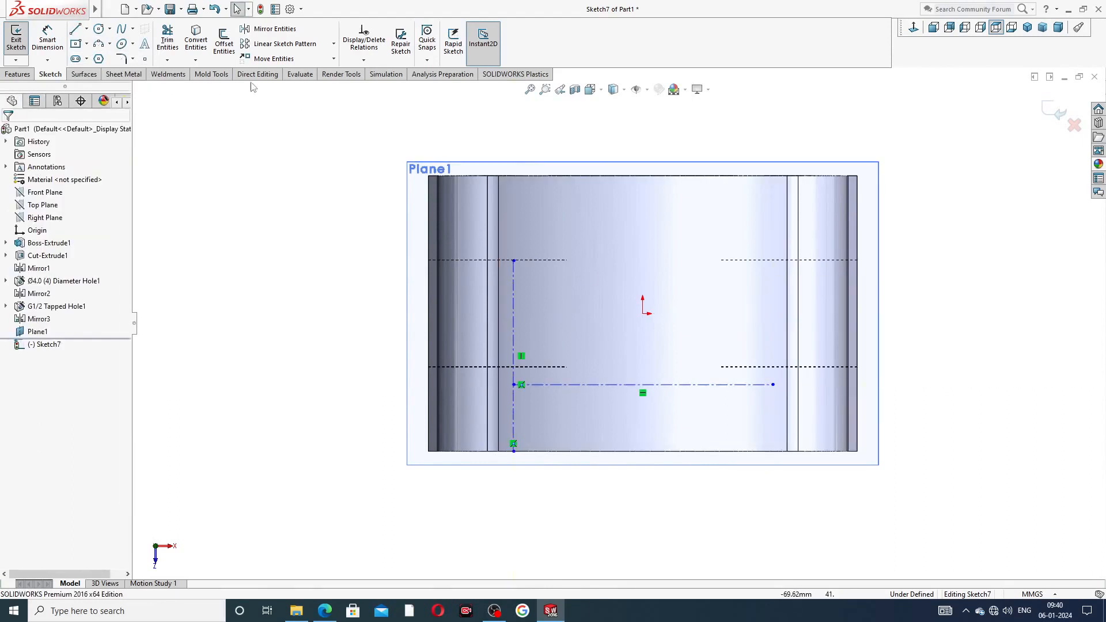
Step: Draw a second horizontal centerline about 49 mm long above the origin and move it up to the vertical centerline's upper end
{"action": "left_click", "coordinate": [86, 29]}
{"action": "left_click", "coordinate": [103, 59]}
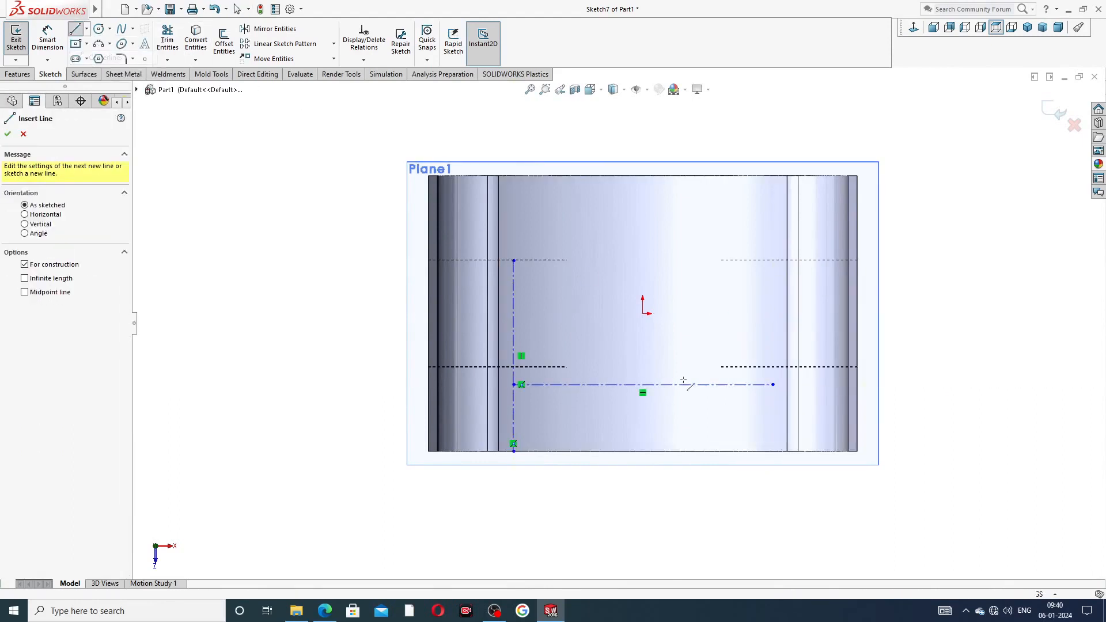
{"action": "left_click", "coordinate": [513, 280]}
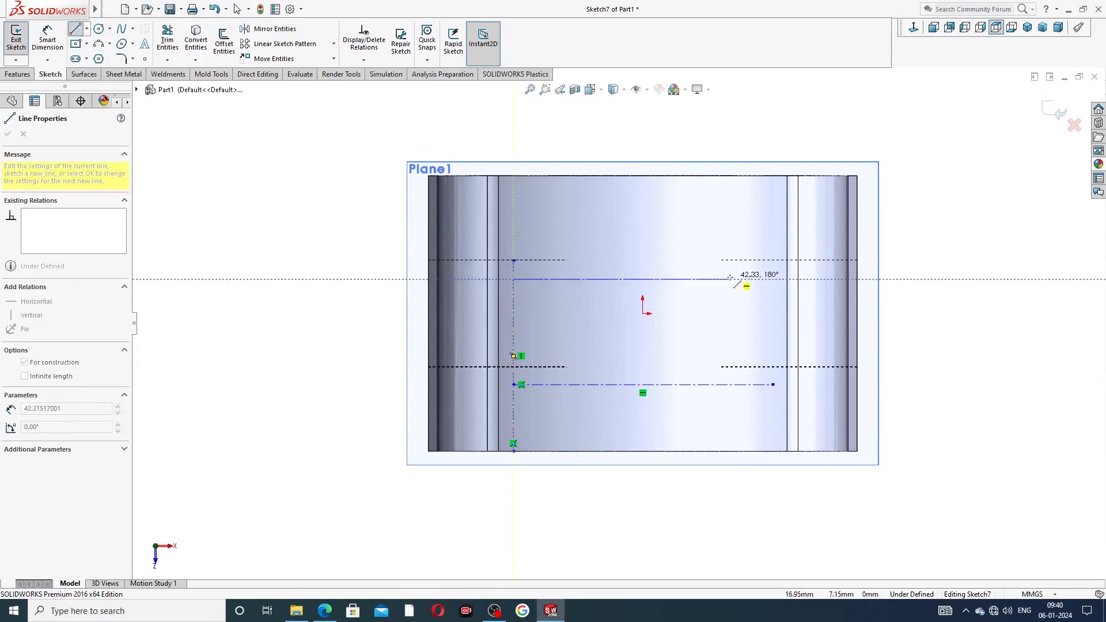
{"action": "left_click", "coordinate": [763, 280]}
{"action": "right_click", "coordinate": [758, 241]}
{"action": "left_click", "coordinate": [777, 250]}
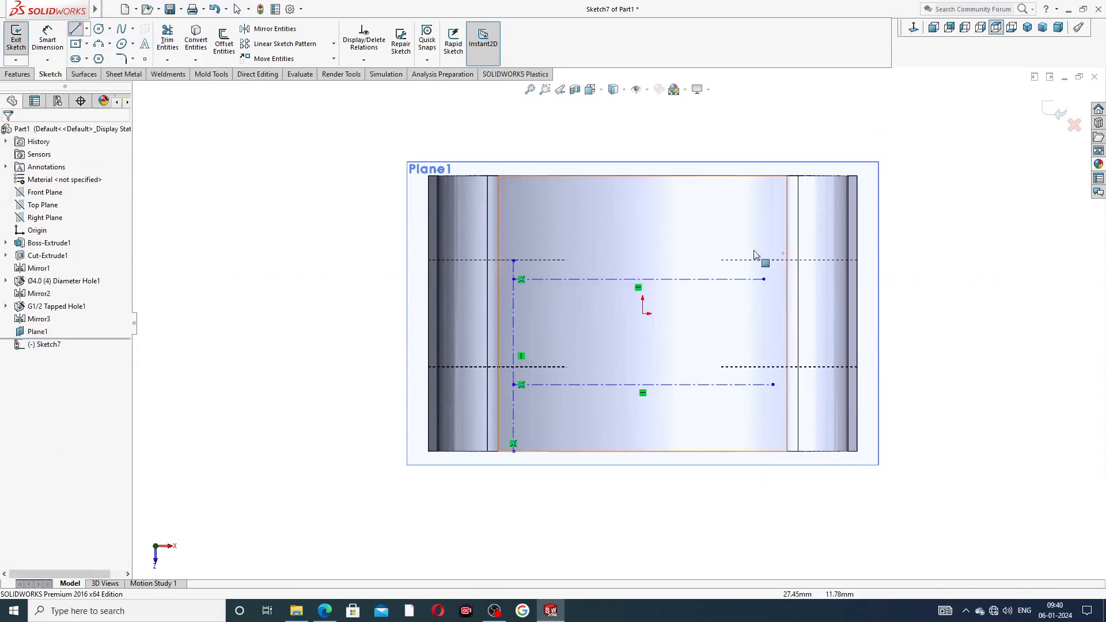
{"action": "left_click_drag", "start_coordinate": [562, 281], "coordinate": [563, 262]}
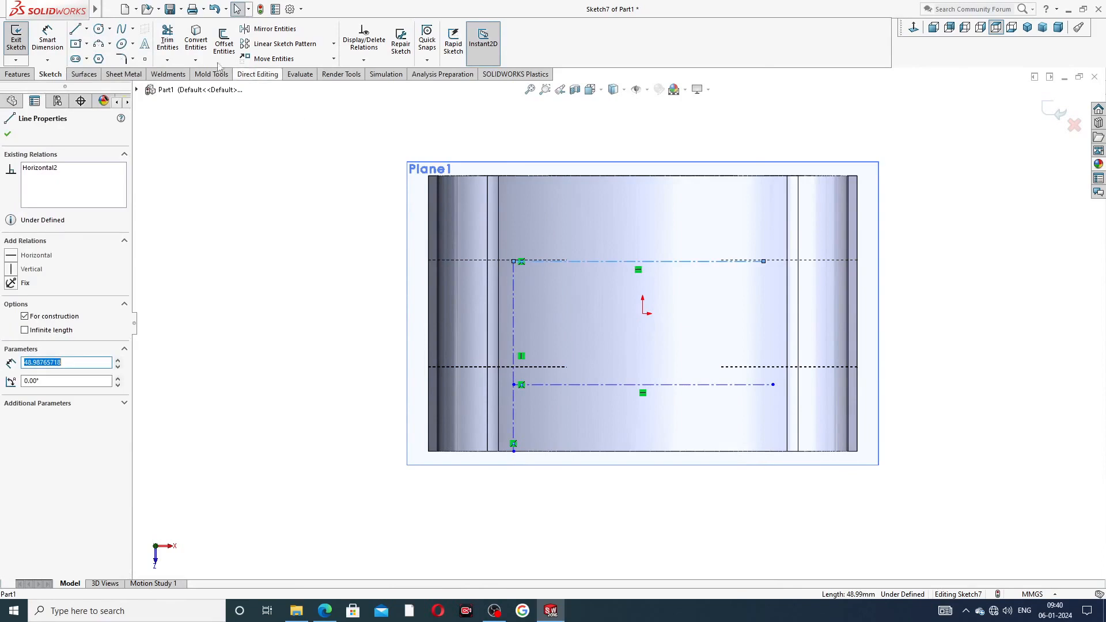
Step: Add the sketch text "Made in Germony" along the upper horizontal centerline
{"action": "left_click", "coordinate": [145, 44]}
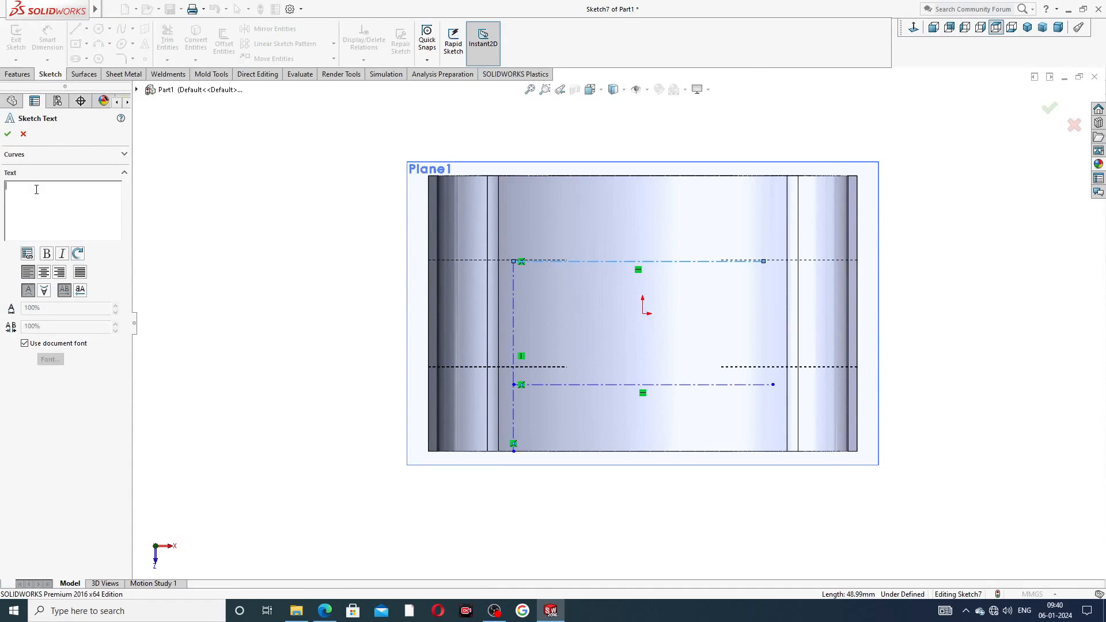
{"action": "type", "text": "Mag"}
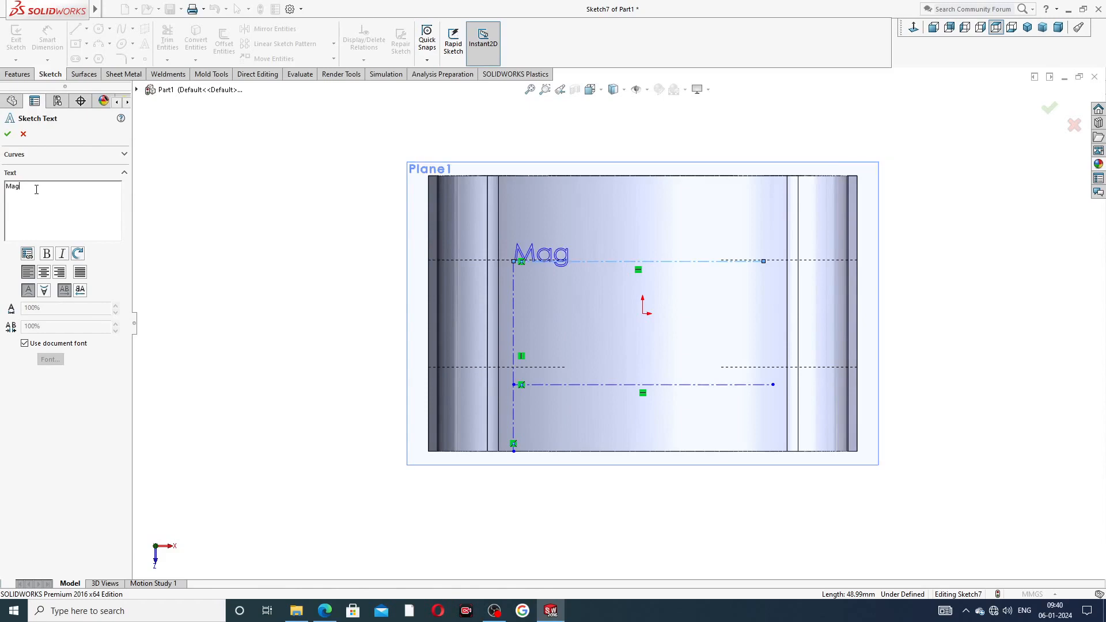
{"action": "type", "text": "de in Germony"}
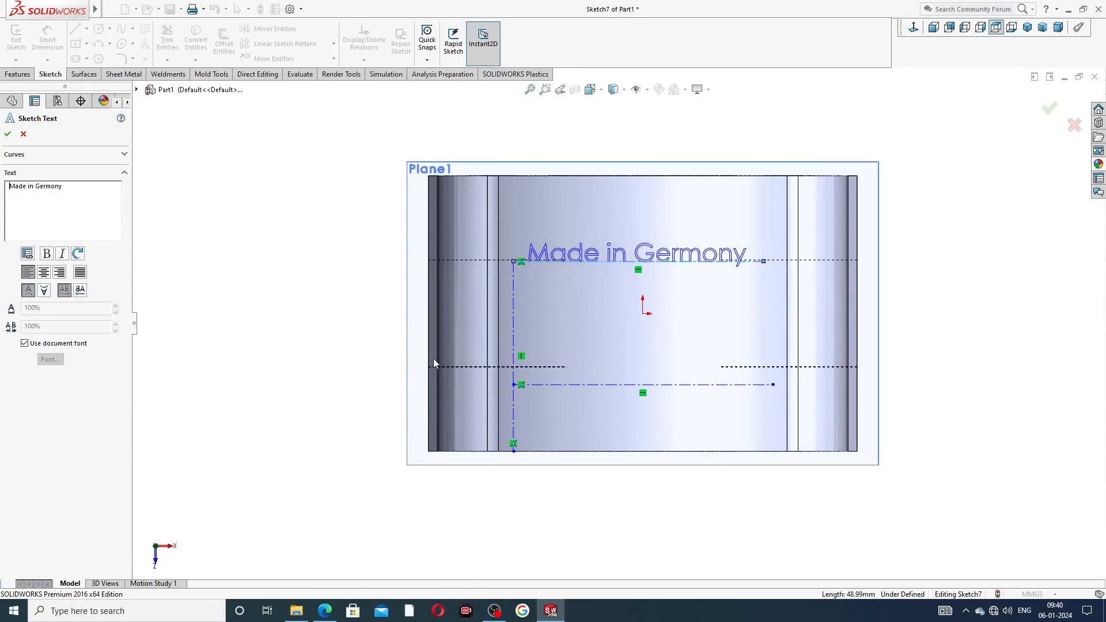
{"action": "left_click", "coordinate": [7, 135]}
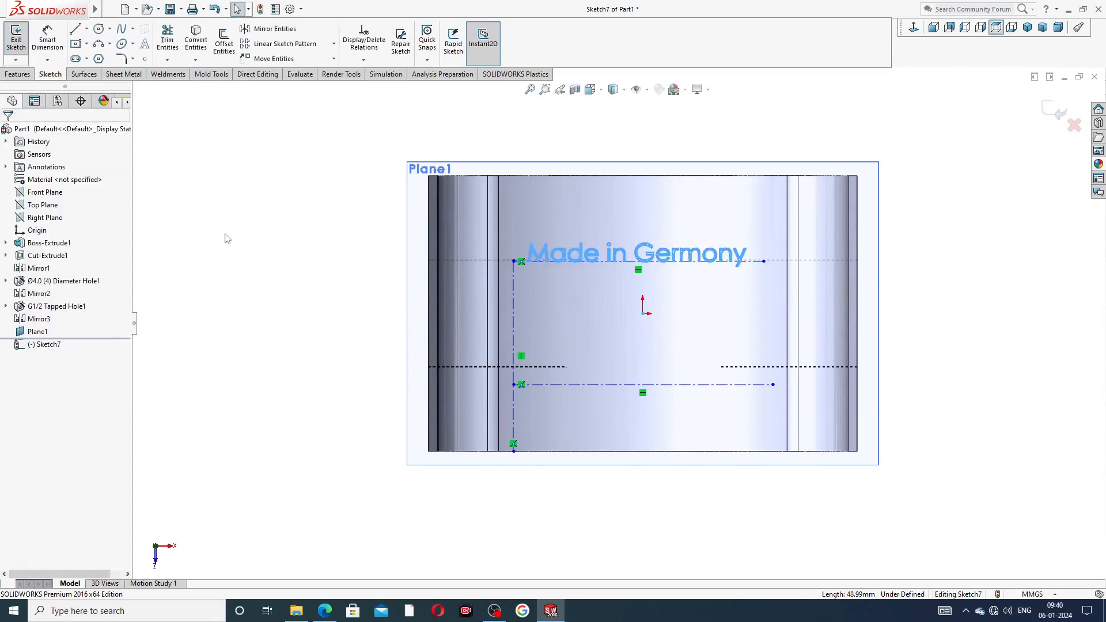
Step: Add the sketch text "CAD,CAE,TUTORIAL" along the lower horizontal centerline, indented slightly from the line's left end
{"action": "left_click", "coordinate": [579, 385]}
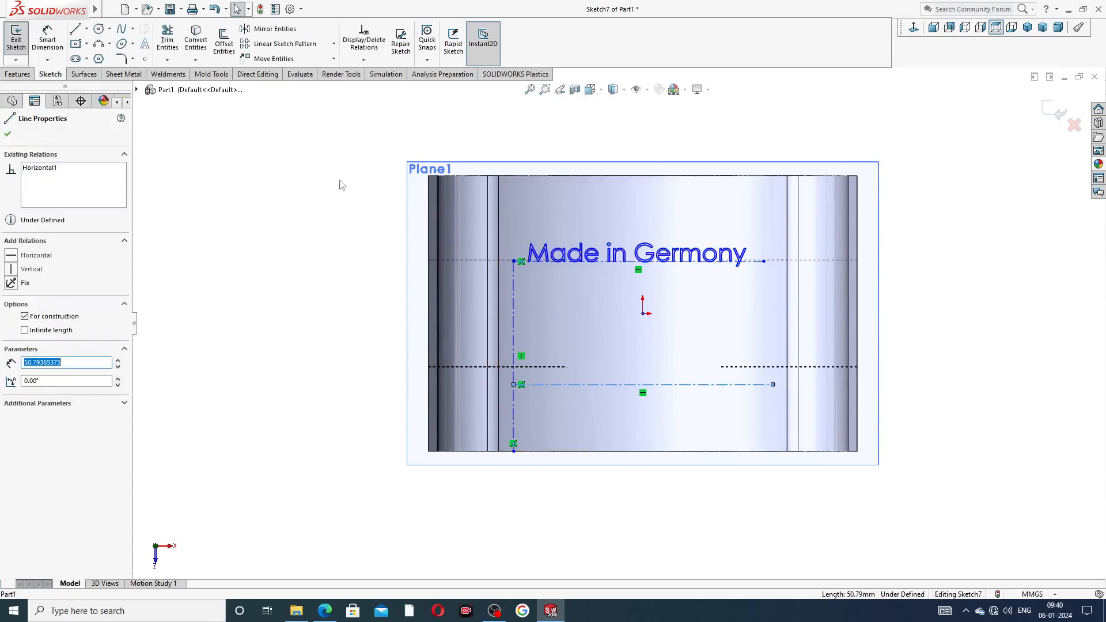
{"action": "left_click", "coordinate": [144, 45]}
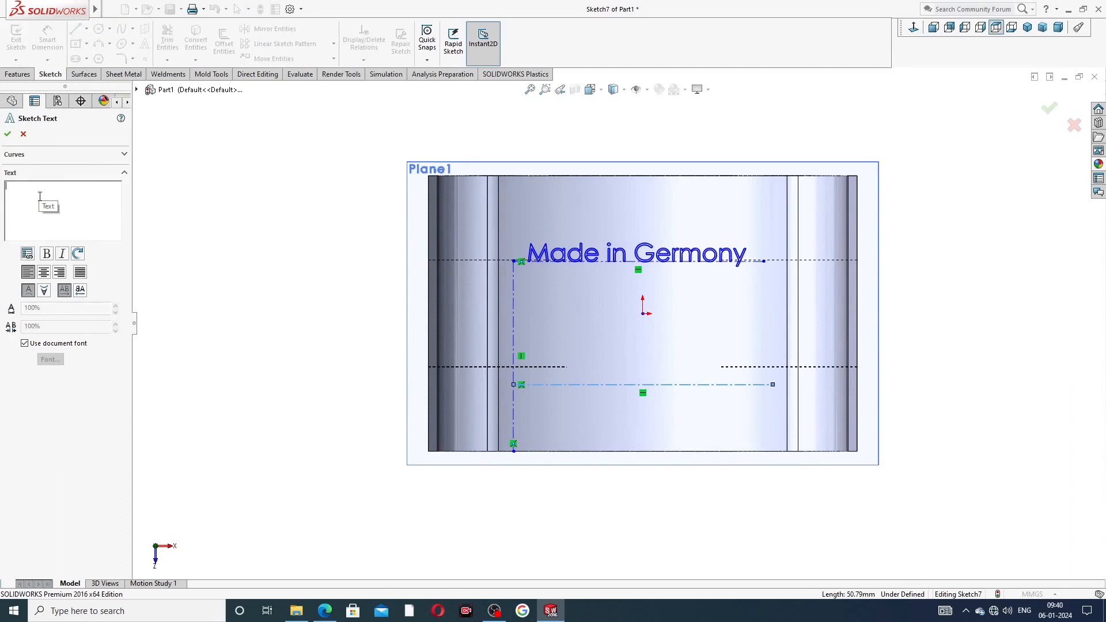
{"action": "type", "text": "CAD,CAE,"}
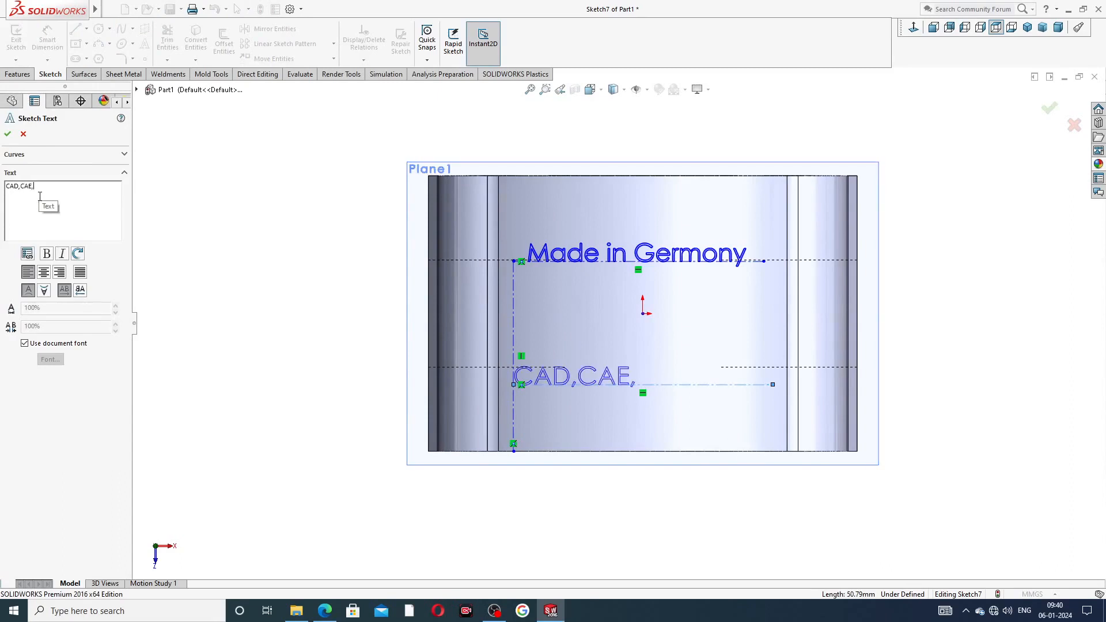
{"action": "type", "text": "TUTORIAL"}
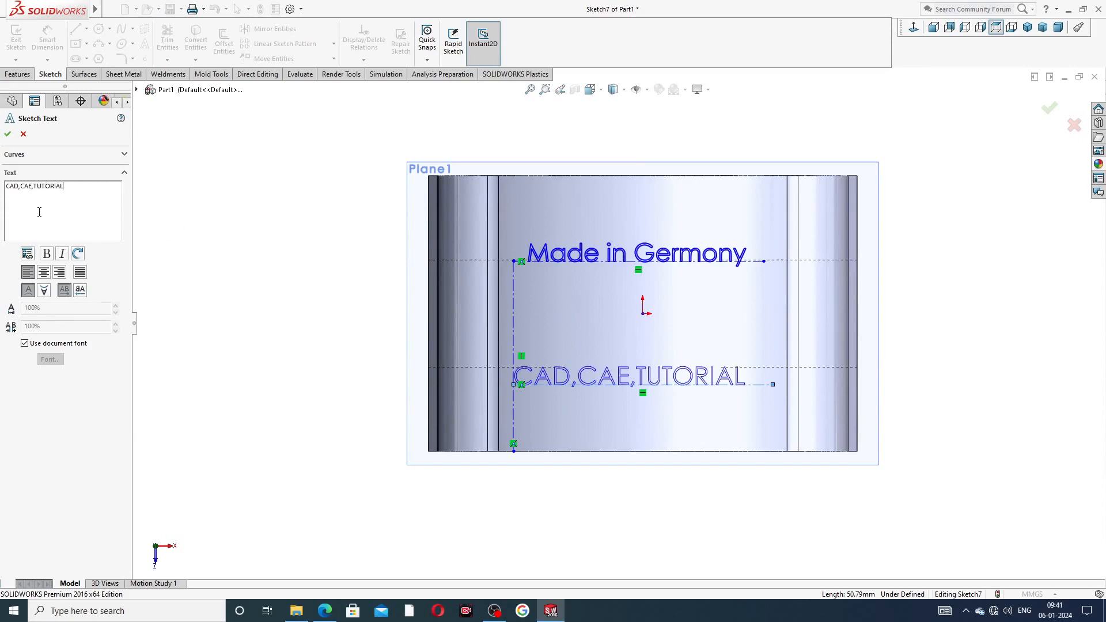
{"action": "left_click", "coordinate": [9, 195]}
{"action": "left_click", "coordinate": [8, 134]}
{"action": "left_click", "coordinate": [315, 266]}
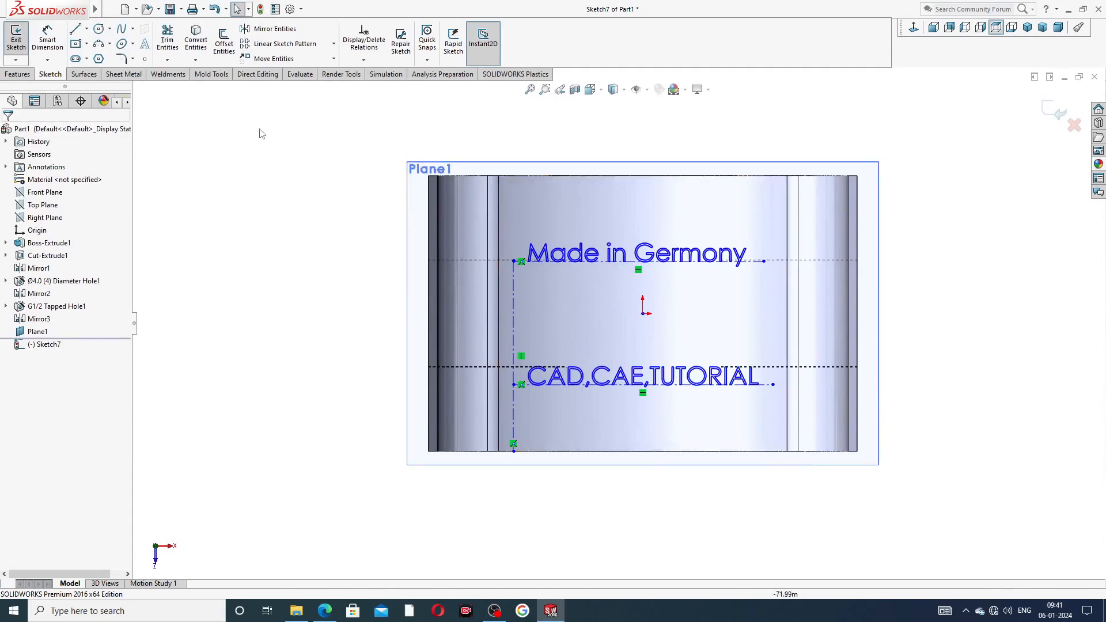
Step: Set up an extruded cut of the lettering sketch that ends at an offset from the body's curved top face
{"action": "left_click", "coordinate": [17, 74]}
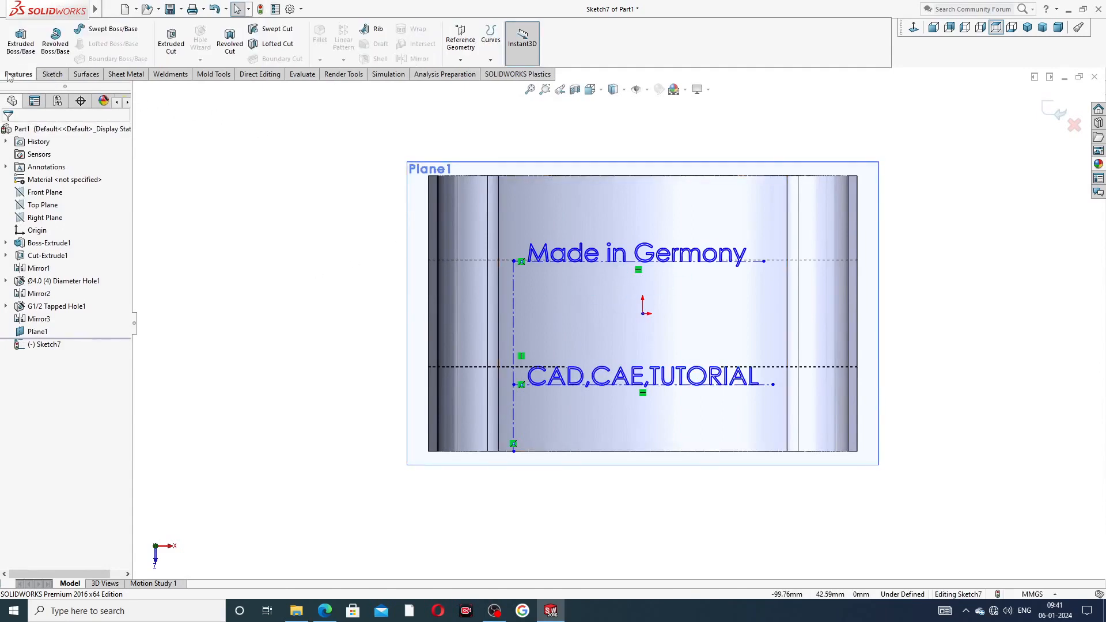
{"action": "left_click", "coordinate": [180, 53]}
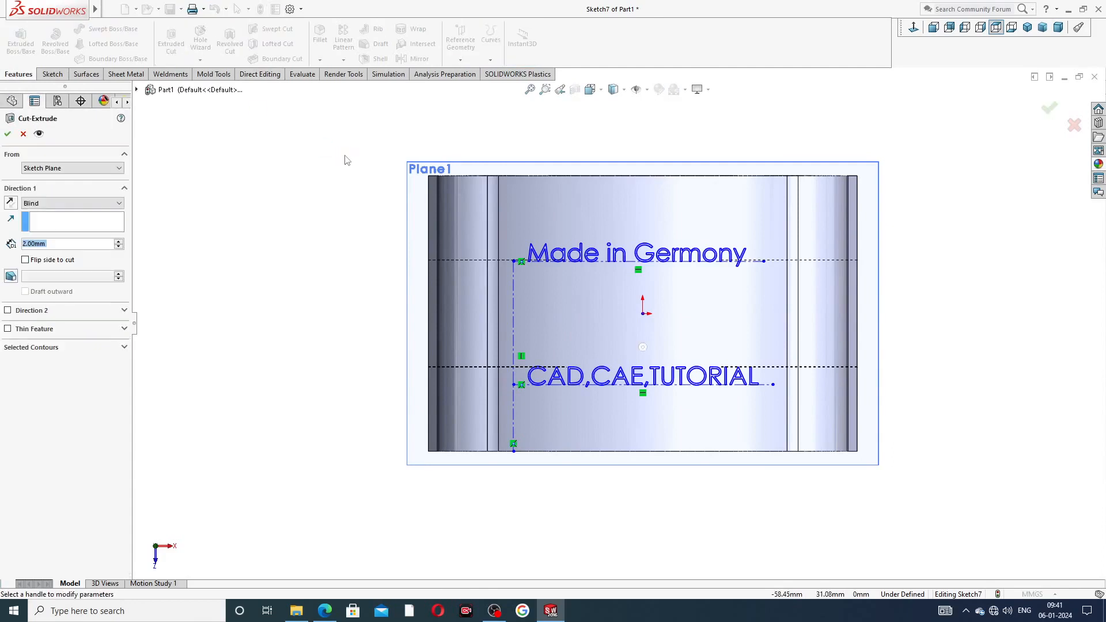
{"action": "left_click", "coordinate": [73, 204]}
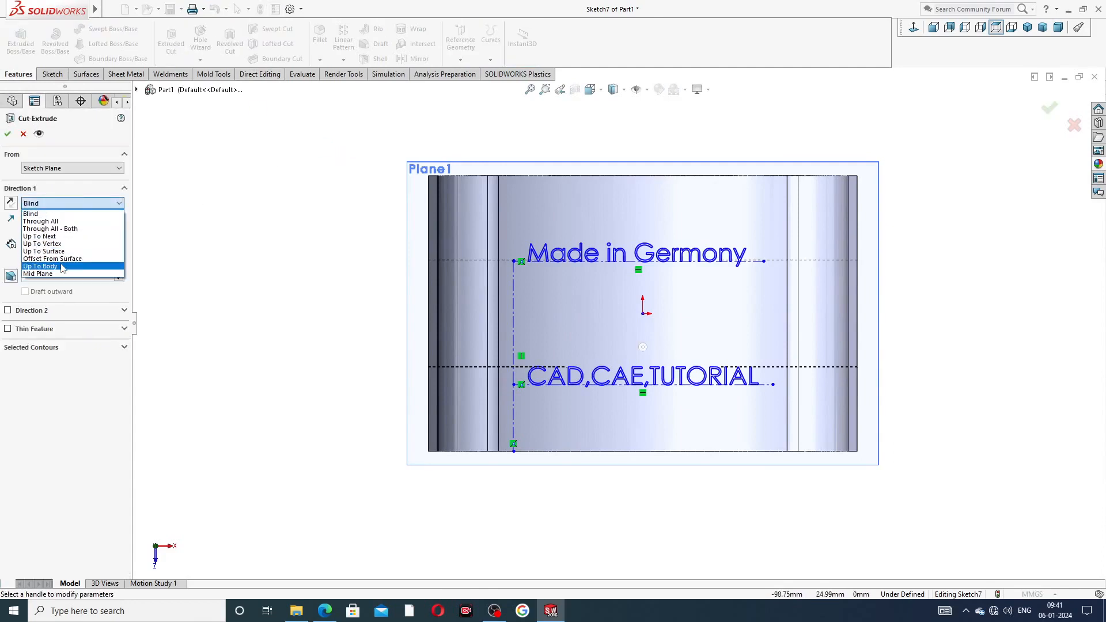
{"action": "left_click", "coordinate": [60, 259]}
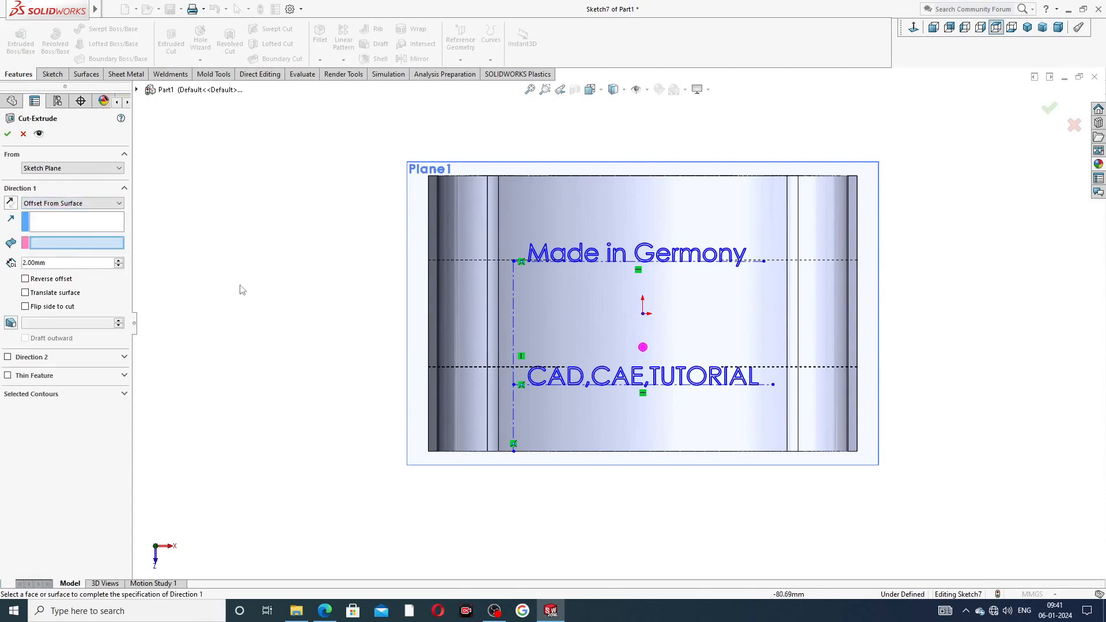
{"action": "middle_click_drag", "start_coordinate": [267, 278], "coordinate": [395, 185]}
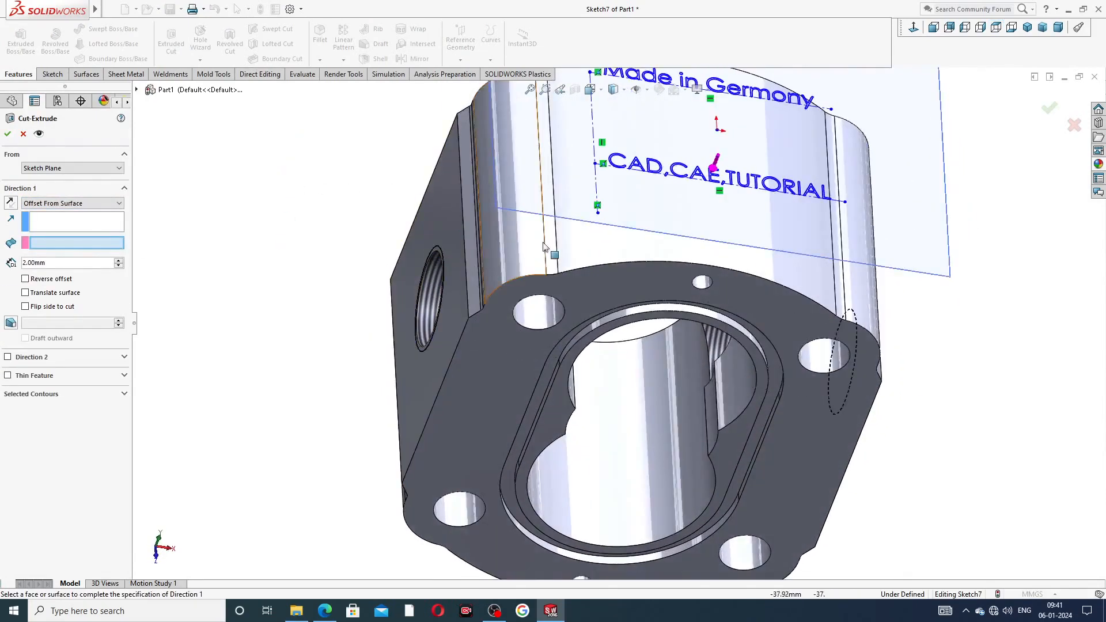
{"action": "left_click", "coordinate": [575, 241]}
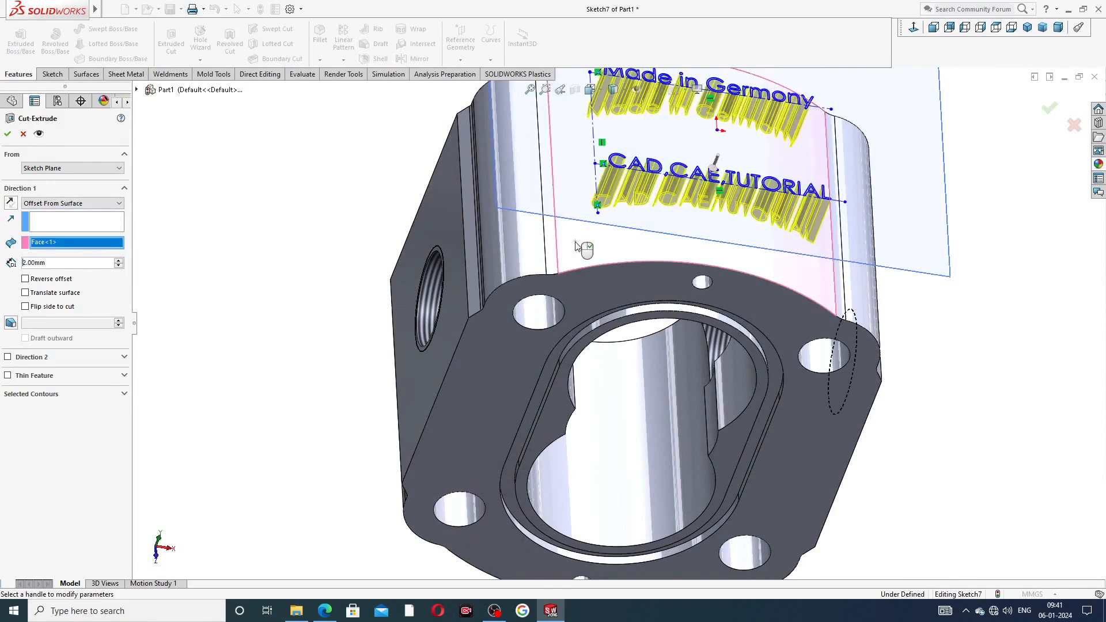
{"action": "scroll", "coordinate": [579, 246], "scroll_direction": "up", "scroll_amount": 3}
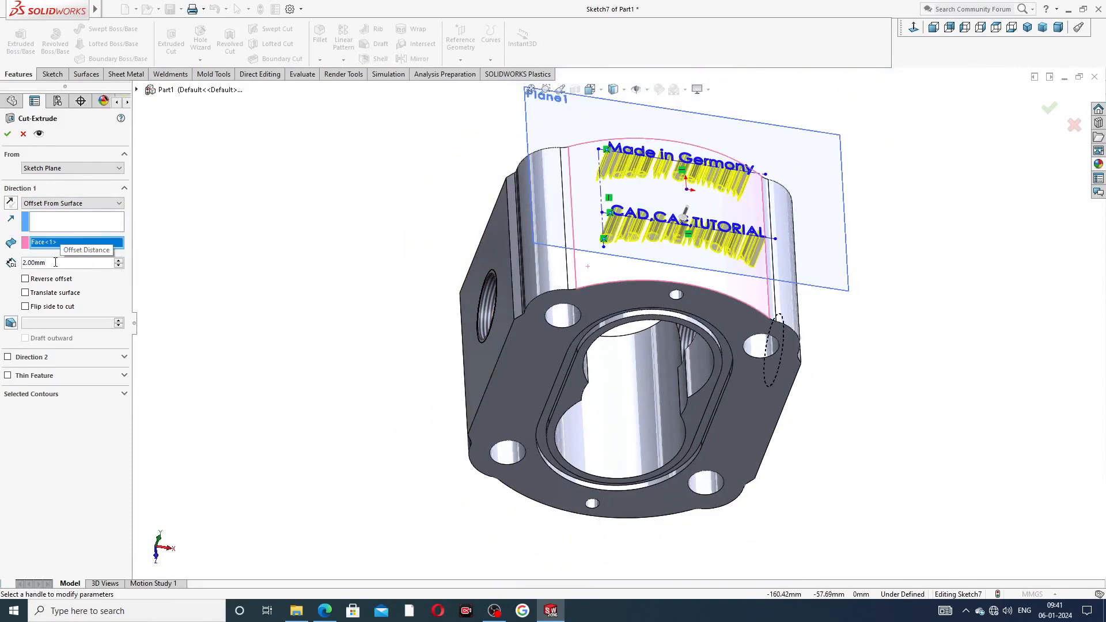
Step: Set the cut's surface offset to 0.4 mm, reverse the offset and finish engraving the lettering
{"action": "left_click_drag", "start_coordinate": [55, 263], "coordinate": [8, 264]}
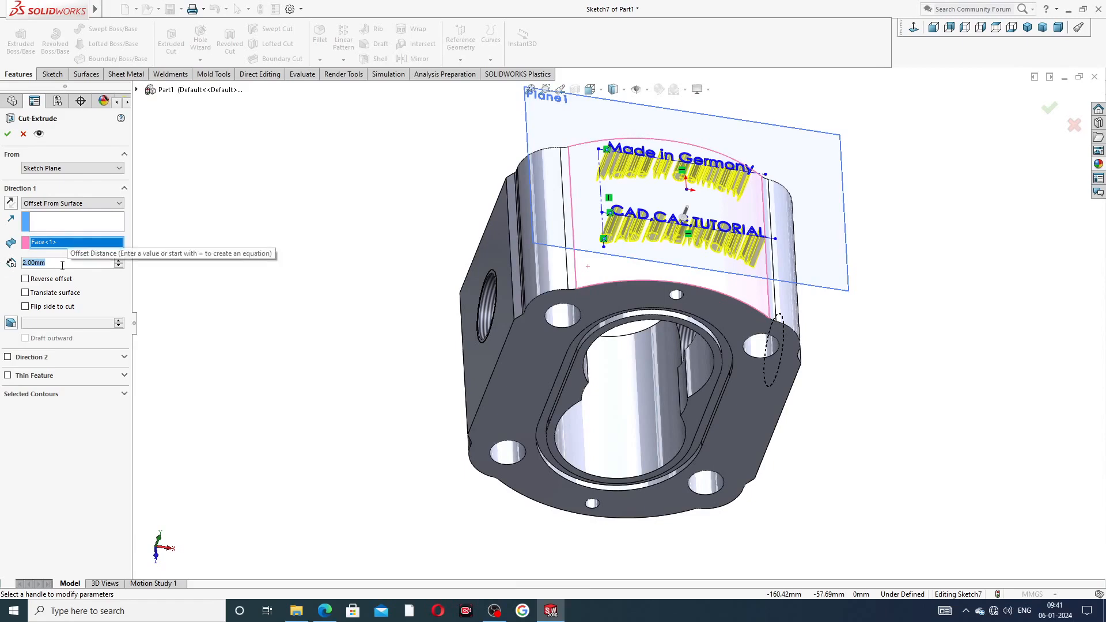
{"action": "type", "text": ".4"}
{"action": "key", "text": "Return"}
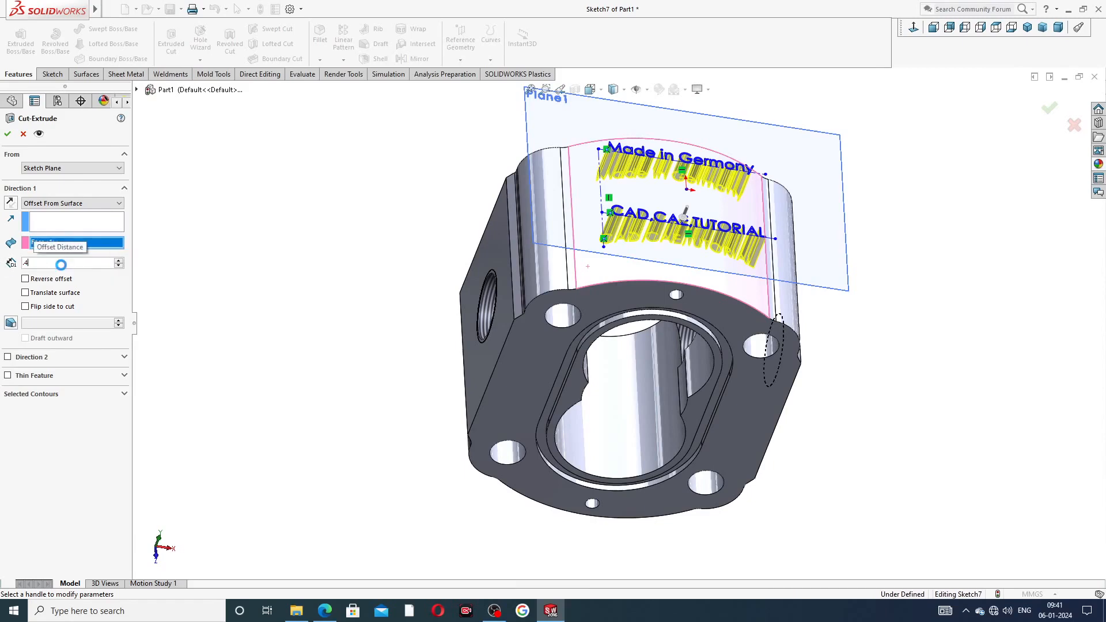
{"action": "middle_click_drag", "start_coordinate": [817, 284], "coordinate": [860, 181]}
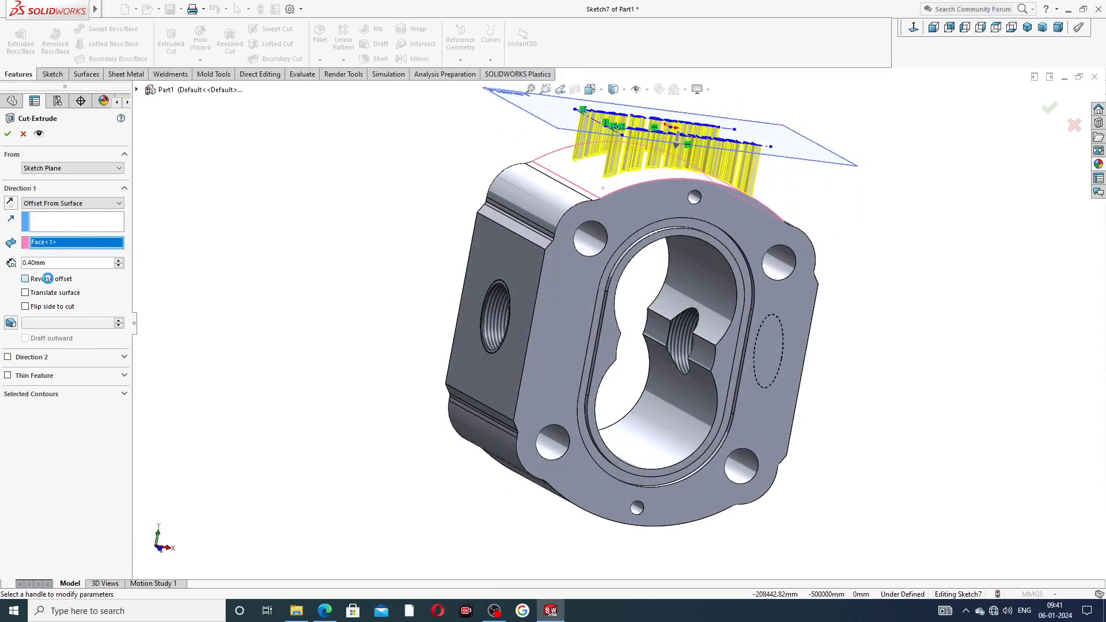
{"action": "left_click", "coordinate": [48, 279]}
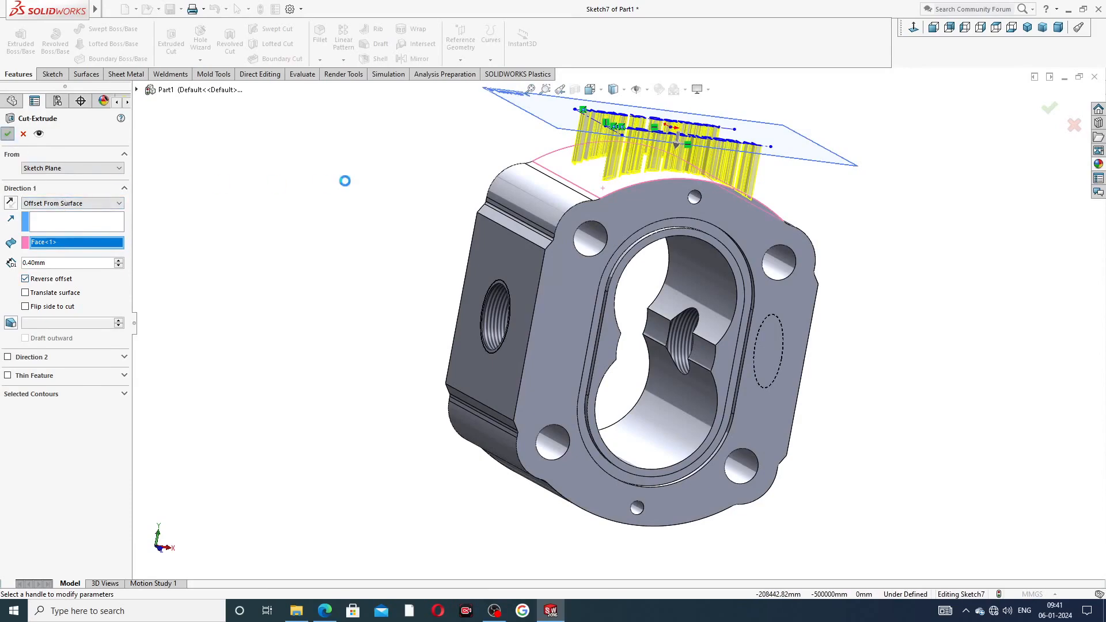
{"action": "key", "text": "Return"}
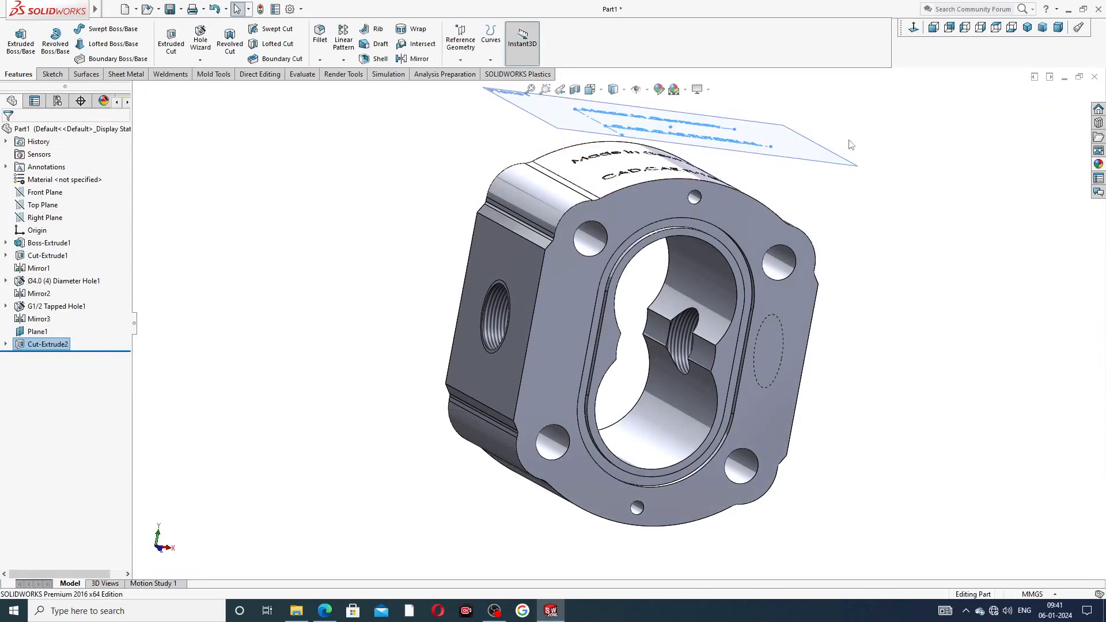
Step: Hide the offset plane above the engraved top face
{"action": "middle_click_drag", "start_coordinate": [851, 141], "coordinate": [853, 276]}
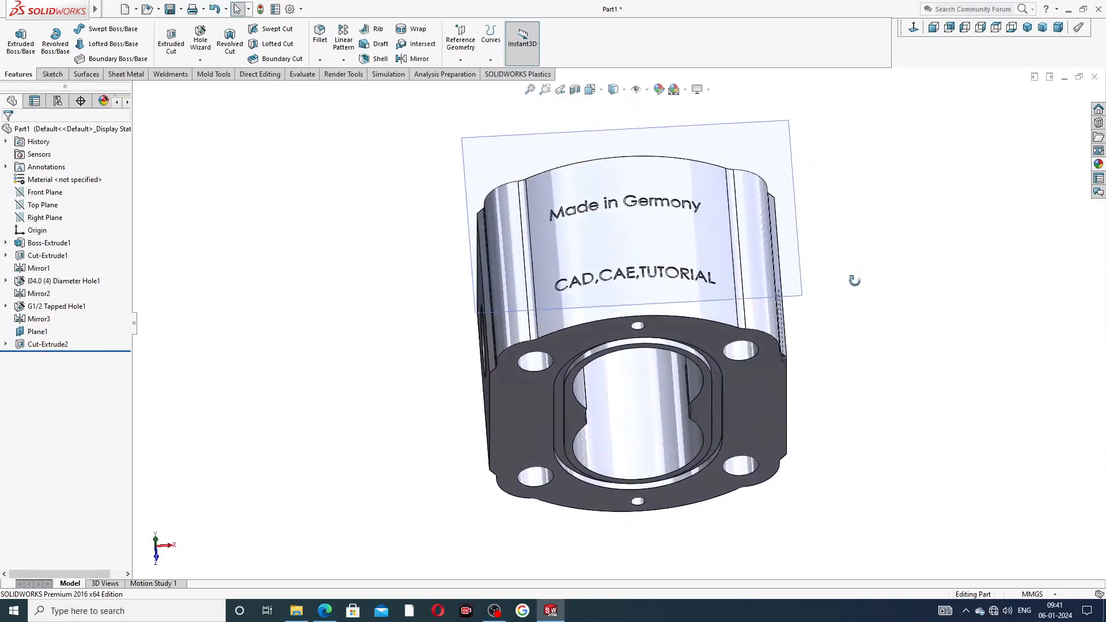
{"action": "left_click", "coordinate": [799, 218]}
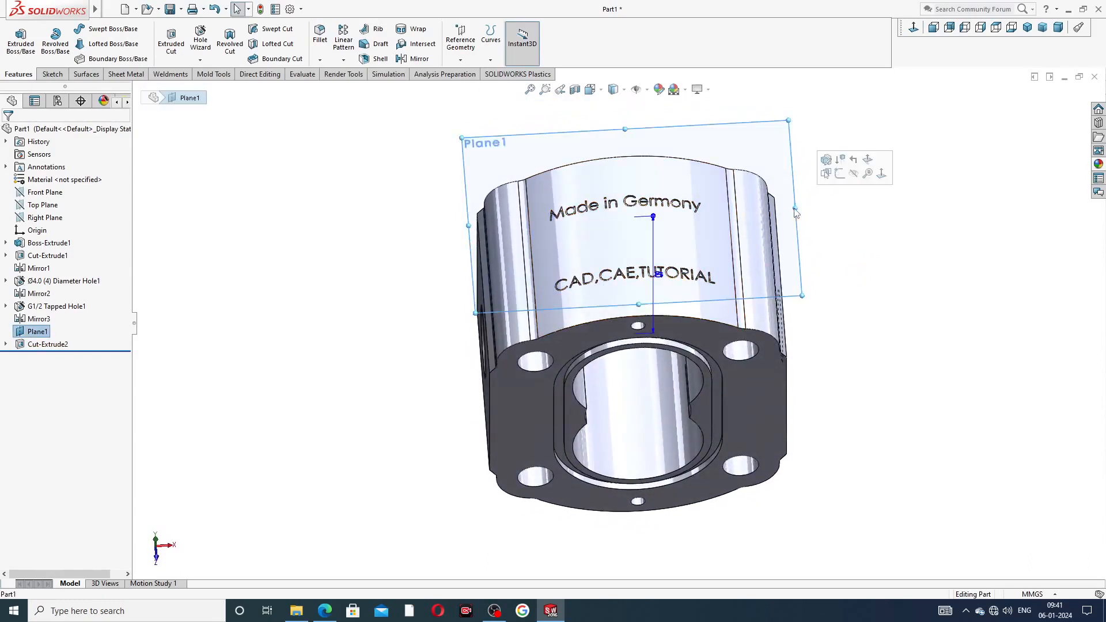
{"action": "left_click", "coordinate": [851, 174]}
{"action": "scroll", "coordinate": [588, 265], "scroll_direction": "down", "scroll_amount": 2}
{"action": "scroll", "coordinate": [733, 239], "scroll_direction": "up", "scroll_amount": 4}
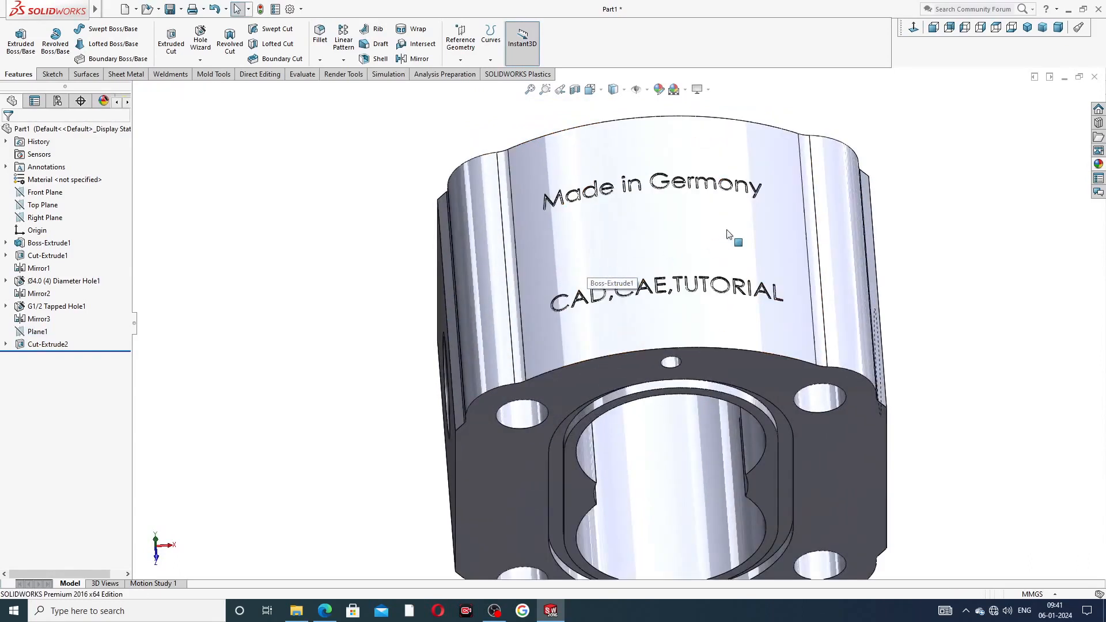
{"action": "middle_click_drag", "start_coordinate": [733, 239], "coordinate": [777, 229]}
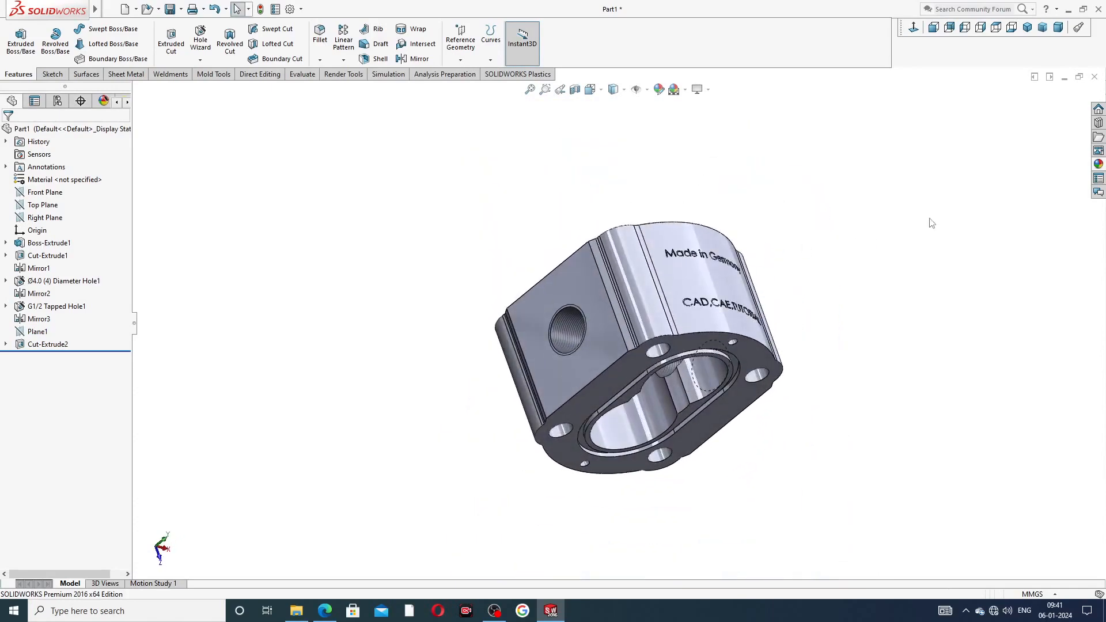
Step: Apply the polished nickel metal appearance to the hydraulic body
{"action": "left_click", "coordinate": [1097, 164]}
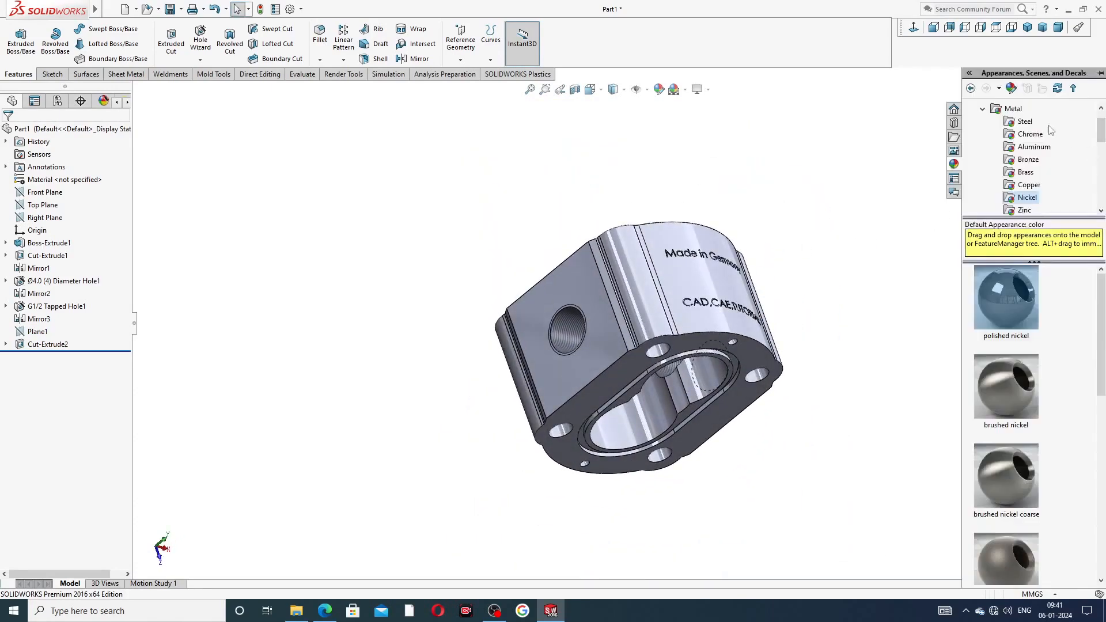
{"action": "scroll", "coordinate": [1023, 138], "scroll_direction": "up", "scroll_amount": 1}
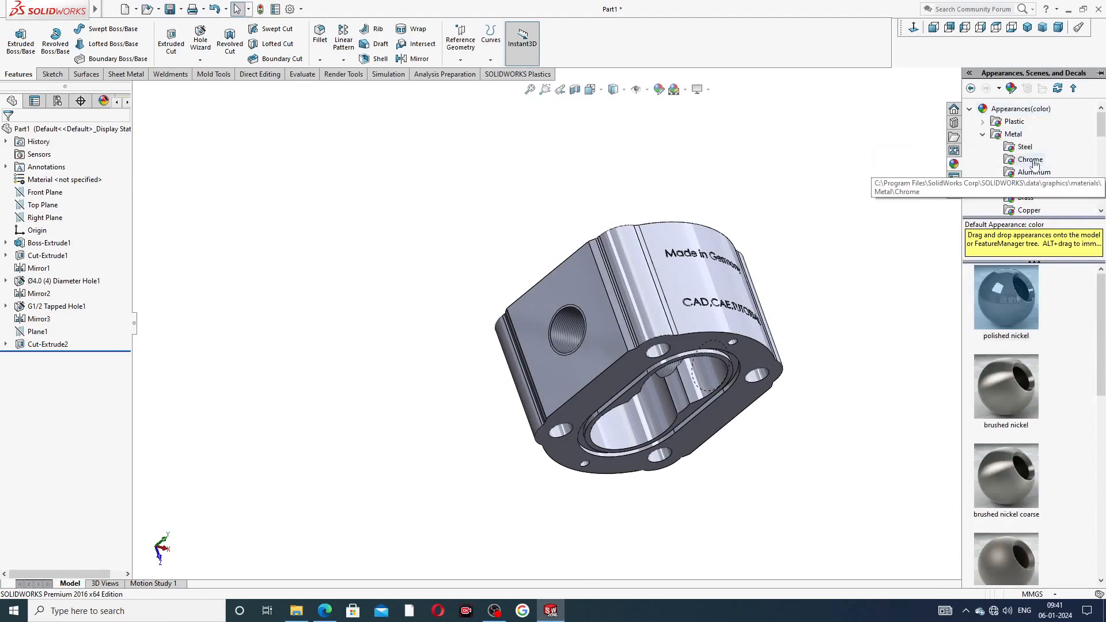
{"action": "scroll", "coordinate": [1043, 188], "scroll_direction": "down", "scroll_amount": 1}
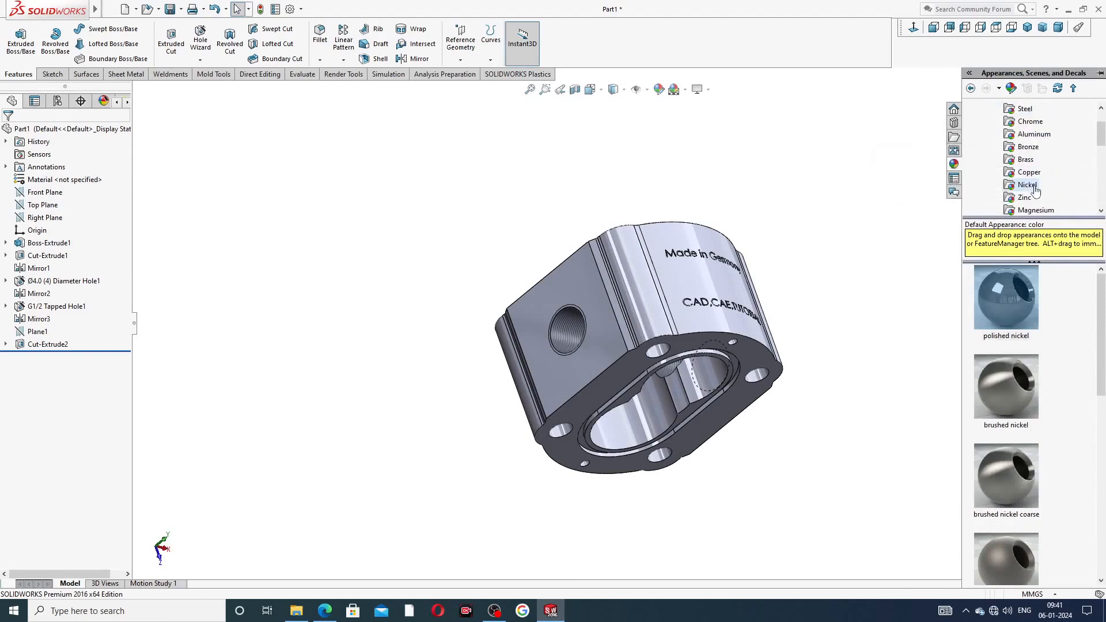
{"action": "left_click_drag", "start_coordinate": [1013, 292], "coordinate": [748, 346]}
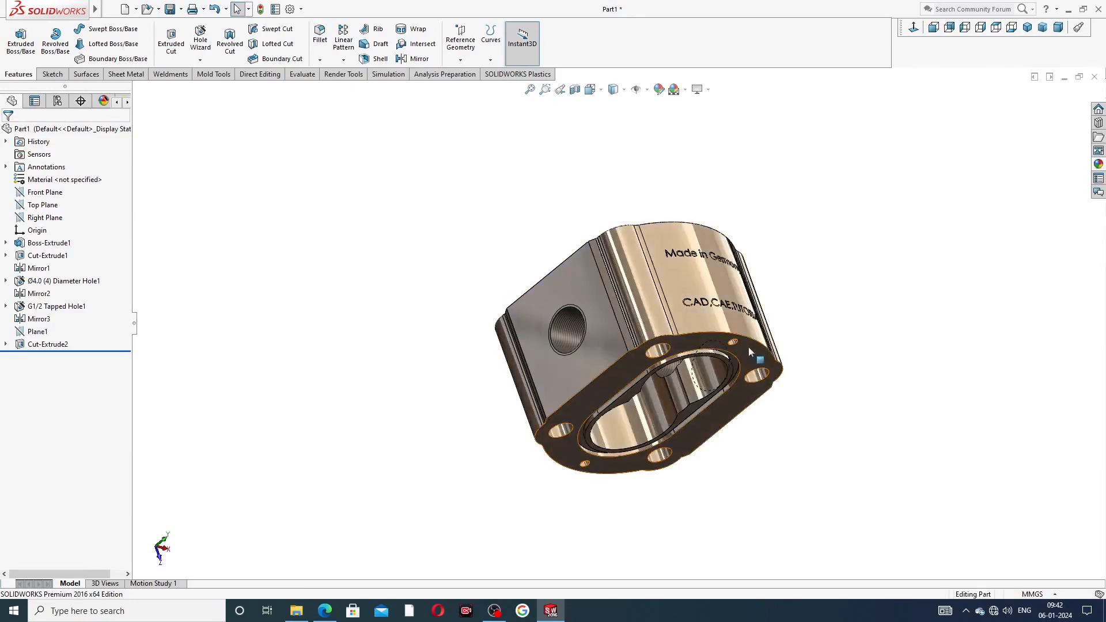
{"action": "middle_click_drag", "start_coordinate": [748, 347], "coordinate": [781, 297]}
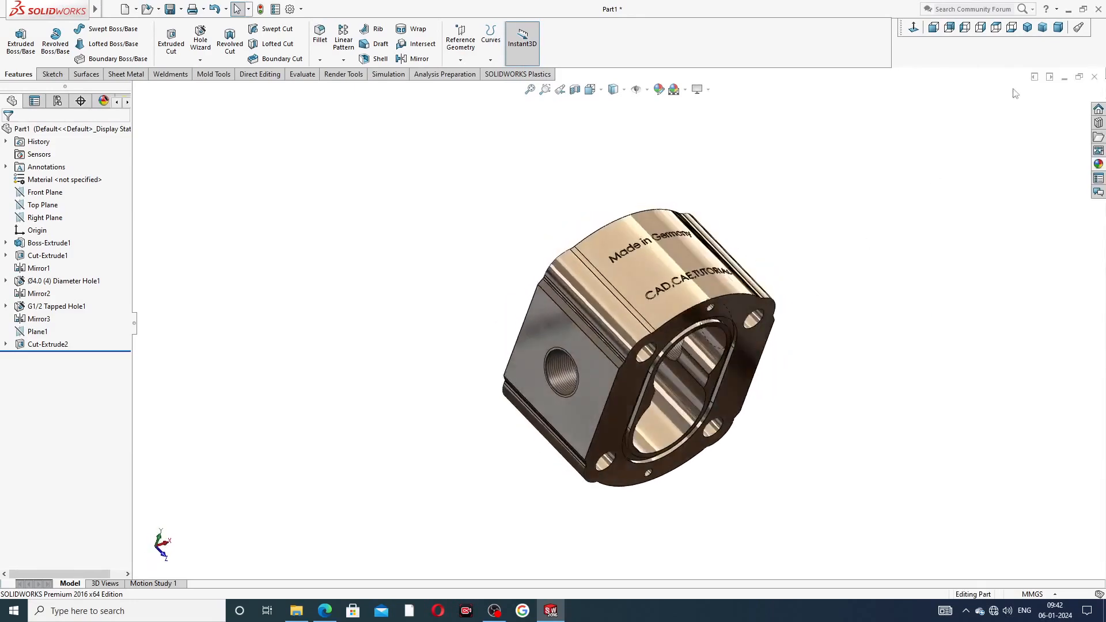
Step: Examine the finished body's engraved top, end face and side holes from several angles, ending in the isometric view
{"action": "left_click", "coordinate": [1027, 28]}
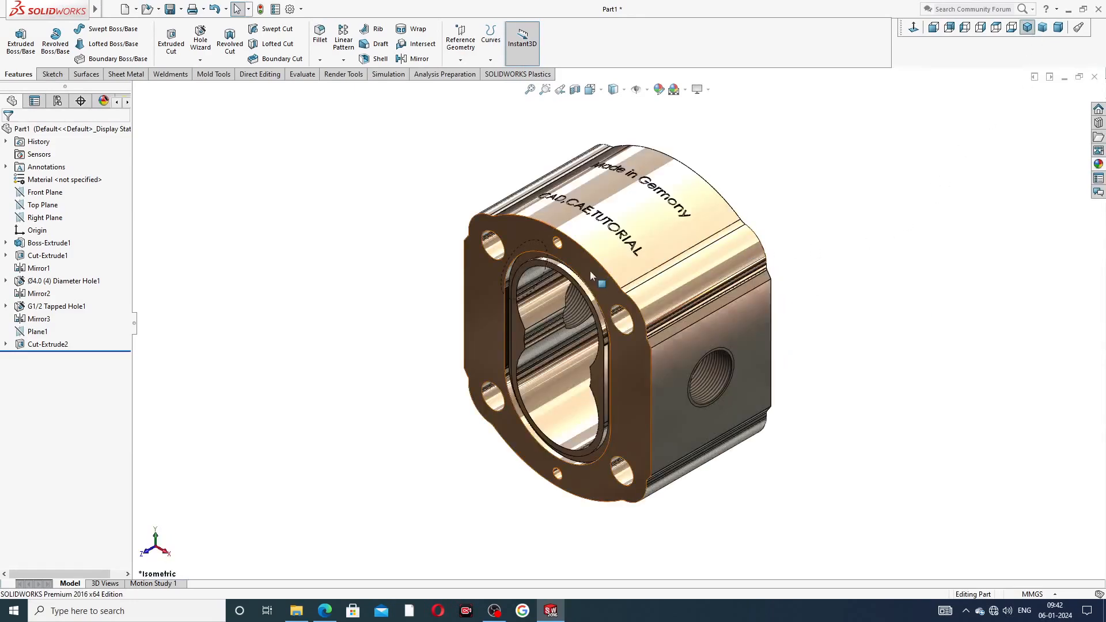
{"action": "scroll", "coordinate": [590, 271], "scroll_direction": "down", "scroll_amount": 3}
{"action": "scroll", "coordinate": [622, 274], "scroll_direction": "up", "scroll_amount": 4}
{"action": "middle_click_drag", "start_coordinate": [649, 285], "coordinate": [528, 285]}
{"action": "scroll", "coordinate": [628, 307], "scroll_direction": "down", "scroll_amount": 2}
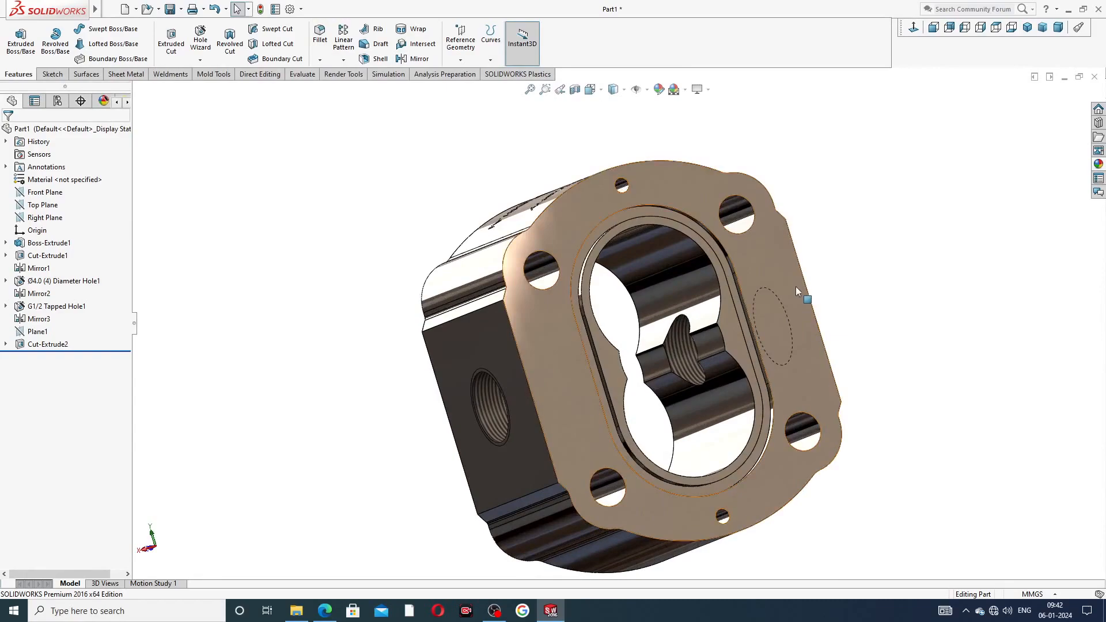
{"action": "mouse_move", "coordinate": [796, 286]}
{"action": "middle_mouse_down"}
{"action": "mouse_move", "coordinate": [938, 251]}
{"action": "mouse_move", "coordinate": [1030, 271]}
{"action": "mouse_move", "coordinate": [744, 320]}
{"action": "middle_mouse_up"}
{"action": "left_click", "coordinate": [1027, 27]}
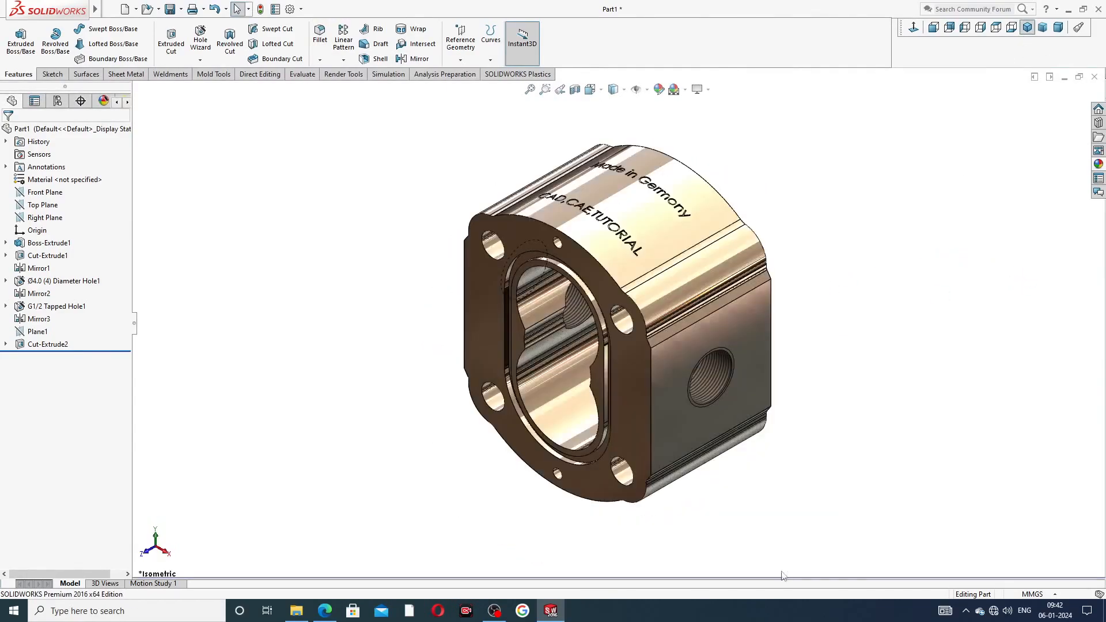
{"action": "scroll", "coordinate": [675, 518], "scroll_direction": "down", "scroll_amount": 1}
{"action": "scroll", "coordinate": [714, 203], "scroll_direction": "up", "scroll_amount": 2}
{"action": "scroll", "coordinate": [654, 206], "scroll_direction": "down", "scroll_amount": 2}
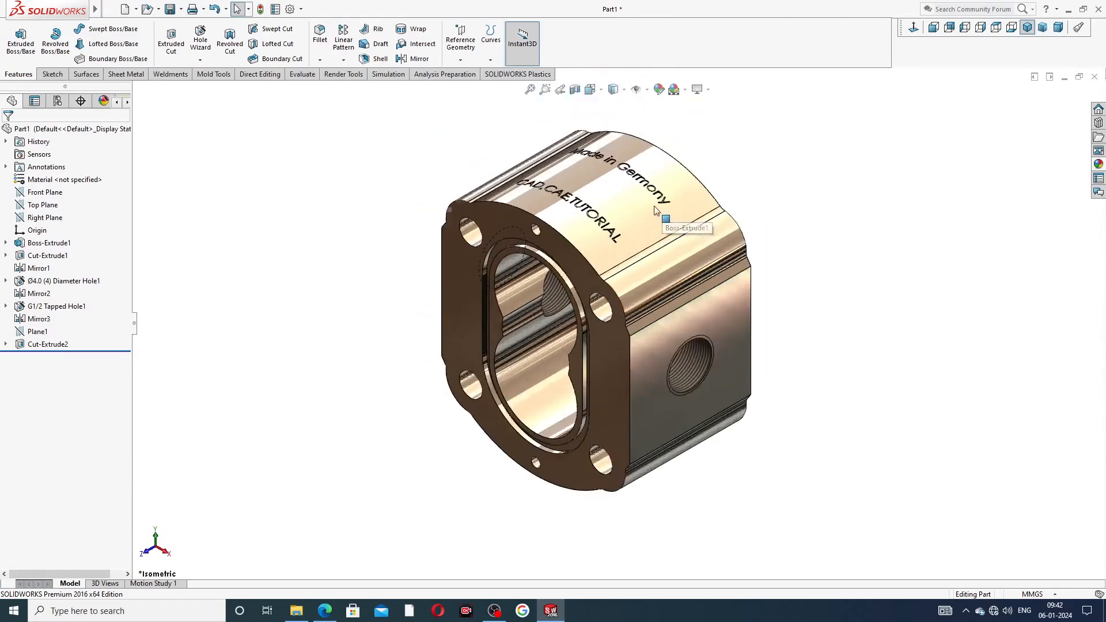